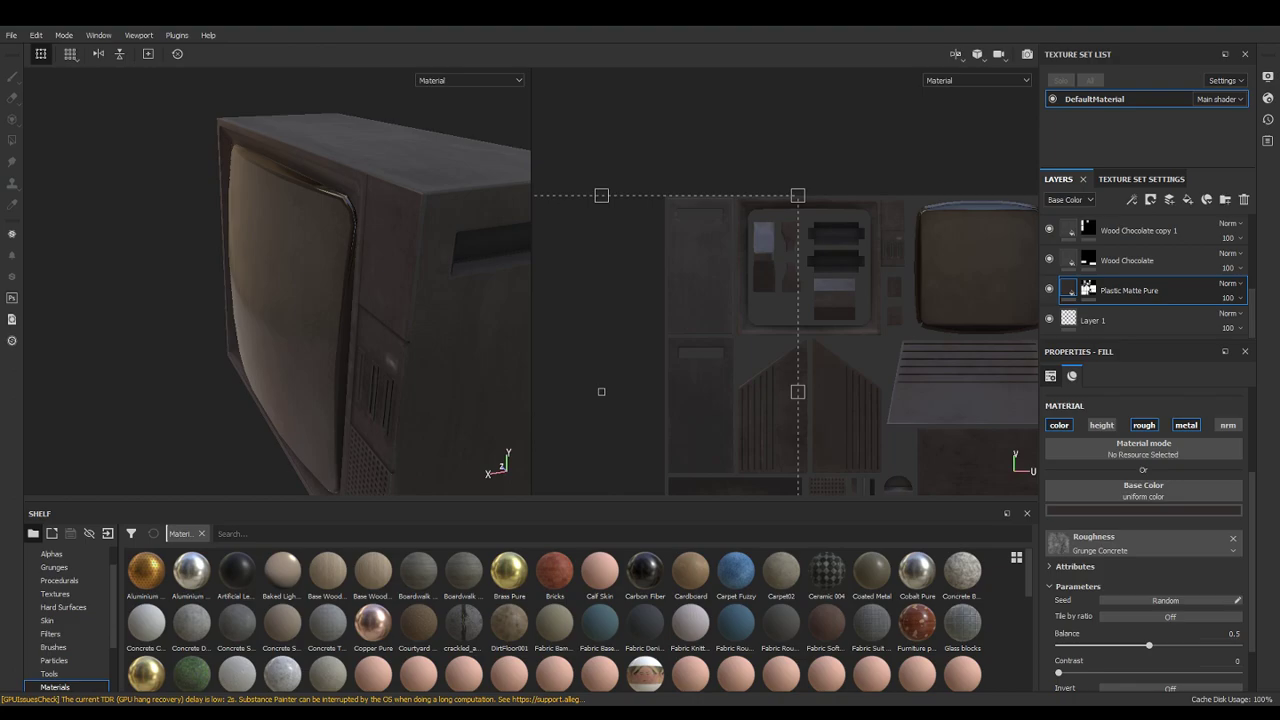
# Switch to the web browser and examine the chipset description on the ASUS P8H61-M LE R2.0 motherboard page
pyautogui.moveTo(1279, 70); pyautogui.dragTo(926, 26)
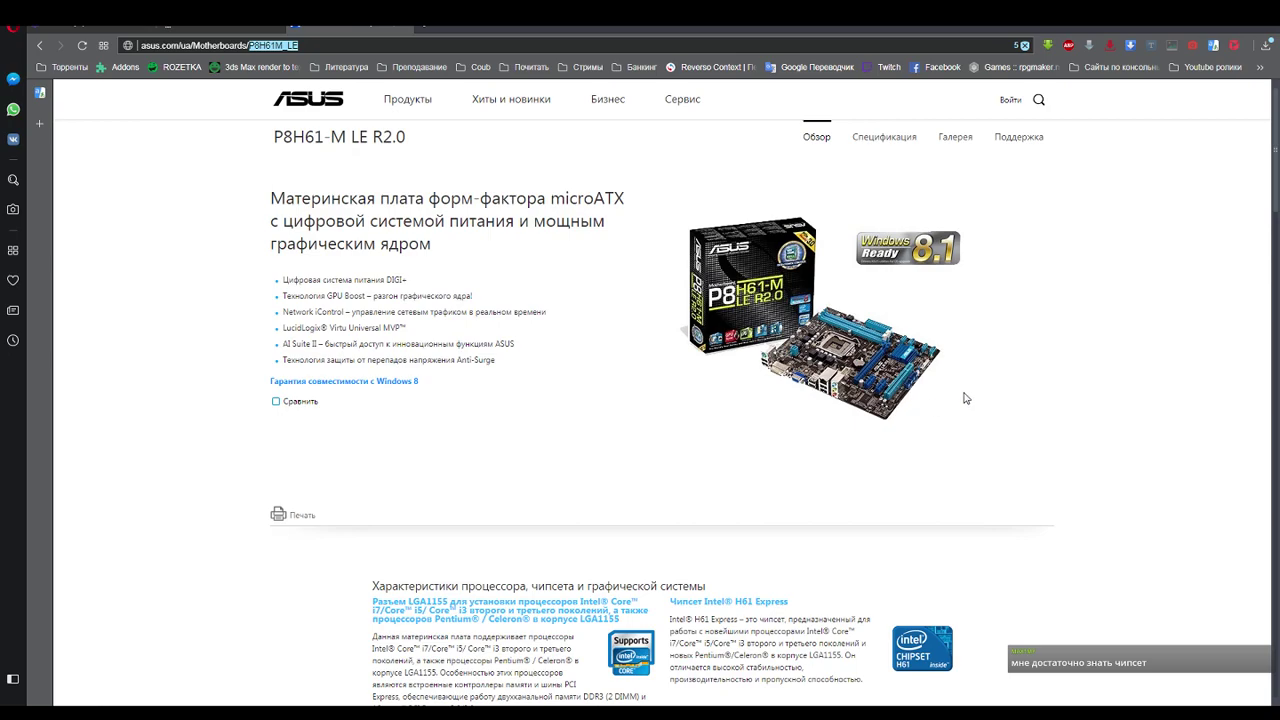
pyautogui.scroll(-2, 970, 398)
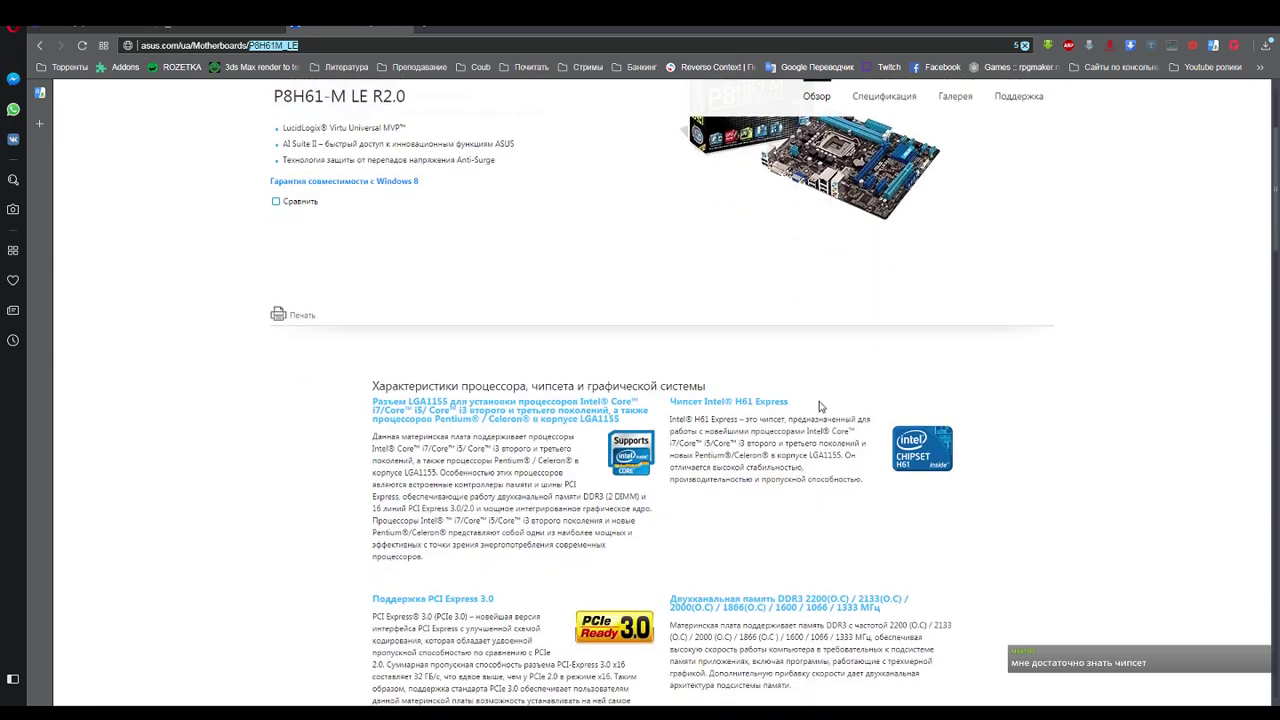
pyautogui.doubleClick(744, 402)
pyautogui.click(833, 448)
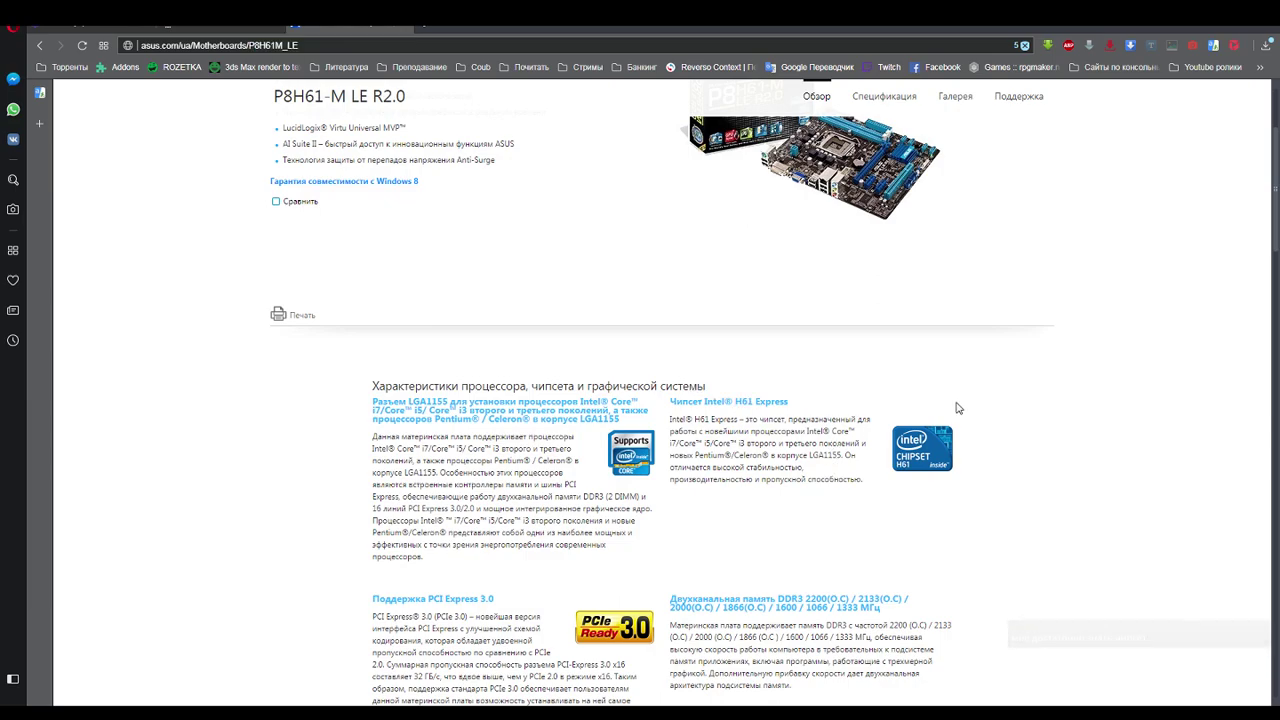
pyautogui.scroll(2, 960, 408)
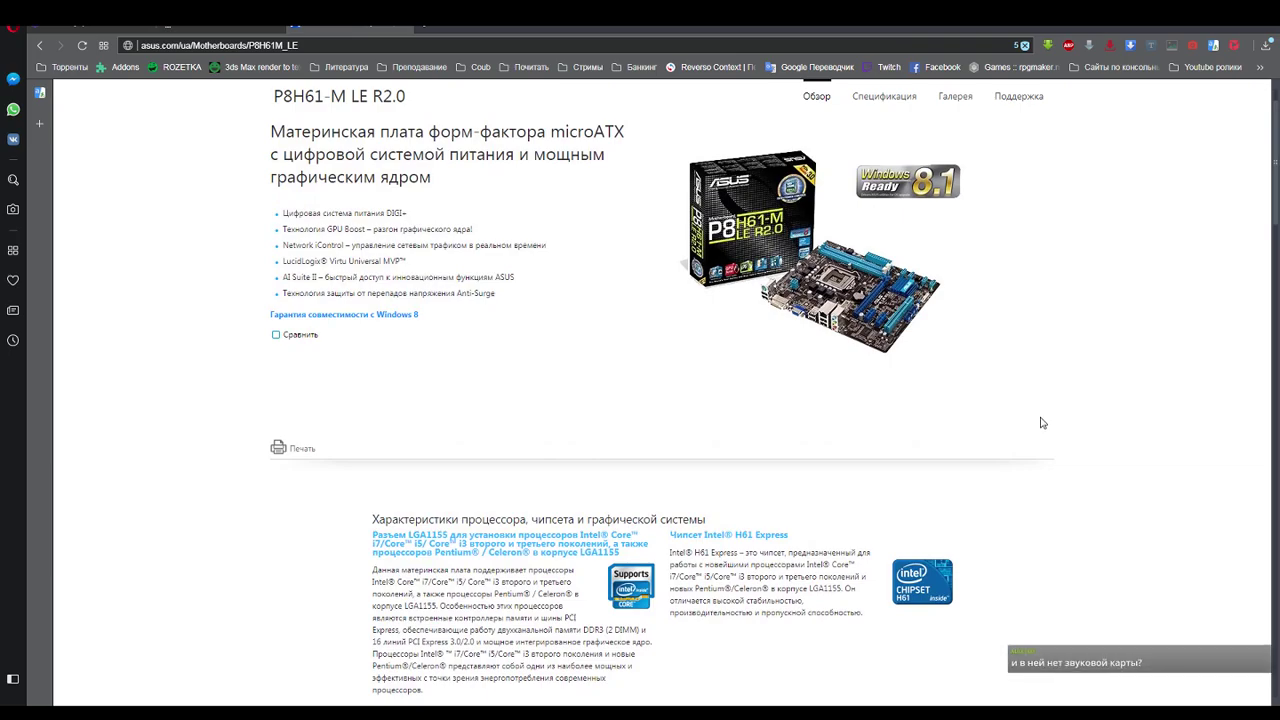
pyautogui.scroll(-2, 1040, 423)
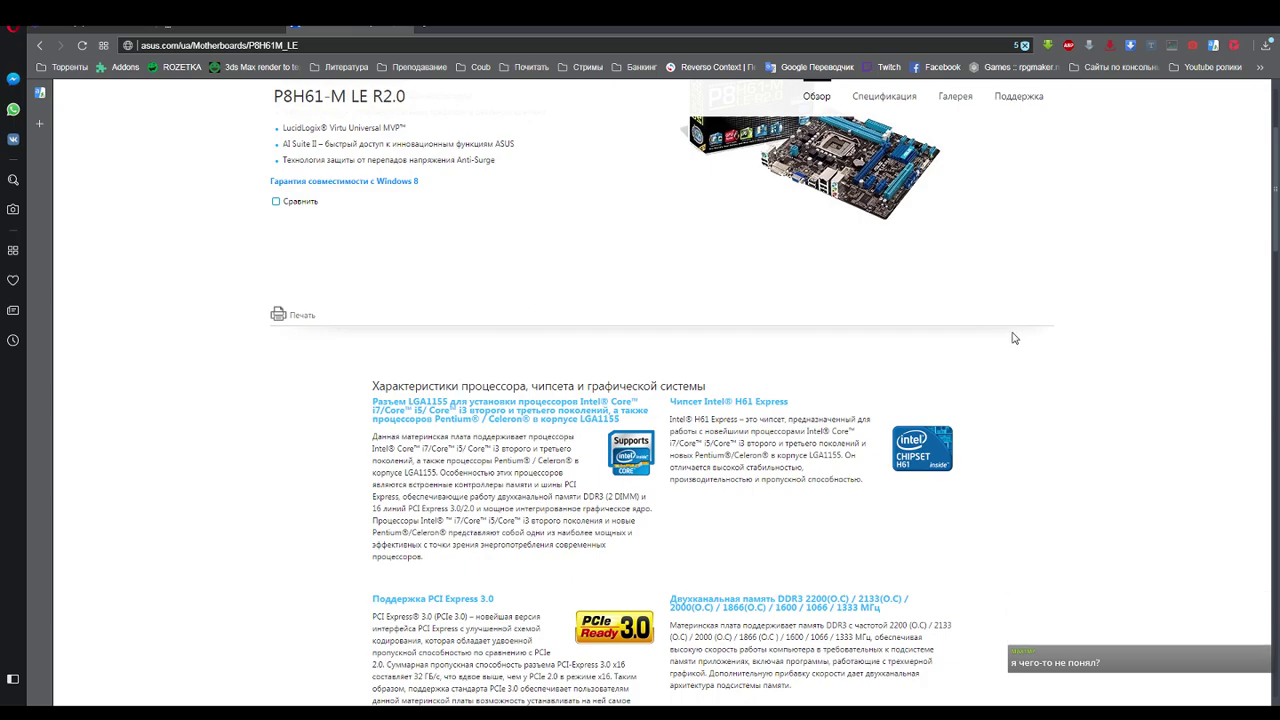
pyautogui.scroll(2, 883, 280)
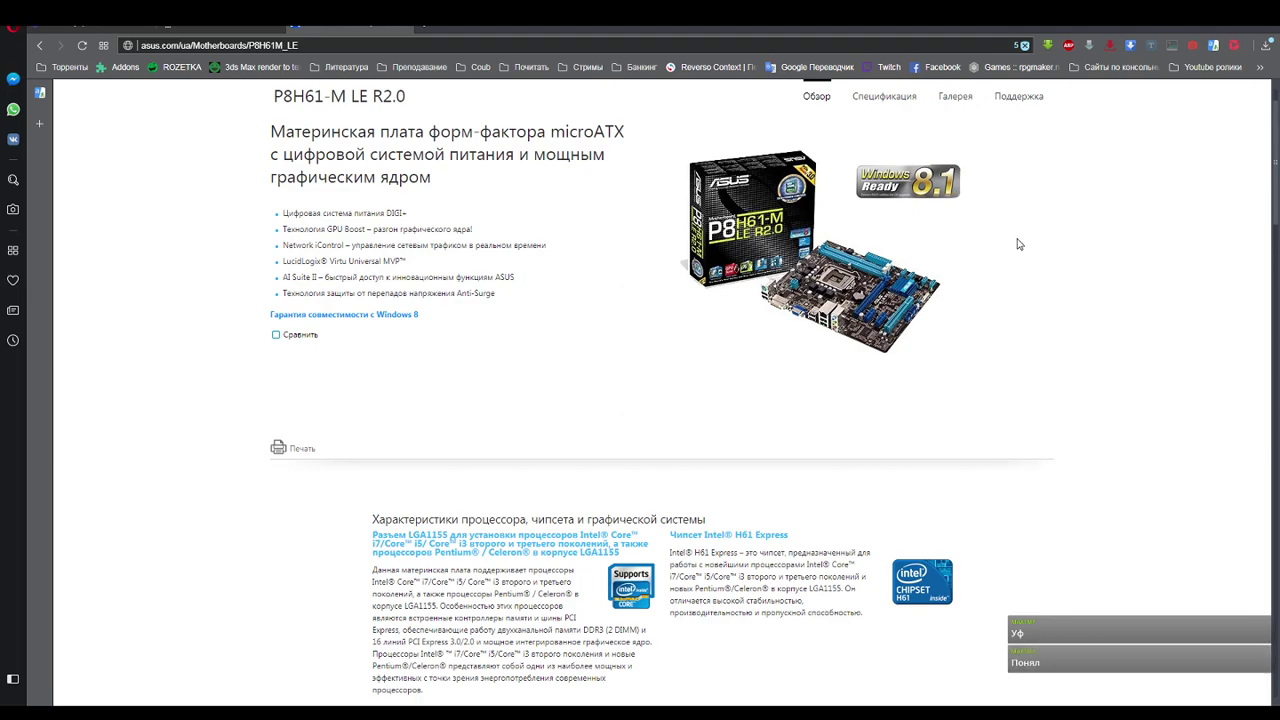
pyautogui.scroll(-1, 1018, 244)
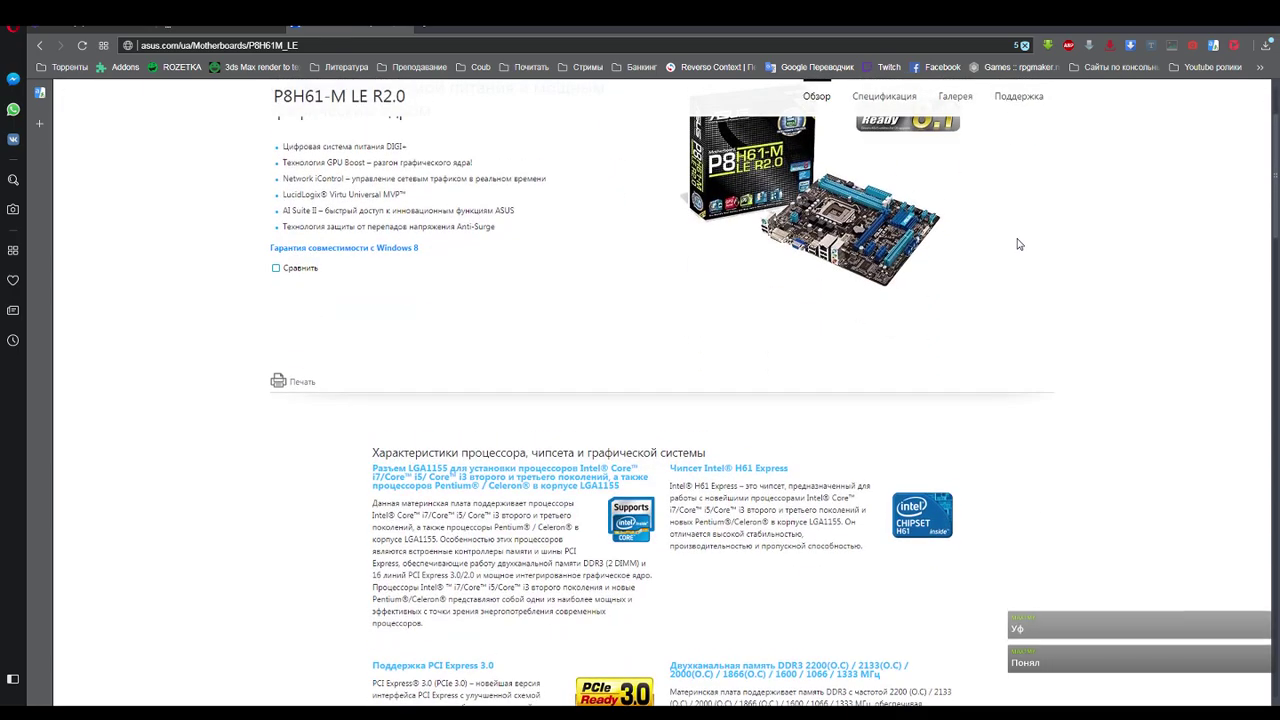
pyautogui.scroll(2, 1018, 244)
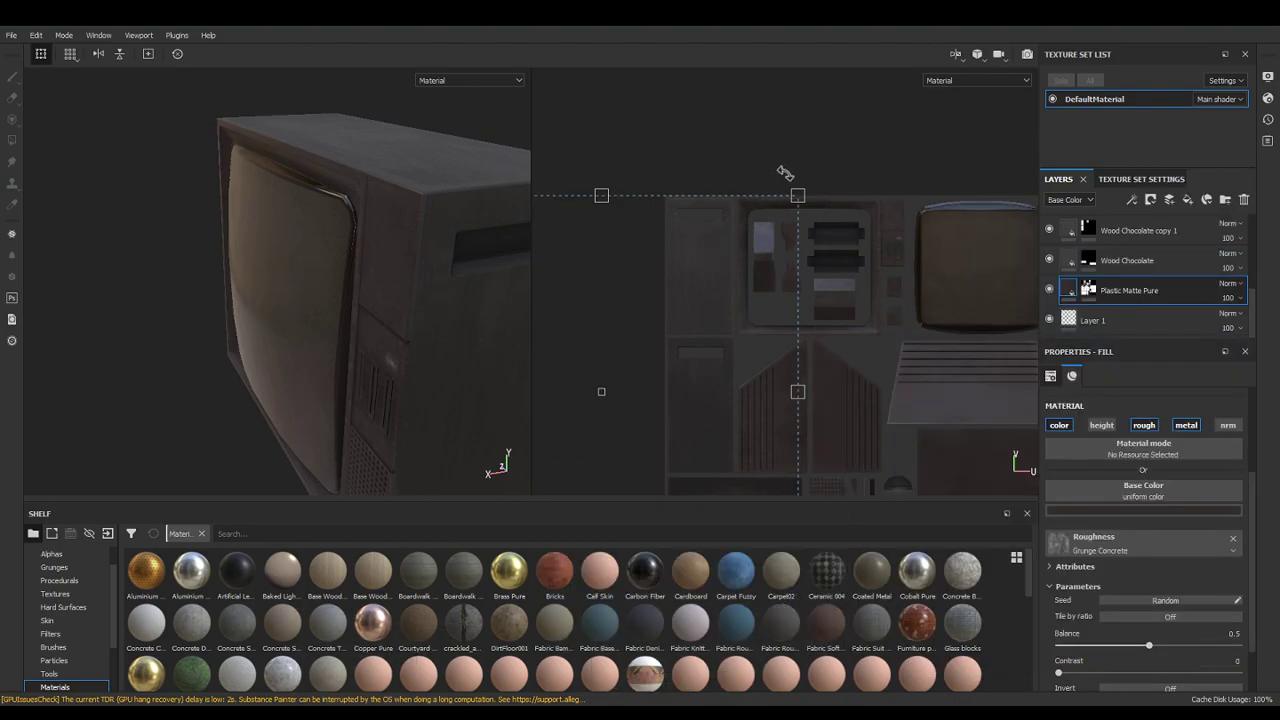
# Return to Substance Painter, select the Wood Chocolate layer's fill and review its properties
pyautogui.scroll(-3, 860, 288)
pyautogui.scroll(1, 434, 354)
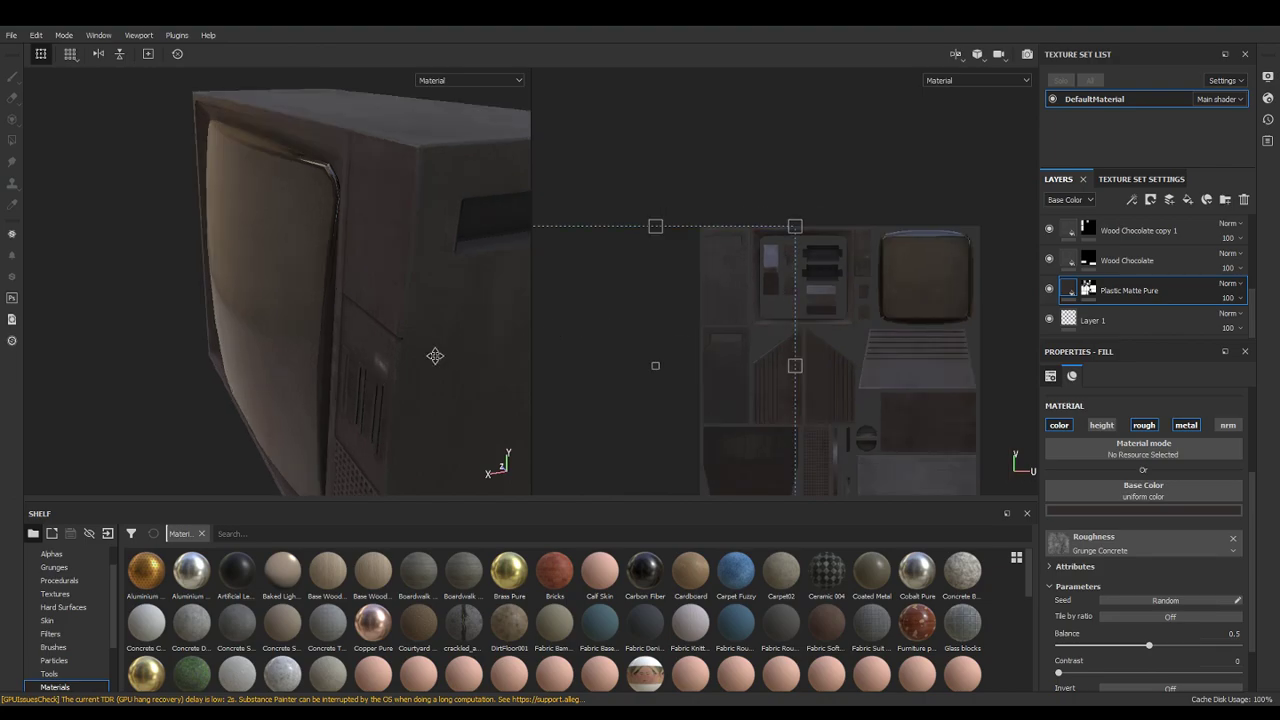
pyautogui.keyDown('alt'); pyautogui.moveTo(383, 350); pyautogui.dragTo(353, 353); pyautogui.keyUp('alt')
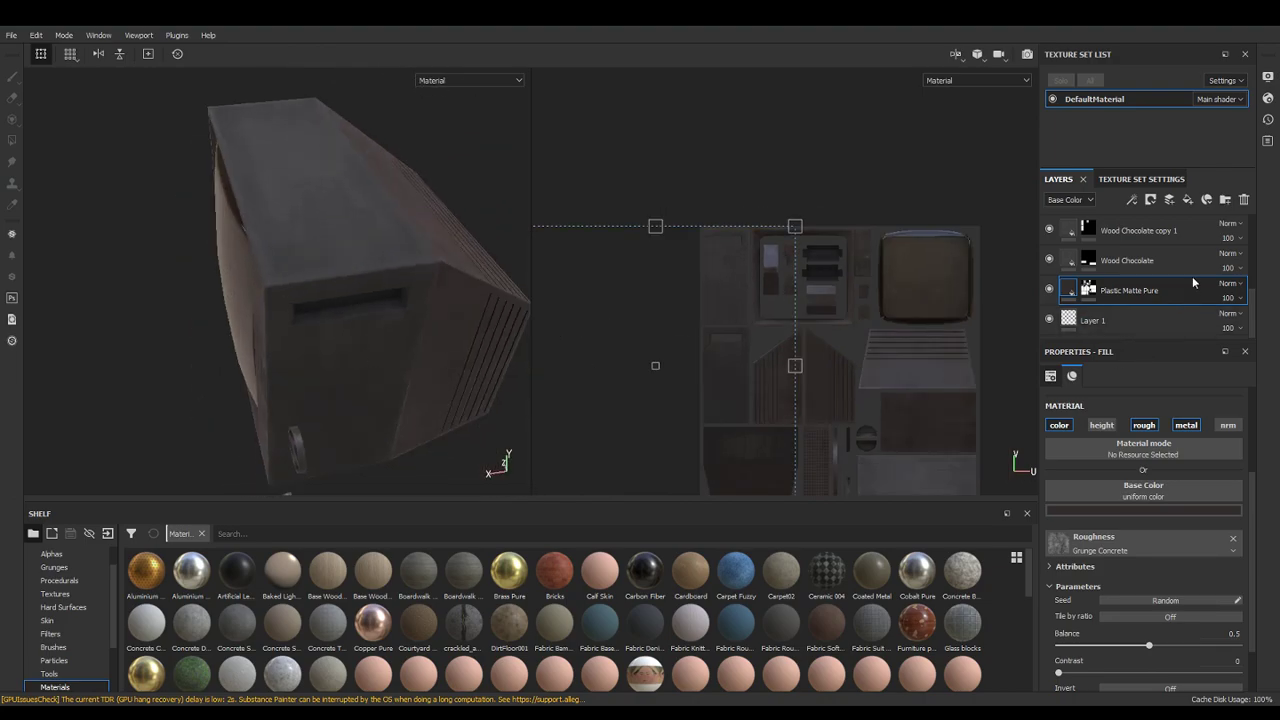
pyautogui.click(1066, 261)
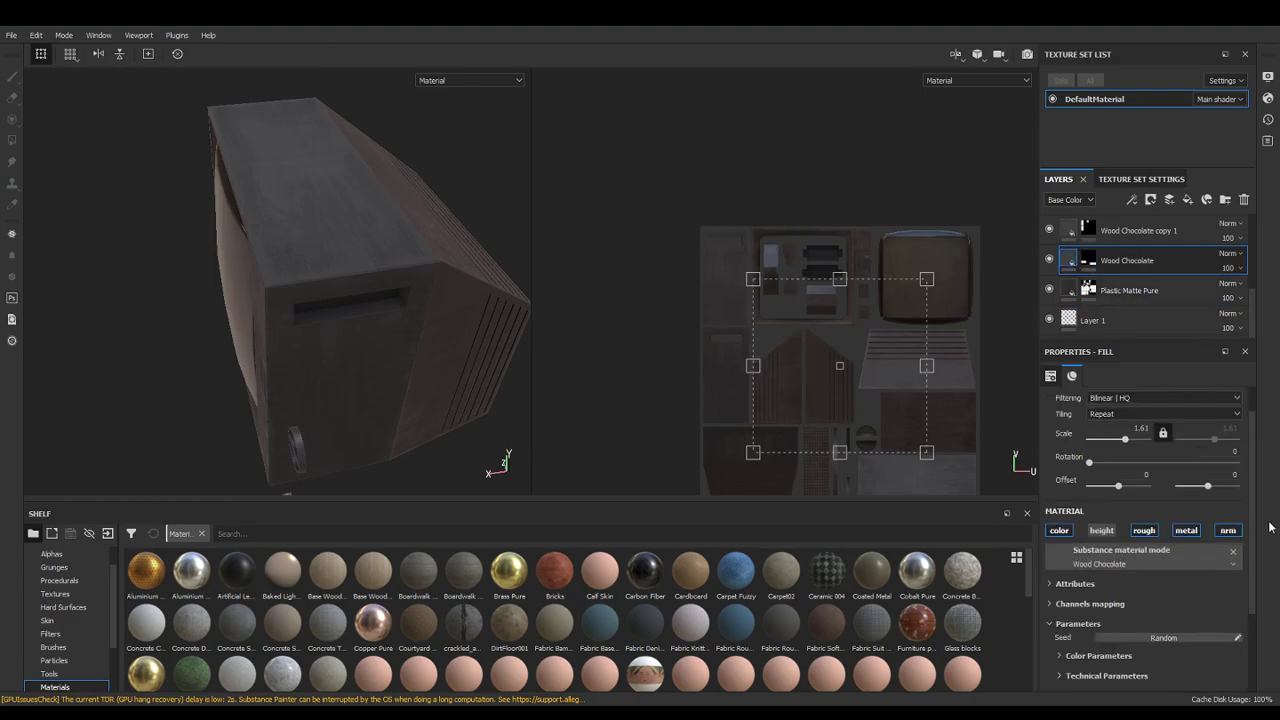
pyautogui.scroll(-2, 1253, 565)
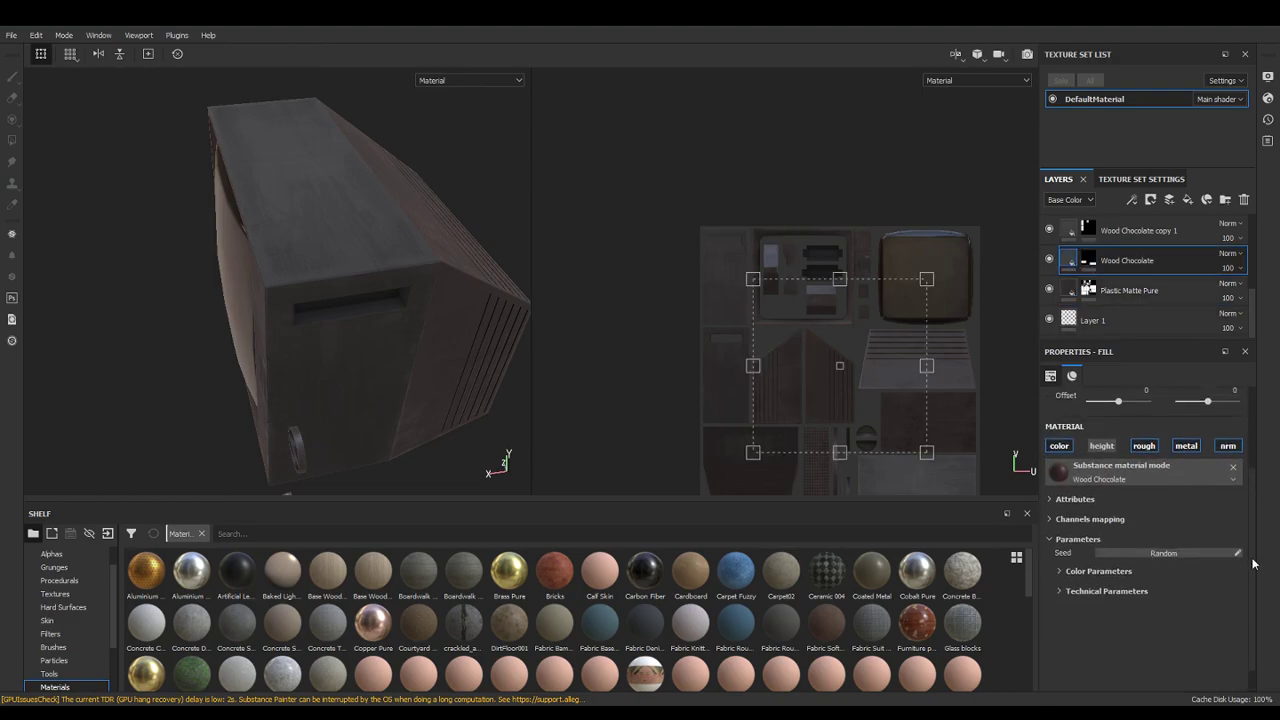
pyautogui.scroll(2, 1254, 545)
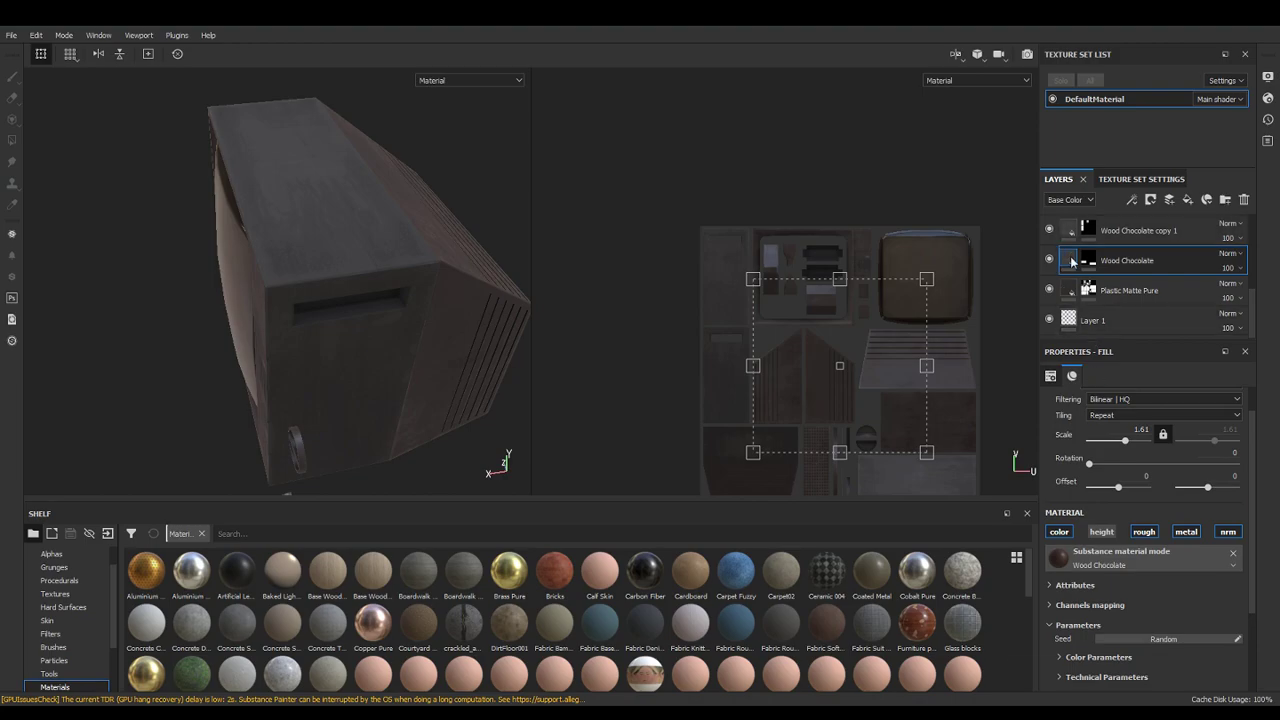
pyautogui.moveTo(1072, 263)
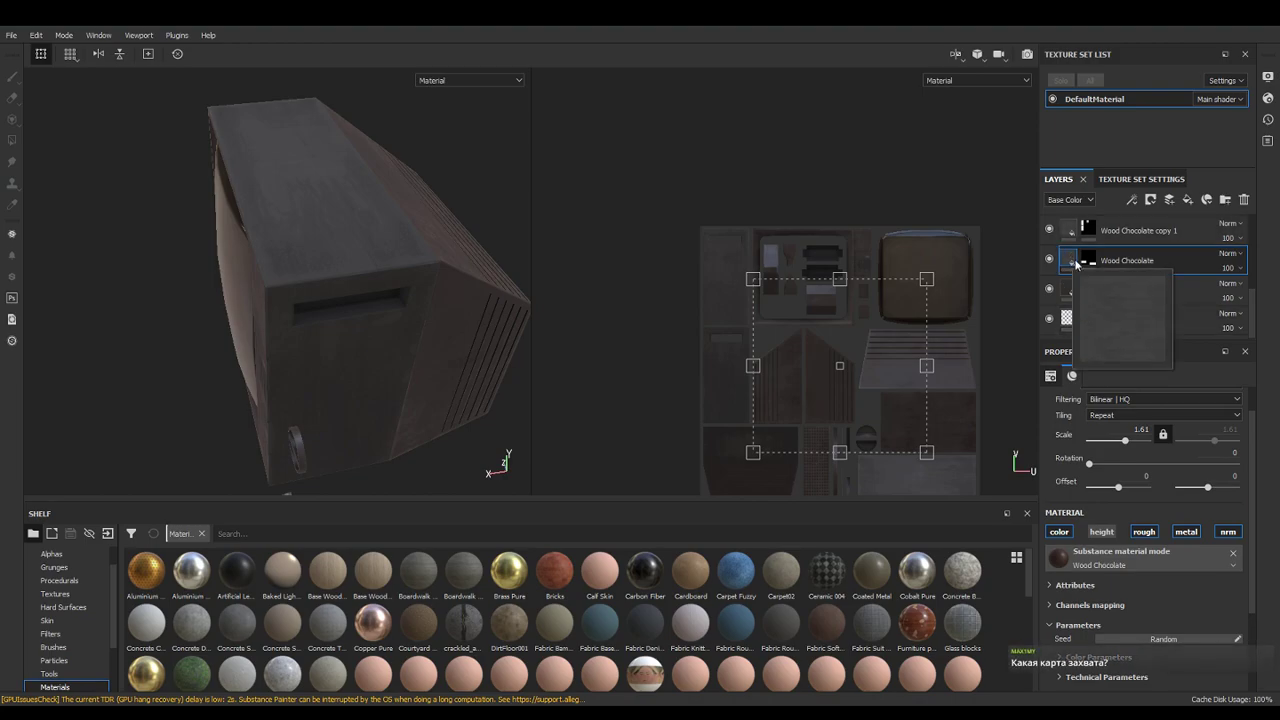
pyautogui.scroll(1, 1254, 435)
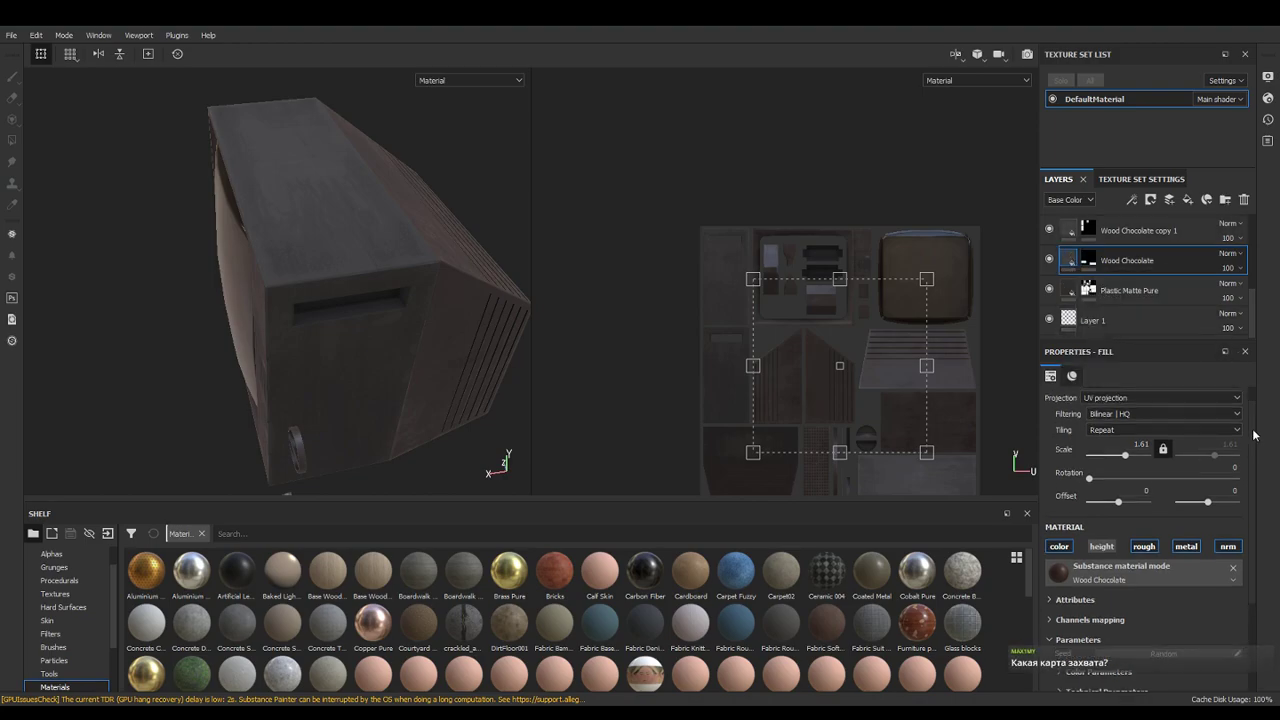
pyautogui.scroll(-2, 1254, 435)
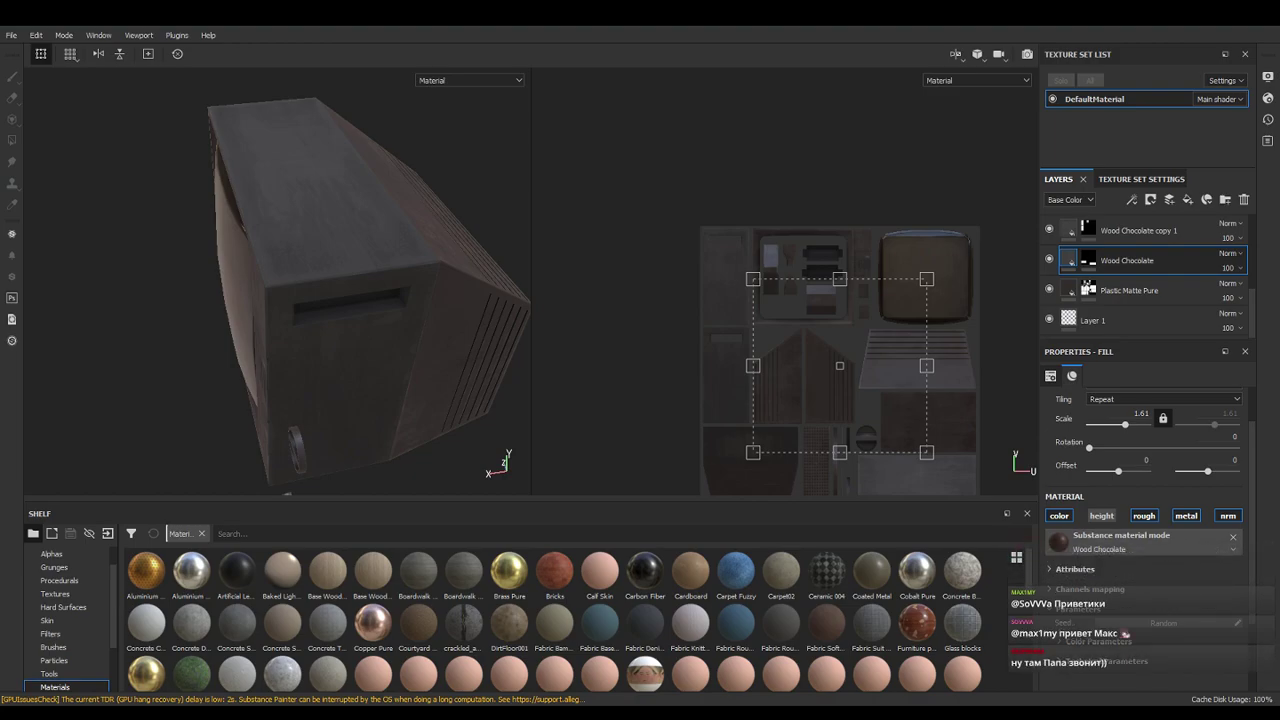
# Switch to the web browser and view the enlarged product photo of the AVerMedia AVerTV Studio 505UA tuner on Hotline
pyautogui.hotkey('alt', 'Tab')
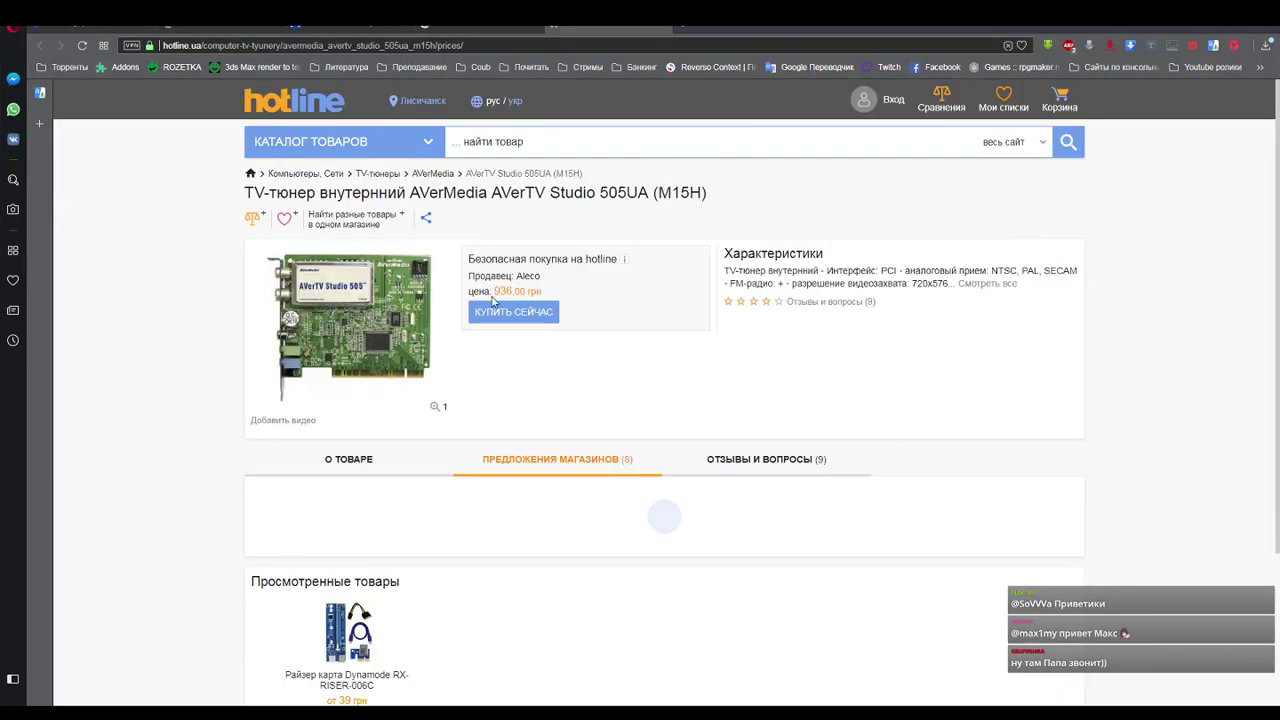
pyautogui.click(358, 325)
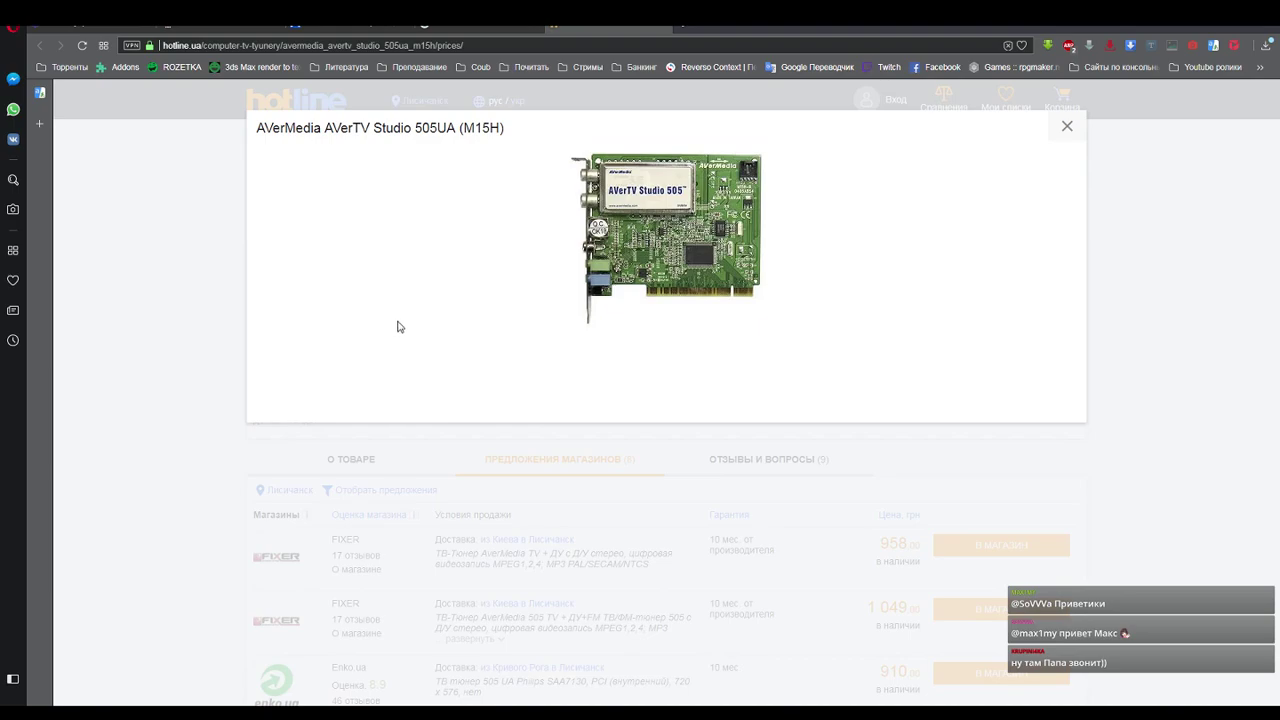
pyautogui.click(1115, 328)
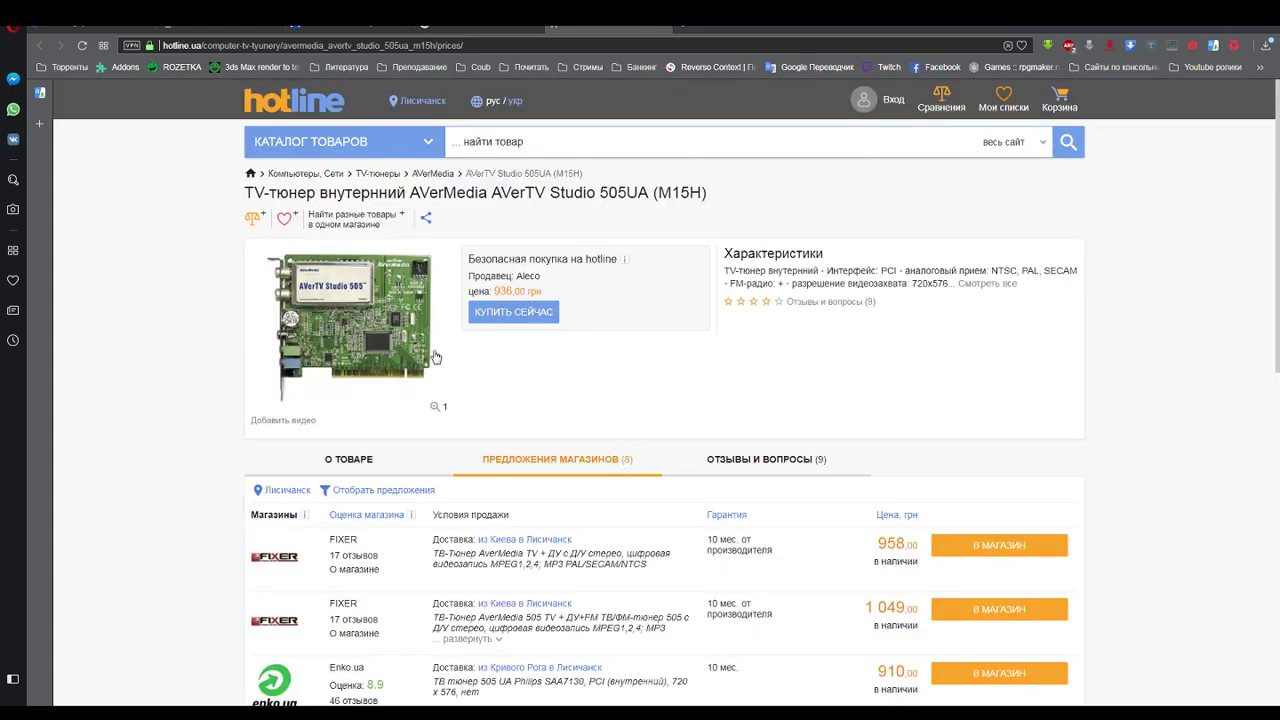
pyautogui.click(381, 334)
pyautogui.click(1160, 400)
# Open the Rozetka page for the AVerTV Studio 509UA tuner from the Google results and look over the product details
pyautogui.click(499, 32)
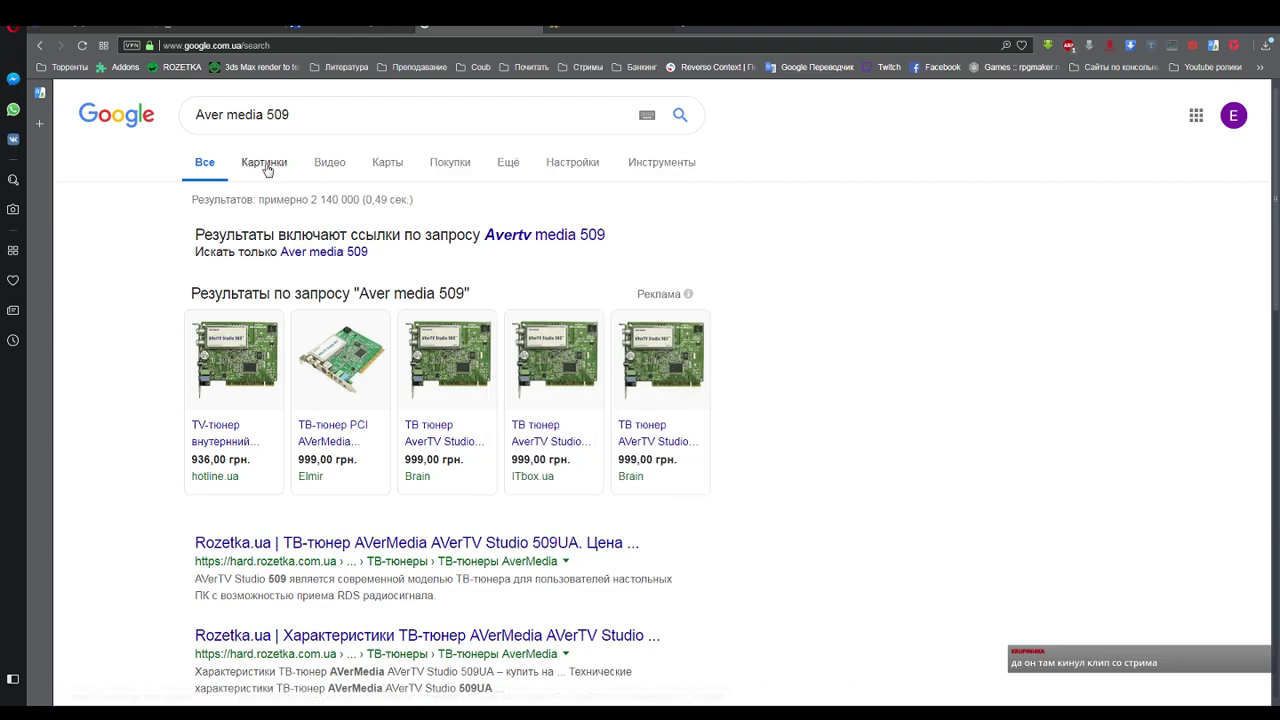
pyautogui.click(509, 548)
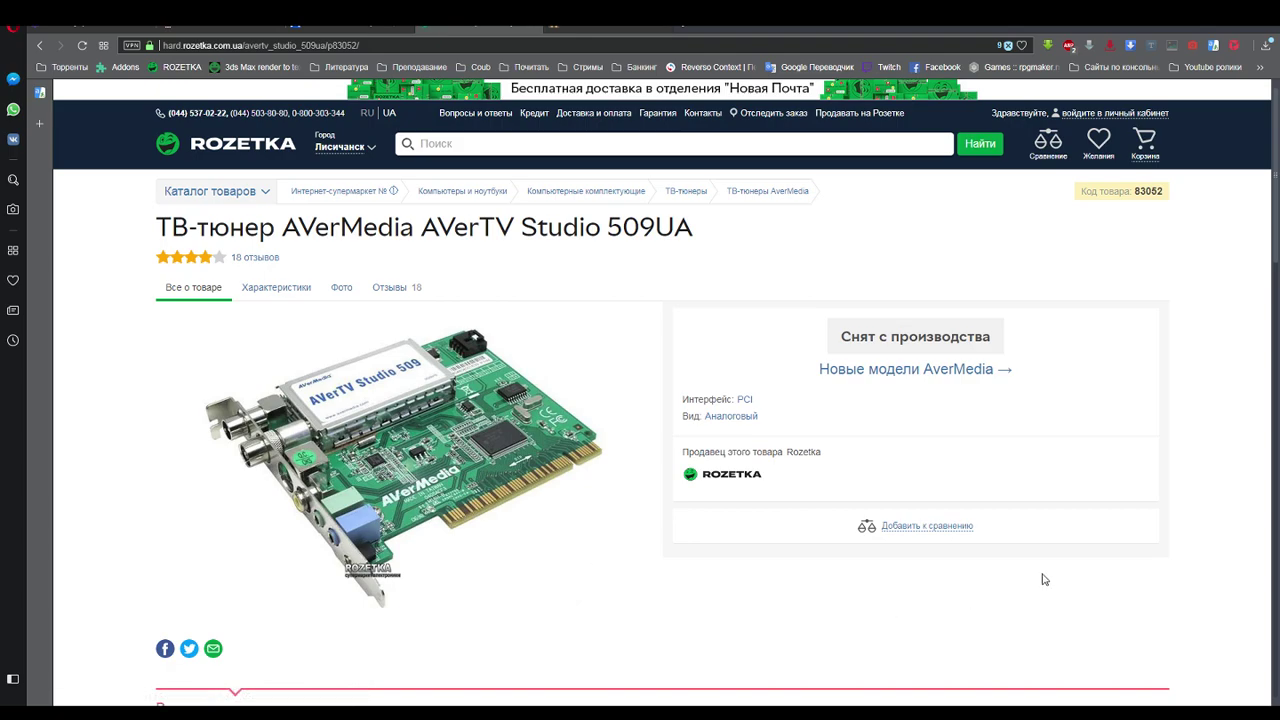
pyautogui.moveTo(1275, 232); pyautogui.dragTo(1276, 236)
pyautogui.scroll(-1, 1276, 236)
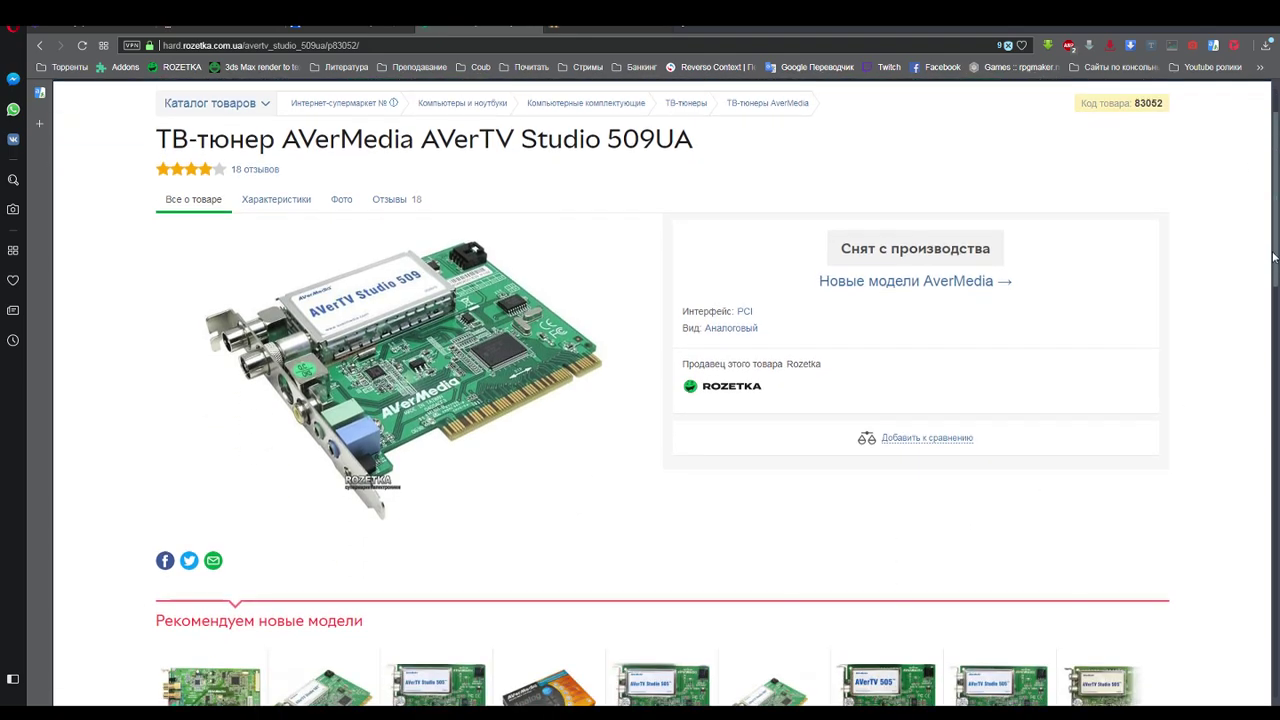
pyautogui.scroll(-1, 1274, 257)
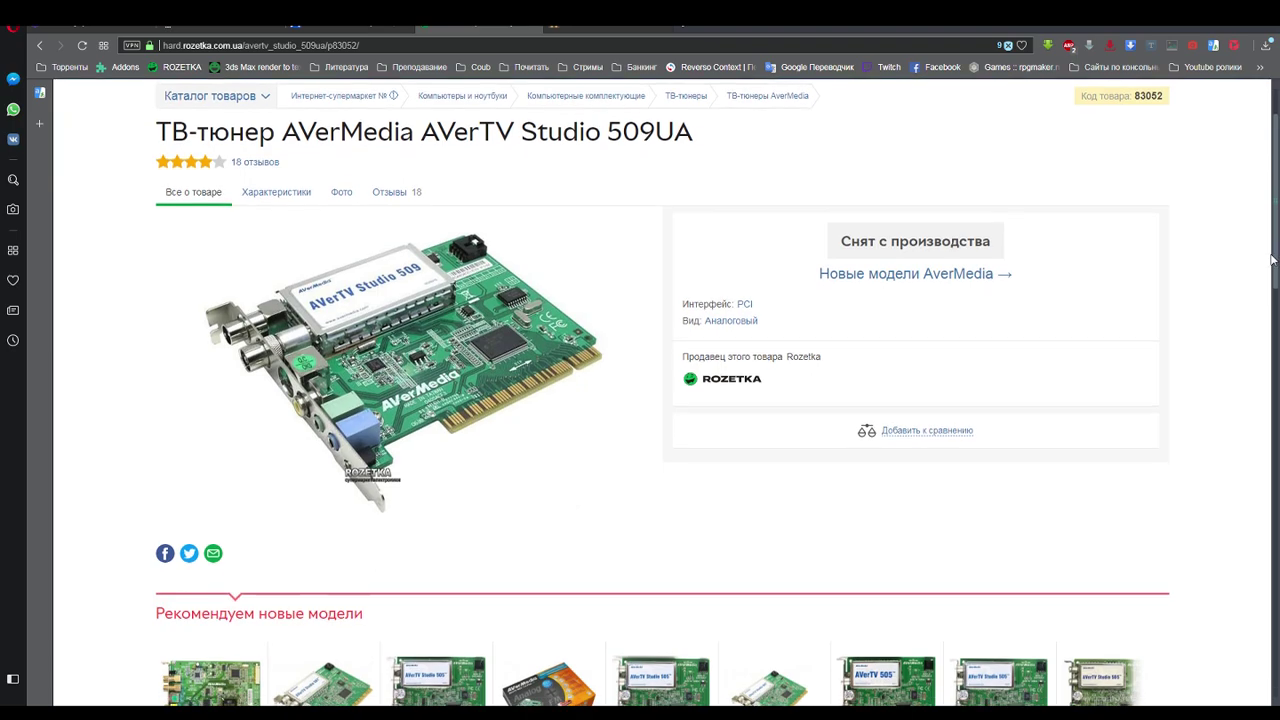
pyautogui.scroll(-1, 1272, 259)
pyautogui.moveTo(1272, 261); pyautogui.dragTo(1266, 279)
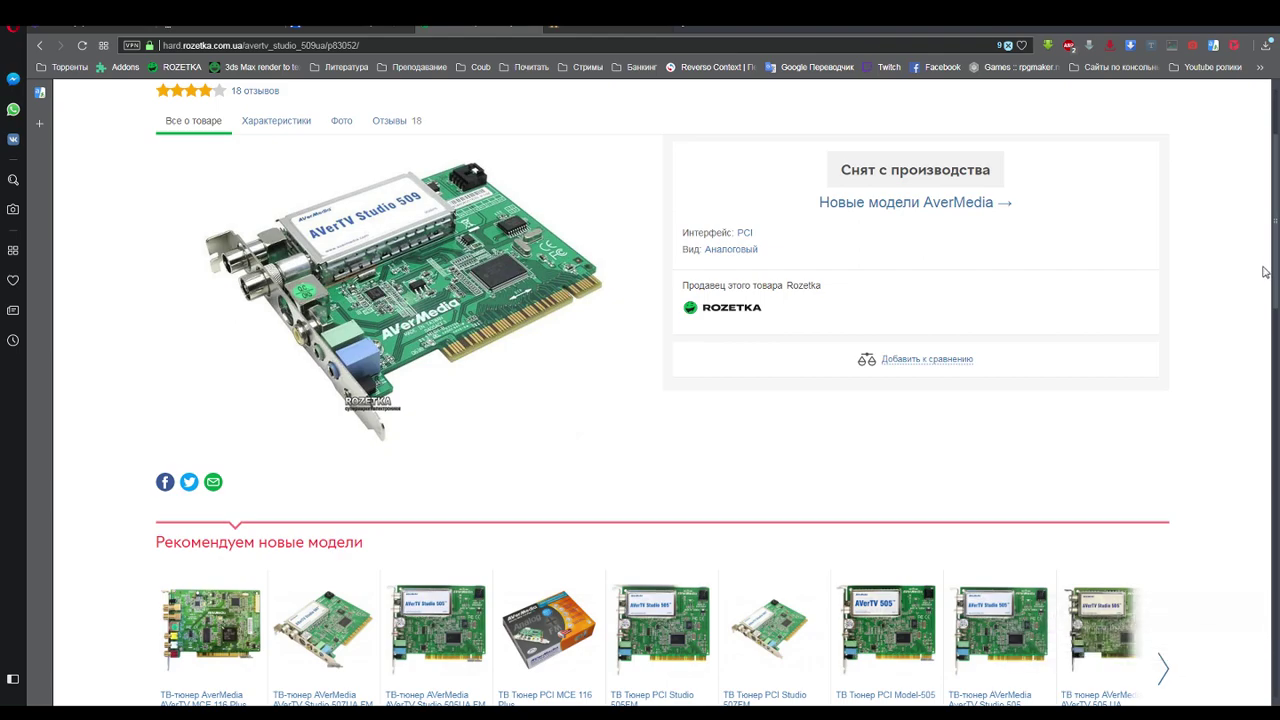
# Return to Substance Painter and set the Wood Chocolate layer's Roughness technical parameter to 1
pyautogui.click(1221, 25)
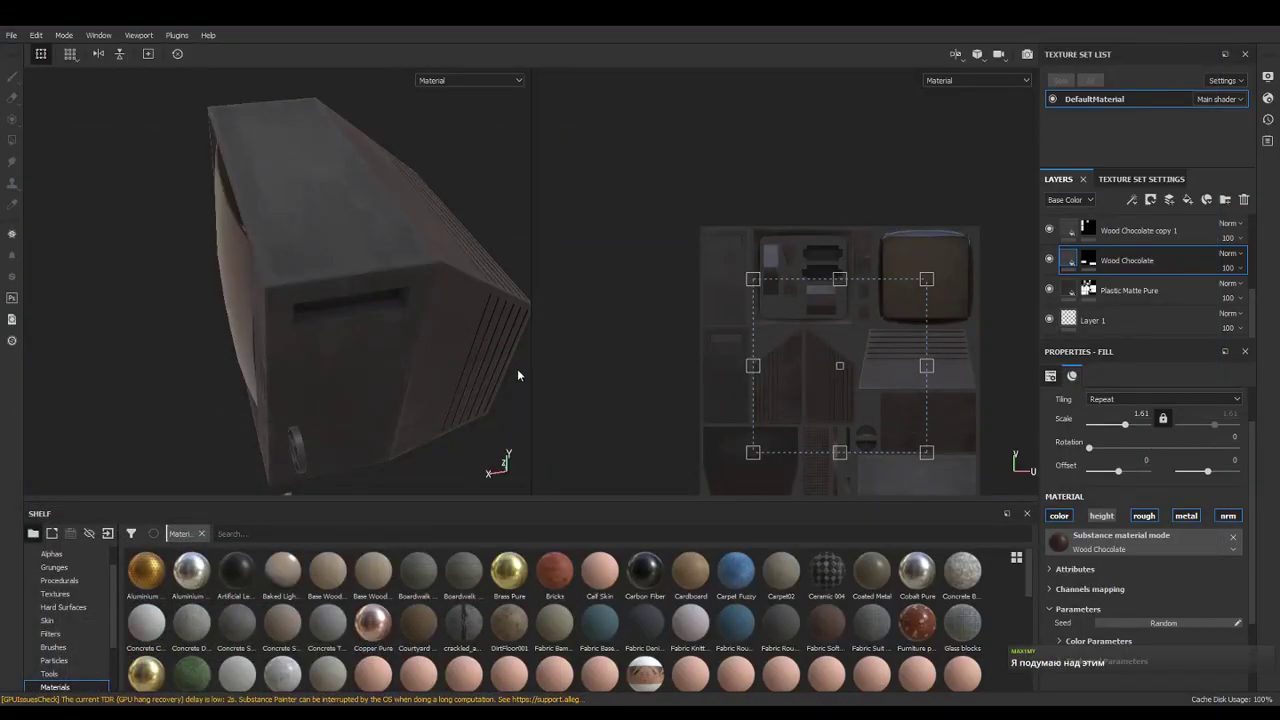
pyautogui.moveTo(477, 360)
pyautogui.keyDown('alt'); pyautogui.mouseDown()
pyautogui.moveTo(457, 383)
pyautogui.moveTo(454, 283)
pyautogui.moveTo(418, 331)
pyautogui.moveTo(431, 311)
pyautogui.moveTo(374, 309)
pyautogui.moveTo(343, 283)
pyautogui.moveTo(340, 310)
pyautogui.moveTo(217, 274)
pyautogui.moveTo(220, 258)
pyautogui.moveTo(177, 246)
pyautogui.moveTo(183, 225)
pyautogui.moveTo(334, 280)
pyautogui.moveTo(336, 326)
pyautogui.moveTo(452, 387)
pyautogui.moveTo(271, 346)
pyautogui.moveTo(380, 357)
pyautogui.mouseUp(); pyautogui.keyUp('alt')
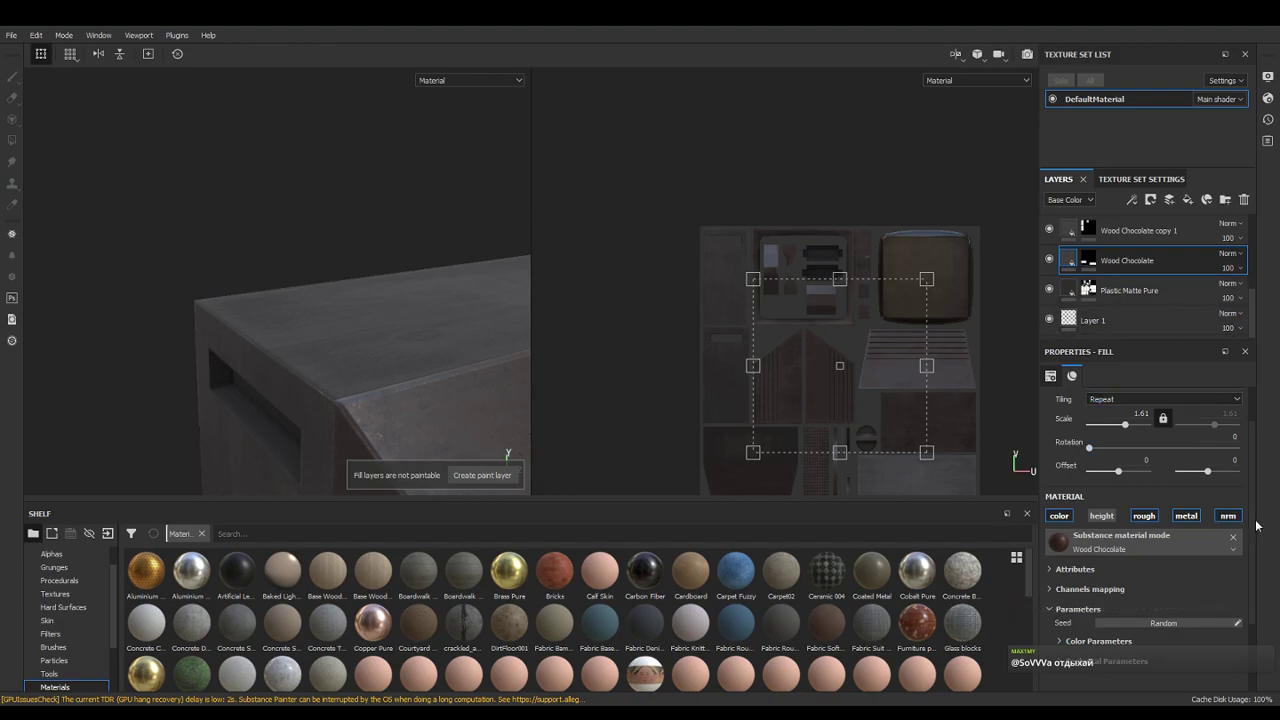
pyautogui.moveTo(1251, 508); pyautogui.dragTo(1248, 542)
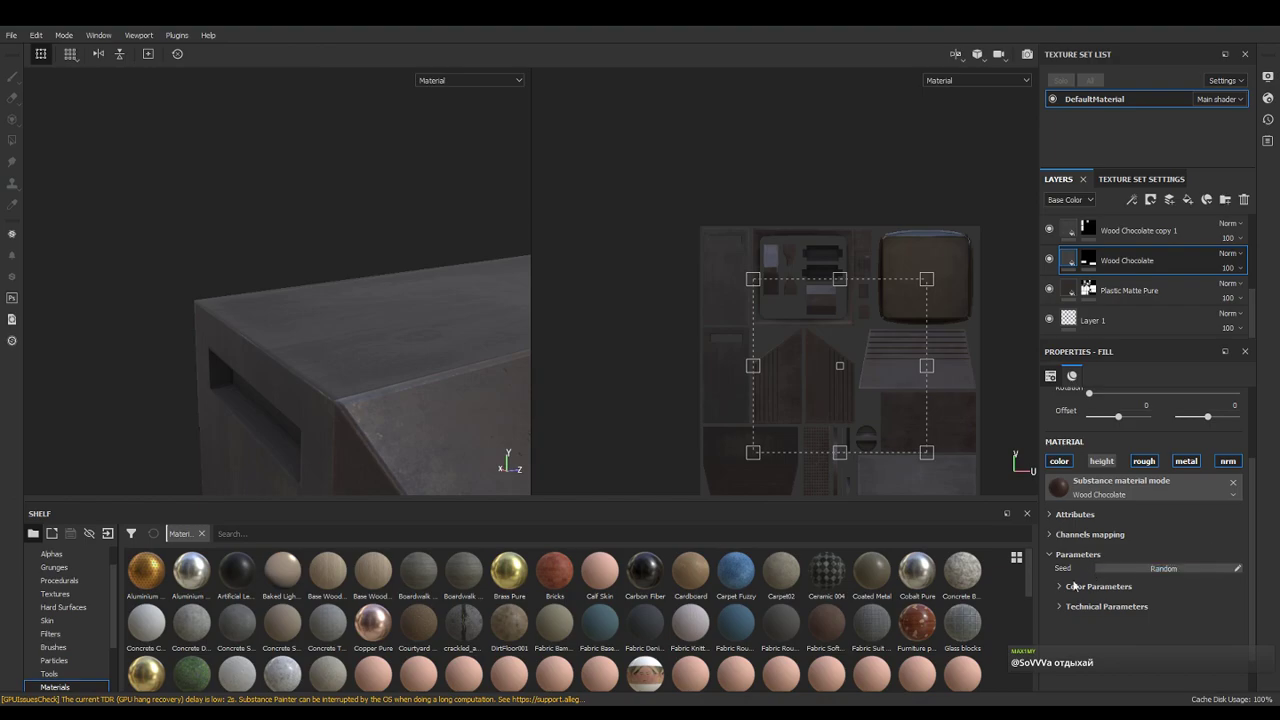
pyautogui.click(1057, 608)
pyautogui.moveTo(1222, 634)
pyautogui.mouseDown()
pyautogui.moveTo(1210, 638)
pyautogui.moveTo(1240, 634)
pyautogui.mouseUp()
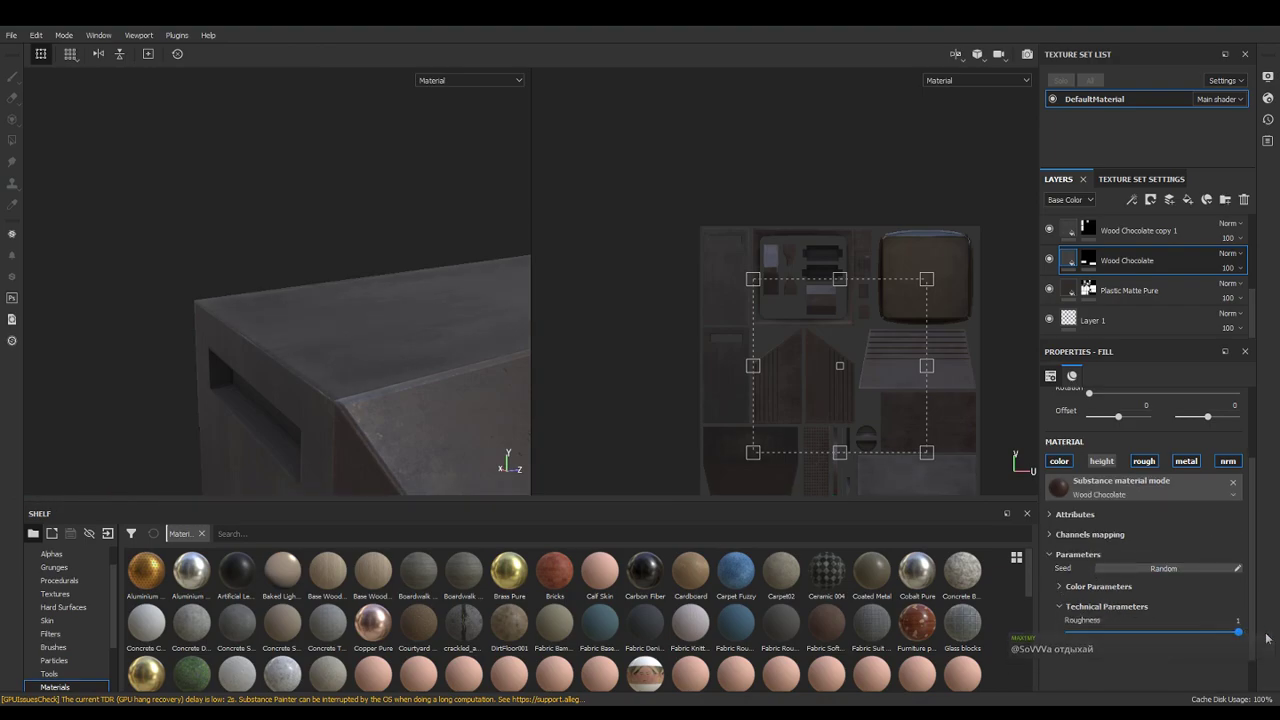
# Set the Roughness technical parameter of the Wood Chocolate copy 1 layer to 1
pyautogui.click(1068, 234)
pyautogui.click(1089, 607)
pyautogui.moveTo(1216, 634); pyautogui.dragTo(1258, 640)
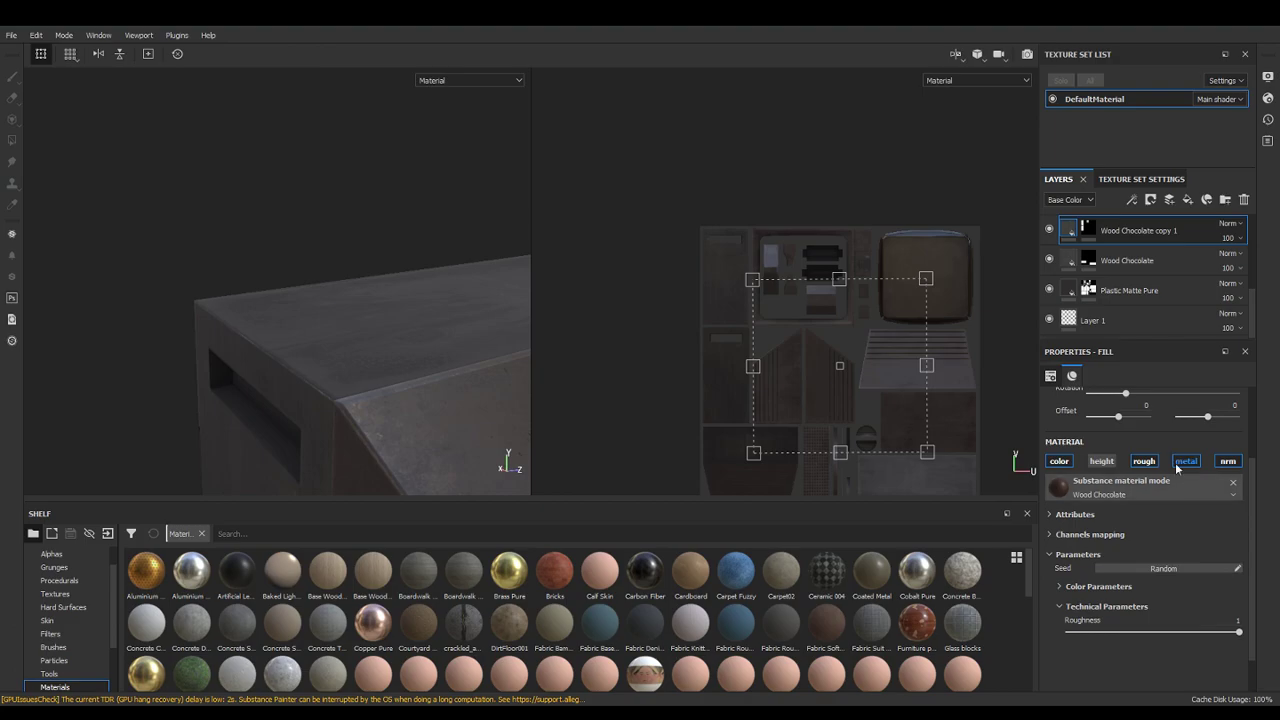
# Export the DefaultMaterial texture set as 2048x2048 targa files with the Unreal Engine 4 (Packed) configuration to the TV_low folder
pyautogui.click(12, 35)
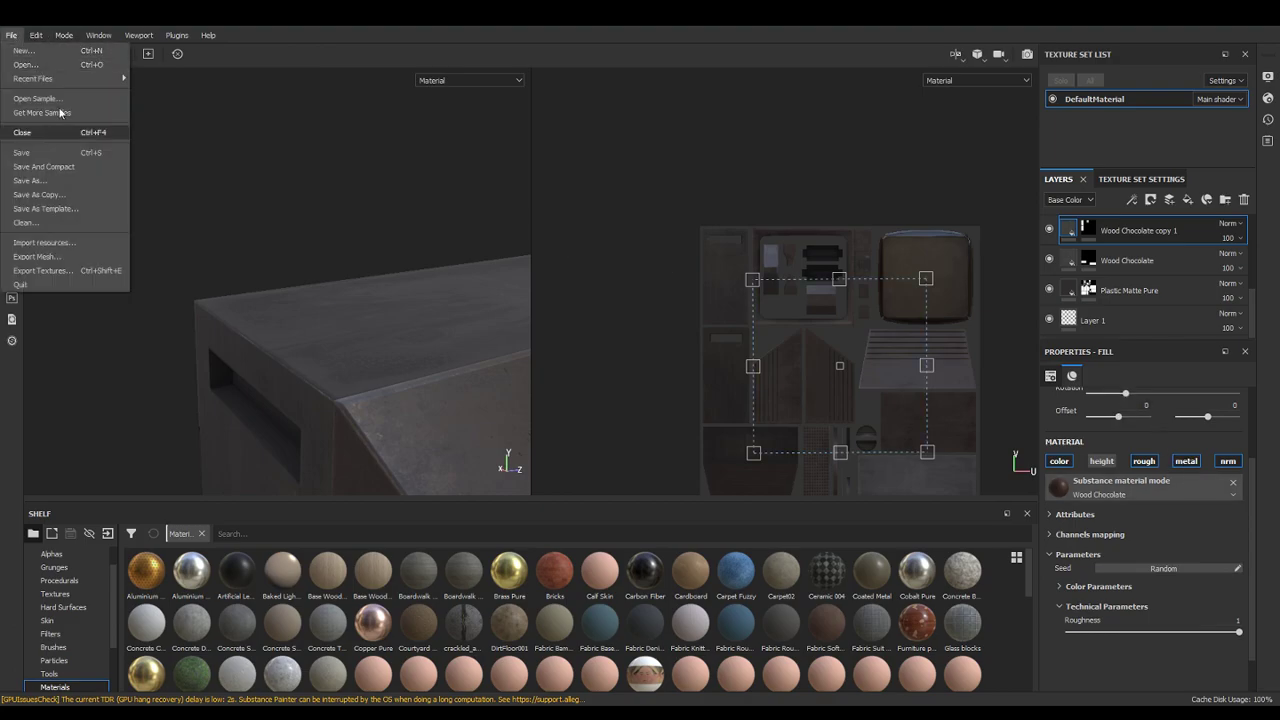
pyautogui.click(75, 270)
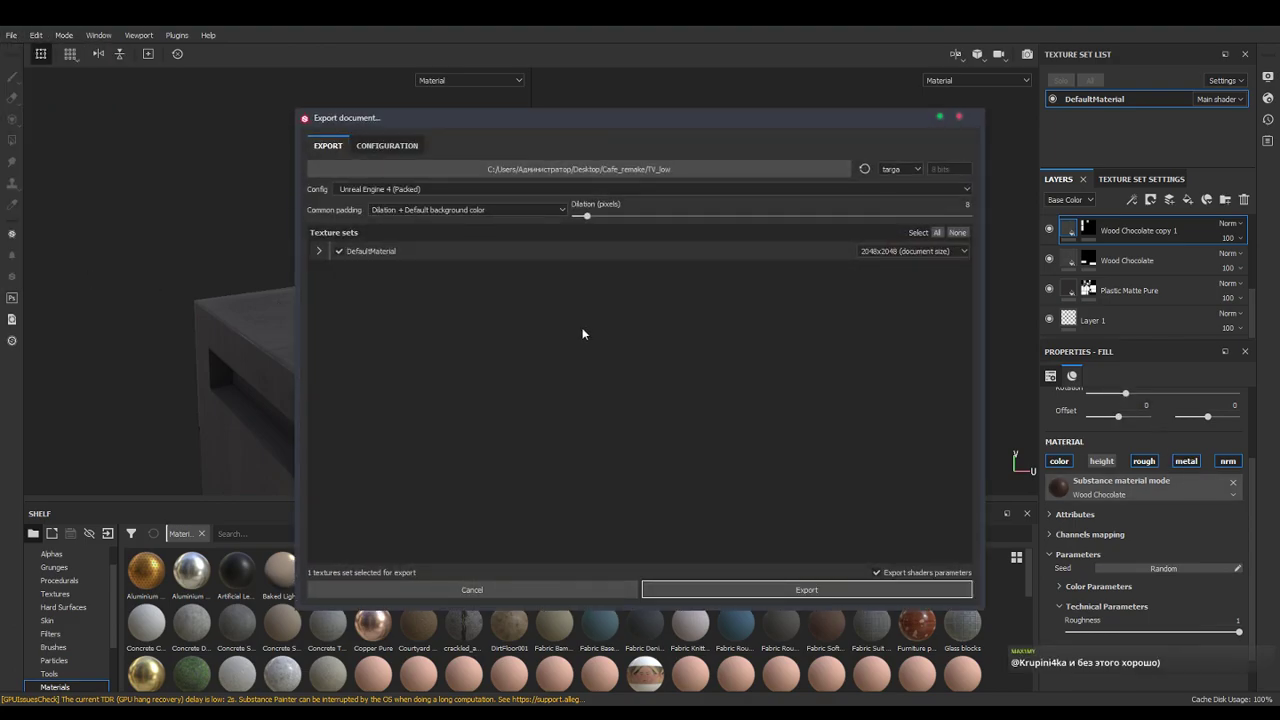
pyautogui.click(765, 590)
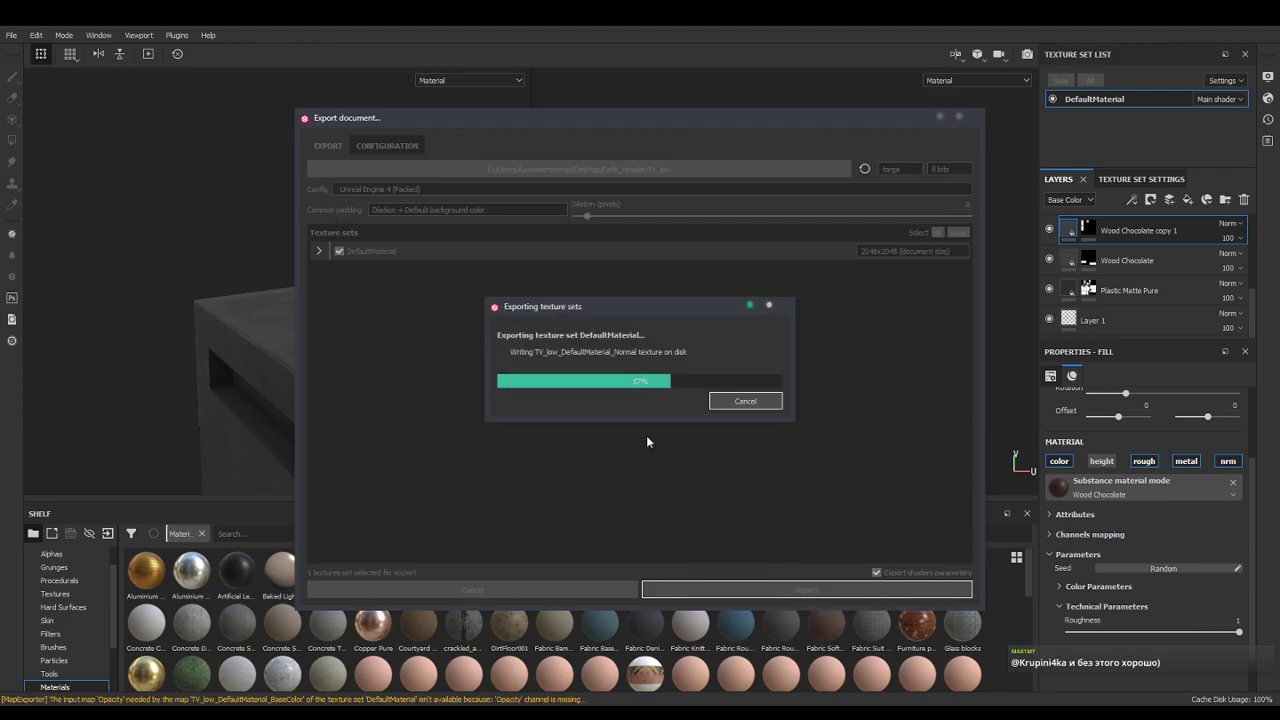
pyautogui.click(677, 373)
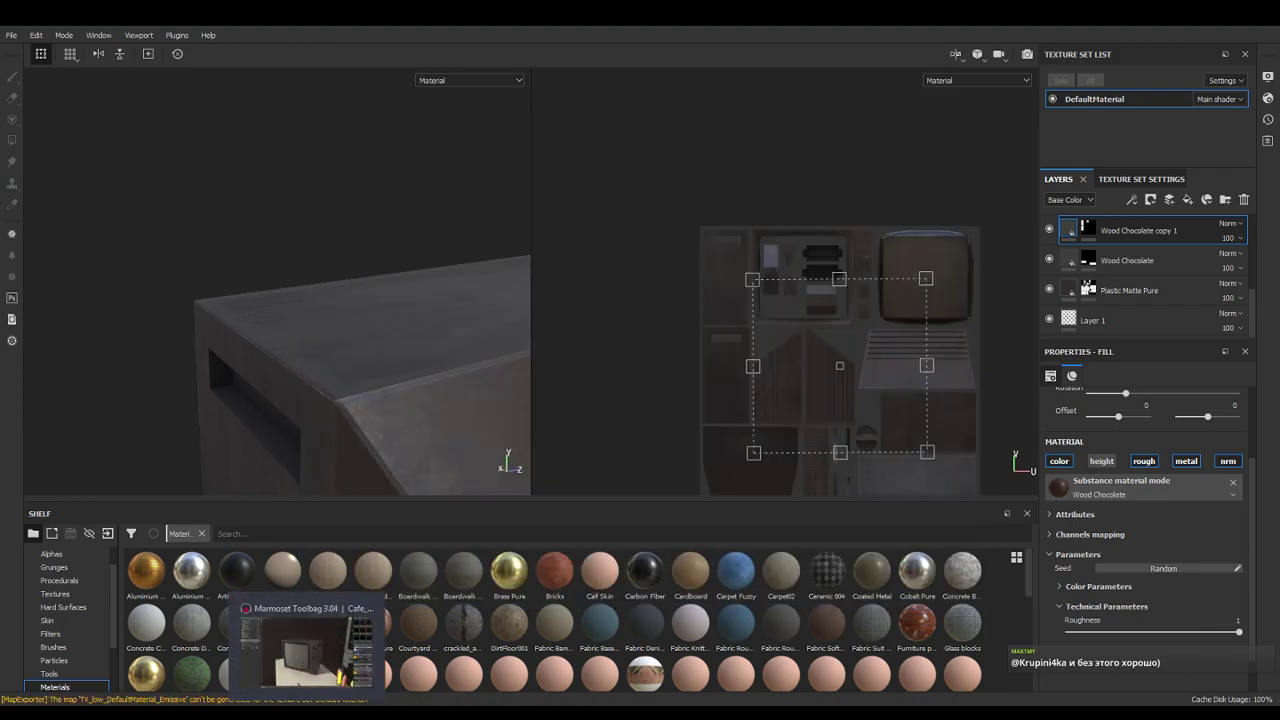
# Switch to Marmoset Toolbag and load TV_low_DefaultMaterial_OcclusionRoughnessMetallic.tga as a map of the TV material
pyautogui.click(307, 712)
pyautogui.moveTo(820, 523)
pyautogui.mouseDown()
pyautogui.moveTo(752, 549)
pyautogui.moveTo(761, 483)
pyautogui.moveTo(774, 528)
pyautogui.mouseUp()
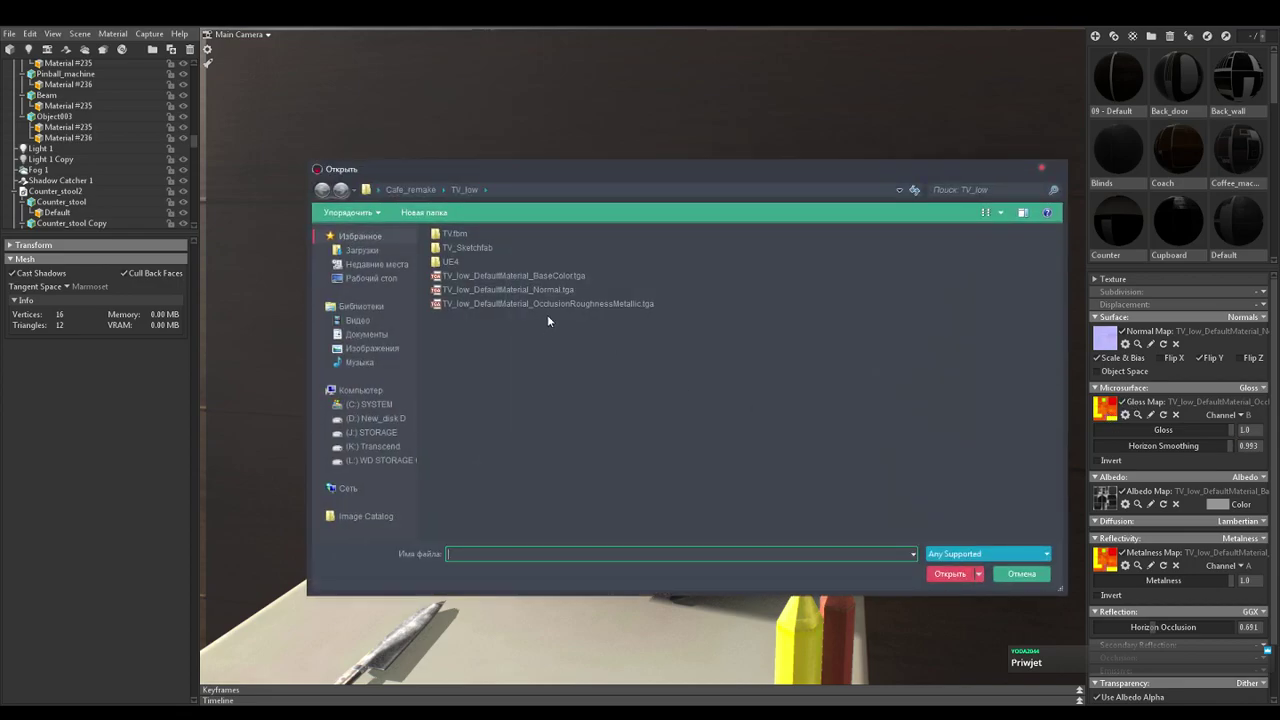
pyautogui.doubleClick(551, 303)
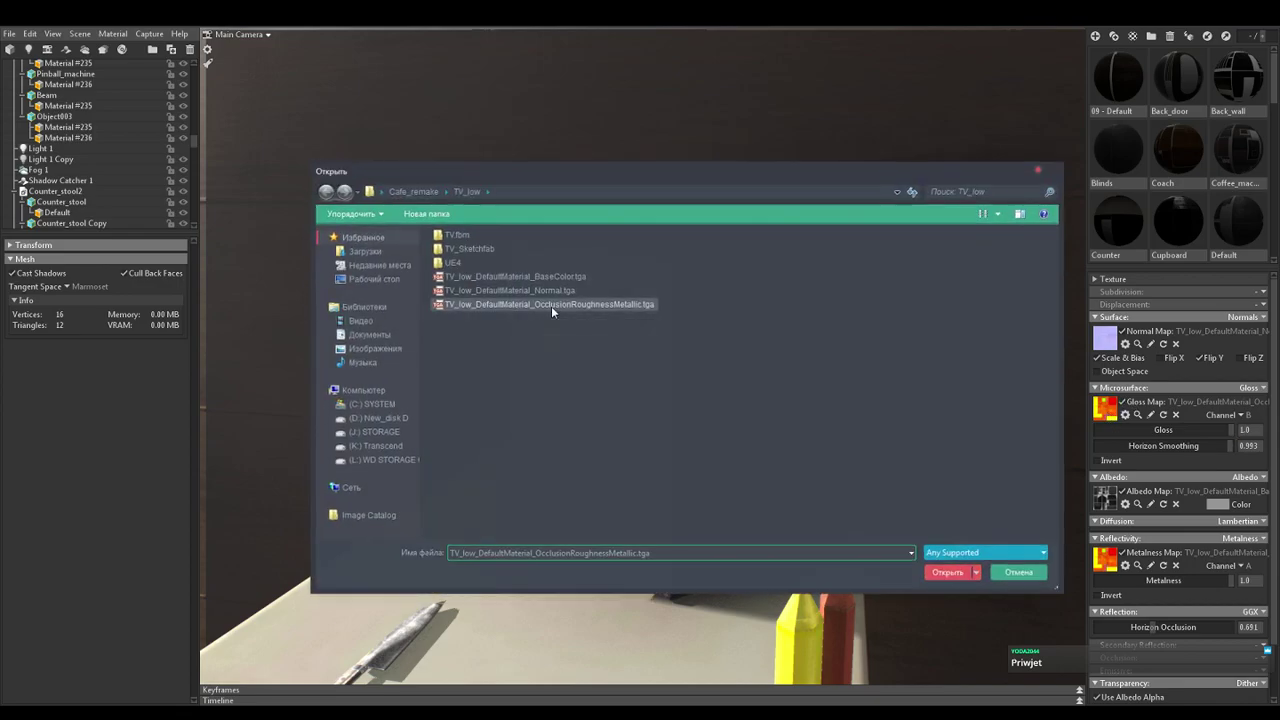
# Try the R and G channels for the TV material's gloss map and set it back to channel B
pyautogui.click(1240, 415)
pyautogui.click(1226, 428)
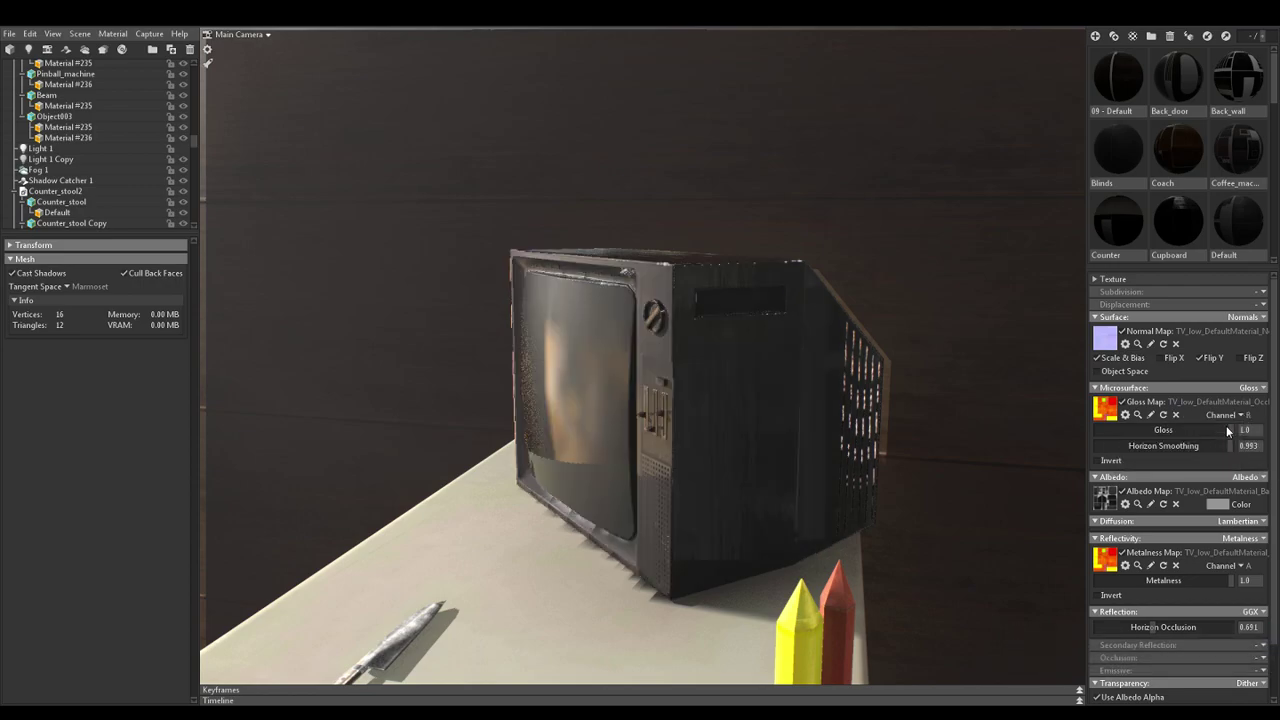
pyautogui.click(1240, 415)
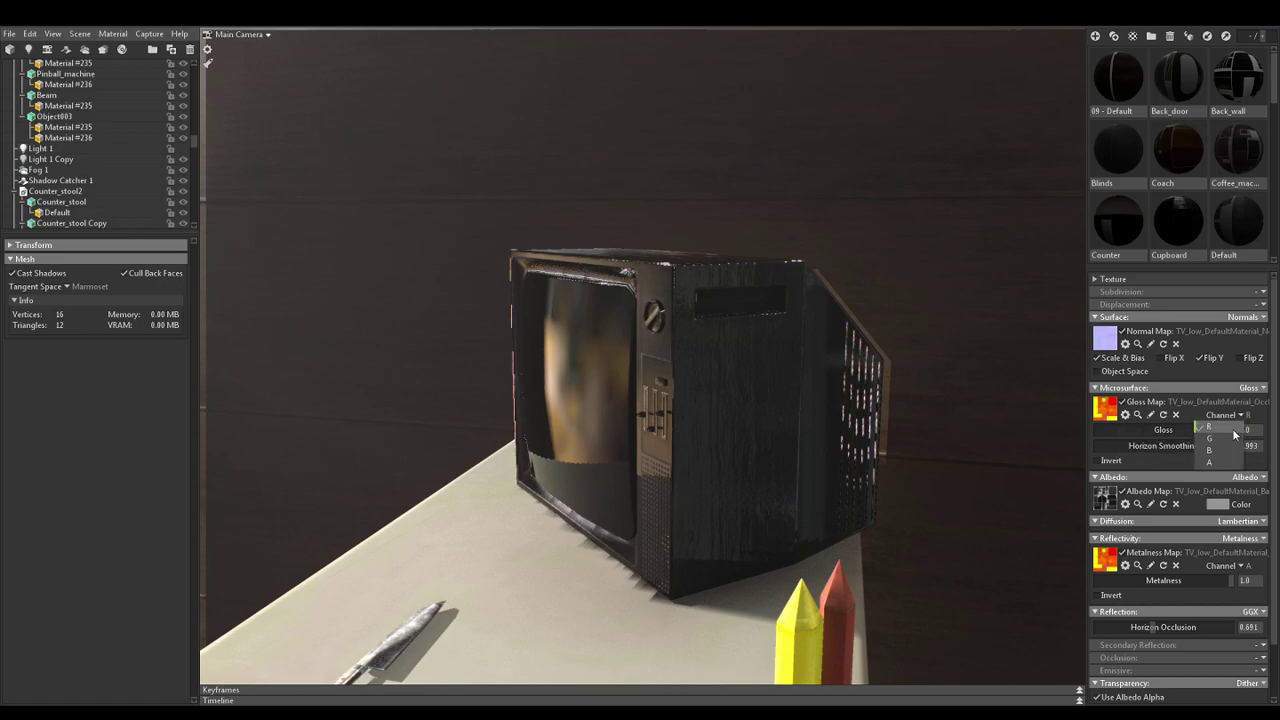
pyautogui.click(1226, 446)
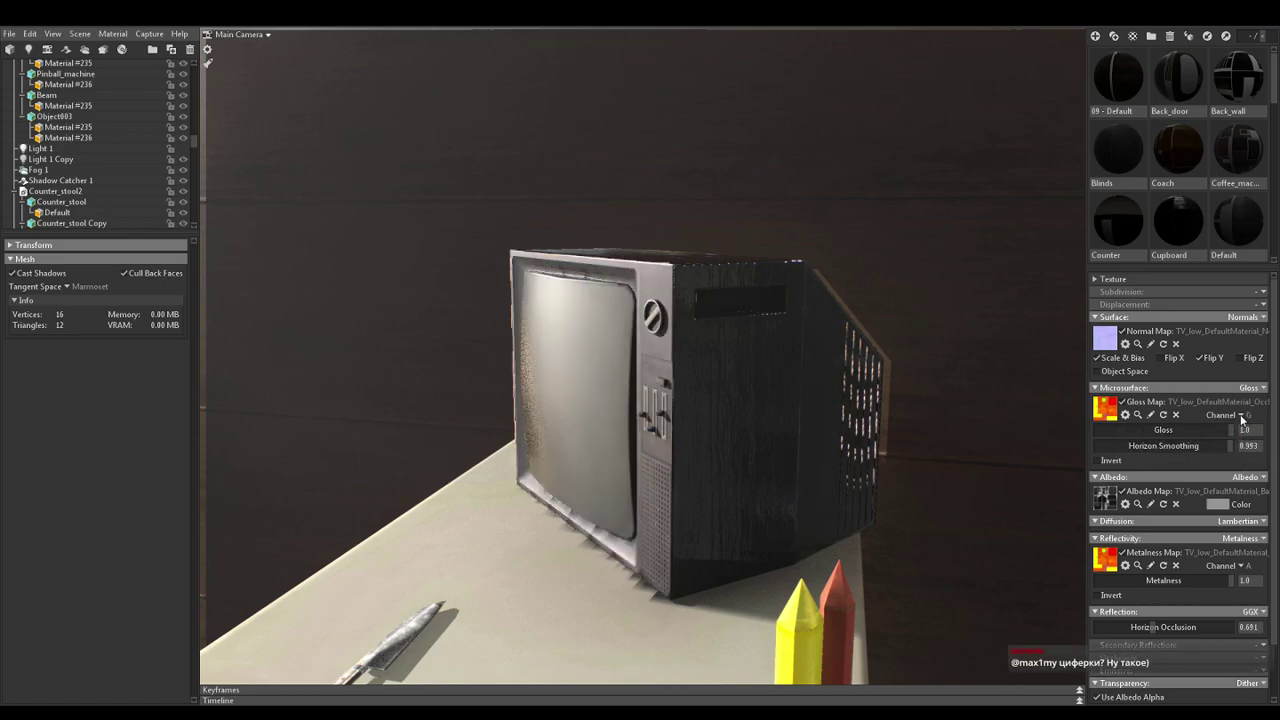
pyautogui.click(1241, 416)
pyautogui.click(1220, 451)
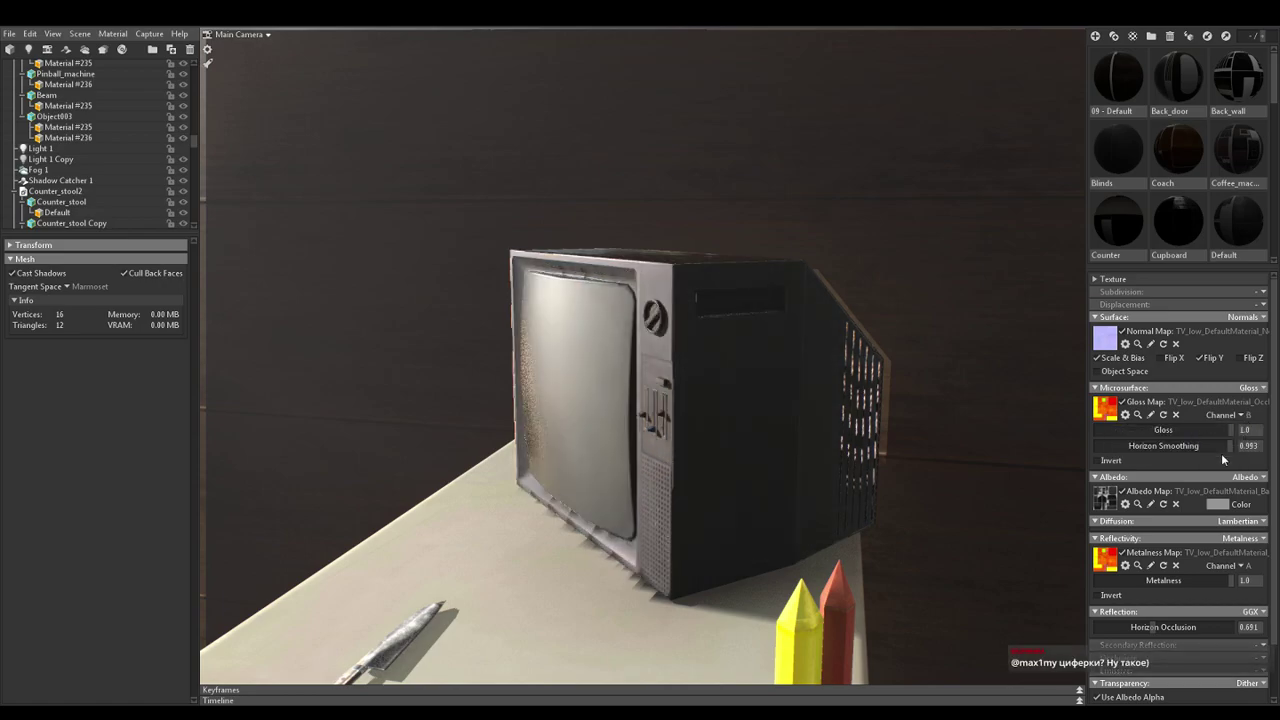
# Turn off shadow casting for the TV's body mesh
pyautogui.moveTo(940, 410); pyautogui.dragTo(927, 381)
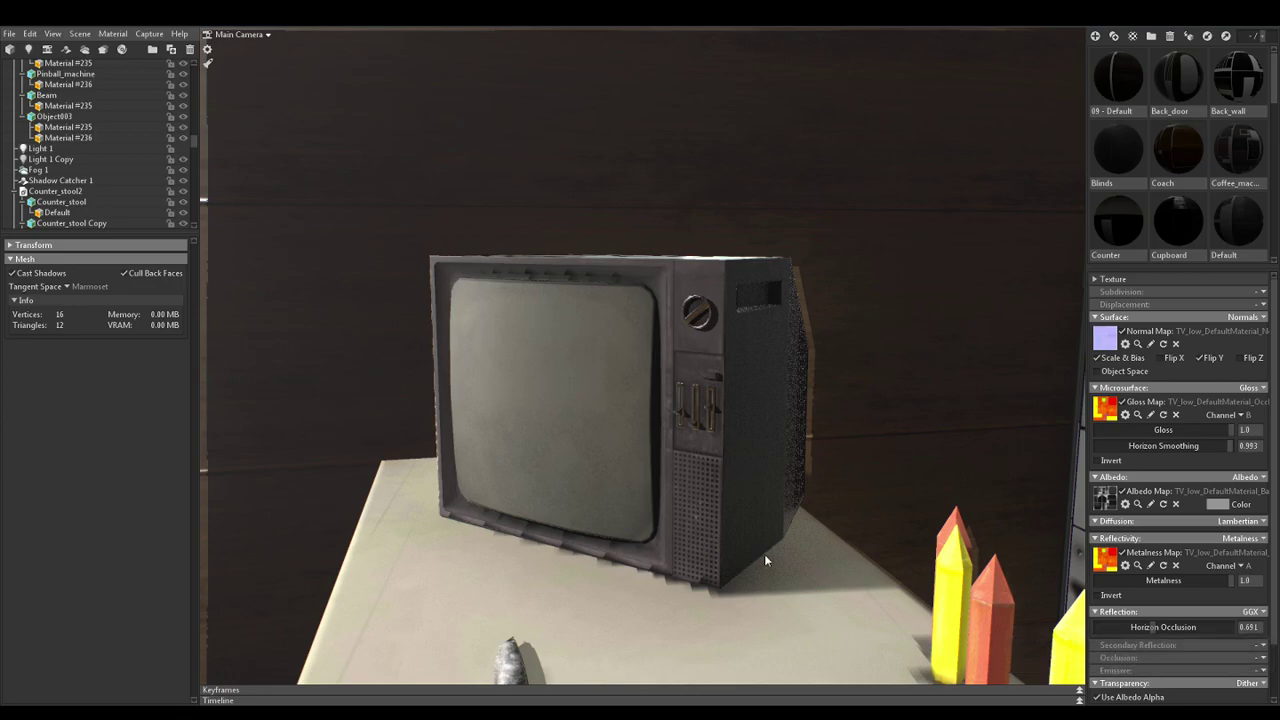
pyautogui.moveTo(764, 554); pyautogui.dragTo(690, 604)
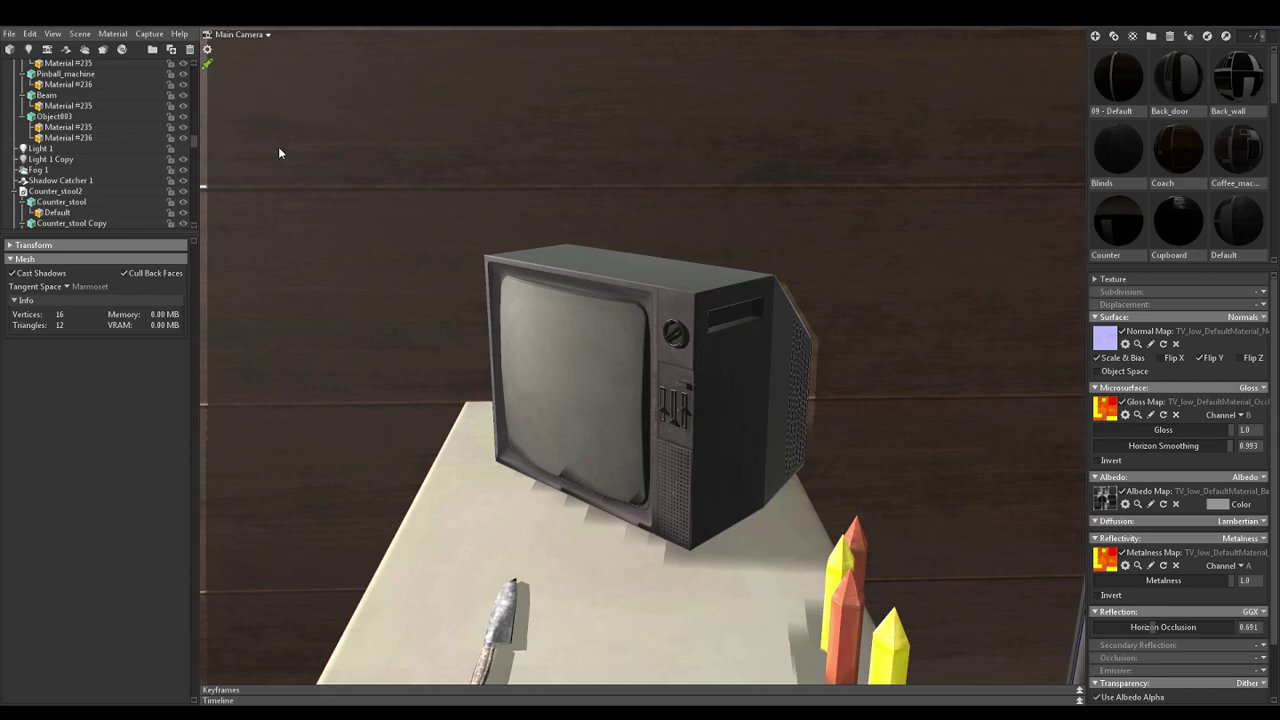
pyautogui.moveTo(589, 507); pyautogui.dragTo(486, 537)
pyautogui.click(694, 461)
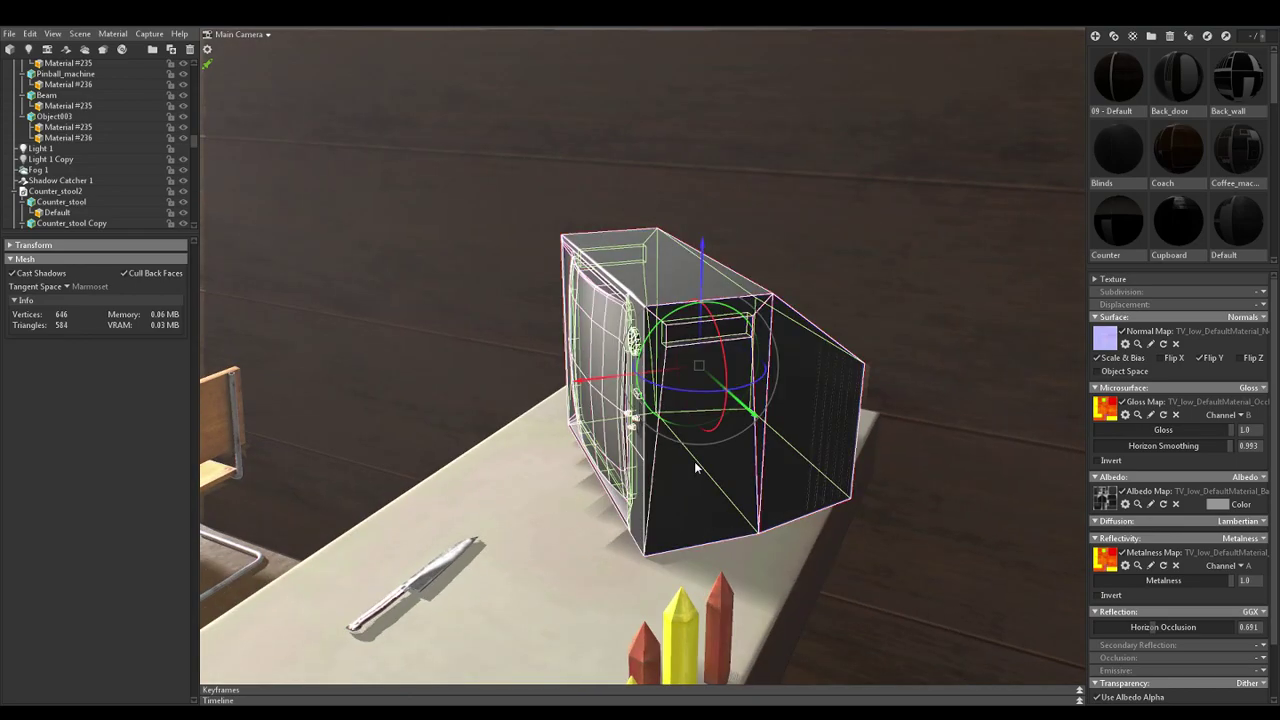
pyautogui.click(25, 273)
pyautogui.click(25, 273)
pyautogui.click(25, 273)
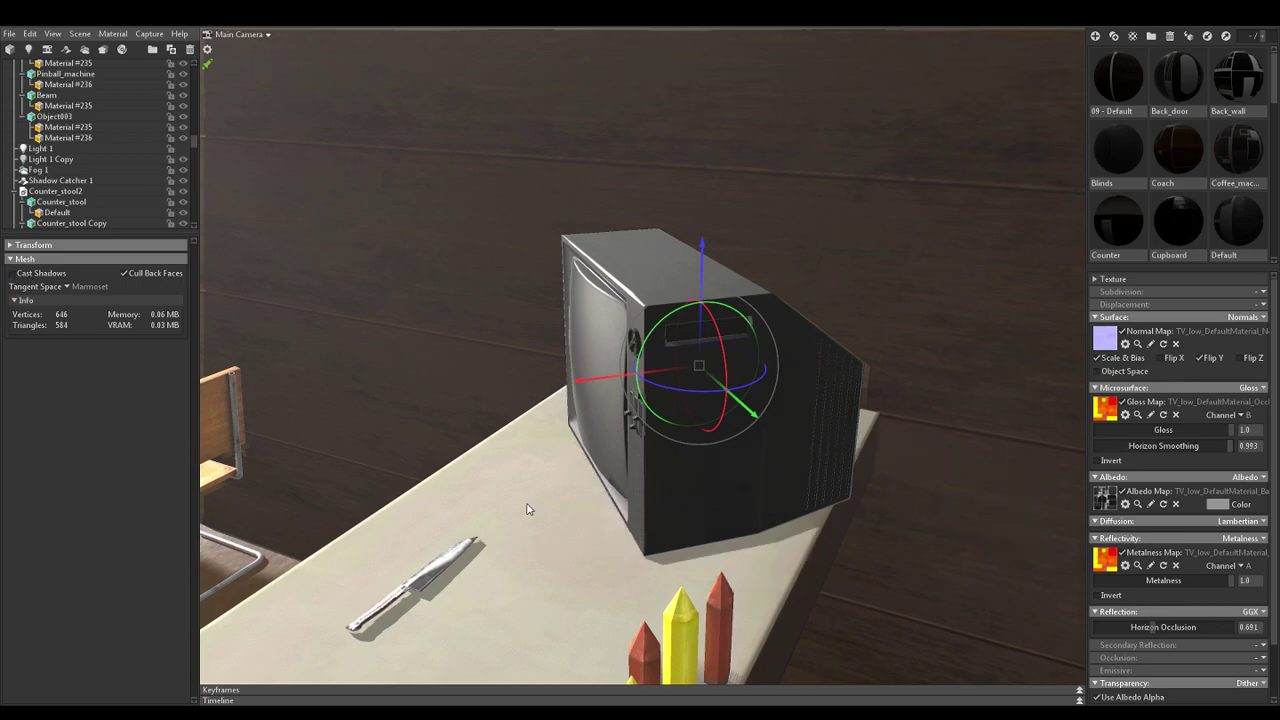
# Inspect the TV from several angles with its shadows off and turn Cast Shadows back on for the body mesh
pyautogui.moveTo(548, 560); pyautogui.dragTo(641, 556)
pyautogui.scroll(-2, 628, 494)
pyautogui.scroll(3, 643, 520)
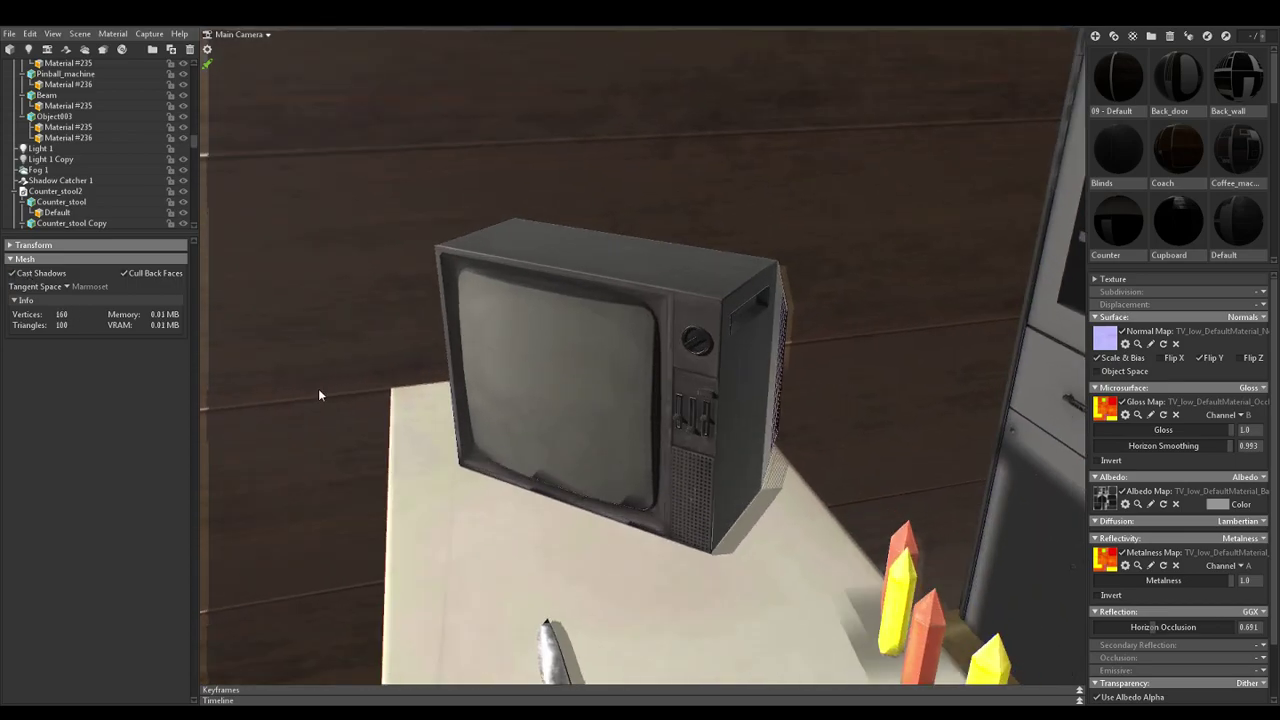
pyautogui.click(208, 64)
pyautogui.moveTo(707, 586); pyautogui.dragTo(631, 603)
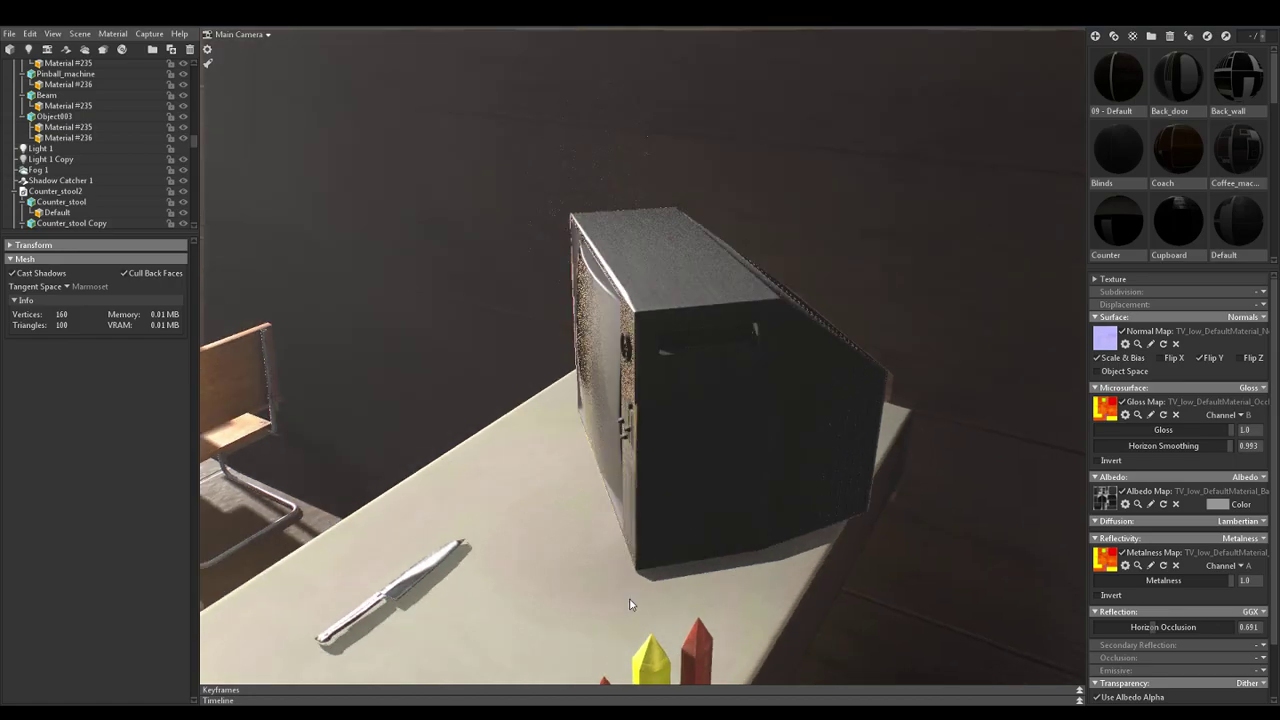
pyautogui.click(693, 501)
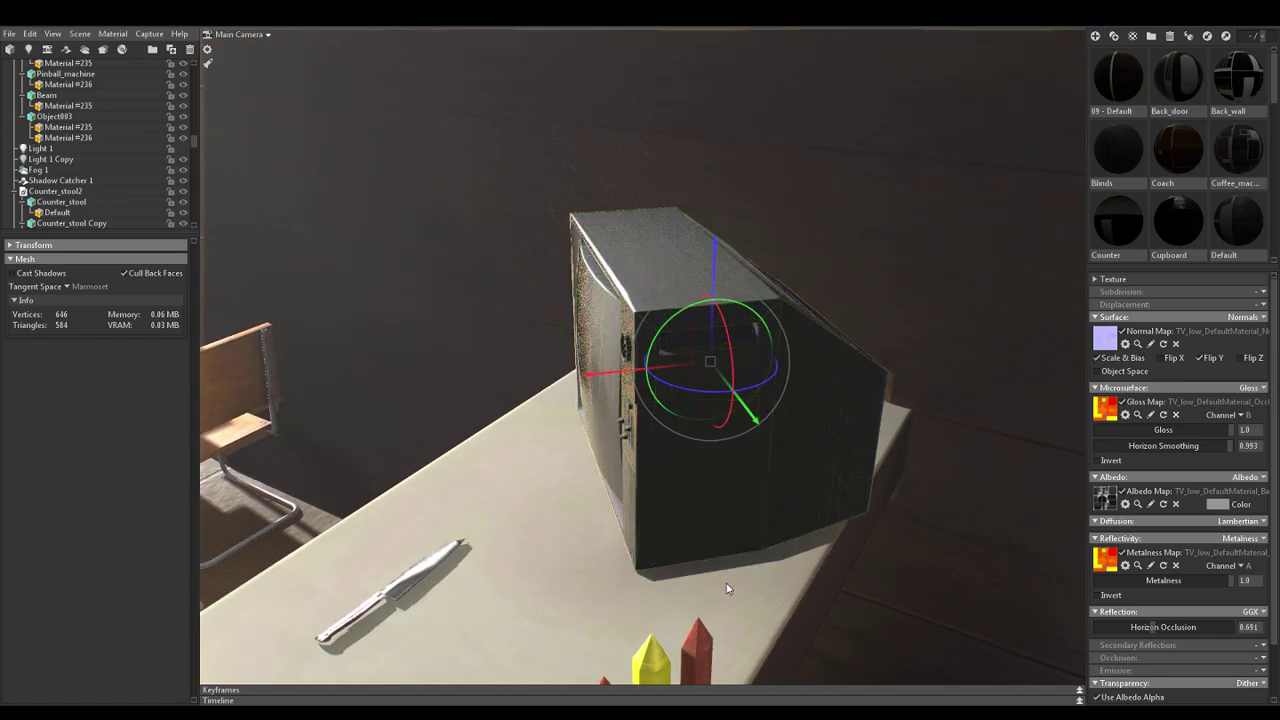
pyautogui.moveTo(583, 593); pyautogui.dragTo(642, 483)
pyautogui.click(694, 476)
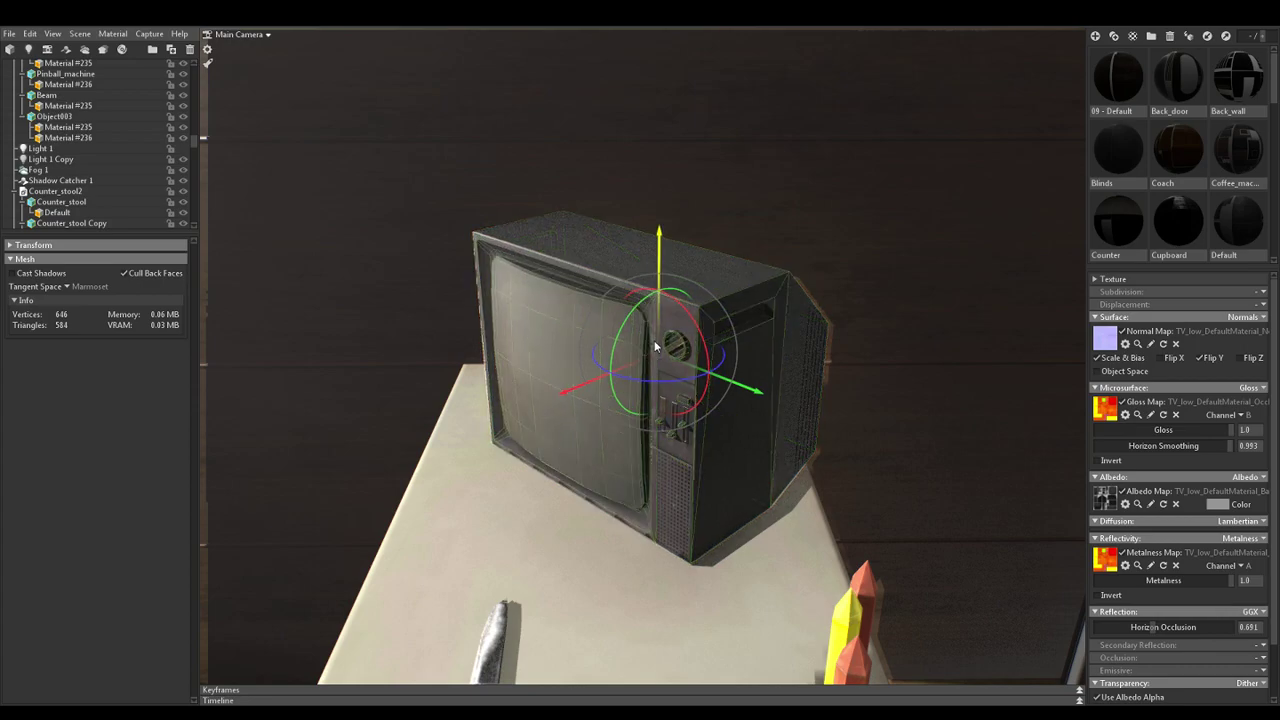
pyautogui.moveTo(654, 340); pyautogui.dragTo(405, 333)
pyautogui.click(12, 273)
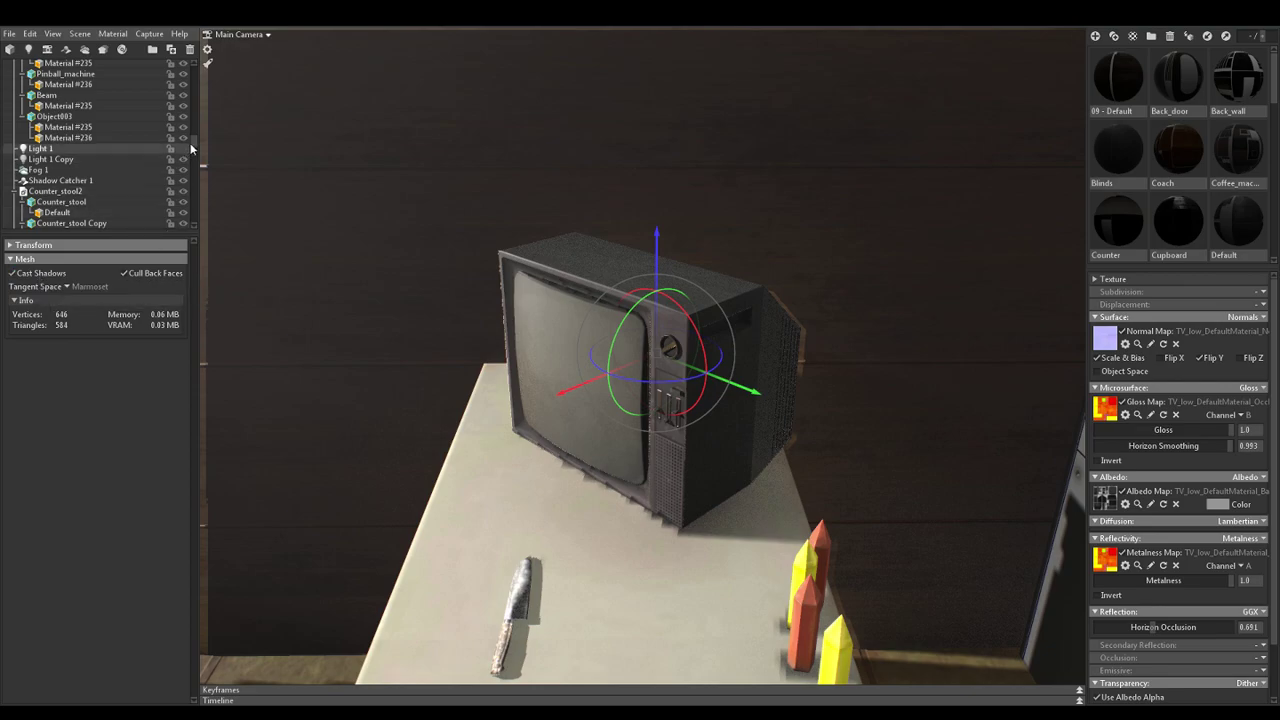
# Examine the reflections on the TV's wooden top, side and front from several angles and distances
pyautogui.scroll(-4, 193, 149)
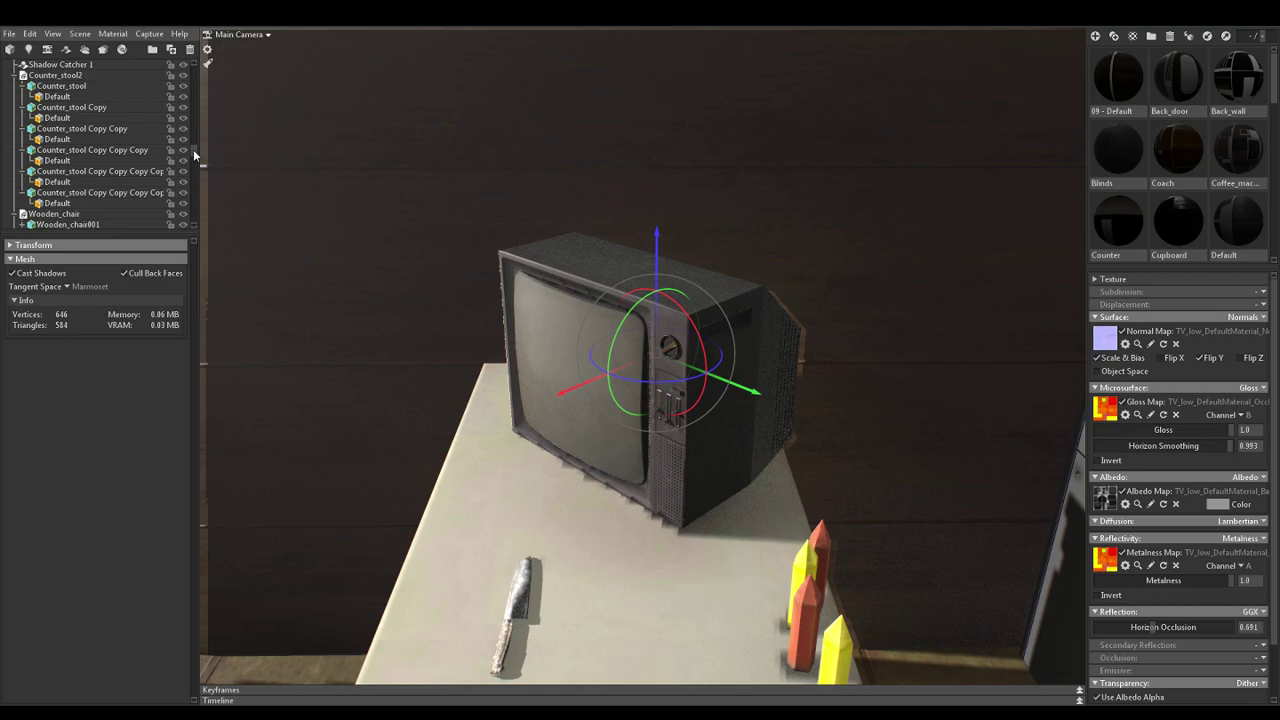
pyautogui.moveTo(735, 511)
pyautogui.mouseDown()
pyautogui.moveTo(754, 479)
pyautogui.moveTo(711, 511)
pyautogui.moveTo(786, 500)
pyautogui.moveTo(713, 499)
pyautogui.mouseUp()
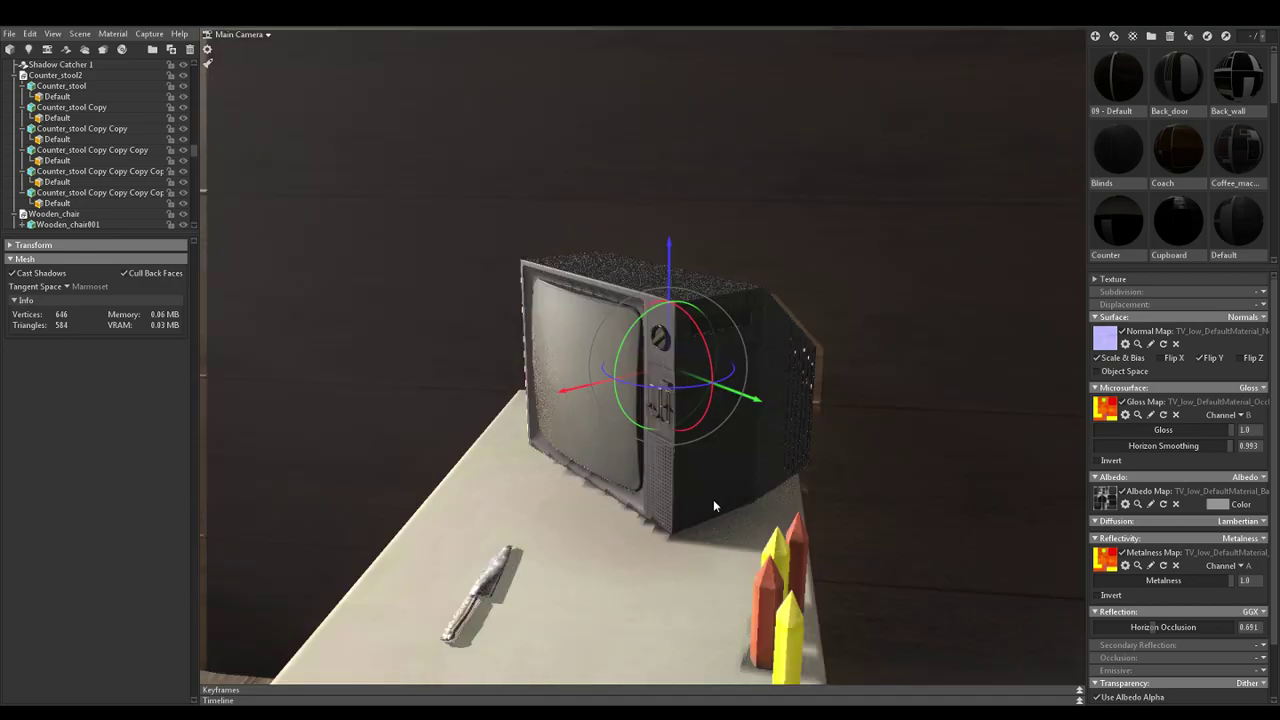
pyautogui.moveTo(719, 438); pyautogui.dragTo(637, 443)
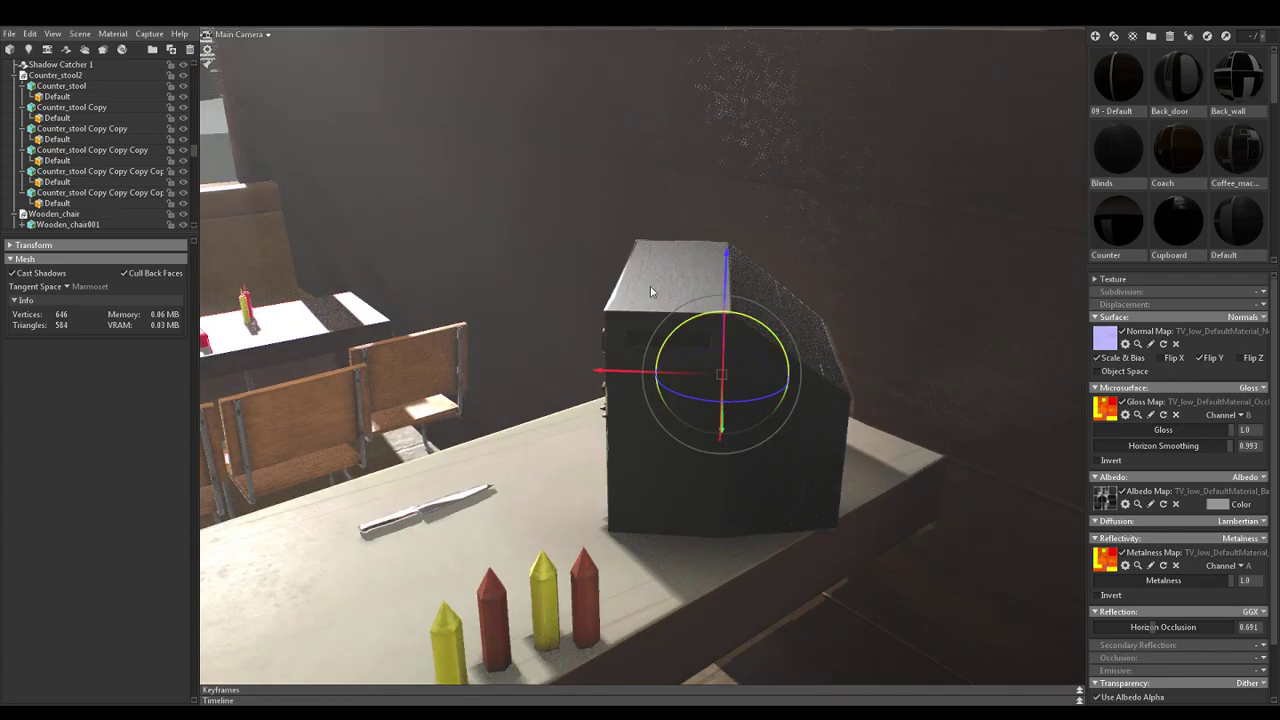
pyautogui.scroll(4, 646, 274)
pyautogui.scroll(-1, 660, 243)
pyautogui.scroll(-1, 660, 250)
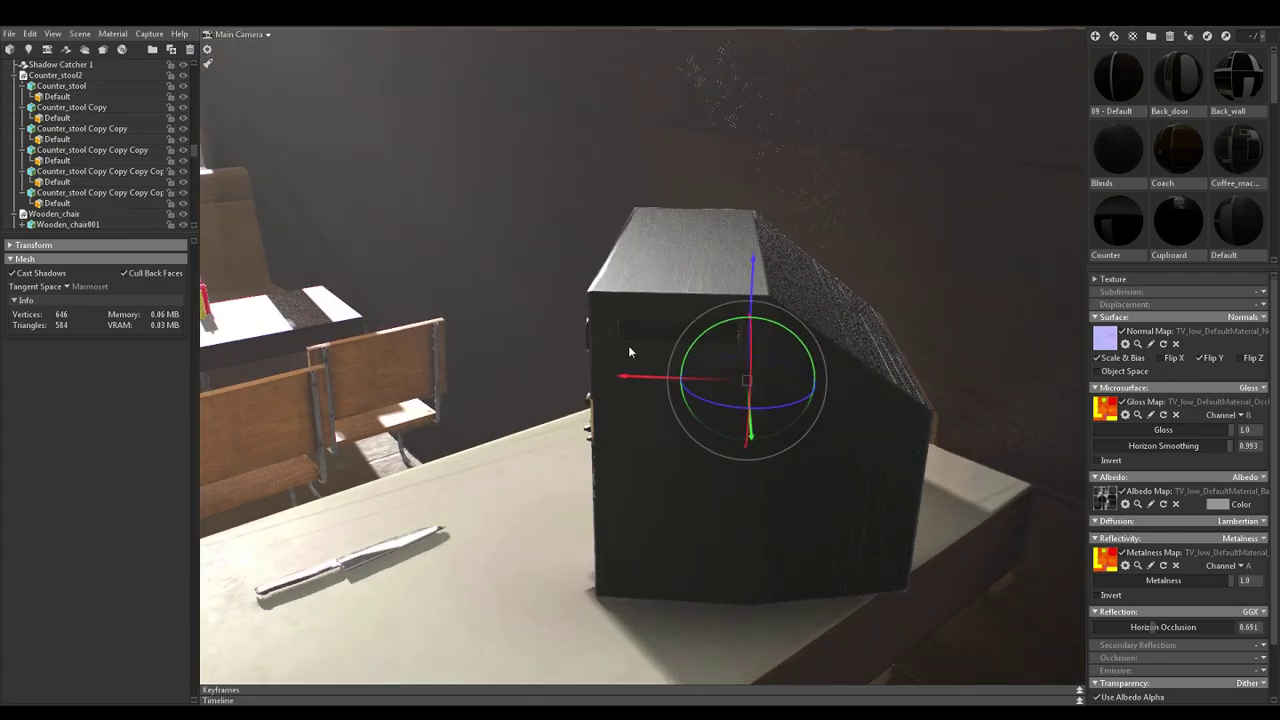
pyautogui.moveTo(628, 365); pyautogui.dragTo(600, 374, button='middle')
pyautogui.moveTo(600, 379); pyautogui.dragTo(665, 388)
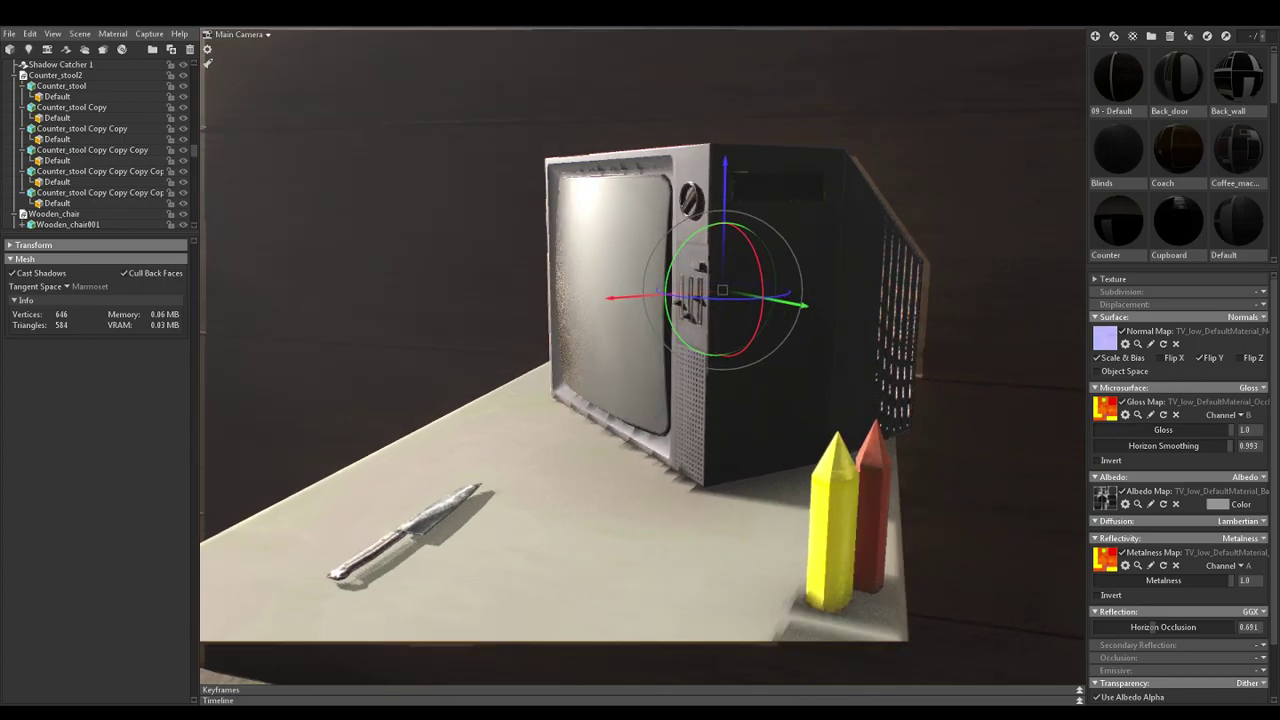
# Return to Substance Painter and add a Levels effect on the Roughness channel to the Wood Chocolate copy 1 layer
pyautogui.click(358, 712)
pyautogui.moveTo(363, 454)
pyautogui.keyDown('alt'); pyautogui.mouseDown()
pyautogui.moveTo(439, 456)
pyautogui.moveTo(381, 451)
pyautogui.moveTo(374, 371)
pyautogui.moveTo(500, 234)
pyautogui.moveTo(574, 274)
pyautogui.moveTo(526, 354)
pyautogui.moveTo(419, 377)
pyautogui.mouseUp(); pyautogui.keyUp('alt')
pyautogui.scroll(-5, 383, 451)
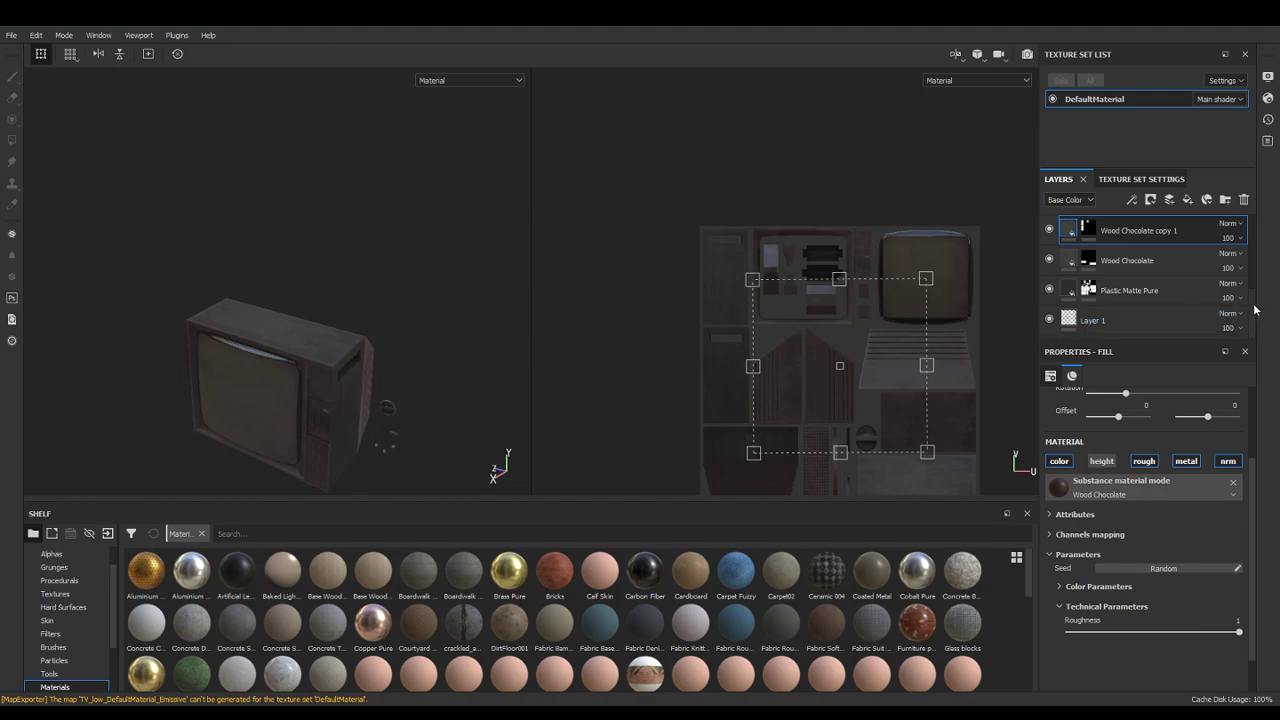
pyautogui.scroll(1, 1254, 310)
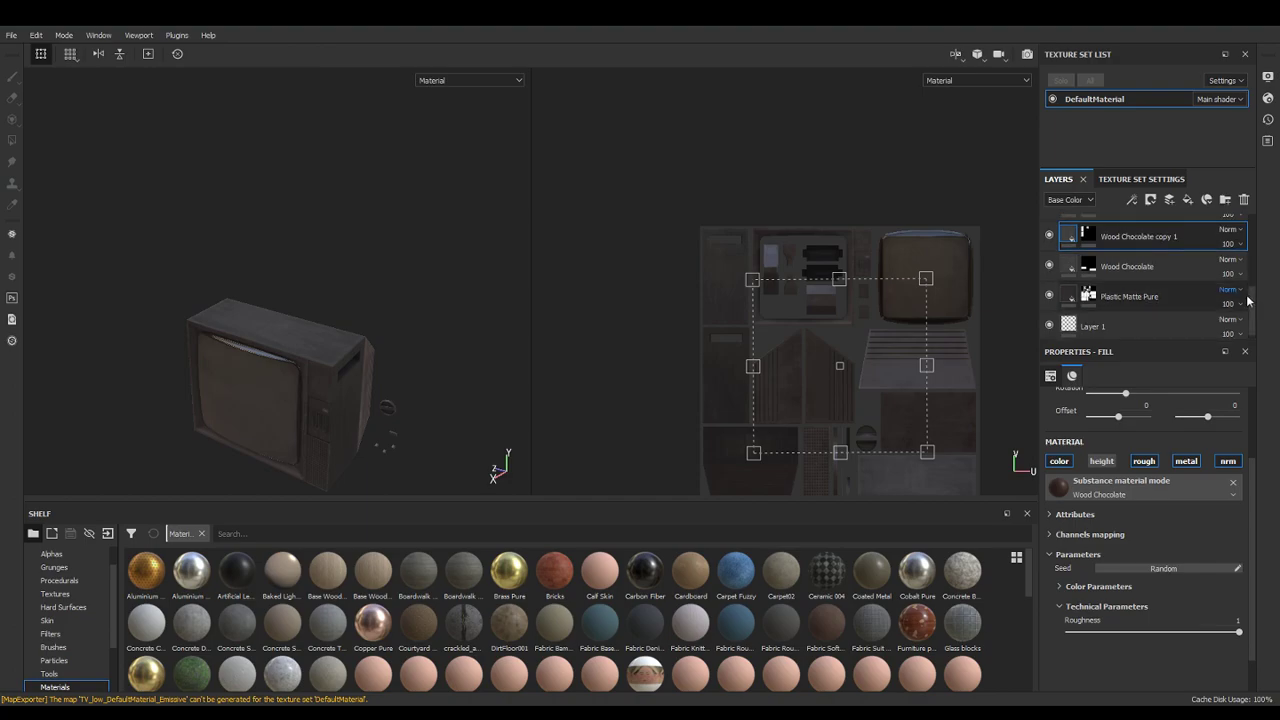
pyautogui.scroll(-1, 1252, 307)
pyautogui.scroll(3, 1253, 298)
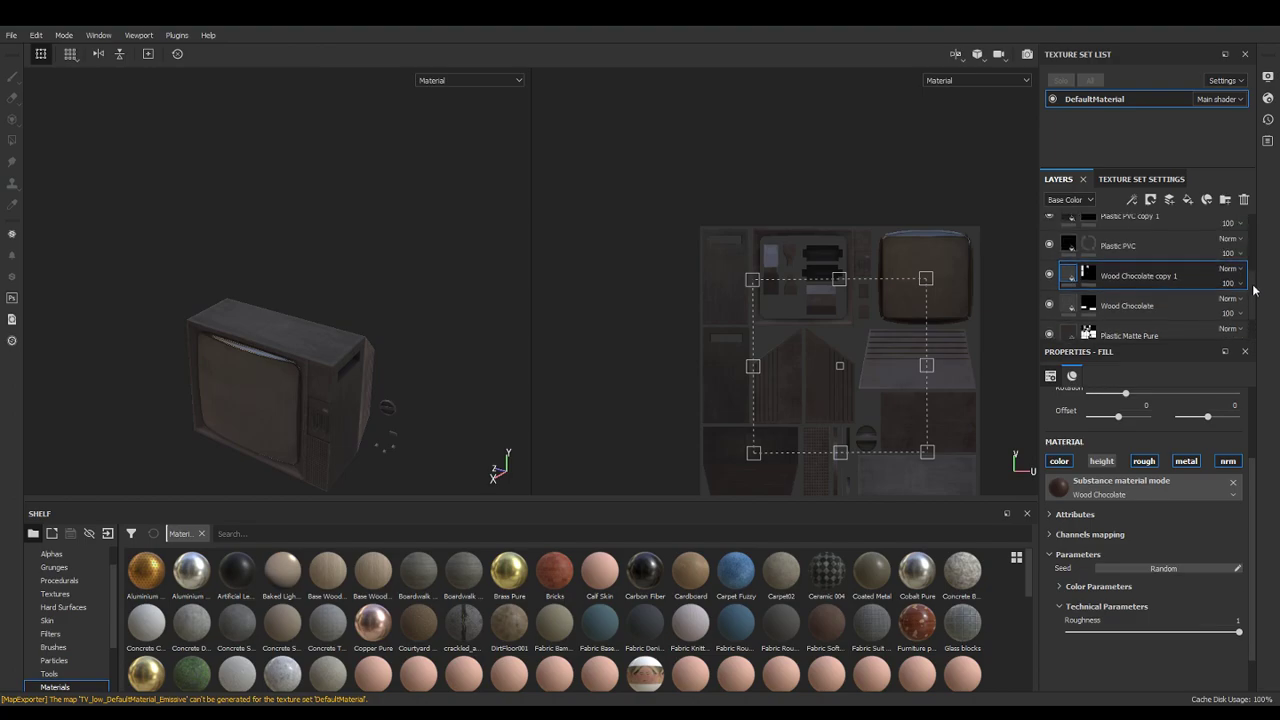
pyautogui.rightClick(1077, 277)
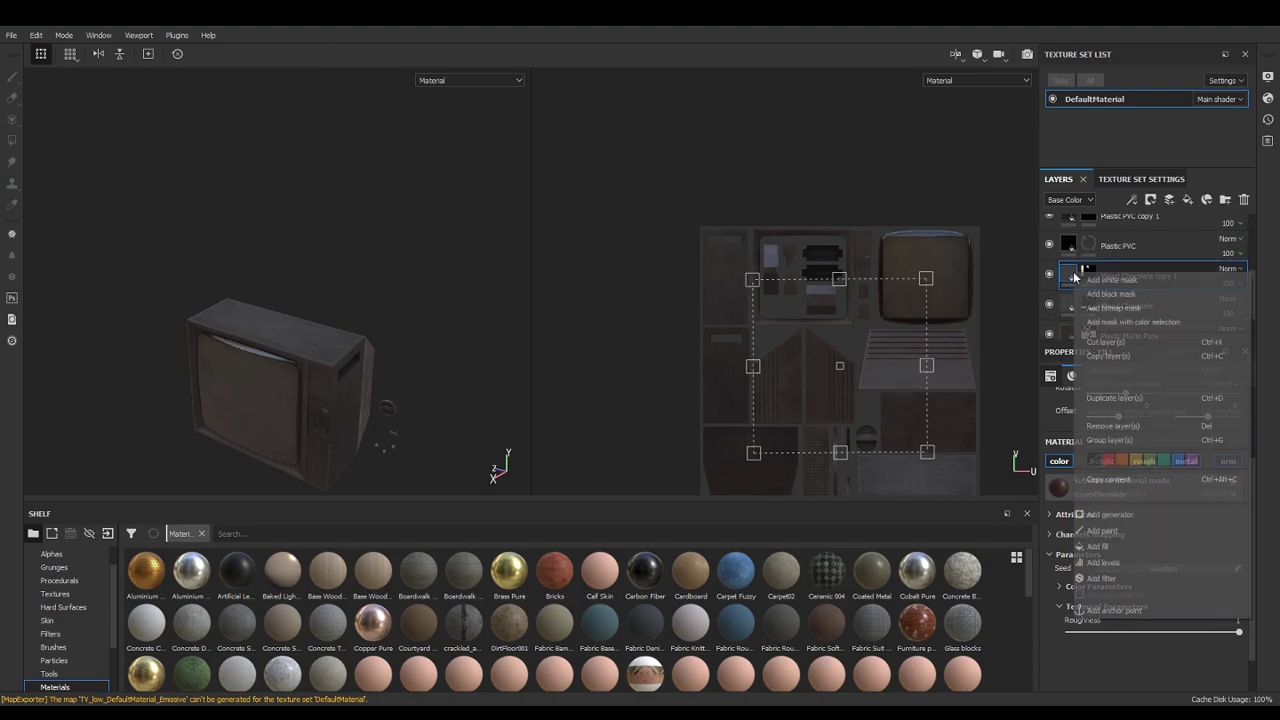
pyautogui.click(1105, 562)
pyautogui.click(1146, 398)
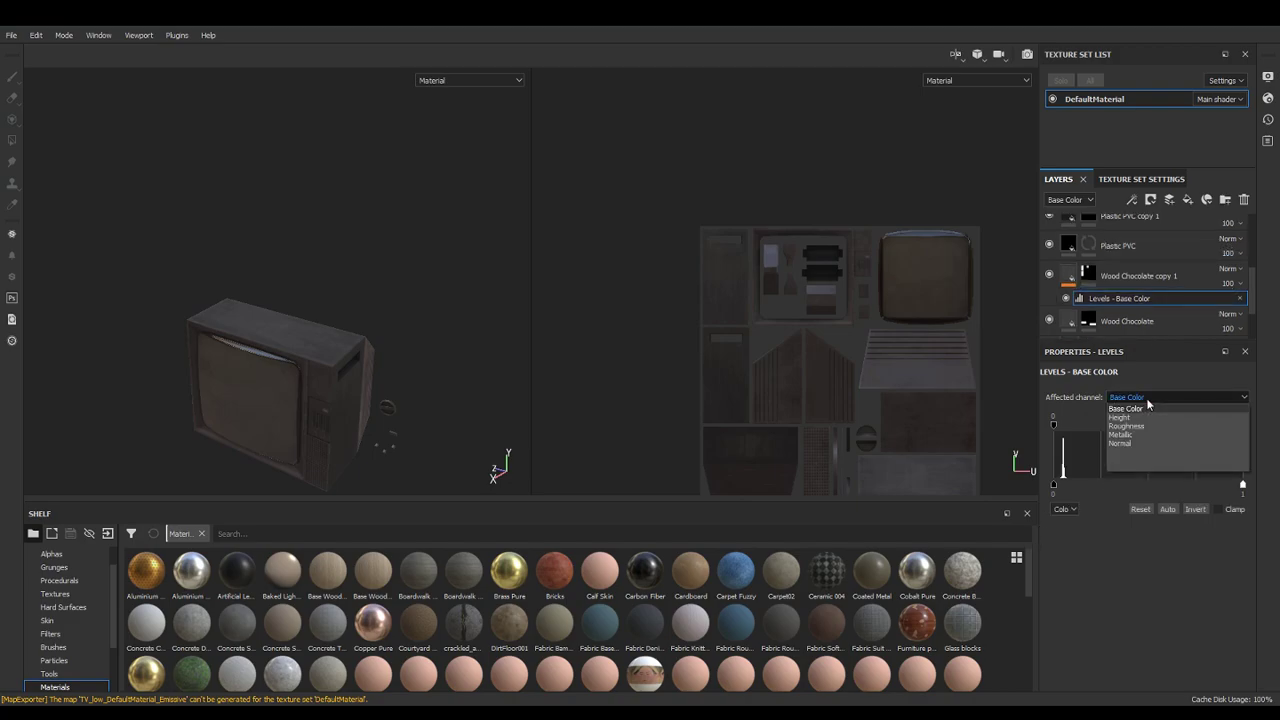
pyautogui.click(1134, 424)
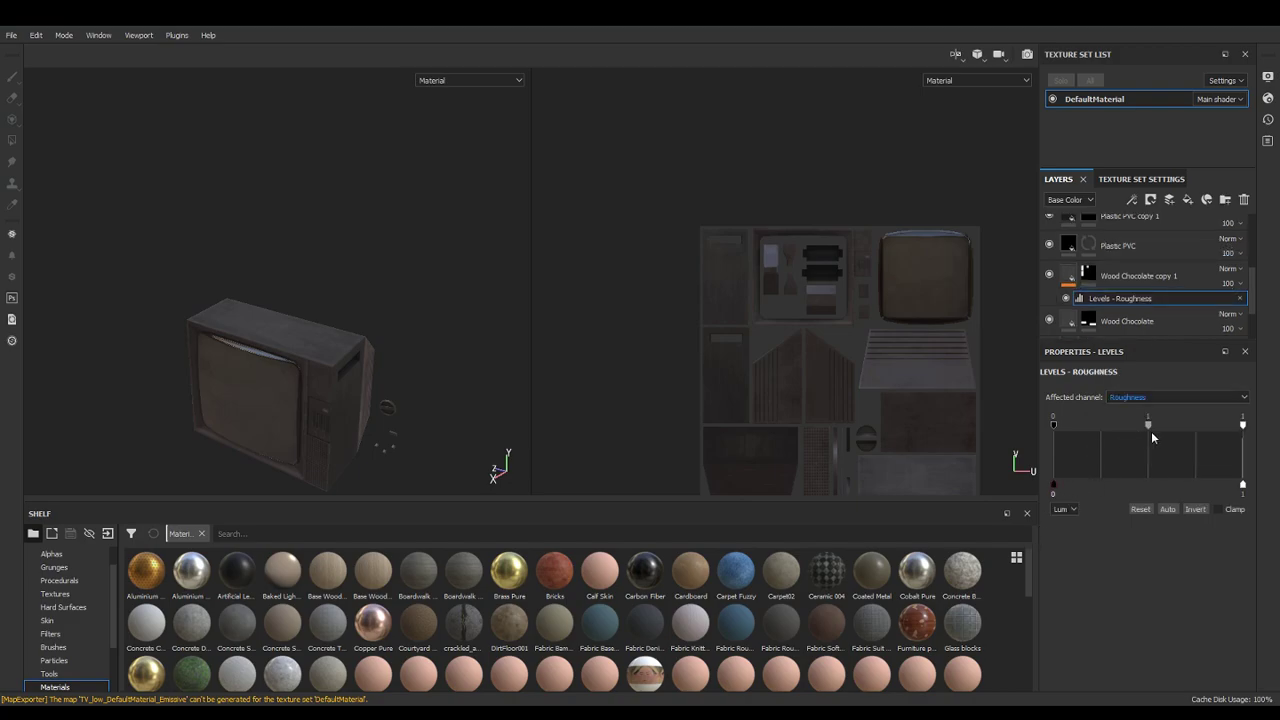
# Set the Roughness levels' midtone to 2.69, check the TV's top and side, and raise the input black point to 0.123
pyautogui.keyDown('alt'); pyautogui.moveTo(480, 390); pyautogui.dragTo(328, 337); pyautogui.keyUp('alt')
pyautogui.keyDown('alt'); pyautogui.moveTo(328, 331); pyautogui.dragTo(383, 329, button='right'); pyautogui.keyUp('alt')
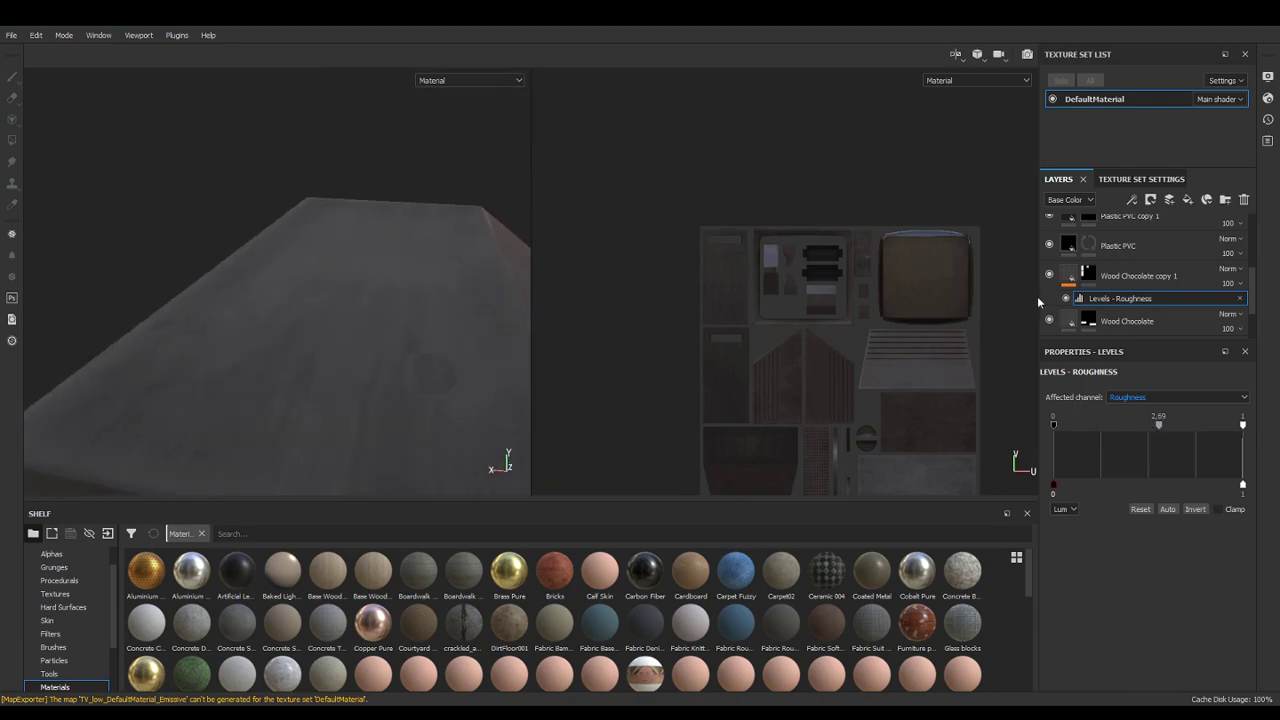
pyautogui.keyDown('alt'); pyautogui.moveTo(491, 397); pyautogui.dragTo(433, 255); pyautogui.keyUp('alt')
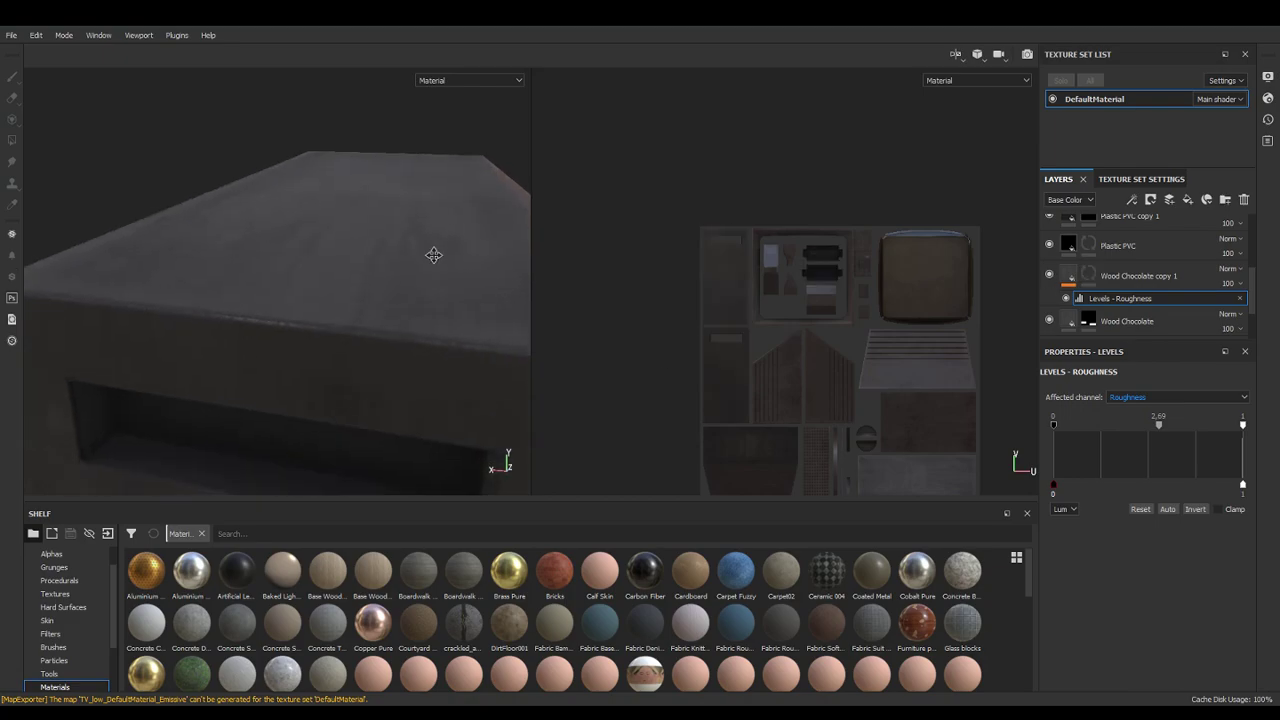
pyautogui.keyDown('alt'); pyautogui.moveTo(433, 255); pyautogui.dragTo(360, 209, button='middle'); pyautogui.keyUp('alt')
pyautogui.scroll(-3, 360, 209)
pyautogui.keyDown('alt'); pyautogui.moveTo(349, 243); pyautogui.dragTo(316, 268); pyautogui.keyUp('alt')
pyautogui.moveTo(305, 324)
pyautogui.keyDown('shift'); pyautogui.mouseDown(button='right')
pyautogui.moveTo(391, 325)
pyautogui.moveTo(371, 326)
pyautogui.mouseUp(button='right'); pyautogui.keyUp('shift')
pyautogui.moveTo(371, 326)
pyautogui.keyDown('alt'); pyautogui.mouseDown()
pyautogui.moveTo(390, 343)
pyautogui.moveTo(589, 346)
pyautogui.mouseUp(); pyautogui.keyUp('alt')
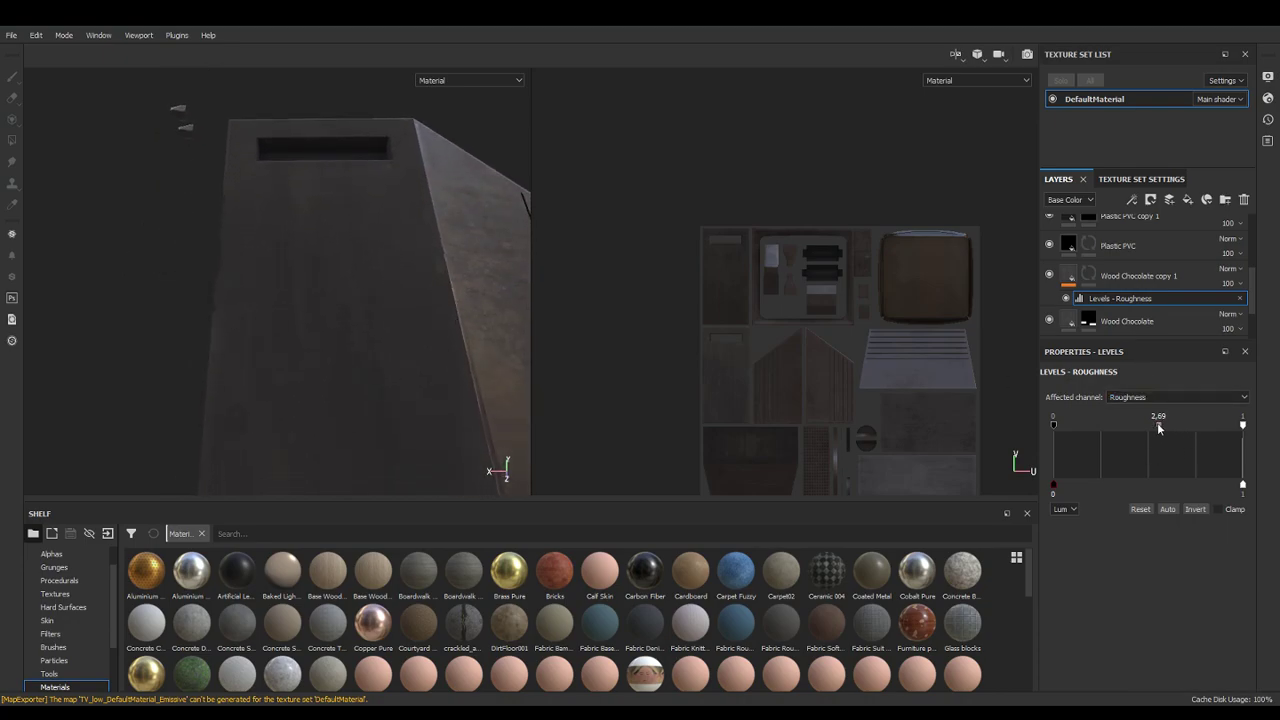
pyautogui.moveTo(1243, 426)
pyautogui.mouseDown()
pyautogui.moveTo(1197, 429)
pyautogui.moveTo(1260, 431)
pyautogui.mouseUp()
pyautogui.moveTo(1052, 425)
pyautogui.mouseDown()
pyautogui.moveTo(1131, 422)
pyautogui.moveTo(1076, 420)
pyautogui.mouseUp()
# Lower the Wood Chocolate copy 1 layer's Roughness technical parameter to 0.77 and compare its surface with the normal channel off and on
pyautogui.click(1077, 276)
pyautogui.scroll(-3, 1249, 490)
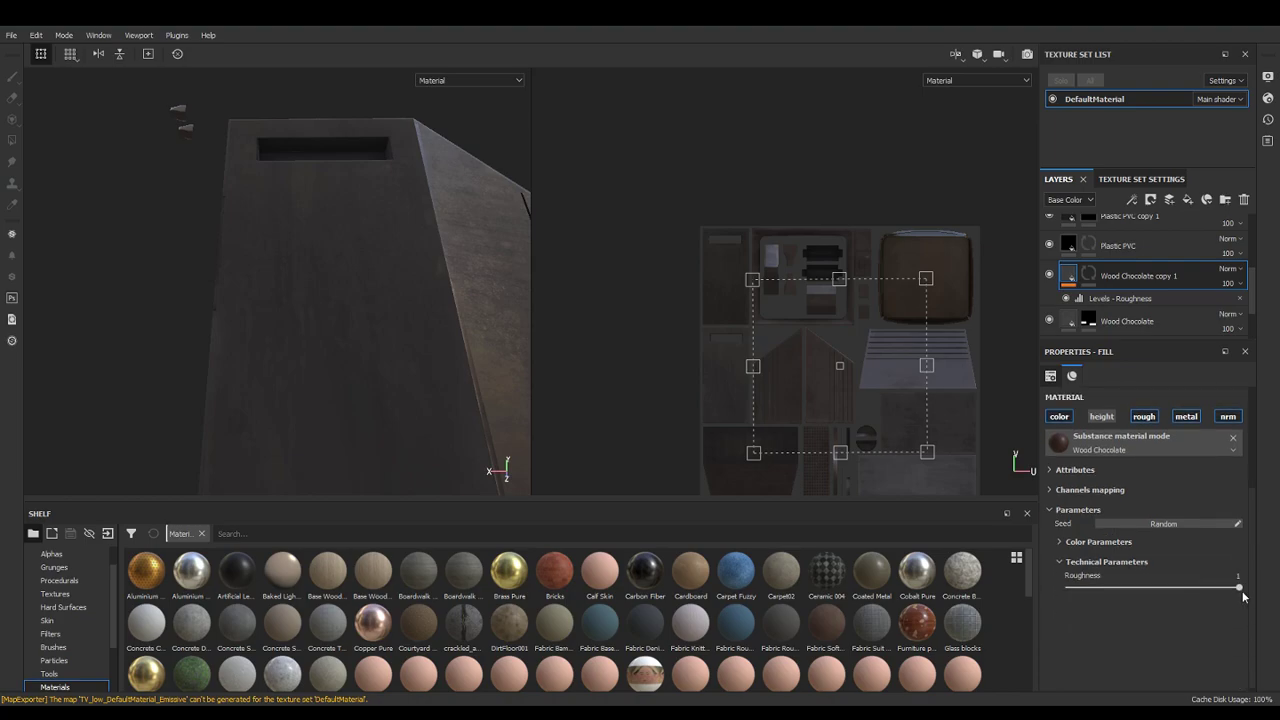
pyautogui.moveTo(1241, 590); pyautogui.dragTo(1196, 590)
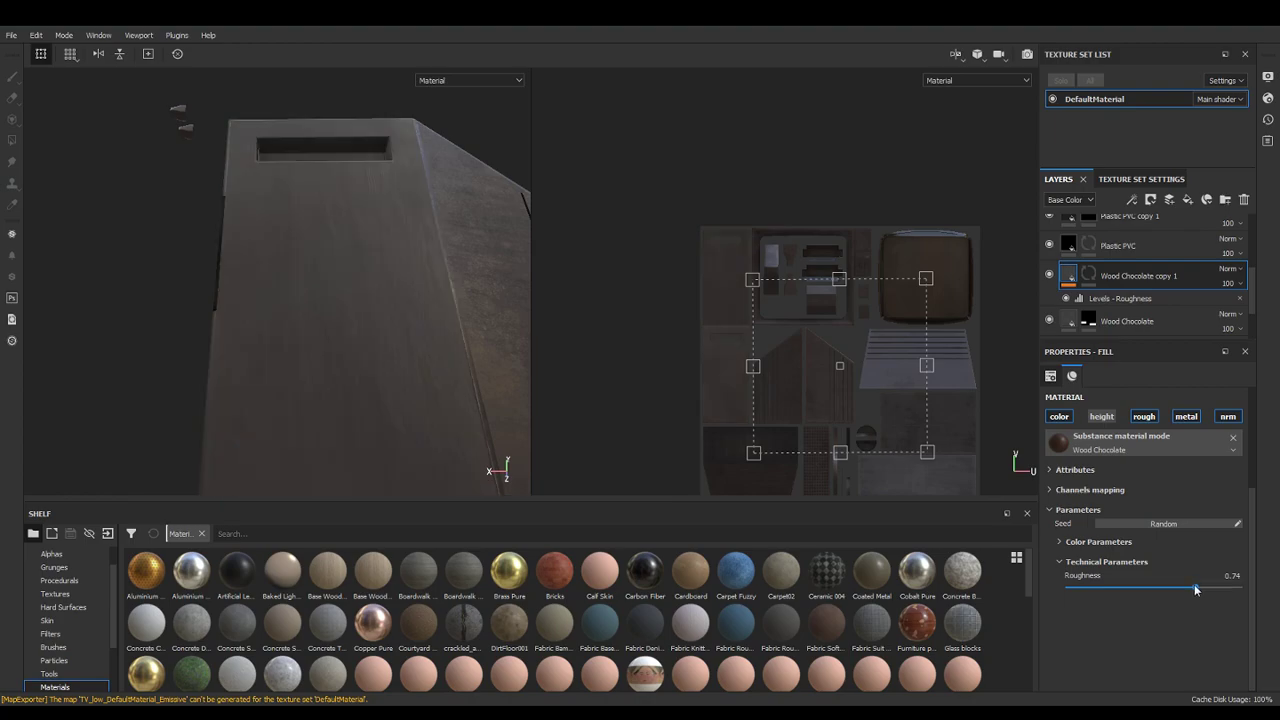
pyautogui.moveTo(1196, 590); pyautogui.dragTo(1200, 589)
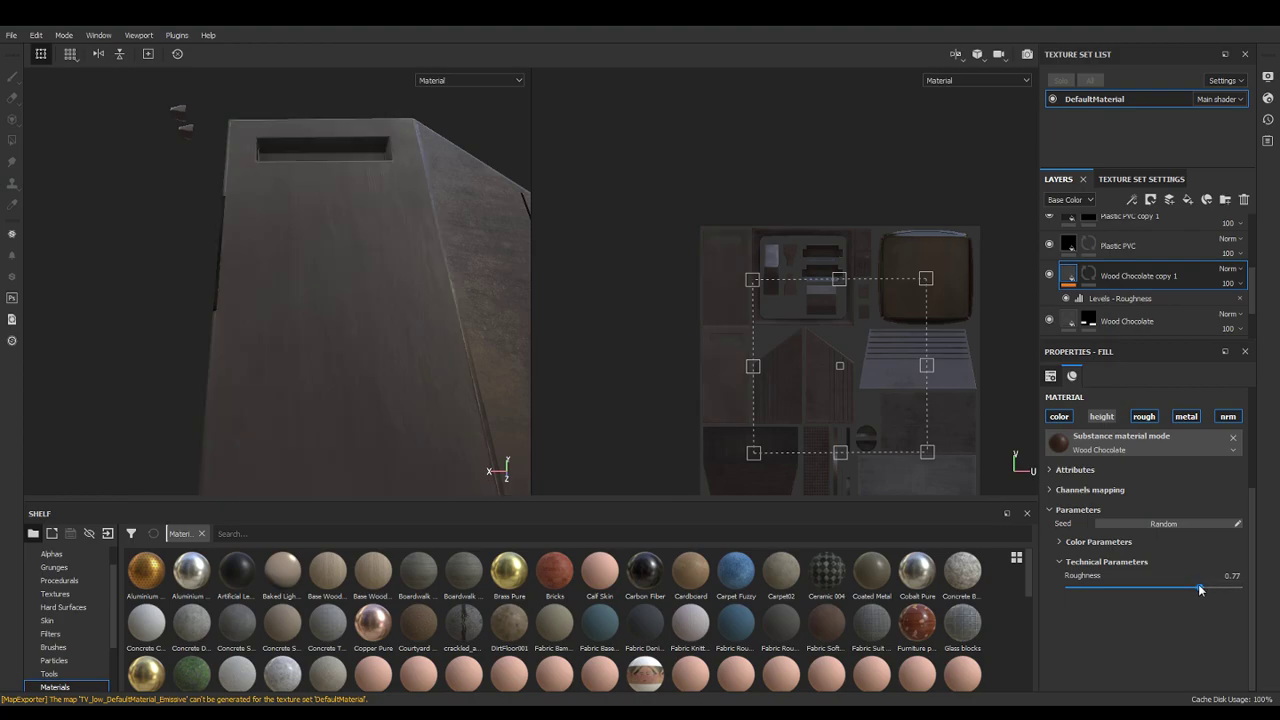
pyautogui.click(1226, 417)
pyautogui.keyDown('alt'); pyautogui.moveTo(412, 353); pyautogui.dragTo(529, 363); pyautogui.keyUp('alt')
pyautogui.click(1226, 417)
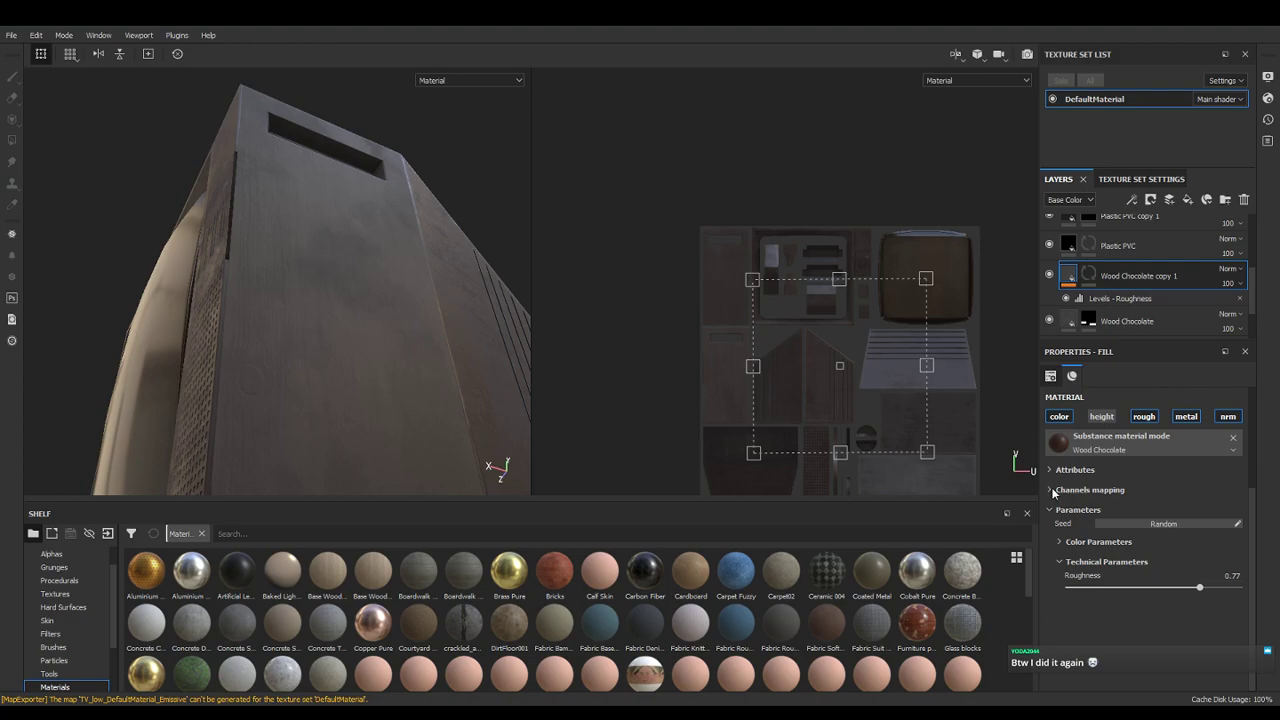
# Fine-tune the Wood Chocolate copy 1 layer's Roughness technical parameter to 0.85, checking its Roughness levels
pyautogui.moveTo(1198, 590)
pyautogui.mouseDown()
pyautogui.moveTo(1179, 590)
pyautogui.moveTo(1206, 591)
pyautogui.mouseUp()
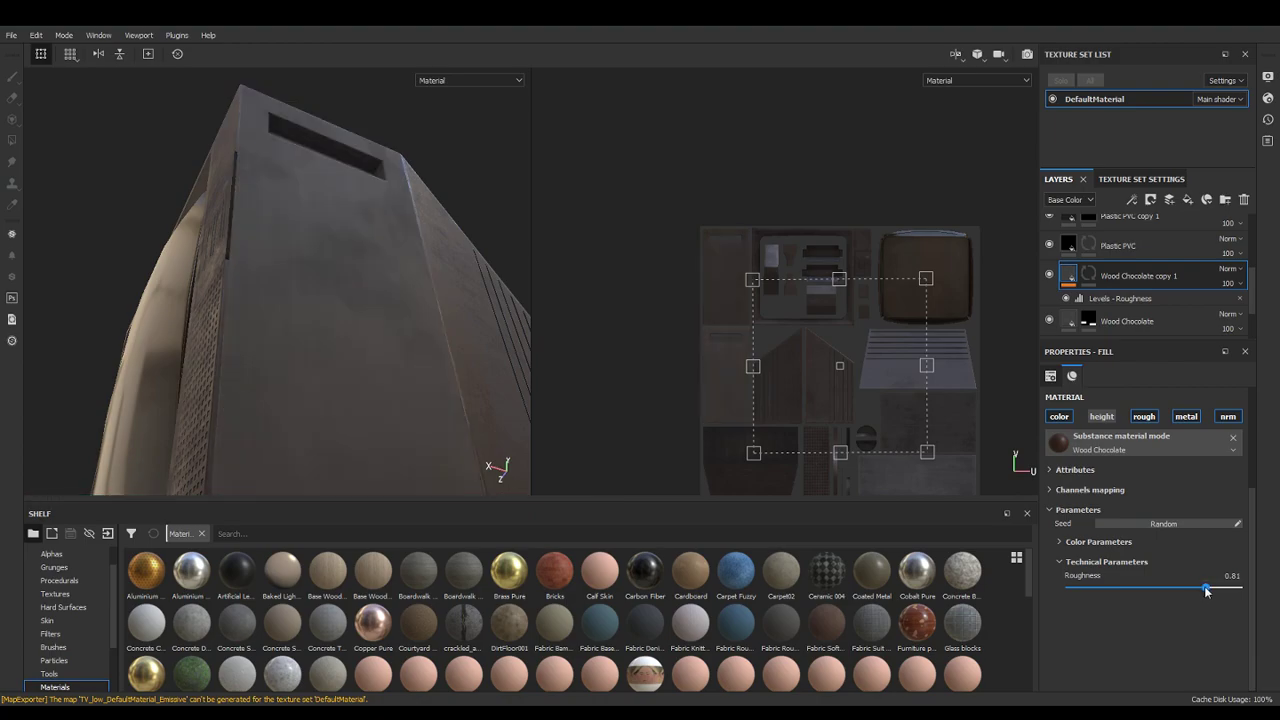
pyautogui.moveTo(1206, 589); pyautogui.dragTo(1215, 586)
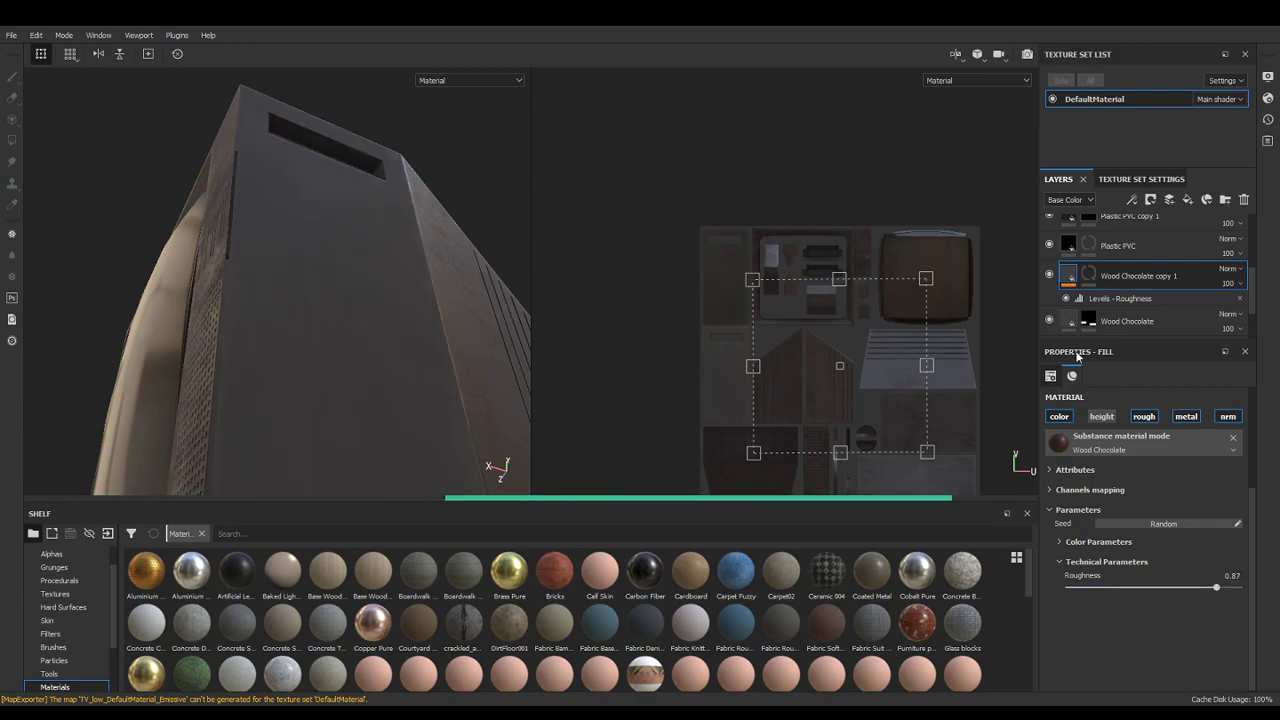
pyautogui.click(1117, 299)
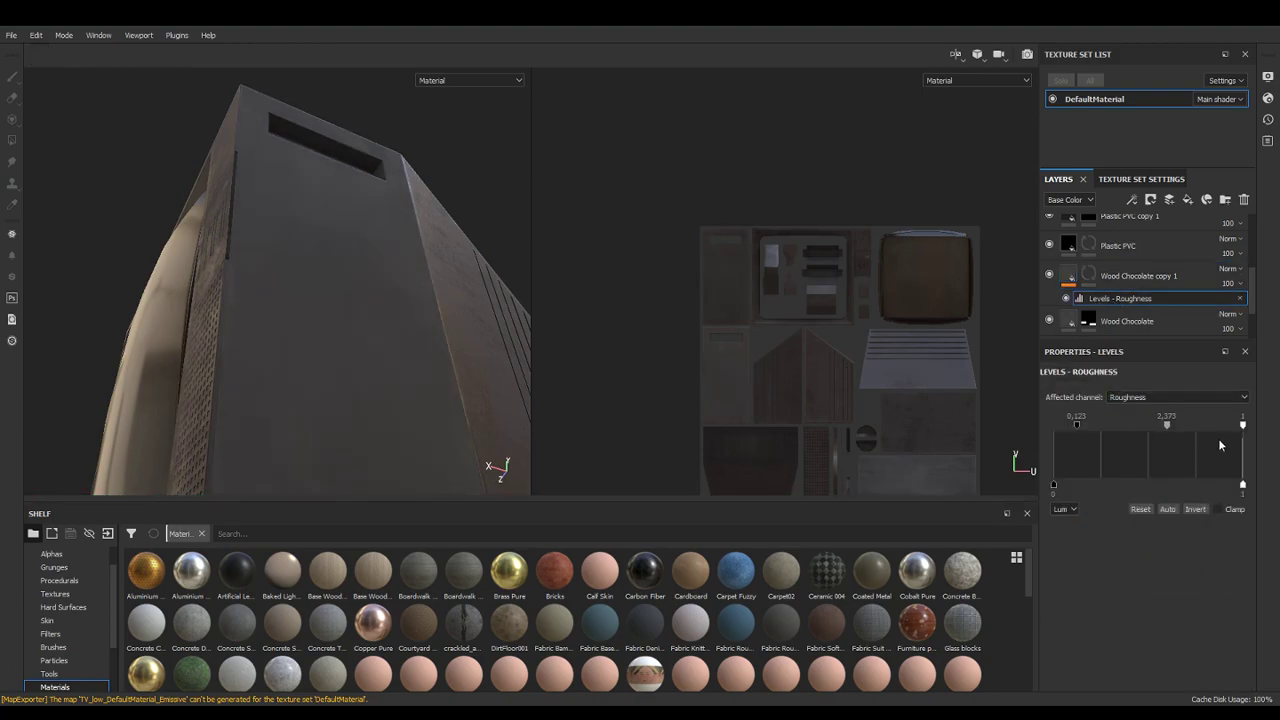
pyautogui.click(1115, 278)
pyautogui.scroll(-3, 1240, 597)
pyautogui.moveTo(1216, 596); pyautogui.dragTo(1213, 602)
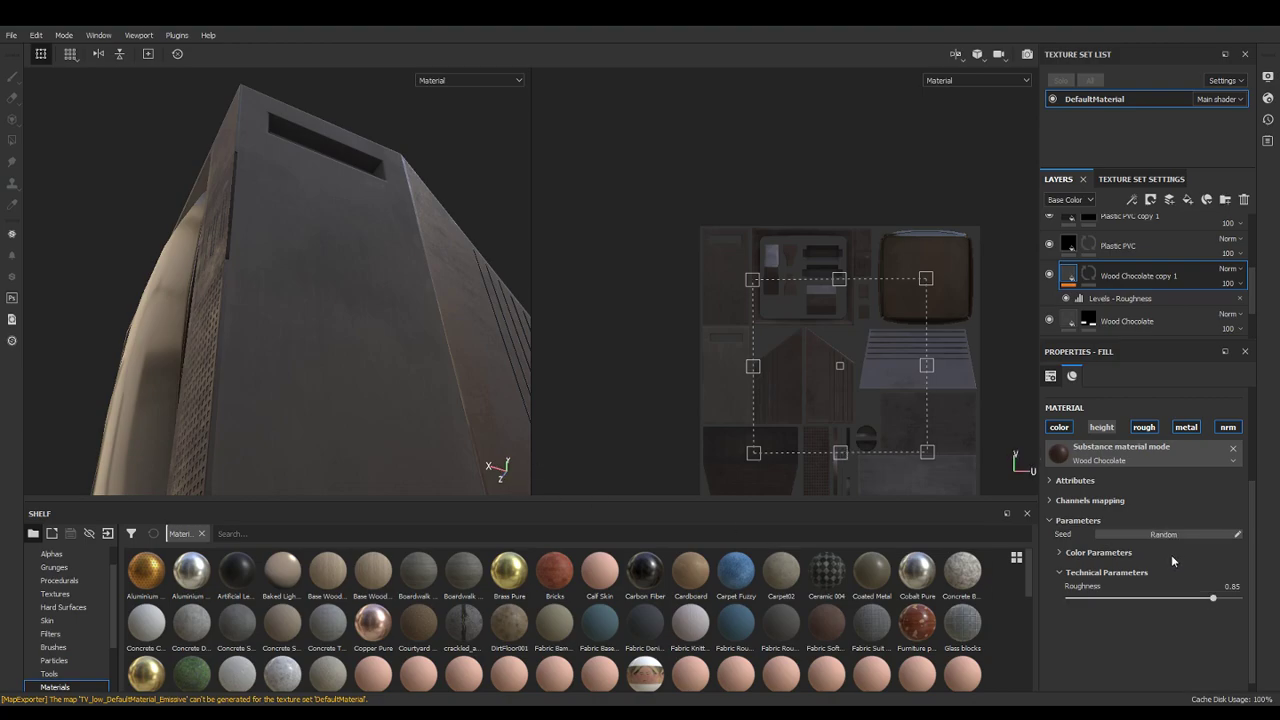
# Set the Wood Chocolate copy 1 layer's Roughness levels to black point 0.201, midtone 3.941 and white point 0.919, and check the surface
pyautogui.scroll(-1, 1250, 538)
pyautogui.scroll(1, 1254, 538)
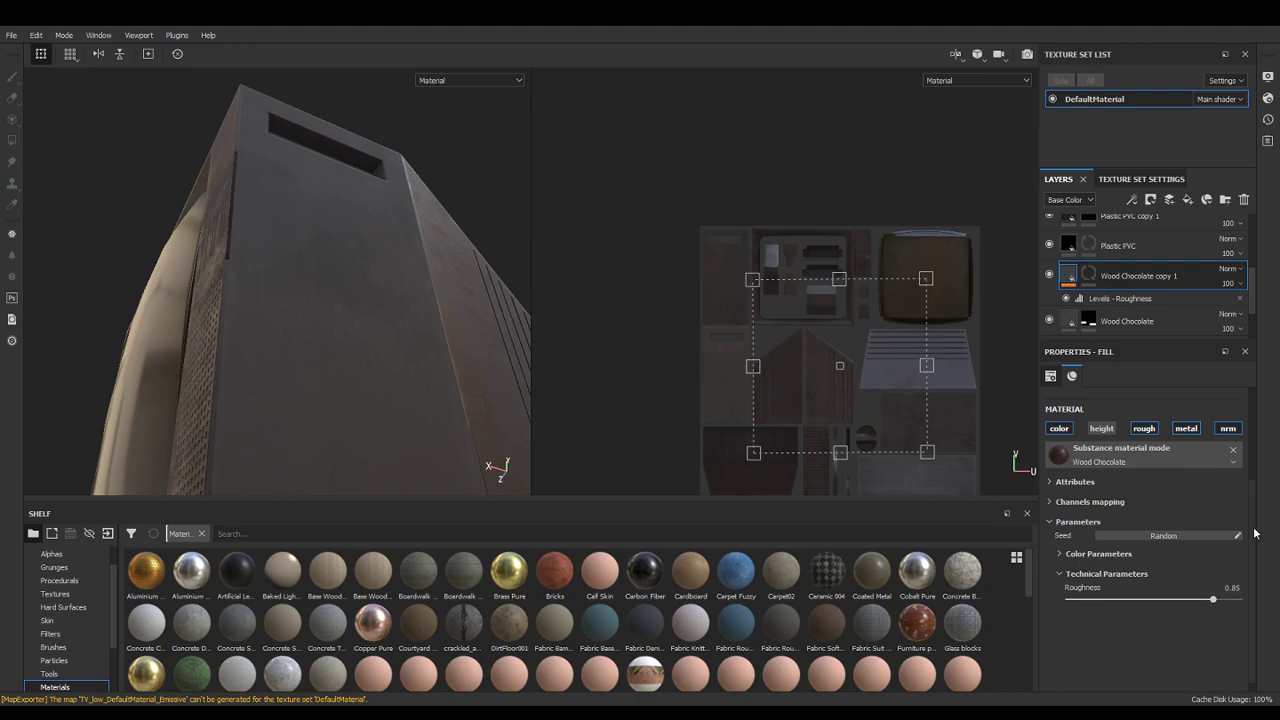
pyautogui.click(1110, 297)
pyautogui.moveTo(1168, 427); pyautogui.dragTo(1177, 424)
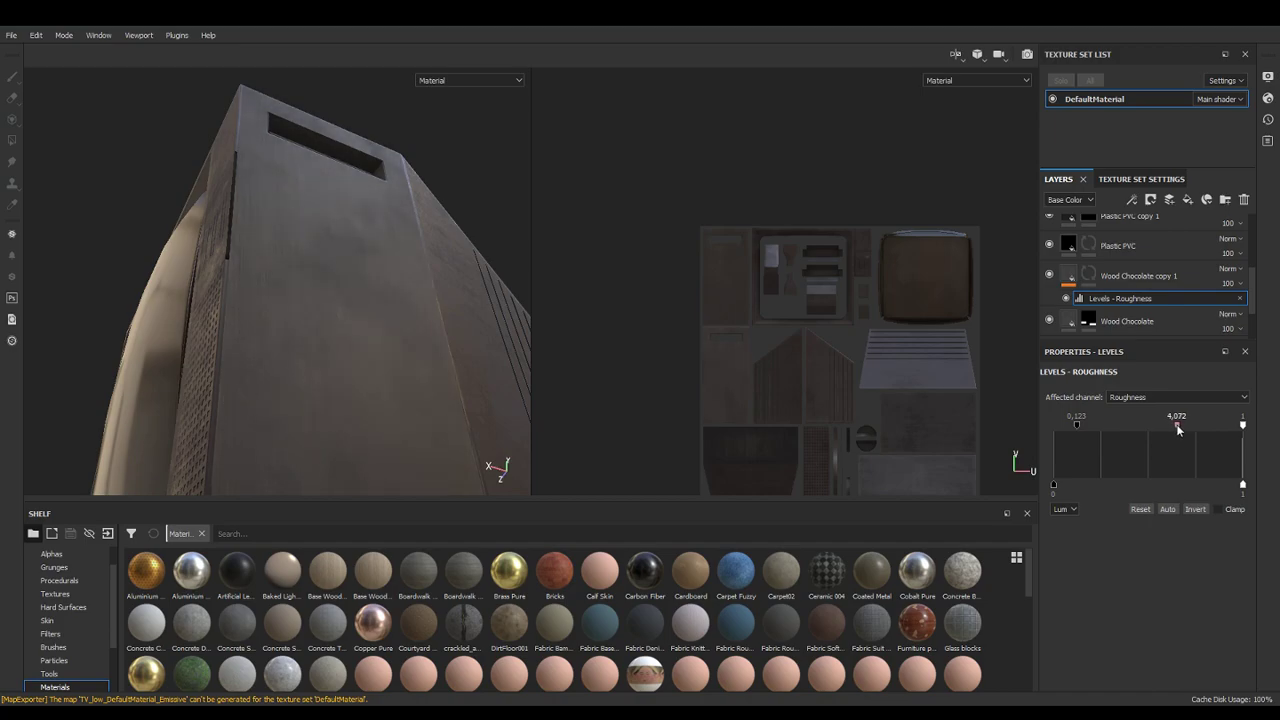
pyautogui.moveTo(1077, 424)
pyautogui.mouseDown()
pyautogui.moveTo(1109, 422)
pyautogui.moveTo(1092, 427)
pyautogui.mouseUp()
pyautogui.moveTo(1243, 425); pyautogui.dragTo(1174, 426)
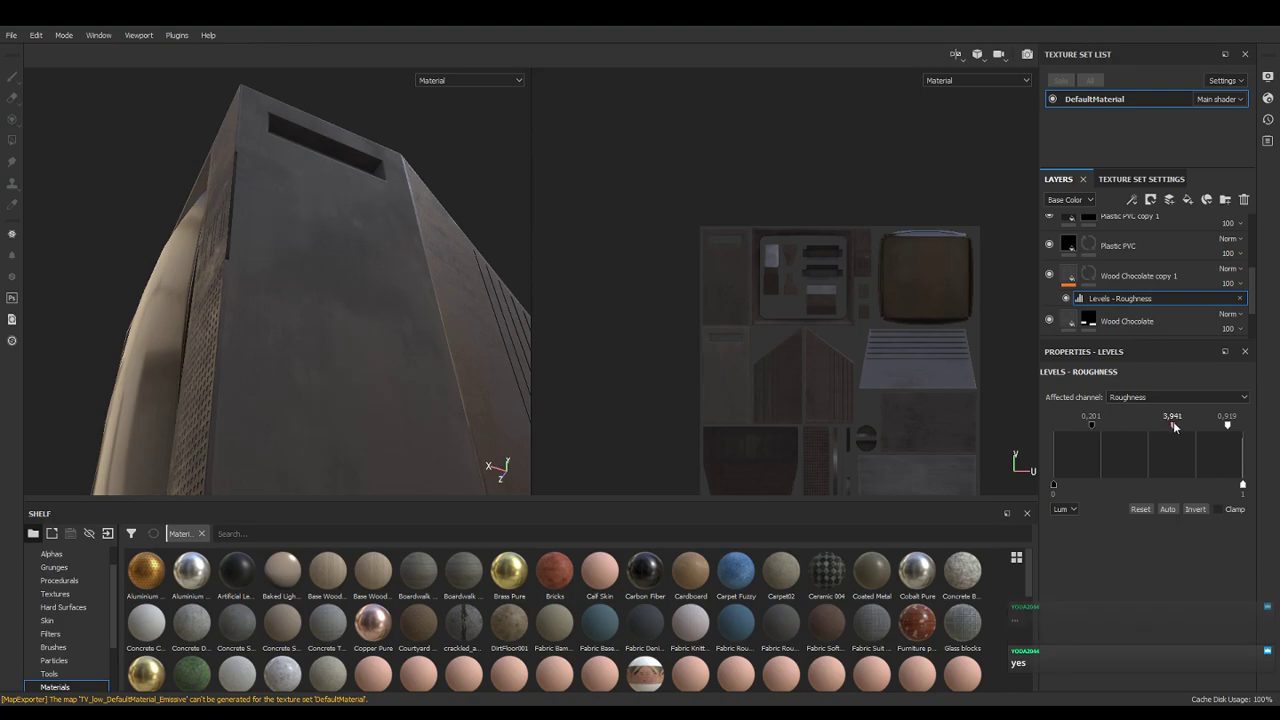
pyautogui.keyDown('alt'); pyautogui.moveTo(465, 325); pyautogui.dragTo(234, 394); pyautogui.keyUp('alt')
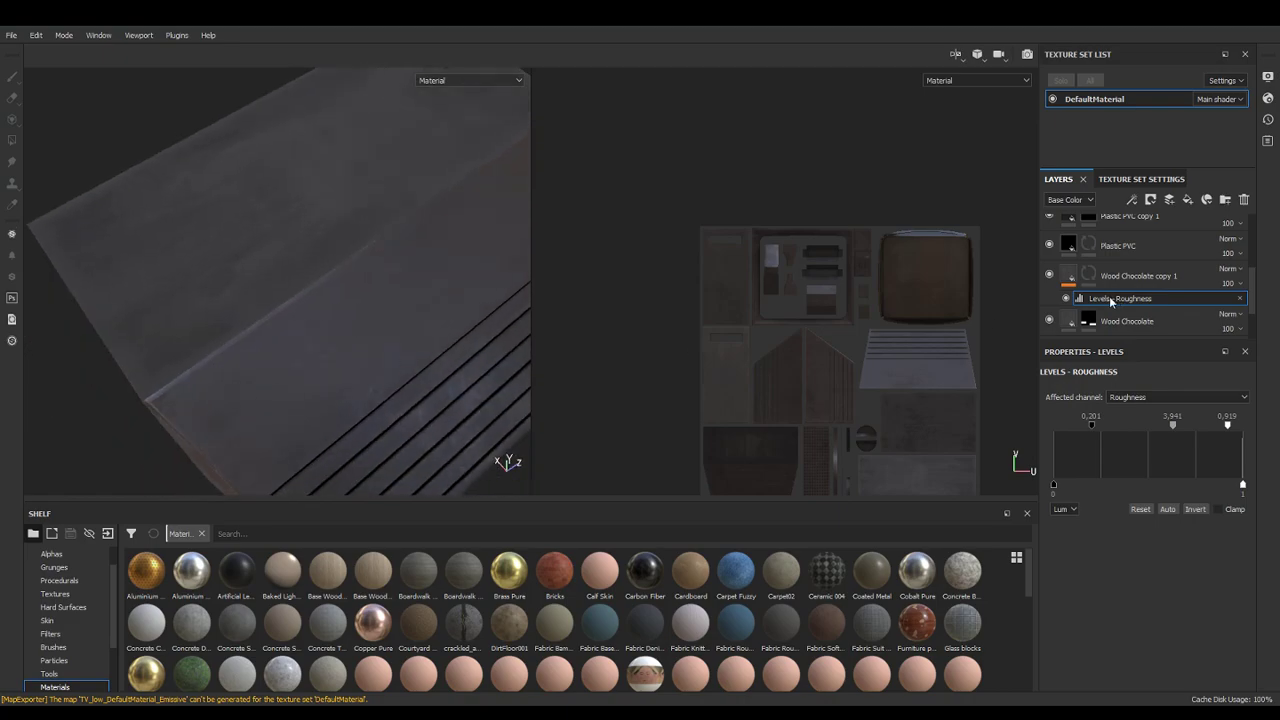
# Lower the Wood Chocolate layer's Roughness technical parameter to 0.8, checking the TV's upper surface
pyautogui.rightClick(1109, 297)
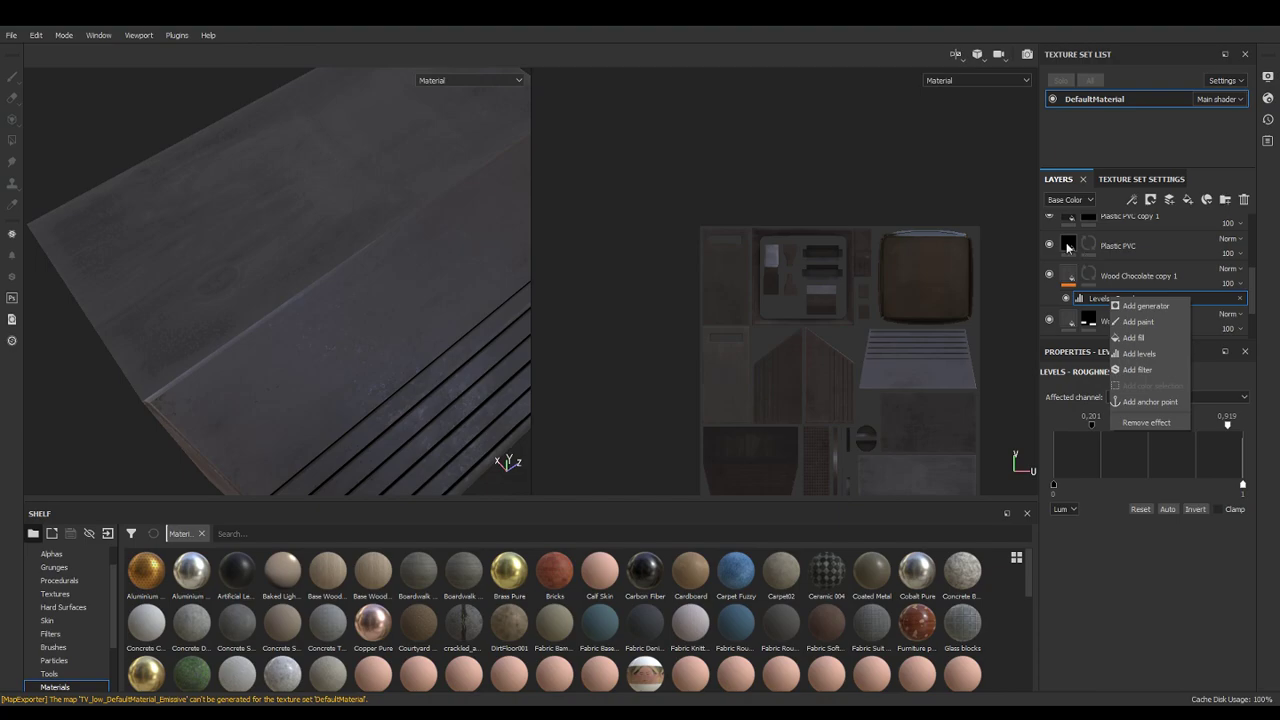
pyautogui.moveTo(1252, 278); pyautogui.dragTo(1252, 271)
pyautogui.scroll(-2, 1250, 280)
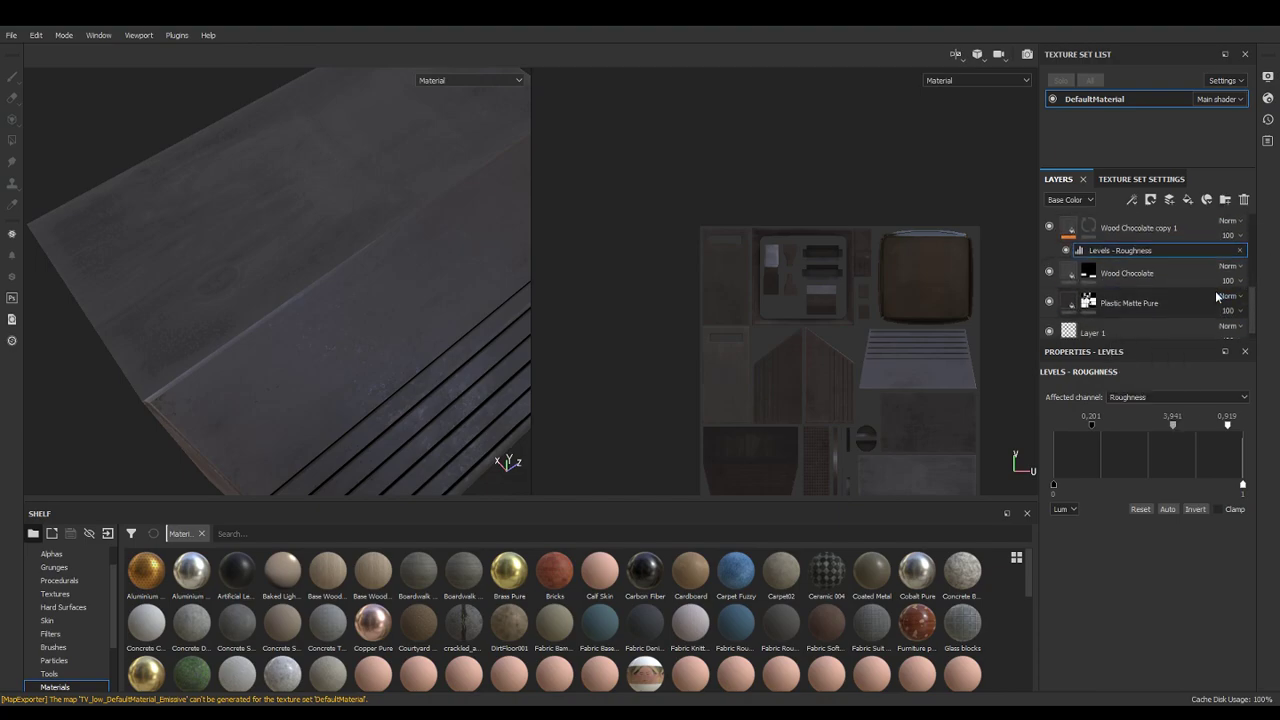
pyautogui.click(1072, 276)
pyautogui.rightClick(1076, 271)
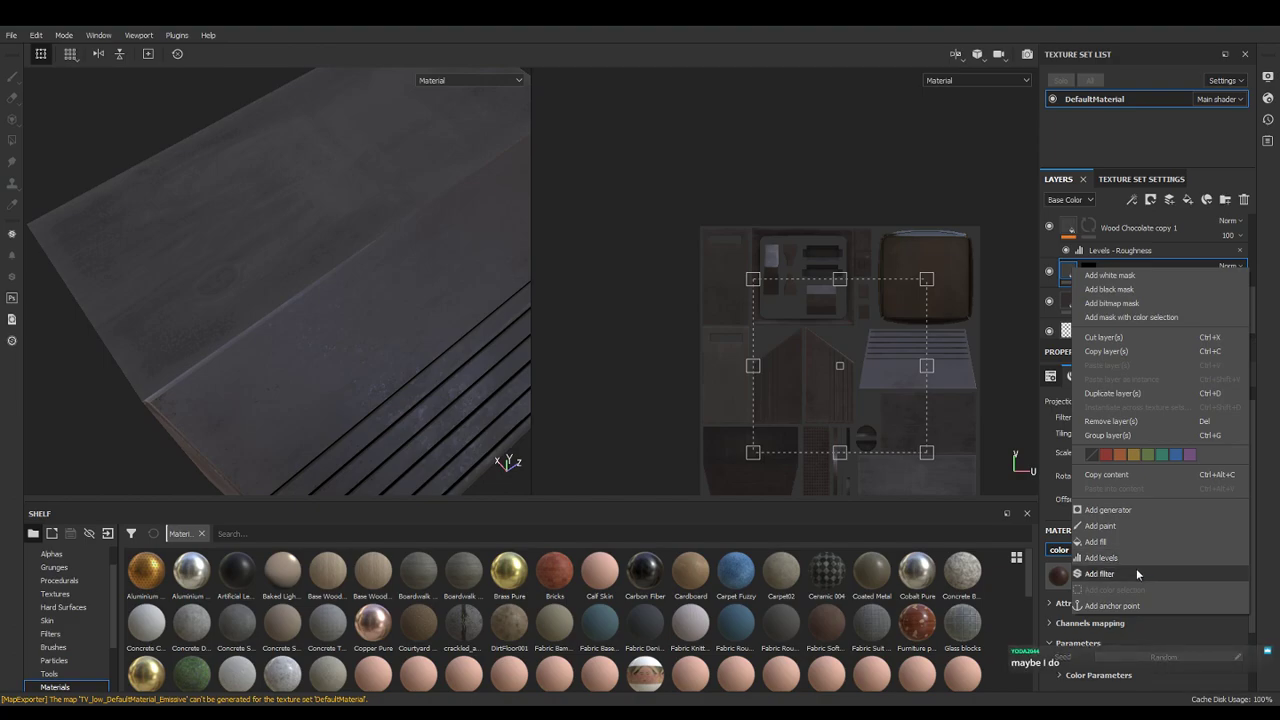
pyautogui.click(1076, 279)
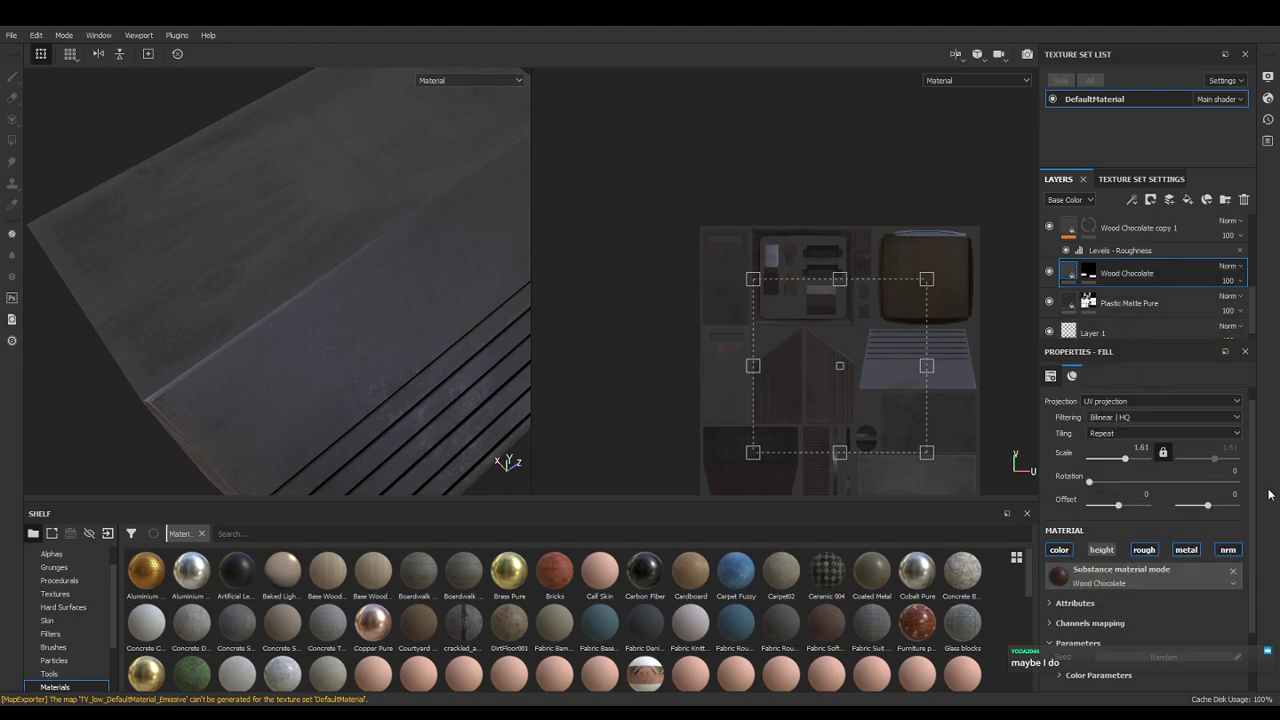
pyautogui.scroll(-2, 1253, 474)
pyautogui.moveTo(1237, 648); pyautogui.dragTo(1213, 651)
pyautogui.keyDown('alt'); pyautogui.moveTo(354, 339); pyautogui.dragTo(572, 338); pyautogui.keyUp('alt')
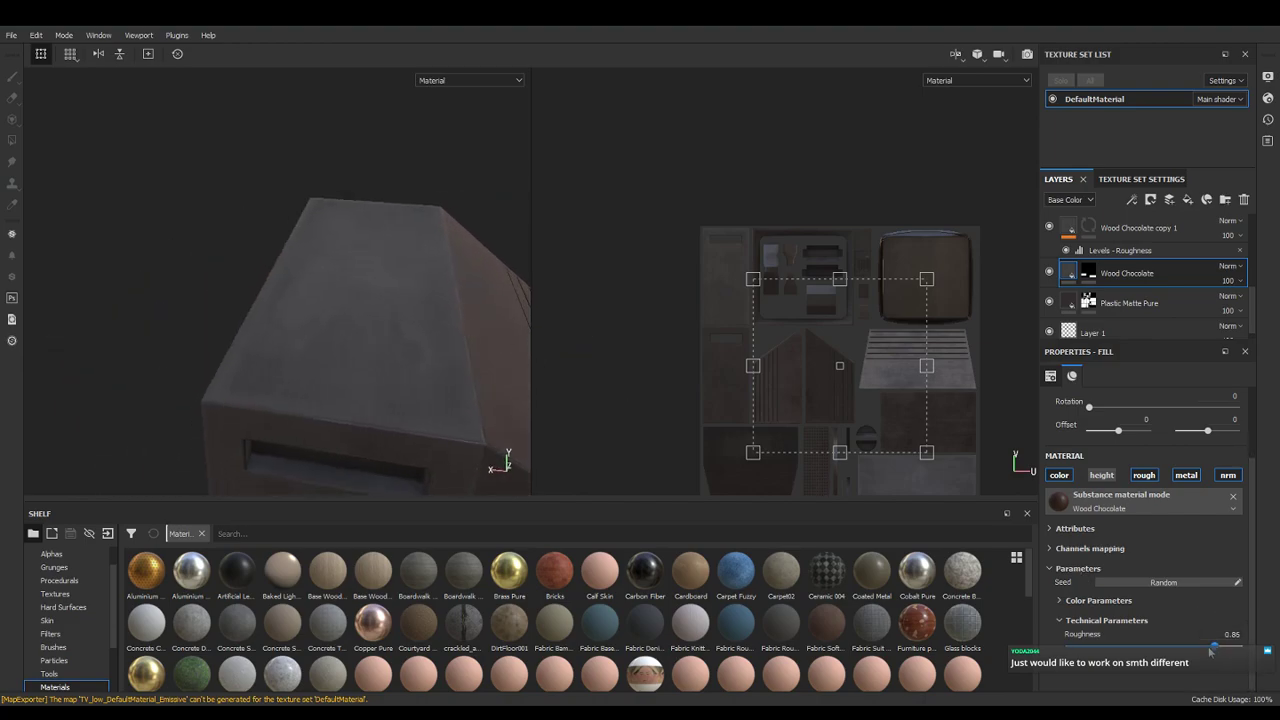
pyautogui.moveTo(1214, 648); pyautogui.dragTo(1205, 648)
# Add a Levels effect to the Wood Chocolate layer and make it affect the Roughness channel
pyautogui.rightClick(1071, 283)
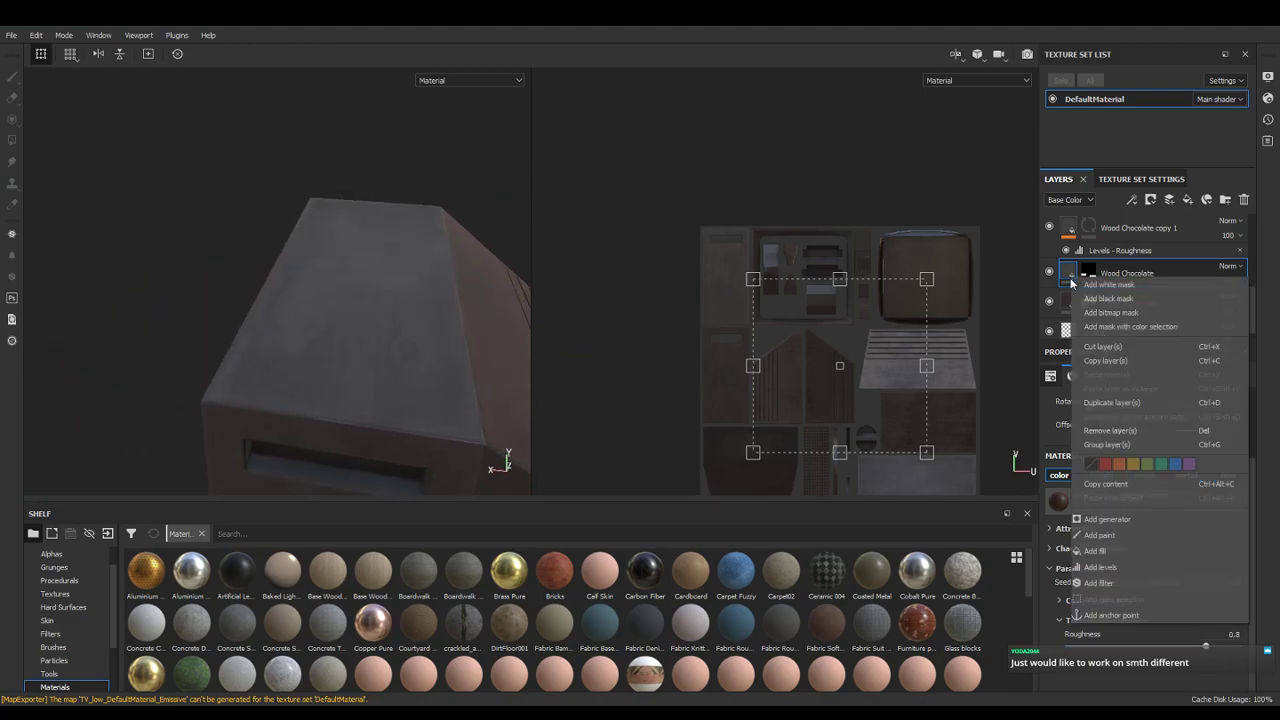
pyautogui.click(1117, 568)
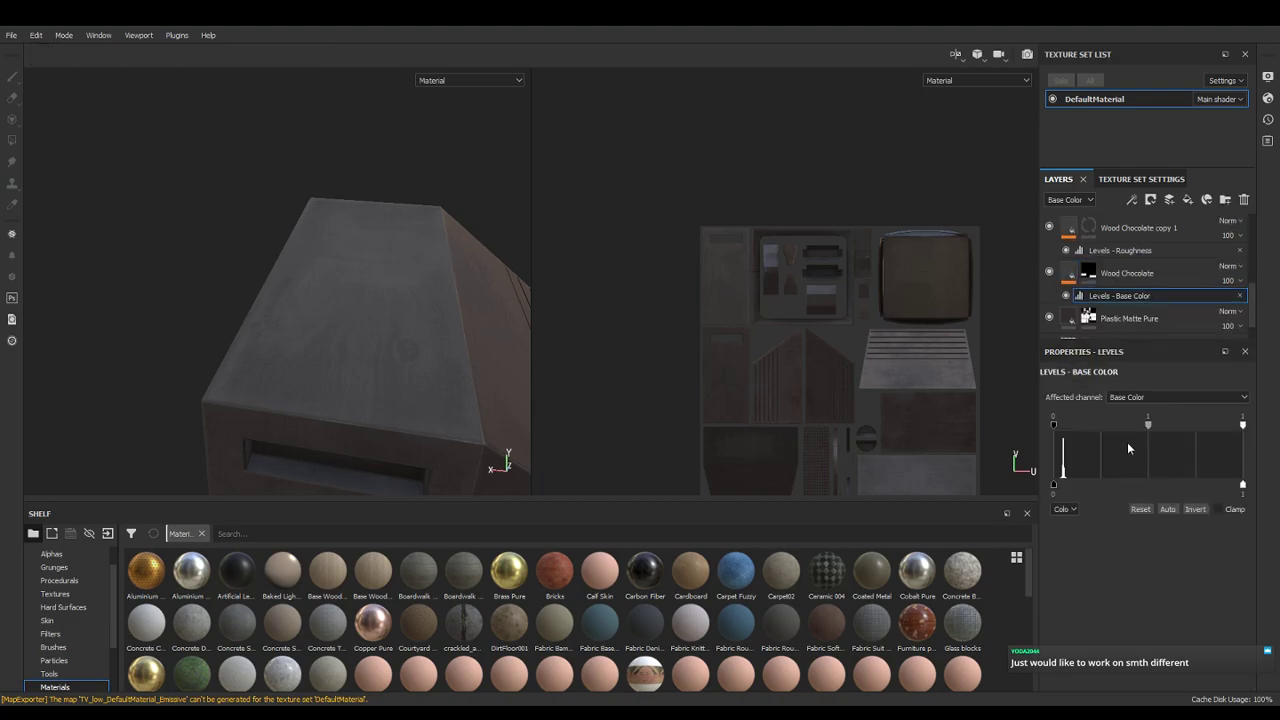
pyautogui.click(1135, 397)
pyautogui.click(1132, 432)
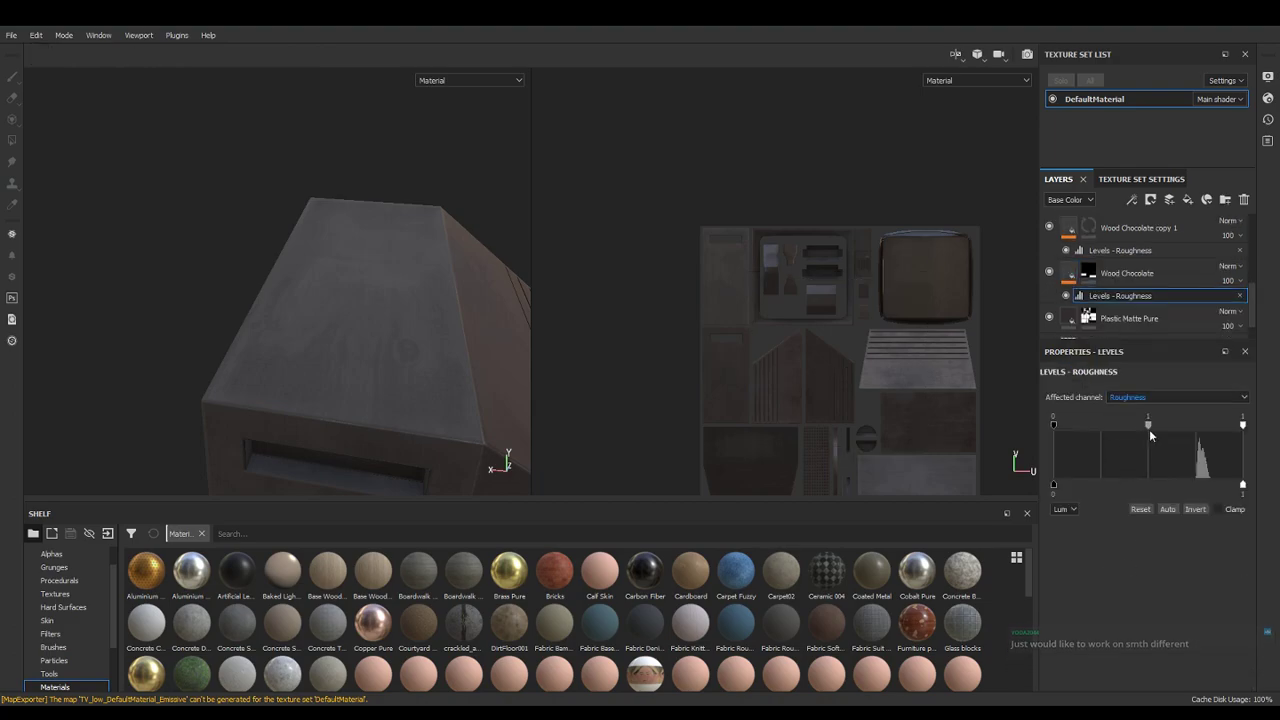
# Set the Wood Chocolate layer's Roughness levels to black point 0.222, midtone 2.707 and white point 0.806
pyautogui.moveTo(1148, 425); pyautogui.dragTo(1156, 426)
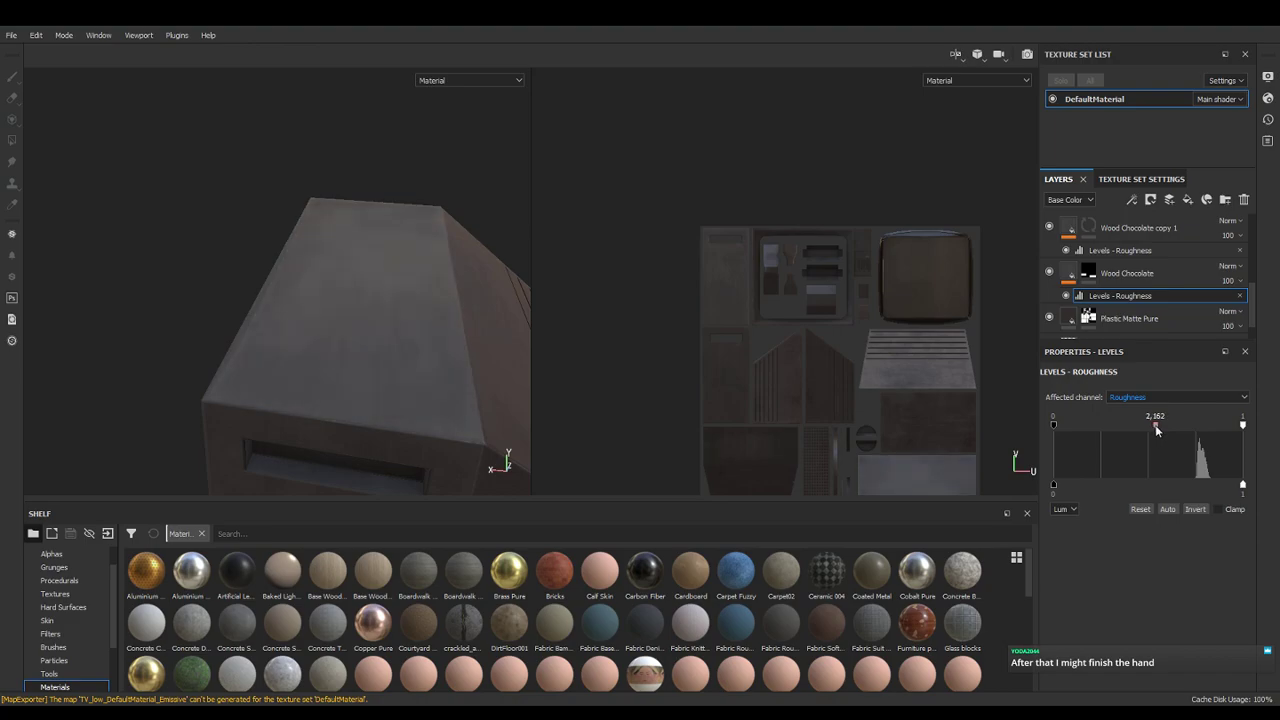
pyautogui.moveTo(490, 363)
pyautogui.keyDown('alt'); pyautogui.mouseDown()
pyautogui.moveTo(466, 331)
pyautogui.moveTo(480, 340)
pyautogui.mouseUp(); pyautogui.keyUp('alt')
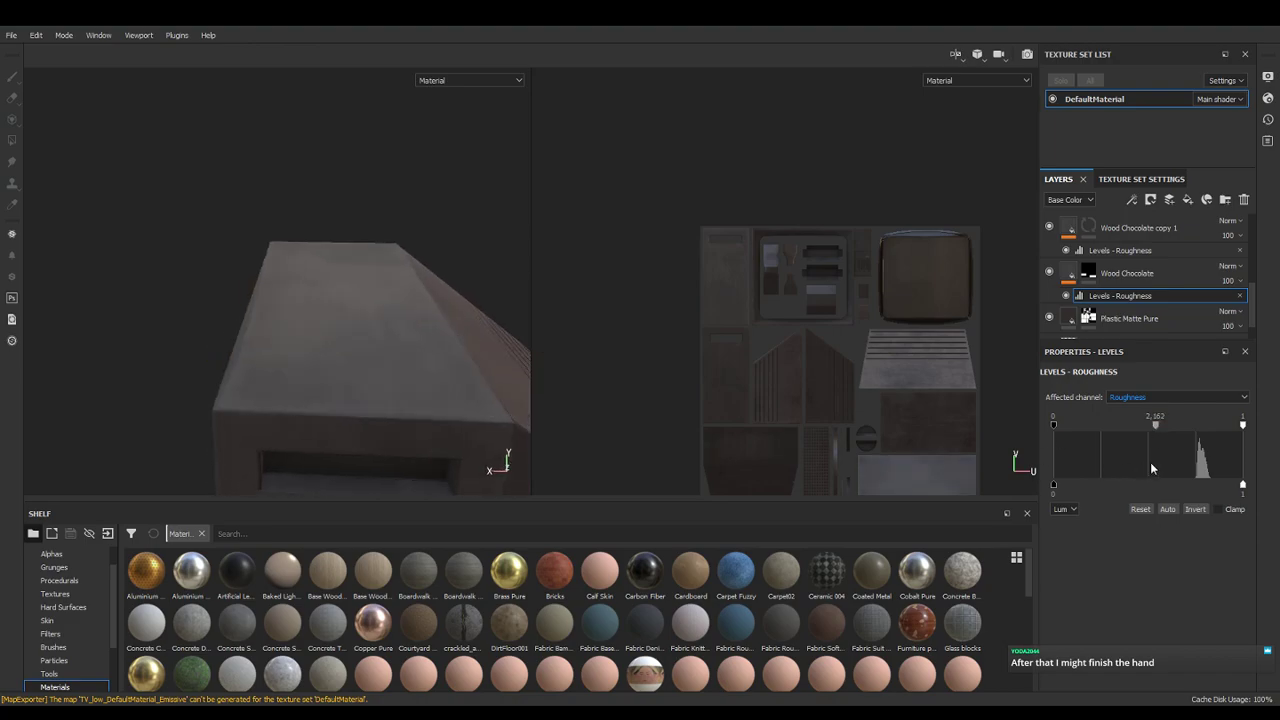
pyautogui.moveTo(1054, 424)
pyautogui.mouseDown()
pyautogui.moveTo(1110, 424)
pyautogui.moveTo(1094, 425)
pyautogui.mouseUp()
pyautogui.moveTo(1243, 424); pyautogui.dragTo(1157, 427)
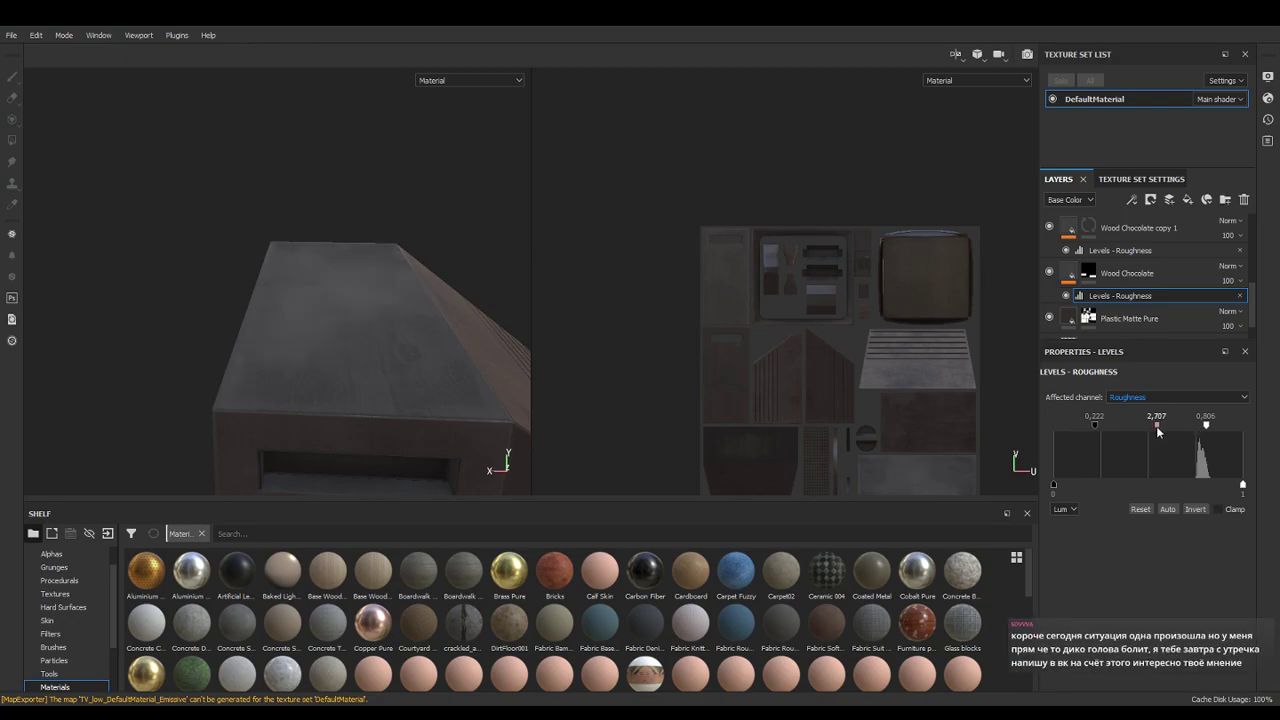
# Lower the roughness of the Plastic PVC layer to 0.08 for sharper reflections on the TV screen
pyautogui.keyDown('alt'); pyautogui.moveTo(384, 288); pyautogui.dragTo(205, 294); pyautogui.keyUp('alt')
pyautogui.scroll(1, 1253, 291)
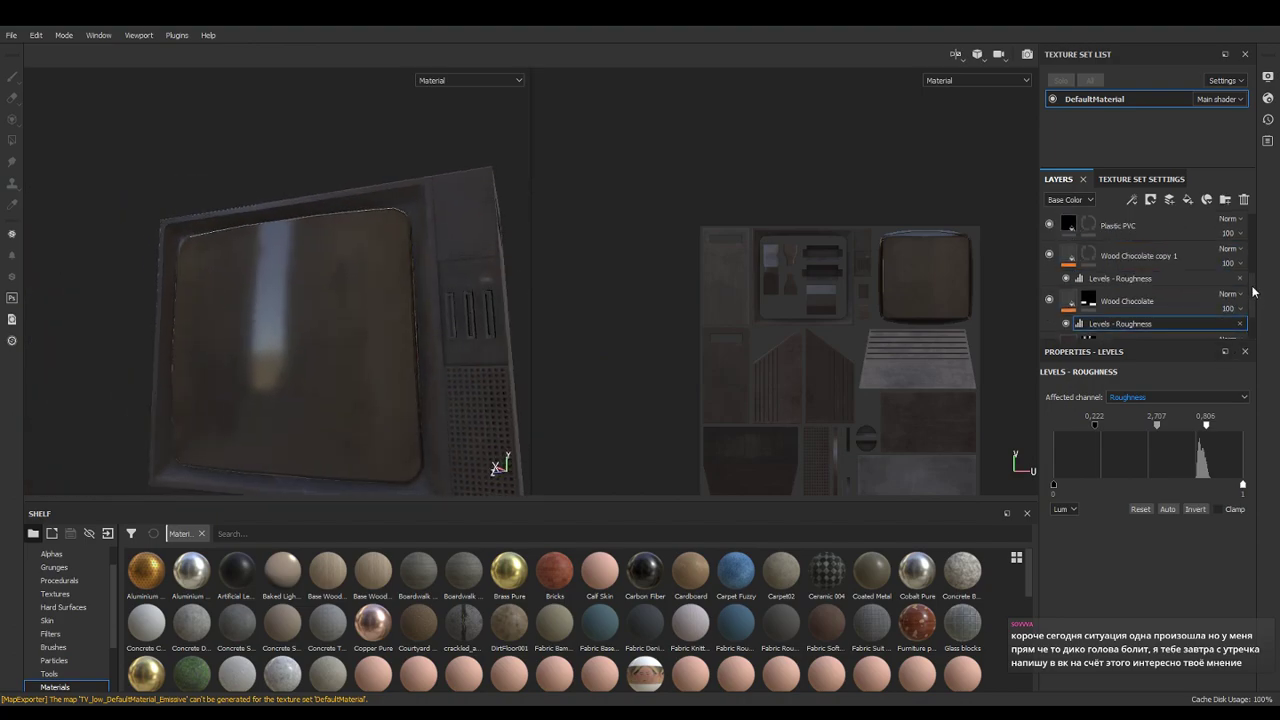
pyautogui.scroll(1, 1254, 291)
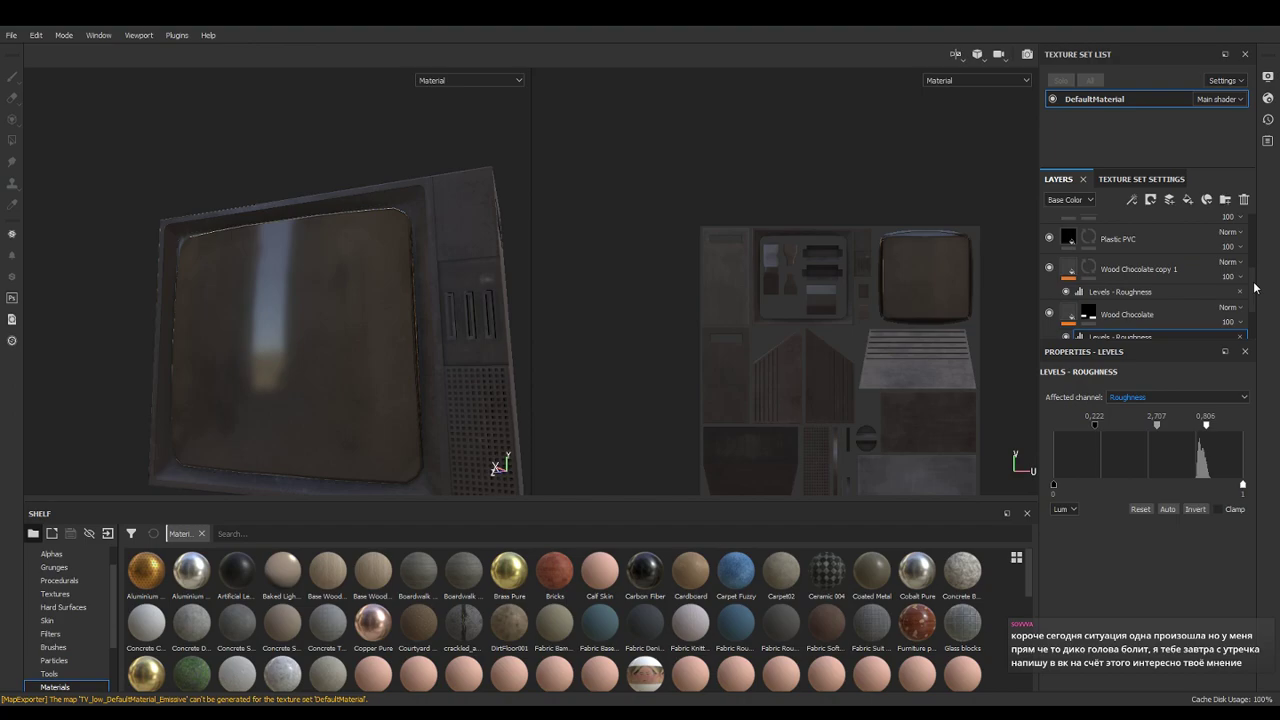
pyautogui.scroll(2, 1083, 263)
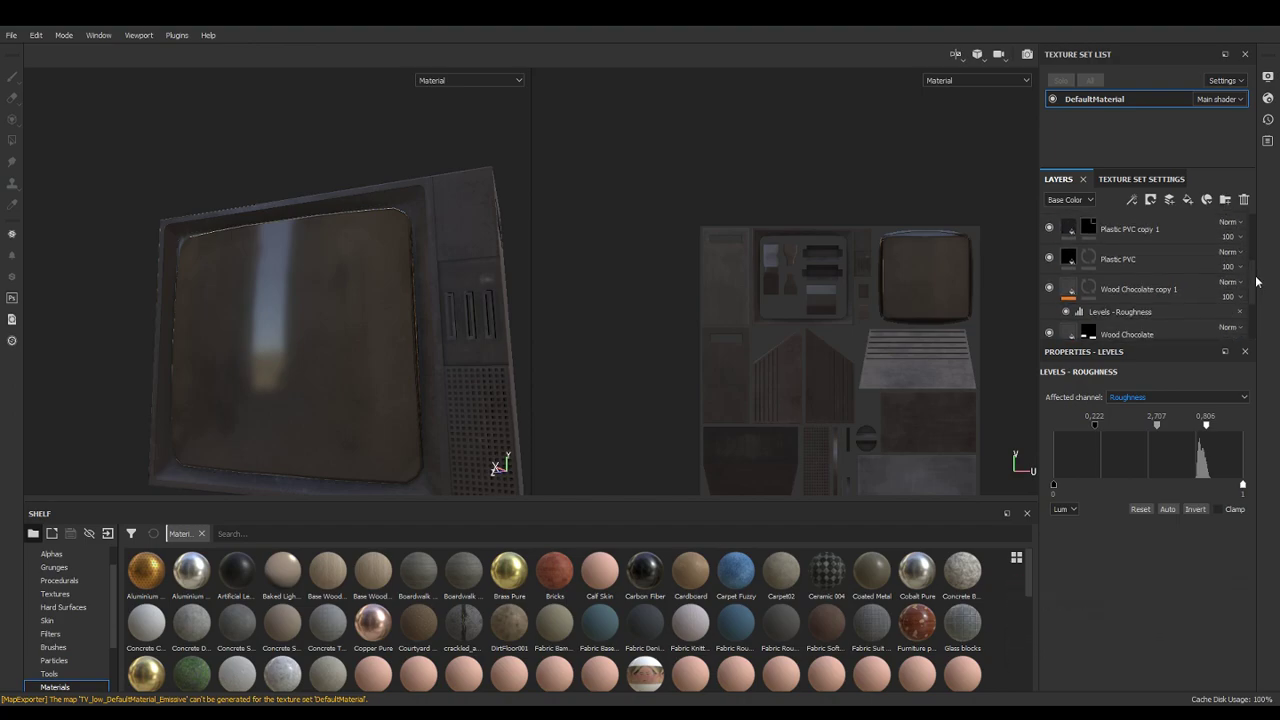
pyautogui.click(1069, 258)
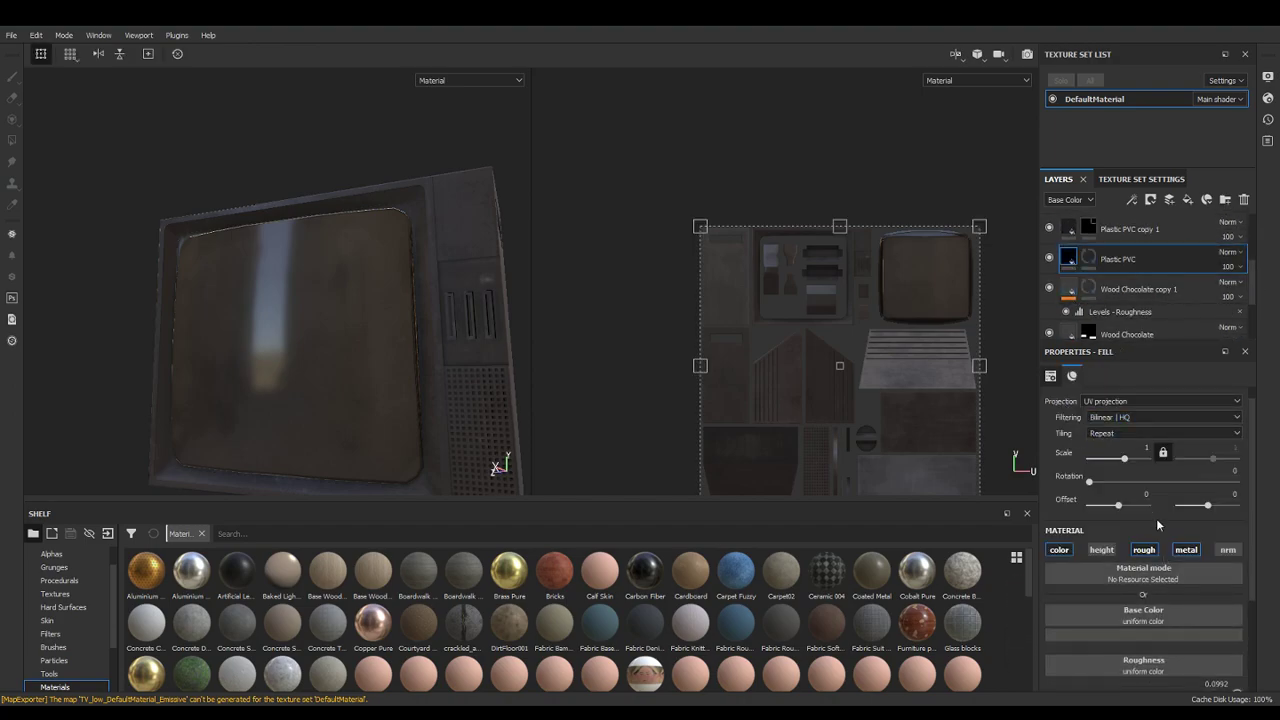
pyautogui.scroll(-3, 1230, 590)
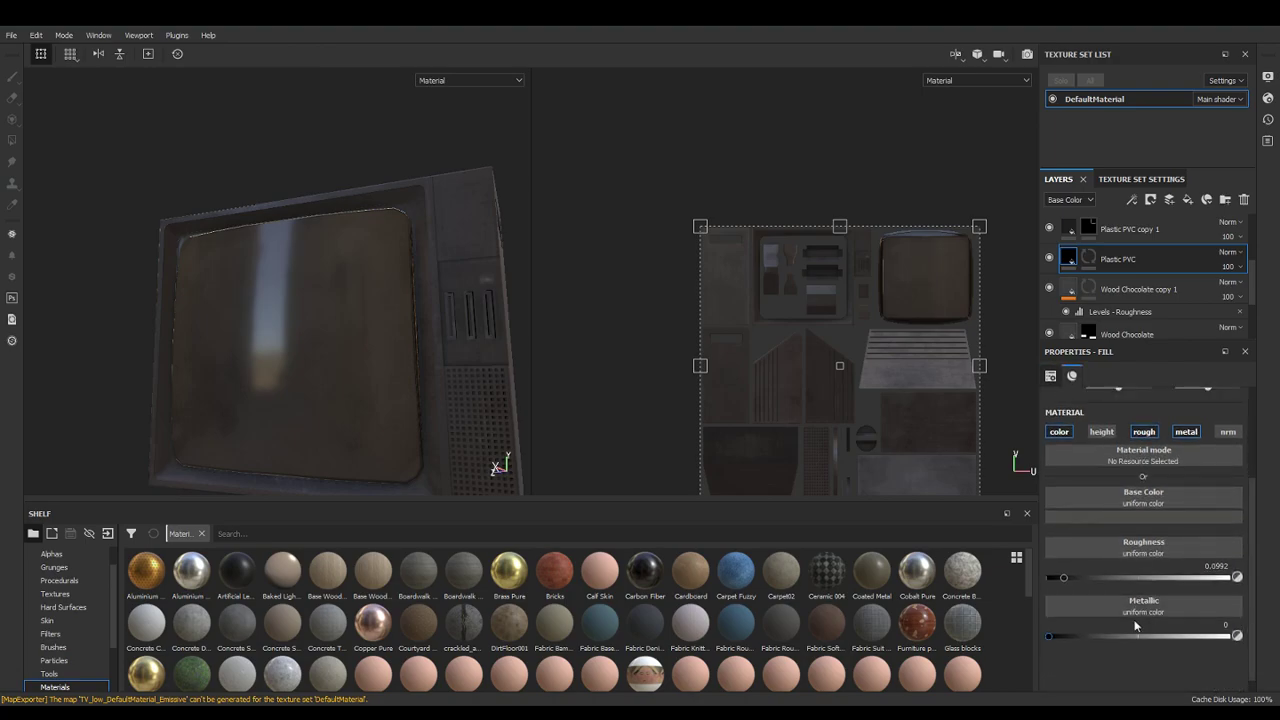
pyautogui.moveTo(1062, 577)
pyautogui.mouseDown()
pyautogui.moveTo(1073, 582)
pyautogui.moveTo(1061, 582)
pyautogui.mouseUp()
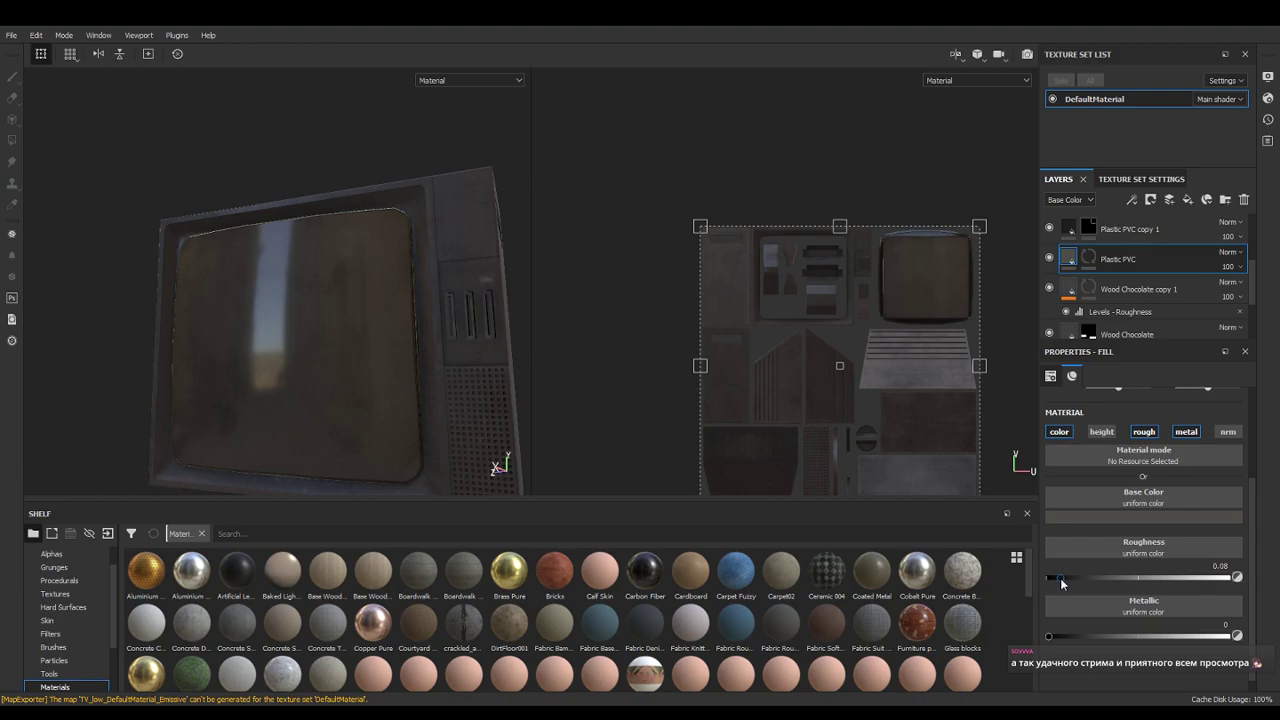
# Examine the reflections on the TV's screen, front frame and control panel from several angles and distances
pyautogui.keyDown('alt'); pyautogui.moveTo(443, 391); pyautogui.dragTo(420, 414); pyautogui.keyUp('alt')
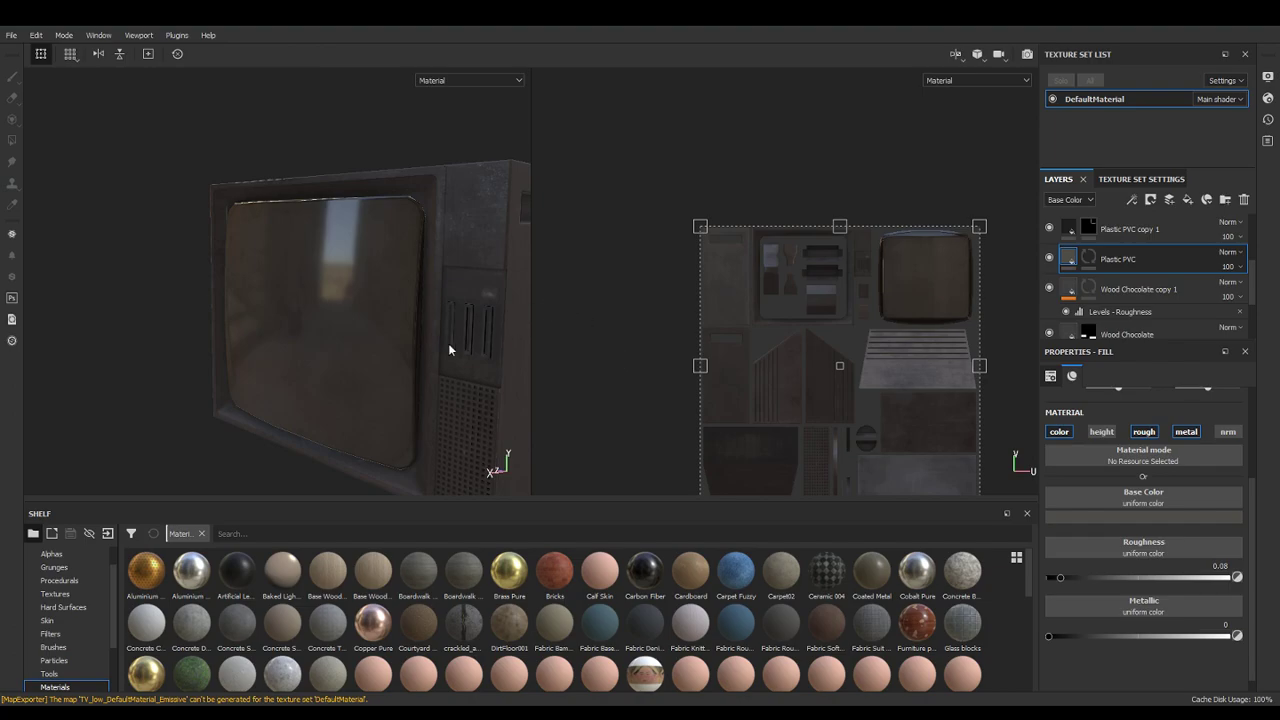
pyautogui.scroll(-2, 449, 348)
pyautogui.scroll(4, 441, 346)
pyautogui.moveTo(458, 347)
pyautogui.keyDown('alt'); pyautogui.mouseDown()
pyautogui.moveTo(470, 312)
pyautogui.moveTo(450, 316)
pyautogui.moveTo(453, 369)
pyautogui.mouseUp(); pyautogui.keyUp('alt')
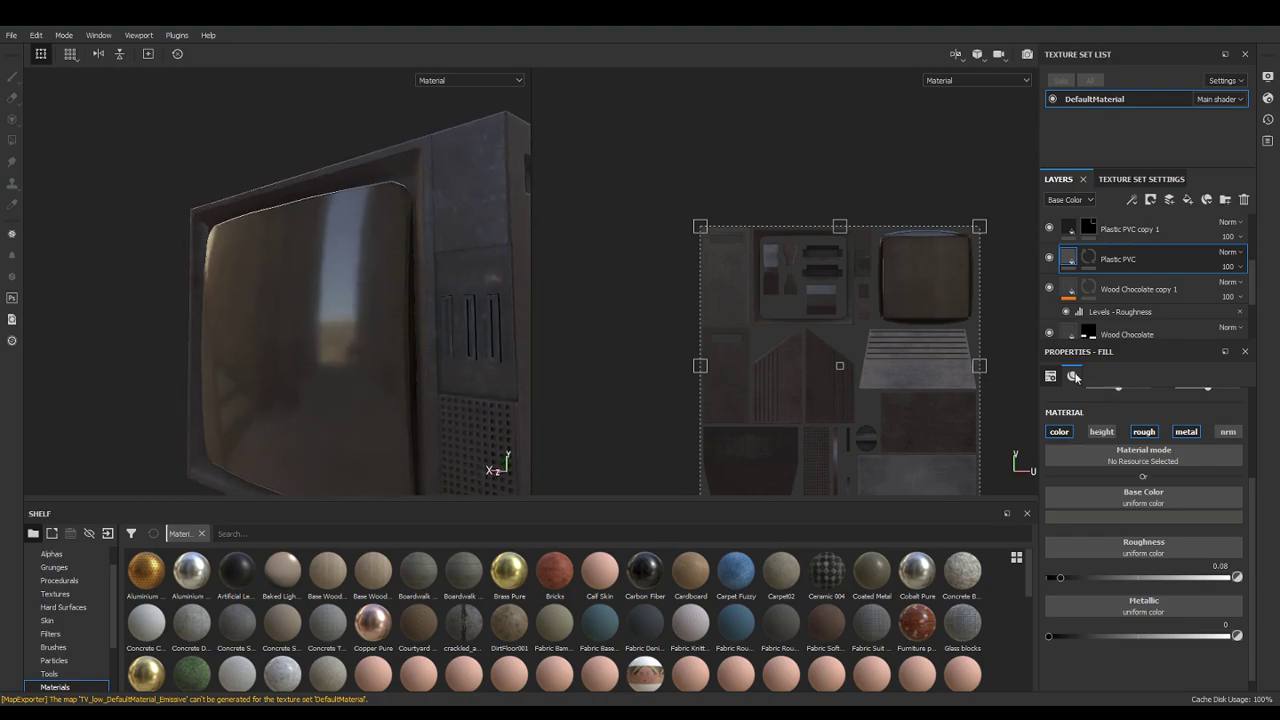
pyautogui.keyDown('alt'); pyautogui.moveTo(359, 304); pyautogui.dragTo(432, 408); pyautogui.keyUp('alt')
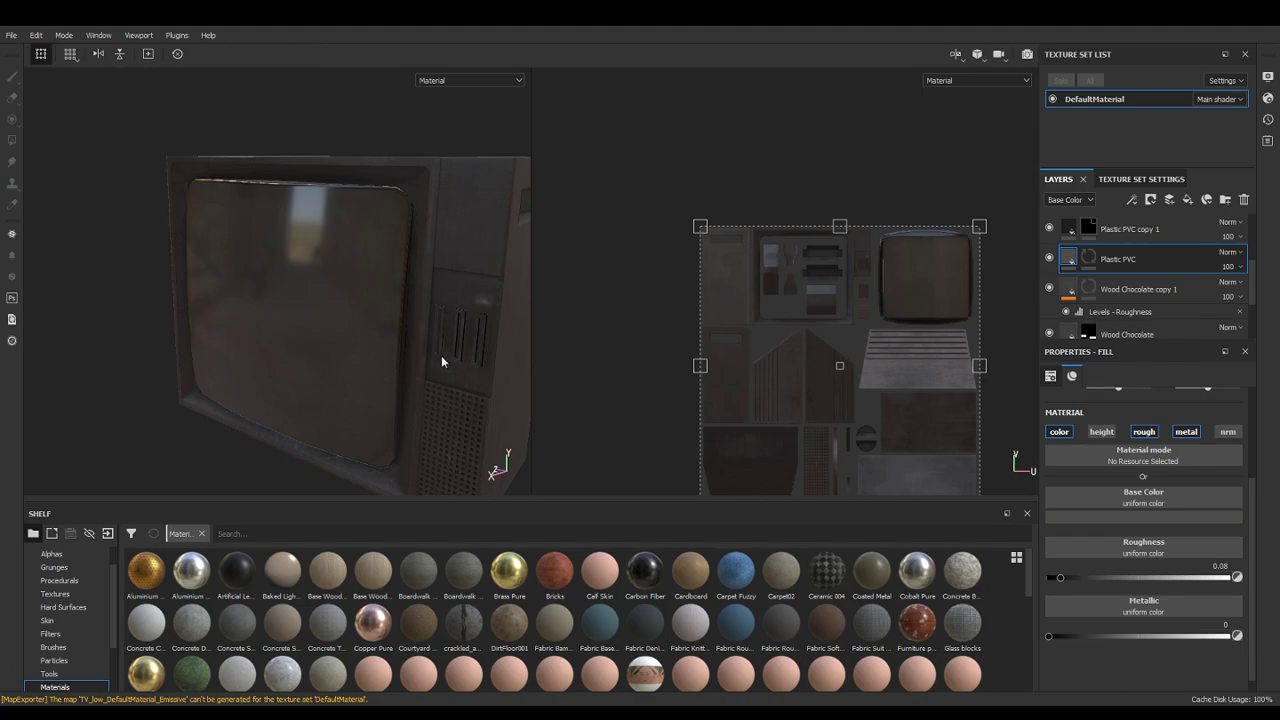
pyautogui.scroll(-2, 461, 333)
pyautogui.keyDown('alt'); pyautogui.moveTo(503, 342); pyautogui.dragTo(429, 322); pyautogui.keyUp('alt')
pyautogui.scroll(3, 270, 294)
pyautogui.scroll(-3, 274, 308)
pyautogui.keyDown('alt'); pyautogui.moveTo(277, 317); pyautogui.dragTo(376, 302); pyautogui.keyUp('alt')
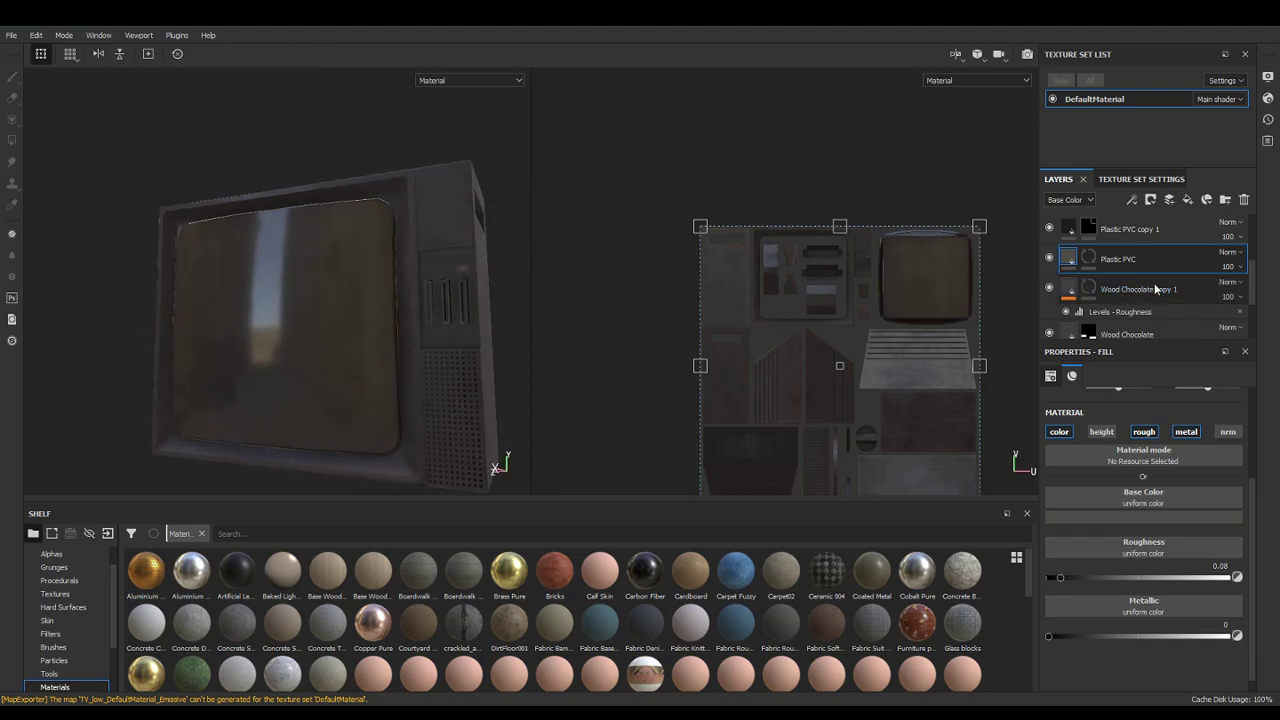
pyautogui.scroll(3, 1255, 263)
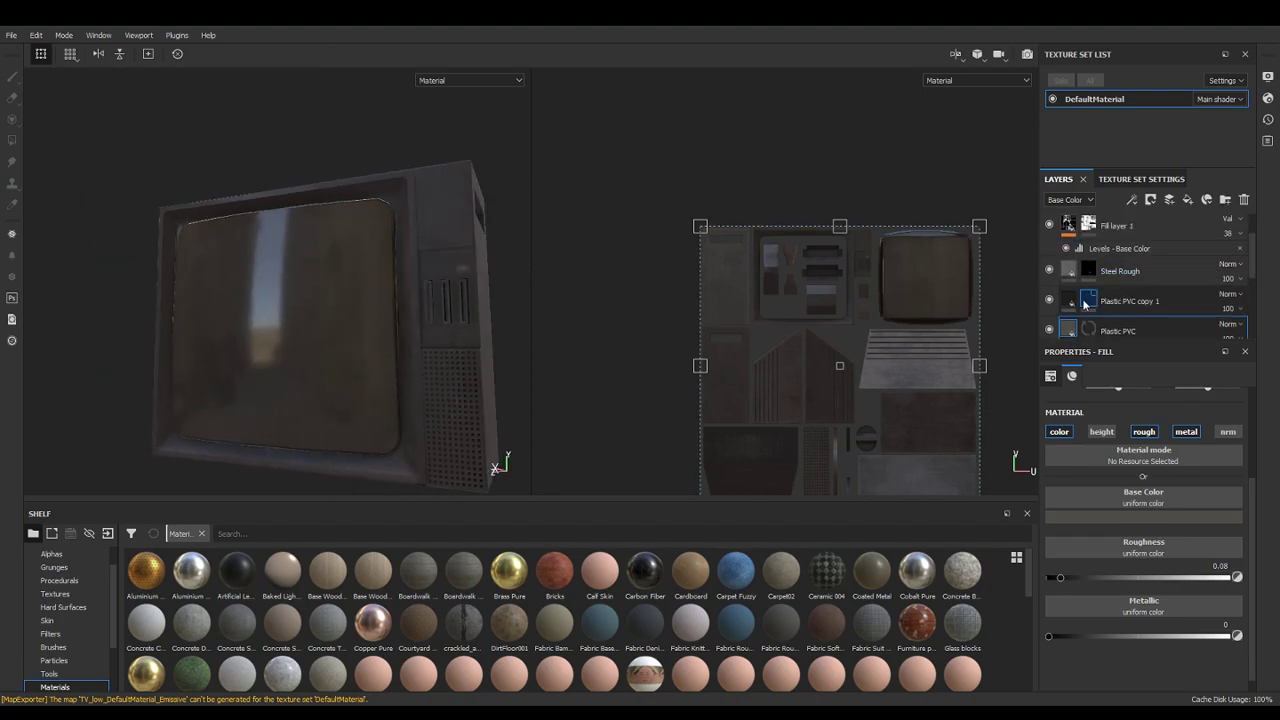
pyautogui.moveTo(1081, 305)
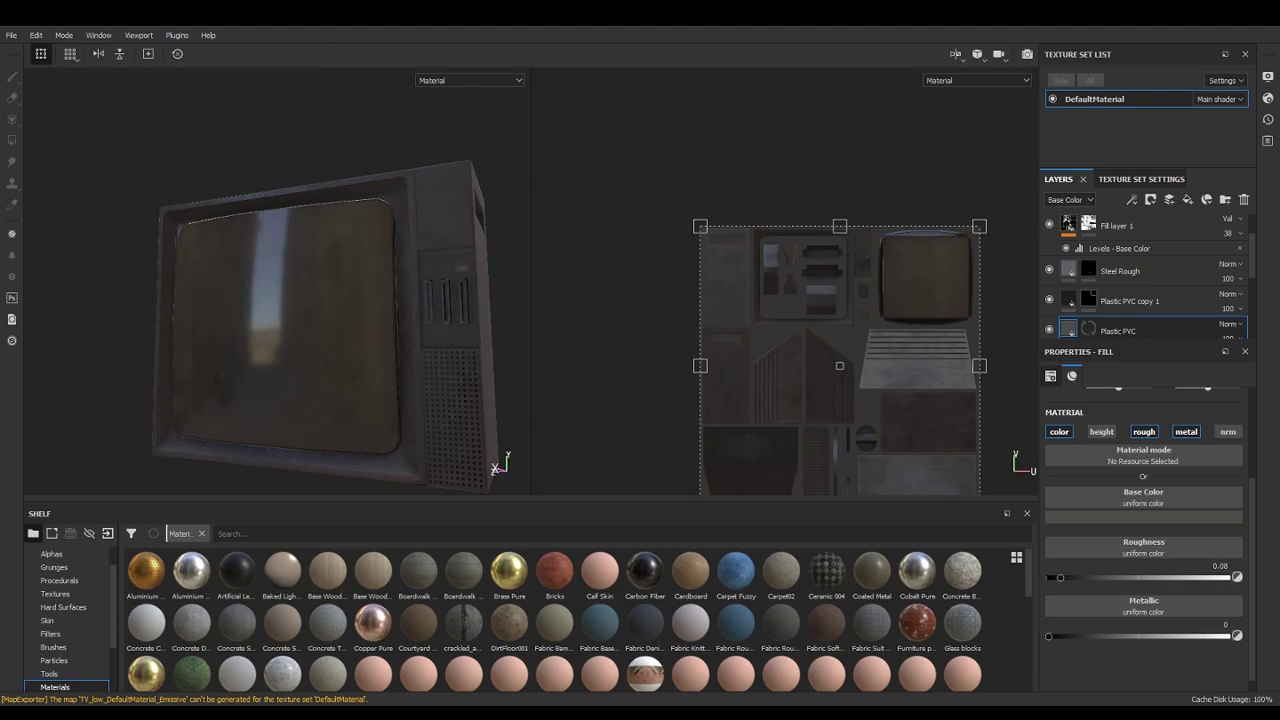
pyautogui.keyDown('alt'); pyautogui.moveTo(387, 222); pyautogui.dragTo(394, 227); pyautogui.keyUp('alt')
pyautogui.keyDown('alt'); pyautogui.moveTo(394, 227); pyautogui.dragTo(391, 251, button='middle'); pyautogui.keyUp('alt')
# Add a fill layer above Fill layer 3 with only the roughness channel active, and set its roughness to 0.2873
pyautogui.scroll(3, 1200, 270)
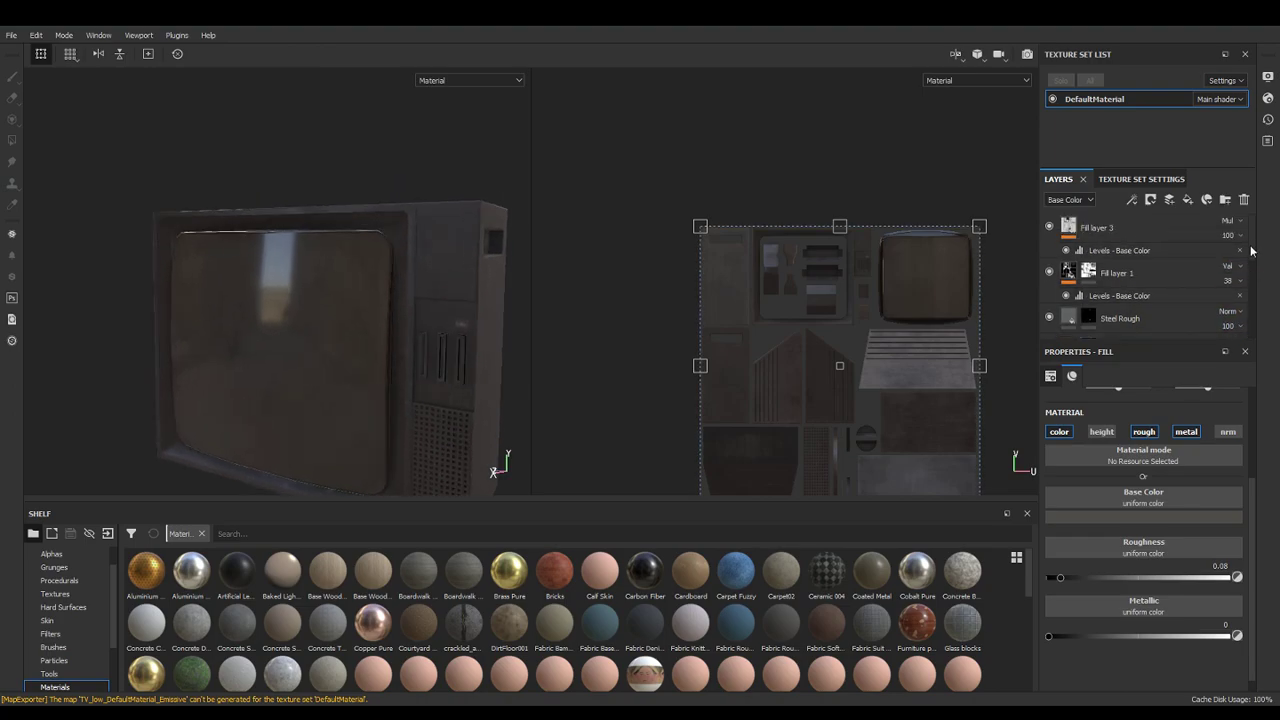
pyautogui.click(1210, 230)
pyautogui.scroll(3, 368, 242)
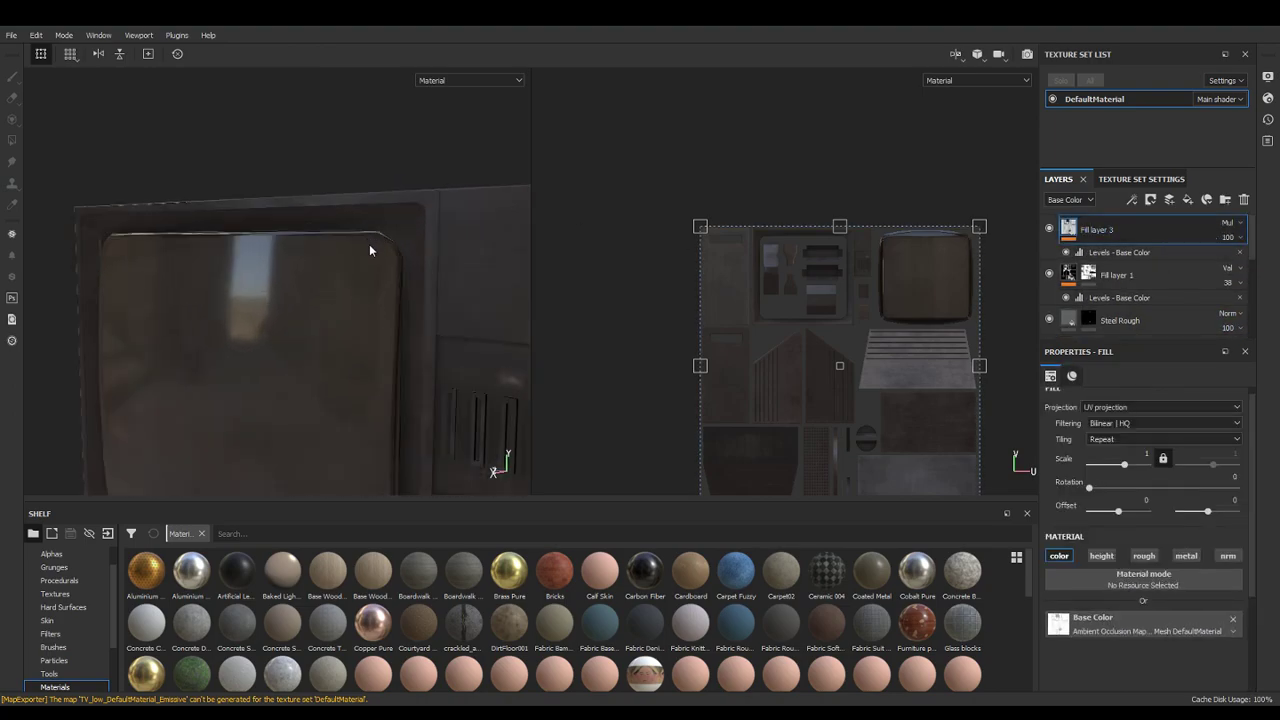
pyautogui.keyDown('alt'); pyautogui.moveTo(387, 336); pyautogui.dragTo(410, 336); pyautogui.keyUp('alt')
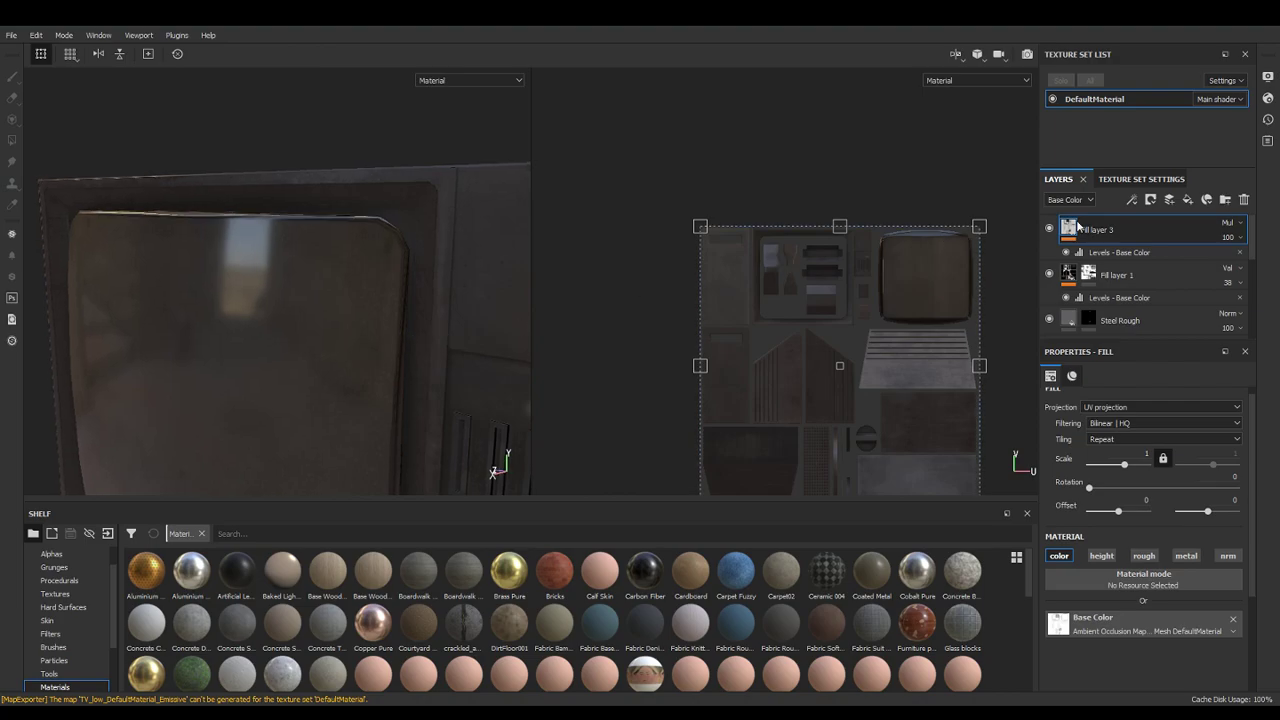
pyautogui.click(1187, 200)
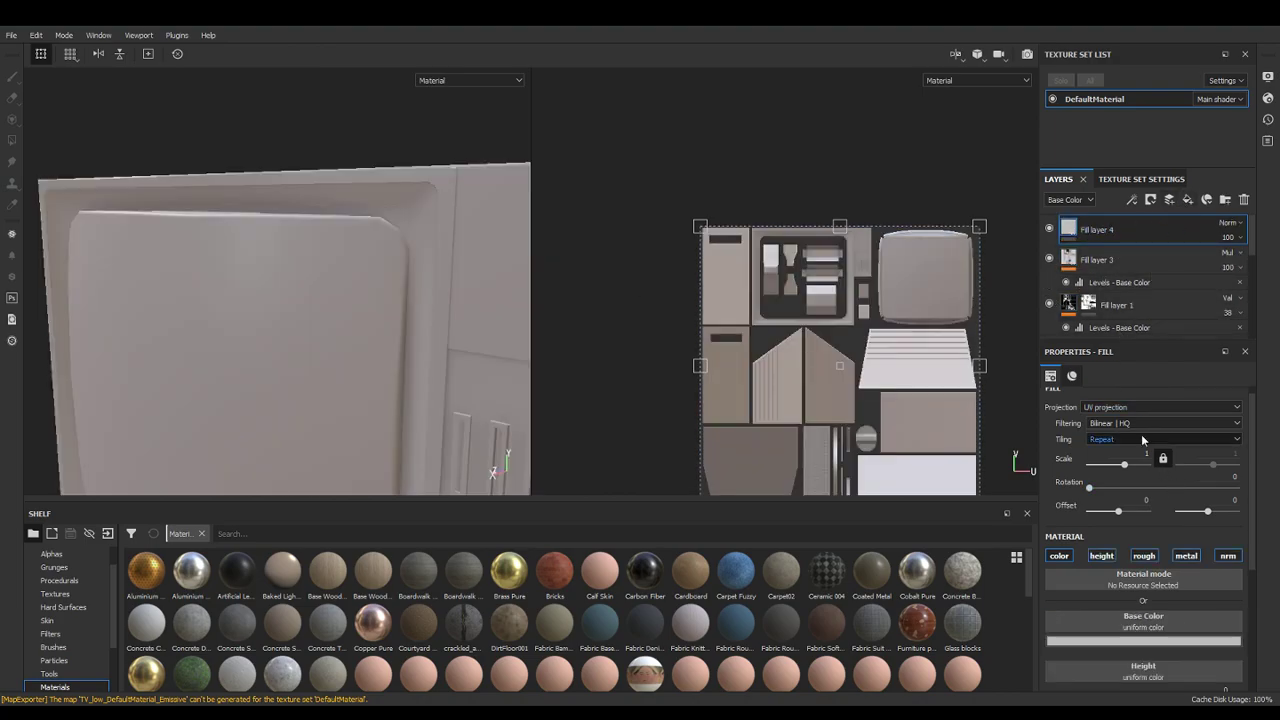
pyautogui.click(1101, 556)
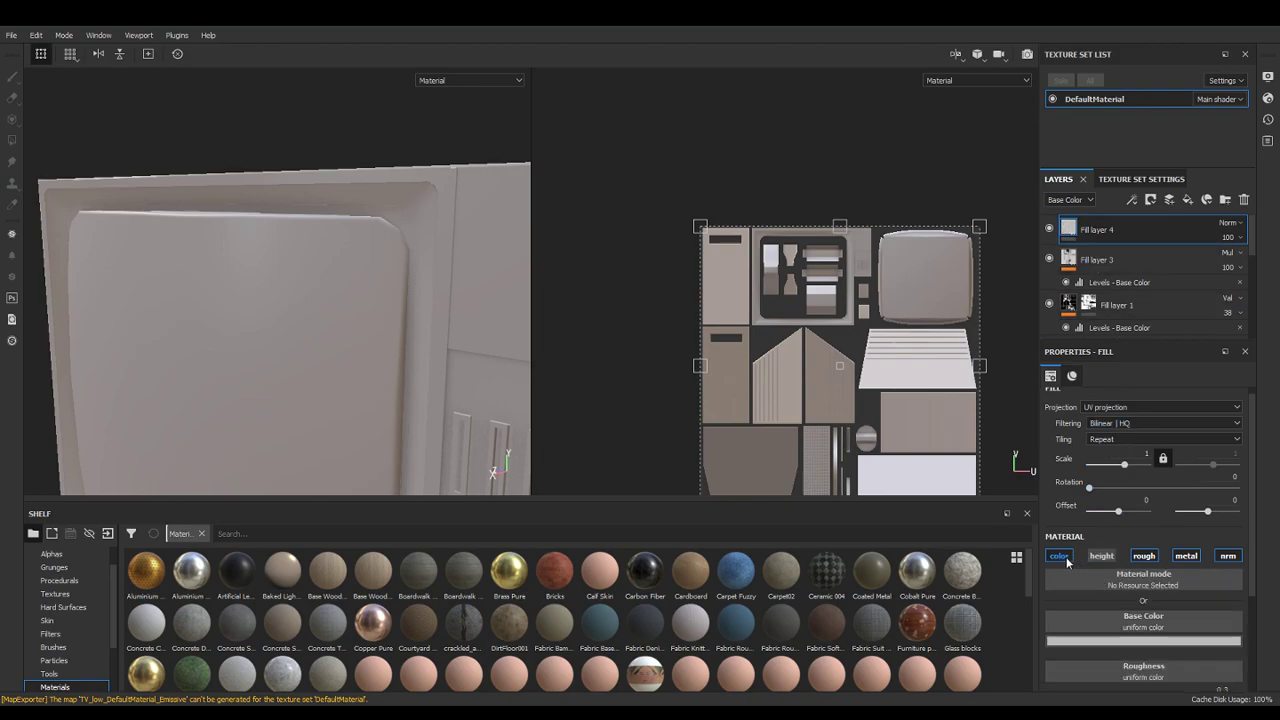
pyautogui.click(1060, 556)
pyautogui.scroll(-1, 1247, 573)
pyautogui.moveTo(1101, 604)
pyautogui.mouseDown()
pyautogui.moveTo(1133, 607)
pyautogui.moveTo(1099, 607)
pyautogui.mouseUp()
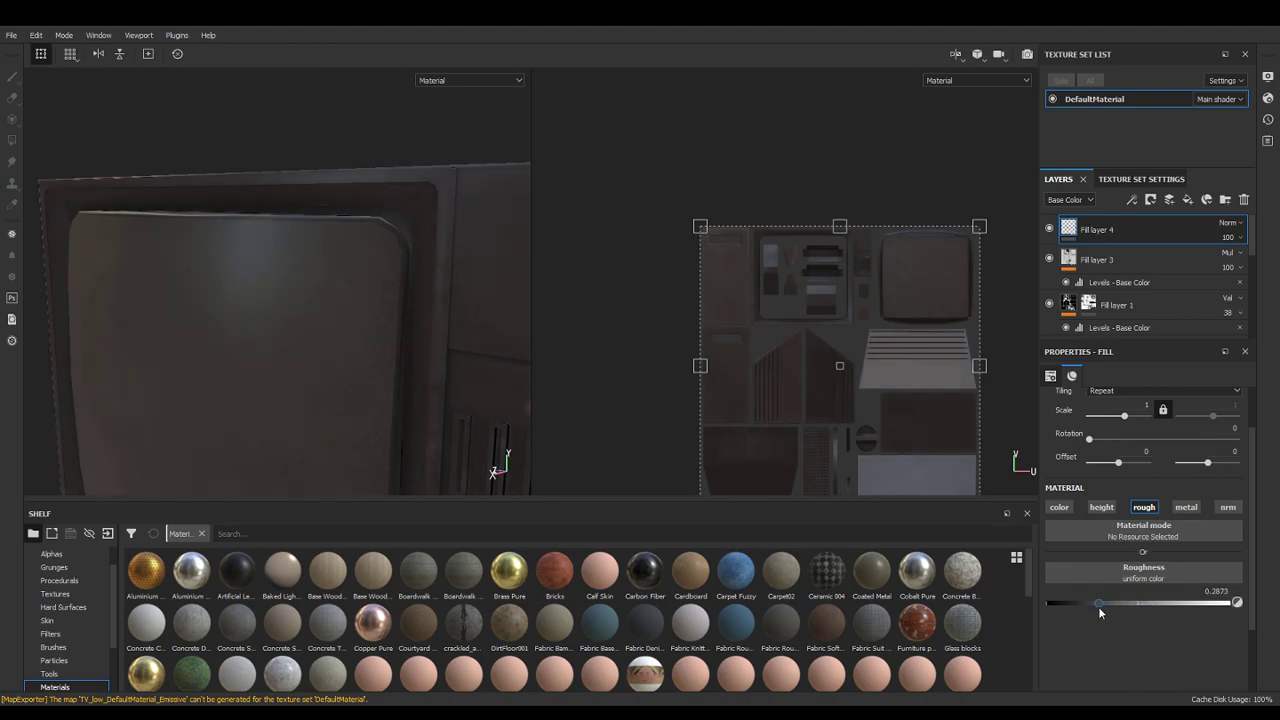
# Add a mask to Fill layer 4 and reduce the paint brush size to 2.62
pyautogui.rightClick(1151, 240)
pyautogui.click(1140, 239)
pyautogui.moveTo(406, 252)
pyautogui.keyDown('alt'); pyautogui.mouseDown()
pyautogui.moveTo(343, 229)
pyautogui.moveTo(349, 251)
pyautogui.mouseUp(); pyautogui.keyUp('alt')
pyautogui.keyDown('ctrl'); pyautogui.moveTo(356, 268); pyautogui.dragTo(351, 266, button='right'); pyautogui.keyUp('ctrl')
# Try a straight stroke down the front panel's vertical seam, and lower the brush flow to 46 and stroke opacity to 52
pyautogui.click(330, 152)
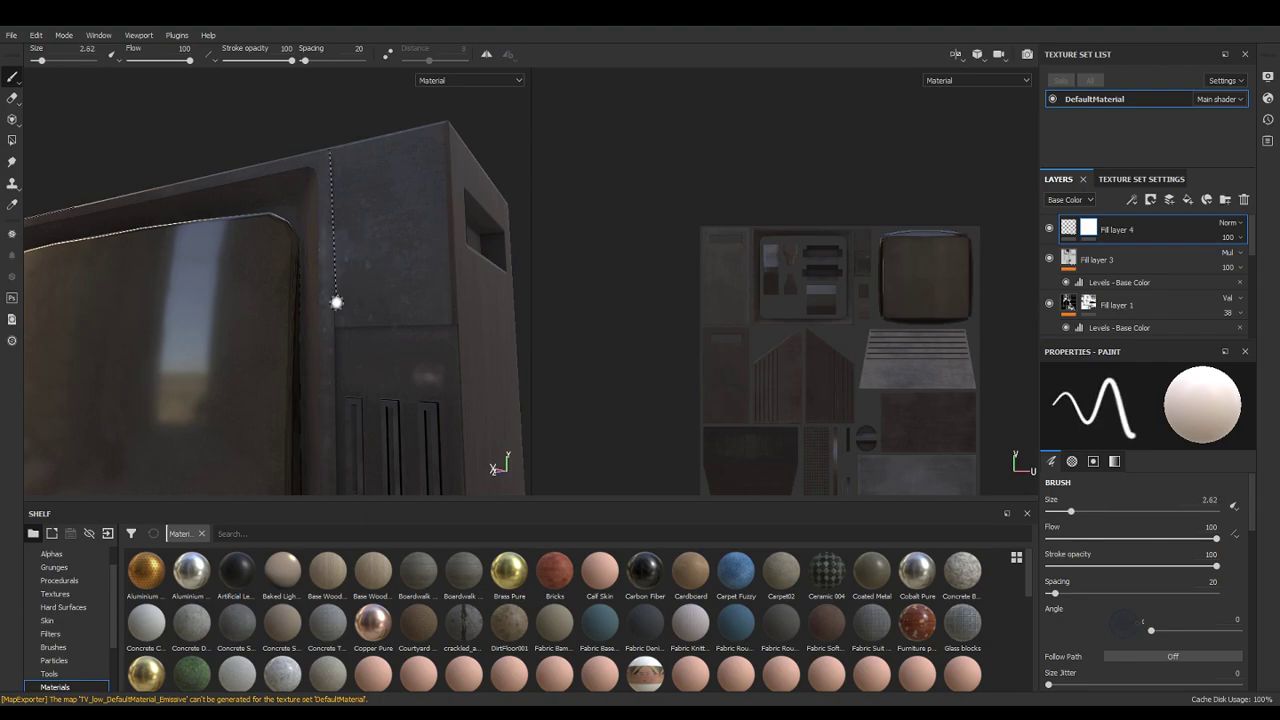
pyautogui.keyDown('shift'); pyautogui.click(334, 320); pyautogui.keyUp('shift')
pyautogui.keyDown('alt'); pyautogui.moveTo(337, 349); pyautogui.dragTo(341, 339); pyautogui.keyUp('alt')
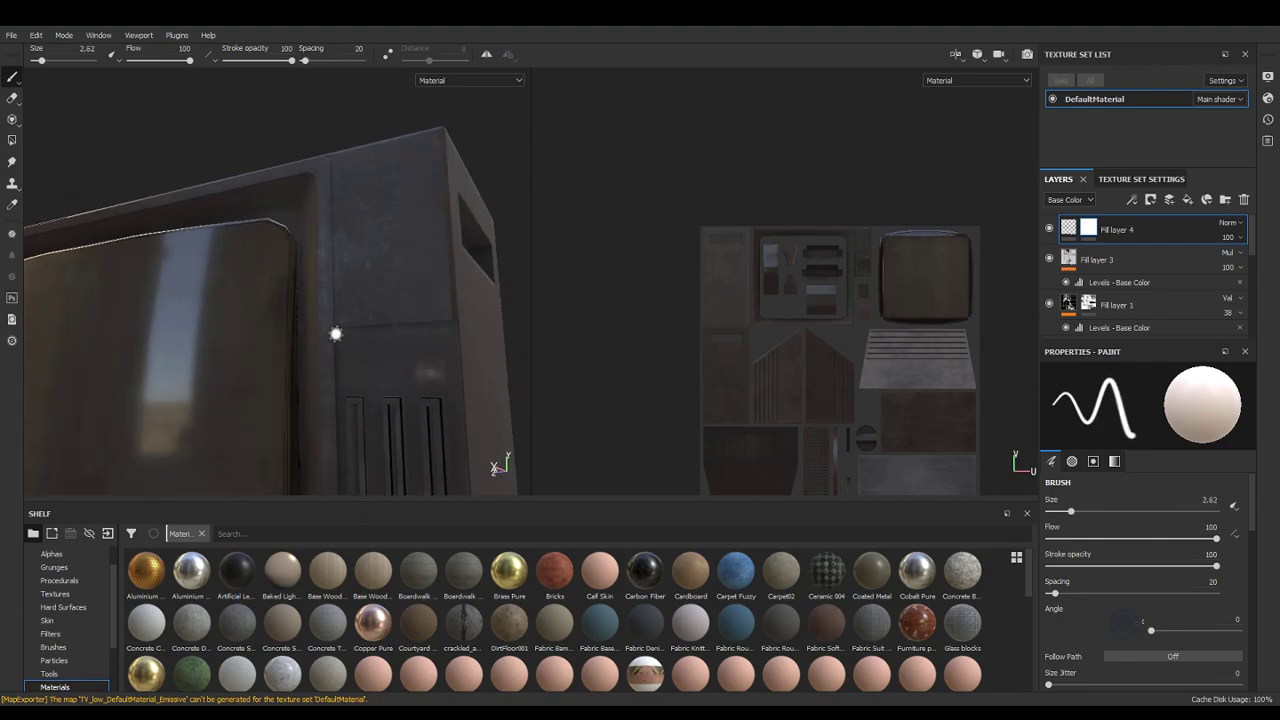
pyautogui.moveTo(177, 63); pyautogui.dragTo(157, 62)
pyautogui.moveTo(291, 61); pyautogui.dragTo(259, 61)
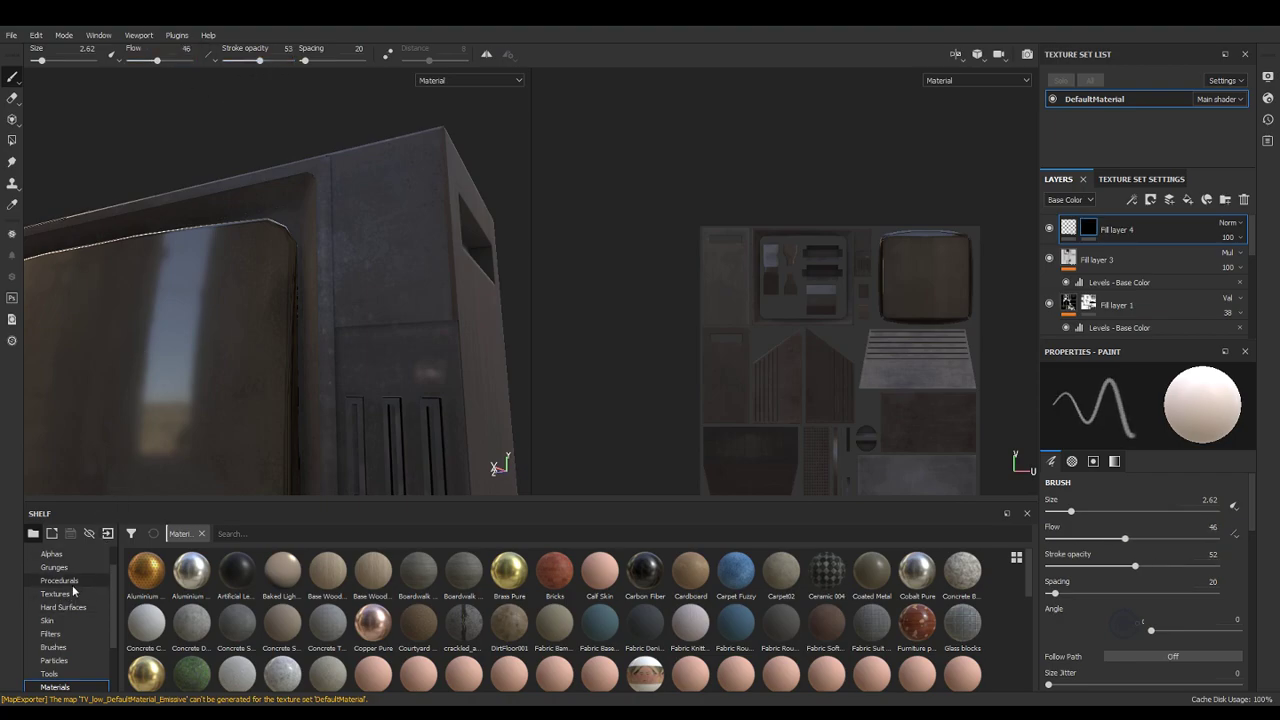
# Choose the second Dirt Spots brush preset from the shelf and reduce its size to 3.87
pyautogui.click(86, 581)
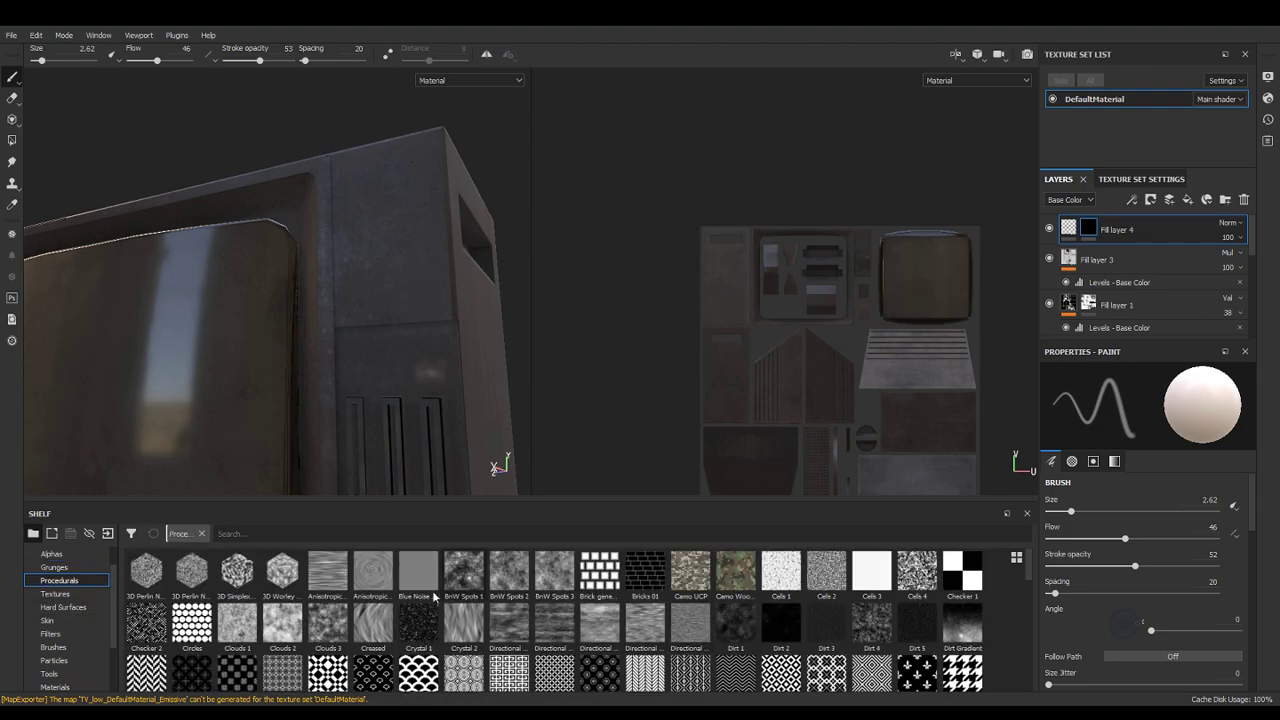
pyautogui.scroll(-2, 111, 600)
pyautogui.click(108, 607)
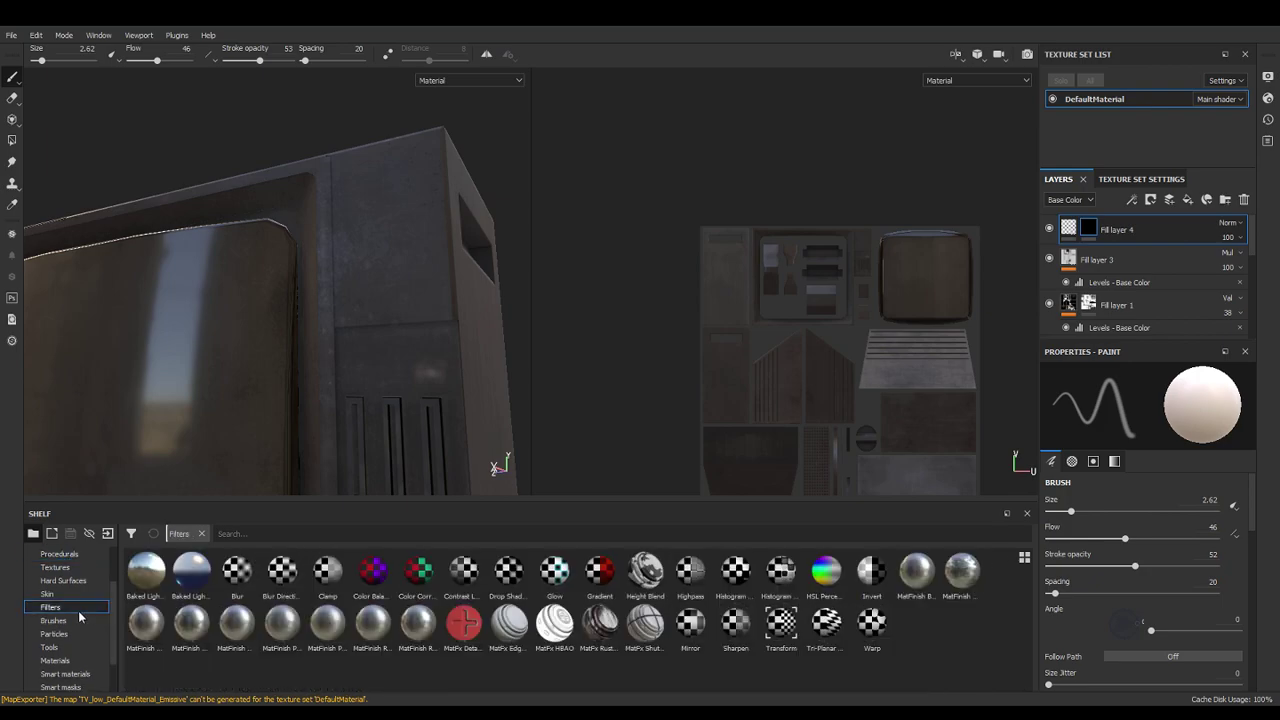
pyautogui.click(102, 622)
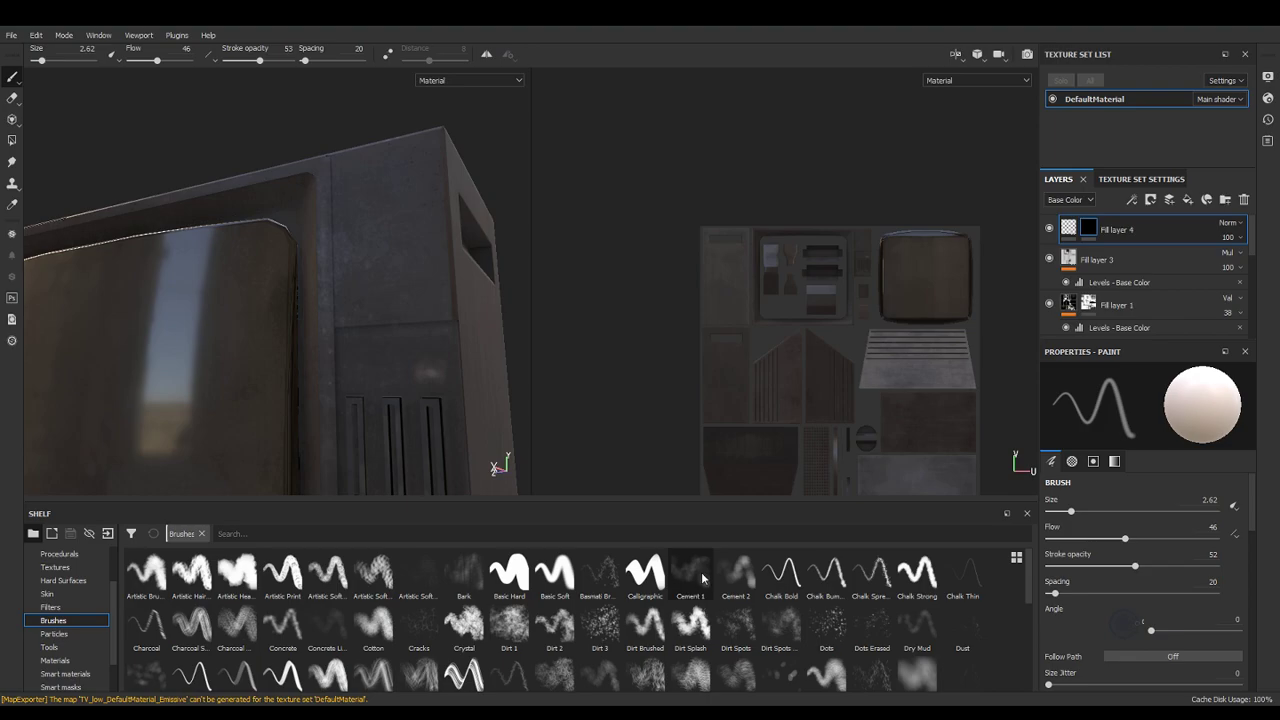
pyautogui.click(737, 574)
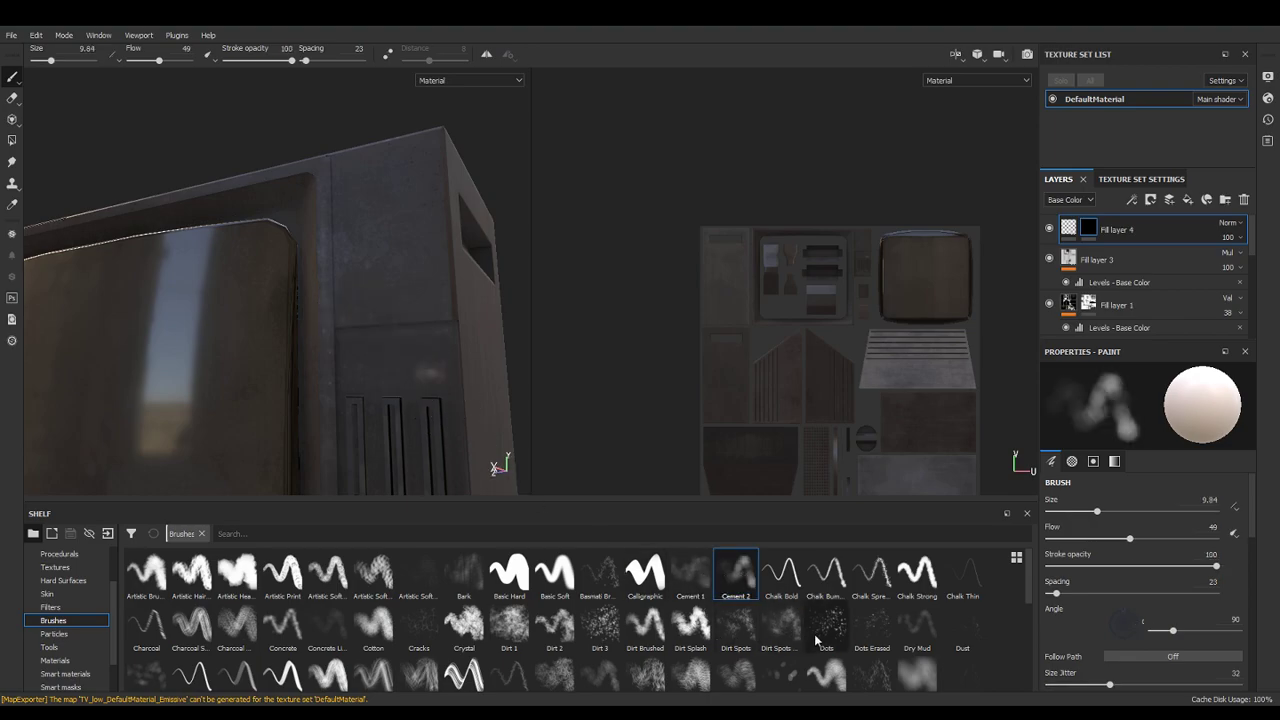
pyautogui.click(917, 625)
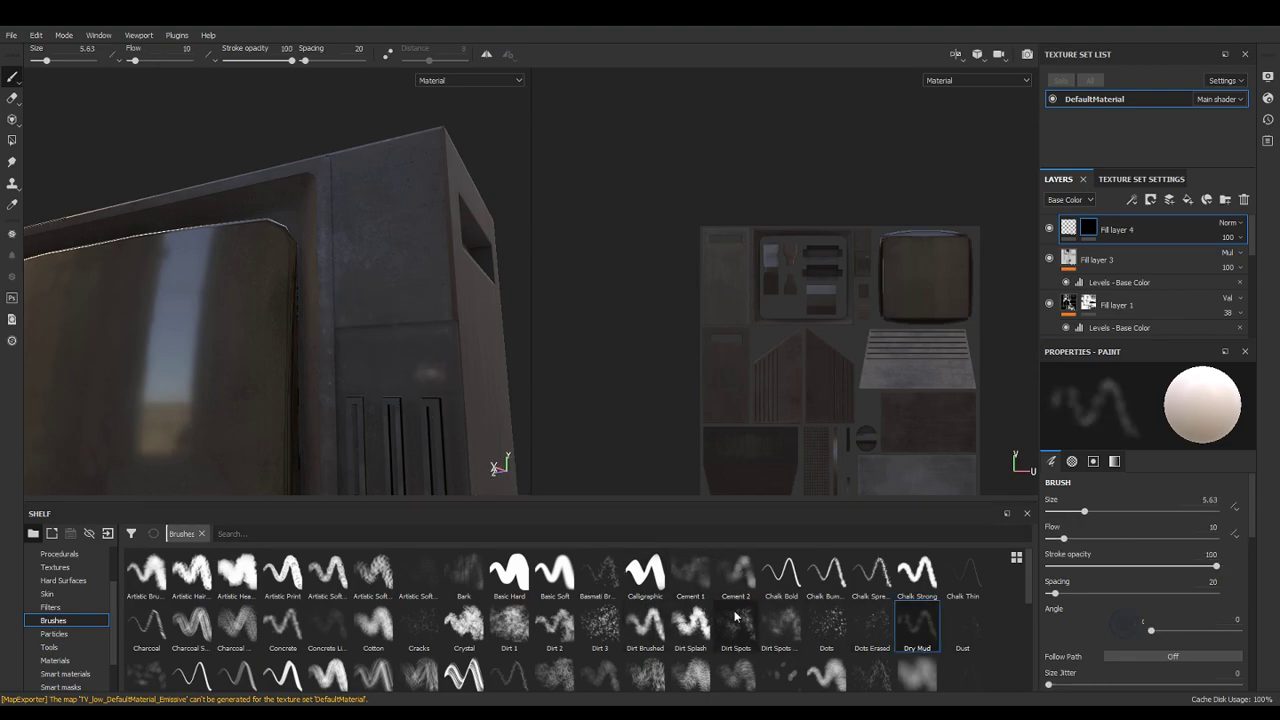
pyautogui.click(781, 625)
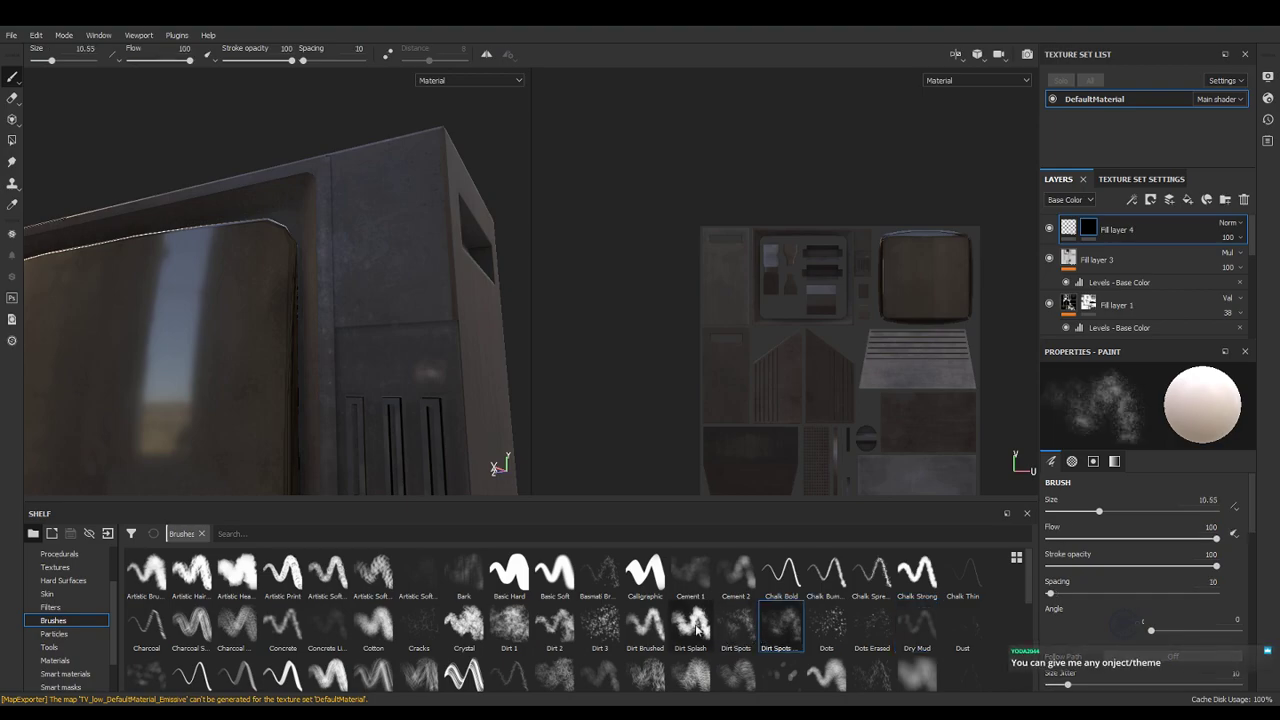
pyautogui.keyDown('ctrl'); pyautogui.moveTo(318, 188); pyautogui.dragTo(300, 188, button='right'); pyautogui.keyUp('ctrl')
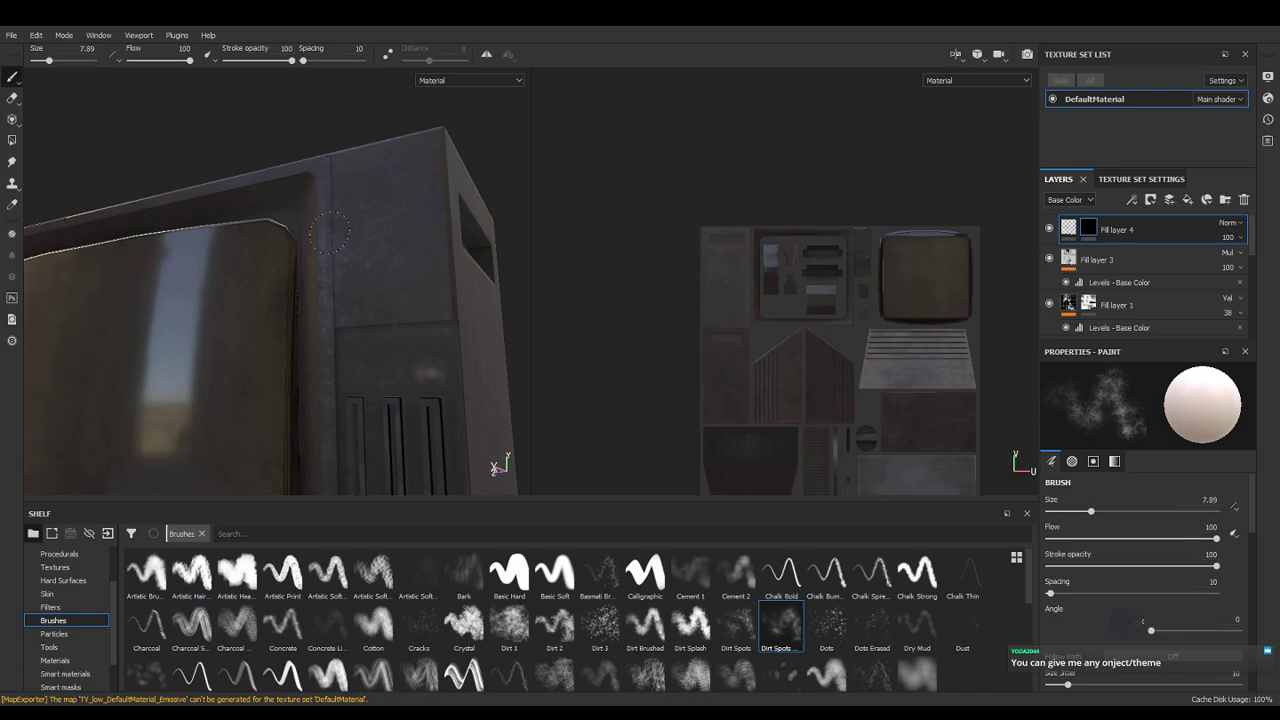
pyautogui.press('[')
pyautogui.press('[')
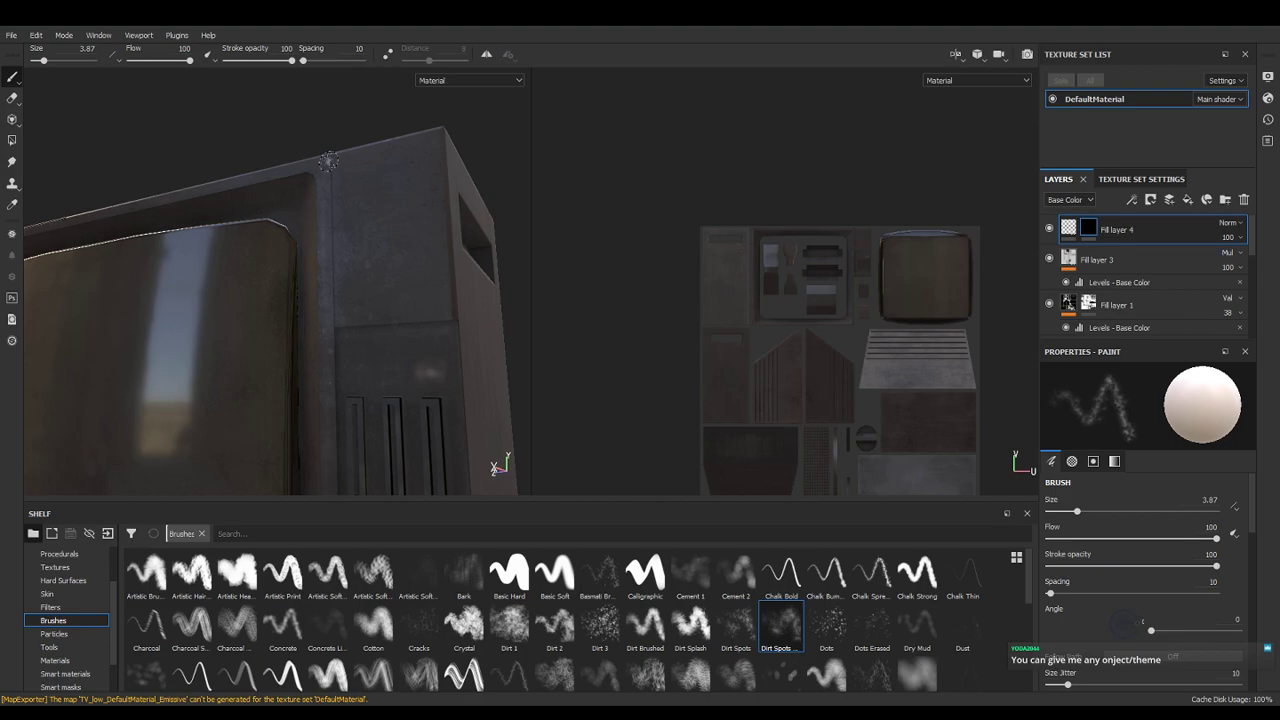
# Paint dirt spots on the Fill layer 4 mask along the control panel's outer edge and the front frame's top edge
pyautogui.moveTo(386, 568)
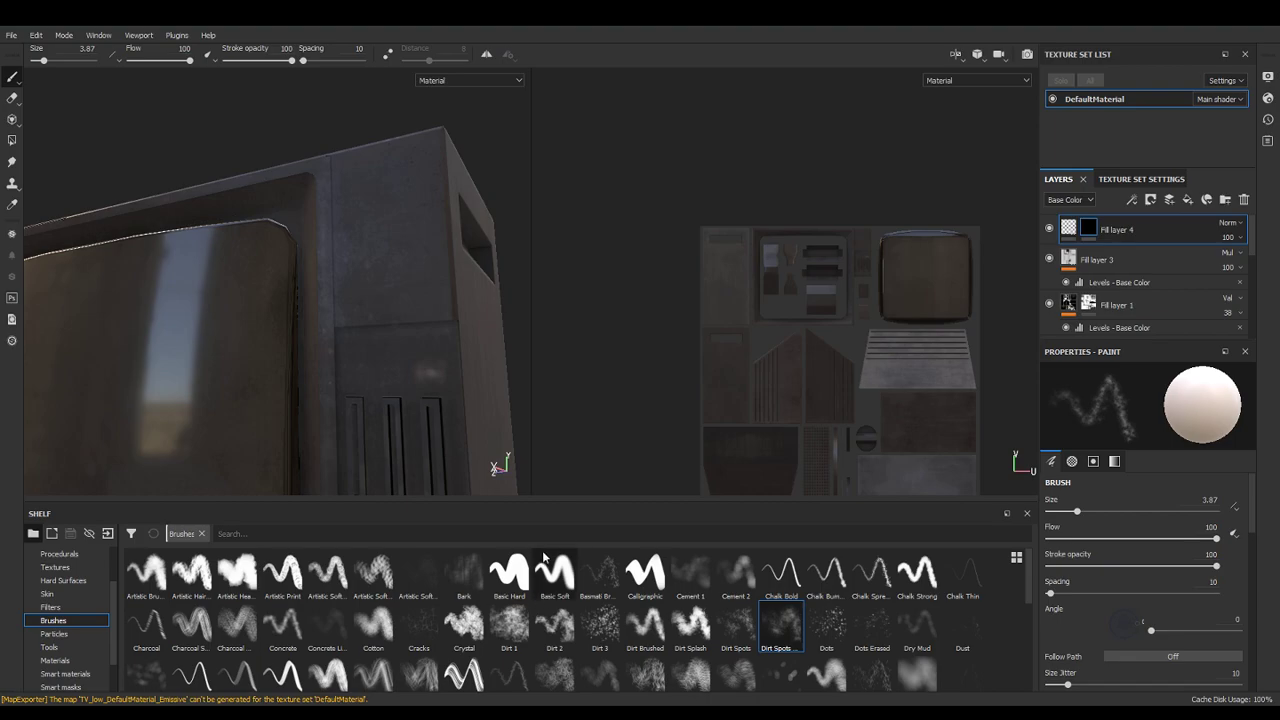
pyautogui.moveTo(454, 300)
pyautogui.keyDown('alt'); pyautogui.mouseDown()
pyautogui.moveTo(458, 334)
pyautogui.moveTo(420, 337)
pyautogui.mouseUp(); pyautogui.keyUp('alt')
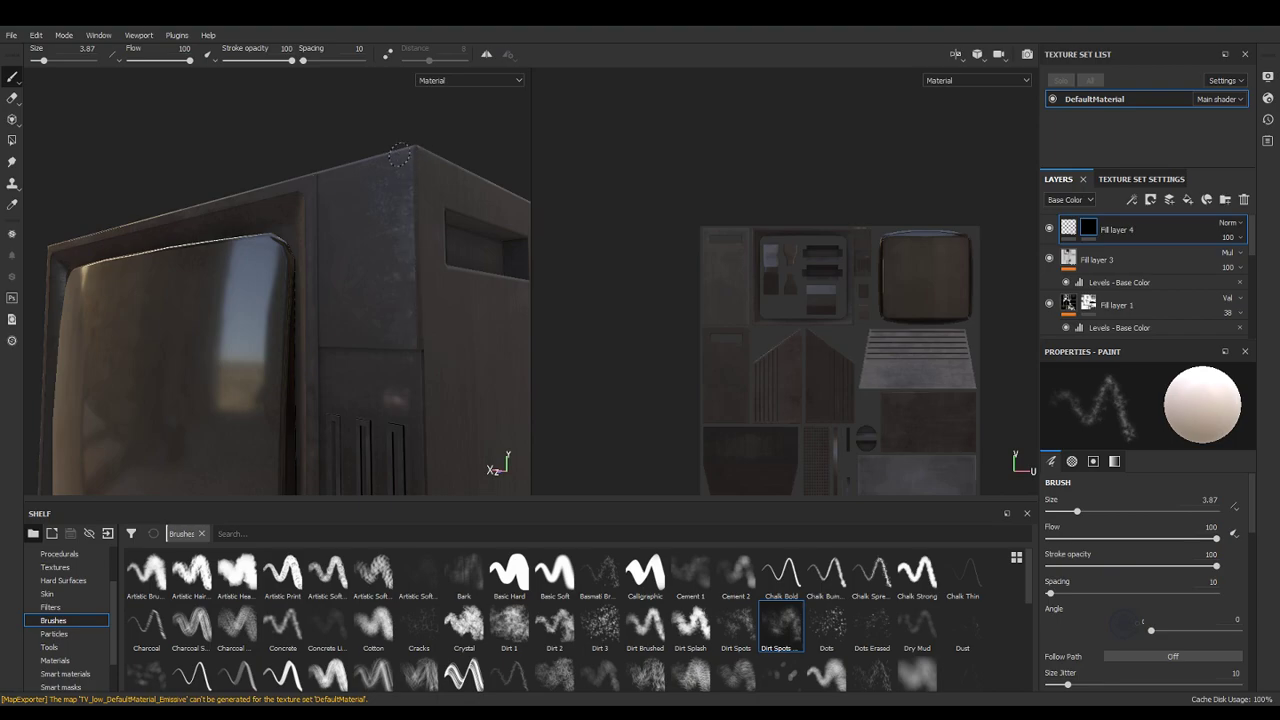
pyautogui.moveTo(400, 236)
pyautogui.keyDown('alt'); pyautogui.mouseDown()
pyautogui.moveTo(347, 241)
pyautogui.moveTo(413, 298)
pyautogui.moveTo(410, 262)
pyautogui.mouseUp(); pyautogui.keyUp('alt')
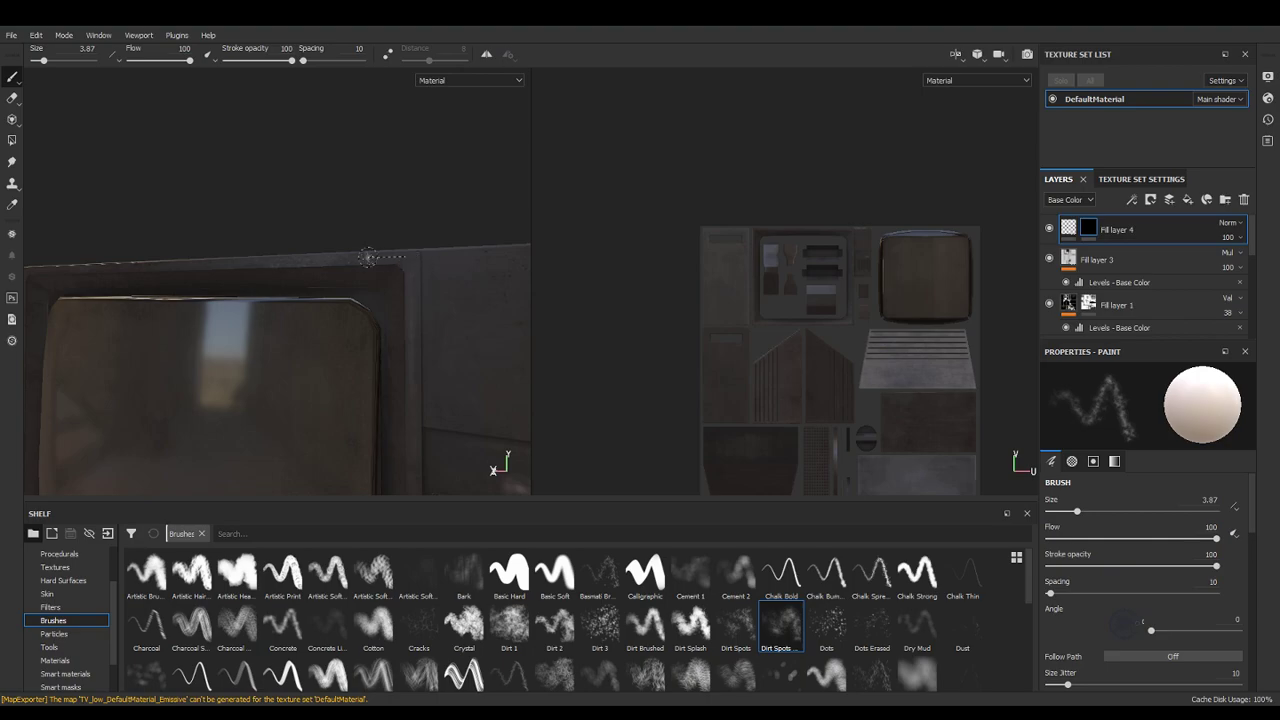
pyautogui.moveTo(171, 301)
pyautogui.keyDown('shift'); pyautogui.mouseDown(button='right')
pyautogui.moveTo(150, 297)
pyautogui.moveTo(169, 296)
pyautogui.mouseUp(button='right'); pyautogui.keyUp('shift')
pyautogui.moveTo(169, 297)
pyautogui.keyDown('alt'); pyautogui.mouseDown()
pyautogui.moveTo(209, 323)
pyautogui.moveTo(95, 277)
pyautogui.mouseUp(); pyautogui.keyUp('alt')
pyautogui.click(95, 275)
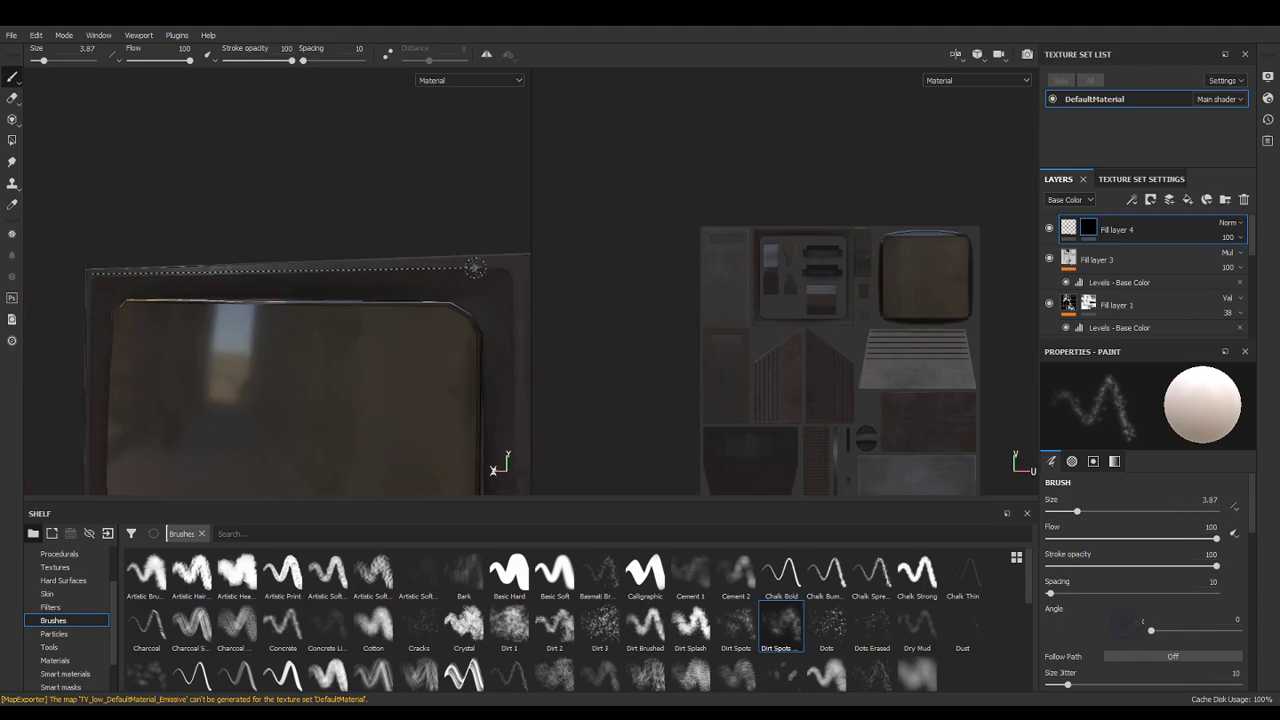
# Paint dirt spots down the left side of the TV's front frame and around its lower-left corner
pyautogui.keyDown('alt'); pyautogui.moveTo(240, 371); pyautogui.dragTo(258, 230); pyautogui.keyUp('alt')
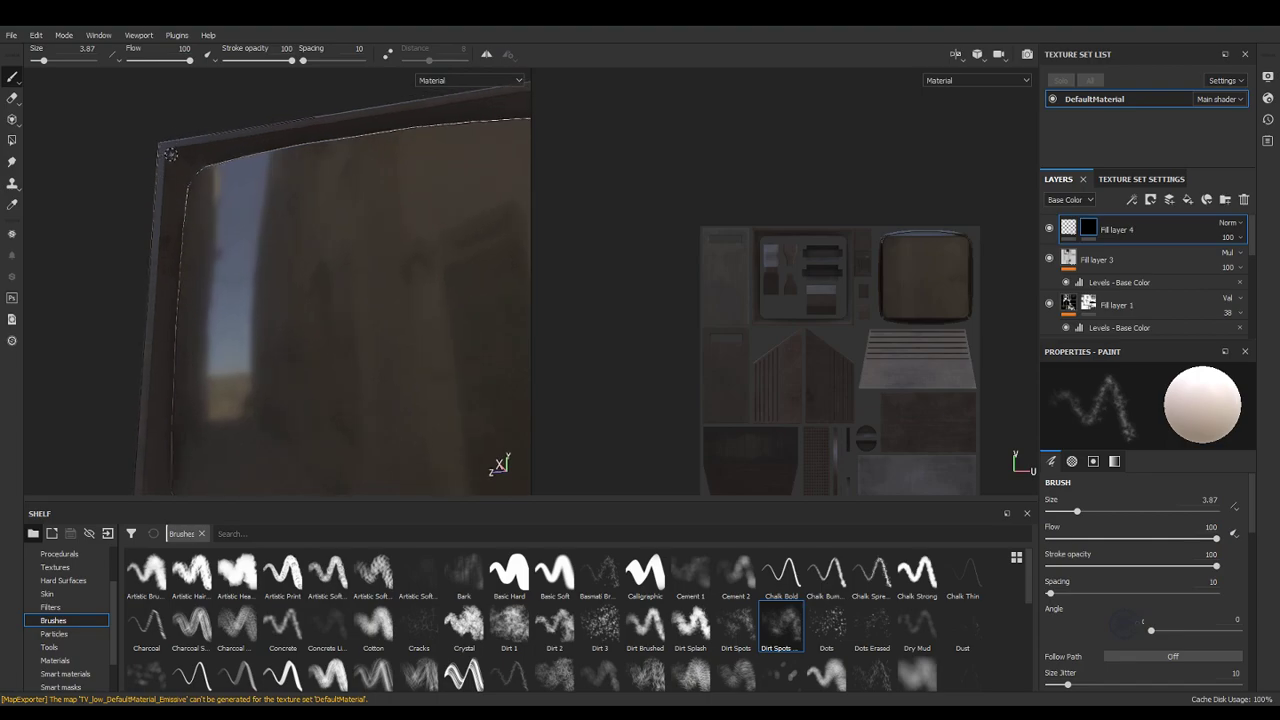
pyautogui.keyDown('alt'); pyautogui.moveTo(205, 370); pyautogui.dragTo(304, 264, button='middle'); pyautogui.keyUp('alt')
pyautogui.click(250, 421)
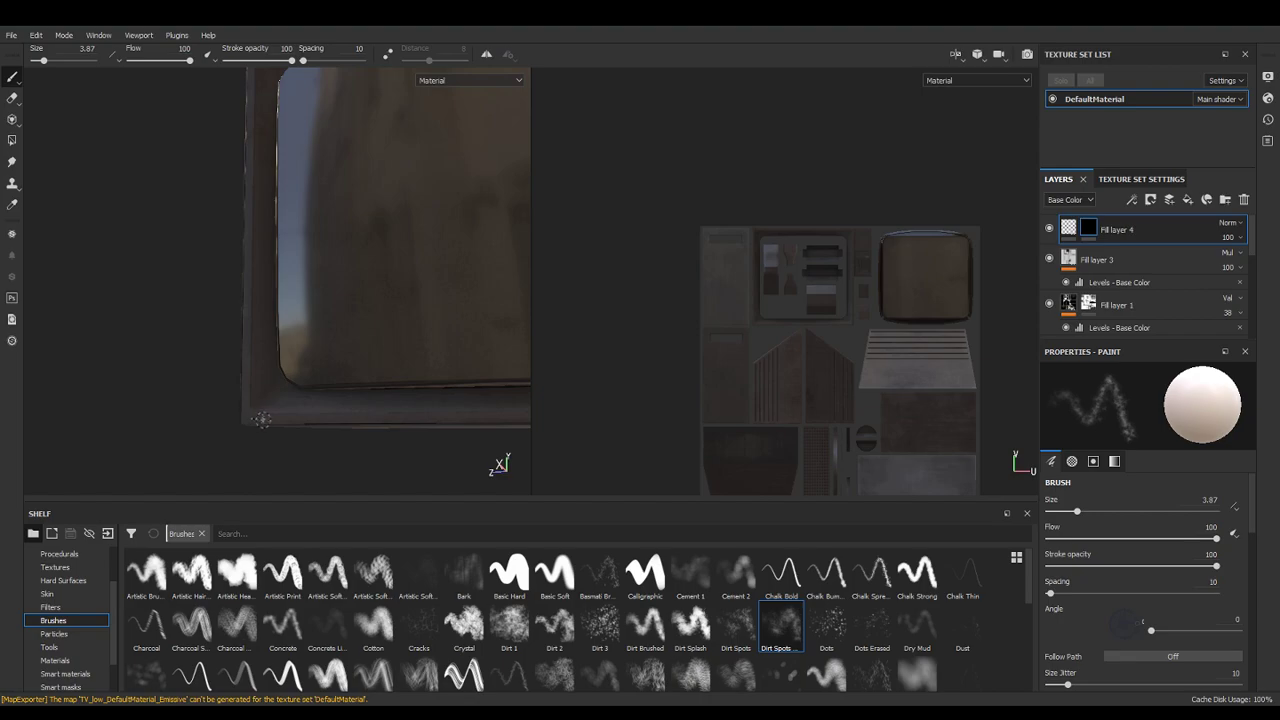
pyautogui.keyDown('shift'); pyautogui.click(357, 415); pyautogui.keyUp('shift')
# Paint straight dirt-spot strokes along the bottom edge of the front frame to its lower-right corner
pyautogui.keyDown('alt'); pyautogui.moveTo(357, 416); pyautogui.dragTo(105, 408); pyautogui.keyUp('alt')
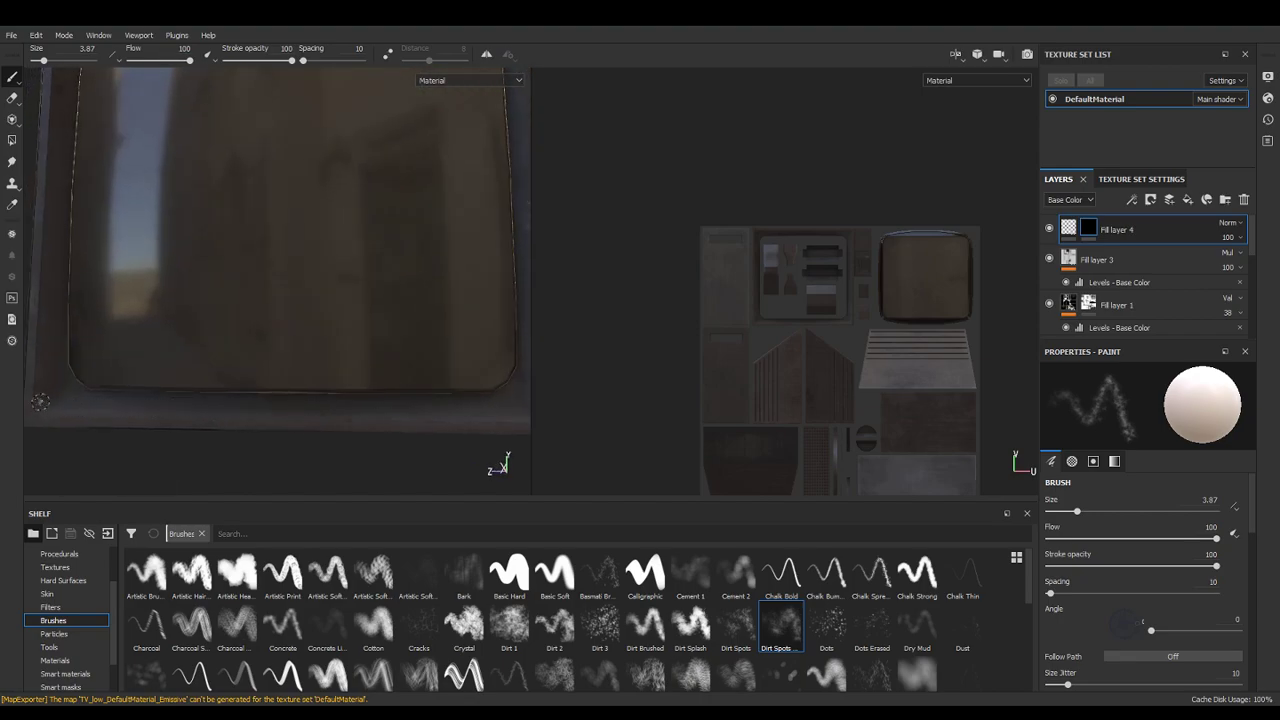
pyautogui.keyDown('alt'); pyautogui.moveTo(124, 427); pyautogui.dragTo(110, 432); pyautogui.keyUp('alt')
pyautogui.keyDown('alt'); pyautogui.moveTo(110, 432); pyautogui.dragTo(186, 374, button='middle'); pyautogui.keyUp('alt')
pyautogui.click(78, 355)
pyautogui.keyDown('shift'); pyautogui.click(452, 353); pyautogui.keyUp('shift')
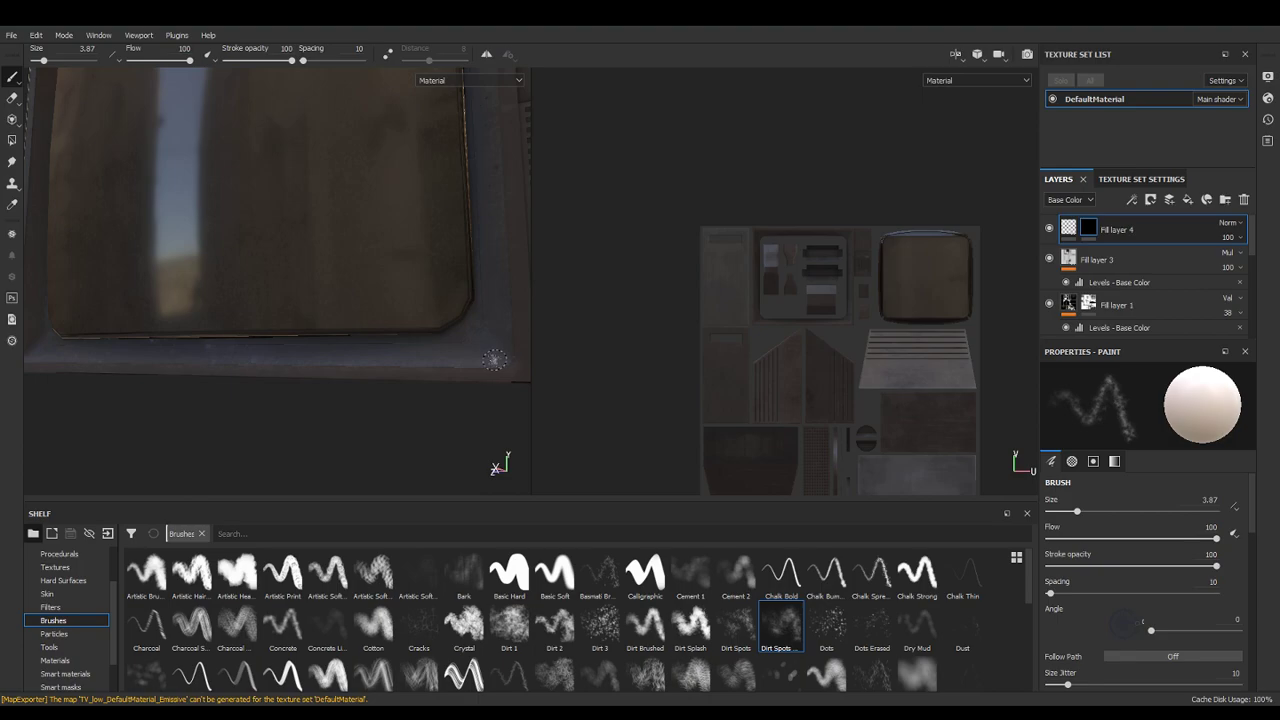
pyautogui.click(483, 368)
pyautogui.moveTo(346, 388)
pyautogui.keyDown('alt'); pyautogui.mouseDown()
pyautogui.moveTo(357, 393)
pyautogui.moveTo(343, 400)
pyautogui.moveTo(353, 395)
pyautogui.mouseUp(); pyautogui.keyUp('alt')
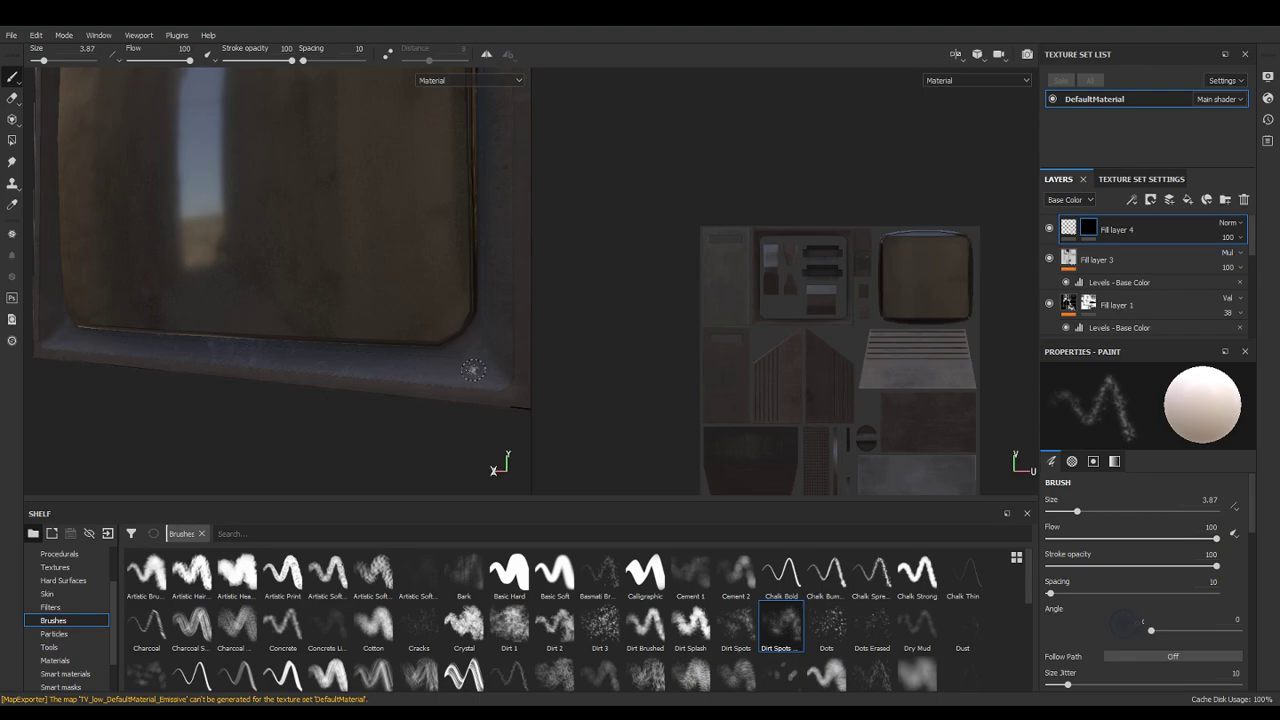
# Paint dirt-spot strokes down the outer edge of the speaker grille and over the vertical slots above it
pyautogui.keyDown('alt'); pyautogui.moveTo(443, 366); pyautogui.dragTo(321, 393); pyautogui.keyUp('alt')
pyautogui.keyDown('alt'); pyautogui.moveTo(423, 368); pyautogui.dragTo(226, 414, button='middle'); pyautogui.keyUp('alt')
pyautogui.keyDown('alt'); pyautogui.moveTo(226, 414); pyautogui.dragTo(351, 326, button='right'); pyautogui.keyUp('alt')
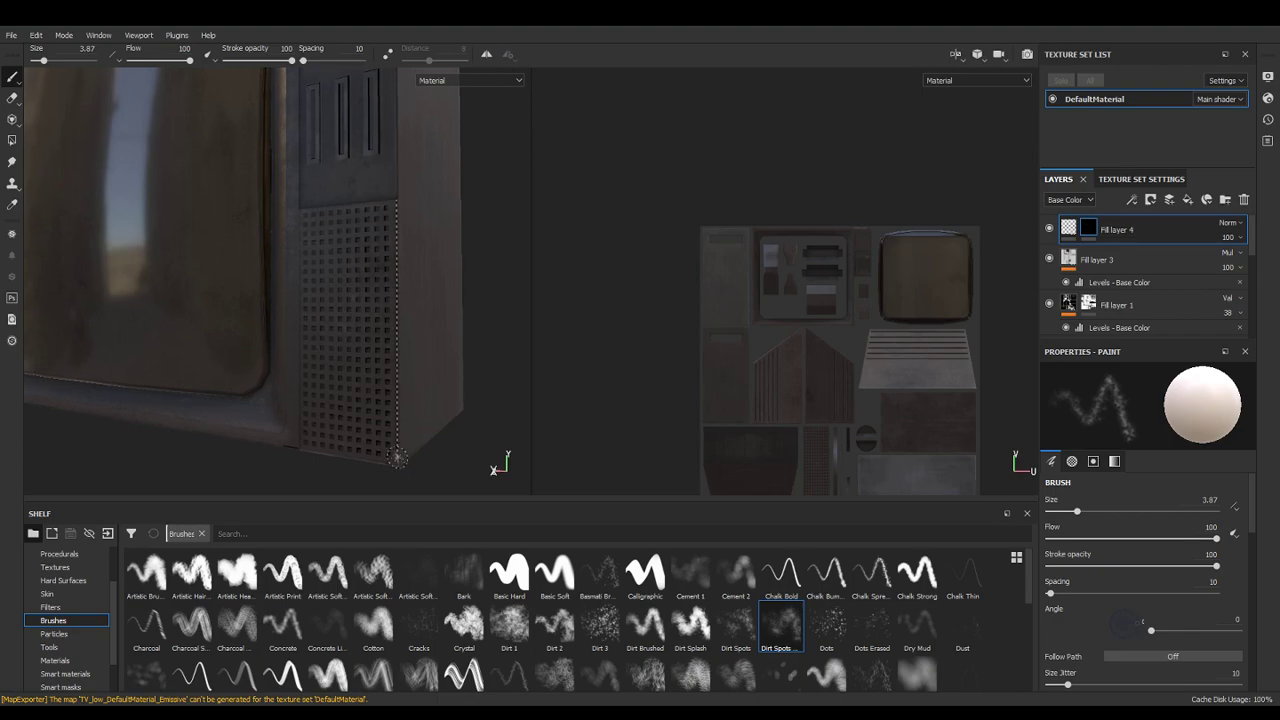
pyautogui.keyDown('alt'); pyautogui.moveTo(397, 398); pyautogui.dragTo(400, 349); pyautogui.keyUp('alt')
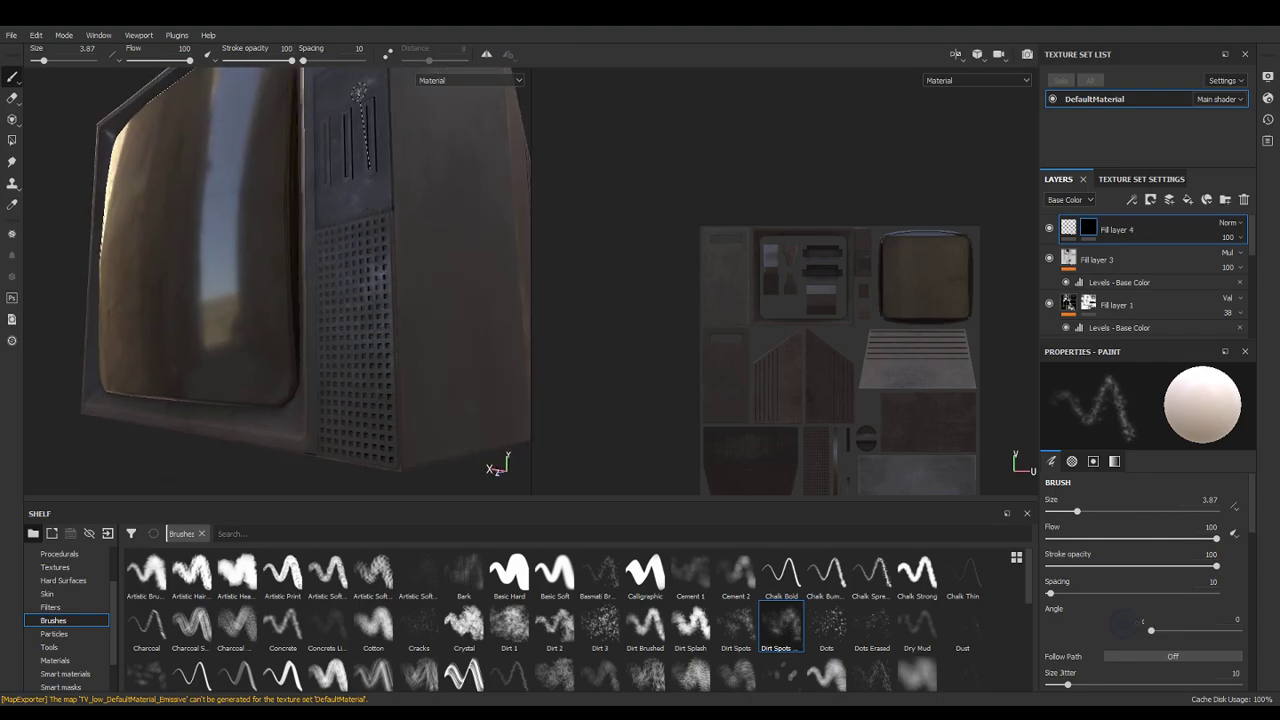
pyautogui.keyDown('alt'); pyautogui.moveTo(353, 190); pyautogui.dragTo(417, 217); pyautogui.keyUp('alt')
pyautogui.keyDown('alt'); pyautogui.moveTo(417, 217); pyautogui.dragTo(448, 432, button='middle'); pyautogui.keyUp('alt')
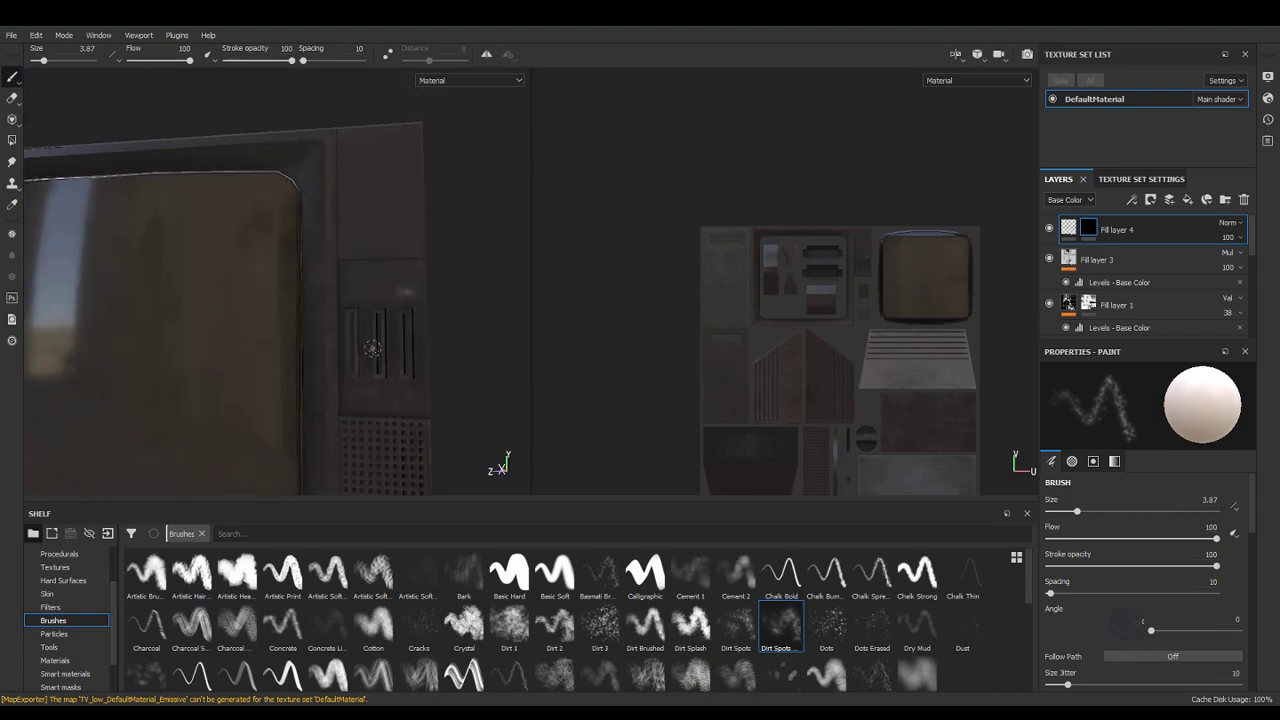
# Paint a dirt-spot stroke along the lower edge of the recessed handle on the control-panel side of the cabinet
pyautogui.keyDown('alt'); pyautogui.moveTo(314, 360); pyautogui.dragTo(271, 251); pyautogui.keyUp('alt')
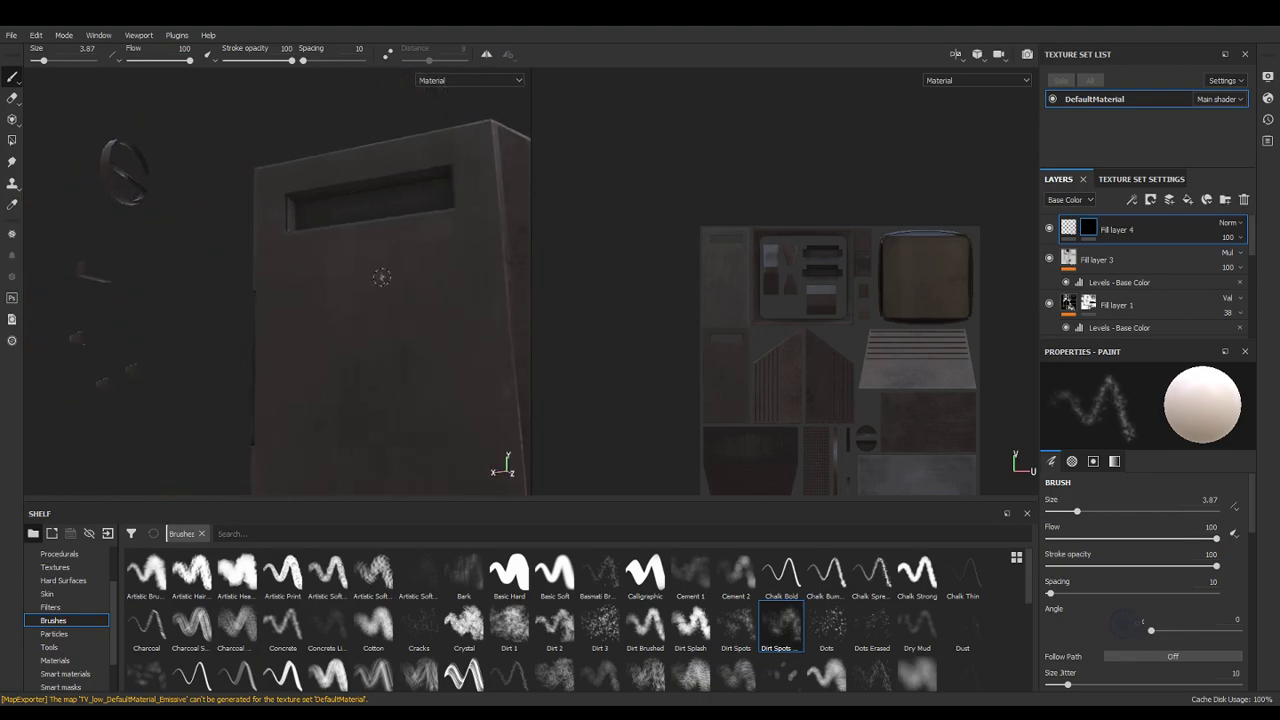
pyautogui.scroll(2, 405, 296)
pyautogui.keyDown('alt'); pyautogui.moveTo(417, 309); pyautogui.dragTo(360, 132, button='middle'); pyautogui.keyUp('alt')
pyautogui.scroll(-3, 399, 234)
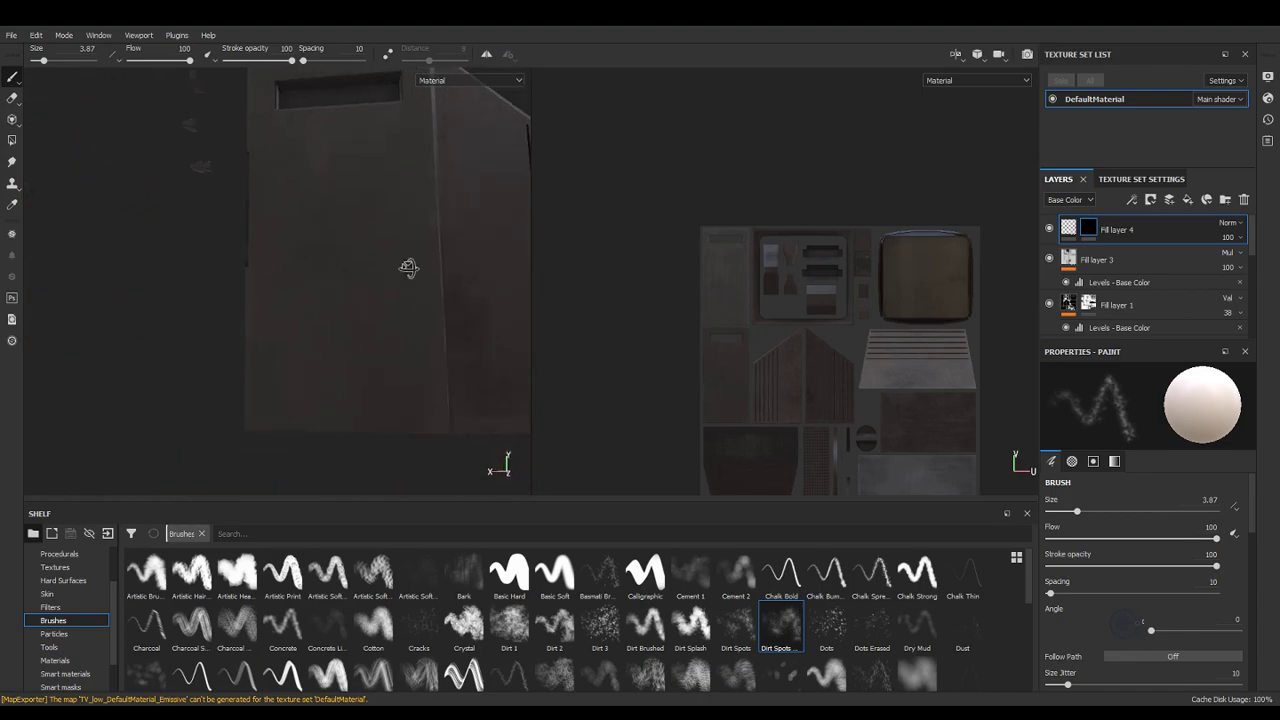
pyautogui.keyDown('alt'); pyautogui.moveTo(409, 269); pyautogui.dragTo(443, 254); pyautogui.keyUp('alt')
pyautogui.keyDown('alt'); pyautogui.moveTo(356, 180); pyautogui.dragTo(387, 140); pyautogui.keyUp('alt')
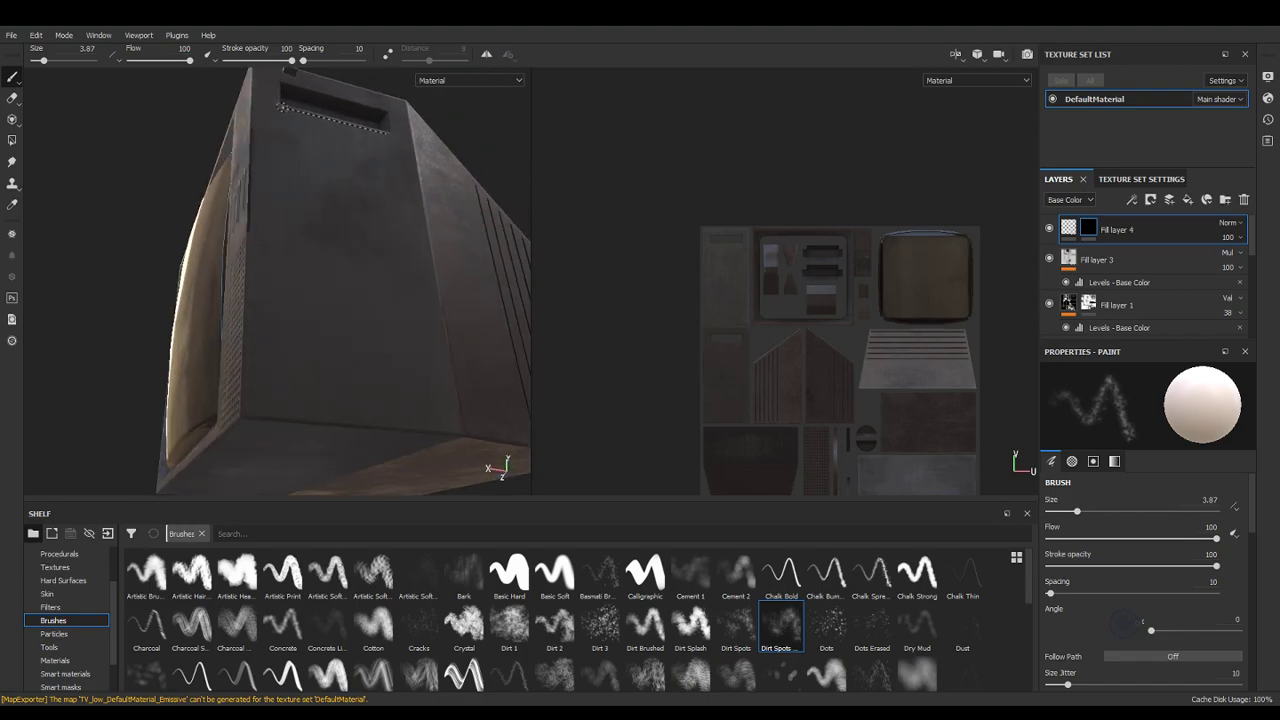
pyautogui.keyDown('alt'); pyautogui.moveTo(406, 175); pyautogui.dragTo(387, 157); pyautogui.keyUp('alt')
# Enlarge the brush to 12.02 and paint dirt spots over the cabinet's side panel and top surface
pyautogui.keyDown('ctrl'); pyautogui.moveTo(387, 157); pyautogui.dragTo(387, 157, button='right'); pyautogui.keyUp('ctrl')
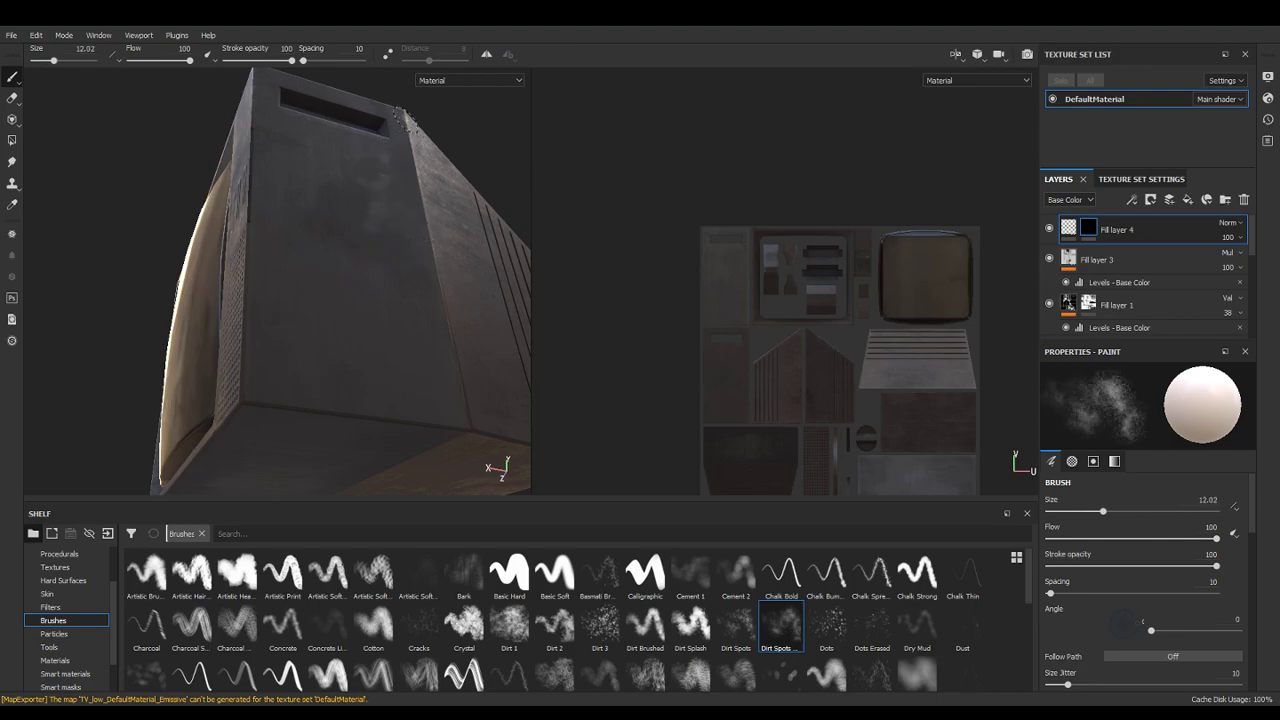
pyautogui.moveTo(470, 415)
pyautogui.keyDown('alt'); pyautogui.mouseDown()
pyautogui.moveTo(409, 363)
pyautogui.moveTo(435, 355)
pyautogui.mouseUp(); pyautogui.keyUp('alt')
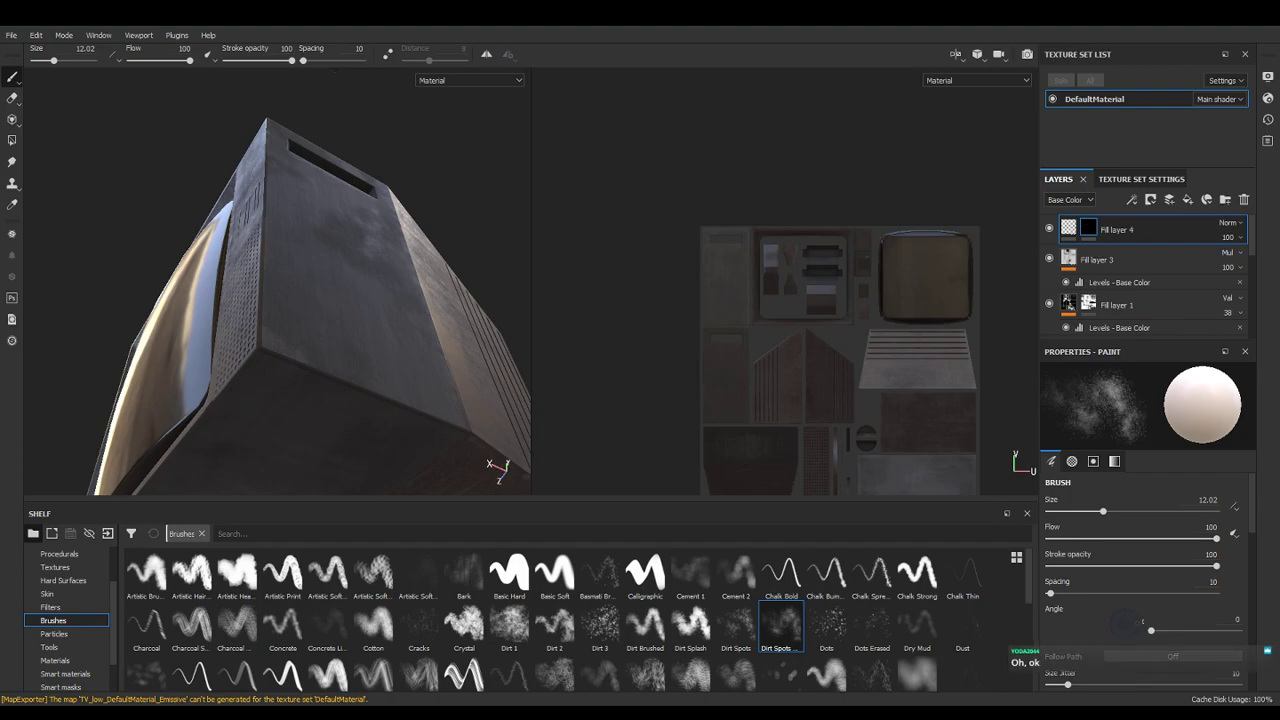
pyautogui.keyDown('alt'); pyautogui.moveTo(377, 312); pyautogui.dragTo(403, 378); pyautogui.keyUp('alt')
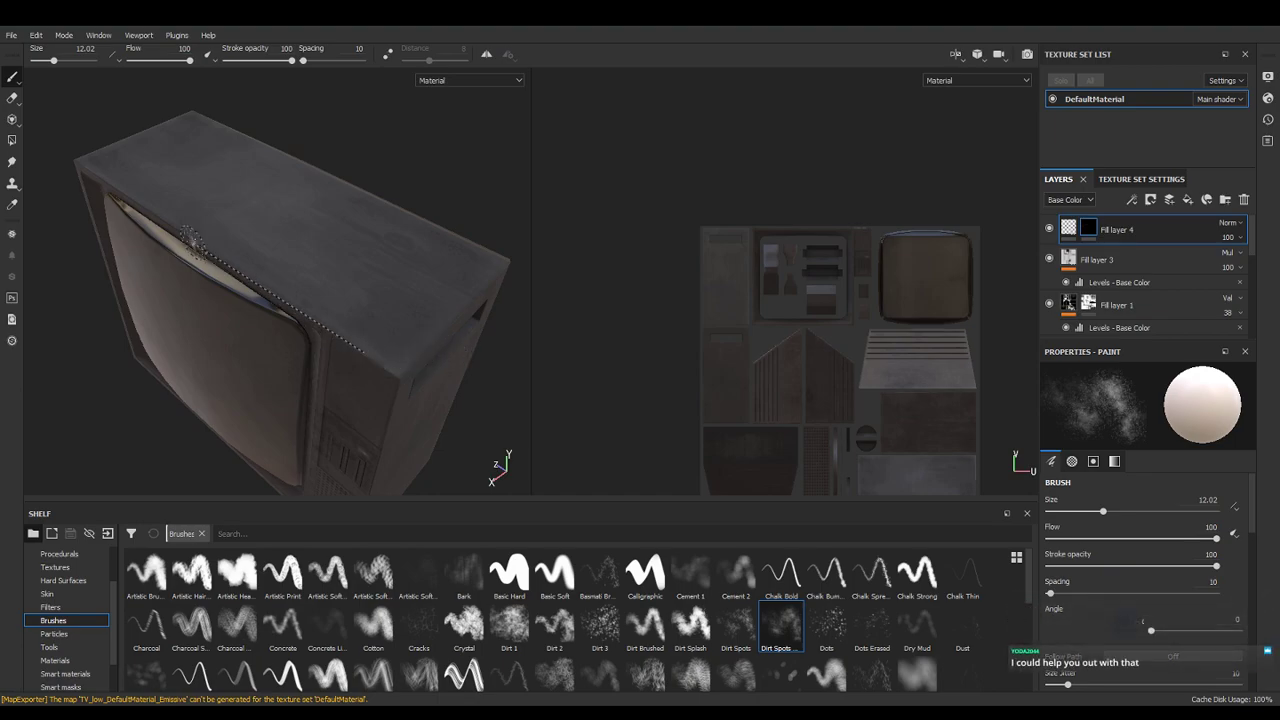
pyautogui.keyDown('alt'); pyautogui.moveTo(252, 312); pyautogui.dragTo(167, 325); pyautogui.keyUp('alt')
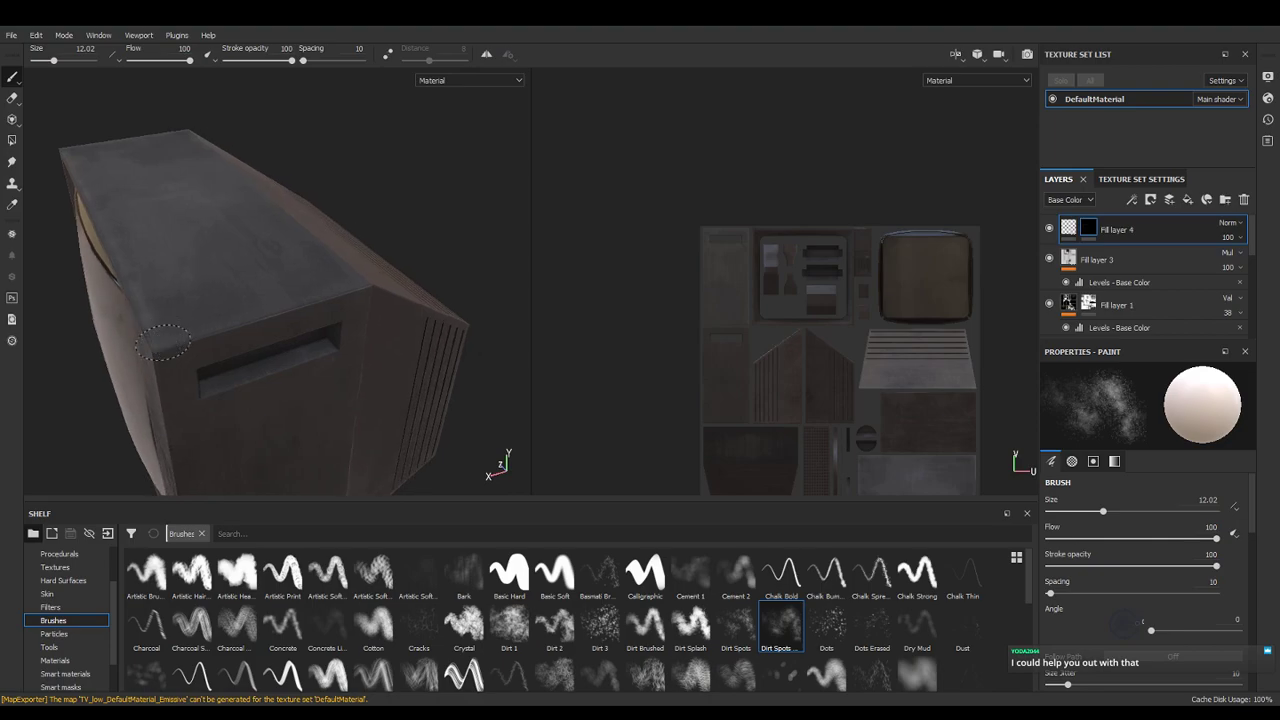
pyautogui.moveTo(373, 294)
pyautogui.keyDown('alt'); pyautogui.mouseDown()
pyautogui.moveTo(342, 339)
pyautogui.moveTo(337, 277)
pyautogui.moveTo(367, 300)
pyautogui.mouseUp(); pyautogui.keyUp('alt')
pyautogui.moveTo(243, 355)
pyautogui.keyDown('alt'); pyautogui.mouseDown()
pyautogui.moveTo(174, 306)
pyautogui.moveTo(317, 337)
pyautogui.moveTo(263, 357)
pyautogui.mouseUp(); pyautogui.keyUp('alt')
# Paint dirt spots over the sloped rear surface by the vents and onto the cabinet's opposite side panel
pyautogui.keyDown('alt'); pyautogui.moveTo(372, 374); pyautogui.dragTo(113, 326); pyautogui.keyUp('alt')
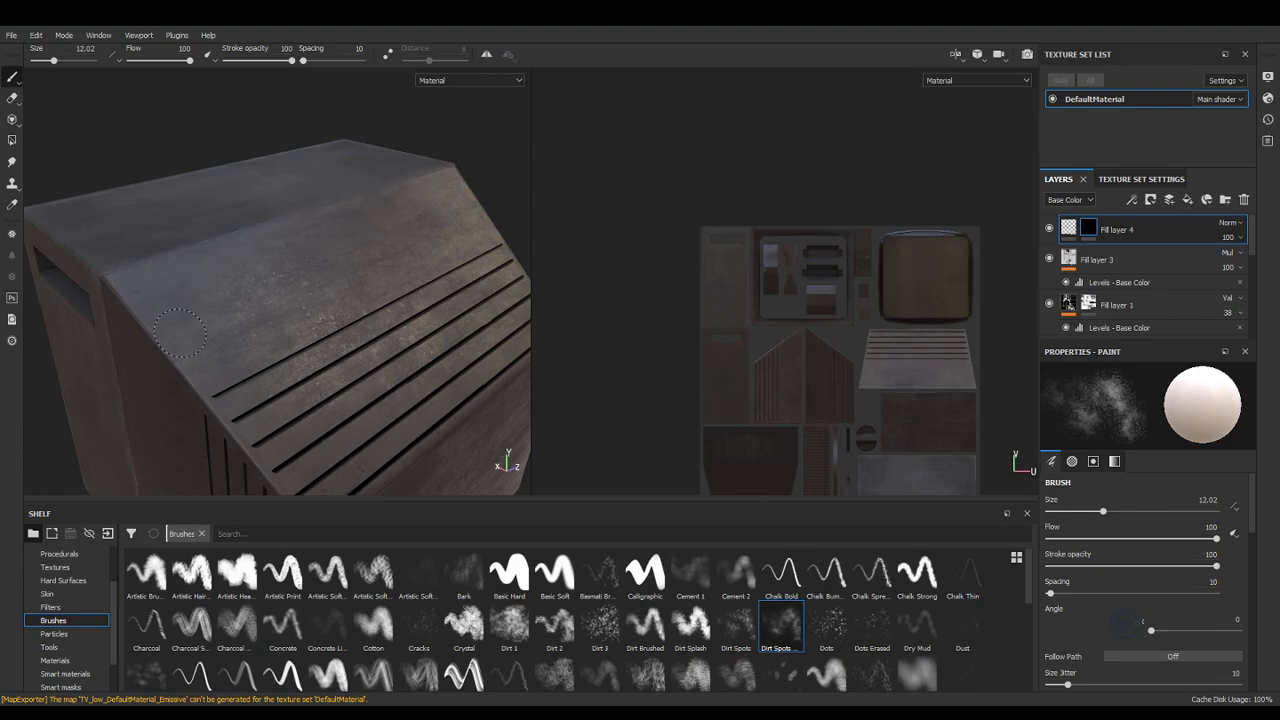
pyautogui.moveTo(197, 383)
pyautogui.keyDown('alt'); pyautogui.mouseDown()
pyautogui.moveTo(251, 400)
pyautogui.moveTo(306, 449)
pyautogui.moveTo(143, 171)
pyautogui.moveTo(210, 258)
pyautogui.moveTo(145, 235)
pyautogui.moveTo(286, 337)
pyautogui.moveTo(363, 334)
pyautogui.moveTo(249, 371)
pyautogui.moveTo(326, 395)
pyautogui.moveTo(149, 366)
pyautogui.moveTo(177, 280)
pyautogui.moveTo(243, 333)
pyautogui.moveTo(270, 220)
pyautogui.mouseUp(); pyautogui.keyUp('alt')
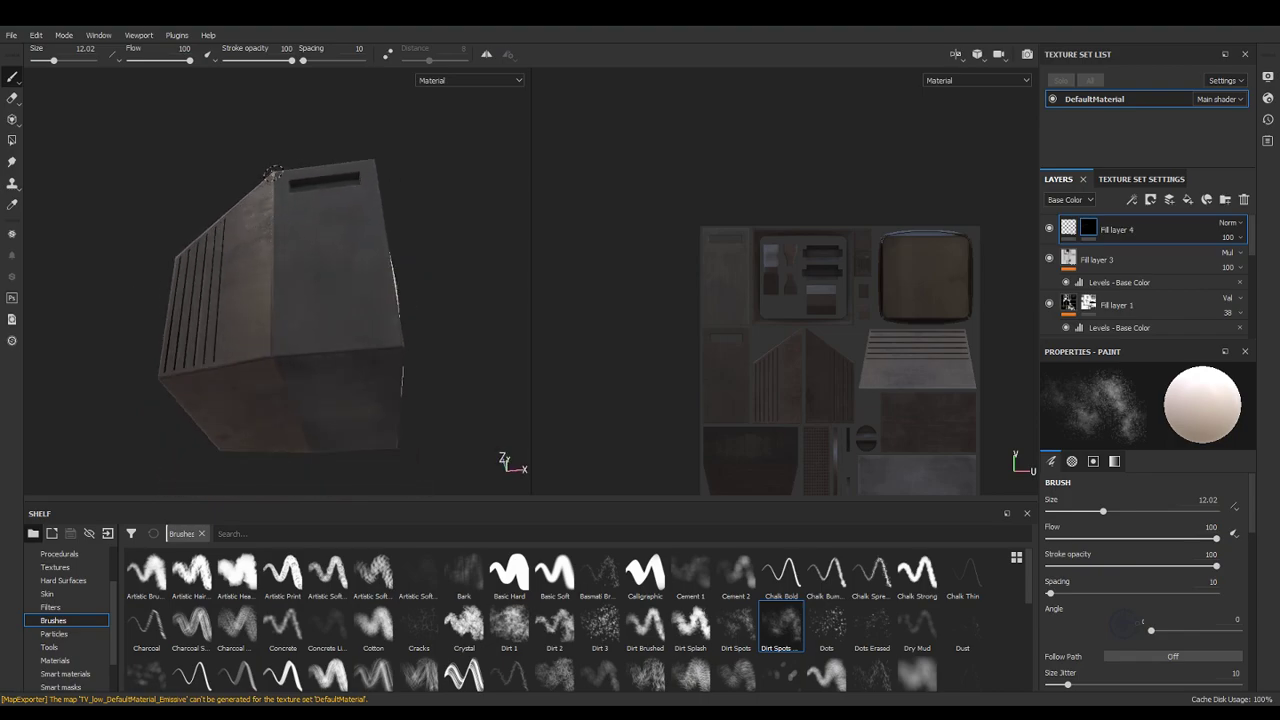
pyautogui.keyDown('alt'); pyautogui.moveTo(272, 358); pyautogui.dragTo(281, 373); pyautogui.keyUp('alt')
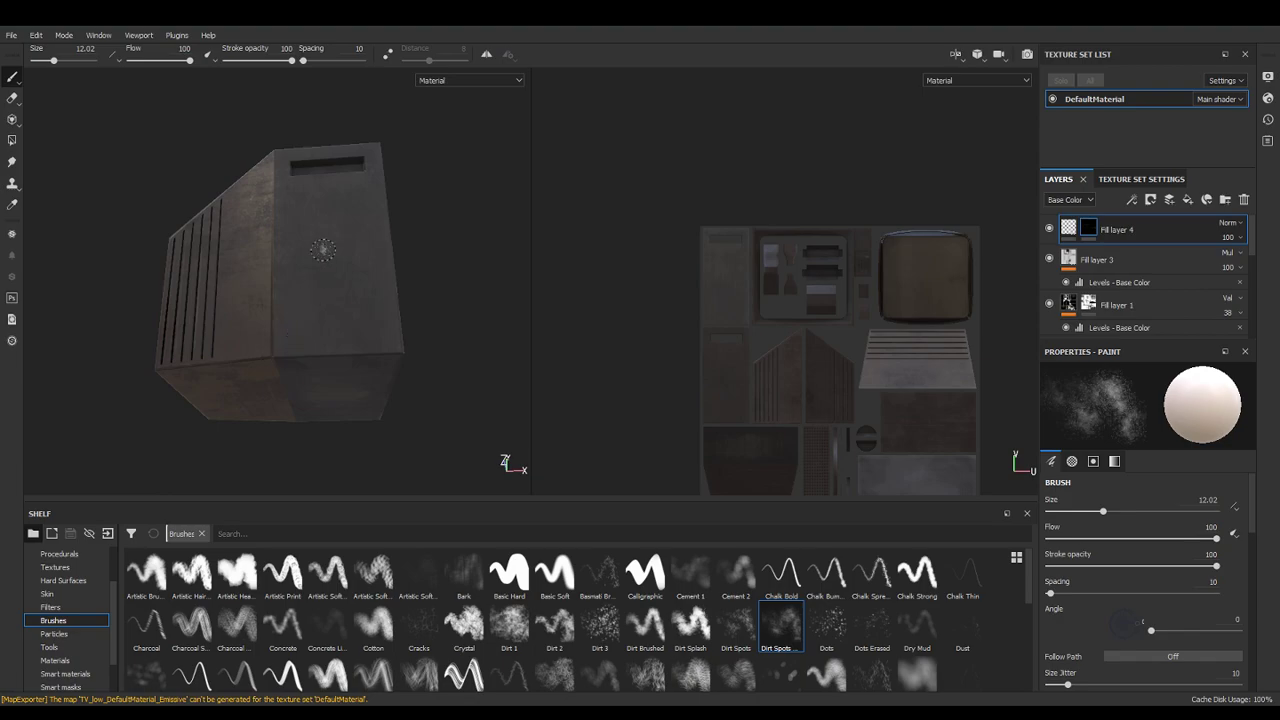
# Reduce the brush to 6.28 and paint dirt spots along the cabinet's upper edge above the recessed handle
pyautogui.scroll(-3, 352, 250)
pyautogui.scroll(4, 375, 257)
pyautogui.keyDown('alt'); pyautogui.moveTo(365, 316); pyautogui.dragTo(333, 376); pyautogui.keyUp('alt')
pyautogui.keyDown('alt'); pyautogui.moveTo(298, 229); pyautogui.dragTo(304, 343, button='middle'); pyautogui.keyUp('alt')
pyautogui.scroll(3, 350, 236)
pyautogui.keyDown('alt'); pyautogui.moveTo(356, 222); pyautogui.dragTo(325, 330); pyautogui.keyUp('alt')
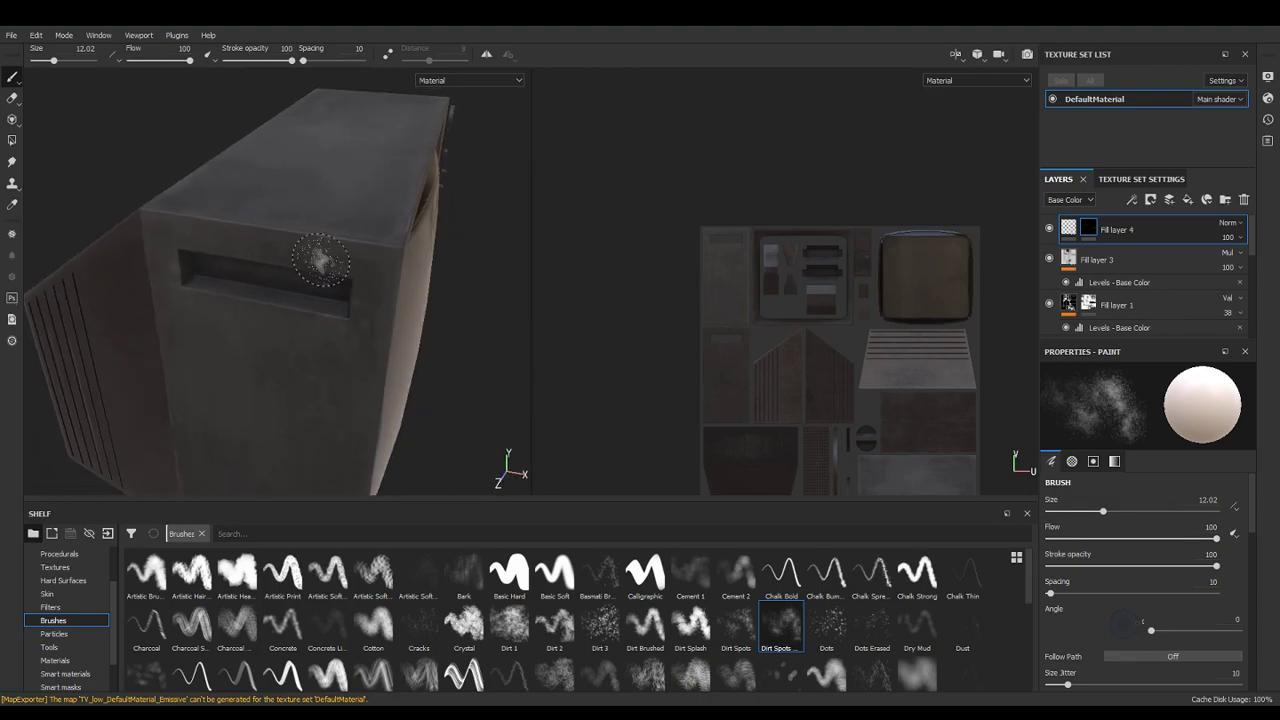
pyautogui.keyDown('ctrl'); pyautogui.moveTo(185, 218); pyautogui.dragTo(167, 215, button='right'); pyautogui.keyUp('ctrl')
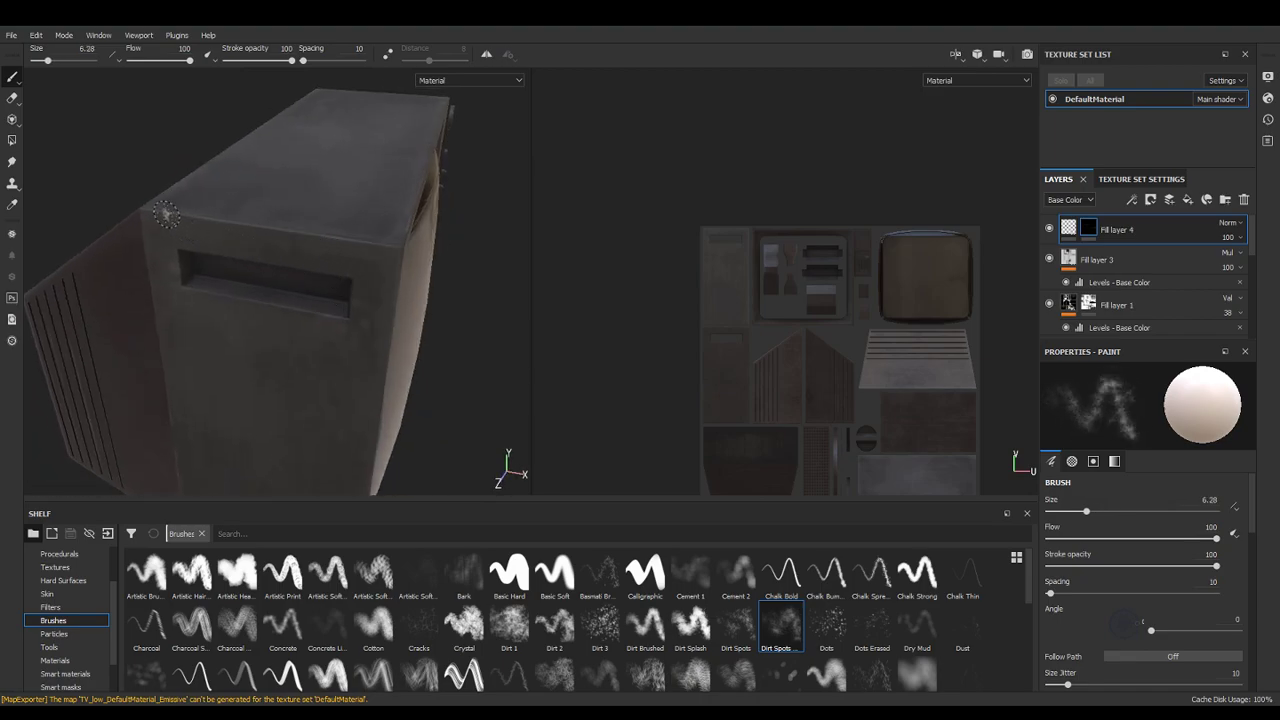
pyautogui.keyDown('alt'); pyautogui.moveTo(395, 254); pyautogui.dragTo(357, 295); pyautogui.keyUp('alt')
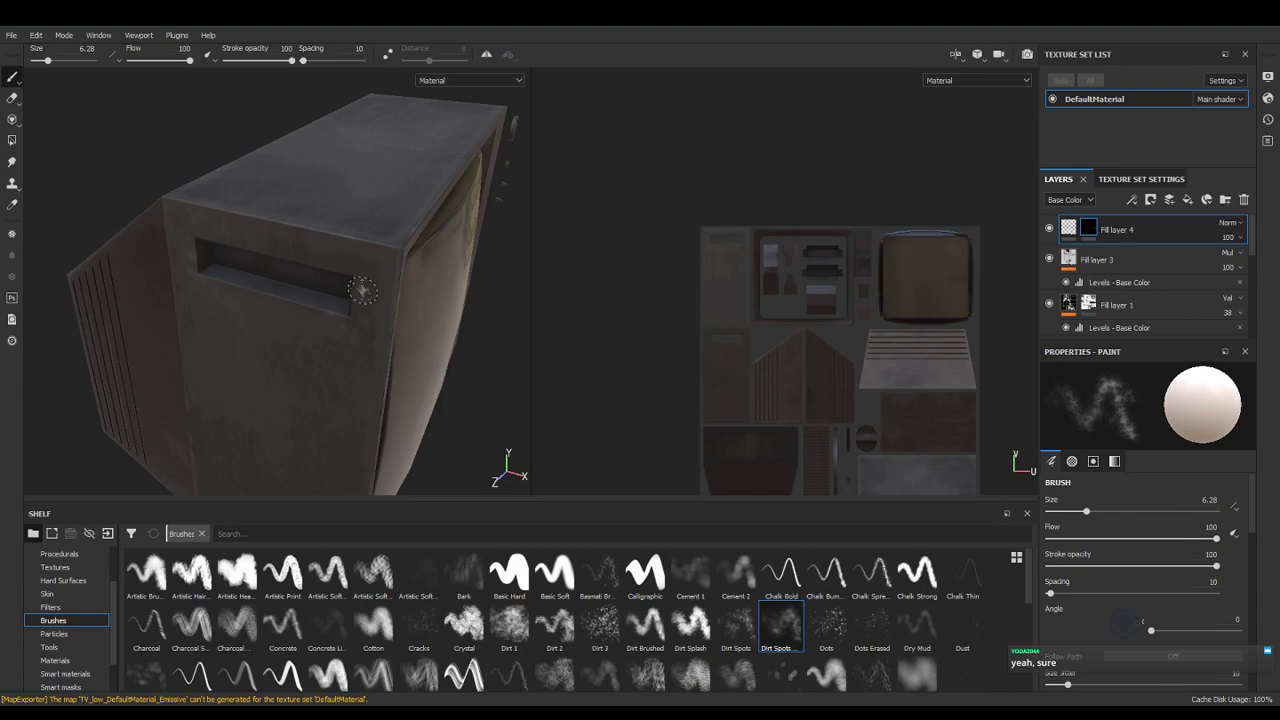
pyautogui.keyDown('alt'); pyautogui.moveTo(362, 290); pyautogui.dragTo(281, 251); pyautogui.keyUp('alt')
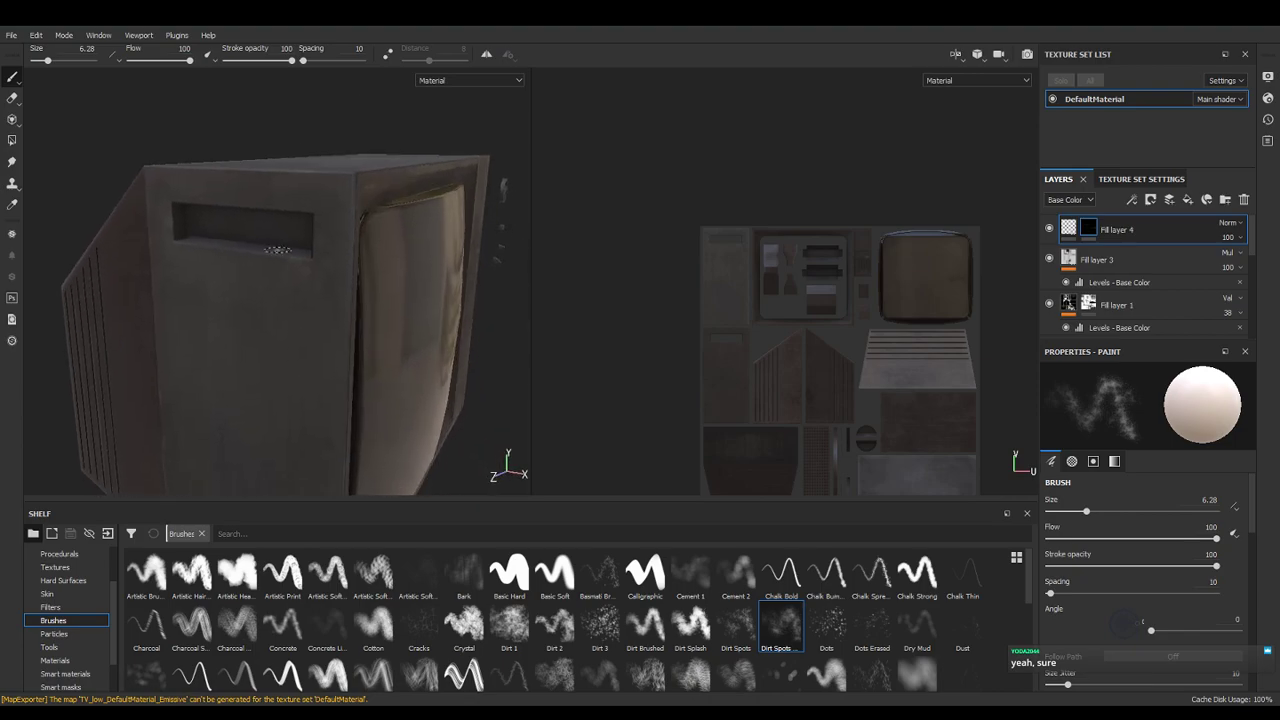
# Paint dirt spots inside the recessed handle and along its rim on the cabinet's side
pyautogui.scroll(5, 223, 251)
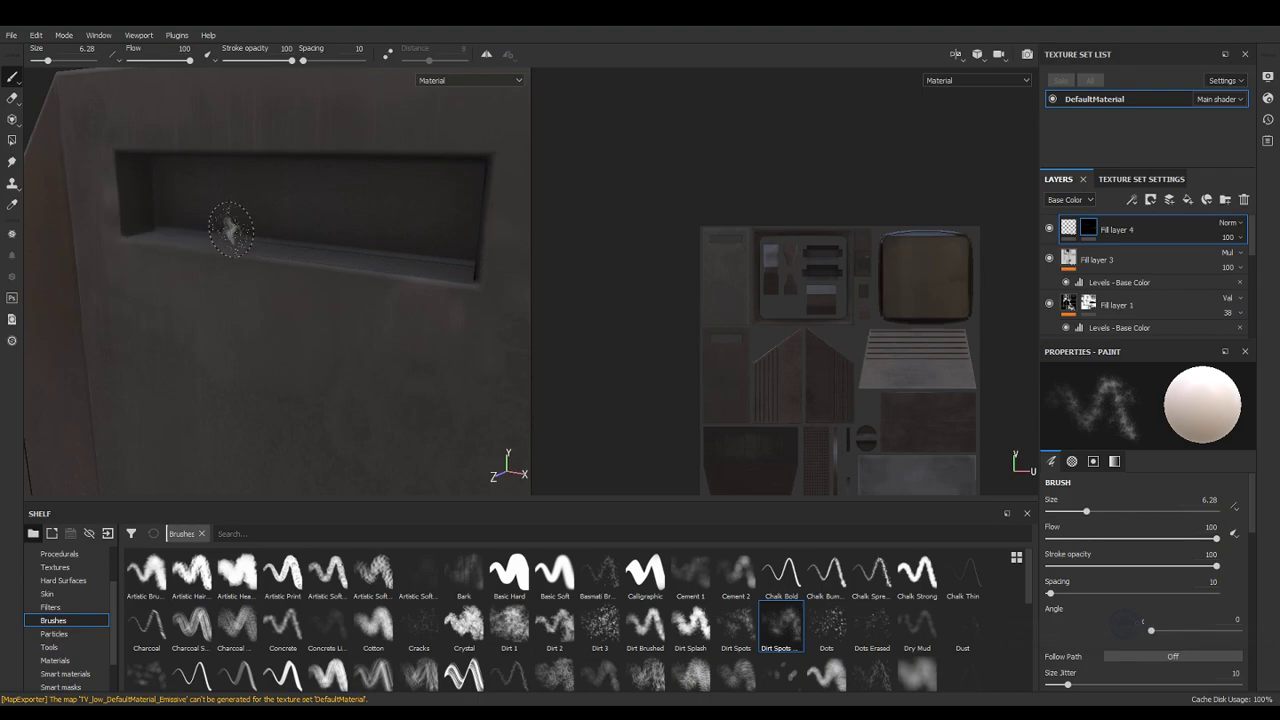
pyautogui.keyDown('alt'); pyautogui.moveTo(414, 278); pyautogui.dragTo(429, 249); pyautogui.keyUp('alt')
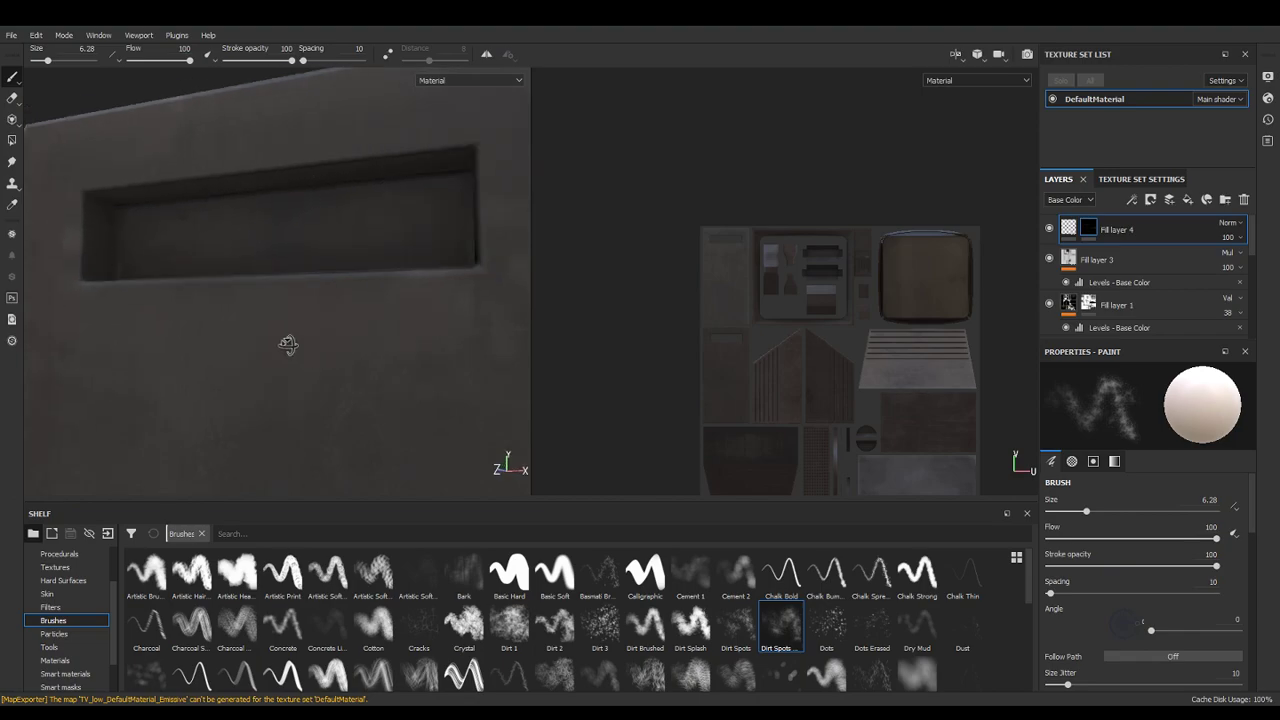
pyautogui.keyDown('alt'); pyautogui.moveTo(309, 354); pyautogui.dragTo(246, 283); pyautogui.keyUp('alt')
pyautogui.click(305, 171)
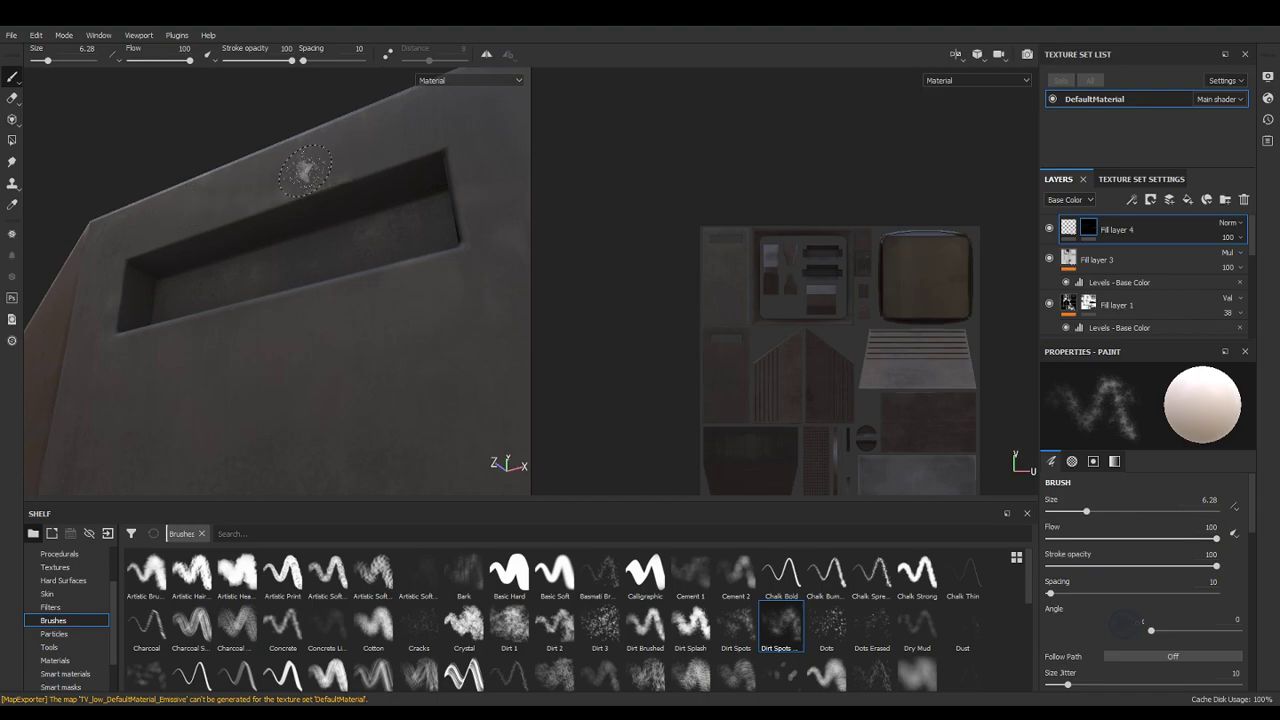
pyautogui.click(417, 175)
# Paint dirt spots on the front corner where the handle side meets the screen frame
pyautogui.keyDown('alt'); pyautogui.moveTo(417, 175); pyautogui.dragTo(200, 220); pyautogui.keyUp('alt')
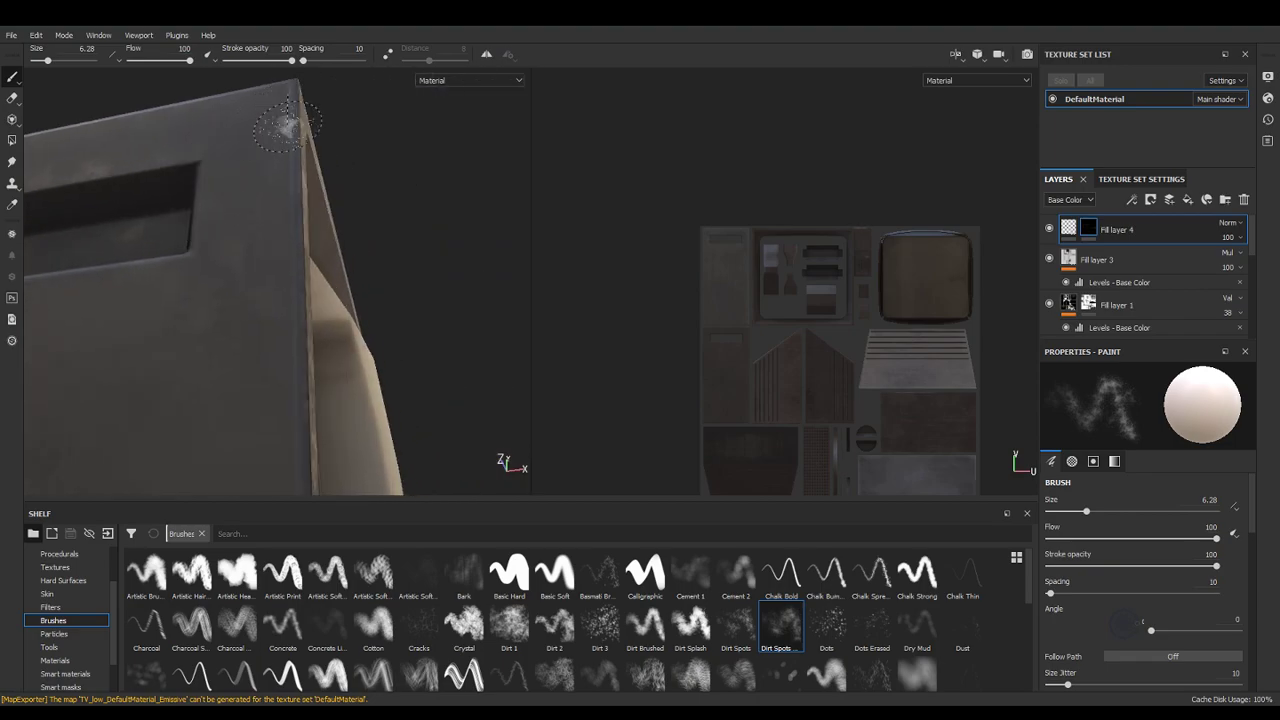
pyautogui.keyDown('alt'); pyautogui.moveTo(300, 285); pyautogui.dragTo(291, 288); pyautogui.keyUp('alt')
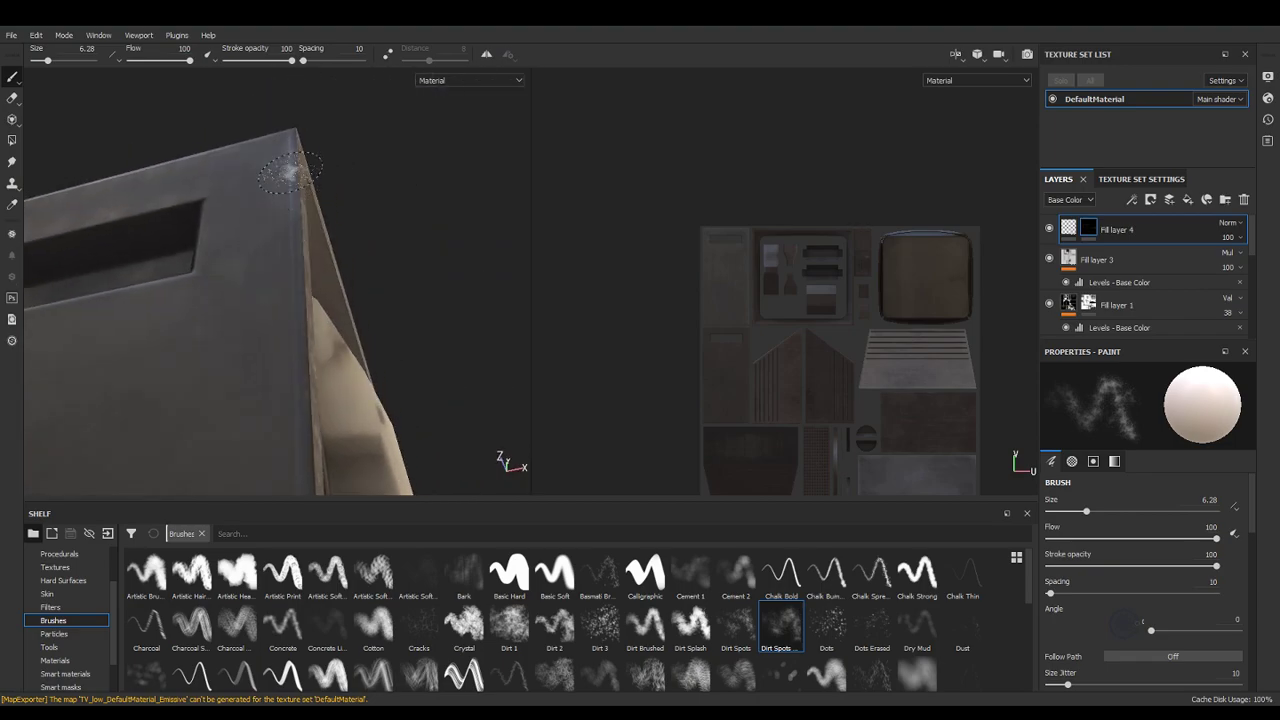
pyautogui.moveTo(290, 350)
pyautogui.keyDown('alt'); pyautogui.mouseDown()
pyautogui.moveTo(257, 371)
pyautogui.moveTo(263, 266)
pyautogui.moveTo(220, 294)
pyautogui.moveTo(237, 260)
pyautogui.mouseUp(); pyautogui.keyUp('alt')
# Enlarge the brush to 32.59 and paint dirt spots over the corner area of the screen glass
pyautogui.moveTo(356, 296)
pyautogui.keyDown('alt'); pyautogui.mouseDown()
pyautogui.moveTo(351, 371)
pyautogui.moveTo(412, 369)
pyautogui.moveTo(329, 266)
pyautogui.moveTo(251, 271)
pyautogui.mouseUp(); pyautogui.keyUp('alt')
pyautogui.keyDown('ctrl'); pyautogui.moveTo(257, 274); pyautogui.dragTo(266, 274, button='right'); pyautogui.keyUp('ctrl')
pyautogui.press('x')
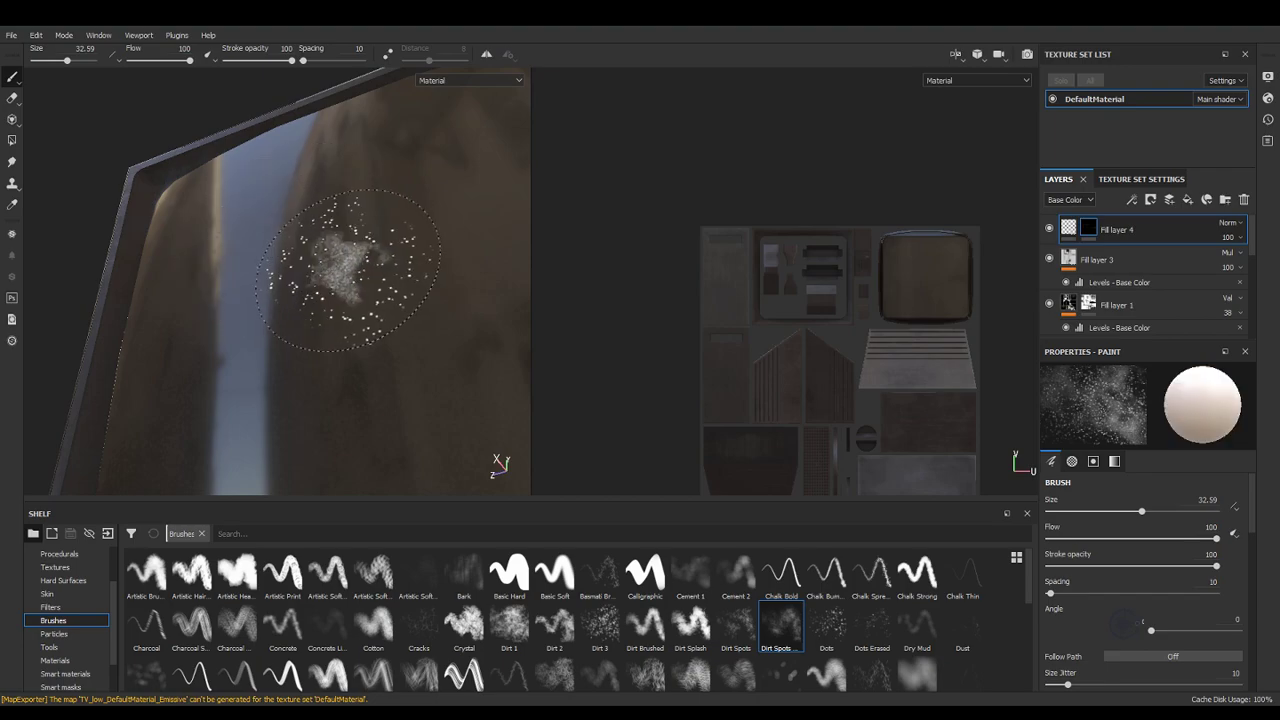
pyautogui.moveTo(165, 345)
pyautogui.keyDown('alt'); pyautogui.mouseDown()
pyautogui.moveTo(198, 363)
pyautogui.moveTo(223, 329)
pyautogui.mouseUp(); pyautogui.keyUp('alt')
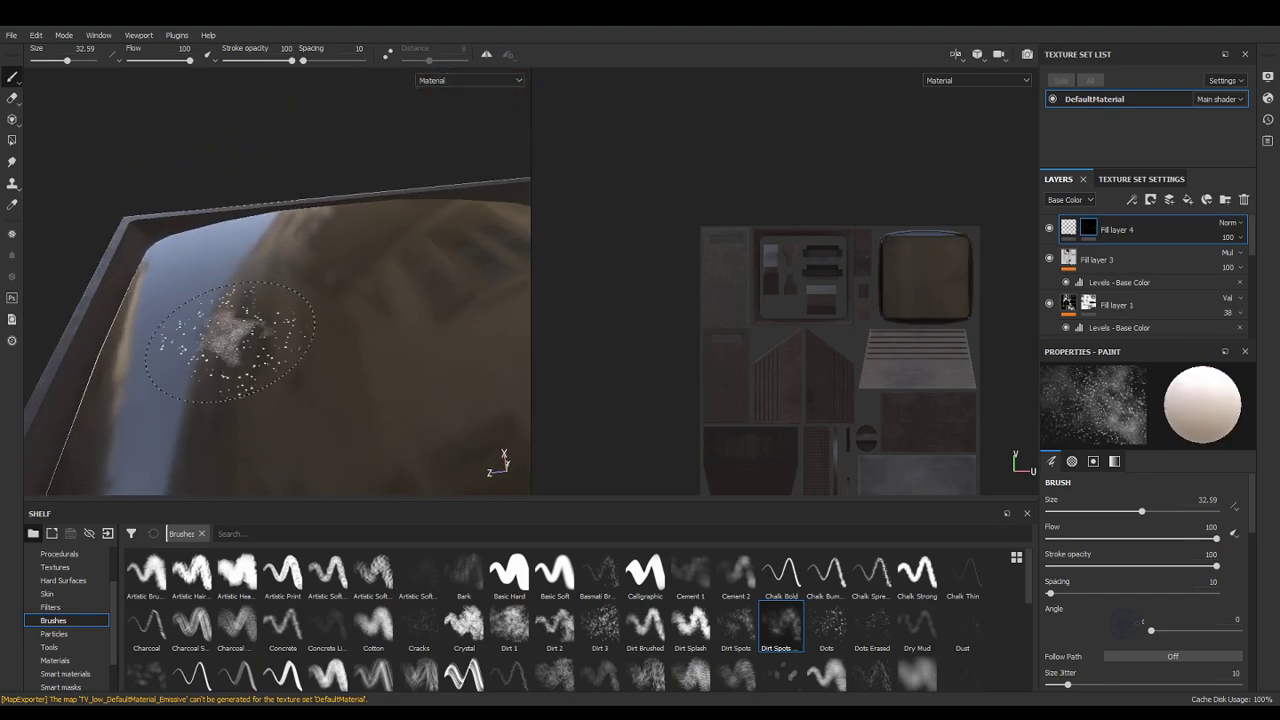
pyautogui.keyDown('alt'); pyautogui.moveTo(381, 398); pyautogui.dragTo(398, 352); pyautogui.keyUp('alt')
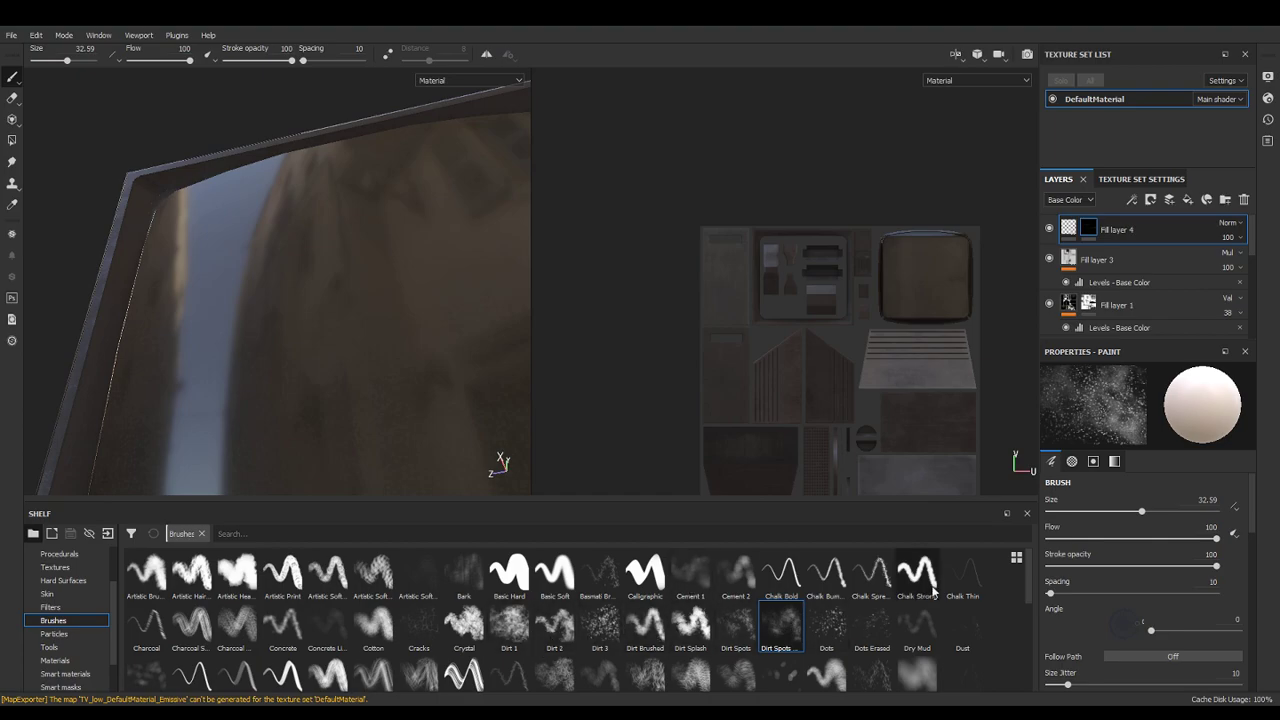
# Try out the Fur Soft and Wash brush presets on the screen, enlarging the Wash brush to 42.22
pyautogui.scroll(-1, 1025, 590)
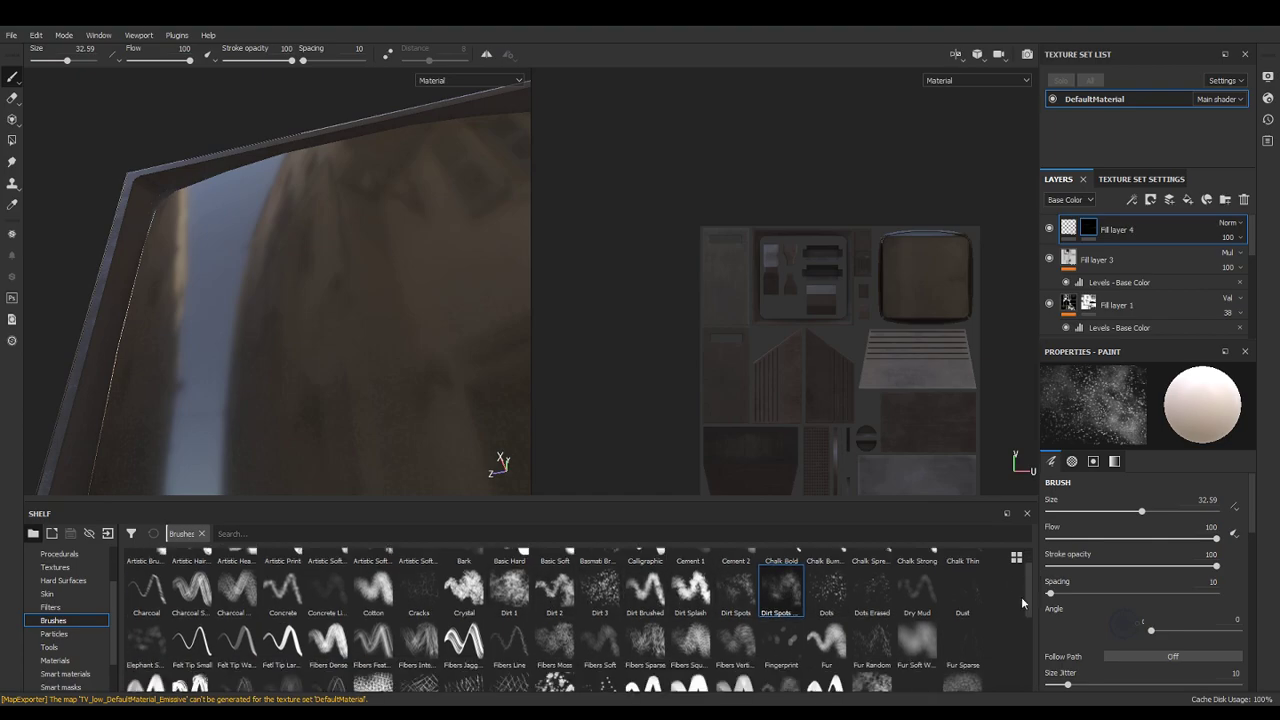
pyautogui.click(918, 640)
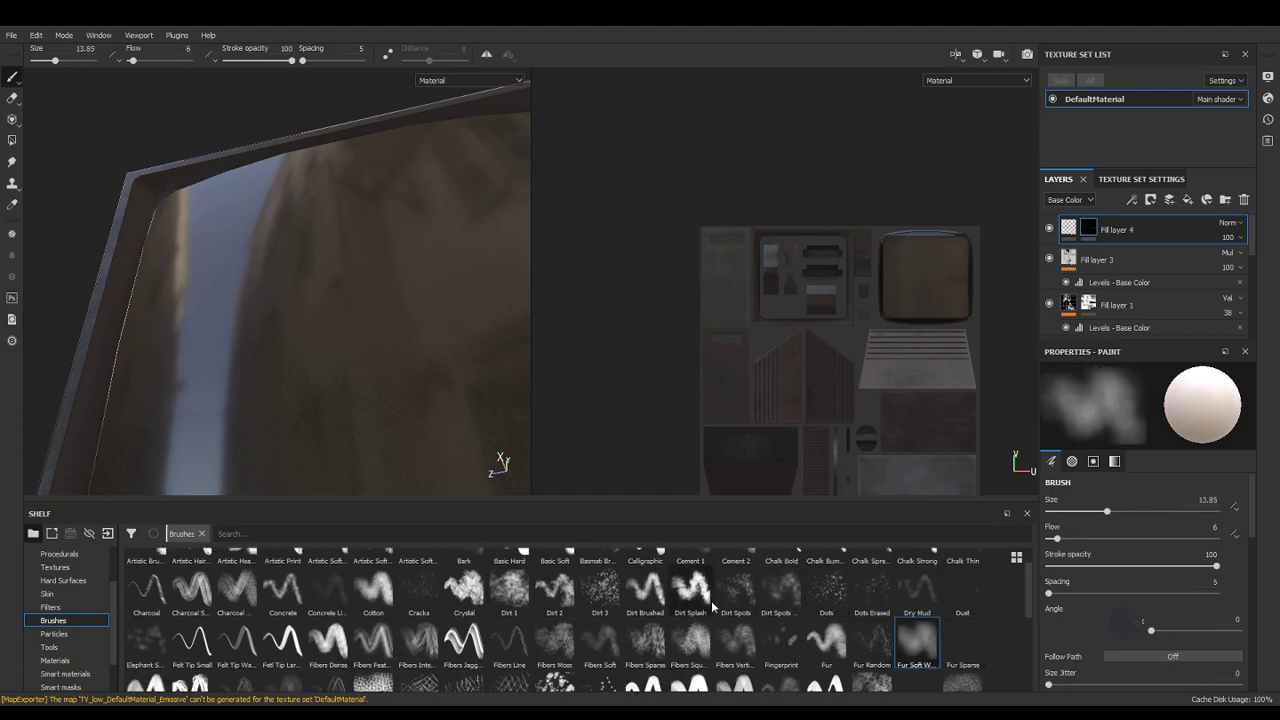
pyautogui.click(610, 654)
pyautogui.scroll(-4, 765, 646)
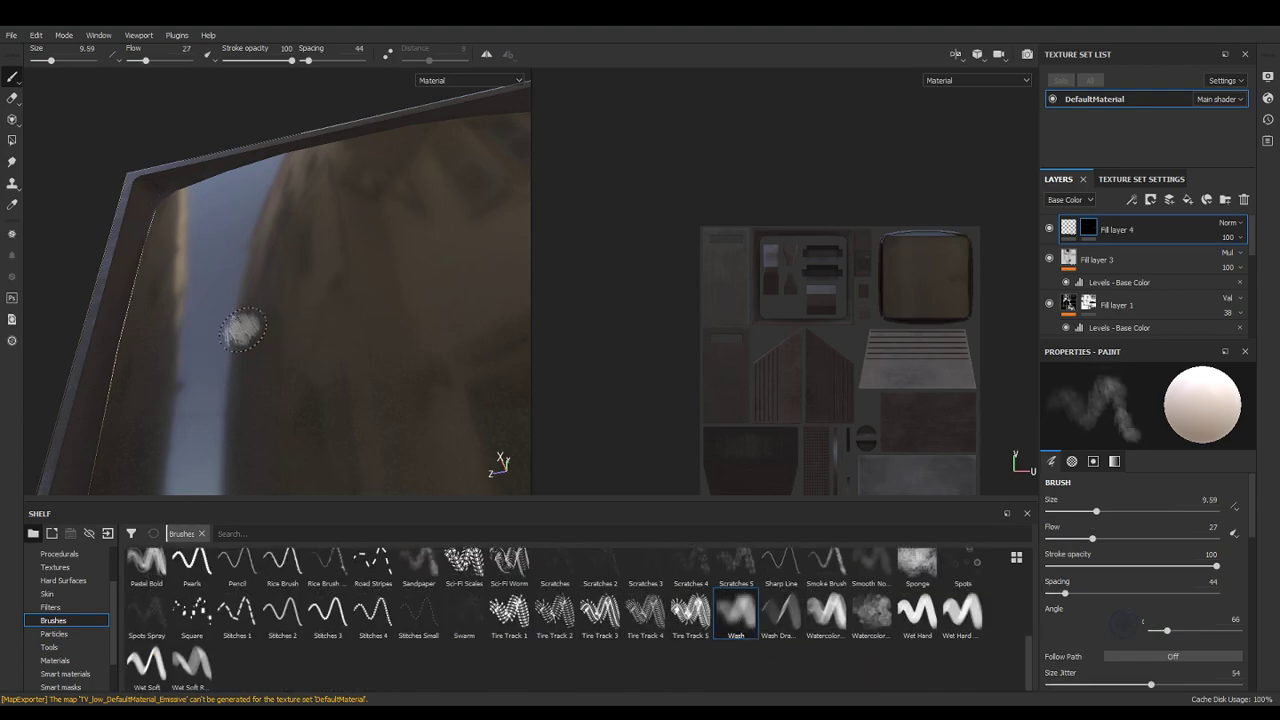
pyautogui.keyDown('ctrl'); pyautogui.moveTo(242, 336); pyautogui.dragTo(325, 336, button='right'); pyautogui.keyUp('ctrl')
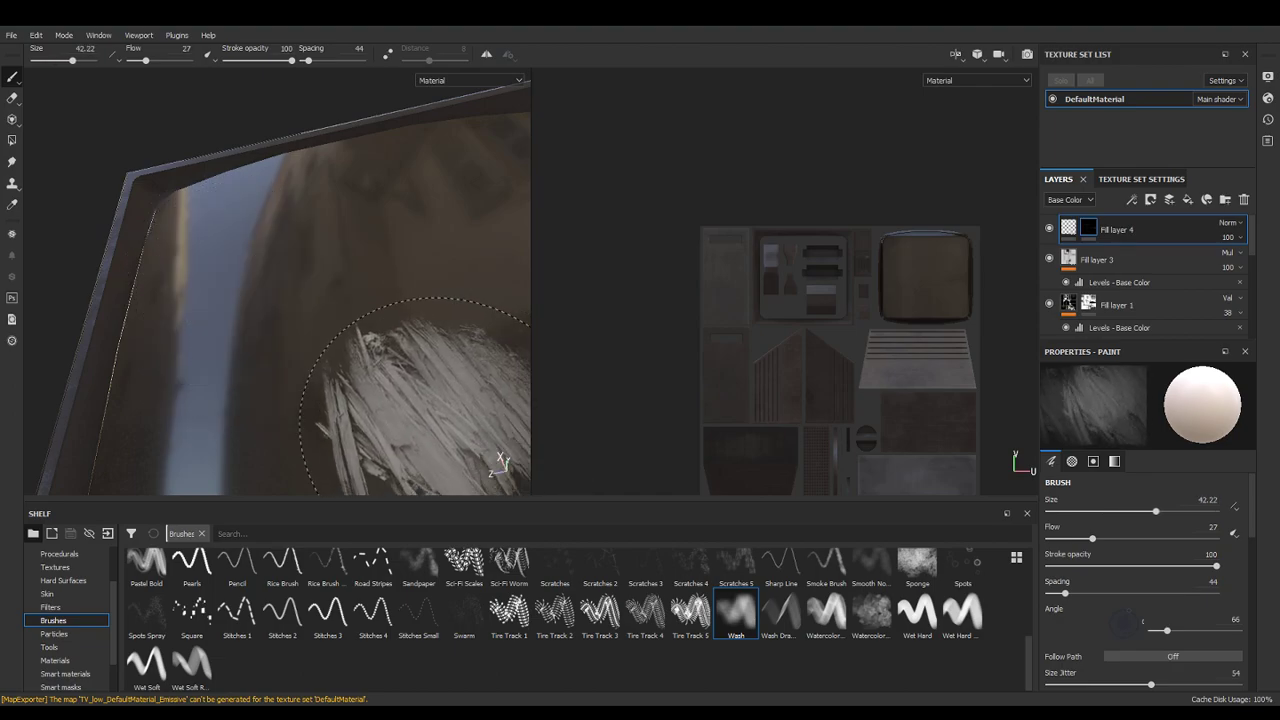
pyautogui.click(781, 610)
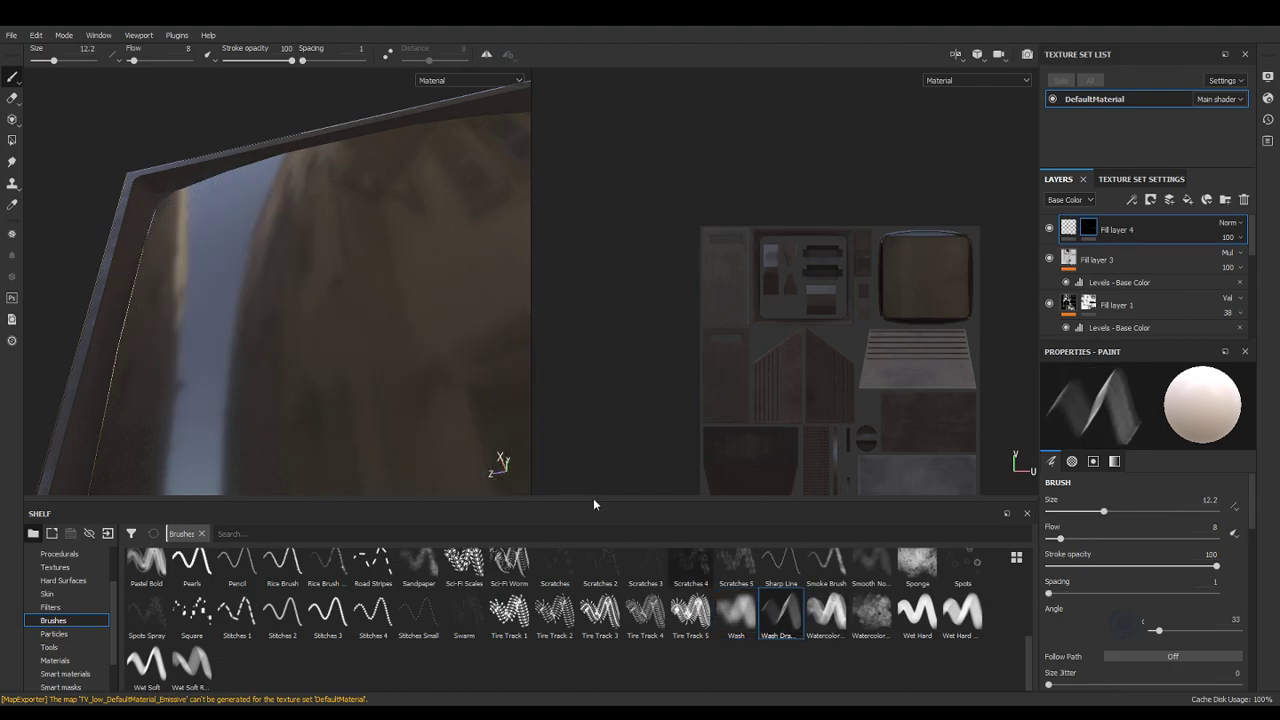
# Choose the cloudy Watercolor brush, set its size to 63.05 and stroke opacity to 16, and paint smudges on the screen glass
pyautogui.click(871, 610)
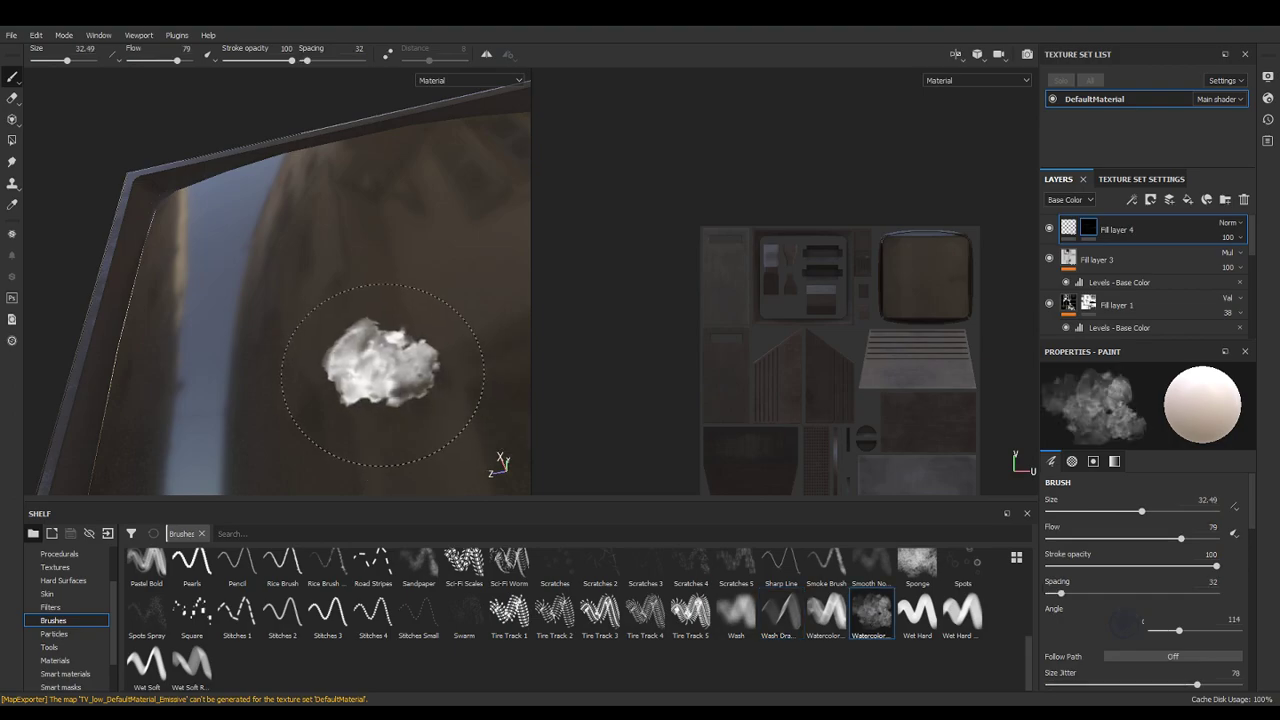
pyautogui.keyDown('ctrl'); pyautogui.moveTo(325, 354); pyautogui.dragTo(400, 354, button='right'); pyautogui.keyUp('ctrl')
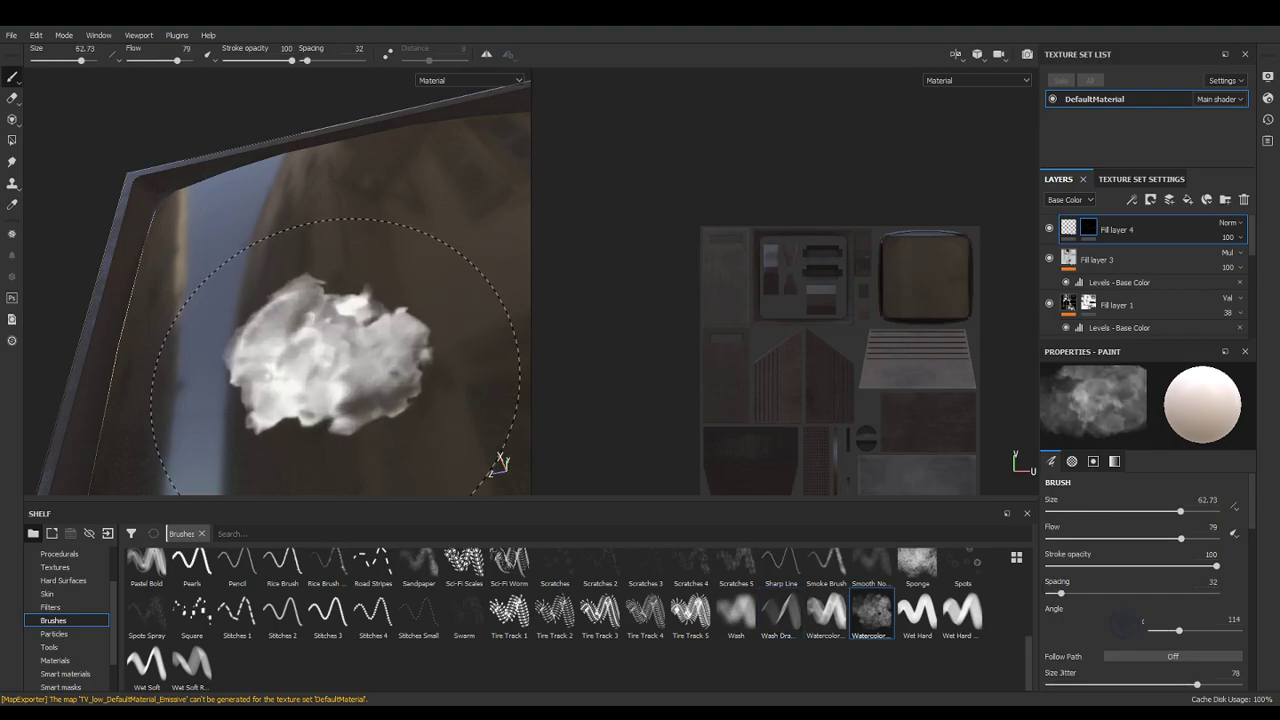
pyautogui.click(238, 60)
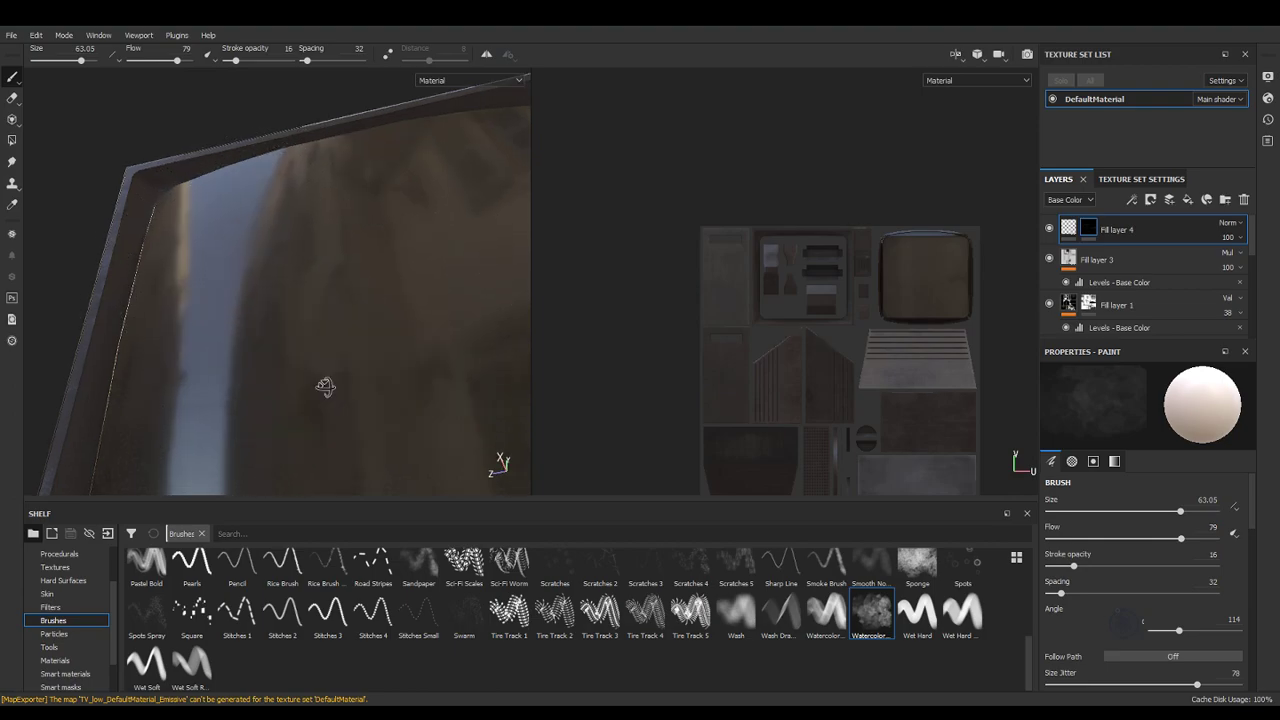
pyautogui.keyDown('alt'); pyautogui.moveTo(325, 387); pyautogui.dragTo(303, 391); pyautogui.keyUp('alt')
pyautogui.keyDown('alt'); pyautogui.moveTo(303, 391); pyautogui.dragTo(170, 240, button='middle'); pyautogui.keyUp('alt')
pyautogui.moveTo(189, 236); pyautogui.dragTo(137, 199)
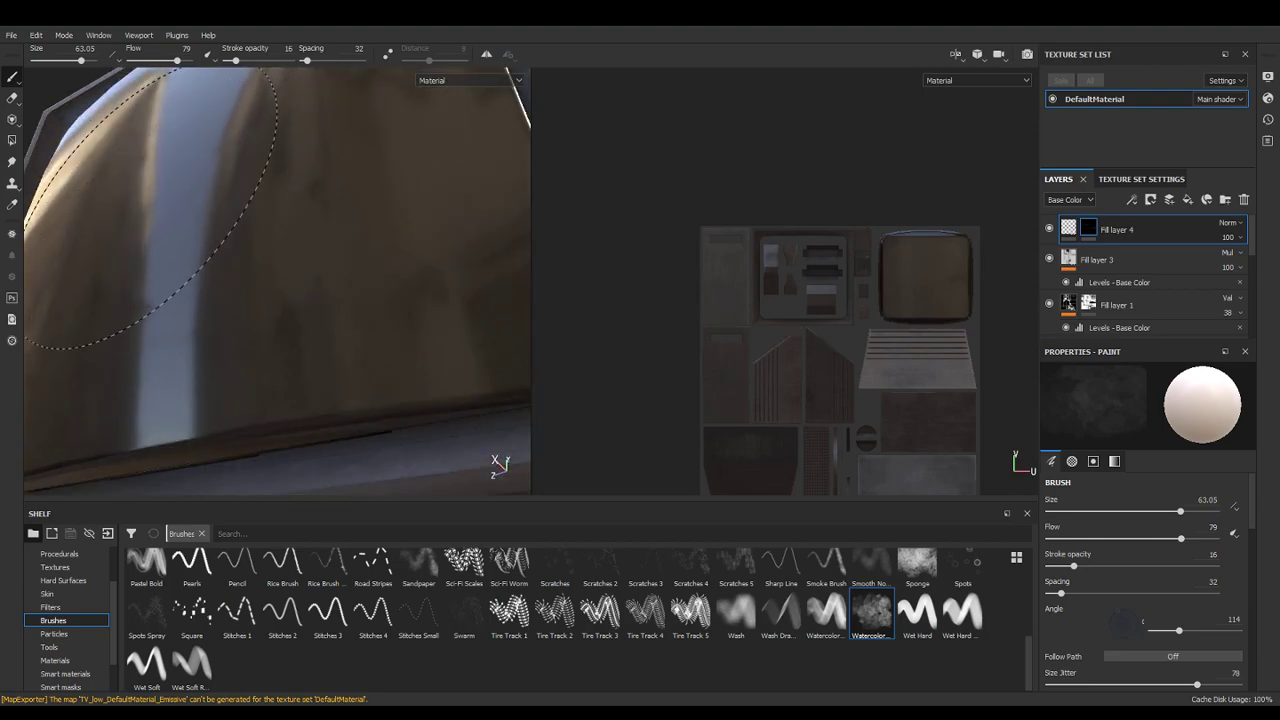
# Reduce the brush to 22.3, set stroke opacity to 34, and paint watercolor smudges on the screen near its lower edge
pyautogui.moveTo(430, 360)
pyautogui.keyDown('ctrl'); pyautogui.mouseDown(button='right')
pyautogui.moveTo(286, 243)
pyautogui.moveTo(302, 320)
pyautogui.mouseUp(button='right'); pyautogui.keyUp('ctrl')
pyautogui.moveTo(258, 307)
pyautogui.keyDown('alt'); pyautogui.mouseDown()
pyautogui.moveTo(171, 211)
pyautogui.moveTo(143, 211)
pyautogui.moveTo(155, 387)
pyautogui.mouseUp(); pyautogui.keyUp('alt')
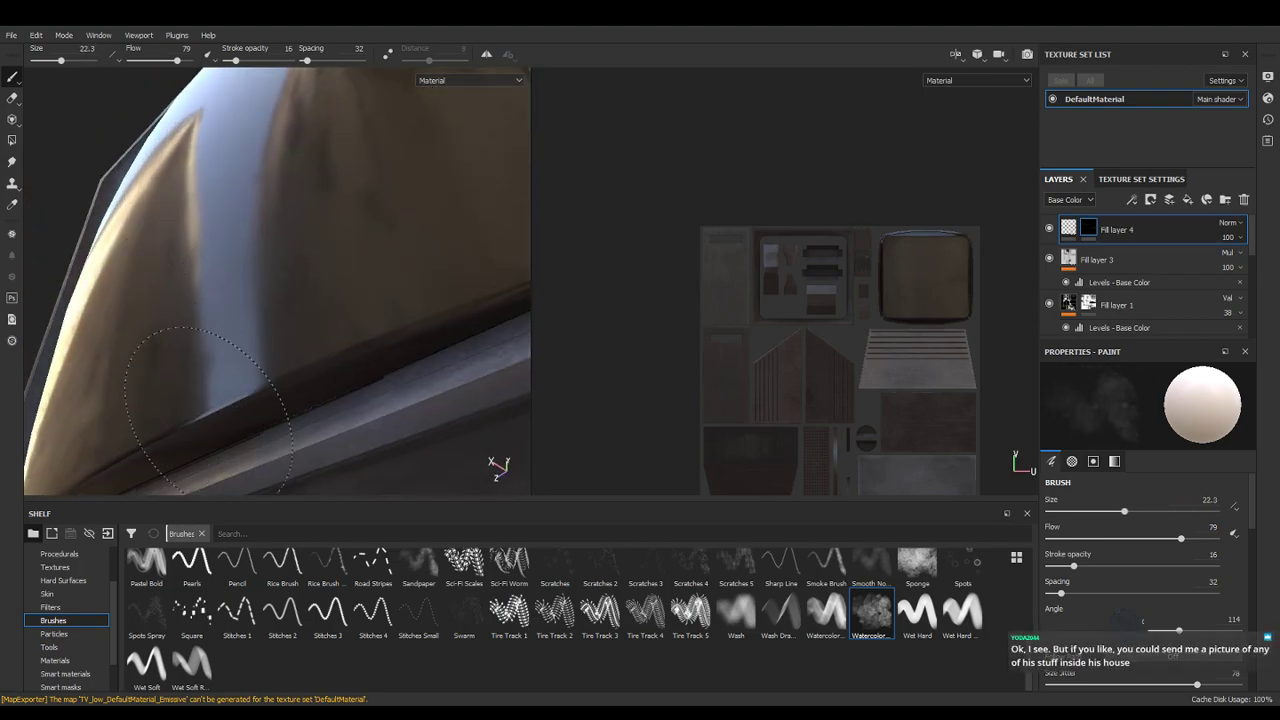
pyautogui.moveTo(234, 61); pyautogui.dragTo(248, 61)
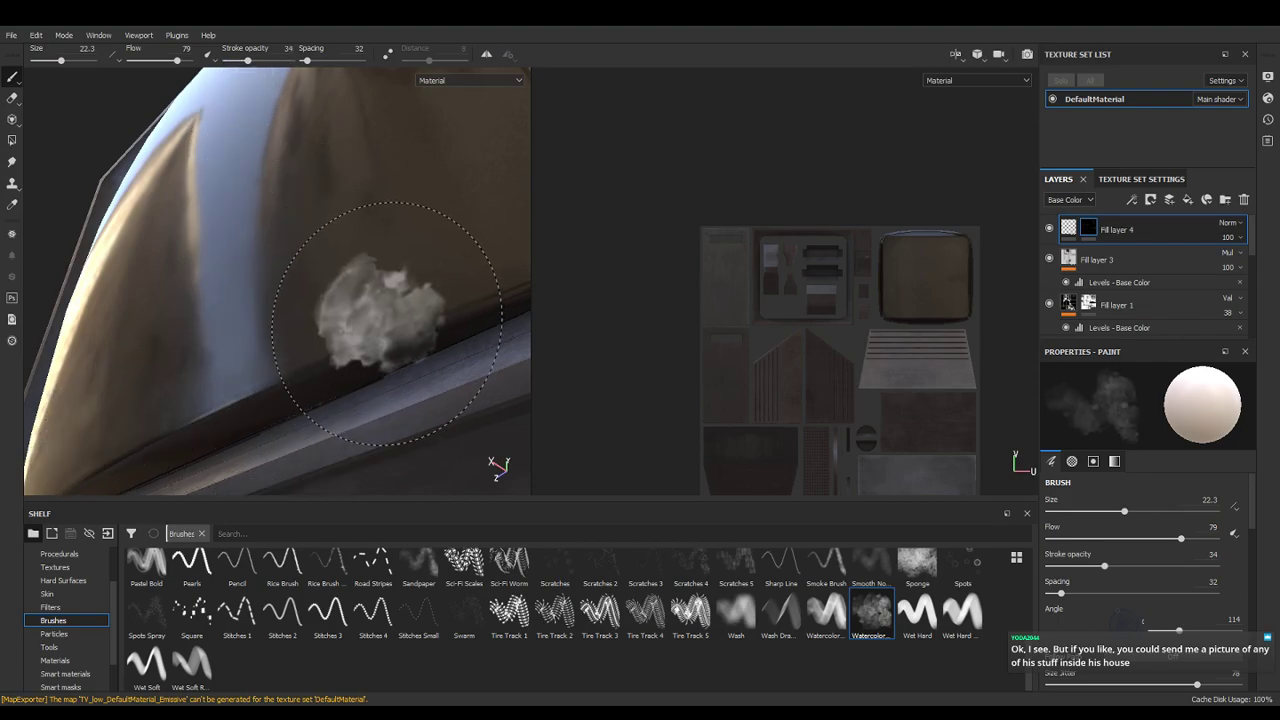
pyautogui.scroll(-2, 383, 326)
pyautogui.keyDown('alt'); pyautogui.moveTo(394, 337); pyautogui.dragTo(400, 326); pyautogui.keyUp('alt')
pyautogui.moveTo(323, 273)
pyautogui.keyDown('alt'); pyautogui.mouseDown()
pyautogui.moveTo(357, 263)
pyautogui.moveTo(248, 460)
pyautogui.mouseUp(); pyautogui.keyUp('alt')
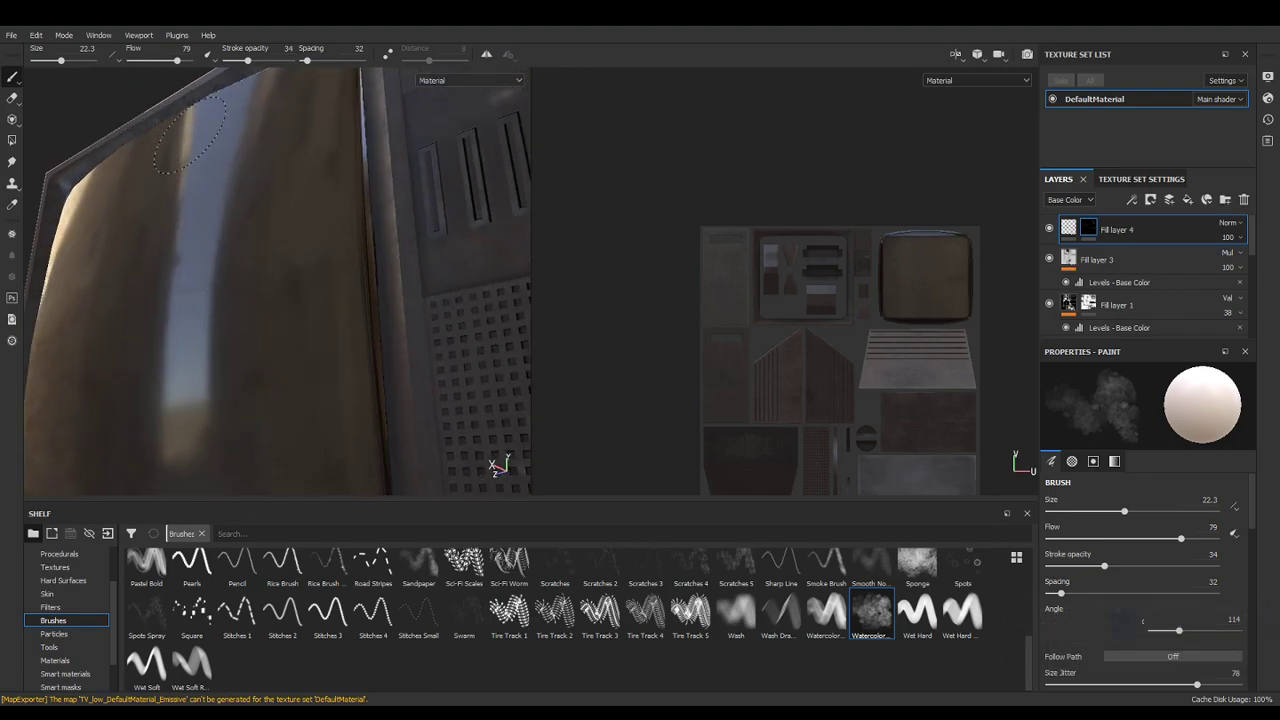
# Enlarge the brush to 61.22 and paint broad watercolor smudges across the whole screen glass
pyautogui.keyDown('alt'); pyautogui.moveTo(219, 264); pyautogui.dragTo(229, 291); pyautogui.keyUp('alt')
pyautogui.keyDown('ctrl'); pyautogui.moveTo(215, 291); pyautogui.dragTo(305, 291, button='right'); pyautogui.keyUp('ctrl')
pyautogui.moveTo(271, 400)
pyautogui.keyDown('alt'); pyautogui.mouseDown()
pyautogui.moveTo(266, 297)
pyautogui.moveTo(355, 203)
pyautogui.mouseUp(); pyautogui.keyUp('alt')
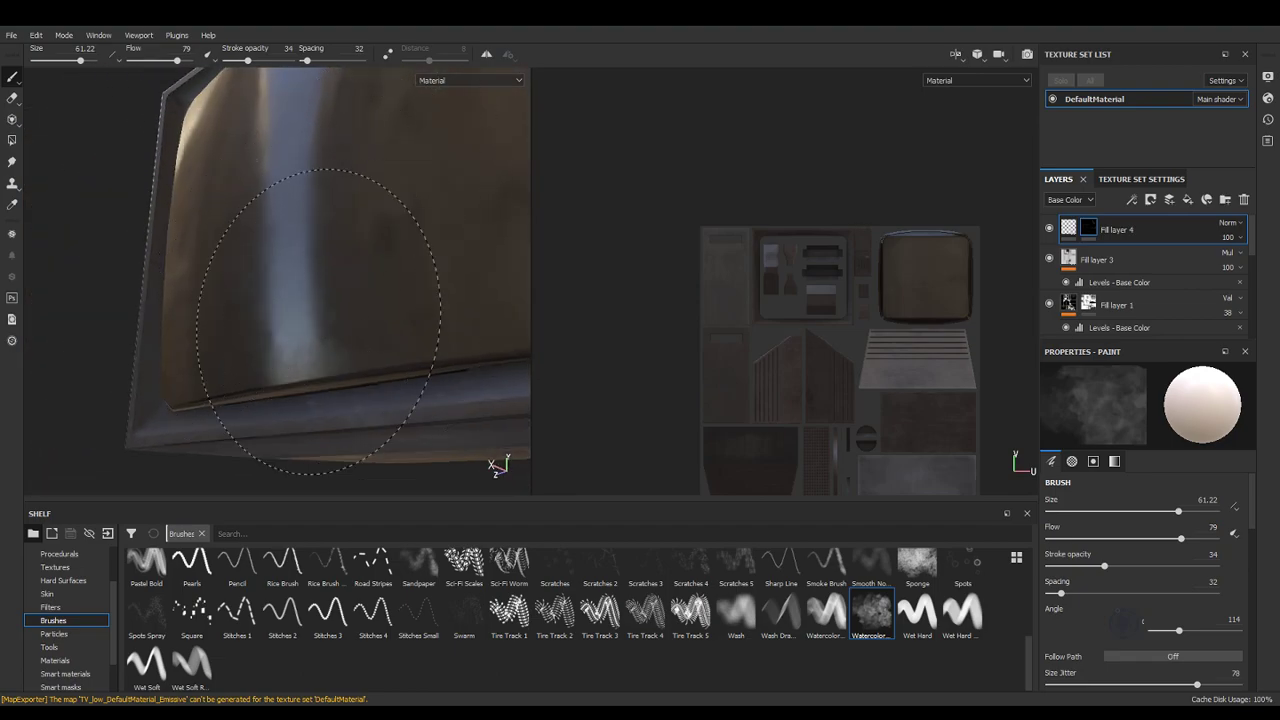
pyautogui.moveTo(205, 350)
pyautogui.keyDown('alt'); pyautogui.mouseDown()
pyautogui.moveTo(323, 271)
pyautogui.moveTo(343, 363)
pyautogui.moveTo(366, 300)
pyautogui.moveTo(276, 413)
pyautogui.moveTo(35, 135)
pyautogui.mouseUp(); pyautogui.keyUp('alt')
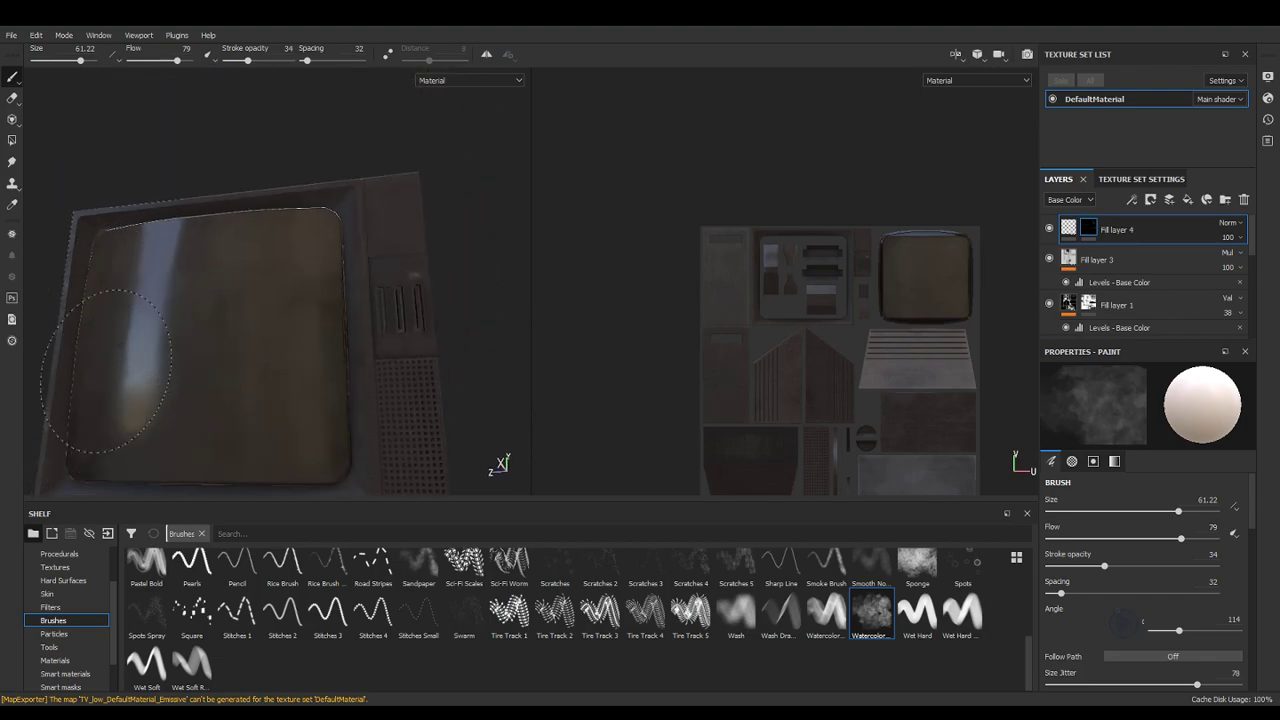
pyautogui.moveTo(286, 420)
pyautogui.keyDown('alt'); pyautogui.mouseDown()
pyautogui.moveTo(250, 440)
pyautogui.moveTo(157, 430)
pyautogui.moveTo(302, 395)
pyautogui.mouseUp(); pyautogui.keyUp('alt')
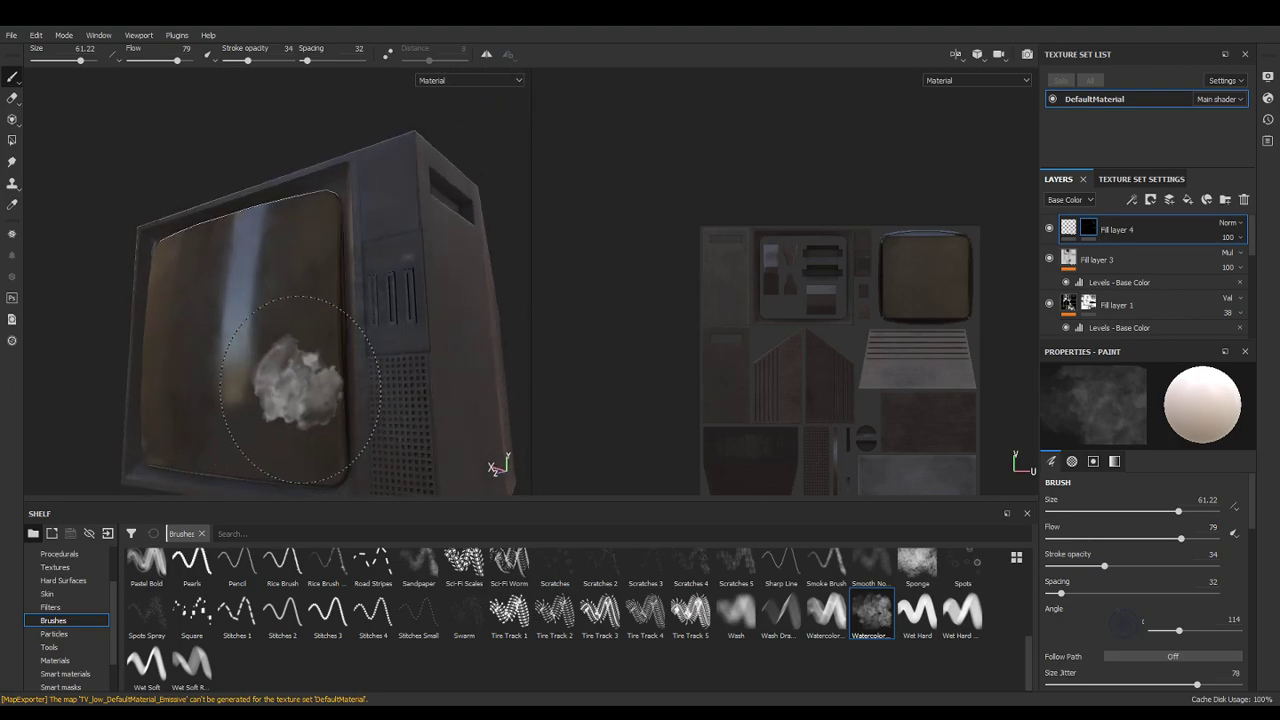
pyautogui.keyDown('alt'); pyautogui.moveTo(298, 292); pyautogui.dragTo(194, 269); pyautogui.keyUp('alt')
pyautogui.keyDown('alt'); pyautogui.moveTo(279, 277); pyautogui.dragTo(367, 323); pyautogui.keyUp('alt')
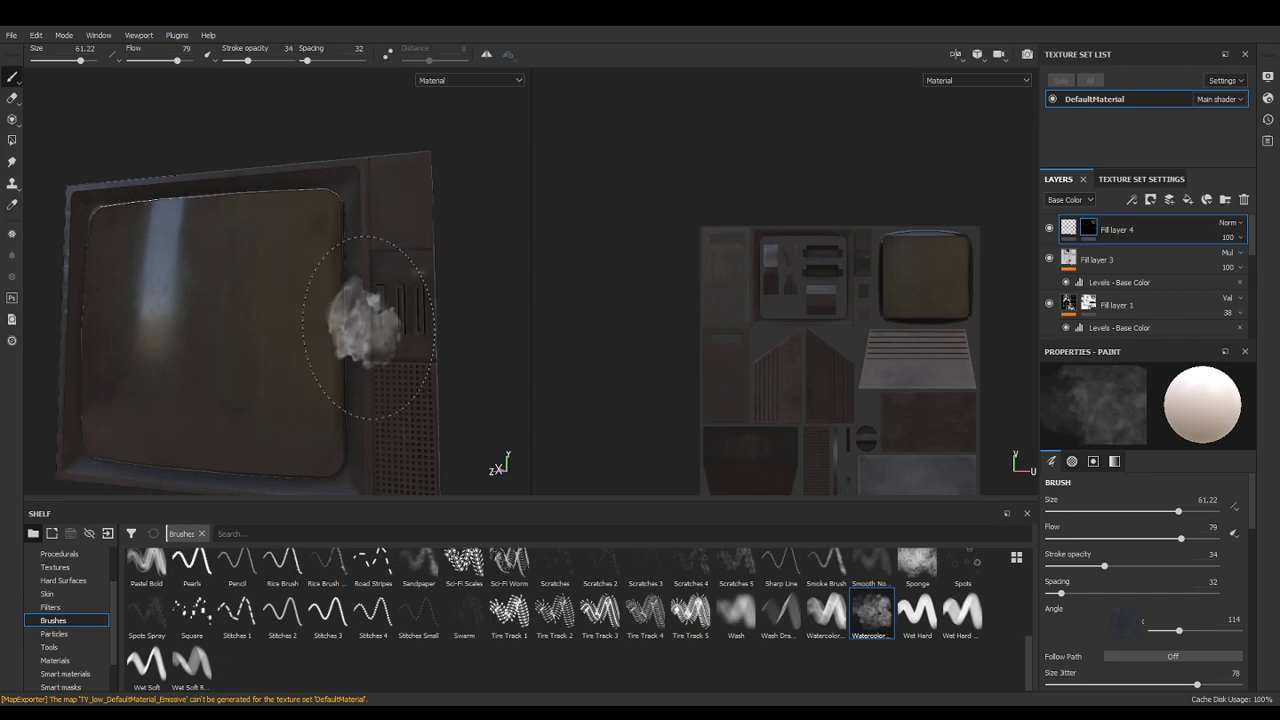
# Shrink the watercolor brush to 3.48 and paint smudges on the rim of the detached round knob
pyautogui.scroll(-2, 343, 288)
pyautogui.moveTo(335, 327)
pyautogui.keyDown('alt'); pyautogui.mouseDown()
pyautogui.moveTo(257, 286)
pyautogui.moveTo(366, 366)
pyautogui.moveTo(271, 363)
pyautogui.moveTo(275, 337)
pyautogui.moveTo(314, 365)
pyautogui.mouseUp(); pyautogui.keyUp('alt')
pyautogui.scroll(2, 316, 366)
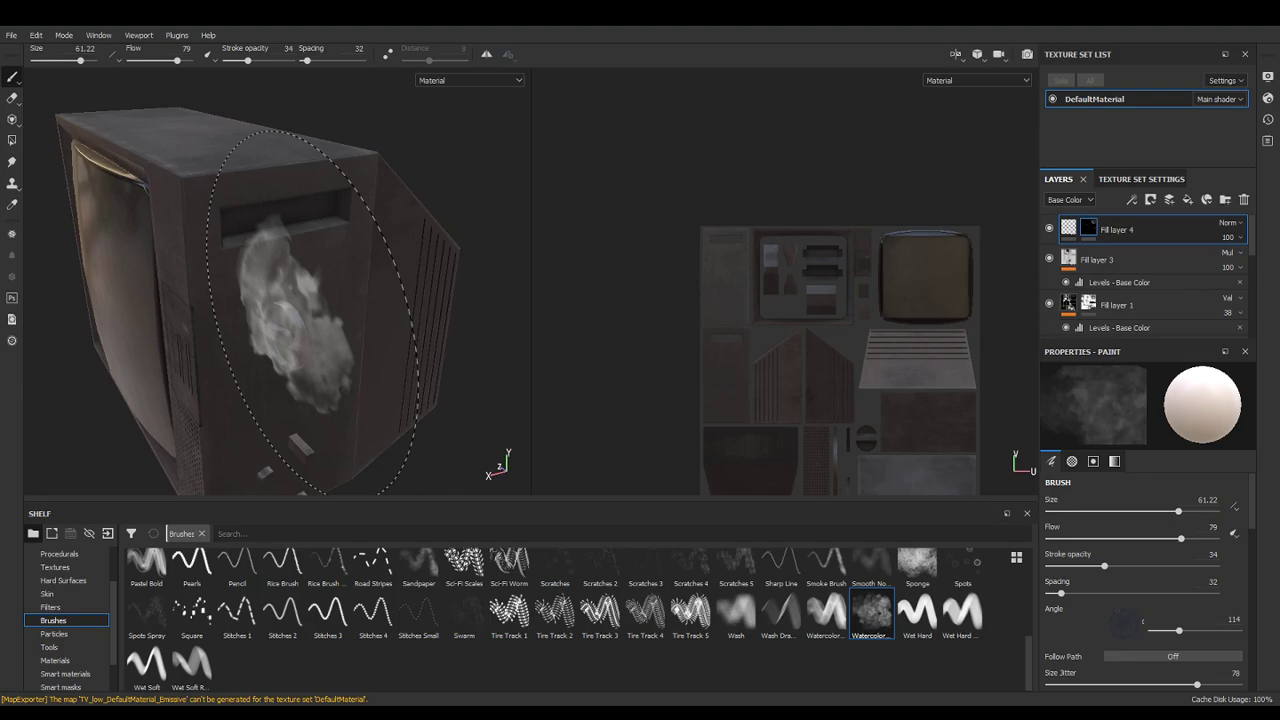
pyautogui.moveTo(290, 322)
pyautogui.keyDown('ctrl'); pyautogui.mouseDown(button='right')
pyautogui.moveTo(240, 322)
pyautogui.moveTo(286, 300)
pyautogui.mouseUp(button='right'); pyautogui.keyUp('ctrl')
pyautogui.keyDown('alt'); pyautogui.moveTo(286, 300); pyautogui.dragTo(325, 354); pyautogui.keyUp('alt')
pyautogui.scroll(-2, 289, 320)
pyautogui.scroll(2, 289, 318)
pyautogui.scroll(-2, 289, 319)
pyautogui.scroll(4, 292, 318)
pyautogui.keyDown('ctrl'); pyautogui.moveTo(295, 318); pyautogui.dragTo(280, 300, button='right'); pyautogui.keyUp('ctrl')
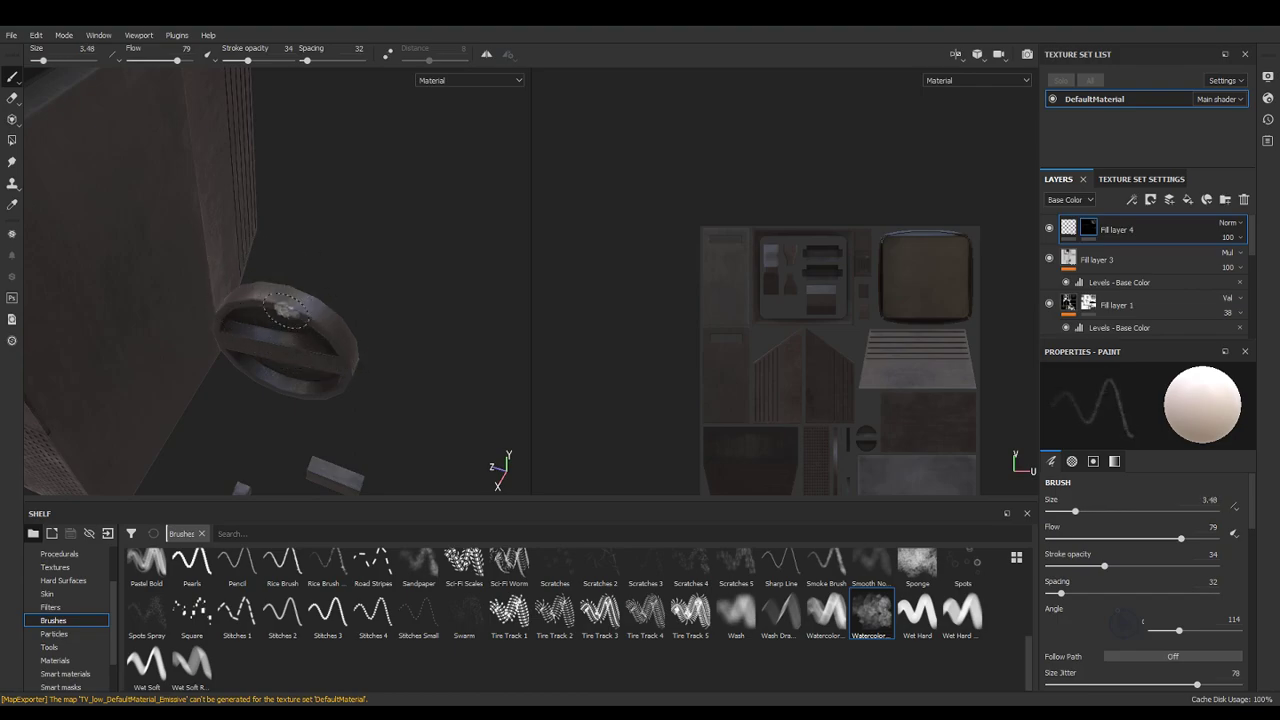
# Set the brush to 3.33 and paint smudges on the knob's face and crossbar and on the detached rectangular button
pyautogui.keyDown('alt'); pyautogui.moveTo(341, 362); pyautogui.dragTo(295, 250); pyautogui.keyUp('alt')
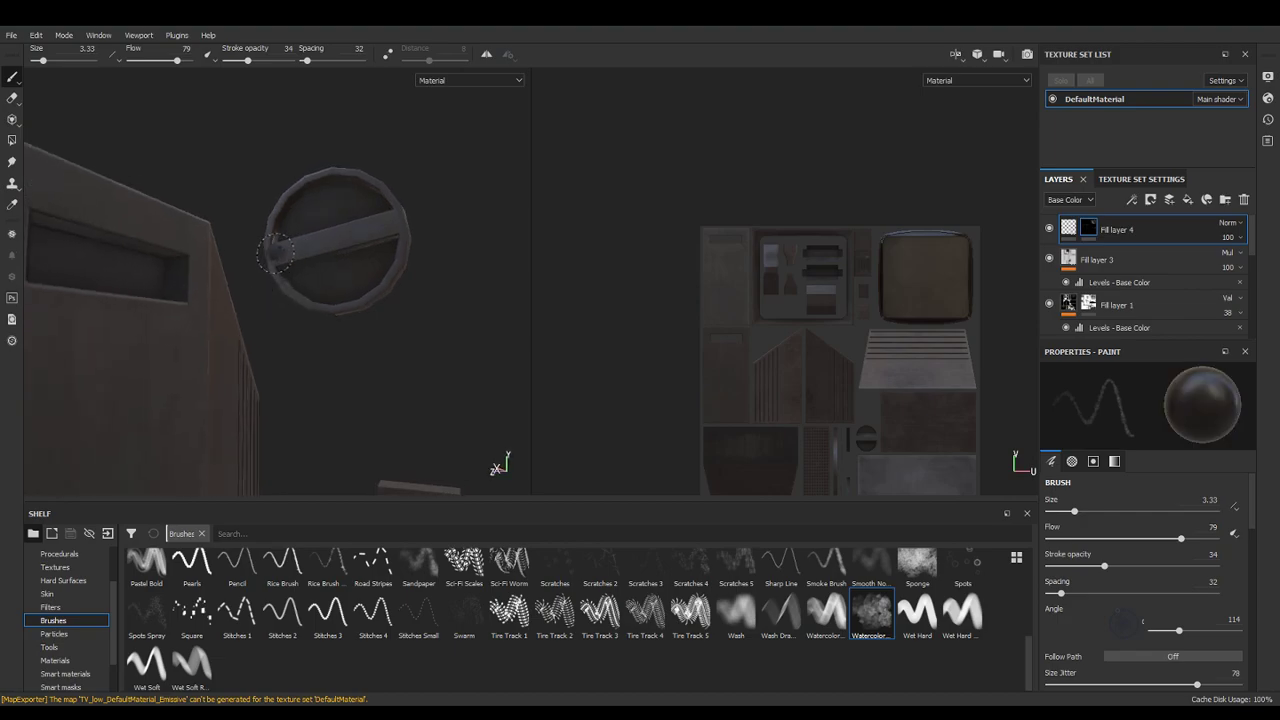
pyautogui.keyDown('alt'); pyautogui.moveTo(393, 224); pyautogui.dragTo(316, 240); pyautogui.keyUp('alt')
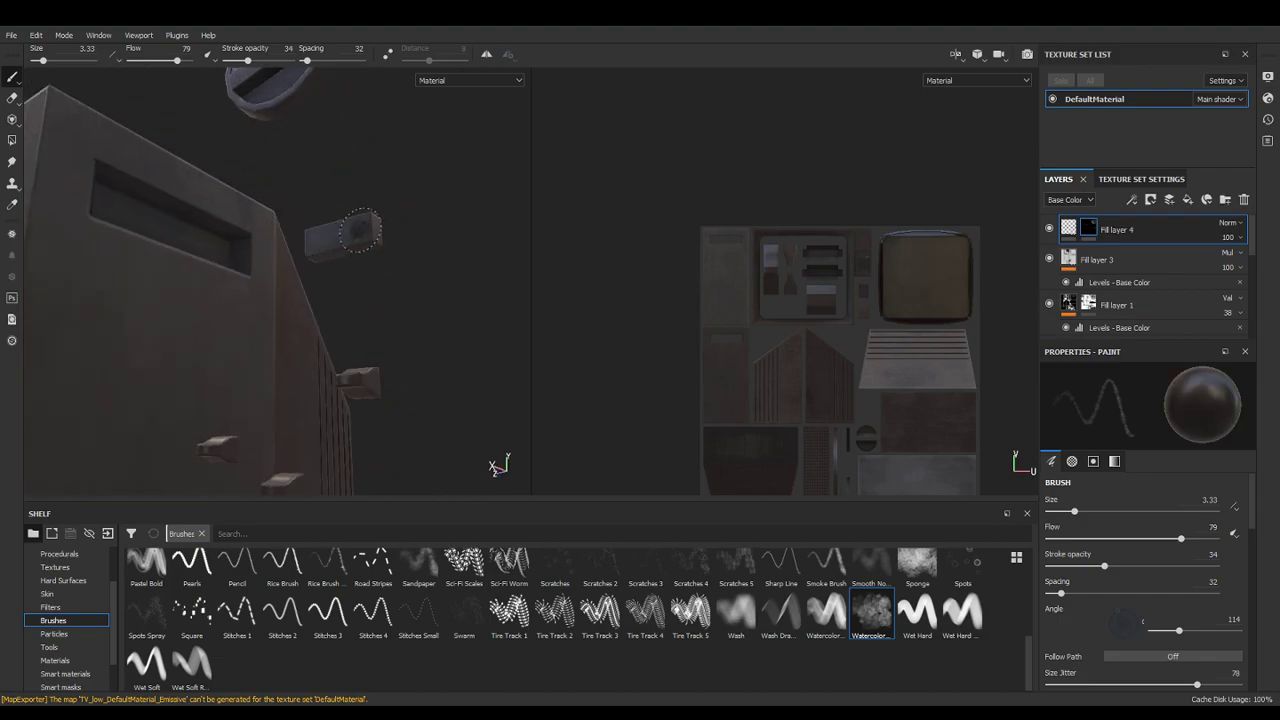
pyautogui.moveTo(336, 235)
pyautogui.keyDown('alt'); pyautogui.mouseDown()
pyautogui.moveTo(282, 262)
pyautogui.moveTo(350, 215)
pyautogui.mouseUp(); pyautogui.keyUp('alt')
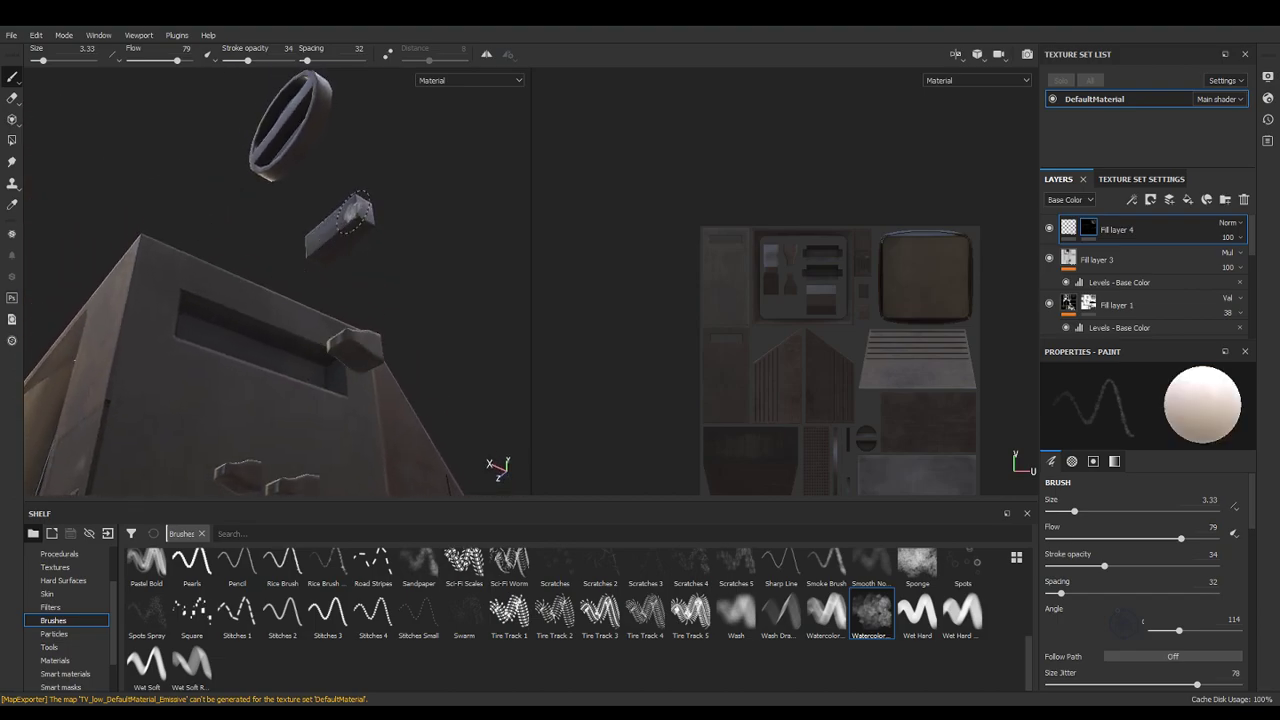
# Set the brush to 5.22 and paint watercolor smudges on the front control panel's upper corner
pyautogui.moveTo(285, 308)
pyautogui.keyDown('alt'); pyautogui.mouseDown()
pyautogui.moveTo(303, 312)
pyautogui.moveTo(306, 331)
pyautogui.moveTo(334, 318)
pyautogui.moveTo(305, 312)
pyautogui.mouseUp(); pyautogui.keyUp('alt')
pyautogui.keyDown('ctrl'); pyautogui.moveTo(260, 308); pyautogui.dragTo(280, 308, button='right'); pyautogui.keyUp('ctrl')
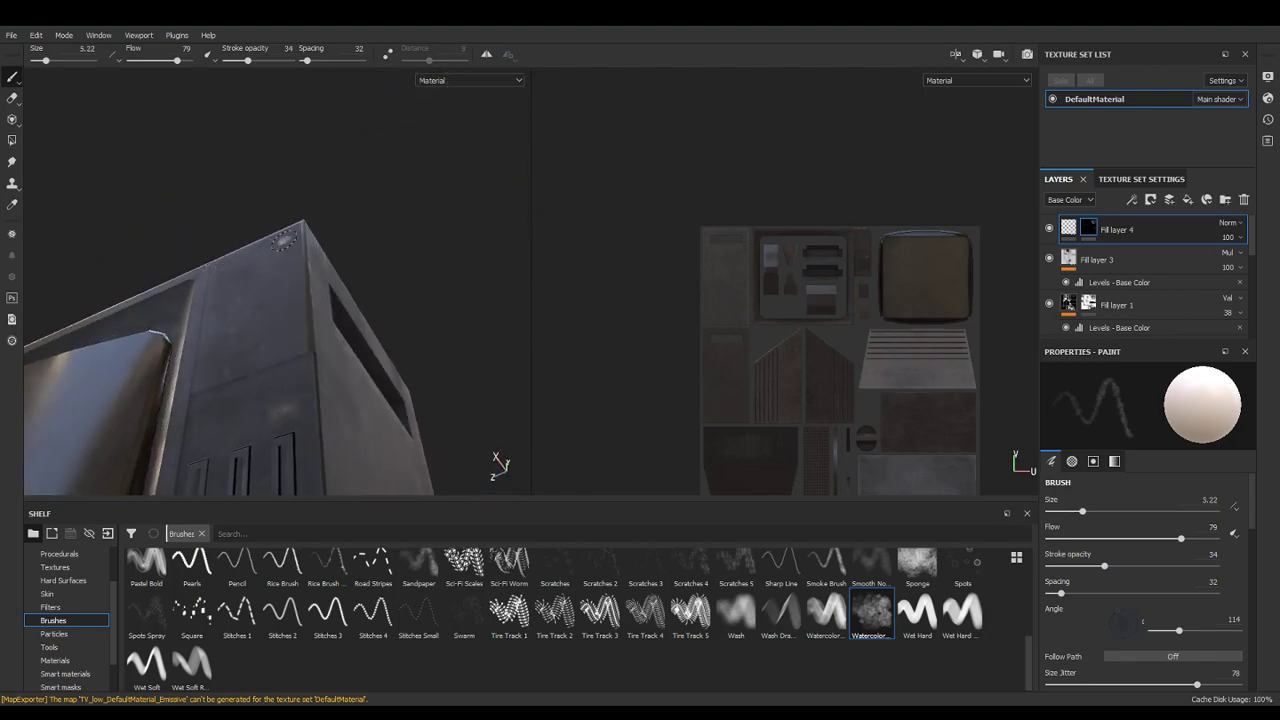
pyautogui.keyDown('alt'); pyautogui.moveTo(202, 272); pyautogui.dragTo(376, 401); pyautogui.keyUp('alt')
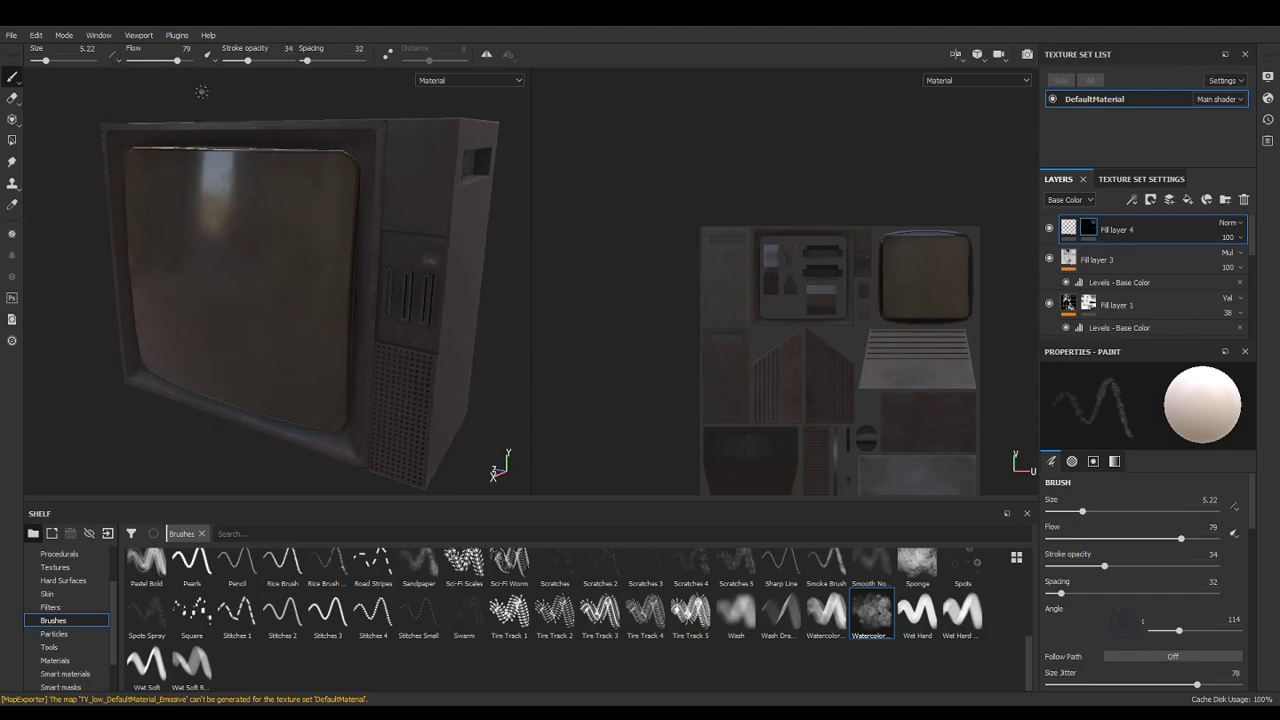
# Export the DefaultMaterial textures to the TV_low folder as targa with the Unreal Engine 4 (Packed) config at 2048x2048
pyautogui.click(11, 35)
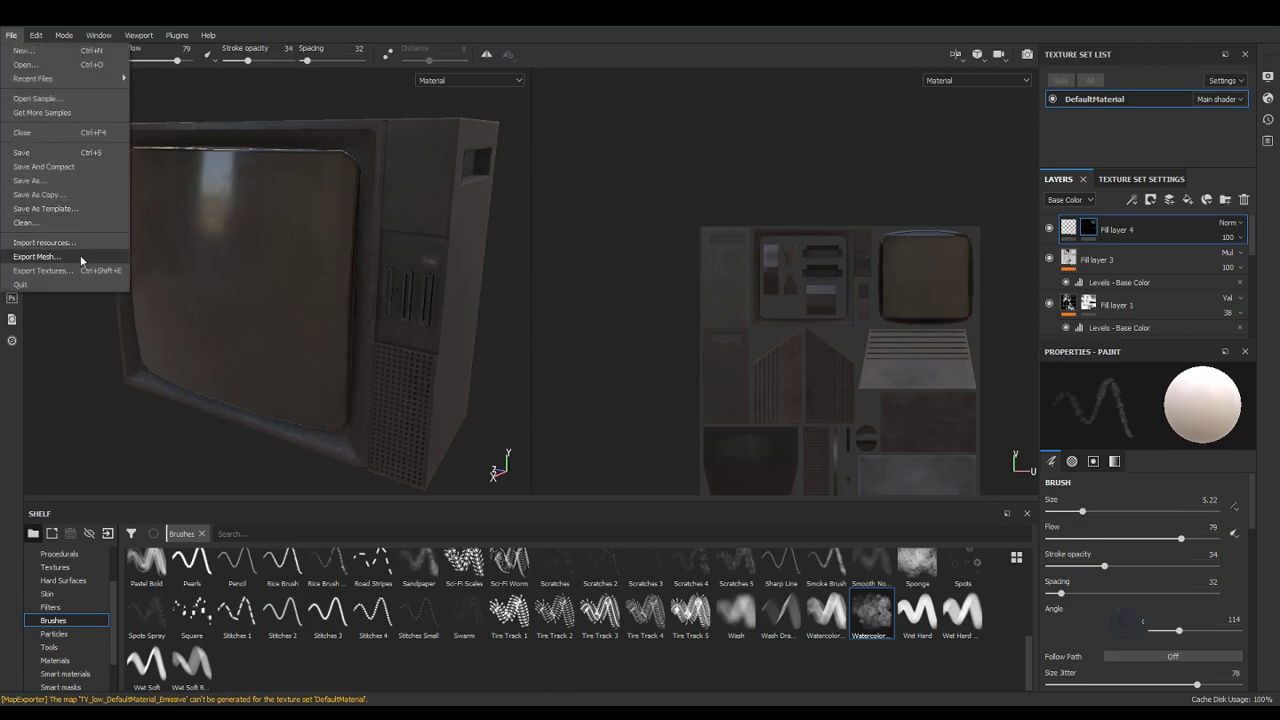
pyautogui.click(74, 270)
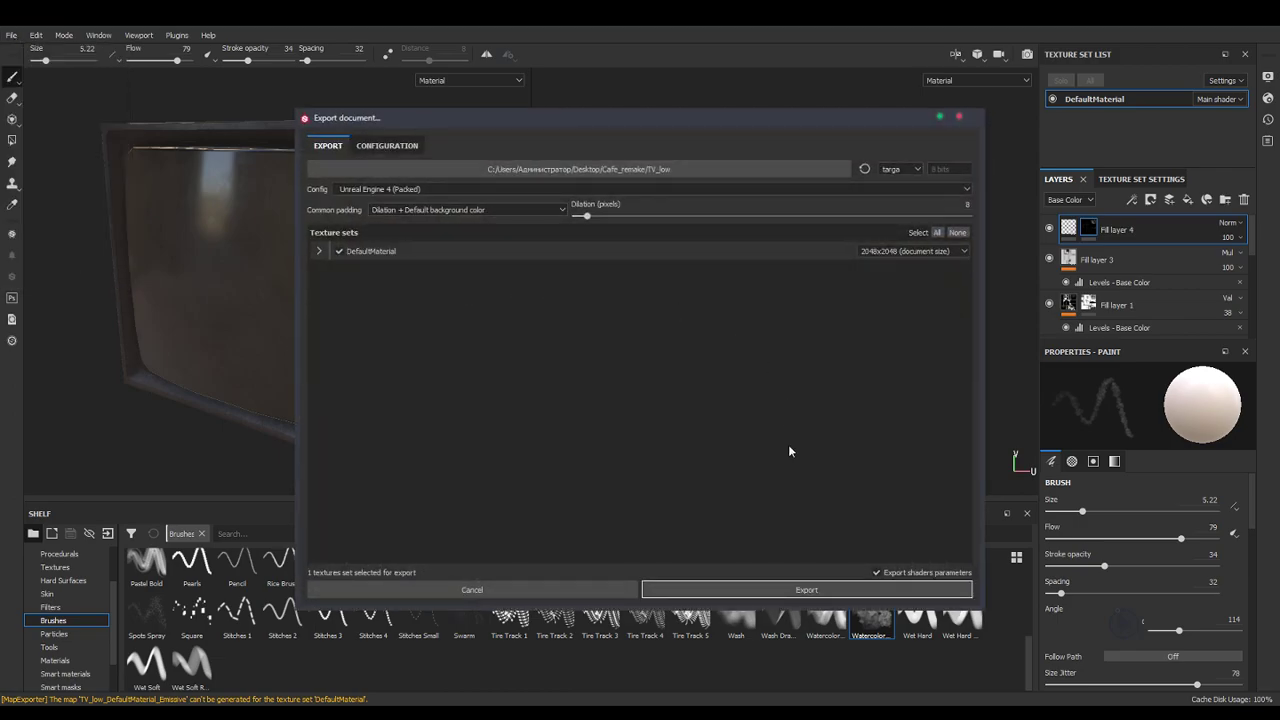
pyautogui.click(785, 592)
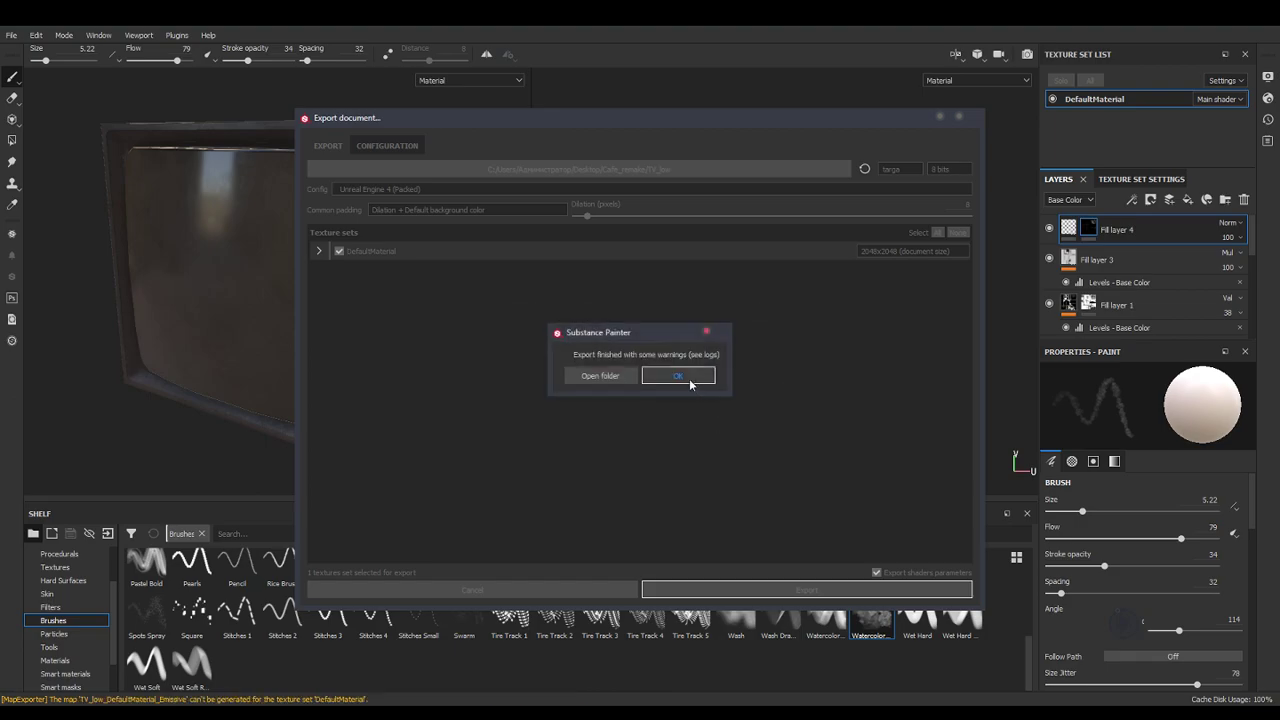
pyautogui.click(678, 376)
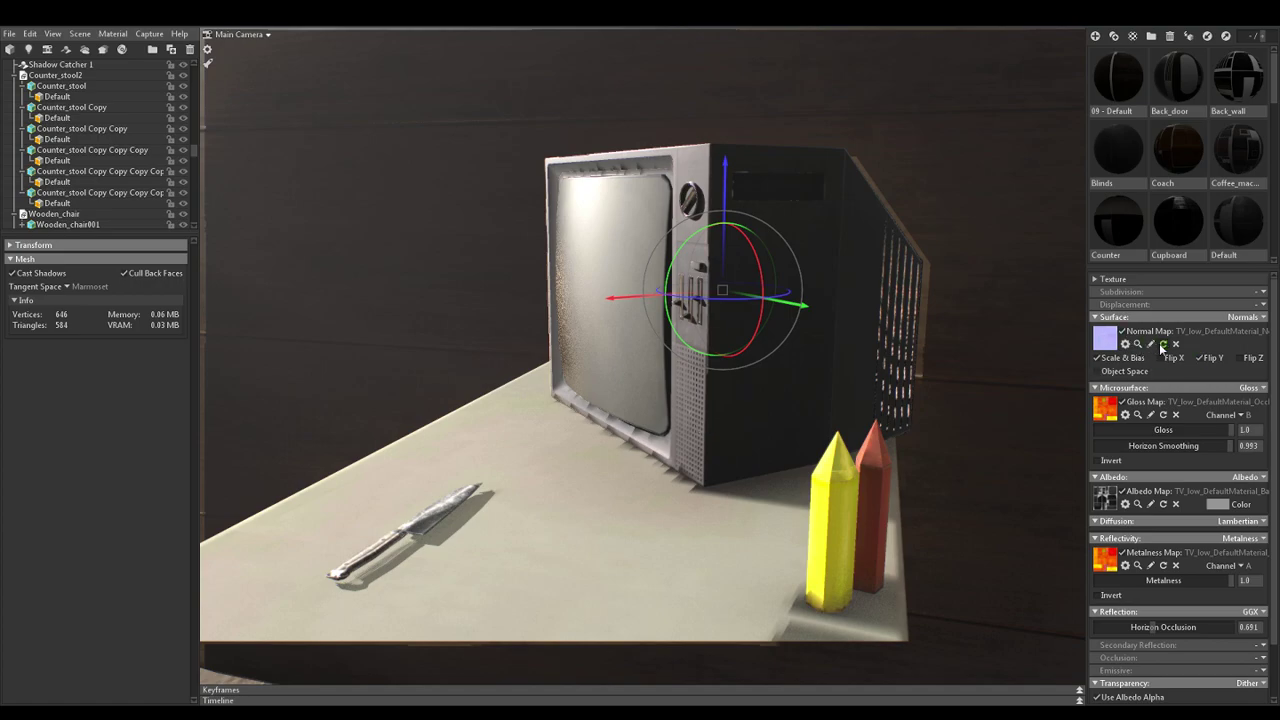
# In Marmoset Toolbag, preview the TV material's normal map and reload it from TV_low_DefaultMaterial_Normal.tga
pyautogui.click(1137, 344)
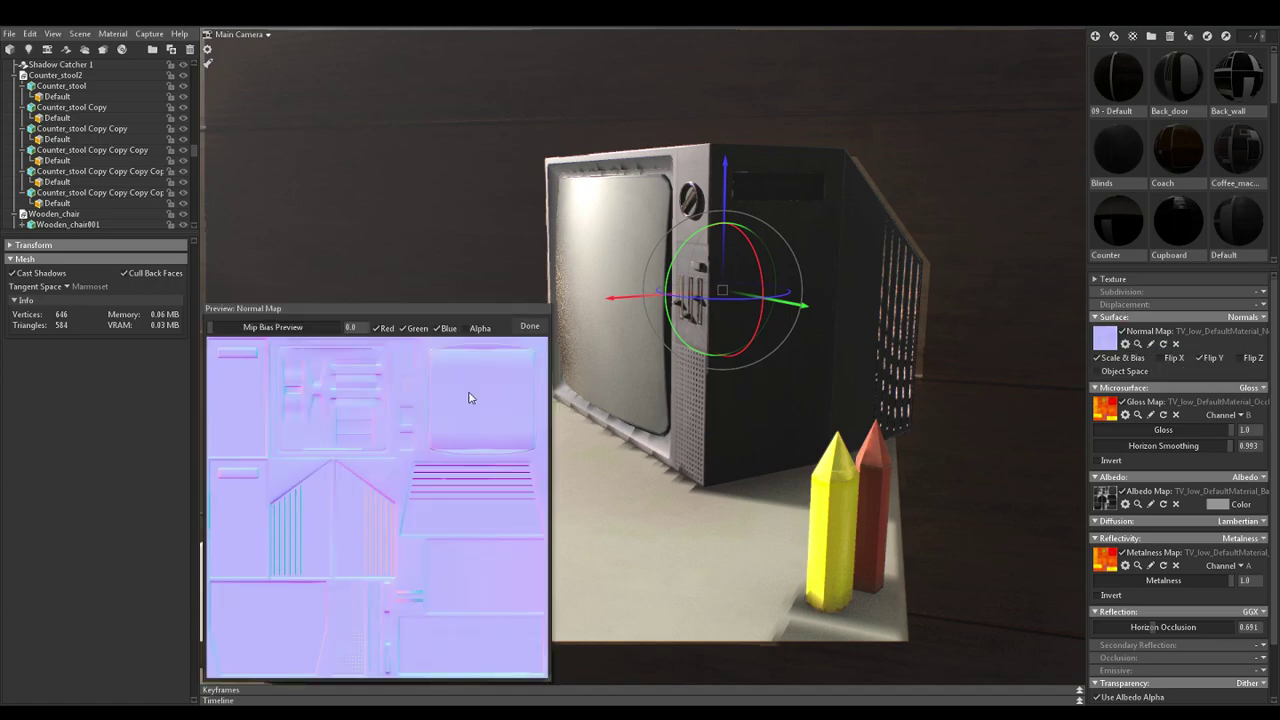
pyautogui.click(530, 328)
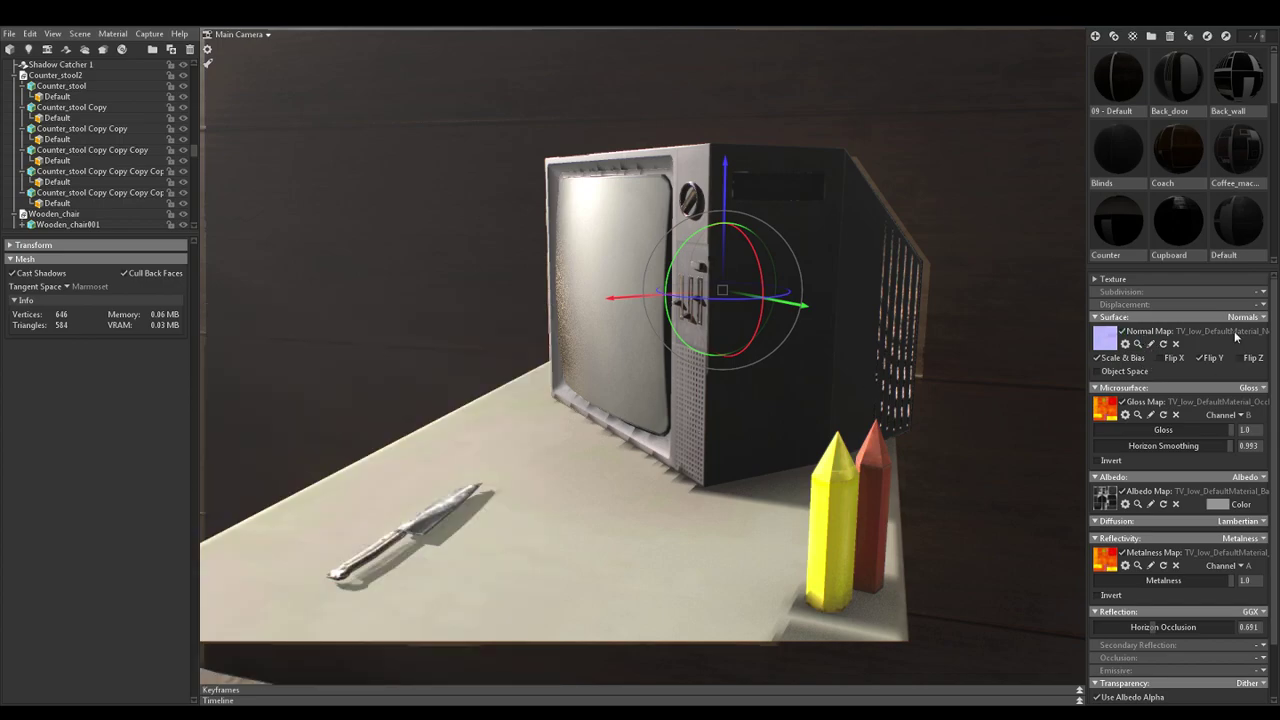
pyautogui.click(1106, 339)
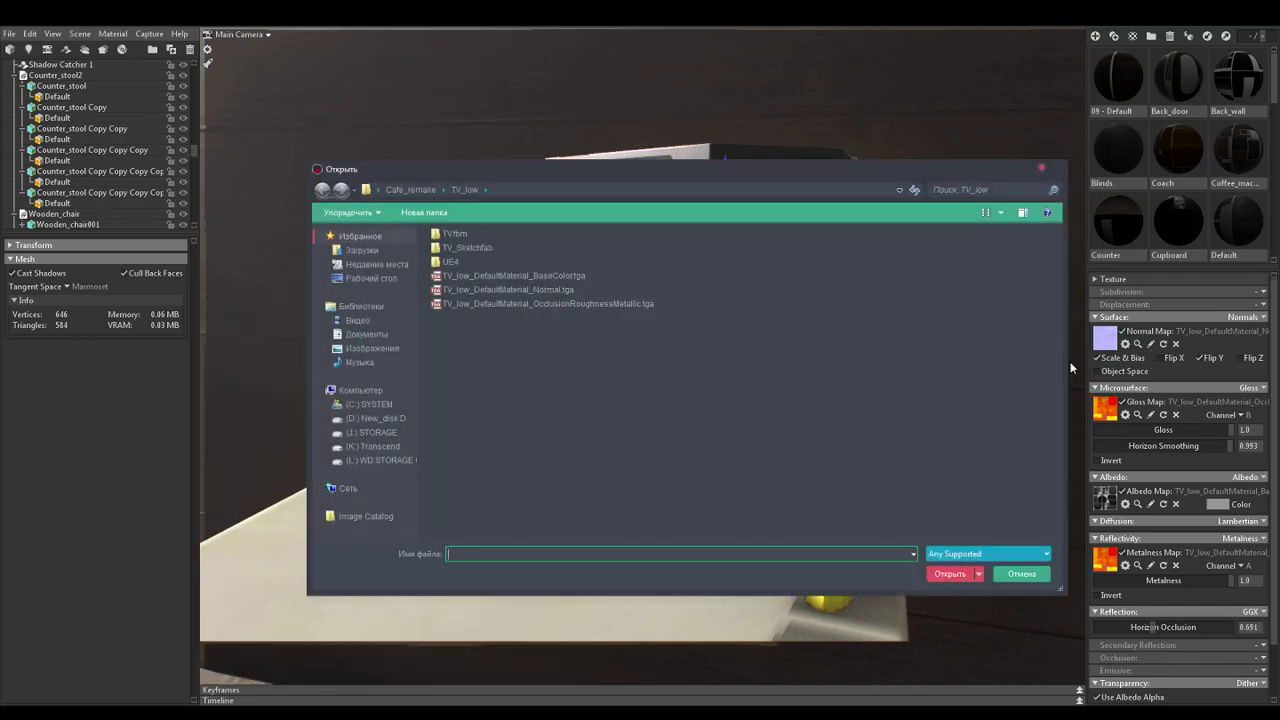
pyautogui.doubleClick(556, 291)
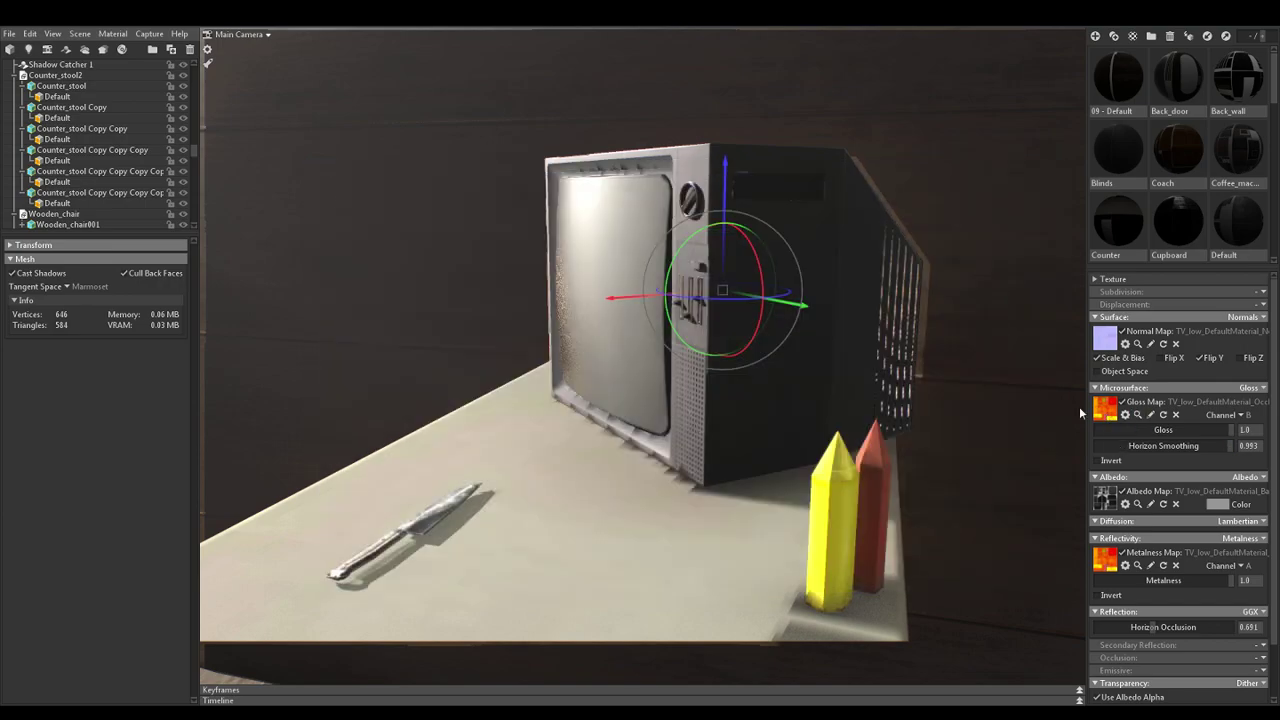
# Reload the TV material's gloss and metalness maps from TV_low_DefaultMaterial_OcclusionRoughnessMetallic.tga
pyautogui.click(1103, 409)
pyautogui.doubleClick(546, 299)
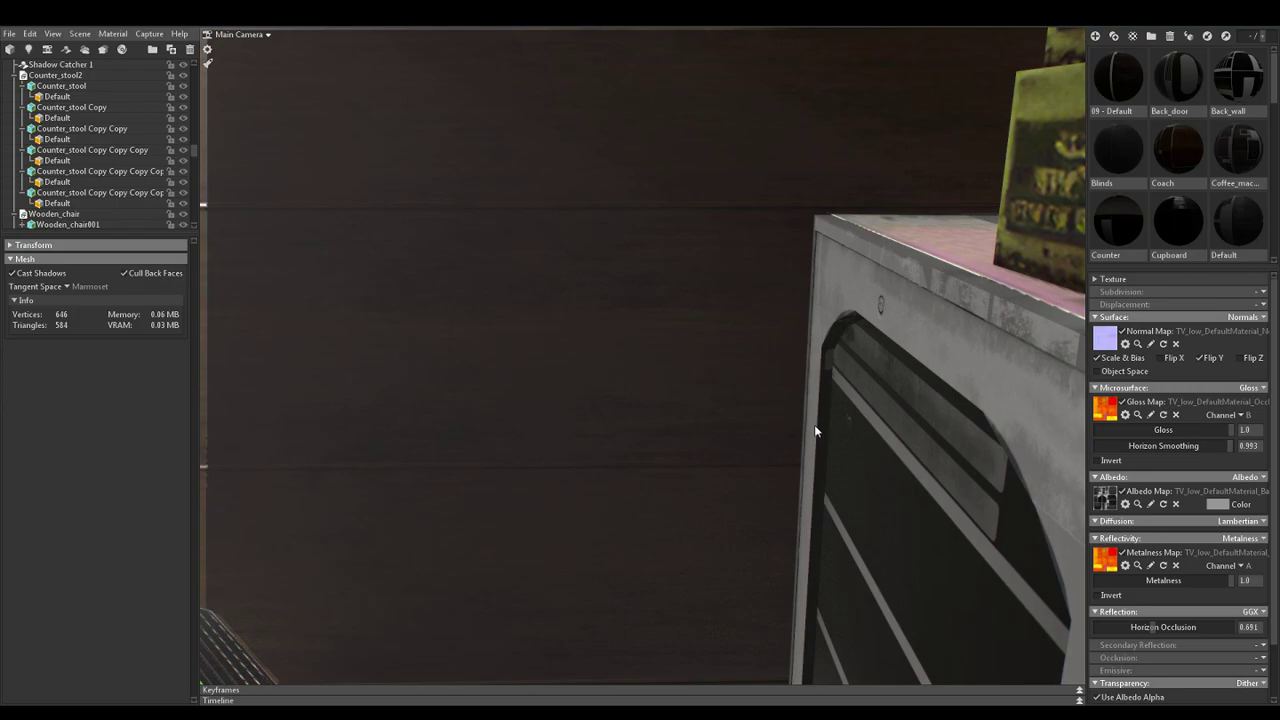
pyautogui.moveTo(831, 419)
pyautogui.keyDown('alt'); pyautogui.mouseDown()
pyautogui.moveTo(762, 455)
pyautogui.moveTo(718, 458)
pyautogui.moveTo(791, 411)
pyautogui.moveTo(820, 343)
pyautogui.moveTo(838, 382)
pyautogui.moveTo(920, 375)
pyautogui.moveTo(800, 385)
pyautogui.moveTo(760, 333)
pyautogui.moveTo(763, 392)
pyautogui.moveTo(746, 391)
pyautogui.moveTo(771, 420)
pyautogui.moveTo(761, 397)
pyautogui.mouseUp(); pyautogui.keyUp('alt')
pyautogui.scroll(6, 767, 343)
pyautogui.scroll(-2, 774, 352)
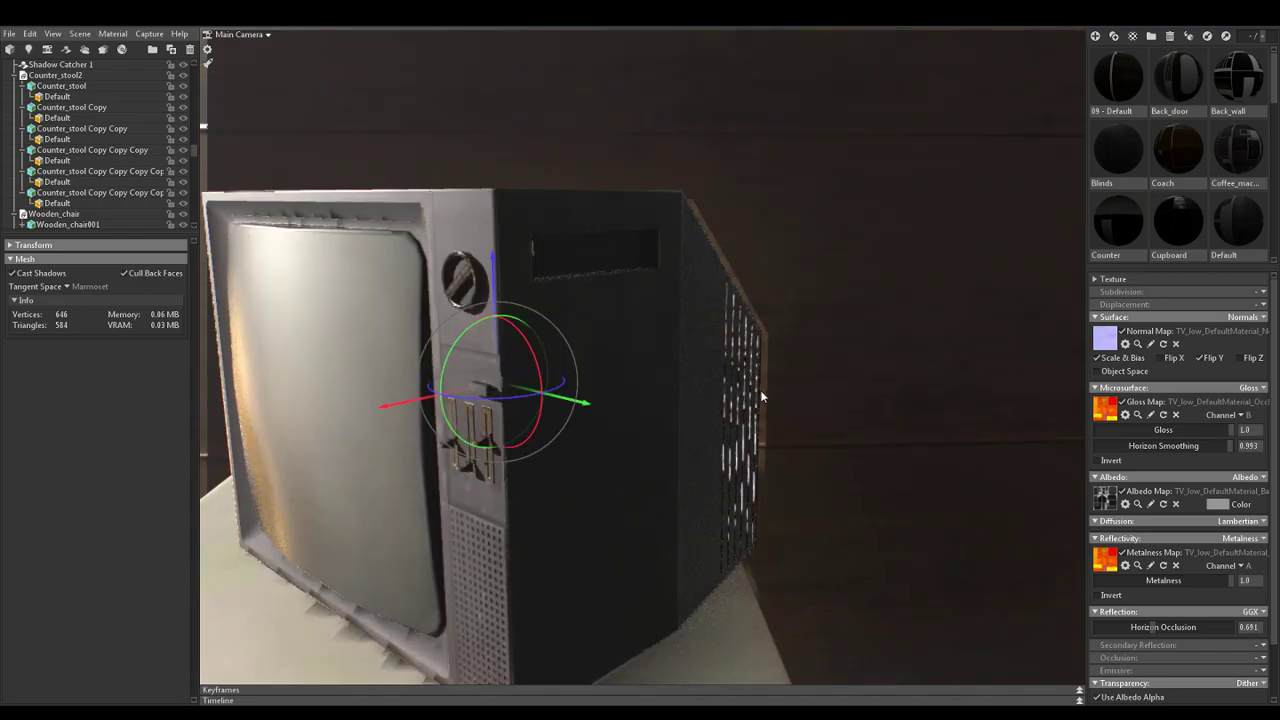
pyautogui.click(1105, 553)
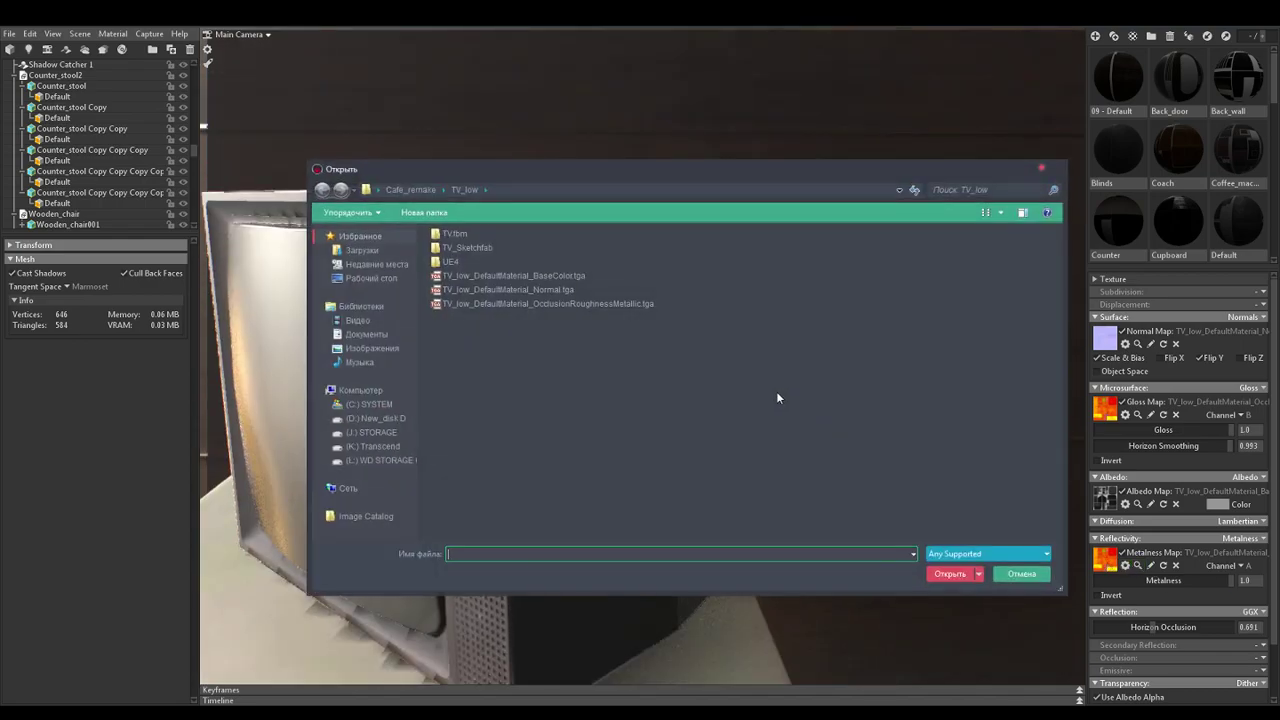
pyautogui.doubleClick(599, 303)
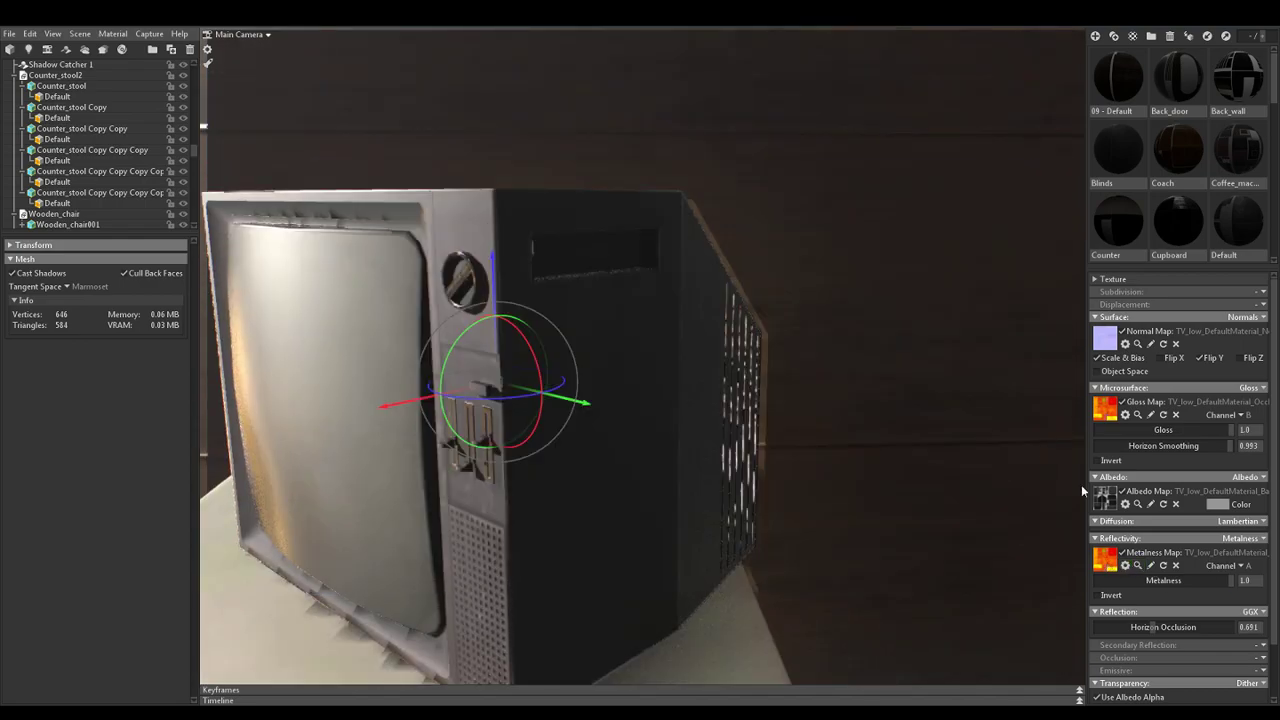
# Reload the TV material's albedo map from TV_low_DefaultMaterial_BaseColor.tga
pyautogui.click(1105, 500)
pyautogui.doubleClick(557, 288)
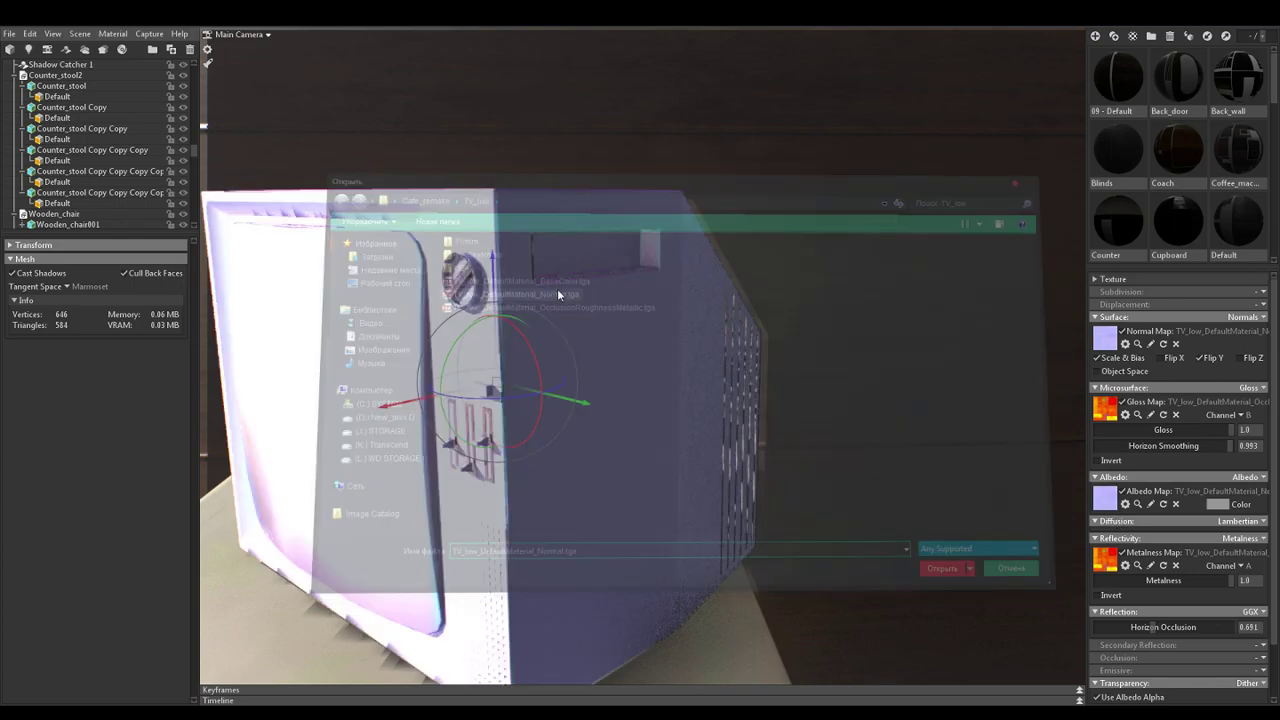
pyautogui.click(1104, 499)
pyautogui.doubleClick(572, 276)
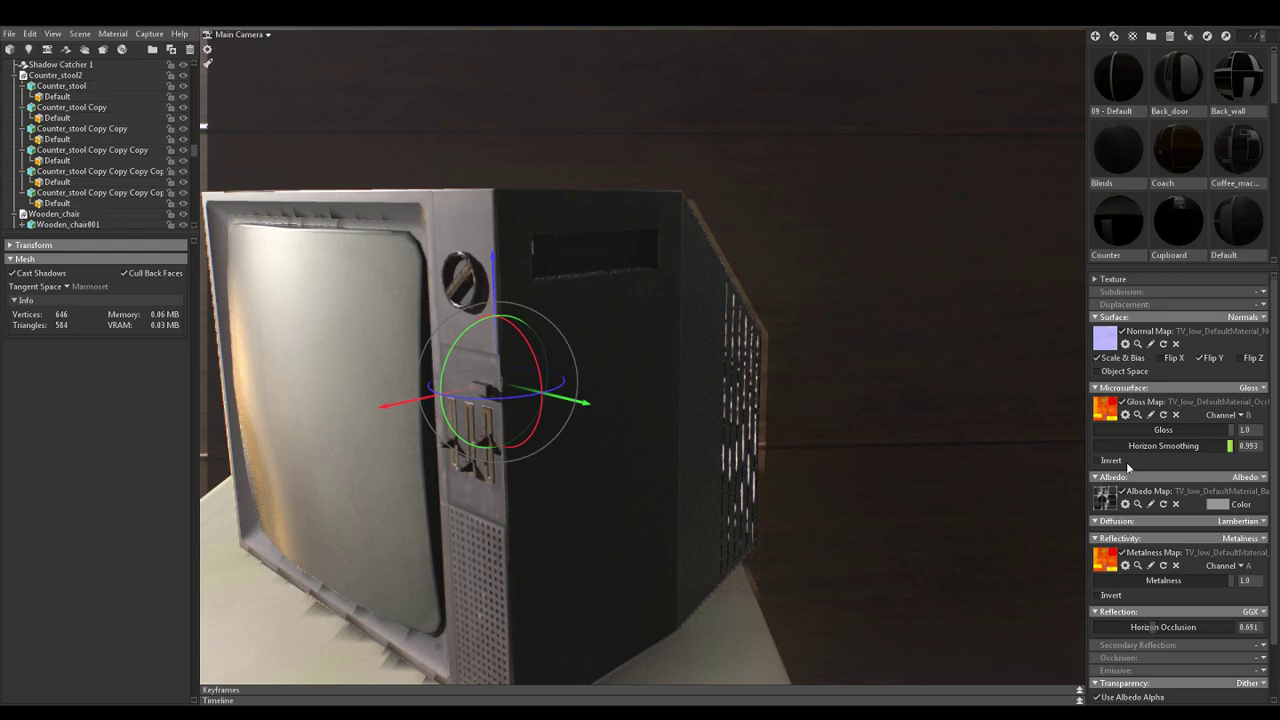
# Lower the TV material's Horizon Smoothing to 0.0 and its Gloss to 0.782
pyautogui.moveTo(1230, 450); pyautogui.dragTo(1026, 446)
pyautogui.moveTo(1232, 434)
pyautogui.mouseDown()
pyautogui.moveTo(1157, 430)
pyautogui.moveTo(1259, 431)
pyautogui.moveTo(1181, 430)
pyautogui.moveTo(1202, 433)
pyautogui.mouseUp()
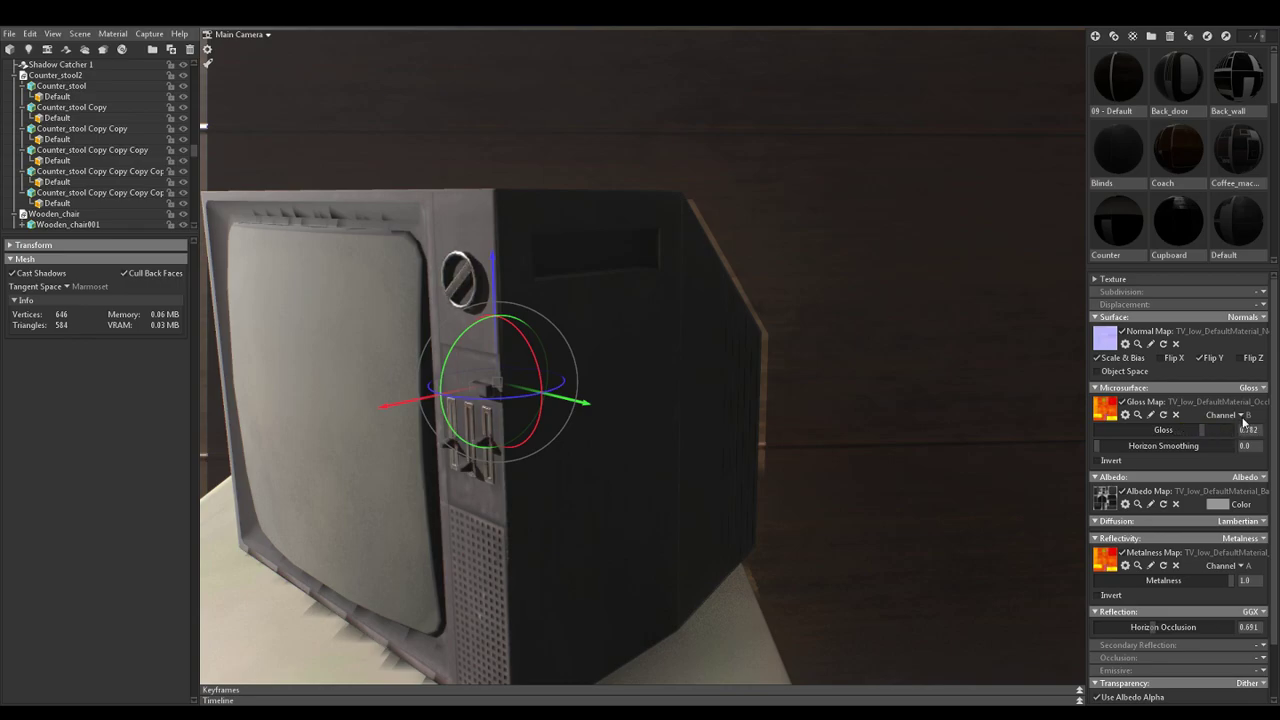
# Try the R, G and A channels for the gloss map and return it to channel B
pyautogui.click(1243, 418)
pyautogui.click(1226, 430)
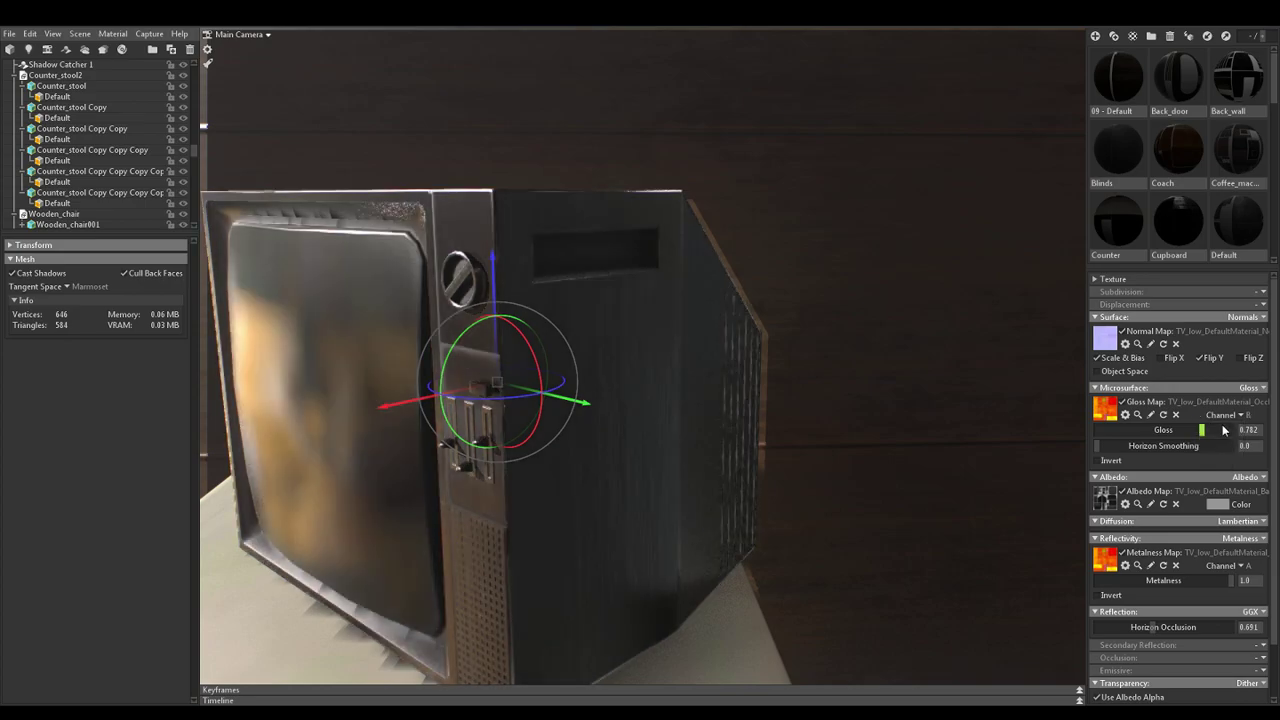
pyautogui.click(1242, 416)
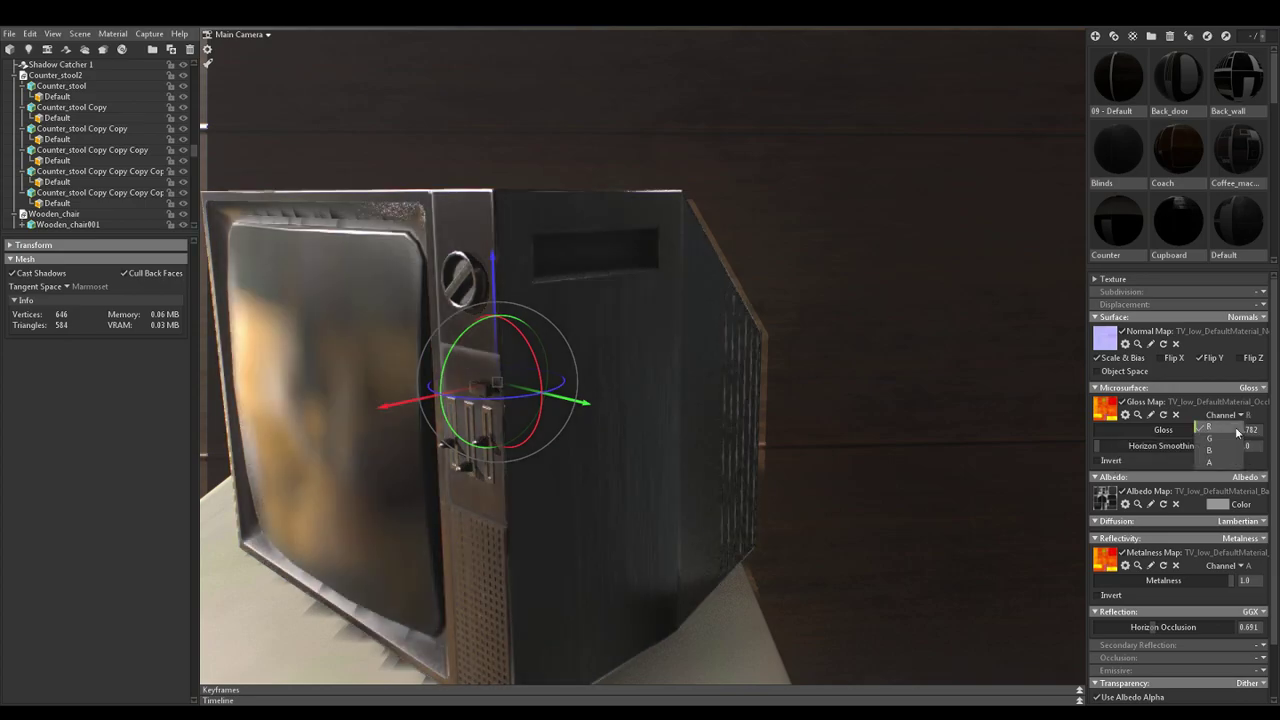
pyautogui.click(1224, 441)
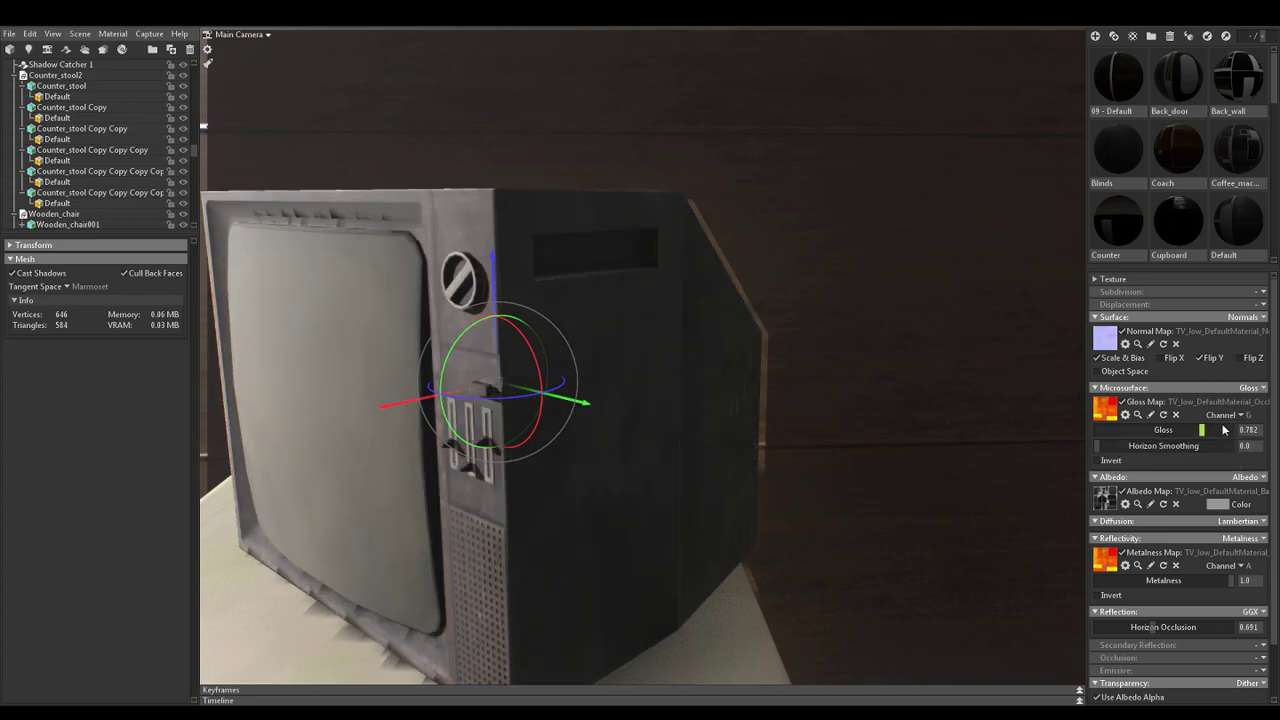
pyautogui.click(1240, 416)
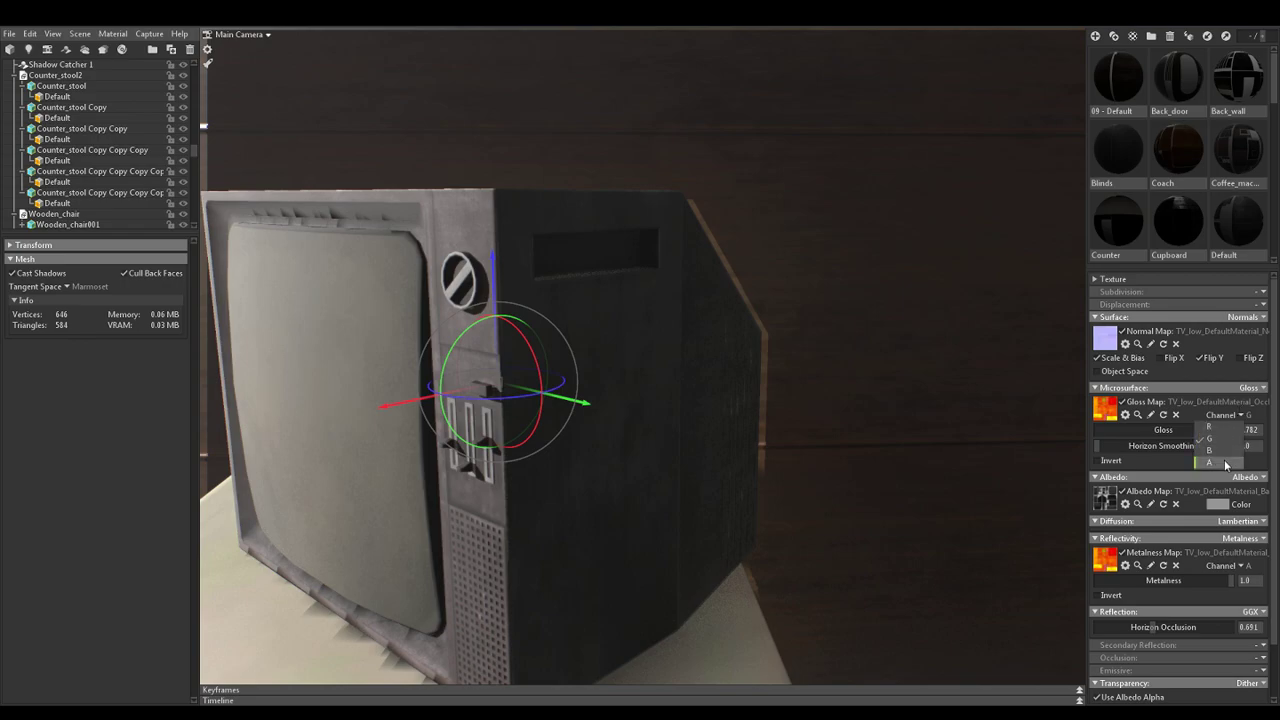
pyautogui.click(1222, 463)
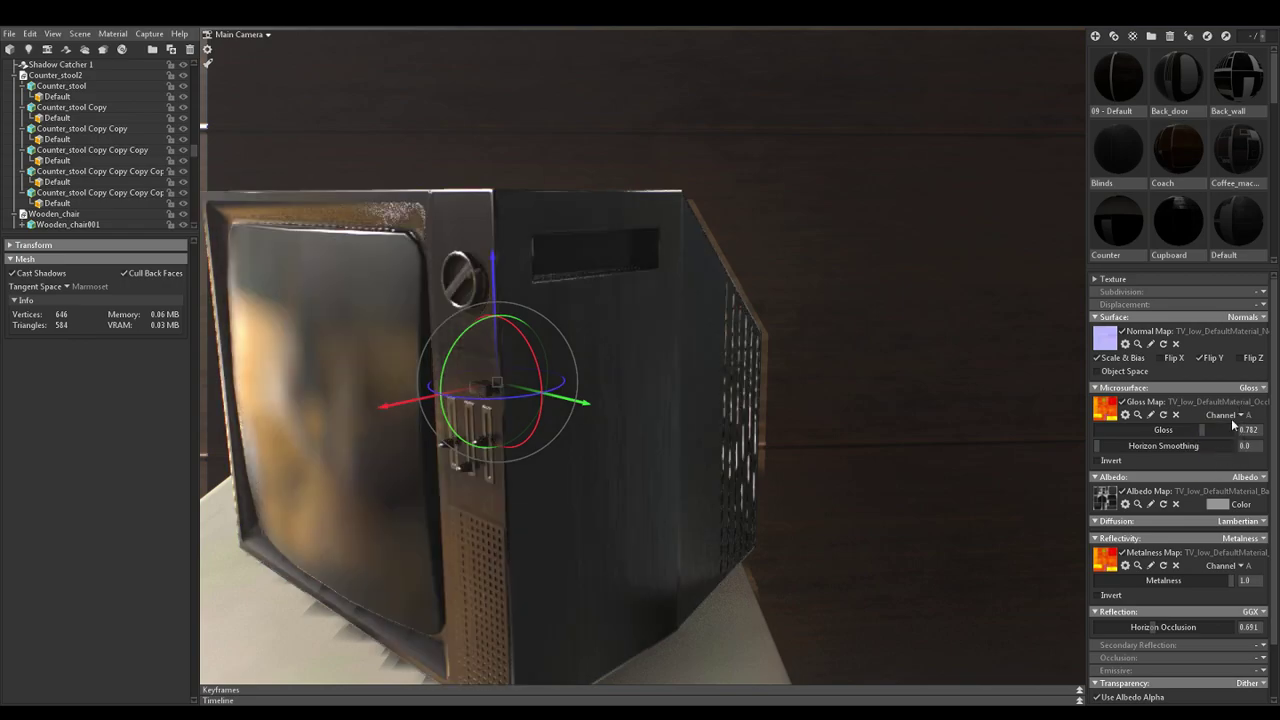
pyautogui.click(1240, 415)
pyautogui.click(1222, 451)
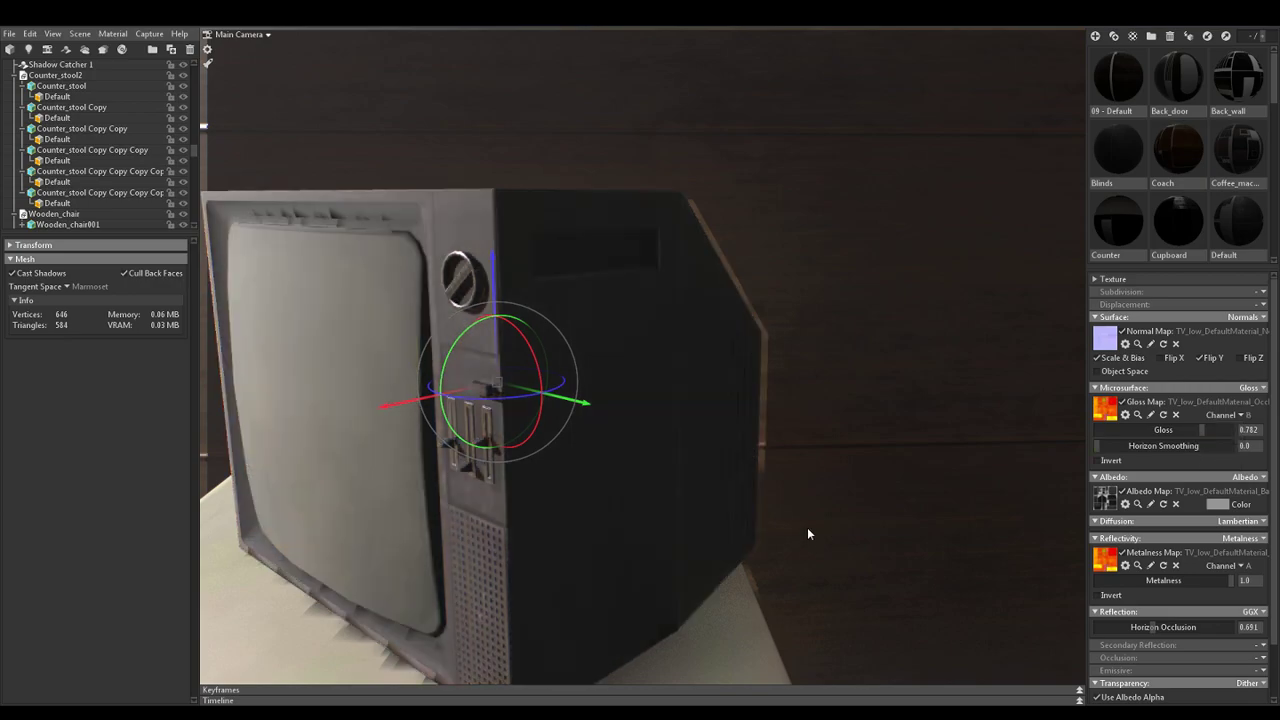
# Set the metalness map's channel to R
pyautogui.moveTo(678, 547); pyautogui.dragTo(689, 523)
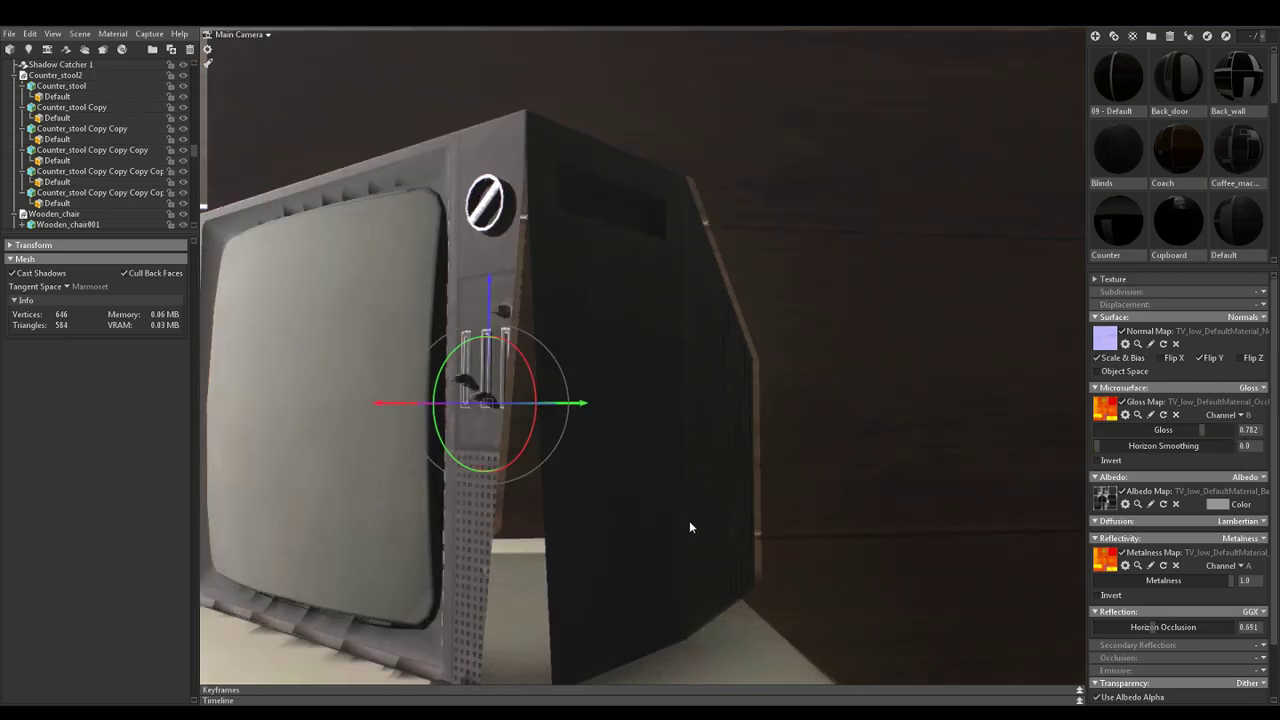
pyautogui.click(1240, 567)
pyautogui.click(1217, 576)
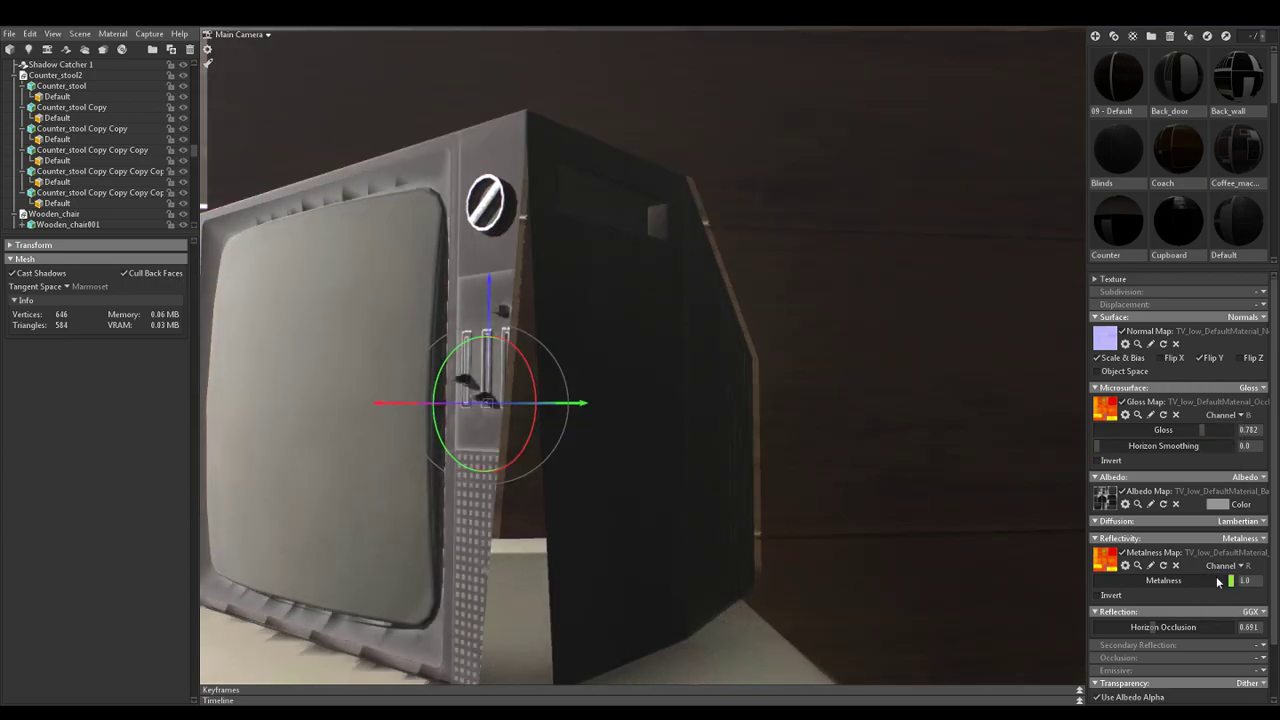
# Set the gloss map's channel to G
pyautogui.moveTo(612, 542); pyautogui.dragTo(536, 507)
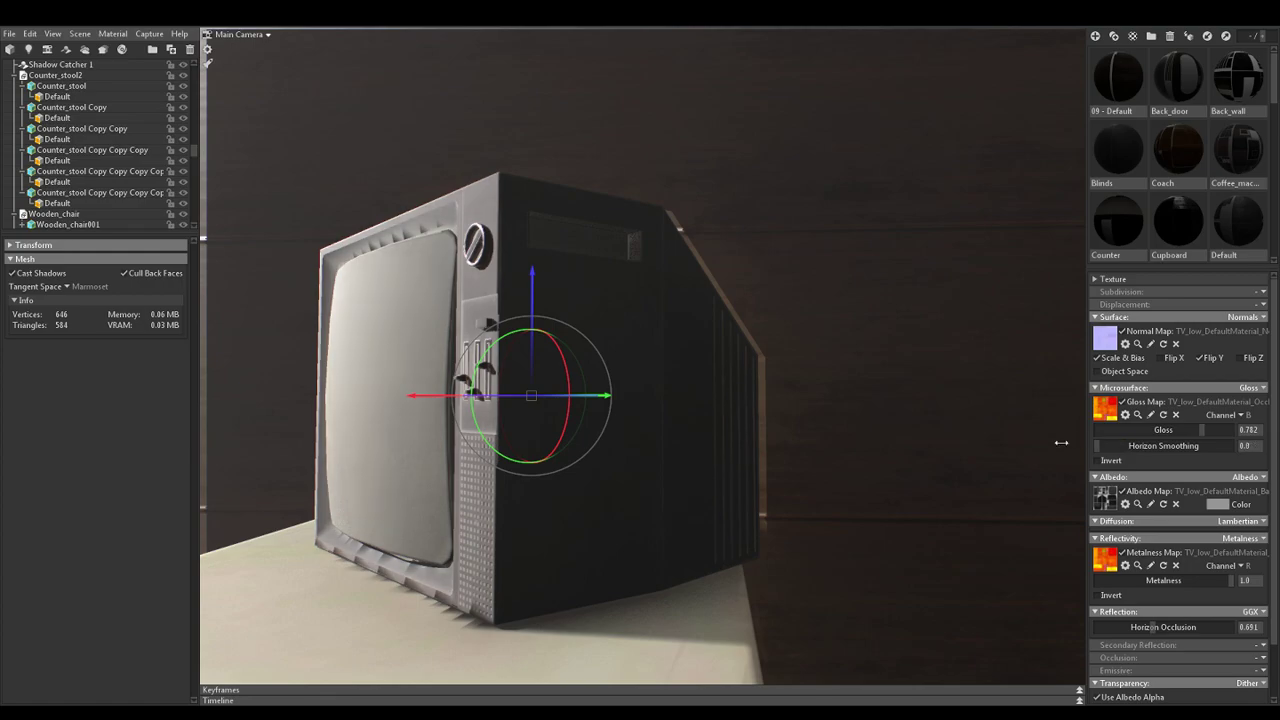
pyautogui.click(1236, 415)
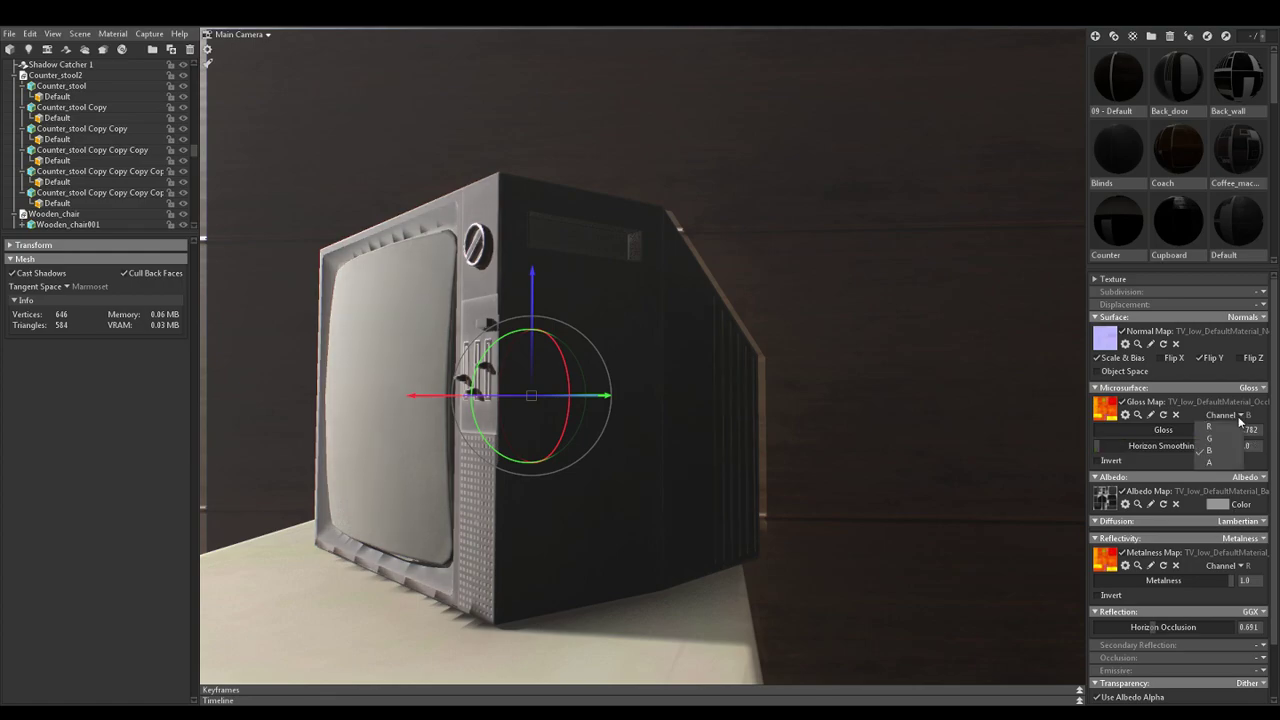
pyautogui.click(1222, 434)
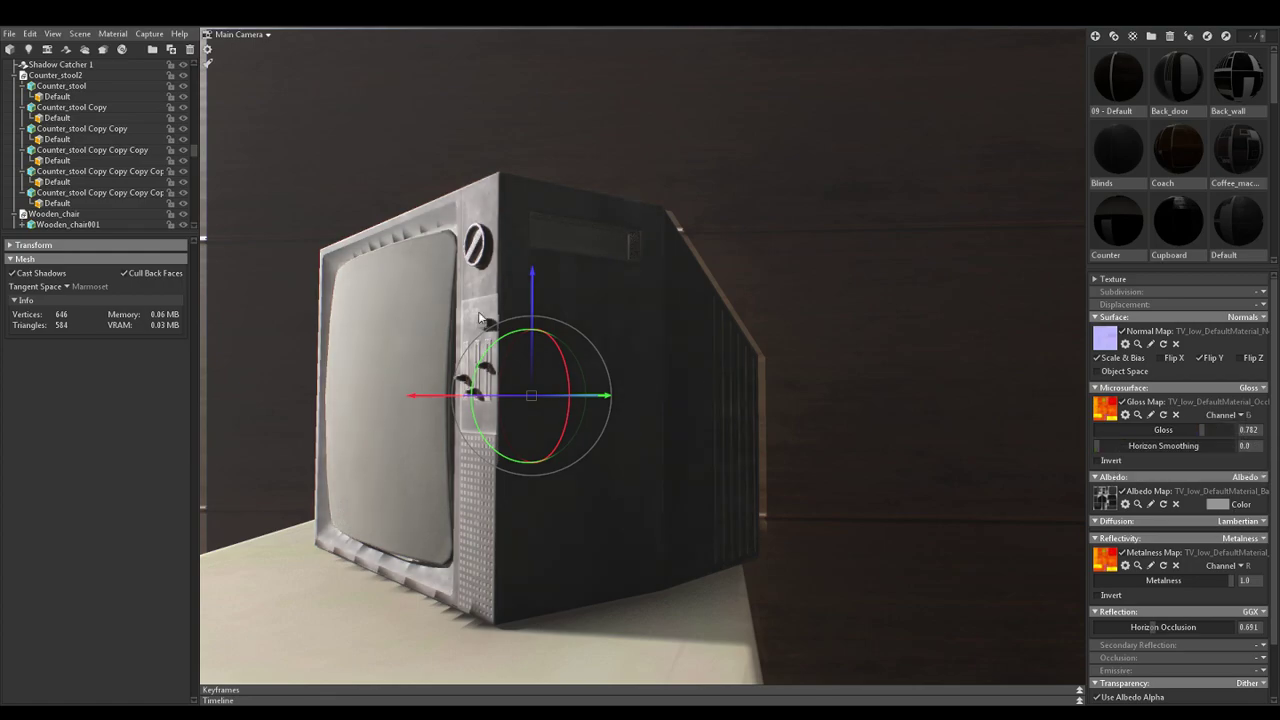
# Try Gloss values of 0.554 and 1.0 while checking the TV's top and front
pyautogui.scroll(2, 400, 288)
pyautogui.scroll(-1, 378, 337)
pyautogui.moveTo(382, 338); pyautogui.dragTo(345, 475)
pyautogui.moveTo(1202, 429); pyautogui.dragTo(1172, 429)
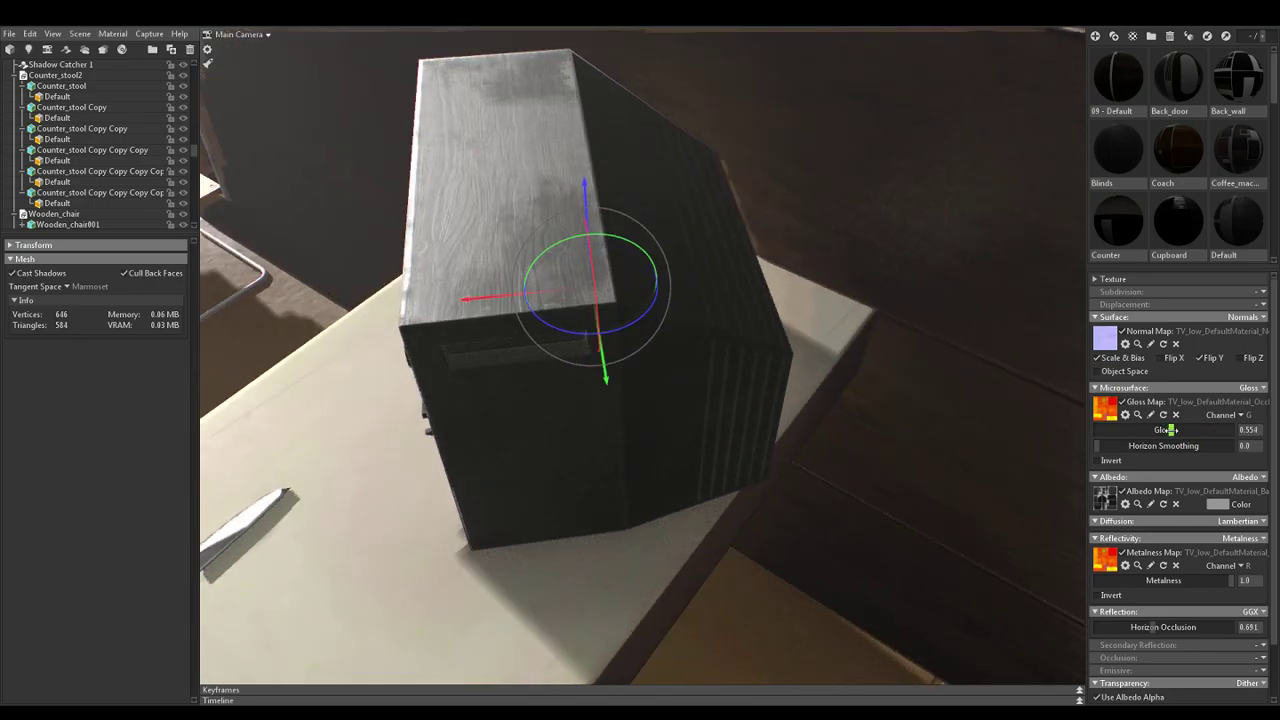
pyautogui.moveTo(736, 477); pyautogui.dragTo(874, 389)
pyautogui.moveTo(1178, 429); pyautogui.dragTo(1248, 429)
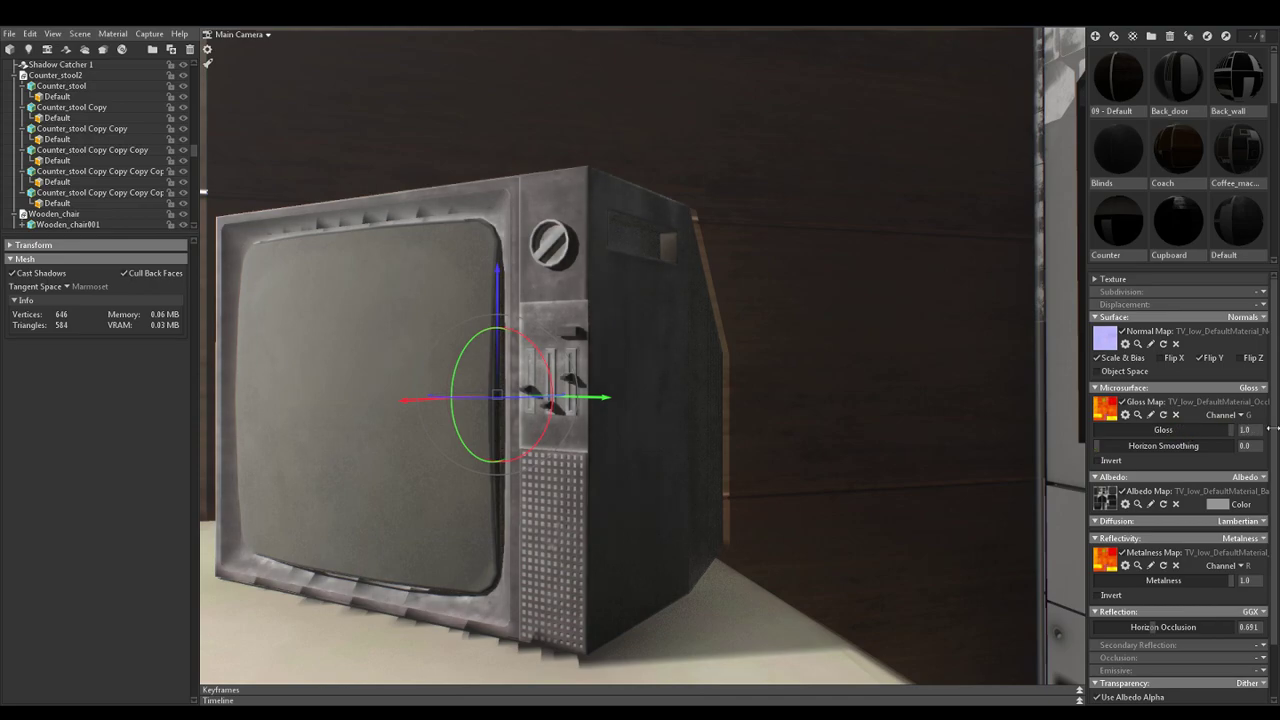
pyautogui.moveTo(666, 476); pyautogui.dragTo(694, 486)
# Compare the gloss map's B and A channels on the TV and switch back to G
pyautogui.click(1243, 414)
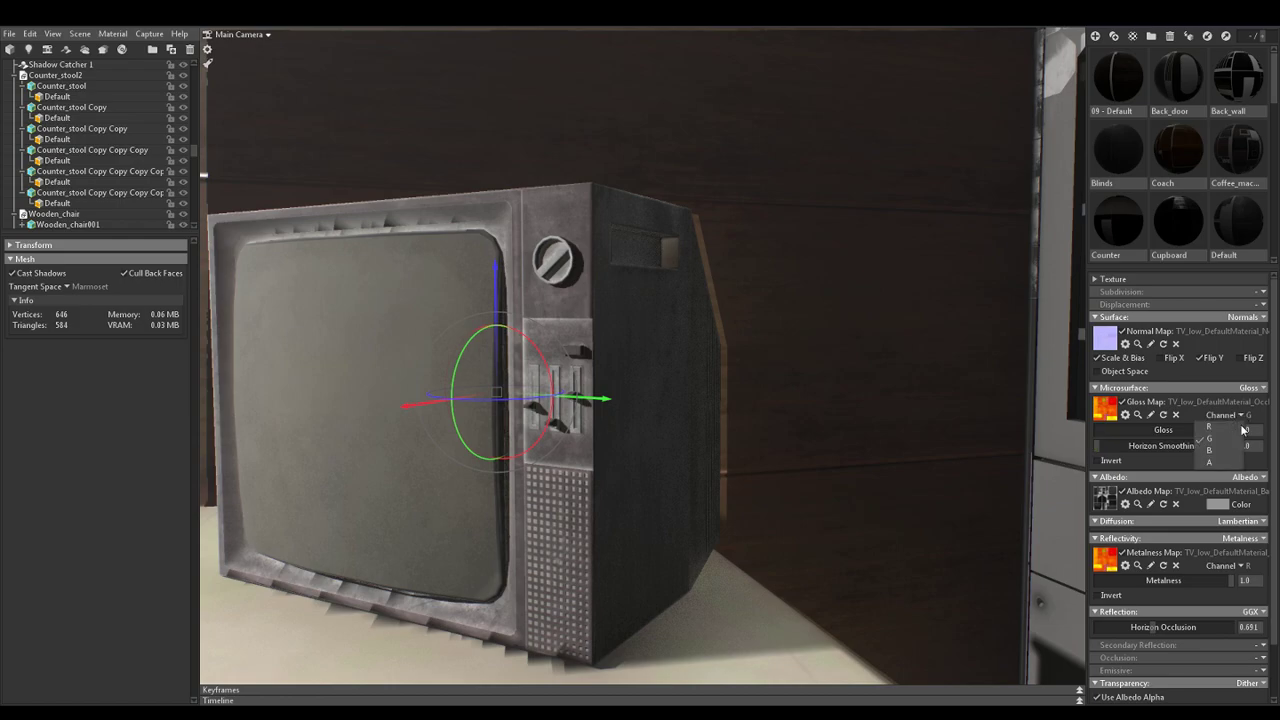
pyautogui.click(1224, 456)
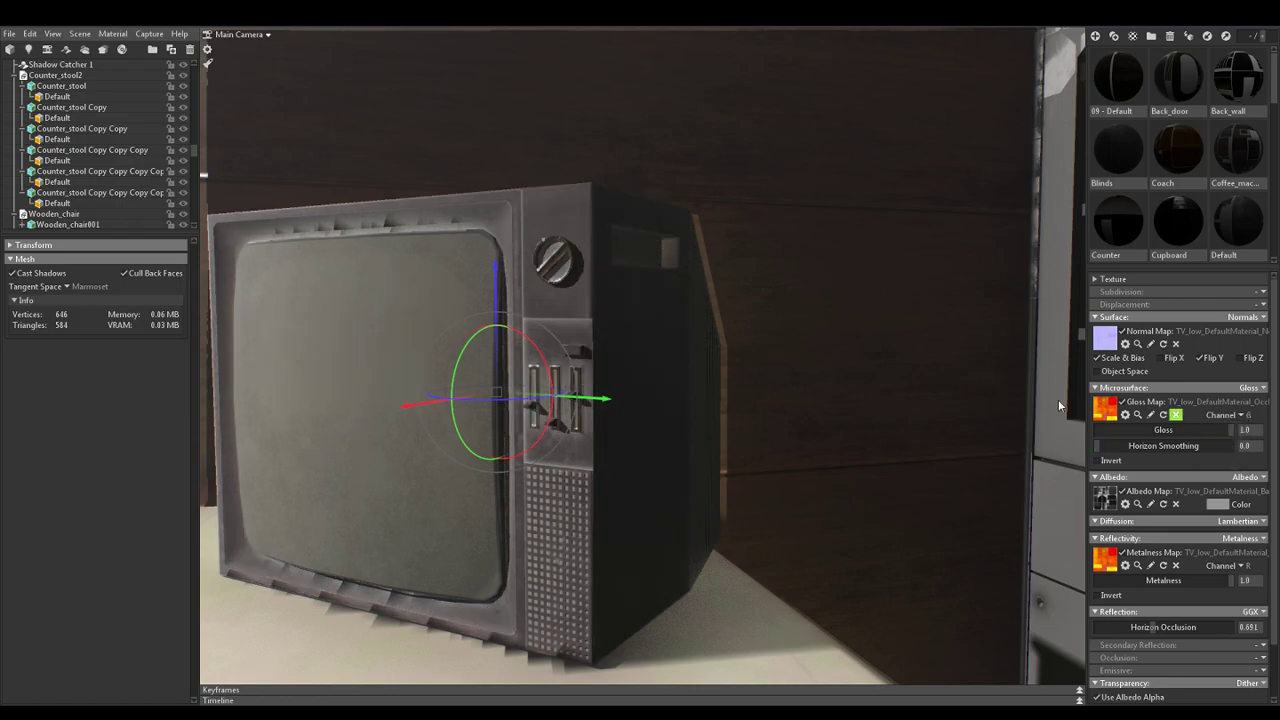
pyautogui.click(1238, 413)
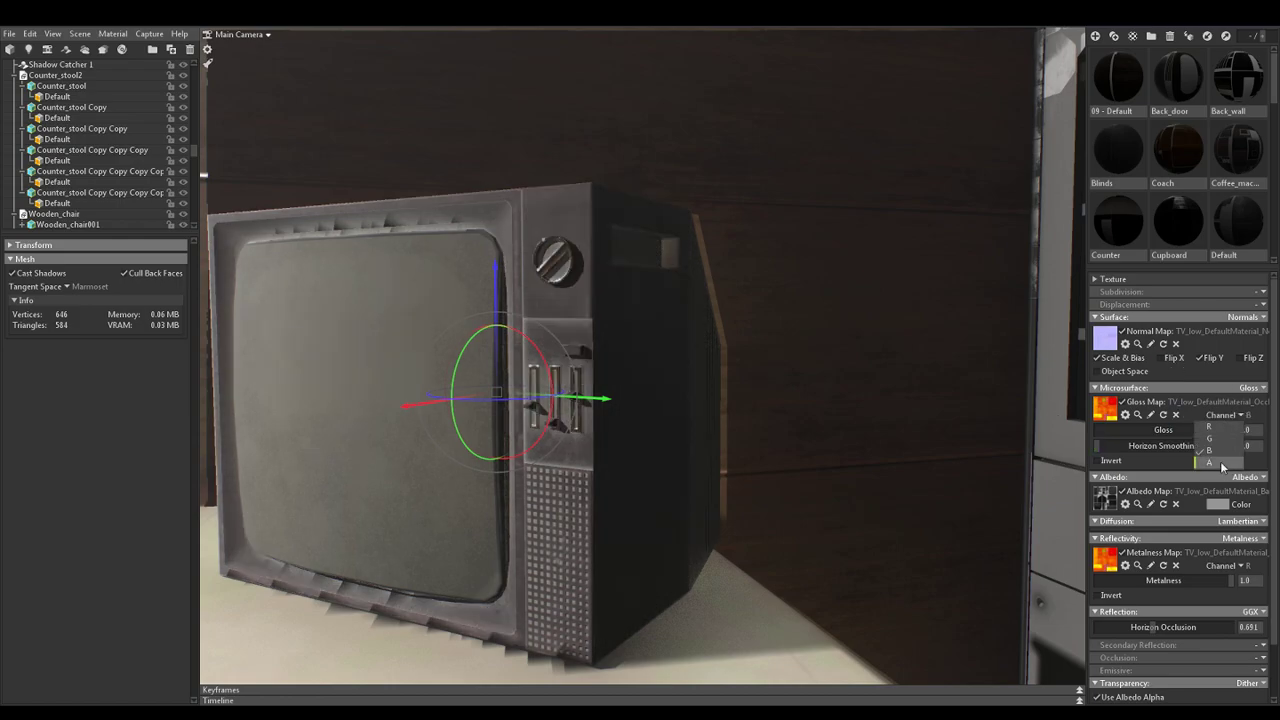
pyautogui.click(1218, 461)
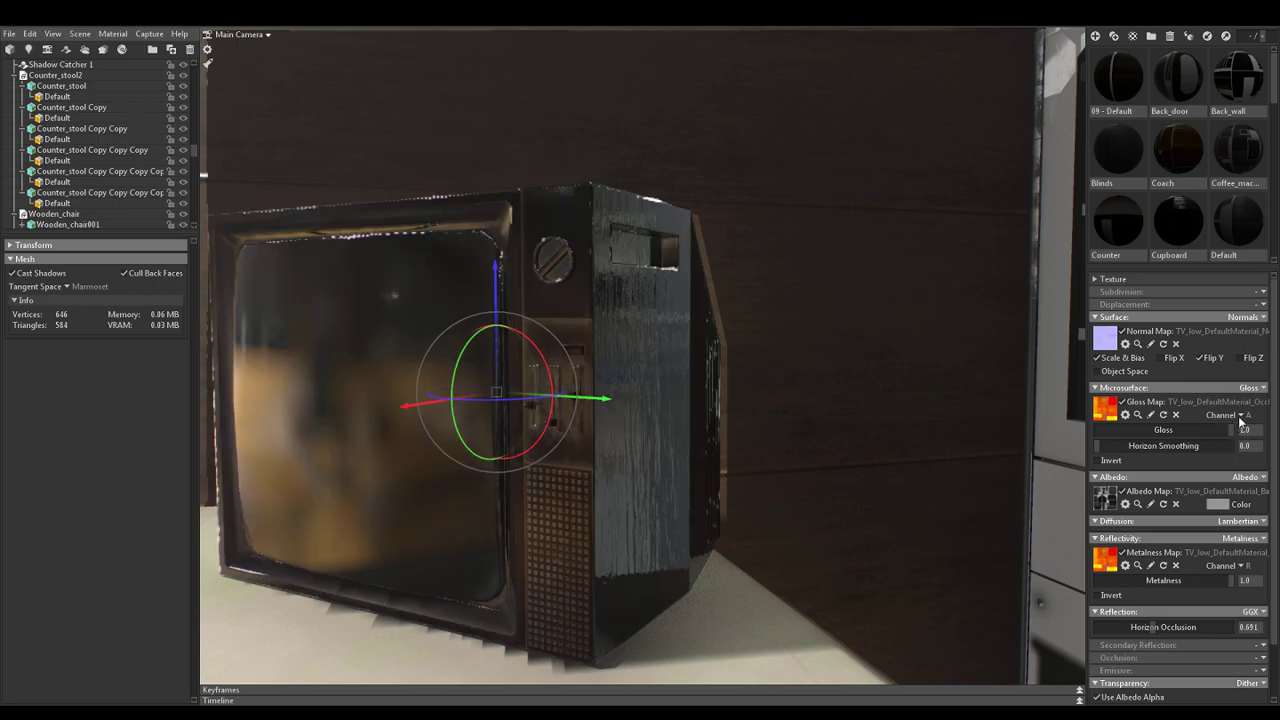
pyautogui.click(1240, 416)
pyautogui.click(1226, 442)
# Set the TV material's Gloss to 0.742 and its reflection Horizon Occlusion to 0.884
pyautogui.moveTo(899, 402); pyautogui.dragTo(775, 478)
pyautogui.moveTo(1232, 430); pyautogui.dragTo(1197, 430)
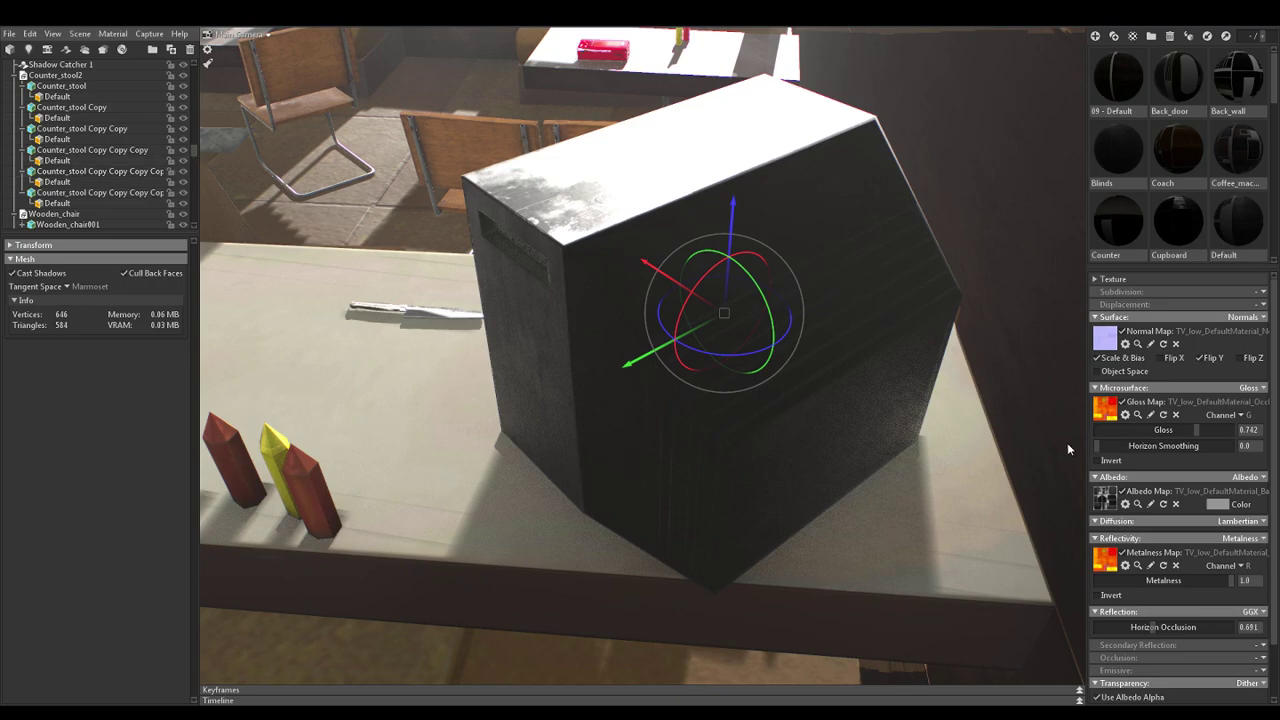
pyautogui.moveTo(1152, 627)
pyautogui.mouseDown()
pyautogui.moveTo(1274, 637)
pyautogui.moveTo(1160, 627)
pyautogui.mouseUp()
# Try Horizon Smoothing at 1.0 and reduce it to 0.698 for the TV material
pyautogui.moveTo(1112, 446); pyautogui.dragTo(1243, 456)
pyautogui.moveTo(682, 505); pyautogui.dragTo(838, 481)
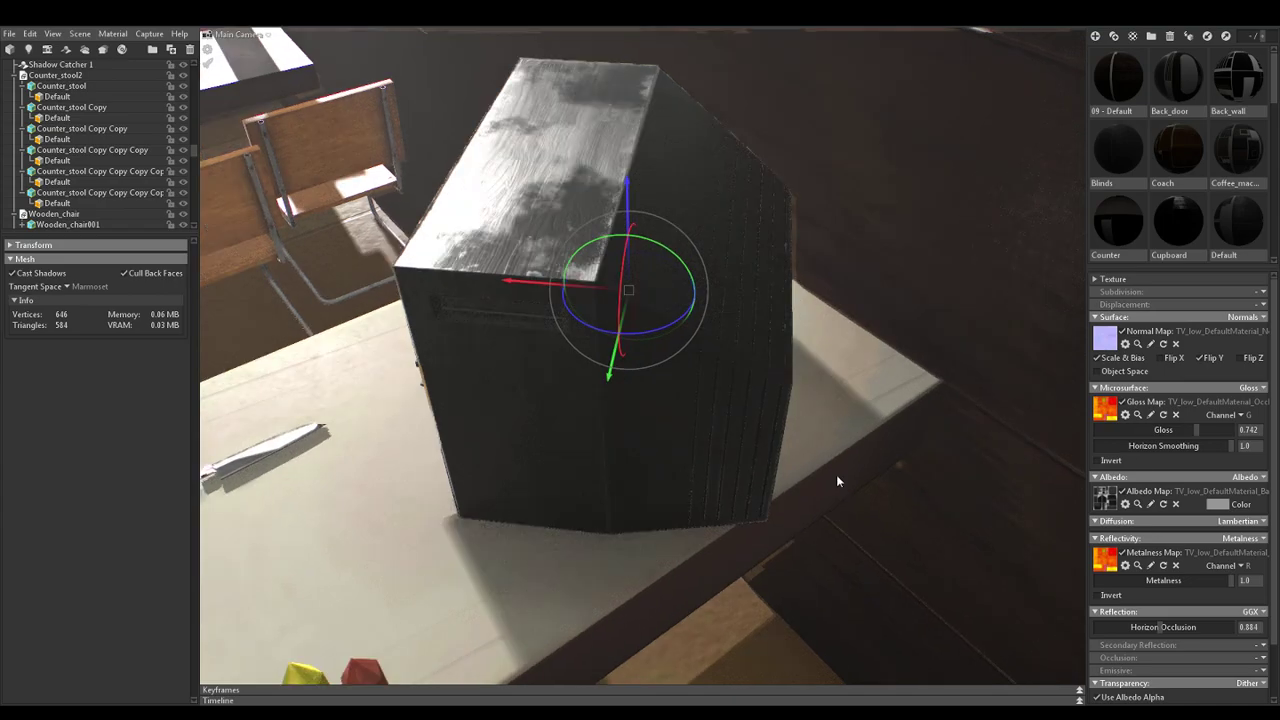
pyautogui.moveTo(1198, 446)
pyautogui.mouseDown()
pyautogui.moveTo(1147, 446)
pyautogui.moveTo(1177, 446)
pyautogui.mouseUp()
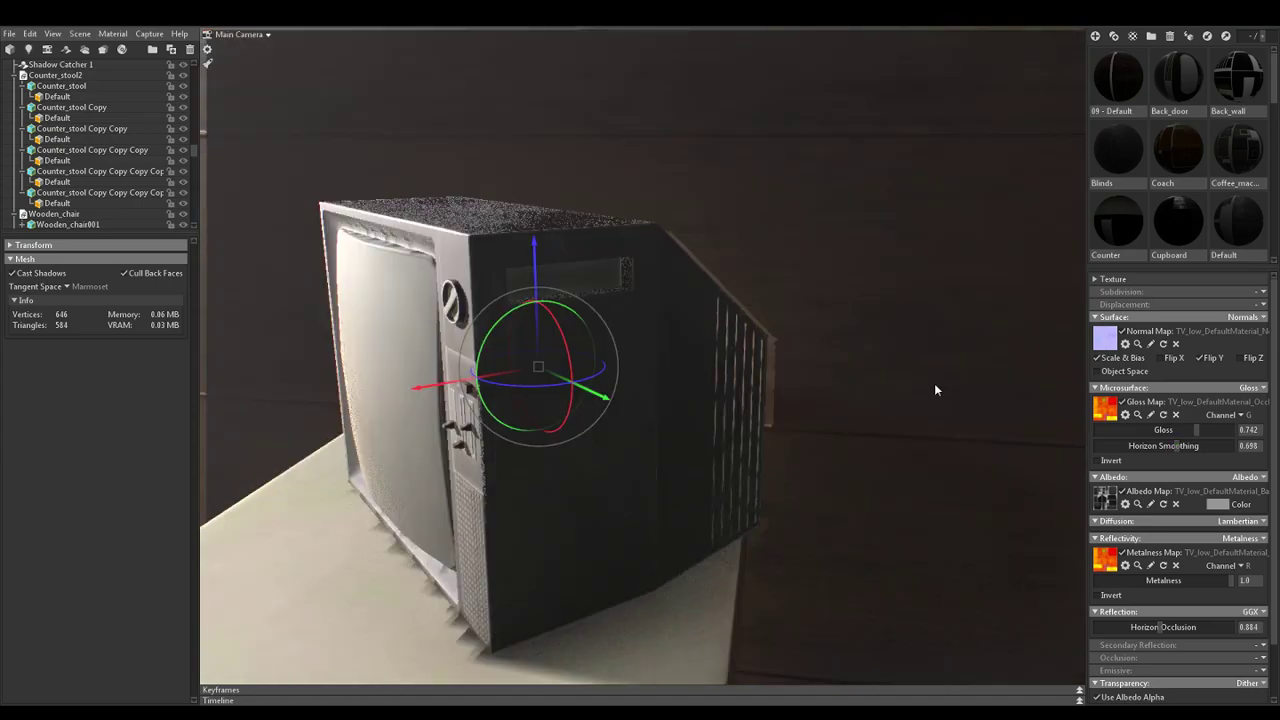
# Switch to Substance Painter and export the TV textures to the TV_low folder as targa using the Unreal Engine 4 SSS (Packed) configuration
pyautogui.moveTo(934, 383); pyautogui.dragTo(968, 316)
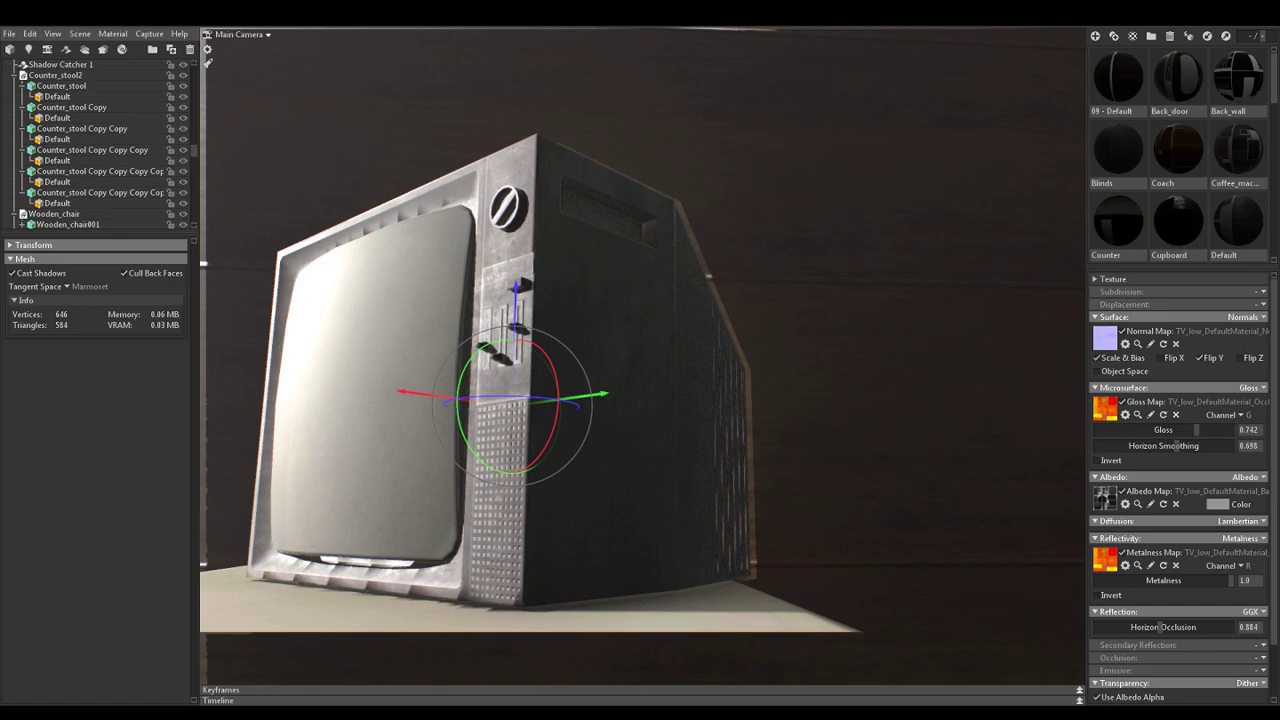
pyautogui.moveTo(267, 712)
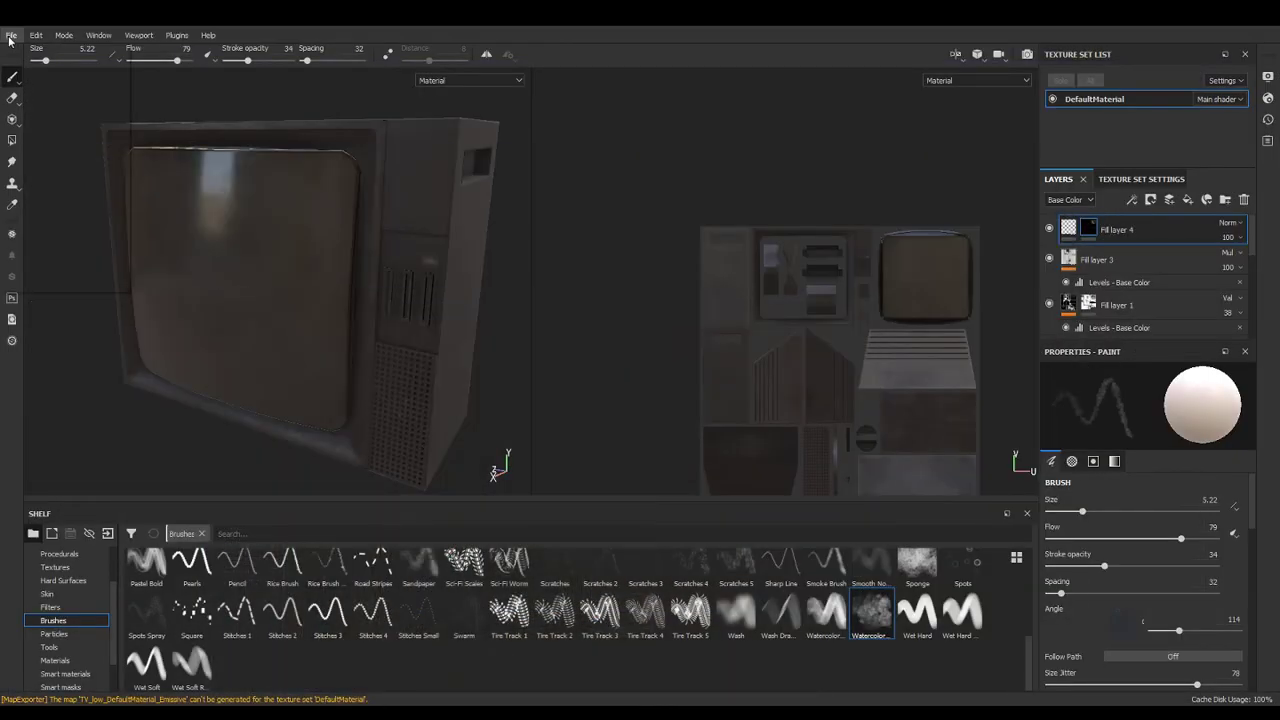
pyautogui.click(11, 35)
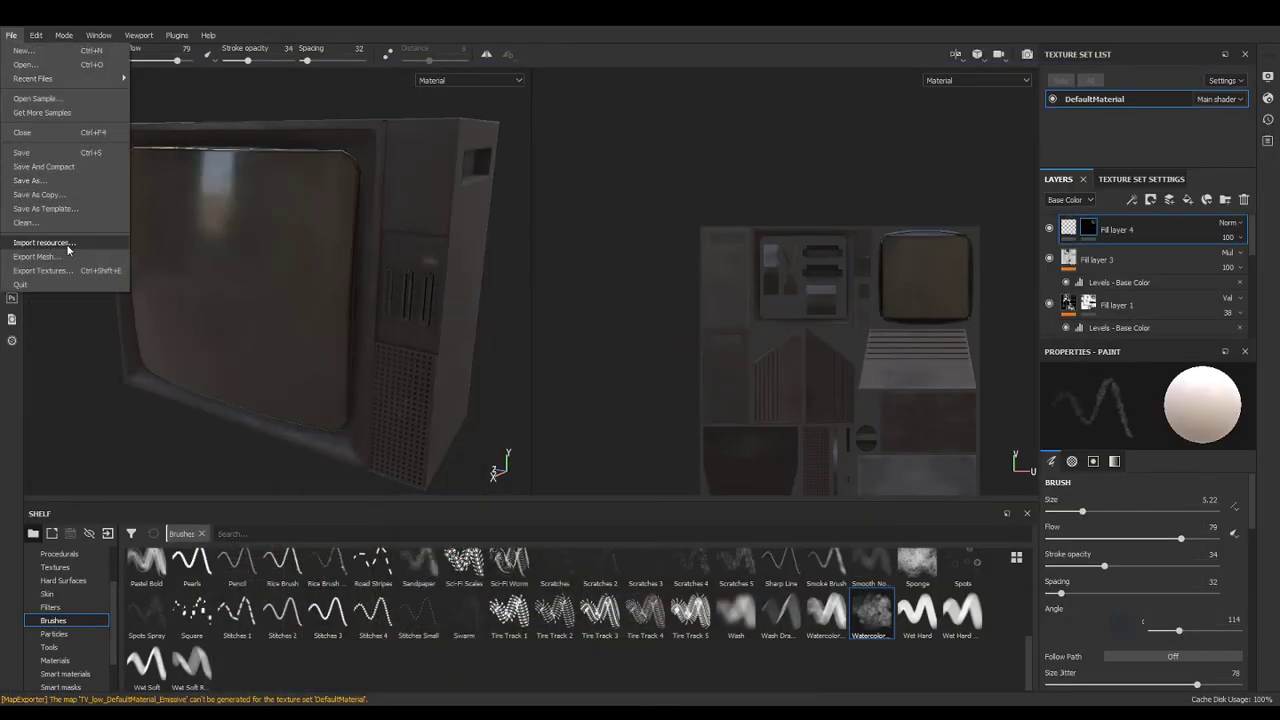
pyautogui.click(60, 270)
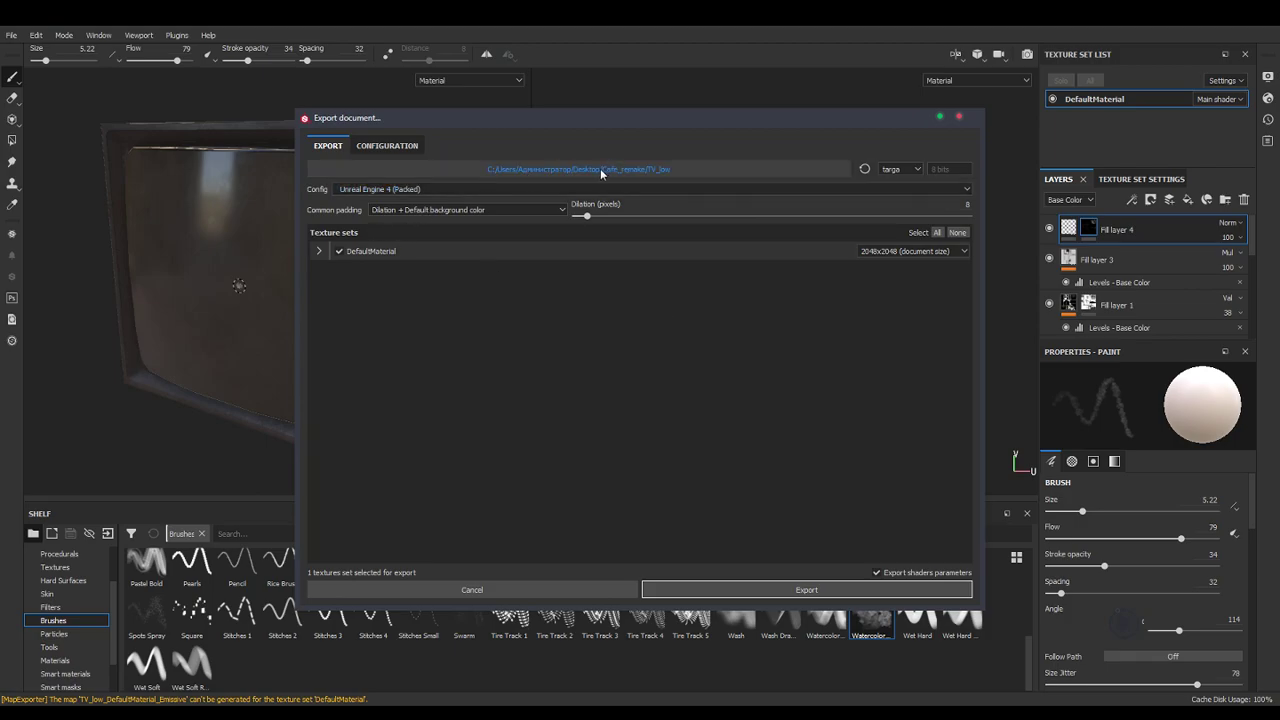
pyautogui.click(430, 188)
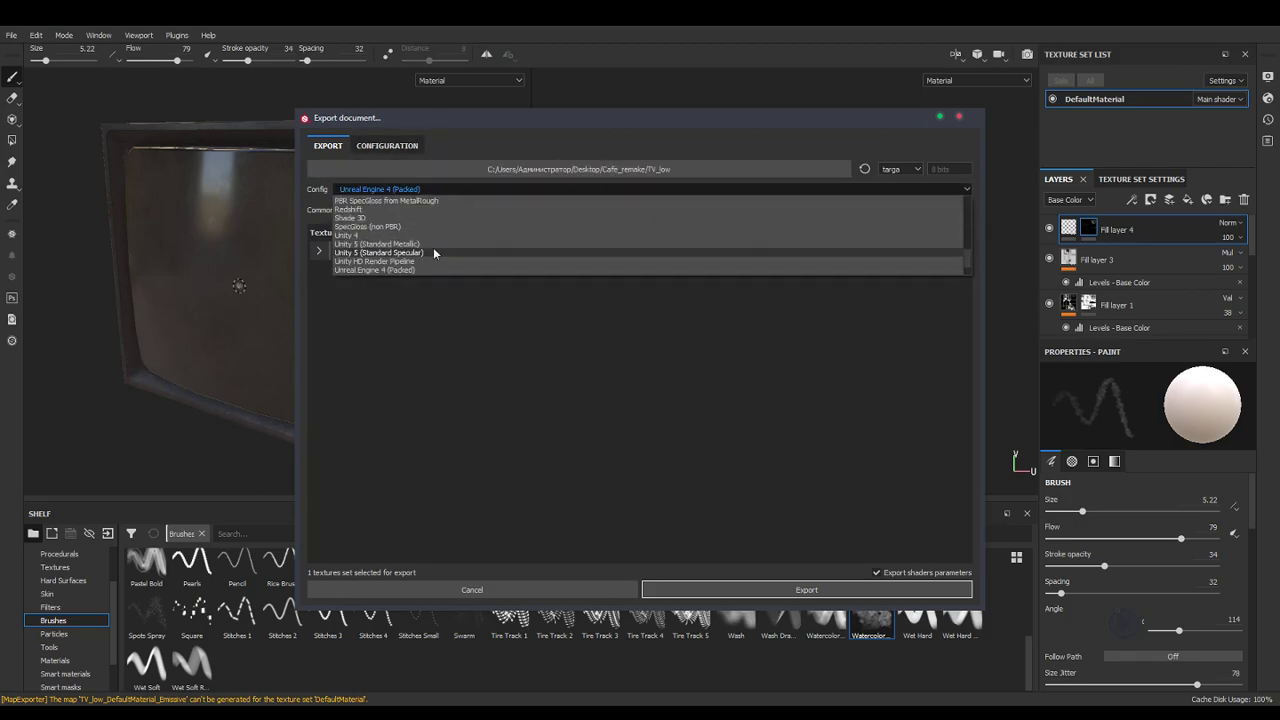
pyautogui.scroll(3, 434, 250)
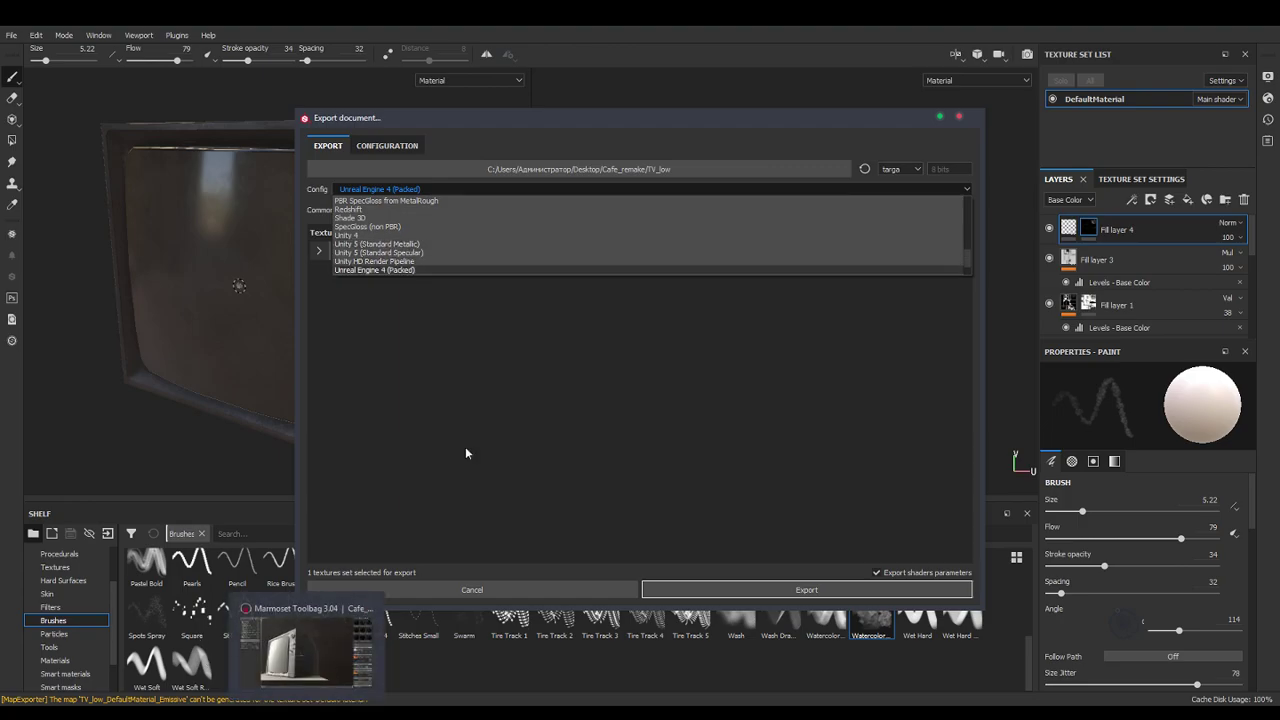
pyautogui.scroll(-3, 583, 251)
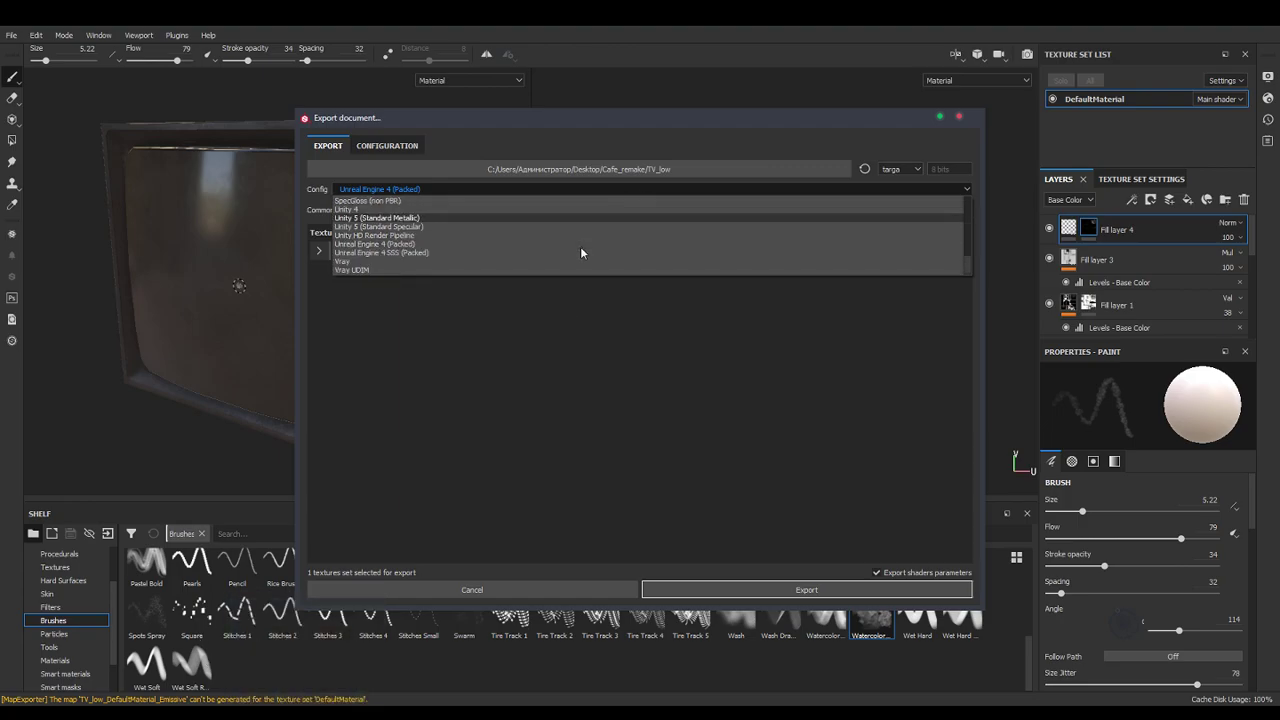
pyautogui.click(520, 253)
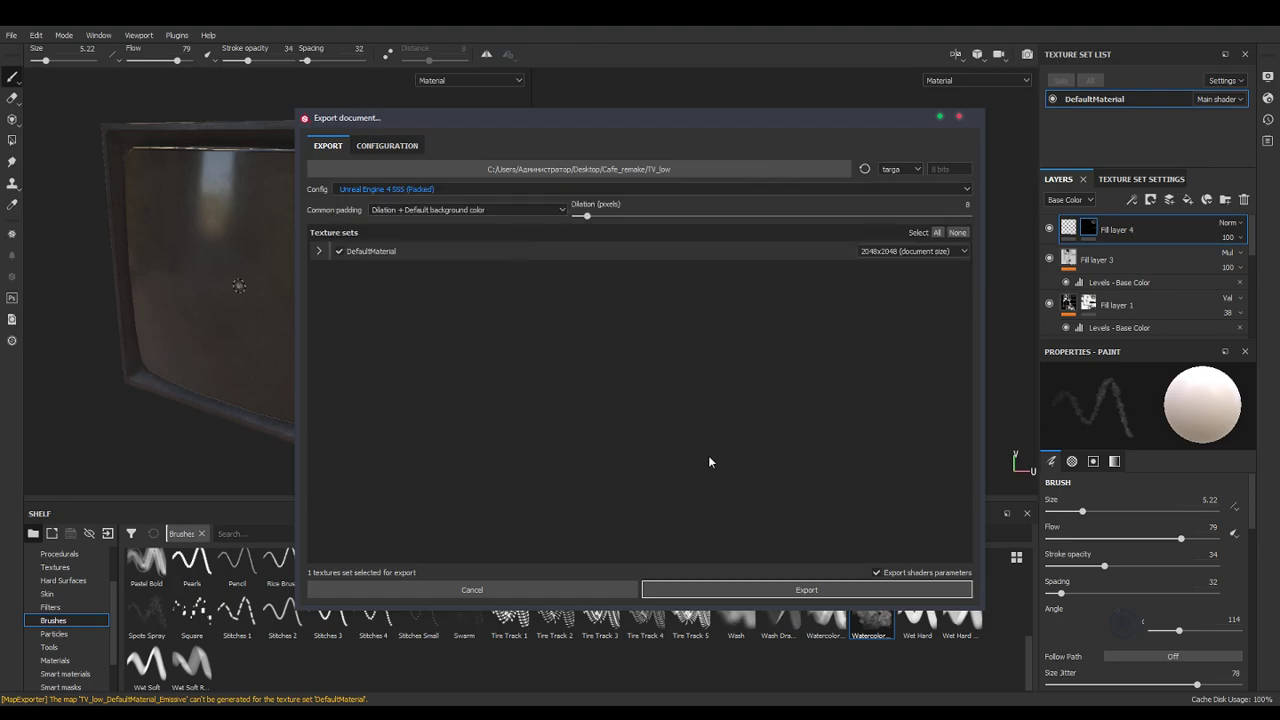
pyautogui.click(787, 588)
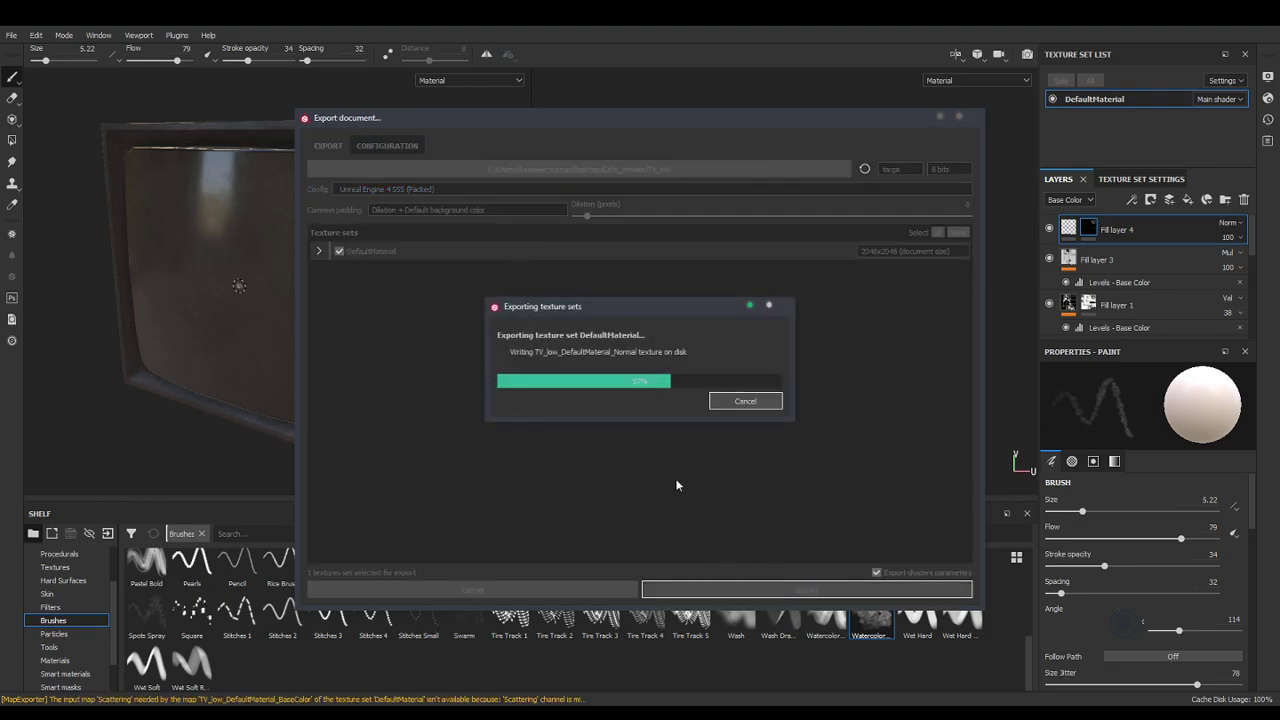
pyautogui.click(680, 374)
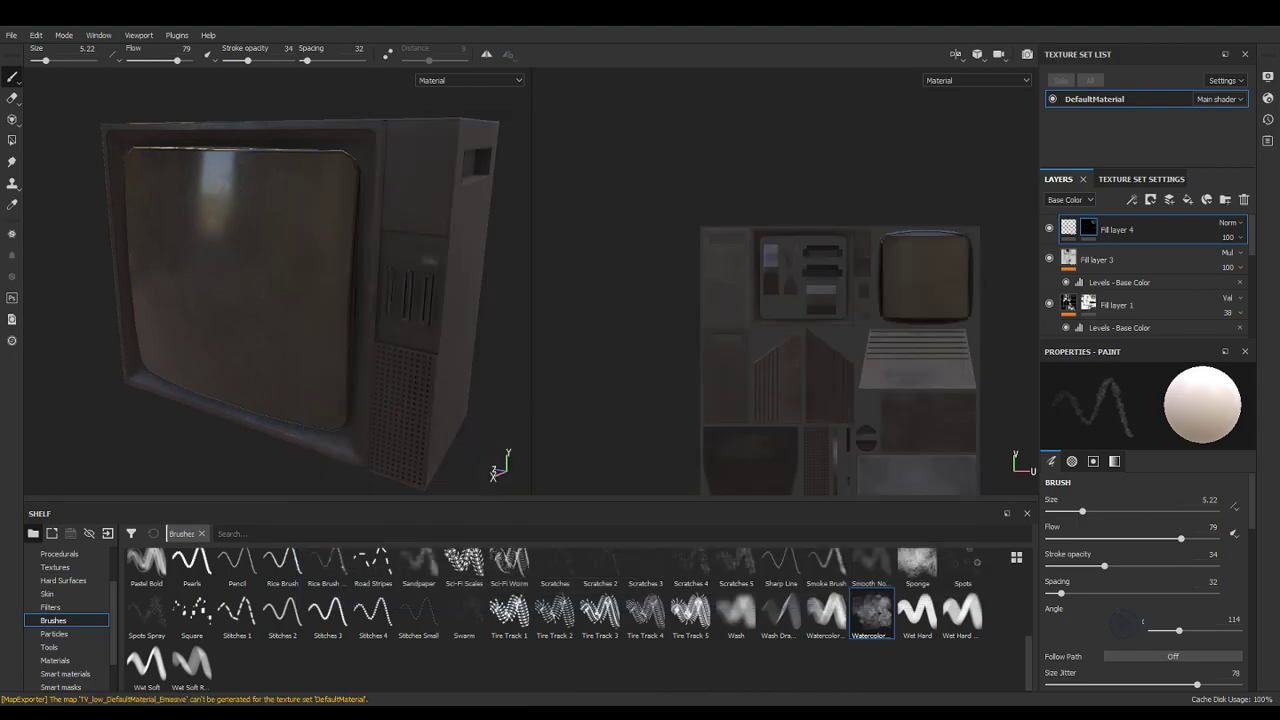
# Back in Marmoset Toolbag, reload TV_low_DefaultMaterial_Normal.tga as the normal map and TV_low_DefaultMaterial_OcclusionRoughnessMetallic.tga as the gloss map
pyautogui.click(308, 710)
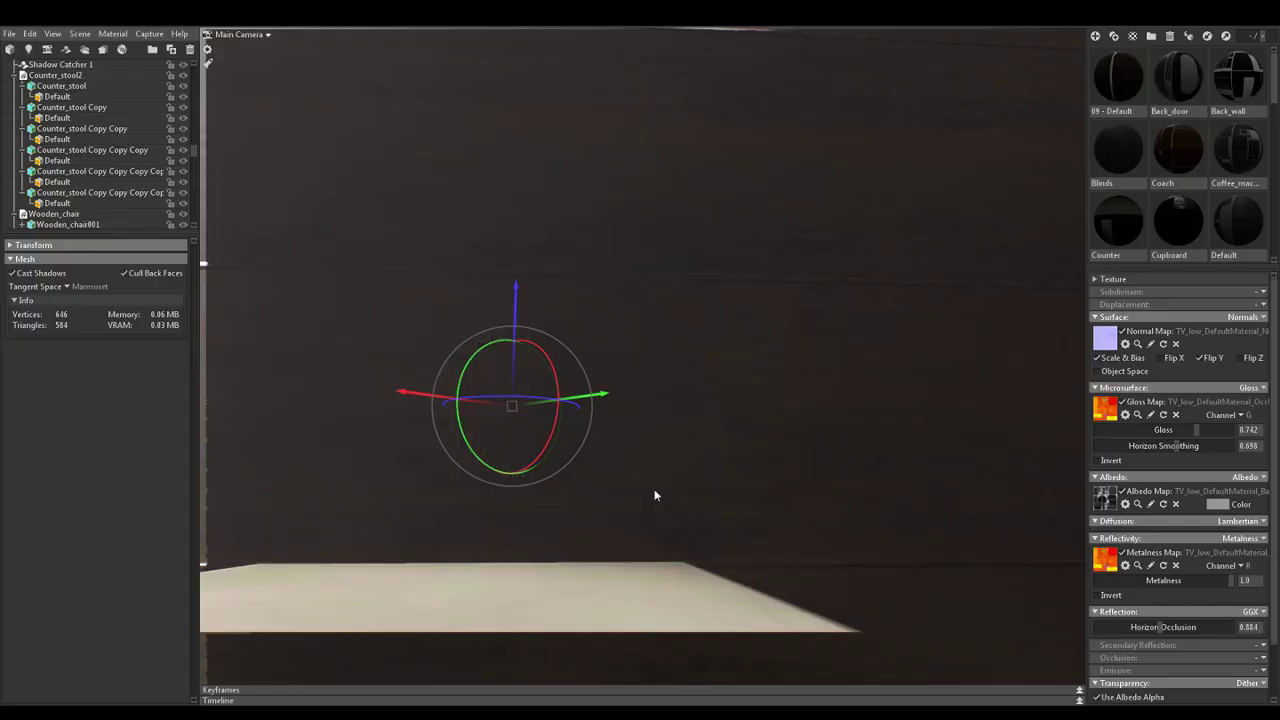
pyautogui.moveTo(655, 495); pyautogui.dragTo(660, 597)
pyautogui.scroll(-2, 633, 562)
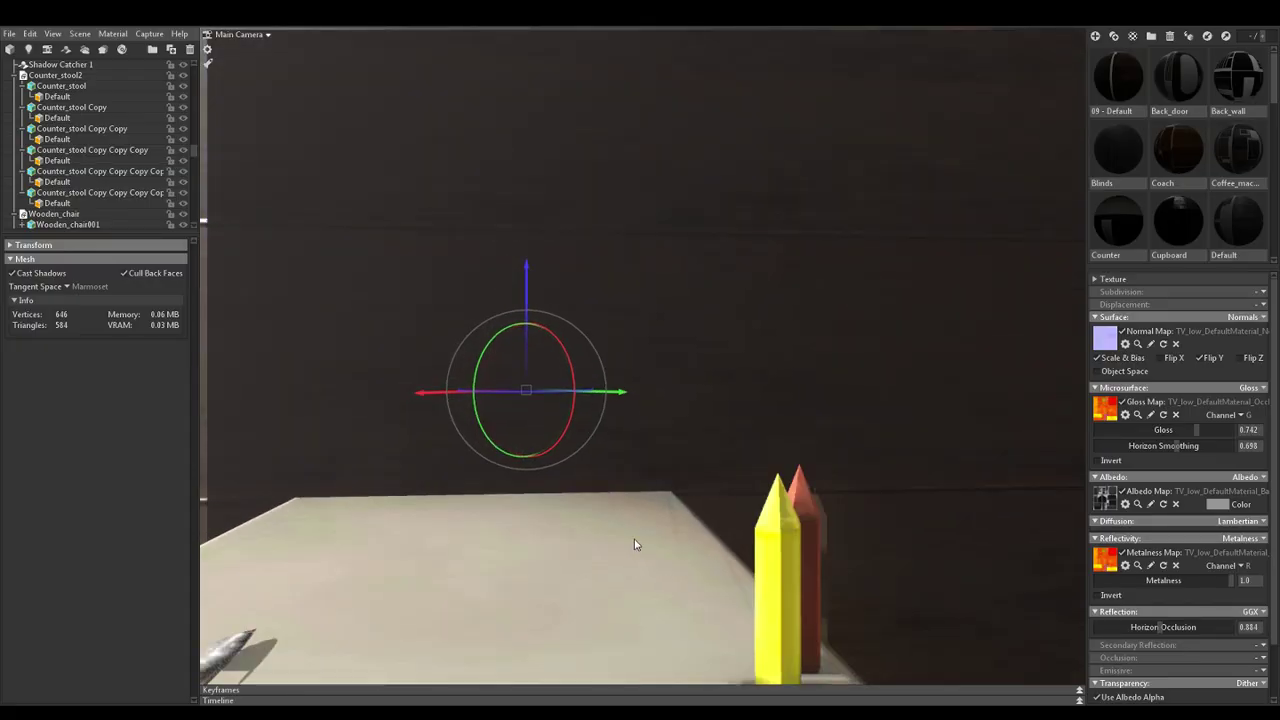
pyautogui.moveTo(634, 544); pyautogui.dragTo(815, 491)
pyautogui.click(1113, 338)
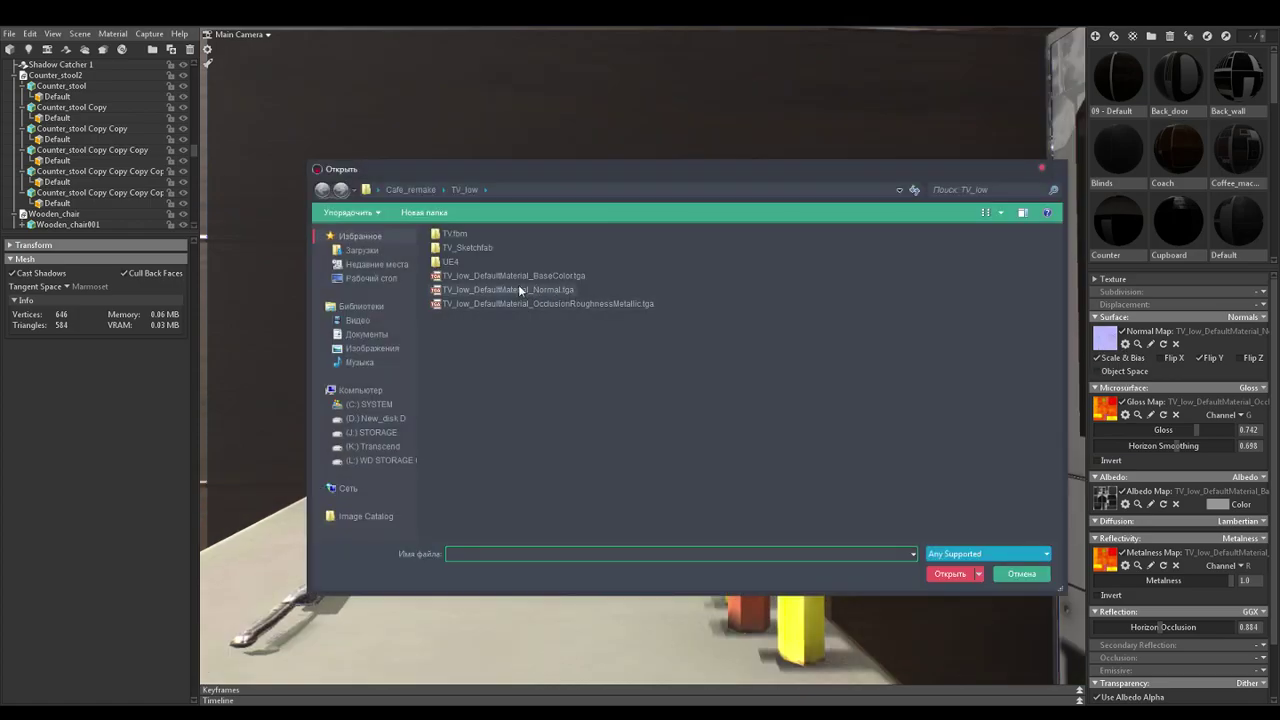
pyautogui.doubleClick(528, 293)
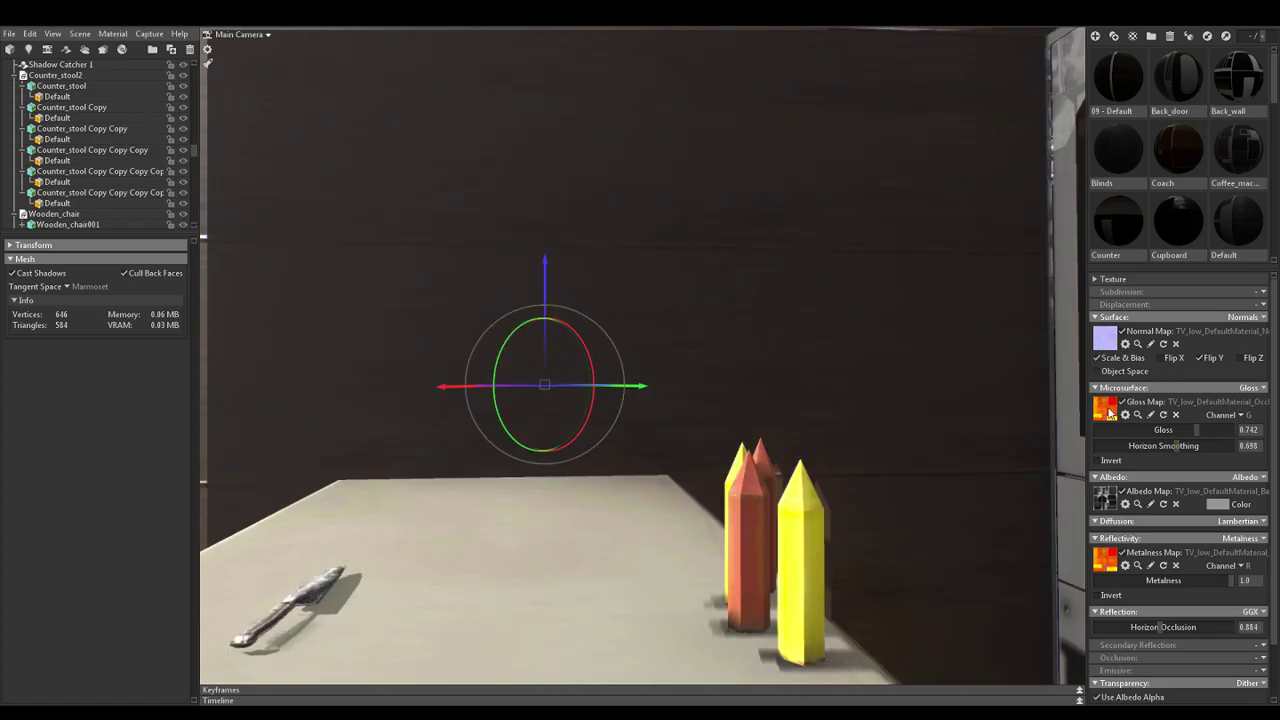
pyautogui.click(1108, 410)
pyautogui.doubleClick(560, 301)
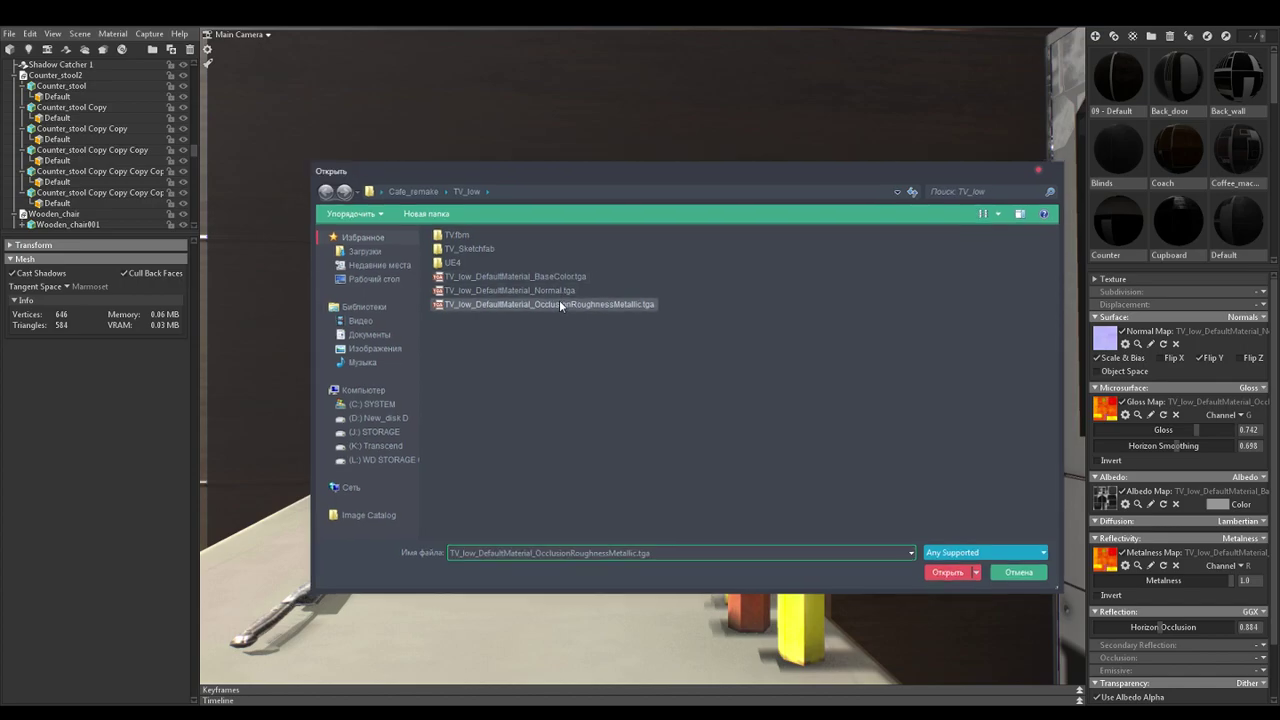
# Reload TV_low_DefaultMaterial_BaseColor.tga as the albedo map and TV_low_DefaultMaterial_OcclusionRoughnessMetallic.tga as the metalness map
pyautogui.click(1105, 496)
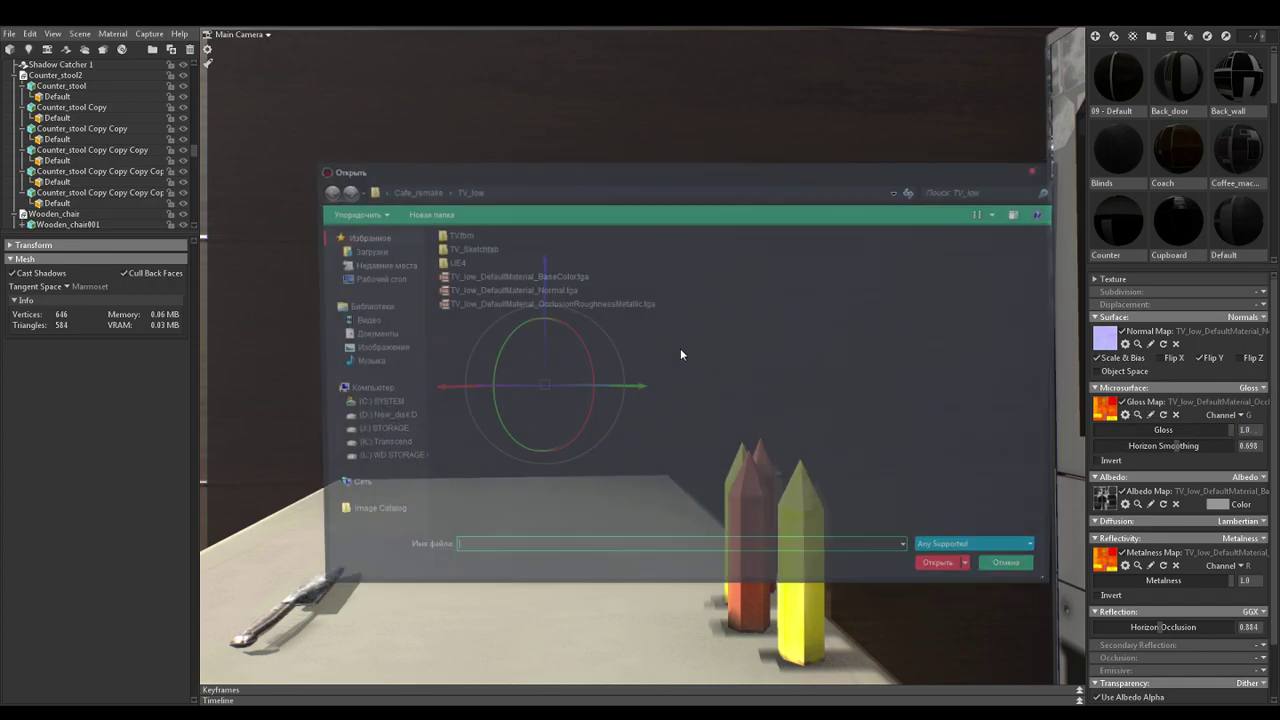
pyautogui.doubleClick(557, 287)
pyautogui.click(1104, 563)
pyautogui.doubleClick(534, 304)
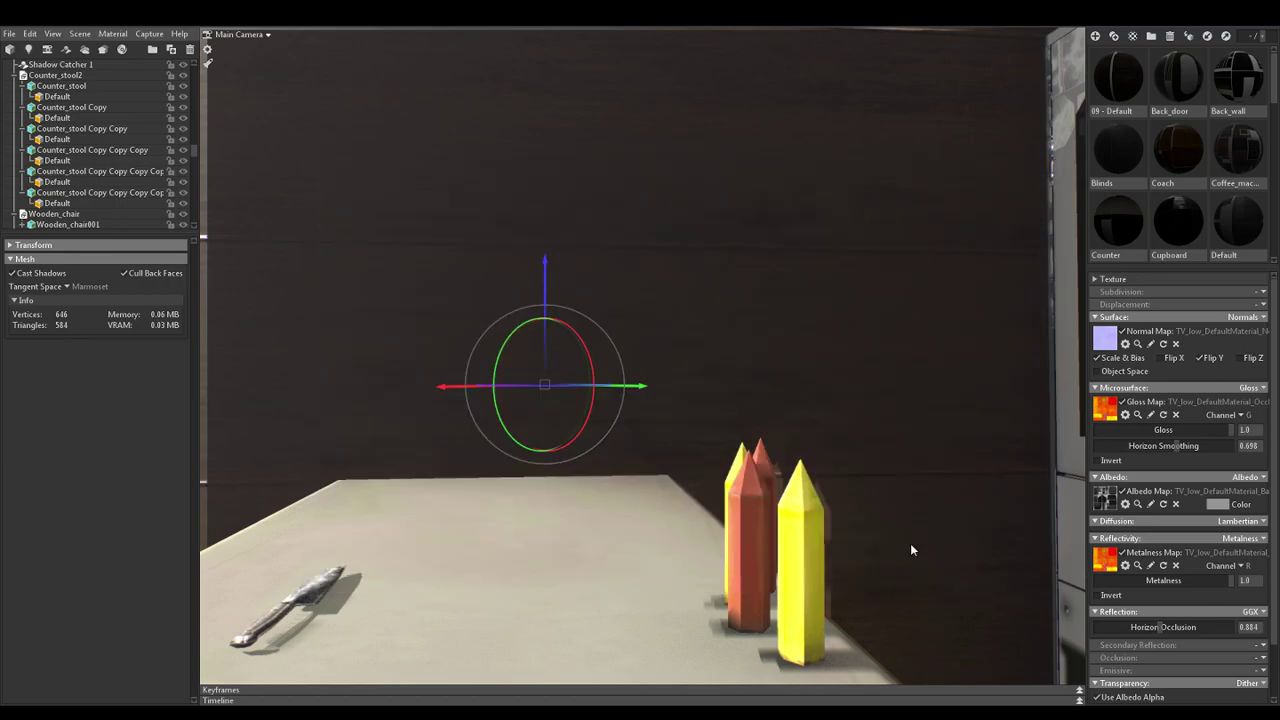
# Select the TV mesh above the counter and its TV material in the material library
pyautogui.moveTo(910, 543); pyautogui.dragTo(617, 438)
pyautogui.scroll(-4, 630, 496)
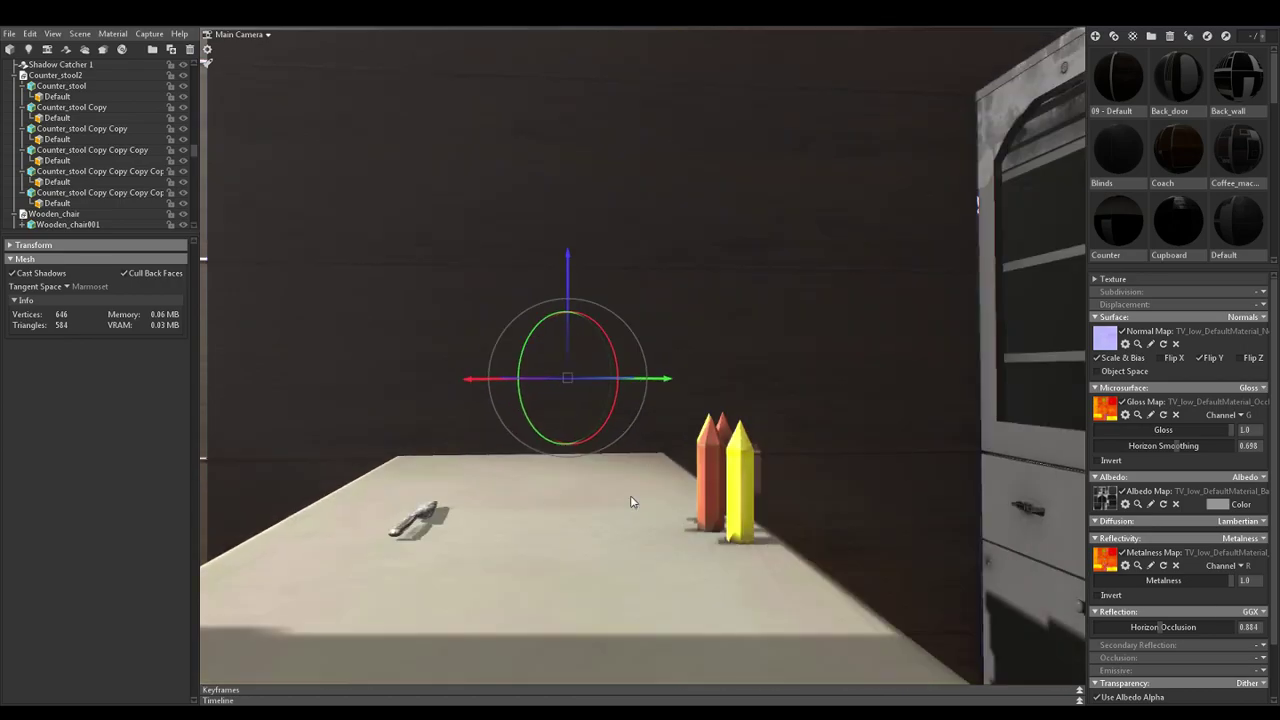
pyautogui.moveTo(630, 496); pyautogui.dragTo(477, 419)
pyautogui.click(586, 451)
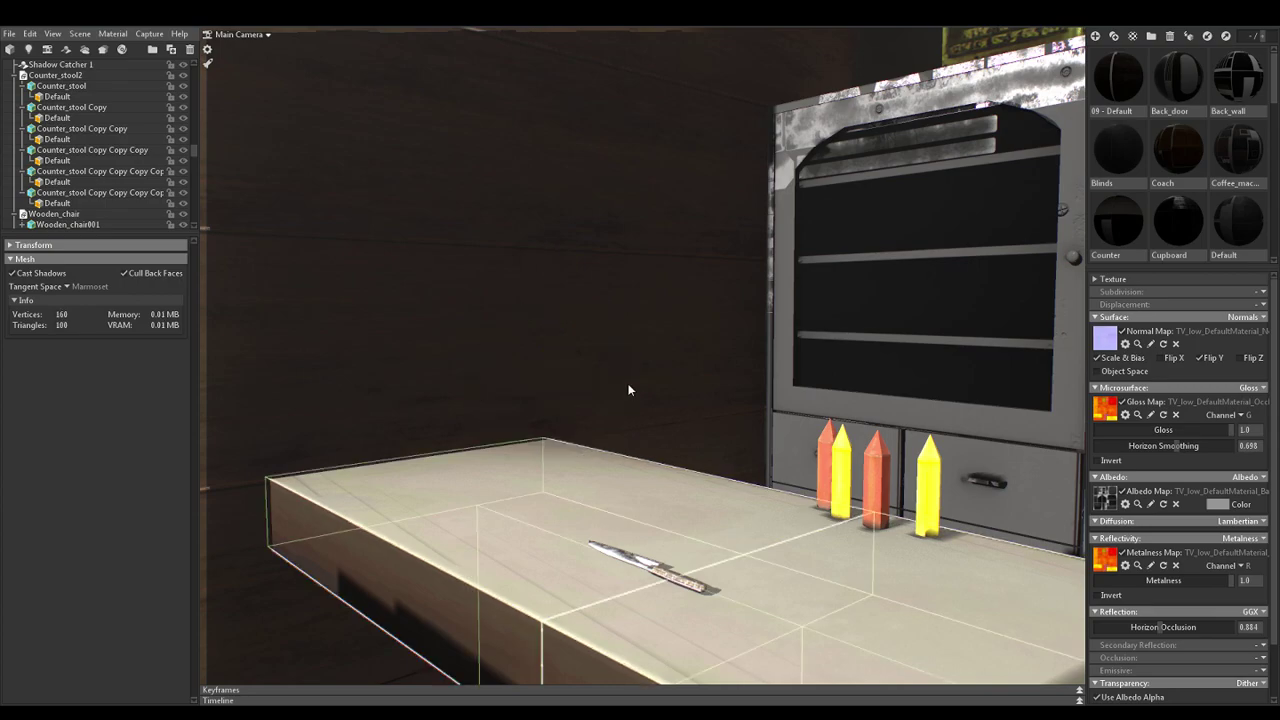
pyautogui.click(629, 389)
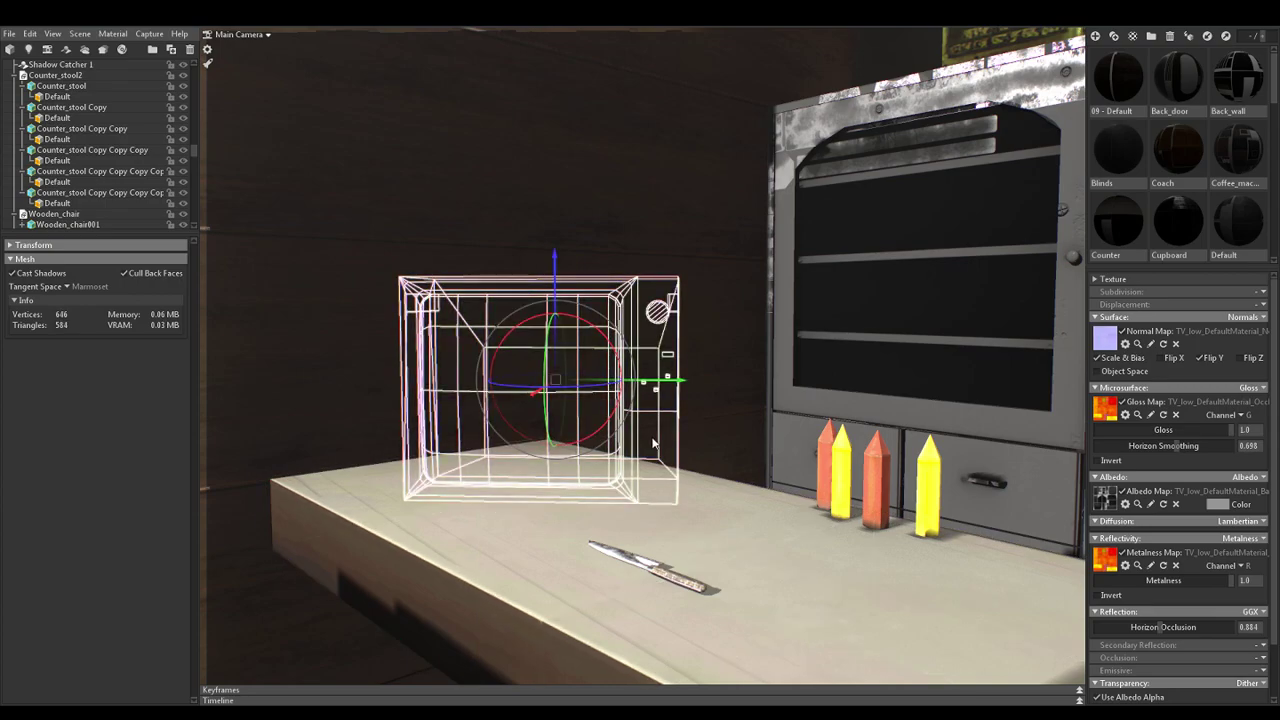
pyautogui.scroll(-5, 1262, 215)
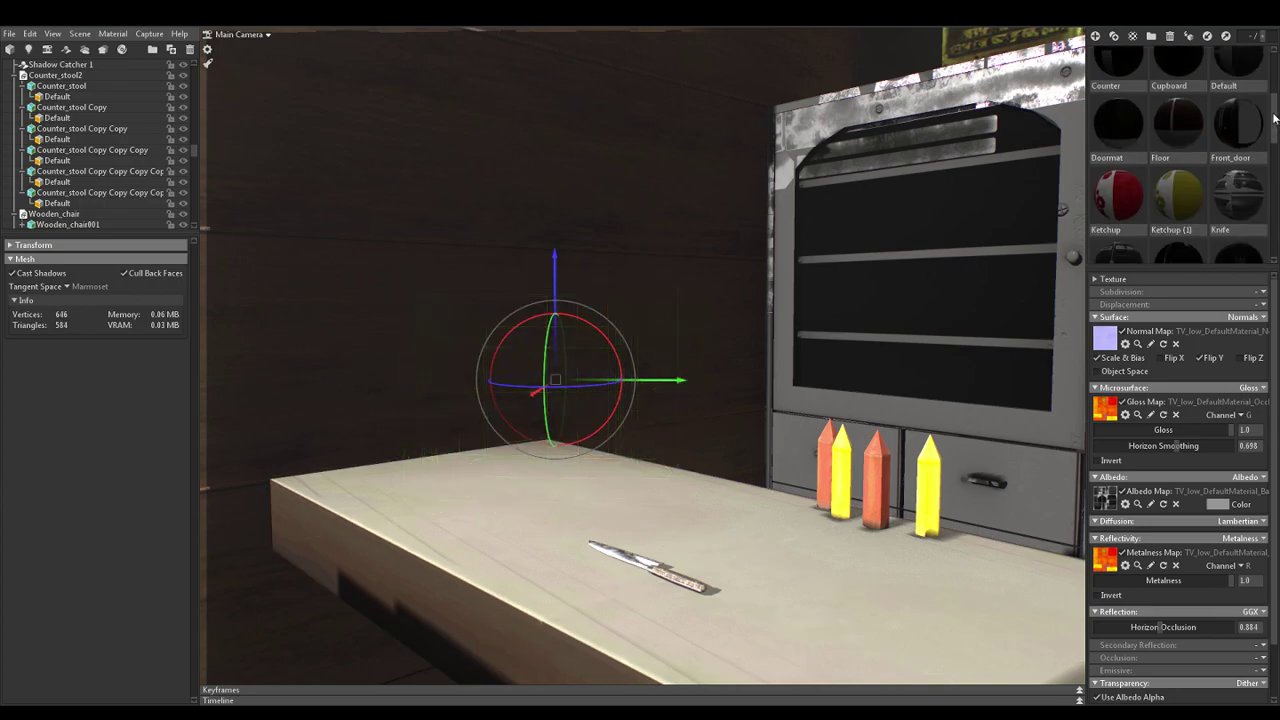
pyautogui.scroll(-2, 1262, 215)
pyautogui.click(1182, 232)
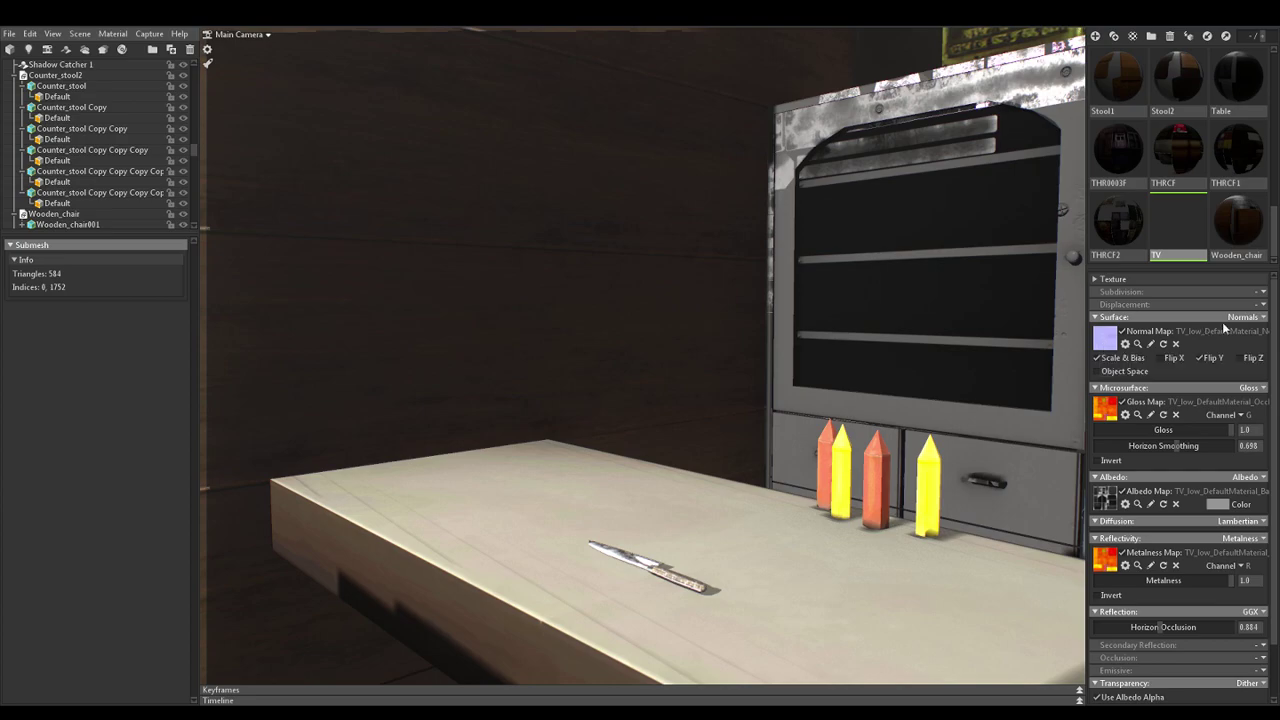
# Turn on sRGB Color Space for the TV material's normal map
pyautogui.click(1104, 342)
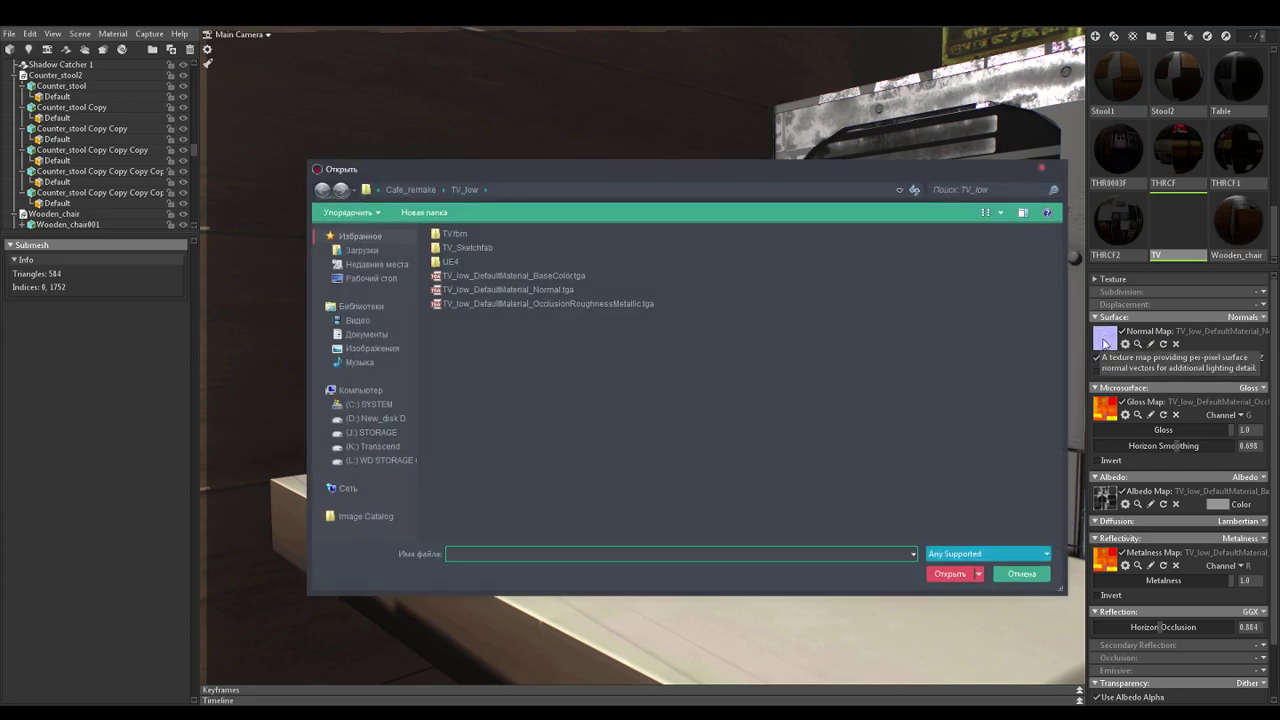
pyautogui.click(1021, 573)
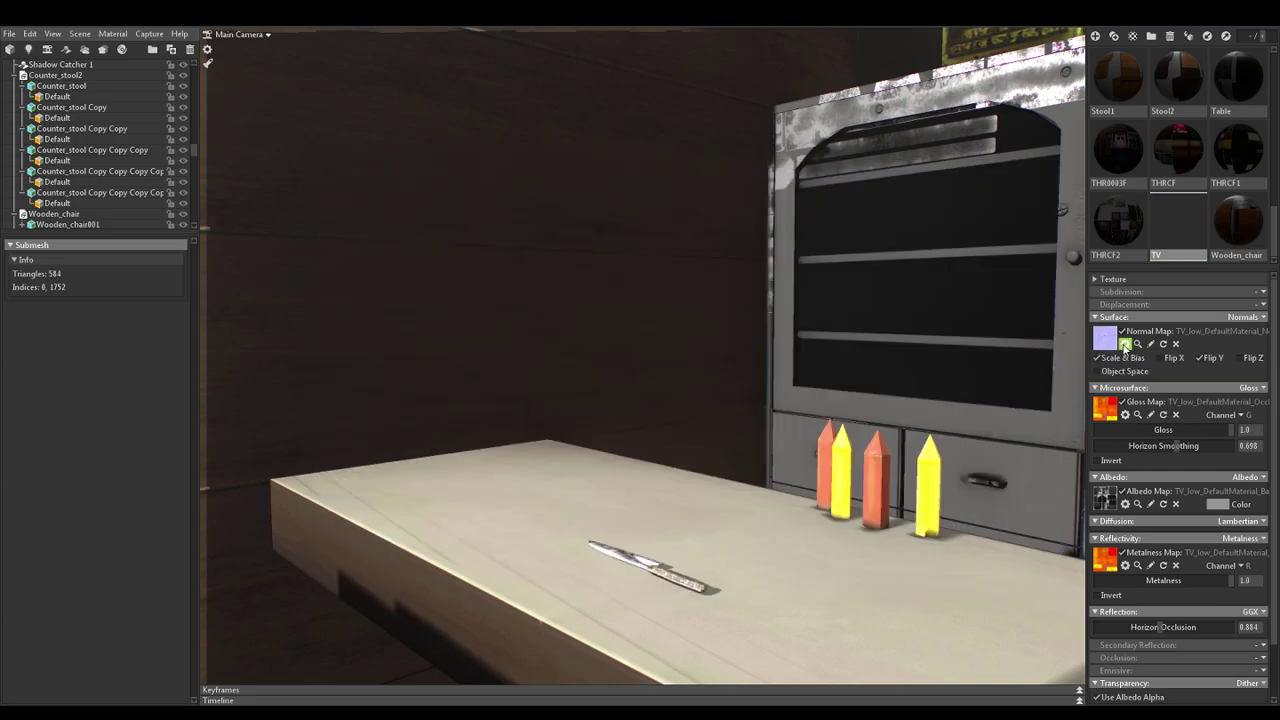
pyautogui.click(1125, 343)
pyautogui.click(1018, 328)
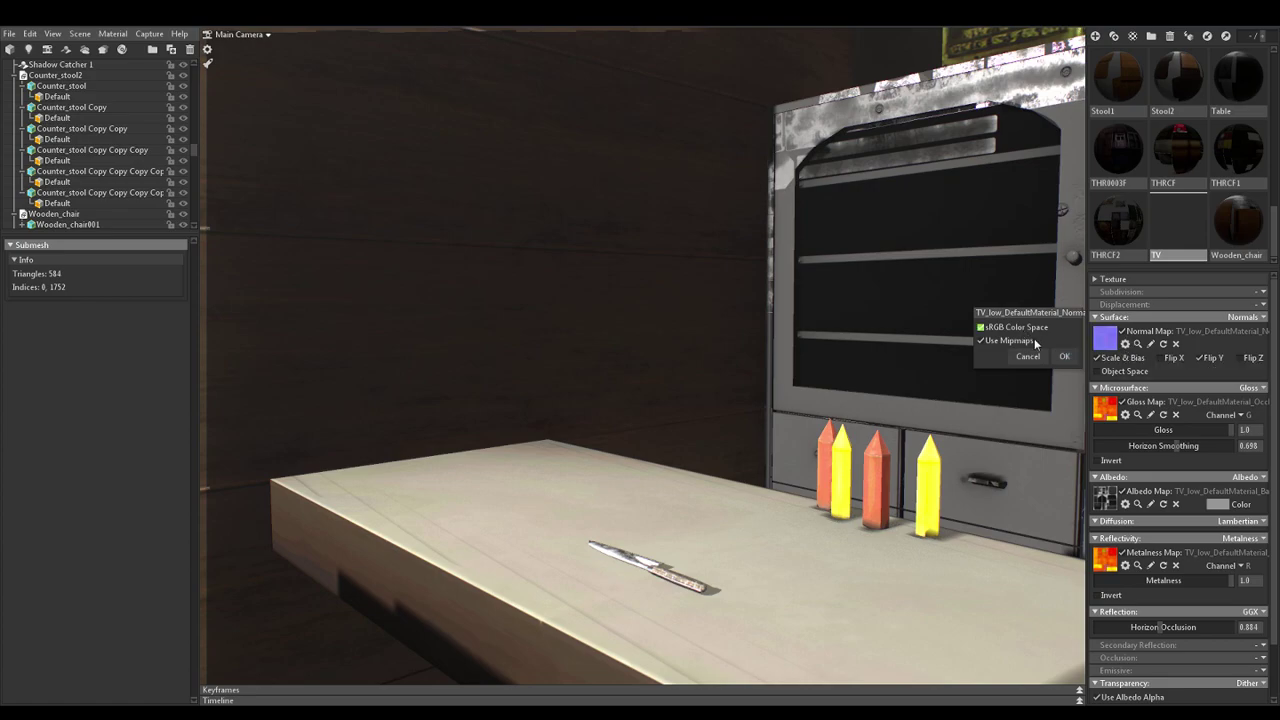
pyautogui.click(1064, 358)
# Check the color space and mipmap settings of the TV material's gloss, albedo and metalness maps
pyautogui.click(1125, 414)
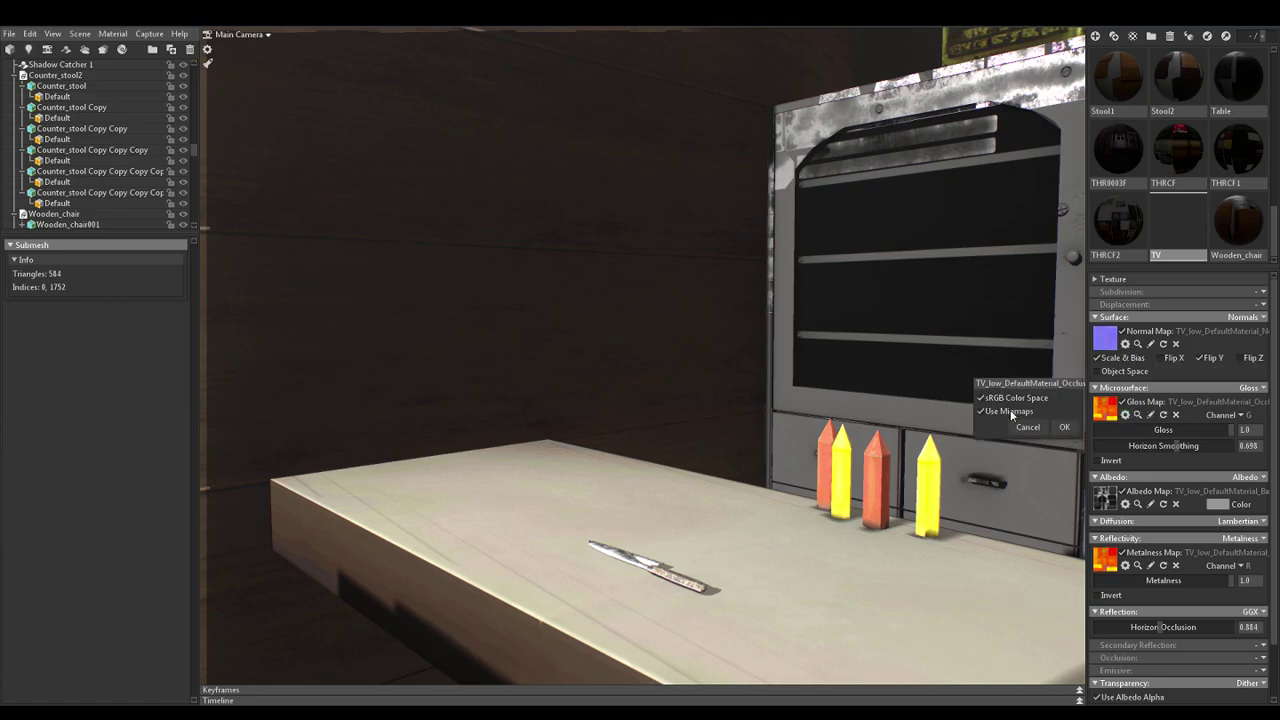
pyautogui.click(1064, 427)
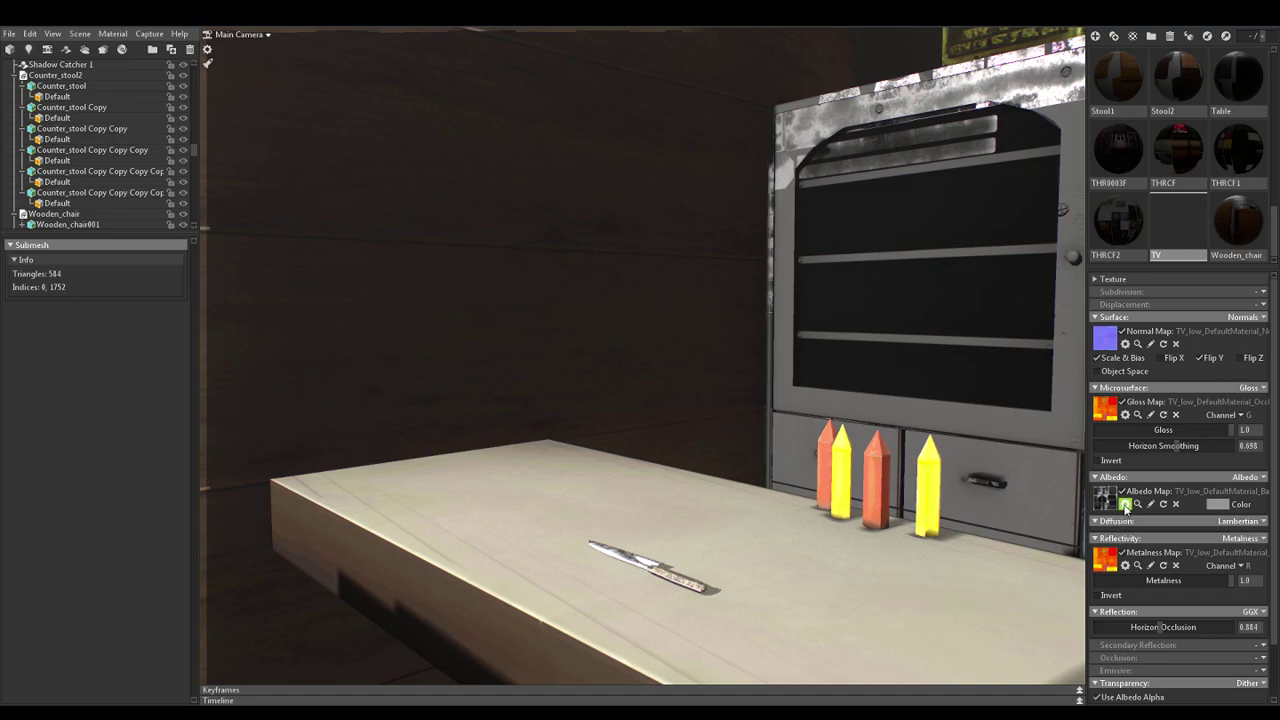
pyautogui.click(1125, 503)
pyautogui.click(1064, 516)
pyautogui.click(1125, 565)
pyautogui.click(1064, 578)
# Switch to Substance Painter and re-export the TV textures with the Unreal Engine 4 (Packed) configuration
pyautogui.moveTo(266, 714)
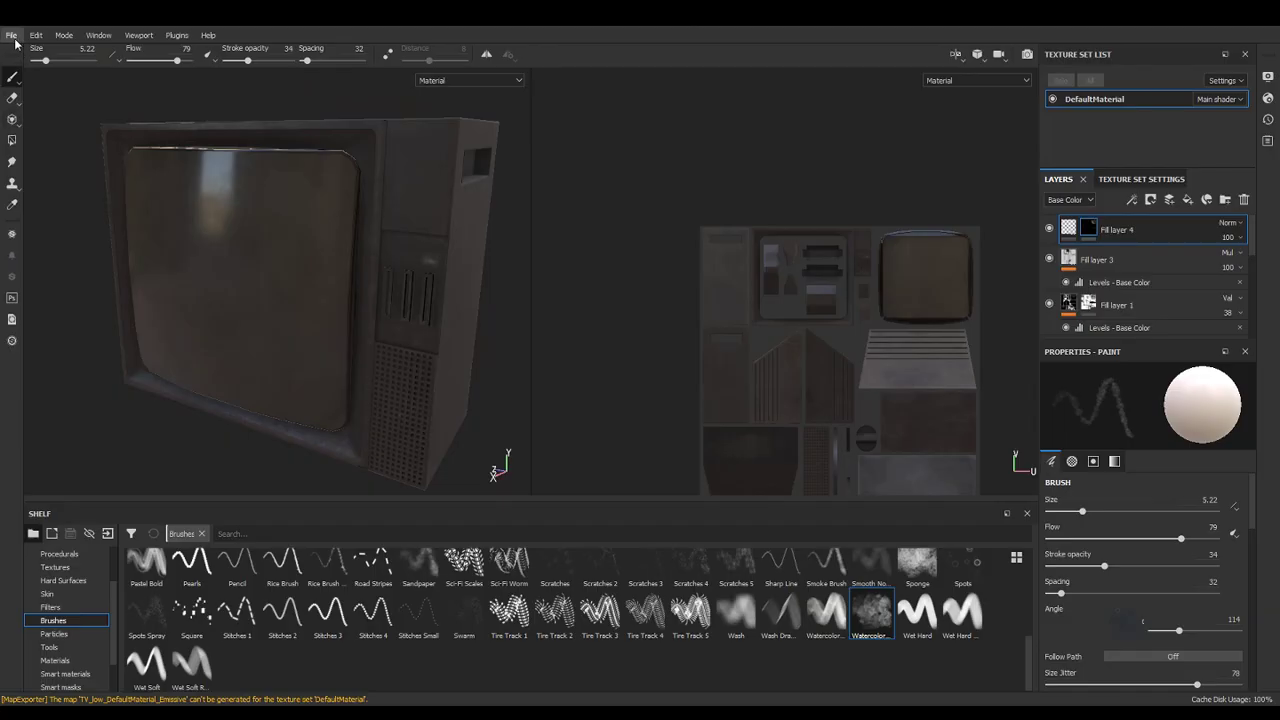
pyautogui.click(12, 36)
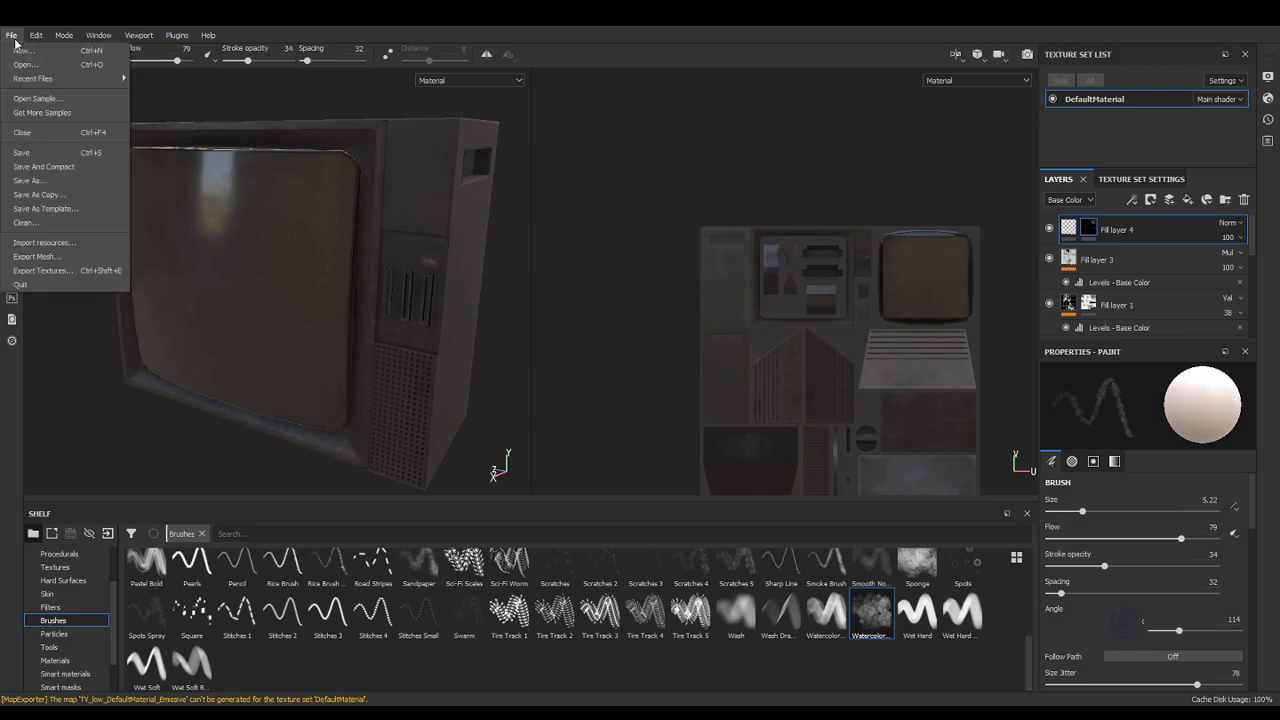
pyautogui.click(118, 277)
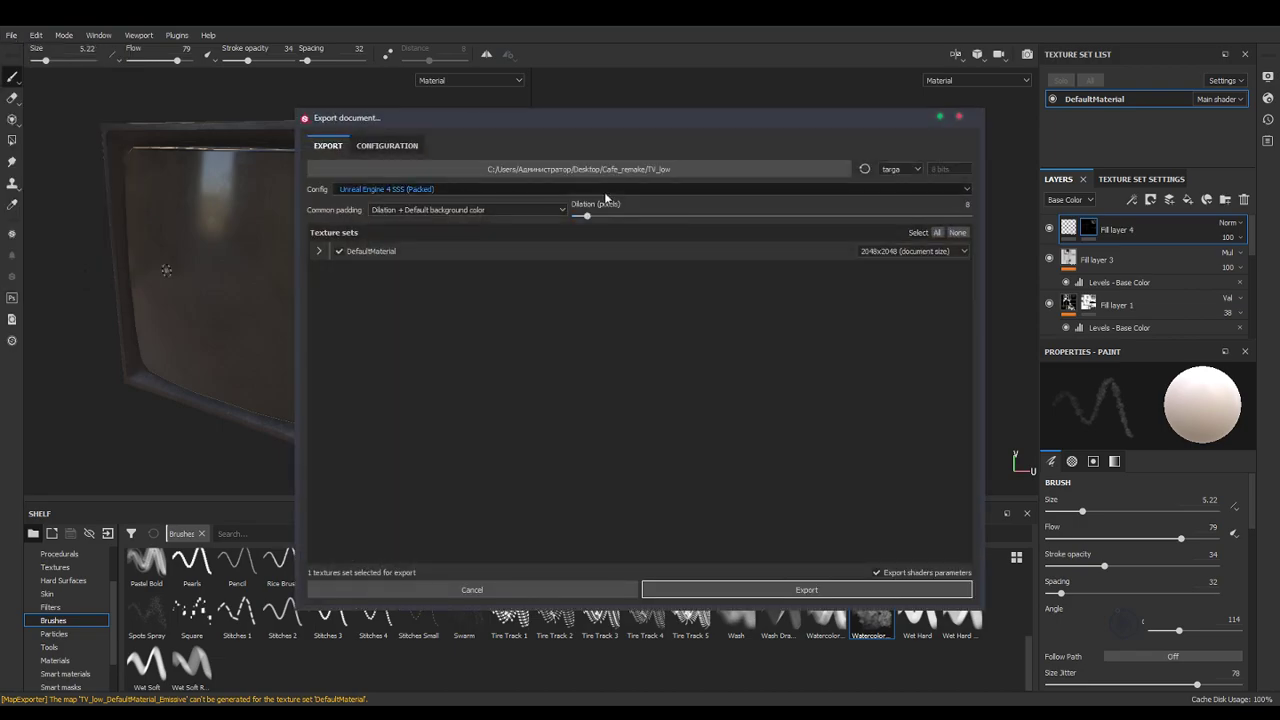
pyautogui.click(560, 191)
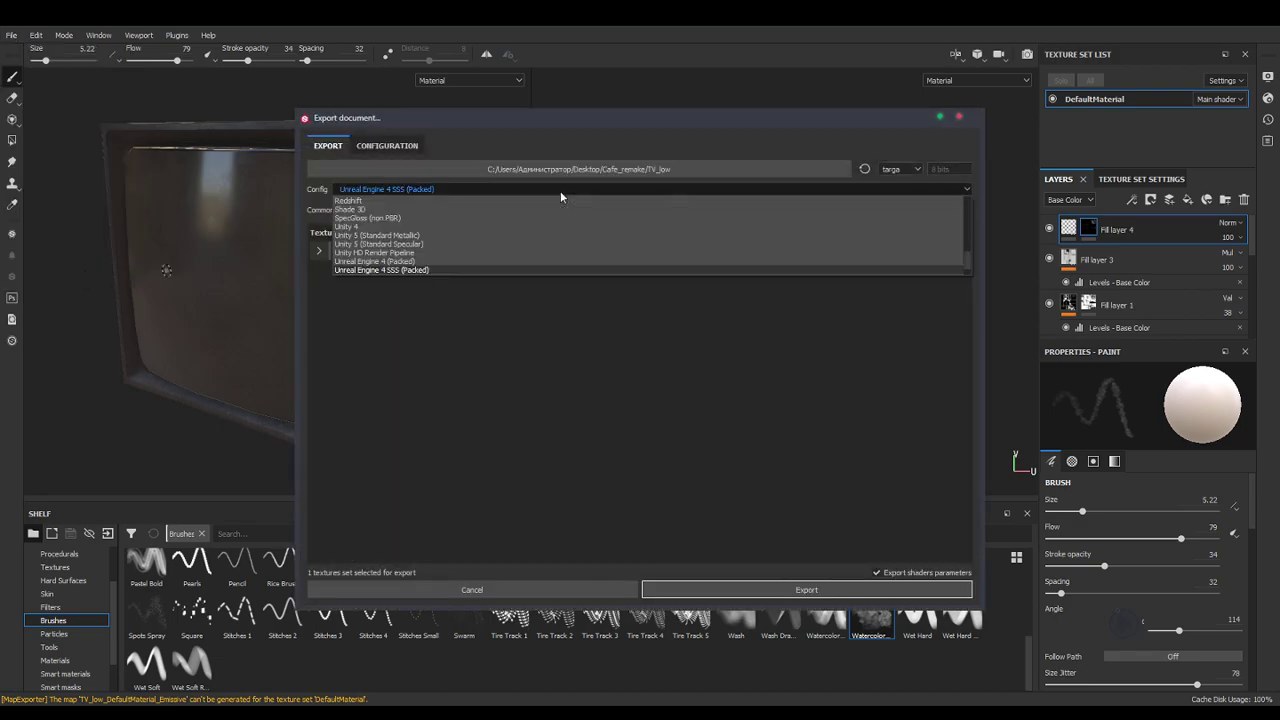
pyautogui.click(490, 261)
pyautogui.click(750, 589)
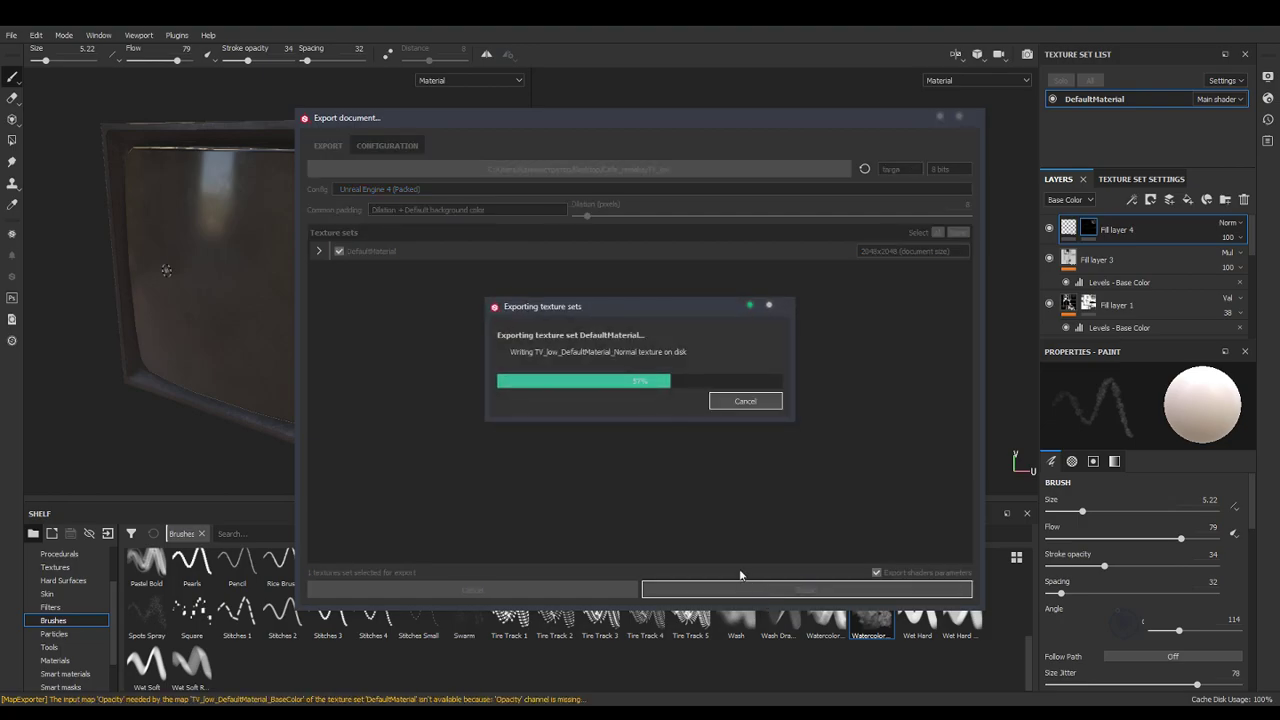
pyautogui.click(677, 377)
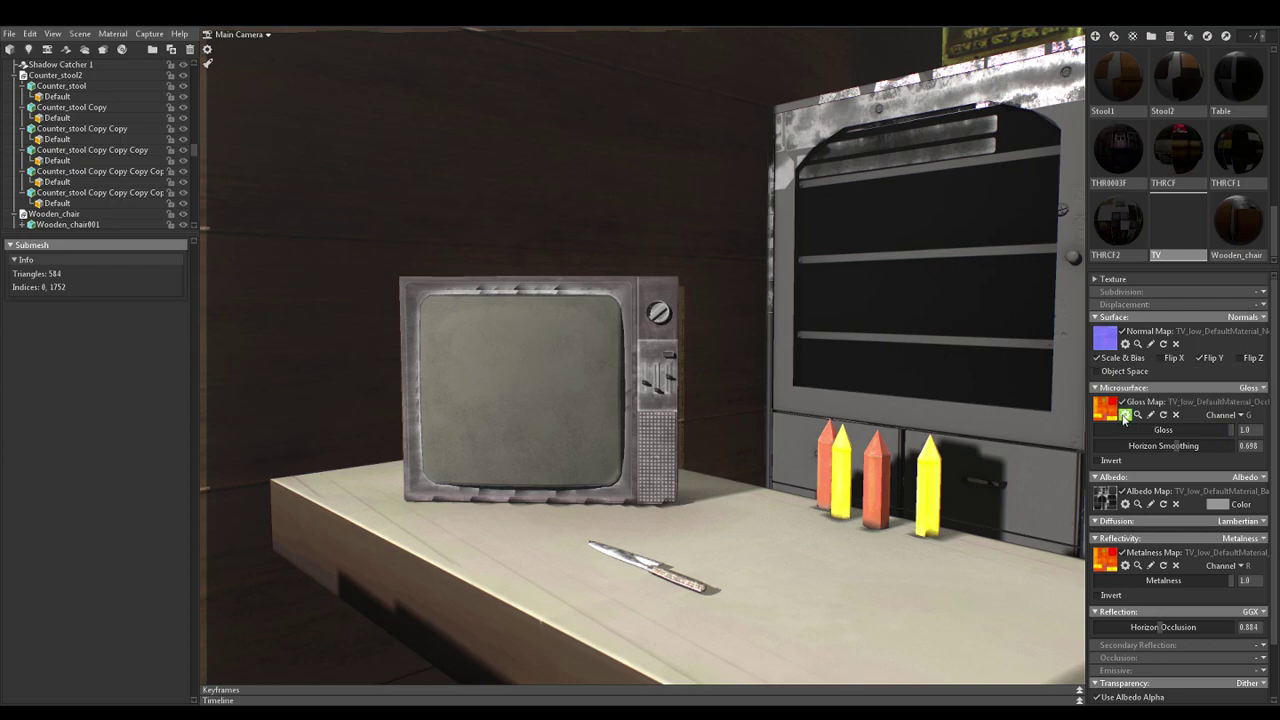
# Turn off sRGB Color Space for the TV material's gloss and metalness maps
pyautogui.click(1124, 416)
pyautogui.click(1013, 398)
pyautogui.click(1065, 428)
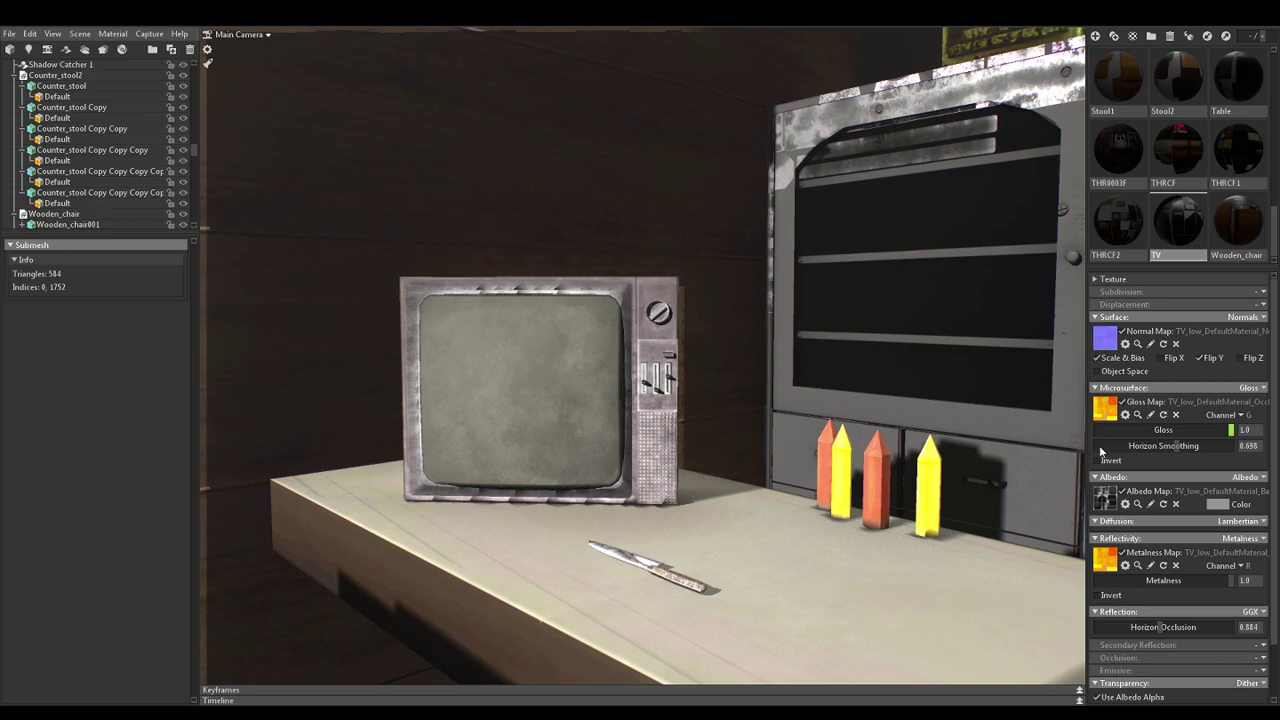
pyautogui.click(1124, 565)
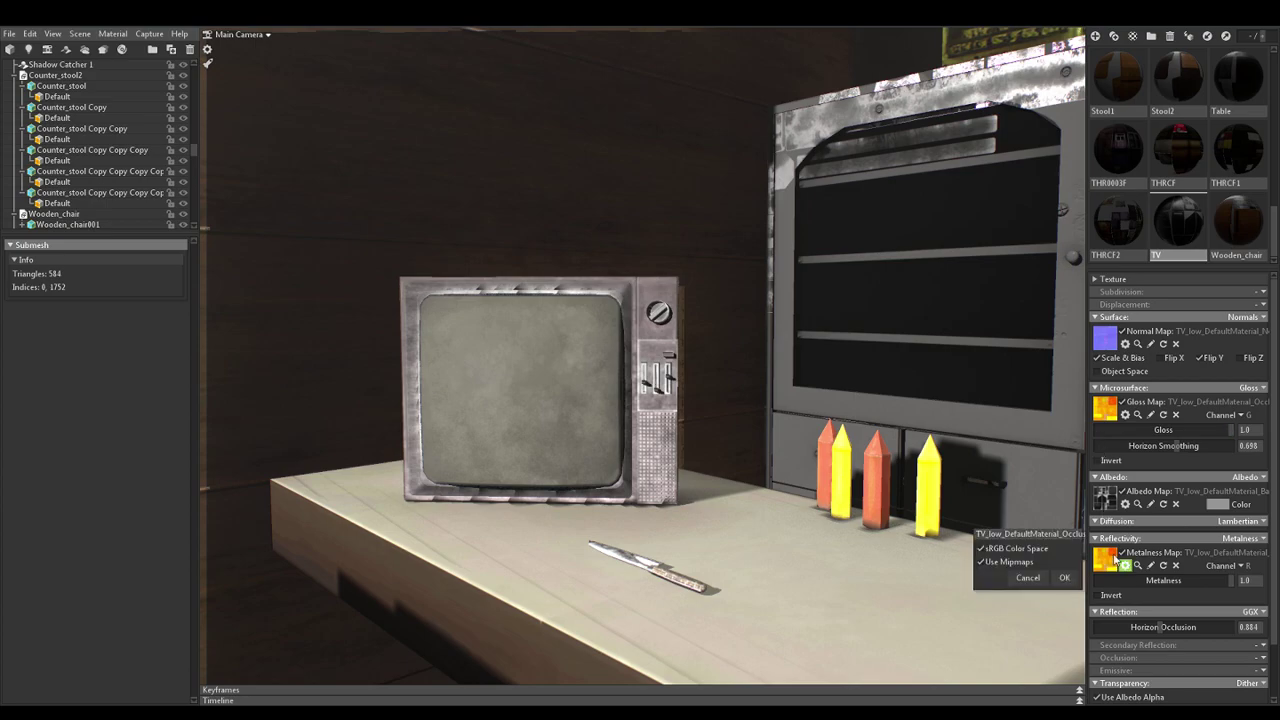
pyautogui.click(1064, 578)
# Turn off sRGB Color Space for the TV material's albedo map and normal map
pyautogui.click(1125, 504)
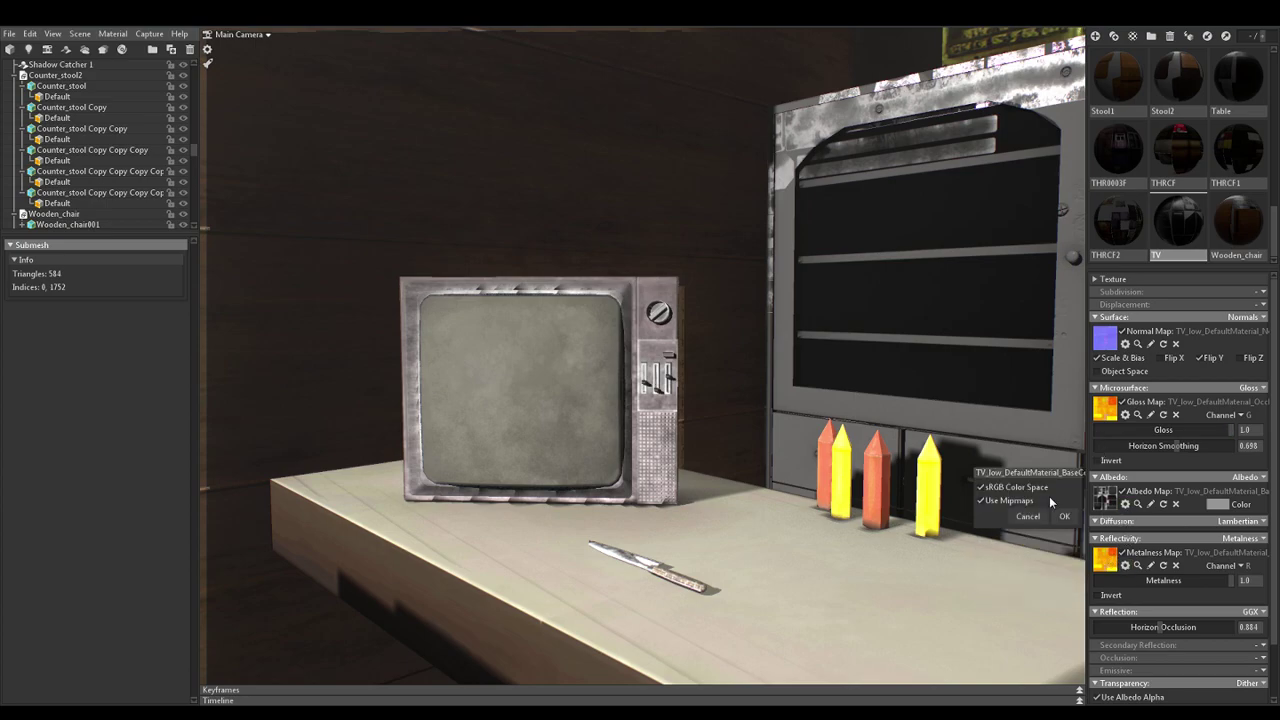
pyautogui.click(1009, 487)
pyautogui.click(1066, 516)
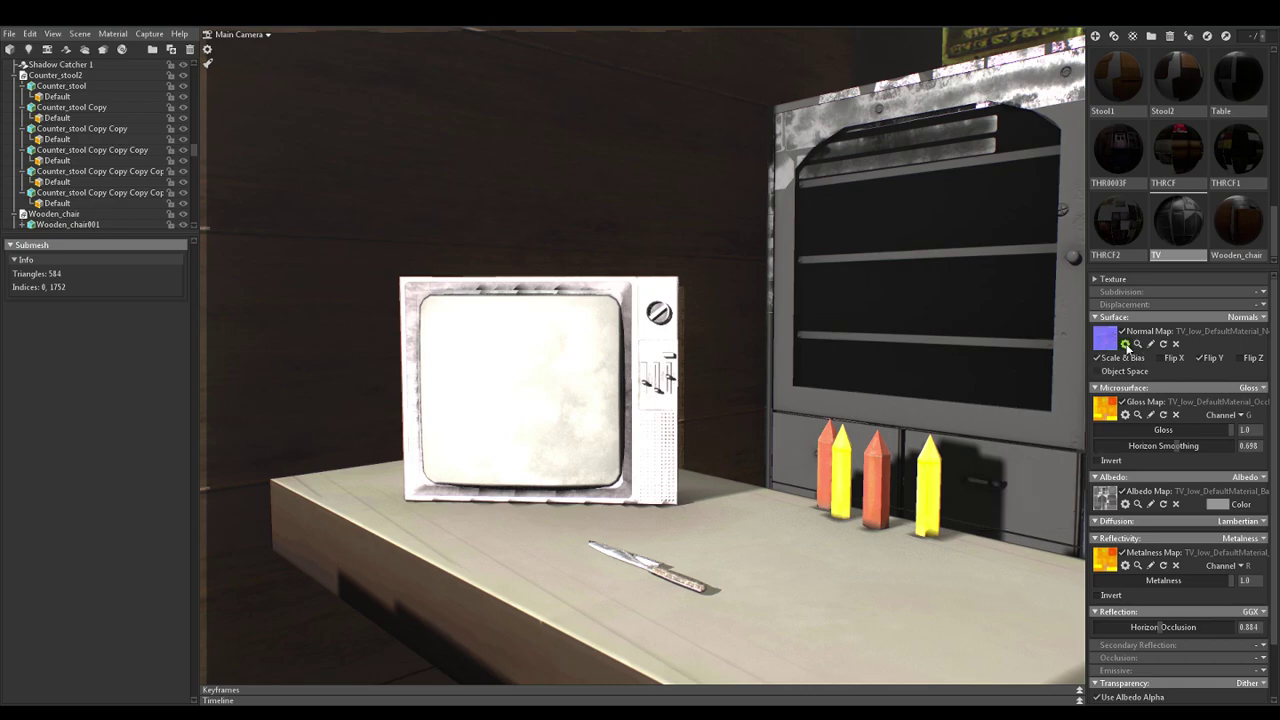
pyautogui.click(1125, 344)
pyautogui.click(1020, 331)
pyautogui.click(1064, 357)
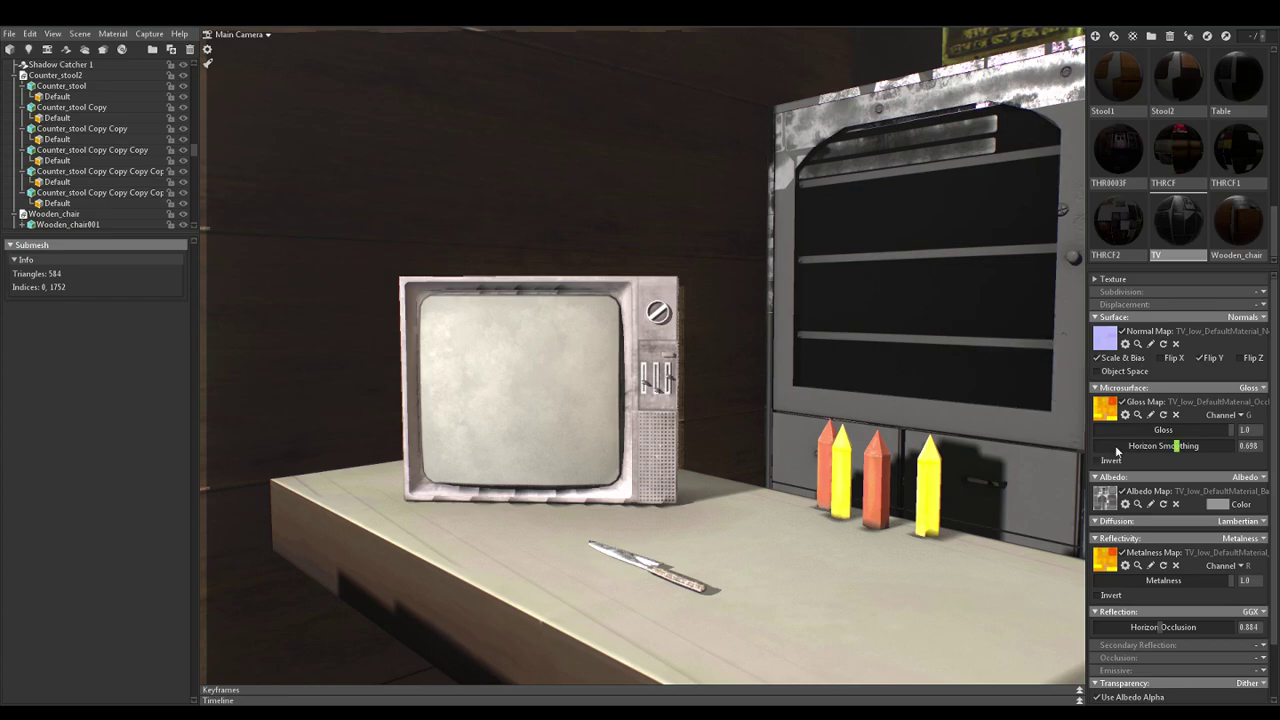
# Review the gloss map's color space settings and turn on sRGB Color Space for the TV material's metalness map
pyautogui.click(1125, 414)
pyautogui.click(1018, 400)
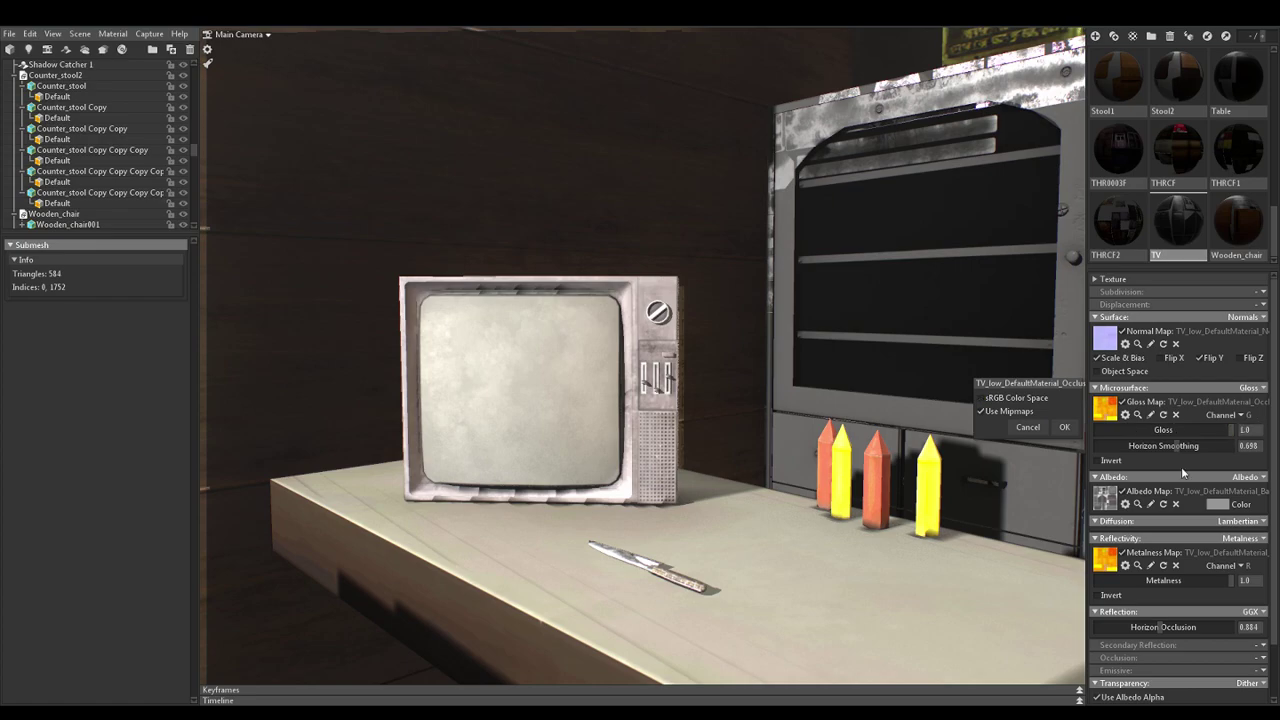
pyautogui.click(1125, 565)
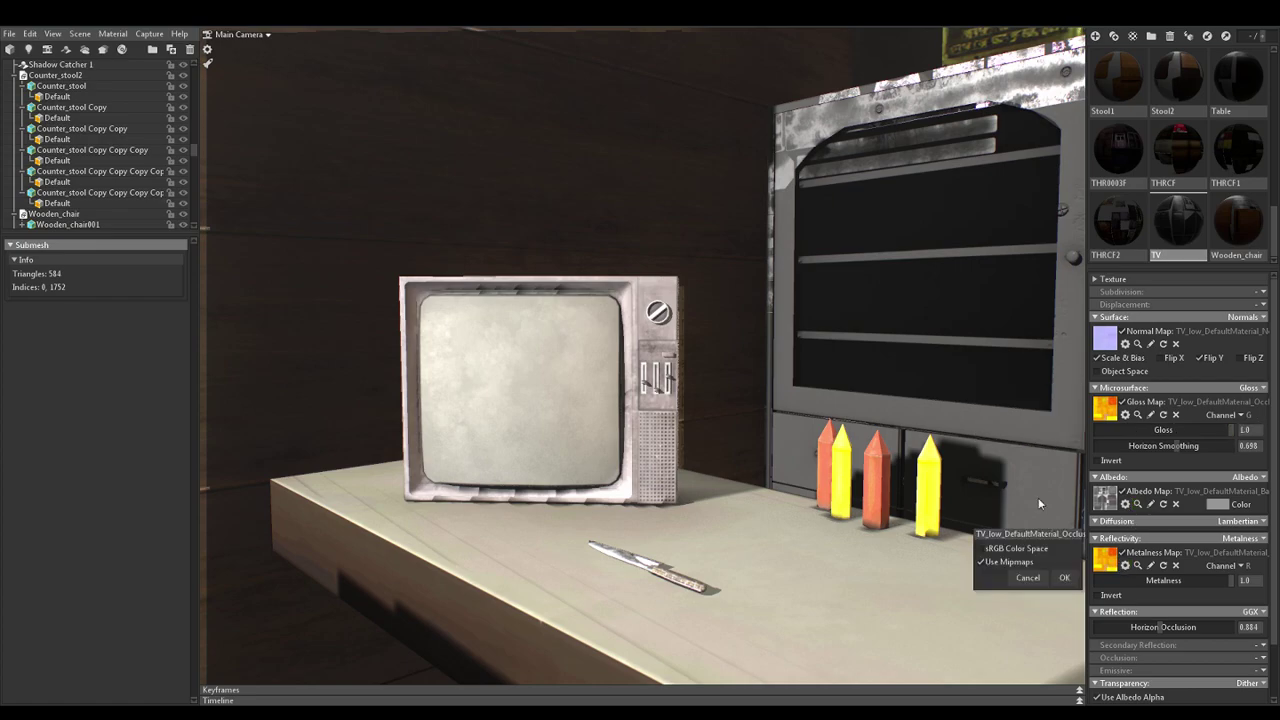
pyautogui.click(1015, 549)
pyautogui.click(1066, 578)
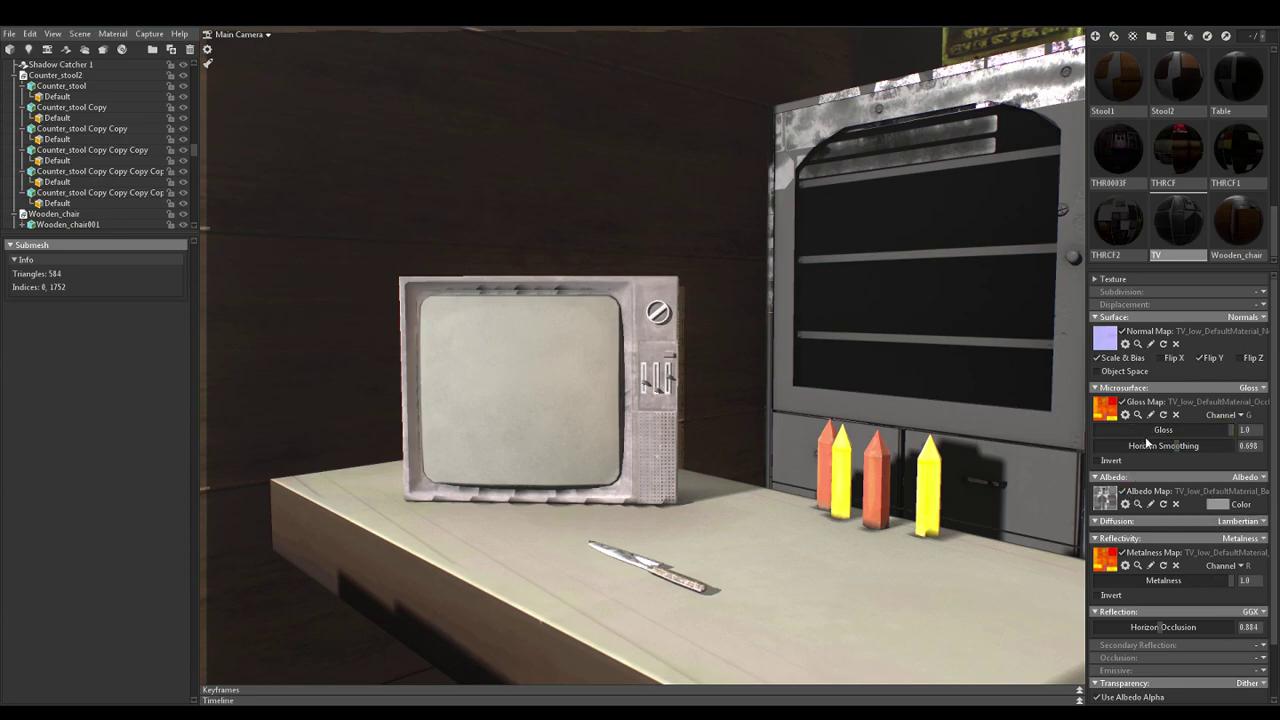
# Set the TV material's gloss map channel to R and view the TV from its side
pyautogui.click(1238, 416)
pyautogui.click(1231, 431)
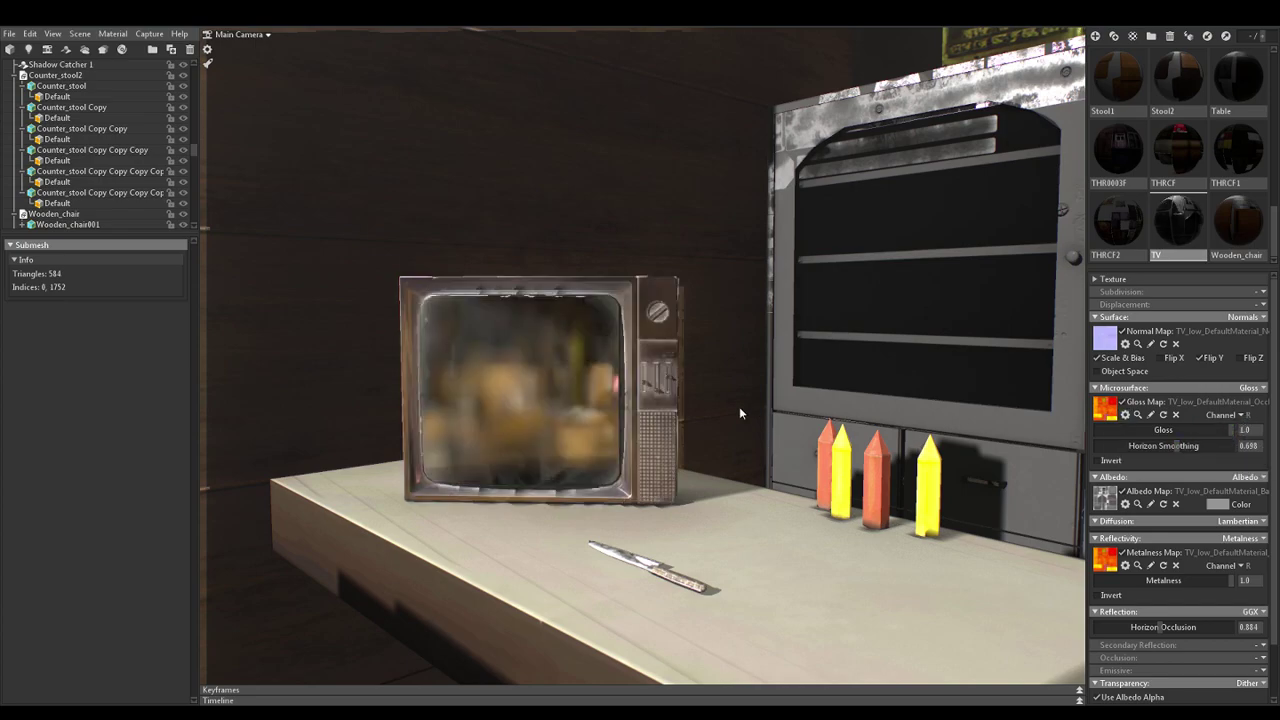
pyautogui.moveTo(711, 428); pyautogui.dragTo(664, 443)
# Try other channels for the TV's gloss map, ending on B, and choose R as the metalness map's channel
pyautogui.click(1238, 416)
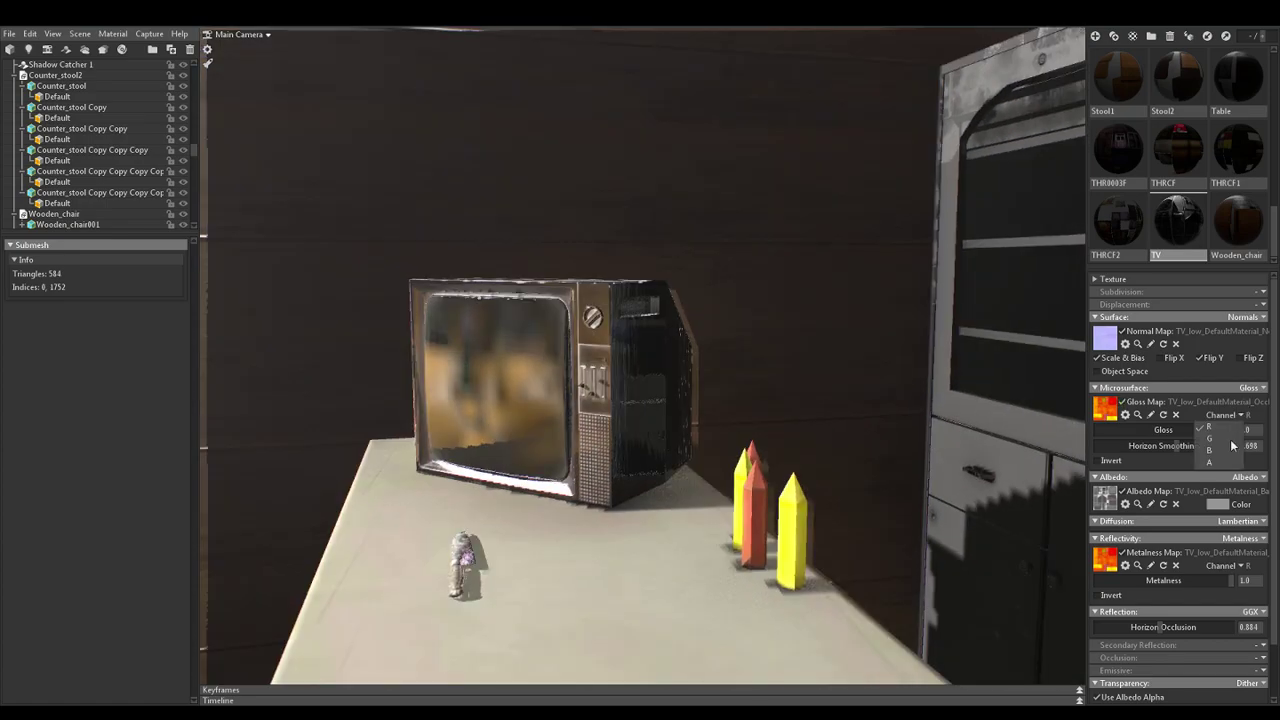
pyautogui.click(1221, 457)
pyautogui.click(1238, 415)
pyautogui.click(1229, 449)
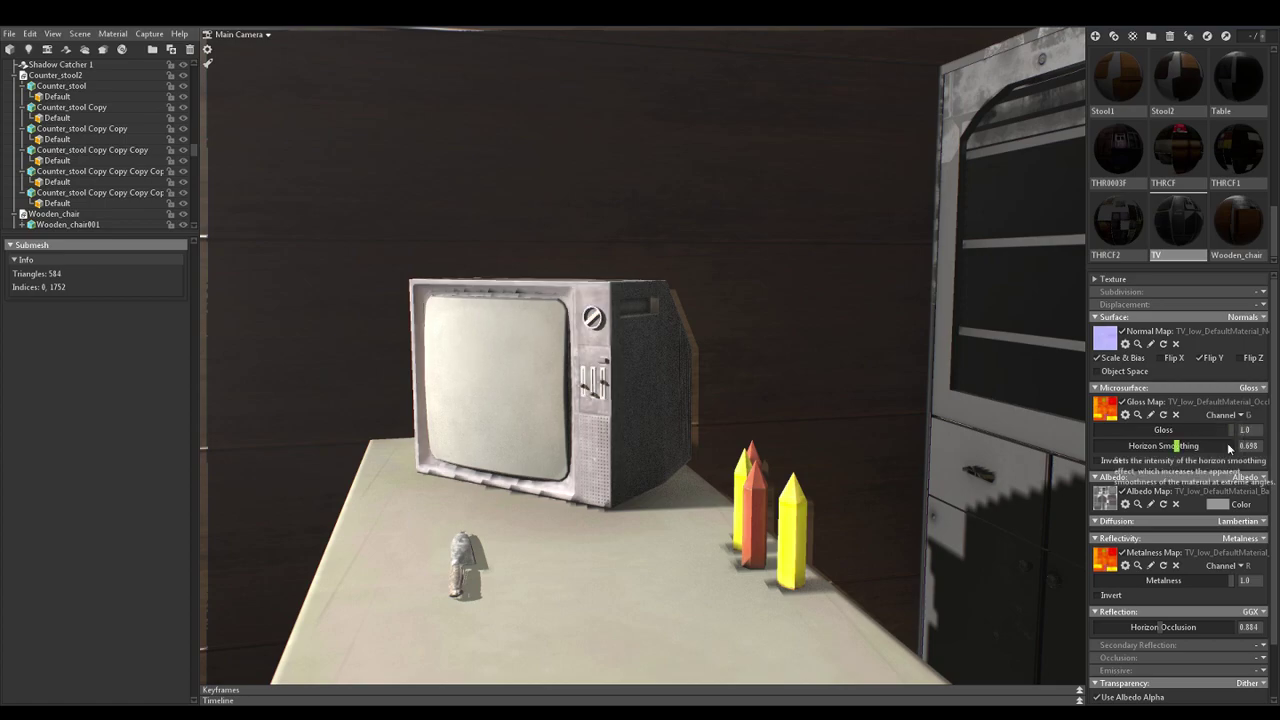
pyautogui.click(1239, 416)
pyautogui.click(1230, 451)
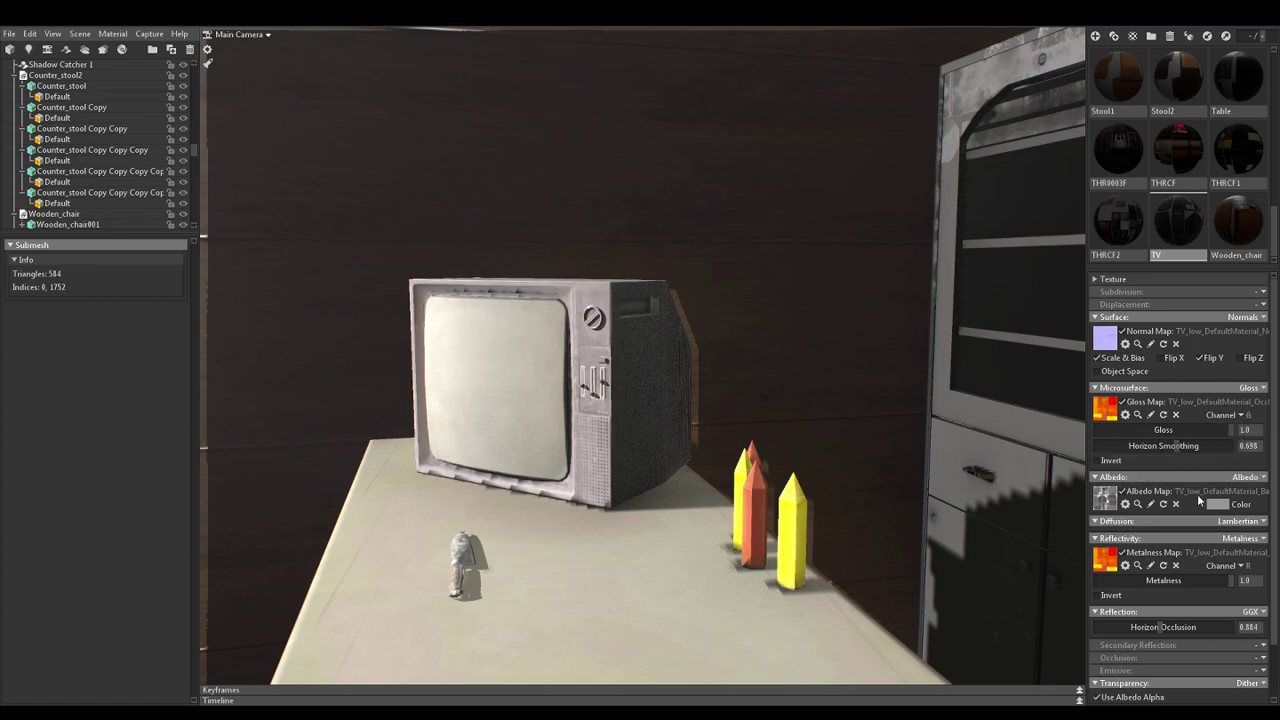
pyautogui.click(1243, 568)
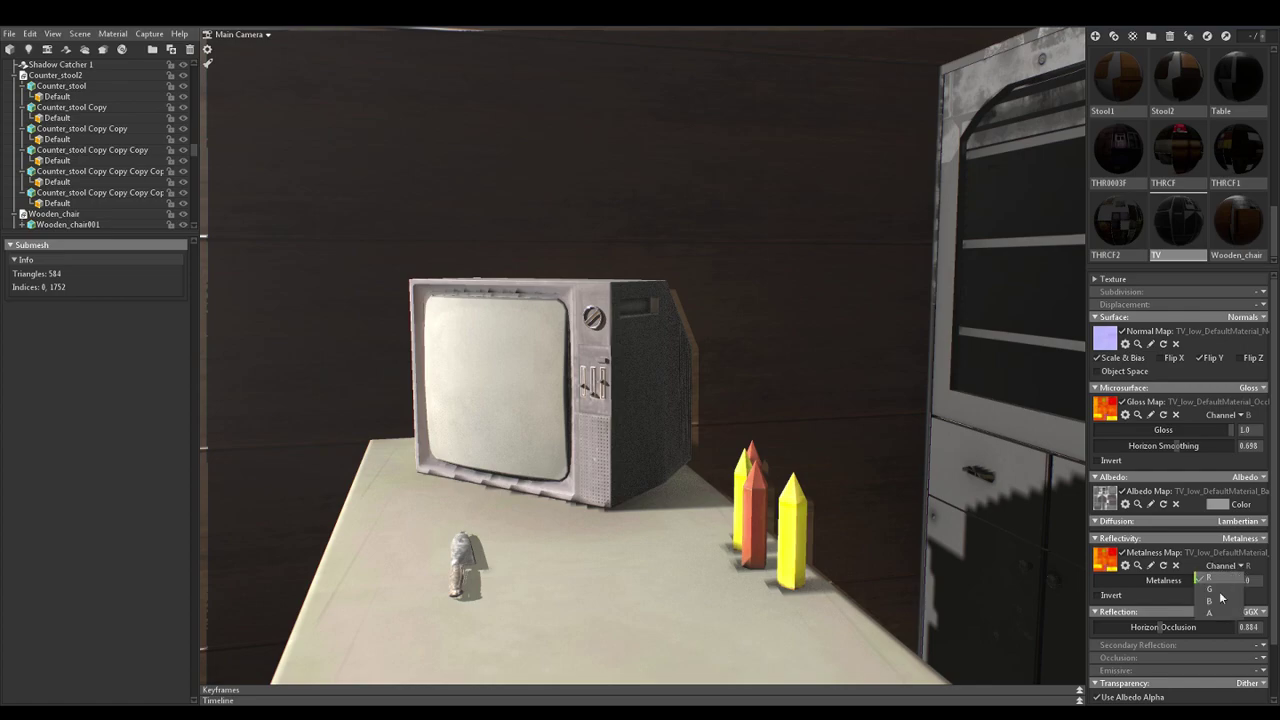
pyautogui.click(1221, 577)
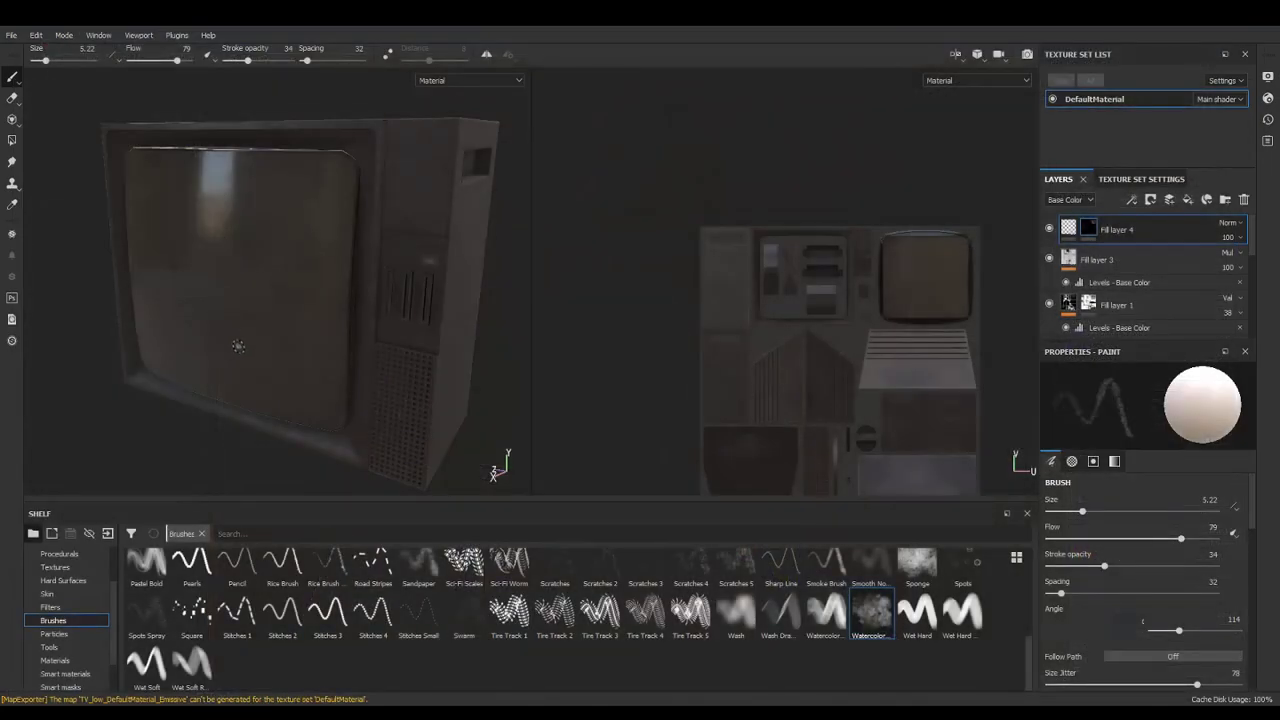
# Switch to Substance Painter and export the TV textures with the Unity 5 (Standard Metallic) configuration
pyautogui.click(11, 35)
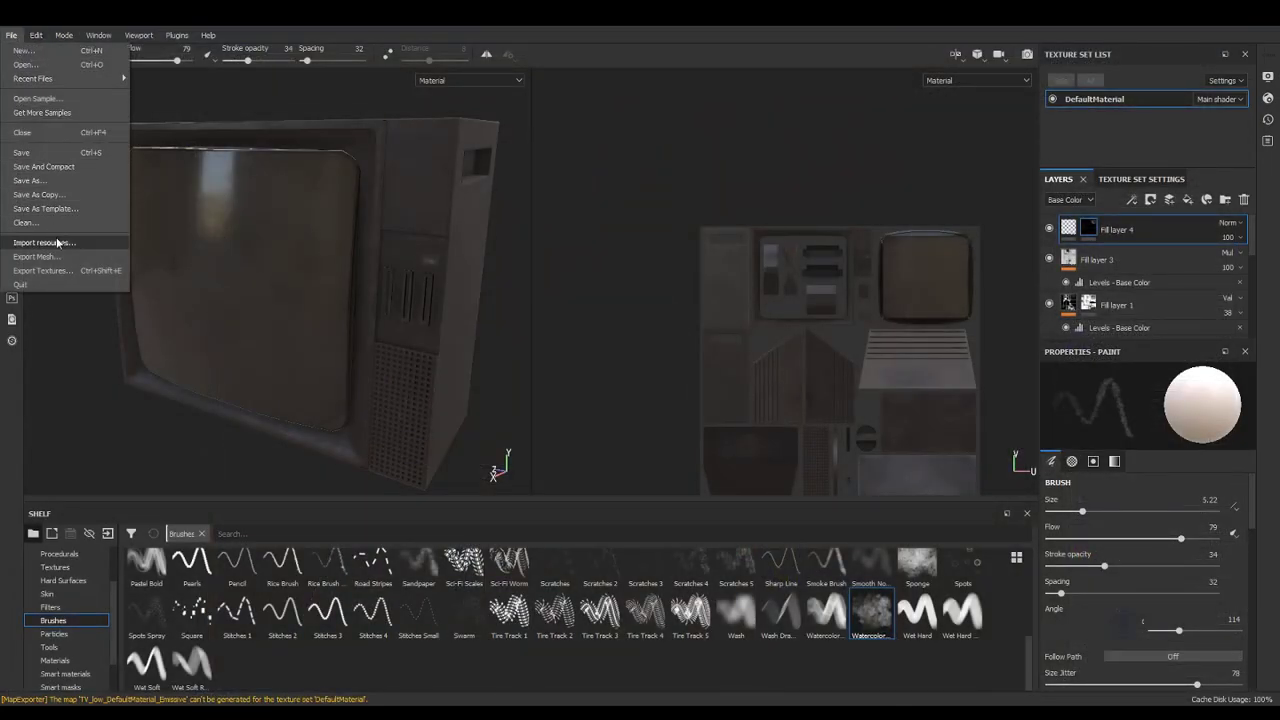
pyautogui.click(65, 275)
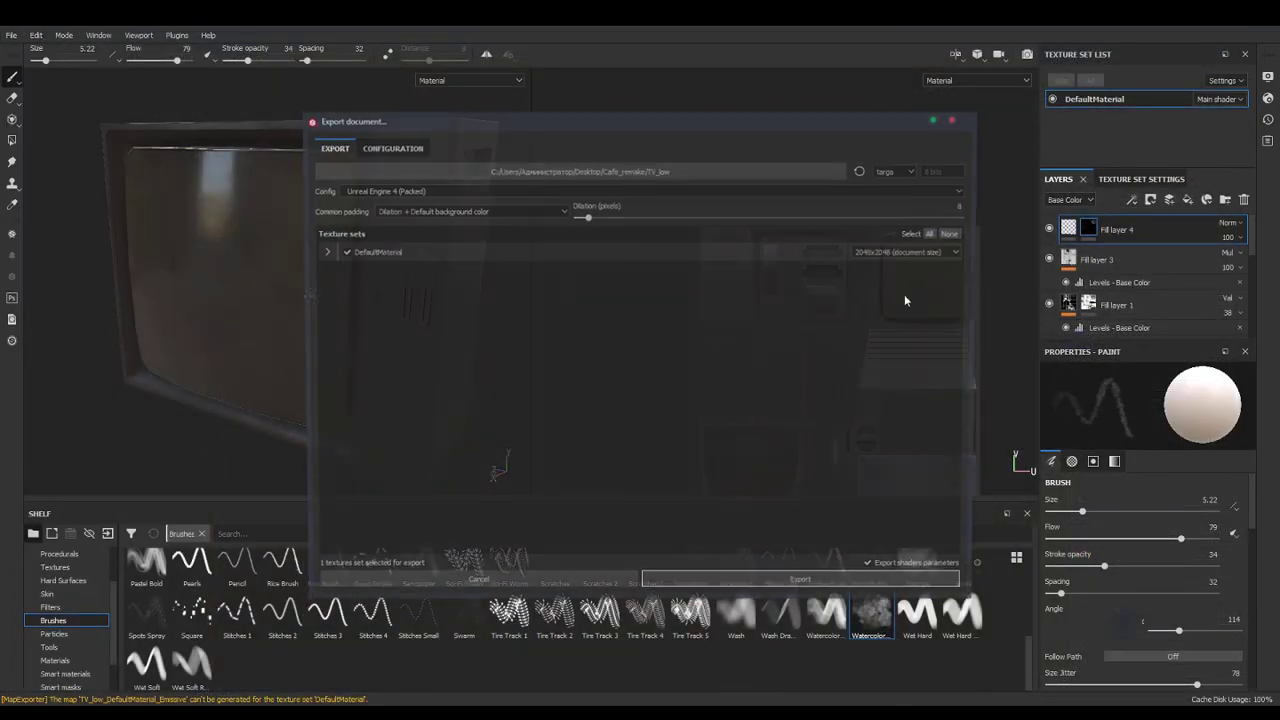
pyautogui.click(460, 188)
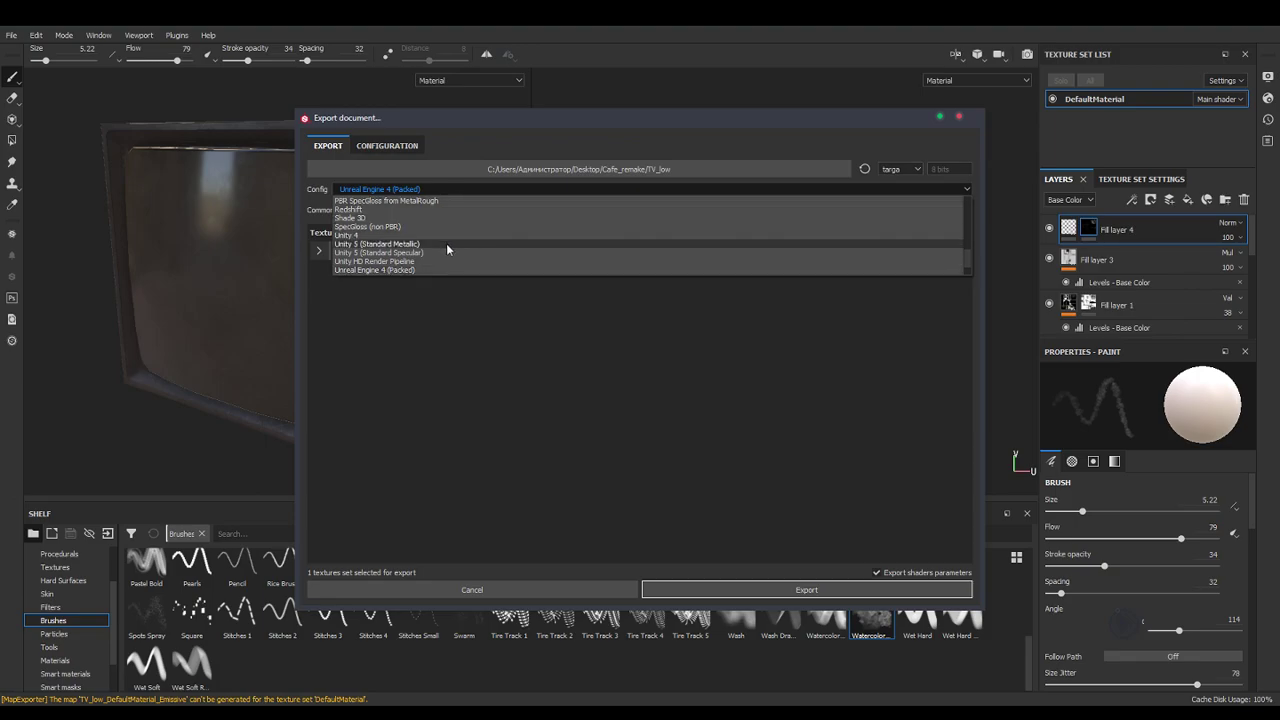
pyautogui.click(446, 244)
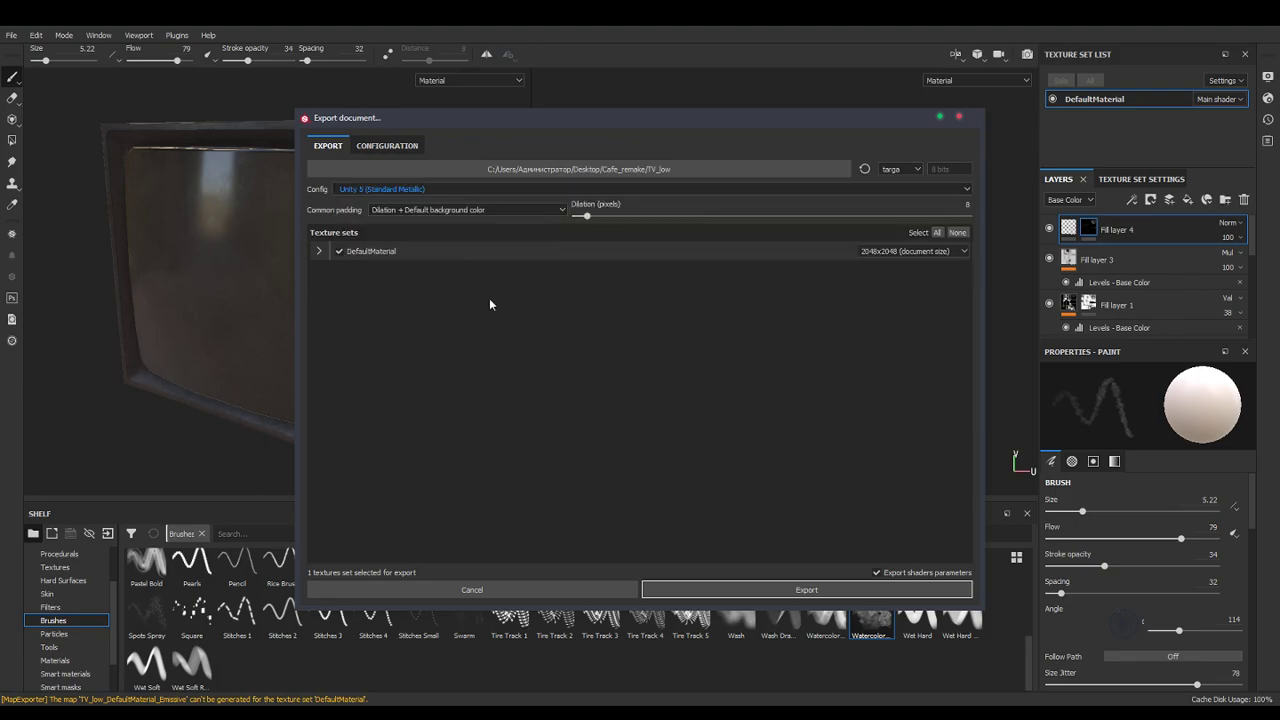
pyautogui.click(784, 590)
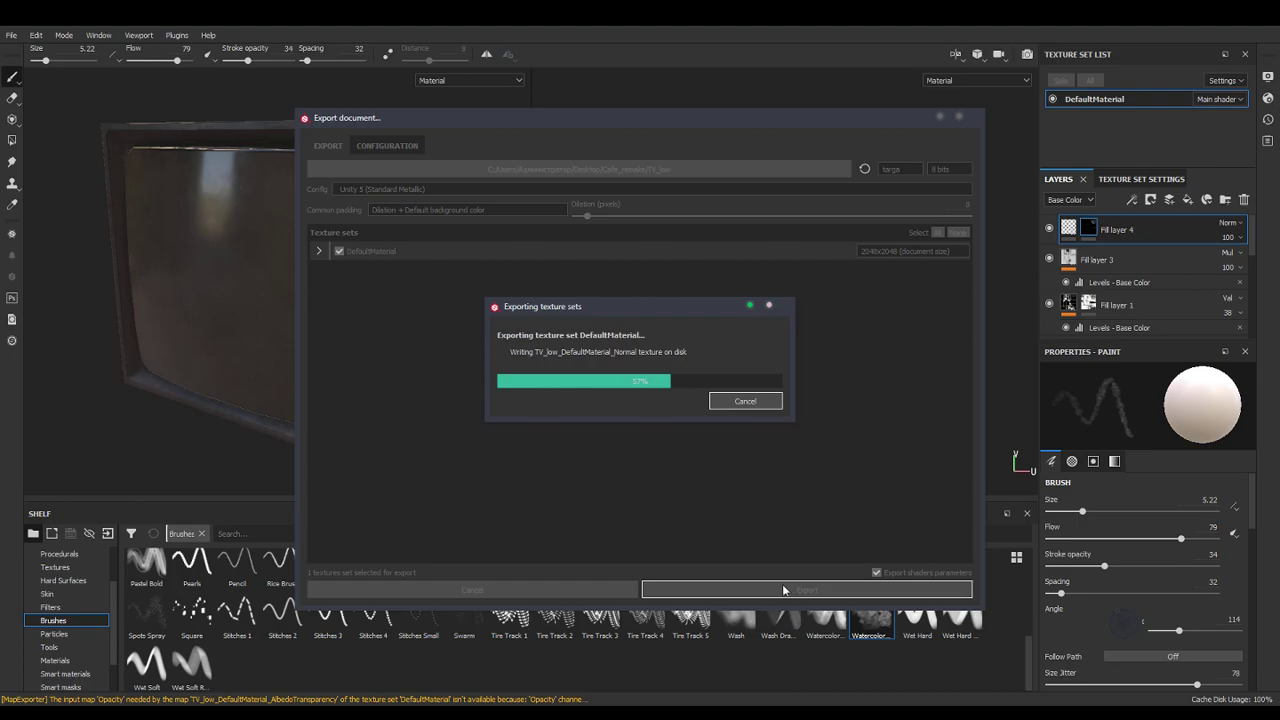
pyautogui.click(704, 381)
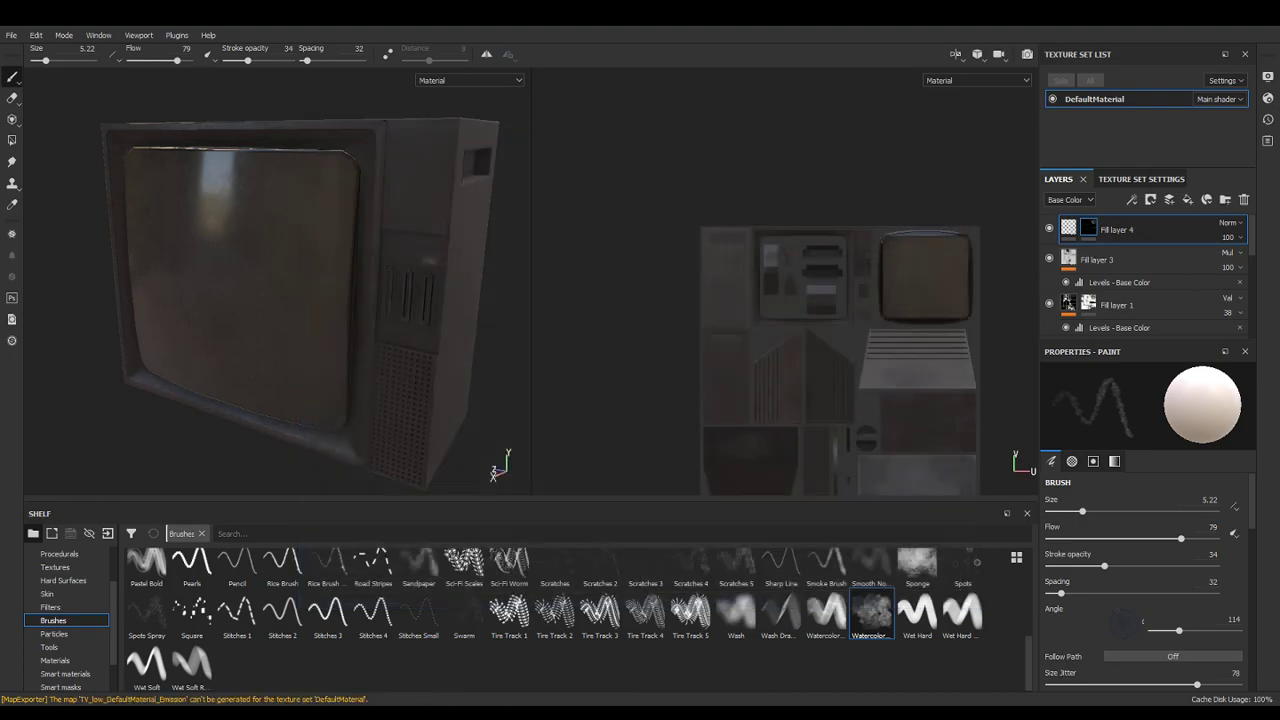
# Switch to Marmoset Toolbag, load TV_low_DefaultMaterial_AlbedoTransparency.tga as the TV's normal map, and replace it with TV_low_DefaultMaterial_Normal.tga
pyautogui.moveTo(307, 712)
pyautogui.click(310, 650)
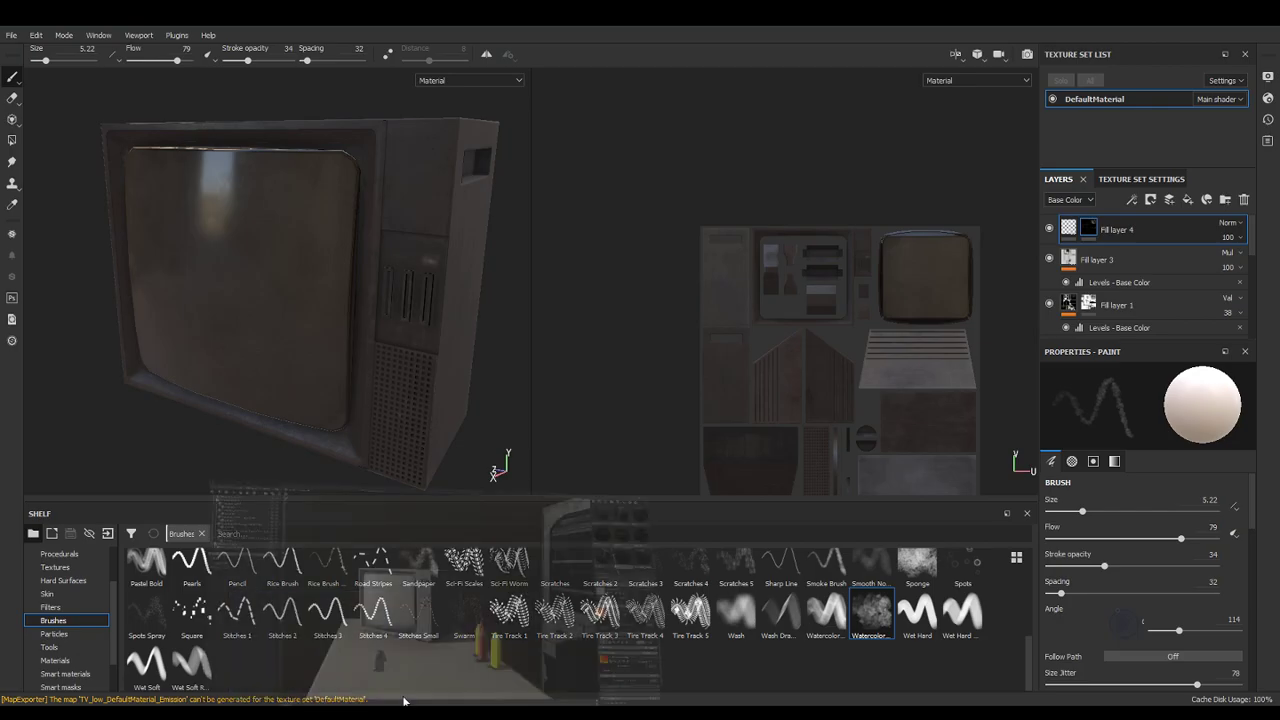
pyautogui.click(1112, 345)
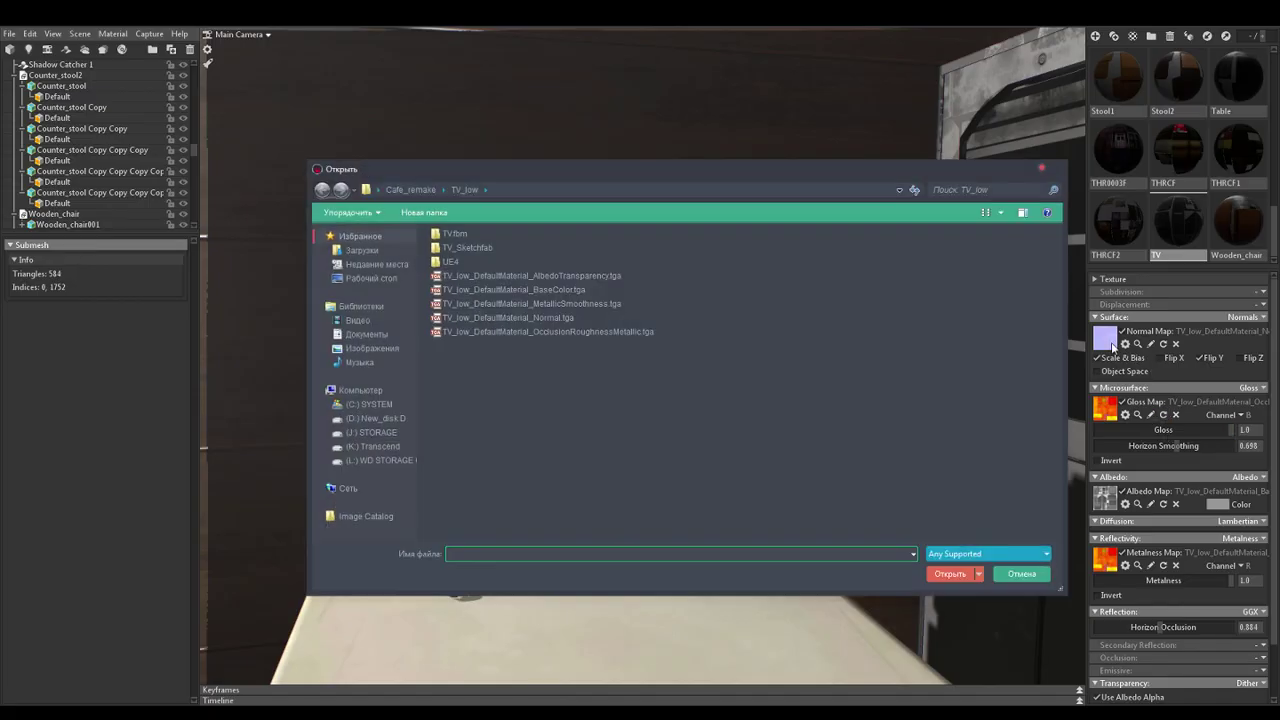
pyautogui.doubleClick(605, 280)
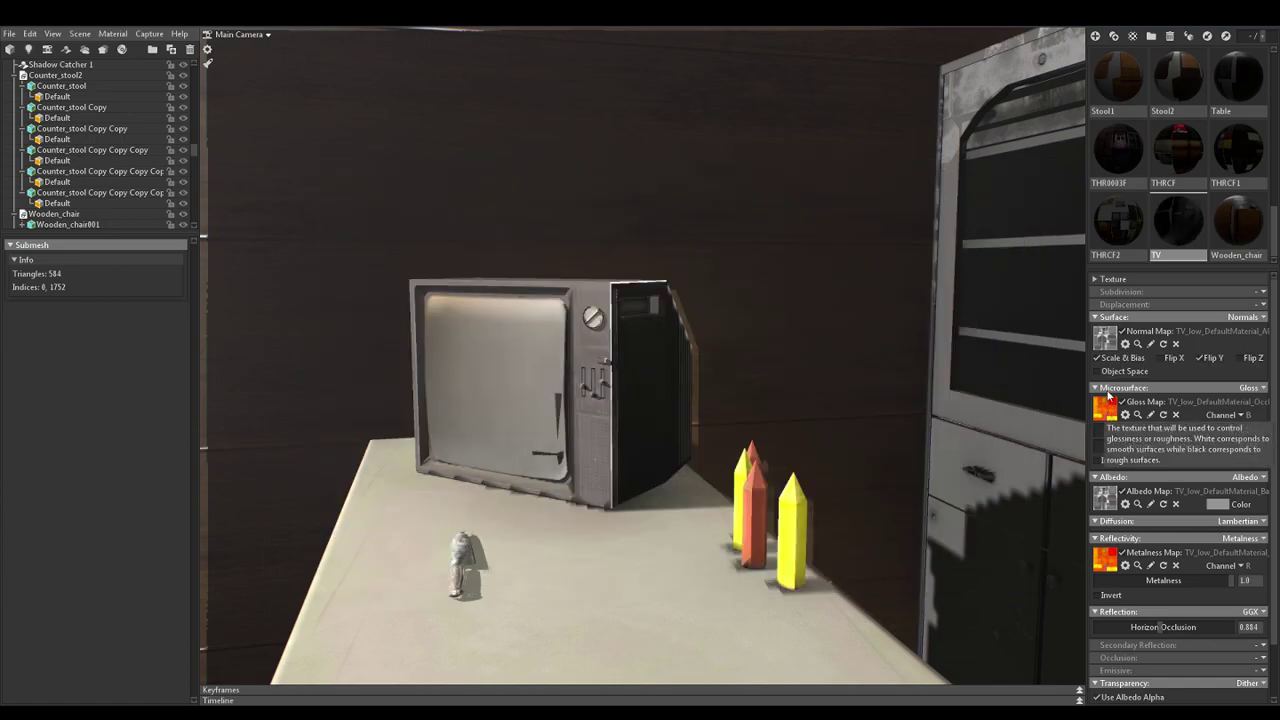
pyautogui.click(1105, 342)
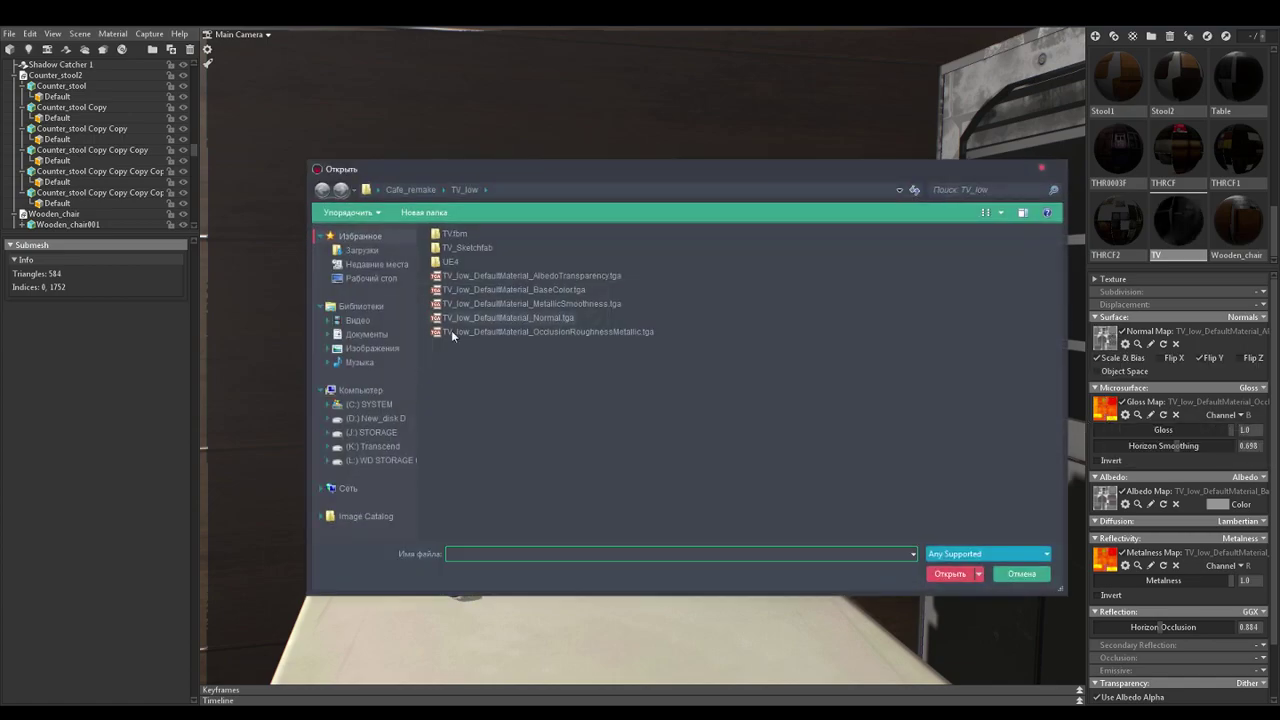
pyautogui.click(544, 319)
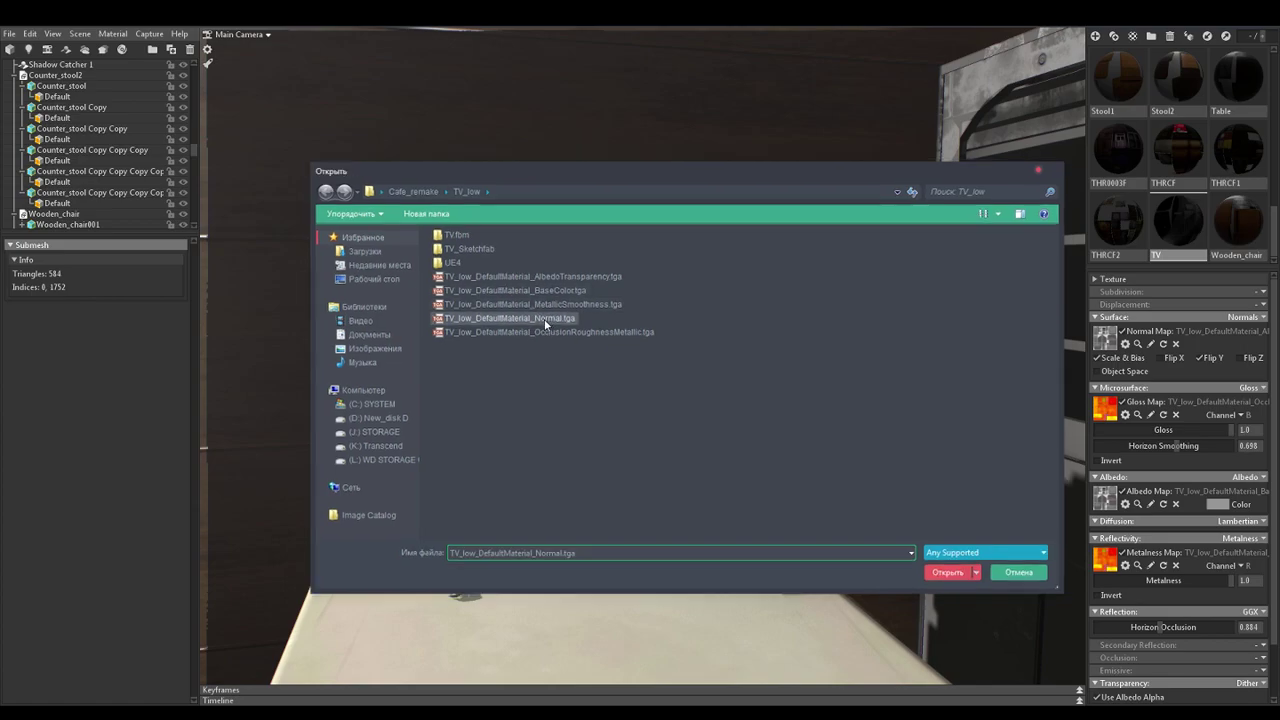
# Load TV_low_DefaultMaterial_MetallicSmoothness.tga as the TV material's gloss map and set its channel to A
pyautogui.click(1106, 408)
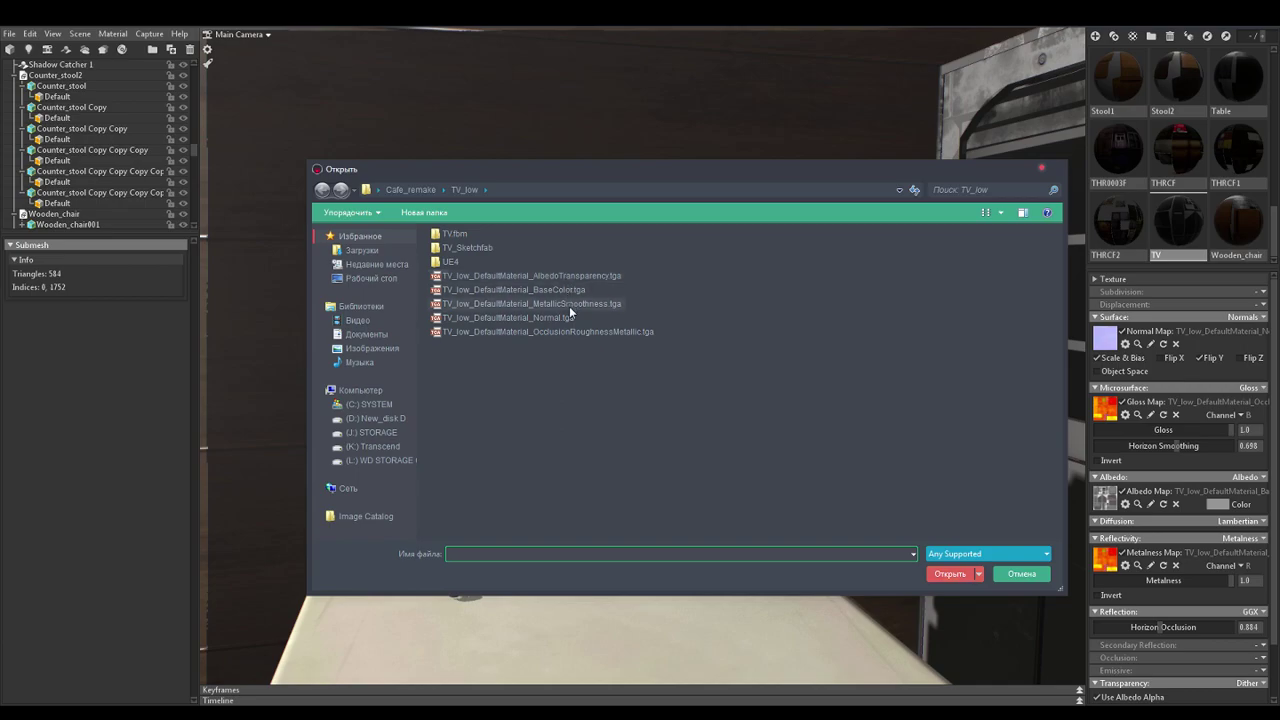
pyautogui.doubleClick(573, 304)
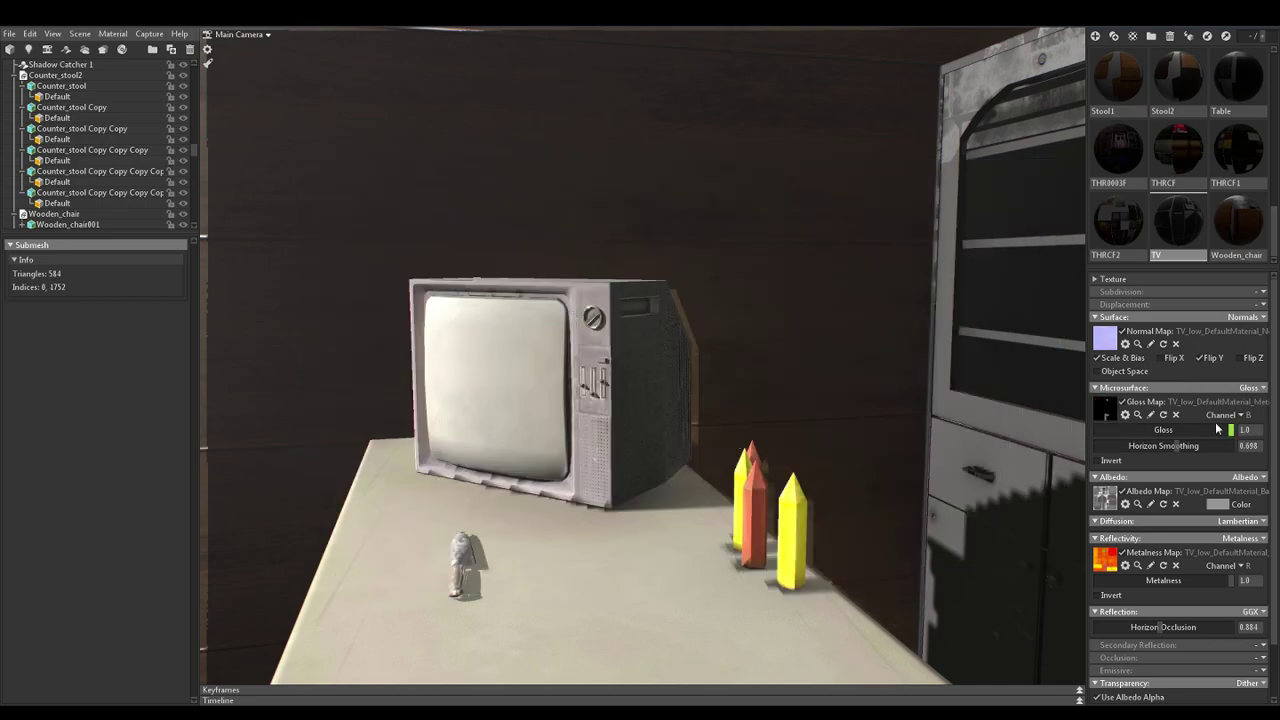
pyautogui.click(1245, 416)
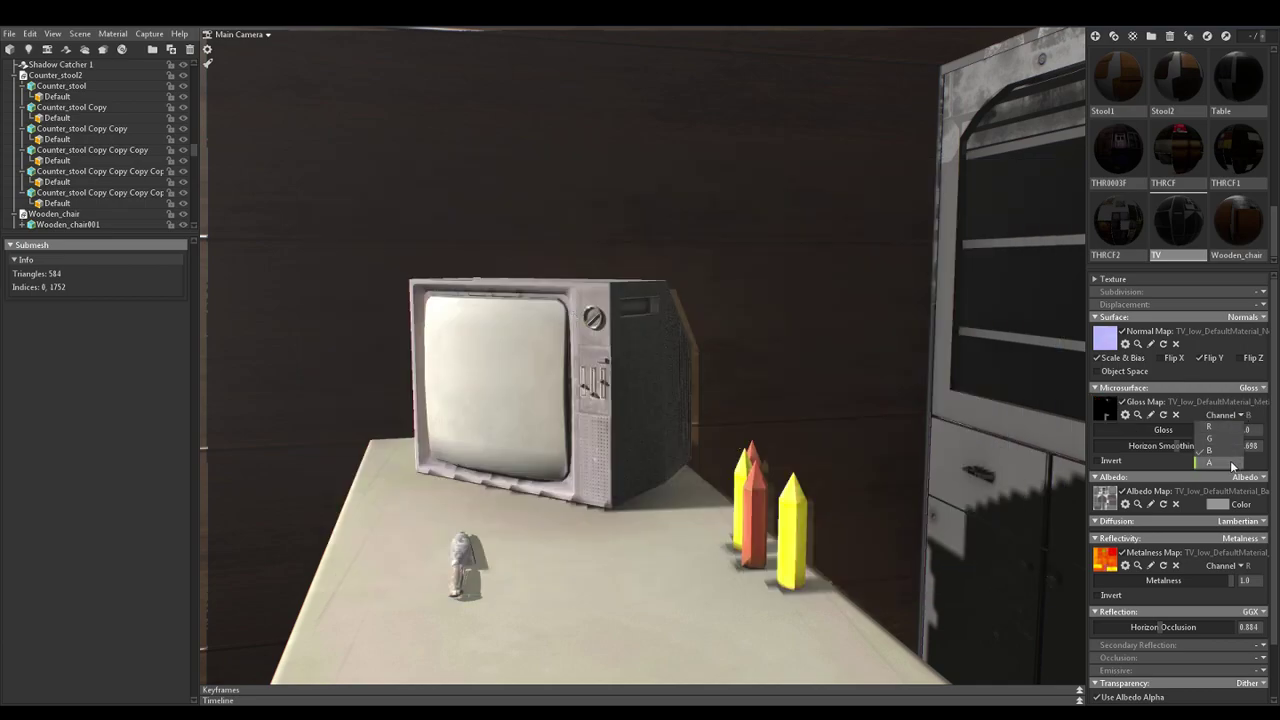
pyautogui.click(1231, 463)
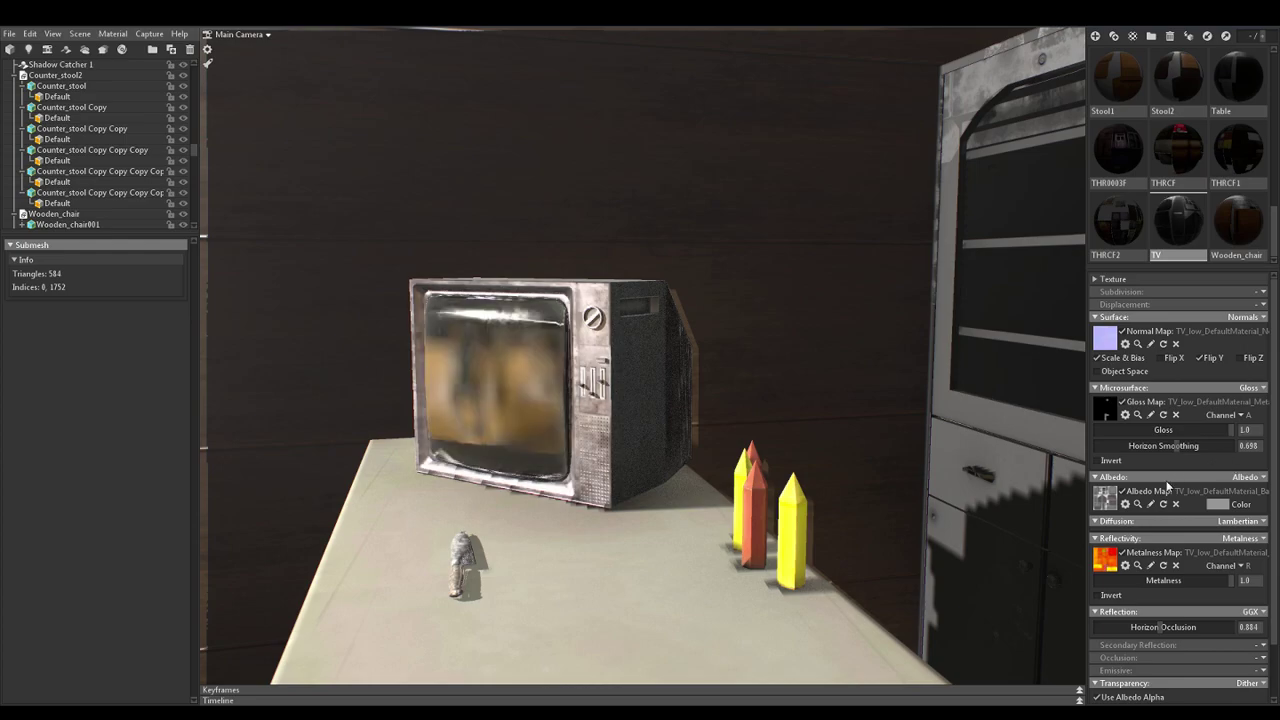
# Load TV_low_DefaultMaterial_BaseColor.tga as the TV's albedo map and TV_low_DefaultMaterial_MetallicSmoothness.tga as its metalness map
pyautogui.click(1106, 498)
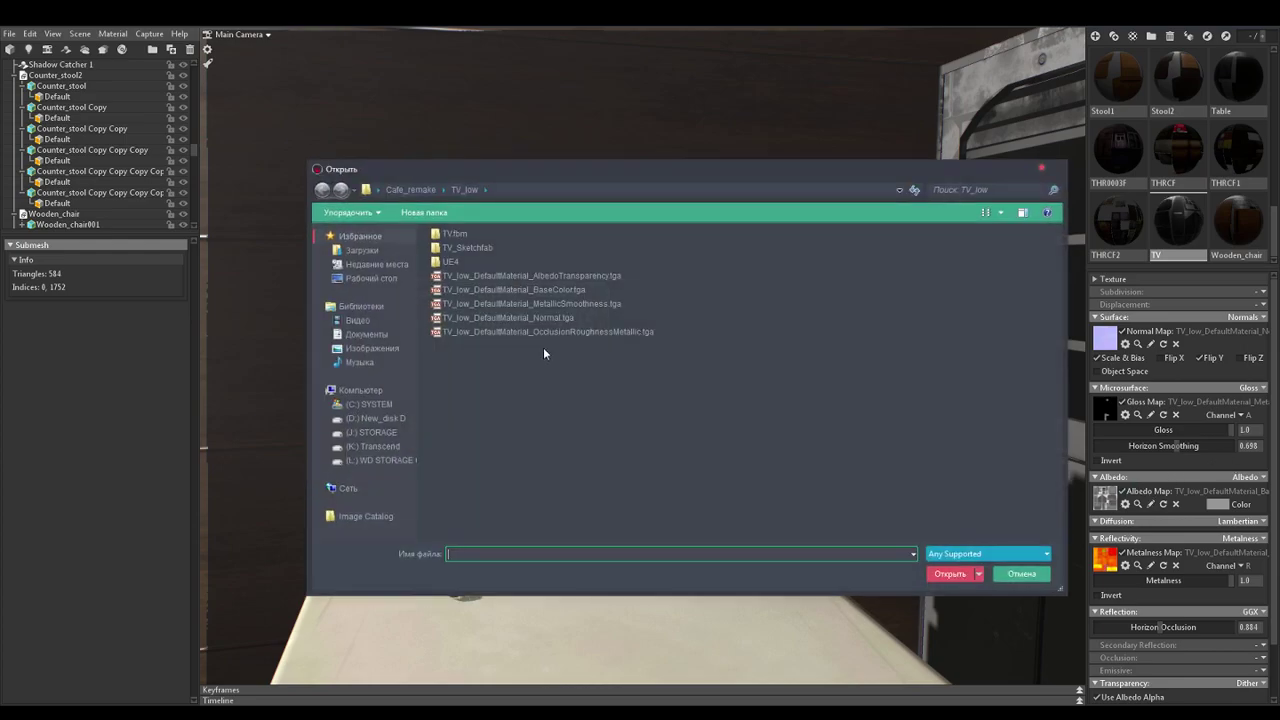
pyautogui.doubleClick(539, 291)
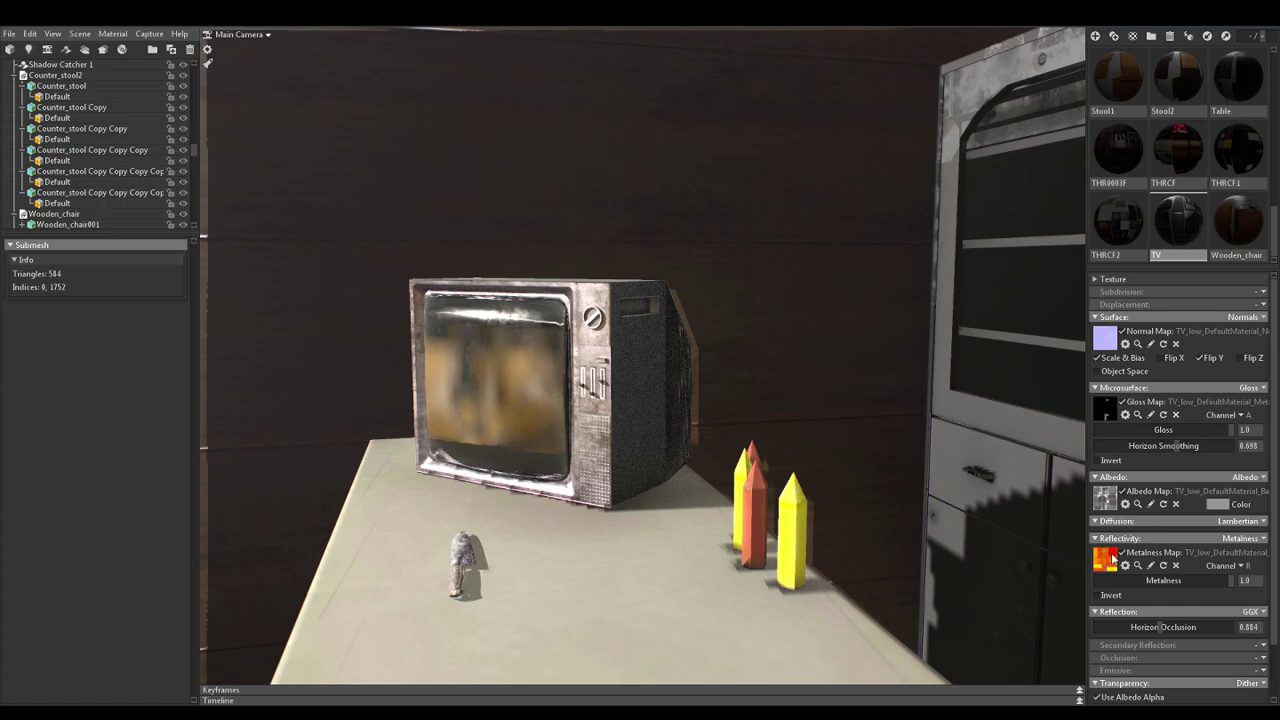
pyautogui.click(1108, 560)
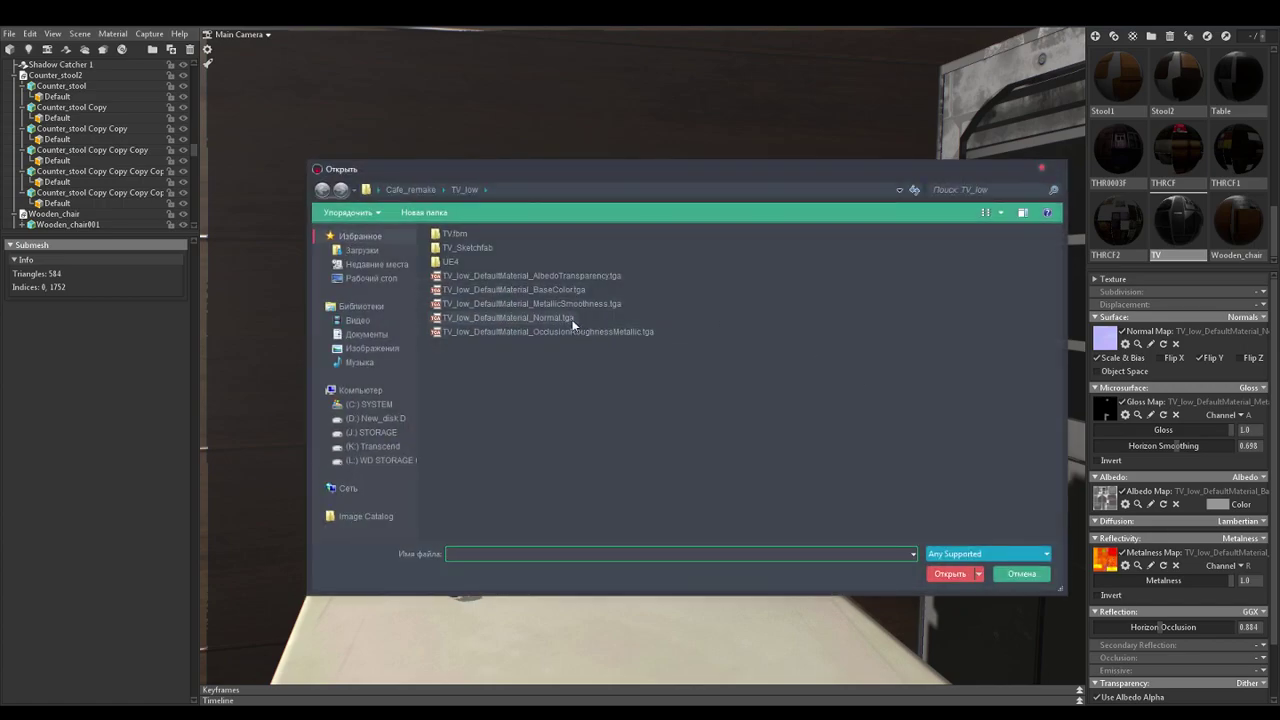
pyautogui.doubleClick(572, 303)
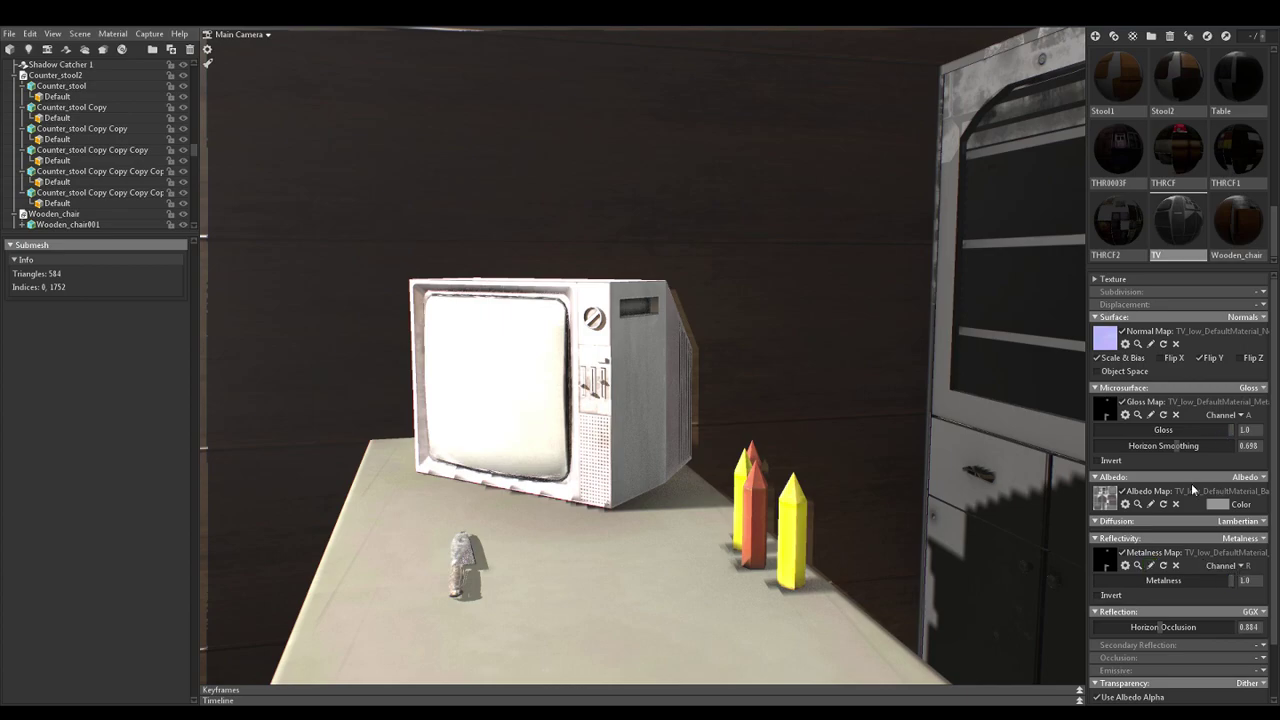
# Review the color space settings of the TV material's metalness, gloss and normal maps
pyautogui.scroll(-3, 604, 328)
pyautogui.scroll(6, 621, 334)
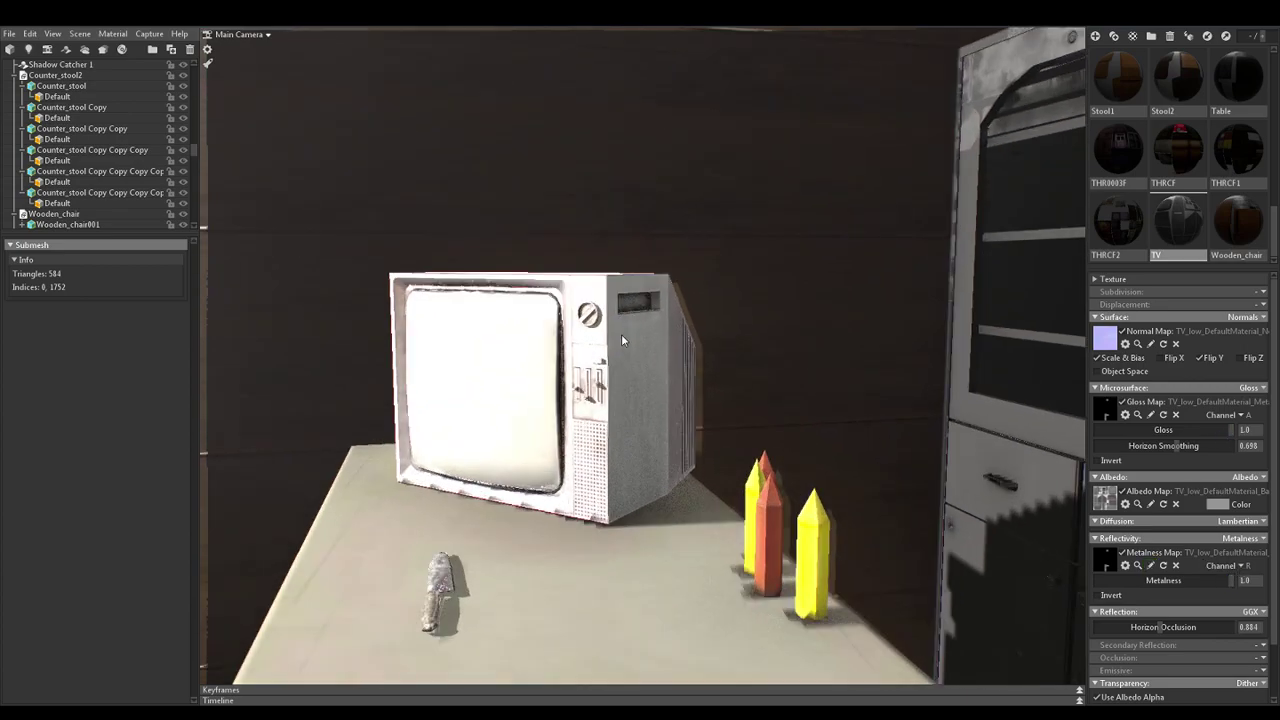
pyautogui.click(1124, 565)
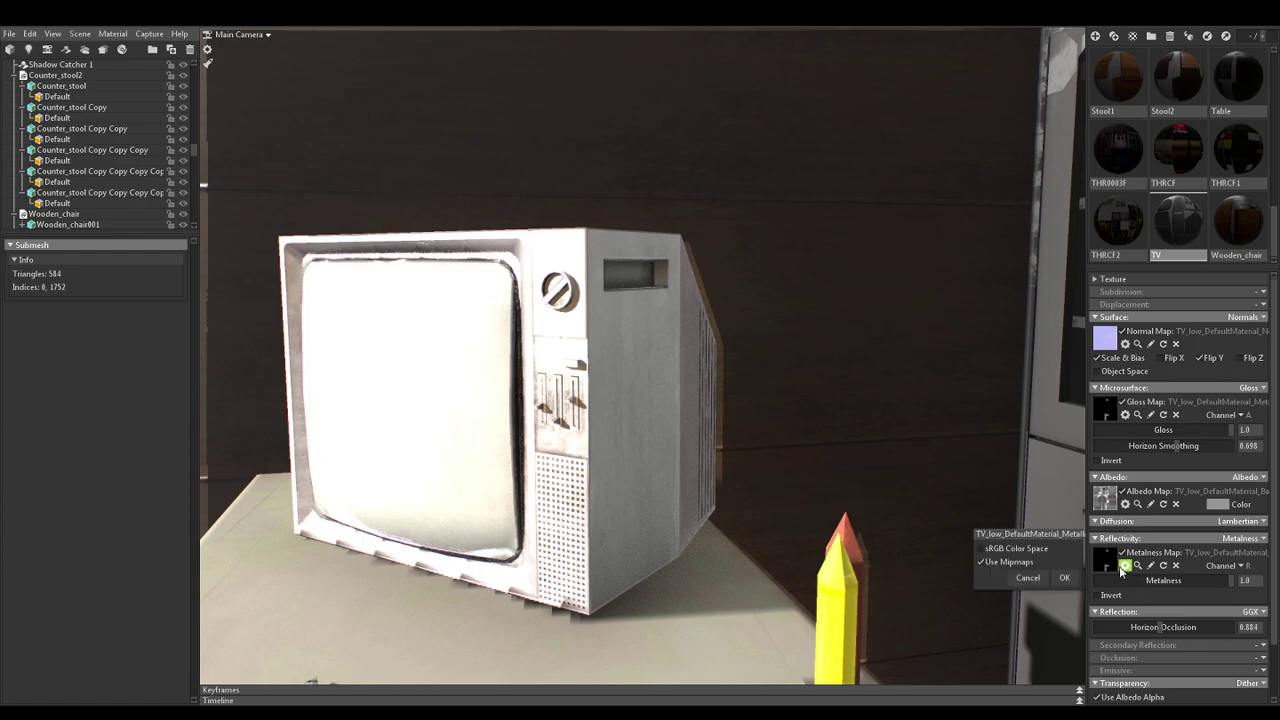
pyautogui.click(1066, 577)
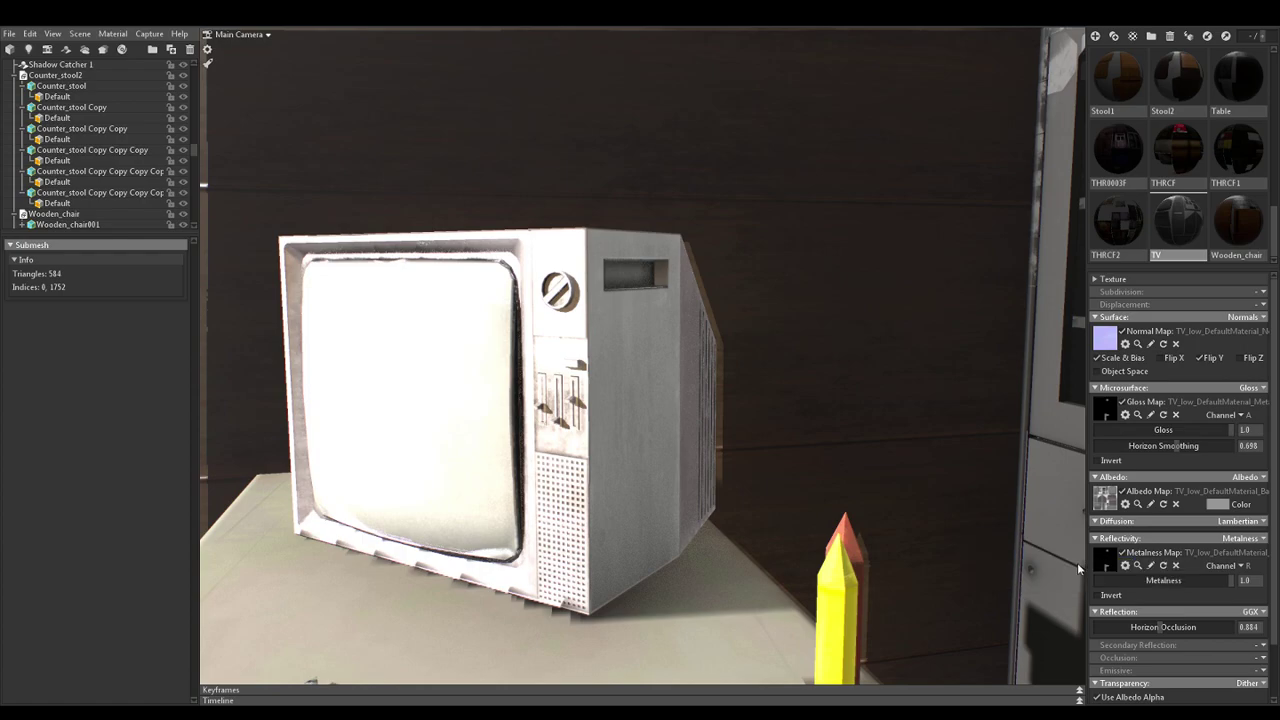
pyautogui.click(1124, 414)
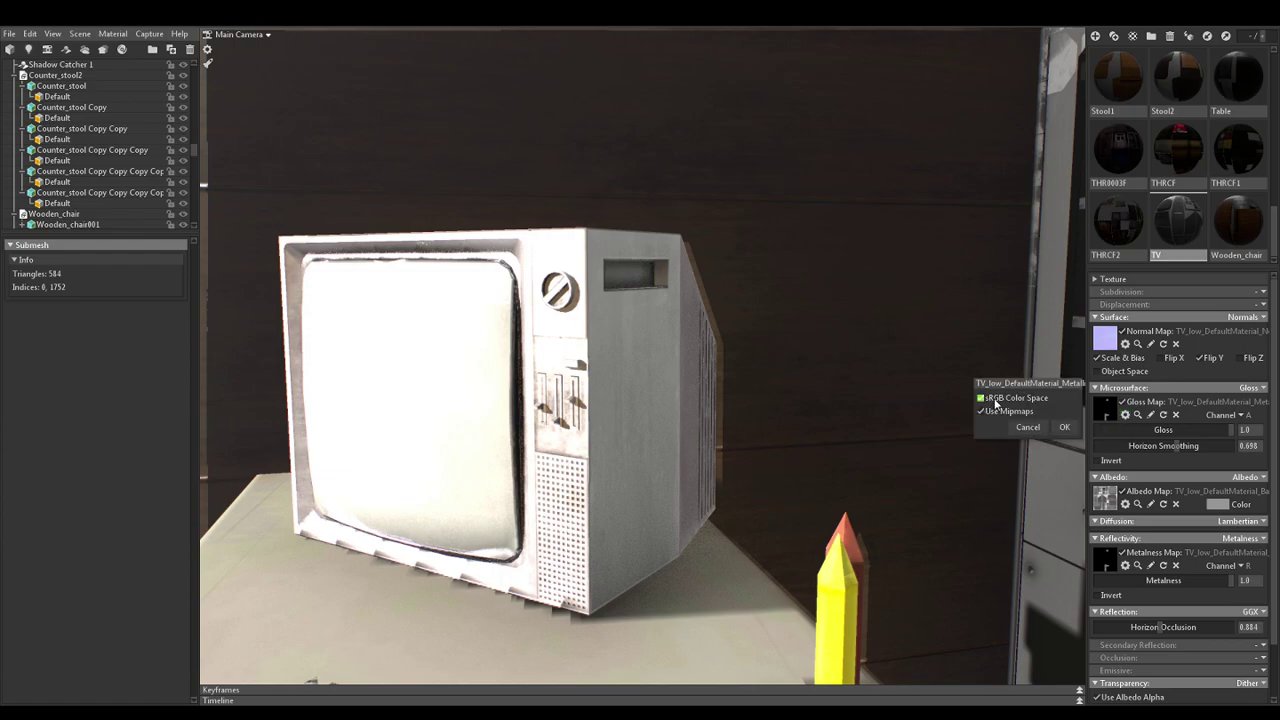
pyautogui.click(1063, 427)
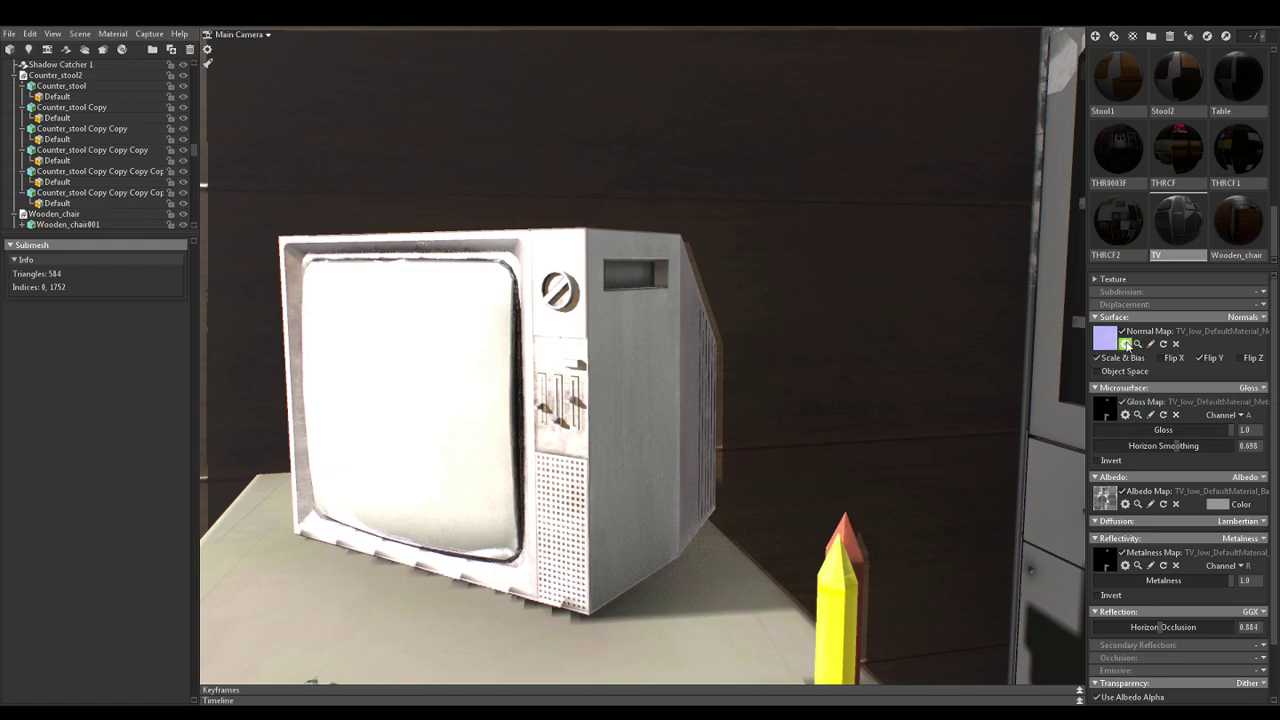
pyautogui.click(1125, 344)
pyautogui.click(1036, 332)
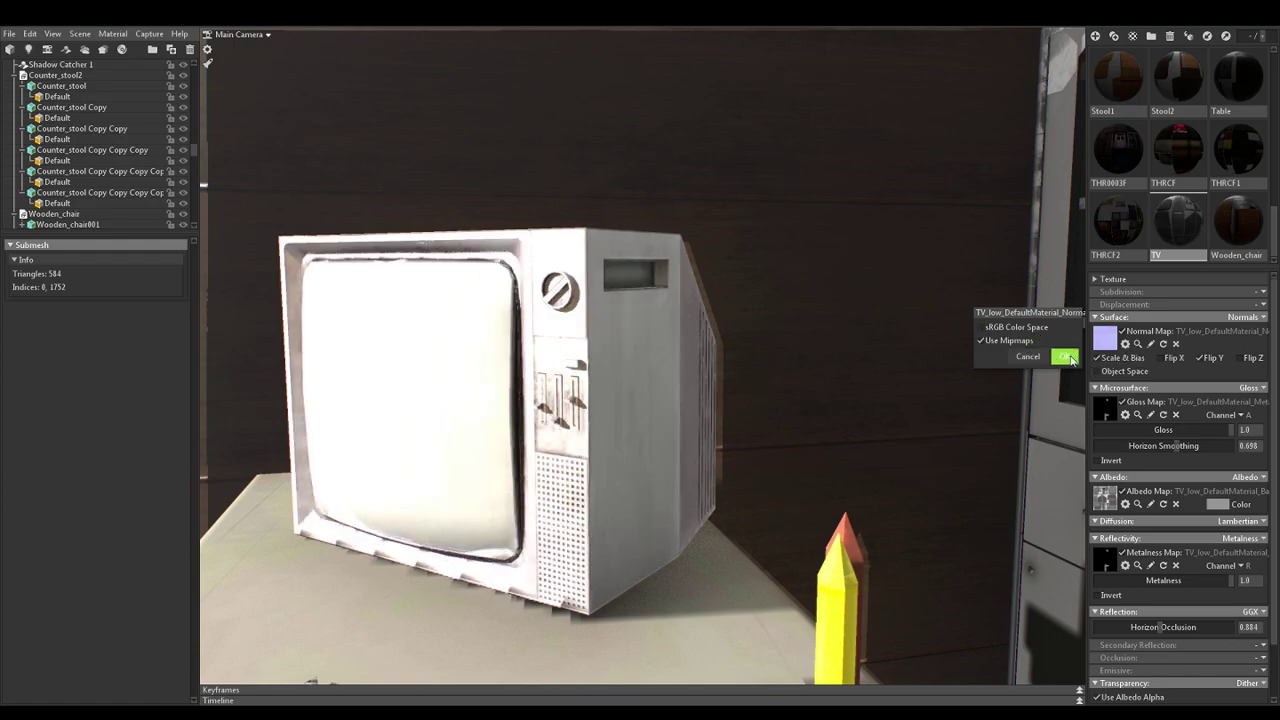
pyautogui.click(1064, 357)
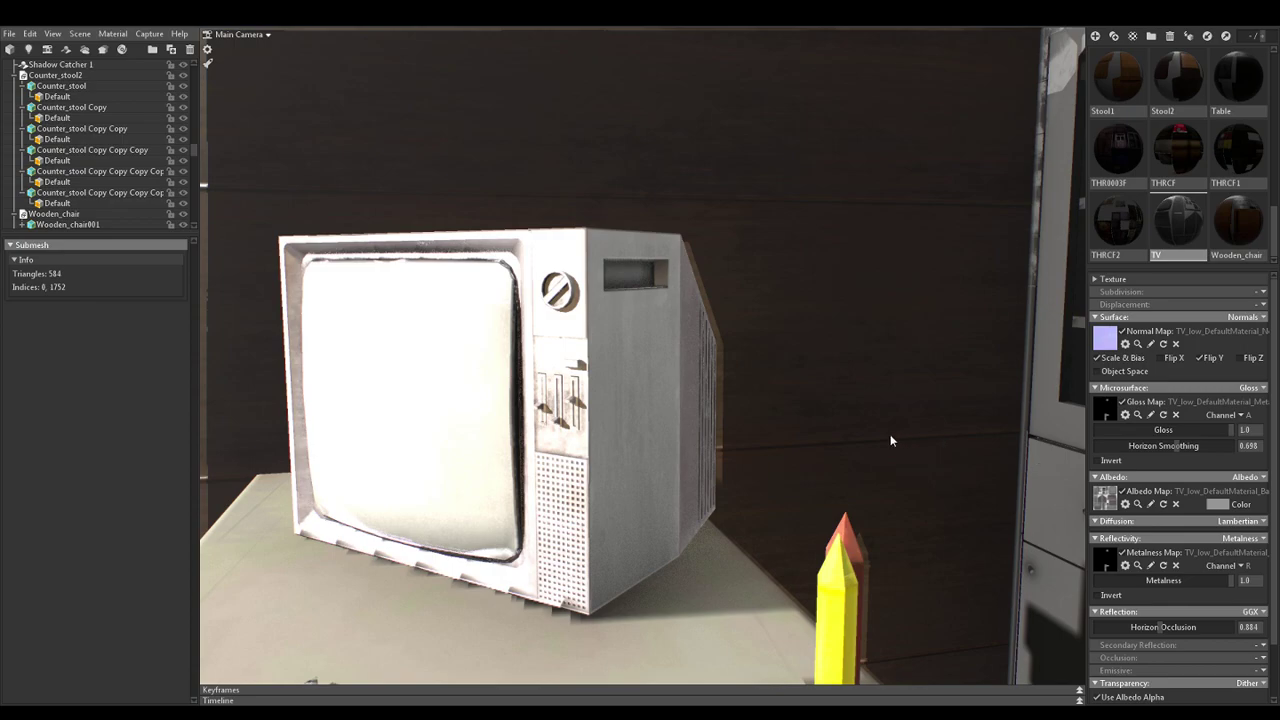
# Enable sRGB Color Space for the TV material's albedo map
pyautogui.moveTo(908, 449); pyautogui.dragTo(843, 520)
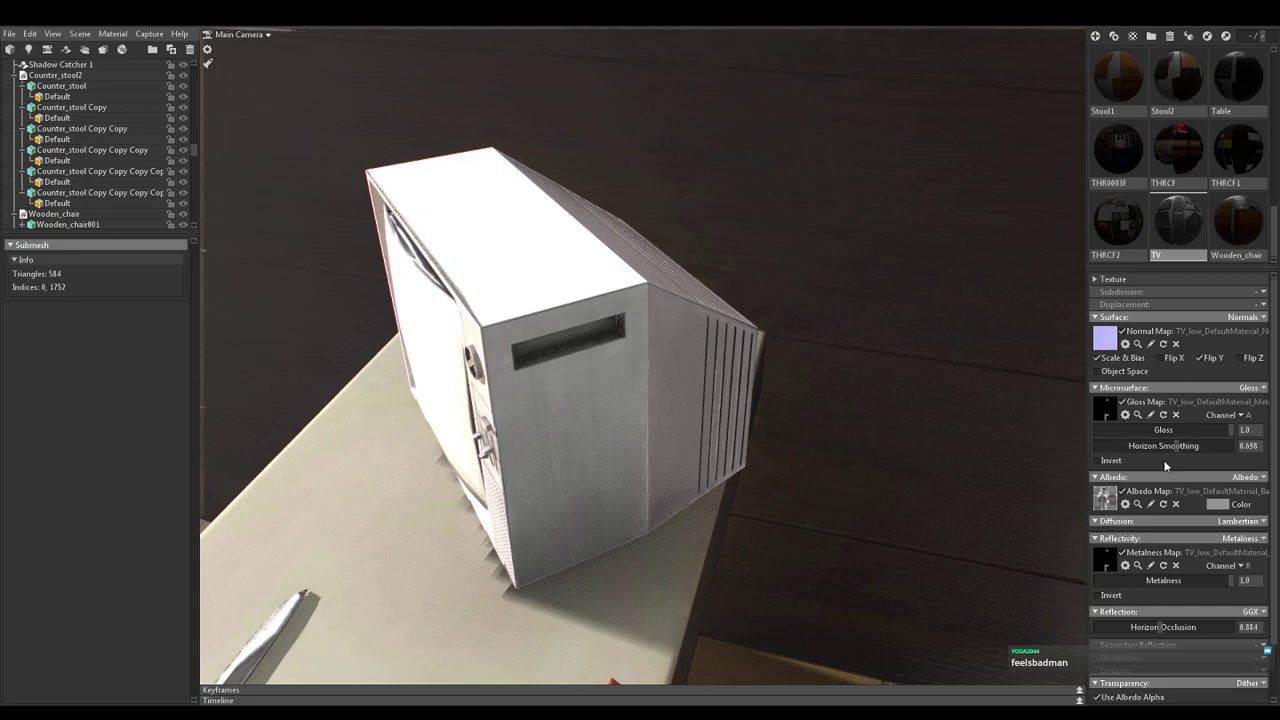
pyautogui.click(1125, 504)
pyautogui.click(1024, 488)
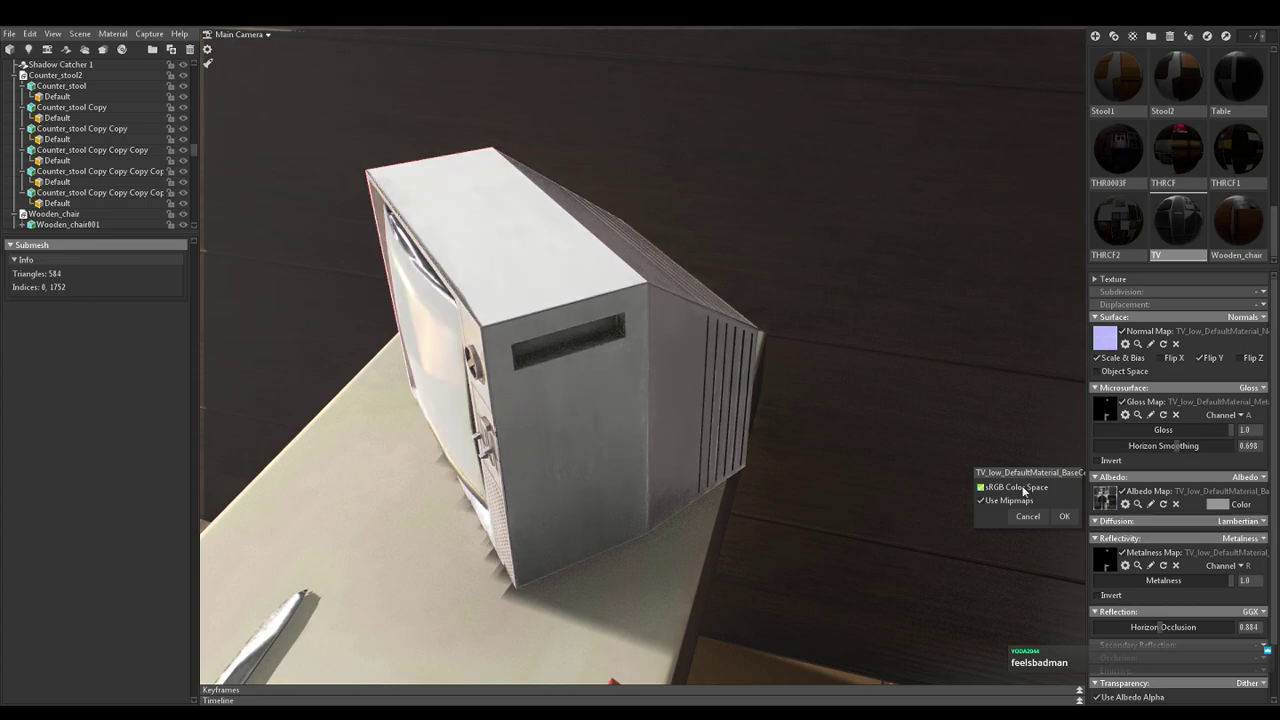
pyautogui.click(1062, 516)
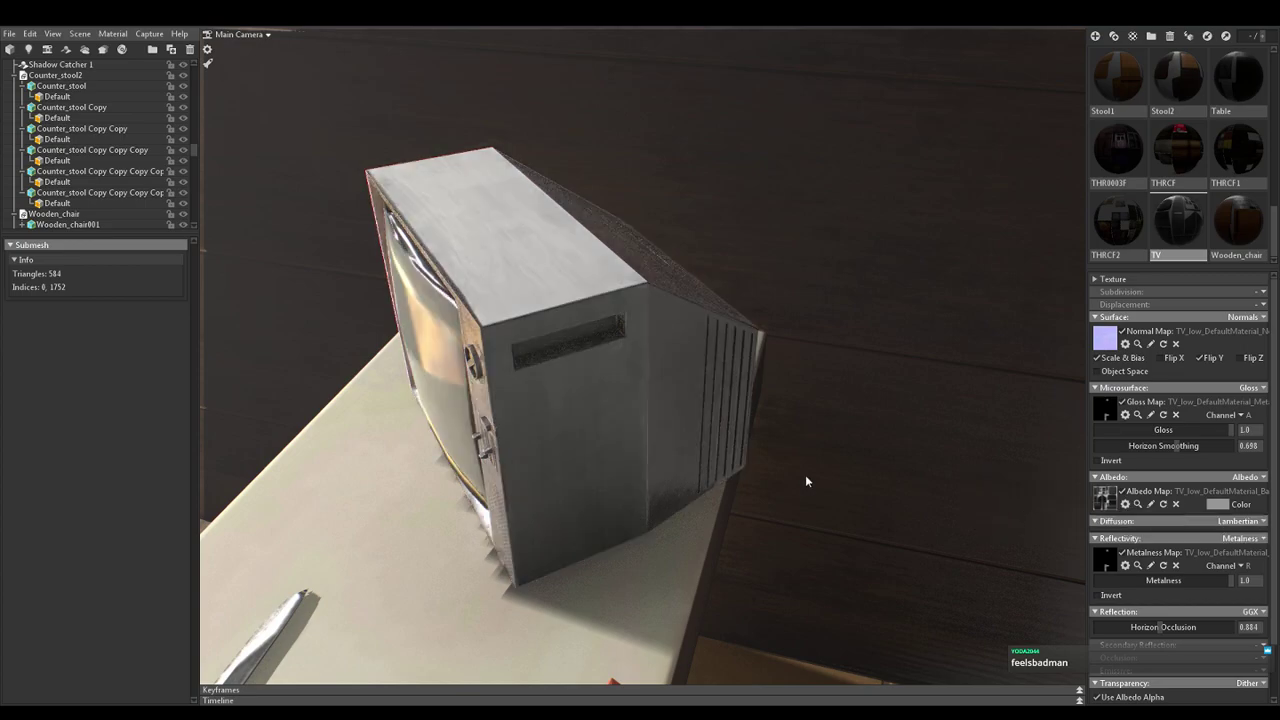
# Try the sRGB Color Space option on the TV material's metalness, gloss and normal maps
pyautogui.moveTo(792, 490); pyautogui.dragTo(799, 435)
pyautogui.scroll(1, 799, 435)
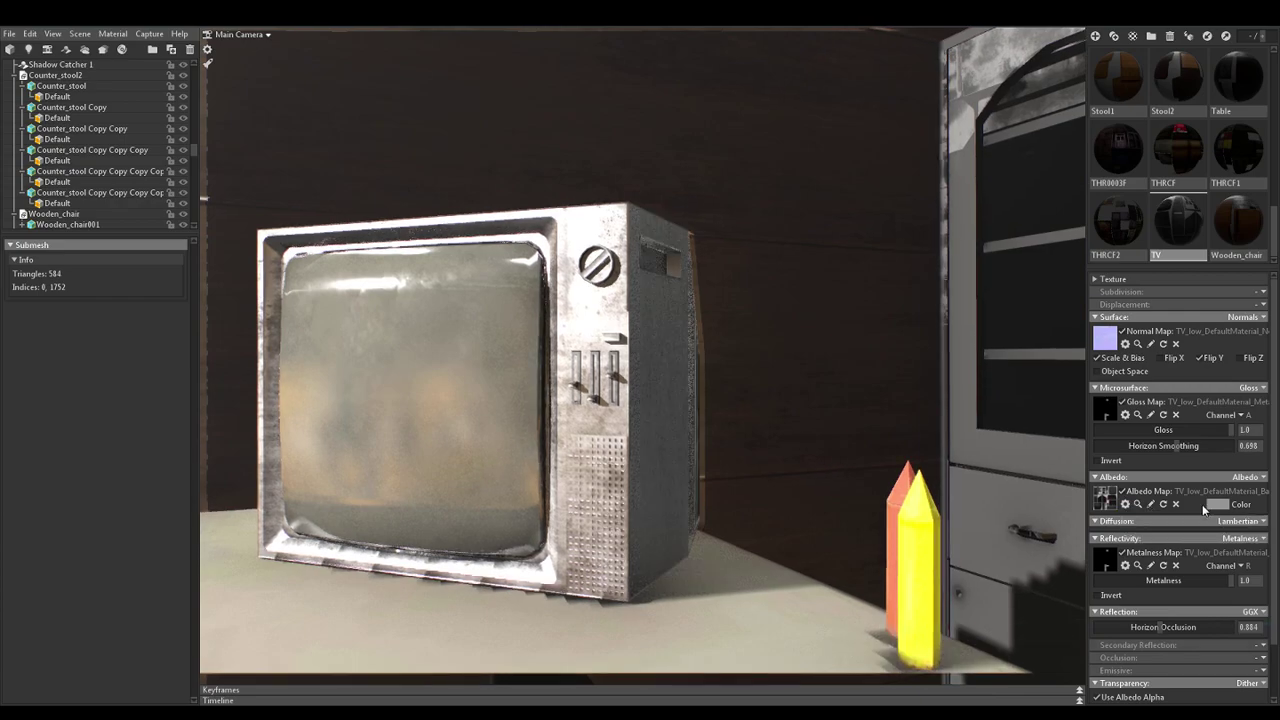
pyautogui.click(1124, 566)
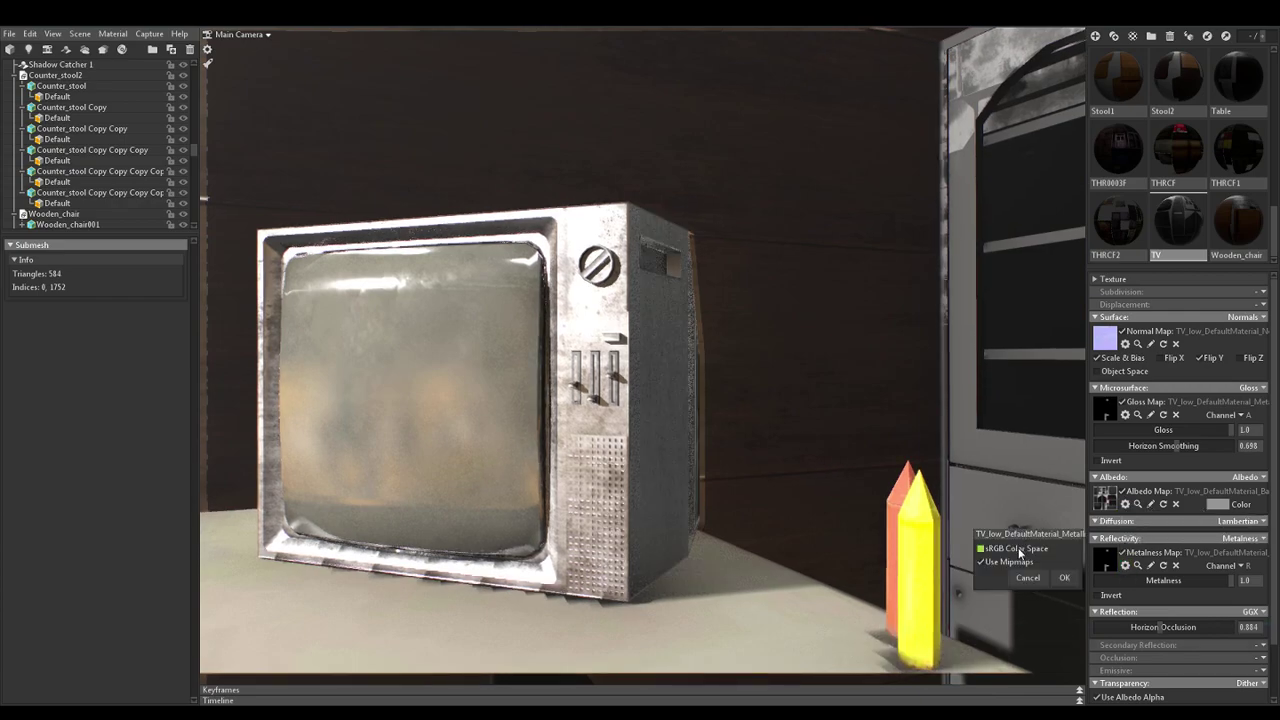
pyautogui.click(1021, 551)
pyautogui.click(1066, 580)
pyautogui.click(1125, 415)
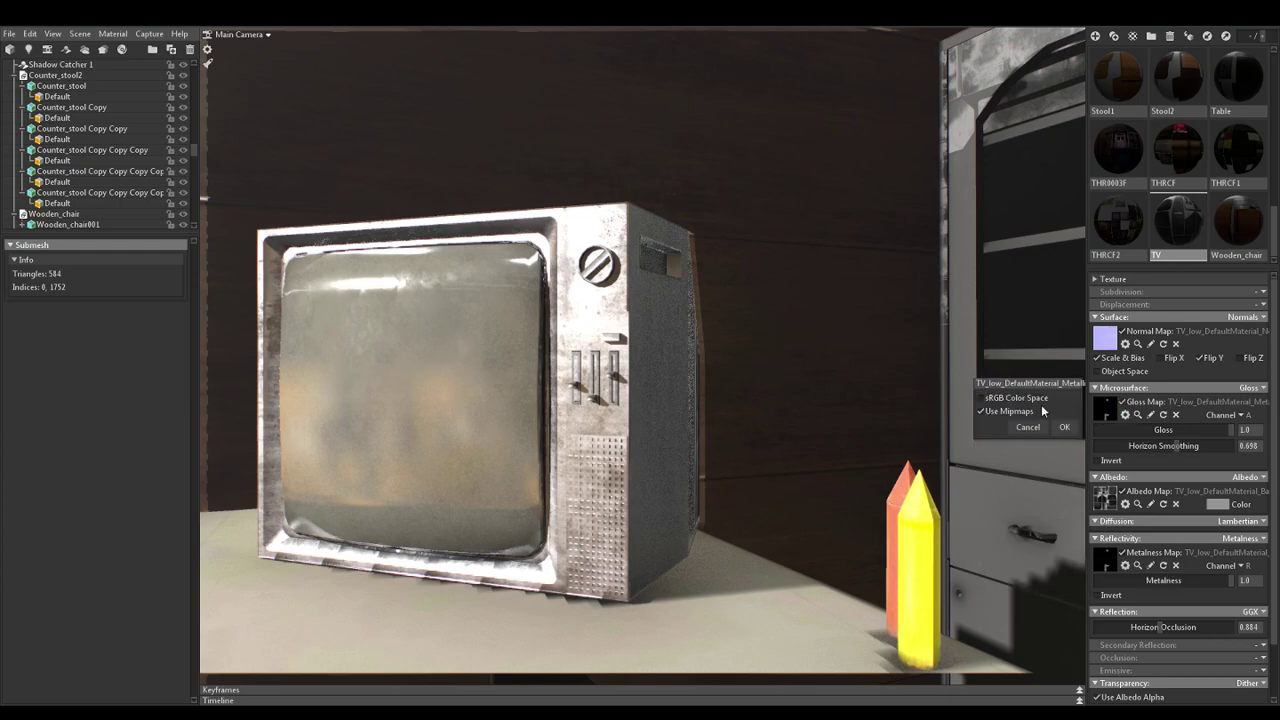
pyautogui.click(1064, 427)
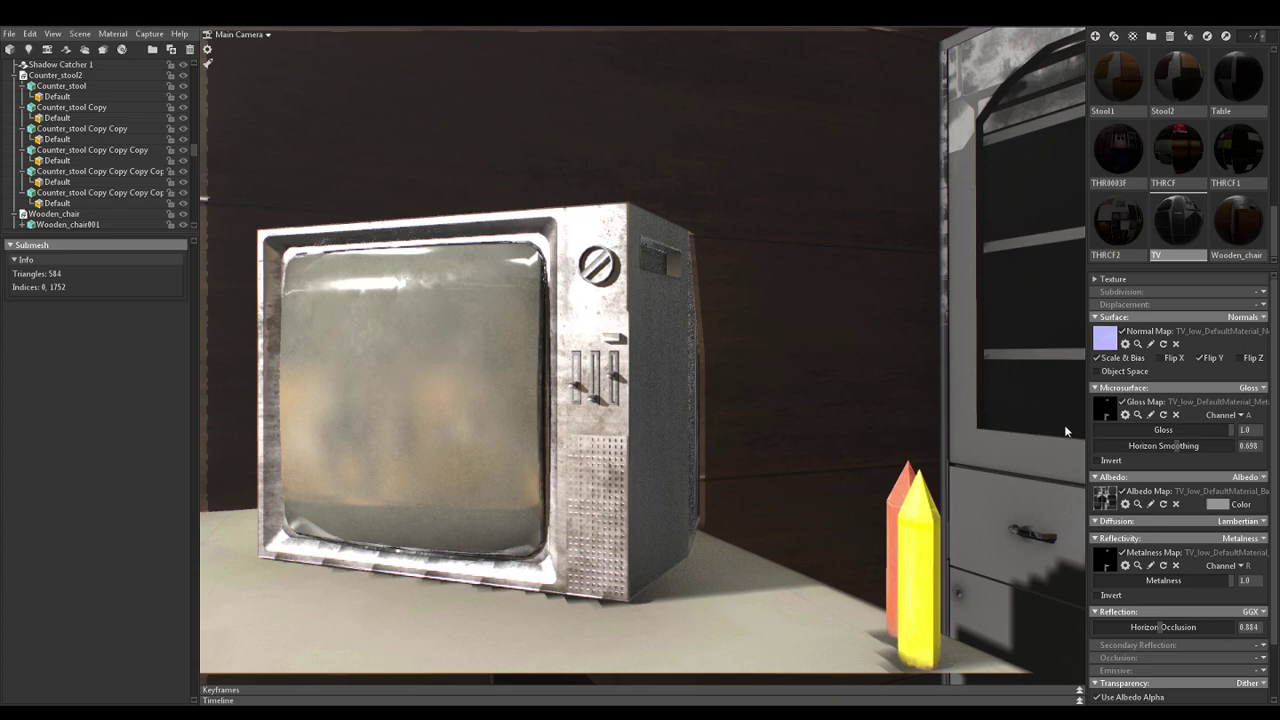
pyautogui.click(1127, 345)
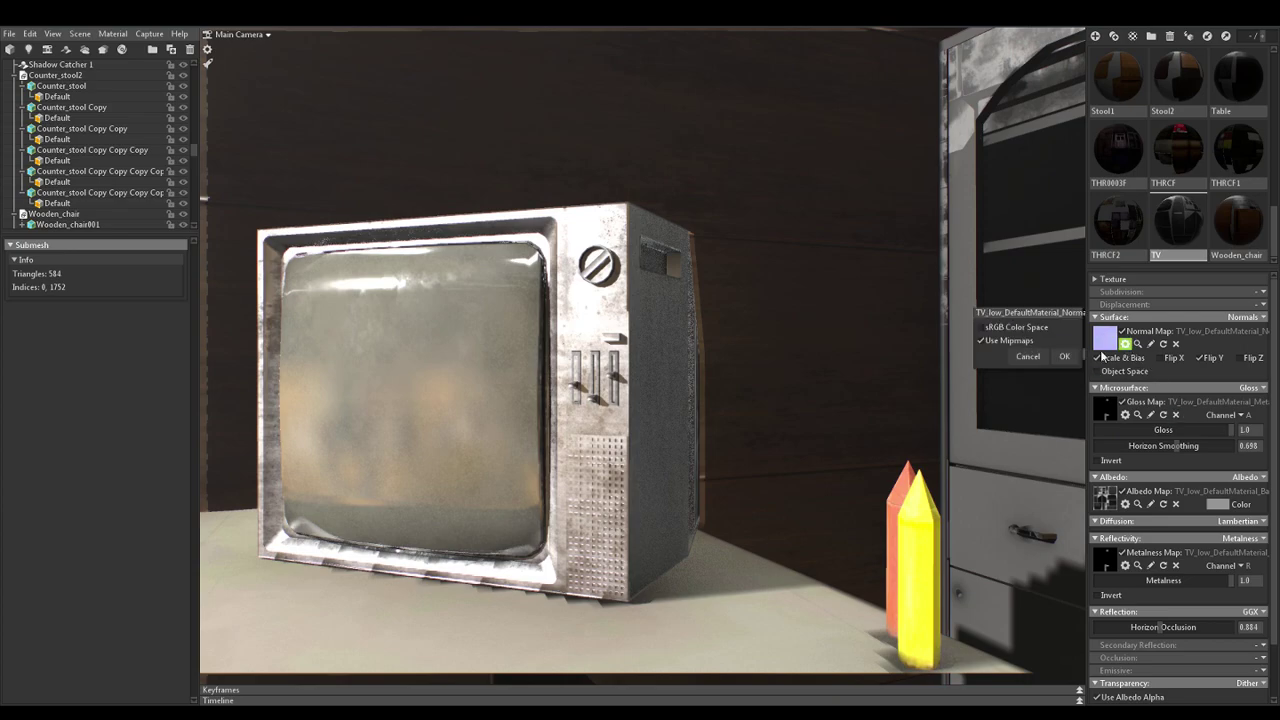
pyautogui.click(1010, 326)
pyautogui.click(1066, 358)
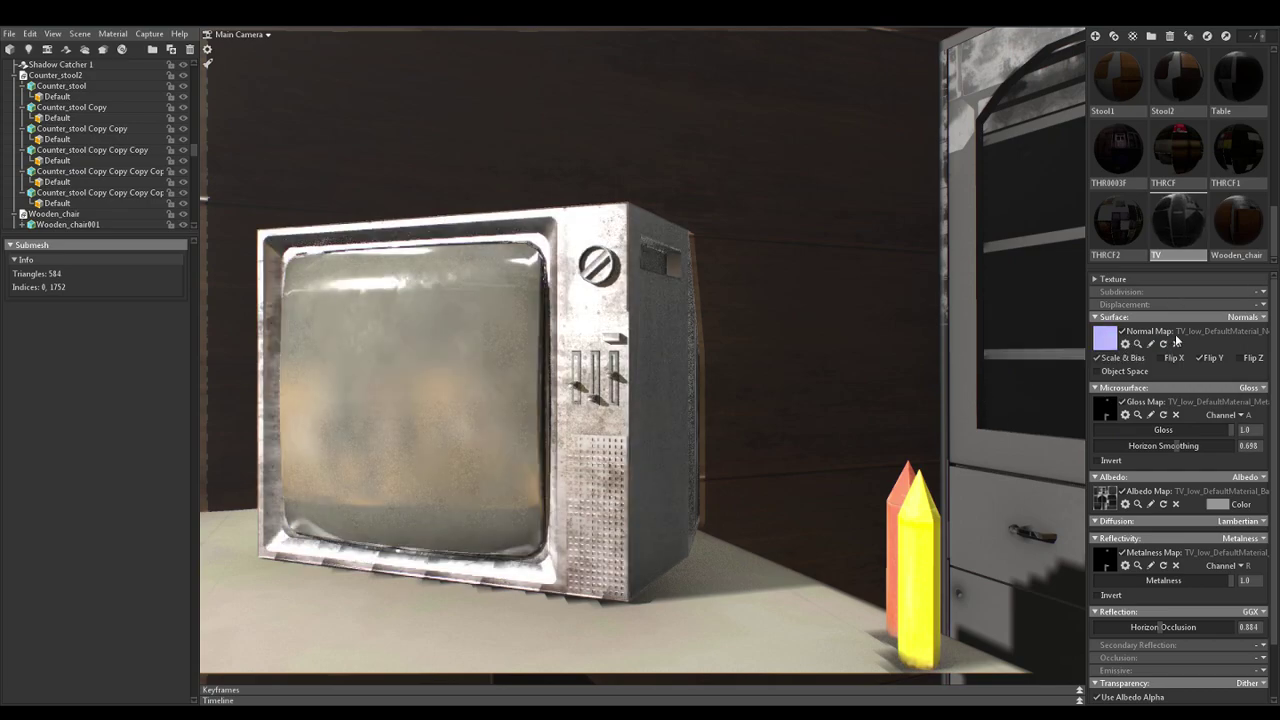
# Delete the TV material from the library, keeping the TV mesh in the scene, and create a new material
pyautogui.press('Delete')
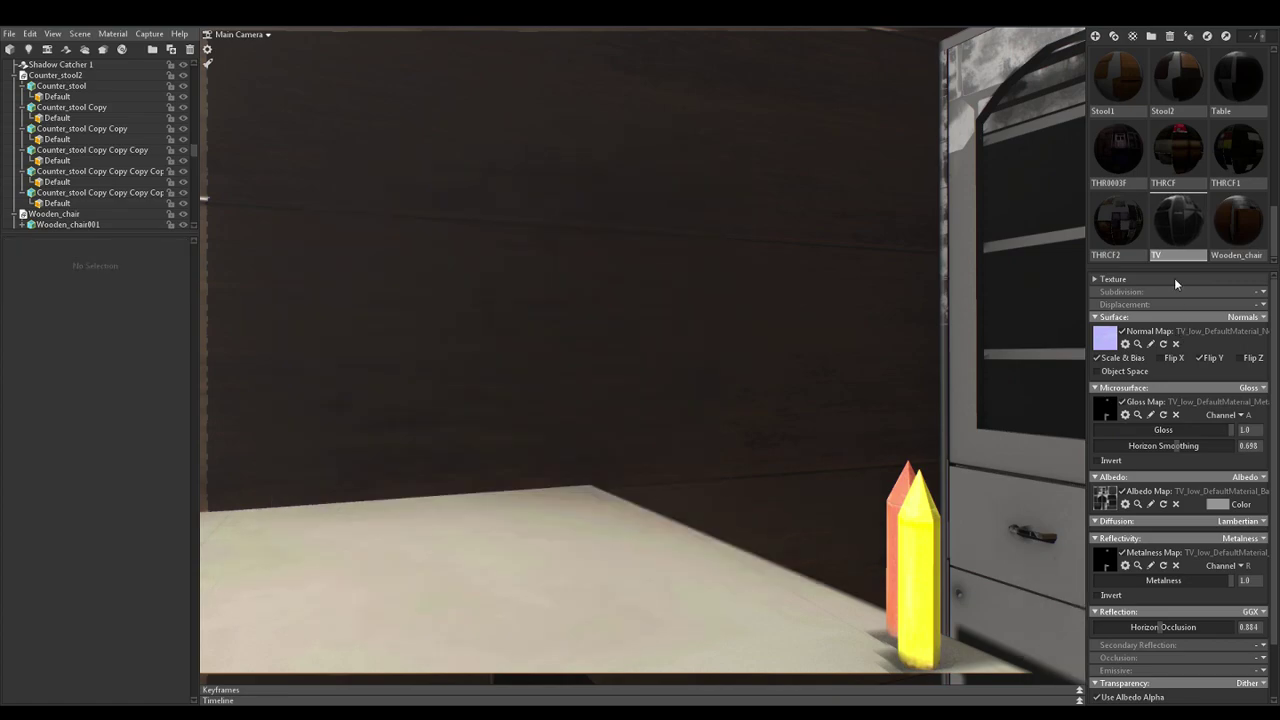
pyautogui.hotkey('ctrl', 'z')
pyautogui.click(1180, 241)
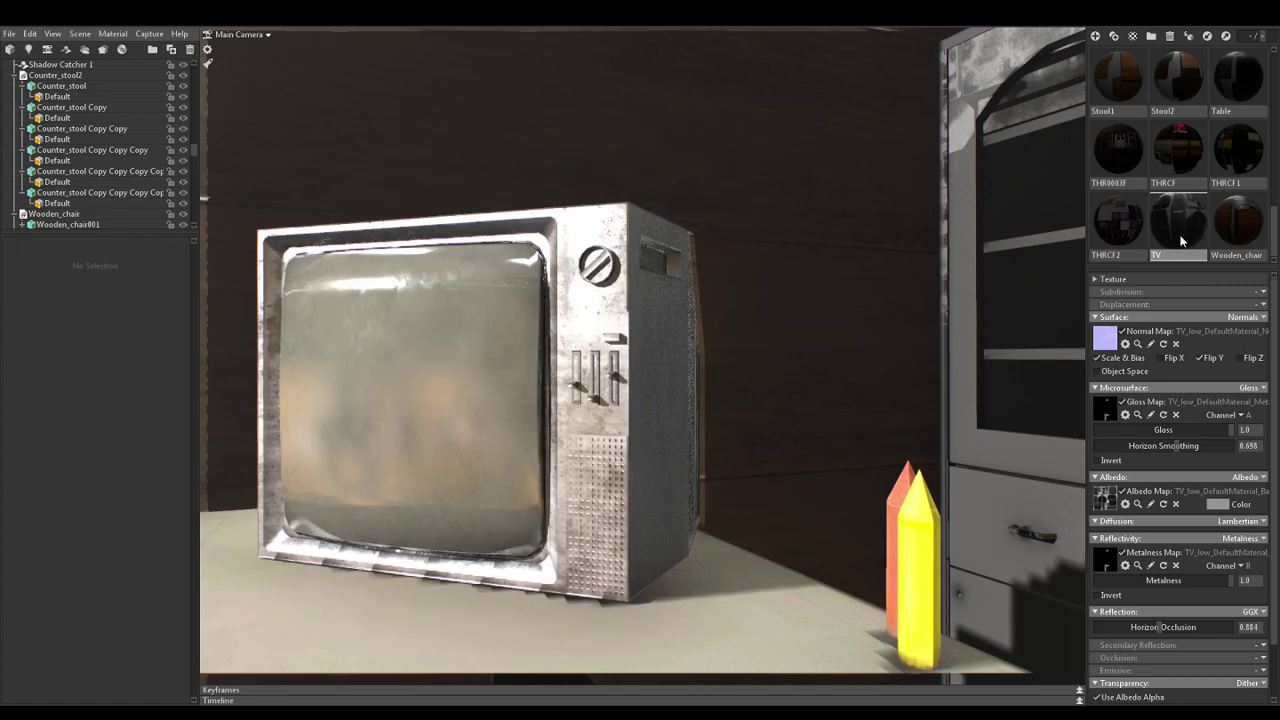
pyautogui.press('Delete')
pyautogui.click(1235, 253)
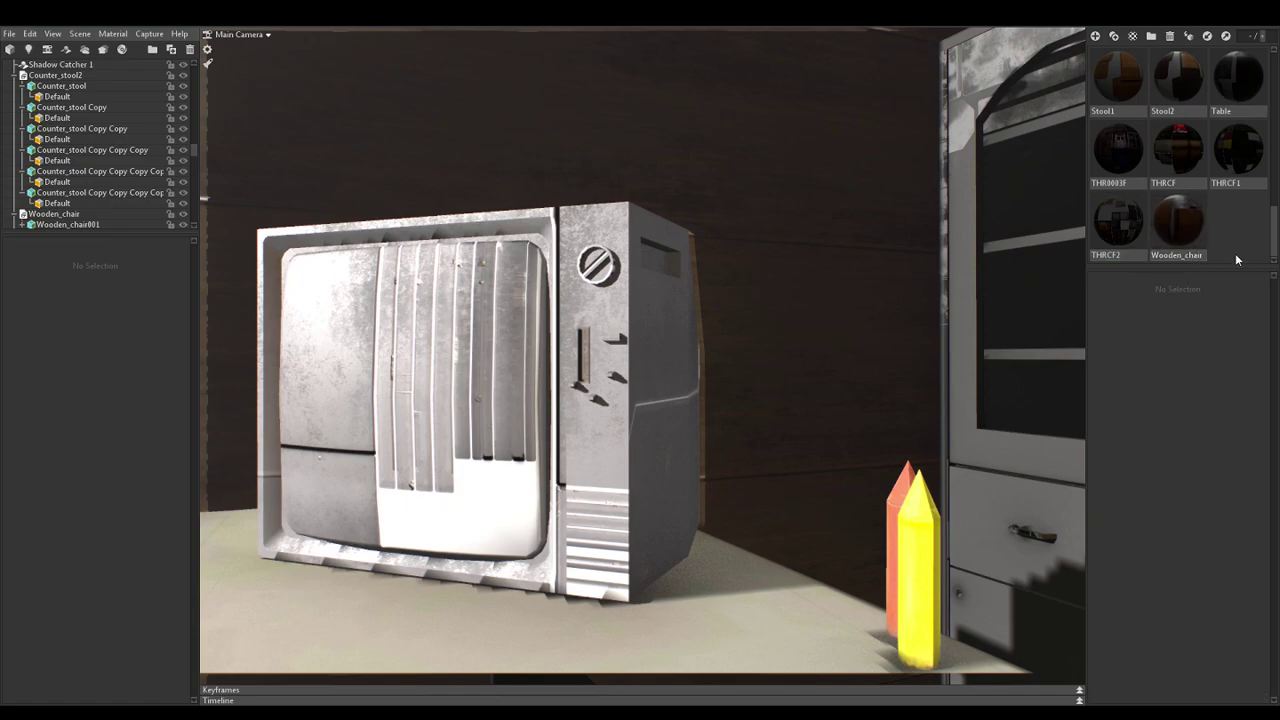
pyautogui.click(1096, 37)
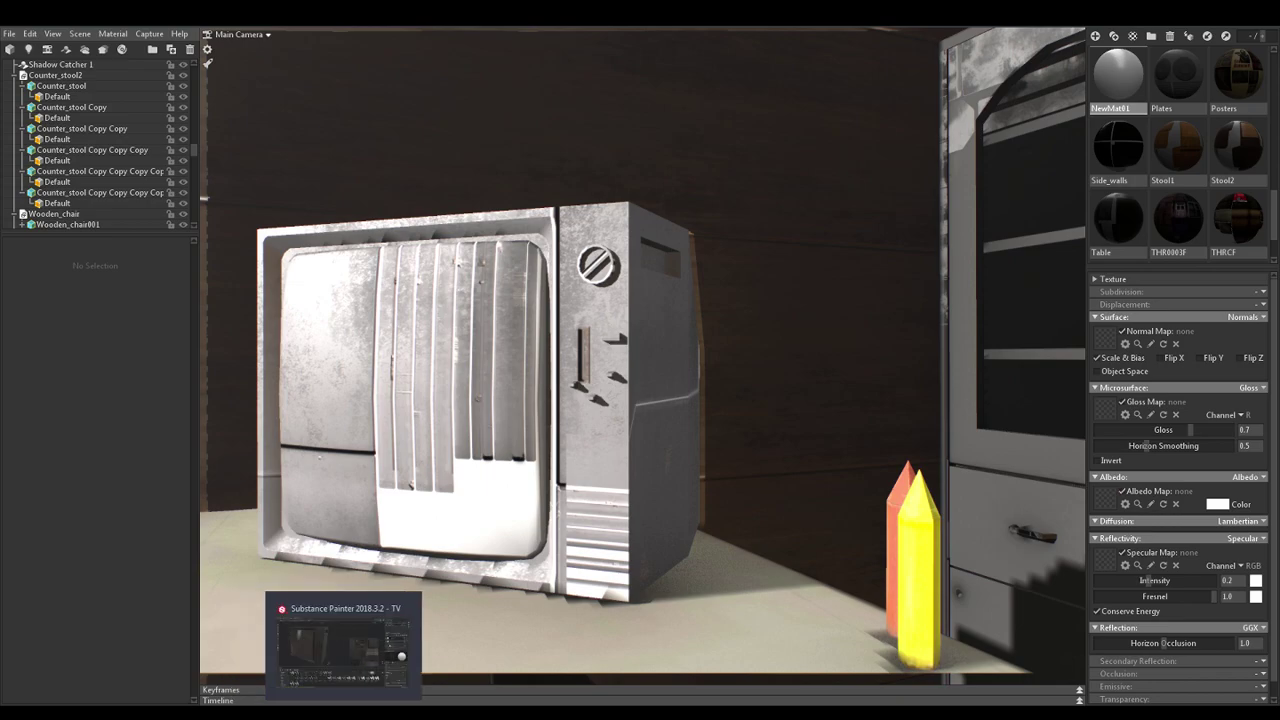
# Switch to Substance Painter and save the TV project
pyautogui.click(348, 712)
pyautogui.keyDown('alt'); pyautogui.moveTo(441, 400); pyautogui.dragTo(427, 365); pyautogui.keyUp('alt')
pyautogui.moveTo(427, 365)
pyautogui.keyDown('shift'); pyautogui.mouseDown(button='right')
pyautogui.moveTo(443, 366)
pyautogui.moveTo(429, 366)
pyautogui.mouseUp(button='right'); pyautogui.keyUp('shift')
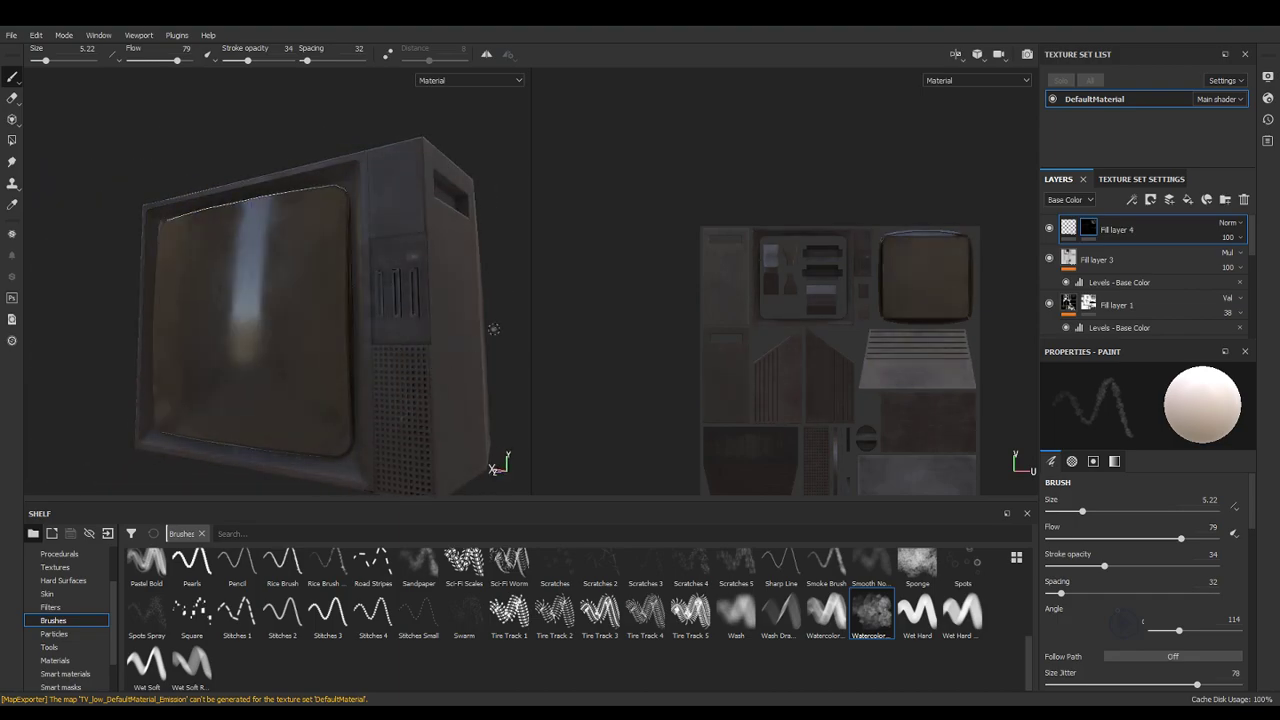
pyautogui.click(12, 35)
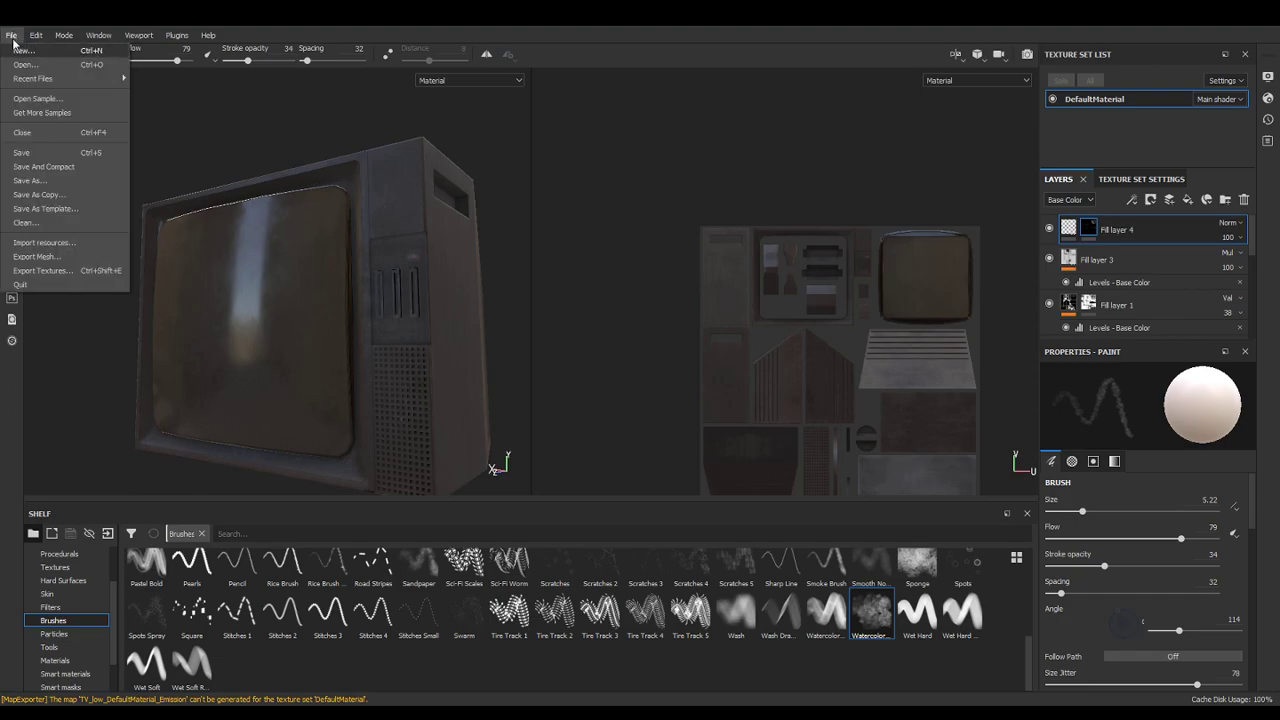
pyautogui.click(31, 153)
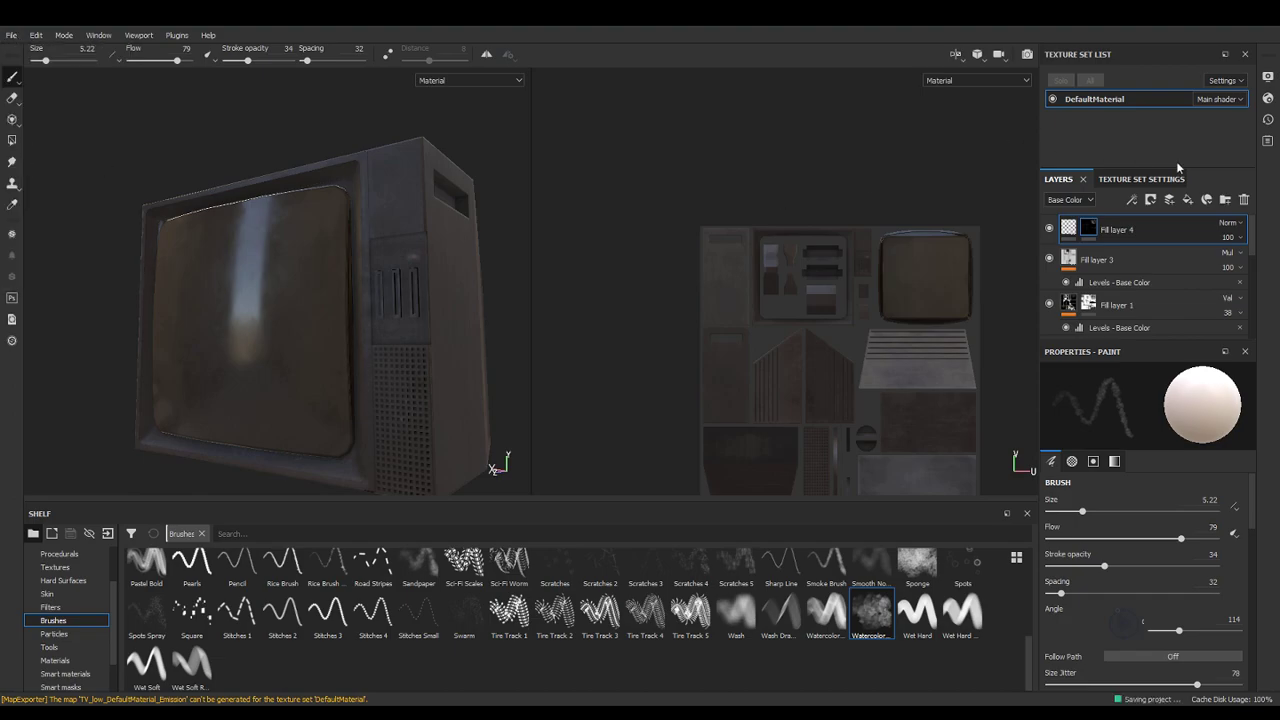
# Try the Cave Entry Forest environment map and replace it with Gdansk Shipyard Buildings in the display settings
pyautogui.click(1267, 77)
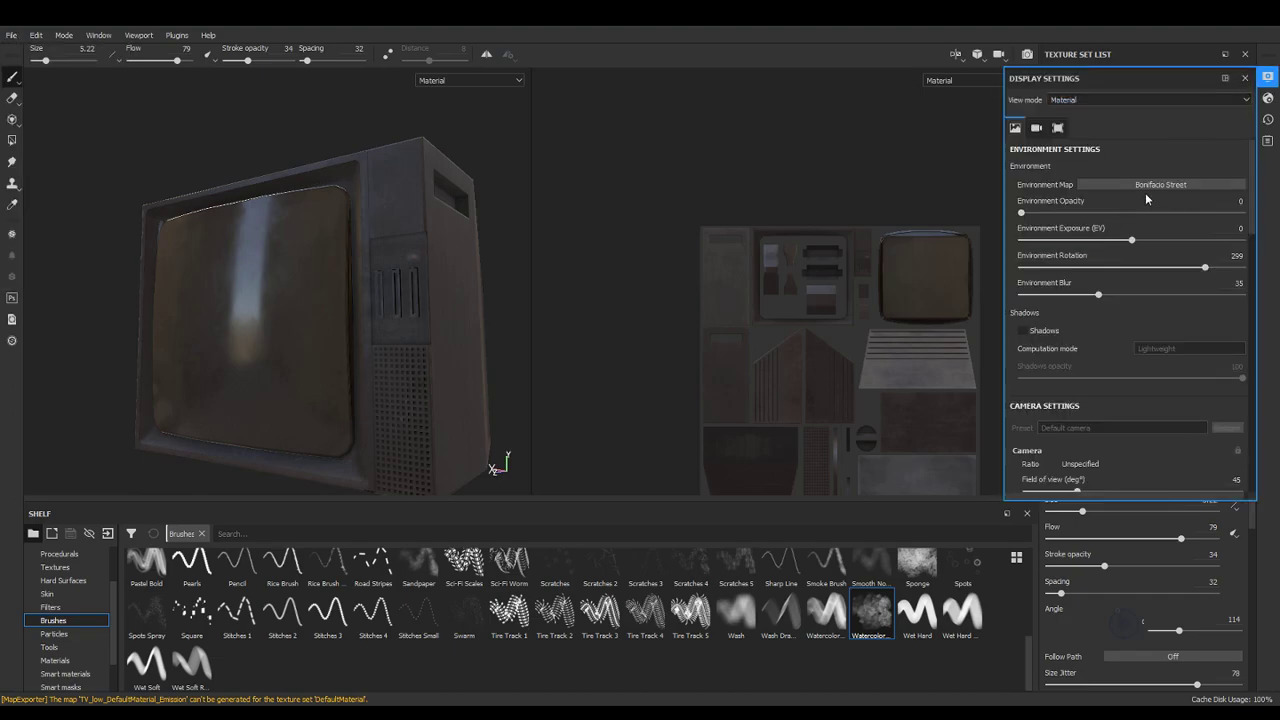
pyautogui.click(1138, 187)
pyautogui.click(1114, 236)
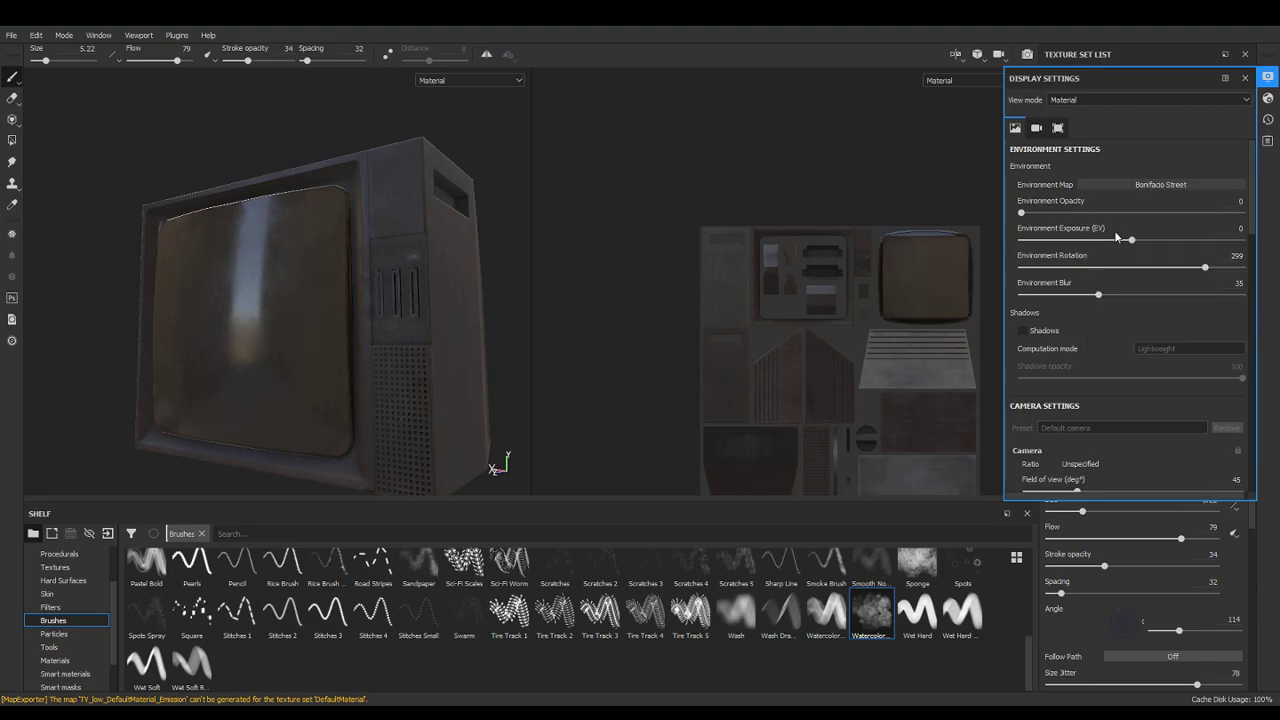
pyautogui.click(1150, 185)
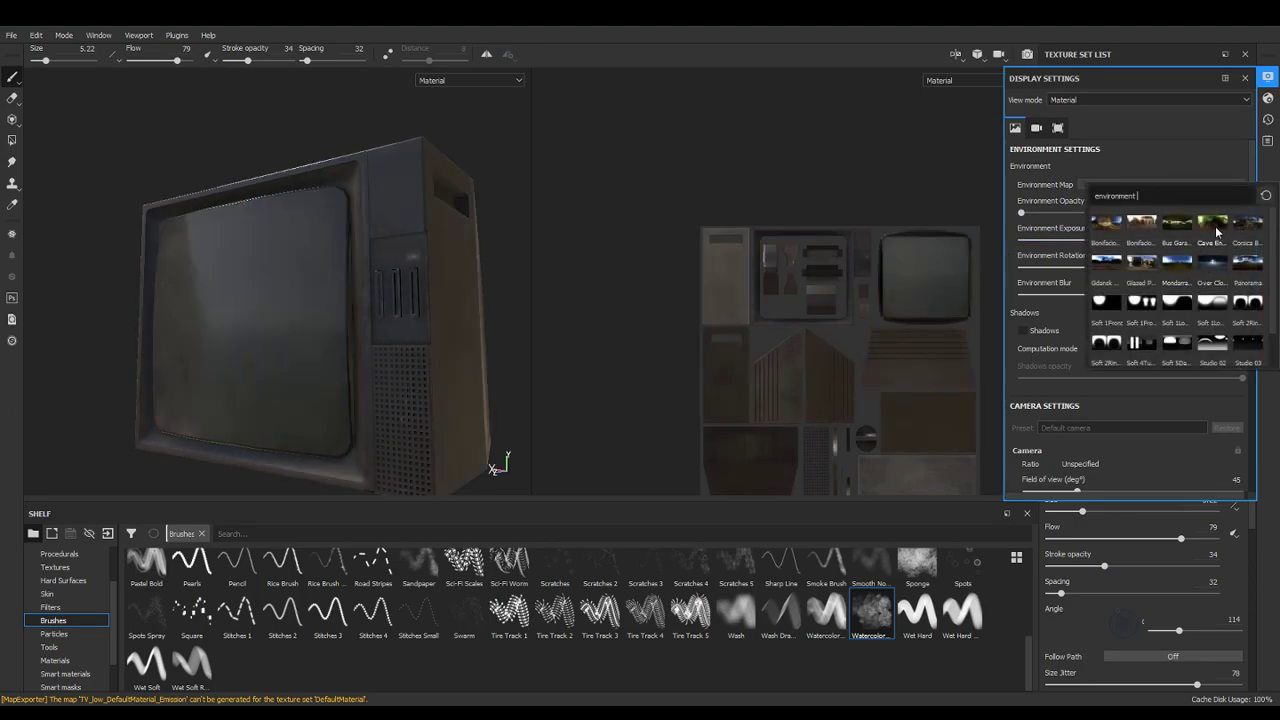
pyautogui.click(1213, 226)
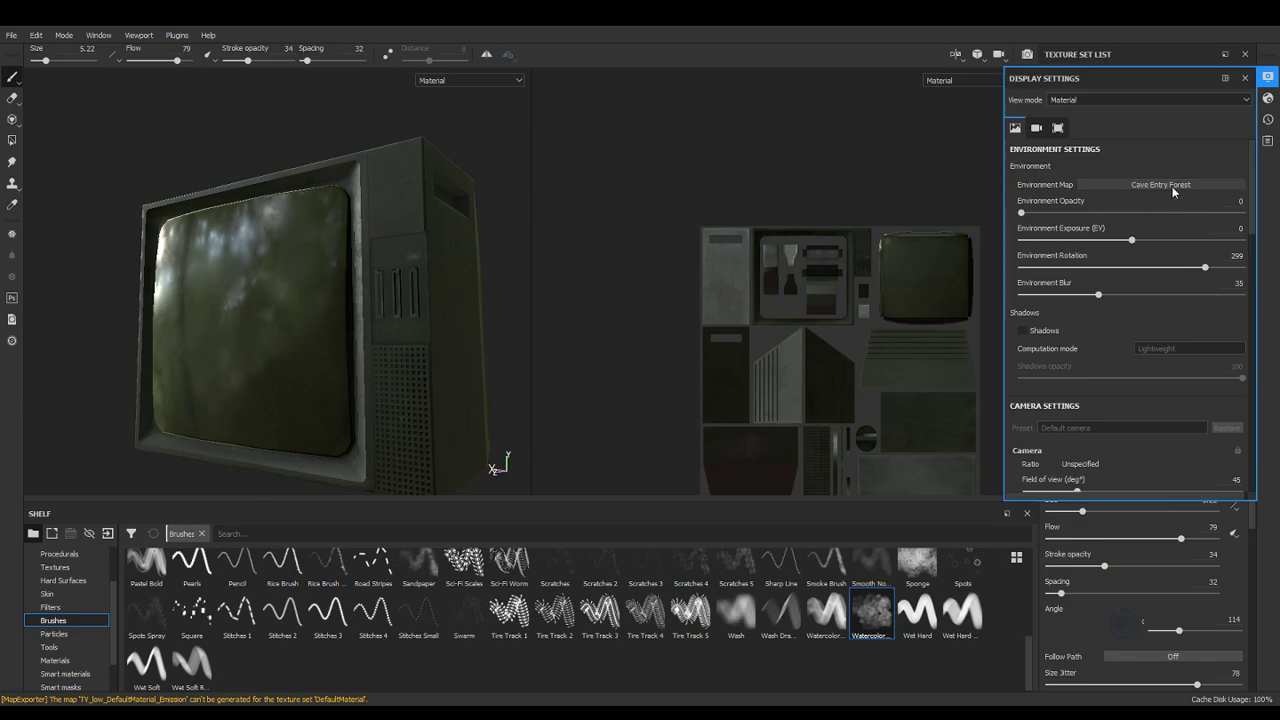
pyautogui.click(1171, 185)
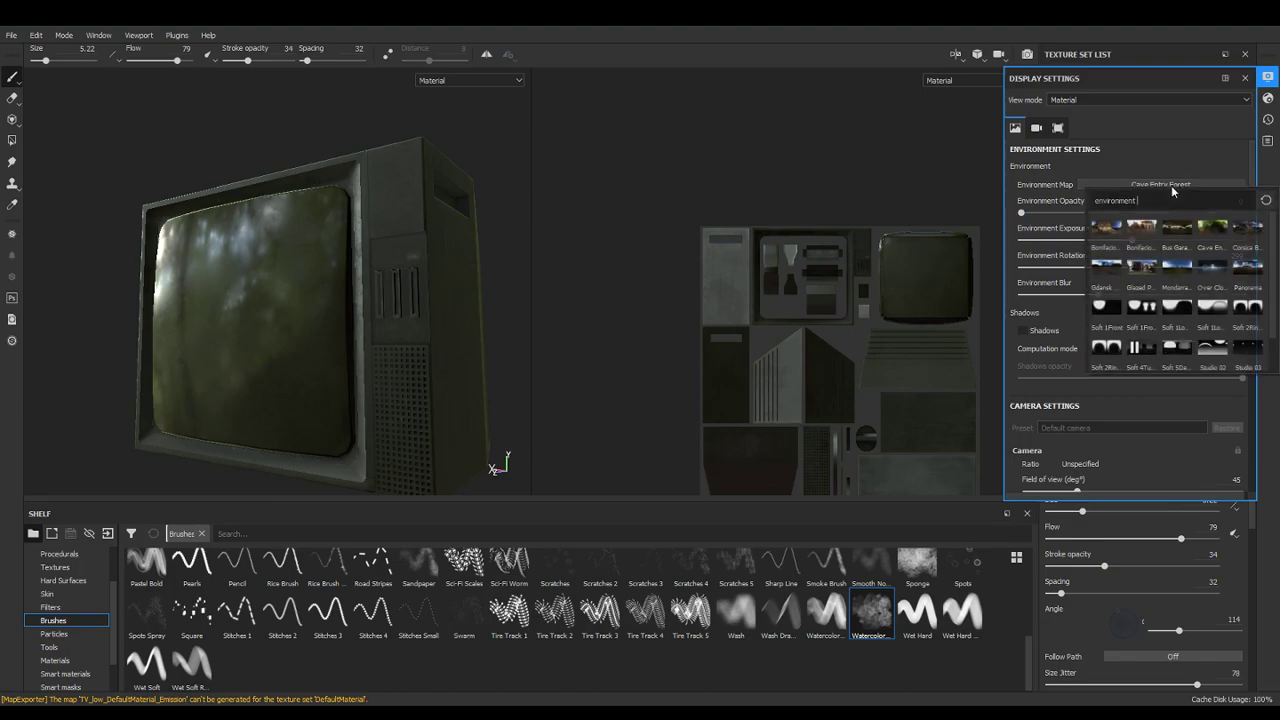
pyautogui.click(1108, 270)
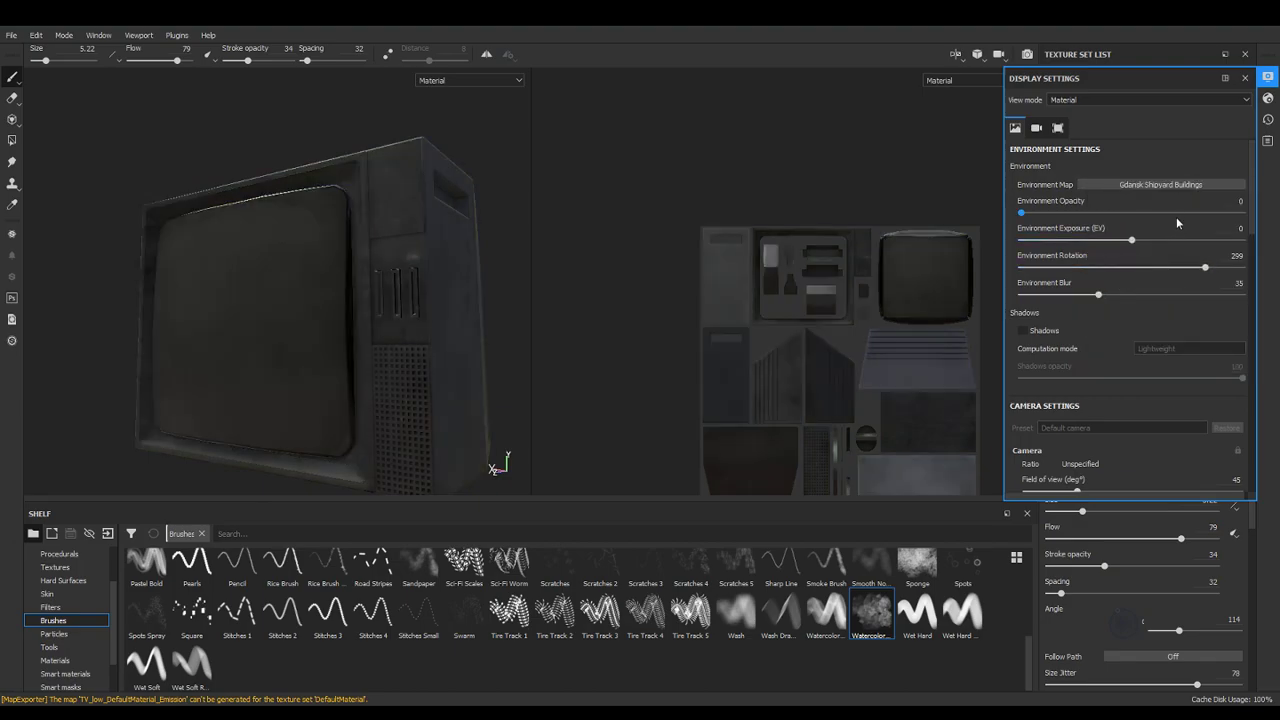
# Set the environment exposure to 1.58, check the TV under this lighting, and close the display settings
pyautogui.moveTo(1132, 243); pyautogui.dragTo(1148, 243)
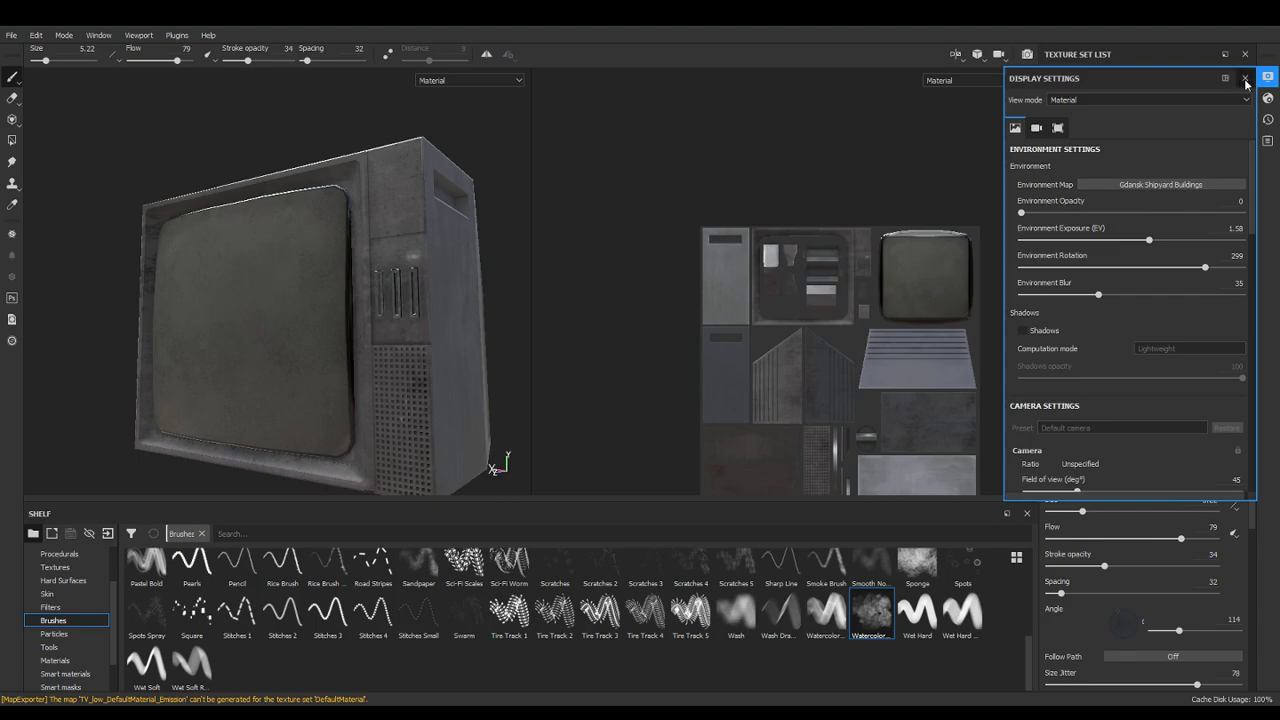
pyautogui.moveTo(467, 305)
pyautogui.keyDown('alt'); pyautogui.mouseDown()
pyautogui.moveTo(523, 340)
pyautogui.moveTo(490, 400)
pyautogui.moveTo(400, 370)
pyautogui.moveTo(476, 322)
pyautogui.mouseUp(); pyautogui.keyUp('alt')
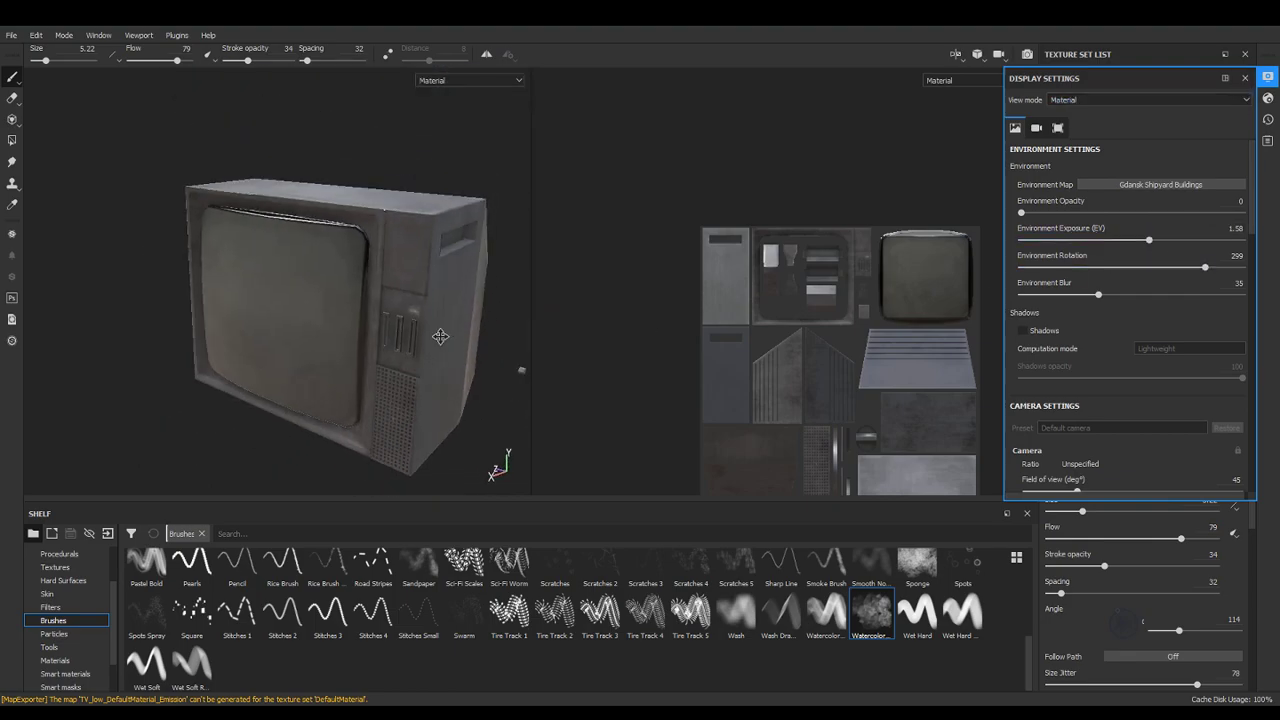
pyautogui.scroll(-3, 437, 315)
pyautogui.scroll(4, 437, 319)
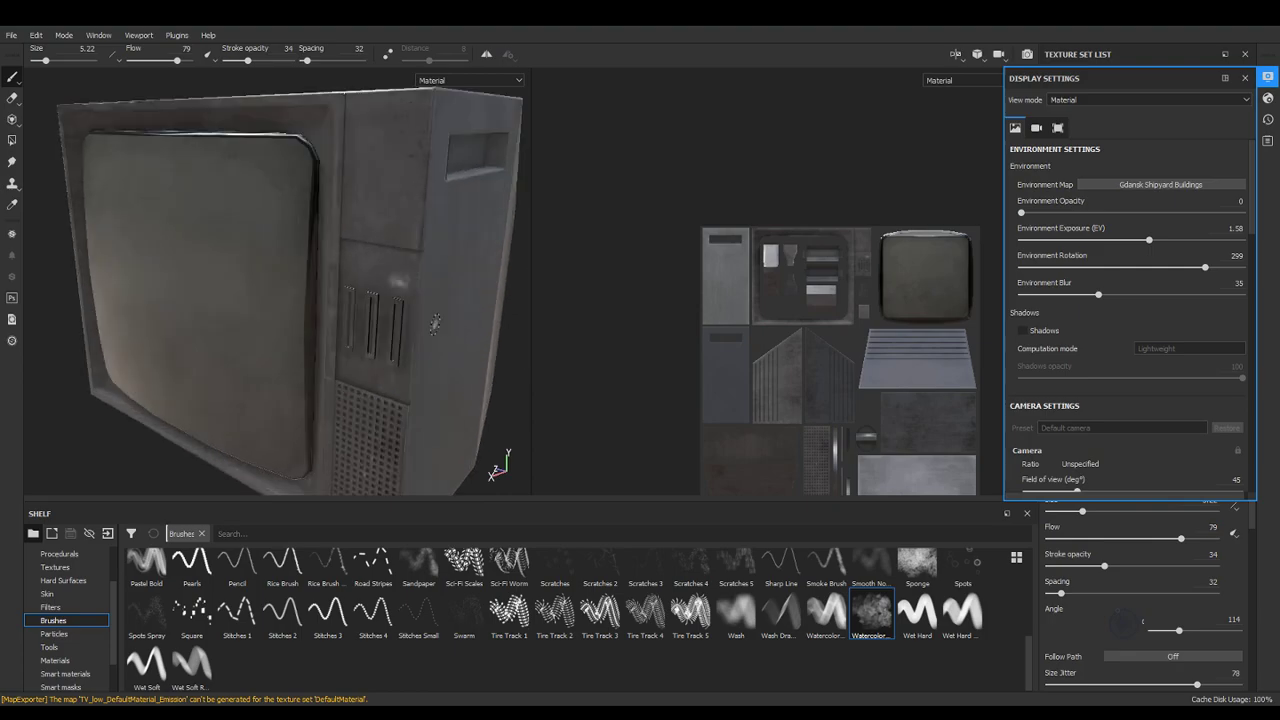
pyautogui.moveTo(433, 346)
pyautogui.keyDown('alt'); pyautogui.mouseDown()
pyautogui.moveTo(434, 326)
pyautogui.moveTo(507, 344)
pyautogui.moveTo(440, 349)
pyautogui.moveTo(428, 328)
pyautogui.mouseUp(); pyautogui.keyUp('alt')
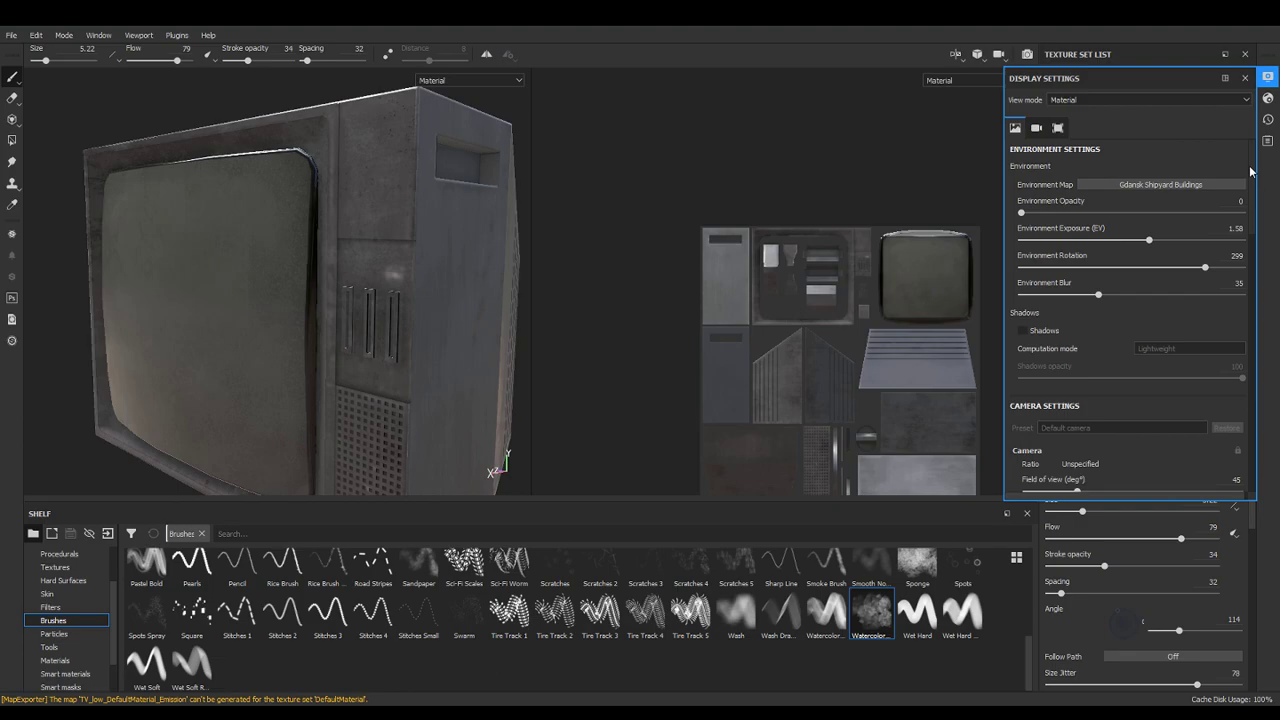
pyautogui.click(1267, 77)
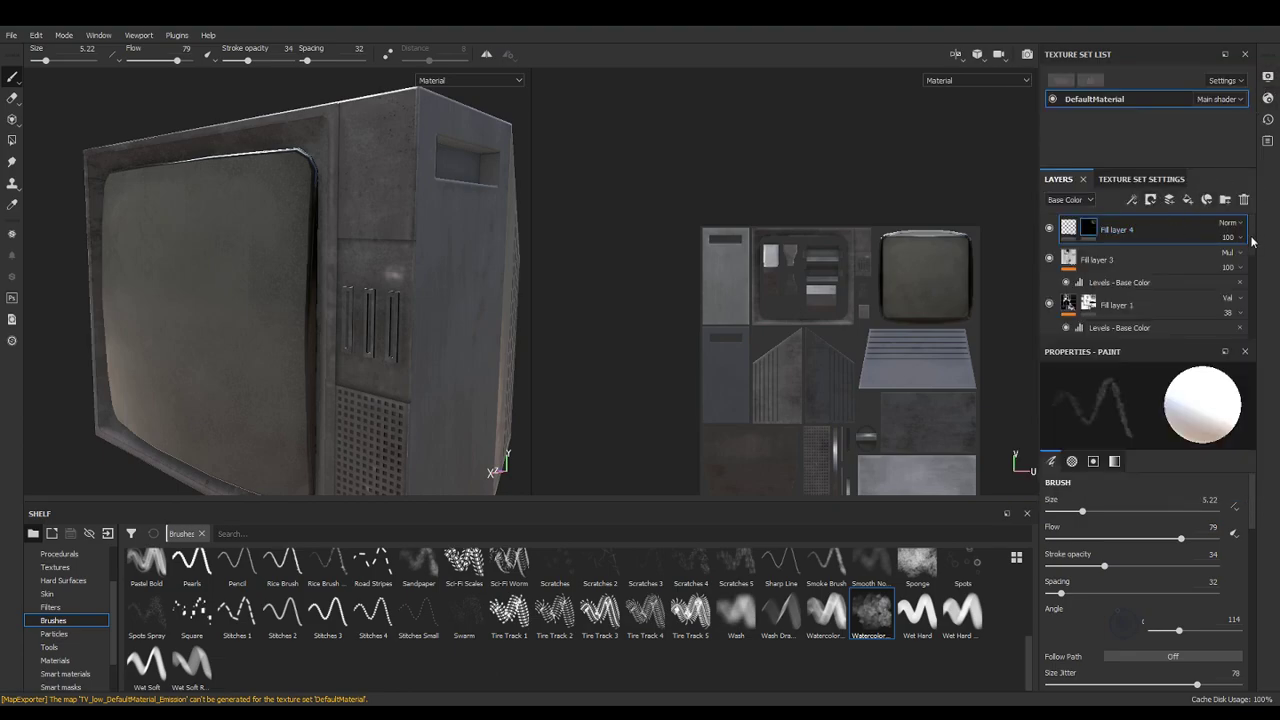
# Toggle the visibility of Fill layer 3 and Fill layer 4 to compare their effect on the TV
pyautogui.click(1050, 262)
pyautogui.click(1050, 262)
pyautogui.doubleClick(1095, 260)
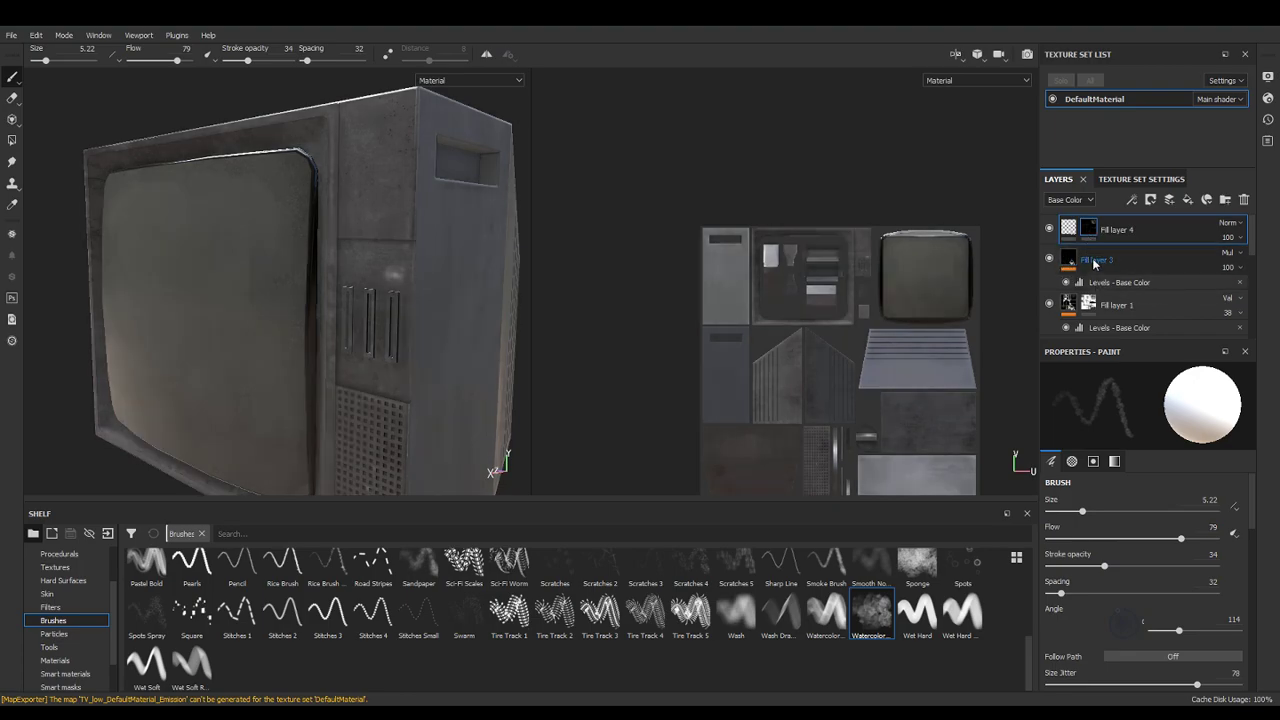
pyautogui.press('Return')
pyautogui.click(1050, 230)
# In Fill layer 3's Base Color levels, set the midtone to 5.031 and the output maximum to 0.398
pyautogui.click(1068, 262)
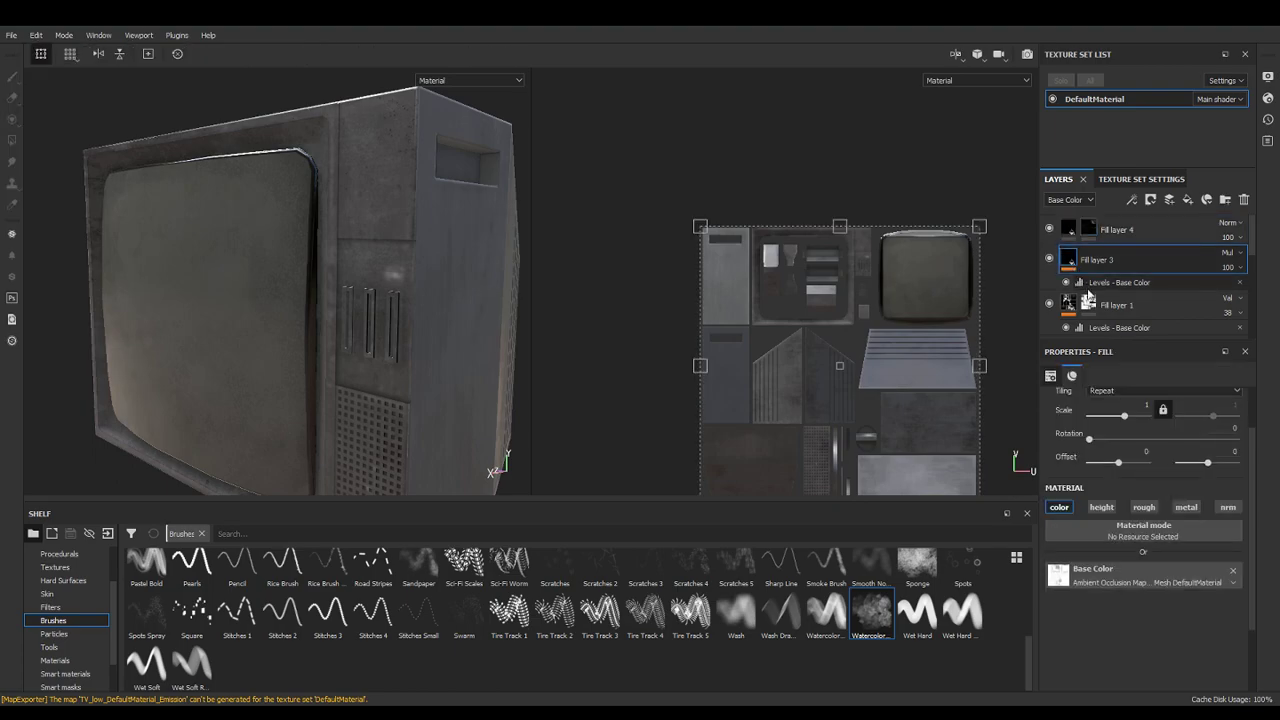
pyautogui.click(1112, 282)
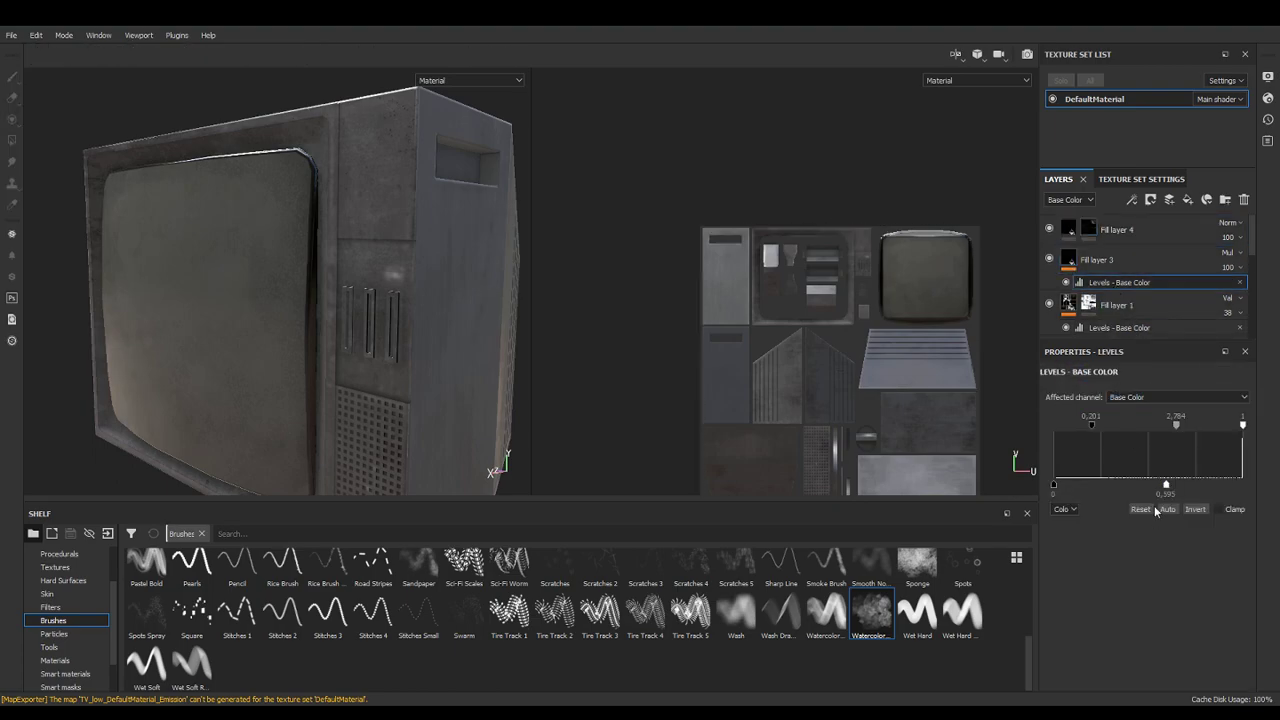
pyautogui.moveTo(1177, 425)
pyautogui.mouseDown()
pyautogui.moveTo(1208, 428)
pyautogui.moveTo(1188, 426)
pyautogui.mouseUp()
pyautogui.moveTo(1166, 488); pyautogui.dragTo(1128, 494)
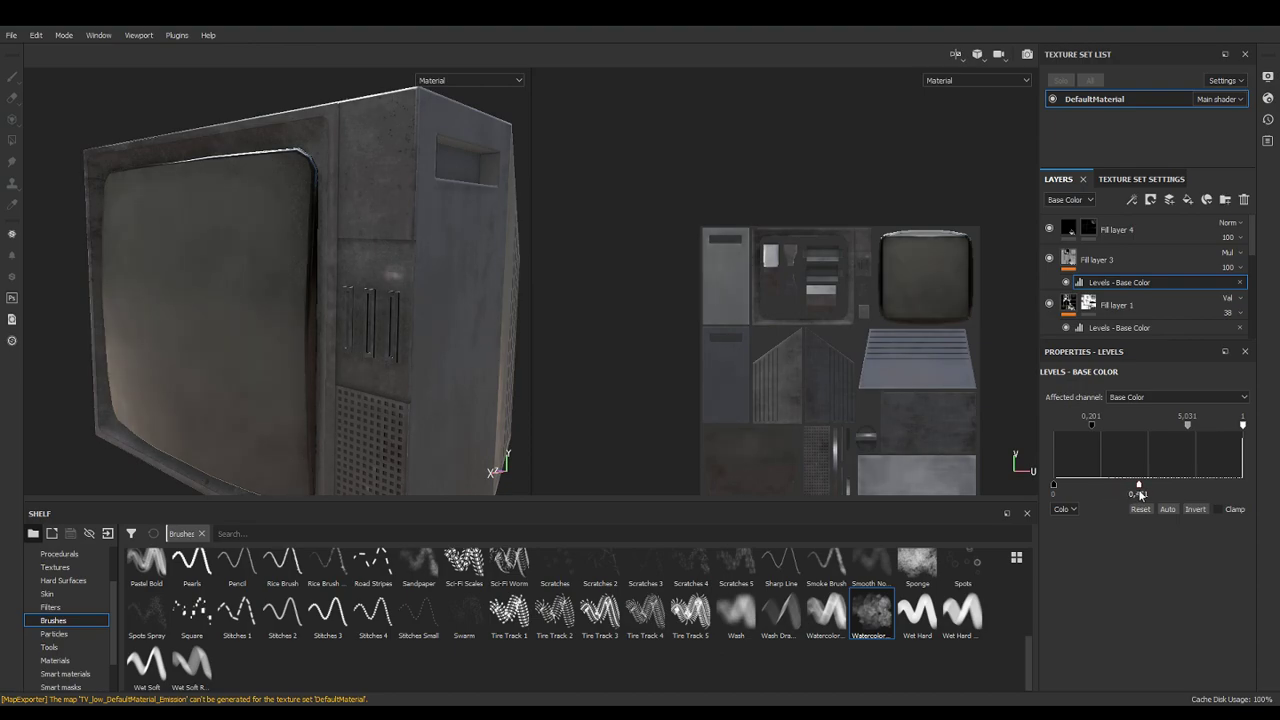
# Toggle the visibility of Fill layer 1, Steel Rough, Plastic PVC copy 1 and Plastic PVC to check which TV parts each affects
pyautogui.scroll(-2, 1250, 250)
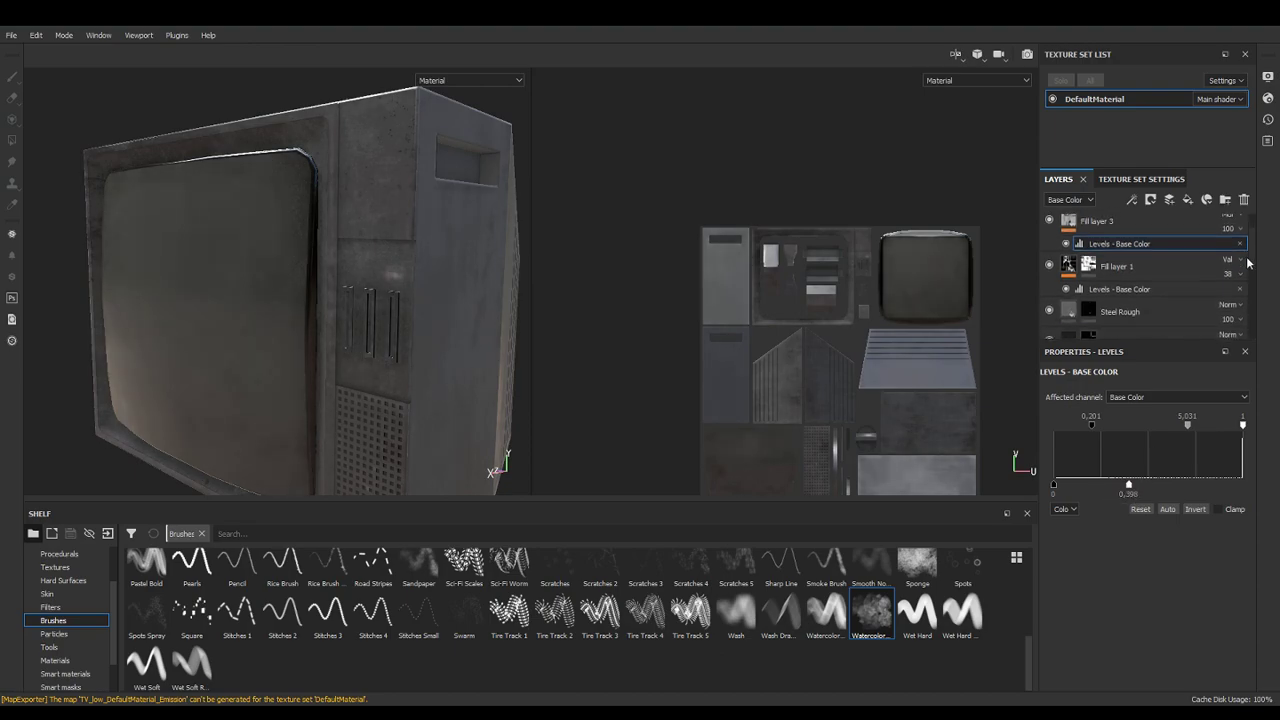
pyautogui.click(1070, 264)
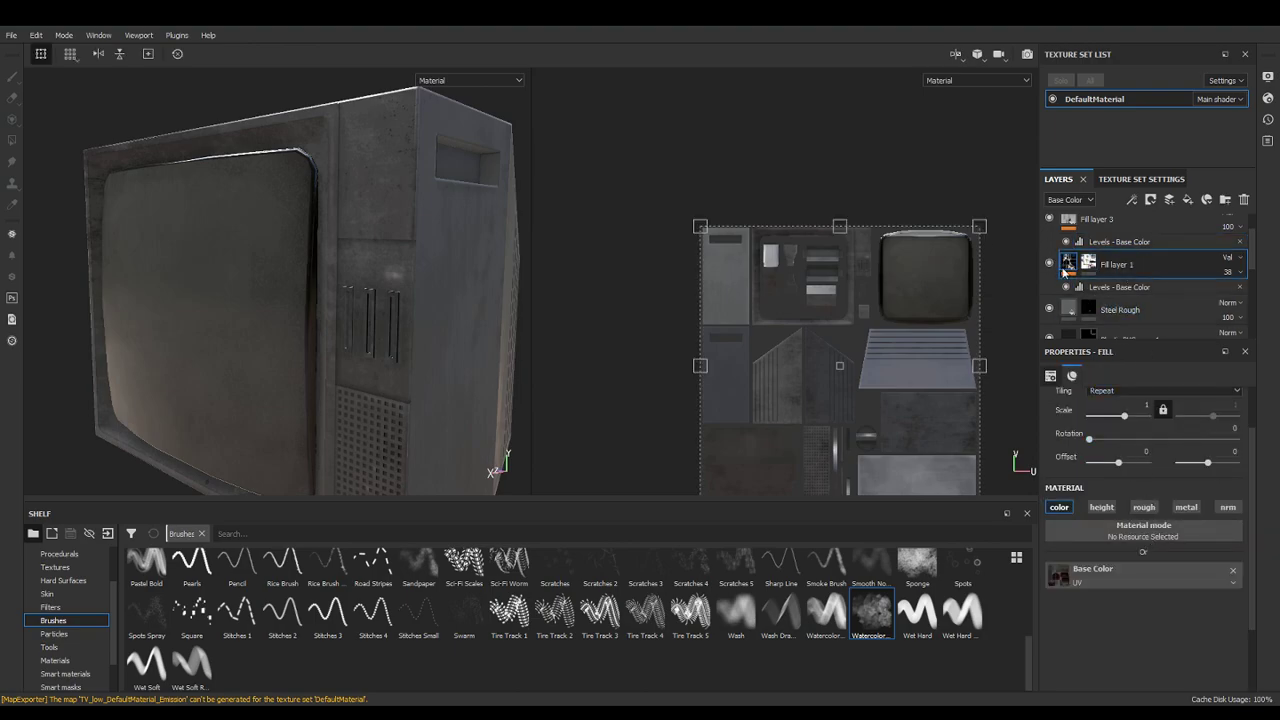
pyautogui.click(1049, 264)
pyautogui.click(1049, 264)
pyautogui.click(1049, 264)
pyautogui.scroll(-2, 1243, 279)
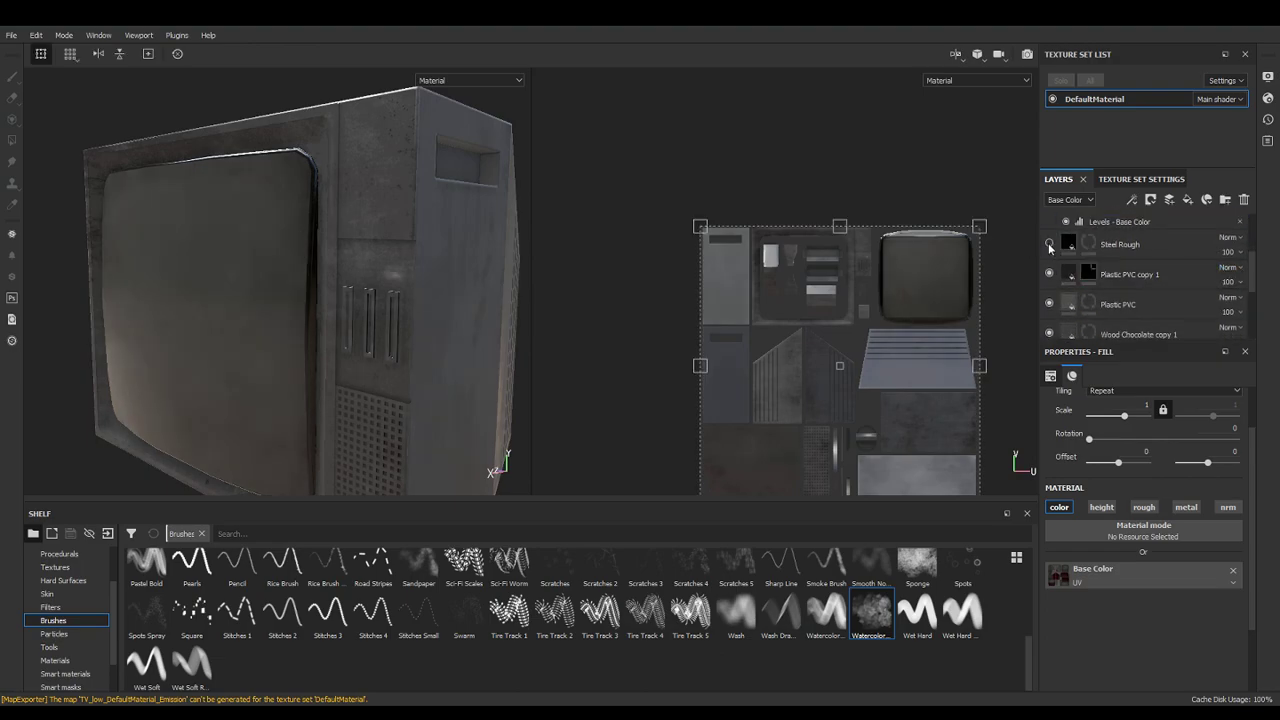
pyautogui.click(1048, 274)
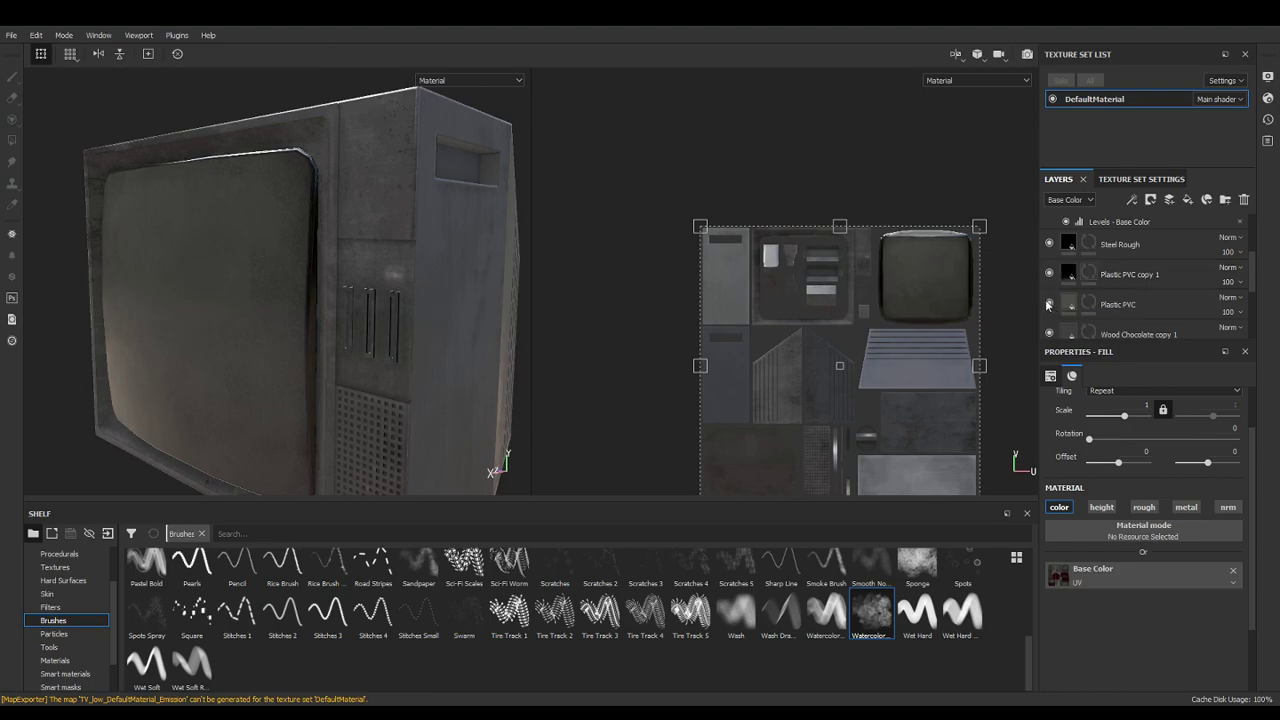
pyautogui.click(1048, 304)
pyautogui.click(1048, 304)
pyautogui.scroll(-1, 1250, 277)
pyautogui.scroll(-3, 1250, 277)
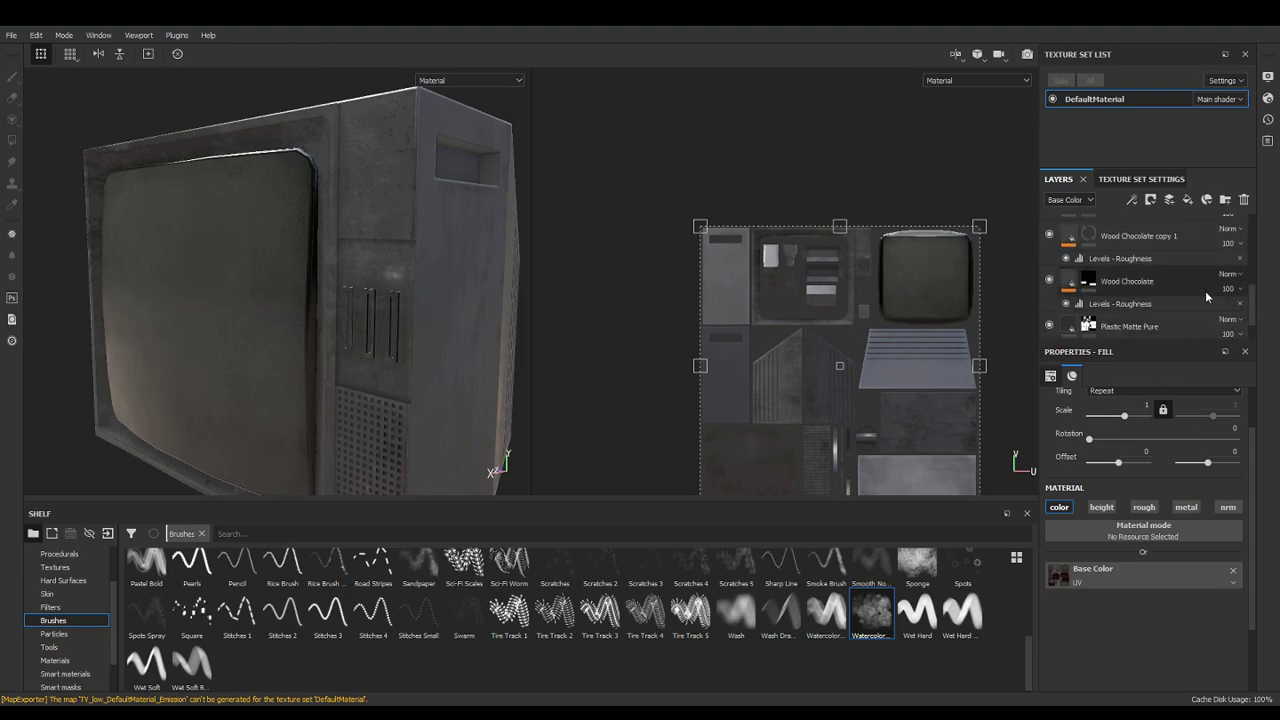
# Try a much lower luminosity, such as 0.11, on the Wood Chocolate copy 1 layer, check the TV casing, and undo the change
pyautogui.click(1068, 238)
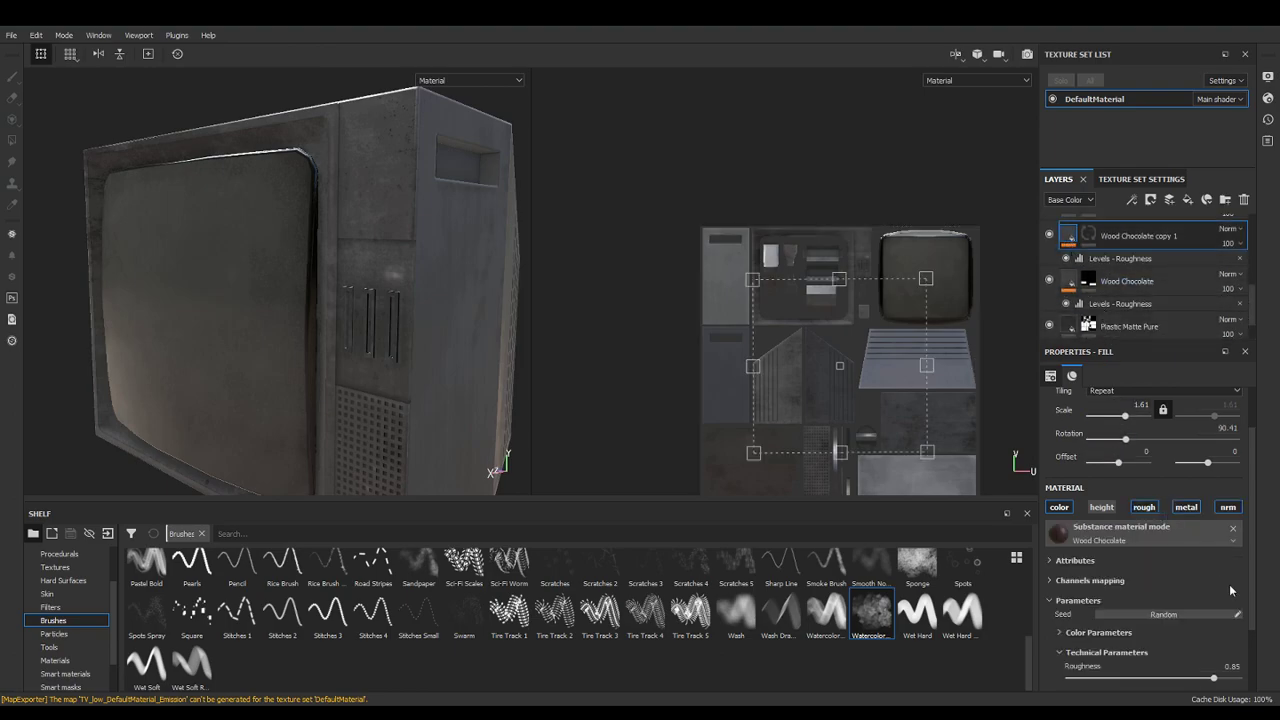
pyautogui.click(1118, 258)
pyautogui.click(1066, 242)
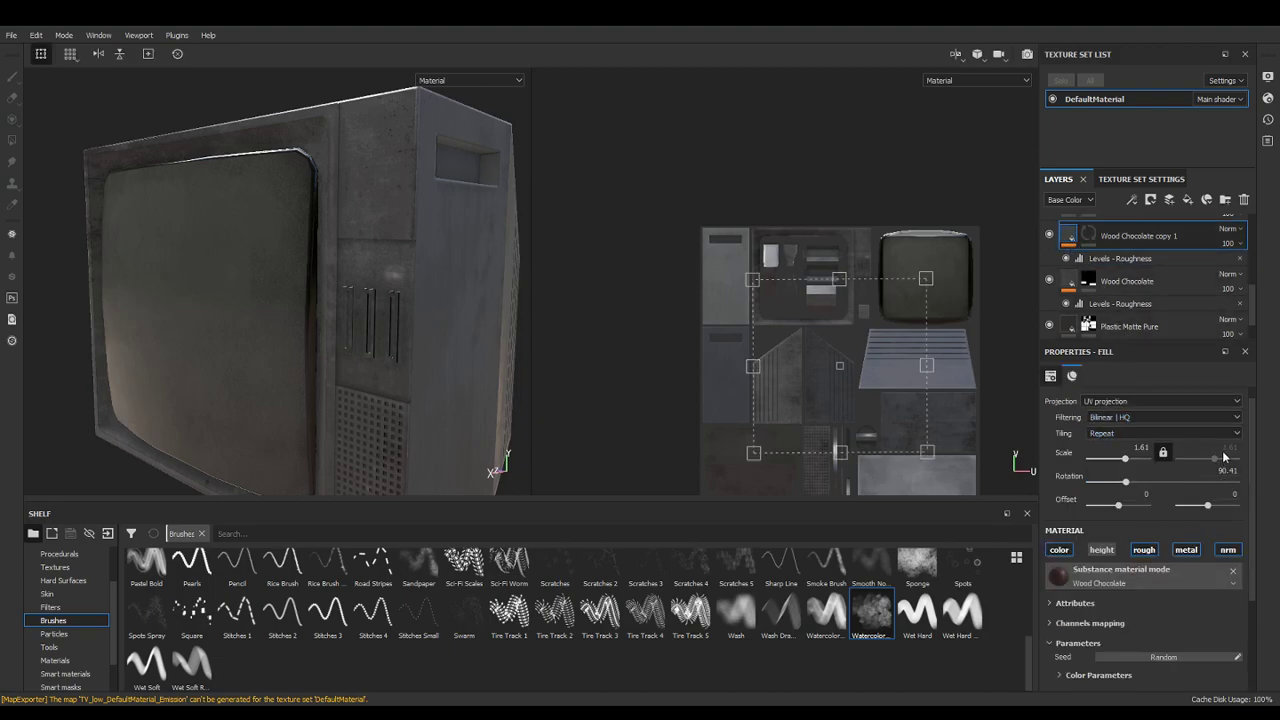
pyautogui.scroll(-3, 1249, 486)
pyautogui.click(1098, 550)
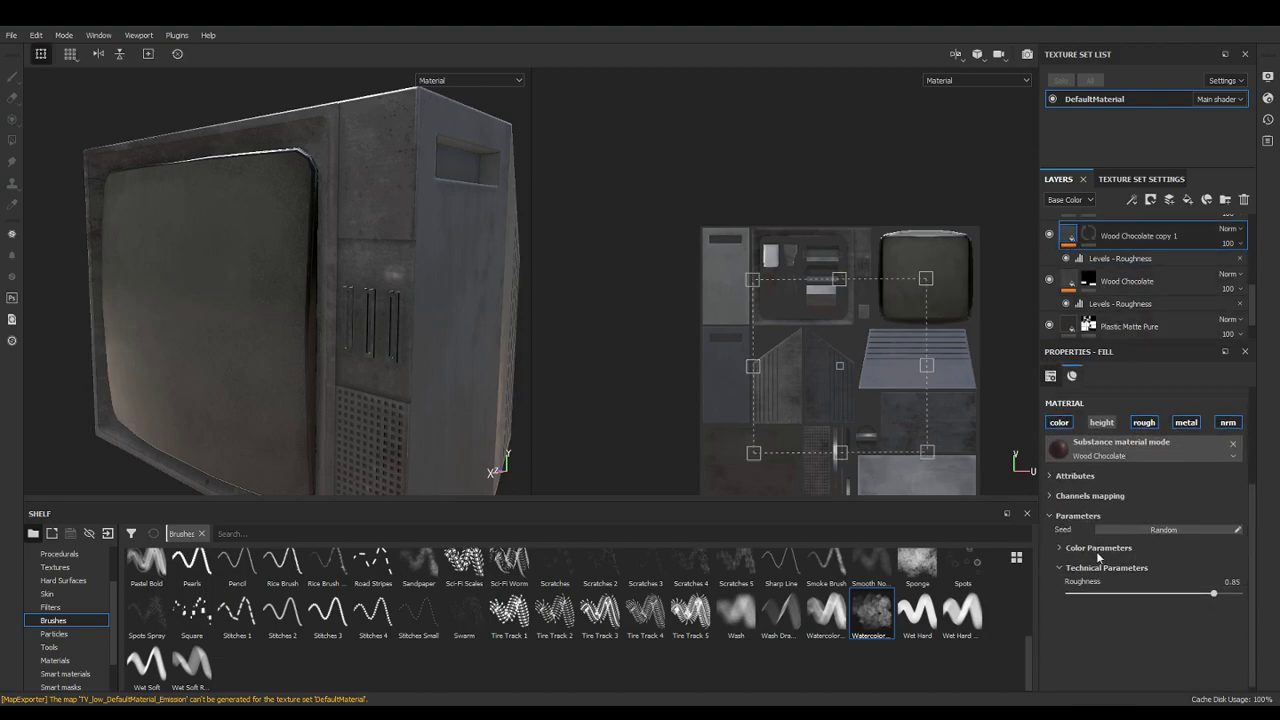
pyautogui.moveTo(1162, 633); pyautogui.dragTo(1089, 630)
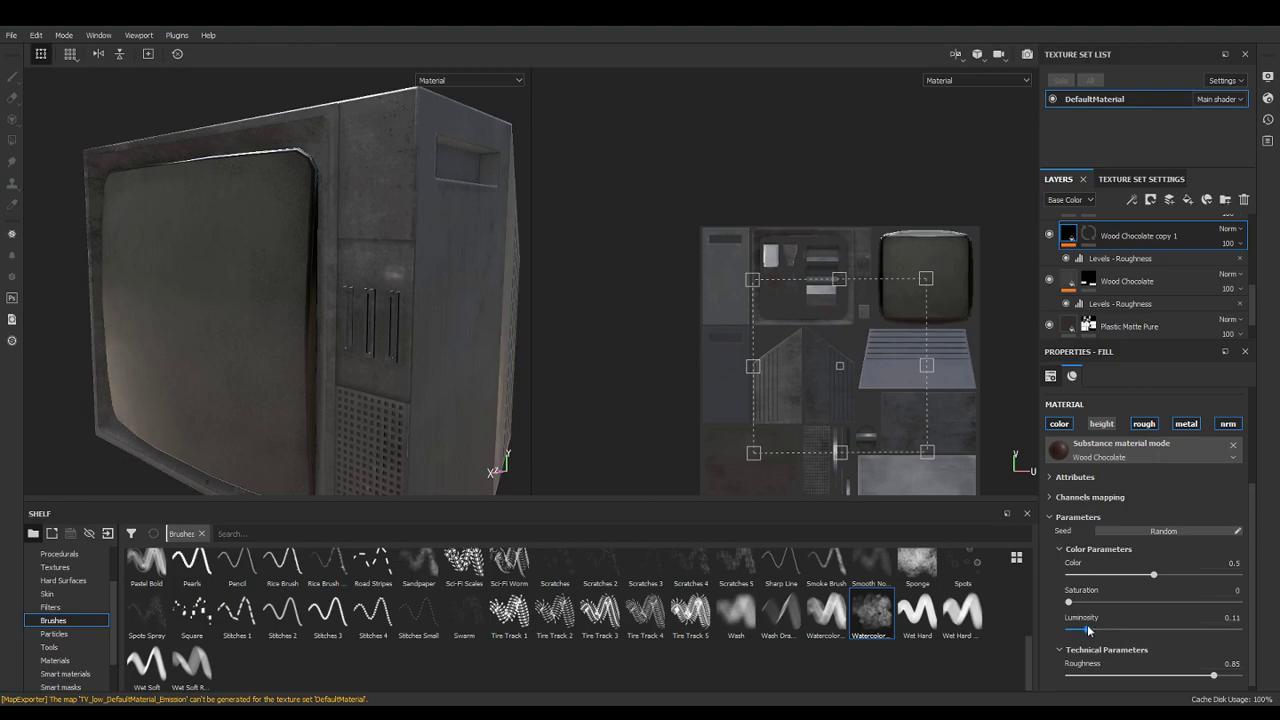
pyautogui.moveTo(1161, 629); pyautogui.dragTo(1072, 632)
pyautogui.keyDown('alt'); pyautogui.moveTo(458, 355); pyautogui.dragTo(674, 463); pyautogui.keyUp('alt')
pyautogui.keyDown('shift'); pyautogui.moveTo(400, 410); pyautogui.dragTo(346, 389, button='right'); pyautogui.keyUp('shift')
pyautogui.hotkey('ctrl', 'z')
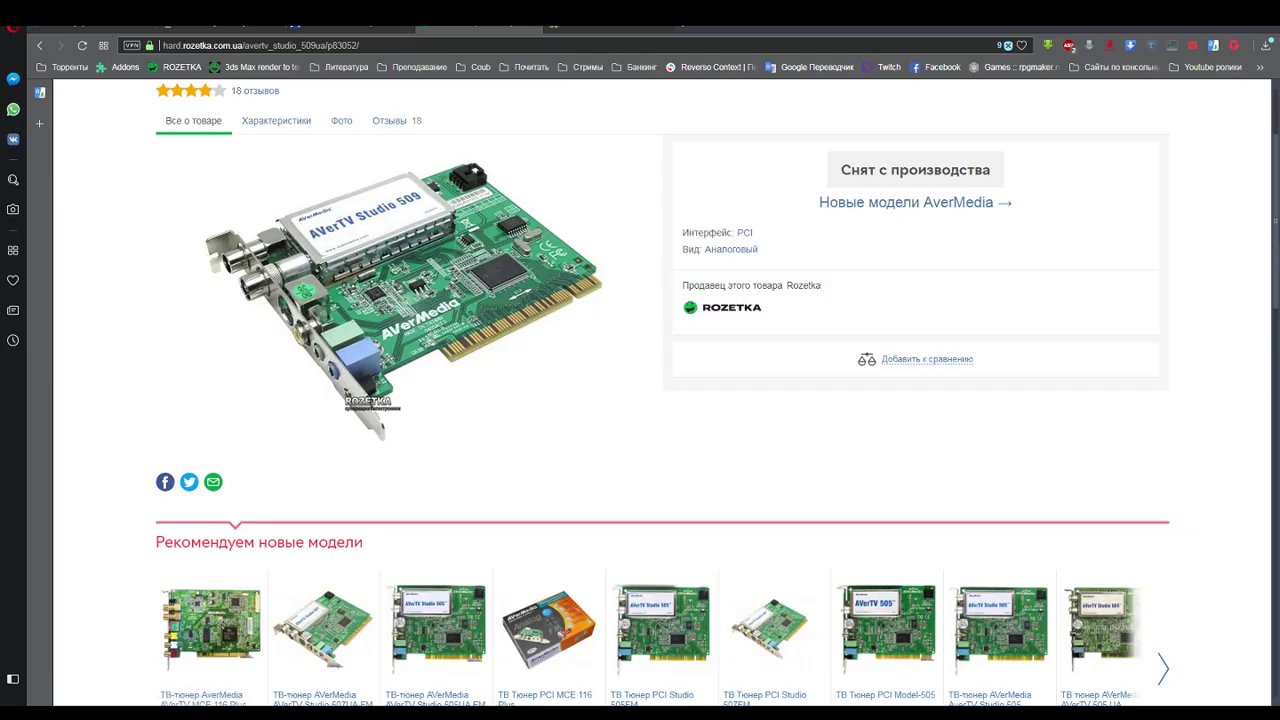
# Return from the browser to Substance Painter and inspect the TV's side and rear casing
pyautogui.moveTo(785, 31); pyautogui.dragTo(795, 40)
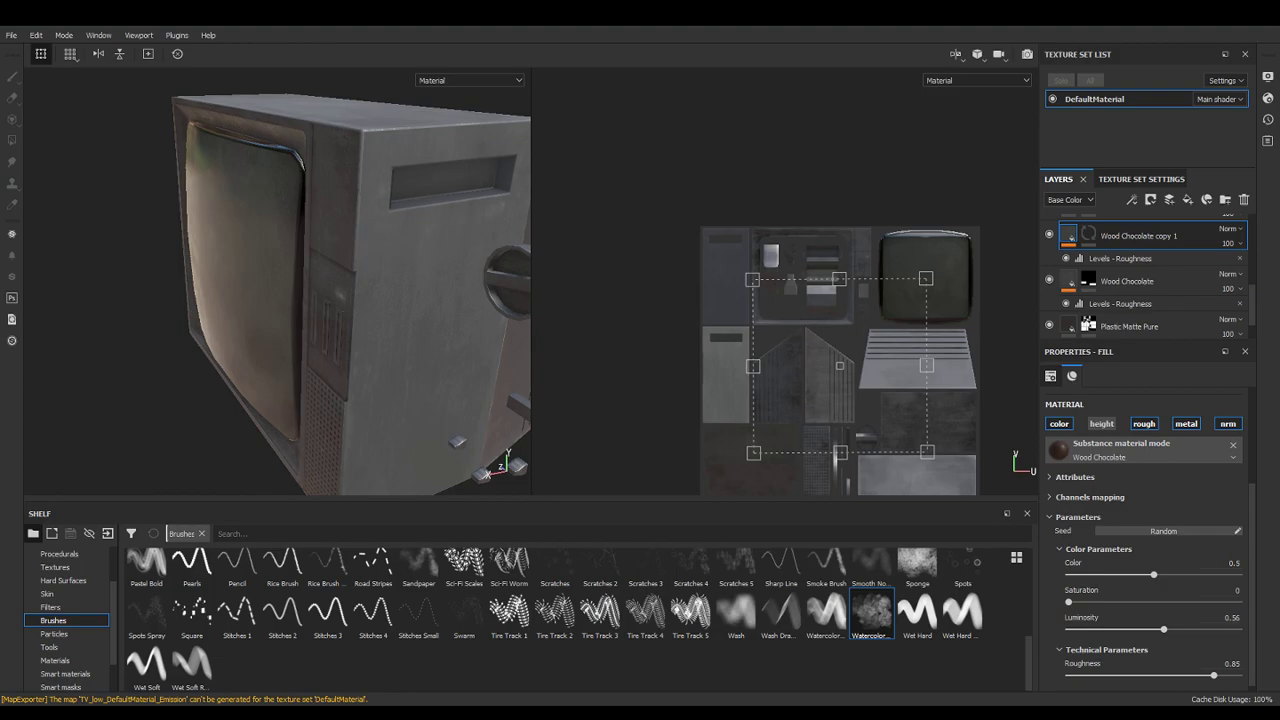
pyautogui.keyDown('alt'); pyautogui.moveTo(410, 309); pyautogui.dragTo(350, 300); pyautogui.keyUp('alt')
pyautogui.keyDown('alt'); pyautogui.moveTo(408, 367); pyautogui.dragTo(286, 363); pyautogui.keyUp('alt')
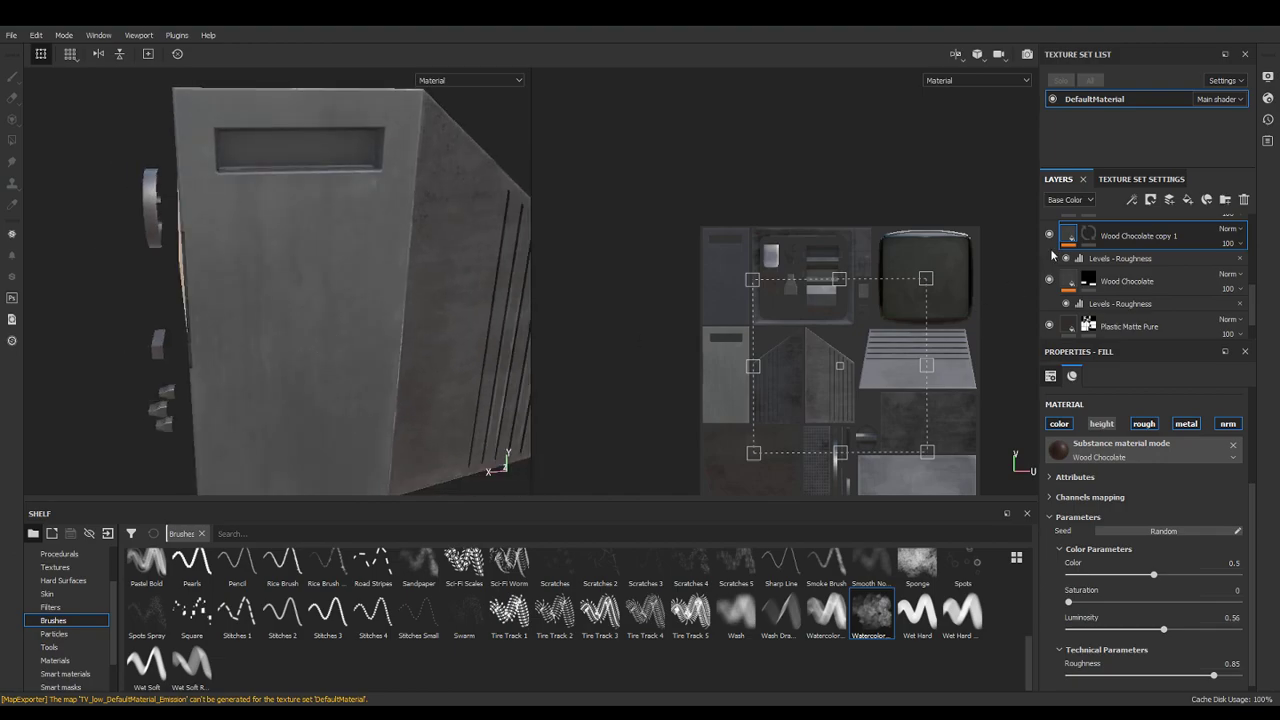
# Change the viewport's environment map from the display settings to Glazed Patio
pyautogui.click(1067, 284)
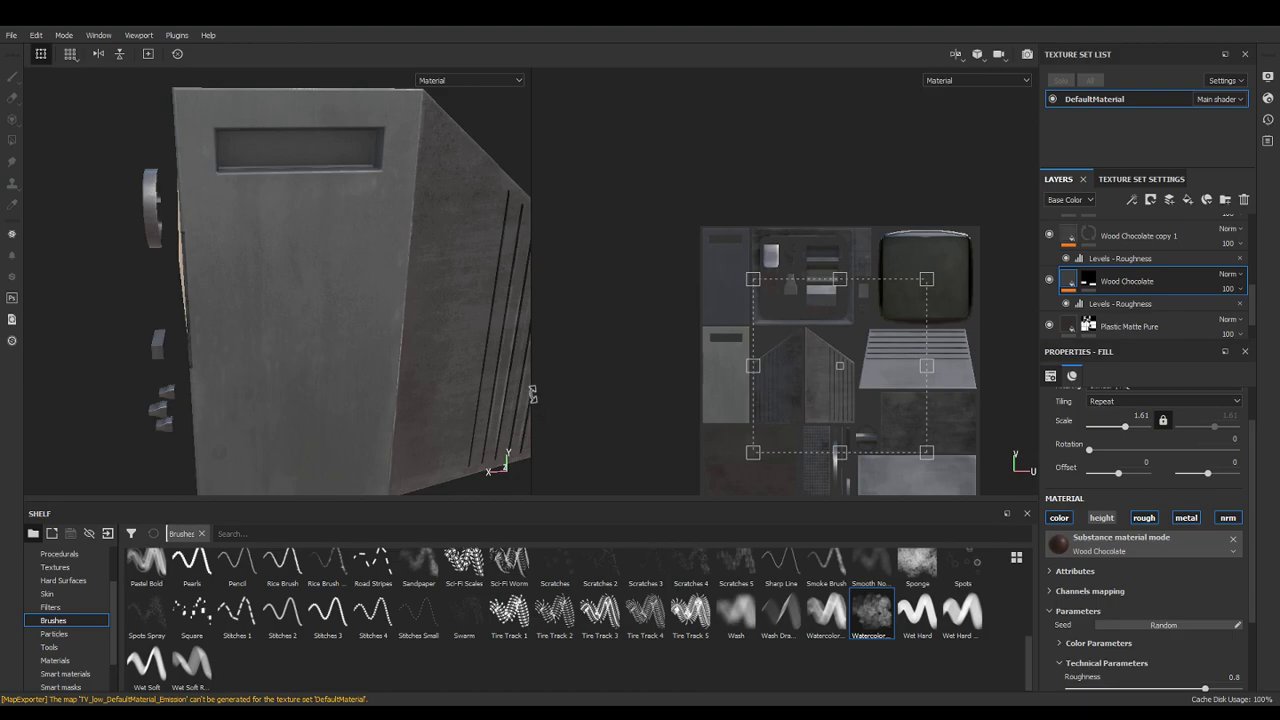
pyautogui.scroll(-2, 1252, 319)
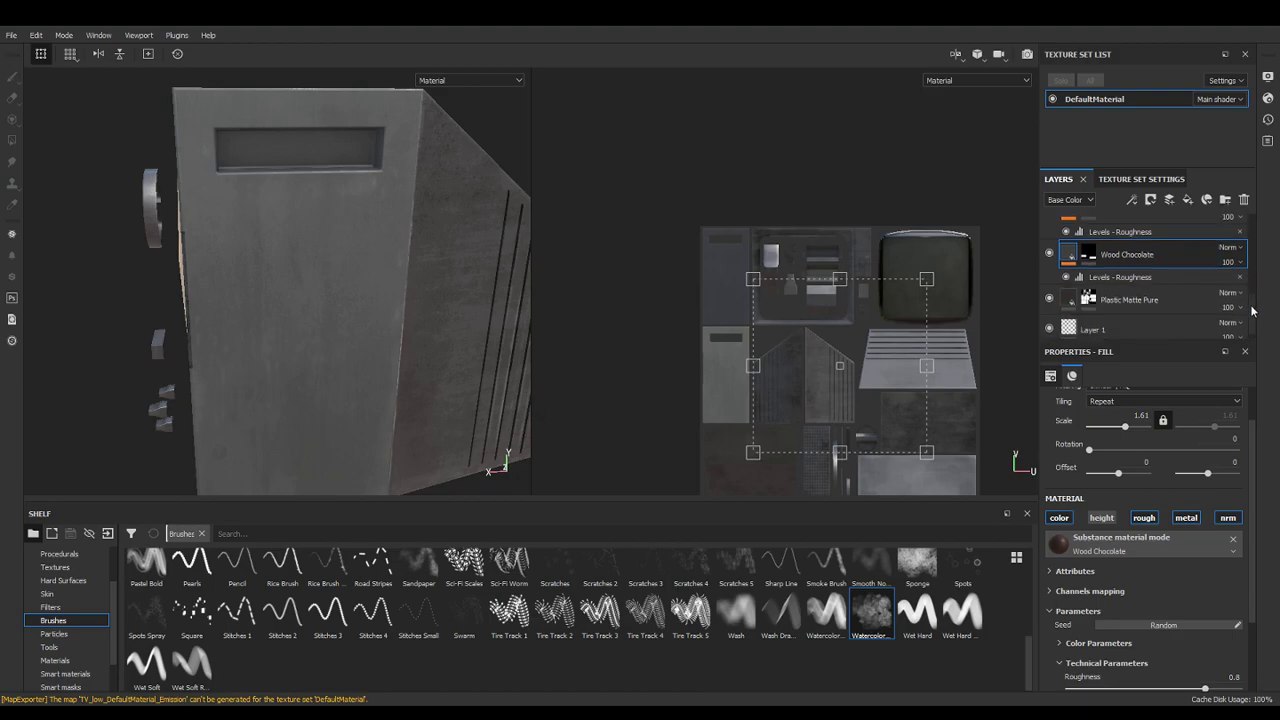
pyautogui.click(1267, 76)
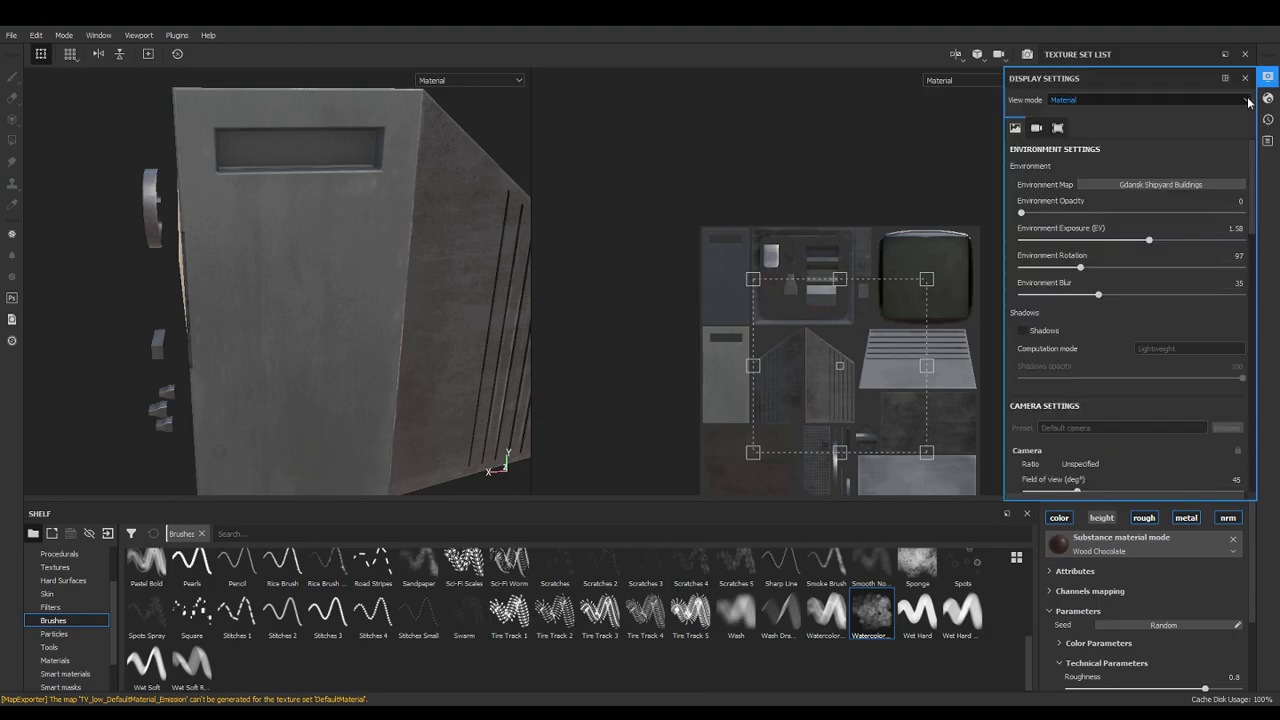
pyautogui.click(1150, 186)
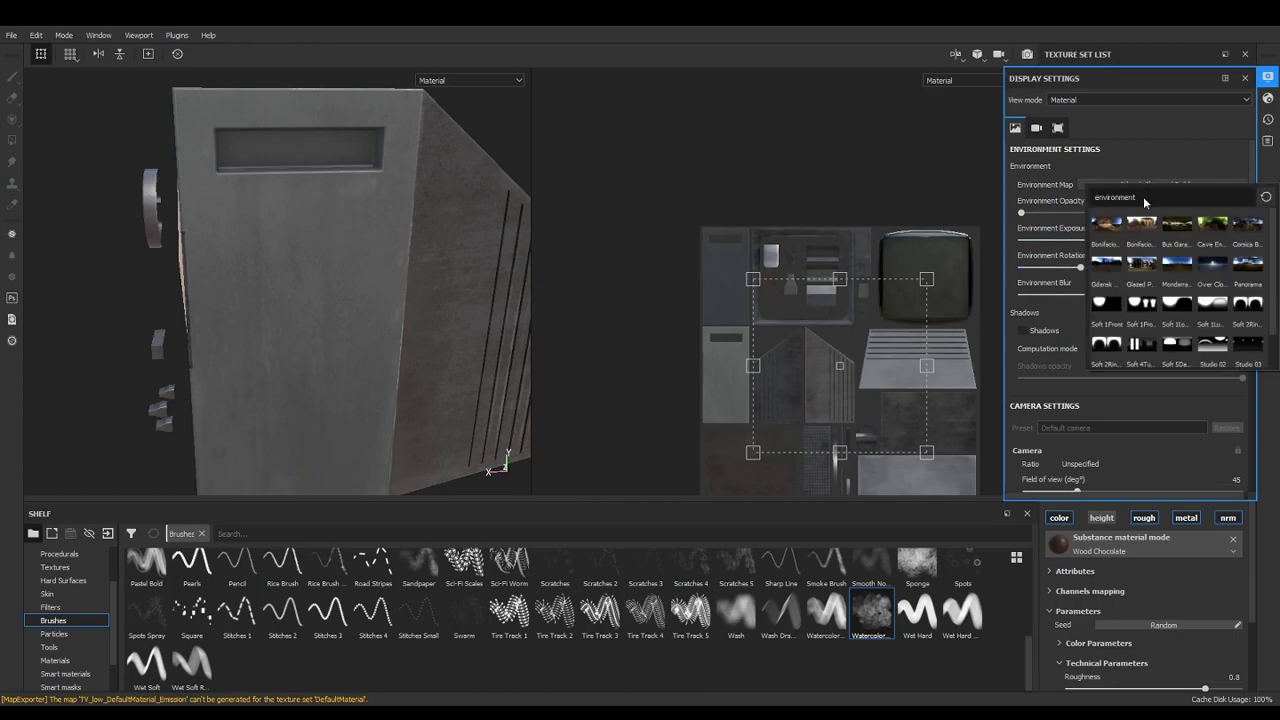
pyautogui.click(1142, 261)
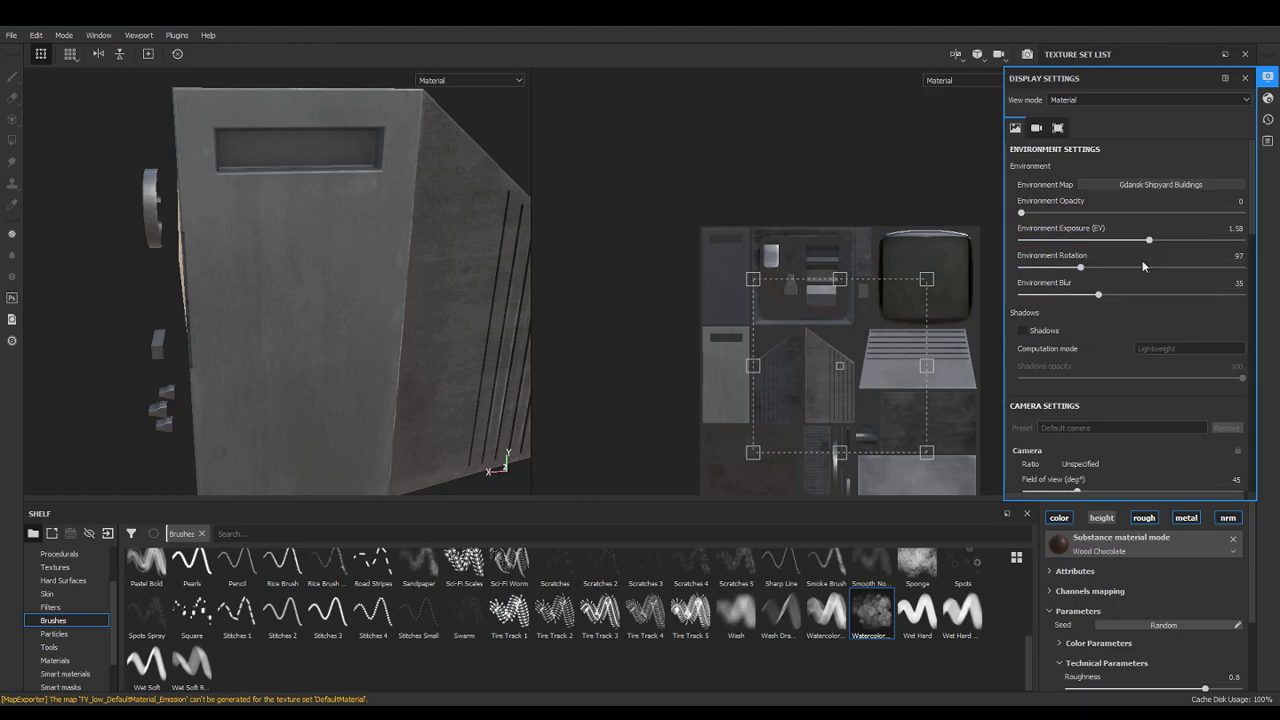
# Rotate the environment lighting to 43 while viewing the television's front and side, and close the display settings
pyautogui.keyDown('alt'); pyautogui.moveTo(340, 315); pyautogui.dragTo(430, 290); pyautogui.keyUp('alt')
pyautogui.scroll(-3, 254, 322)
pyautogui.keyDown('alt'); pyautogui.moveTo(240, 324); pyautogui.dragTo(209, 311); pyautogui.keyUp('alt')
pyautogui.keyDown('alt'); pyautogui.moveTo(209, 310); pyautogui.dragTo(364, 291, button='middle'); pyautogui.keyUp('alt')
pyautogui.moveTo(340, 306)
pyautogui.keyDown('shift'); pyautogui.mouseDown(button='right')
pyautogui.moveTo(266, 303)
pyautogui.moveTo(315, 306)
pyautogui.mouseUp(button='right'); pyautogui.keyUp('shift')
pyautogui.keyDown('alt'); pyautogui.moveTo(315, 306); pyautogui.dragTo(277, 354); pyautogui.keyUp('alt')
pyautogui.scroll(2, 424, 260)
pyautogui.keyDown('alt'); pyautogui.moveTo(424, 266); pyautogui.dragTo(365, 357); pyautogui.keyUp('alt')
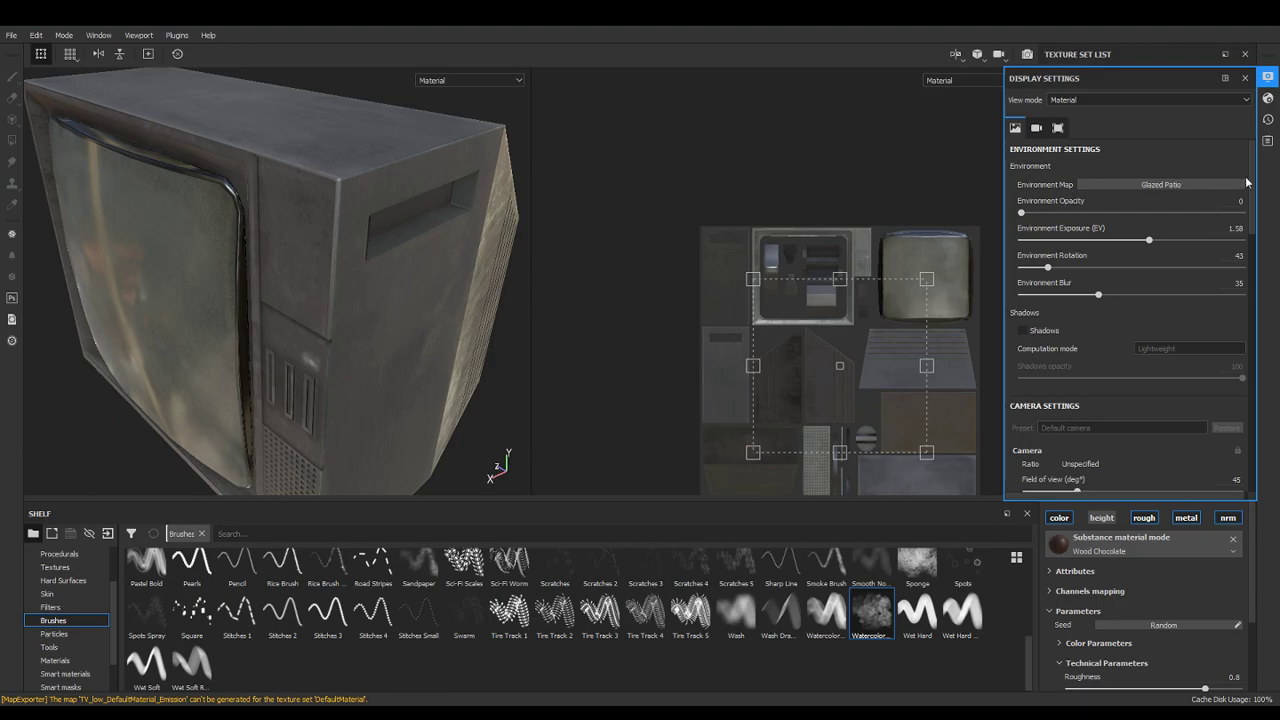
pyautogui.scroll(-3, 1247, 208)
pyautogui.scroll(-1, 1247, 208)
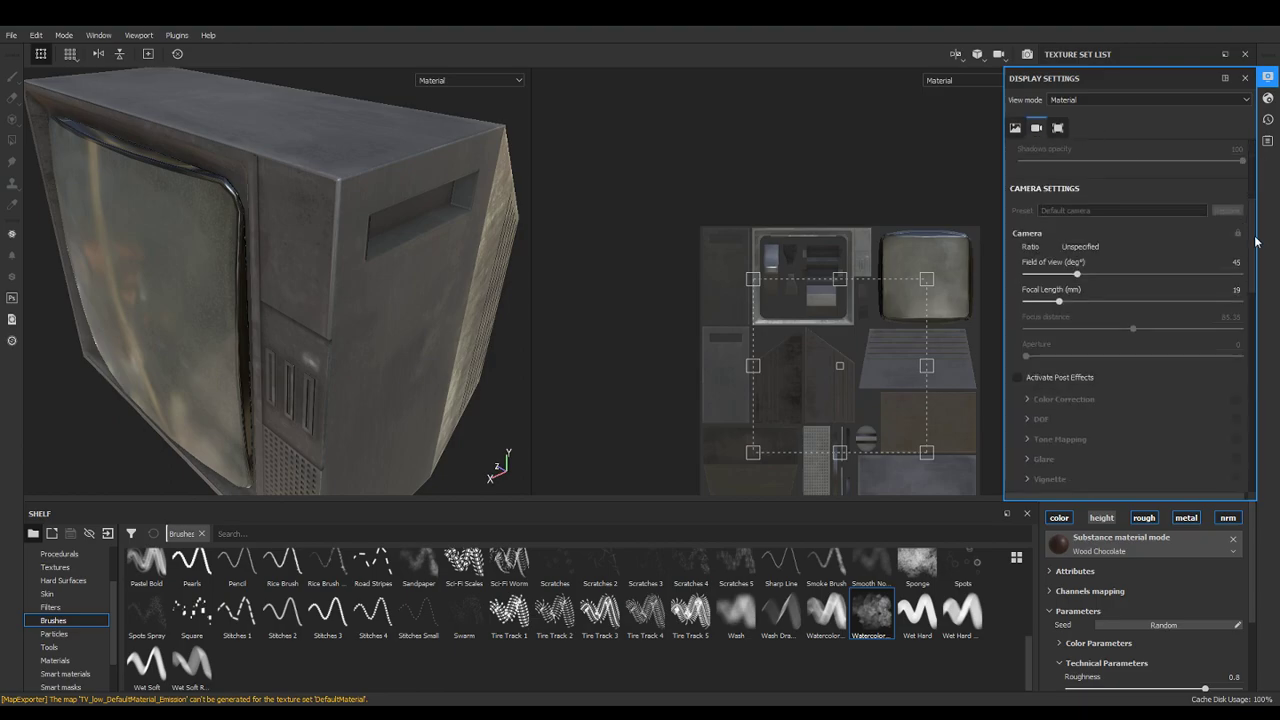
pyautogui.click(1267, 77)
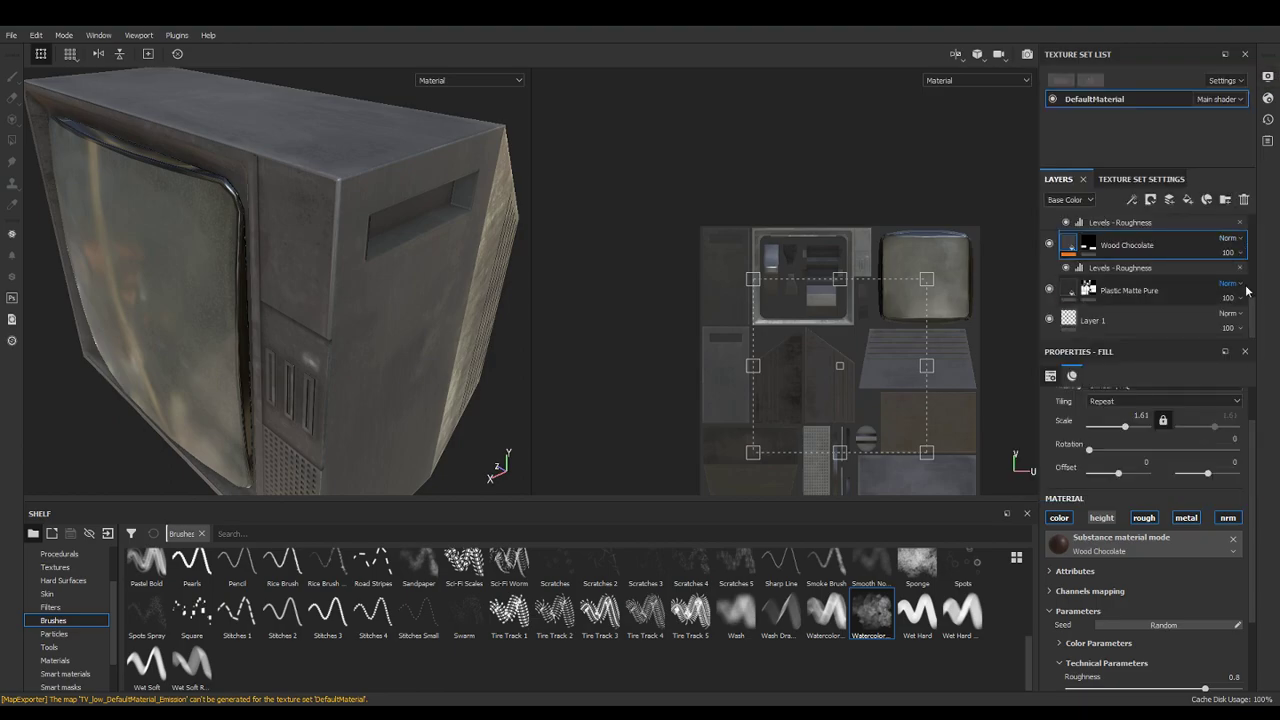
# Set the base color of the Plastic Matte Pure layer to pure black
pyautogui.click(1081, 296)
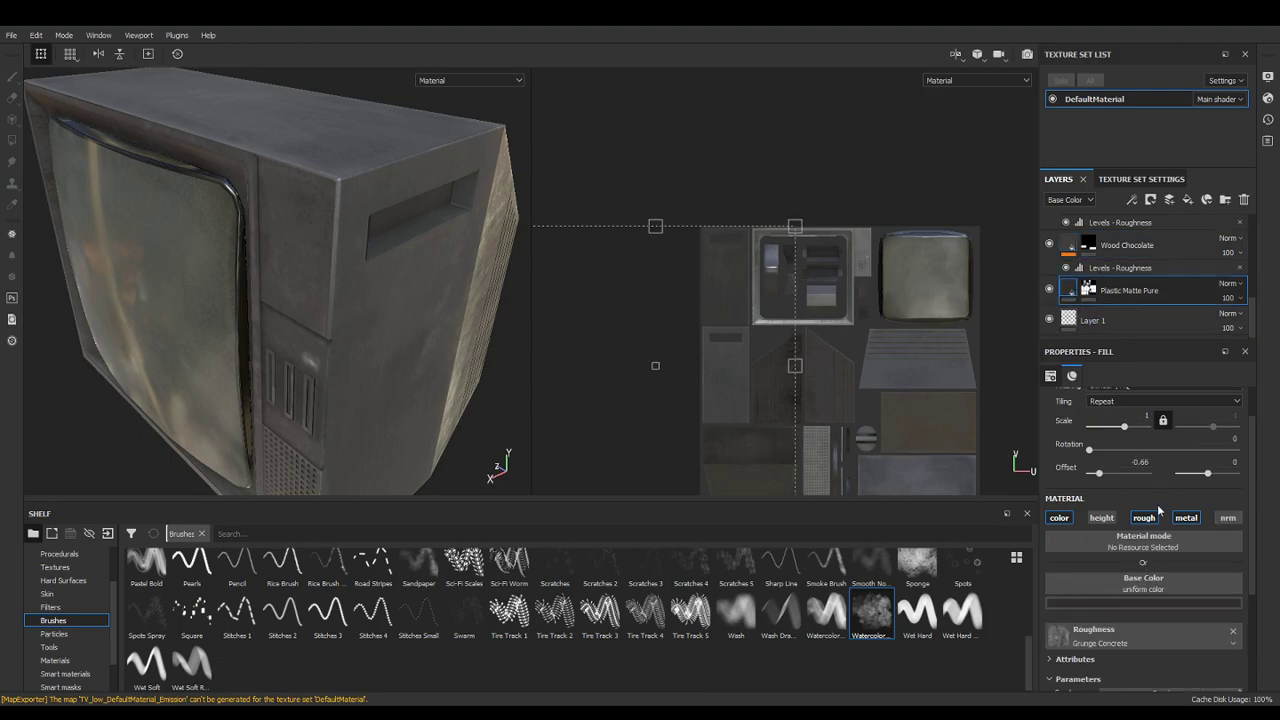
pyautogui.click(1159, 604)
pyautogui.moveTo(1262, 561); pyautogui.dragTo(1265, 583)
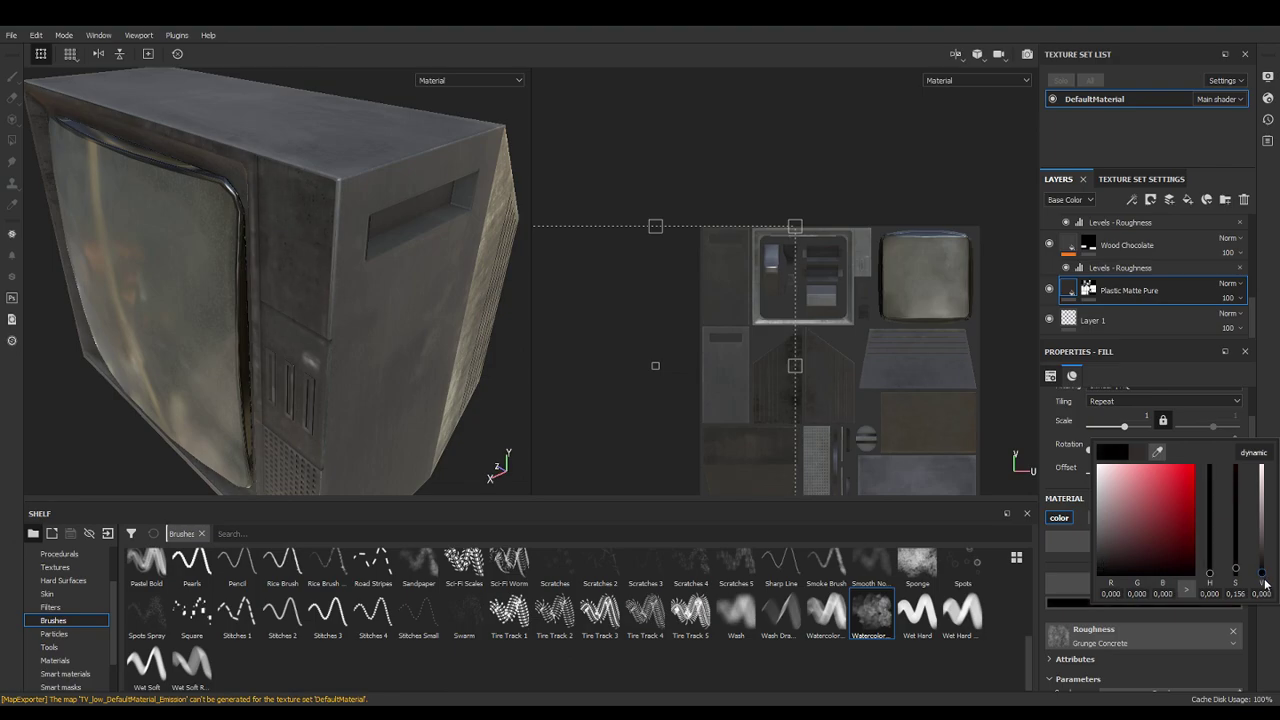
pyautogui.click(1278, 425)
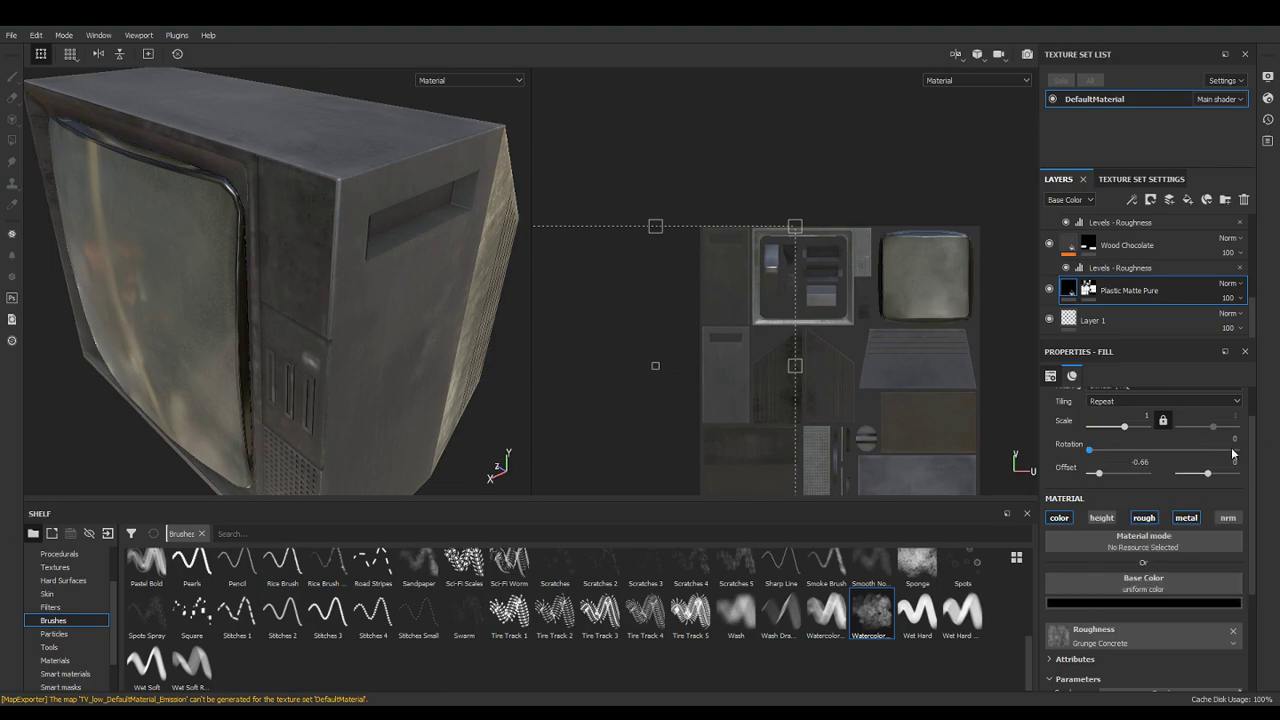
# Add a Base Color Levels effect to the Wood Chocolate layer and set its luminance black input point to 0.046
pyautogui.click(1130, 245)
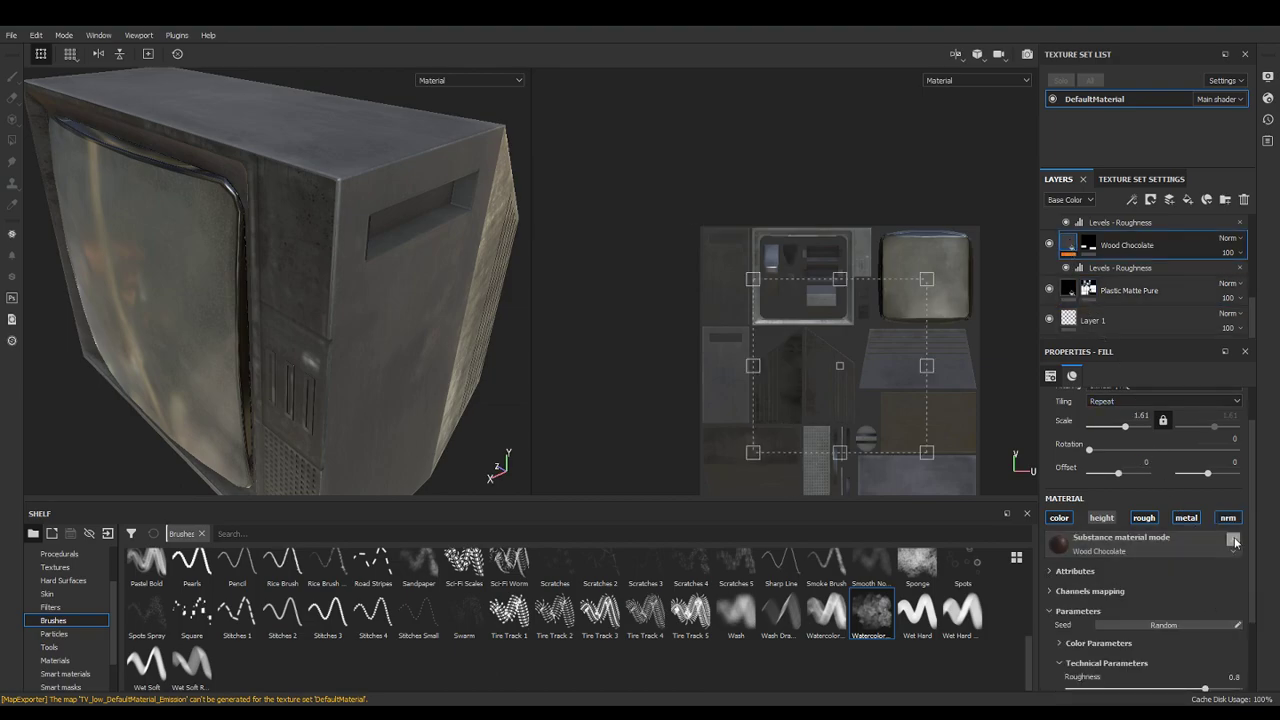
pyautogui.rightClick(1067, 242)
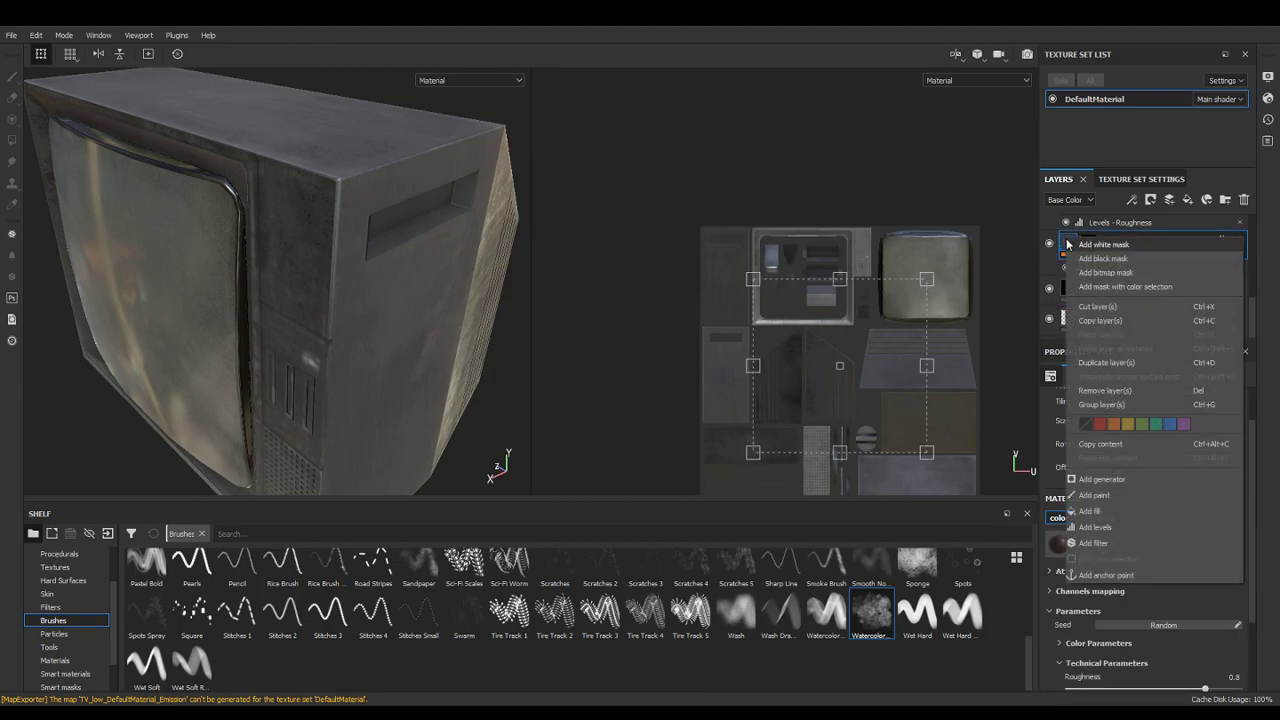
pyautogui.click(1090, 527)
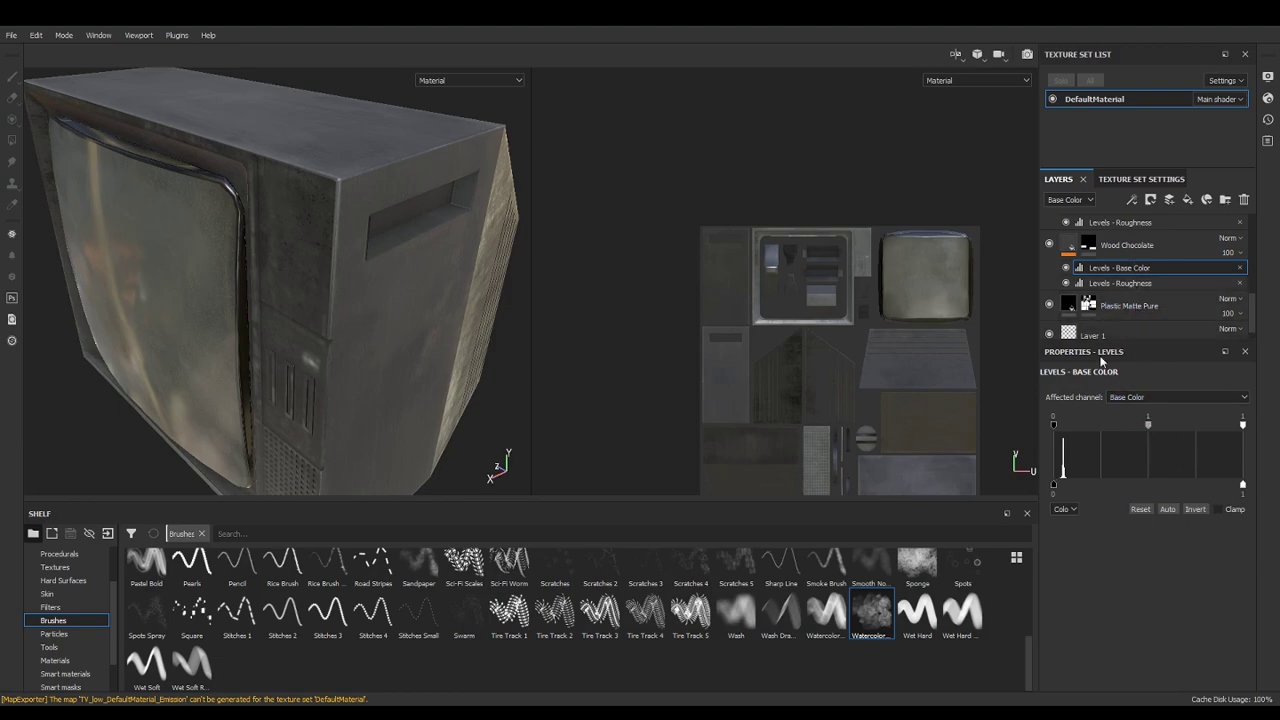
pyautogui.click(1134, 396)
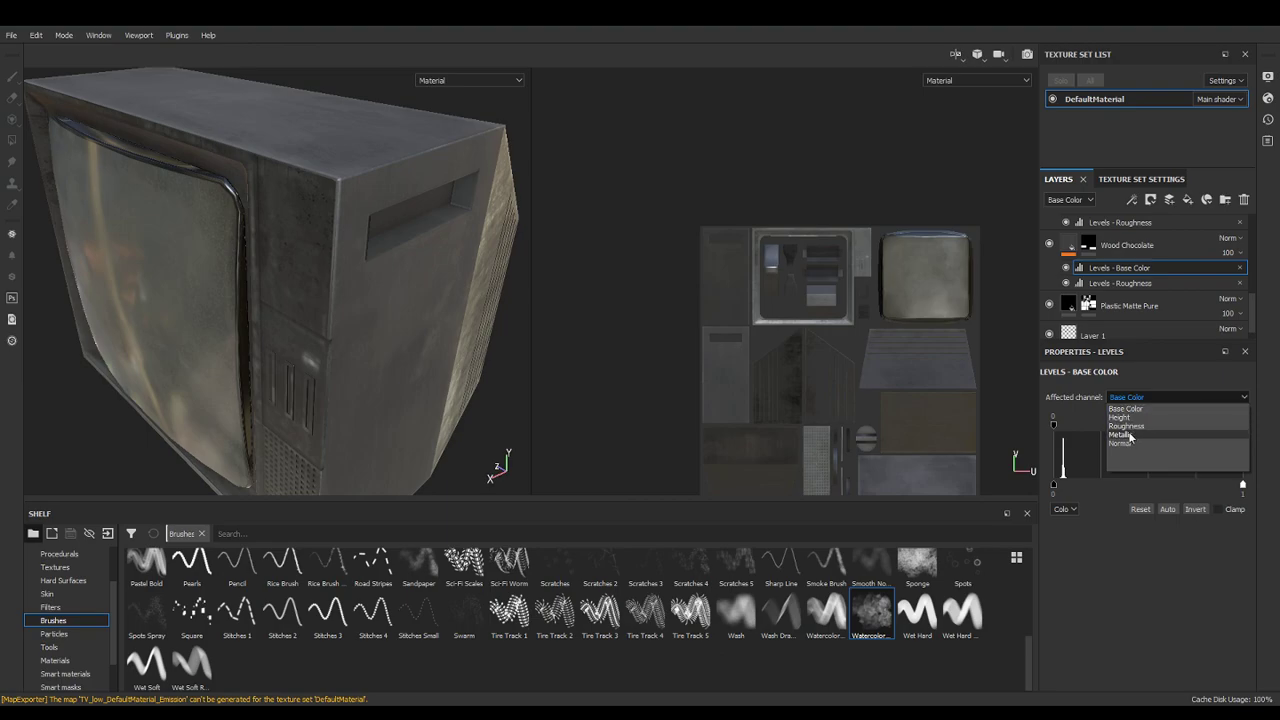
pyautogui.click(1137, 408)
pyautogui.click(1064, 509)
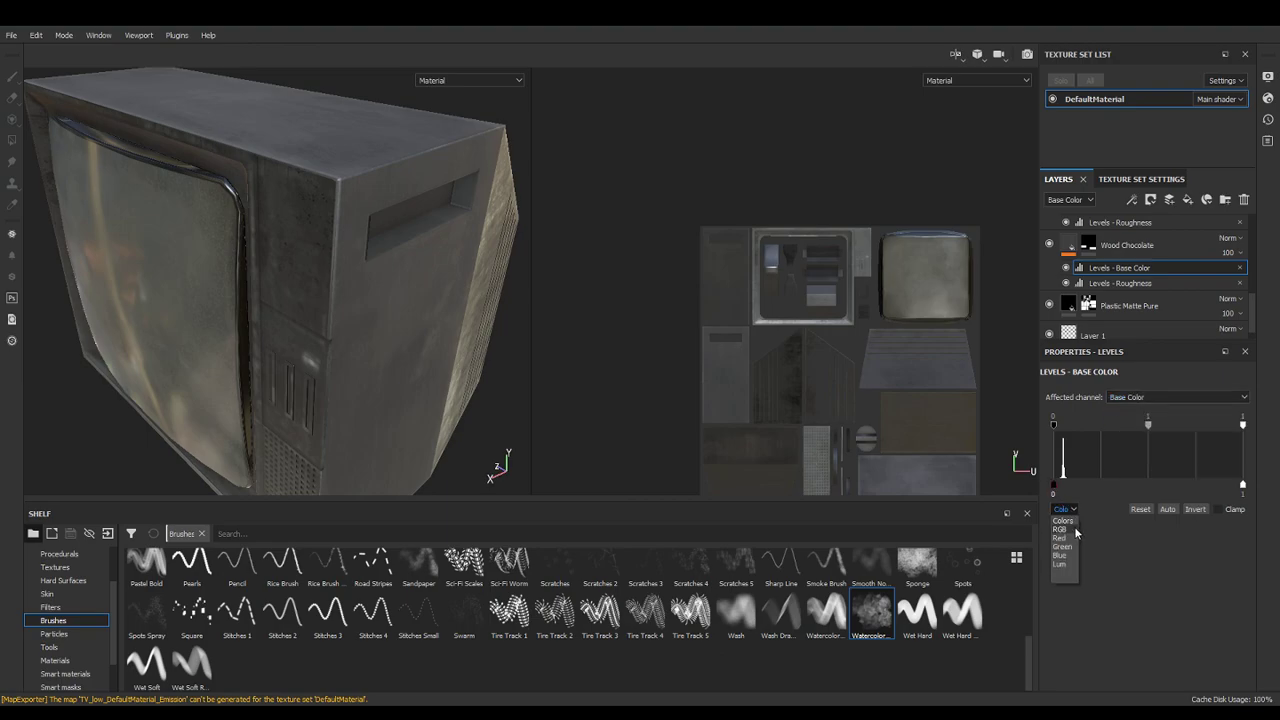
pyautogui.click(1060, 564)
pyautogui.moveTo(1054, 424); pyautogui.dragTo(1063, 428)
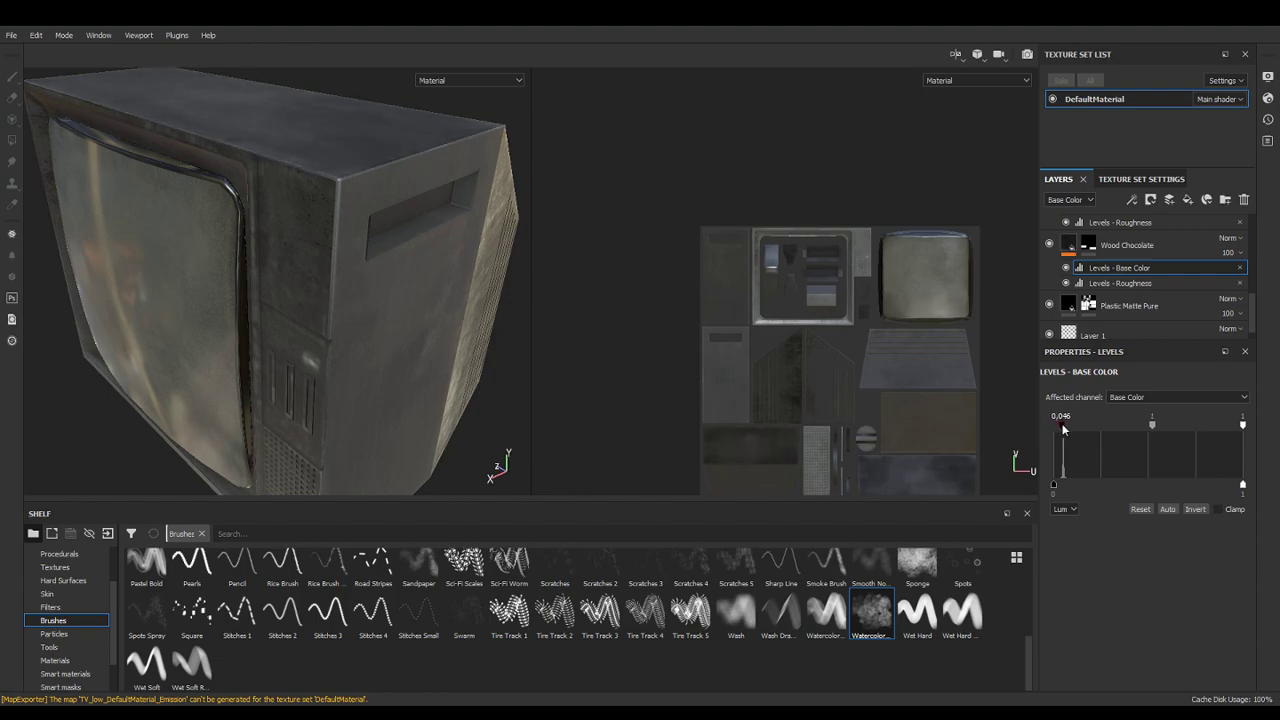
pyautogui.rightClick(1116, 271)
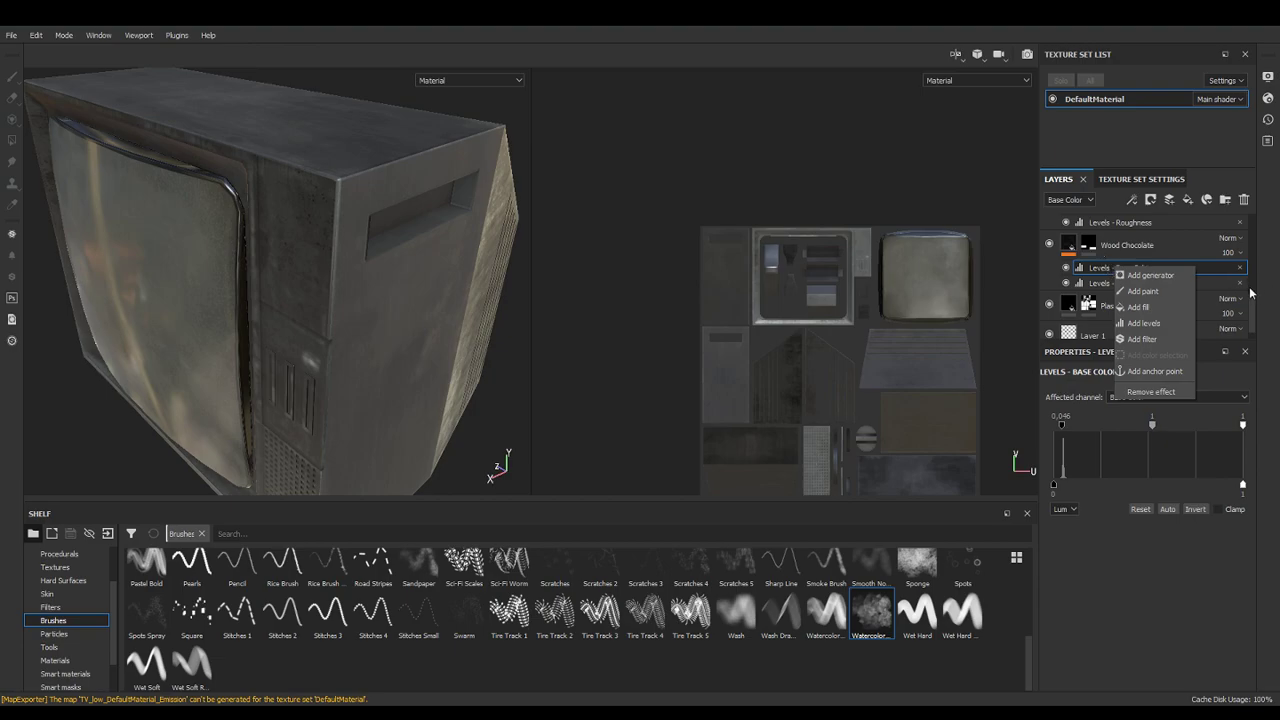
# Add a Base Color Levels effect to the Wood Chocolate copy 1 layer with its luminance black input at 0.046
pyautogui.moveTo(1253, 307); pyautogui.dragTo(1257, 291)
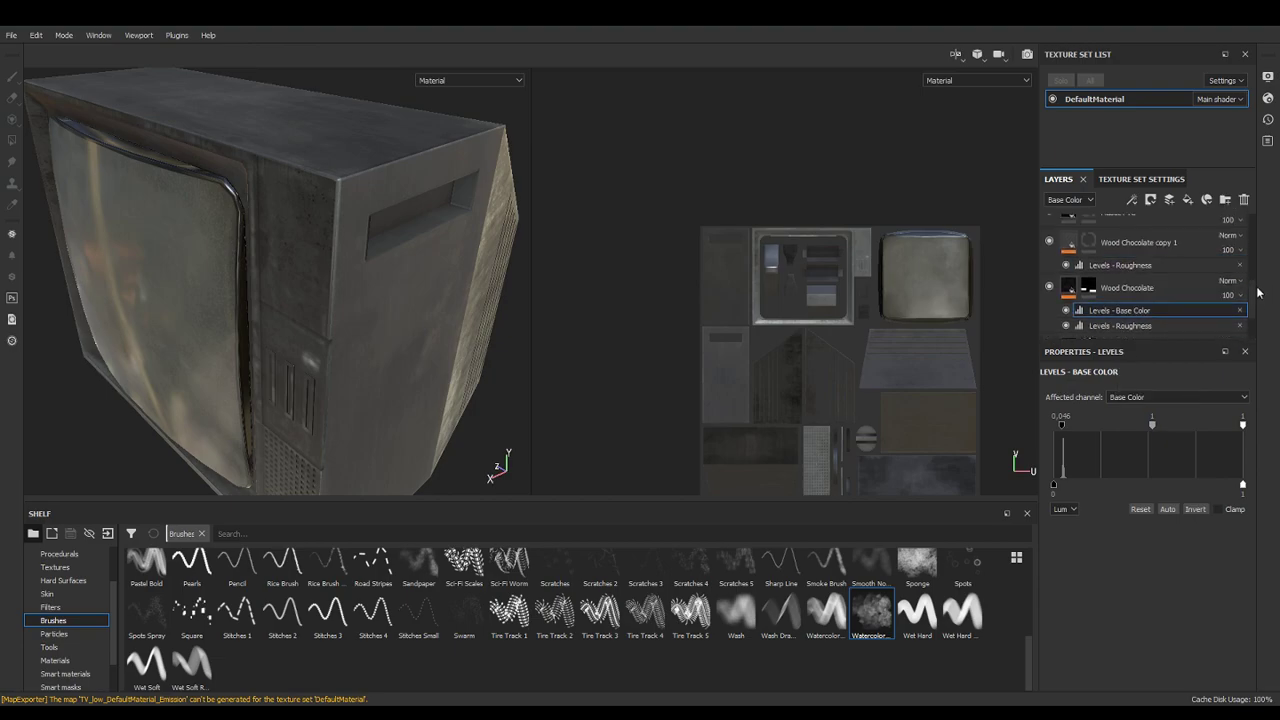
pyautogui.click(1068, 243)
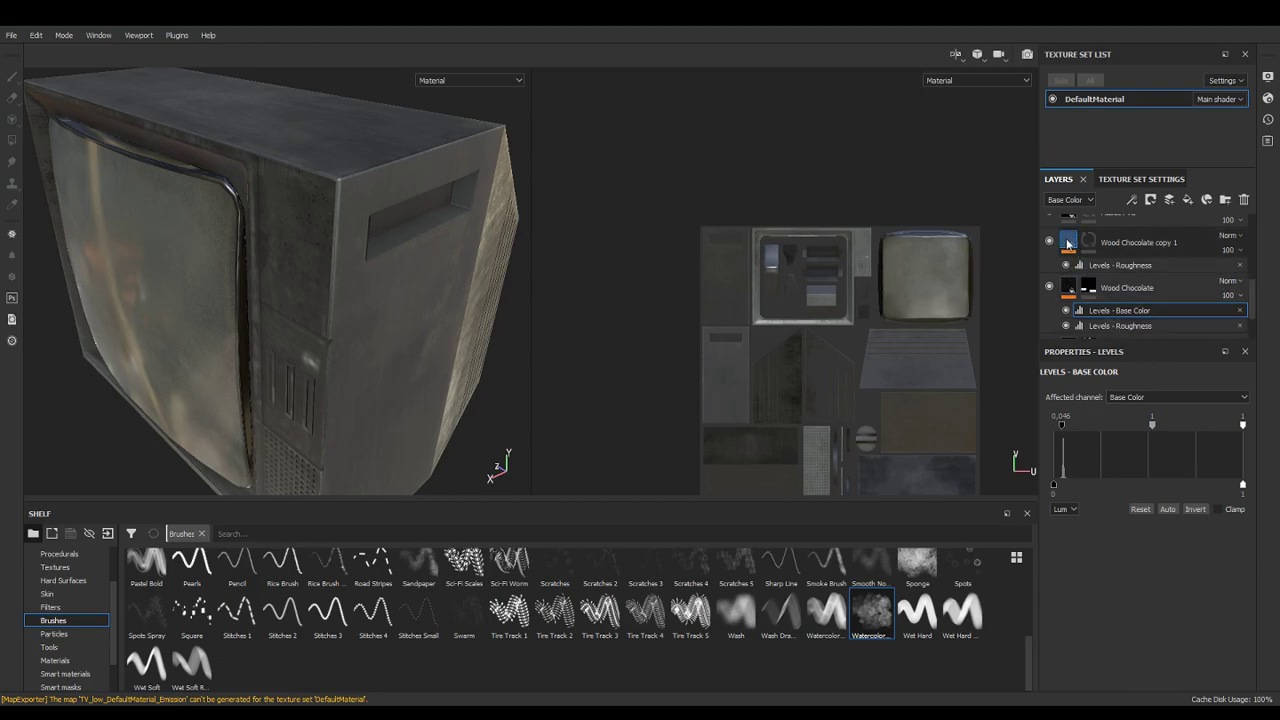
pyautogui.rightClick(1070, 245)
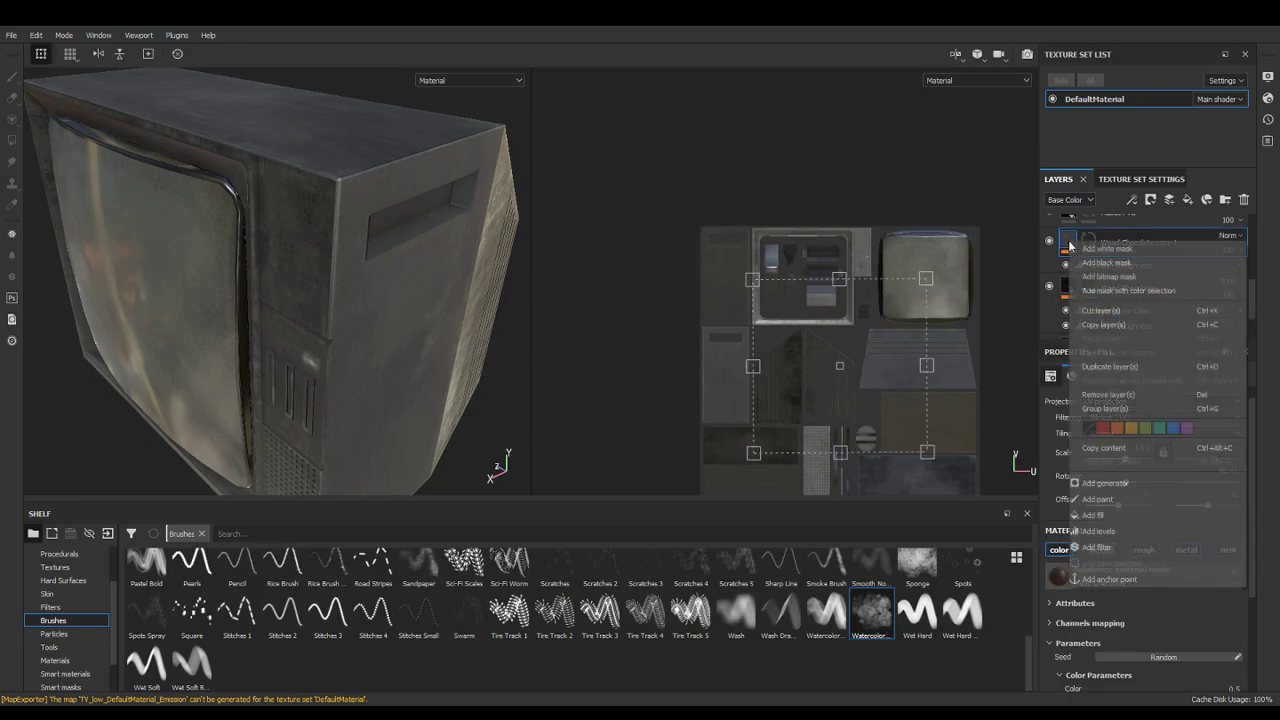
pyautogui.click(1098, 531)
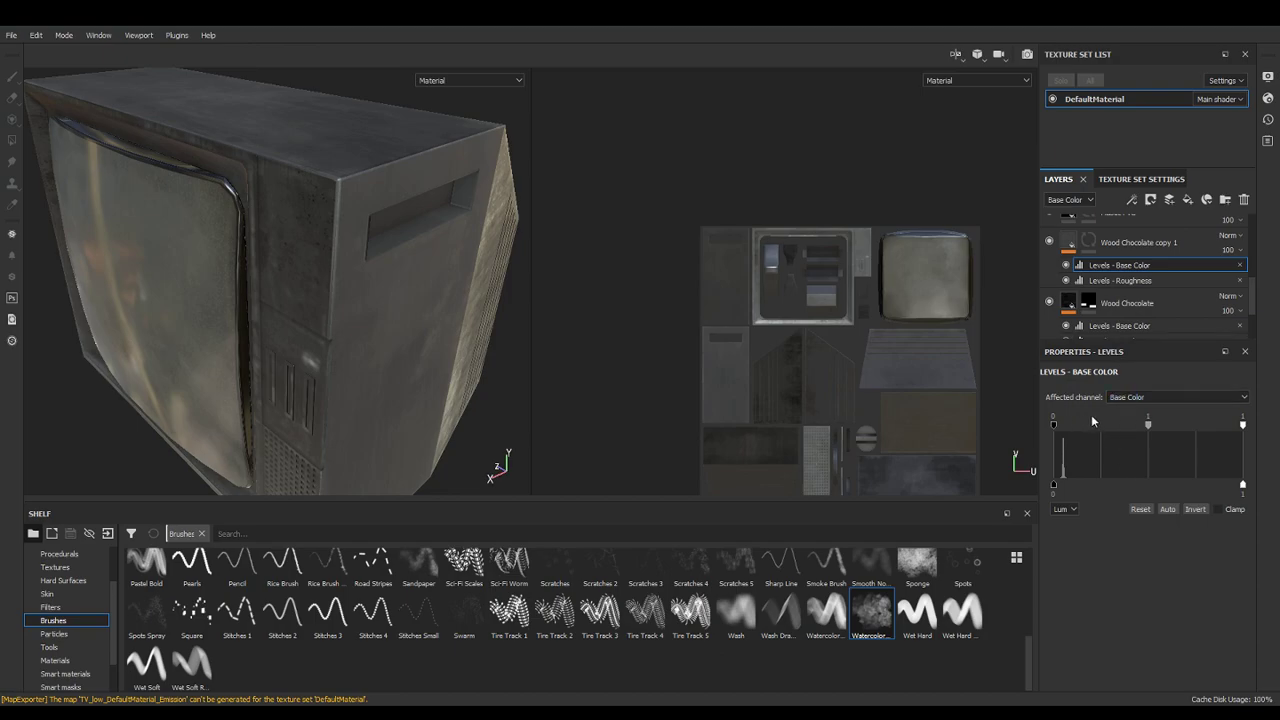
pyautogui.moveTo(1053, 424); pyautogui.dragTo(1060, 425)
pyautogui.keyDown('alt'); pyautogui.moveTo(491, 357); pyautogui.dragTo(549, 351); pyautogui.keyUp('alt')
pyautogui.keyDown('alt'); pyautogui.moveTo(446, 337); pyautogui.dragTo(399, 388, button='middle'); pyautogui.keyUp('alt')
pyautogui.keyDown('alt'); pyautogui.moveTo(399, 389); pyautogui.dragTo(374, 371); pyautogui.keyUp('alt')
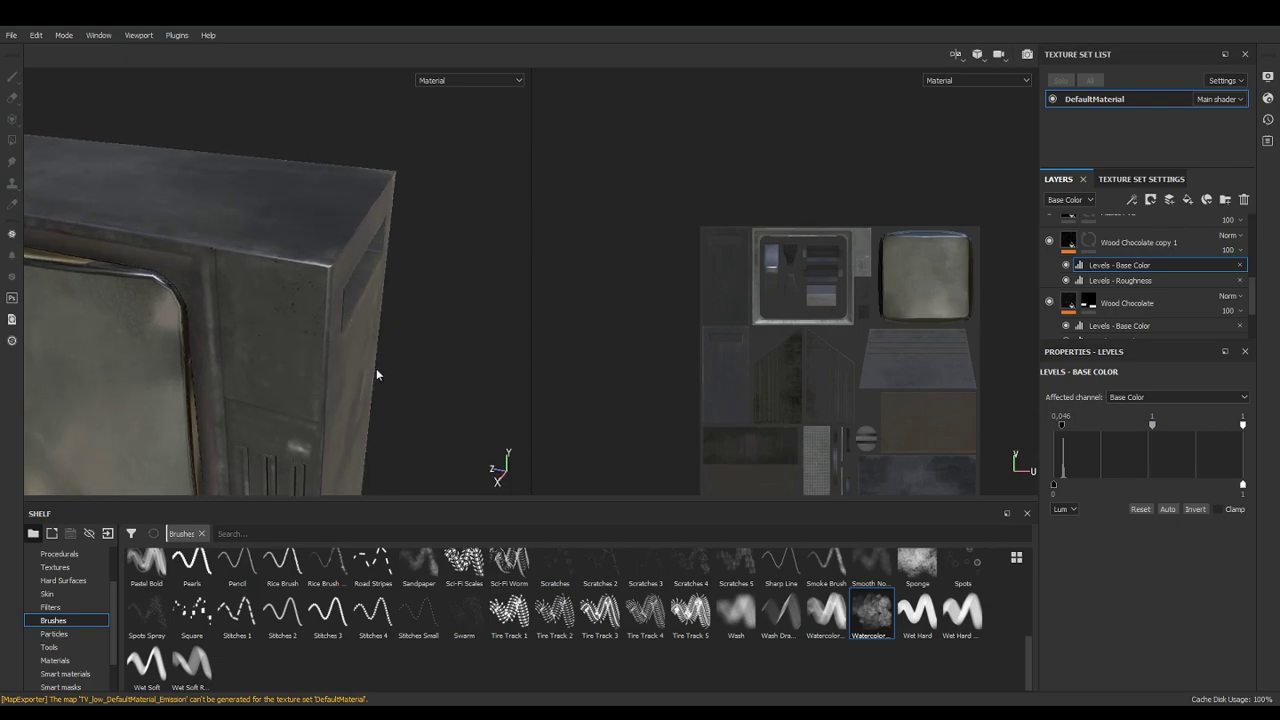
# Set the Steel Color of the Steel Rough layer to a medium gray with RGB 0.489, 0.495, 0.503
pyautogui.moveTo(1253, 309); pyautogui.dragTo(1262, 267)
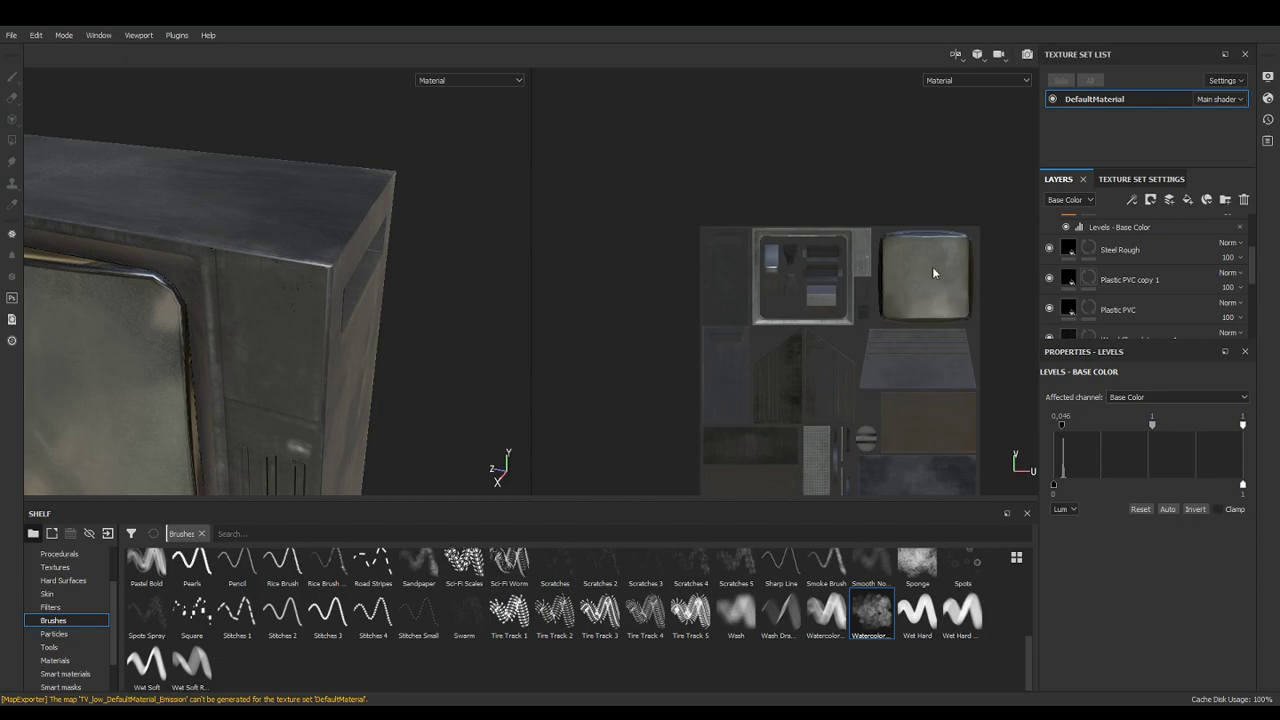
pyautogui.keyDown('alt'); pyautogui.moveTo(347, 411); pyautogui.dragTo(669, 280); pyautogui.keyUp('alt')
pyautogui.click(1093, 262)
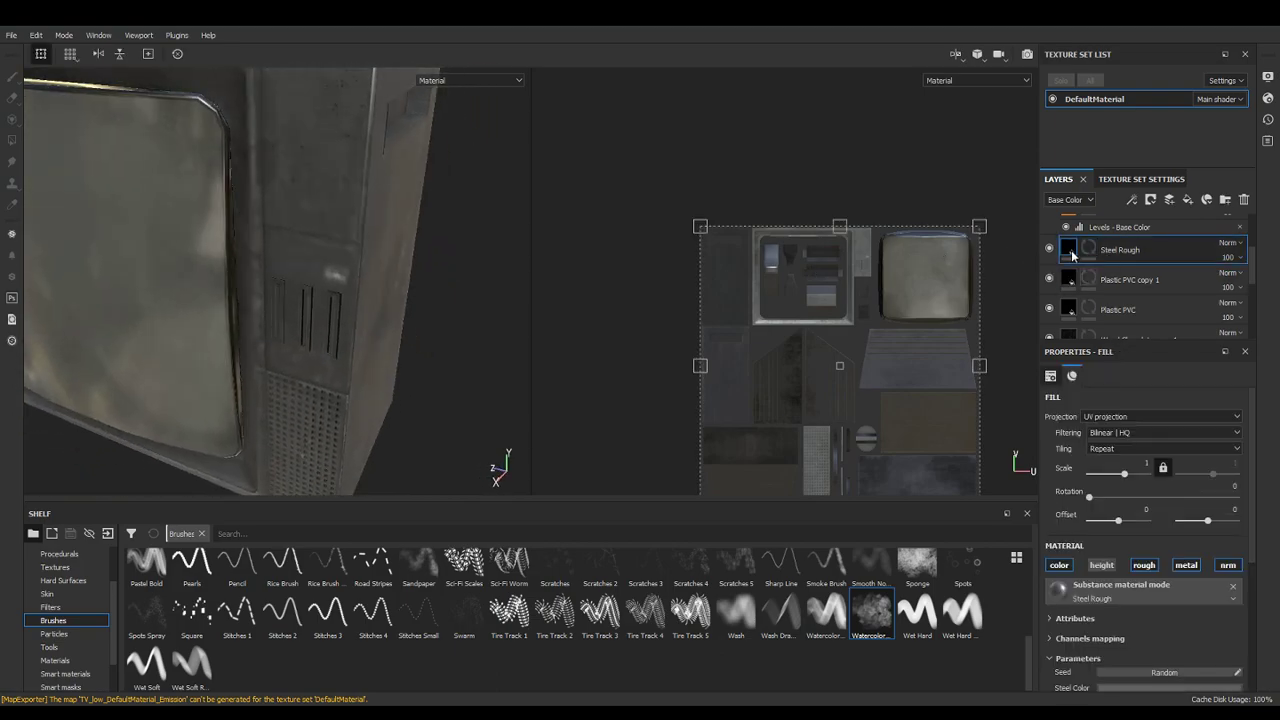
pyautogui.scroll(-2, 1250, 545)
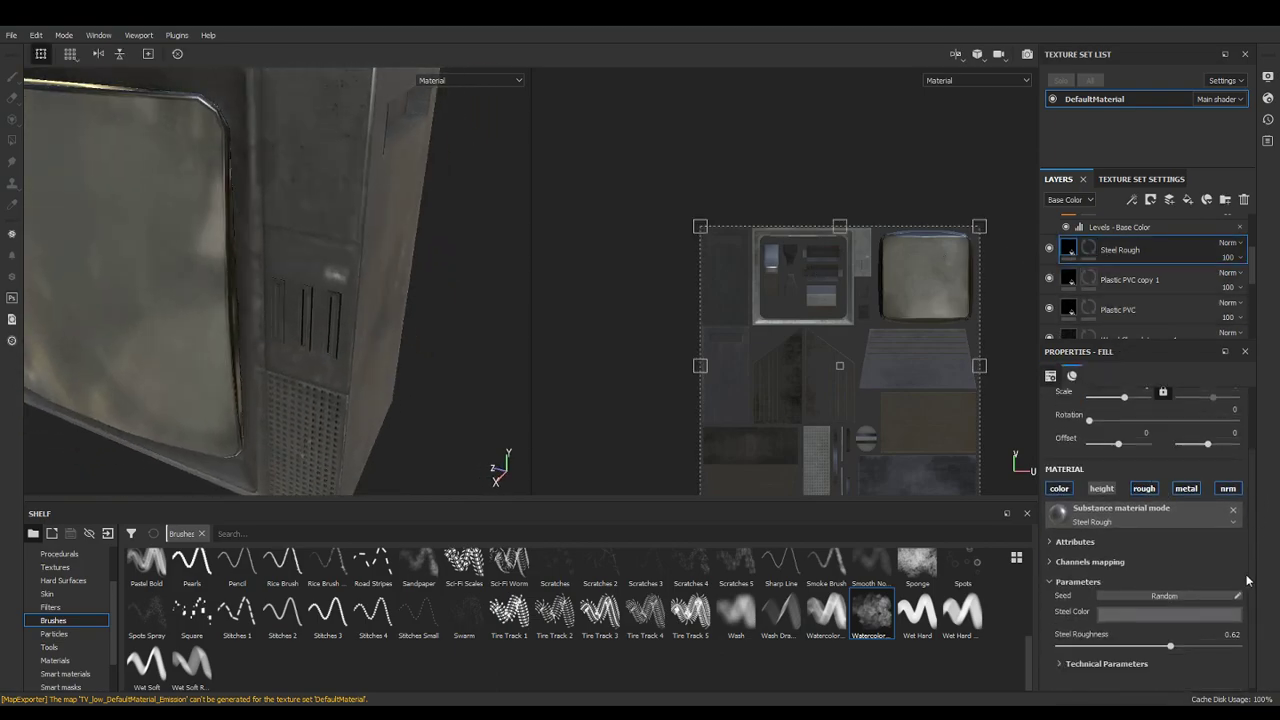
pyautogui.click(1162, 612)
pyautogui.moveTo(1100, 540); pyautogui.dragTo(1100, 527)
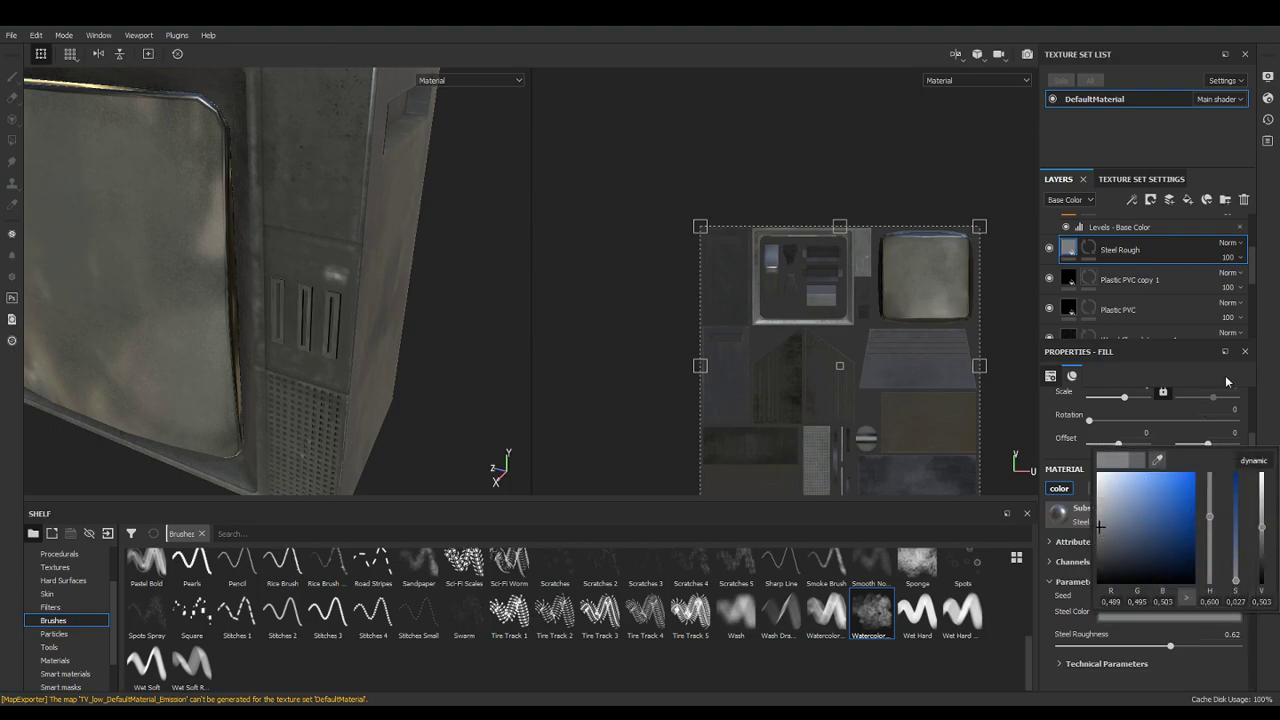
pyautogui.click(1265, 368)
pyautogui.keyDown('alt'); pyautogui.moveTo(443, 371); pyautogui.dragTo(486, 329); pyautogui.keyUp('alt')
pyautogui.keyDown('alt'); pyautogui.moveTo(486, 329); pyautogui.dragTo(414, 388, button='middle'); pyautogui.keyUp('alt')
pyautogui.moveTo(414, 388)
pyautogui.keyDown('alt'); pyautogui.mouseDown()
pyautogui.moveTo(411, 366)
pyautogui.moveTo(400, 372)
pyautogui.mouseUp(); pyautogui.keyUp('alt')
# Set Fill layer 1's Base Color levels to black input 0.042, midtone 0.782, white input 0.958 and white output 0.824
pyautogui.moveTo(1257, 271); pyautogui.dragTo(1256, 241)
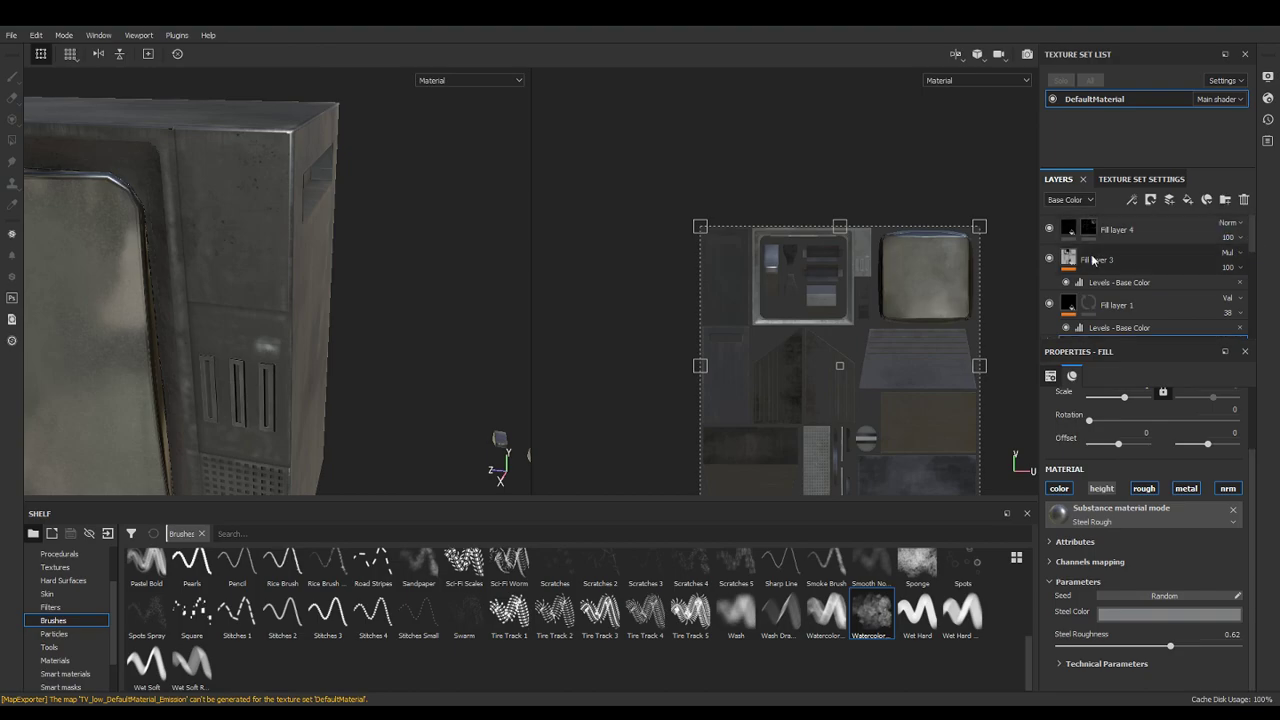
pyautogui.click(1047, 305)
pyautogui.click(1050, 303)
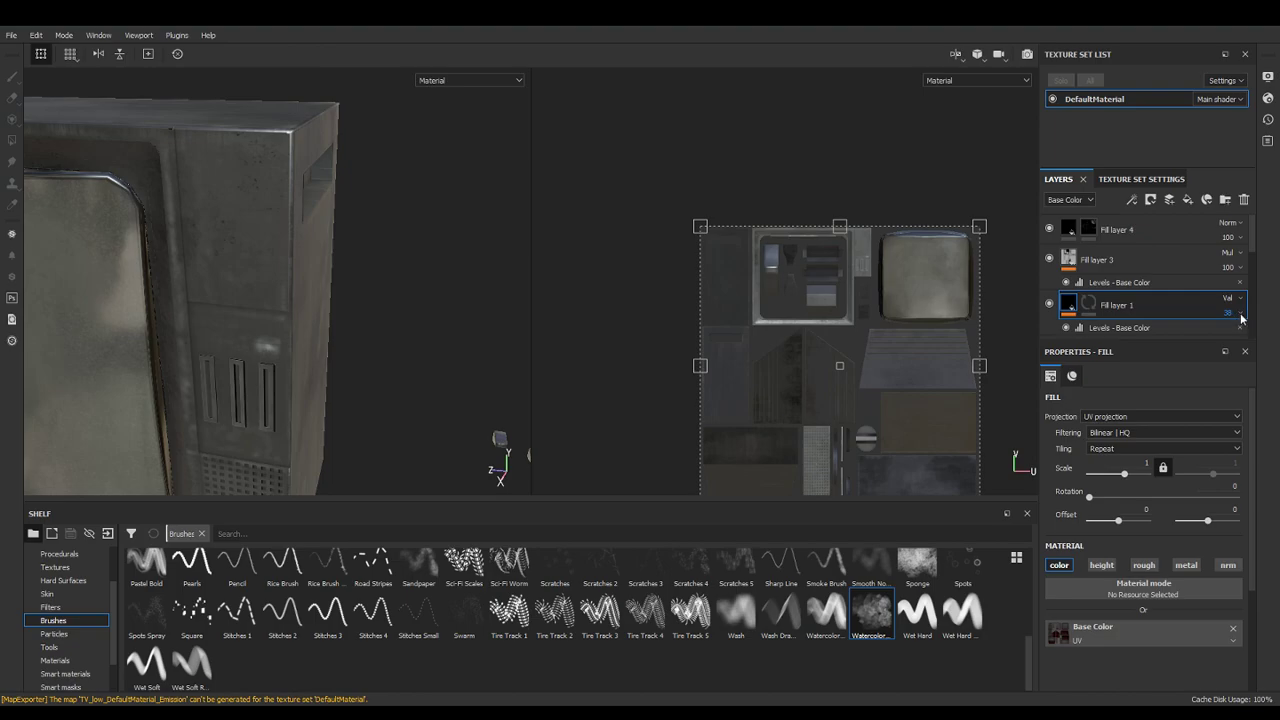
pyautogui.click(1125, 328)
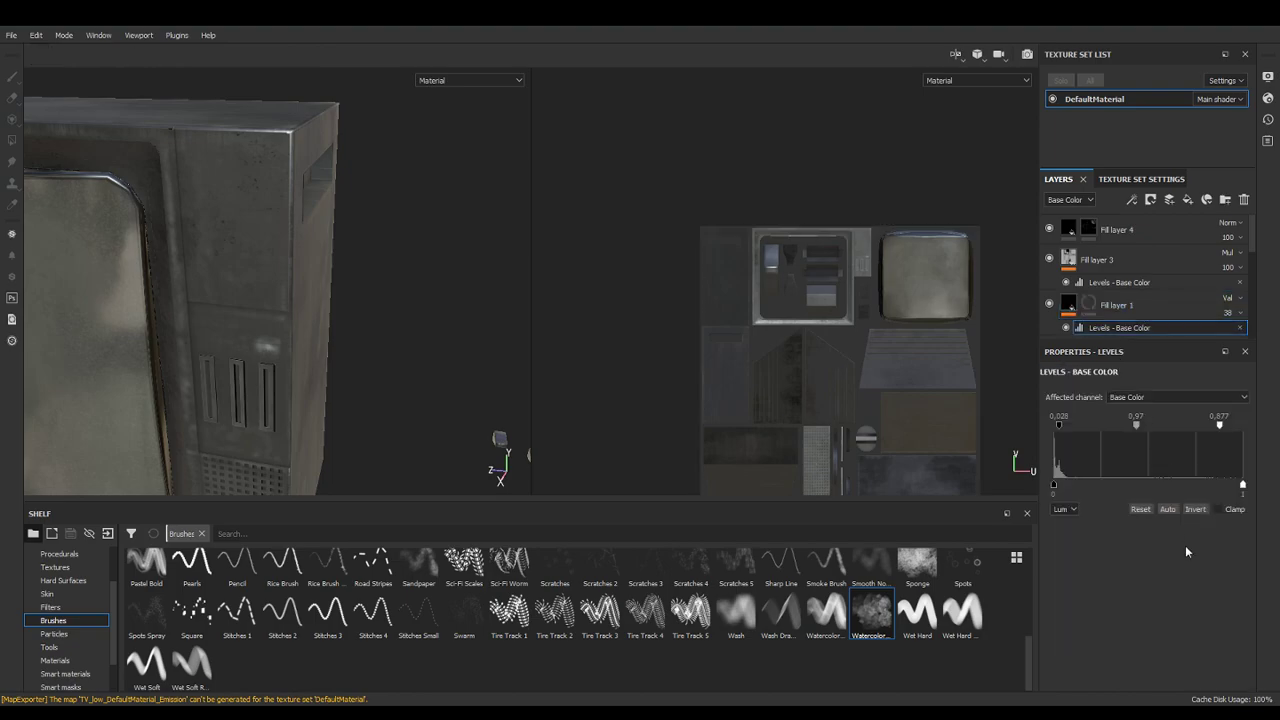
pyautogui.moveTo(1059, 425); pyautogui.dragTo(1122, 427)
pyautogui.moveTo(1219, 426); pyautogui.dragTo(1230, 430)
pyautogui.moveTo(1242, 486); pyautogui.dragTo(1209, 489)
pyautogui.keyDown('alt'); pyautogui.moveTo(435, 315); pyautogui.dragTo(328, 320); pyautogui.keyUp('alt')
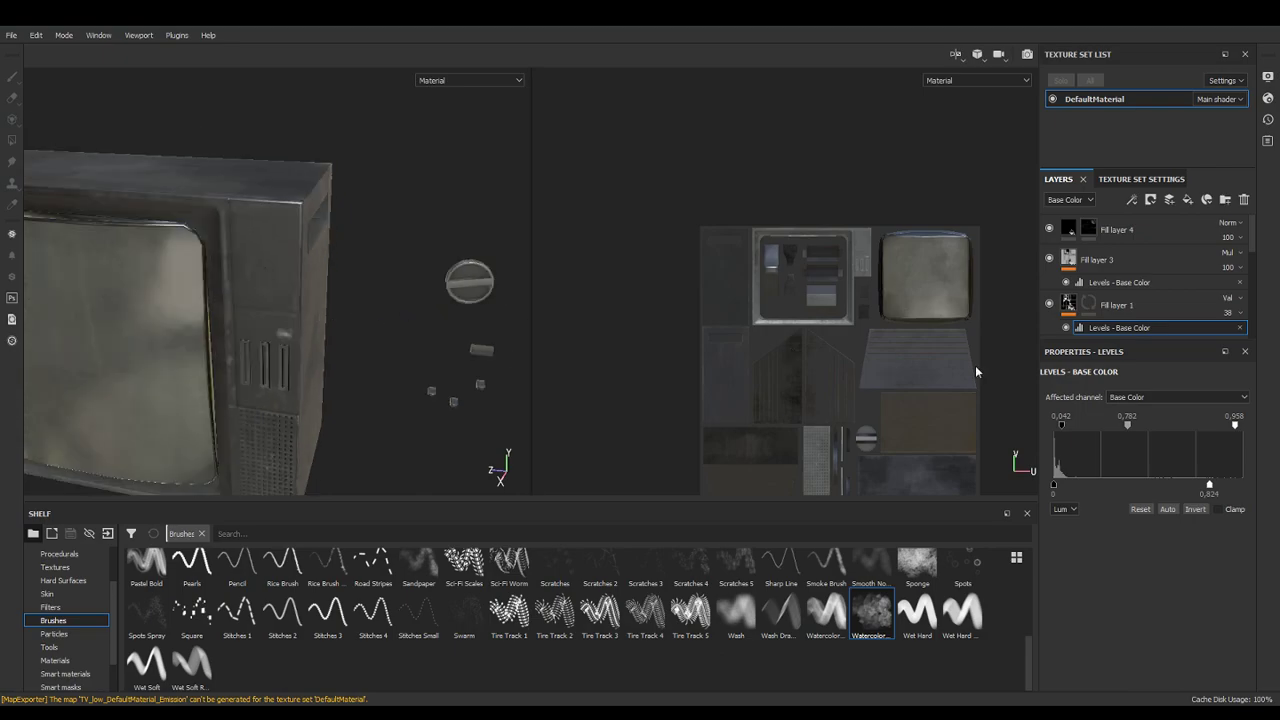
# Compare the television with Fill layer 1 hidden and shown, and set its Levels midtone to 1.115
pyautogui.click(1048, 305)
pyautogui.click(1048, 305)
pyautogui.click(1048, 305)
pyautogui.click(1048, 305)
pyautogui.keyDown('alt'); pyautogui.moveTo(318, 430); pyautogui.dragTo(303, 401); pyautogui.keyUp('alt')
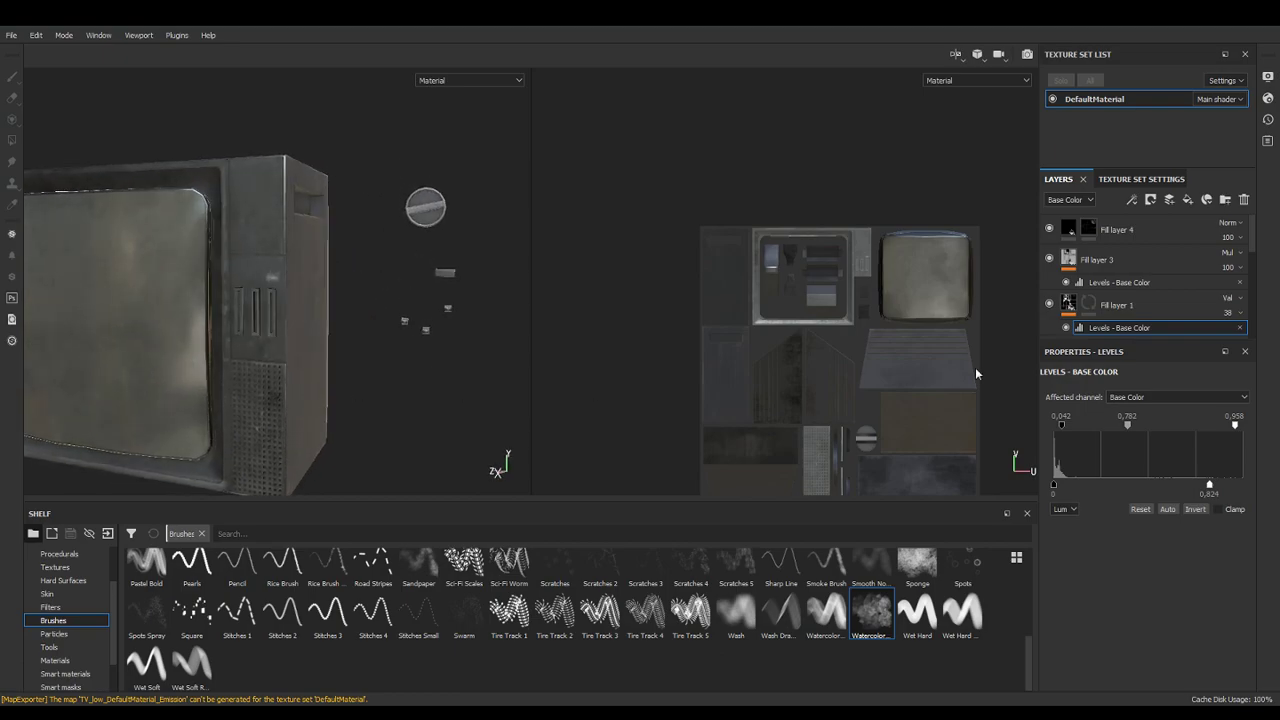
pyautogui.moveTo(1129, 427); pyautogui.dragTo(1149, 428)
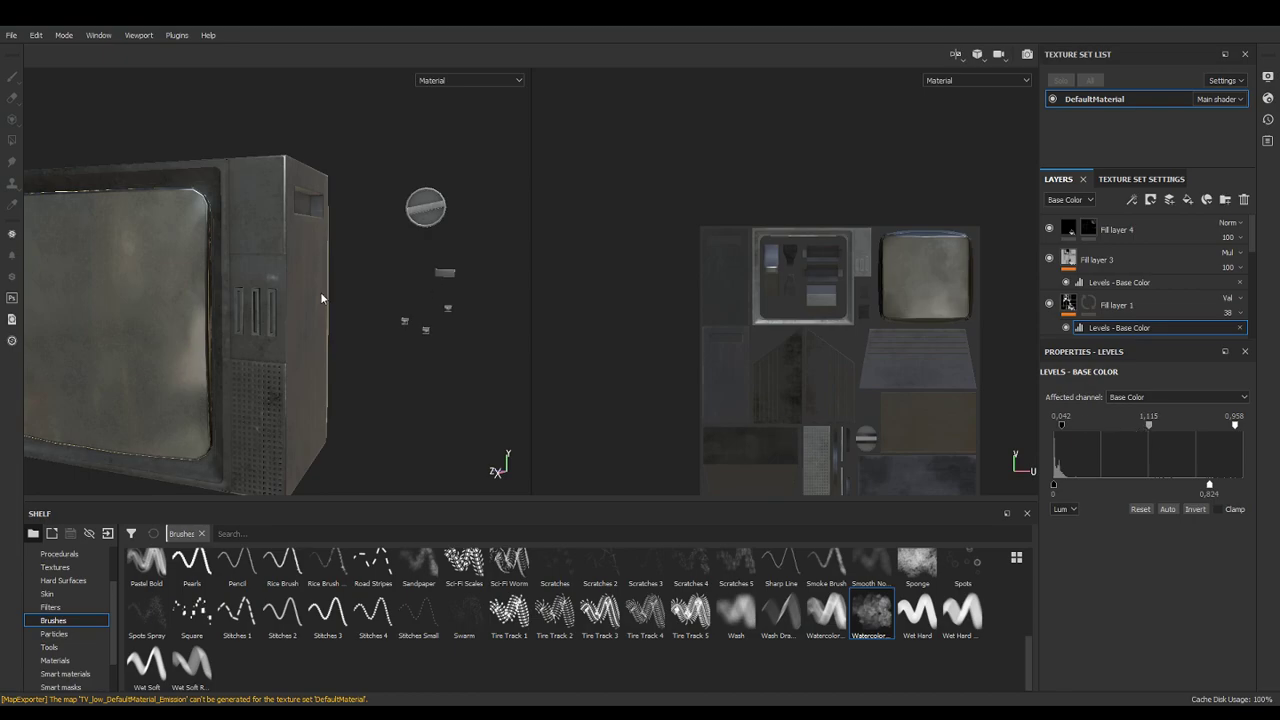
# Examine the television's back, side, top and front surfaces together with the lower layers of the stack
pyautogui.scroll(-2, 323, 297)
pyautogui.keyDown('alt'); pyautogui.moveTo(342, 300); pyautogui.dragTo(216, 372); pyautogui.keyUp('alt')
pyautogui.keyDown('alt'); pyautogui.moveTo(163, 332); pyautogui.dragTo(300, 280); pyautogui.keyUp('alt')
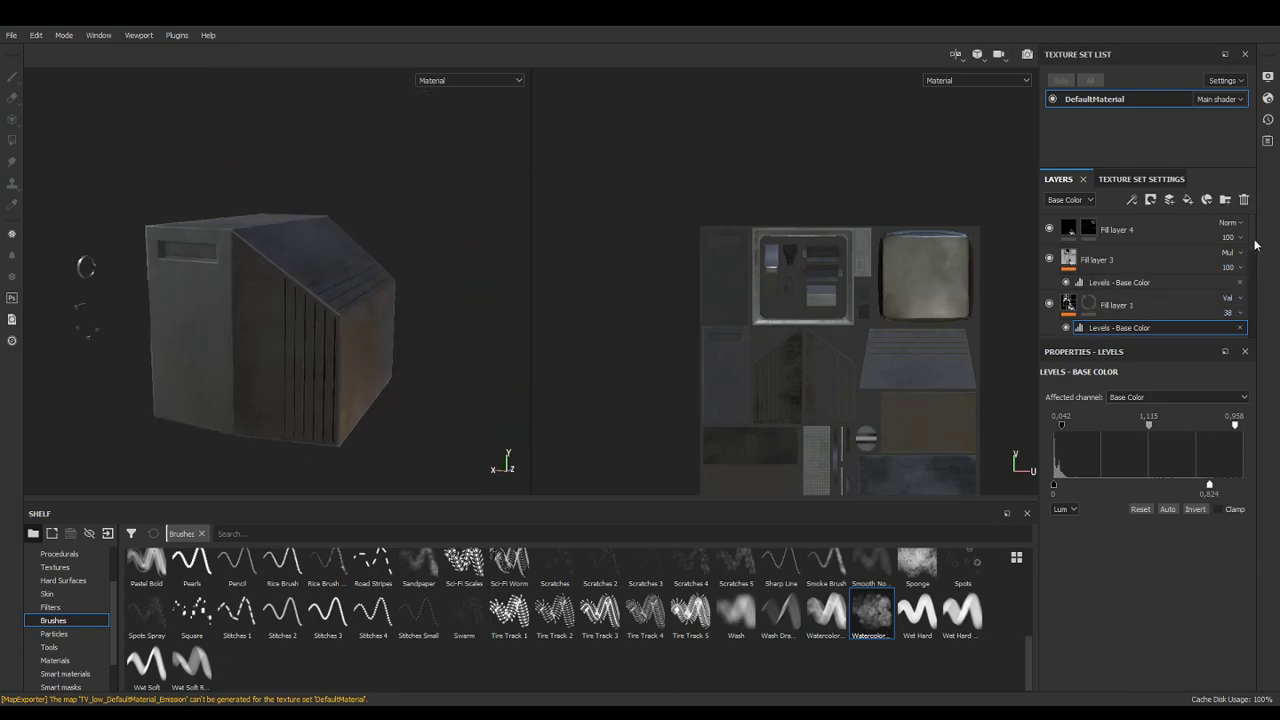
pyautogui.scroll(-3, 1240, 278)
pyautogui.scroll(-8, 1240, 278)
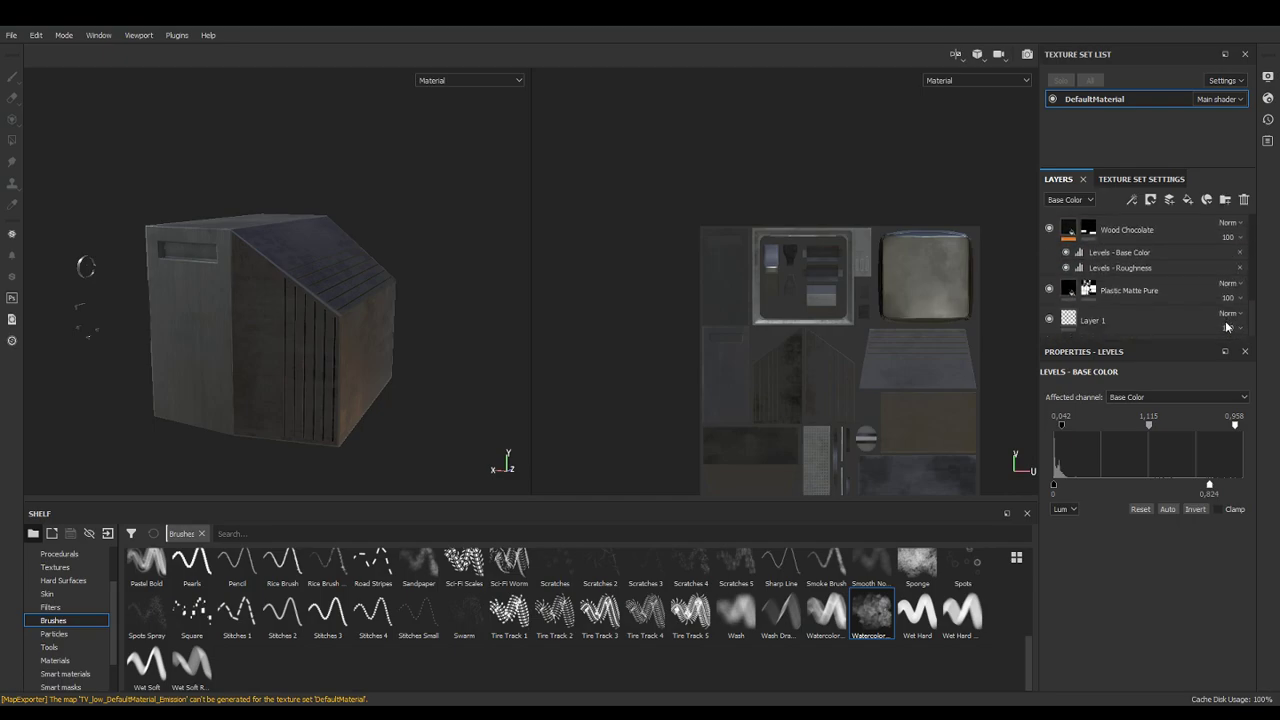
pyautogui.keyDown('alt'); pyautogui.moveTo(365, 348); pyautogui.dragTo(625, 351); pyautogui.keyUp('alt')
pyautogui.keyDown('alt'); pyautogui.moveTo(311, 299); pyautogui.dragTo(304, 292, button='middle'); pyautogui.keyUp('alt')
pyautogui.keyDown('alt'); pyautogui.moveTo(304, 292); pyautogui.dragTo(178, 230); pyautogui.keyUp('alt')
pyautogui.keyDown('alt'); pyautogui.moveTo(322, 280); pyautogui.dragTo(257, 266, button='middle'); pyautogui.keyUp('alt')
pyautogui.scroll(3, 311, 277)
pyautogui.keyDown('alt'); pyautogui.moveTo(363, 323); pyautogui.dragTo(340, 350); pyautogui.keyUp('alt')
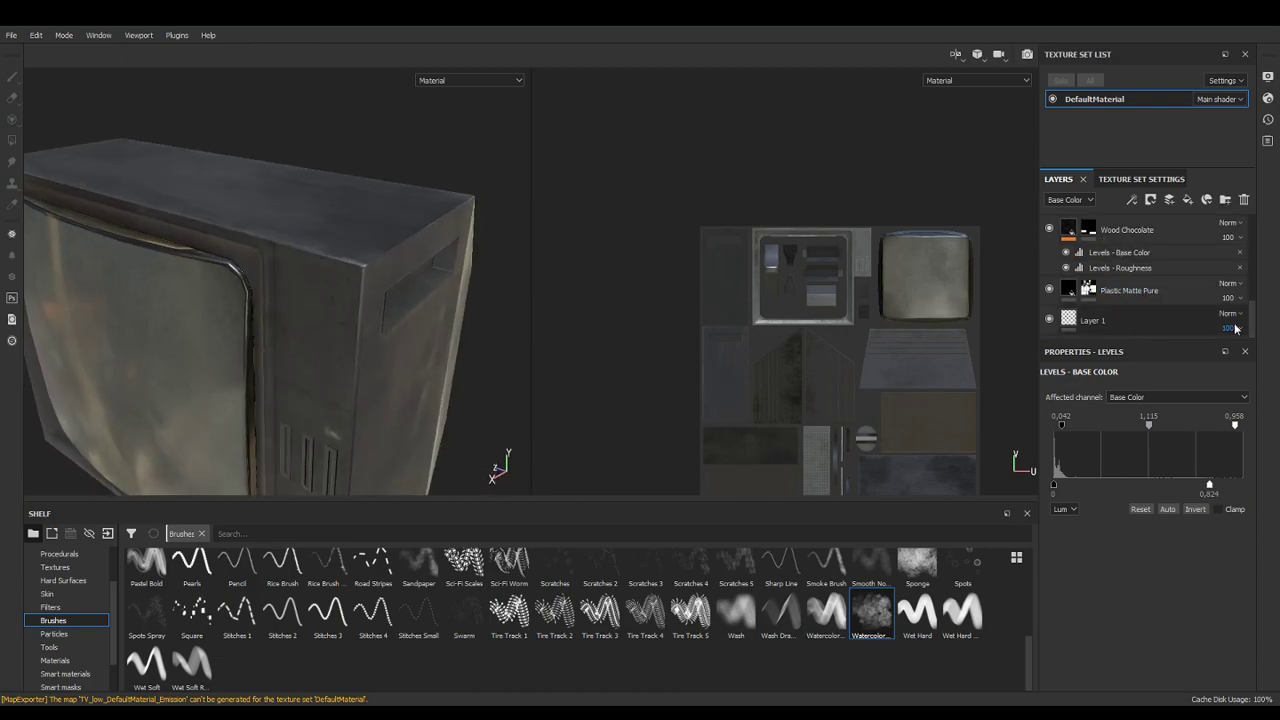
# Compare the television with the ambient occlusion layer Fill layer 3 hidden and shown, and inspect that layer's fill settings
pyautogui.moveTo(1254, 324); pyautogui.dragTo(1261, 240)
pyautogui.click(1050, 260)
pyautogui.click(1050, 260)
pyautogui.click(1050, 260)
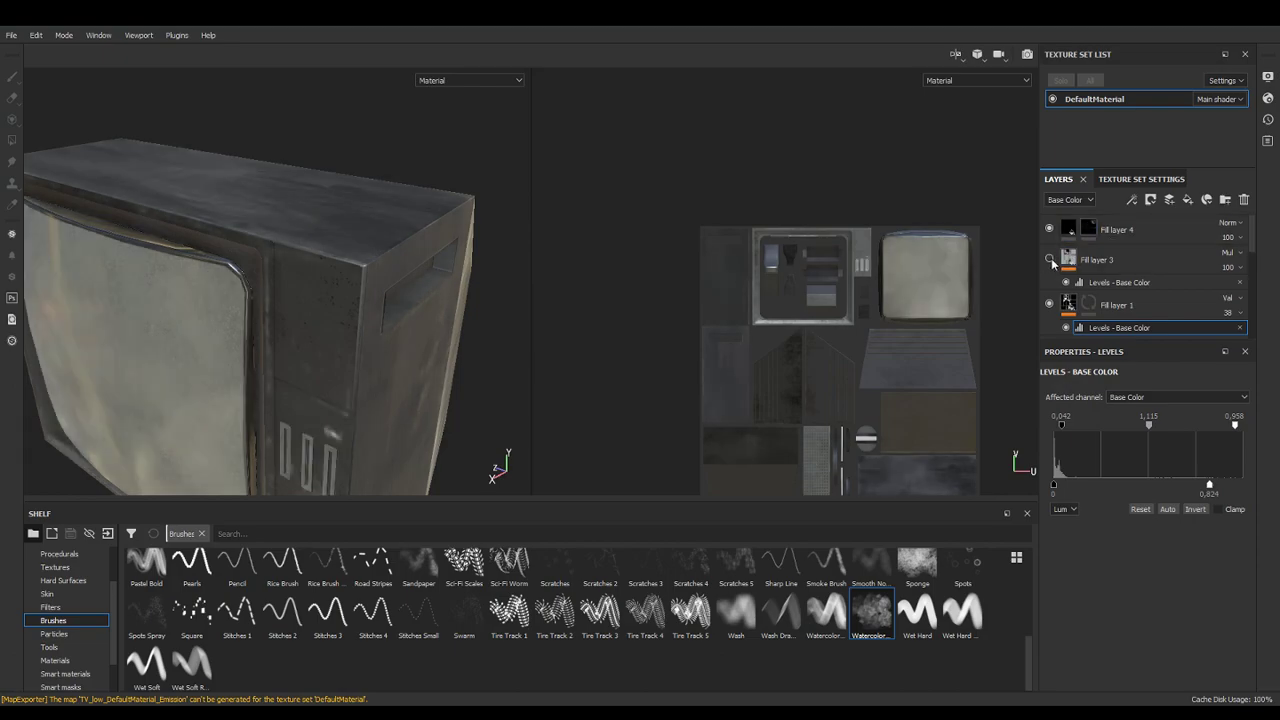
pyautogui.click(1050, 260)
pyautogui.click(1062, 264)
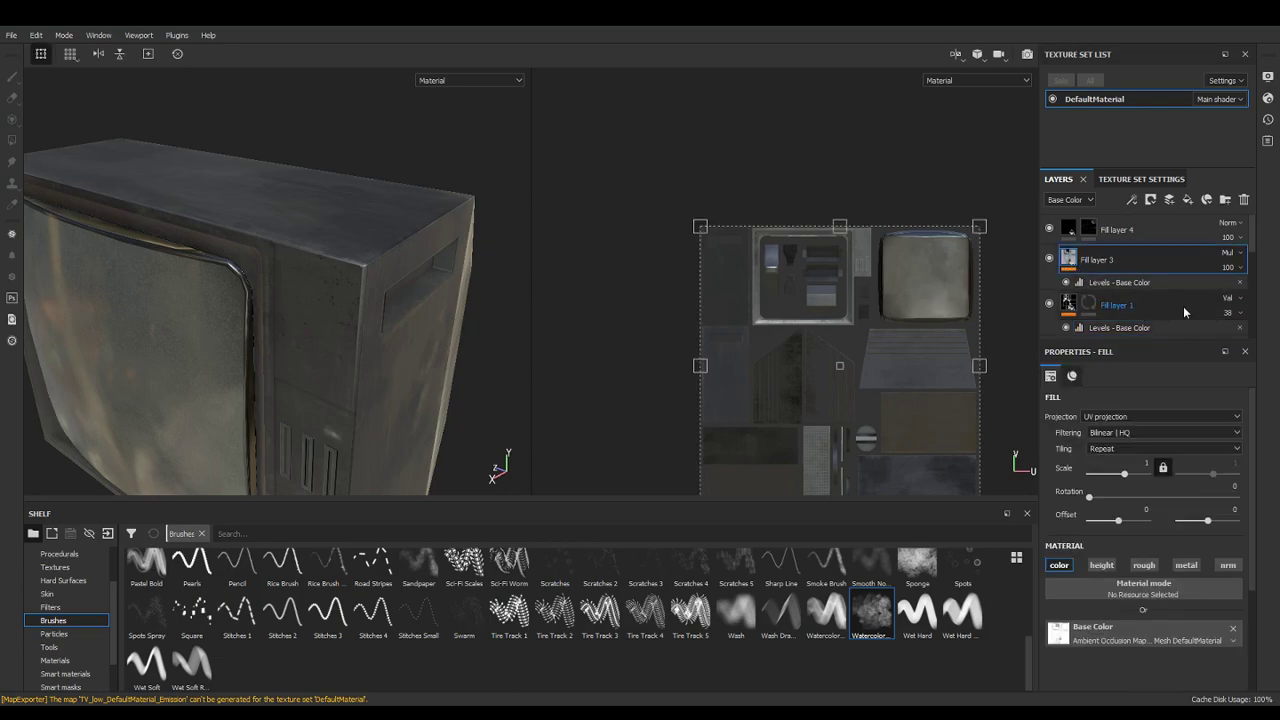
# Set the roughness of Fill layer 4 to 0.7891 and check it on the screen glass
pyautogui.click(1070, 230)
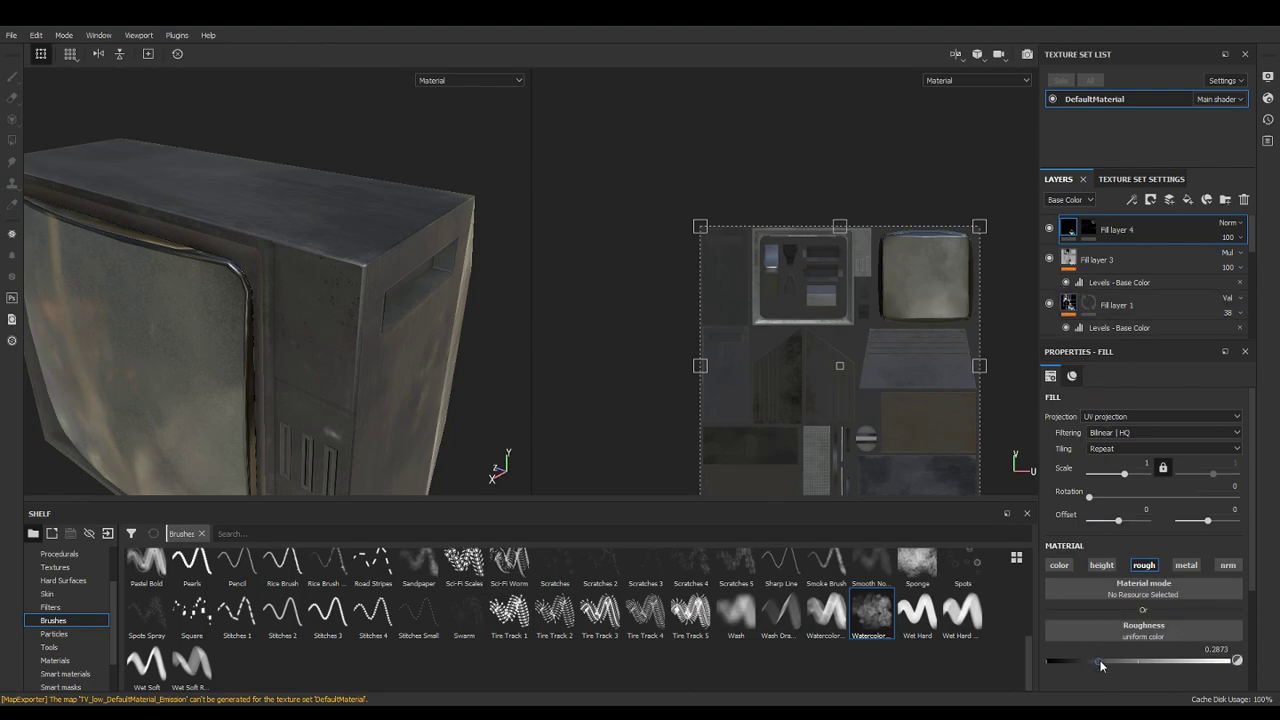
pyautogui.moveTo(1107, 663); pyautogui.dragTo(1148, 672)
pyautogui.keyDown('alt'); pyautogui.moveTo(271, 405); pyautogui.dragTo(400, 288); pyautogui.keyUp('alt')
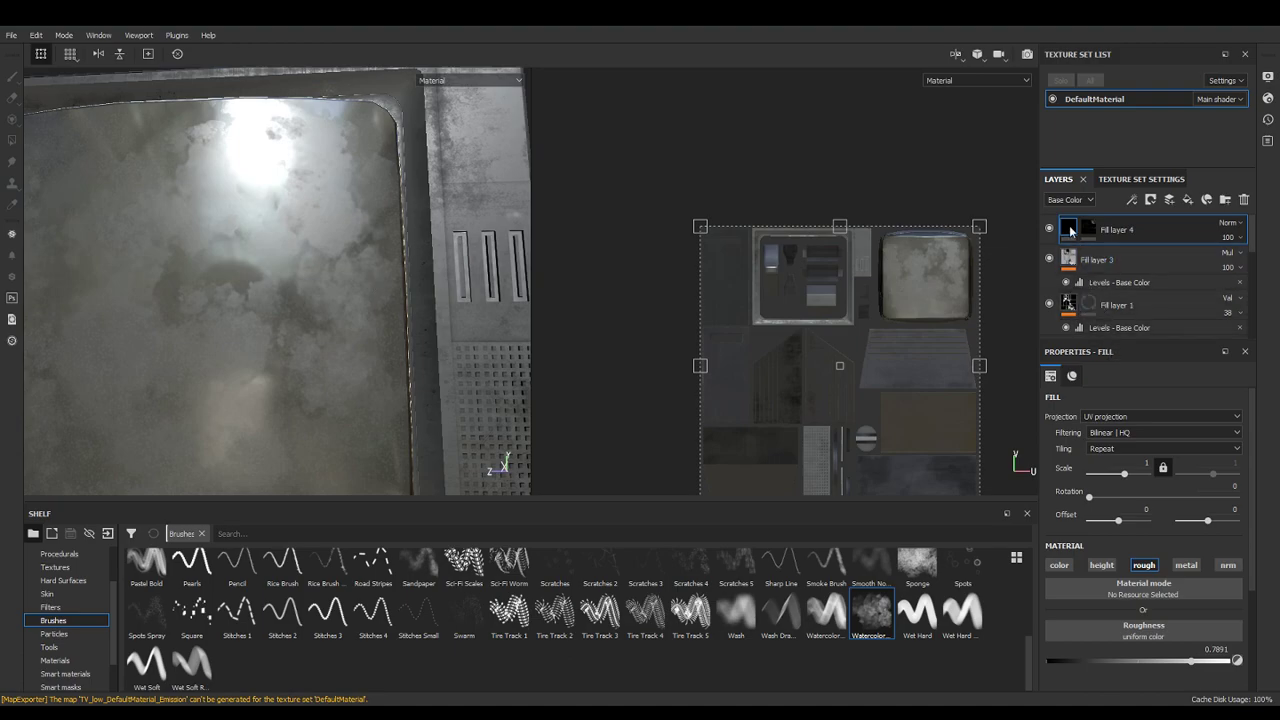
# Select the mask of Fill layer 4 and compare the screen glass with the layer hidden and shown
pyautogui.rightClick(1071, 230)
pyautogui.click(1092, 225)
pyautogui.click(1088, 228)
pyautogui.click(1049, 229)
pyautogui.click(1049, 229)
pyautogui.click(1049, 230)
pyautogui.click(1049, 230)
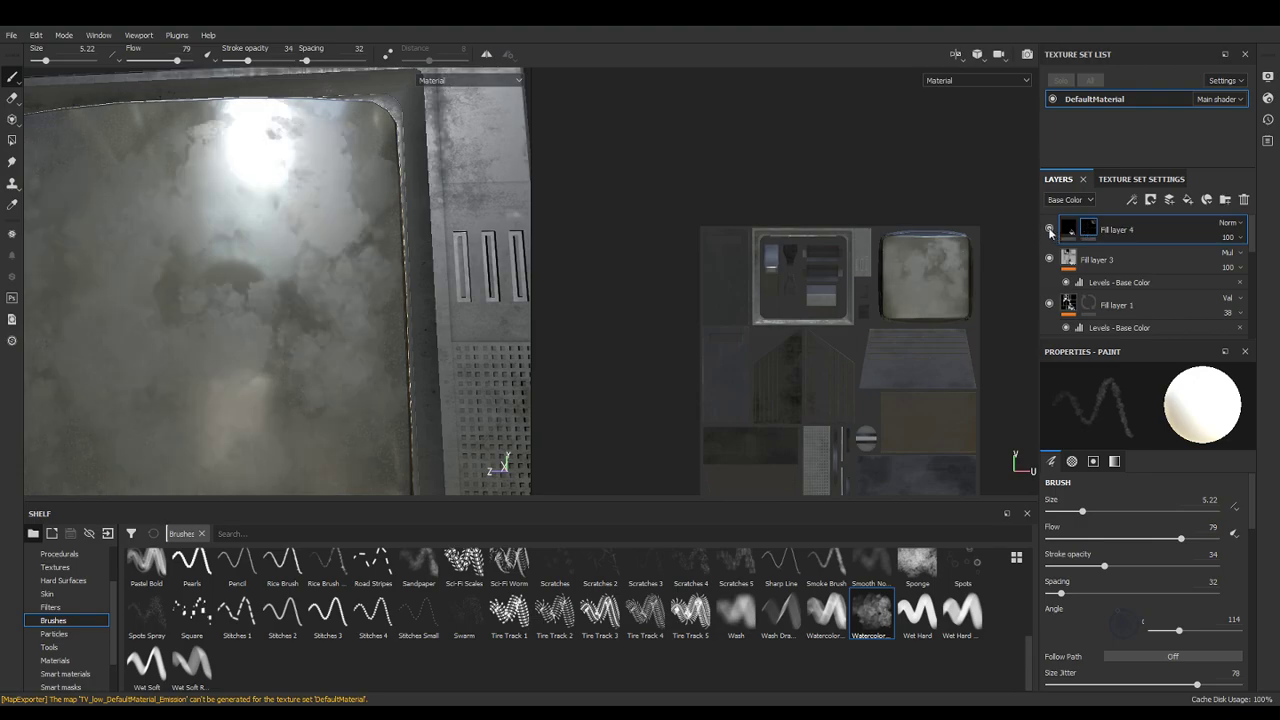
# Add a Blur filter to the mask of Fill layer 4 with a blur intensity of 4.38
pyautogui.rightClick(1090, 233)
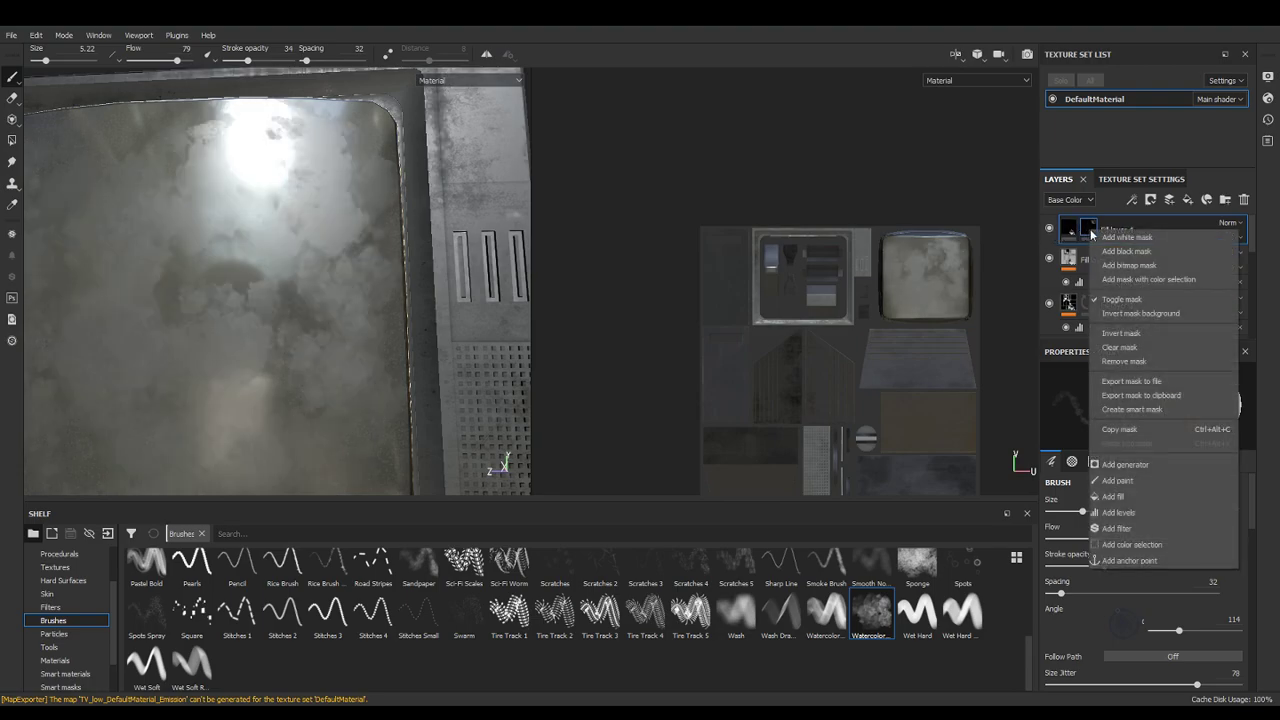
pyautogui.click(1115, 528)
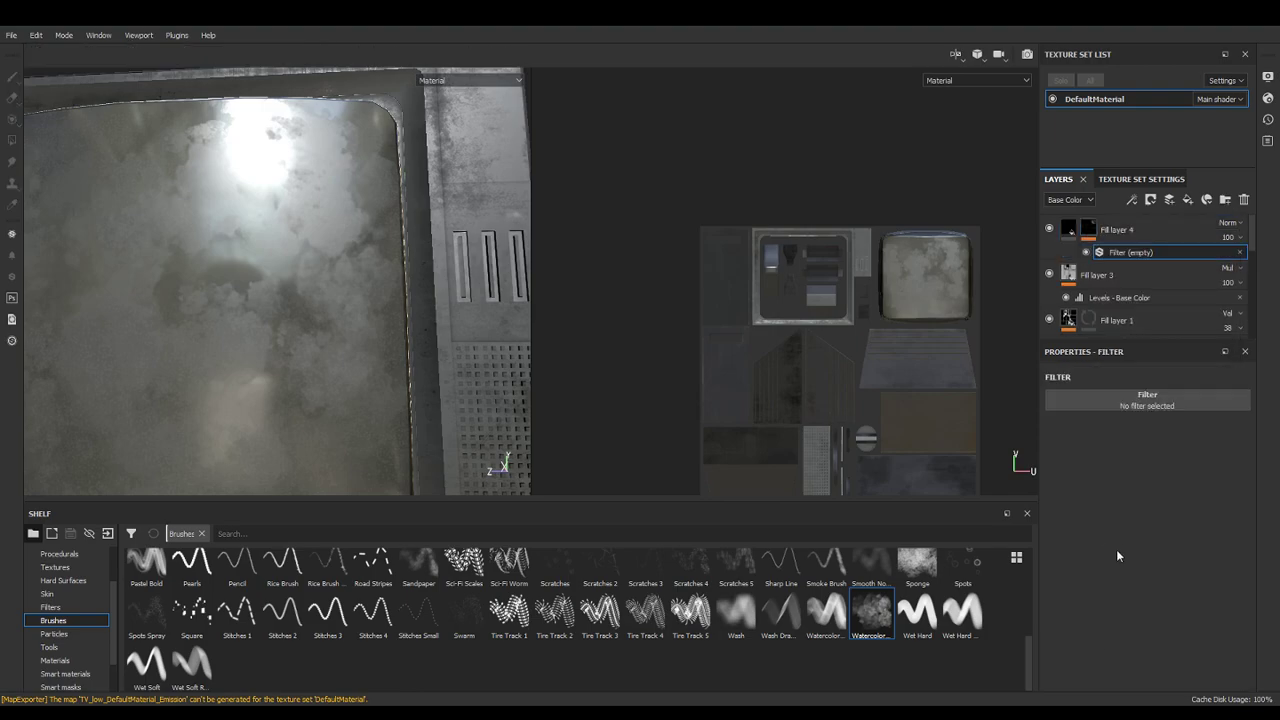
pyautogui.click(1128, 402)
pyautogui.click(1177, 445)
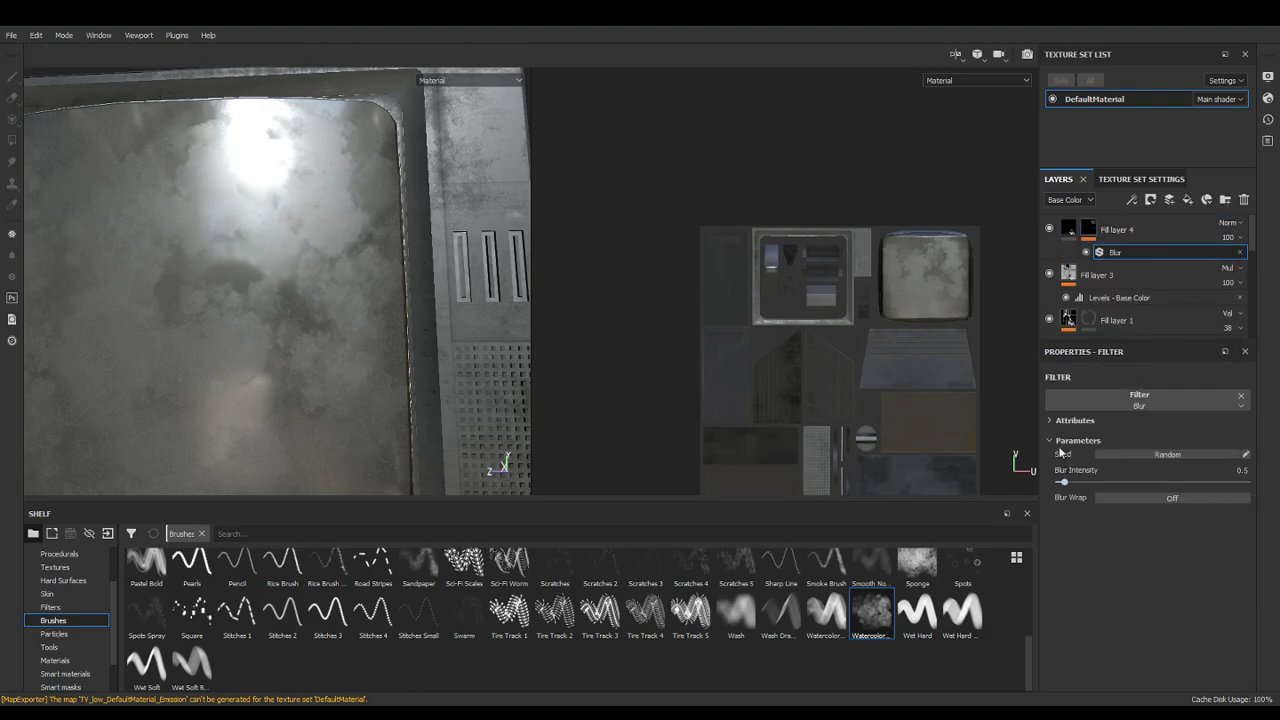
pyautogui.moveTo(1065, 486); pyautogui.dragTo(1108, 486)
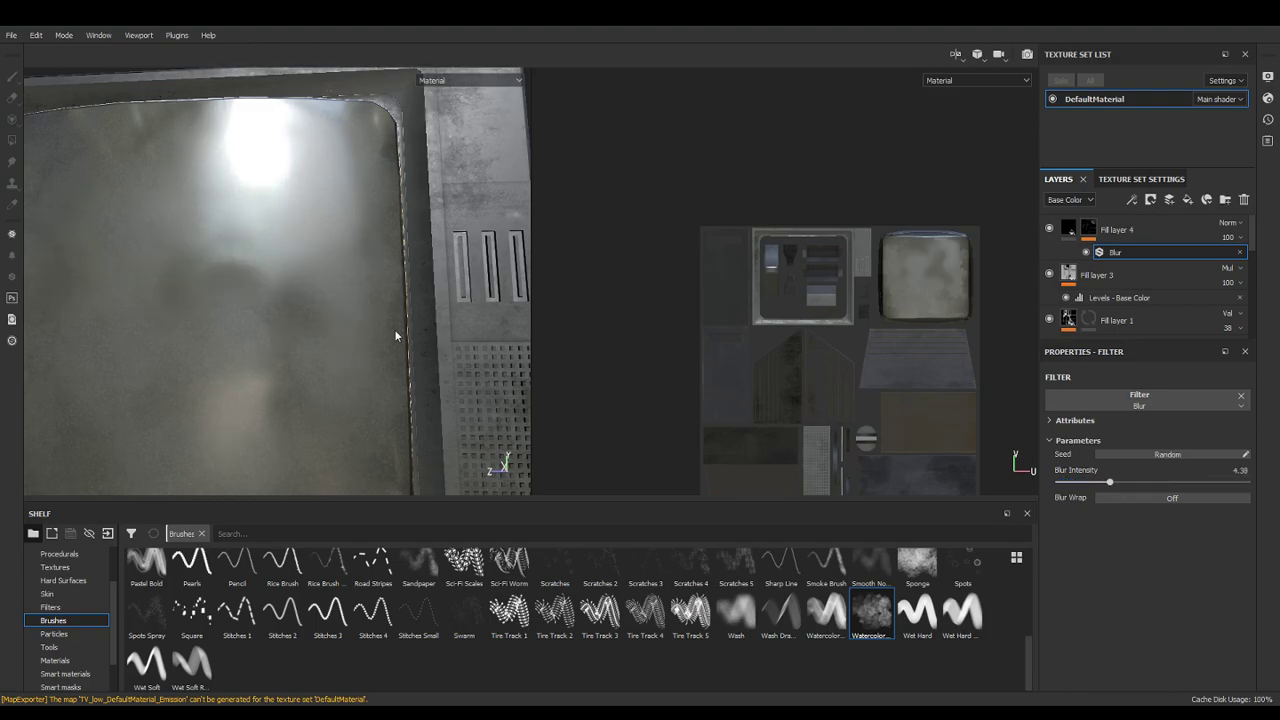
pyautogui.scroll(-5, 396, 327)
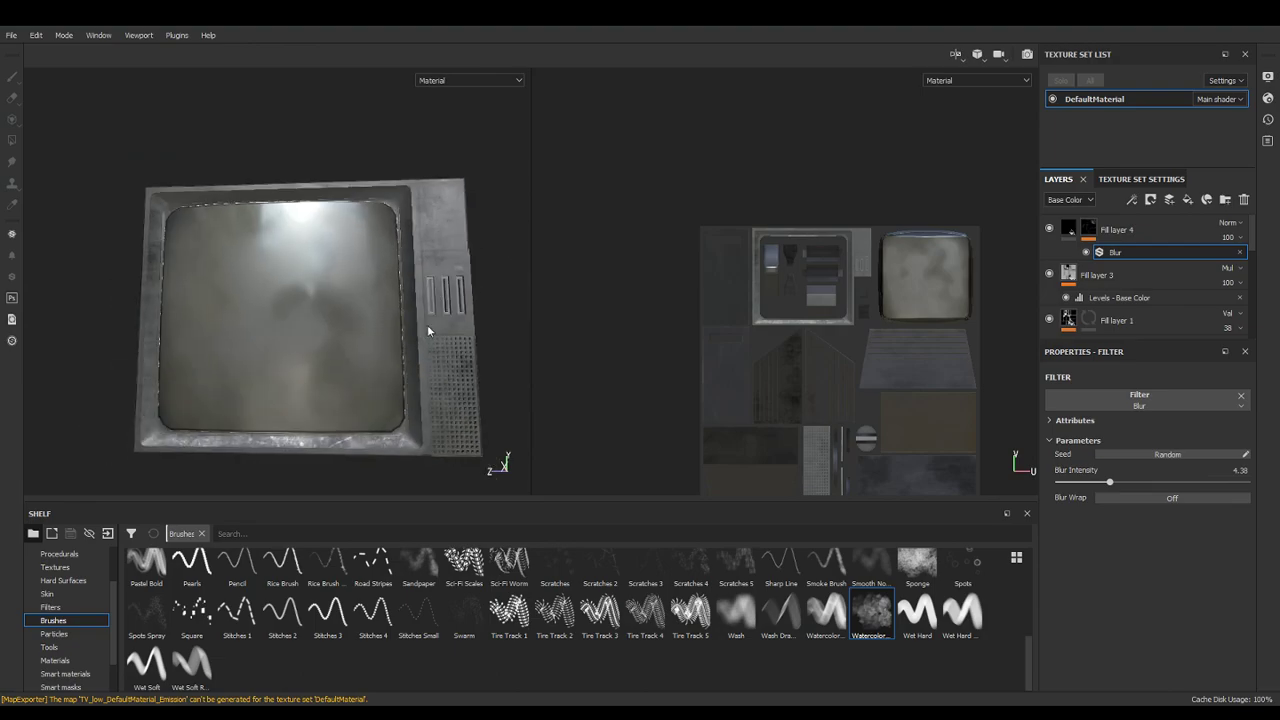
pyautogui.keyDown('alt'); pyautogui.moveTo(445, 358); pyautogui.dragTo(416, 390); pyautogui.keyUp('alt')
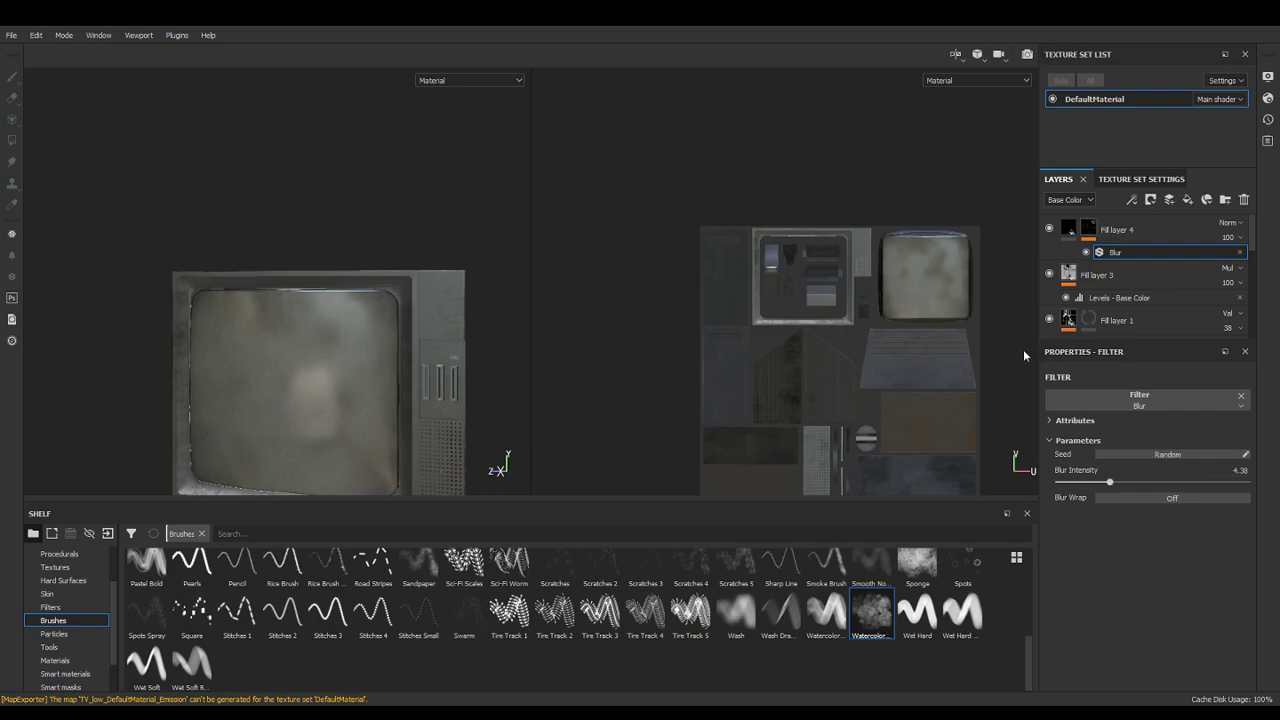
# Add a Levels effect to Fill layer 4's mask with midtone 2.162, white output 0.799 and black output 0.007
pyautogui.click(1092, 232)
pyautogui.rightClick(1092, 232)
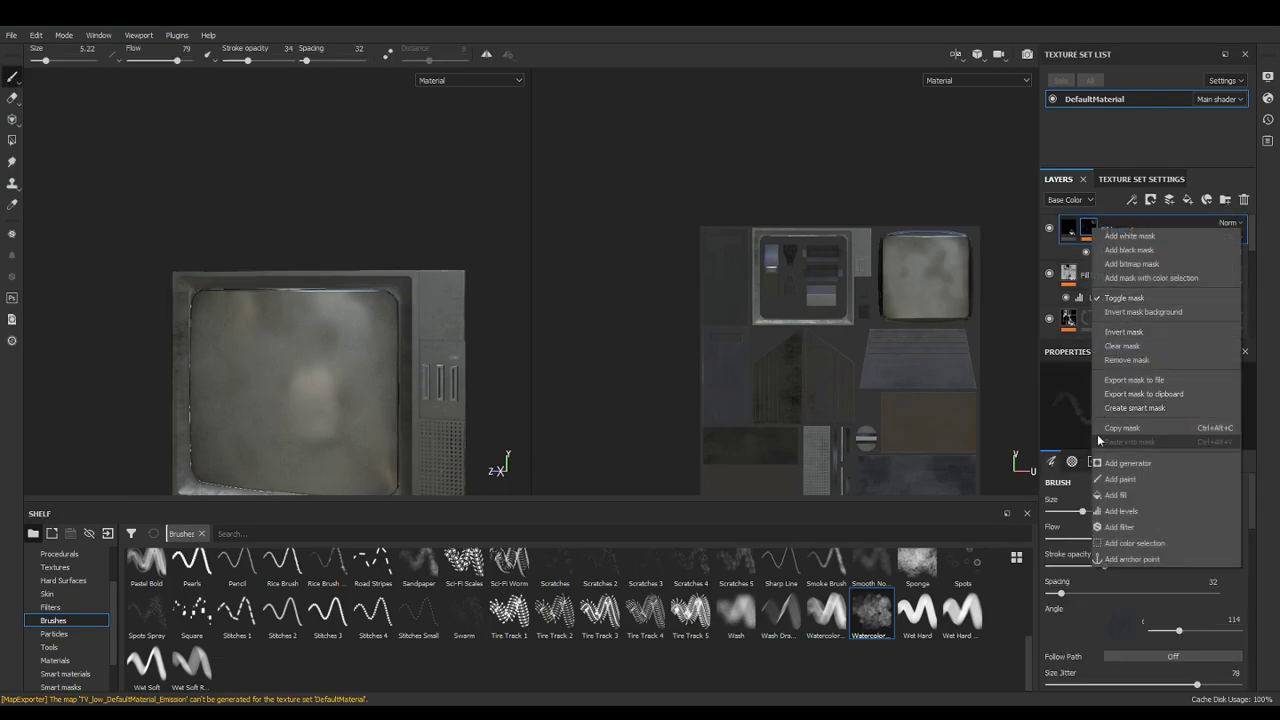
pyautogui.click(1138, 517)
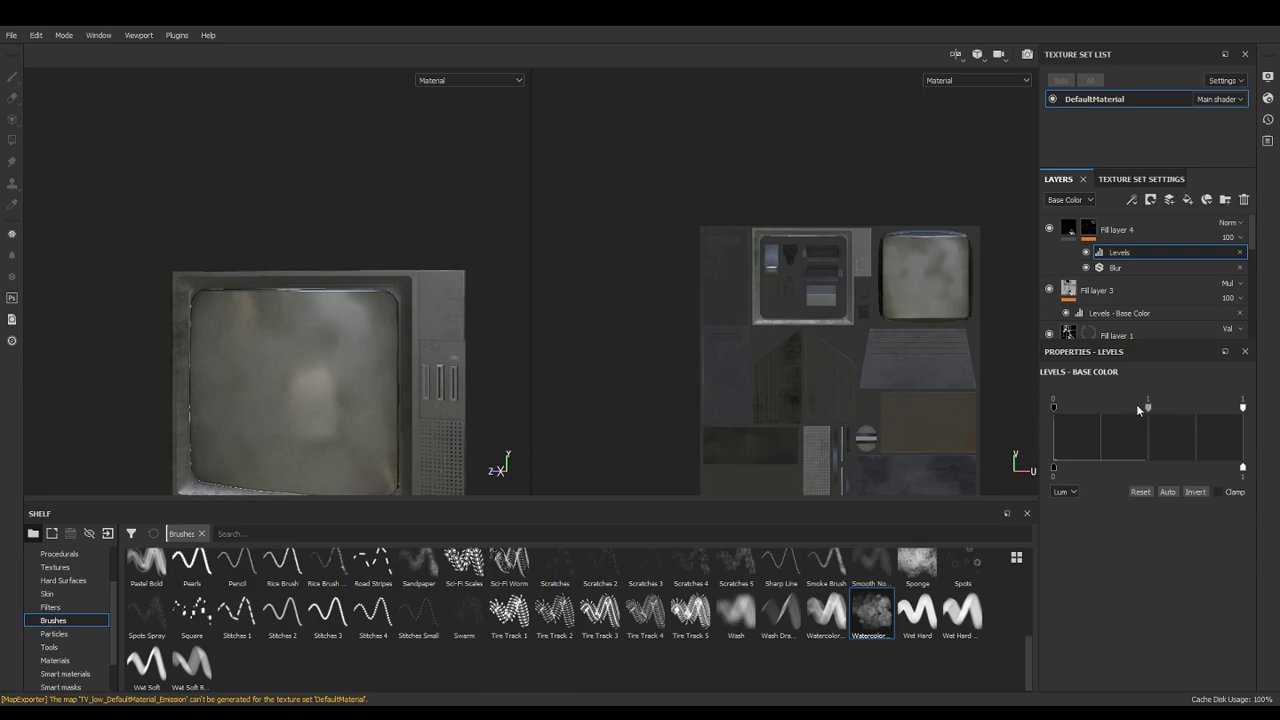
pyautogui.keyDown('alt'); pyautogui.moveTo(395, 376); pyautogui.dragTo(393, 328); pyautogui.keyUp('alt')
pyautogui.scroll(3, 393, 328)
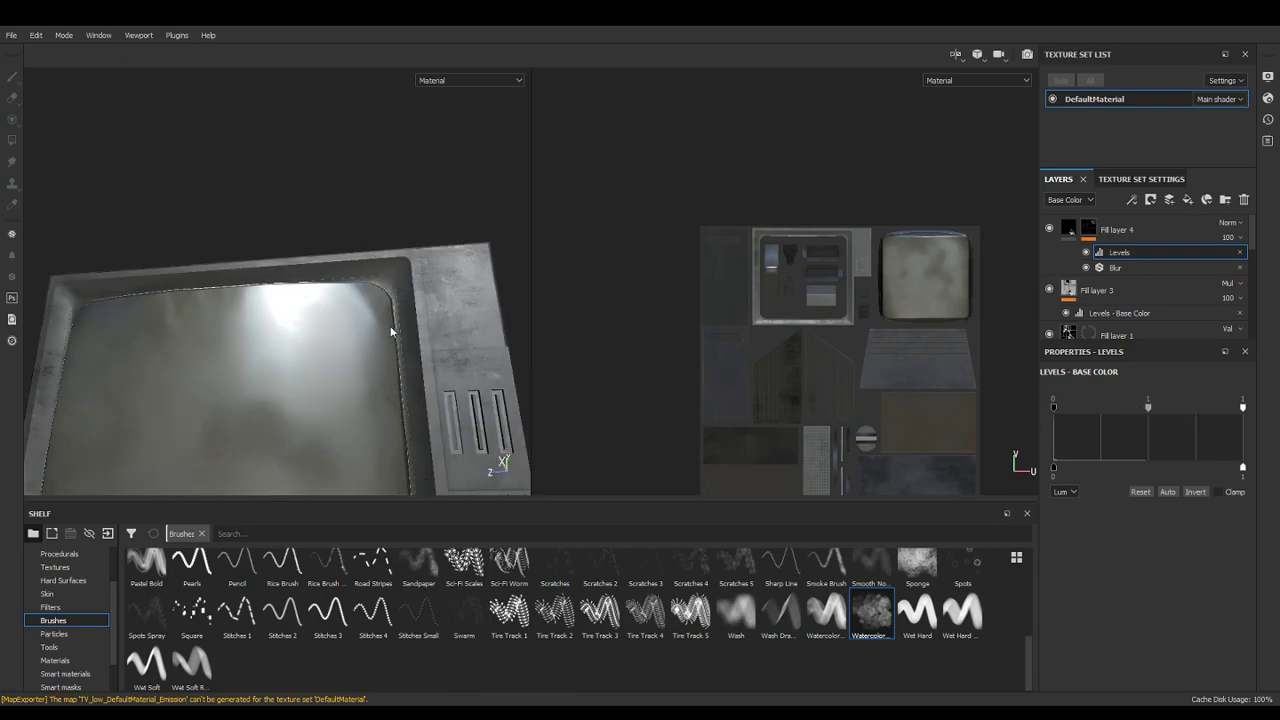
pyautogui.moveTo(1150, 406)
pyautogui.mouseDown()
pyautogui.moveTo(1174, 408)
pyautogui.moveTo(1155, 410)
pyautogui.mouseUp()
pyautogui.moveTo(1243, 467); pyautogui.dragTo(1205, 471)
pyautogui.moveTo(1060, 469); pyautogui.dragTo(1058, 471)
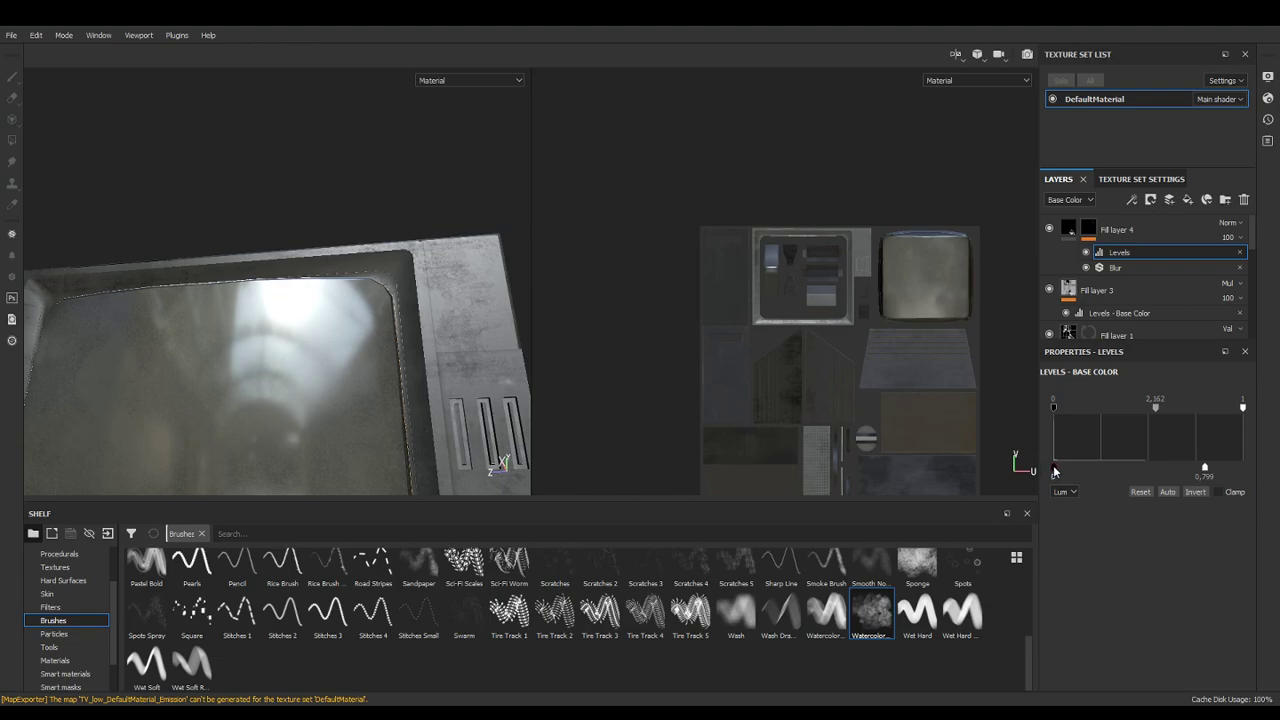
pyautogui.scroll(-3, 335, 321)
pyautogui.keyDown('alt'); pyautogui.moveTo(413, 355); pyautogui.dragTo(398, 390); pyautogui.keyUp('alt')
pyautogui.keyDown('alt'); pyautogui.moveTo(379, 343); pyautogui.dragTo(506, 231); pyautogui.keyUp('alt')
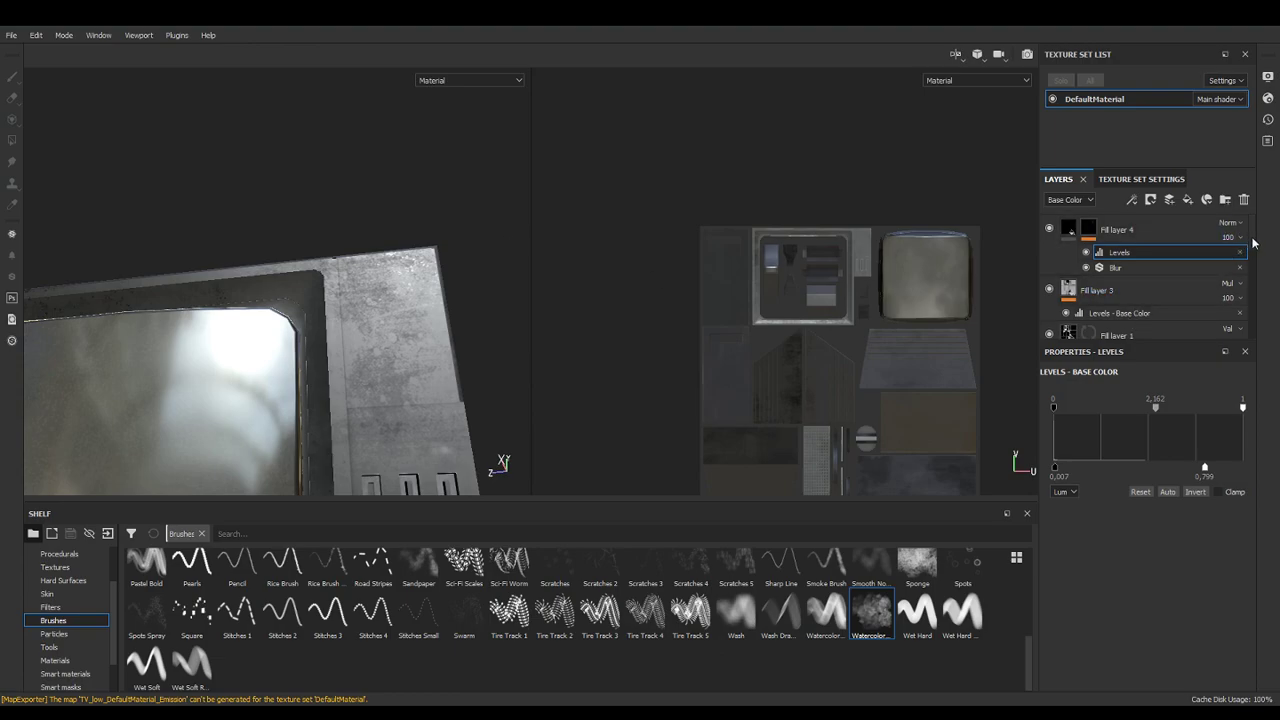
# Compare the television's casing with the Plastic Matte Pure layer hidden and shown
pyautogui.scroll(-5, 1240, 270)
pyautogui.scroll(-5, 1235, 290)
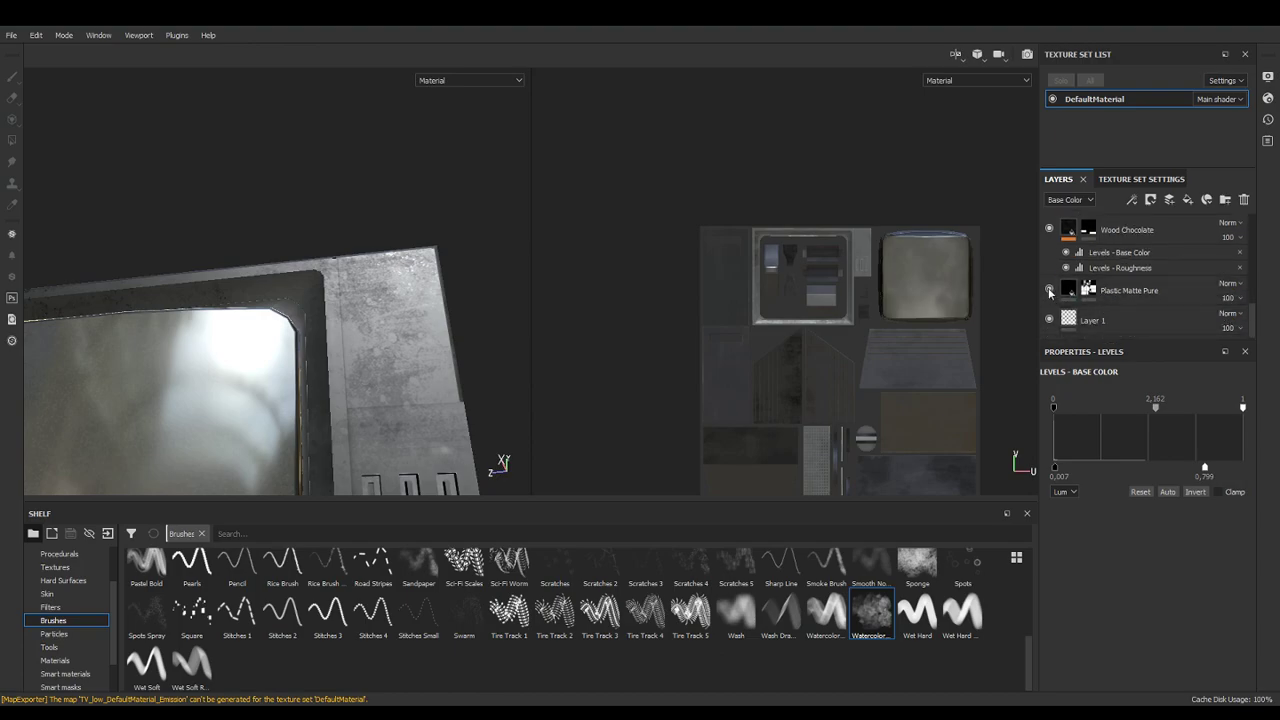
pyautogui.click(1049, 290)
pyautogui.click(1049, 290)
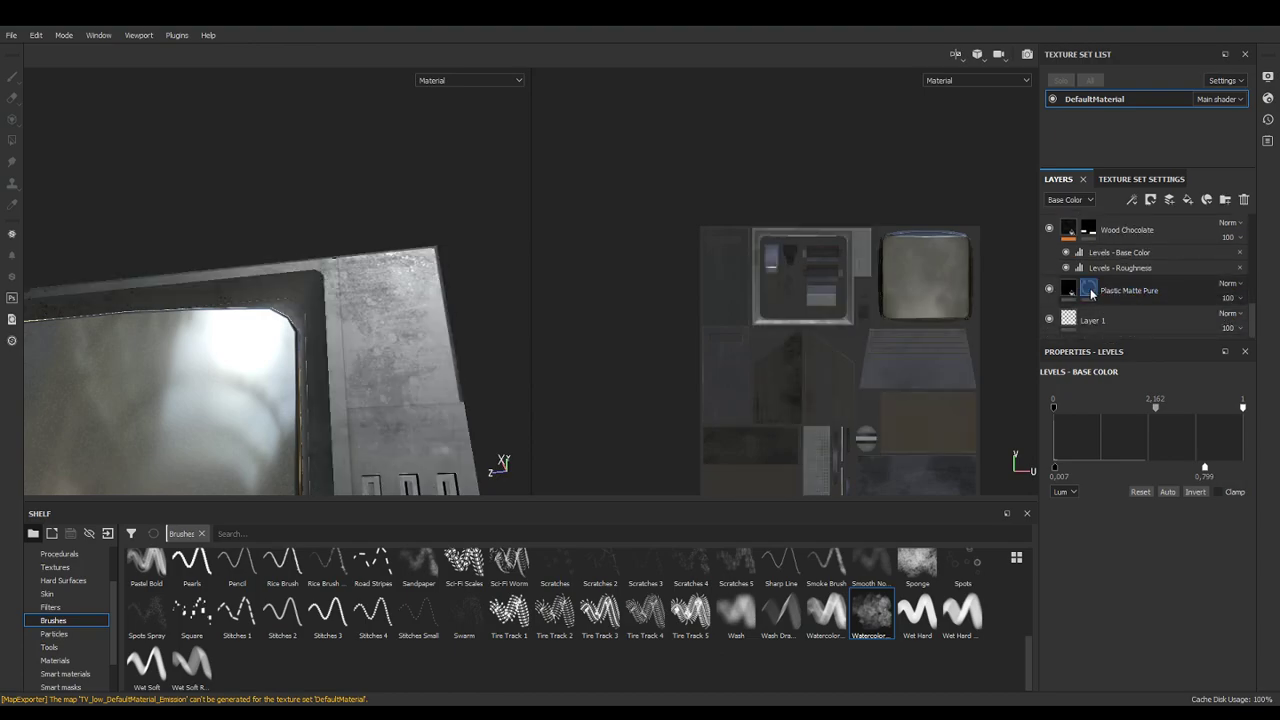
# Remove the Grunge Concrete map from the Plastic Matte Pure layer's roughness and set a uniform roughness of 0.9091
pyautogui.click(1093, 292)
pyautogui.click(1069, 291)
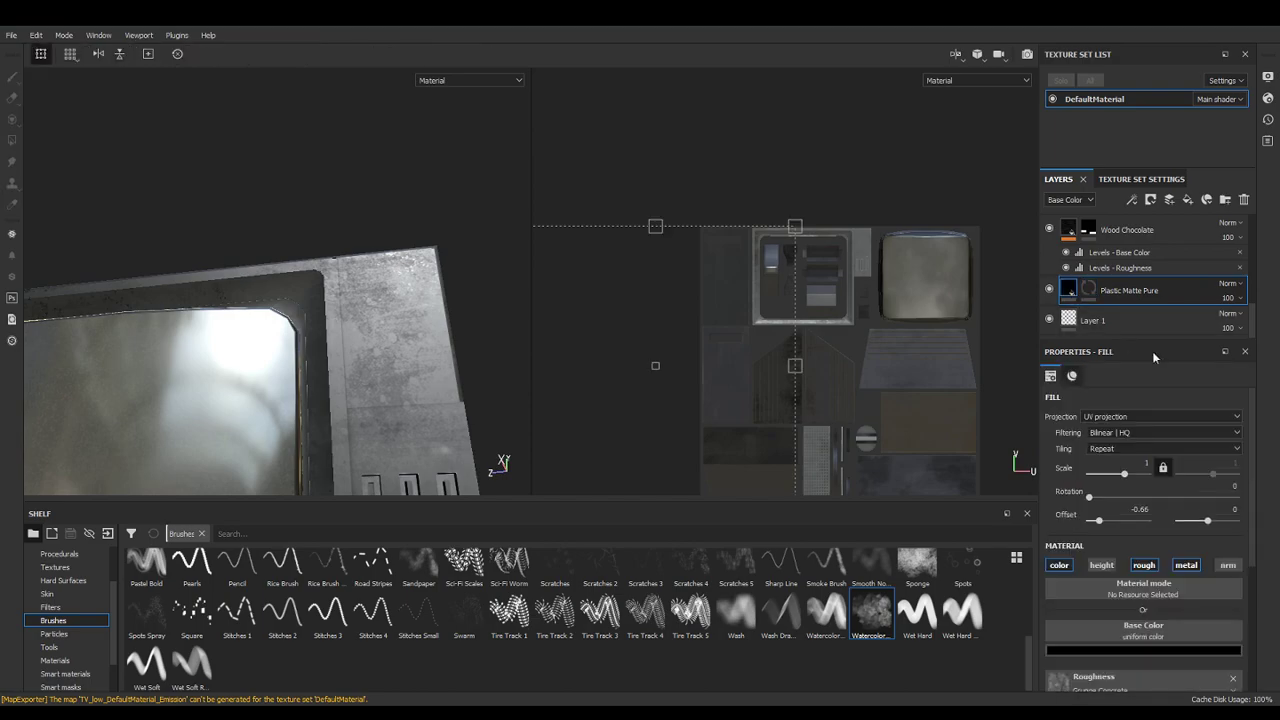
pyautogui.scroll(-4, 1220, 590)
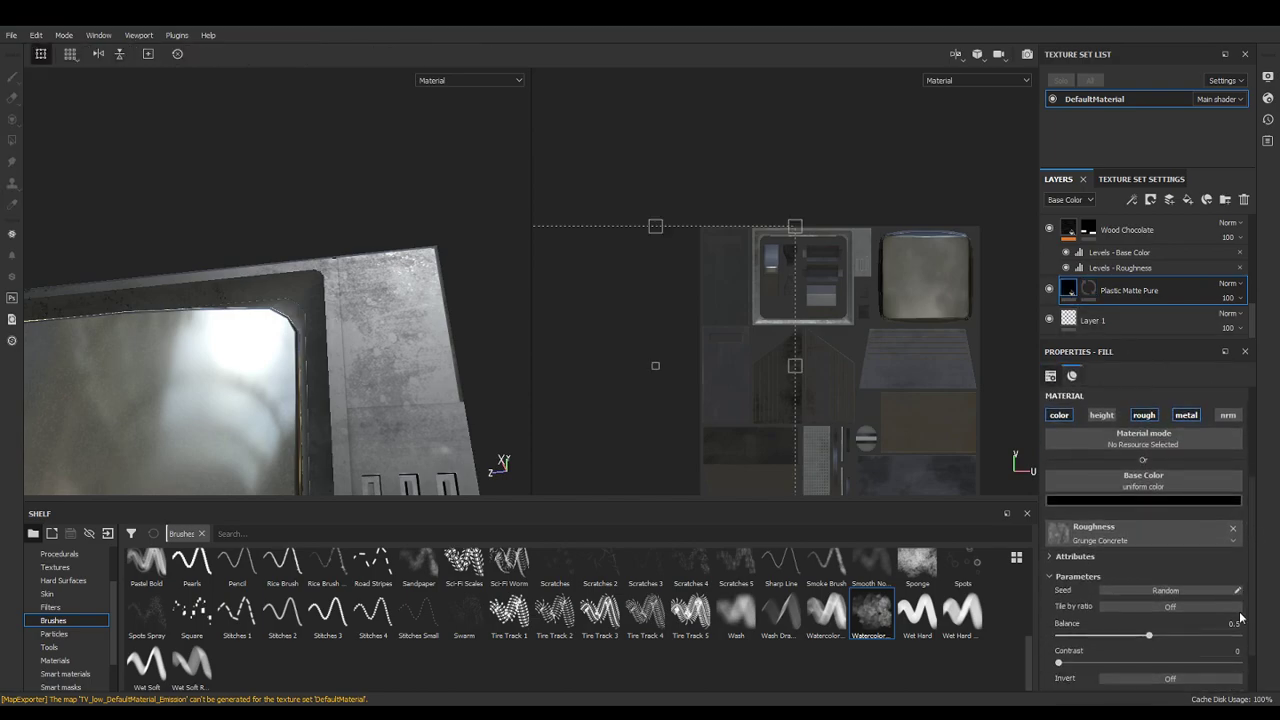
pyautogui.click(1114, 519)
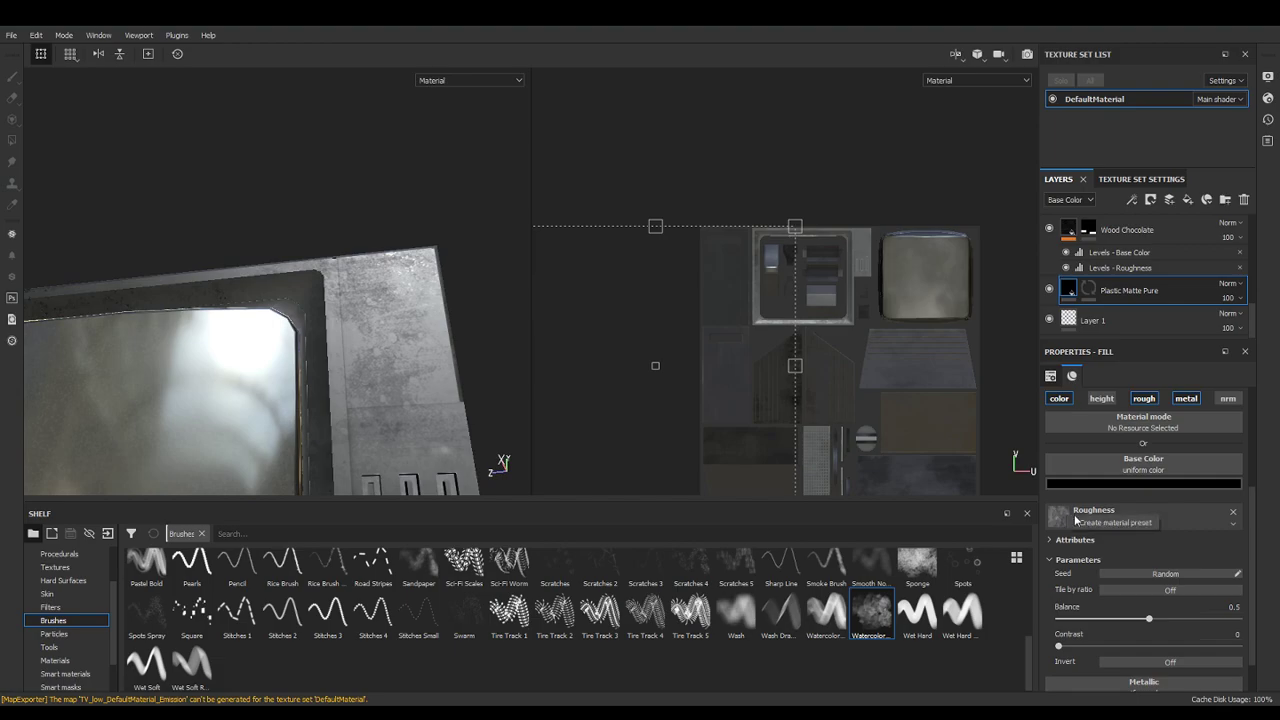
pyautogui.click(1090, 523)
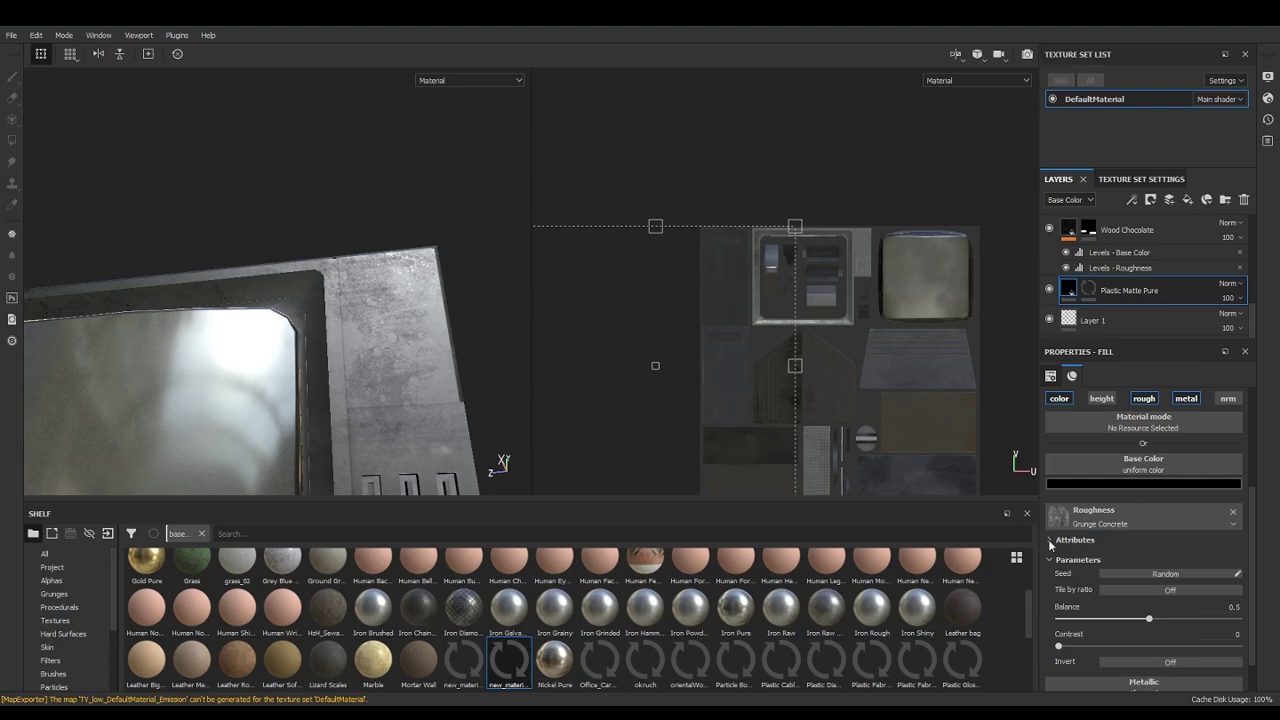
pyautogui.click(1049, 540)
pyautogui.click(1051, 540)
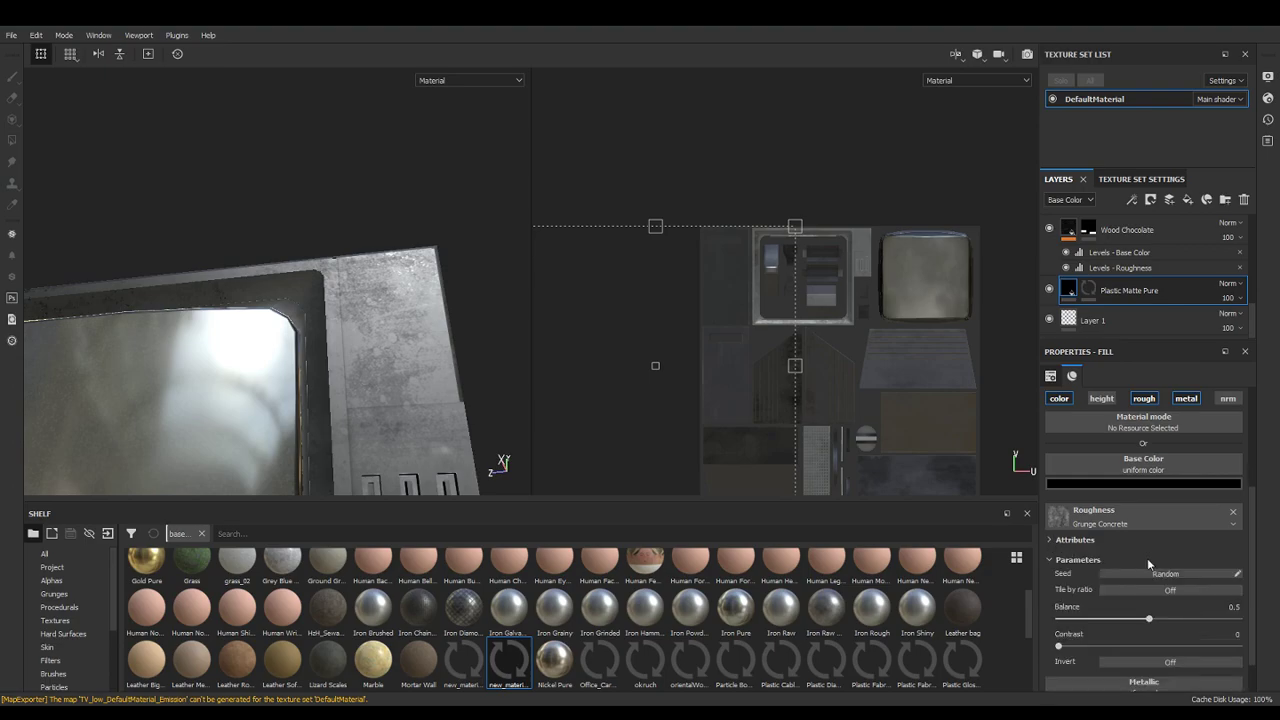
pyautogui.click(1233, 513)
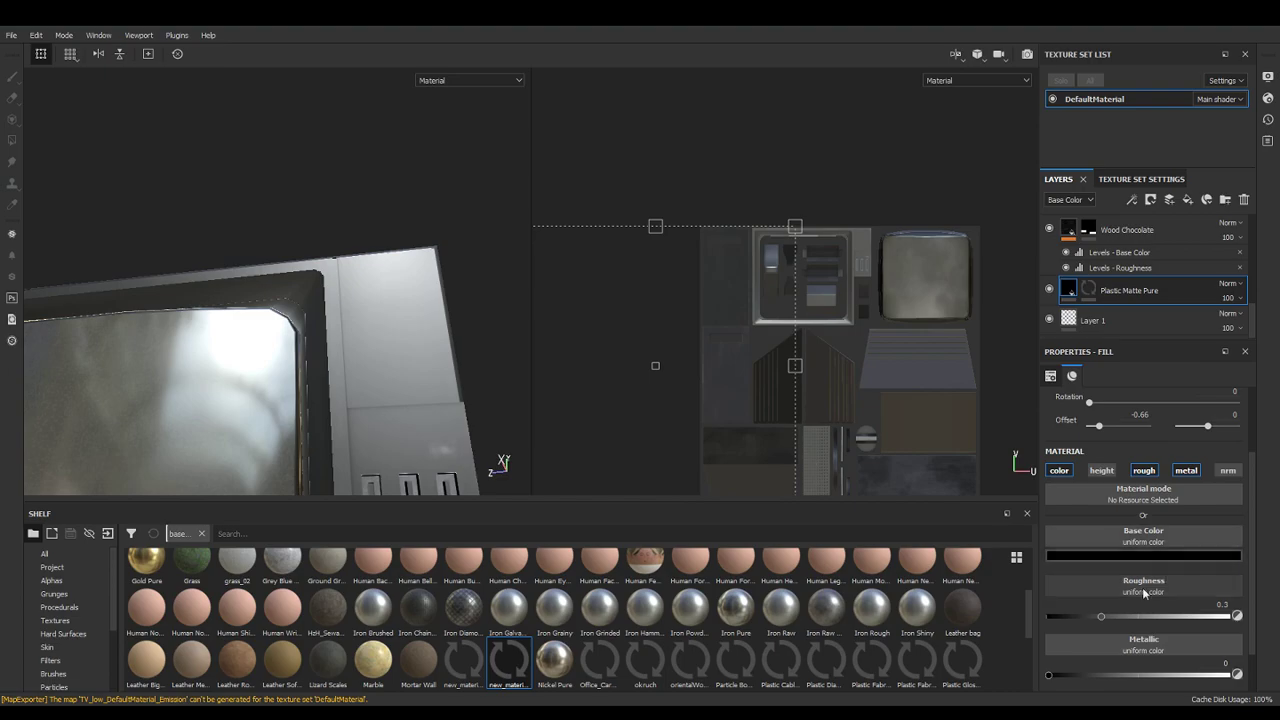
pyautogui.moveTo(1101, 616); pyautogui.dragTo(1214, 613)
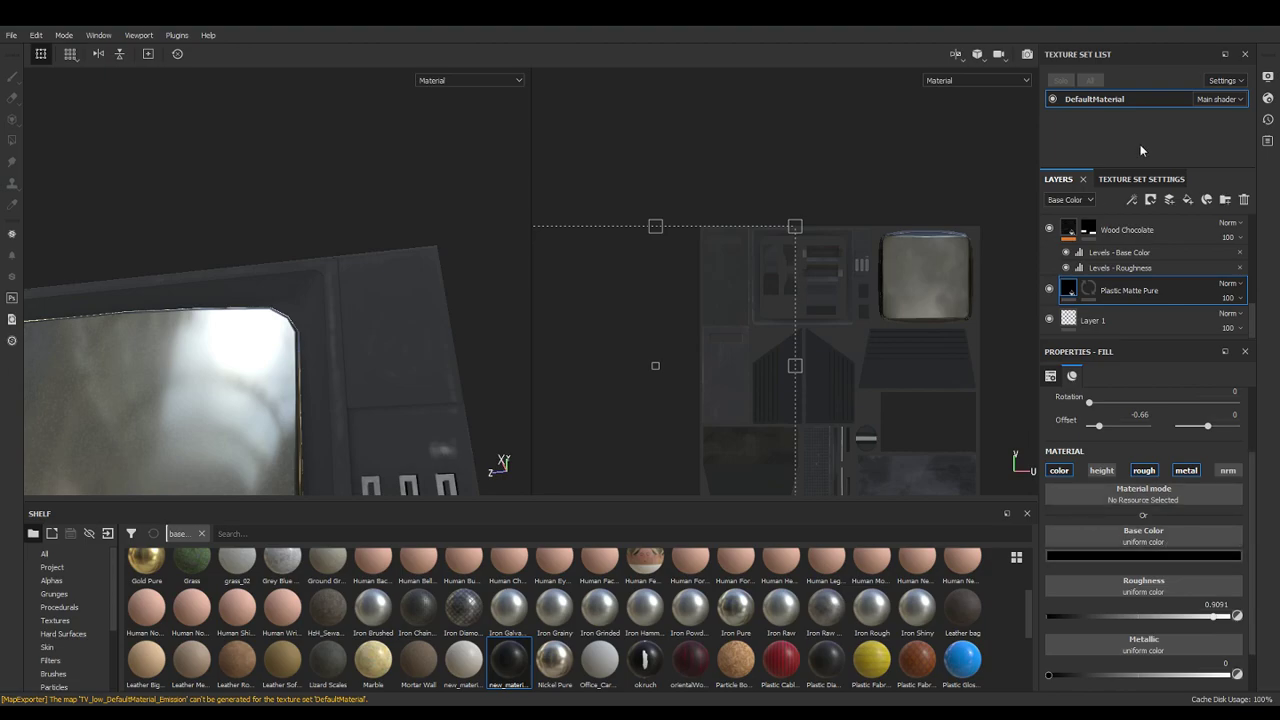
pyautogui.moveTo(1253, 314); pyautogui.dragTo(1250, 222)
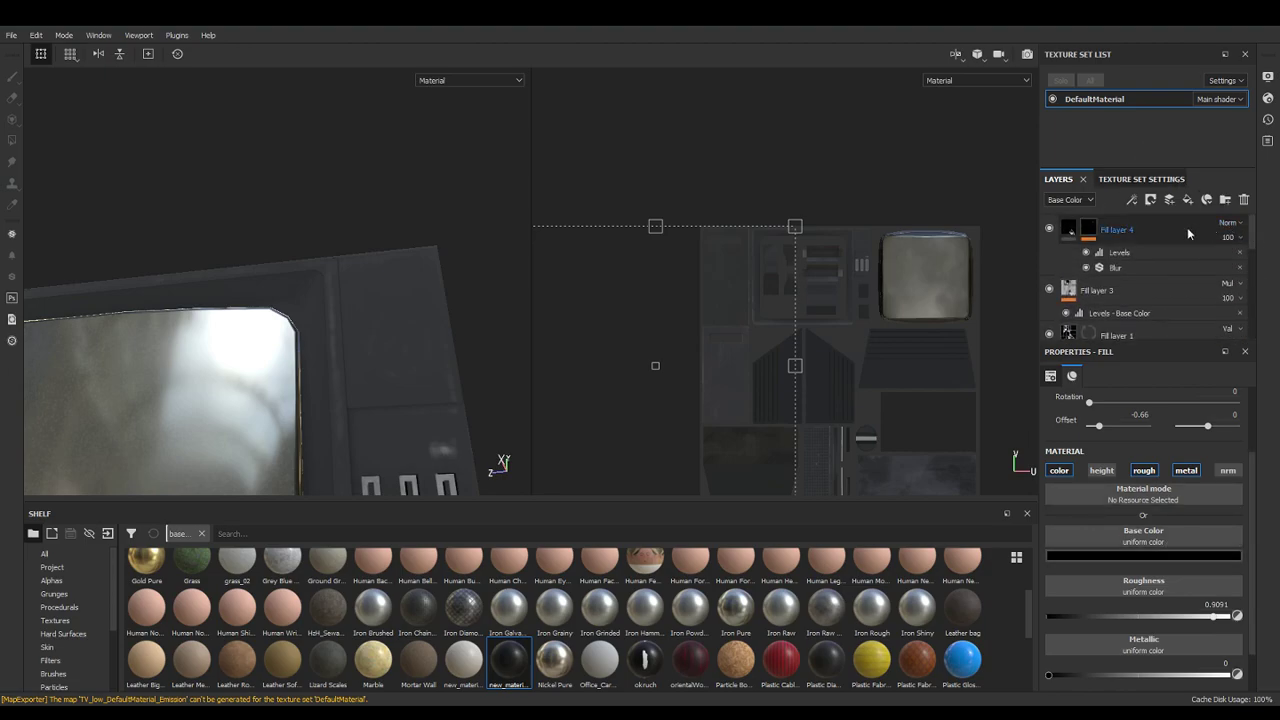
pyautogui.click(1186, 201)
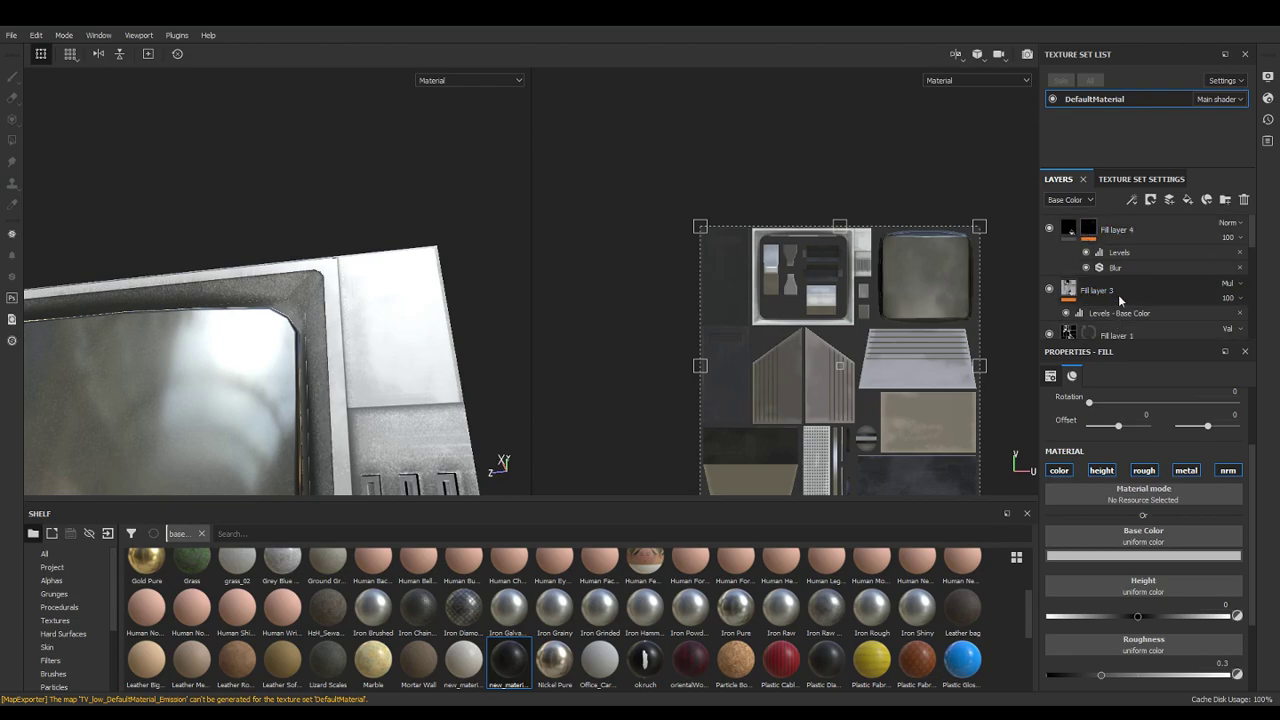
pyautogui.click(1190, 233)
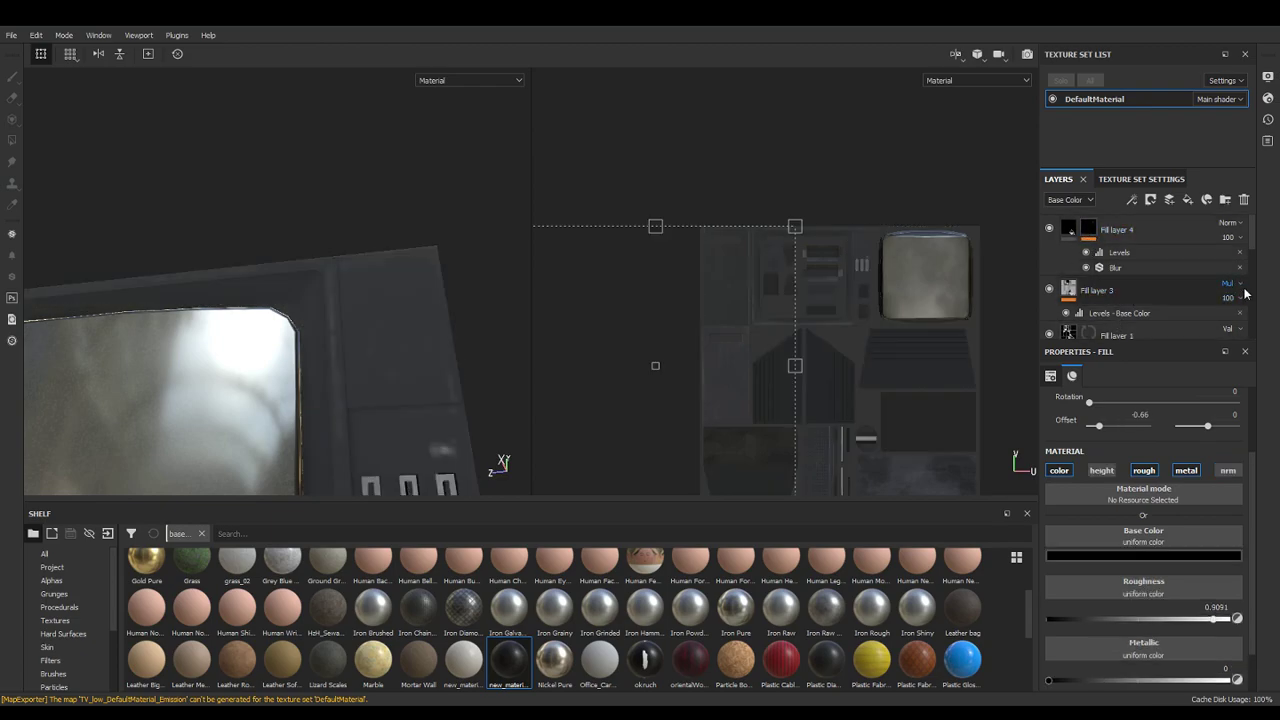
# Add a fill layer above Fill layer 4 with only the roughness channel enabled, and set its roughness to 0.2545
pyautogui.press('1')
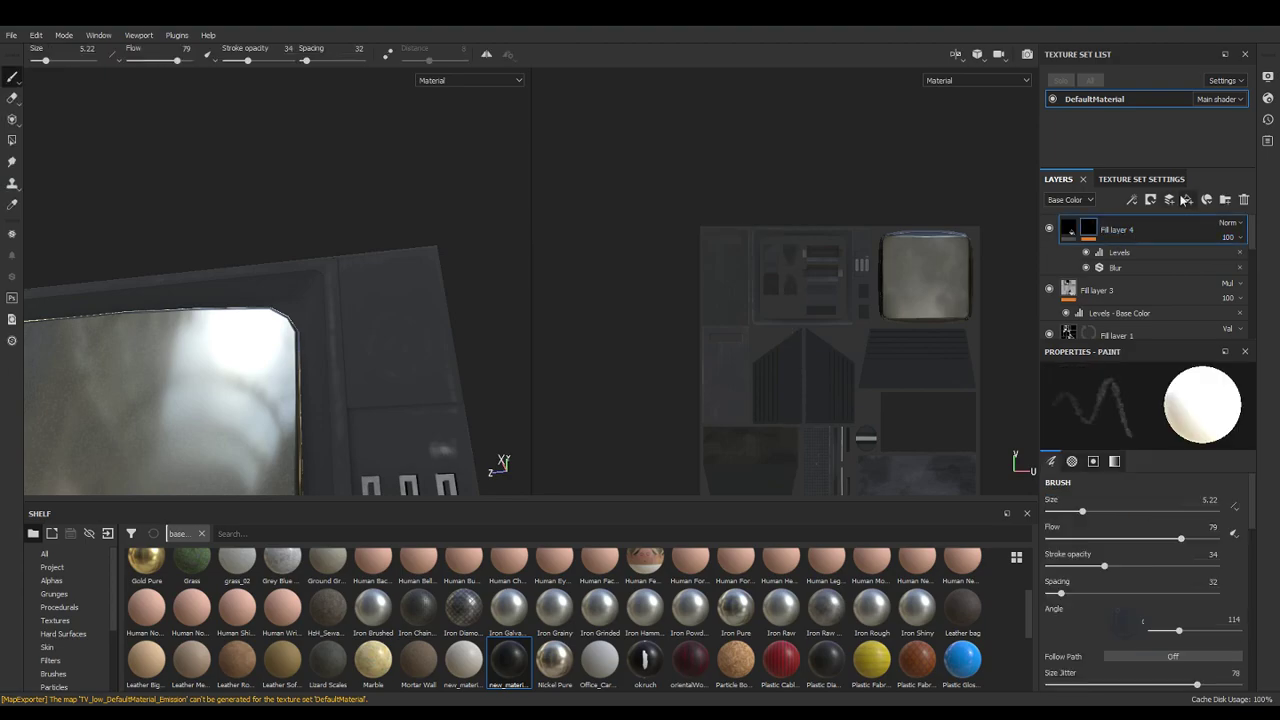
pyautogui.click(1188, 200)
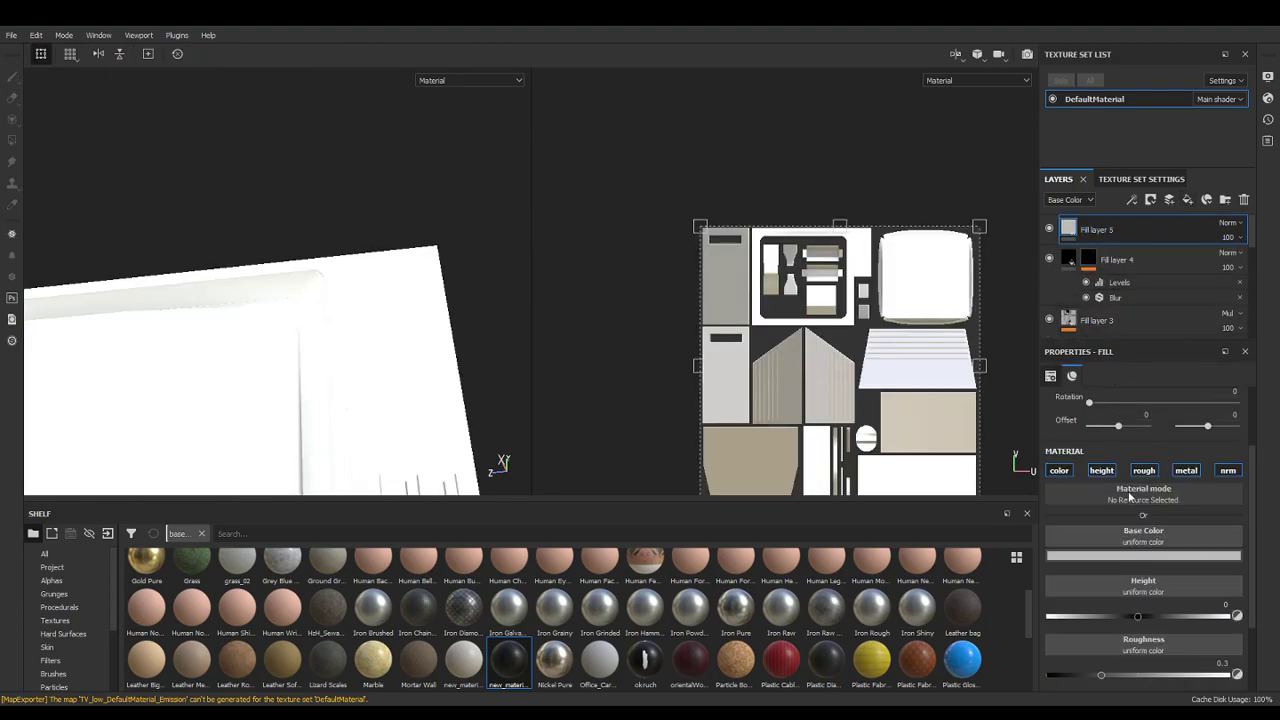
pyautogui.click(1059, 470)
pyautogui.click(1106, 475)
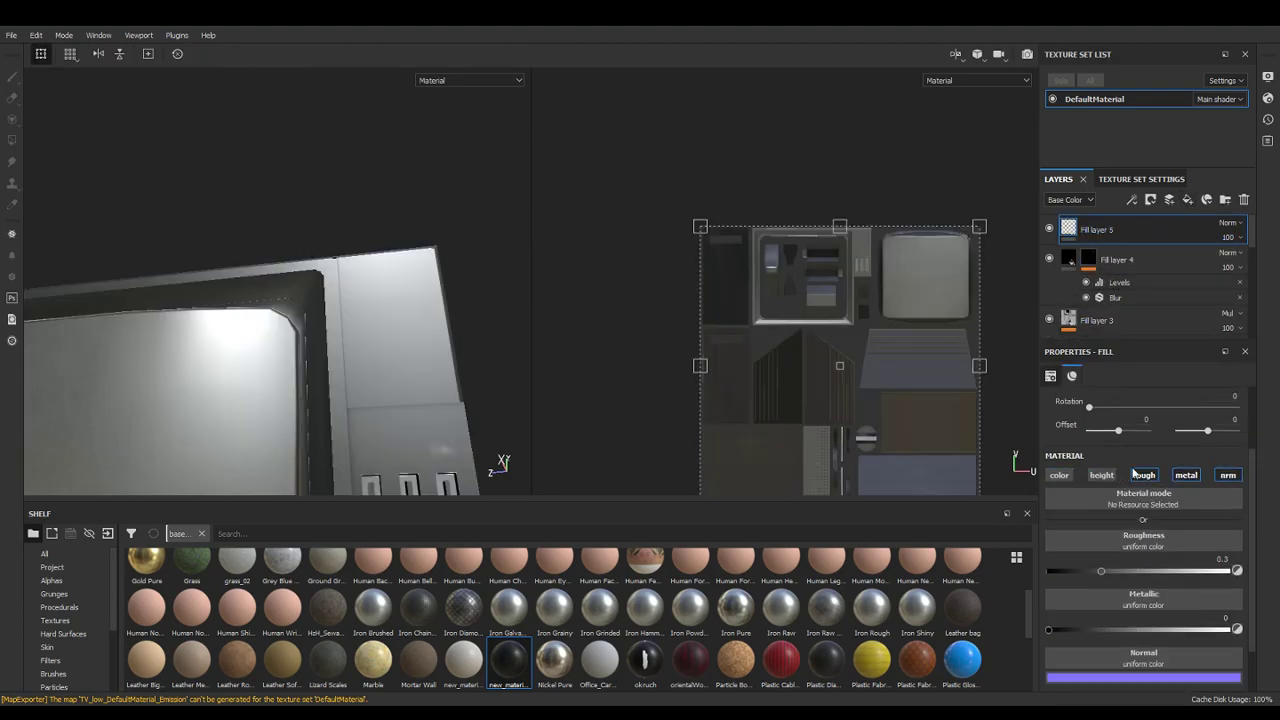
pyautogui.click(1186, 470)
pyautogui.click(1228, 470)
pyautogui.moveTo(1108, 577)
pyautogui.mouseDown()
pyautogui.moveTo(1123, 568)
pyautogui.moveTo(1083, 571)
pyautogui.moveTo(1097, 571)
pyautogui.mouseUp()
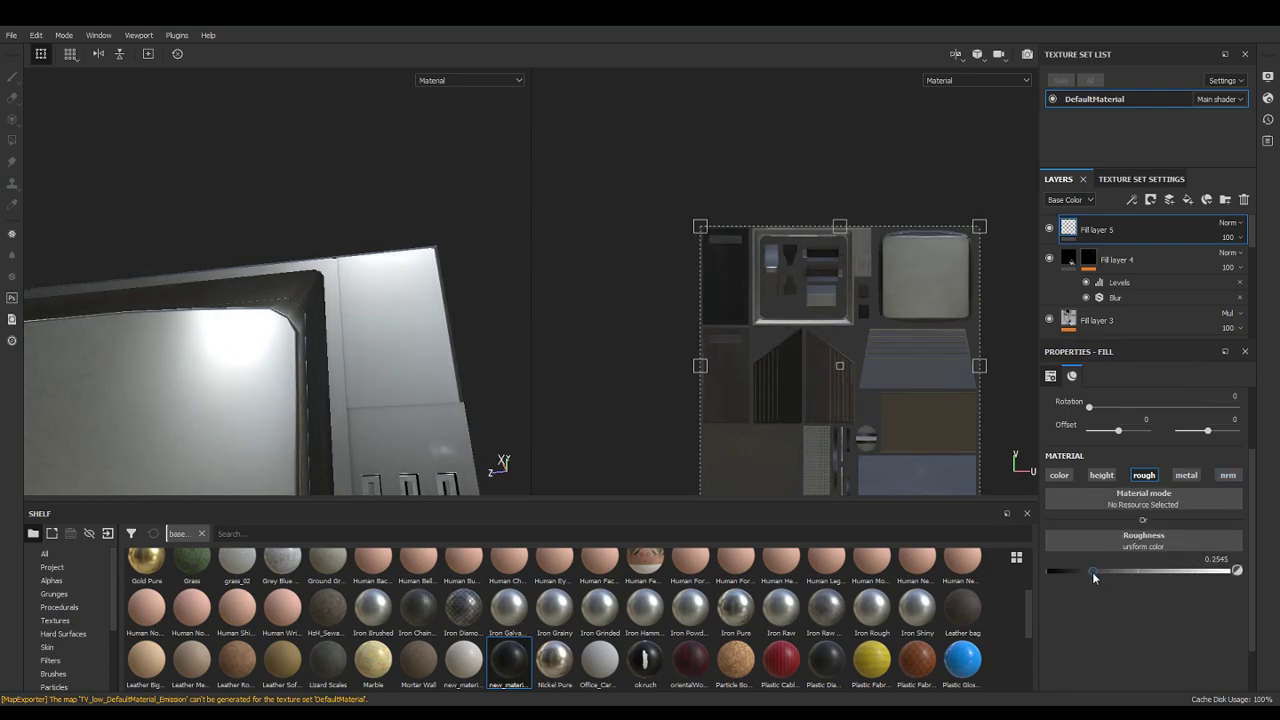
# Add a black mask to Fill layer 5 and select that mask
pyautogui.rightClick(1101, 230)
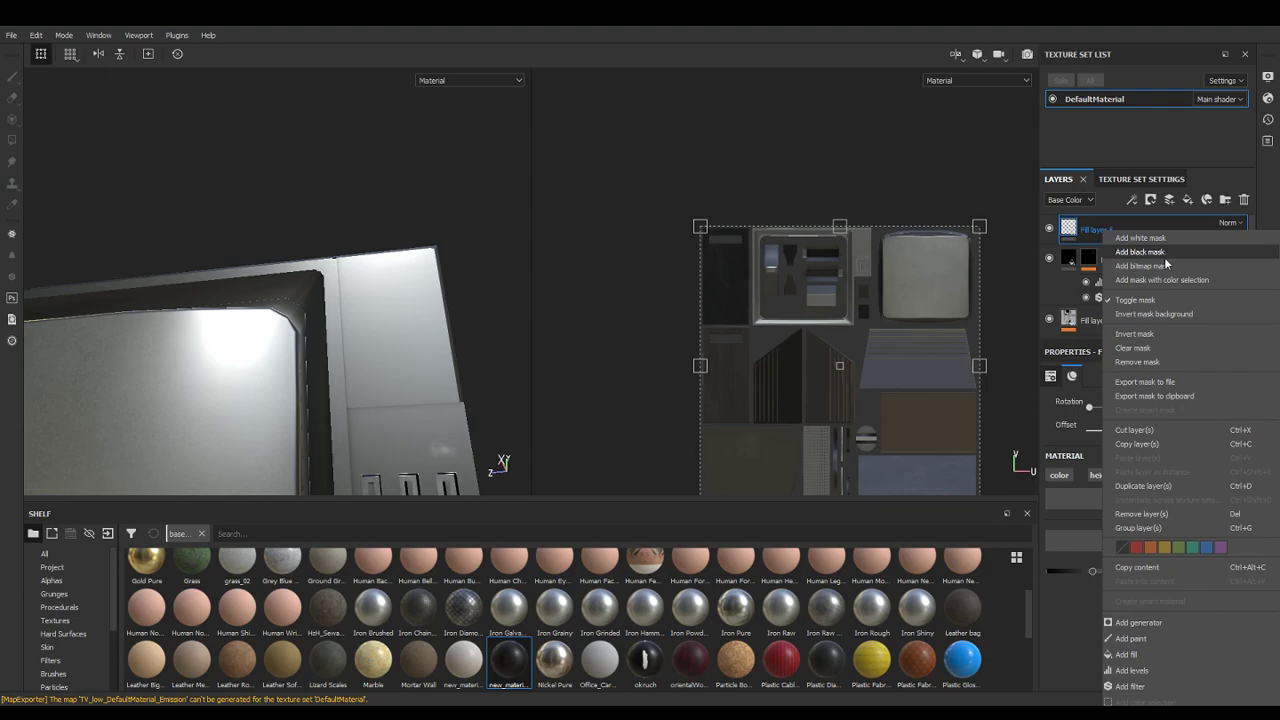
pyautogui.click(1164, 256)
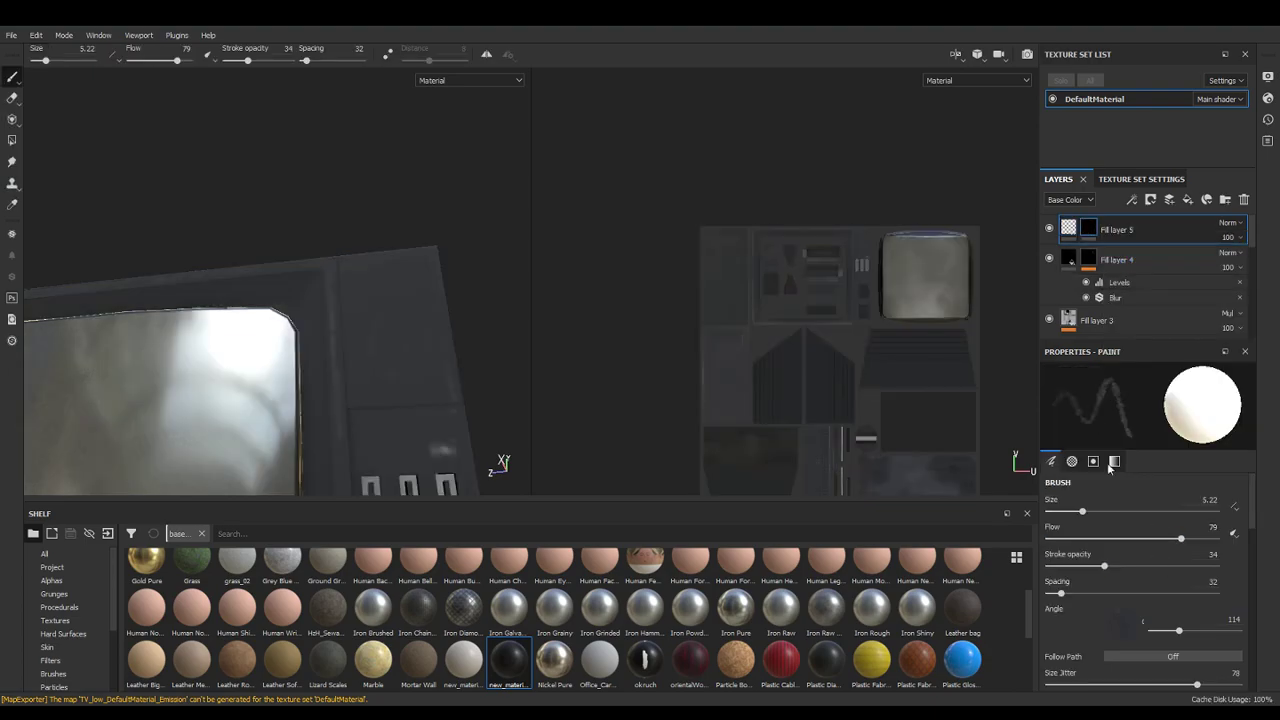
pyautogui.rightClick(1090, 232)
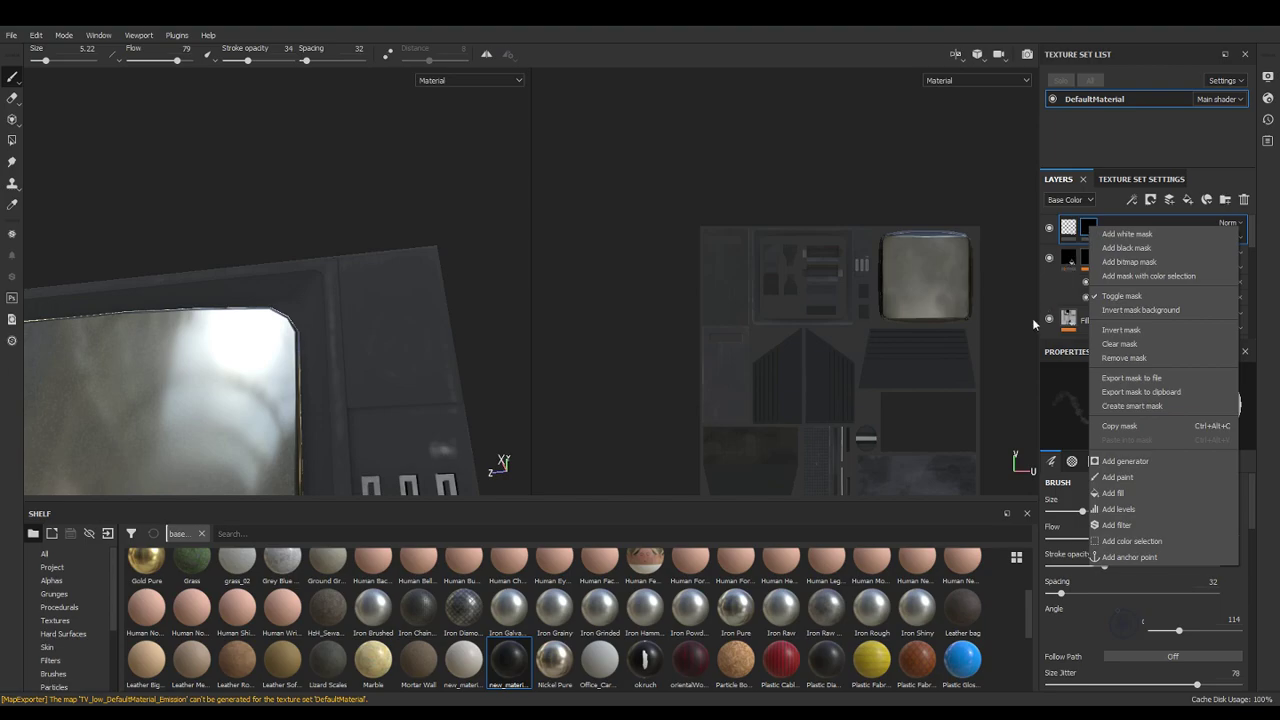
# Try the Dust Soft smart mask on Fill layer 5 and remove its Mask Editor effect
pyautogui.click(103, 609)
pyautogui.scroll(-3, 95, 625)
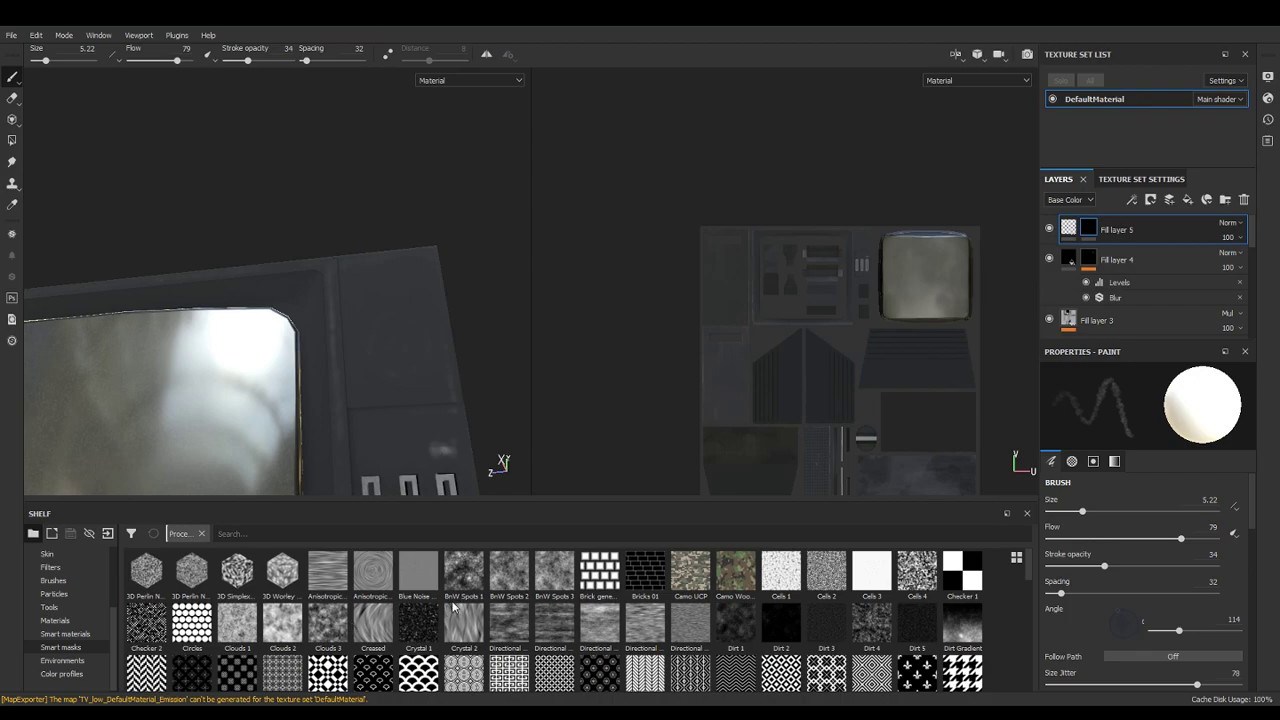
pyautogui.click(591, 572)
pyautogui.moveTo(593, 580); pyautogui.dragTo(1091, 238)
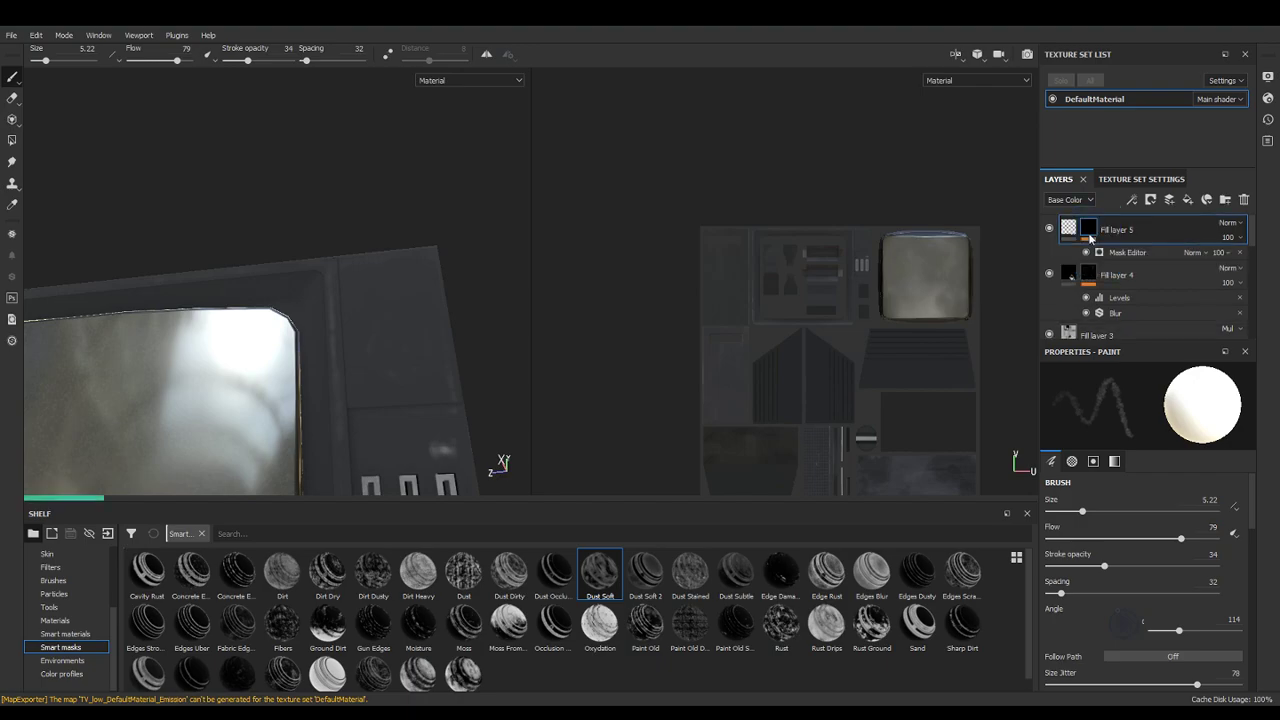
pyautogui.scroll(4, 357, 394)
pyautogui.scroll(-3, 360, 394)
pyautogui.moveTo(364, 403)
pyautogui.keyDown('alt'); pyautogui.mouseDown()
pyautogui.moveTo(380, 390)
pyautogui.moveTo(374, 357)
pyautogui.moveTo(337, 451)
pyautogui.moveTo(269, 440)
pyautogui.moveTo(346, 417)
pyautogui.mouseUp(); pyautogui.keyUp('alt')
pyautogui.moveTo(346, 417)
pyautogui.keyDown('shift'); pyautogui.mouseDown(button='right')
pyautogui.moveTo(290, 414)
pyautogui.moveTo(350, 411)
pyautogui.mouseUp(button='right'); pyautogui.keyUp('shift')
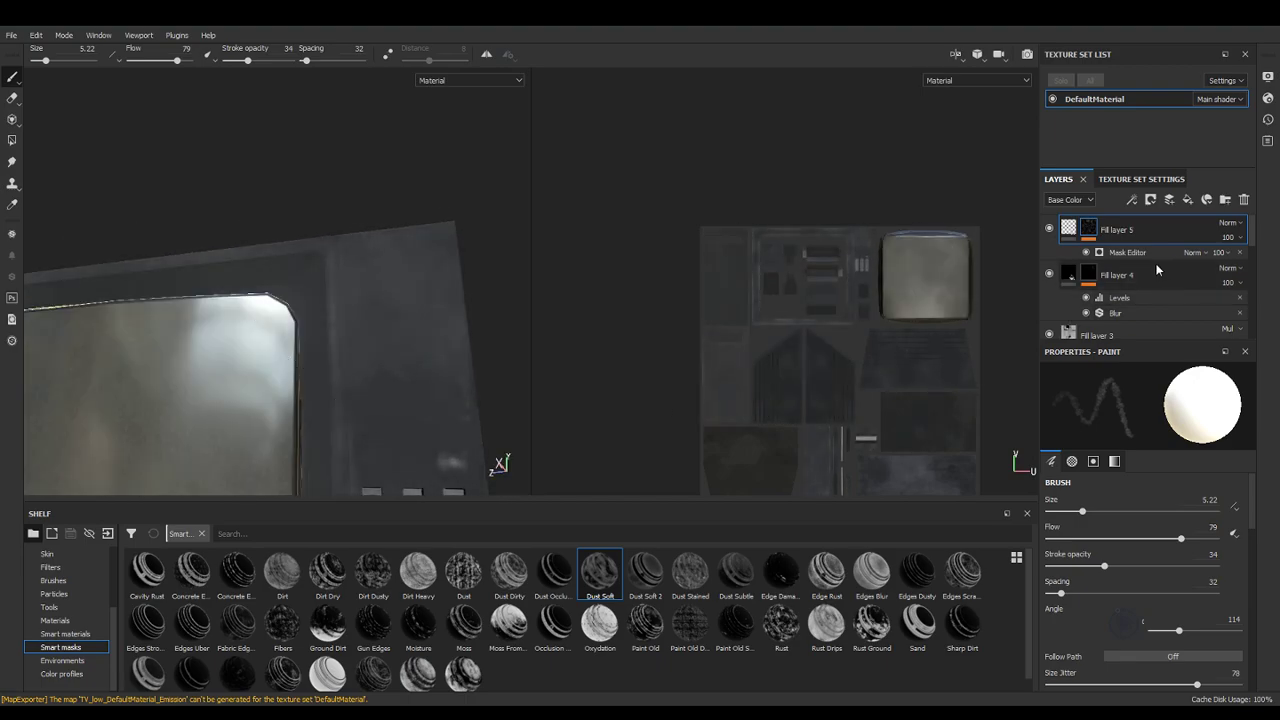
pyautogui.click(1239, 253)
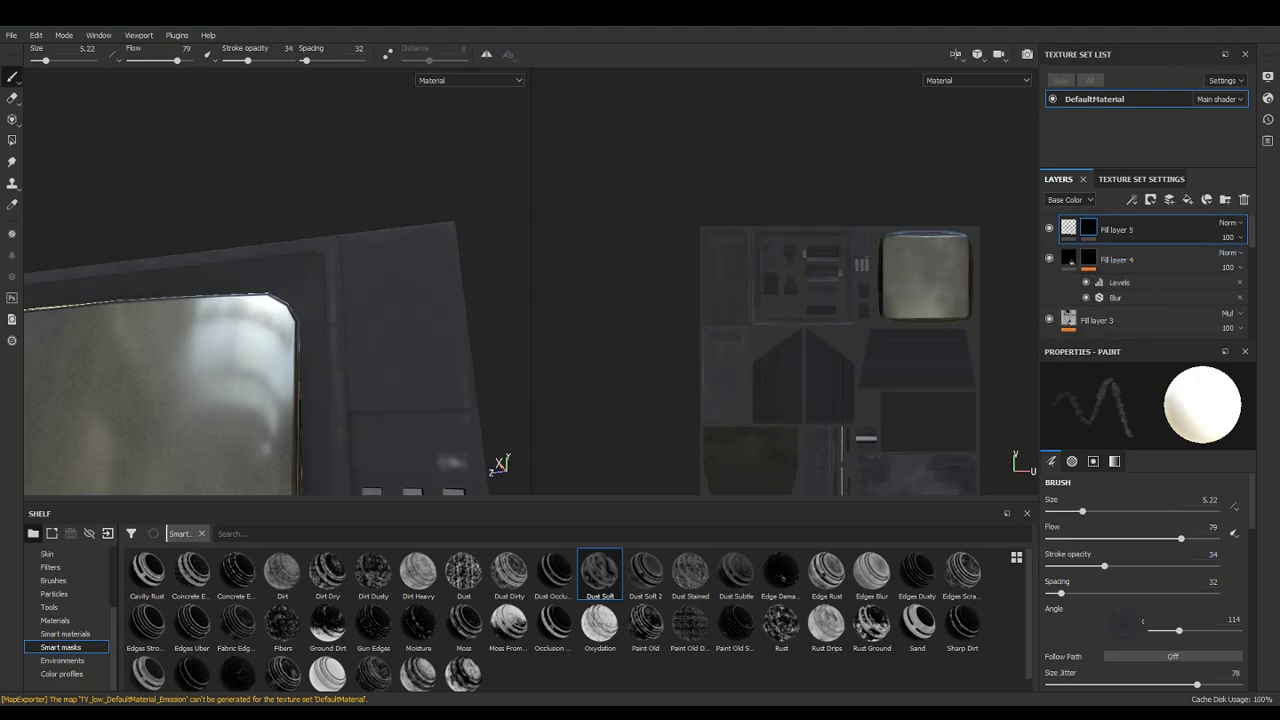
# Try the Dust Stained smart mask on Fill layer 5 and replace it with Dust Soft 2
pyautogui.moveTo(678, 596); pyautogui.dragTo(1095, 224)
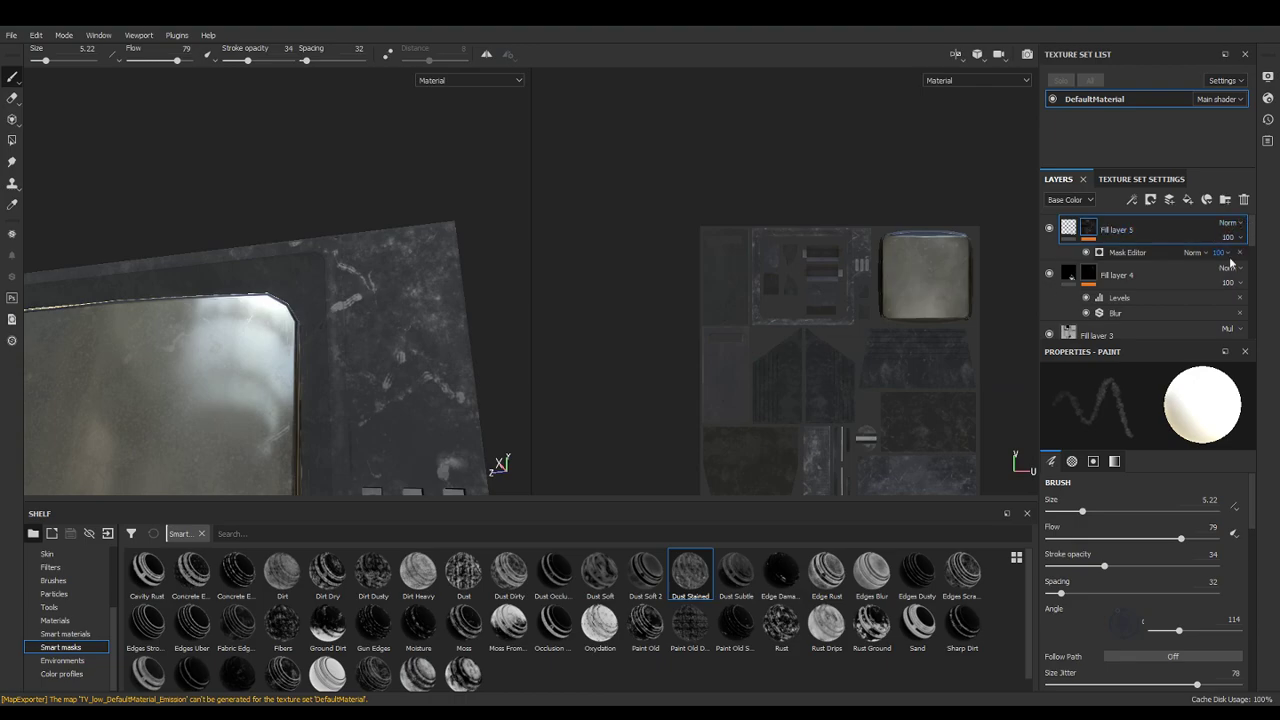
pyautogui.moveTo(652, 570); pyautogui.dragTo(1115, 228)
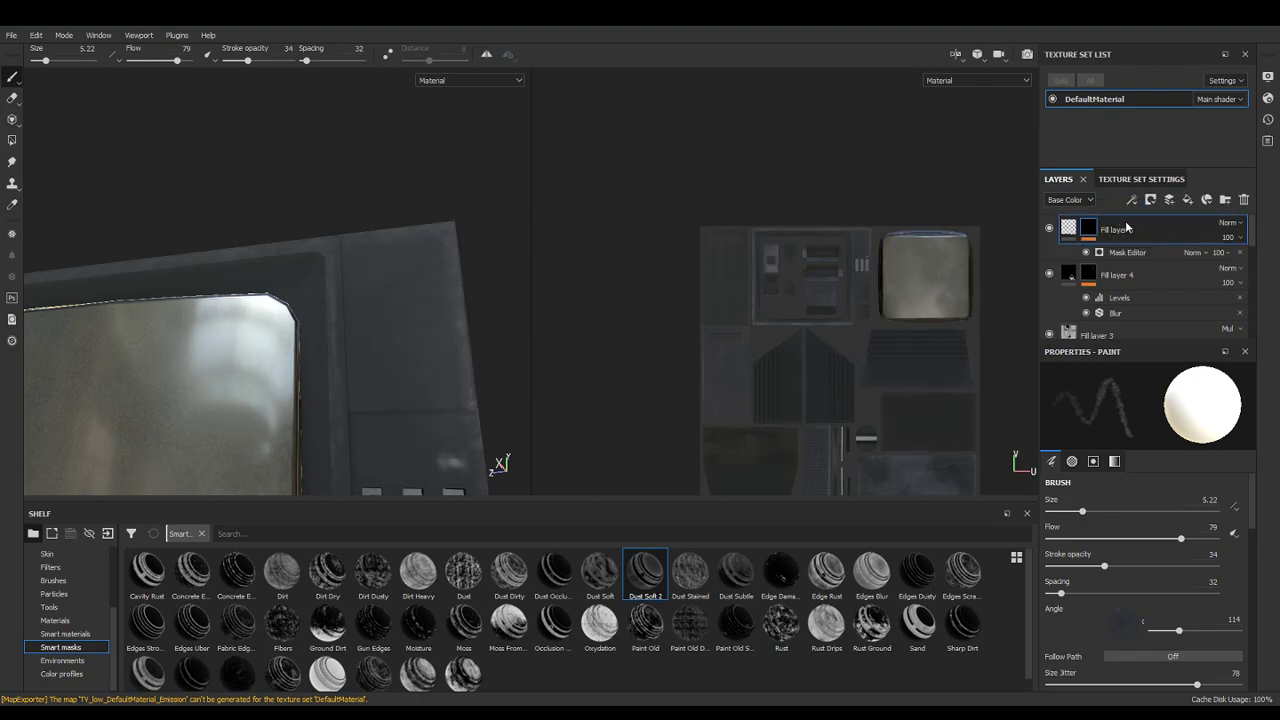
pyautogui.keyDown('alt'); pyautogui.moveTo(507, 336); pyautogui.dragTo(326, 299); pyautogui.keyUp('alt')
# Set the midtone of the Wood Chocolate copy 1 layer's Base Color Levels to 0.83
pyautogui.scroll(-6, 1236, 290)
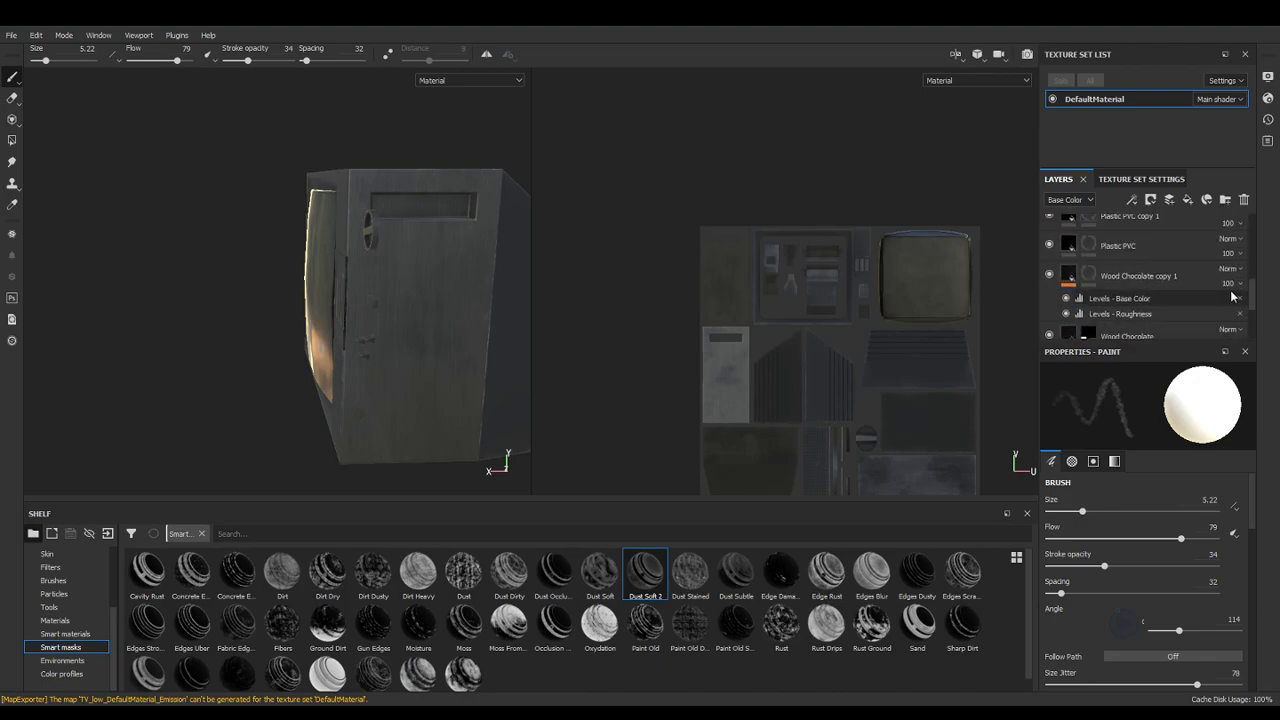
pyautogui.click(1068, 278)
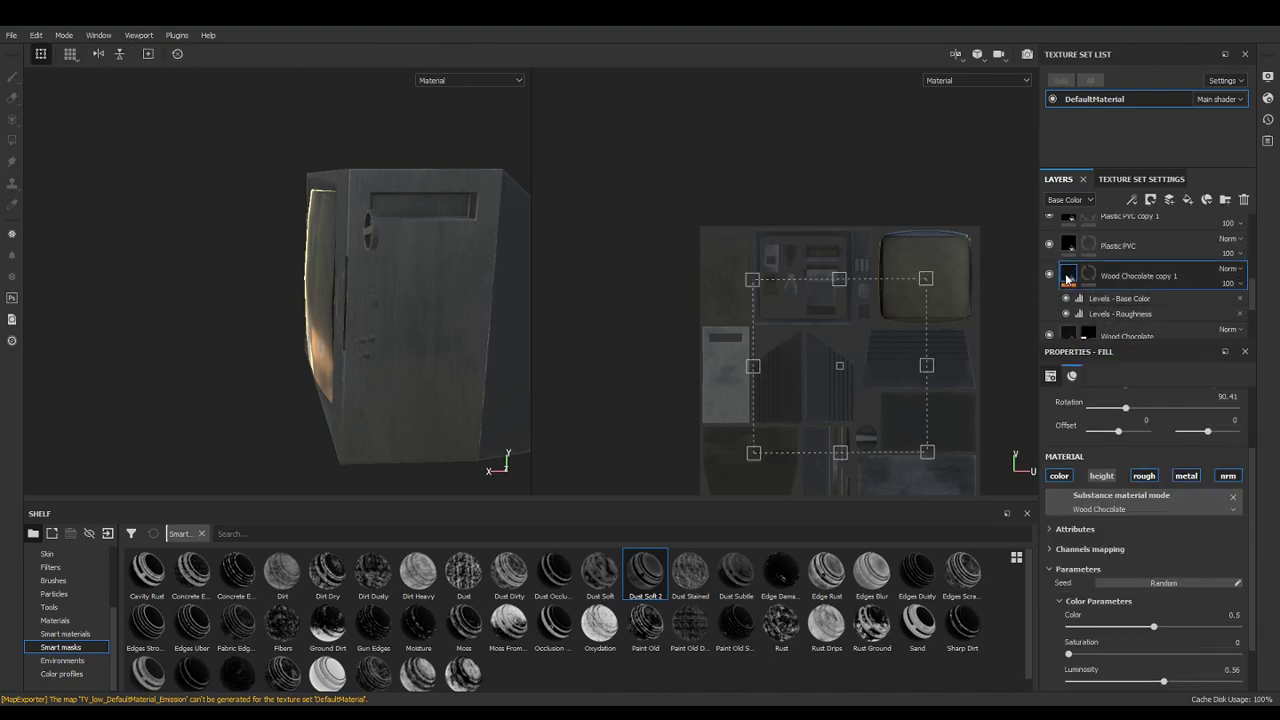
pyautogui.click(1120, 298)
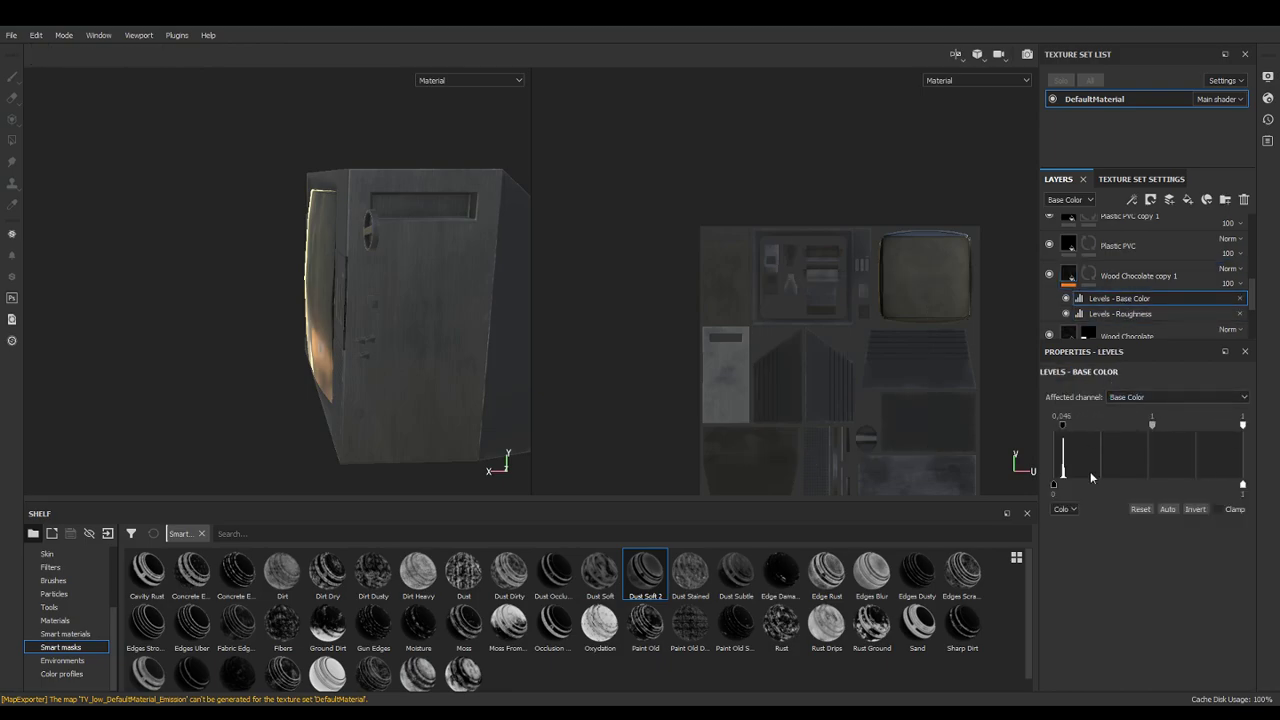
pyautogui.moveTo(1136, 432)
pyautogui.mouseDown()
pyautogui.moveTo(1125, 428)
pyautogui.moveTo(1137, 434)
pyautogui.mouseUp()
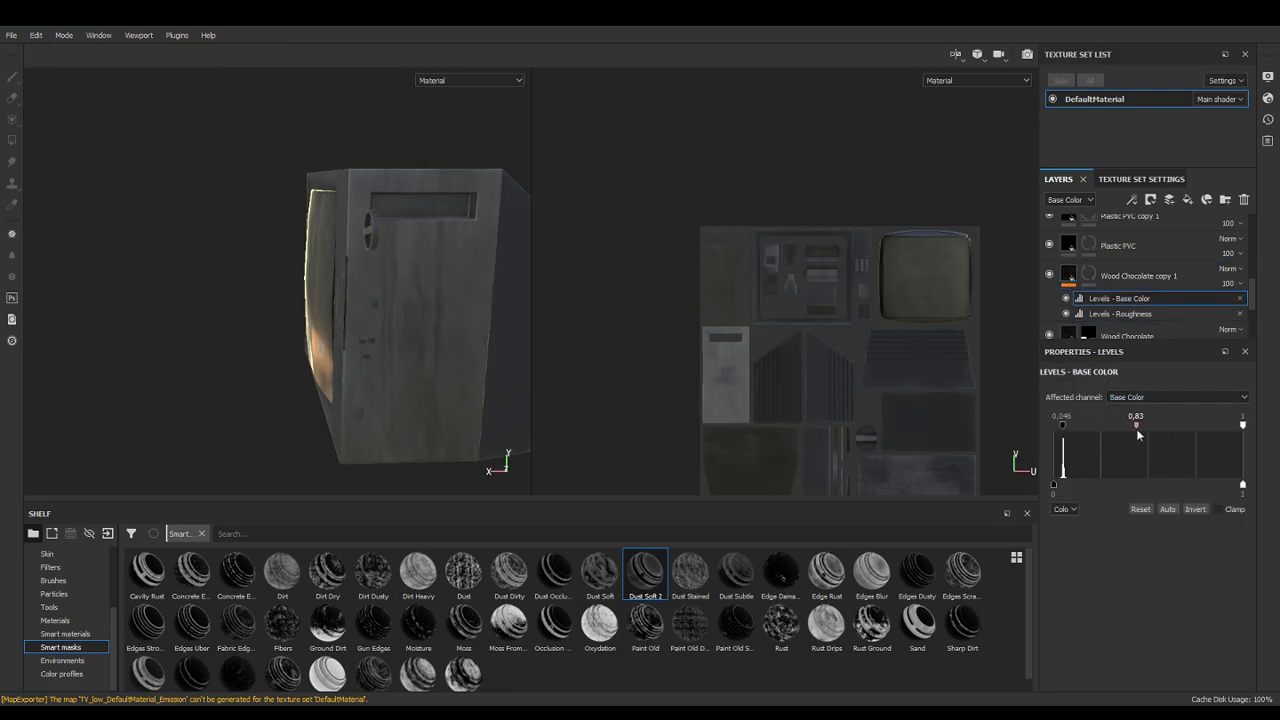
# Set the midtone of the original Wood Chocolate layer's Base Color Levels to 0.858 and review the whole television
pyautogui.click(1113, 252)
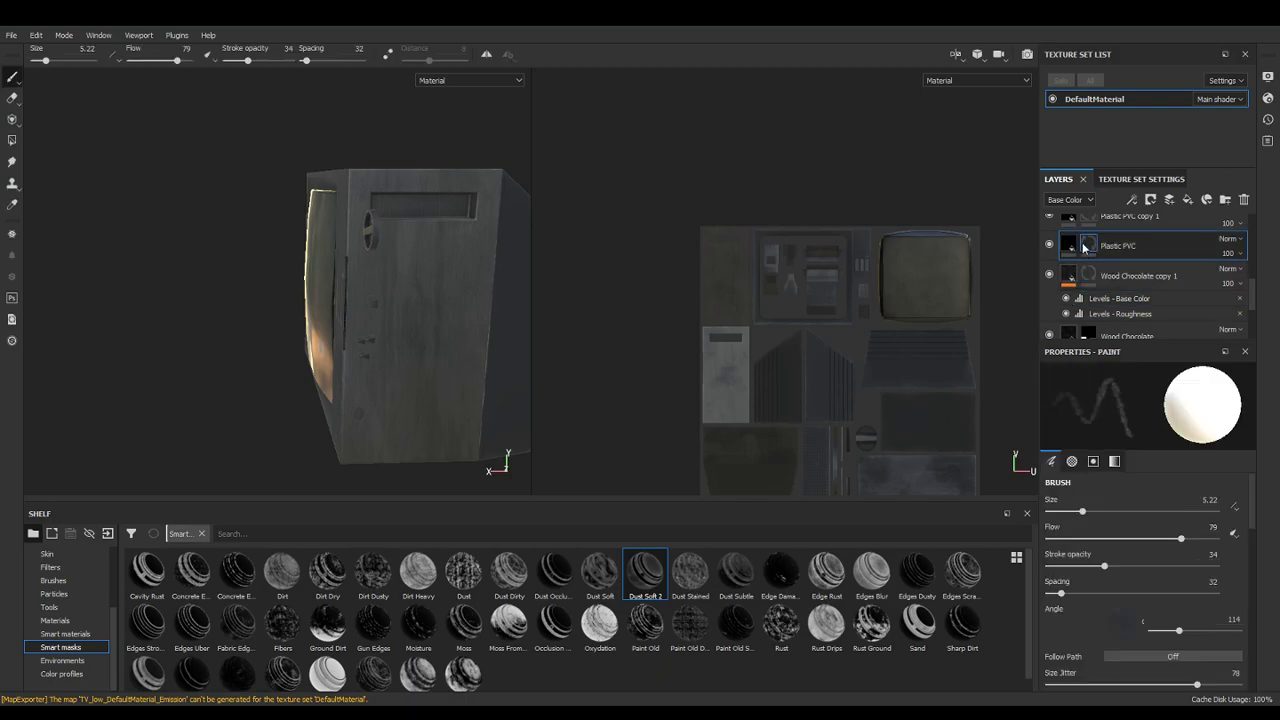
pyautogui.click(1104, 336)
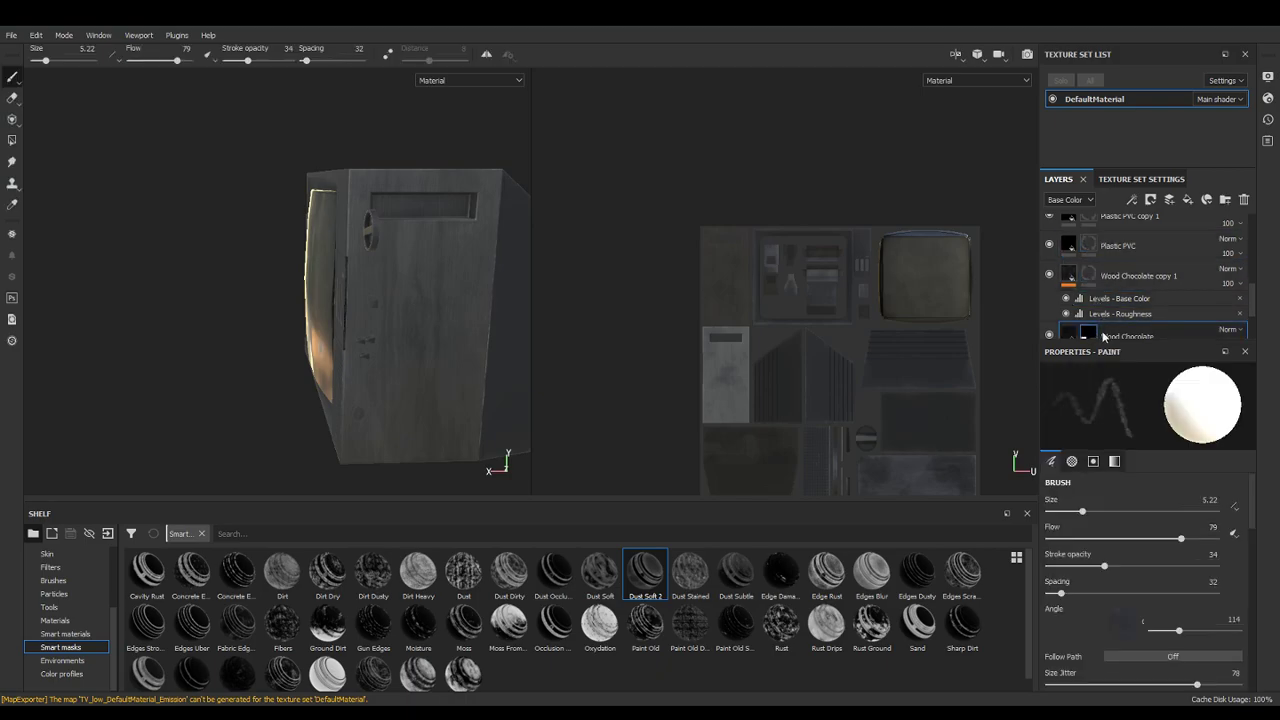
pyautogui.scroll(-1, 1104, 336)
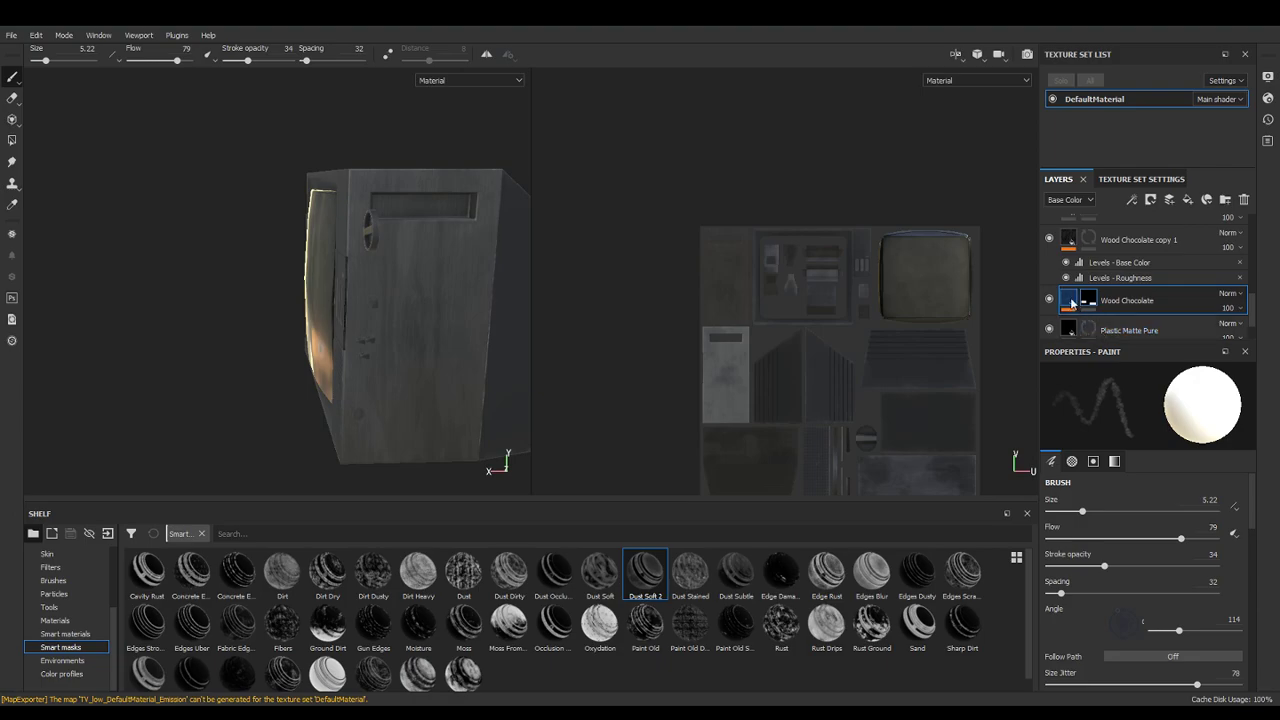
pyautogui.click(1072, 300)
pyautogui.click(1106, 323)
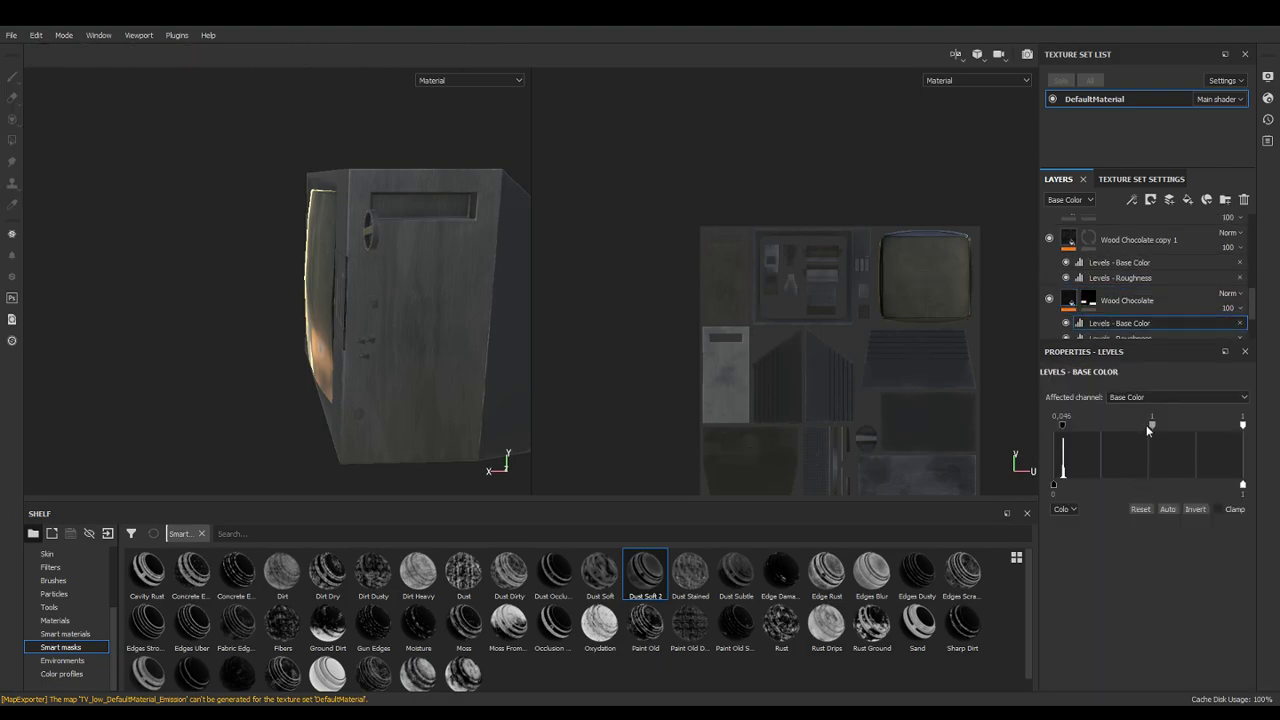
pyautogui.moveTo(1146, 430); pyautogui.dragTo(1140, 433)
pyautogui.keyDown('alt'); pyautogui.moveTo(423, 252); pyautogui.dragTo(401, 305); pyautogui.keyUp('alt')
pyautogui.keyDown('alt'); pyautogui.moveTo(401, 298); pyautogui.dragTo(400, 414, button='middle'); pyautogui.keyUp('alt')
pyautogui.keyDown('alt'); pyautogui.moveTo(400, 414); pyautogui.dragTo(397, 335); pyautogui.keyUp('alt')
pyautogui.keyDown('alt'); pyautogui.moveTo(397, 335); pyautogui.dragTo(414, 349, button='middle'); pyautogui.keyUp('alt')
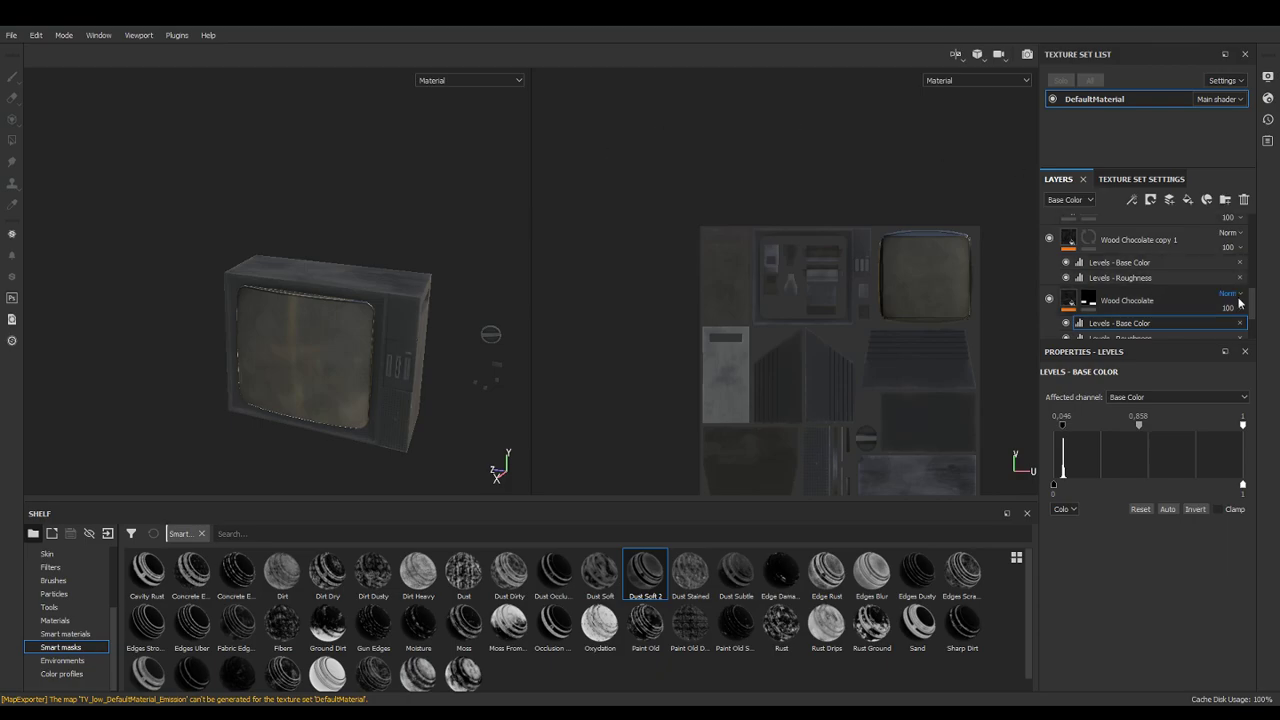
# Change the environment map to Mondarrain 3, rotate the environment to 34 and inspect the television's front and casing under the new lighting
pyautogui.scroll(1, 1254, 300)
pyautogui.scroll(3, 1254, 300)
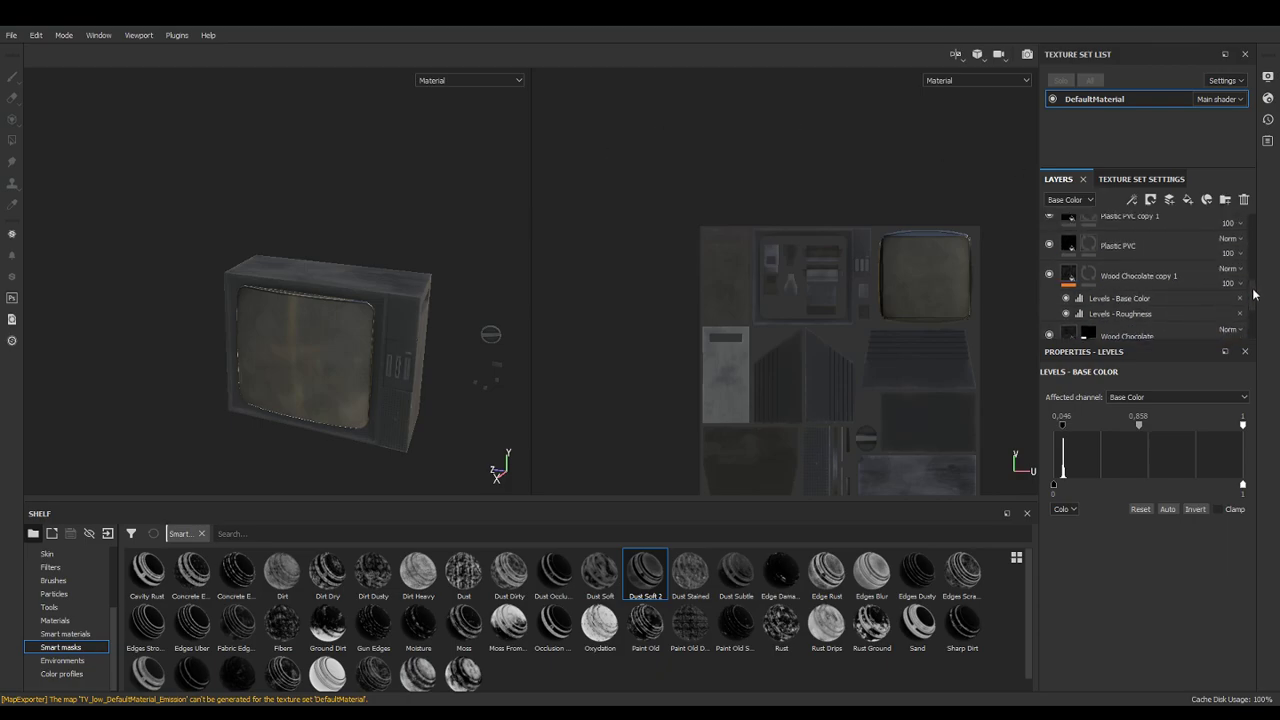
pyautogui.click(1267, 80)
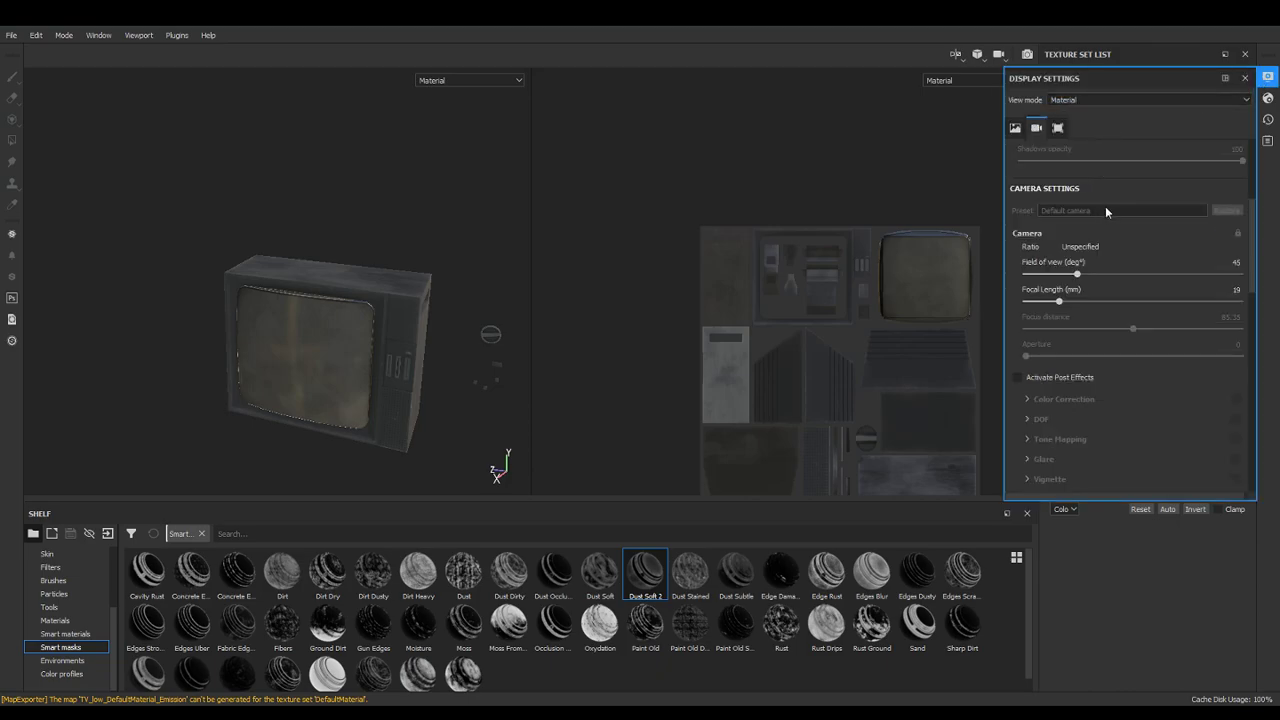
pyautogui.click(1016, 129)
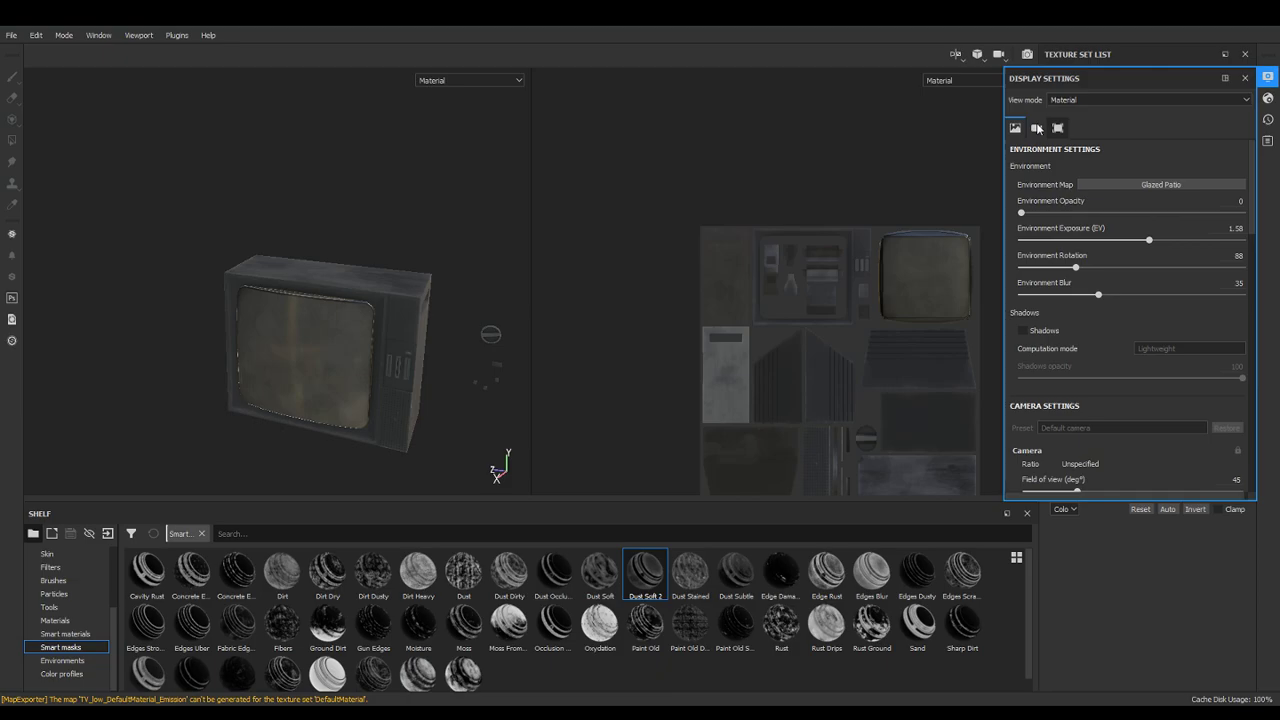
pyautogui.click(1116, 186)
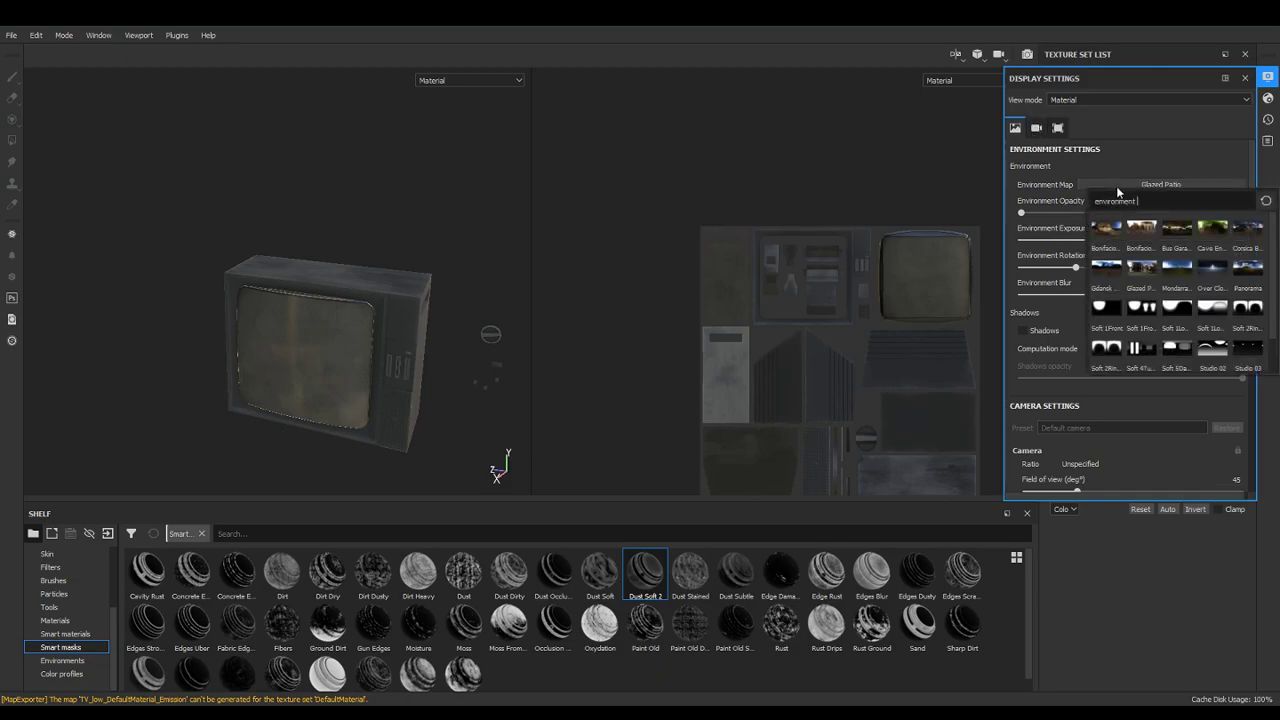
pyautogui.click(1178, 266)
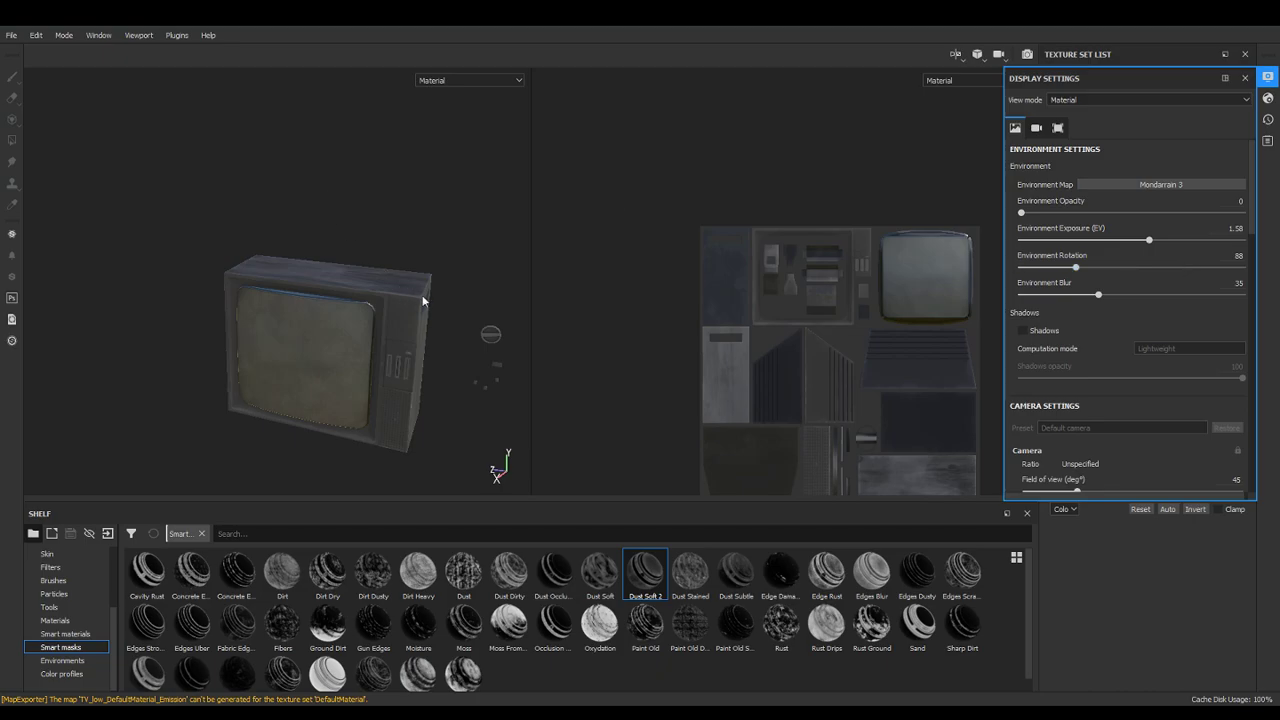
pyautogui.scroll(5, 415, 305)
pyautogui.moveTo(448, 375)
pyautogui.keyDown('alt'); pyautogui.mouseDown()
pyautogui.moveTo(414, 251)
pyautogui.moveTo(470, 255)
pyautogui.moveTo(443, 266)
pyautogui.mouseUp(); pyautogui.keyUp('alt')
pyautogui.keyDown('shift'); pyautogui.moveTo(443, 266); pyautogui.dragTo(408, 274, button='right'); pyautogui.keyUp('shift')
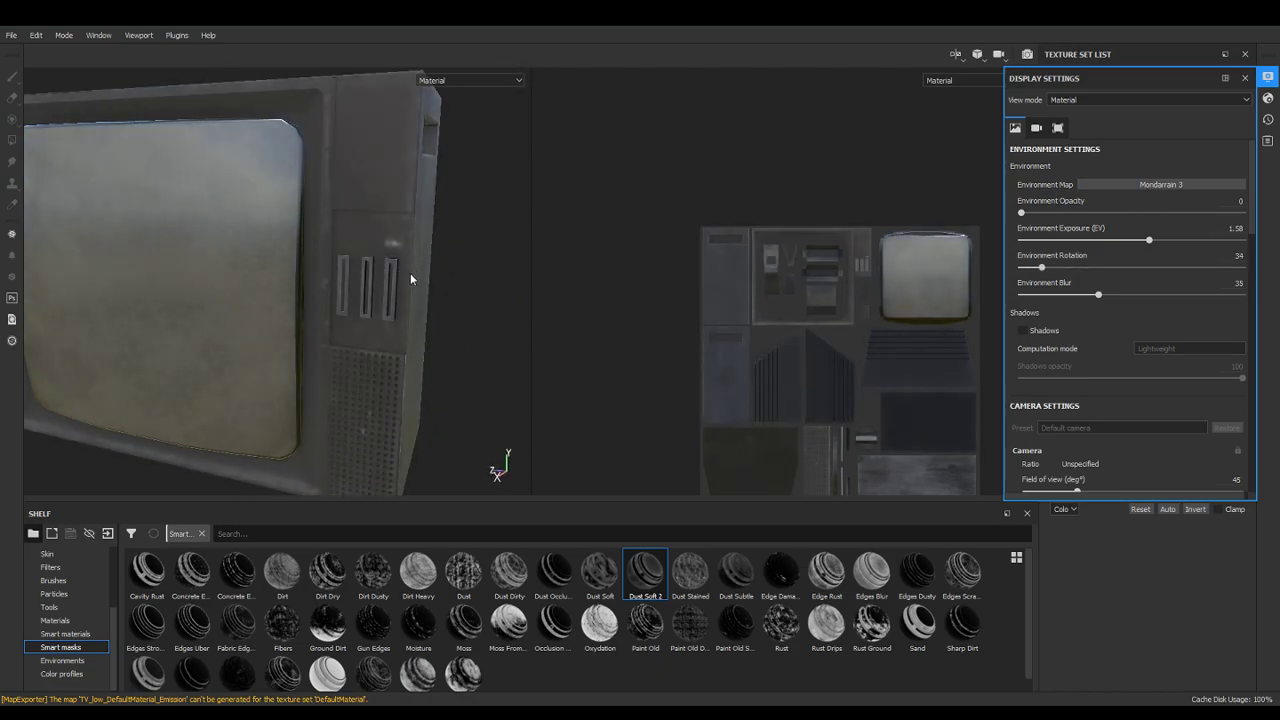
pyautogui.scroll(-3, 410, 278)
pyautogui.keyDown('alt'); pyautogui.moveTo(410, 278); pyautogui.dragTo(427, 363); pyautogui.keyUp('alt')
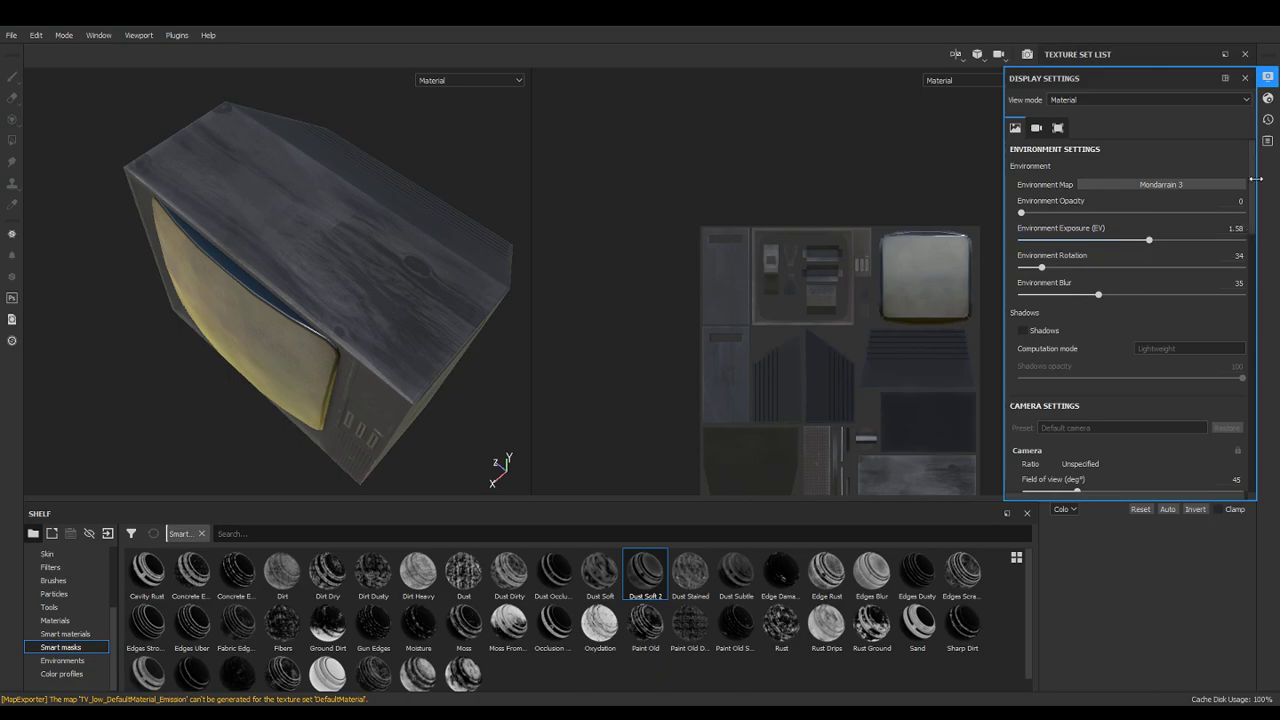
pyautogui.click(1245, 78)
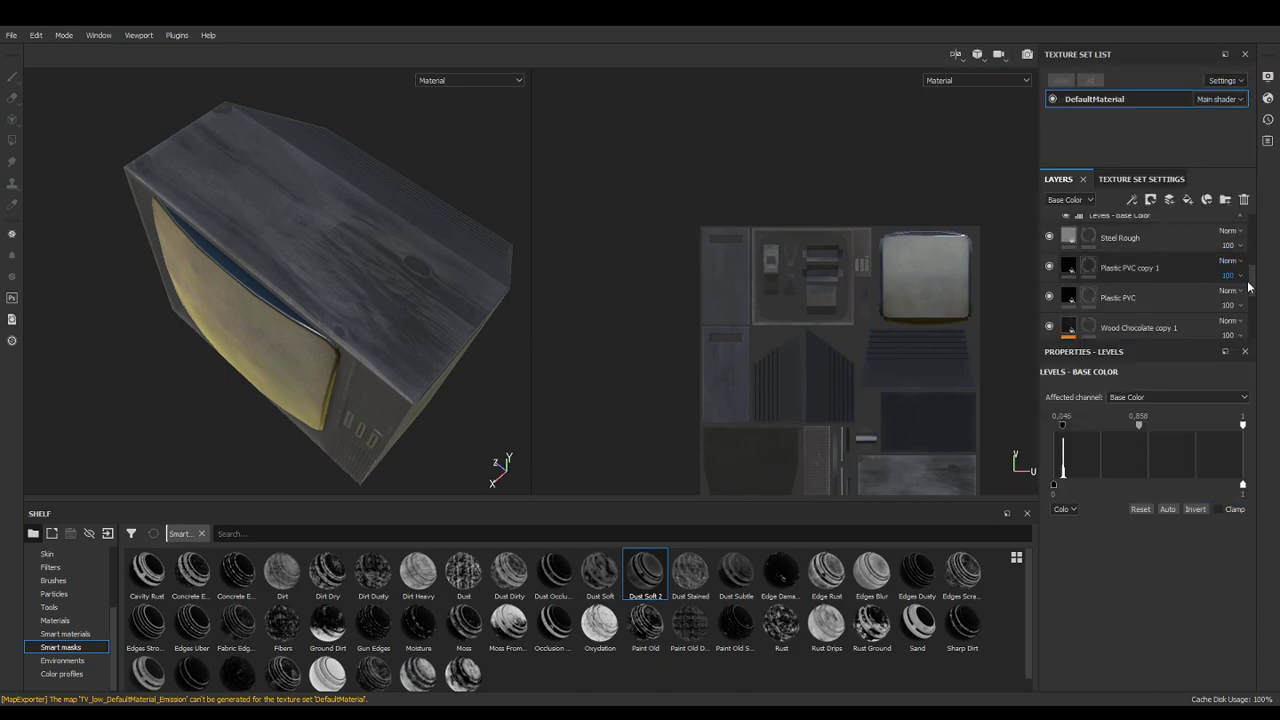
# Compare the television with the Plastic PVC copy 1 and Fill layer 1 layers hidden and shown
pyautogui.scroll(5, 1085, 305)
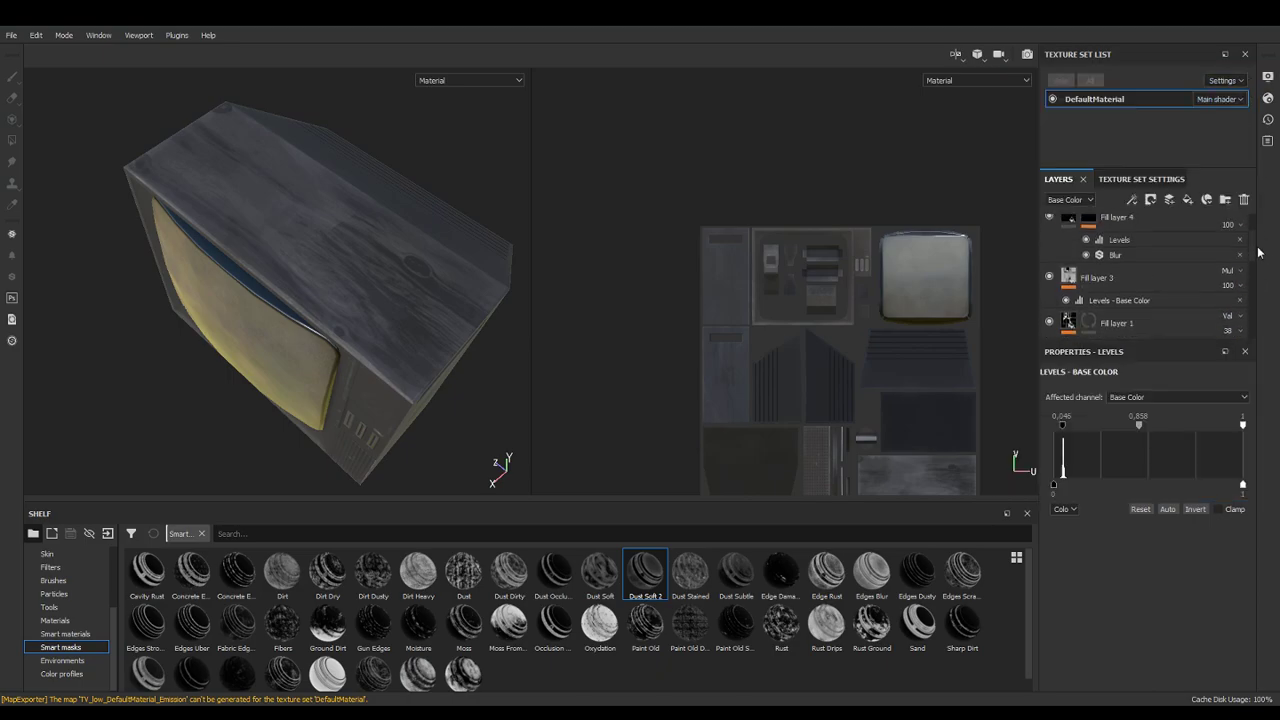
pyautogui.click(1049, 244)
pyautogui.moveTo(1257, 250); pyautogui.dragTo(1248, 281)
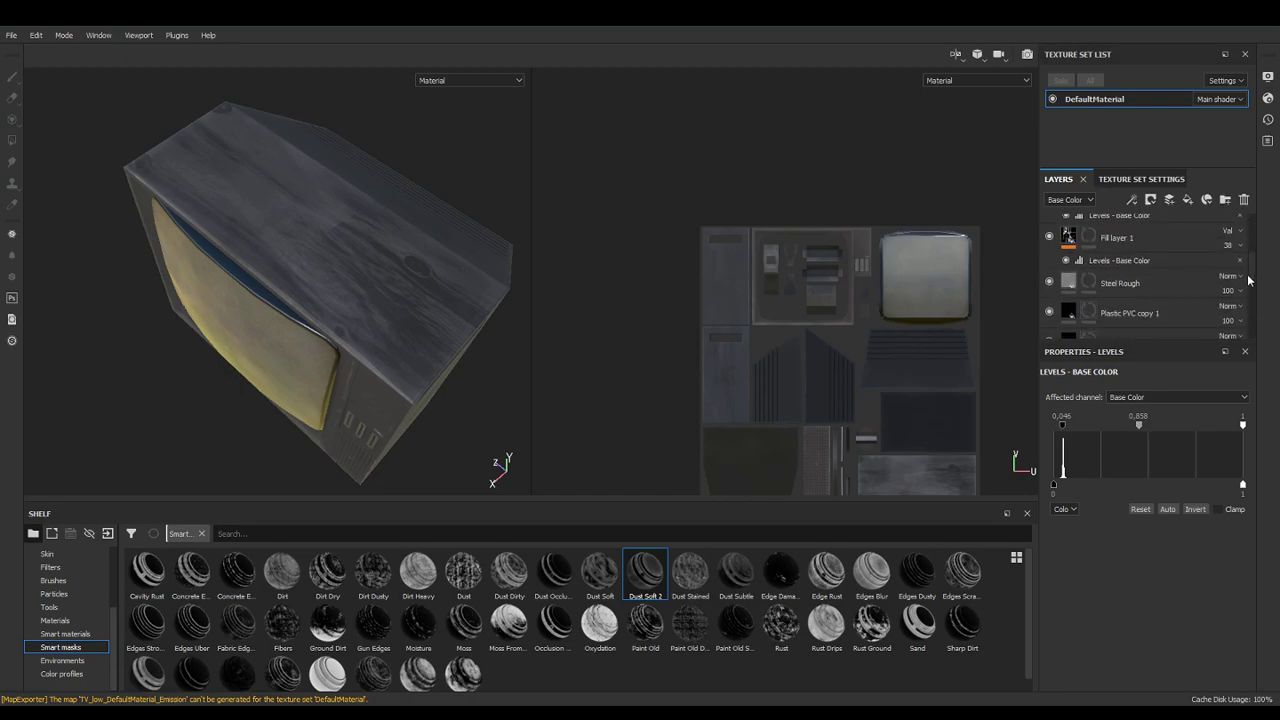
pyautogui.click(1048, 314)
pyautogui.click(1048, 314)
pyautogui.click(1048, 314)
pyautogui.click(1048, 314)
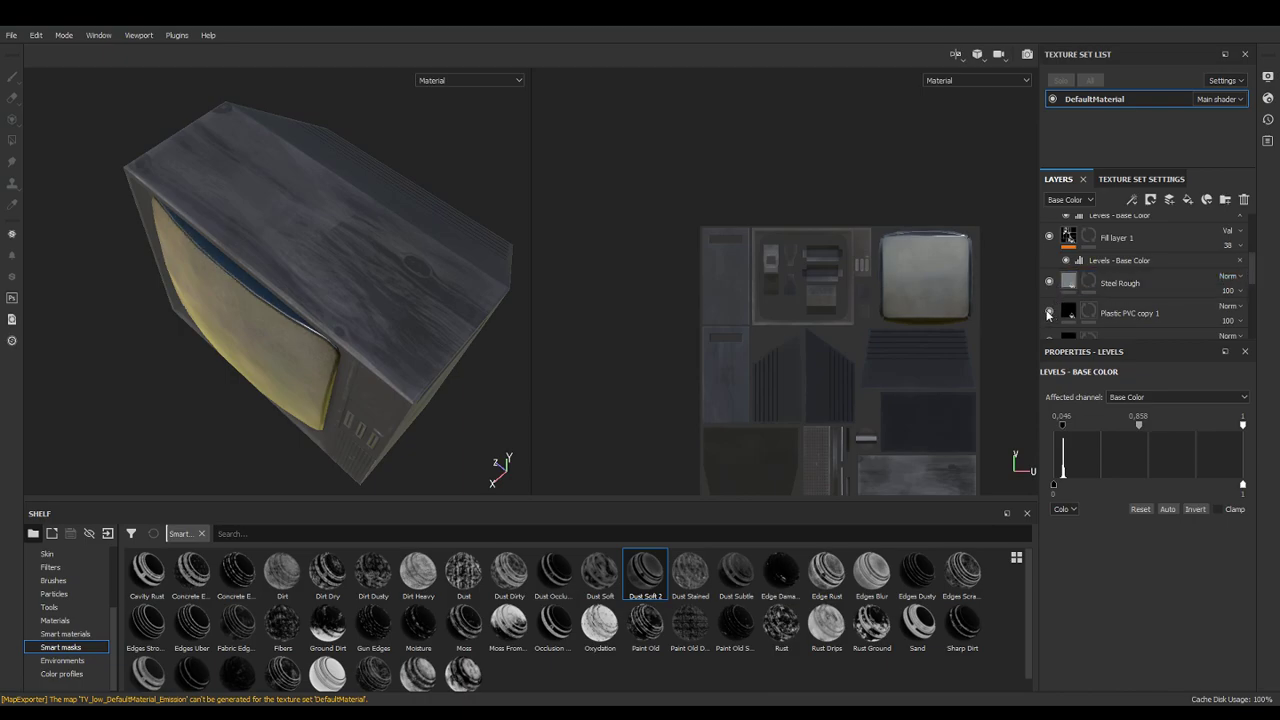
pyautogui.click(1049, 237)
pyautogui.click(1049, 237)
# Set Fill layer 1's Base Color Levels to midtone 1 and input black 0.046
pyautogui.click(1088, 238)
pyautogui.click(1108, 259)
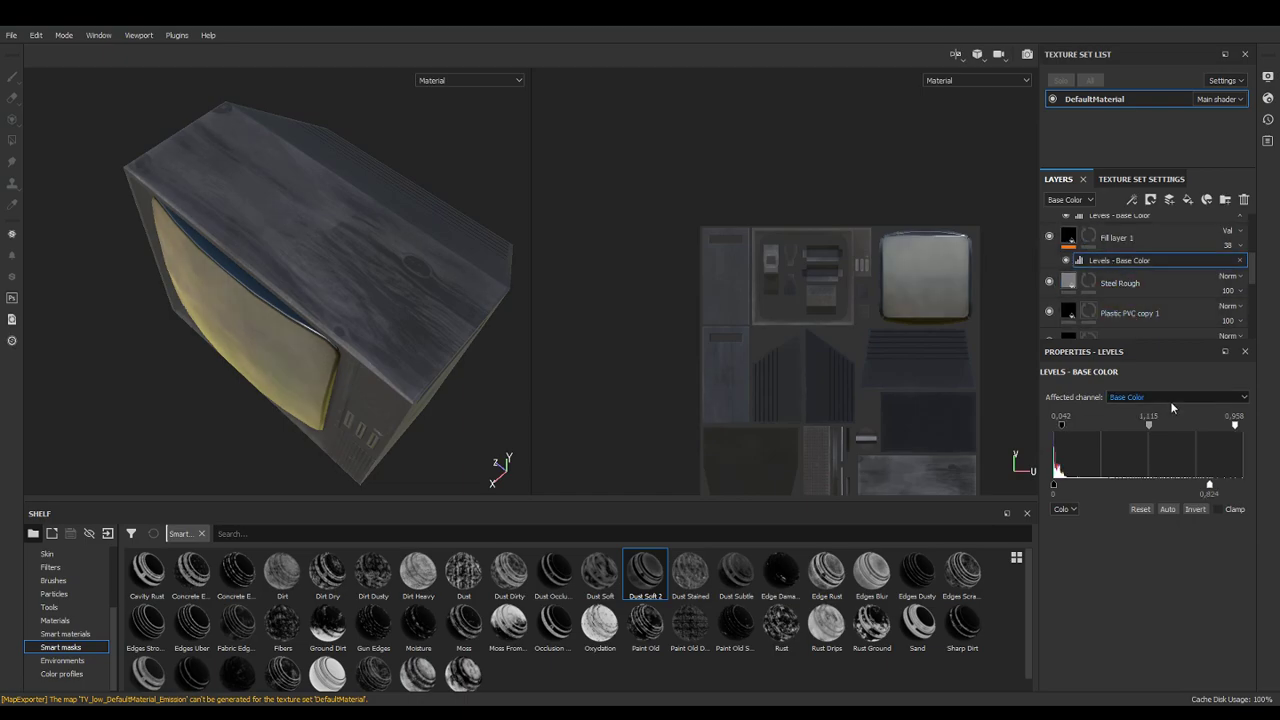
pyautogui.moveTo(1145, 432); pyautogui.dragTo(1128, 430)
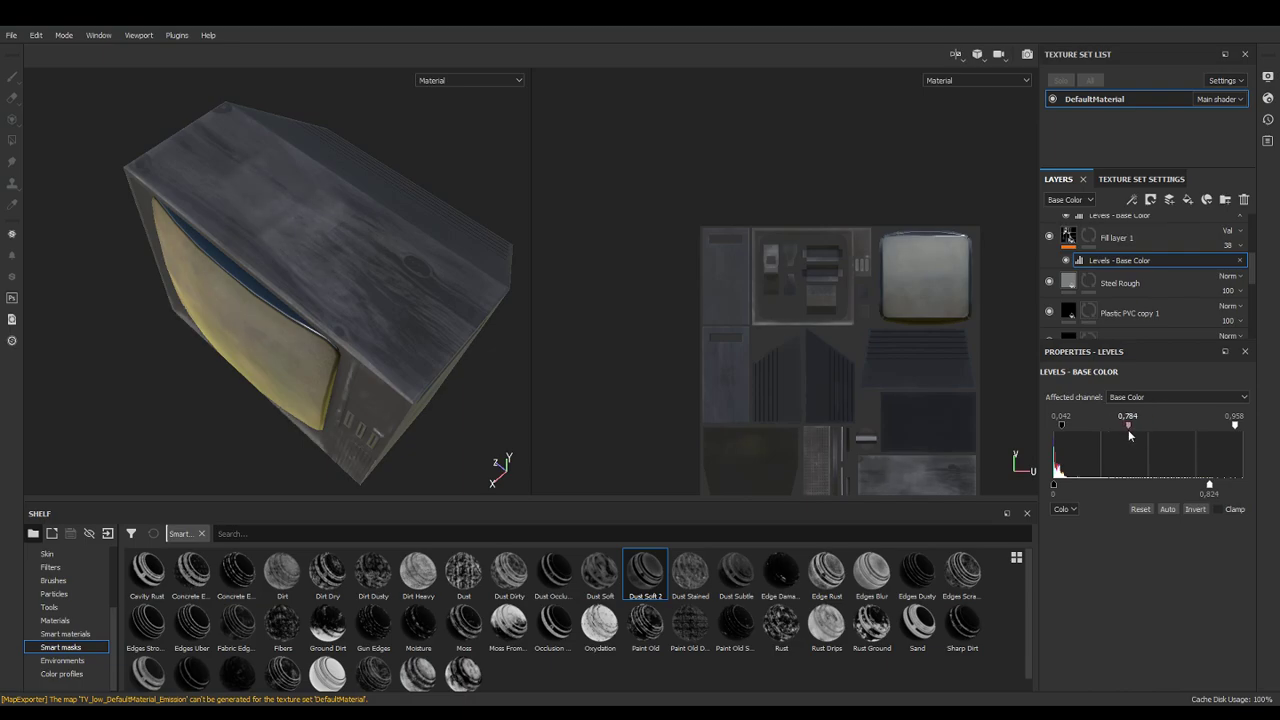
pyautogui.keyDown('alt'); pyautogui.moveTo(394, 370); pyautogui.dragTo(445, 235); pyautogui.keyUp('alt')
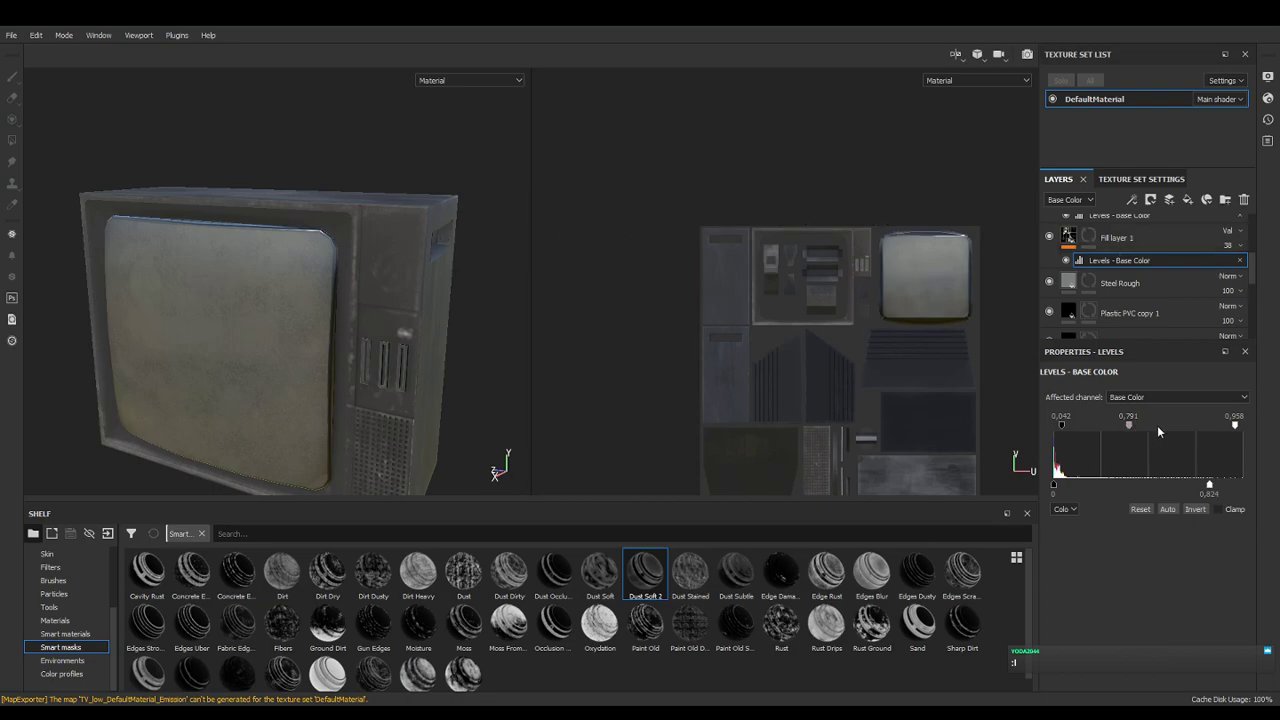
pyautogui.moveTo(1131, 428); pyautogui.dragTo(1148, 430)
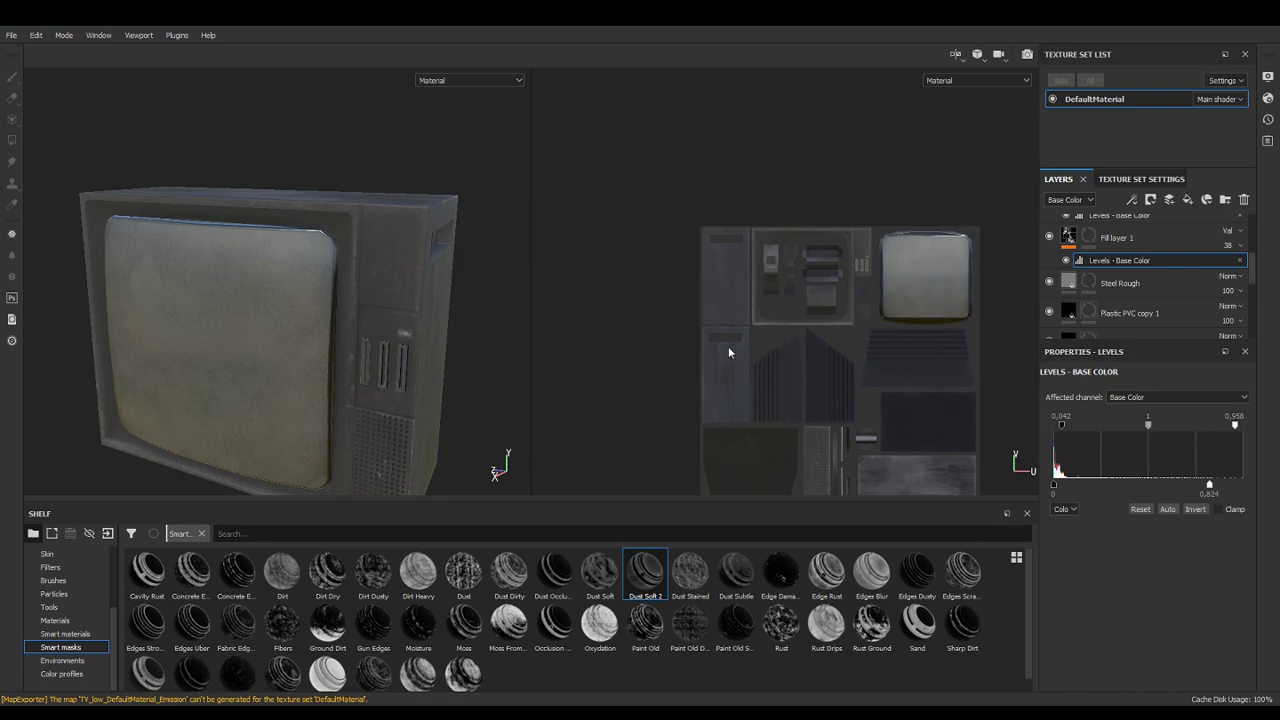
pyautogui.moveTo(1067, 421); pyautogui.dragTo(1061, 421)
# Raise Fill layer 1's opacity to 100 while viewing the television's side
pyautogui.keyDown('alt'); pyautogui.moveTo(330, 290); pyautogui.dragTo(332, 336); pyautogui.keyUp('alt')
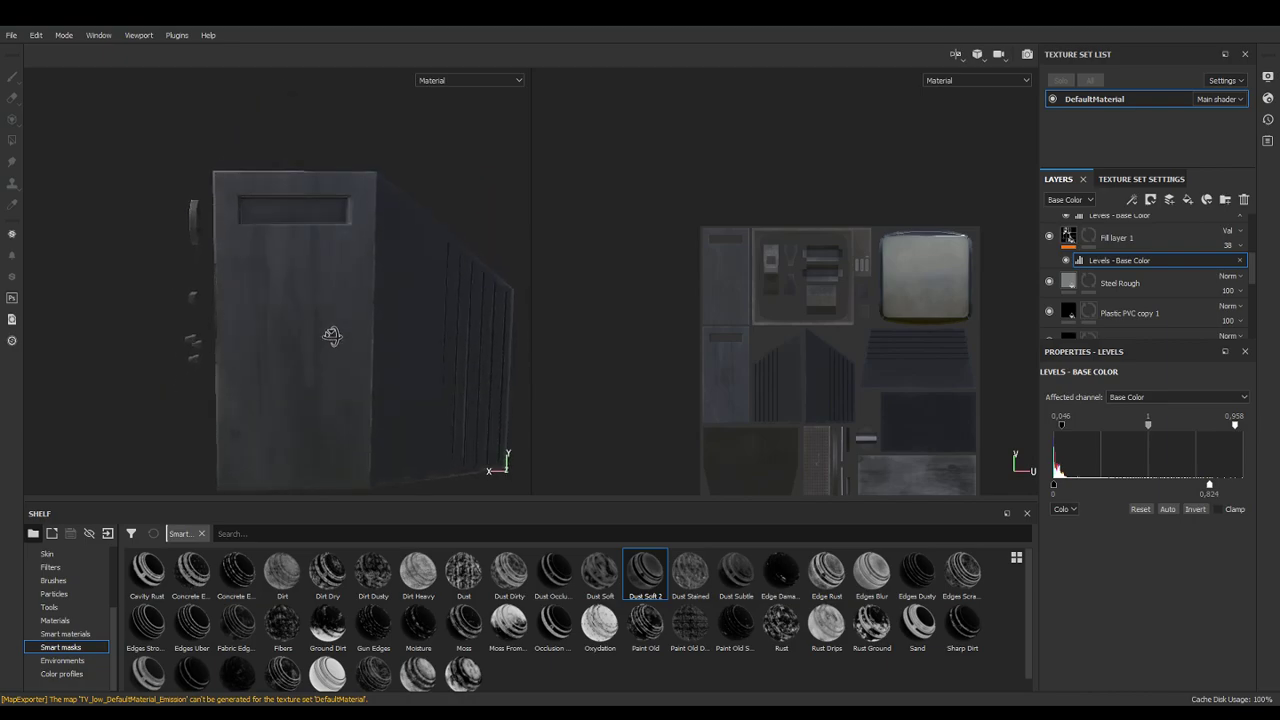
pyautogui.click(1233, 250)
pyautogui.moveTo(1237, 271); pyautogui.dragTo(1271, 273)
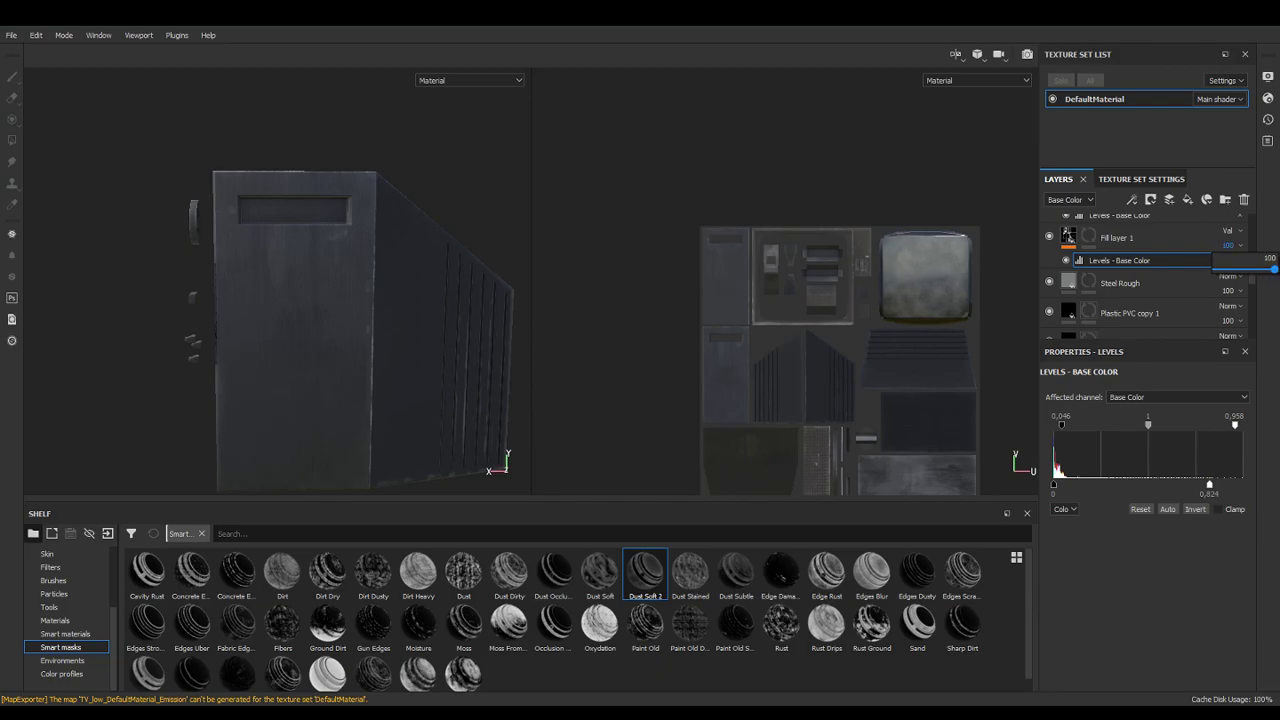
# Set Fill layer 1's opacity to 90 and its Base Color Levels midtone to 1.346, checking the television's front
pyautogui.moveTo(1249, 273); pyautogui.dragTo(1271, 273)
pyautogui.keyDown('alt'); pyautogui.moveTo(365, 297); pyautogui.dragTo(408, 295); pyautogui.keyUp('alt')
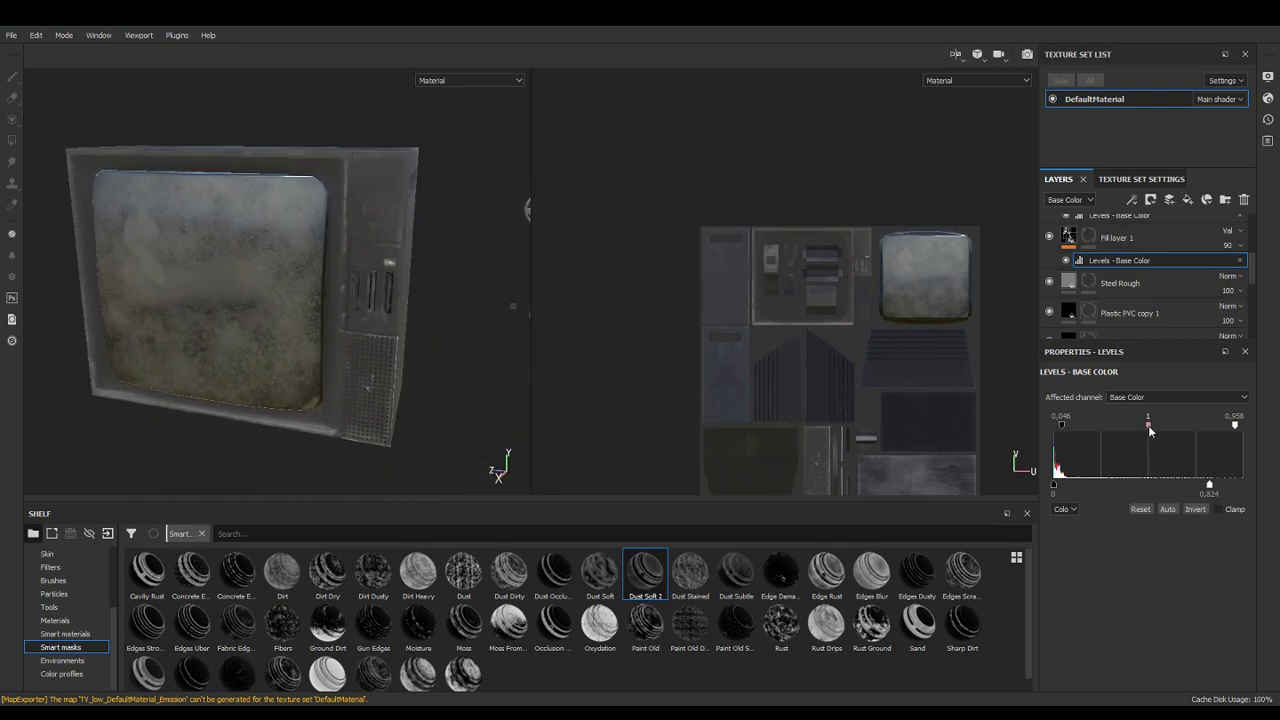
pyautogui.moveTo(1143, 429); pyautogui.dragTo(1155, 432)
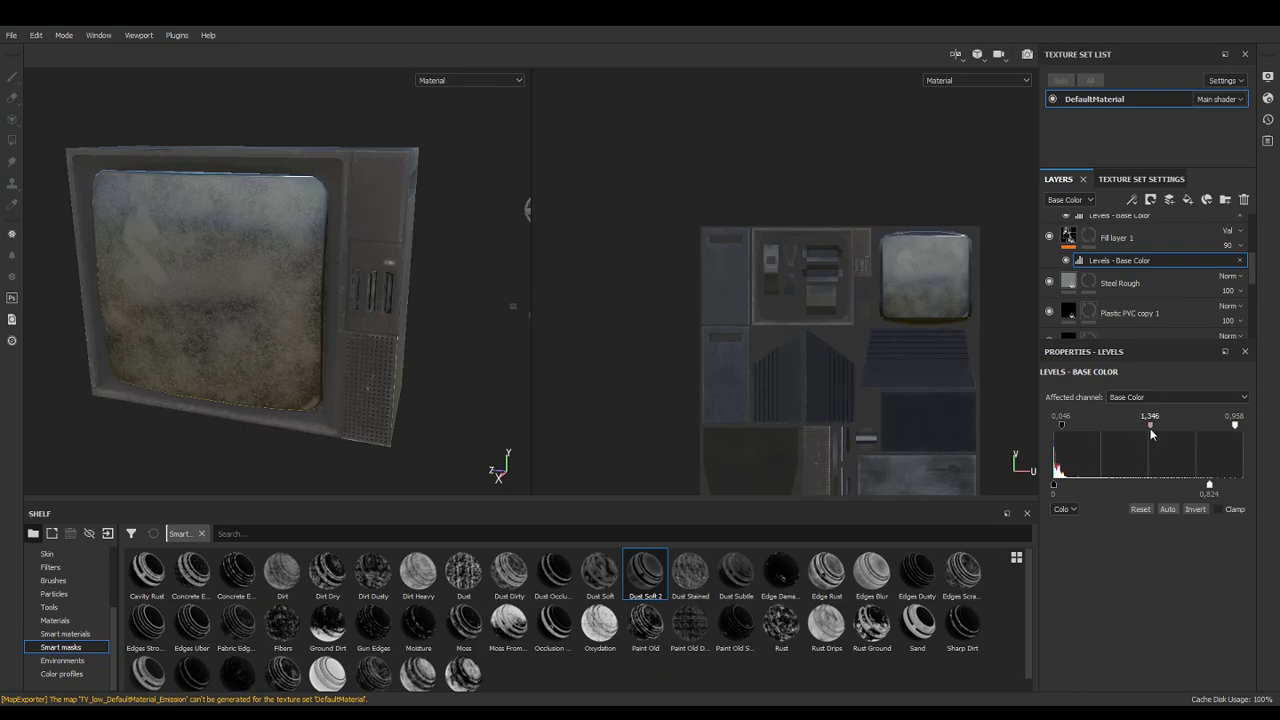
pyautogui.keyDown('alt'); pyautogui.moveTo(369, 235); pyautogui.dragTo(397, 243); pyautogui.keyUp('alt')
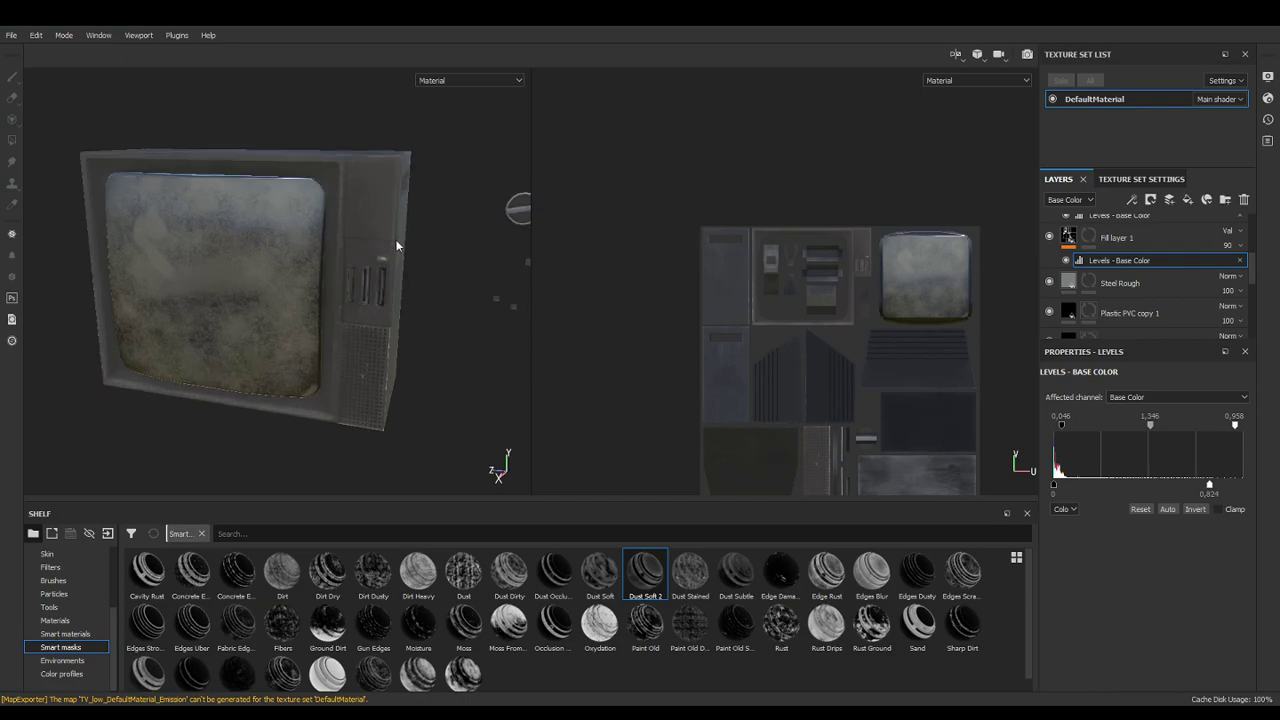
pyautogui.scroll(2, 397, 243)
pyautogui.keyDown('alt'); pyautogui.moveTo(289, 306); pyautogui.dragTo(405, 362); pyautogui.keyUp('alt')
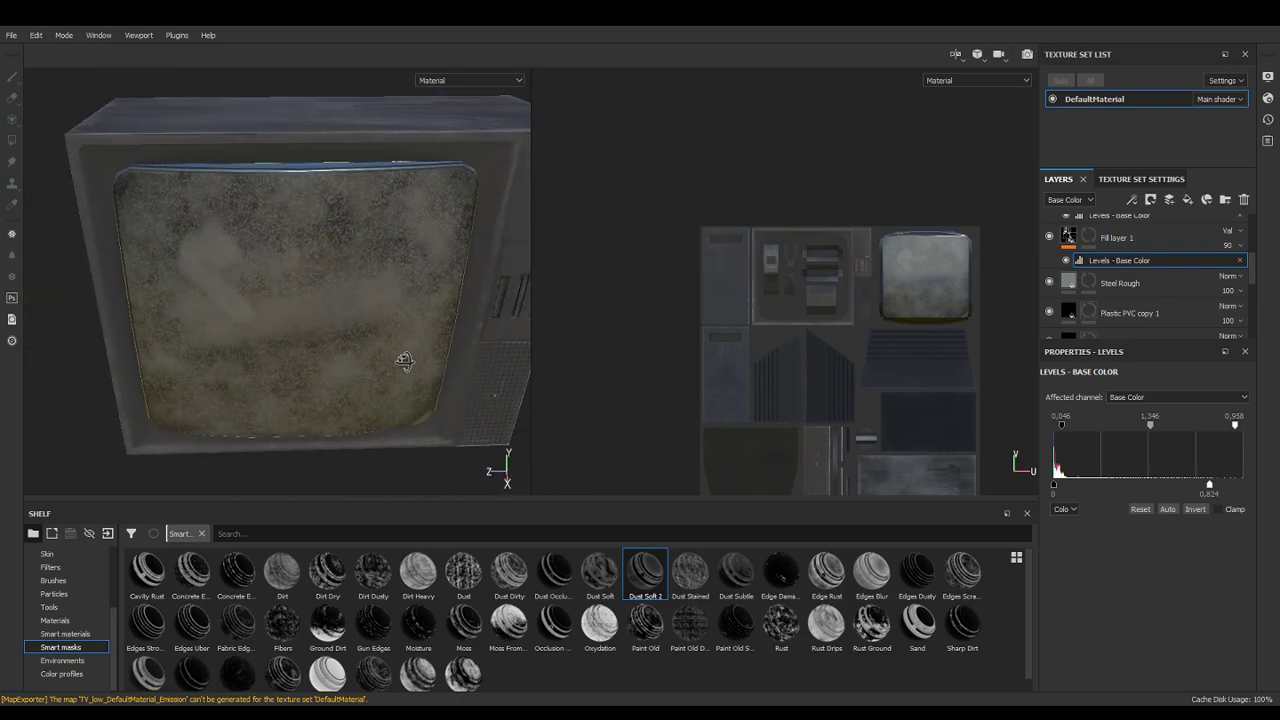
# Lower Fill layer 1's opacity to 18 and inspect the casing and screen under rotated environment lighting
pyautogui.click(1231, 247)
pyautogui.moveTo(1268, 270); pyautogui.dragTo(1222, 276)
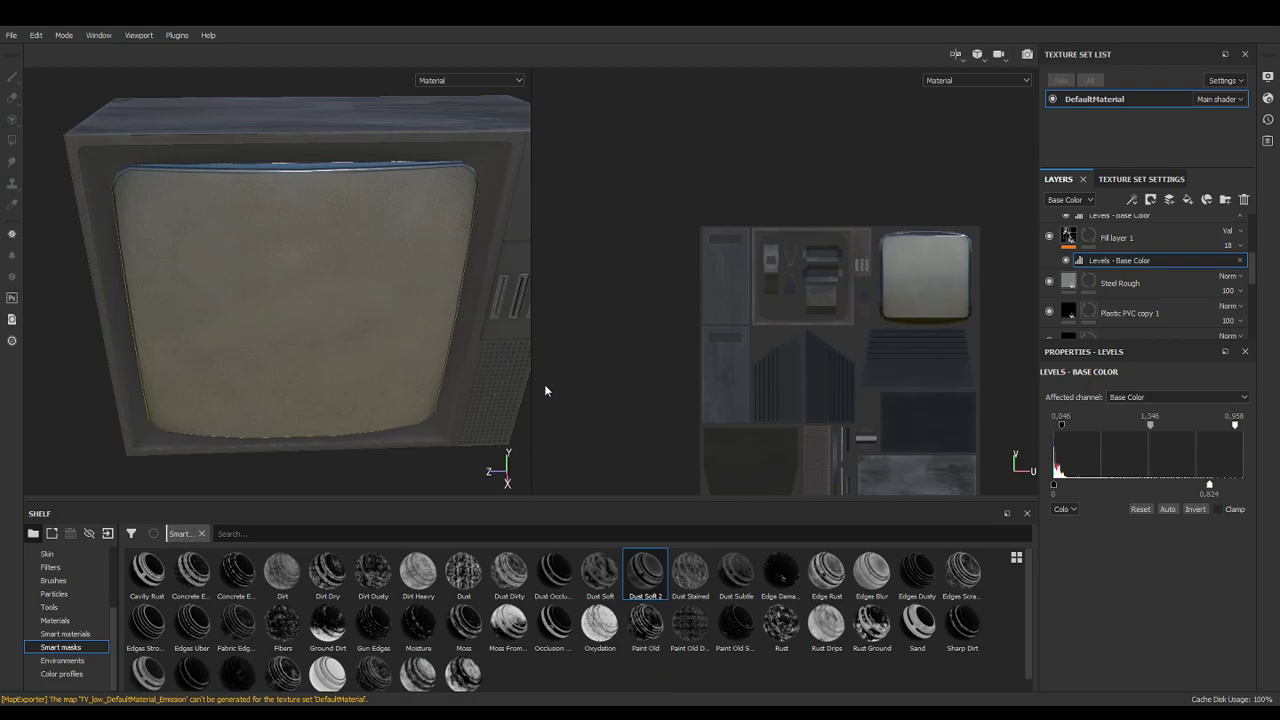
pyautogui.keyDown('alt'); pyautogui.moveTo(442, 380); pyautogui.dragTo(247, 323); pyautogui.keyUp('alt')
pyautogui.keyDown('shift'); pyautogui.moveTo(248, 323); pyautogui.dragTo(357, 354, button='right'); pyautogui.keyUp('shift')
pyautogui.keyDown('alt'); pyautogui.moveTo(357, 354); pyautogui.dragTo(262, 384); pyautogui.keyUp('alt')
pyautogui.keyDown('shift'); pyautogui.moveTo(322, 392); pyautogui.dragTo(359, 391, button='right'); pyautogui.keyUp('shift')
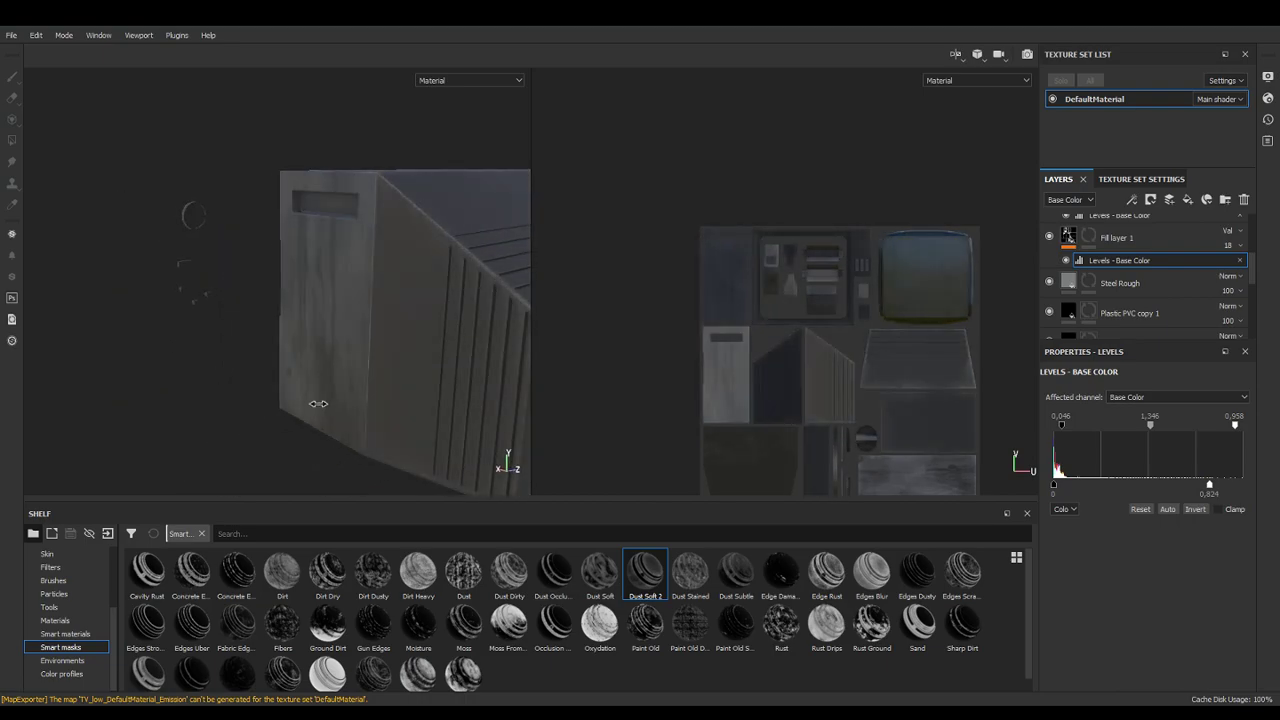
pyautogui.keyDown('alt'); pyautogui.moveTo(360, 397); pyautogui.dragTo(480, 222); pyautogui.keyUp('alt')
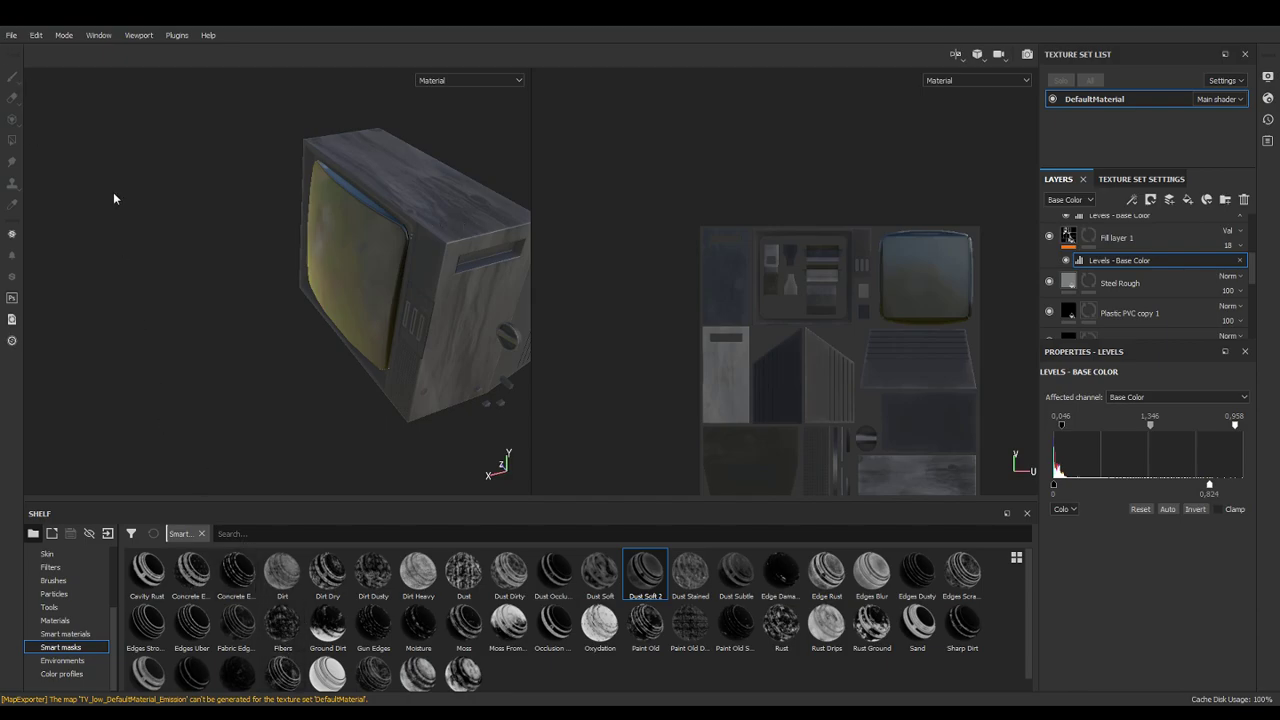
# Export the textures as targa with the Unity 5 (Standard Metallic) config into a new Version2 folder inside TV_low
pyautogui.click(11, 35)
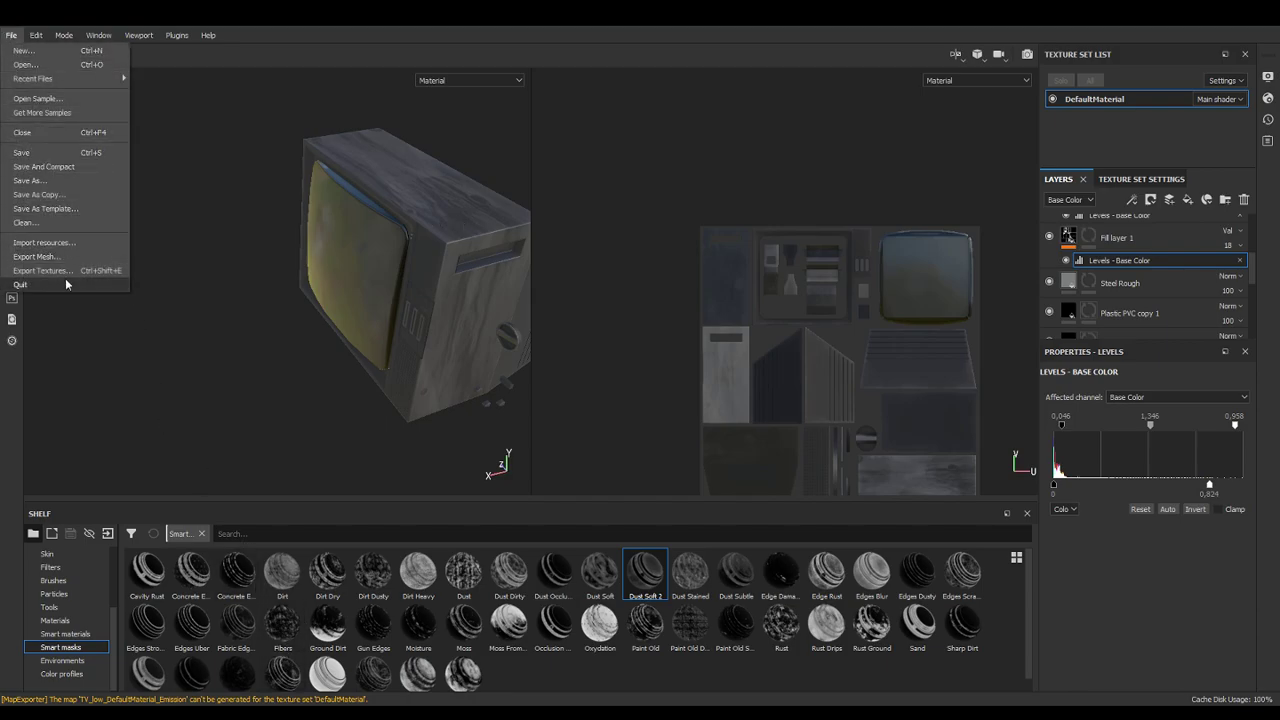
pyautogui.click(206, 315)
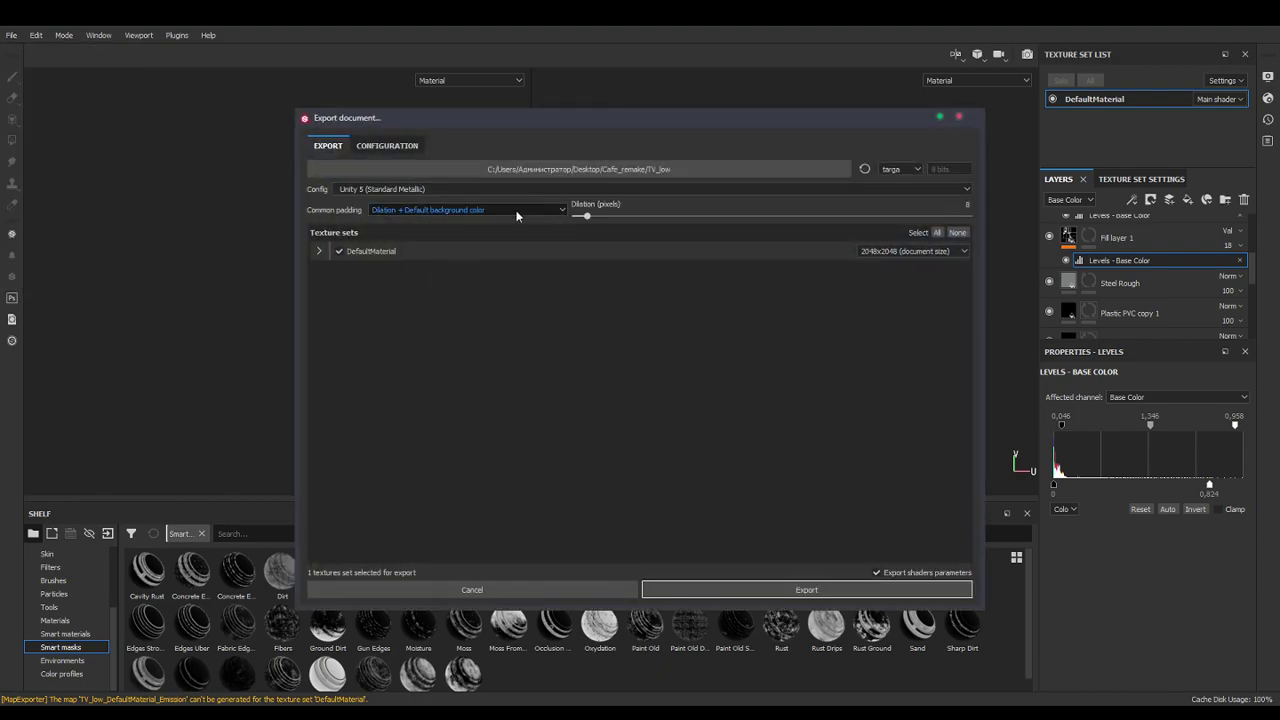
pyautogui.click(520, 169)
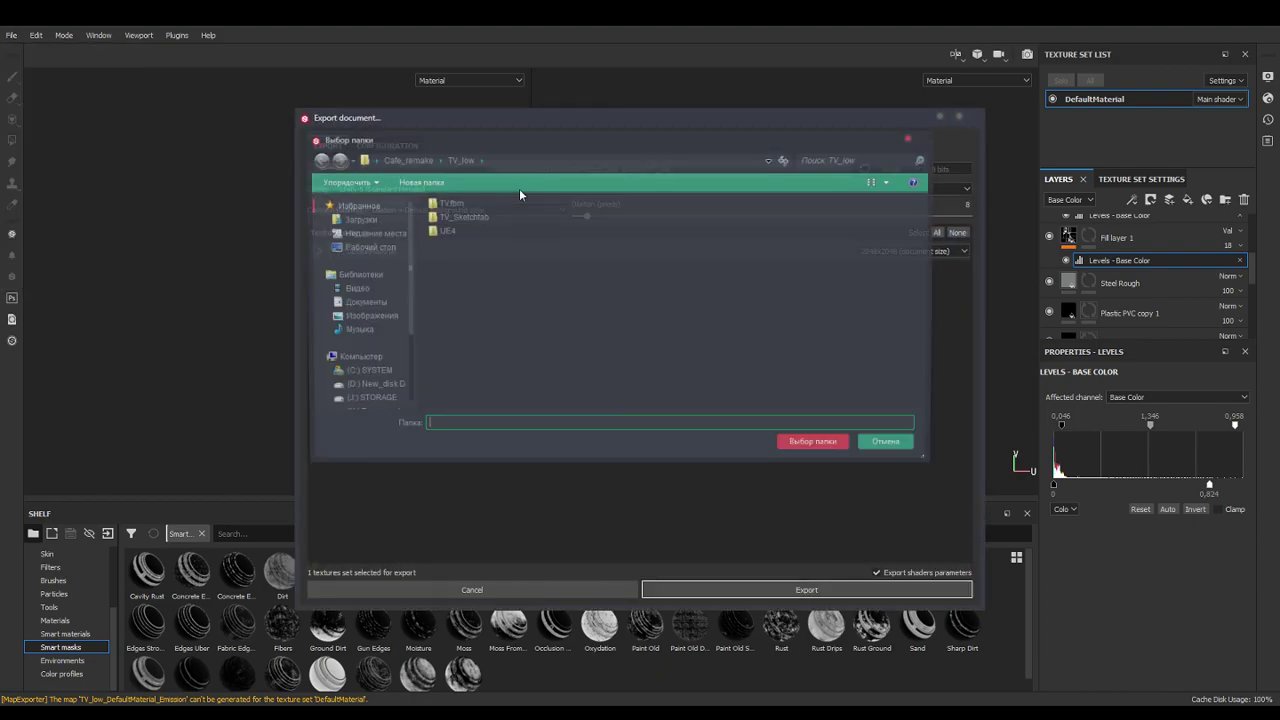
pyautogui.click(417, 181)
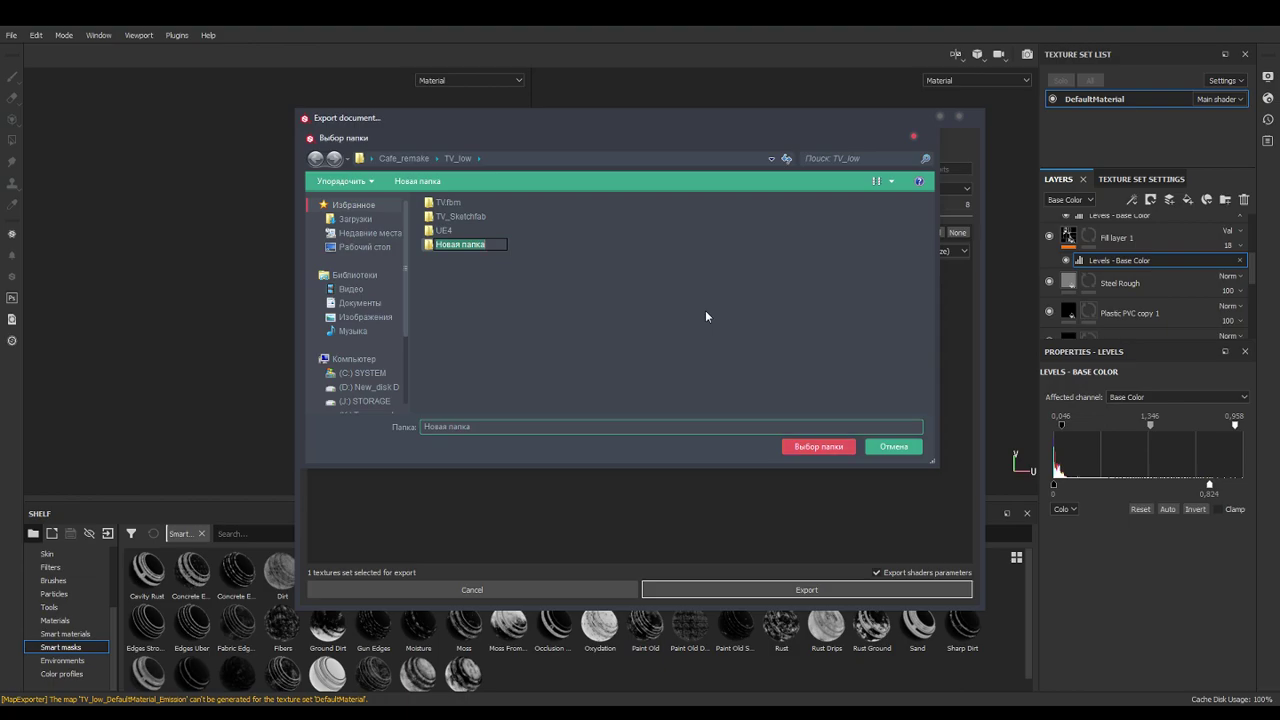
pyautogui.write('Version2')
pyautogui.press('Return')
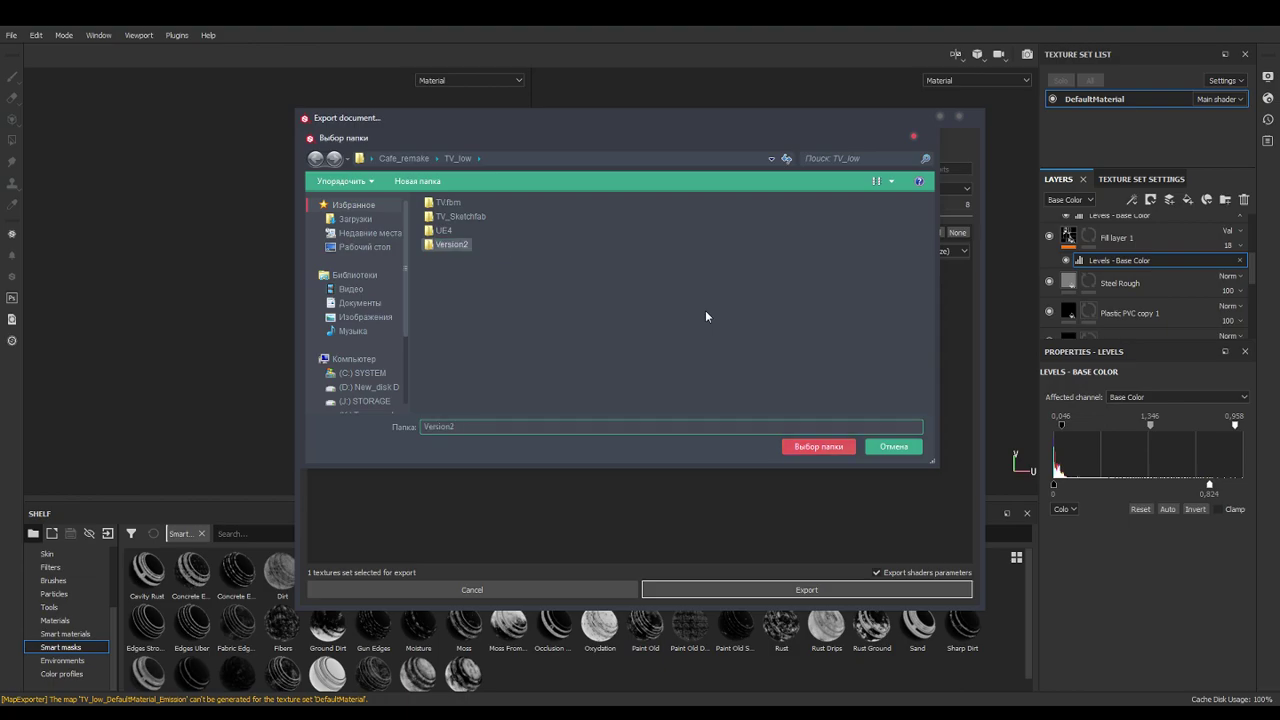
pyautogui.press('Return')
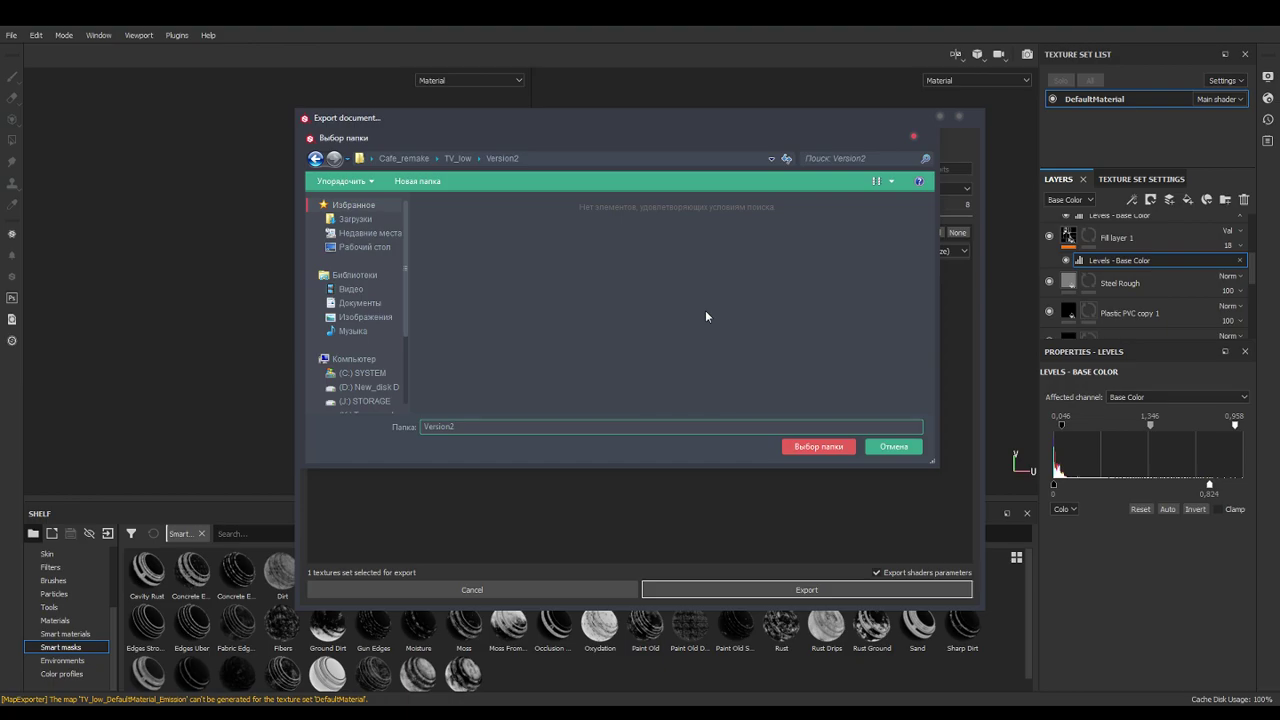
pyautogui.click(817, 444)
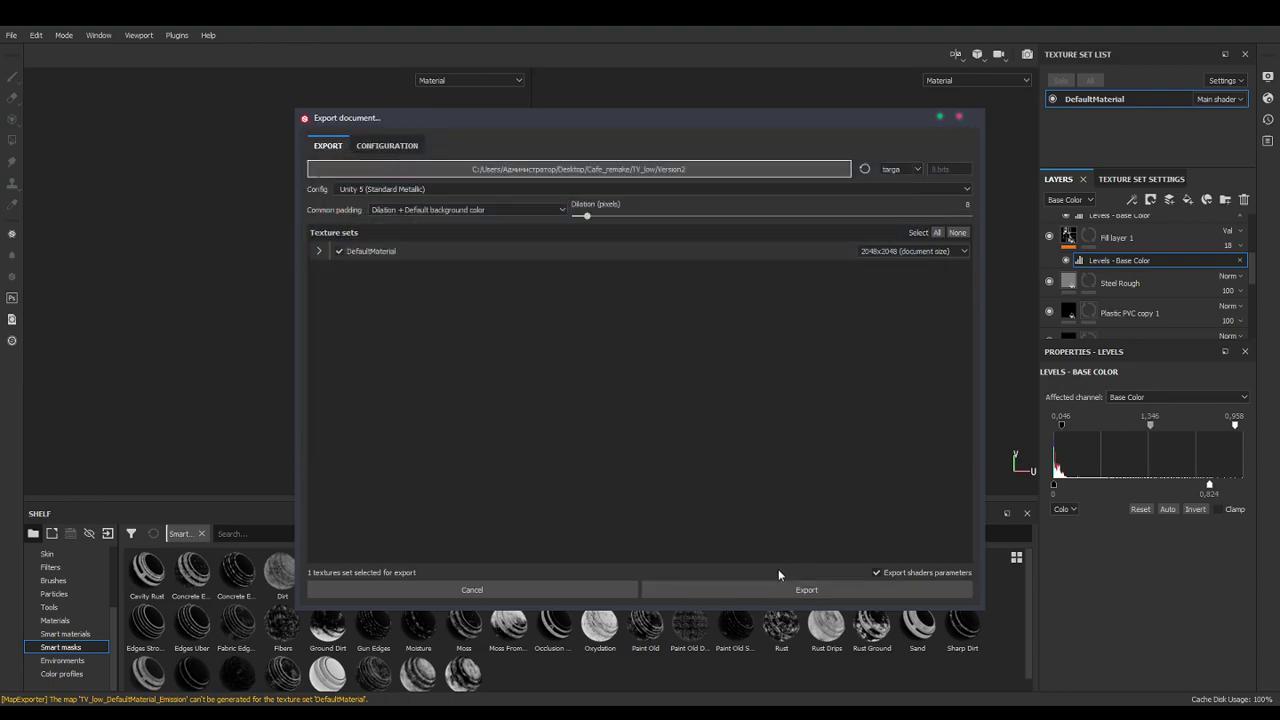
pyautogui.click(773, 594)
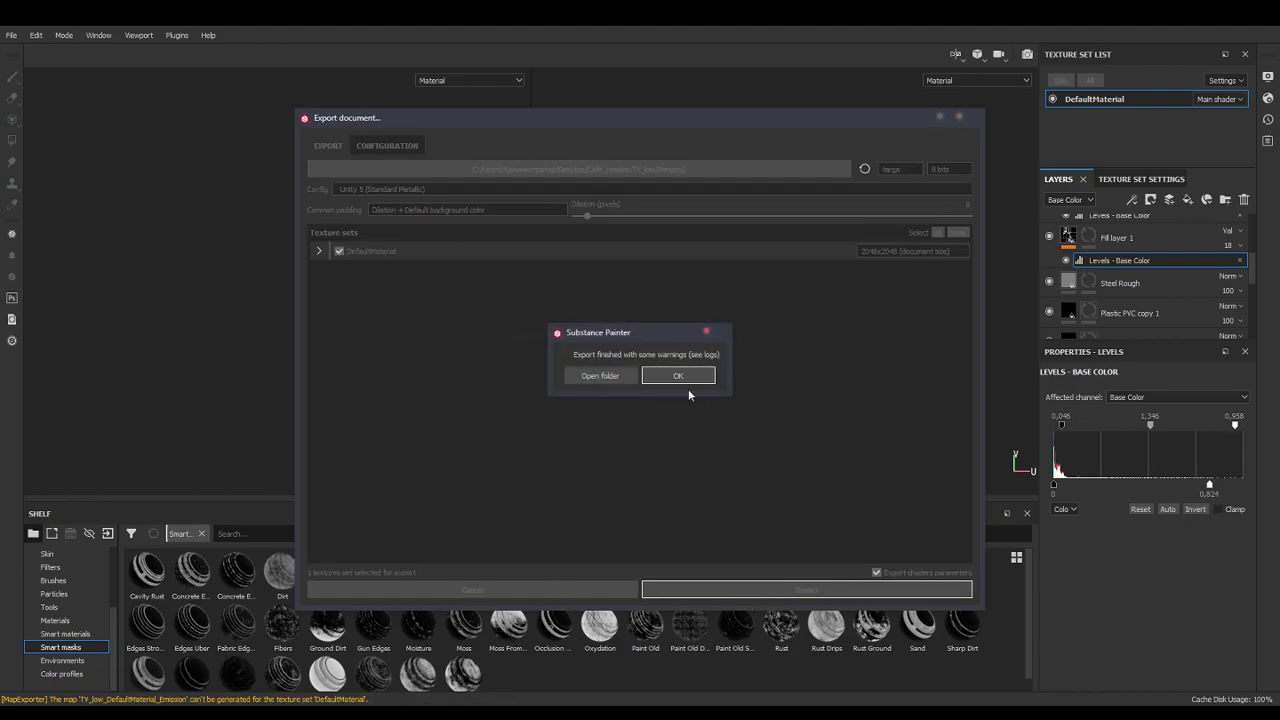
pyautogui.click(687, 380)
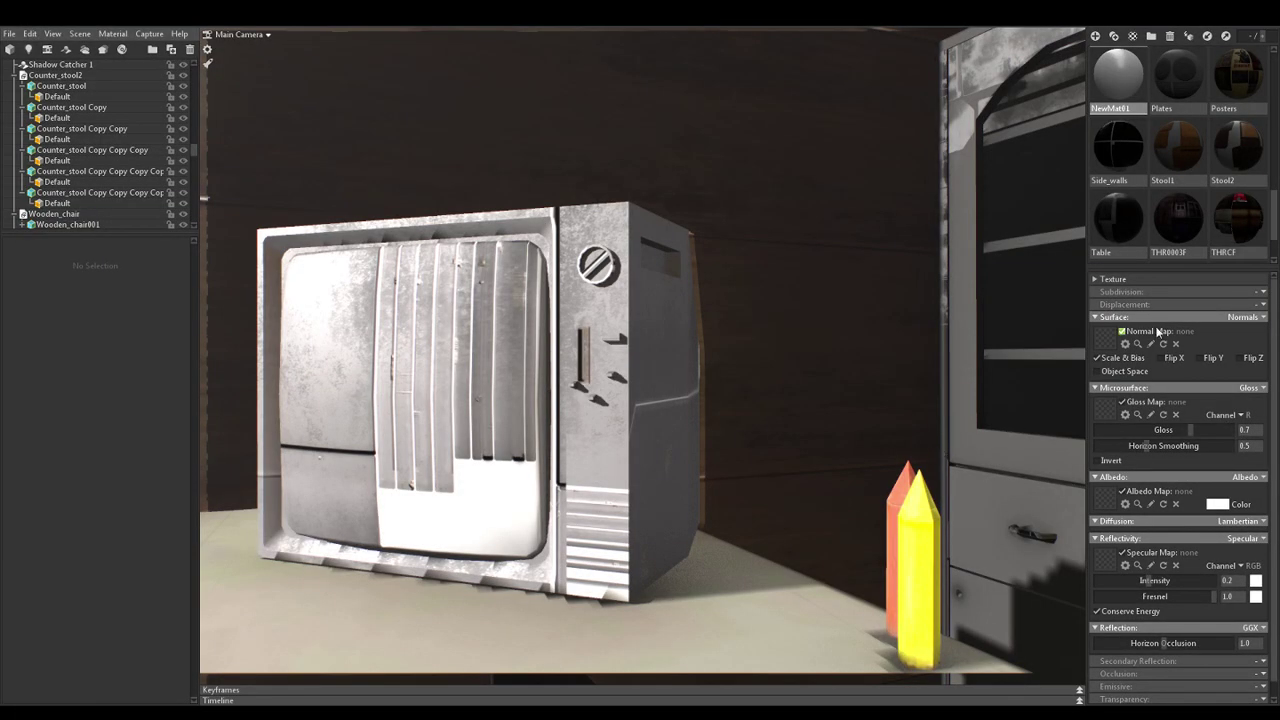
# In Marmoset Toolbag, load TV_low_DefaultMaterial_Normal.tga from Version2 as the new material's normal map and TV_low_DefaultMaterial_MetallicSmoothness.tga as its gloss map
pyautogui.click(1109, 332)
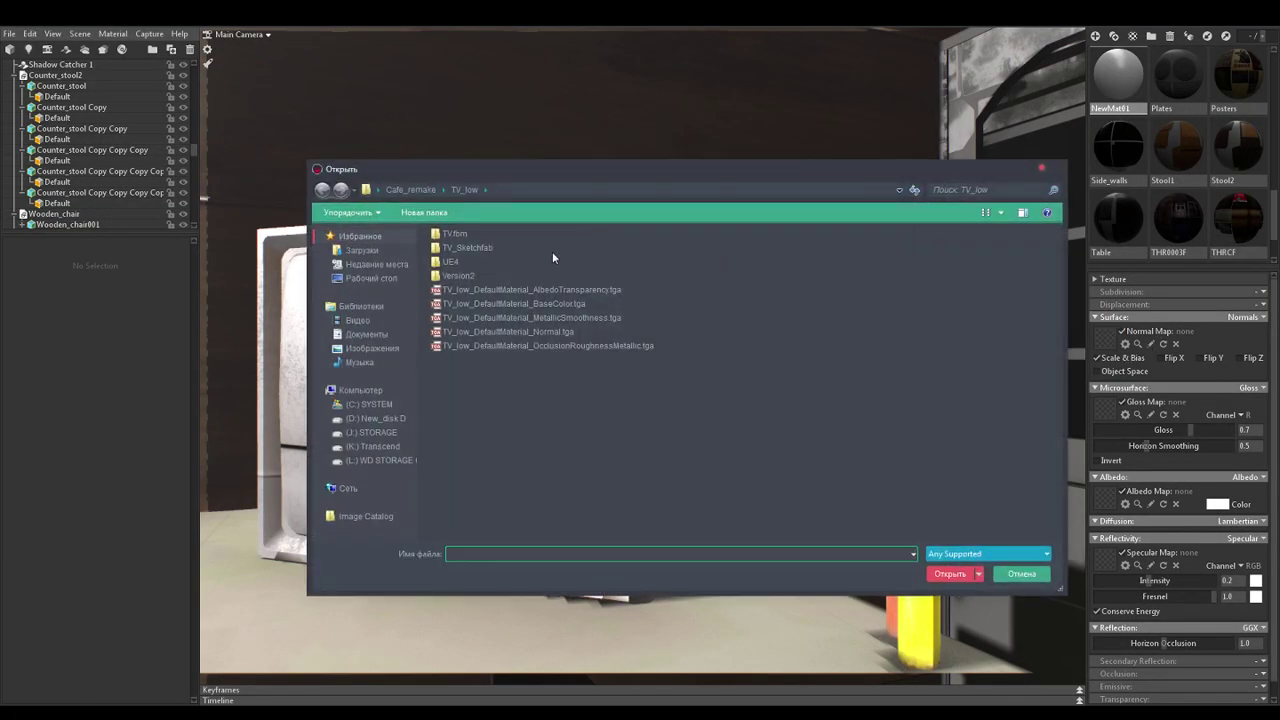
pyautogui.doubleClick(457, 275)
pyautogui.doubleClick(513, 259)
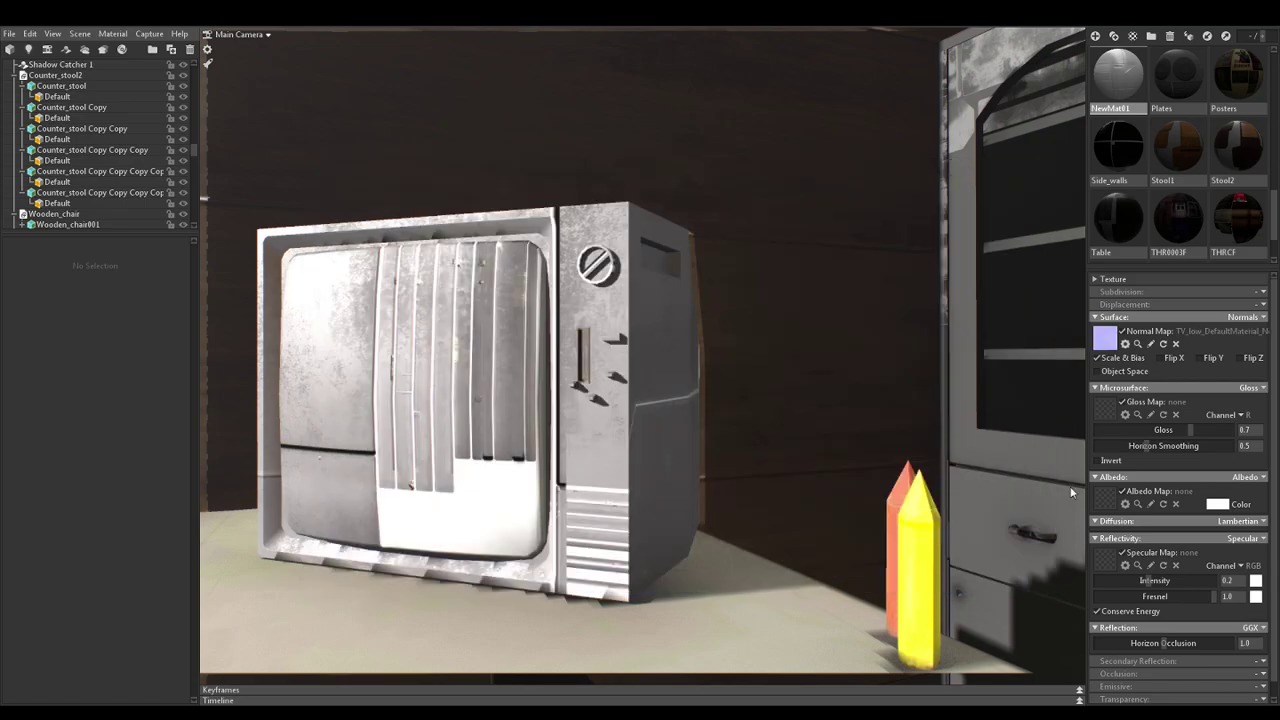
pyautogui.click(1101, 409)
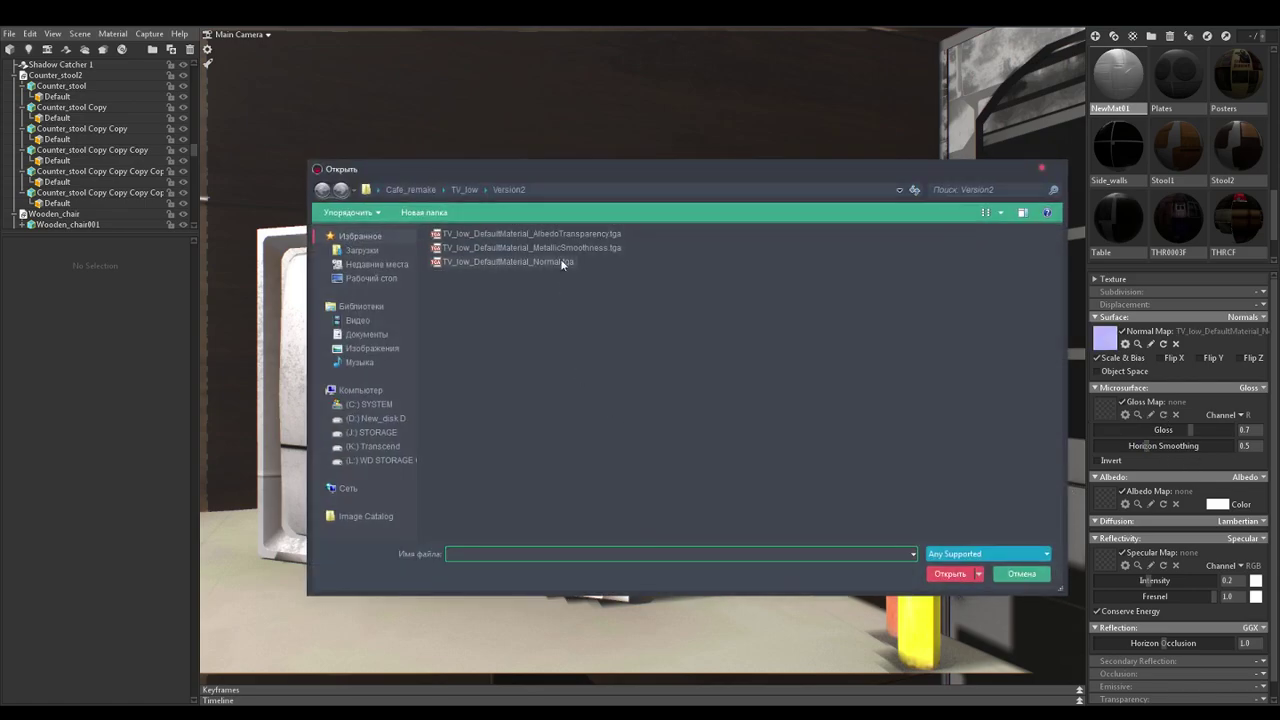
pyautogui.doubleClick(568, 248)
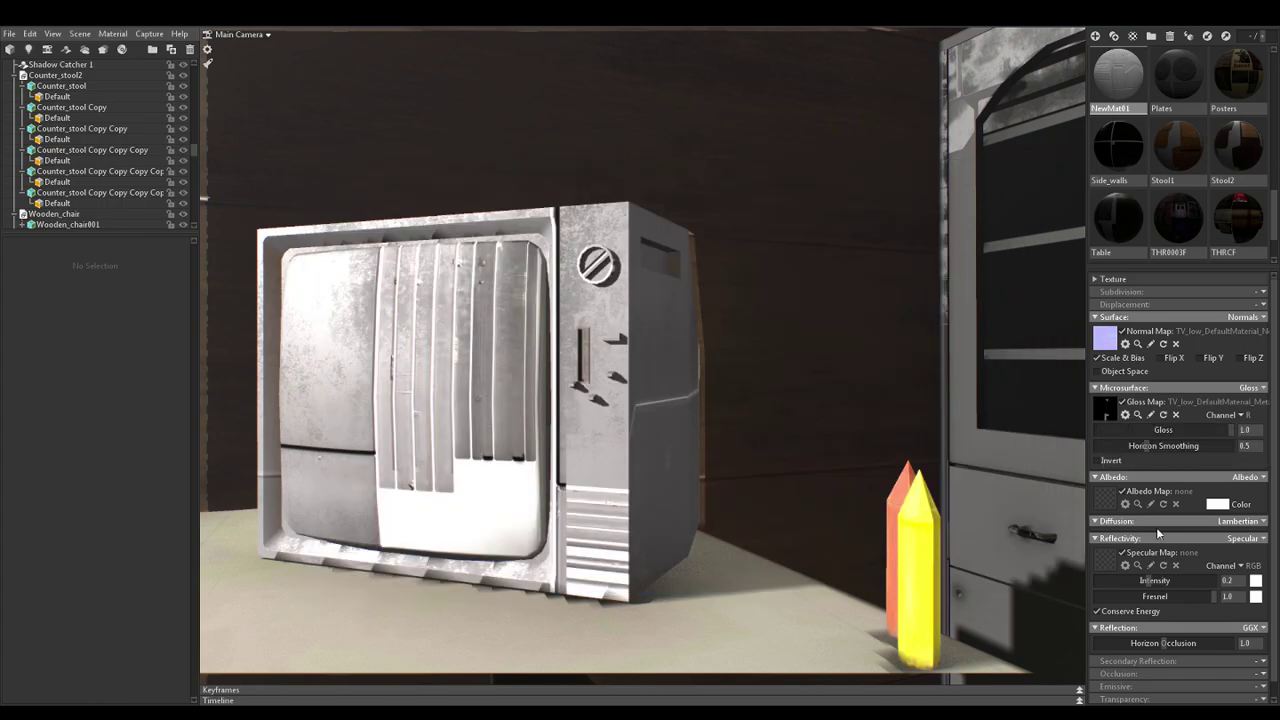
# Load TV_low_DefaultMaterial_AlbedoTransparency.tga as the new material's albedo map
pyautogui.click(1108, 500)
pyautogui.click(568, 235)
pyautogui.doubleClick(570, 235)
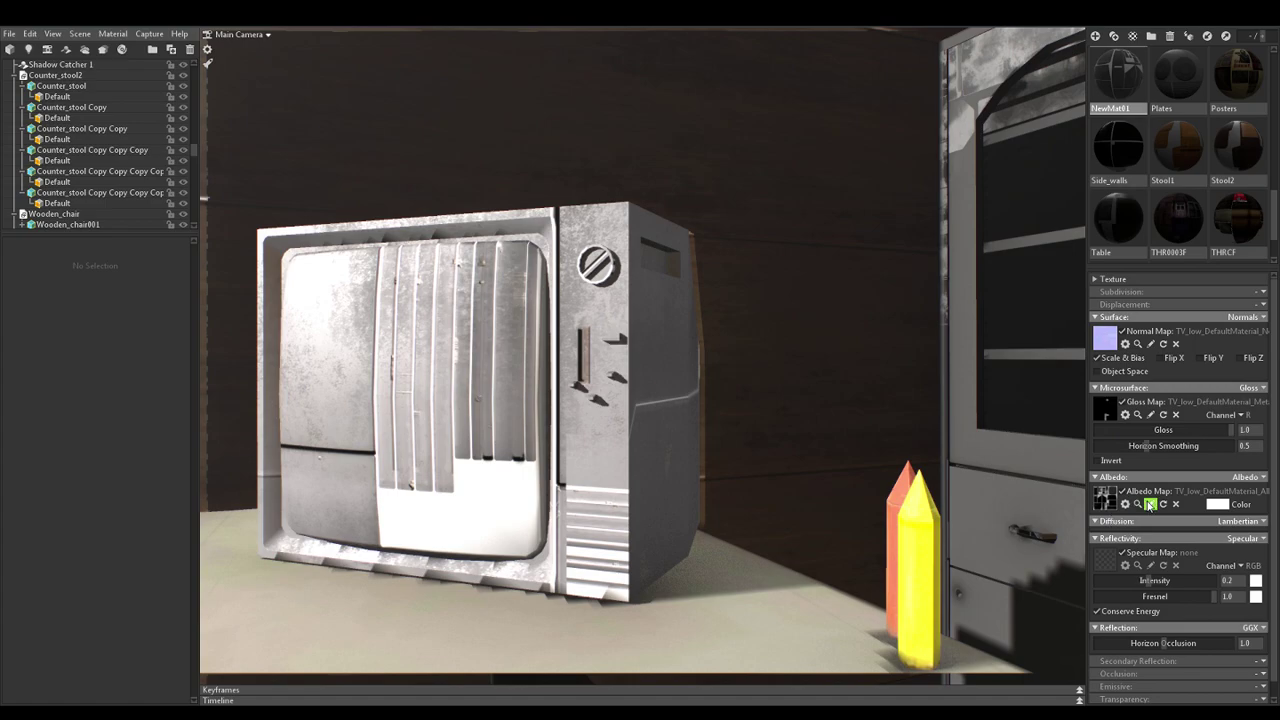
# Change the material's reflectivity to Metalness and load TV_low_DefaultMaterial_MetallicSmoothness.tga as its metalness map
pyautogui.click(1106, 563)
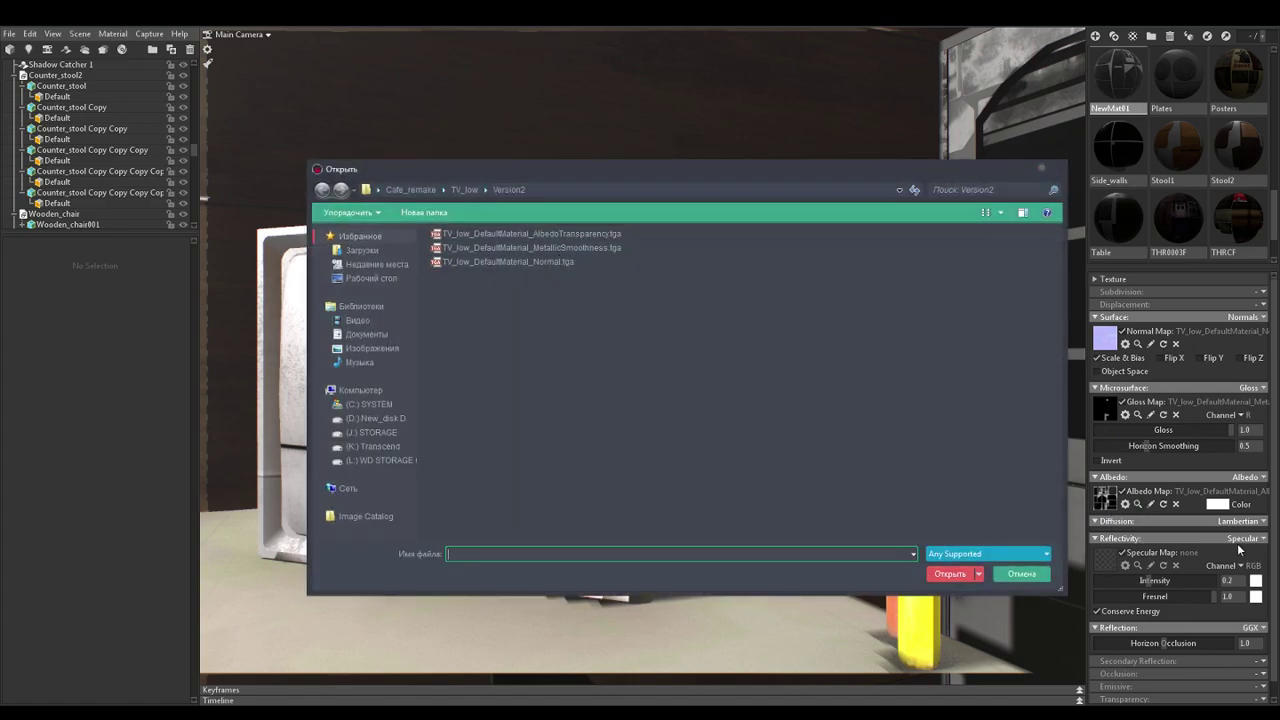
pyautogui.click(1021, 574)
pyautogui.click(1240, 541)
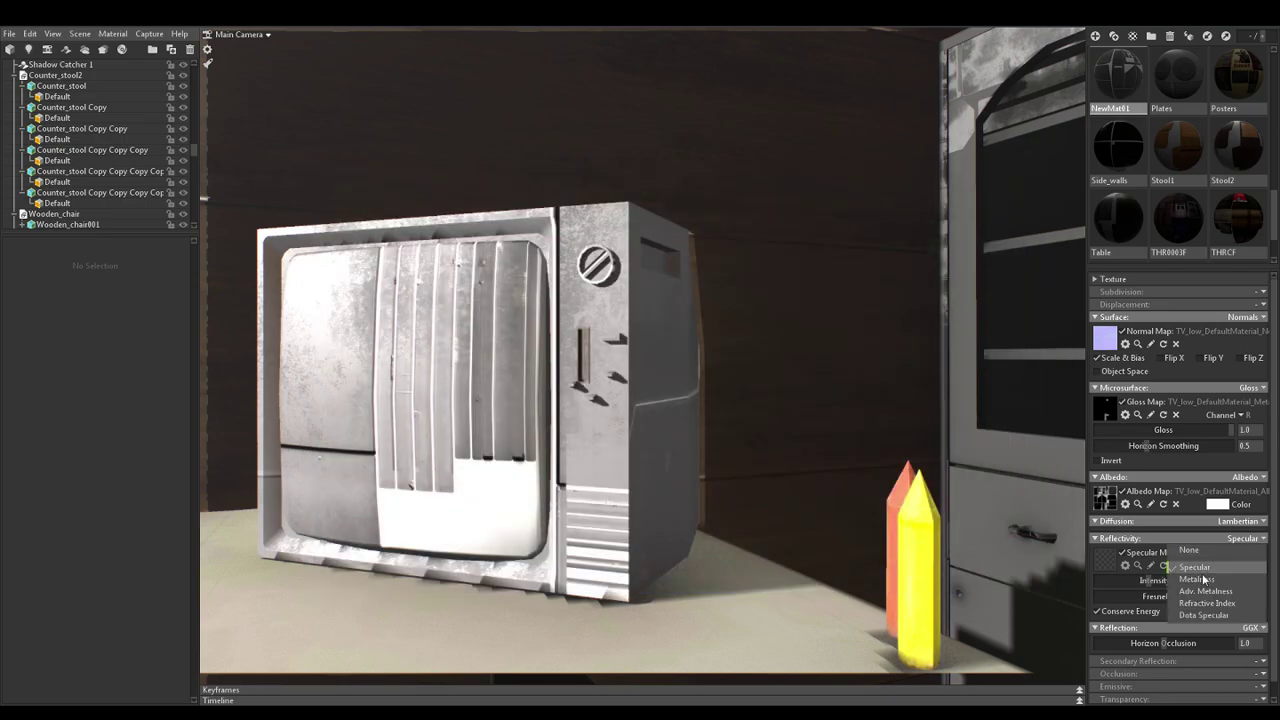
pyautogui.click(1184, 579)
pyautogui.click(1100, 557)
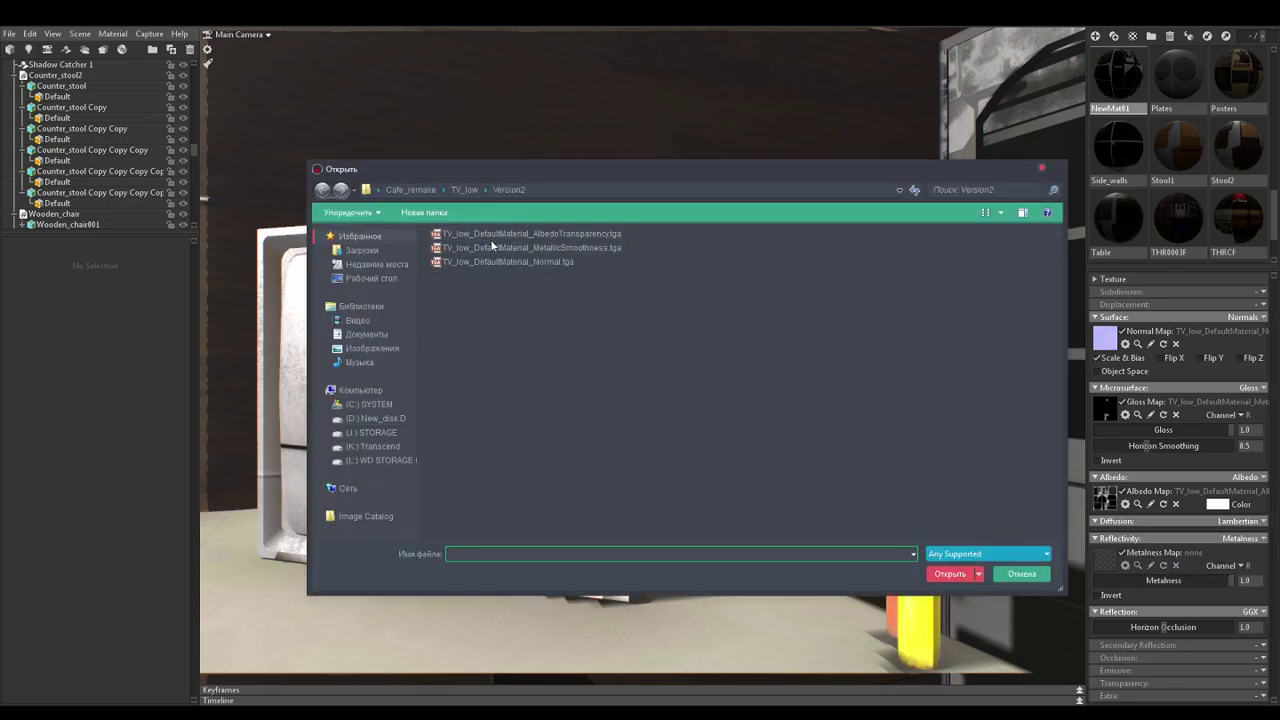
pyautogui.click(515, 251)
pyautogui.doubleClick(515, 249)
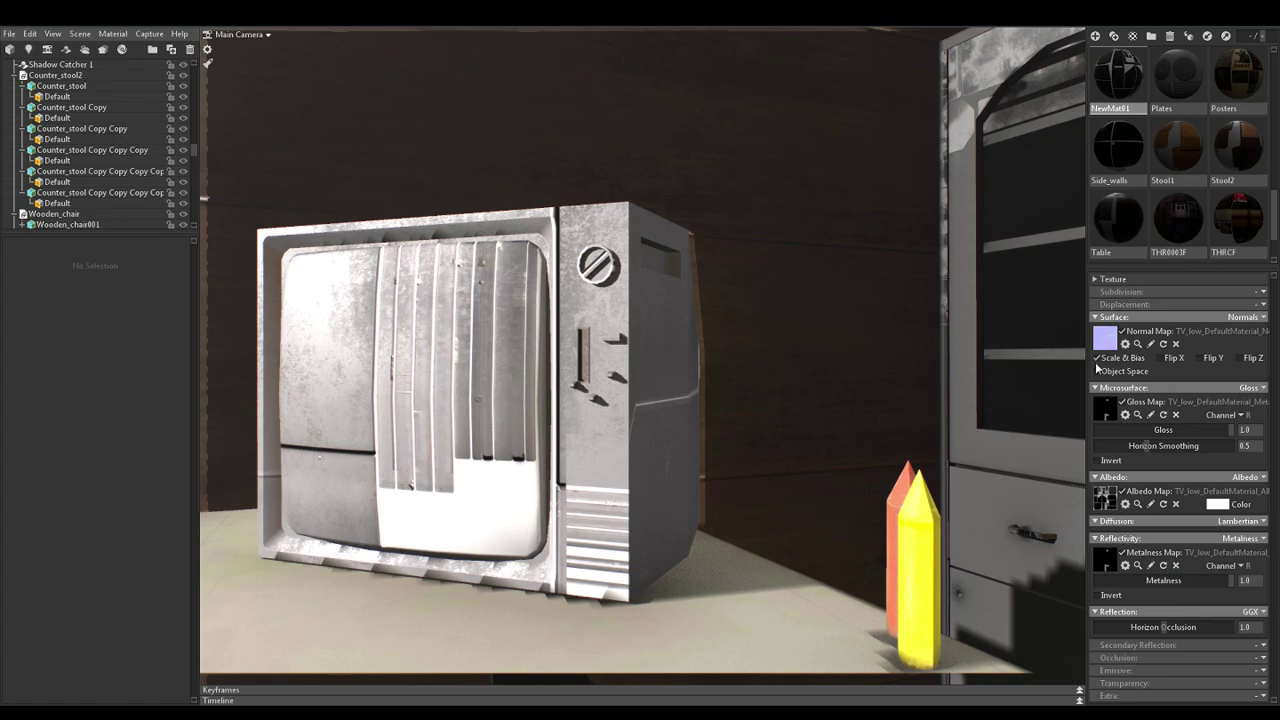
# Apply the new material to the television and set its gloss map channel to A
pyautogui.moveTo(1143, 92); pyautogui.dragTo(594, 350)
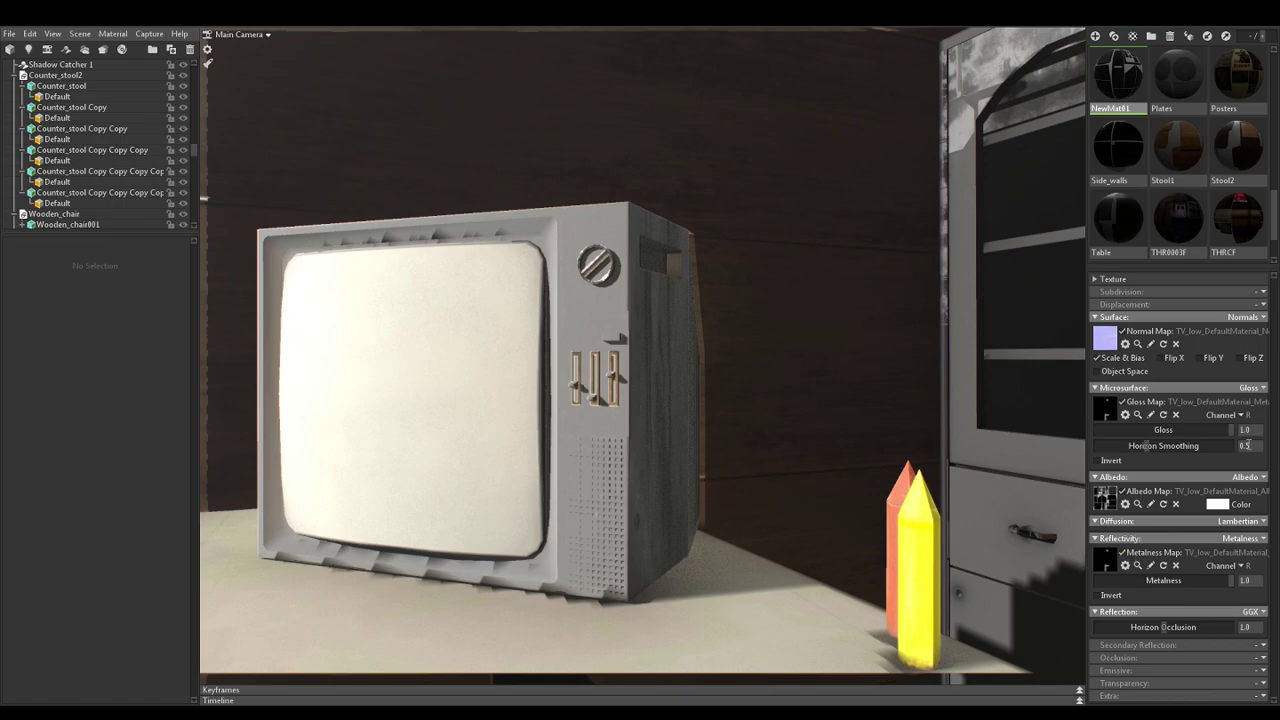
pyautogui.click(1245, 415)
pyautogui.click(1238, 461)
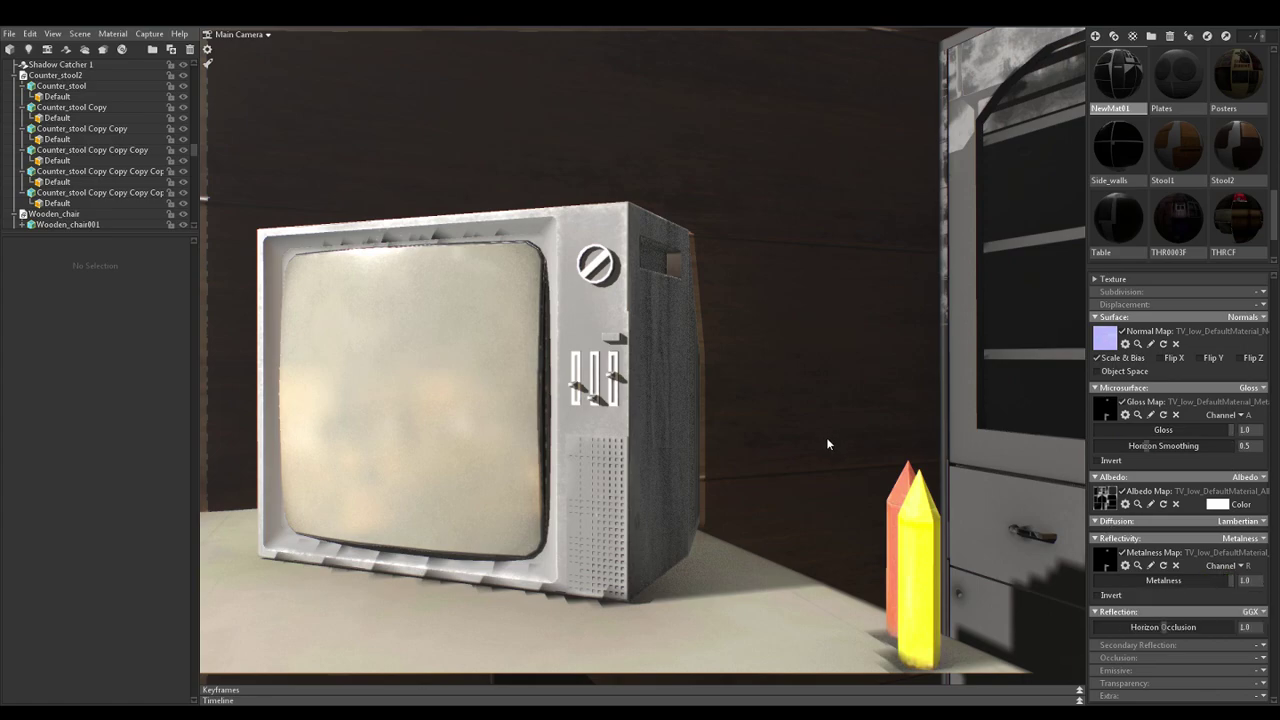
# Try the normal map's Object Space and Flip Y options while viewing the television from above
pyautogui.moveTo(805, 427); pyautogui.dragTo(705, 476)
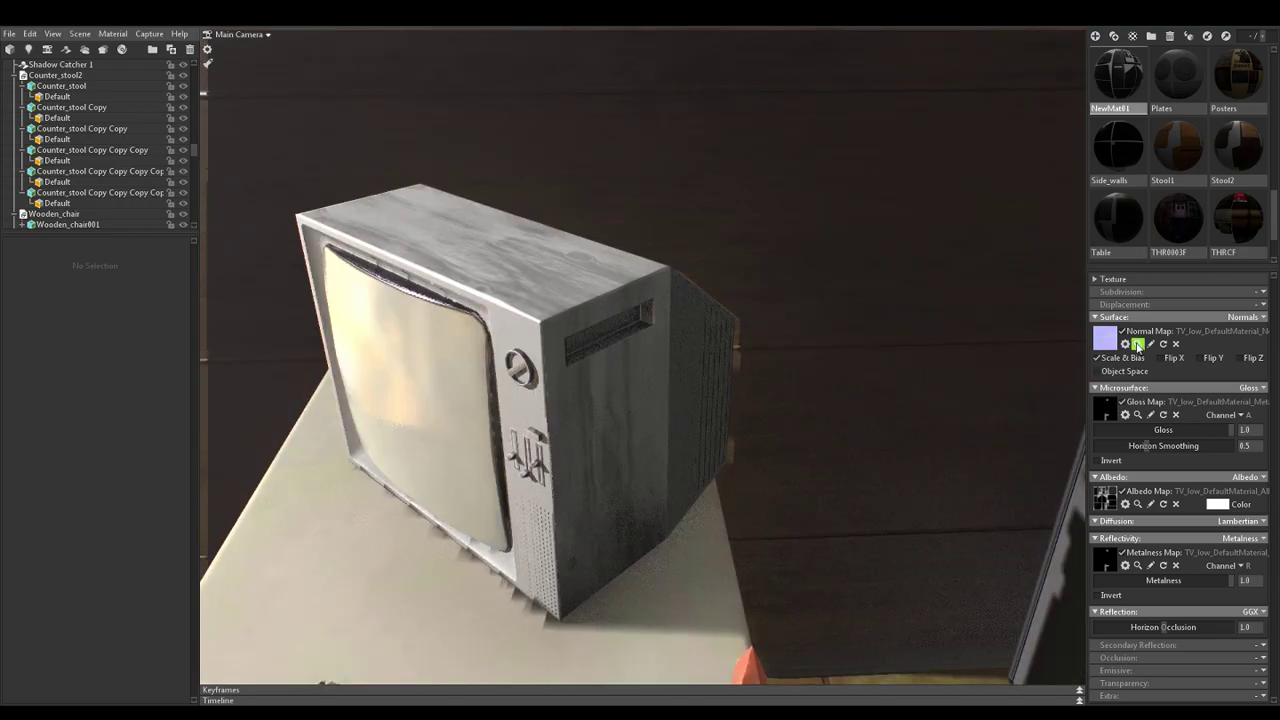
pyautogui.click(1125, 371)
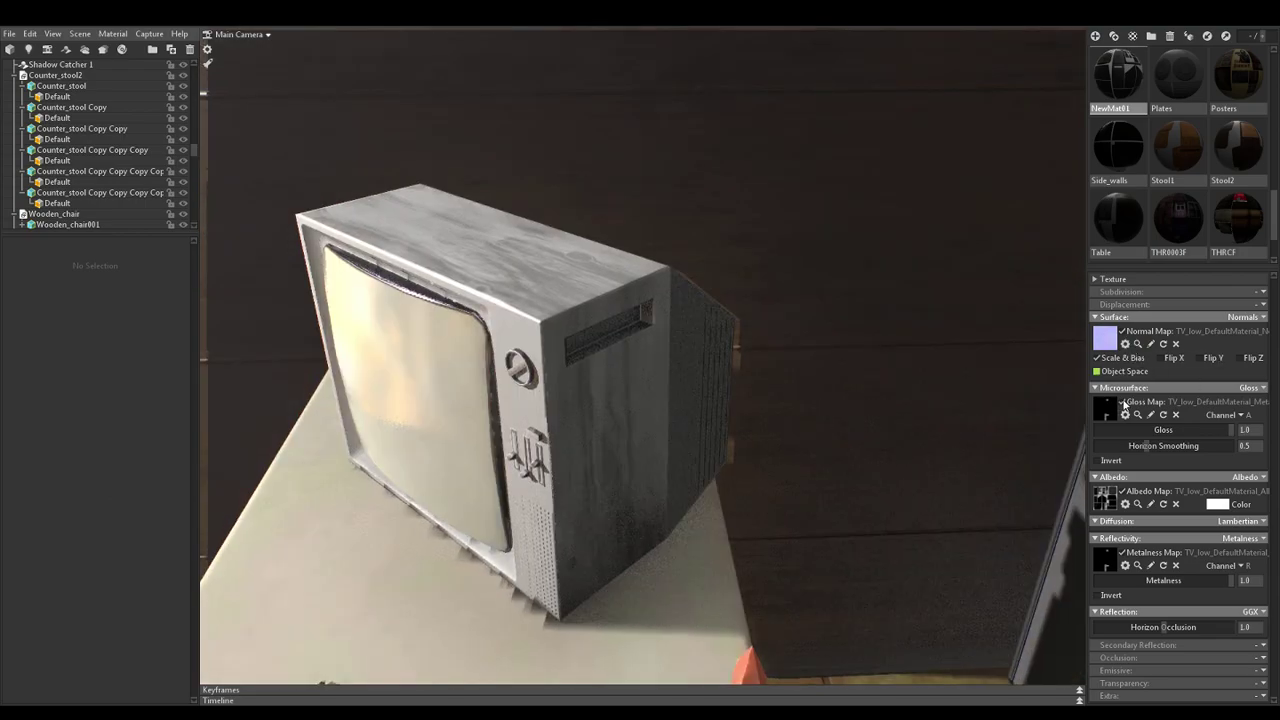
pyautogui.click(1206, 358)
pyautogui.click(1206, 358)
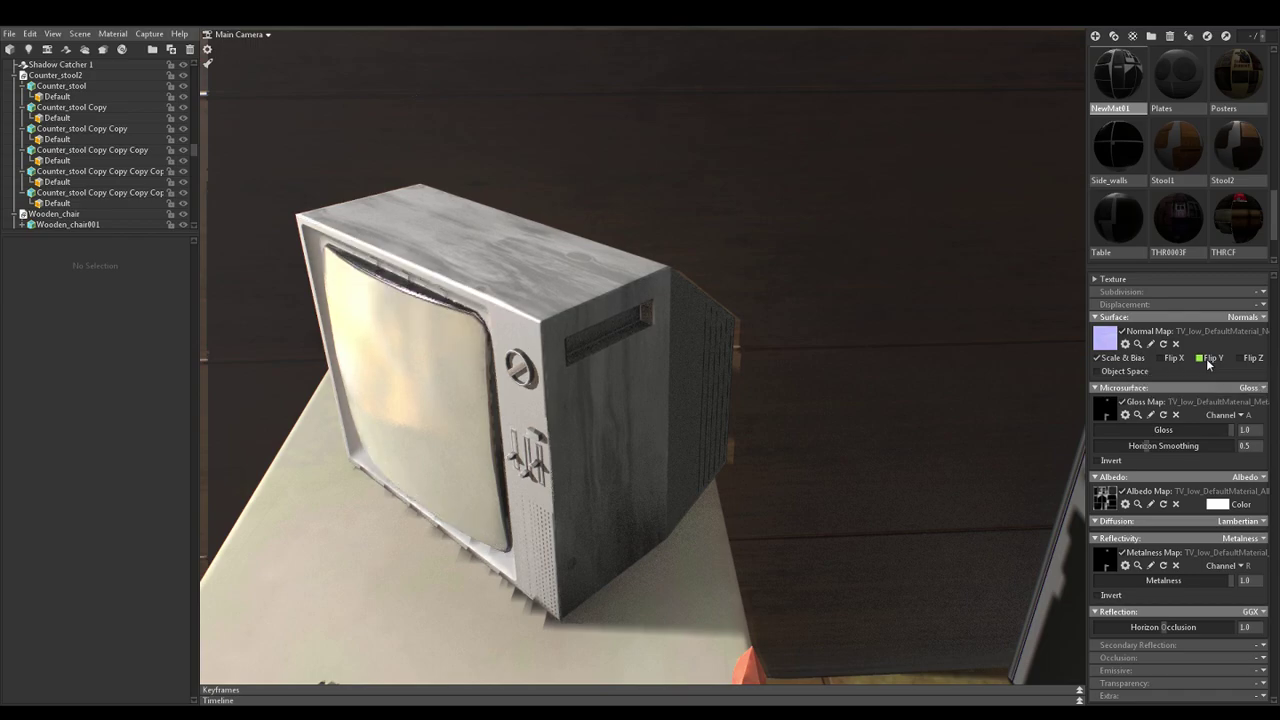
# Check the sRGB Color Space settings of the material's gloss, metalness and albedo textures
pyautogui.click(1125, 414)
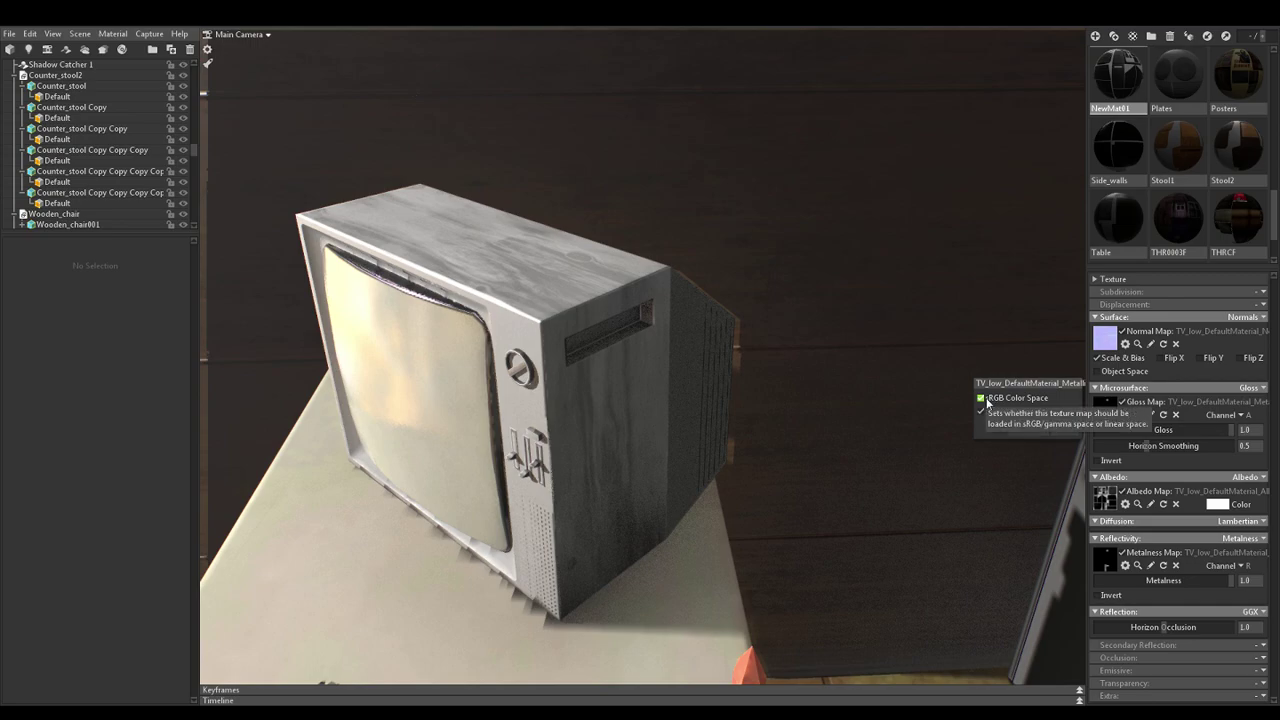
pyautogui.click(1064, 427)
pyautogui.click(1125, 565)
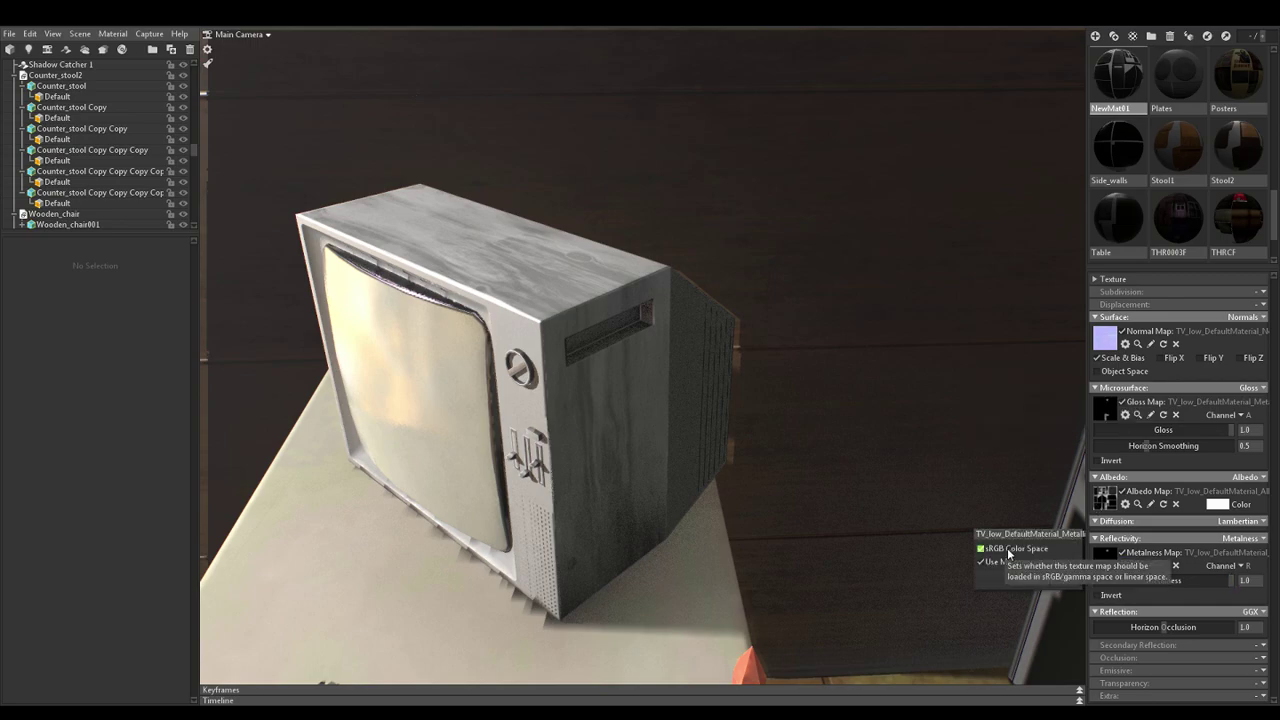
pyautogui.click(1064, 577)
pyautogui.click(1135, 505)
pyautogui.click(1005, 489)
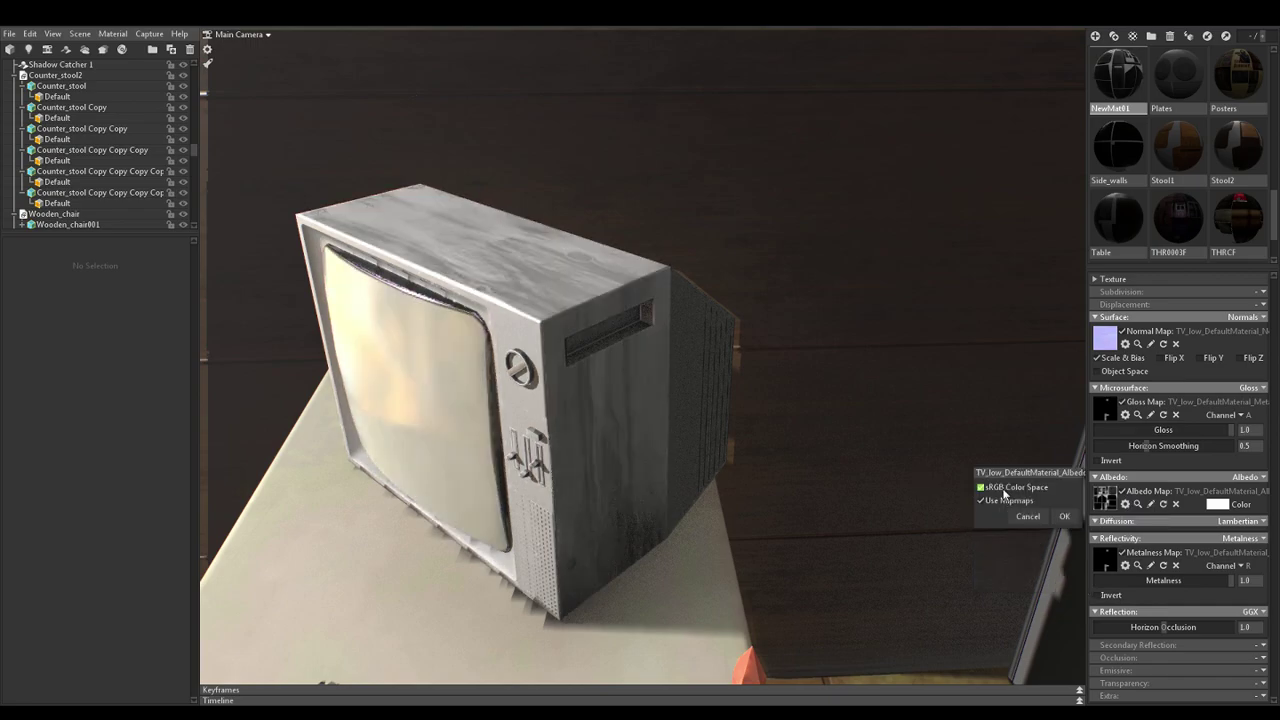
pyautogui.click(1066, 517)
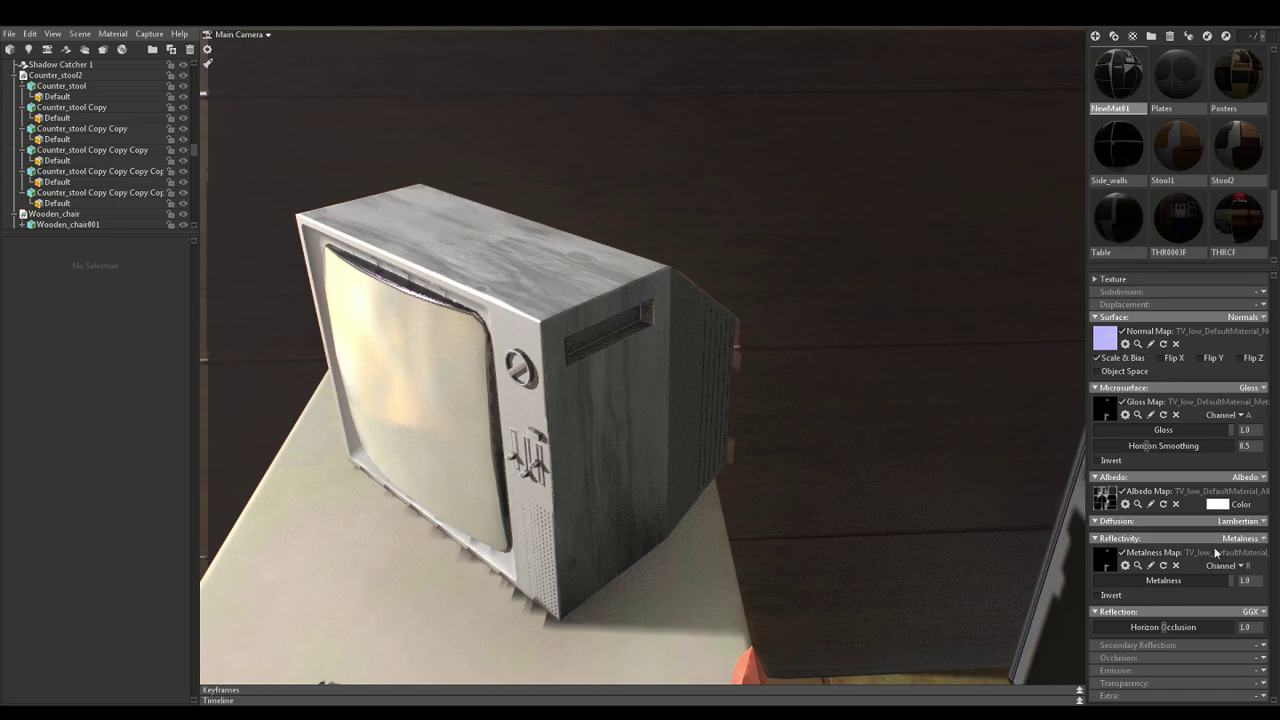
# Try darkening the television material's albedo color to grey 797979 and setting the gloss Horizon Smoothing to about 0.509
pyautogui.click(1218, 506)
pyautogui.moveTo(428, 560); pyautogui.dragTo(406, 646)
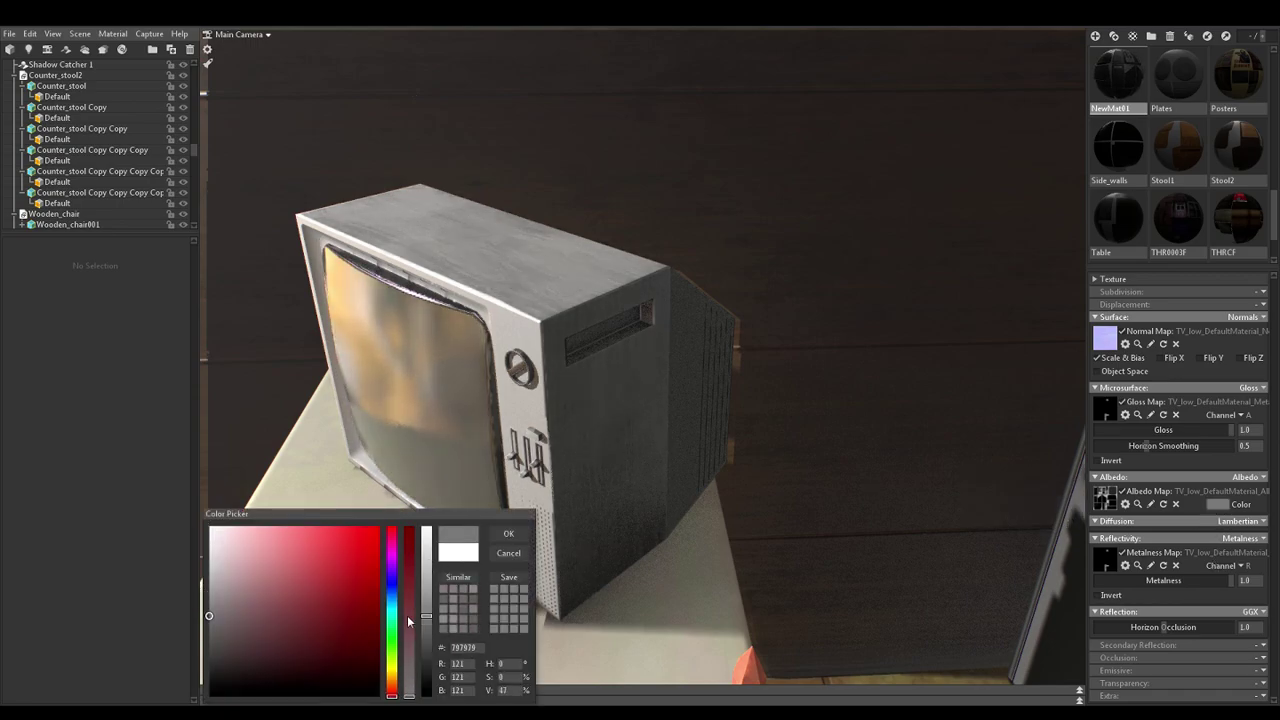
pyautogui.click(494, 534)
pyautogui.moveTo(433, 596); pyautogui.dragTo(477, 563)
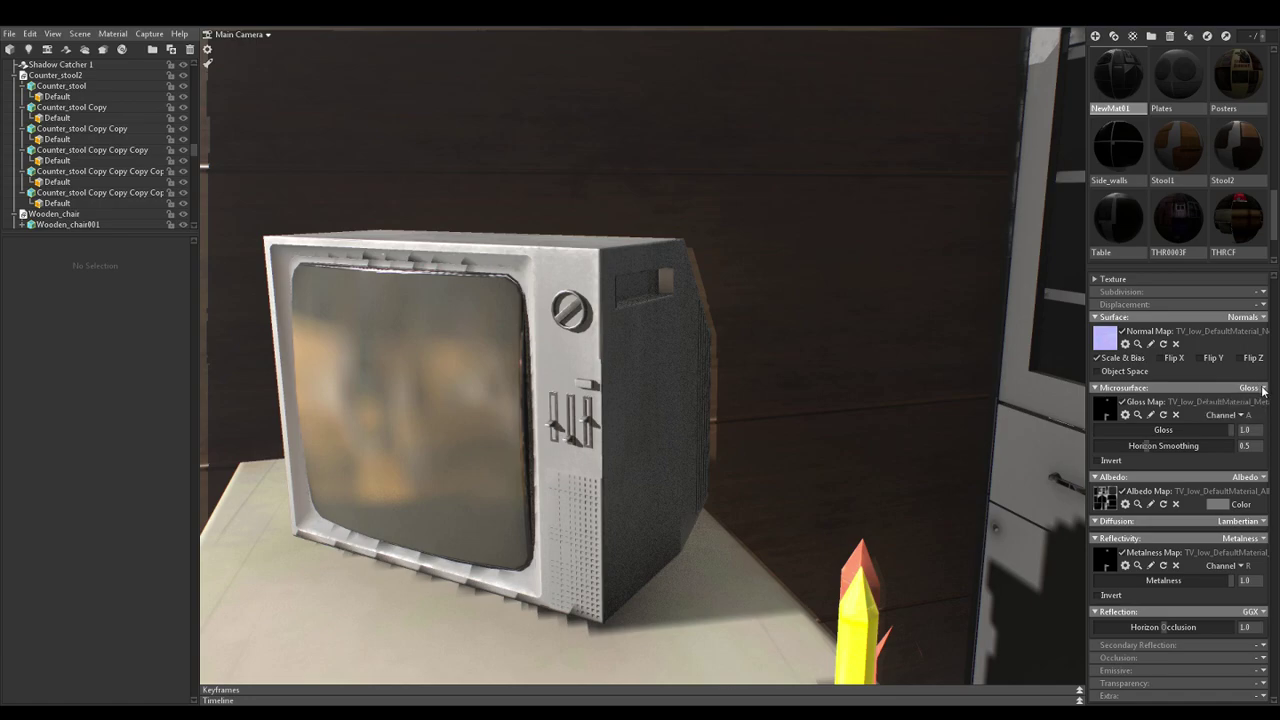
pyautogui.moveTo(1154, 450)
pyautogui.mouseDown()
pyautogui.moveTo(1222, 449)
pyautogui.moveTo(1156, 450)
pyautogui.mouseUp()
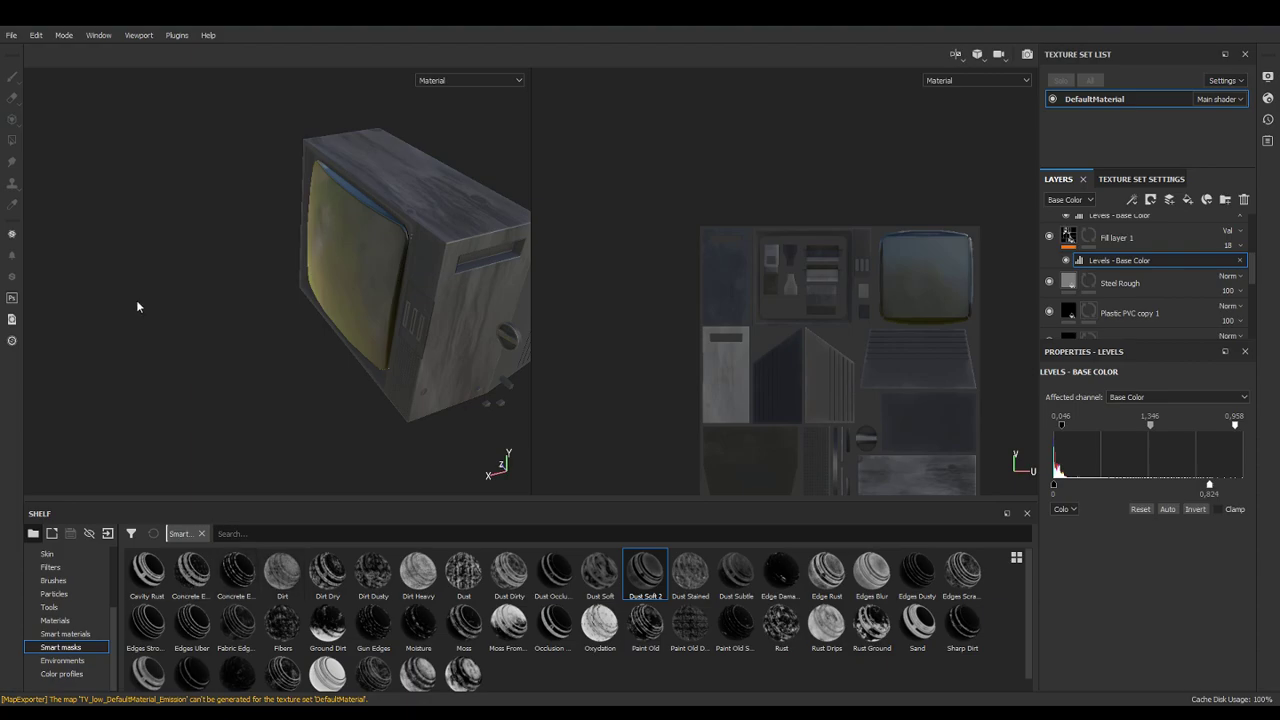
# Switch to Substance Painter and open the recent project Cafe_remake/TV_low/TV.spp
pyautogui.click(9, 38)
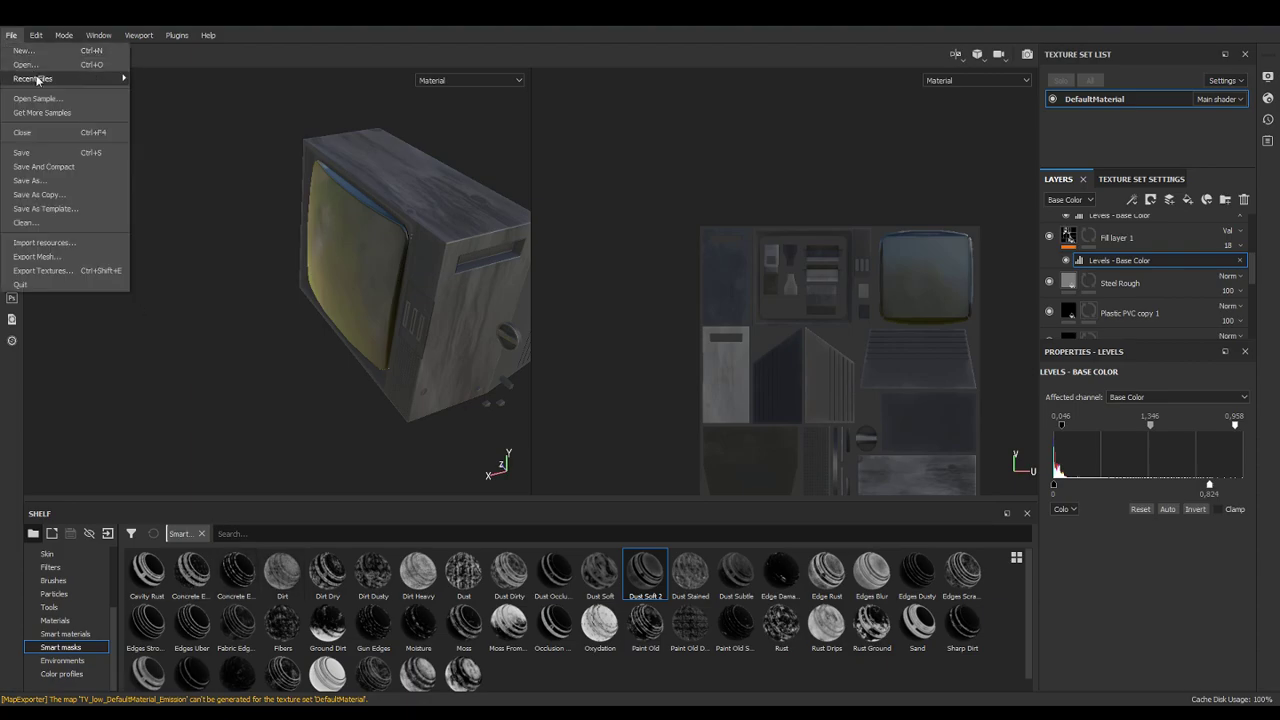
pyautogui.moveTo(37, 78)
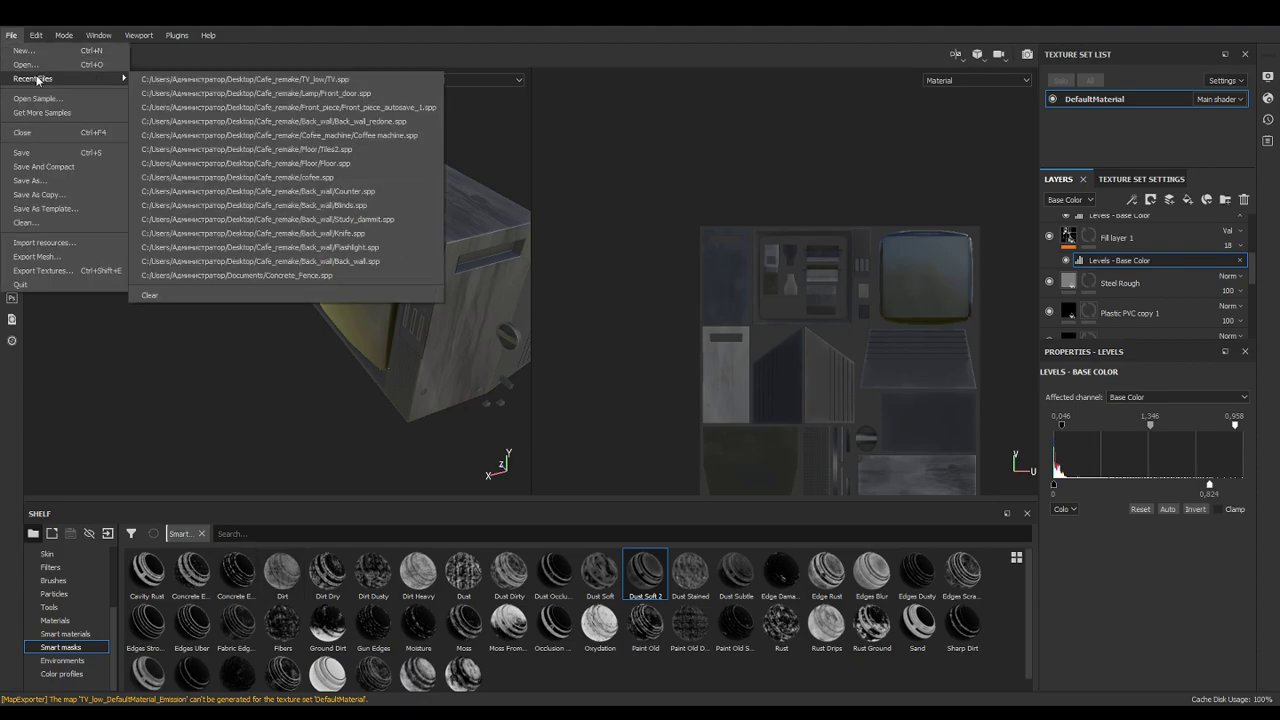
pyautogui.click(158, 84)
pyautogui.click(605, 385)
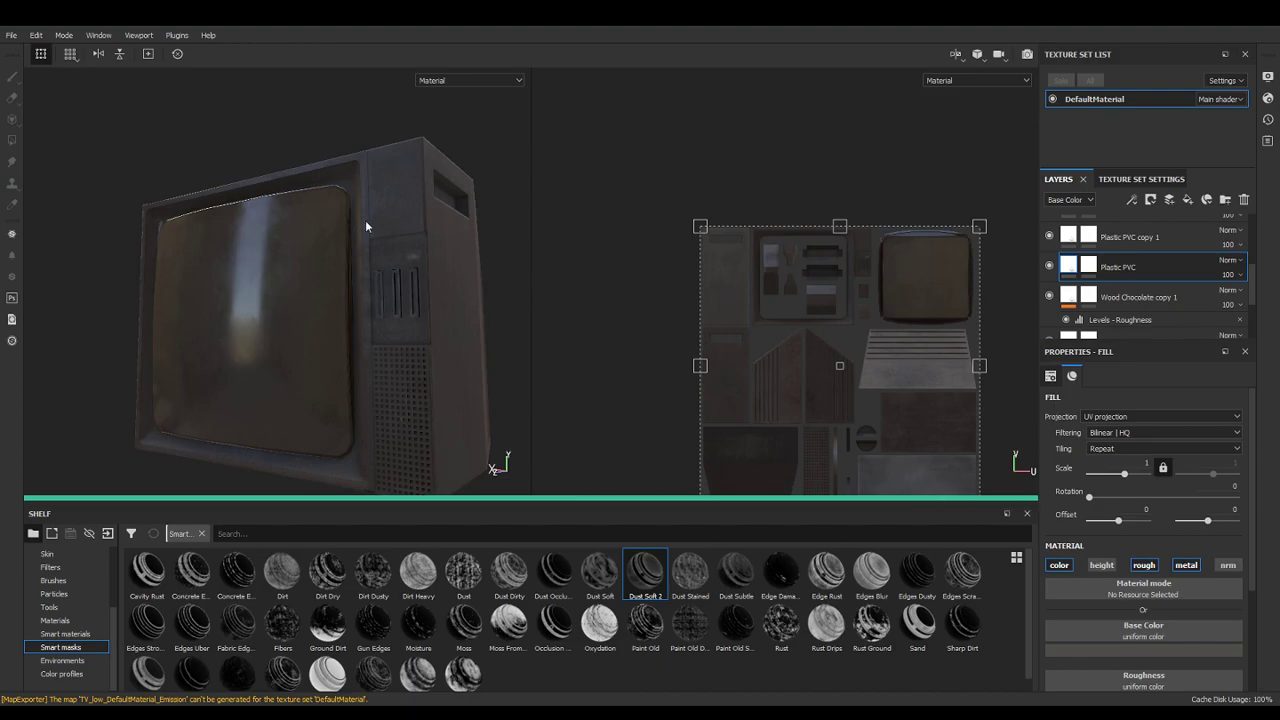
# Export the television's textures as targa files with the Unity 5 (Standard Metallic) config into the Cafe_remake/TV_low folder
pyautogui.click(11, 35)
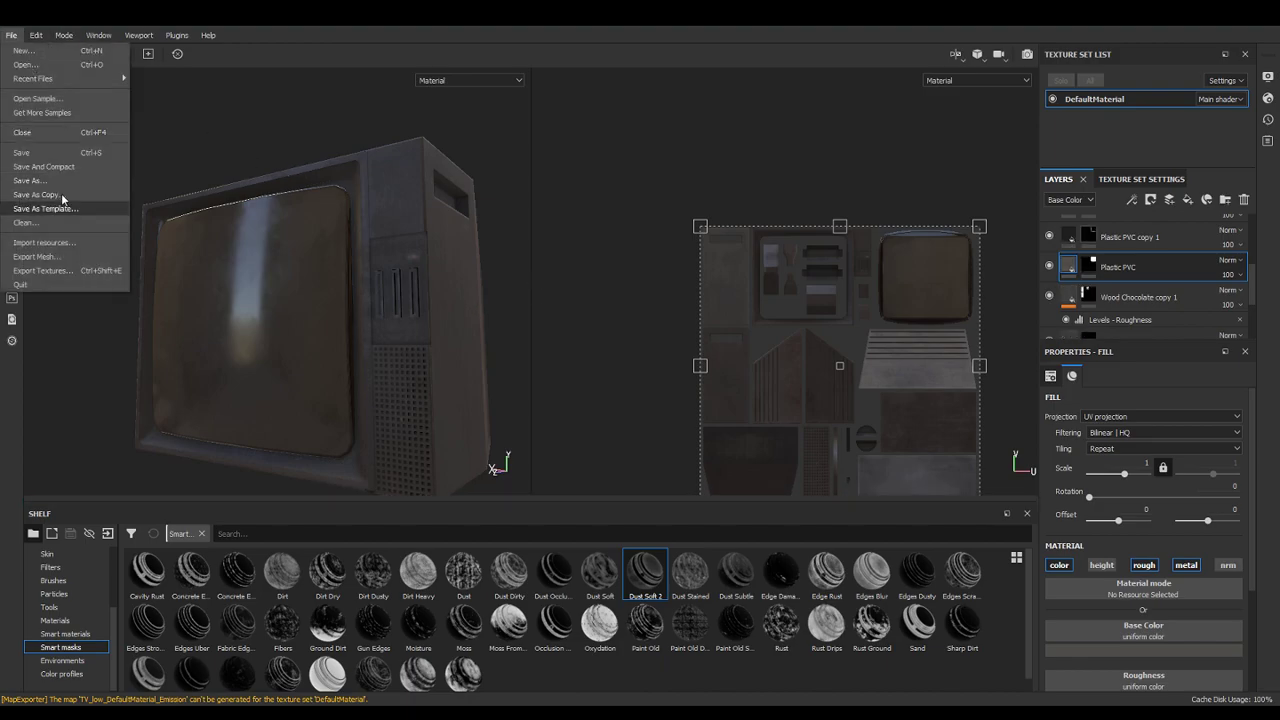
pyautogui.click(45, 270)
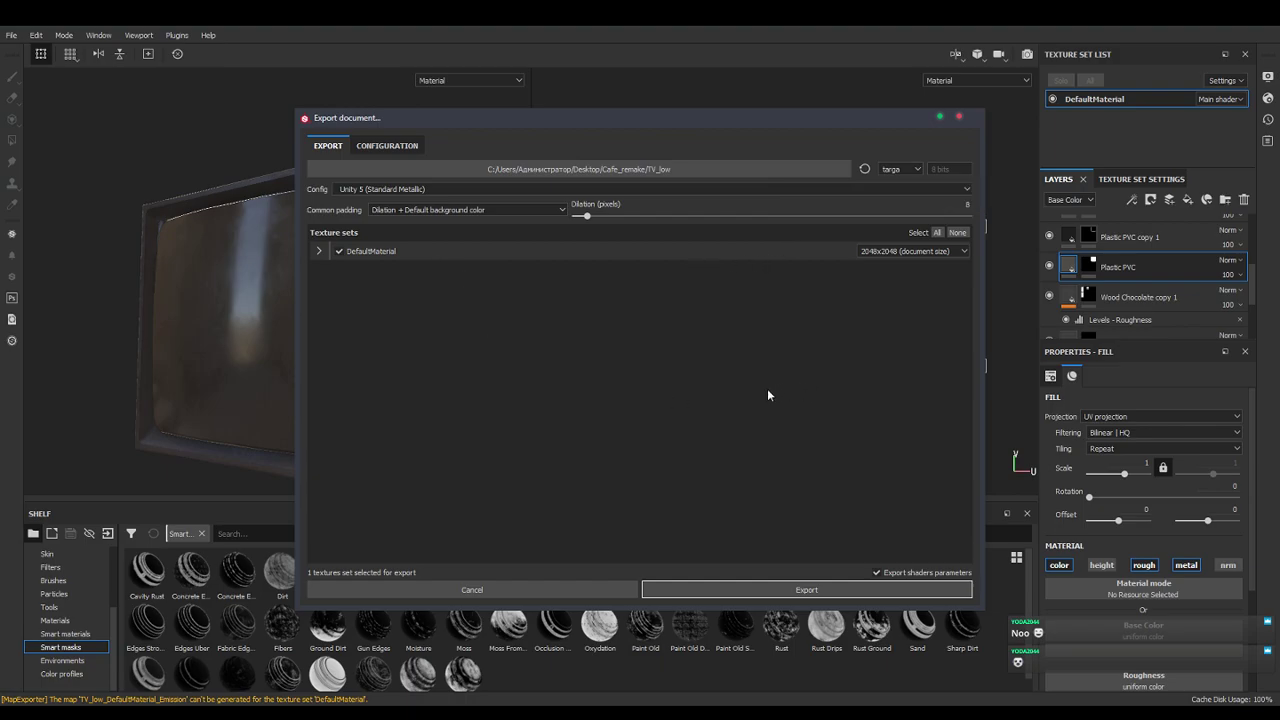
pyautogui.click(608, 173)
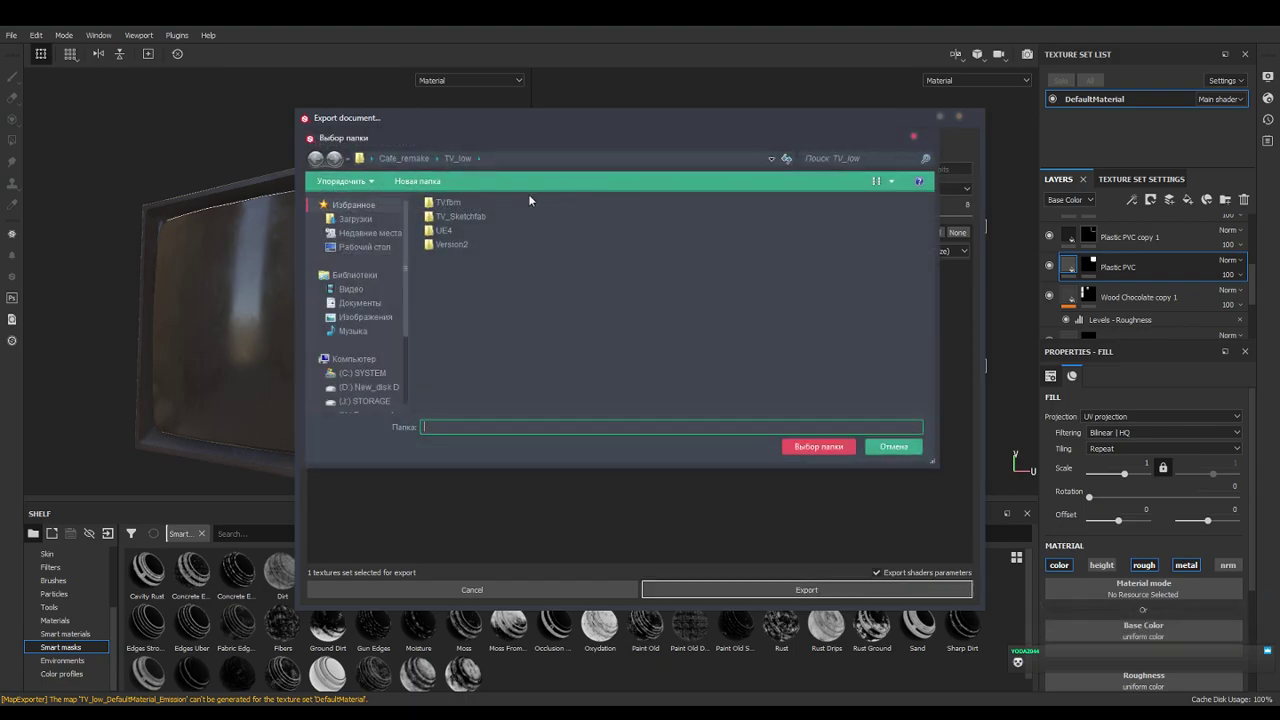
pyautogui.click(420, 159)
pyautogui.doubleClick(553, 328)
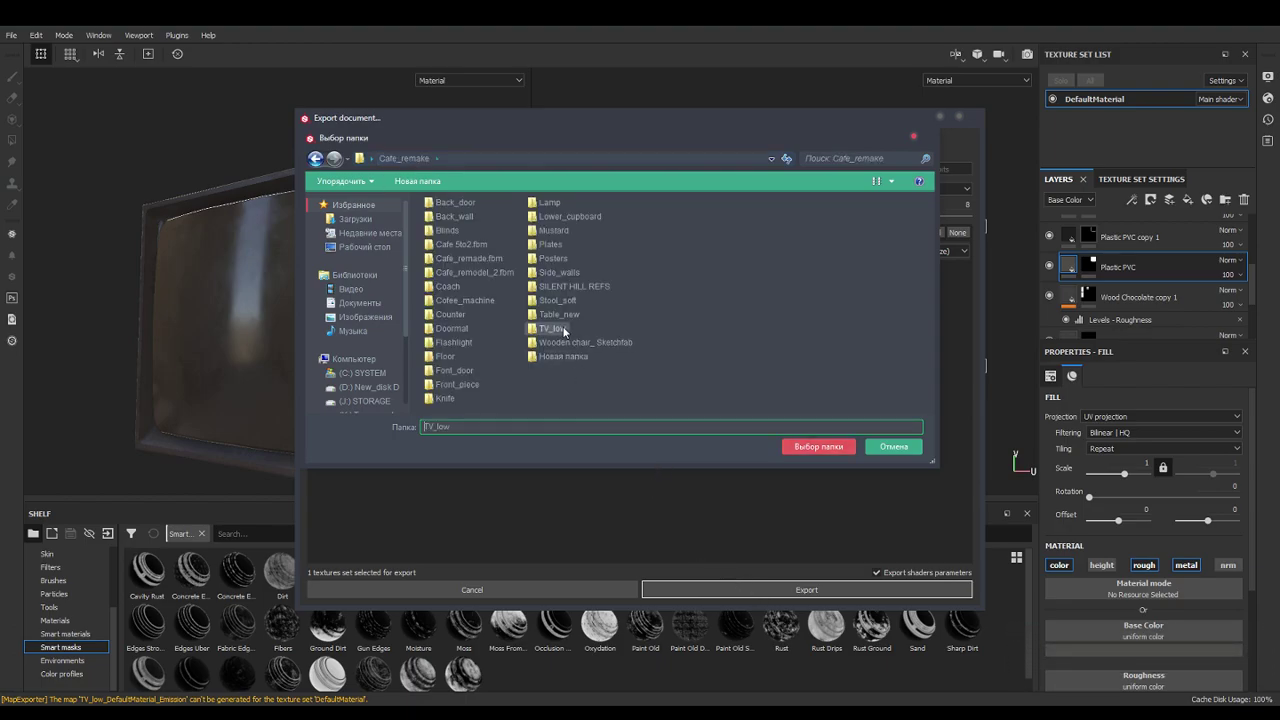
pyautogui.click(817, 446)
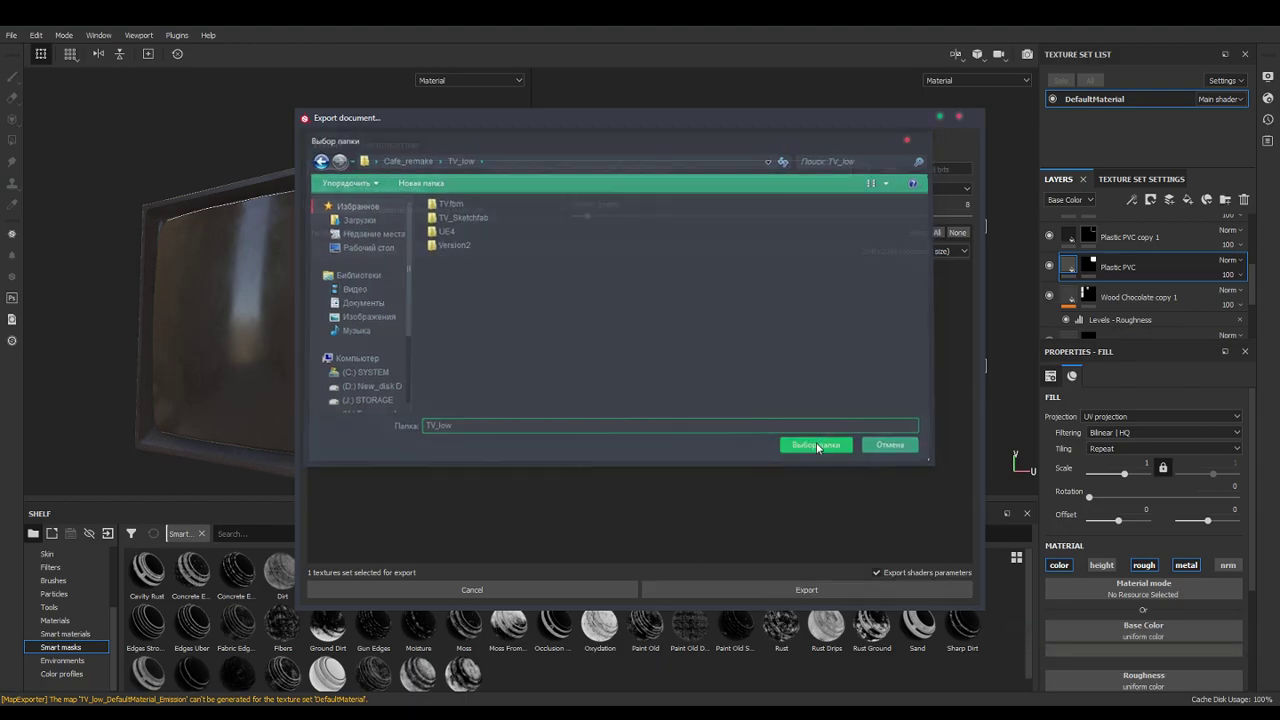
pyautogui.click(820, 591)
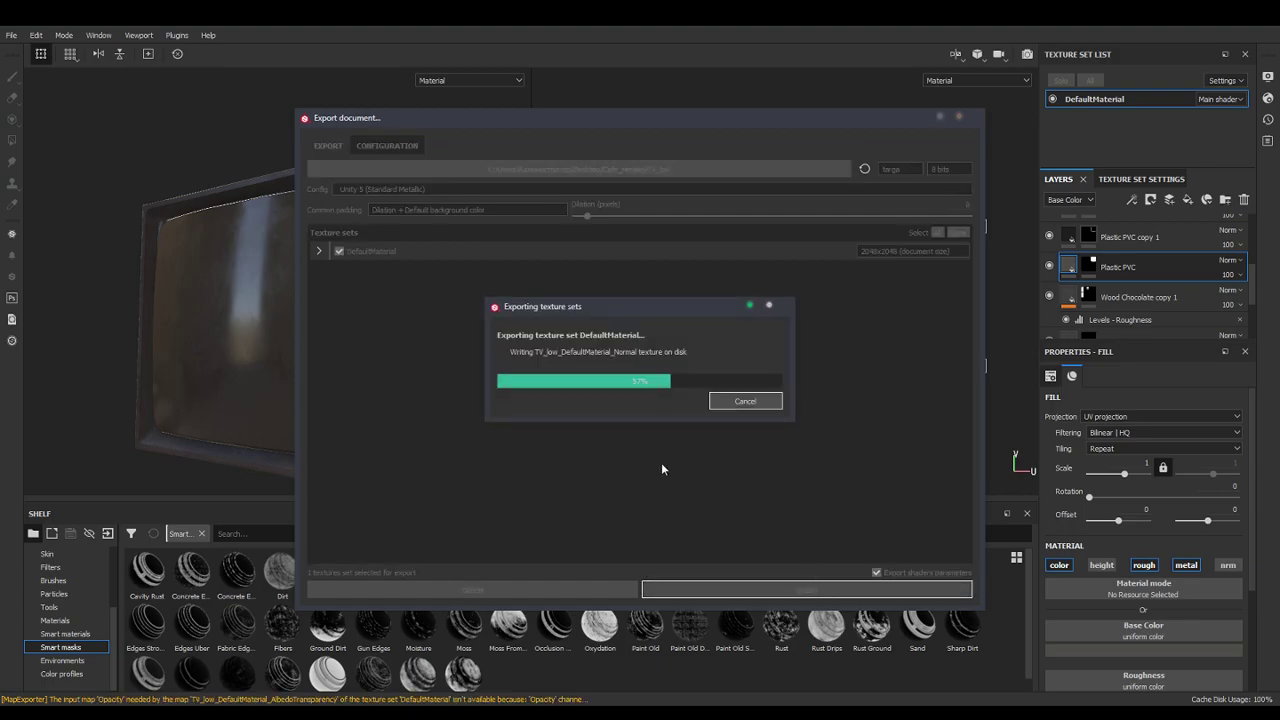
pyautogui.click(680, 381)
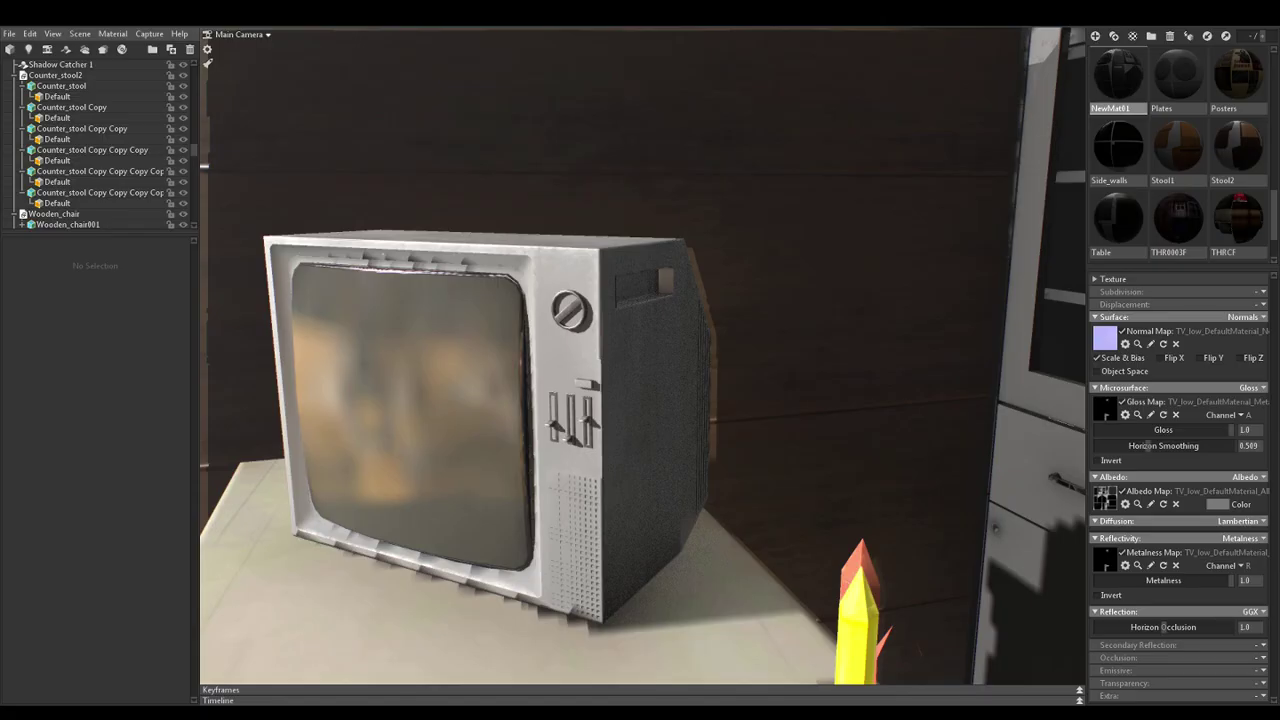
# In Marmoset Toolbag, load TV_low_DefaultMaterial_Normal.tga from the TV_low folder as the material's normal map
pyautogui.click(1105, 338)
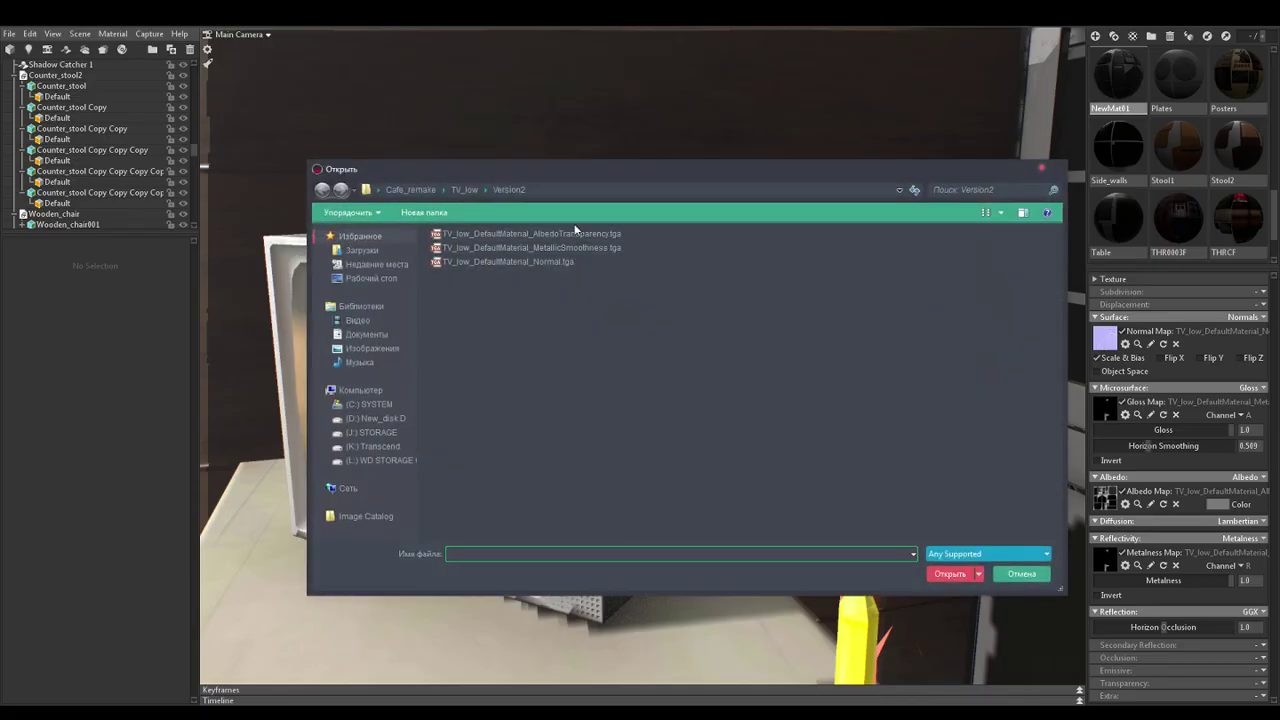
pyautogui.click(464, 189)
pyautogui.click(561, 330)
pyautogui.doubleClick(561, 330)
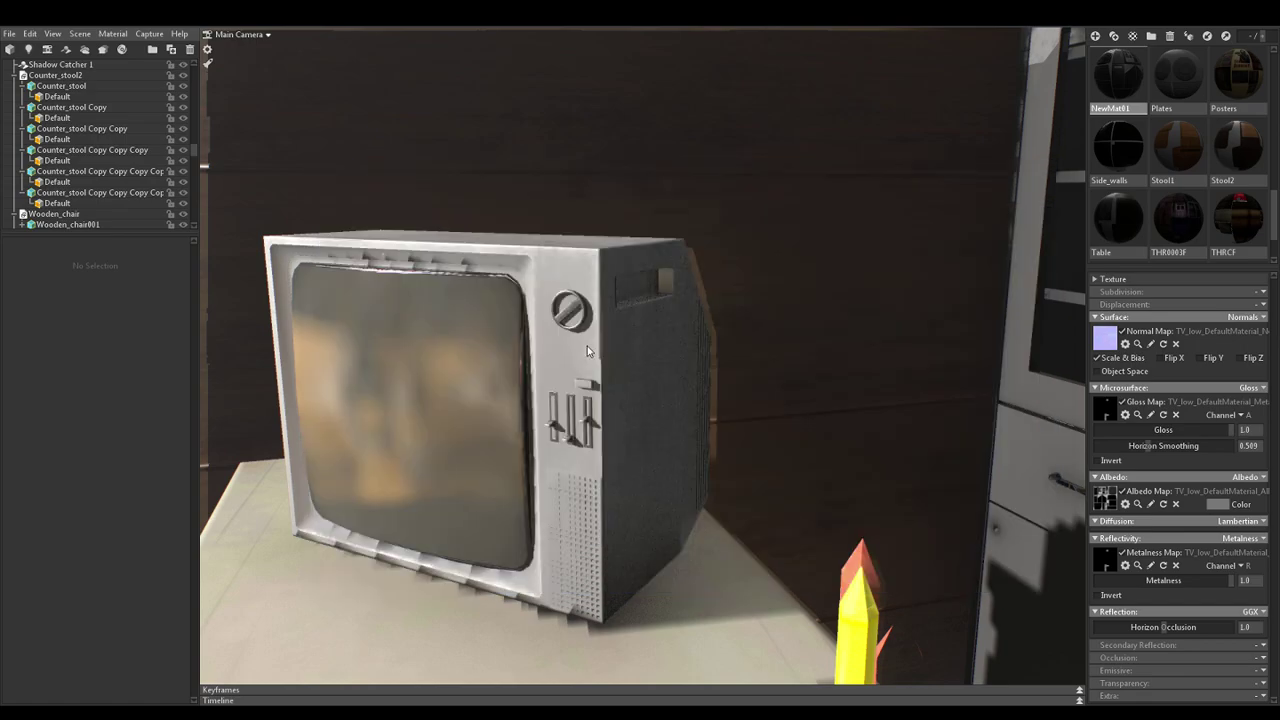
# Load TV_low_DefaultMaterial_MetallicSmoothness.tga as the gloss map and TV_low_DefaultMaterial_AlbedoTransparency.tga as the albedo map from the TV_low folder
pyautogui.click(1105, 408)
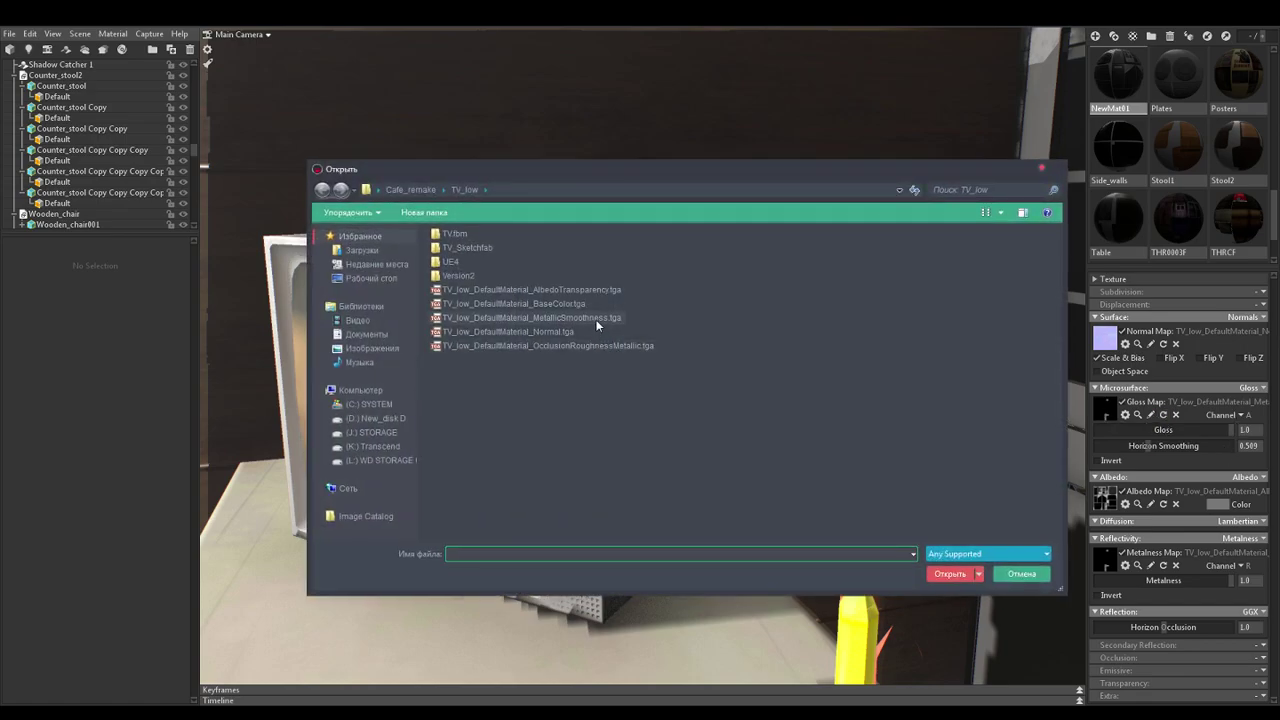
pyautogui.doubleClick(597, 320)
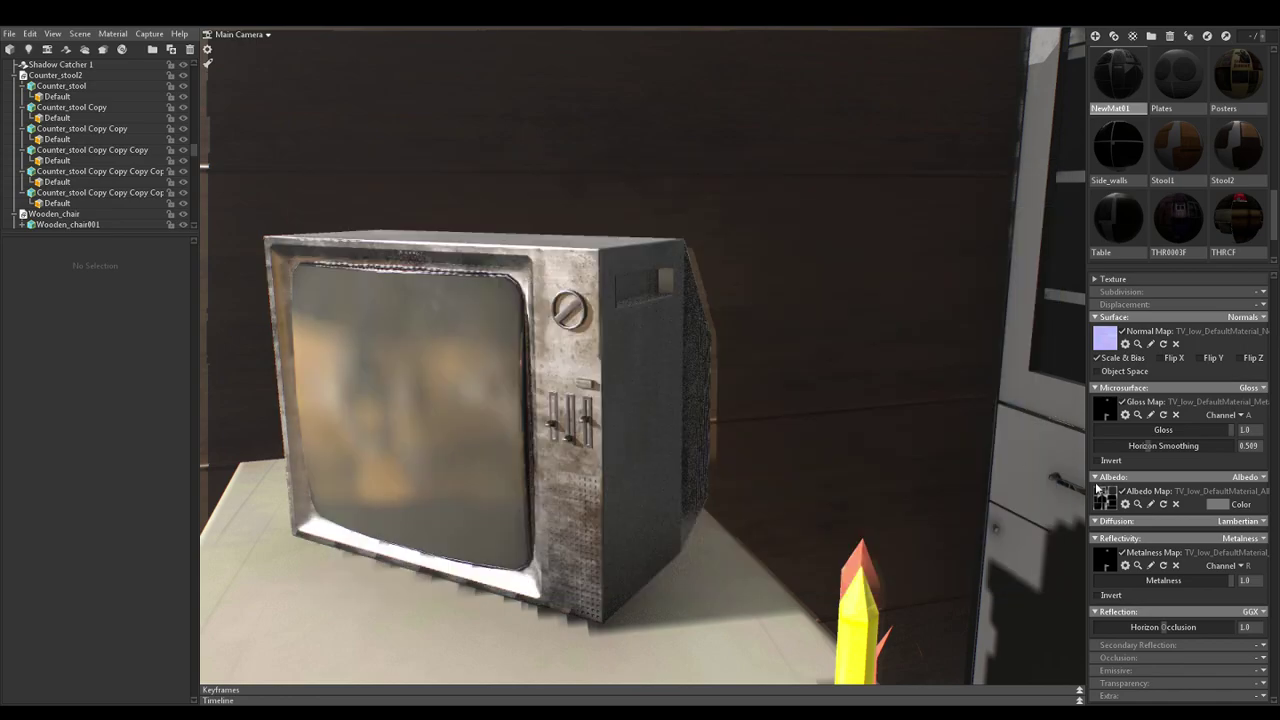
pyautogui.click(1105, 497)
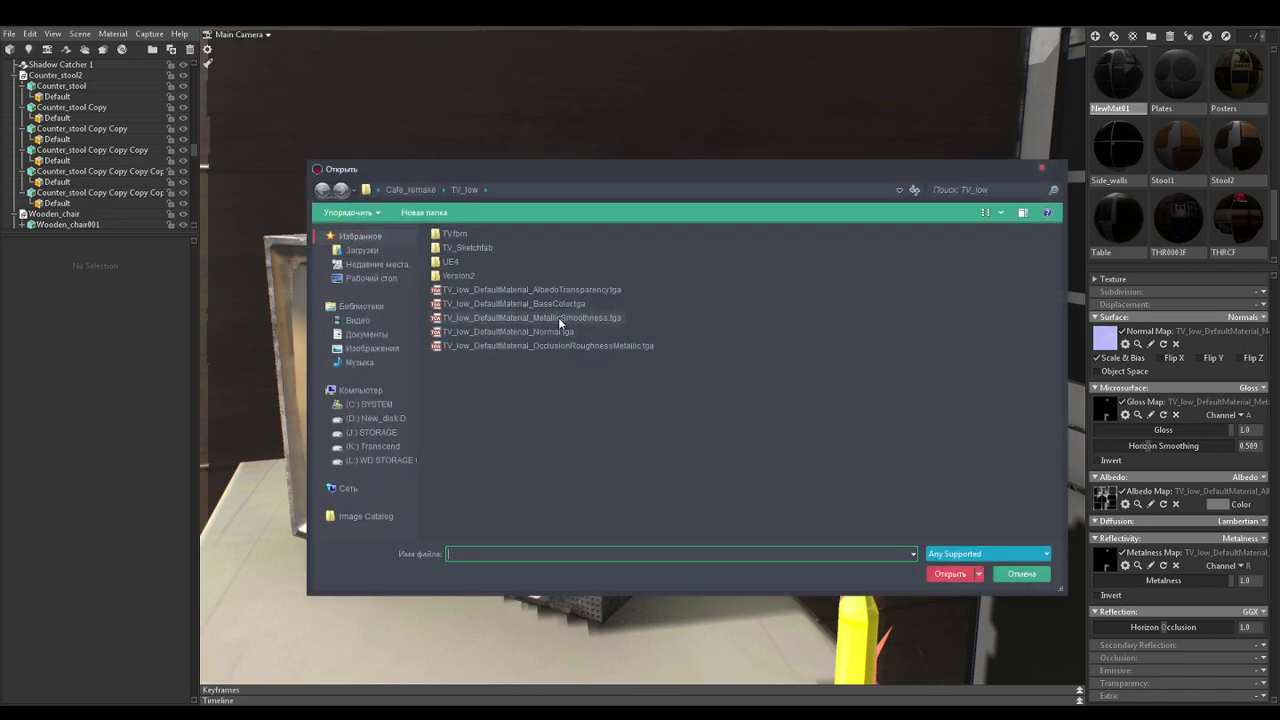
pyautogui.doubleClick(575, 291)
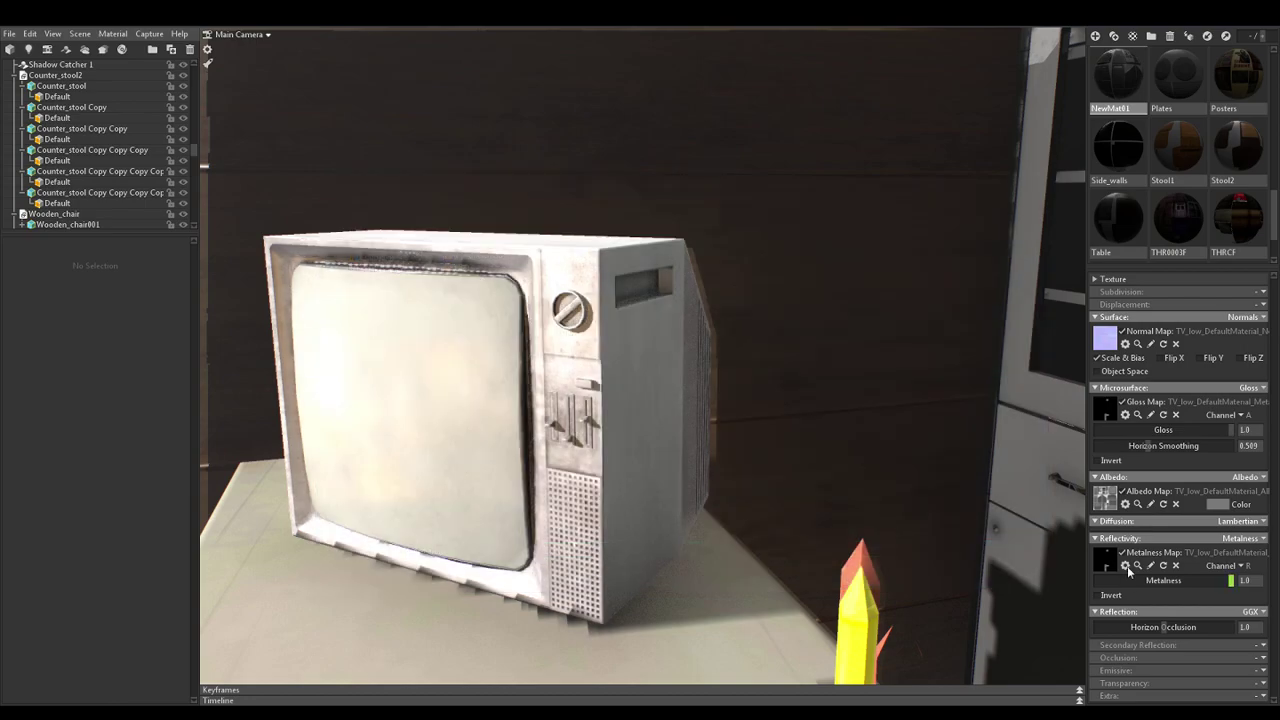
# Load TV_low_DefaultMaterial_MetallicSmoothness.tga from the TV_low folder as the metalness map and set the gloss Horizon Smoothing to about 0.365
pyautogui.scroll(-2, 620, 380)
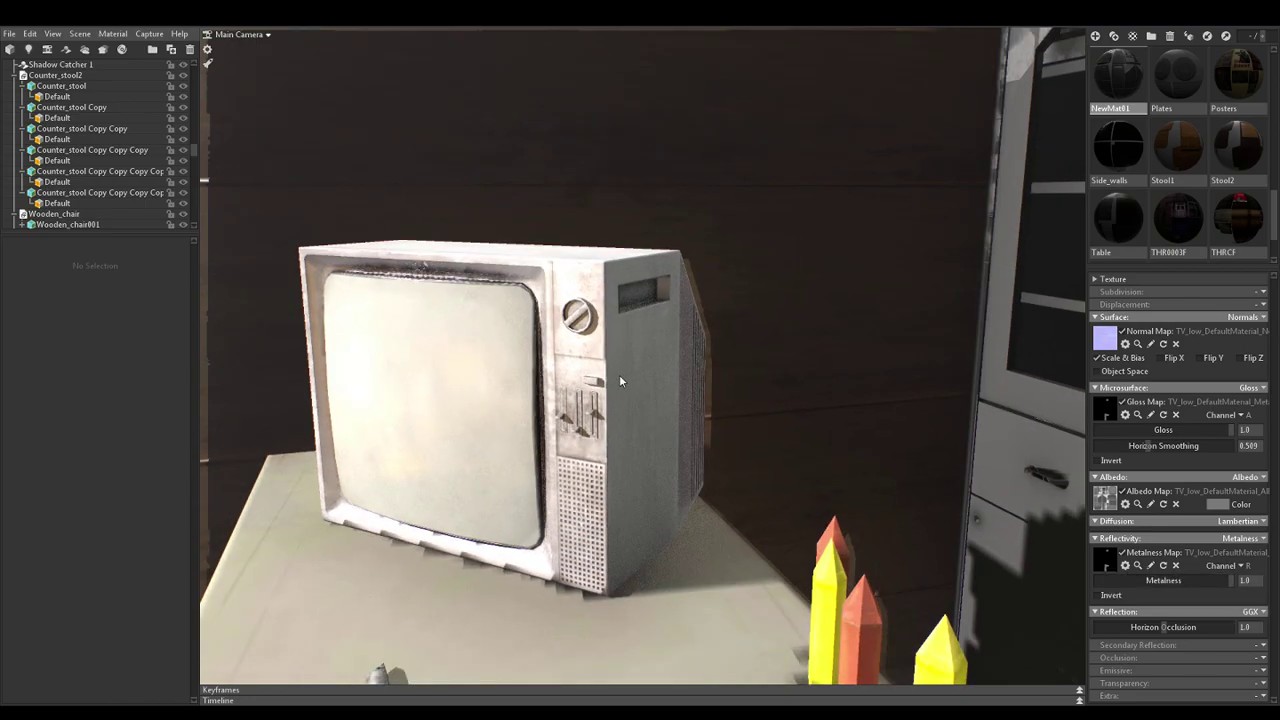
pyautogui.scroll(3, 620, 376)
pyautogui.moveTo(642, 393); pyautogui.dragTo(642, 419)
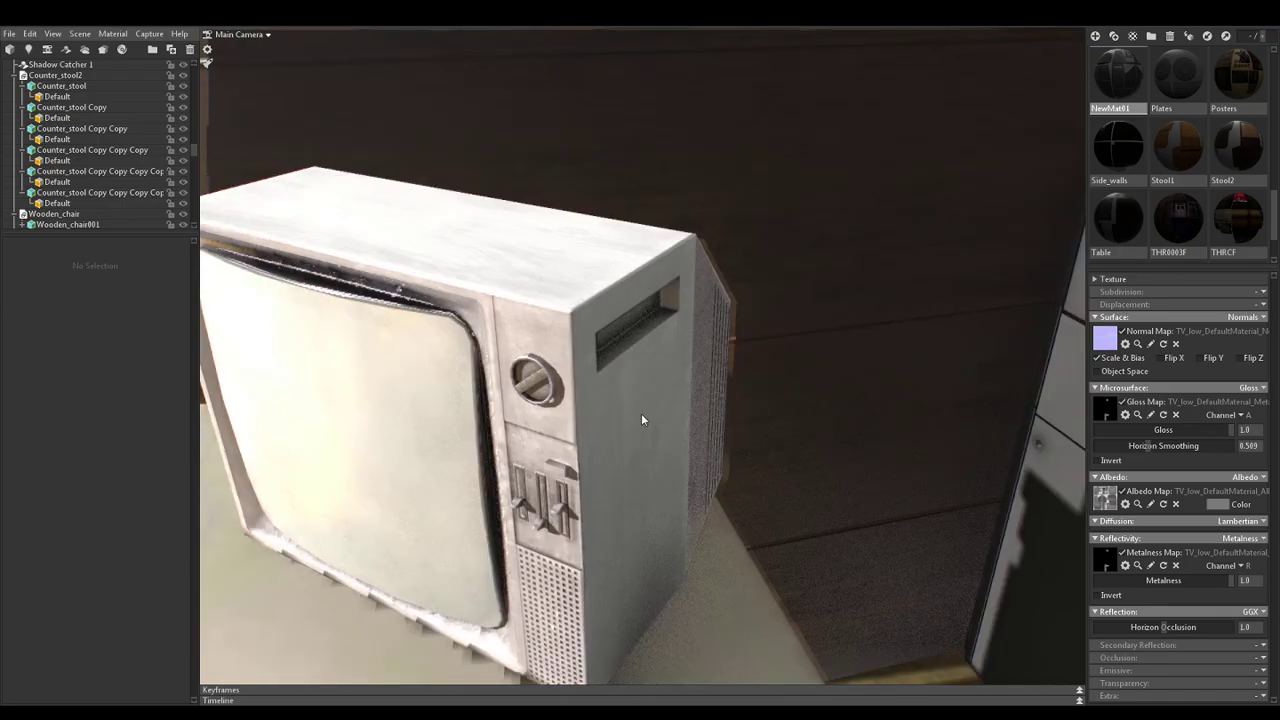
pyautogui.click(1100, 557)
pyautogui.doubleClick(603, 318)
pyautogui.moveTo(1158, 439); pyautogui.dragTo(1128, 446)
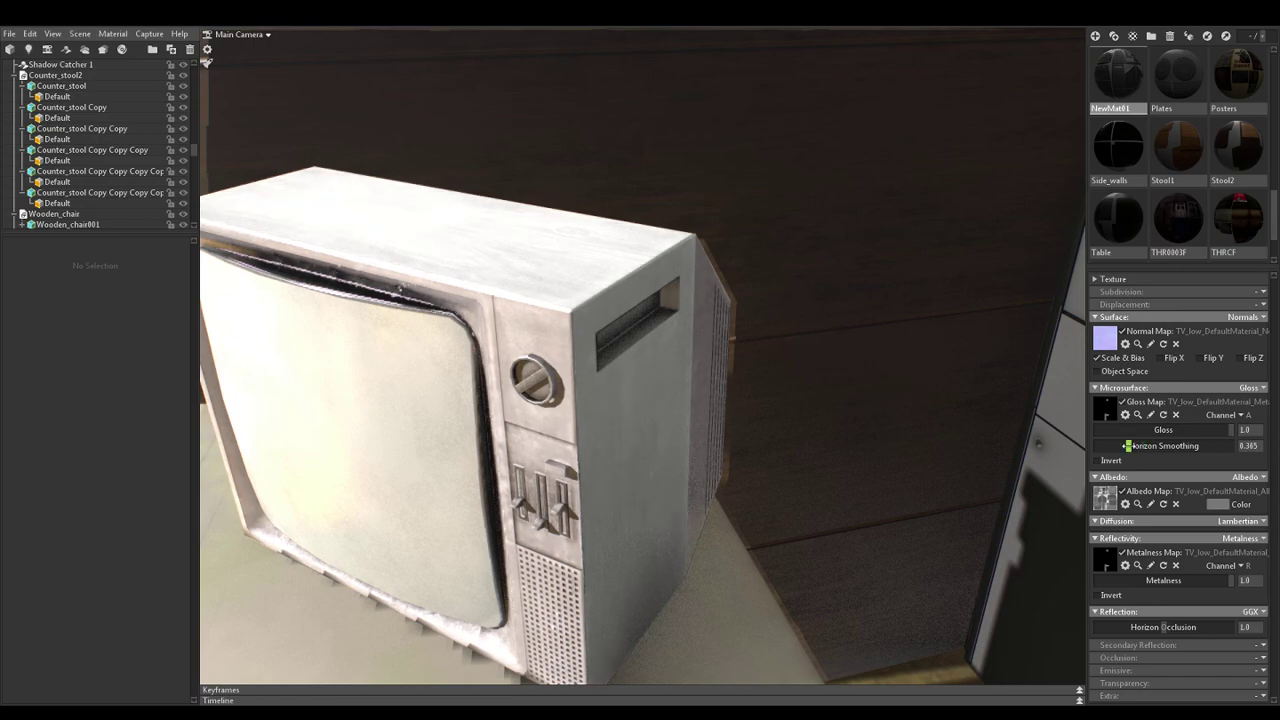
# Darken the television material's albedo color to black
pyautogui.click(1216, 504)
pyautogui.moveTo(431, 615); pyautogui.dragTo(435, 697)
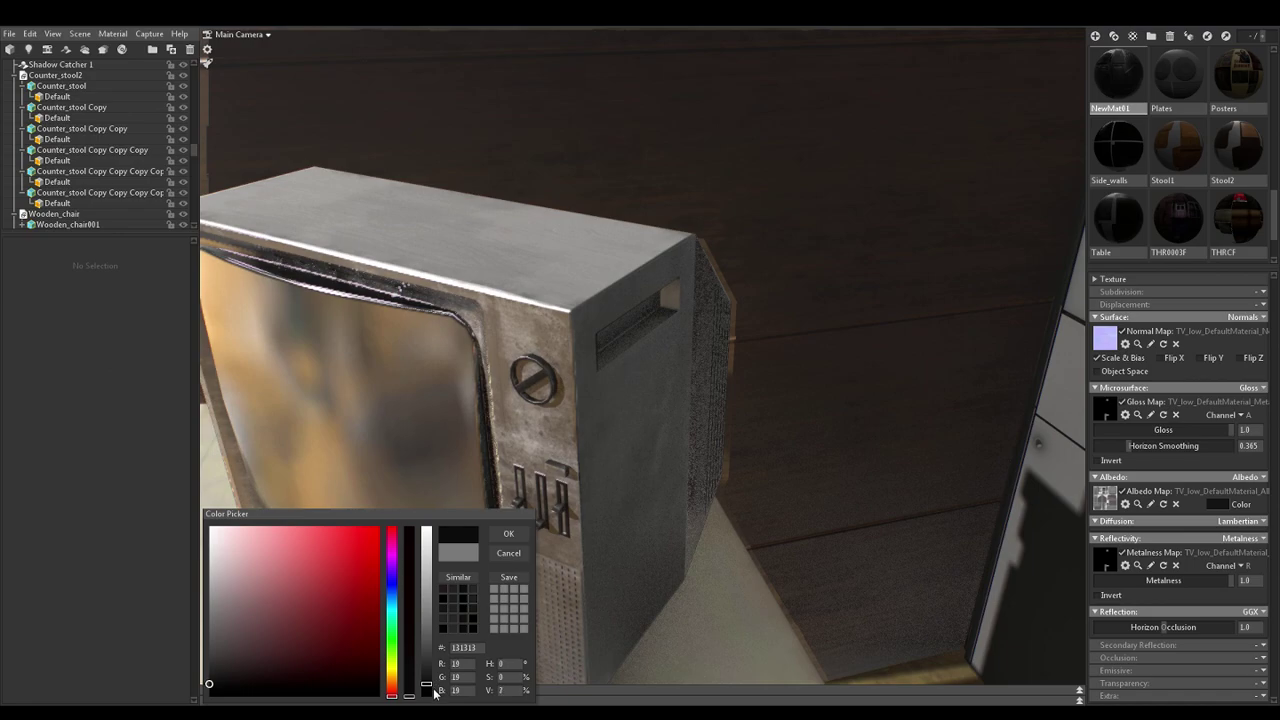
pyautogui.click(508, 533)
pyautogui.moveTo(528, 555); pyautogui.dragTo(521, 519)
pyautogui.scroll(-4, 574, 492)
# Try other channels for the gloss map, return it to channel A and set Gloss to about 0.762
pyautogui.click(1236, 415)
pyautogui.click(1220, 451)
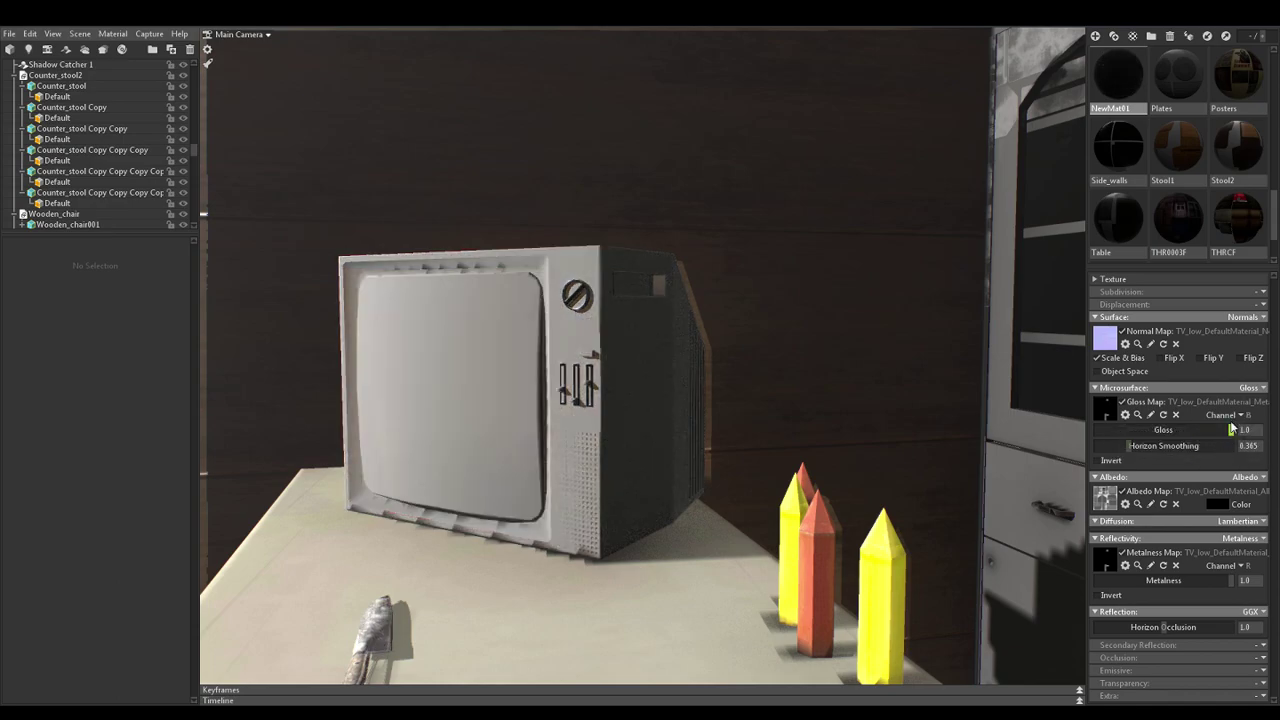
pyautogui.click(1236, 416)
pyautogui.click(1236, 415)
pyautogui.click(1234, 429)
pyautogui.click(1236, 415)
pyautogui.click(1221, 464)
pyautogui.moveTo(1228, 432); pyautogui.dragTo(1198, 432)
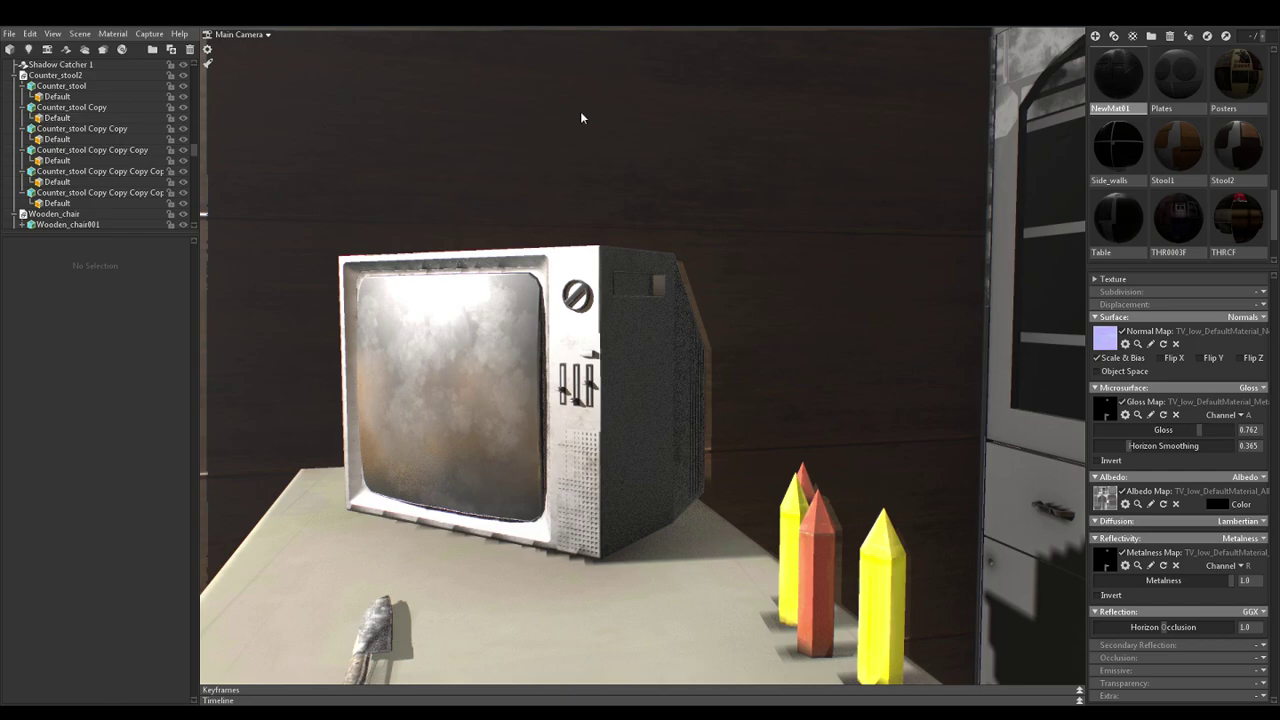
# Close the Marmoset Toolbag scene and save the television project in Substance Painter
pyautogui.click(1259, 27)
pyautogui.click(694, 414)
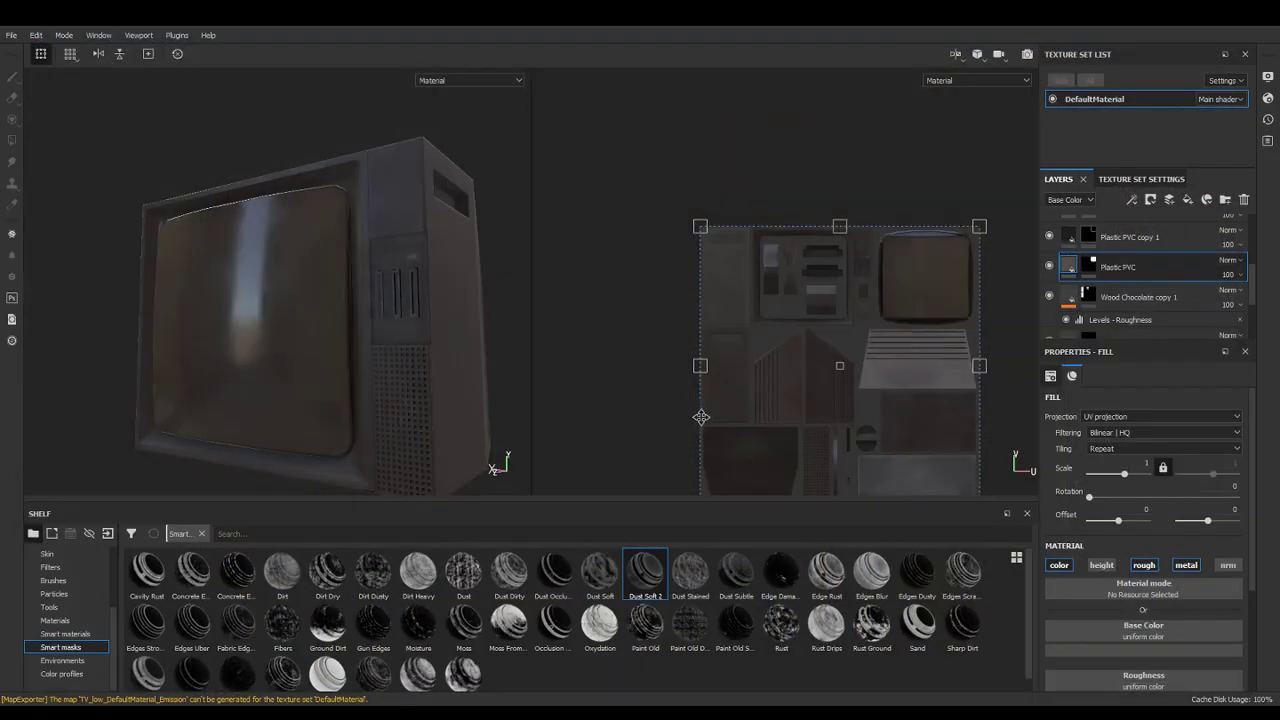
pyautogui.click(11, 35)
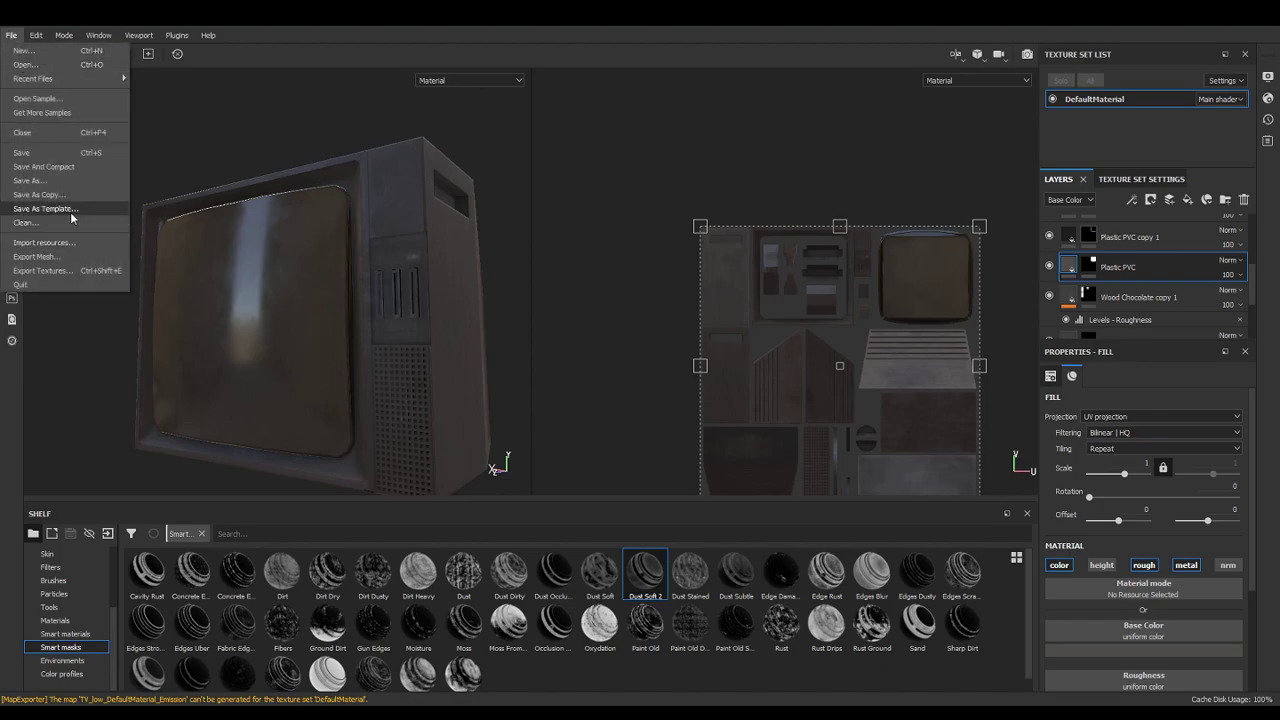
pyautogui.click(45, 155)
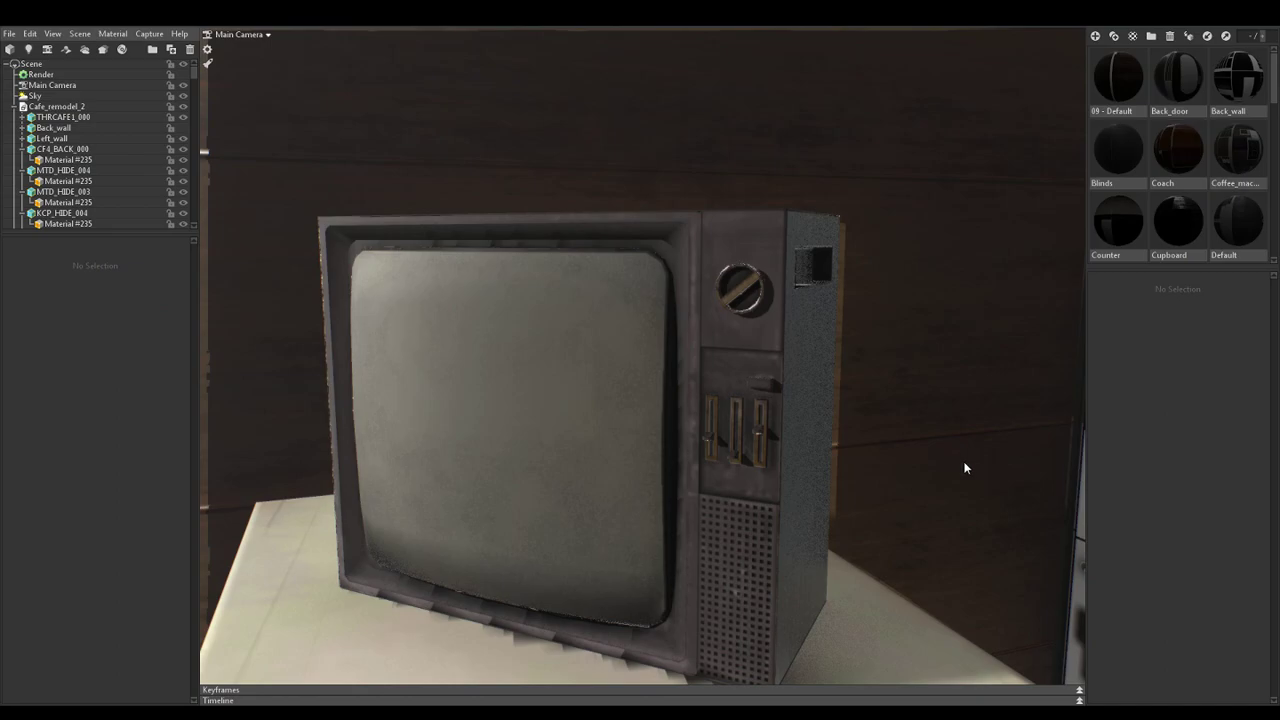
pyautogui.click(940, 482)
pyautogui.moveTo(851, 440); pyautogui.dragTo(825, 426)
pyautogui.scroll(-3, 728, 491)
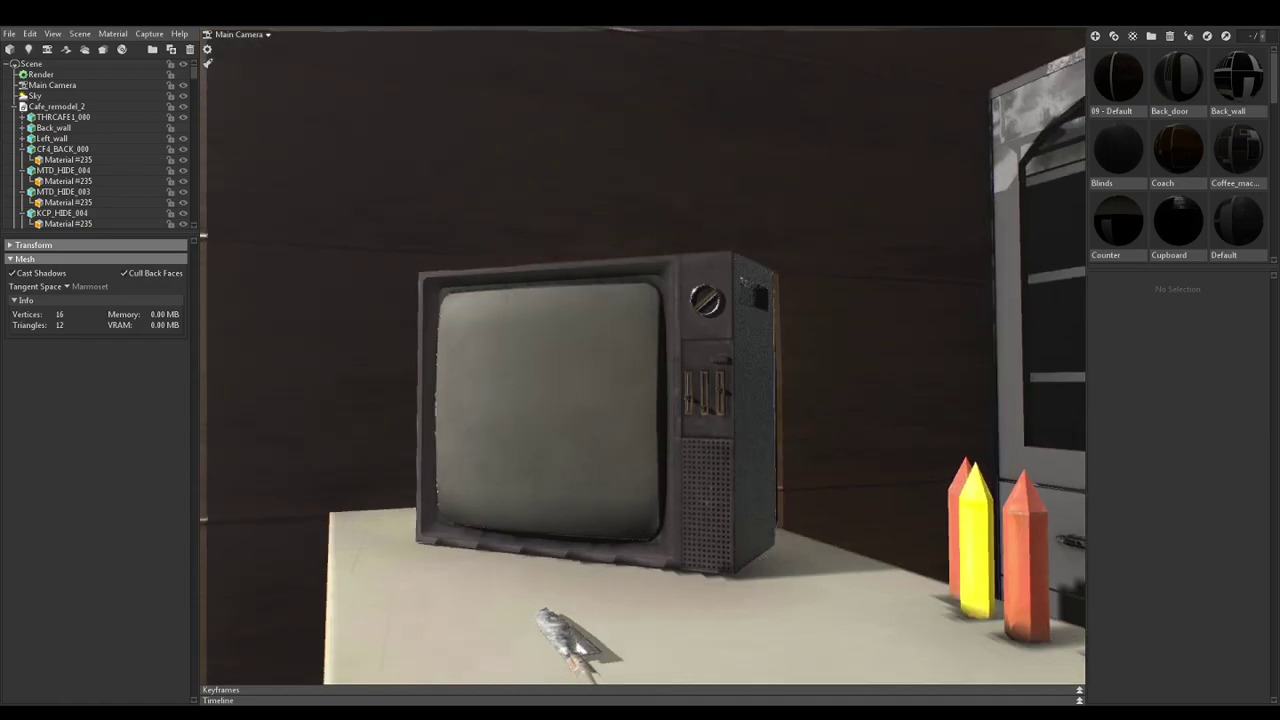
pyautogui.moveTo(307, 714)
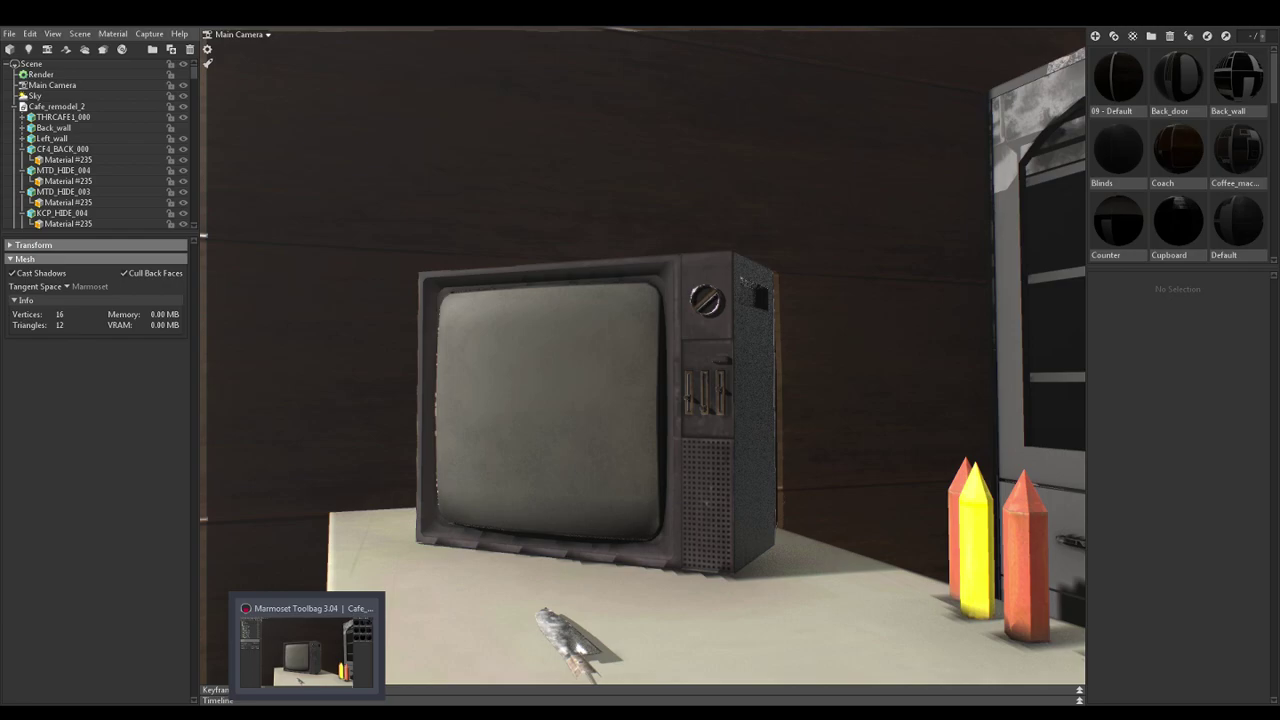
pyautogui.click(307, 714)
pyautogui.click(307, 714)
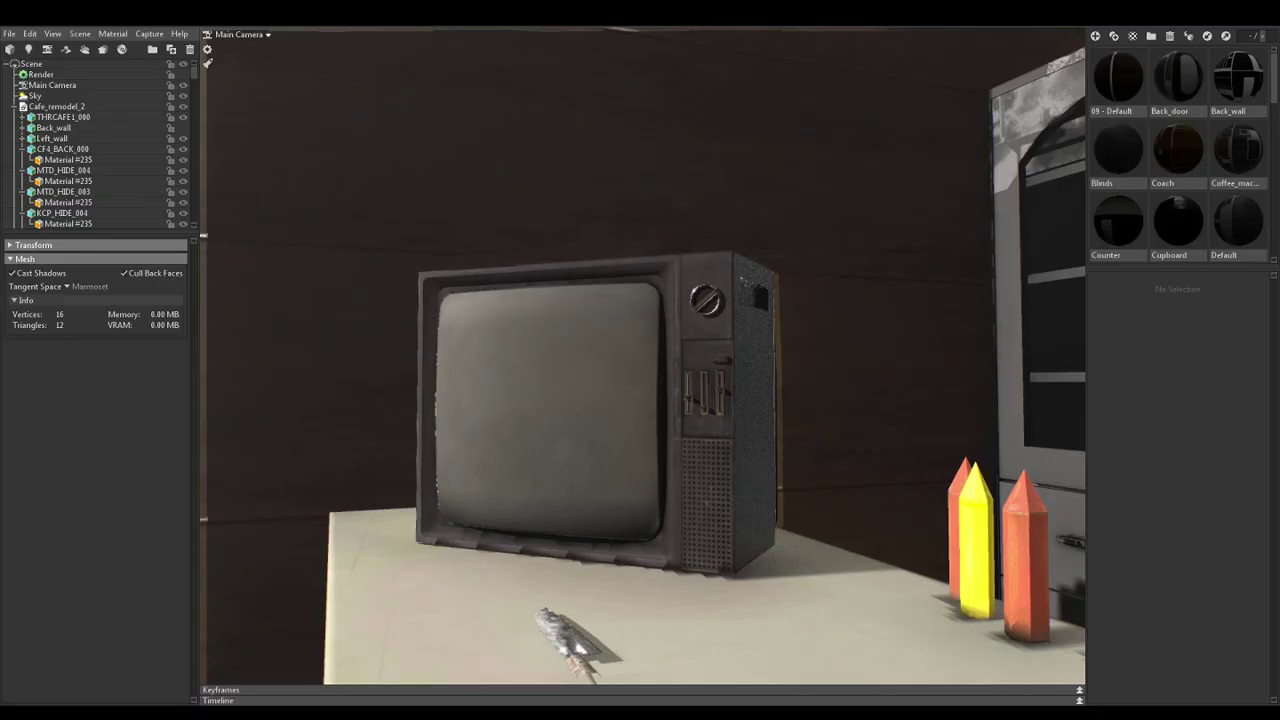
# Switch to Substance Painter and reopen the television project from the recent files
pyautogui.moveTo(348, 714)
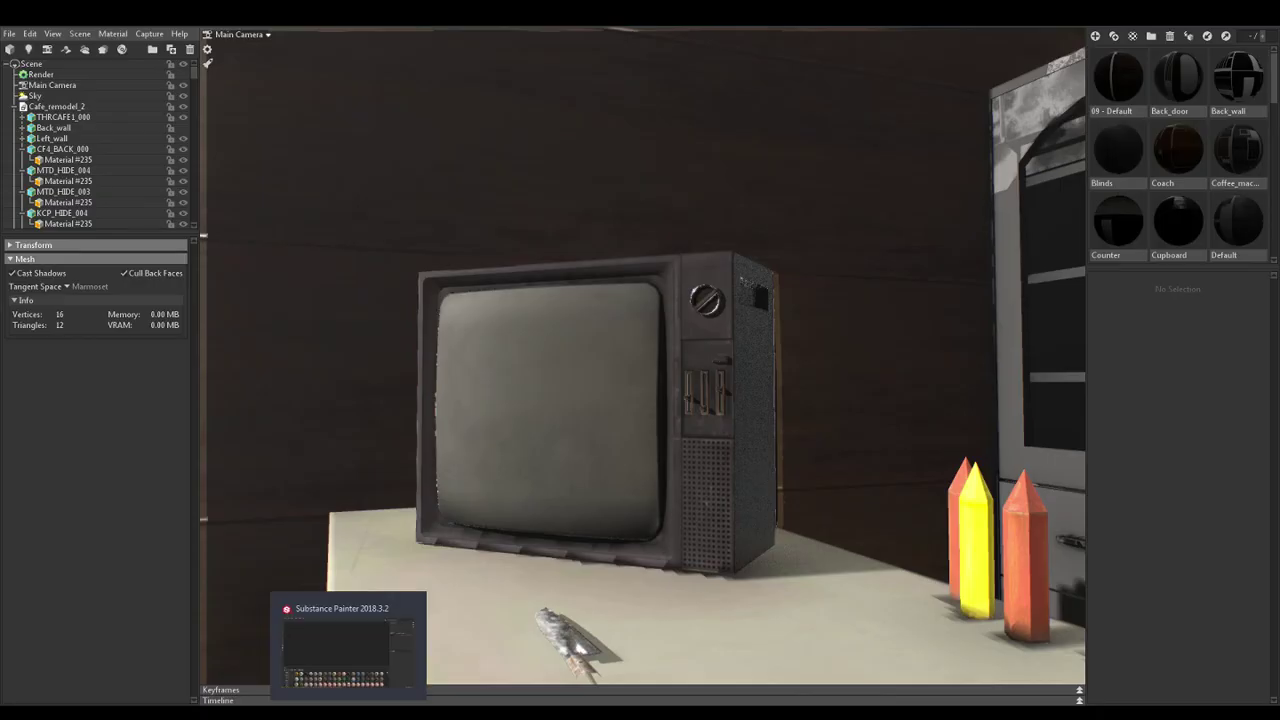
pyautogui.click(348, 715)
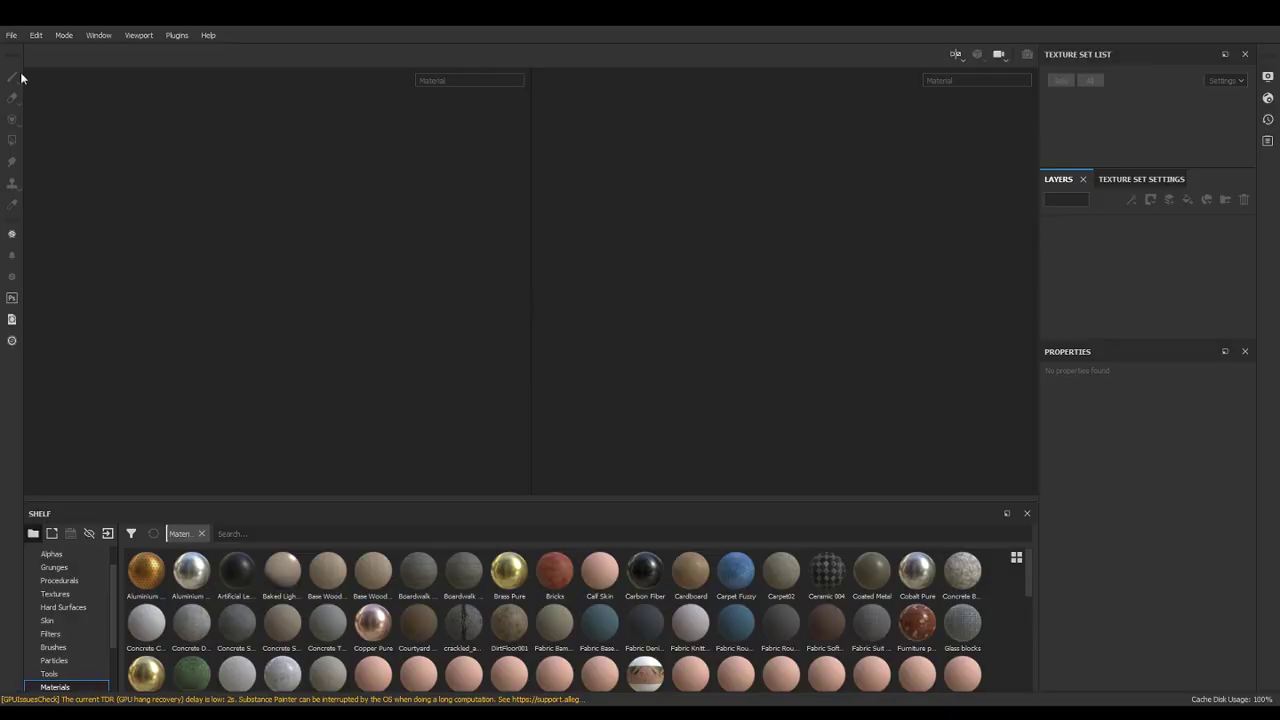
pyautogui.click(11, 35)
pyautogui.moveTo(80, 78)
pyautogui.click(186, 87)
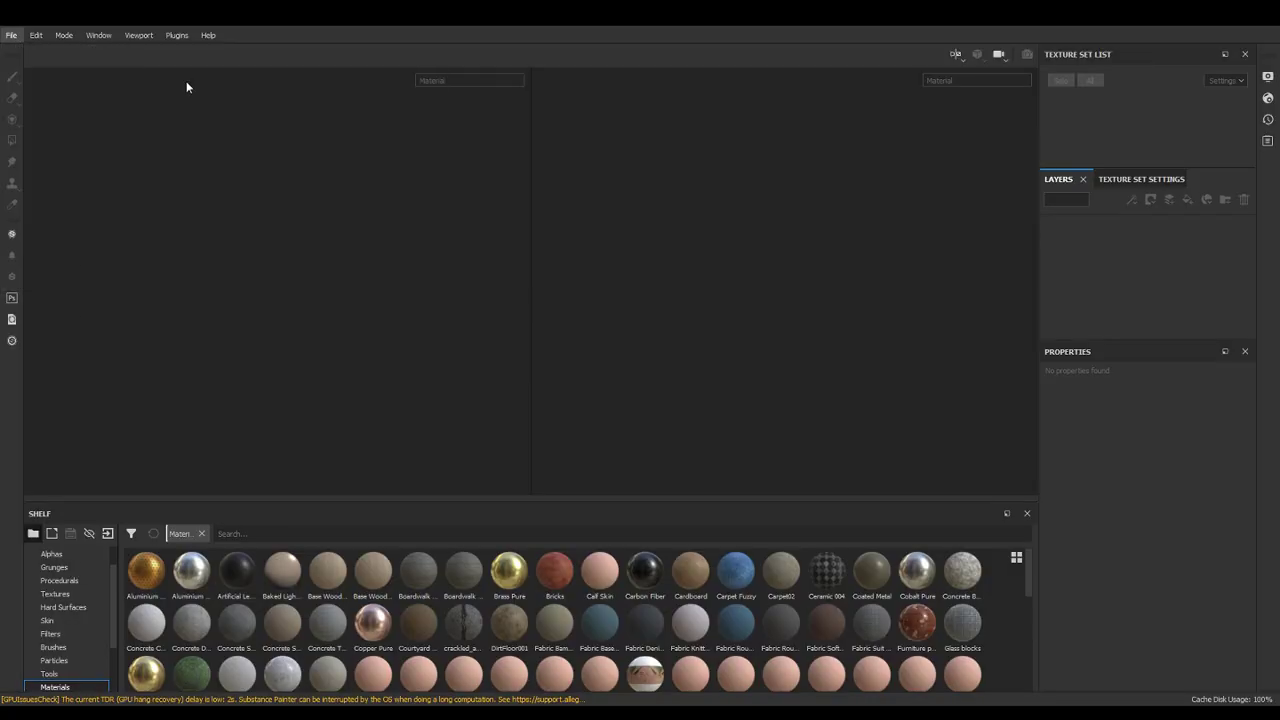
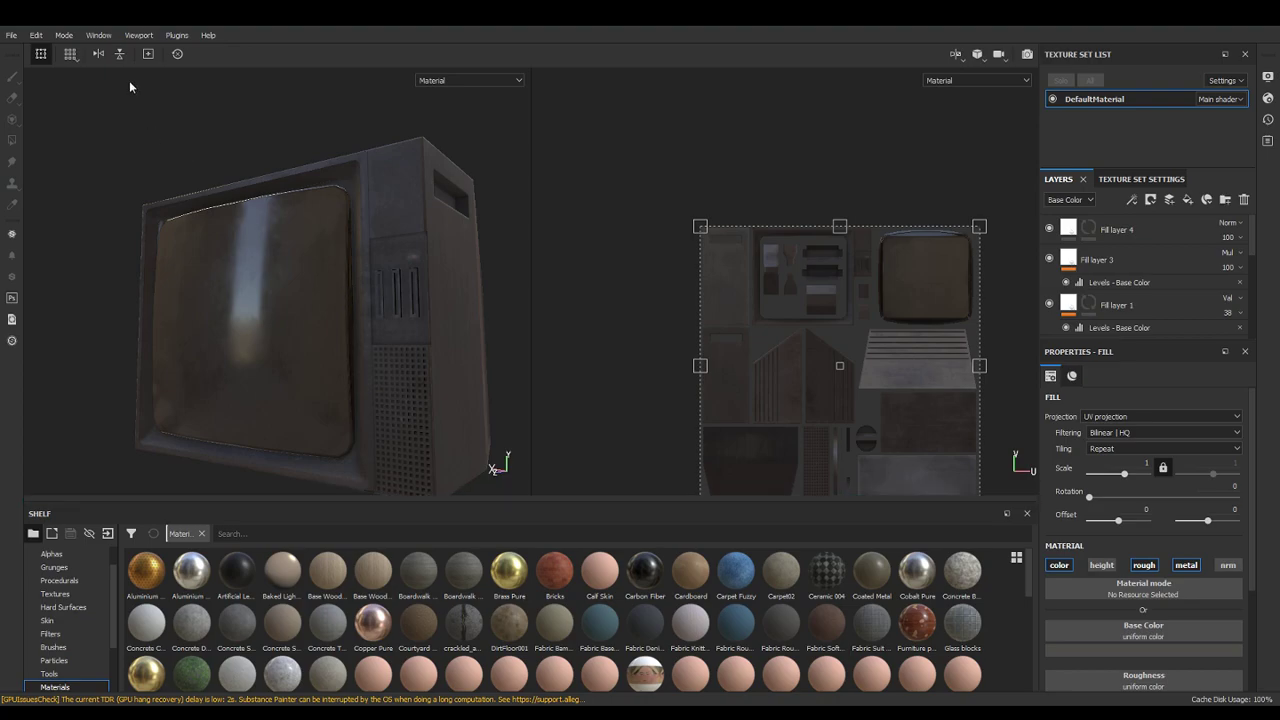
# Start a texture export for the television and create a new output folder named 2 inside the TV_low folder
pyautogui.keyDown('alt'); pyautogui.moveTo(386, 257); pyautogui.dragTo(327, 245); pyautogui.keyUp('alt')
pyautogui.click(12, 35)
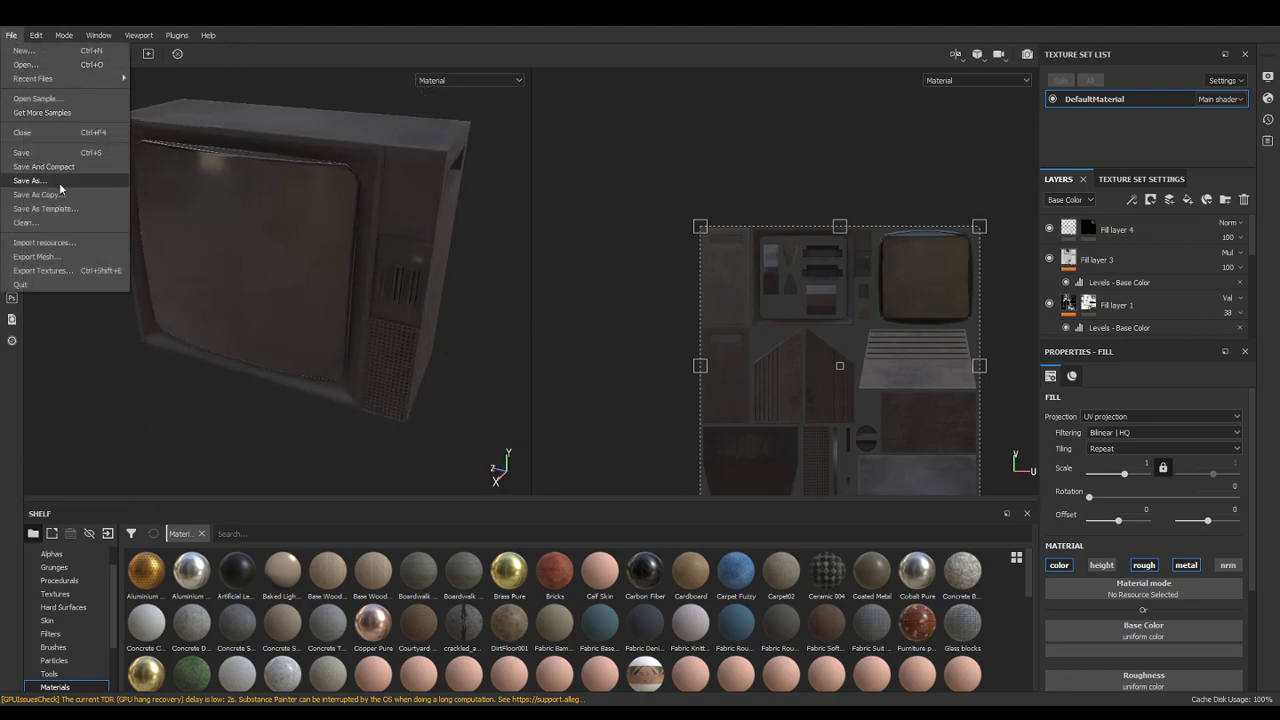
pyautogui.click(89, 271)
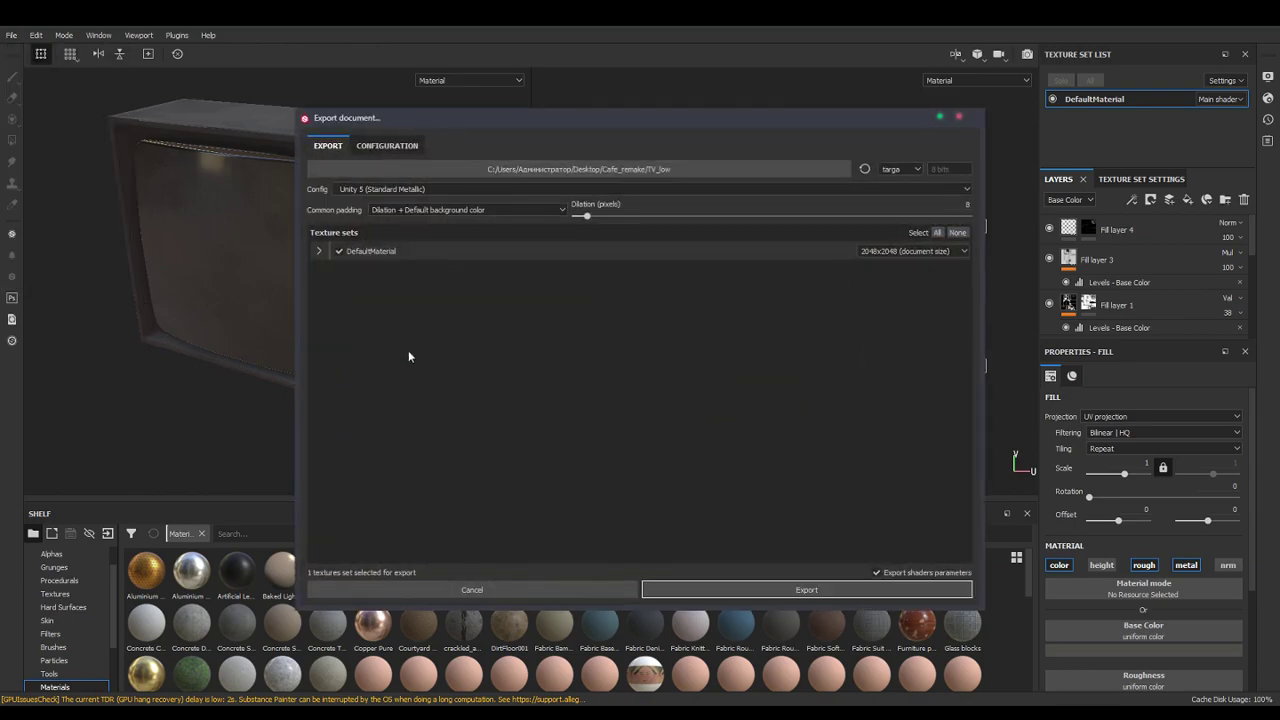
pyautogui.click(570, 169)
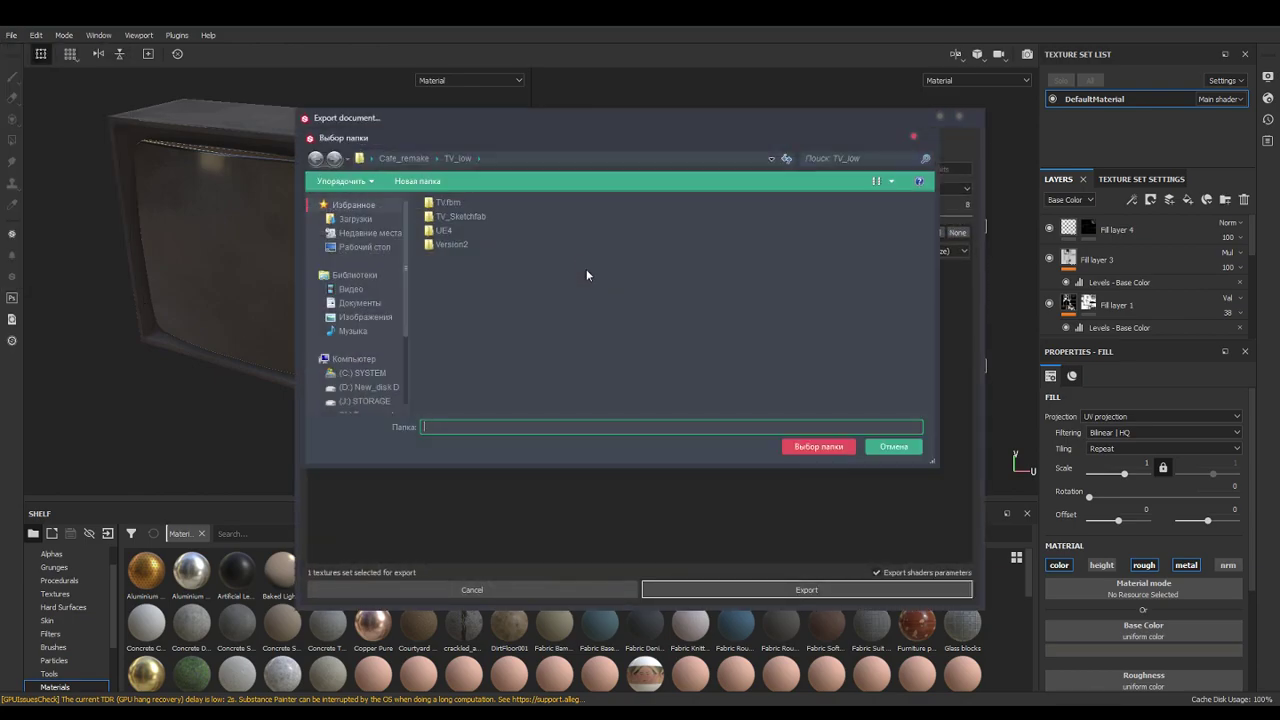
pyautogui.doubleClick(462, 248)
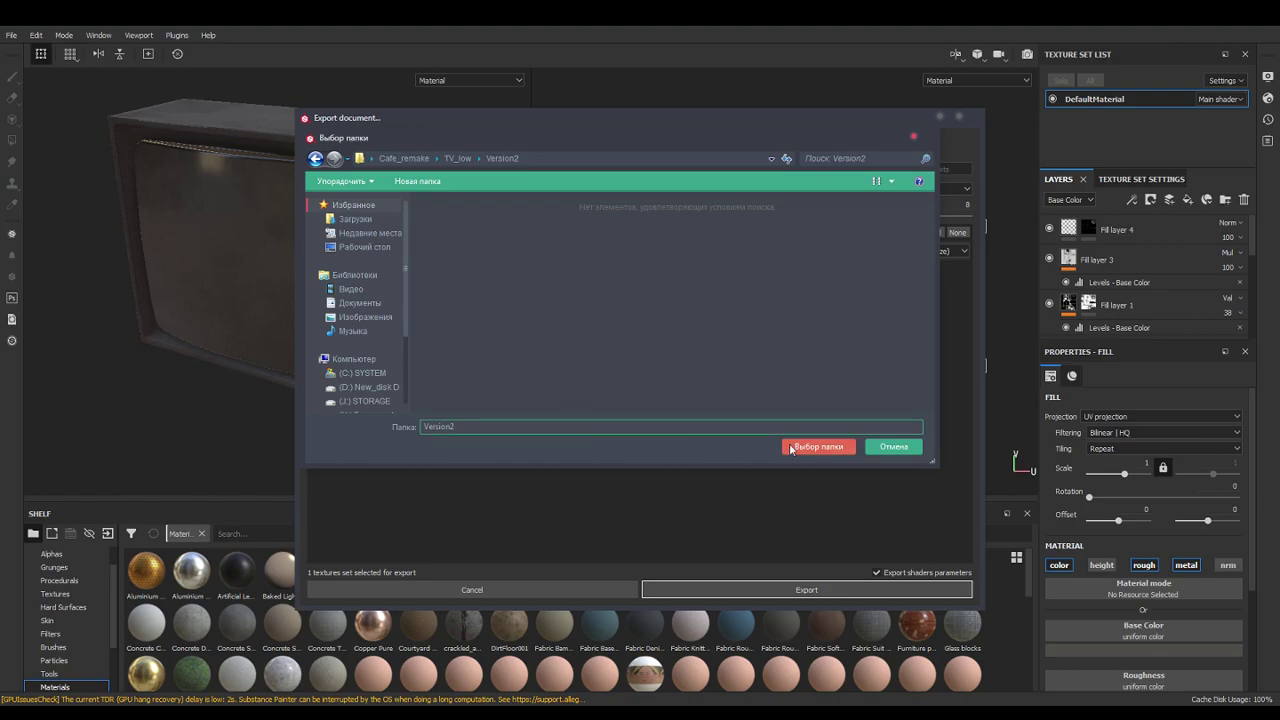
pyautogui.click(452, 159)
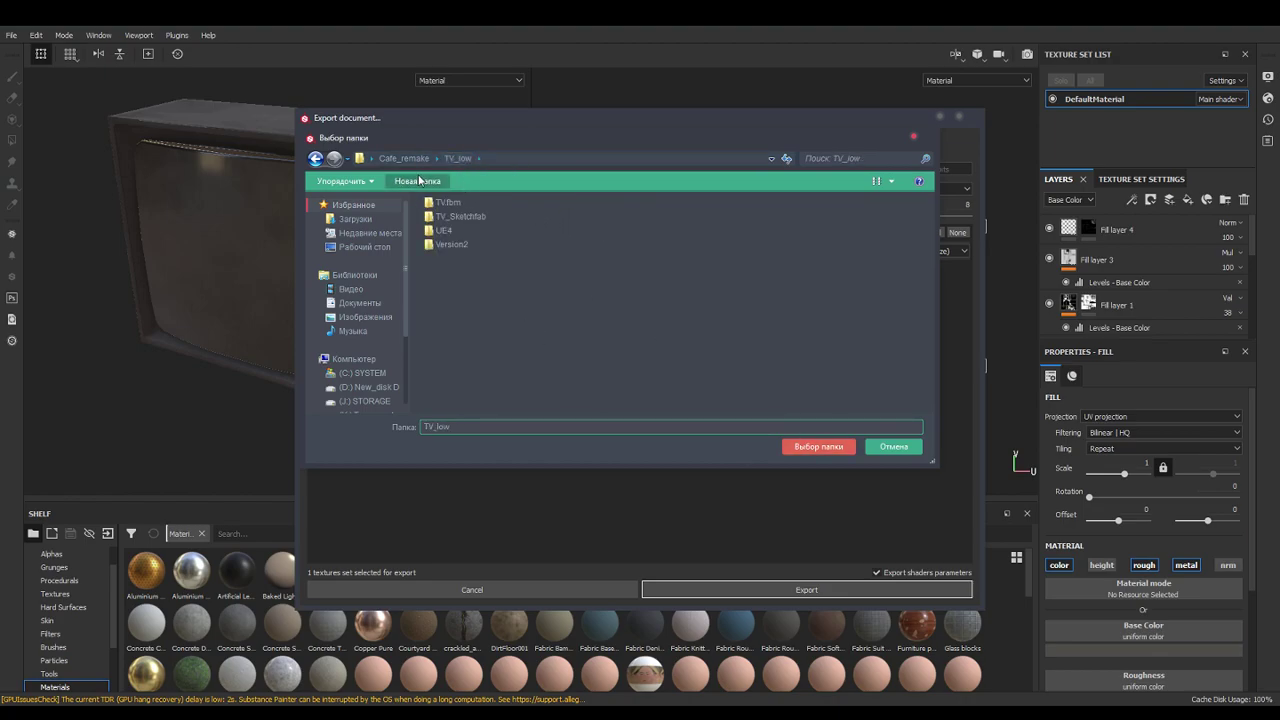
pyautogui.click(420, 181)
pyautogui.write('2')
pyautogui.press('Return')
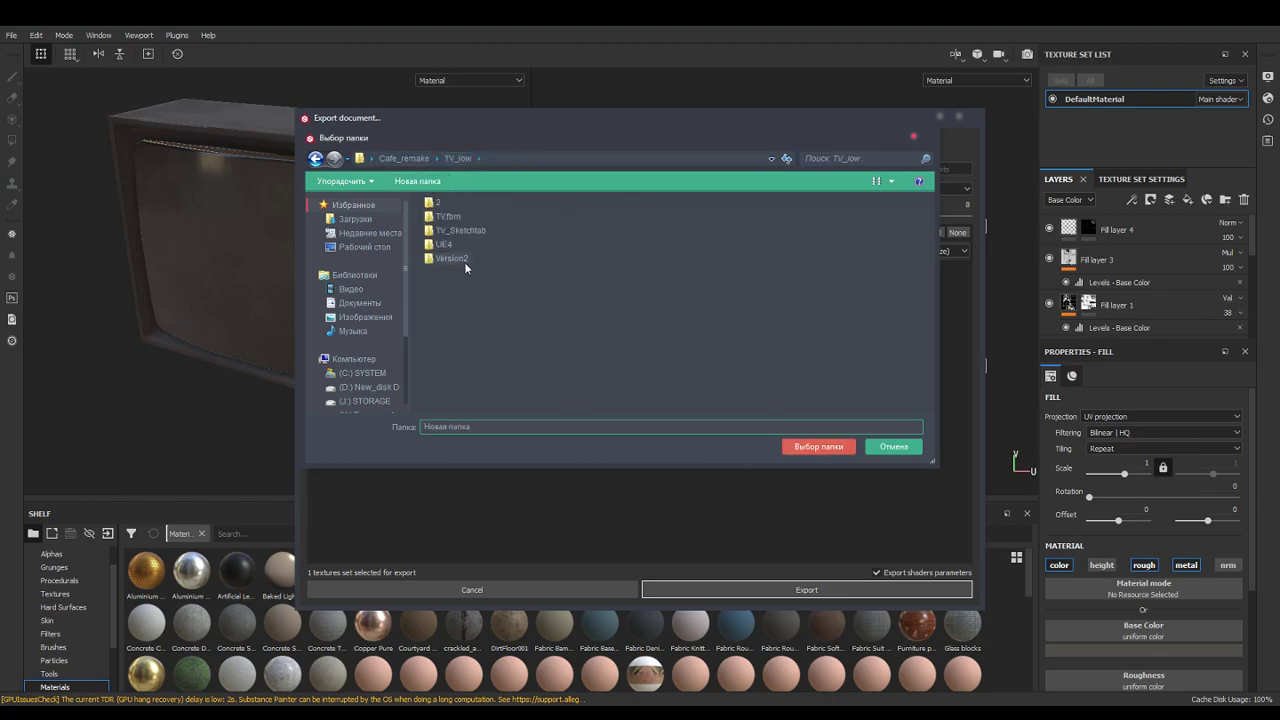
# Set folder 2 as the output location and export the television's texture set
pyautogui.doubleClick(436, 203)
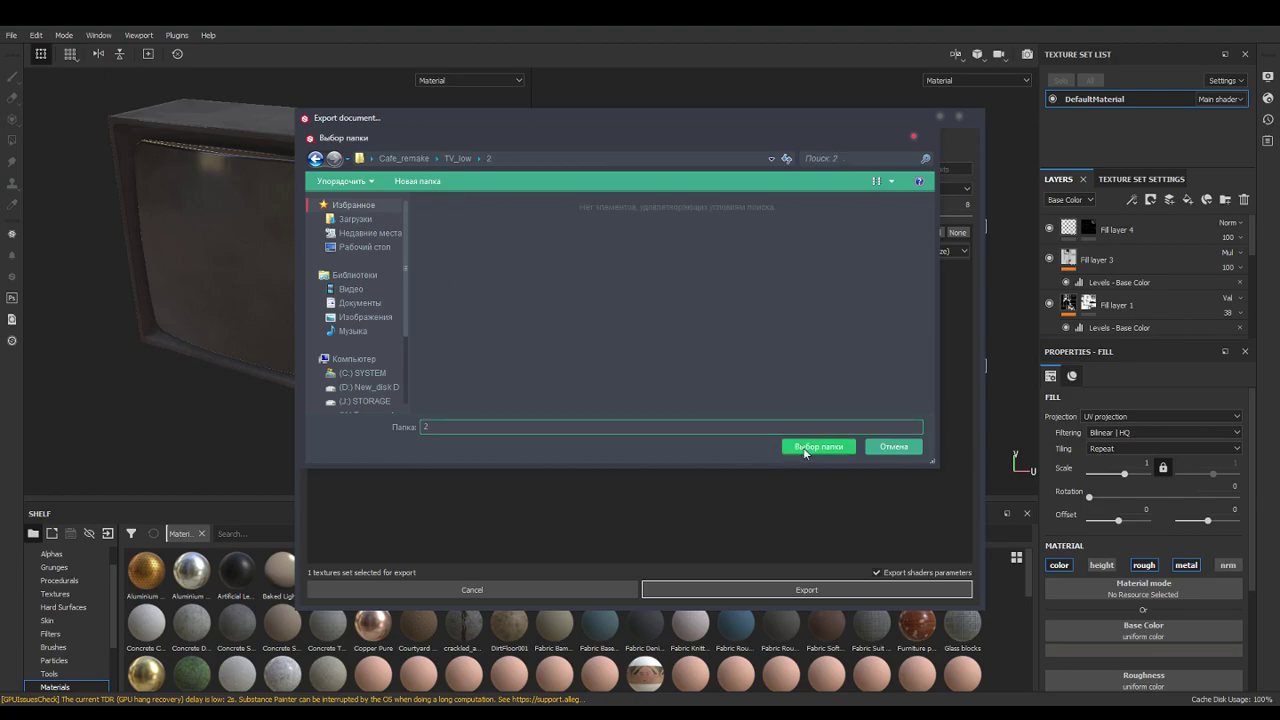
pyautogui.click(818, 446)
pyautogui.click(762, 585)
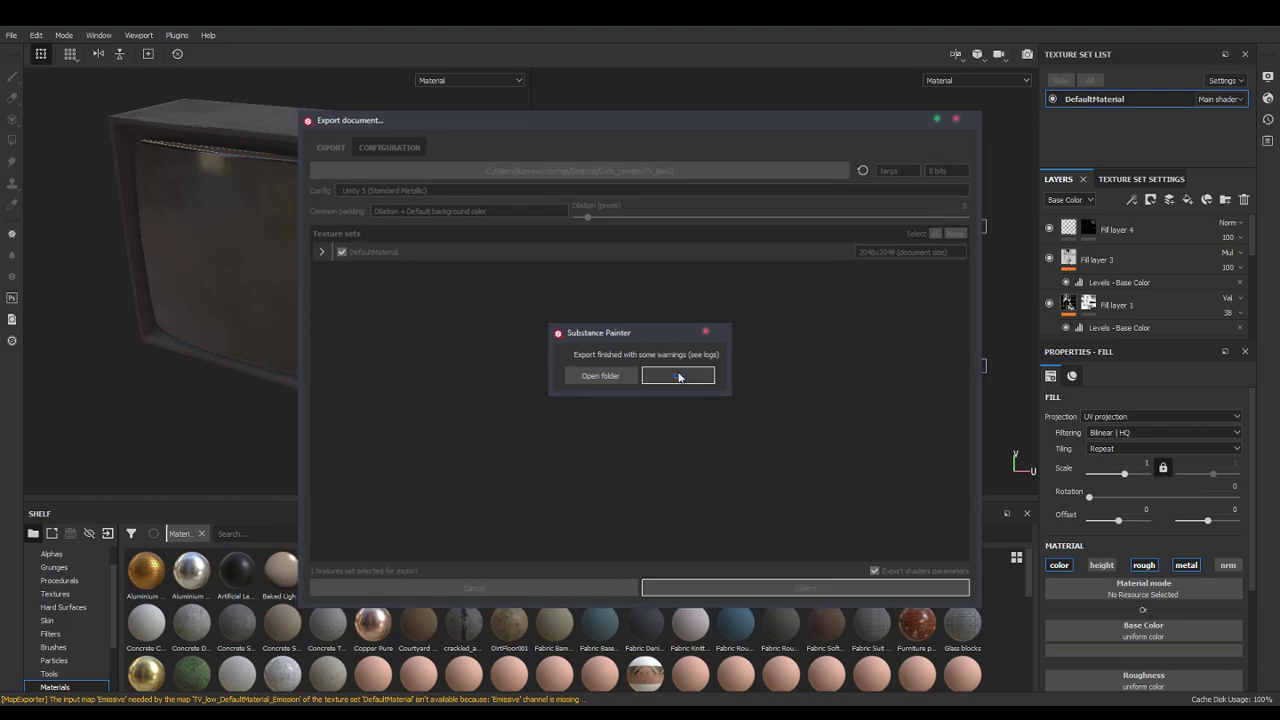
pyautogui.click(677, 374)
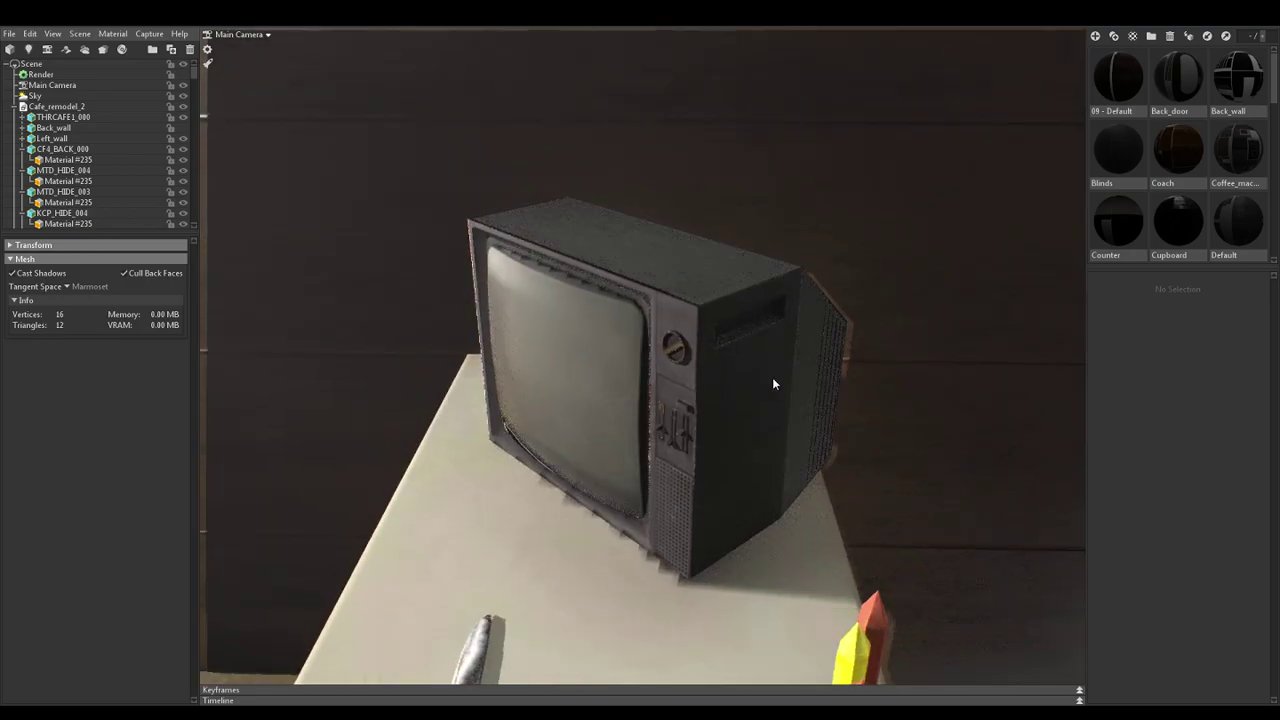
# Switch to Marmoset Toolbag, select the television and load TV_low_DefaultMaterial_Normal.tga from folder 2 as its normal map
pyautogui.click(772, 383)
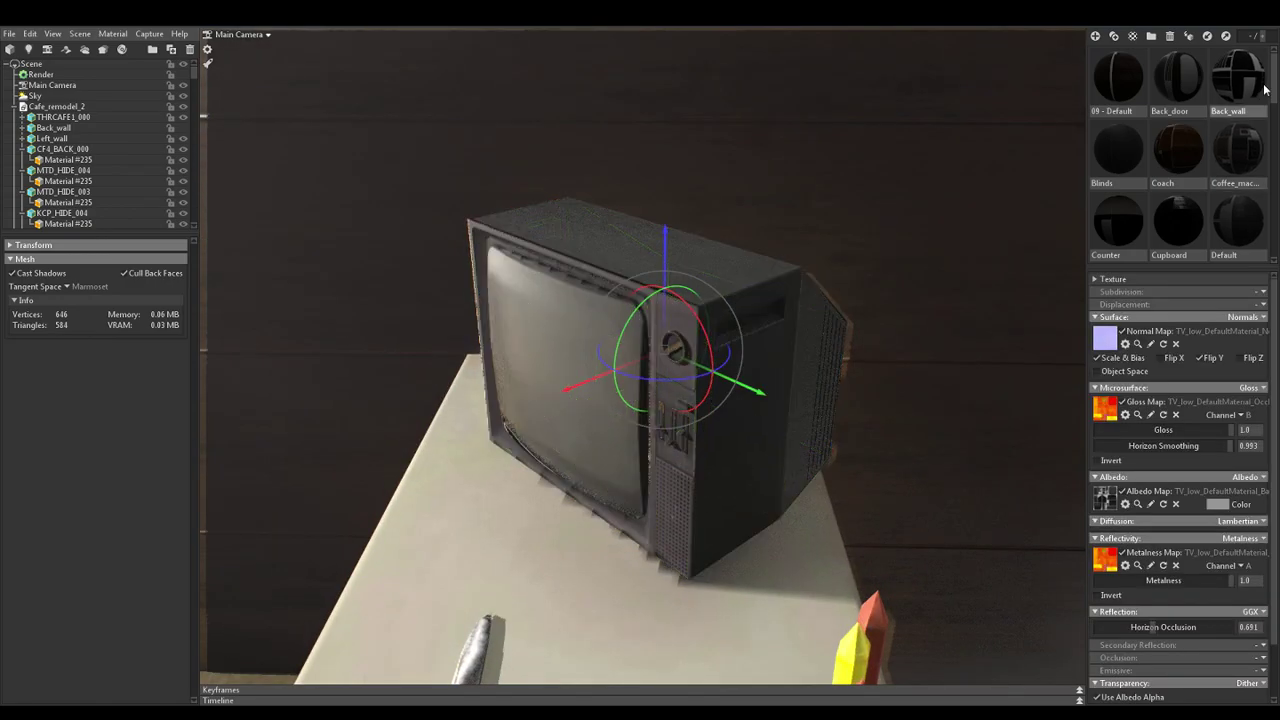
pyautogui.scroll(-8, 1277, 78)
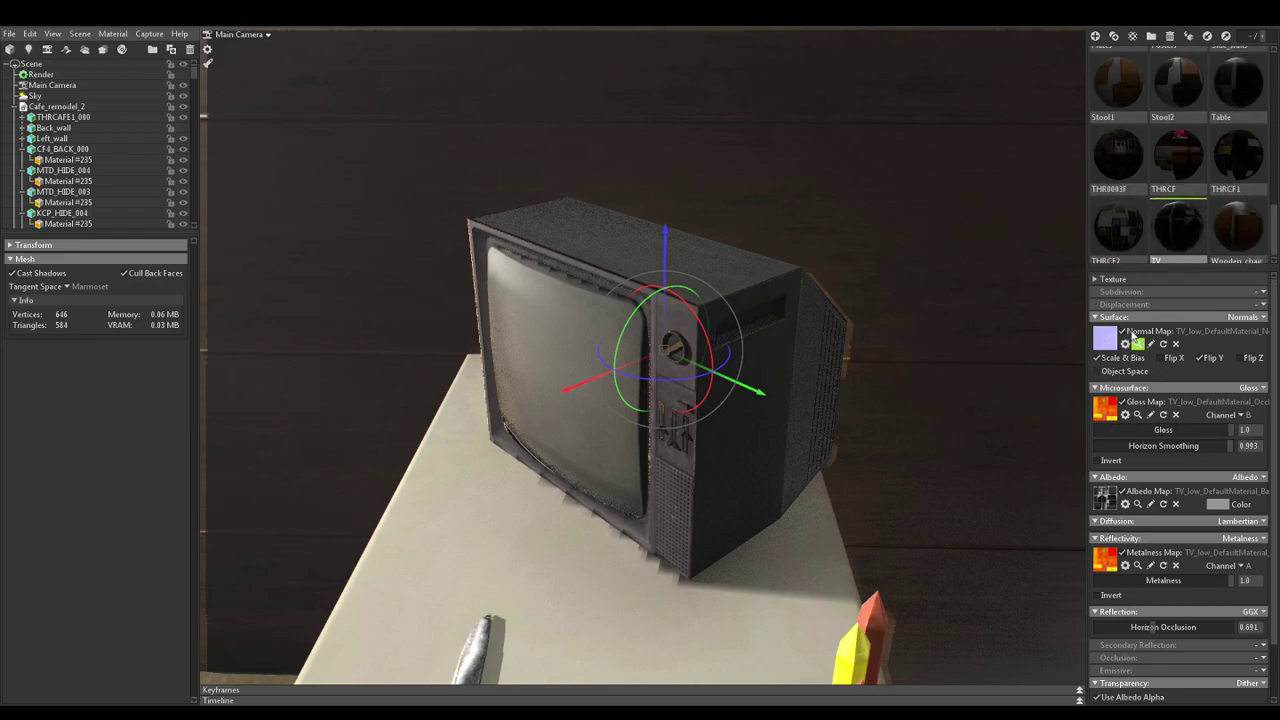
pyautogui.click(1105, 340)
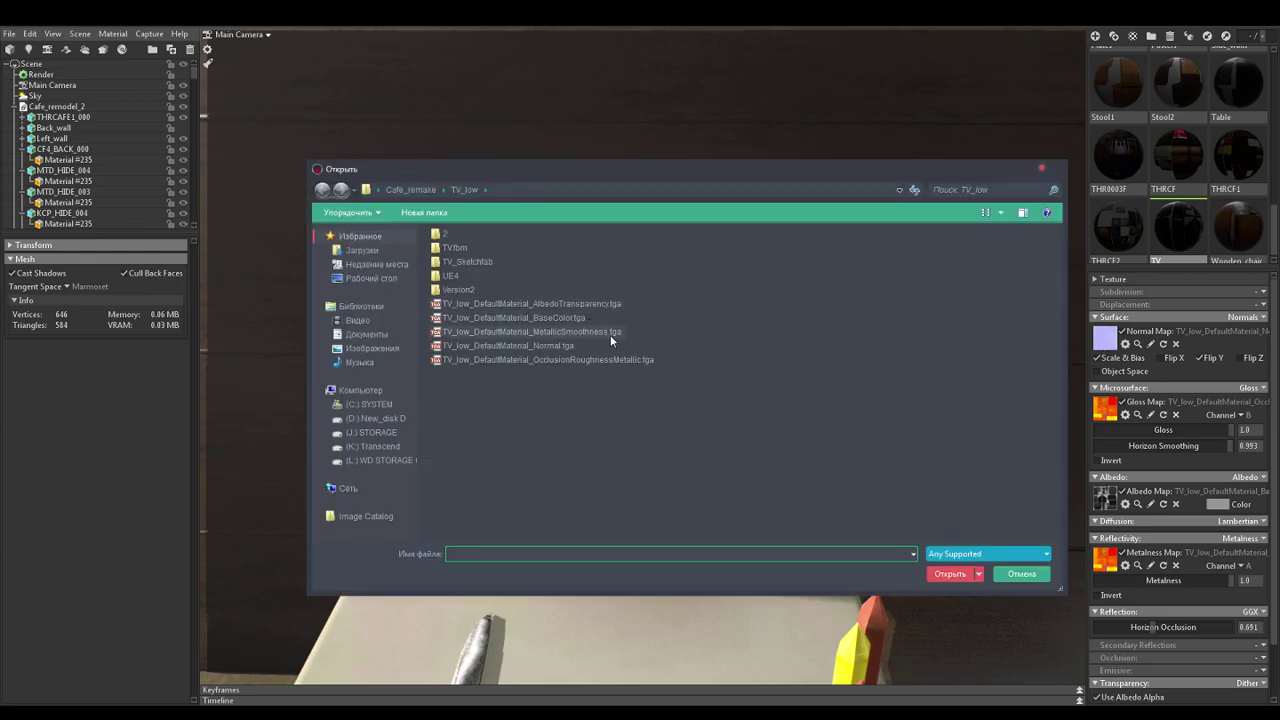
pyautogui.doubleClick(445, 233)
pyautogui.doubleClick(556, 262)
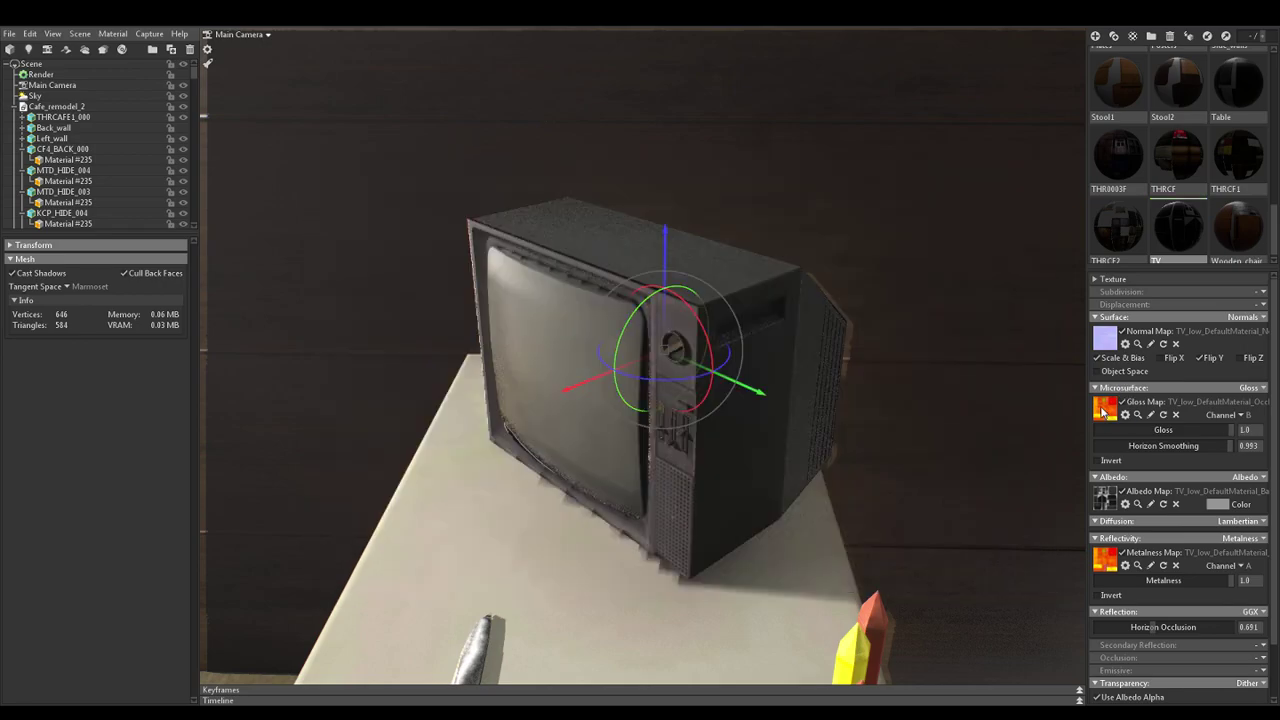
# Load TV_low_DefaultMaterial_MetallicSmoothness.tga as both the gloss map and the metalness map of the TV material
pyautogui.click(1104, 409)
pyautogui.doubleClick(538, 248)
pyautogui.click(1104, 558)
pyautogui.doubleClick(584, 247)
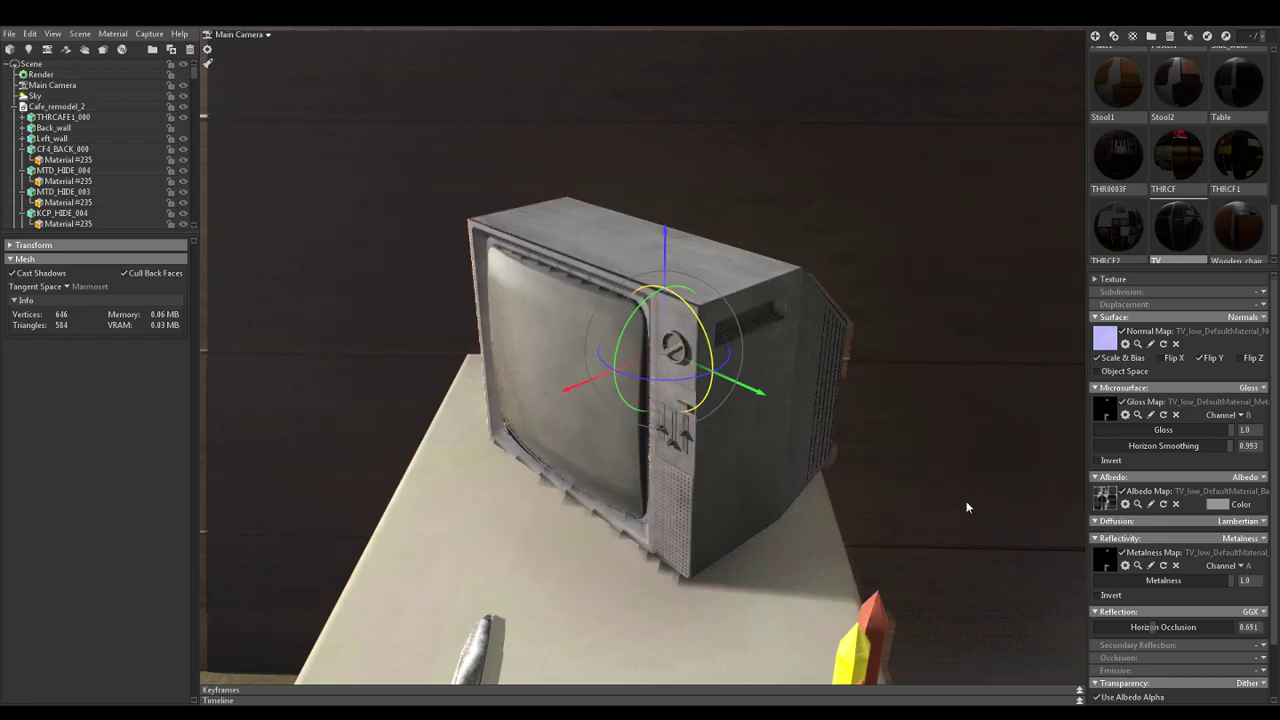
# Load TV_low_DefaultMaterial_AlbedoTransparency.tga as the TV material's albedo map and shrink the thumbnails in the material library
pyautogui.click(1104, 497)
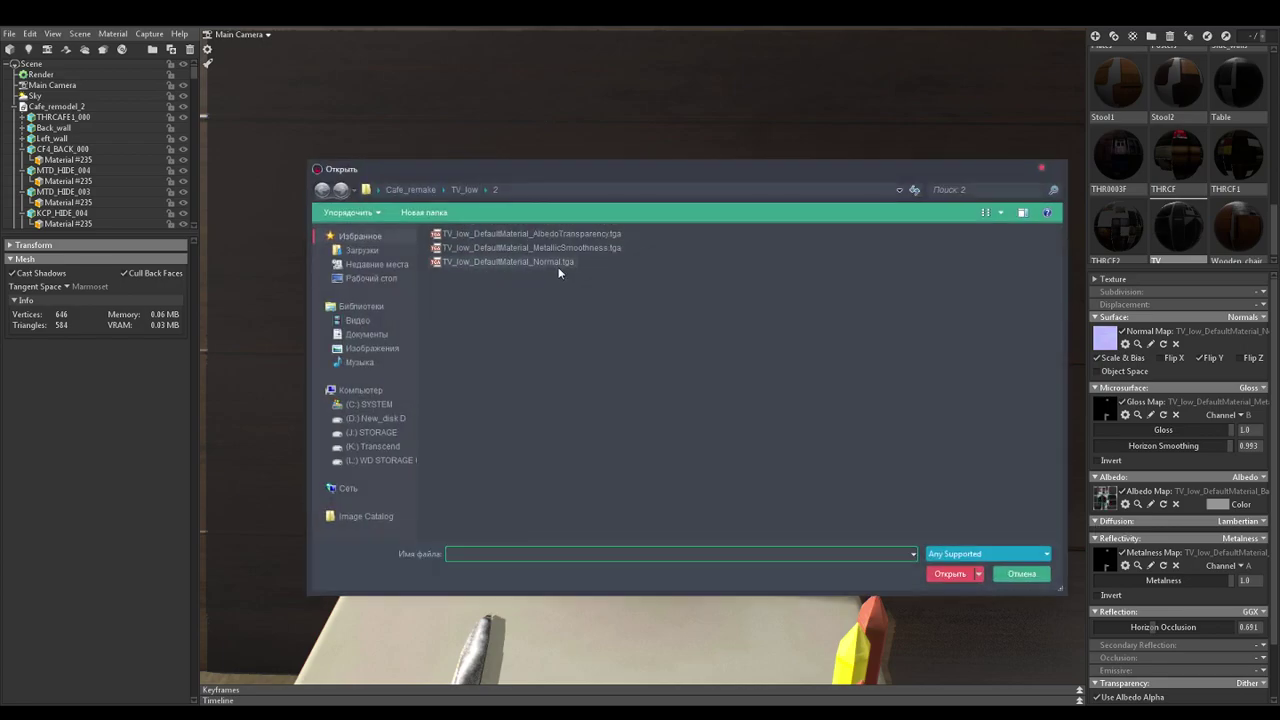
pyautogui.doubleClick(560, 236)
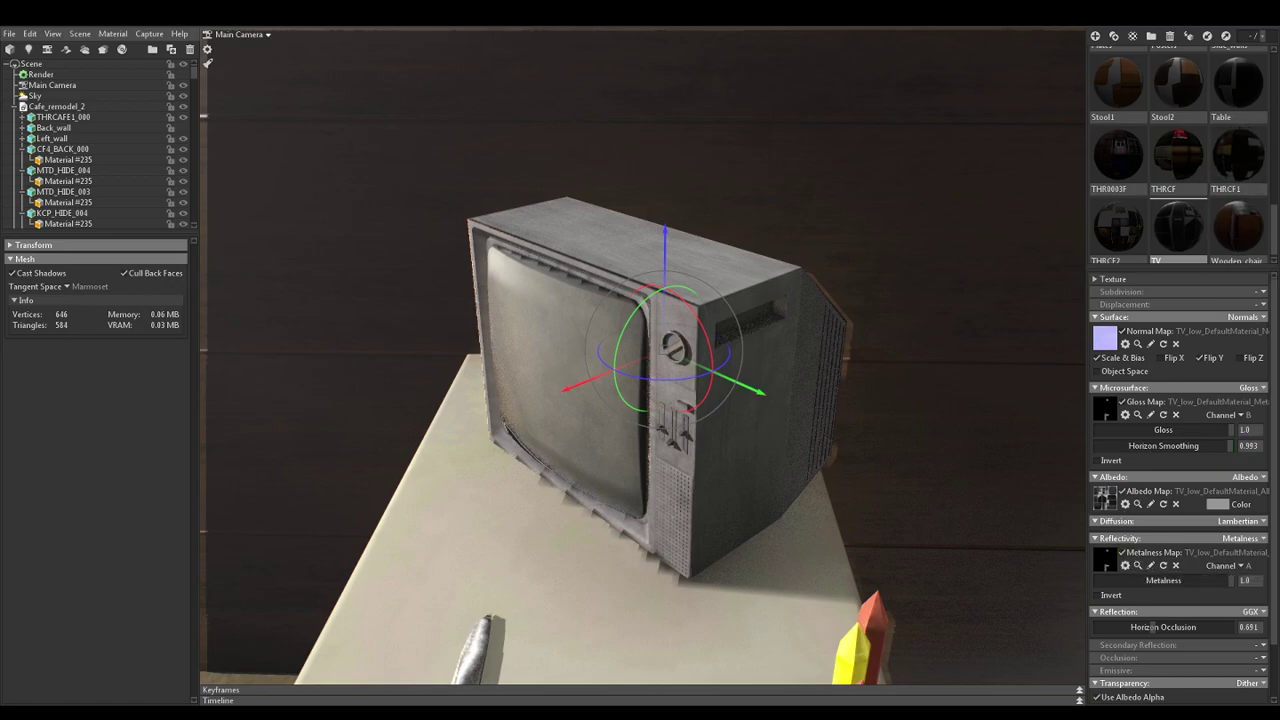
pyautogui.moveTo(1275, 226); pyautogui.dragTo(1277, 67)
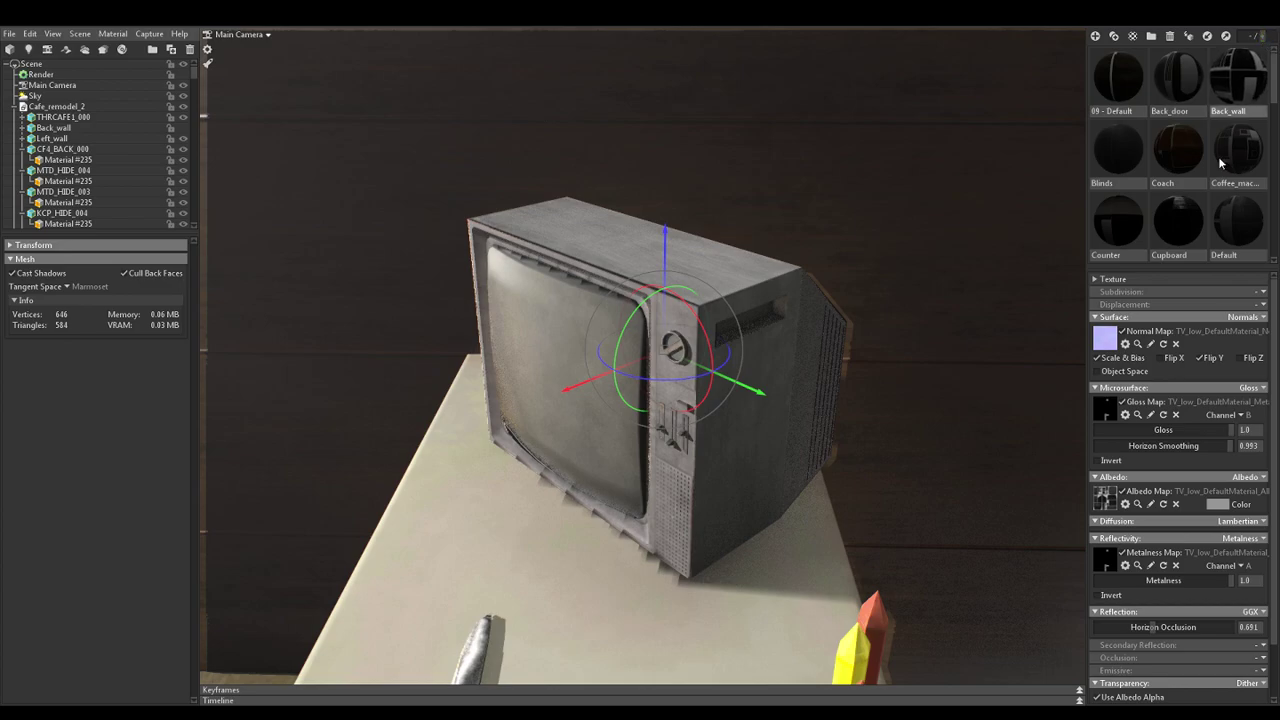
pyautogui.moveTo(1263, 38); pyautogui.dragTo(1246, 46)
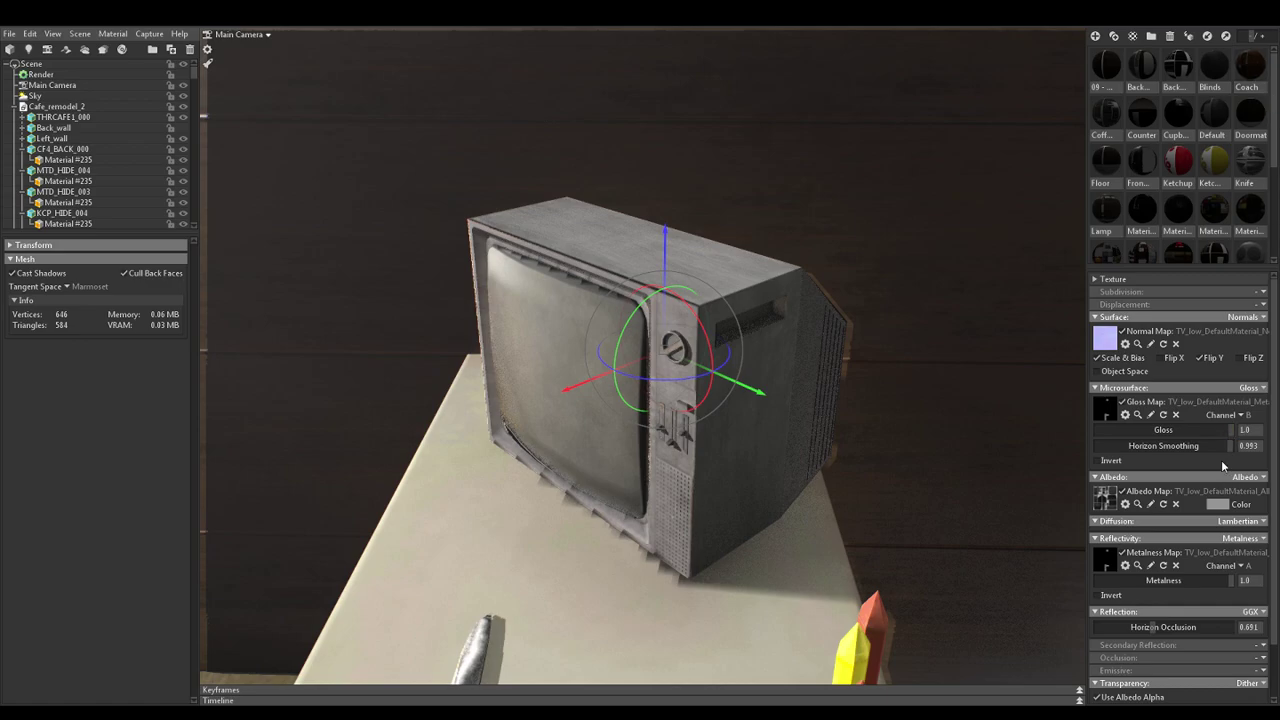
# Check the color space settings of the metalness map and the gloss map
pyautogui.click(1125, 566)
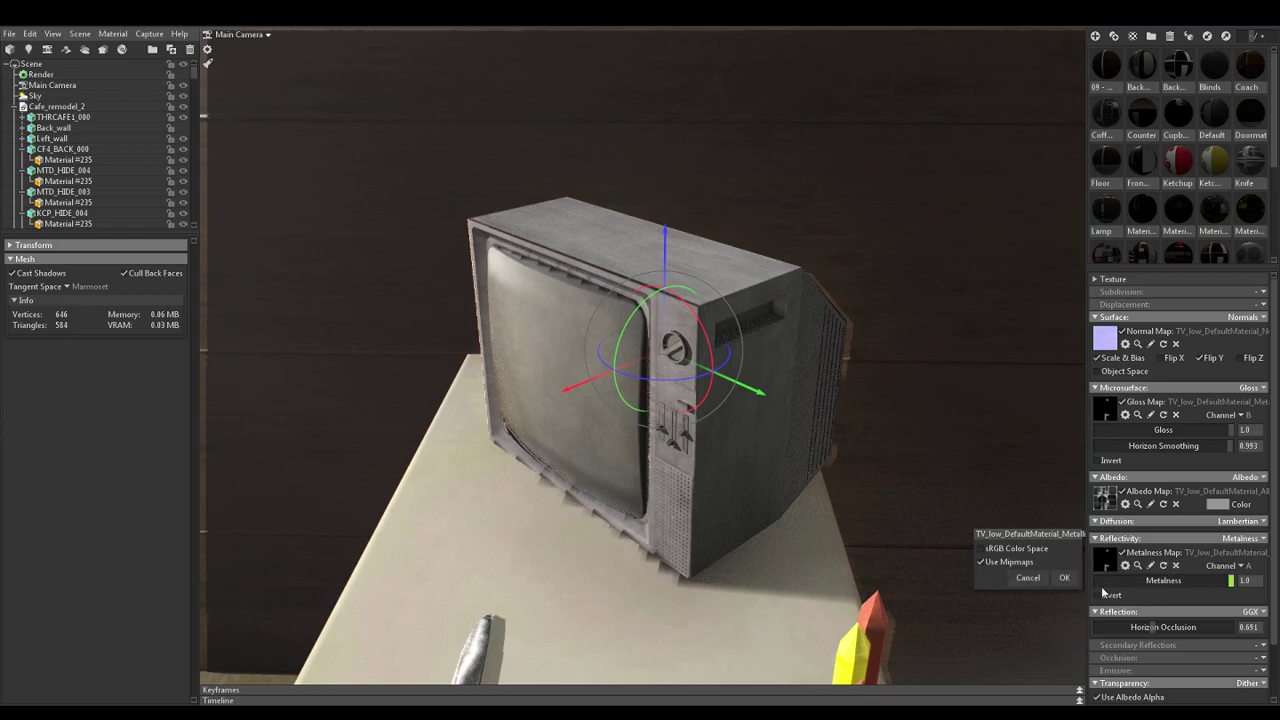
pyautogui.click(1065, 579)
pyautogui.click(1125, 415)
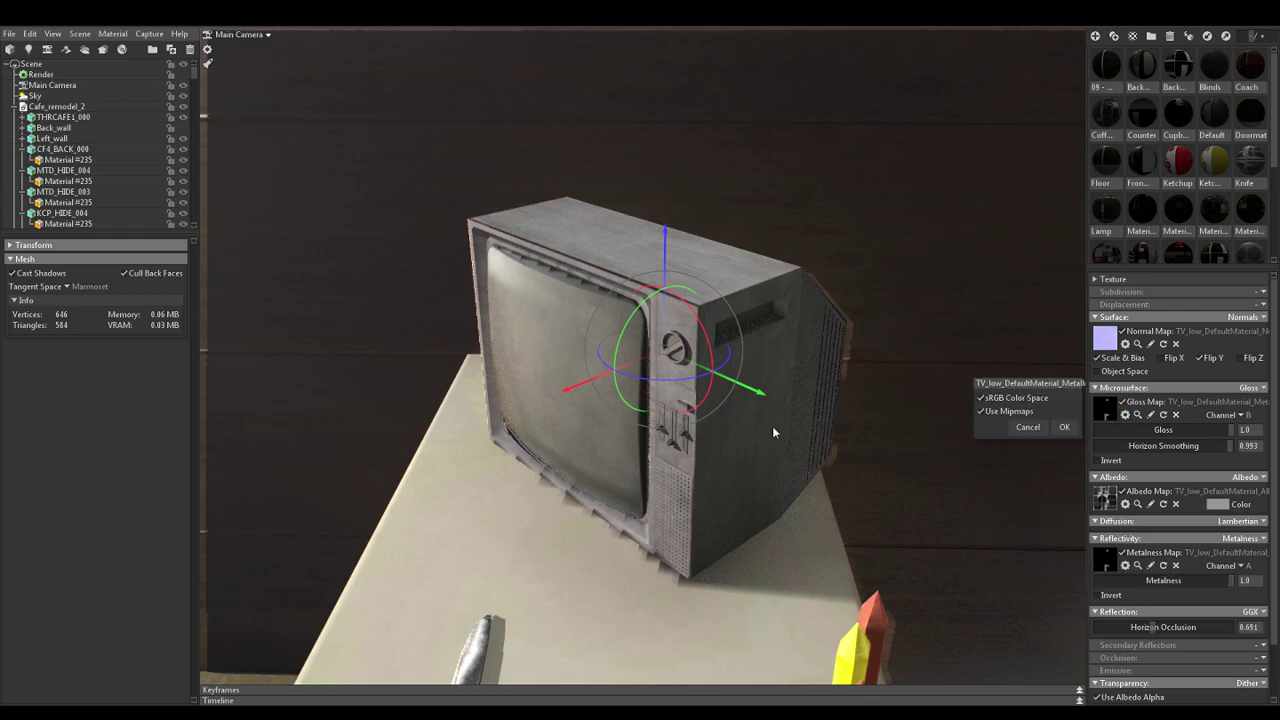
pyautogui.click(1065, 428)
# Try sRGB color space on the normal map, leave it off and turn off Flip Y
pyautogui.click(1125, 343)
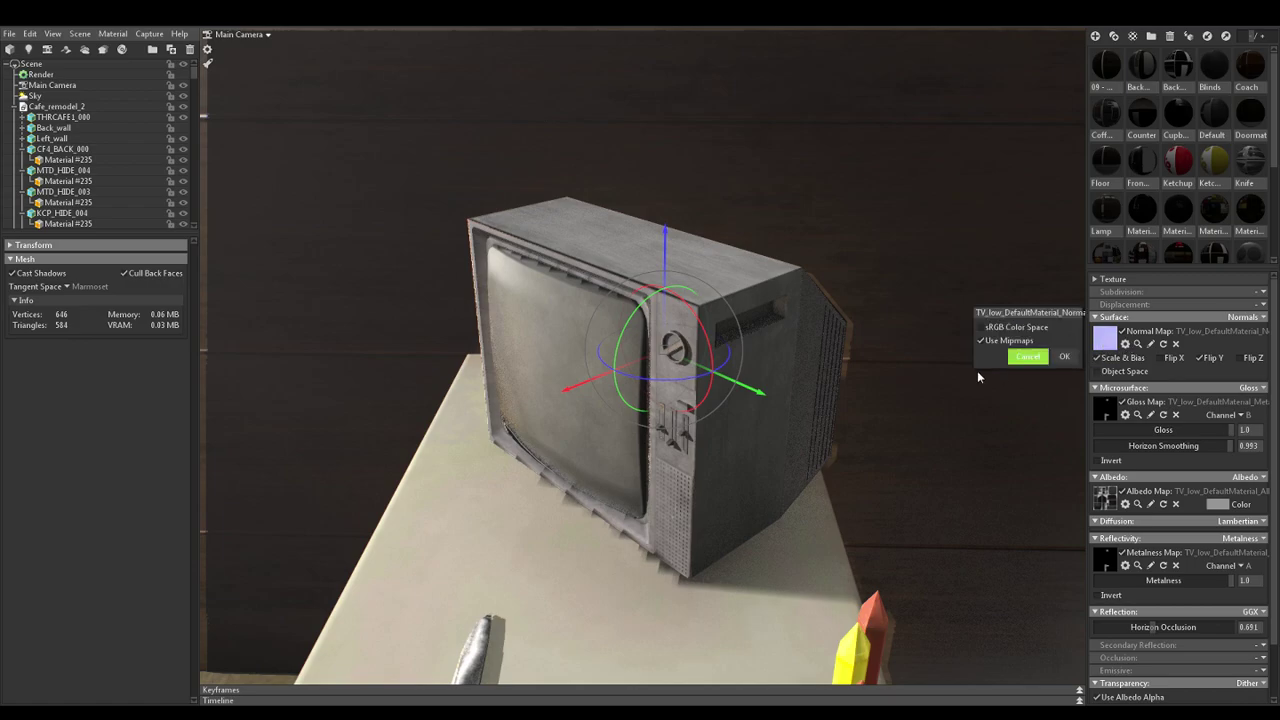
pyautogui.click(1017, 330)
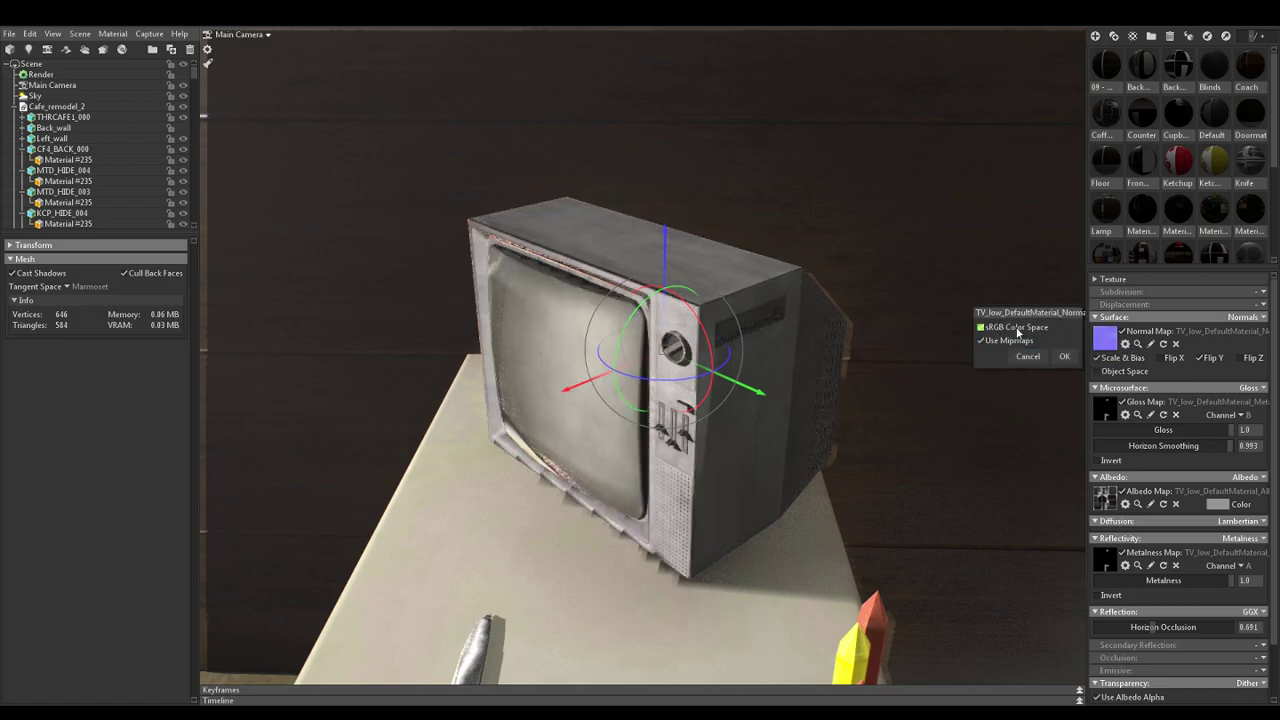
pyautogui.click(1208, 357)
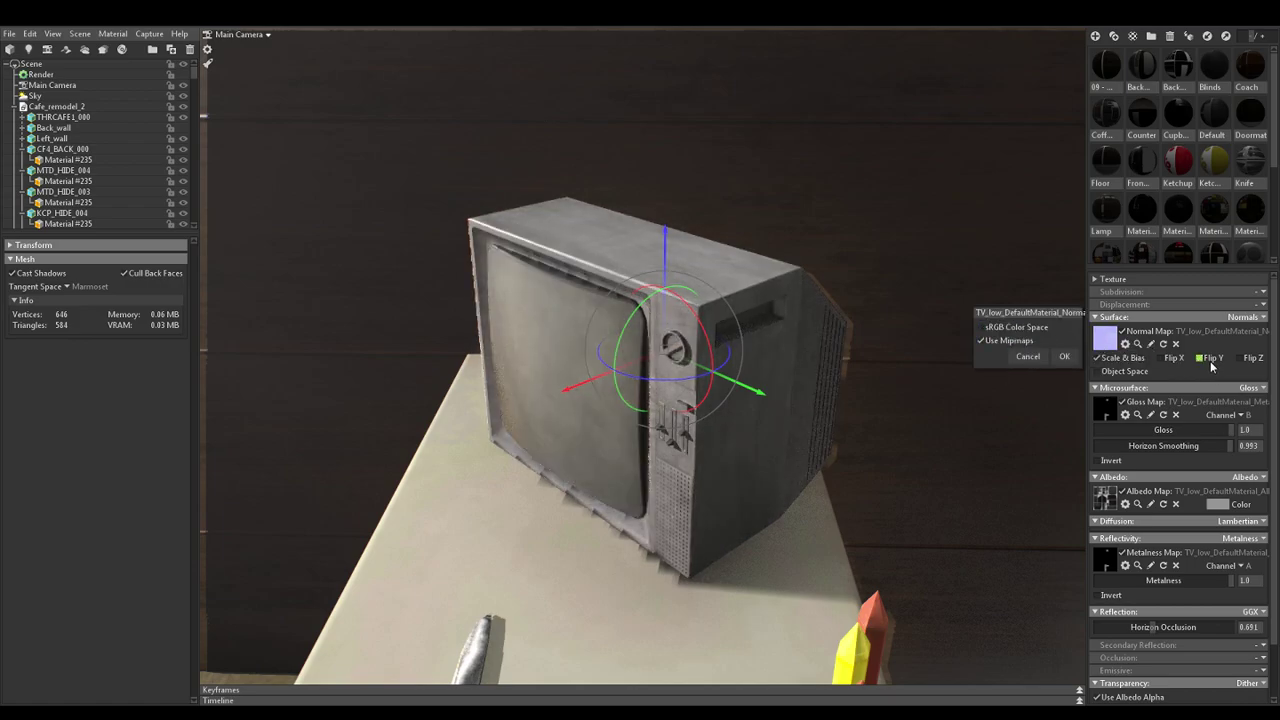
pyautogui.click(1028, 330)
pyautogui.click(1028, 330)
pyautogui.click(1065, 357)
# Set the gloss map's channel to A and accept its texture settings
pyautogui.click(1126, 415)
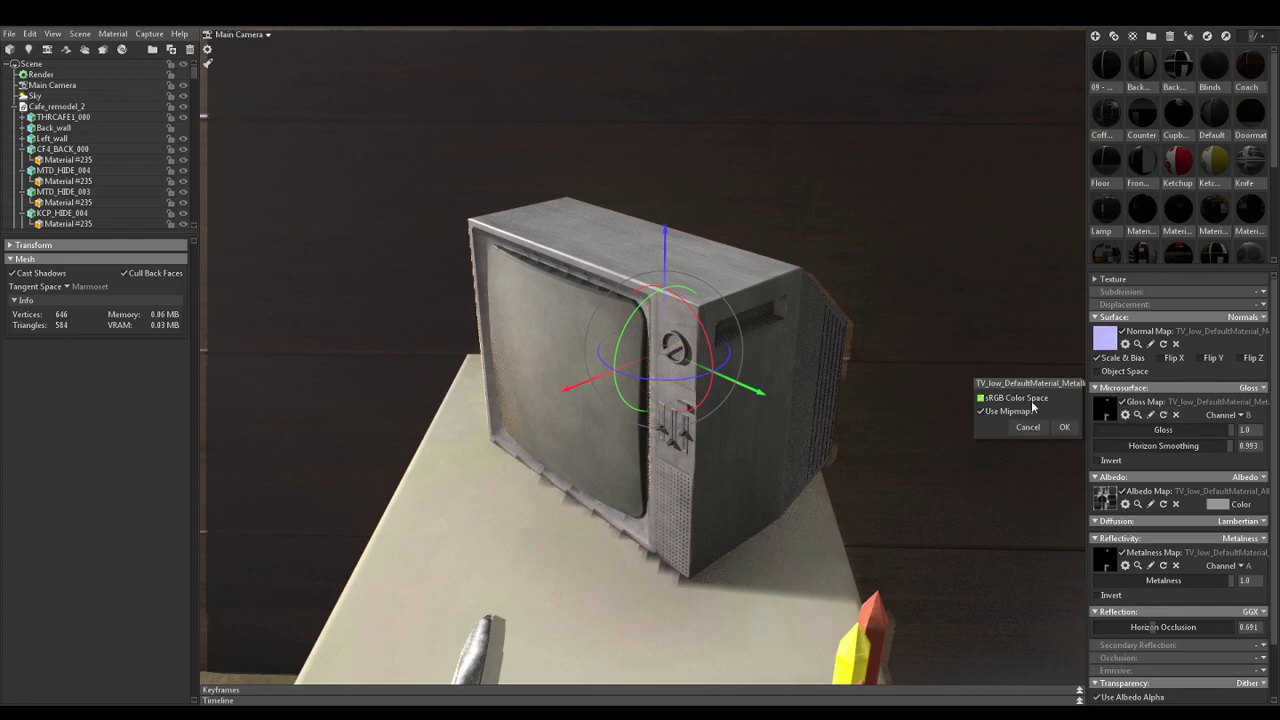
pyautogui.click(1230, 415)
pyautogui.click(1212, 462)
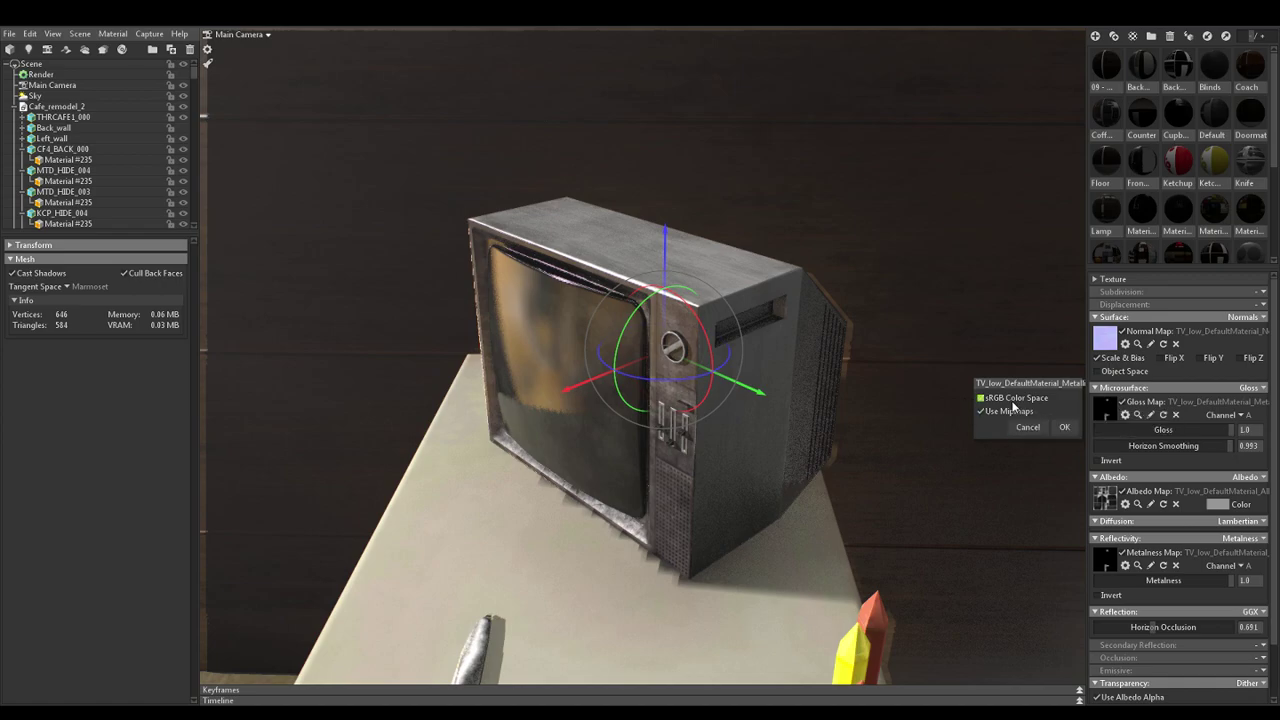
pyautogui.click(1066, 428)
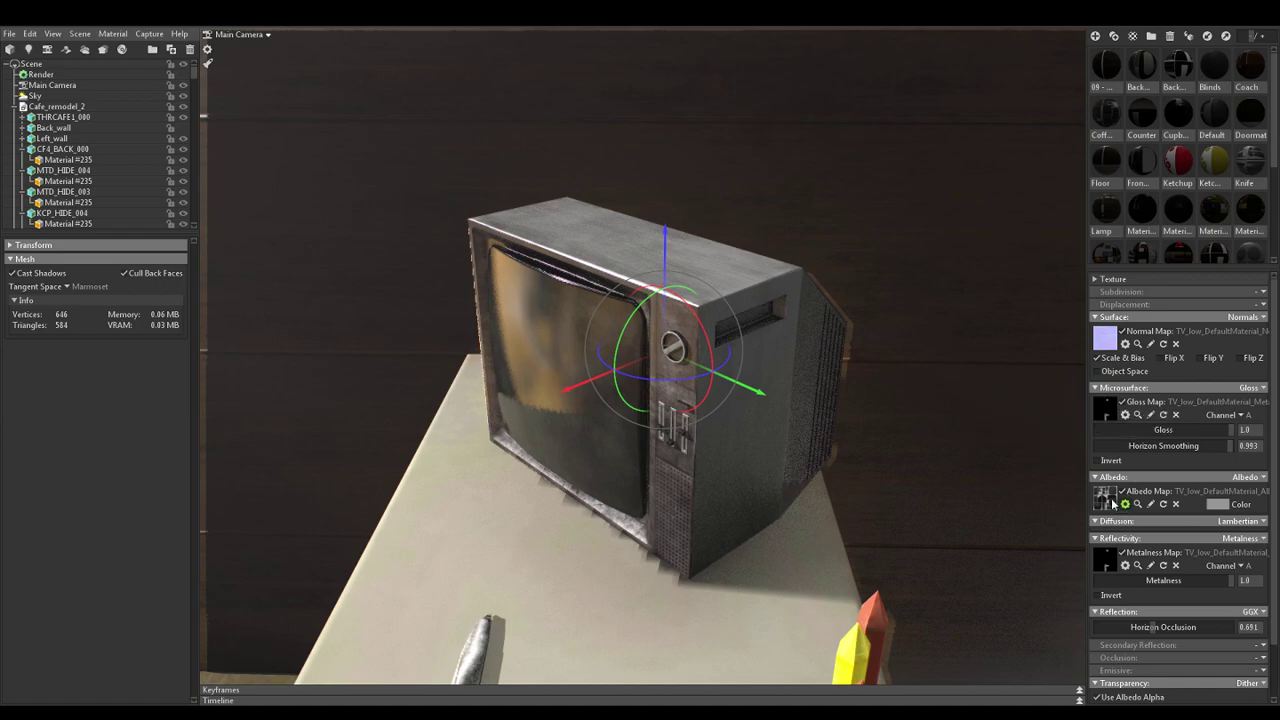
# Try the albedo map without sRGB color space and restore the setting
pyautogui.click(1124, 504)
pyautogui.click(1010, 488)
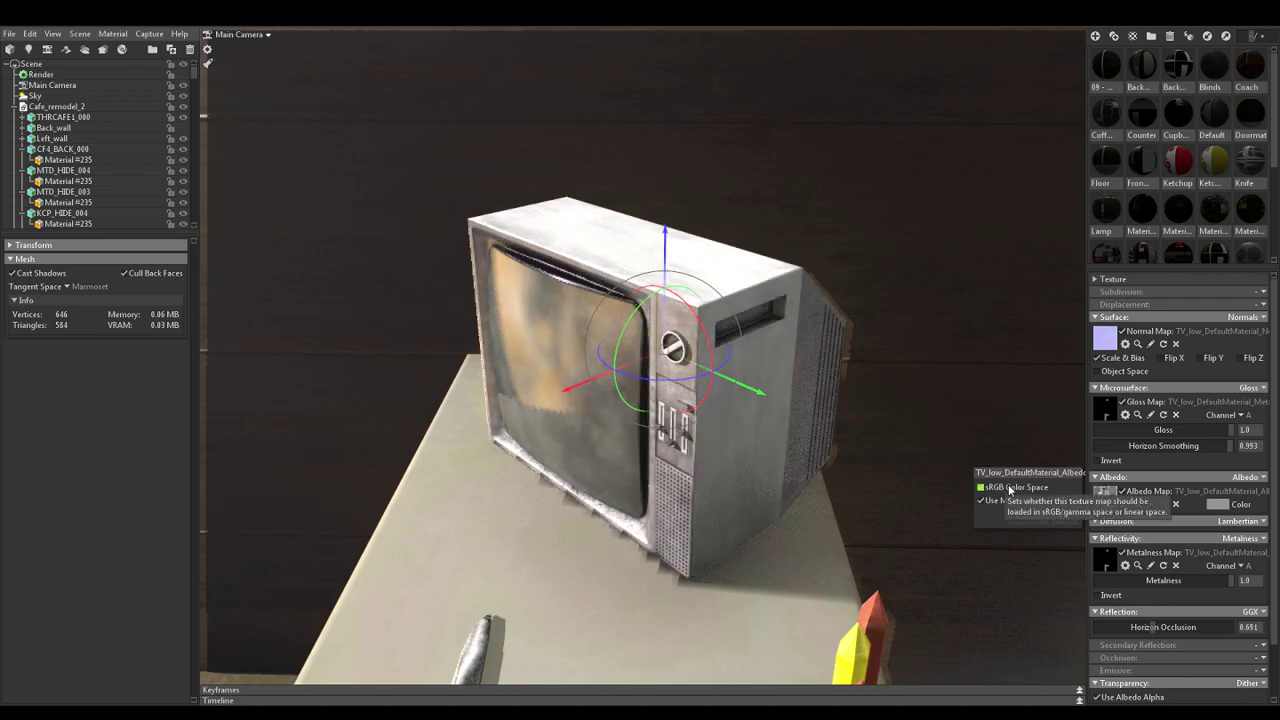
pyautogui.click(1010, 488)
pyautogui.click(1066, 518)
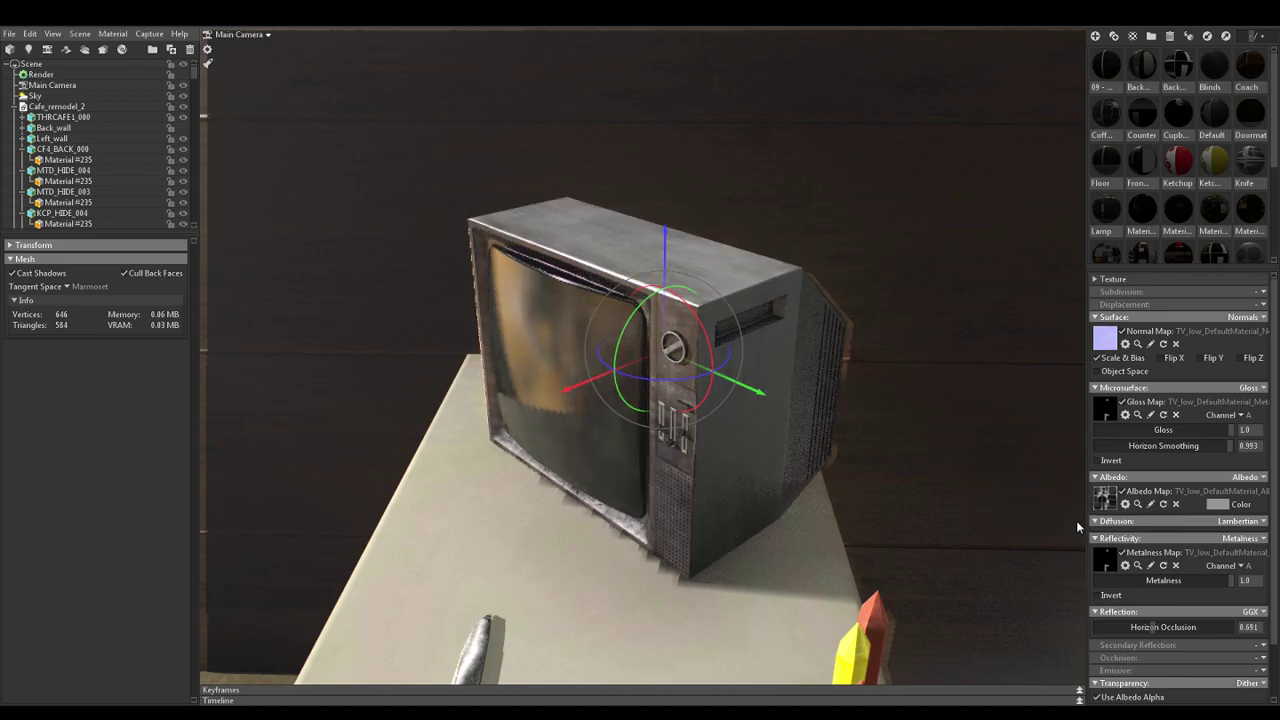
# Darken the TV material's albedo color to the grey 7c7c7c
pyautogui.click(1215, 504)
pyautogui.moveTo(427, 596); pyautogui.dragTo(432, 620)
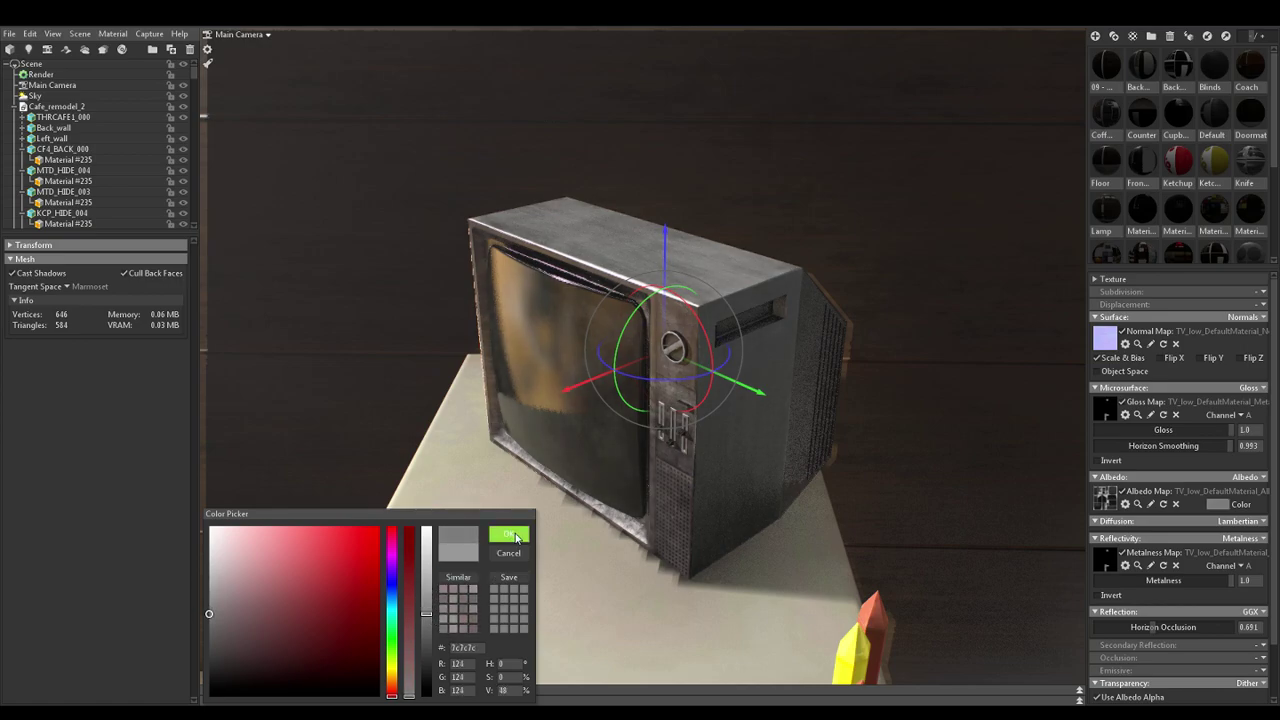
pyautogui.click(508, 534)
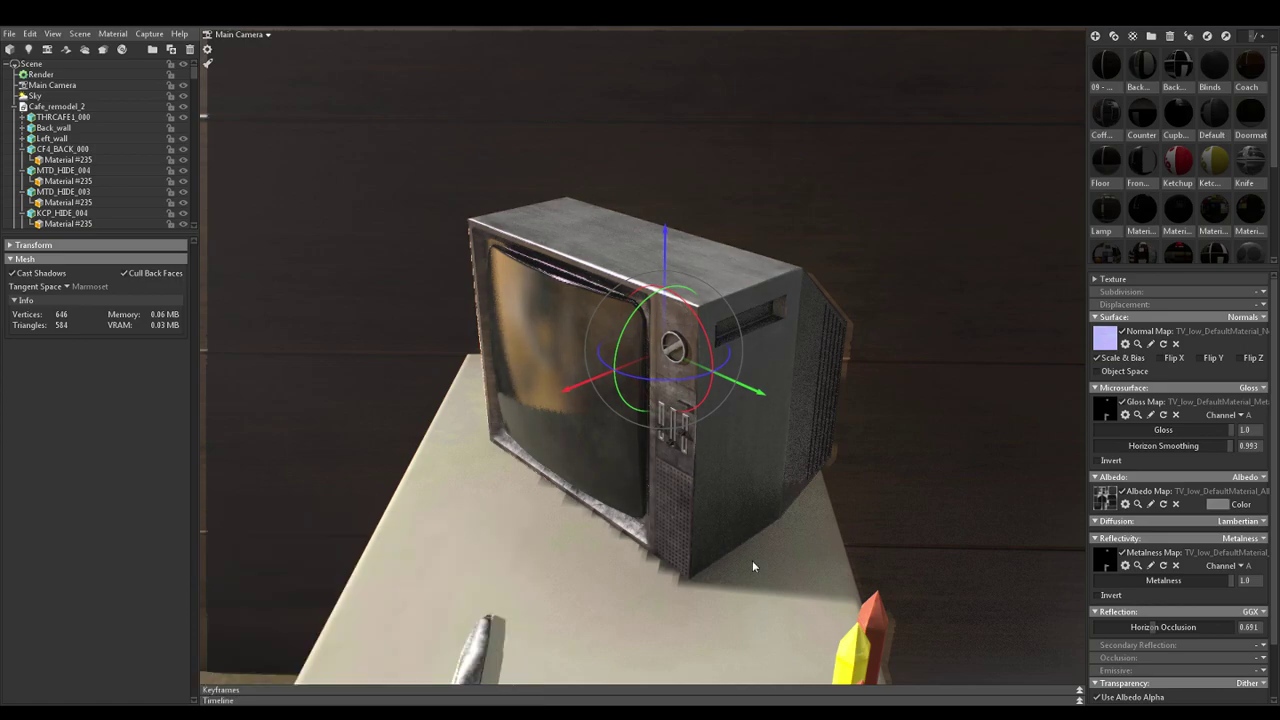
# Set the metalness map's channel to R and accept its texture settings
pyautogui.click(1125, 566)
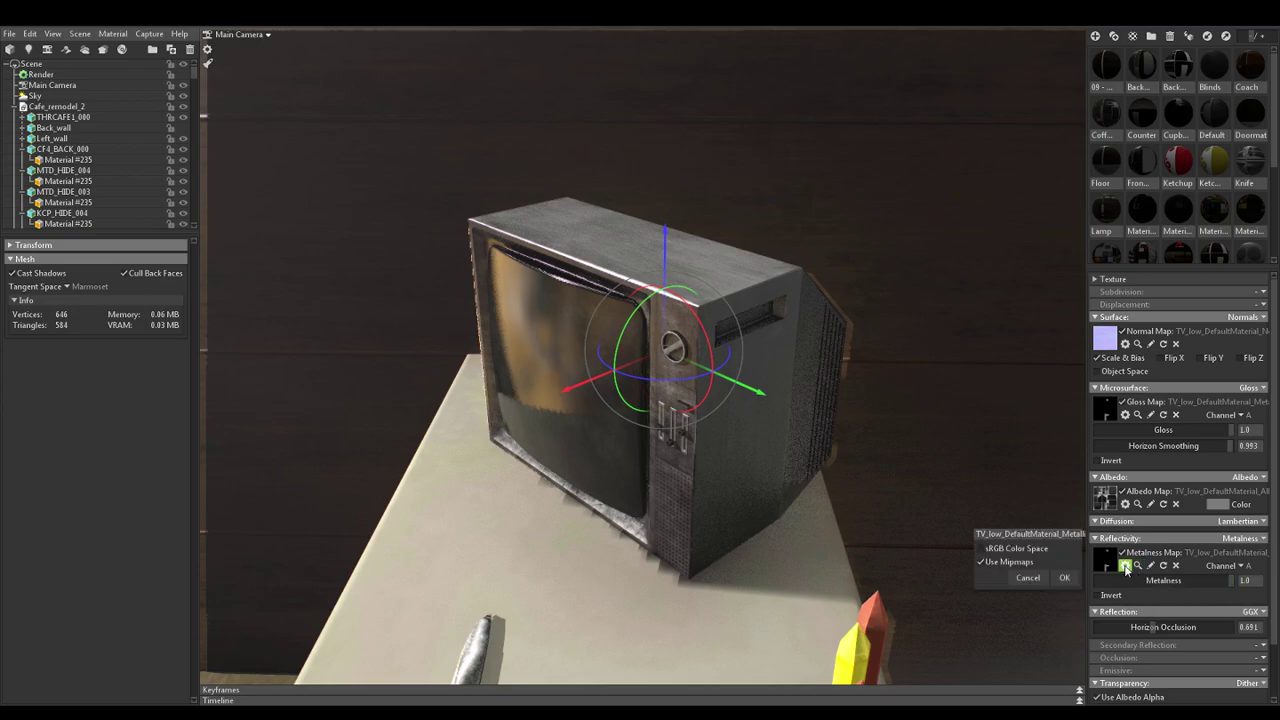
pyautogui.click(1243, 566)
pyautogui.click(1228, 580)
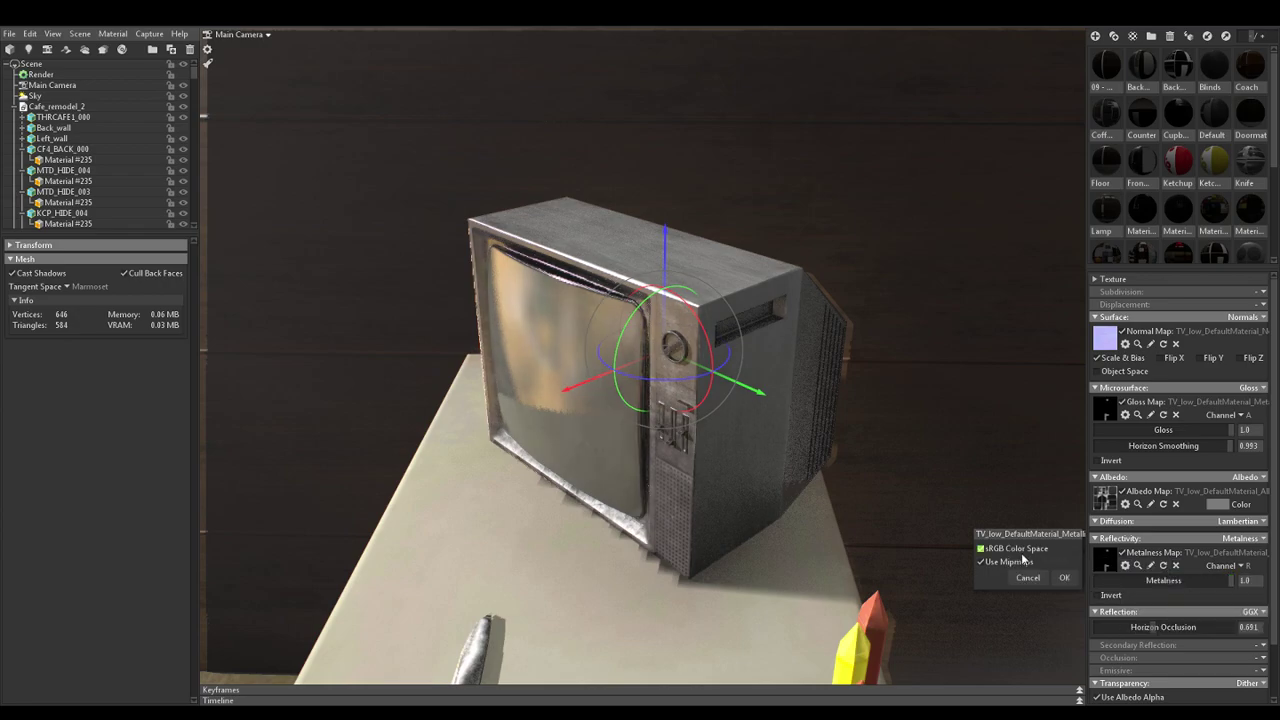
pyautogui.click(1063, 579)
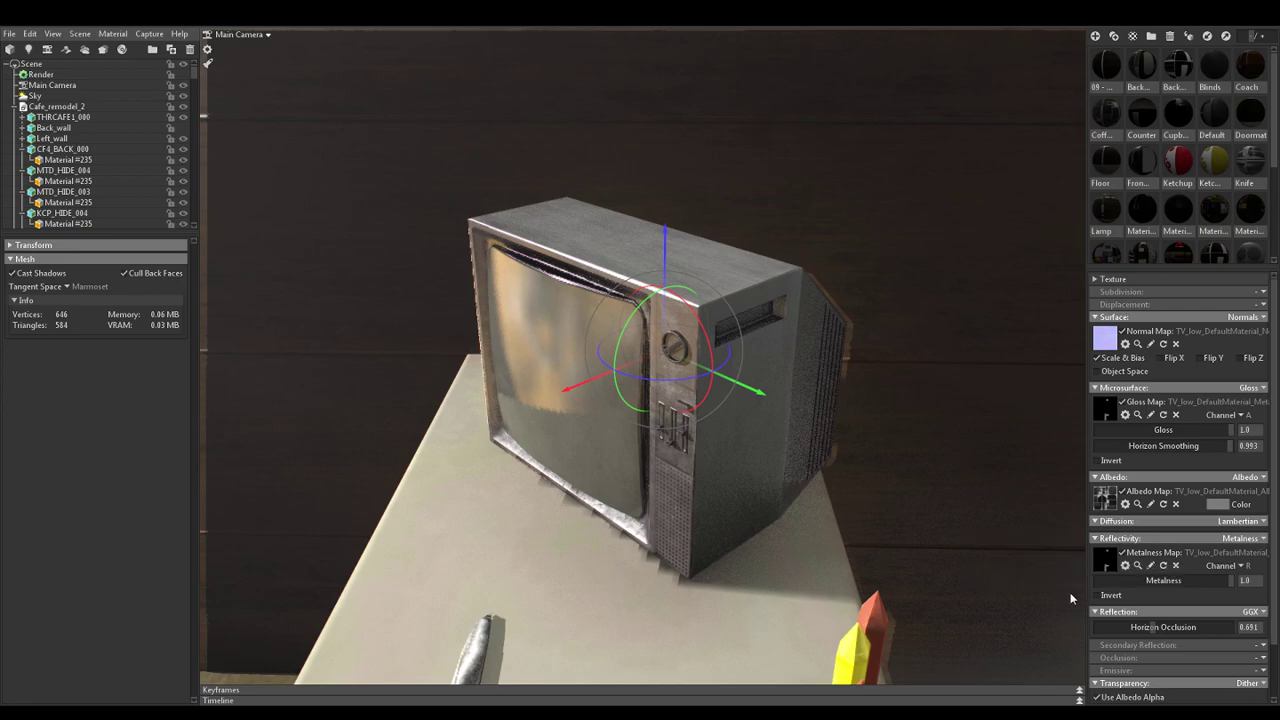
# Invert the TV material's metalness, switching the inversion off and on again to compare
pyautogui.click(1097, 595)
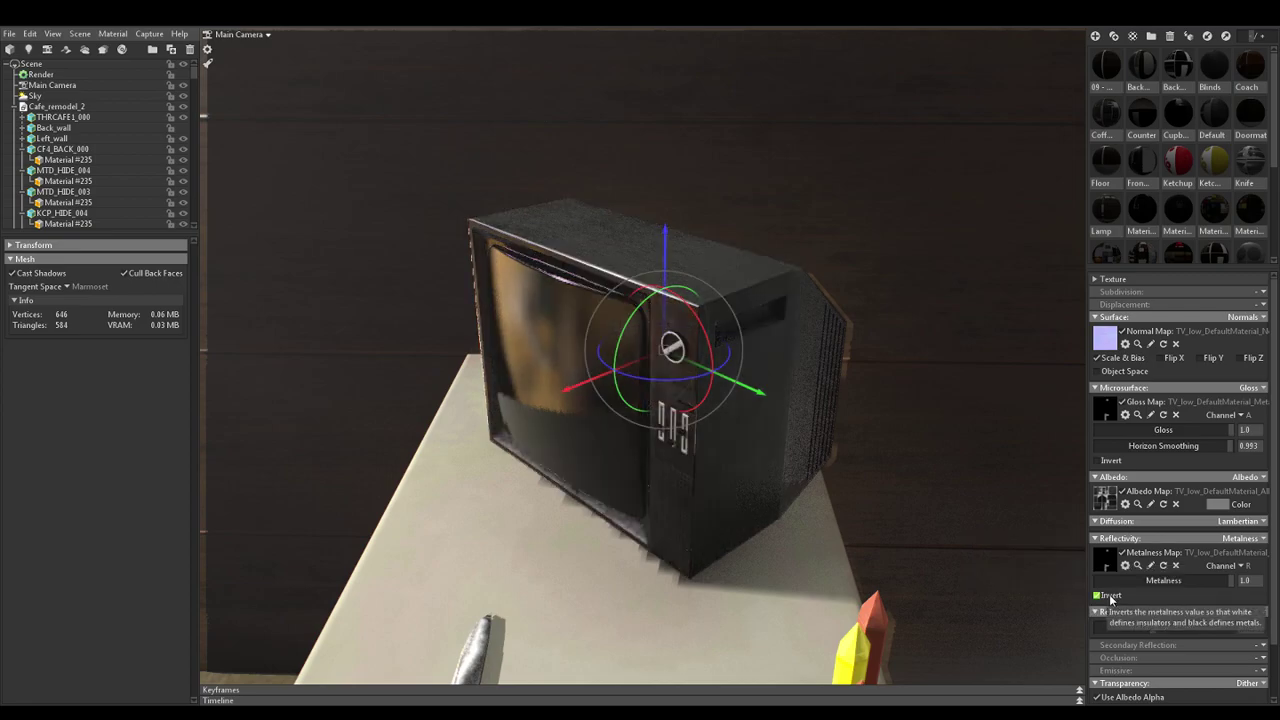
pyautogui.click(1110, 597)
pyautogui.click(1110, 597)
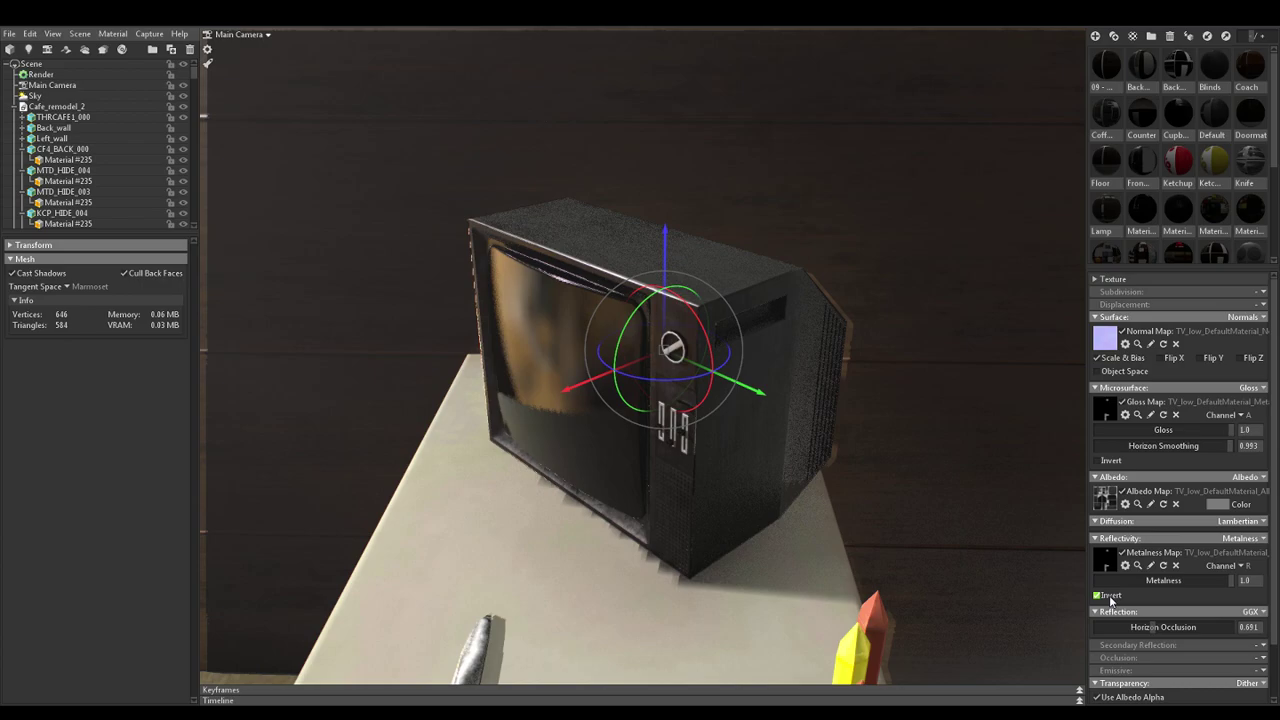
# Try inverting the television material's gloss map and examine the surface from another angle
pyautogui.moveTo(846, 414); pyautogui.dragTo(737, 343)
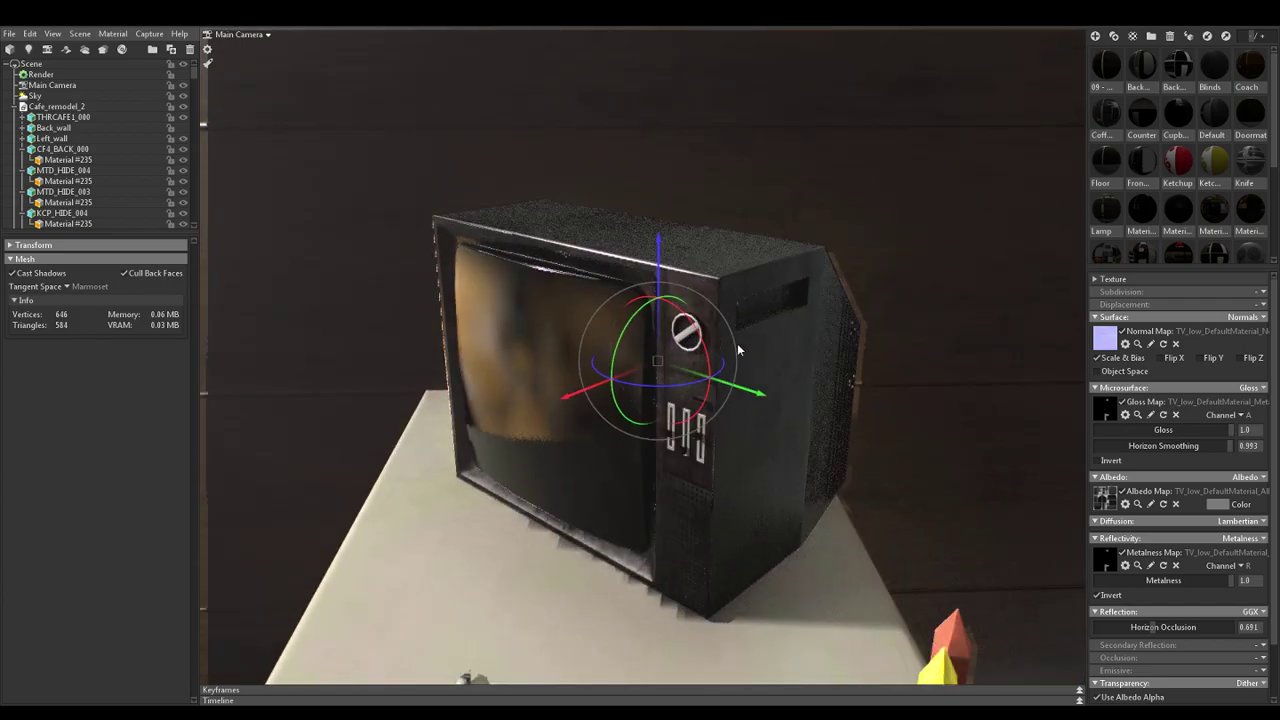
pyautogui.click(1110, 462)
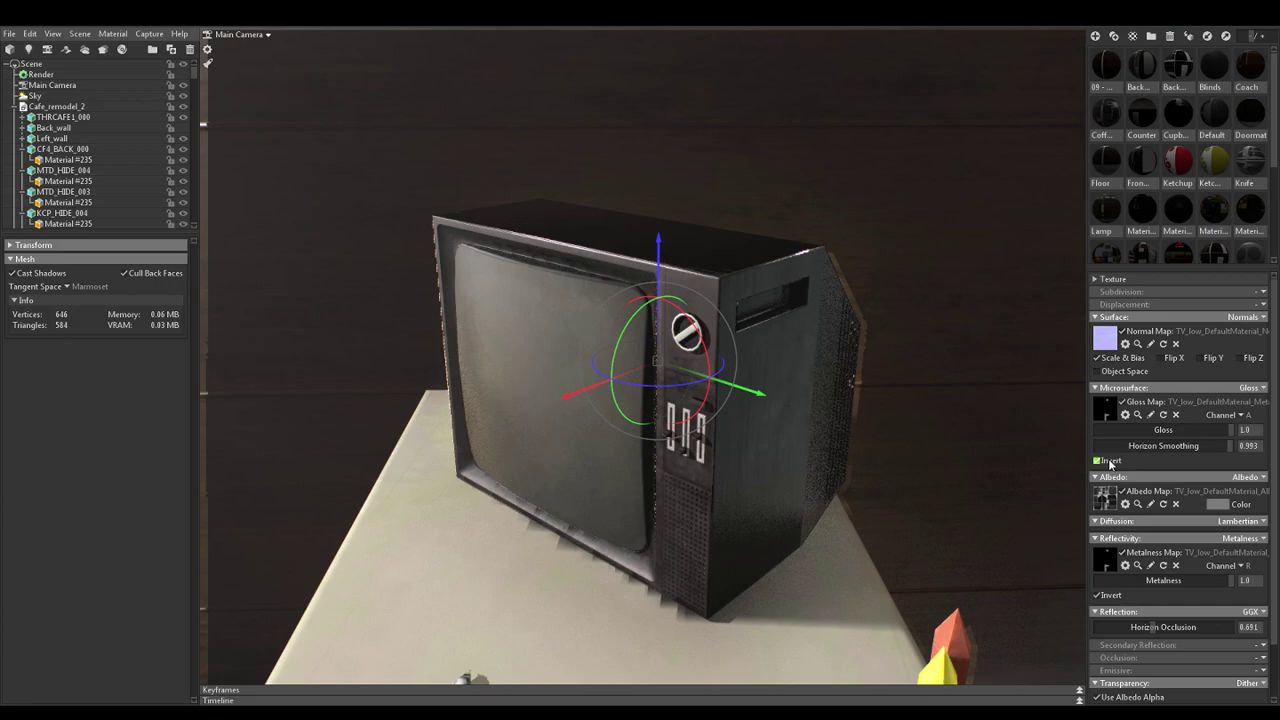
pyautogui.moveTo(835, 412); pyautogui.dragTo(820, 443)
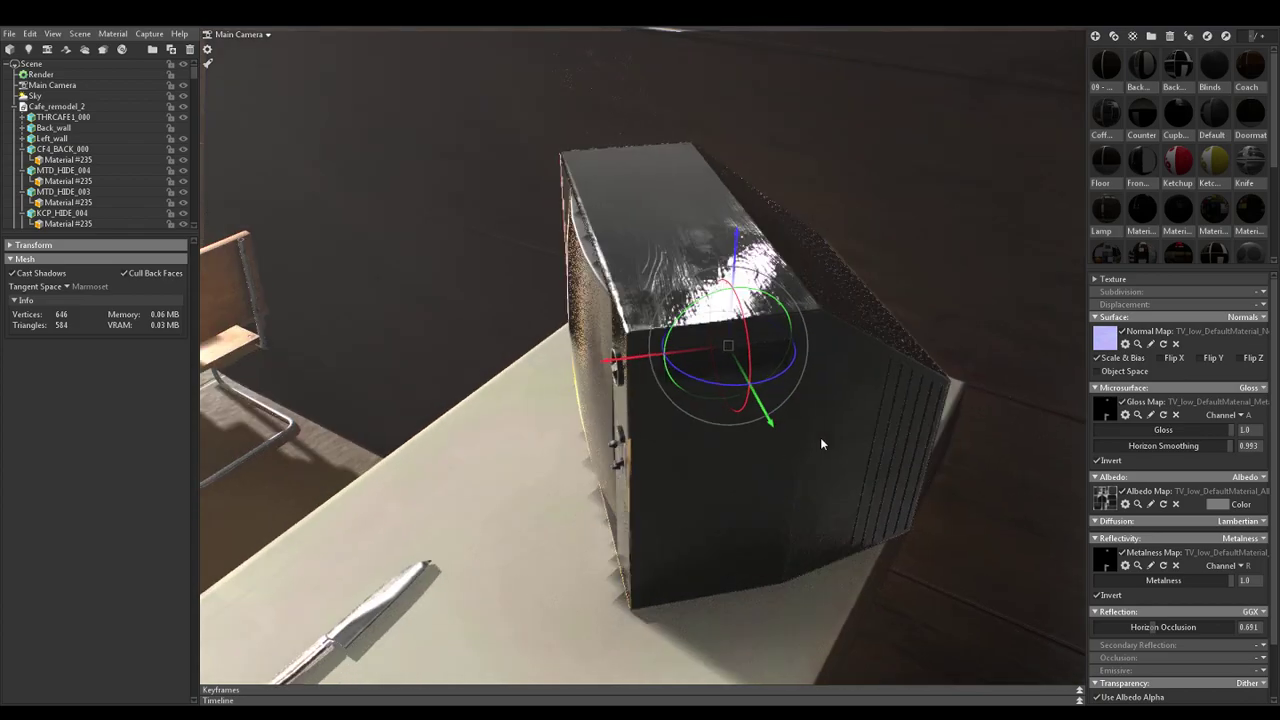
# Try the gloss map's R, G and B channels on the television and return it to channel A
pyautogui.click(1240, 416)
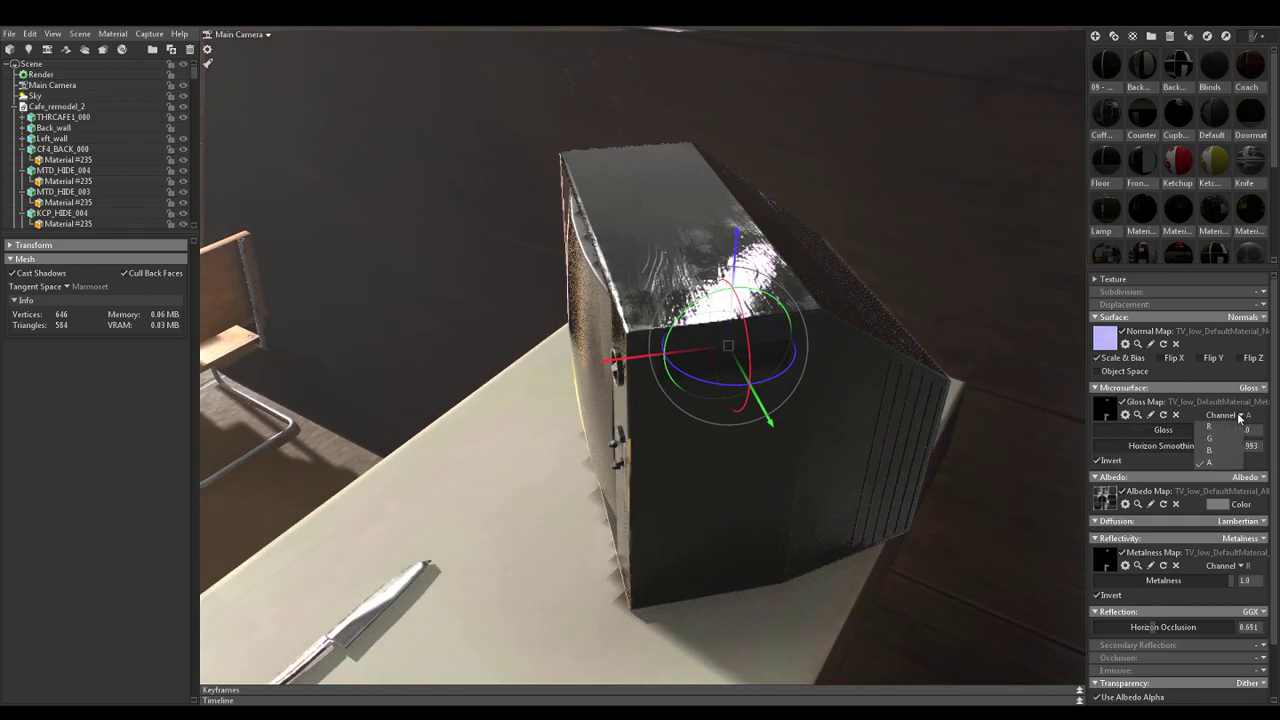
pyautogui.click(1229, 428)
pyautogui.click(1239, 416)
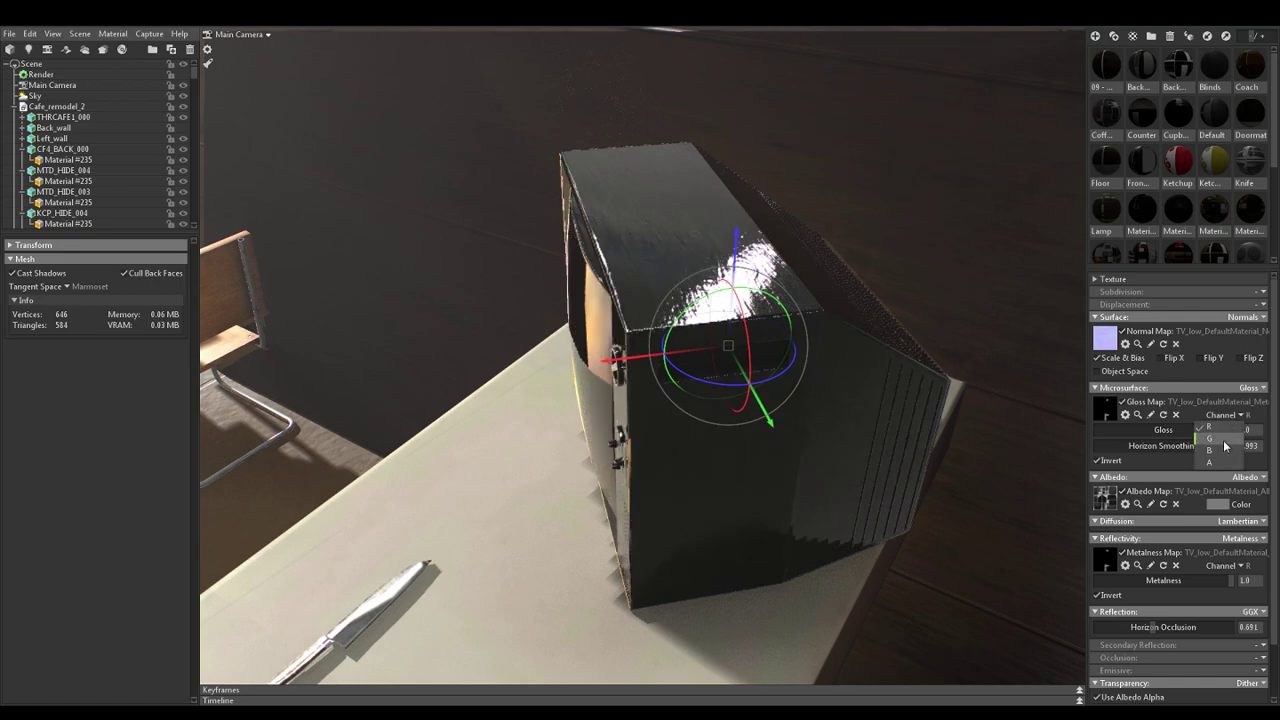
pyautogui.click(1232, 438)
pyautogui.click(1240, 415)
pyautogui.click(1229, 448)
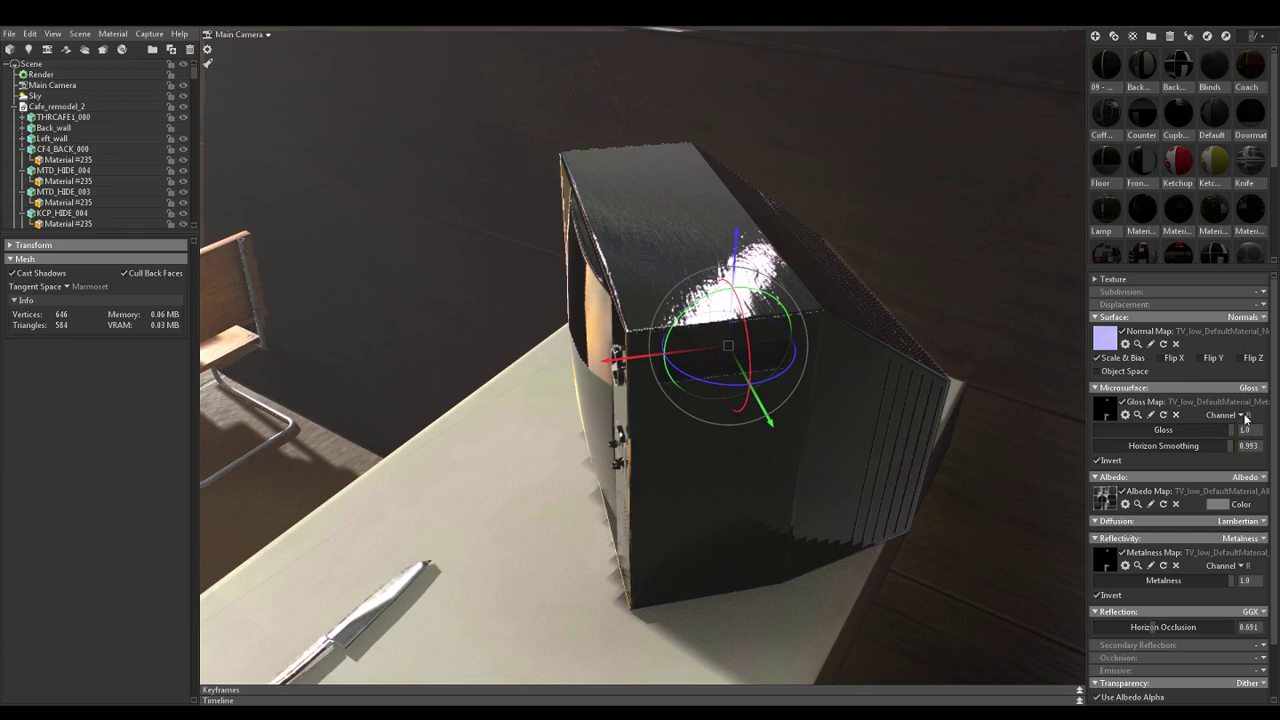
pyautogui.click(1243, 416)
pyautogui.click(1221, 464)
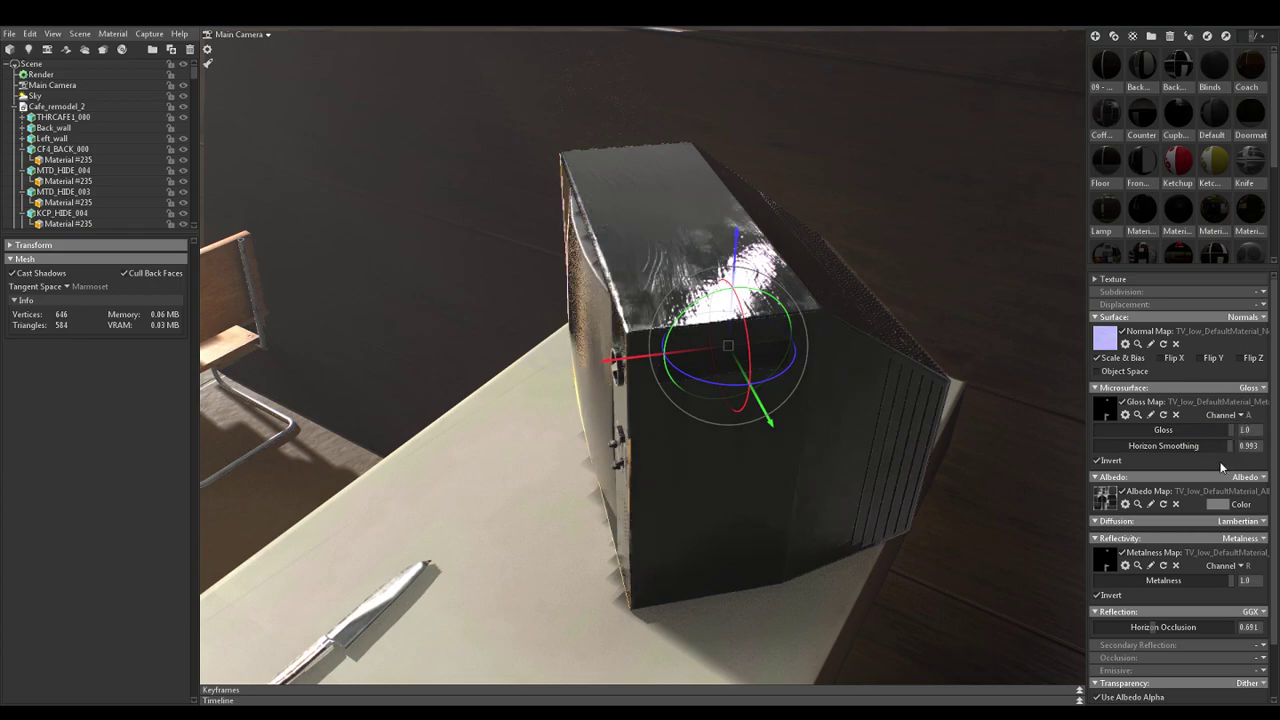
# Turn off the gloss inversion, try a gloss of 0.217 and raise it to 0.801
pyautogui.moveTo(1230, 430)
pyautogui.mouseDown()
pyautogui.moveTo(1112, 431)
pyautogui.moveTo(1232, 432)
pyautogui.mouseUp()
pyautogui.click(1110, 463)
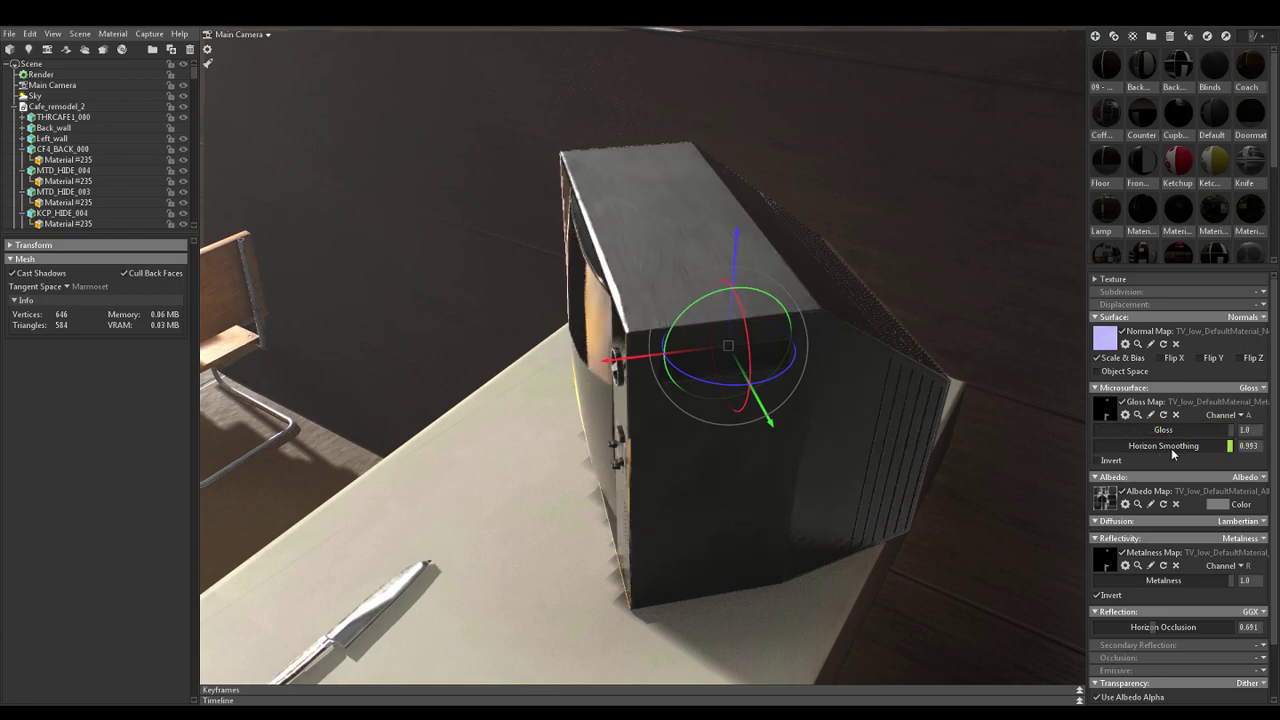
pyautogui.moveTo(1224, 430); pyautogui.dragTo(1127, 447)
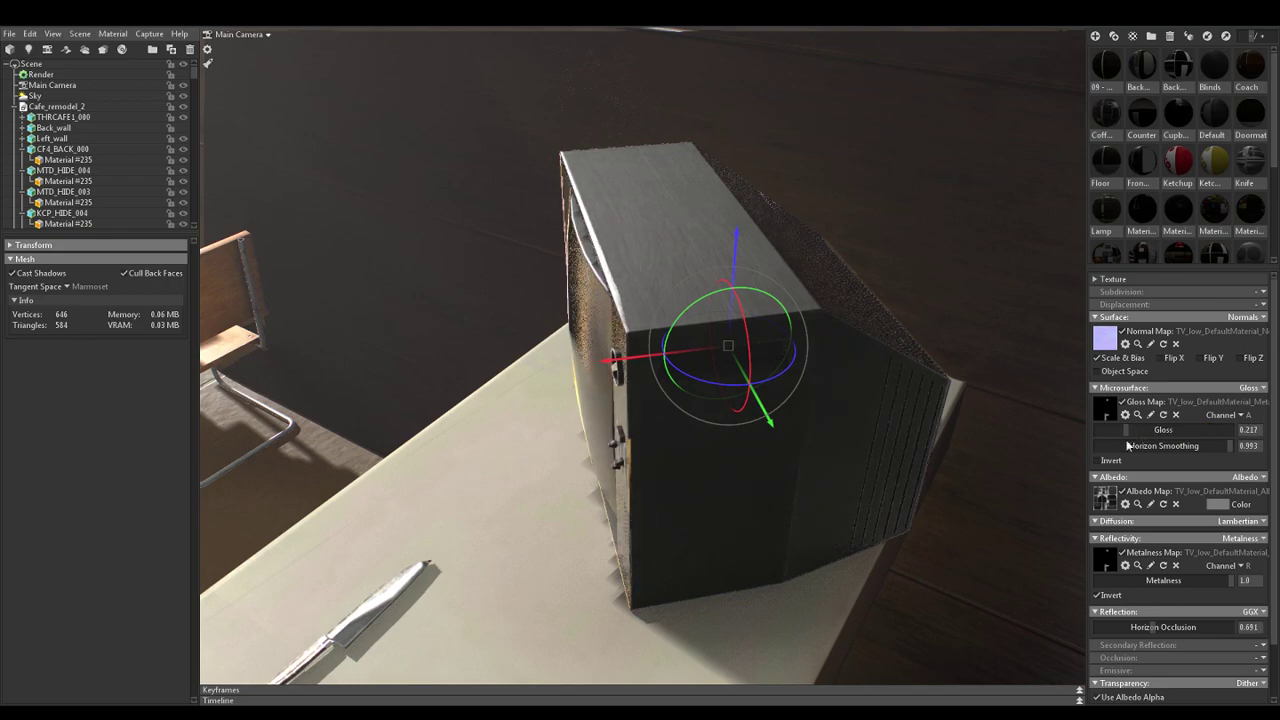
pyautogui.moveTo(875, 402); pyautogui.dragTo(949, 338)
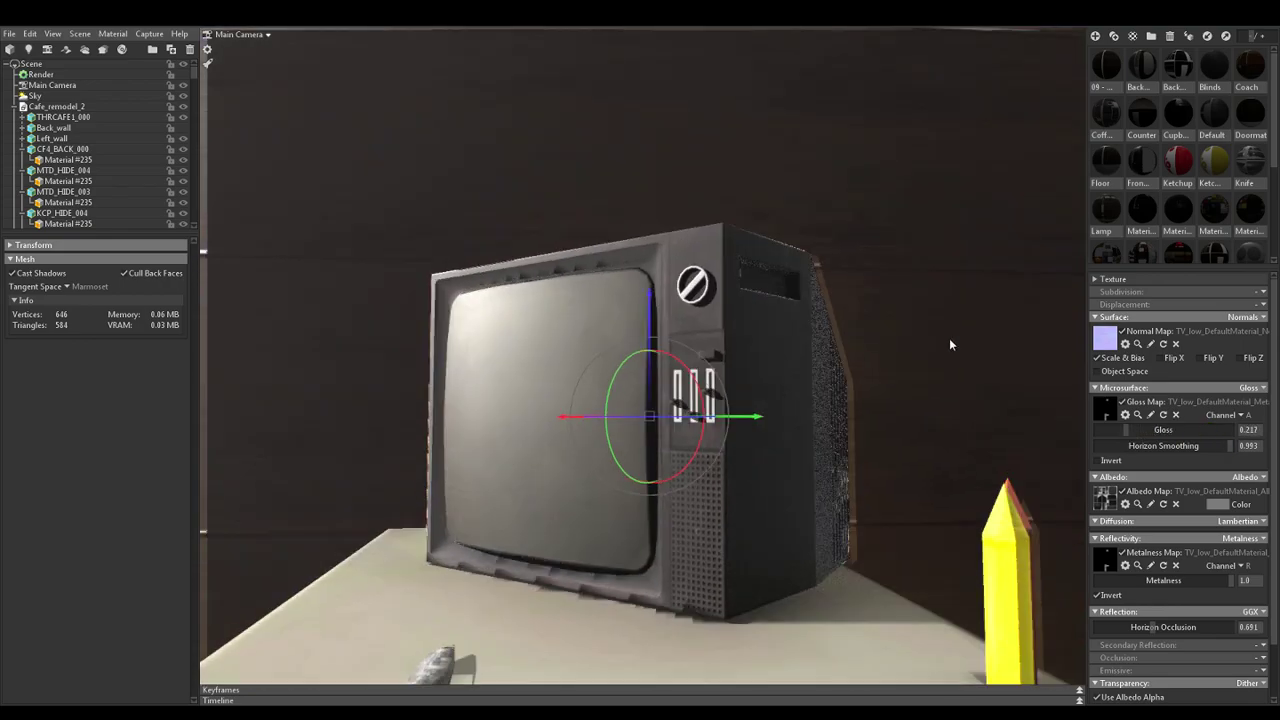
pyautogui.moveTo(1148, 434); pyautogui.dragTo(1205, 431)
# Set the television material's metalness to 0.0
pyautogui.moveTo(875, 396); pyautogui.dragTo(893, 457)
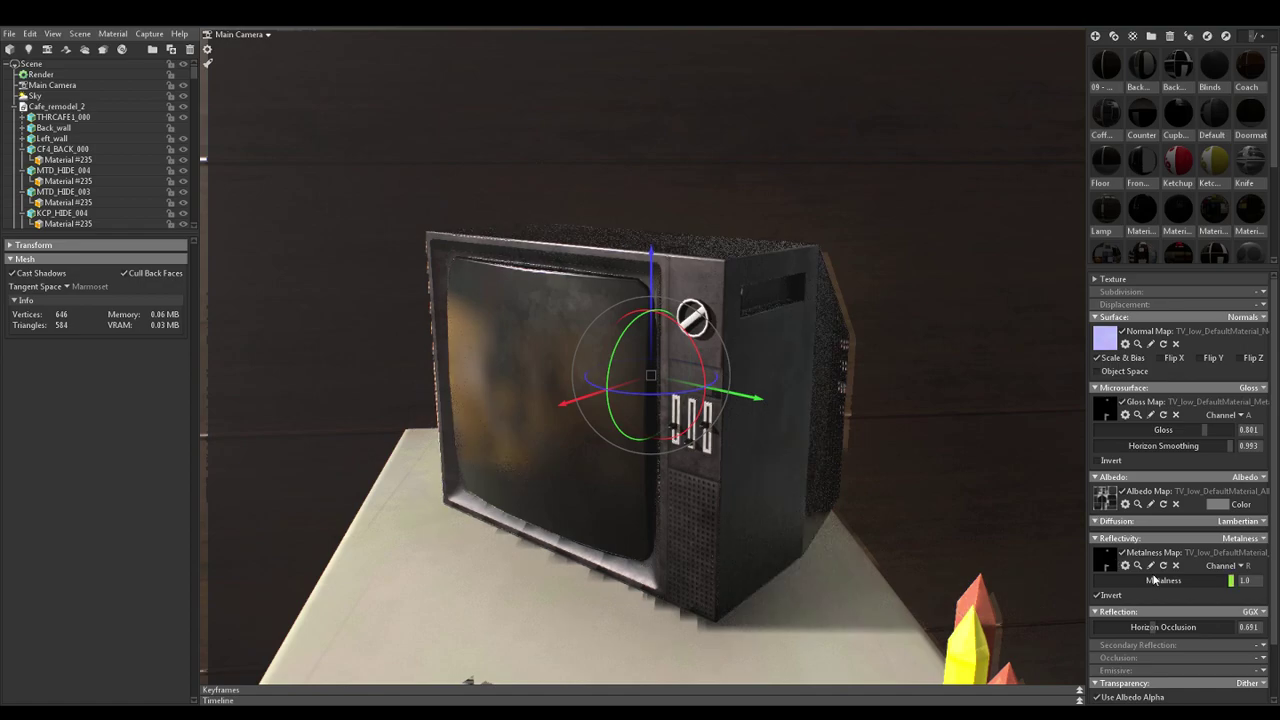
pyautogui.moveTo(1209, 586); pyautogui.dragTo(1057, 584)
pyautogui.moveTo(707, 325); pyautogui.dragTo(815, 422)
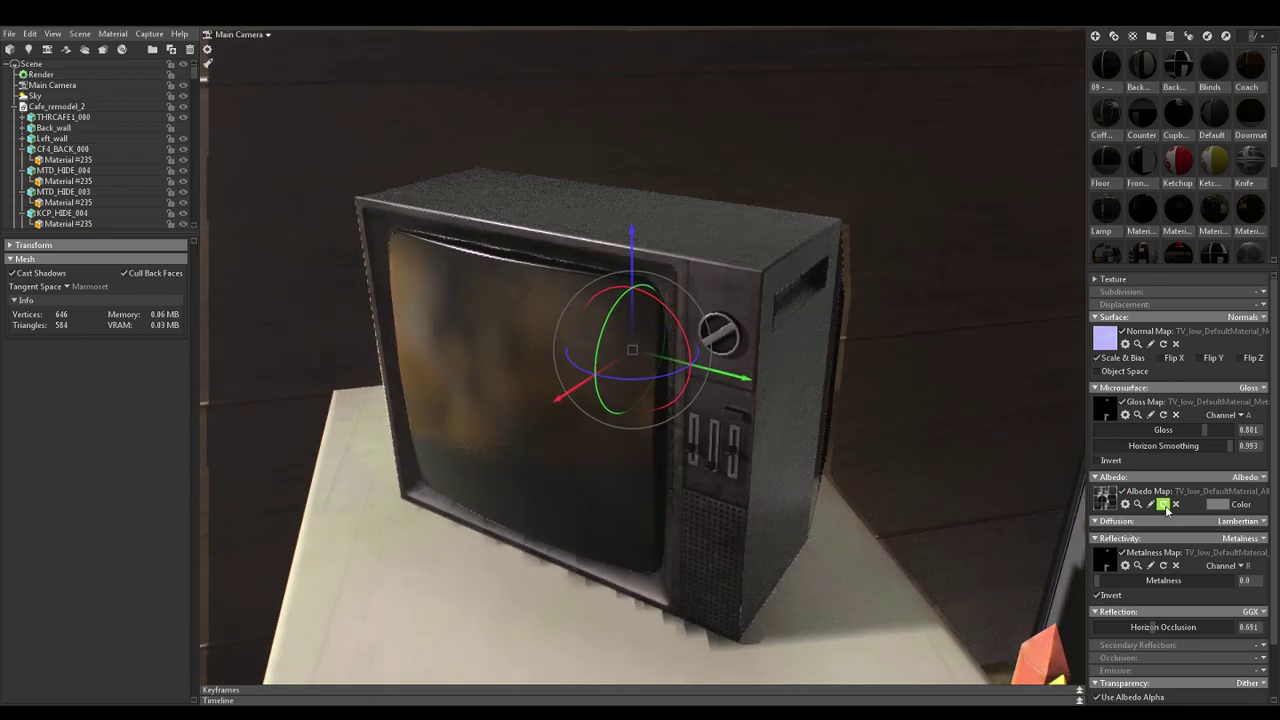
# Lighten the television material's albedo color to a brighter grey and accept it
pyautogui.click(1212, 504)
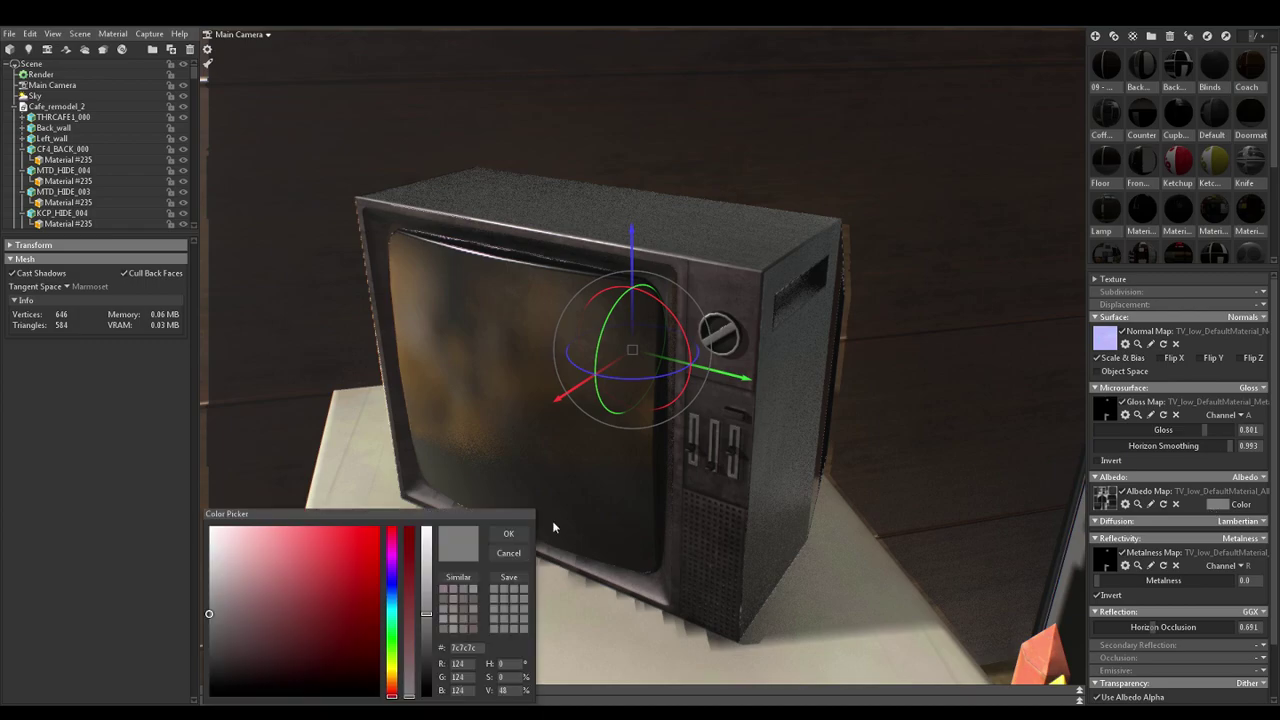
pyautogui.moveTo(420, 612); pyautogui.dragTo(431, 587)
pyautogui.click(506, 536)
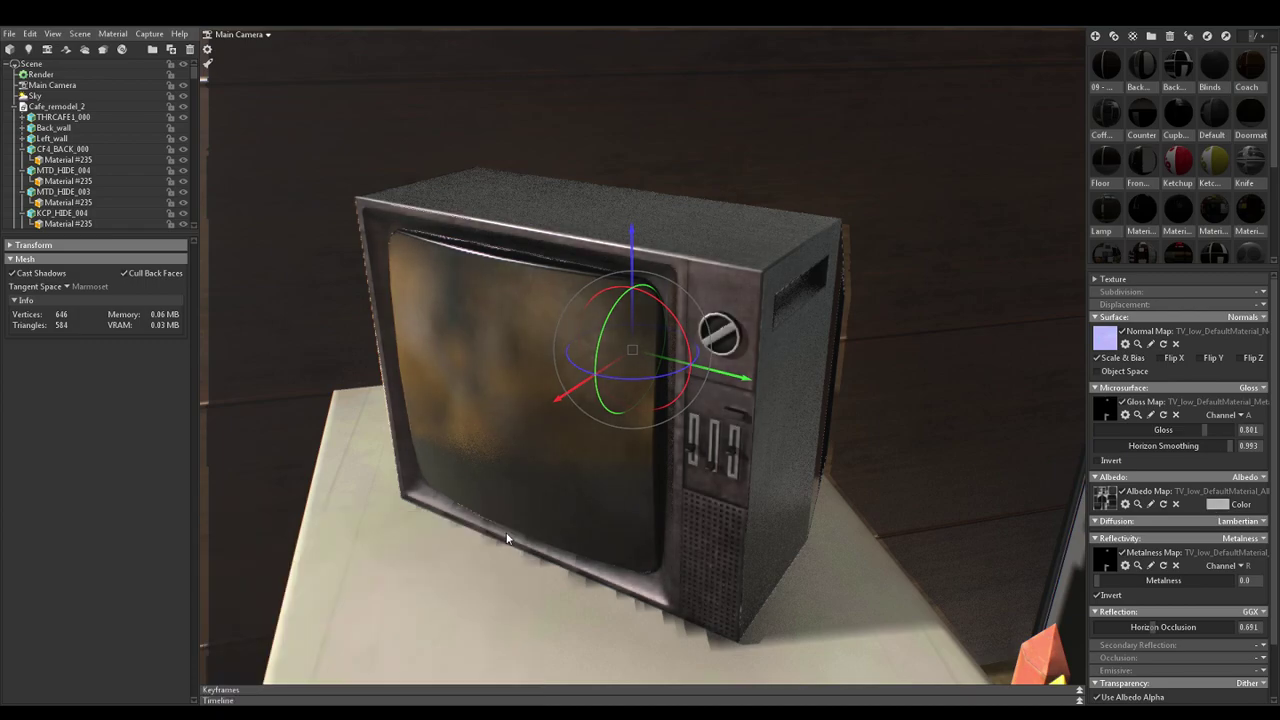
pyautogui.moveTo(613, 518); pyautogui.dragTo(763, 609)
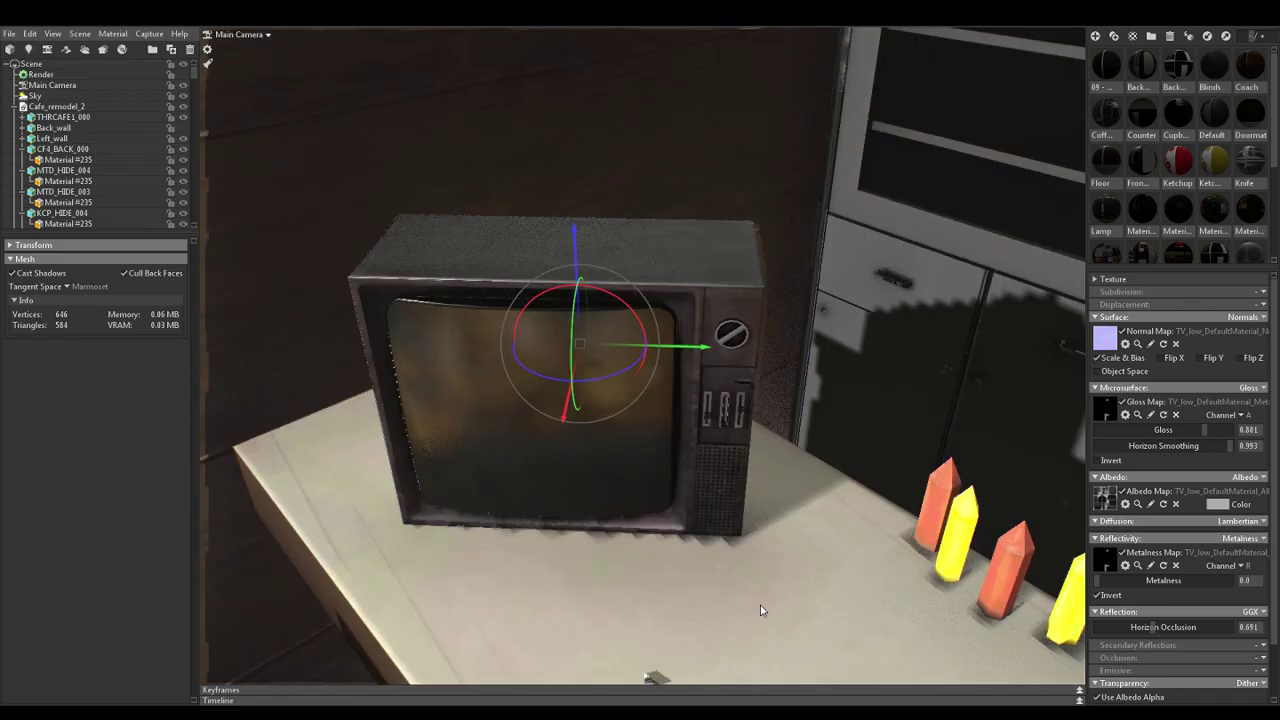
# Set the television material's gloss to 0.678 and toggle the metalness inversion off and on to compare
pyautogui.moveTo(769, 564); pyautogui.dragTo(688, 498)
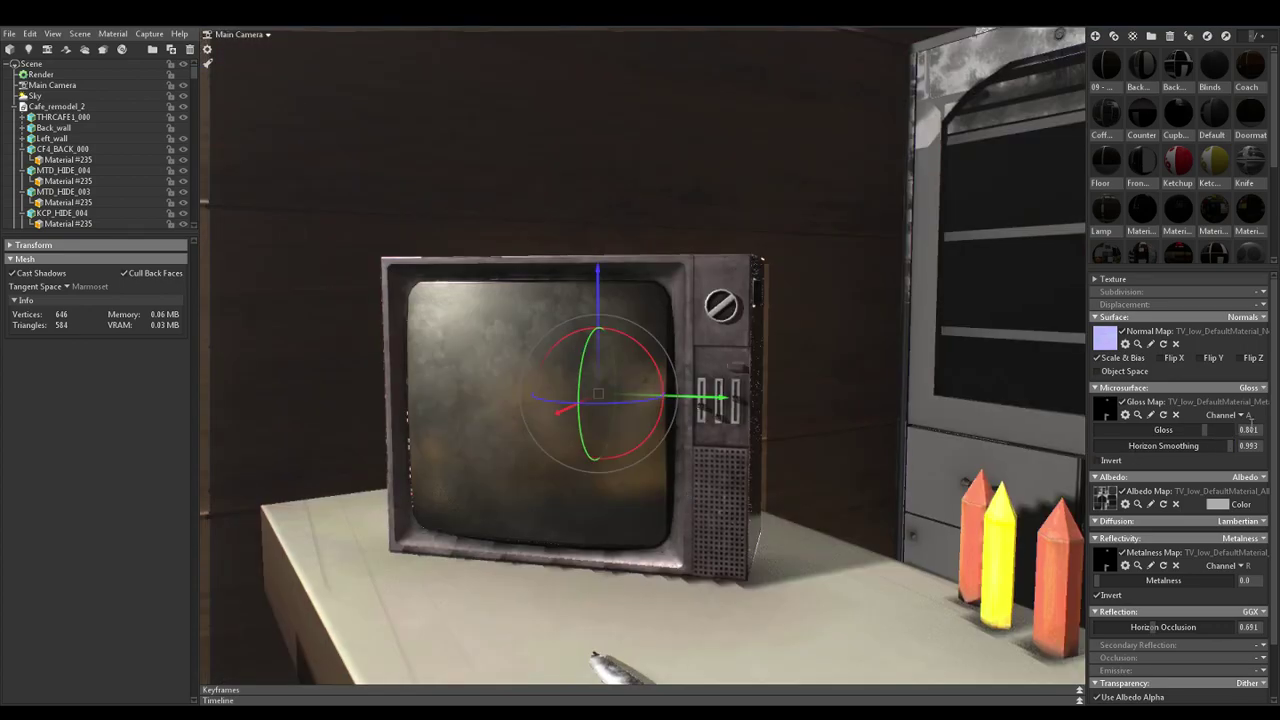
pyautogui.moveTo(1206, 432); pyautogui.dragTo(1186, 430)
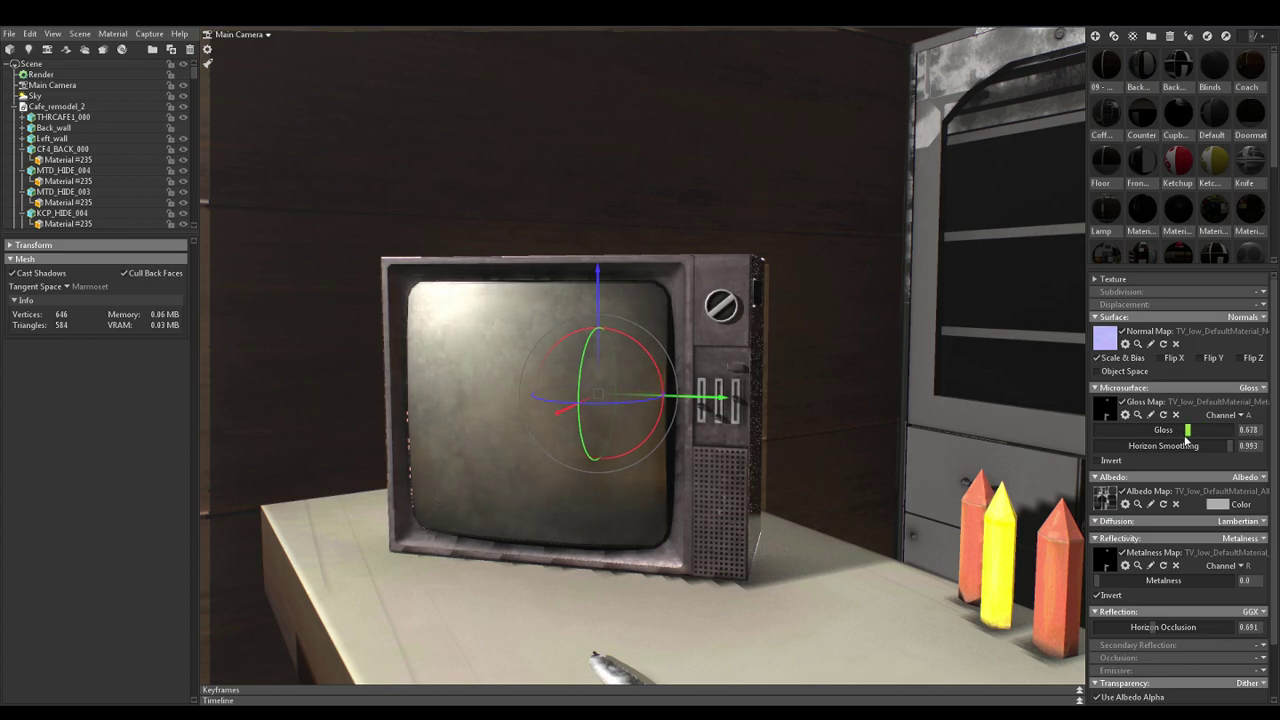
pyautogui.moveTo(838, 474); pyautogui.dragTo(813, 512)
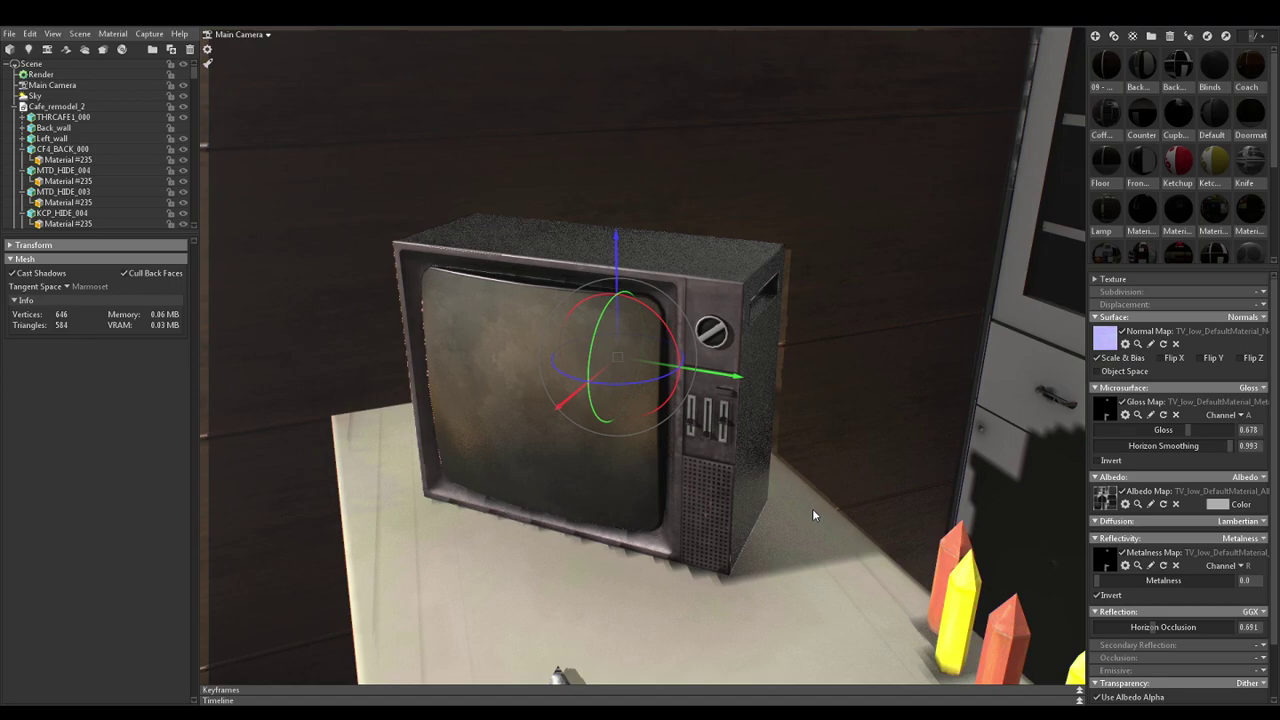
pyautogui.click(1099, 596)
pyautogui.click(1099, 596)
# Find the original TV mesh in the scene hierarchy, make it visible and frame it for comparison
pyautogui.click(926, 566)
pyautogui.moveTo(840, 566)
pyautogui.mouseDown()
pyautogui.moveTo(874, 592)
pyautogui.moveTo(857, 583)
pyautogui.mouseUp()
pyautogui.scroll(1, 857, 585)
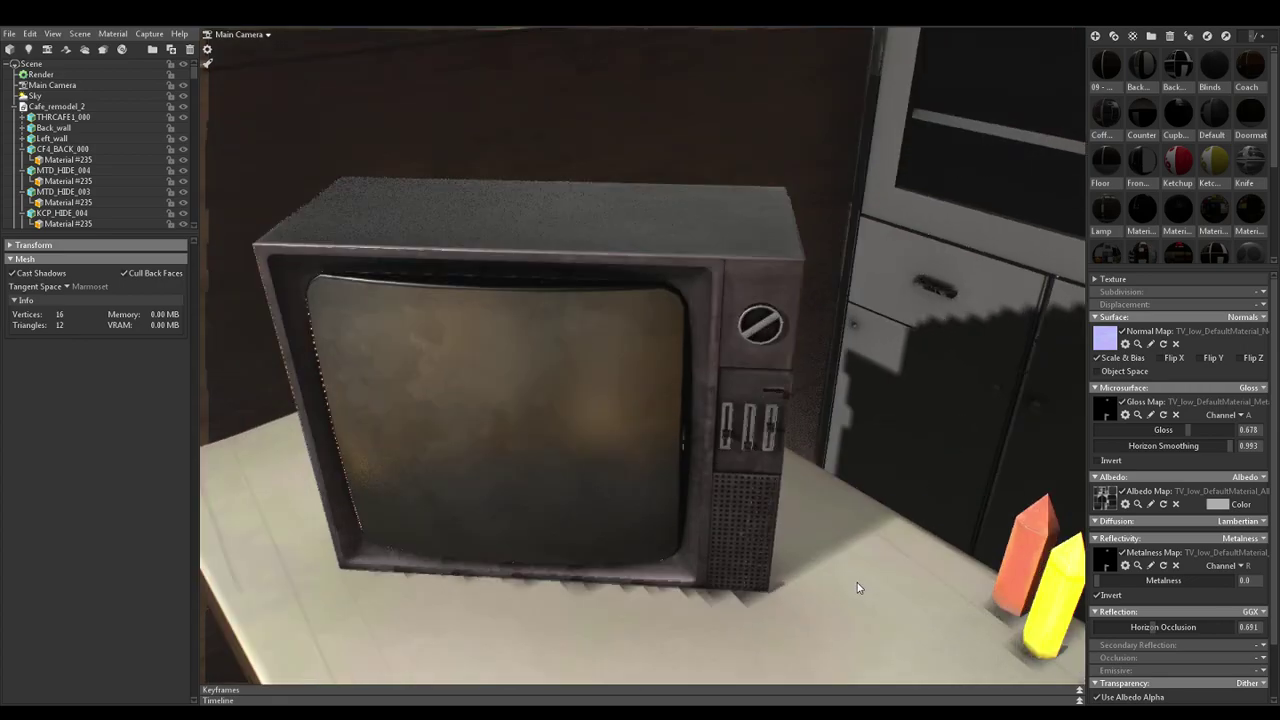
pyautogui.scroll(-1, 857, 586)
pyautogui.scroll(-4, 857, 592)
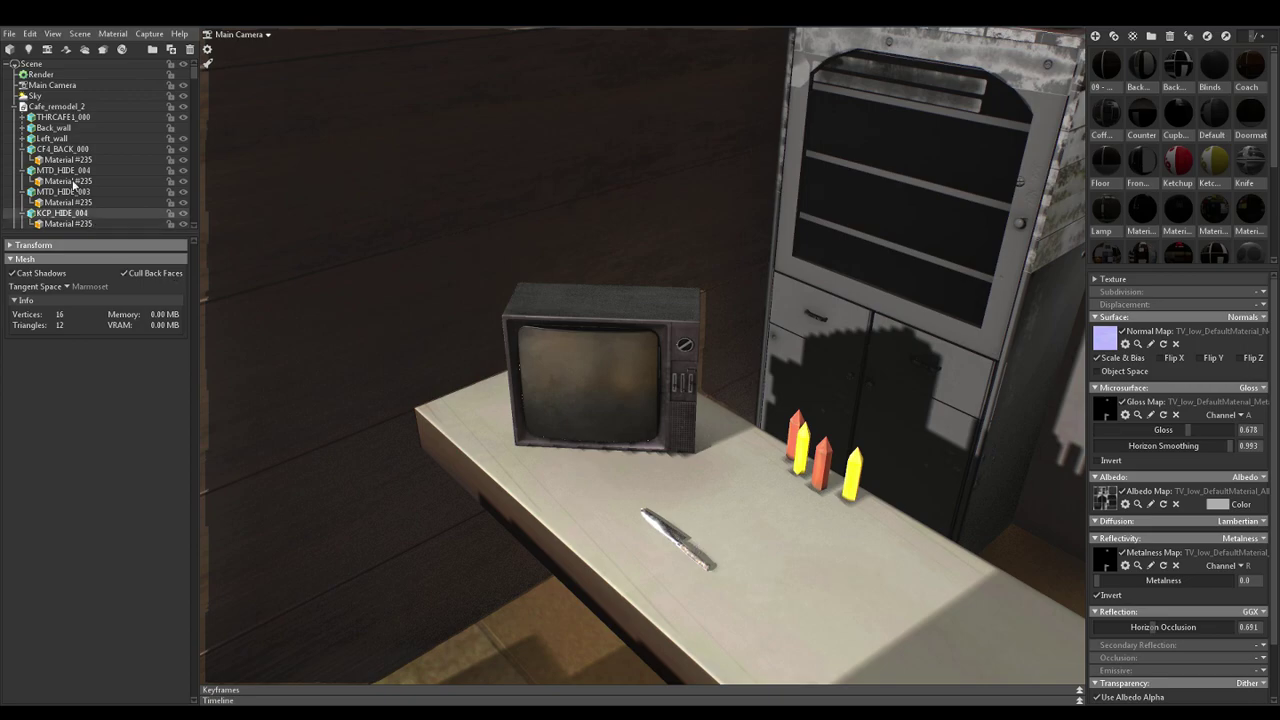
pyautogui.moveTo(191, 72); pyautogui.dragTo(173, 237)
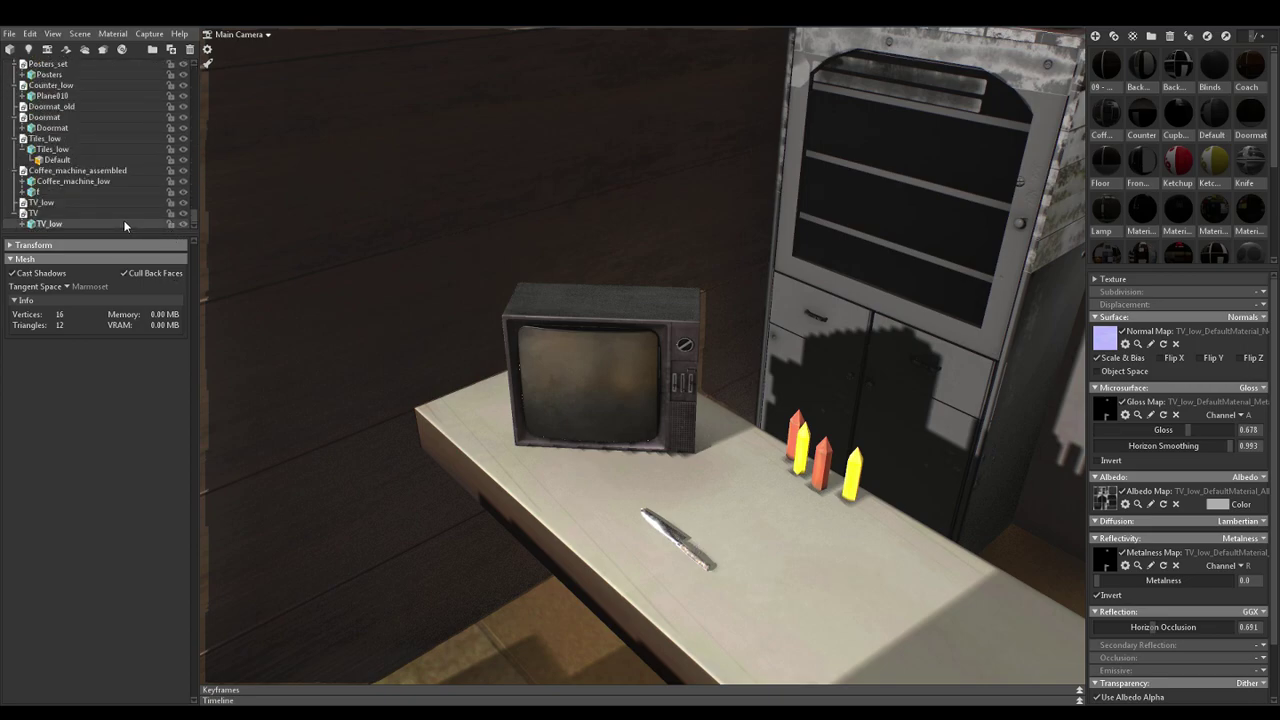
pyautogui.moveTo(193, 206); pyautogui.dragTo(195, 126)
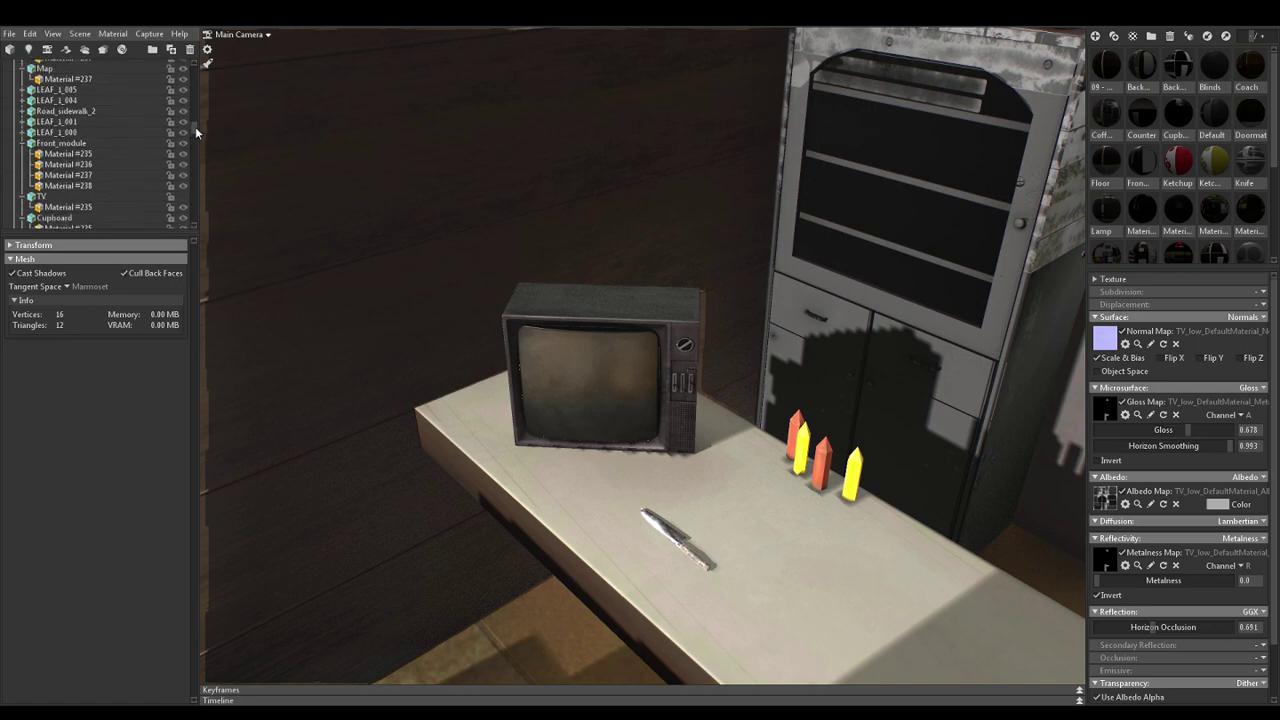
pyautogui.click(112, 196)
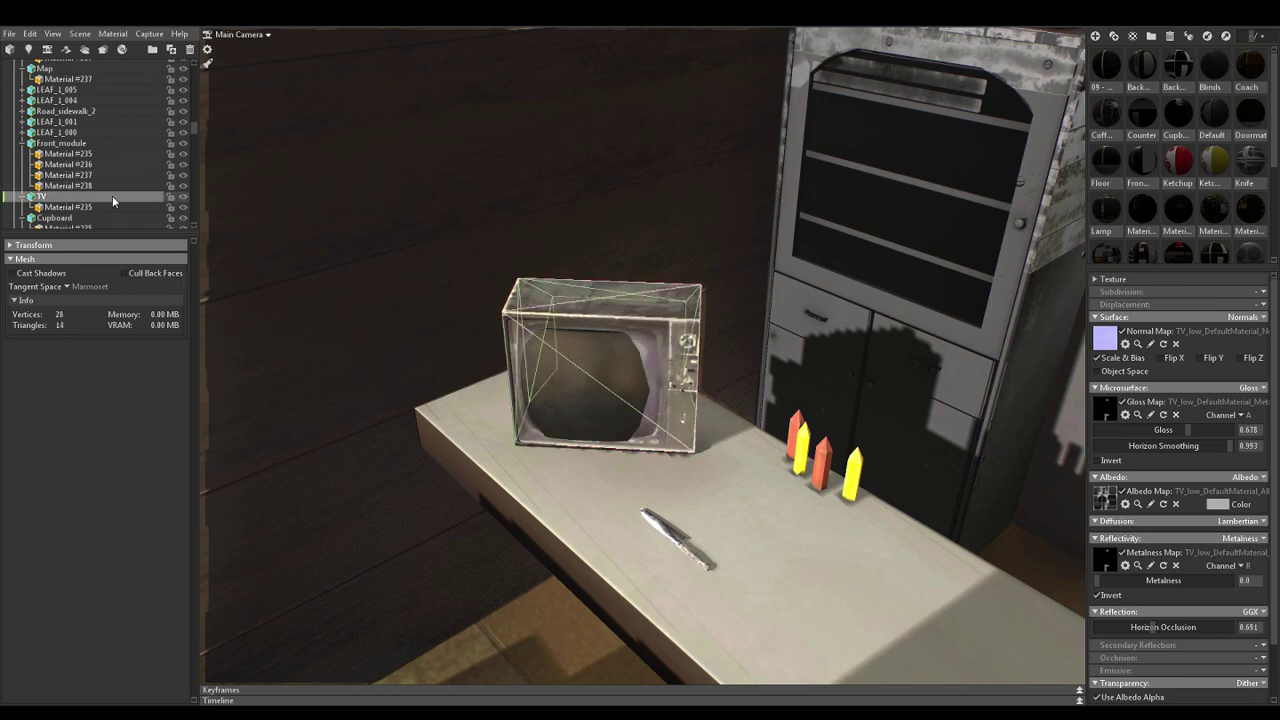
pyautogui.press('f')
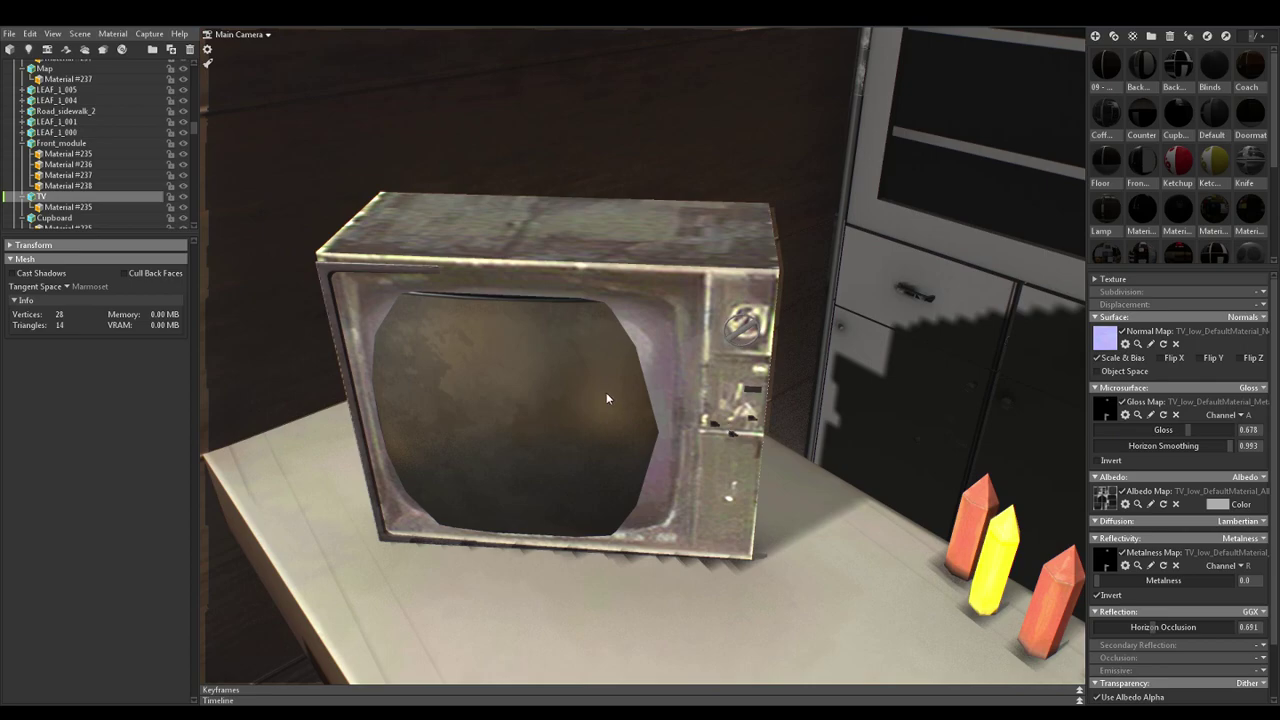
pyautogui.scroll(1, 649, 356)
pyautogui.scroll(-5, 648, 359)
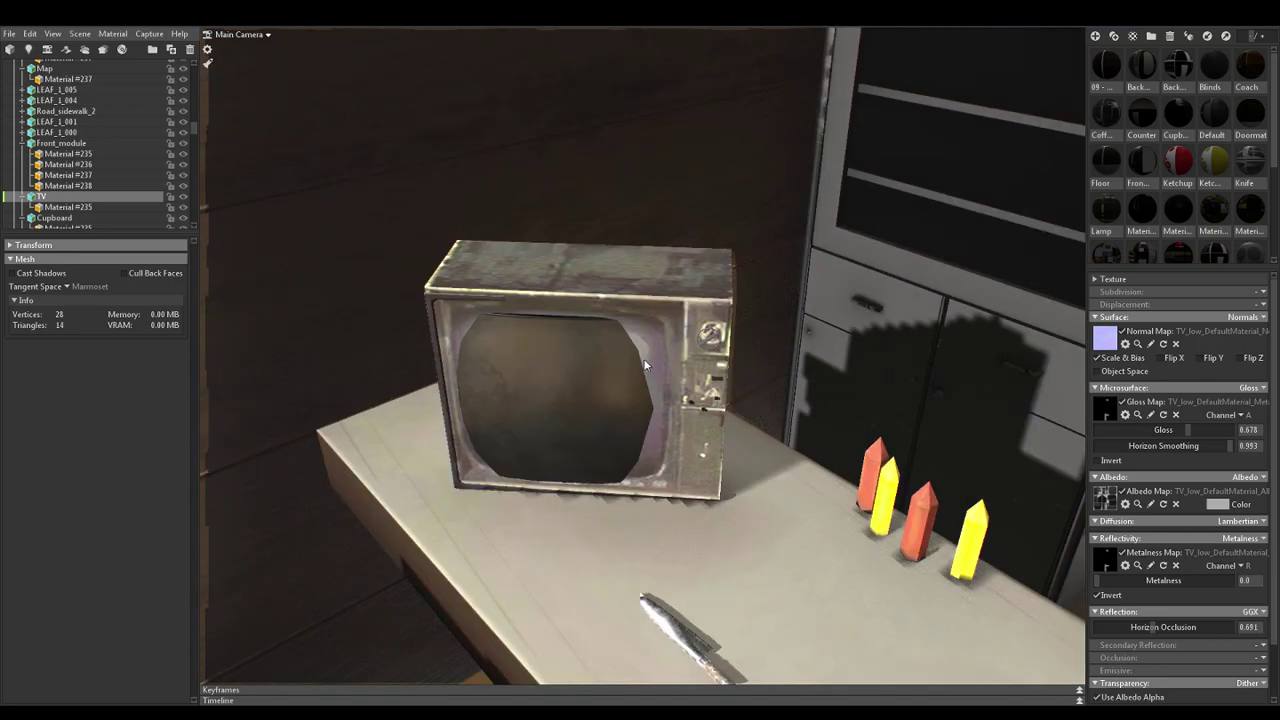
# Select the new television model, then the original TV mesh and its material, to compare them
pyautogui.click(628, 354)
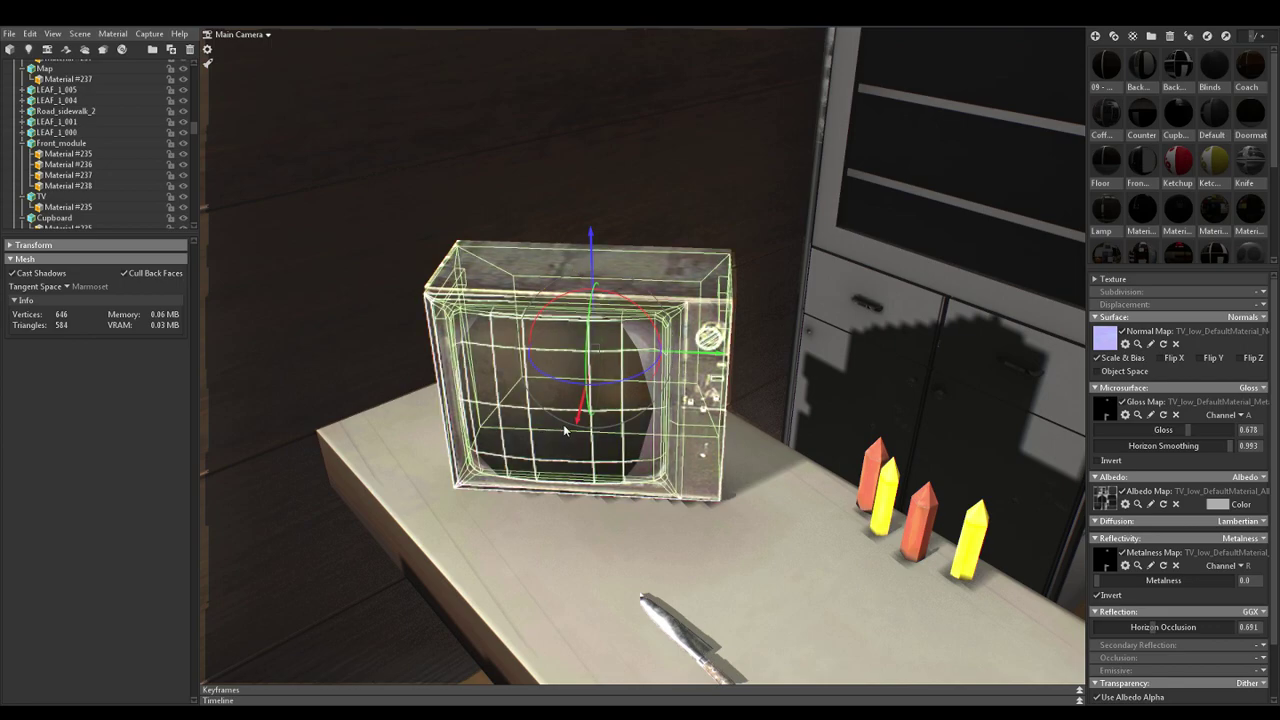
pyautogui.click(71, 199)
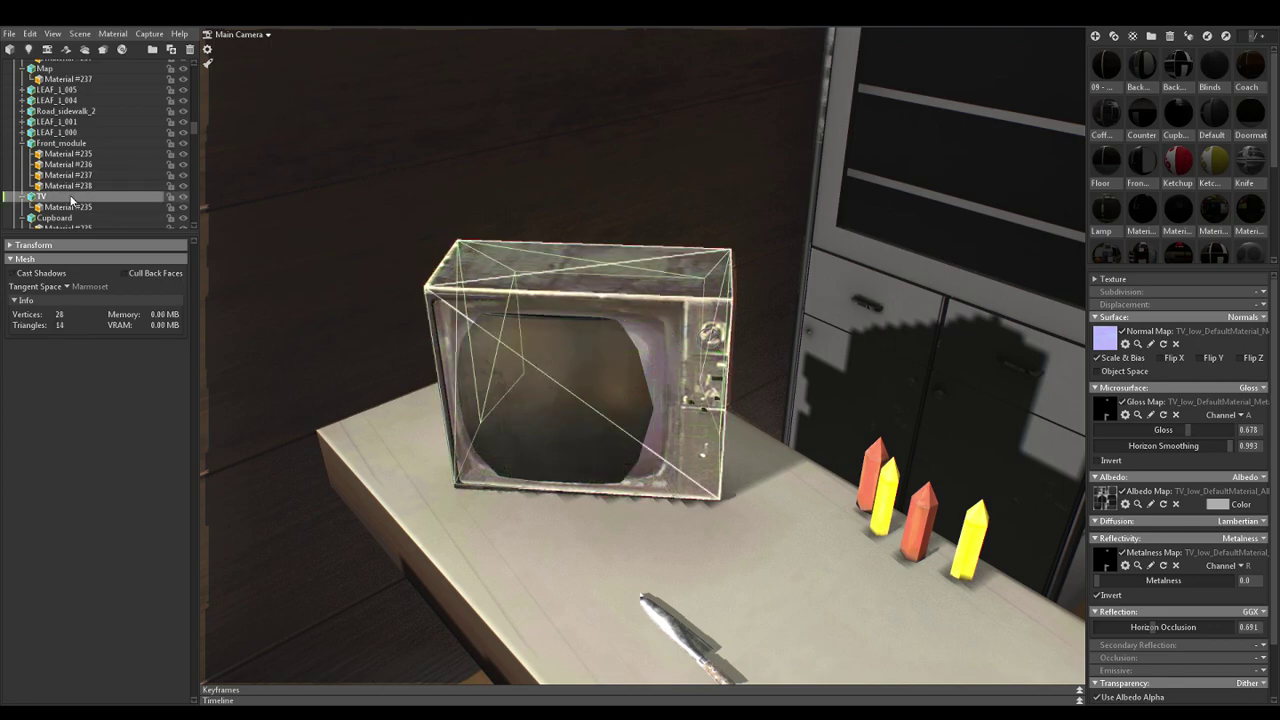
pyautogui.click(665, 372)
pyautogui.scroll(-3, 665, 373)
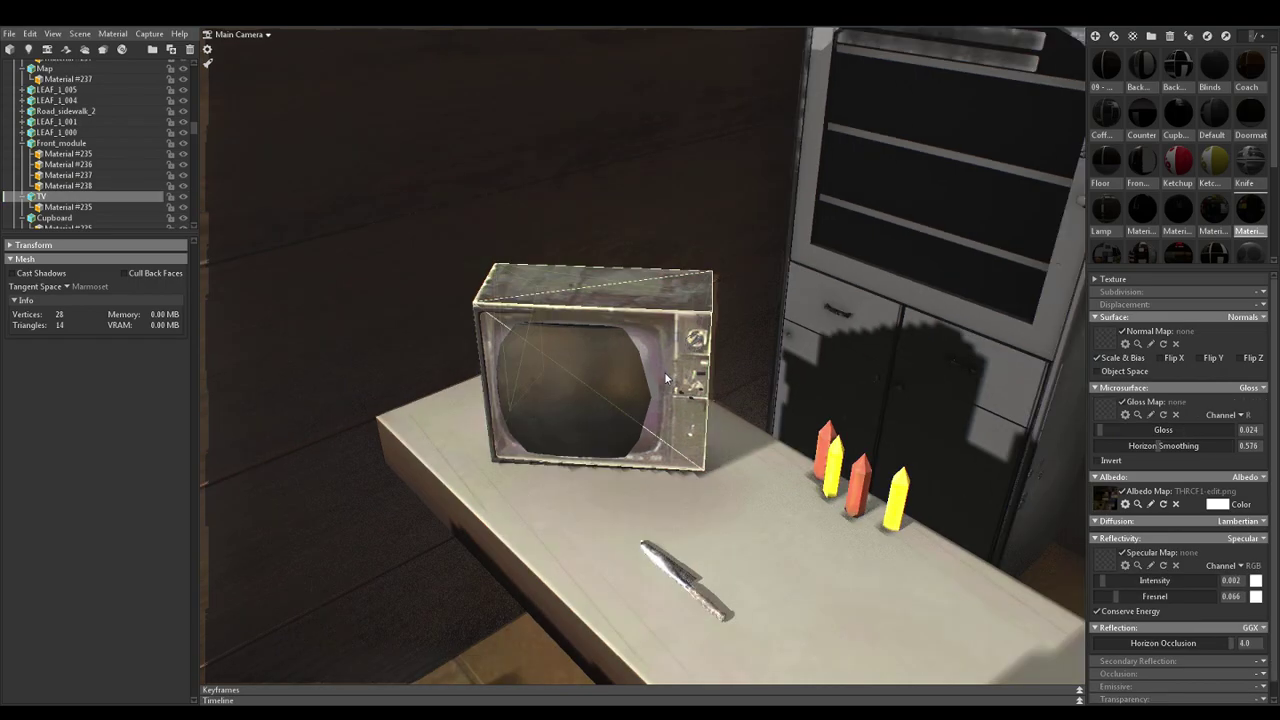
# Hide the original TV mesh again so only the retextured television shows on the counter
pyautogui.scroll(-8, 668, 379)
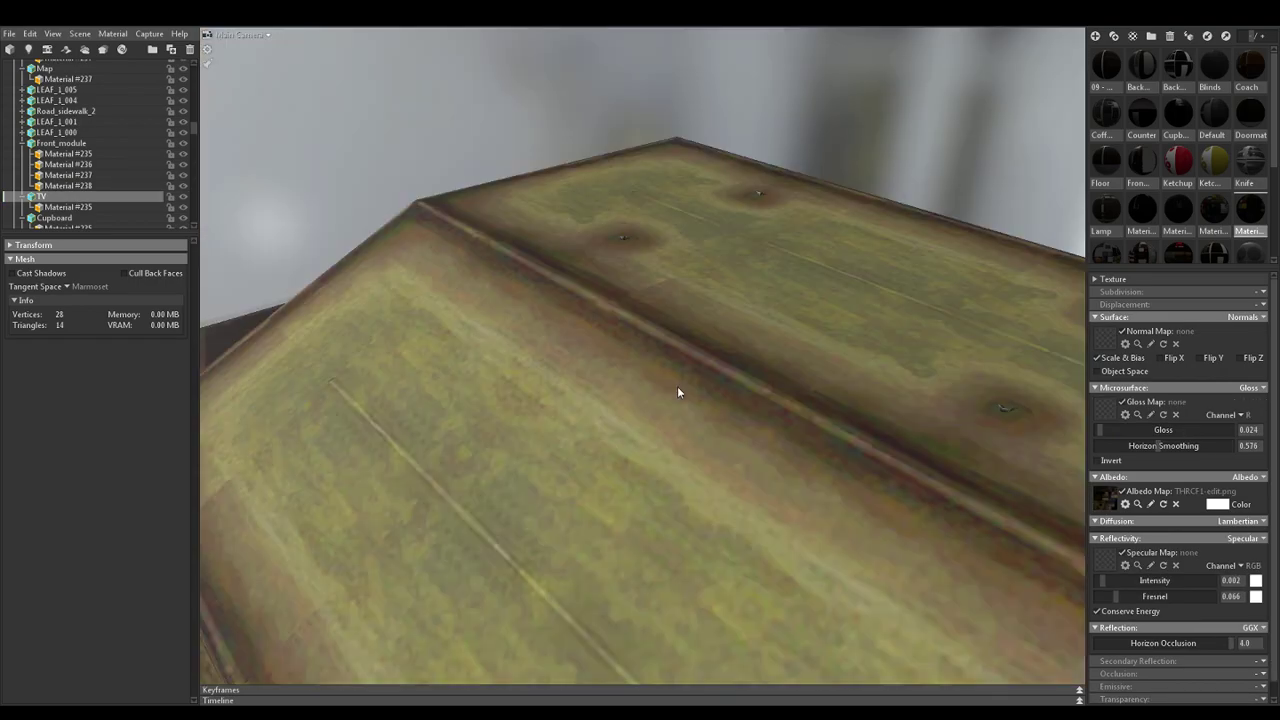
pyautogui.scroll(-8, 682, 409)
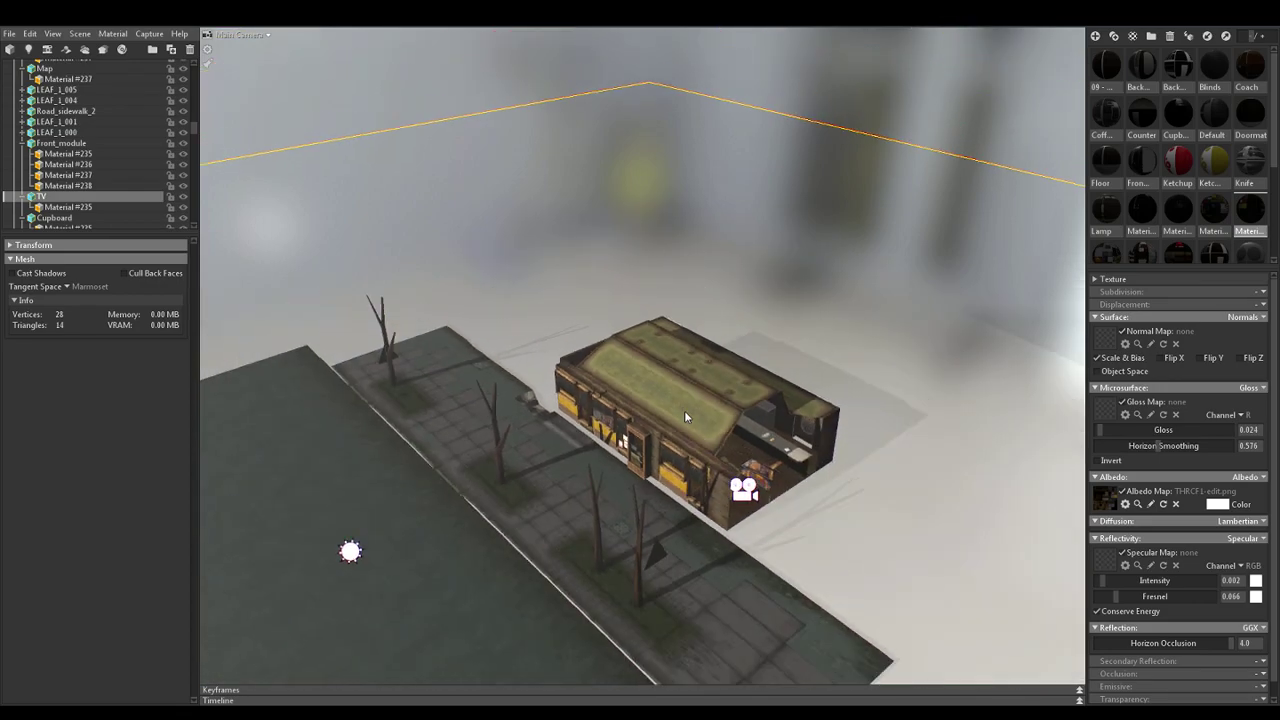
pyautogui.scroll(-3, 686, 413)
pyautogui.scroll(3, 654, 399)
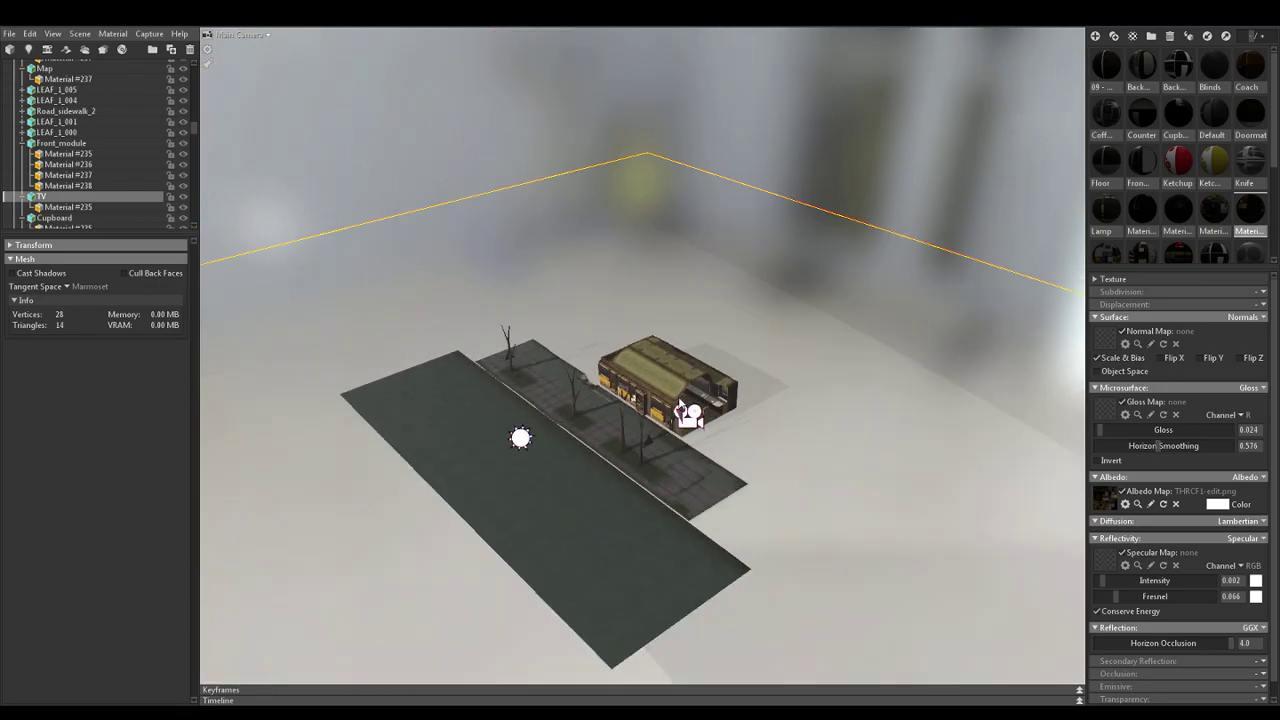
pyautogui.scroll(8, 655, 410)
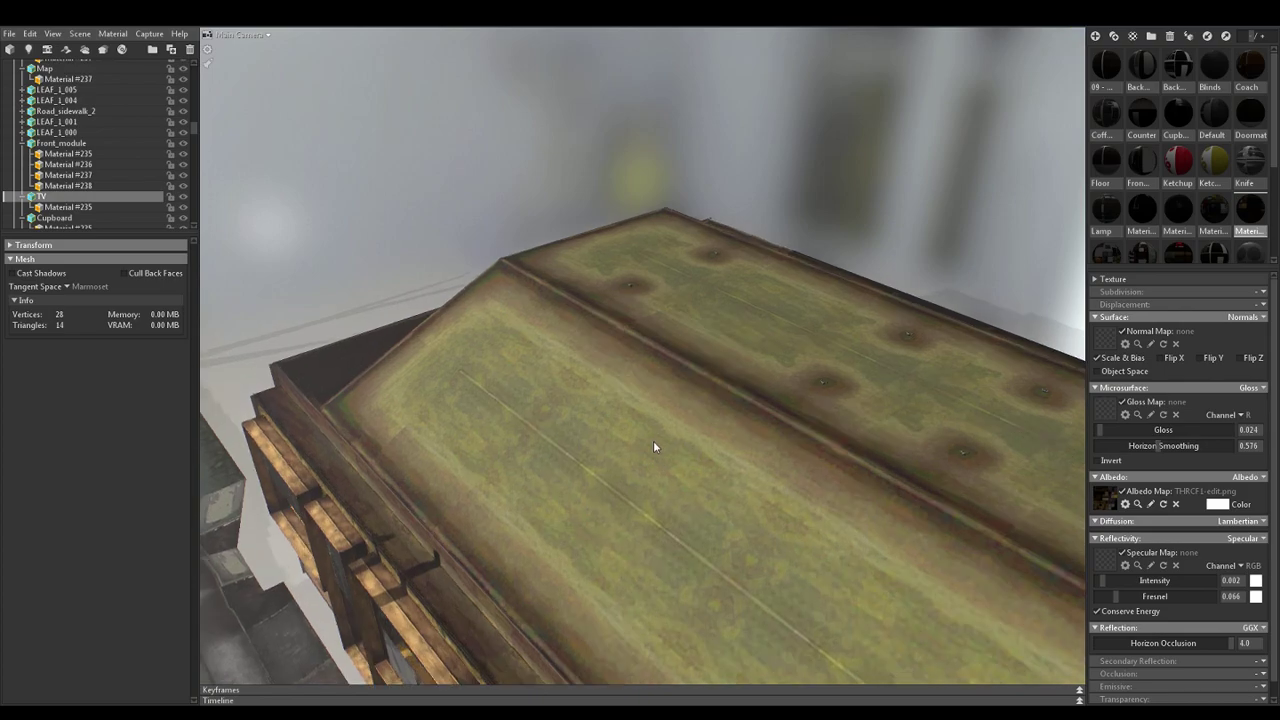
pyautogui.scroll(3, 652, 448)
pyautogui.scroll(3, 653, 397)
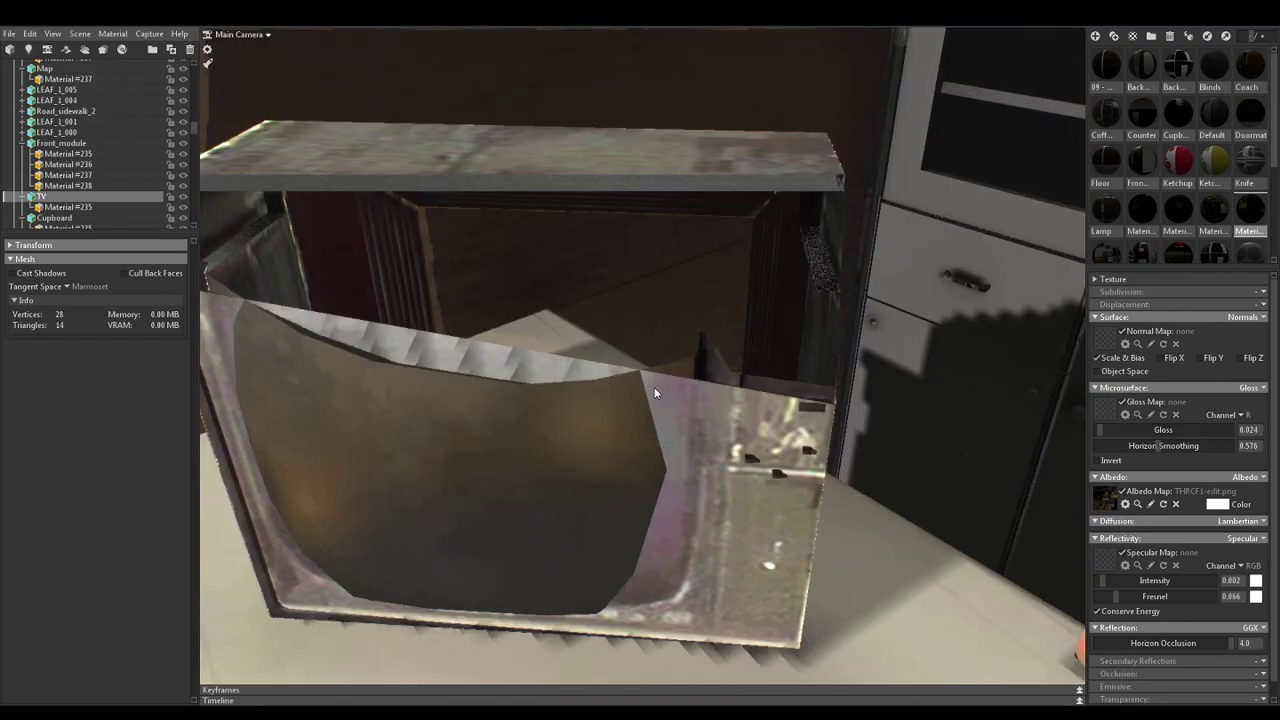
pyautogui.scroll(-2, 655, 396)
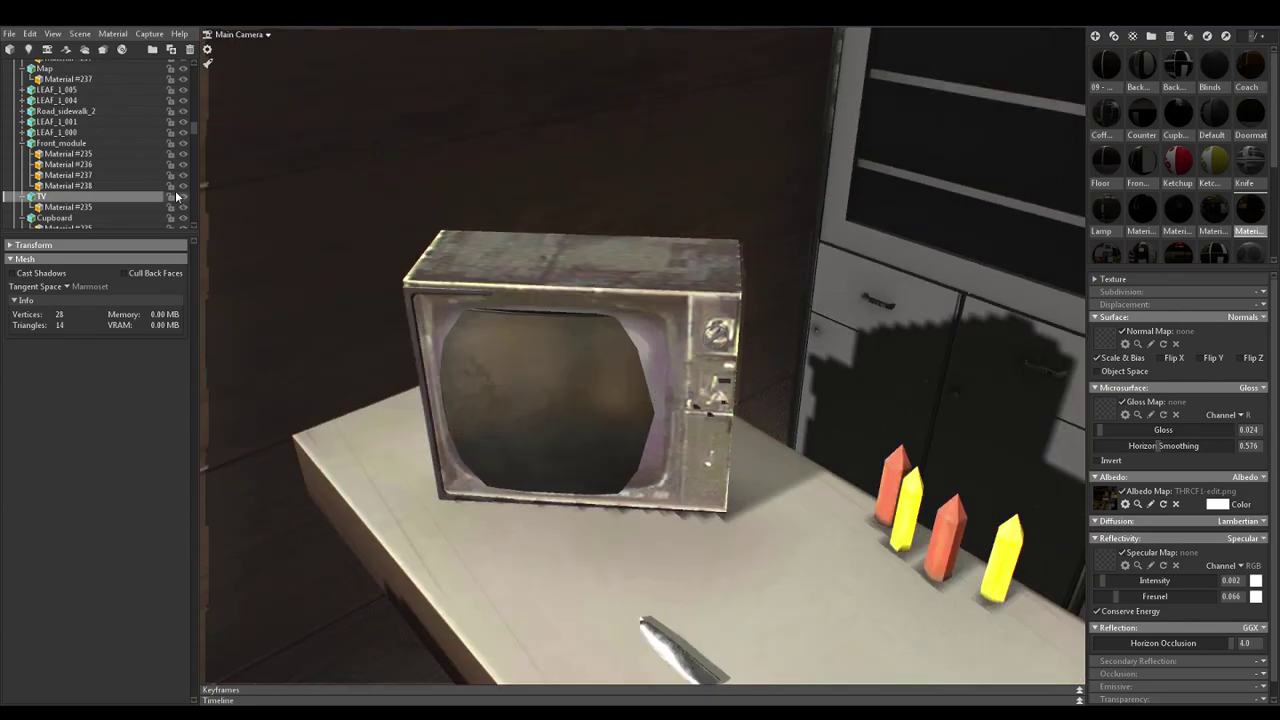
pyautogui.click(180, 198)
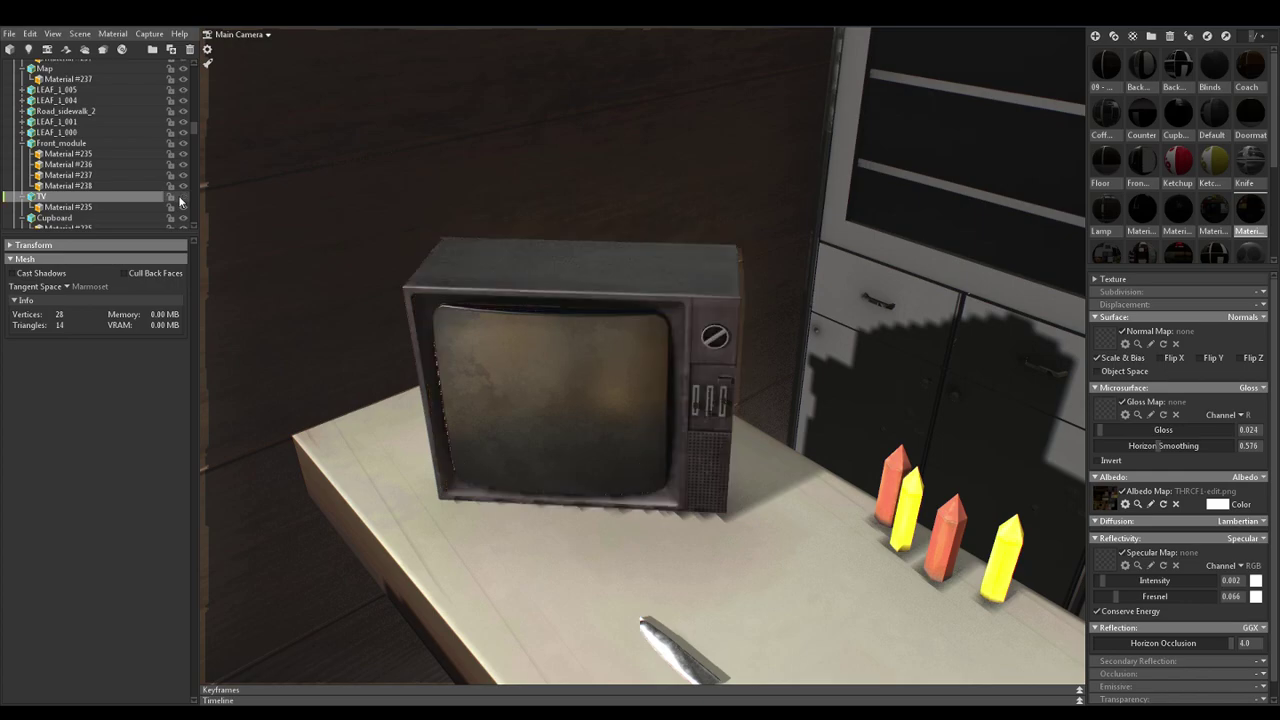
# Brighten the new television material's albedo color to a near-white tint
pyautogui.click(180, 198)
pyautogui.click(180, 198)
pyautogui.click(719, 444)
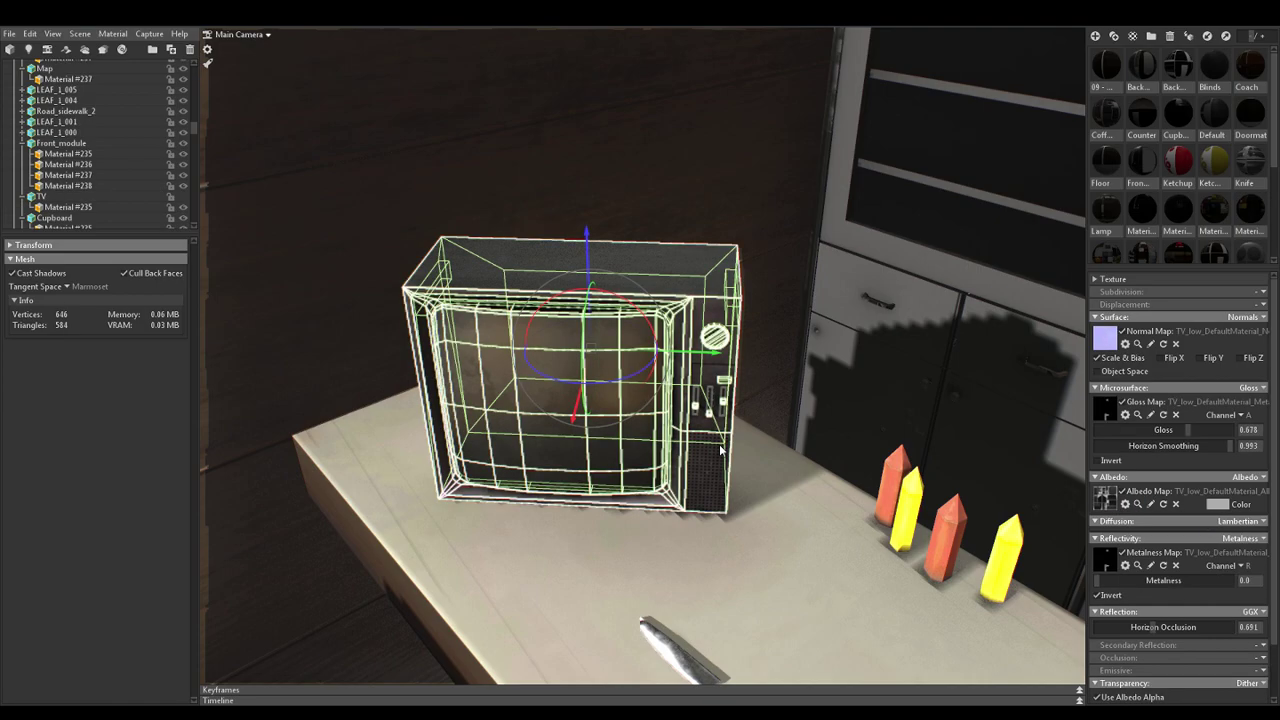
pyautogui.click(1212, 505)
pyautogui.moveTo(424, 573); pyautogui.dragTo(433, 530)
pyautogui.click(508, 533)
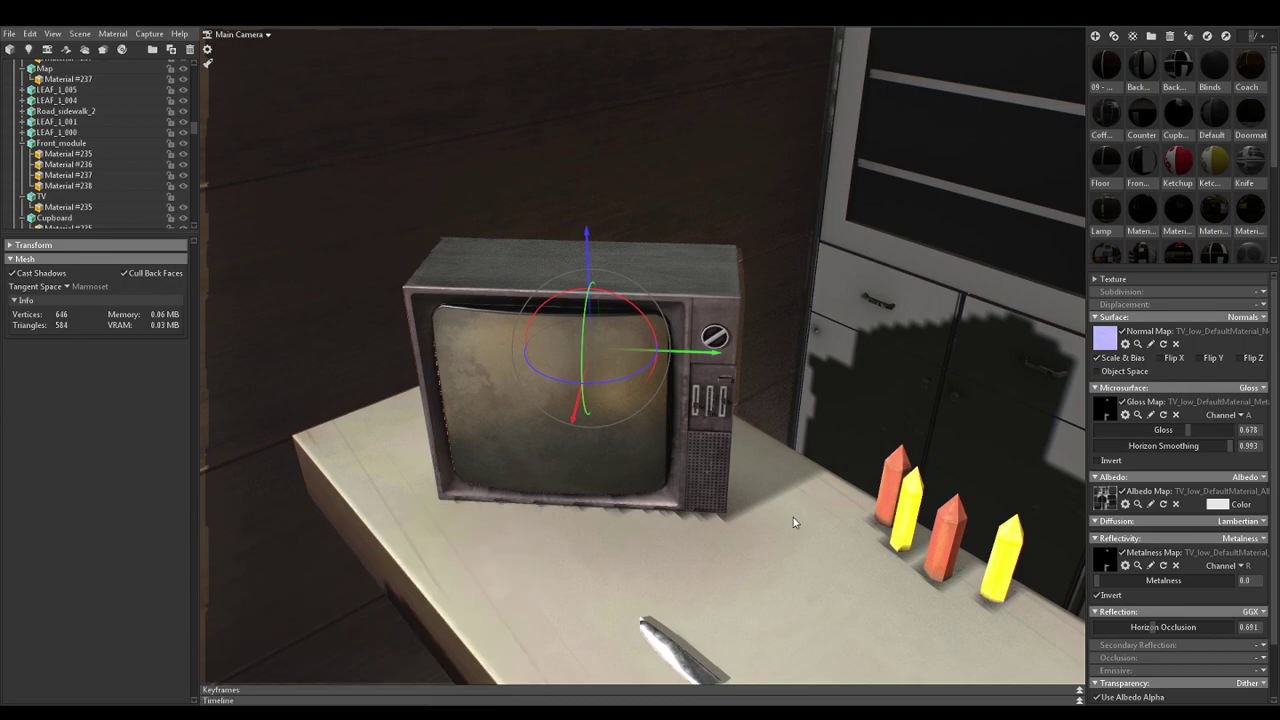
# Show the original TV mesh again and examine both televisions on the counter from several angles and distances
pyautogui.moveTo(713, 521)
pyautogui.keyDown('alt'); pyautogui.mouseDown()
pyautogui.moveTo(673, 515)
pyautogui.moveTo(697, 517)
pyautogui.mouseUp(); pyautogui.keyUp('alt')
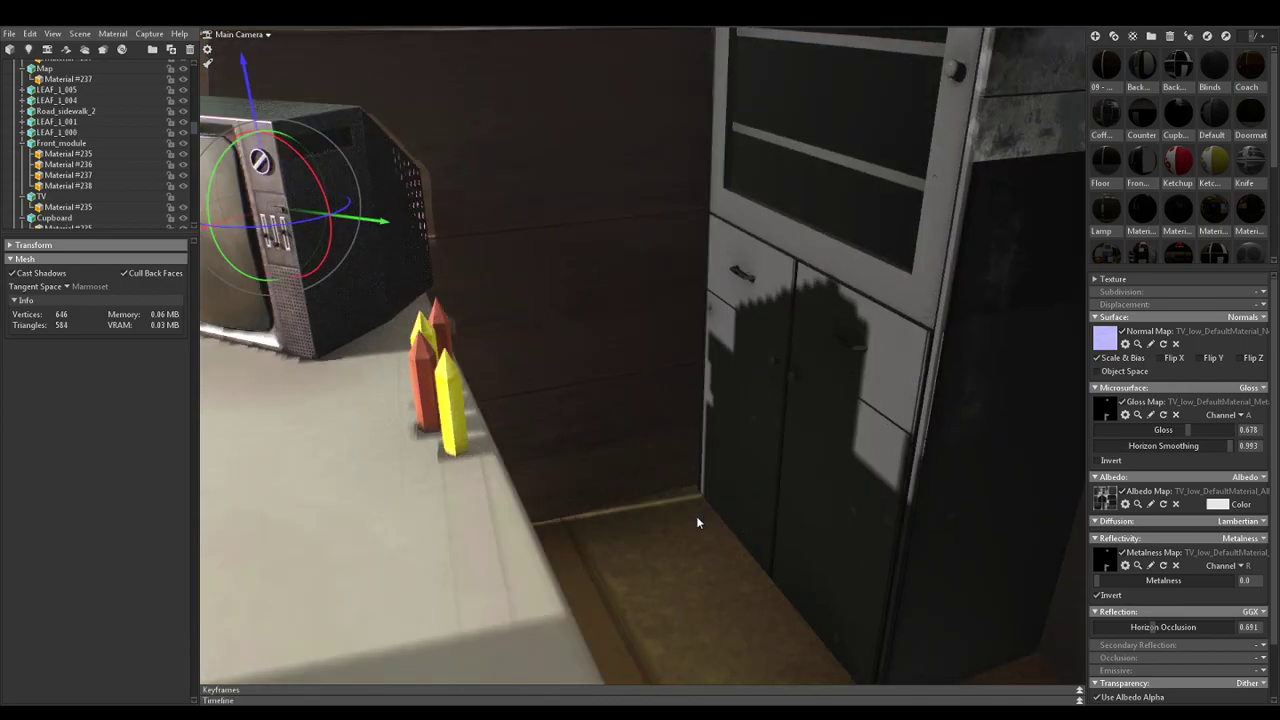
pyautogui.scroll(-3, 597, 464)
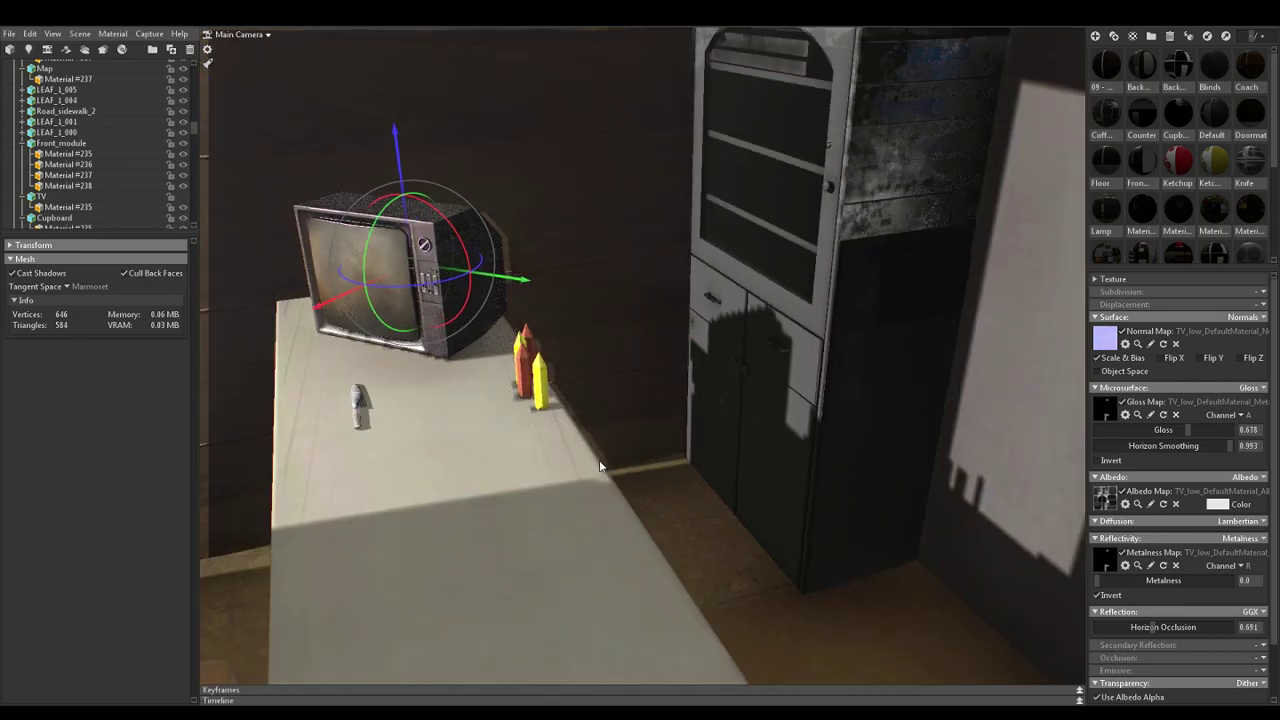
pyautogui.click(180, 201)
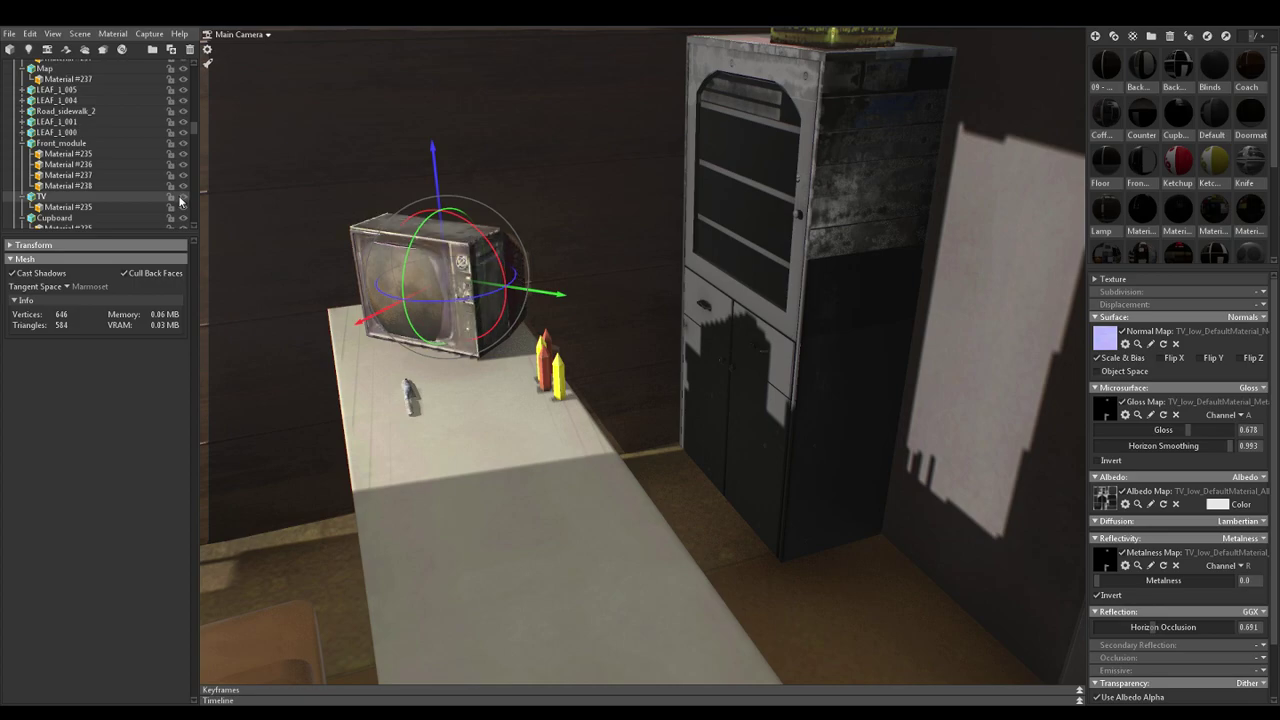
pyautogui.moveTo(525, 416); pyautogui.dragTo(543, 428)
pyautogui.scroll(6, 460, 378)
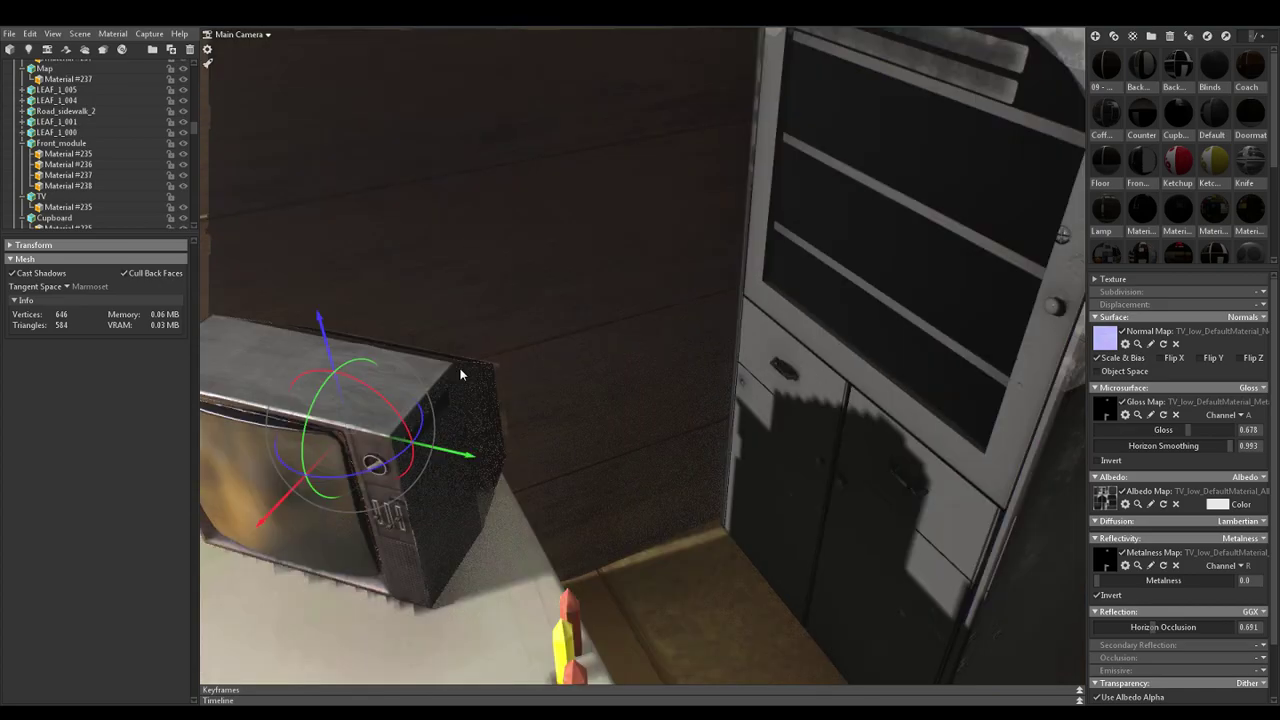
pyautogui.scroll(-8, 456, 384)
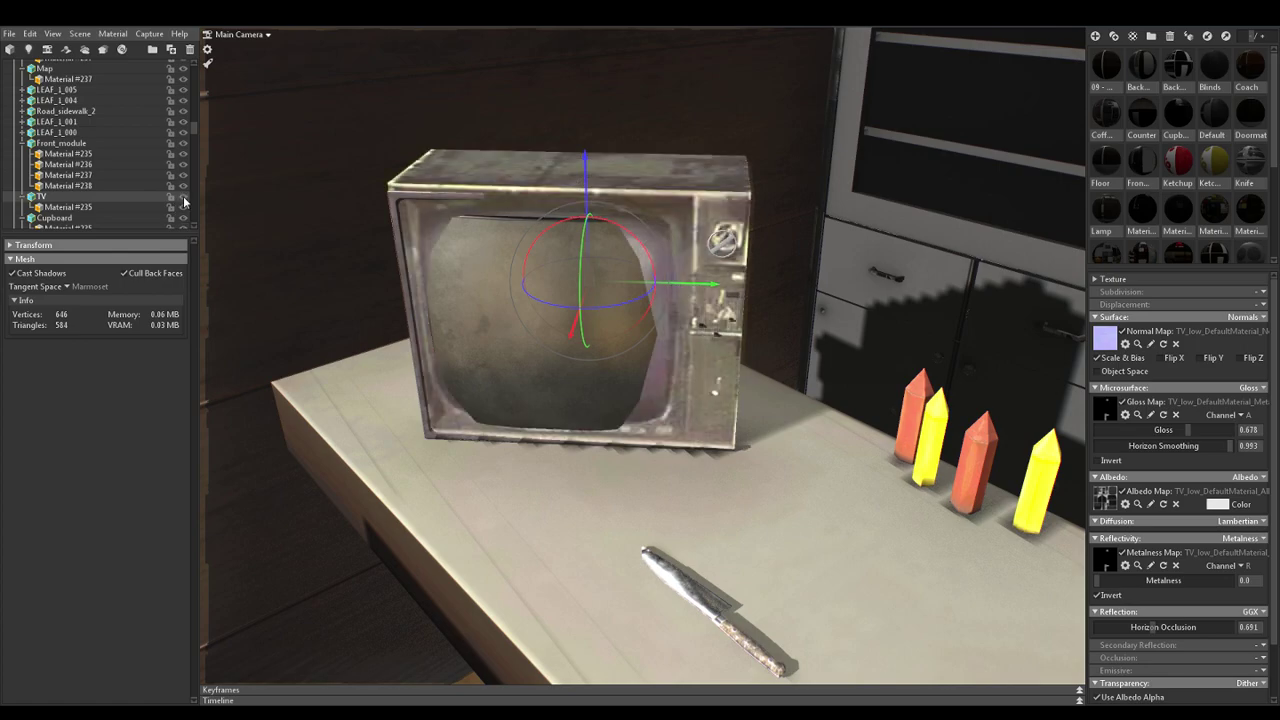
# Nudge the new television slightly along its horizontal axis and upward to line it up with the original TV mesh
pyautogui.click(400, 218)
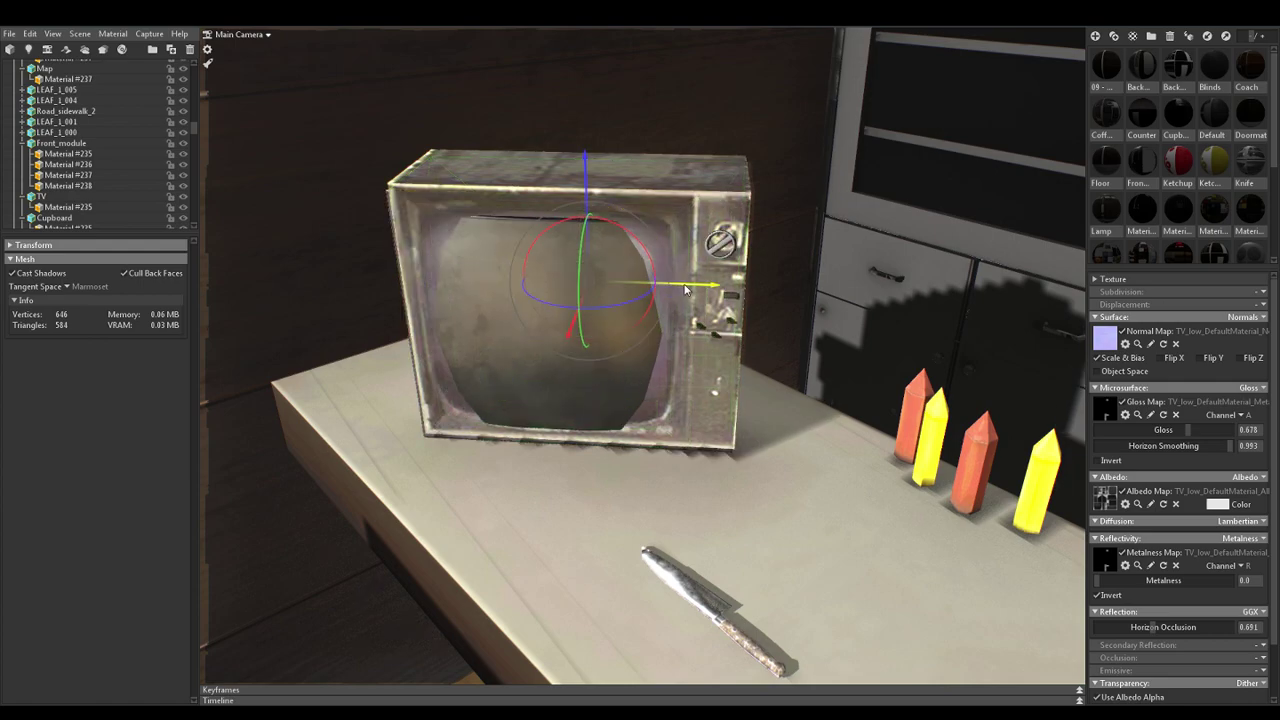
pyautogui.moveTo(686, 290); pyautogui.dragTo(688, 290)
pyautogui.moveTo(591, 167); pyautogui.dragTo(592, 162)
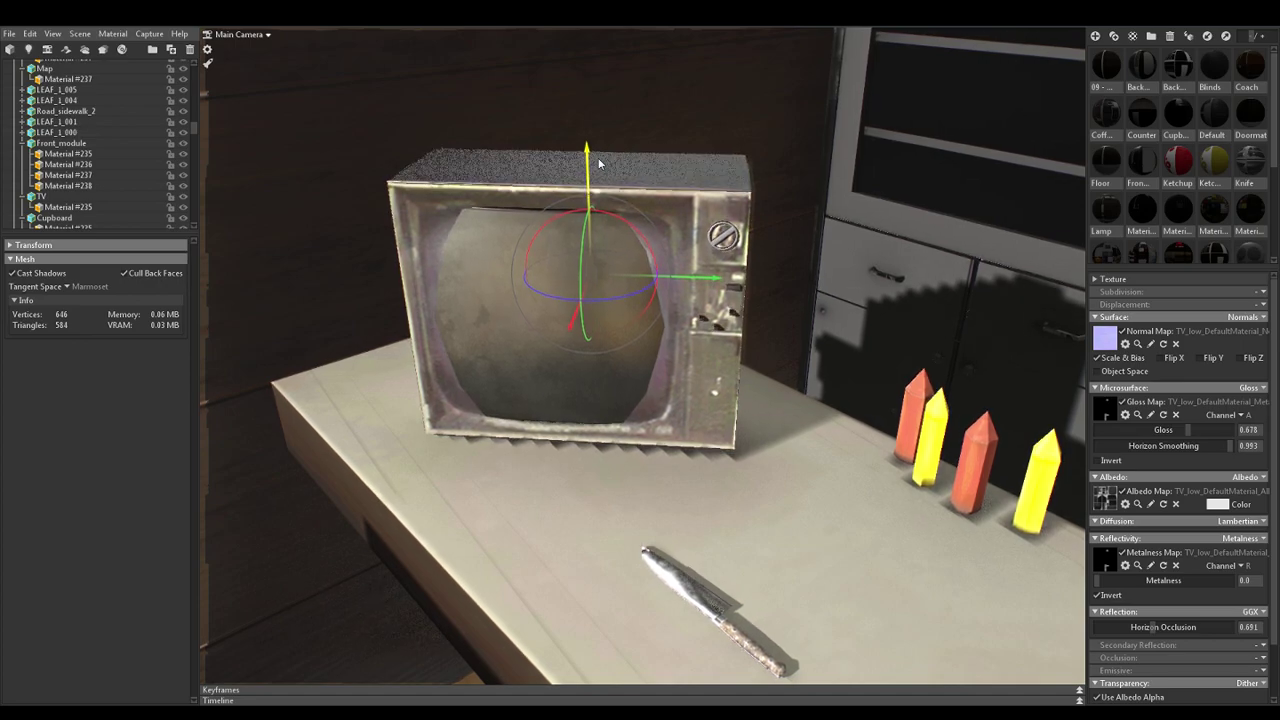
pyautogui.moveTo(739, 361)
pyautogui.mouseDown()
pyautogui.moveTo(738, 318)
pyautogui.moveTo(737, 350)
pyautogui.mouseUp()
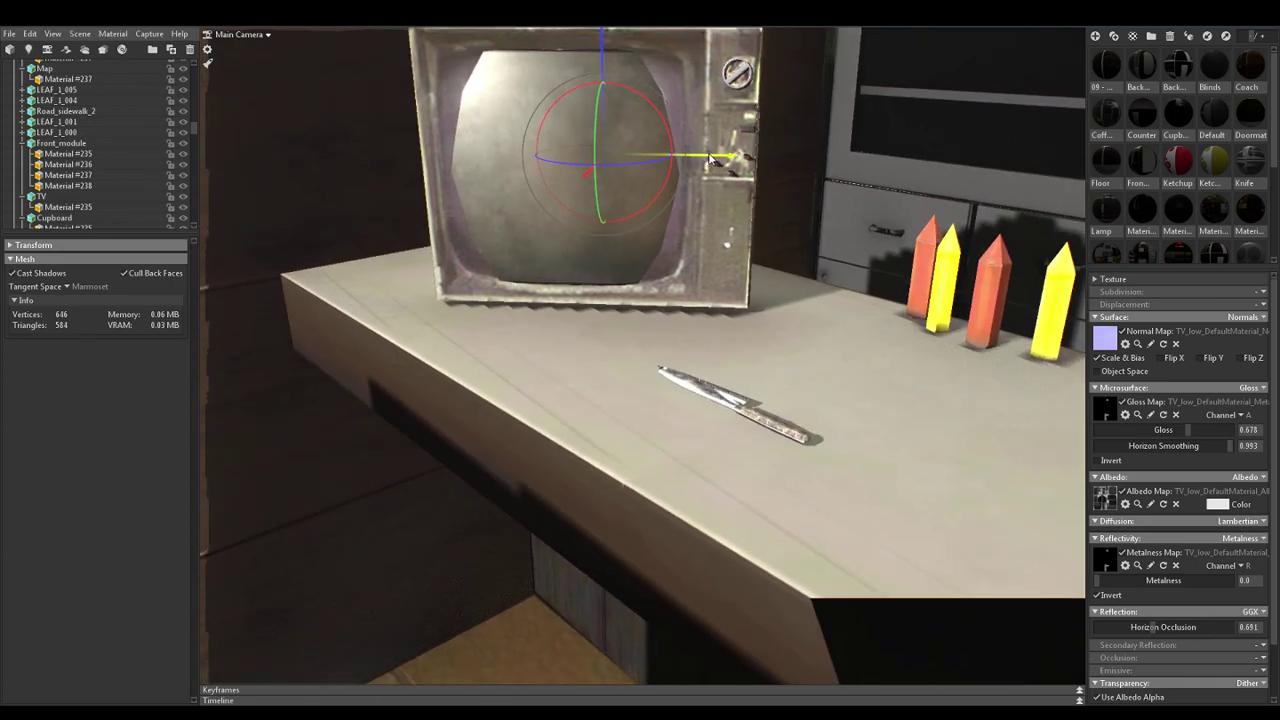
pyautogui.moveTo(707, 159); pyautogui.dragTo(708, 267)
pyautogui.keyDown('alt'); pyautogui.moveTo(708, 269); pyautogui.dragTo(697, 265); pyautogui.keyUp('alt')
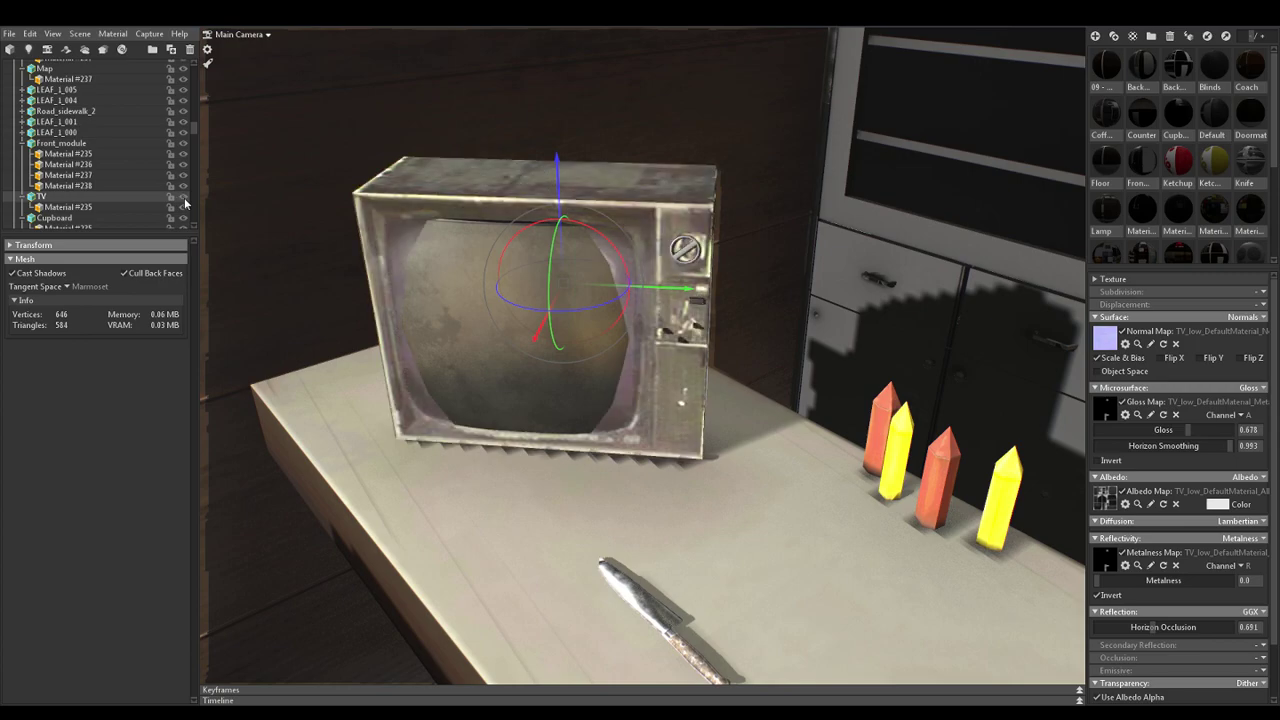
# Repeatedly toggle the original TV mesh's visibility to compare it with the new television, leaving the original hidden
pyautogui.moveTo(390, 370); pyautogui.dragTo(393, 354)
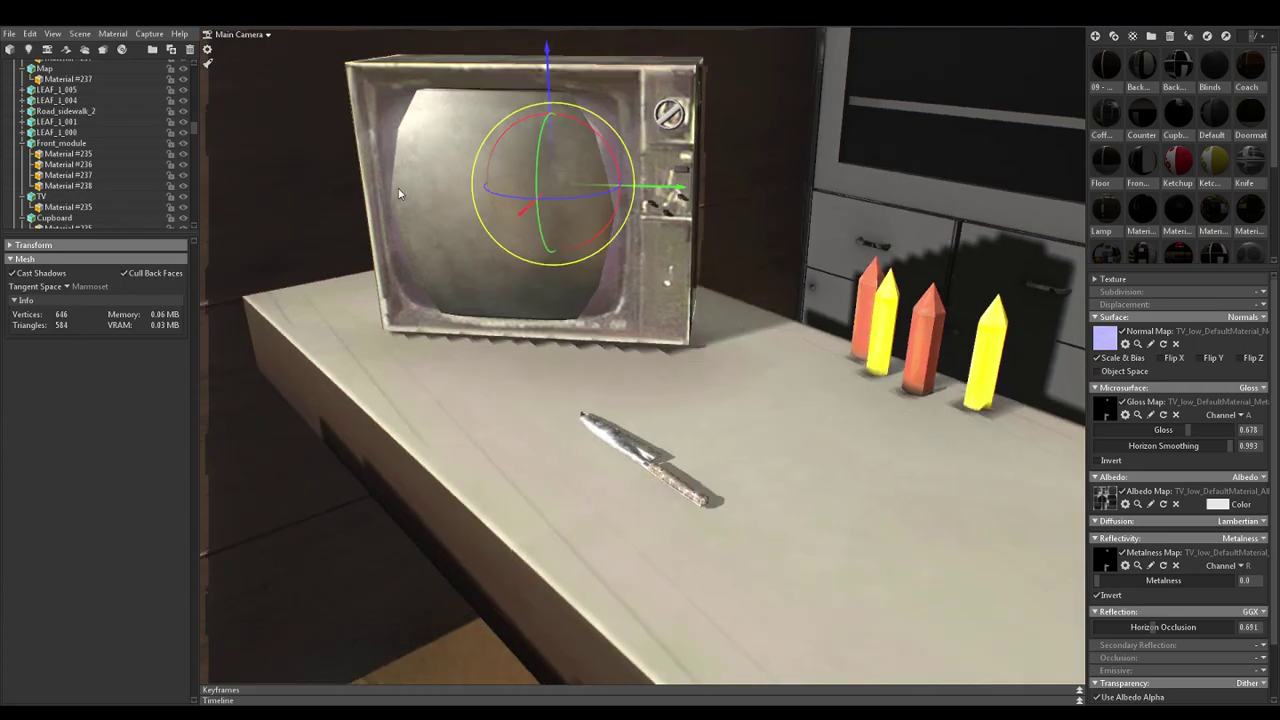
pyautogui.click(182, 197)
pyautogui.click(182, 198)
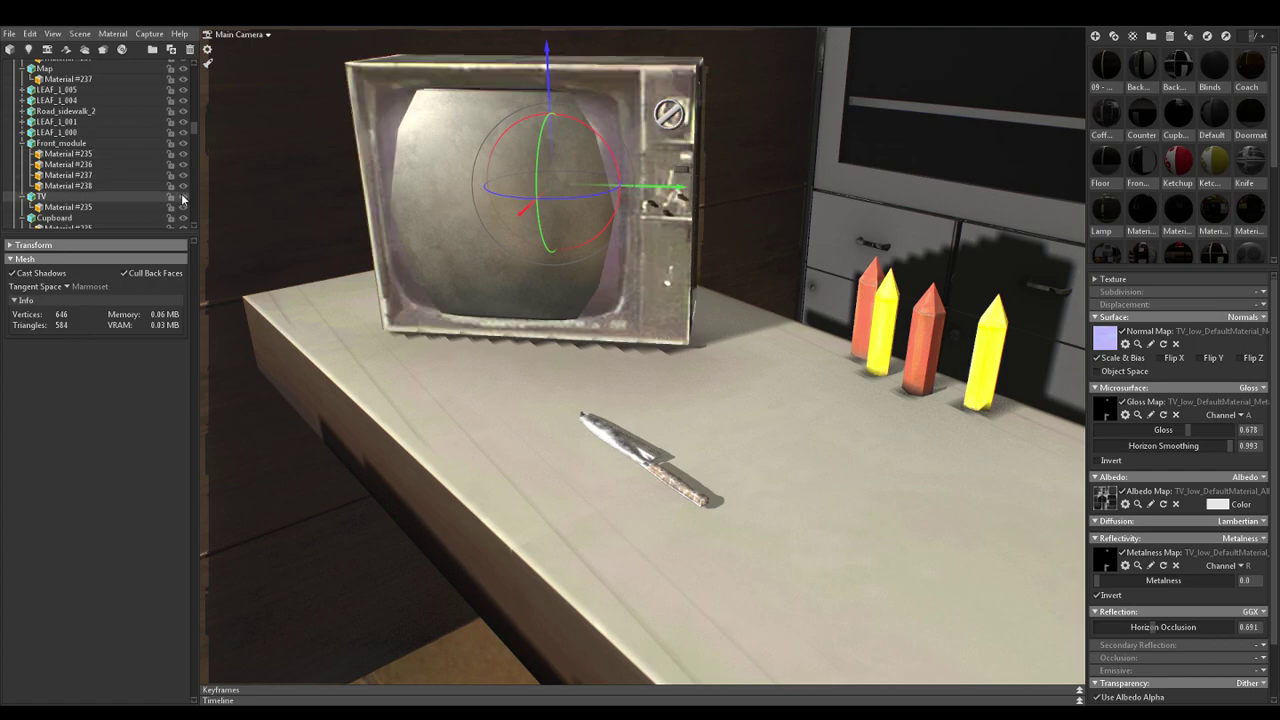
pyautogui.click(182, 198)
pyautogui.click(182, 198)
pyautogui.click(183, 197)
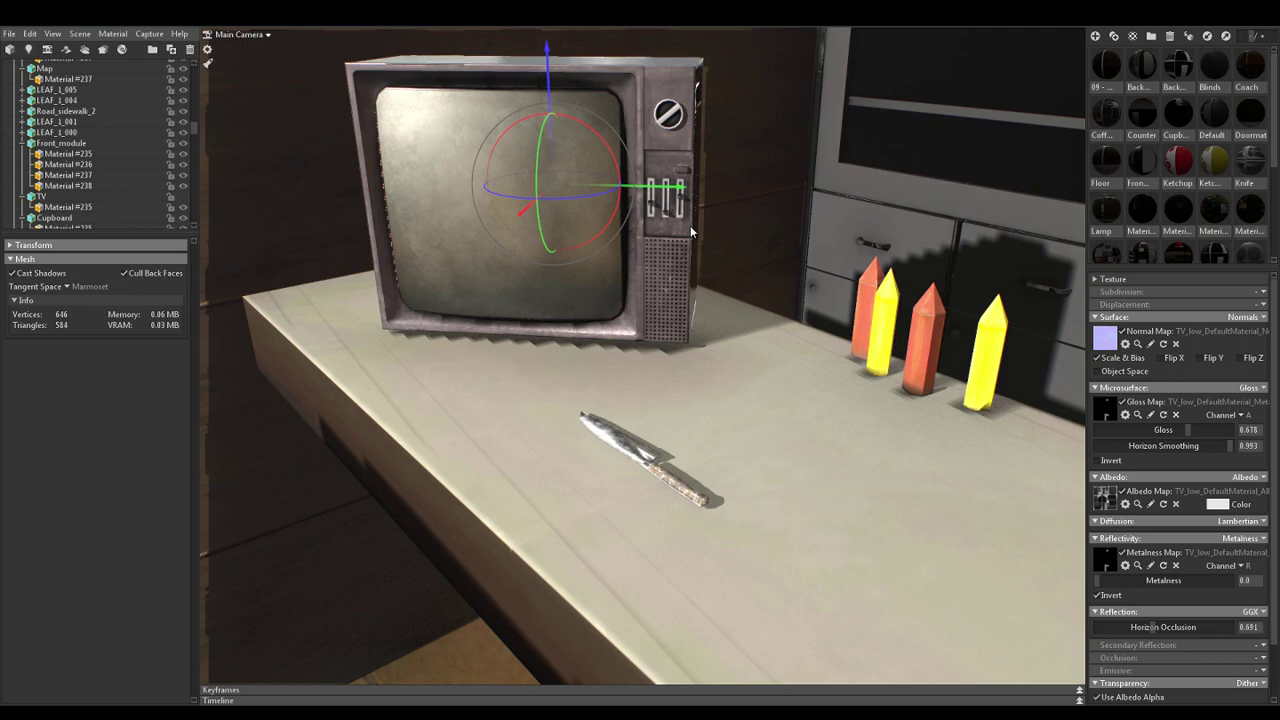
pyautogui.click(182, 197)
pyautogui.click(182, 197)
pyautogui.click(182, 197)
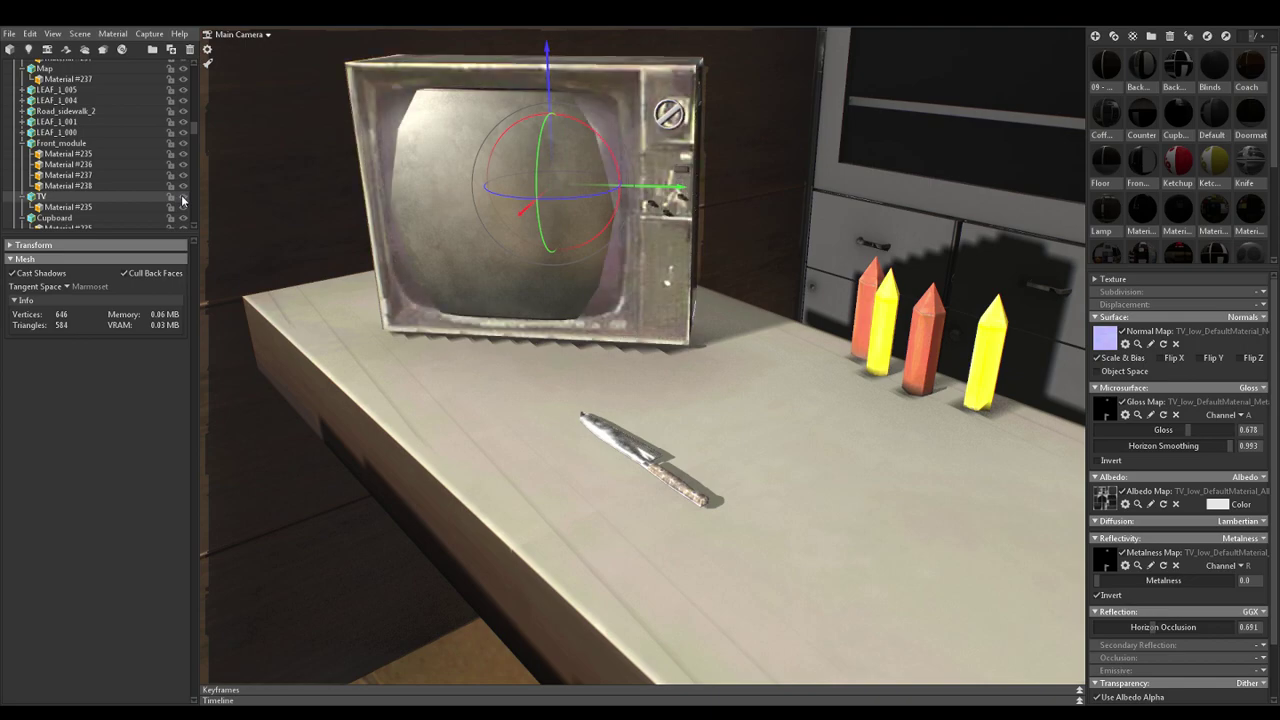
pyautogui.click(183, 199)
pyautogui.click(183, 199)
pyautogui.click(183, 199)
pyautogui.click(183, 199)
pyautogui.click(183, 199)
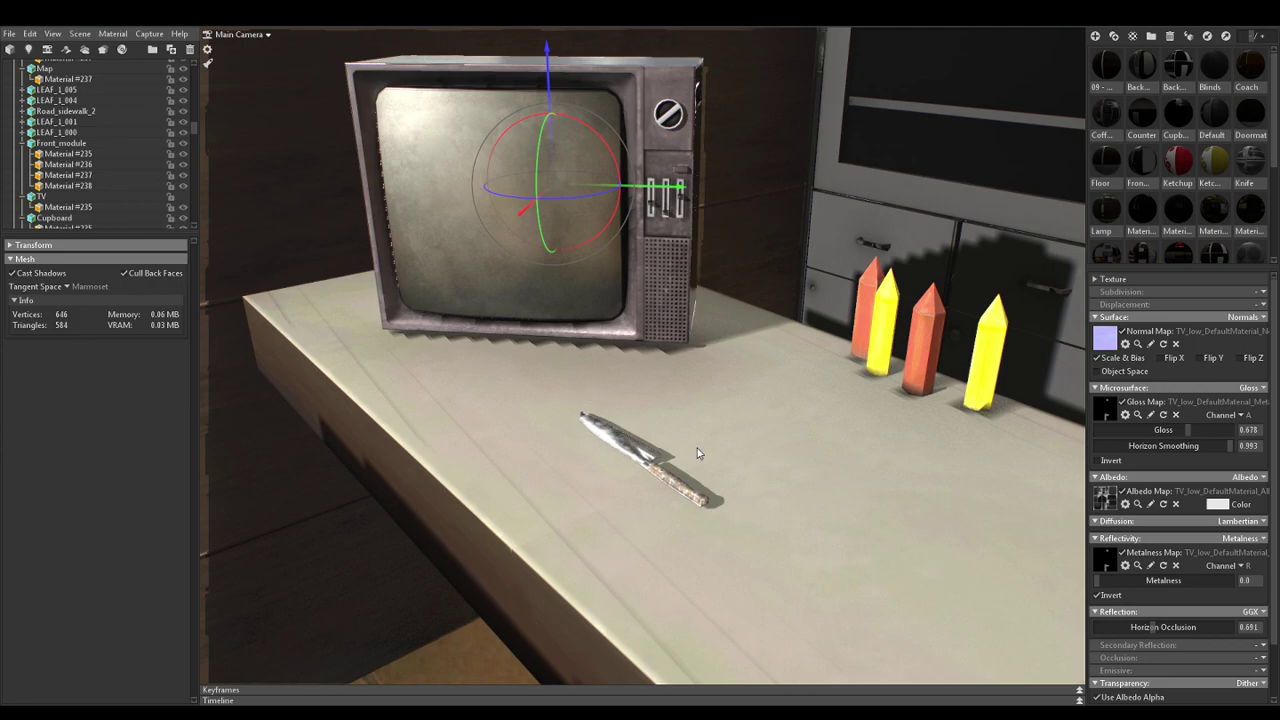
# Set the television material's horizon smoothing to 0.808 and check the shading from the side and front
pyautogui.moveTo(632, 457); pyautogui.dragTo(628, 458)
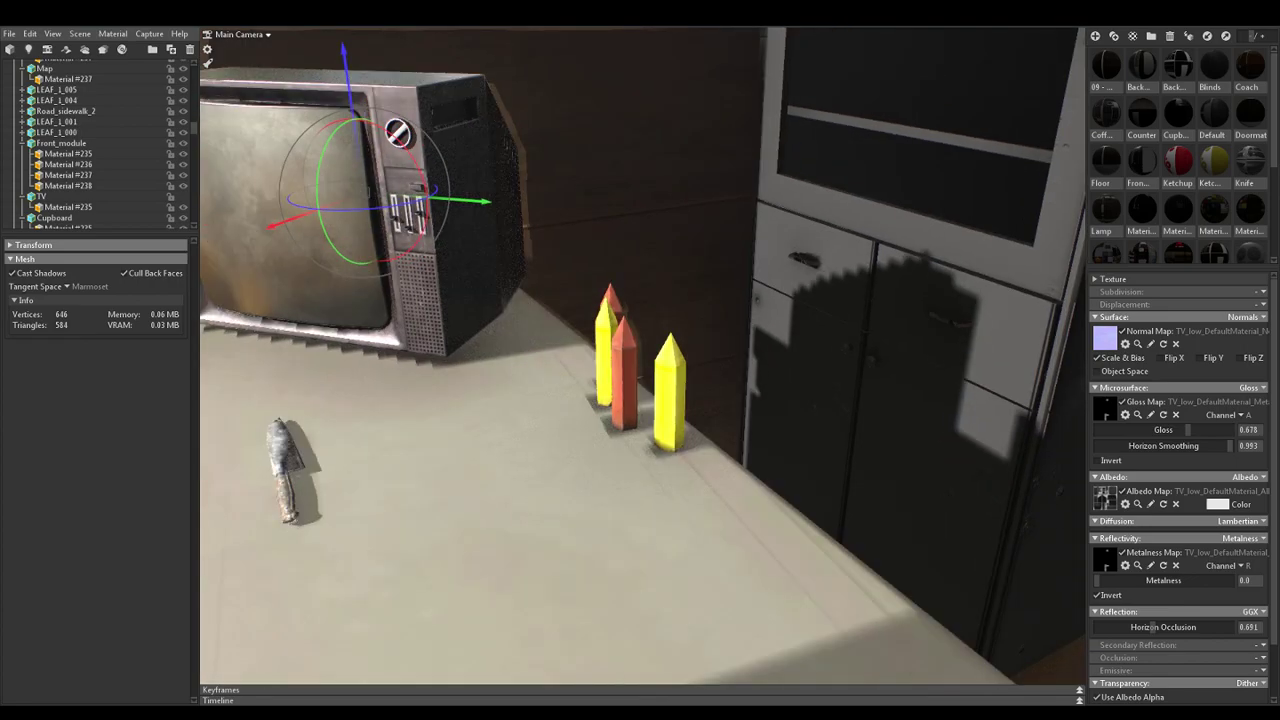
pyautogui.moveTo(1219, 455); pyautogui.dragTo(1195, 454)
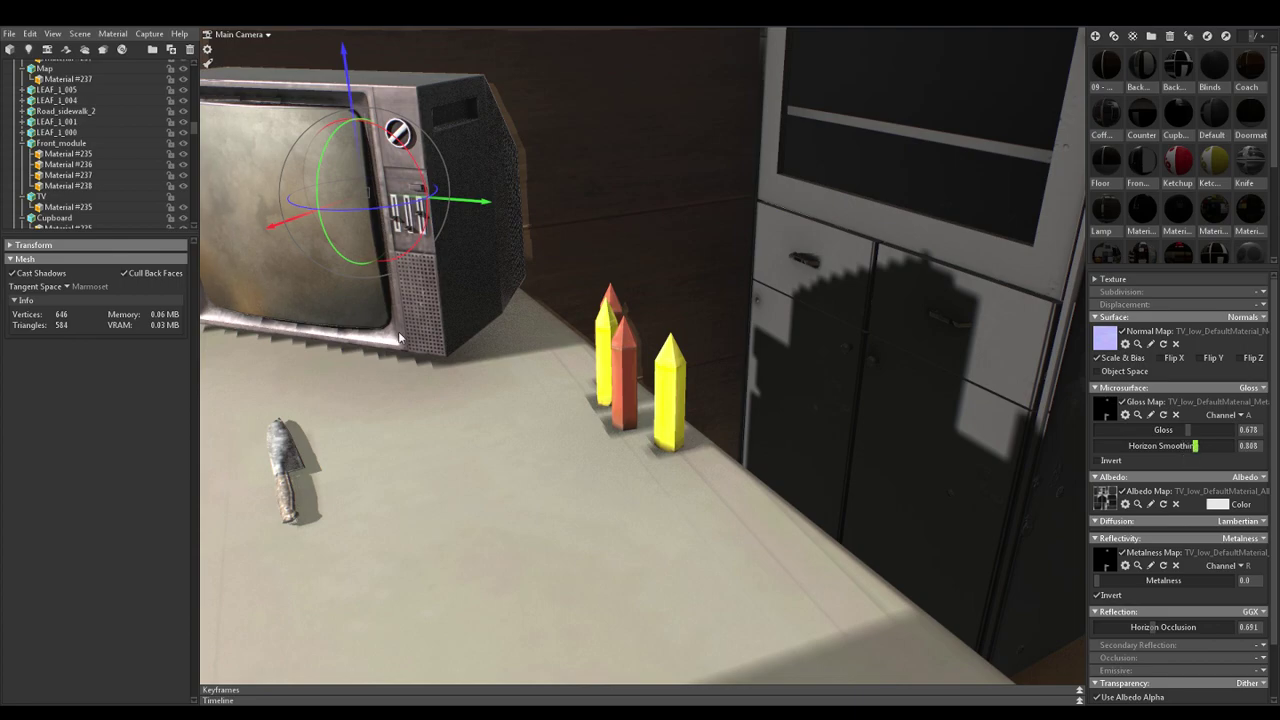
pyautogui.moveTo(399, 338); pyautogui.dragTo(423, 337)
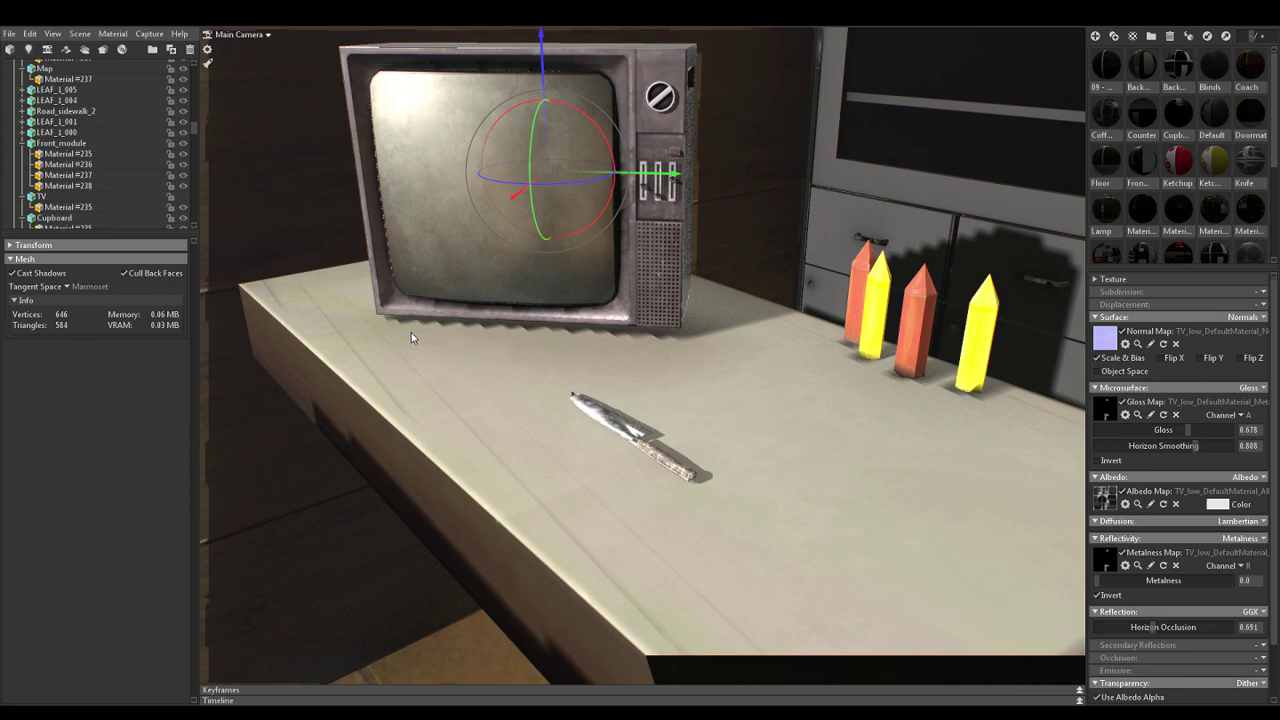
# Launch 3ds Max 2018 and bring it to the front in place of Marmoset Toolbag
pyautogui.click(20, 712)
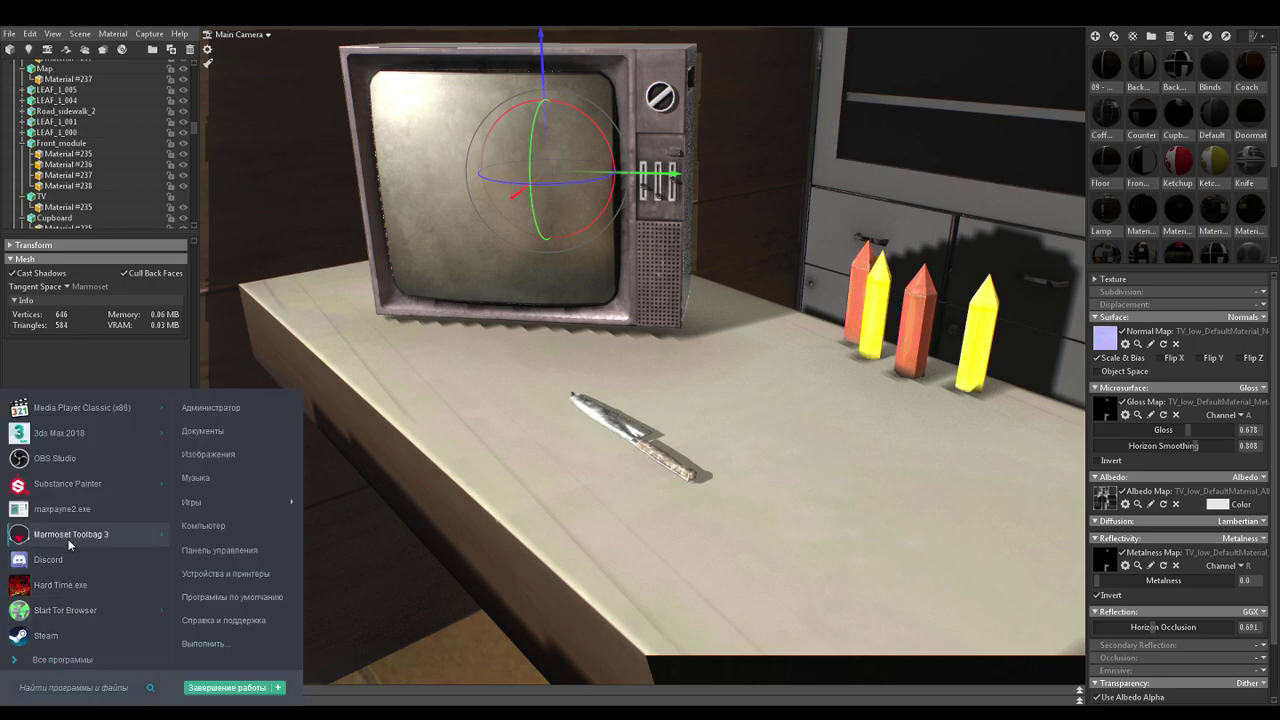
pyautogui.moveTo(158, 434)
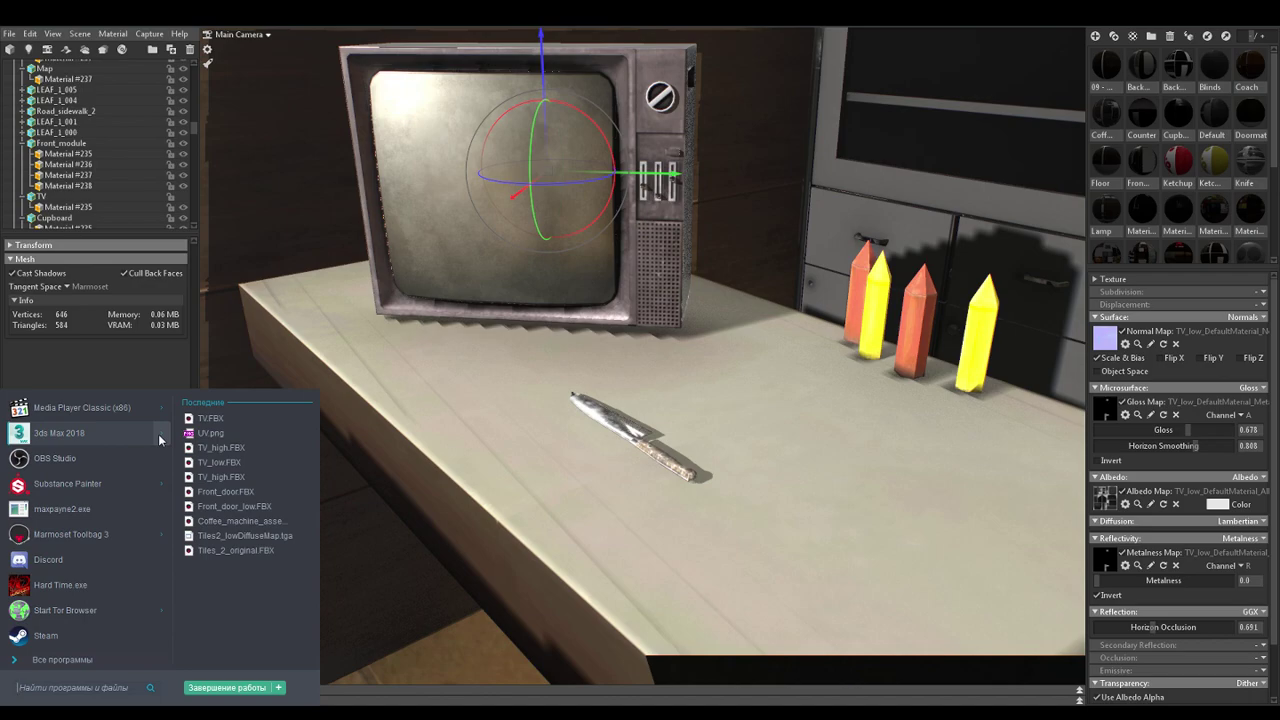
pyautogui.click(114, 431)
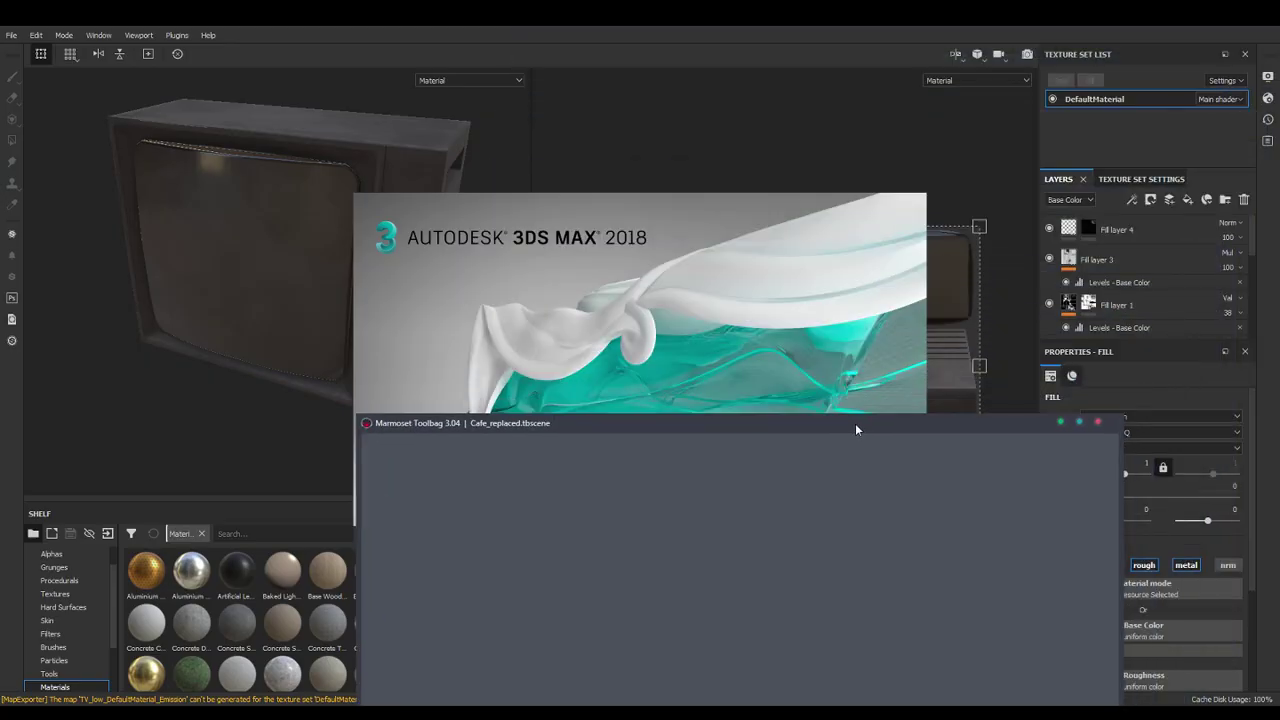
pyautogui.moveTo(855, 423); pyautogui.dragTo(927, 356)
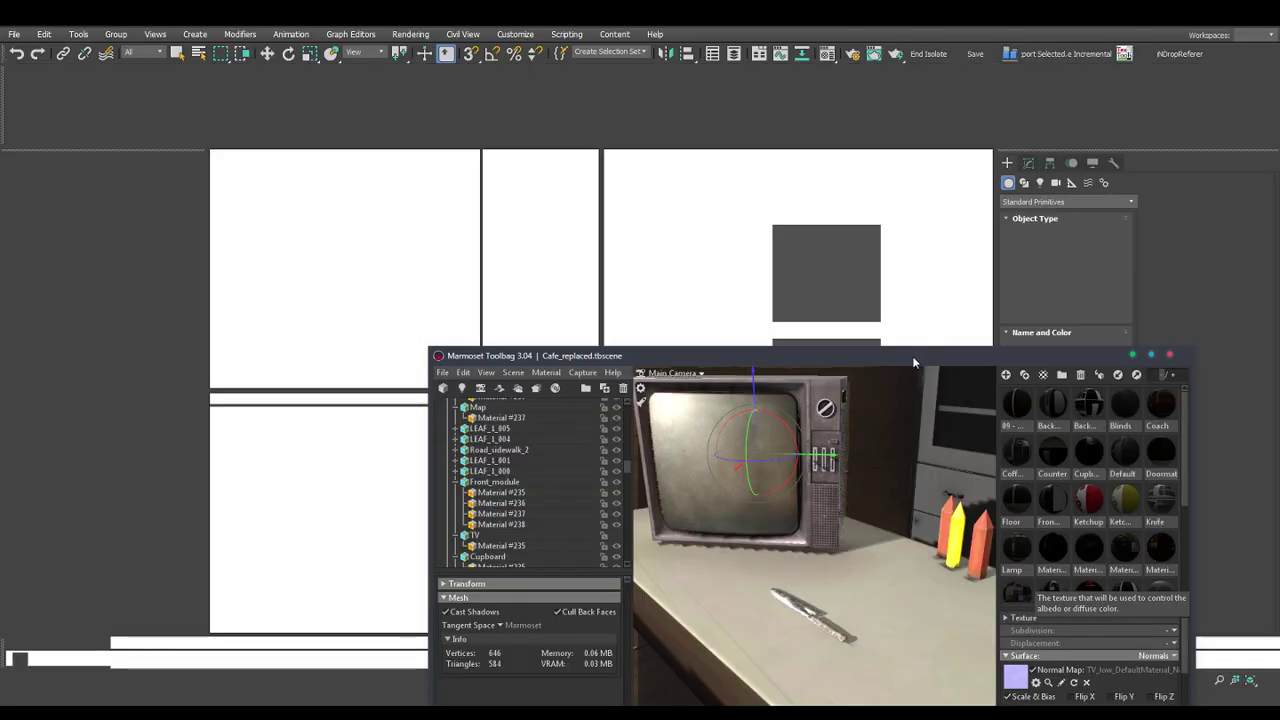
pyautogui.moveTo(913, 362); pyautogui.dragTo(760, 2)
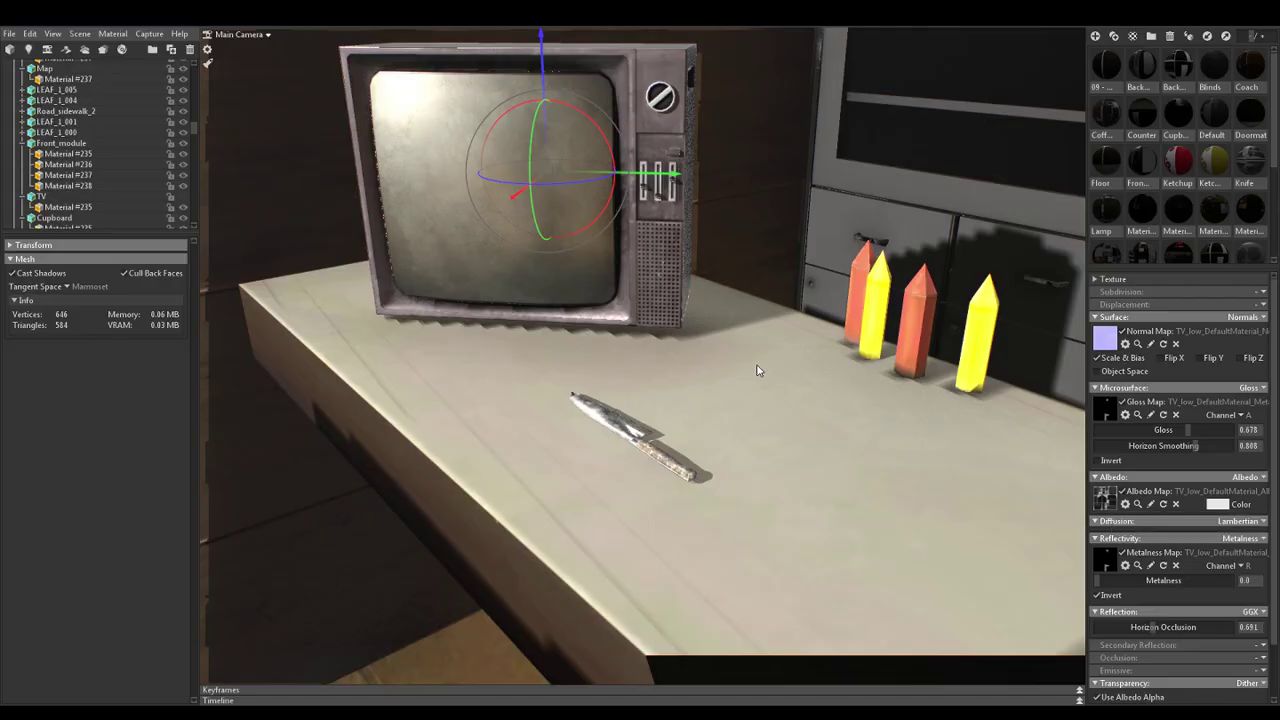
pyautogui.moveTo(1040, 29); pyautogui.dragTo(1012, 218)
pyautogui.click(812, 32)
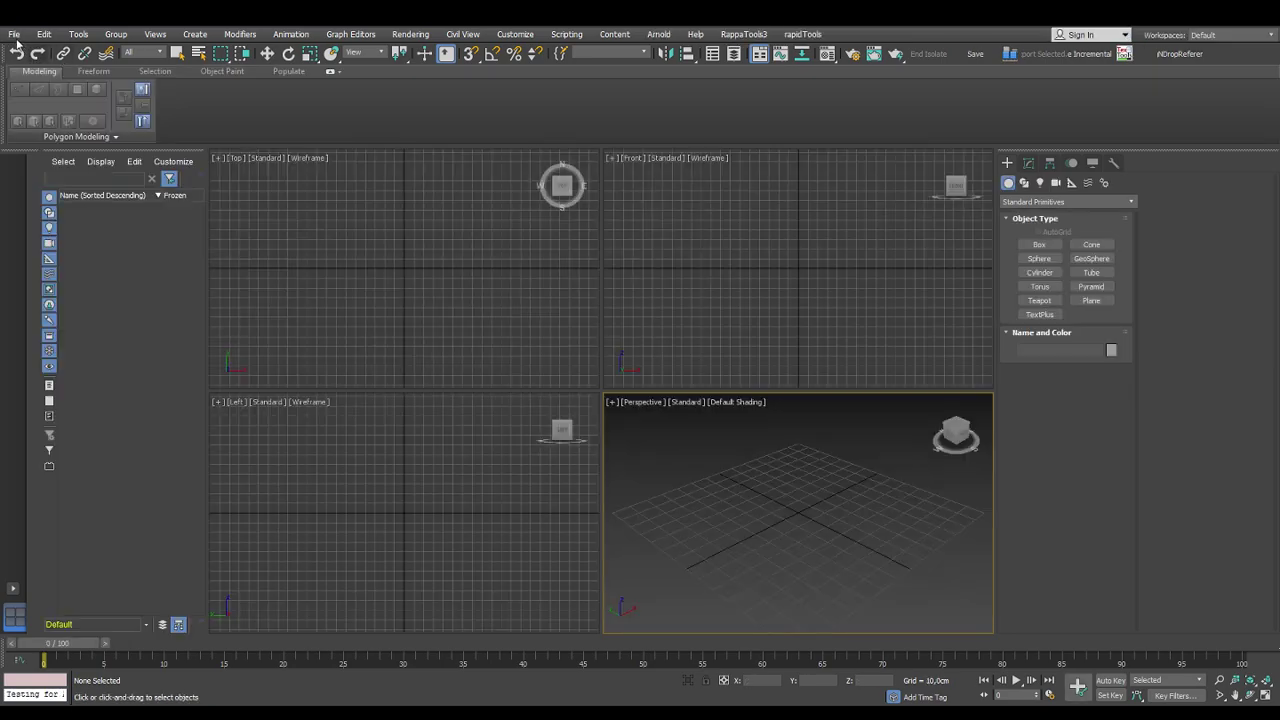
# Open a recent Cafe_remake scene, continuing past the missing external files and accepting the isolated objects notice
pyautogui.click(15, 35)
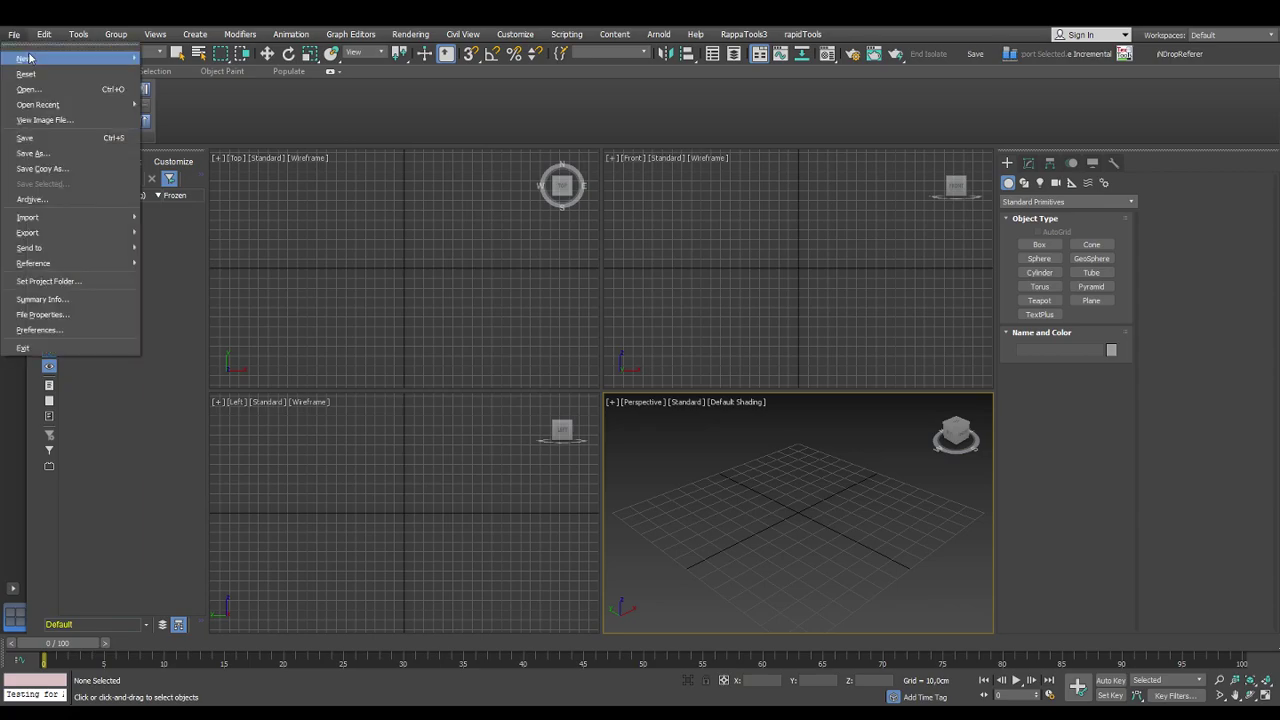
pyautogui.moveTo(120, 106)
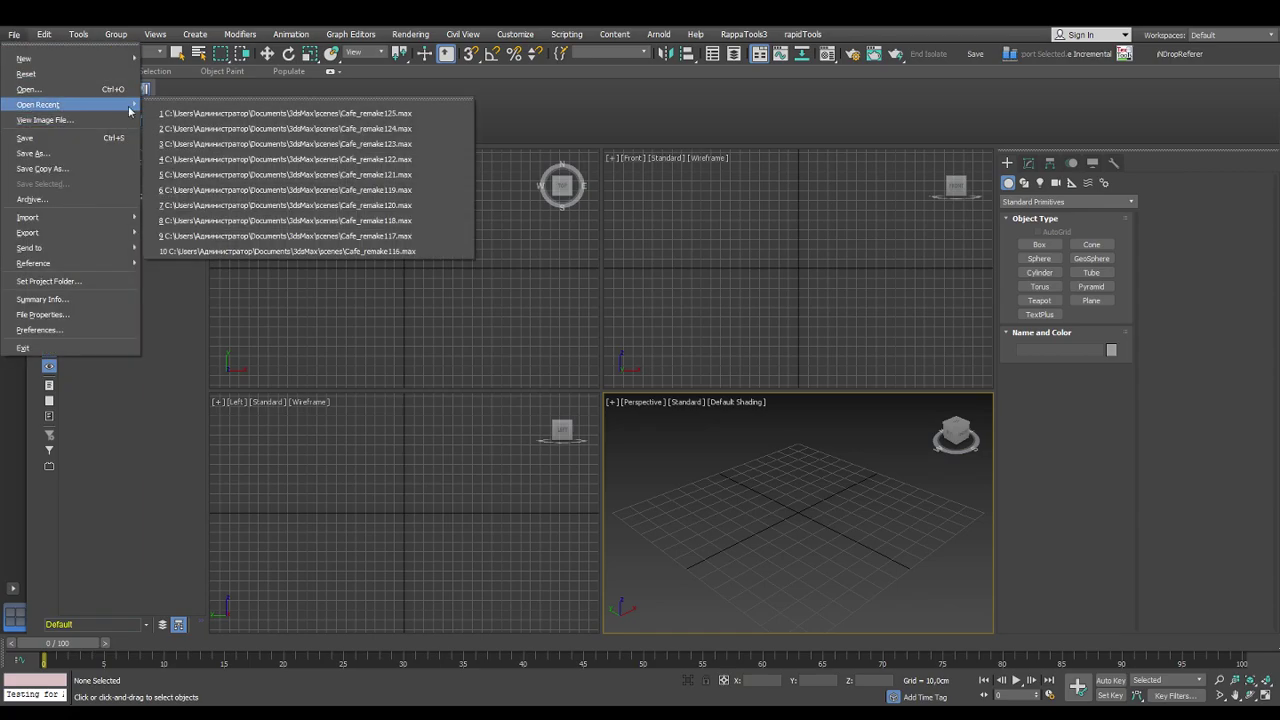
pyautogui.click(243, 123)
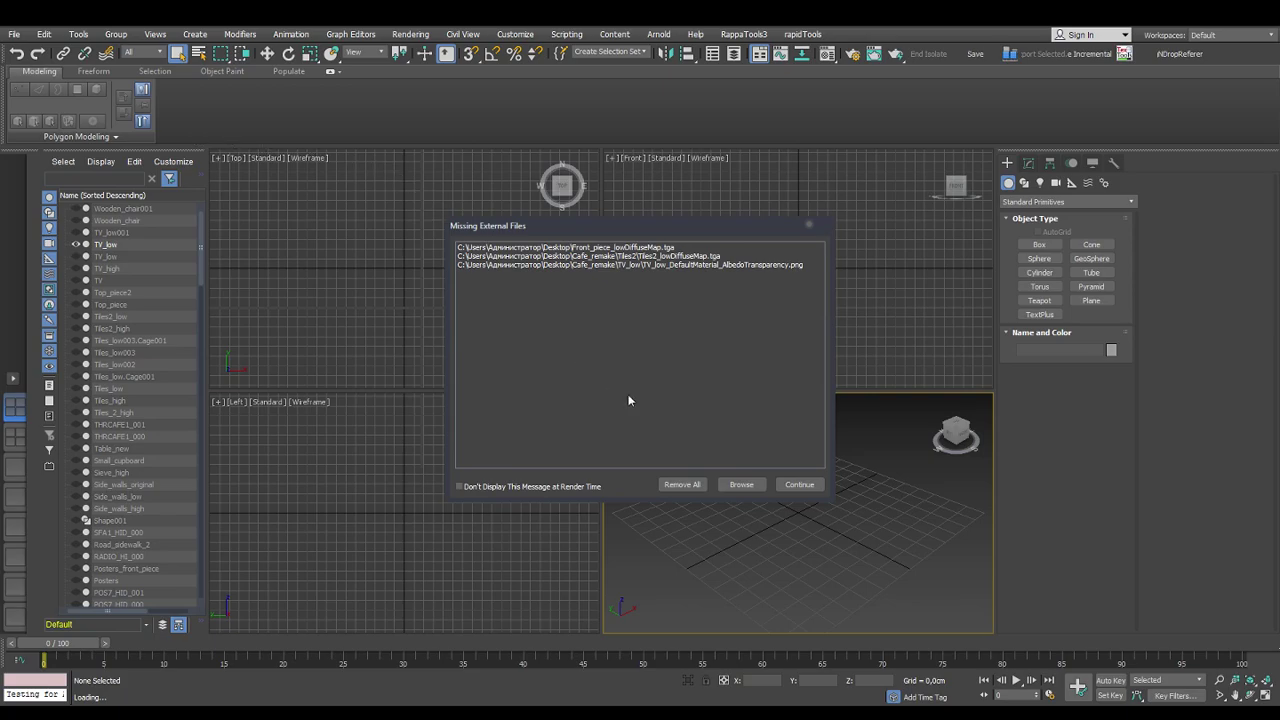
pyautogui.click(797, 486)
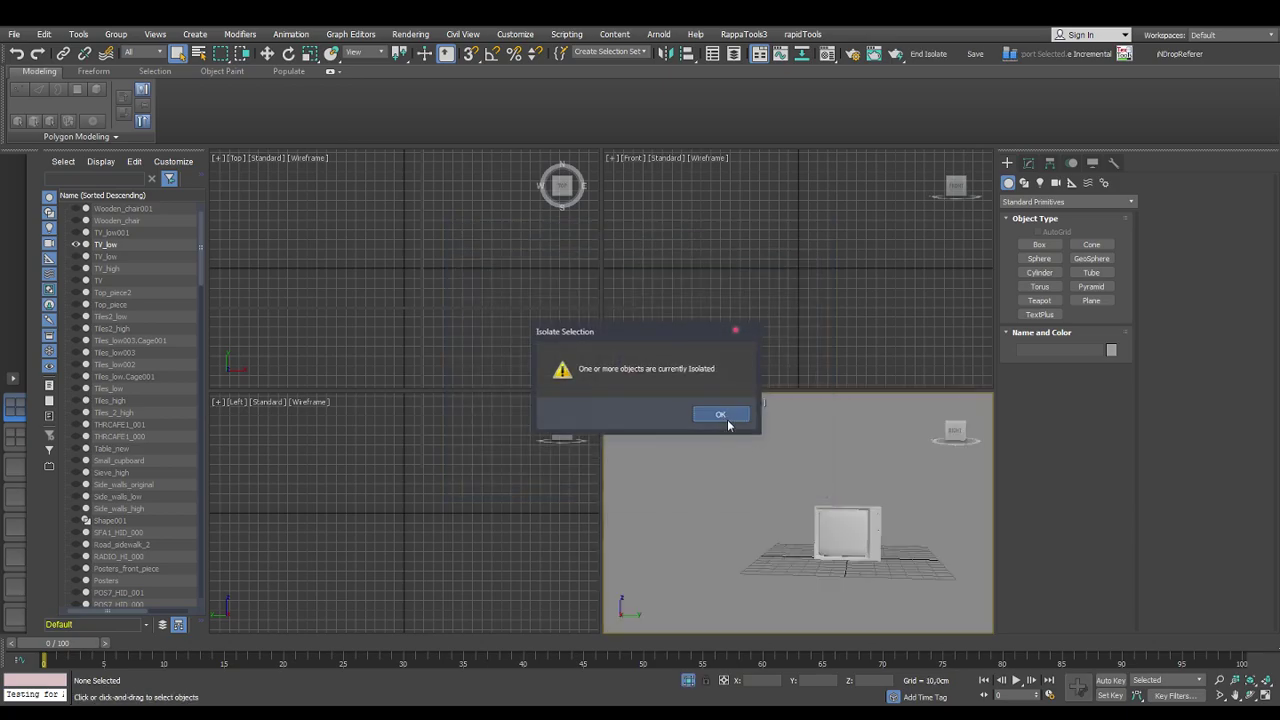
pyautogui.click(728, 422)
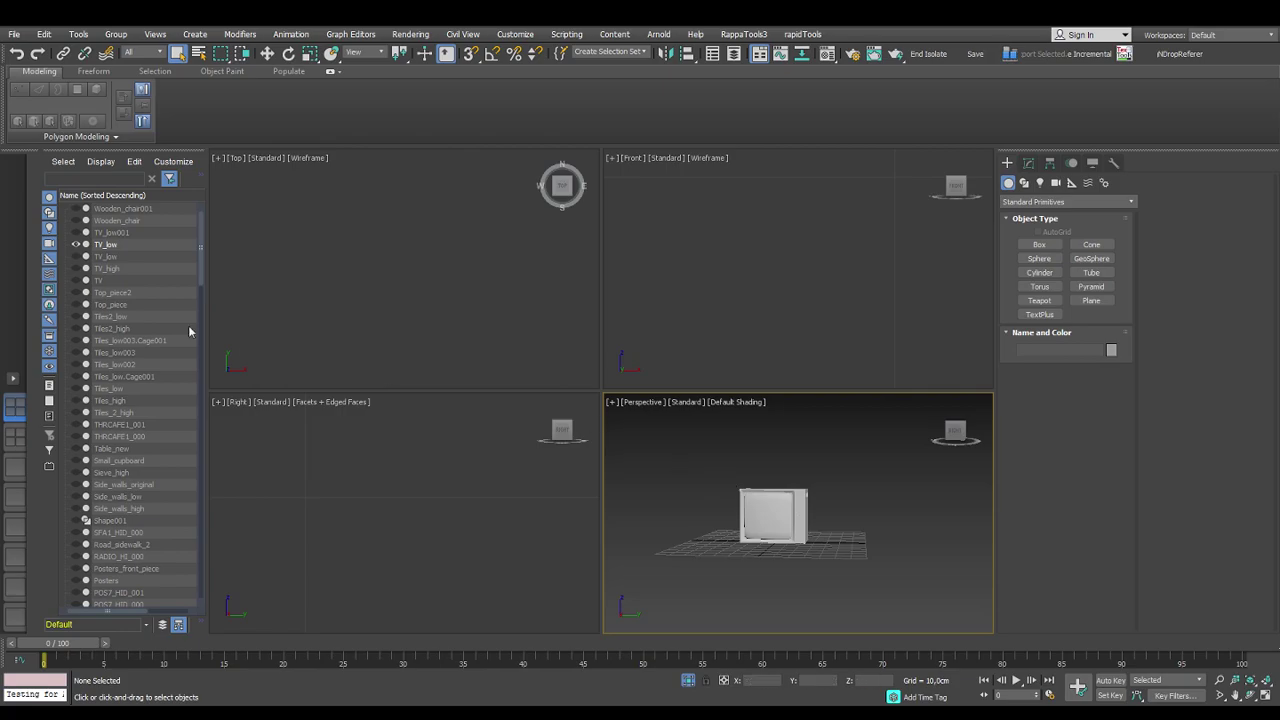
# Make the hidden TV_high and TV objects visible alongside the displayed TV_low model
pyautogui.click(76, 268)
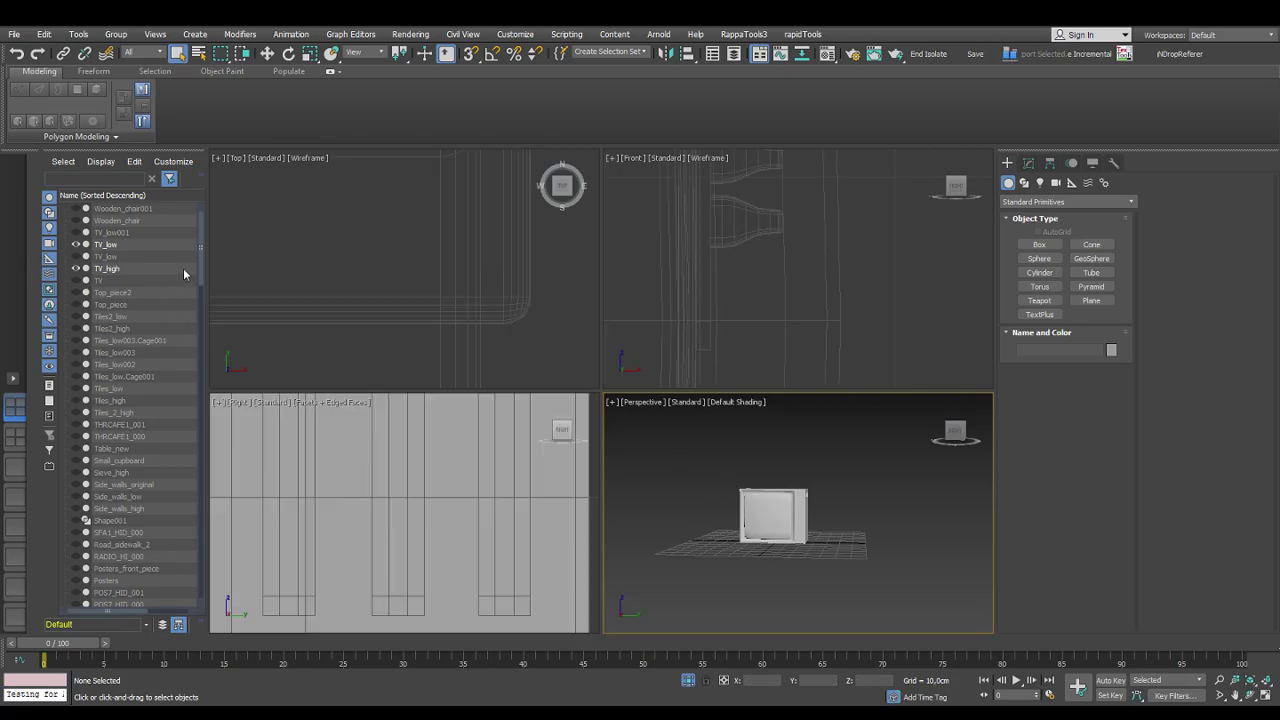
pyautogui.scroll(-1, 203, 257)
pyautogui.click(76, 244)
pyautogui.scroll(-8, 719, 503)
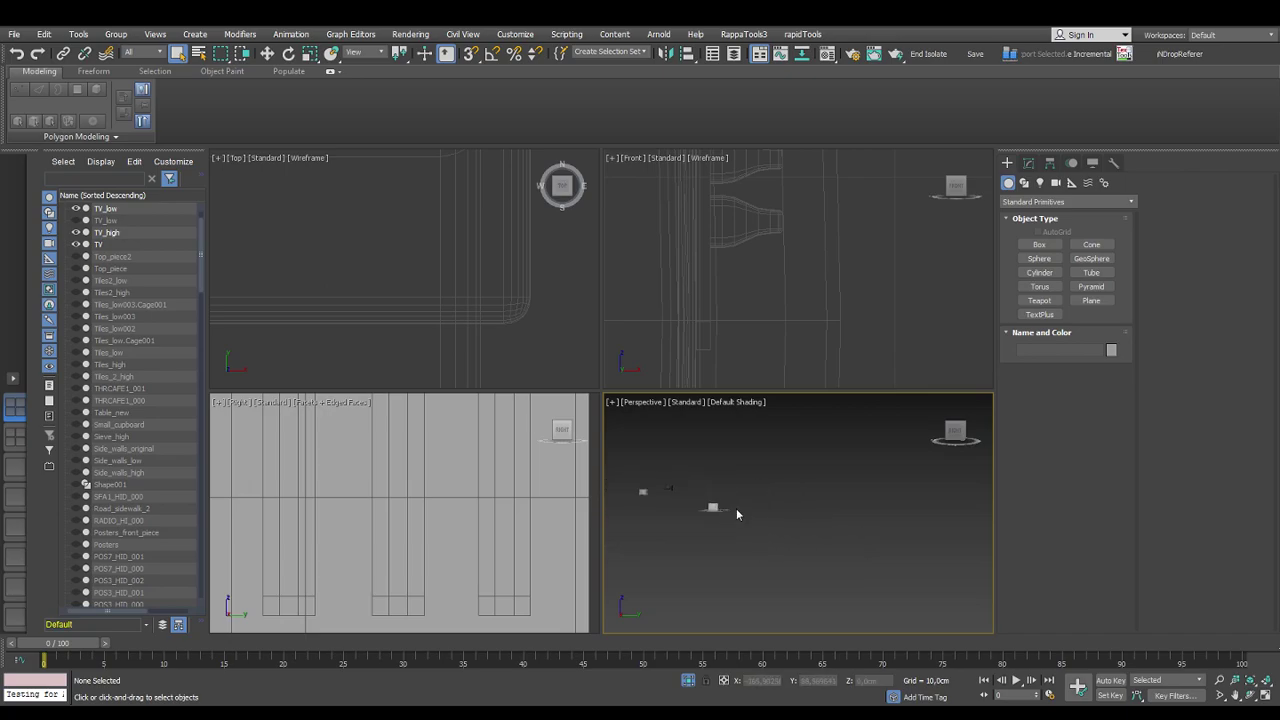
# Align the TV mesh and the TV_high model with the TV_low model at the scene origin in a maximized perspective view
pyautogui.click(668, 492)
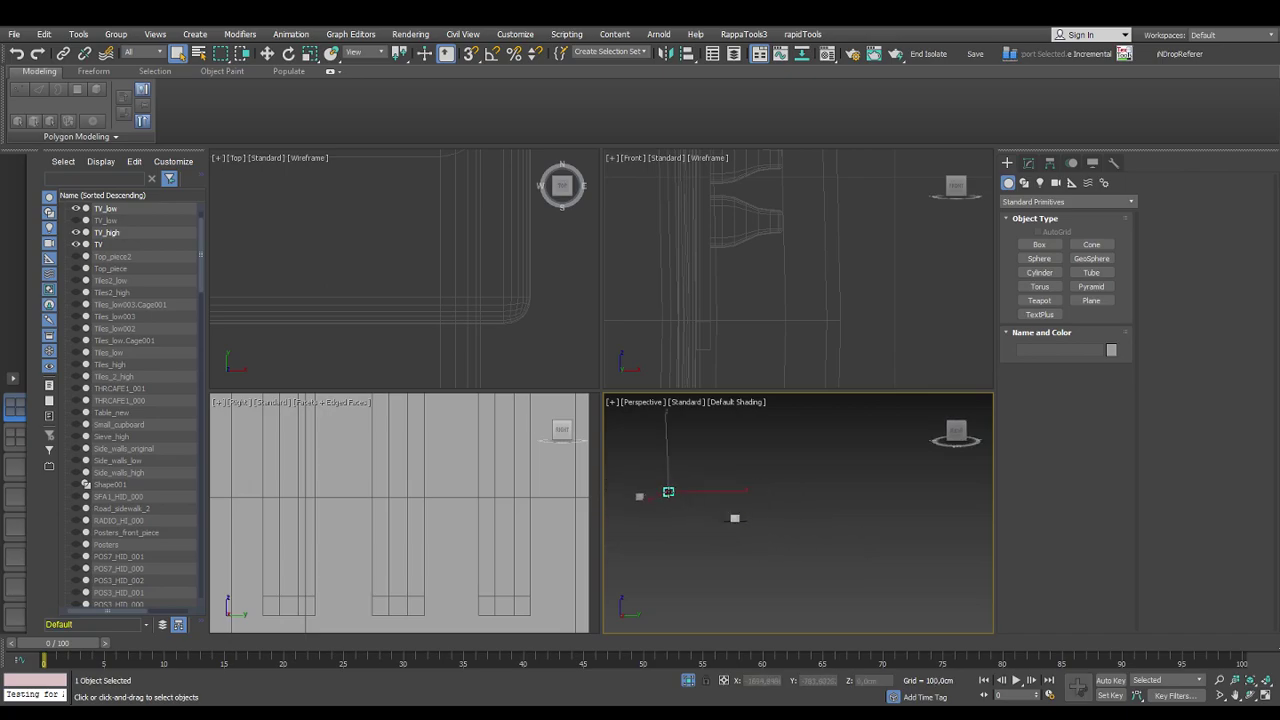
pyautogui.hotkey('alt', 'w')
pyautogui.moveTo(525, 419); pyautogui.dragTo(643, 451, button='middle')
pyautogui.press('w')
pyautogui.click(664, 446)
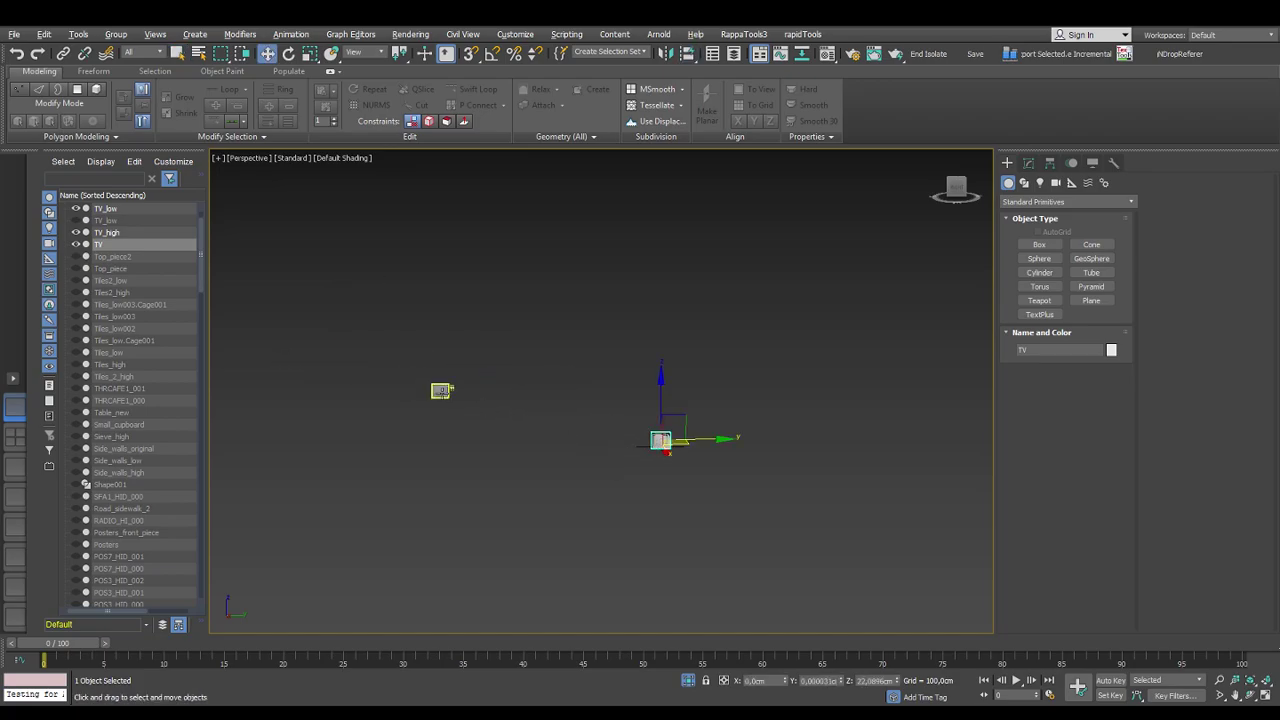
pyautogui.click(440, 390)
pyautogui.hotkey('alt', 'a')
pyautogui.click(670, 453)
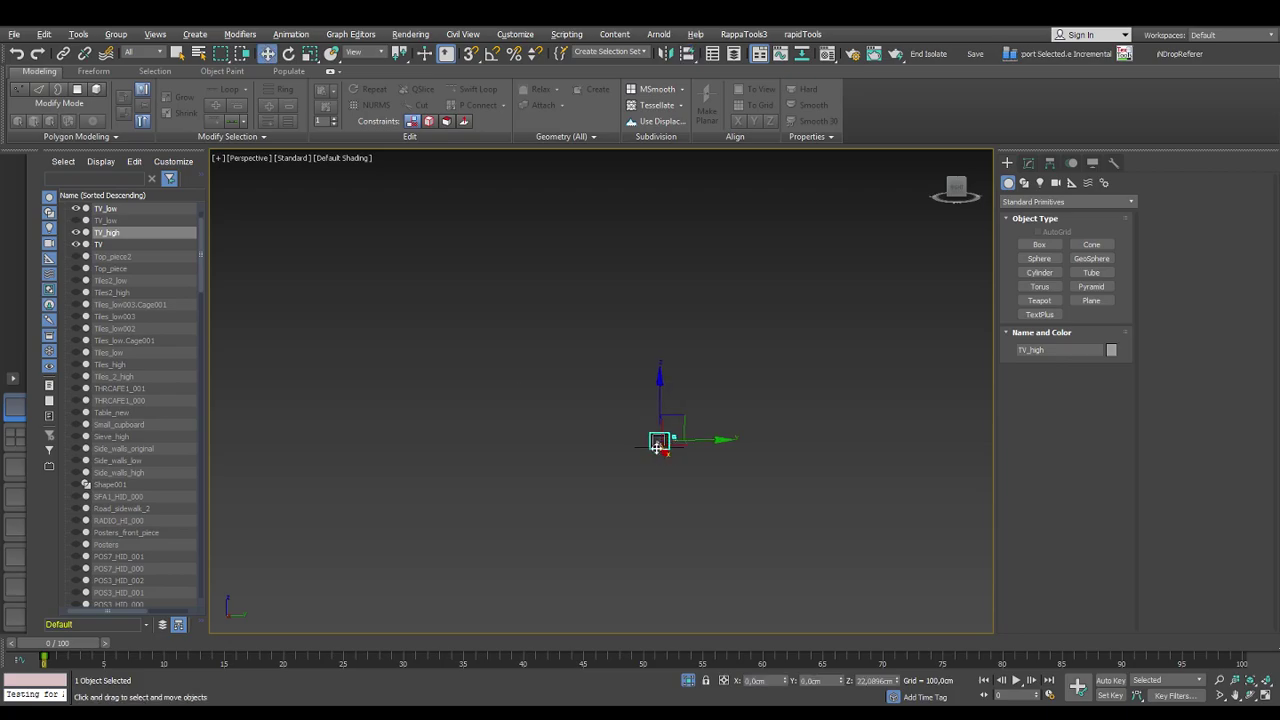
# Hide TV_low and move the TV mesh about 9.8 cm along Y, offset from TV_high
pyautogui.scroll(5, 657, 449)
pyautogui.scroll(5, 718, 456)
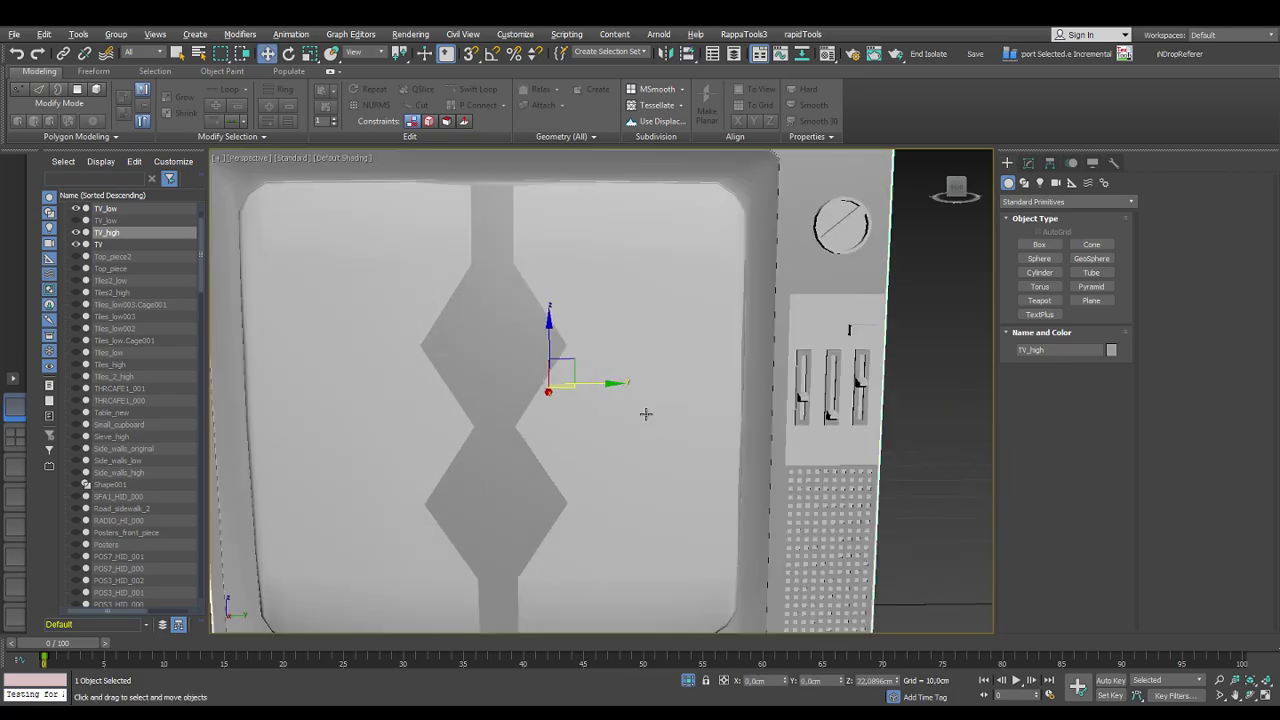
pyautogui.scroll(-3, 660, 414)
pyautogui.moveTo(690, 454); pyautogui.dragTo(692, 447, button='middle')
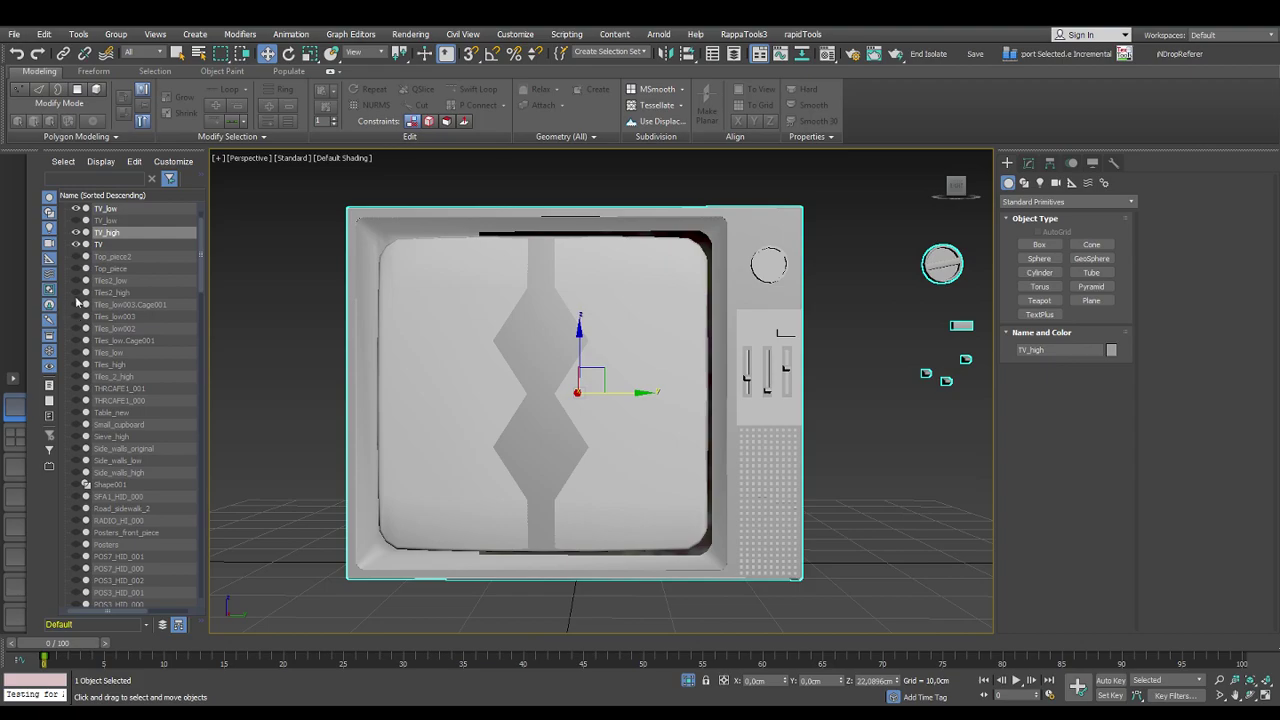
pyautogui.click(75, 208)
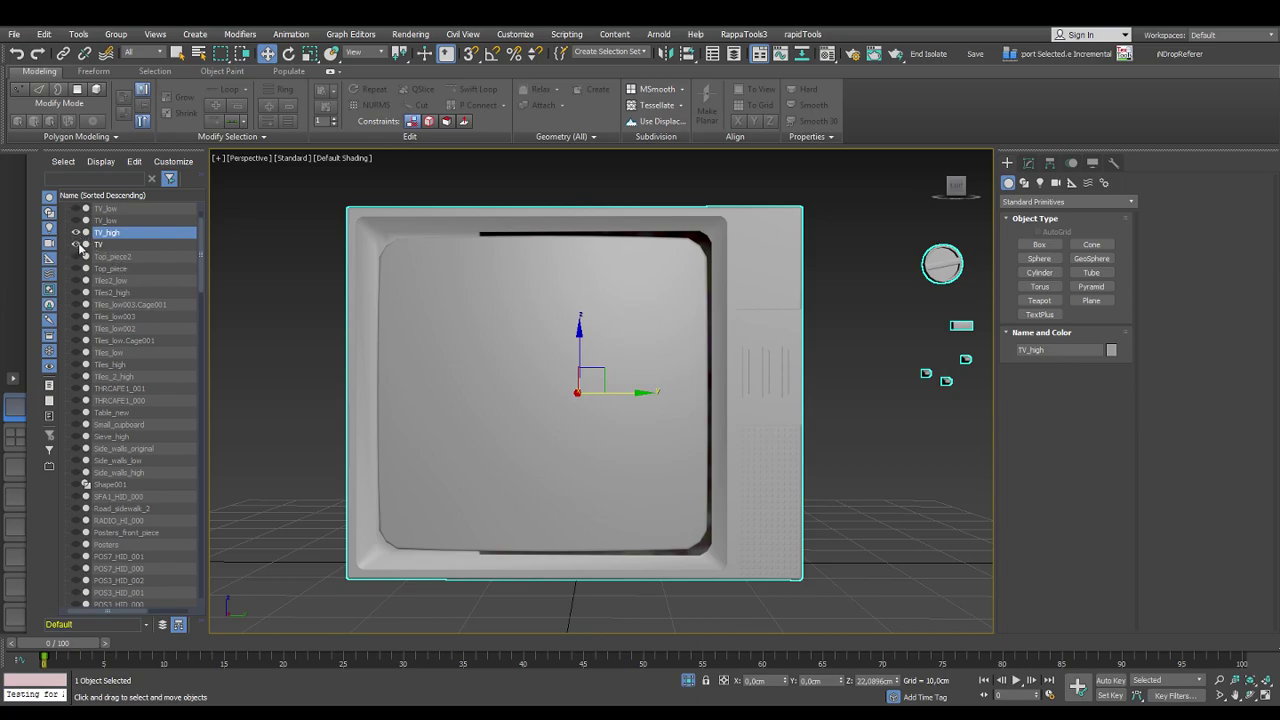
pyautogui.click(165, 246)
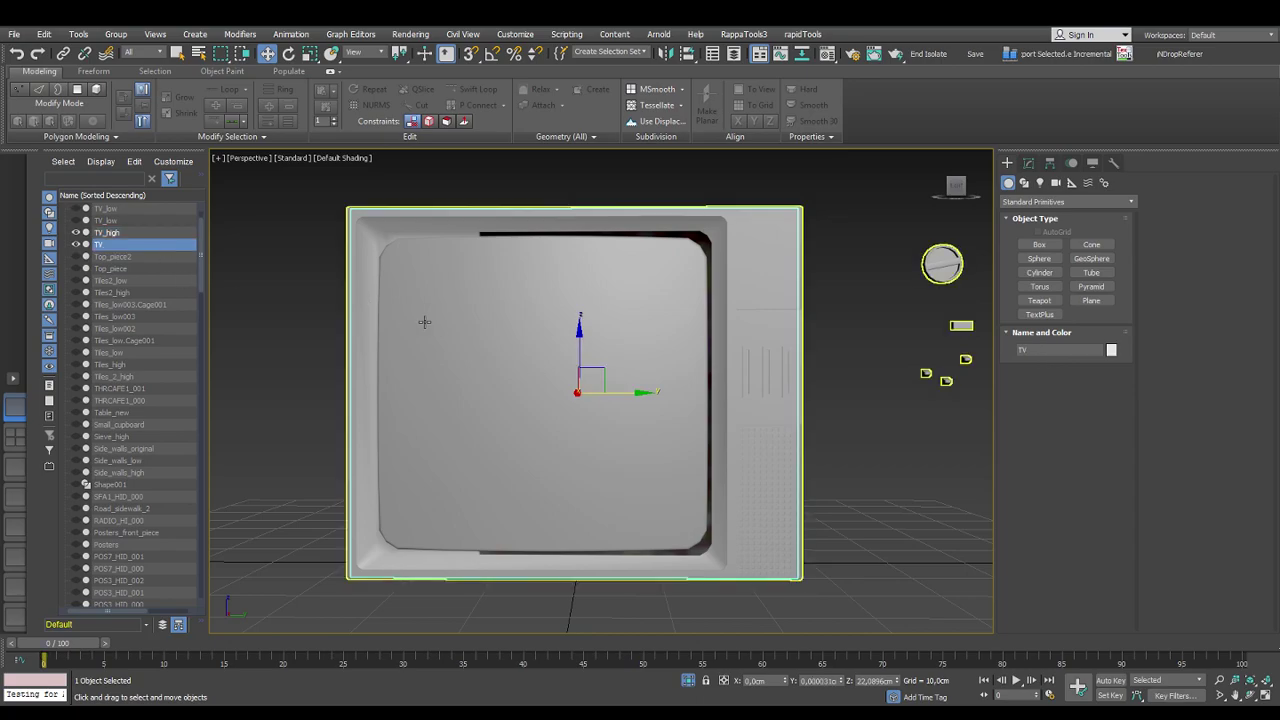
pyautogui.moveTo(640, 393); pyautogui.dragTo(707, 404)
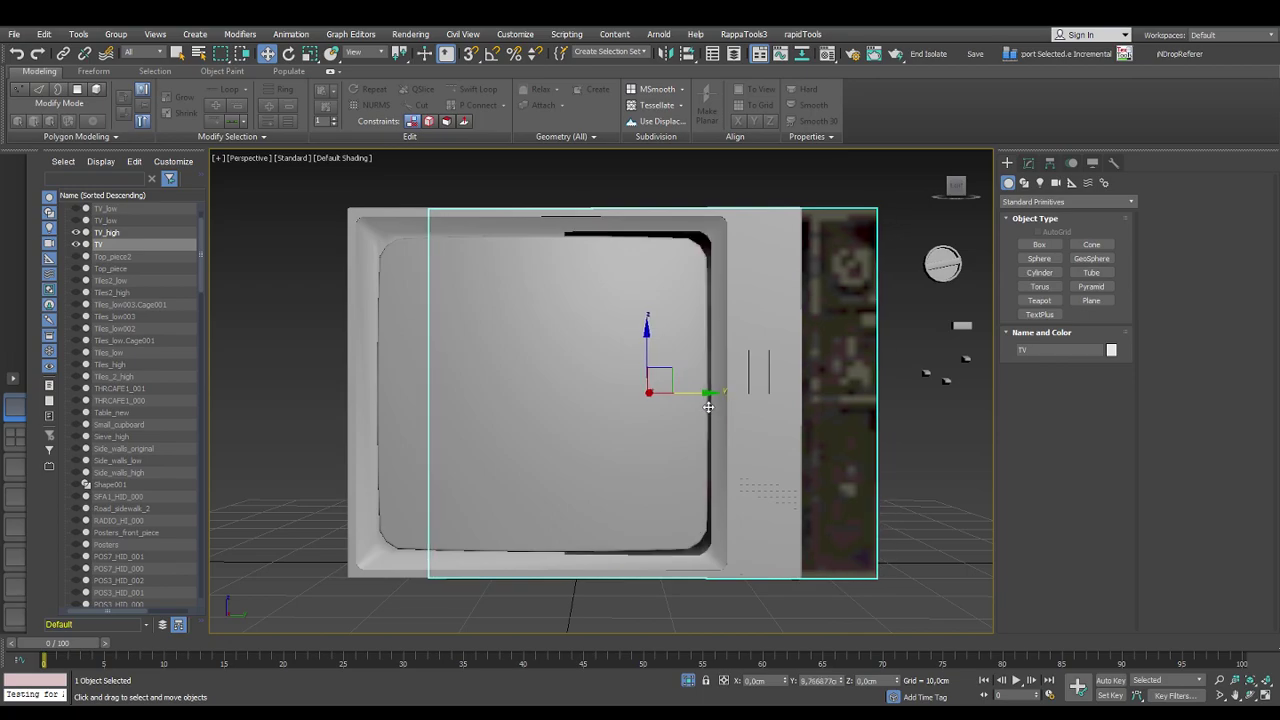
# Select TV_high, show edged faces in the perspective view and start editing its vertices
pyautogui.click(780, 425)
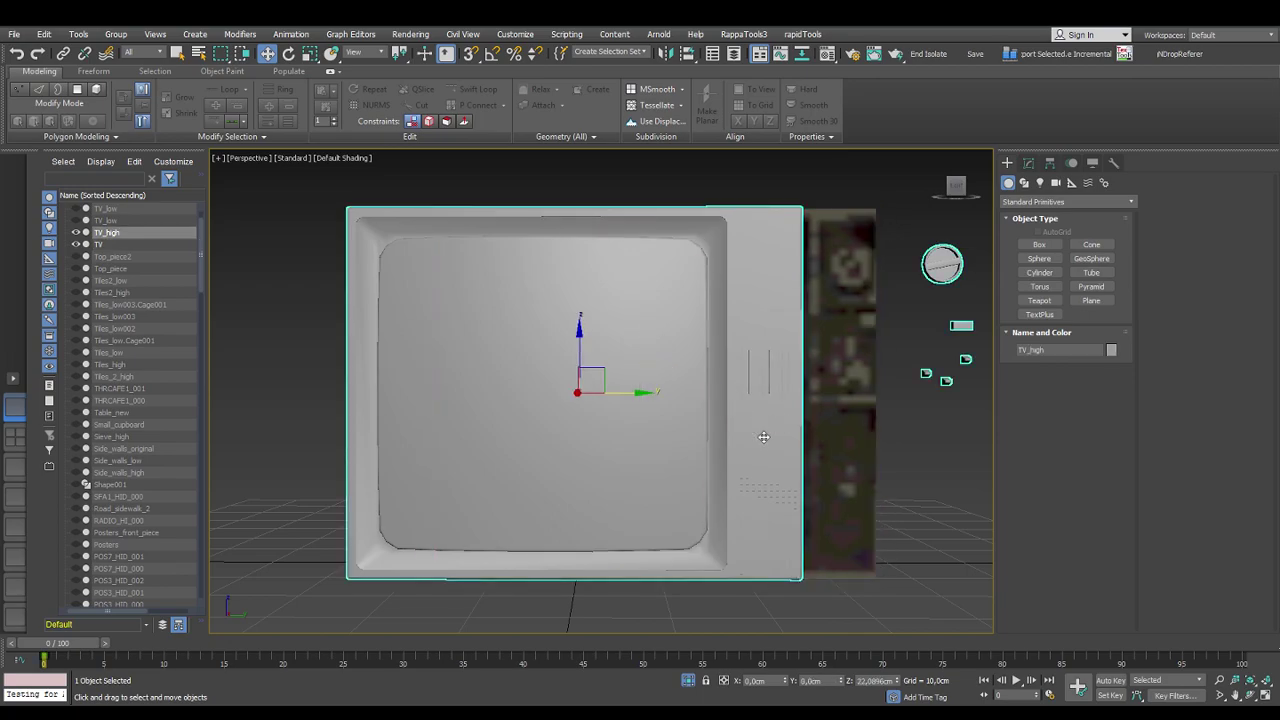
pyautogui.press('F4')
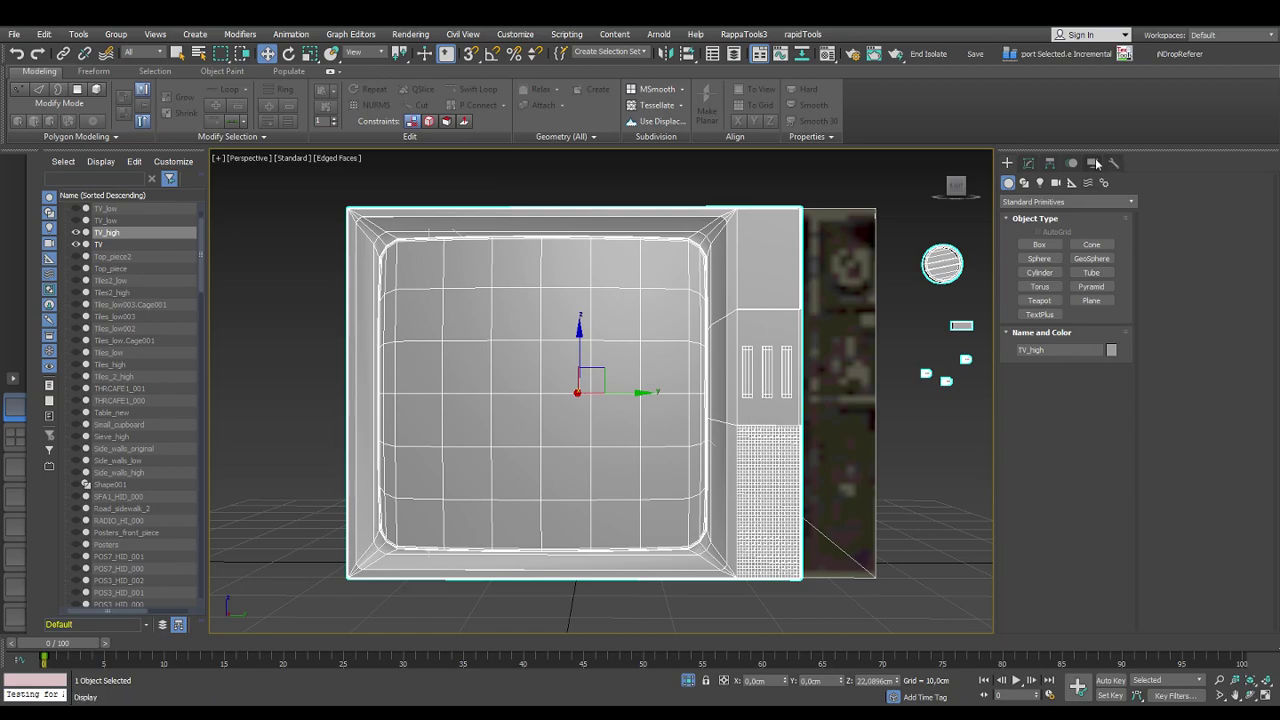
pyautogui.click(1027, 164)
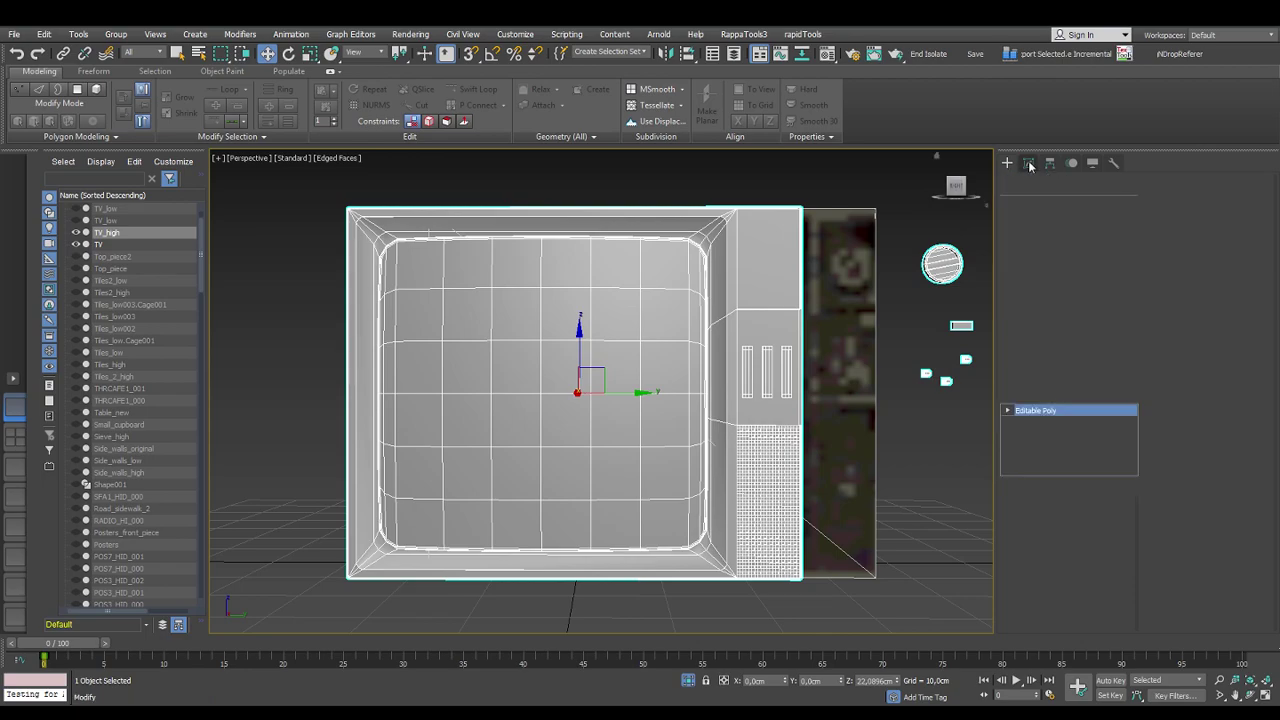
pyautogui.click(1031, 534)
# Adjust the vertex row above TV_high's slider slots to a height of about 31.9 cm and check it in the other views
pyautogui.moveTo(845, 303); pyautogui.dragTo(727, 331)
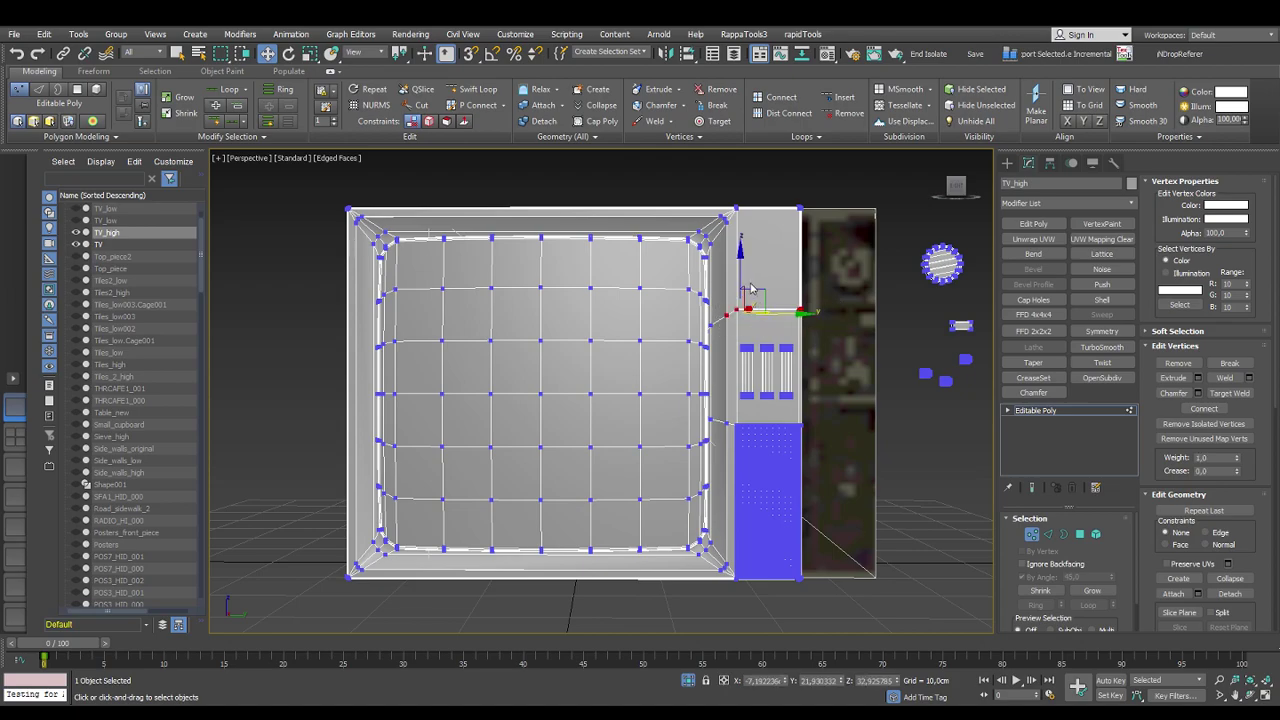
pyautogui.moveTo(738, 268); pyautogui.dragTo(738, 259)
pyautogui.keyDown('alt'); pyautogui.moveTo(826, 430); pyautogui.dragTo(782, 455, button='middle'); pyautogui.keyUp('alt')
pyautogui.scroll(3, 548, 303)
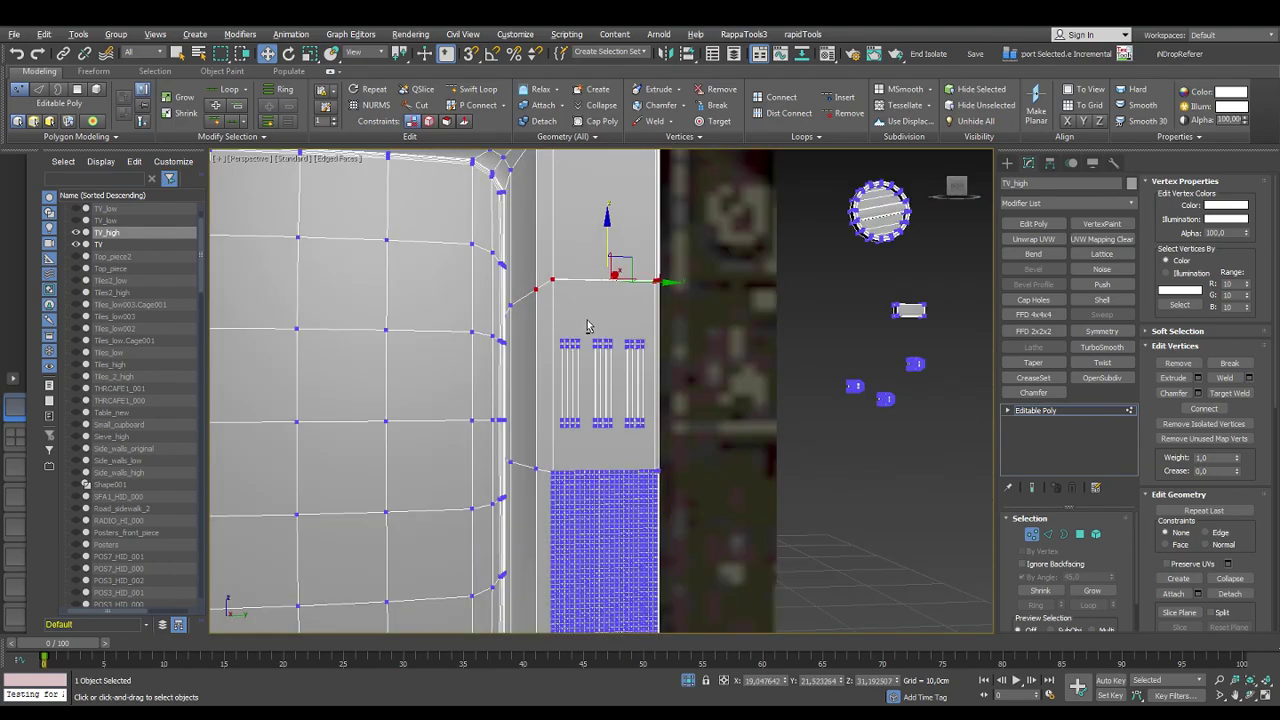
pyautogui.hotkey('alt', 'w')
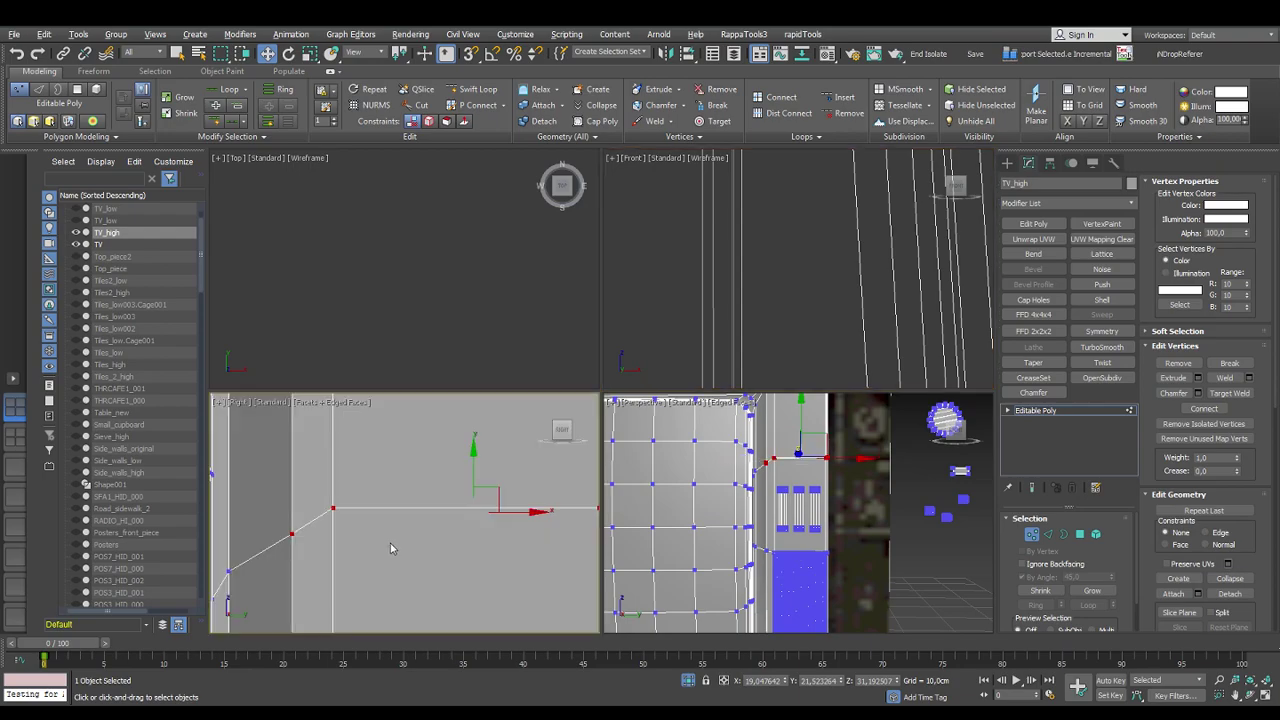
pyautogui.scroll(-5, 416, 533)
pyautogui.moveTo(427, 488); pyautogui.dragTo(436, 476)
pyautogui.moveTo(847, 311); pyautogui.dragTo(776, 308, button='middle')
pyautogui.scroll(-6, 776, 308)
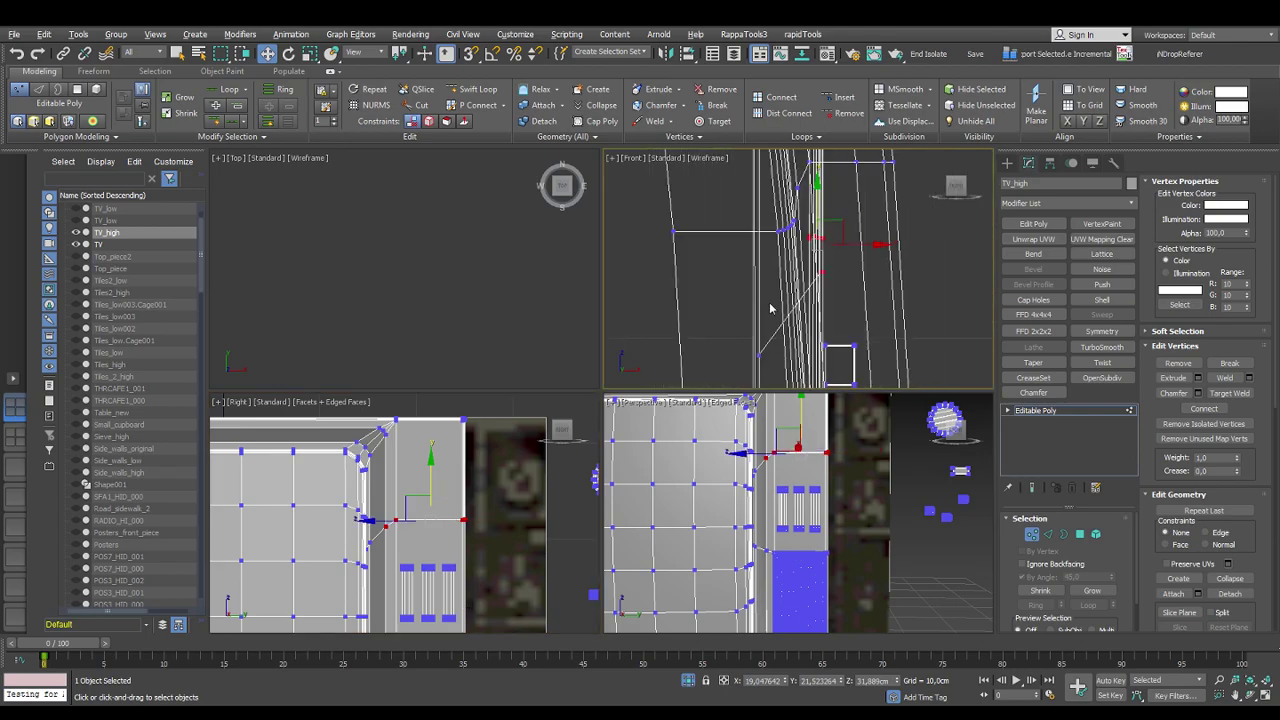
pyautogui.scroll(-2, 770, 308)
pyautogui.scroll(-2, 776, 326)
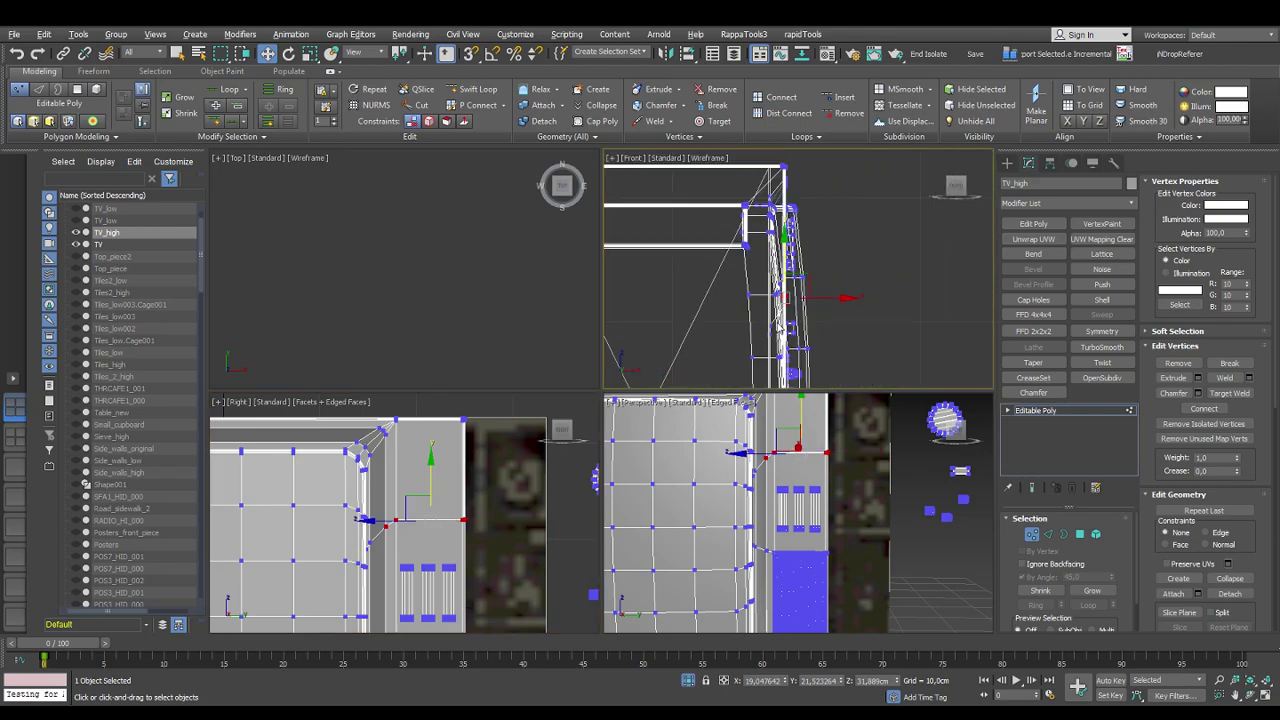
pyautogui.scroll(-2, 778, 325)
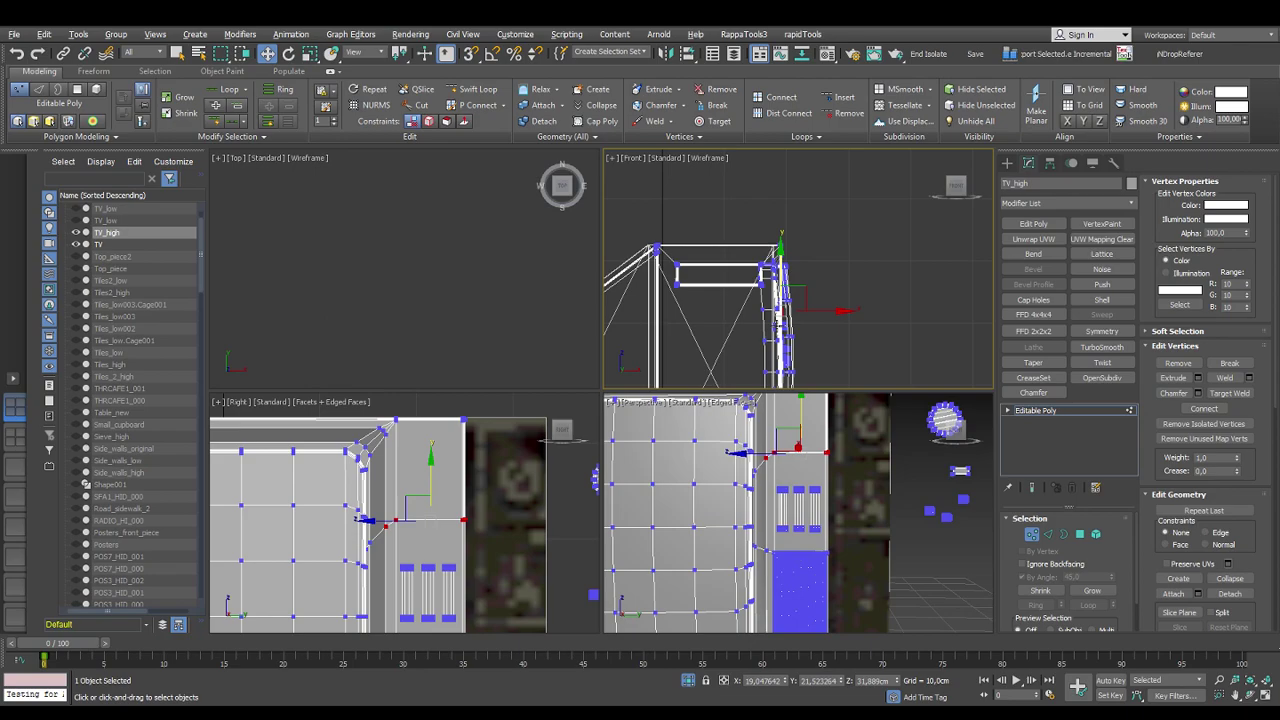
pyautogui.scroll(2, 811, 520)
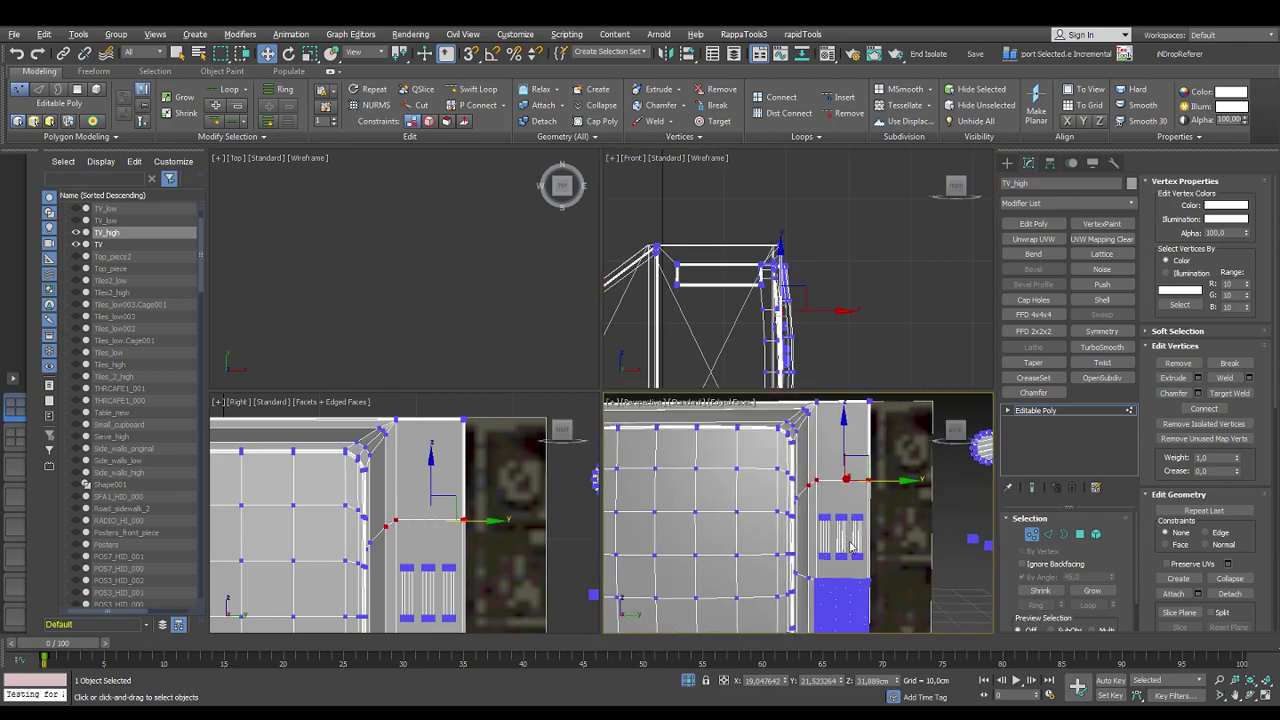
# Move TV_high's speaker grille element out of the body to about Y 30.7 cm
pyautogui.moveTo(809, 577); pyautogui.dragTo(818, 489, button='middle')
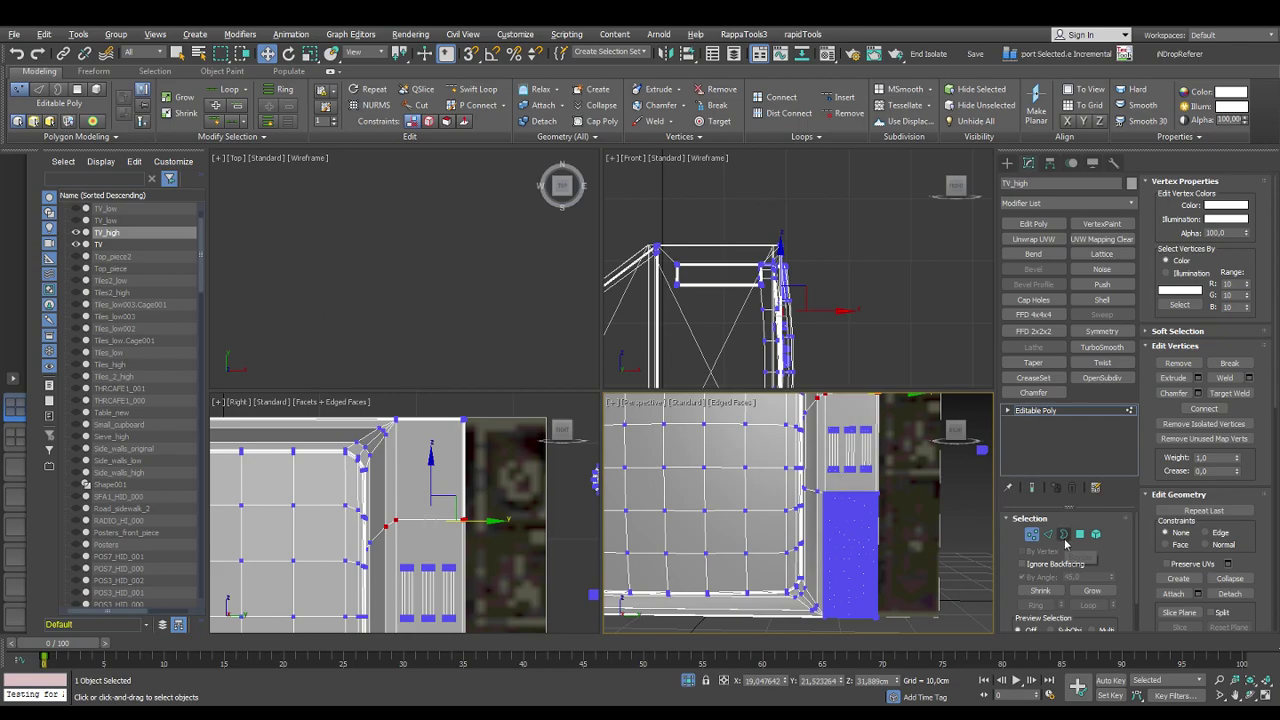
pyautogui.moveTo(450, 612); pyautogui.dragTo(500, 440, button='middle')
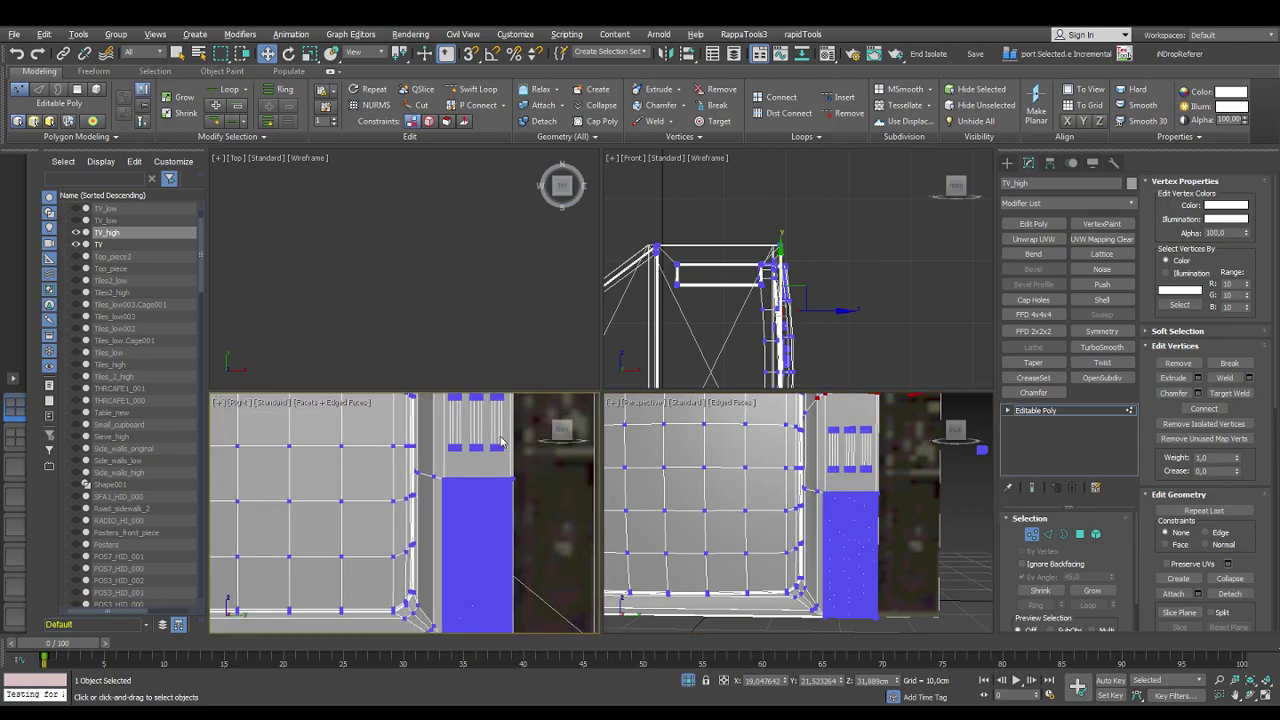
pyautogui.click(1095, 535)
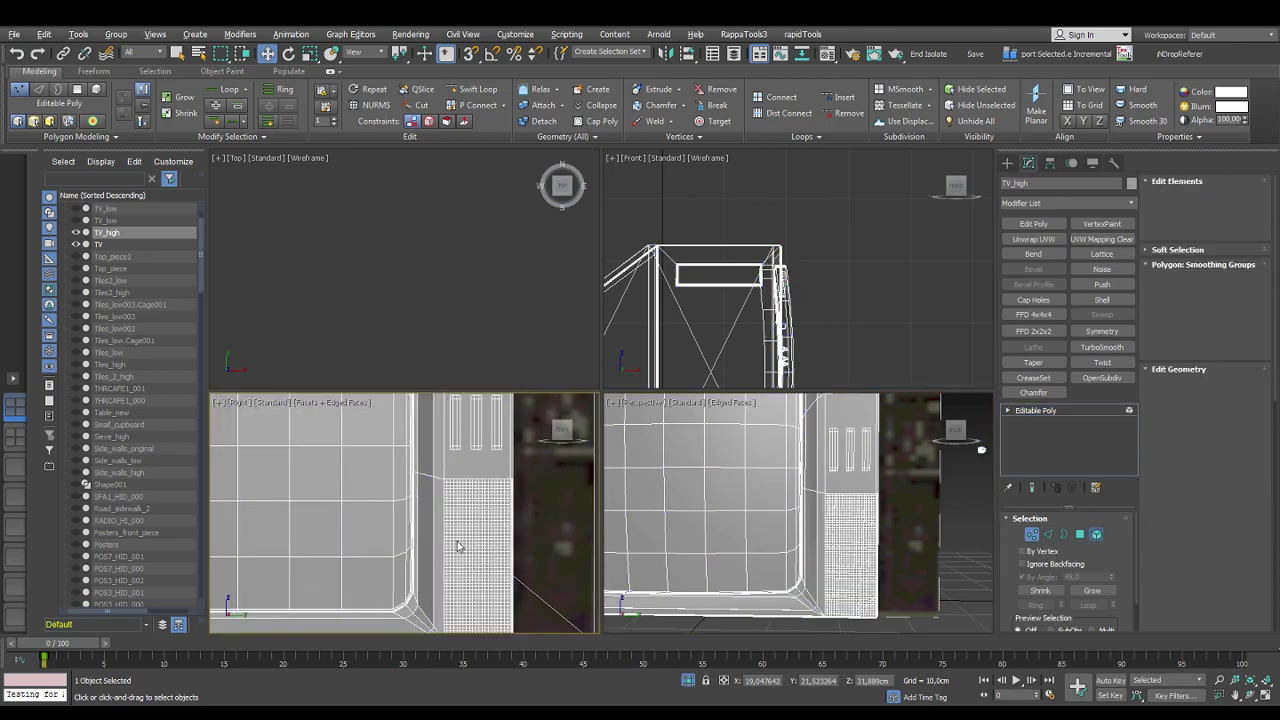
pyautogui.click(470, 541)
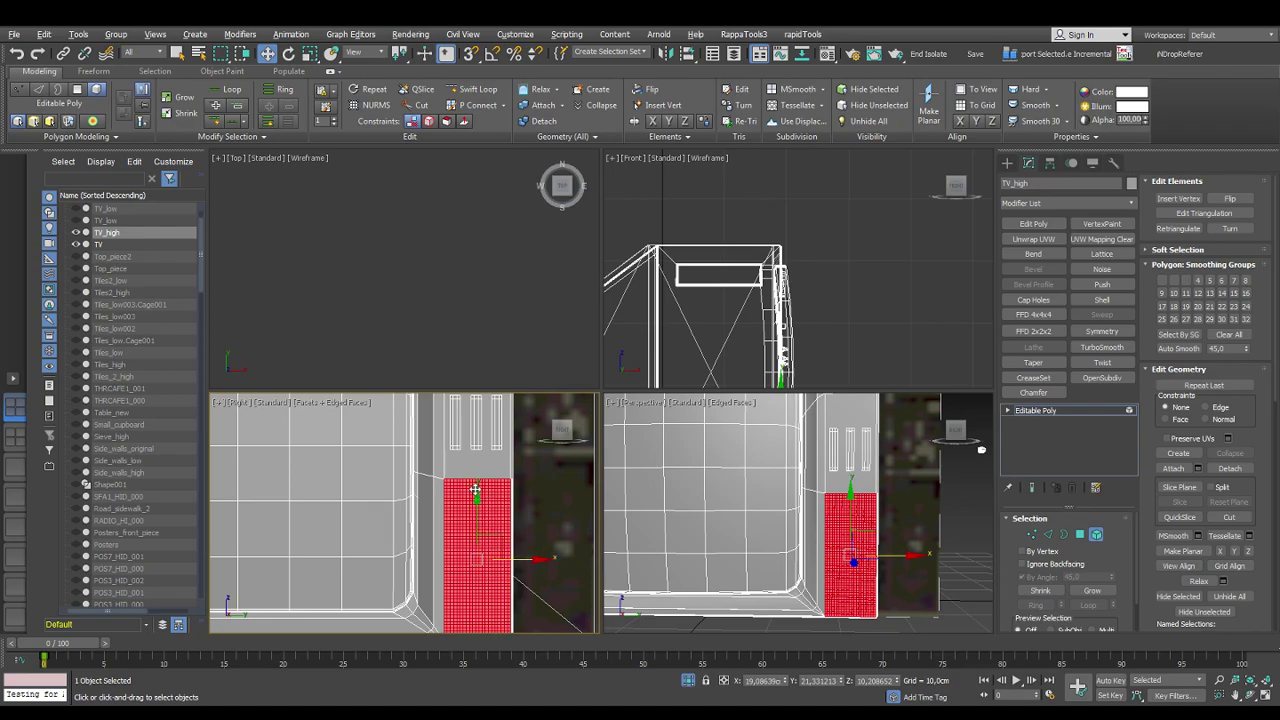
pyautogui.moveTo(528, 559); pyautogui.dragTo(615, 569)
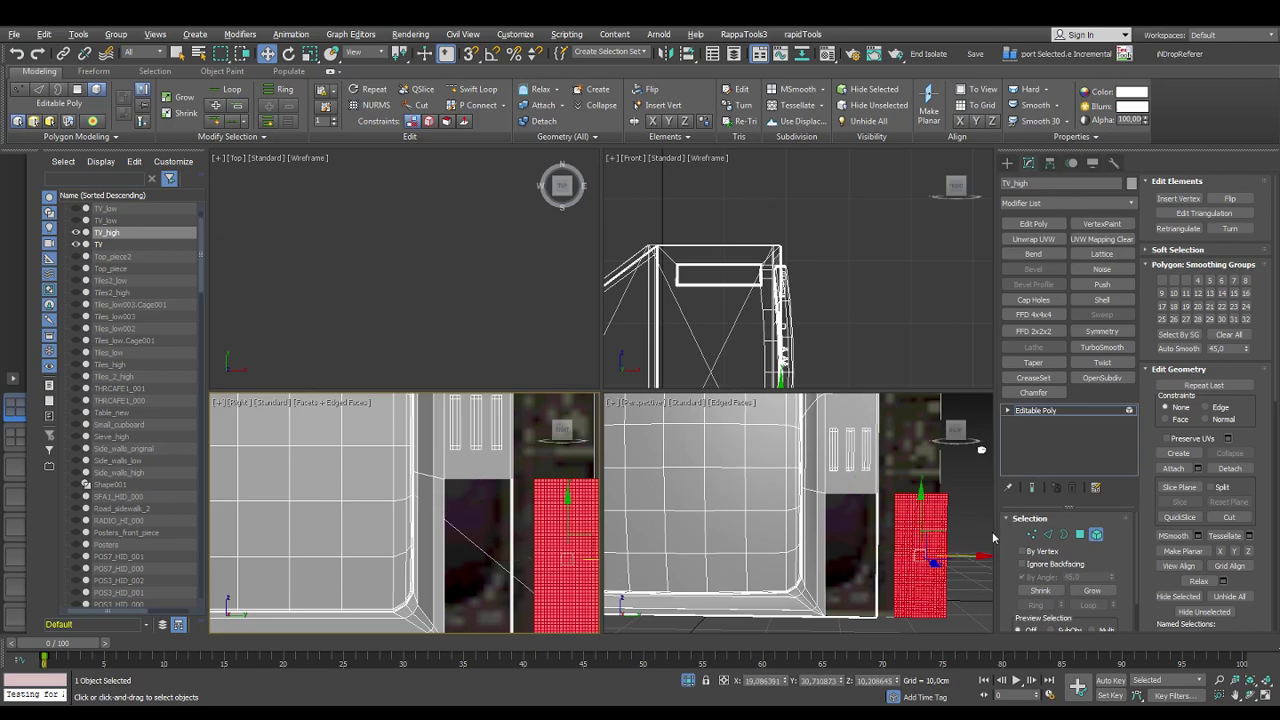
# Try raising the vertex row below the slider slots to about Z 21 cm
pyautogui.click(1031, 535)
pyautogui.moveTo(425, 475); pyautogui.dragTo(535, 500)
pyautogui.moveTo(495, 430); pyautogui.dragTo(508, 406)
pyautogui.moveTo(485, 458); pyautogui.dragTo(432, 545, button='middle')
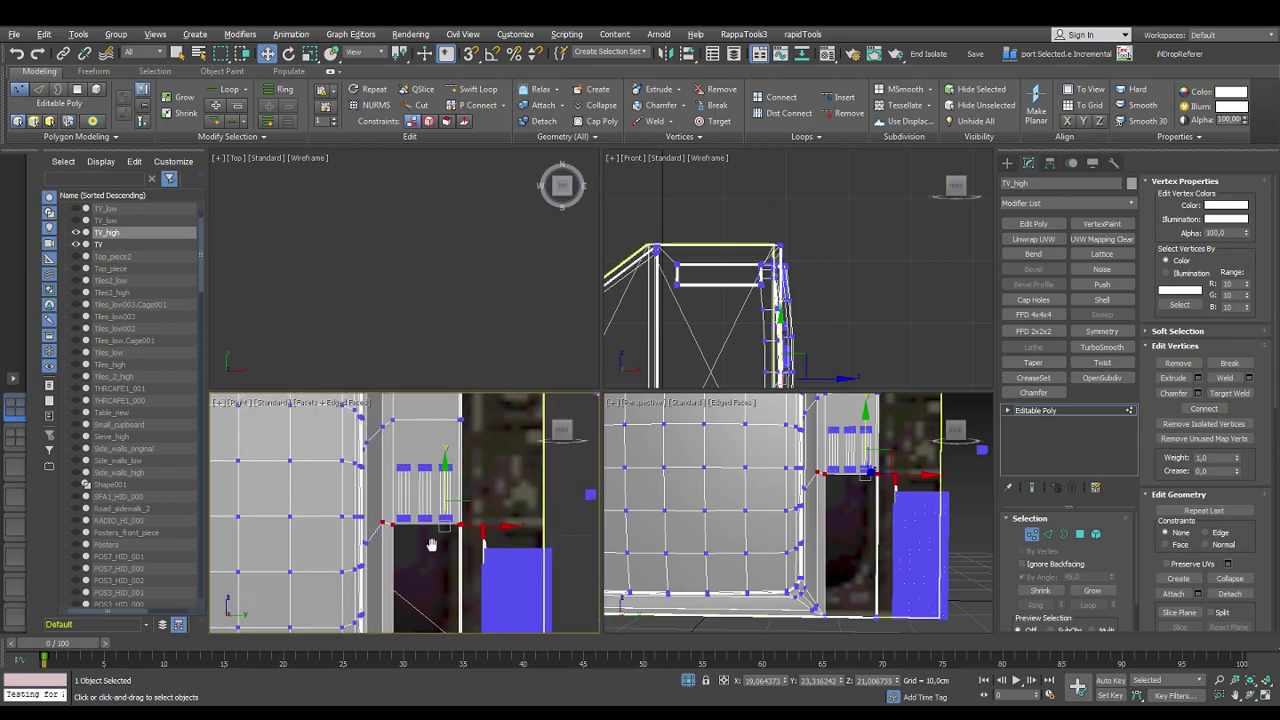
# Try moving the three slider slot elements upward within the control panel
pyautogui.press('5')
pyautogui.click(440, 482)
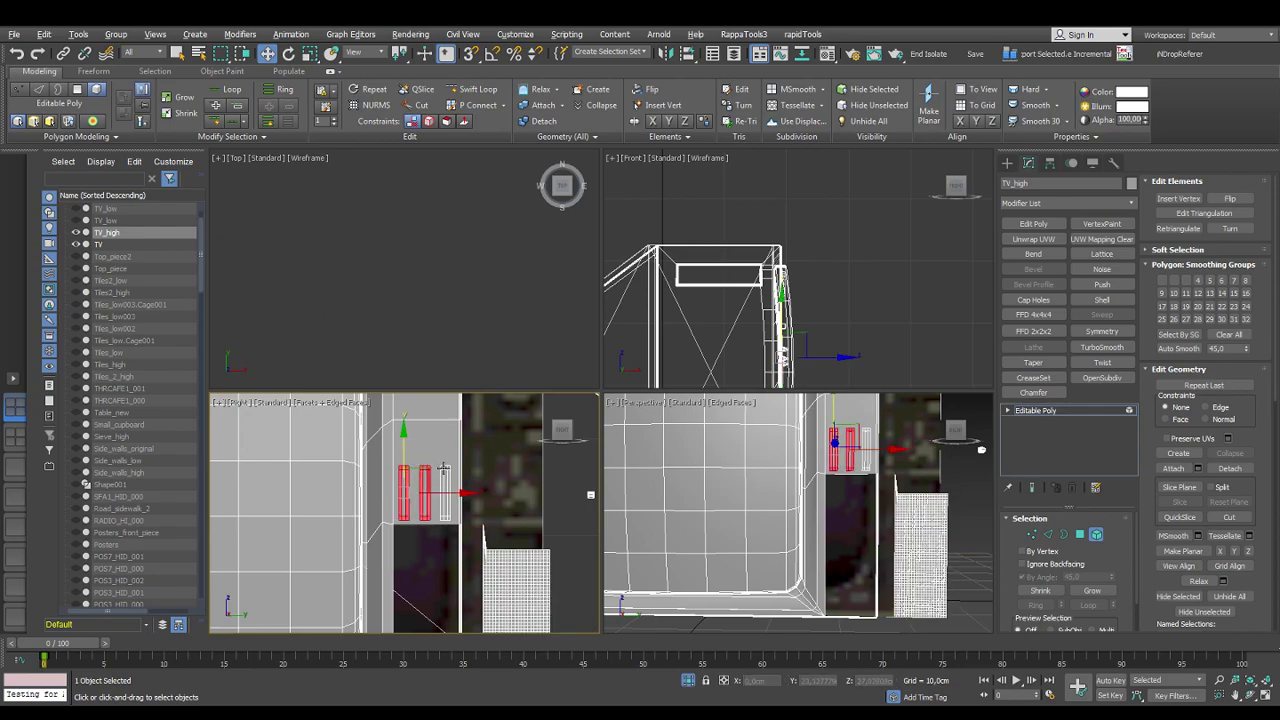
pyautogui.moveTo(404, 444)
pyautogui.mouseDown()
pyautogui.moveTo(415, 423)
pyautogui.moveTo(405, 436)
pyautogui.mouseUp()
pyautogui.moveTo(476, 456); pyautogui.dragTo(416, 488, button='middle')
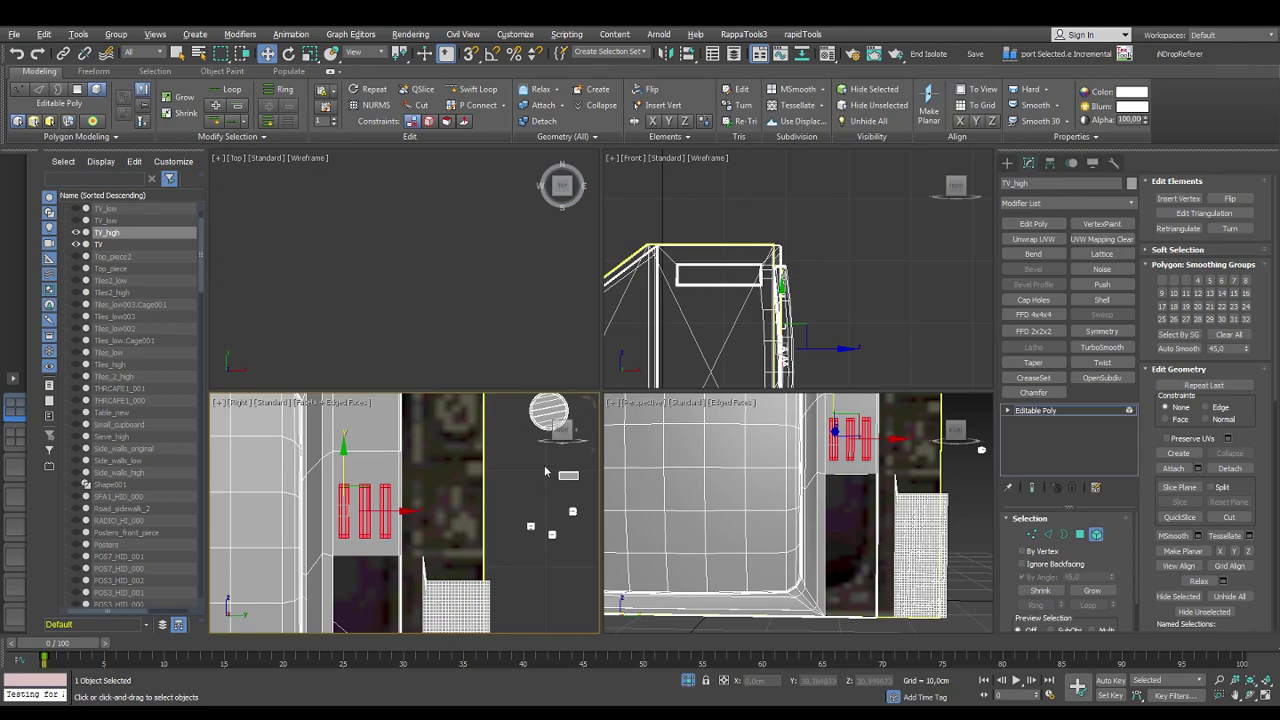
# Clear the element selection, reselect the three slider slots and nudge them slightly towards the cabinet's outer edge
pyautogui.click(550, 475)
pyautogui.moveTo(508, 458); pyautogui.dragTo(574, 533)
pyautogui.click(512, 480)
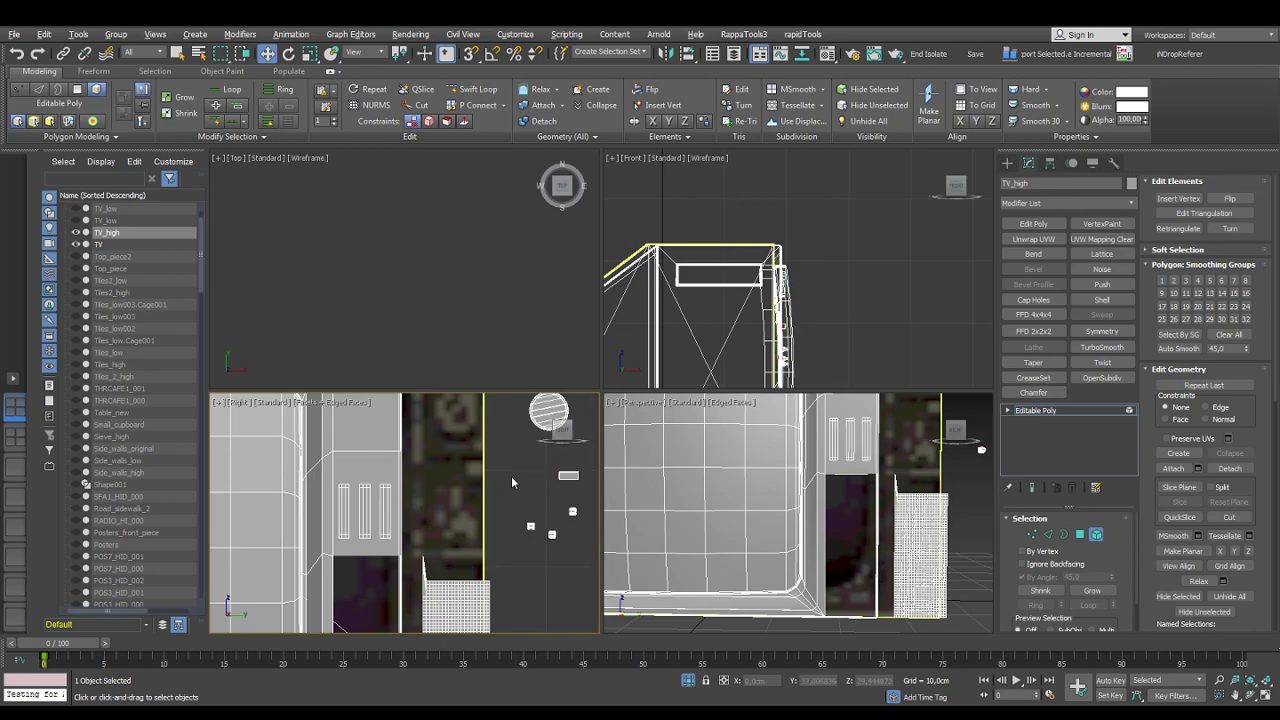
pyautogui.click(388, 488)
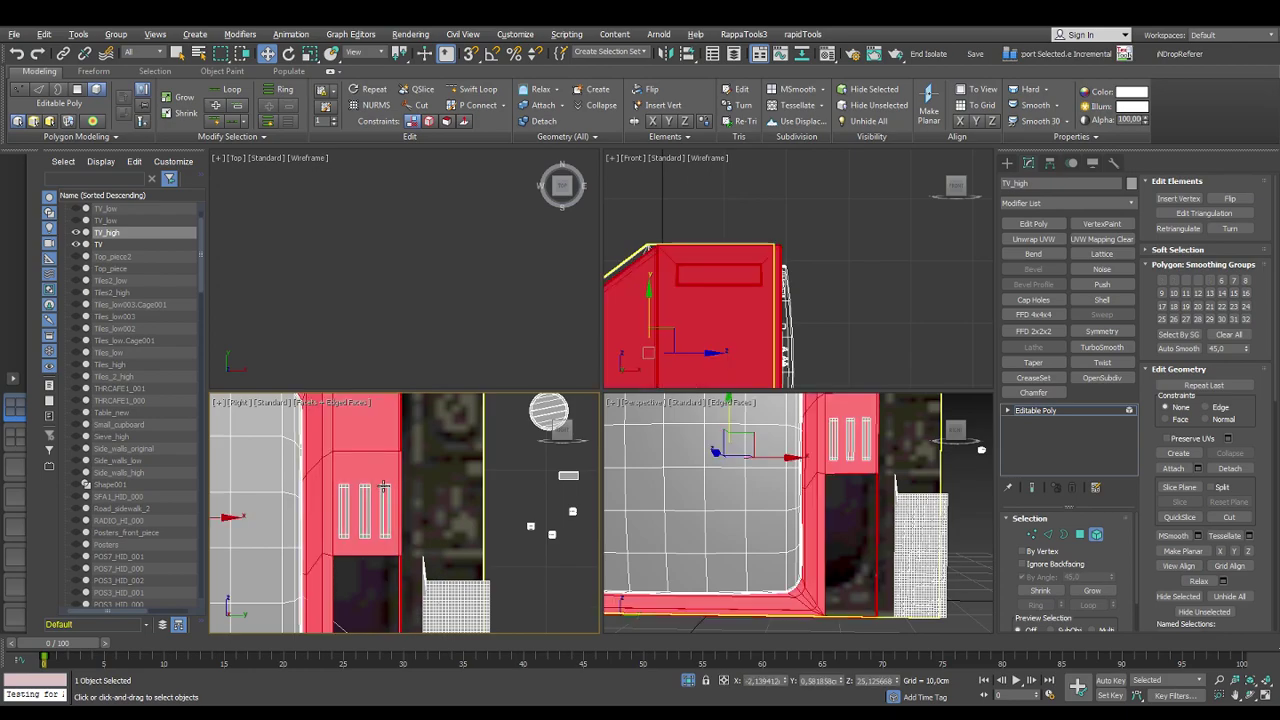
pyautogui.click(384, 489)
pyautogui.keyDown('ctrl'); pyautogui.click(366, 487); pyautogui.keyUp('ctrl')
pyautogui.keyDown('ctrl'); pyautogui.click(345, 486); pyautogui.keyUp('ctrl')
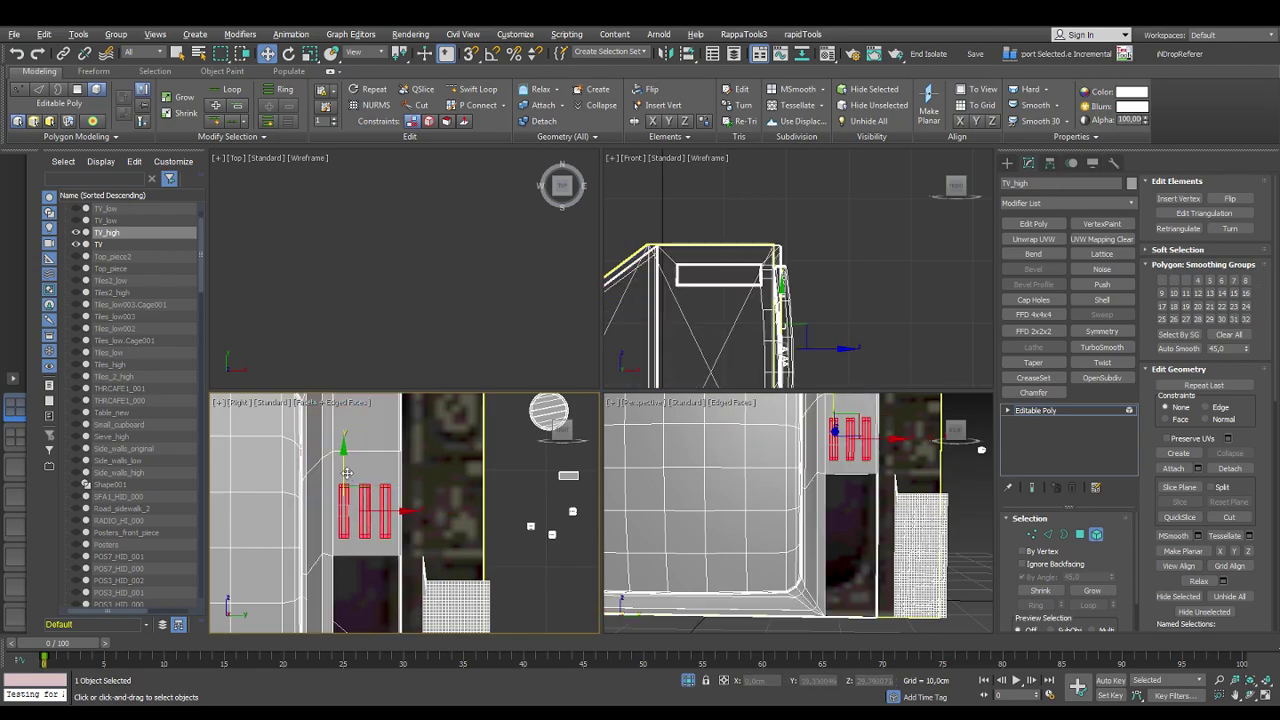
pyautogui.moveTo(346, 468); pyautogui.dragTo(350, 467)
pyautogui.moveTo(405, 511); pyautogui.dragTo(410, 512)
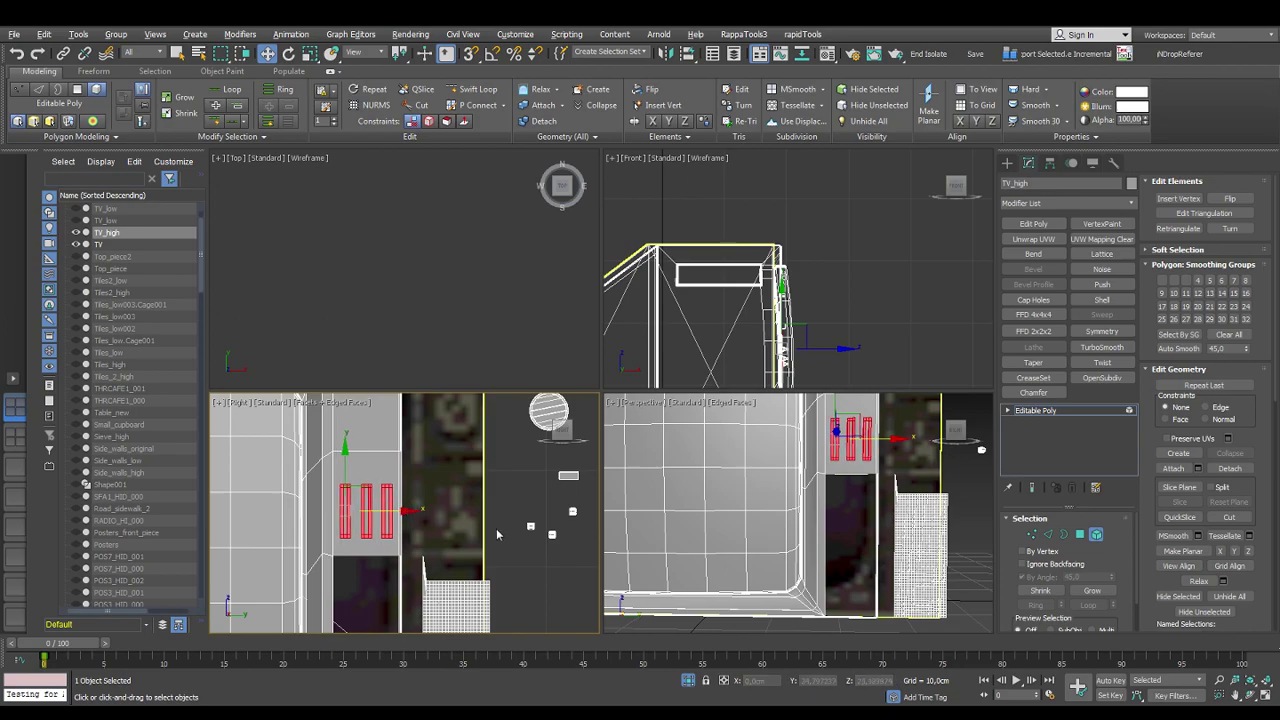
# Undo the slider slot moves and the raising of the vertex row below them, keeping the speaker grille moved aside
pyautogui.moveTo(490, 538); pyautogui.dragTo(509, 597, button='middle')
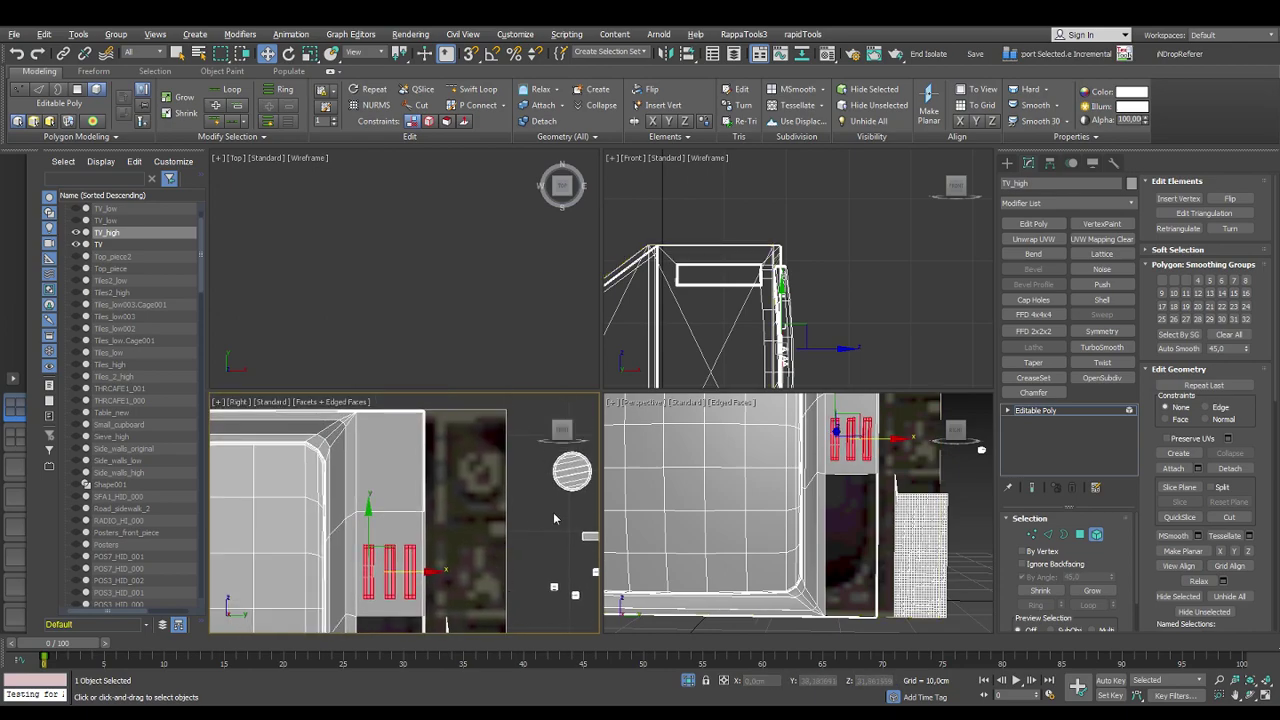
pyautogui.moveTo(554, 525); pyautogui.dragTo(505, 463, button='middle')
pyautogui.scroll(-2, 501, 483)
pyautogui.moveTo(485, 535); pyautogui.dragTo(473, 481, button='middle')
pyautogui.hotkey('ctrl', 'z')
pyautogui.hotkey('ctrl', 'z')
pyautogui.hotkey('ctrl', 'z')
pyautogui.hotkey('ctrl', 'z')
pyautogui.hotkey('ctrl', 'z')
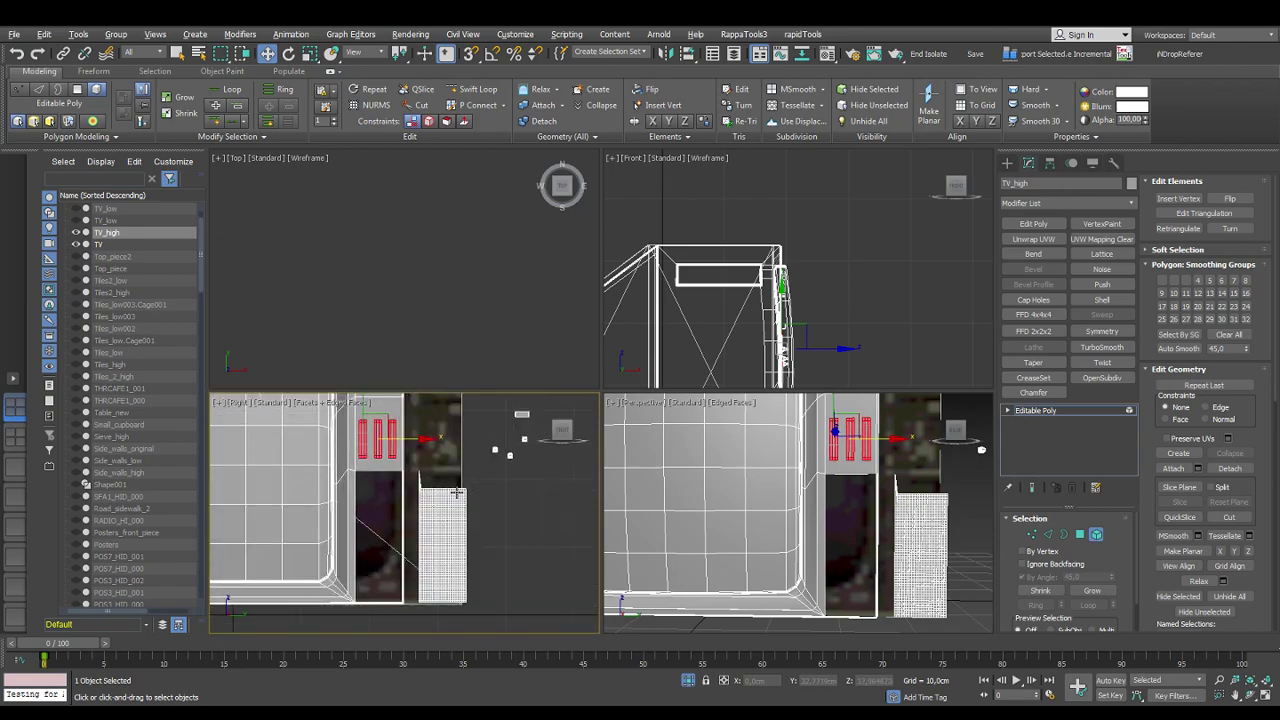
pyautogui.hotkey('ctrl', 'z')
pyautogui.hotkey('ctrl', 'z')
pyautogui.hotkey('ctrl', 'z')
pyautogui.hotkey('ctrl', 'z')
pyautogui.hotkey('ctrl', 'z')
pyautogui.hotkey('ctrl', 'z')
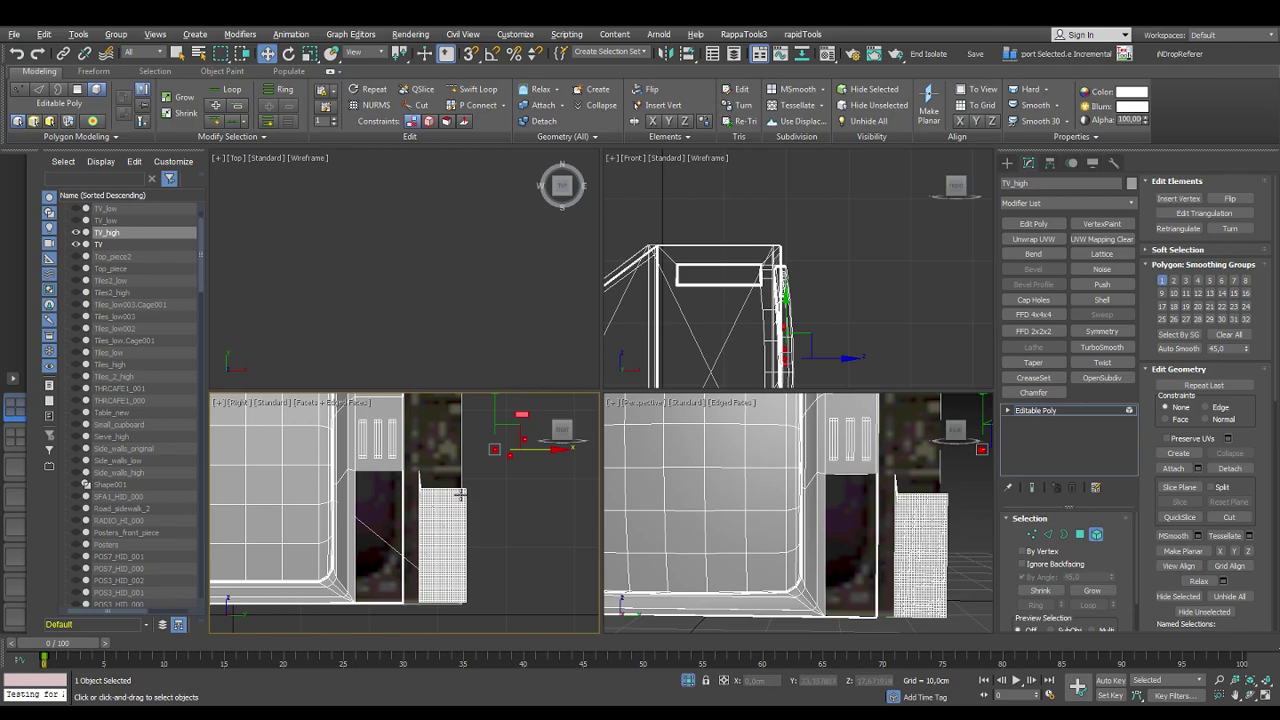
# Raise the body's vertex row below the slider slots to about Z 21.5 cm, leaving the speaker grille's vertices out of the selection
pyautogui.click(462, 494)
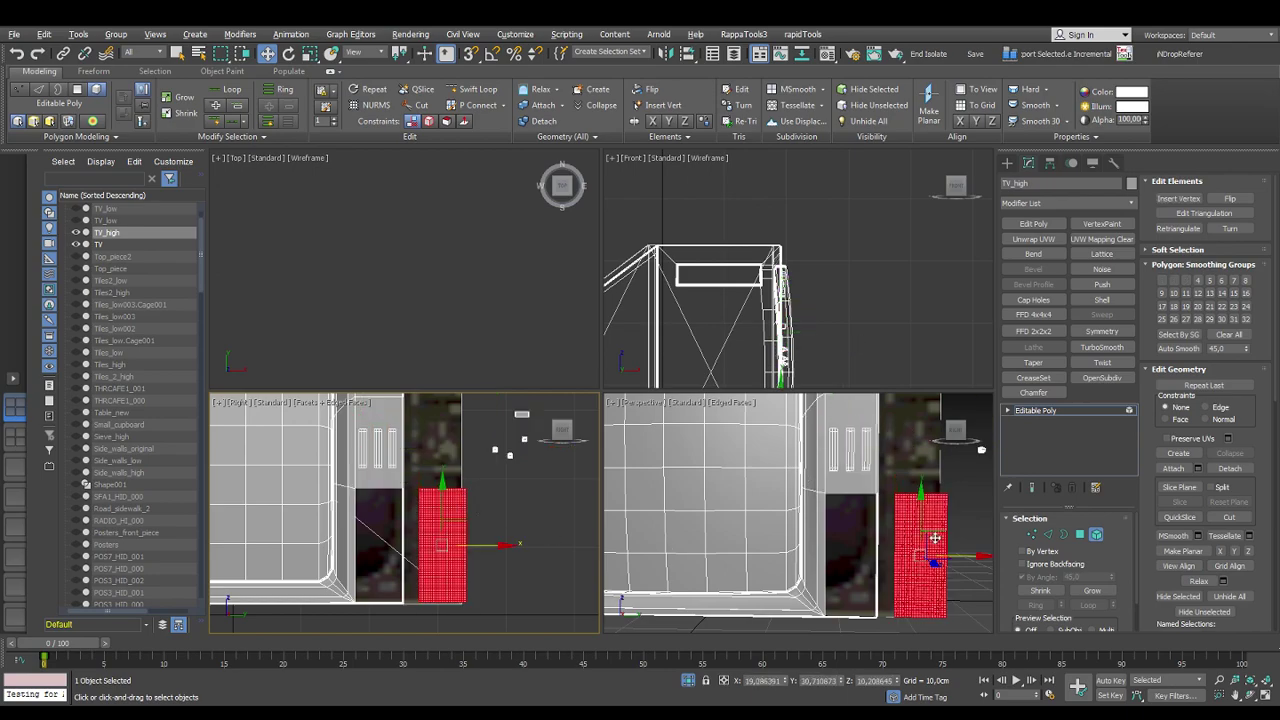
pyautogui.click(1032, 534)
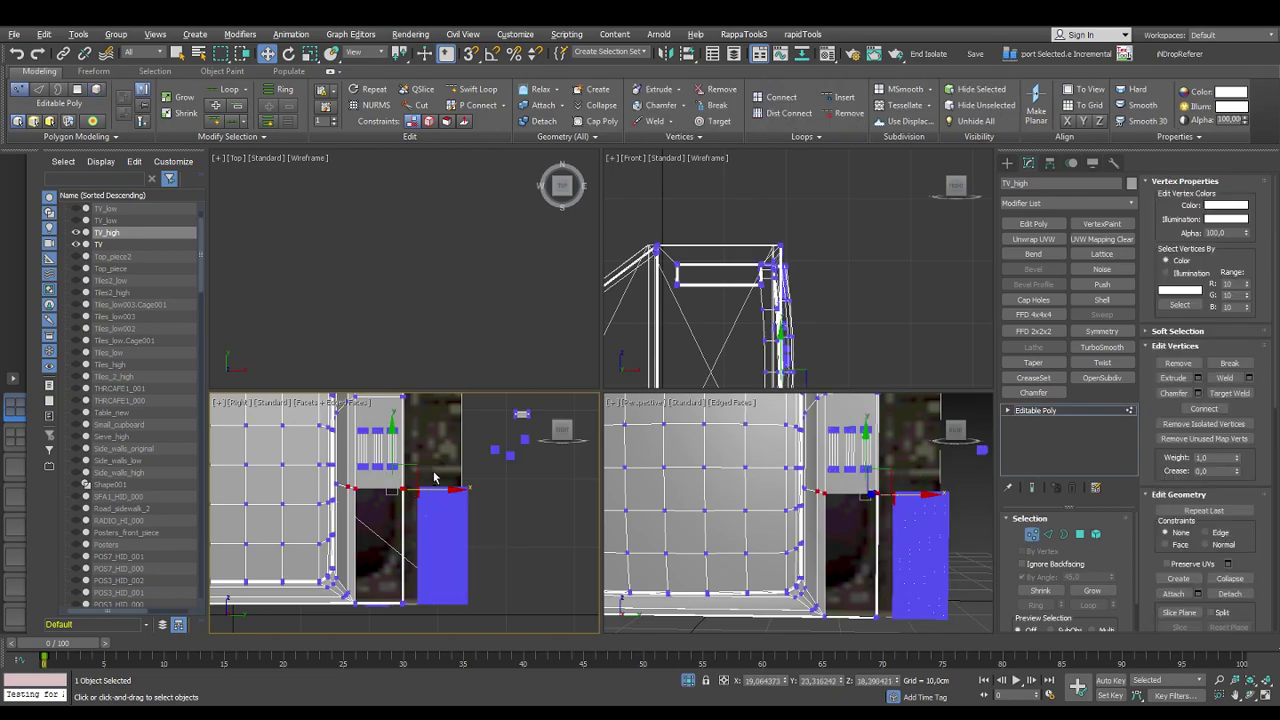
pyautogui.keyDown('alt'); pyautogui.moveTo(414, 507); pyautogui.dragTo(414, 505); pyautogui.keyUp('alt')
pyautogui.moveTo(411, 466); pyautogui.dragTo(435, 509, button='middle')
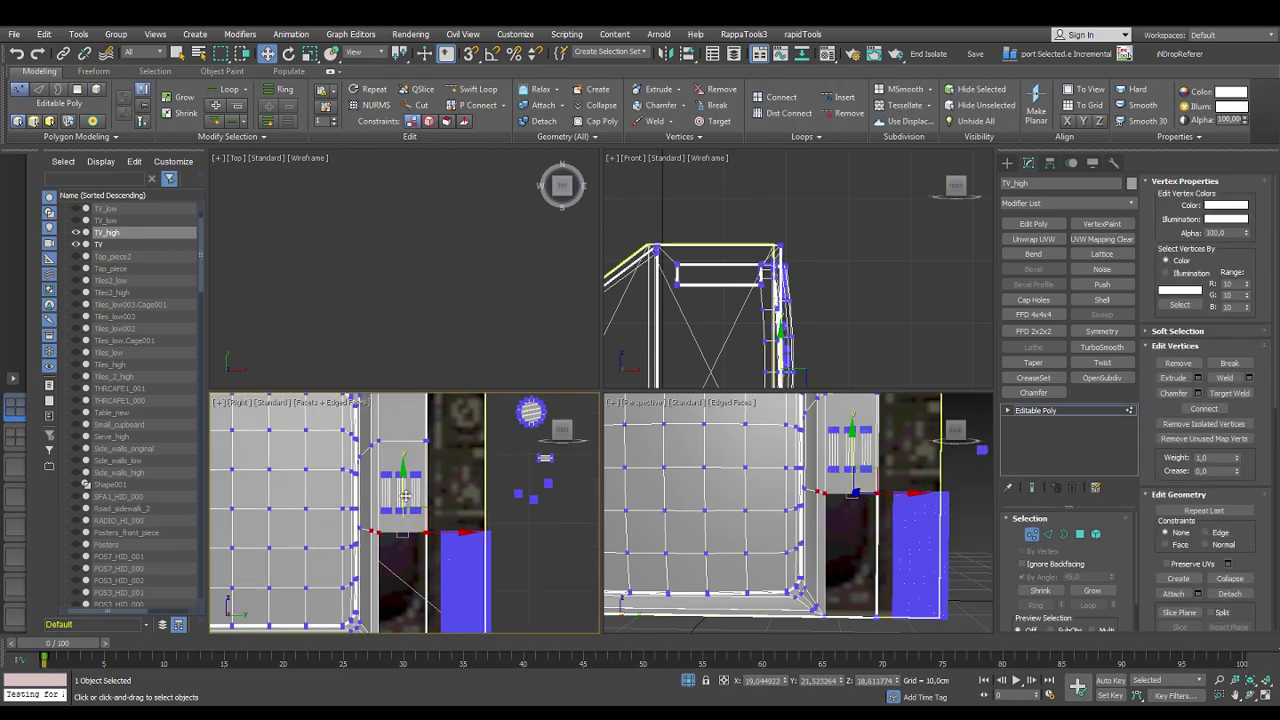
pyautogui.moveTo(400, 484); pyautogui.dragTo(418, 470)
# Select the three slider slot elements, raise them slightly and nudge them outward to fit the shortened panel above the grille opening
pyautogui.click(1096, 534)
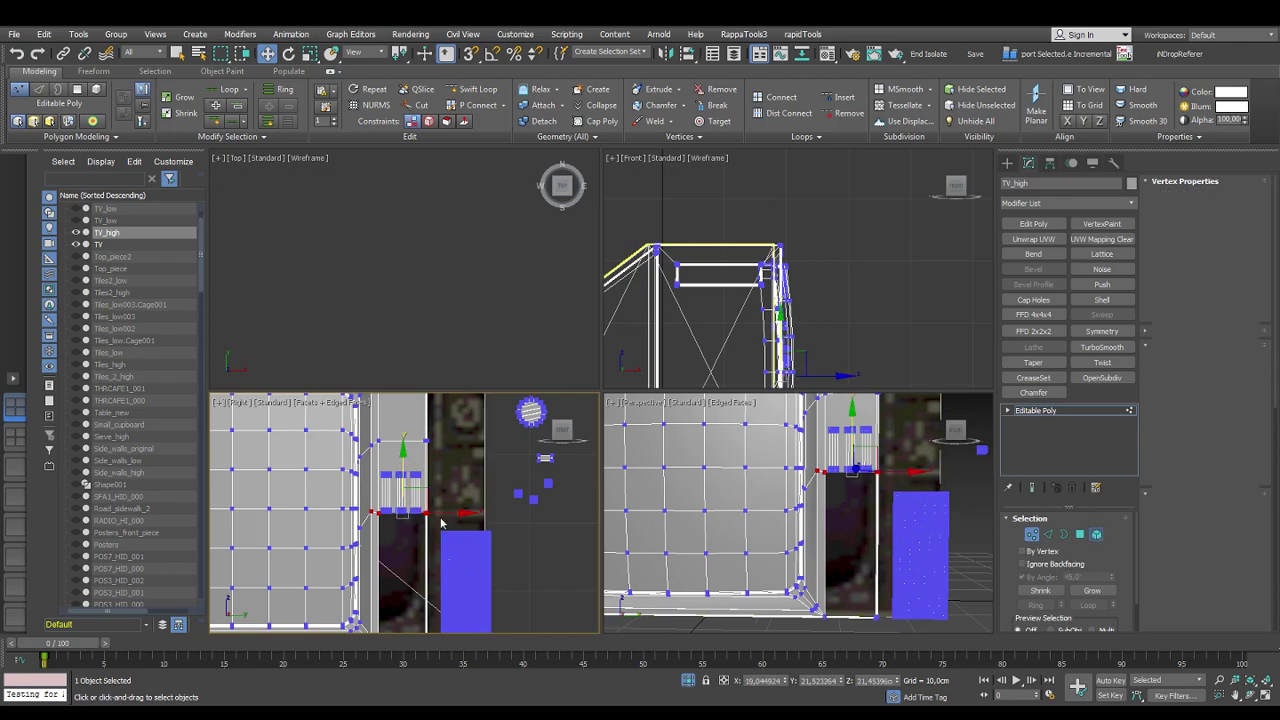
pyautogui.click(389, 480)
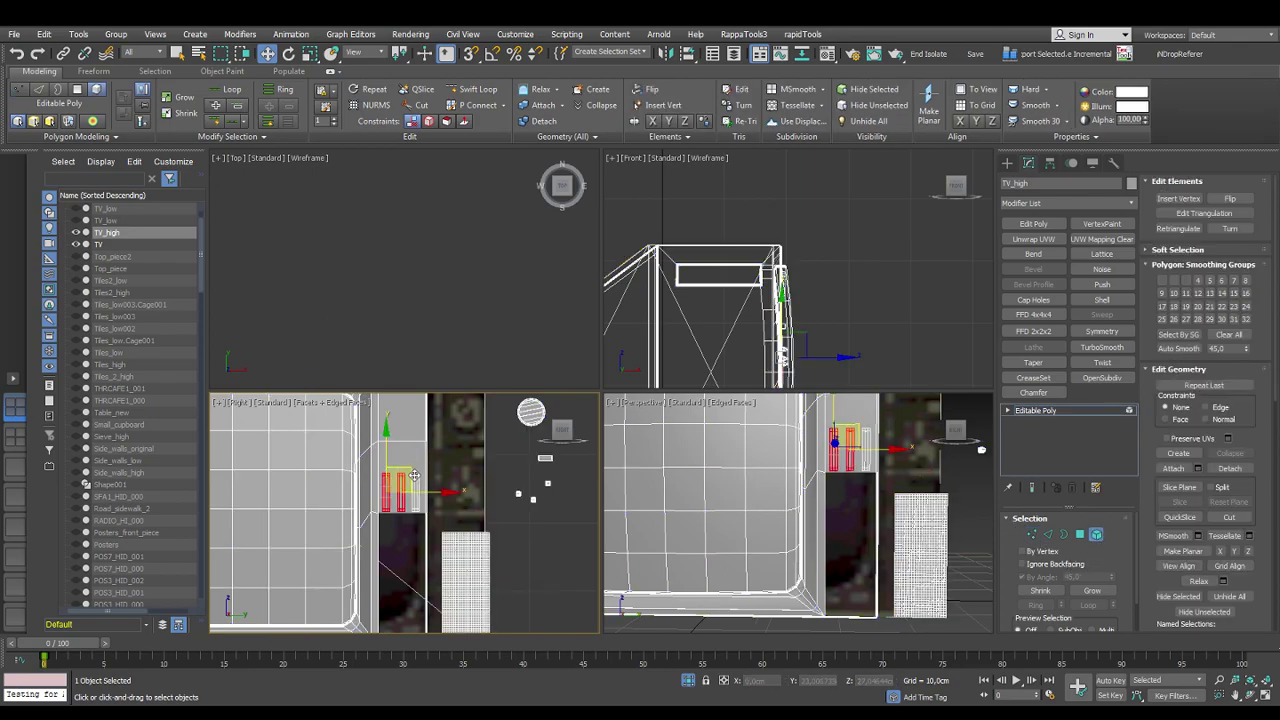
pyautogui.moveTo(387, 452); pyautogui.dragTo(390, 438)
pyautogui.moveTo(436, 480); pyautogui.dragTo(439, 480)
pyautogui.moveTo(404, 437); pyautogui.dragTo(405, 442)
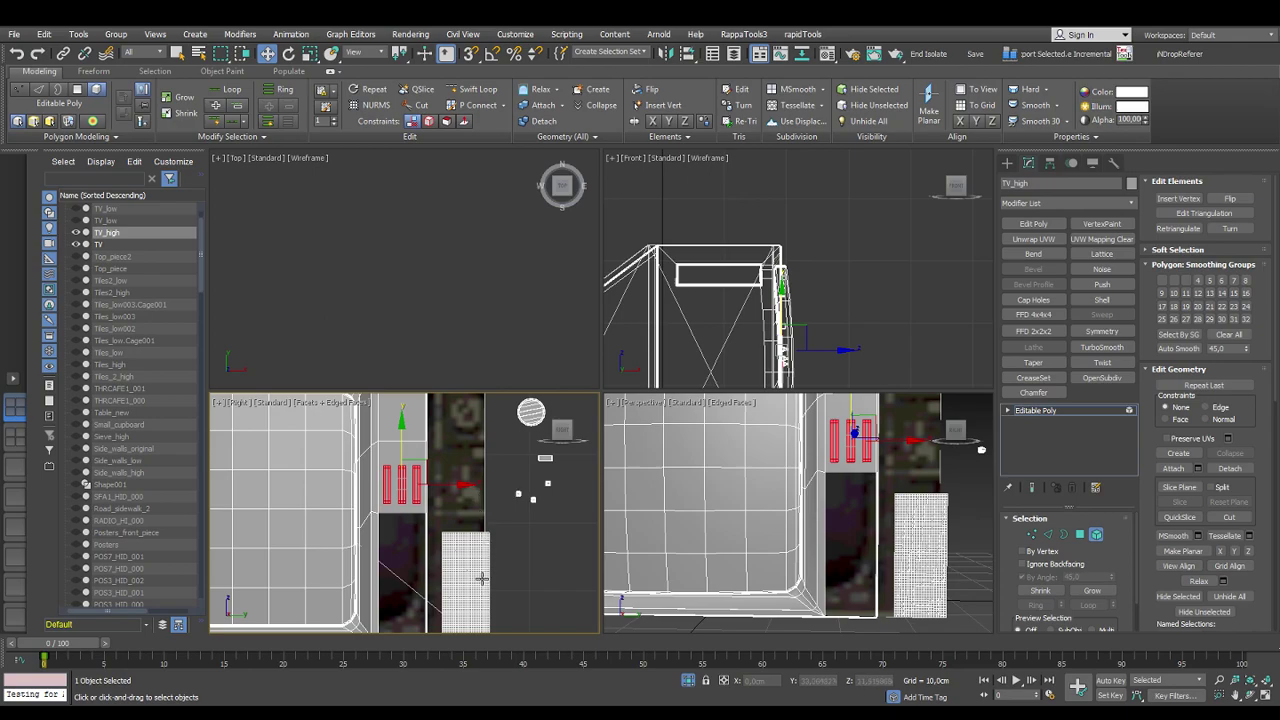
# Select the whole speaker grille element beside the cabinet and inspect its size against the opening
pyautogui.scroll(-3, 481, 587)
pyautogui.click(490, 510)
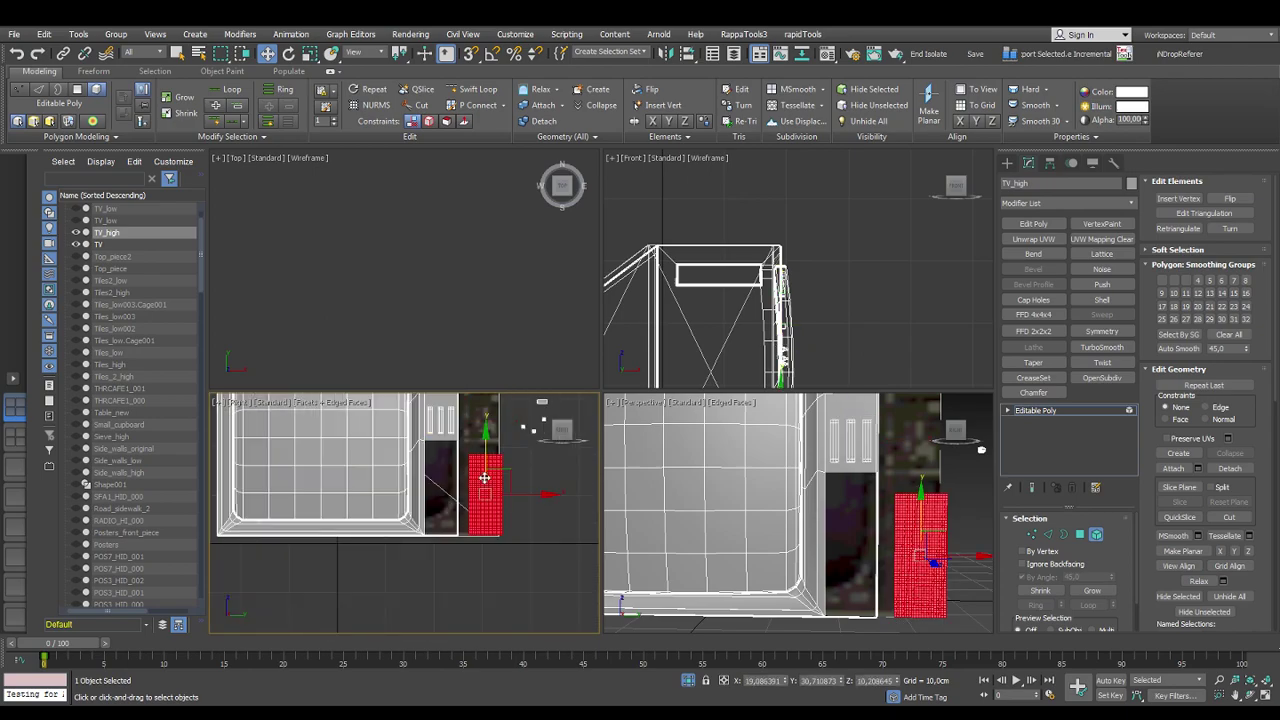
pyautogui.scroll(4, 486, 508)
pyautogui.scroll(-2, 473, 507)
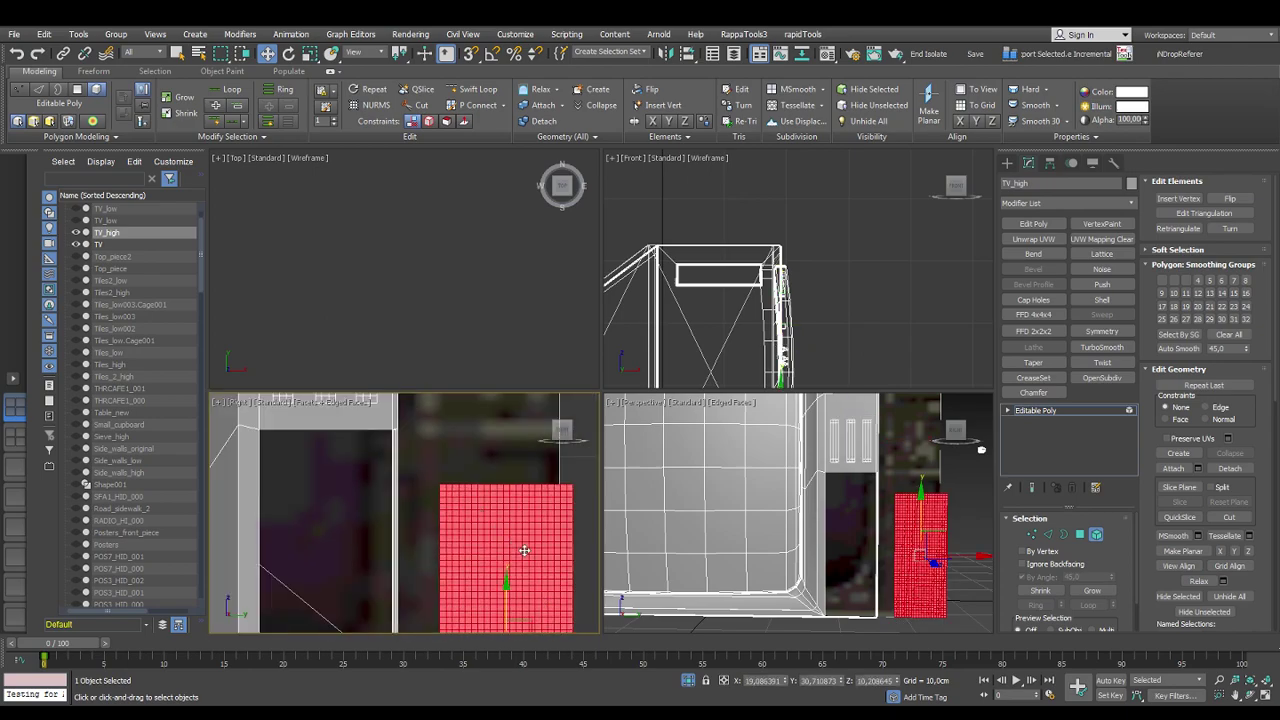
pyautogui.moveTo(531, 570); pyautogui.dragTo(407, 464, button='middle')
pyautogui.scroll(-3, 428, 507)
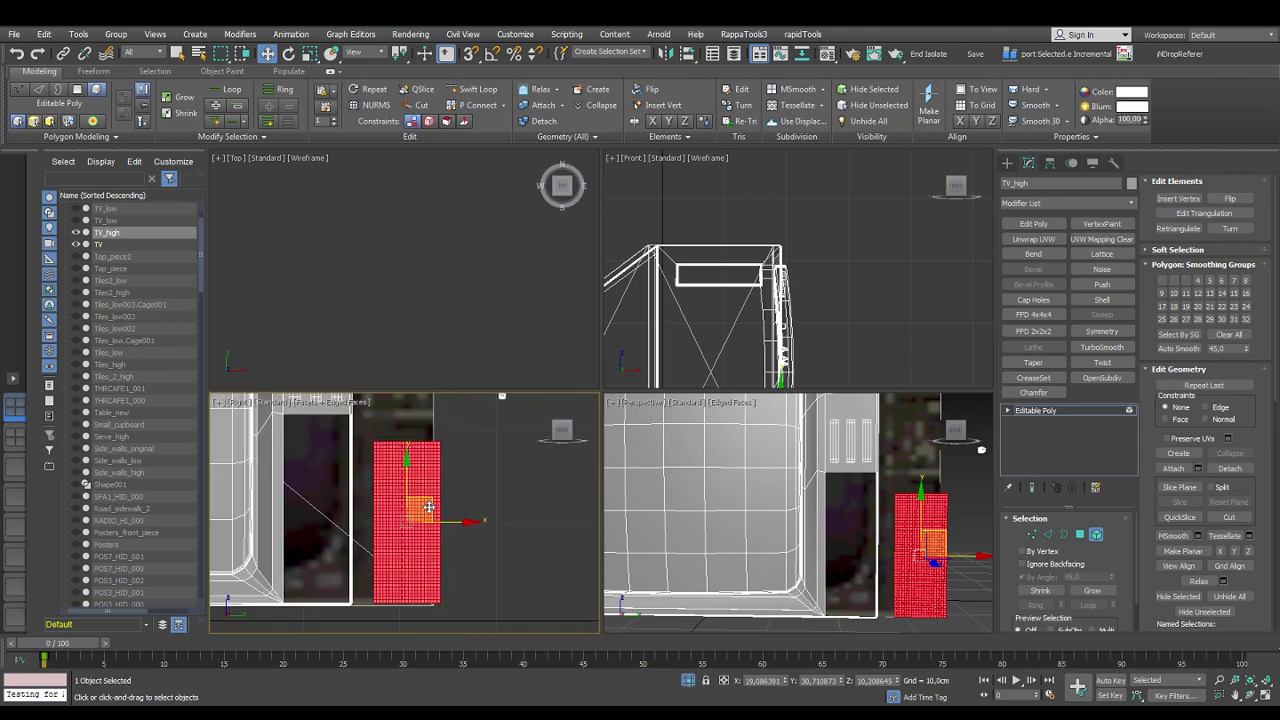
pyautogui.moveTo(428, 507); pyautogui.dragTo(507, 535, button='middle')
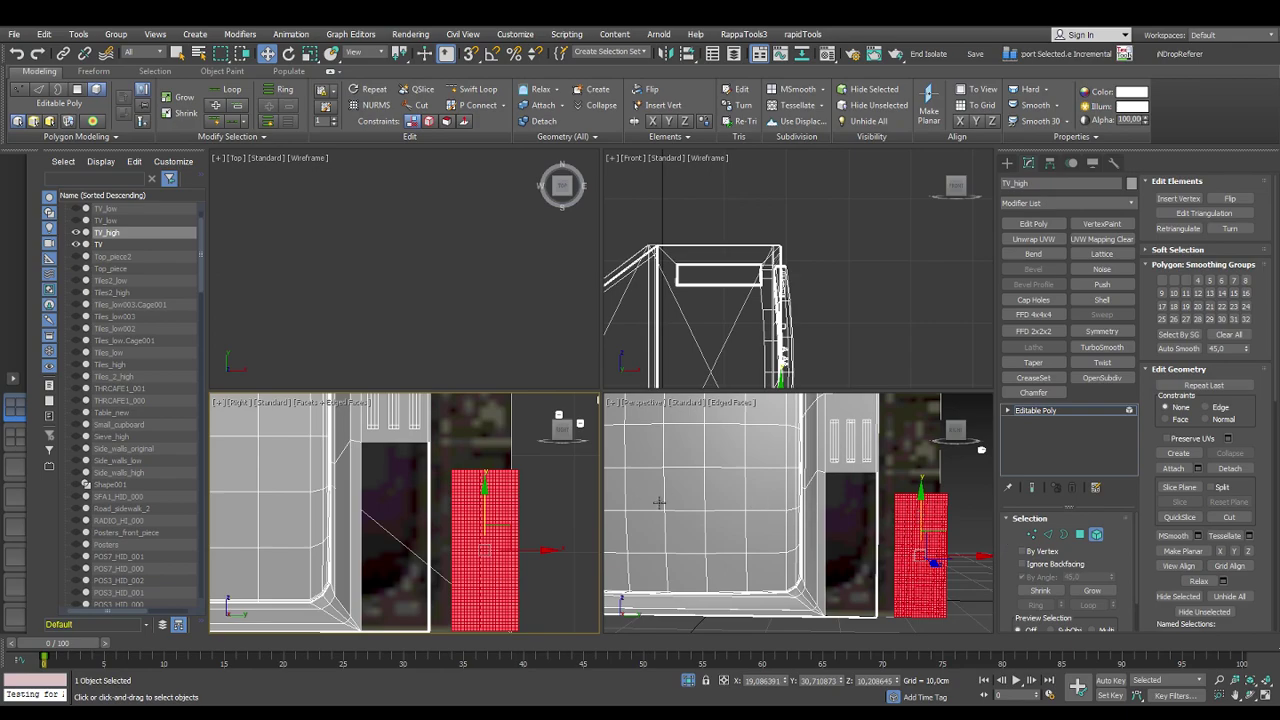
# Select the speaker grille's connected front-facing polygons, using selection by angle with a 45-degree threshold
pyautogui.click(1080, 534)
pyautogui.moveTo(484, 481); pyautogui.dragTo(530, 546, button='middle')
pyautogui.scroll(5, 435, 516)
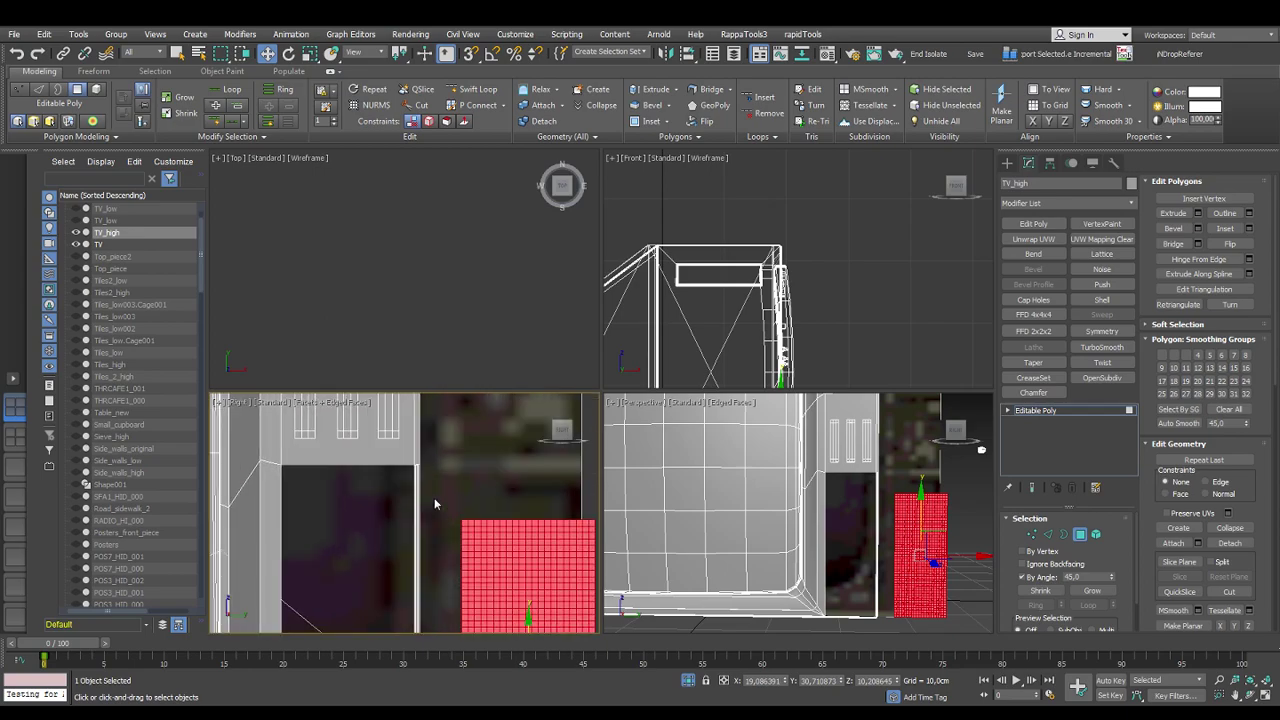
pyautogui.moveTo(881, 557); pyautogui.dragTo(857, 529, button='middle')
pyautogui.scroll(5, 837, 483)
pyautogui.keyDown('alt'); pyautogui.moveTo(800, 460); pyautogui.dragTo(776, 587, button='middle'); pyautogui.keyUp('alt')
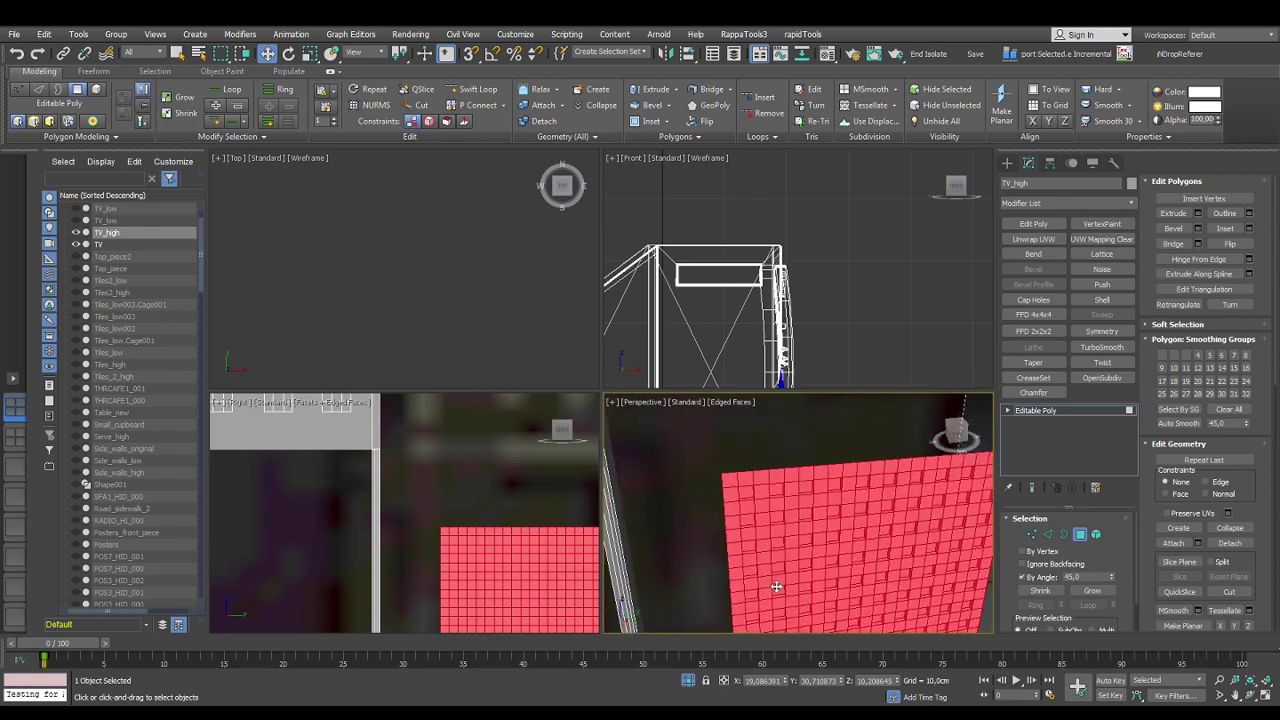
pyautogui.click(736, 498)
# Add the polygons inside the speaker grille's uppermost row of holes to the front-face selection
pyautogui.moveTo(496, 556); pyautogui.dragTo(386, 442, button='middle')
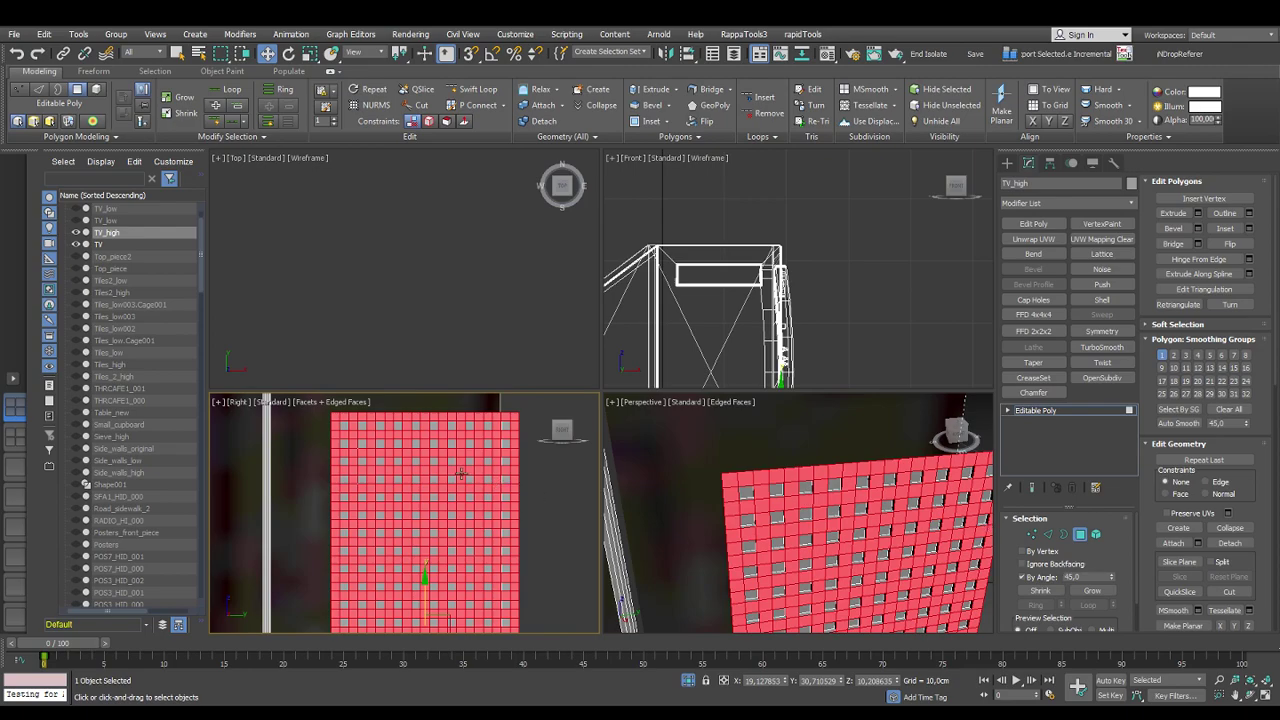
pyautogui.click(308, 440)
pyautogui.moveTo(322, 424); pyautogui.dragTo(520, 442)
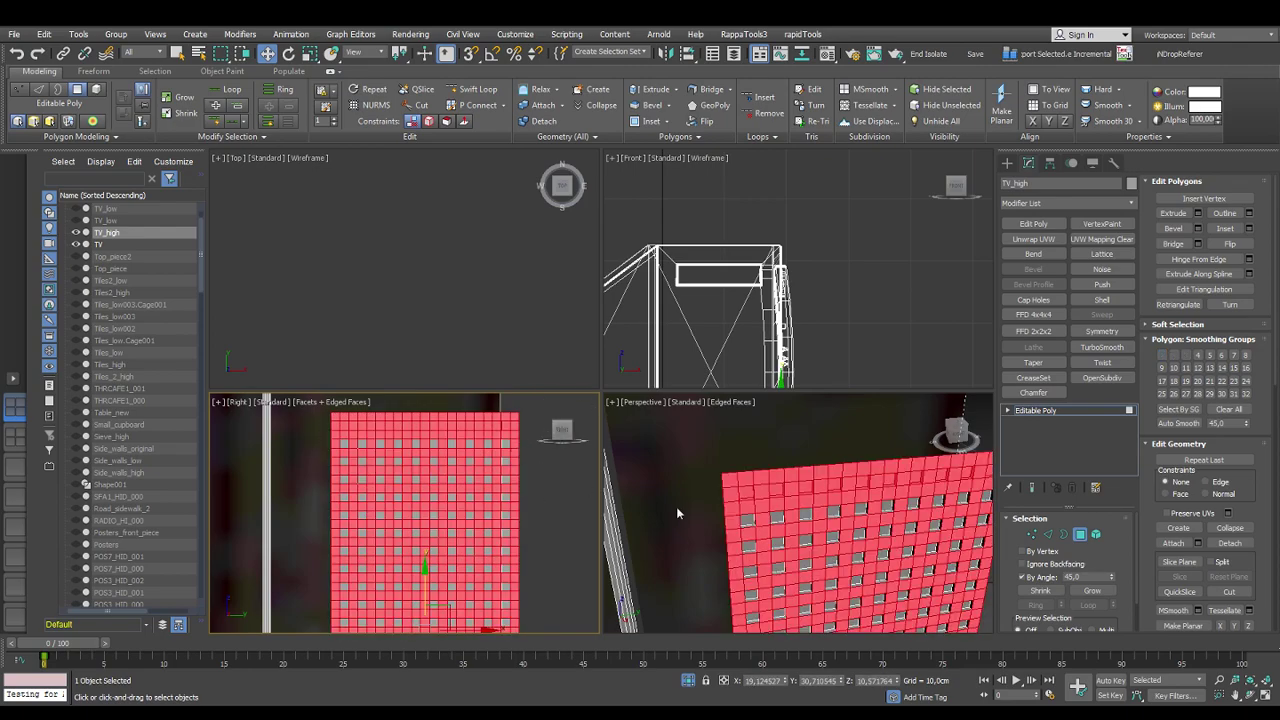
# Turn off By Angle selection, clear the polygon selection and select the second and third polygon rows of the TV_high grille
pyautogui.click(1030, 580)
pyautogui.click(293, 416)
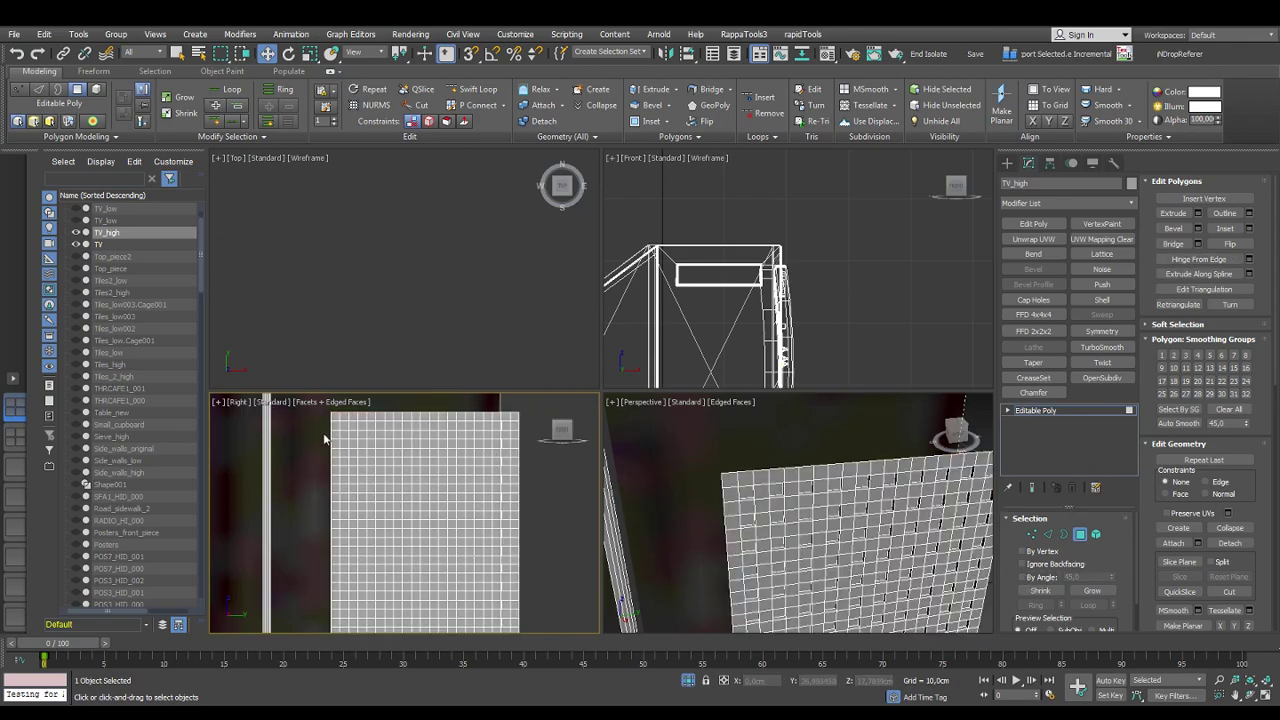
pyautogui.moveTo(355, 428); pyautogui.dragTo(537, 446)
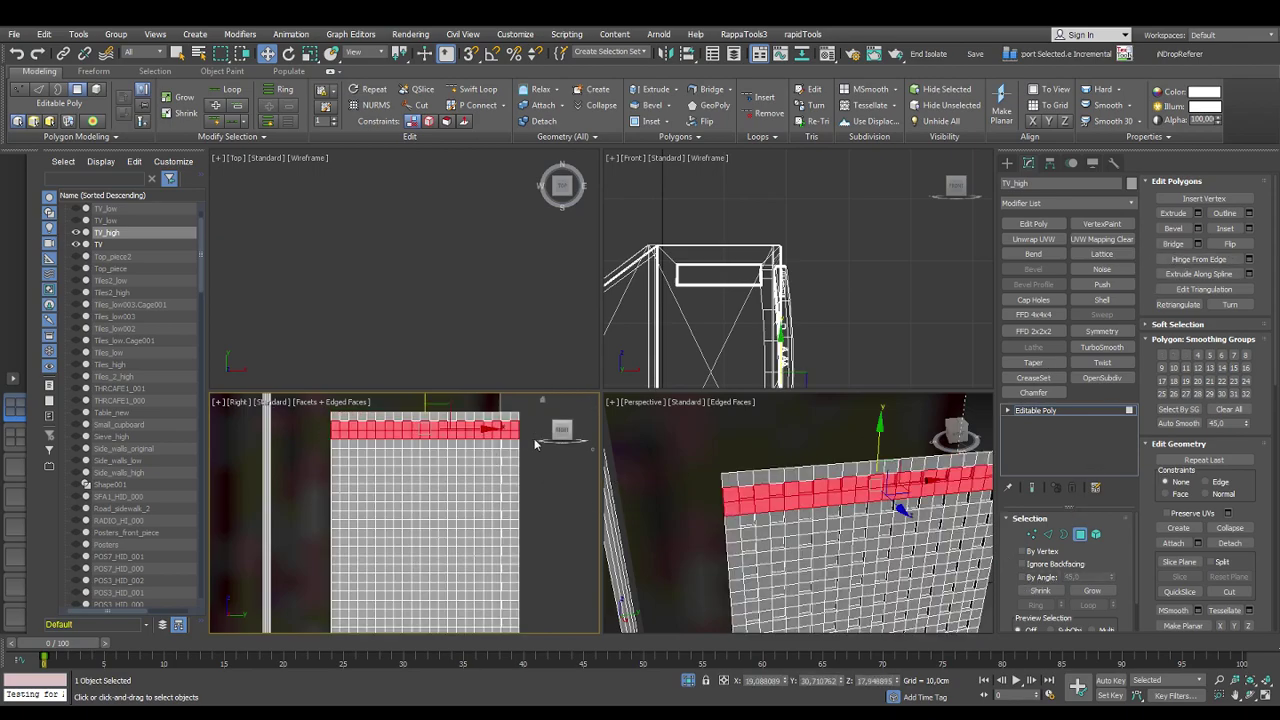
pyautogui.click(725, 505)
pyautogui.keyDown('shift'); pyautogui.moveTo(725, 505); pyautogui.dragTo(727, 472); pyautogui.keyUp('shift')
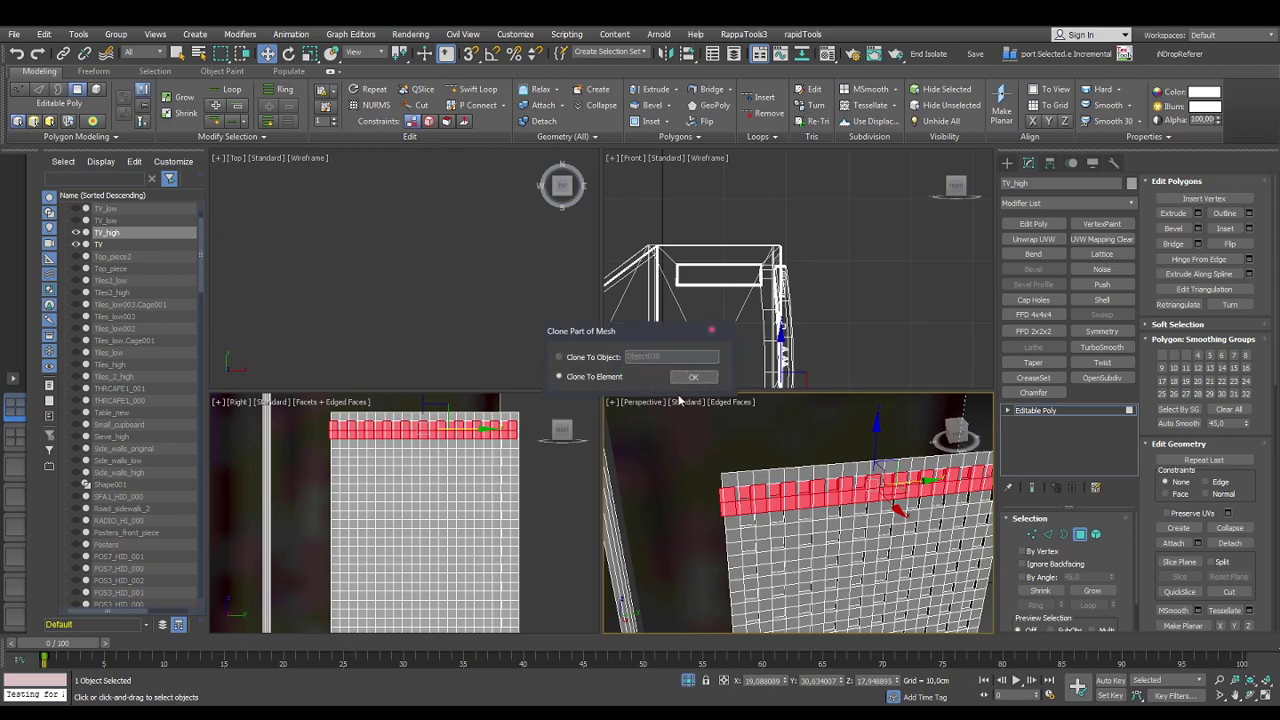
pyautogui.click(710, 334)
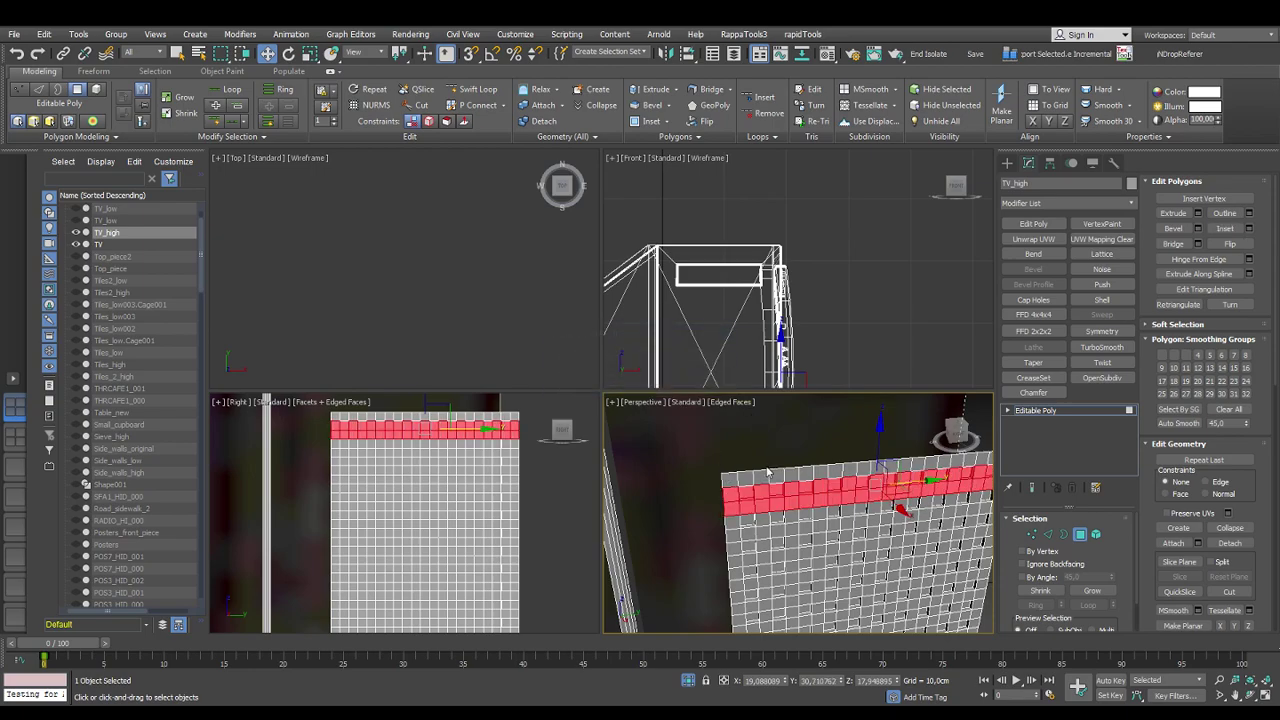
# With 3D snapping on, clone the three polygon rows below the grille's top row to an element, snapped onto its upper edge
pyautogui.press('s')
pyautogui.moveTo(725, 516); pyautogui.dragTo(722, 476)
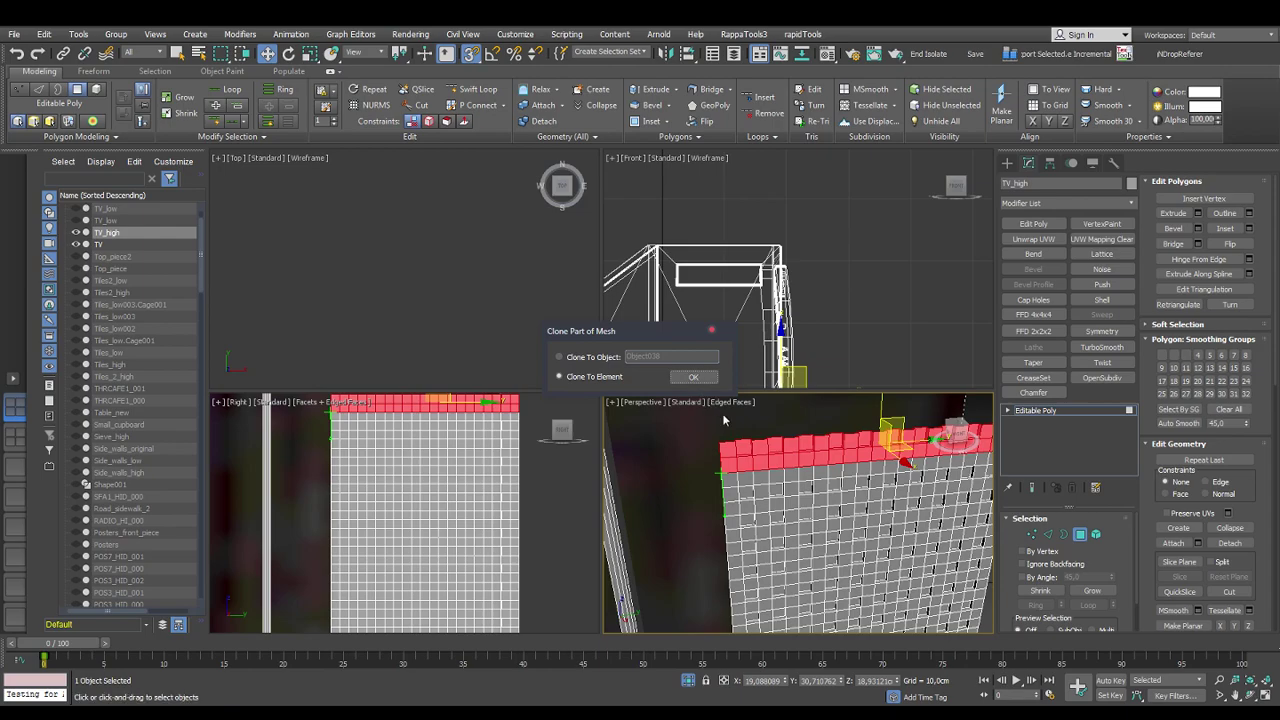
pyautogui.click(711, 331)
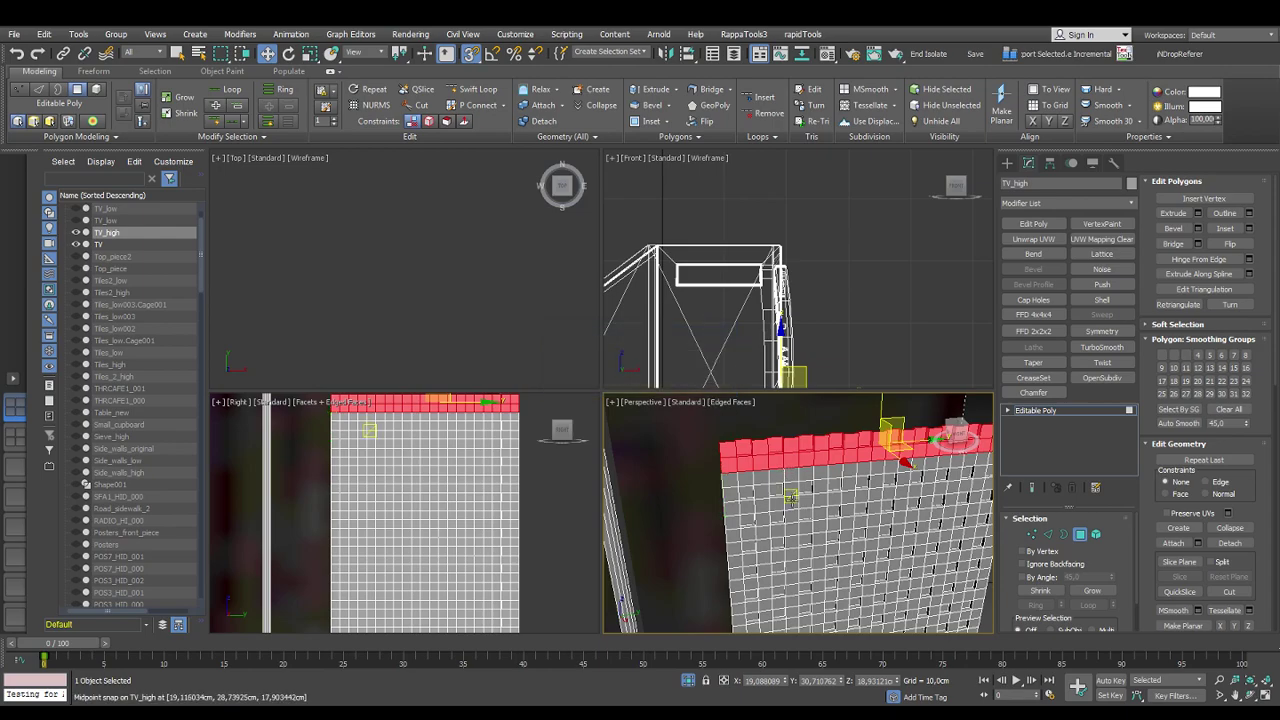
pyautogui.keyDown('ctrl'); pyautogui.moveTo(525, 448); pyautogui.dragTo(324, 436); pyautogui.keyUp('ctrl')
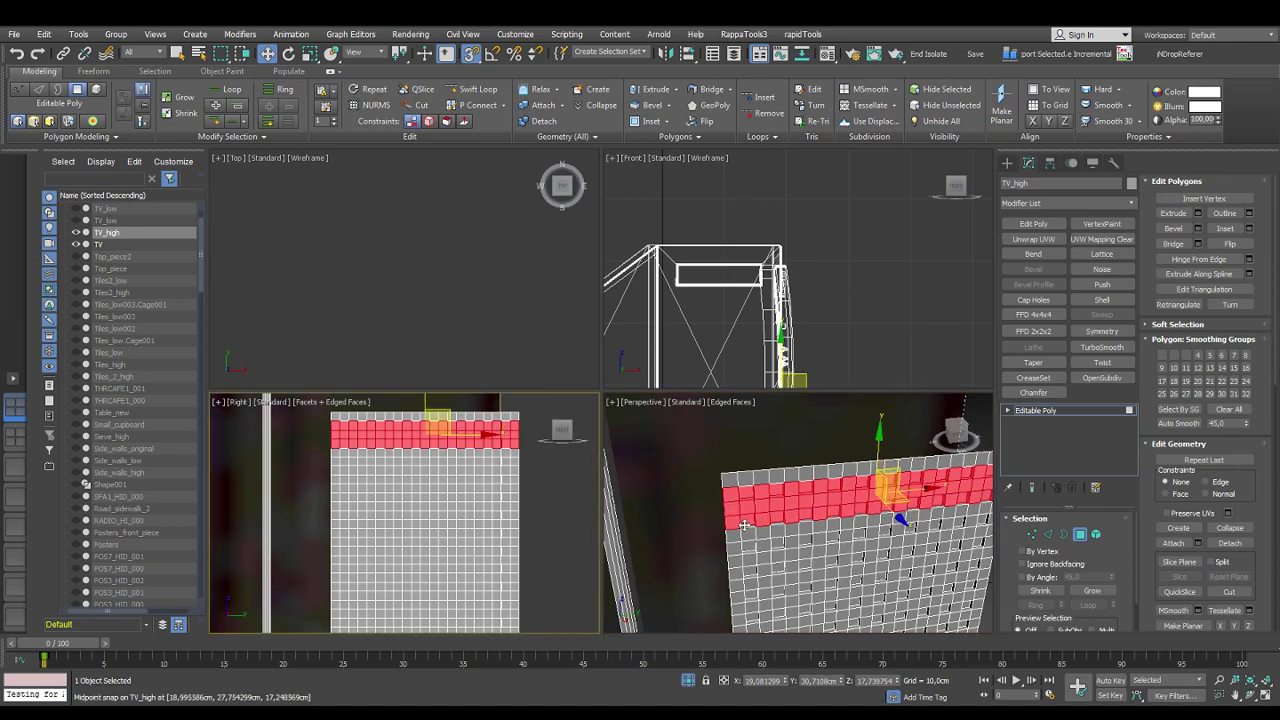
pyautogui.moveTo(729, 527)
pyautogui.mouseDown()
pyautogui.moveTo(724, 468)
pyautogui.moveTo(730, 478)
pyautogui.mouseUp()
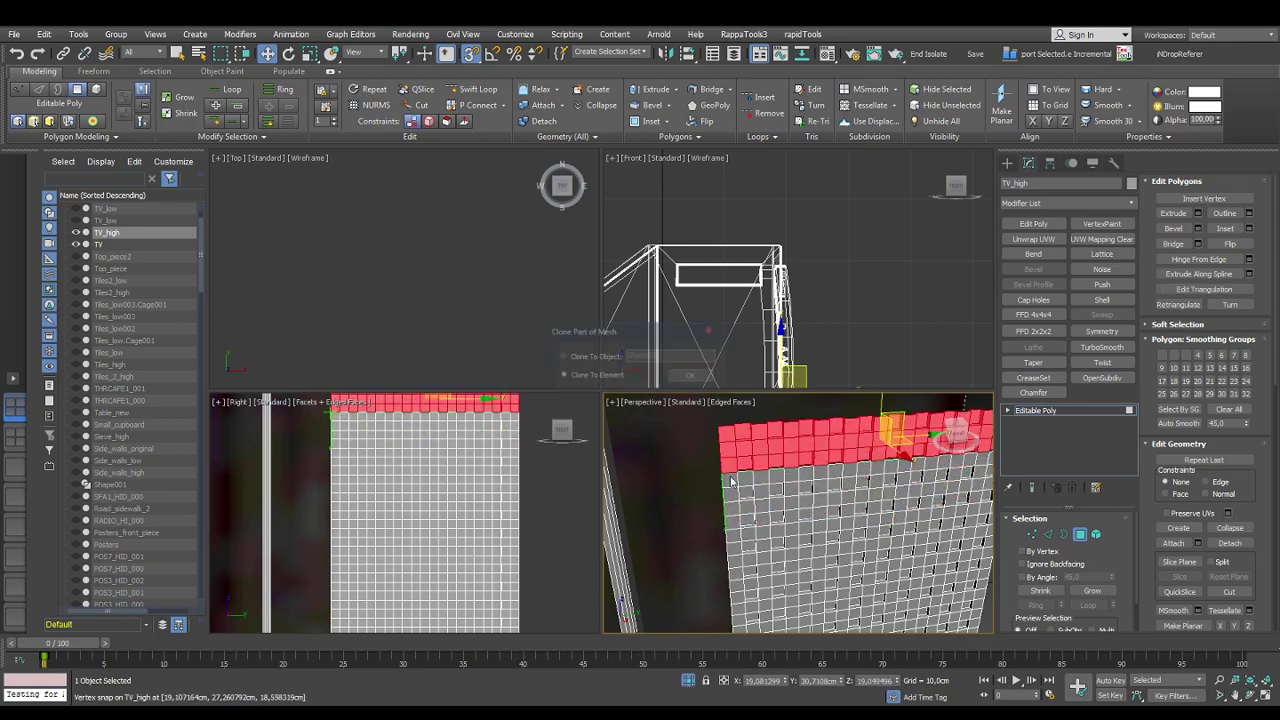
pyautogui.click(694, 378)
# Clone the selected three-row strip once more to an element, snapped directly above the grille's upper edge
pyautogui.scroll(-3, 663, 516)
pyautogui.scroll(-2, 497, 478)
pyautogui.moveTo(497, 478); pyautogui.dragTo(518, 552, button='middle')
pyautogui.moveTo(531, 498); pyautogui.dragTo(529, 433)
pyautogui.click(694, 377)
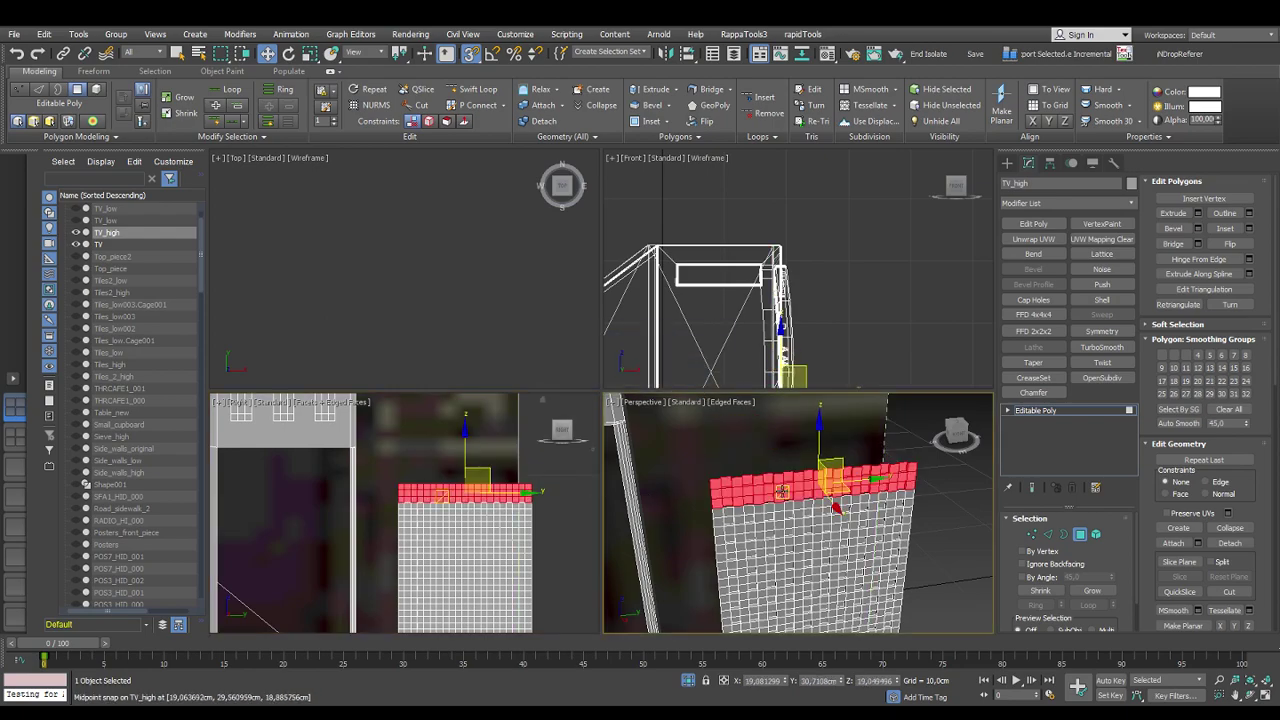
pyautogui.keyDown('shift'); pyautogui.moveTo(710, 505); pyautogui.dragTo(712, 480); pyautogui.keyUp('shift')
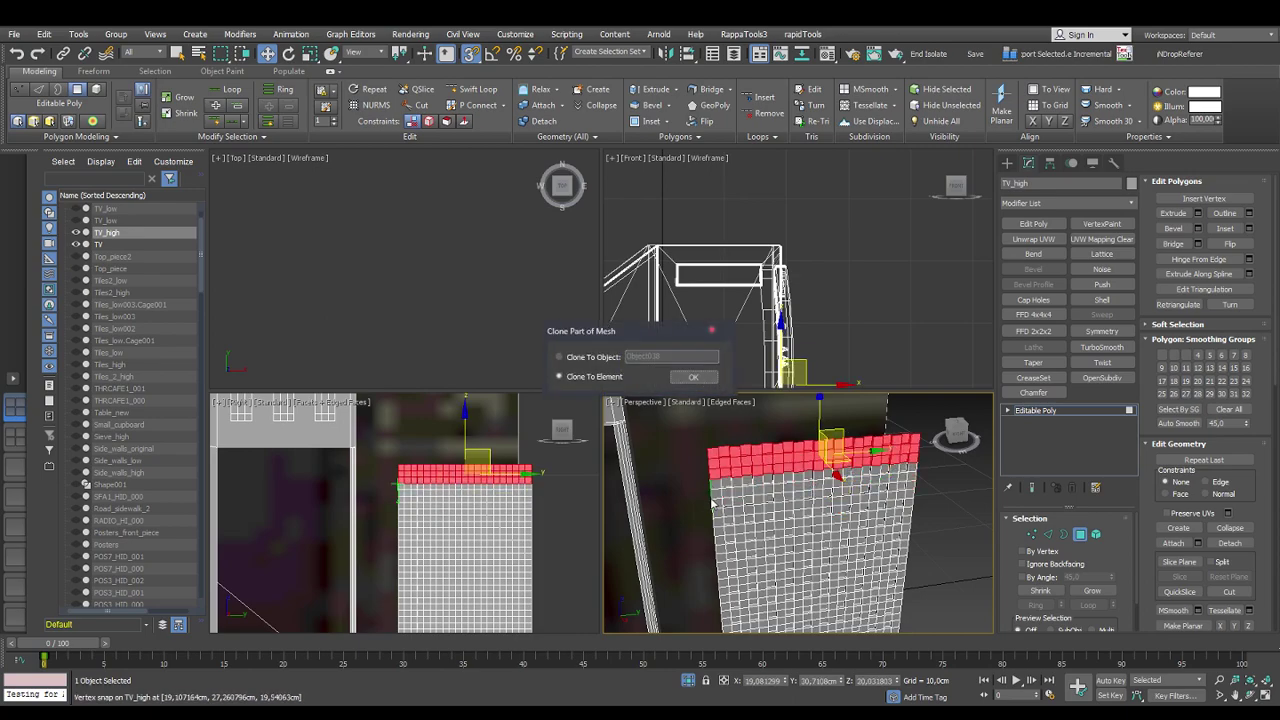
pyautogui.click(693, 377)
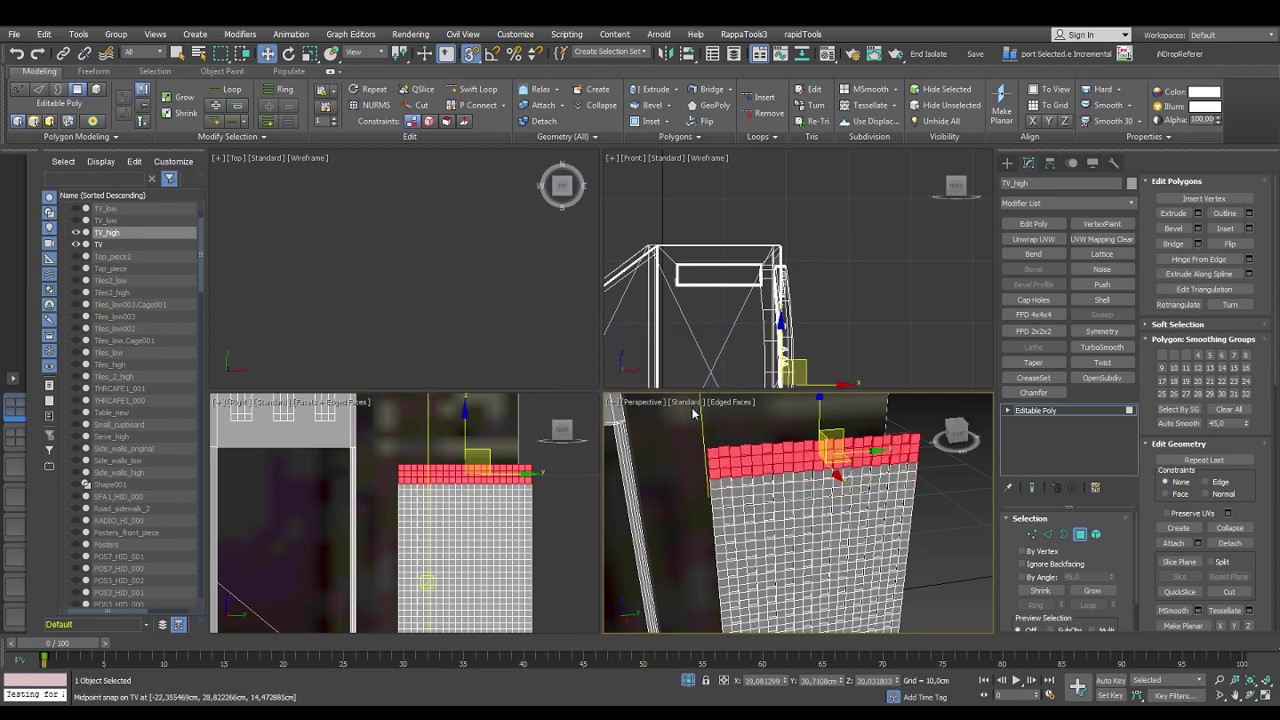
pyautogui.click(713, 469)
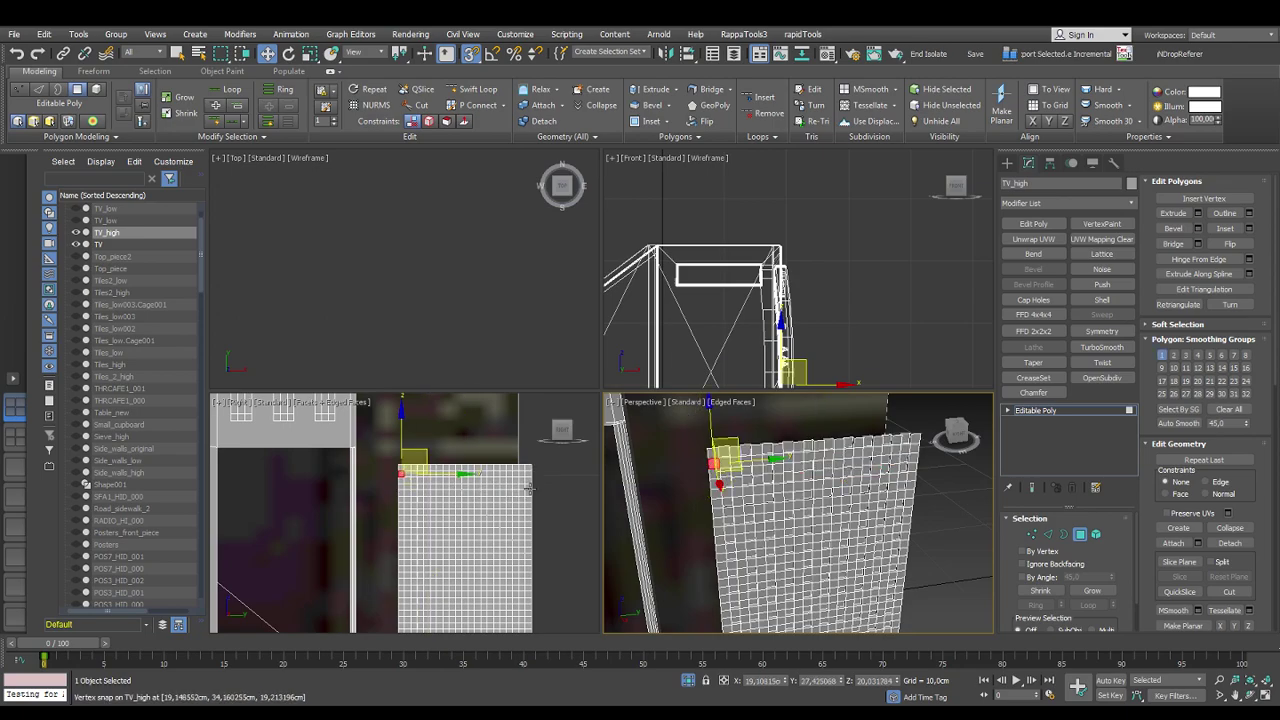
pyautogui.moveTo(538, 476); pyautogui.dragTo(393, 483)
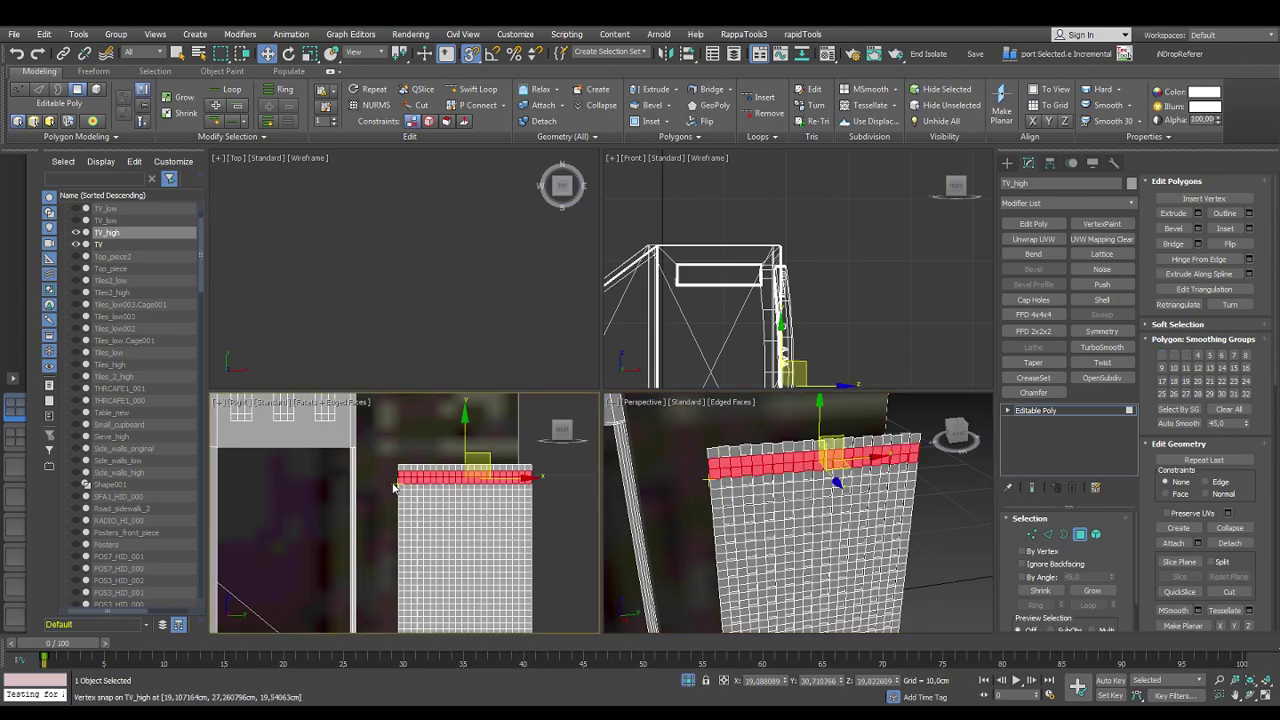
pyautogui.moveTo(711, 480); pyautogui.dragTo(707, 442)
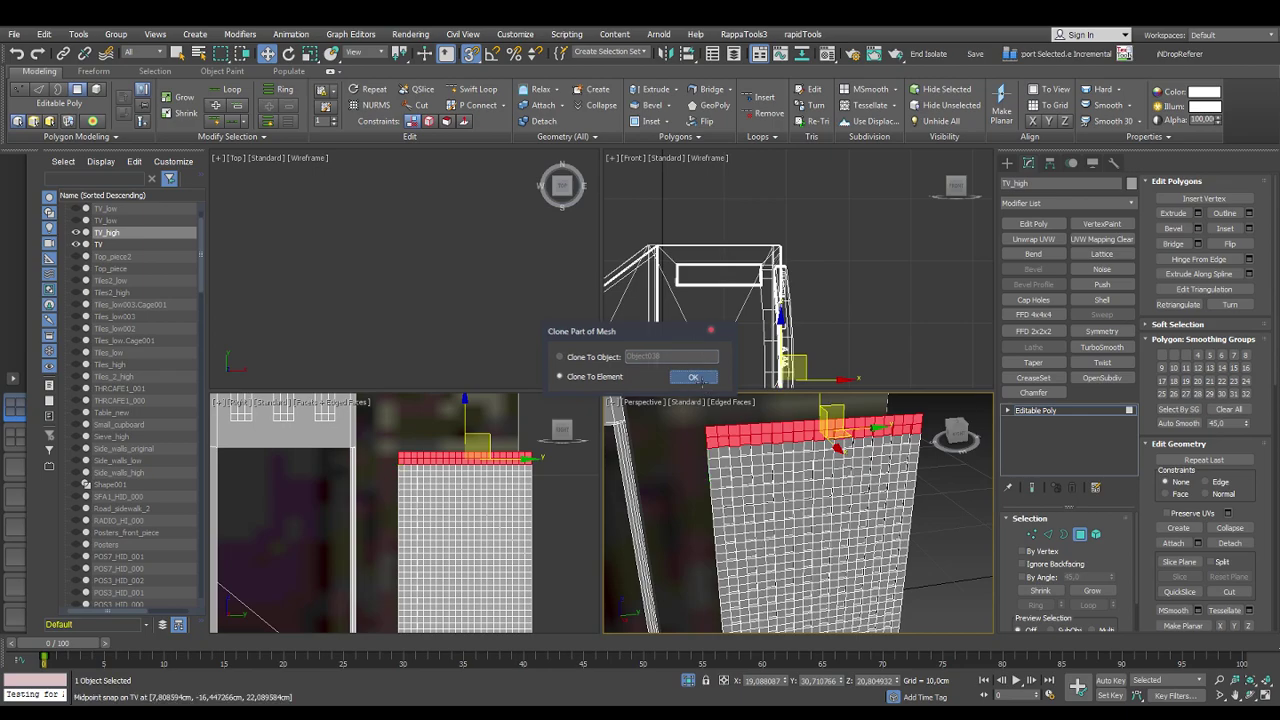
pyautogui.click(693, 377)
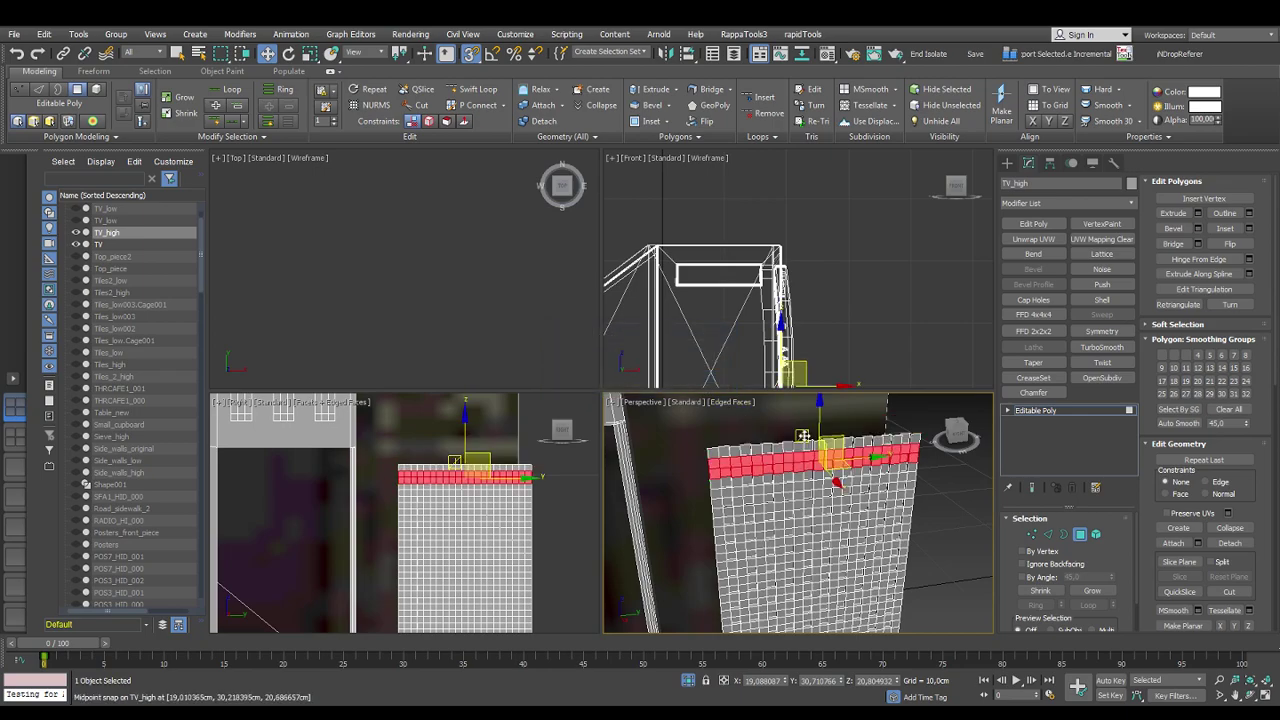
pyautogui.click(713, 466)
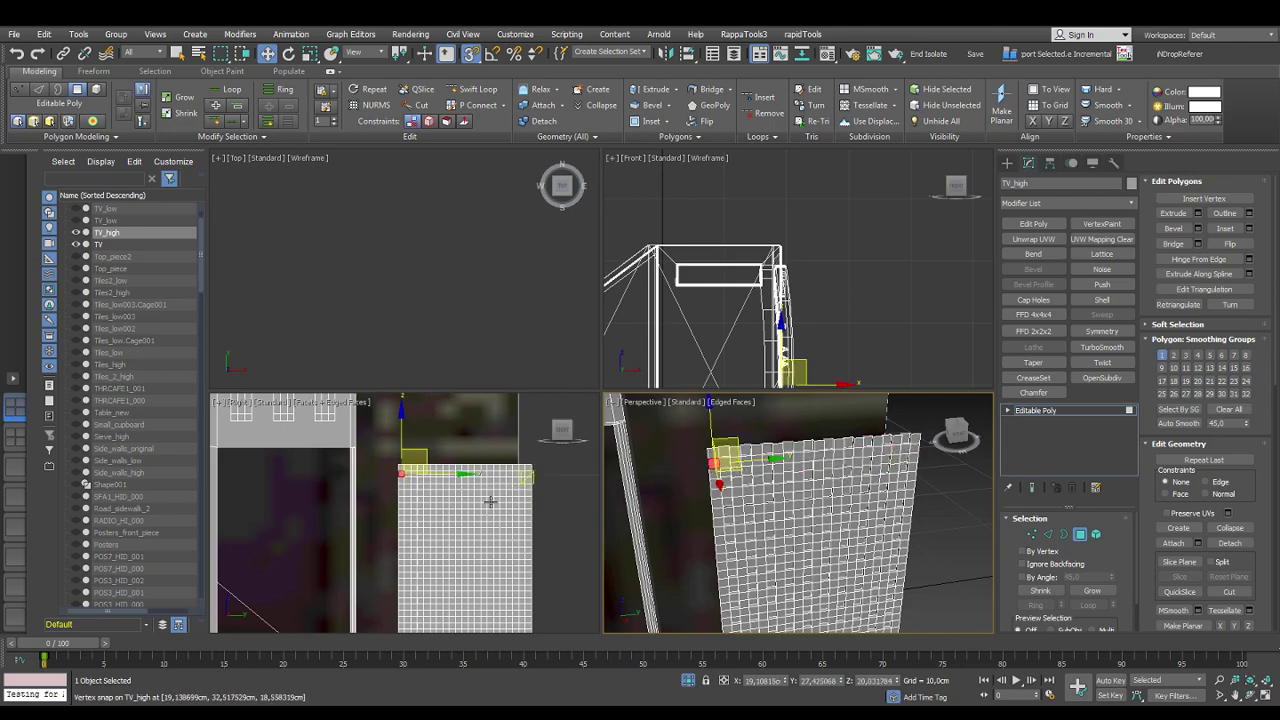
pyautogui.click(546, 485)
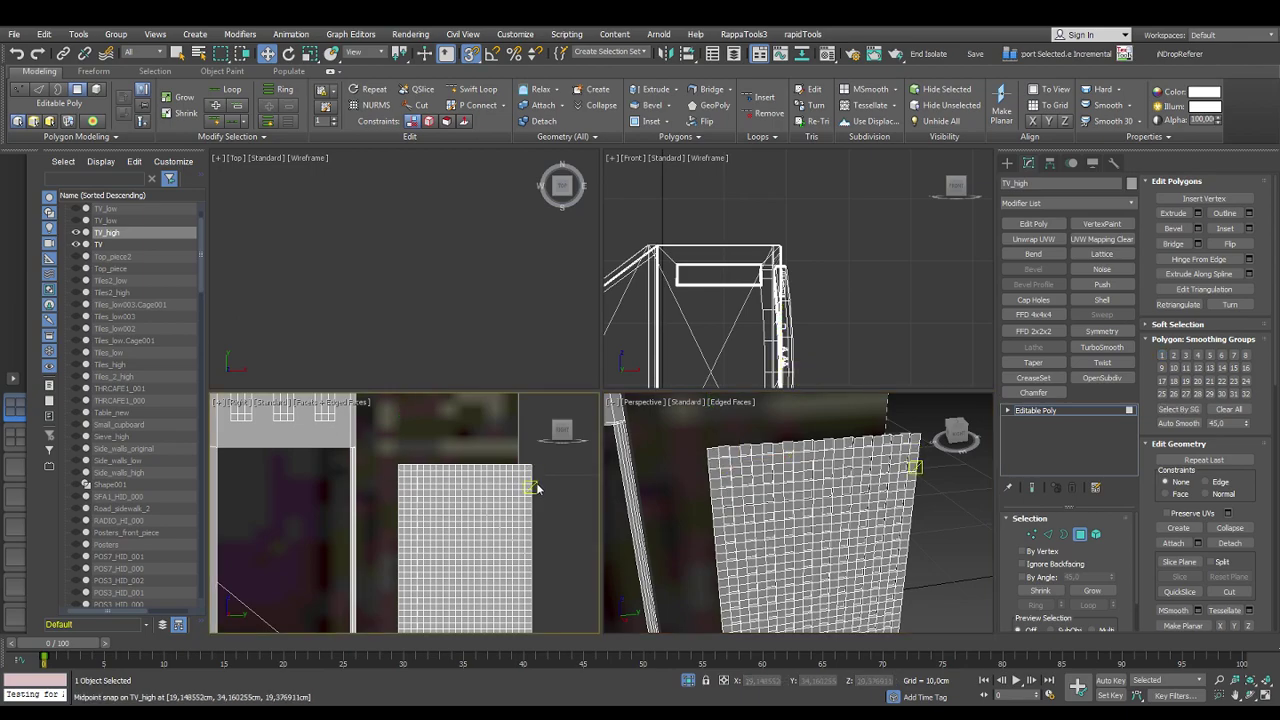
pyautogui.moveTo(392, 482); pyautogui.dragTo(538, 495)
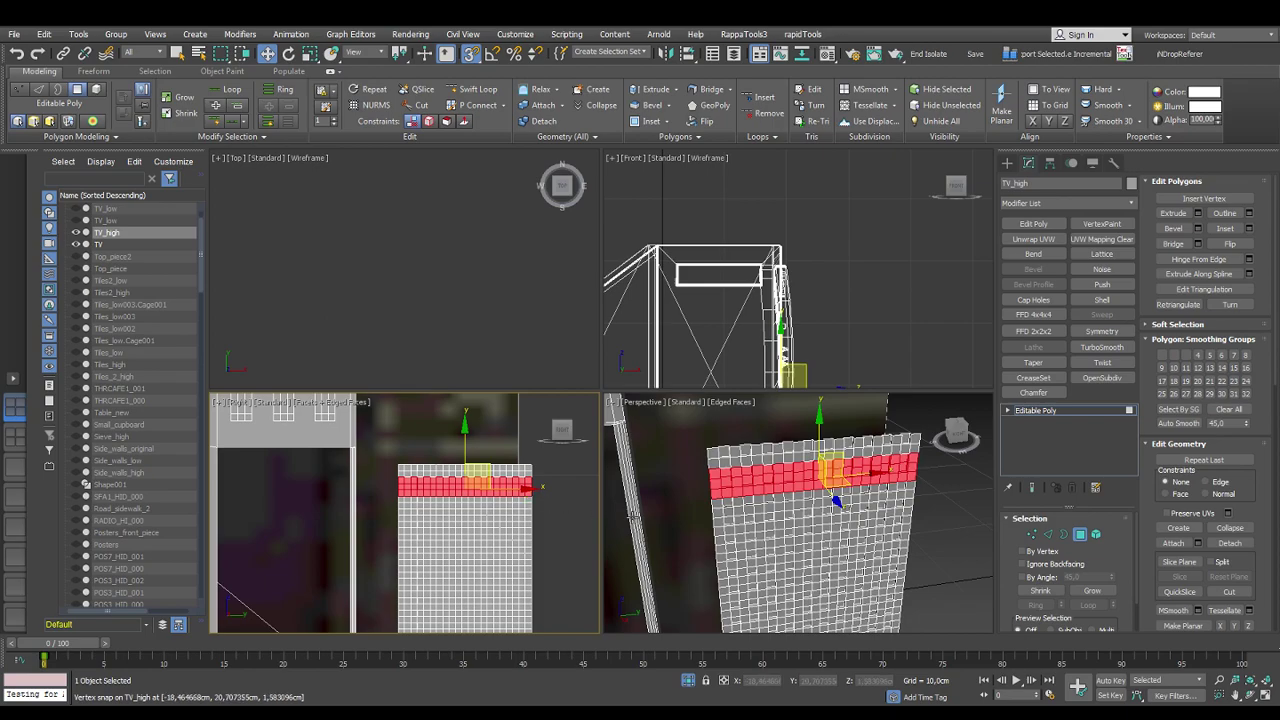
pyautogui.click(938, 498)
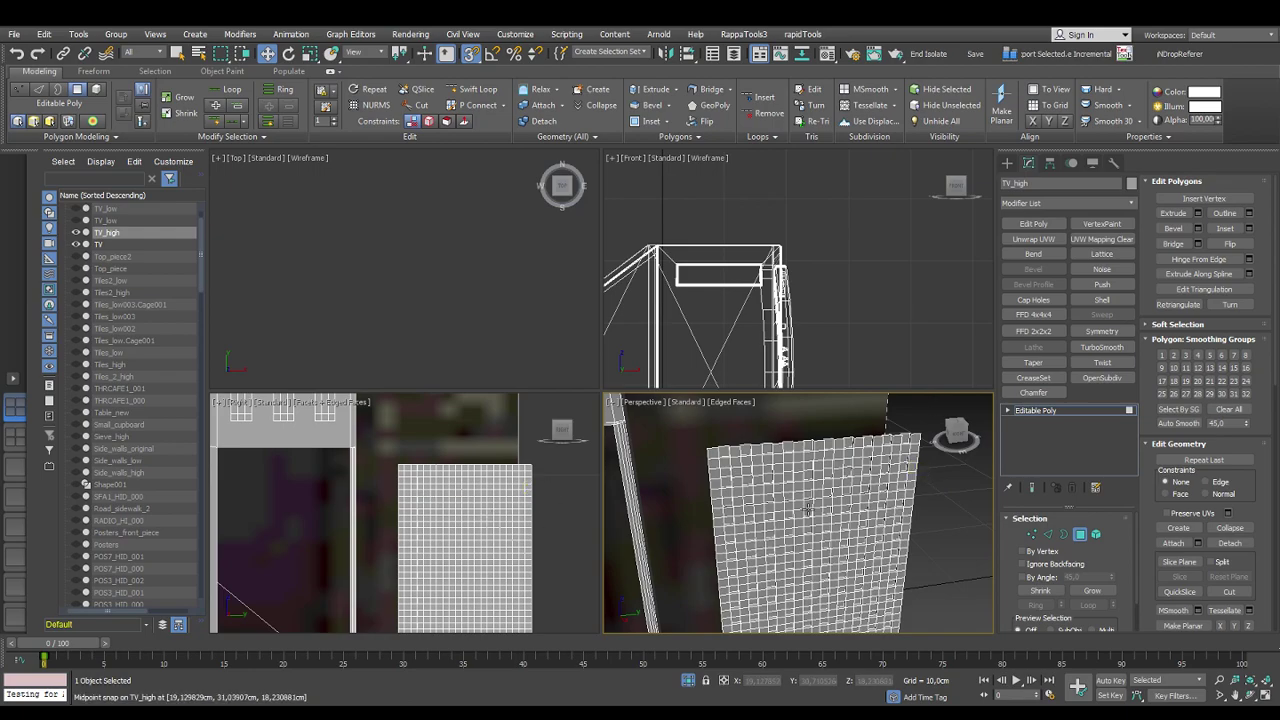
# Examine the hole pattern and spacing in the upper rows of the extended grille from close up and at an angle
pyautogui.scroll(3, 904, 496)
pyautogui.moveTo(904, 496); pyautogui.dragTo(901, 511, button='middle')
pyautogui.scroll(-3, 901, 511)
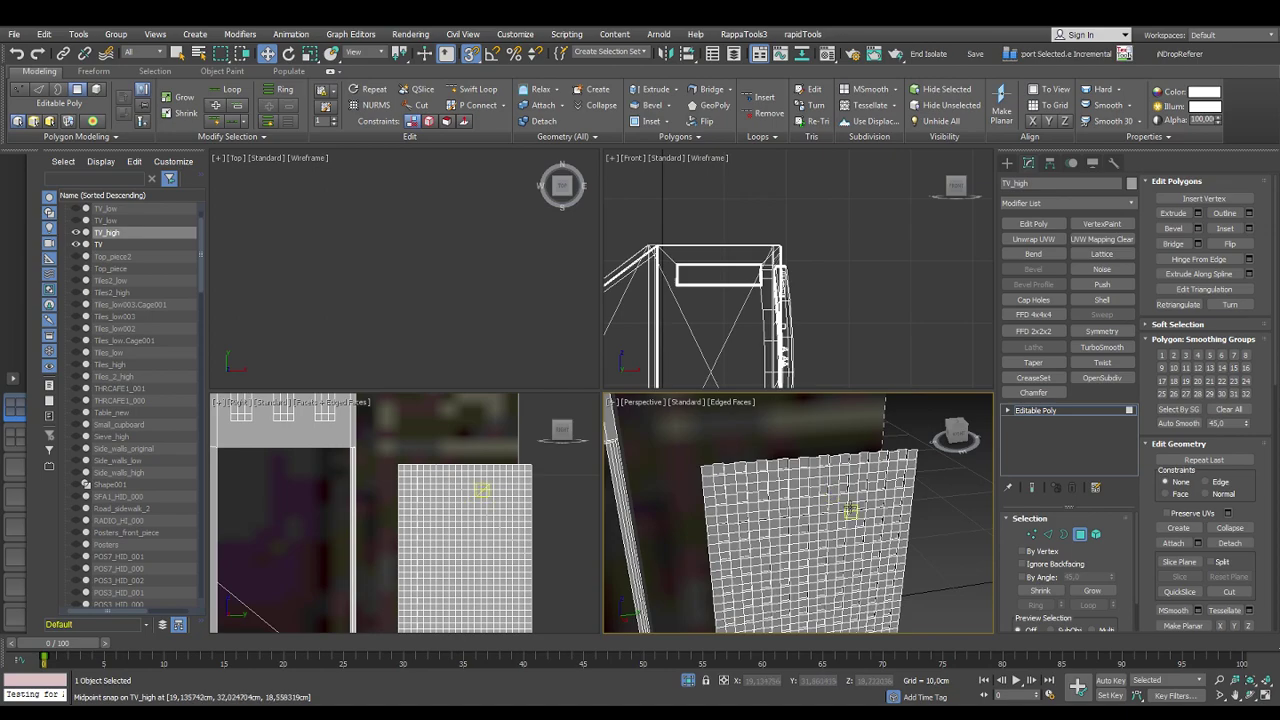
pyautogui.scroll(5, 840, 495)
pyautogui.scroll(-2, 777, 470)
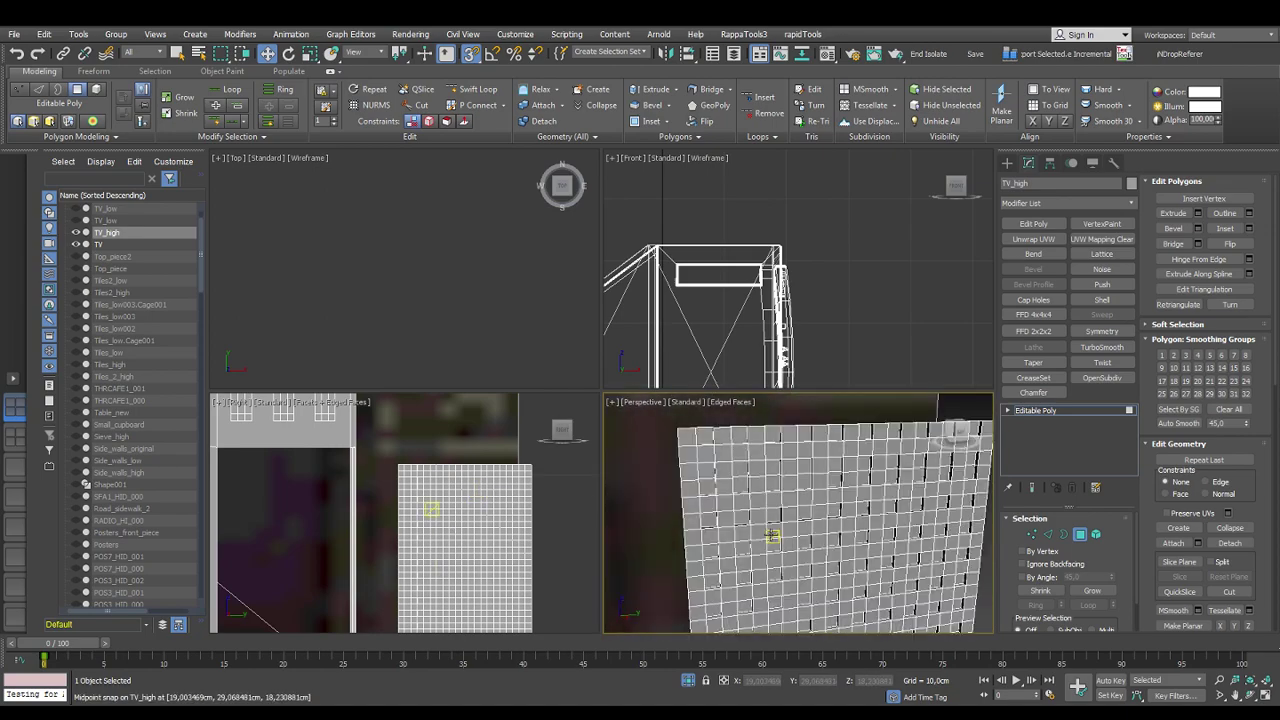
pyautogui.scroll(-2, 766, 530)
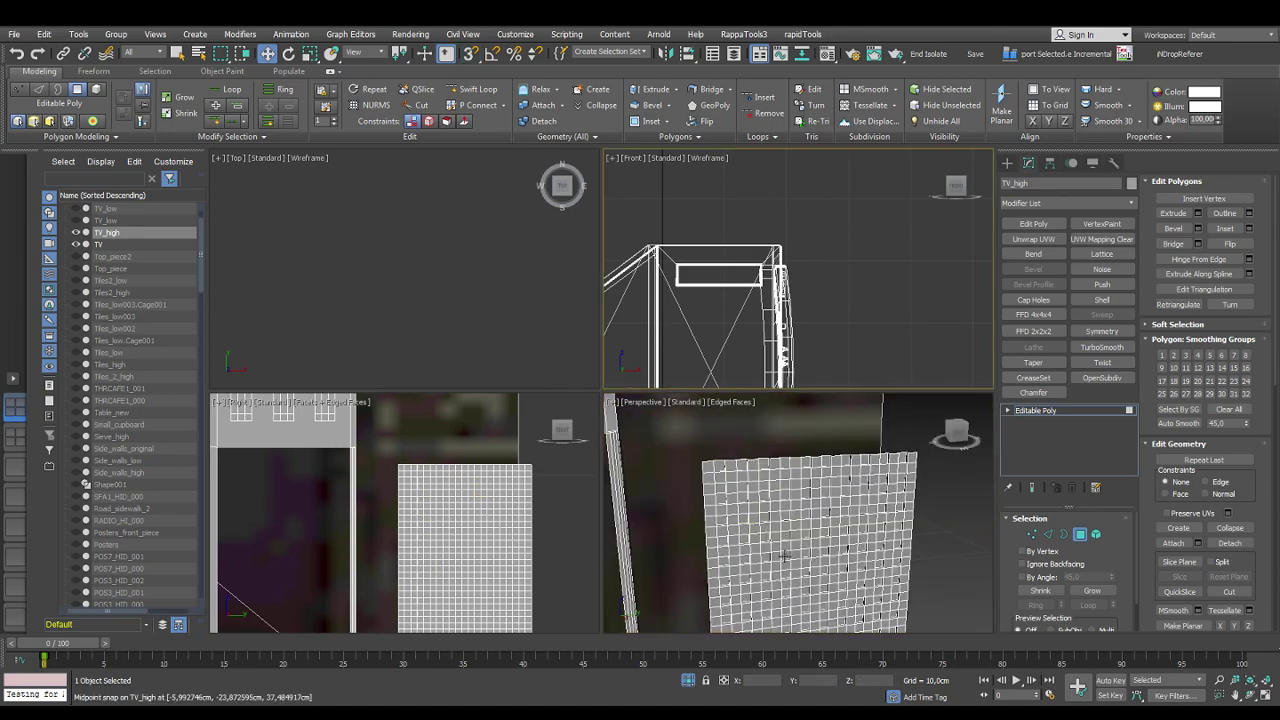
pyautogui.scroll(3, 766, 531)
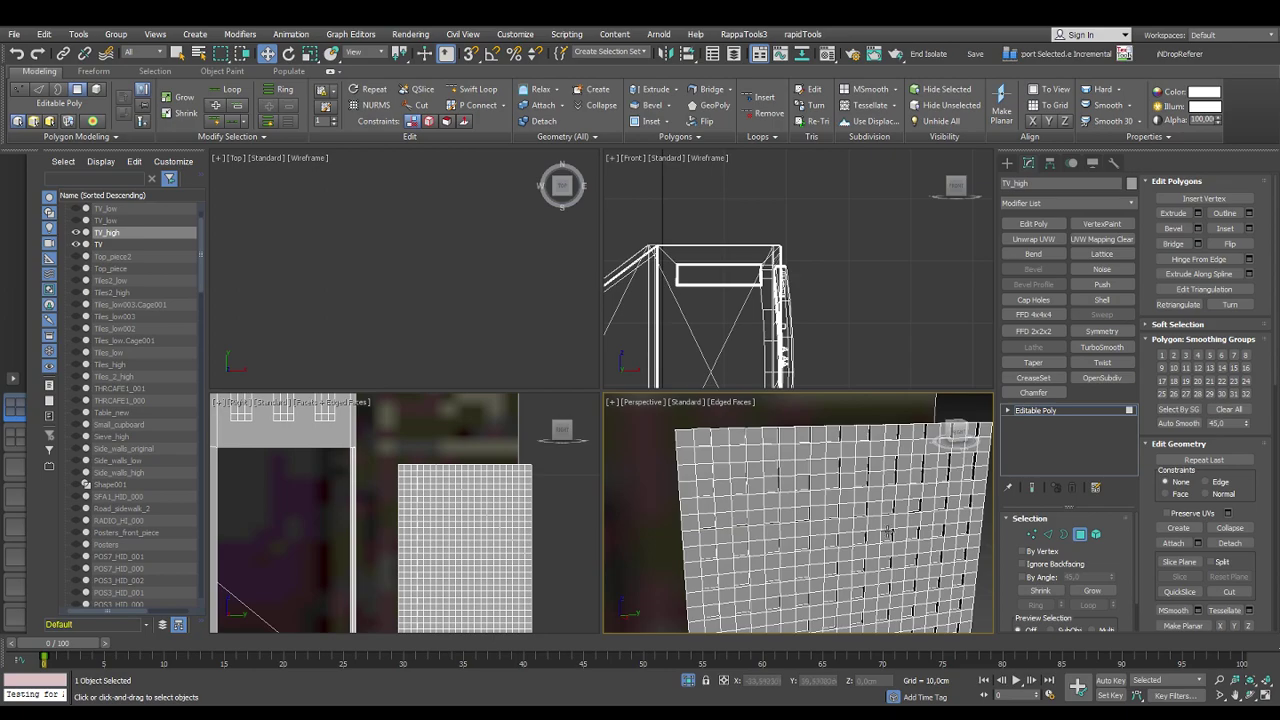
pyautogui.scroll(2, 833, 531)
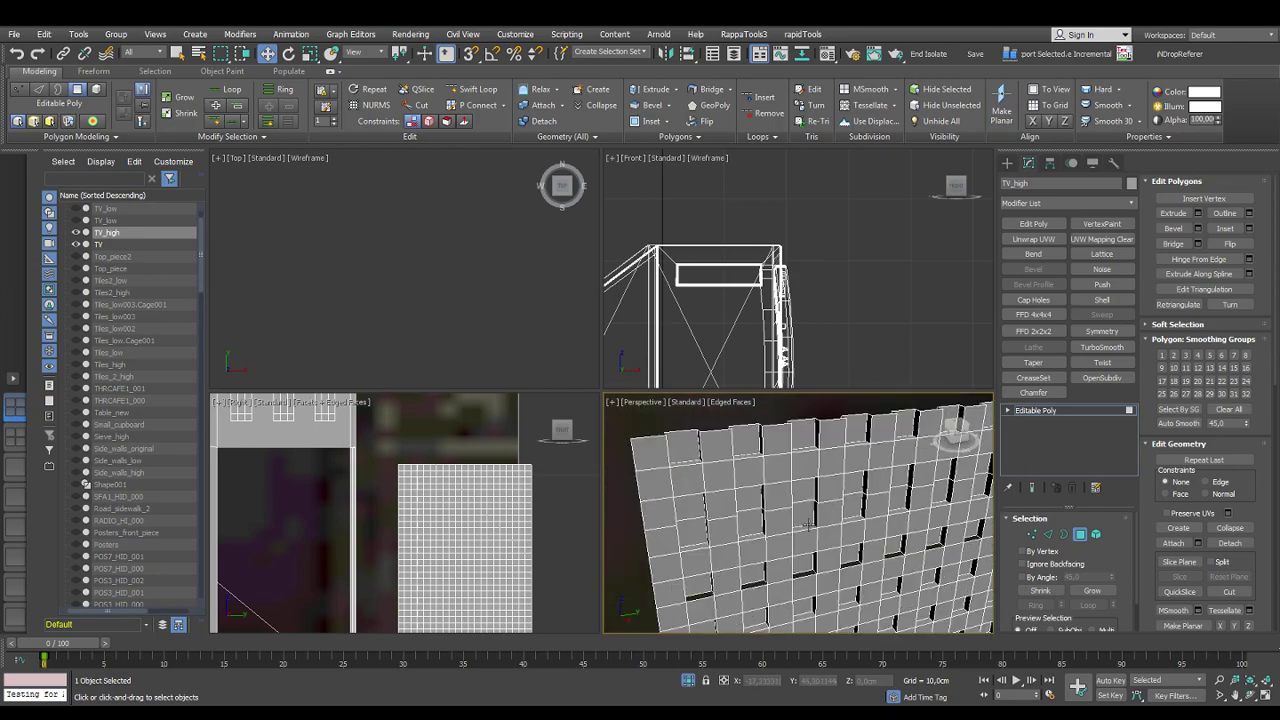
pyautogui.keyDown('alt'); pyautogui.moveTo(776, 536); pyautogui.dragTo(776, 530, button='middle'); pyautogui.keyUp('alt')
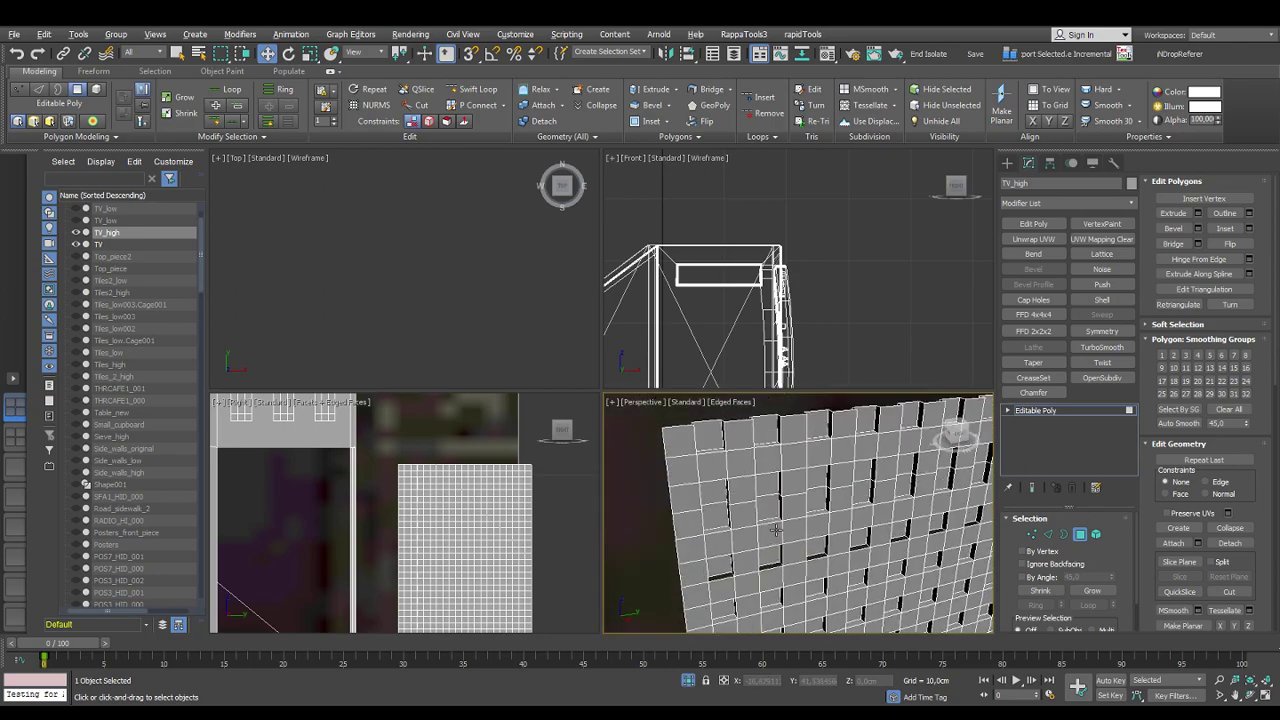
# Undo the latest polygon selections and the second clone of the three-row strip
pyautogui.hotkey('ctrl', 'z')
pyautogui.hotkey('ctrl', 'z')
pyautogui.hotkey('ctrl', 'z')
pyautogui.hotkey('ctrl', 'z')
pyautogui.hotkey('ctrl', 'z')
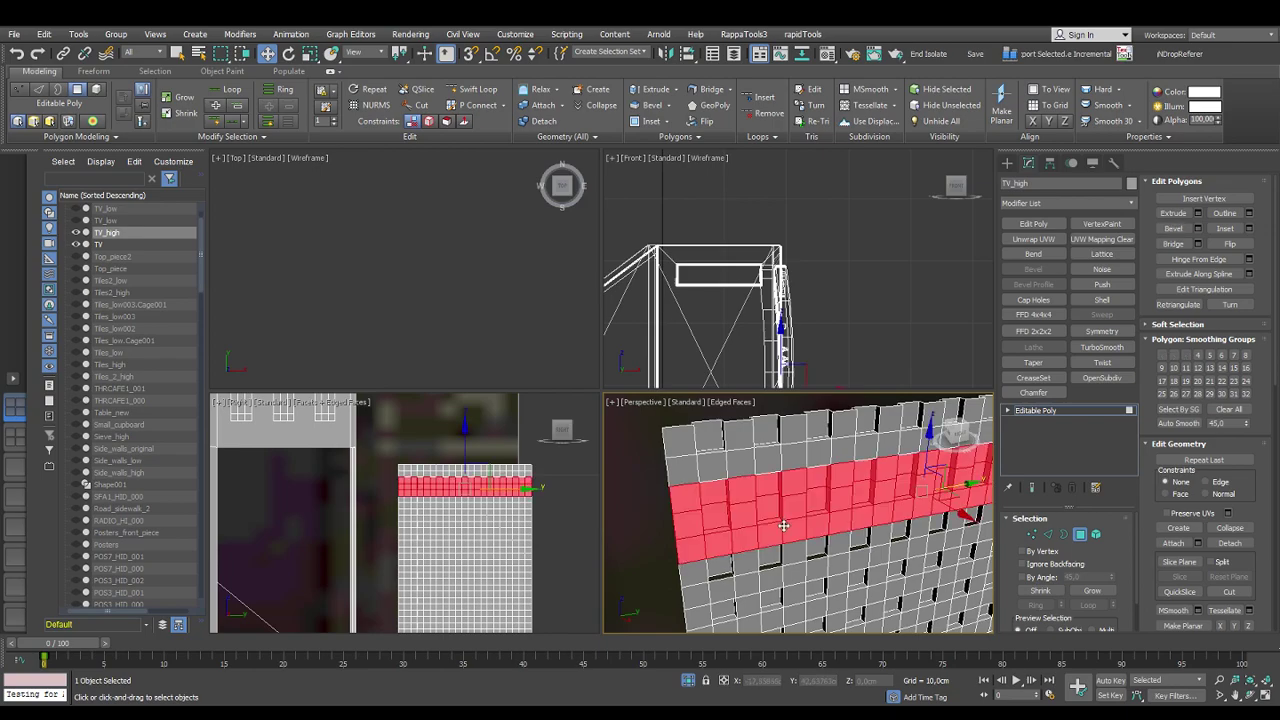
pyautogui.hotkey('ctrl', 'z')
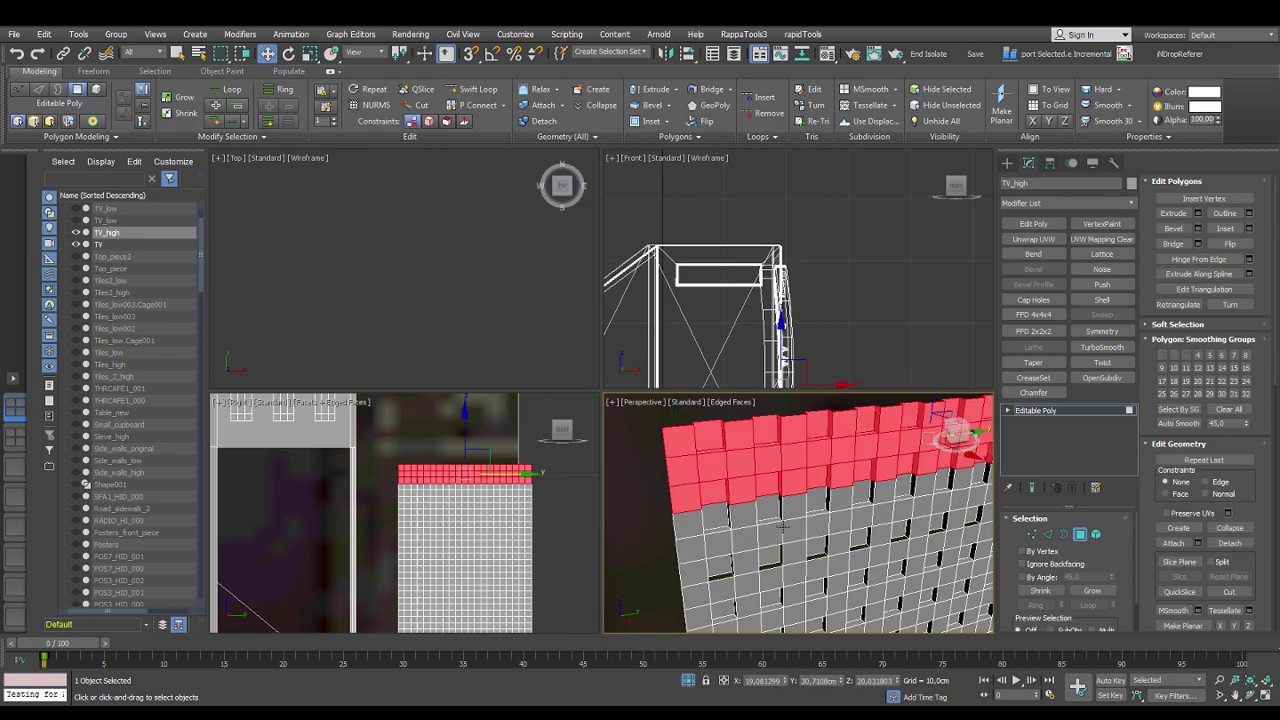
pyautogui.hotkey('ctrl', 'z')
# Select the grille's second polygon row and clone it to an element, snapped onto the grille's upper edge
pyautogui.keyDown('alt'); pyautogui.moveTo(806, 569); pyautogui.dragTo(773, 563, button='middle'); pyautogui.keyUp('alt')
pyautogui.click(684, 542)
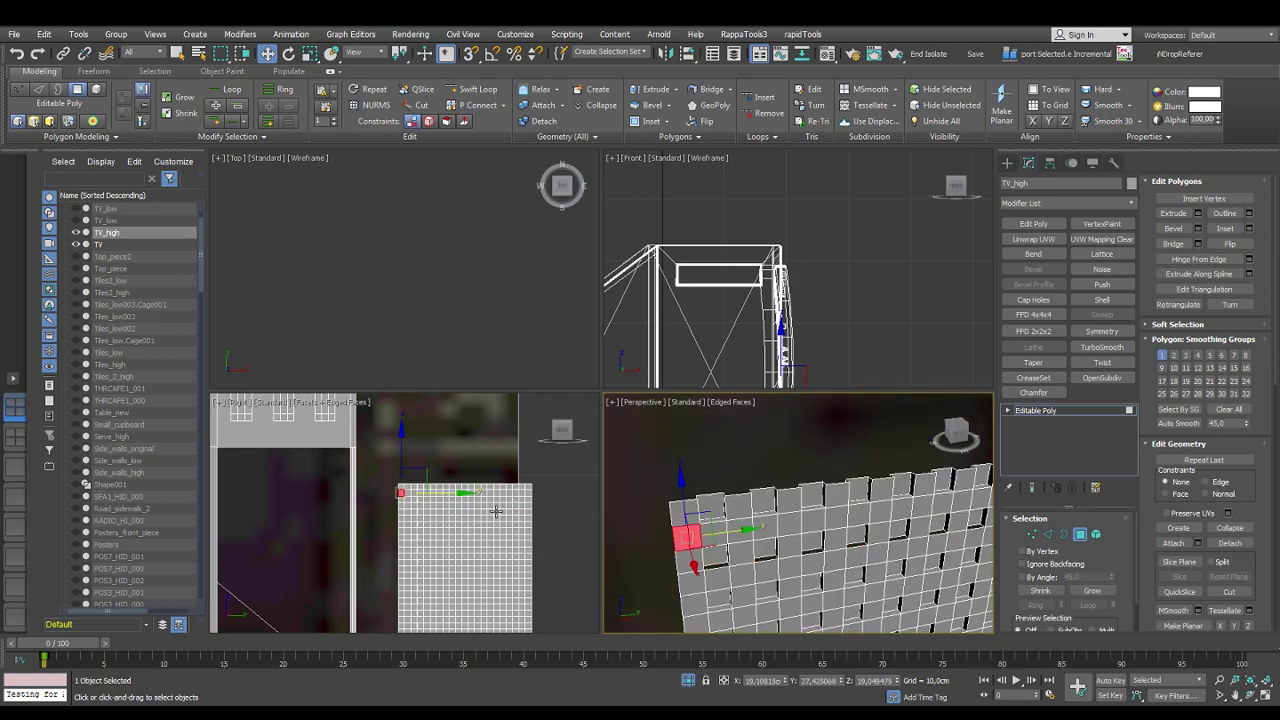
pyautogui.rightClick(546, 496)
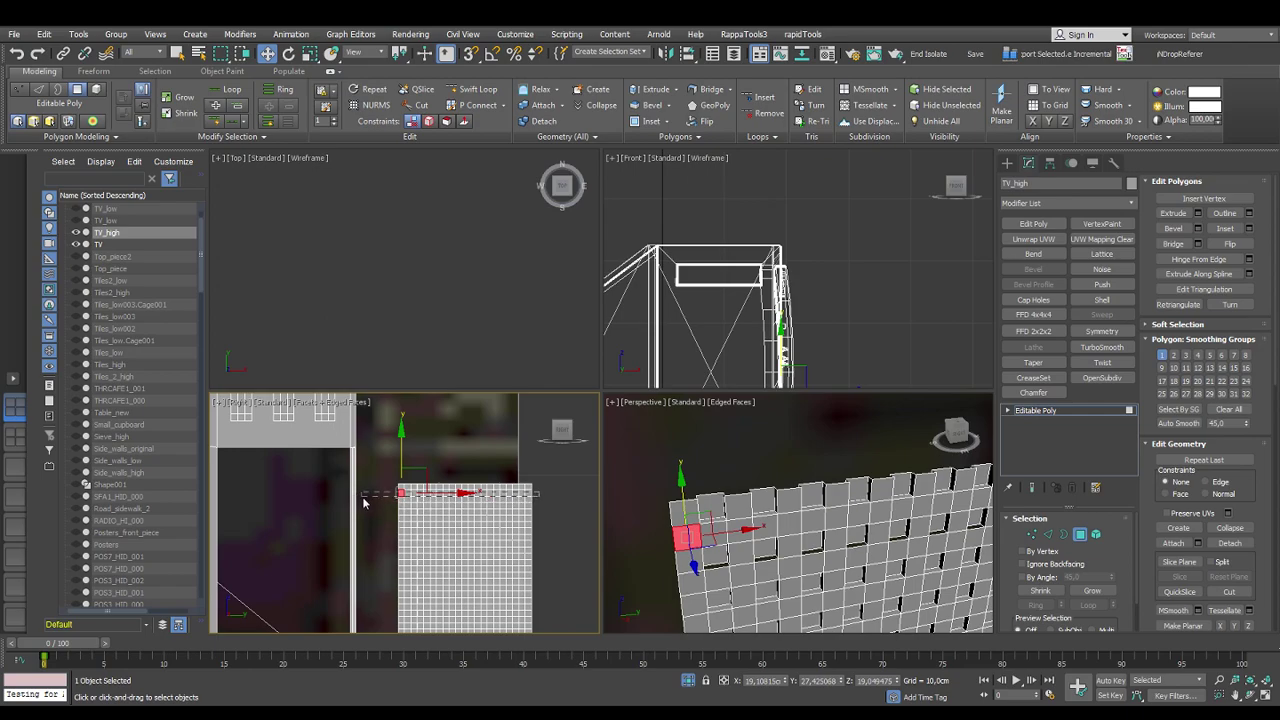
pyautogui.hotkey('ctrl', 'z')
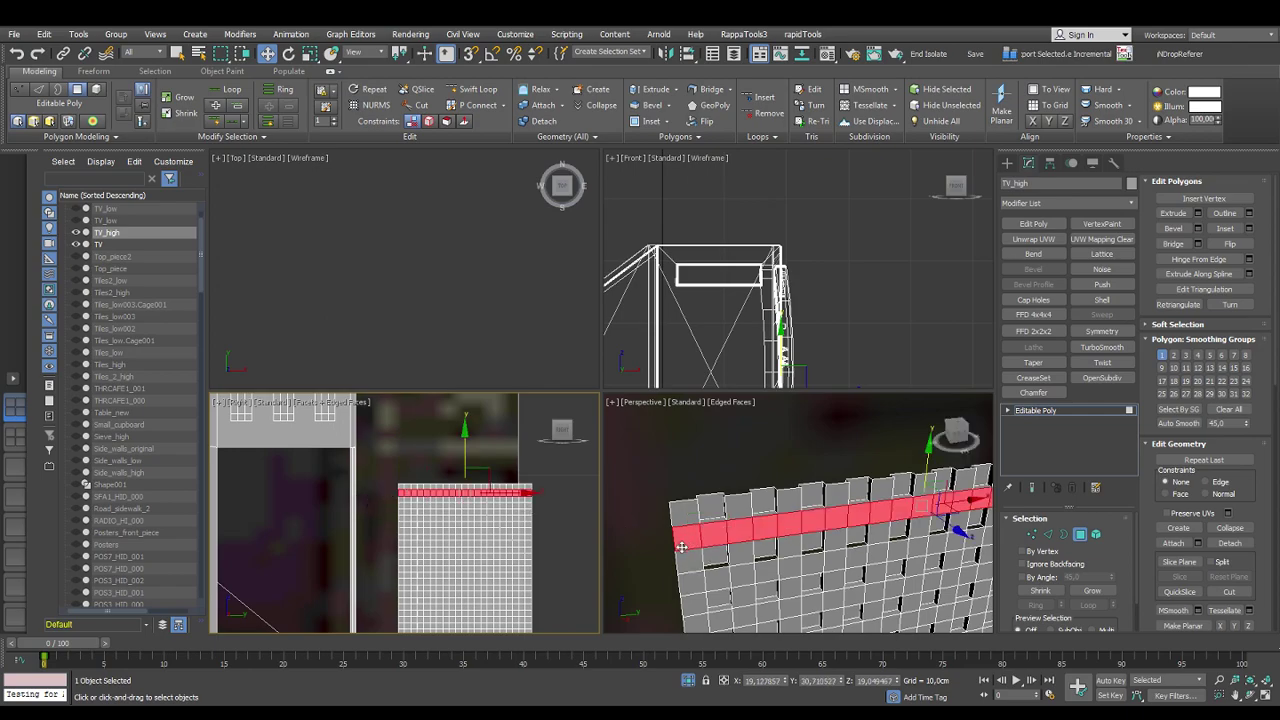
pyautogui.press('s')
pyautogui.keyDown('shift'); pyautogui.moveTo(676, 549); pyautogui.dragTo(673, 500); pyautogui.keyUp('shift')
pyautogui.click(693, 377)
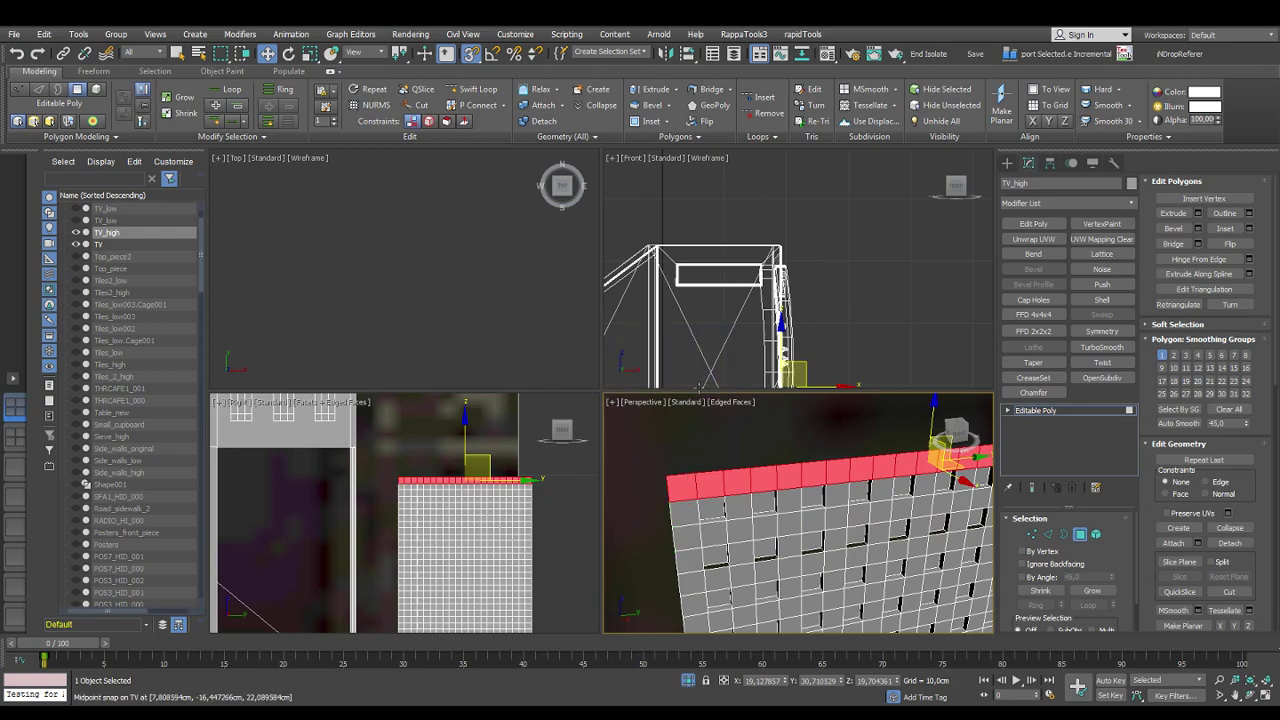
# Select the grille's third and fourth polygon rows and clone them to an element, snapped onto the grille's upper edge
pyautogui.rightClick(538, 492)
pyautogui.moveTo(538, 492); pyautogui.dragTo(395, 495)
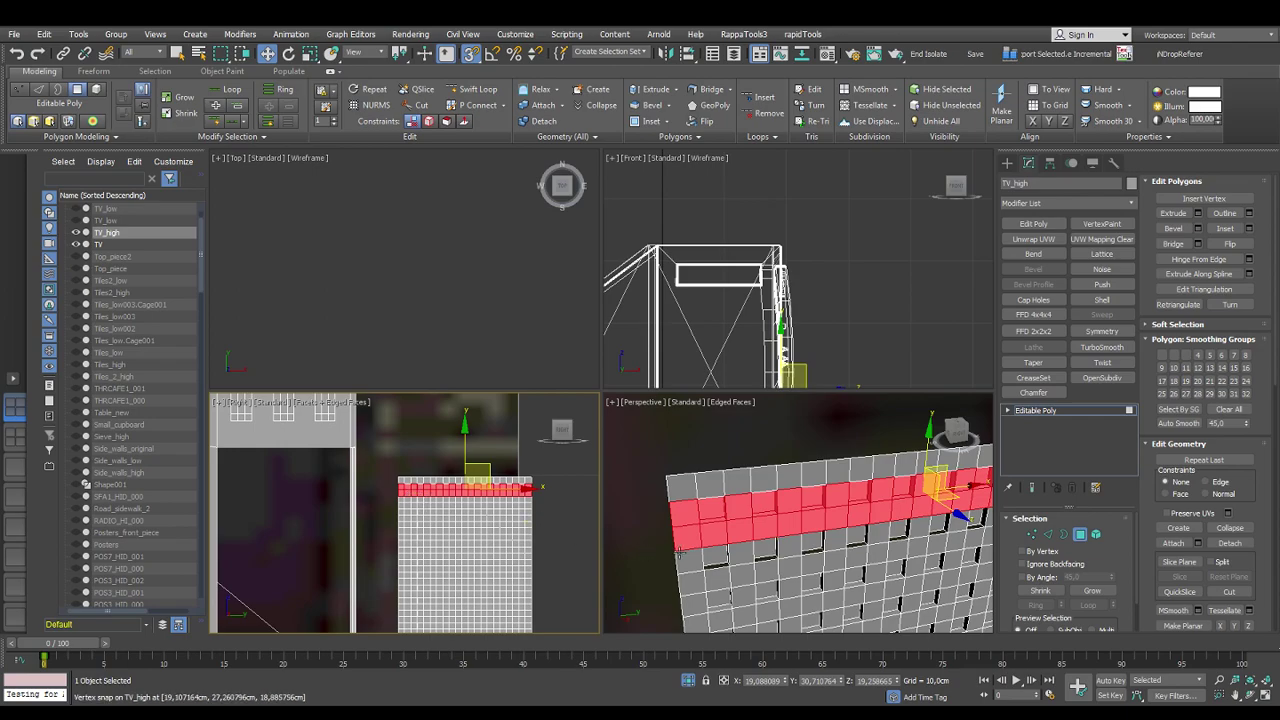
pyautogui.click(663, 553)
pyautogui.moveTo(666, 535); pyautogui.dragTo(686, 562)
pyautogui.moveTo(401, 494); pyautogui.dragTo(426, 505)
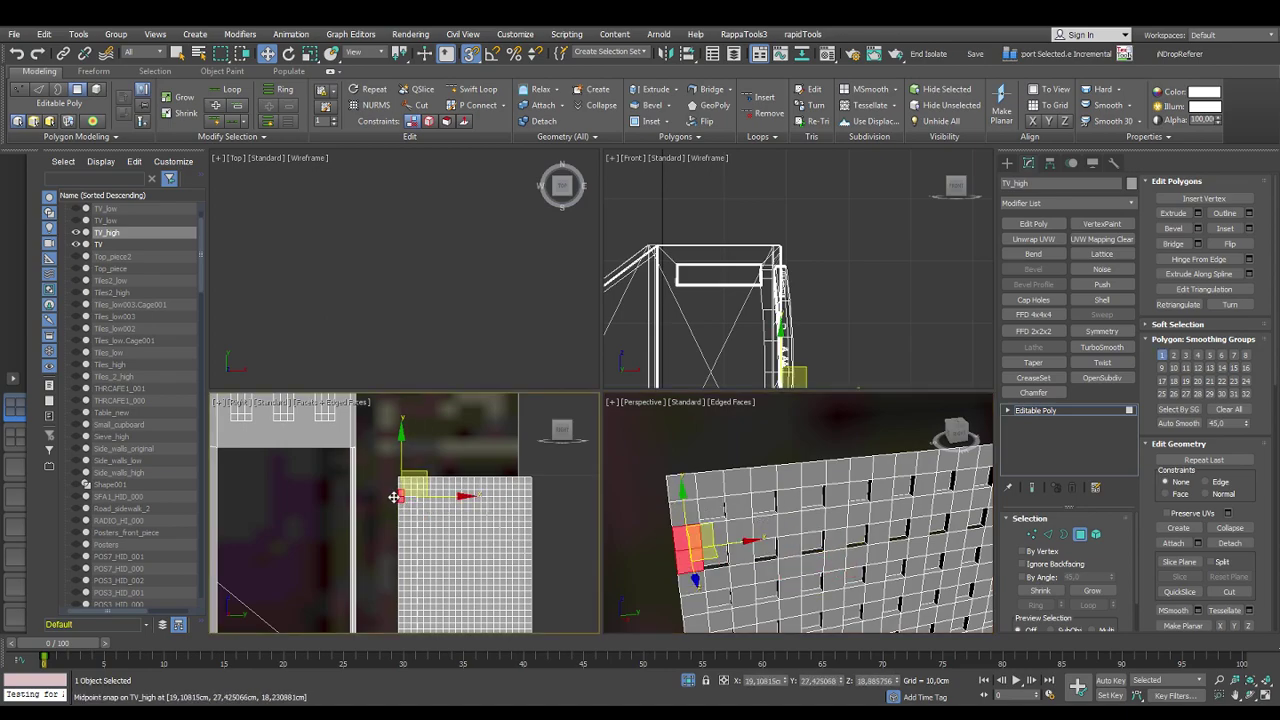
pyautogui.click(391, 502)
pyautogui.moveTo(396, 497); pyautogui.dragTo(538, 501)
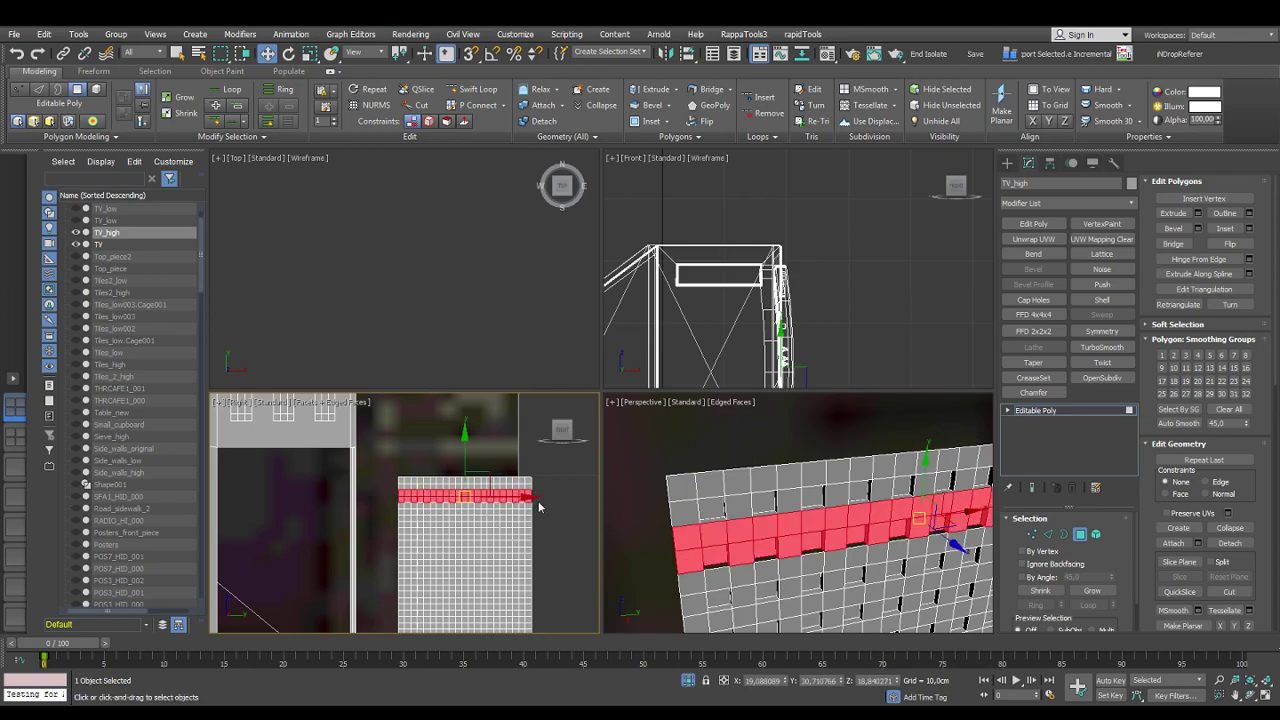
pyautogui.rightClick(698, 575)
pyautogui.press('s')
pyautogui.moveTo(678, 574)
pyautogui.keyDown('shift'); pyautogui.mouseDown()
pyautogui.moveTo(660, 519)
pyautogui.moveTo(662, 445)
pyautogui.mouseUp(); pyautogui.keyUp('shift')
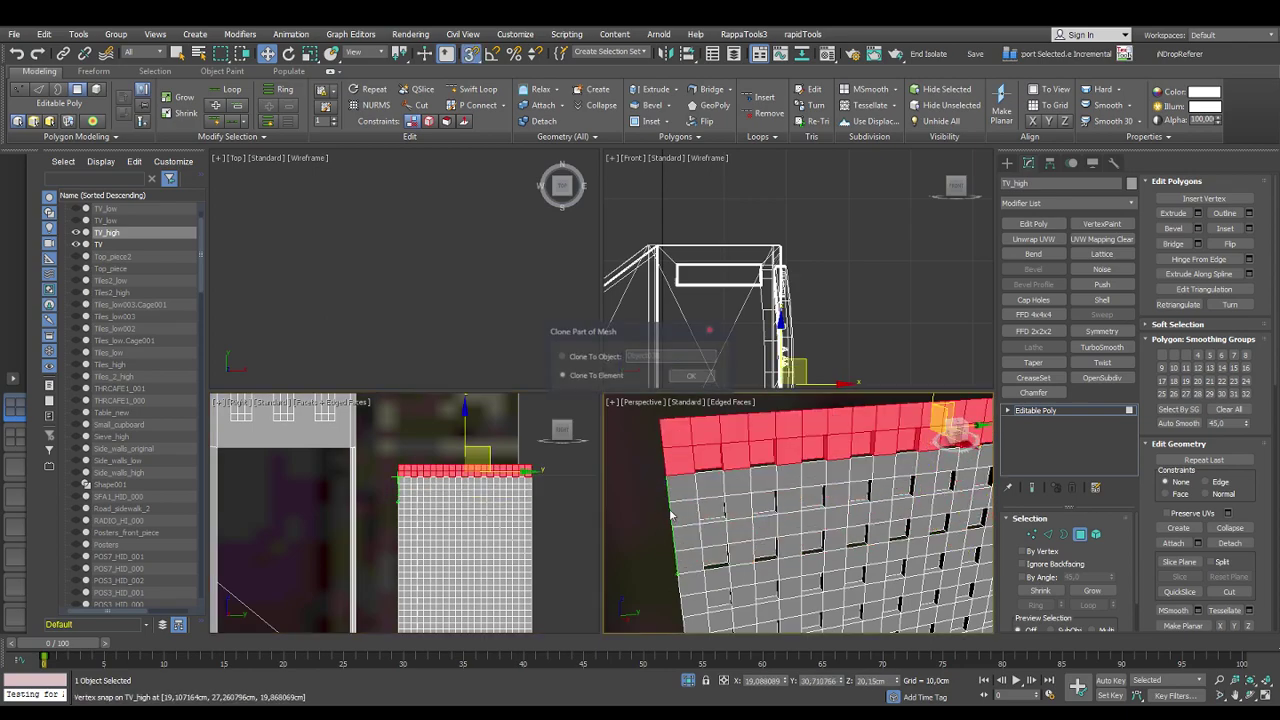
pyautogui.click(697, 377)
pyautogui.click(567, 505)
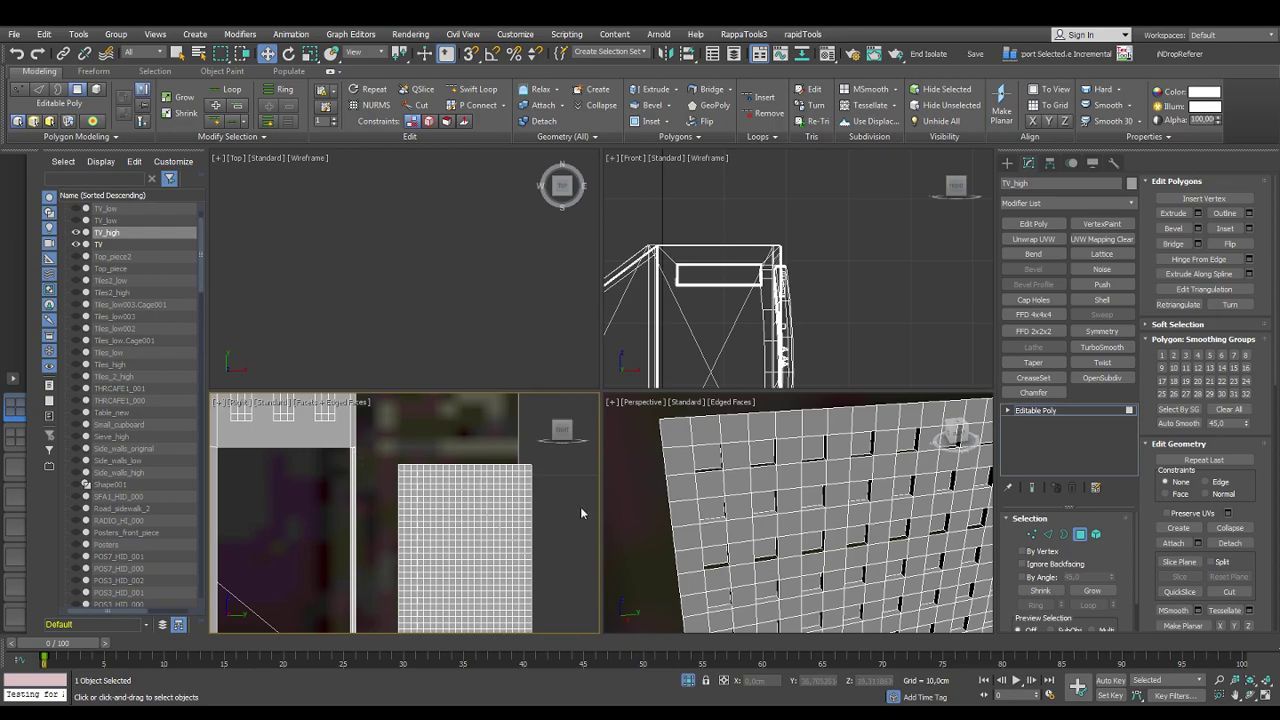
# Repeat the two-row clone from the extended grille's current third and fourth rows, snapping the new element onto its upper edge
pyautogui.click(671, 496)
pyautogui.keyDown('ctrl'); pyautogui.click(680, 513); pyautogui.keyUp('ctrl')
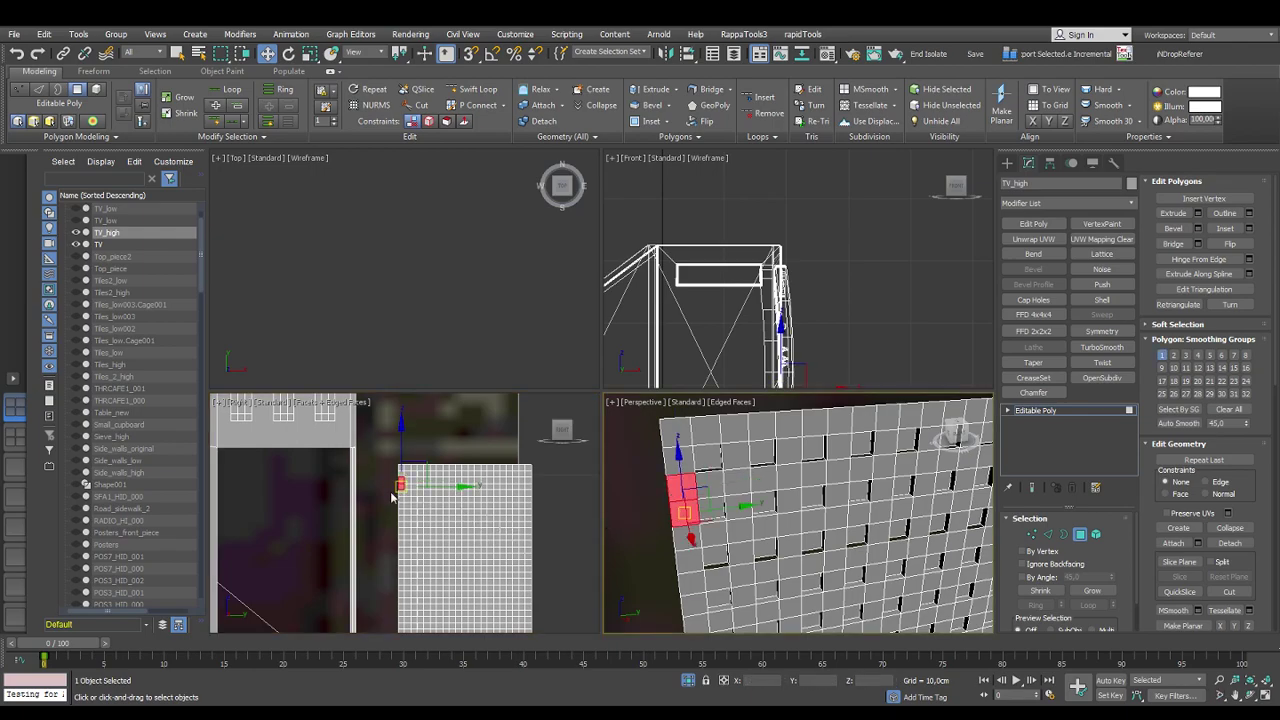
pyautogui.moveTo(392, 485); pyautogui.dragTo(538, 494)
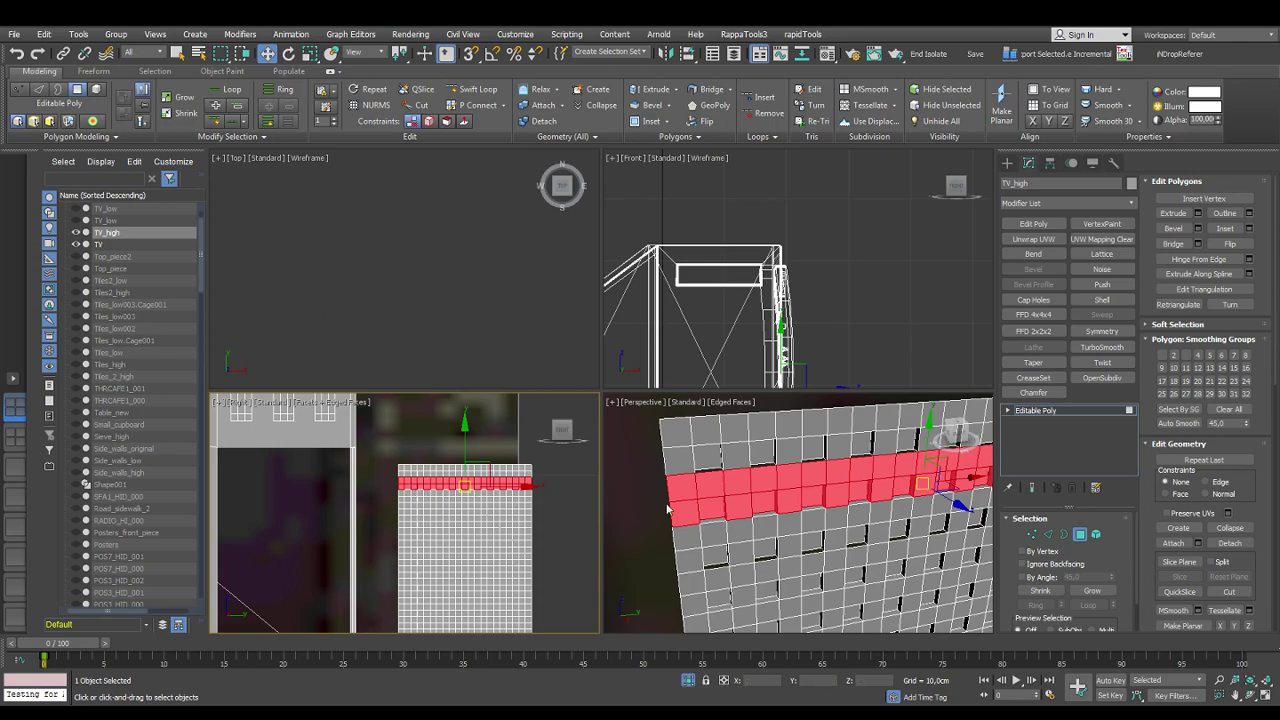
pyautogui.rightClick(632, 510)
pyautogui.press('s')
pyautogui.keyDown('shift'); pyautogui.moveTo(673, 525); pyautogui.dragTo(663, 414); pyautogui.keyUp('shift')
pyautogui.click(694, 379)
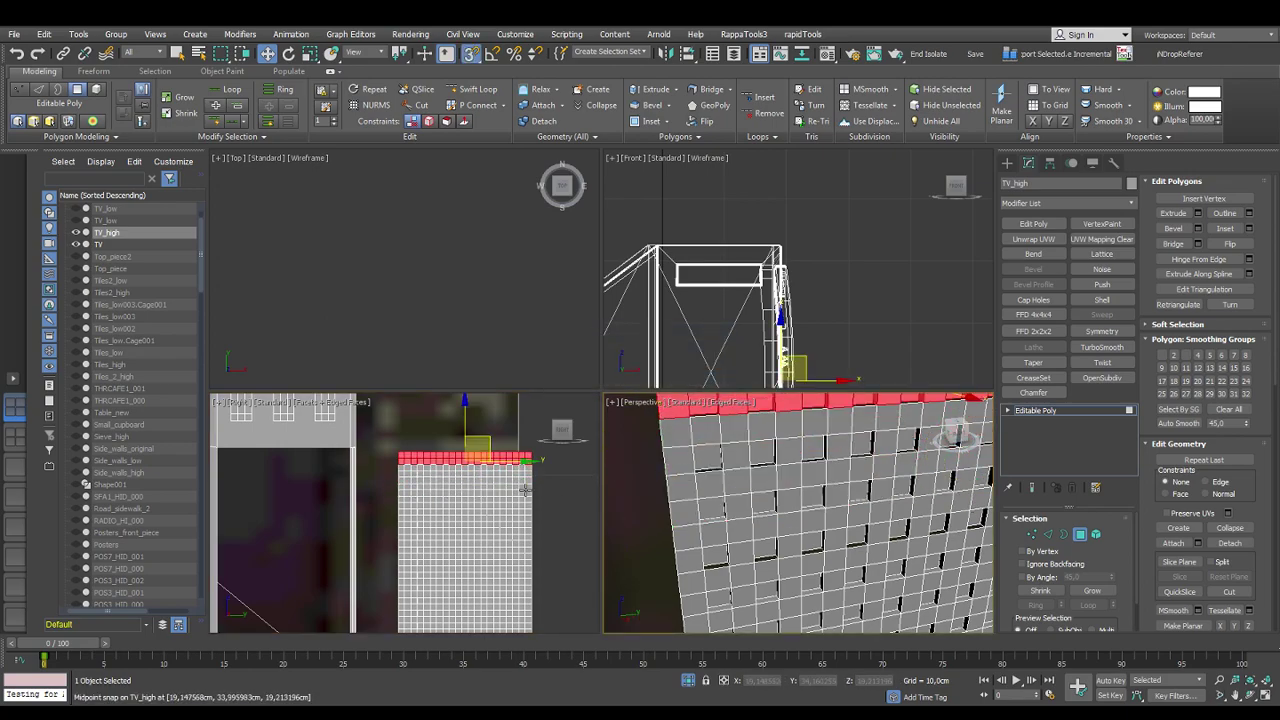
pyautogui.moveTo(358, 466); pyautogui.dragTo(406, 453, button='middle')
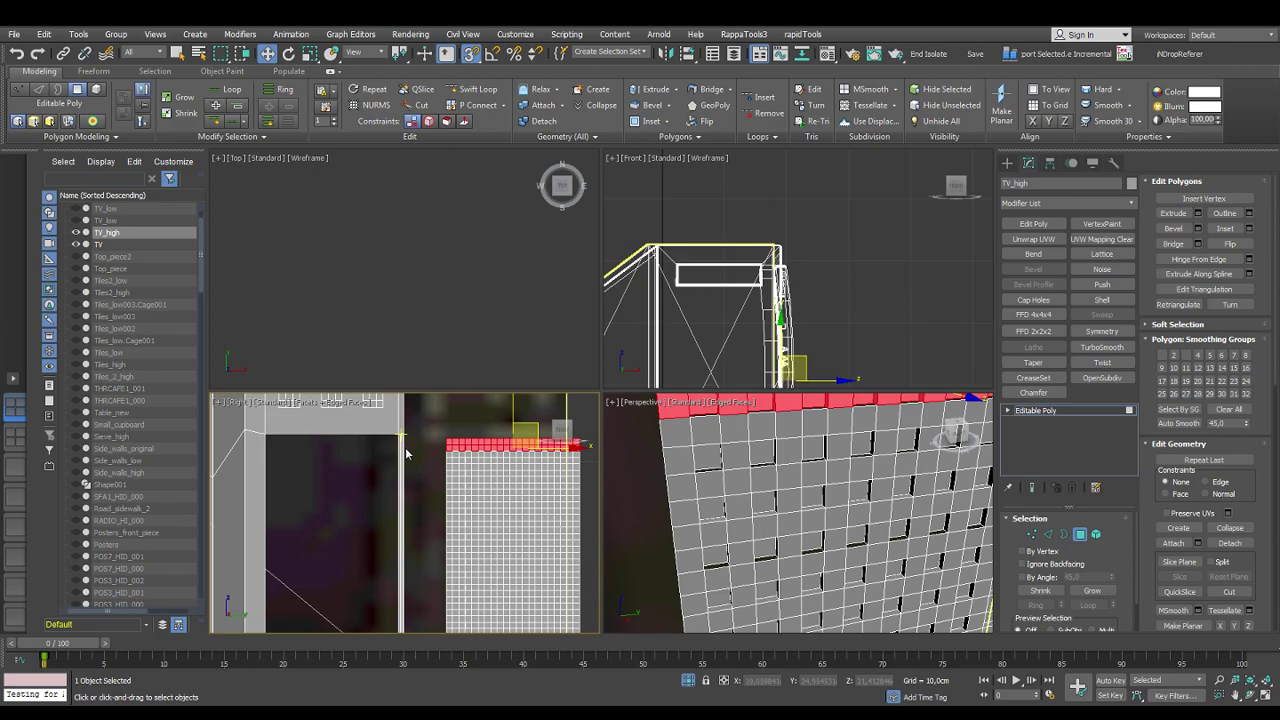
pyautogui.scroll(3, 701, 497)
pyautogui.keyDown('alt'); pyautogui.moveTo(702, 497); pyautogui.dragTo(759, 534, button='middle'); pyautogui.keyUp('alt')
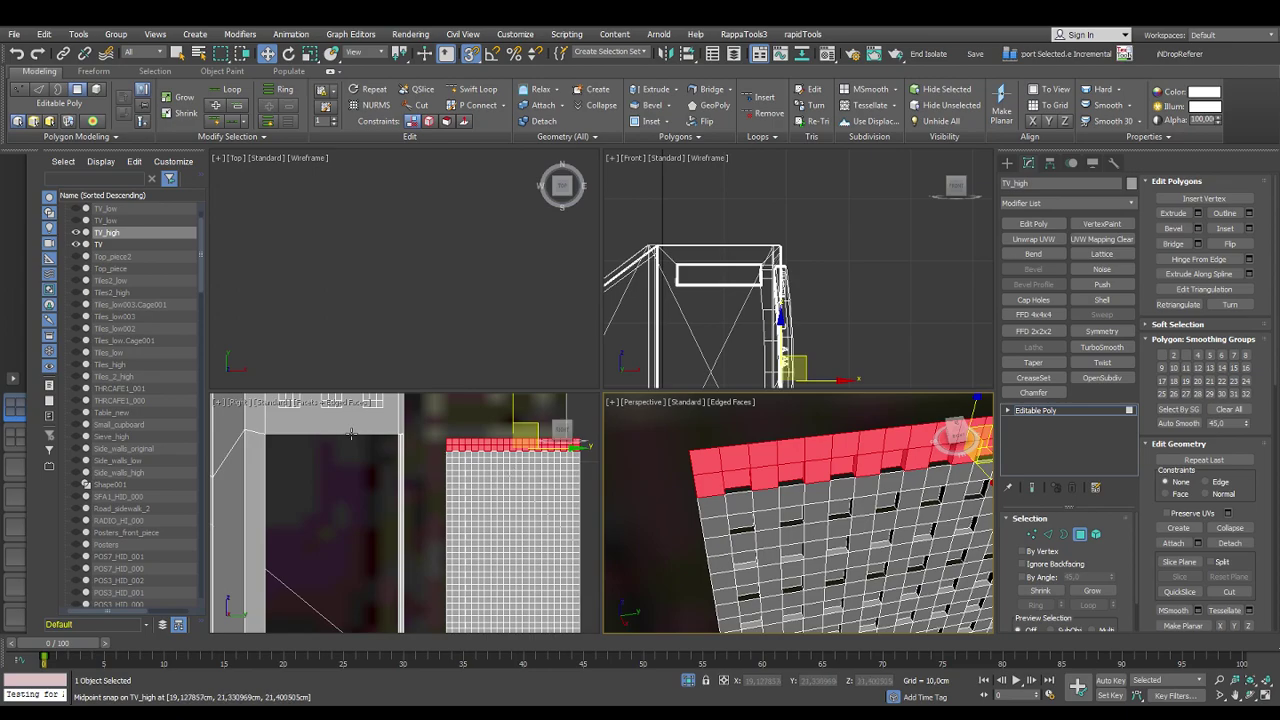
pyautogui.keyDown('alt'); pyautogui.moveTo(727, 508); pyautogui.dragTo(909, 491, button='middle'); pyautogui.keyUp('alt')
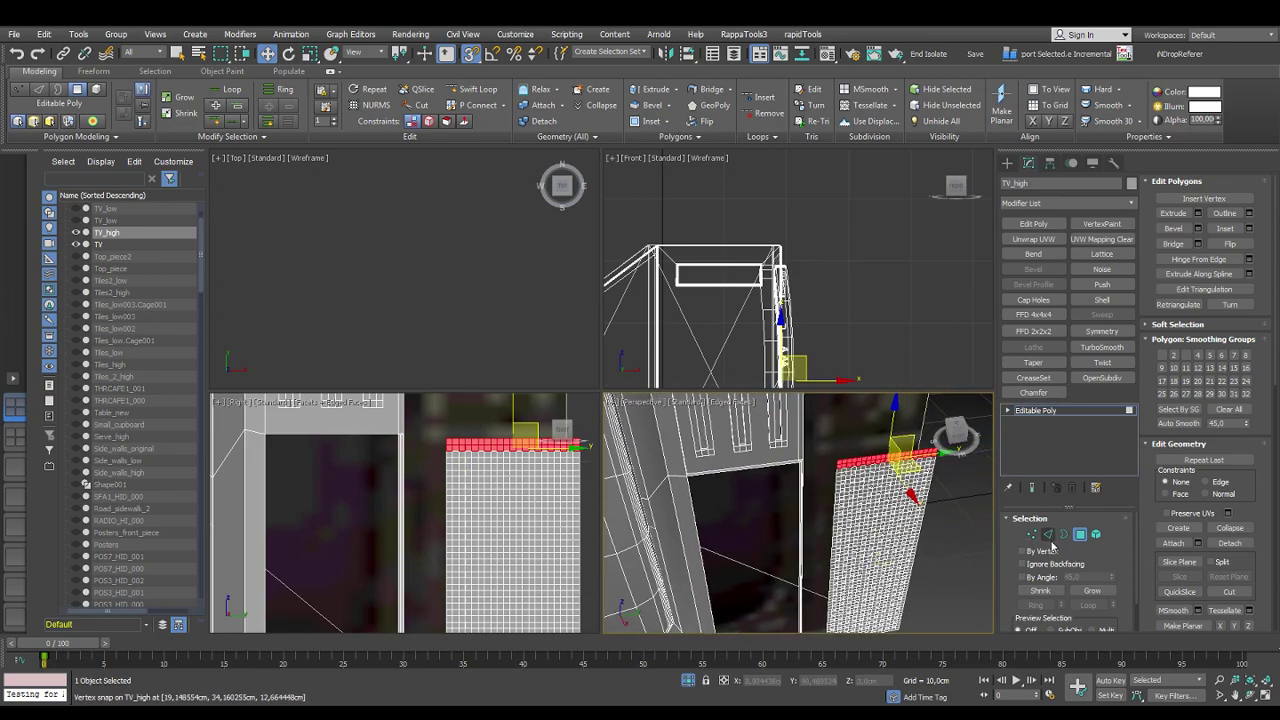
pyautogui.press('5')
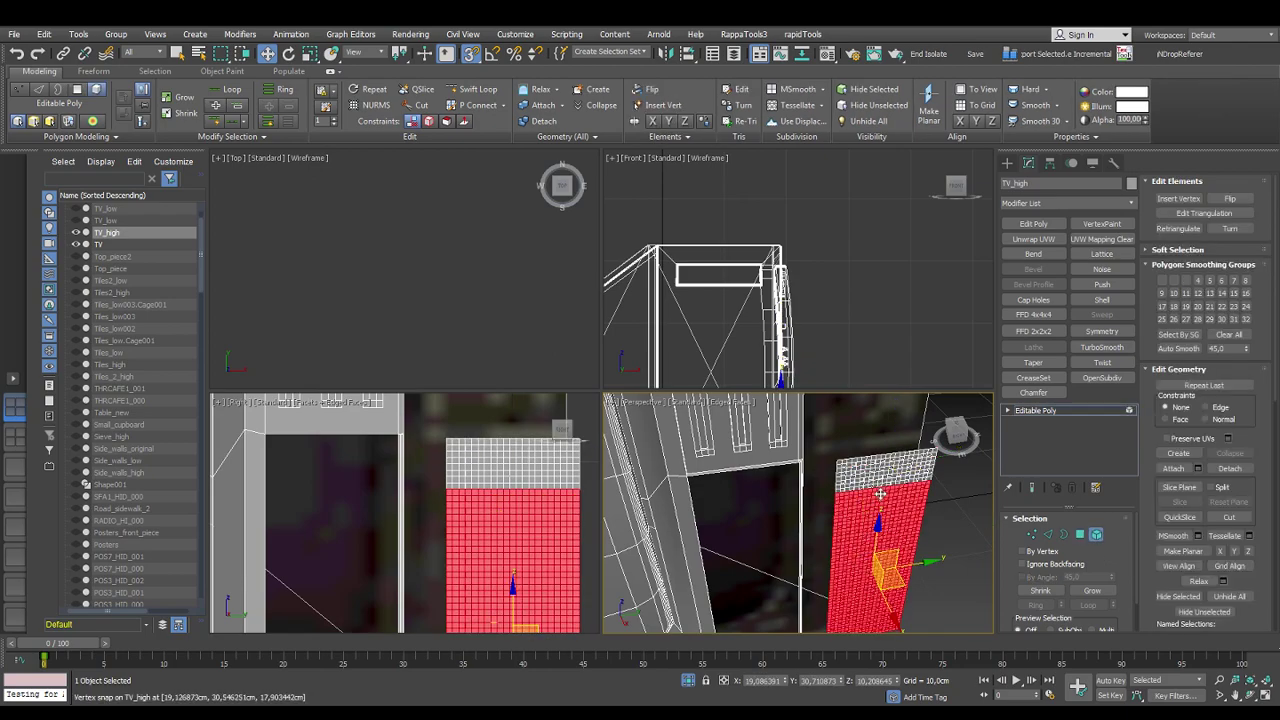
pyautogui.keyDown('ctrl'); pyautogui.click(876, 469); pyautogui.keyUp('ctrl')
pyautogui.keyDown('ctrl'); pyautogui.click(876, 459); pyautogui.keyUp('ctrl')
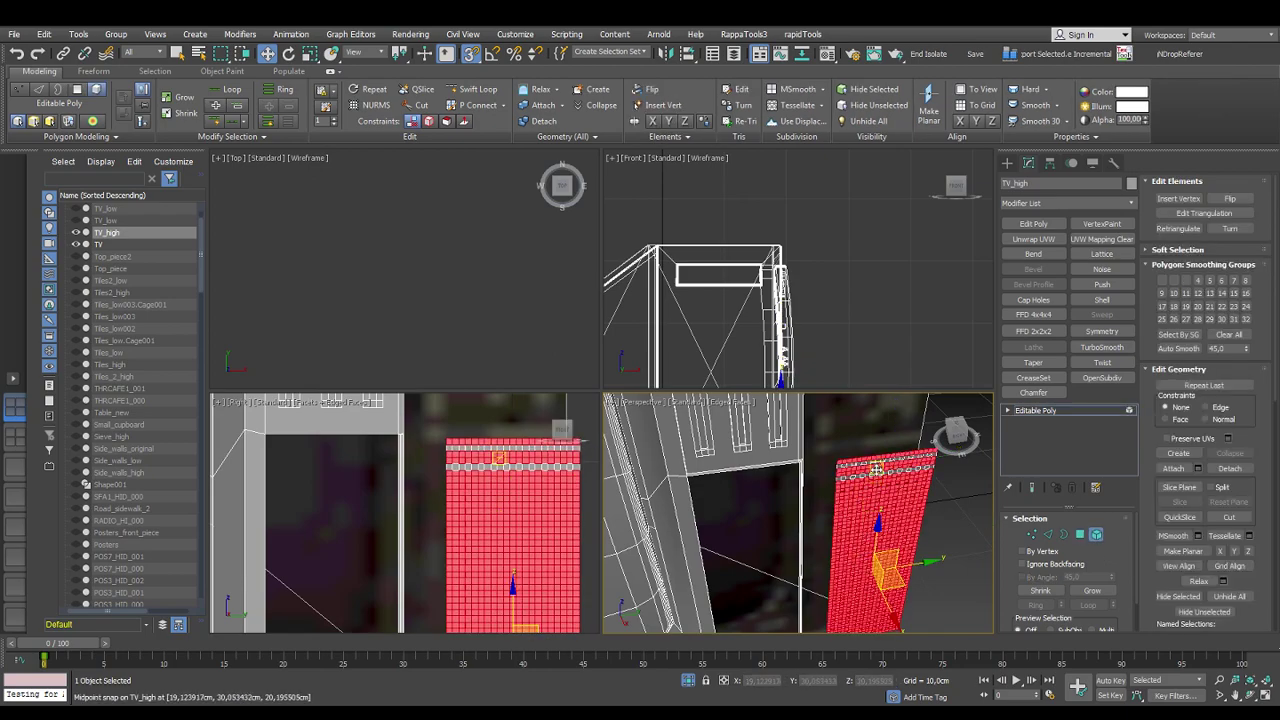
pyautogui.hotkey('ctrl', 'a')
pyautogui.click(950, 541)
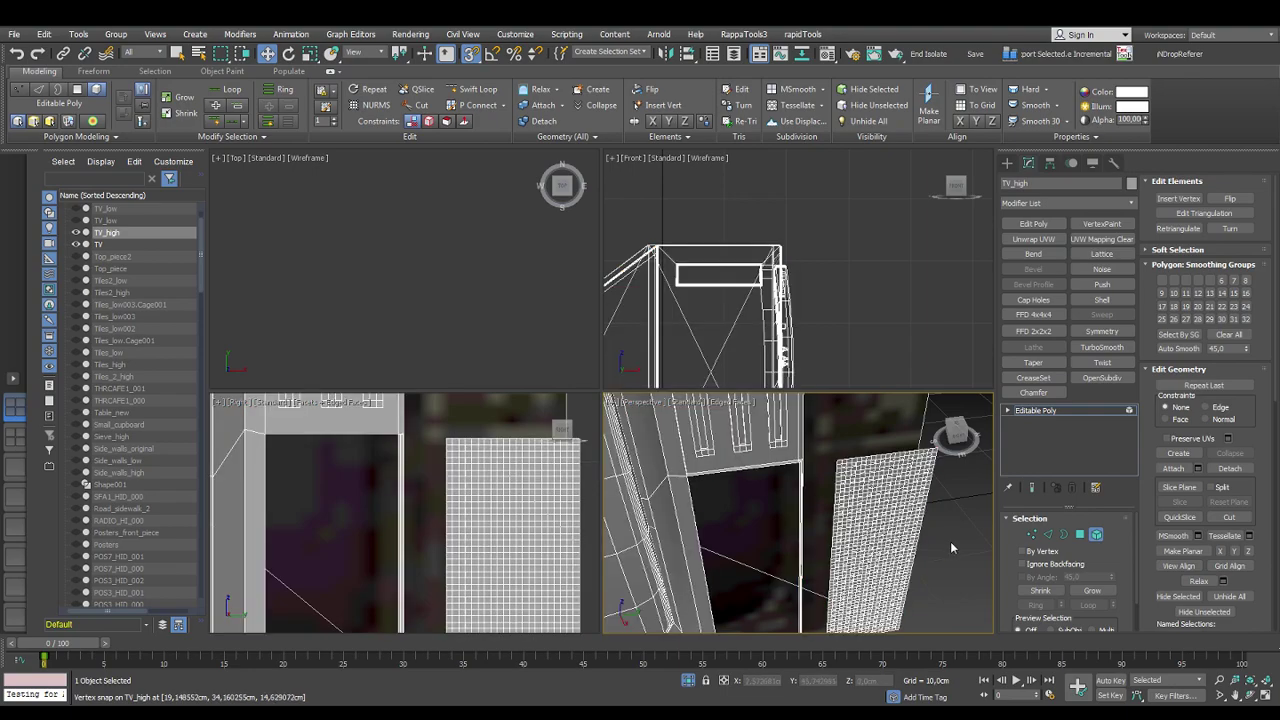
# Select all elements that make up the perforated grille, leaving the TV body unselected
pyautogui.keyDown('alt'); pyautogui.moveTo(942, 544); pyautogui.dragTo(905, 547, button='middle'); pyautogui.keyUp('alt')
pyautogui.scroll(-10, 918, 533)
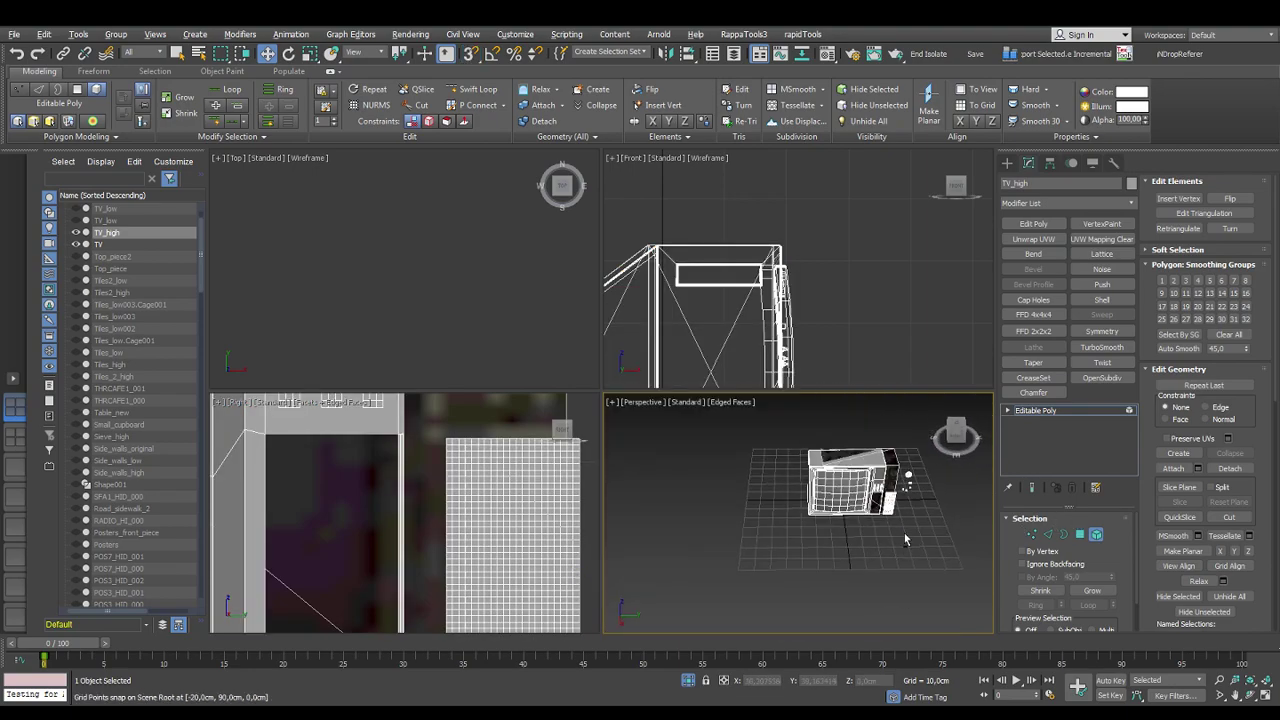
pyautogui.scroll(-6, 549, 531)
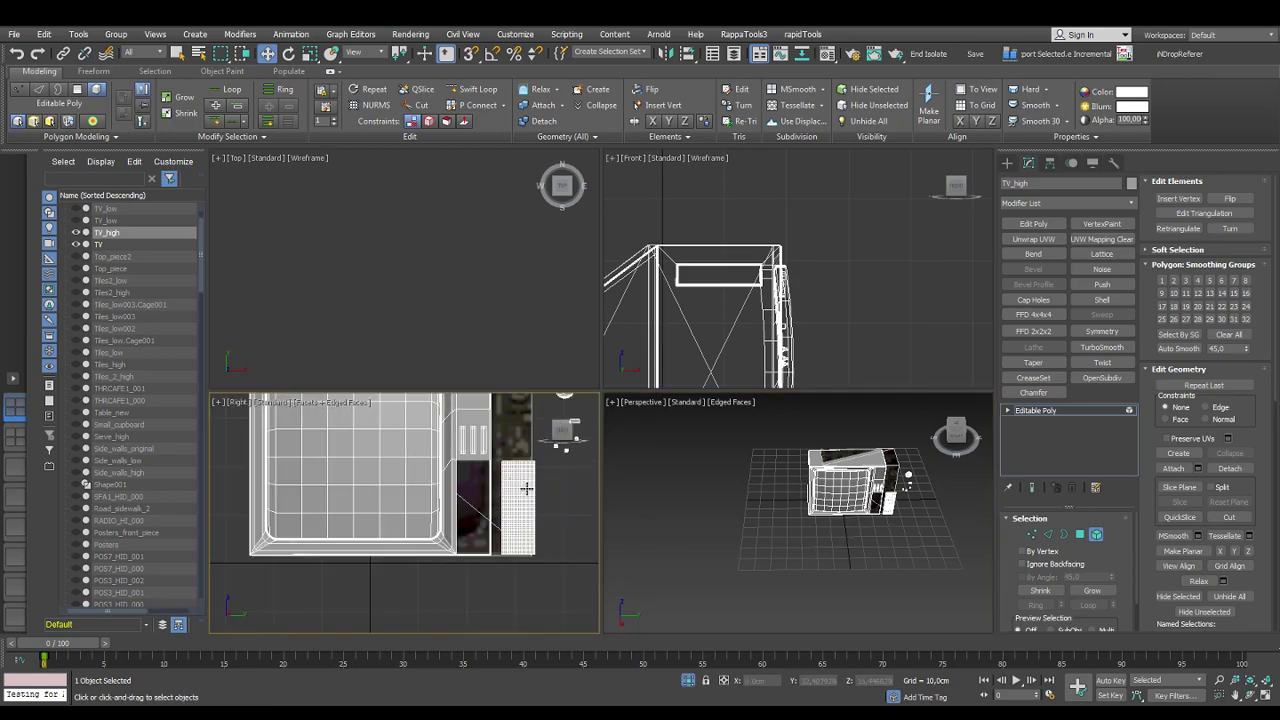
pyautogui.moveTo(558, 590); pyautogui.dragTo(493, 528)
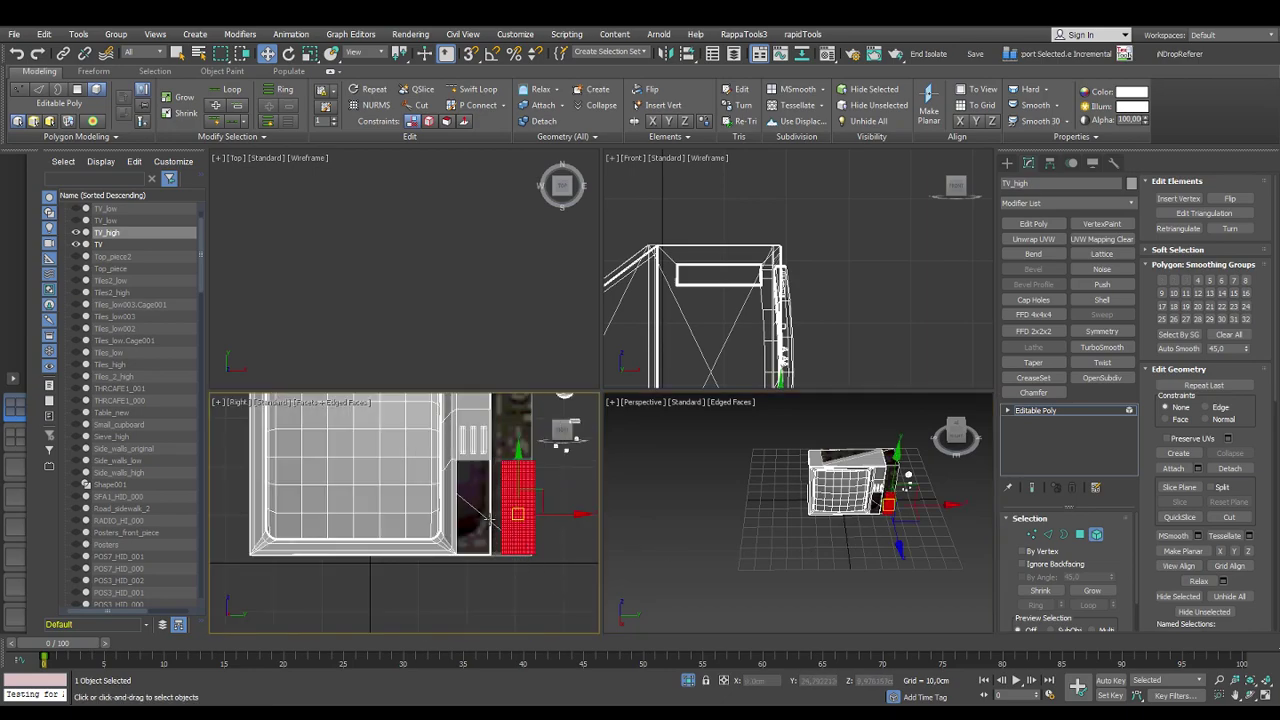
pyautogui.scroll(4, 478, 516)
pyautogui.click(486, 494)
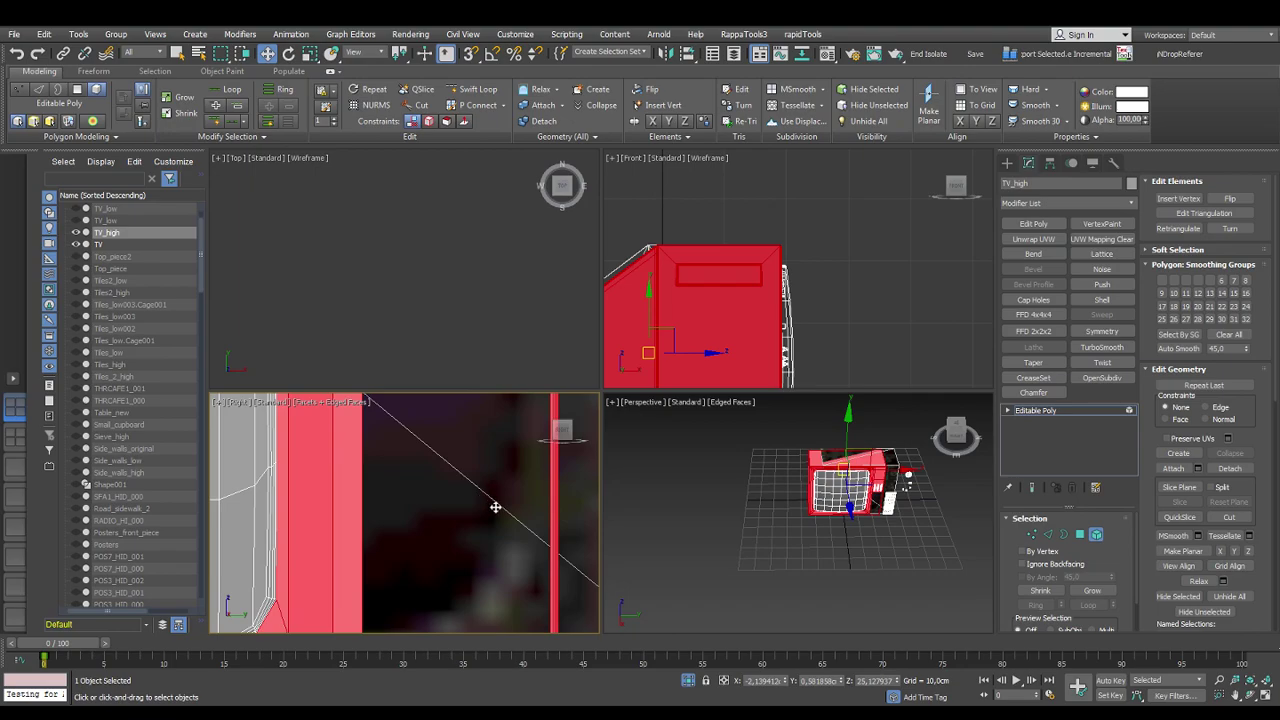
pyautogui.scroll(-3, 494, 506)
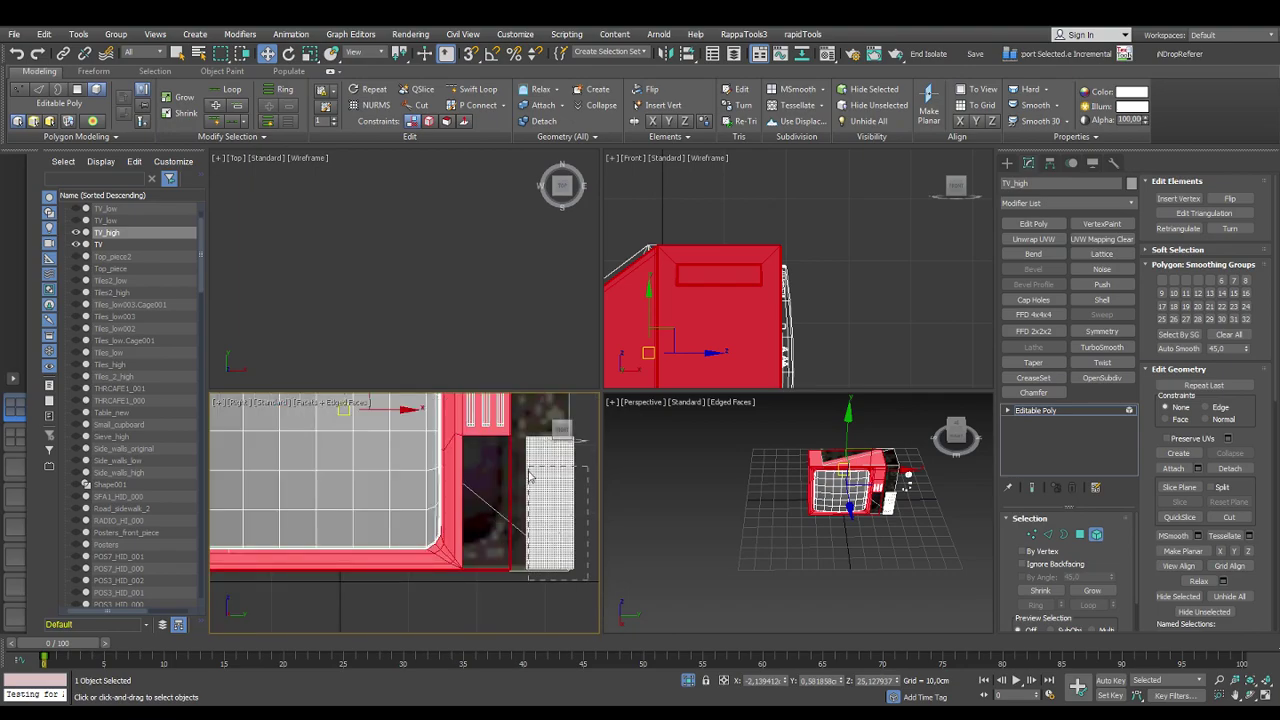
pyautogui.click(565, 530)
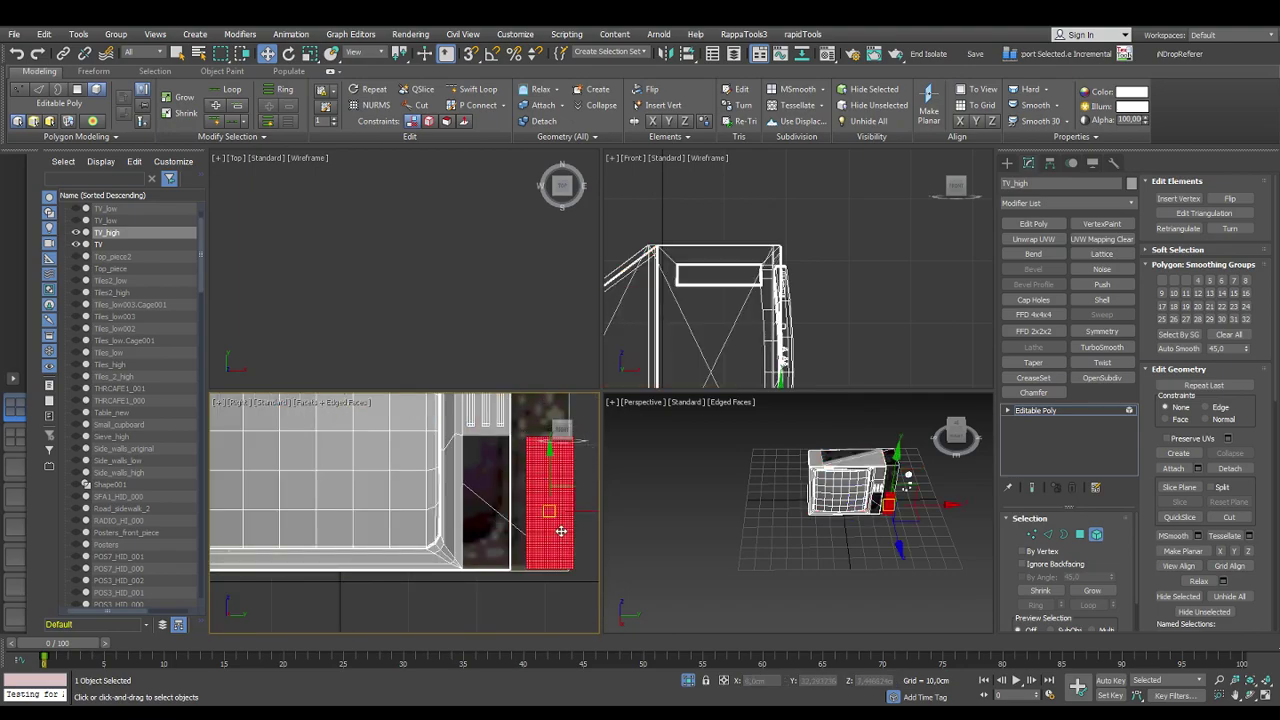
pyautogui.keyDown('alt'); pyautogui.moveTo(703, 523); pyautogui.dragTo(783, 540, button='middle'); pyautogui.keyUp('alt')
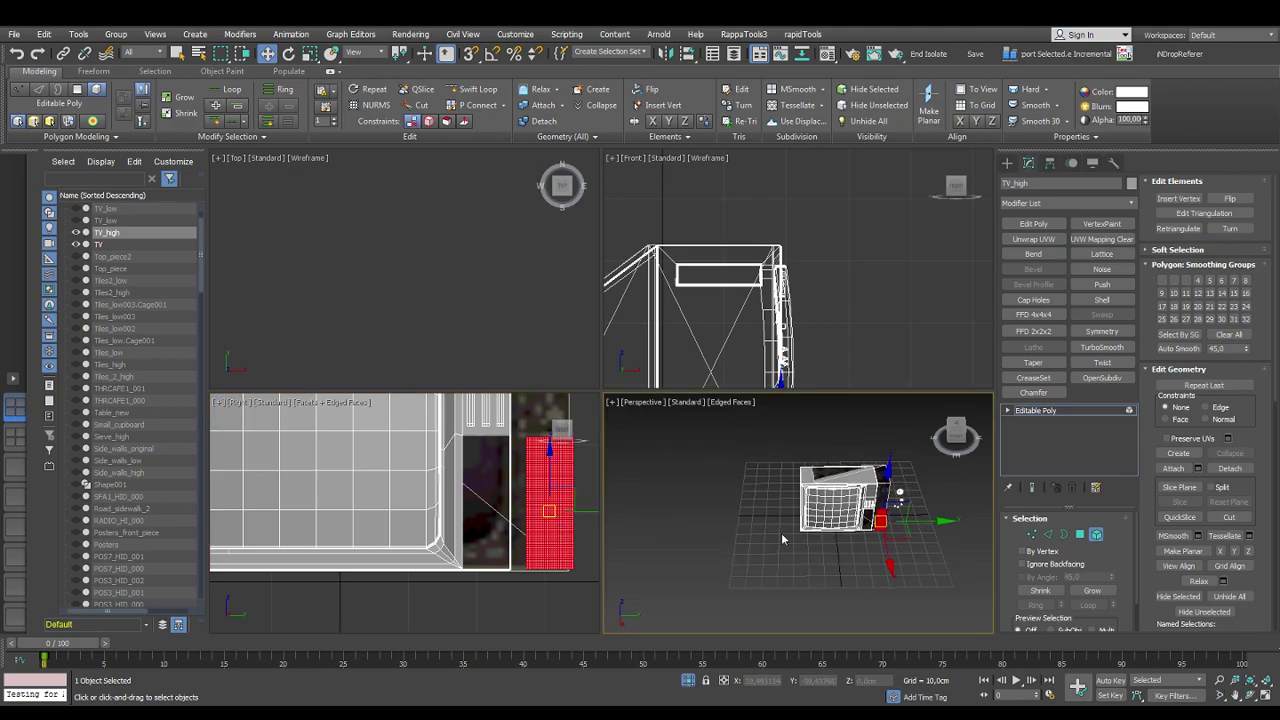
pyautogui.press('z')
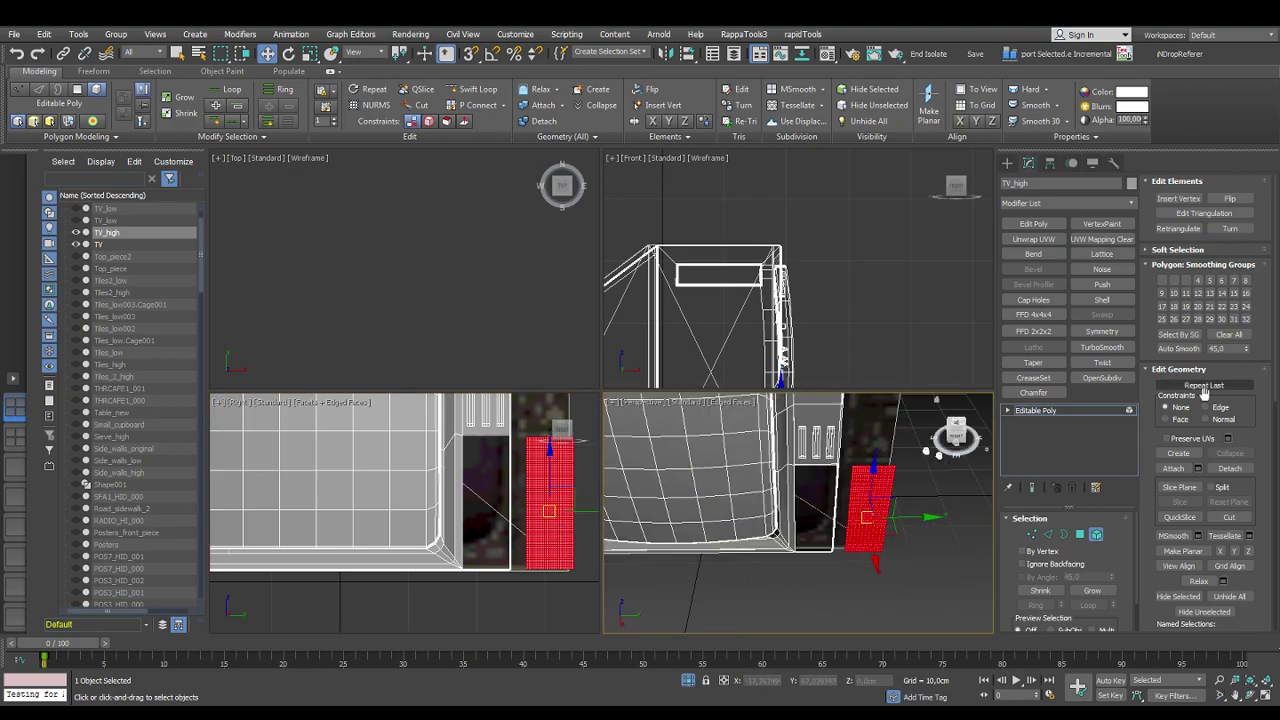
# Convert the grille's element selection to vertices and weld the coincident ones to join the cloned strips
pyautogui.click(1031, 535)
pyautogui.scroll(4, 870, 485)
pyautogui.scroll(-4, 870, 485)
pyautogui.moveTo(864, 580); pyautogui.dragTo(870, 548, button='middle')
pyautogui.click(1249, 377)
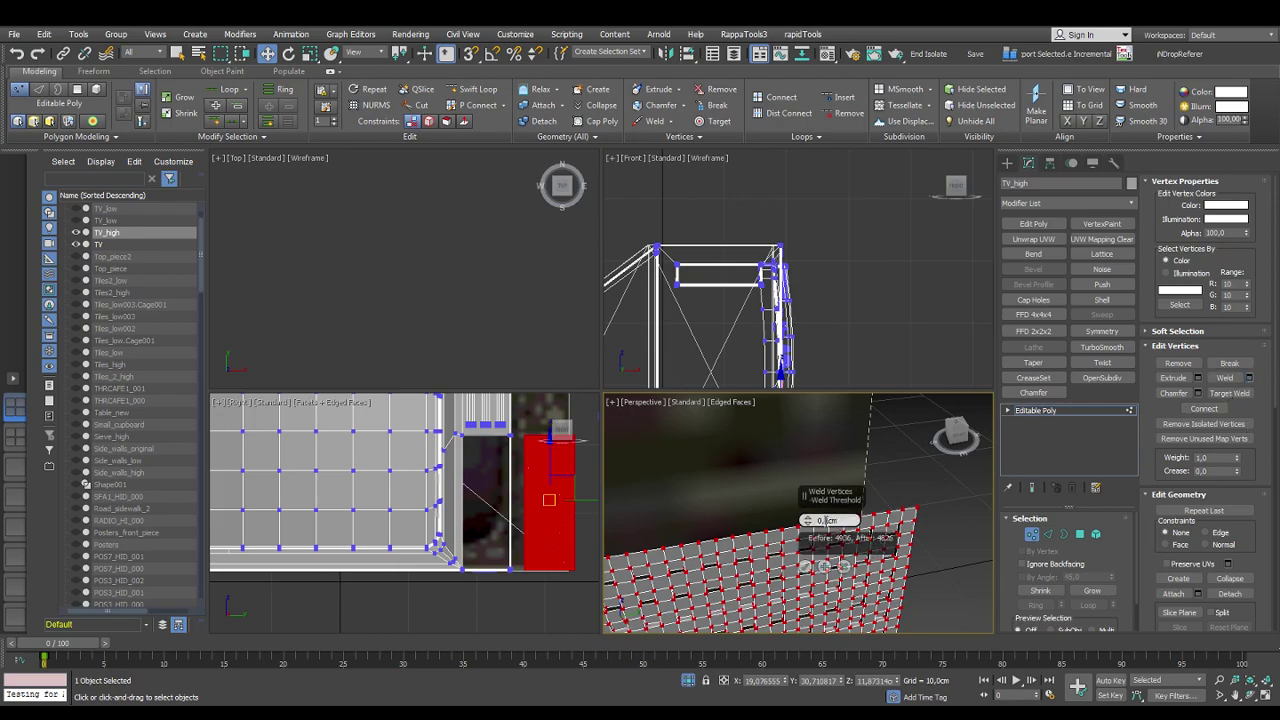
pyautogui.press('Return')
pyautogui.click(806, 566)
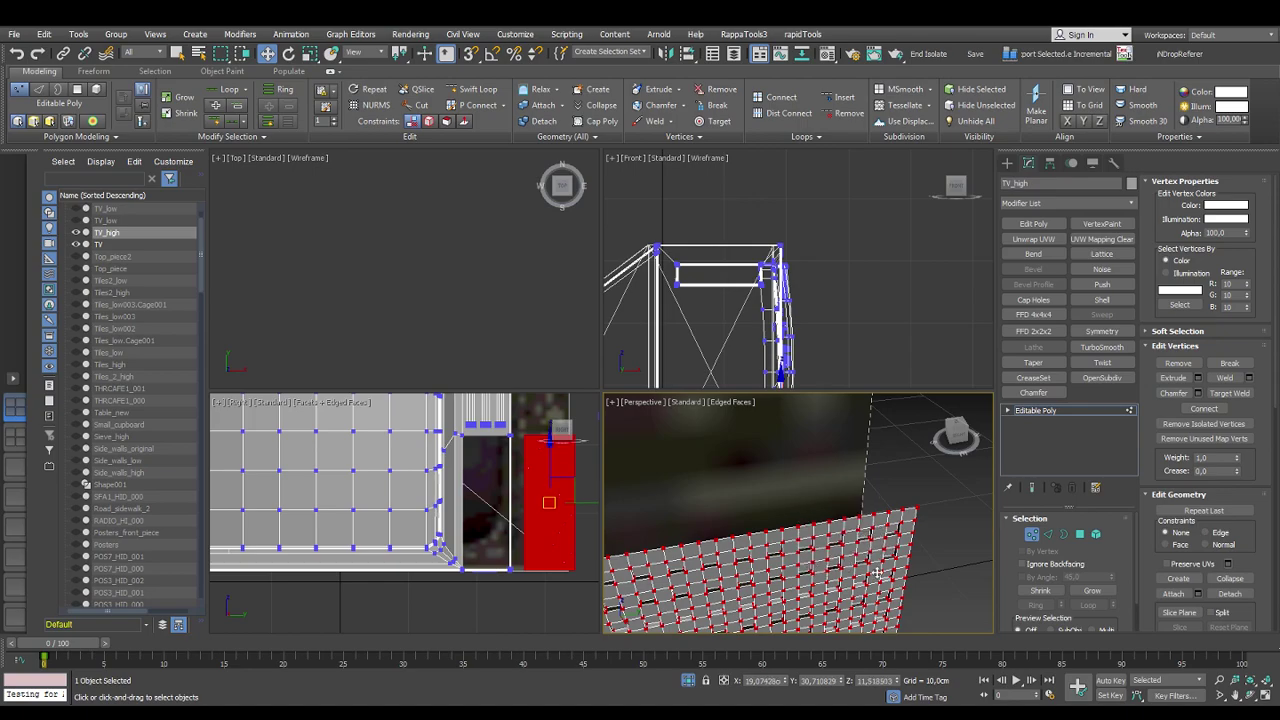
pyautogui.press('z')
pyautogui.scroll(5, 893, 541)
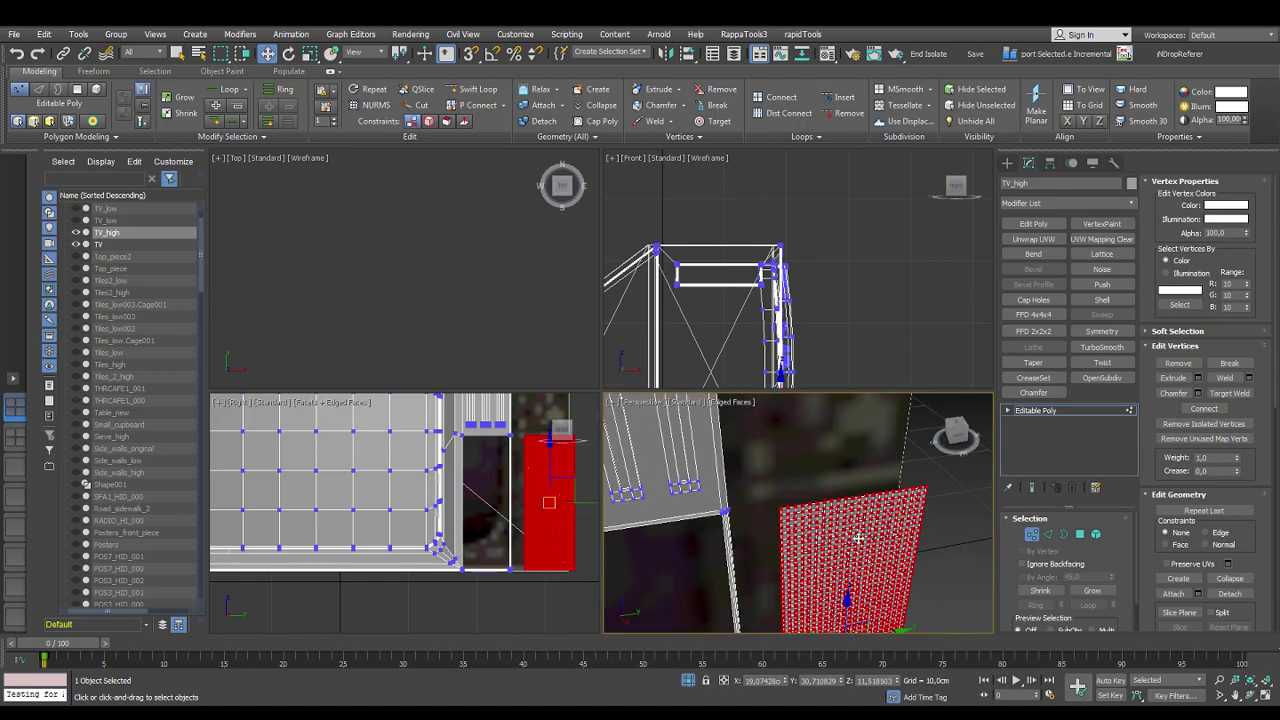
pyautogui.scroll(2, 840, 525)
pyautogui.click(1047, 534)
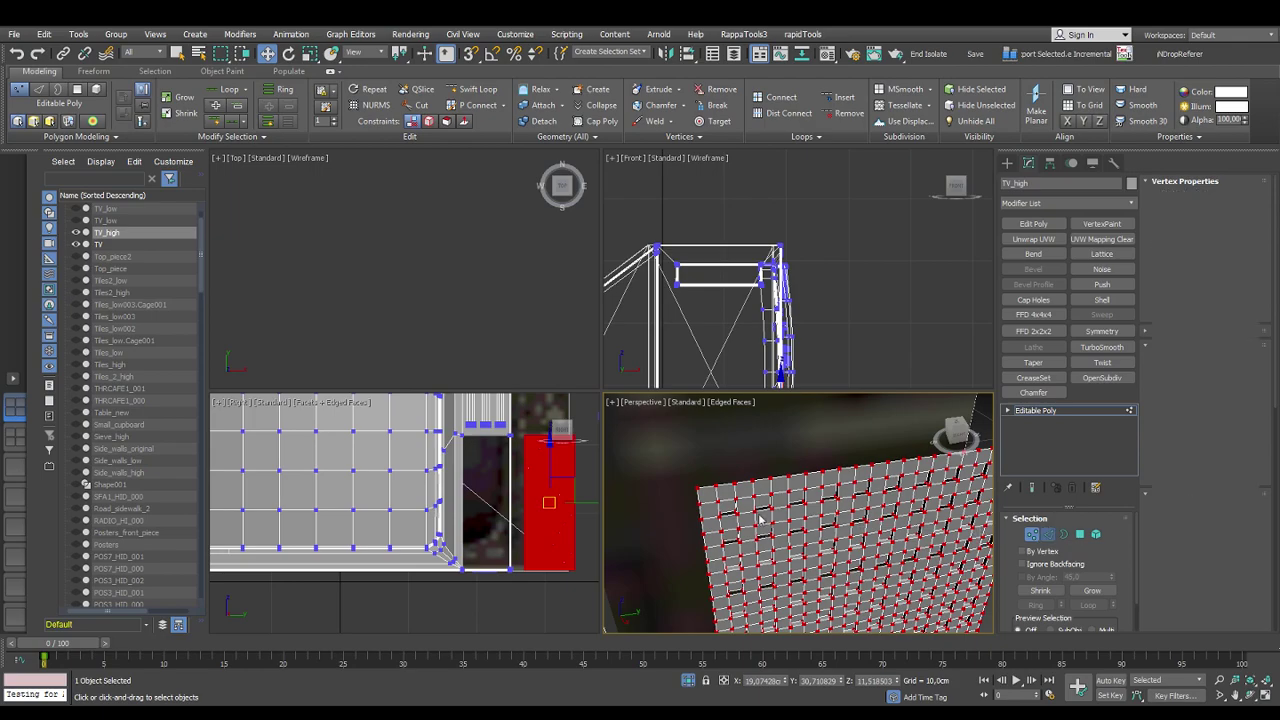
pyautogui.click(730, 513)
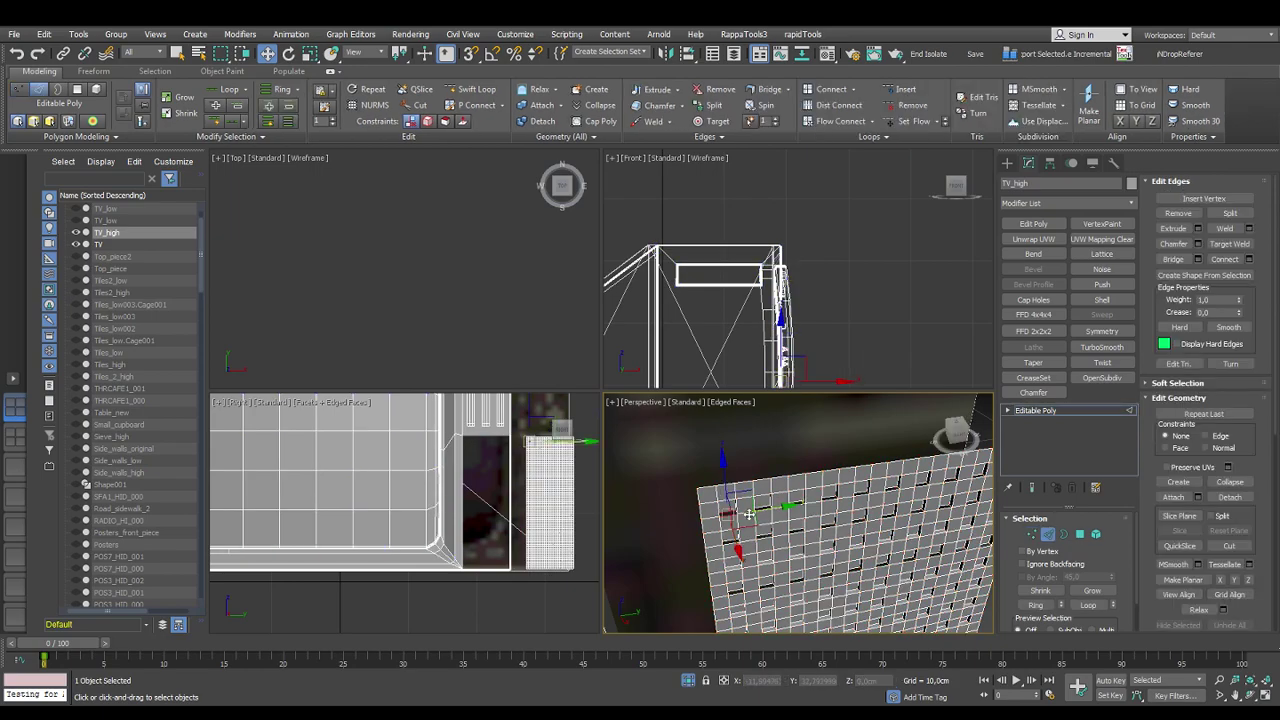
pyautogui.keyDown('ctrl'); pyautogui.click(766, 510); pyautogui.keyUp('ctrl')
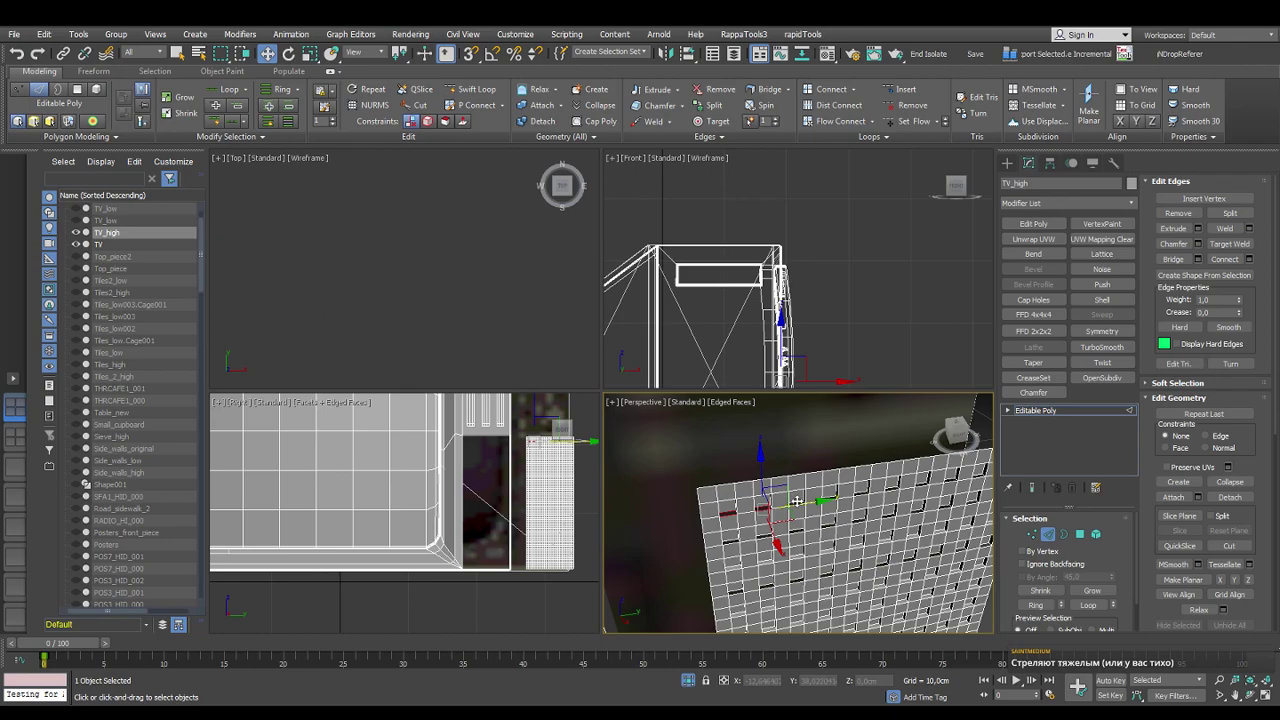
pyautogui.keyDown('ctrl'); pyautogui.click(800, 503); pyautogui.keyUp('ctrl')
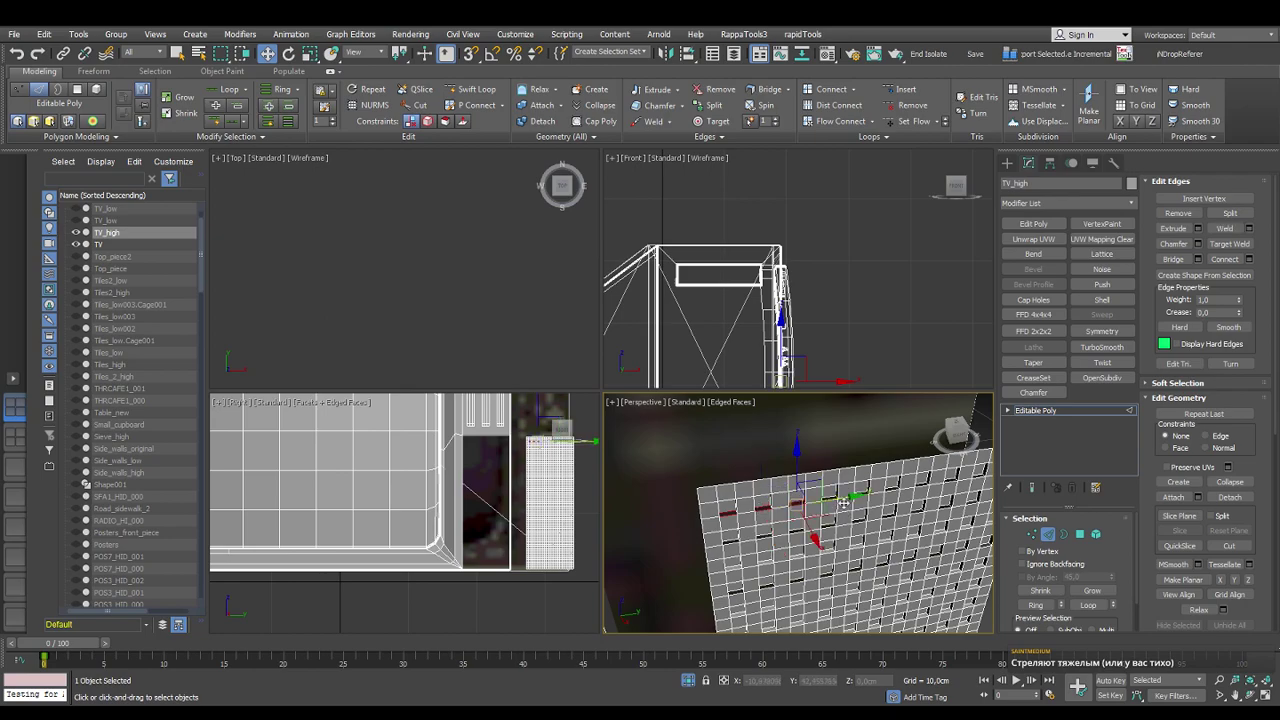
# Select the open borders of the first five holes in the grille's uppermost hole row, starting from the left edge
pyautogui.hotkey('alt', 'w')
pyautogui.scroll(2, 513, 397)
pyautogui.scroll(5, 513, 397)
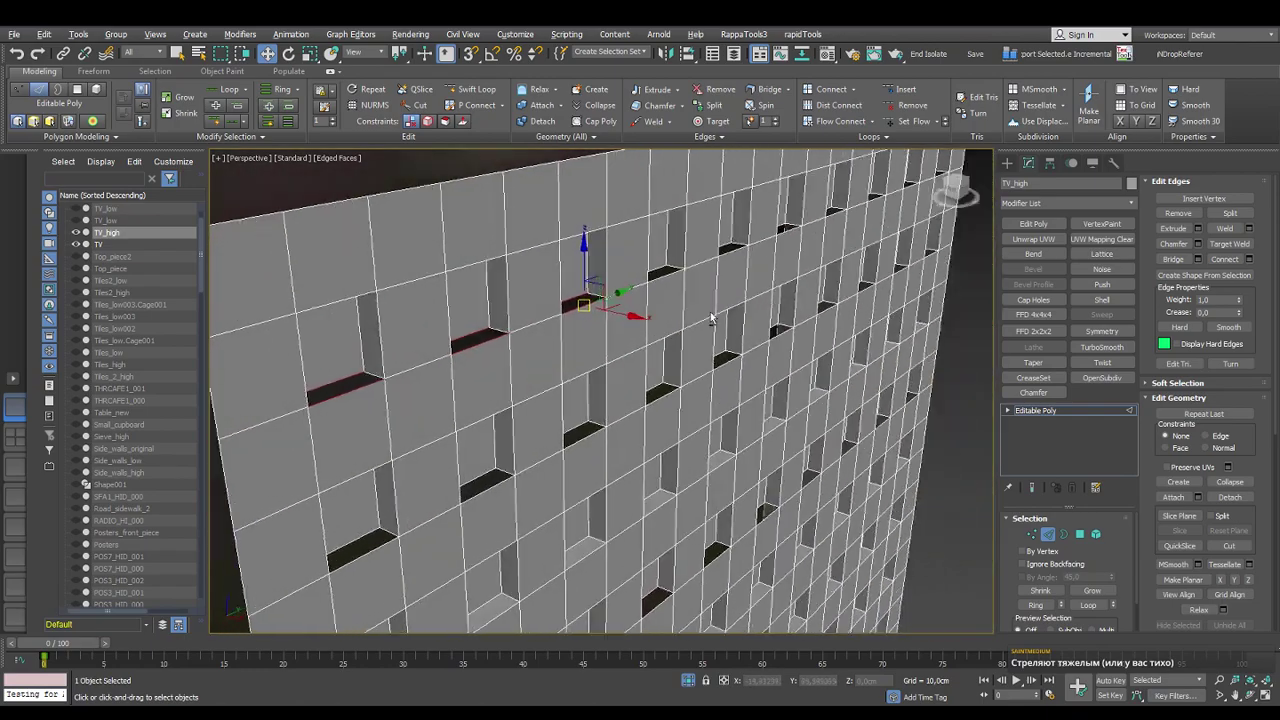
pyautogui.keyDown('alt'); pyautogui.moveTo(712, 318); pyautogui.dragTo(660, 341, button='middle'); pyautogui.keyUp('alt')
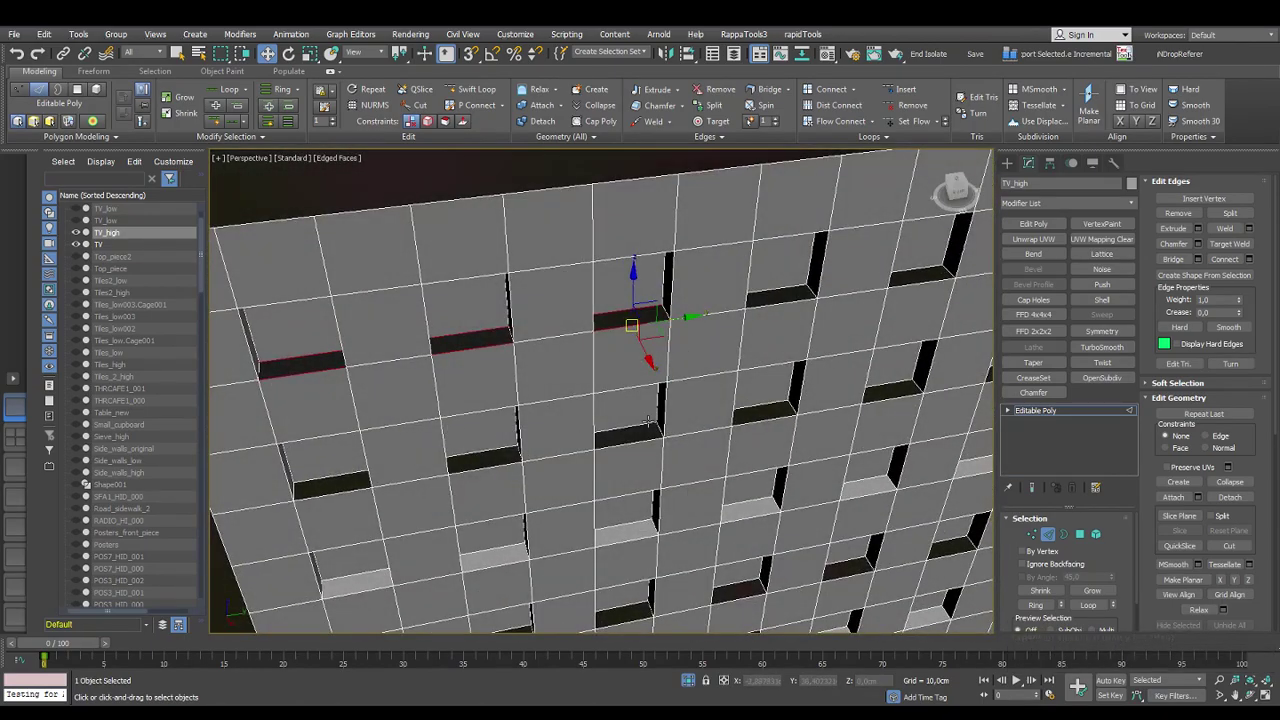
pyautogui.click(1063, 534)
pyautogui.click(293, 373)
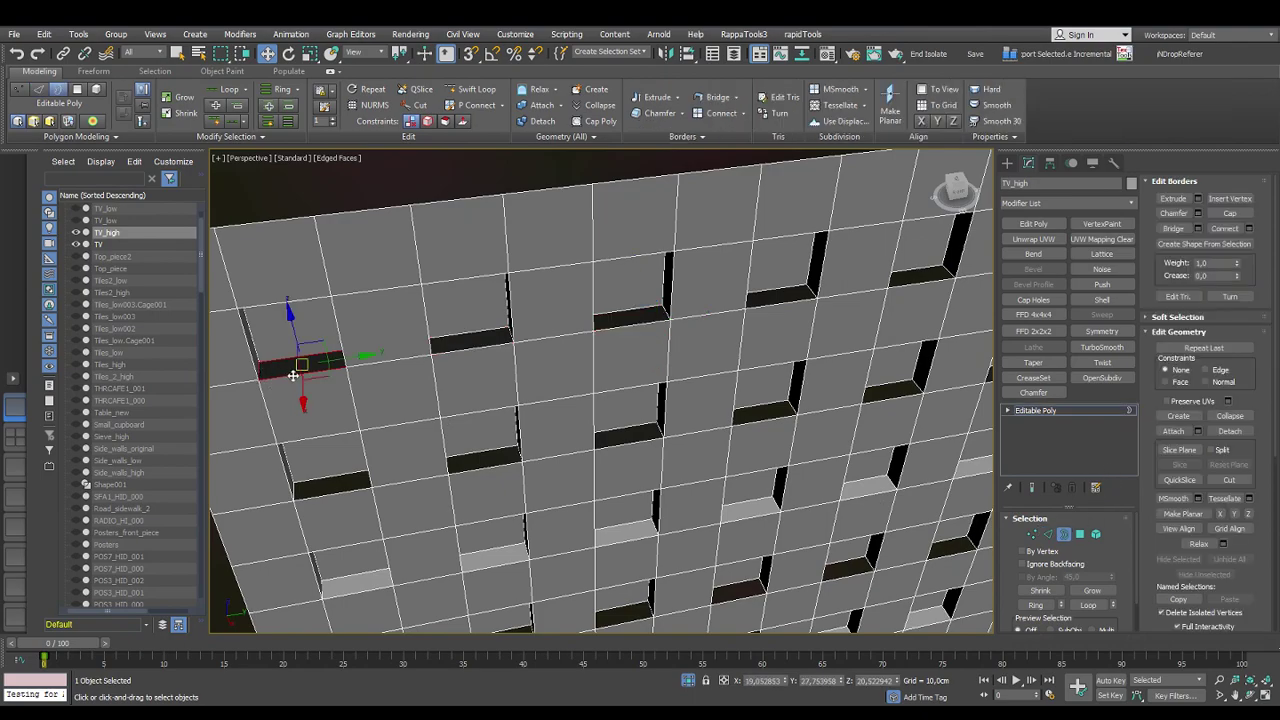
pyautogui.keyDown('ctrl'); pyautogui.click(456, 347); pyautogui.keyUp('ctrl')
pyautogui.keyDown('ctrl'); pyautogui.click(618, 328); pyautogui.keyUp('ctrl')
pyautogui.keyDown('ctrl'); pyautogui.click(764, 306); pyautogui.keyUp('ctrl')
pyautogui.keyDown('ctrl'); pyautogui.click(906, 285); pyautogui.keyUp('ctrl')
# Add the open borders of the holes in the rows below the uppermost hole row to the selection
pyautogui.keyDown('ctrl'); pyautogui.moveTo(816, 488); pyautogui.dragTo(300, 408); pyautogui.keyUp('ctrl')
pyautogui.scroll(-4, 424, 484)
pyautogui.keyDown('ctrl'); pyautogui.moveTo(347, 499); pyautogui.dragTo(480, 566); pyautogui.keyUp('ctrl')
pyautogui.keyDown('ctrl'); pyautogui.moveTo(517, 485); pyautogui.dragTo(604, 537); pyautogui.keyUp('ctrl')
pyautogui.keyDown('ctrl'); pyautogui.moveTo(461, 497); pyautogui.dragTo(580, 545); pyautogui.keyUp('ctrl')
pyautogui.keyDown('ctrl'); pyautogui.moveTo(636, 482); pyautogui.dragTo(727, 513); pyautogui.keyUp('ctrl')
pyautogui.keyDown('ctrl'); pyautogui.moveTo(756, 442); pyautogui.dragTo(871, 481); pyautogui.keyUp('ctrl')
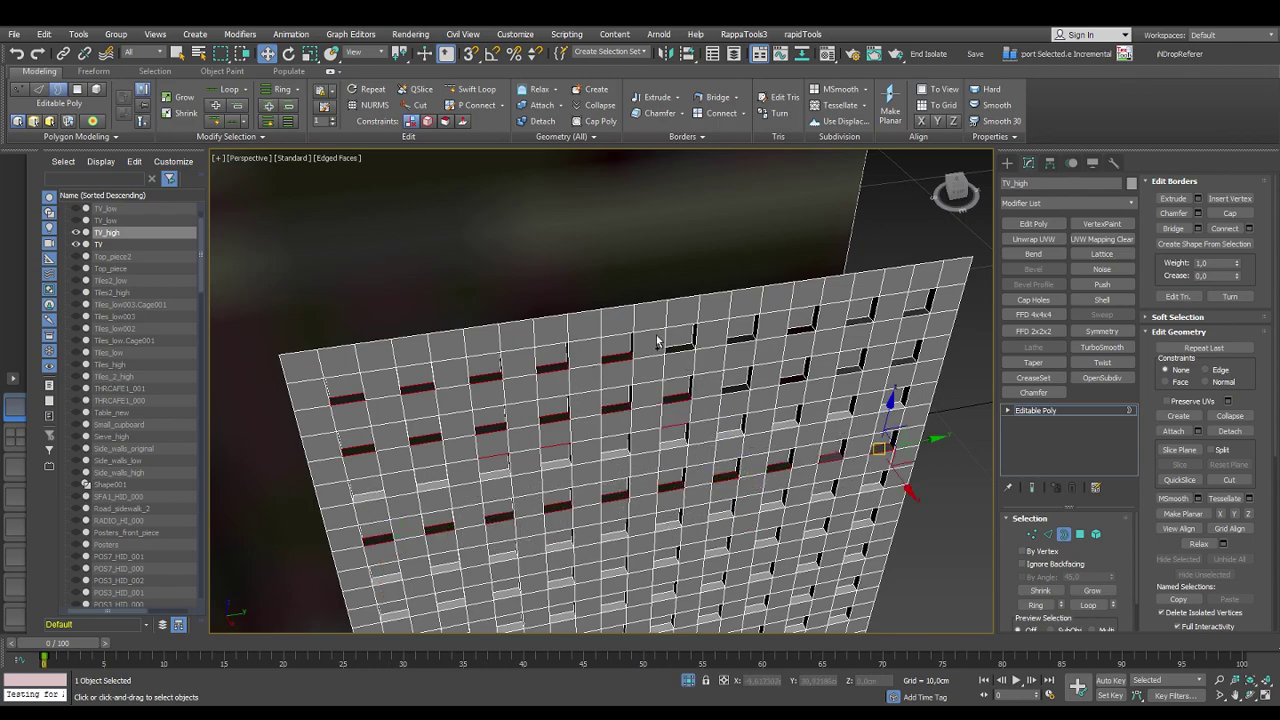
# Add the open borders of the remaining holes towards the grille's far edge to the selection, excluding the outer border
pyautogui.keyDown('ctrl'); pyautogui.click(852, 378); pyautogui.keyUp('ctrl')
pyautogui.keyDown('ctrl'); pyautogui.moveTo(812, 350); pyautogui.dragTo(775, 312); pyautogui.keyUp('ctrl')
pyautogui.keyDown('ctrl'); pyautogui.moveTo(943, 302); pyautogui.dragTo(826, 388); pyautogui.keyUp('ctrl')
pyautogui.keyDown('ctrl'); pyautogui.click(877, 448); pyautogui.keyUp('ctrl')
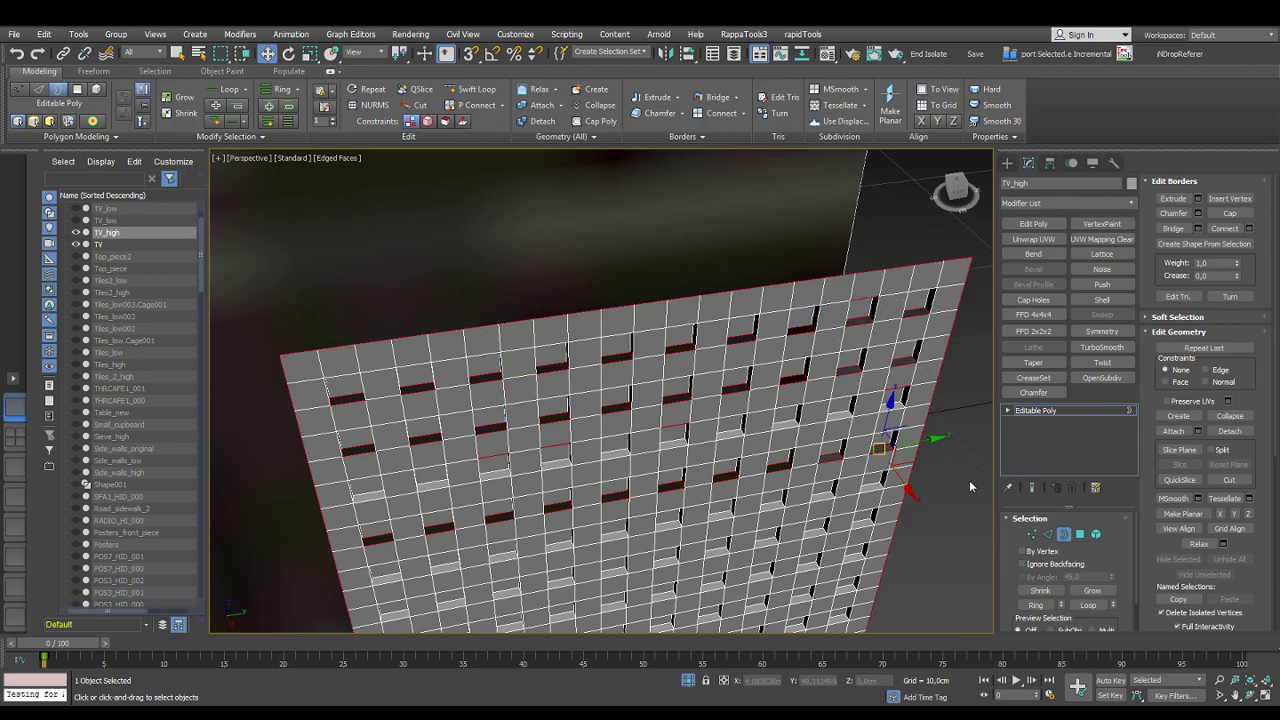
pyautogui.keyDown('alt'); pyautogui.click(922, 502); pyautogui.keyUp('alt')
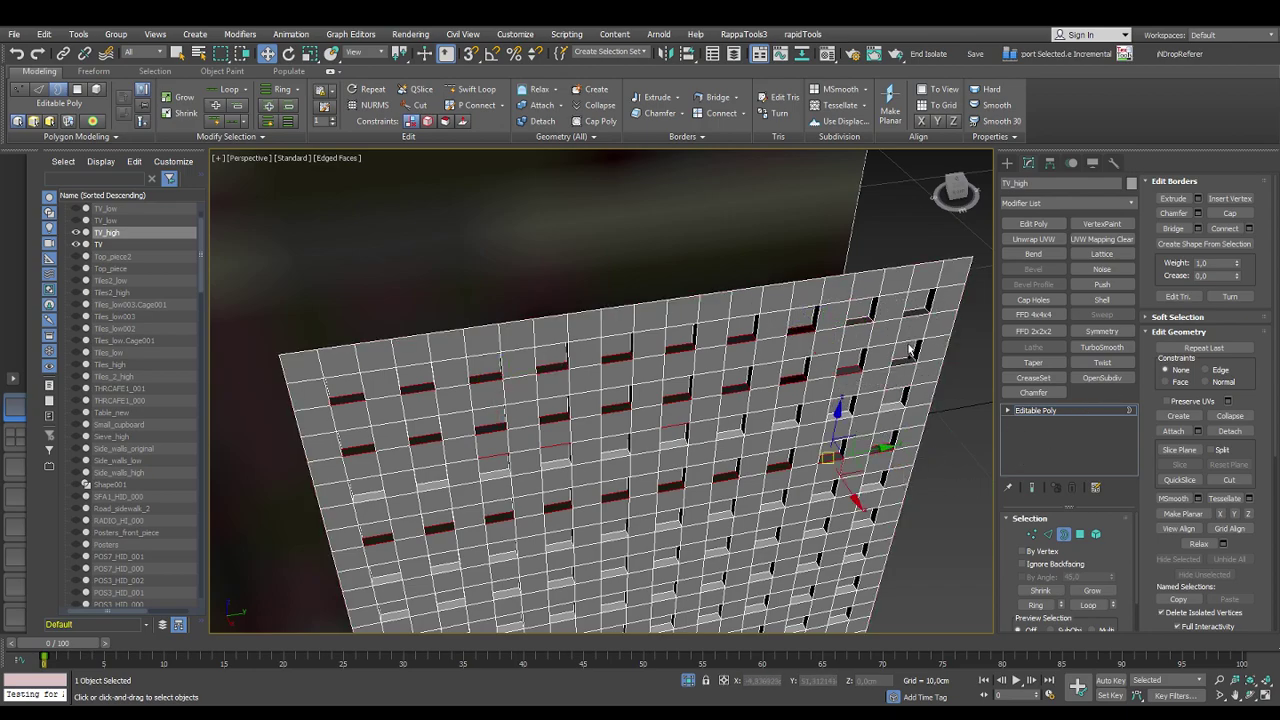
pyautogui.keyDown('ctrl'); pyautogui.moveTo(935, 314); pyautogui.dragTo(840, 356); pyautogui.keyUp('ctrl')
pyautogui.keyDown('ctrl'); pyautogui.moveTo(922, 353); pyautogui.dragTo(865, 398); pyautogui.keyUp('ctrl')
# Complete the border selection with the missed holes in the middle of the second hole row and cap all selected holes
pyautogui.keyDown('alt'); pyautogui.moveTo(630, 502); pyautogui.dragTo(591, 429, button='middle'); pyautogui.keyUp('alt')
pyautogui.moveTo(468, 404); pyautogui.dragTo(698, 442)
pyautogui.keyDown('alt'); pyautogui.moveTo(925, 478); pyautogui.dragTo(836, 565, button='middle'); pyautogui.keyUp('alt')
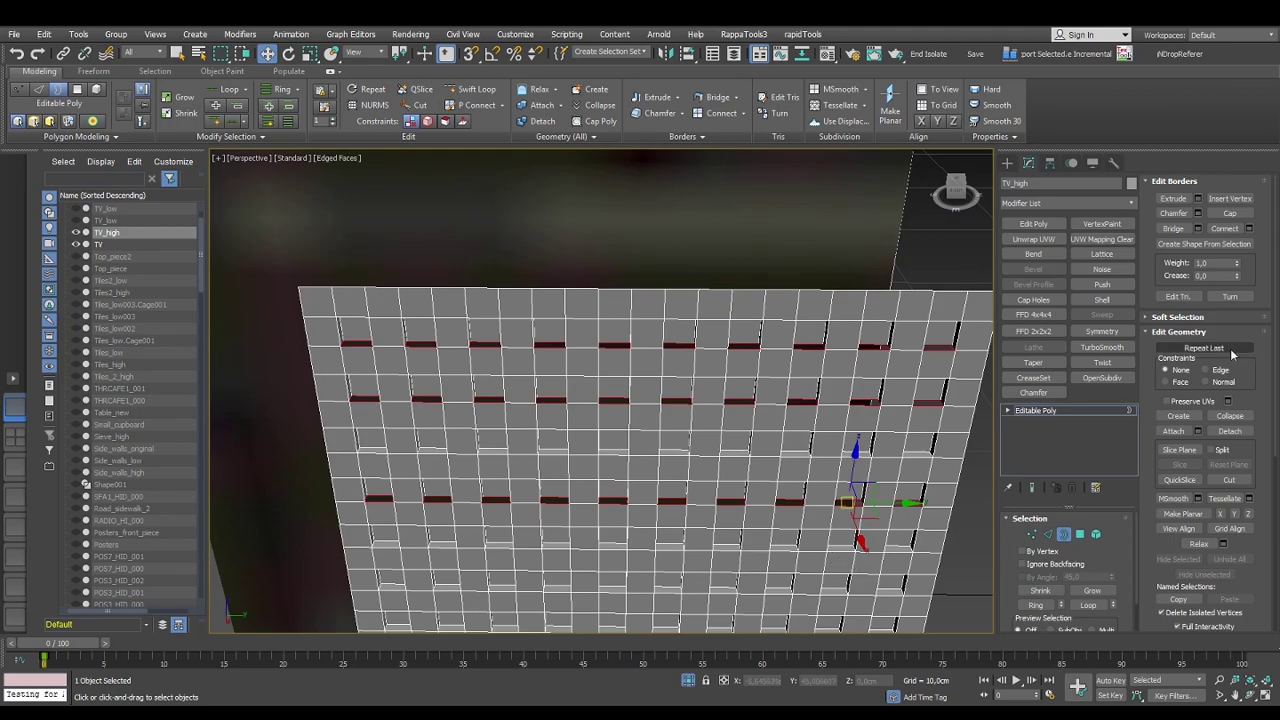
pyautogui.click(1232, 215)
pyautogui.click(941, 543)
pyautogui.scroll(-5, 848, 583)
pyautogui.moveTo(822, 590); pyautogui.dragTo(786, 457, button='middle')
pyautogui.moveTo(707, 568); pyautogui.dragTo(761, 503, button='middle')
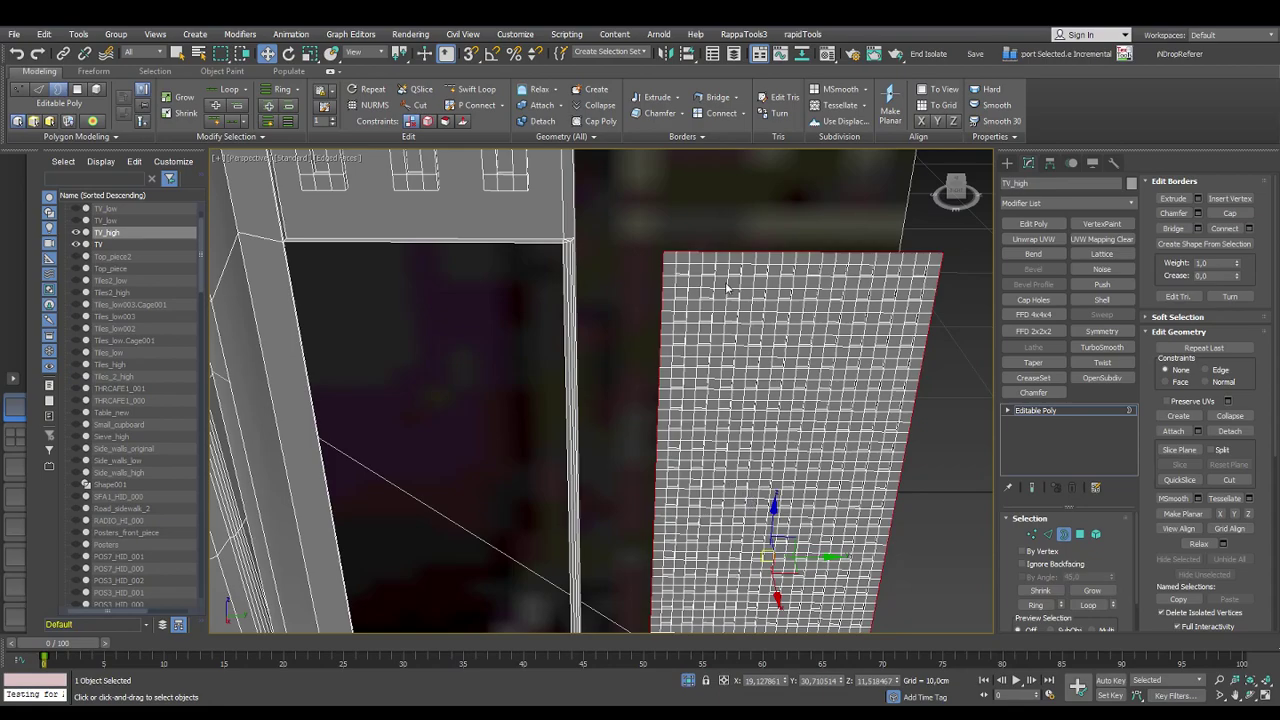
# Turn on 3D snapping and select the whole grille as an element of TV_high
pyautogui.moveTo(434, 283); pyautogui.dragTo(469, 338, button='middle')
pyautogui.scroll(5, 398, 385)
pyautogui.keyDown('alt'); pyautogui.moveTo(398, 385); pyautogui.dragTo(434, 400, button='middle'); pyautogui.keyUp('alt')
pyautogui.moveTo(474, 288); pyautogui.dragTo(394, 250, button='middle')
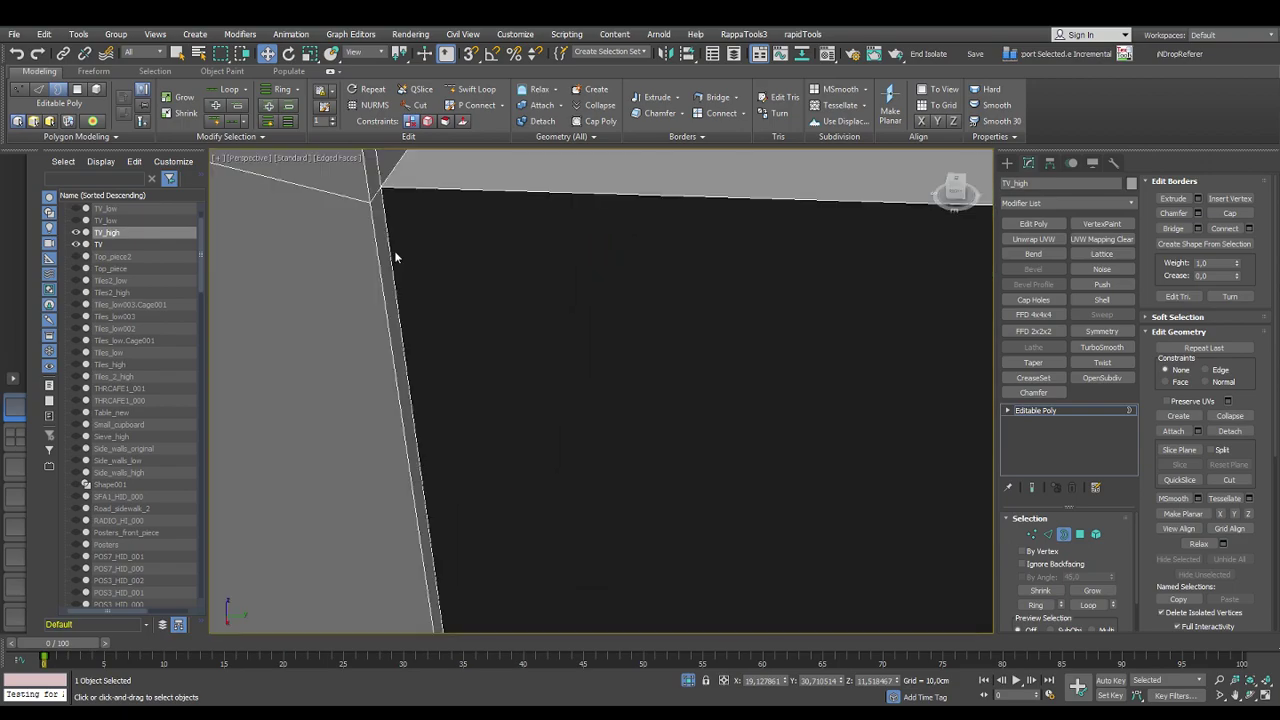
pyautogui.scroll(-8, 406, 311)
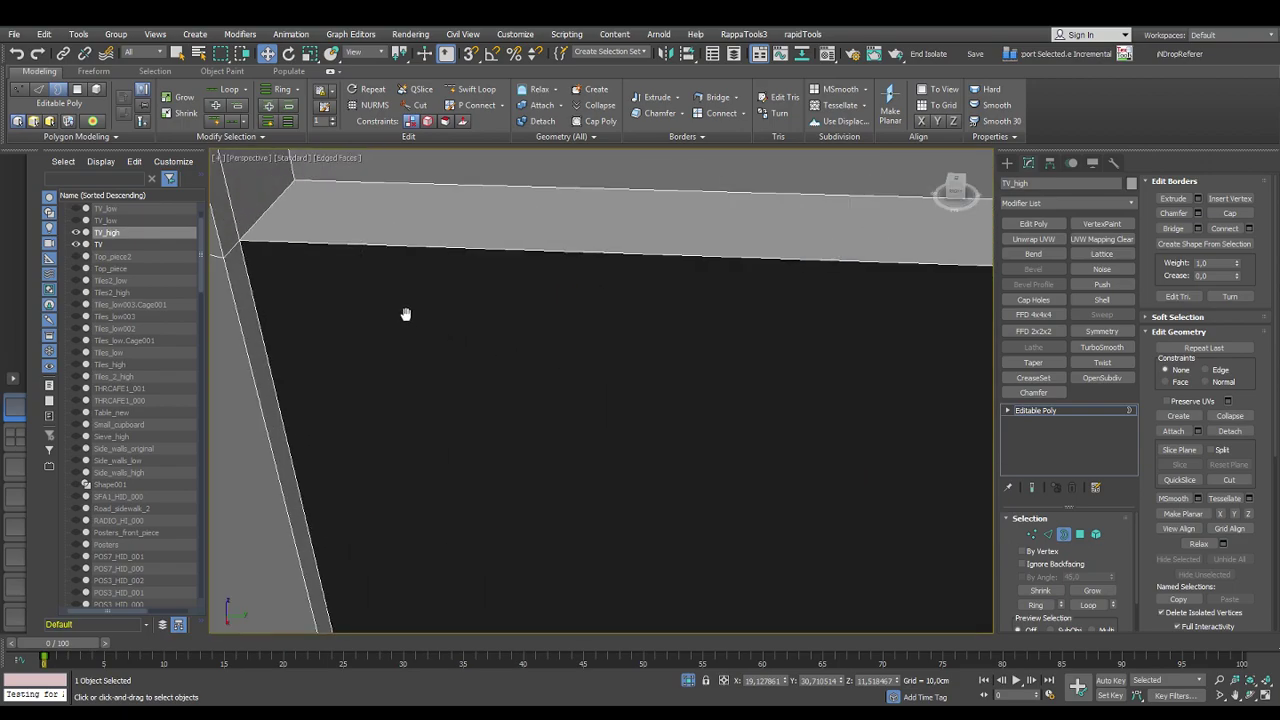
pyautogui.press('s')
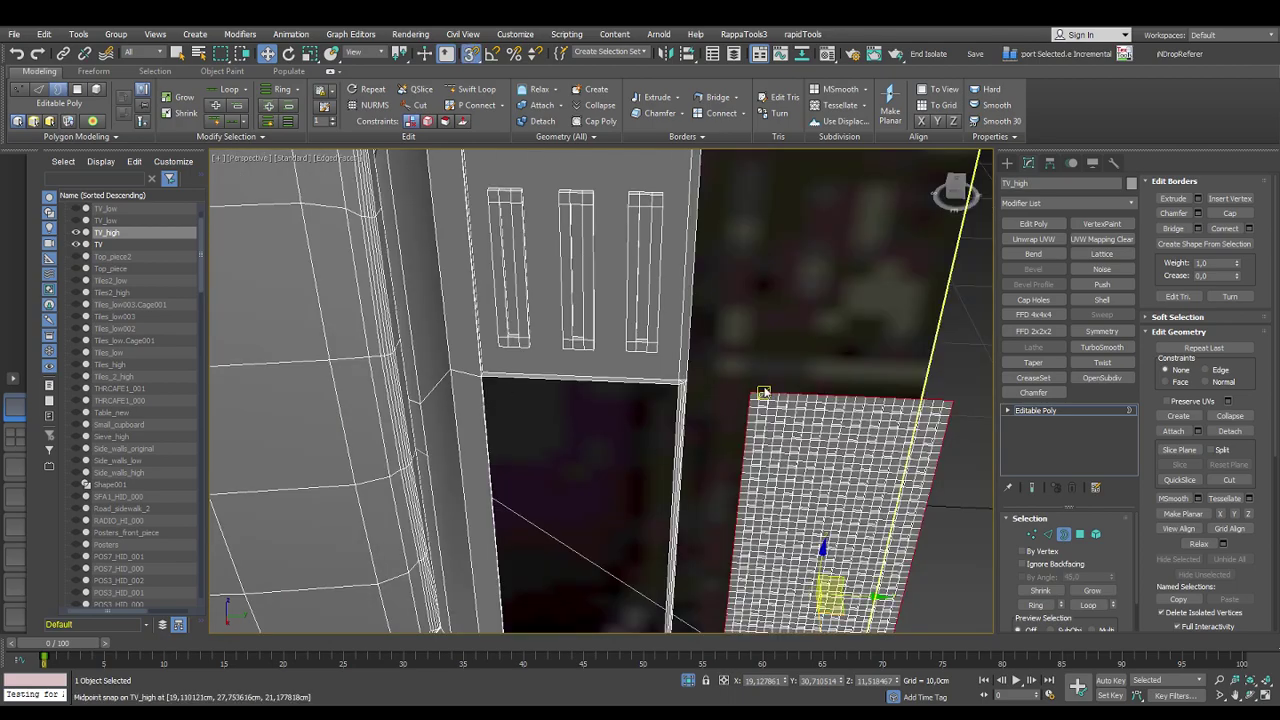
pyautogui.click(1007, 162)
pyautogui.click(1029, 162)
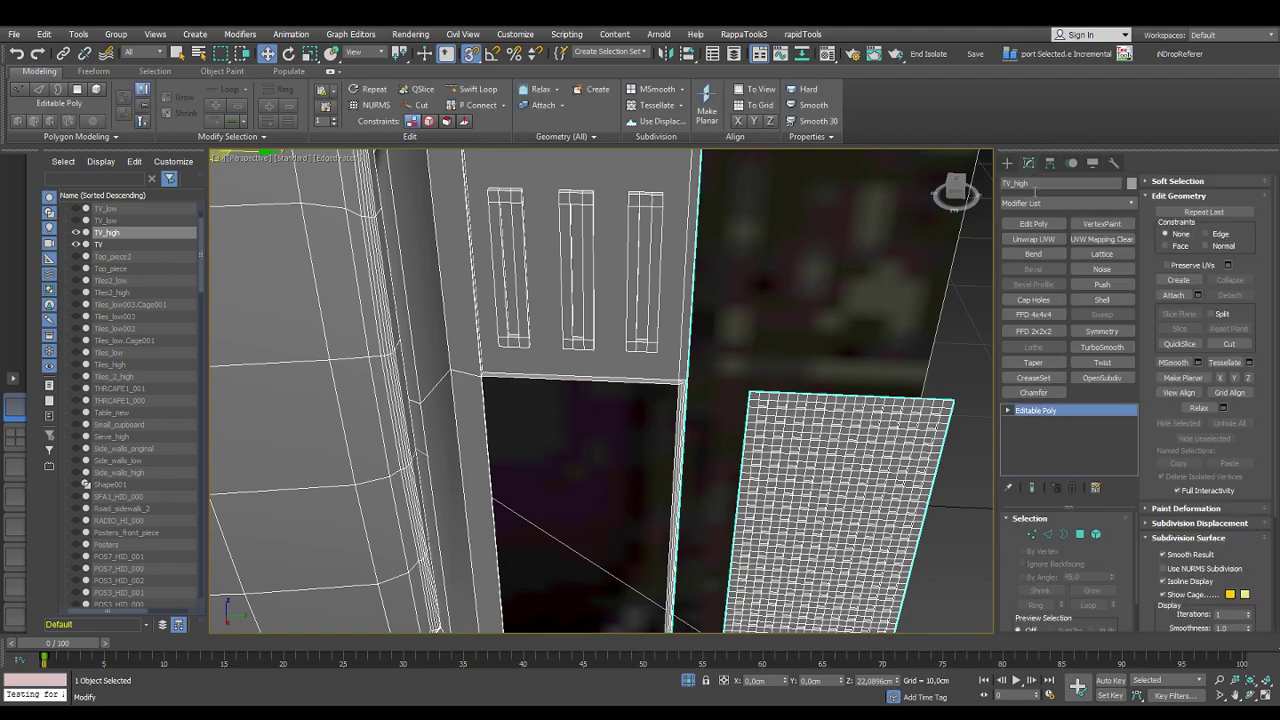
pyautogui.click(1096, 534)
pyautogui.press('5')
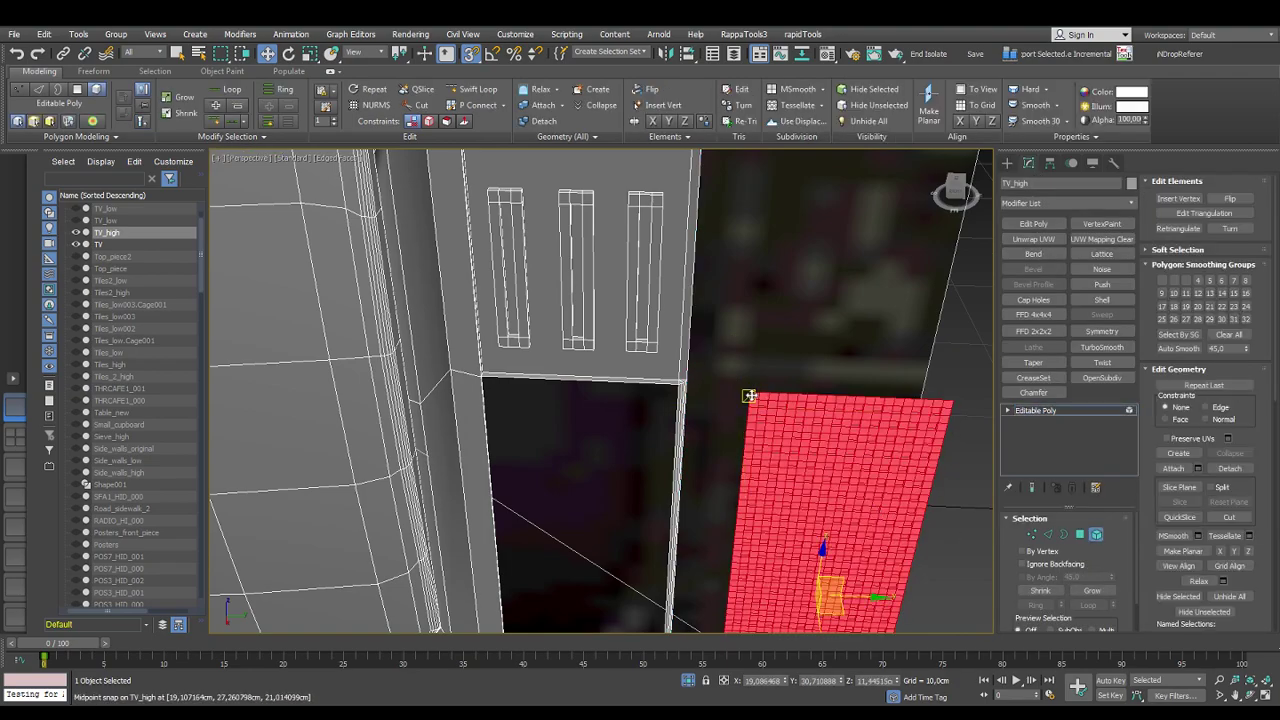
# Snap the grille into the opening below the TV body's three slots and align its lower edge with the bottom frame
pyautogui.moveTo(951, 401); pyautogui.dragTo(678, 387)
pyautogui.moveTo(676, 388); pyautogui.dragTo(678, 386)
pyautogui.moveTo(689, 519); pyautogui.dragTo(751, 212, button='middle')
pyautogui.keyDown('alt'); pyautogui.moveTo(694, 450); pyautogui.dragTo(686, 403, button='middle'); pyautogui.keyUp('alt')
pyautogui.scroll(4, 586, 523)
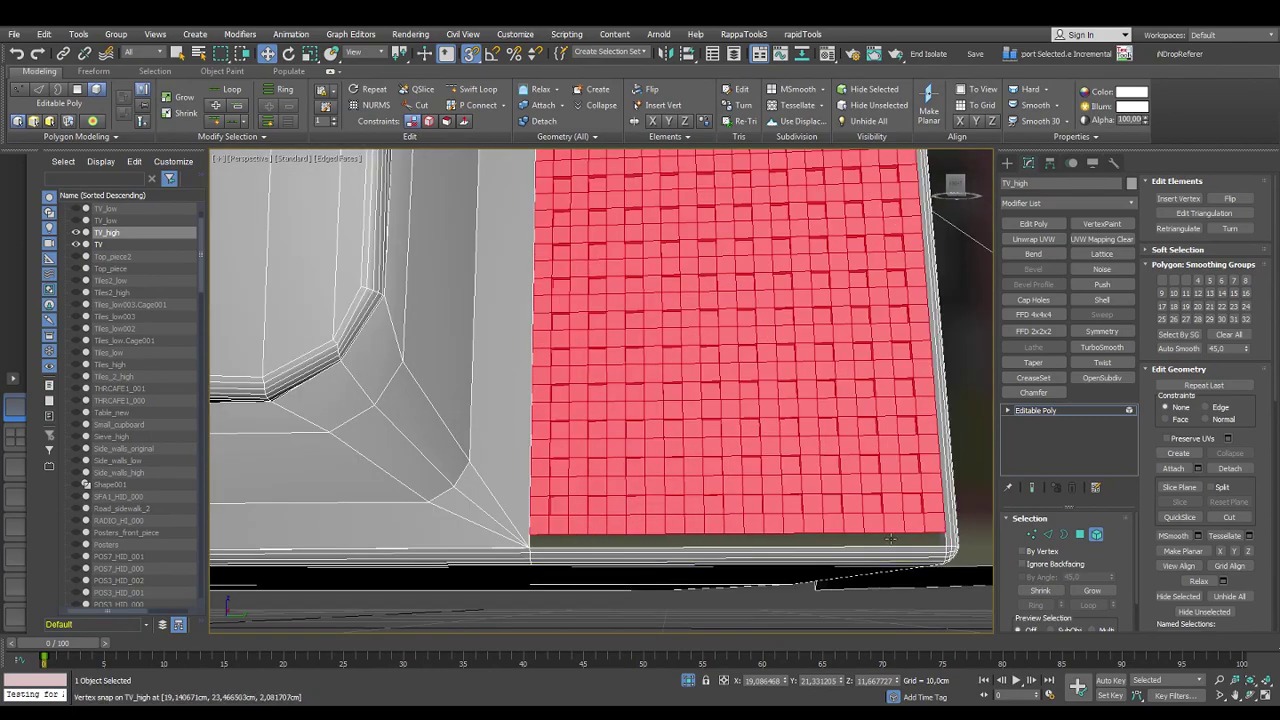
pyautogui.scroll(5, 934, 541)
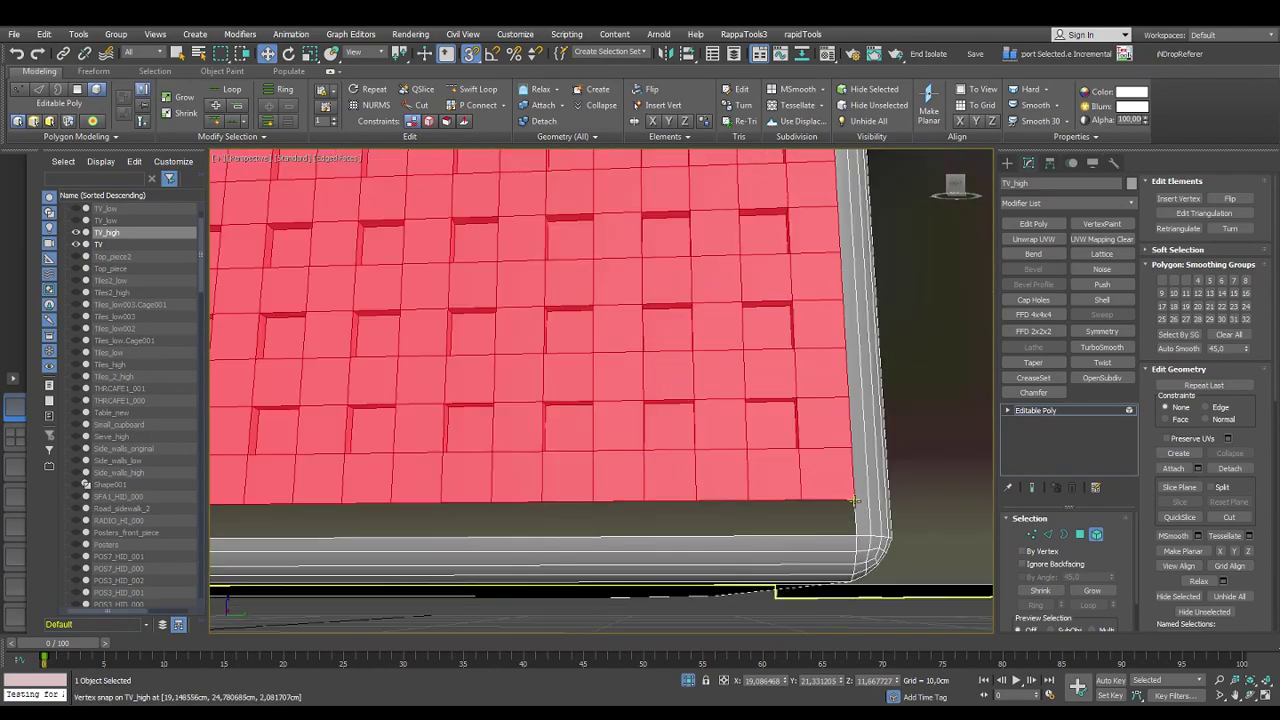
pyautogui.moveTo(853, 499); pyautogui.dragTo(855, 537)
pyautogui.scroll(-8, 829, 512)
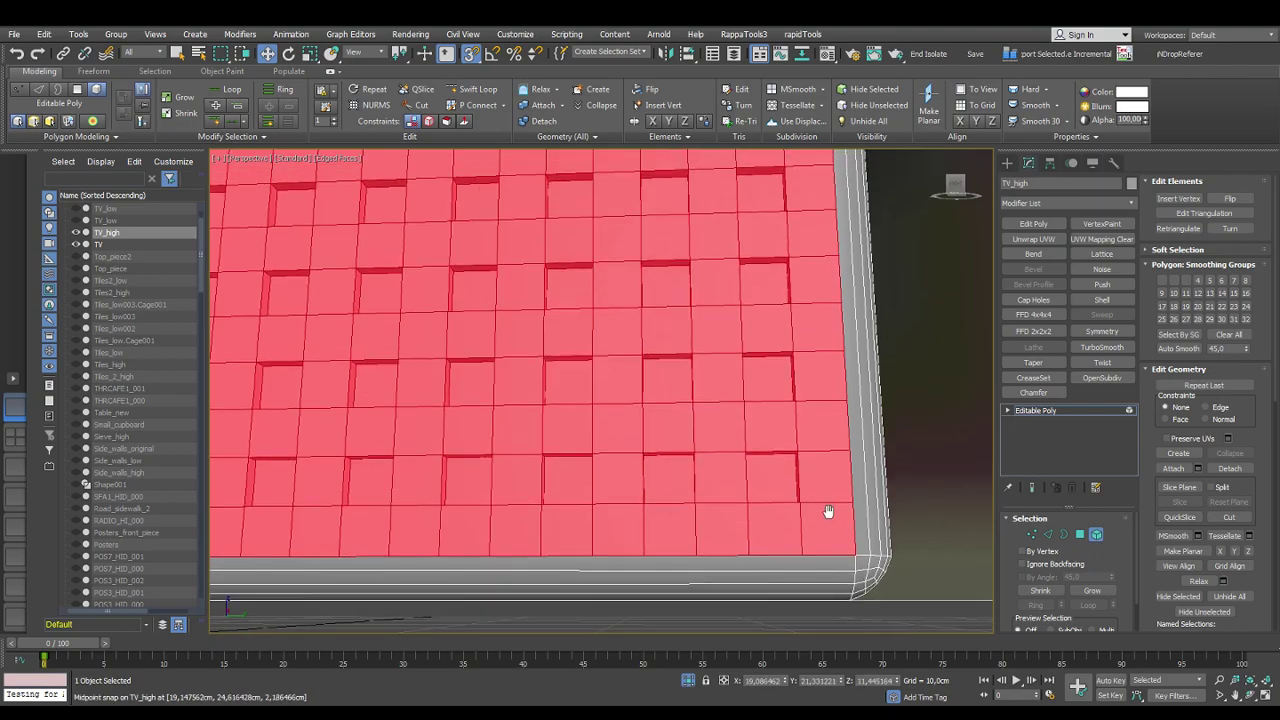
# Select the TV body's vertices along the upper edge of the grille opening, leaving the grille's own vertices unselected
pyautogui.moveTo(807, 237); pyautogui.dragTo(759, 381, button='middle')
pyautogui.scroll(5, 690, 306)
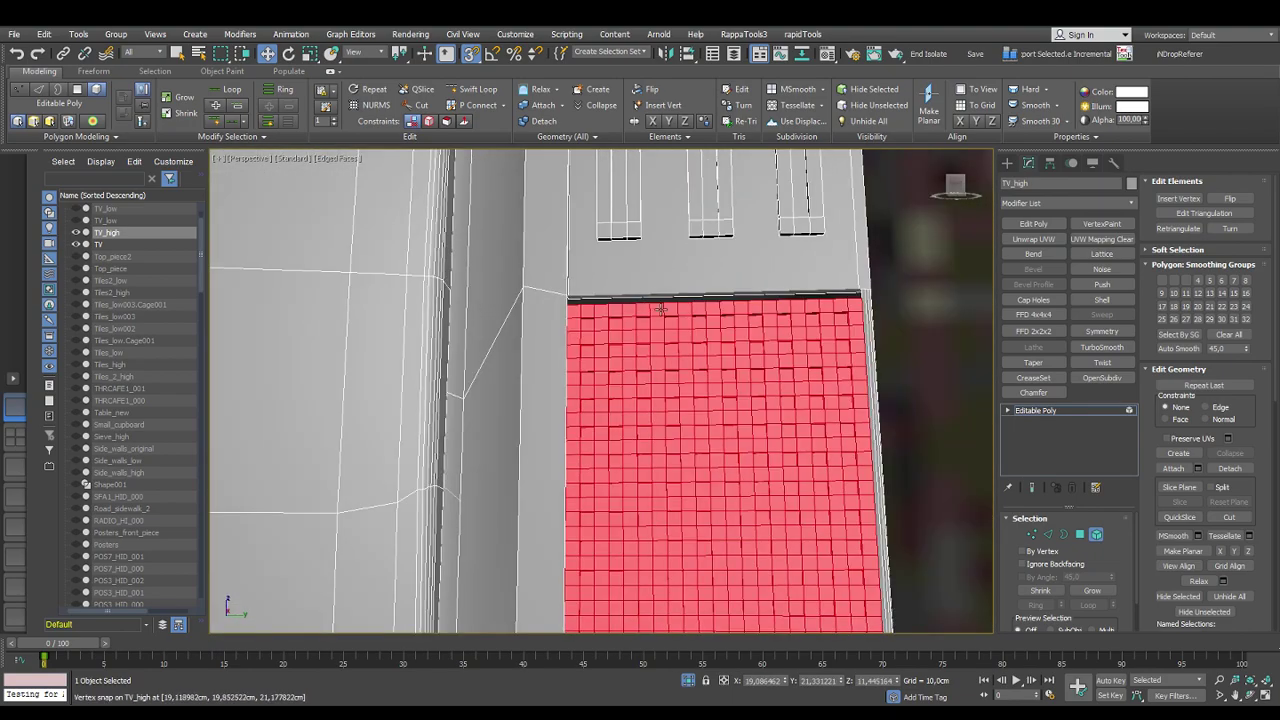
pyautogui.keyDown('alt'); pyautogui.moveTo(866, 318); pyautogui.dragTo(826, 337, button='middle'); pyautogui.keyUp('alt')
pyautogui.scroll(3, 826, 337)
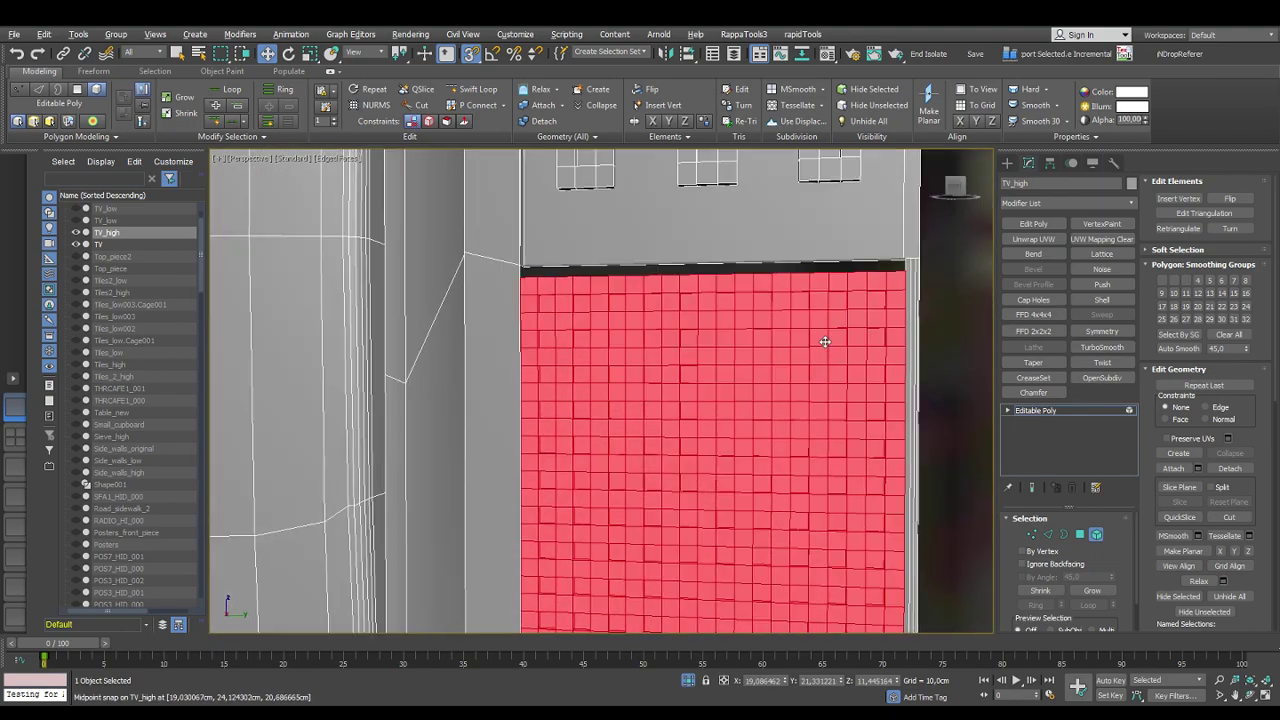
pyautogui.click(1032, 534)
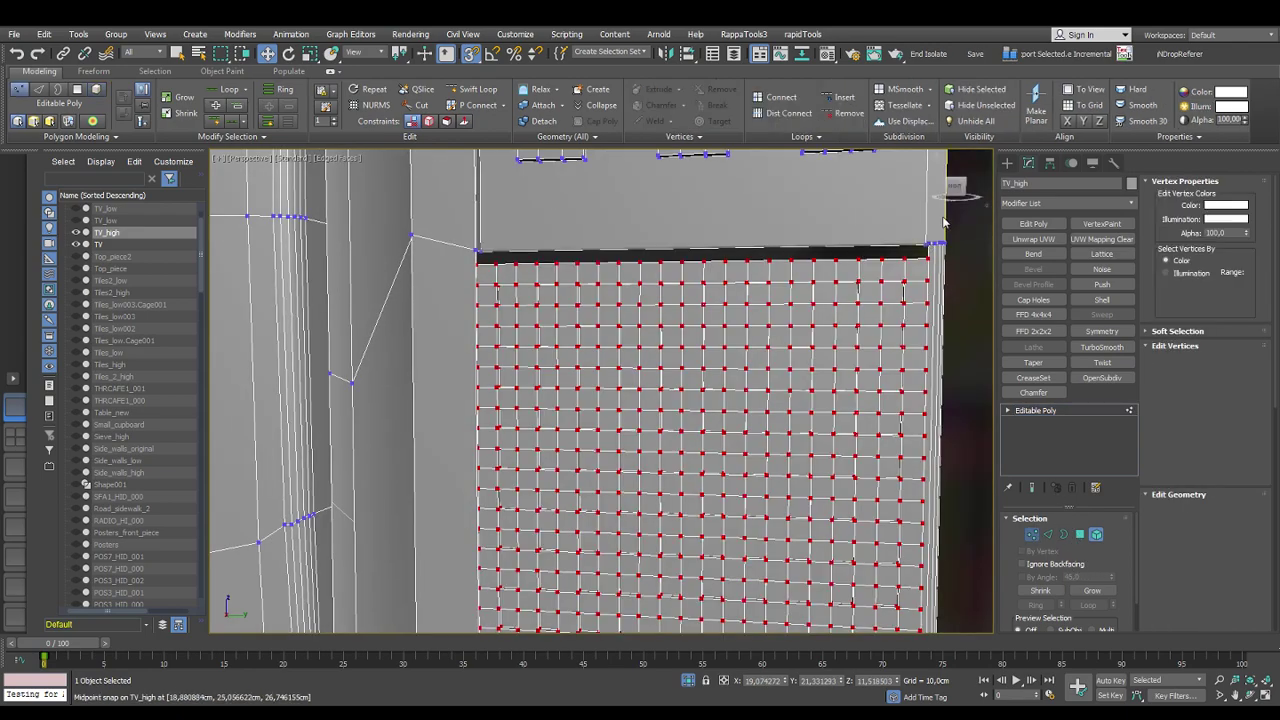
pyautogui.moveTo(450, 241); pyautogui.dragTo(945, 251)
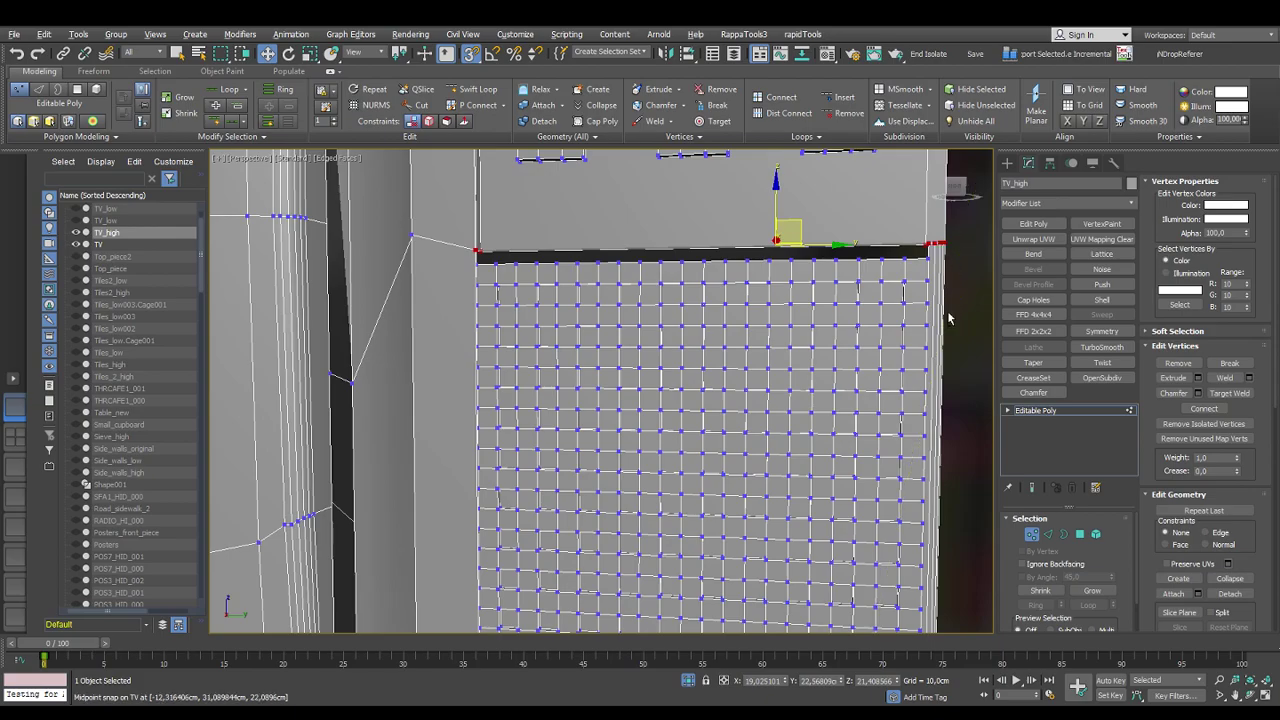
# Snap the selected vertices down to the grille's upper edge to close the gap, and deselect the model
pyautogui.scroll(-5, 737, 389)
pyautogui.moveTo(903, 403); pyautogui.dragTo(609, 472, button='middle')
pyautogui.scroll(5, 748, 391)
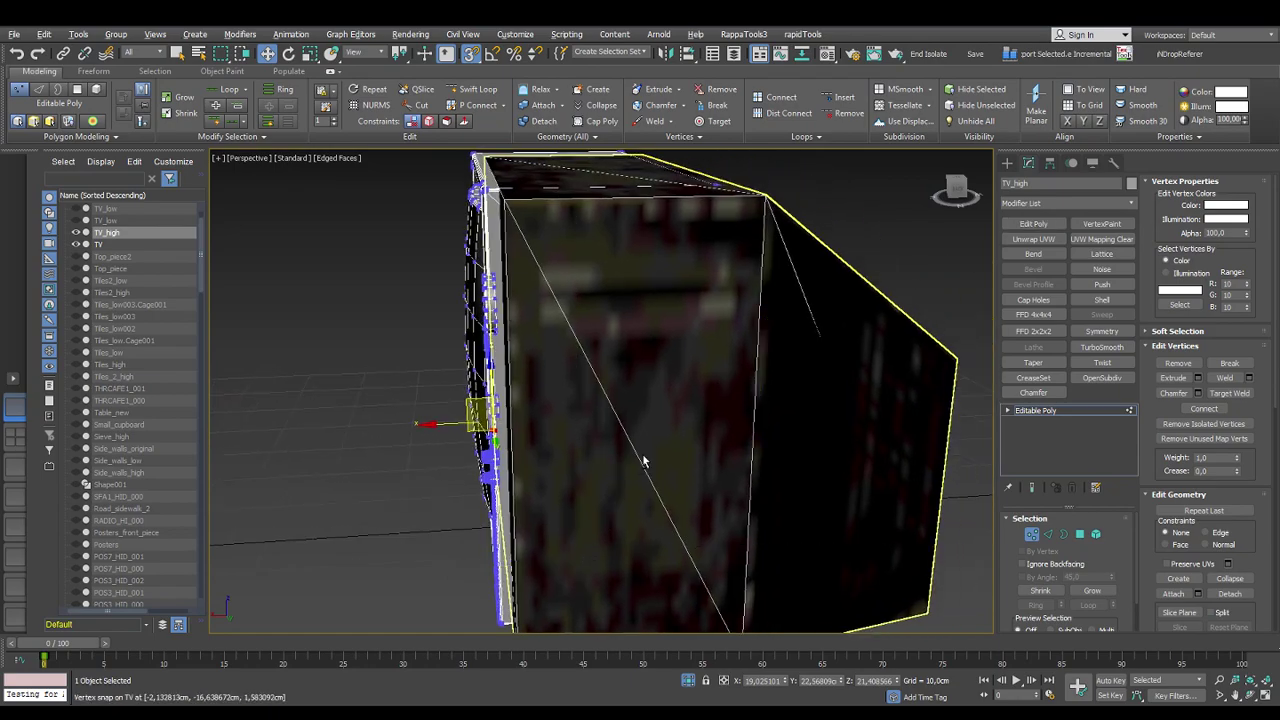
pyautogui.moveTo(614, 449); pyautogui.dragTo(766, 326, button='middle')
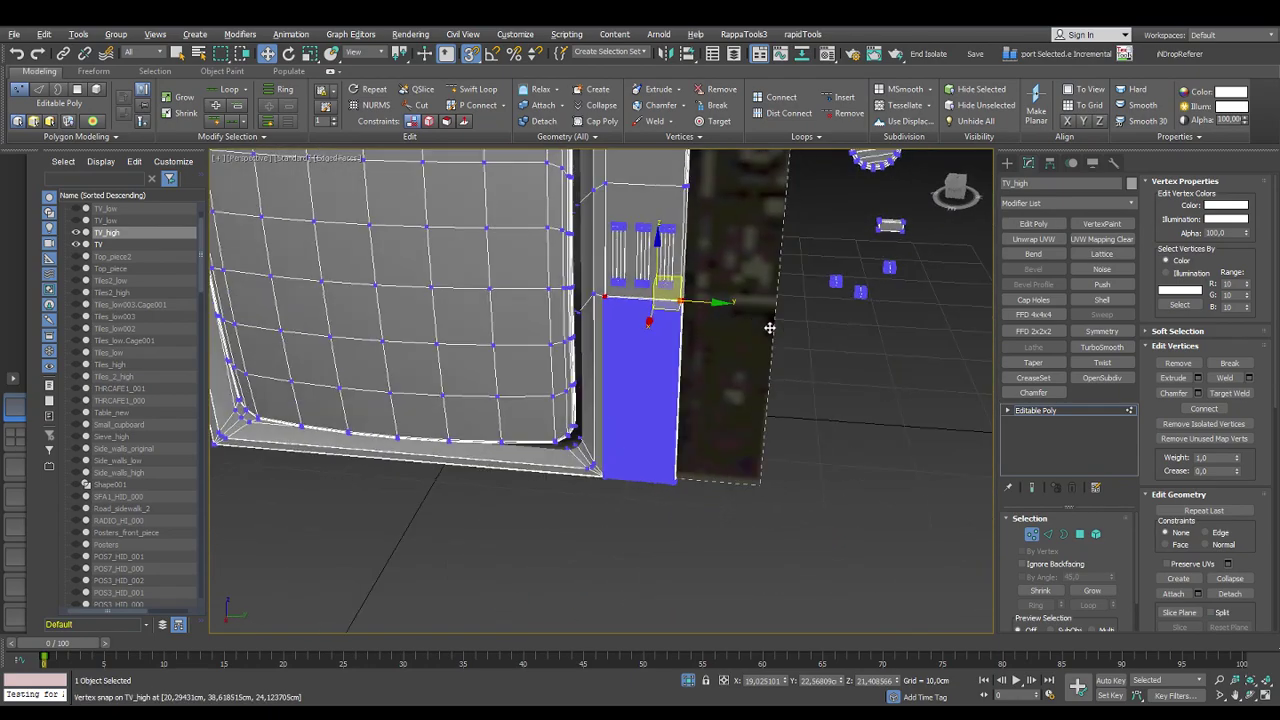
pyautogui.scroll(5, 698, 299)
pyautogui.scroll(5, 620, 340)
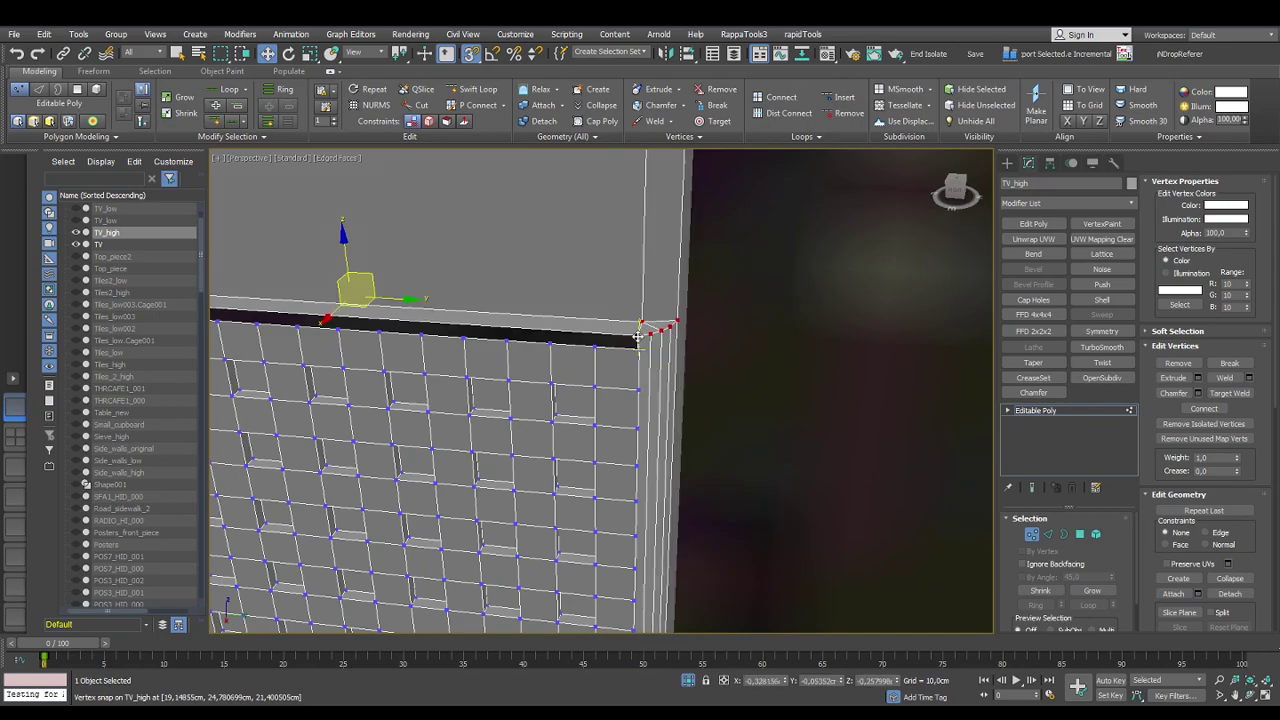
pyautogui.scroll(-6, 638, 346)
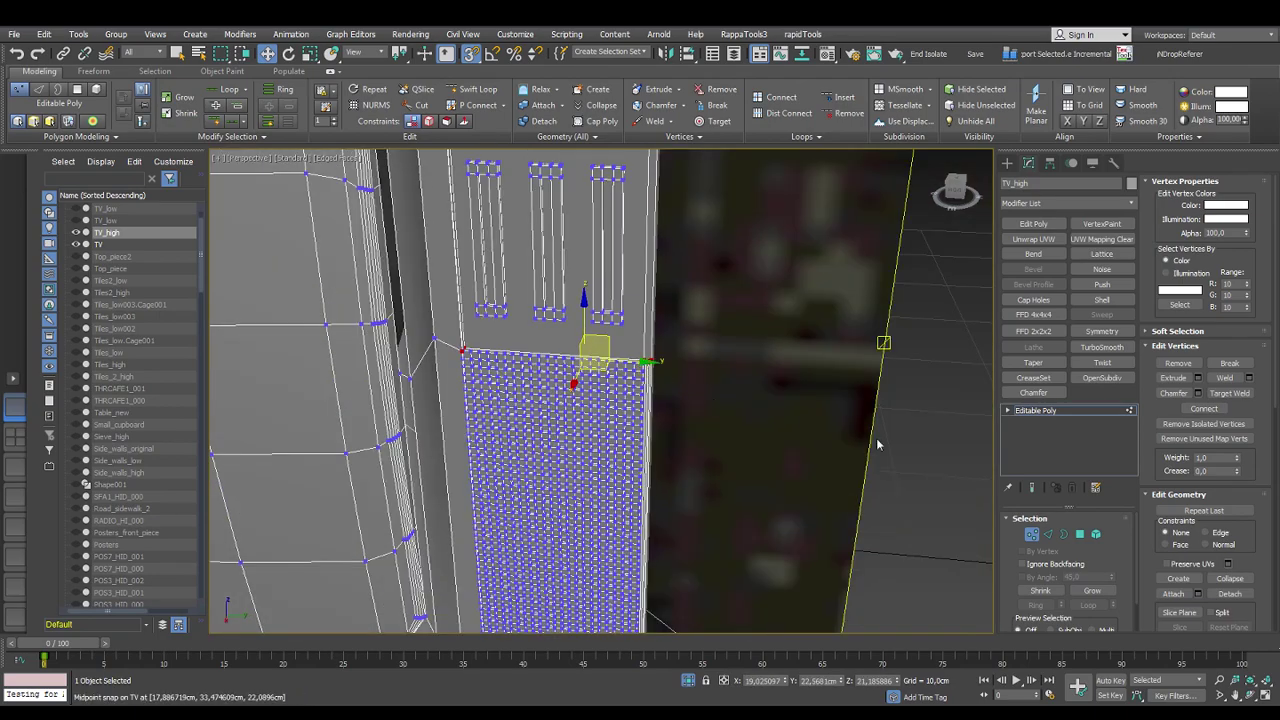
pyautogui.scroll(-6, 895, 452)
pyautogui.keyDown('alt'); pyautogui.moveTo(846, 426); pyautogui.dragTo(931, 357, button='middle'); pyautogui.keyUp('alt')
pyautogui.moveTo(817, 293); pyautogui.dragTo(738, 349, button='middle')
pyautogui.click(908, 524)
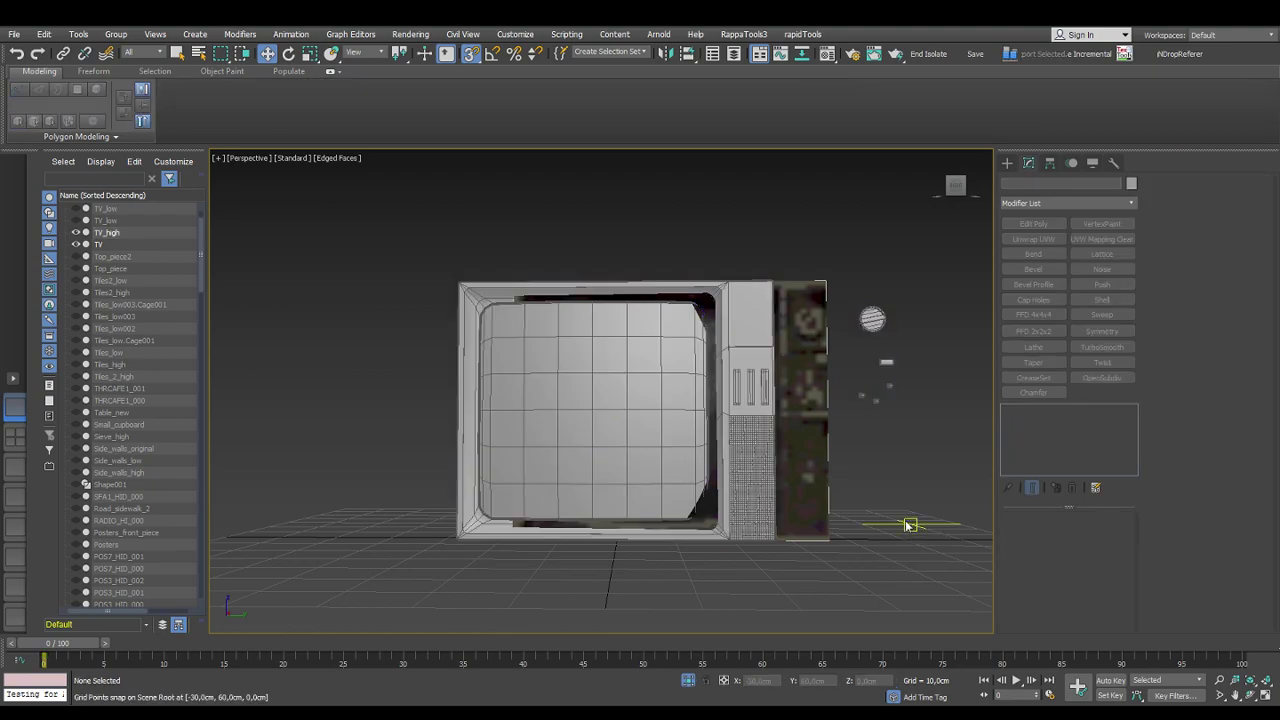
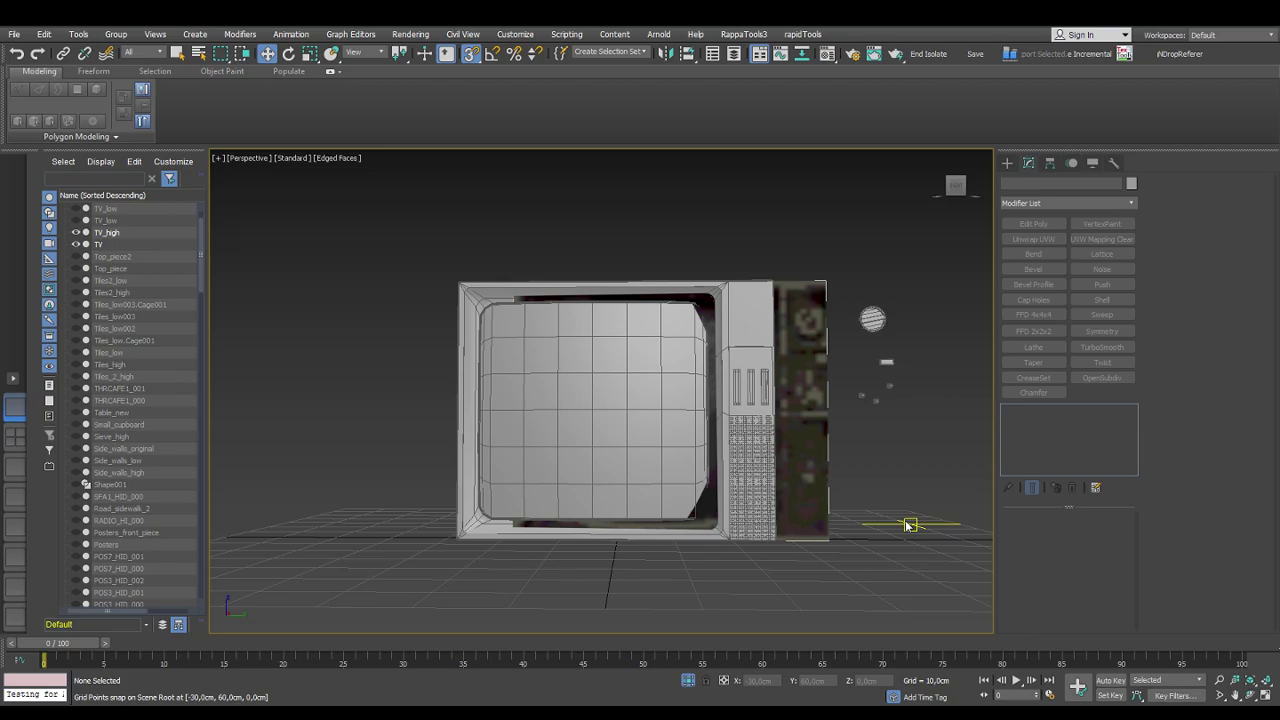
# Select the complete TV_high object at object level
pyautogui.scroll(3, 870, 400)
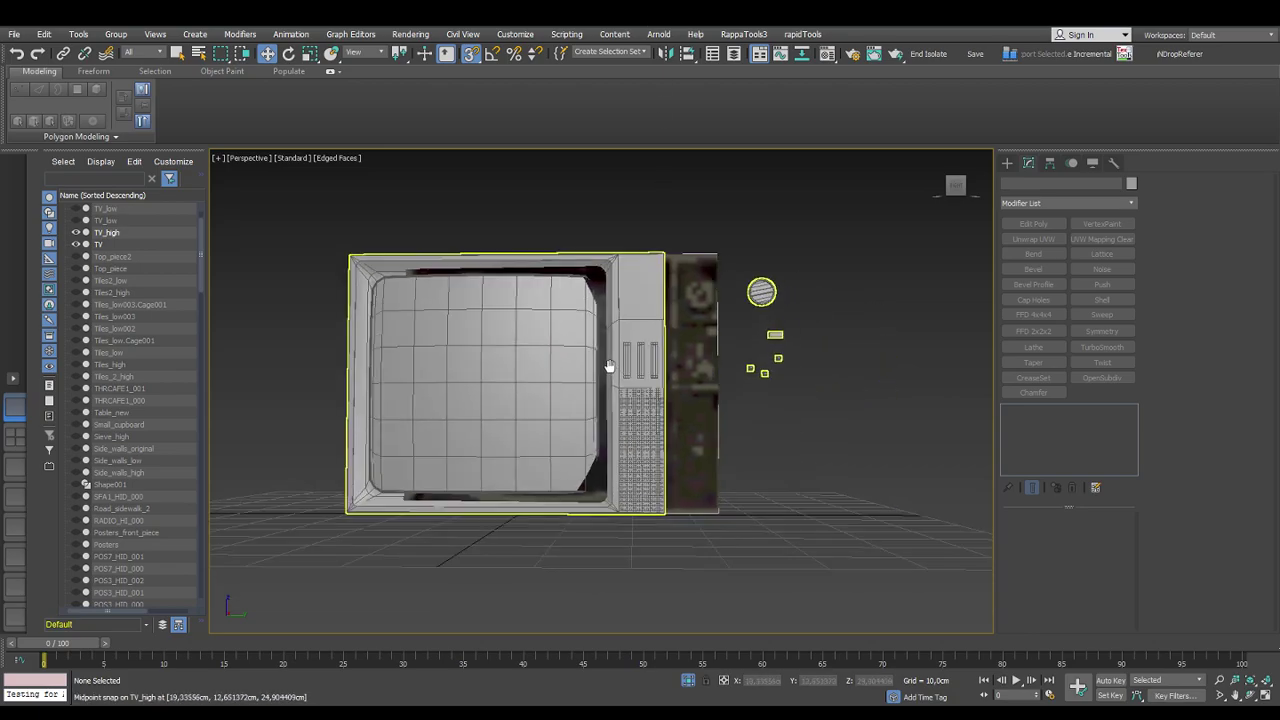
pyautogui.scroll(4, 638, 336)
pyautogui.scroll(-4, 638, 331)
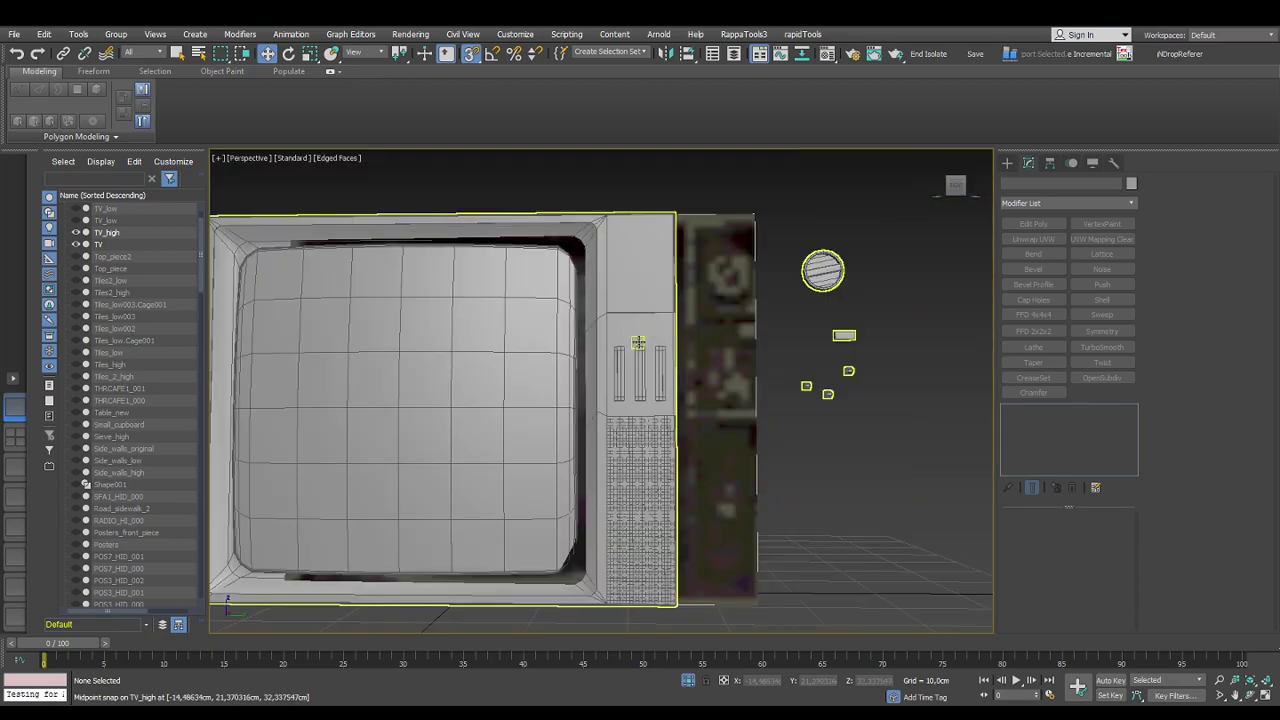
pyautogui.moveTo(660, 337); pyautogui.dragTo(786, 316, button='middle')
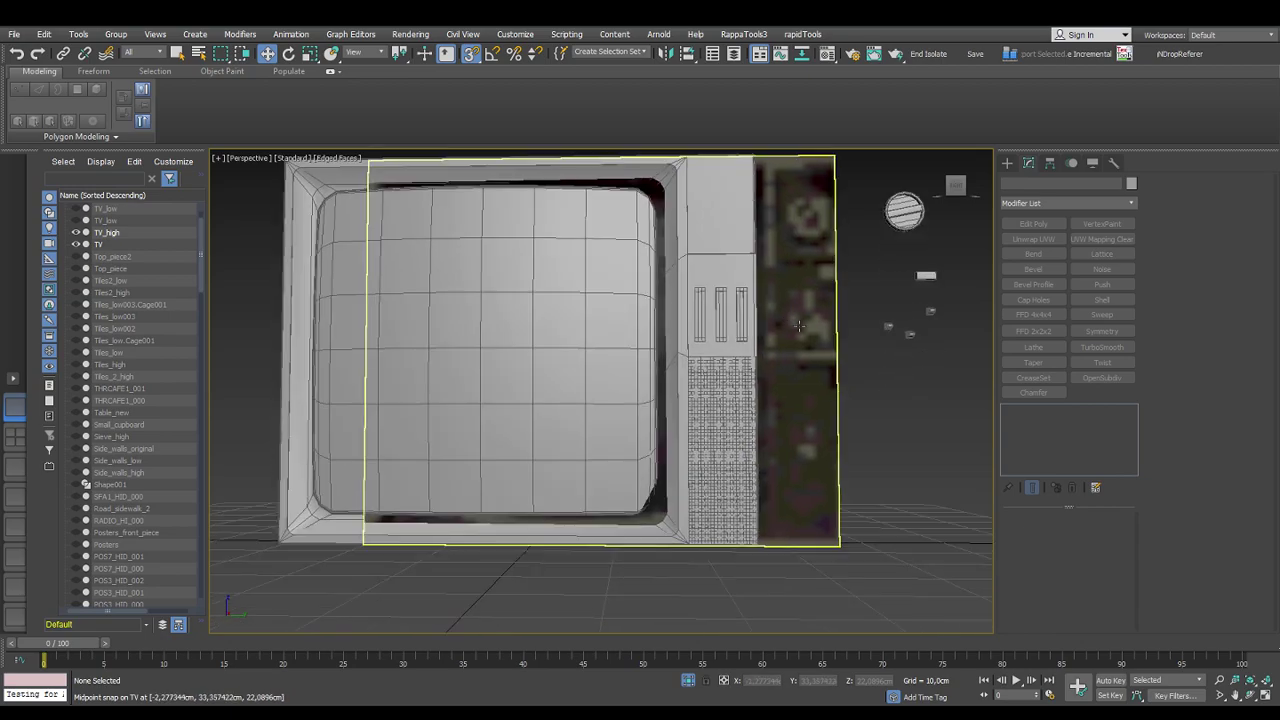
pyautogui.click(1007, 162)
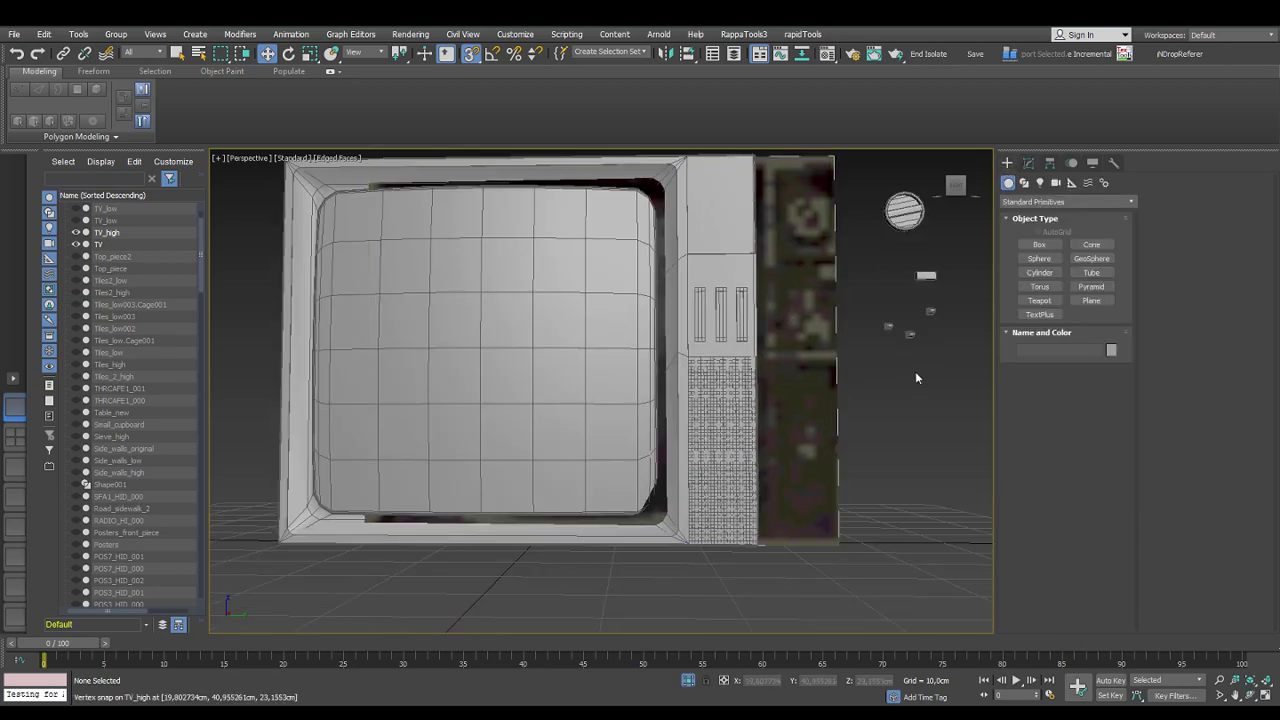
pyautogui.click(732, 251)
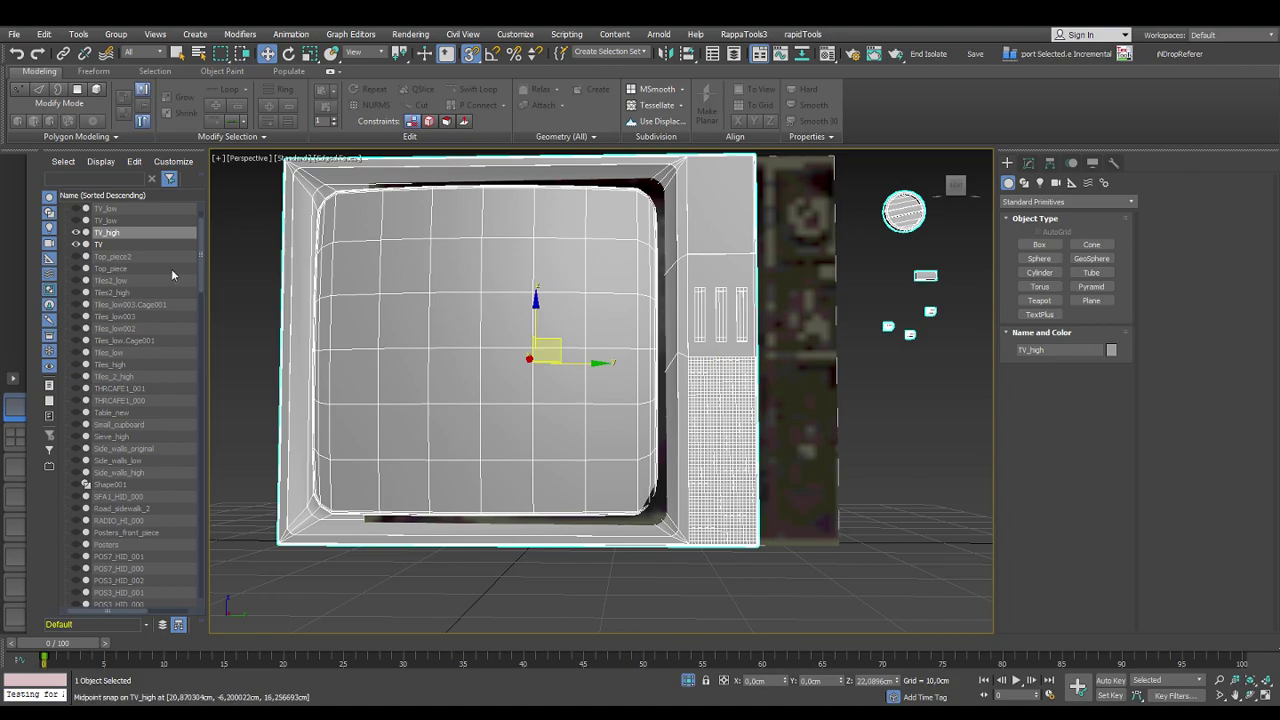
# Show the first TV_low object briefly to compare it with TV_high, and hide it again
pyautogui.click(76, 209)
pyautogui.click(76, 209)
pyautogui.click(76, 209)
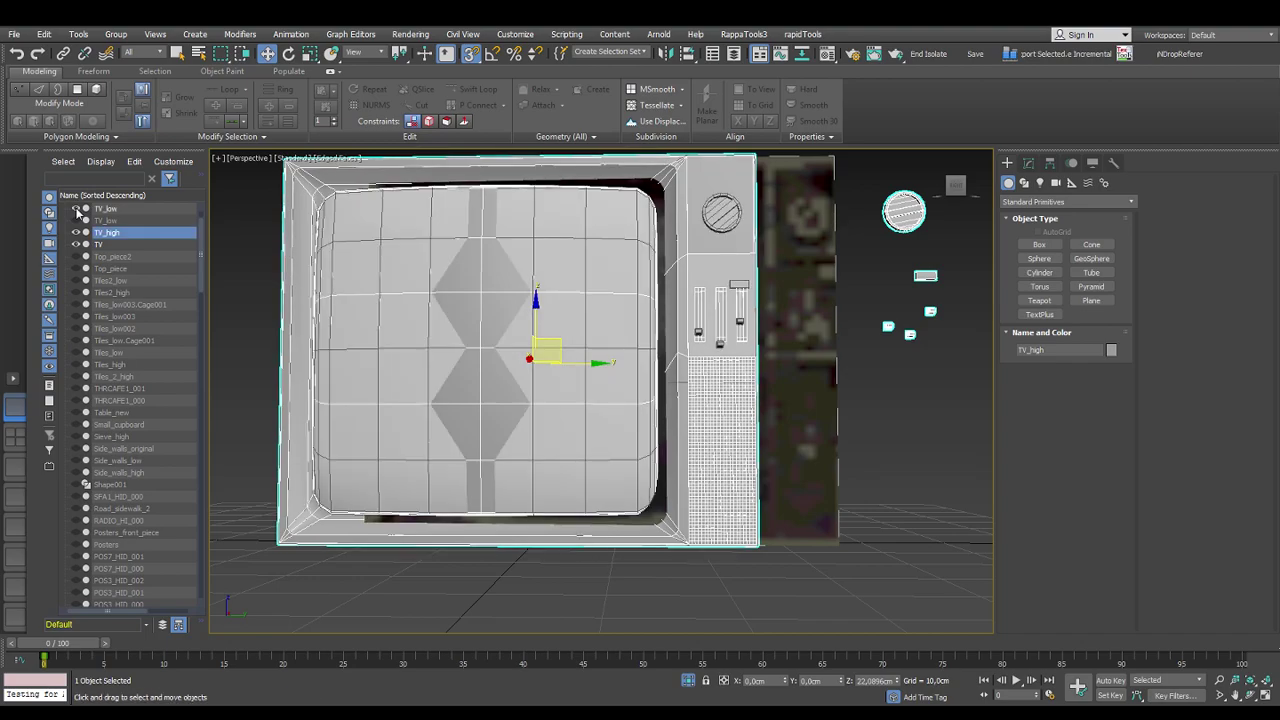
pyautogui.click(76, 209)
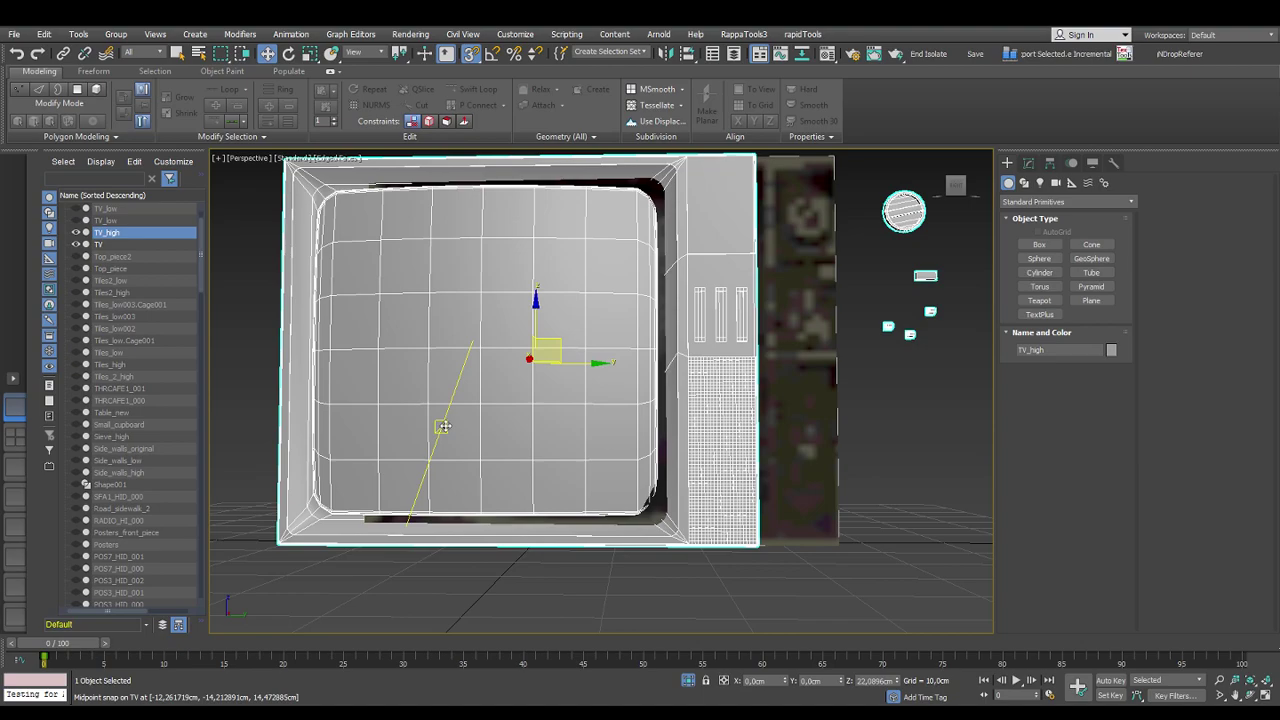
pyautogui.moveTo(540, 404); pyautogui.dragTo(469, 460, button='middle')
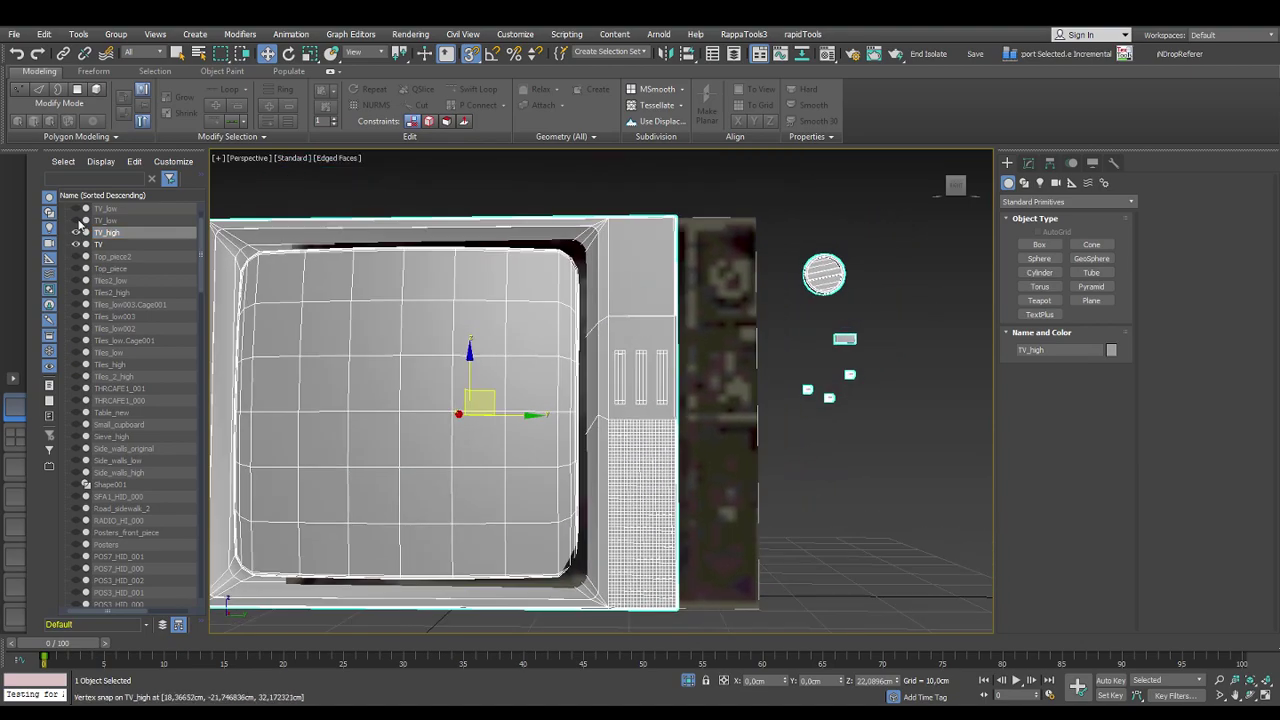
# Start exporting the selected TV_high object and create a folder named TV2 inside the desktop's Cafe_remake folder as the destination
pyautogui.click(1040, 60)
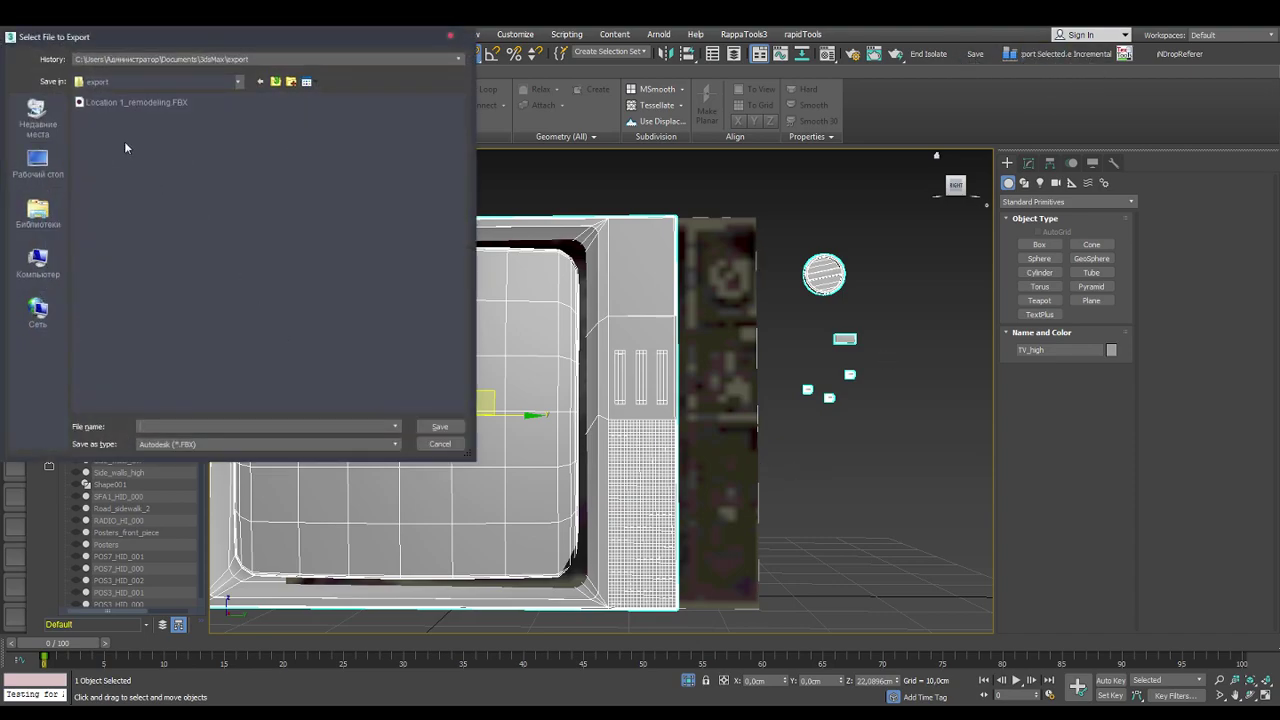
pyautogui.click(38, 165)
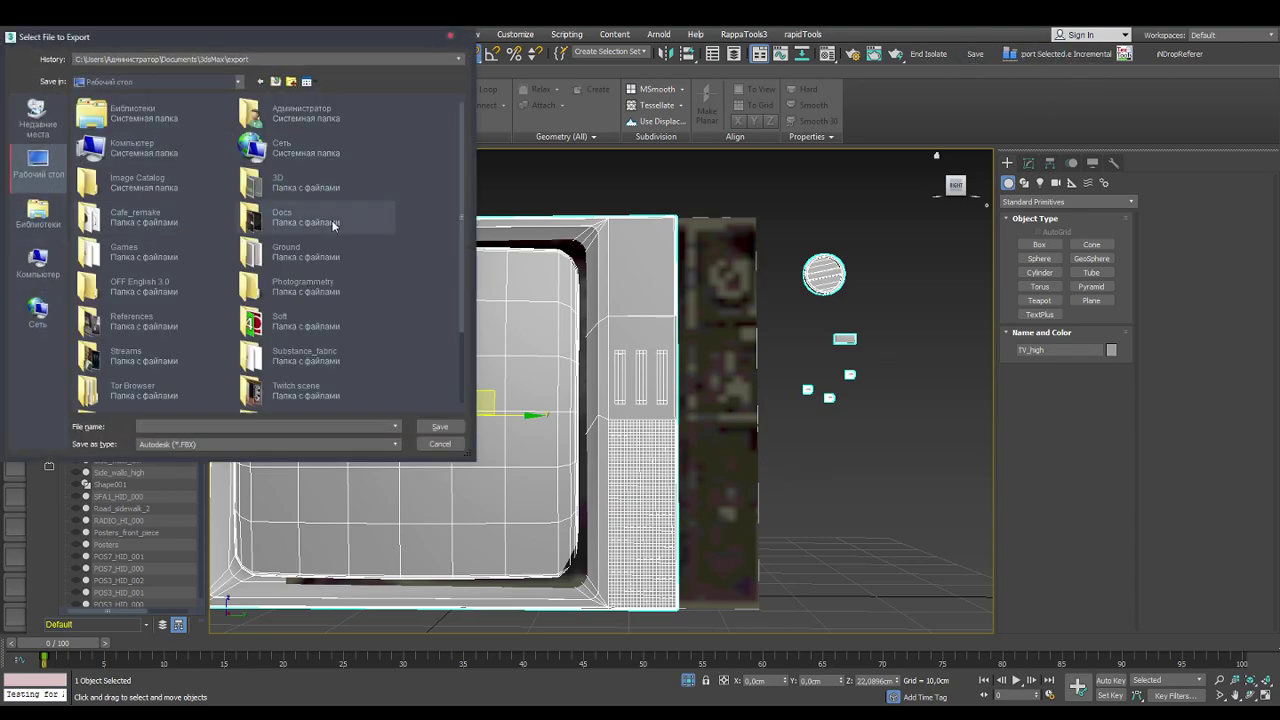
pyautogui.doubleClick(205, 215)
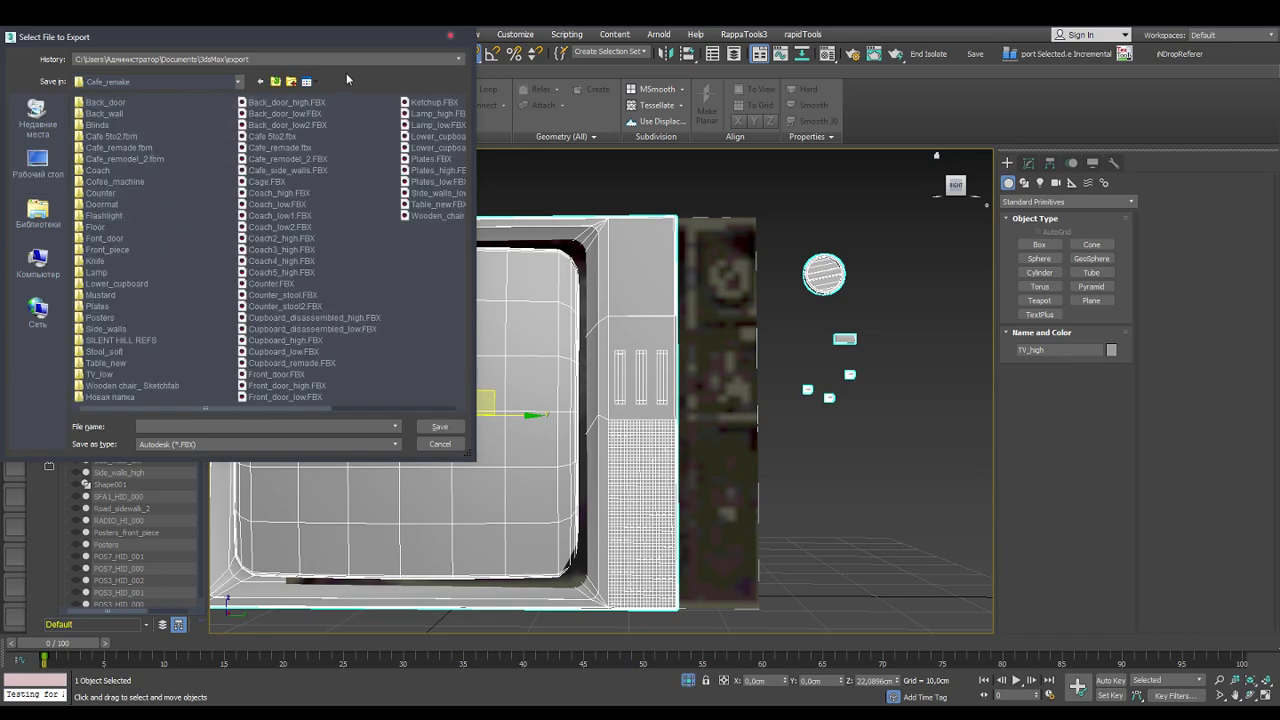
pyautogui.click(290, 84)
pyautogui.write('TV2')
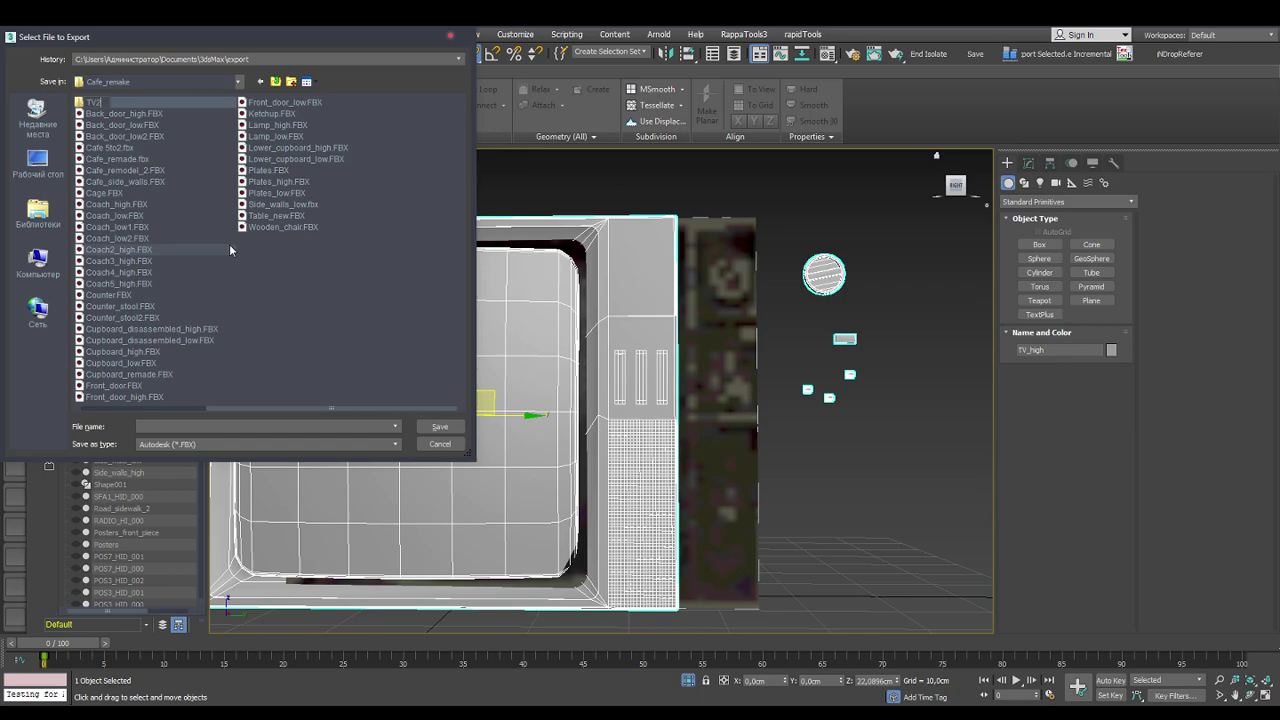
pyautogui.press('Return')
pyautogui.press('Return')
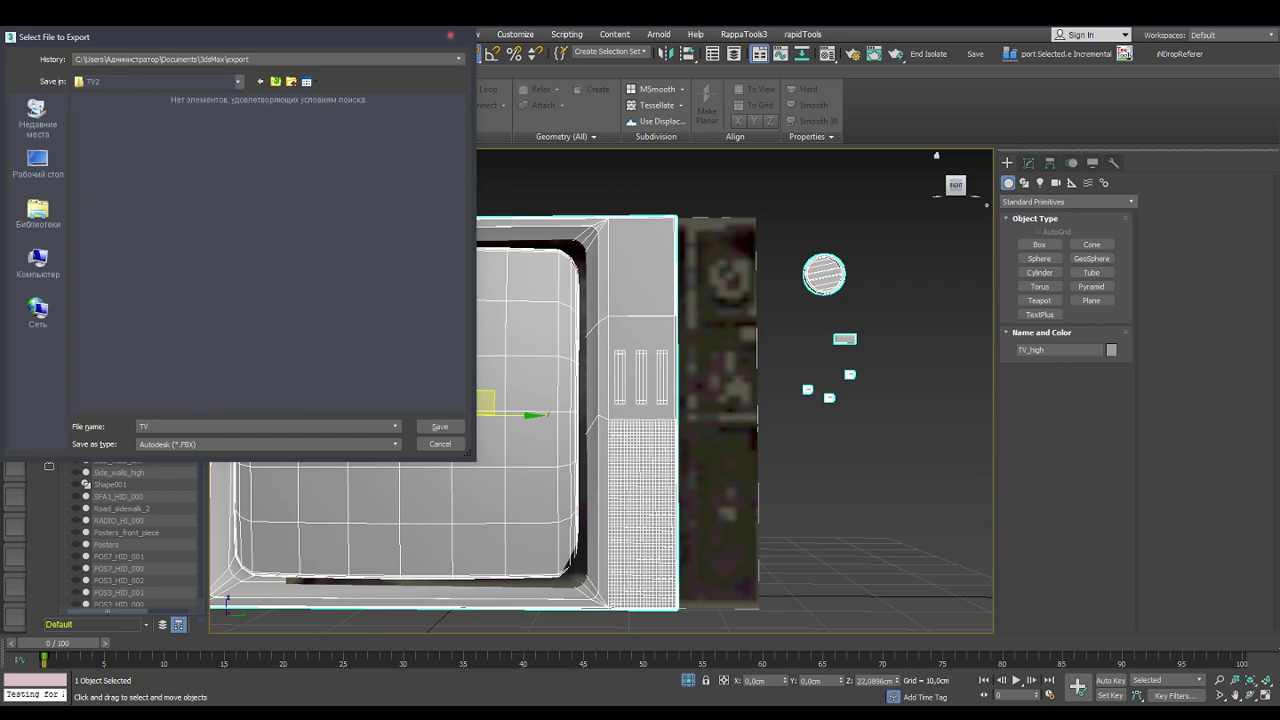
# Export TV_high as TV2.FBX with the current export options and save the scene
pyautogui.press('Return')
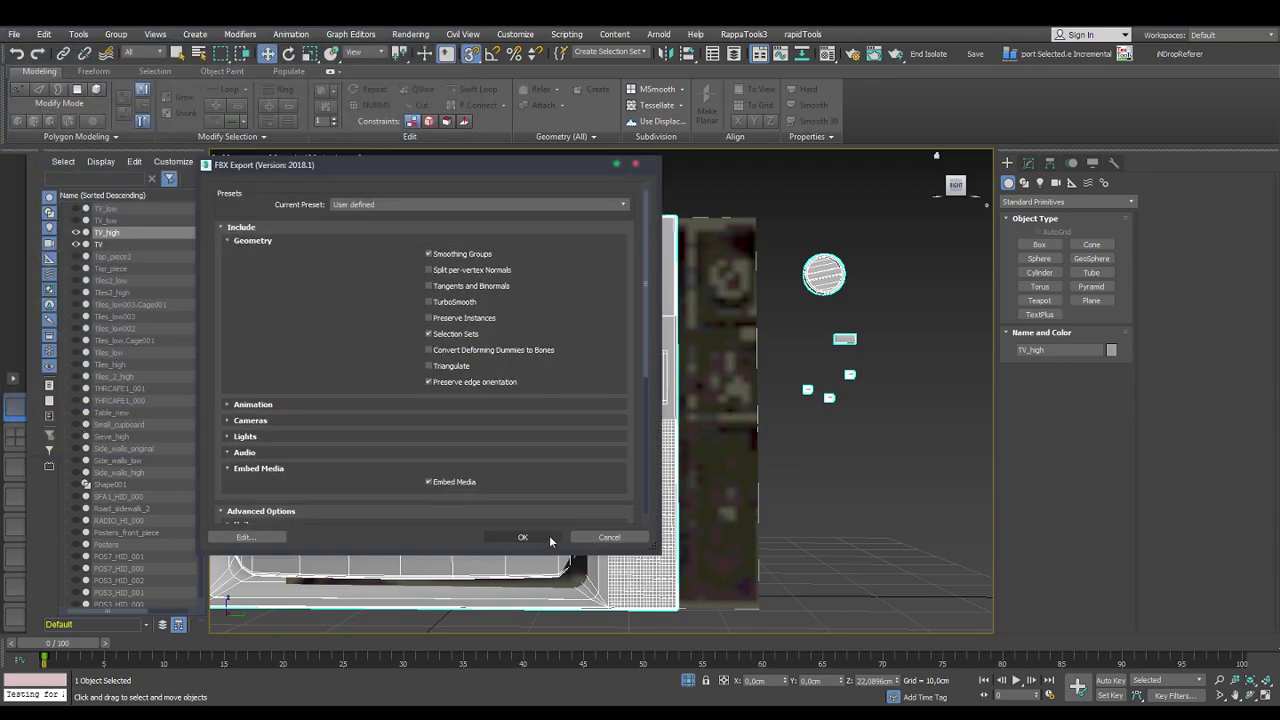
pyautogui.click(522, 537)
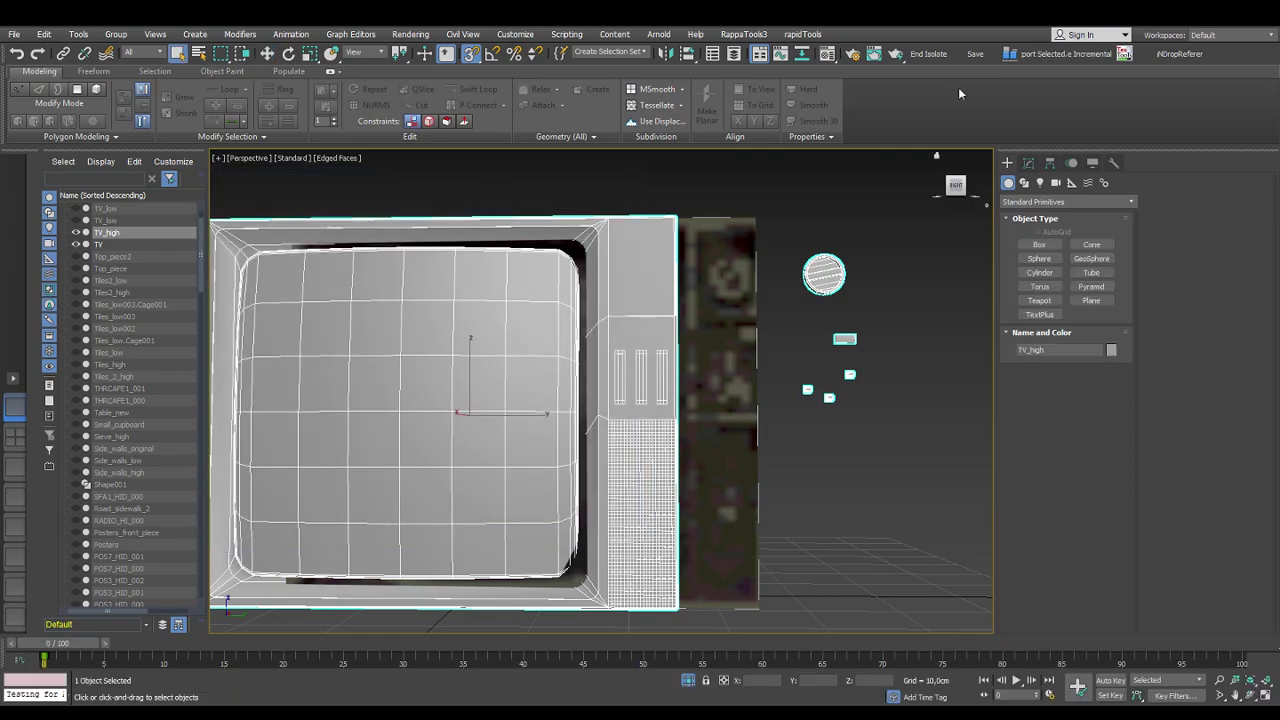
pyautogui.click(975, 54)
# Switch to Marmoset Toolbag, examine the TV's control panel in the Cafe_replaced scene, and return to 3ds Max
pyautogui.click(348, 715)
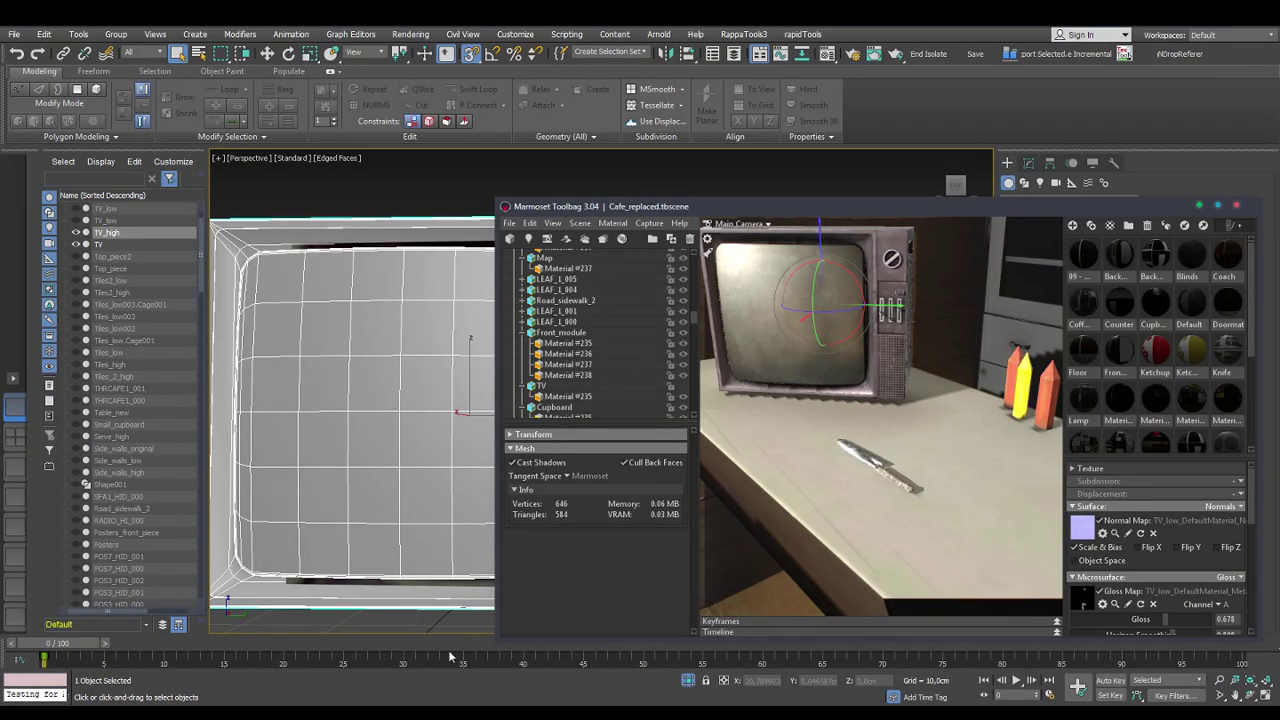
pyautogui.moveTo(973, 383); pyautogui.dragTo(767, 333)
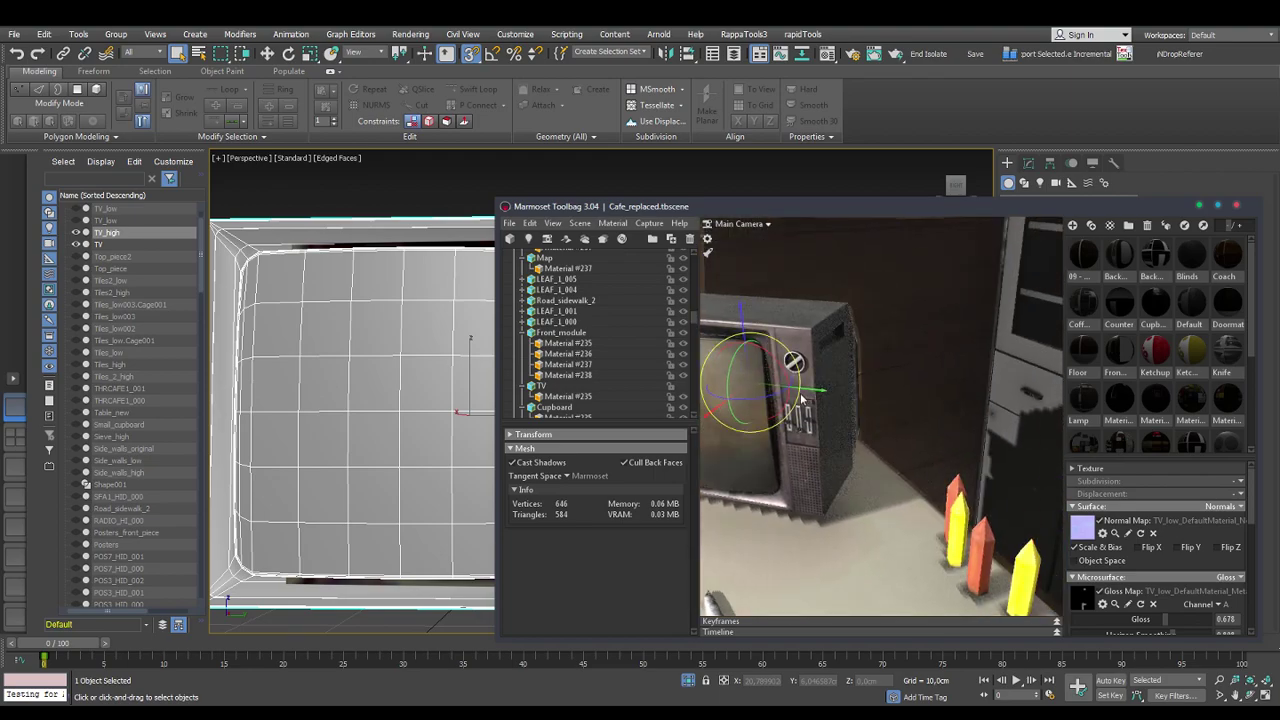
pyautogui.click(1199, 206)
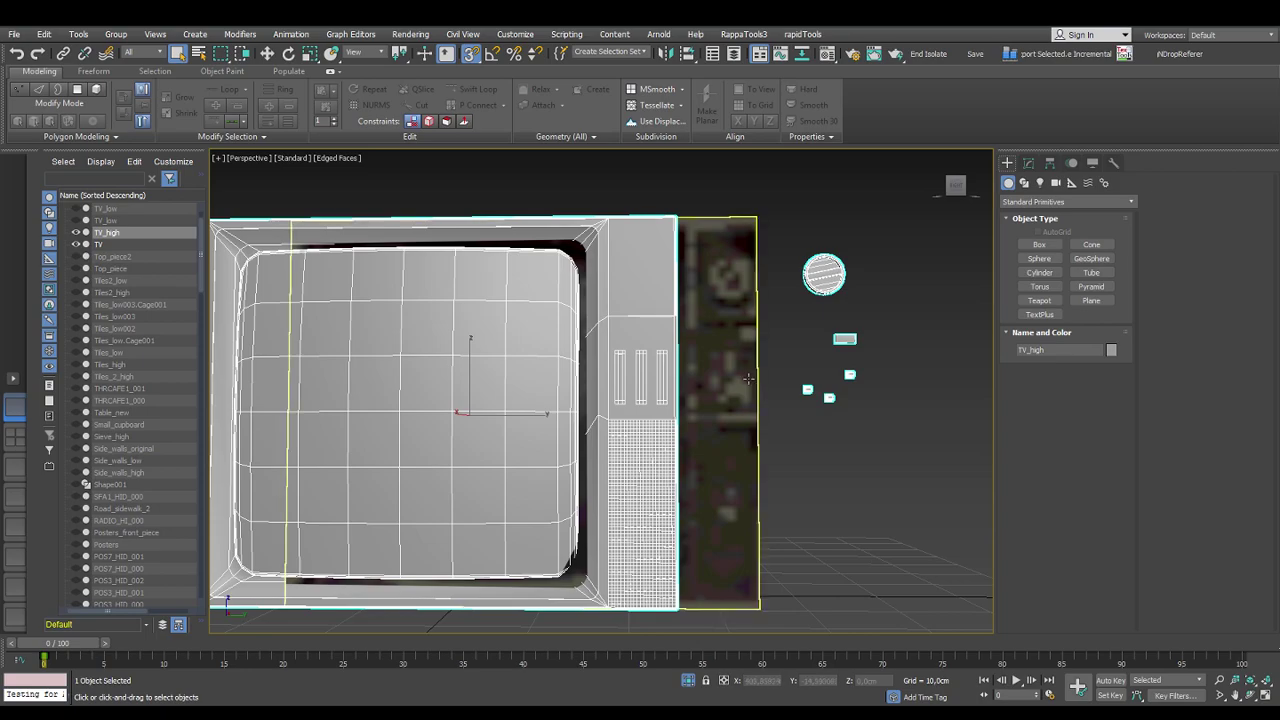
# Select the horizontal edge of TV_high that crosses the control panel above the three slider slots
pyautogui.keyDown('alt'); pyautogui.moveTo(704, 350); pyautogui.dragTo(691, 380, button='middle'); pyautogui.keyUp('alt')
pyautogui.scroll(4, 691, 380)
pyautogui.scroll(-2, 691, 380)
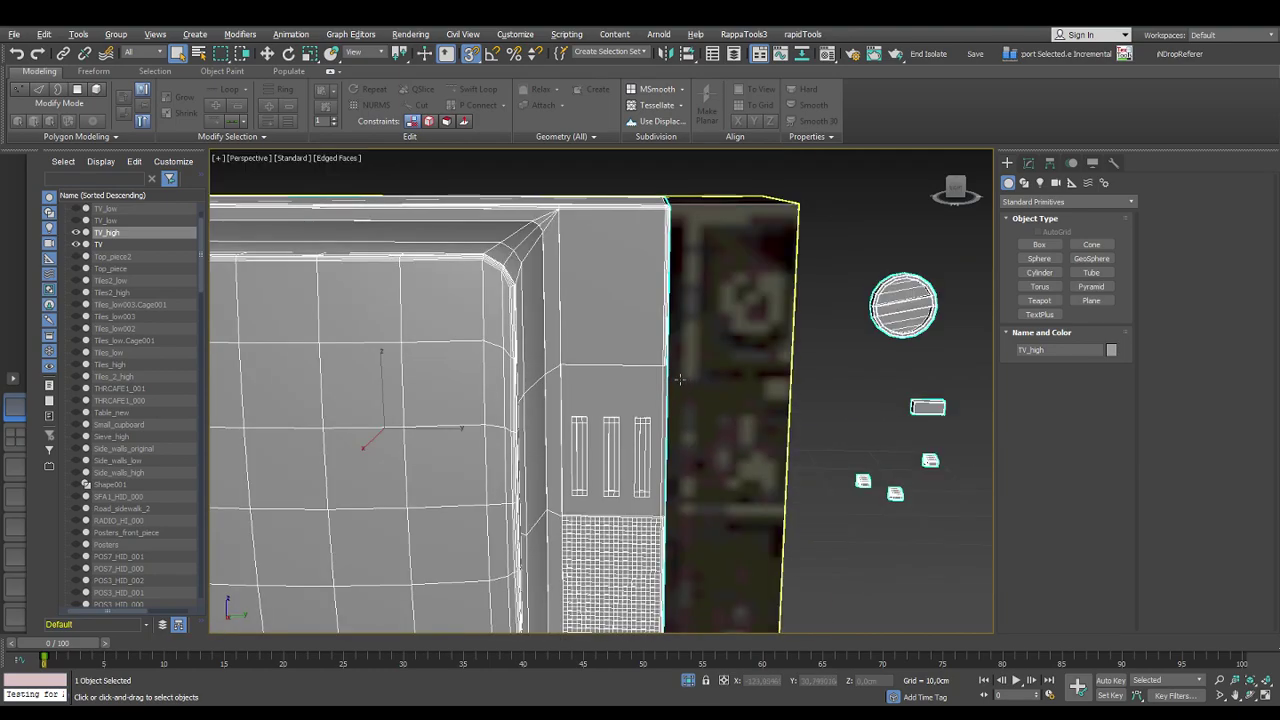
pyautogui.click(1028, 163)
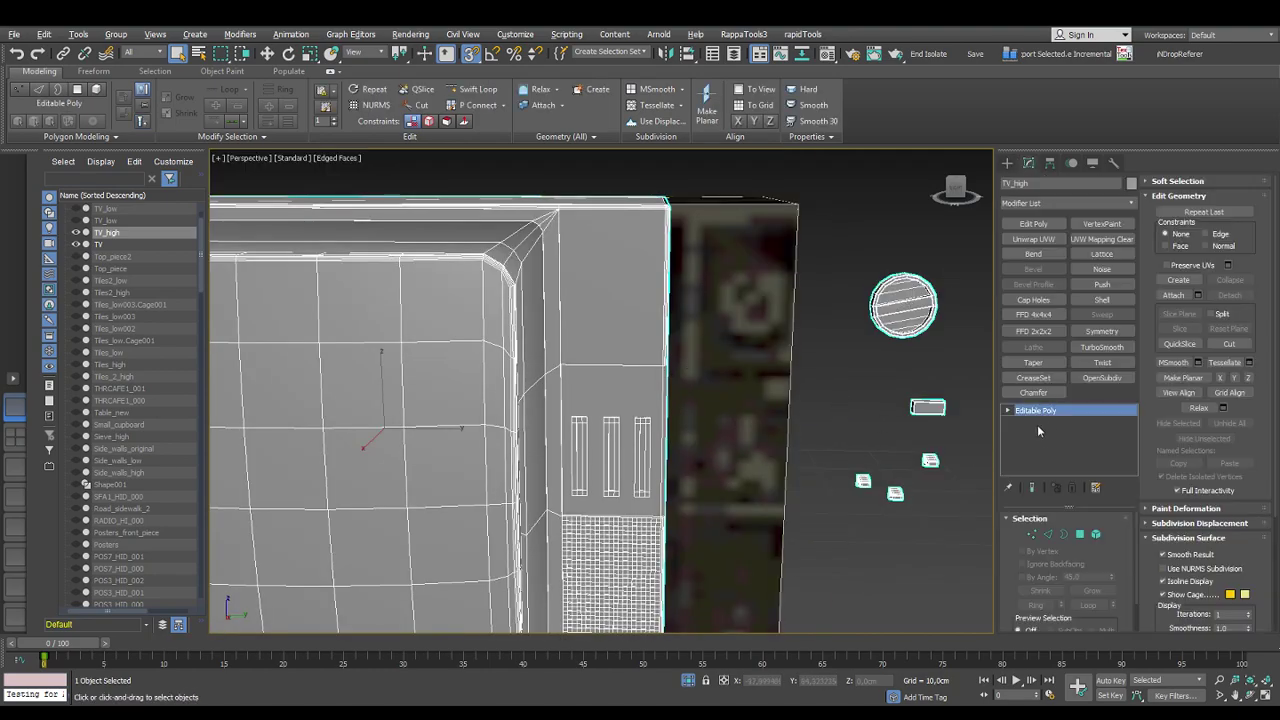
pyautogui.click(1047, 534)
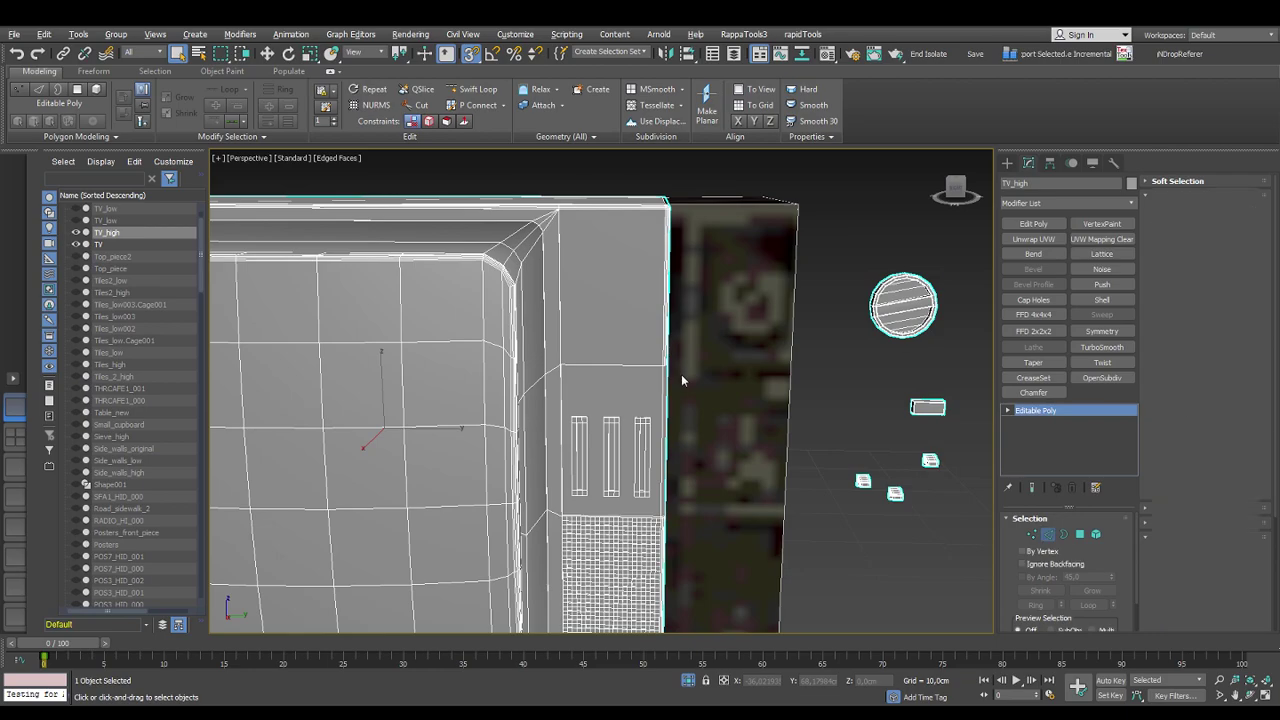
pyautogui.click(637, 366)
pyautogui.keyDown('alt'); pyautogui.moveTo(637, 366); pyautogui.dragTo(617, 352, button='middle'); pyautogui.keyUp('alt')
pyautogui.press('z')
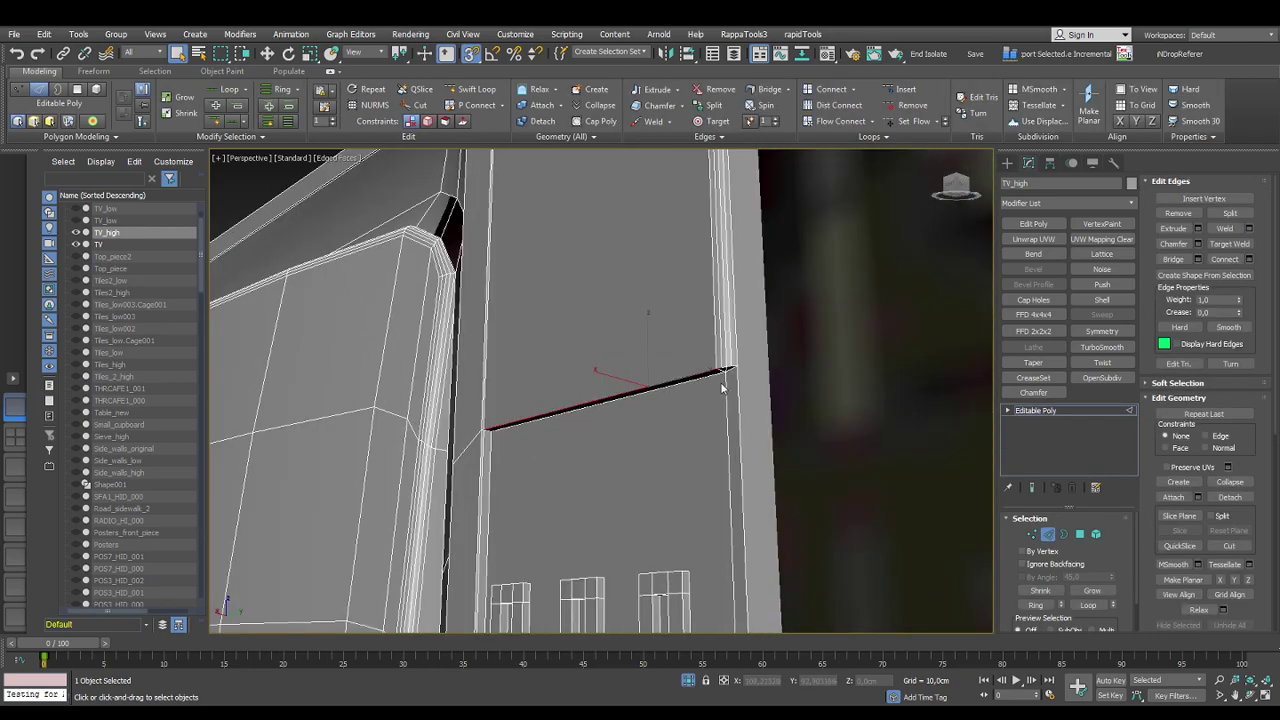
# Select the vertices at both ends of the horizontal panel line above the slider slots, including those on the beveled outer edge
pyautogui.click(1030, 533)
pyautogui.keyDown('alt'); pyautogui.moveTo(700, 386); pyautogui.dragTo(700, 476, button='middle'); pyautogui.keyUp('alt')
pyautogui.moveTo(697, 533); pyautogui.dragTo(167, 48, button='middle')
pyautogui.scroll(-3, 612, 466)
pyautogui.keyDown('alt'); pyautogui.moveTo(613, 471); pyautogui.dragTo(704, 503, button='middle'); pyautogui.keyUp('alt')
pyautogui.moveTo(666, 485); pyautogui.dragTo(917, 519)
pyautogui.keyDown('alt'); pyautogui.moveTo(903, 536); pyautogui.dragTo(655, 445, button='middle'); pyautogui.keyUp('alt')
pyautogui.scroll(-5, 823, 529)
pyautogui.moveTo(892, 252); pyautogui.dragTo(616, 625)
pyautogui.keyDown('alt'); pyautogui.moveTo(586, 572); pyautogui.dragTo(624, 571, button='middle'); pyautogui.keyUp('alt')
pyautogui.scroll(6, 623, 571)
# Lower the selected vertices slightly toward the slider slots, fine-tune their height, deselect them, and return to object level
pyautogui.press('w')
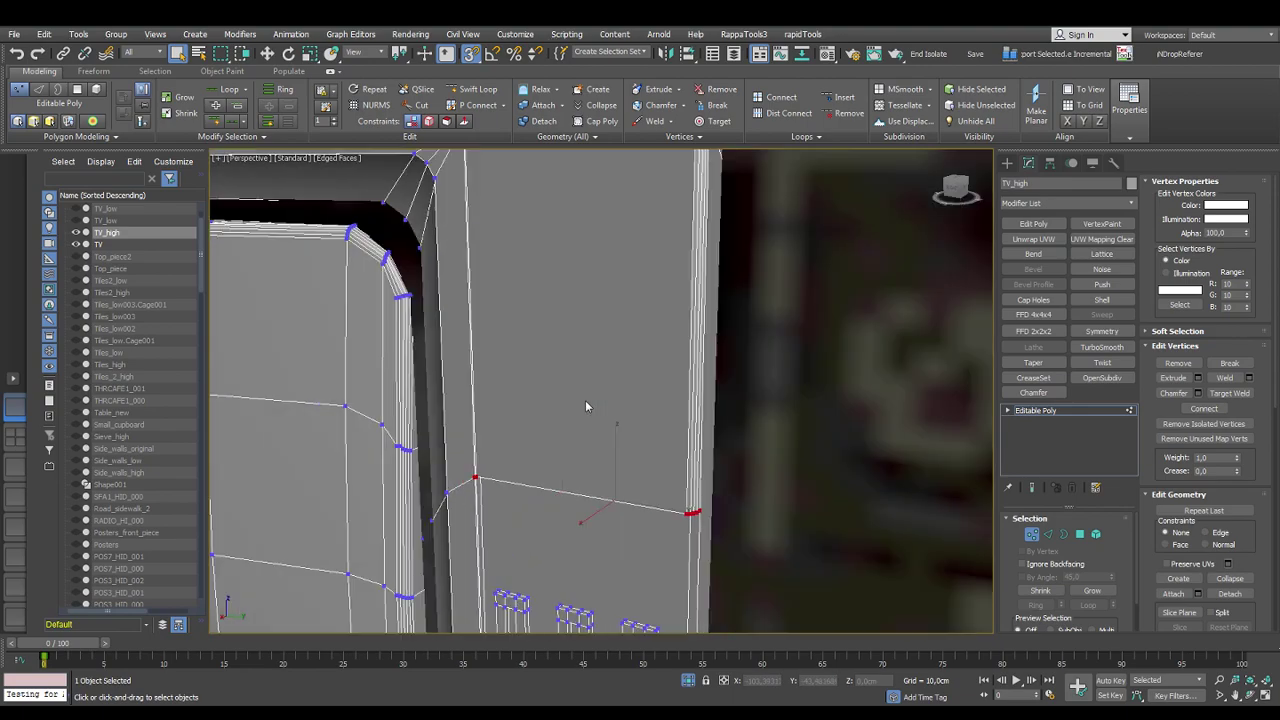
pyautogui.scroll(3, 583, 563)
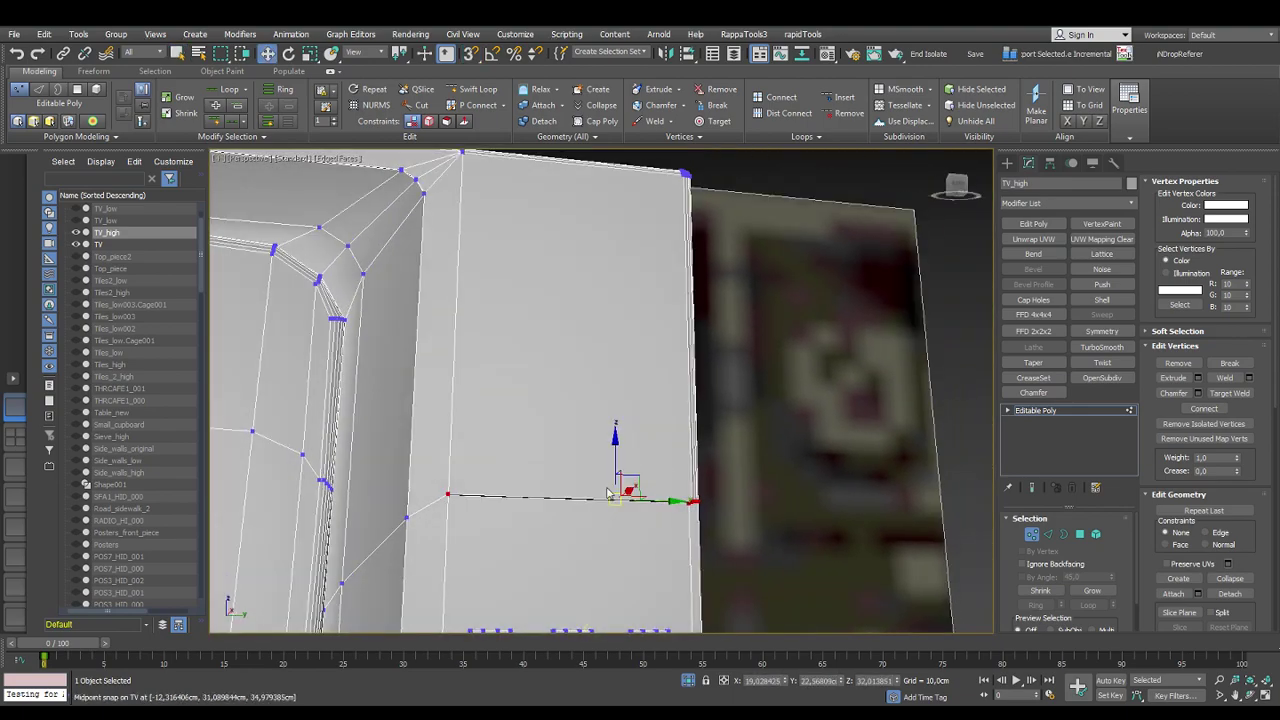
pyautogui.moveTo(615, 440); pyautogui.dragTo(620, 482)
pyautogui.moveTo(612, 535); pyautogui.dragTo(613, 343, button='middle')
pyautogui.scroll(-5, 613, 343)
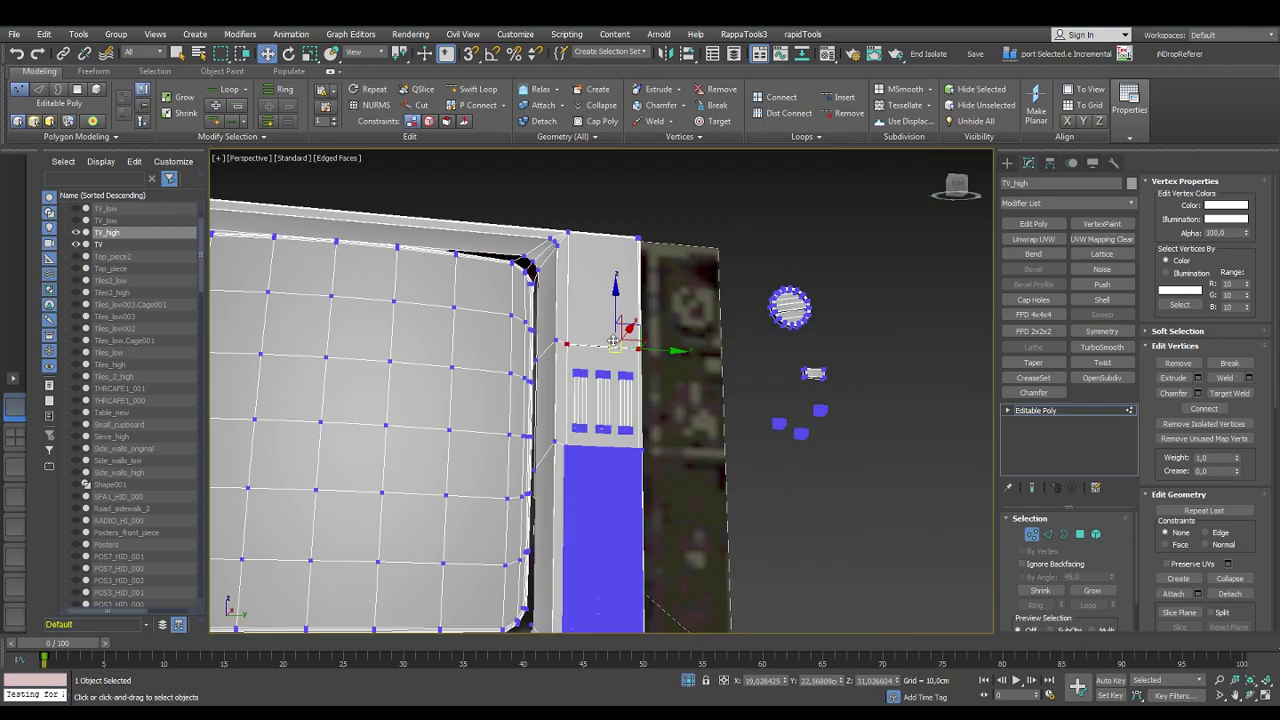
pyautogui.keyDown('alt'); pyautogui.moveTo(641, 468); pyautogui.dragTo(602, 338, button='middle'); pyautogui.keyUp('alt')
pyautogui.moveTo(616, 316); pyautogui.dragTo(622, 313)
pyautogui.click(756, 409)
pyautogui.moveTo(757, 520); pyautogui.dragTo(832, 408, button='middle')
pyautogui.scroll(-4, 821, 430)
pyautogui.scroll(3, 789, 425)
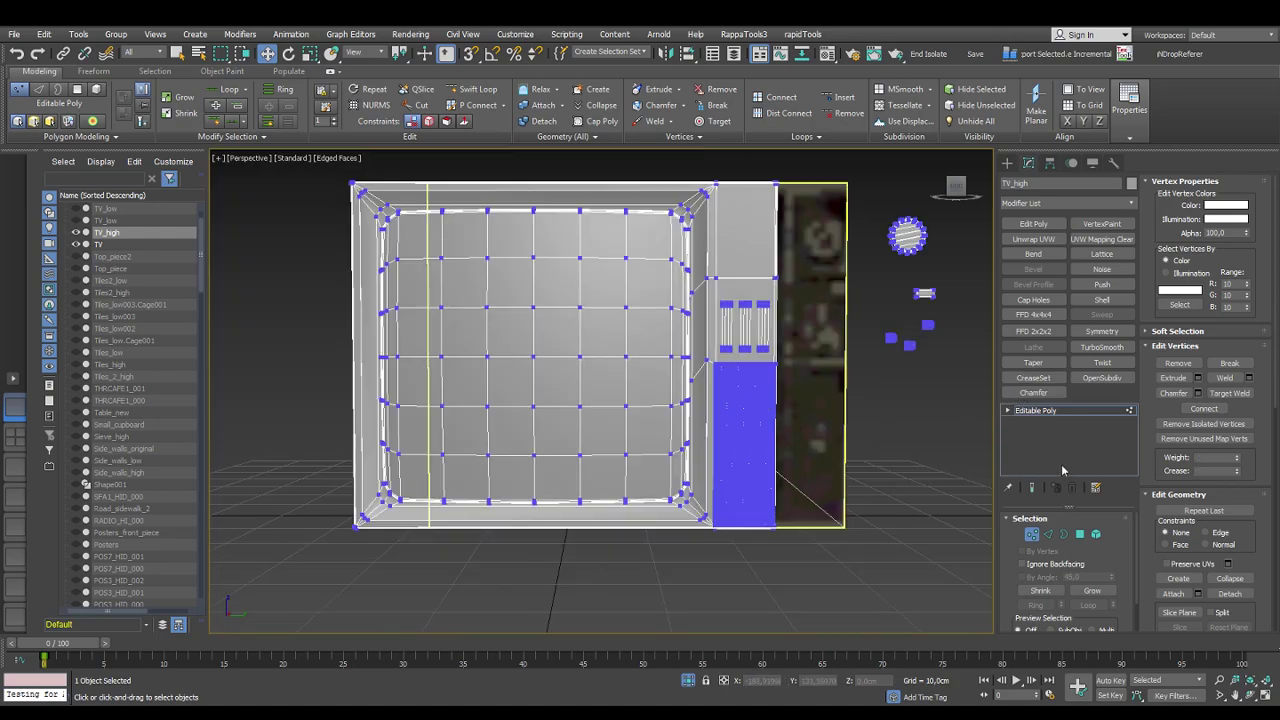
pyautogui.click(1031, 534)
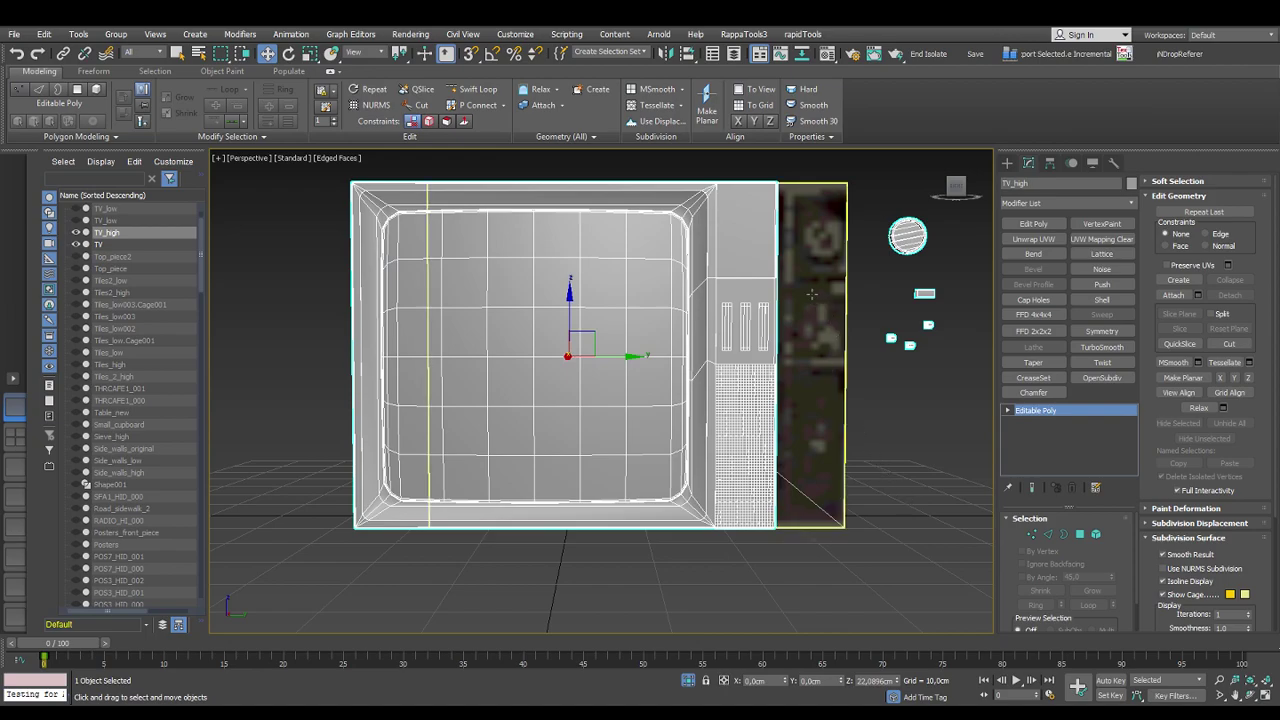
# Export the edited TV_high as an FBX with _high in its file name into the TV2 folder, keeping the current export options
pyautogui.keyDown('alt'); pyautogui.moveTo(812, 298); pyautogui.dragTo(745, 348, button='middle'); pyautogui.keyUp('alt')
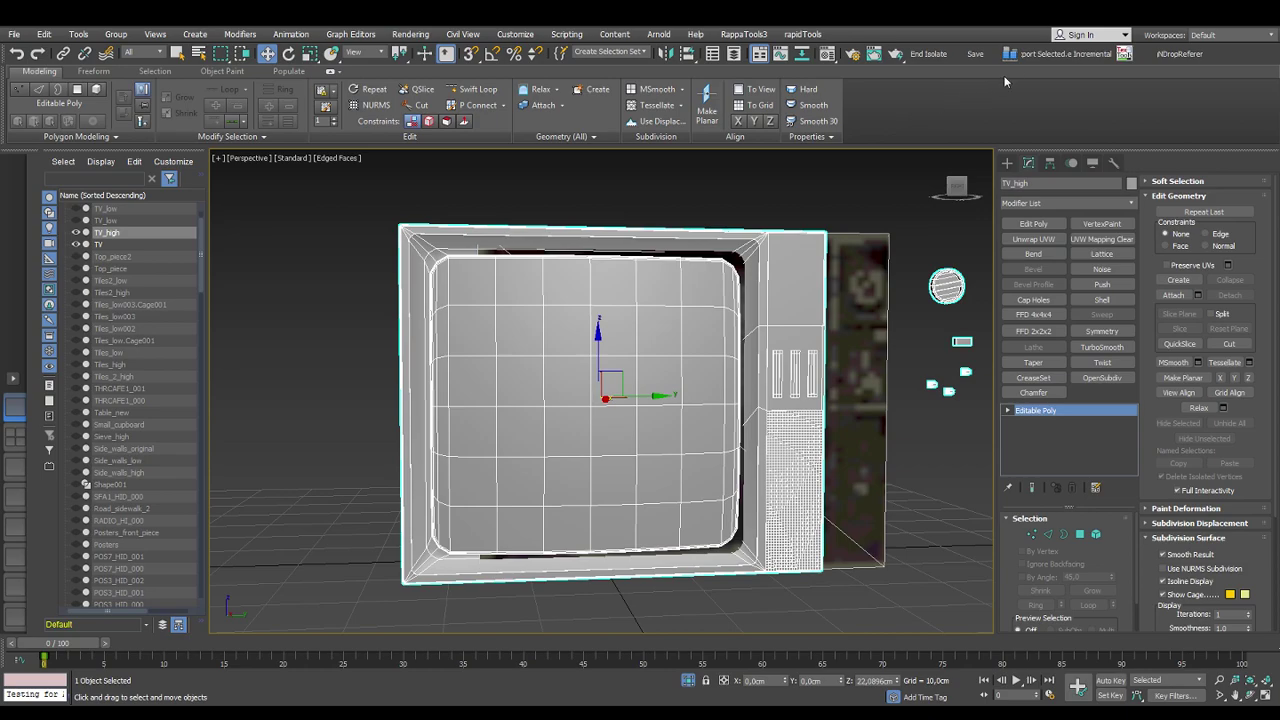
pyautogui.click(1030, 56)
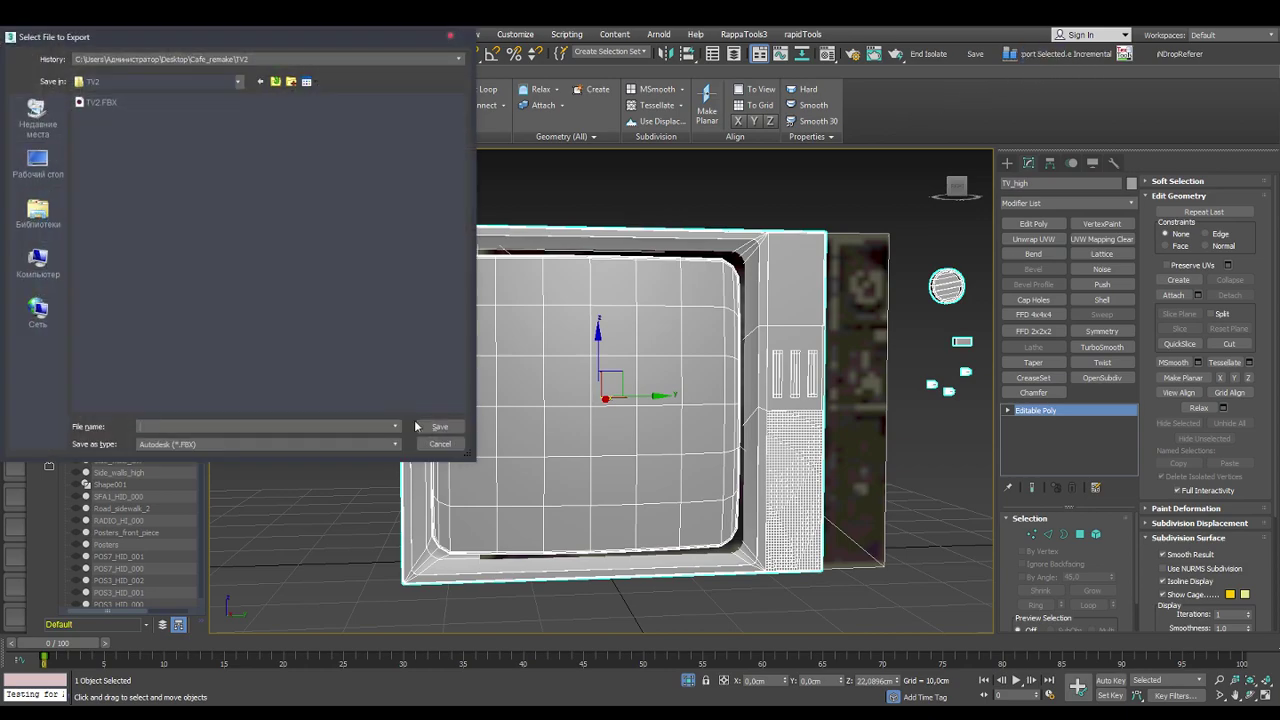
pyautogui.click(98, 104)
pyautogui.doubleClick(179, 427)
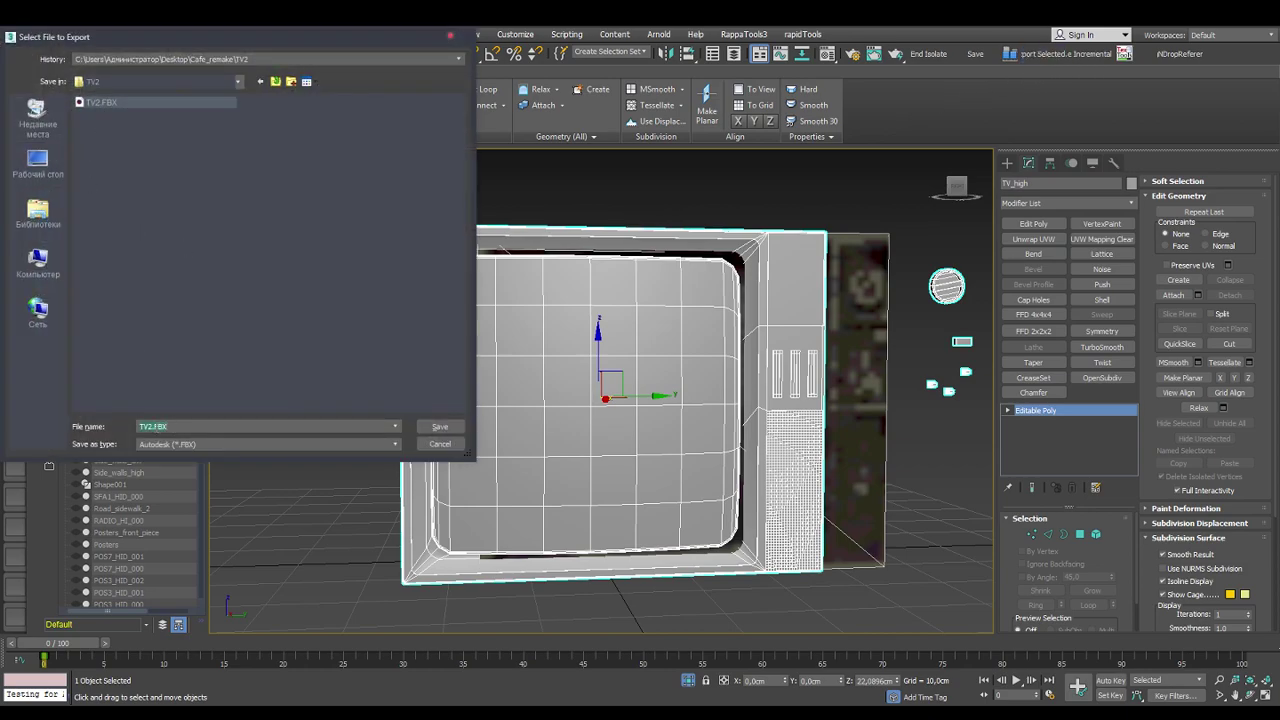
pyautogui.write('_high')
pyautogui.press('Return')
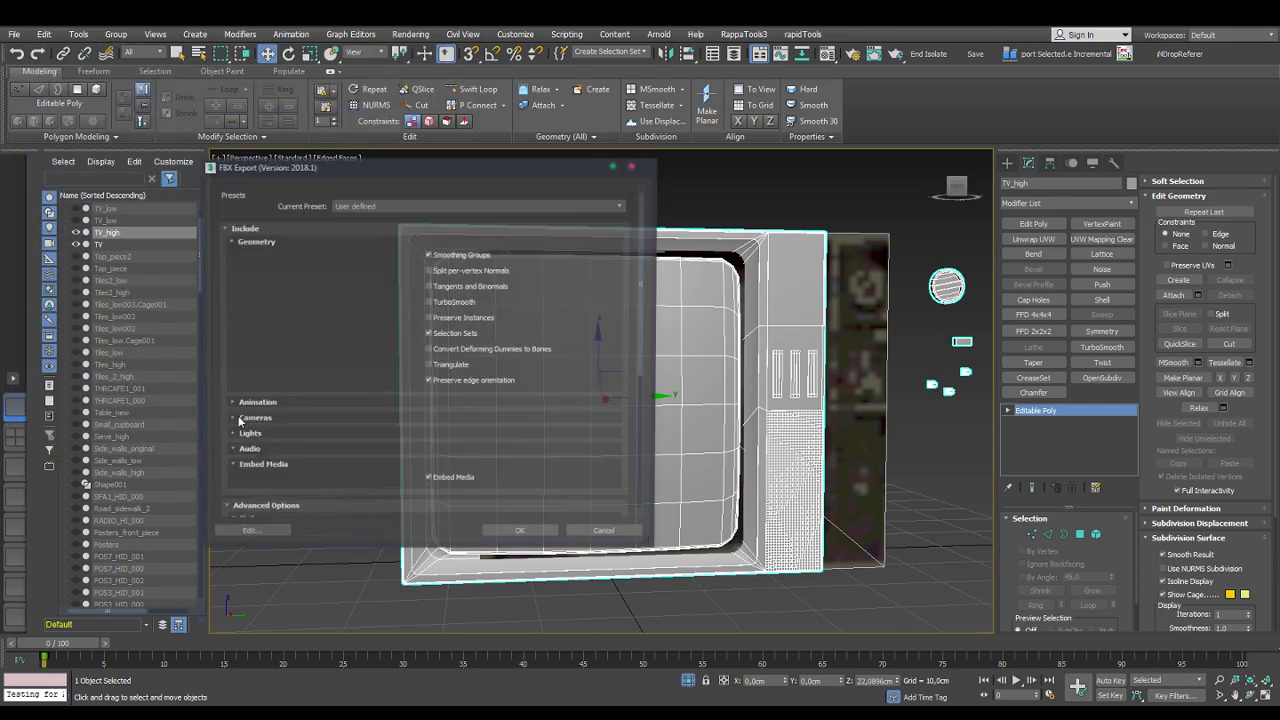
pyautogui.click(524, 538)
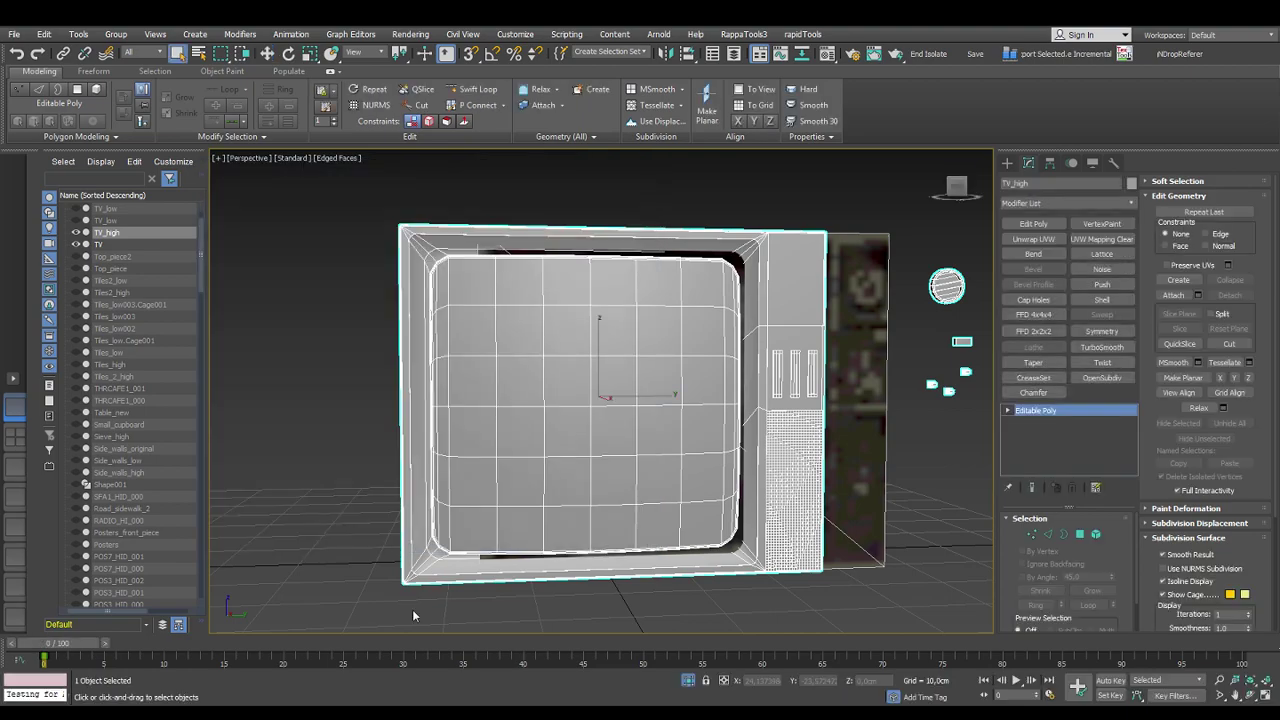
# Hide the TV reference object and display the first TV_low together with TV_high around the control panel
pyautogui.moveTo(605, 522); pyautogui.dragTo(535, 512, button='middle')
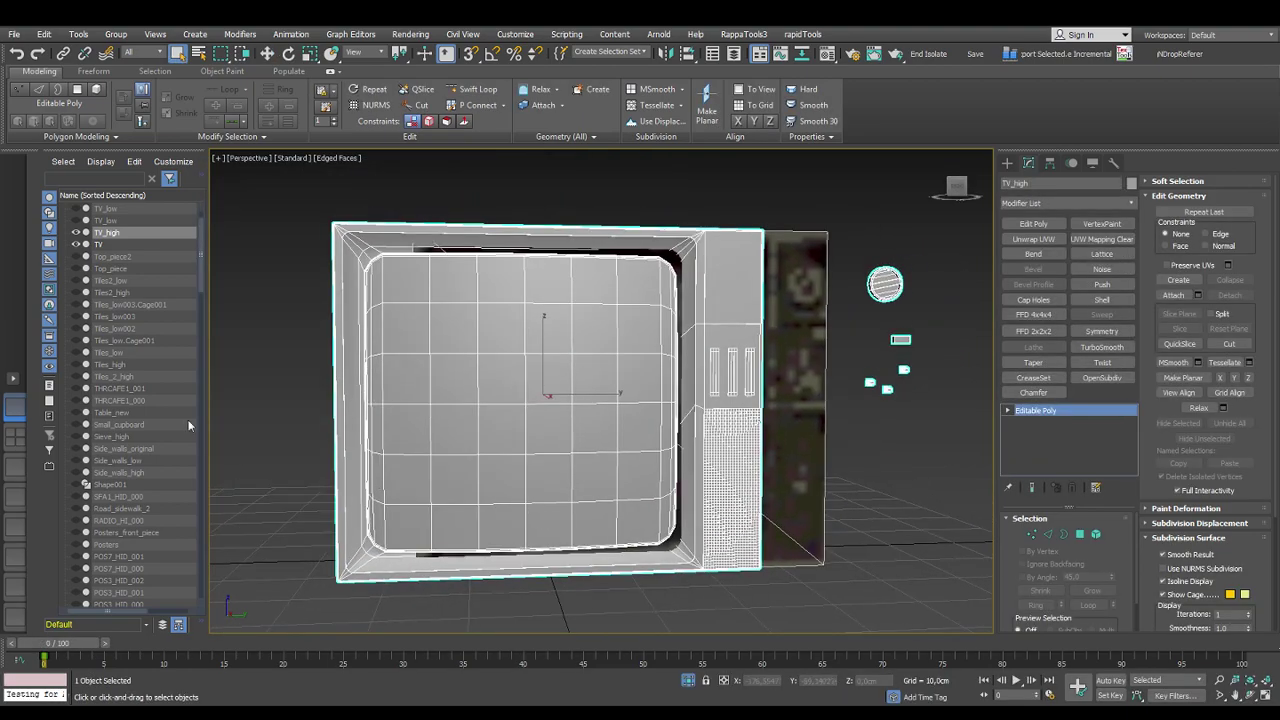
pyautogui.click(77, 232)
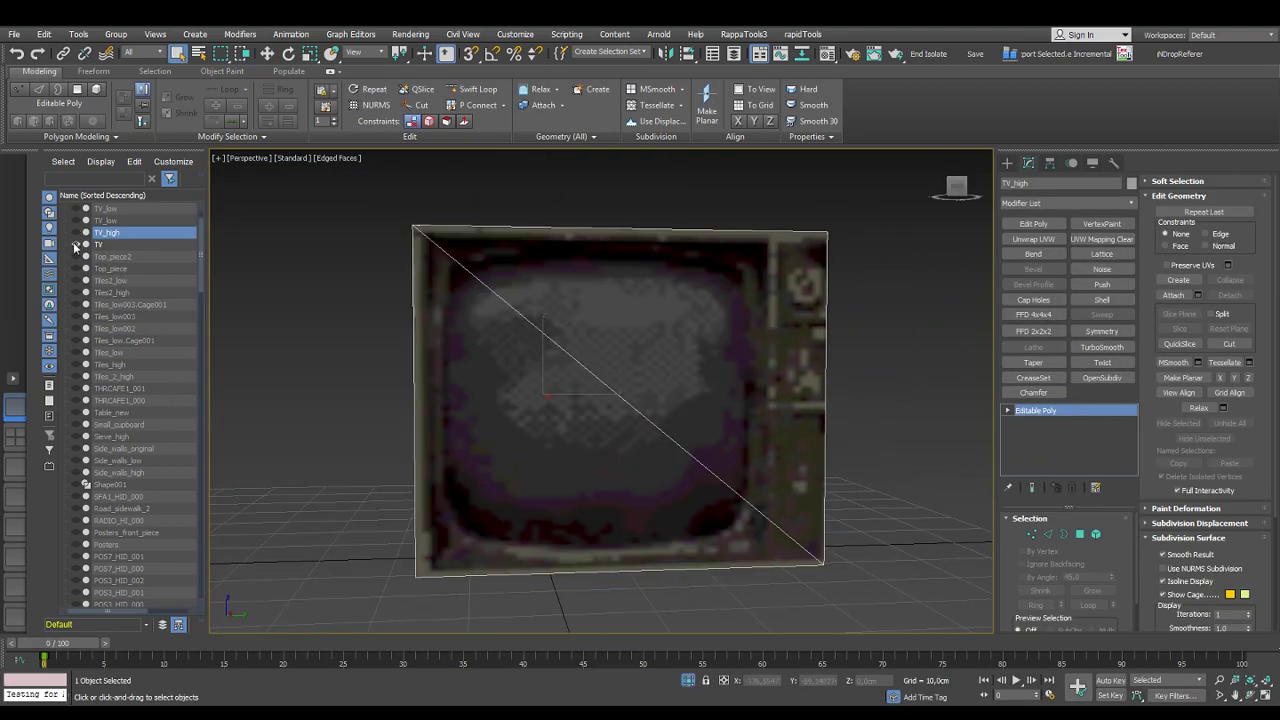
pyautogui.click(76, 244)
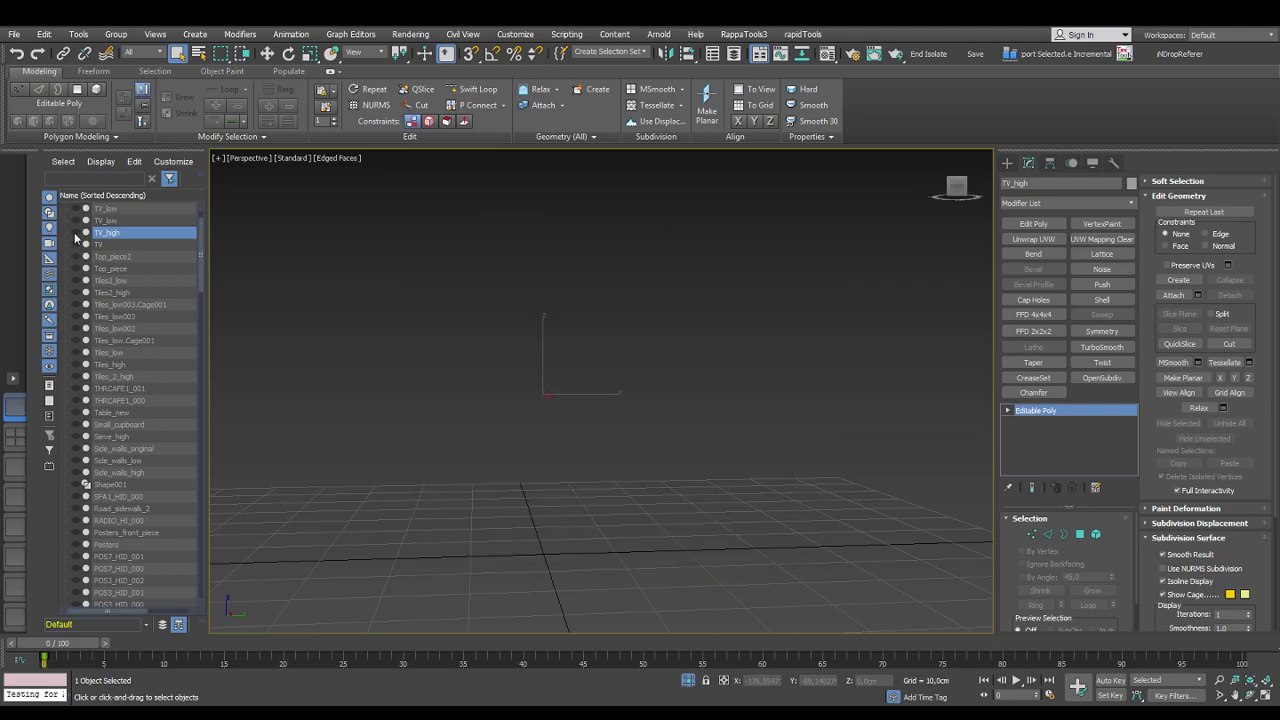
pyautogui.click(80, 209)
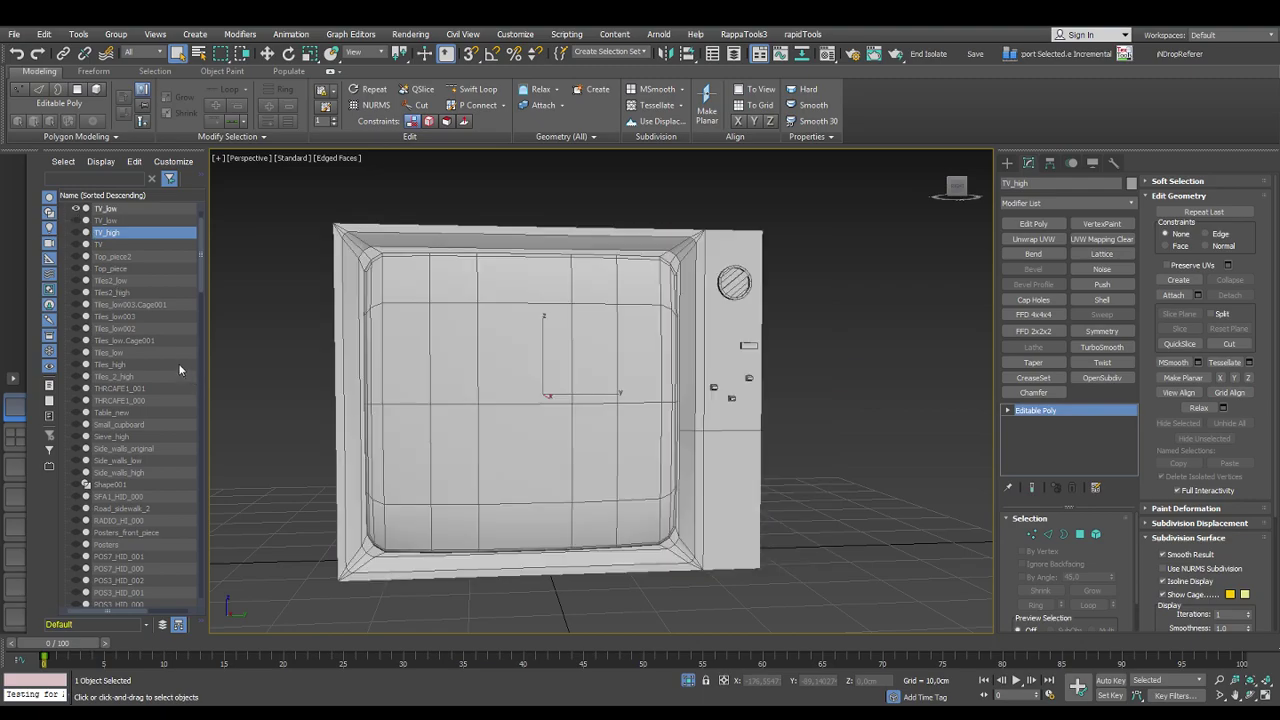
pyautogui.click(76, 232)
pyautogui.moveTo(635, 395); pyautogui.dragTo(623, 428, button='middle')
pyautogui.keyDown('alt'); pyautogui.moveTo(763, 408); pyautogui.dragTo(614, 336, button='middle'); pyautogui.keyUp('alt')
pyautogui.scroll(4, 685, 349)
pyautogui.scroll(-4, 704, 363)
pyautogui.scroll(4, 609, 377)
pyautogui.moveTo(539, 435); pyautogui.dragTo(647, 442, button='middle')
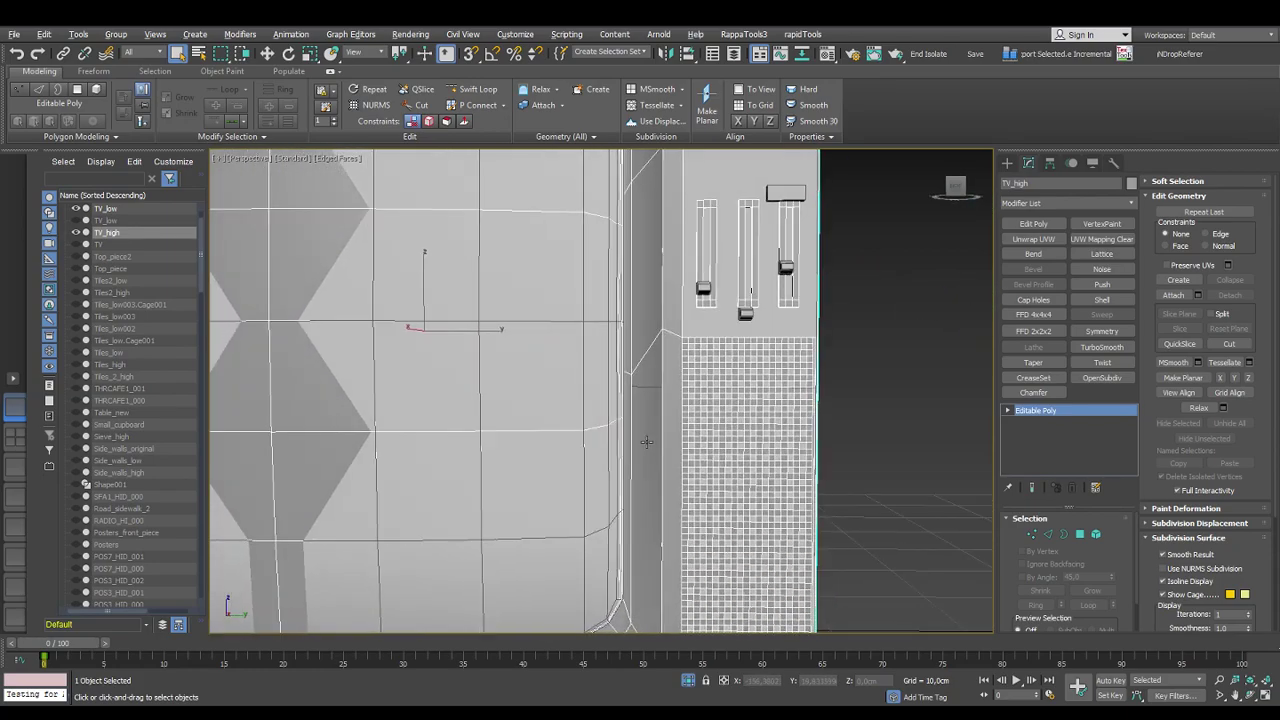
# Select the first TV_low's horizontal control-panel edge and raise it to the upper edge of TV_high's grille
pyautogui.click(137, 209)
pyautogui.click(1047, 534)
pyautogui.click(646, 386)
pyautogui.press('w')
pyautogui.moveTo(688, 338); pyautogui.dragTo(702, 289)
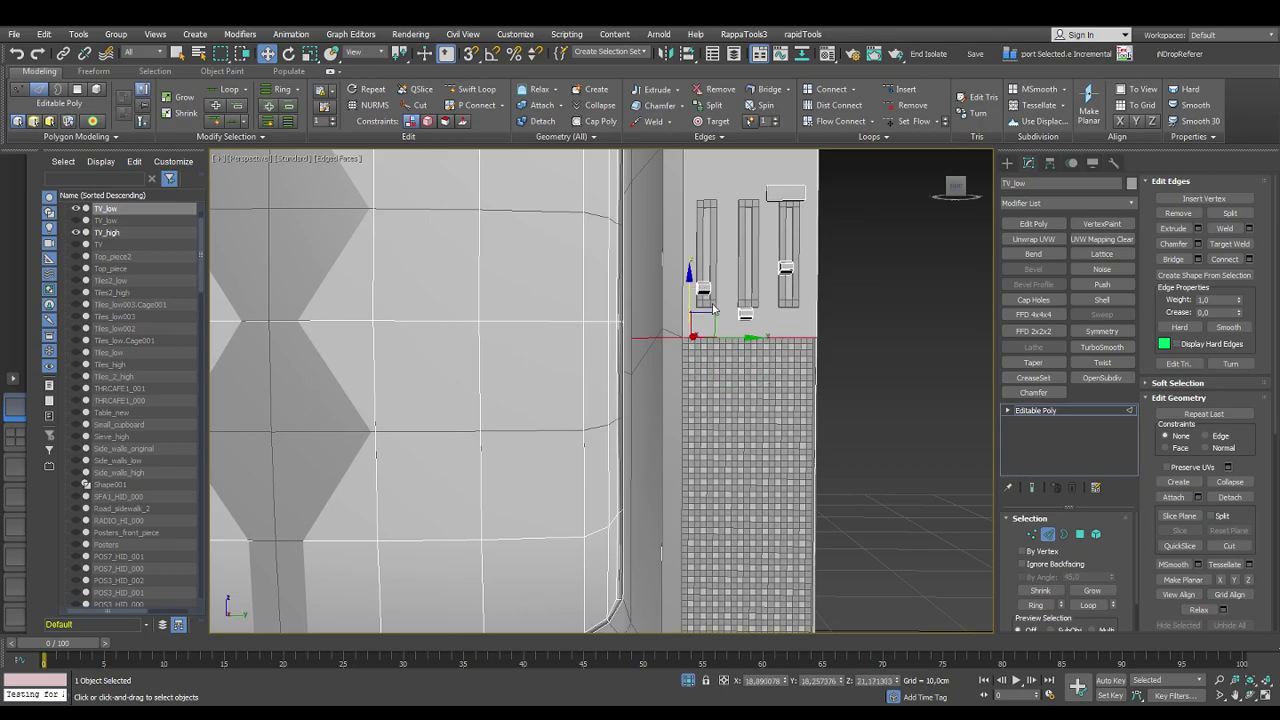
# Hide and reshow TV_high to compare its control panel with the edges of TV_low
pyautogui.moveTo(873, 368)
pyautogui.keyDown('alt'); pyautogui.mouseDown(button='middle')
pyautogui.moveTo(727, 383)
pyautogui.moveTo(760, 515)
pyautogui.moveTo(735, 498)
pyautogui.moveTo(748, 490)
pyautogui.moveTo(733, 515)
pyautogui.moveTo(762, 453)
pyautogui.mouseUp(button='middle'); pyautogui.keyUp('alt')
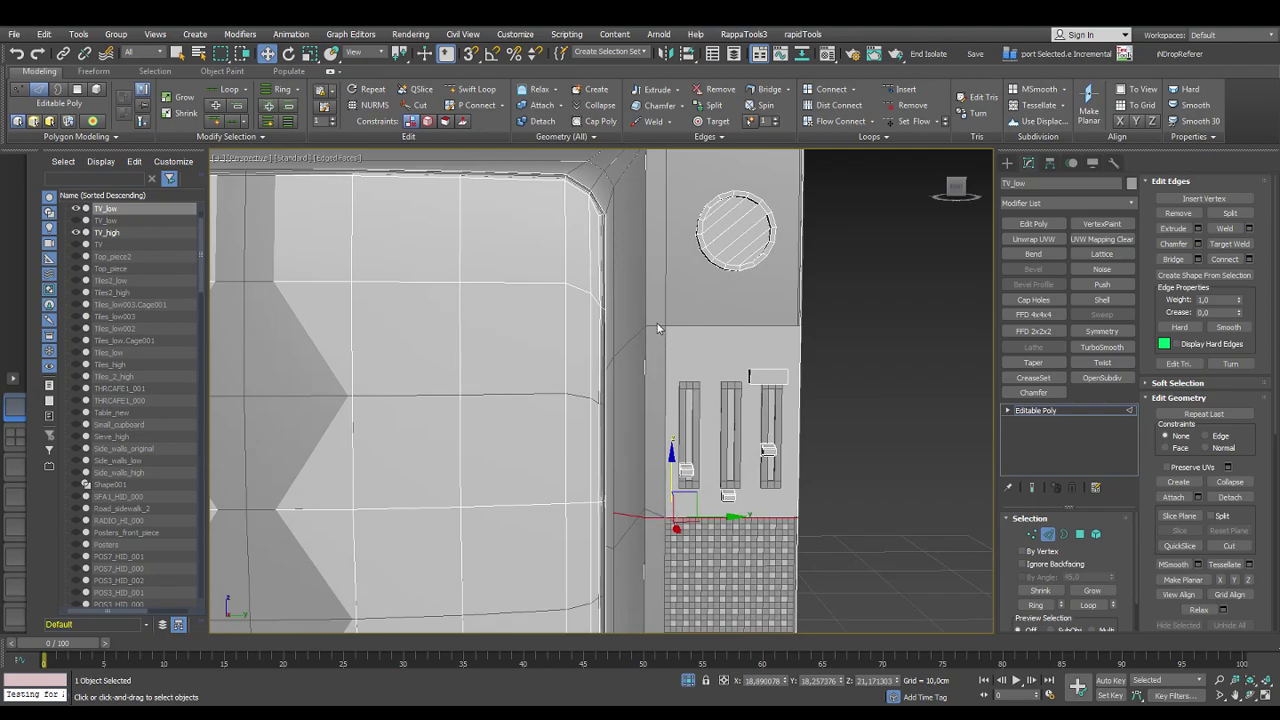
pyautogui.click(652, 368)
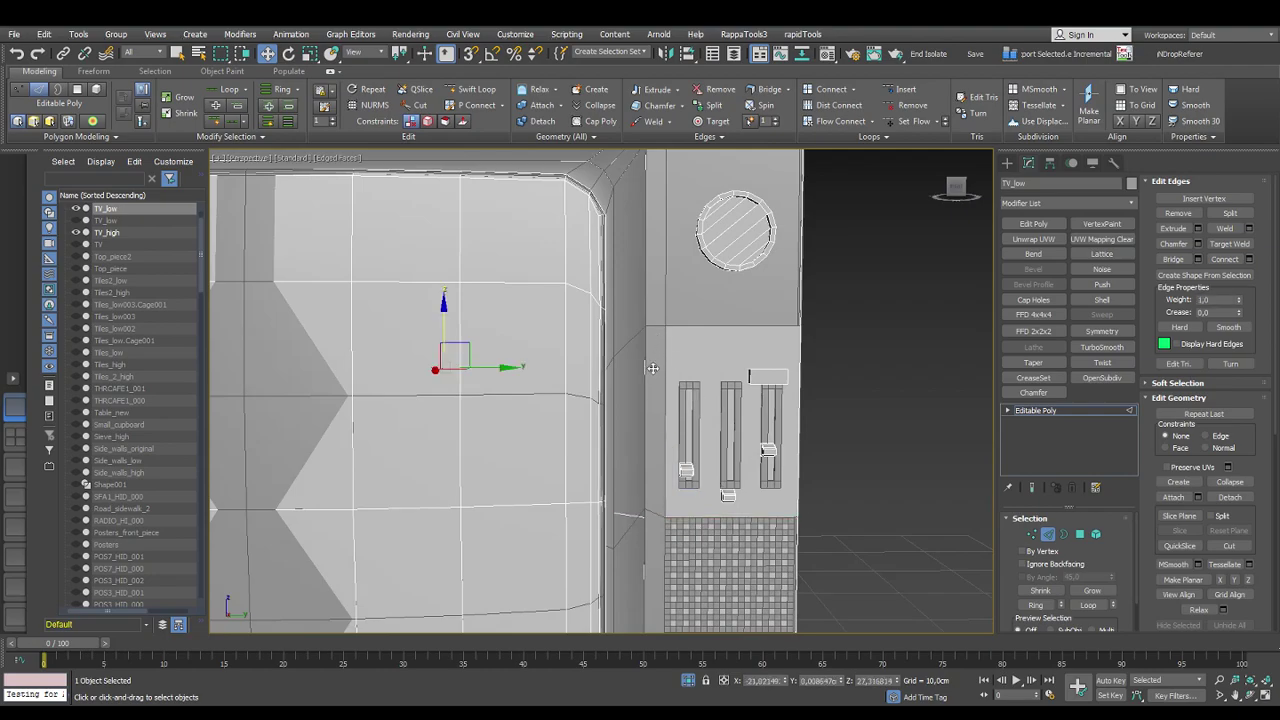
pyautogui.click(76, 232)
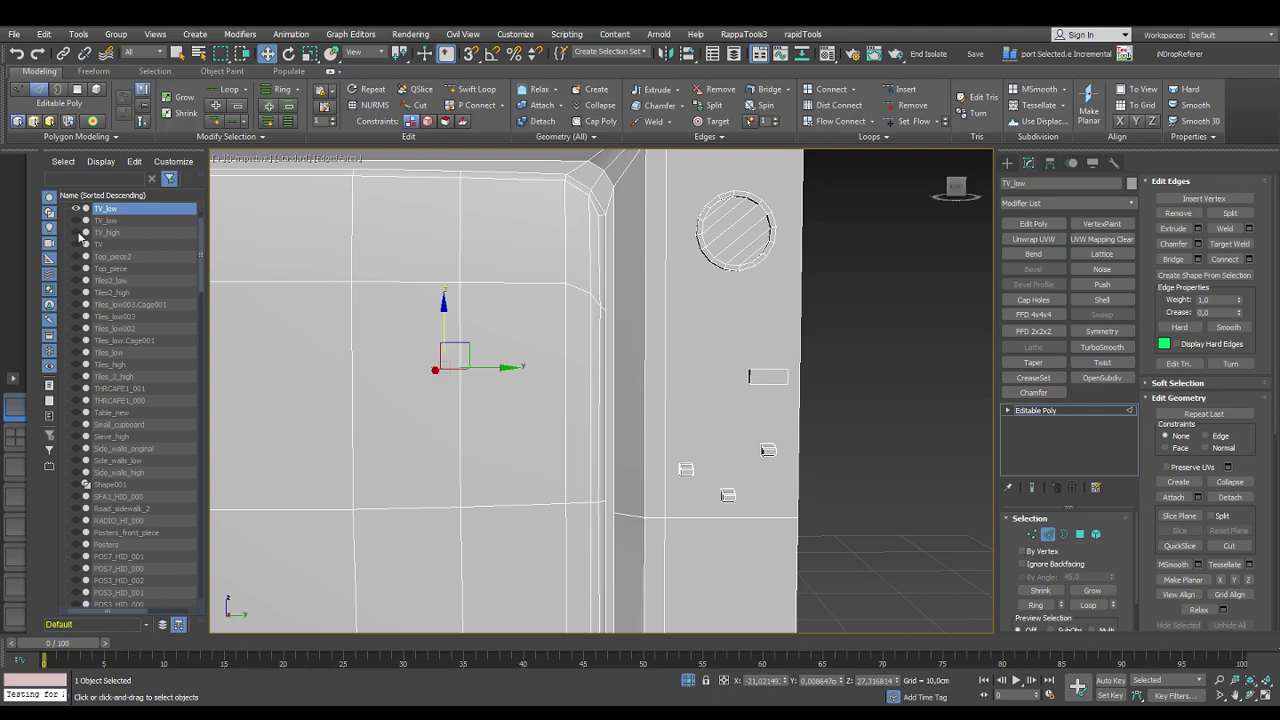
pyautogui.click(76, 232)
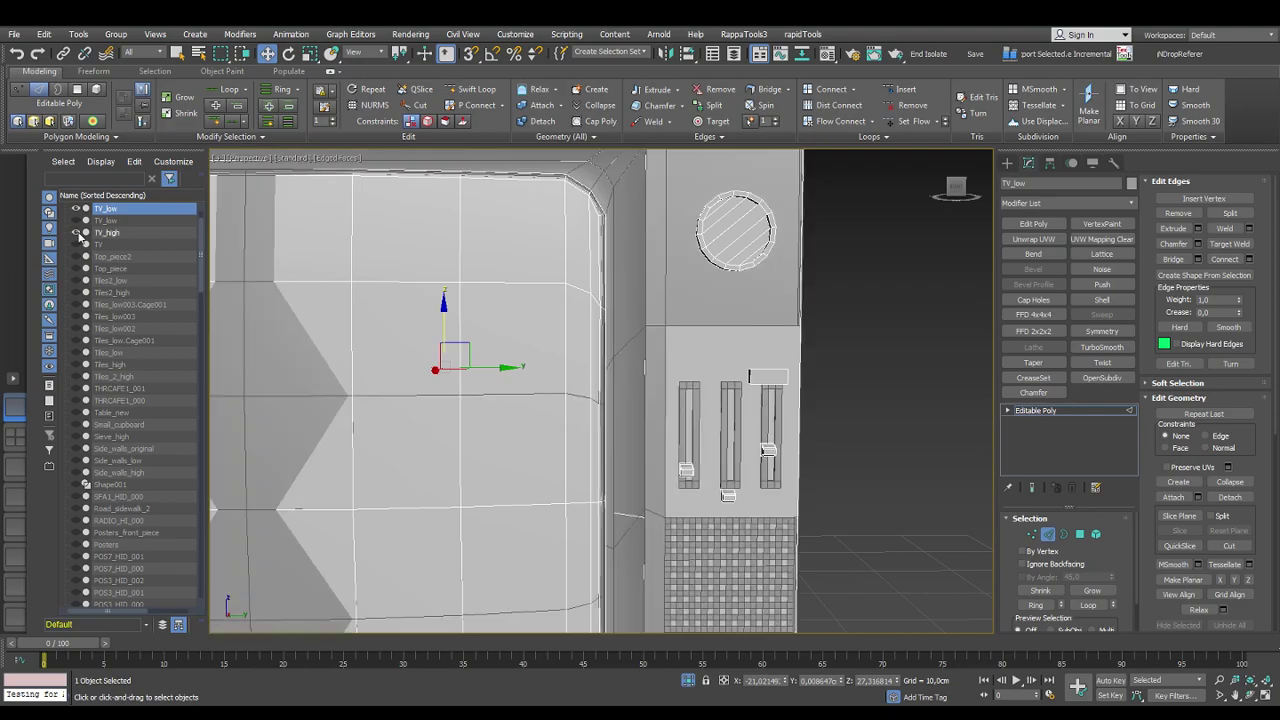
pyautogui.keyDown('alt'); pyautogui.moveTo(549, 366); pyautogui.dragTo(868, 470, button='middle'); pyautogui.keyUp('alt')
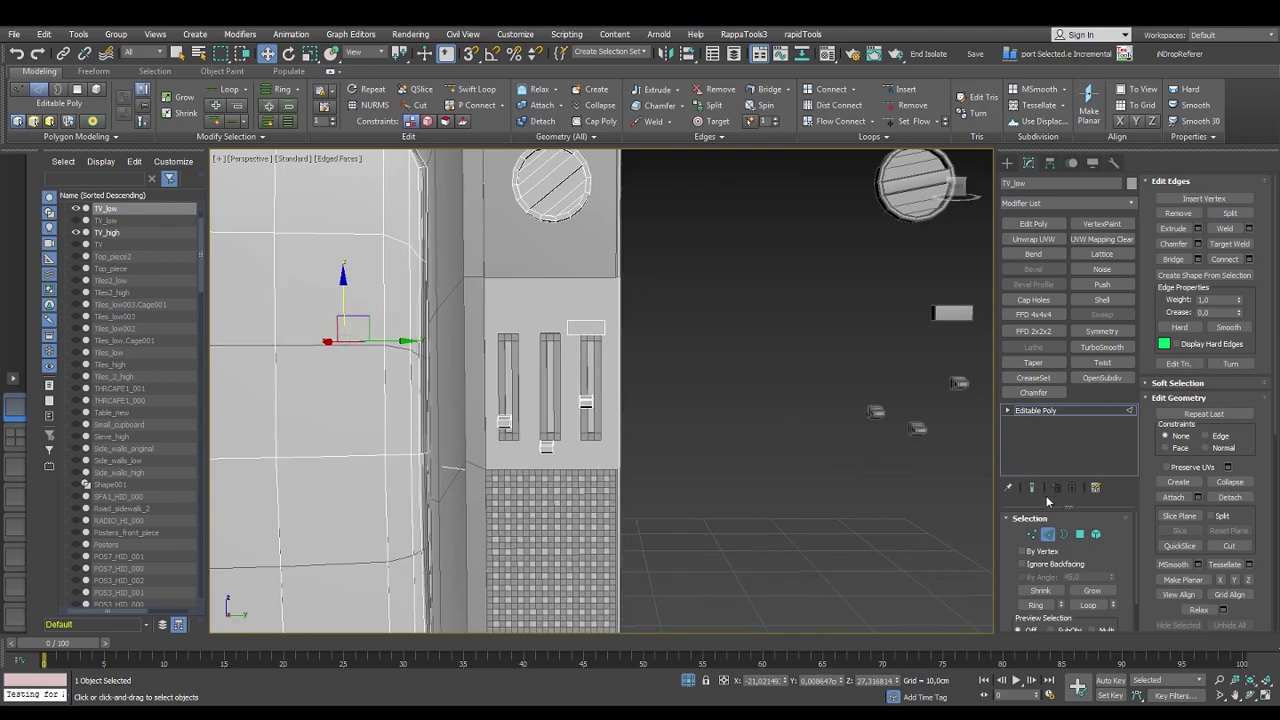
# Select TV_low's three slider knobs as elements and move them together across to TV_high's detached slider knobs
pyautogui.click(1096, 534)
pyautogui.click(502, 424)
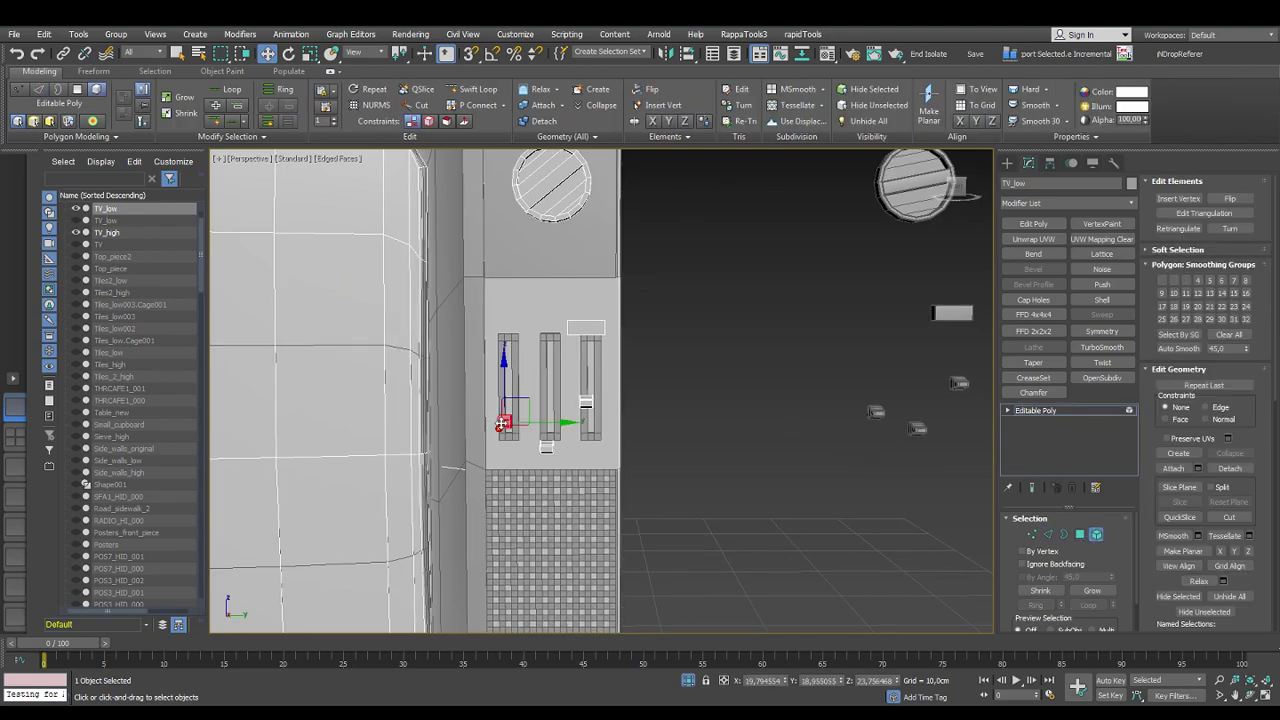
pyautogui.keyDown('ctrl'); pyautogui.click(545, 447); pyautogui.keyUp('ctrl')
pyautogui.keyDown('ctrl'); pyautogui.click(587, 402); pyautogui.keyUp('ctrl')
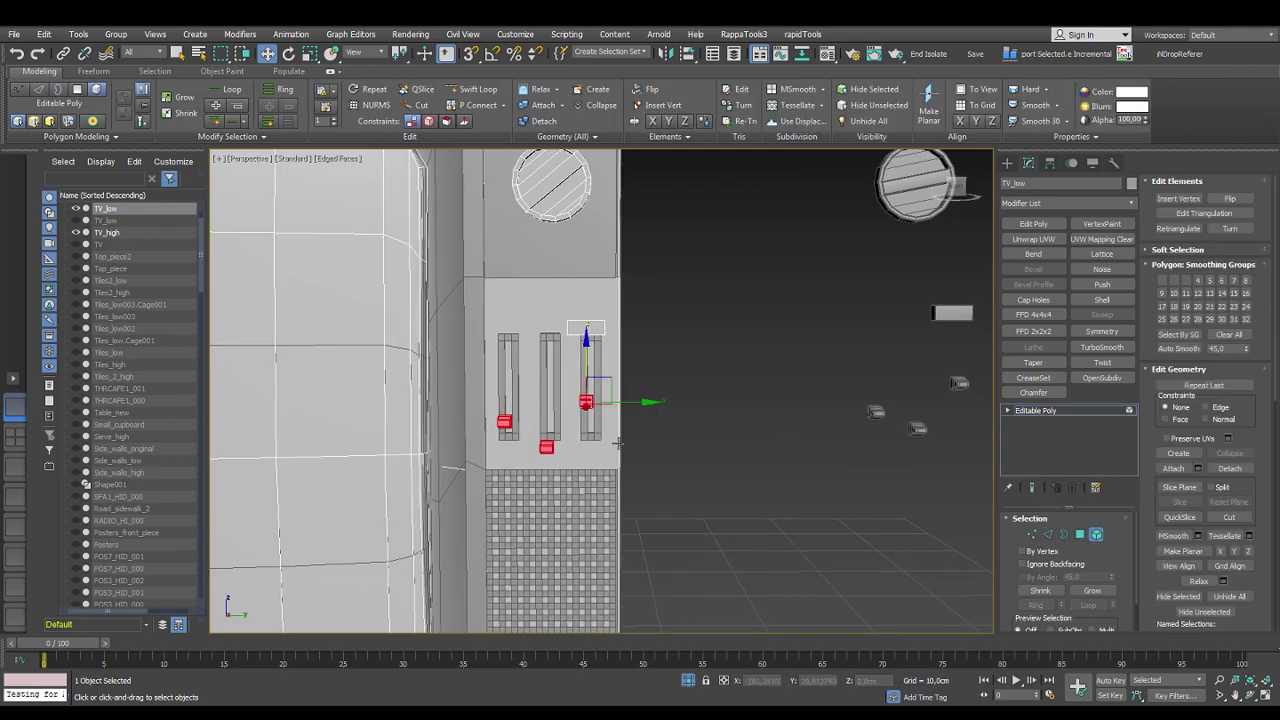
pyautogui.moveTo(649, 401); pyautogui.dragTo(960, 346)
# Align TV_low's first slider knob with its TV_high counterpart in height and sideways position
pyautogui.moveTo(904, 390); pyautogui.dragTo(789, 386, button='middle')
pyautogui.scroll(5, 686, 384)
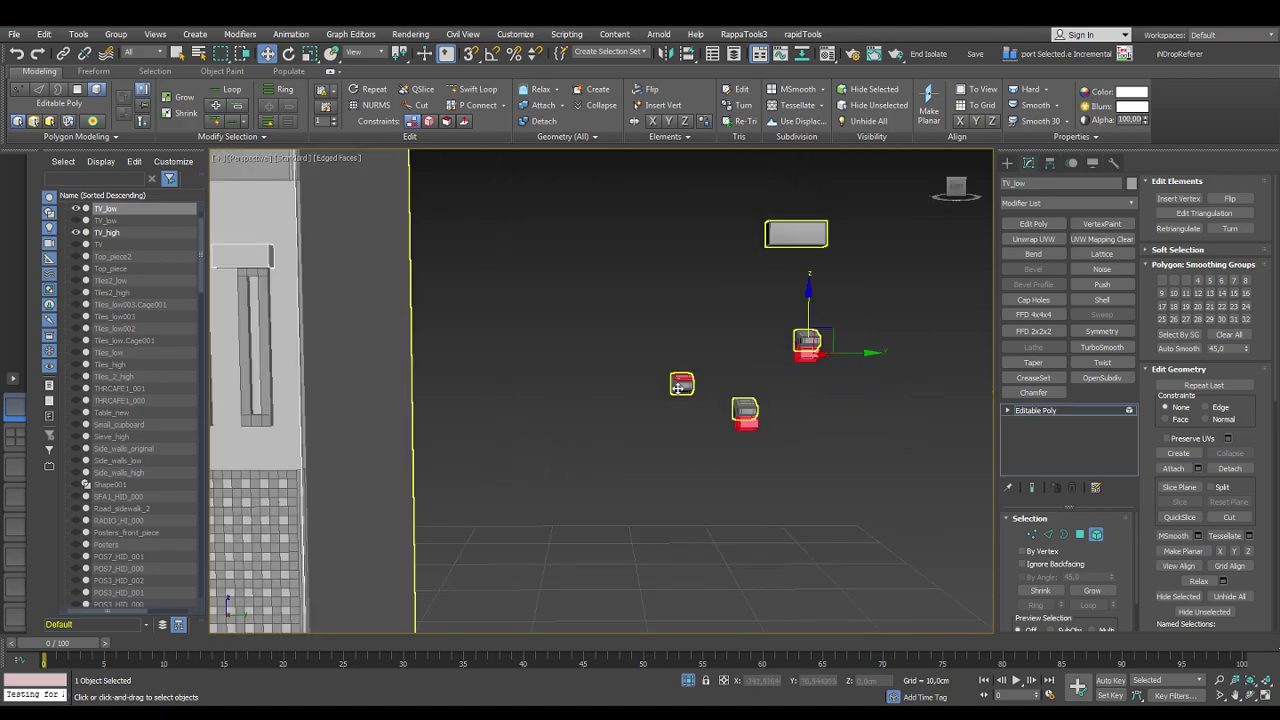
pyautogui.scroll(4, 680, 370)
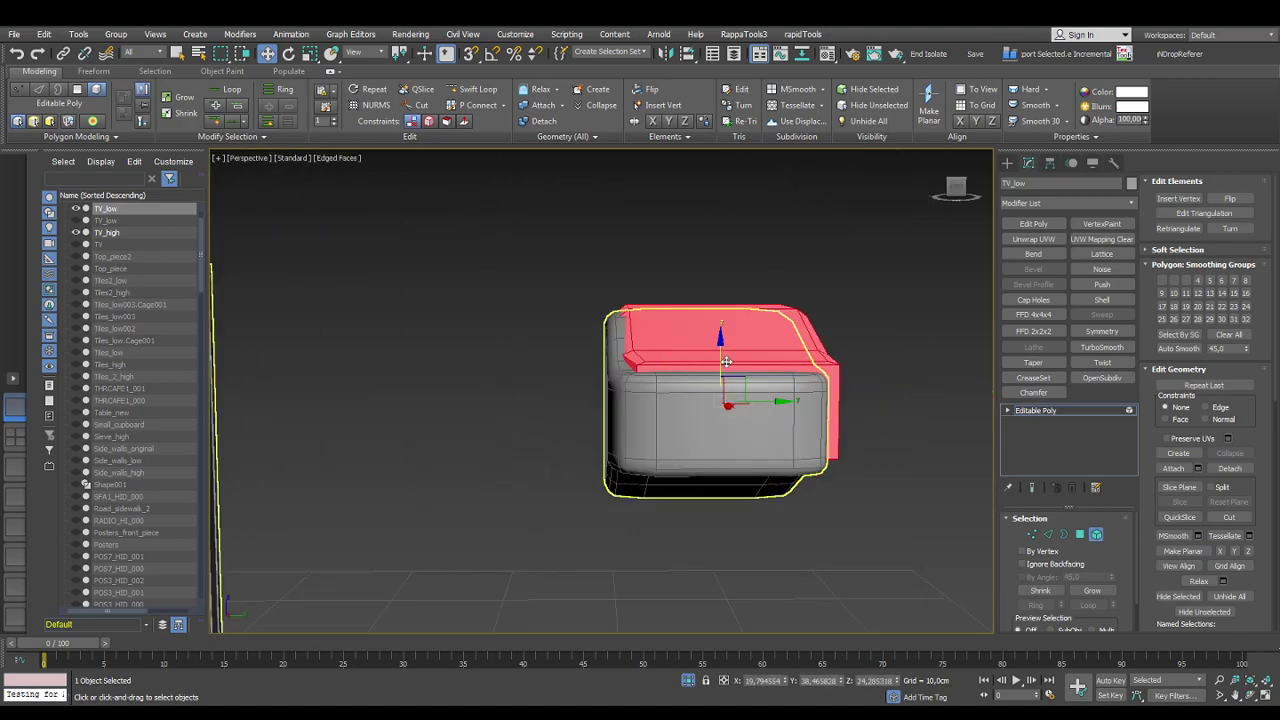
pyautogui.moveTo(717, 352); pyautogui.dragTo(718, 362)
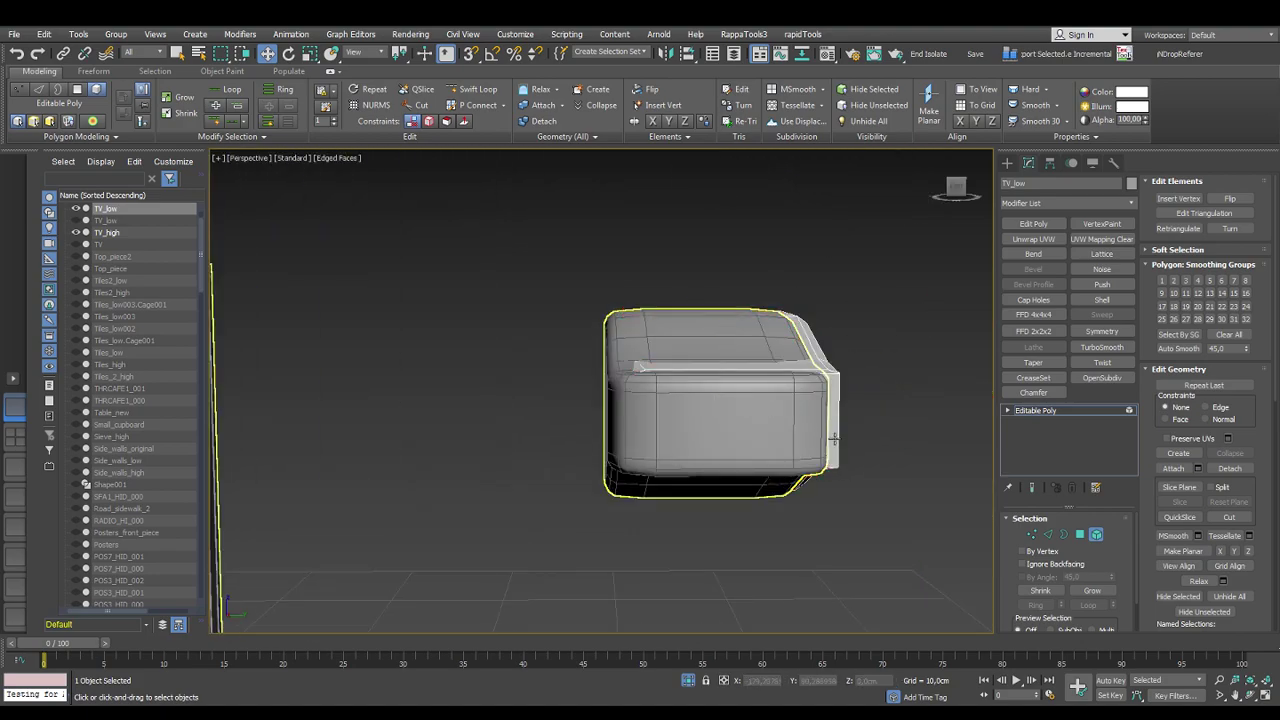
pyautogui.moveTo(785, 410); pyautogui.dragTo(767, 410)
pyautogui.moveTo(707, 360); pyautogui.dragTo(705, 362)
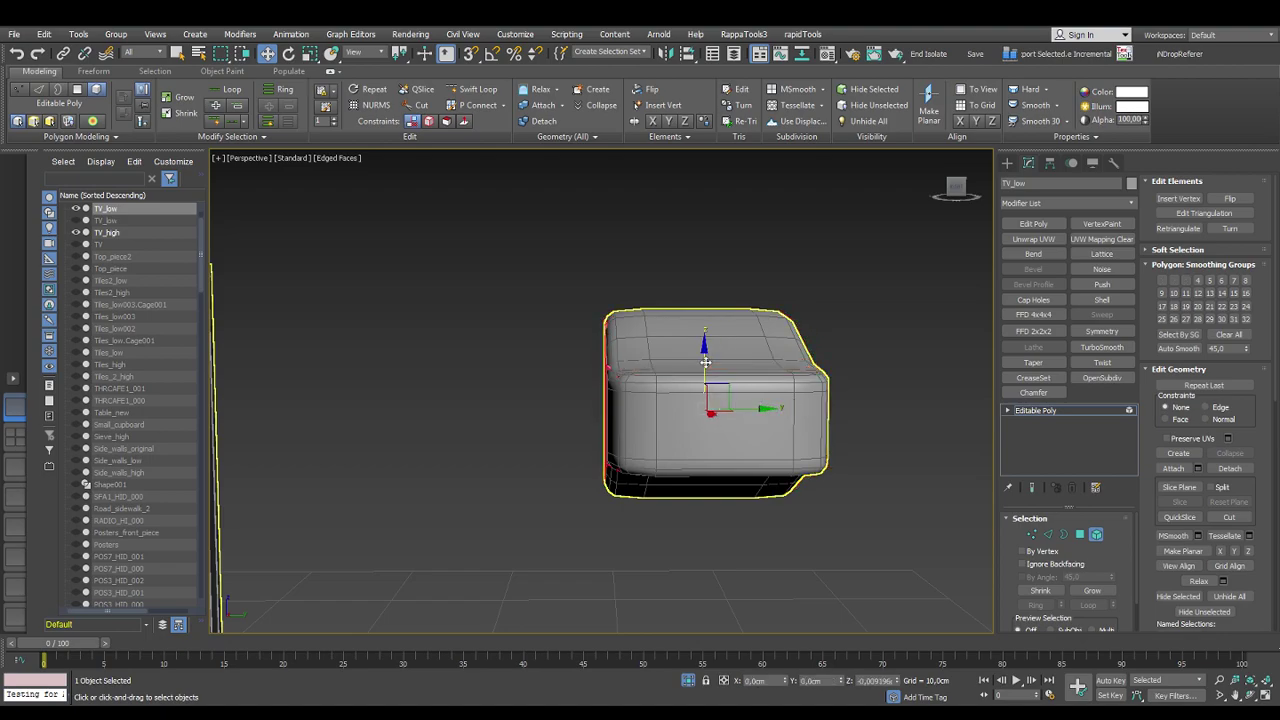
pyautogui.moveTo(755, 411); pyautogui.dragTo(752, 414)
# Fine-tune the first slider knob's depth and sideways position so it overlaps TV_high's knob evenly
pyautogui.keyDown('alt'); pyautogui.moveTo(753, 414); pyautogui.dragTo(851, 463, button='middle'); pyautogui.keyUp('alt')
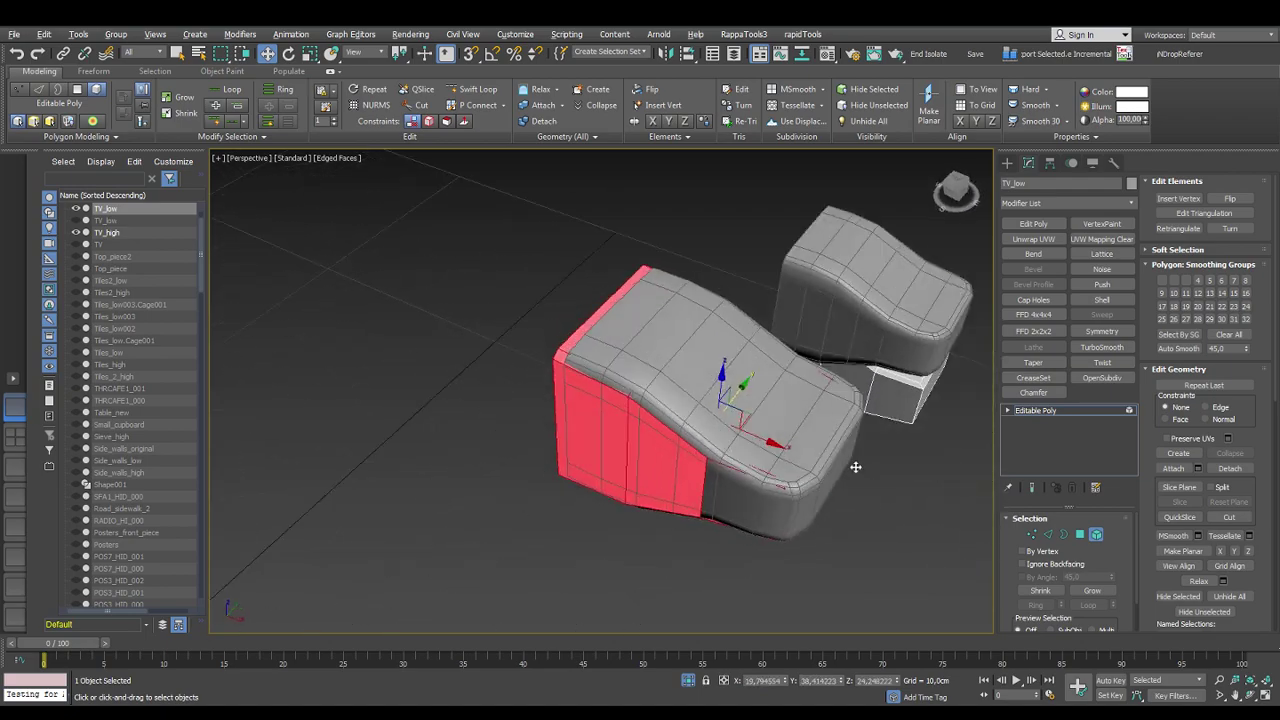
pyautogui.moveTo(772, 444)
pyautogui.keyDown('alt'); pyautogui.mouseDown(button='middle')
pyautogui.moveTo(784, 449)
pyautogui.moveTo(773, 463)
pyautogui.mouseUp(button='middle'); pyautogui.keyUp('alt')
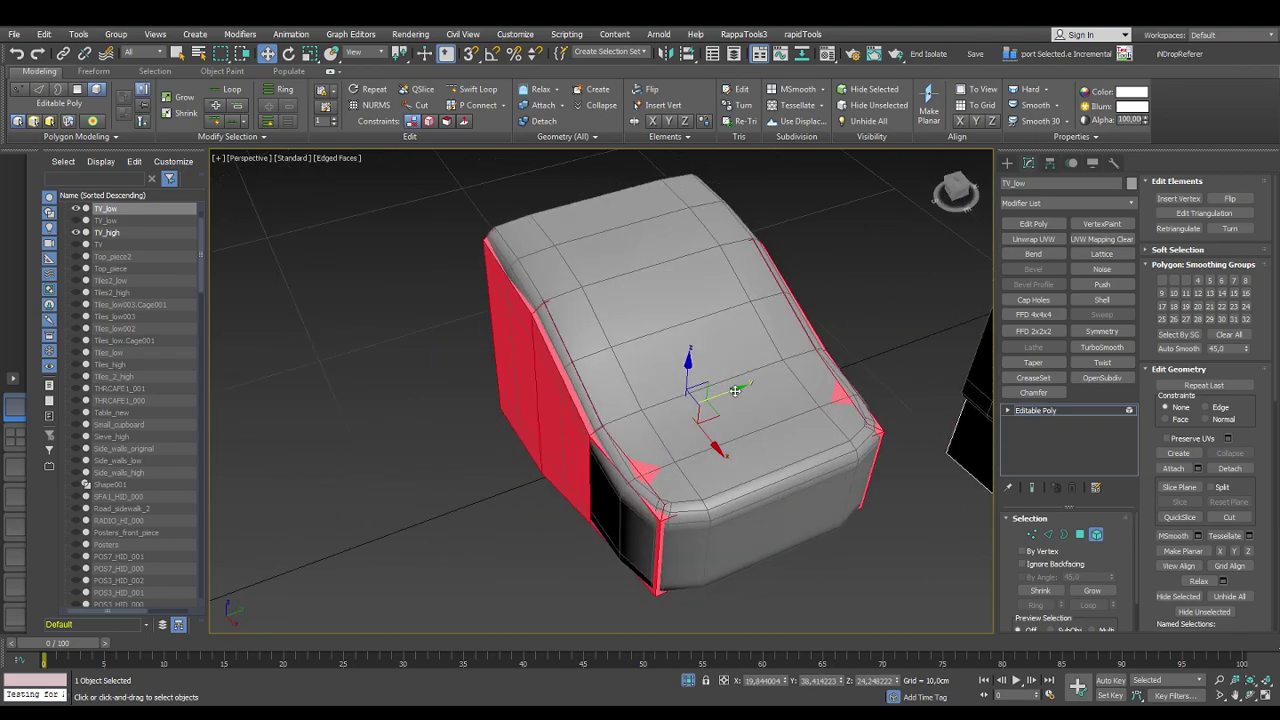
pyautogui.press('Delete')
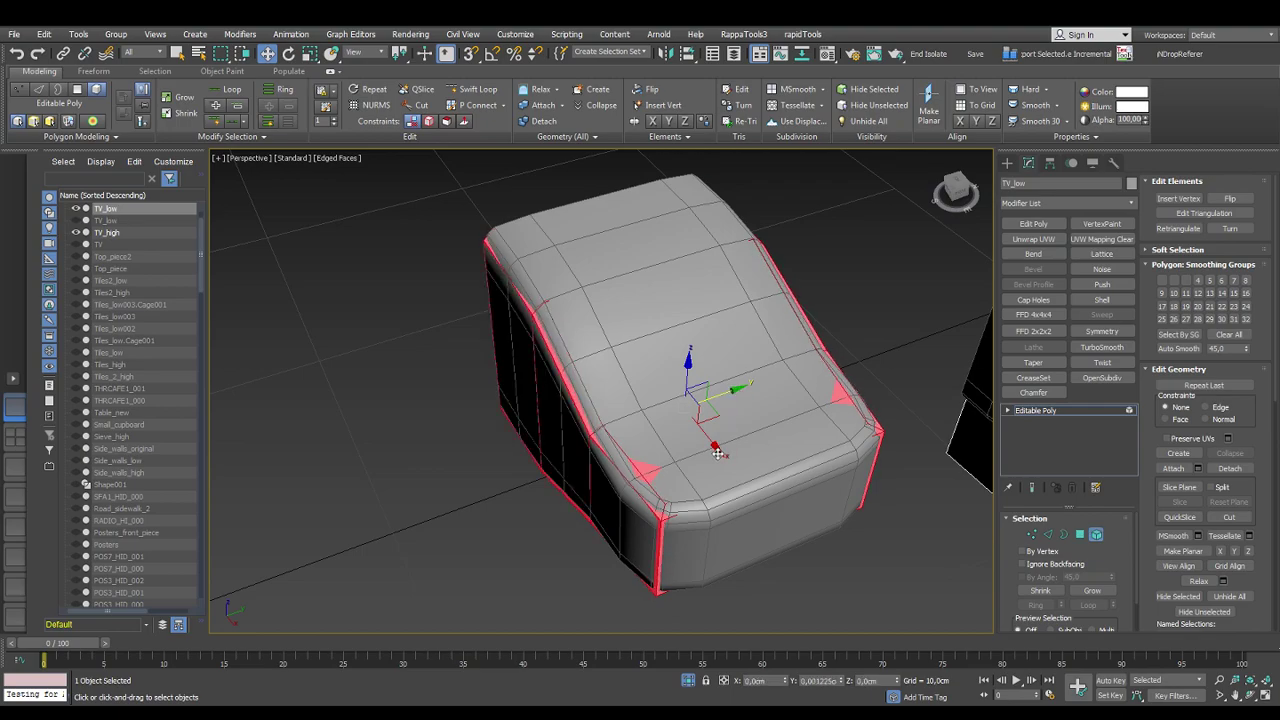
pyautogui.hotkey('ctrl', 'z')
pyautogui.moveTo(714, 446); pyautogui.dragTo(717, 447)
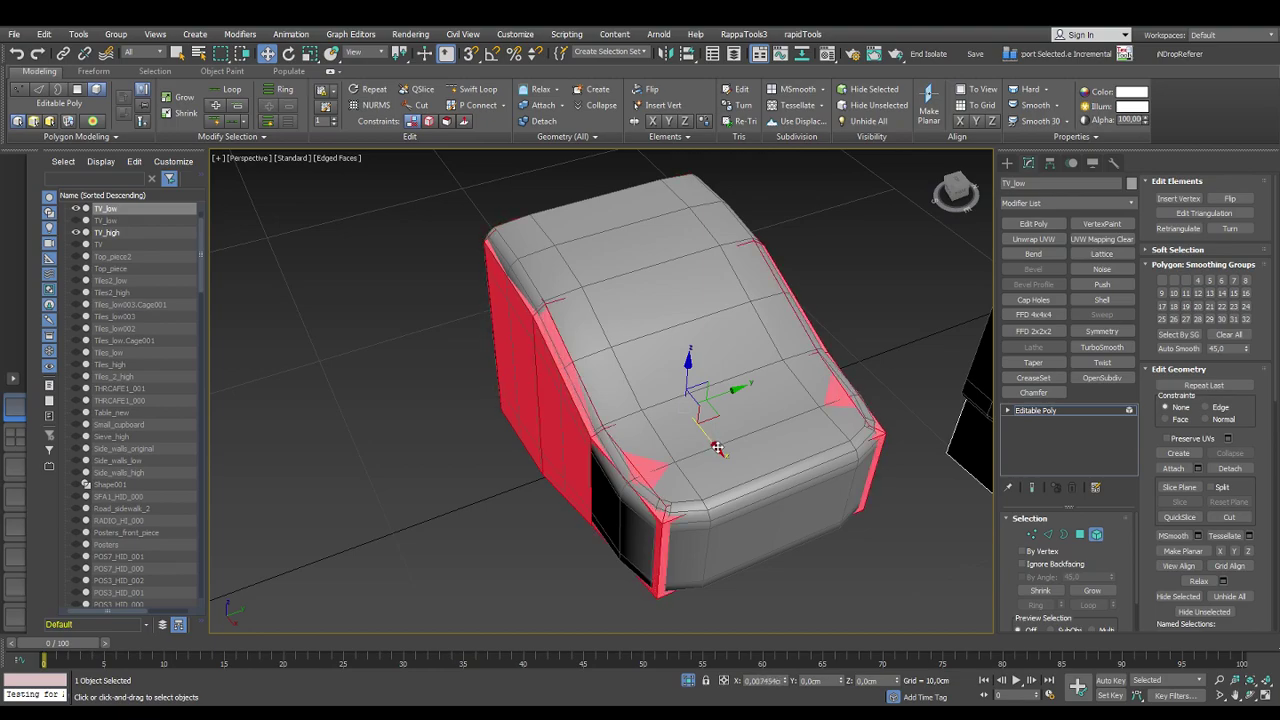
pyautogui.moveTo(717, 448); pyautogui.dragTo(714, 444)
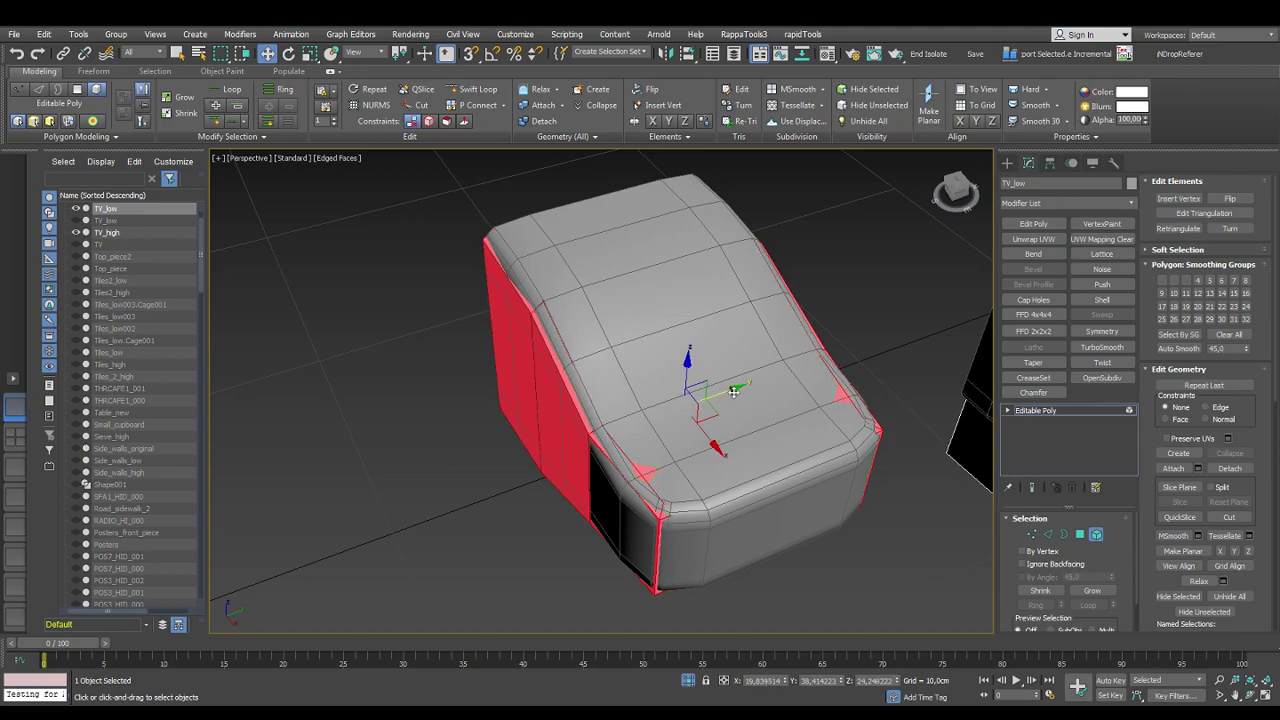
pyautogui.moveTo(733, 392); pyautogui.dragTo(734, 393)
# Fit TV_low's lowest, middle slider knob onto the matching TV_high knob in height and sideways position
pyautogui.keyDown('alt'); pyautogui.moveTo(734, 392); pyautogui.dragTo(727, 441, button='middle'); pyautogui.keyUp('alt')
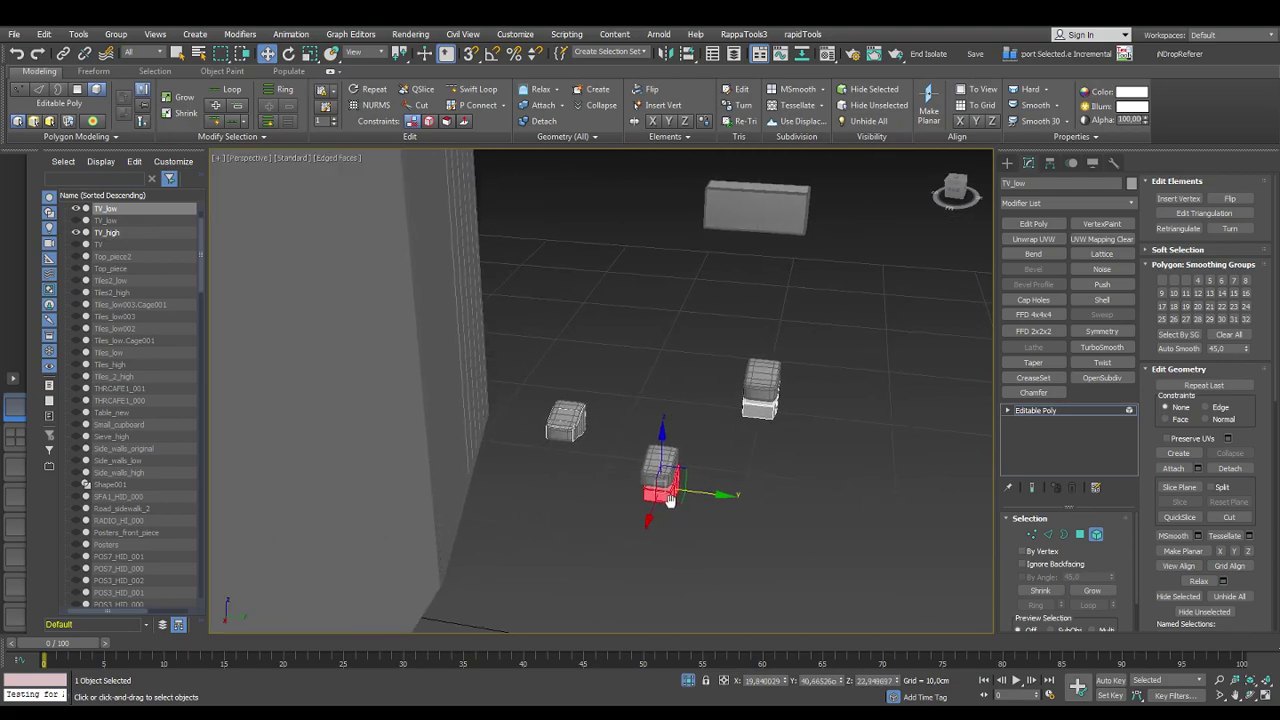
pyautogui.scroll(5, 662, 489)
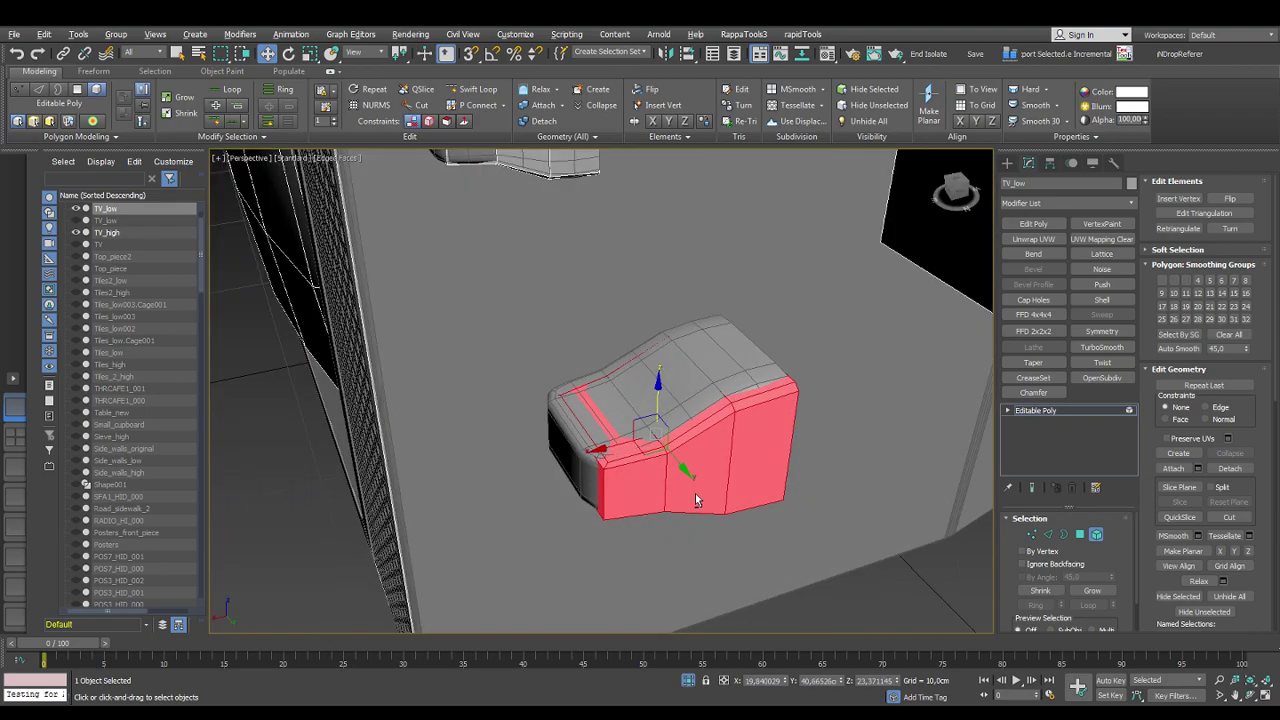
pyautogui.keyDown('alt'); pyautogui.moveTo(697, 497); pyautogui.dragTo(754, 525, button='middle'); pyautogui.keyUp('alt')
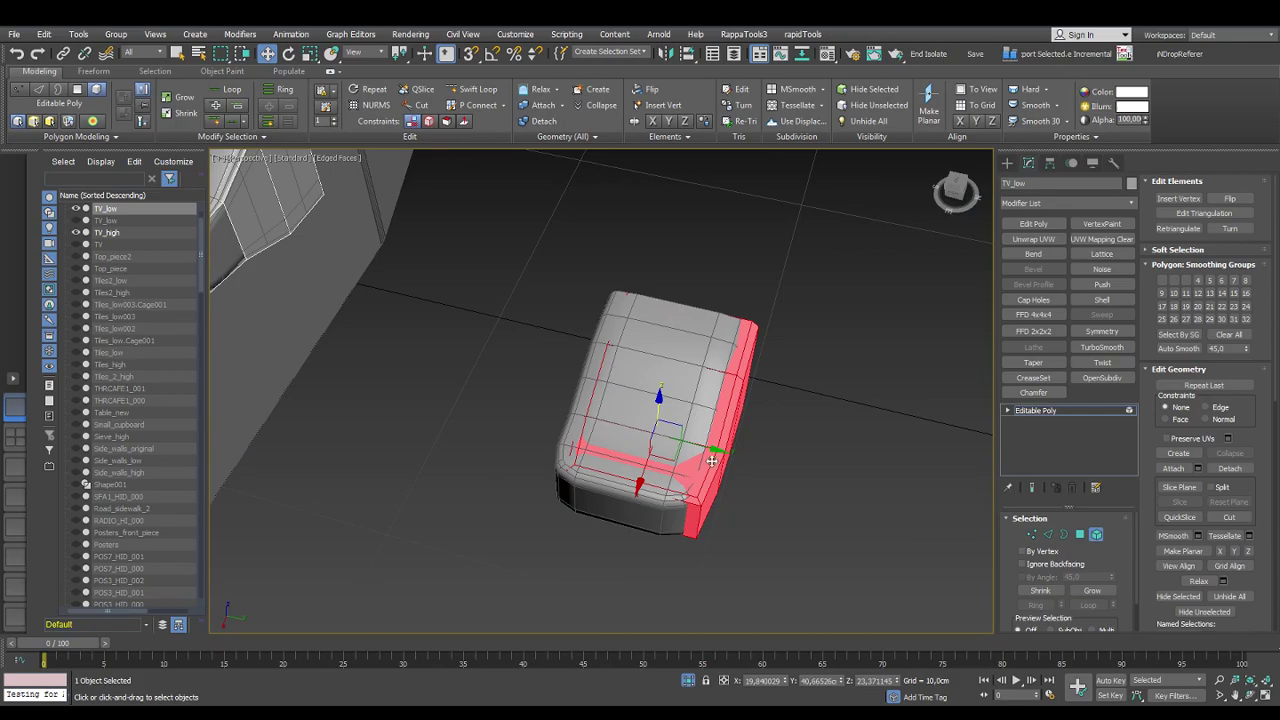
pyautogui.moveTo(713, 447)
pyautogui.mouseDown()
pyautogui.moveTo(685, 445)
pyautogui.moveTo(701, 449)
pyautogui.mouseUp()
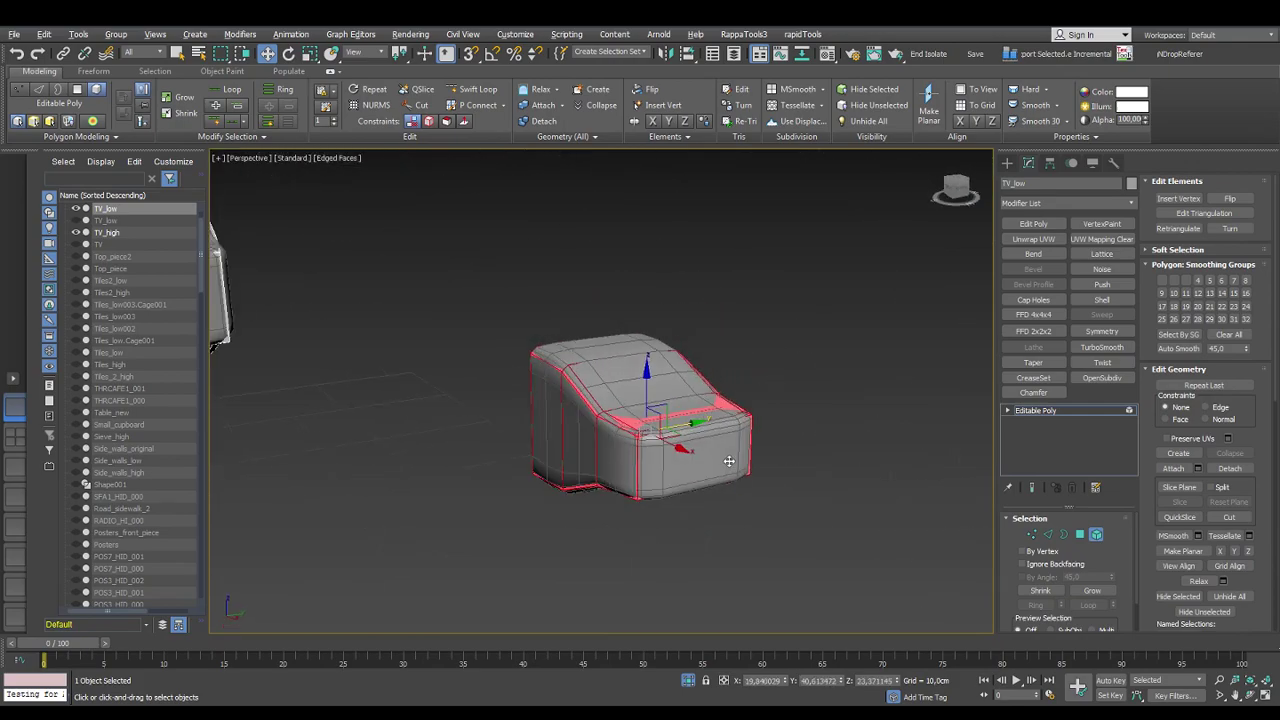
pyautogui.moveTo(649, 388); pyautogui.dragTo(649, 388)
pyautogui.keyDown('alt'); pyautogui.moveTo(655, 460); pyautogui.dragTo(705, 443, button='middle'); pyautogui.keyUp('alt')
pyautogui.moveTo(700, 433); pyautogui.dragTo(700, 435)
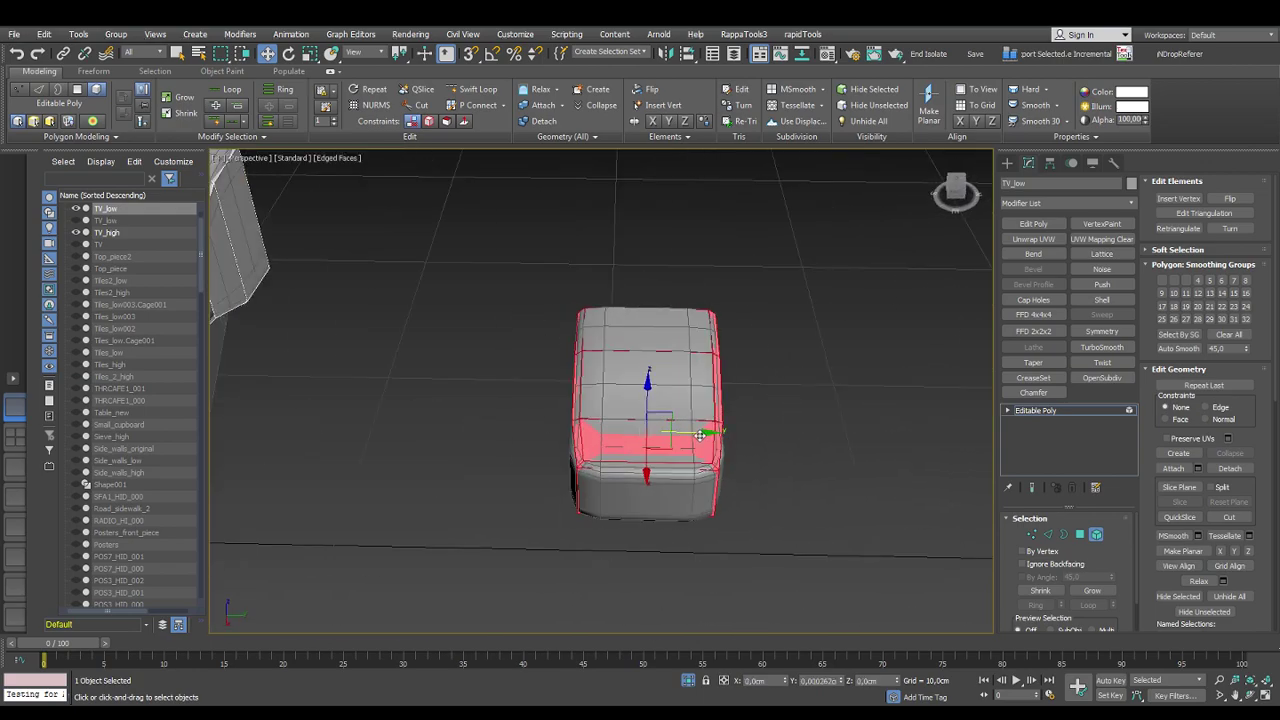
pyautogui.keyDown('alt'); pyautogui.moveTo(700, 440); pyautogui.dragTo(646, 388, button='middle'); pyautogui.keyUp('alt')
# Select TV_low's remaining slider knob, raise it onto its TV_high counterpart and fine-tune the overlap from several angles
pyautogui.click(655, 356)
pyautogui.moveTo(662, 297); pyautogui.dragTo(661, 231)
pyautogui.keyDown('alt'); pyautogui.moveTo(661, 231); pyautogui.dragTo(770, 318, button='middle'); pyautogui.keyUp('alt')
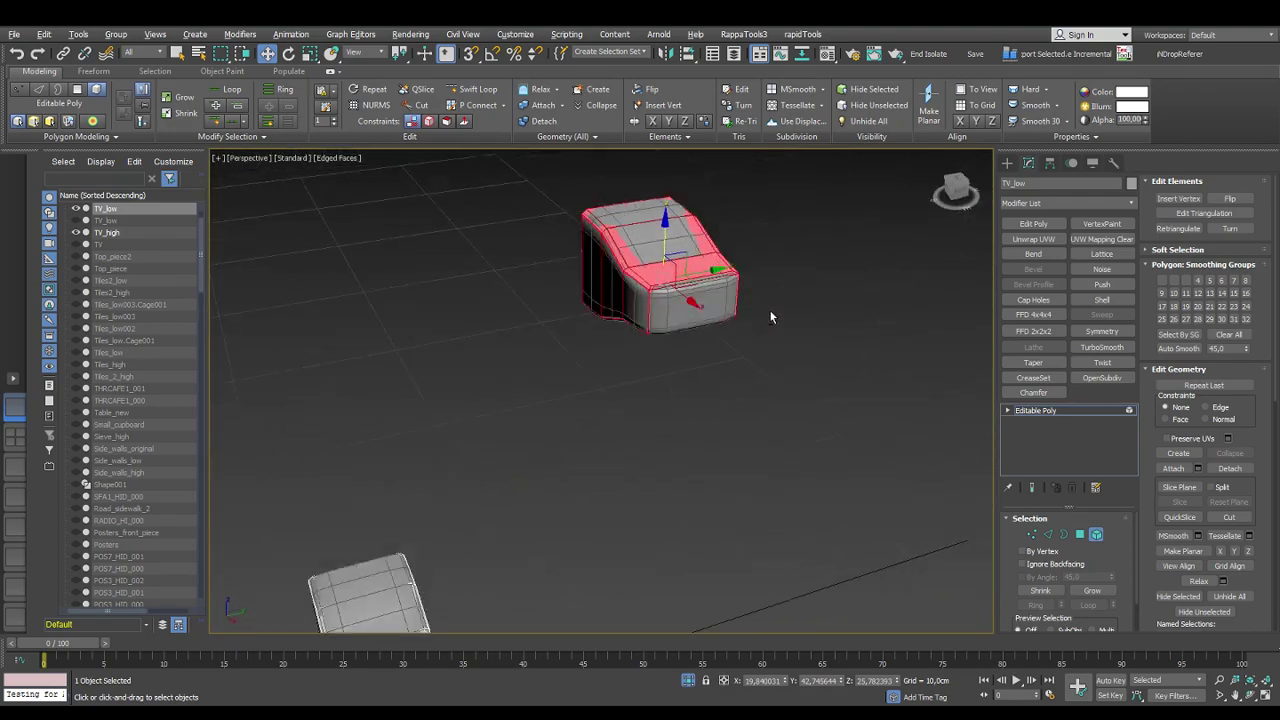
pyautogui.moveTo(663, 238); pyautogui.dragTo(664, 238)
pyautogui.moveTo(664, 238)
pyautogui.keyDown('alt'); pyautogui.mouseDown(button='middle')
pyautogui.moveTo(680, 193)
pyautogui.moveTo(665, 232)
pyautogui.mouseUp(button='middle'); pyautogui.keyUp('alt')
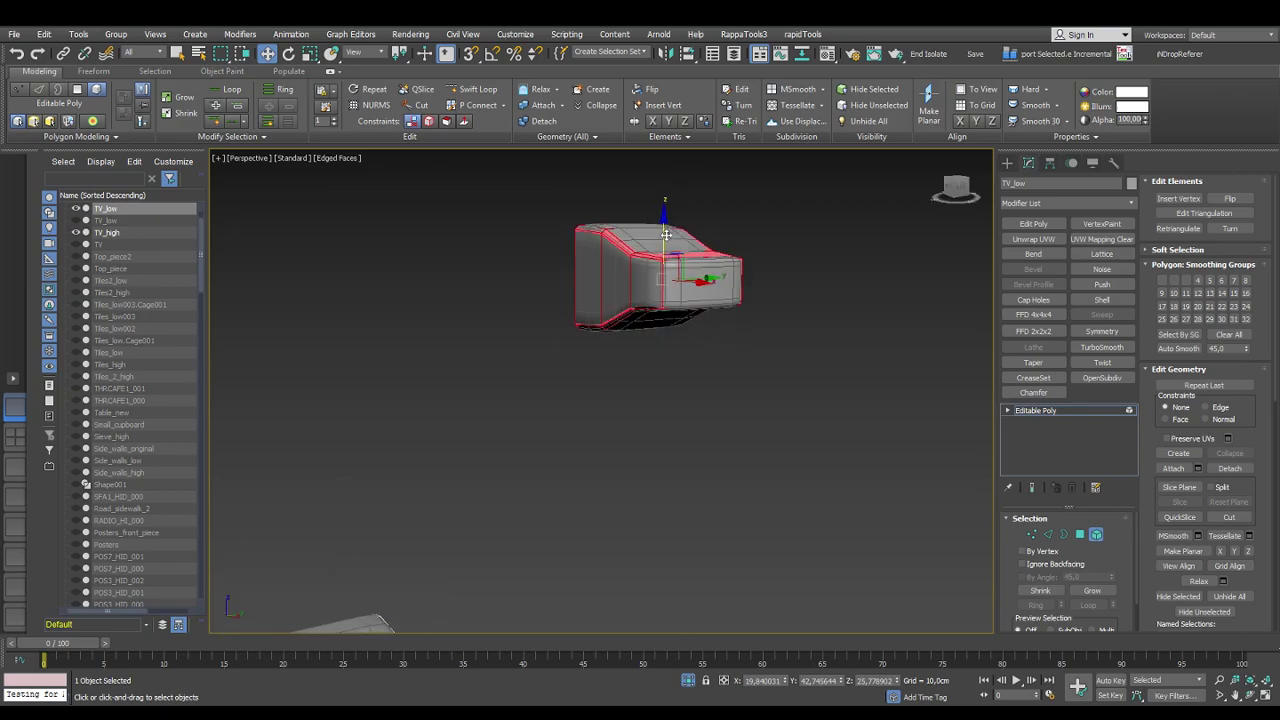
pyautogui.moveTo(662, 232); pyautogui.dragTo(662, 231)
pyautogui.keyDown('alt'); pyautogui.moveTo(662, 231); pyautogui.dragTo(654, 326, button='middle'); pyautogui.keyUp('alt')
pyautogui.moveTo(719, 297); pyautogui.dragTo(719, 297)
pyautogui.moveTo(691, 332)
pyautogui.keyDown('alt'); pyautogui.mouseDown(button='middle')
pyautogui.moveTo(788, 287)
pyautogui.moveTo(704, 312)
pyautogui.mouseUp(button='middle'); pyautogui.keyUp('alt')
pyautogui.moveTo(723, 290); pyautogui.dragTo(722, 290)
pyautogui.keyDown('alt'); pyautogui.moveTo(722, 290); pyautogui.dragTo(765, 307, button='middle'); pyautogui.keyUp('alt')
# Select TV_low's rectangular button element and move it across to TV_high's detached rectangular button
pyautogui.moveTo(600, 229); pyautogui.dragTo(636, 351, button='middle')
pyautogui.scroll(-4, 636, 351)
pyautogui.moveTo(628, 245)
pyautogui.mouseDown(button='middle')
pyautogui.moveTo(637, 343)
pyautogui.moveTo(623, 269)
pyautogui.mouseUp(button='middle')
pyautogui.scroll(-6, 622, 269)
pyautogui.click(433, 291)
pyautogui.moveTo(481, 291); pyautogui.dragTo(670, 256)
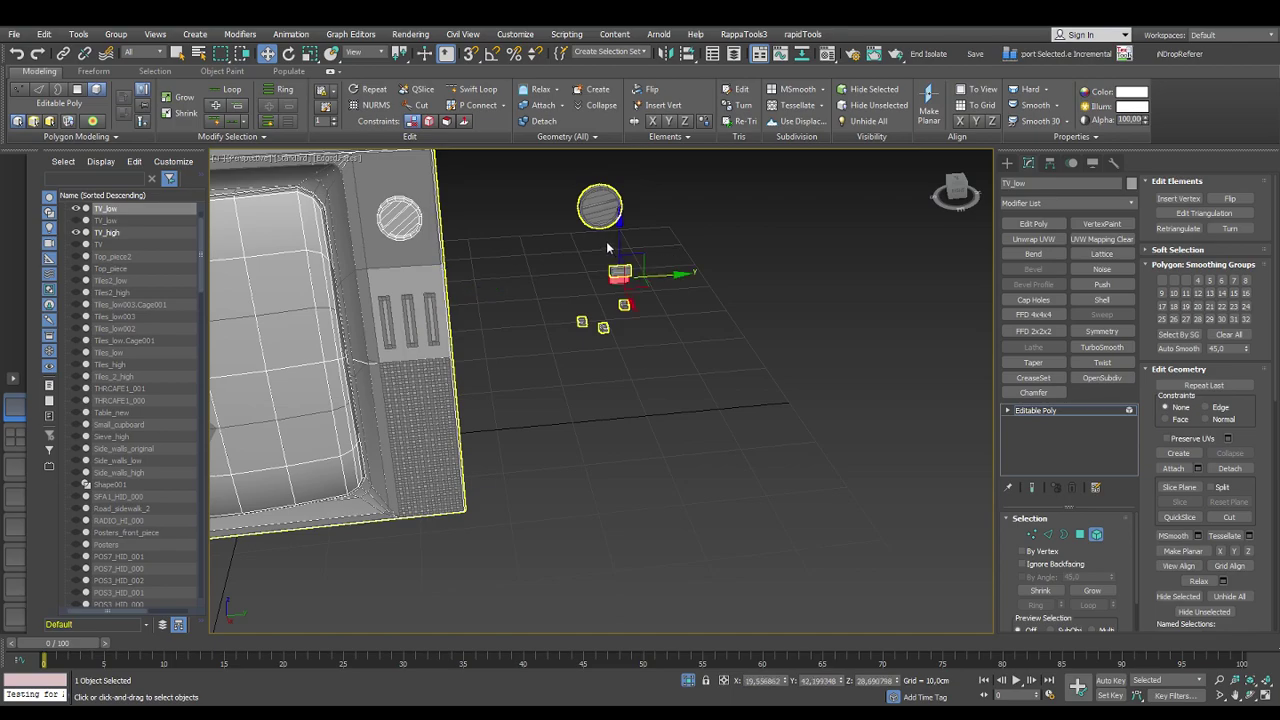
pyautogui.press('z')
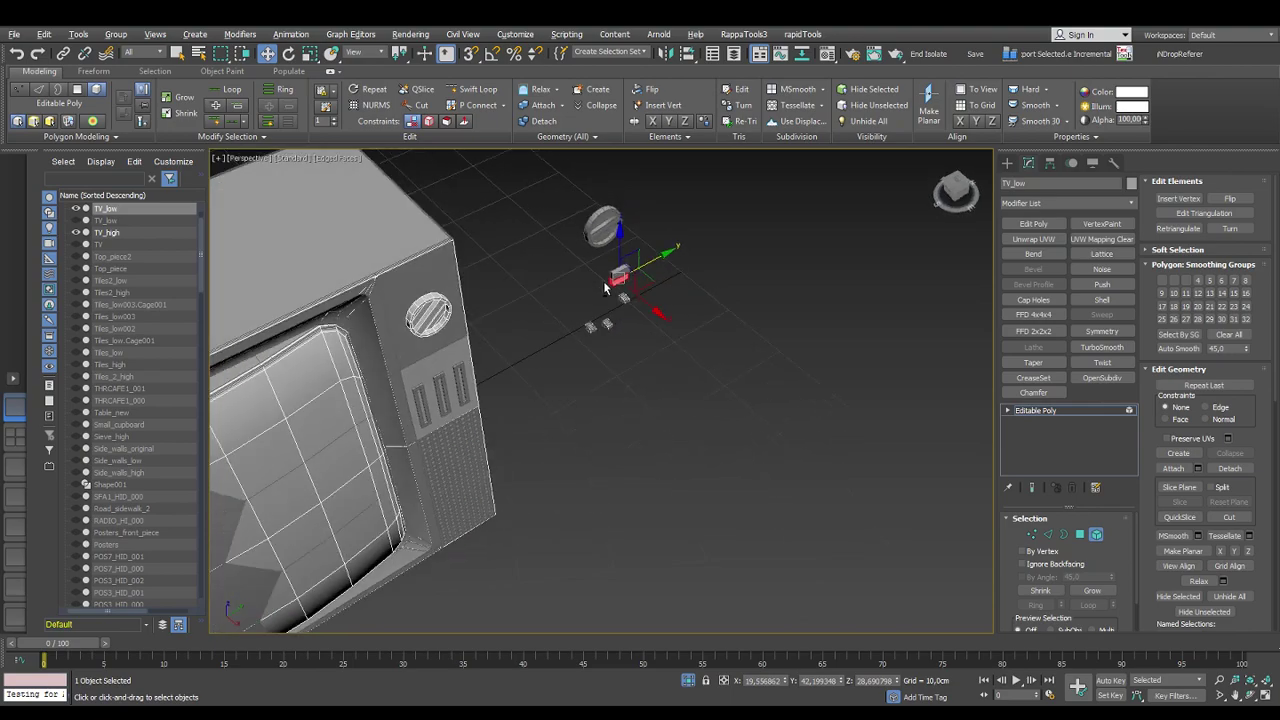
pyautogui.moveTo(617, 314); pyautogui.dragTo(662, 287)
pyautogui.keyDown('ctrl'); pyautogui.click(629, 268); pyautogui.keyUp('ctrl')
# Fine-tune the rectangular button's depth, height and sideways position until it overlaps TV_high's button
pyautogui.keyDown('alt'); pyautogui.moveTo(628, 330); pyautogui.dragTo(665, 371, button='middle'); pyautogui.keyUp('alt')
pyautogui.scroll(3, 619, 281)
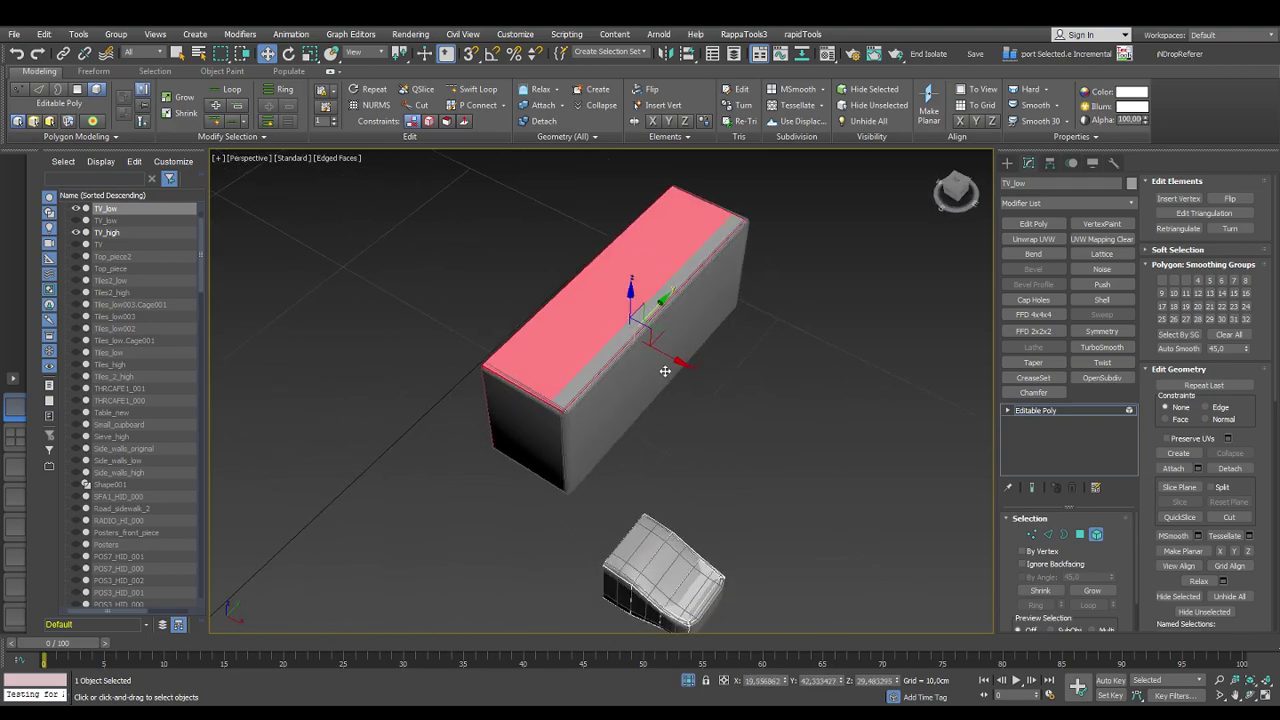
pyautogui.moveTo(668, 358); pyautogui.dragTo(669, 357)
pyautogui.keyDown('alt'); pyautogui.moveTo(660, 399); pyautogui.dragTo(638, 305, button='middle'); pyautogui.keyUp('alt')
pyautogui.moveTo(628, 286); pyautogui.dragTo(629, 288)
pyautogui.keyDown('alt'); pyautogui.moveTo(629, 288); pyautogui.dragTo(543, 351, button='middle'); pyautogui.keyUp('alt')
pyautogui.scroll(1, 652, 322)
pyautogui.scroll(-5, 651, 329)
pyautogui.keyDown('alt'); pyautogui.moveTo(645, 349); pyautogui.dragTo(694, 354, button='middle'); pyautogui.keyUp('alt')
pyautogui.scroll(6, 657, 331)
pyautogui.scroll(-6, 657, 338)
pyautogui.moveTo(633, 243); pyautogui.dragTo(642, 320, button='middle')
pyautogui.moveTo(703, 429); pyautogui.dragTo(703, 430)
# Select TV_low's round dial element and move it sideways onto TV_high's detached dial
pyautogui.click(249, 370)
pyautogui.moveTo(295, 374)
pyautogui.mouseDown()
pyautogui.moveTo(669, 373)
pyautogui.moveTo(680, 389)
pyautogui.moveTo(762, 389)
pyautogui.moveTo(768, 374)
pyautogui.moveTo(773, 386)
pyautogui.moveTo(688, 379)
pyautogui.mouseUp()
pyautogui.press('e')
pyautogui.press('w')
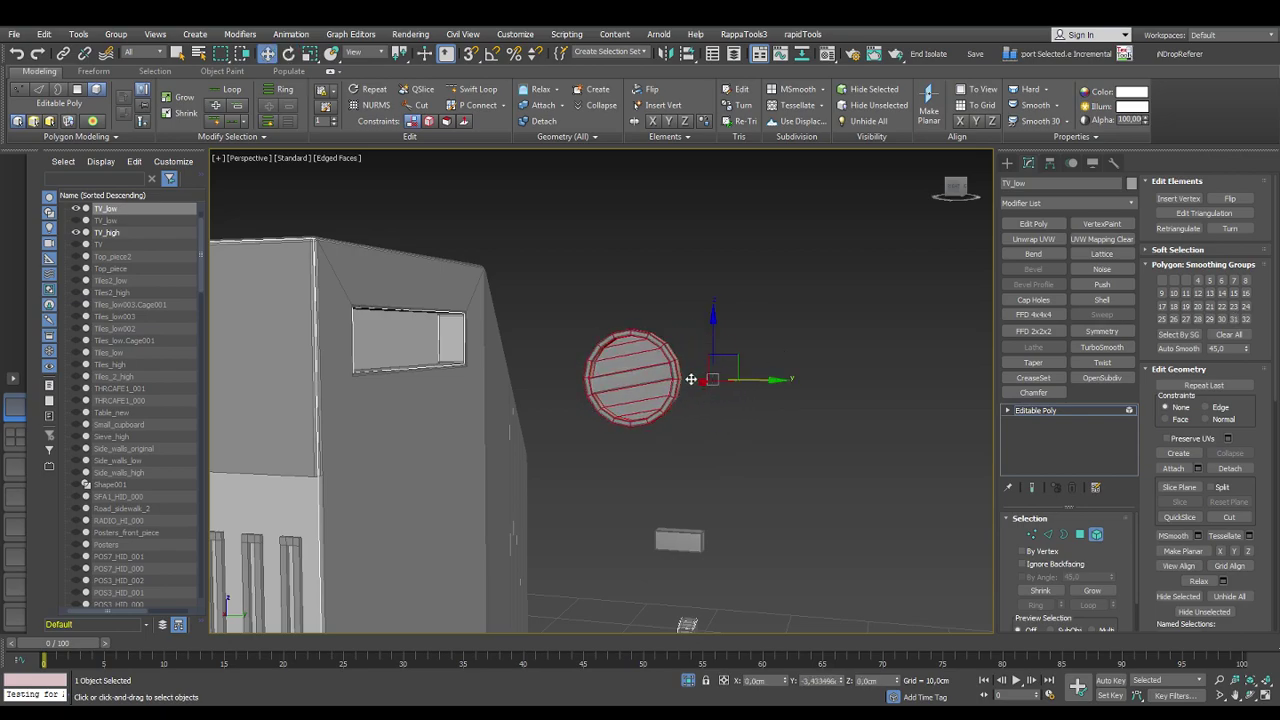
pyautogui.press('z')
pyautogui.scroll(4, 658, 368)
# Center the round dial on TV_high's dial horizontally and vertically in the Right view
pyautogui.hotkey('alt', 'w')
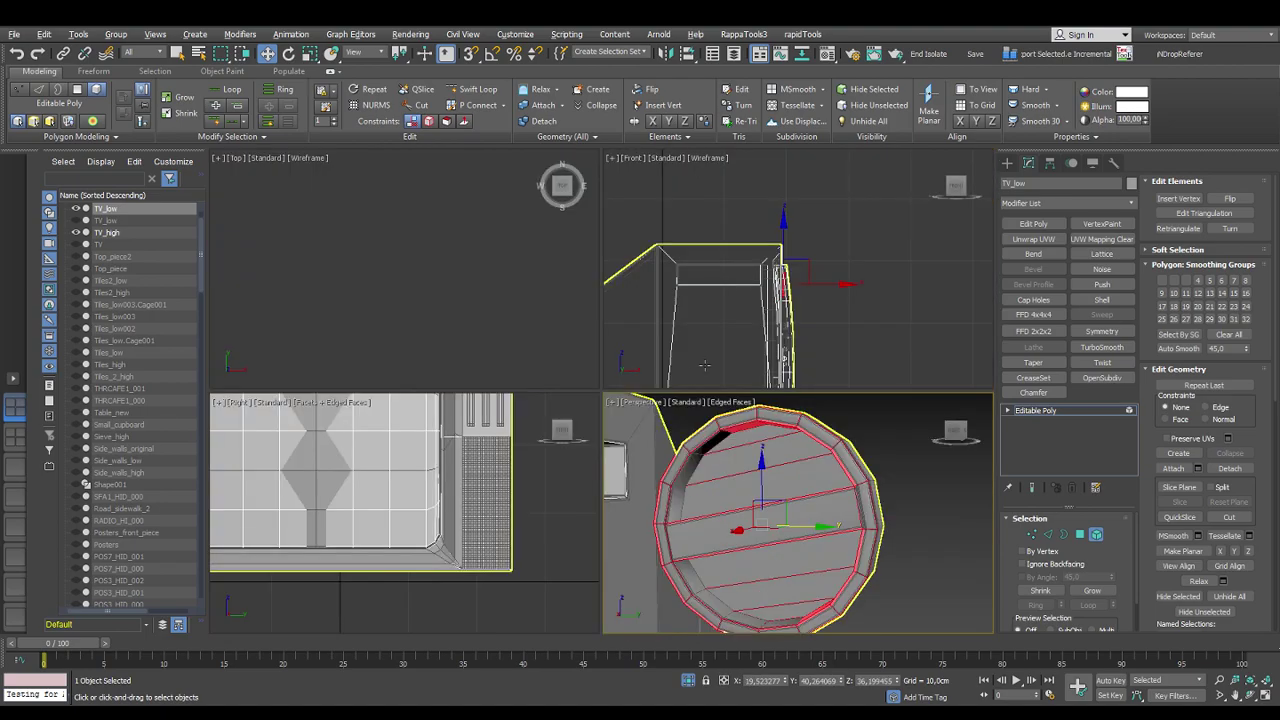
pyautogui.scroll(-8, 411, 548)
pyautogui.scroll(10, 440, 510)
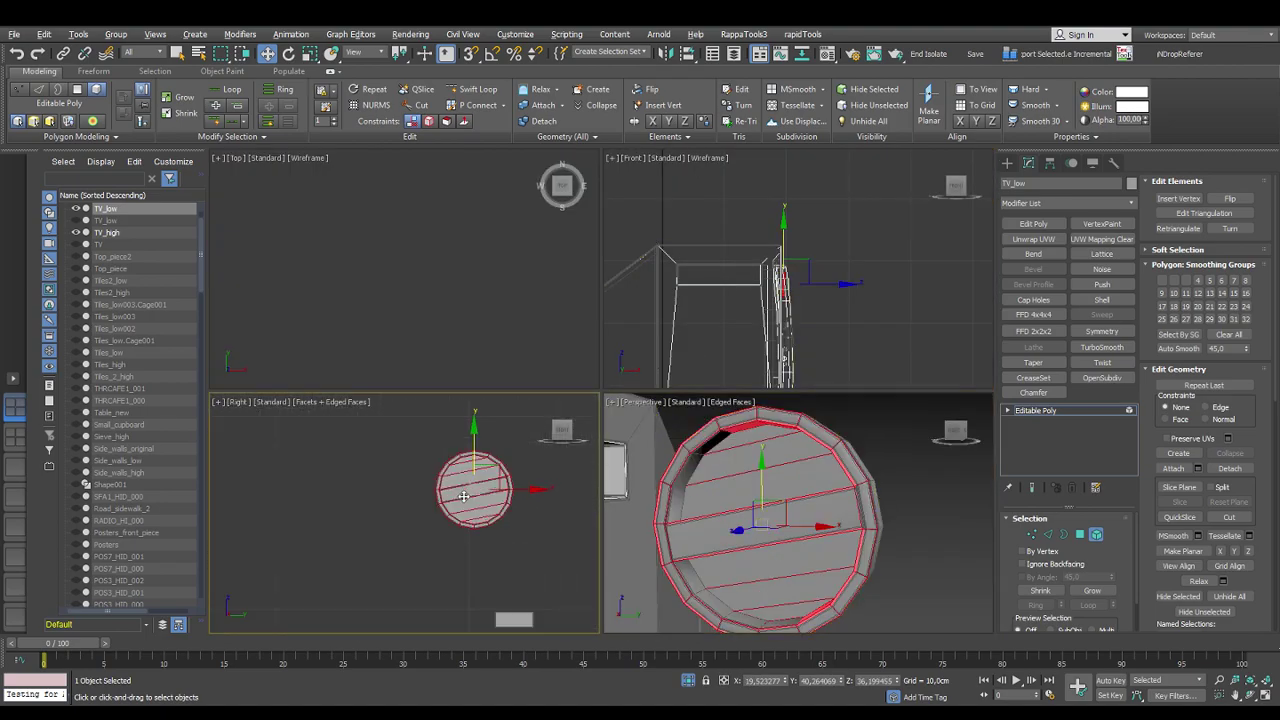
pyautogui.scroll(-2, 477, 505)
pyautogui.press('z')
pyautogui.hotkey('alt', 'w')
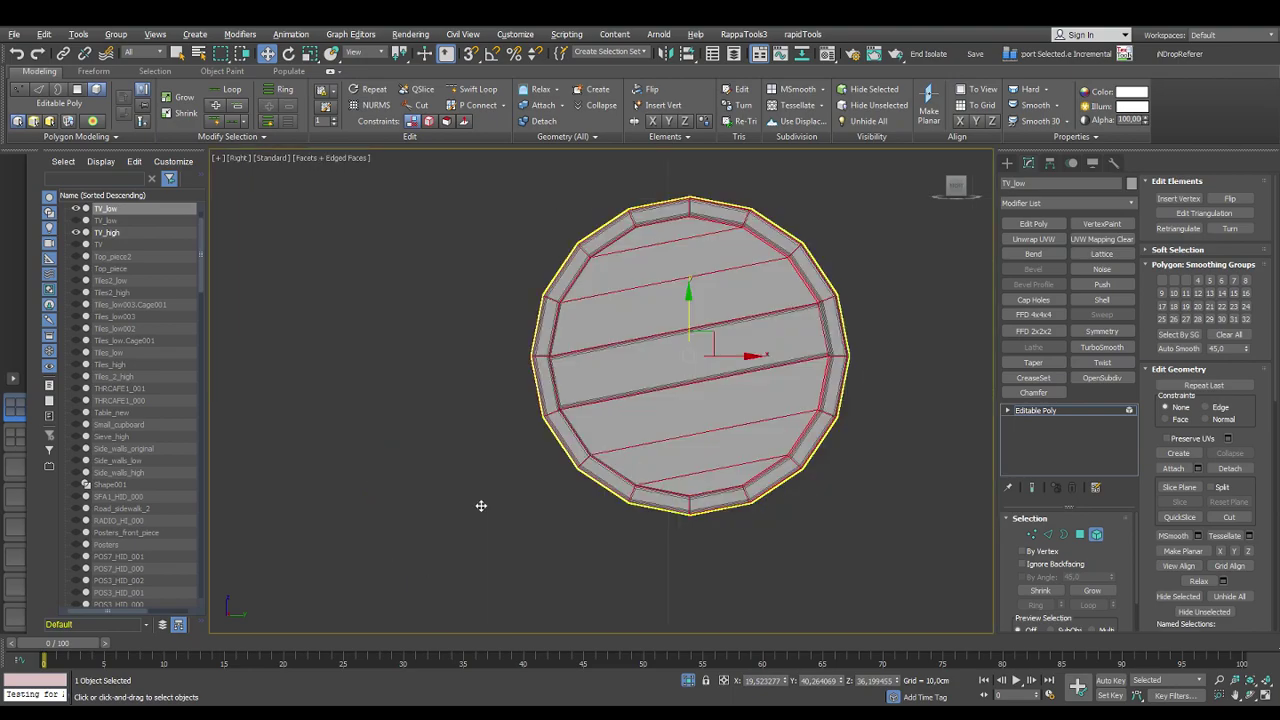
pyautogui.moveTo(627, 427); pyautogui.dragTo(550, 473, button='middle')
pyautogui.scroll(4, 631, 378)
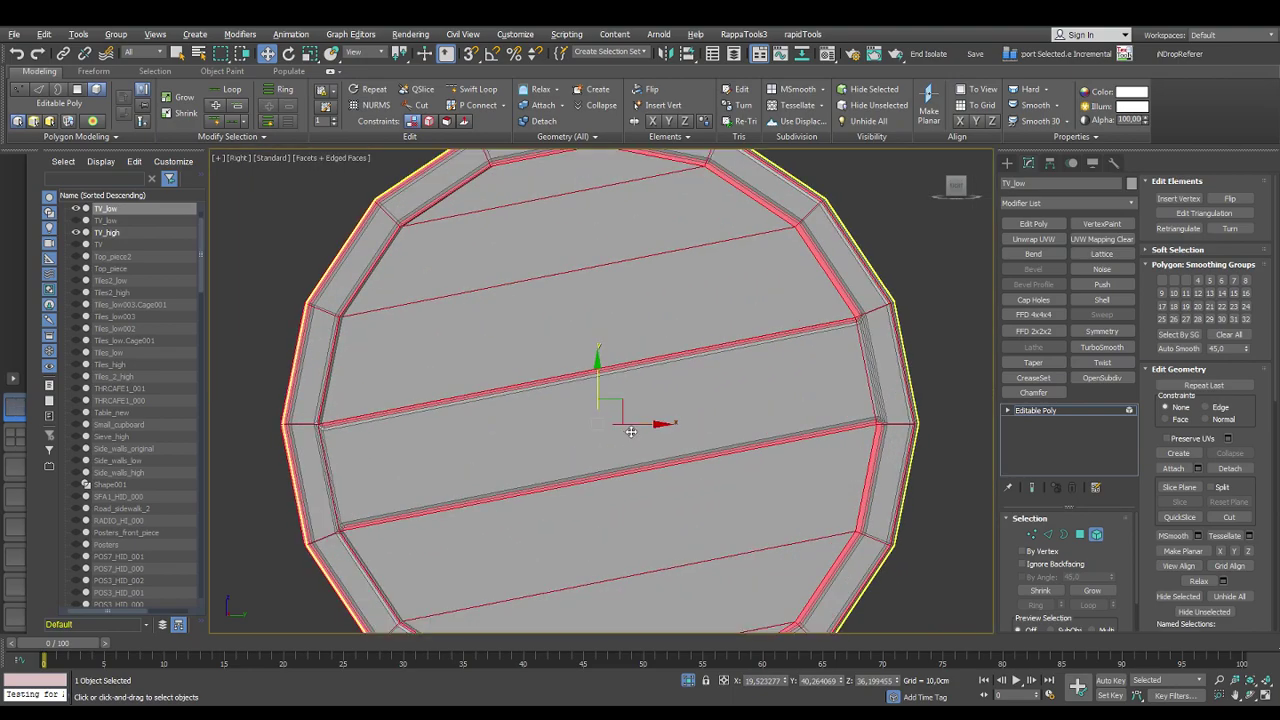
pyautogui.moveTo(653, 425); pyautogui.dragTo(654, 424)
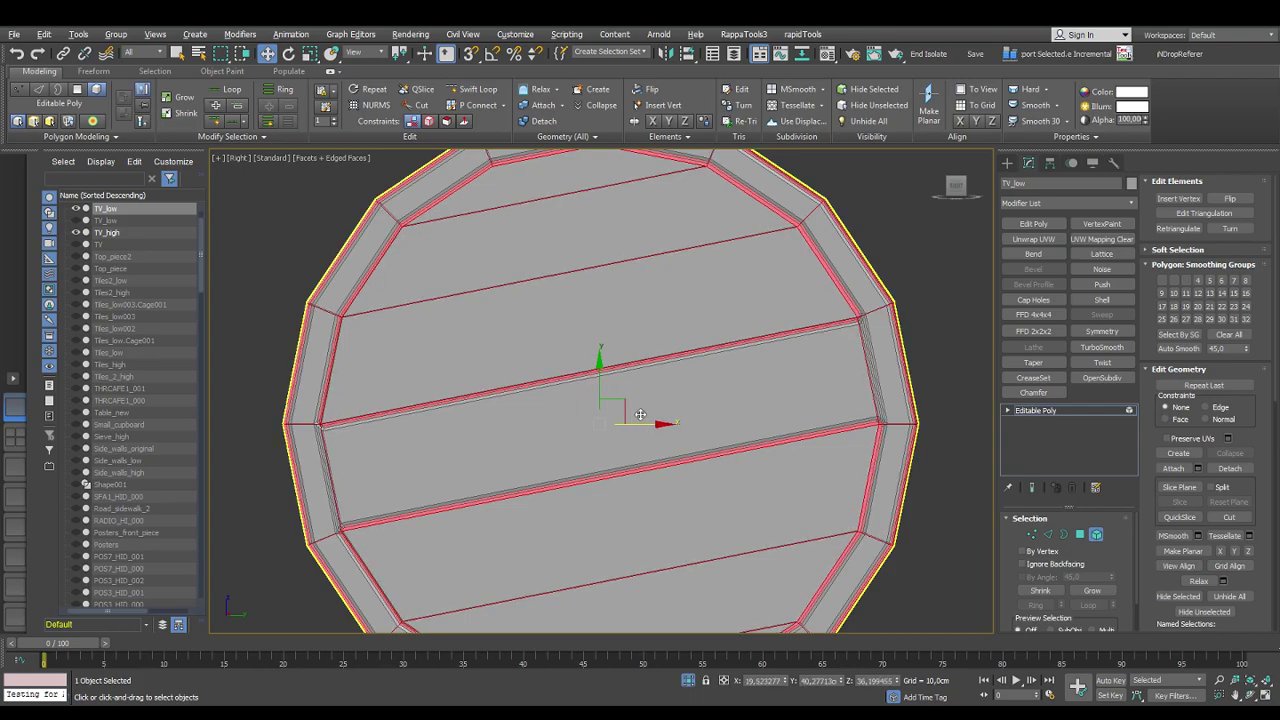
pyautogui.moveTo(598, 366); pyautogui.dragTo(600, 366)
pyautogui.scroll(3, 600, 366)
pyautogui.scroll(-5, 569, 342)
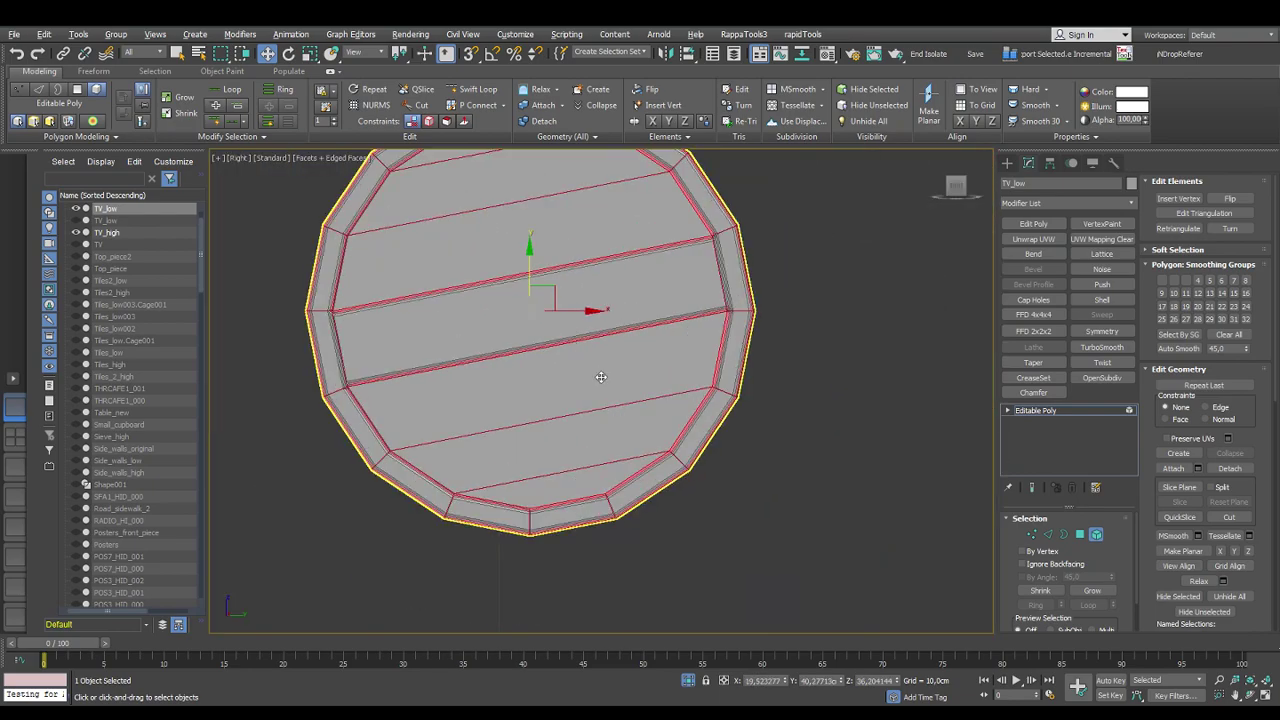
pyautogui.scroll(-3, 600, 377)
# Refine the round dial's sideways and vertical position in the Perspective view so its rim matches TV_high's dial
pyautogui.hotkey('alt', 'w')
pyautogui.moveTo(775, 432)
pyautogui.mouseDown(button='middle')
pyautogui.moveTo(757, 432)
pyautogui.moveTo(764, 422)
pyautogui.mouseUp(button='middle')
pyautogui.keyDown('alt'); pyautogui.moveTo(826, 548); pyautogui.dragTo(844, 585, button='middle'); pyautogui.keyUp('alt')
pyautogui.scroll(-3, 841, 583)
pyautogui.scroll(2, 817, 532)
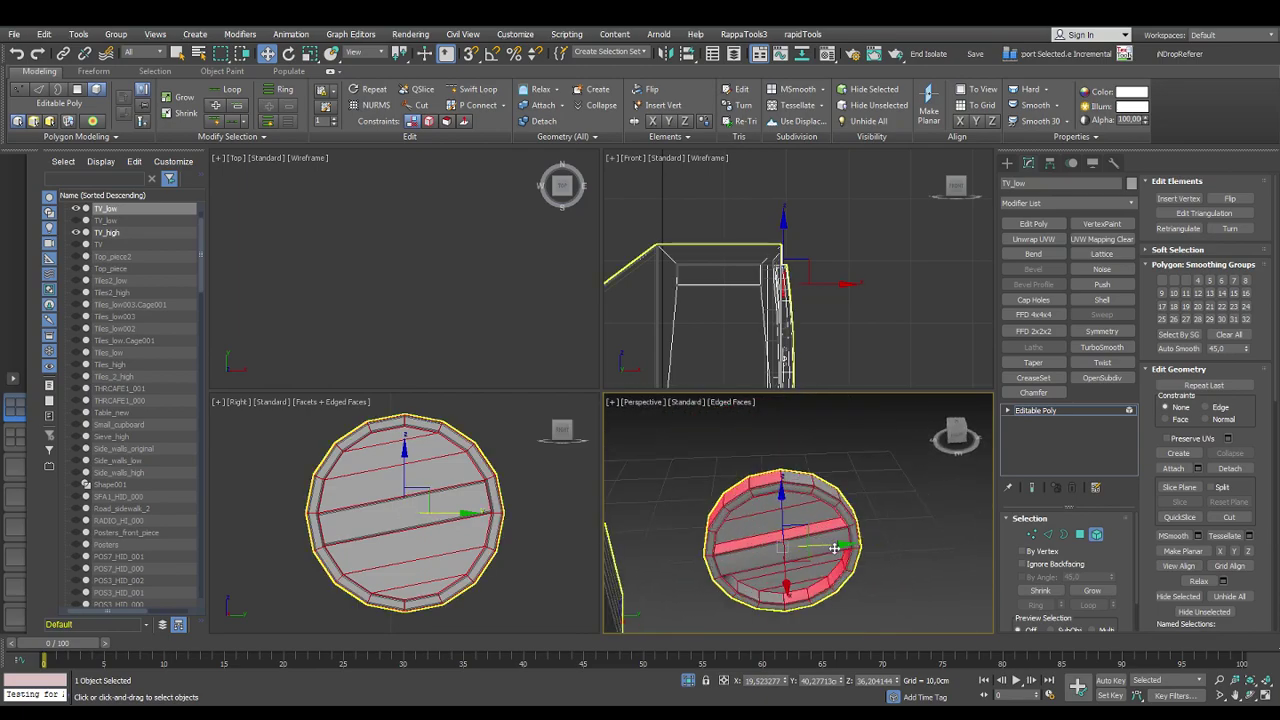
pyautogui.moveTo(833, 545); pyautogui.dragTo(832, 543)
pyautogui.moveTo(784, 506); pyautogui.dragTo(784, 509)
pyautogui.keyDown('alt'); pyautogui.moveTo(798, 534); pyautogui.dragTo(783, 481, button='middle'); pyautogui.keyUp('alt')
pyautogui.moveTo(782, 511); pyautogui.dragTo(782, 508)
pyautogui.keyDown('alt'); pyautogui.moveTo(790, 520); pyautogui.dragTo(834, 546, button='middle'); pyautogui.keyUp('alt')
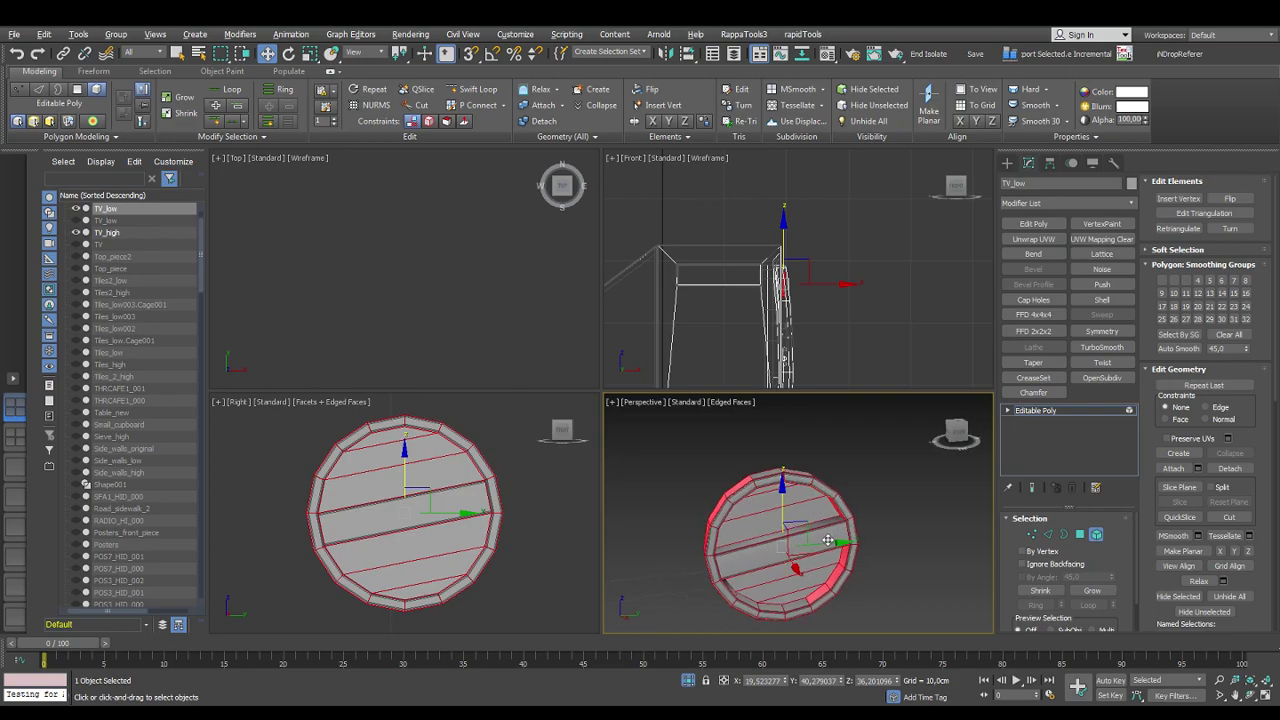
pyautogui.moveTo(834, 546); pyautogui.dragTo(834, 545)
pyautogui.keyDown('alt'); pyautogui.moveTo(834, 545); pyautogui.dragTo(792, 536, button='middle'); pyautogui.keyUp('alt')
# Examine the overlap of the TV_low and TV_high dials along the rim and diagonal grip from close up
pyautogui.scroll(5, 792, 543)
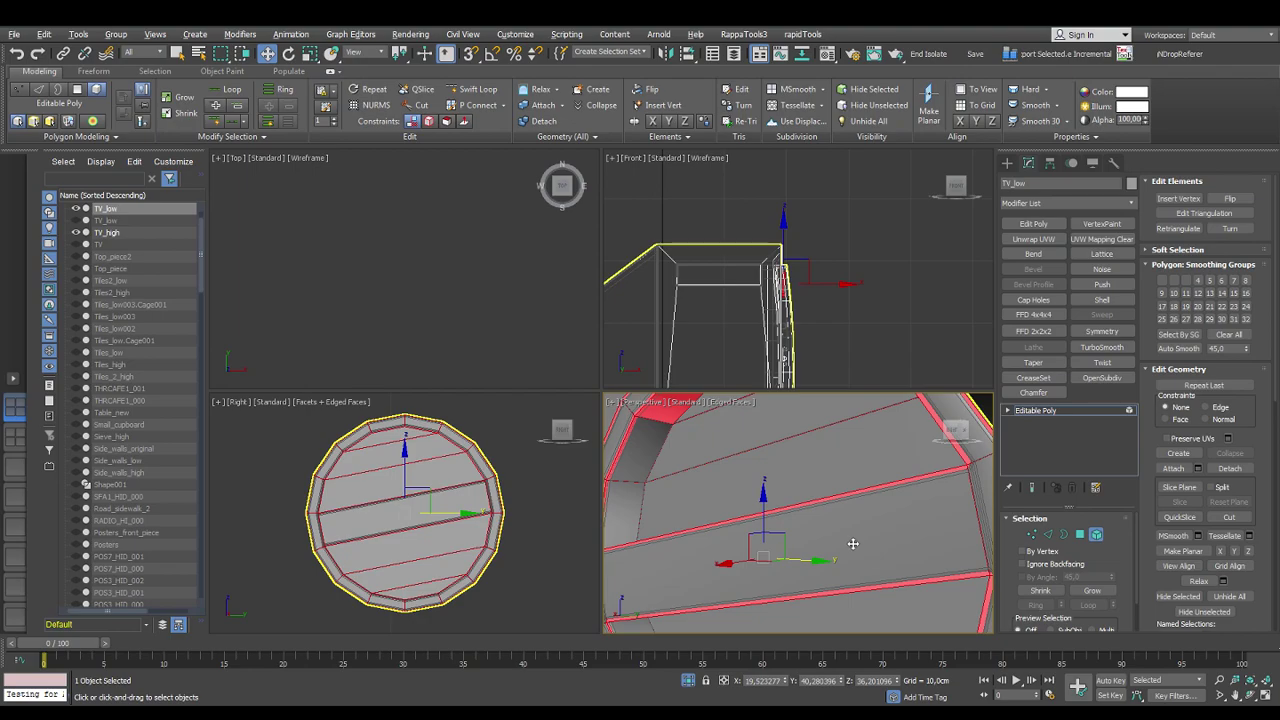
pyautogui.scroll(3, 856, 542)
pyautogui.scroll(-8, 843, 537)
pyautogui.scroll(4, 818, 540)
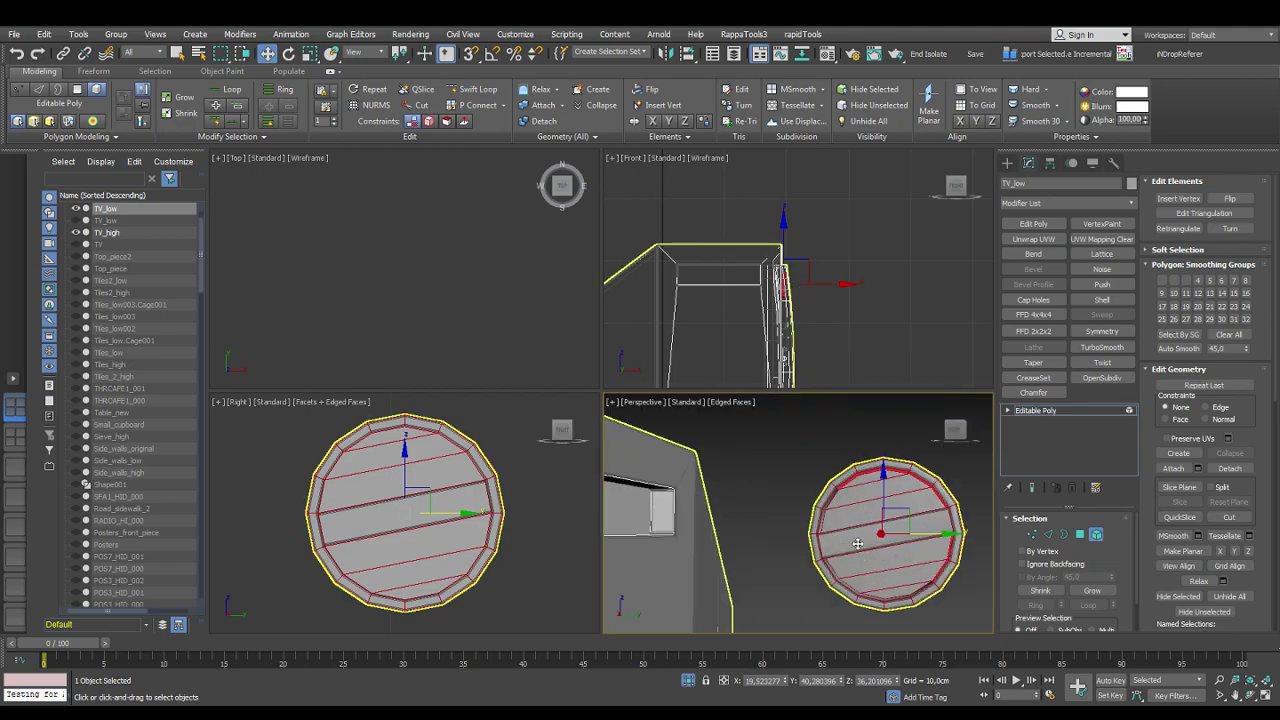
pyautogui.scroll(-3, 841, 544)
pyautogui.keyDown('alt'); pyautogui.moveTo(843, 545); pyautogui.dragTo(848, 552, button='middle'); pyautogui.keyUp('alt')
pyautogui.scroll(5, 848, 550)
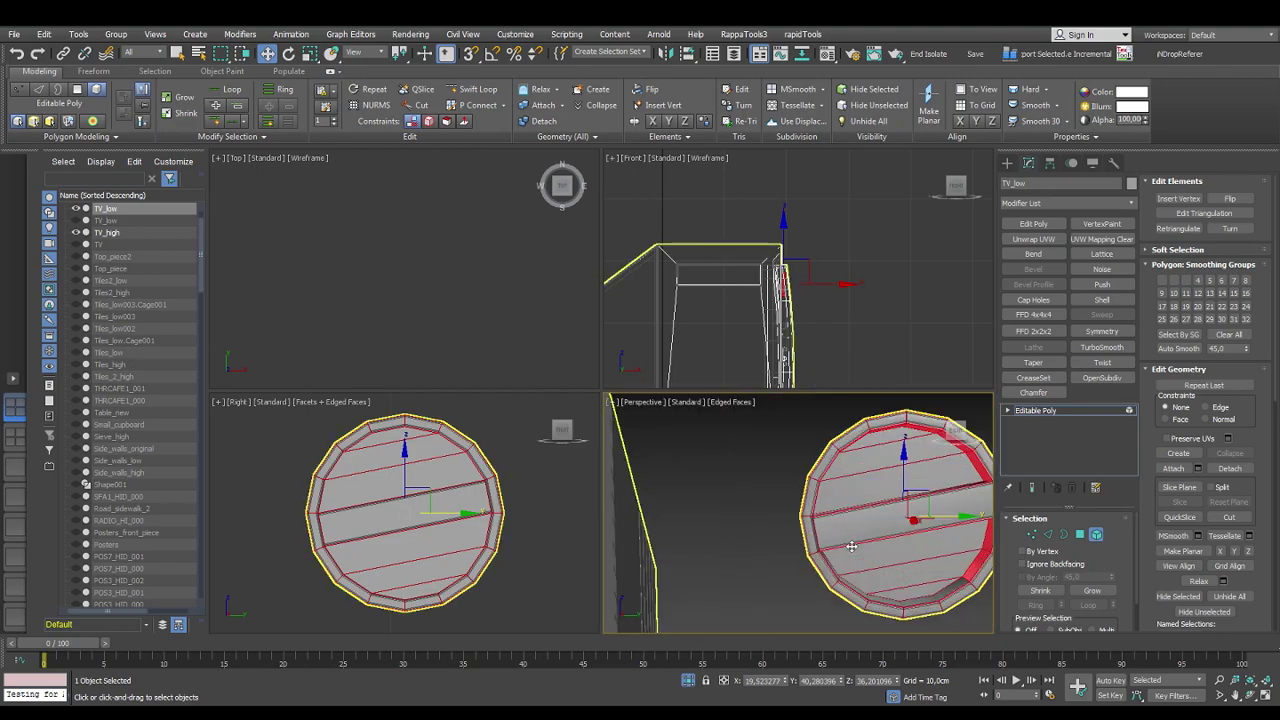
pyautogui.moveTo(771, 491); pyautogui.dragTo(810, 552, button='middle')
pyautogui.scroll(3, 725, 519)
pyautogui.scroll(-3, 810, 551)
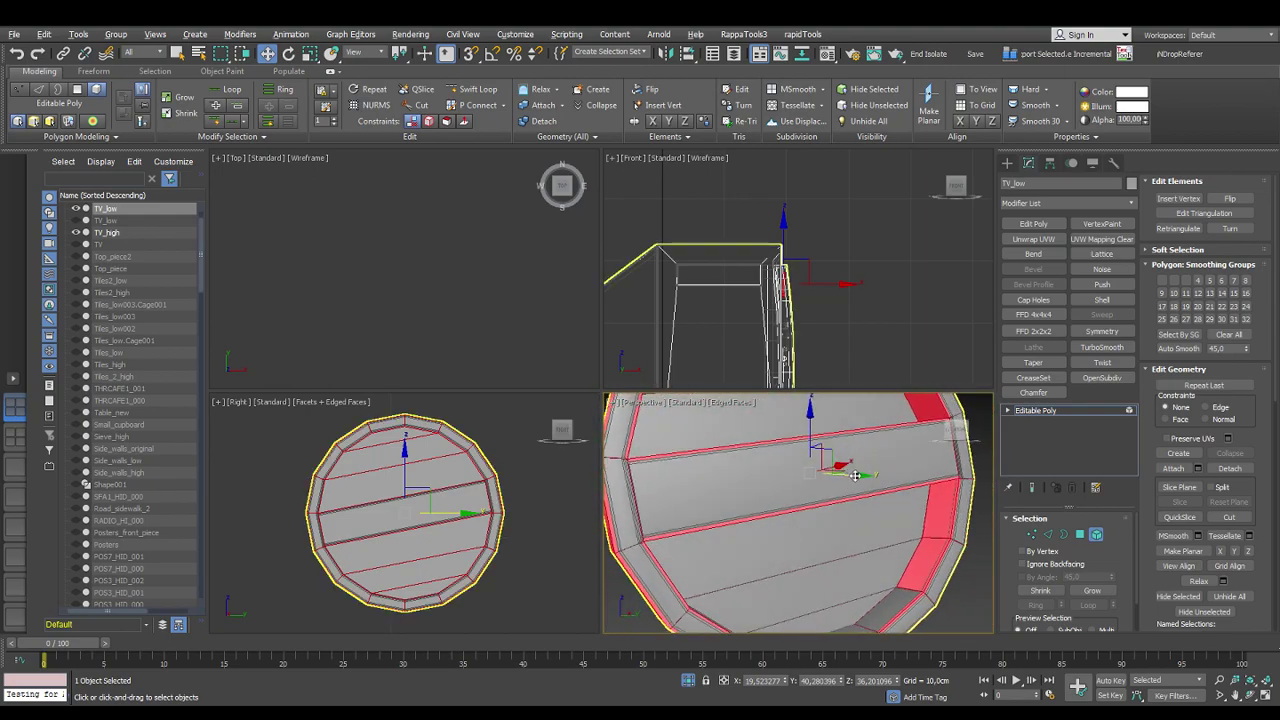
pyautogui.scroll(-3, 864, 464)
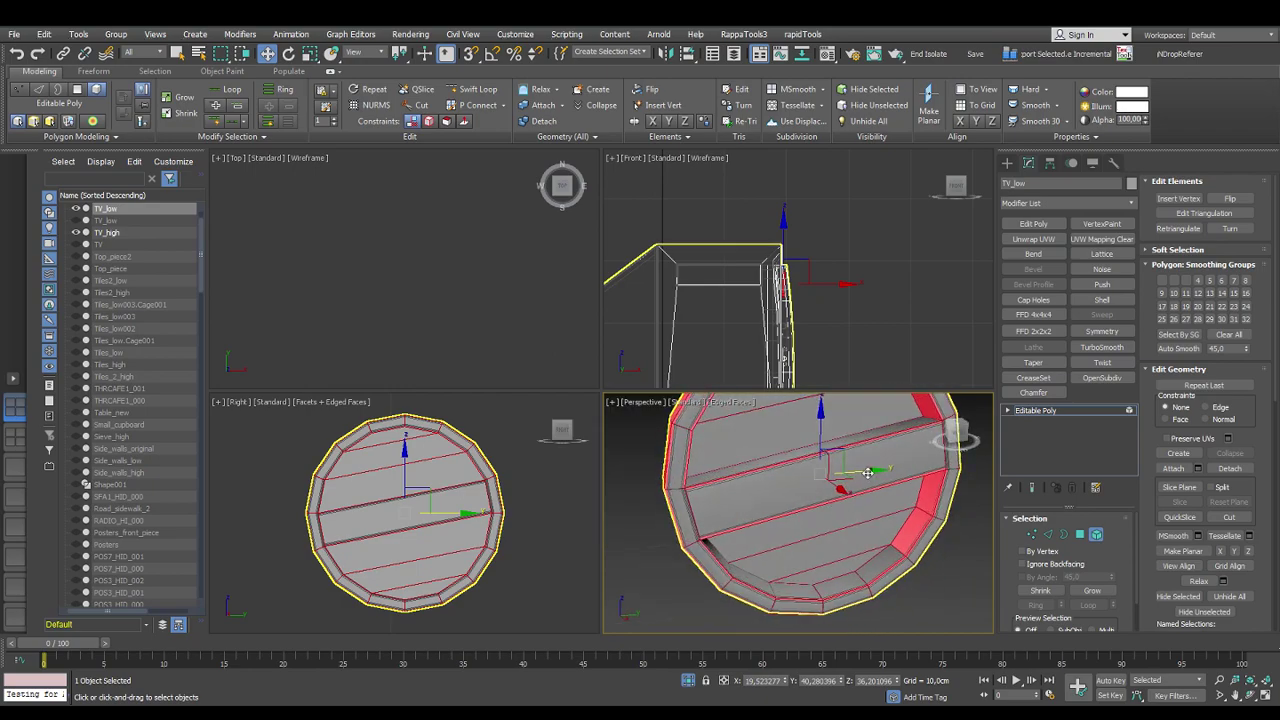
# Fine-tune the sideways and vertical position of TV_low's round dial in the Perspective view to overlap TV_high's dial
pyautogui.moveTo(866, 472); pyautogui.dragTo(867, 476)
pyautogui.keyDown('alt'); pyautogui.moveTo(821, 428); pyautogui.dragTo(806, 429, button='middle'); pyautogui.keyUp('alt')
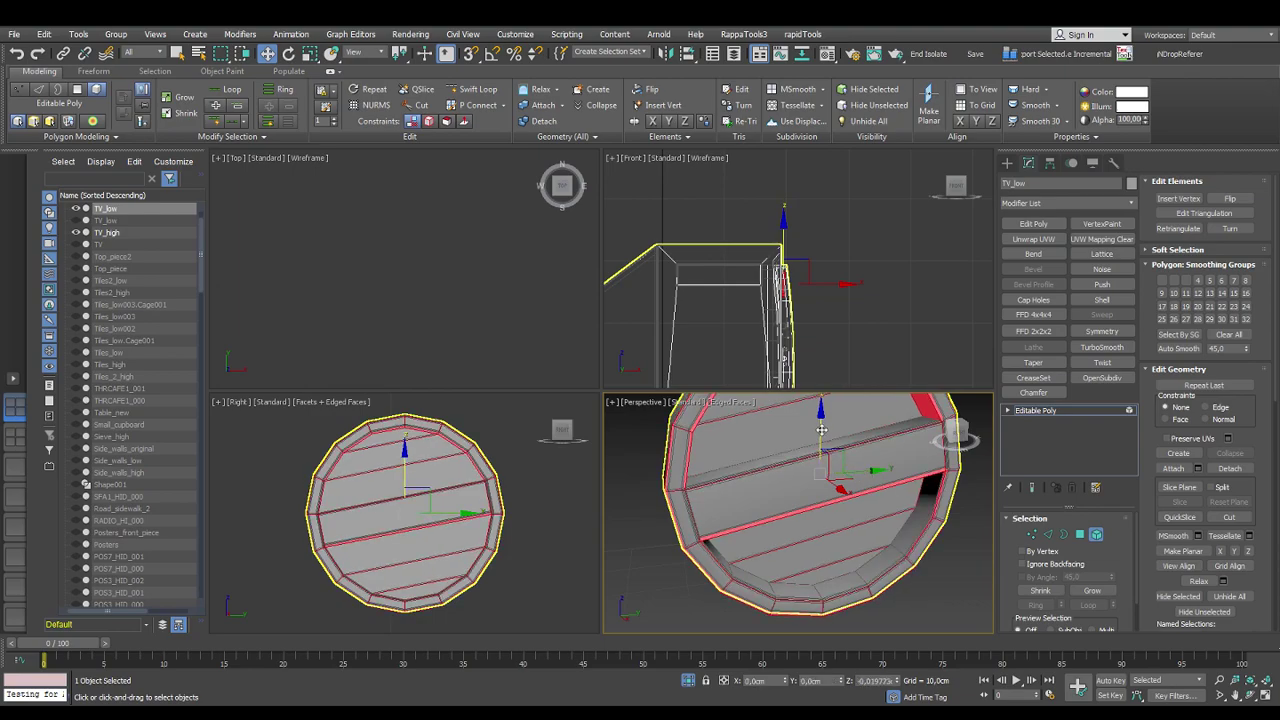
pyautogui.press('e')
pyautogui.moveTo(797, 427); pyautogui.dragTo(818, 426)
pyautogui.press('w')
pyautogui.press('e')
pyautogui.press('w')
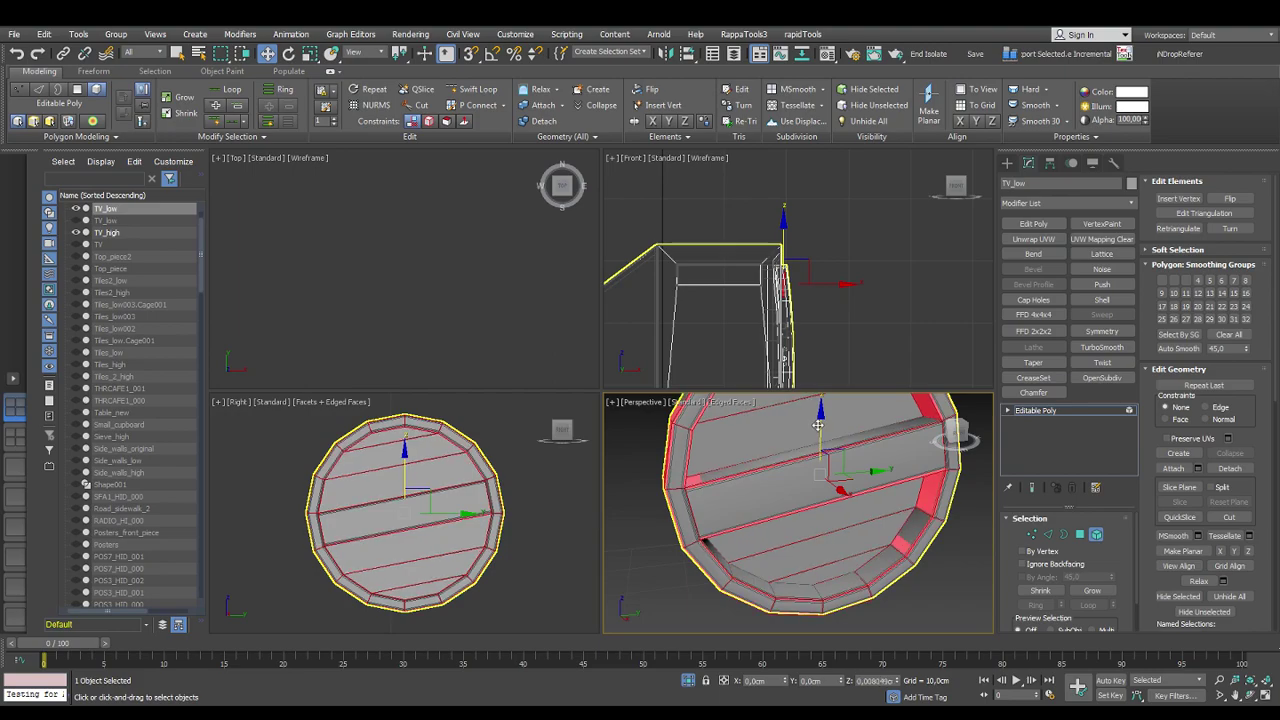
# Check the dial alignment from several angles, deselect the dial and return TV_low to object level
pyautogui.keyDown('alt'); pyautogui.moveTo(818, 425); pyautogui.dragTo(778, 505, button='middle'); pyautogui.keyUp('alt')
pyautogui.scroll(6, 760, 540)
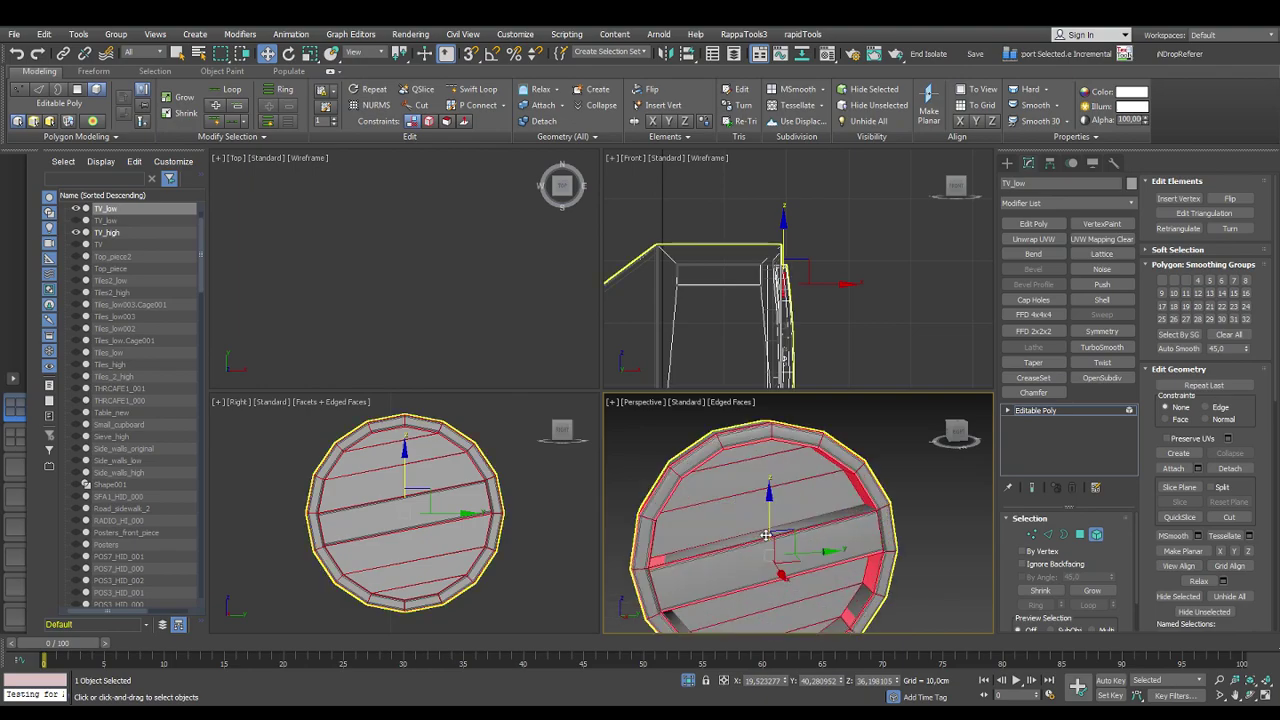
pyautogui.keyDown('alt'); pyautogui.moveTo(747, 545); pyautogui.dragTo(818, 522, button='middle'); pyautogui.keyUp('alt')
pyautogui.scroll(-2, 731, 560)
pyautogui.scroll(3, 731, 560)
pyautogui.scroll(-8, 731, 558)
pyautogui.click(784, 580)
pyautogui.scroll(-4, 784, 572)
pyautogui.scroll(-4, 784, 524)
pyautogui.scroll(7, 768, 531)
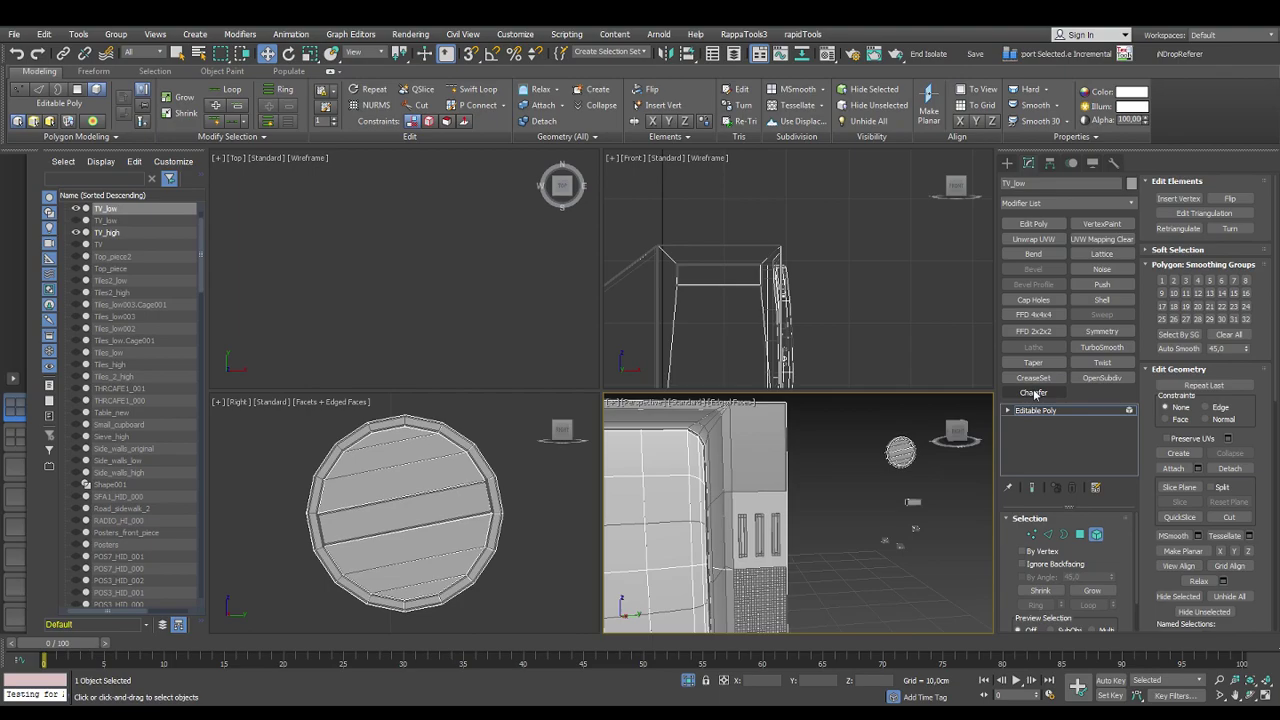
pyautogui.click(1096, 534)
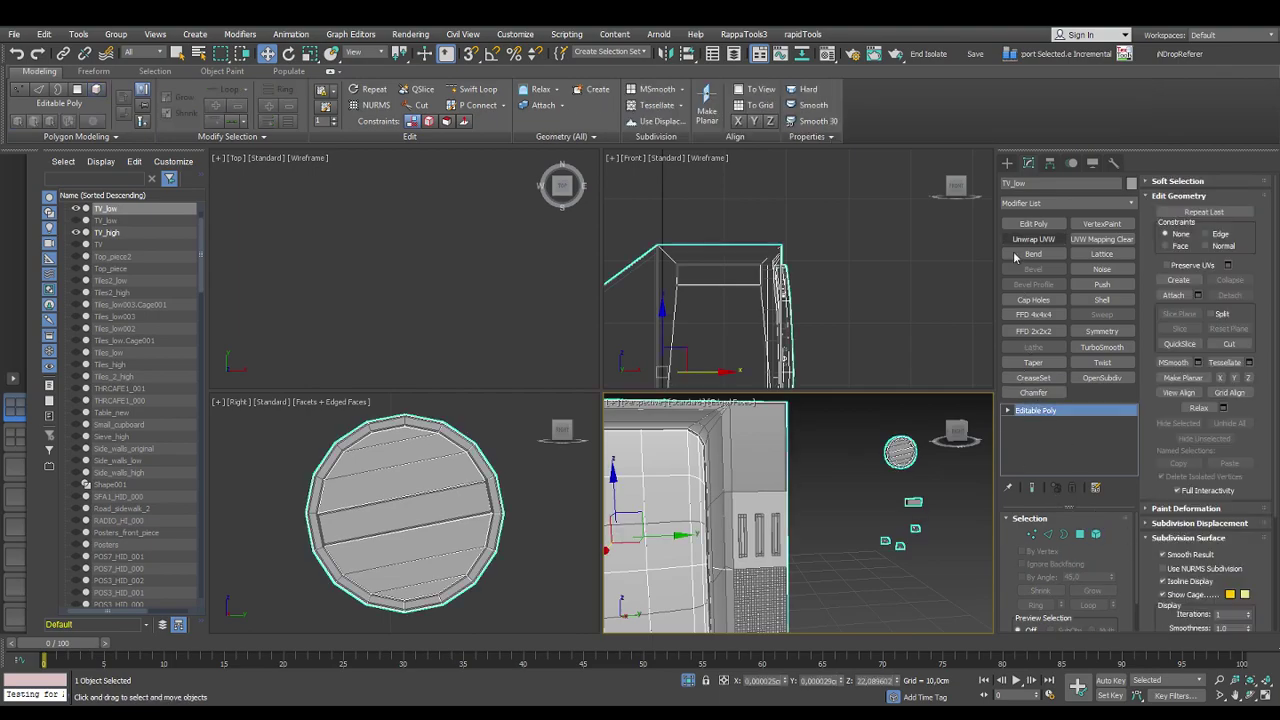
# Export TV_low into the TV2 folder as TV2_low in FBX format, keeping the current export options
pyautogui.click(1004, 163)
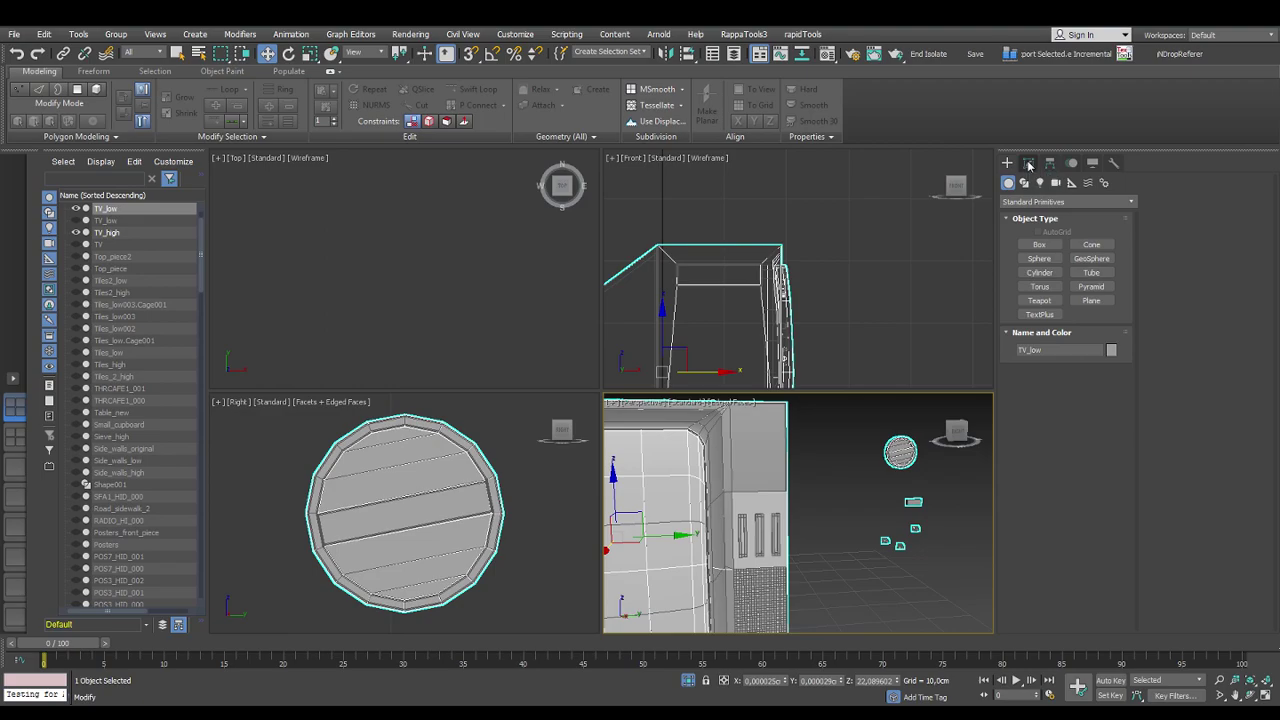
pyautogui.click(1039, 55)
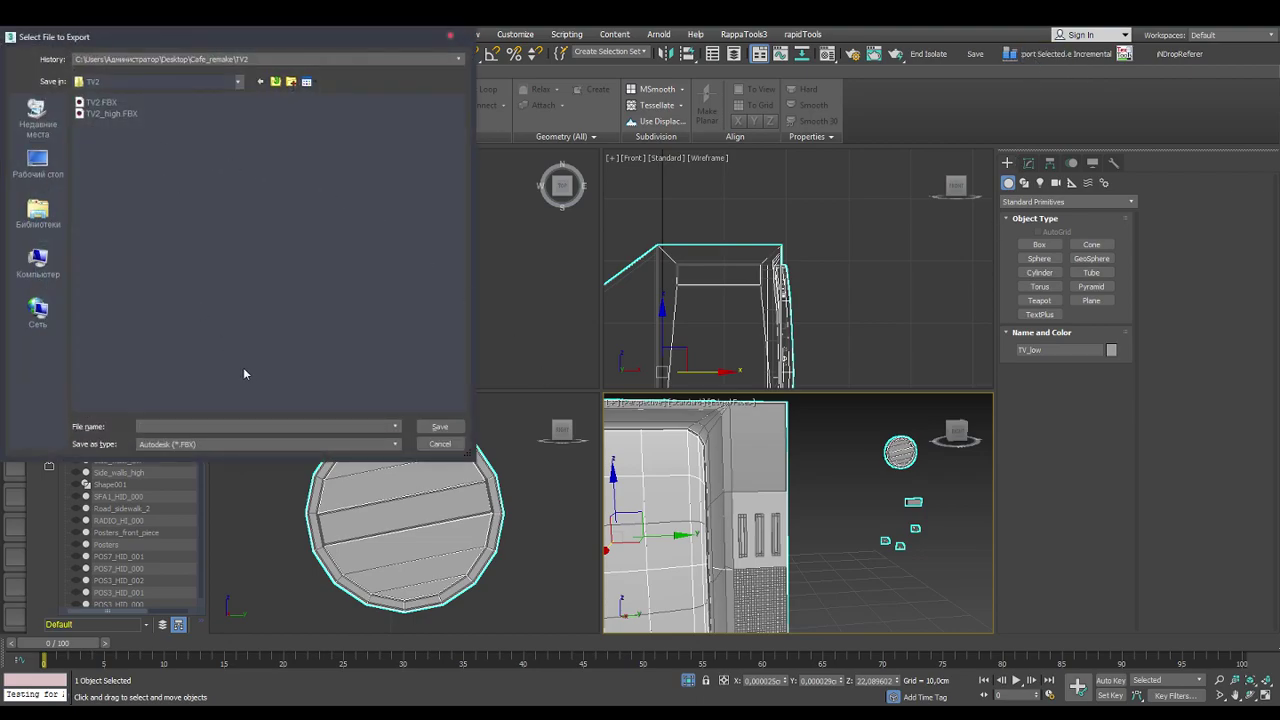
pyautogui.moveTo(201, 37); pyautogui.dragTo(565, 135)
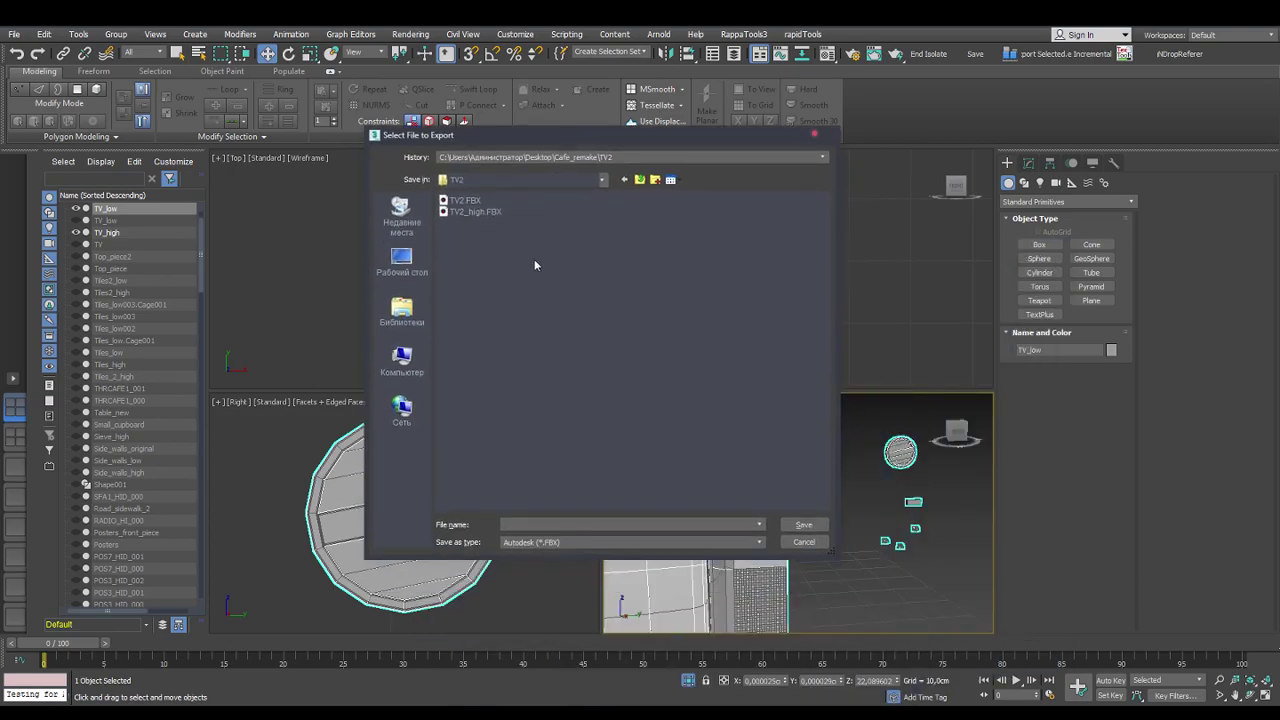
pyautogui.click(500, 200)
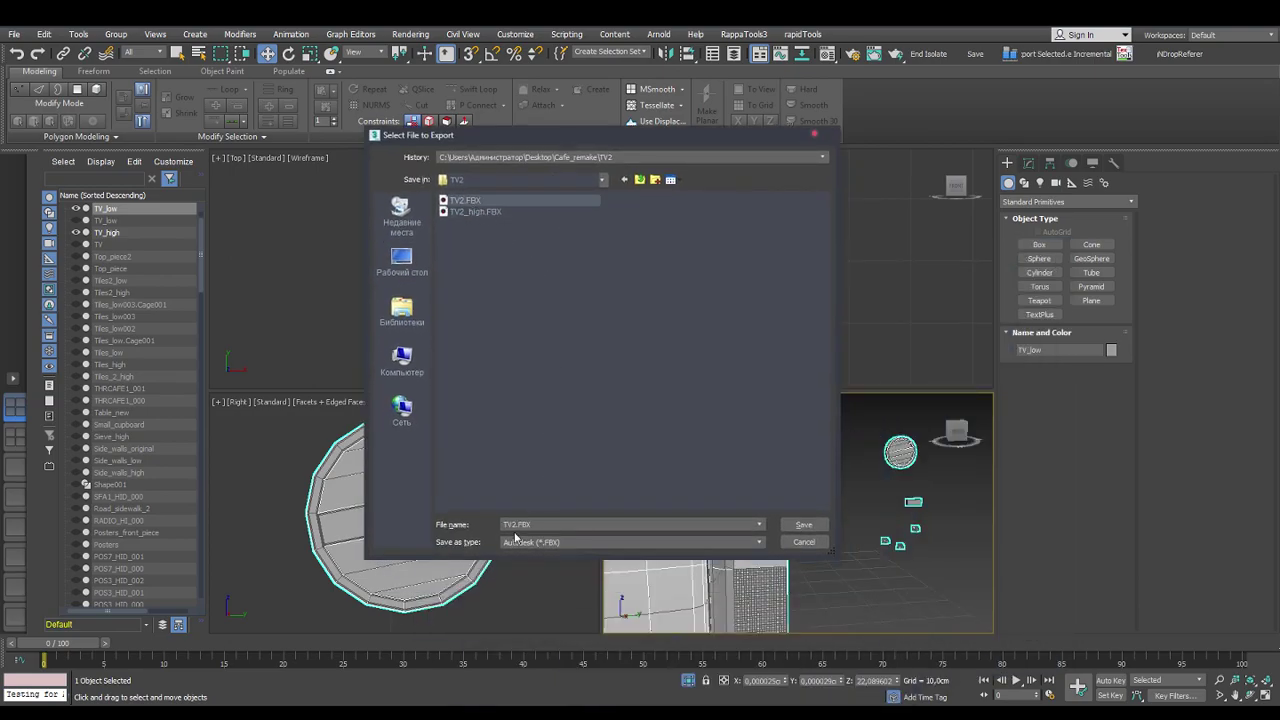
pyautogui.write('_low')
pyautogui.press('Return')
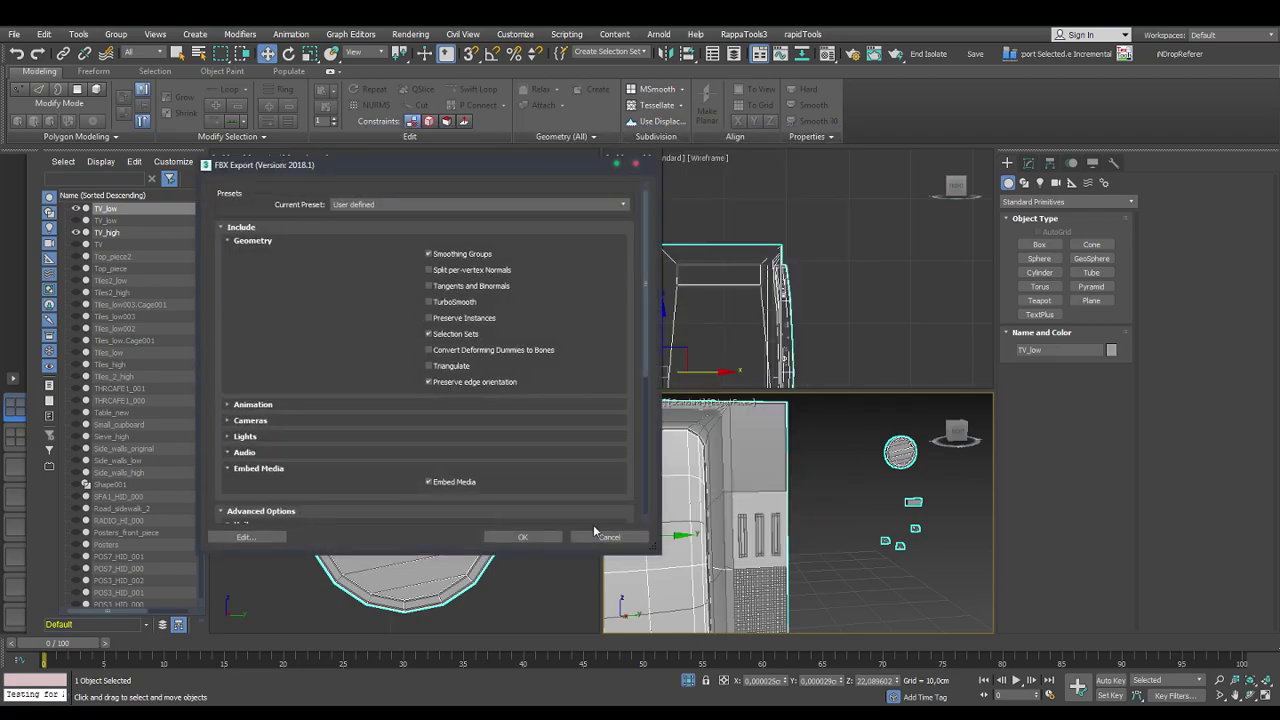
pyautogui.click(520, 537)
pyautogui.click(852, 573)
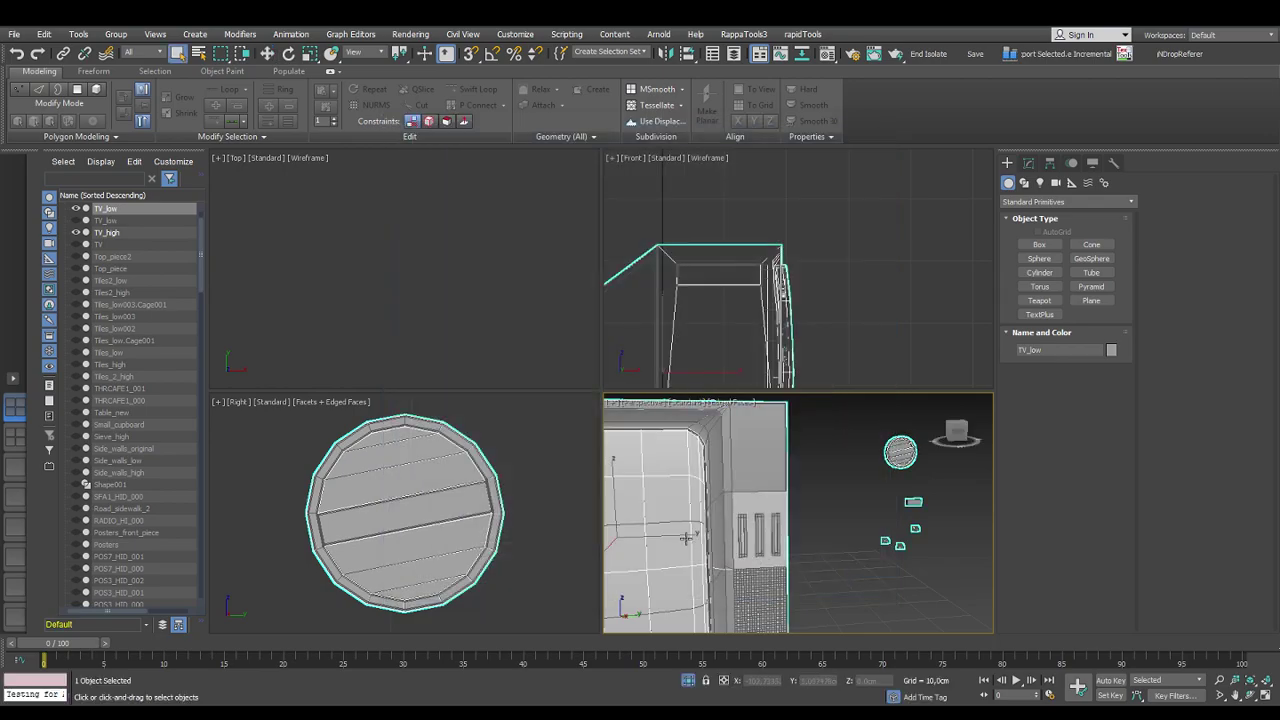
# Hide TV_low, select TV_high and export it in FBX format, overwriting TV2_high.FBX in the TV2 folder
pyautogui.click(78, 209)
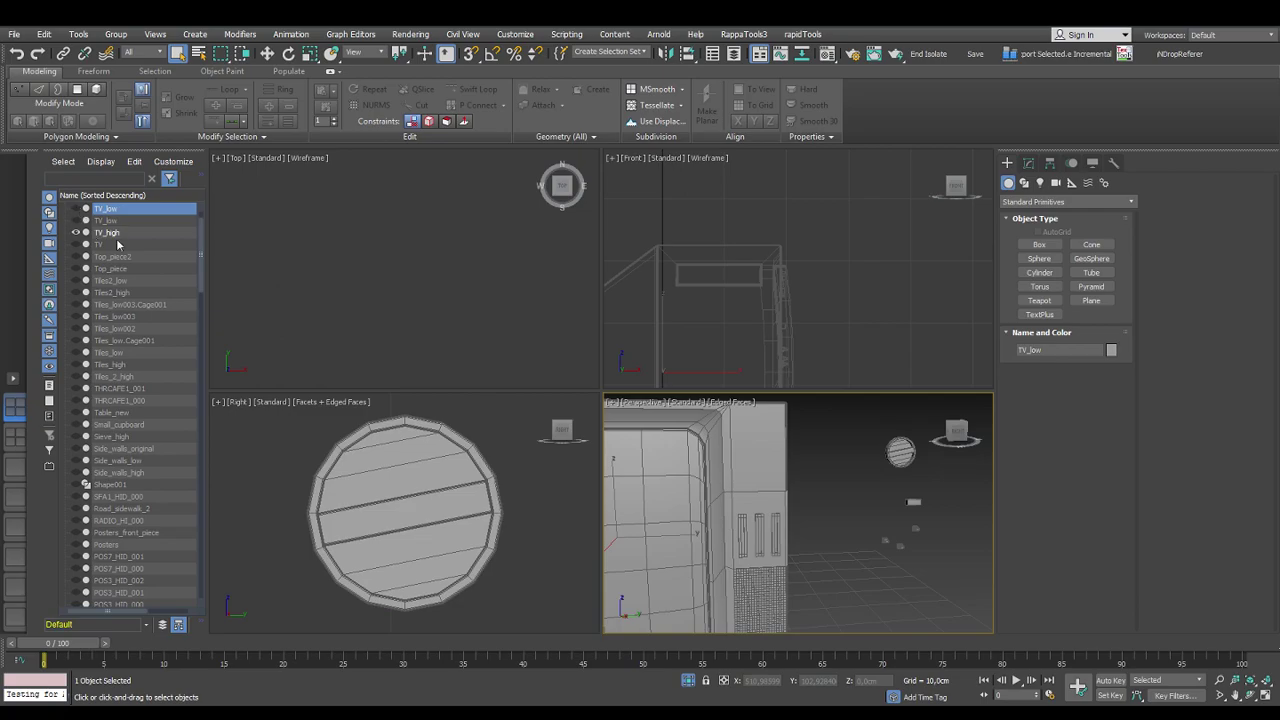
pyautogui.click(108, 232)
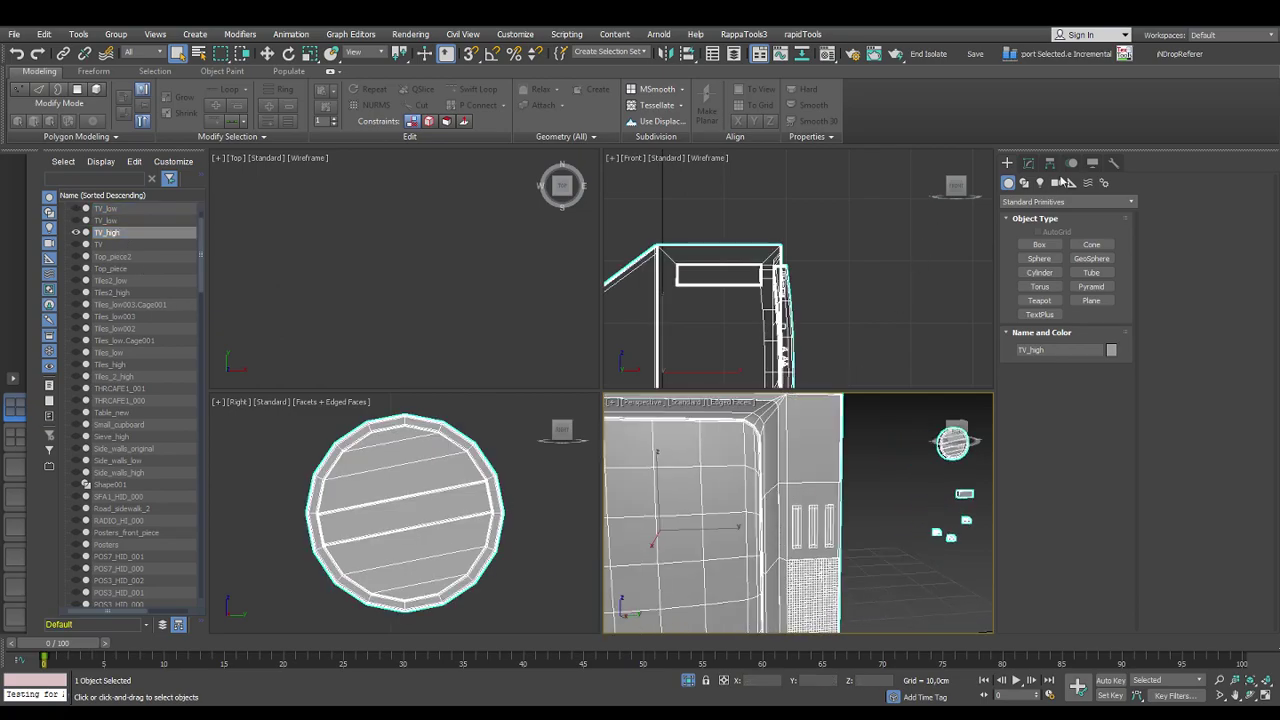
pyautogui.click(1028, 162)
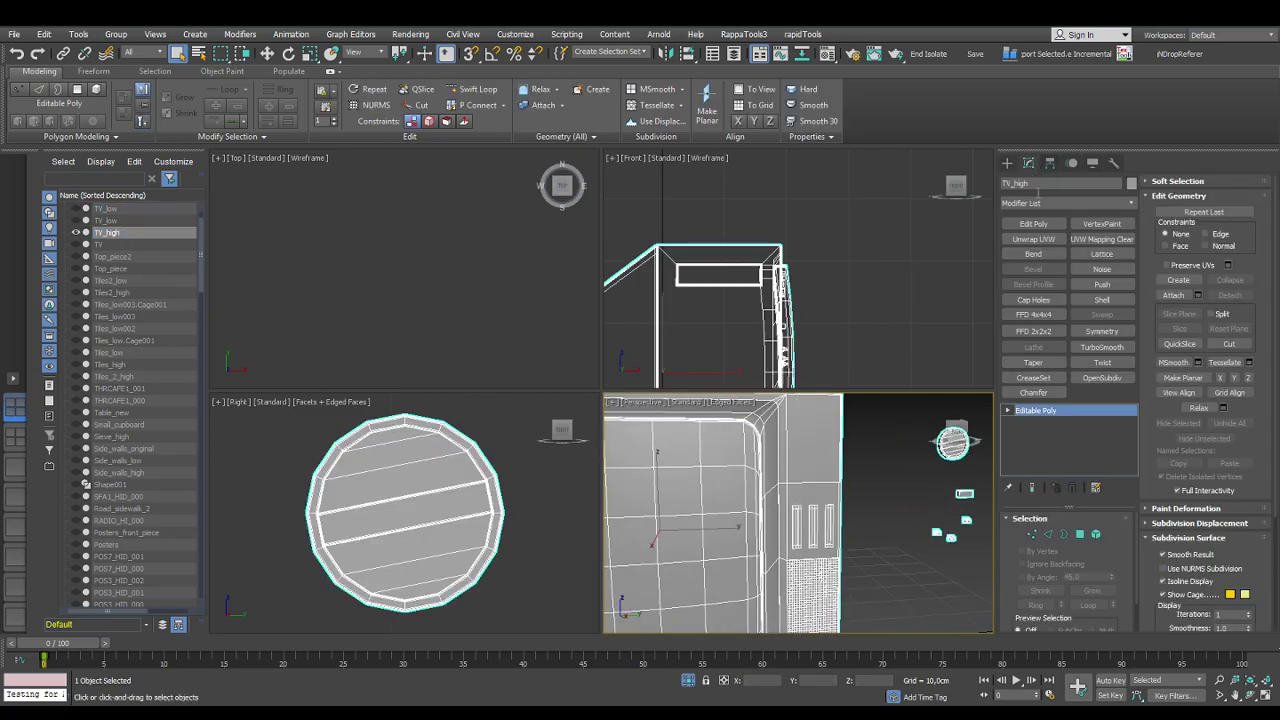
pyautogui.click(1040, 58)
pyautogui.doubleClick(491, 214)
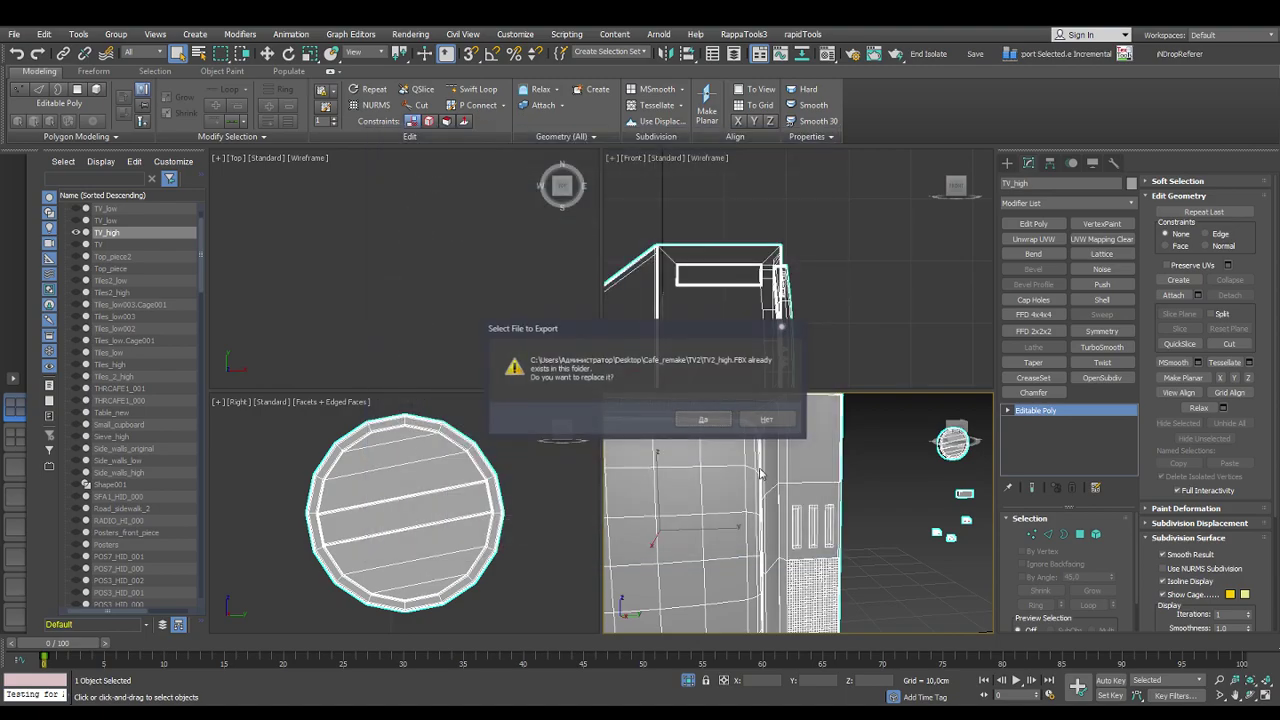
pyautogui.click(703, 419)
pyautogui.click(527, 536)
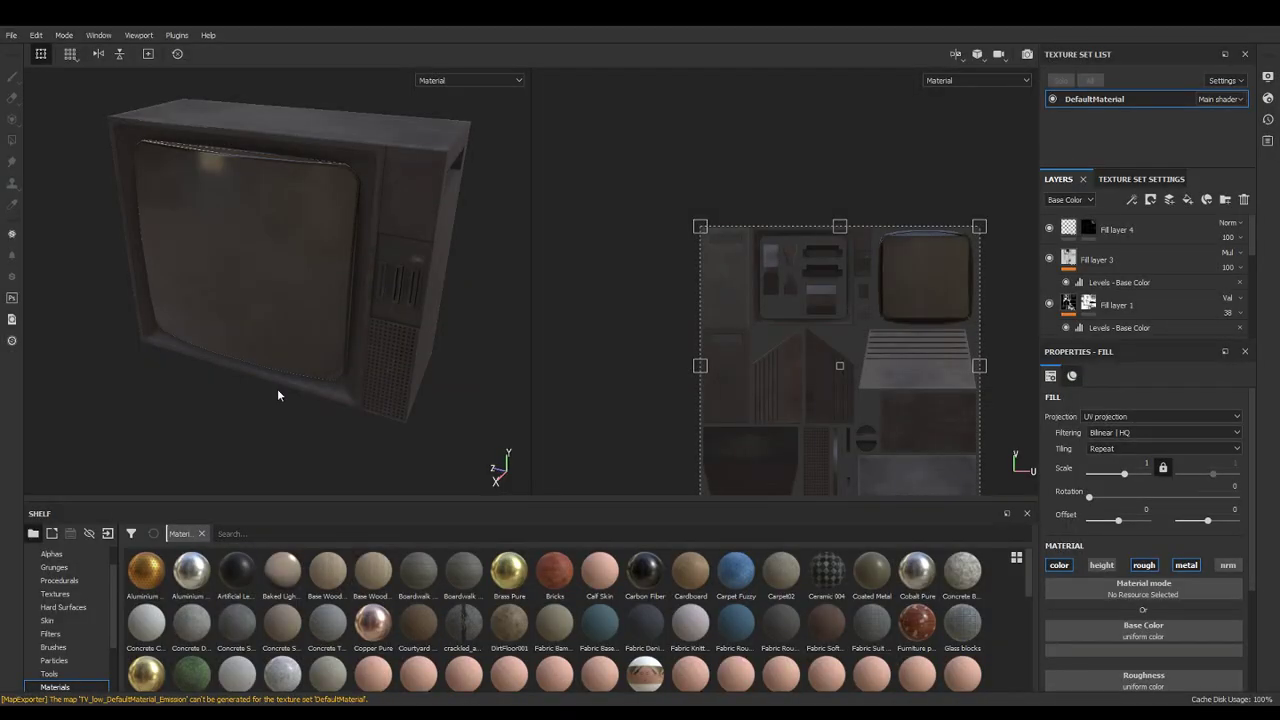
# Switch to Substance Painter and load TV2_low.FBX from Cafe_remake's TV2 folder as the project mesh
pyautogui.click(63, 36)
pyautogui.moveTo(36, 35)
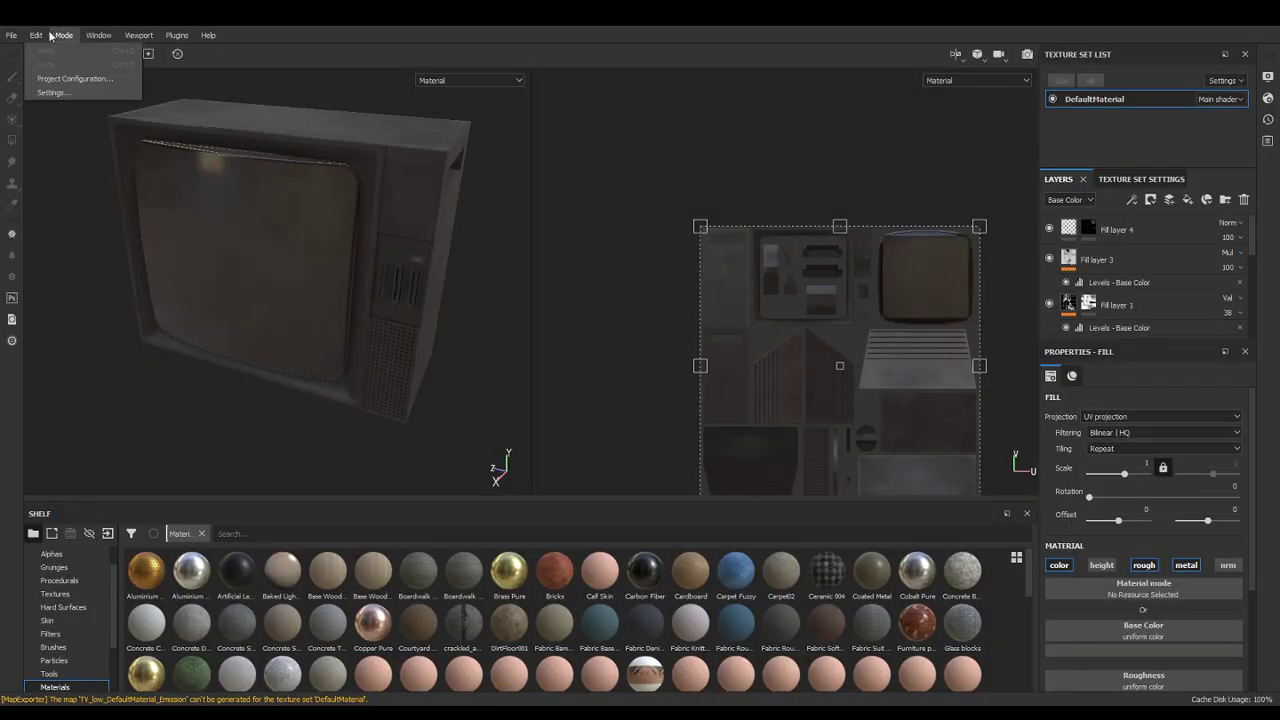
pyautogui.click(61, 79)
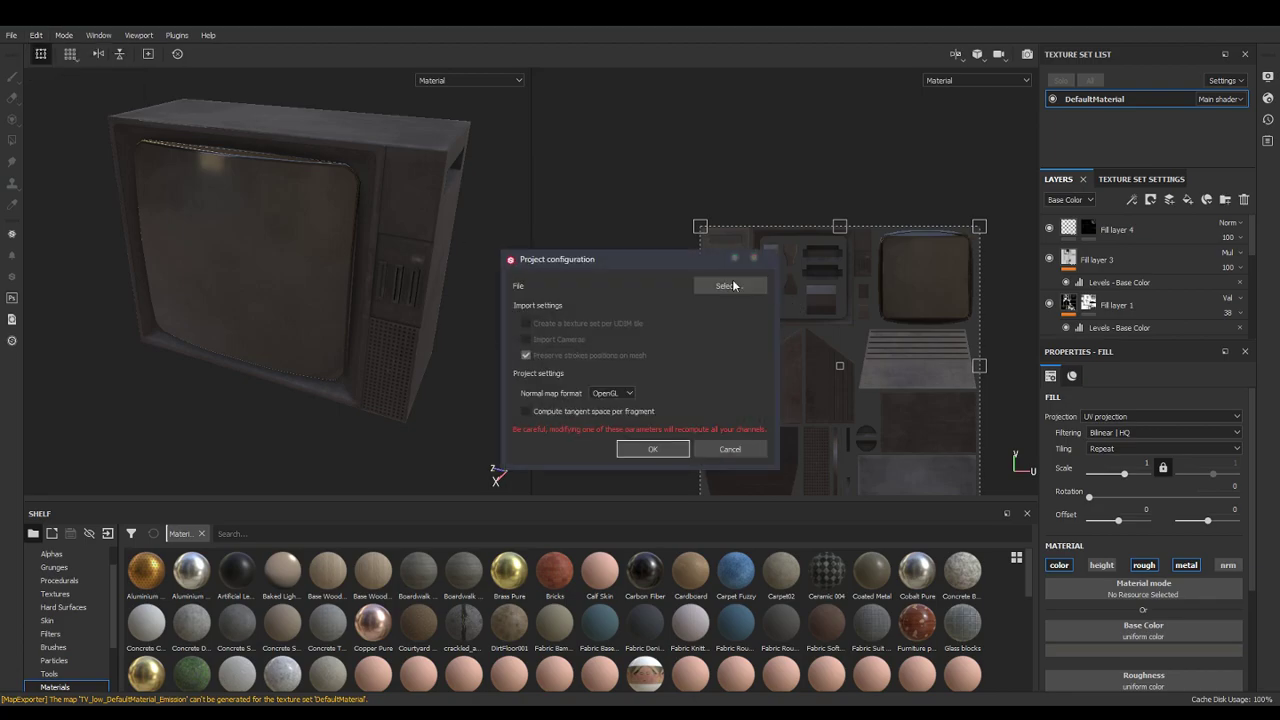
pyautogui.click(730, 284)
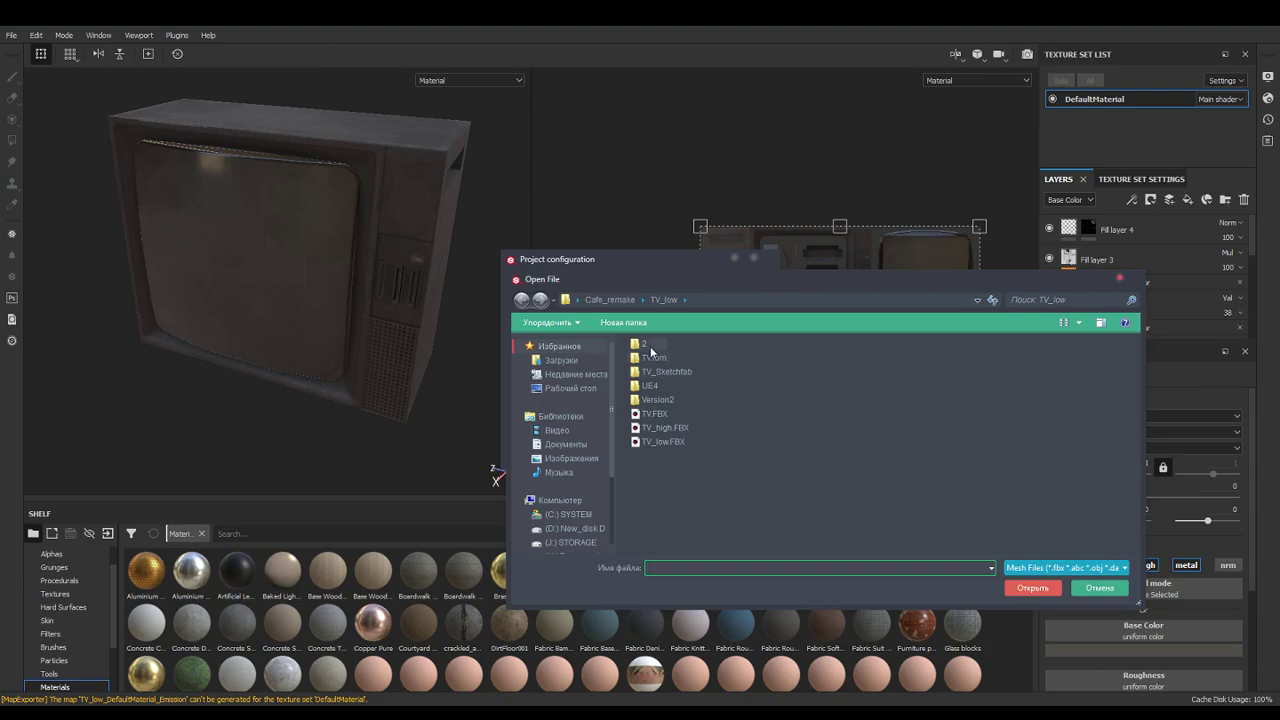
pyautogui.click(610, 299)
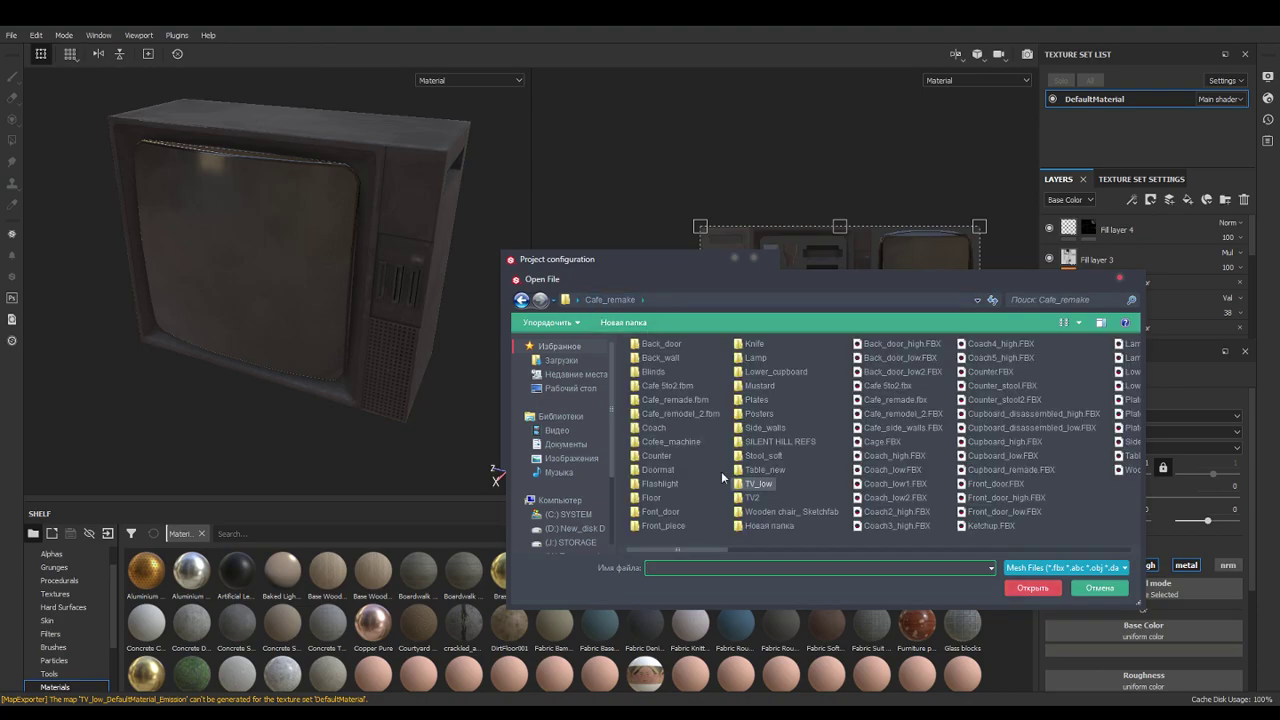
pyautogui.doubleClick(755, 500)
pyautogui.doubleClick(688, 370)
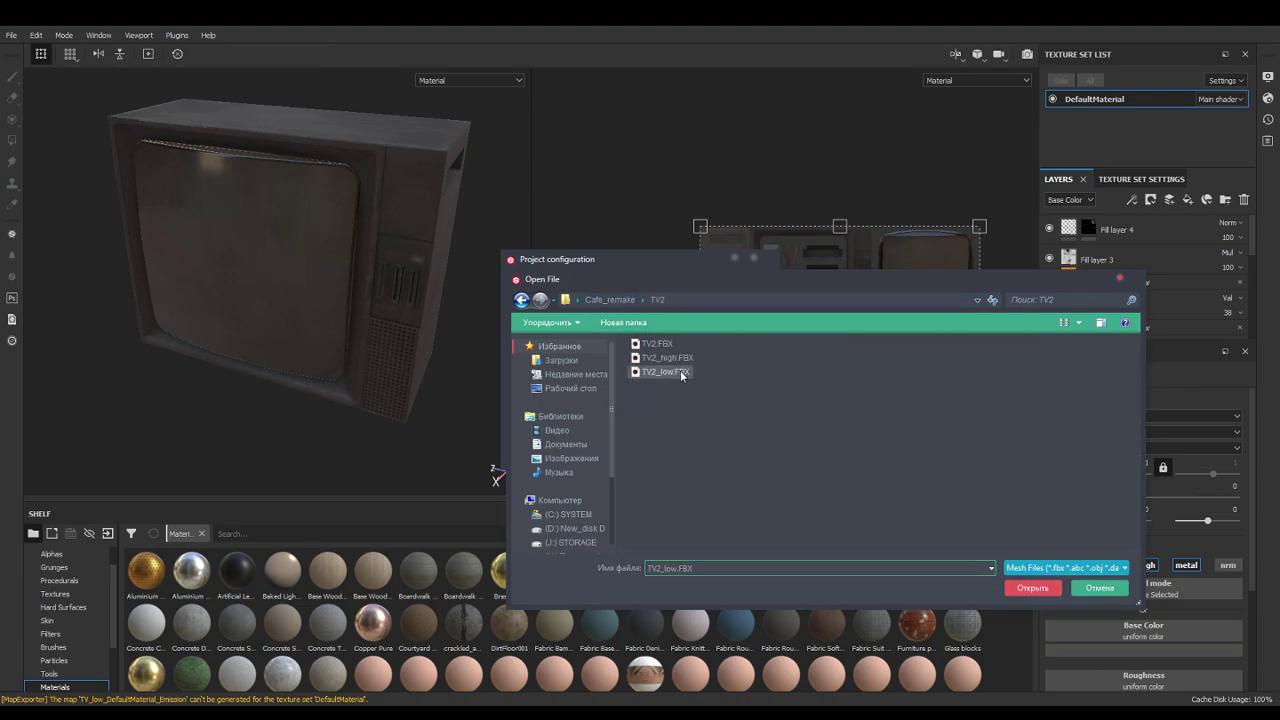
pyautogui.click(652, 449)
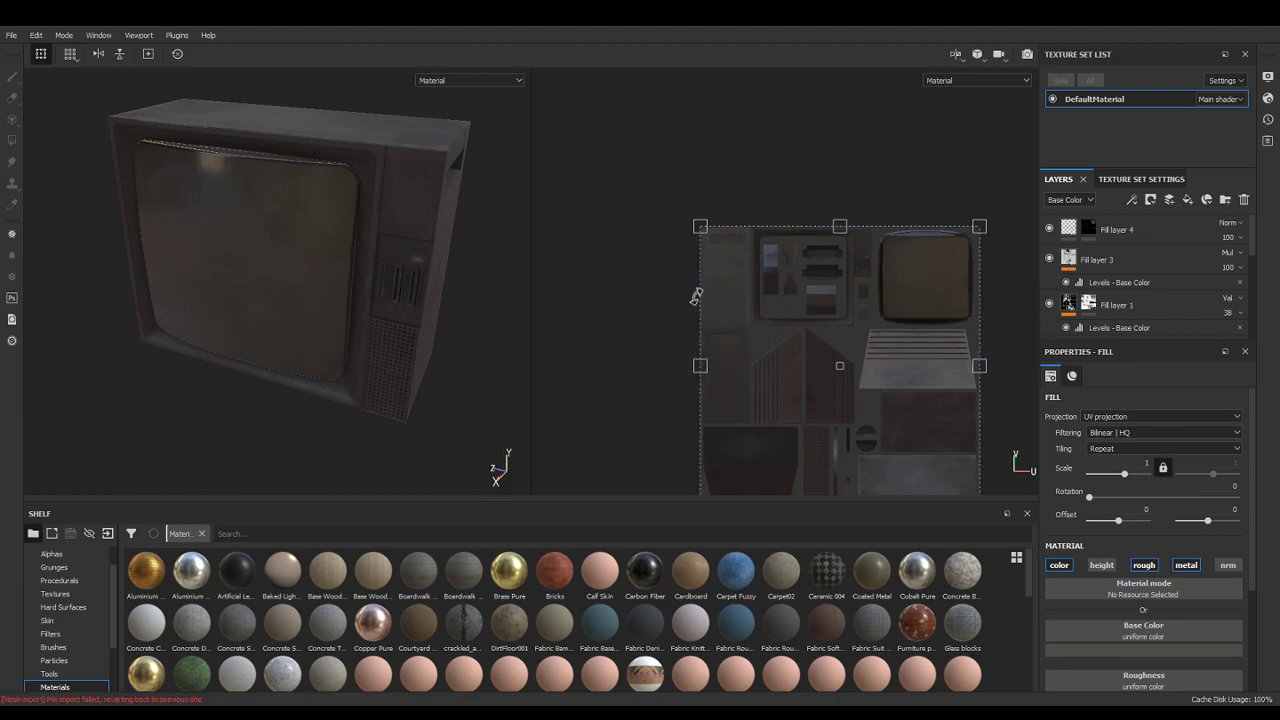
# In the mesh map baking settings, remove the old high definition mesh and load the high-poly TV mesh file
pyautogui.moveTo(1253, 224)
pyautogui.mouseDown()
pyautogui.moveTo(1254, 271)
pyautogui.moveTo(1262, 219)
pyautogui.mouseUp()
pyautogui.click(1132, 180)
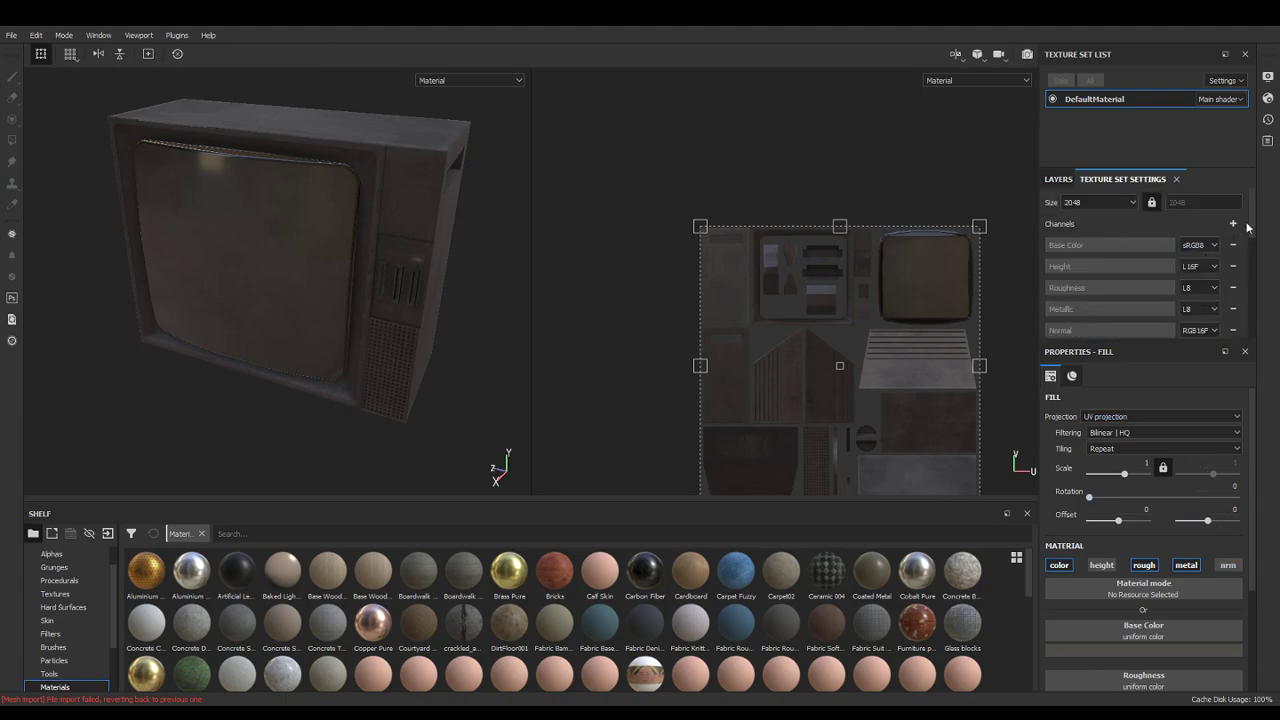
pyautogui.scroll(-3, 1140, 260)
pyautogui.click(1172, 297)
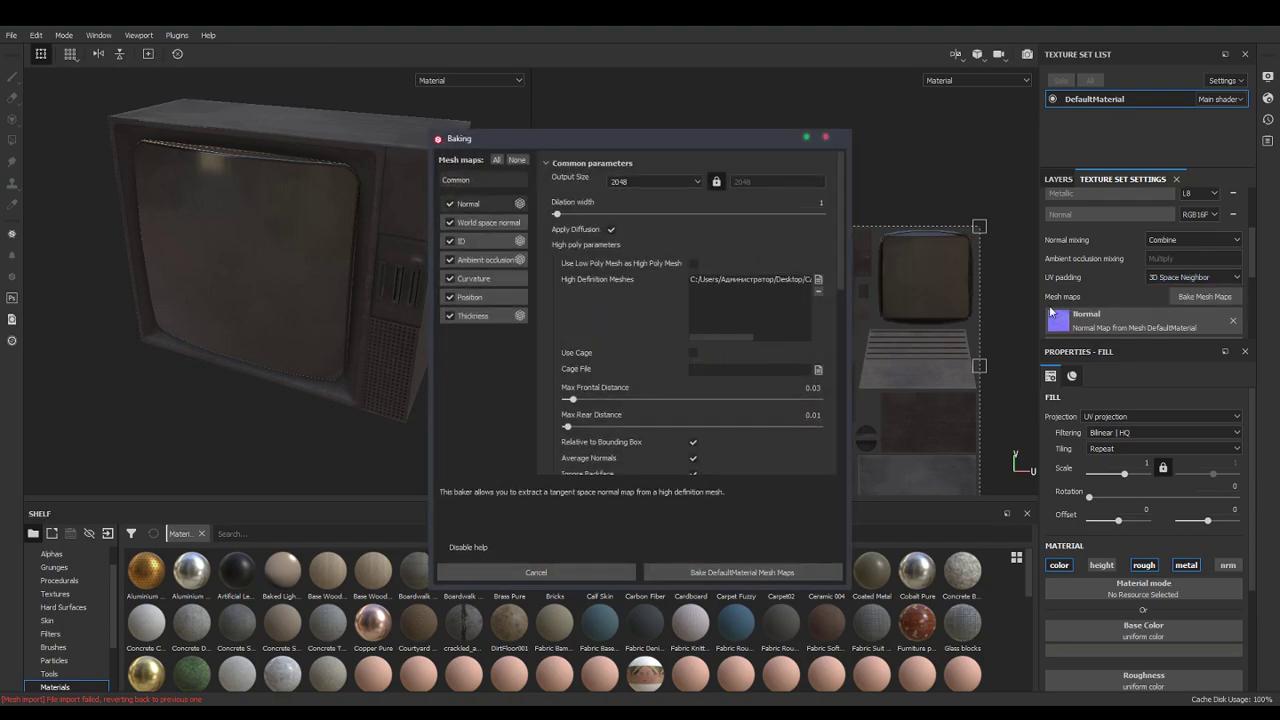
pyautogui.click(818, 291)
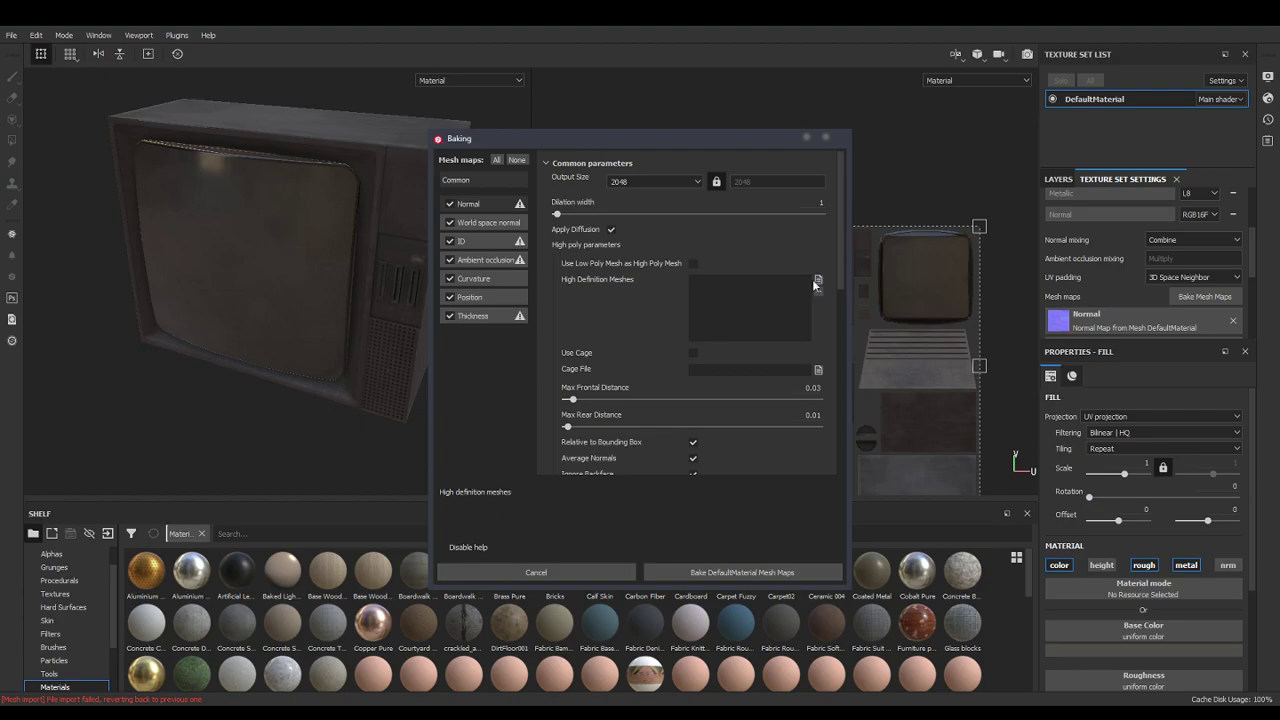
pyautogui.click(817, 280)
pyautogui.doubleClick(600, 240)
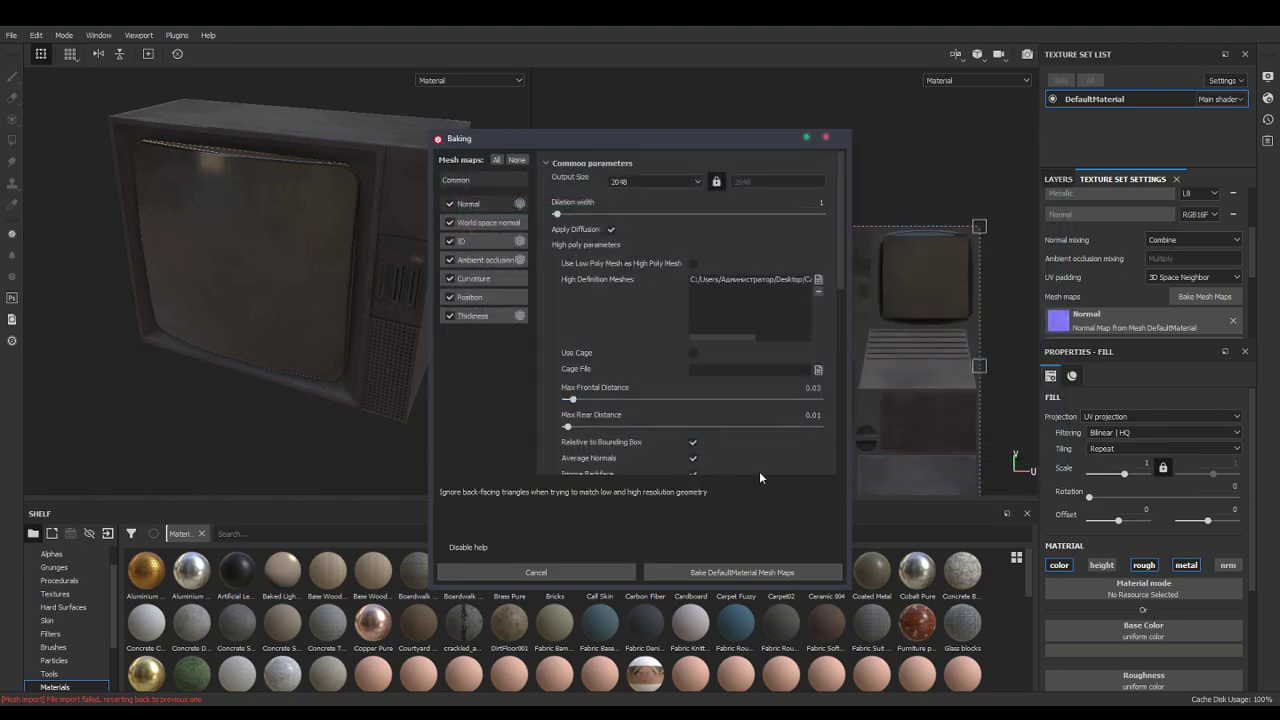
# Bake the DefaultMaterial mesh maps and inspect the TV model from another angle
pyautogui.click(738, 572)
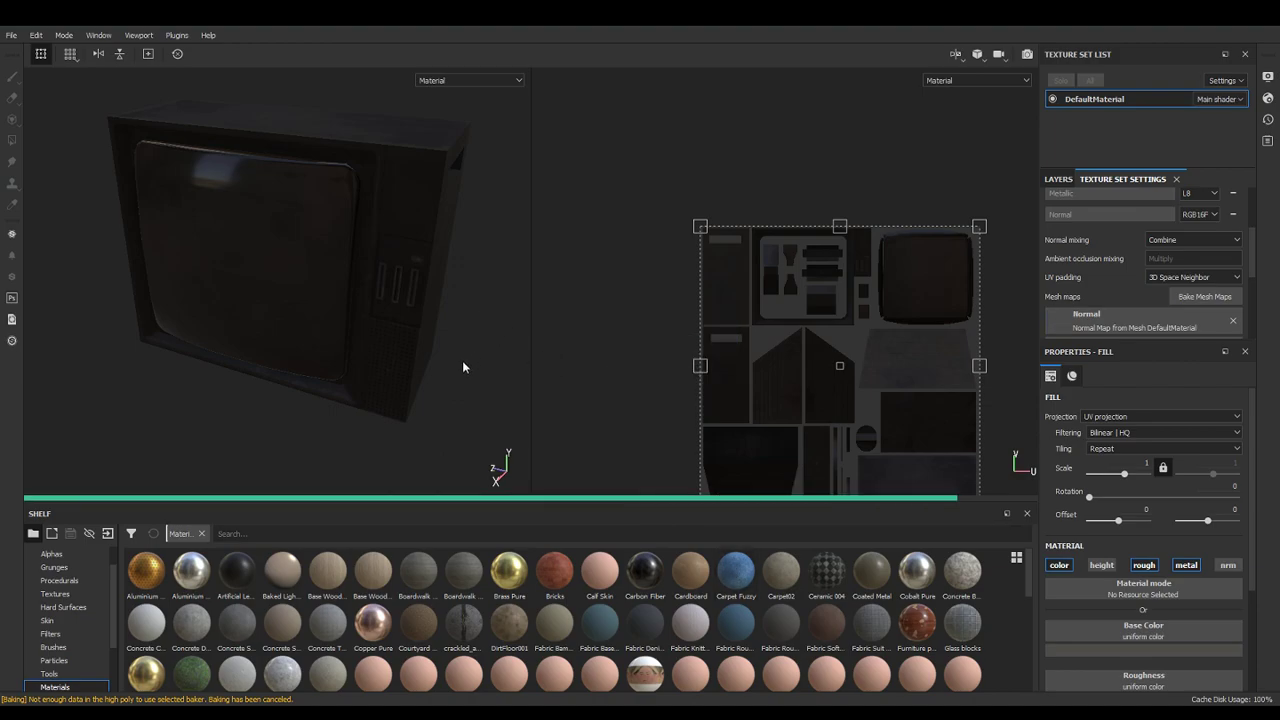
pyautogui.keyDown('alt'); pyautogui.moveTo(473, 370); pyautogui.dragTo(410, 414); pyautogui.keyUp('alt')
pyautogui.scroll(3, 458, 307)
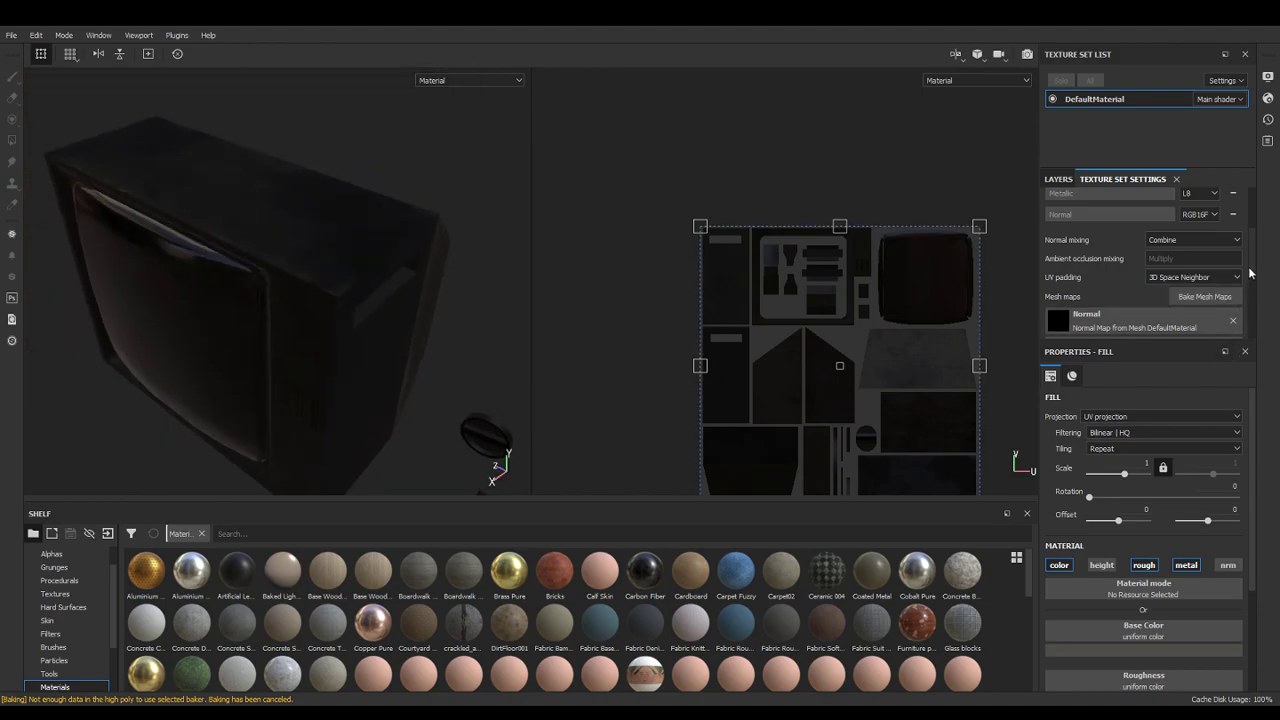
pyautogui.click(1068, 179)
pyautogui.click(1192, 234)
pyautogui.moveTo(1253, 236); pyautogui.dragTo(1248, 336)
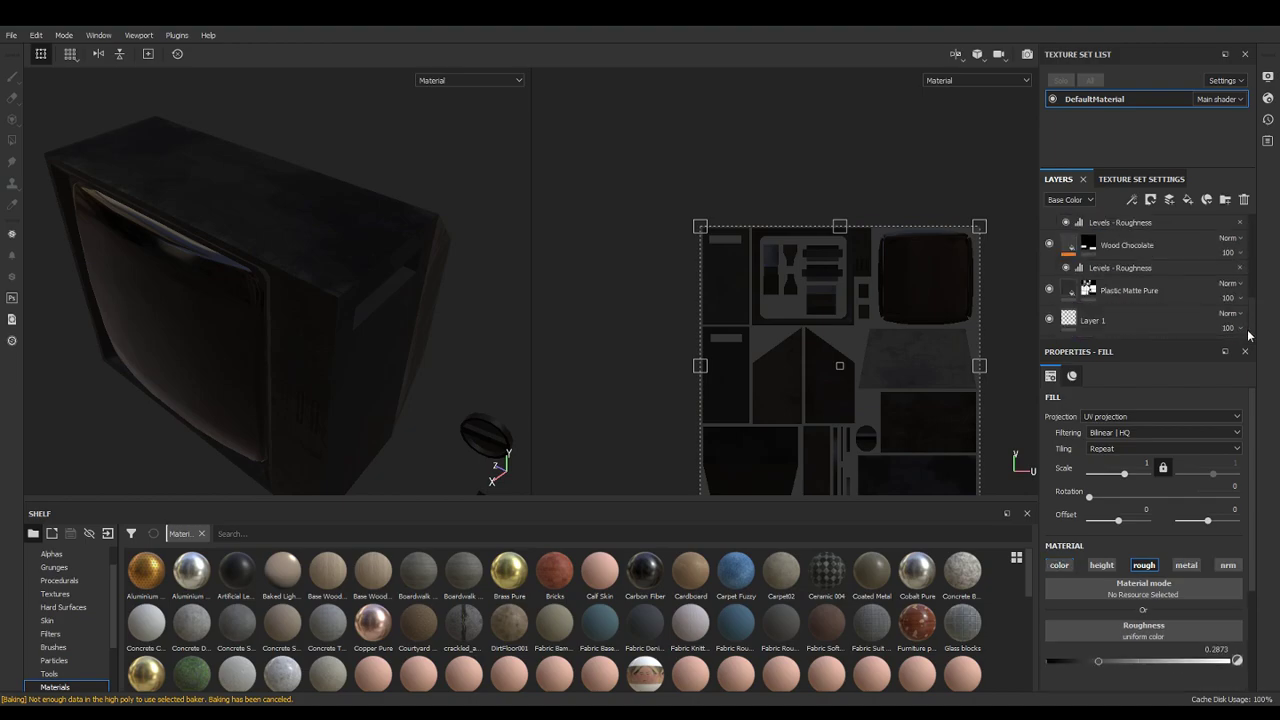
pyautogui.keyDown('shift'); pyautogui.click(1173, 318); pyautogui.keyUp('shift')
pyautogui.rightClick(1173, 318)
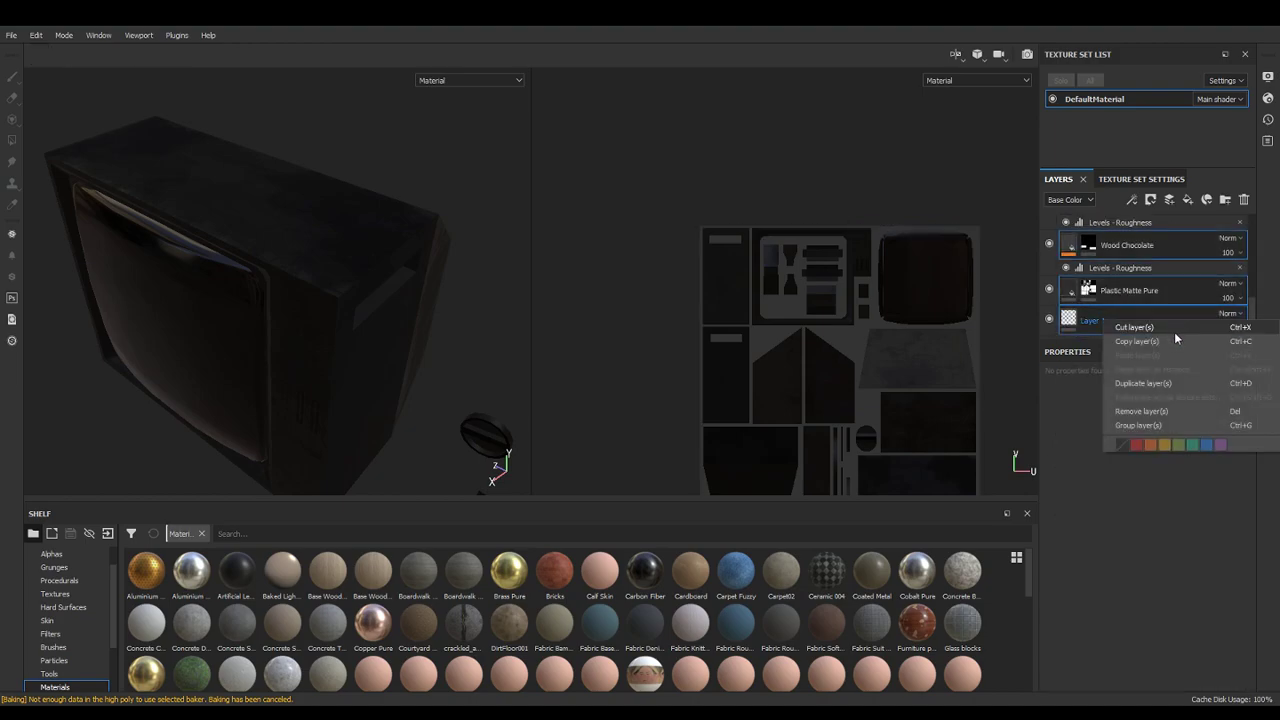
pyautogui.click(1268, 260)
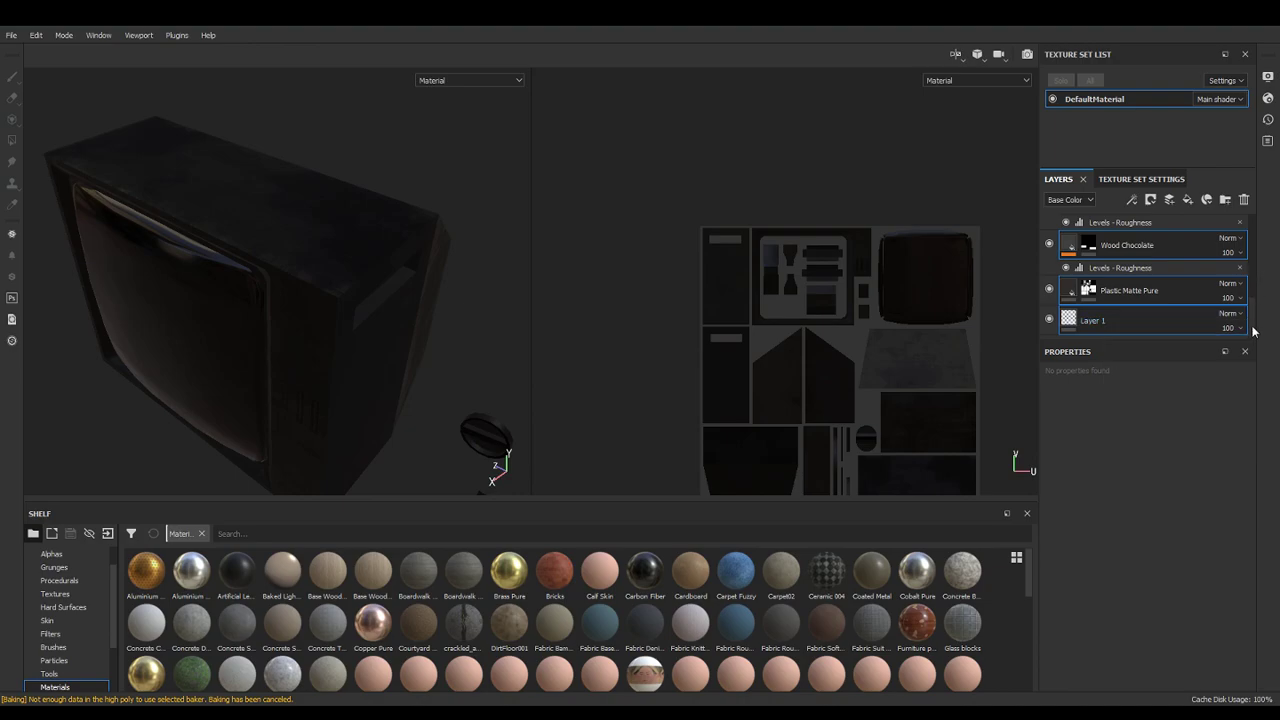
# Delete Layer 1 from beneath Plastic Matte Pure in the layer stack
pyautogui.click(1142, 319)
pyautogui.click(1140, 296)
pyautogui.click(1143, 319)
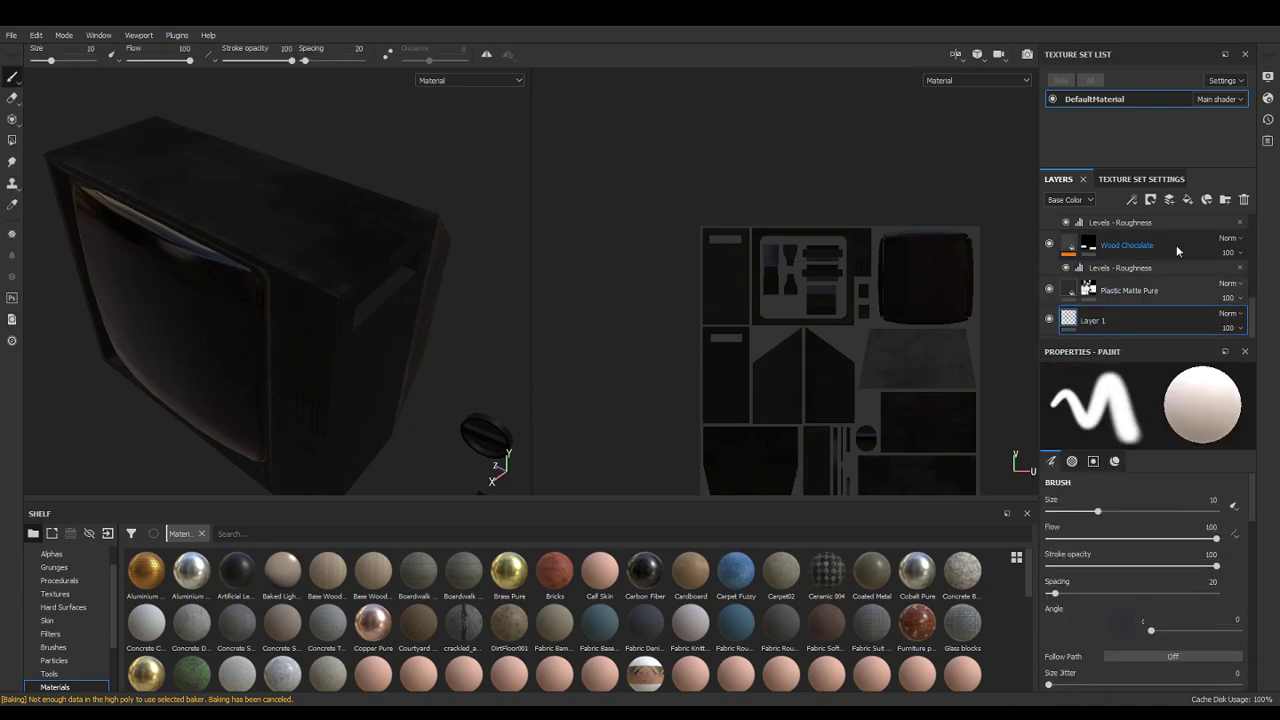
pyautogui.click(1246, 201)
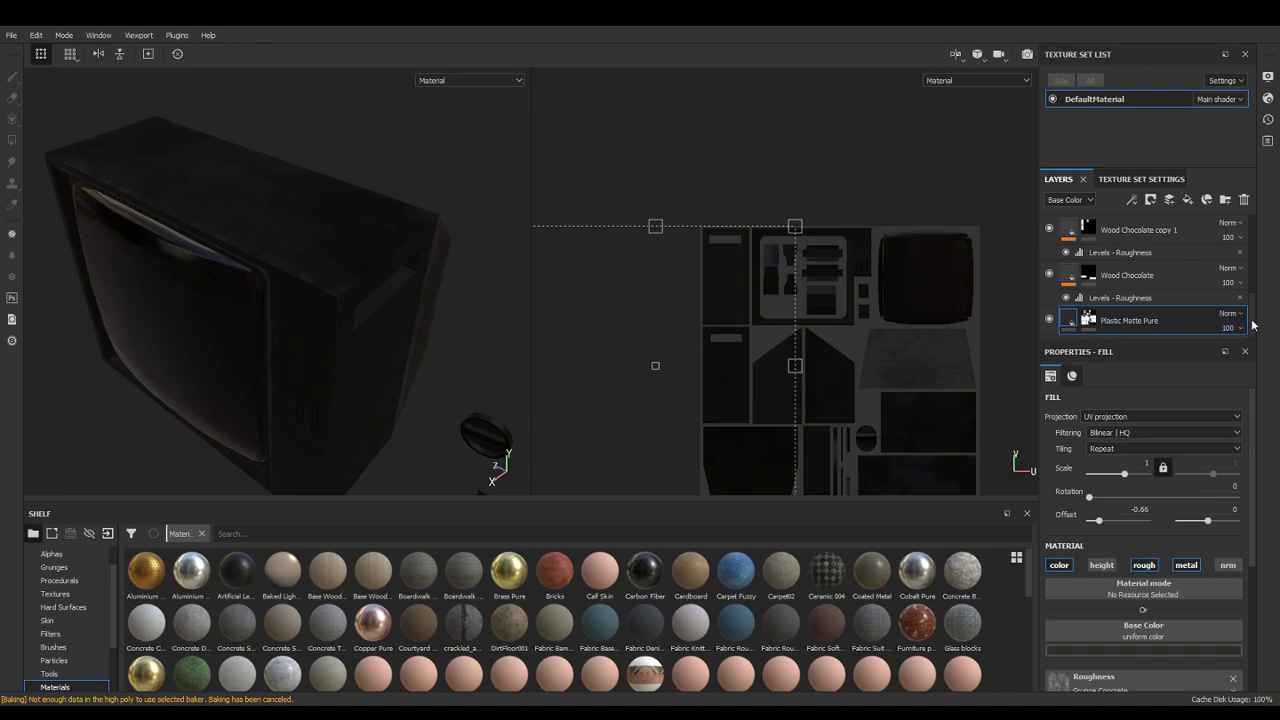
# Add a folder to the layer stack and move all the existing layers into it
pyautogui.moveTo(1252, 326); pyautogui.dragTo(1261, 242)
pyautogui.keyDown('shift'); pyautogui.click(1151, 232); pyautogui.keyUp('shift')
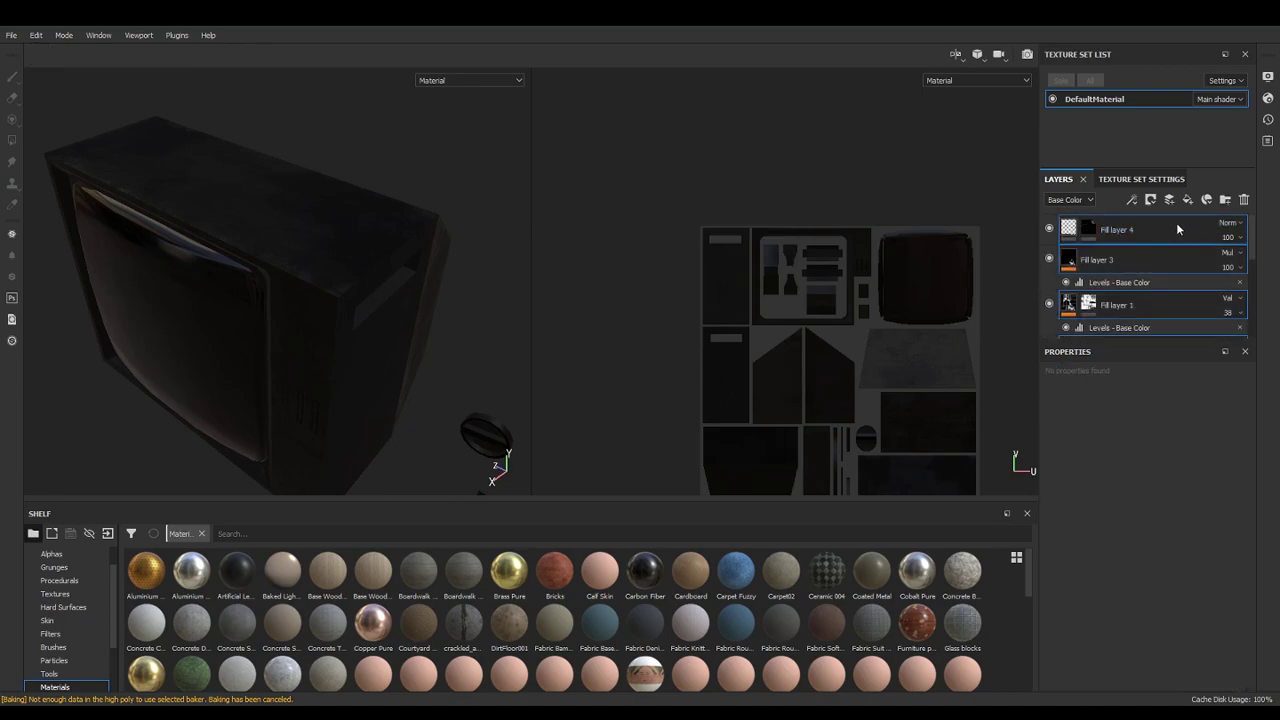
pyautogui.rightClick(1177, 229)
pyautogui.click(1207, 184)
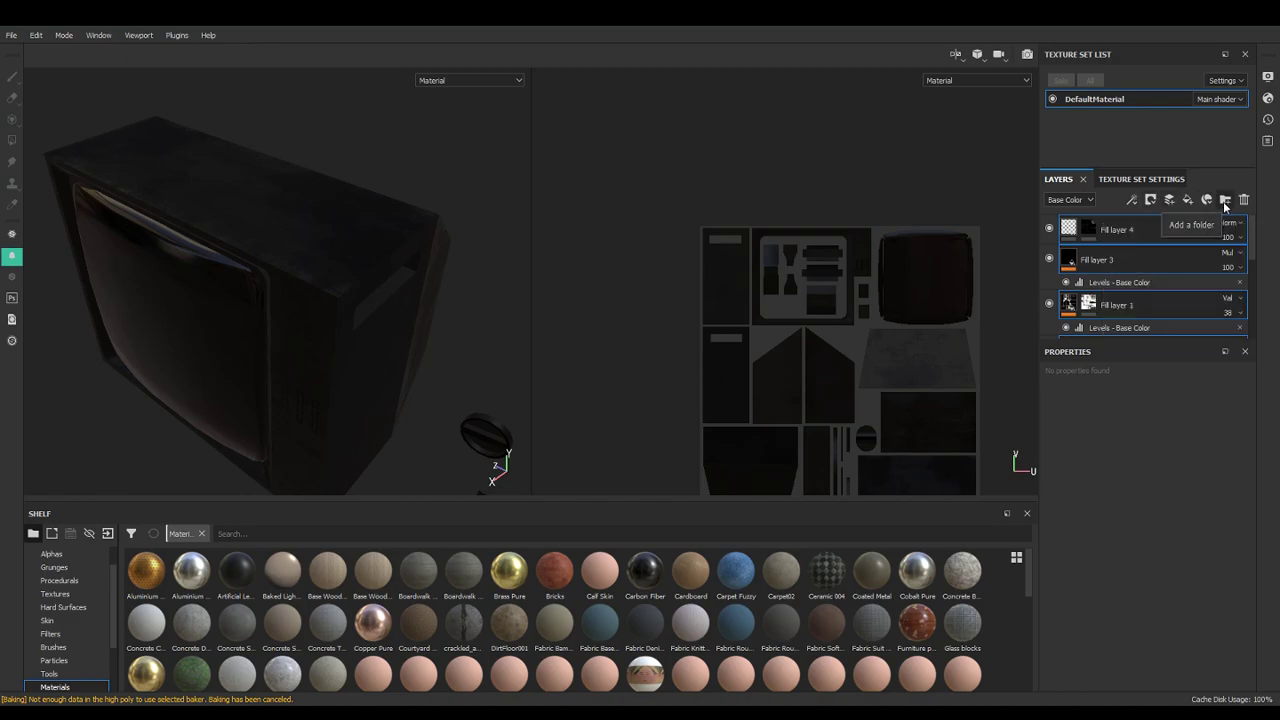
pyautogui.click(1225, 202)
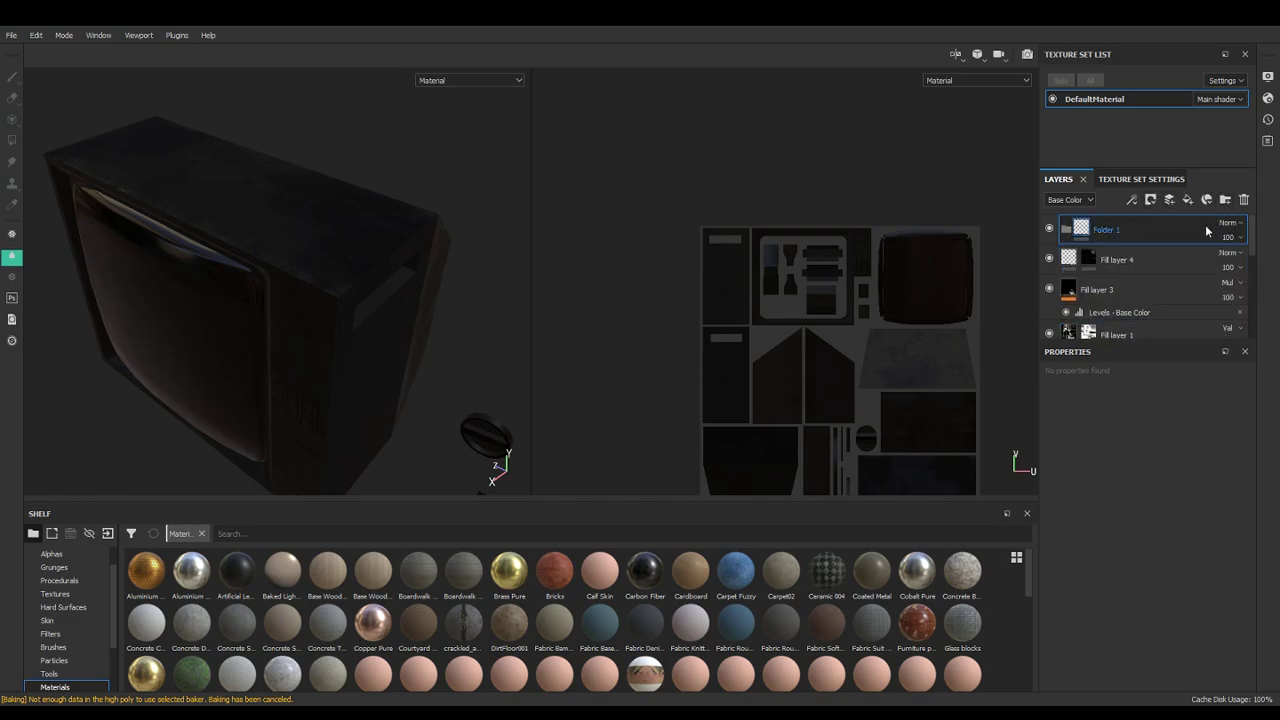
pyautogui.click(1069, 262)
pyautogui.moveTo(1254, 238)
pyautogui.mouseDown()
pyautogui.moveTo(1255, 334)
pyautogui.moveTo(1249, 234)
pyautogui.mouseUp()
pyautogui.keyDown('shift'); pyautogui.click(1183, 327); pyautogui.keyUp('shift')
pyautogui.moveTo(1106, 262); pyautogui.dragTo(1084, 233)
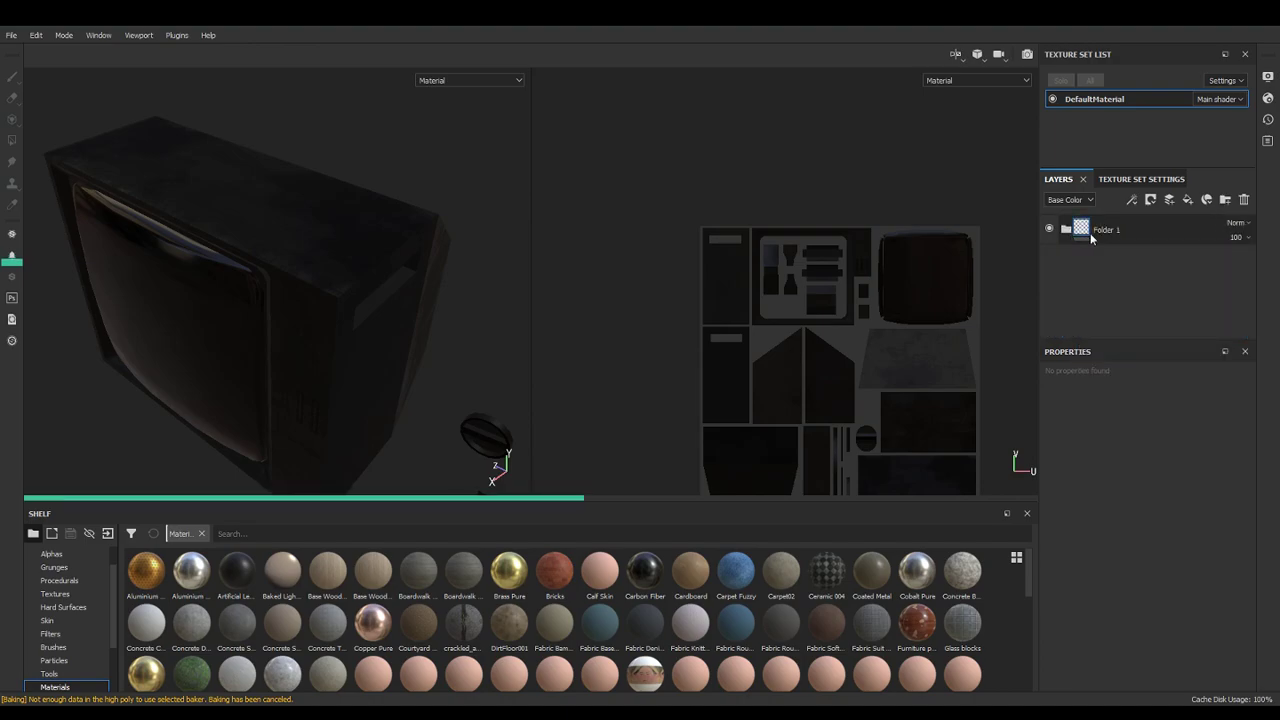
# Rename the folder TV_material and create a smart material from it
pyautogui.doubleClick(1114, 231)
pyautogui.write('T')
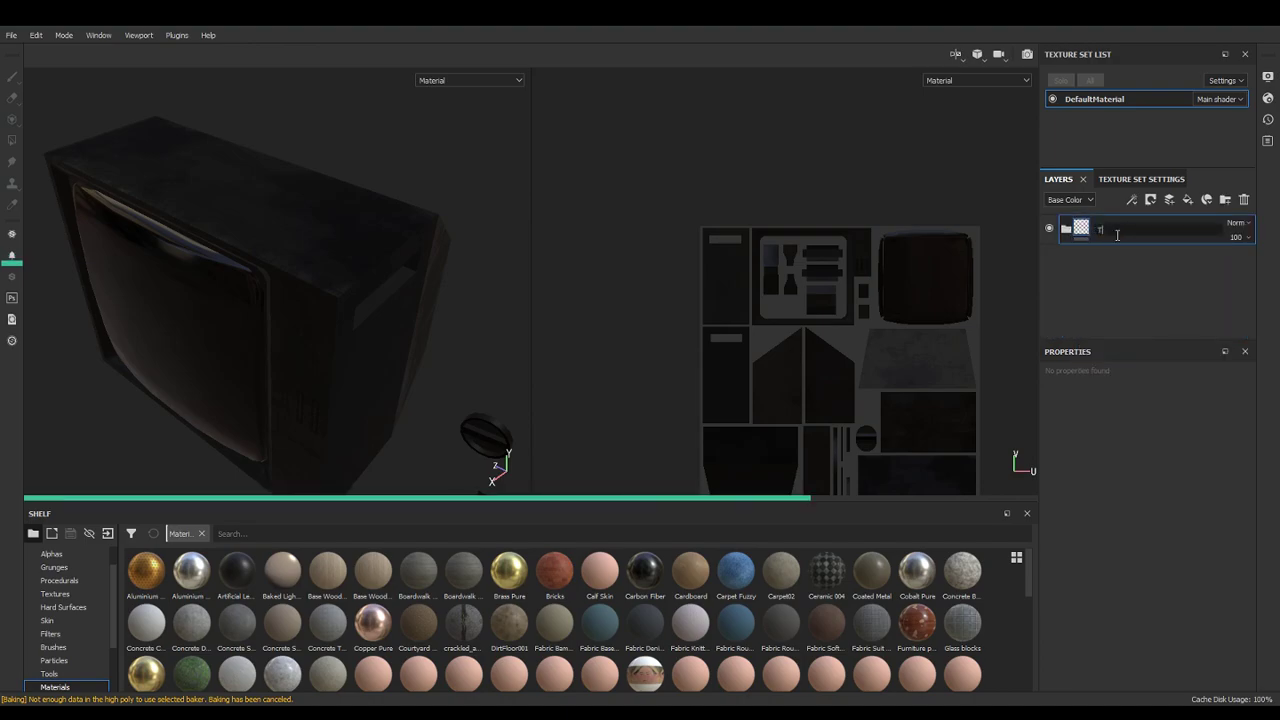
pyautogui.write('V_material')
pyautogui.press('Return')
pyautogui.rightClick(1117, 238)
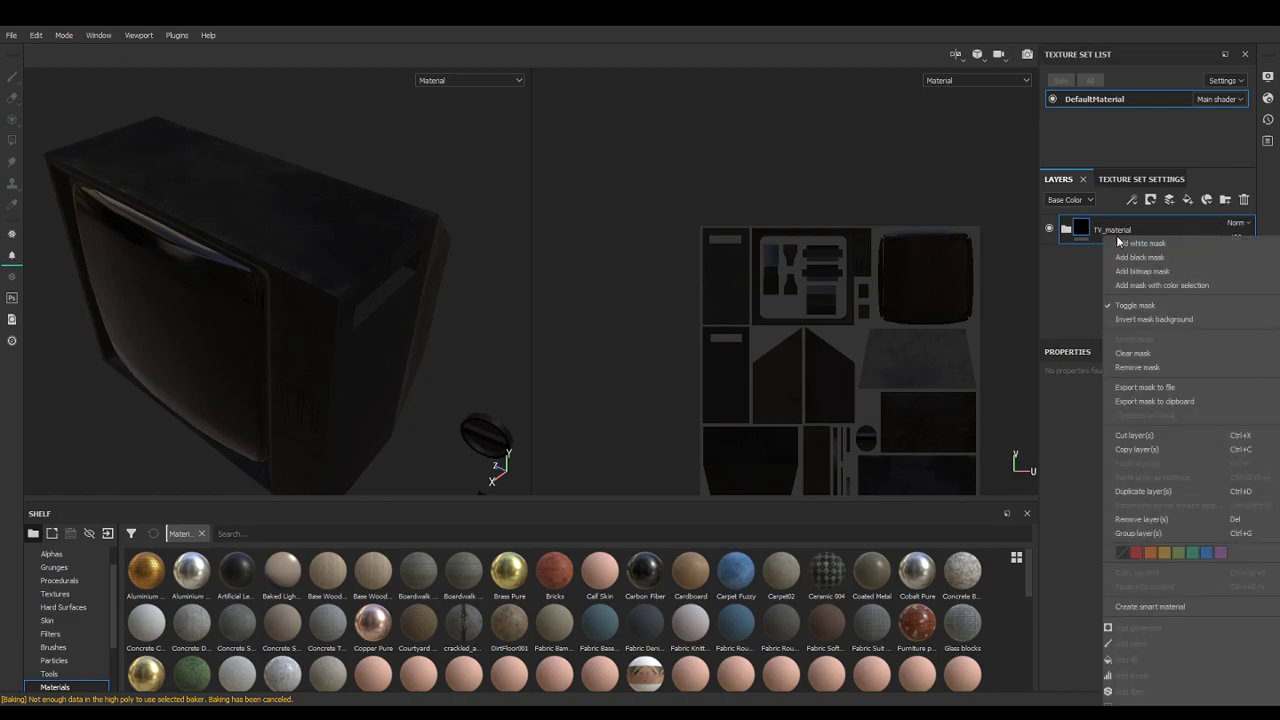
pyautogui.click(1176, 607)
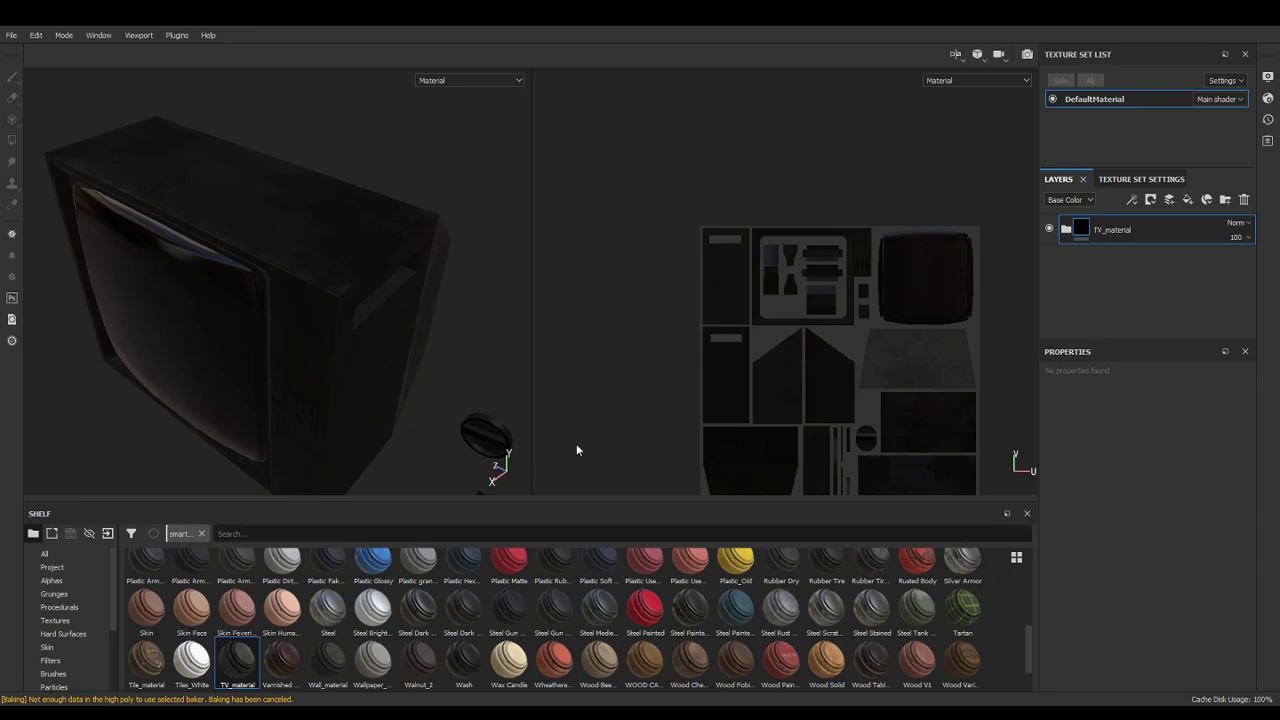
# Create a new project from TV2_low.FBX with the Unity 5 template, 2048 resolution and OpenGL normals, discarding the old project
pyautogui.click(11, 35)
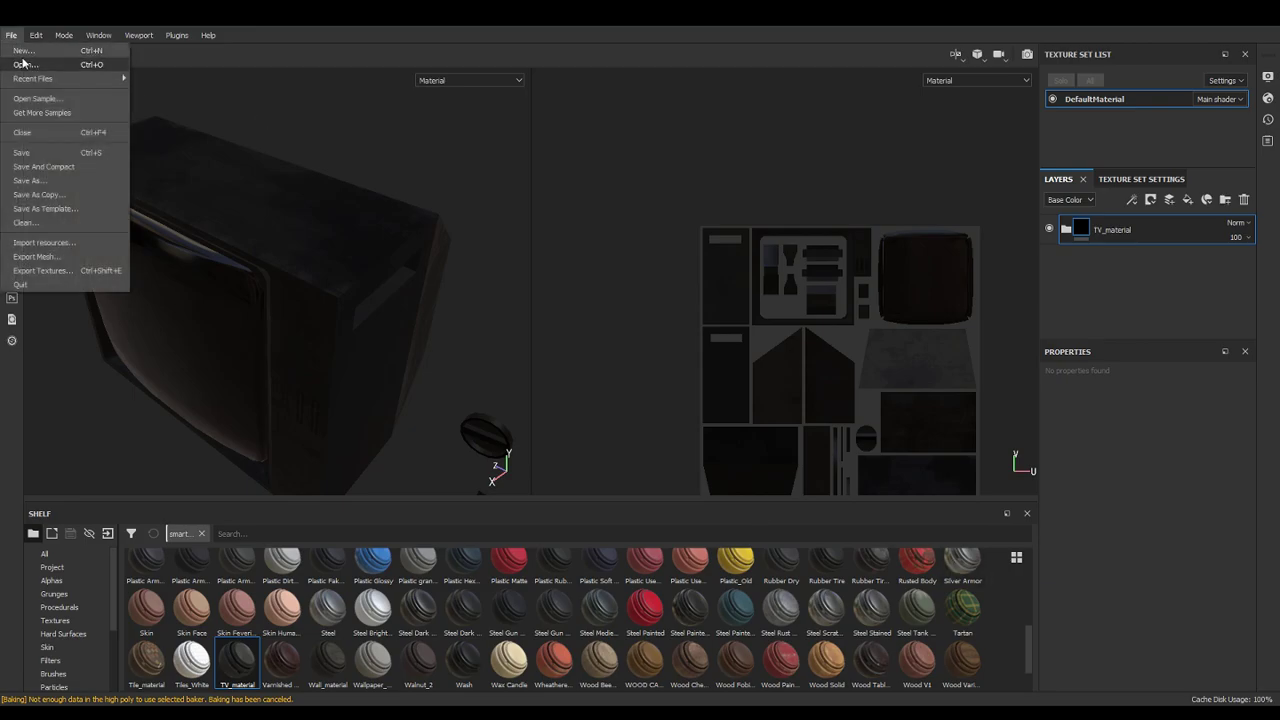
pyautogui.click(23, 51)
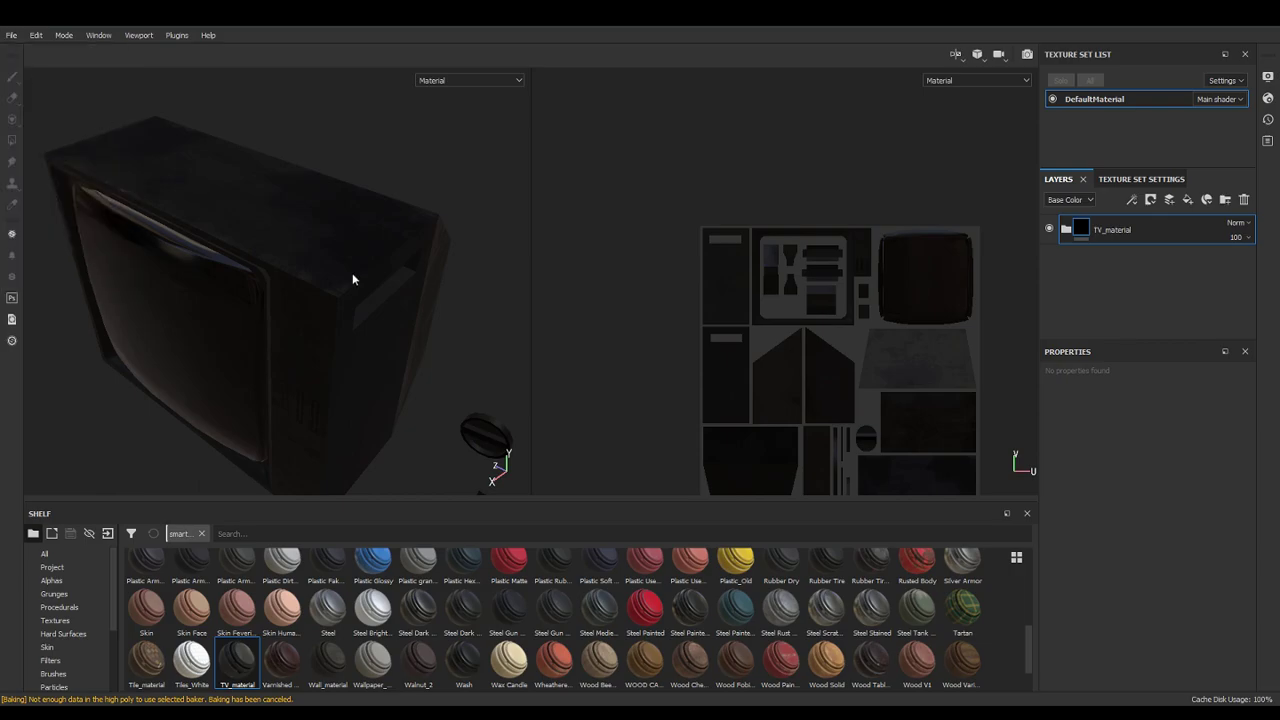
pyautogui.click(770, 232)
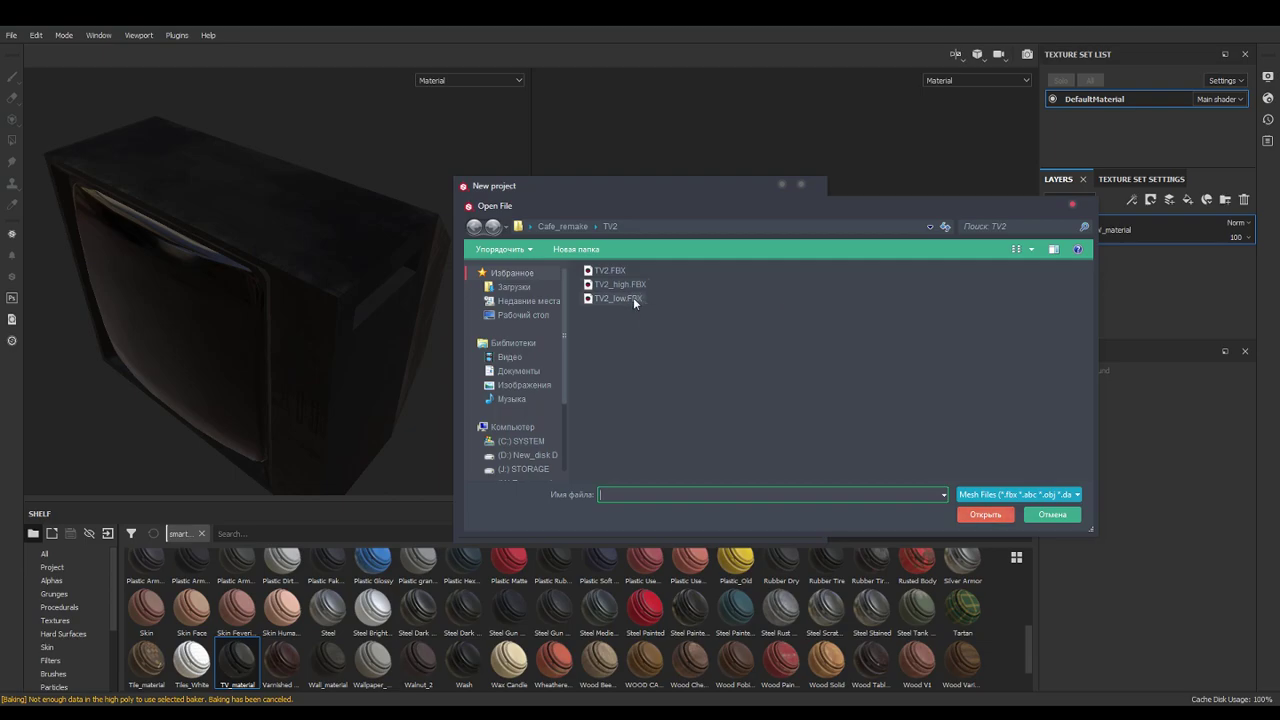
pyautogui.doubleClick(634, 299)
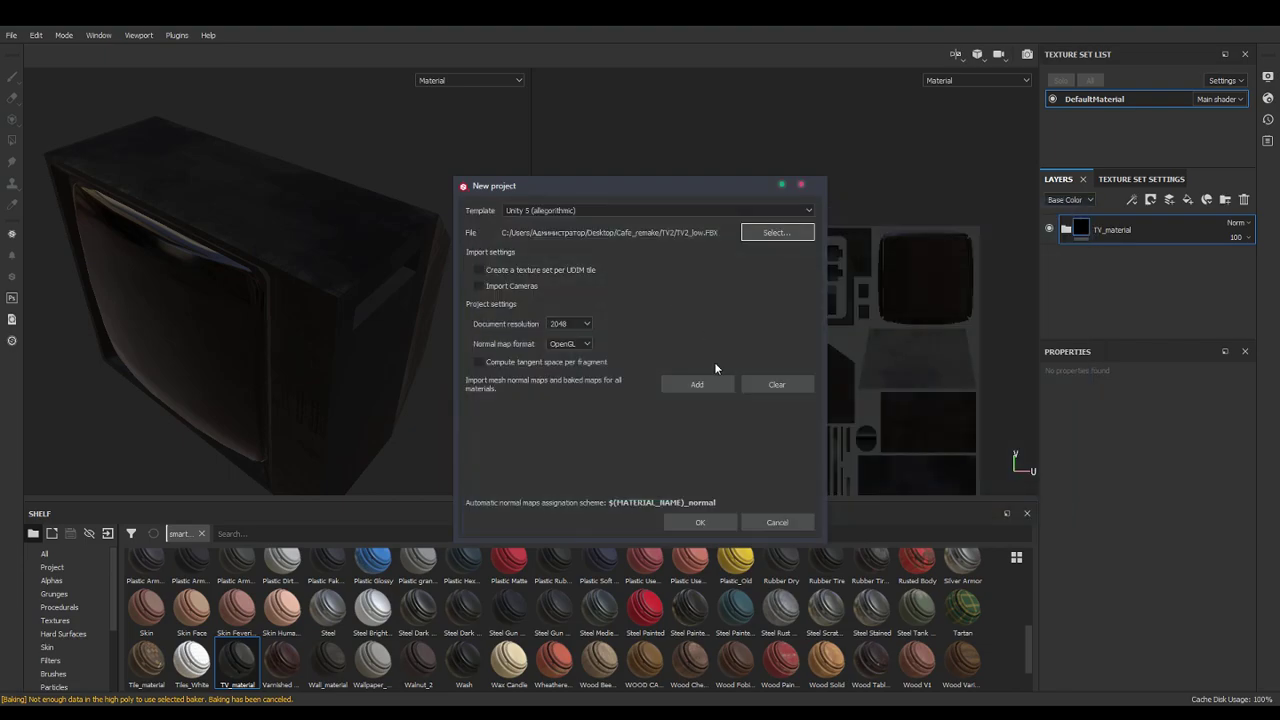
pyautogui.click(701, 521)
pyautogui.click(601, 385)
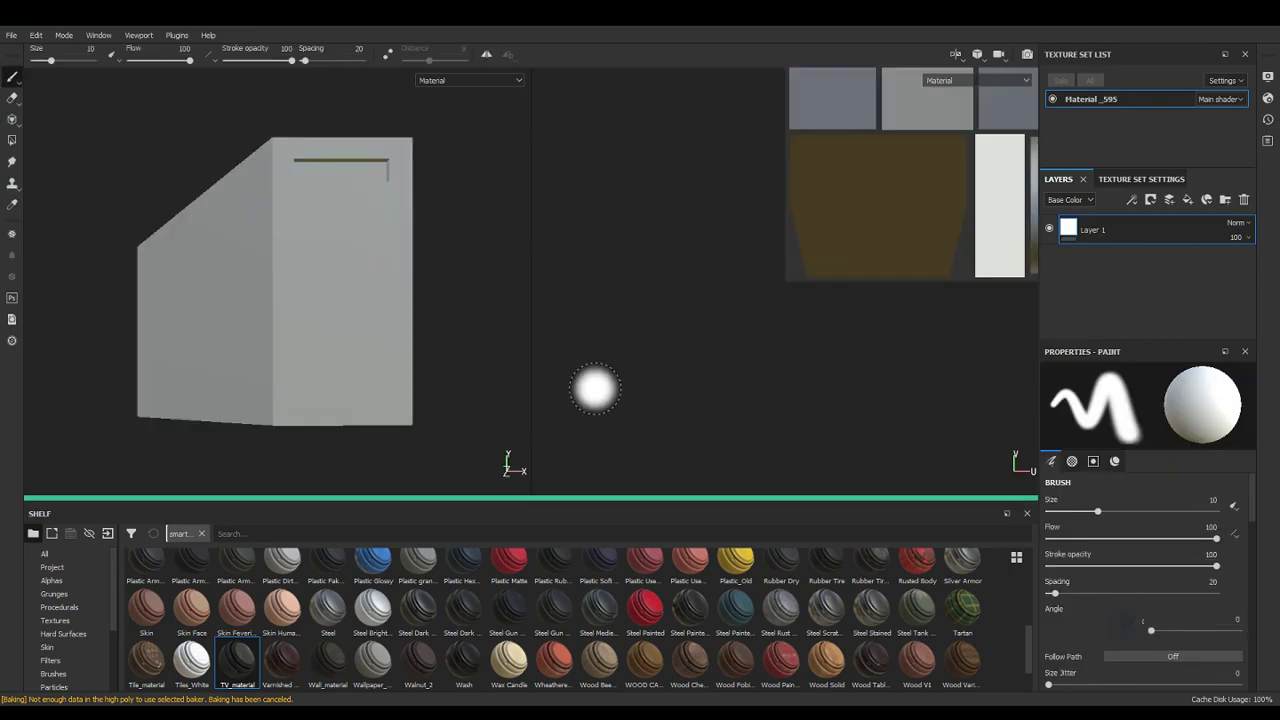
pyautogui.keyDown('alt'); pyautogui.moveTo(412, 258); pyautogui.dragTo(441, 273); pyautogui.keyUp('alt')
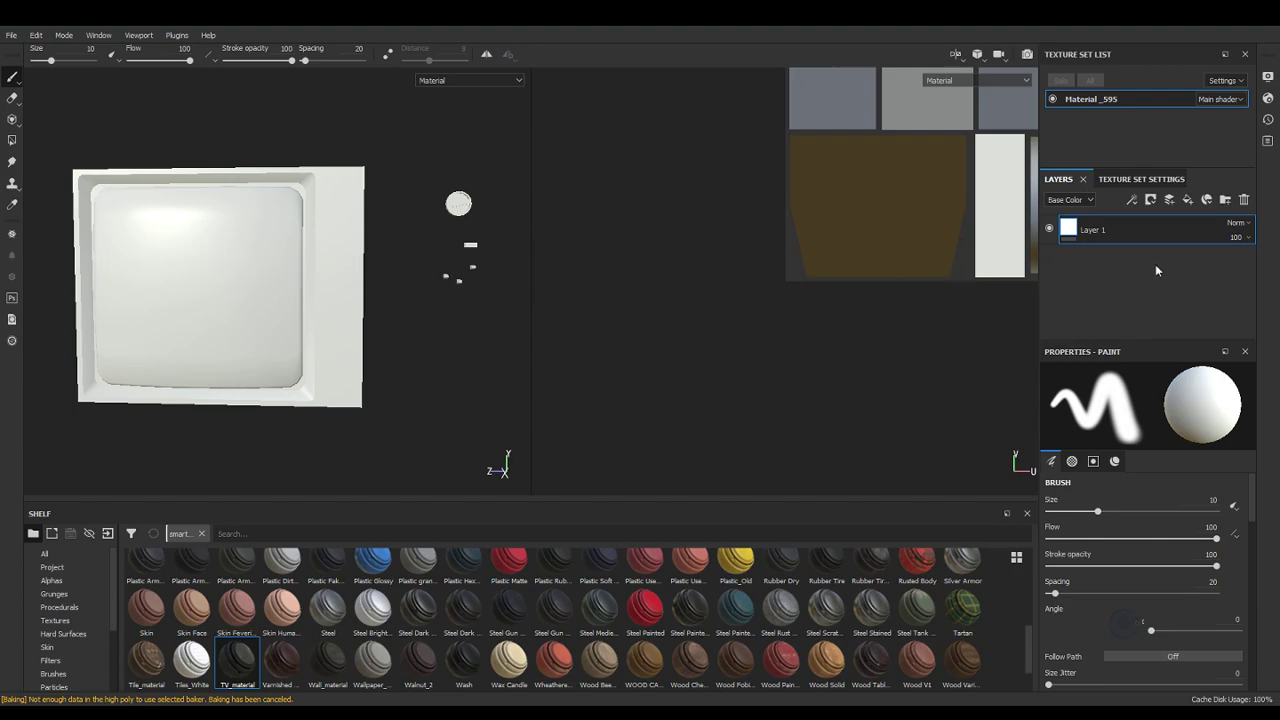
# Open the mesh map baking settings and load the high-poly TV file as the high definition mesh
pyautogui.click(1133, 179)
pyautogui.click(1185, 297)
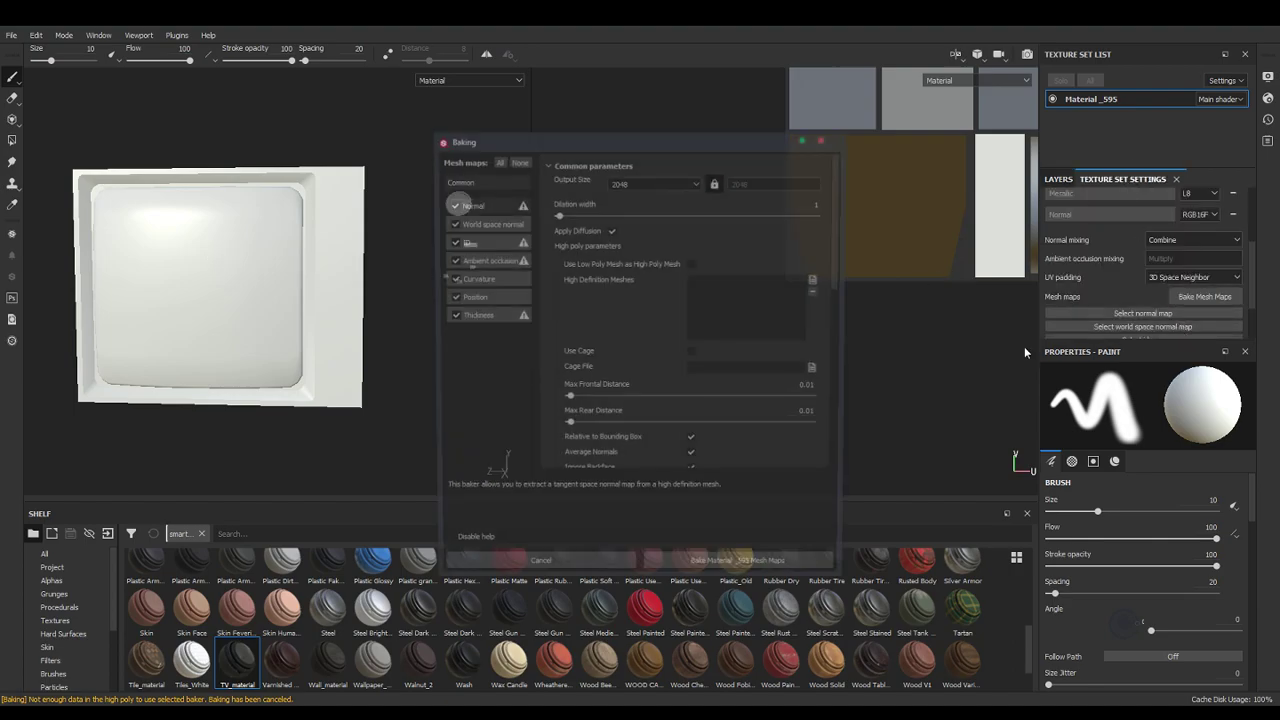
pyautogui.moveTo(839, 228); pyautogui.dragTo(817, 252)
pyautogui.click(818, 254)
pyautogui.doubleClick(593, 237)
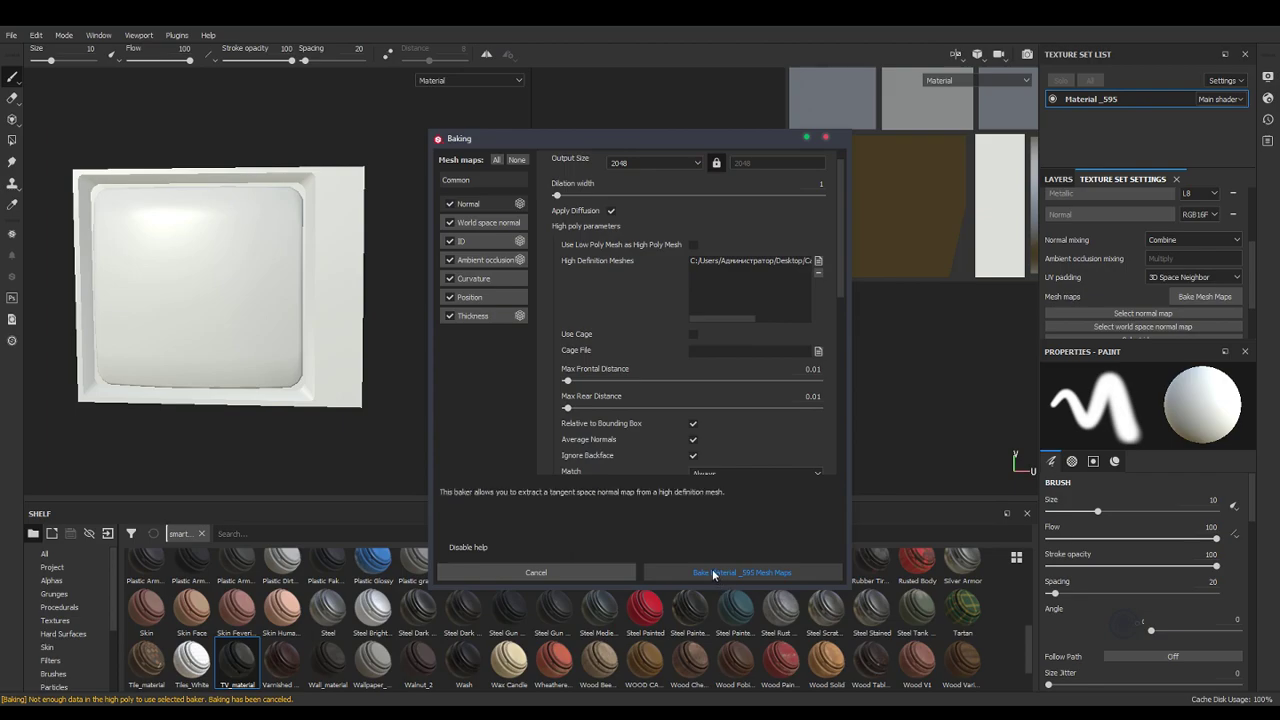
# Set the Max Frontal Distance to 0.03 and exclude the ID and Thickness maps from the bake
pyautogui.moveTo(566, 381); pyautogui.dragTo(572, 383)
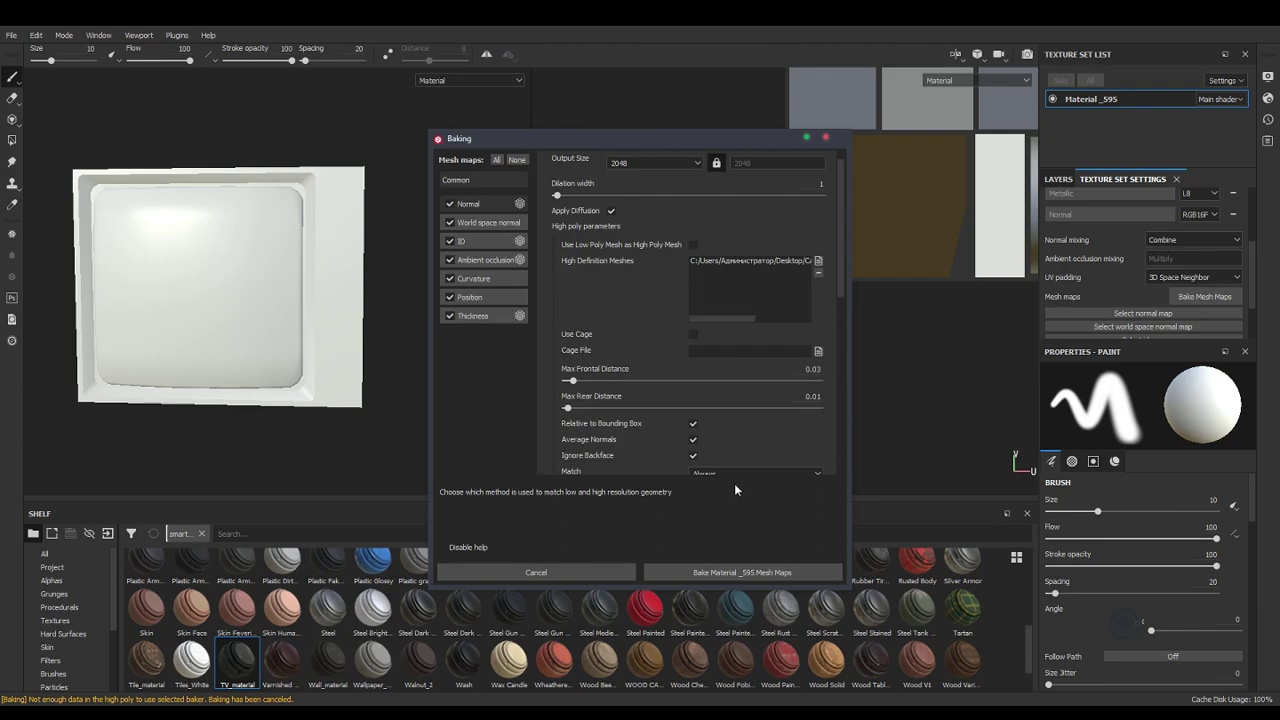
pyautogui.click(449, 241)
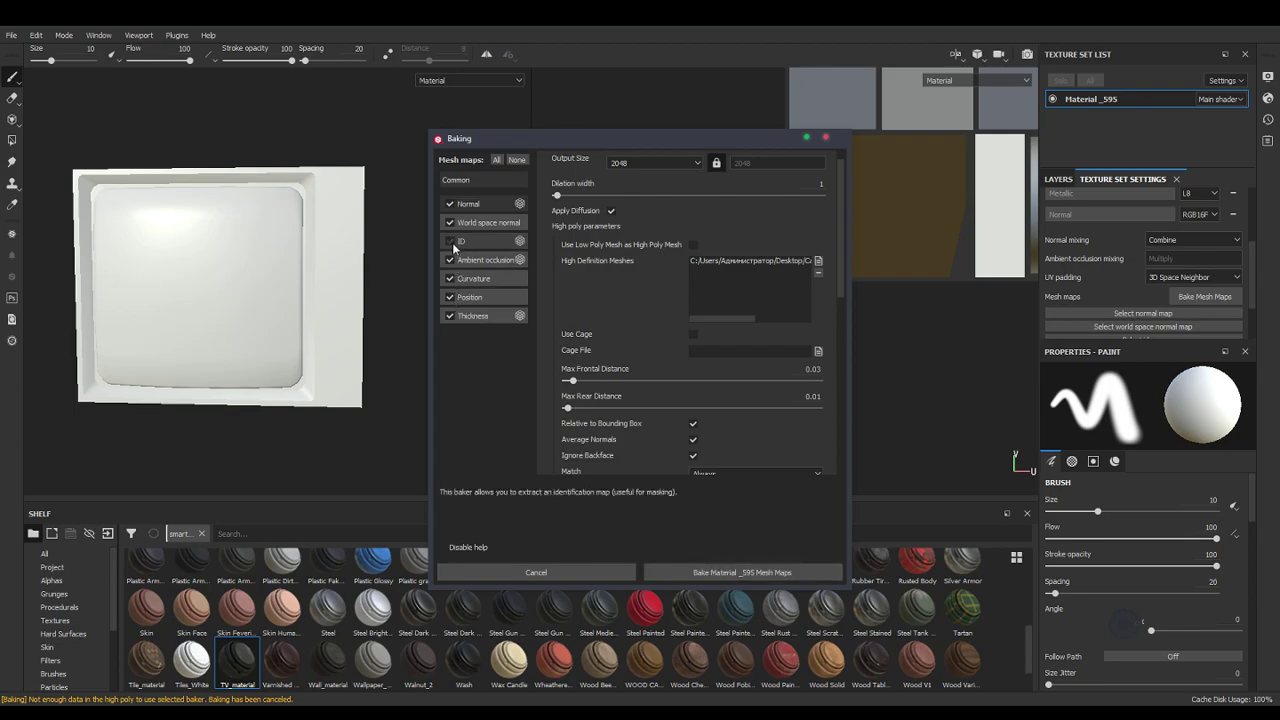
pyautogui.click(449, 316)
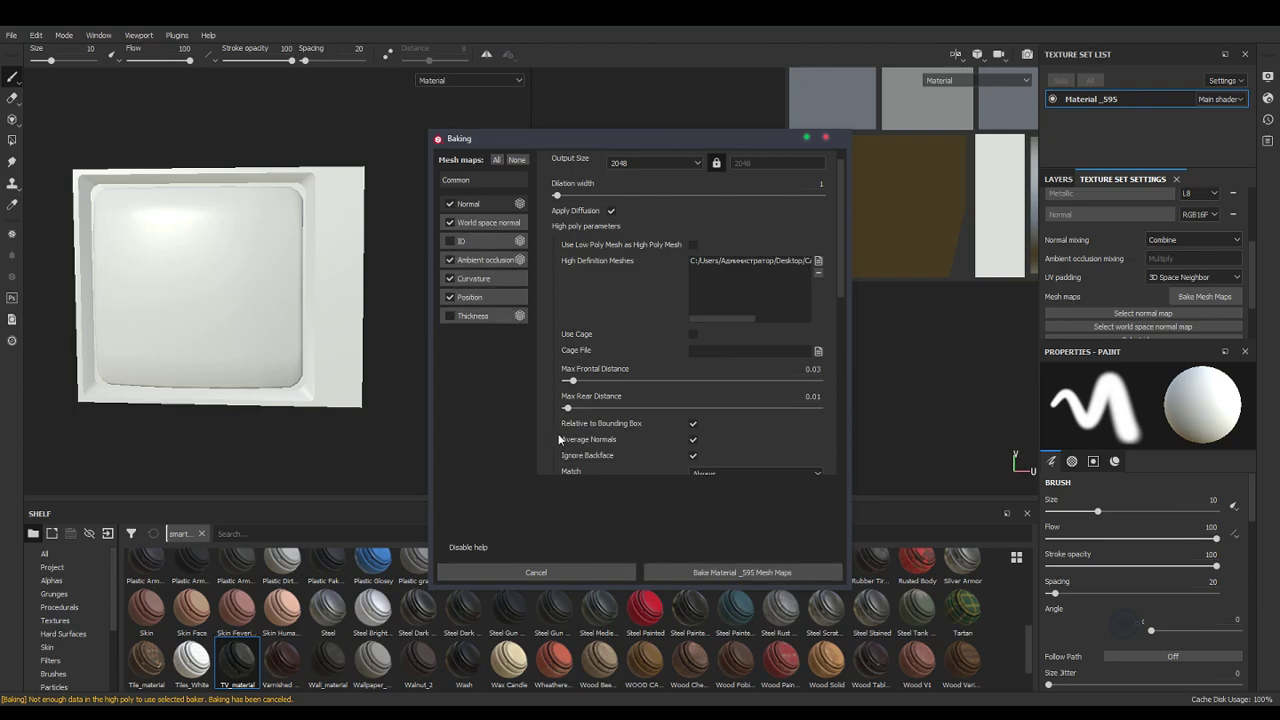
# Bake the Material _595 mesh maps and inspect the baked slots and speaker grille on the TV's front panel
pyautogui.click(710, 574)
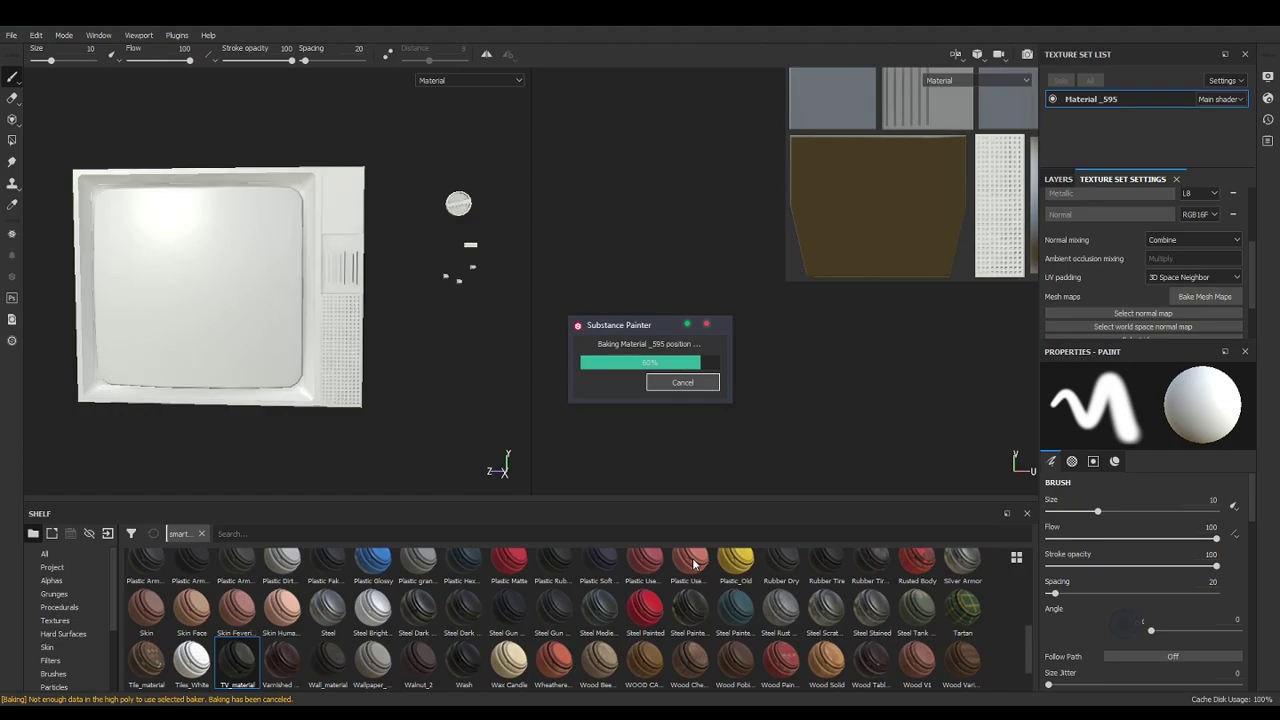
pyautogui.press('Return')
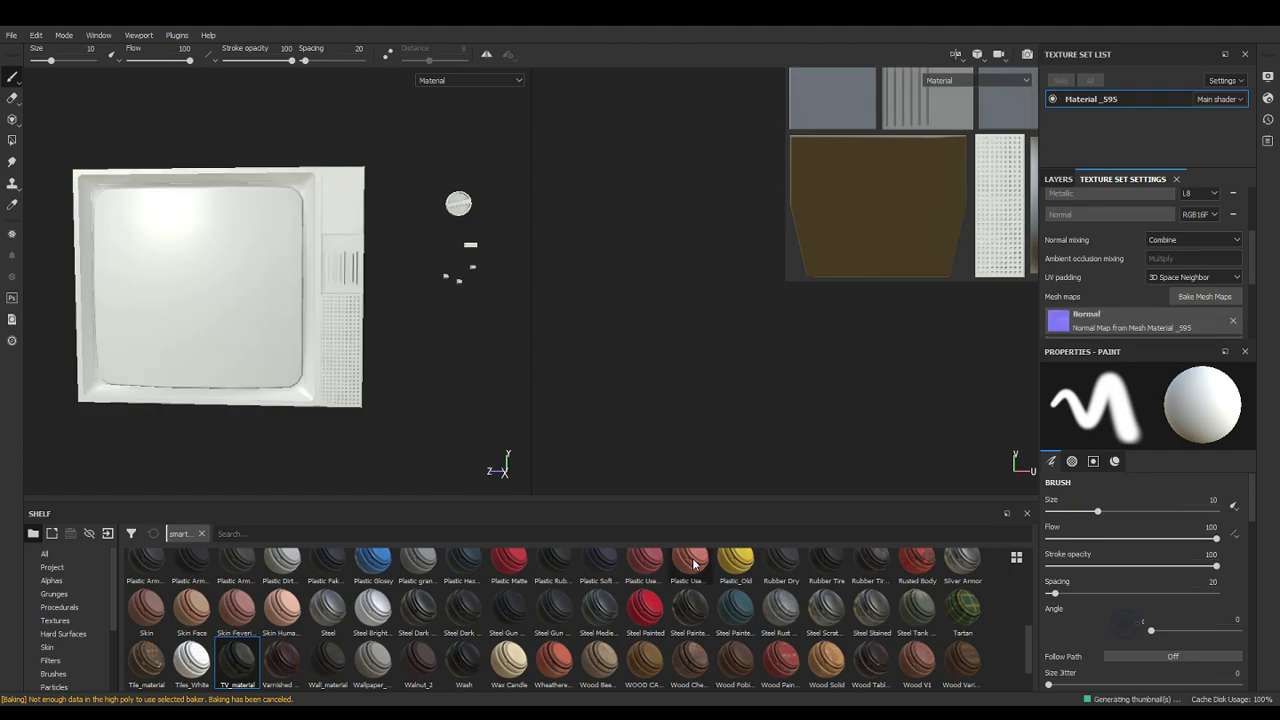
pyautogui.moveTo(693, 564)
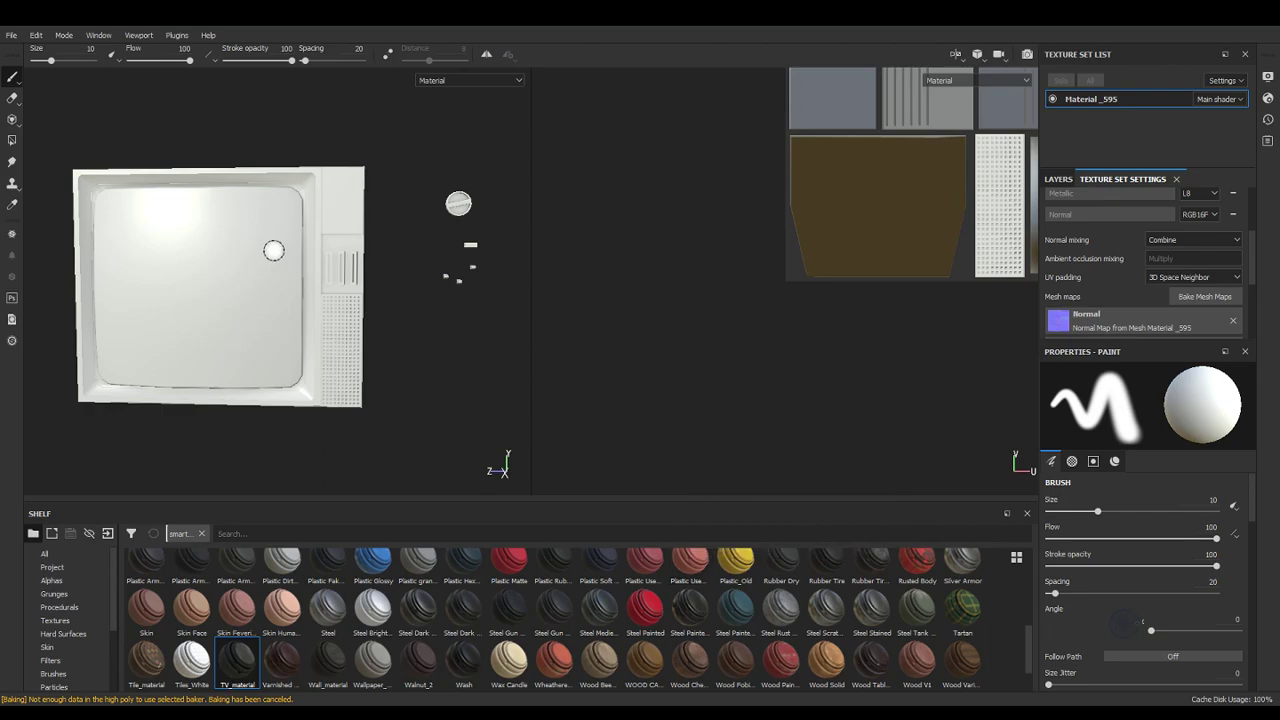
pyautogui.keyDown('alt'); pyautogui.moveTo(448, 288); pyautogui.dragTo(400, 329); pyautogui.keyUp('alt')
pyautogui.scroll(3, 365, 320)
pyautogui.scroll(4, 280, 345)
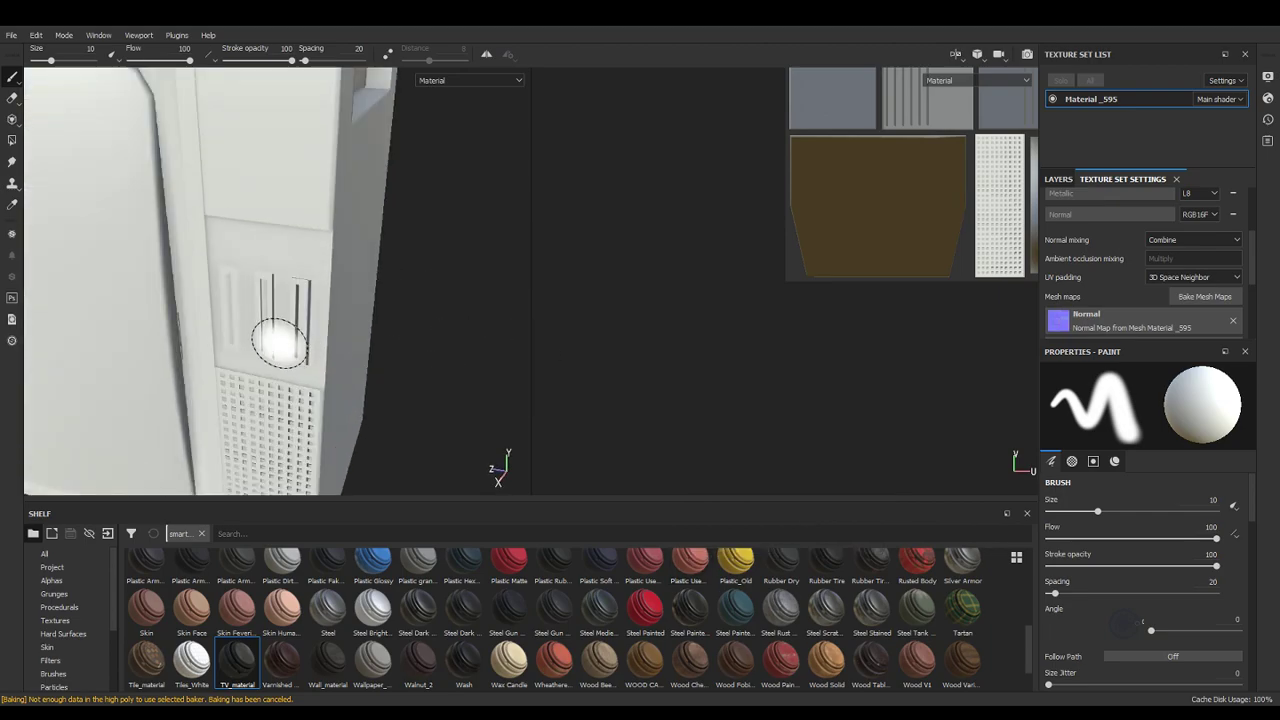
pyautogui.moveTo(262, 355)
pyautogui.keyDown('alt'); pyautogui.mouseDown()
pyautogui.moveTo(210, 383)
pyautogui.moveTo(168, 376)
pyautogui.moveTo(200, 331)
pyautogui.moveTo(229, 337)
pyautogui.mouseUp(); pyautogui.keyUp('alt')
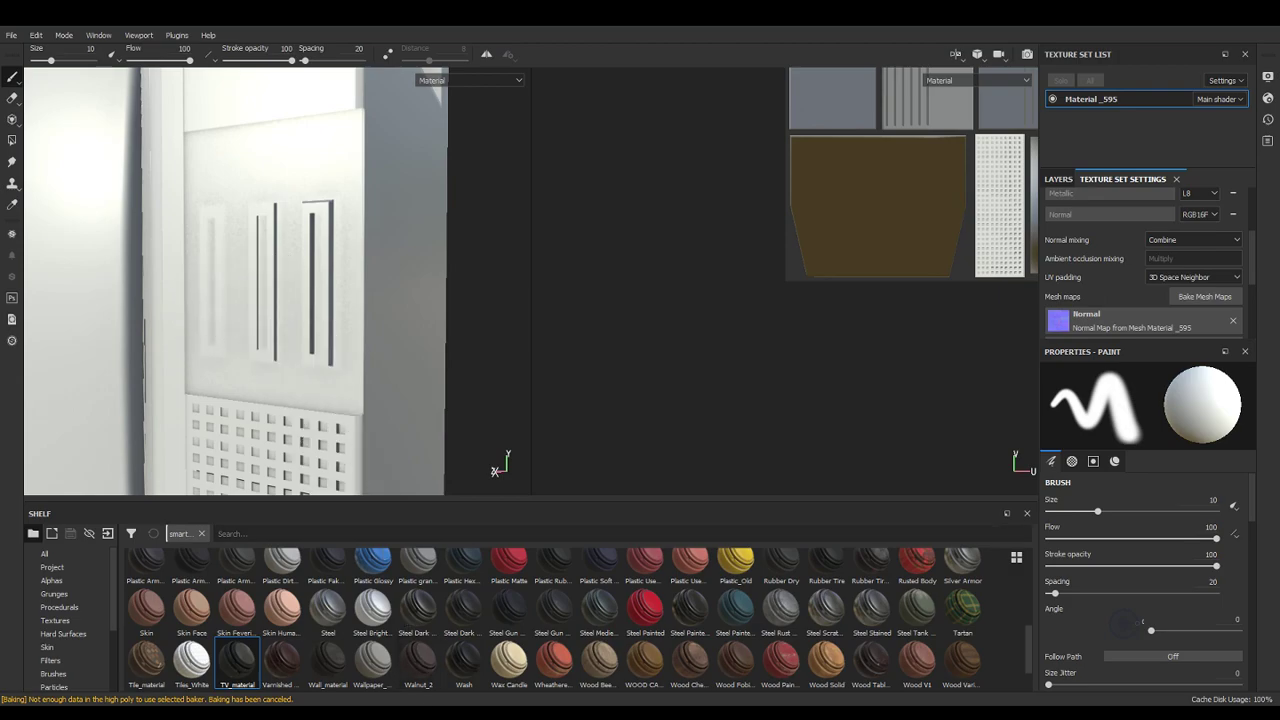
# Switch to 3ds Max and select the three slot frame elements above the speaker grille on TV_high
pyautogui.click(389, 712)
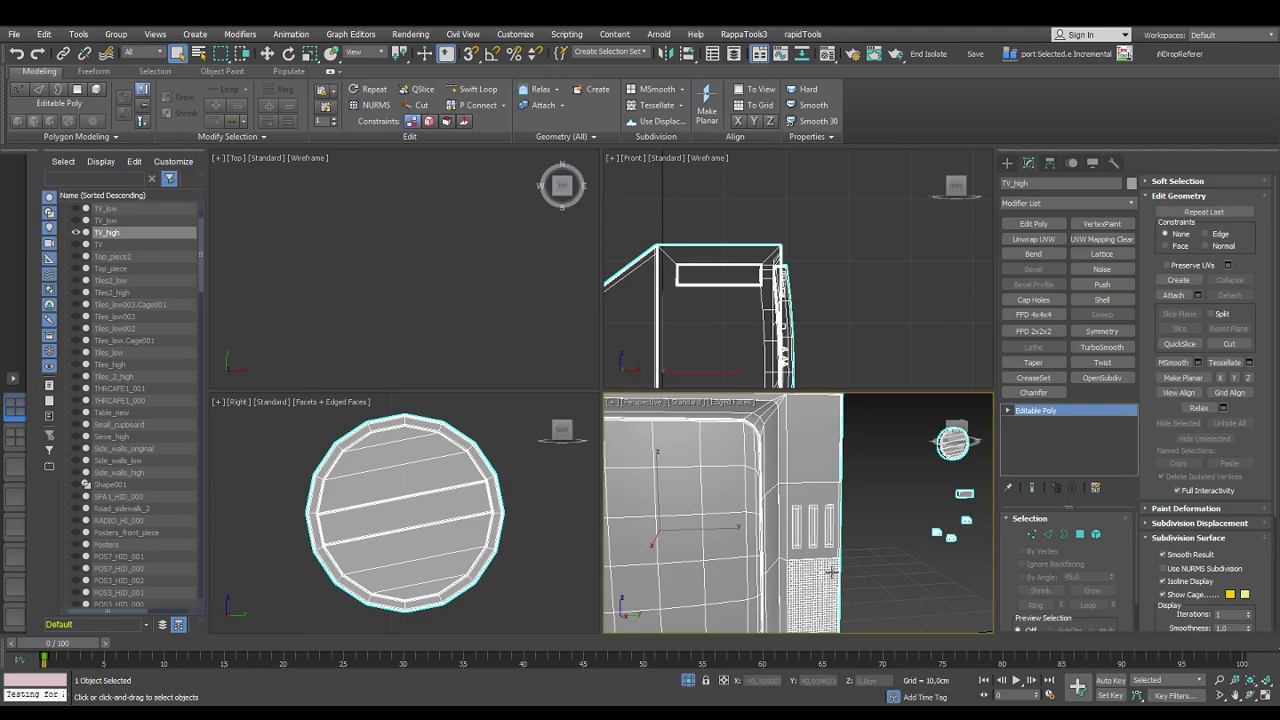
pyautogui.keyDown('alt'); pyautogui.moveTo(851, 580); pyautogui.dragTo(759, 487, button='middle'); pyautogui.keyUp('alt')
pyautogui.scroll(5, 716, 476)
pyautogui.moveTo(868, 569); pyautogui.dragTo(743, 522, button='middle')
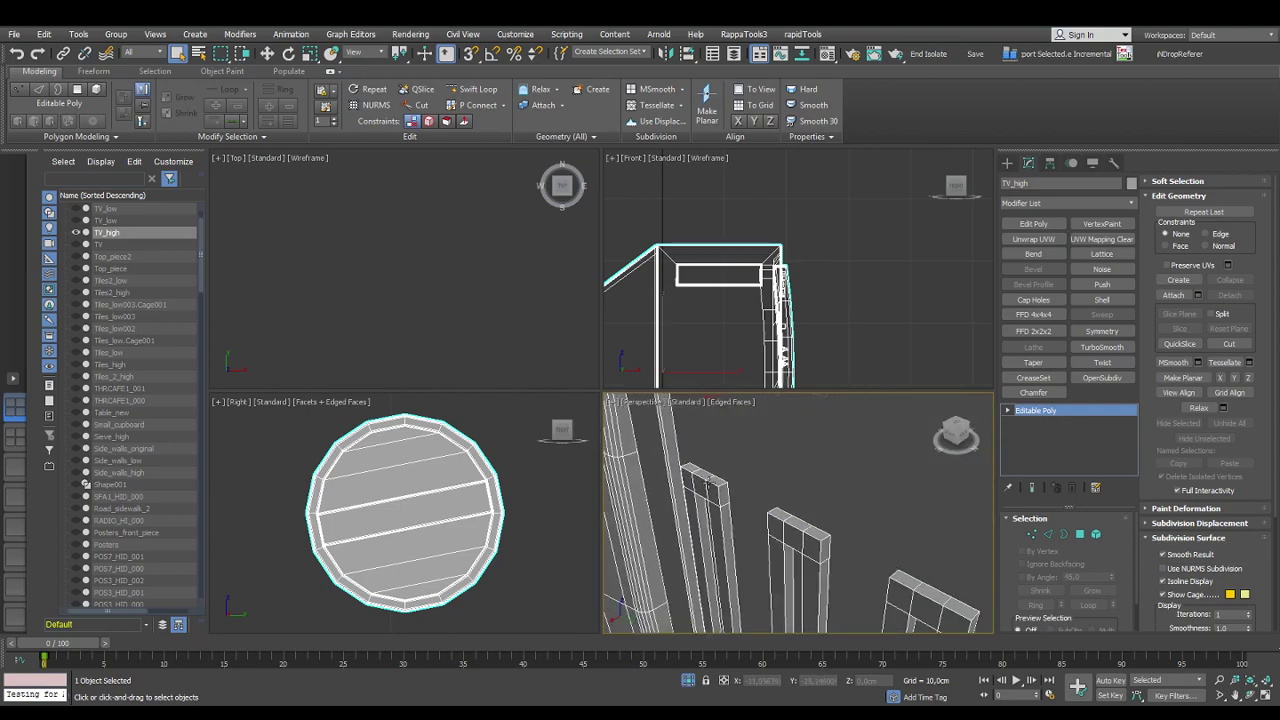
pyautogui.click(1096, 534)
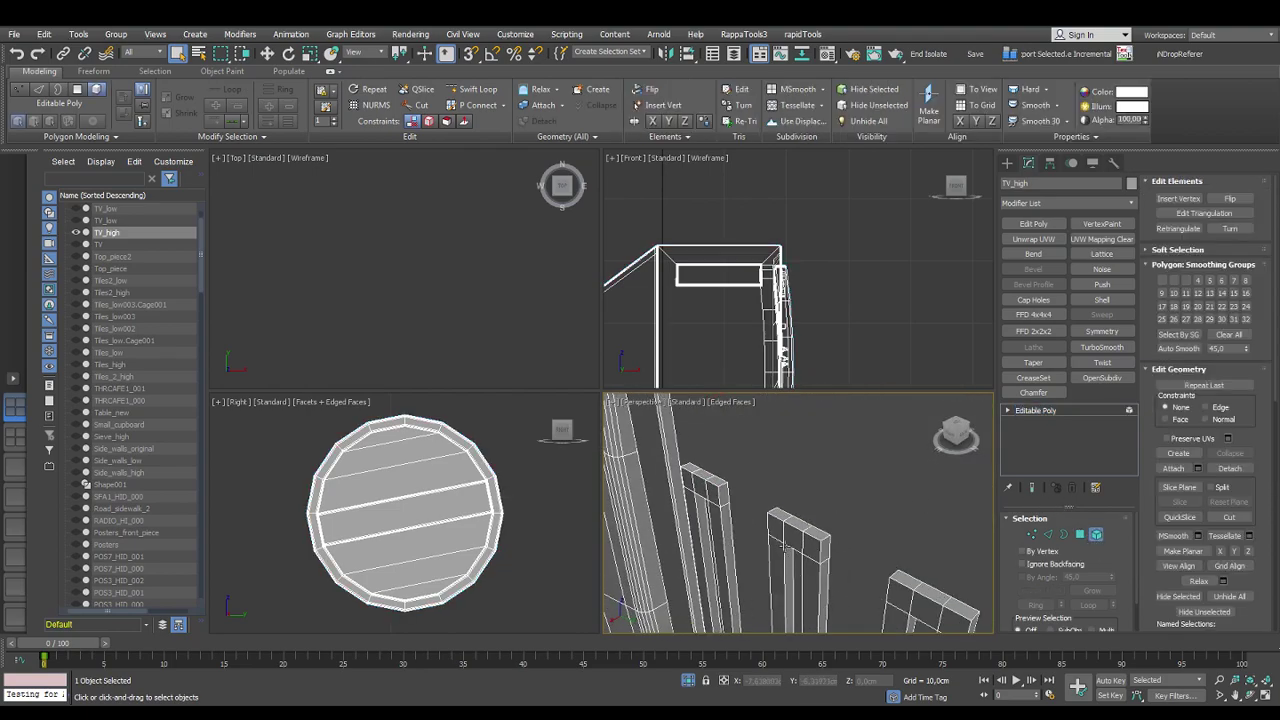
pyautogui.click(803, 534)
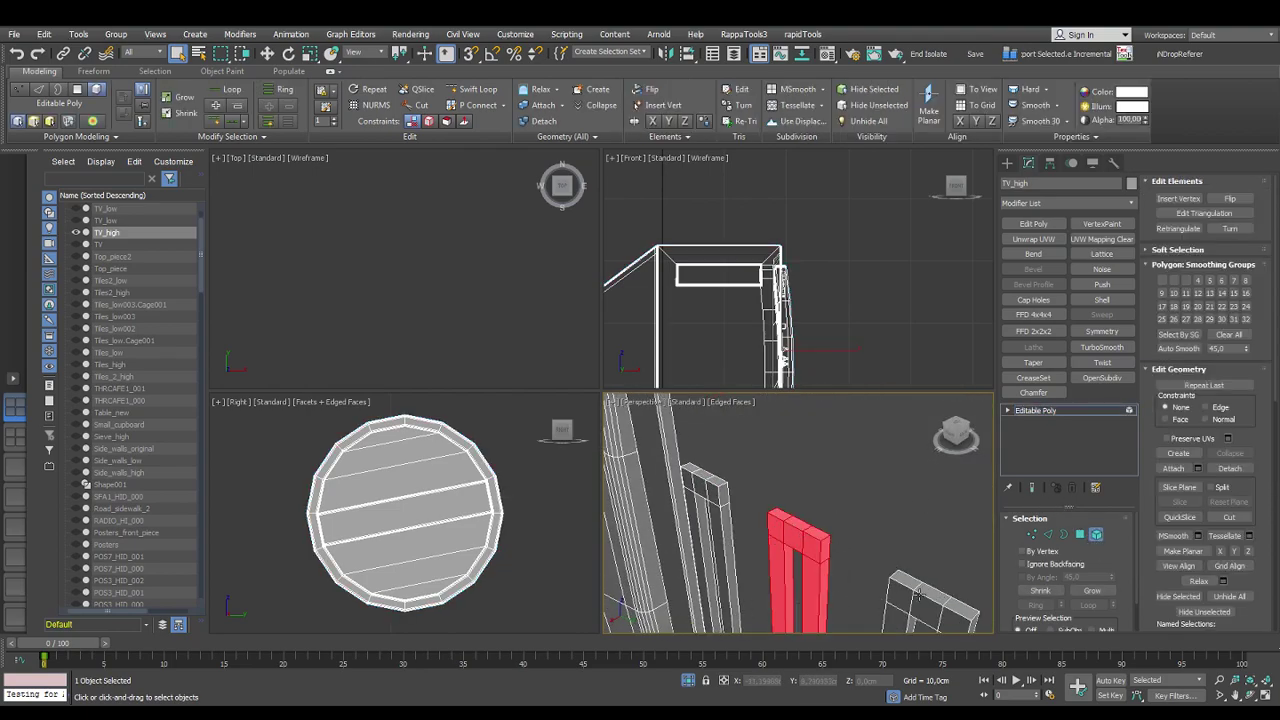
pyautogui.click(727, 522)
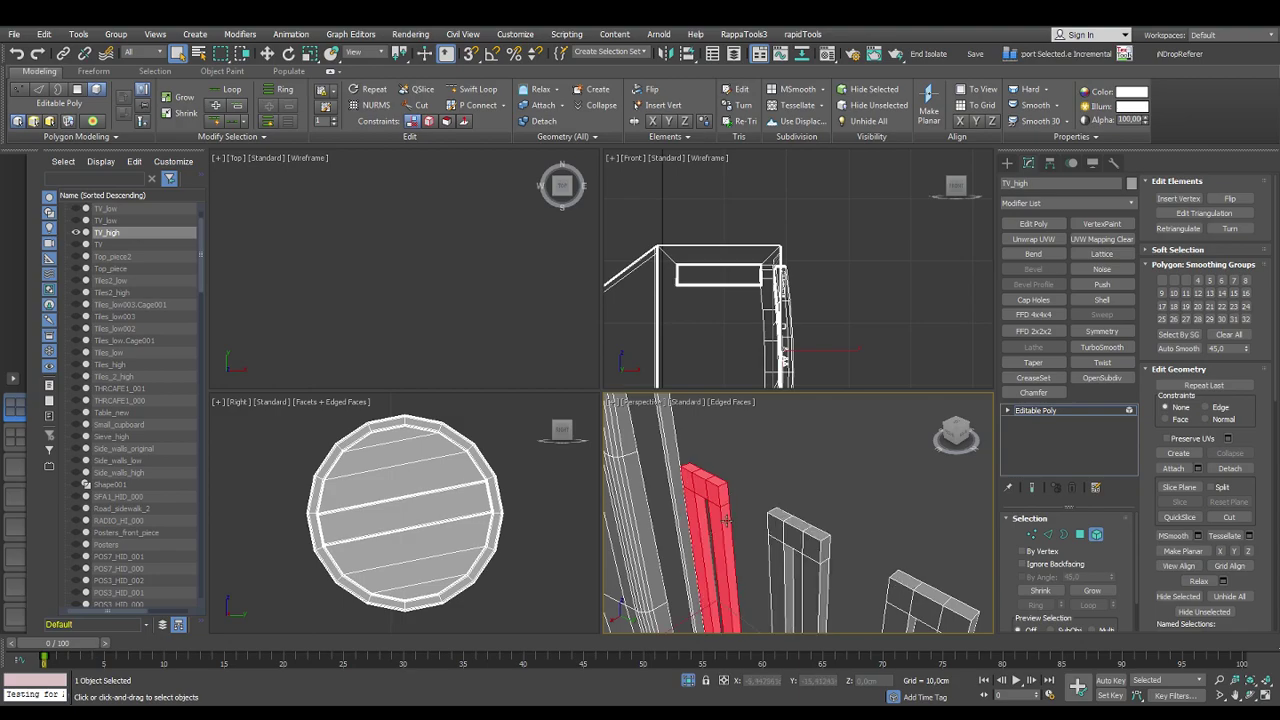
pyautogui.keyDown('ctrl'); pyautogui.click(808, 545); pyautogui.keyUp('ctrl')
pyautogui.keyDown('ctrl'); pyautogui.click(892, 585); pyautogui.keyUp('ctrl')
# Examine how the three selected slot frames sit against the front panel in the top, right and perspective views
pyautogui.scroll(-5, 449, 305)
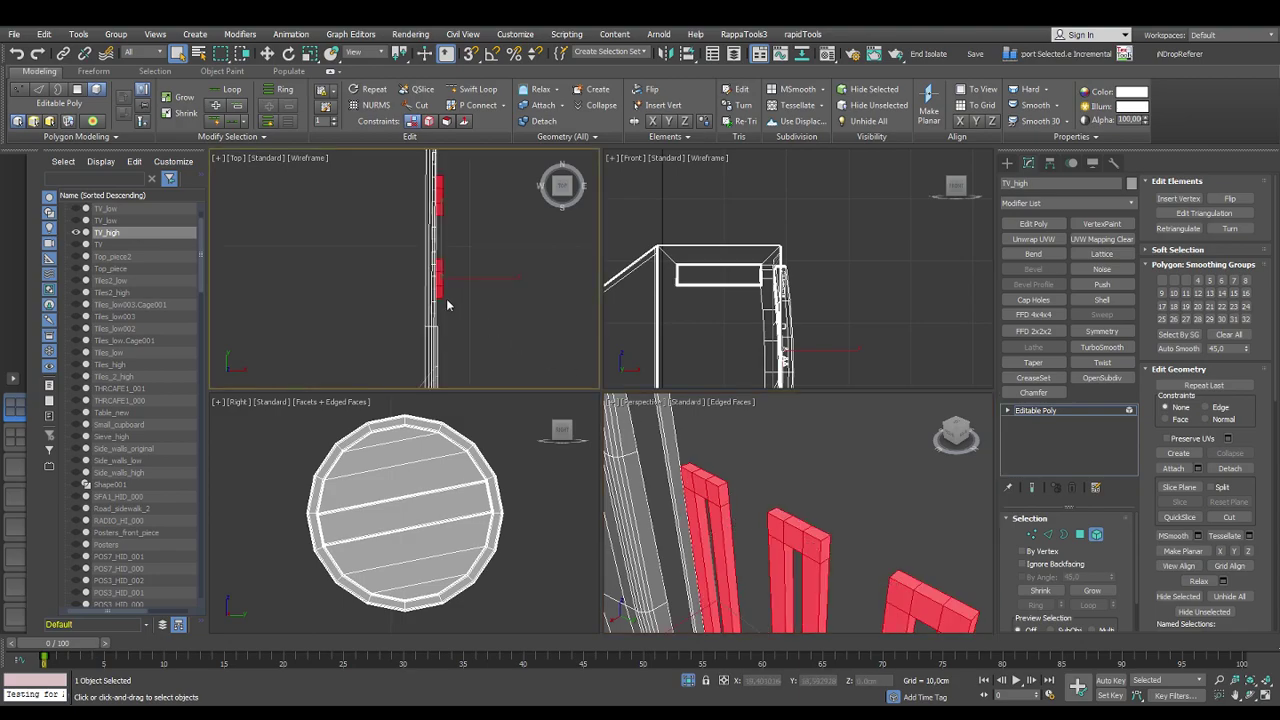
pyautogui.scroll(6, 447, 253)
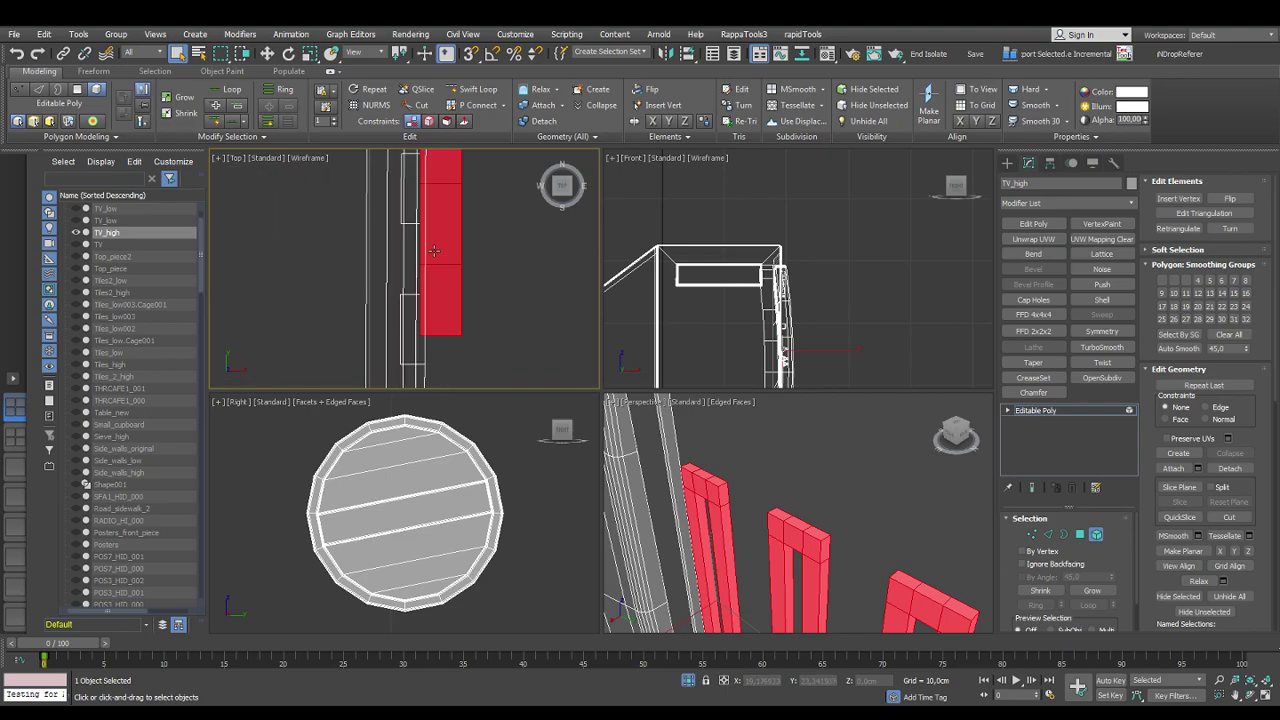
pyautogui.moveTo(460, 311); pyautogui.dragTo(430, 126, button='middle')
pyautogui.scroll(-3, 443, 306)
pyautogui.moveTo(446, 266); pyautogui.dragTo(416, 155, button='middle')
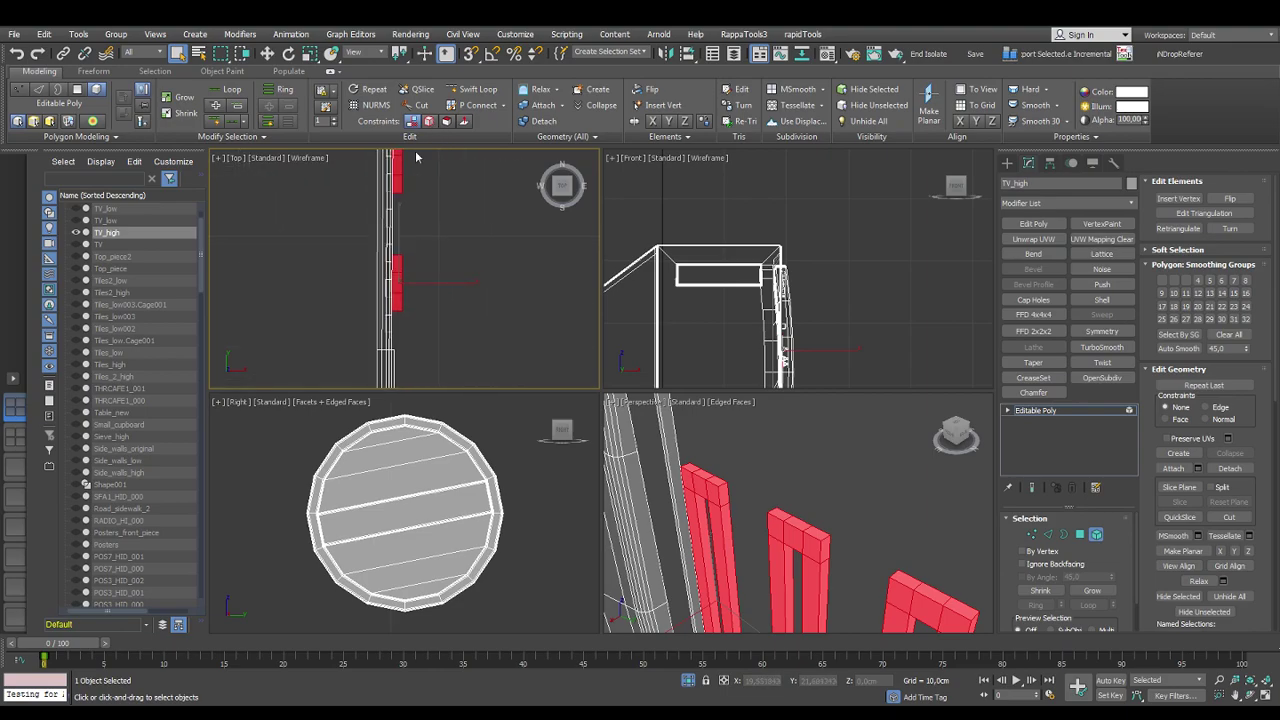
pyautogui.rightClick(462, 540)
pyautogui.press('z')
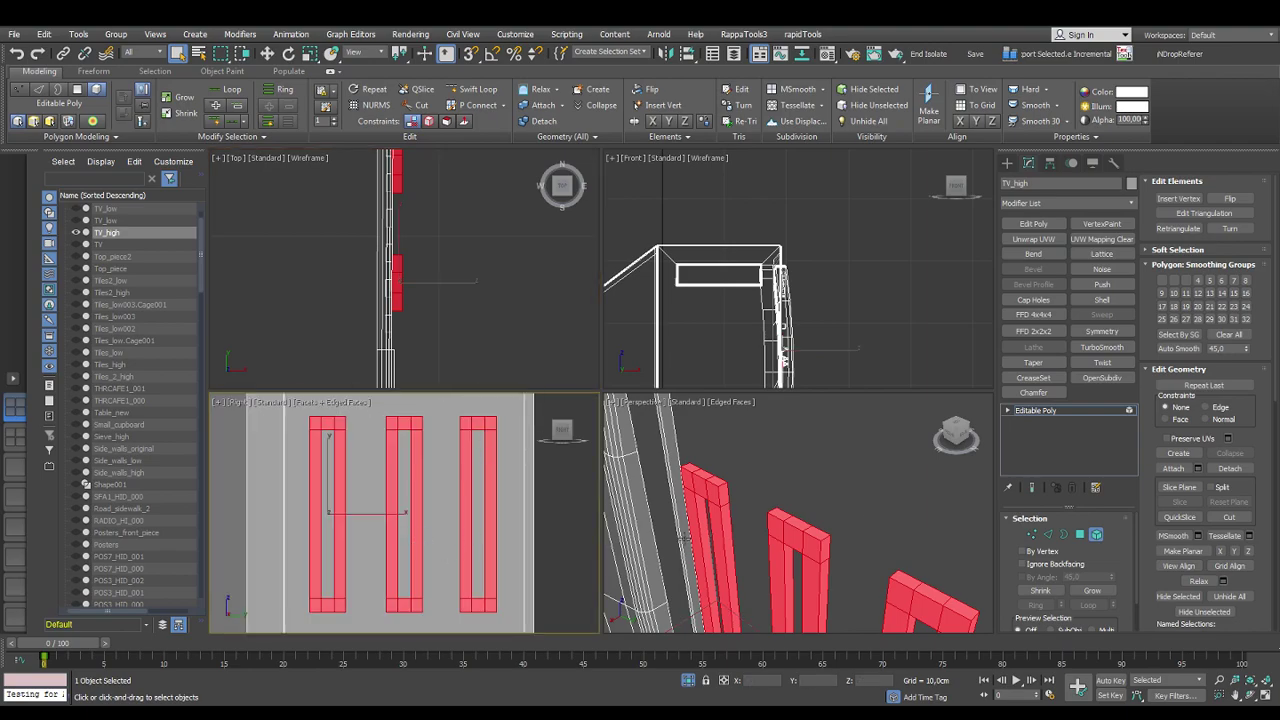
pyautogui.keyDown('alt'); pyautogui.moveTo(850, 470); pyautogui.dragTo(869, 420, button='middle'); pyautogui.keyUp('alt')
pyautogui.keyDown('alt'); pyautogui.moveTo(830, 508); pyautogui.dragTo(918, 548, button='middle'); pyautogui.keyUp('alt')
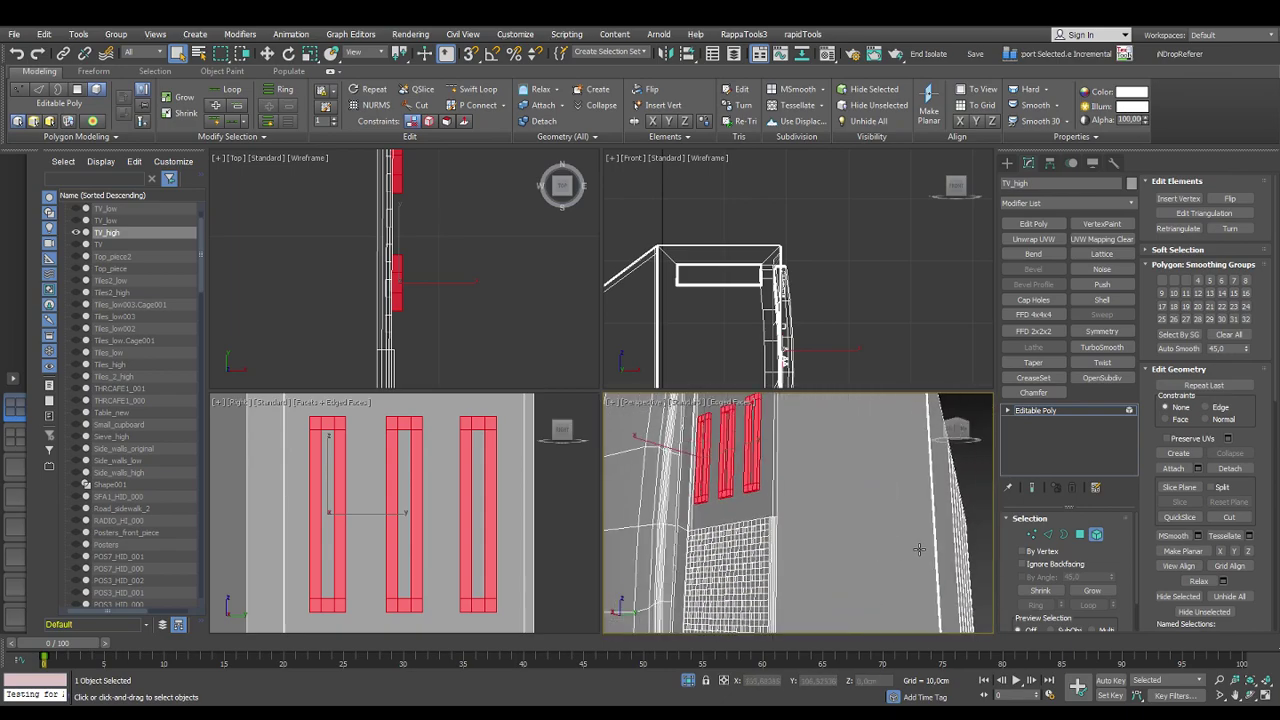
# Switch back to Substance Painter and inspect the baked slots on the front panel from another angle
pyautogui.click(983, 531)
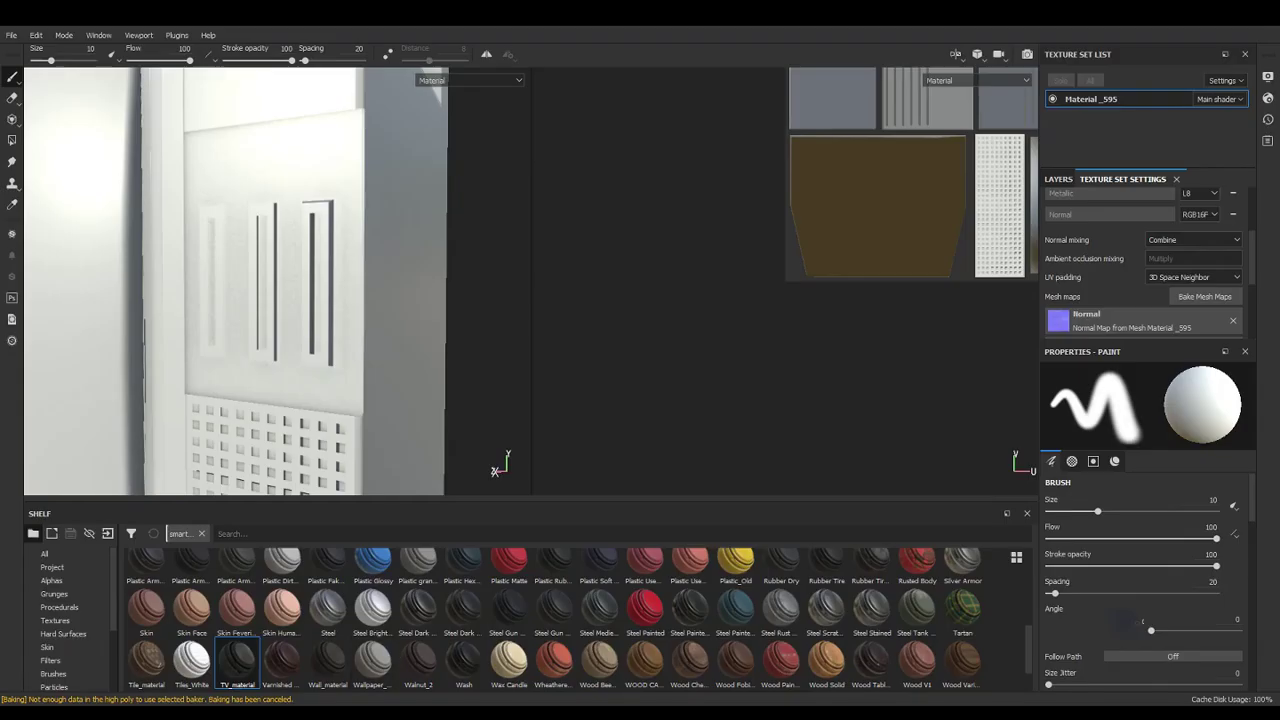
pyautogui.keyDown('alt'); pyautogui.moveTo(320, 357); pyautogui.dragTo(346, 369, button='middle'); pyautogui.keyUp('alt')
pyautogui.moveTo(346, 369)
pyautogui.keyDown('alt'); pyautogui.mouseDown()
pyautogui.moveTo(437, 329)
pyautogui.moveTo(320, 343)
pyautogui.moveTo(320, 360)
pyautogui.mouseUp(); pyautogui.keyUp('alt')
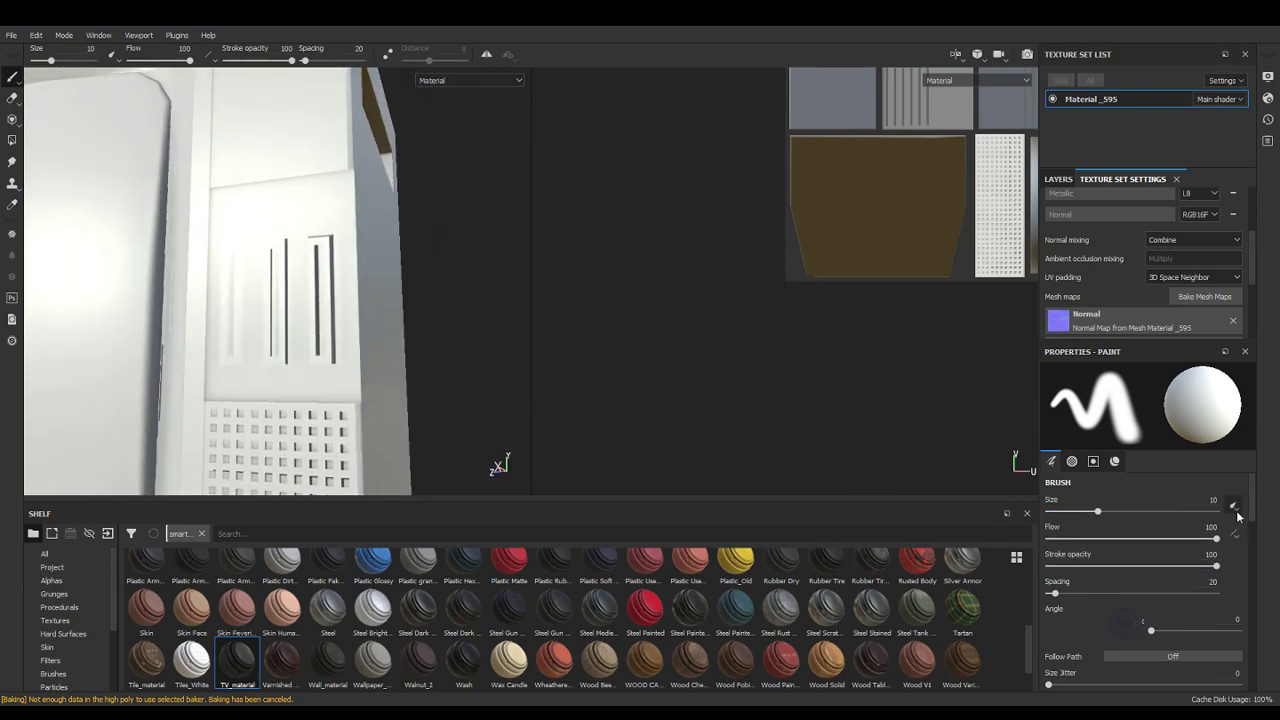
# Set Max Rear Distance to 0.03 and bake the Material _595 mesh maps
pyautogui.moveTo(1251, 521)
pyautogui.mouseDown()
pyautogui.moveTo(1249, 549)
pyautogui.moveTo(1248, 490)
pyautogui.mouseUp()
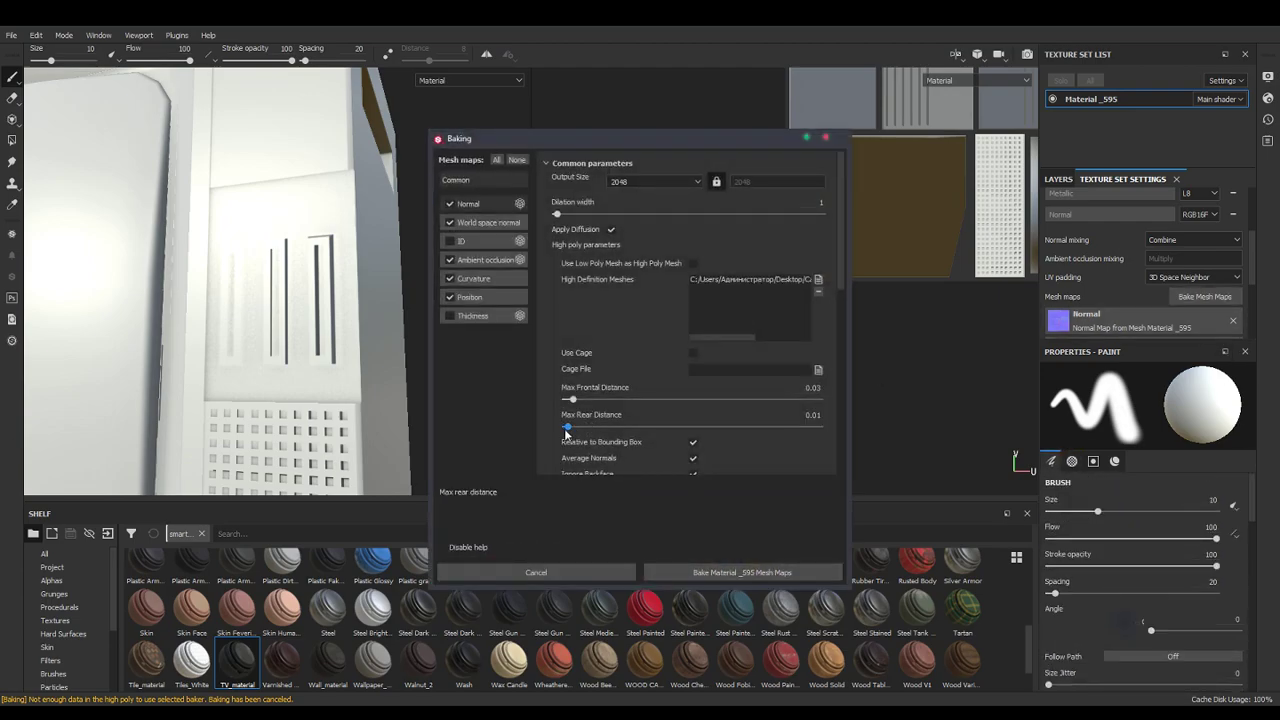
pyautogui.moveTo(567, 428); pyautogui.dragTo(572, 430)
pyautogui.click(712, 570)
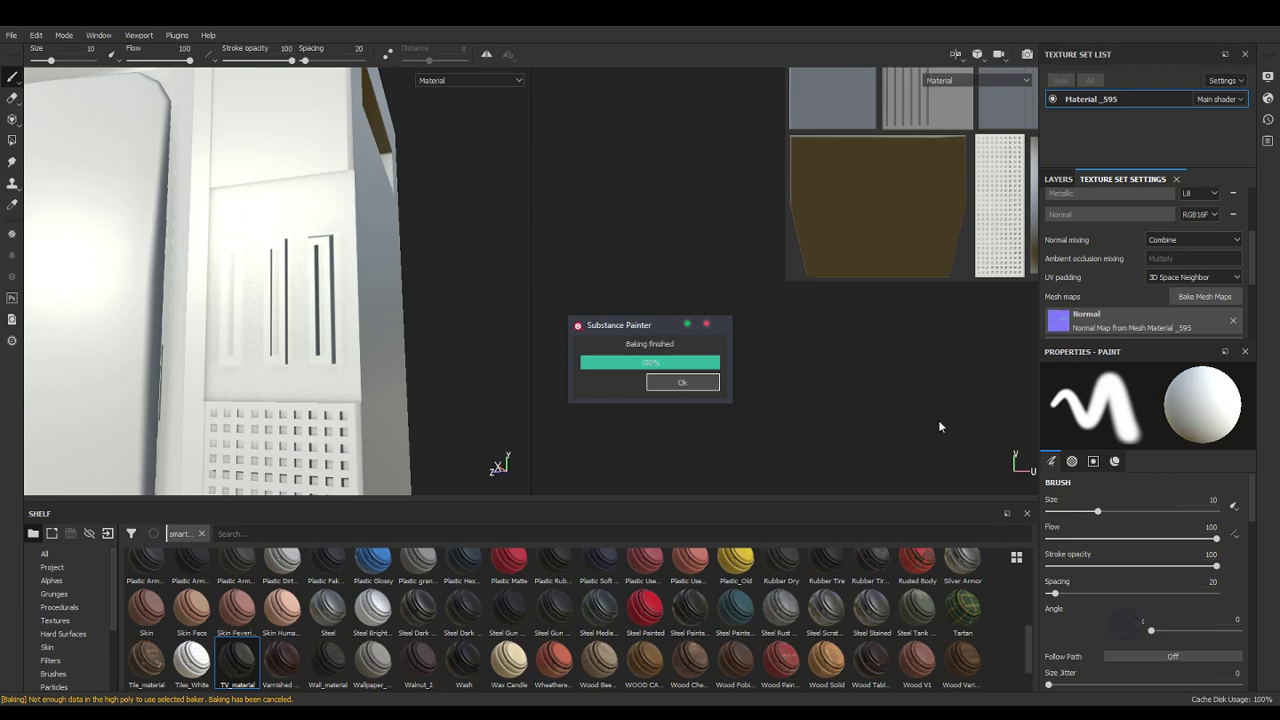
pyautogui.press('Return')
# Set Max Frontal Distance to 0.09 and bake the Material _595 mesh maps again
pyautogui.click(1205, 297)
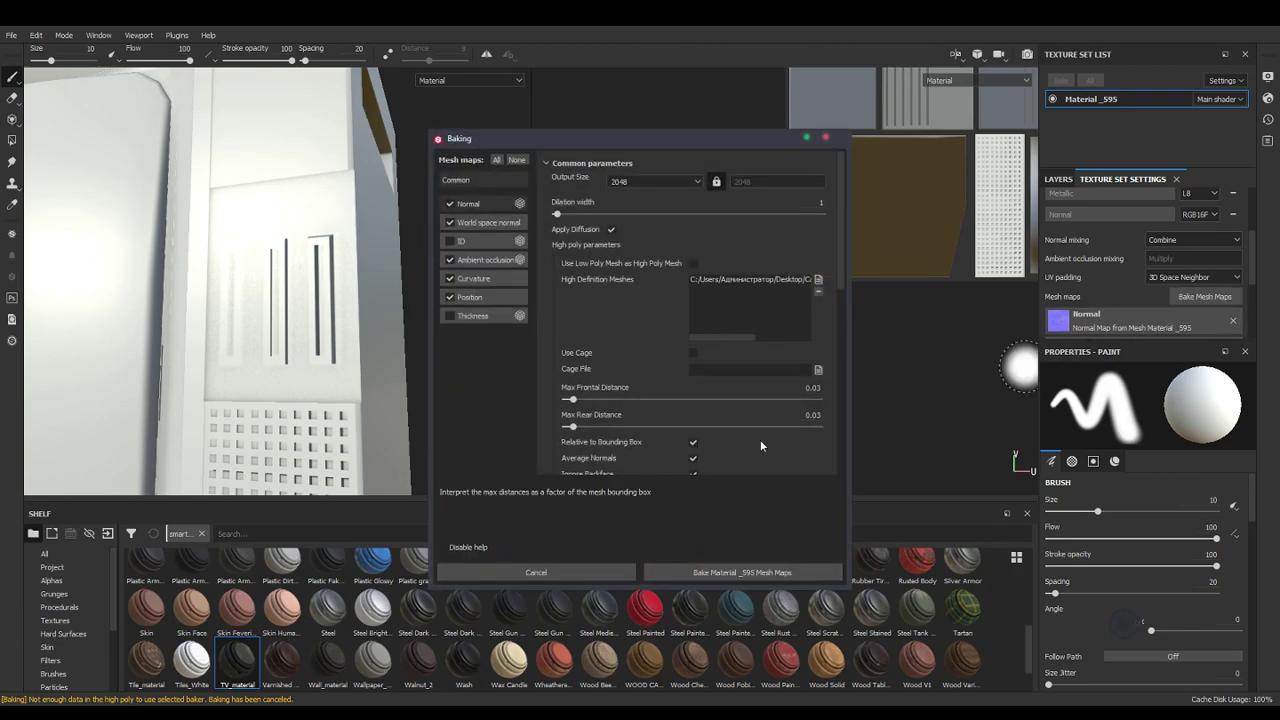
pyautogui.moveTo(573, 399); pyautogui.dragTo(588, 399)
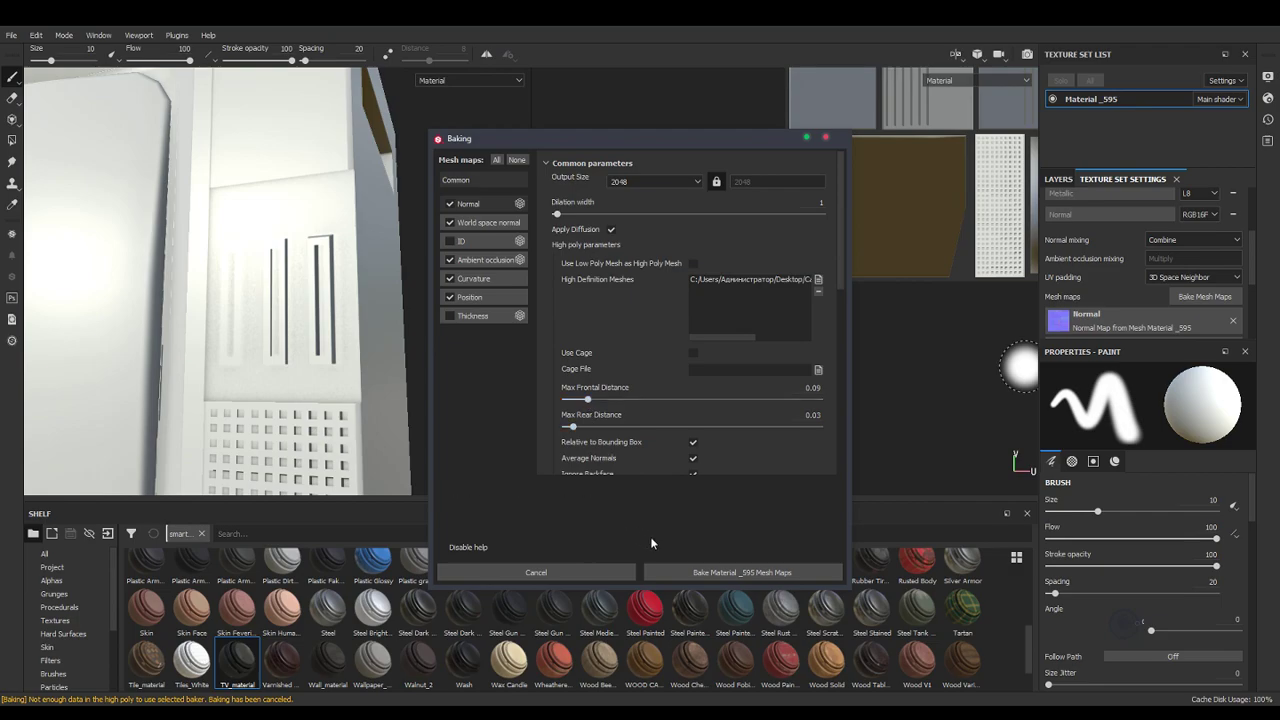
pyautogui.click(684, 568)
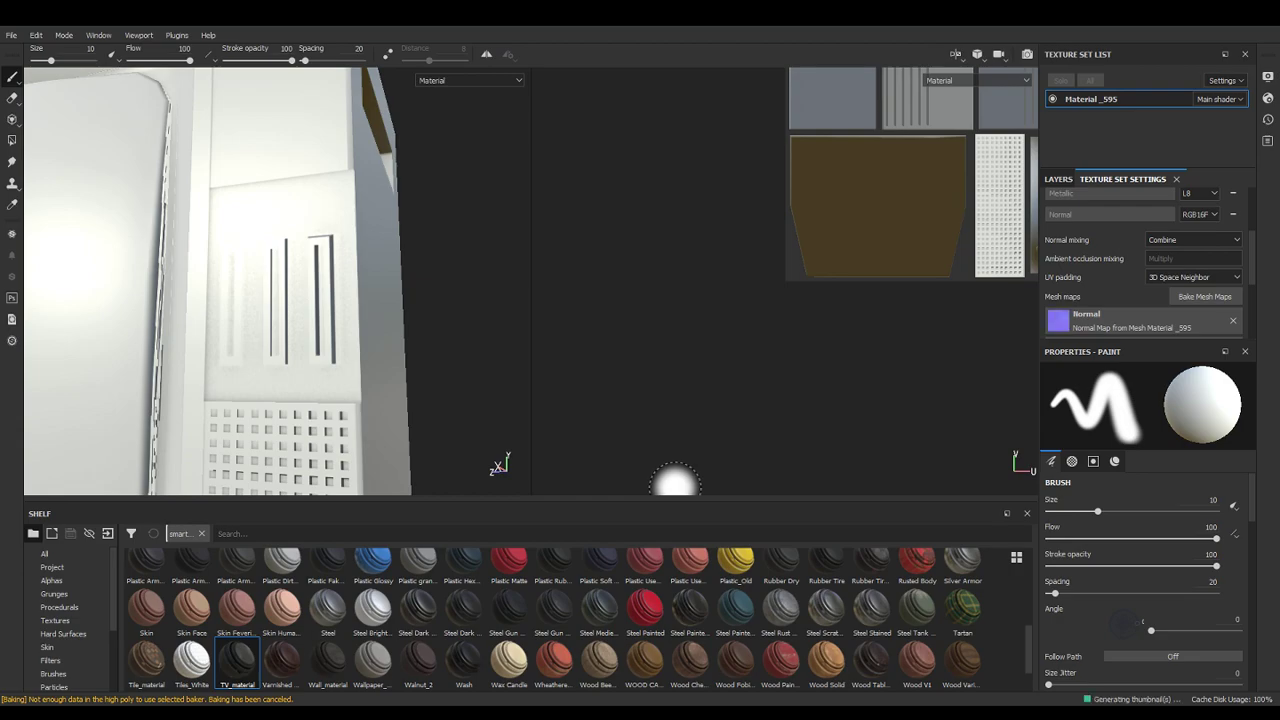
# Lower Max Frontal Distance and rebake the Material _595 mesh maps
pyautogui.click(1205, 296)
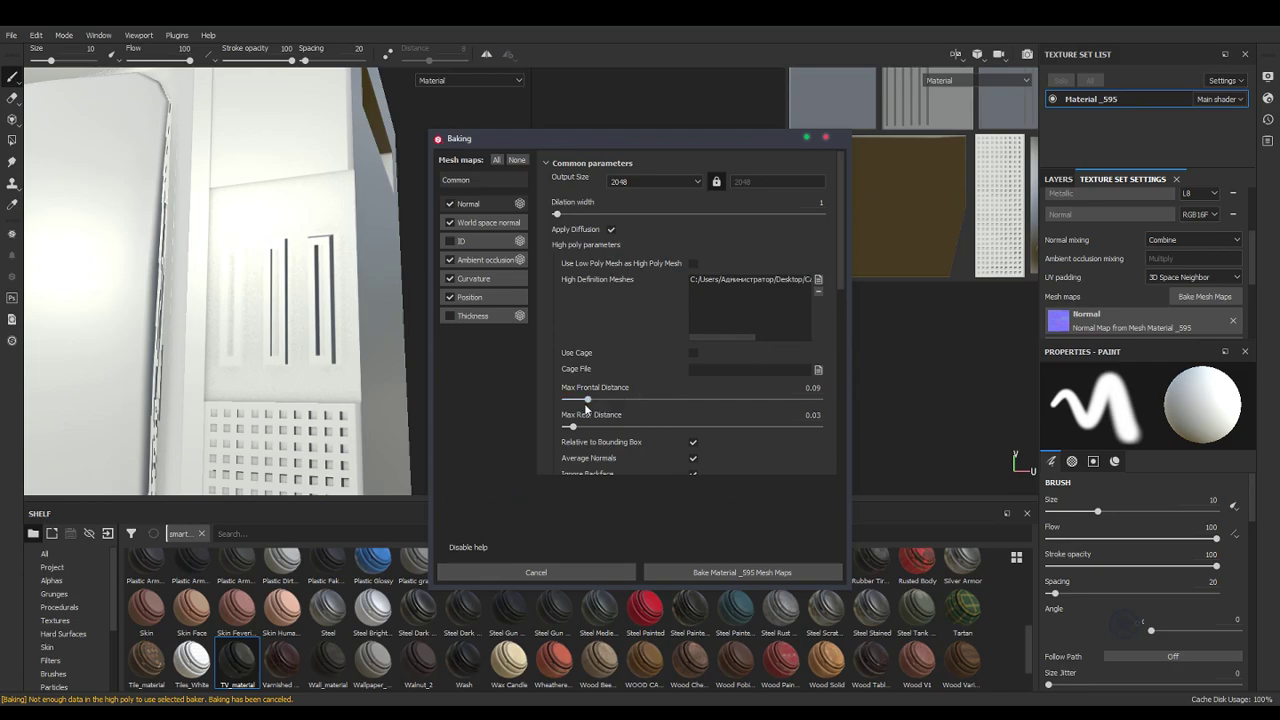
pyautogui.moveTo(586, 400); pyautogui.dragTo(566, 410)
pyautogui.click(712, 569)
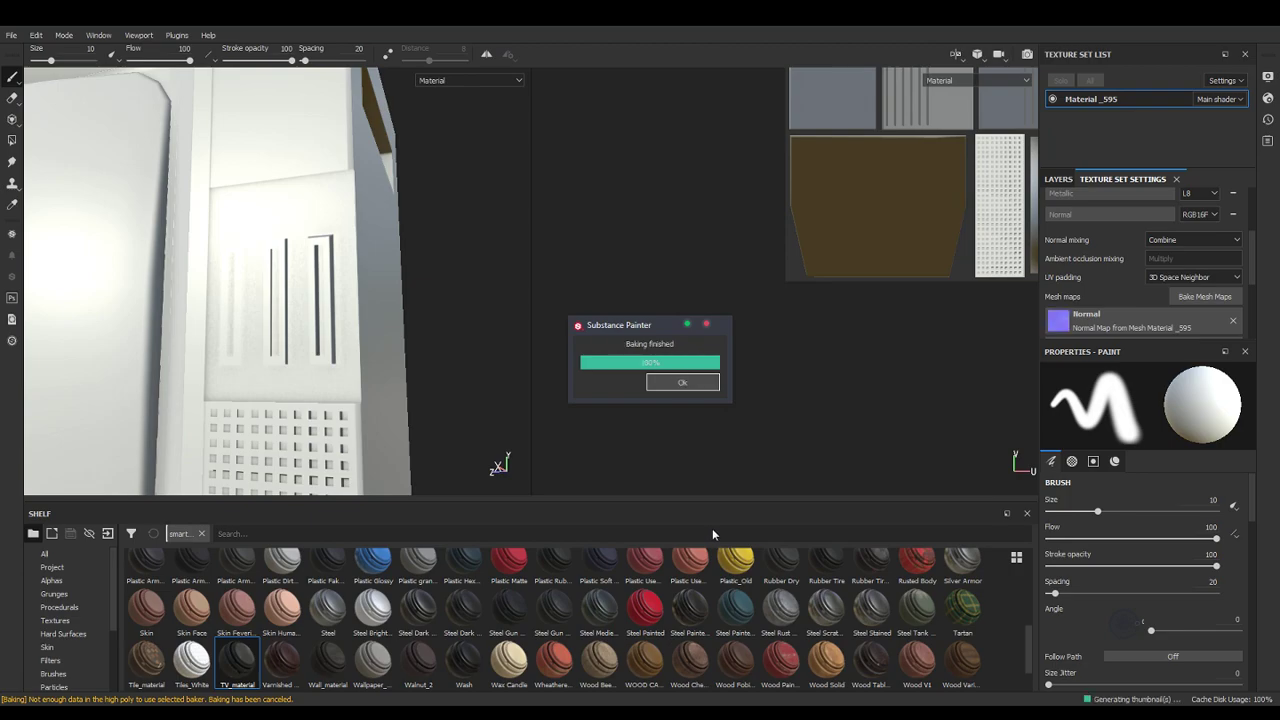
# Switch to 3ds Max, show TV_low together with TV_high and examine how their front panel surfaces align in the top view
pyautogui.hotkey('alt', 'Tab')
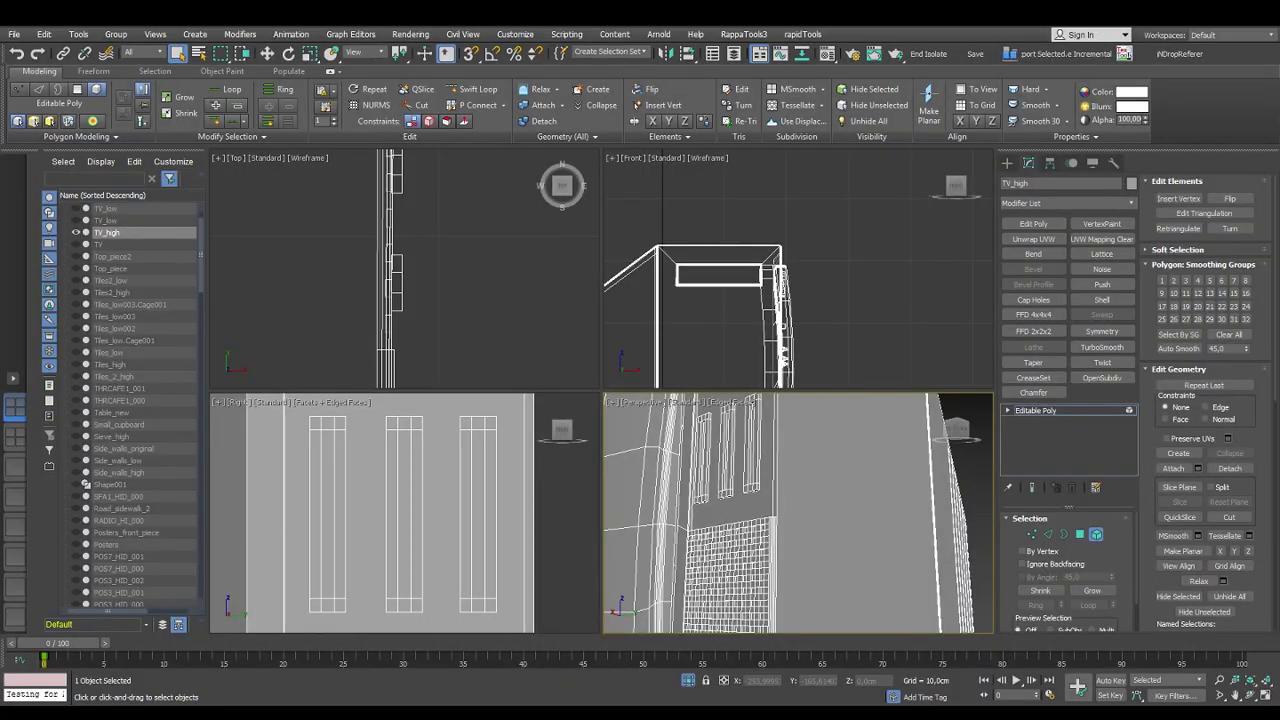
pyautogui.click(76, 208)
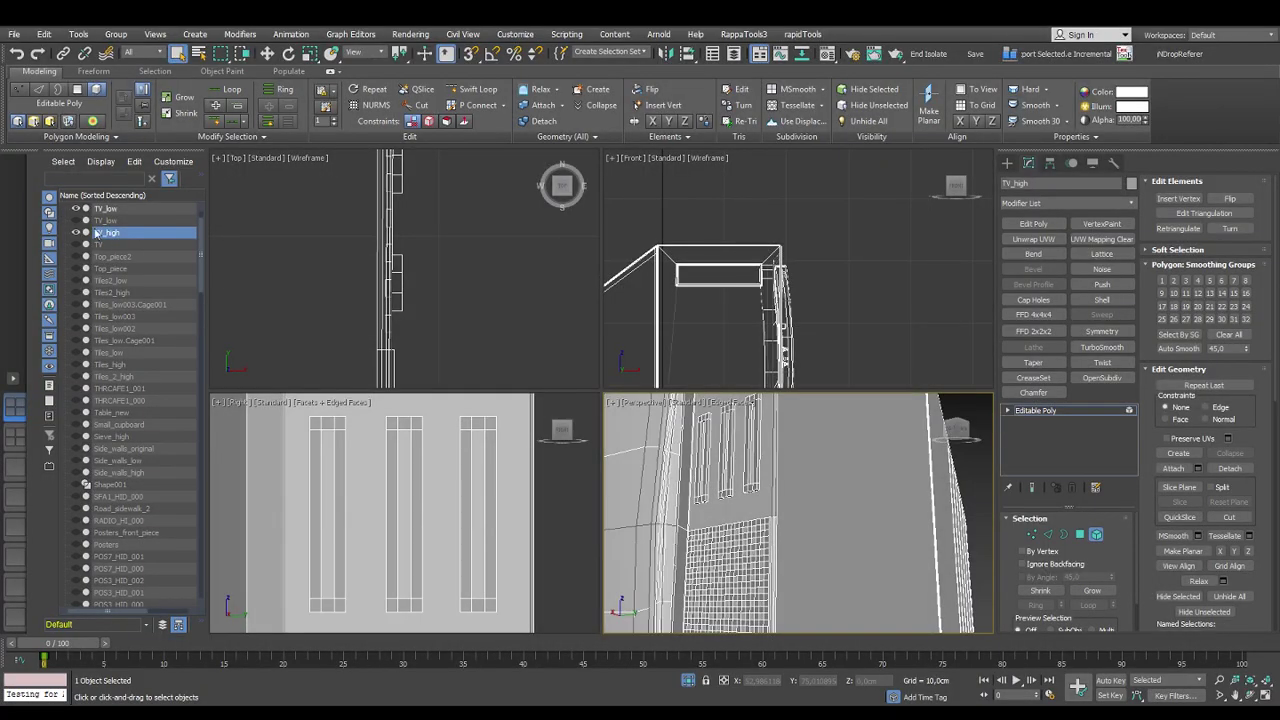
pyautogui.moveTo(506, 286); pyautogui.dragTo(500, 257, button='middle')
pyautogui.scroll(-3, 500, 257)
pyautogui.scroll(3, 450, 281)
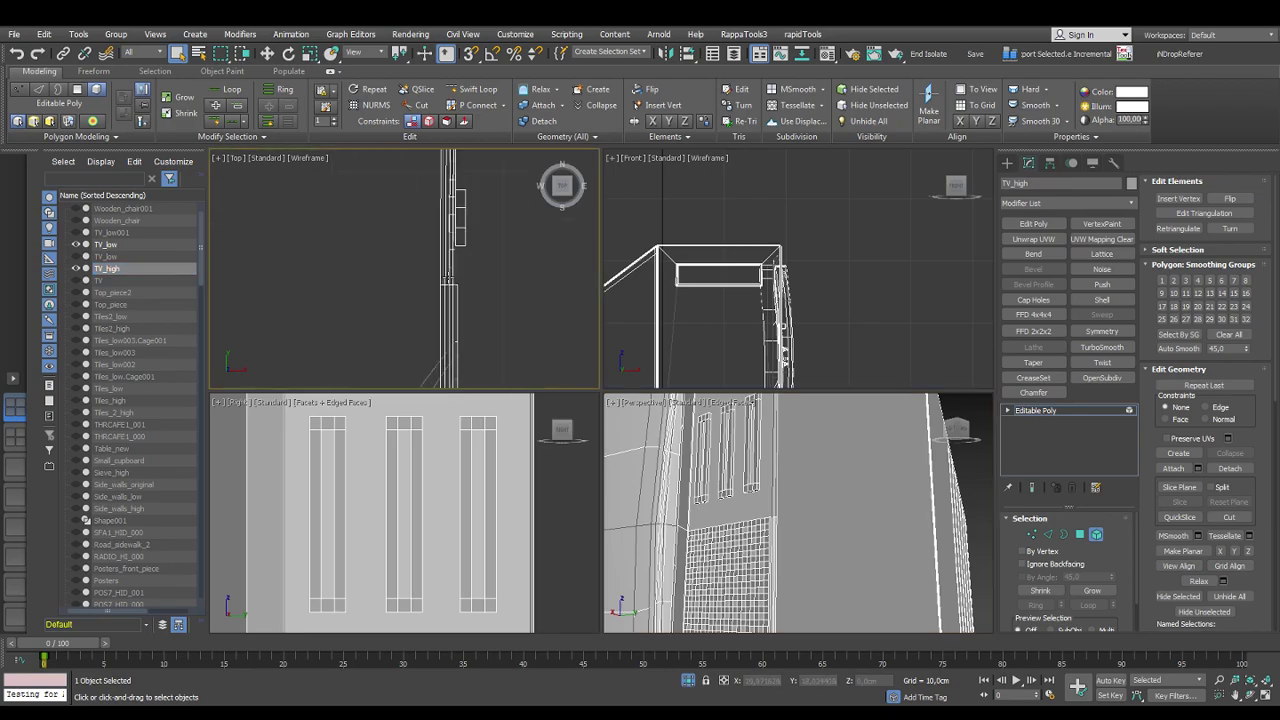
pyautogui.scroll(1, 460, 260)
pyautogui.scroll(1, 459, 249)
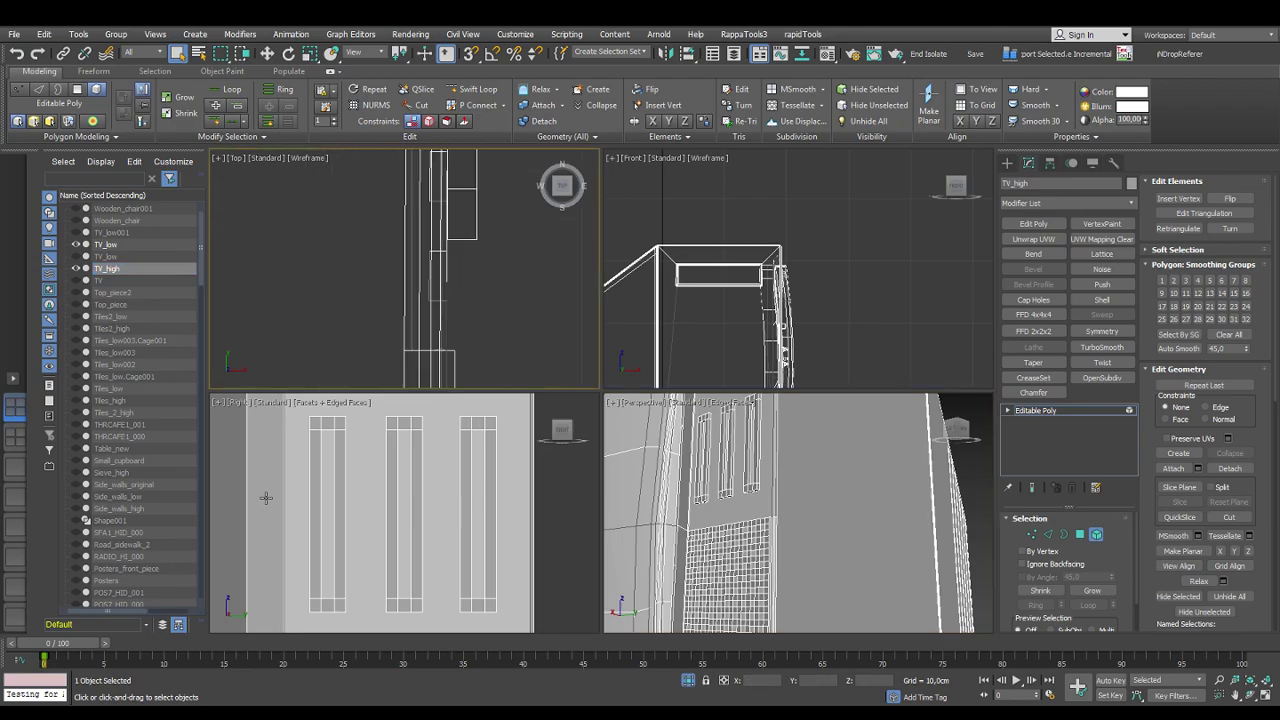
# Select TV_low and examine its front panel surface against TV_high's slot frames and speaker grille in the perspective view
pyautogui.click(115, 246)
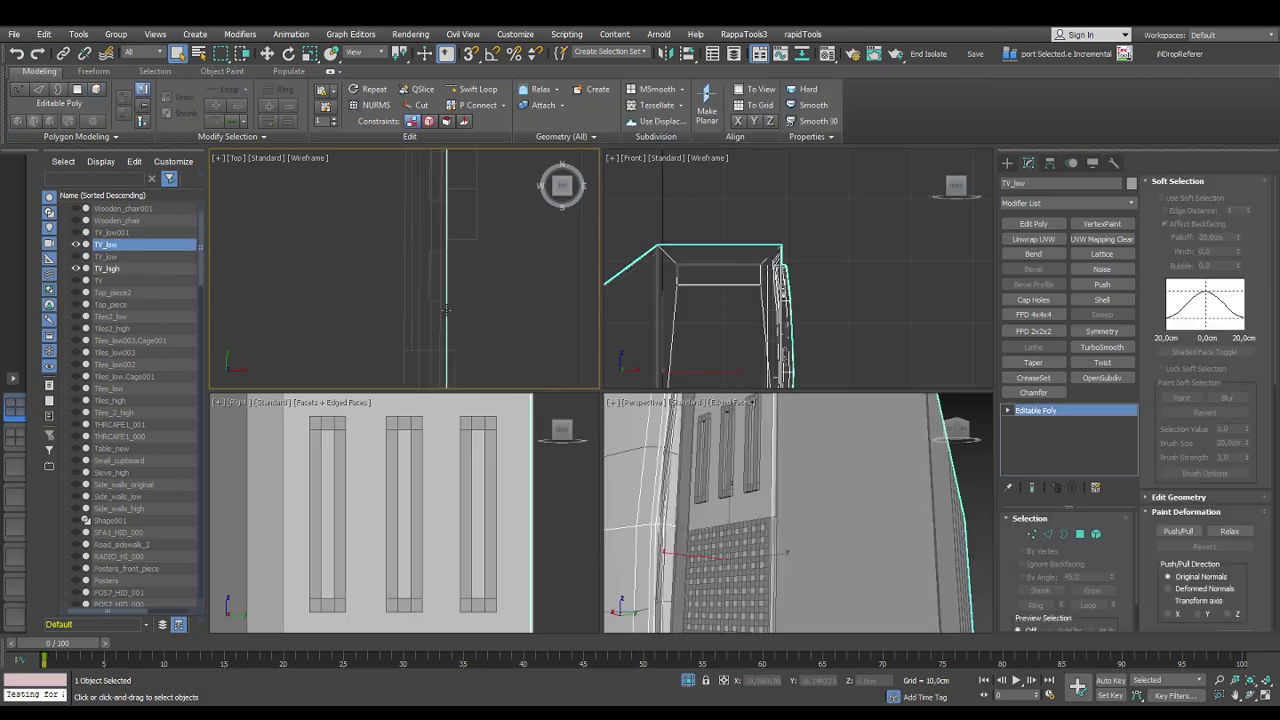
pyautogui.keyDown('alt'); pyautogui.moveTo(760, 500); pyautogui.dragTo(909, 411, button='middle'); pyautogui.keyUp('alt')
pyautogui.scroll(-5, 797, 530)
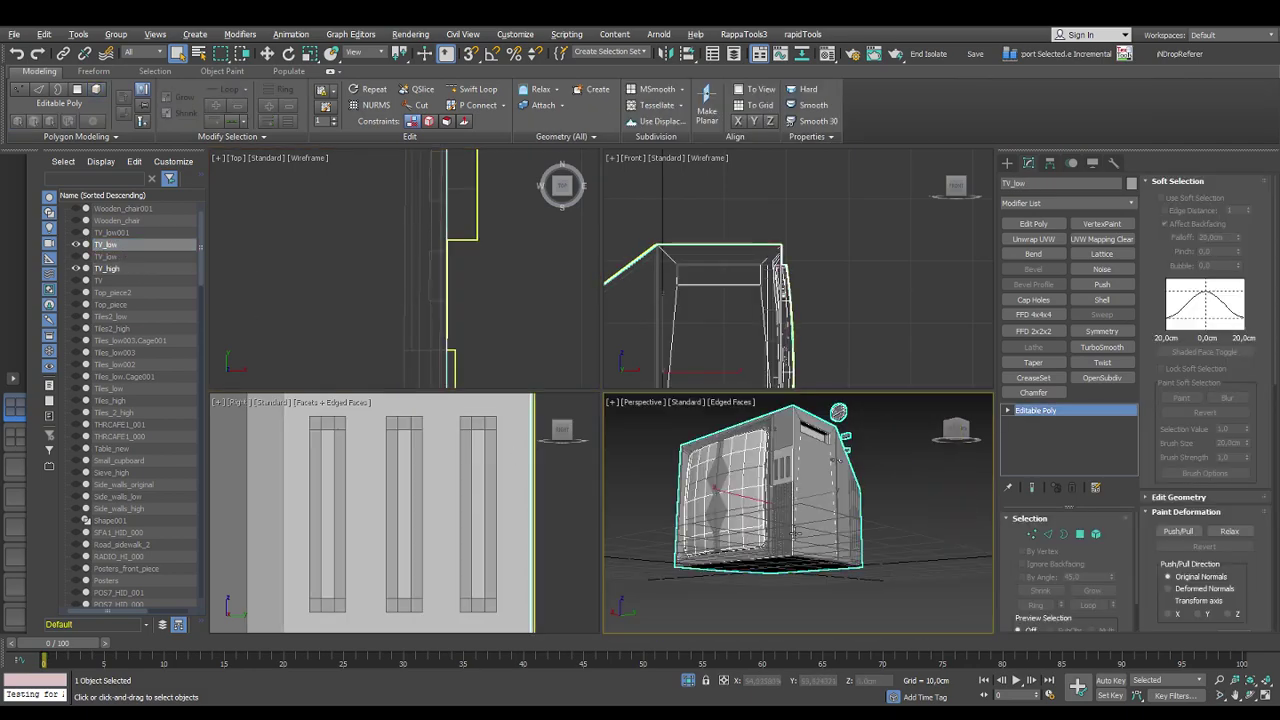
pyautogui.keyDown('alt'); pyautogui.moveTo(793, 495); pyautogui.dragTo(830, 593, button='middle'); pyautogui.keyUp('alt')
pyautogui.scroll(5, 835, 535)
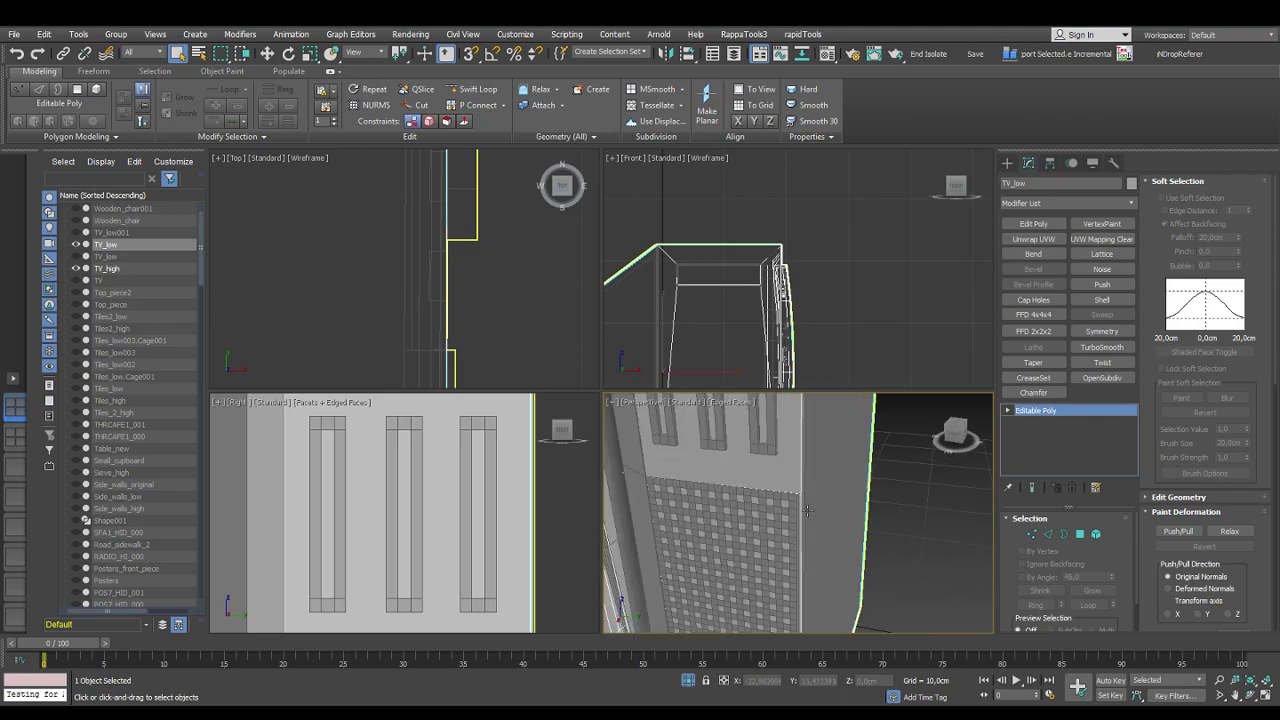
pyautogui.scroll(5, 823, 541)
pyautogui.moveTo(790, 508); pyautogui.dragTo(791, 568, button='middle')
pyautogui.scroll(-7, 826, 537)
pyautogui.scroll(3, 744, 480)
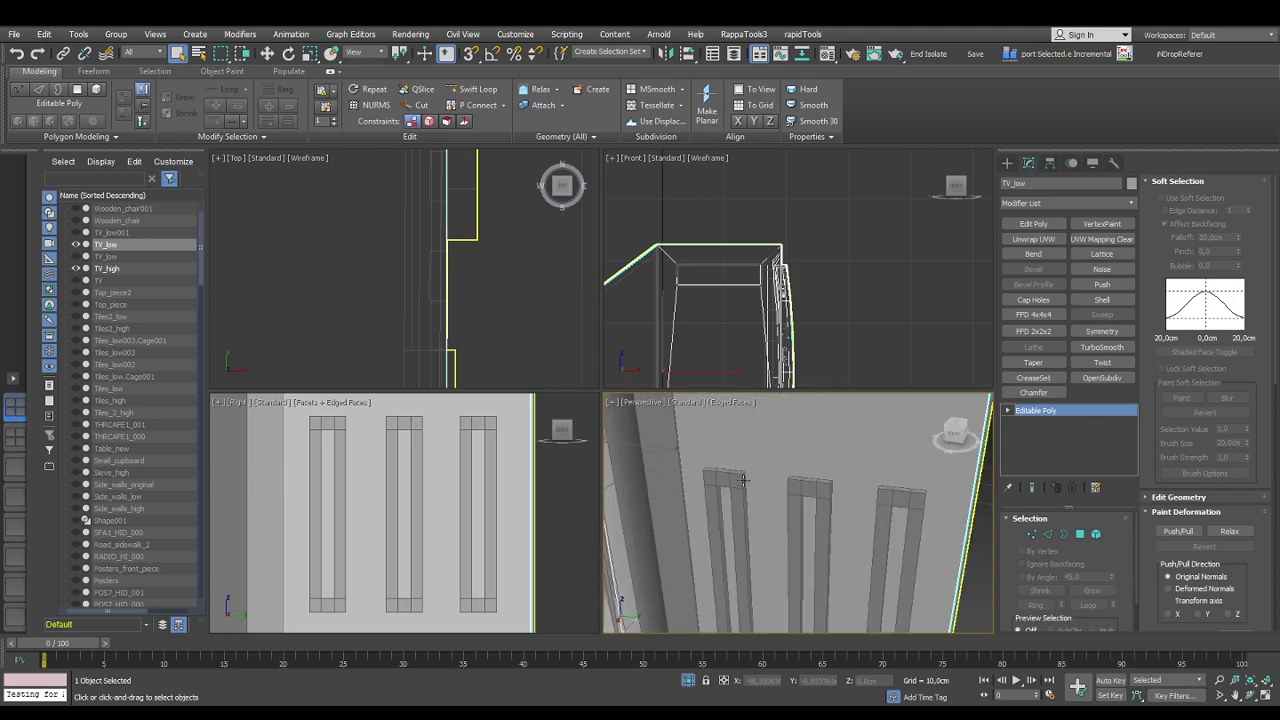
pyautogui.scroll(-5, 744, 480)
pyautogui.keyDown('alt'); pyautogui.moveTo(744, 480); pyautogui.dragTo(791, 469, button='middle'); pyautogui.keyUp('alt')
pyautogui.scroll(-4, 808, 456)
pyautogui.scroll(2, 791, 469)
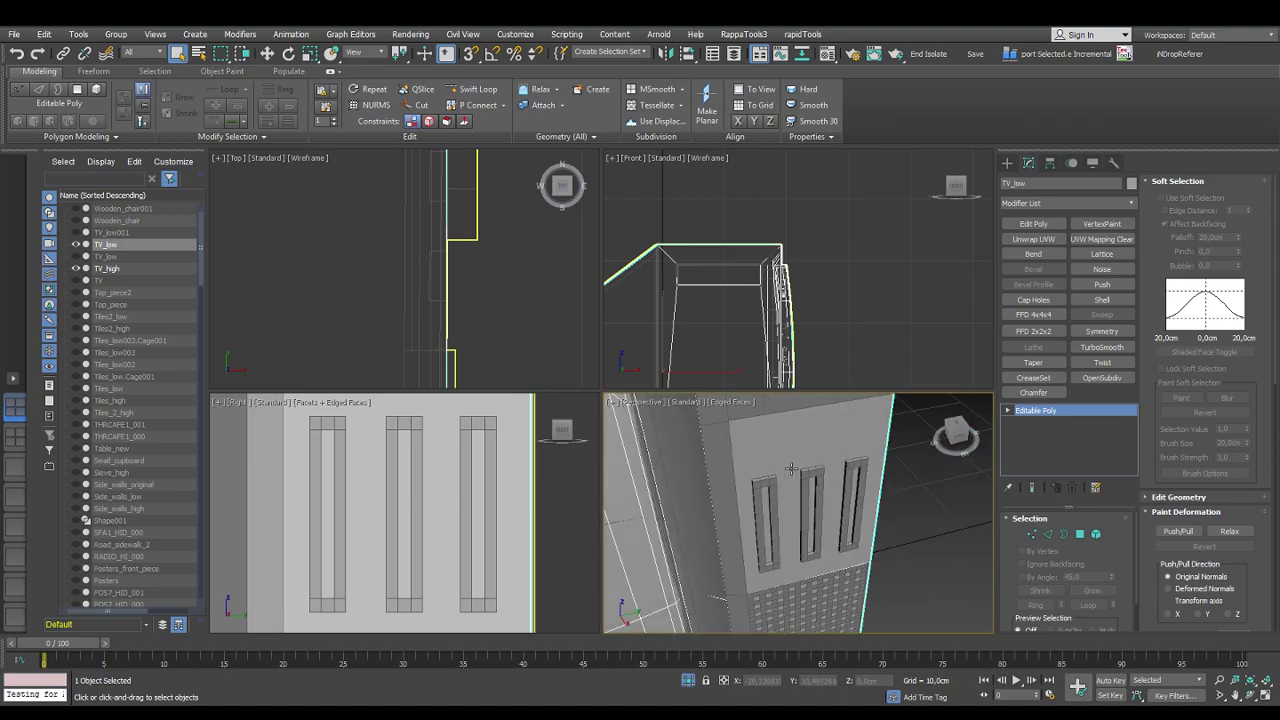
pyautogui.scroll(5, 791, 468)
pyautogui.scroll(-4, 775, 481)
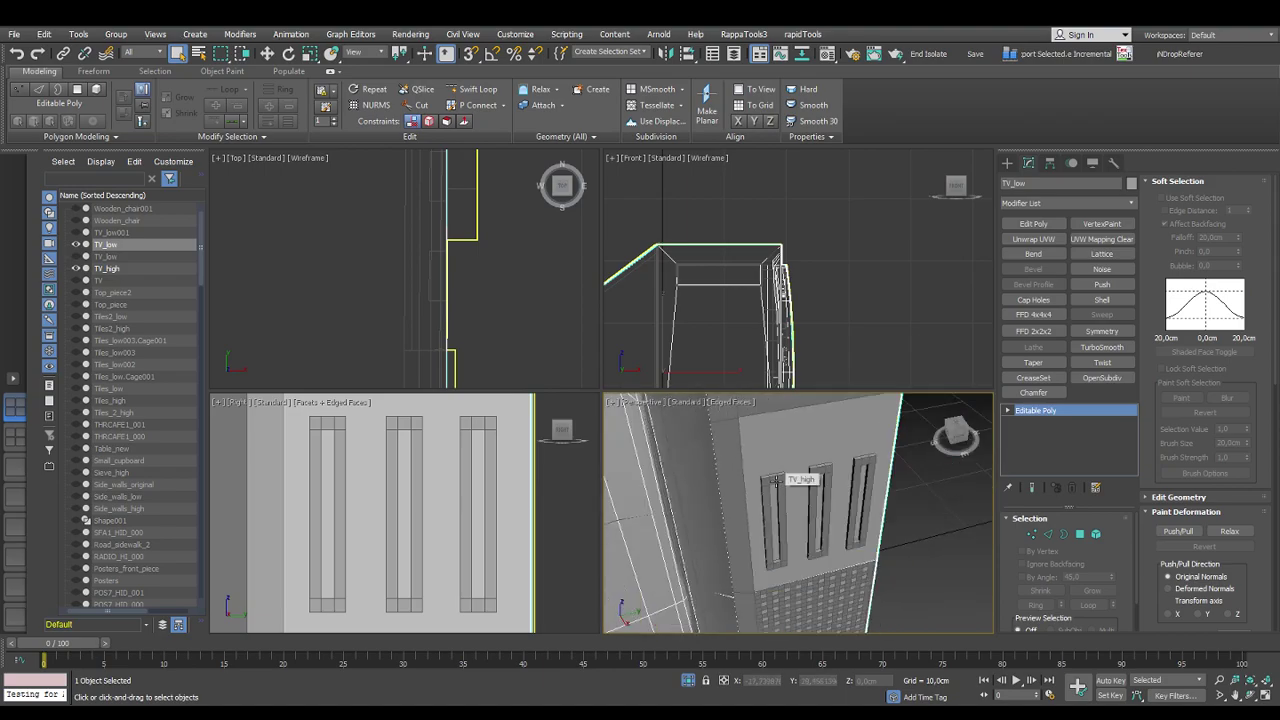
pyautogui.keyDown('alt'); pyautogui.moveTo(776, 481); pyautogui.dragTo(741, 437, button='middle'); pyautogui.keyUp('alt')
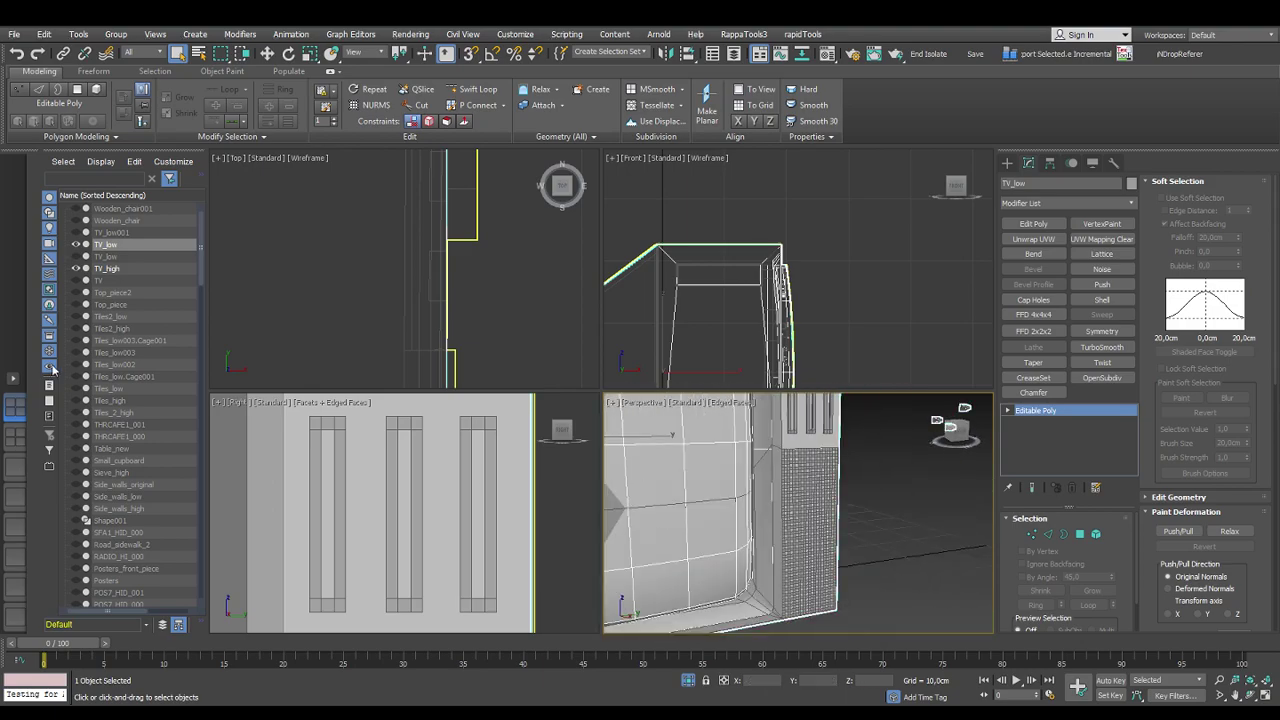
# Hide TV_low, then show and select TV_low001 to view the whole model from the front
pyautogui.click(76, 244)
pyautogui.click(76, 232)
pyautogui.click(111, 232)
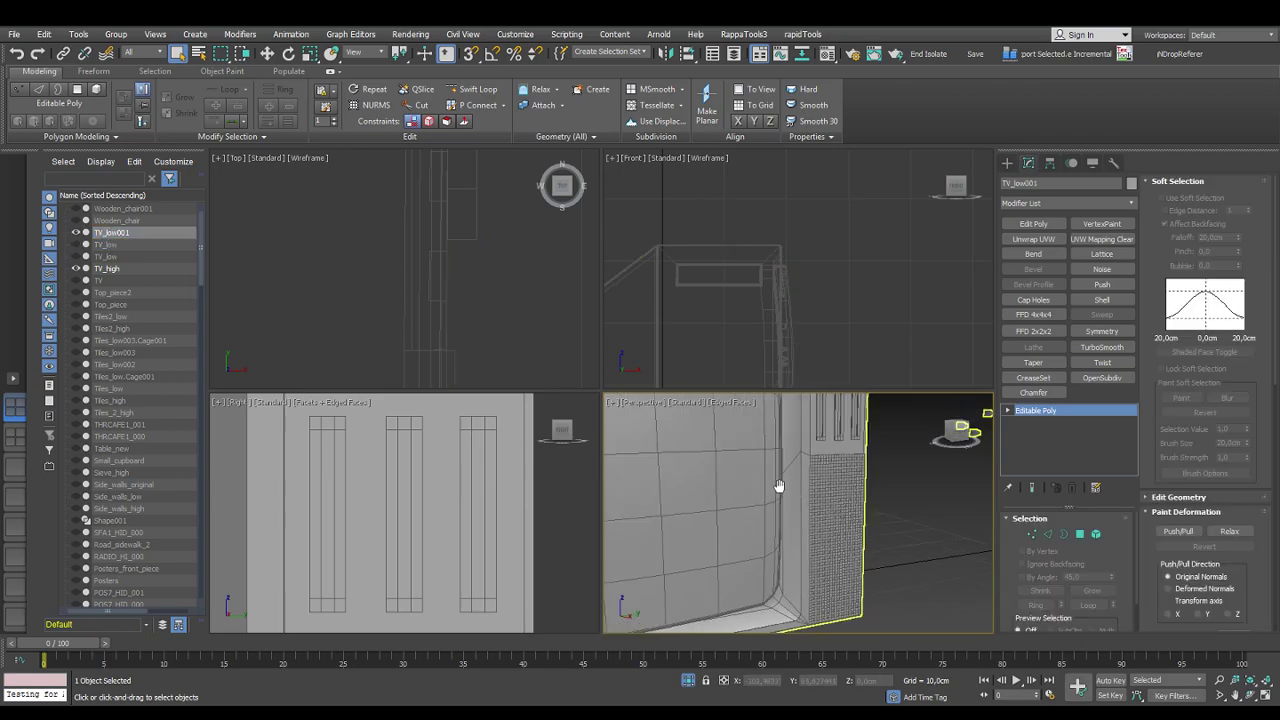
pyautogui.press('z')
pyautogui.moveTo(819, 549); pyautogui.dragTo(808, 514, button='middle')
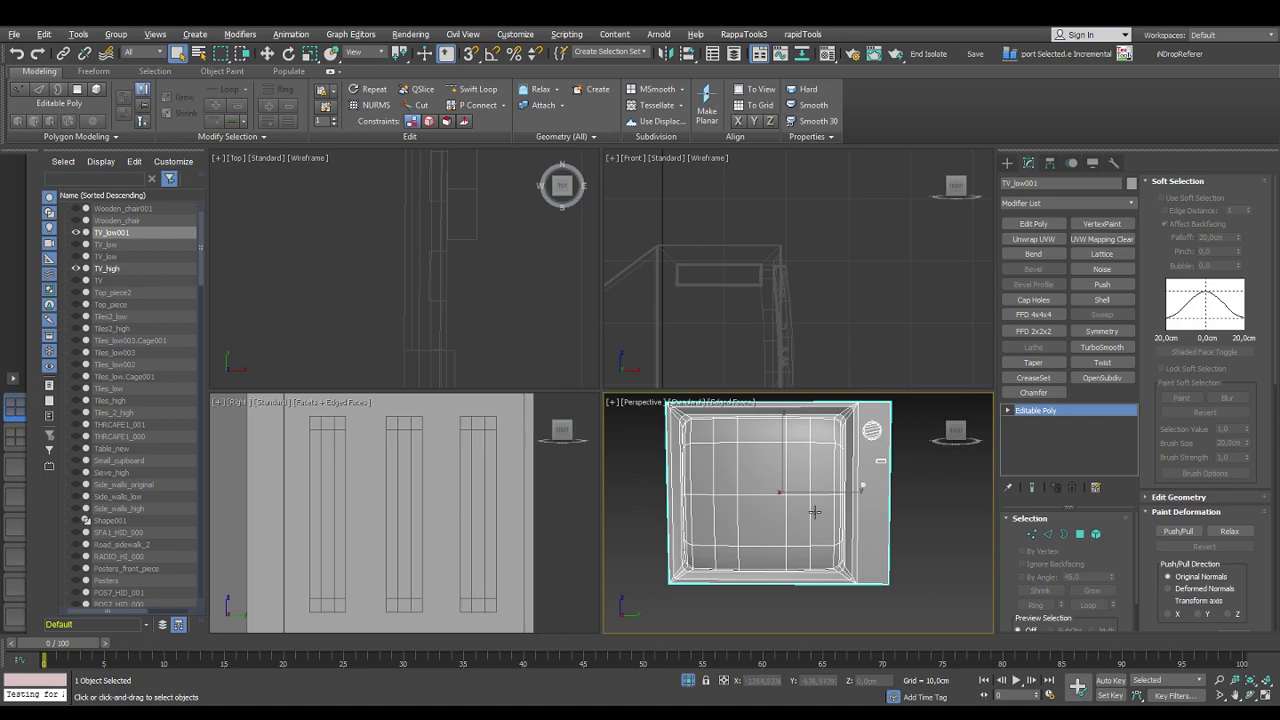
# Show TV_low alongside TV_low001 and compare the two low-poly TVs in the perspective view
pyautogui.click(78, 245)
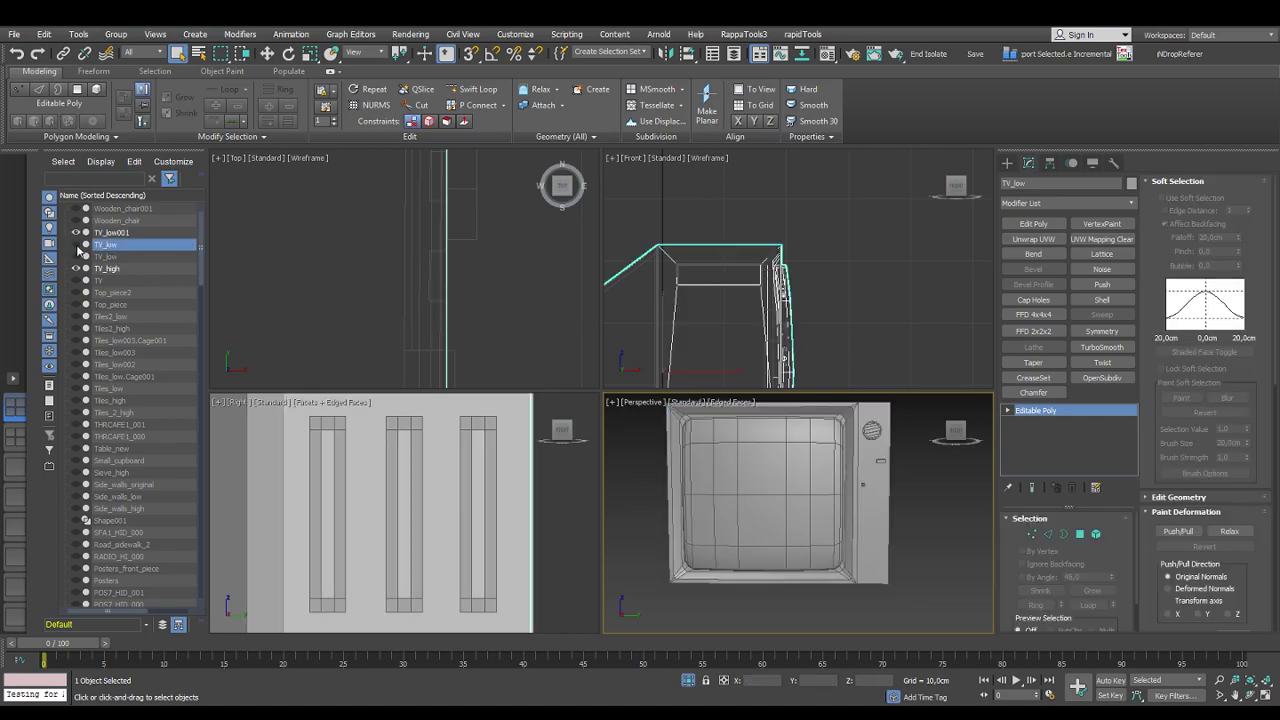
pyautogui.scroll(-8, 905, 505)
pyautogui.press('z')
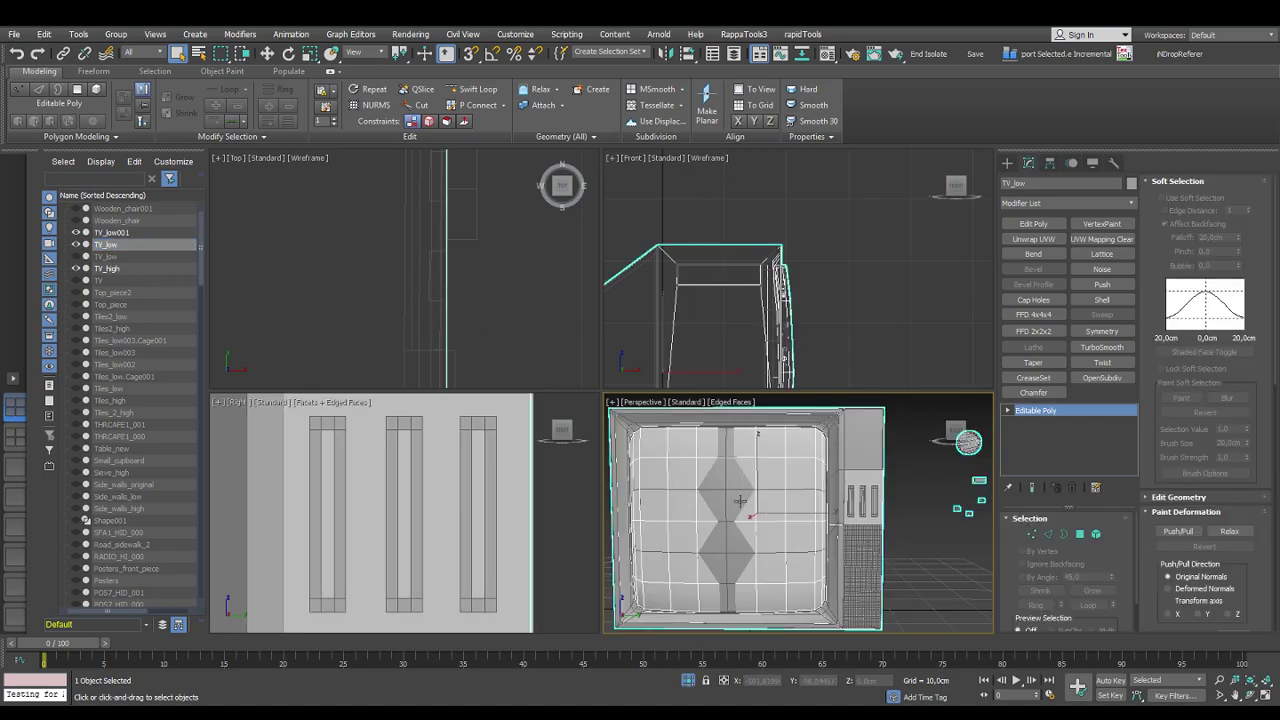
pyautogui.scroll(3, 842, 537)
pyautogui.moveTo(842, 537); pyautogui.dragTo(759, 499, button='middle')
pyautogui.scroll(-5, 759, 499)
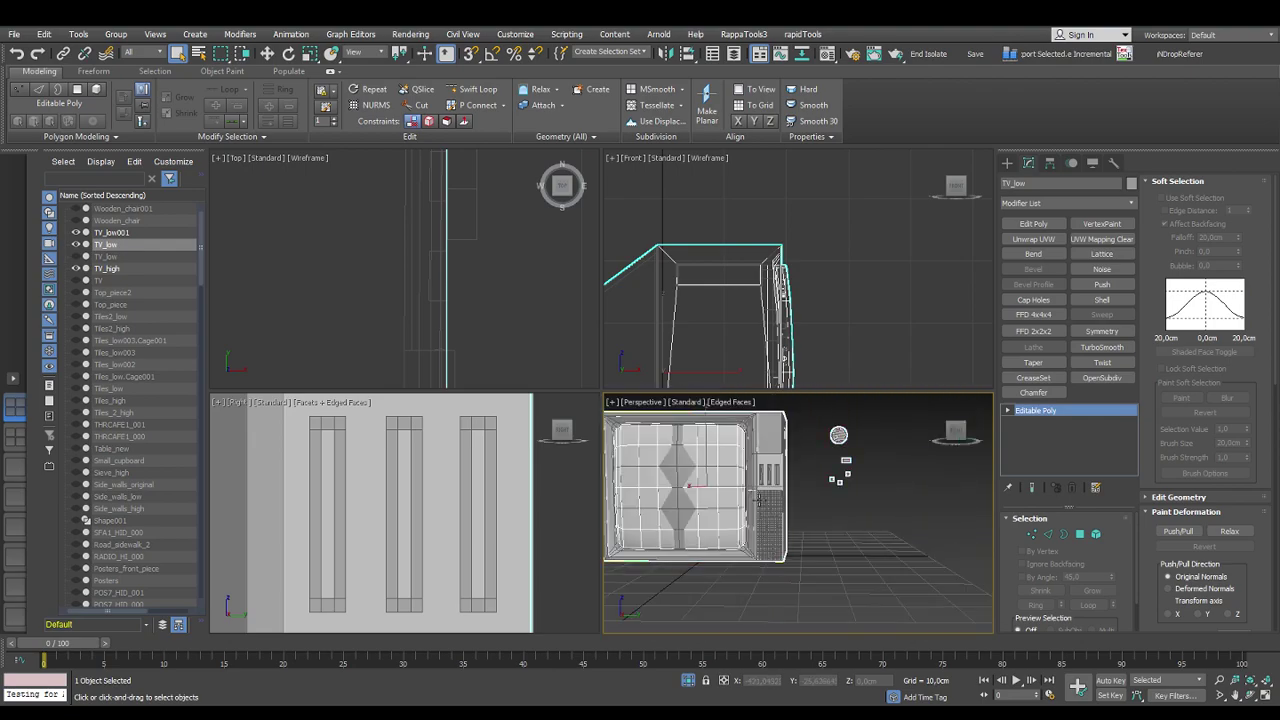
pyautogui.press('z')
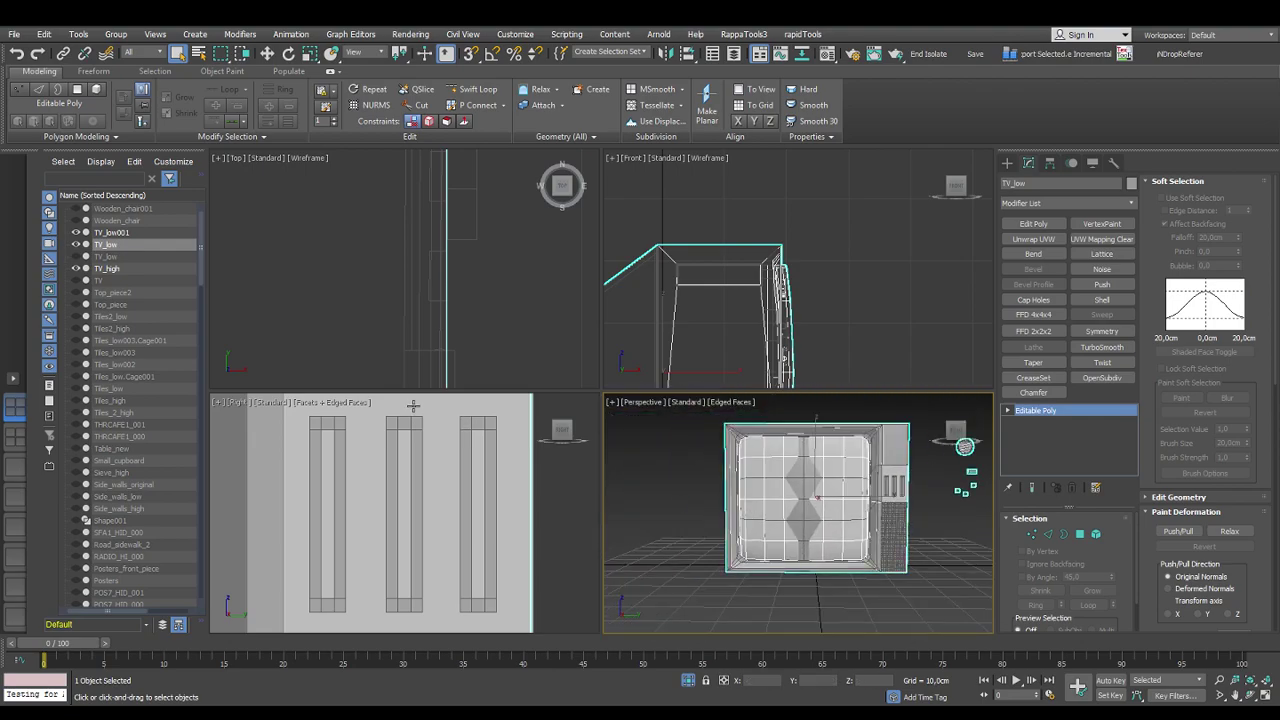
# Check TV_low's UV layout through a temporary Unwrap UVW modifier and remove the modifier again
pyautogui.click(1033, 239)
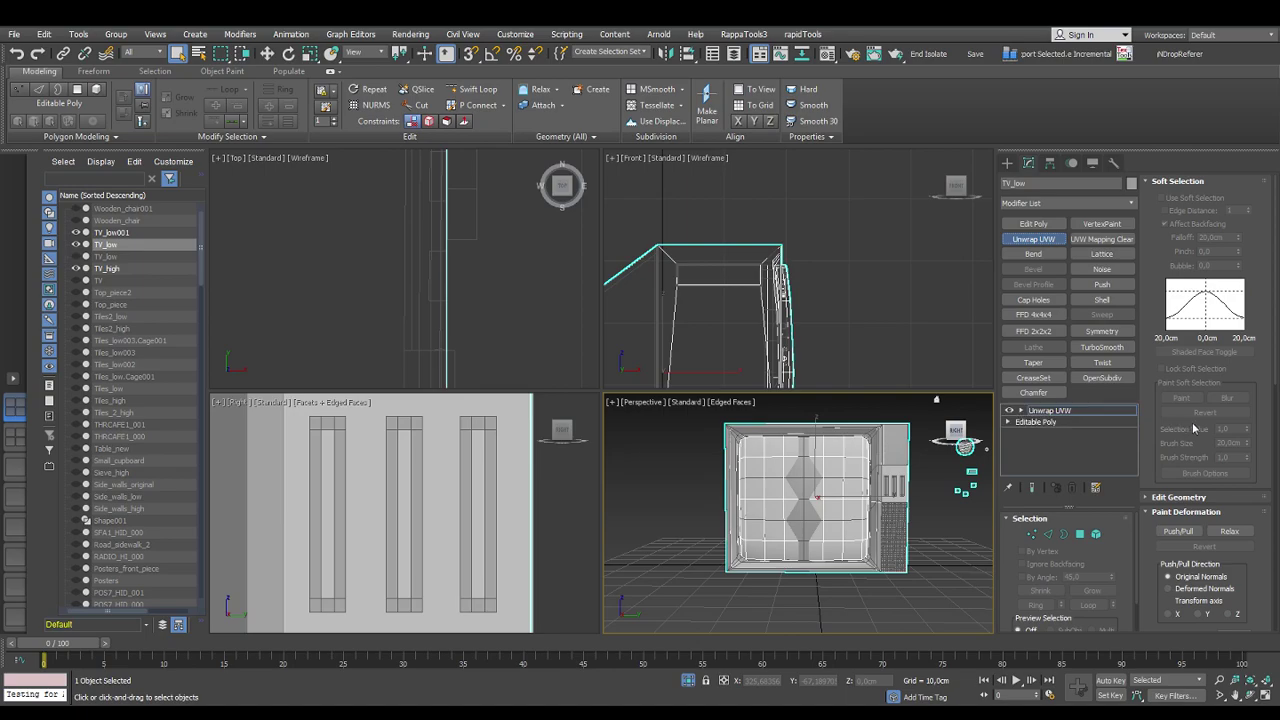
pyautogui.scroll(-5, 1256, 332)
pyautogui.click(1205, 502)
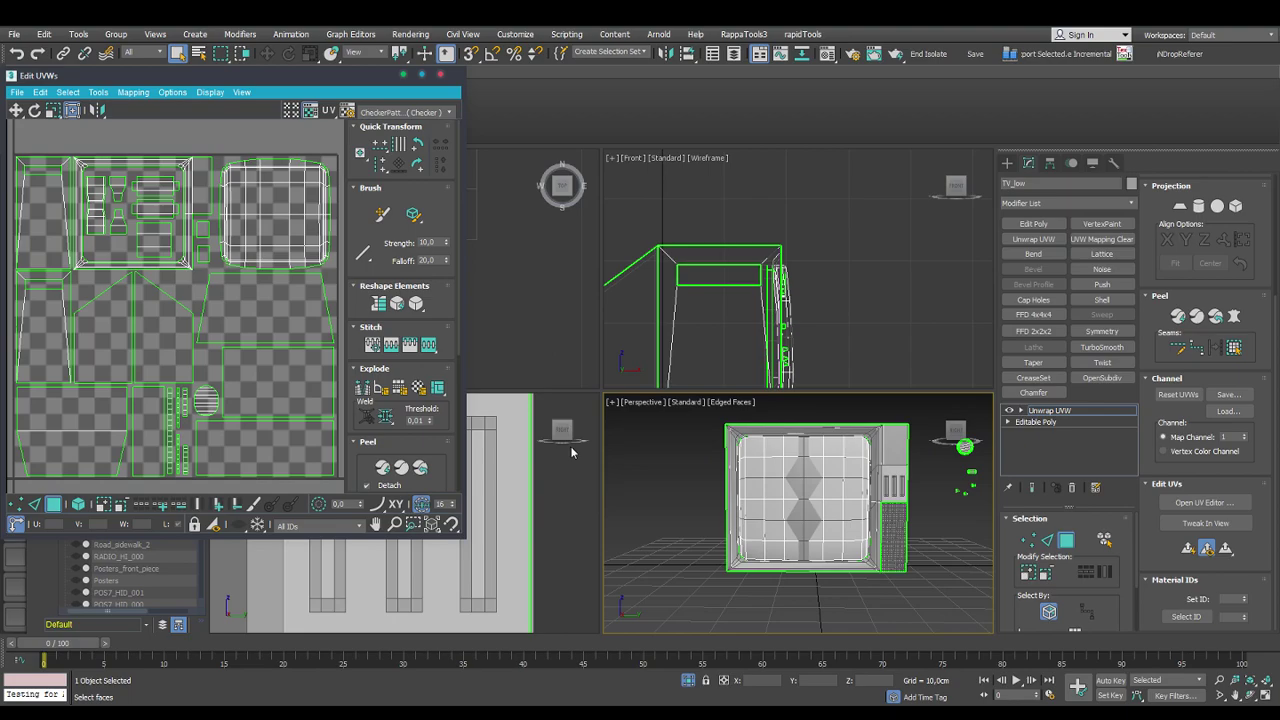
pyautogui.click(440, 76)
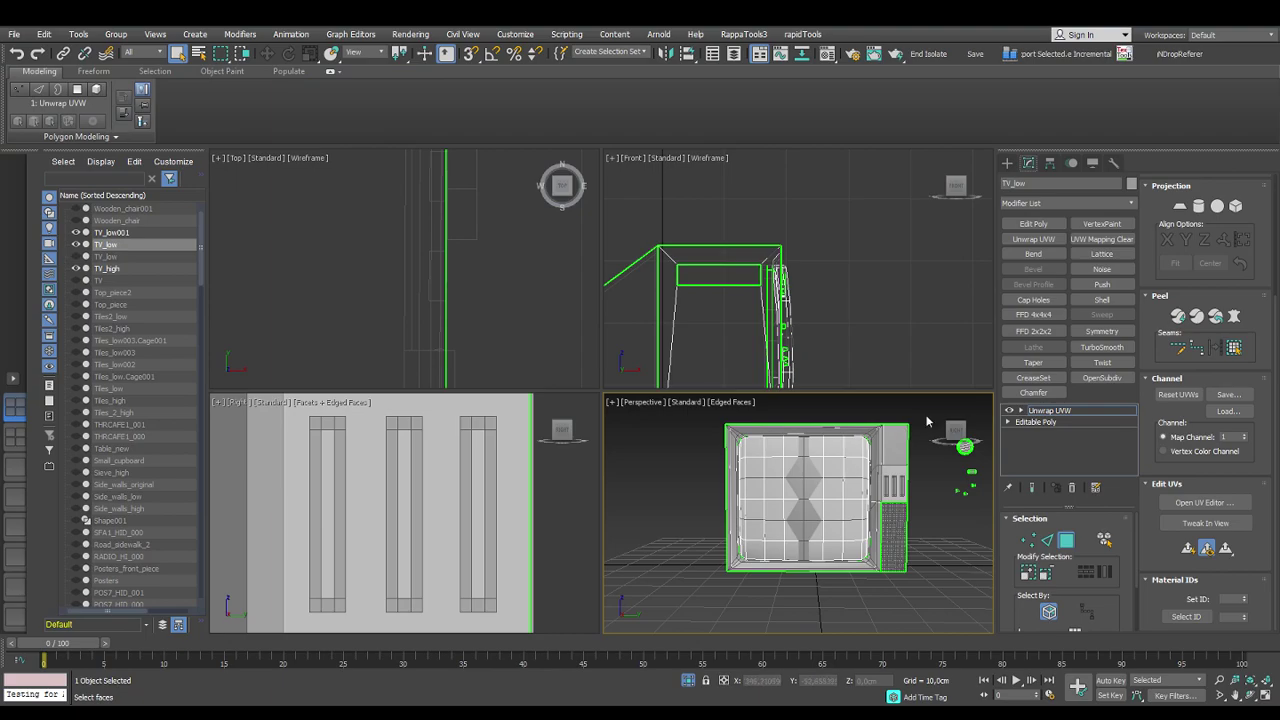
pyautogui.click(1071, 489)
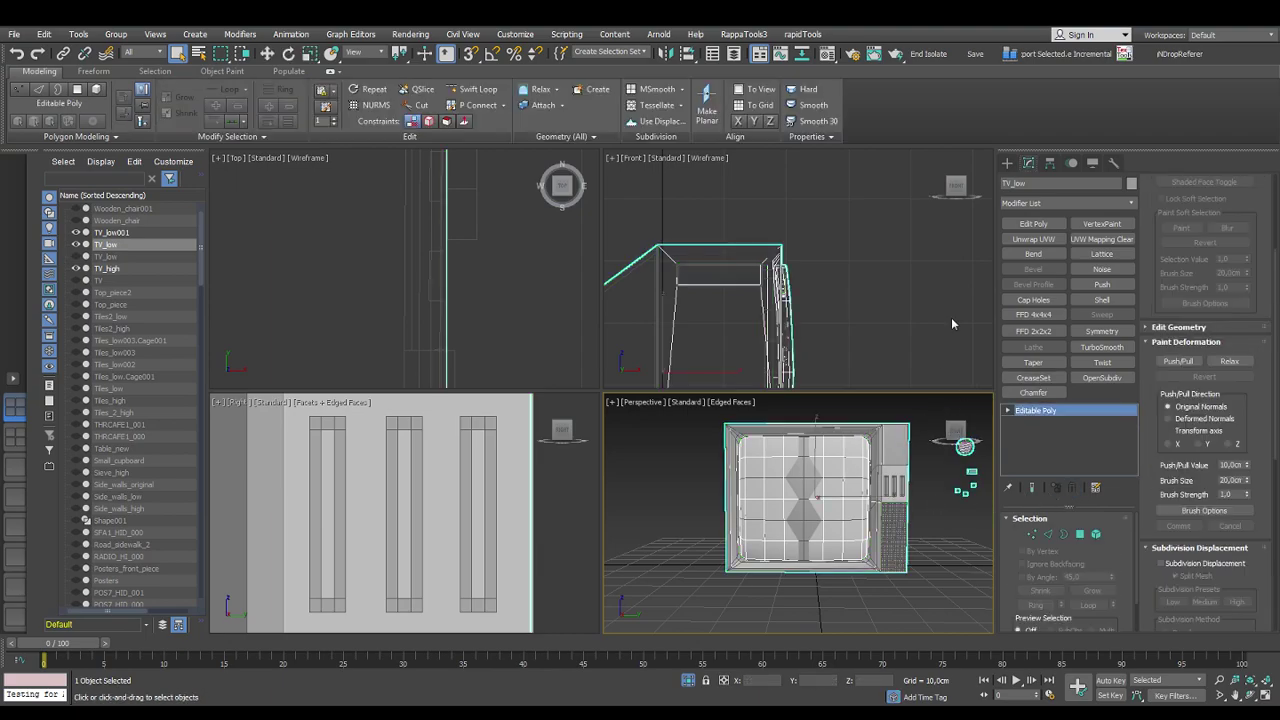
# Hide TV_low, apply Unwrap UVW to TV_low001 and inspect its UV layout in the UV editor
pyautogui.click(77, 244)
pyautogui.click(112, 232)
pyautogui.press('z')
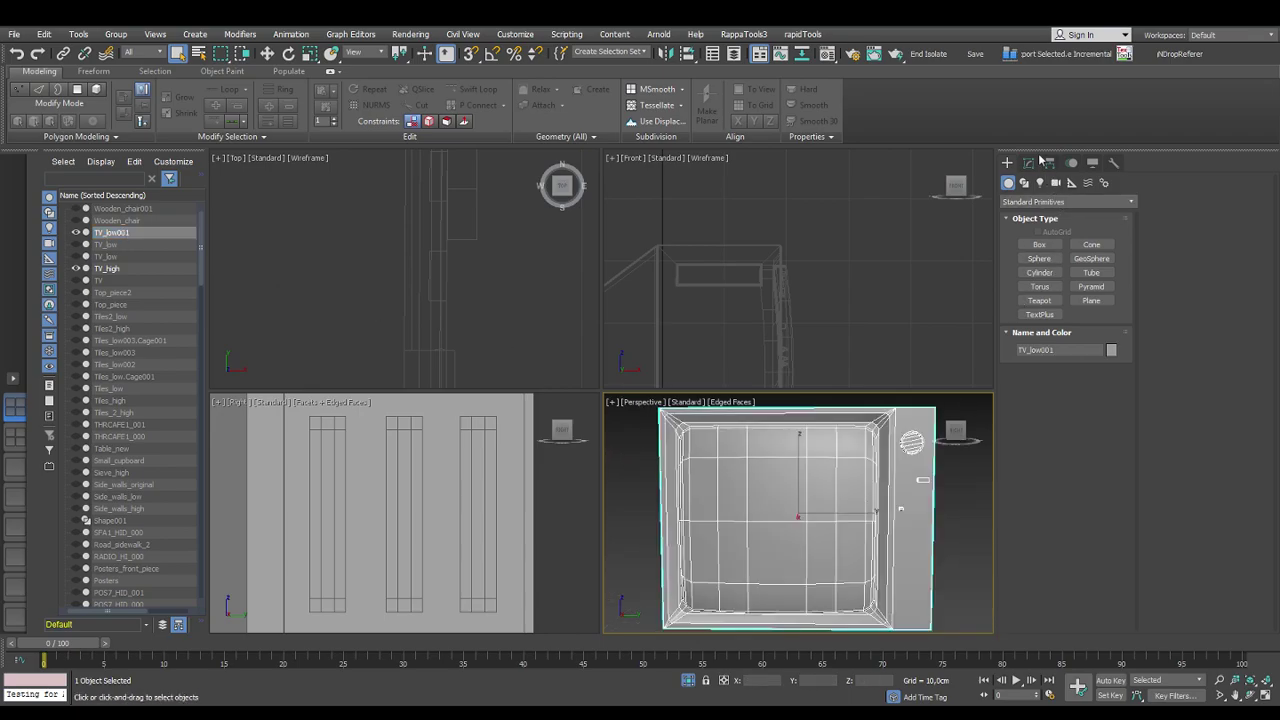
pyautogui.click(1031, 162)
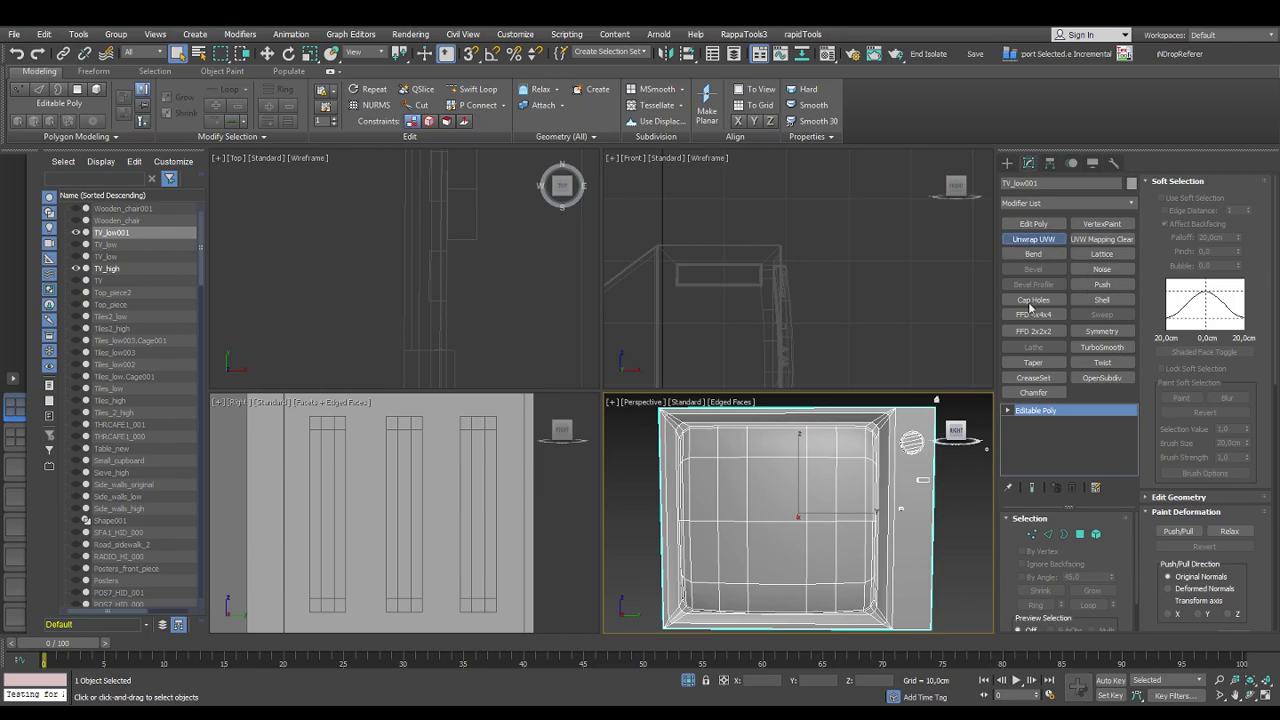
pyautogui.click(1033, 239)
pyautogui.click(1205, 553)
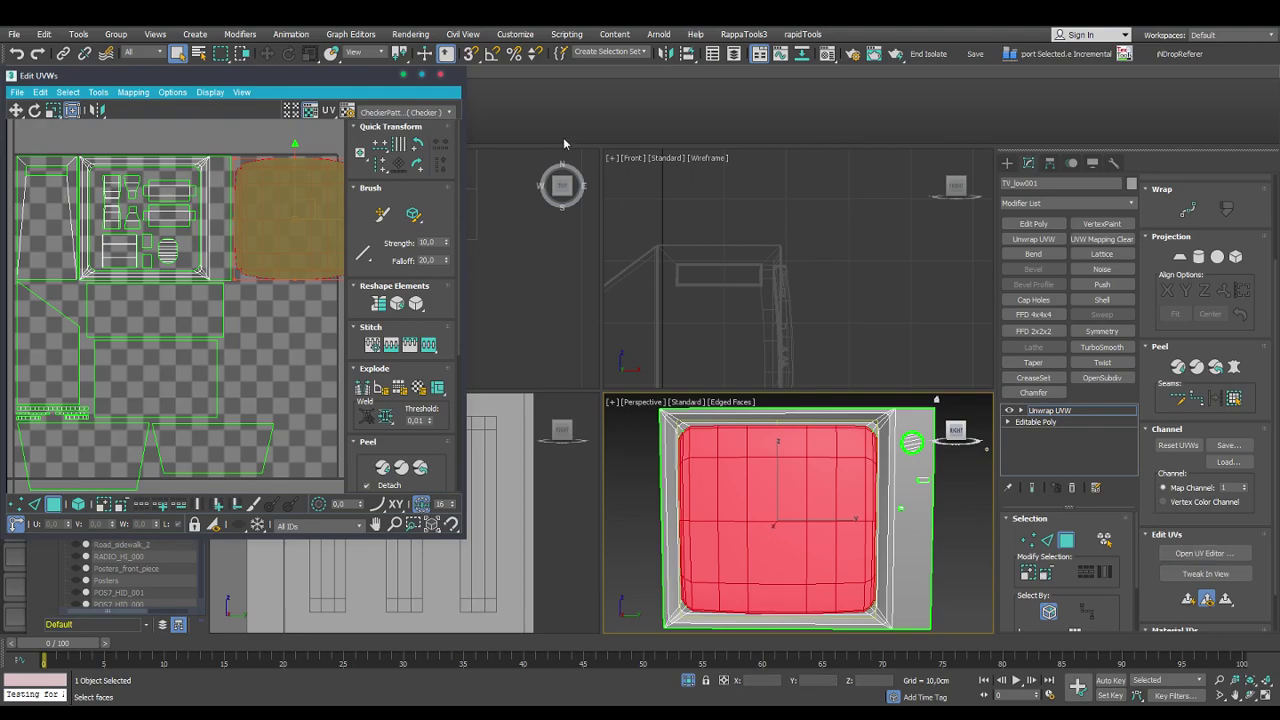
pyautogui.click(441, 75)
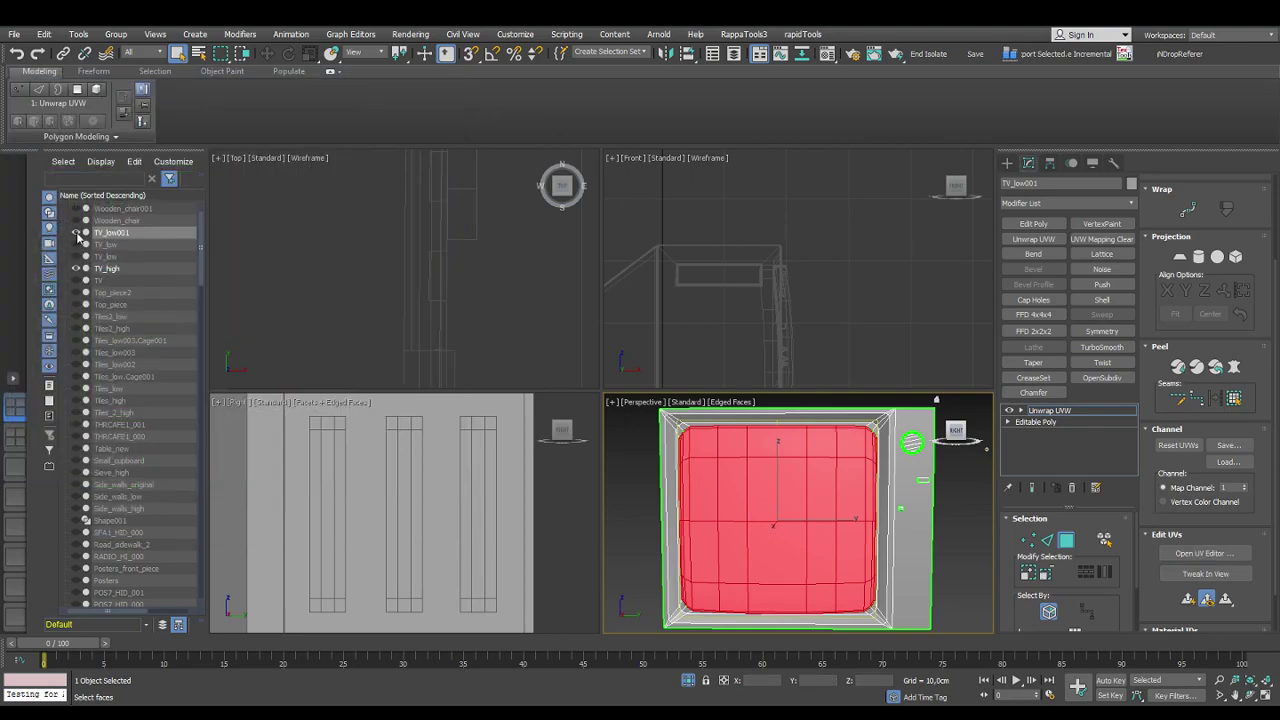
# Hide TV_low001, select TV_low in the object list and examine TV_high's three slot frames up close
pyautogui.click(76, 233)
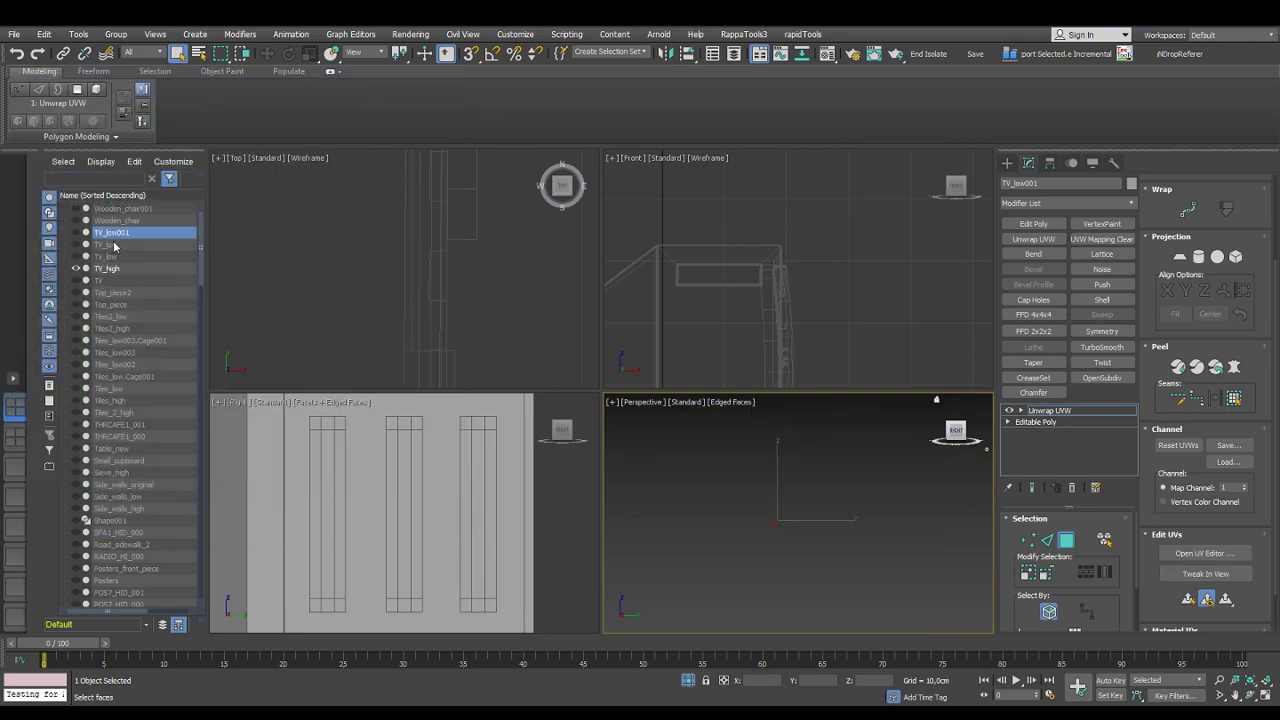
pyautogui.click(124, 243)
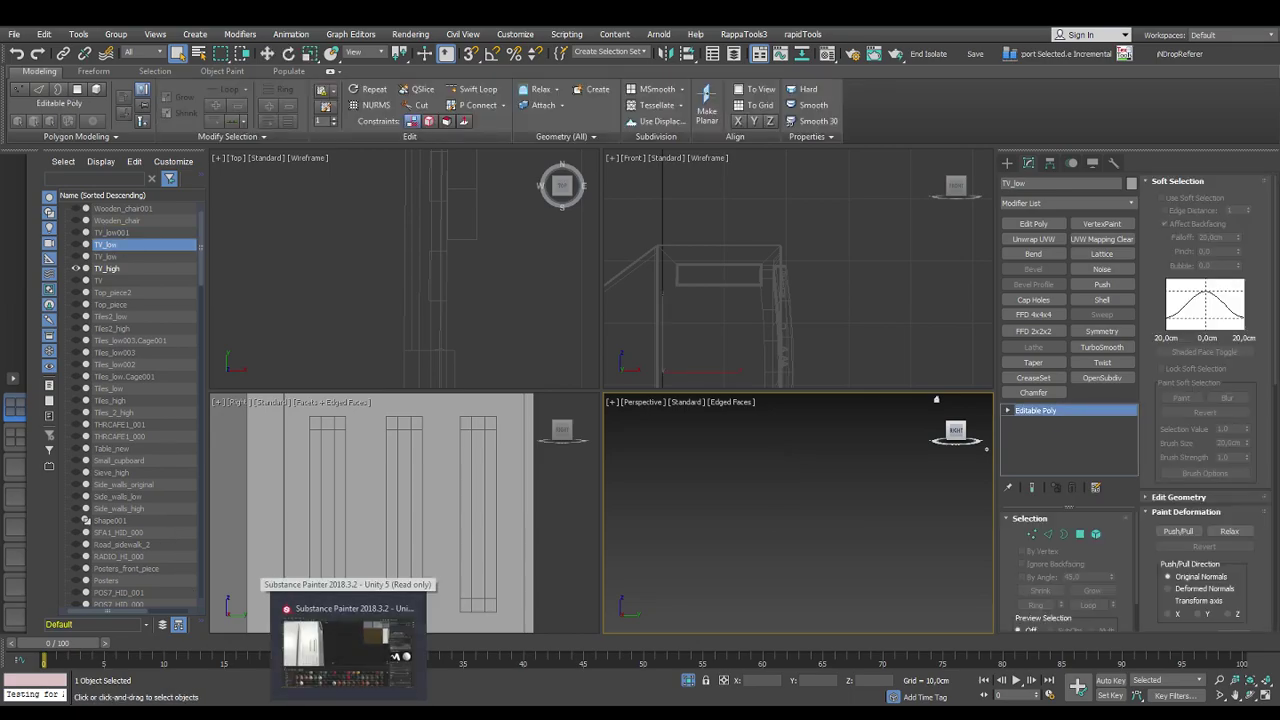
pyautogui.press('z')
pyautogui.keyDown('alt'); pyautogui.moveTo(849, 495); pyautogui.dragTo(818, 491, button='middle'); pyautogui.keyUp('alt')
pyautogui.scroll(5, 816, 488)
pyautogui.scroll(4, 846, 455)
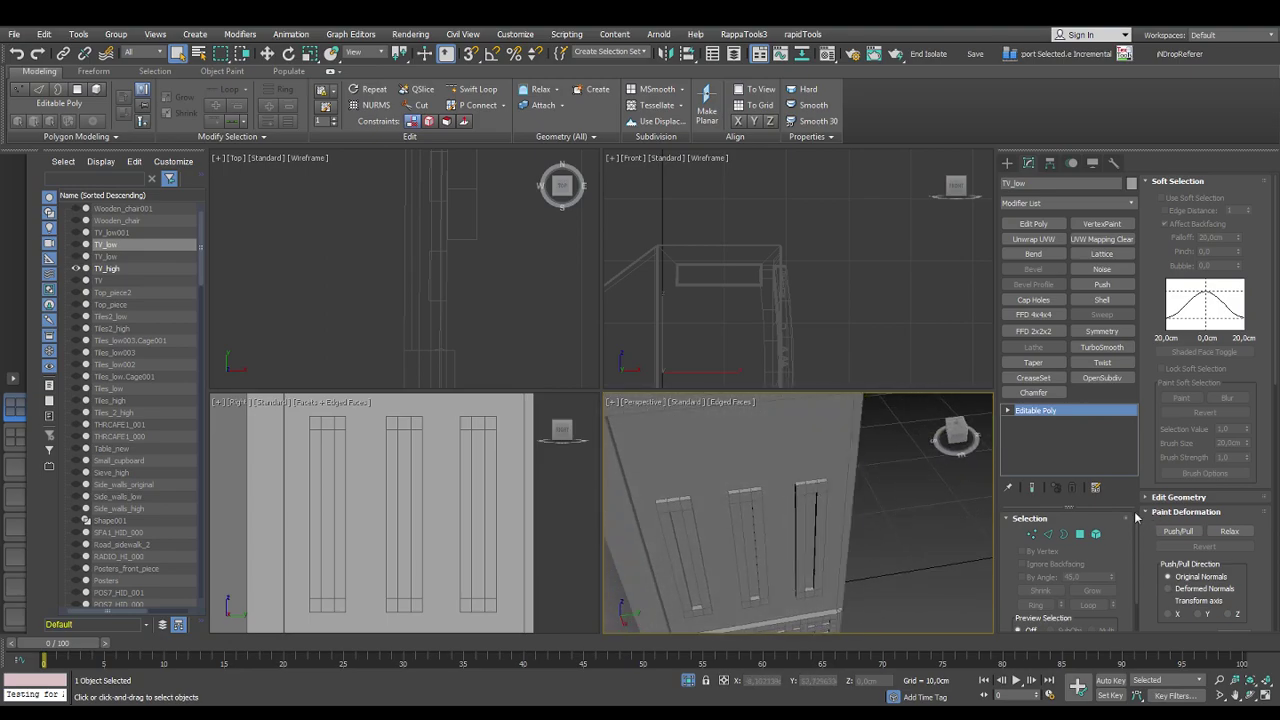
# Move TV_high's three slot frame elements slightly along X toward the TV body
pyautogui.click(1096, 534)
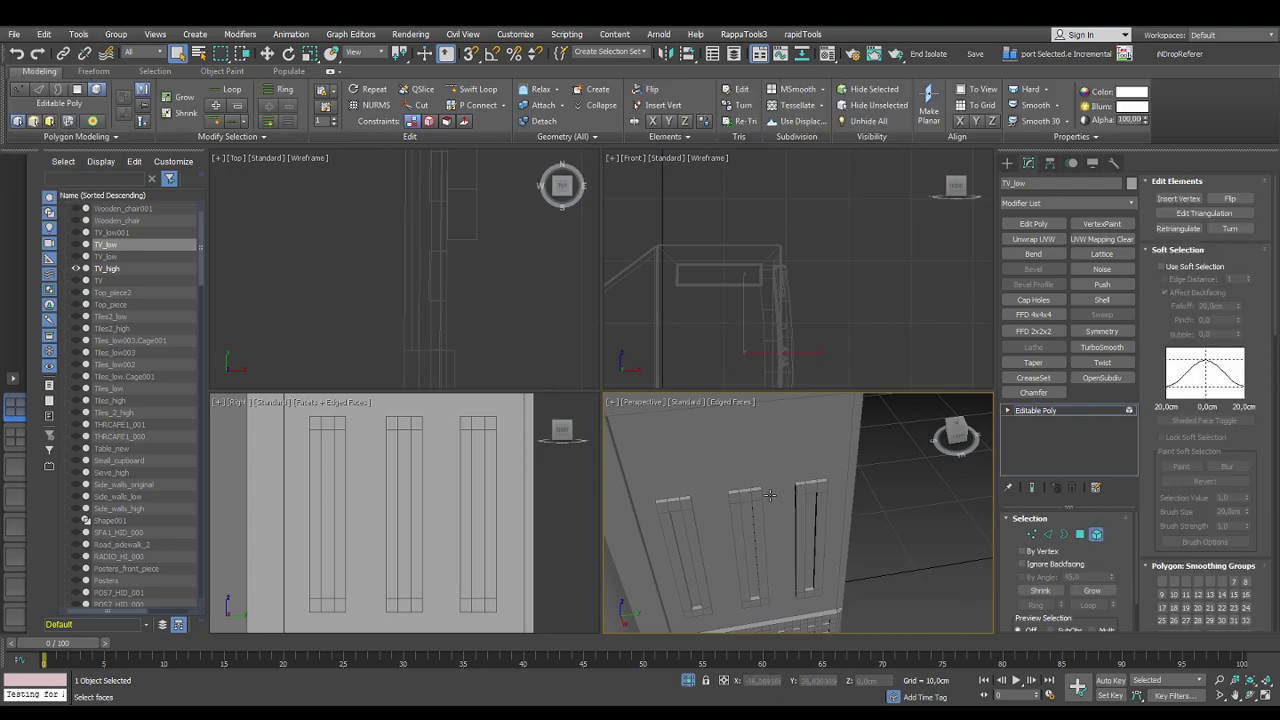
pyautogui.click(1007, 163)
pyautogui.click(815, 492)
pyautogui.click(1028, 162)
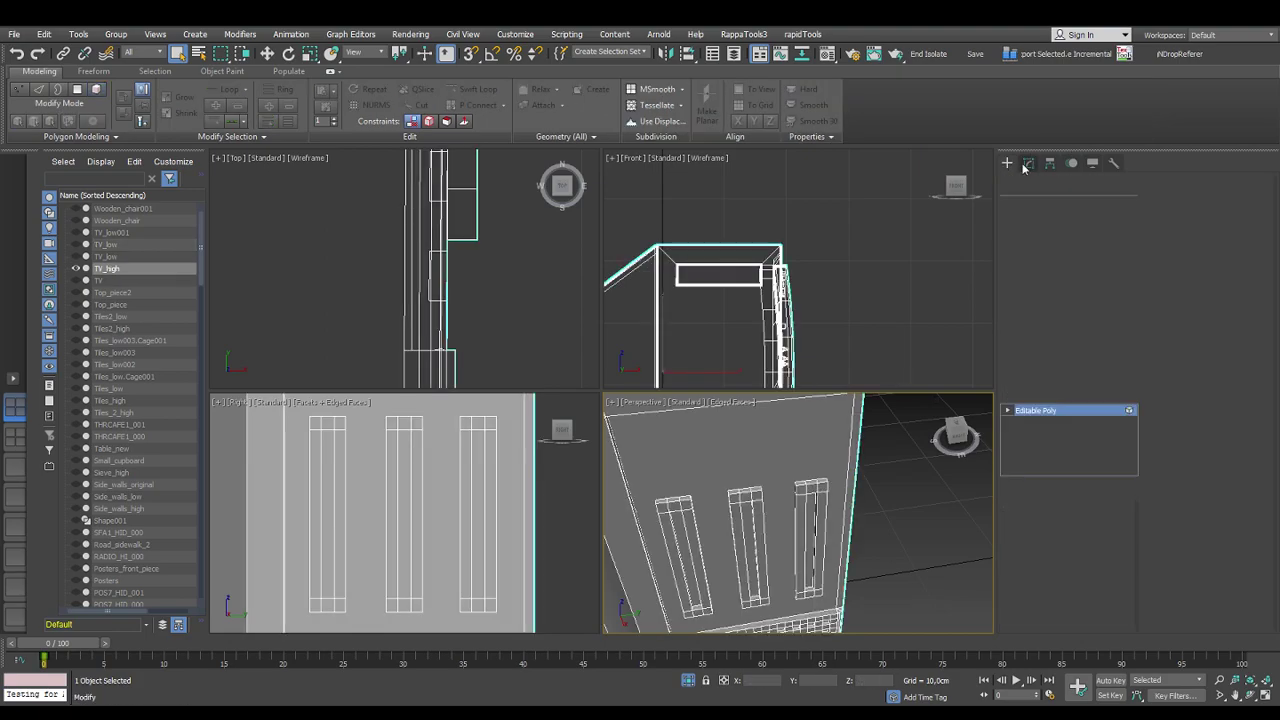
pyautogui.click(797, 490)
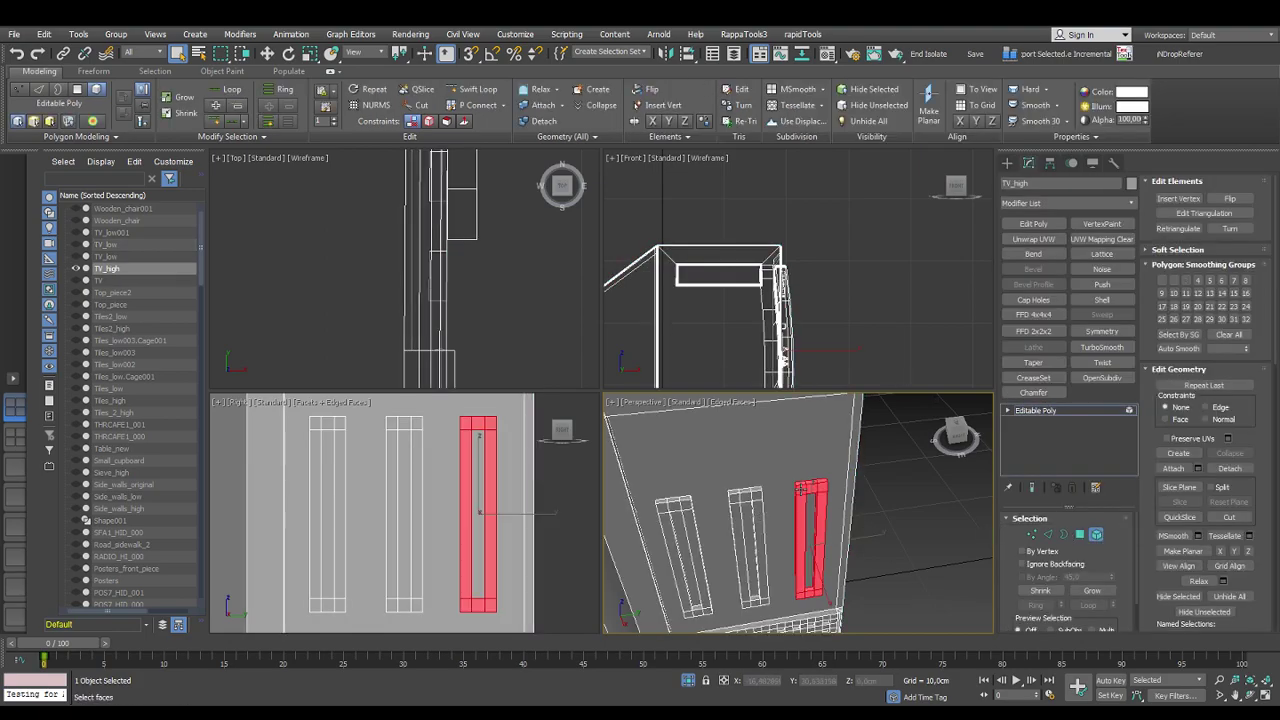
pyautogui.keyDown('ctrl'); pyautogui.click(759, 494); pyautogui.keyUp('ctrl')
pyautogui.keyDown('ctrl'); pyautogui.click(691, 505); pyautogui.keyUp('ctrl')
pyautogui.keyDown('alt'); pyautogui.moveTo(691, 505); pyautogui.dragTo(730, 548, button='middle'); pyautogui.keyUp('alt')
pyautogui.moveTo(447, 249); pyautogui.dragTo(487, 401, button='middle')
pyautogui.press('w')
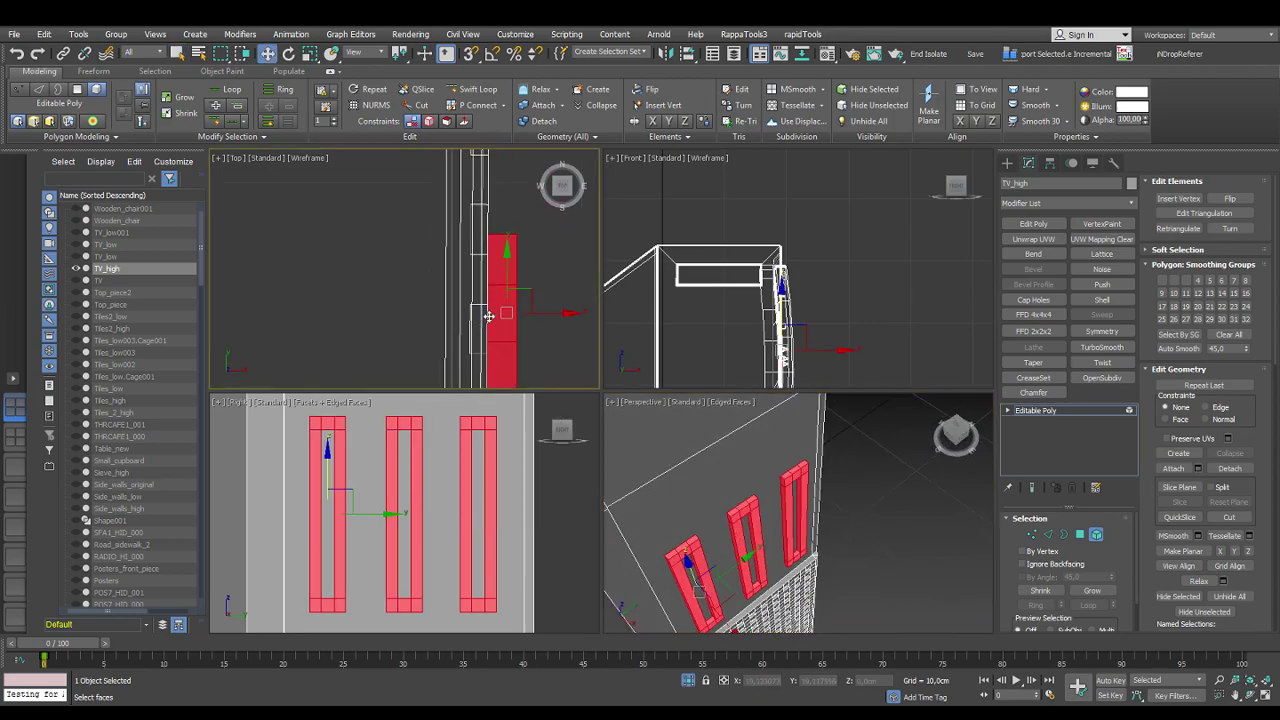
pyautogui.moveTo(547, 314); pyautogui.dragTo(542, 313)
pyautogui.keyDown('alt'); pyautogui.moveTo(826, 523); pyautogui.dragTo(743, 491, button='middle'); pyautogui.keyUp('alt')
pyautogui.click(897, 531)
pyautogui.scroll(1, 760, 511)
pyautogui.click(1096, 535)
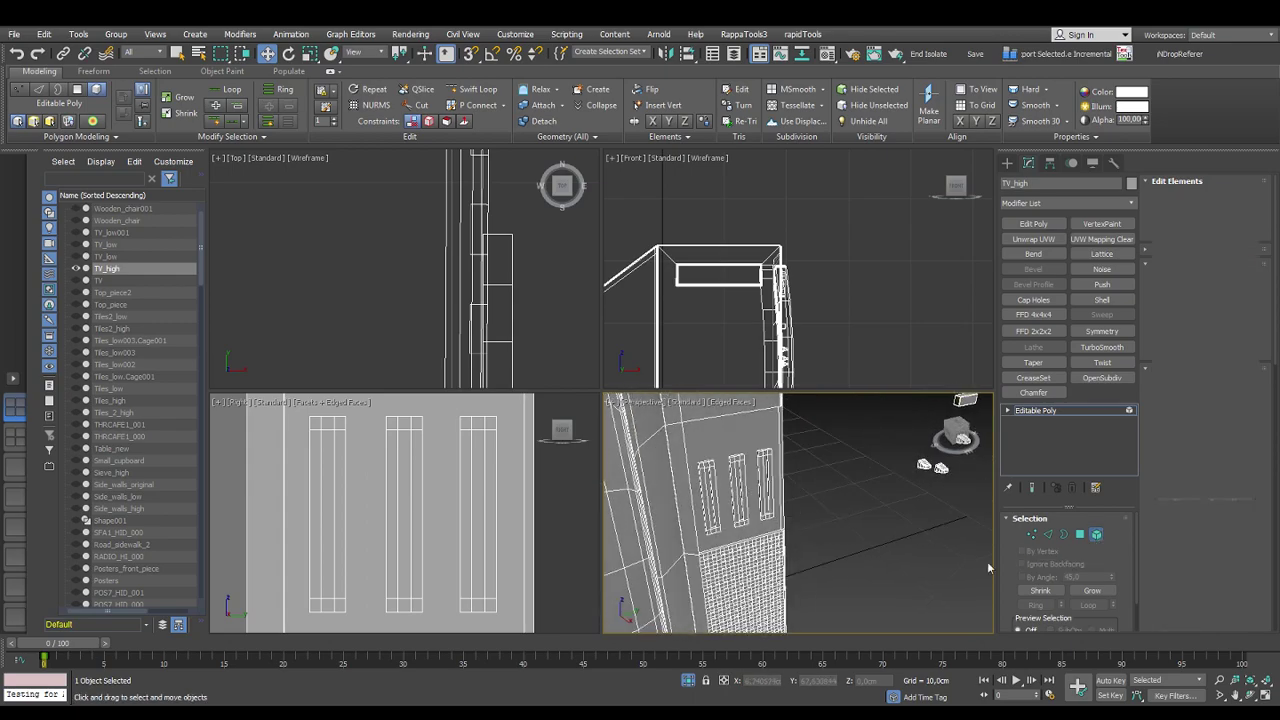
# Export TV_high as FBX, overwriting the existing TV2_high.FBX in the TV2 folder
pyautogui.click(808, 533)
pyautogui.scroll(-6, 795, 517)
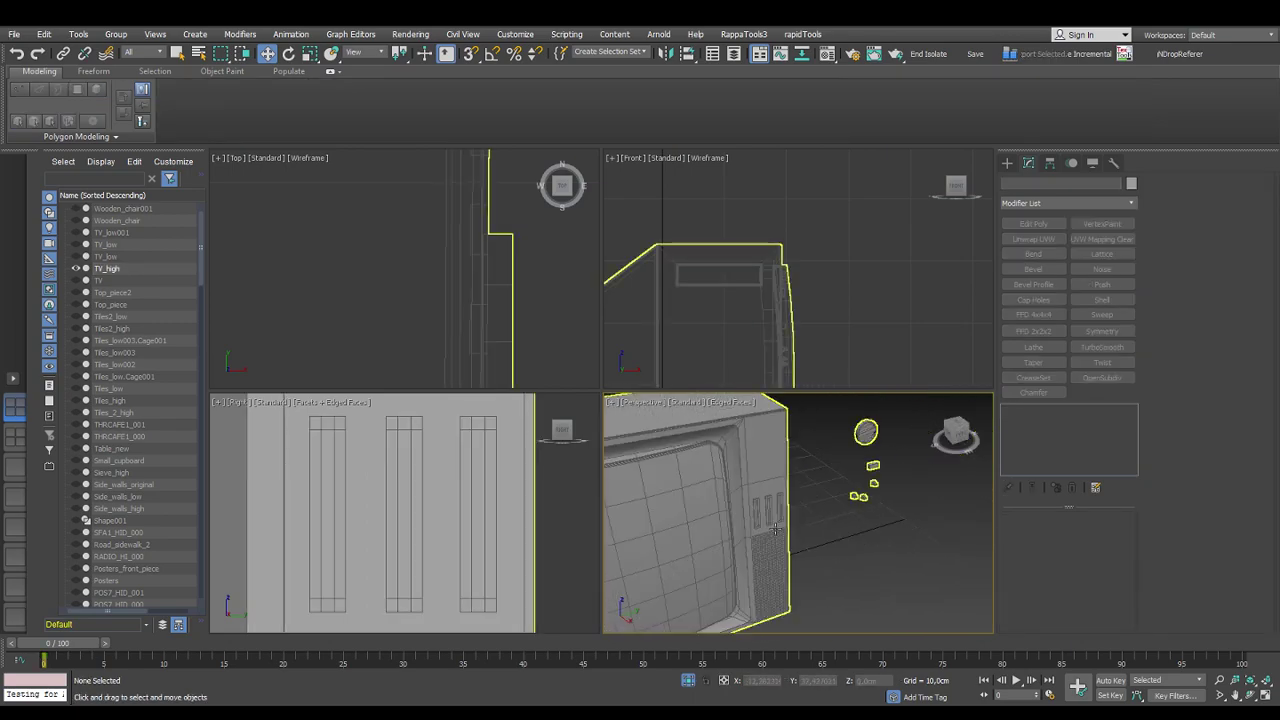
pyautogui.moveTo(824, 543); pyautogui.dragTo(812, 530, button='middle')
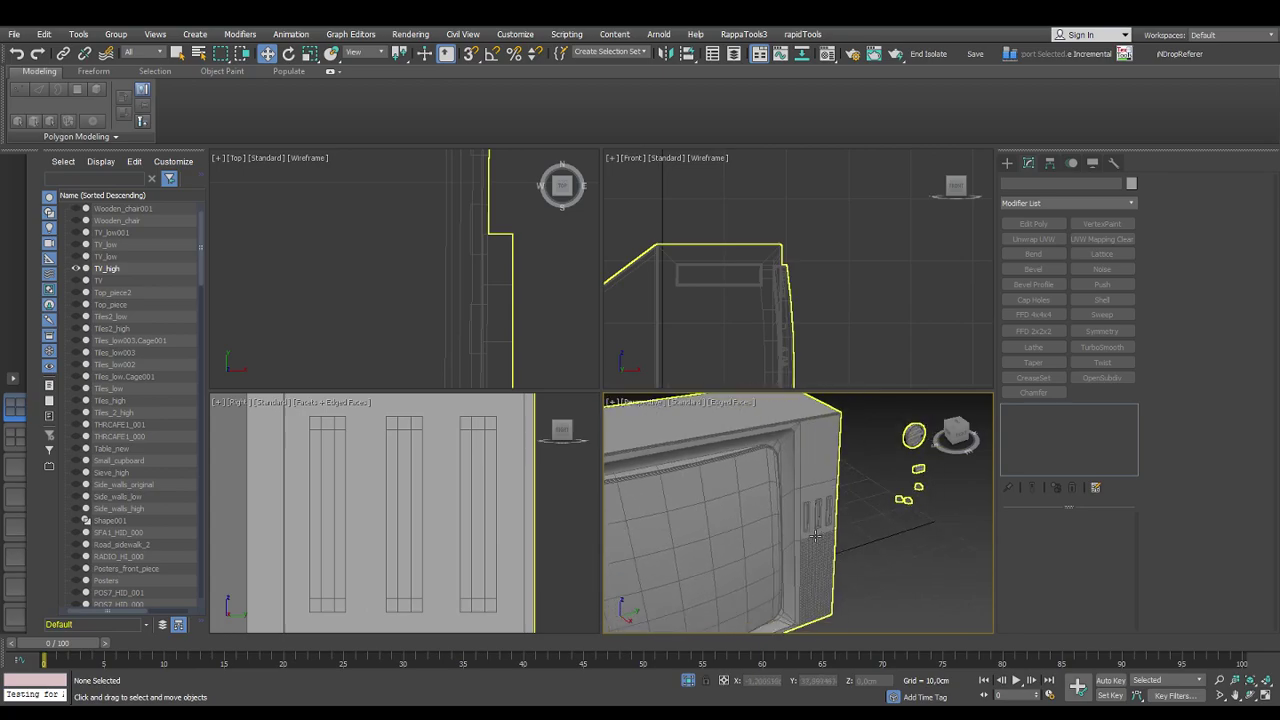
pyautogui.click(118, 268)
pyautogui.click(1040, 60)
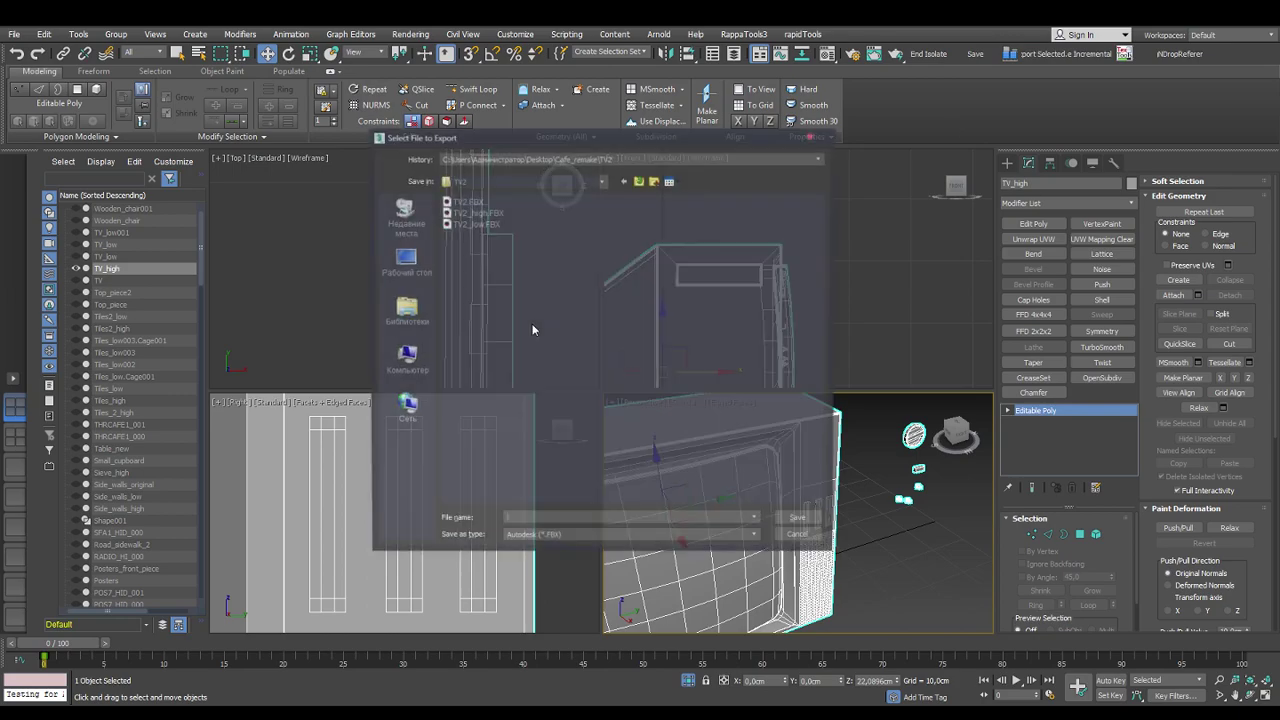
pyautogui.doubleClick(500, 212)
pyautogui.click(704, 419)
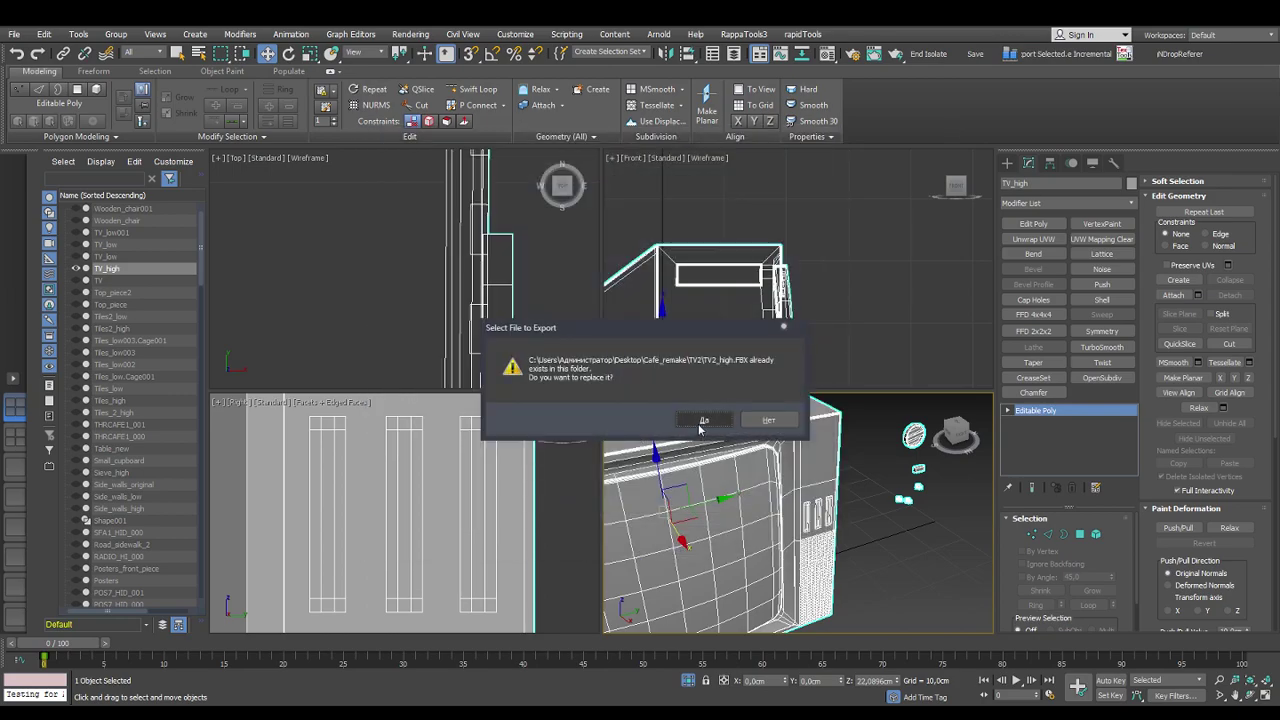
# Switch to Substance Painter, replace the high definition mesh with TV2_high.FBX and bake the Material _595 mesh maps
pyautogui.click(522, 532)
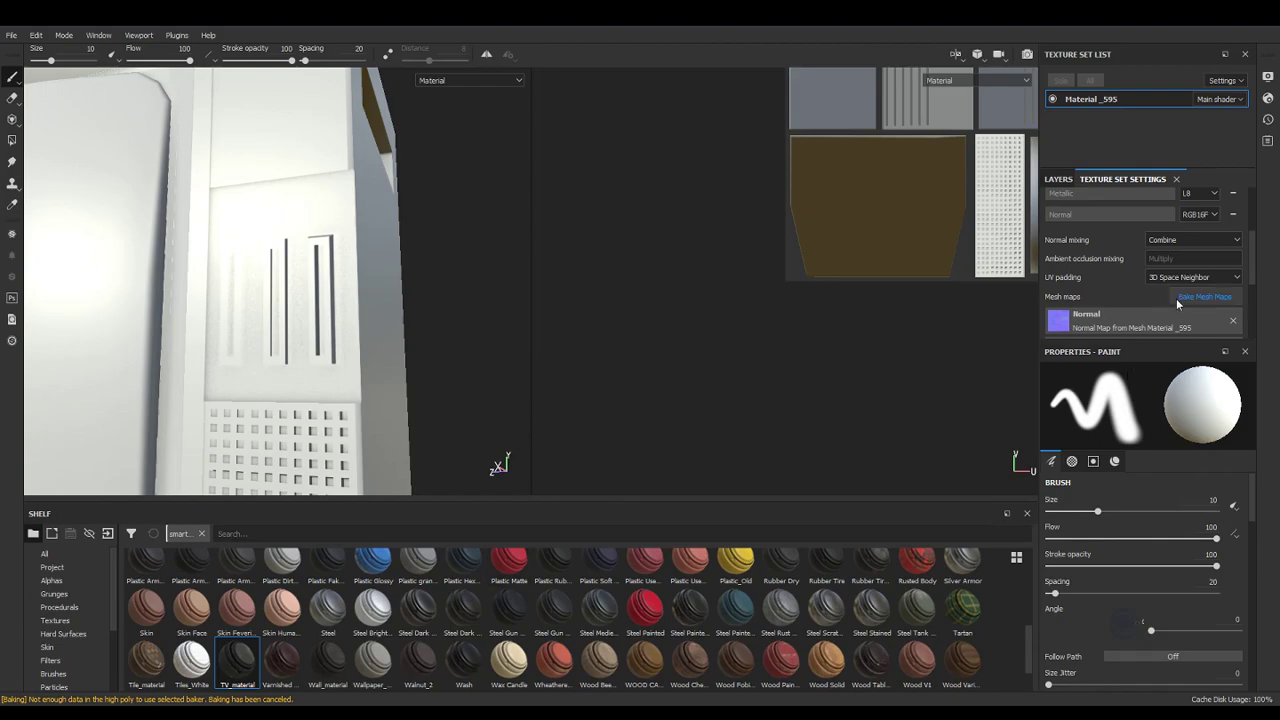
pyautogui.click(1180, 297)
pyautogui.click(784, 279)
pyautogui.click(818, 290)
pyautogui.click(818, 280)
pyautogui.click(818, 280)
pyautogui.click(608, 250)
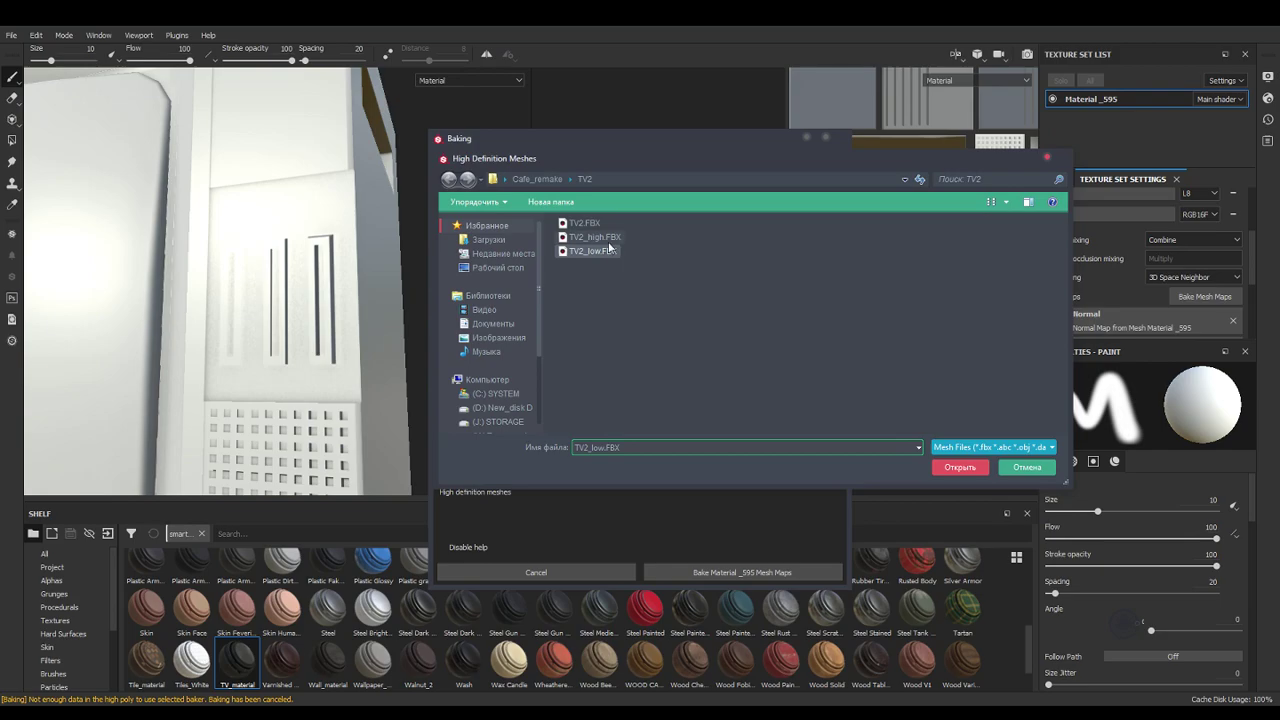
pyautogui.doubleClick(610, 238)
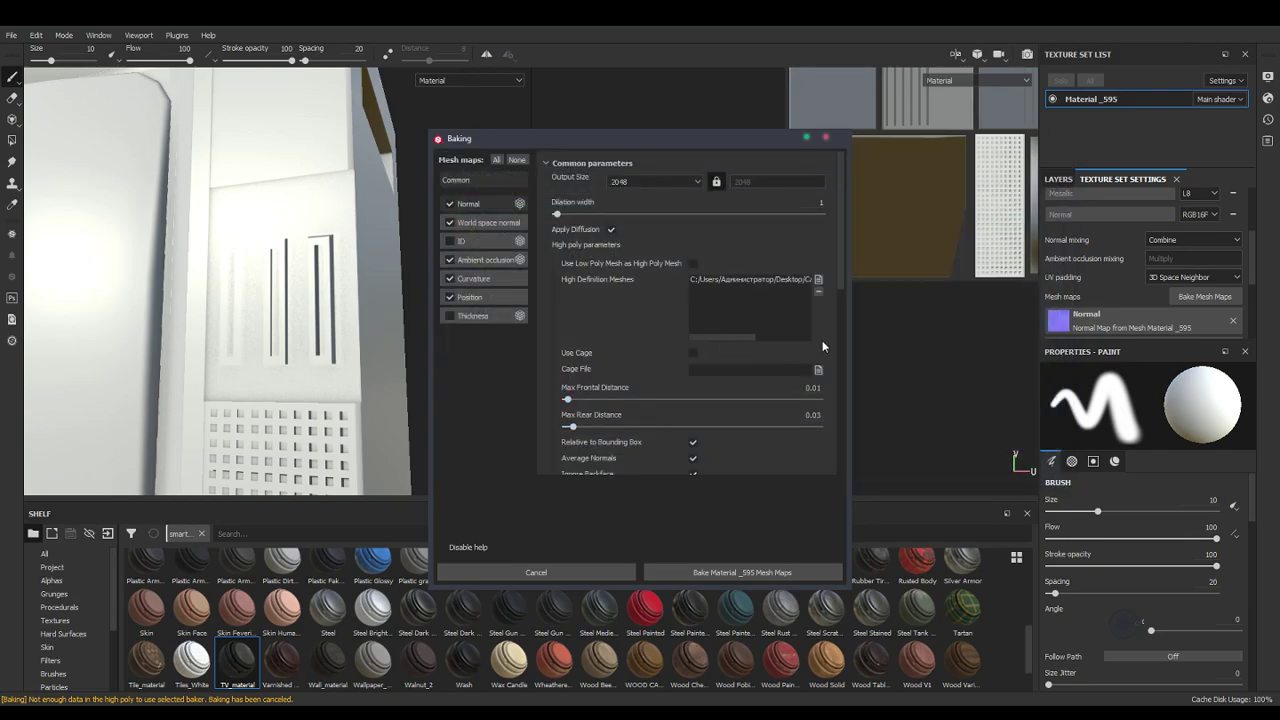
pyautogui.click(765, 572)
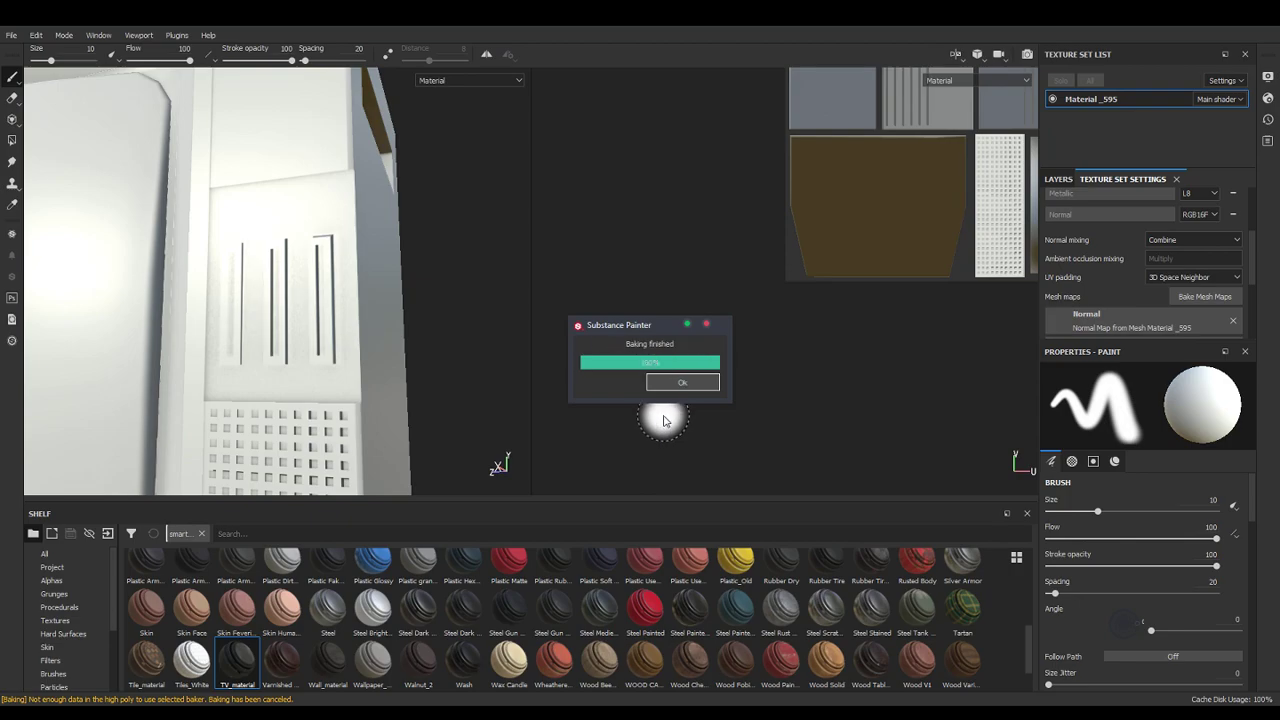
pyautogui.press('Return')
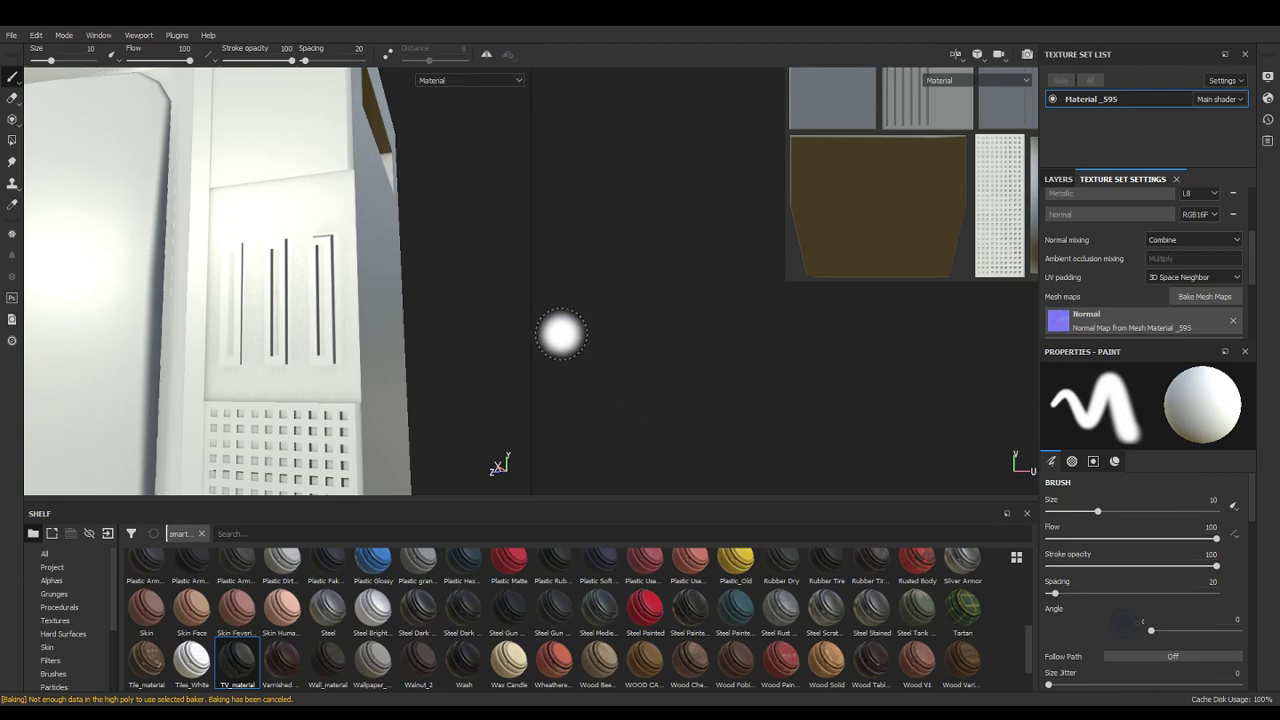
# Set the max rear distance to 0.01, raise the max frontal distance slightly and rebake the mesh maps
pyautogui.scroll(2, 334, 290)
pyautogui.scroll(-6, 335, 291)
pyautogui.keyDown('alt'); pyautogui.moveTo(342, 296); pyautogui.dragTo(389, 367); pyautogui.keyUp('alt')
pyautogui.scroll(6, 317, 286)
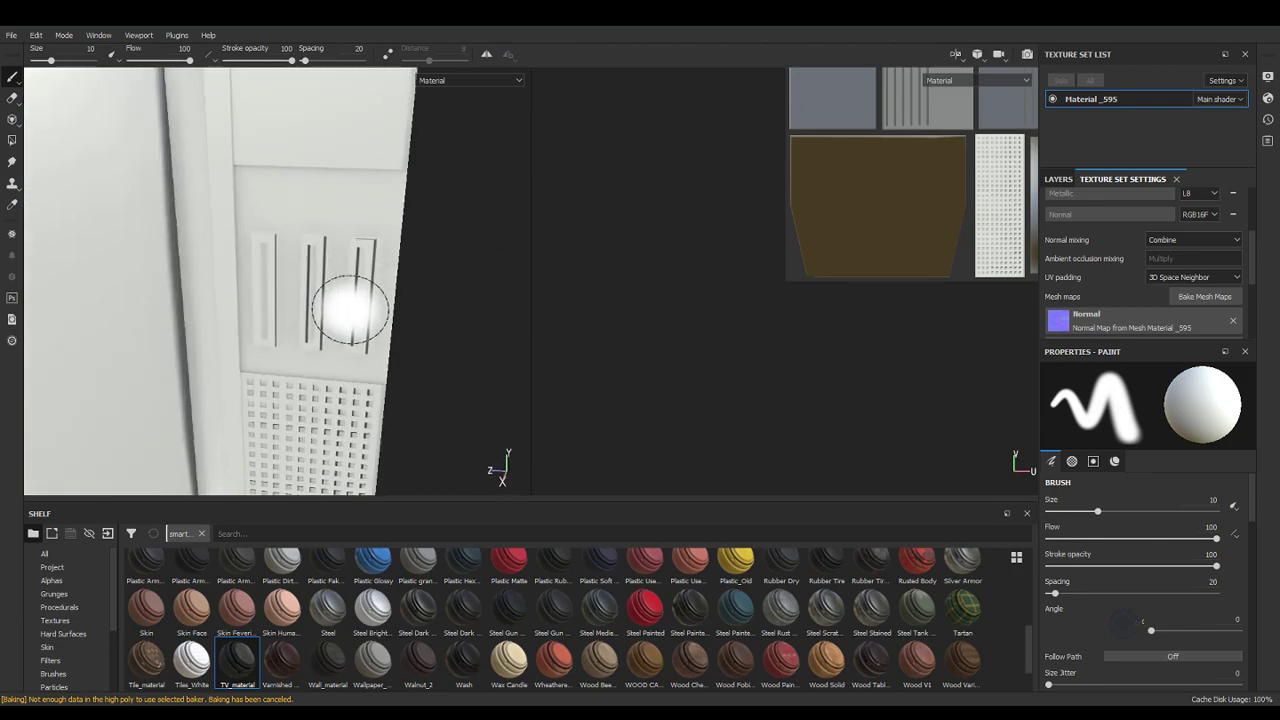
pyautogui.click(1218, 297)
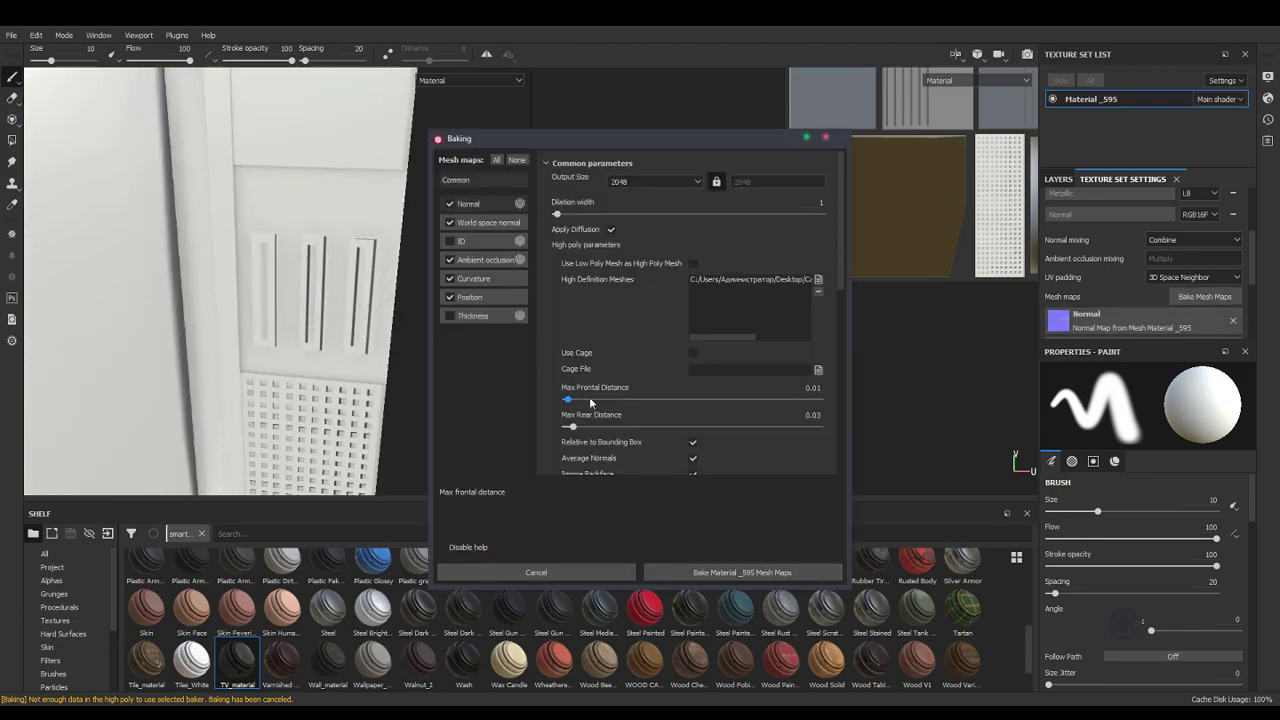
pyautogui.moveTo(572, 428); pyautogui.dragTo(572, 400)
pyautogui.click(726, 570)
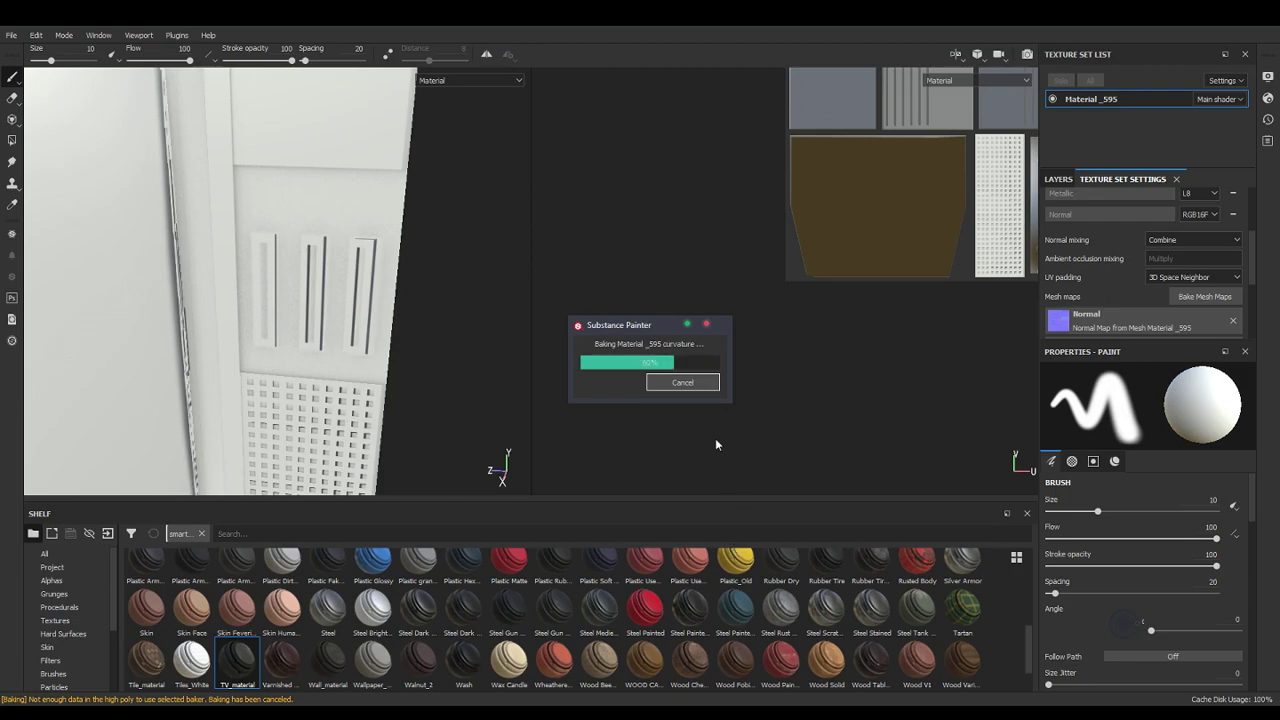
pyautogui.click(686, 384)
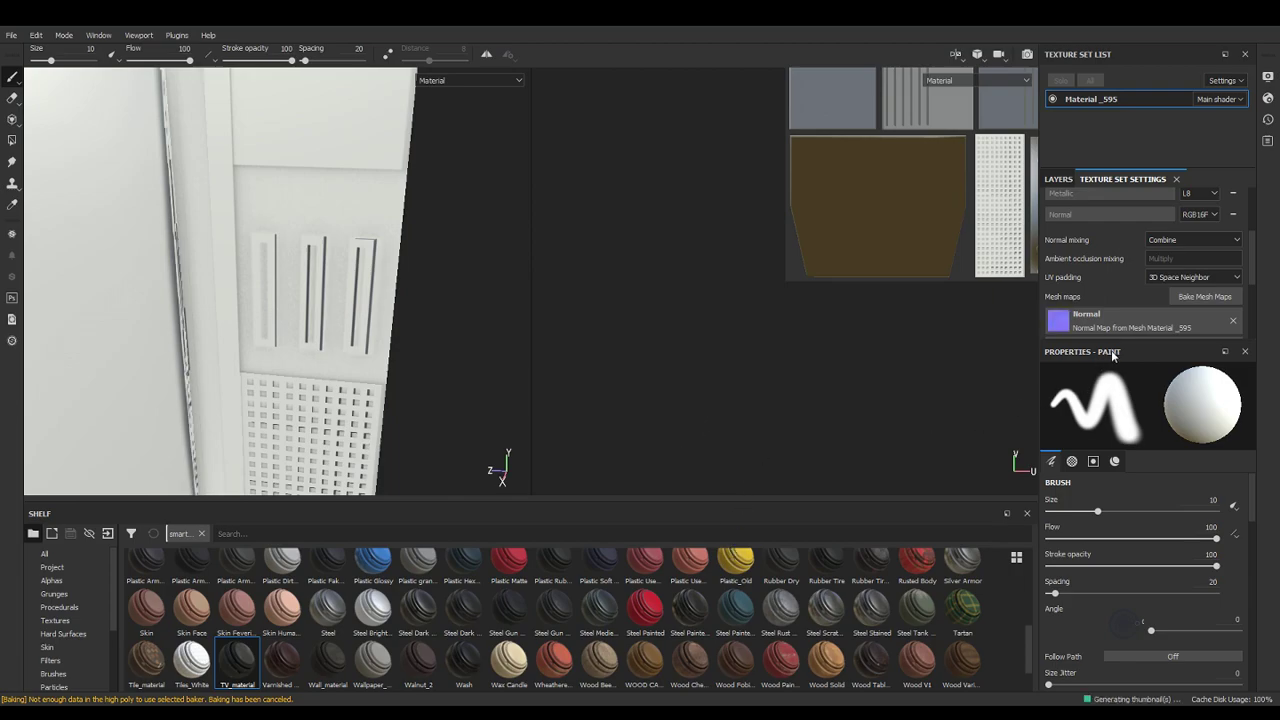
# Lower the max frontal distance to 0.01 and rebake the mesh maps
pyautogui.click(1197, 300)
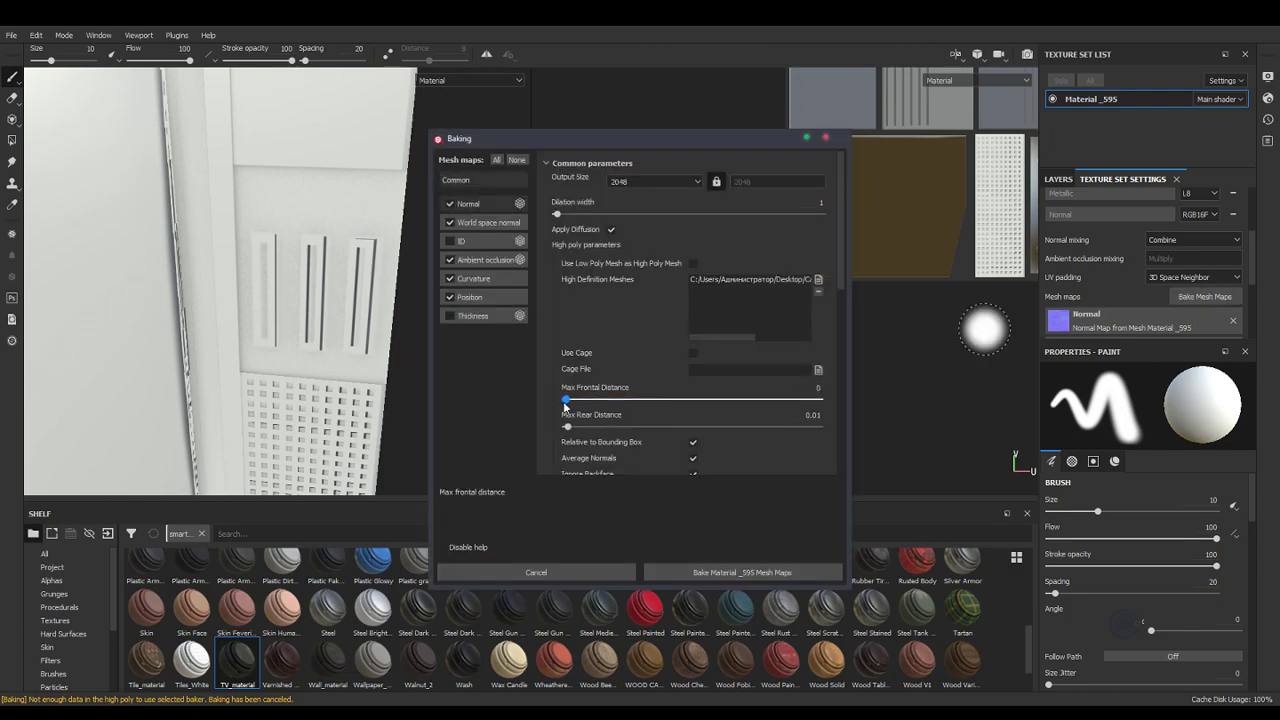
pyautogui.click(745, 575)
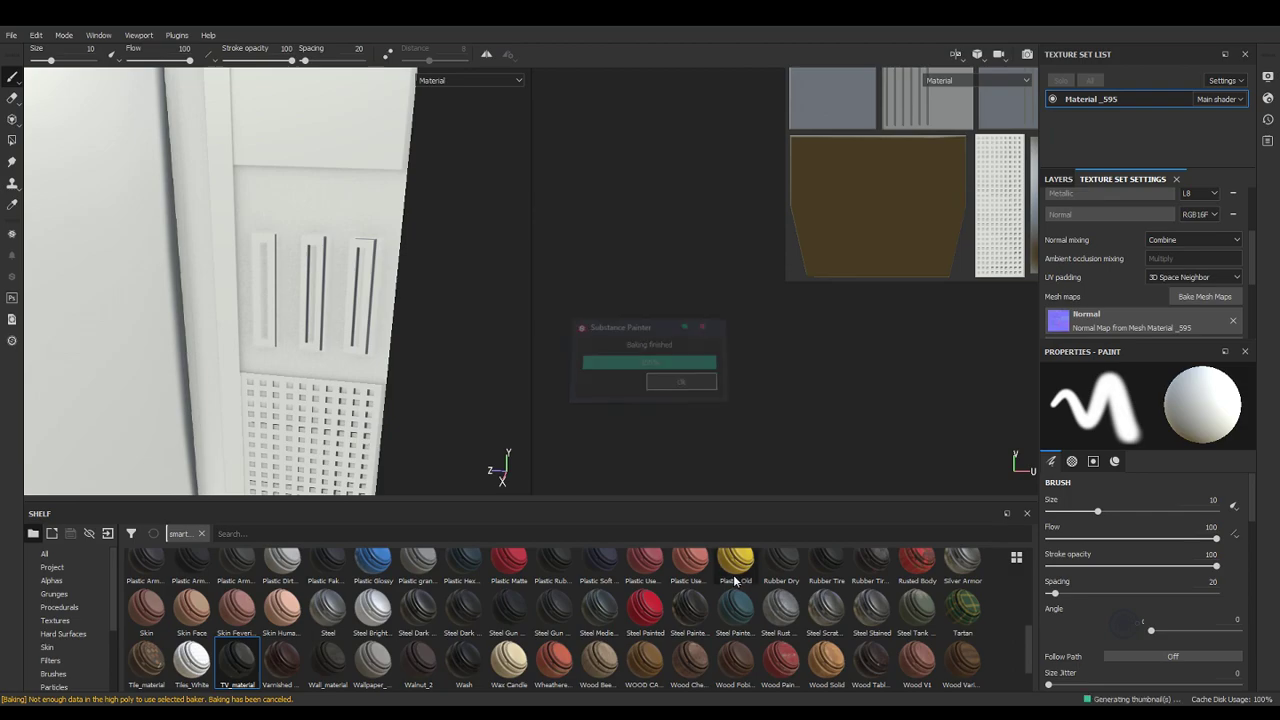
# Examine the baked TV from the front and side, checking the slots, side panel and detached knobs
pyautogui.scroll(-1, 656, 483)
pyautogui.scroll(-8, 483, 383)
pyautogui.scroll(3, 446, 383)
pyautogui.keyDown('alt'); pyautogui.moveTo(446, 383); pyautogui.dragTo(373, 327); pyautogui.keyUp('alt')
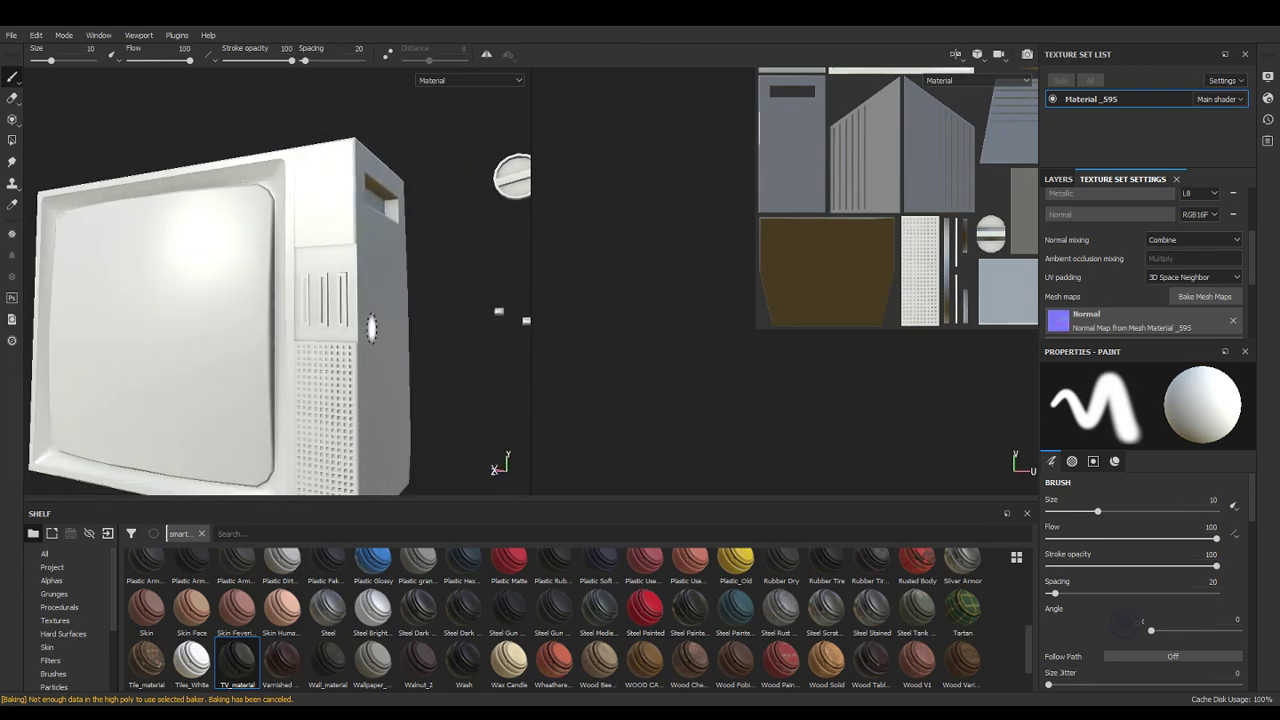
pyautogui.scroll(1, 423, 345)
pyautogui.keyDown('alt'); pyautogui.moveTo(423, 345); pyautogui.dragTo(411, 341, button='middle'); pyautogui.keyUp('alt')
pyautogui.keyDown('alt'); pyautogui.moveTo(401, 288); pyautogui.dragTo(375, 335, button='right'); pyautogui.keyUp('alt')
pyautogui.keyDown('alt'); pyautogui.moveTo(420, 341); pyautogui.dragTo(371, 374, button='middle'); pyautogui.keyUp('alt')
pyautogui.keyDown('alt'); pyautogui.moveTo(410, 266); pyautogui.dragTo(395, 330); pyautogui.keyUp('alt')
pyautogui.scroll(2, 413, 318)
pyautogui.scroll(4, 411, 325)
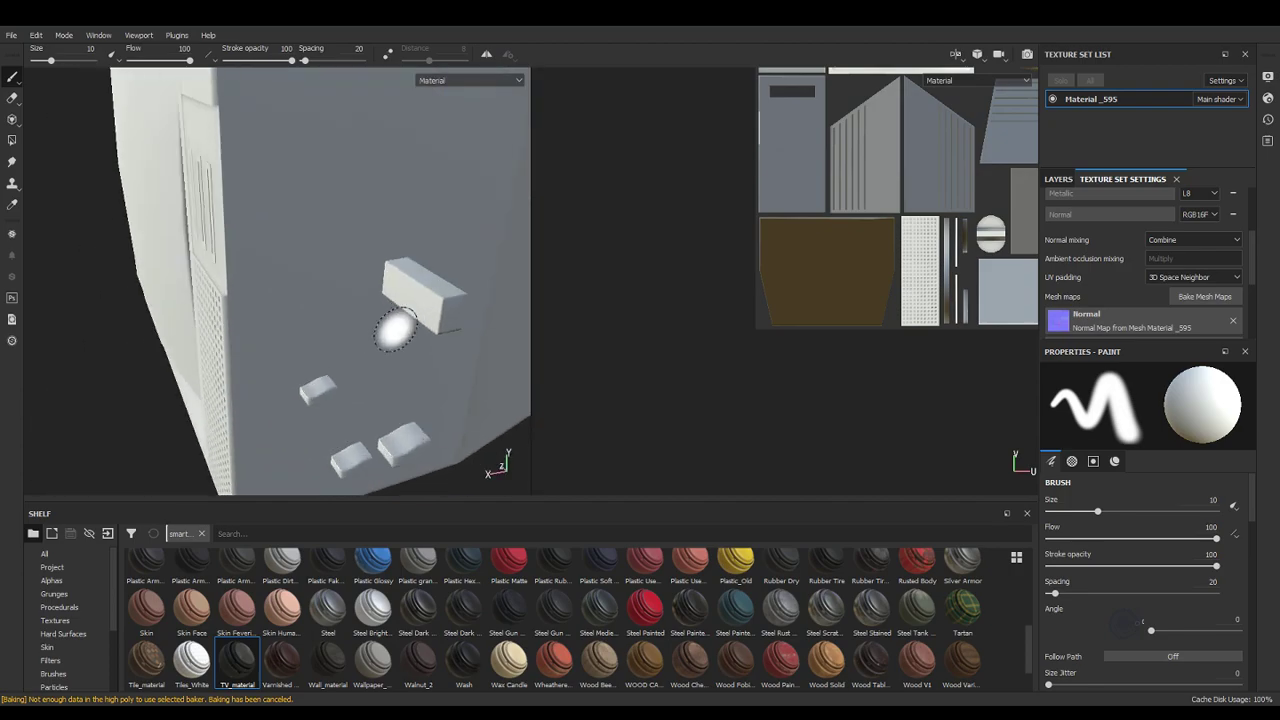
pyautogui.scroll(4, 395, 330)
pyautogui.keyDown('alt'); pyautogui.moveTo(394, 331); pyautogui.dragTo(388, 357, button='middle'); pyautogui.keyUp('alt')
pyautogui.scroll(-4, 469, 326)
pyautogui.keyDown('alt'); pyautogui.moveTo(425, 338); pyautogui.dragTo(445, 322); pyautogui.keyUp('alt')
# Try baking the mesh maps with Average Normals turned off and check the knobs, slots and speaker grille
pyautogui.click(1175, 297)
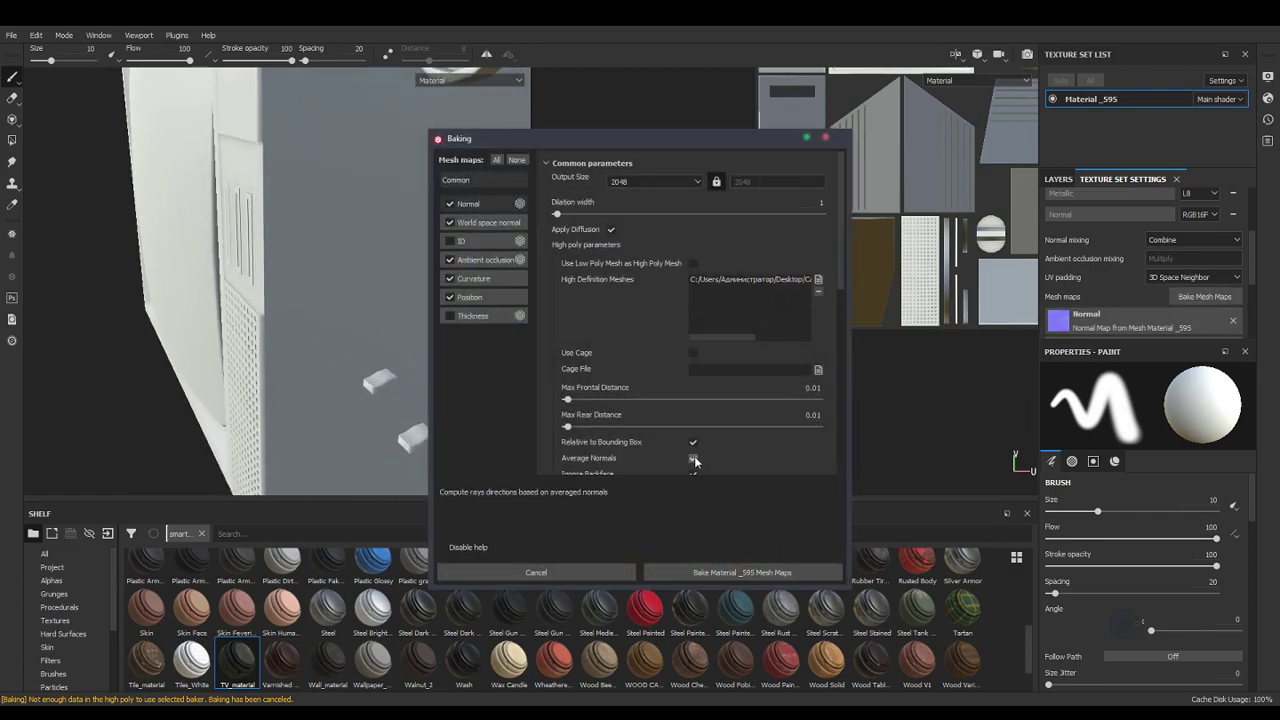
pyautogui.click(735, 573)
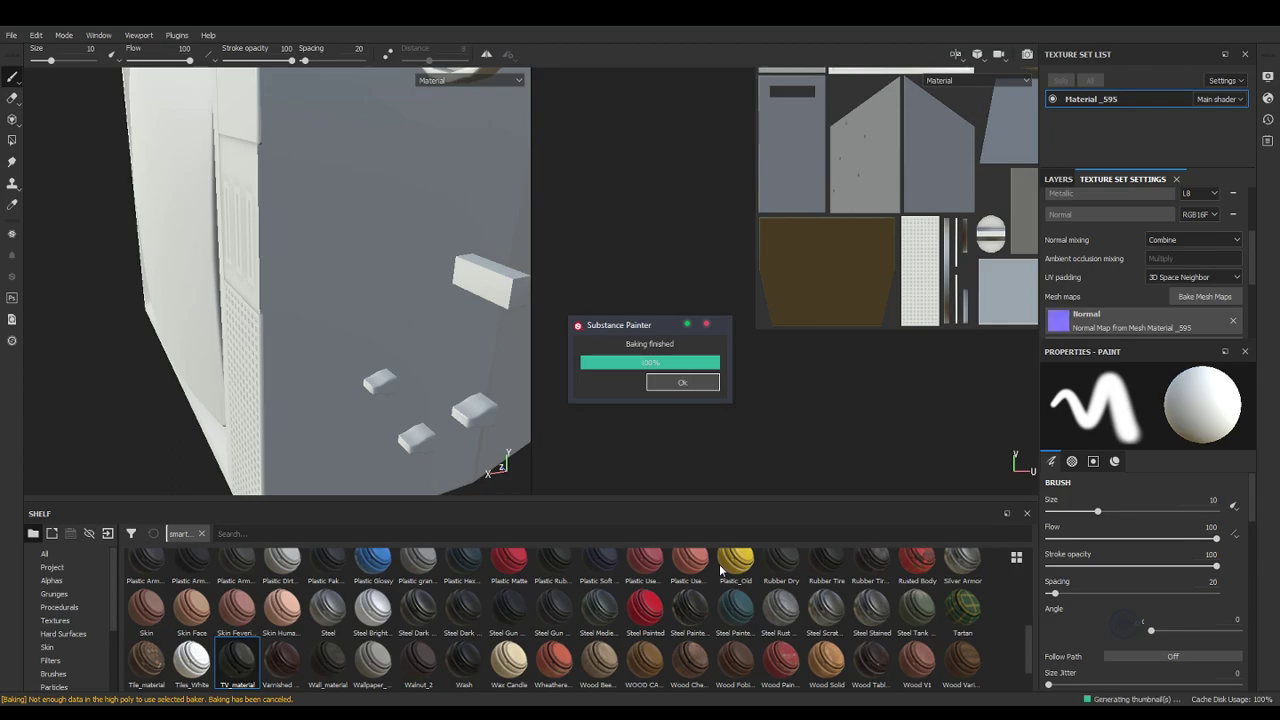
pyautogui.keyDown('alt'); pyautogui.moveTo(490, 298); pyautogui.dragTo(463, 315); pyautogui.keyUp('alt')
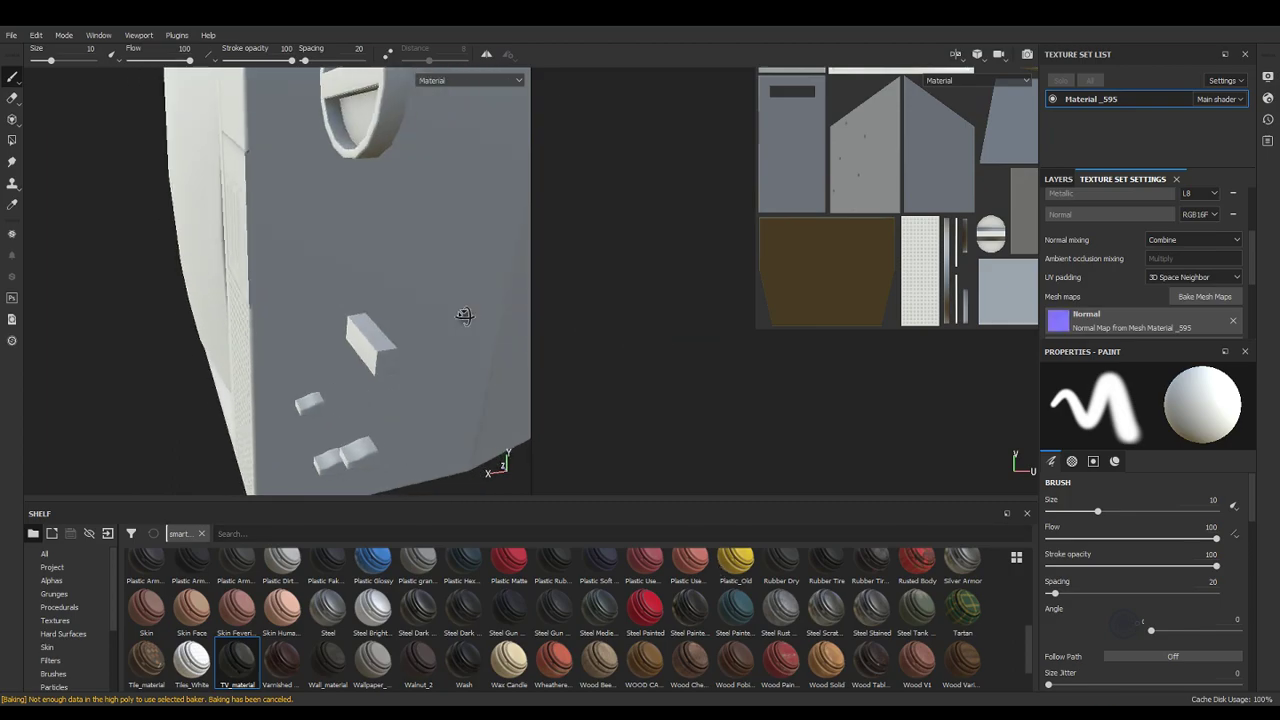
pyautogui.scroll(4, 396, 375)
pyautogui.scroll(-3, 400, 378)
pyautogui.keyDown('alt'); pyautogui.moveTo(398, 378); pyautogui.dragTo(513, 355); pyautogui.keyUp('alt')
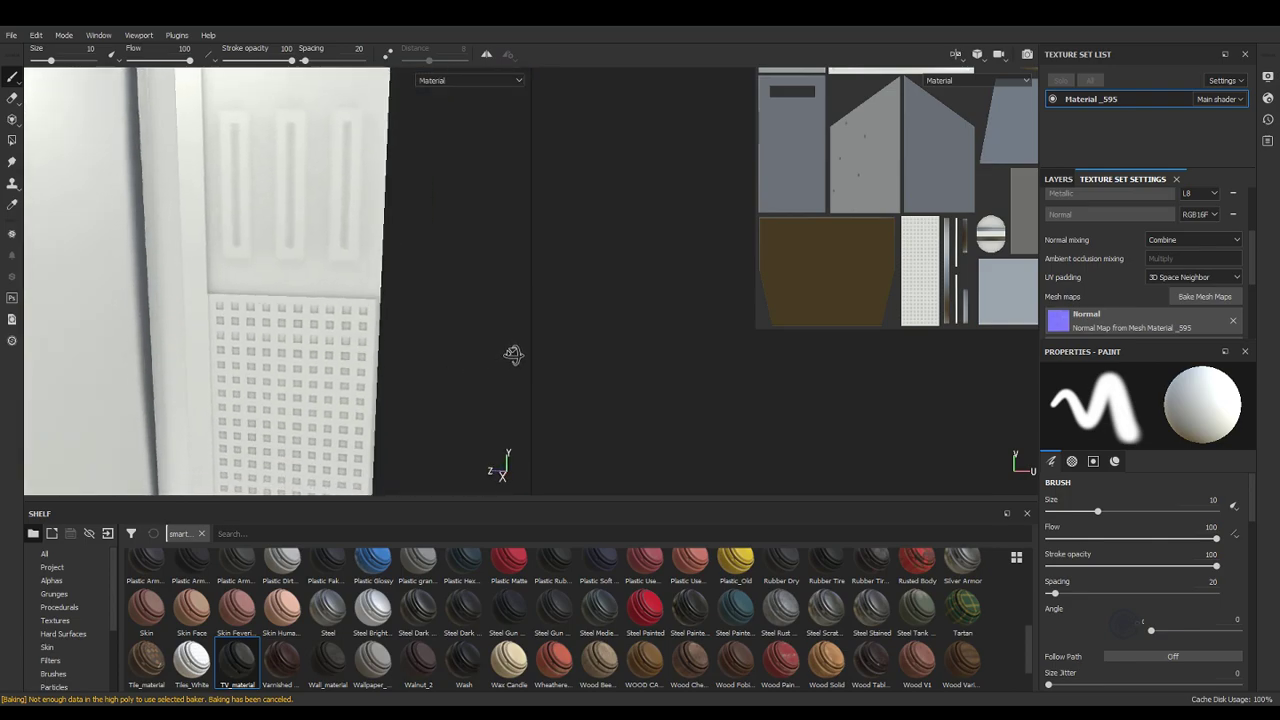
# Rebake the mesh maps with a max frontal distance of 0.03 and Average Normals on, and view the whole TV
pyautogui.click(1204, 297)
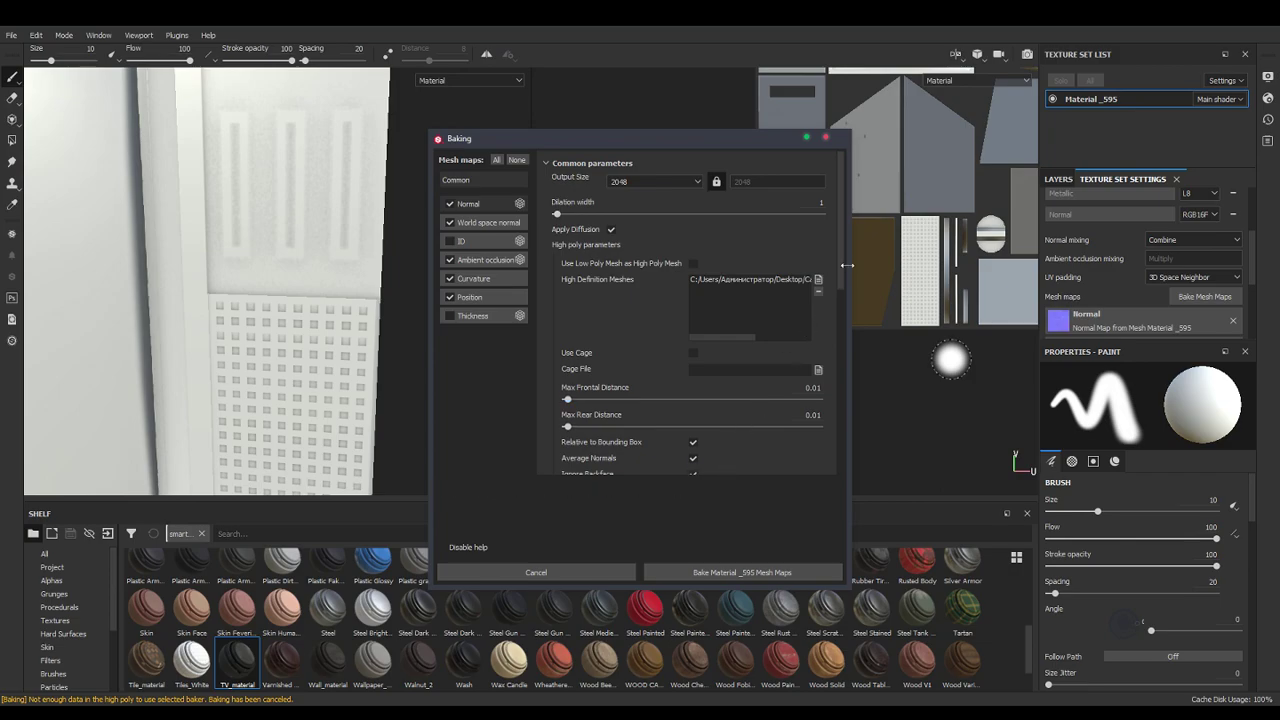
pyautogui.scroll(-1, 840, 268)
pyautogui.moveTo(567, 367); pyautogui.dragTo(573, 367)
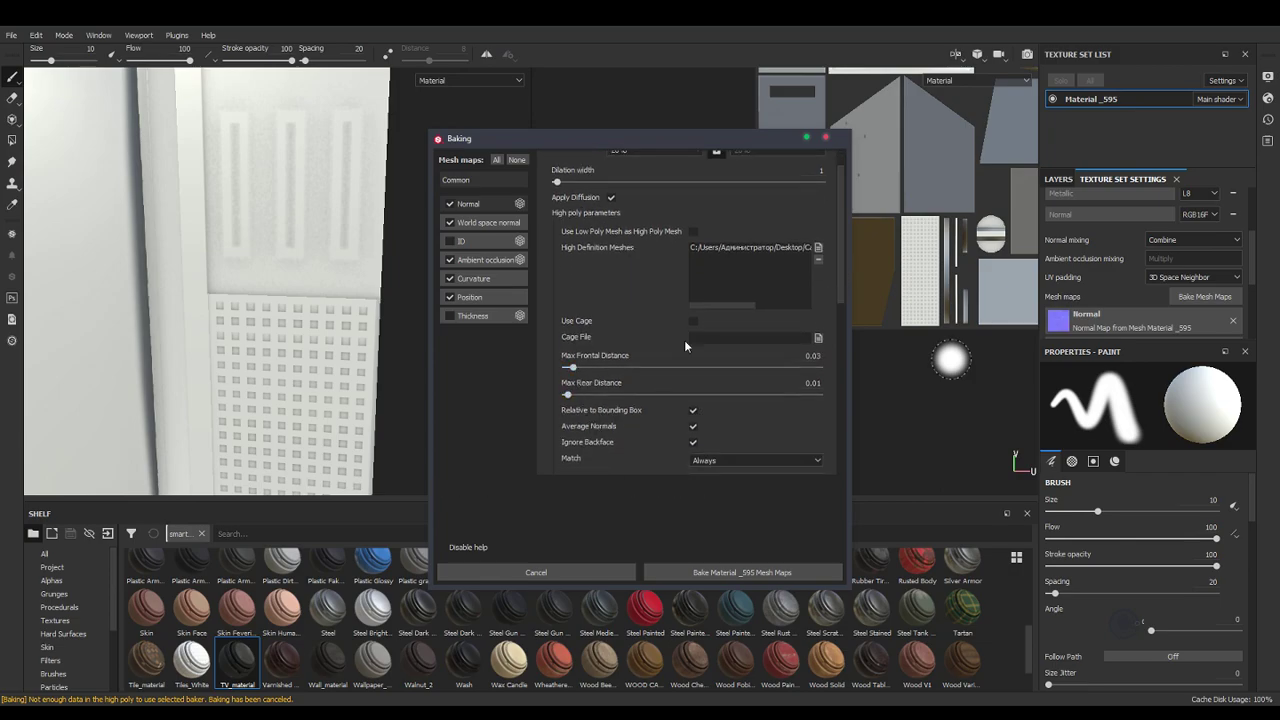
pyautogui.scroll(-3, 843, 255)
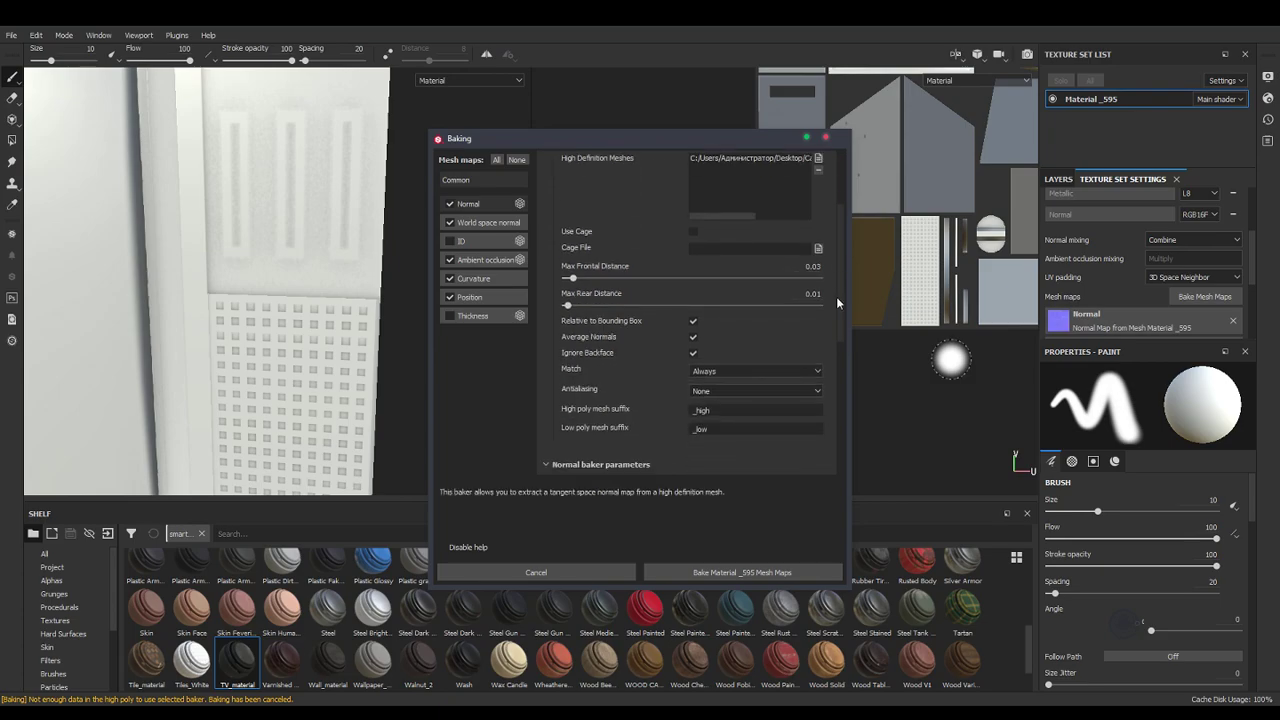
pyautogui.click(778, 570)
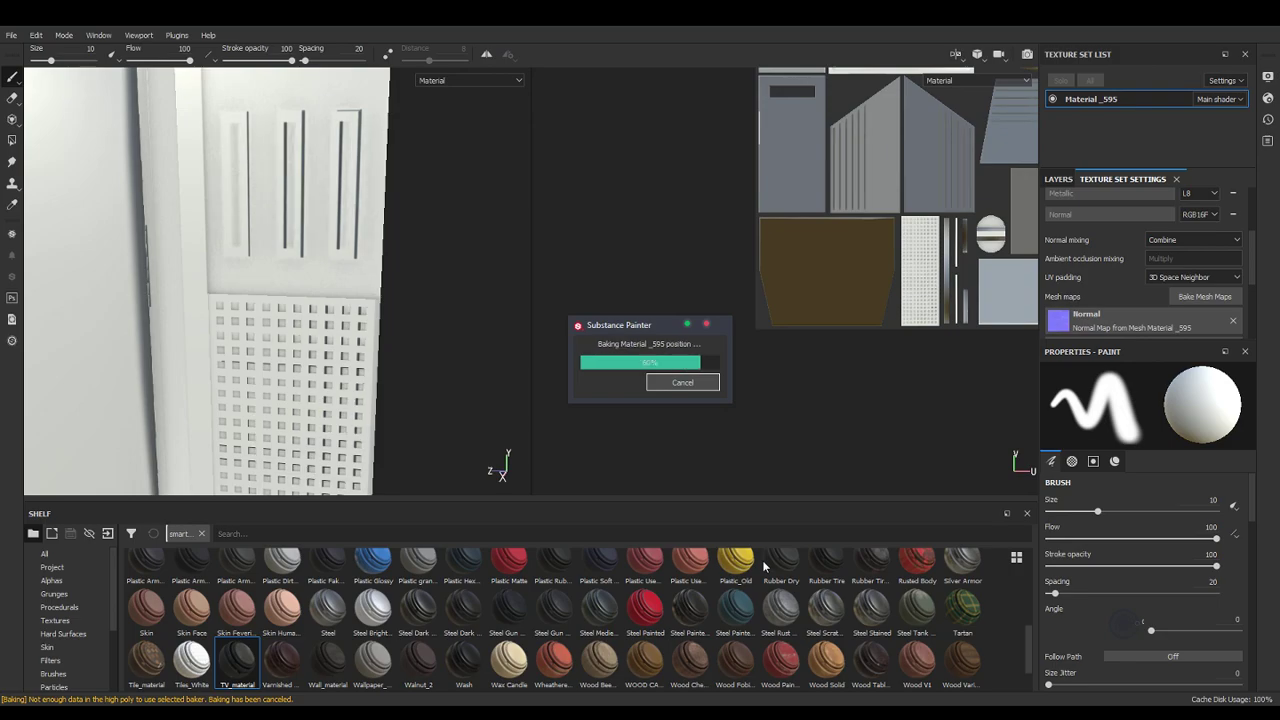
pyautogui.press('Return')
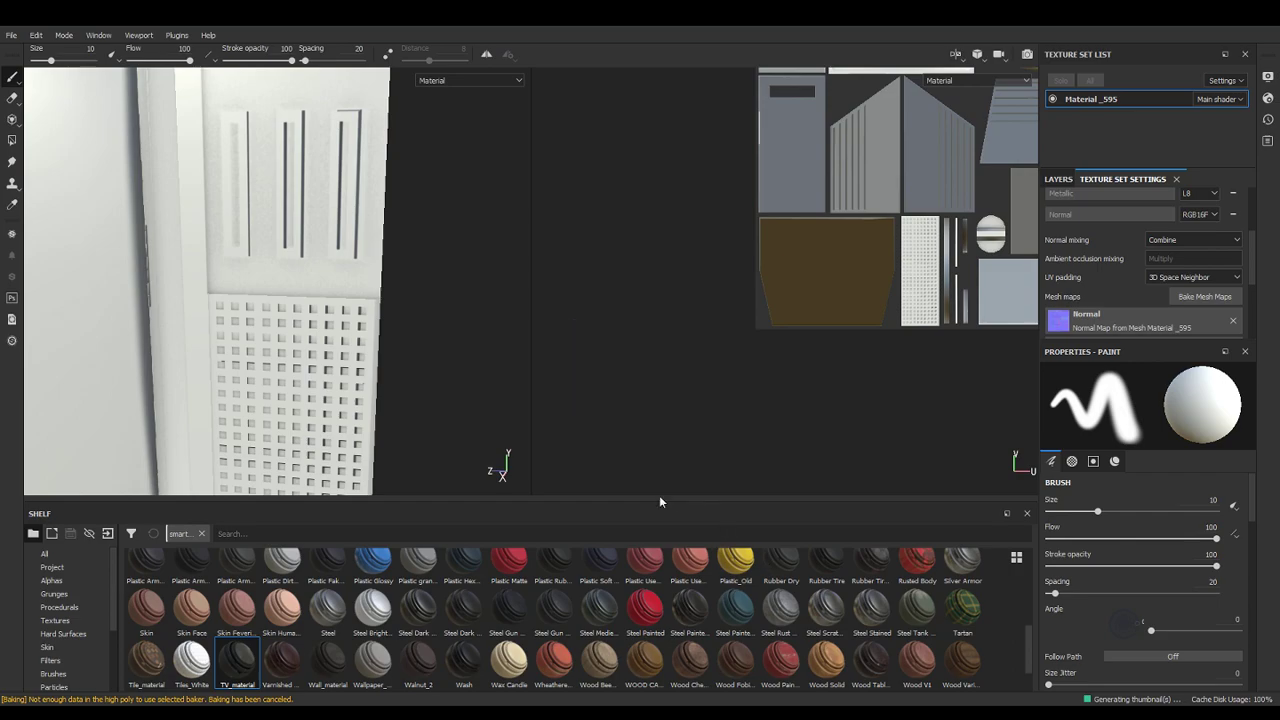
pyautogui.scroll(2, 414, 368)
pyautogui.scroll(-5, 414, 367)
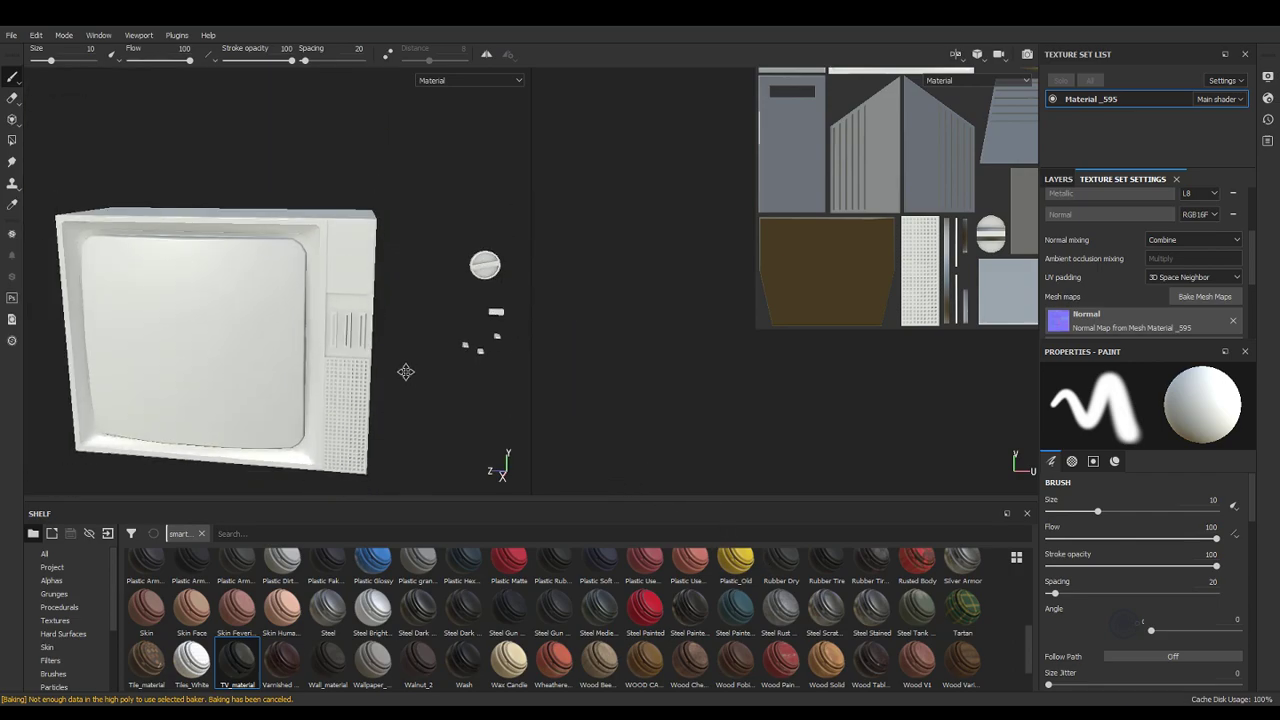
pyautogui.keyDown('alt'); pyautogui.moveTo(405, 280); pyautogui.dragTo(324, 372); pyautogui.keyUp('alt')
# Apply the TV_material smart material above Layer 1 and inspect the slots and speaker grille up close
pyautogui.click(1060, 180)
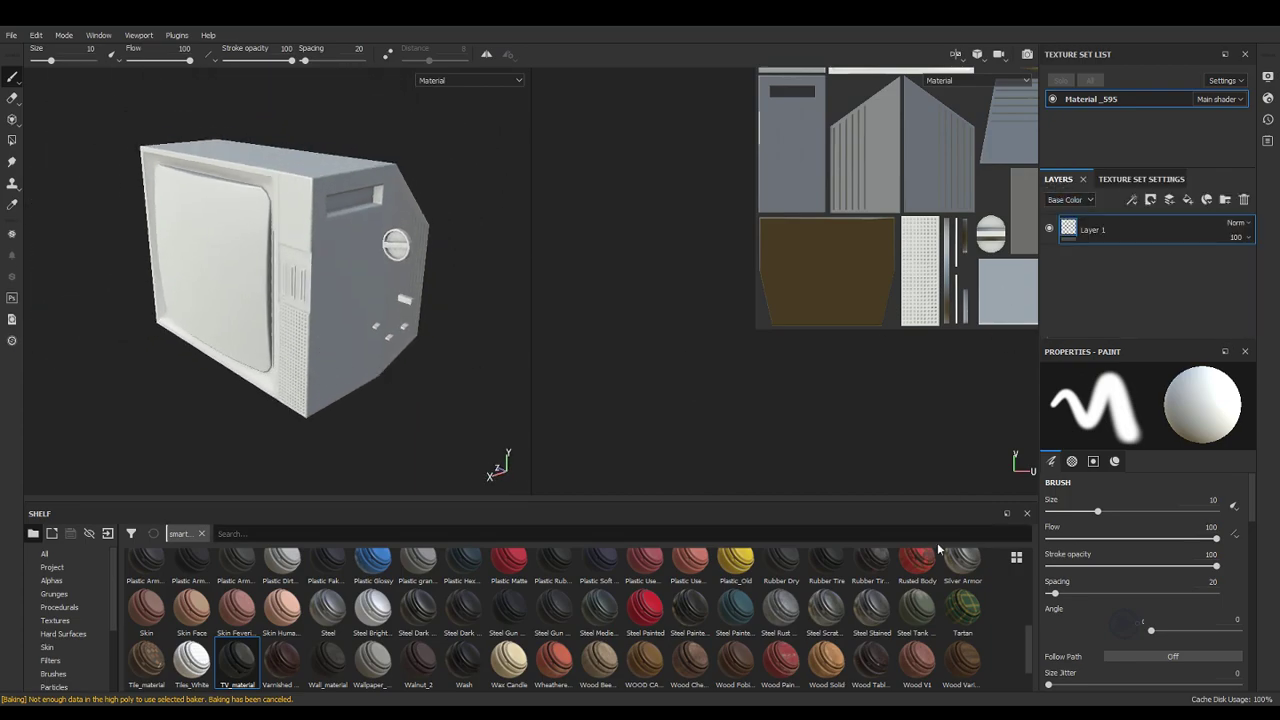
pyautogui.moveTo(240, 662); pyautogui.dragTo(1220, 227)
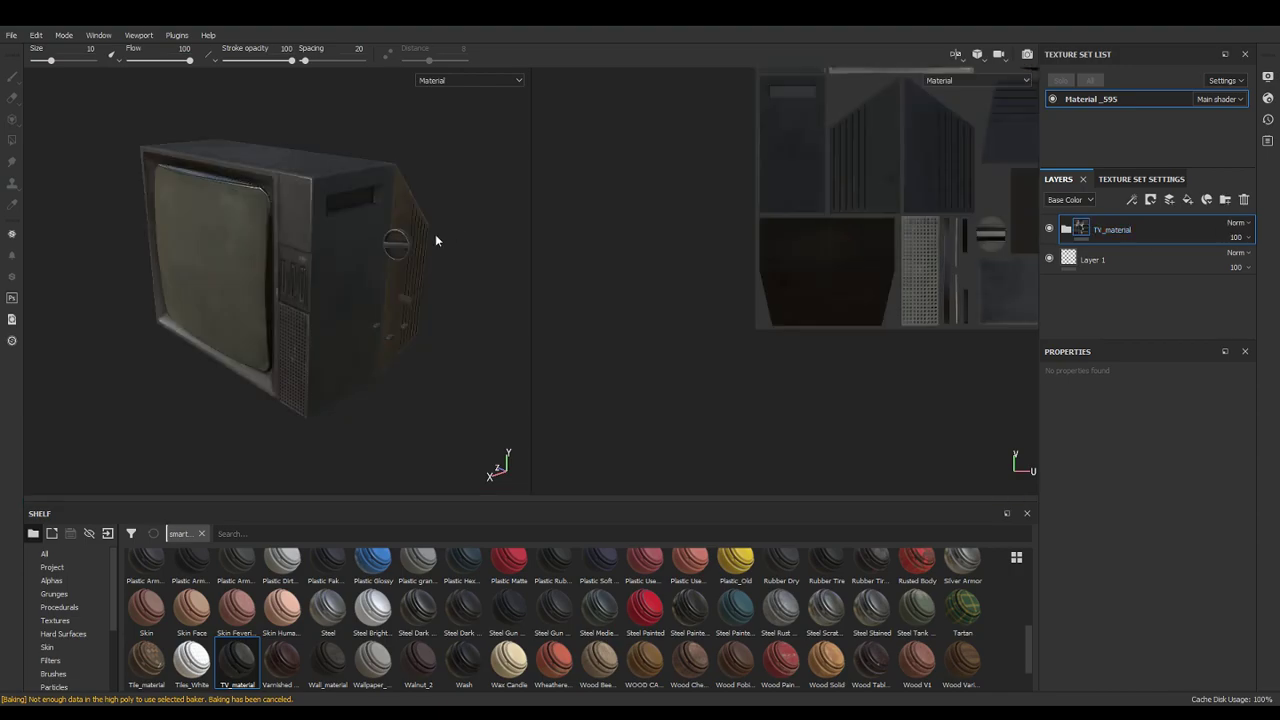
pyautogui.scroll(4, 330, 239)
pyautogui.keyDown('alt'); pyautogui.moveTo(303, 309); pyautogui.dragTo(417, 298); pyautogui.keyUp('alt')
pyautogui.keyDown('alt'); pyautogui.moveTo(369, 321); pyautogui.dragTo(380, 285, button='middle'); pyautogui.keyUp('alt')
pyautogui.keyDown('alt'); pyautogui.moveTo(416, 308); pyautogui.dragTo(397, 254); pyautogui.keyUp('alt')
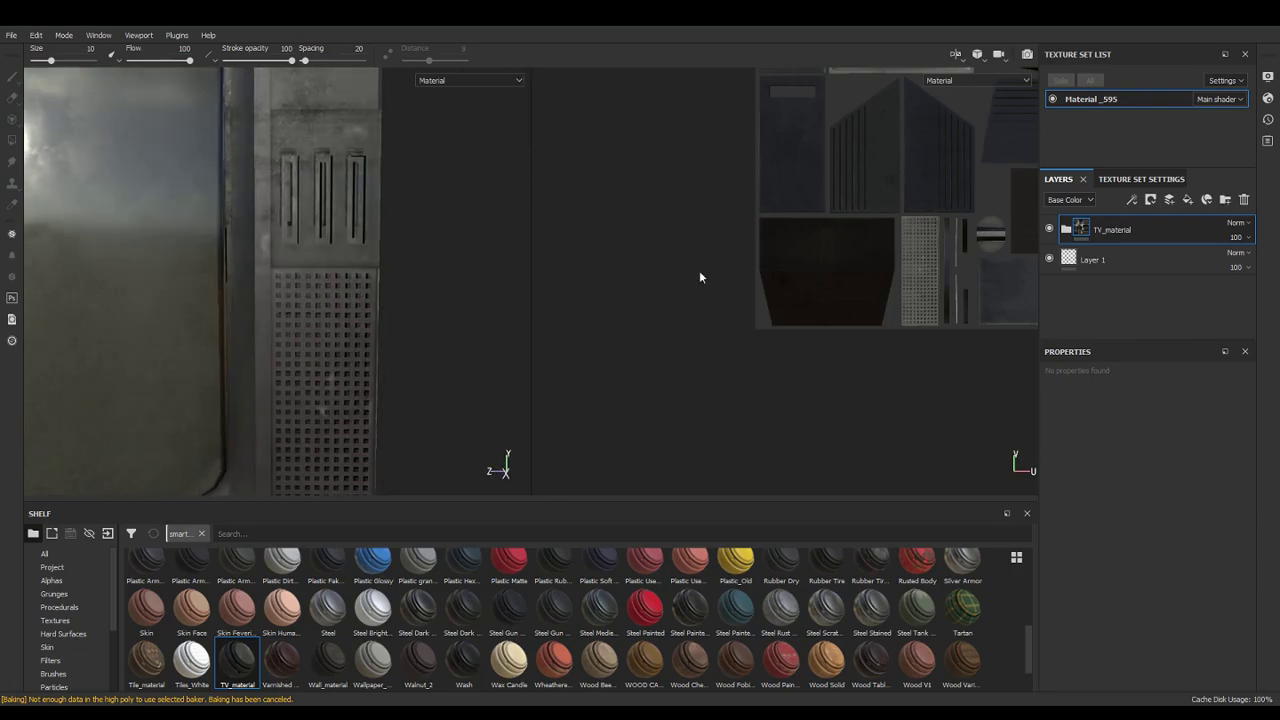
# Expand the TV_material folder and toggle Fill layer 3 to compare its ambient occlusion effect on the slots and grille
pyautogui.click(1066, 229)
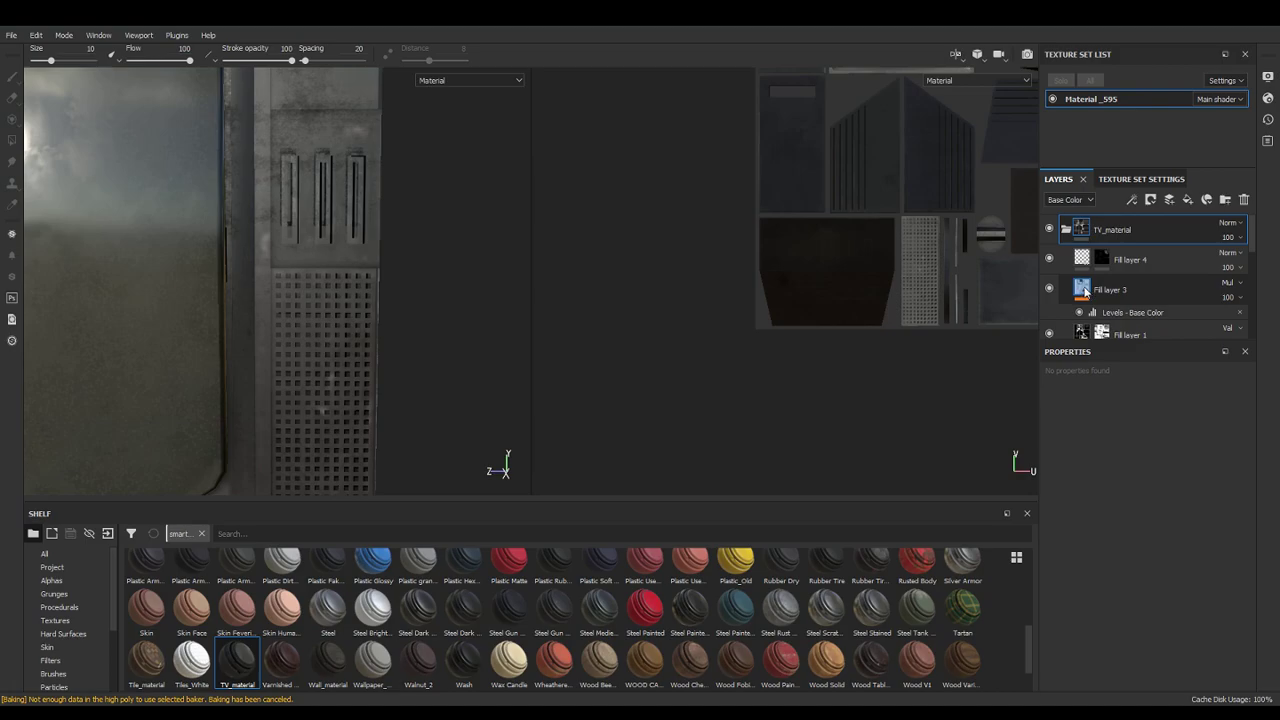
pyautogui.click(1086, 292)
pyautogui.click(1049, 289)
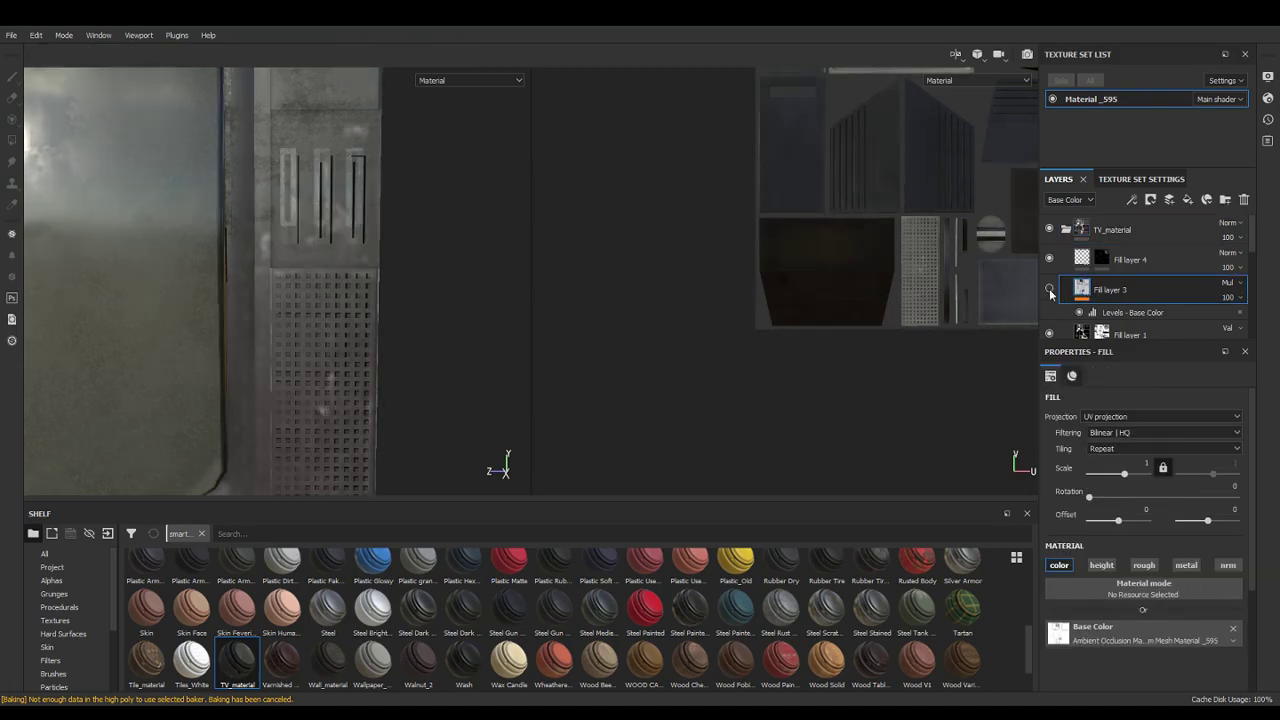
pyautogui.click(1049, 289)
pyautogui.click(1049, 289)
pyautogui.click(1049, 289)
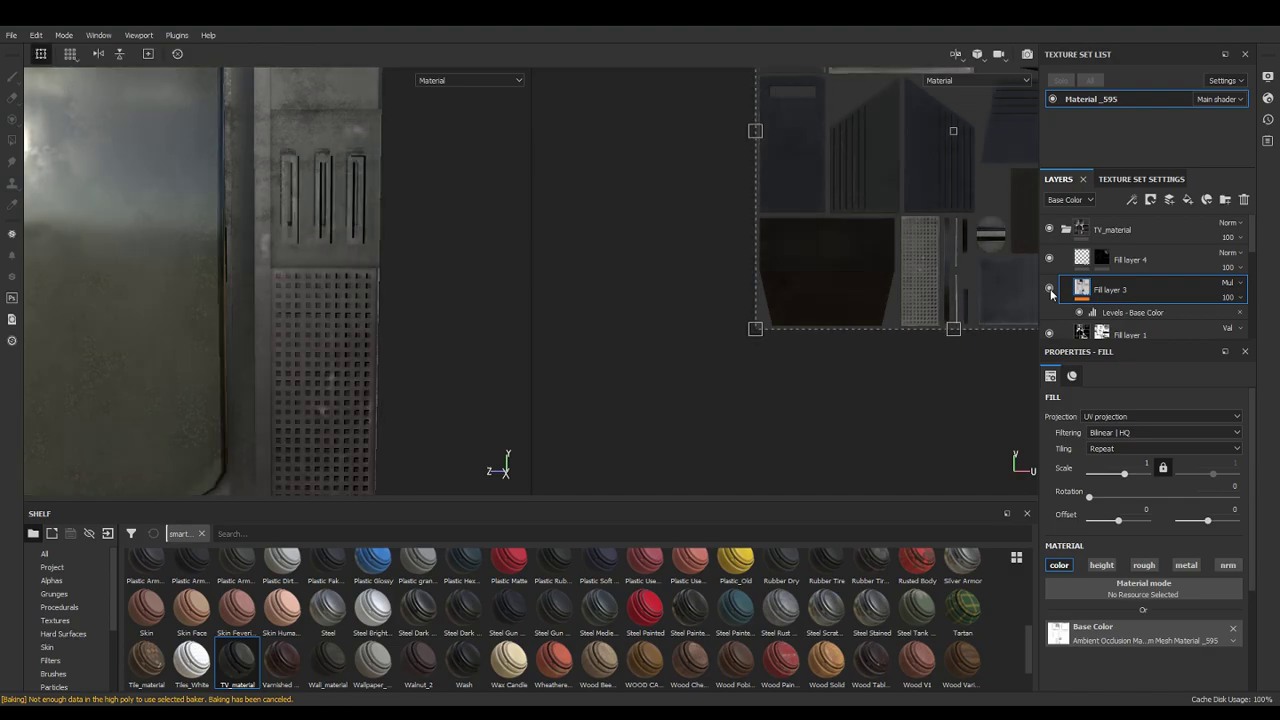
pyautogui.click(1049, 289)
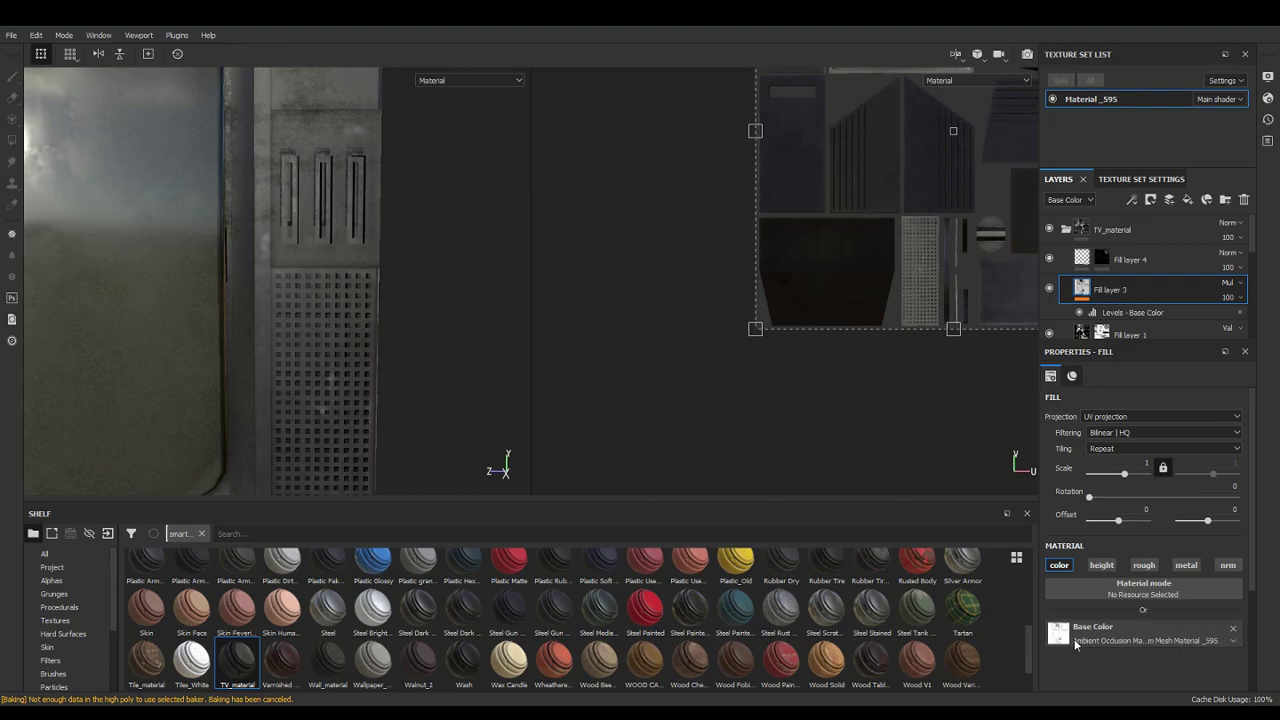
pyautogui.click(1106, 635)
pyautogui.click(1246, 505)
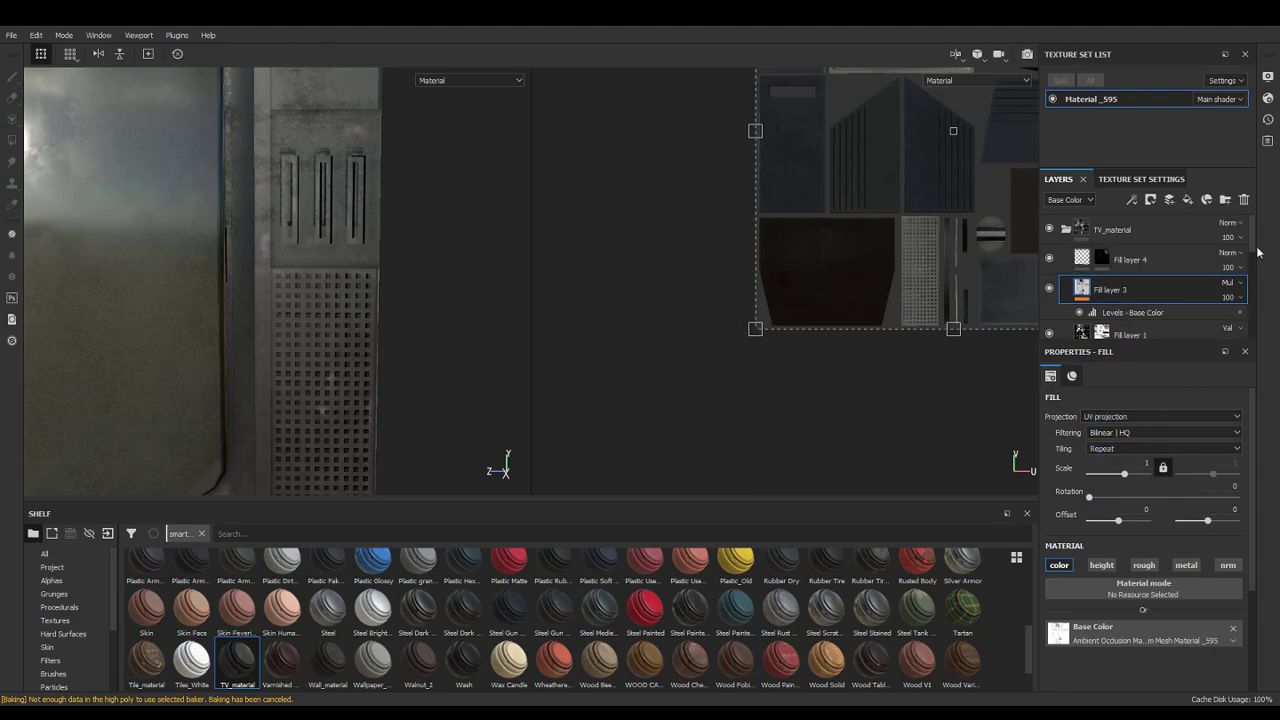
# Toggle the visibility of the Steel Rough layer to check which slot details it covers
pyautogui.scroll(-1, 1256, 250)
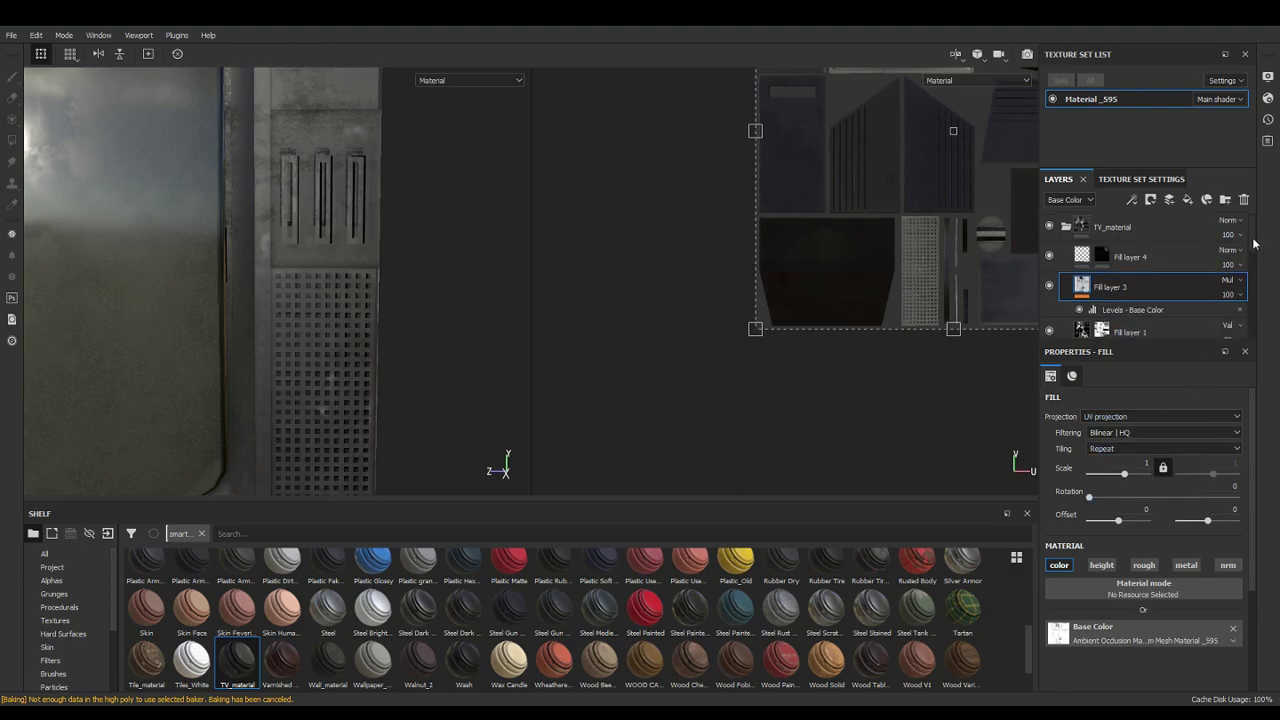
pyautogui.scroll(-5, 1254, 244)
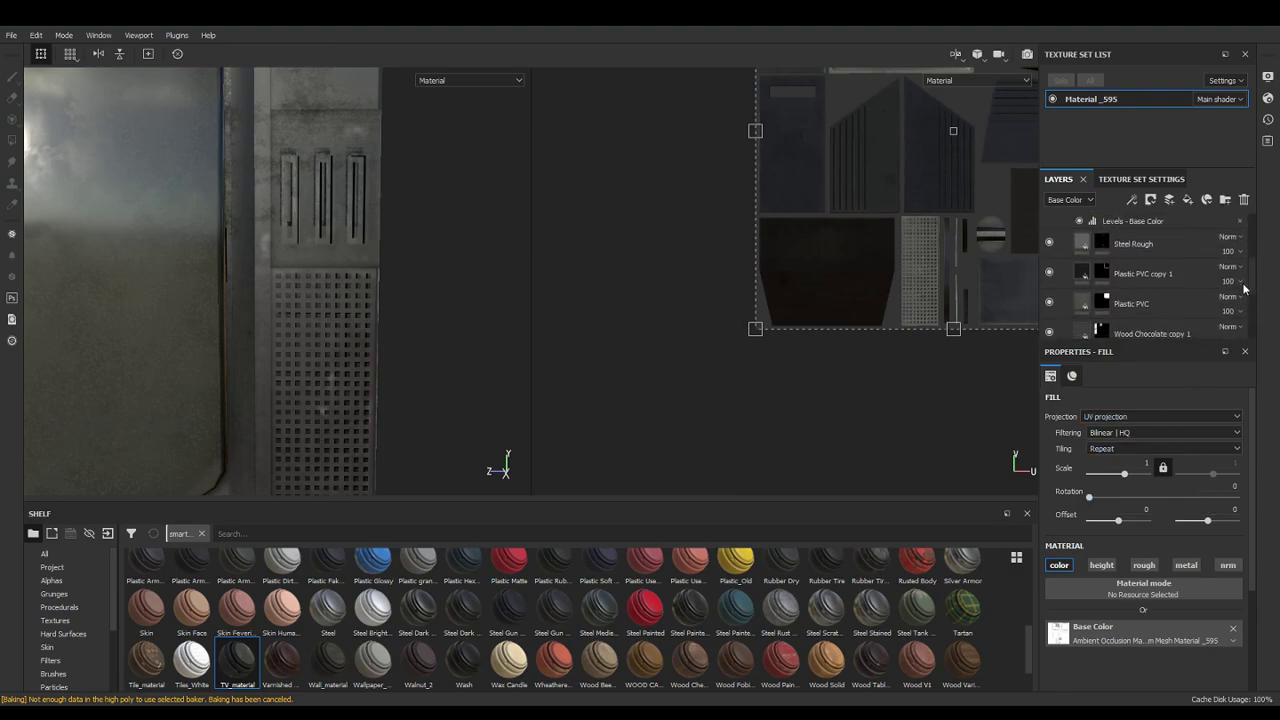
pyautogui.click(1049, 243)
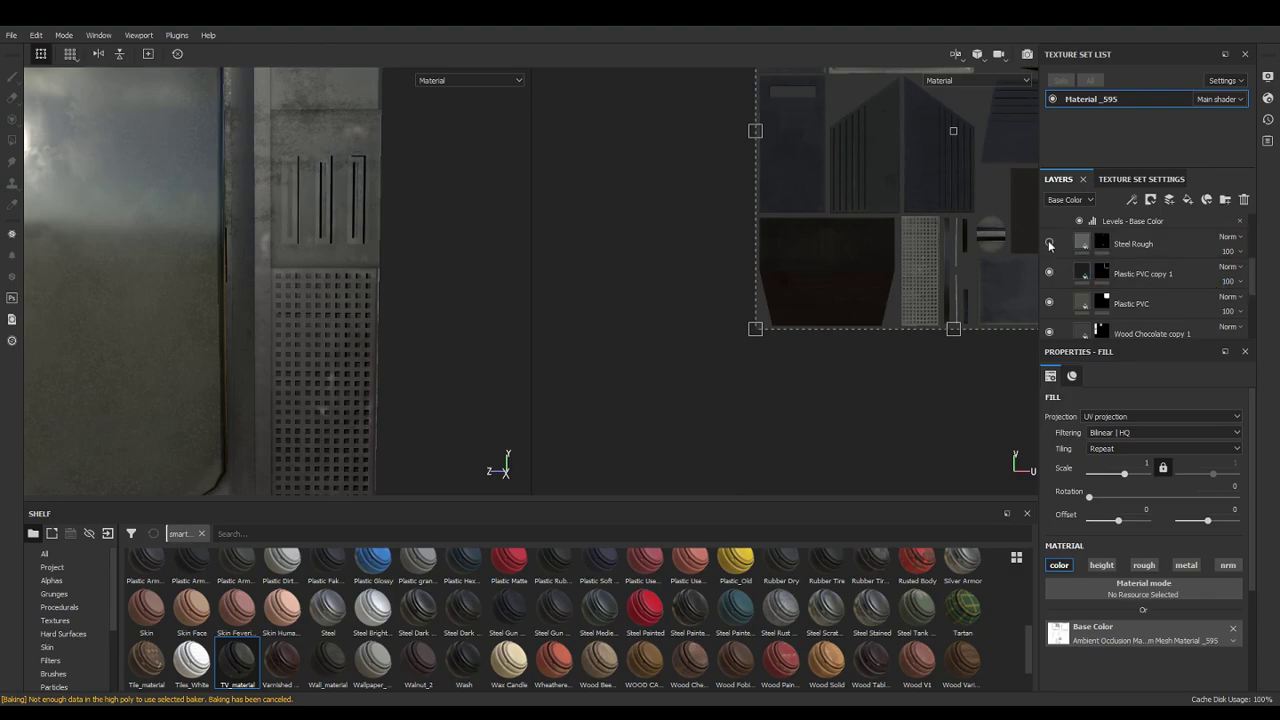
pyautogui.click(1052, 243)
pyautogui.click(1052, 243)
pyautogui.click(1049, 243)
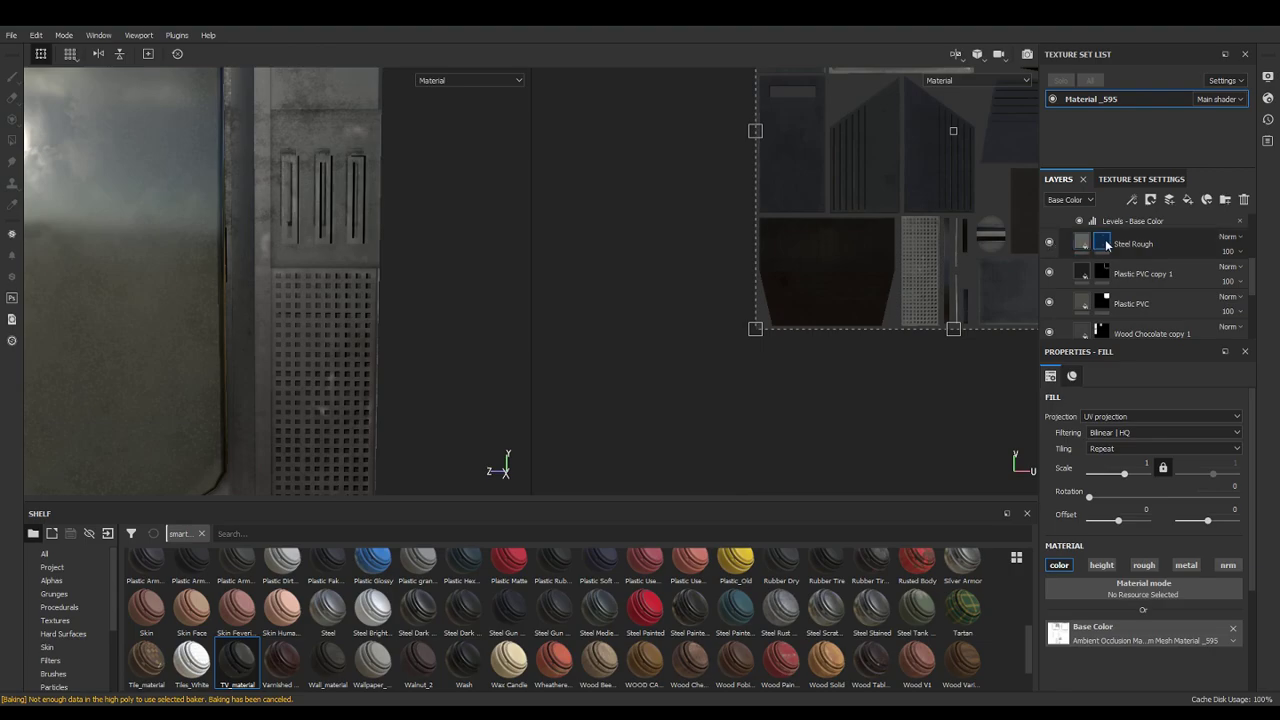
# Paint the Steel Rough mask out over the three vertical slots above the speaker grille
pyautogui.click(1104, 242)
pyautogui.rightClick(1106, 244)
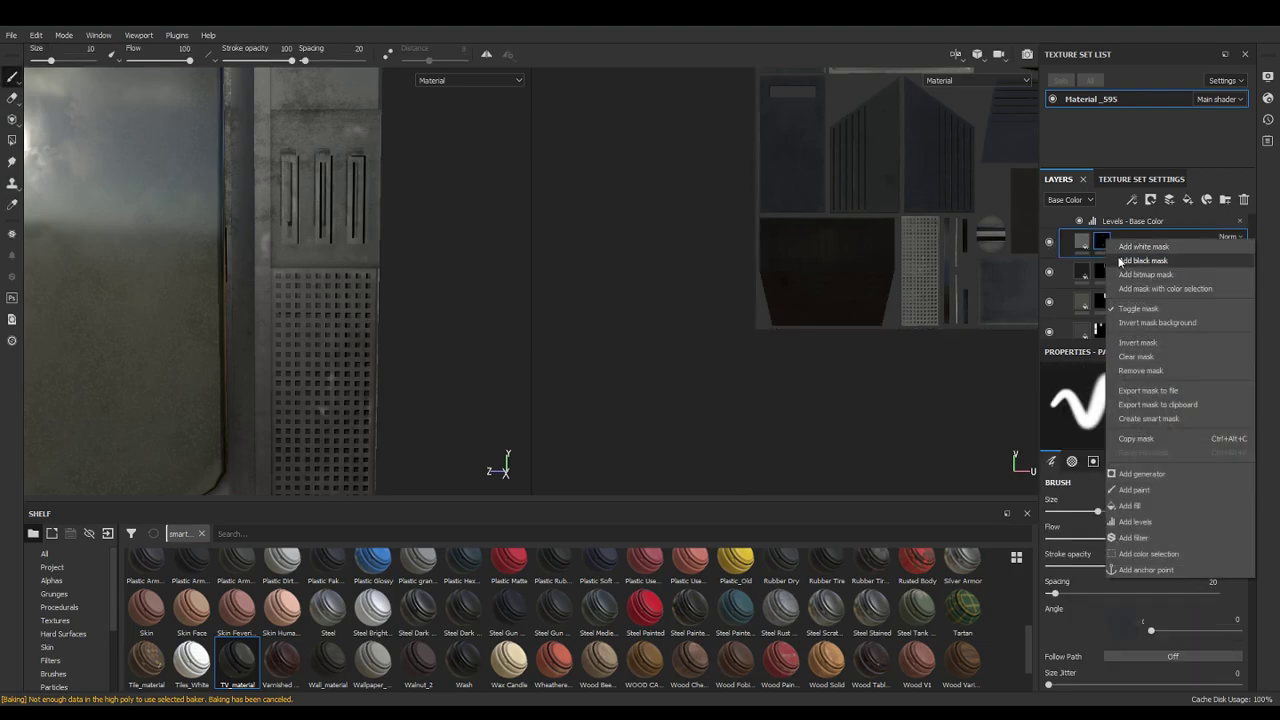
pyautogui.click(1120, 260)
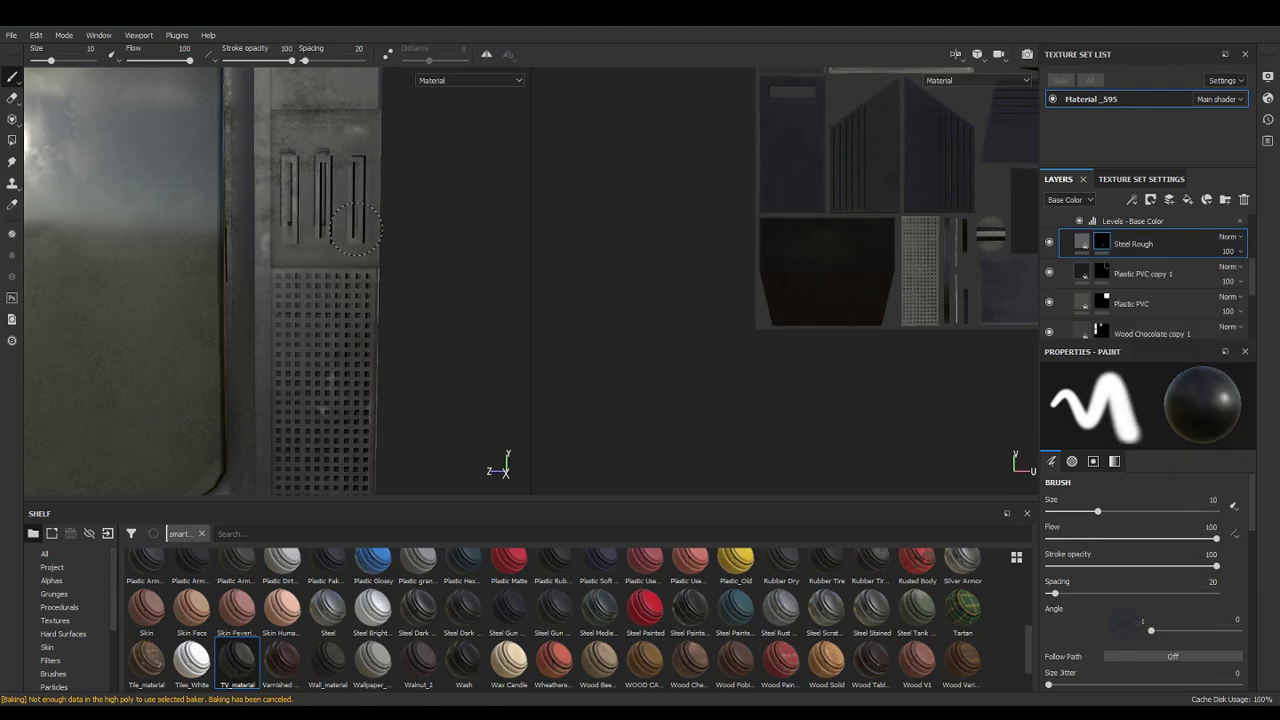
pyautogui.moveTo(316, 153)
pyautogui.mouseDown()
pyautogui.moveTo(290, 183)
pyautogui.moveTo(291, 246)
pyautogui.mouseUp()
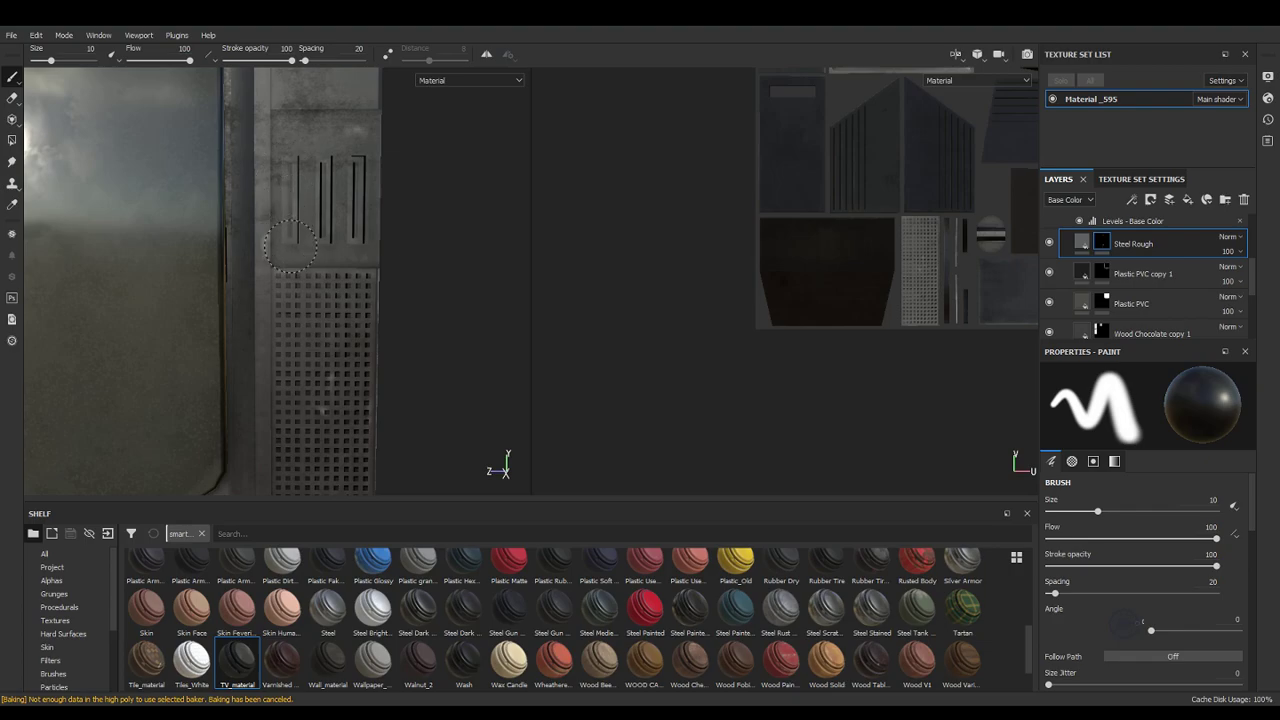
# Examine the TV's side and the detached round knob up close, checking its steel surface
pyautogui.scroll(-2, 344, 159)
pyautogui.moveTo(435, 283)
pyautogui.keyDown('alt'); pyautogui.mouseDown()
pyautogui.moveTo(417, 269)
pyautogui.moveTo(421, 294)
pyautogui.mouseUp(); pyautogui.keyUp('alt')
pyautogui.keyDown('alt'); pyautogui.moveTo(400, 220); pyautogui.dragTo(477, 309, button='middle'); pyautogui.keyUp('alt')
pyautogui.keyDown('alt'); pyautogui.moveTo(477, 309); pyautogui.dragTo(404, 281); pyautogui.keyUp('alt')
pyautogui.keyDown('shift'); pyautogui.moveTo(431, 275); pyautogui.dragTo(553, 268, button='right'); pyautogui.keyUp('shift')
pyautogui.keyDown('alt'); pyautogui.moveTo(450, 271); pyautogui.dragTo(536, 288); pyautogui.keyUp('alt')
pyautogui.keyDown('alt'); pyautogui.moveTo(510, 276); pyautogui.dragTo(374, 251, button='middle'); pyautogui.keyUp('alt')
pyautogui.scroll(5, 383, 248)
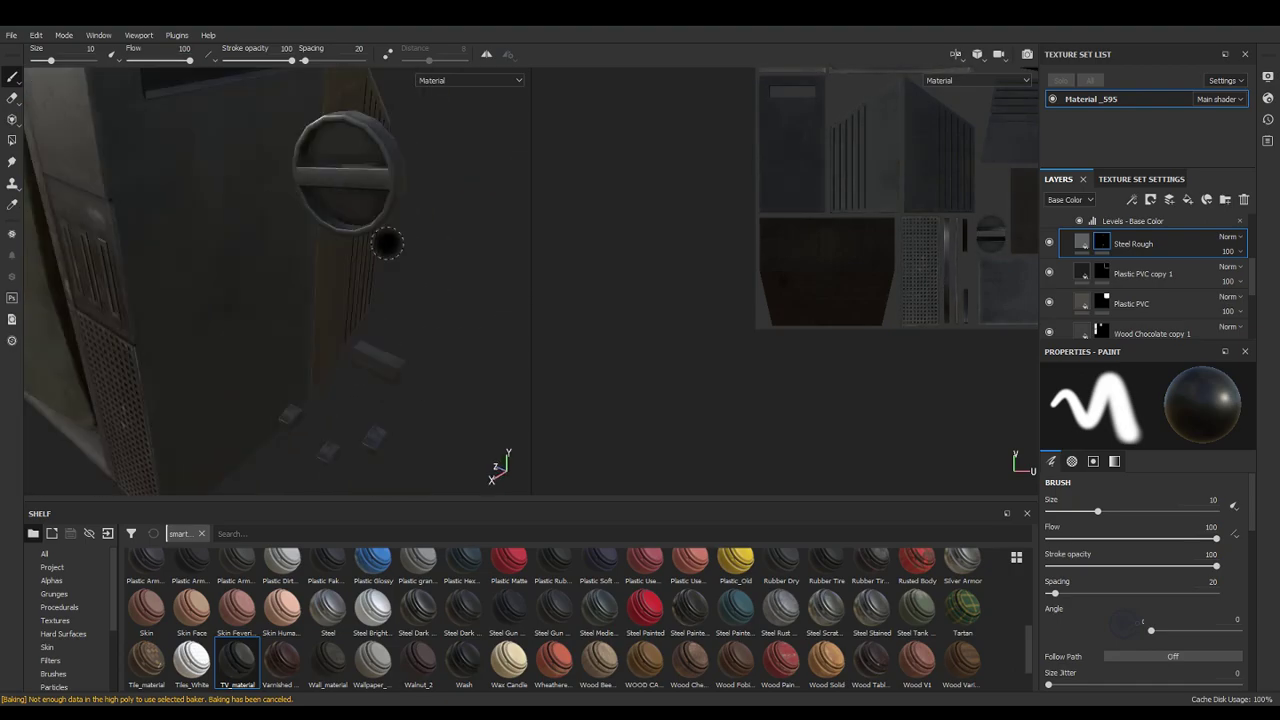
pyautogui.scroll(4, 388, 243)
pyautogui.keyDown('alt'); pyautogui.moveTo(387, 243); pyautogui.dragTo(396, 258, button='middle'); pyautogui.keyUp('alt')
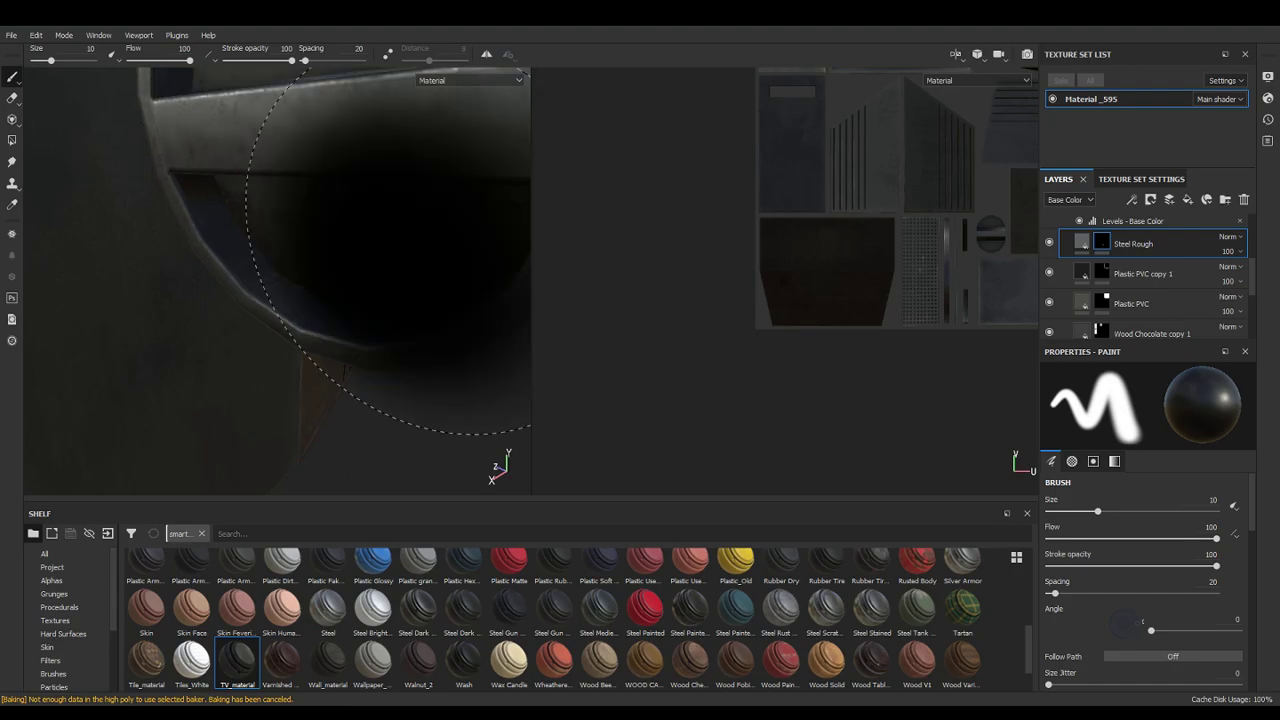
pyautogui.scroll(-4, 398, 259)
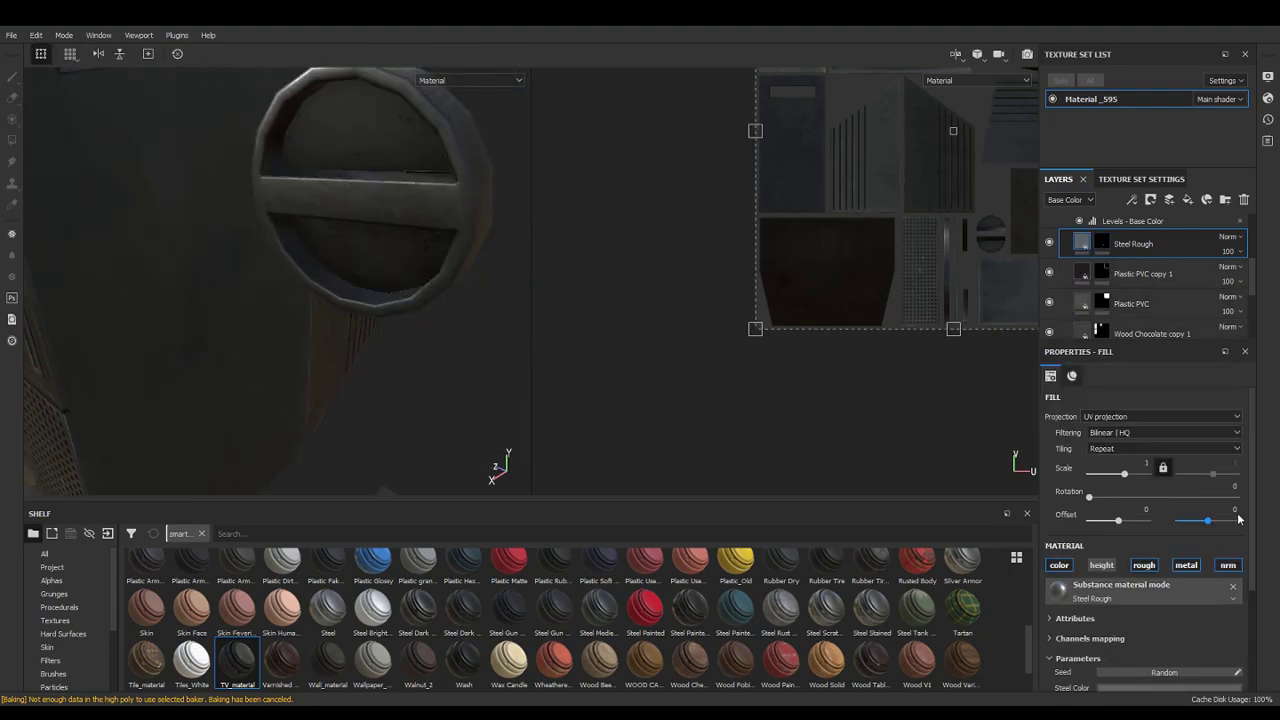
# Lighten the Steel Color of the Steel Rough layer to a neutral grey of RGB 0.611
pyautogui.scroll(-3, 1200, 520)
pyautogui.click(1140, 576)
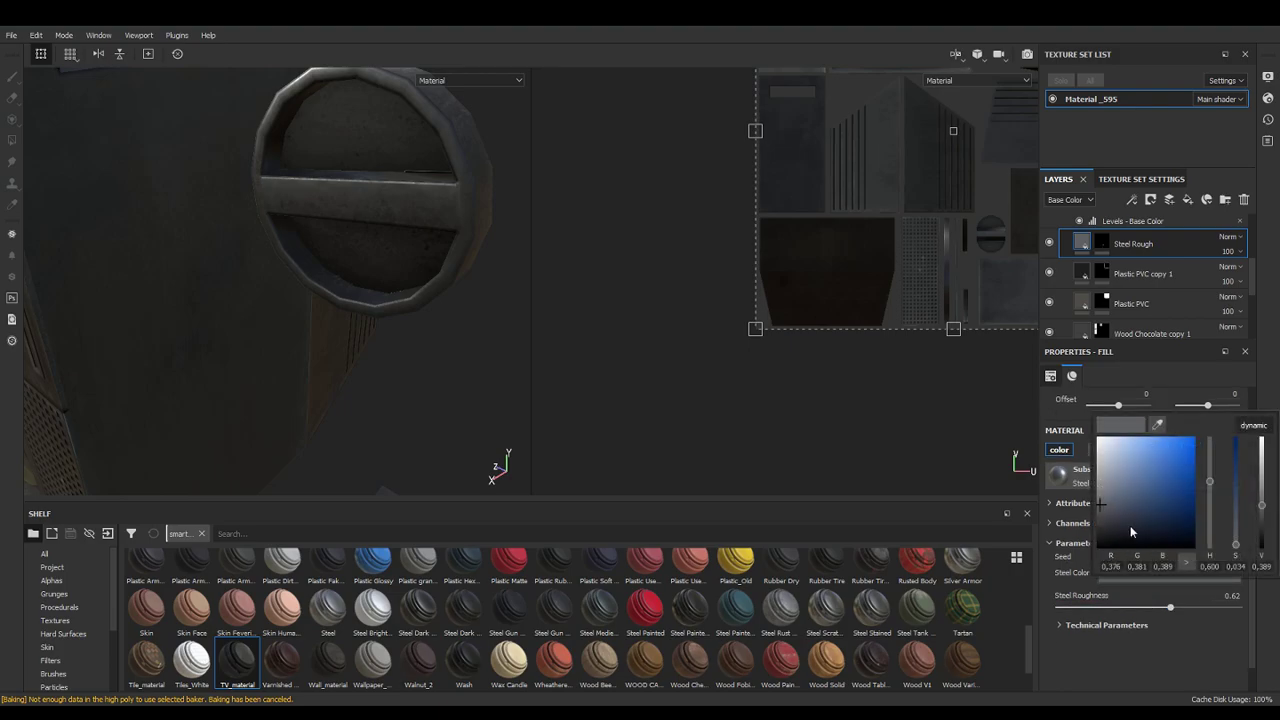
pyautogui.moveTo(1099, 508); pyautogui.dragTo(1094, 484)
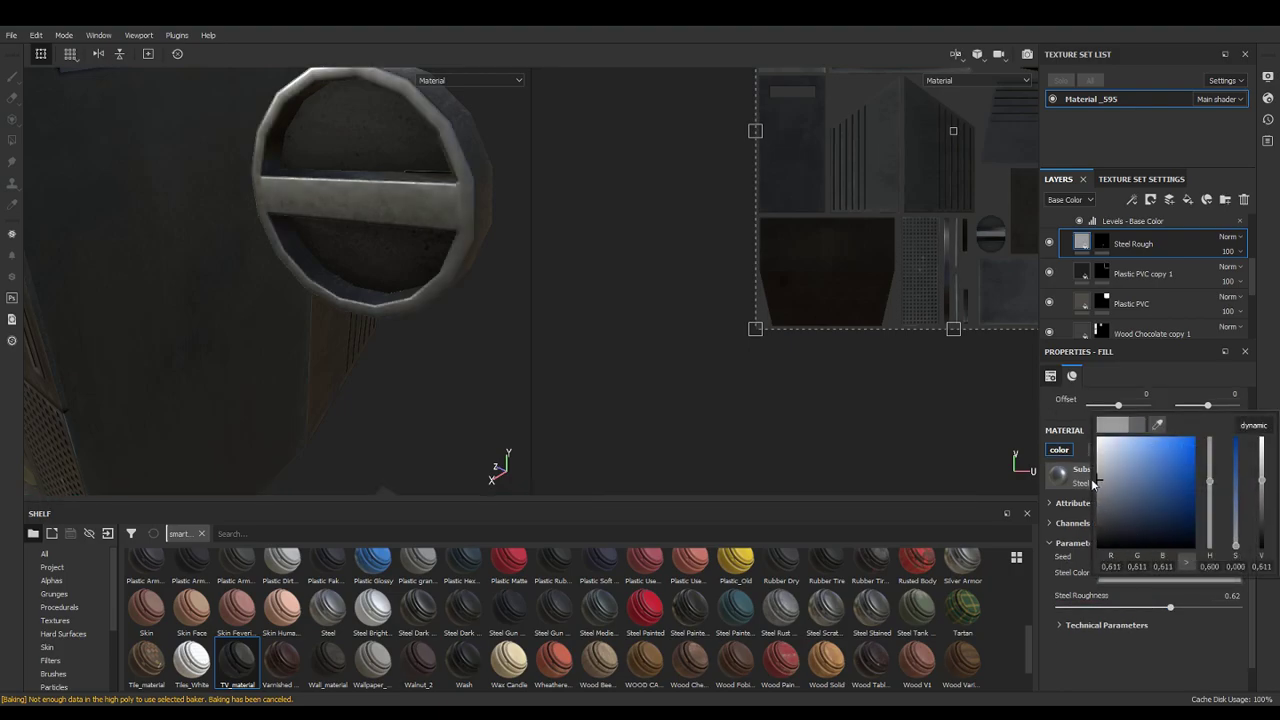
# Return to the slots above the grille and activate the Steel Rough mask for painting
pyautogui.keyDown('alt'); pyautogui.moveTo(463, 357); pyautogui.dragTo(428, 283); pyautogui.keyUp('alt')
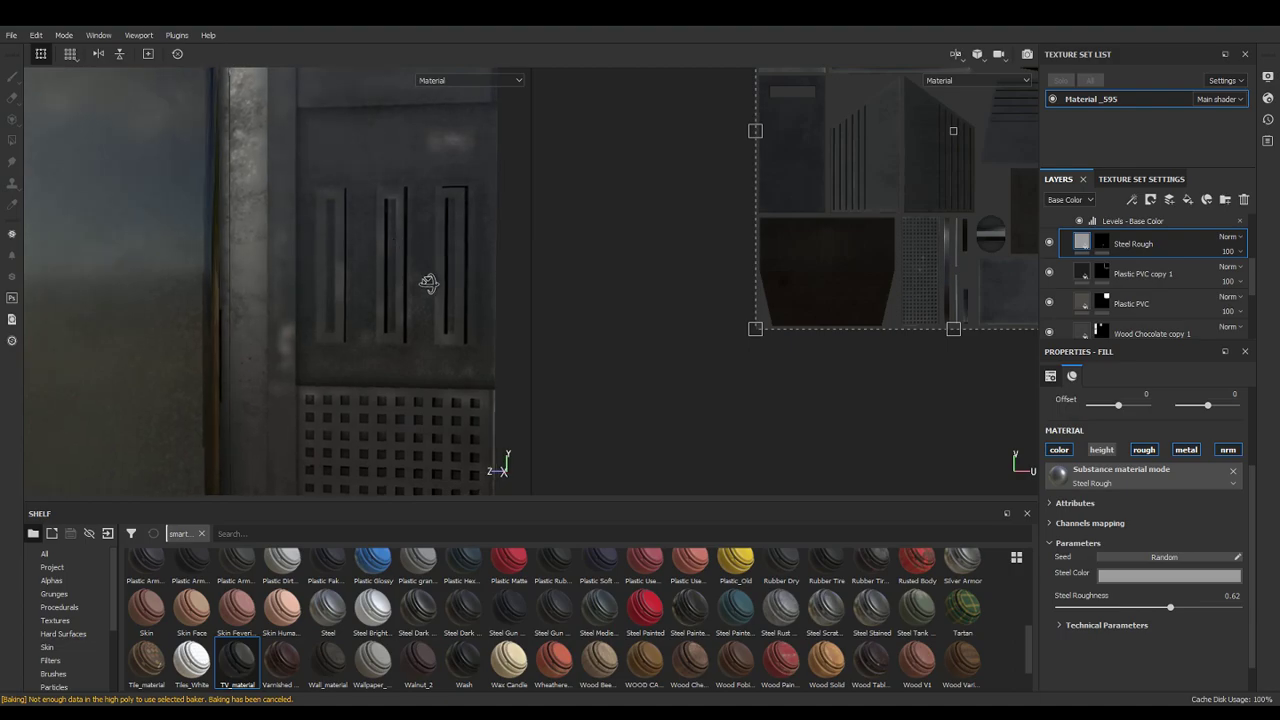
pyautogui.click(1101, 241)
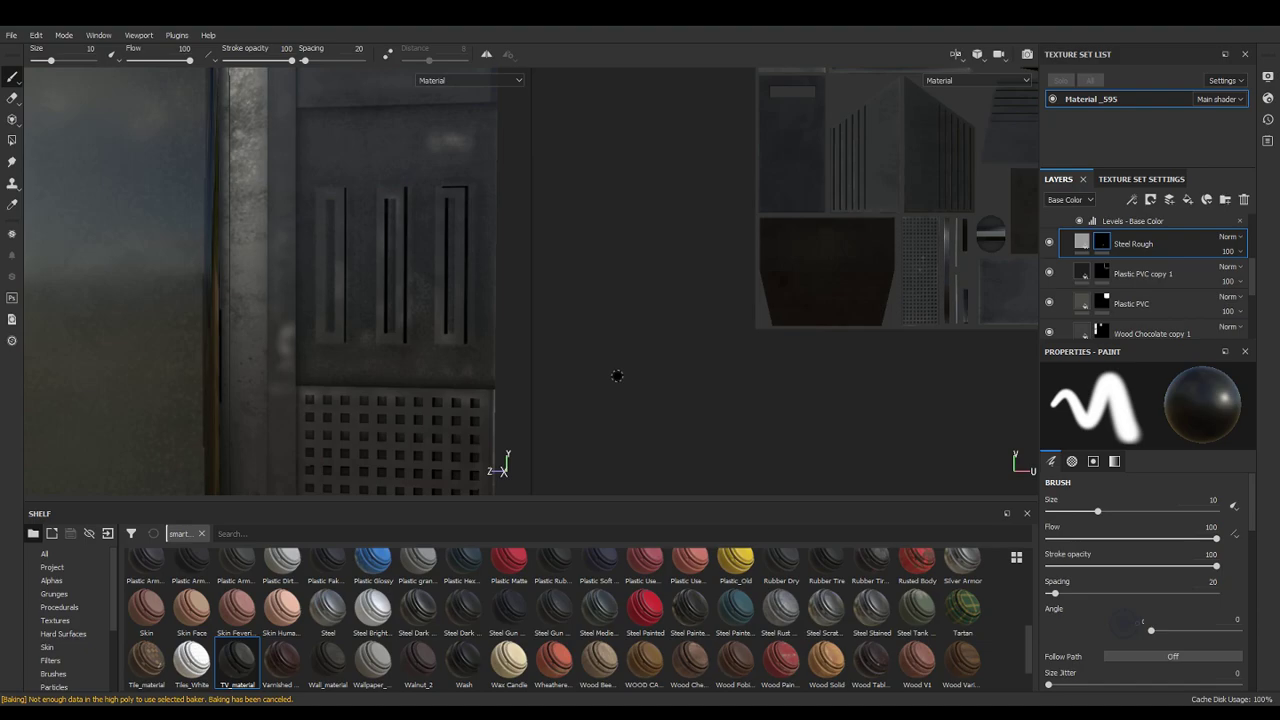
# Reduce the brush size to 1.21 and switch the mask paint colour to white
pyautogui.press('b')
pyautogui.press('m')
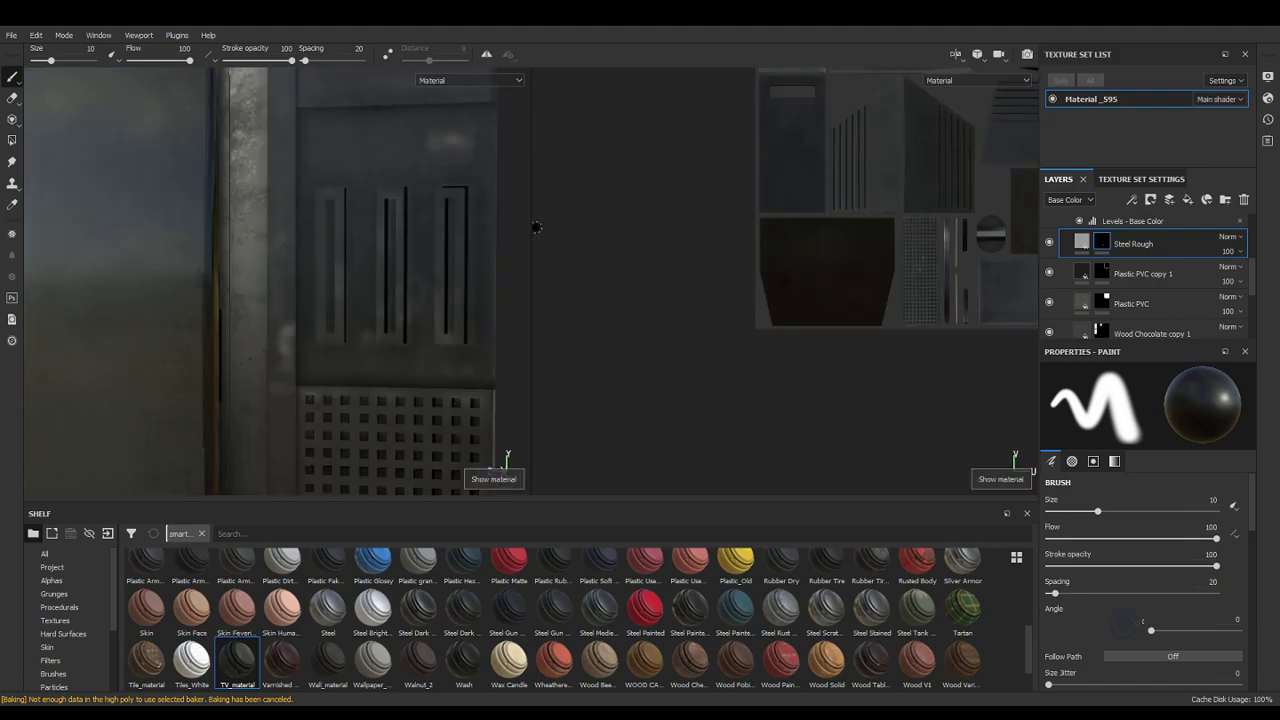
pyautogui.moveTo(442, 218)
pyautogui.keyDown('ctrl'); pyautogui.mouseDown(button='right')
pyautogui.moveTo(372, 218)
pyautogui.moveTo(441, 218)
pyautogui.mouseUp(button='right'); pyautogui.keyUp('ctrl')
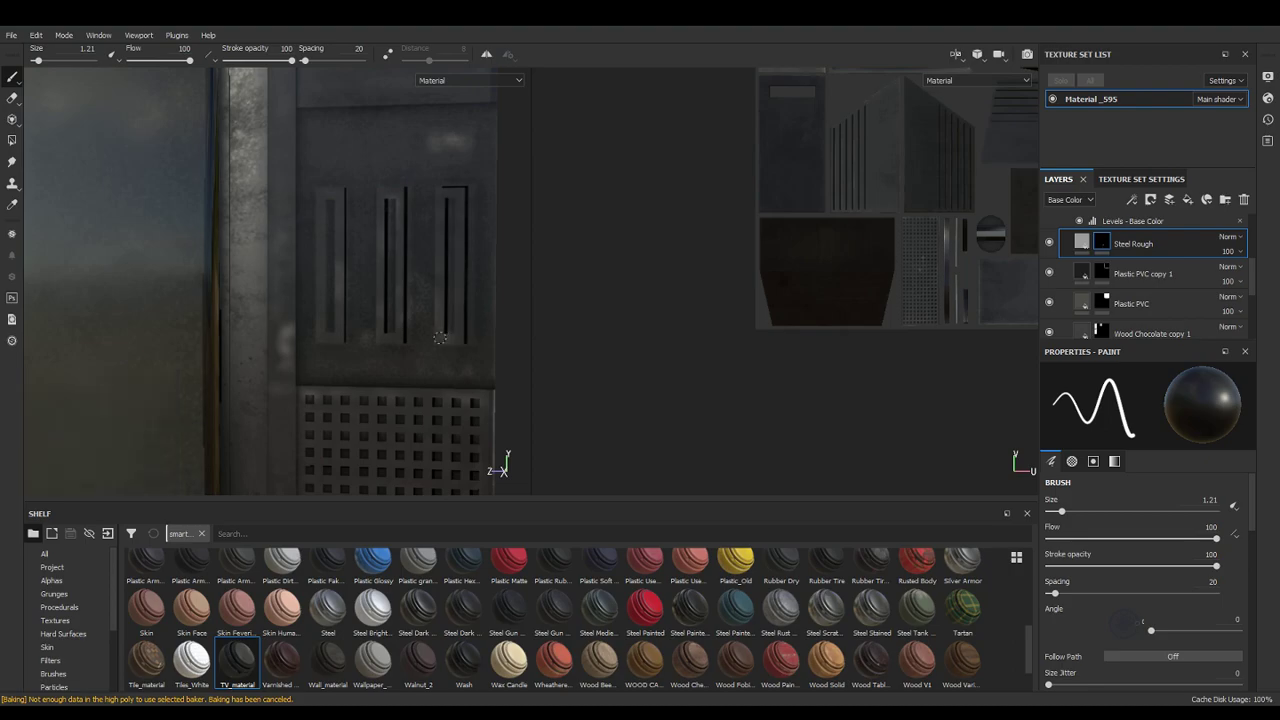
pyautogui.press('x')
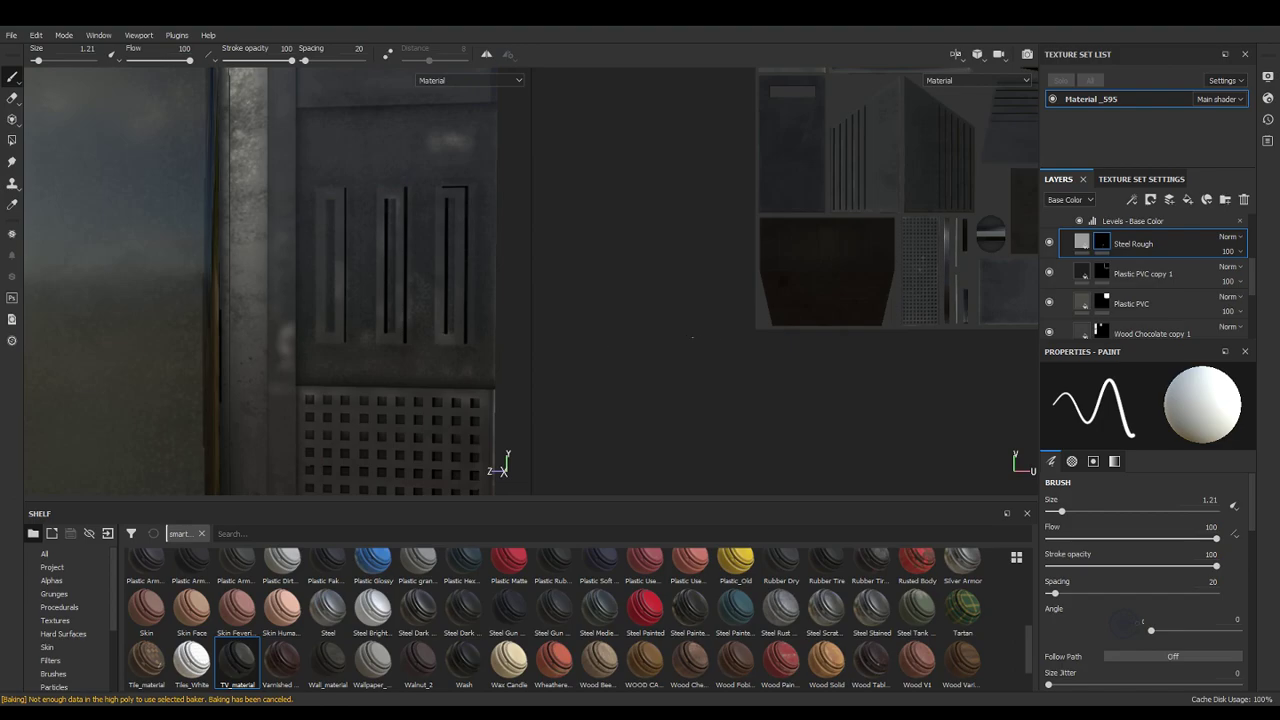
# Choose the Square Rectangle alpha for the brush, with the vent panel framed in the UV view
pyautogui.moveTo(906, 260); pyautogui.dragTo(714, 385, button='middle')
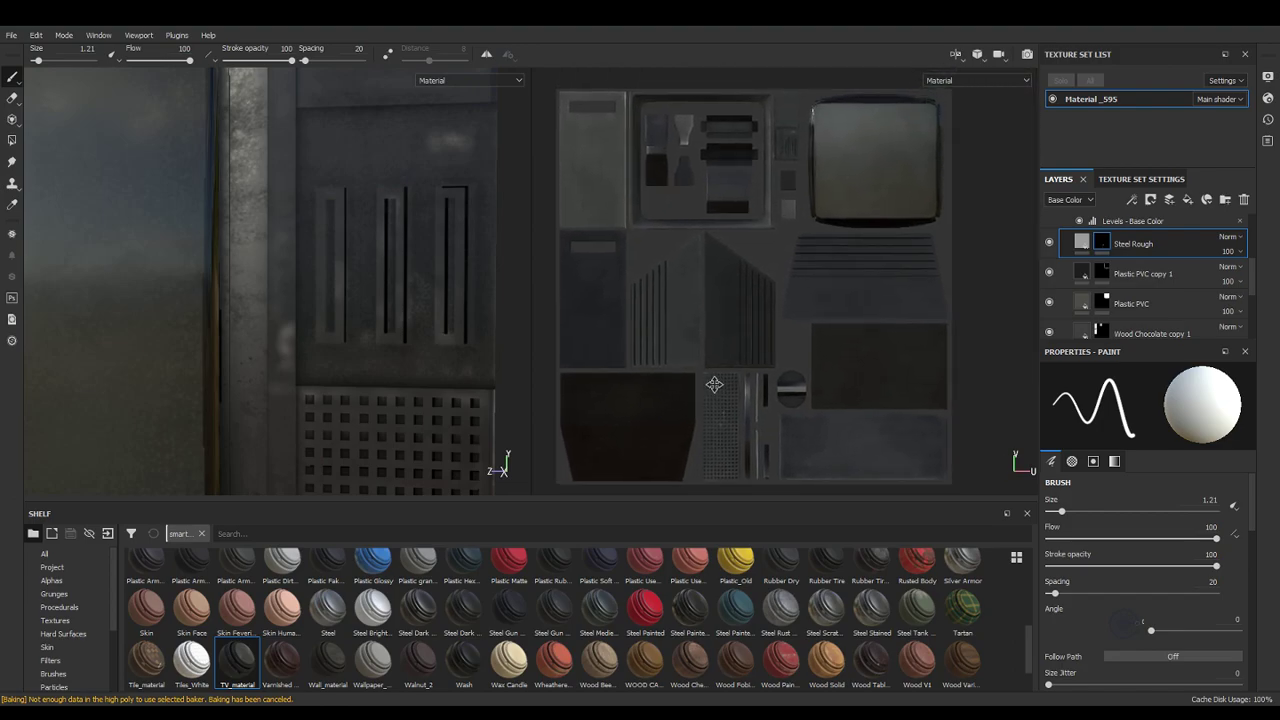
pyautogui.scroll(5, 771, 170)
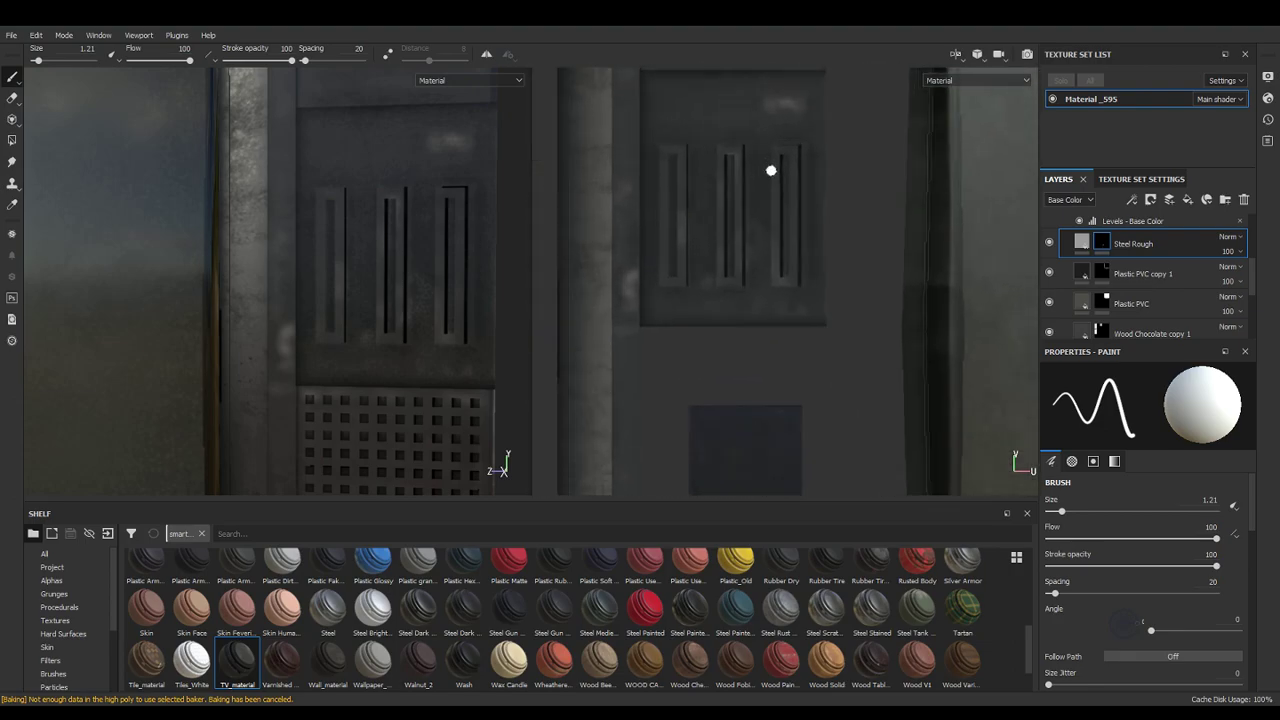
pyautogui.scroll(2, 771, 170)
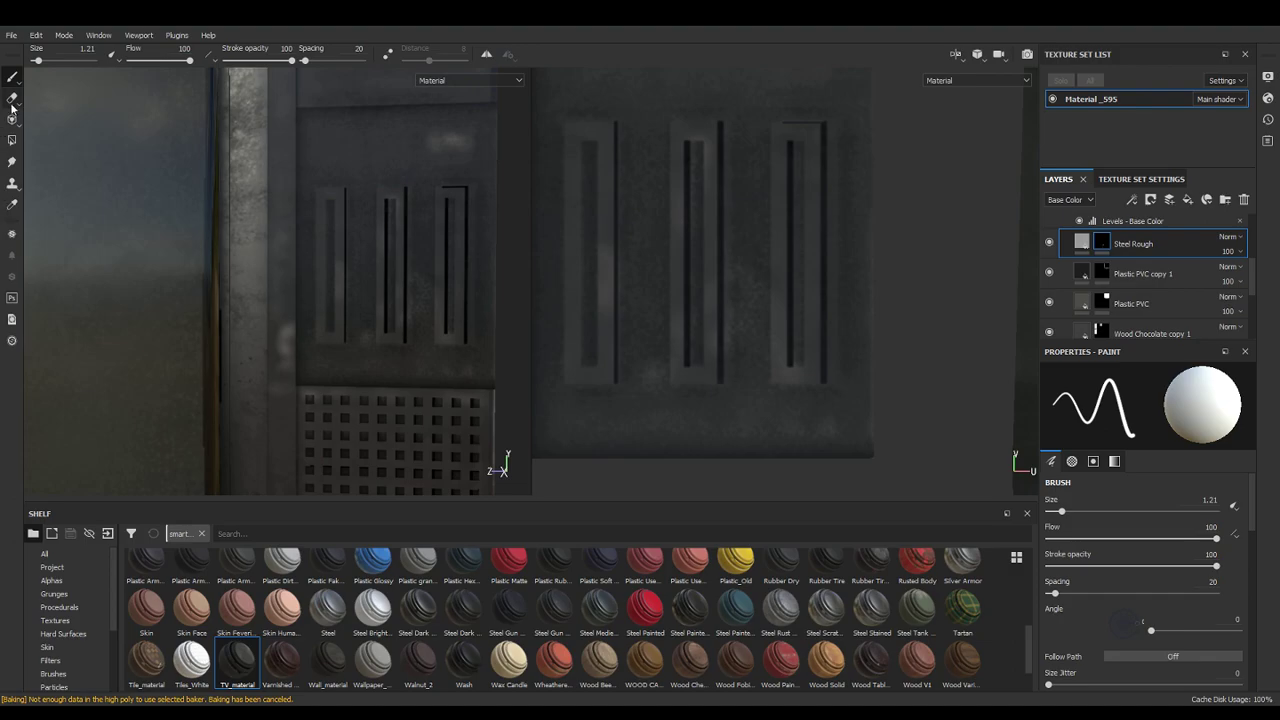
pyautogui.click(88, 582)
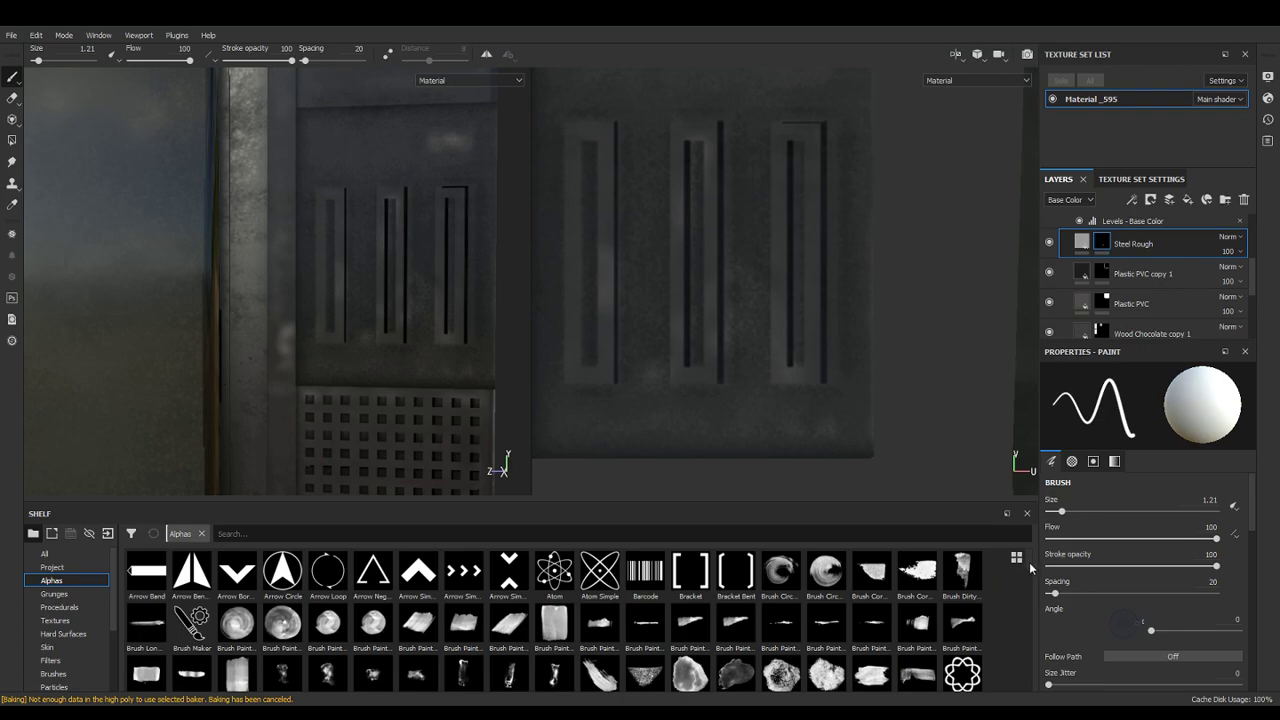
pyautogui.scroll(-1, 1031, 570)
pyautogui.scroll(-5, 1029, 568)
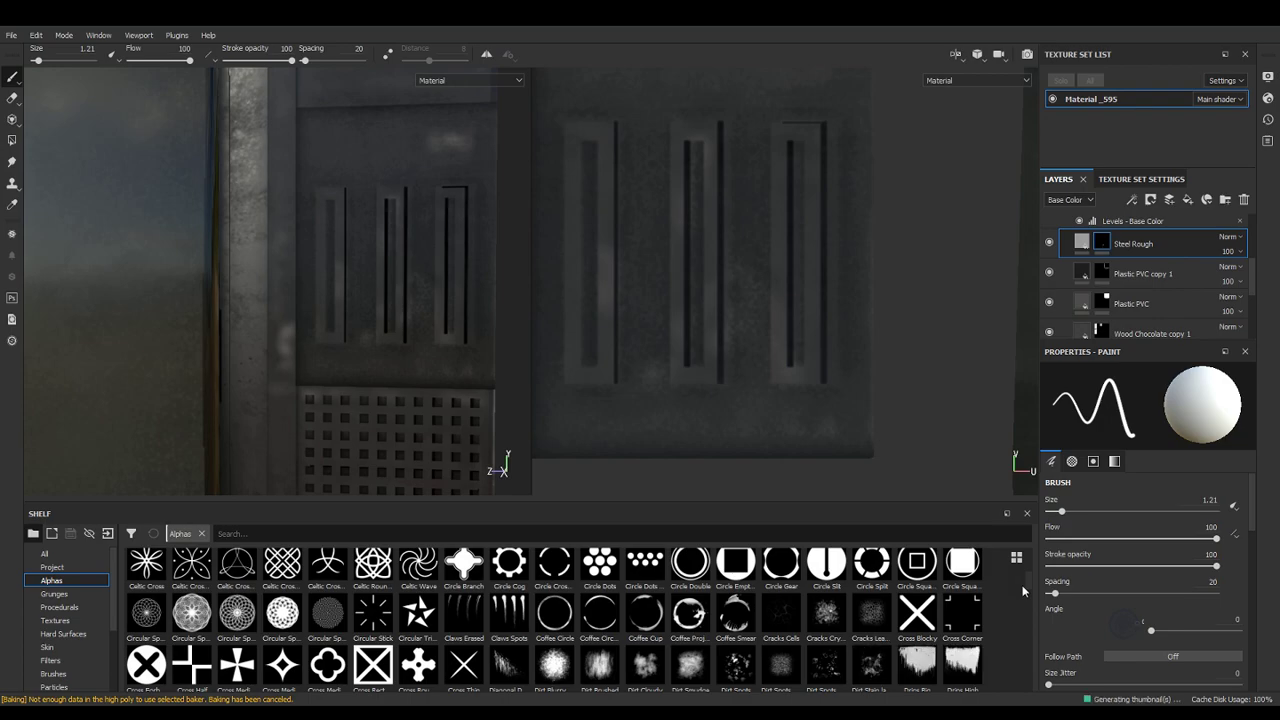
pyautogui.scroll(-8, 1023, 591)
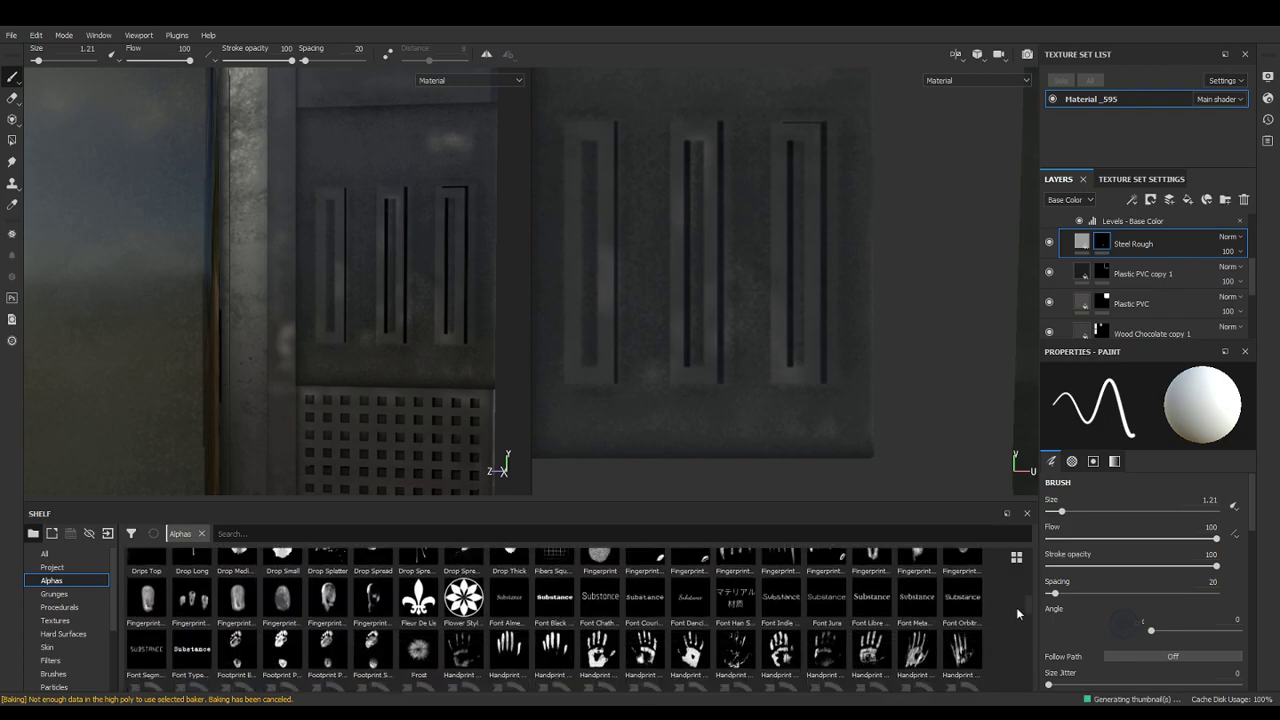
pyautogui.scroll(-5, 1012, 628)
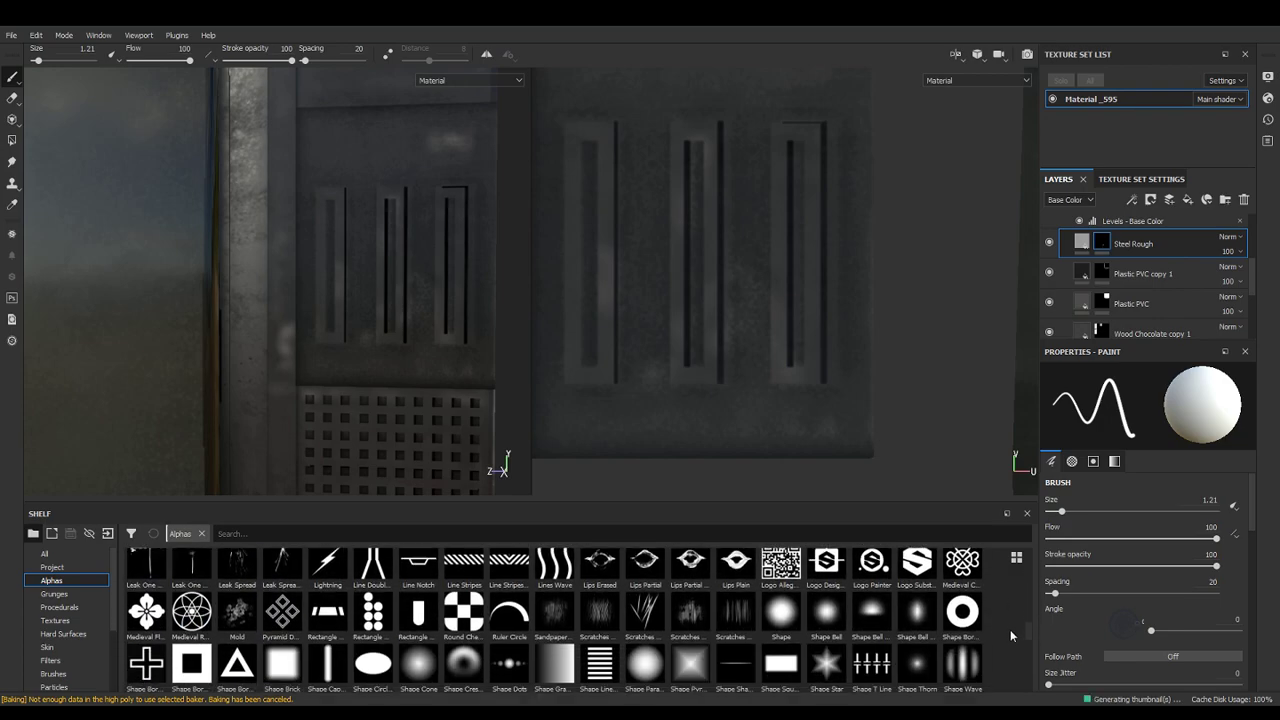
pyautogui.scroll(-5, 1006, 640)
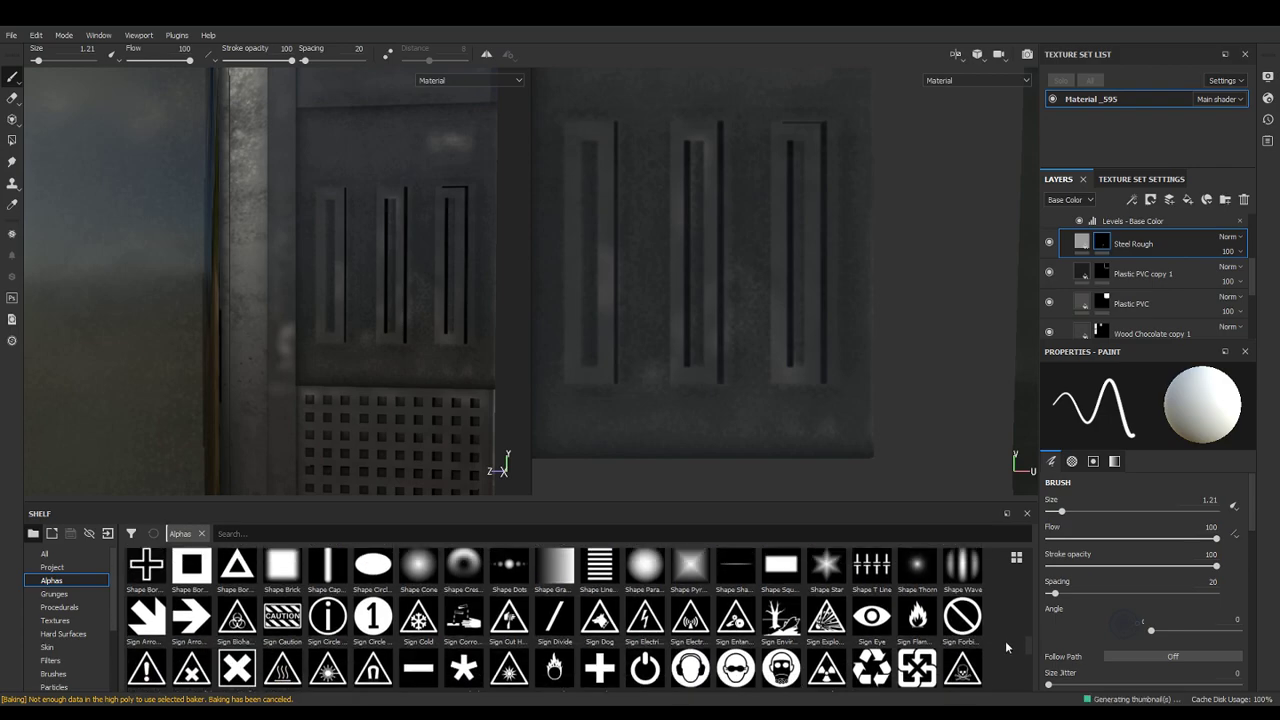
pyautogui.click(924, 590)
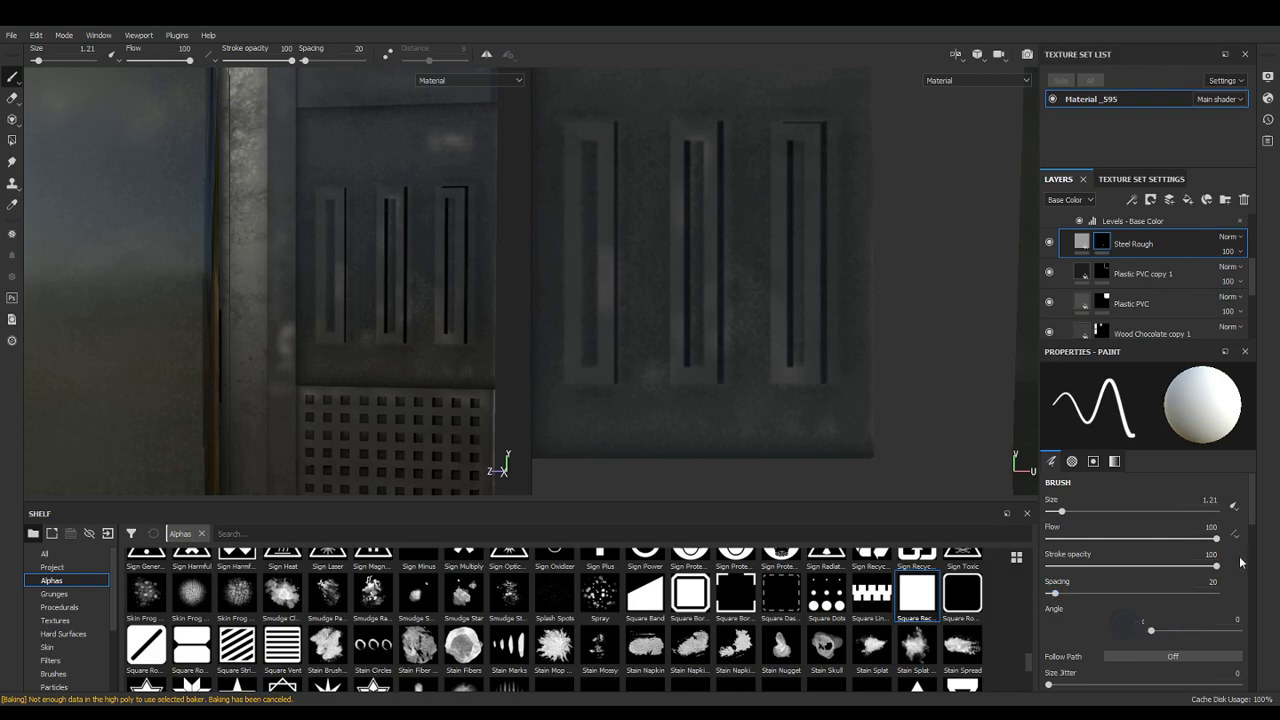
# Narrow the brush alpha to a Size X of 0.19 and enlarge the brush to 6.96
pyautogui.scroll(-6, 1243, 555)
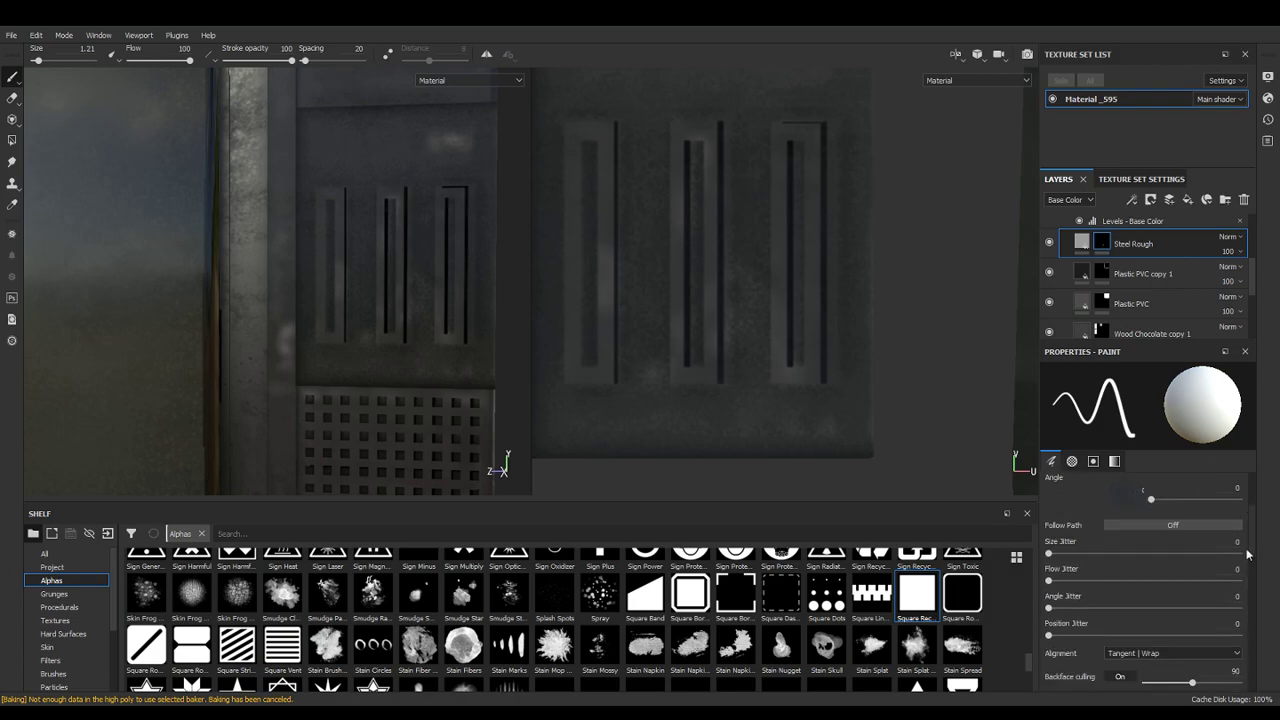
pyautogui.scroll(-5, 1243, 578)
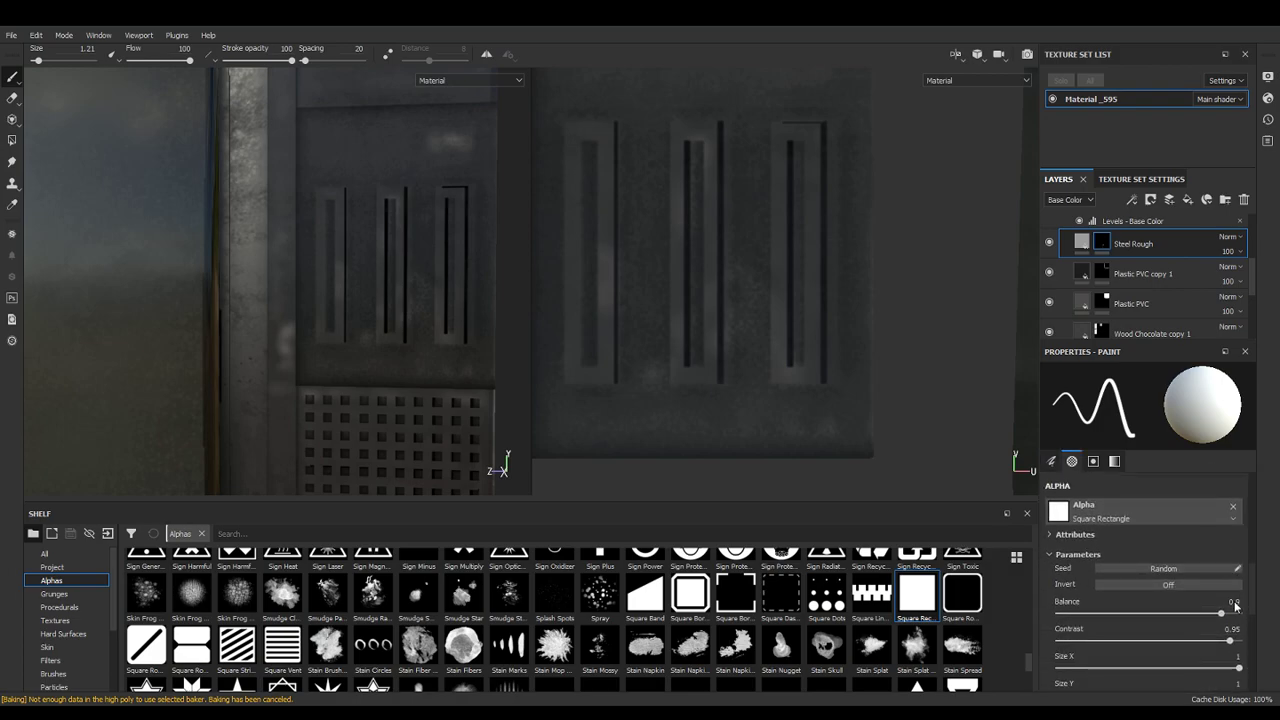
pyautogui.scroll(-2, 1234, 616)
pyautogui.moveTo(1238, 595); pyautogui.dragTo(1175, 597)
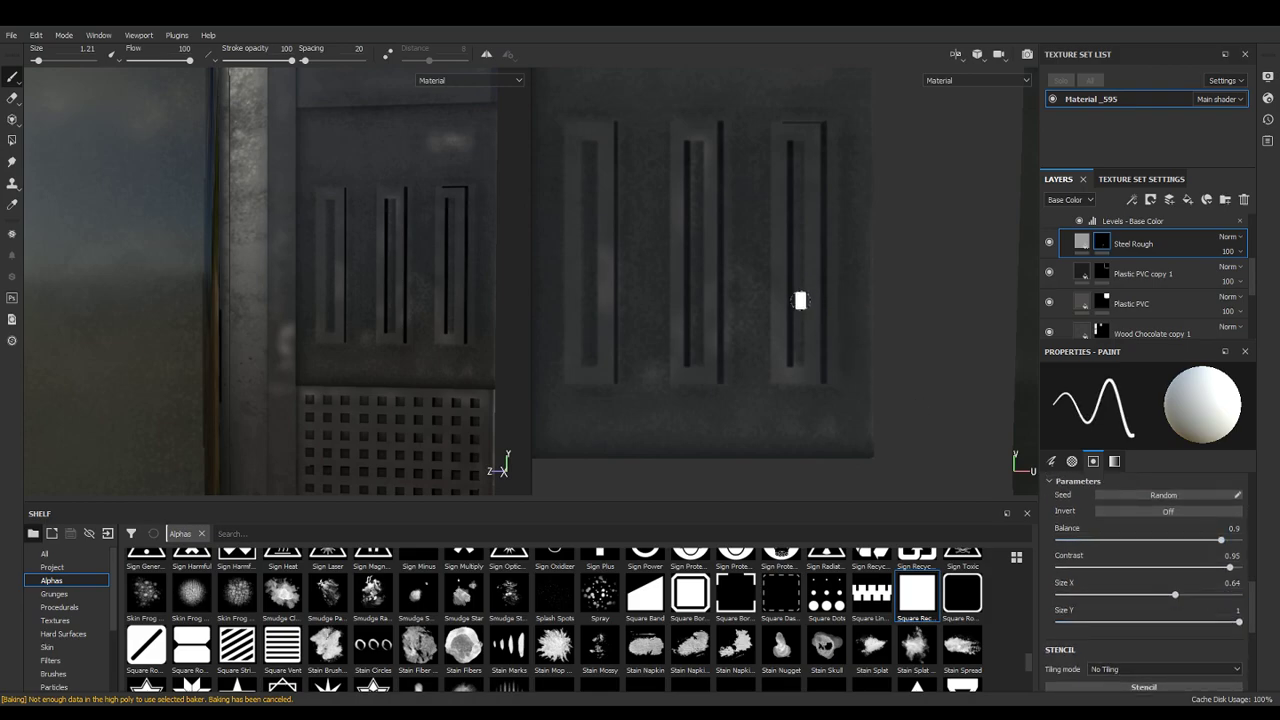
pyautogui.keyDown('ctrl'); pyautogui.moveTo(793, 302); pyautogui.dragTo(829, 302, button='right'); pyautogui.keyUp('ctrl')
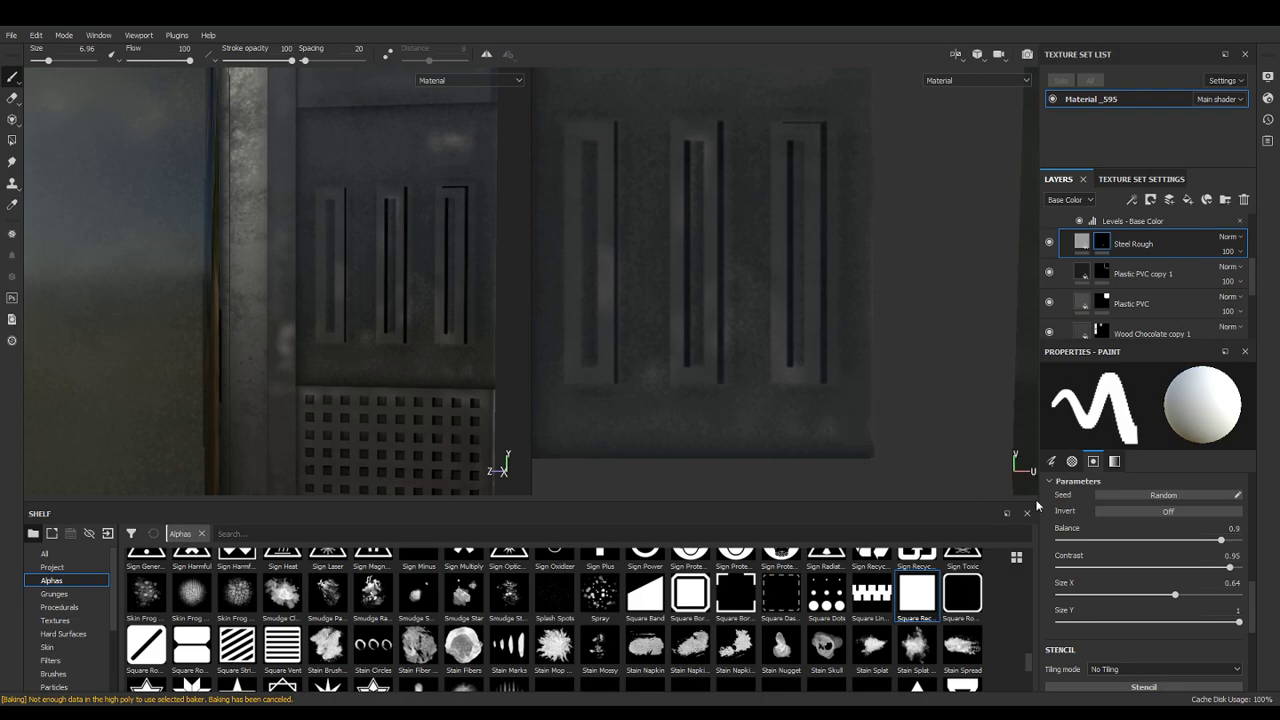
pyautogui.moveTo(1173, 600); pyautogui.dragTo(1091, 596)
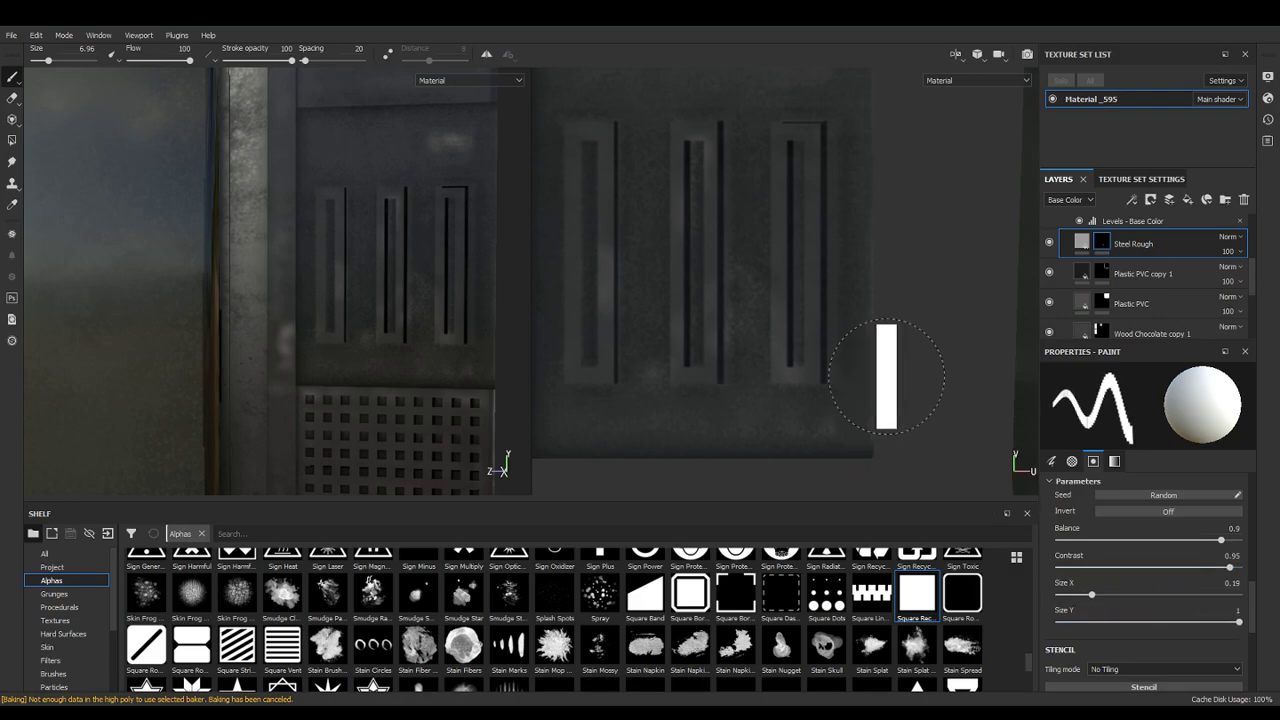
# Enlarge the brush to 17.66 and stamp the rectangle once over each of the three vertical slots in the Steel Rough mask
pyautogui.press(']')
pyautogui.press(']')
pyautogui.press(']')
pyautogui.press(']')
pyautogui.press(']')
pyautogui.press(']')
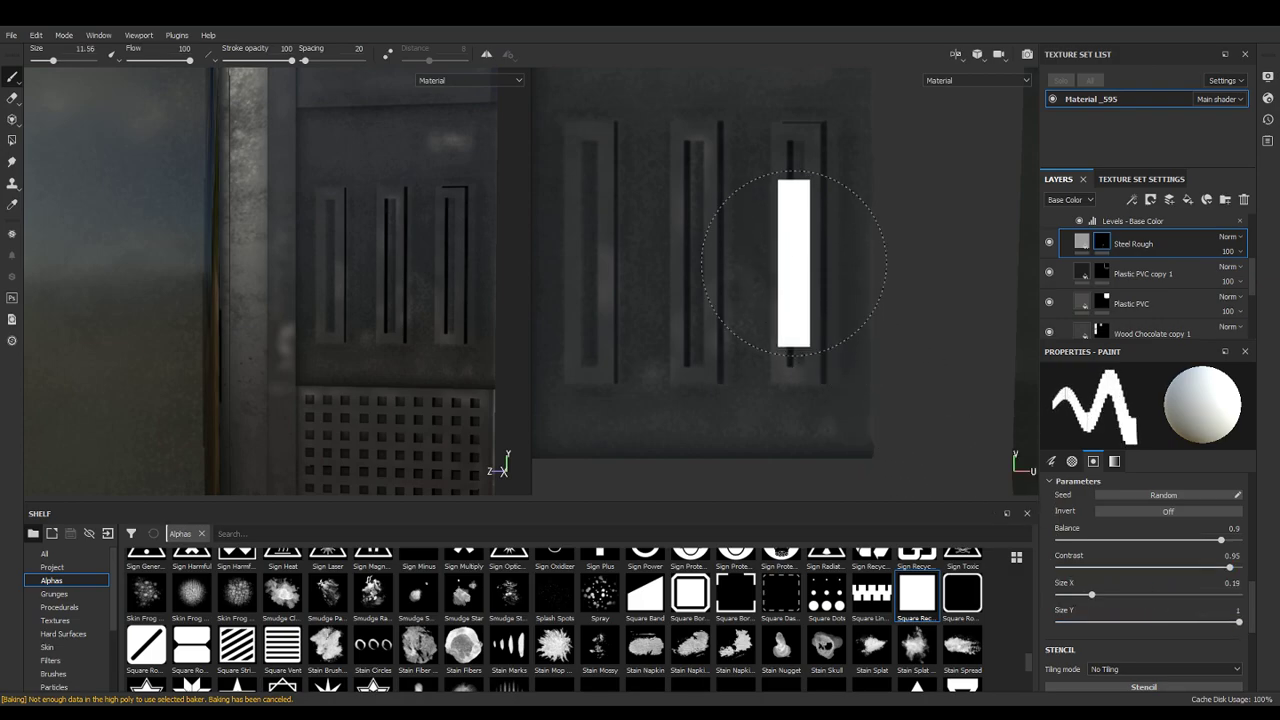
pyautogui.press('[')
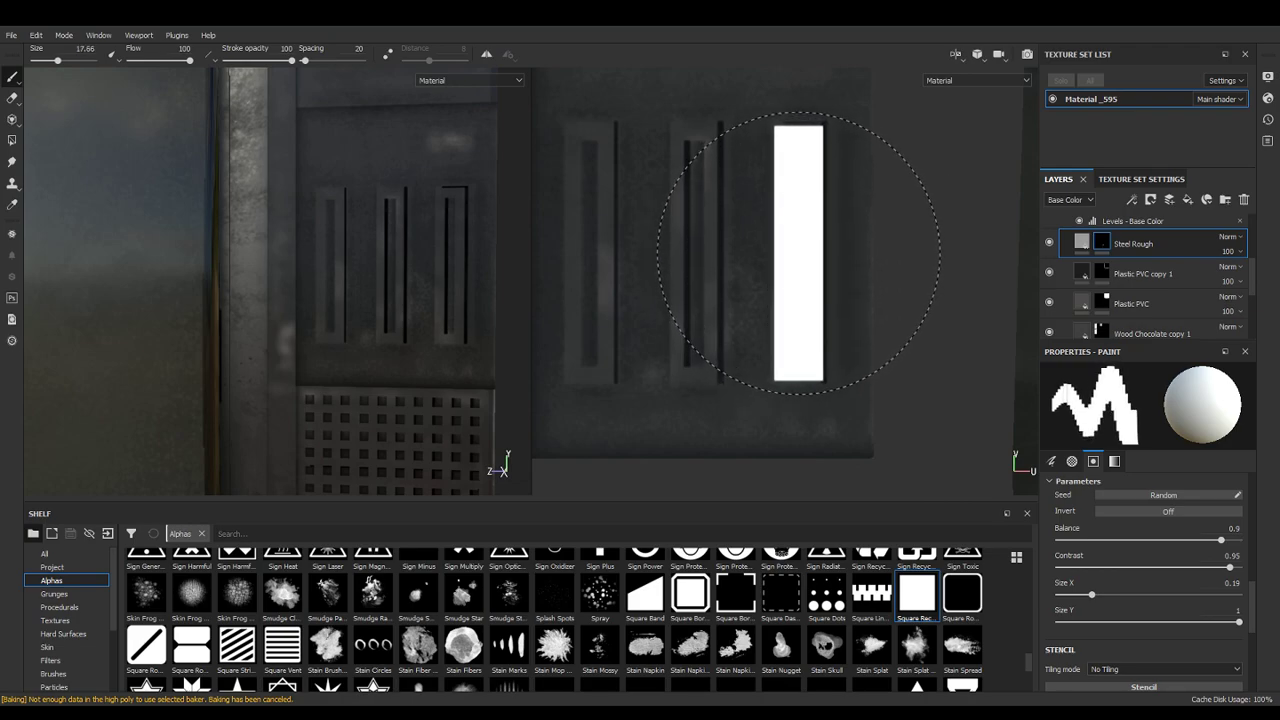
pyautogui.click(800, 250)
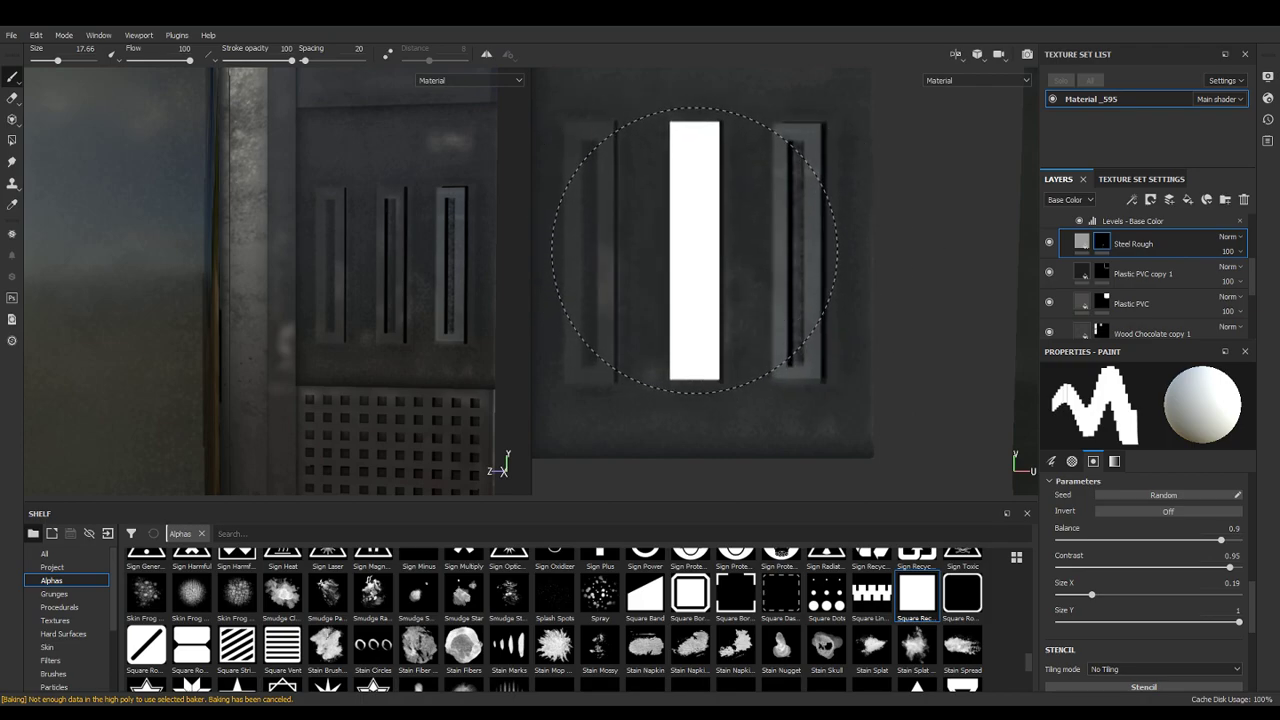
pyautogui.click(695, 252)
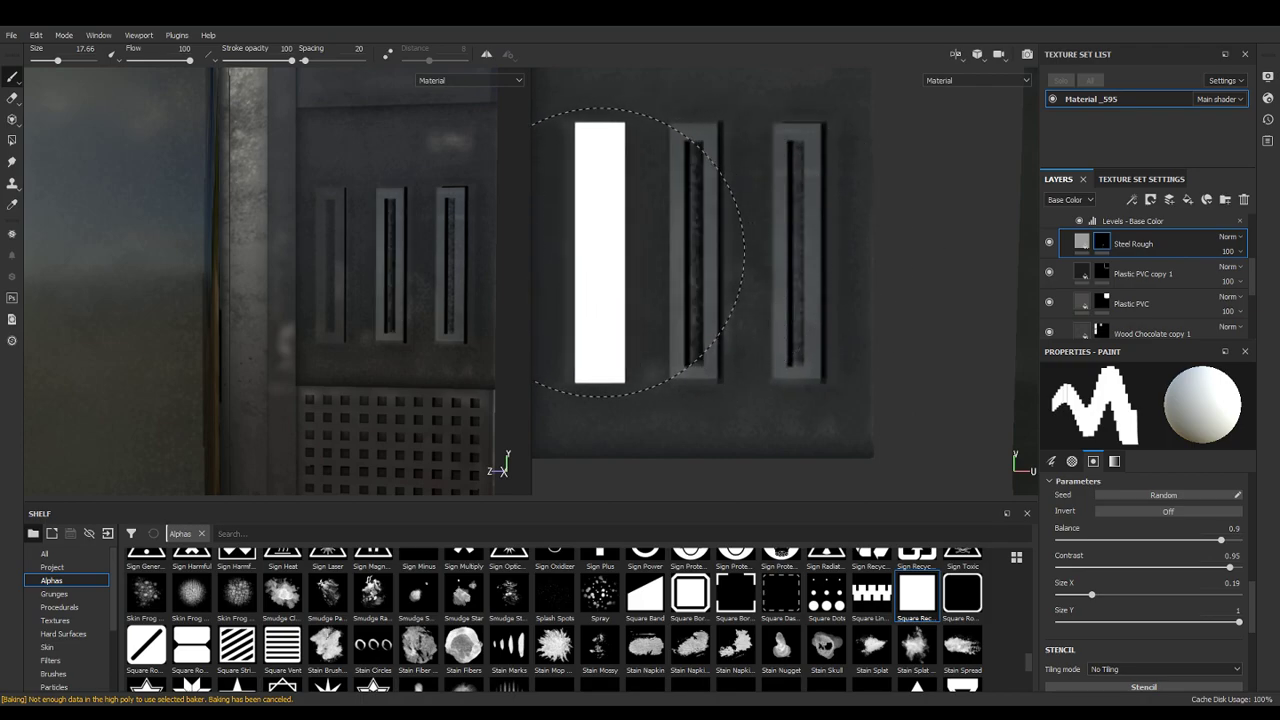
pyautogui.click(592, 253)
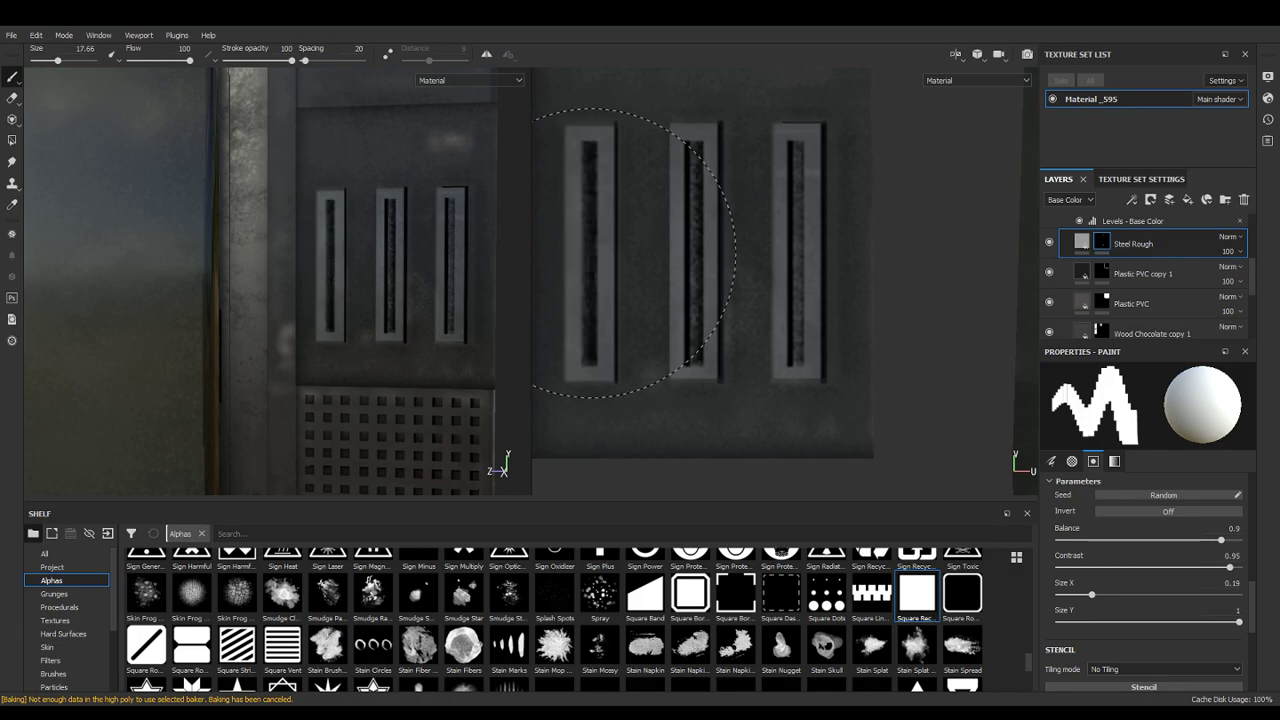
# Examine the television's slots, grille, screen and casing from several angles and distances
pyautogui.scroll(-10, 792, 347)
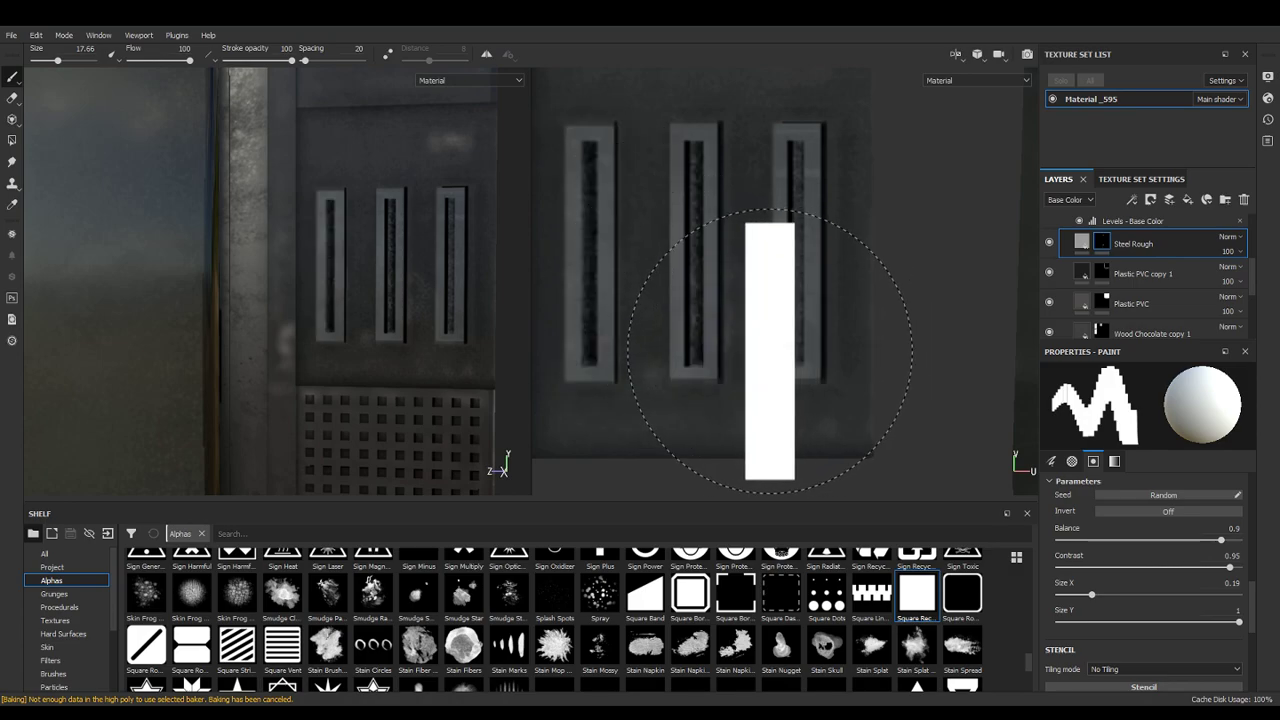
pyautogui.scroll(-10, 788, 357)
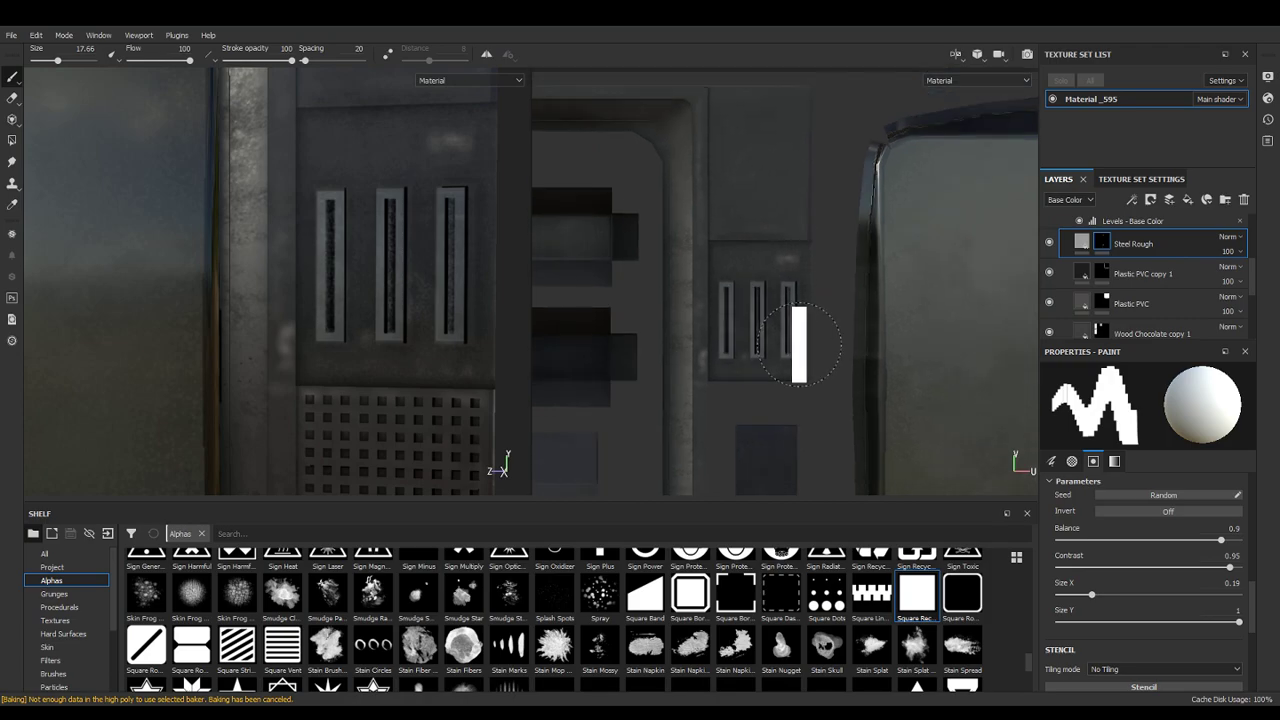
pyautogui.moveTo(357, 394)
pyautogui.keyDown('alt'); pyautogui.mouseDown()
pyautogui.moveTo(263, 374)
pyautogui.moveTo(261, 388)
pyautogui.moveTo(303, 403)
pyautogui.mouseUp(); pyautogui.keyUp('alt')
pyautogui.moveTo(303, 403)
pyautogui.keyDown('shift'); pyautogui.mouseDown(button='right')
pyautogui.moveTo(355, 398)
pyautogui.moveTo(305, 388)
pyautogui.mouseUp(button='right'); pyautogui.keyUp('shift')
pyautogui.scroll(-8, 305, 388)
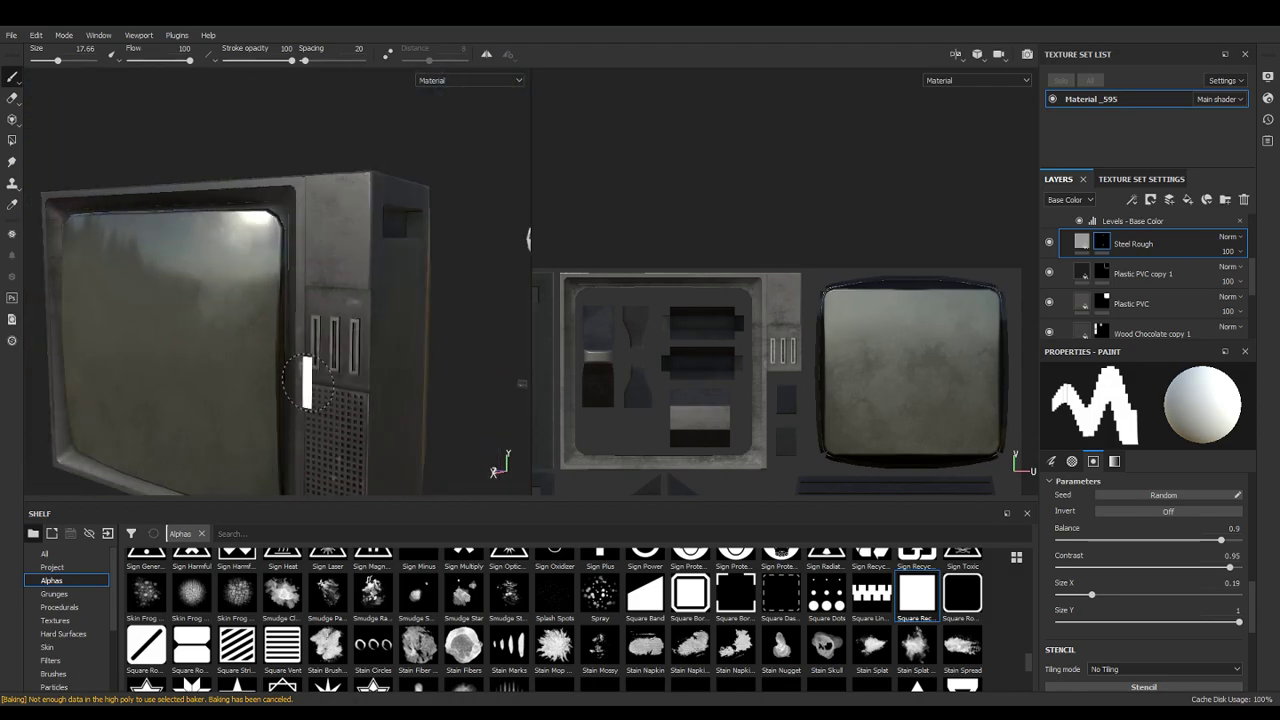
pyautogui.keyDown('alt'); pyautogui.moveTo(311, 400); pyautogui.dragTo(299, 252, button='middle'); pyautogui.keyUp('alt')
pyautogui.moveTo(299, 252)
pyautogui.keyDown('alt'); pyautogui.mouseDown()
pyautogui.moveTo(335, 312)
pyautogui.moveTo(343, 300)
pyautogui.moveTo(297, 313)
pyautogui.mouseUp(); pyautogui.keyUp('alt')
pyautogui.scroll(4, 465, 265)
pyautogui.keyDown('alt'); pyautogui.moveTo(444, 280); pyautogui.dragTo(405, 305); pyautogui.keyUp('alt')
pyautogui.scroll(-5, 404, 304)
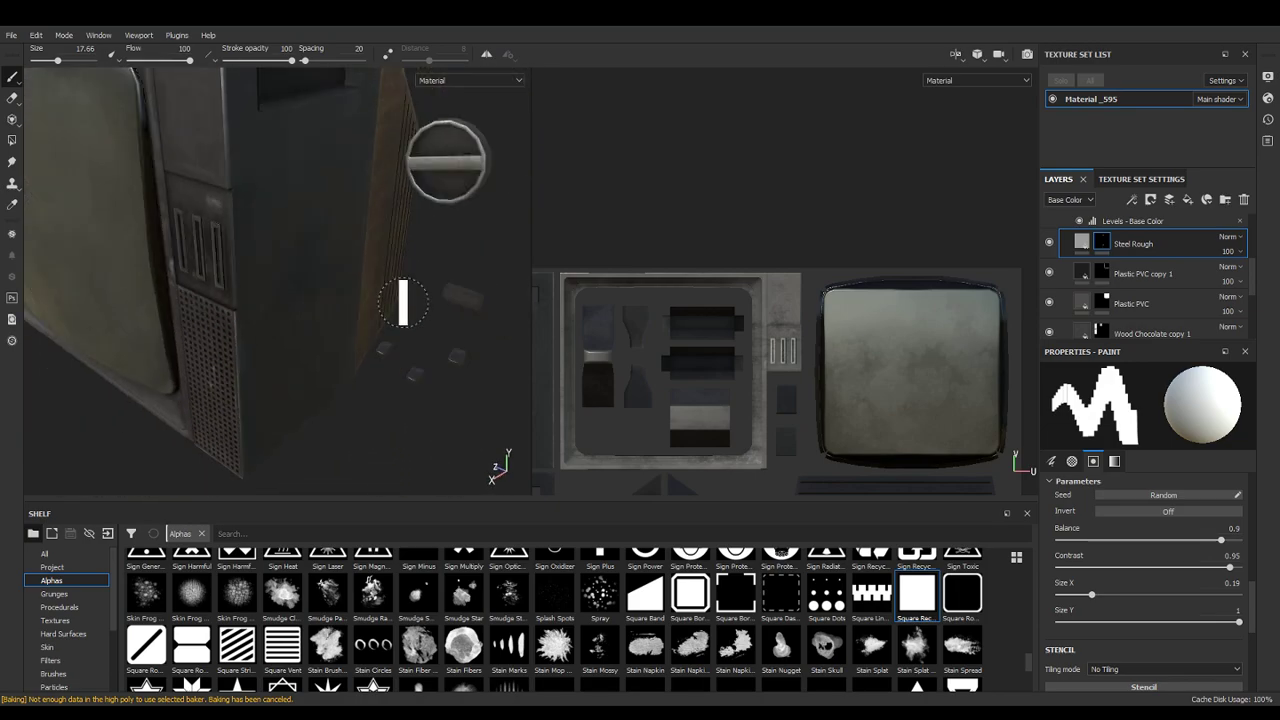
pyautogui.keyDown('alt'); pyautogui.moveTo(354, 294); pyautogui.dragTo(346, 326, button='middle'); pyautogui.keyUp('alt')
pyautogui.scroll(-1, 346, 326)
pyautogui.keyDown('alt'); pyautogui.moveTo(346, 326); pyautogui.dragTo(461, 296); pyautogui.keyUp('alt')
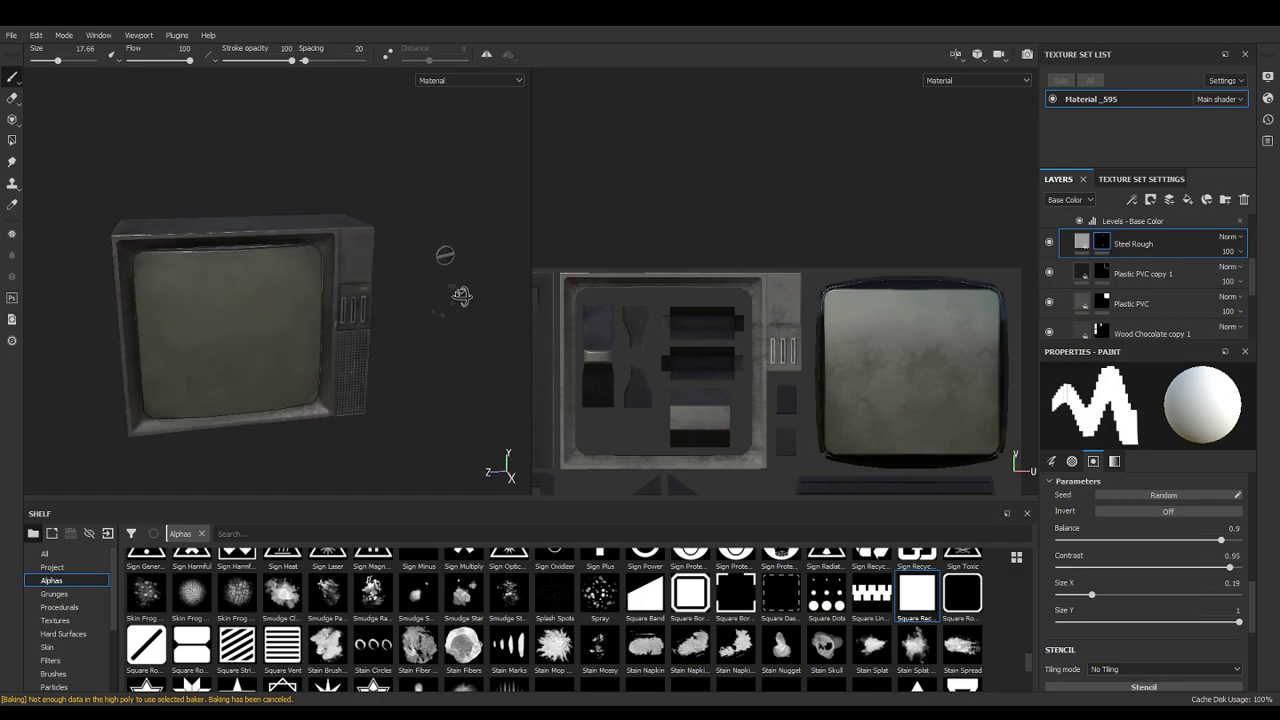
pyautogui.scroll(3, 362, 298)
pyautogui.scroll(2, 377, 303)
pyautogui.keyDown('alt'); pyautogui.moveTo(377, 303); pyautogui.dragTo(332, 447); pyautogui.keyUp('alt')
pyautogui.press('f')
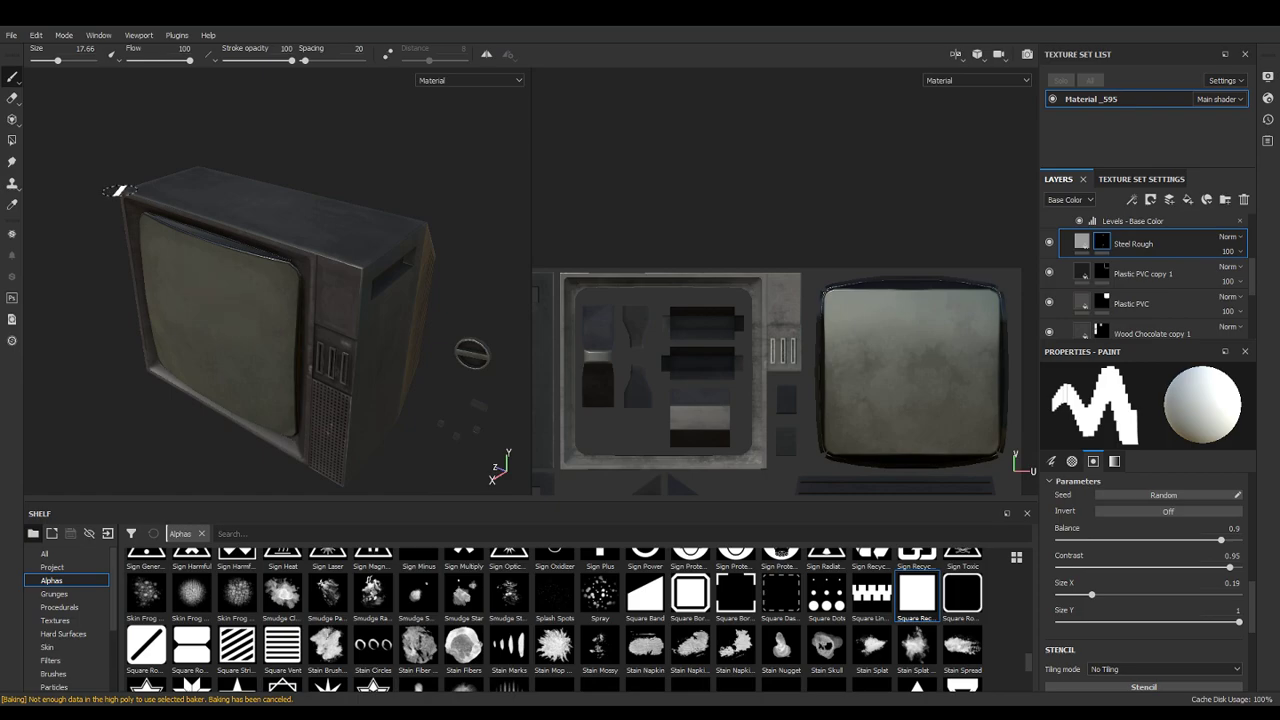
# Open the texture export settings and set the padding to Dilation + Default background color with a dilation of 8 pixels
pyautogui.click(11, 38)
pyautogui.click(65, 272)
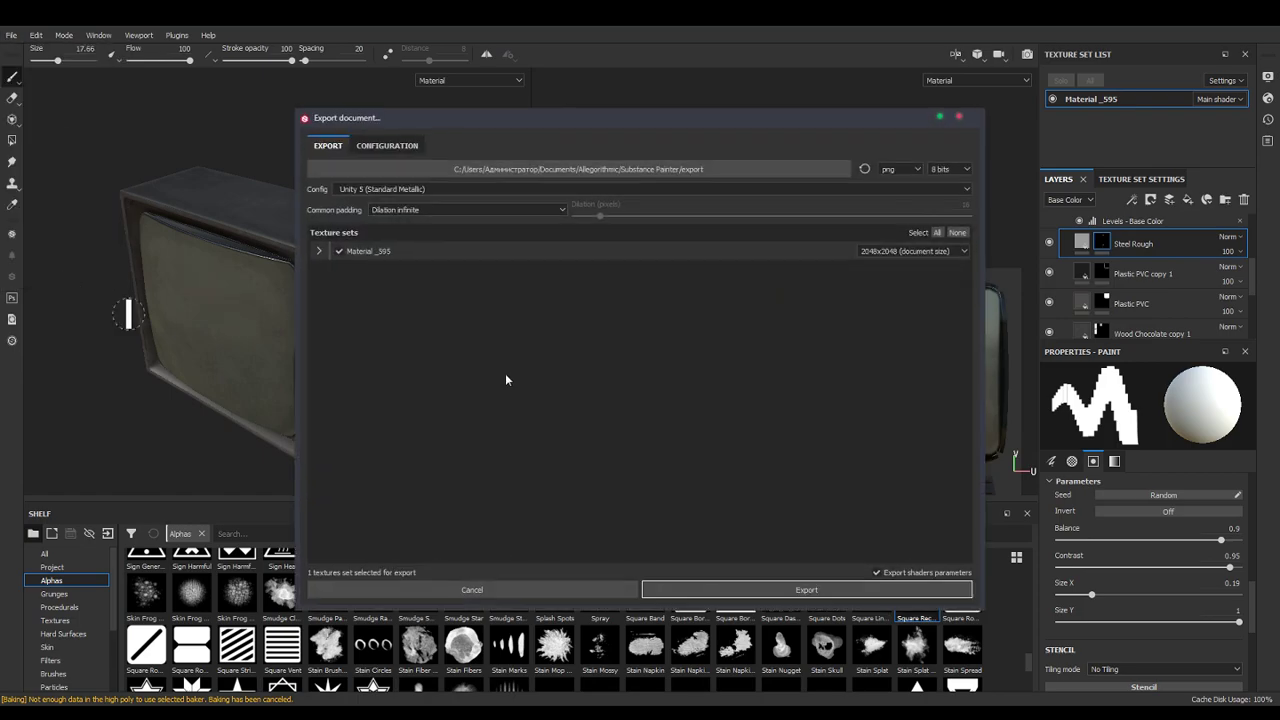
pyautogui.click(565, 210)
pyautogui.click(485, 251)
pyautogui.click(444, 189)
pyautogui.click(444, 189)
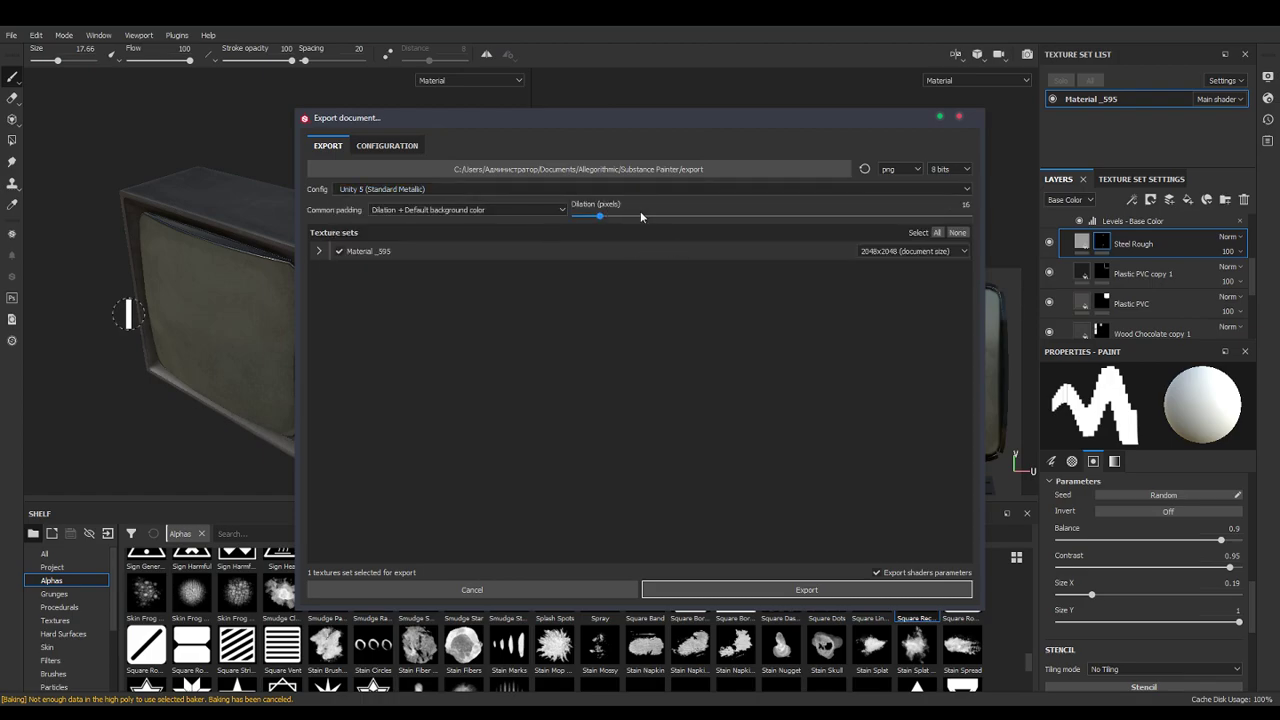
pyautogui.moveTo(605, 217)
pyautogui.mouseDown()
pyautogui.moveTo(579, 216)
pyautogui.moveTo(588, 221)
pyautogui.mouseUp()
# Export the texture set to the TV2 folder inside Cafe_remake on the desktop and close the completion notice
pyautogui.click(530, 169)
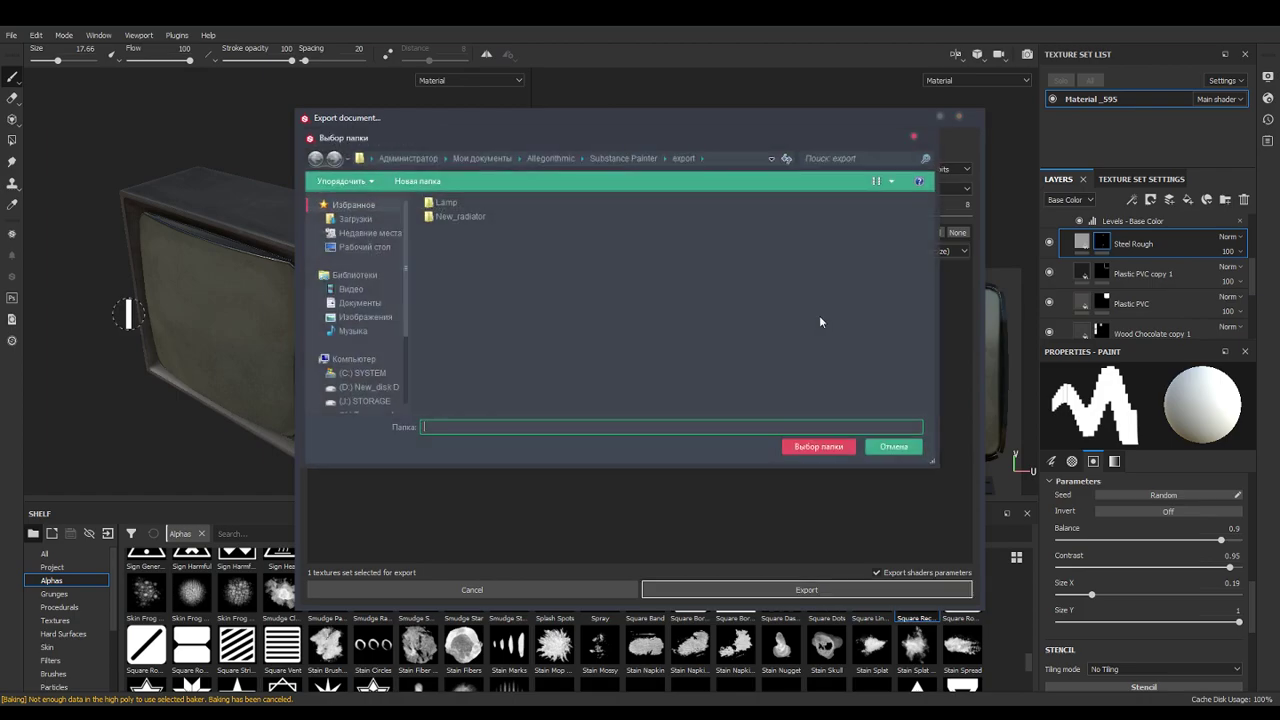
pyautogui.click(375, 249)
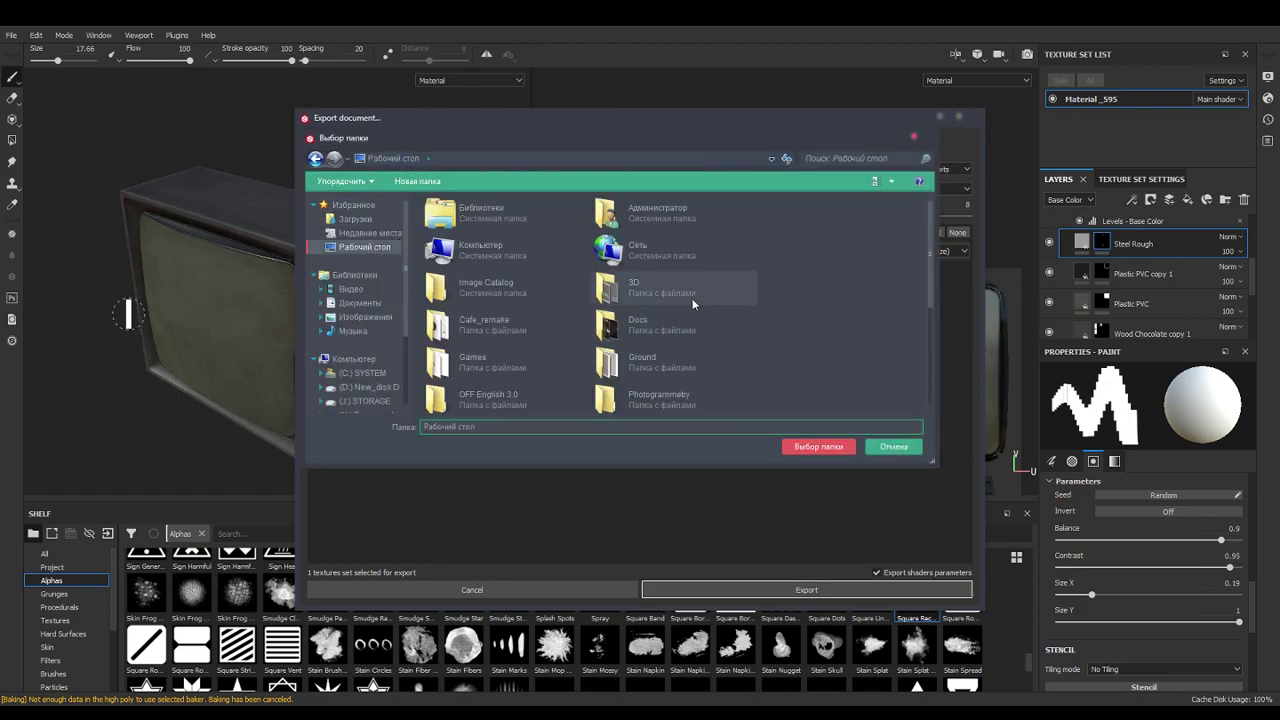
pyautogui.doubleClick(543, 338)
pyautogui.doubleClick(546, 342)
pyautogui.click(818, 446)
pyautogui.click(782, 590)
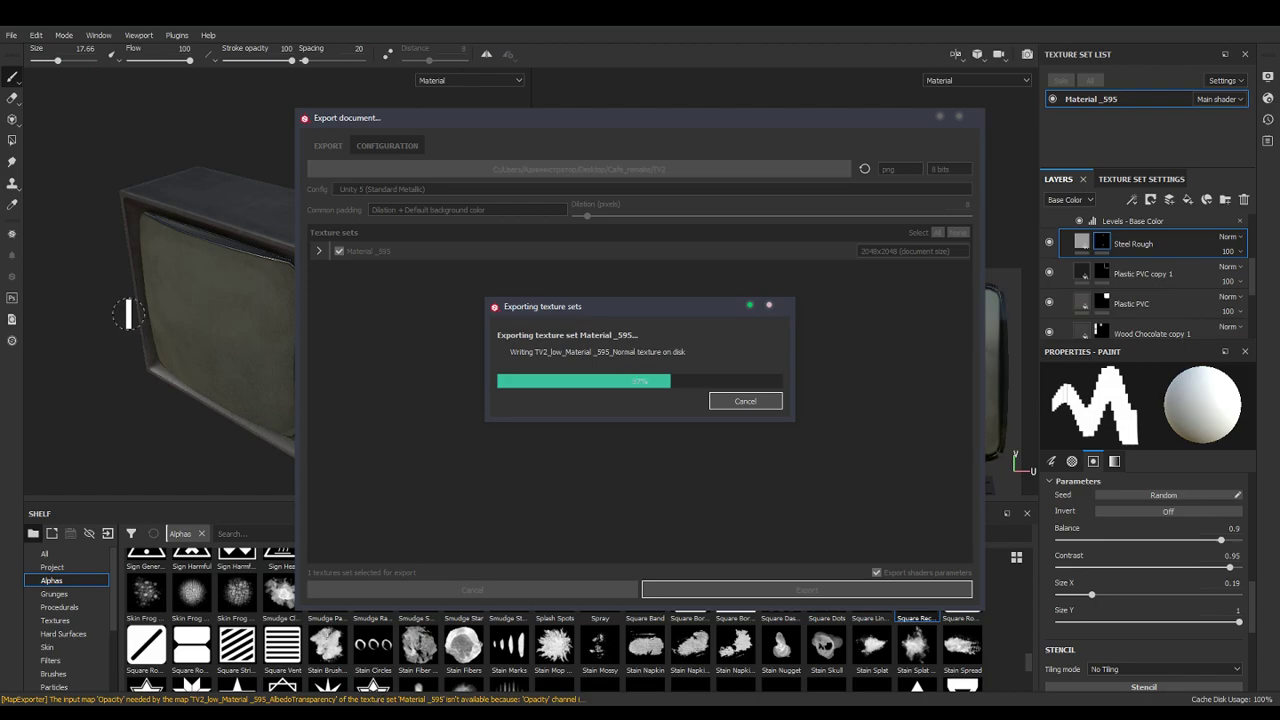
pyautogui.moveTo(349, 712)
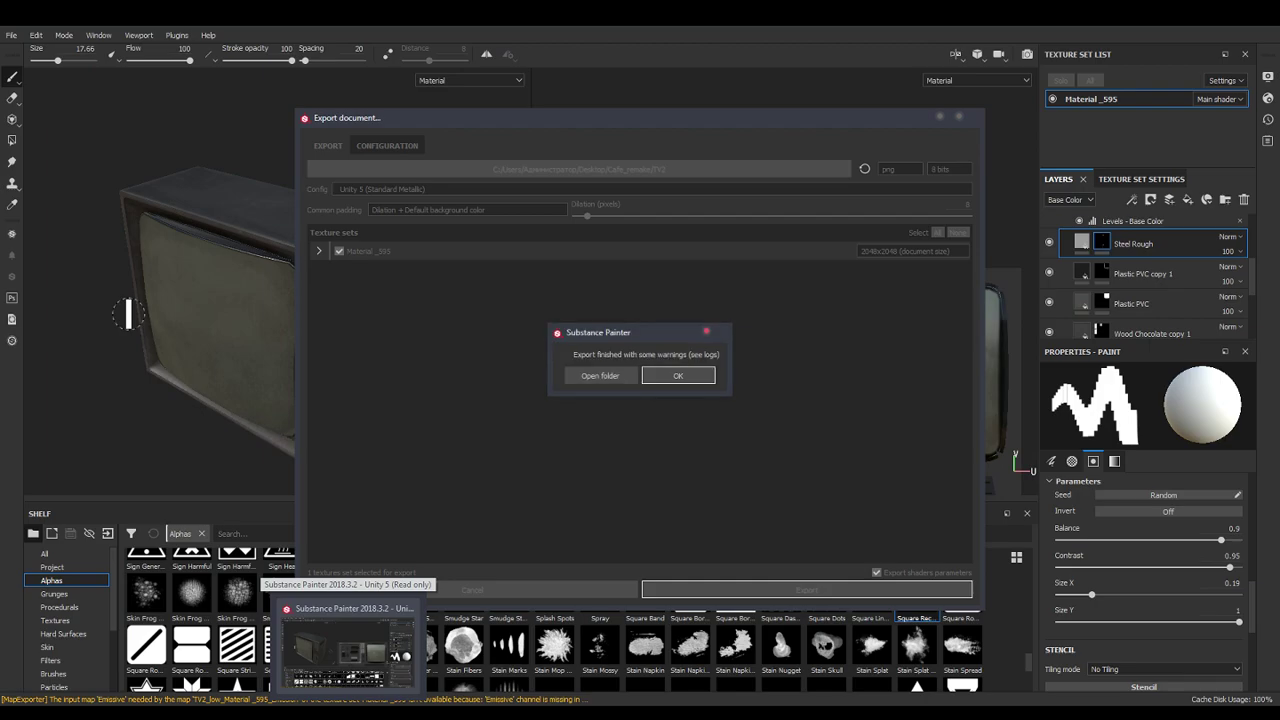
pyautogui.click(679, 376)
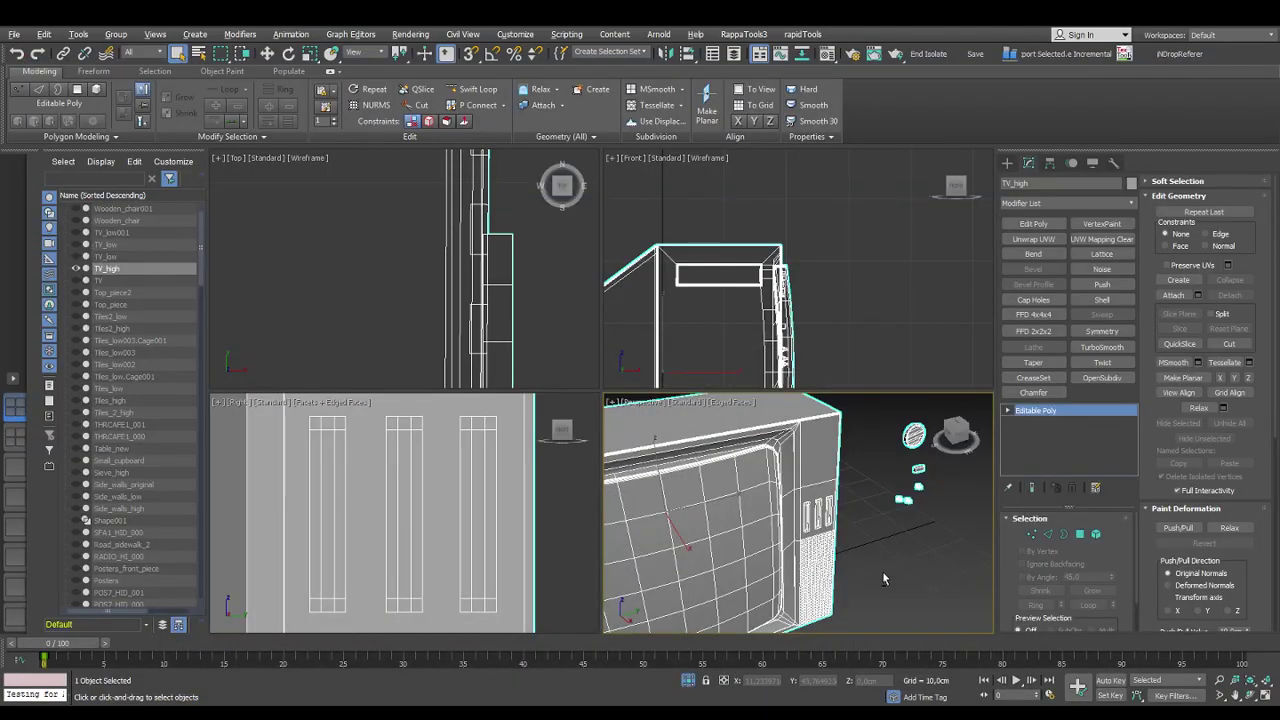
# Switch to the Cafe_replaced scene in Marmoset Toolbag, maximize its window and frame the whole television from the front
pyautogui.keyDown('alt'); pyautogui.moveTo(884, 579); pyautogui.dragTo(655, 663, button='middle'); pyautogui.keyUp('alt')
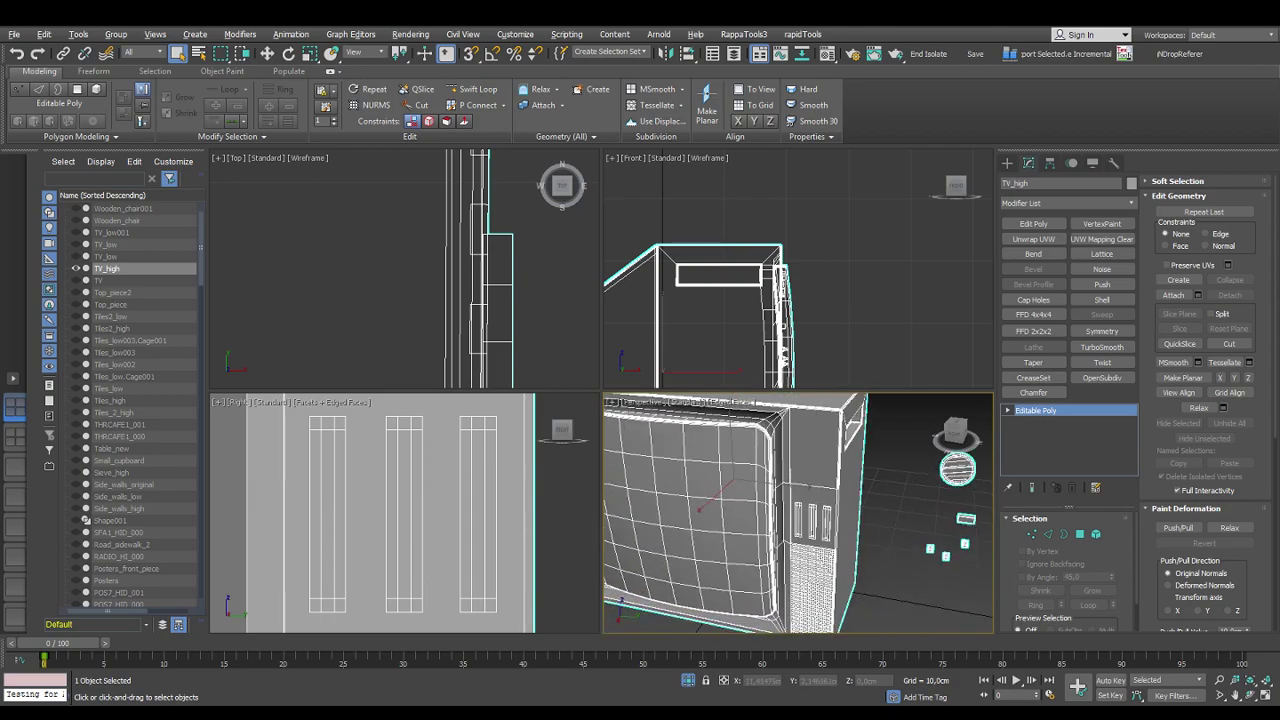
pyautogui.click(306, 712)
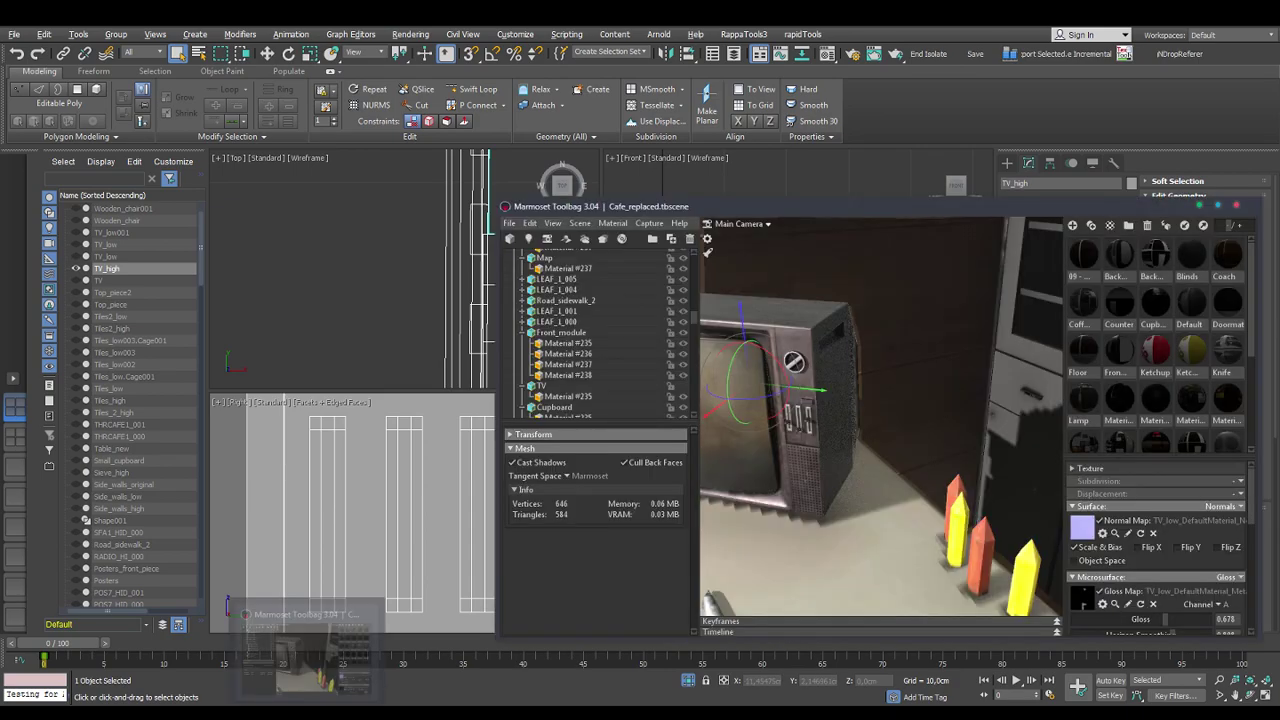
pyautogui.moveTo(351, 690)
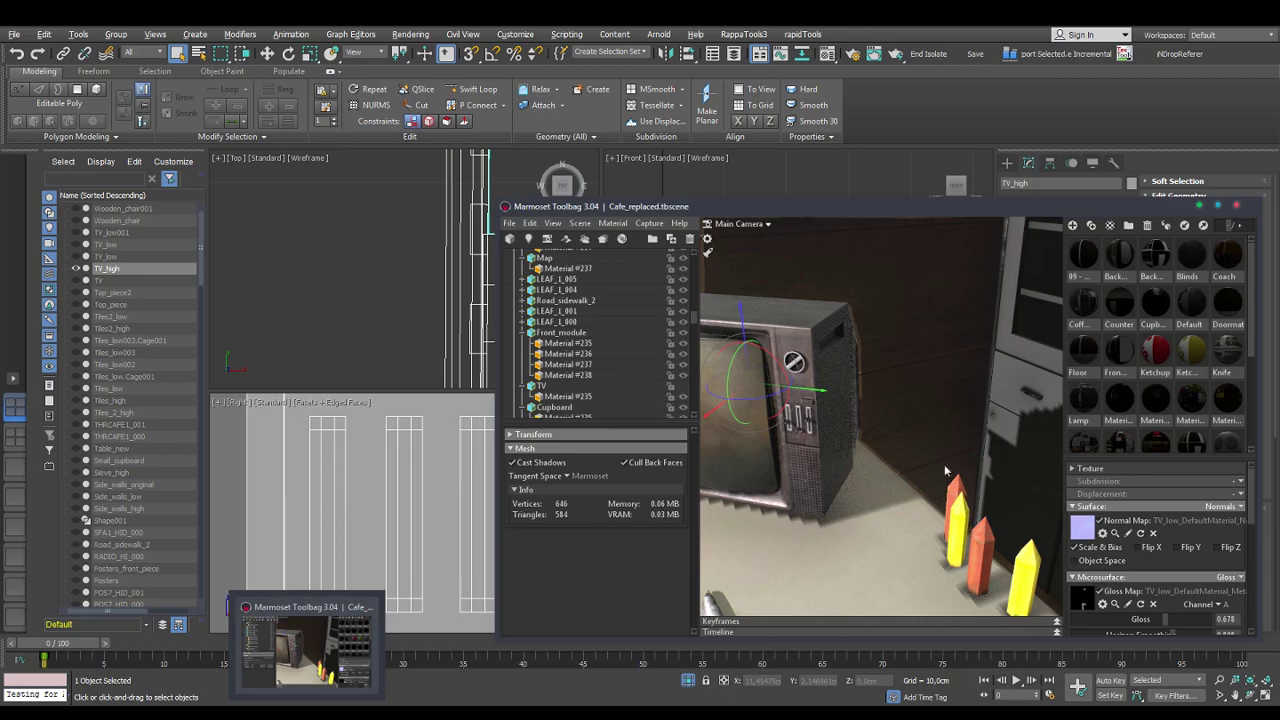
pyautogui.click(1216, 206)
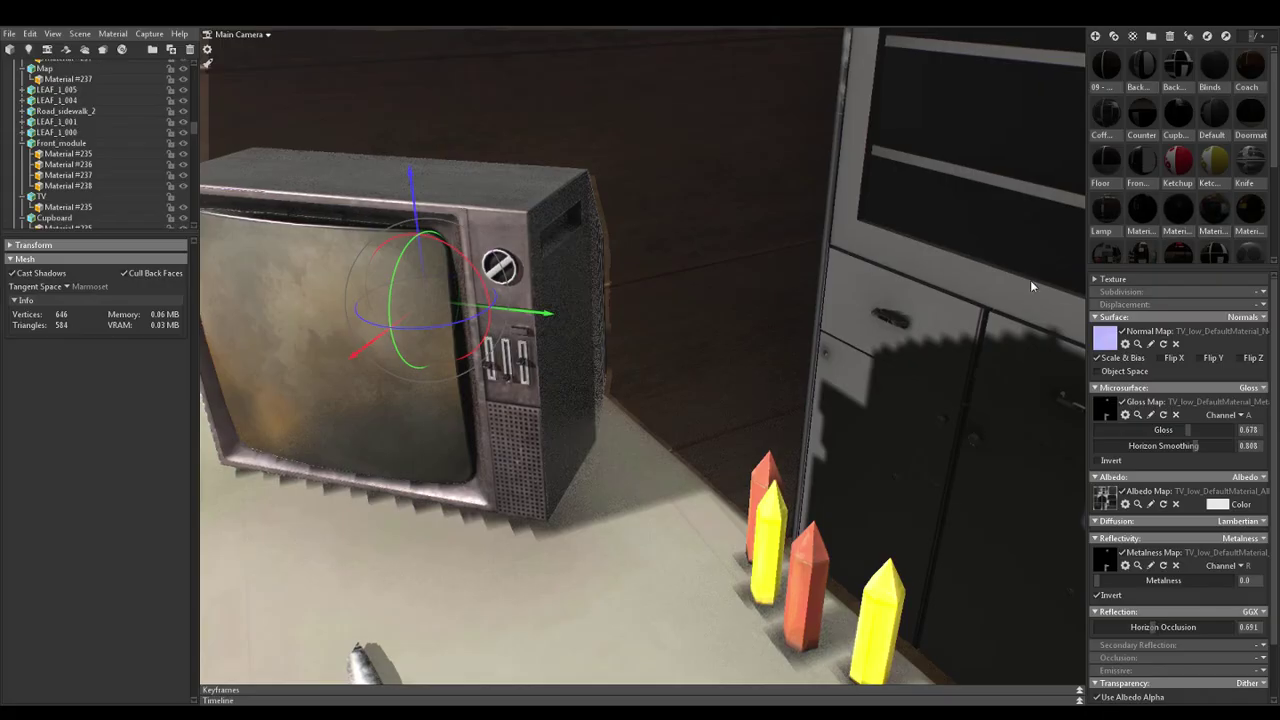
pyautogui.click(207, 66)
pyautogui.moveTo(556, 370)
pyautogui.mouseDown()
pyautogui.moveTo(518, 354)
pyautogui.moveTo(576, 366)
pyautogui.mouseUp()
pyautogui.moveTo(576, 366); pyautogui.dragTo(579, 370, button='middle')
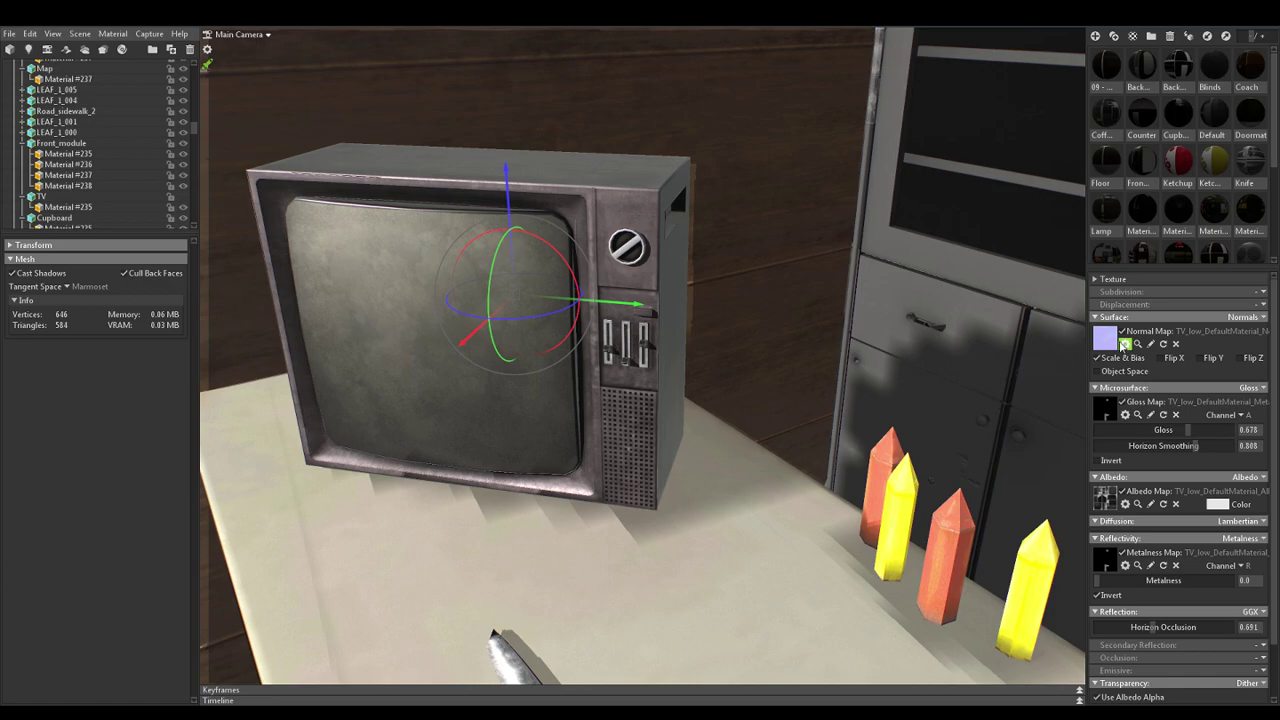
# Replace the television material's normal map with TV2_low_Material _595_Normal.png from the Cafe_remake/TV2 folder
pyautogui.click(1107, 342)
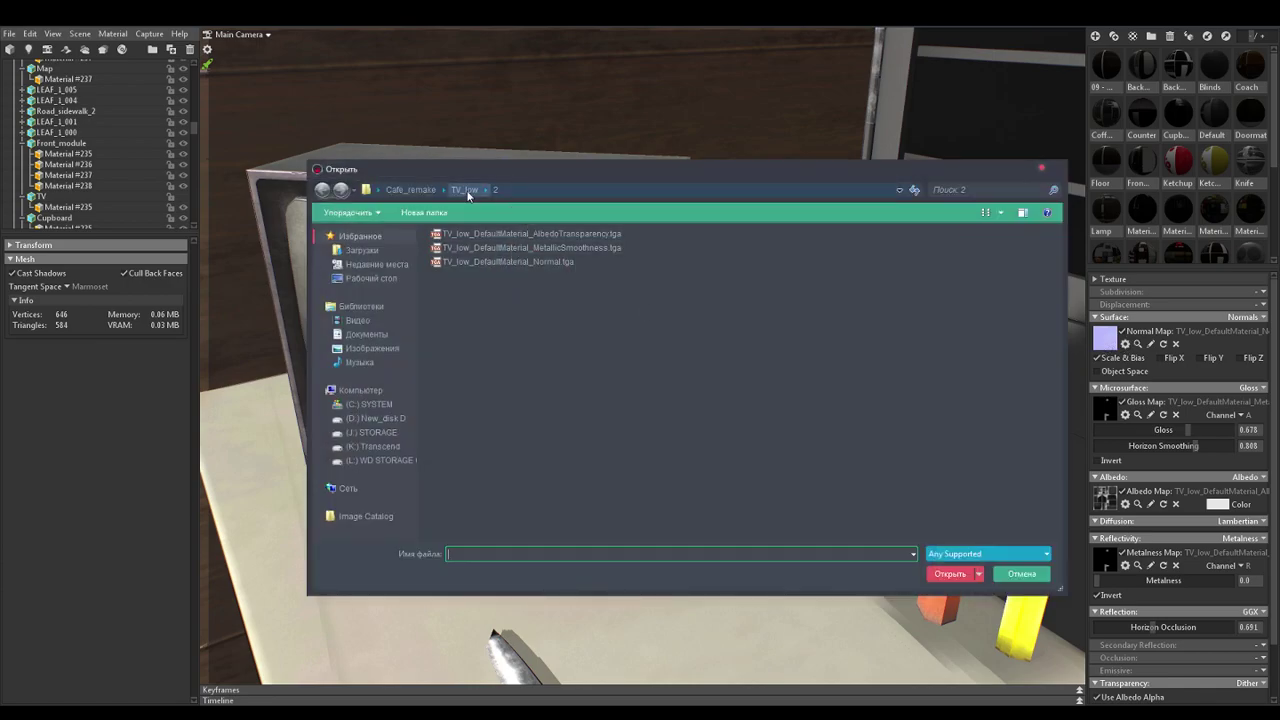
pyautogui.click(466, 190)
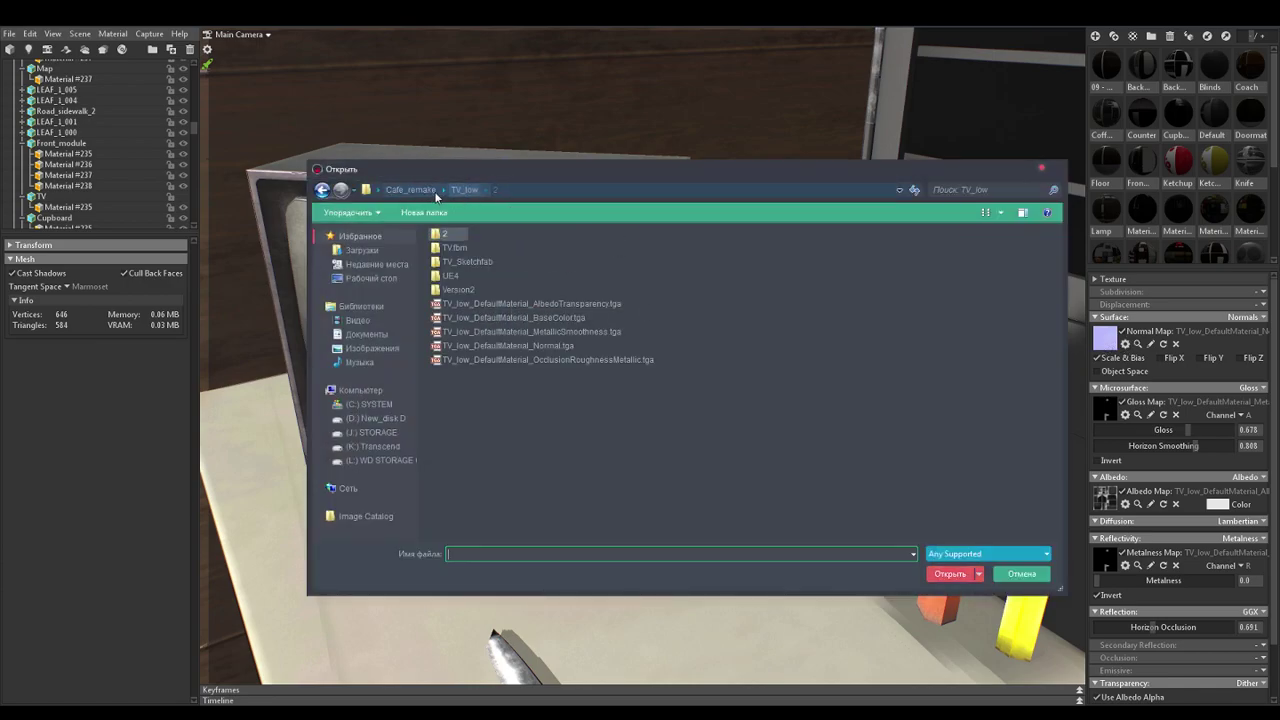
pyautogui.click(428, 190)
pyautogui.doubleClick(550, 275)
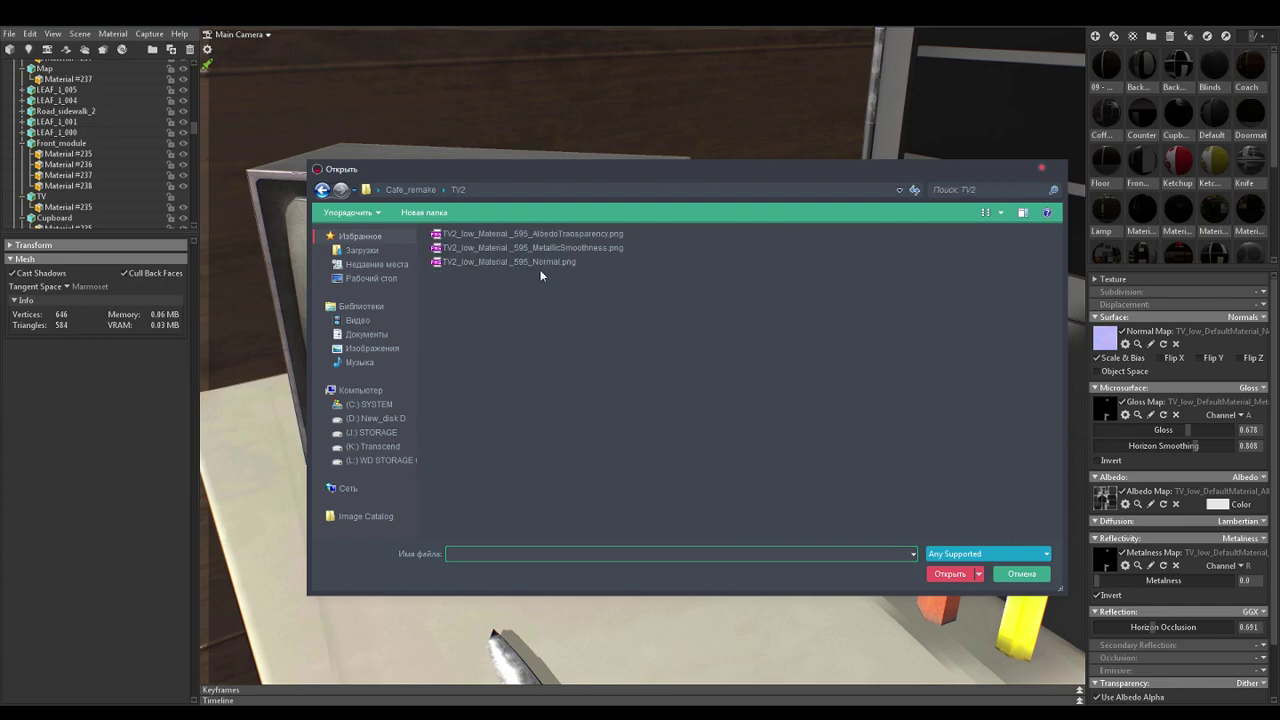
pyautogui.moveTo(544, 171); pyautogui.dragTo(756, 255)
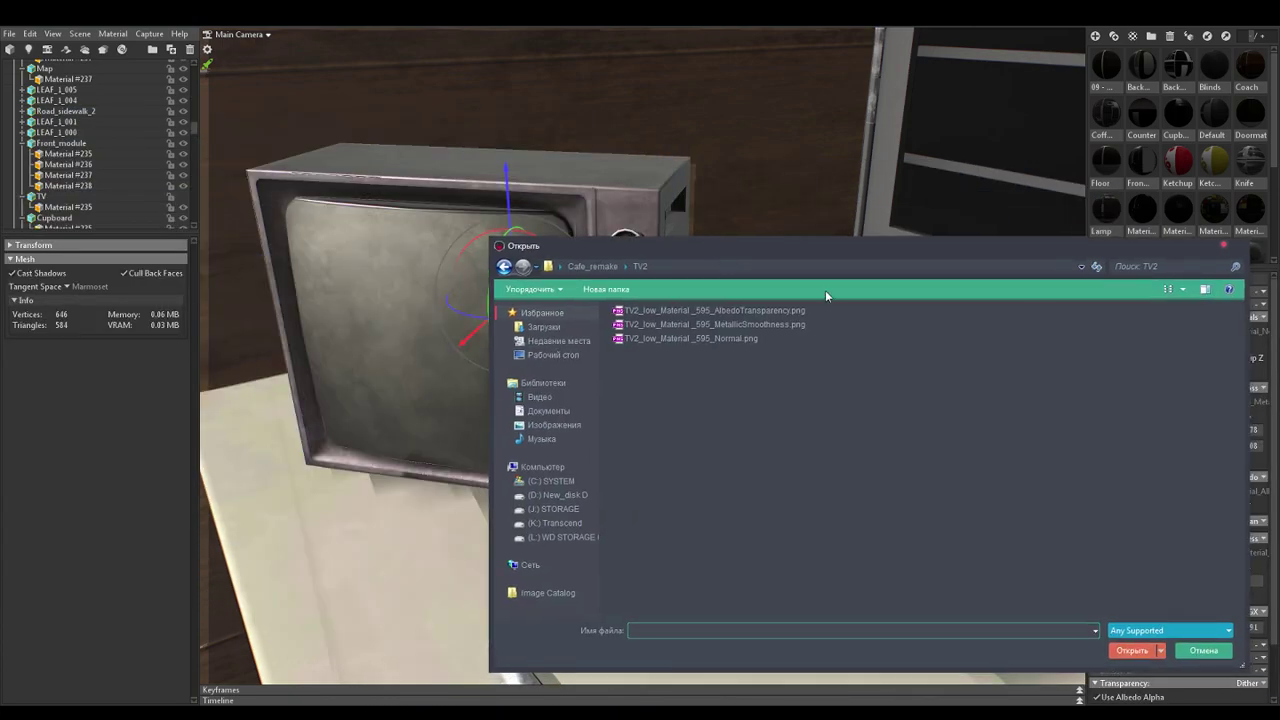
pyautogui.moveTo(485, 236); pyautogui.dragTo(831, 280)
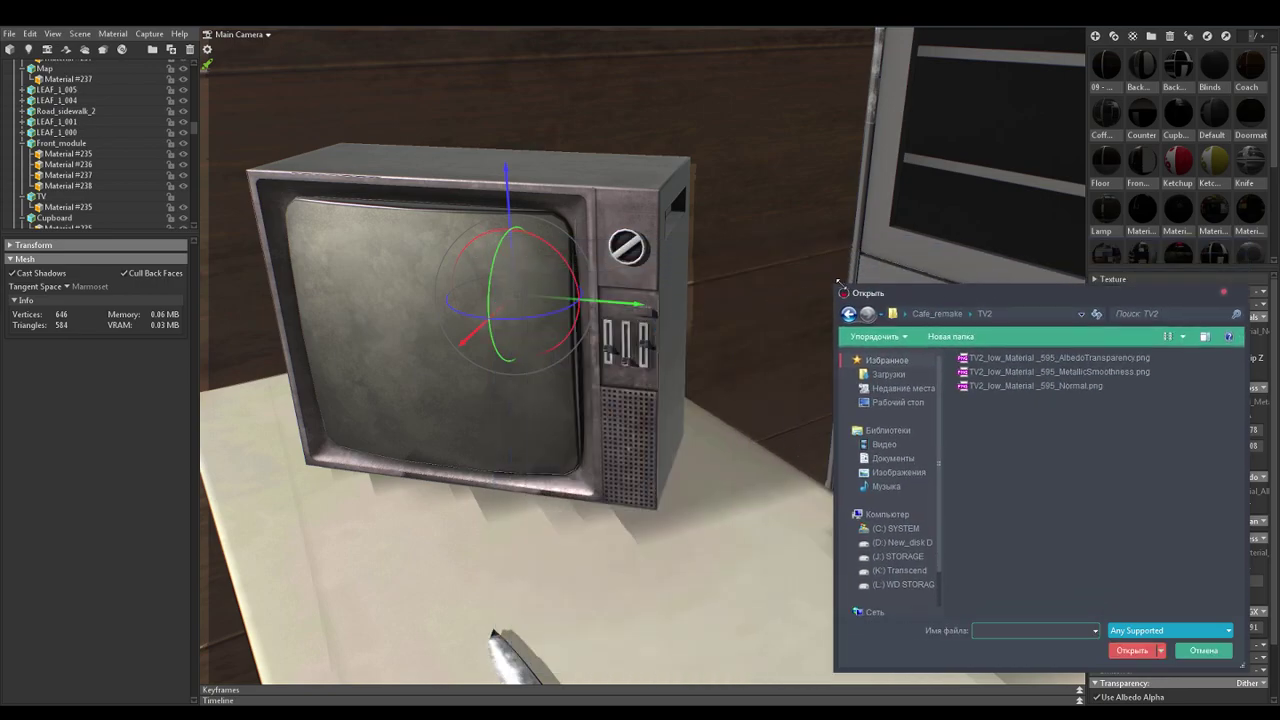
pyautogui.moveTo(933, 290); pyautogui.dragTo(192, 168)
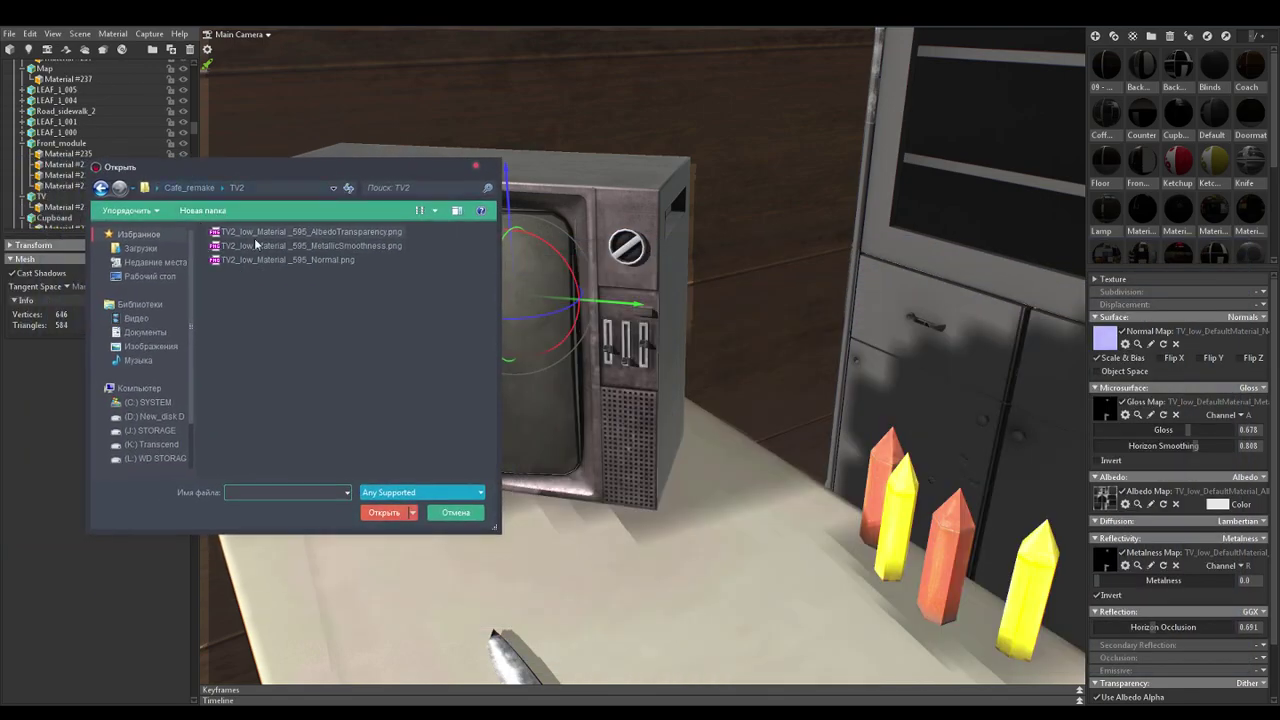
pyautogui.click(330, 263)
pyautogui.doubleClick(330, 261)
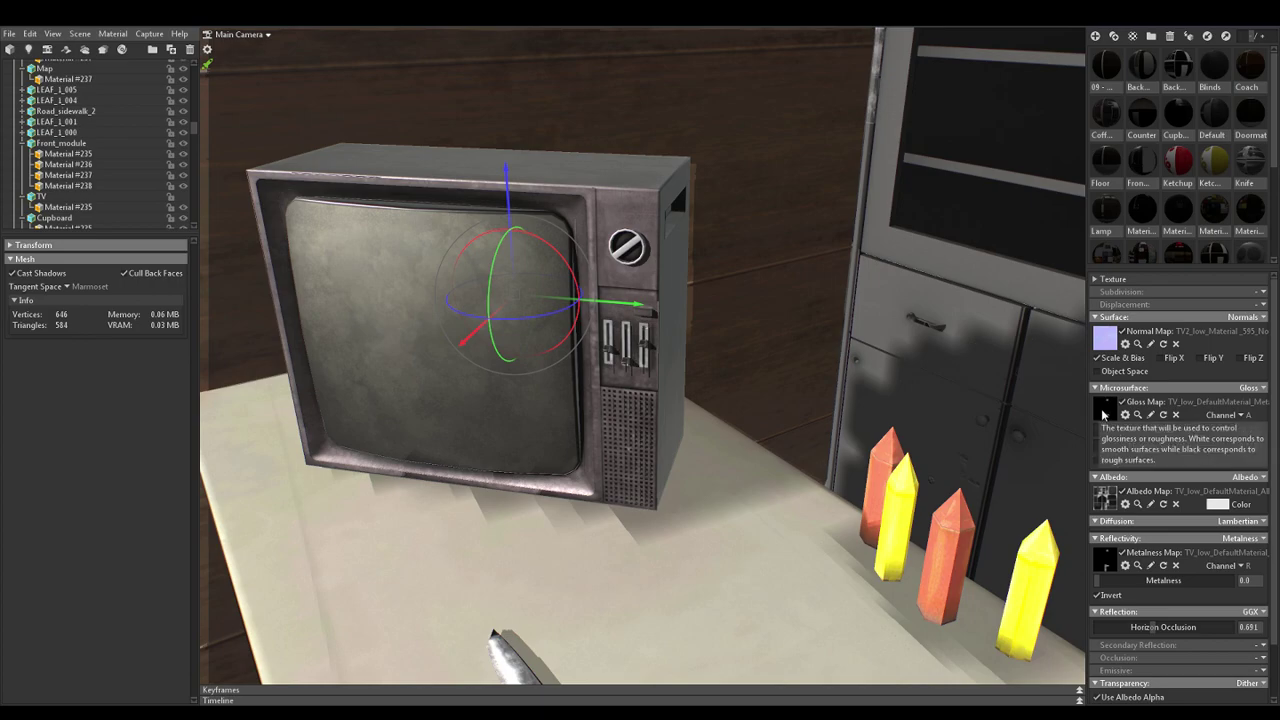
# Load TV2_low_Material _595_MetallicSmoothness.png as the gloss map and TV2_low_Material _595_AlbedoTransparency.png as the albedo map
pyautogui.click(1103, 410)
pyautogui.doubleClick(341, 247)
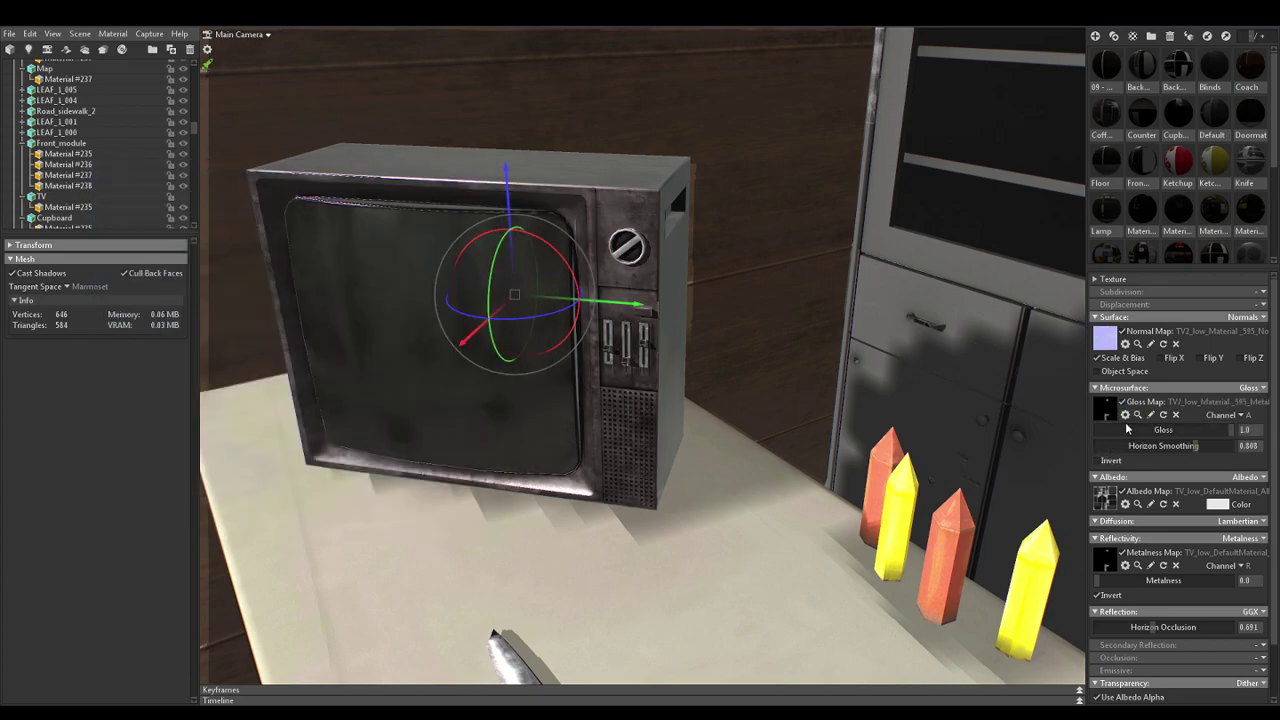
pyautogui.click(1110, 497)
pyautogui.click(363, 236)
pyautogui.doubleClick(363, 236)
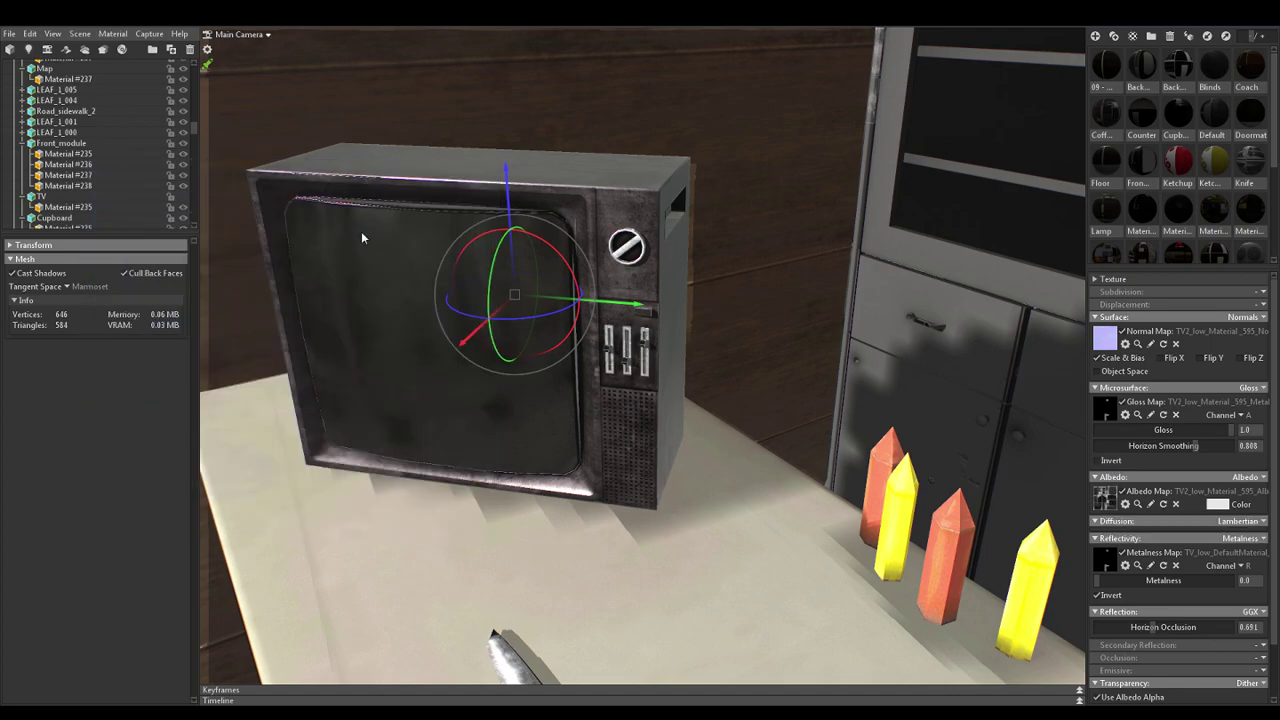
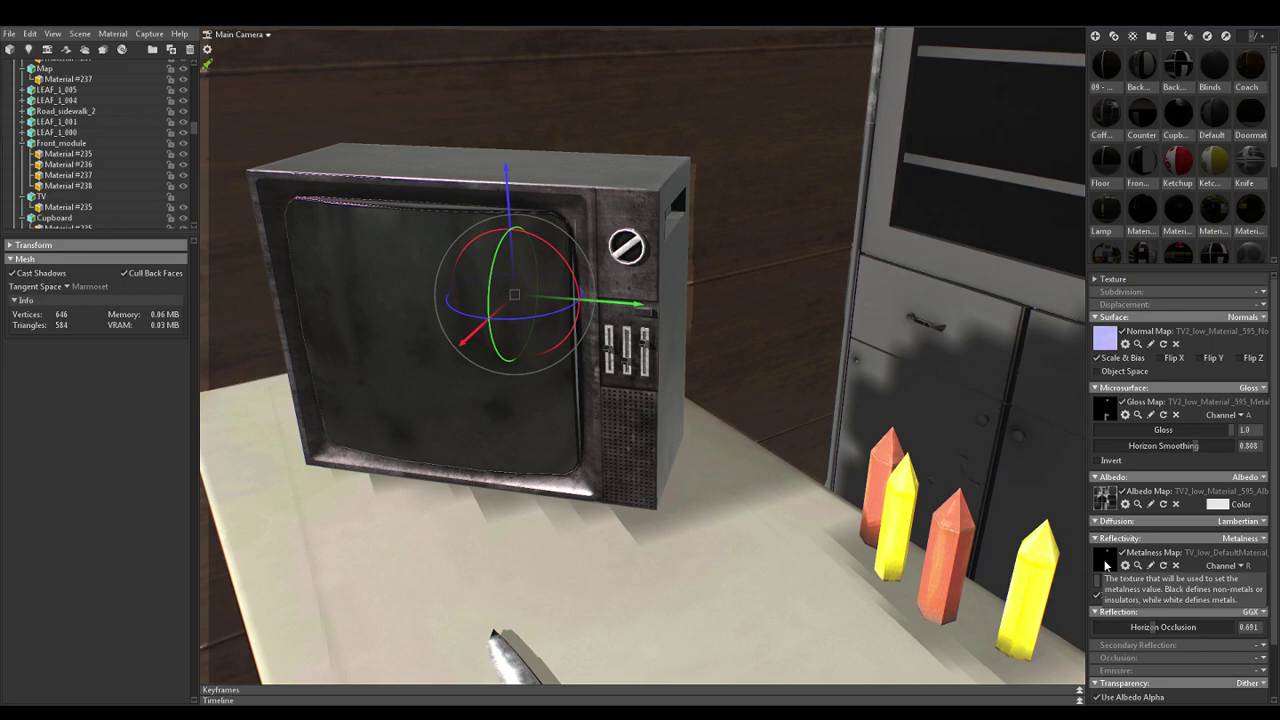
# Load TV2_low_Material _595_MetallicSmoothness.png as the metalness map, keeping it inverted, and set the metalness to 0.0
pyautogui.click(1106, 566)
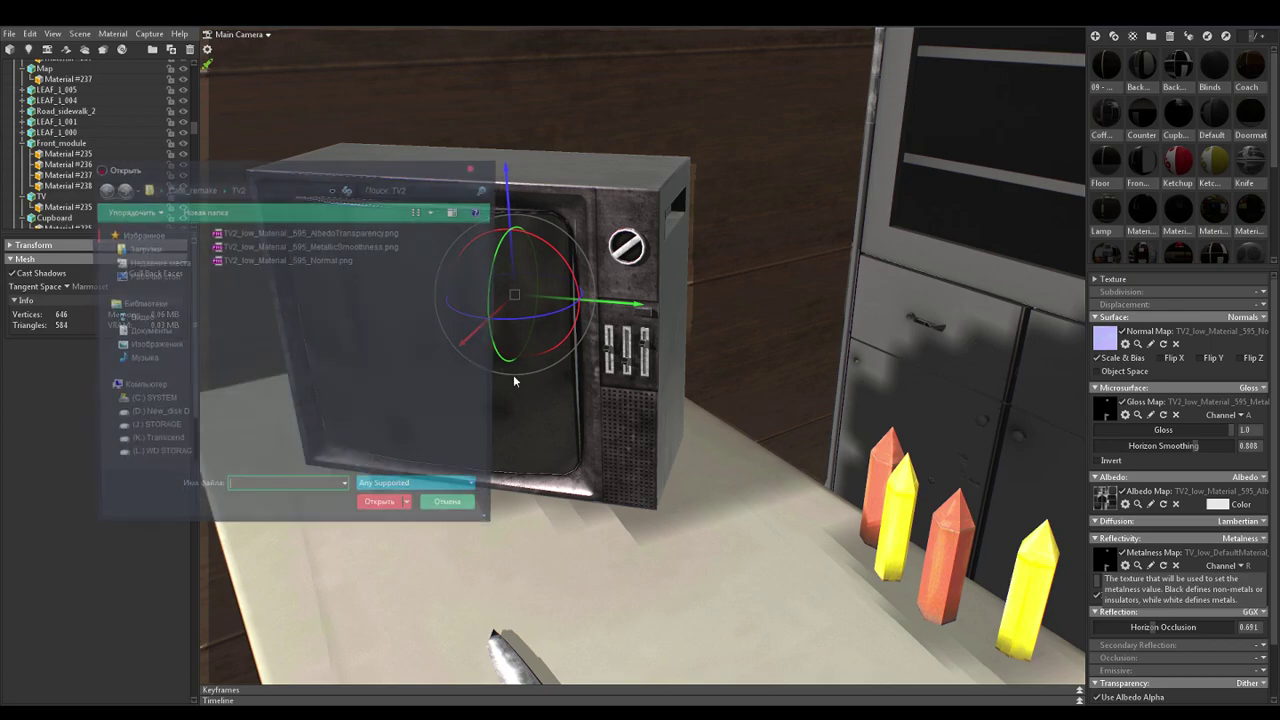
pyautogui.click(322, 248)
pyautogui.doubleClick(322, 248)
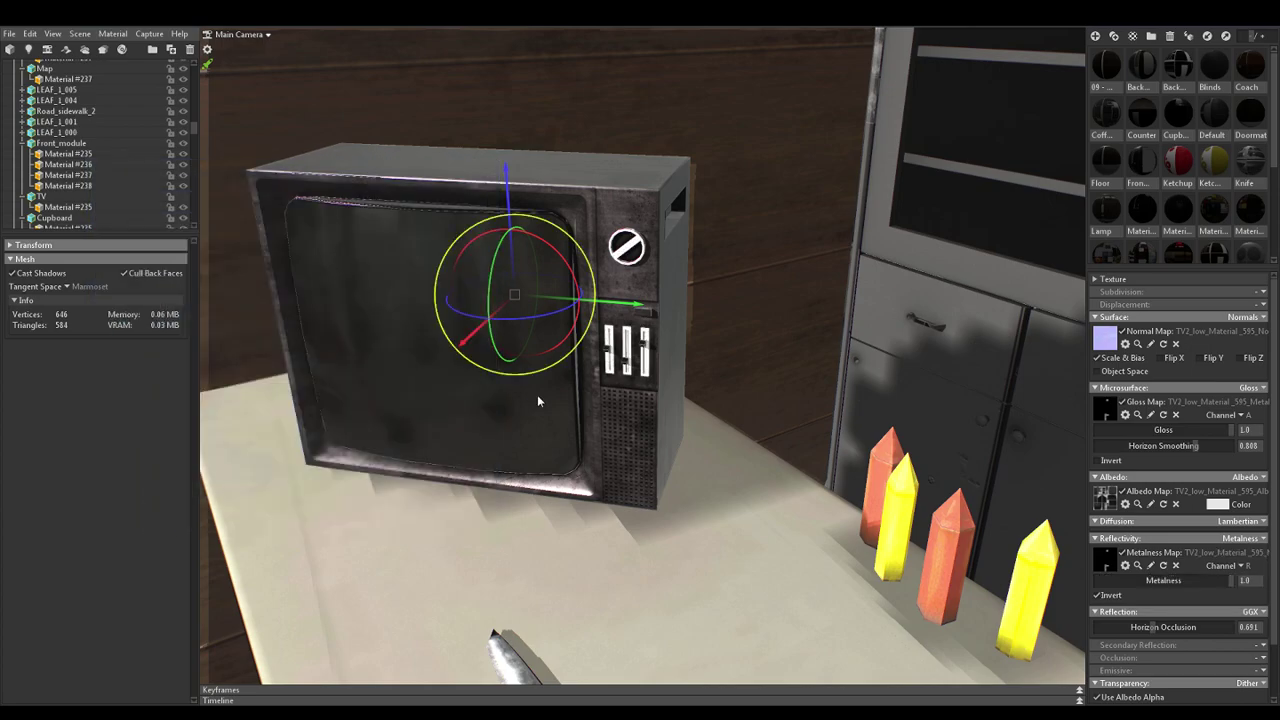
pyautogui.click(1112, 596)
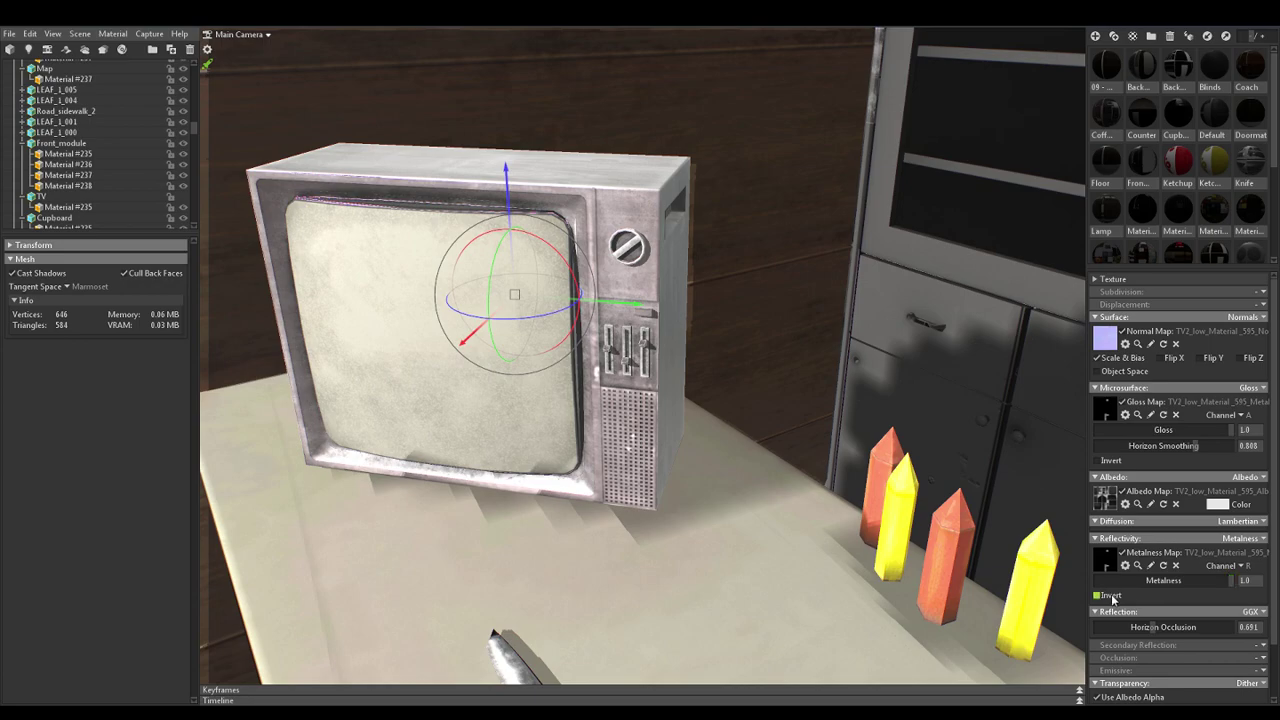
pyautogui.click(1112, 596)
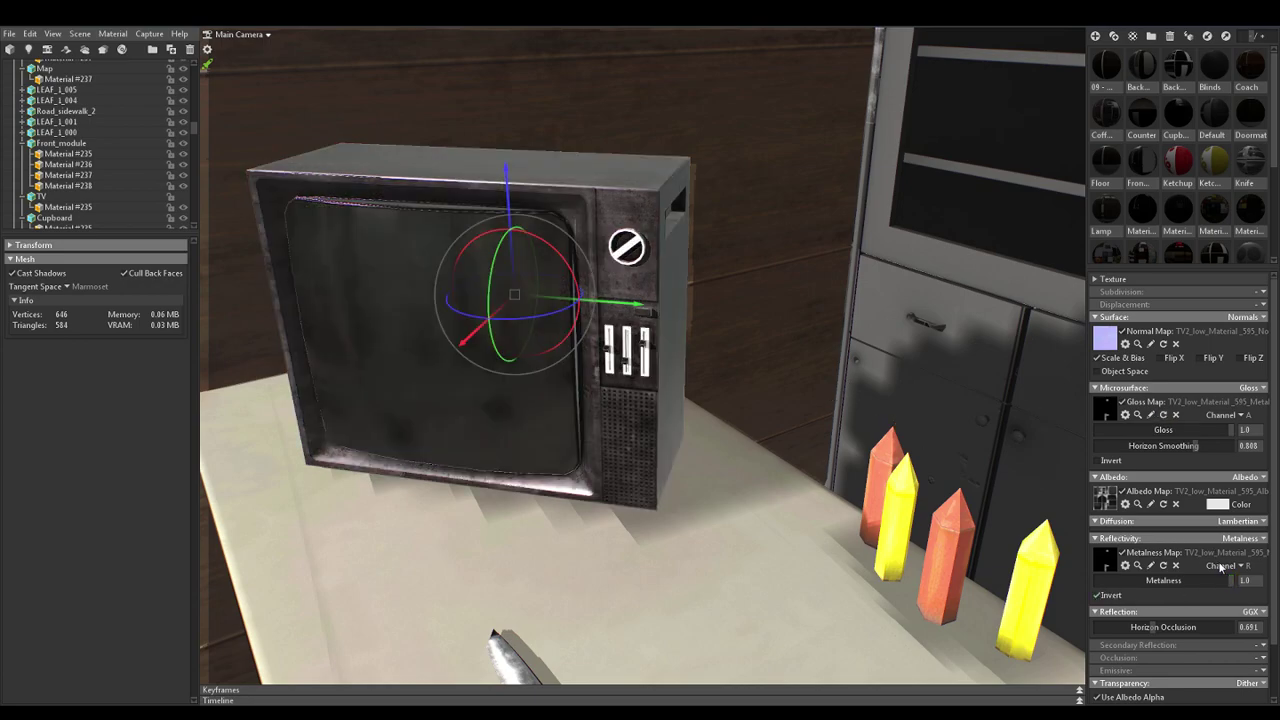
pyautogui.moveTo(1200, 580); pyautogui.dragTo(1077, 577)
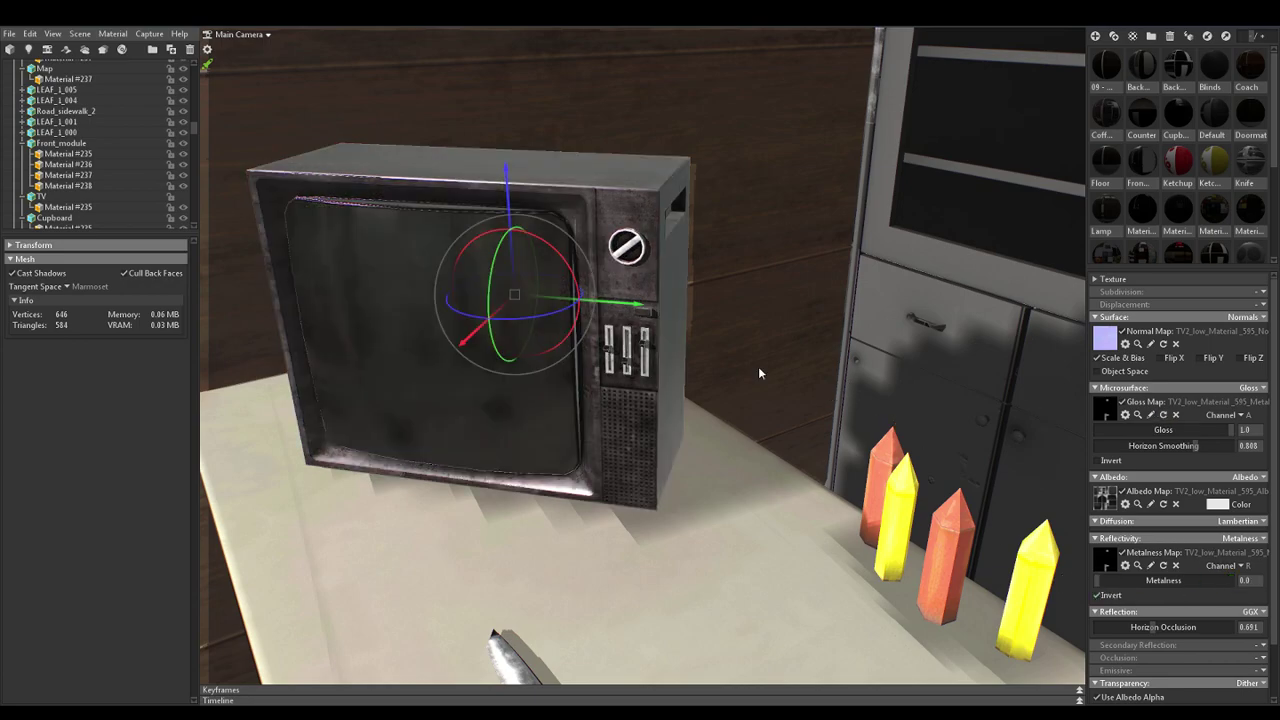
# Set the television material's gloss to 0.96, horizon smoothing to 0.344, metalness to 0.049 and horizon occlusion to 0.794
pyautogui.click(1216, 430)
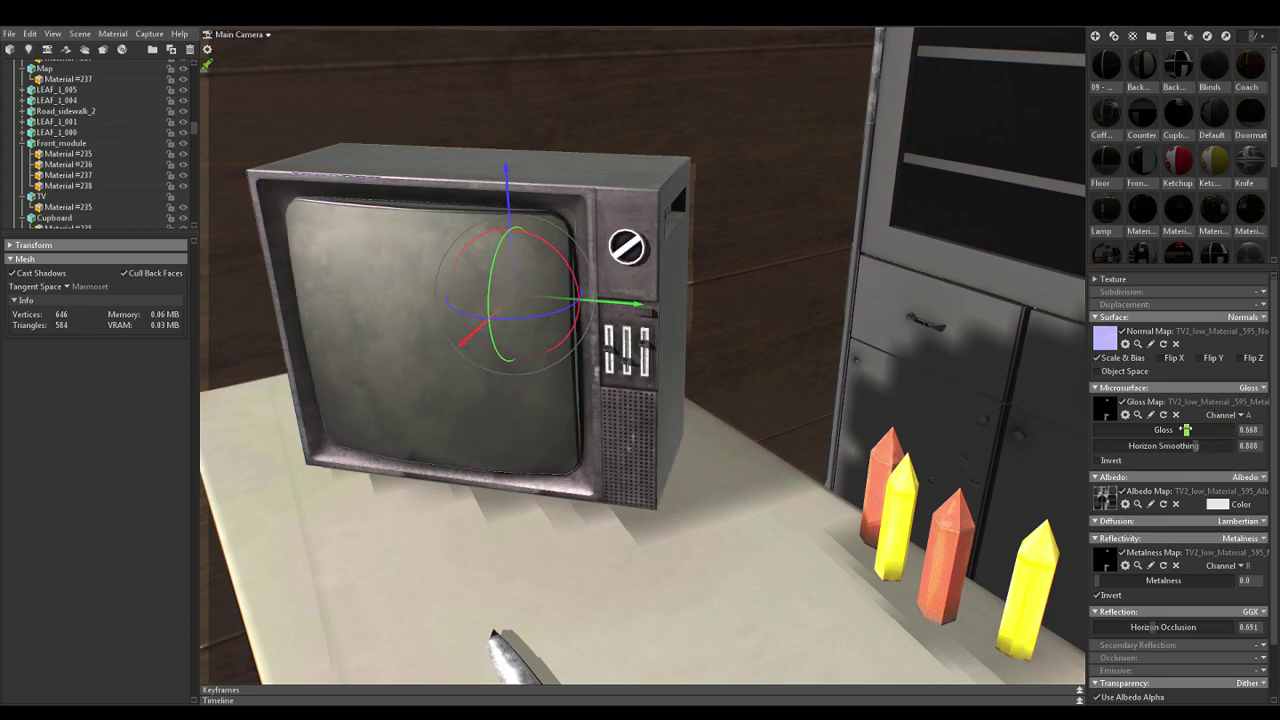
pyautogui.moveTo(1216, 430); pyautogui.dragTo(1116, 448)
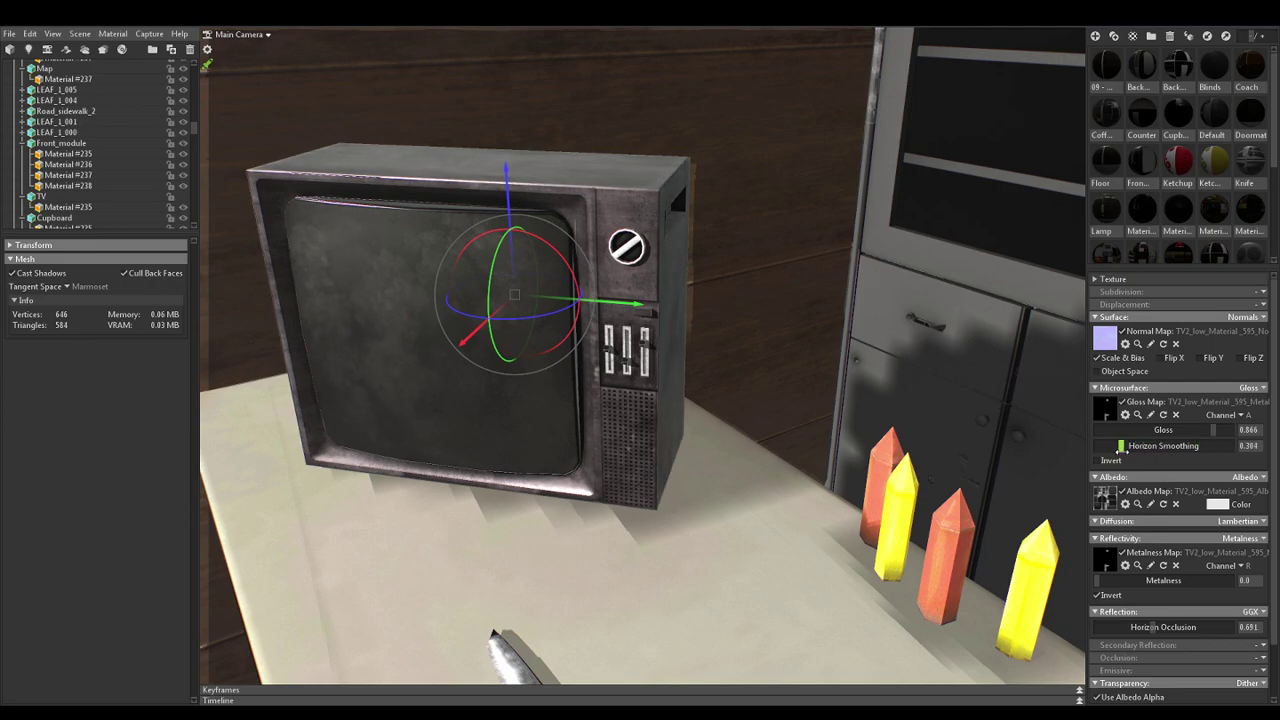
pyautogui.moveTo(1157, 628); pyautogui.dragTo(1104, 582)
pyautogui.moveTo(1213, 430)
pyautogui.mouseDown()
pyautogui.moveTo(1238, 431)
pyautogui.moveTo(1226, 430)
pyautogui.mouseUp()
pyautogui.moveTo(1123, 451)
pyautogui.mouseDown()
pyautogui.moveTo(1220, 449)
pyautogui.moveTo(1125, 448)
pyautogui.mouseUp()
# Try flipping the normal map's Y channel and compare how the television's screen reflects light
pyautogui.moveTo(754, 372); pyautogui.dragTo(781, 372)
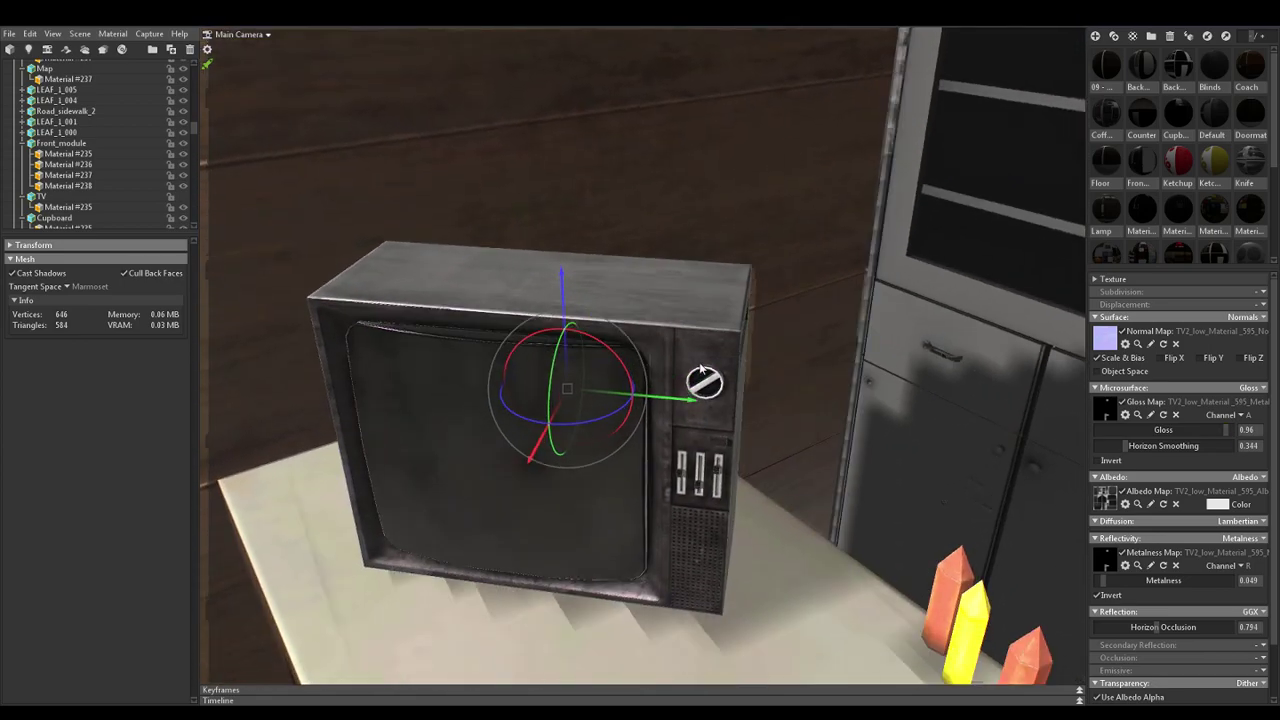
pyautogui.click(1208, 360)
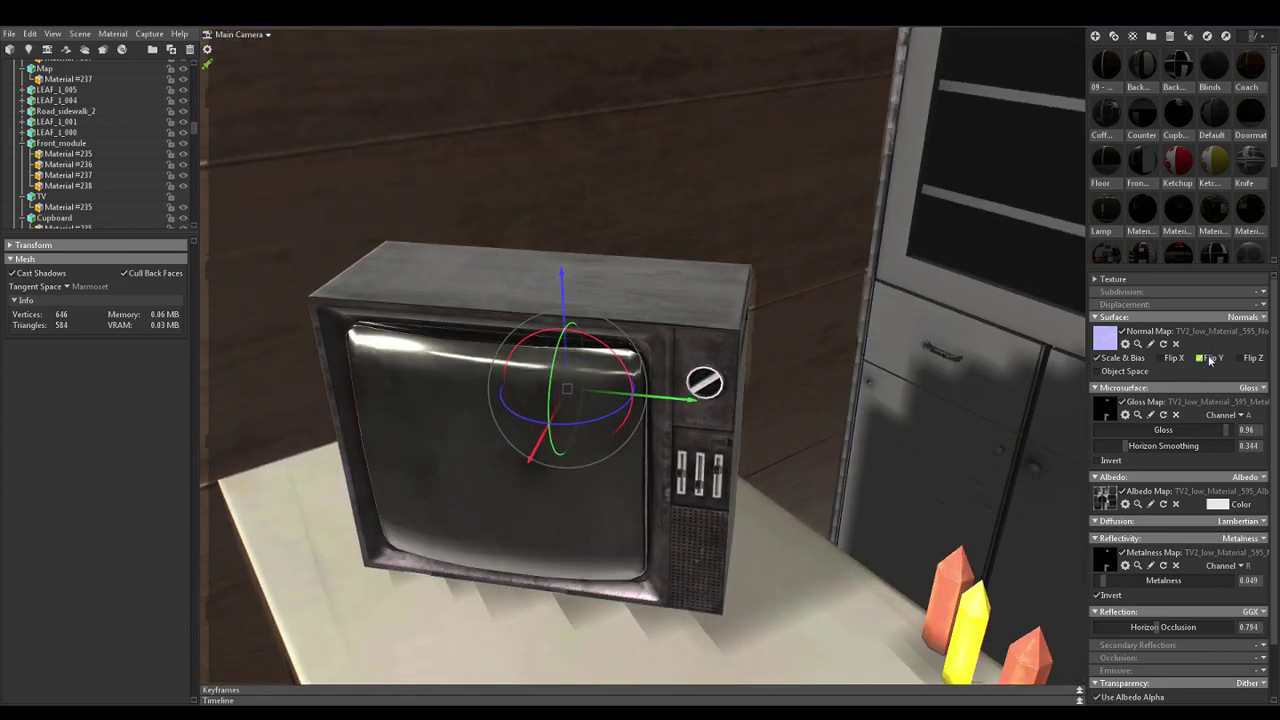
pyautogui.click(1208, 360)
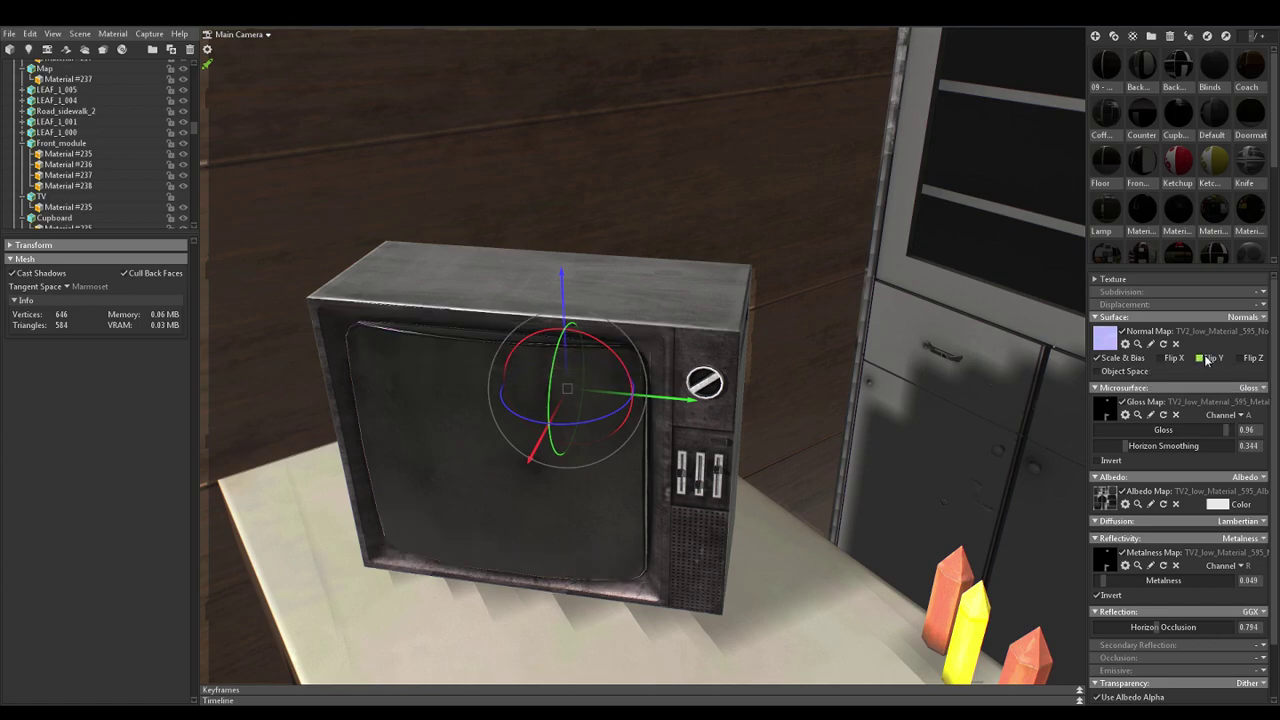
pyautogui.moveTo(660, 349); pyautogui.dragTo(619, 392)
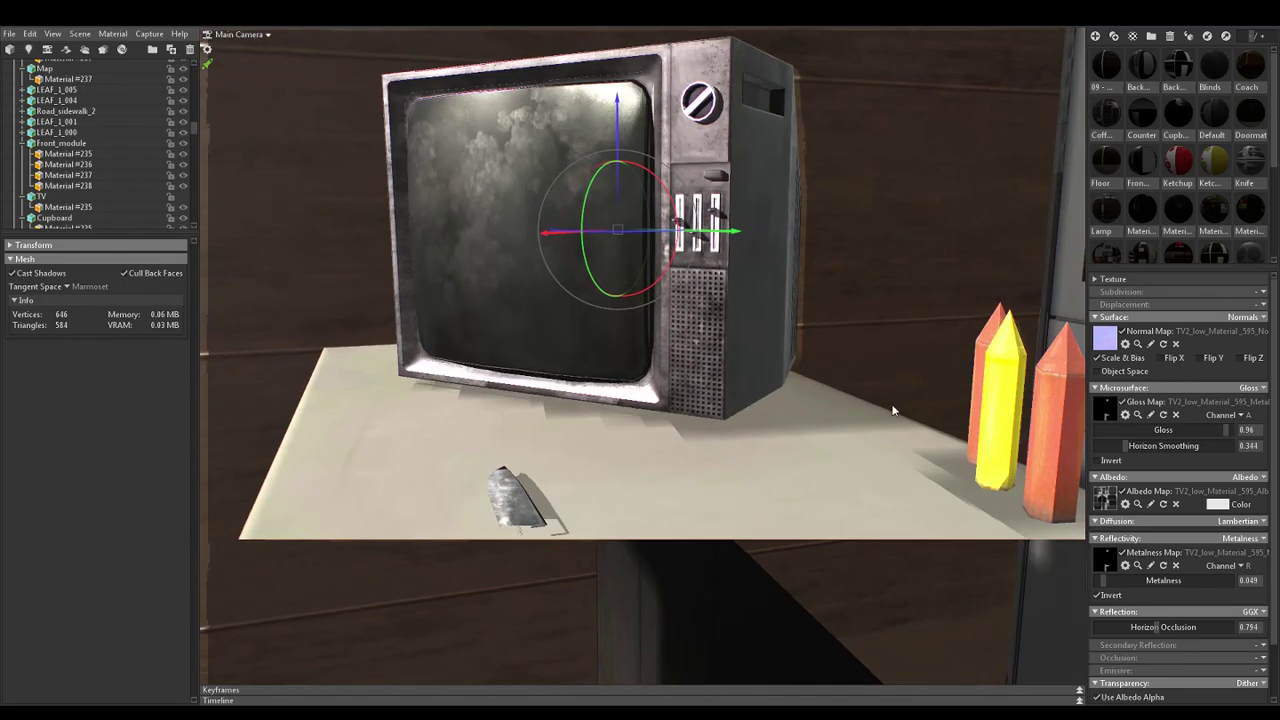
# Lower the television material's gloss to 0.92 and set its albedo color to the light grey d2d2d2
pyautogui.moveTo(1225, 429)
pyautogui.mouseDown()
pyautogui.moveTo(1192, 429)
pyautogui.moveTo(1220, 429)
pyautogui.mouseUp()
pyautogui.click(1218, 503)
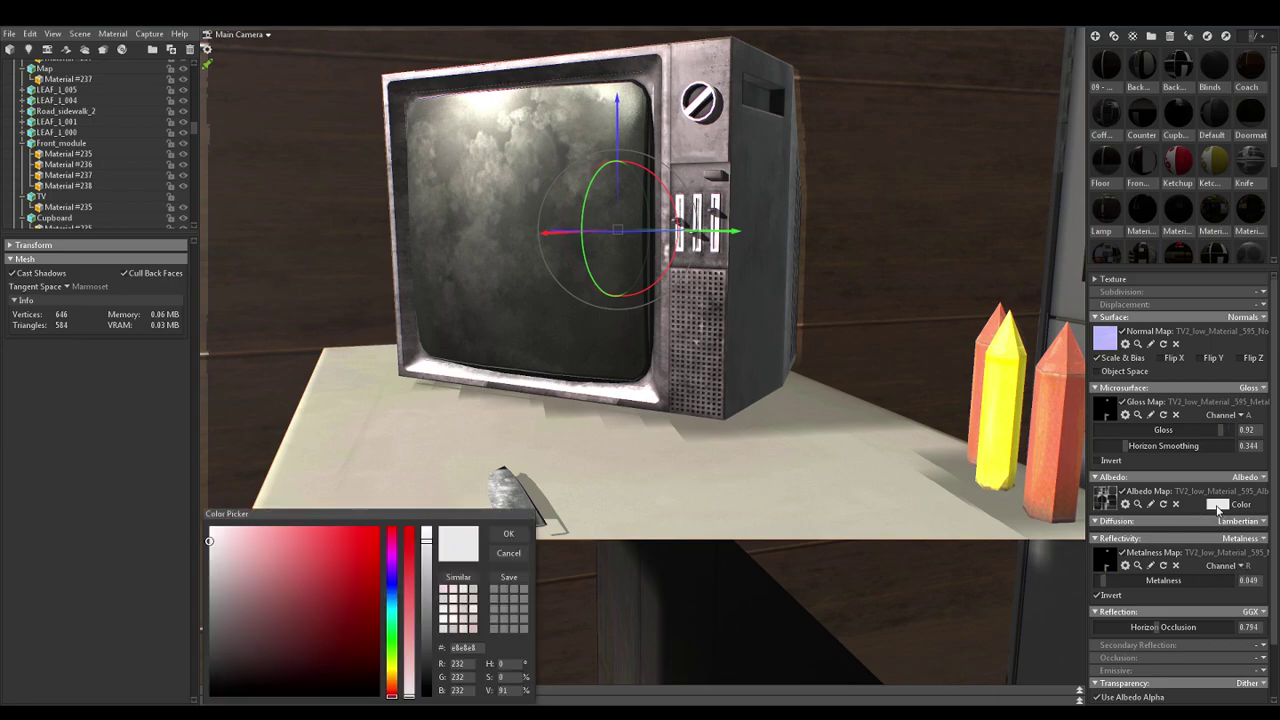
pyautogui.click(1217, 506)
pyautogui.click(1222, 505)
pyautogui.moveTo(424, 546); pyautogui.dragTo(429, 561)
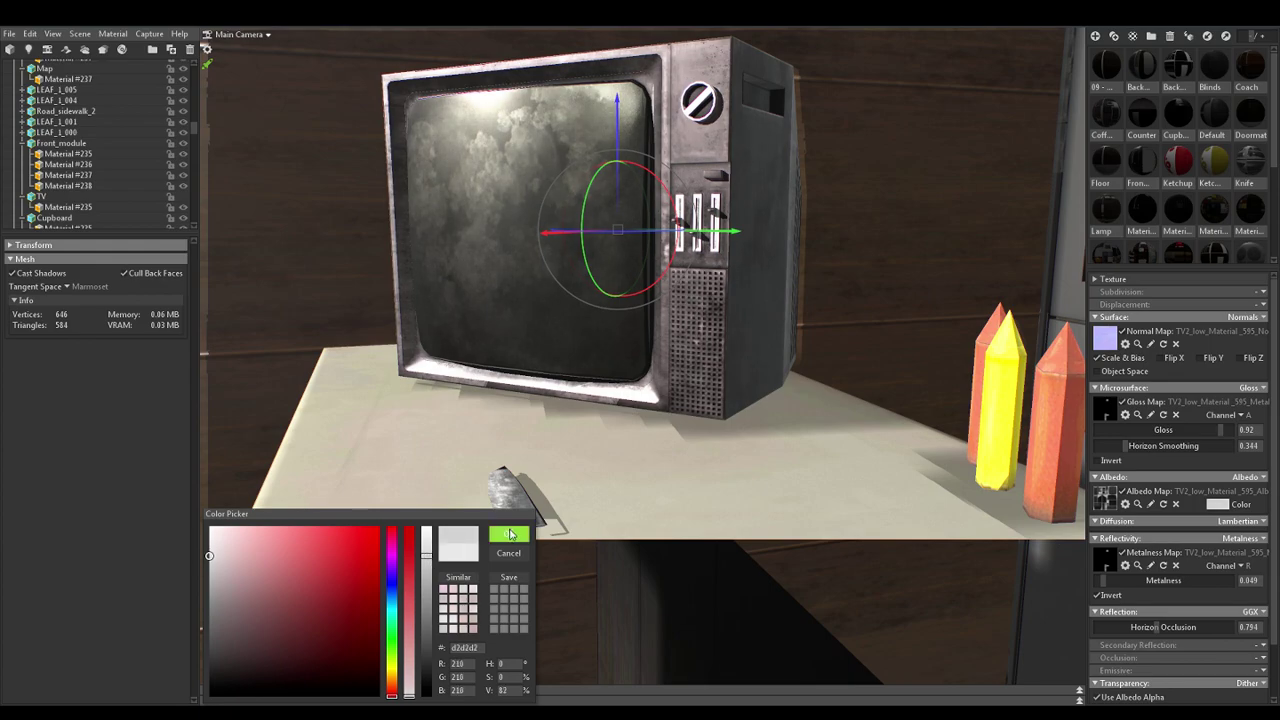
pyautogui.click(509, 532)
# Switch to Substance Painter and darken the Steel Rough layer's steel color to a grey of 0.317 per RGB channel
pyautogui.scroll(-4, 655, 469)
pyautogui.moveTo(655, 469); pyautogui.dragTo(696, 435)
pyautogui.click(931, 491)
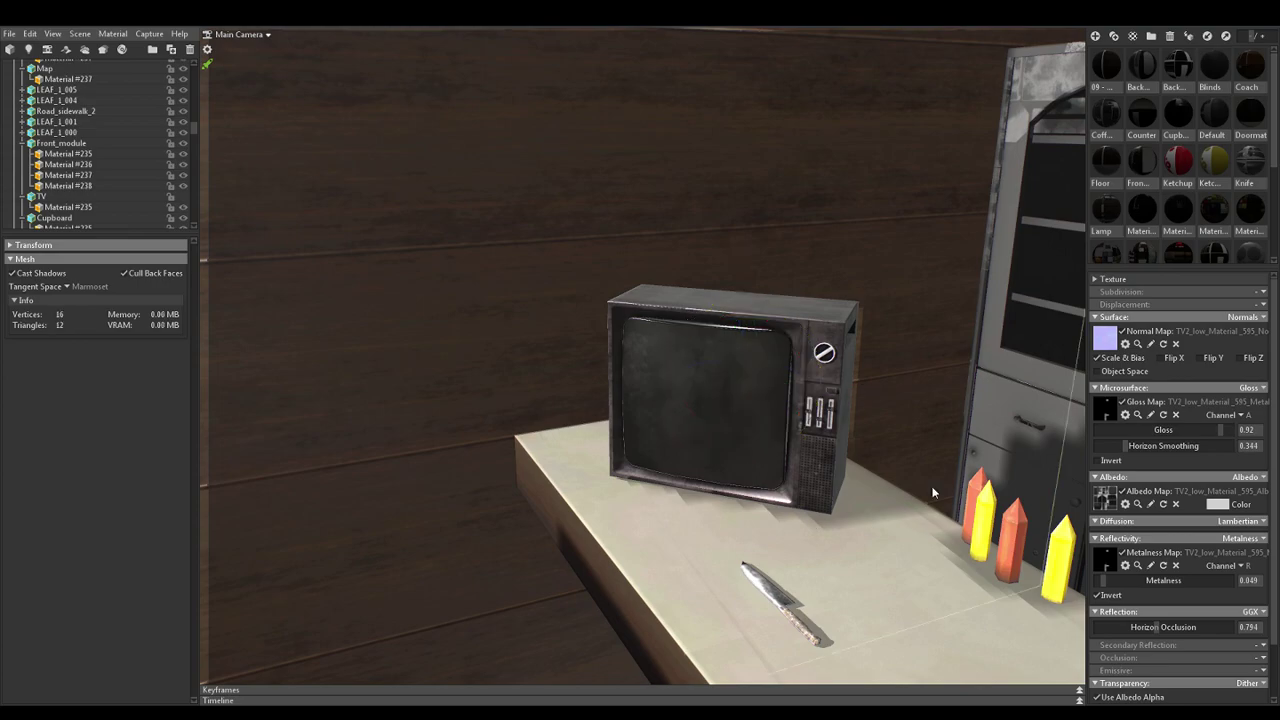
pyautogui.scroll(3, 837, 362)
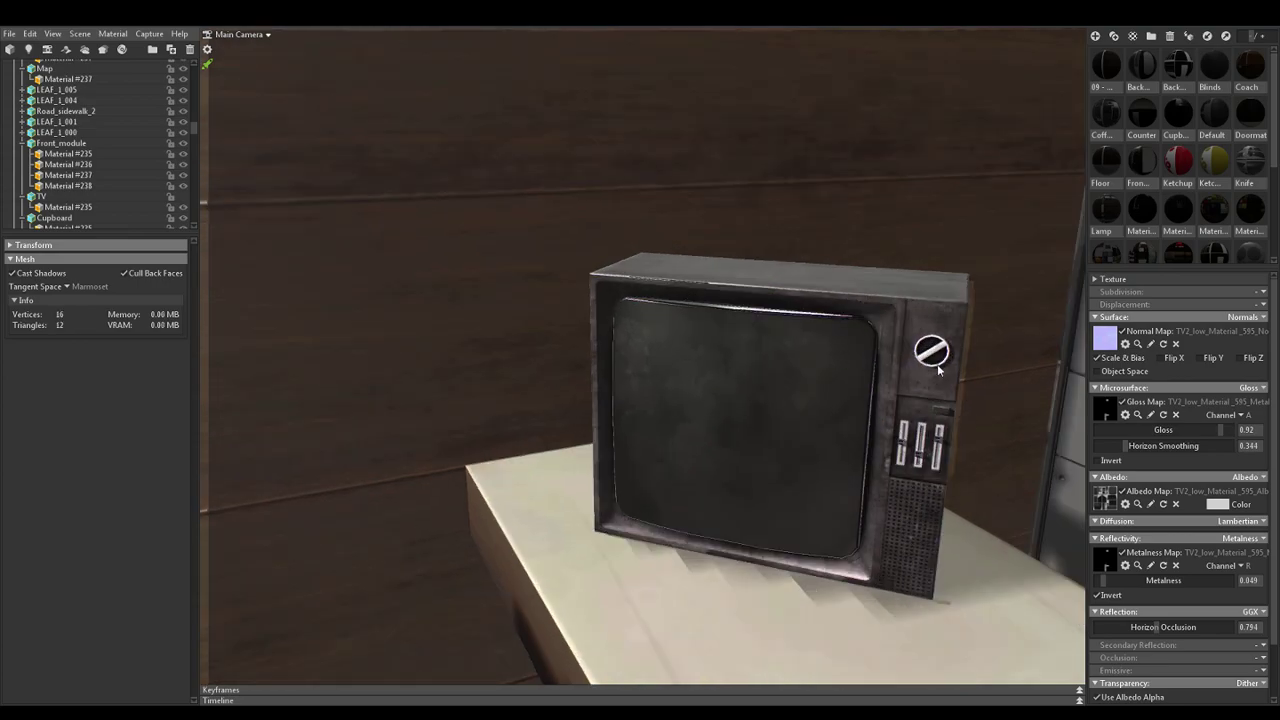
pyautogui.click(937, 364)
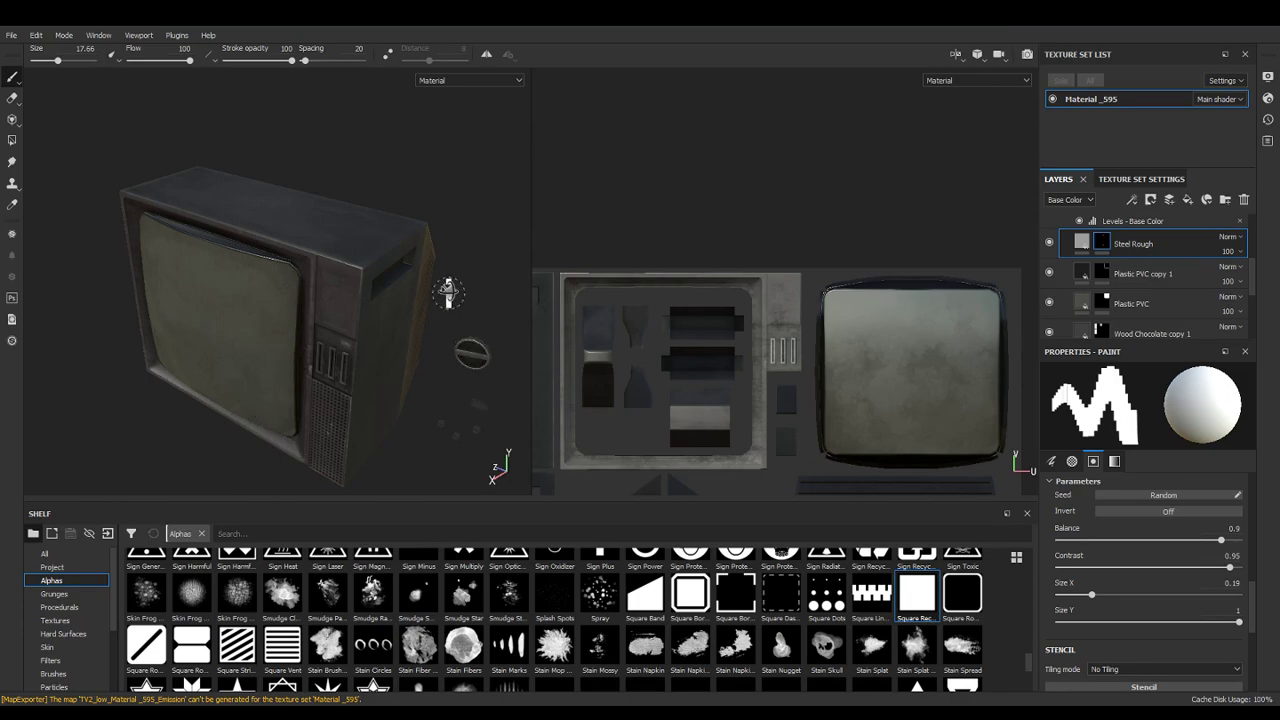
pyautogui.keyDown('alt'); pyautogui.moveTo(448, 294); pyautogui.dragTo(448, 262); pyautogui.keyUp('alt')
pyautogui.click(1090, 250)
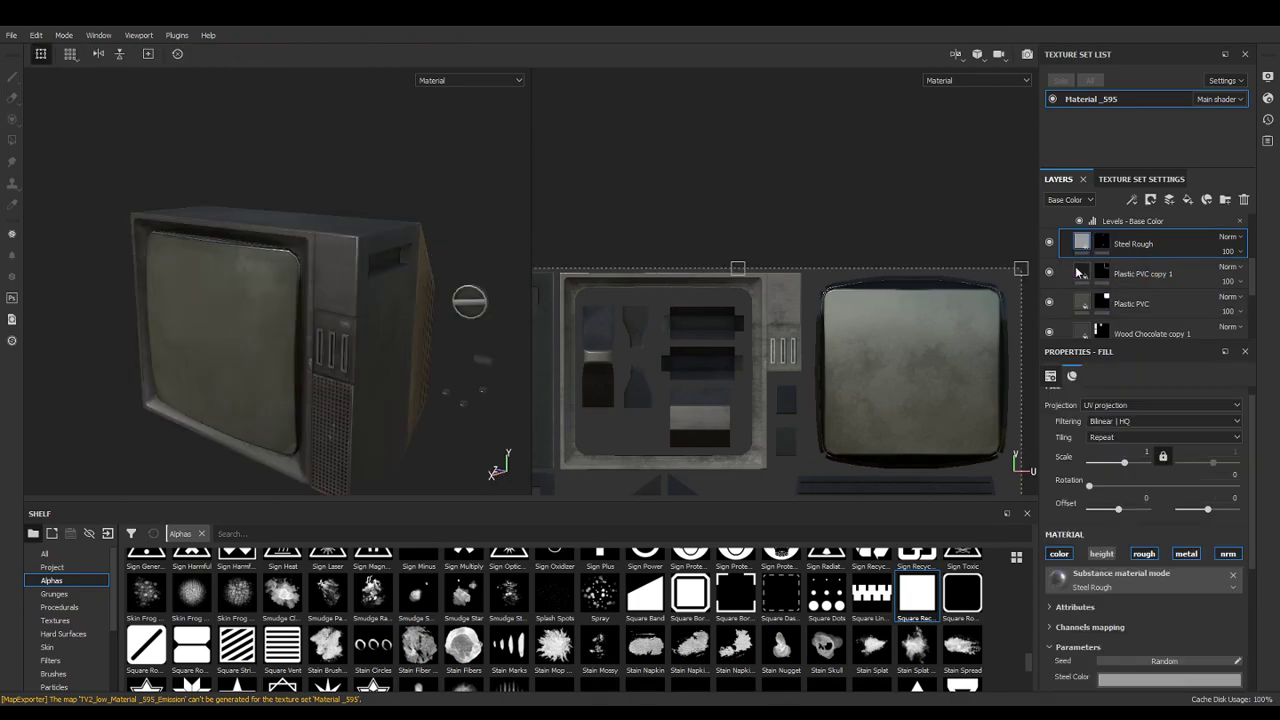
pyautogui.click(1103, 676)
pyautogui.moveTo(1100, 601); pyautogui.dragTo(1096, 626)
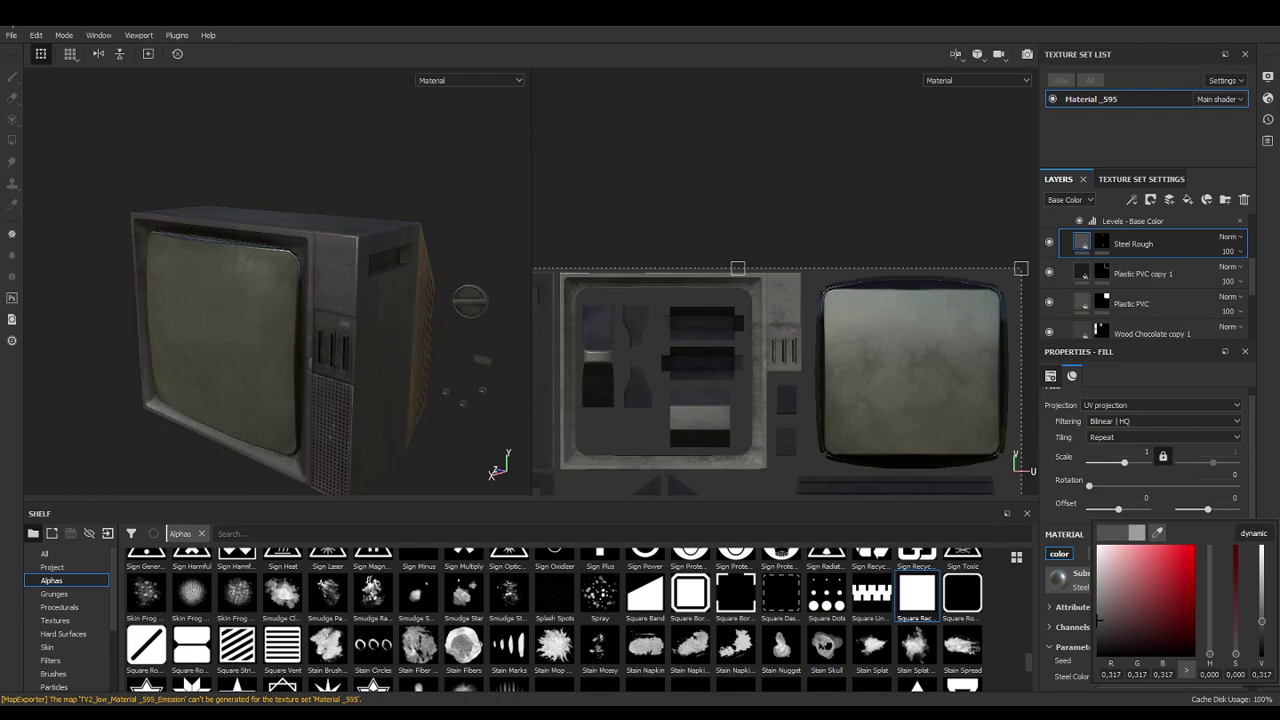
# Re-export the Material _595 textures as 8-bit PNG to the TV2 folder using the Unity 5 (Standard Metallic) configuration
pyautogui.click(11, 35)
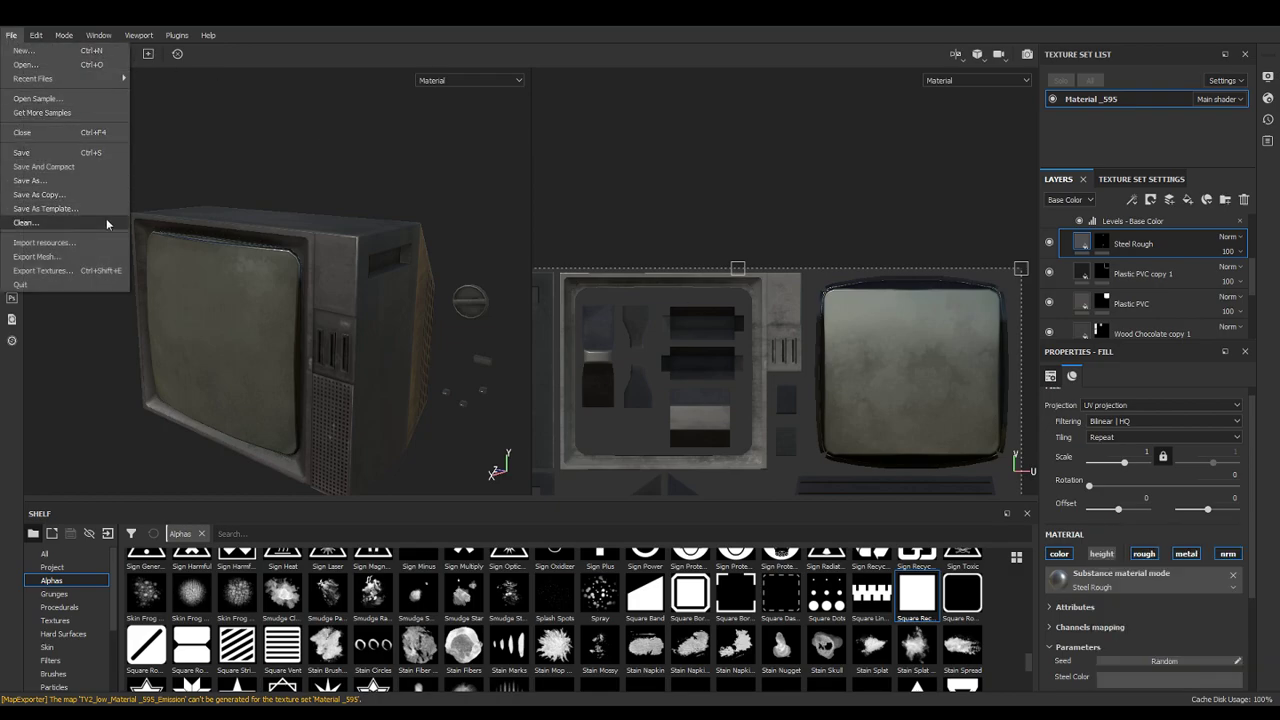
pyautogui.click(86, 270)
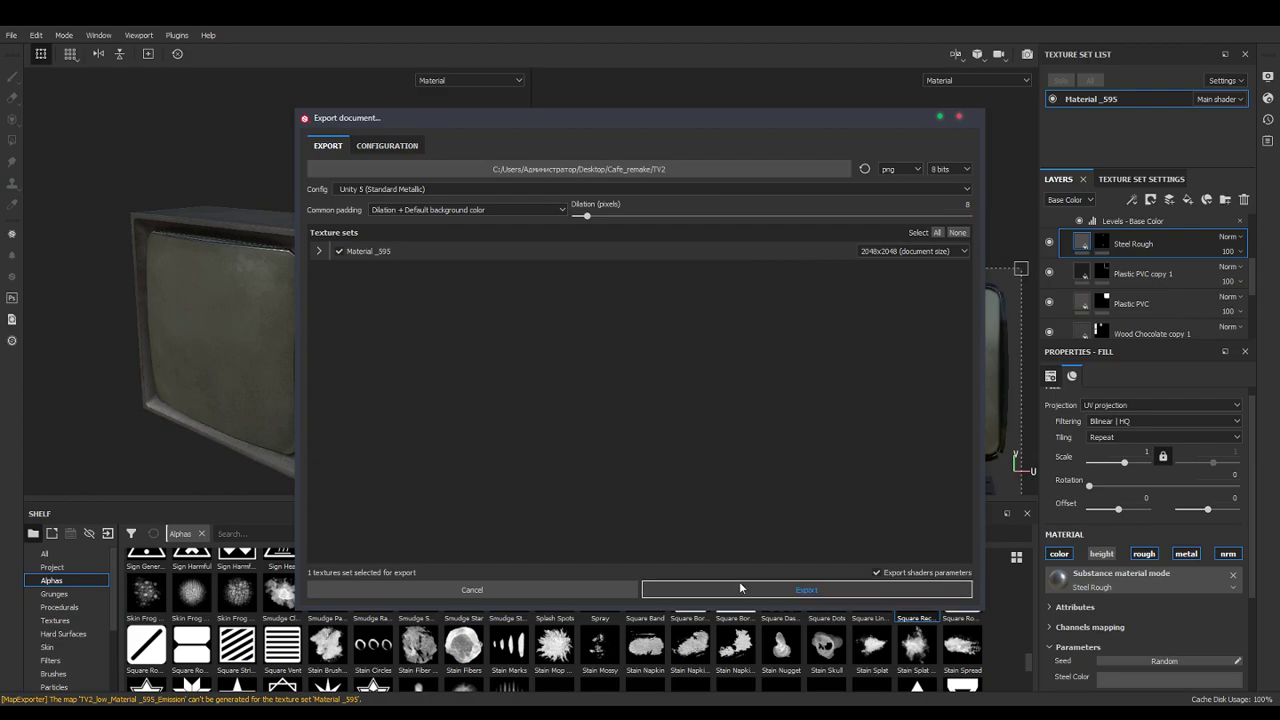
pyautogui.click(740, 588)
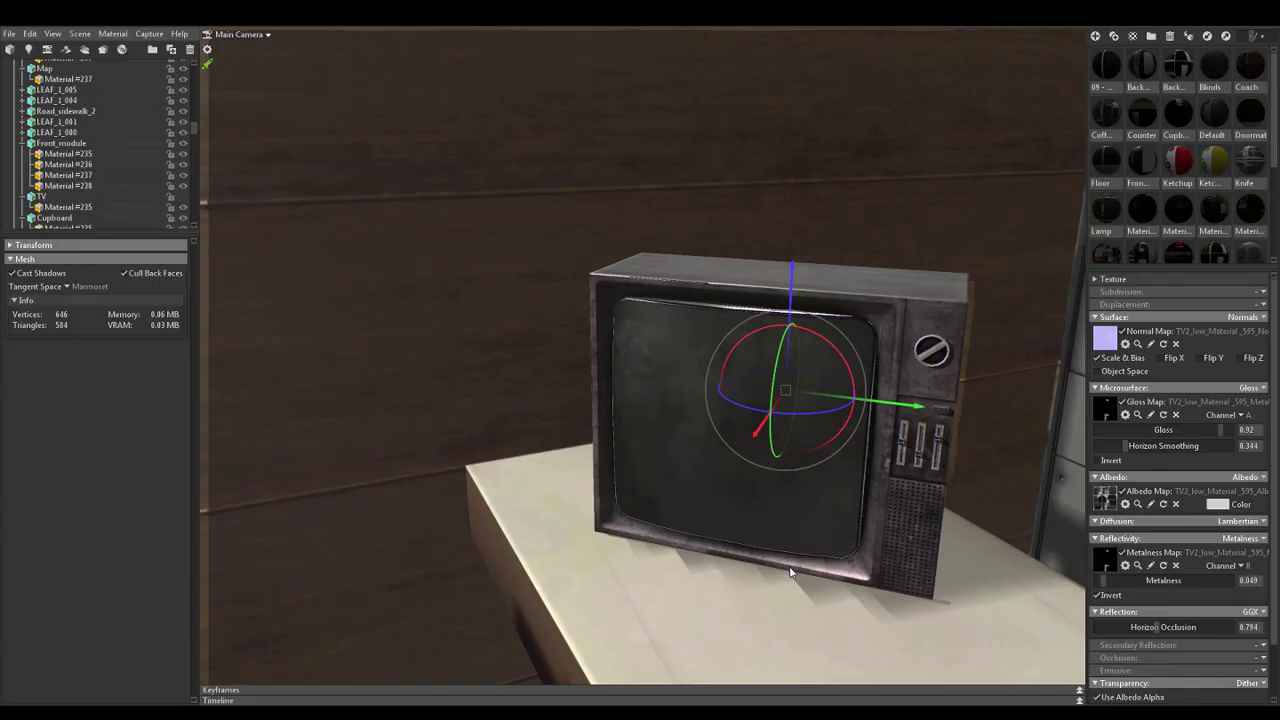
# Switch to Marmoset Toolbag, check the television with the re-exported textures and set its material's metalness to 0
pyautogui.moveTo(970, 528); pyautogui.dragTo(929, 537)
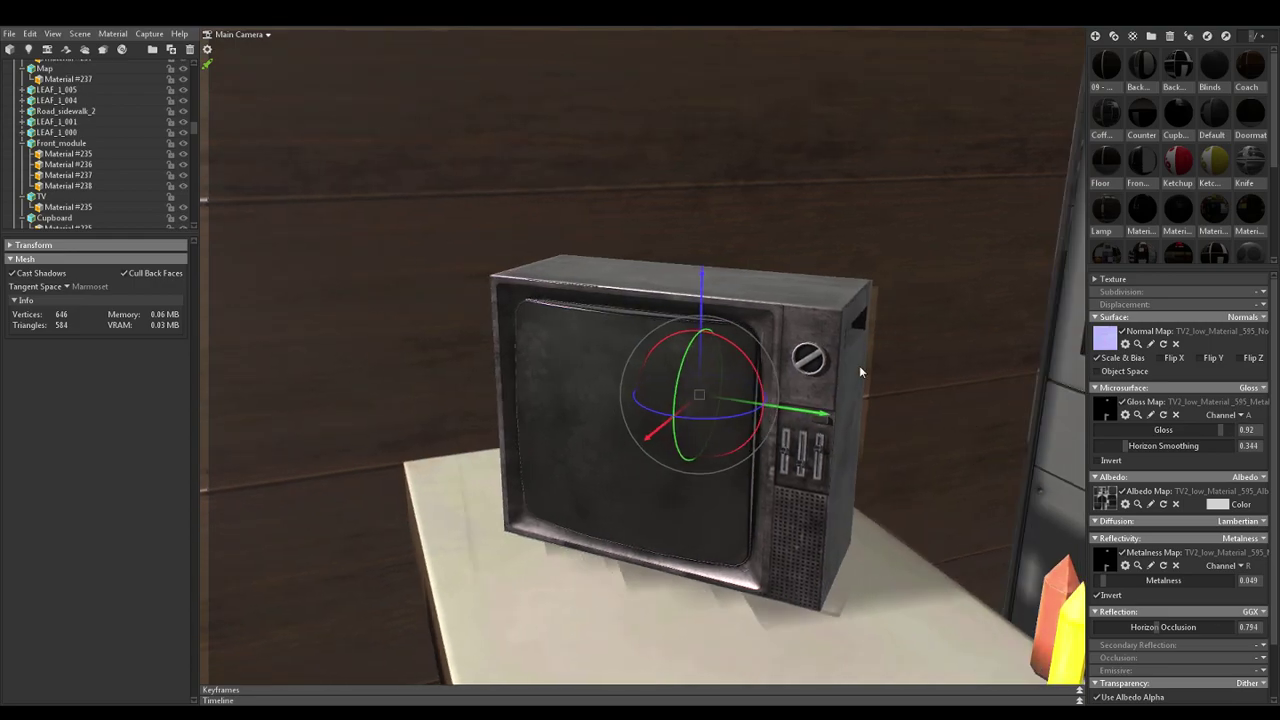
pyautogui.scroll(-2, 862, 362)
pyautogui.scroll(5, 850, 354)
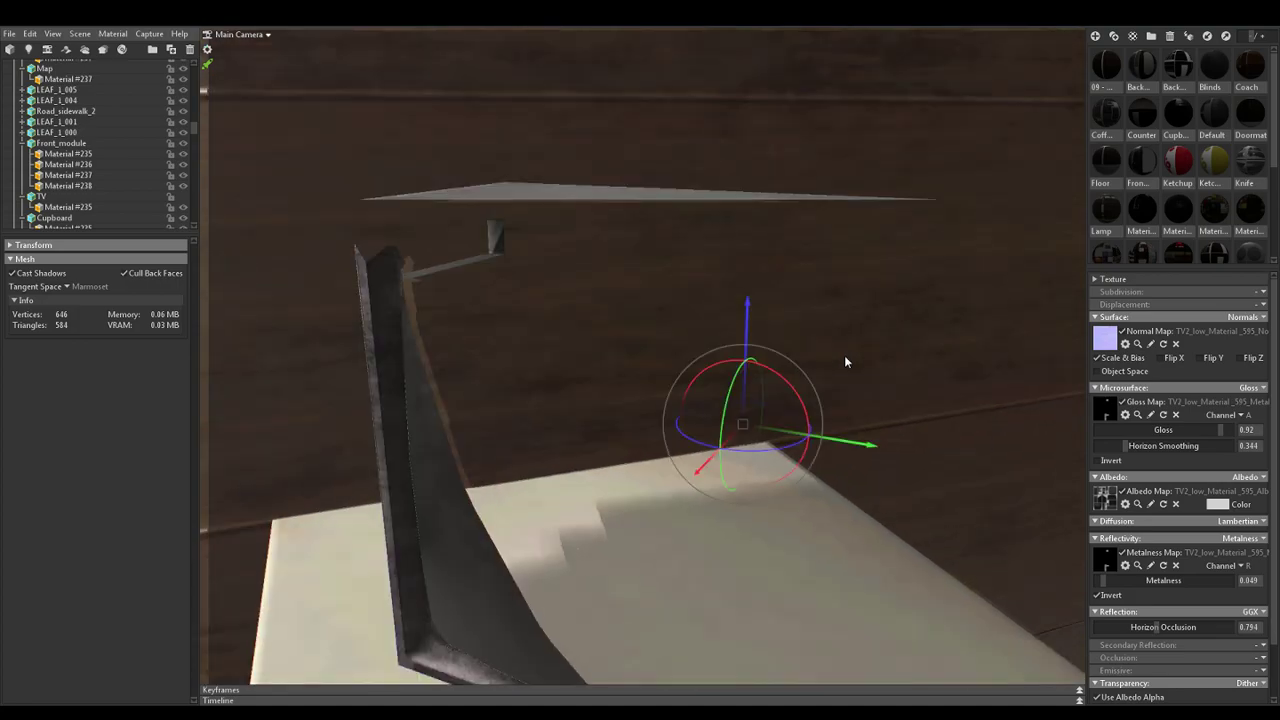
pyautogui.scroll(-3, 845, 356)
pyautogui.moveTo(845, 356); pyautogui.dragTo(849, 410)
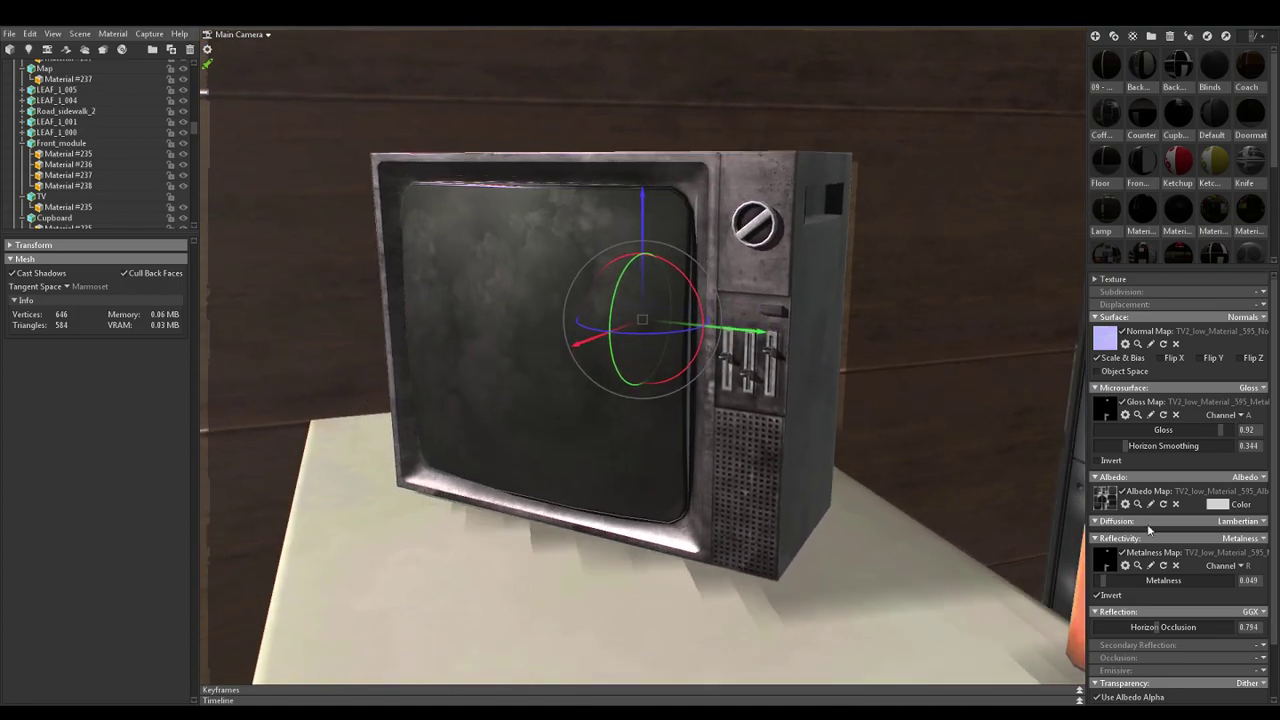
pyautogui.click(1098, 595)
pyautogui.click(1098, 595)
pyautogui.moveTo(1103, 582); pyautogui.dragTo(1058, 571)
# Try a gloss of 1.0 on the television material, check the screen's reflections, and set the gloss to 0.836
pyautogui.moveTo(1218, 430); pyautogui.dragTo(1238, 430)
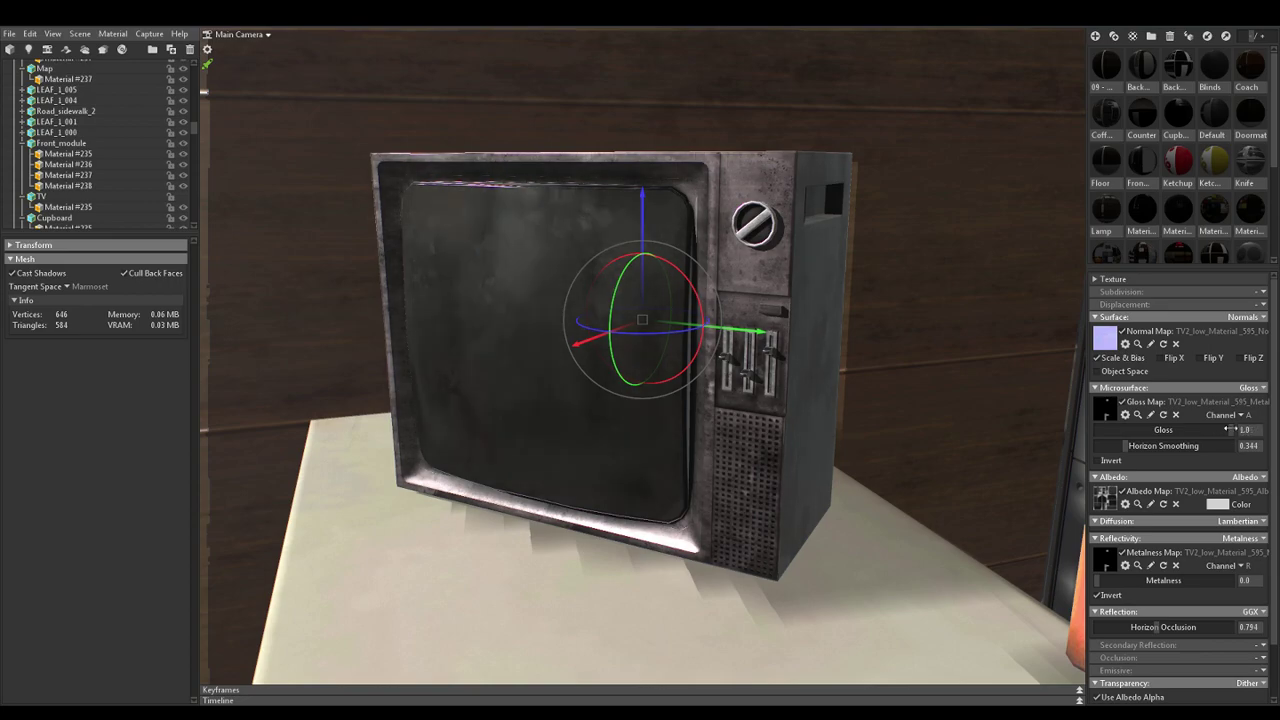
pyautogui.moveTo(474, 365)
pyautogui.mouseDown()
pyautogui.moveTo(471, 329)
pyautogui.moveTo(471, 359)
pyautogui.mouseUp()
pyautogui.moveTo(470, 358); pyautogui.dragTo(467, 362, button='middle')
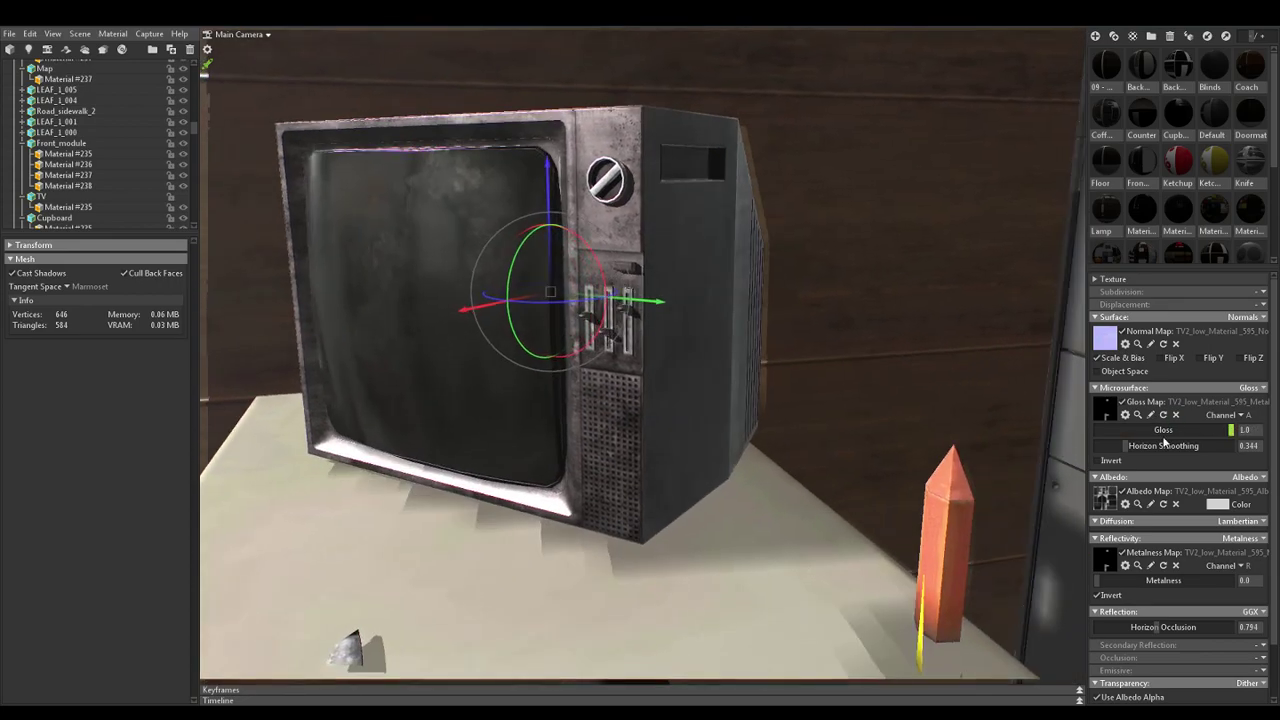
pyautogui.moveTo(1230, 430); pyautogui.dragTo(1208, 430)
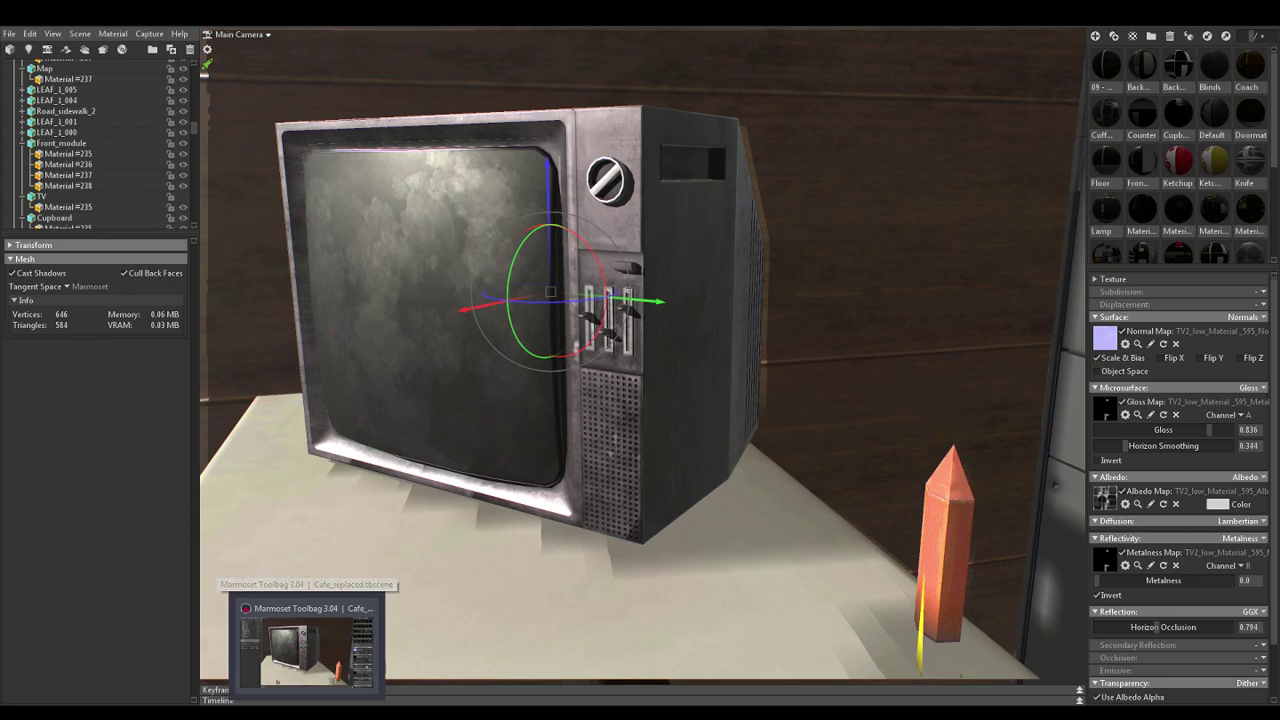
# Switch to Substance Painter and replace the mask of Fill layer 4 in the TV_material folder with a black mask
pyautogui.hotkey('alt', 'Tab')
pyautogui.click(693, 381)
pyautogui.keyDown('alt'); pyautogui.moveTo(146, 340); pyautogui.dragTo(203, 301); pyautogui.keyUp('alt')
pyautogui.keyDown('shift'); pyautogui.moveTo(203, 300); pyautogui.dragTo(212, 300, button='right'); pyautogui.keyUp('shift')
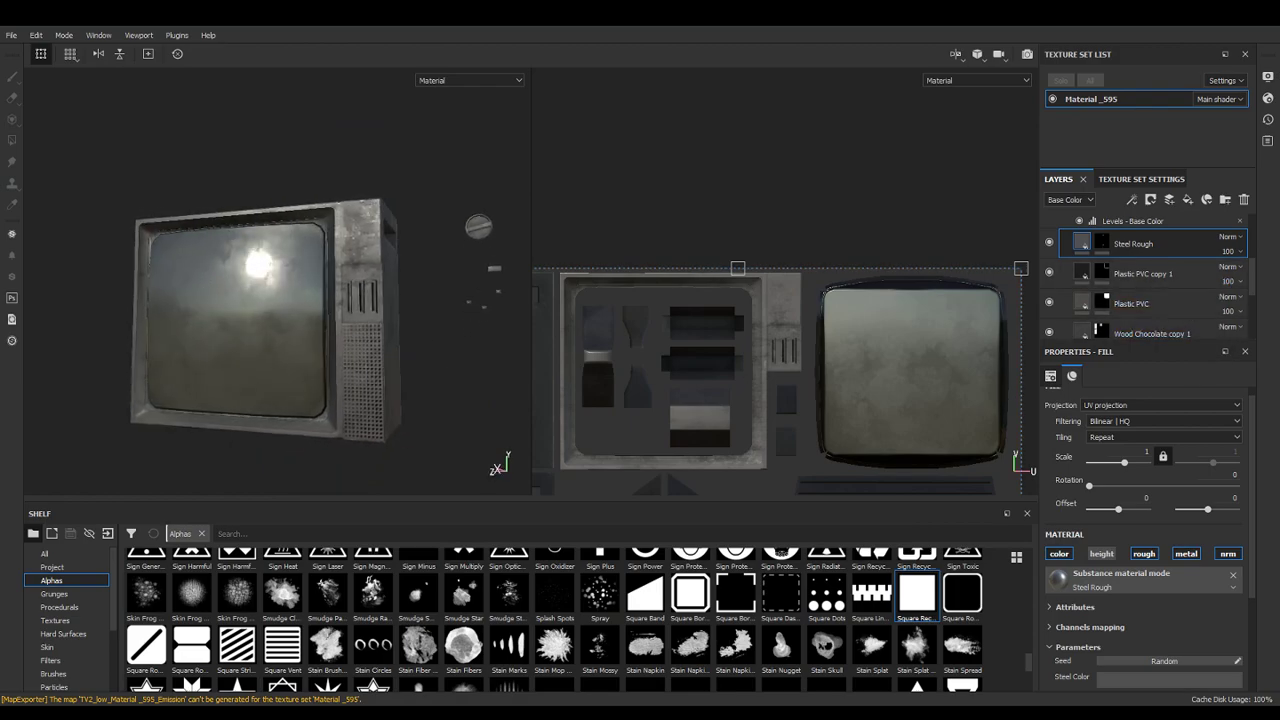
pyautogui.scroll(2, 1251, 260)
pyautogui.scroll(3, 1251, 260)
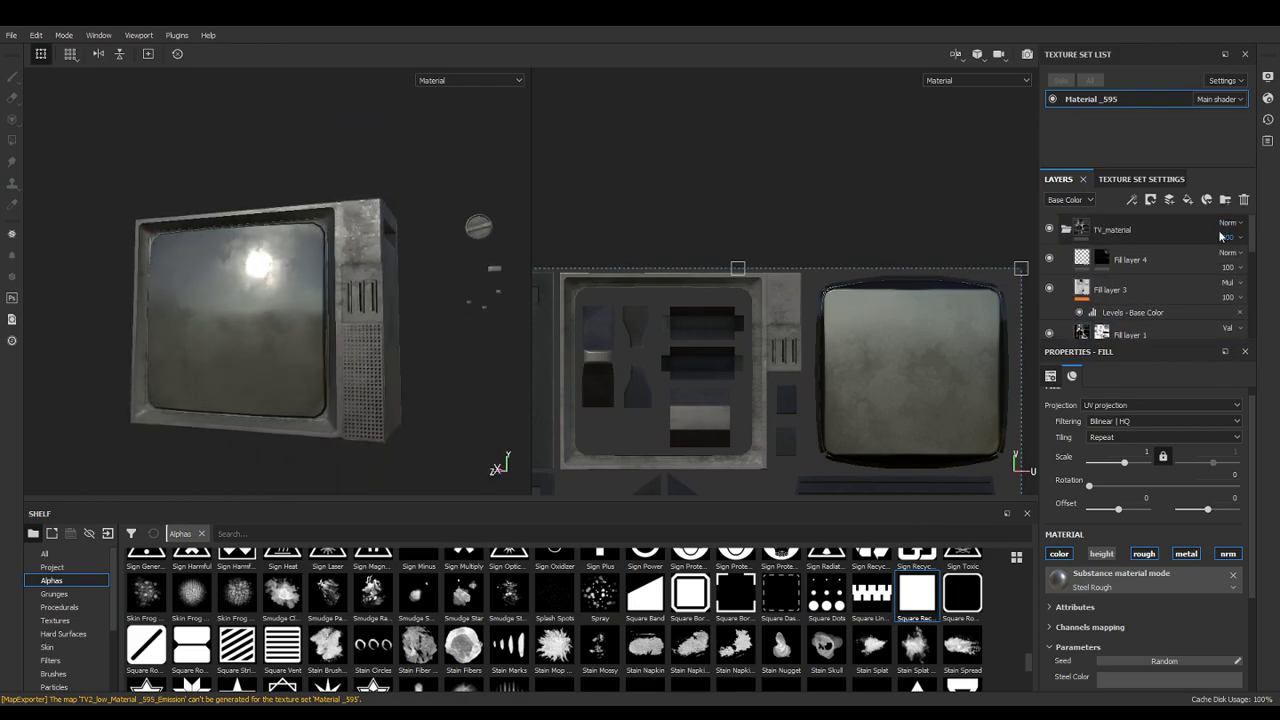
pyautogui.click(1049, 260)
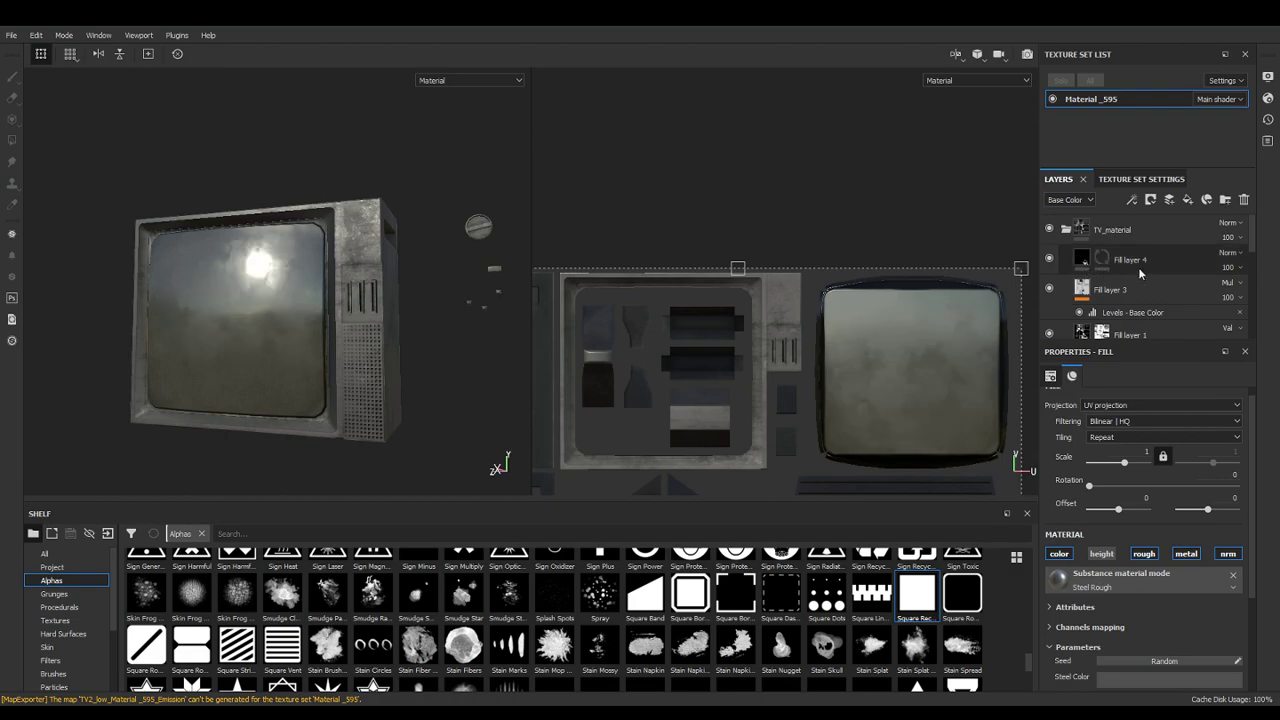
pyautogui.click(1105, 263)
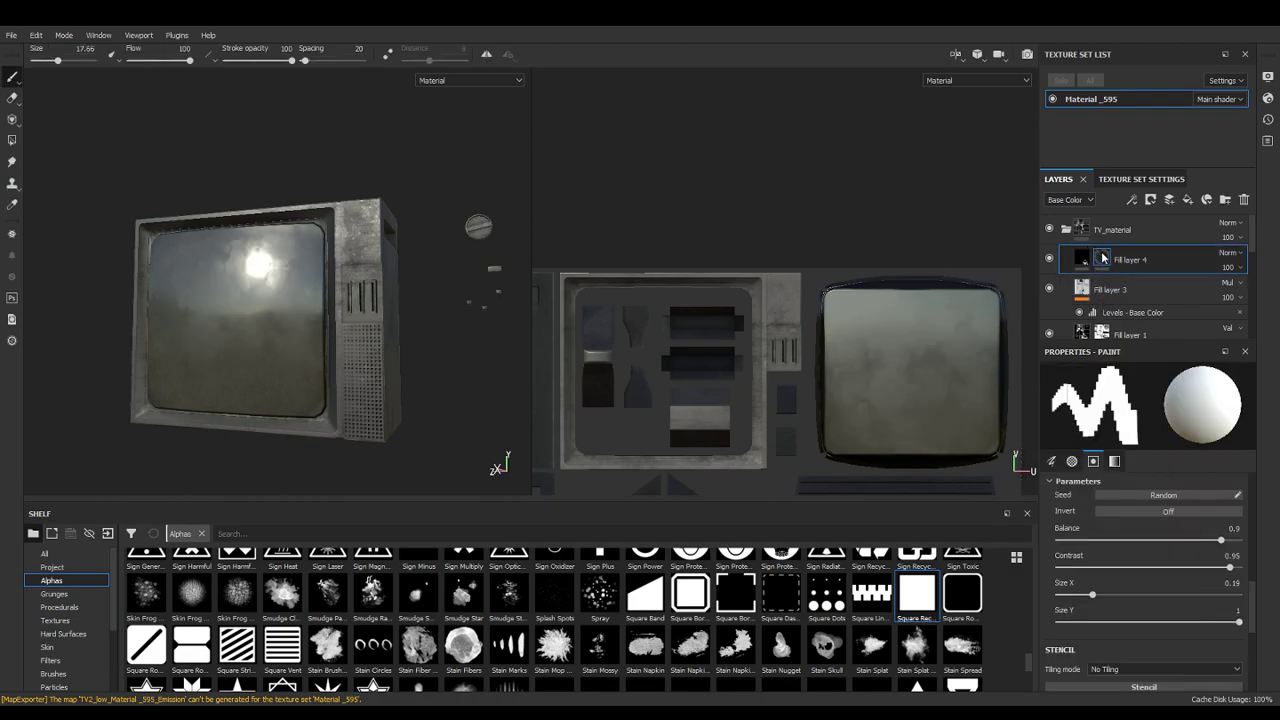
pyautogui.rightClick(1103, 256)
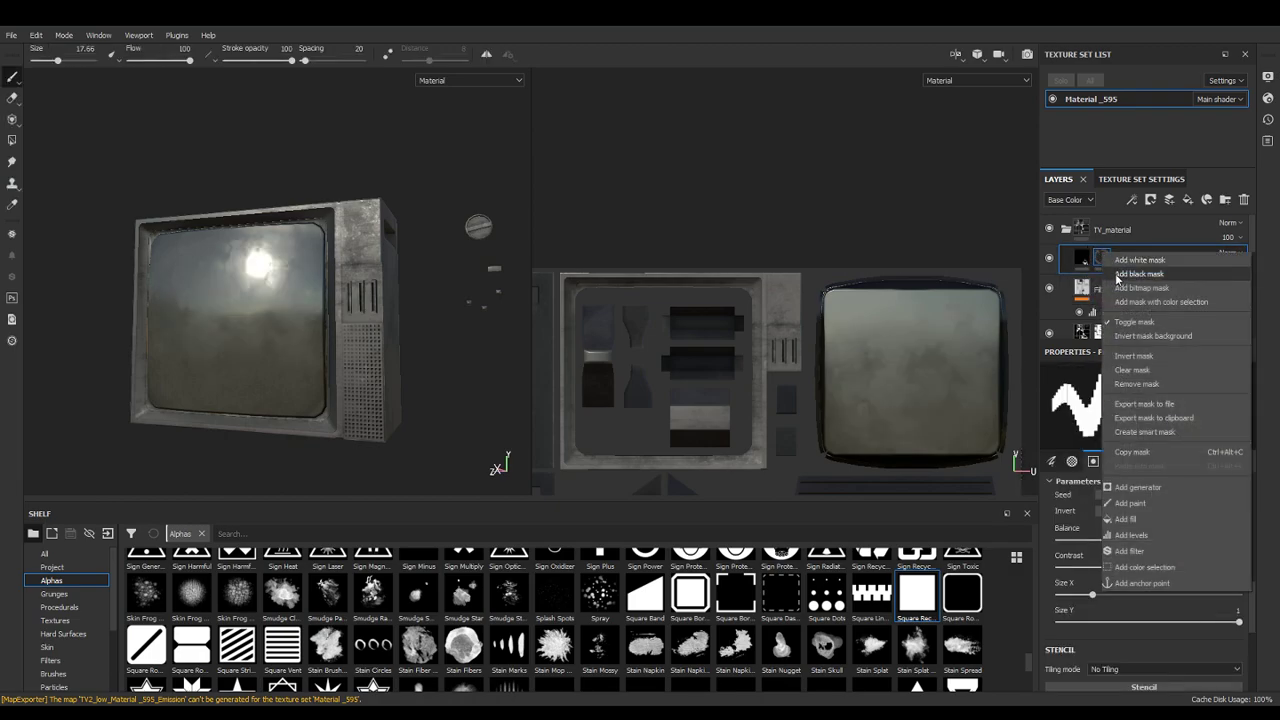
pyautogui.click(1138, 274)
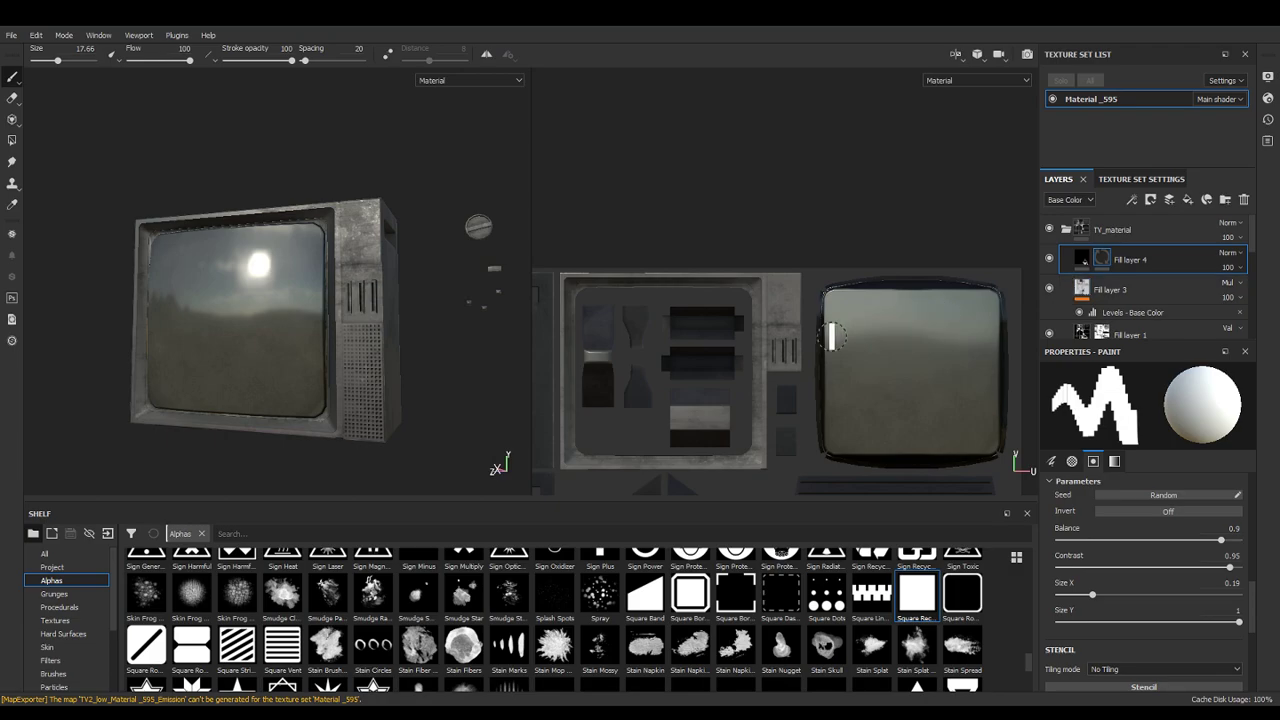
# Try the Dust Subtle smart mask on Fill layer 4 with global blur 0.89, balance 0.99 and contrast 0.06, and remove its generator
pyautogui.click(81, 608)
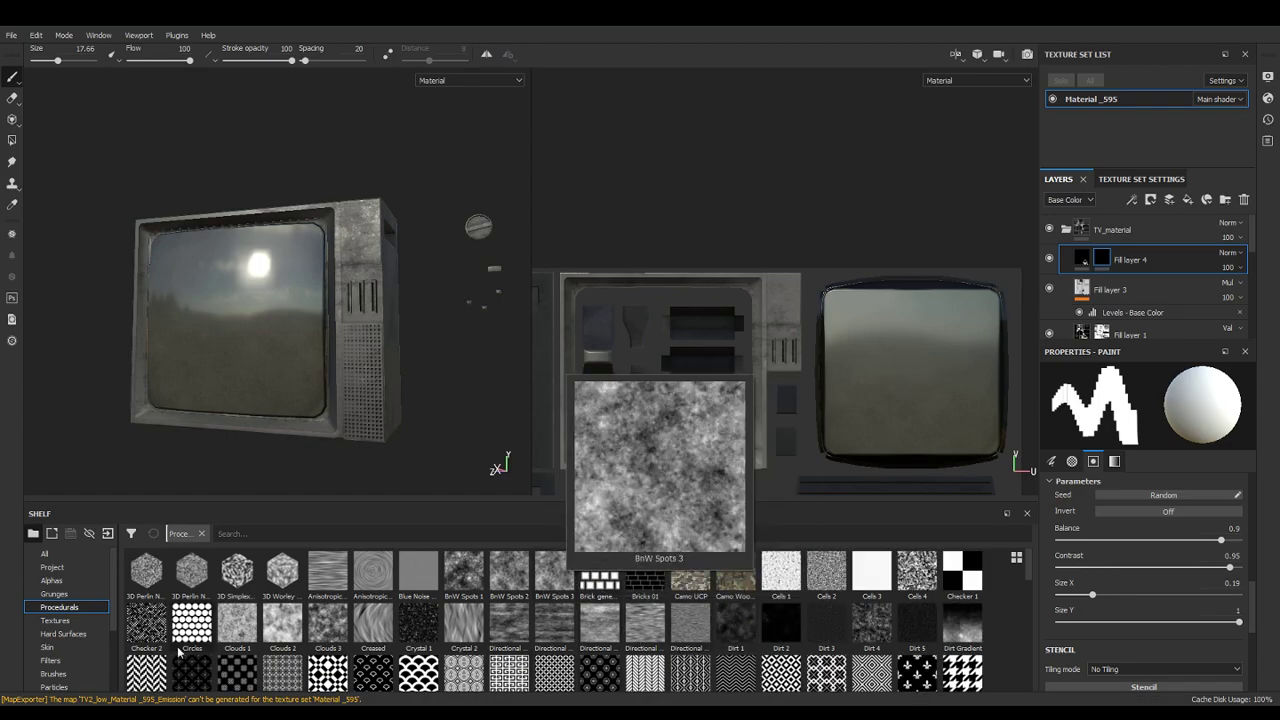
pyautogui.scroll(-3, 100, 620)
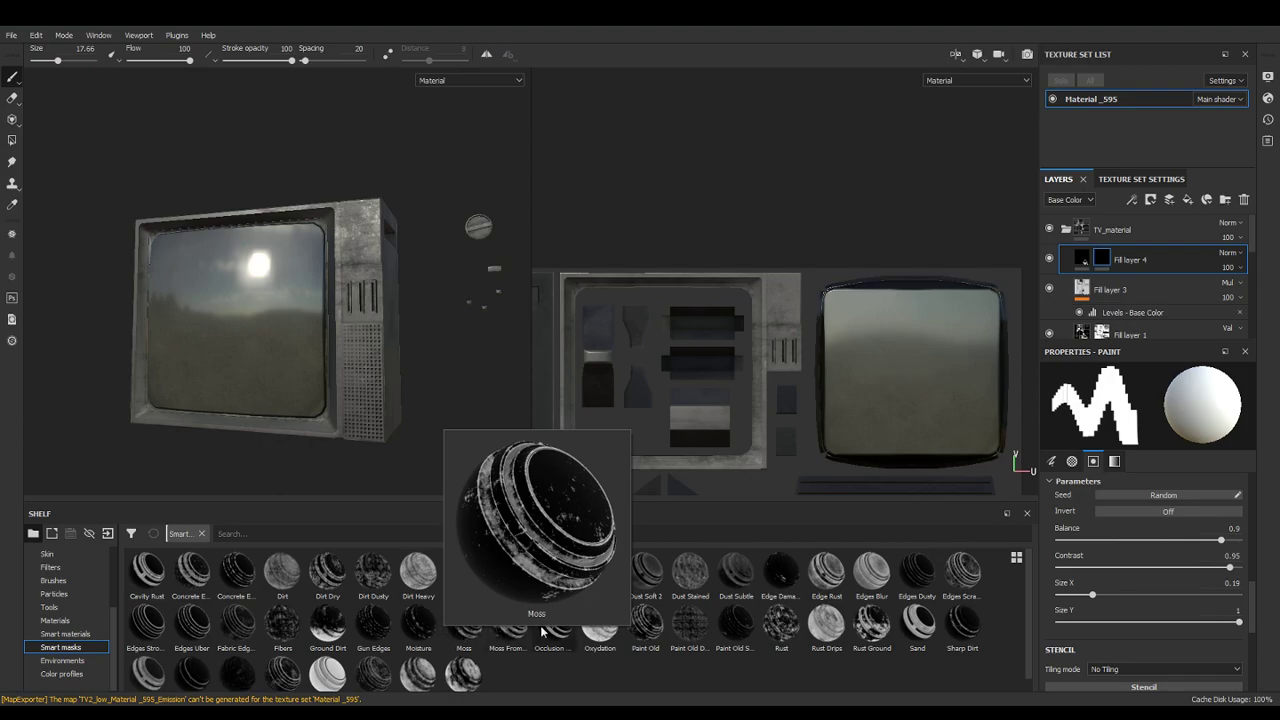
pyautogui.moveTo(742, 577); pyautogui.dragTo(1101, 259)
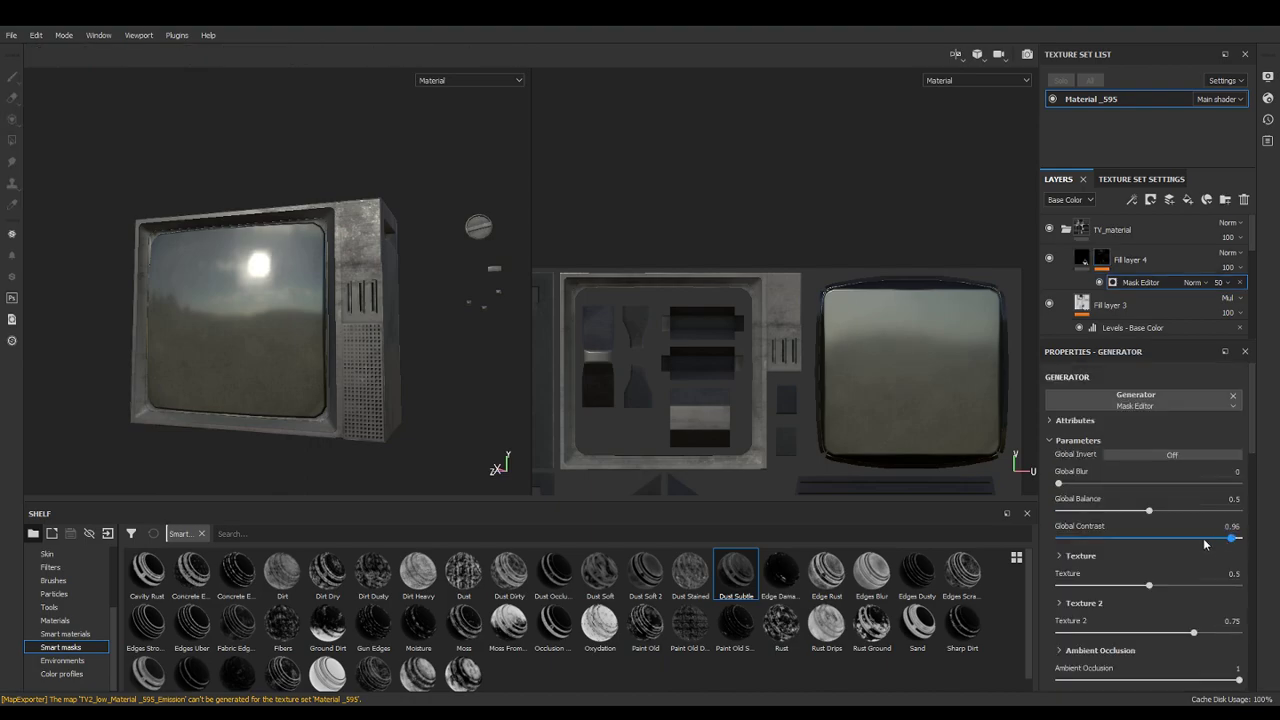
pyautogui.moveTo(1231, 538); pyautogui.dragTo(1234, 512)
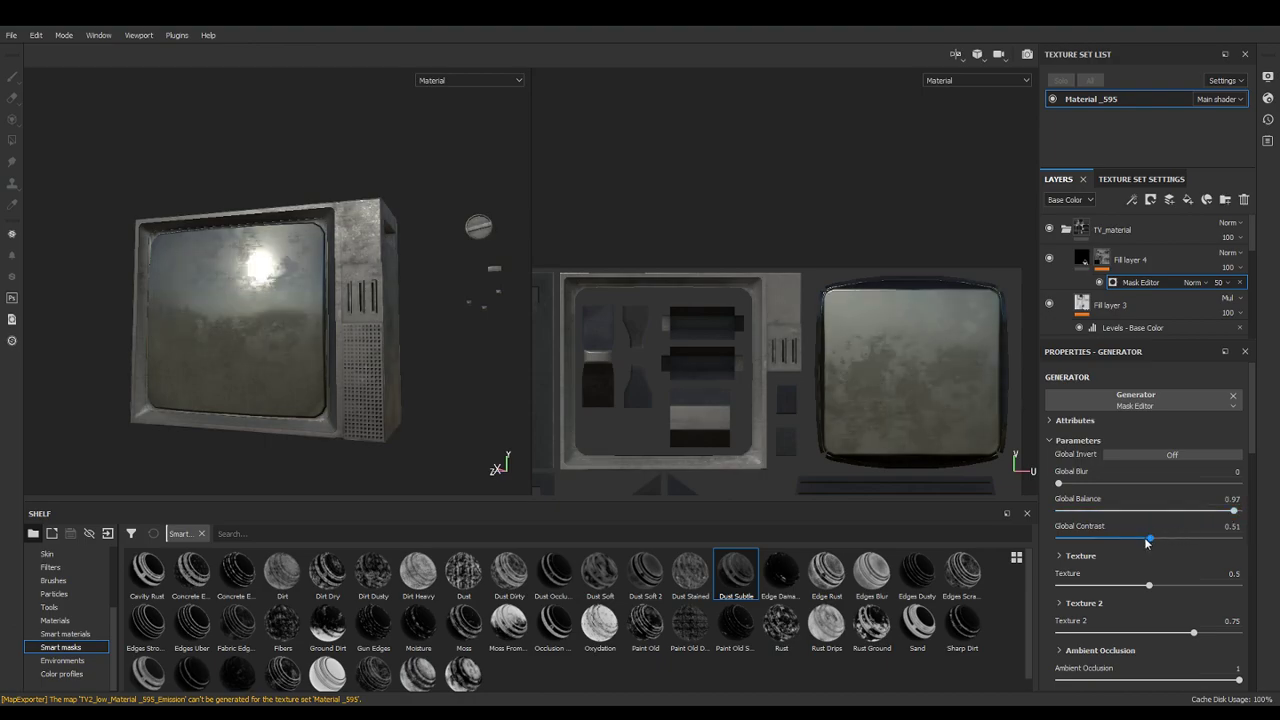
pyautogui.moveTo(1150, 542); pyautogui.dragTo(1070, 541)
pyautogui.moveTo(1059, 484)
pyautogui.mouseDown()
pyautogui.moveTo(1088, 486)
pyautogui.moveTo(1068, 497)
pyautogui.mouseUp()
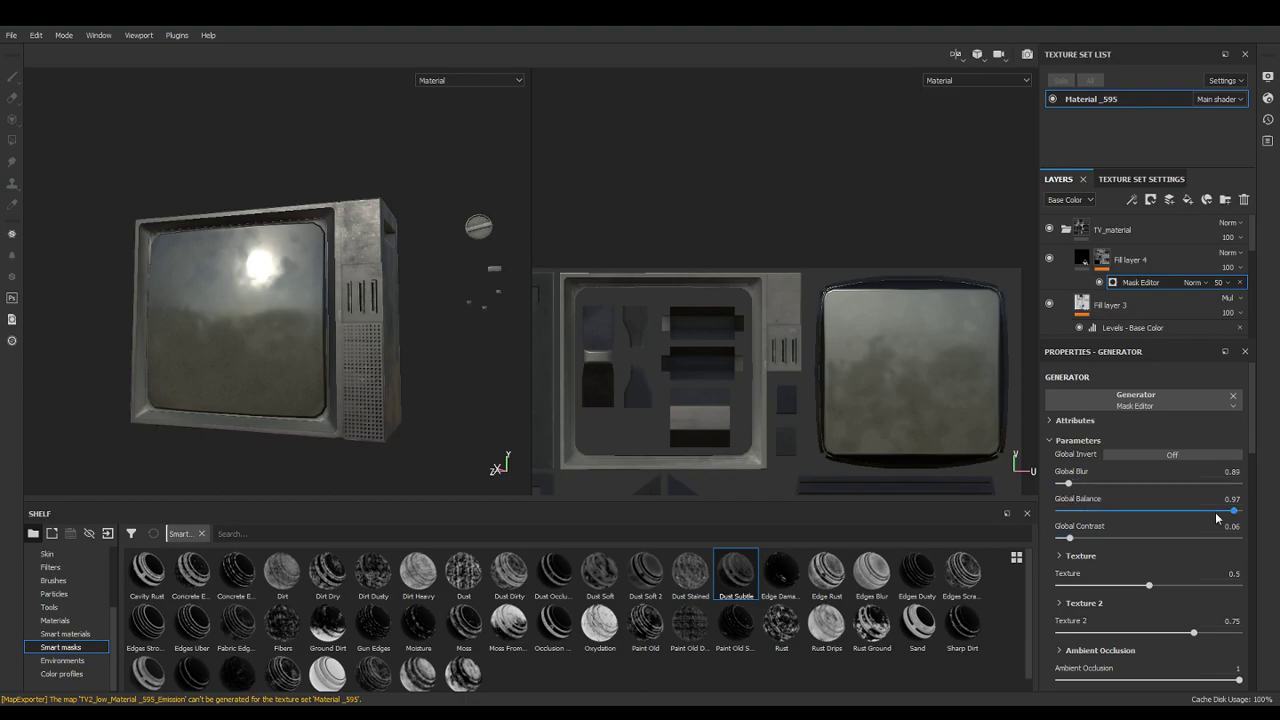
pyautogui.moveTo(1234, 514); pyautogui.dragTo(1237, 516)
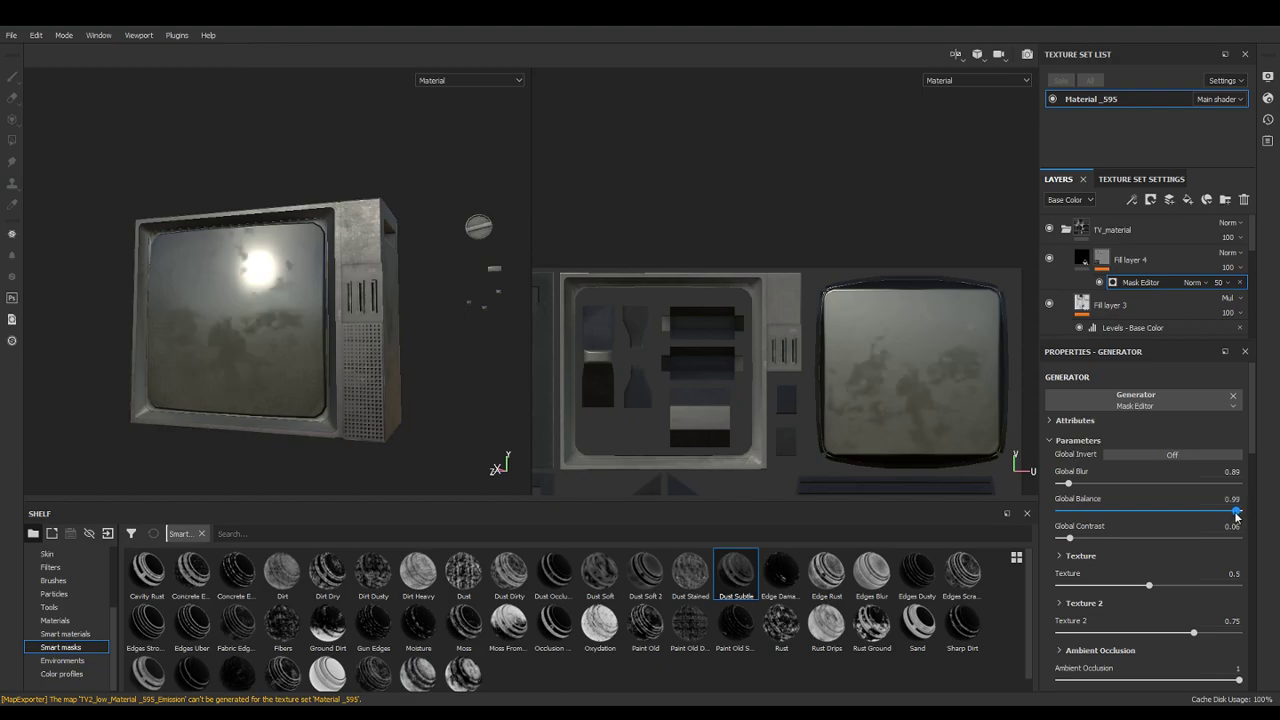
pyautogui.click(1241, 284)
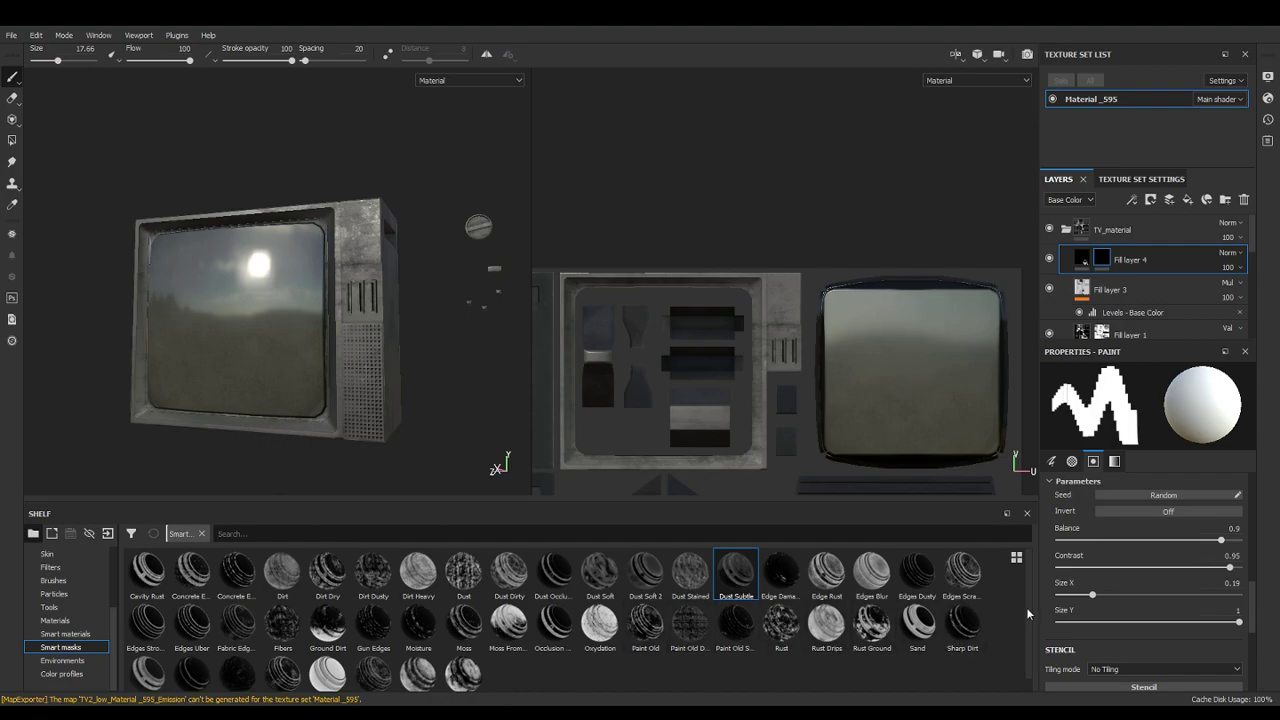
# Apply the Edges Blur smart mask to Fill layer 4 with global balance 0.6, global contrast 0.46 and texture 0.48
pyautogui.moveTo(884, 578)
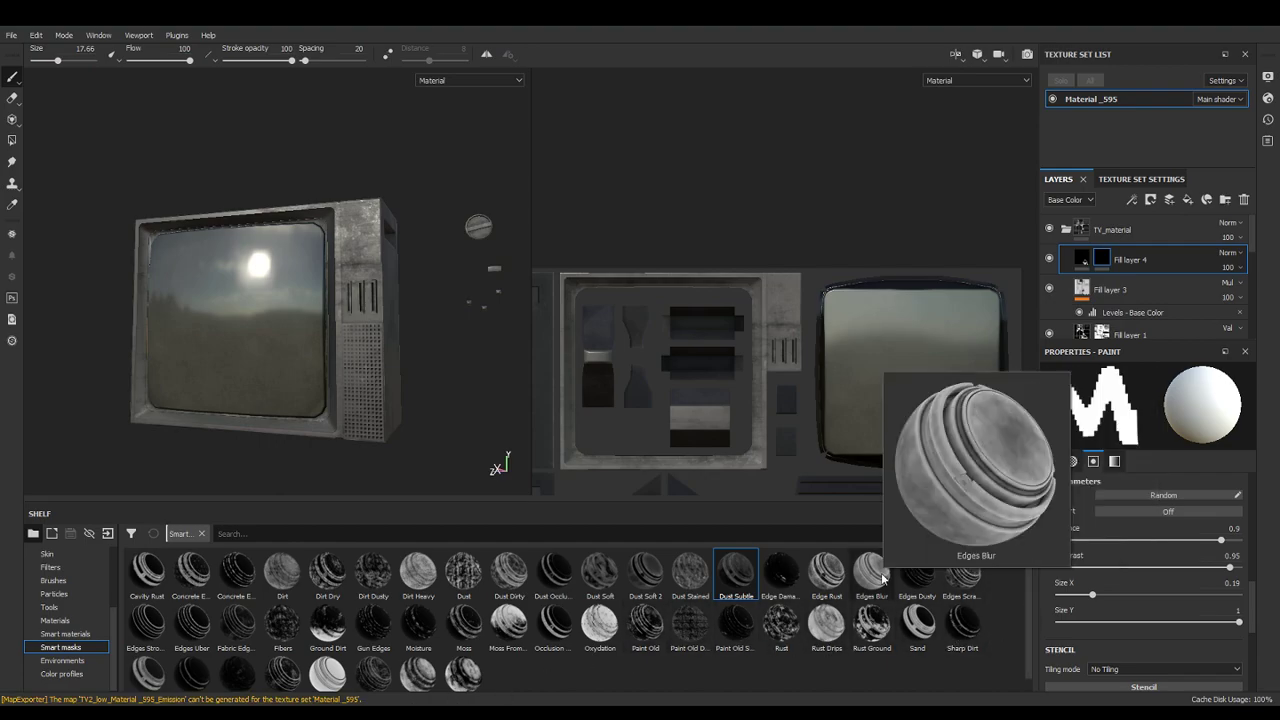
pyautogui.moveTo(884, 578); pyautogui.dragTo(1117, 240)
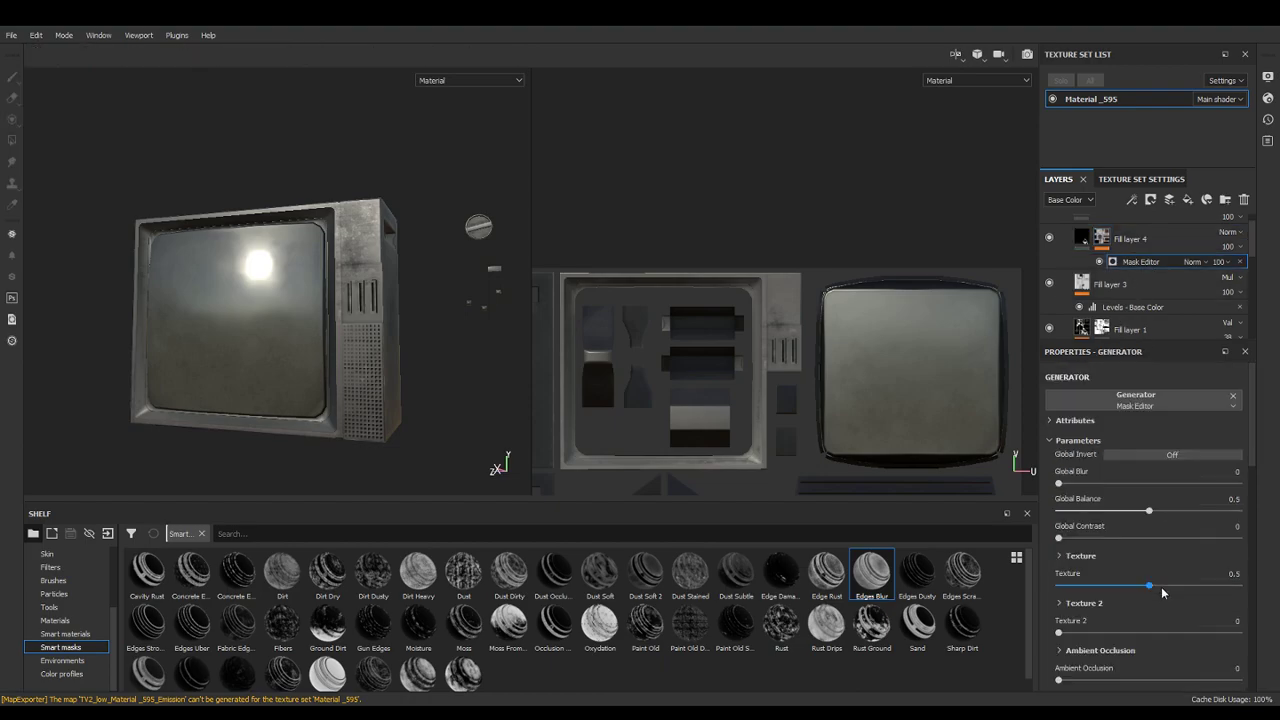
pyautogui.moveTo(1150, 514)
pyautogui.mouseDown()
pyautogui.moveTo(1197, 510)
pyautogui.moveTo(1171, 514)
pyautogui.mouseUp()
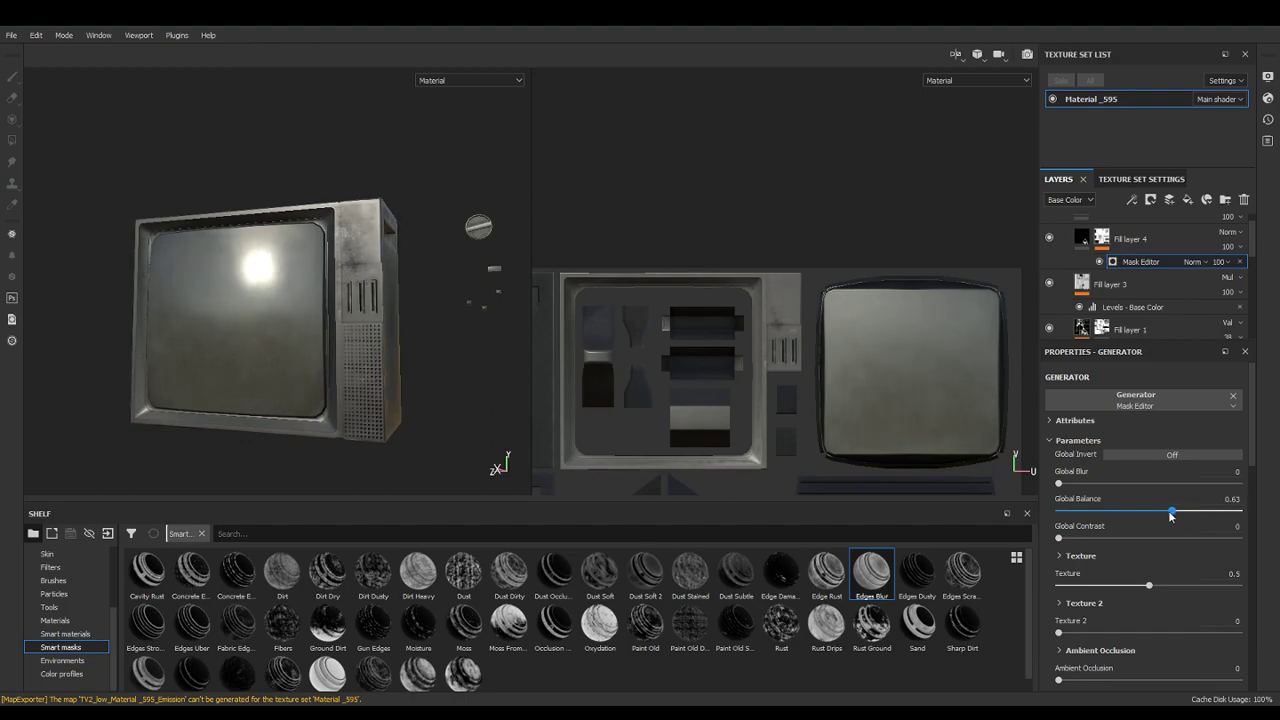
pyautogui.moveTo(1147, 589); pyautogui.dragTo(1128, 589)
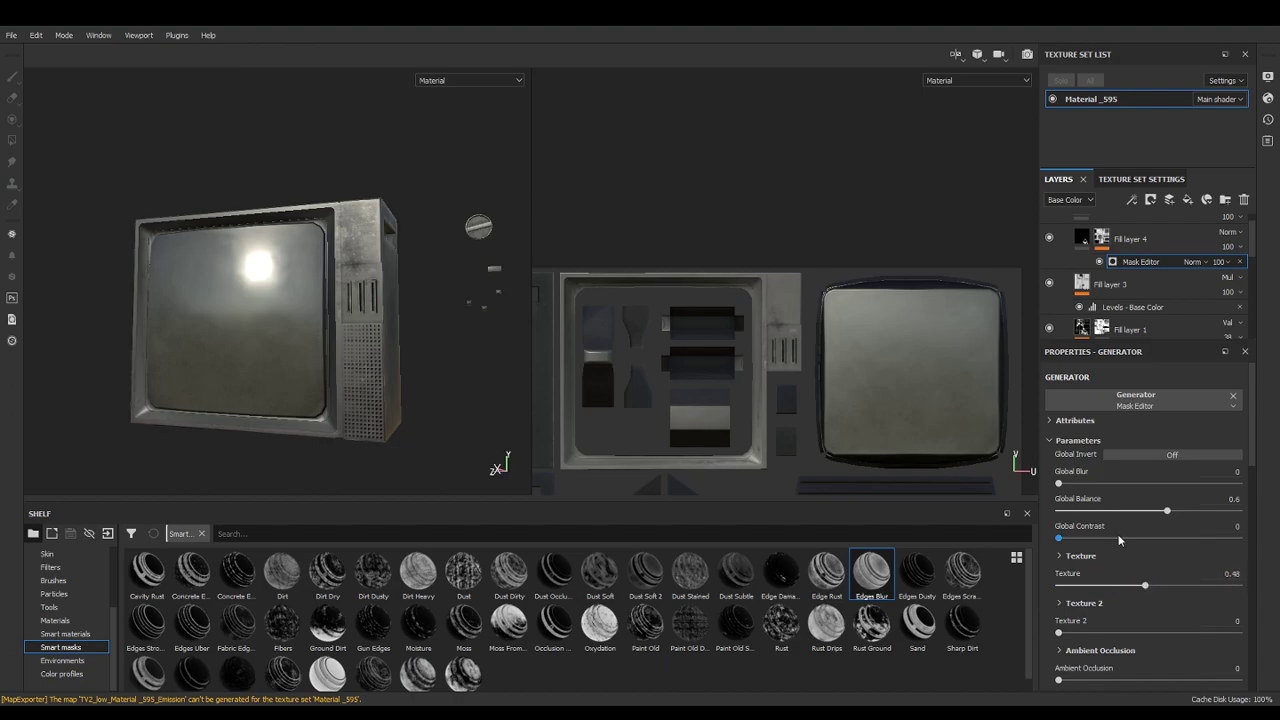
pyautogui.moveTo(1059, 538); pyautogui.dragTo(1147, 541)
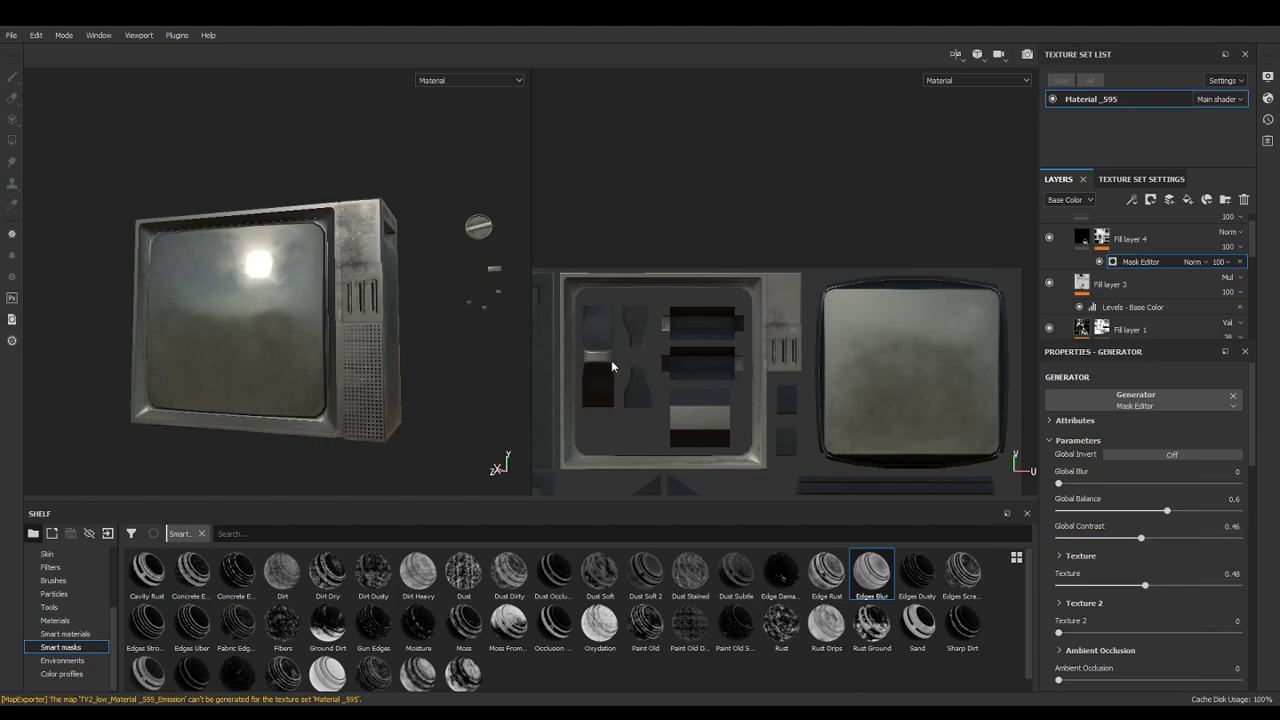
# Select Fill layer 4's mask for painting and set up the Basic Soft brush with flow 22 and stroke opacity 19
pyautogui.click(1104, 240)
pyautogui.rightClick(1109, 245)
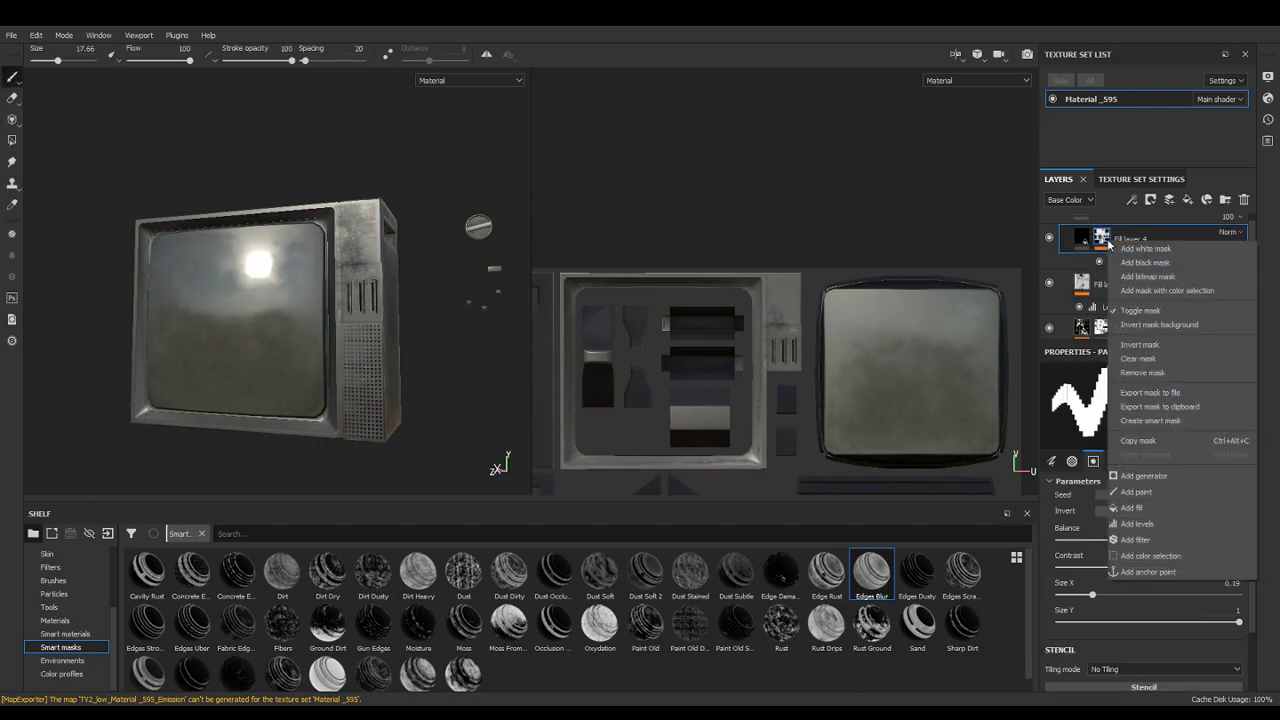
pyautogui.click(1125, 262)
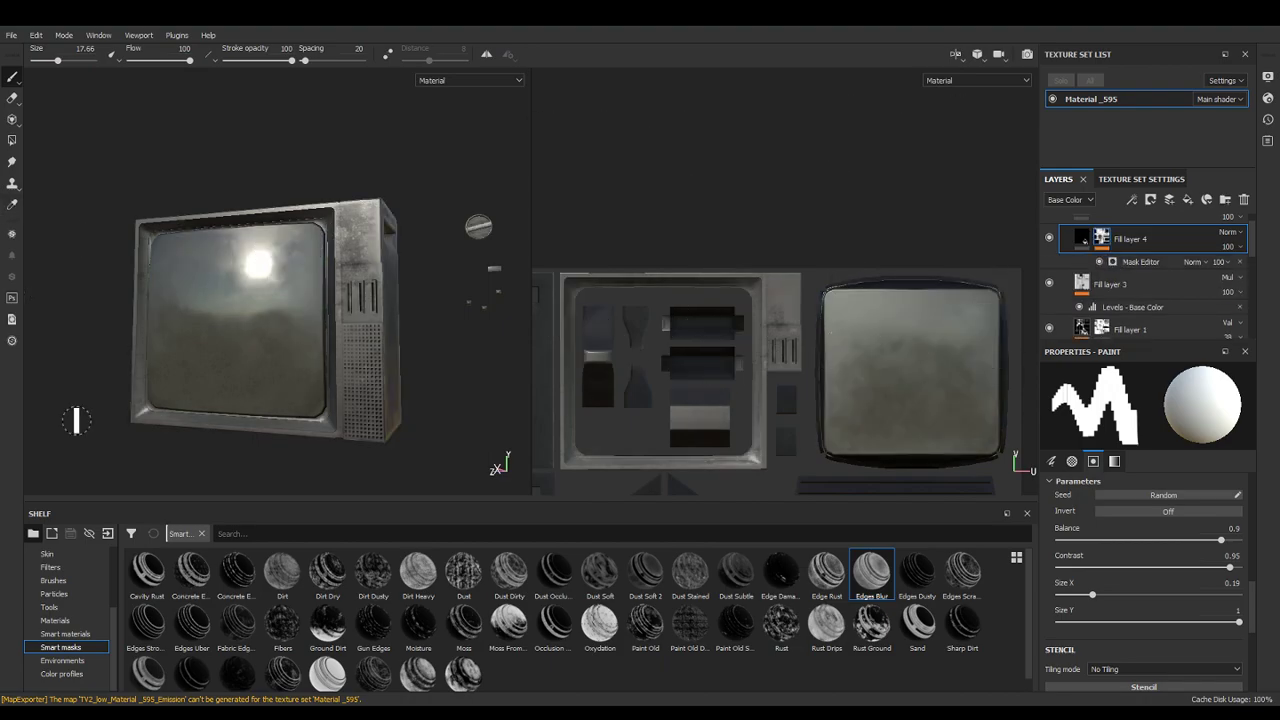
pyautogui.press('b')
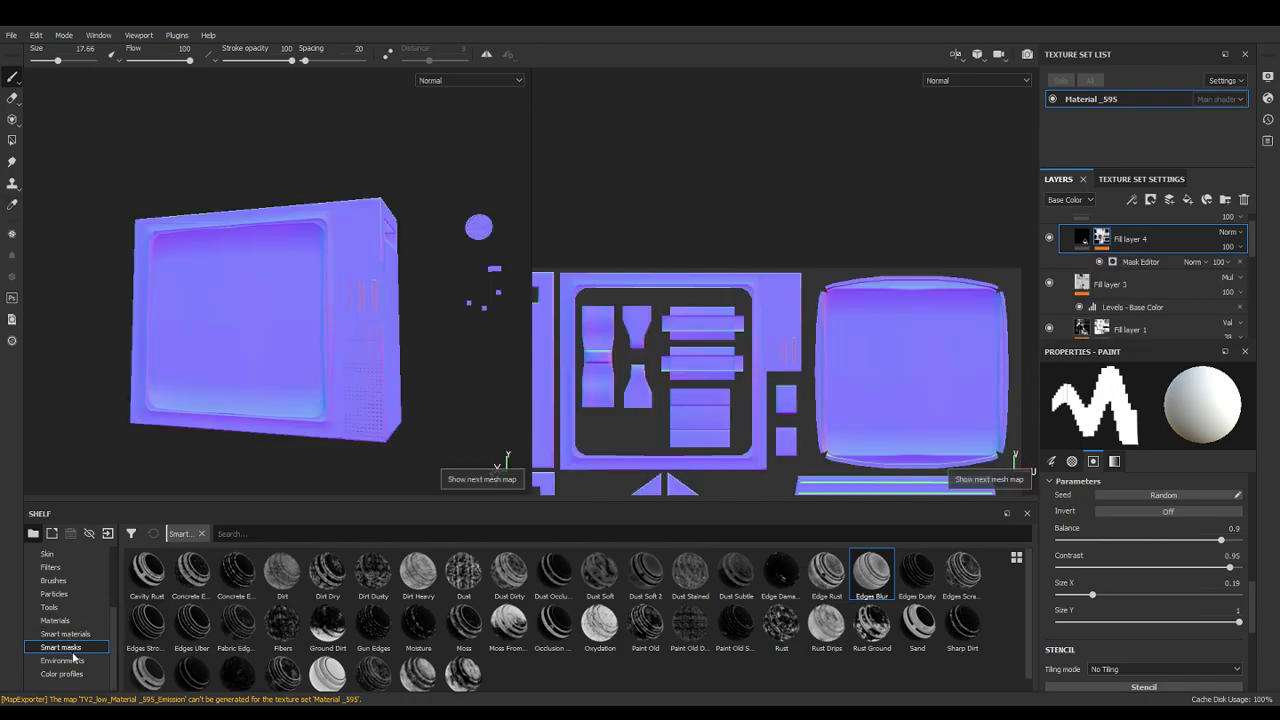
pyautogui.click(58, 580)
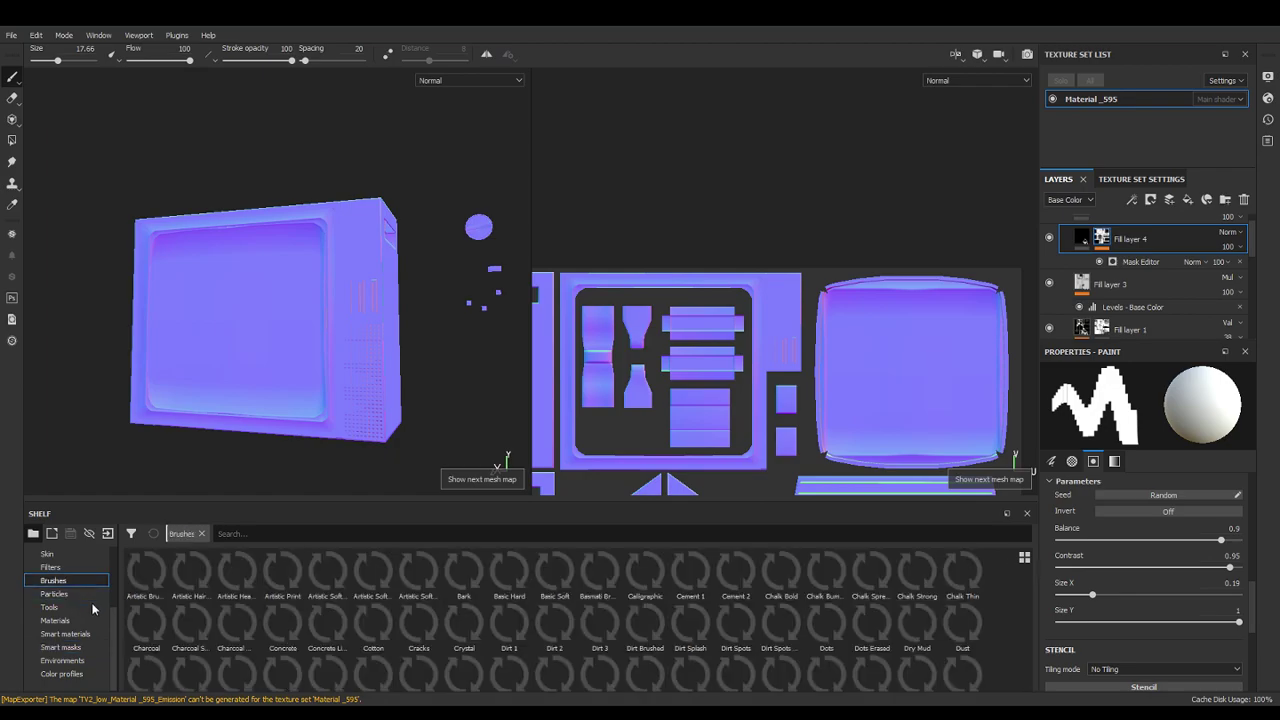
pyautogui.press('m')
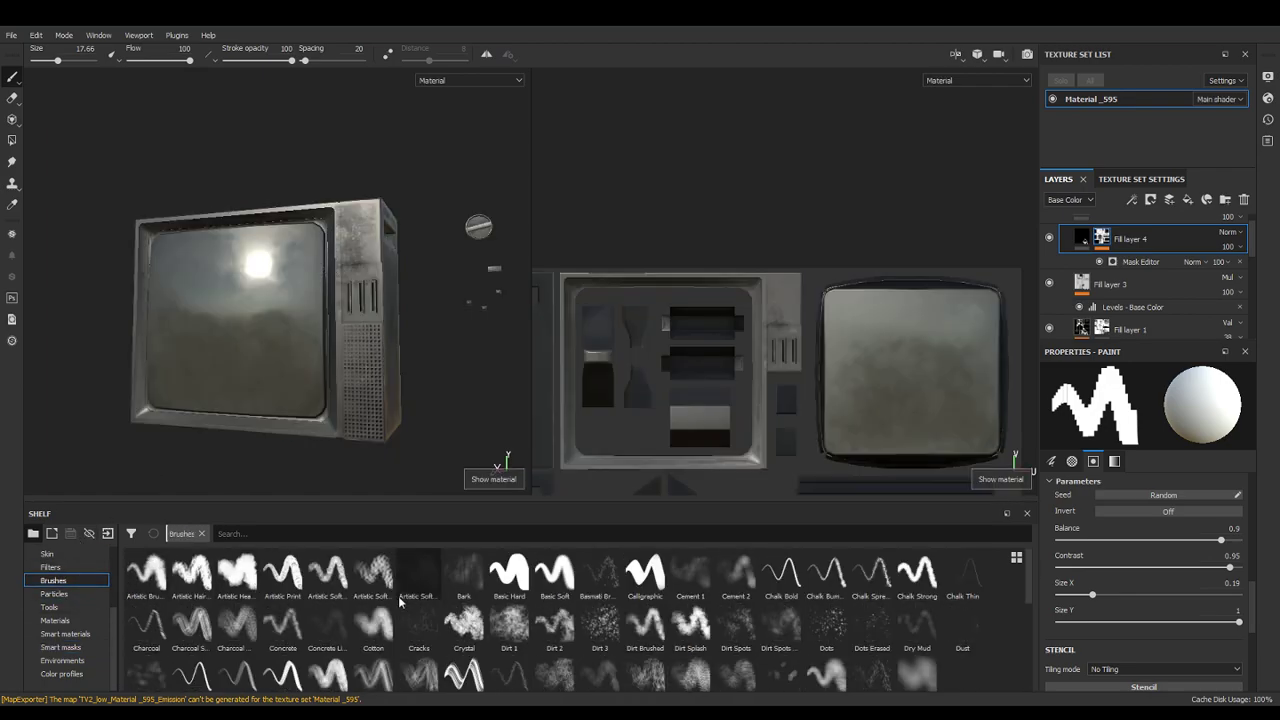
pyautogui.click(554, 572)
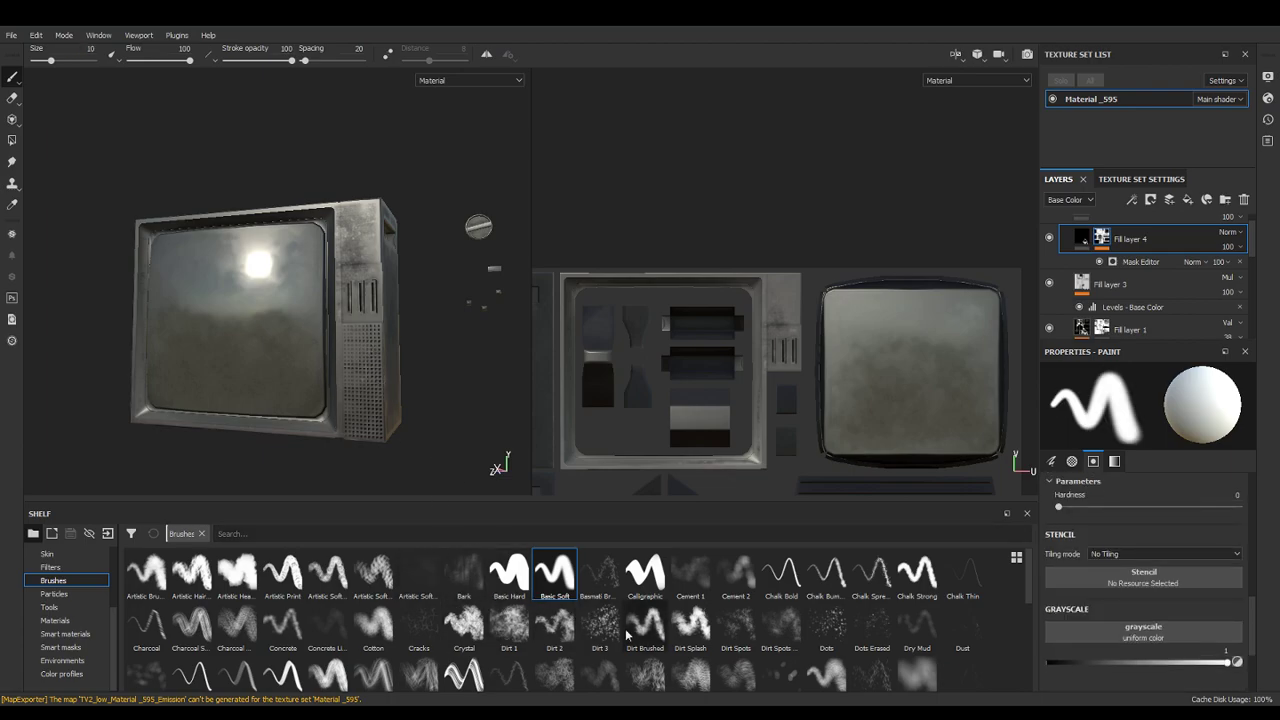
pyautogui.click(690, 575)
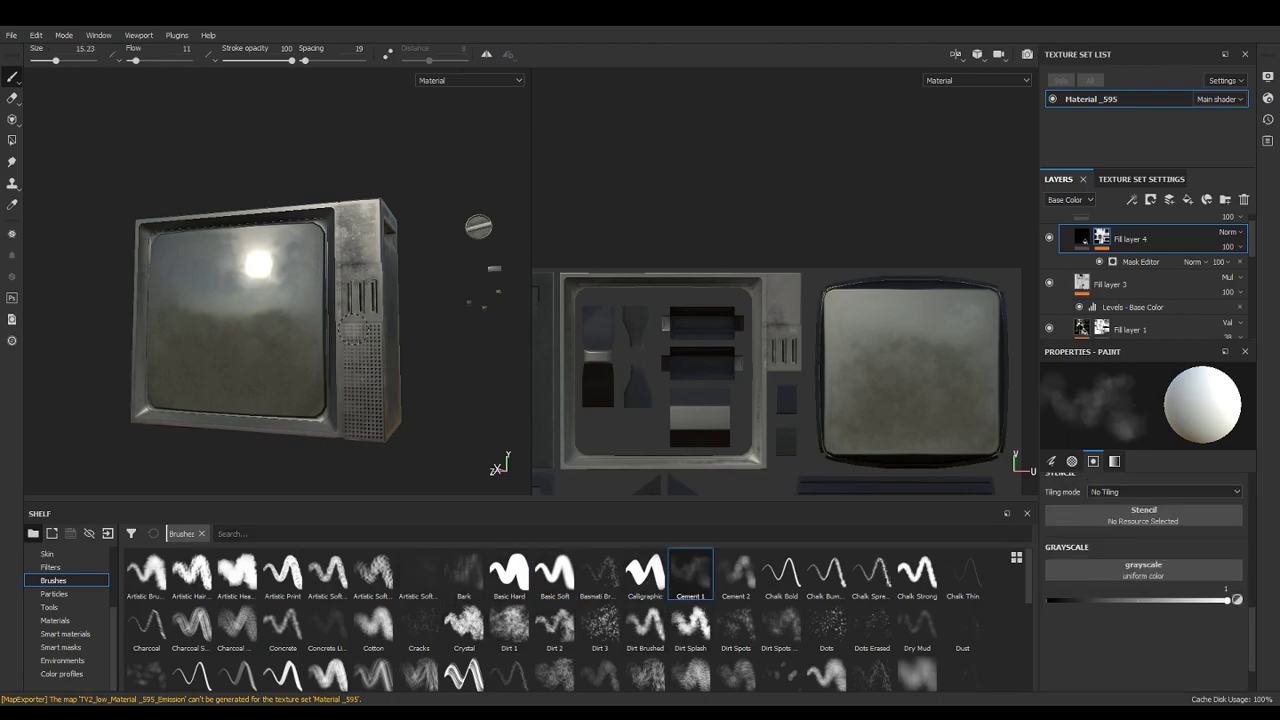
pyautogui.click(568, 586)
pyautogui.moveTo(164, 62); pyautogui.dragTo(143, 62)
pyautogui.moveTo(291, 61); pyautogui.dragTo(237, 61)
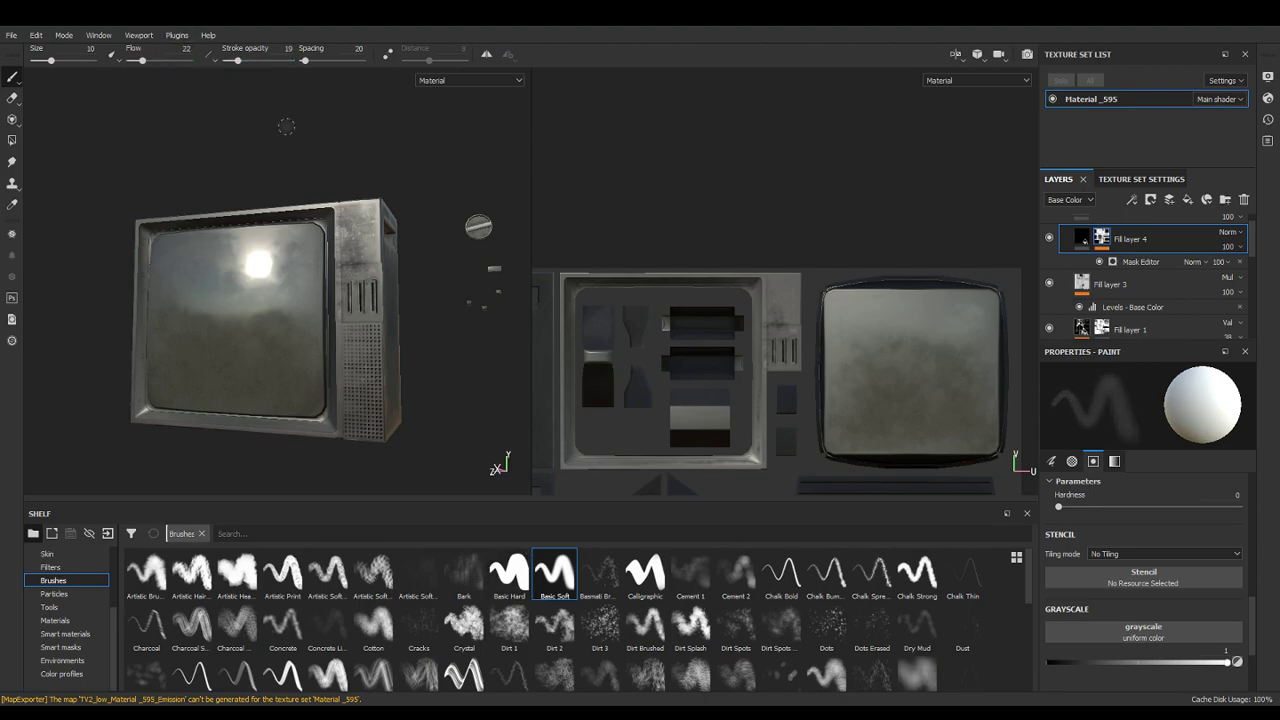
pyautogui.press('x')
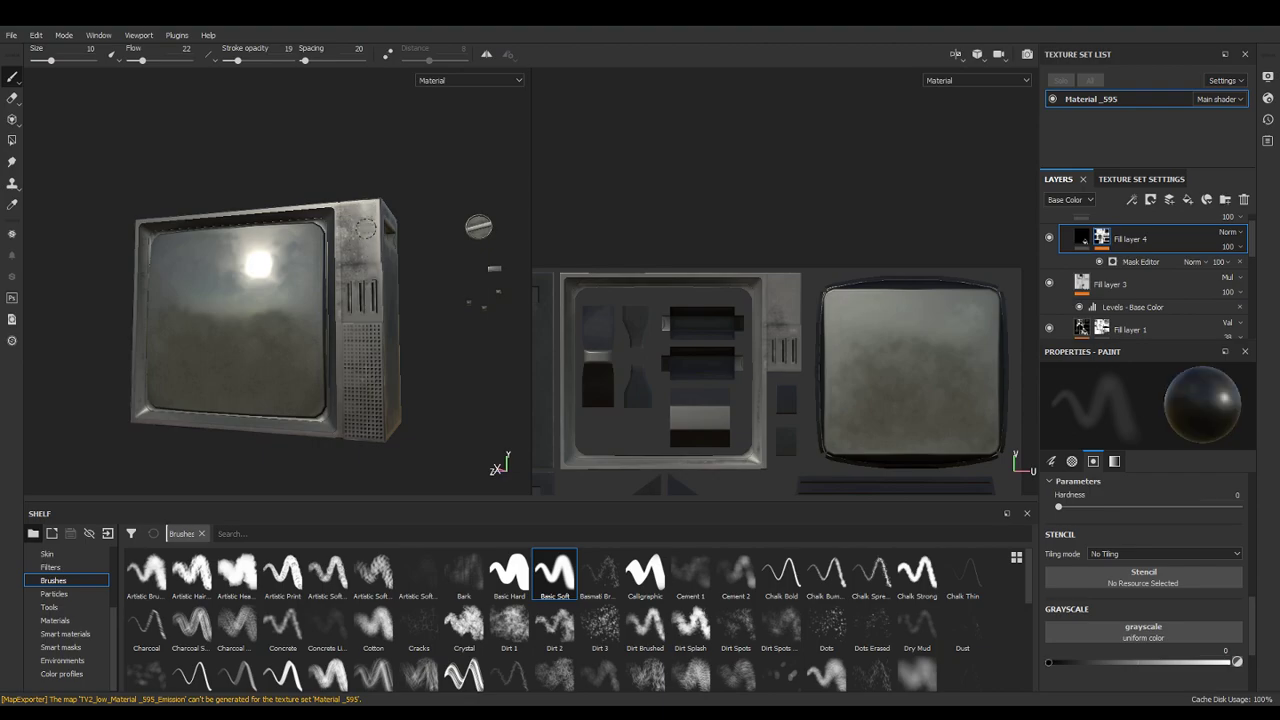
pyautogui.press('x')
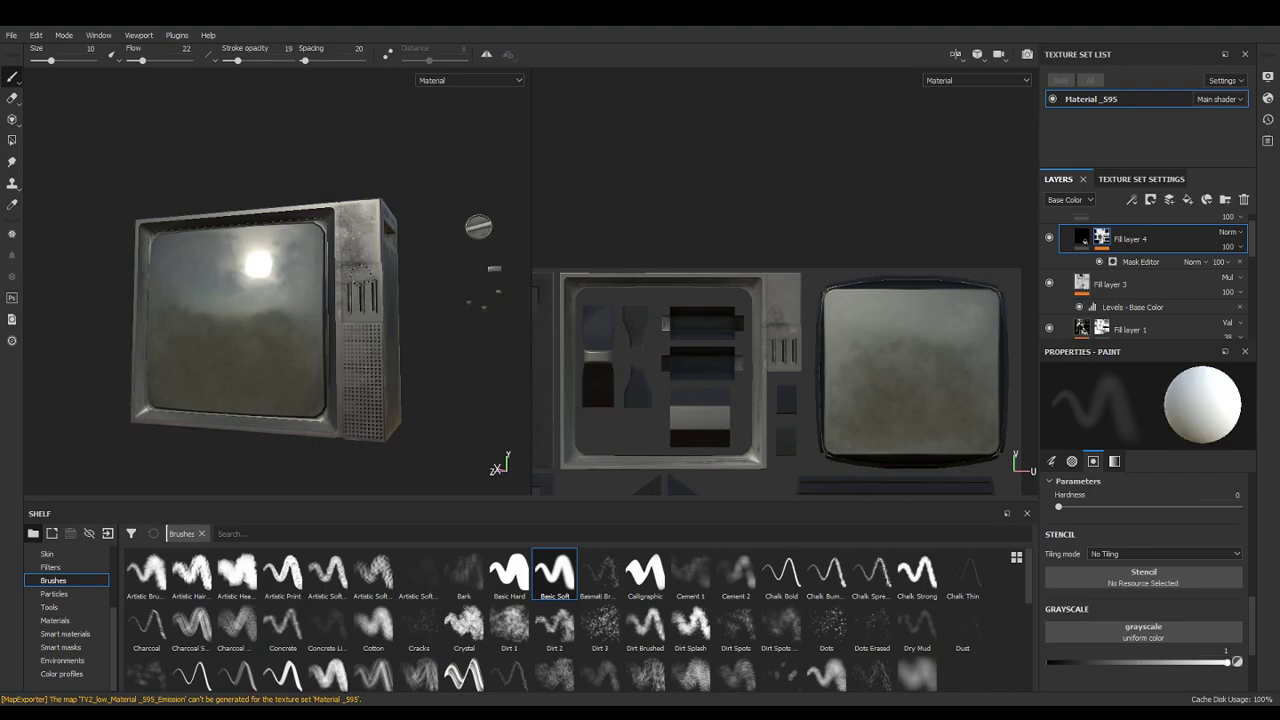
# Add a Levels adjustment to Fill layer 4's mask, above its Mask Editor generator
pyautogui.moveTo(420, 440)
pyautogui.keyDown('alt'); pyautogui.mouseDown()
pyautogui.moveTo(457, 409)
pyautogui.moveTo(491, 451)
pyautogui.moveTo(394, 368)
pyautogui.moveTo(414, 337)
pyautogui.moveTo(337, 375)
pyautogui.moveTo(389, 349)
pyautogui.mouseUp(); pyautogui.keyUp('alt')
pyautogui.keyDown('alt'); pyautogui.moveTo(338, 216); pyautogui.dragTo(385, 320, button='right'); pyautogui.keyUp('alt')
pyautogui.keyDown('alt'); pyautogui.moveTo(385, 320); pyautogui.dragTo(399, 300); pyautogui.keyUp('alt')
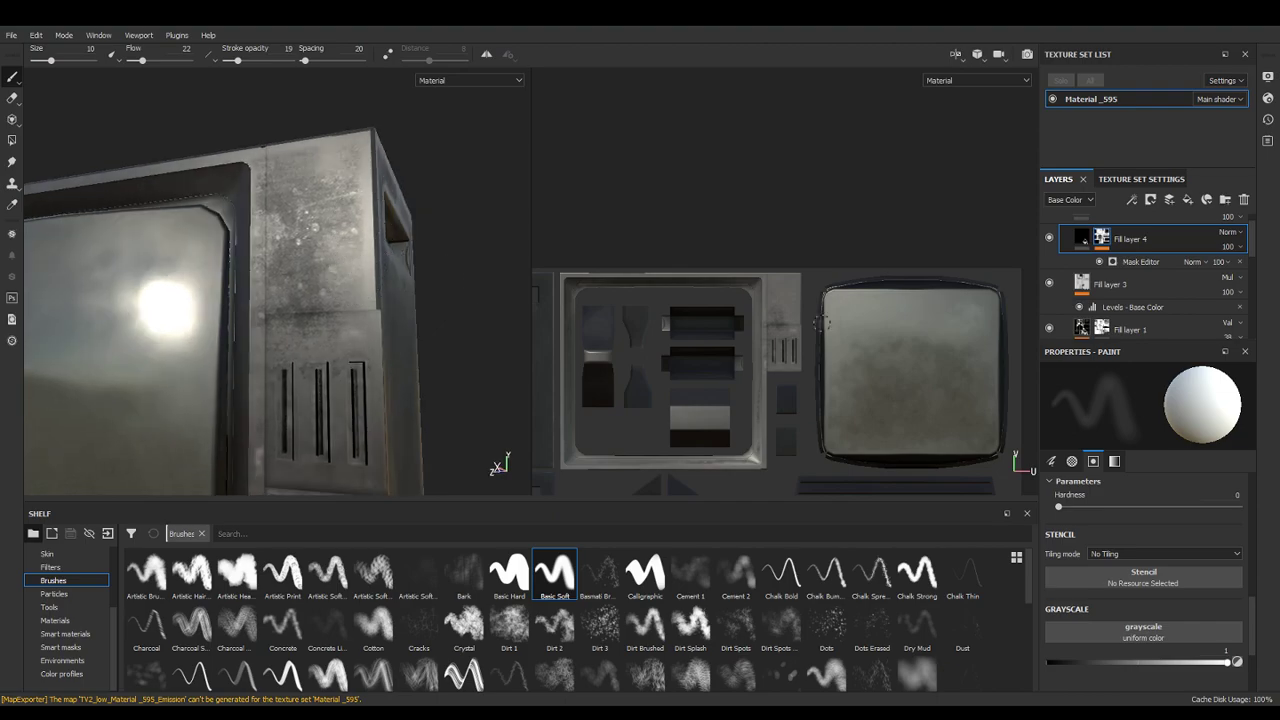
pyautogui.click(1132, 266)
pyautogui.click(1102, 237)
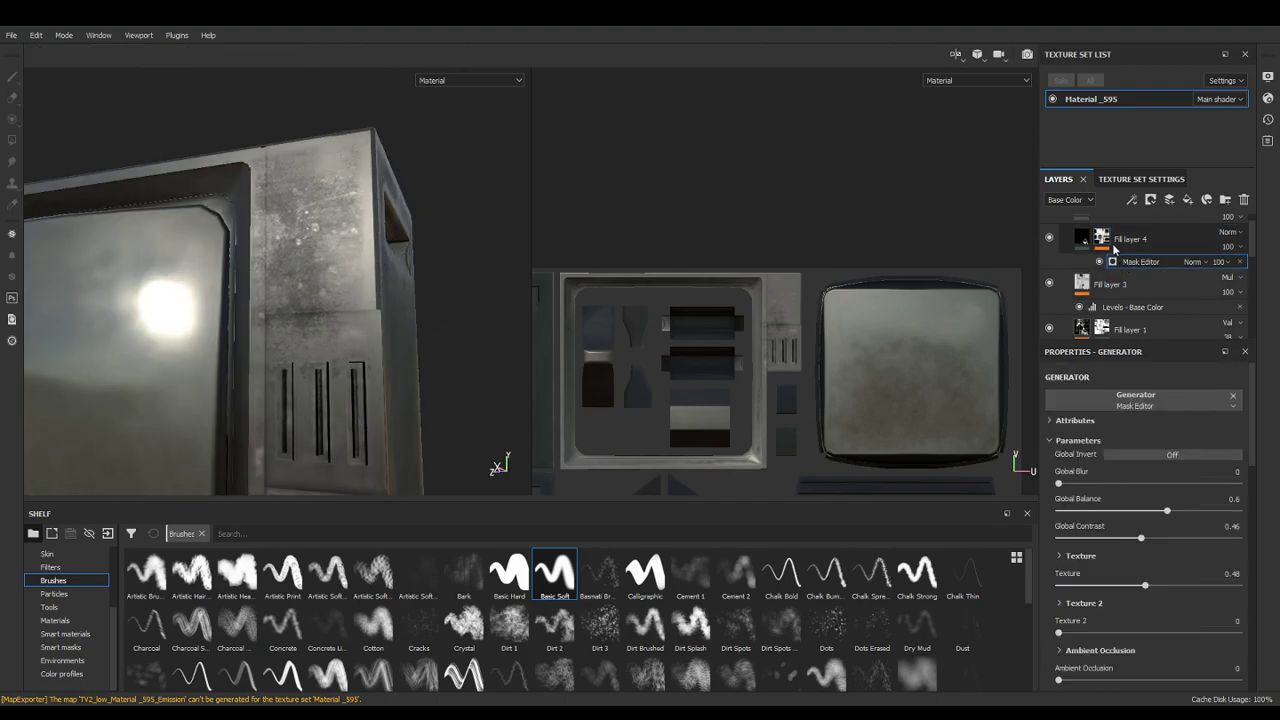
pyautogui.rightClick(1102, 237)
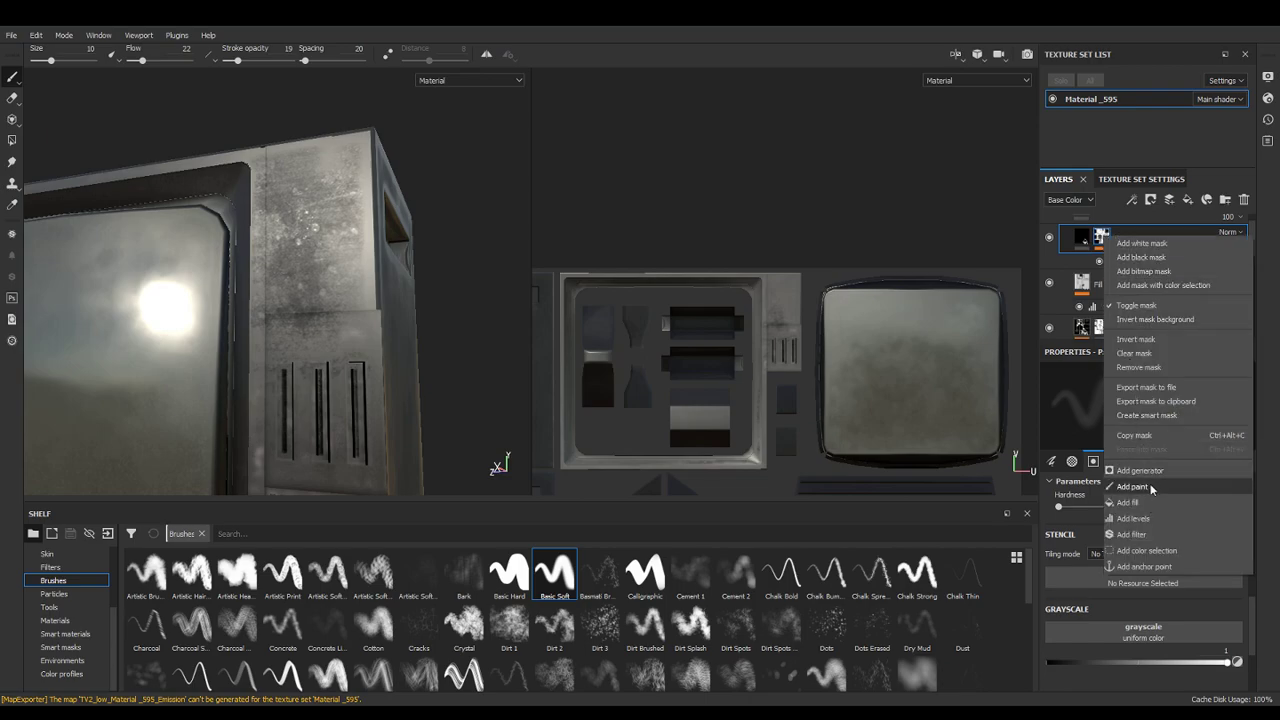
pyautogui.click(1148, 518)
# Set the mask Levels' input black point to 0, midtone to 2.127 and white point to 0.835
pyautogui.click(1062, 494)
pyautogui.click(1064, 499)
pyautogui.moveTo(1148, 410)
pyautogui.mouseDown()
pyautogui.moveTo(1181, 410)
pyautogui.moveTo(1161, 410)
pyautogui.mouseUp()
pyautogui.moveTo(1057, 408); pyautogui.dragTo(1096, 406)
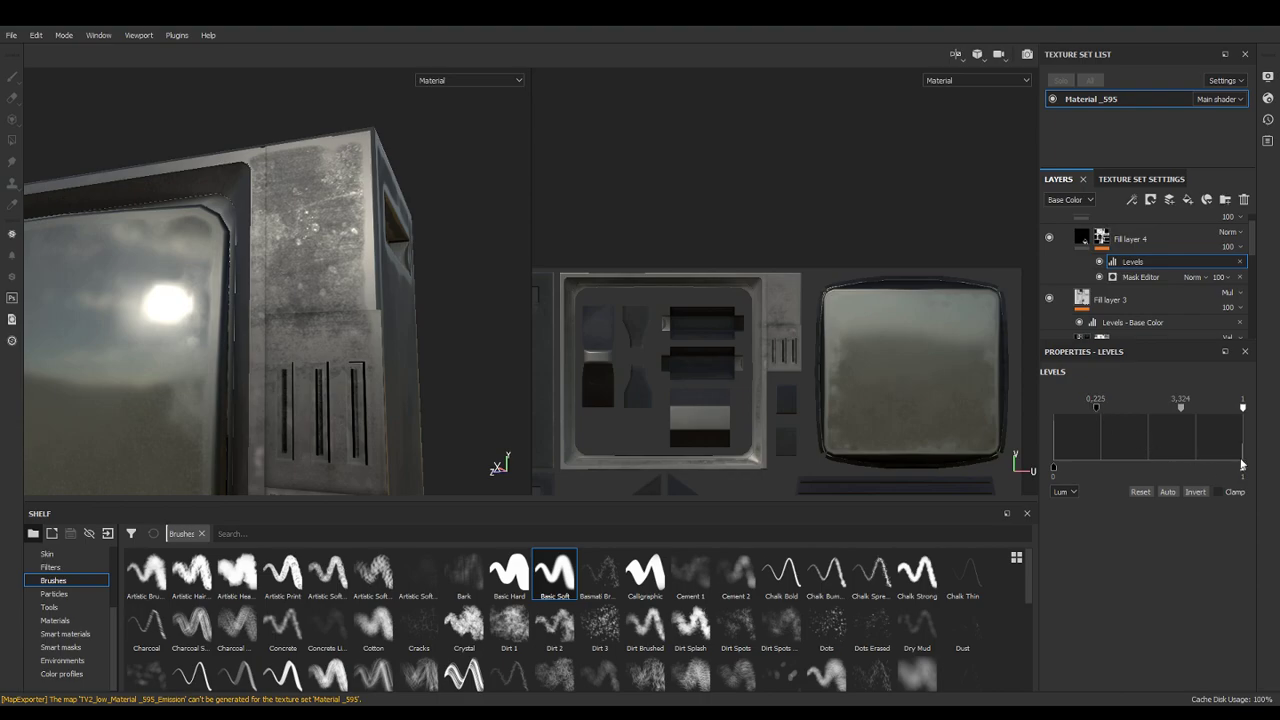
pyautogui.moveTo(1243, 410); pyautogui.dragTo(1209, 408)
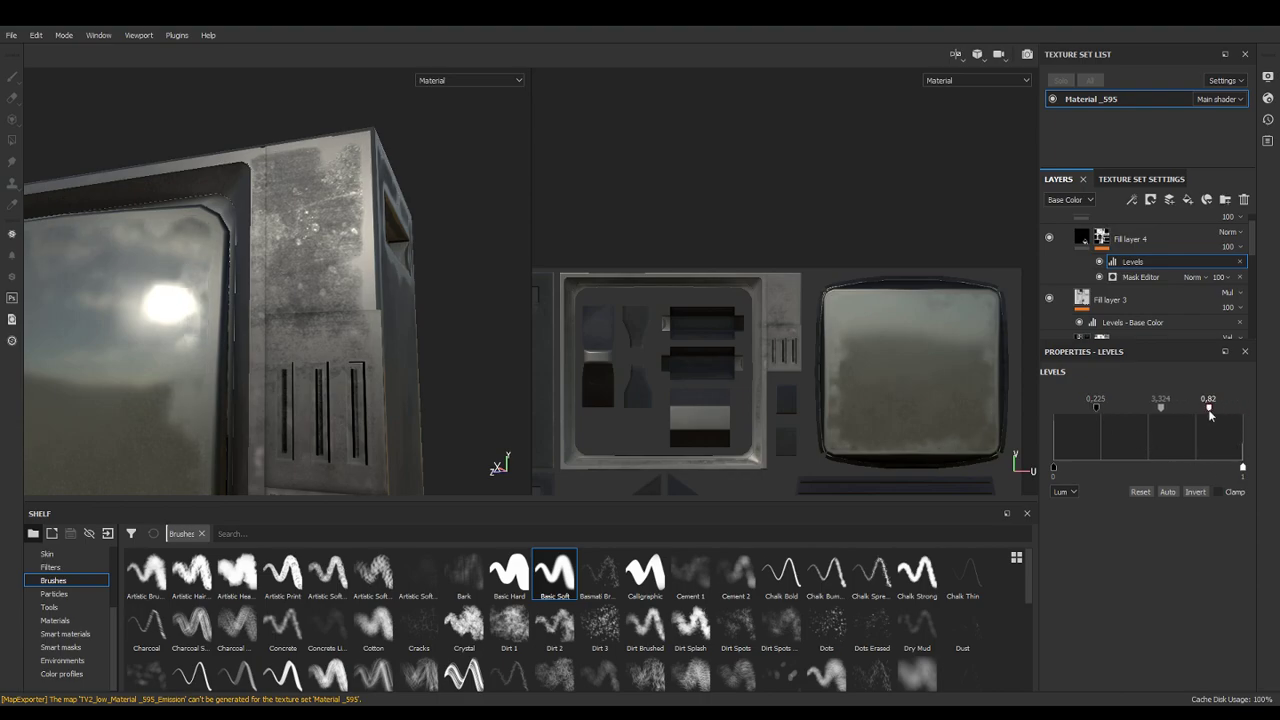
pyautogui.keyDown('alt'); pyautogui.moveTo(517, 345); pyautogui.dragTo(27, 406); pyautogui.keyUp('alt')
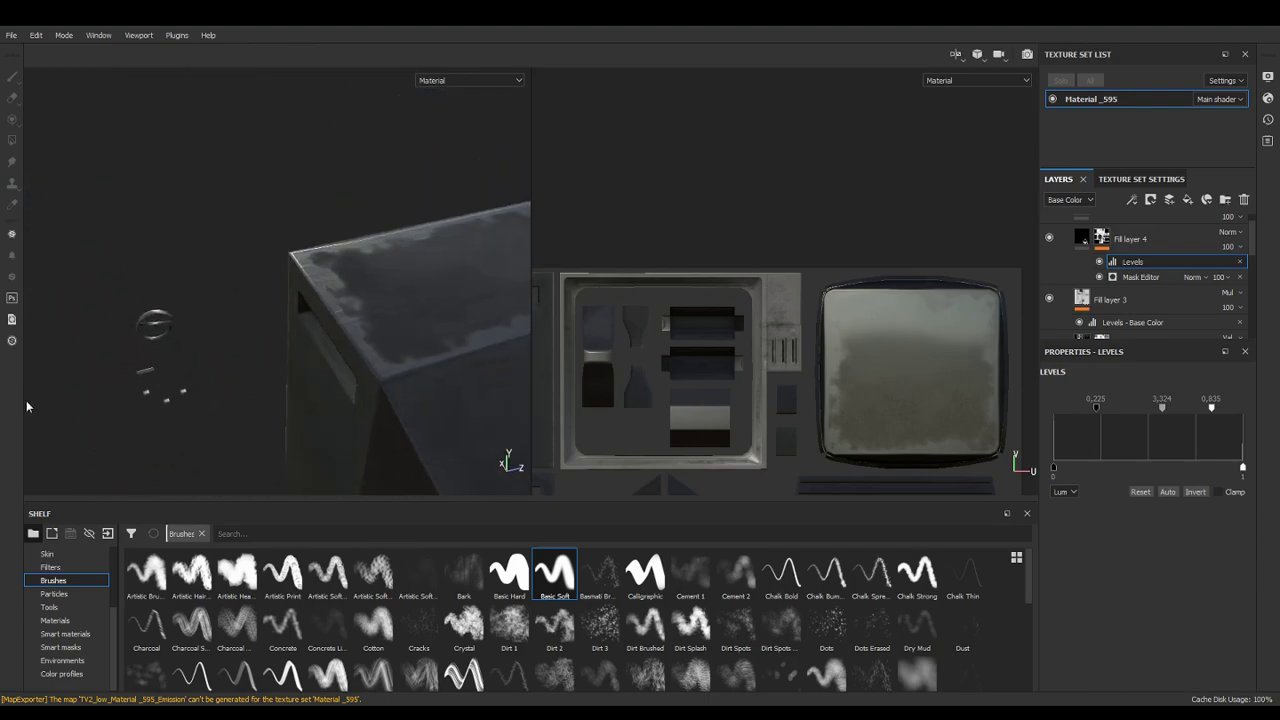
pyautogui.moveTo(1163, 408); pyautogui.dragTo(1037, 410)
# Set Fill layer 4's Mask Editor to global contrast 0 and global balance 0.57, keeping global blur at 0
pyautogui.click(1142, 277)
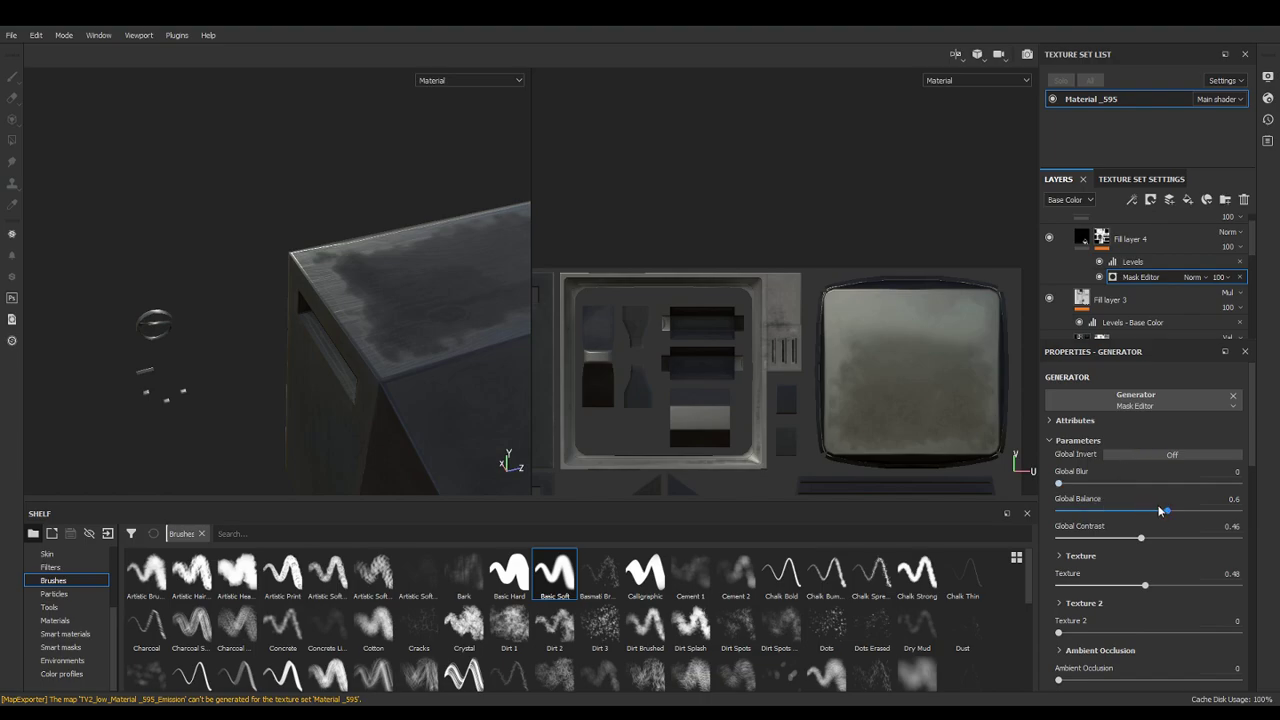
pyautogui.moveTo(1060, 484); pyautogui.dragTo(960, 529)
pyautogui.click(1058, 486)
pyautogui.moveTo(1133, 510); pyautogui.dragTo(1162, 514)
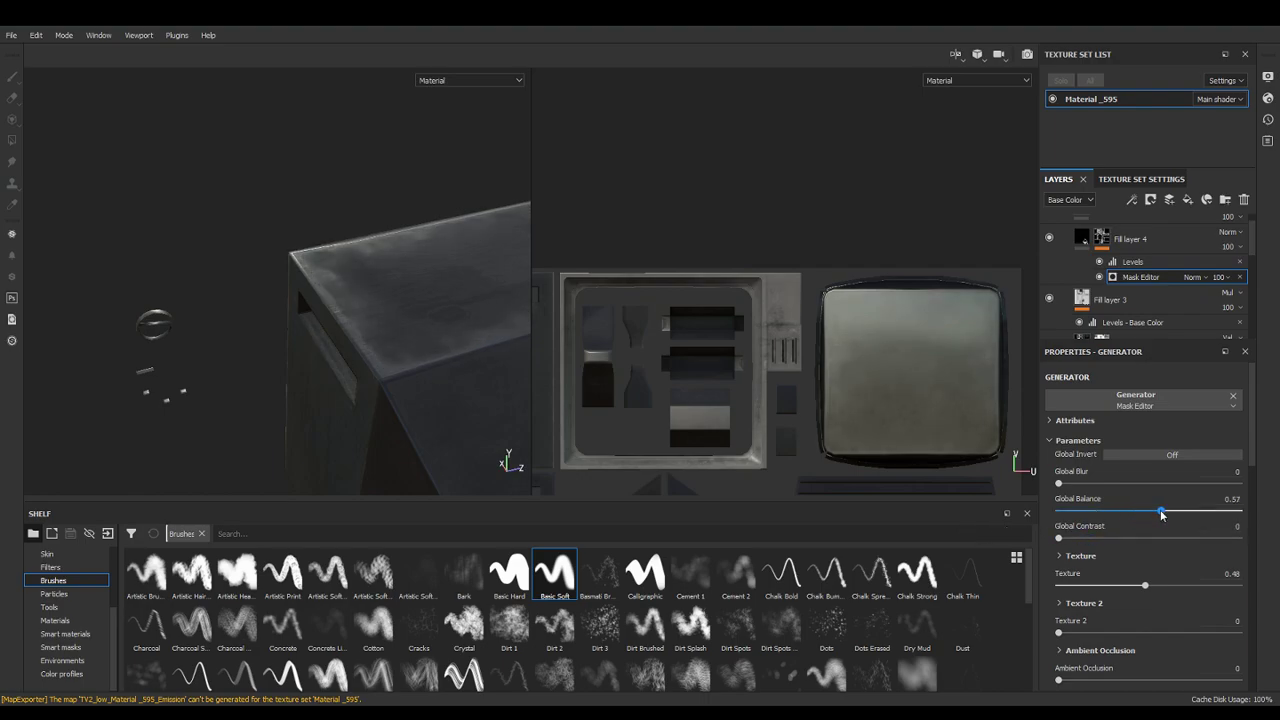
pyautogui.keyDown('alt'); pyautogui.moveTo(422, 350); pyautogui.dragTo(386, 300); pyautogui.keyUp('alt')
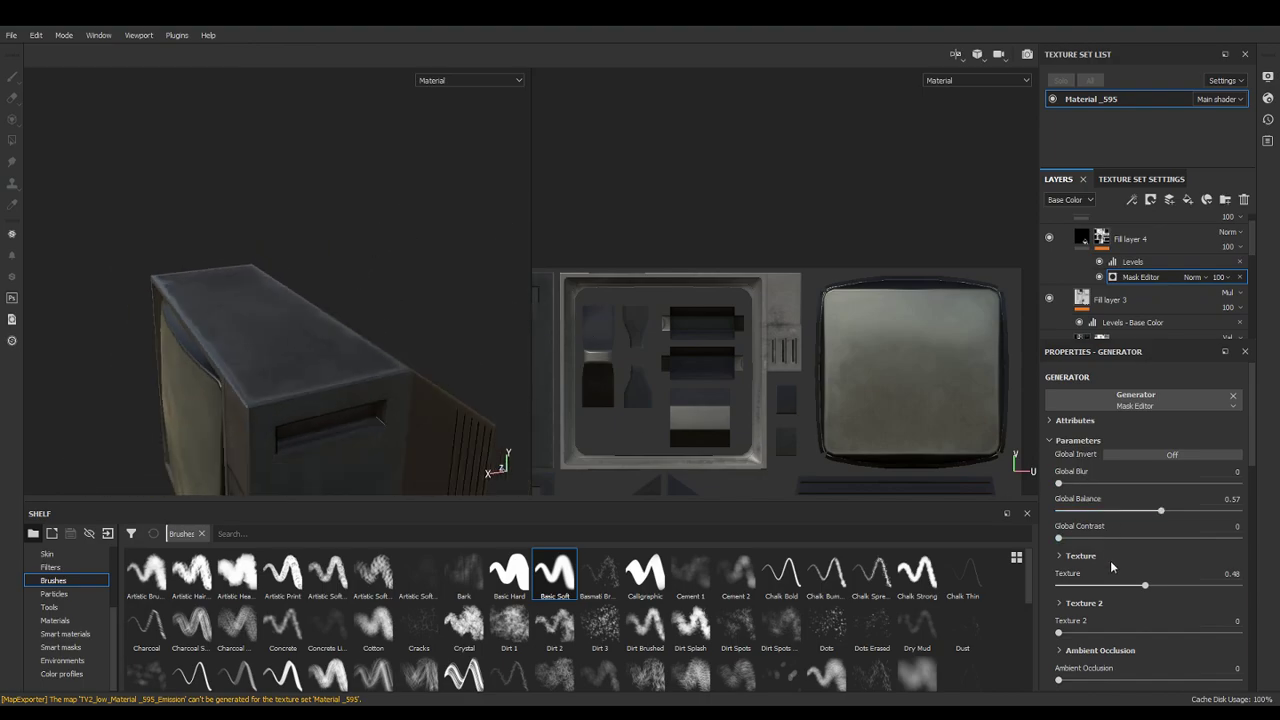
# Lower the input midtone of Fill layer 4's mask Levels to 0.711
pyautogui.click(1140, 264)
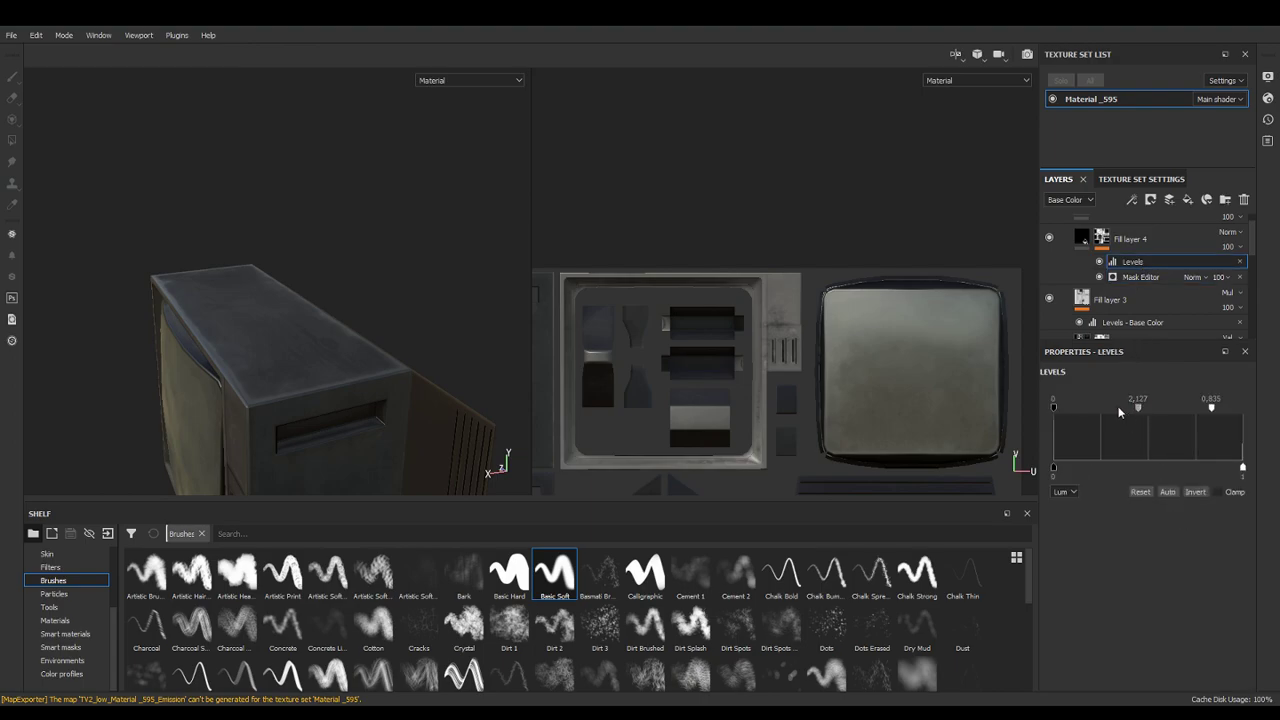
pyautogui.moveTo(1138, 408)
pyautogui.mouseDown()
pyautogui.moveTo(1168, 408)
pyautogui.moveTo(1121, 410)
pyautogui.mouseUp()
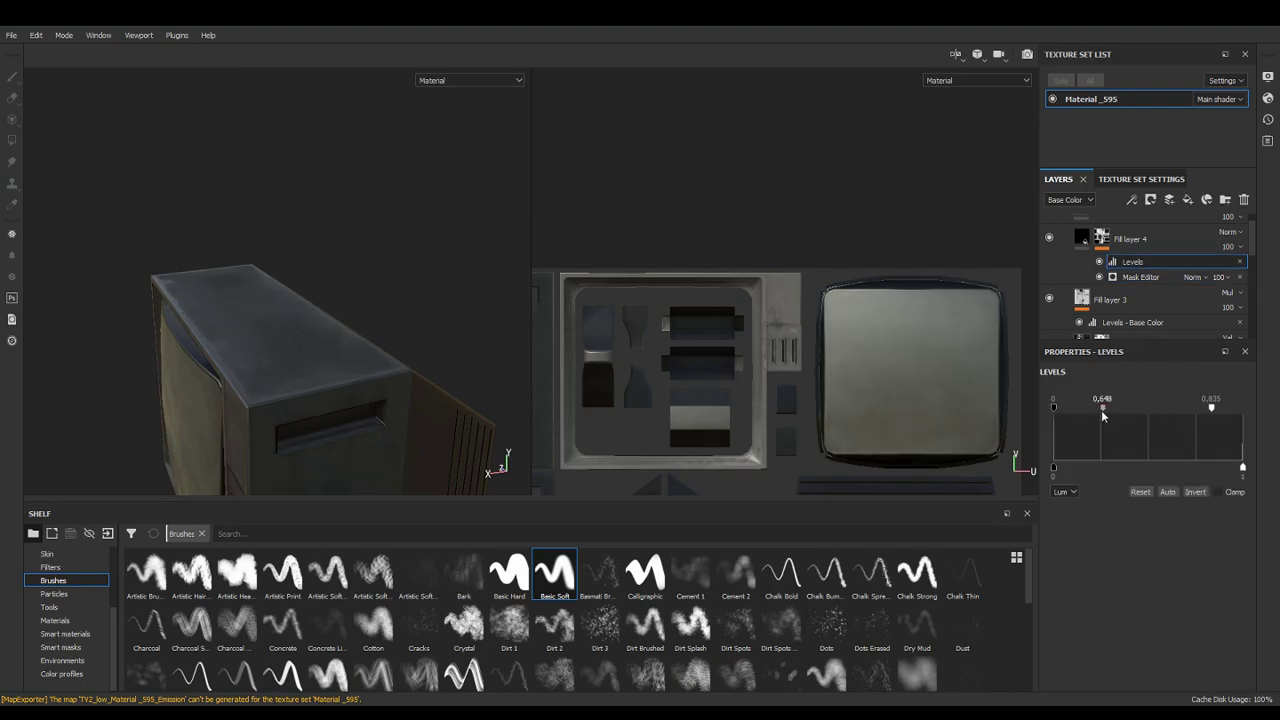
pyautogui.keyDown('alt'); pyautogui.moveTo(307, 433); pyautogui.dragTo(465, 276); pyautogui.keyUp('alt')
# Export the updated television textures
pyautogui.click(11, 35)
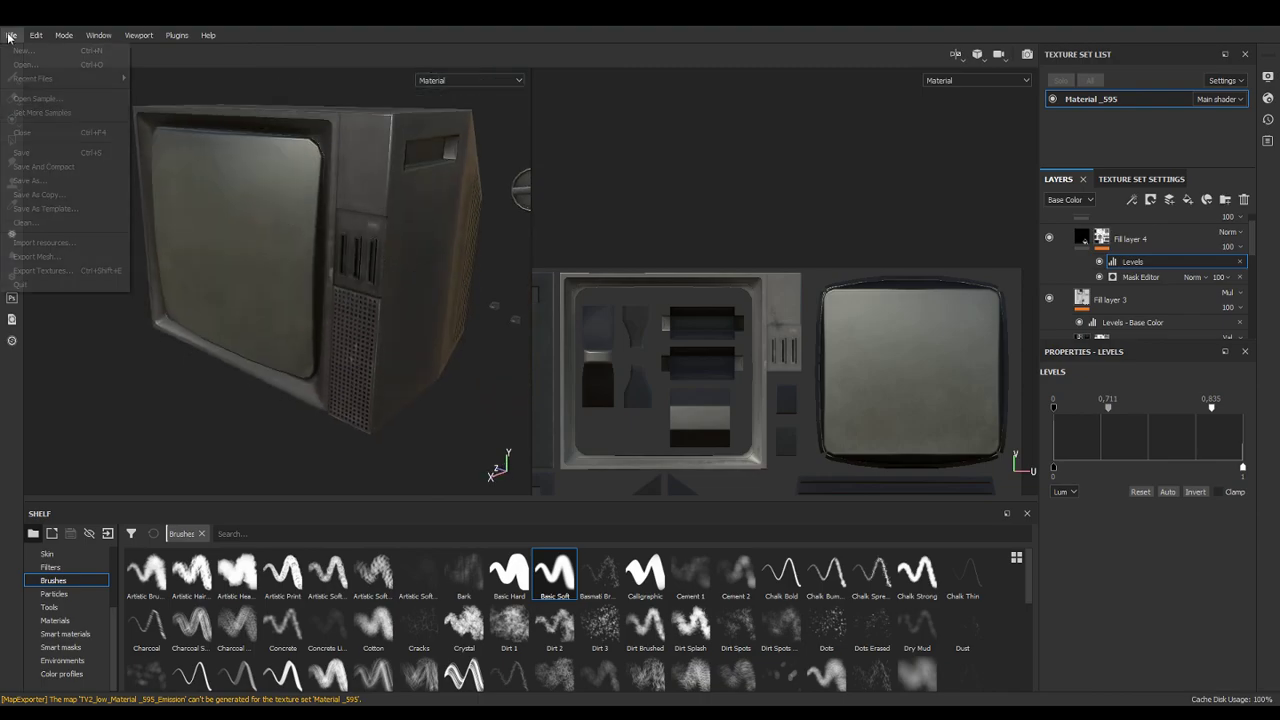
pyautogui.click(100, 276)
pyautogui.click(796, 590)
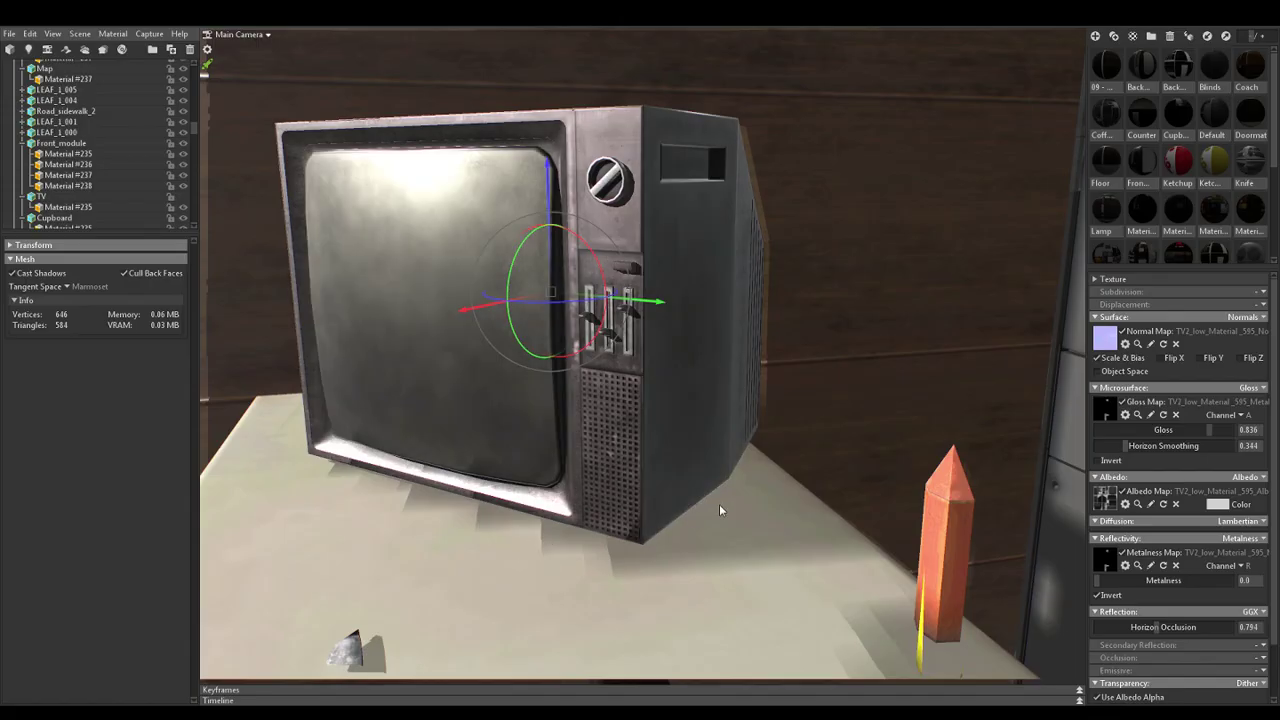
# Switch to Marmoset Toolbag and set the television material's gloss to 0.945
pyautogui.moveTo(669, 528)
pyautogui.mouseDown()
pyautogui.moveTo(674, 515)
pyautogui.moveTo(665, 550)
pyautogui.mouseUp()
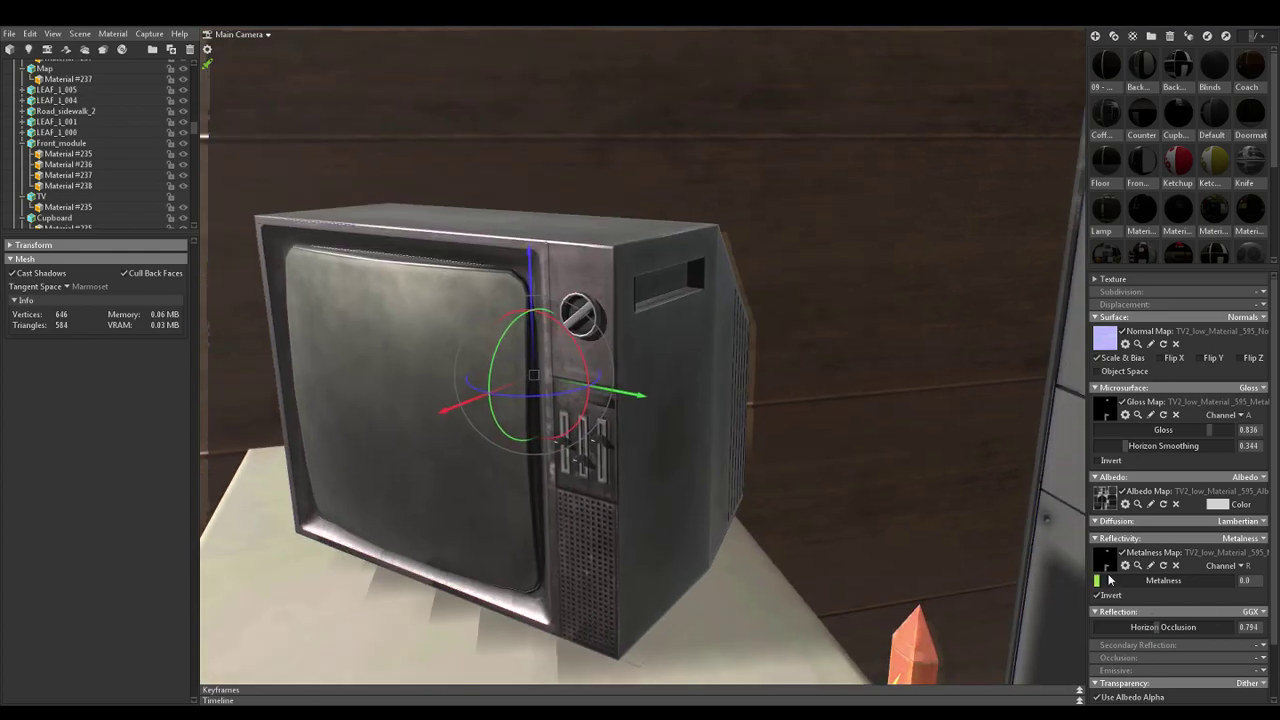
pyautogui.moveTo(1212, 430)
pyautogui.mouseDown()
pyautogui.moveTo(1238, 430)
pyautogui.moveTo(1226, 430)
pyautogui.mouseUp()
pyautogui.moveTo(701, 436)
pyautogui.mouseDown()
pyautogui.moveTo(940, 413)
pyautogui.moveTo(912, 456)
pyautogui.mouseUp()
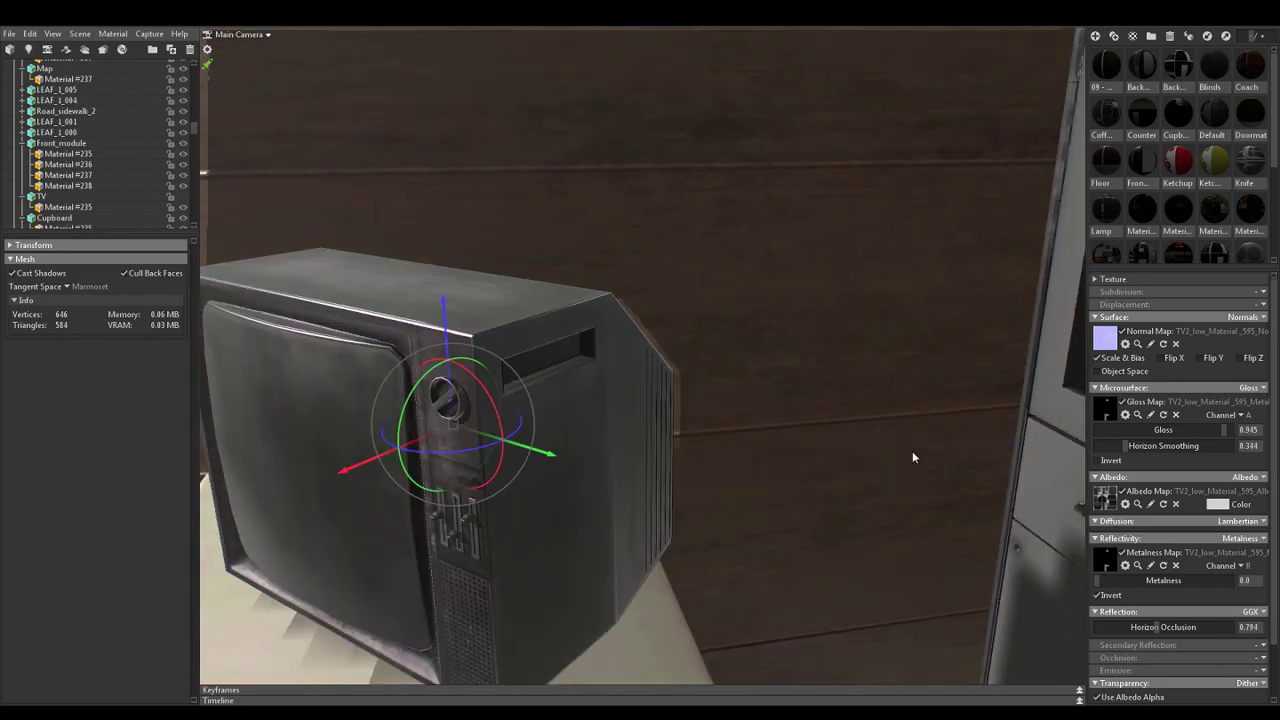
pyautogui.moveTo(813, 463); pyautogui.dragTo(720, 503, button='right')
pyautogui.moveTo(720, 503); pyautogui.dragTo(640, 543)
pyautogui.moveTo(543, 569); pyautogui.dragTo(537, 480)
# Frame the cafe interior, select the scene's Sky object and open its sky presets
pyautogui.scroll(-6, 553, 568)
pyautogui.moveTo(537, 480); pyautogui.dragTo(558, 390, button='right')
pyautogui.moveTo(558, 390); pyautogui.dragTo(490, 439)
pyautogui.moveTo(489, 443); pyautogui.dragTo(519, 446, button='middle')
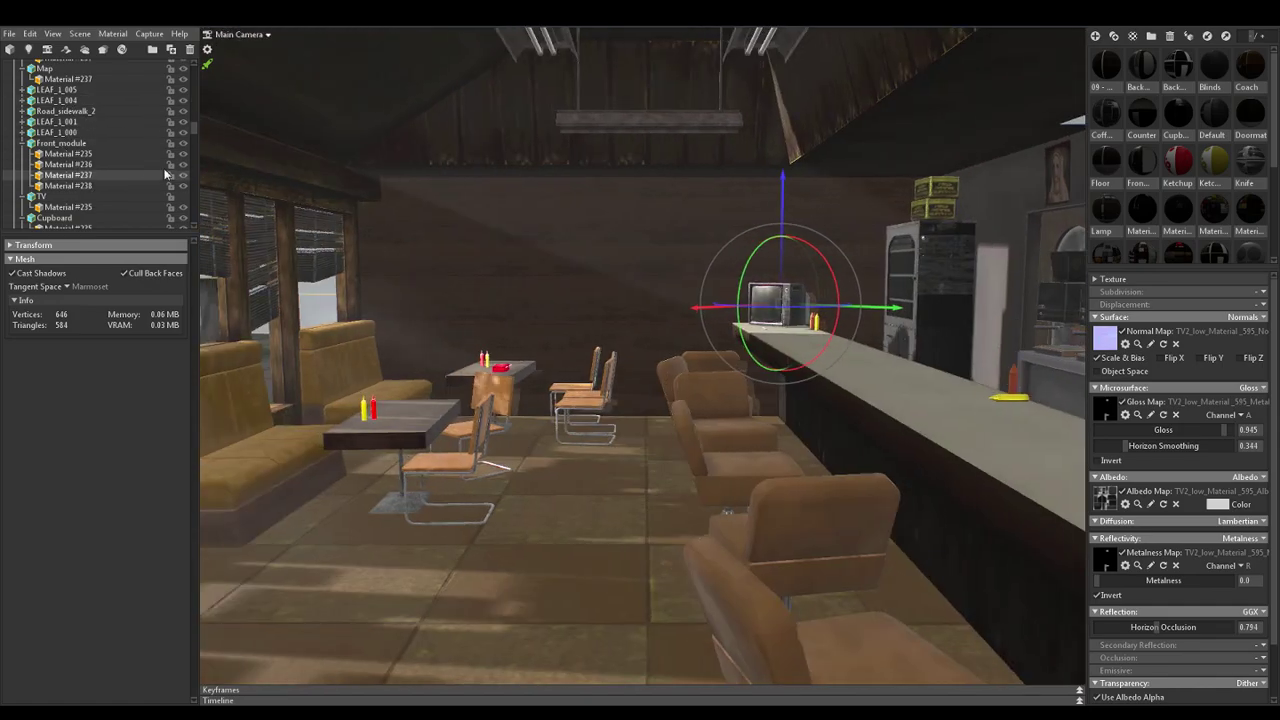
pyautogui.moveTo(190, 135); pyautogui.dragTo(194, 72)
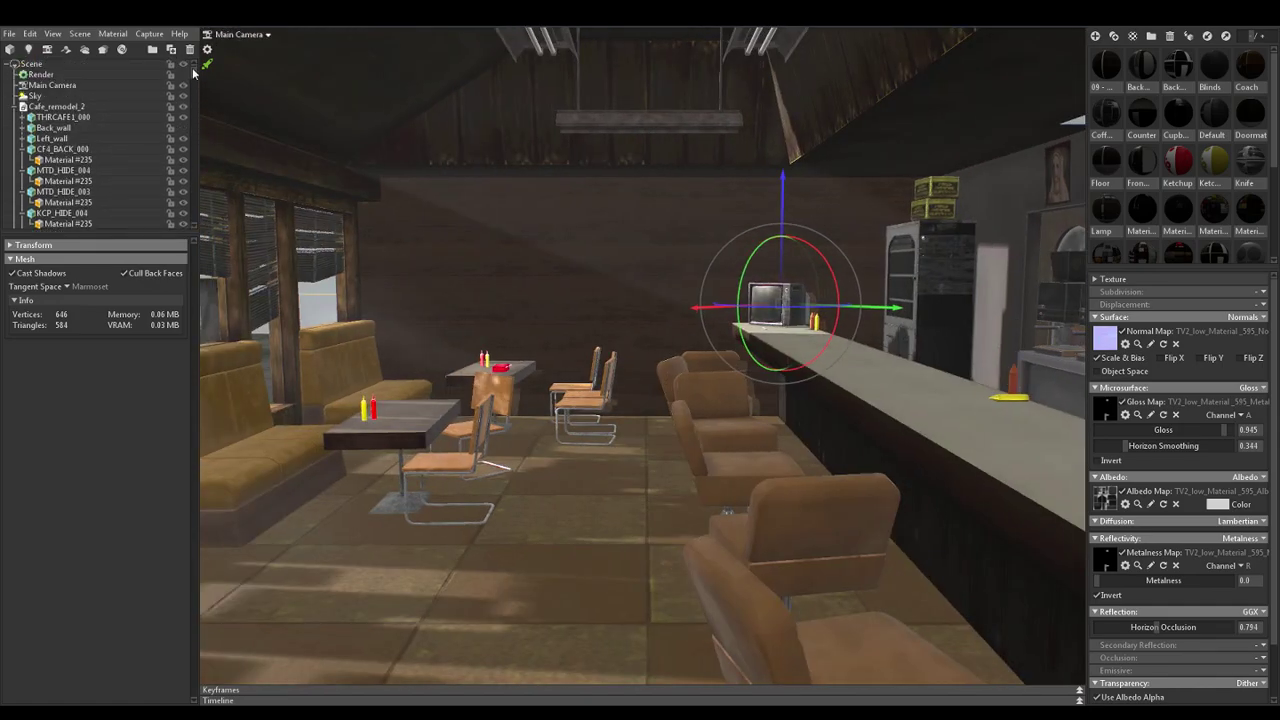
pyautogui.click(36, 96)
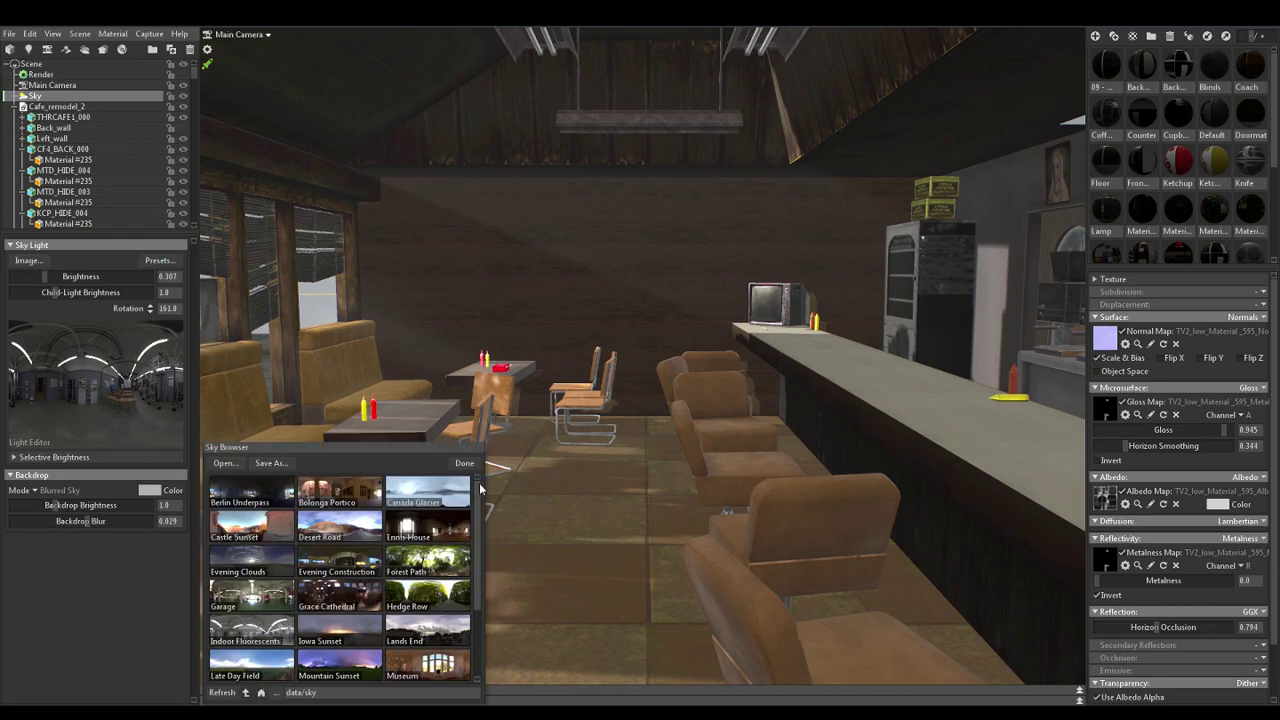
pyautogui.moveTo(480, 500); pyautogui.dragTo(477, 582)
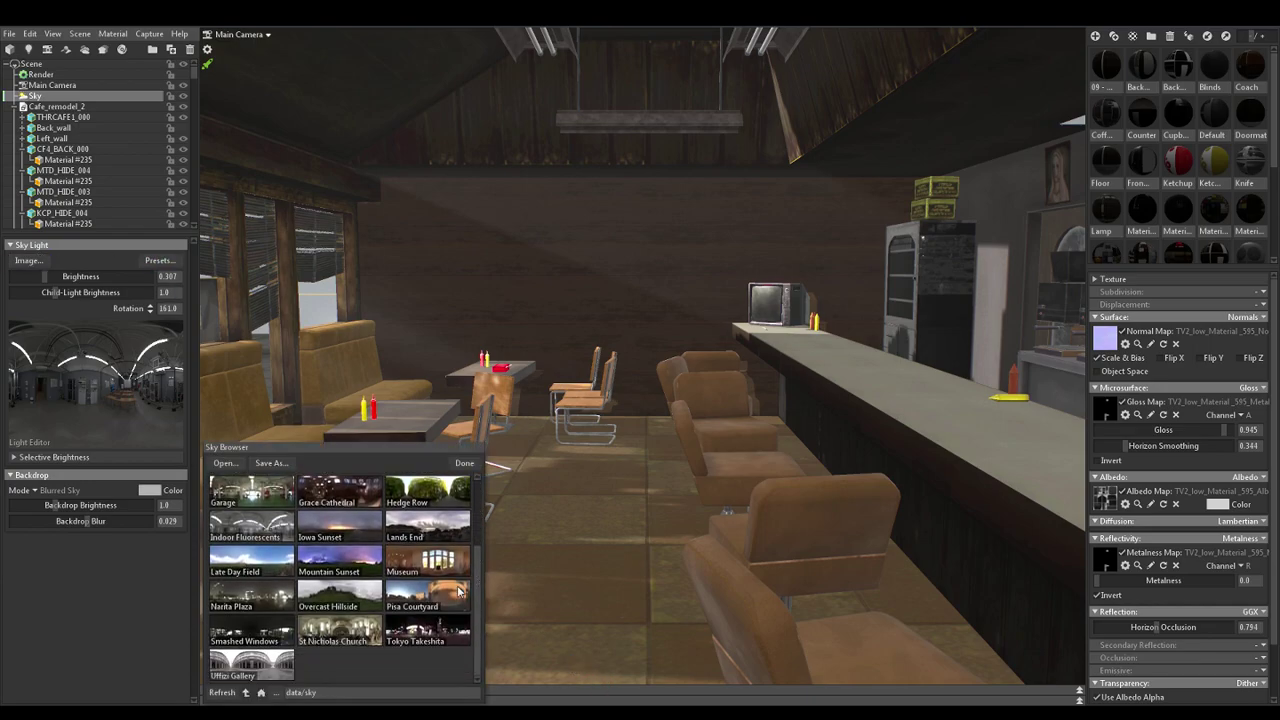
# Try the St Nicholas Church, Smashed Windows, Tokyo Takeshita, Pisa Courtyard and Museum sky presets on the cafe scene
pyautogui.click(300, 634)
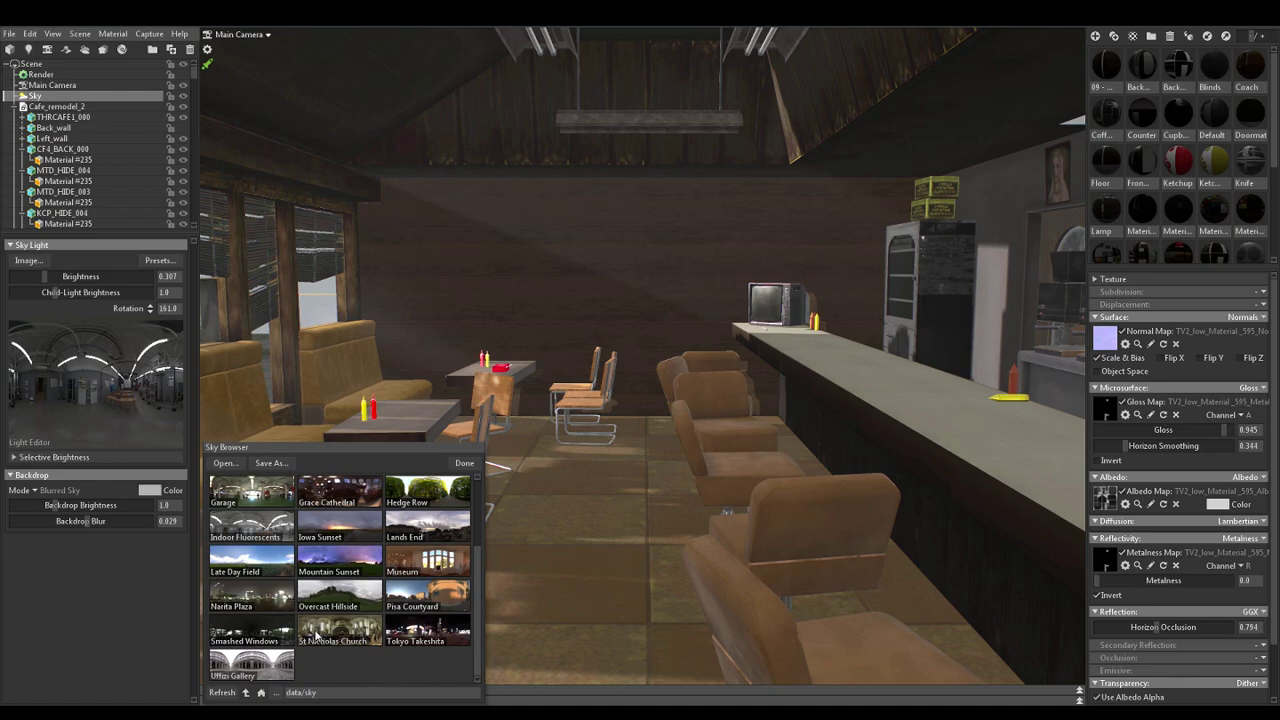
pyautogui.click(260, 636)
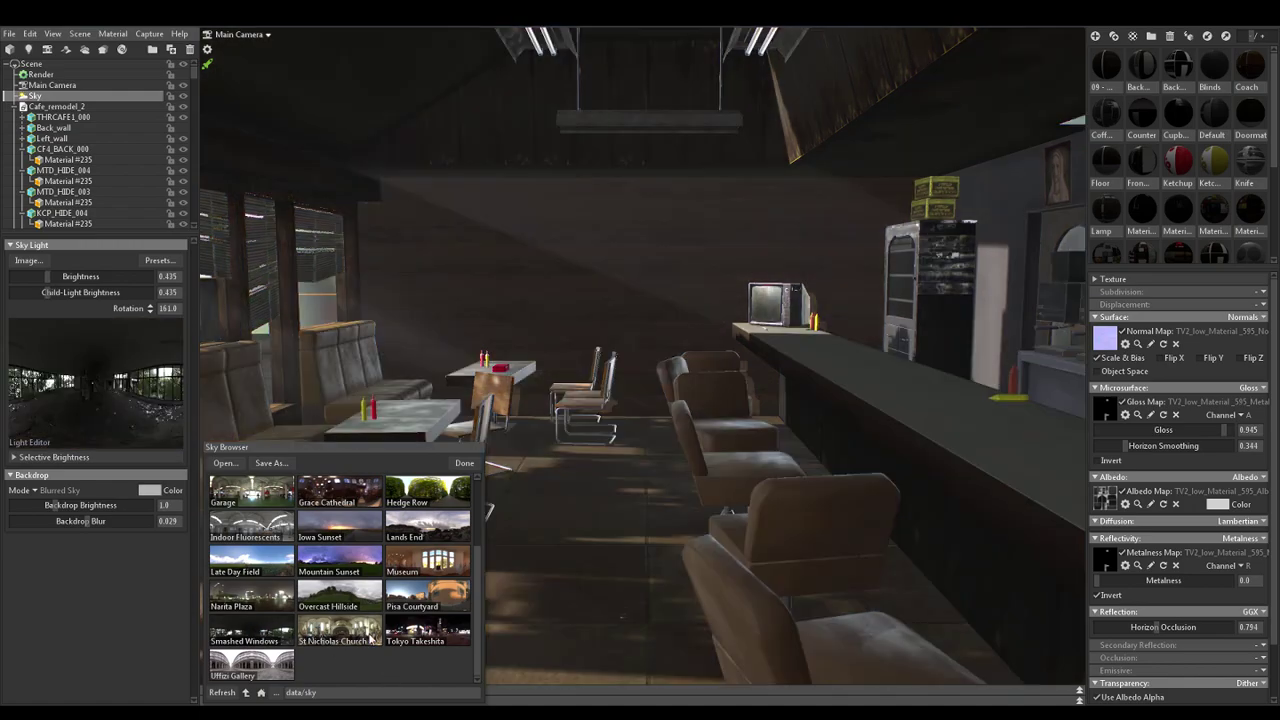
pyautogui.click(417, 639)
pyautogui.click(413, 597)
pyautogui.click(420, 569)
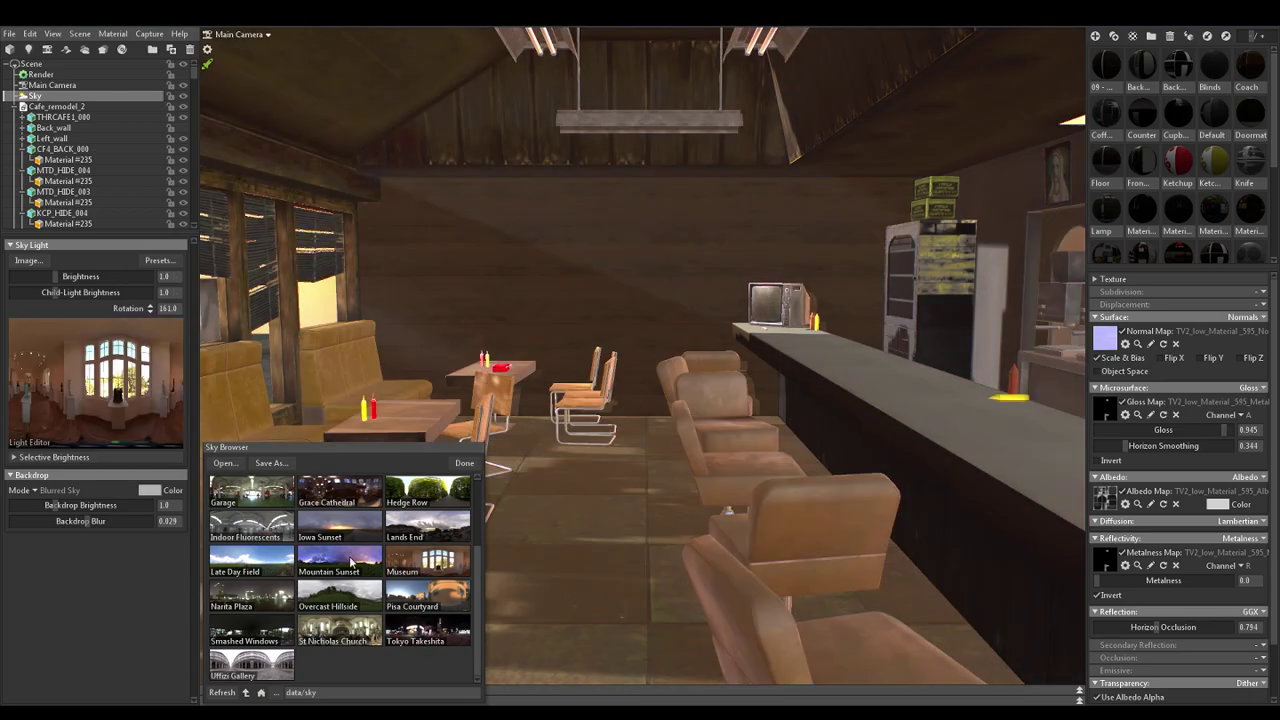
# Try the Lands End, Iowa Sunset, Mountain Sunset, Late Day Field, Hedge Row and Grace Cathedral sky presets
pyautogui.click(395, 535)
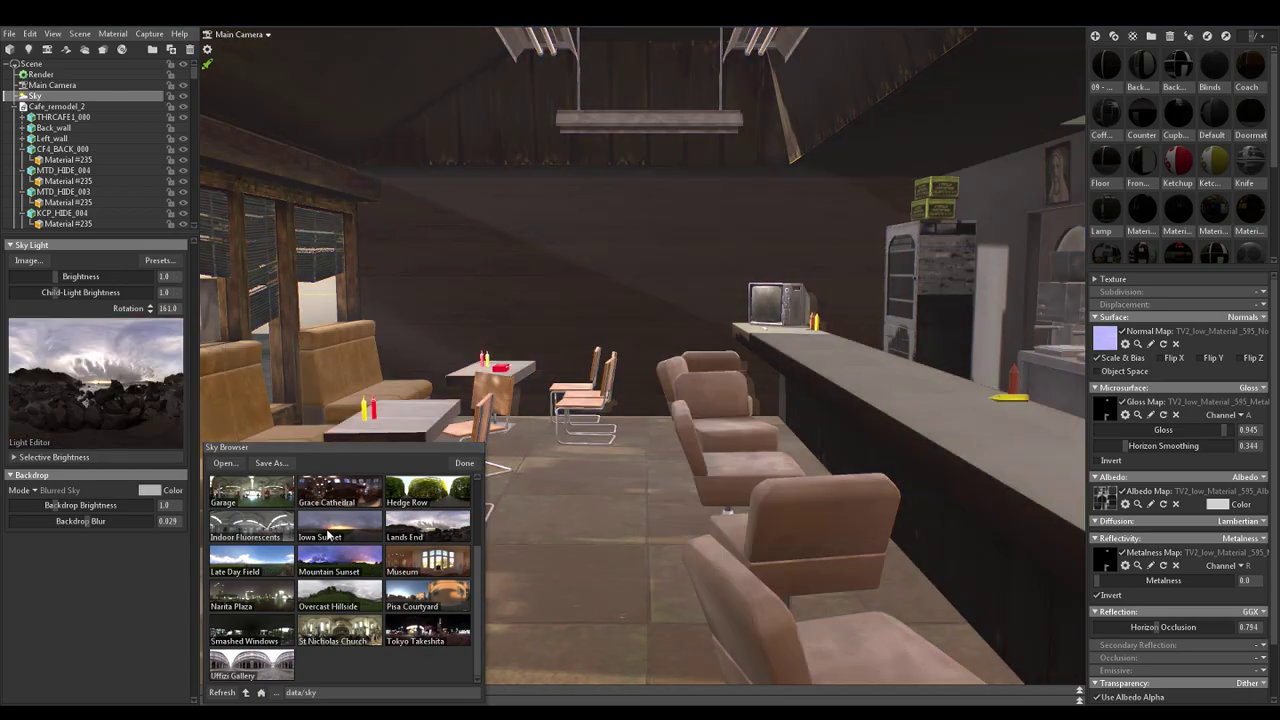
pyautogui.click(325, 536)
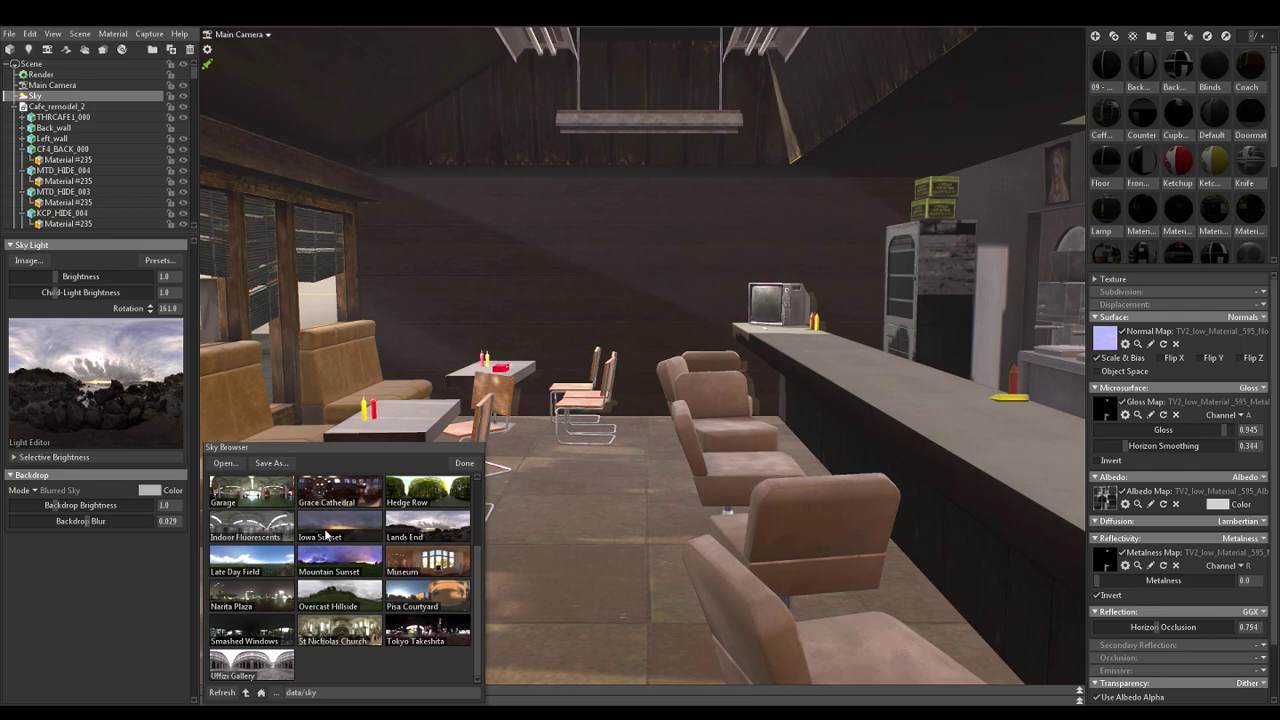
pyautogui.click(335, 560)
pyautogui.click(255, 563)
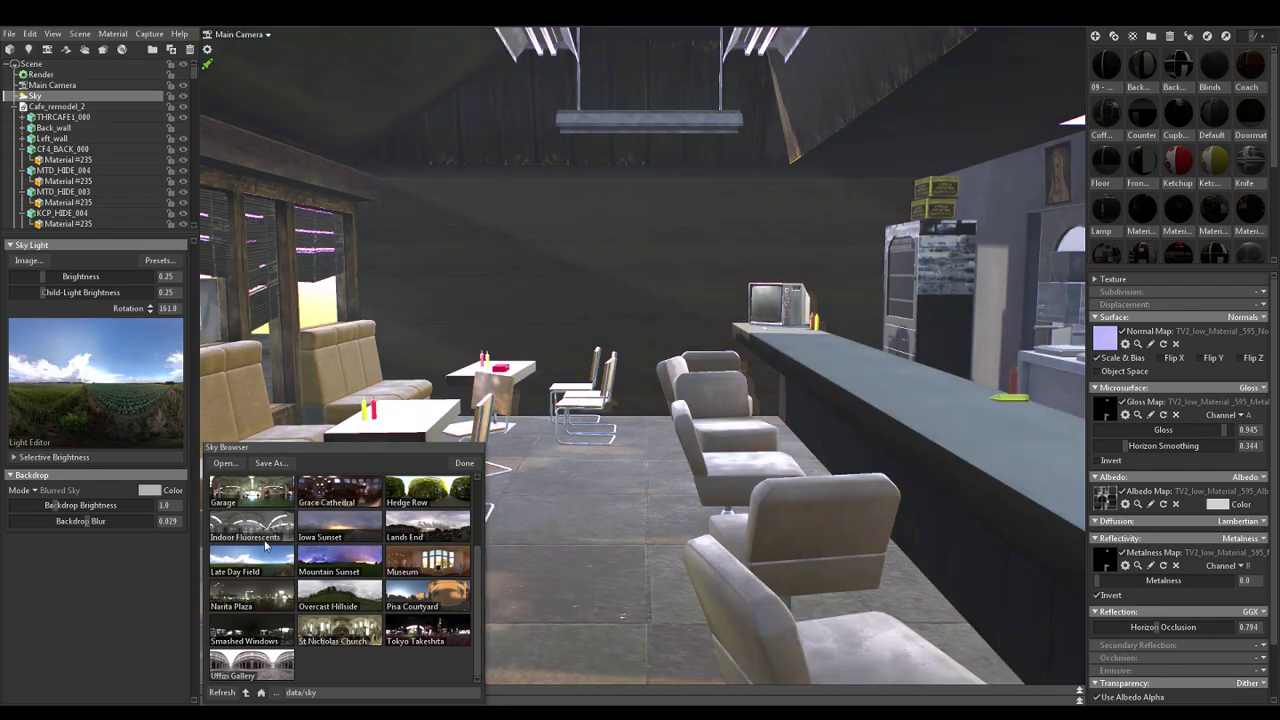
pyautogui.click(421, 494)
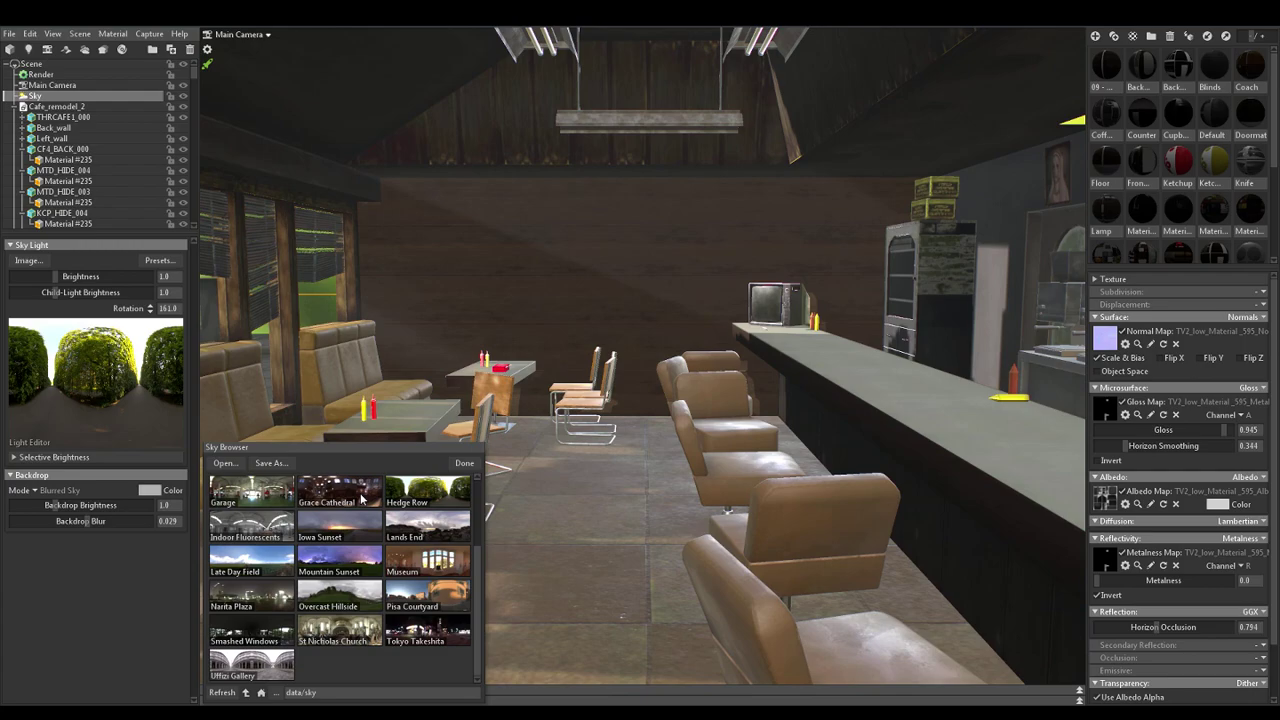
pyautogui.click(340, 492)
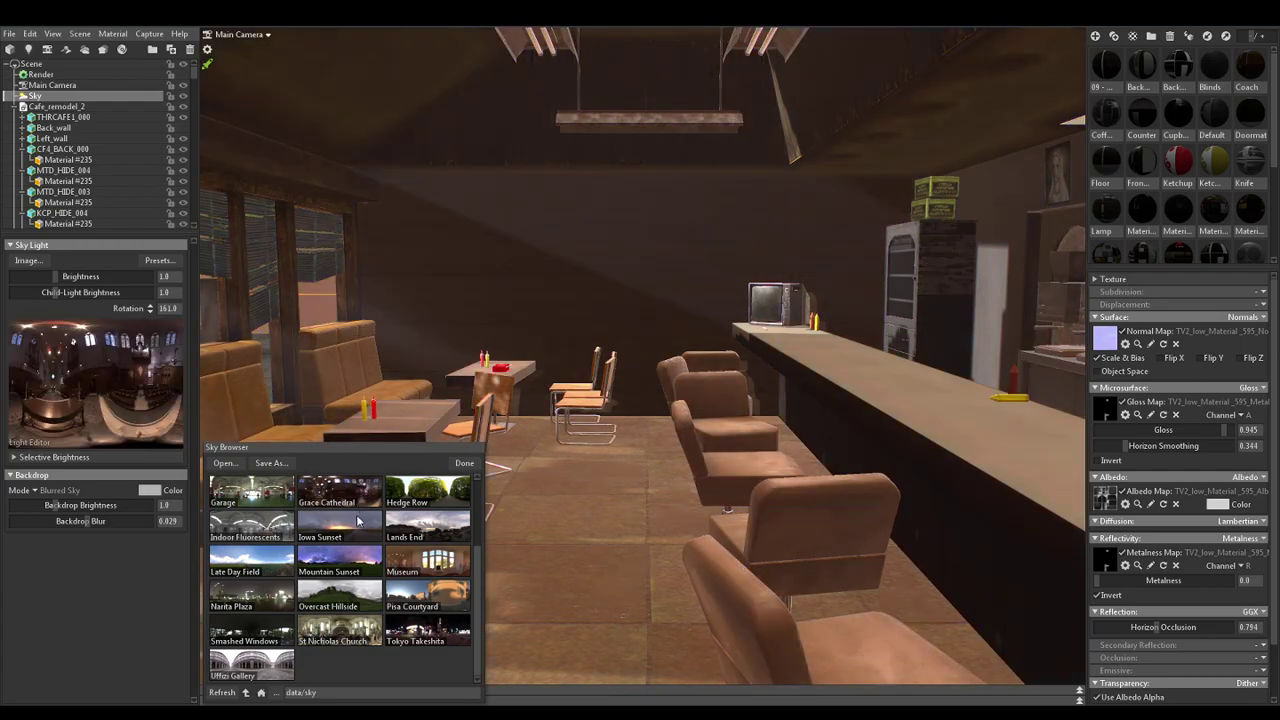
# Try the Desert Road, Ennis House, Forest Path and Evening Clouds sky presets
pyautogui.scroll(2, 358, 520)
pyautogui.click(349, 503)
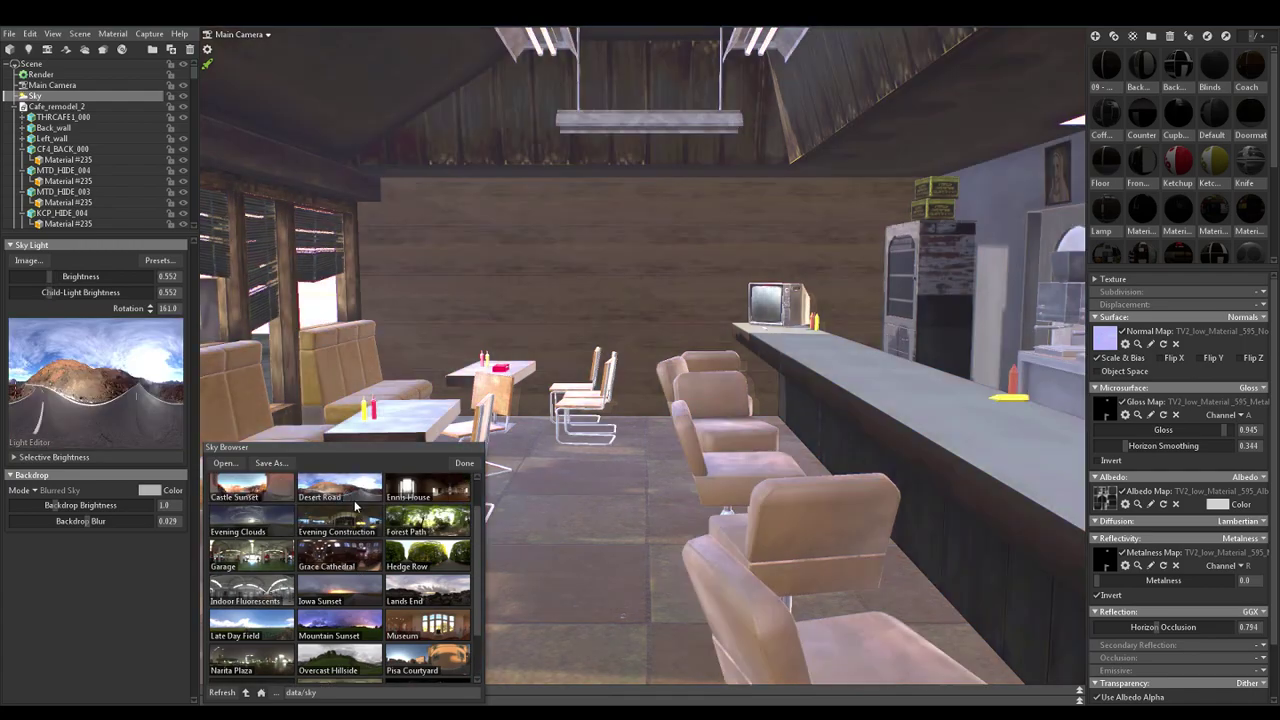
pyautogui.click(407, 497)
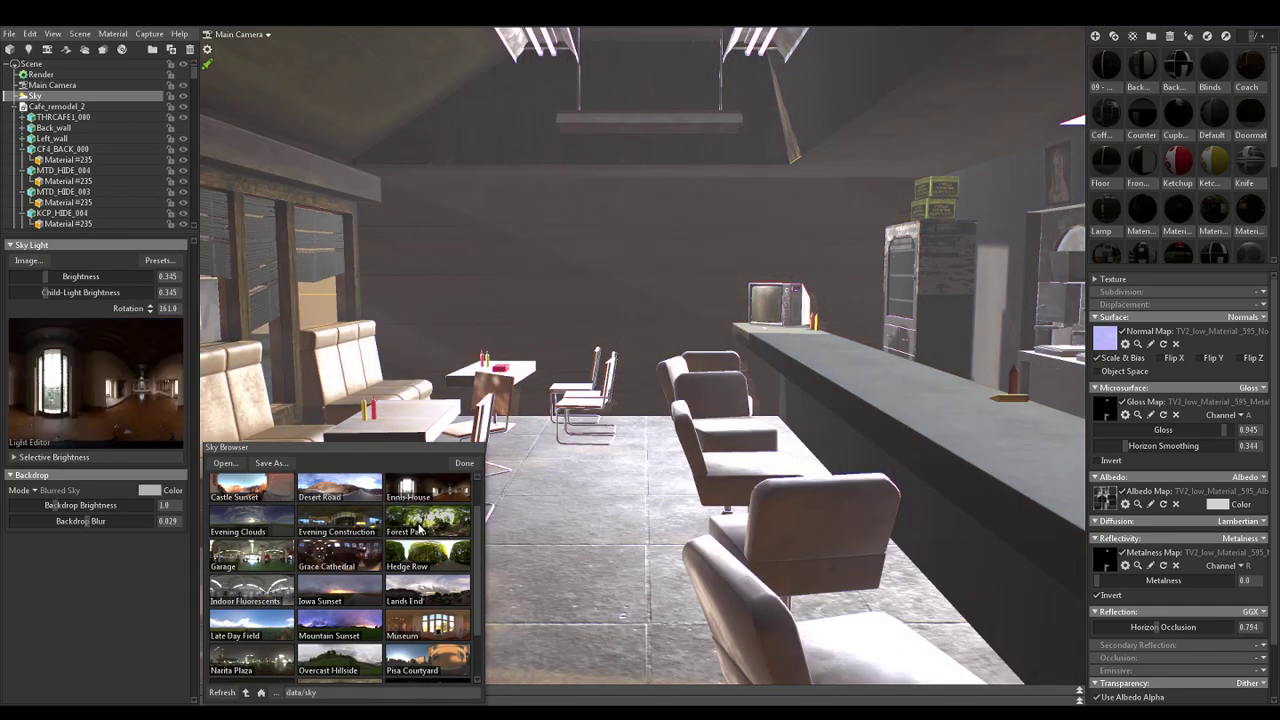
pyautogui.click(420, 530)
pyautogui.click(254, 520)
# Try the Berlin Underpass, Castle Sunset, Desert Road, Canada Glacier and Evening Clouds sky presets on the cafe scene
pyautogui.scroll(1, 268, 532)
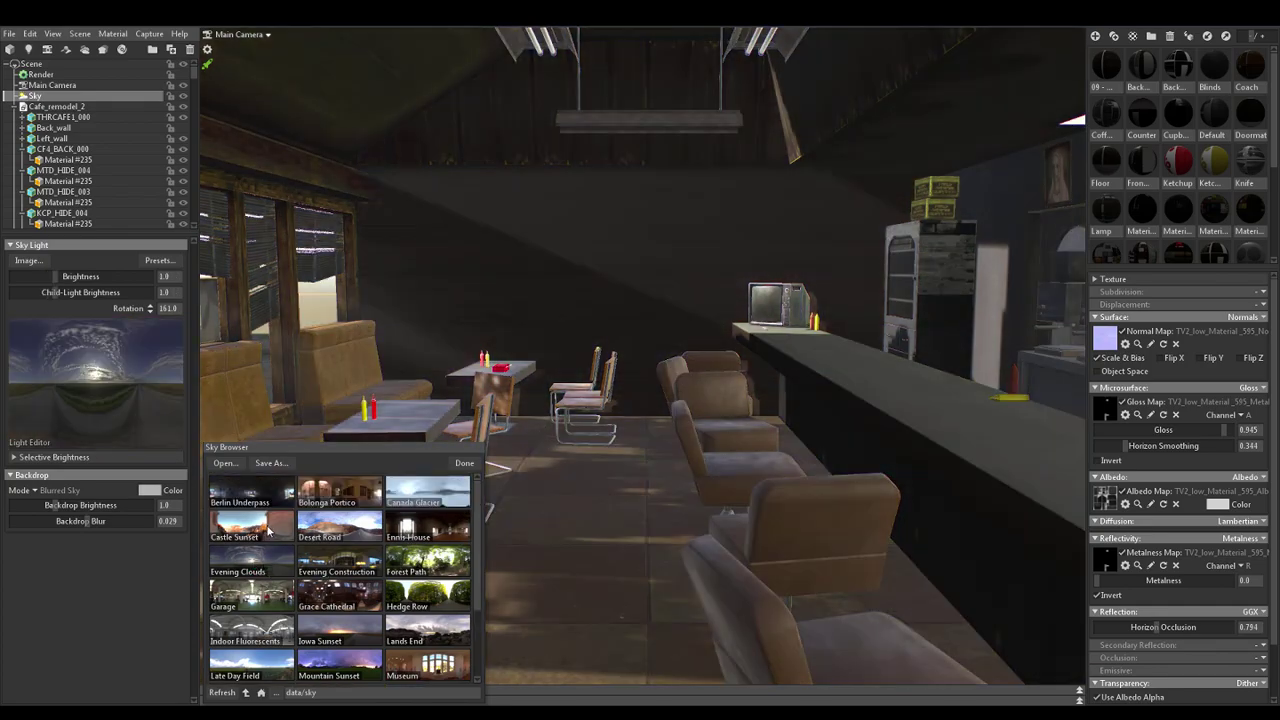
pyautogui.click(258, 494)
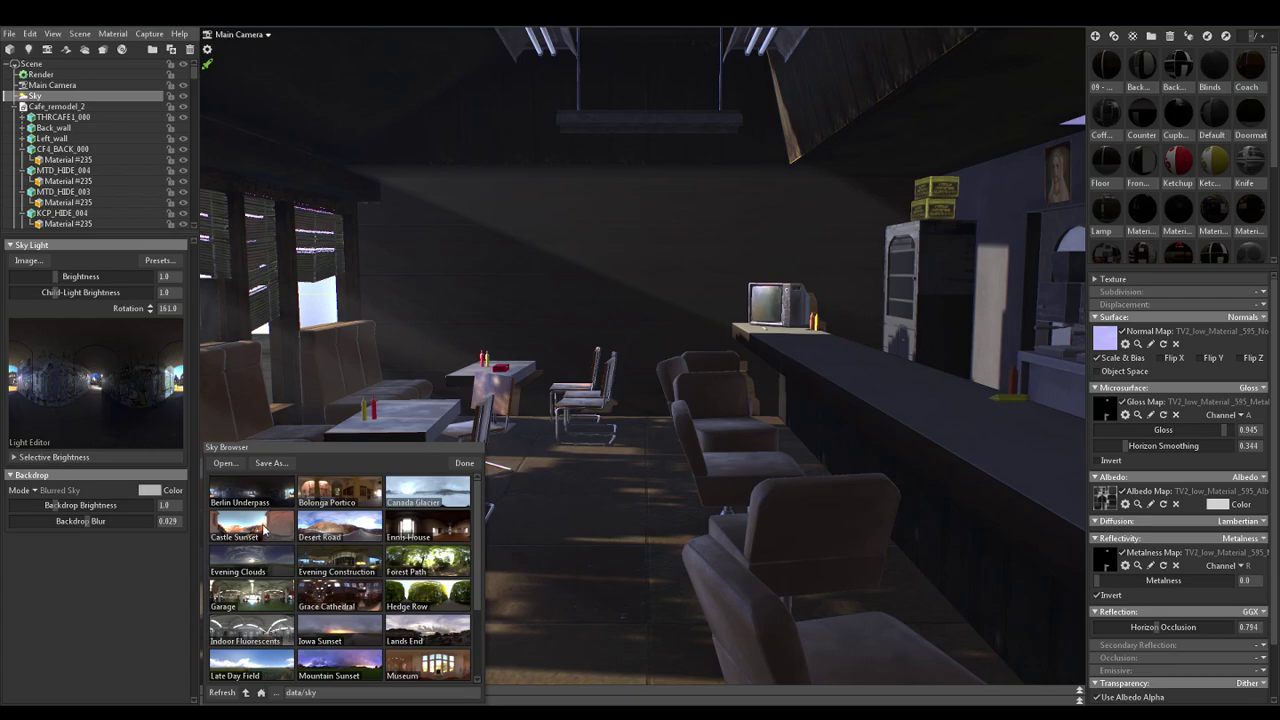
pyautogui.click(265, 530)
pyautogui.click(325, 528)
pyautogui.click(413, 508)
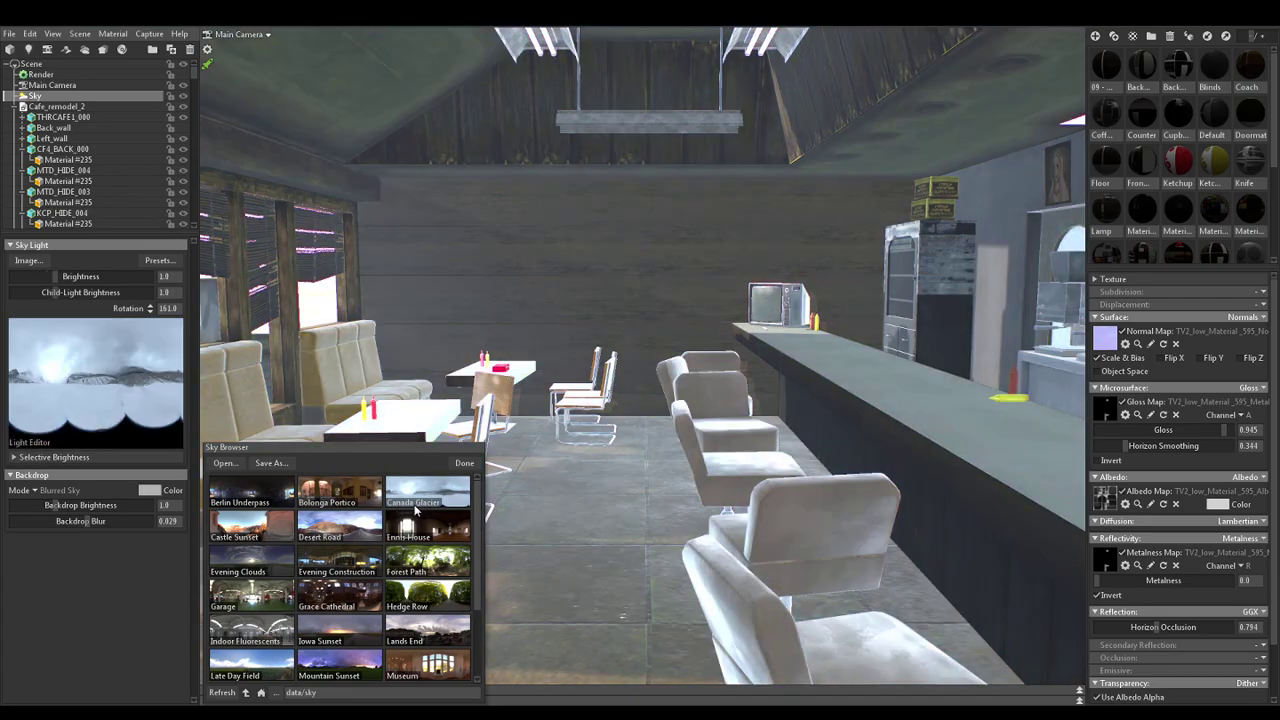
pyautogui.scroll(-3, 339, 565)
pyautogui.scroll(3, 339, 565)
pyautogui.click(268, 556)
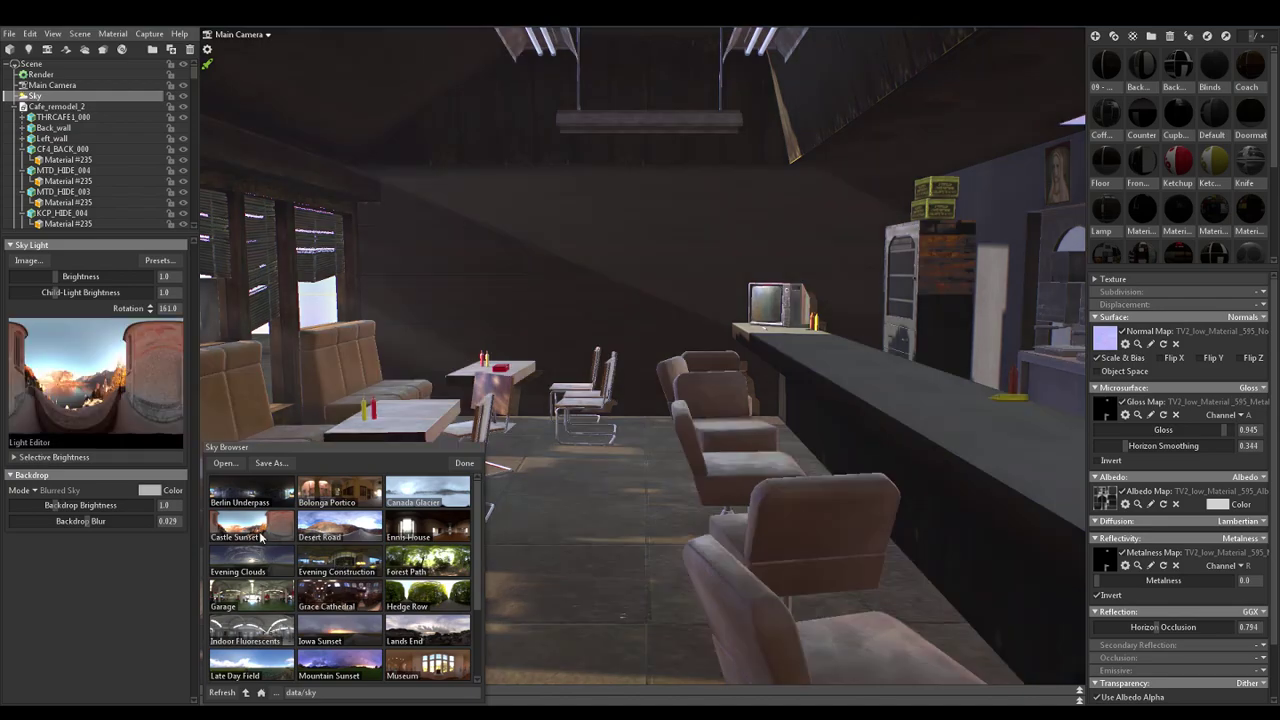
pyautogui.click(262, 538)
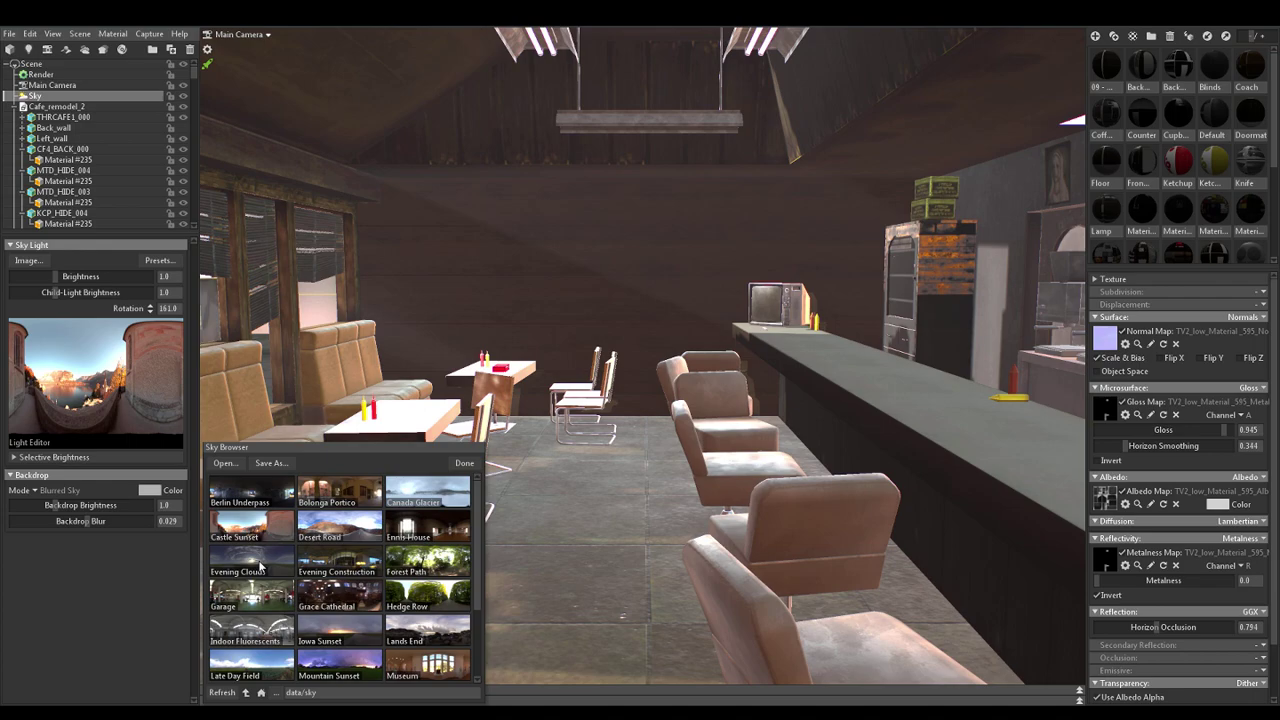
# Apply the Indoor Fluorescents sky preset with a brightness of 0.488 and a child-light brightness of 4.171
pyautogui.click(257, 628)
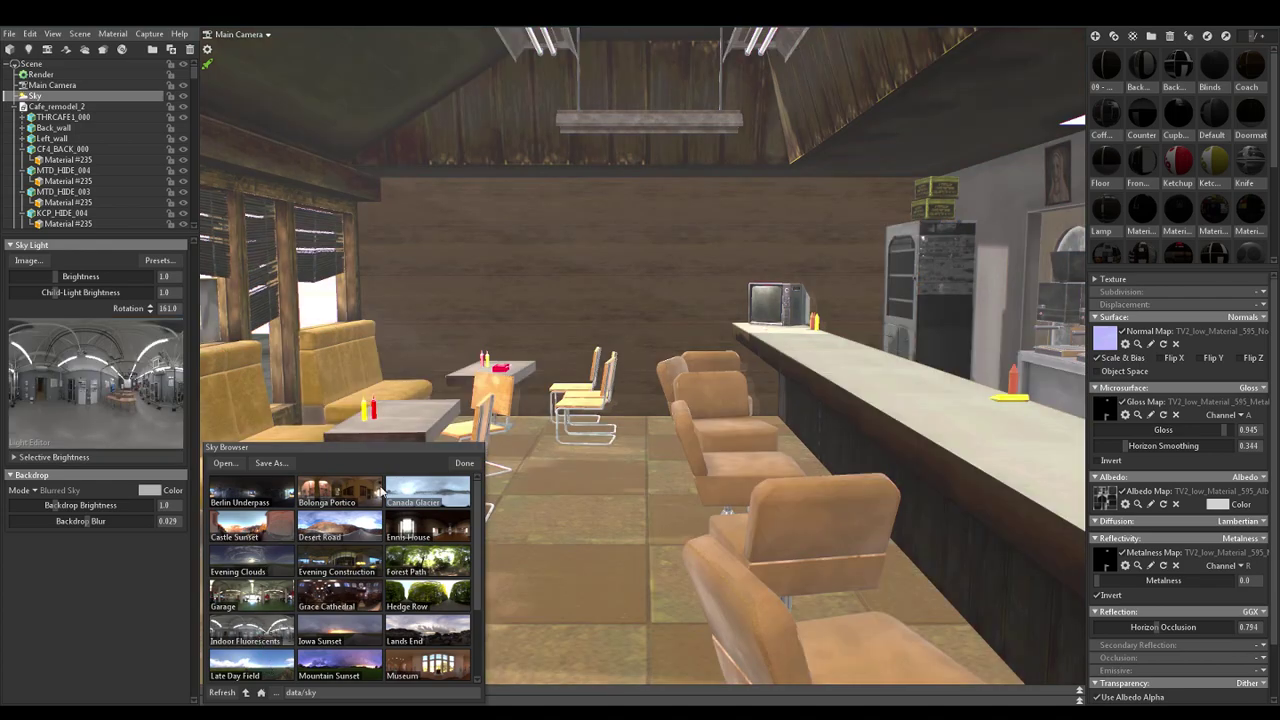
pyautogui.moveTo(55, 276); pyautogui.dragTo(45, 276)
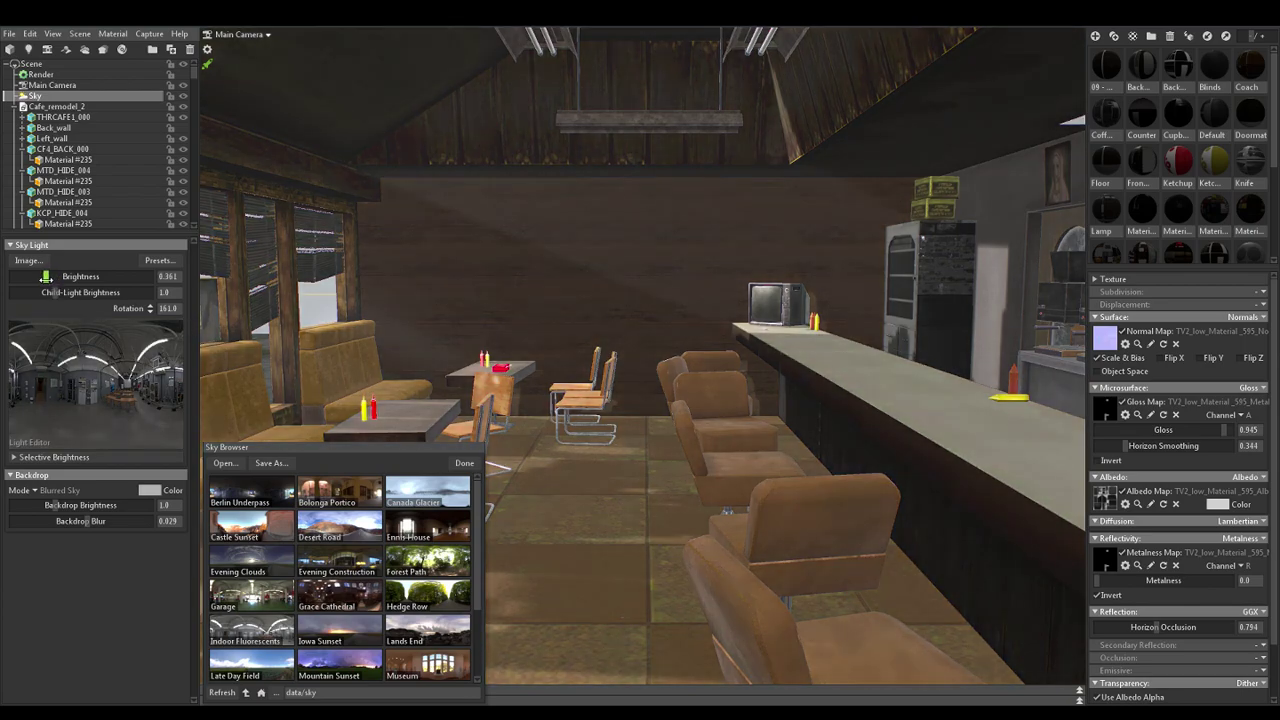
pyautogui.moveTo(46, 280); pyautogui.dragTo(74, 292)
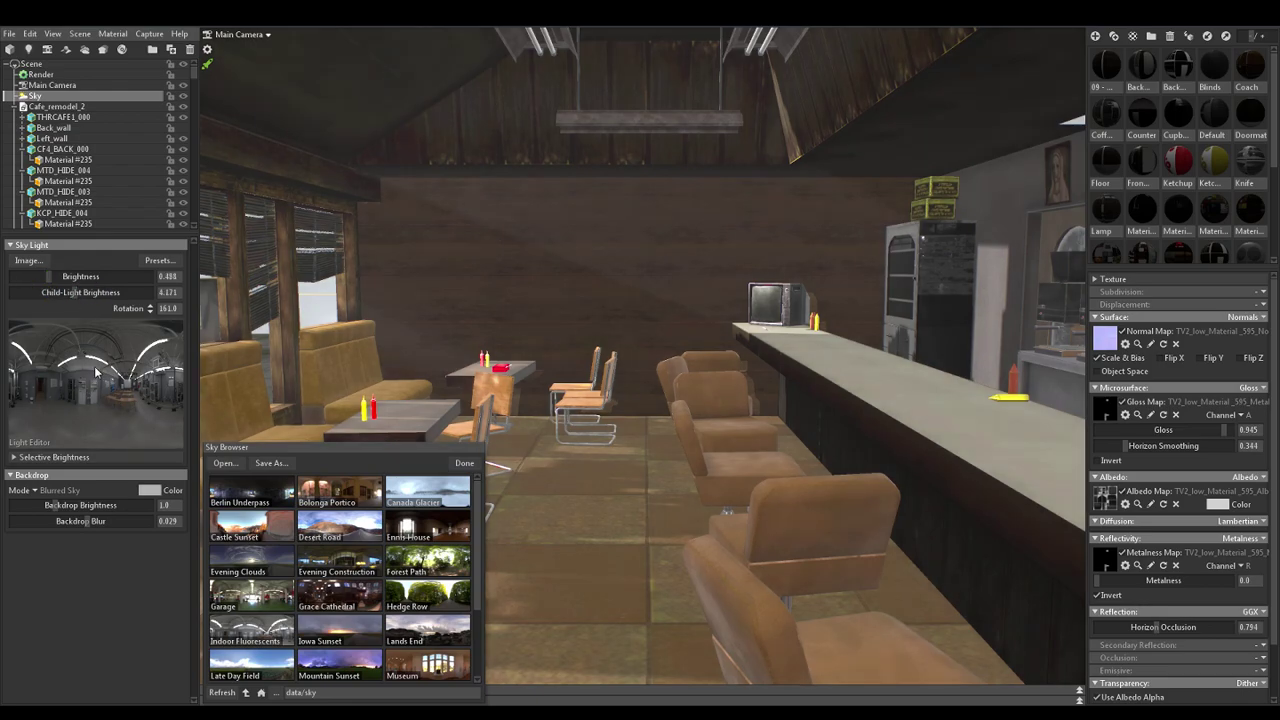
# Place a child light near the left edge of the sky image and lower the sky brightness to 0.283
pyautogui.moveTo(95, 378)
pyautogui.mouseDown()
pyautogui.moveTo(21, 380)
pyautogui.moveTo(29, 356)
pyautogui.moveTo(26, 366)
pyautogui.mouseUp()
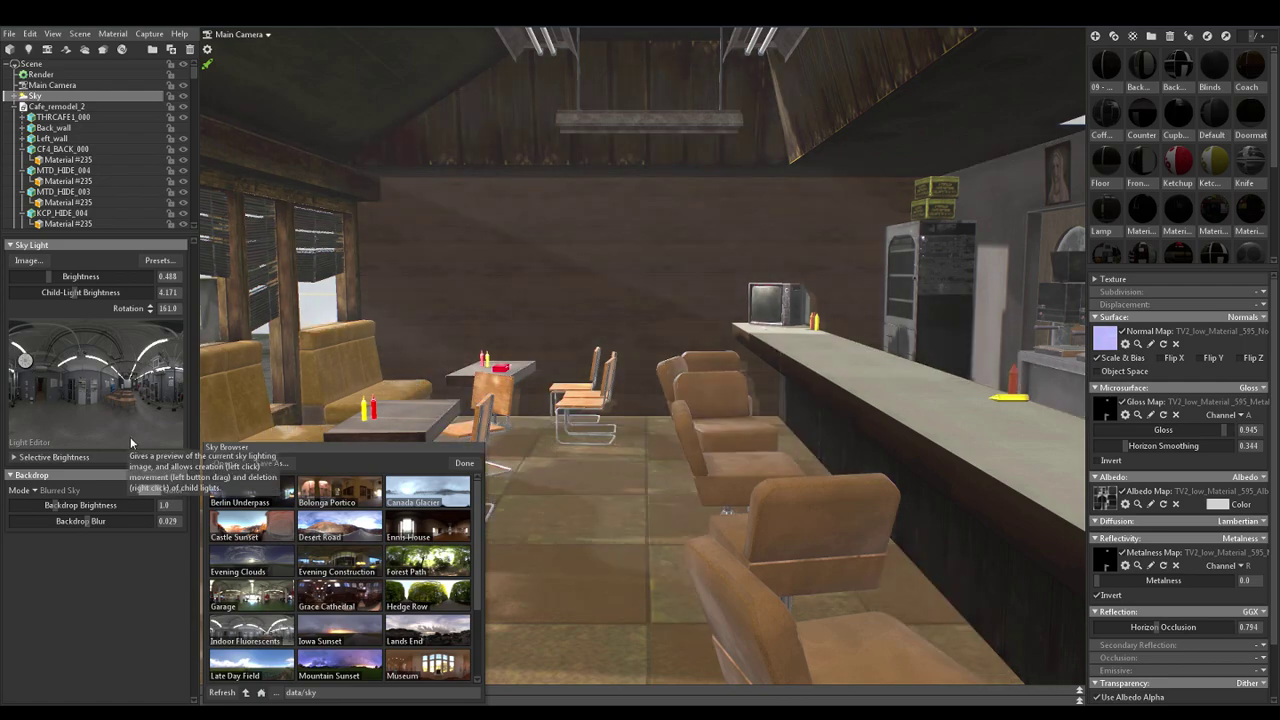
pyautogui.moveTo(48, 276); pyautogui.dragTo(44, 277)
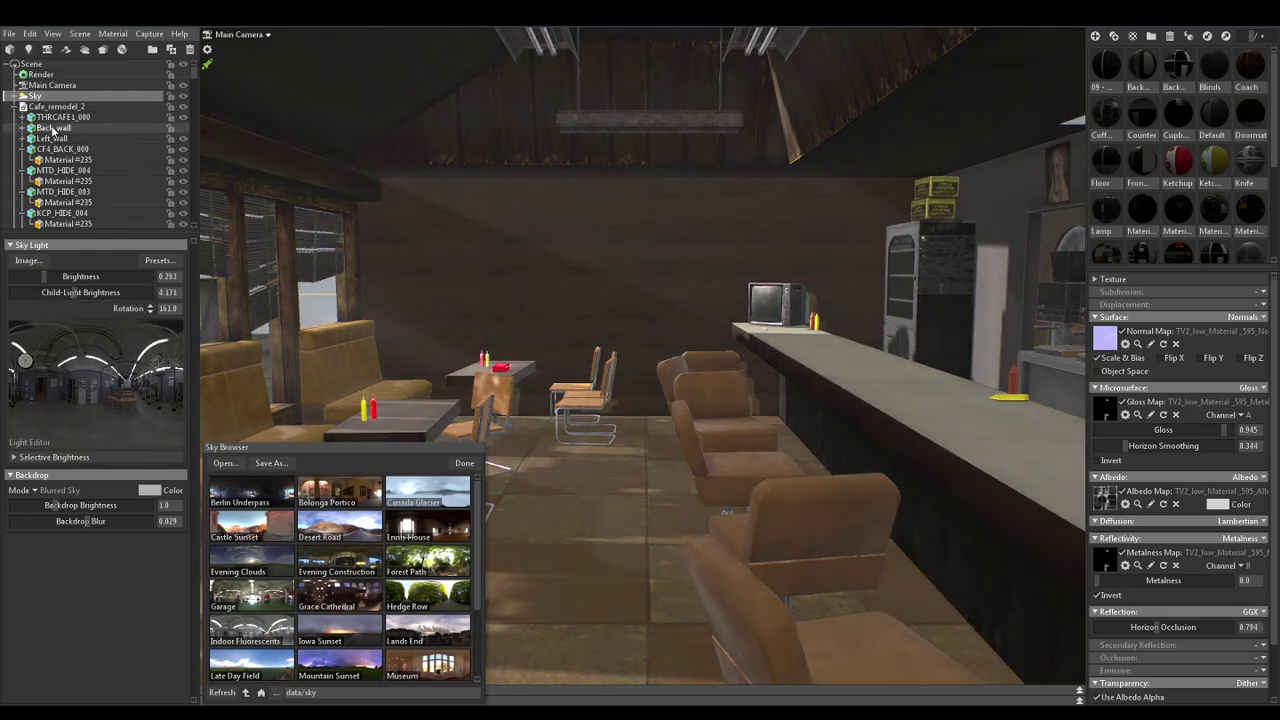
# Set the render's global illumination brightness to 8.398 and the main camera's exposure to 19.52
pyautogui.click(40, 74)
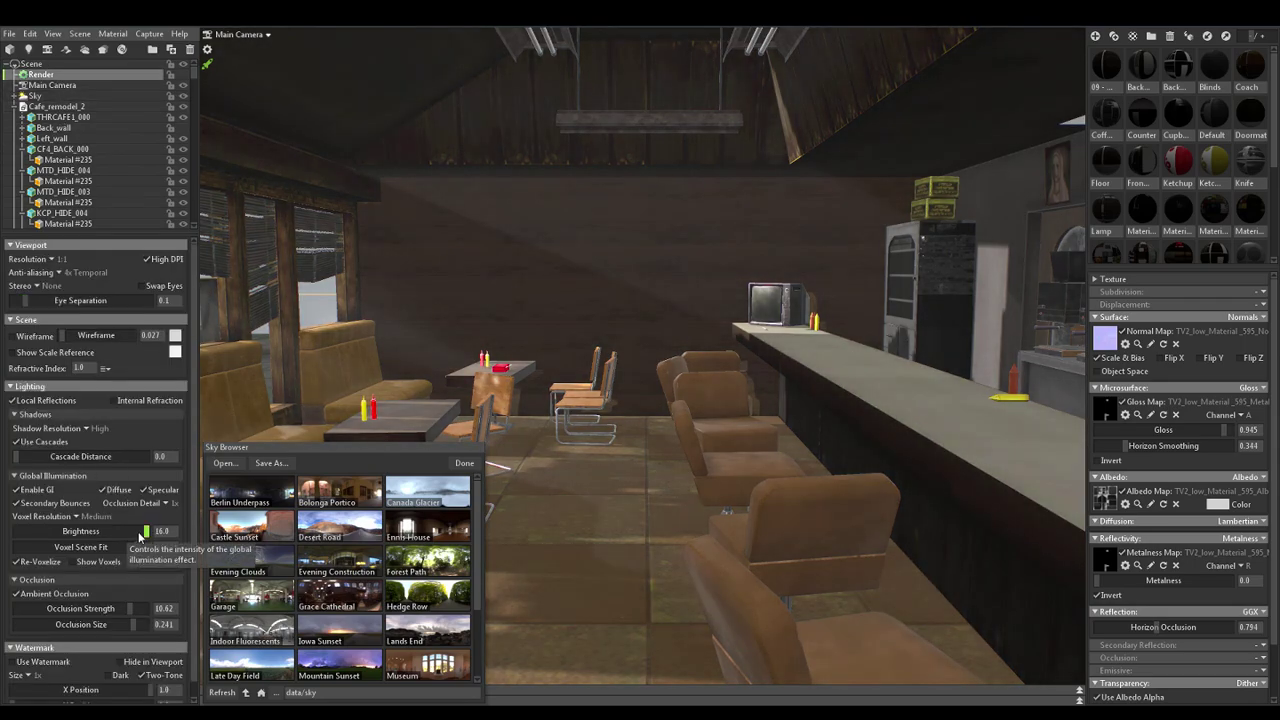
pyautogui.moveTo(148, 531); pyautogui.dragTo(127, 547)
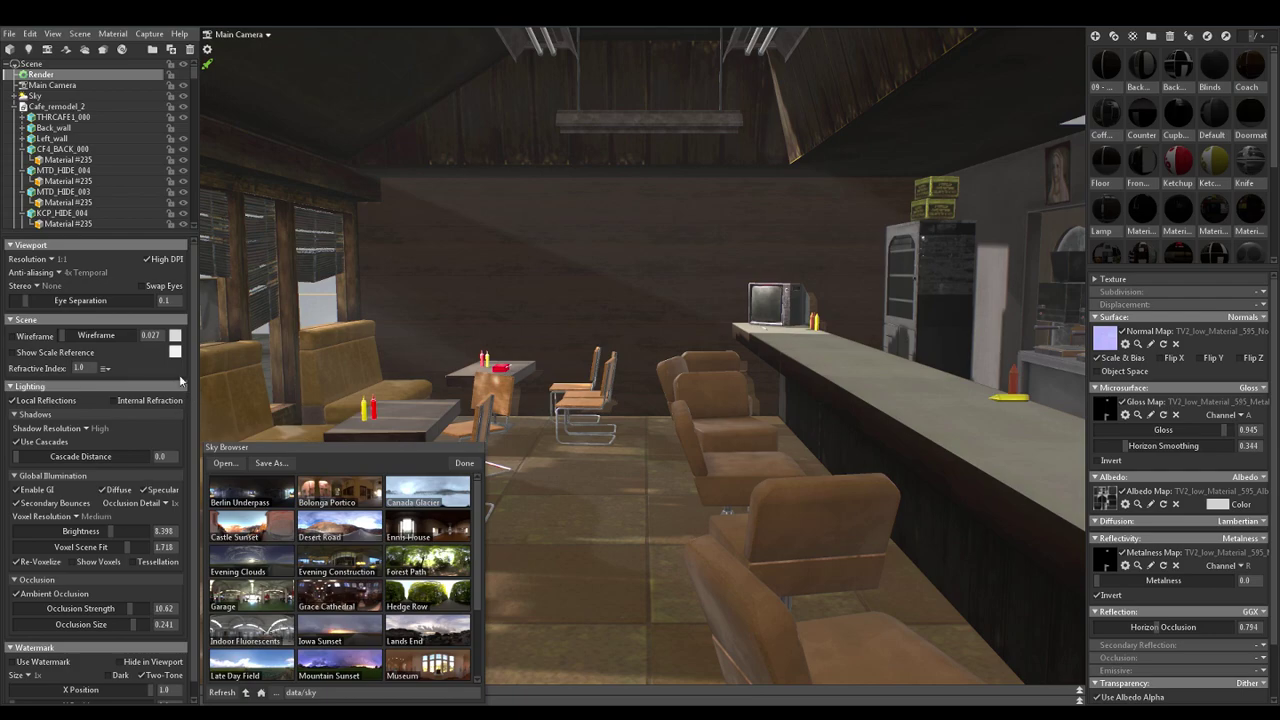
pyautogui.click(44, 492)
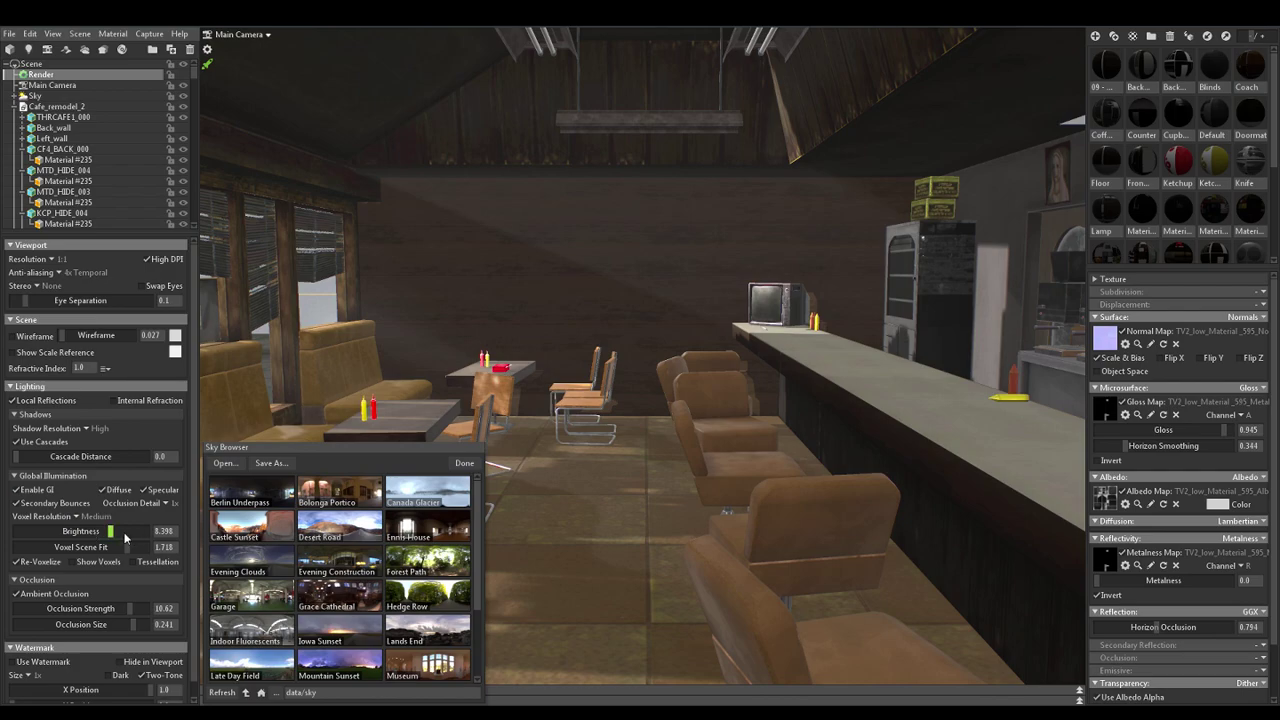
pyautogui.click(50, 86)
pyautogui.moveTo(93, 523)
pyautogui.mouseDown()
pyautogui.moveTo(76, 542)
pyautogui.moveTo(90, 526)
pyautogui.mouseUp()
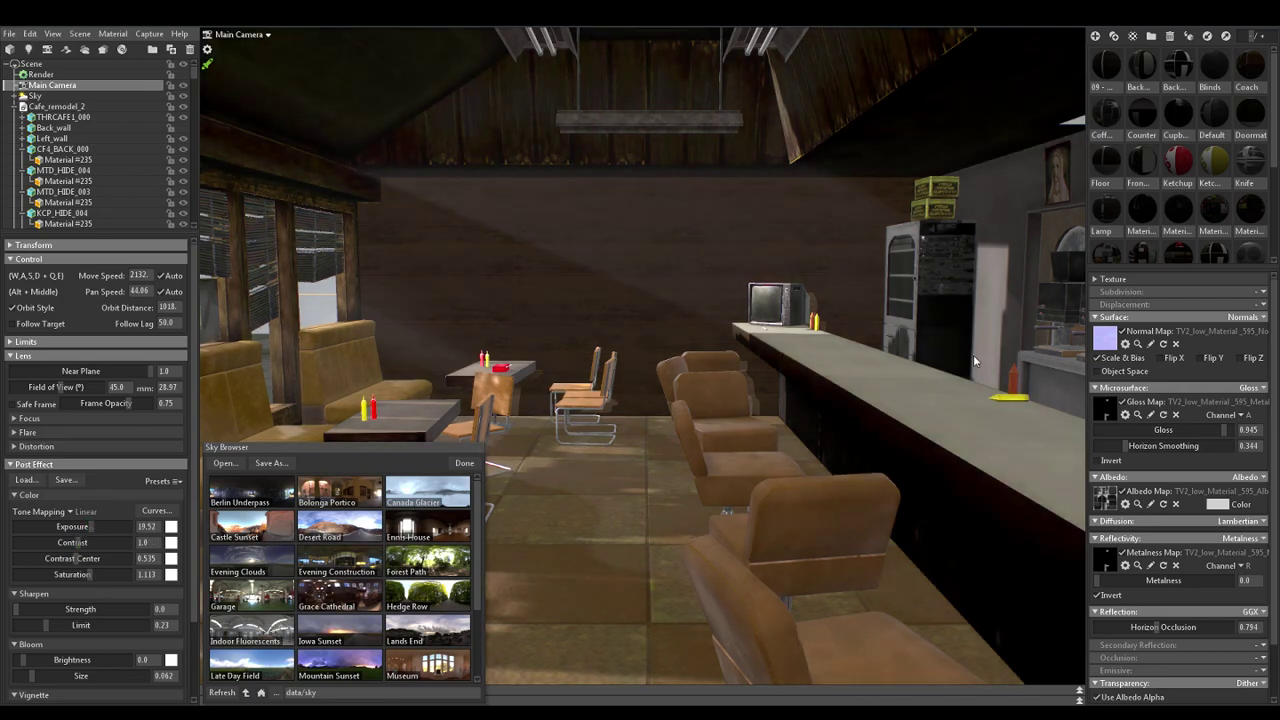
# Examine the television on the counter up close and from several angles under the adjusted lighting
pyautogui.click(982, 288)
pyautogui.scroll(4, 891, 269)
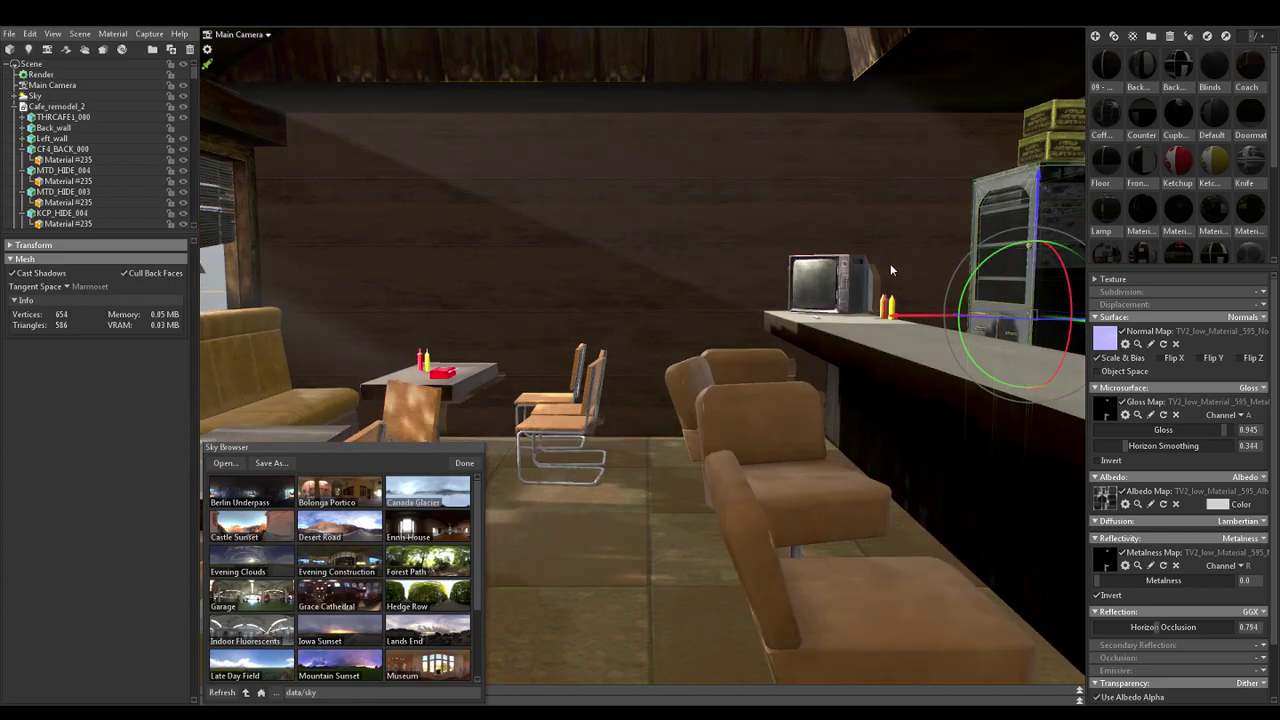
pyautogui.scroll(4, 890, 269)
pyautogui.moveTo(897, 273); pyautogui.dragTo(878, 302, button='middle')
pyautogui.scroll(1, 878, 302)
pyautogui.moveTo(878, 302); pyautogui.dragTo(810, 456)
pyautogui.scroll(-4, 681, 431)
pyautogui.moveTo(646, 442); pyautogui.dragTo(615, 446)
pyautogui.moveTo(615, 446); pyautogui.dragTo(663, 449, button='middle')
pyautogui.moveTo(808, 428); pyautogui.dragTo(783, 436)
pyautogui.moveTo(783, 436); pyautogui.dragTo(766, 437, button='middle')
pyautogui.scroll(4, 793, 362)
pyautogui.scroll(-2, 801, 379)
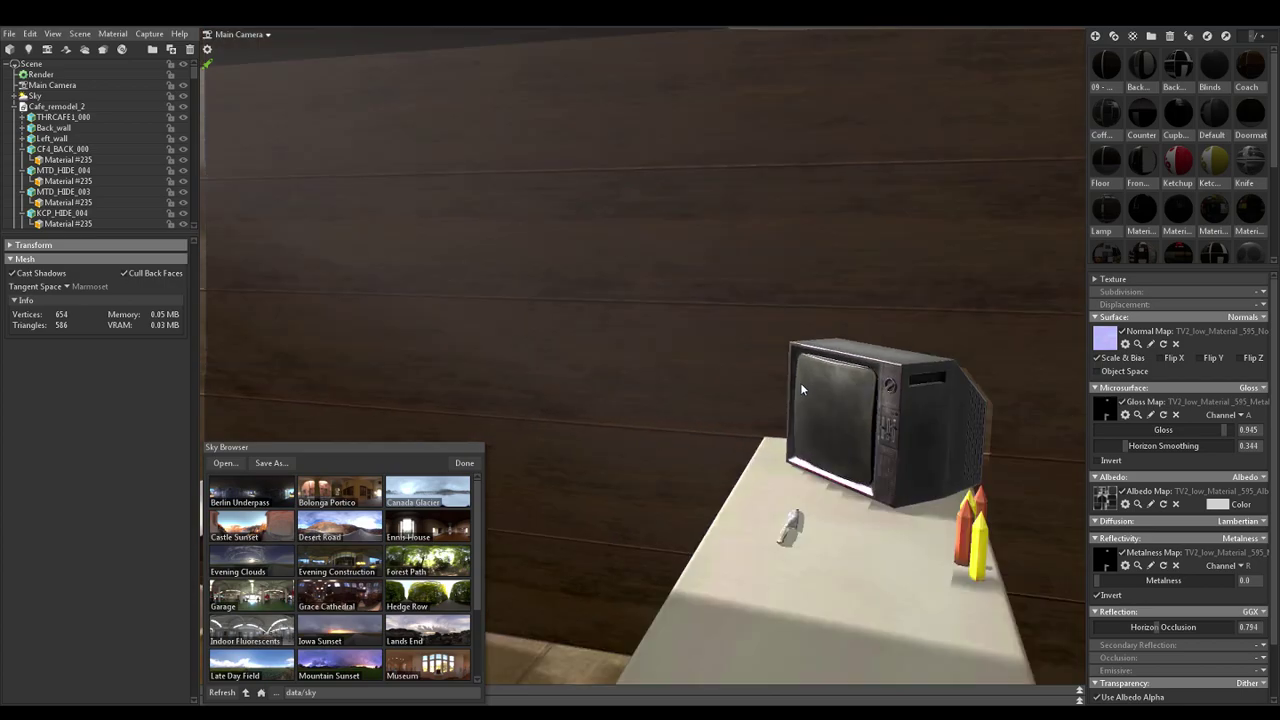
pyautogui.scroll(2, 800, 394)
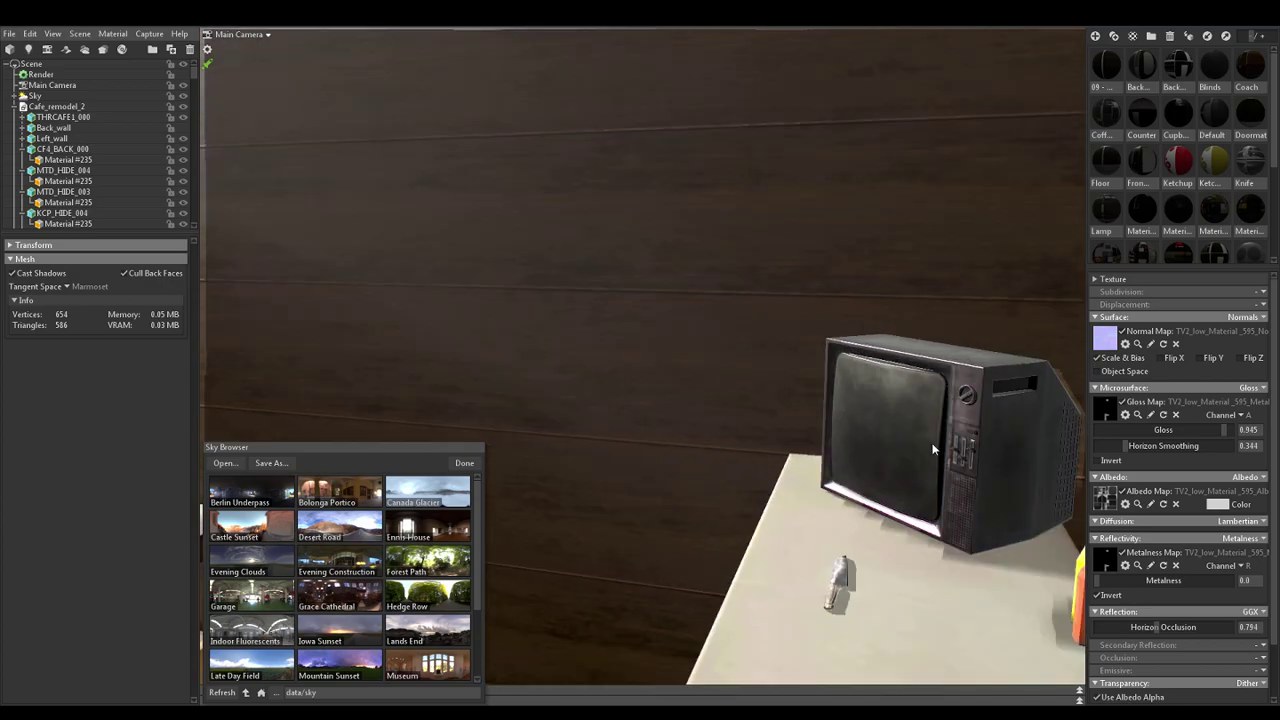
pyautogui.moveTo(924, 451); pyautogui.dragTo(920, 449, button='middle')
pyautogui.scroll(3, 880, 422)
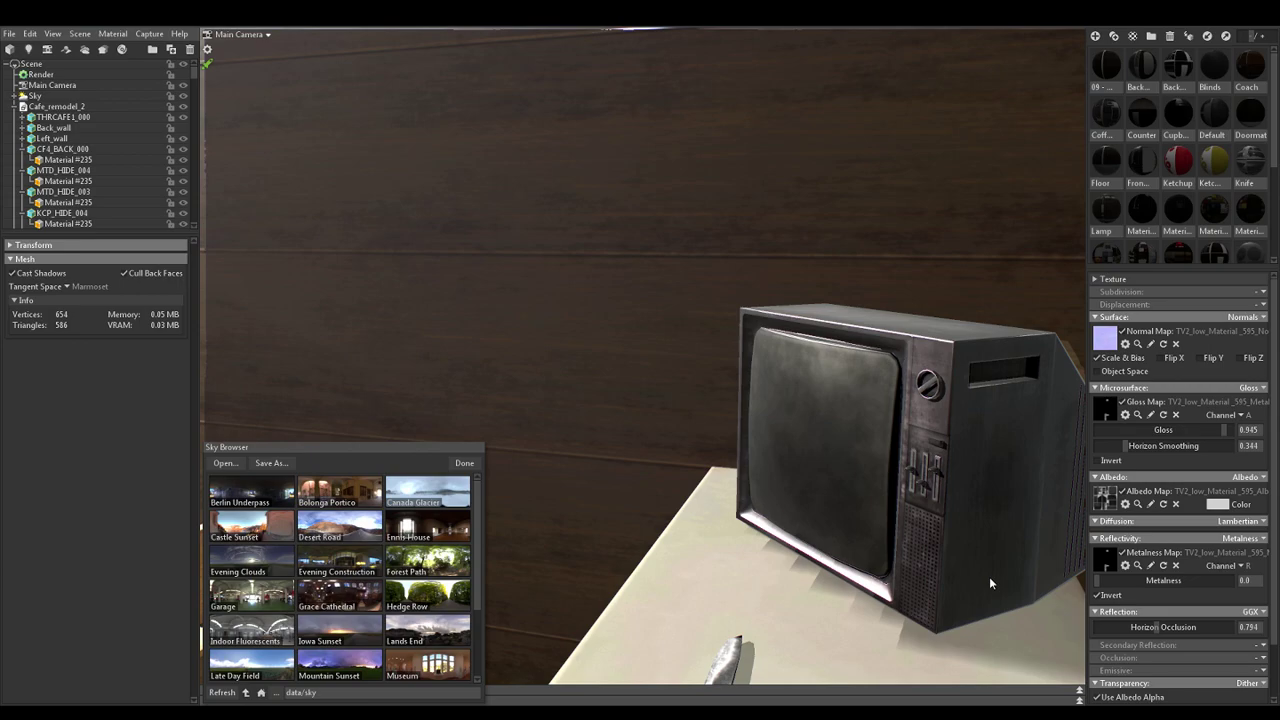
pyautogui.moveTo(977, 598); pyautogui.dragTo(929, 606)
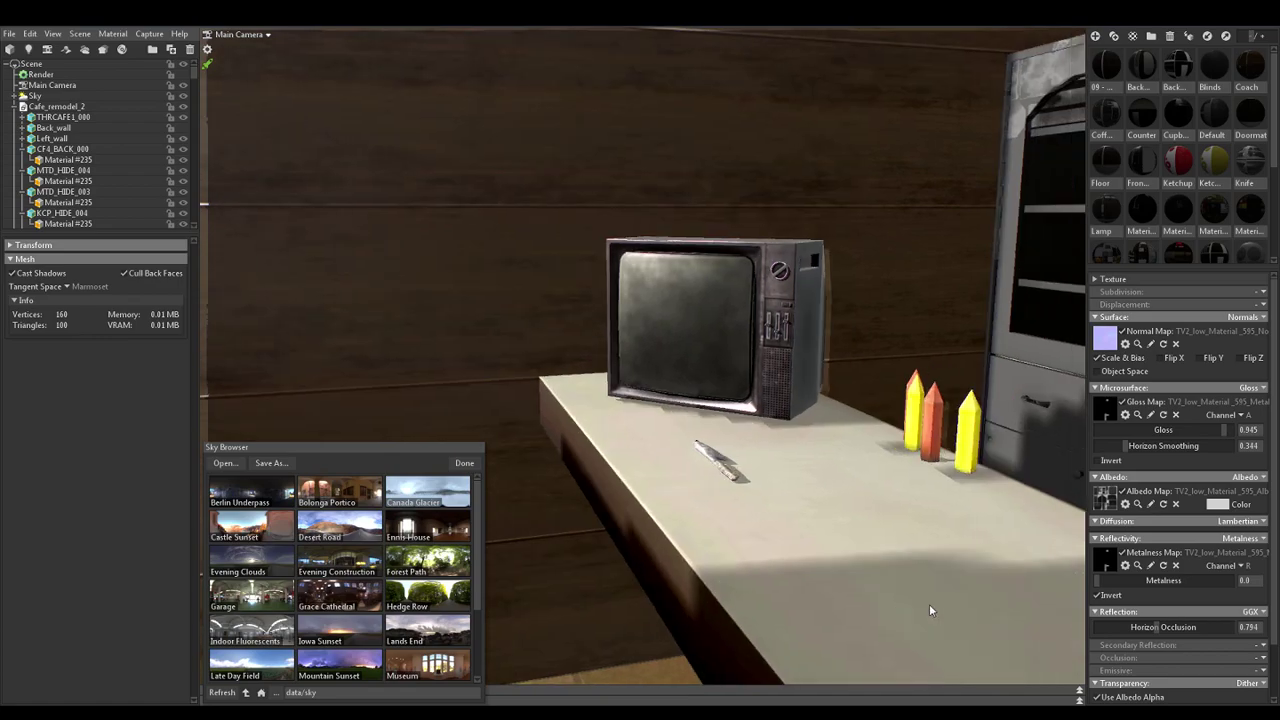
pyautogui.scroll(3, 758, 352)
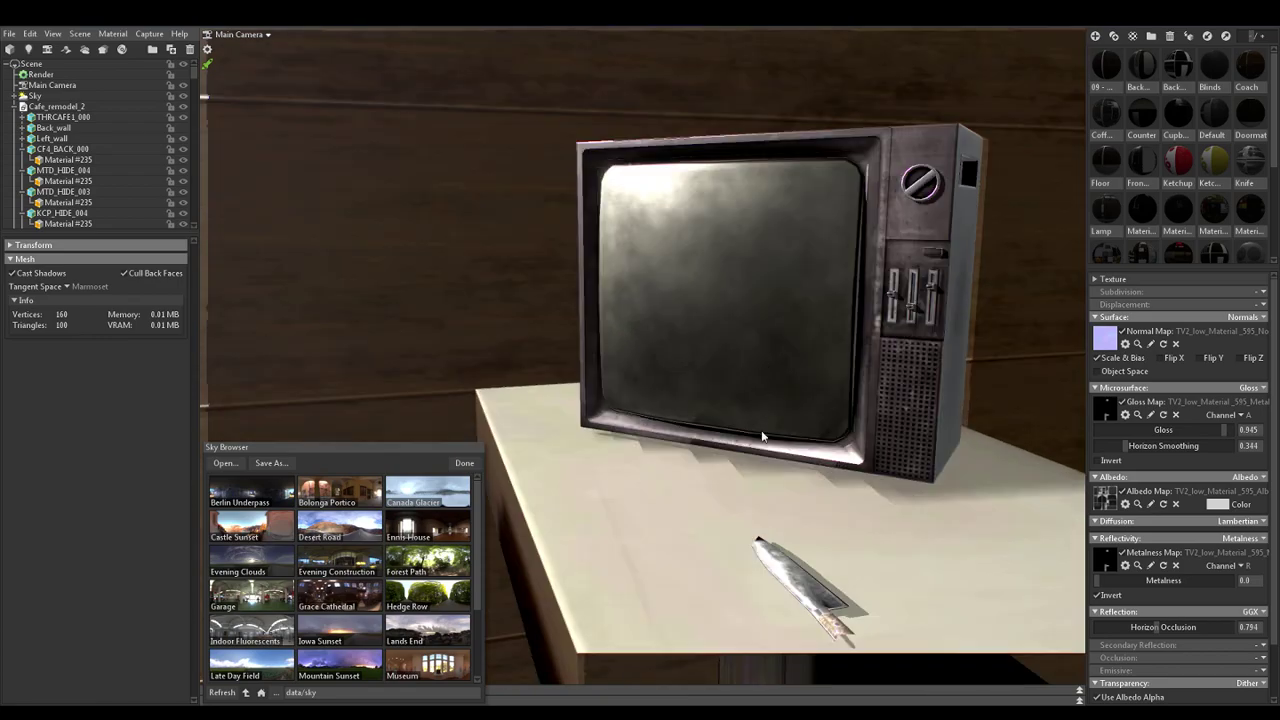
pyautogui.moveTo(760, 410); pyautogui.dragTo(769, 446)
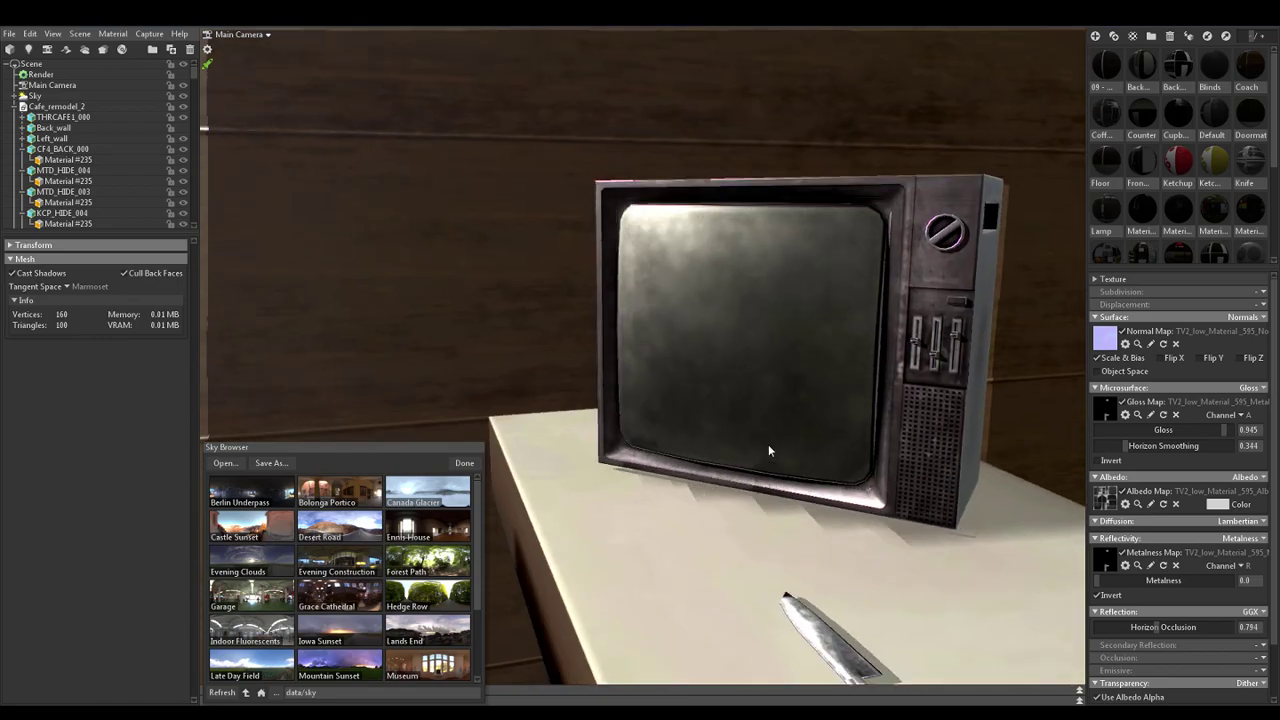
# Close the sky presets and set the main camera's bloom brightness to 0.001
pyautogui.click(464, 462)
pyautogui.click(48, 77)
pyautogui.click(48, 84)
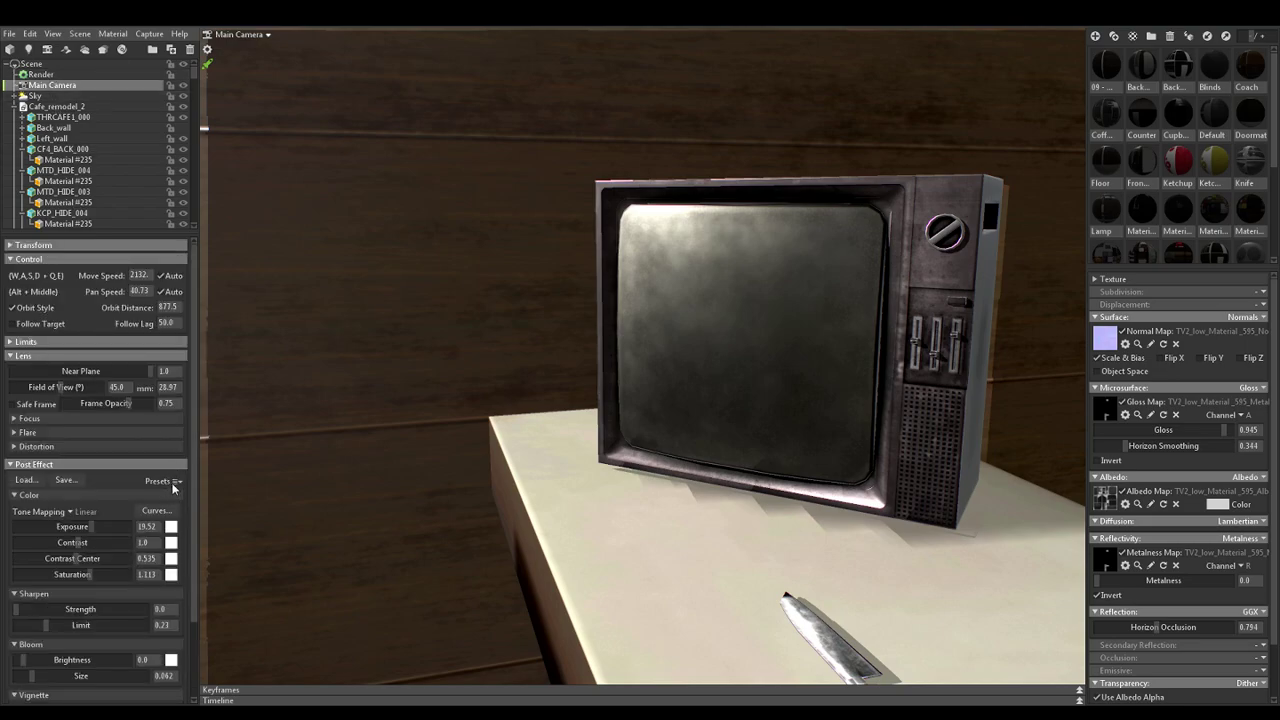
pyautogui.scroll(-3, 195, 427)
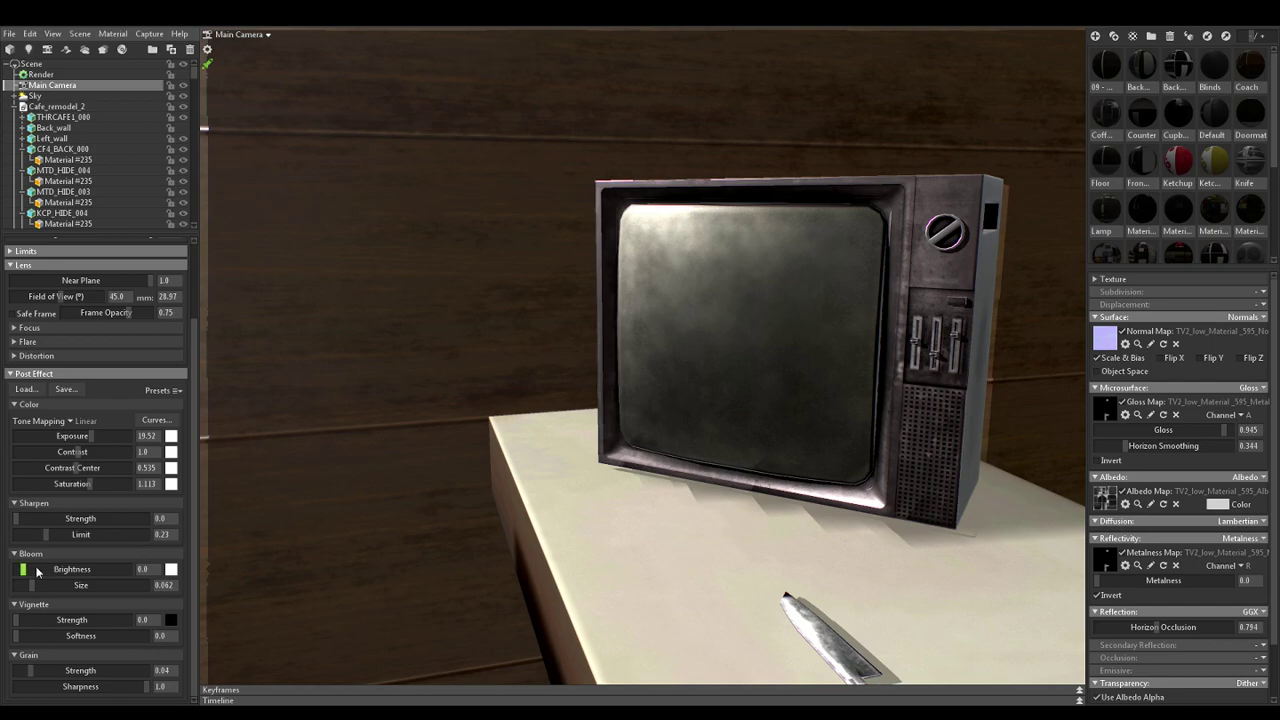
pyautogui.moveTo(33, 569)
pyautogui.mouseDown()
pyautogui.moveTo(8, 569)
pyautogui.moveTo(33, 569)
pyautogui.mouseUp()
# Compare the television from different angles with its normal map's Flip Y option on and off
pyautogui.click(1204, 358)
pyautogui.click(1204, 358)
pyautogui.click(1207, 358)
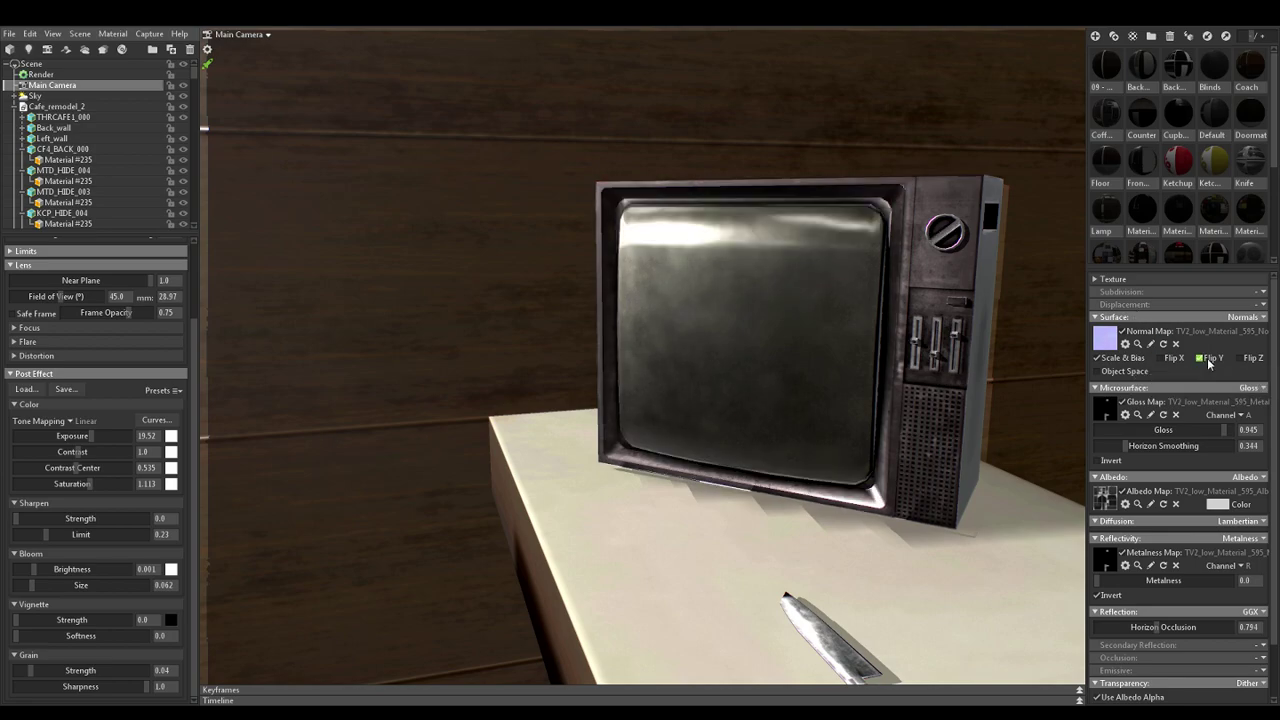
pyautogui.click(1207, 358)
pyautogui.click(1207, 358)
pyautogui.click(1208, 358)
pyautogui.click(1208, 358)
pyautogui.moveTo(997, 414); pyautogui.dragTo(922, 464)
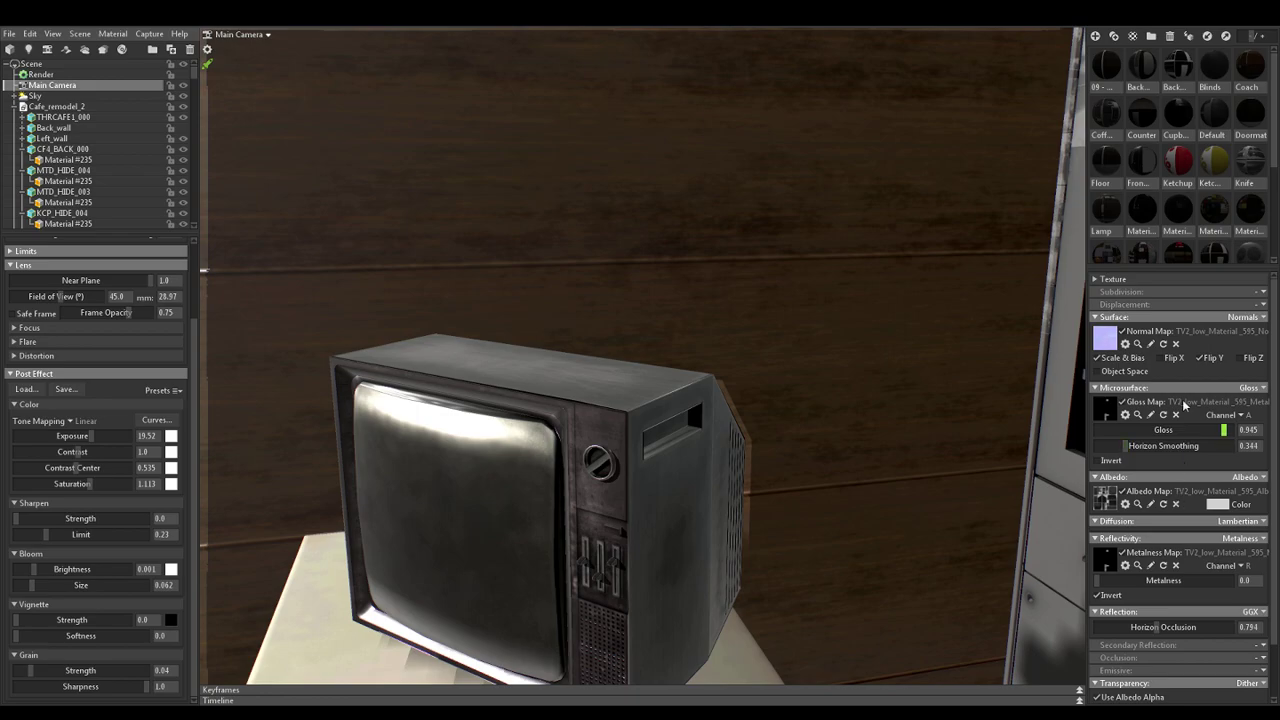
pyautogui.click(1200, 359)
pyautogui.click(1201, 359)
pyautogui.click(1203, 360)
pyautogui.moveTo(790, 403); pyautogui.dragTo(700, 400)
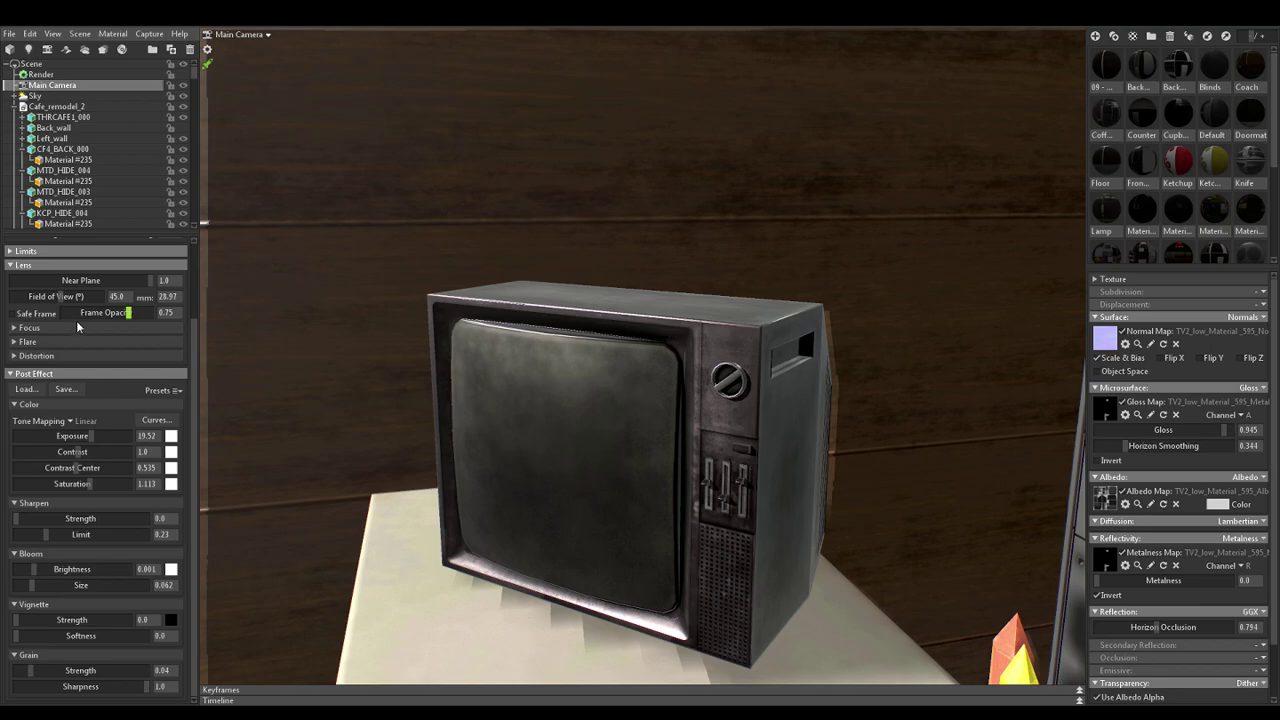
# Check the main camera's focus settings and try the Filmic (Hejl) and Reinhard tone mappings on the television
pyautogui.click(15, 329)
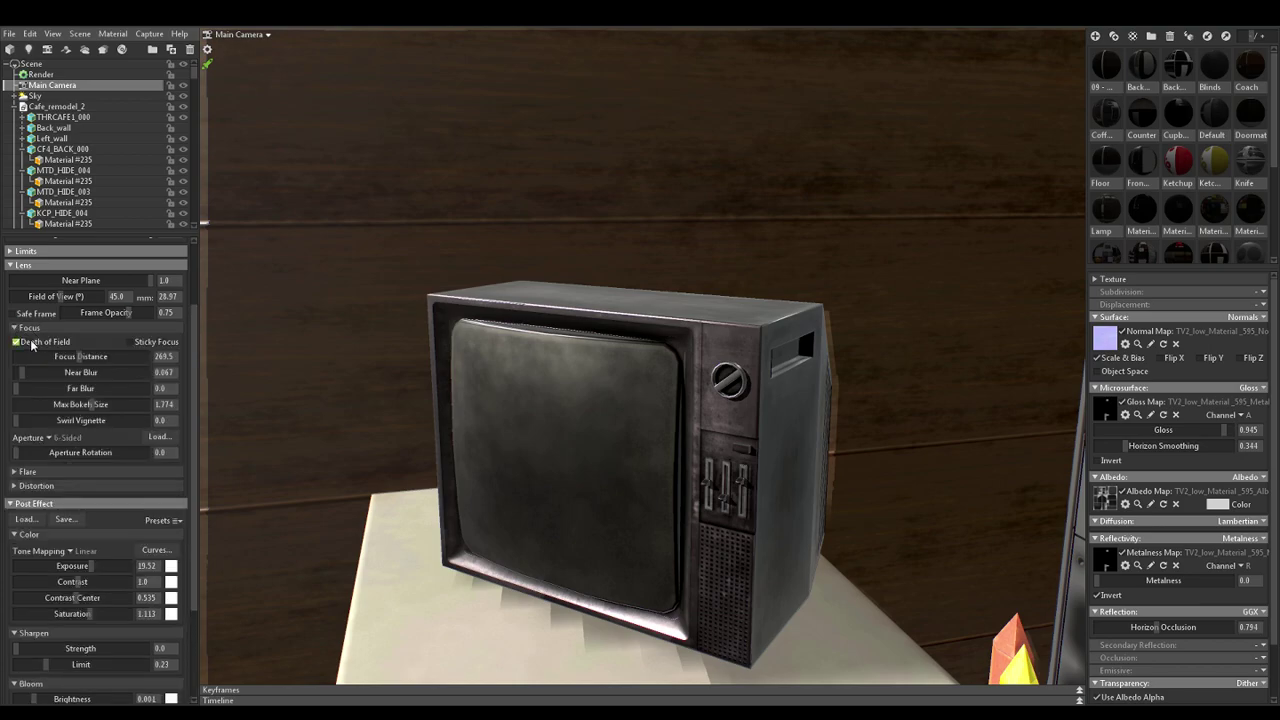
pyautogui.click(29, 329)
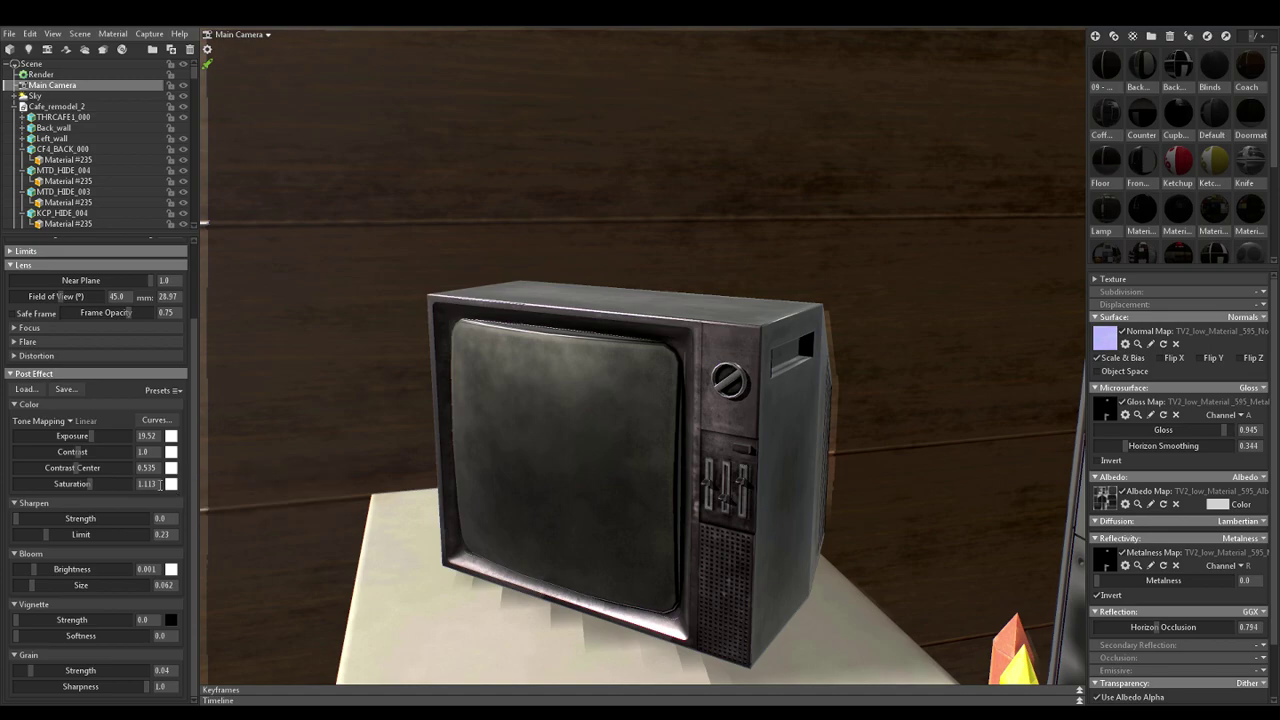
pyautogui.click(70, 421)
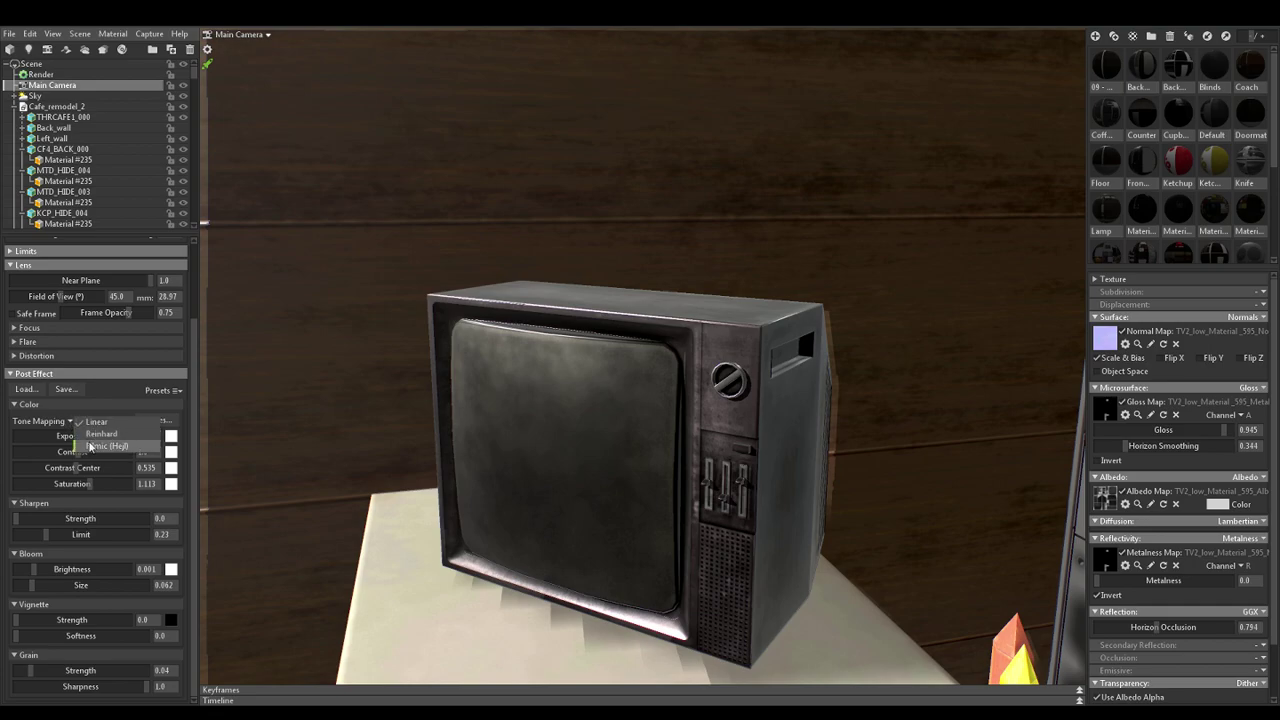
pyautogui.click(90, 446)
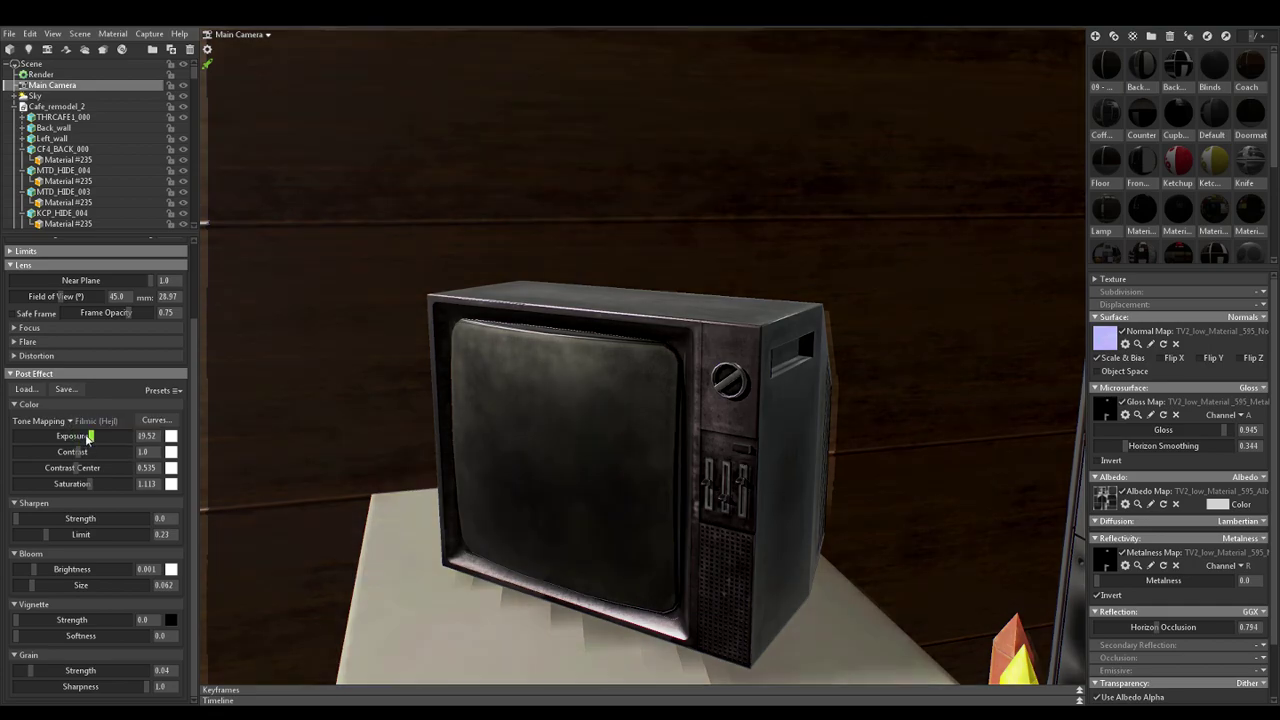
pyautogui.click(71, 422)
pyautogui.click(89, 437)
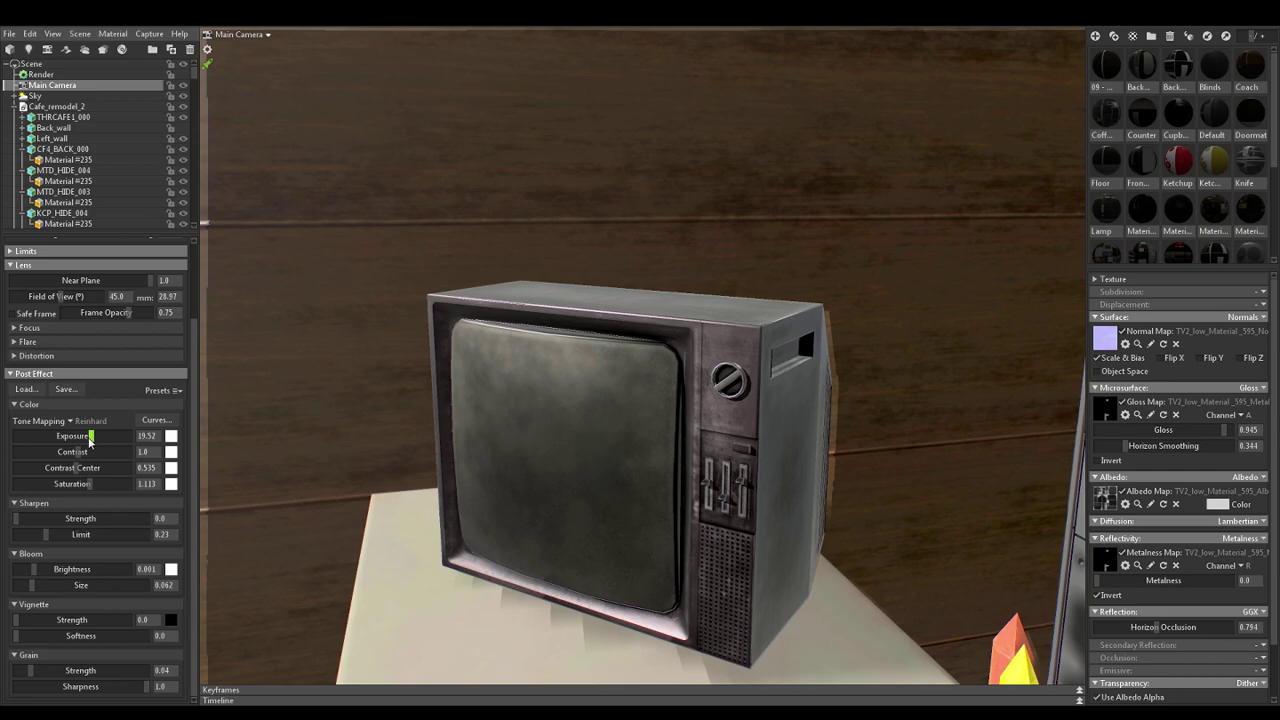
# Set the main camera's tone mapping to Filmic (Hejl) and judge it on the wider cafe and the television
pyautogui.scroll(-5, 532, 501)
pyautogui.scroll(-6, 532, 497)
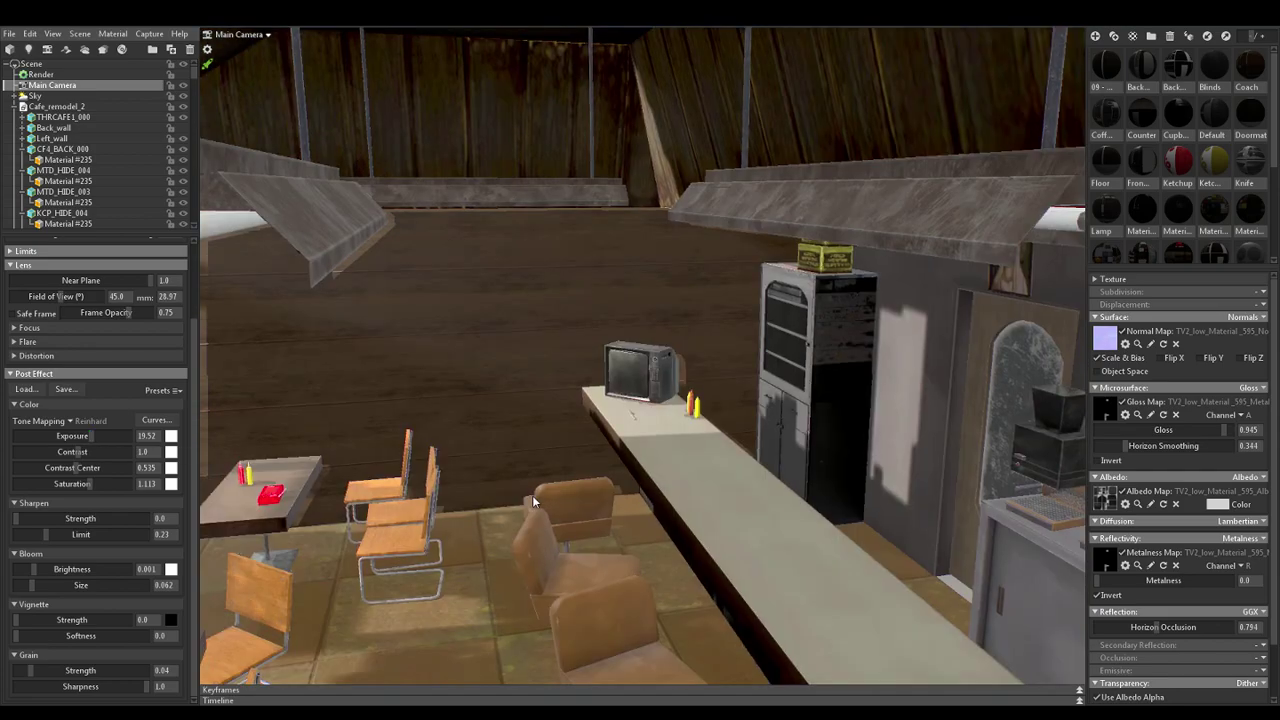
pyautogui.moveTo(532, 495); pyautogui.dragTo(529, 483)
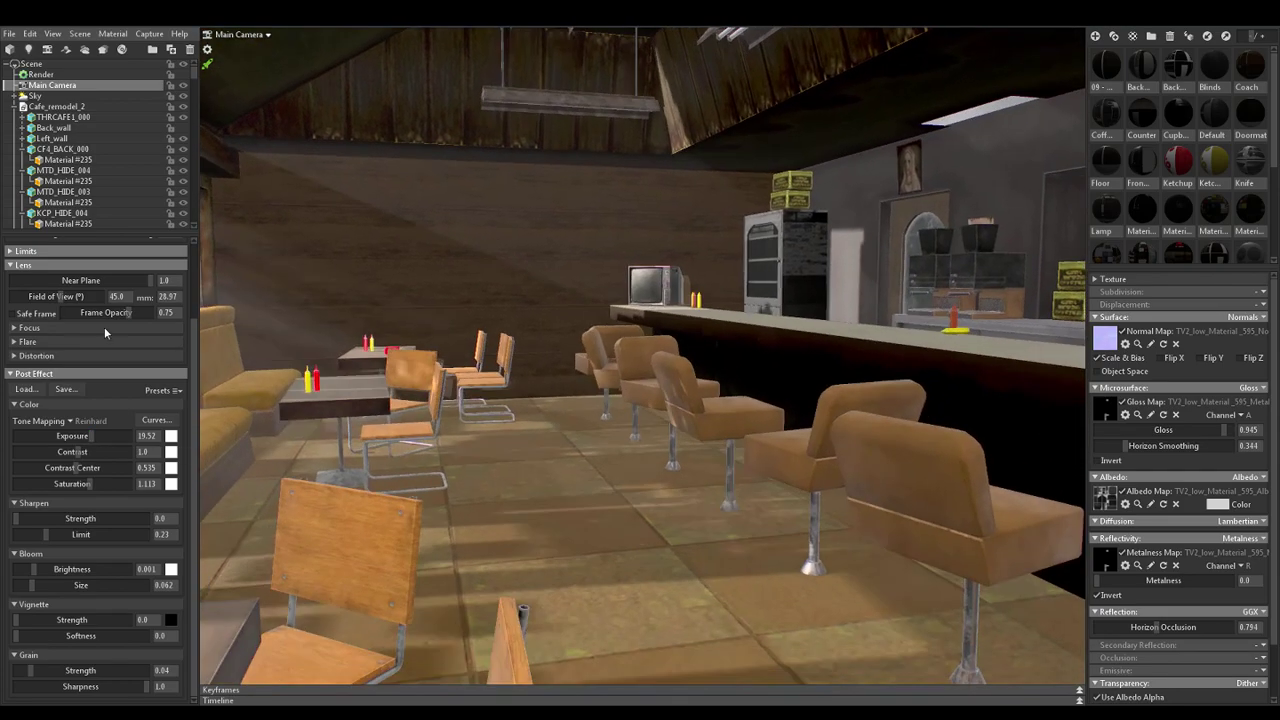
pyautogui.click(72, 419)
pyautogui.click(94, 448)
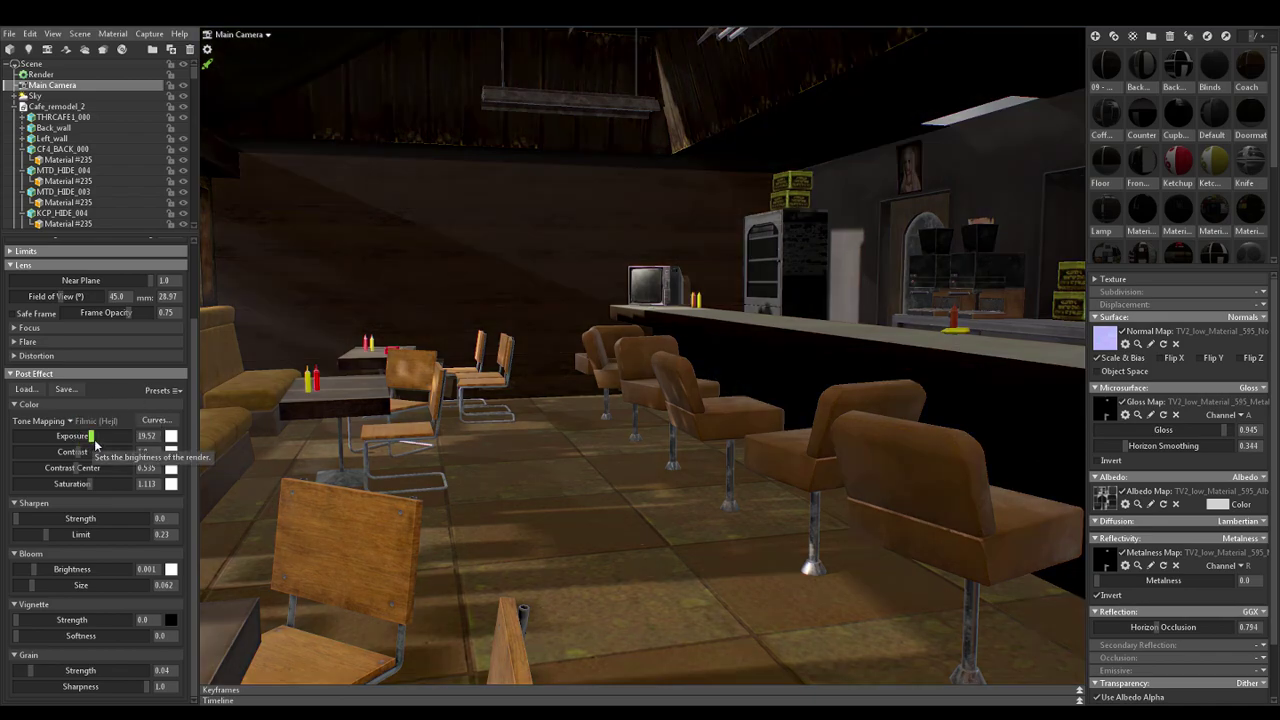
pyautogui.scroll(8, 663, 264)
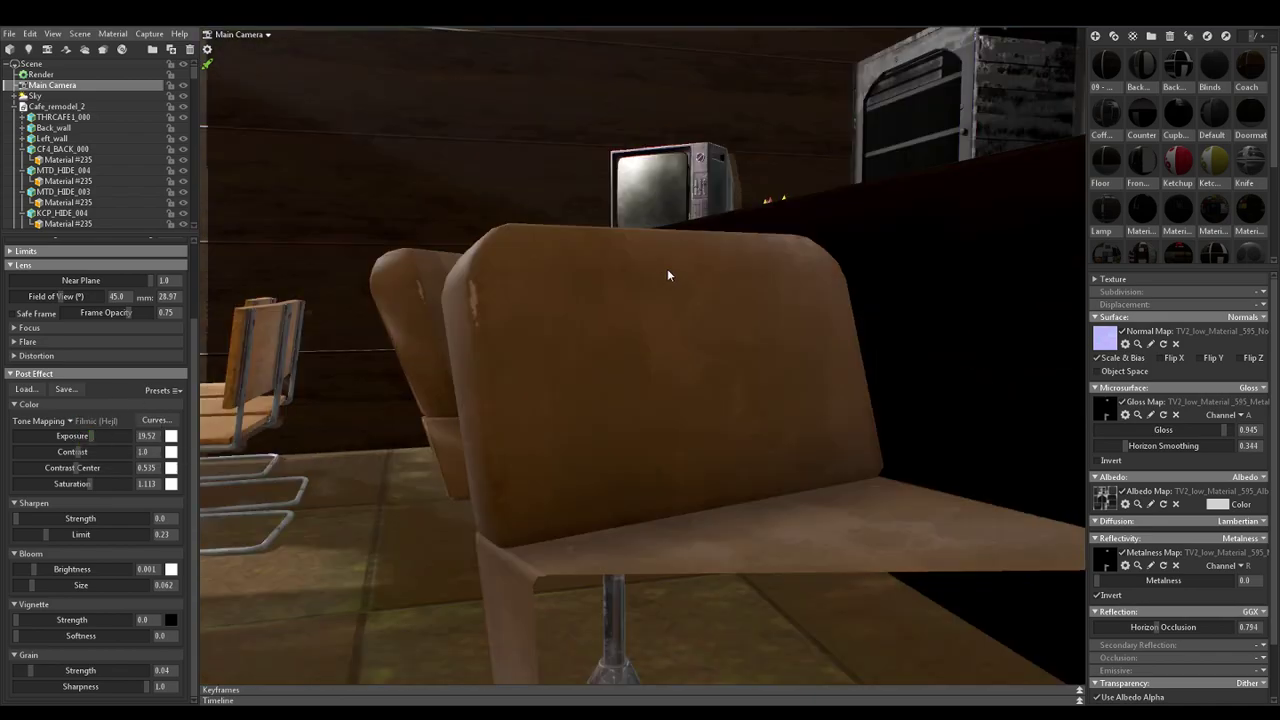
# Try the Castle Sunset, Indoor Fluorescents, Iowa Sunset and Lands End sky presets on the wider cafe view
pyautogui.scroll(-6, 668, 269)
pyautogui.moveTo(690, 308); pyautogui.dragTo(640, 380)
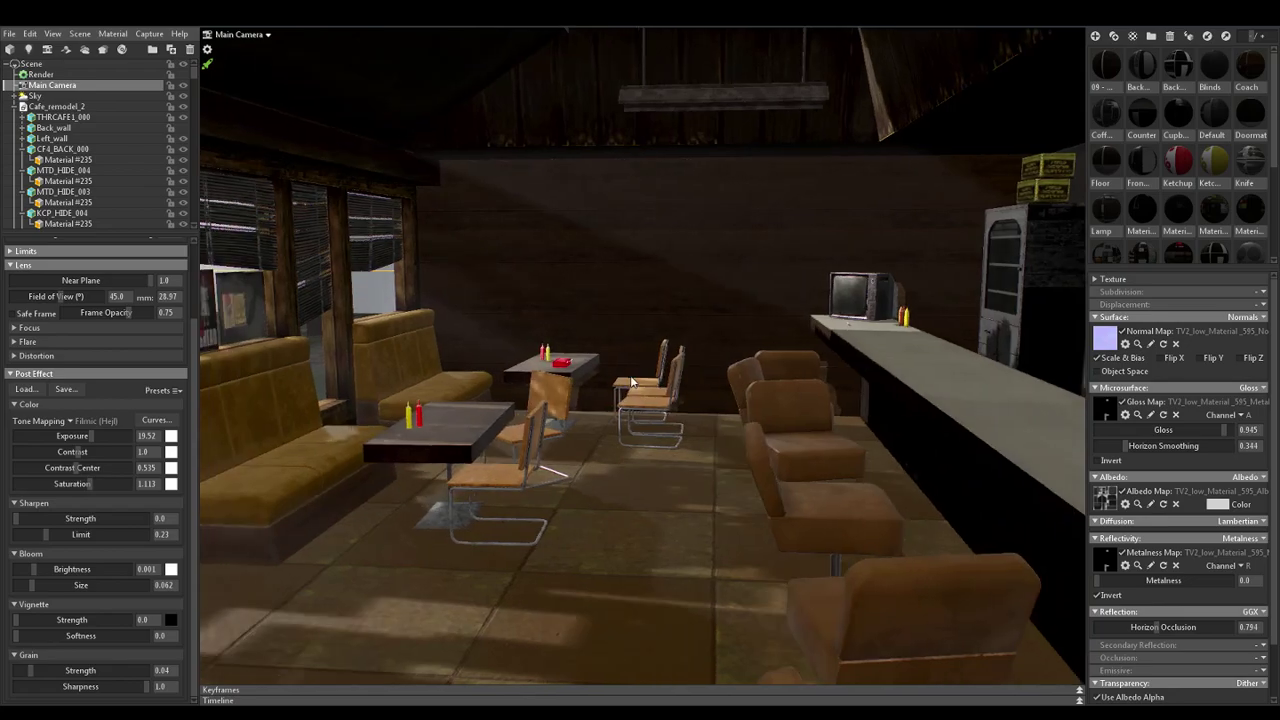
pyautogui.scroll(-3, 620, 381)
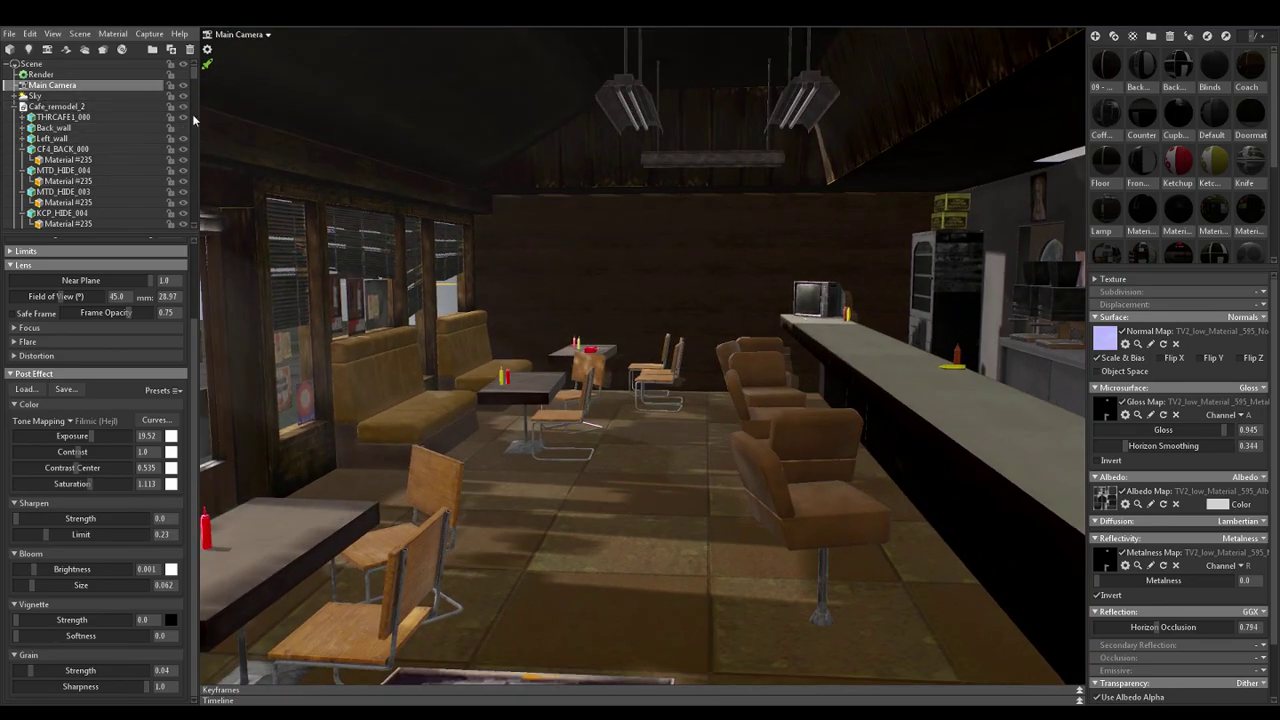
pyautogui.click(35, 95)
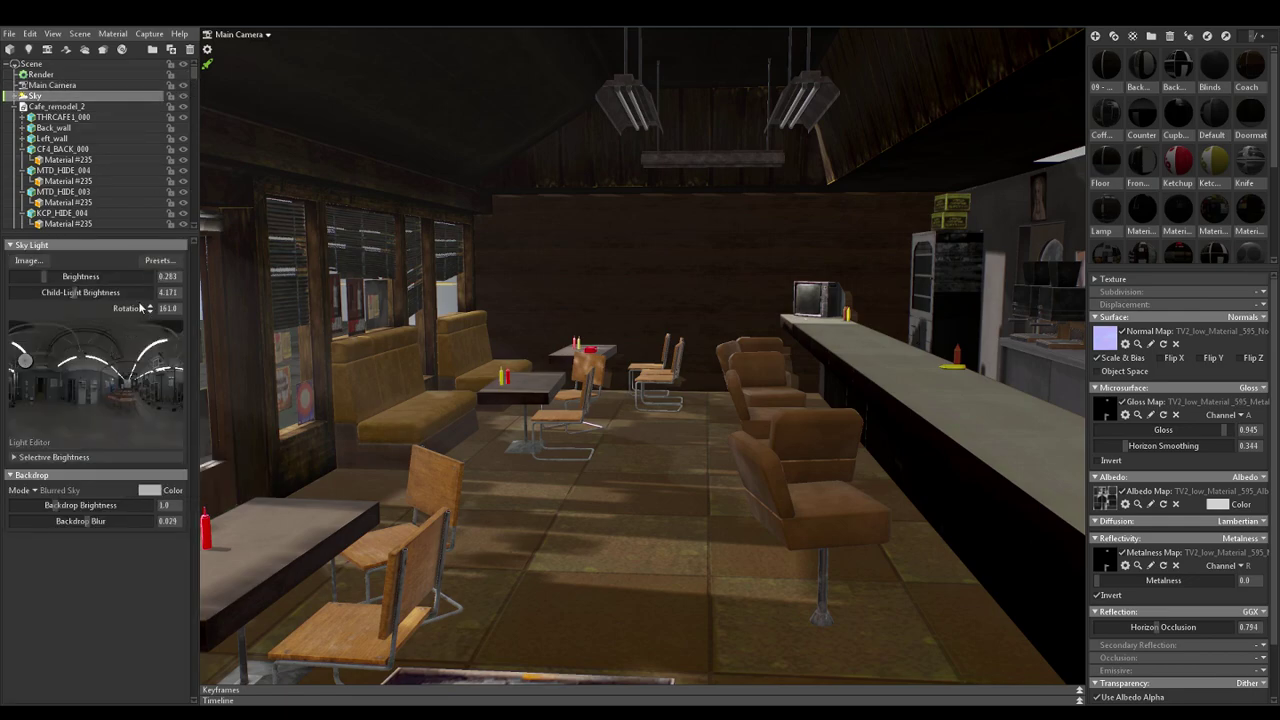
pyautogui.click(157, 260)
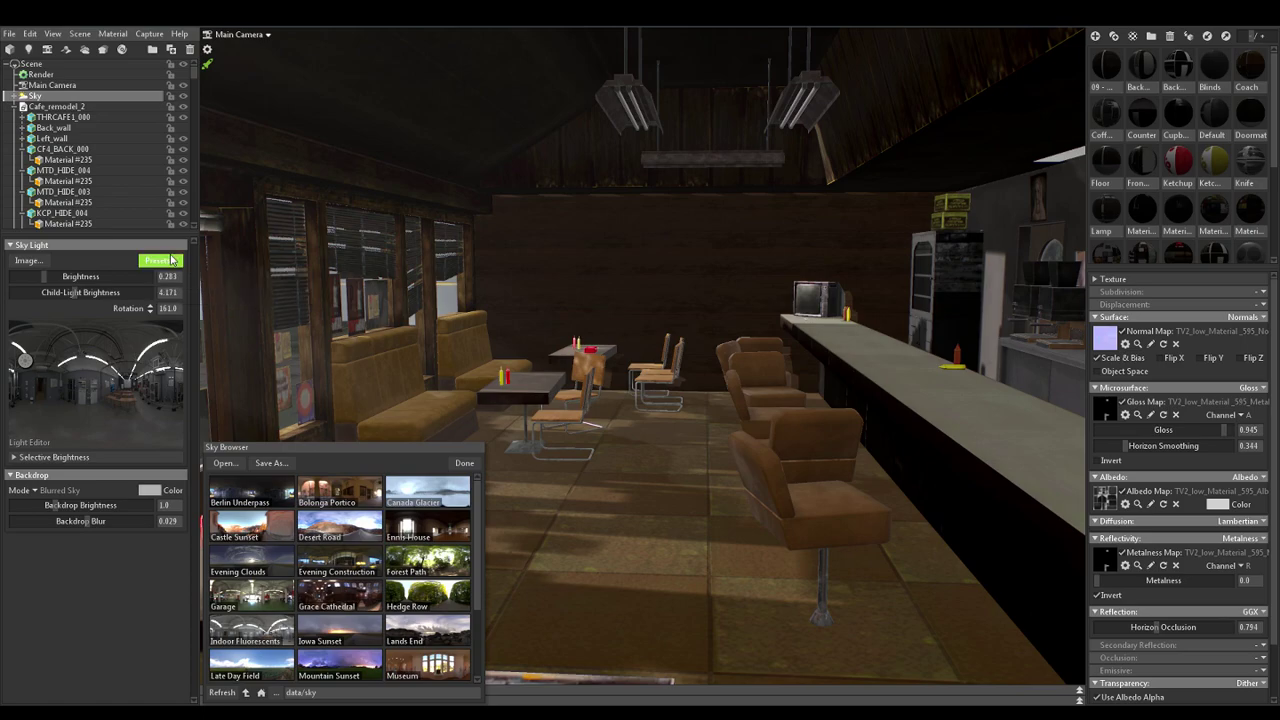
pyautogui.click(279, 547)
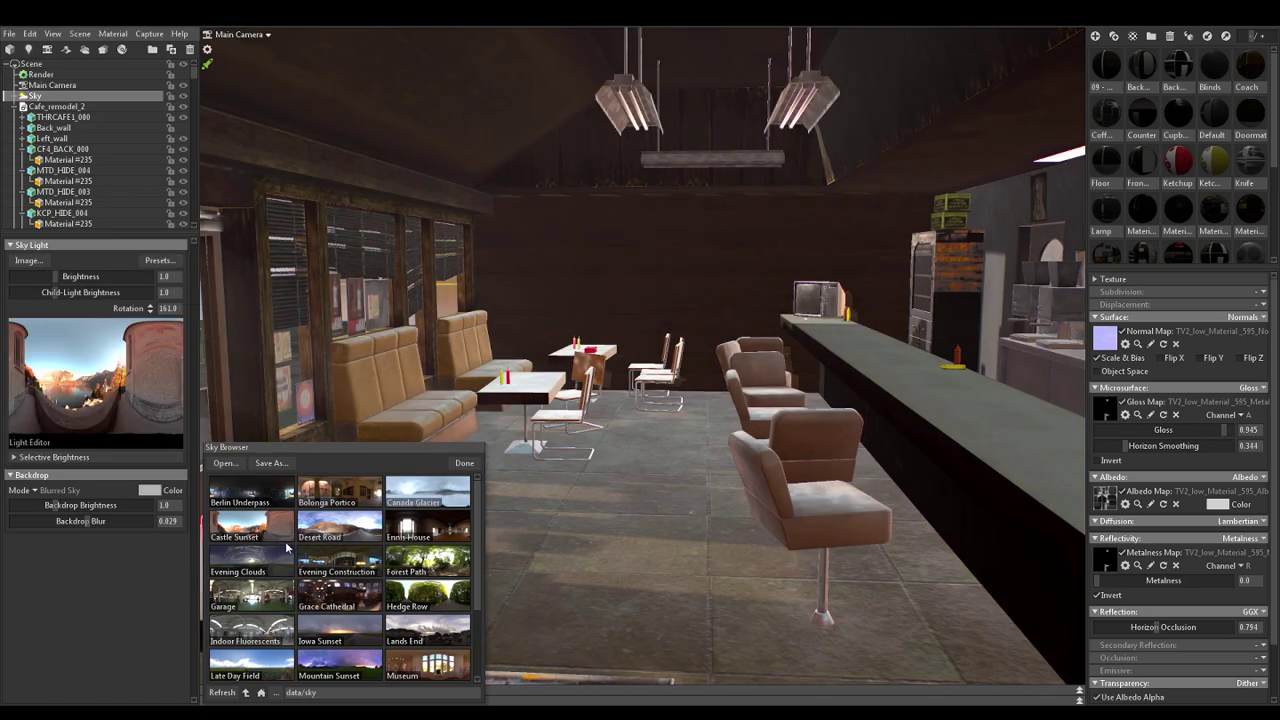
pyautogui.click(289, 562)
pyautogui.click(270, 630)
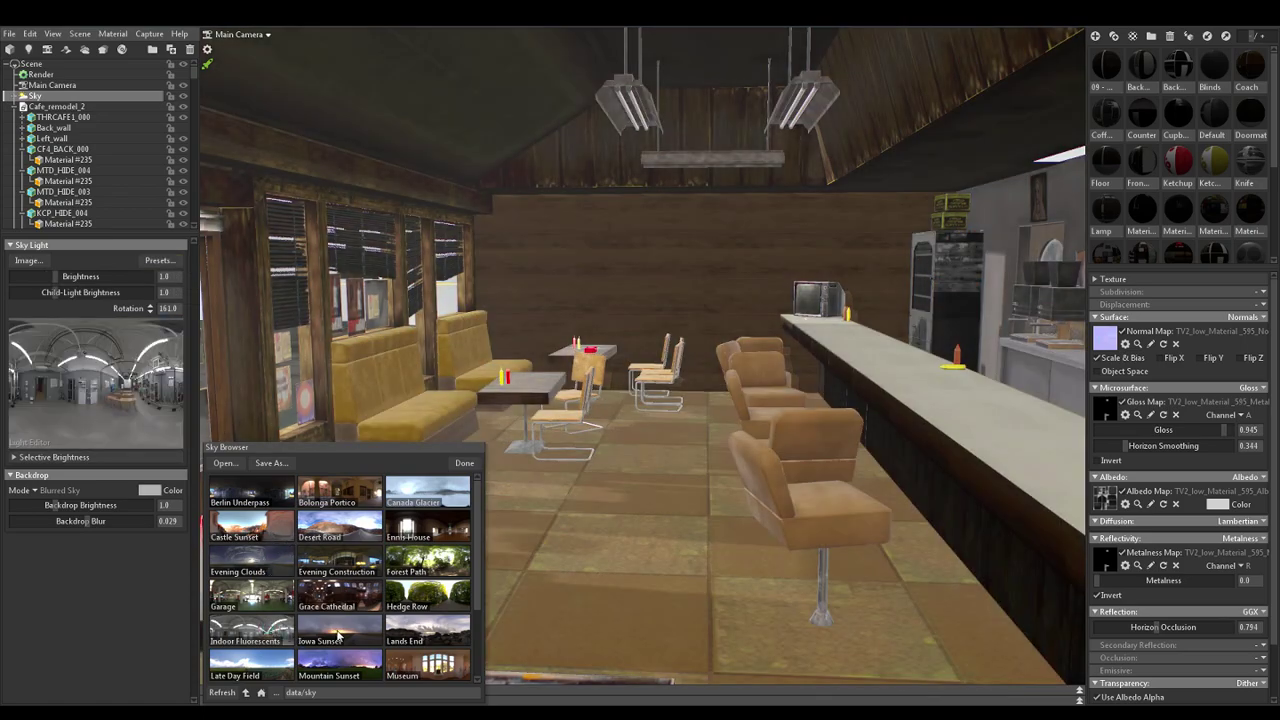
pyautogui.click(340, 632)
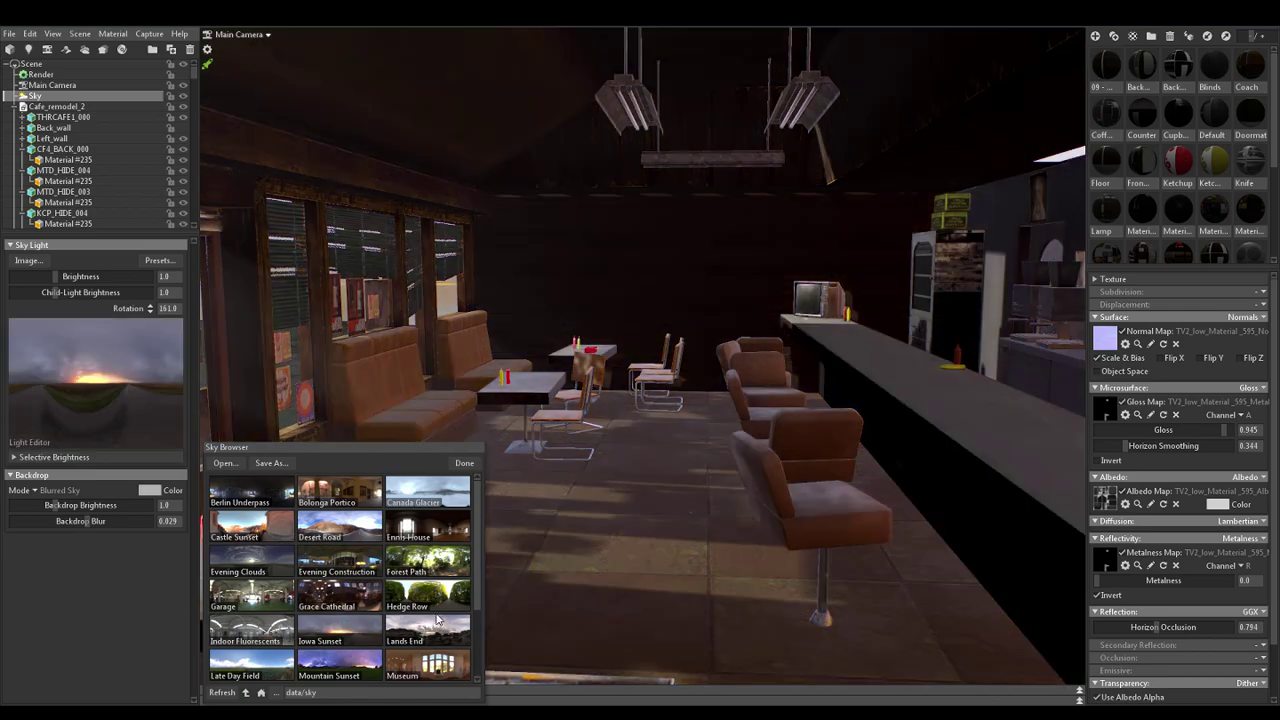
pyautogui.click(437, 621)
# Try the Overcast Hillside and Uffizi Gallery sky presets, and apply the St Nicholas Church preset
pyautogui.scroll(-3, 475, 600)
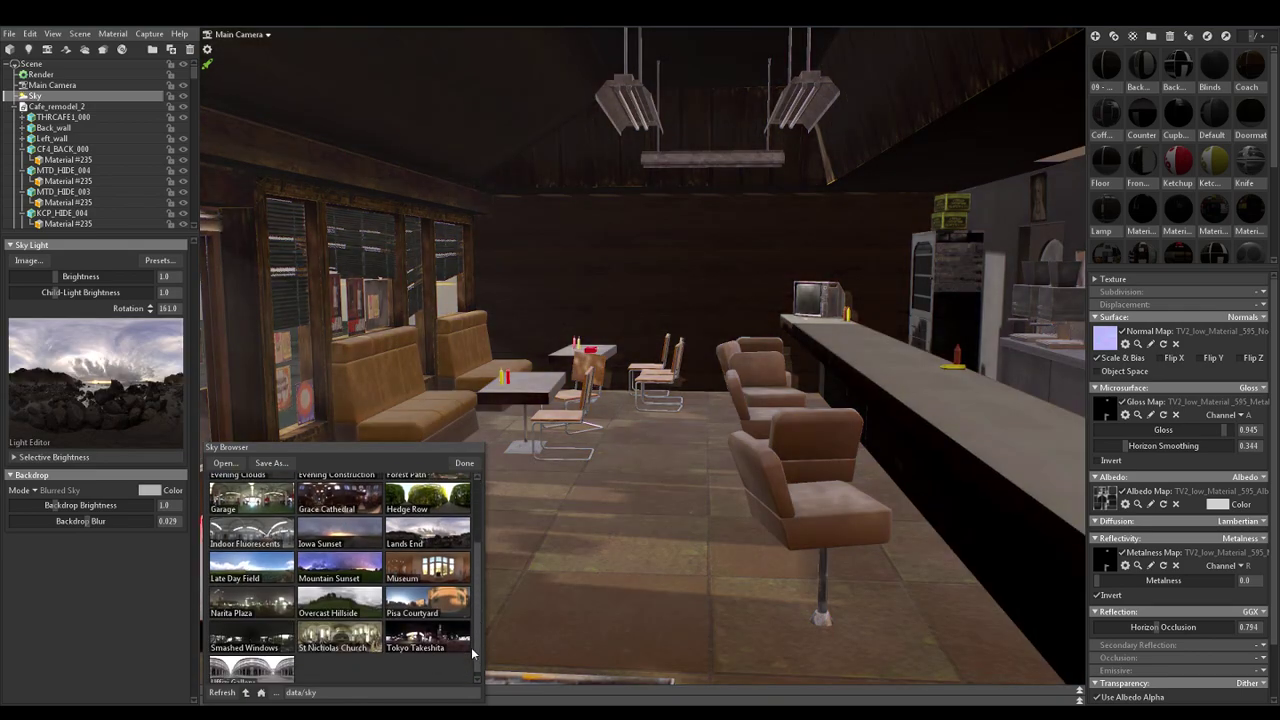
pyautogui.click(342, 600)
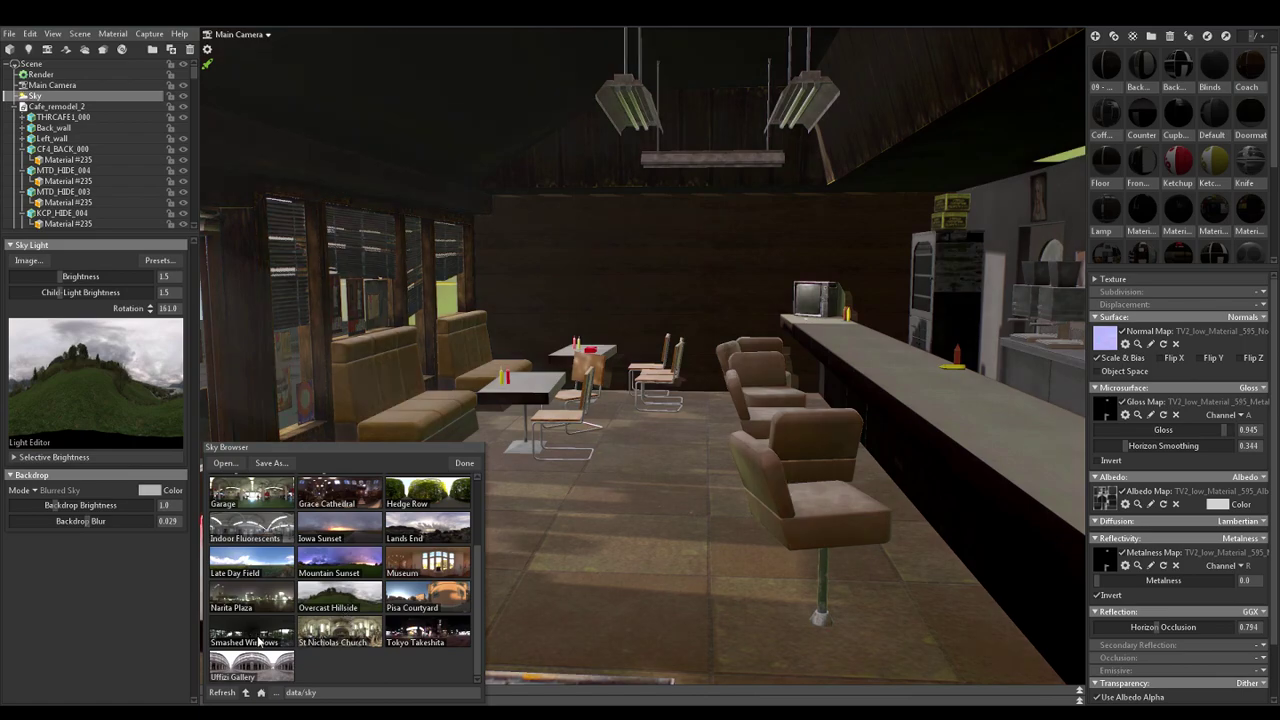
pyautogui.click(263, 669)
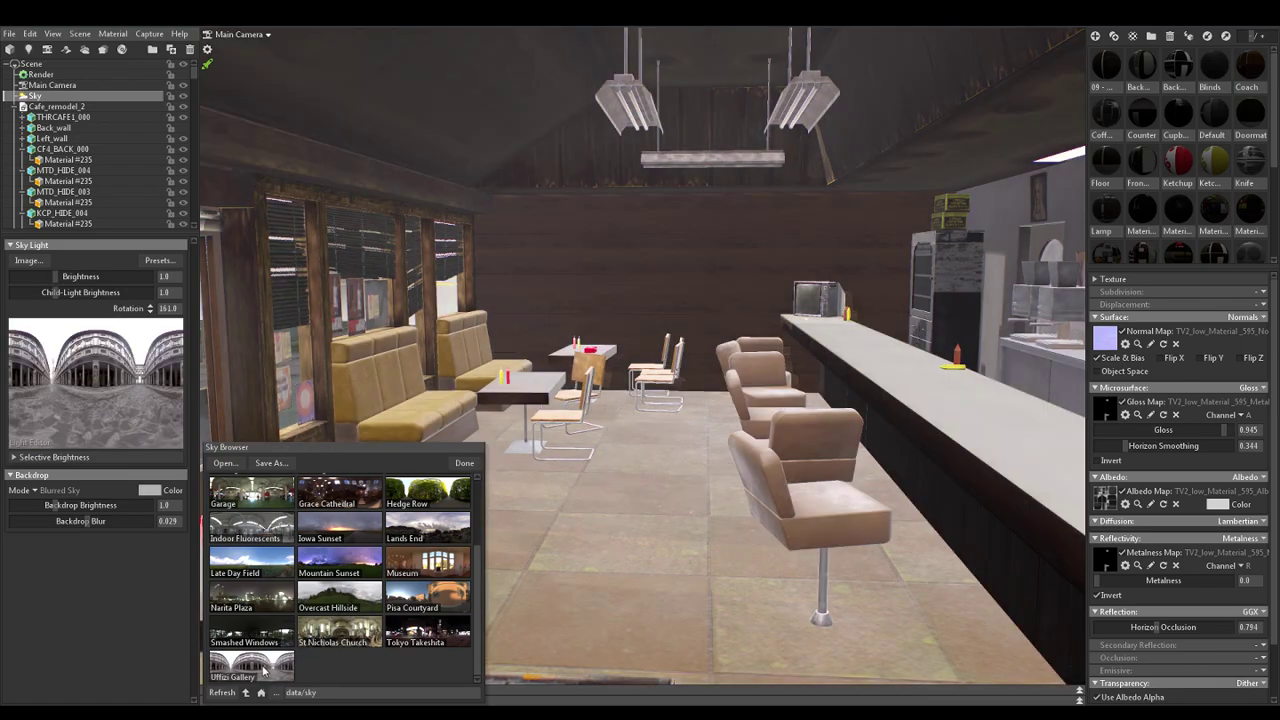
pyautogui.click(323, 641)
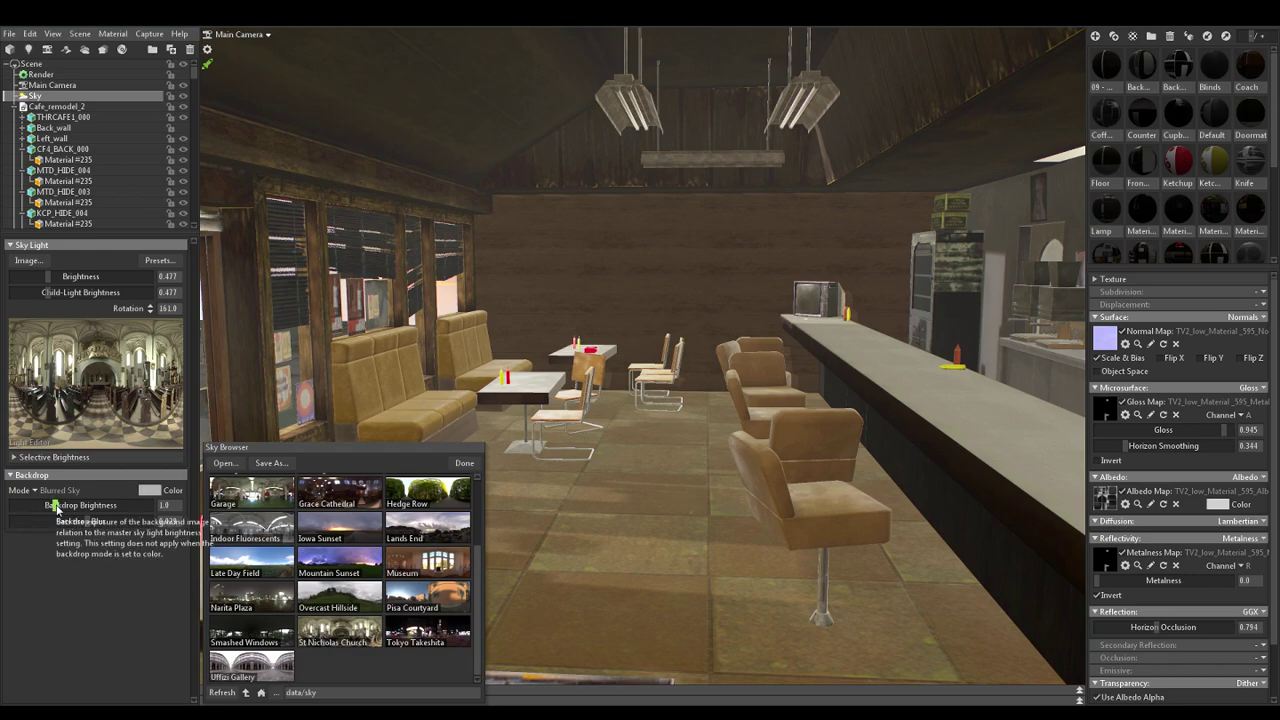
# Set the sky's backdrop brightness to 1.076, its brightness to 0.239 and its child-light brightness to 1.435
pyautogui.moveTo(56, 506)
pyautogui.mouseDown()
pyautogui.moveTo(42, 506)
pyautogui.moveTo(53, 505)
pyautogui.mouseUp()
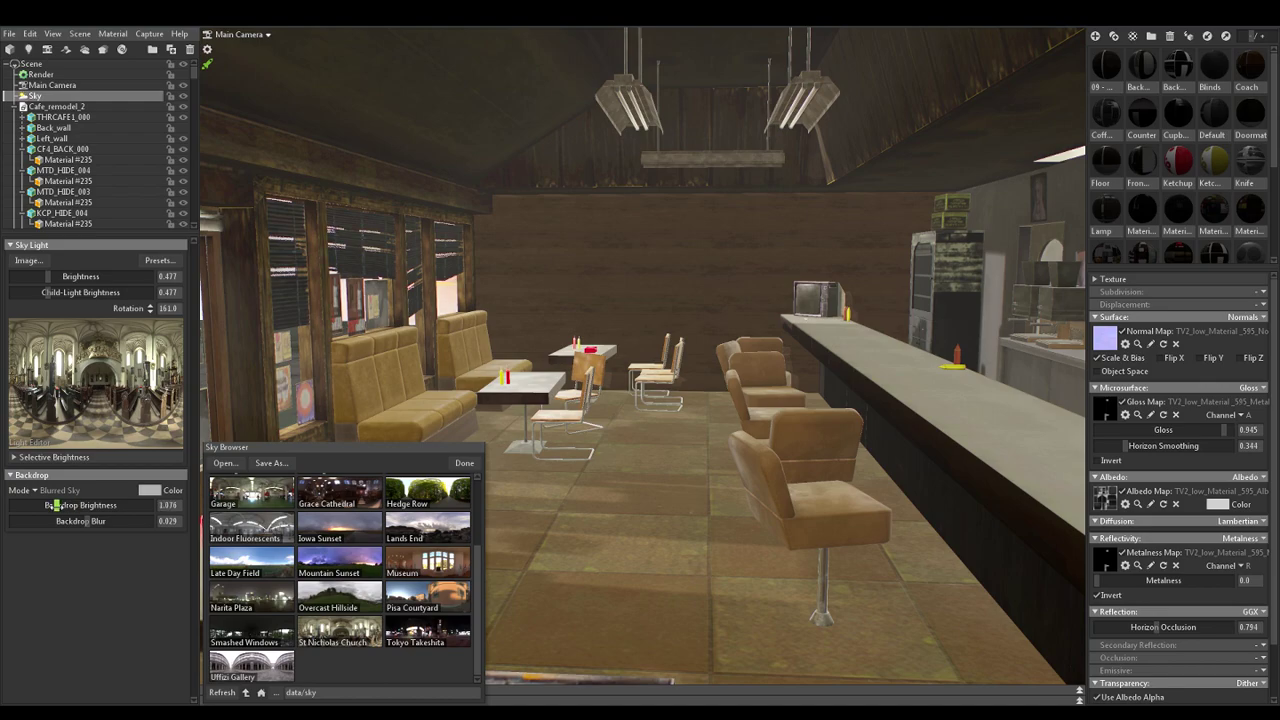
pyautogui.click(43, 276)
pyautogui.moveTo(43, 276)
pyautogui.mouseDown()
pyautogui.moveTo(95, 292)
pyautogui.moveTo(60, 292)
pyautogui.mouseUp()
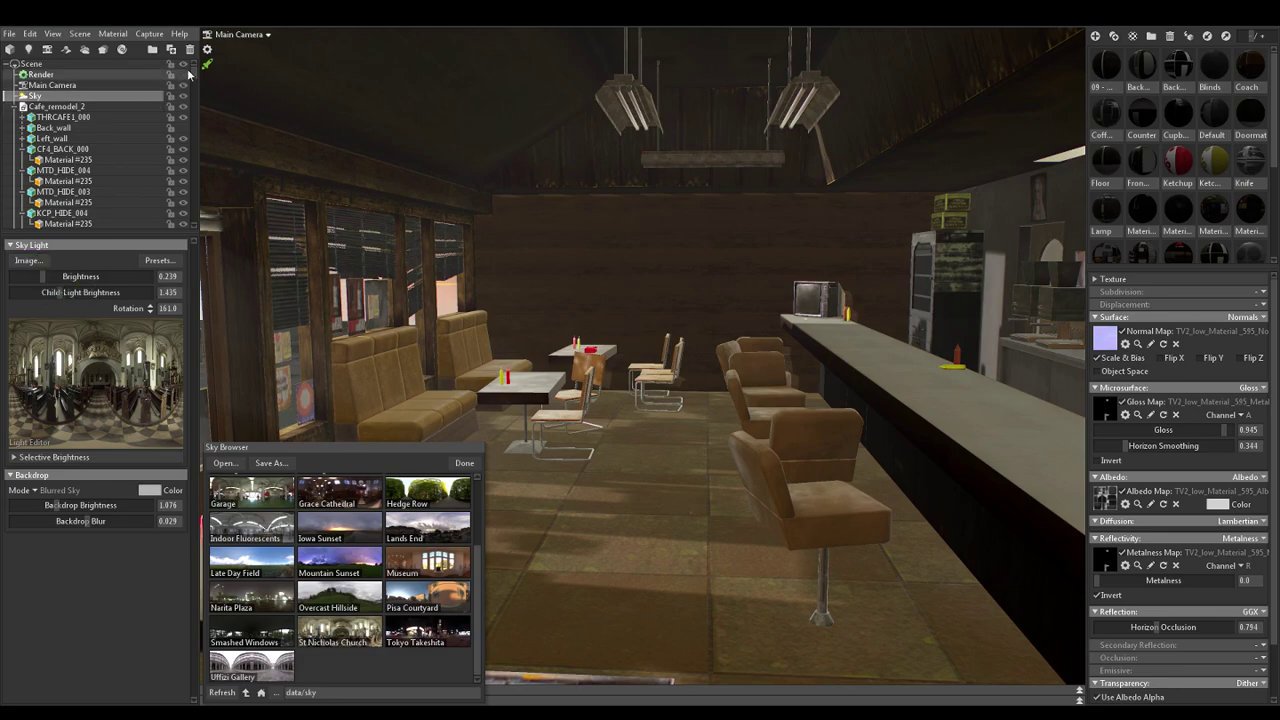
# Select the directional light Light 1 Copy and compare the cafe with it hidden and shown
pyautogui.scroll(-5, 191, 93)
pyautogui.scroll(-10, 191, 100)
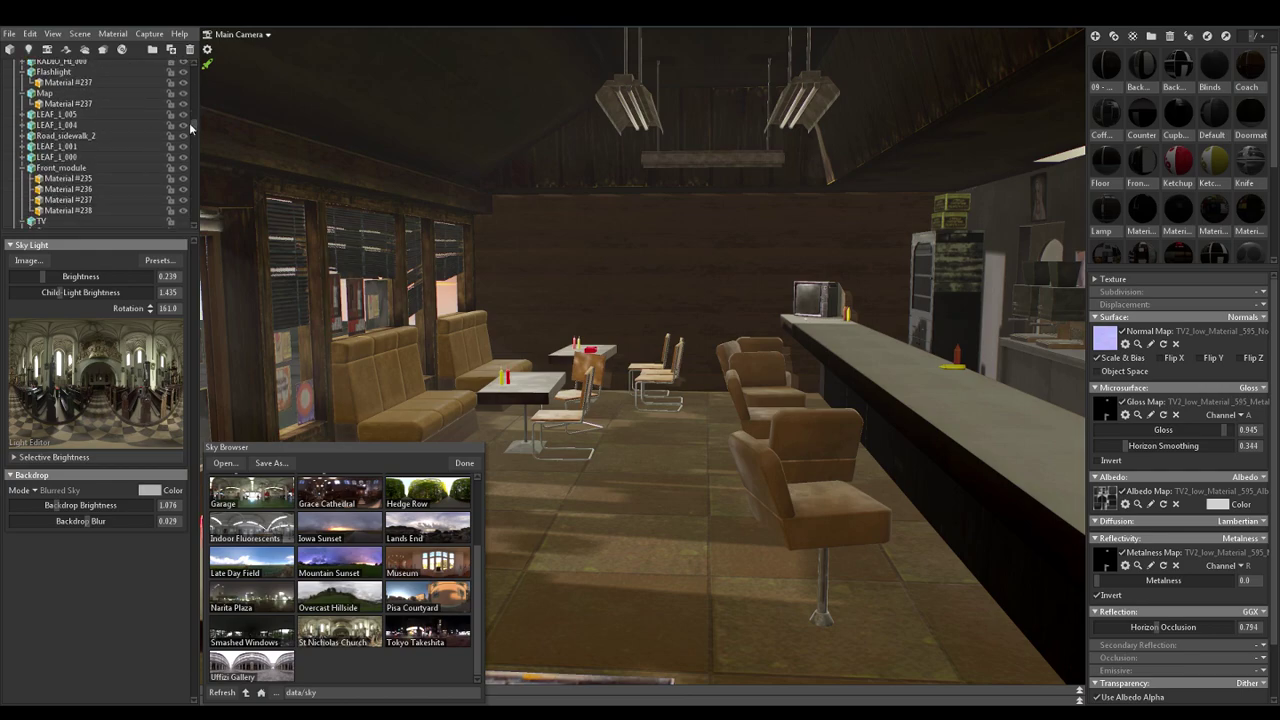
pyautogui.scroll(-10, 189, 122)
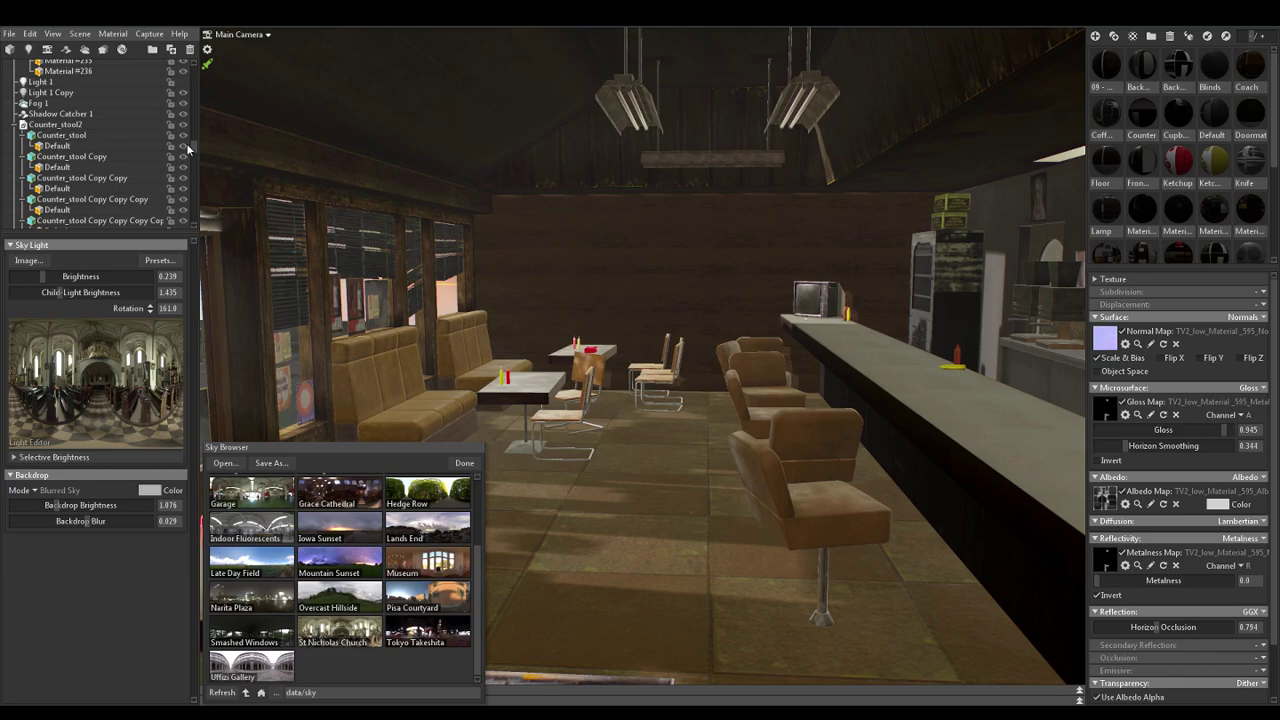
pyautogui.click(50, 92)
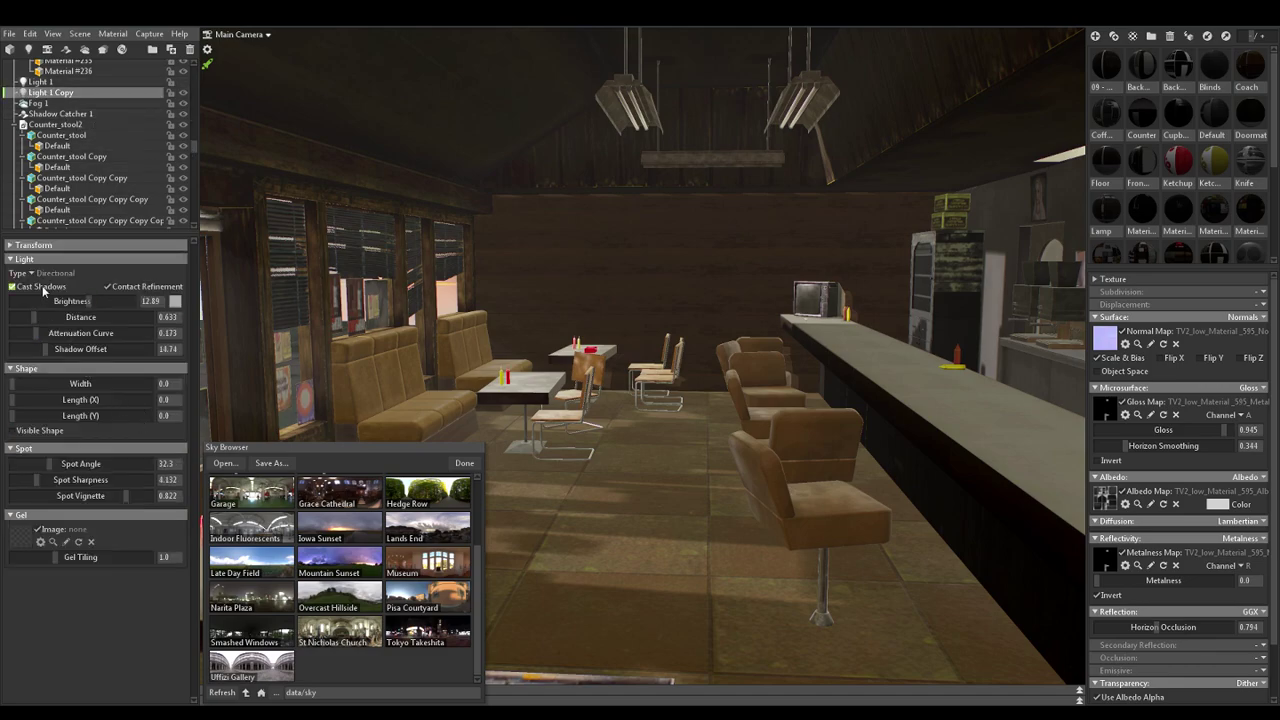
pyautogui.click(183, 94)
pyautogui.click(183, 94)
pyautogui.click(183, 96)
pyautogui.click(183, 96)
# Rotate Light 1 Copy to X -15.32 and Y -262.4, and hide the light
pyautogui.click(10, 245)
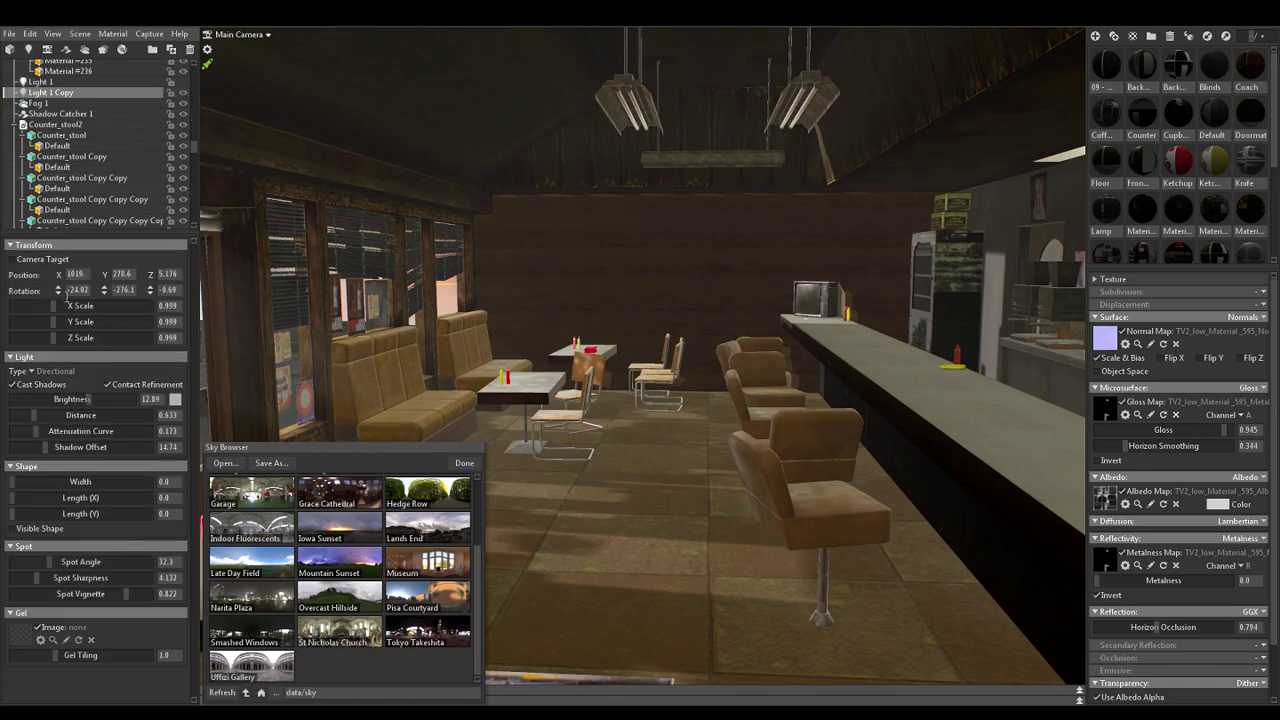
pyautogui.moveTo(57, 292); pyautogui.dragTo(104, 280)
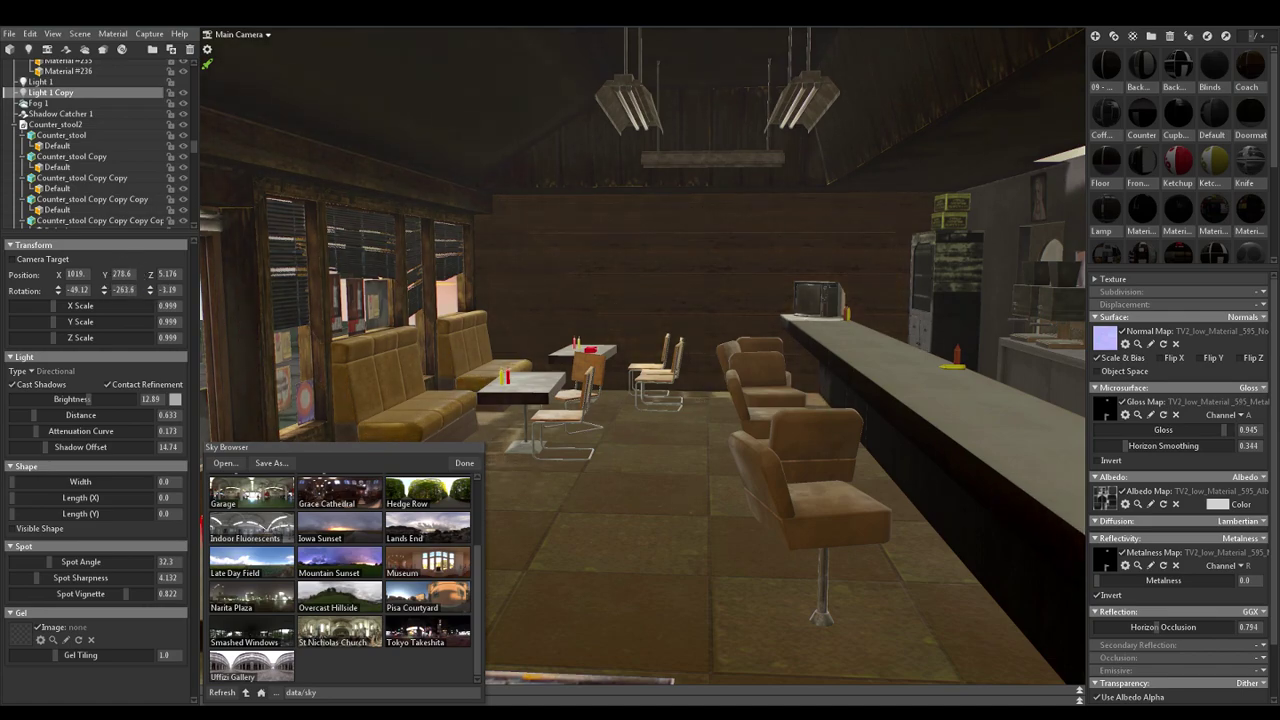
pyautogui.moveTo(58, 297); pyautogui.dragTo(58, 276)
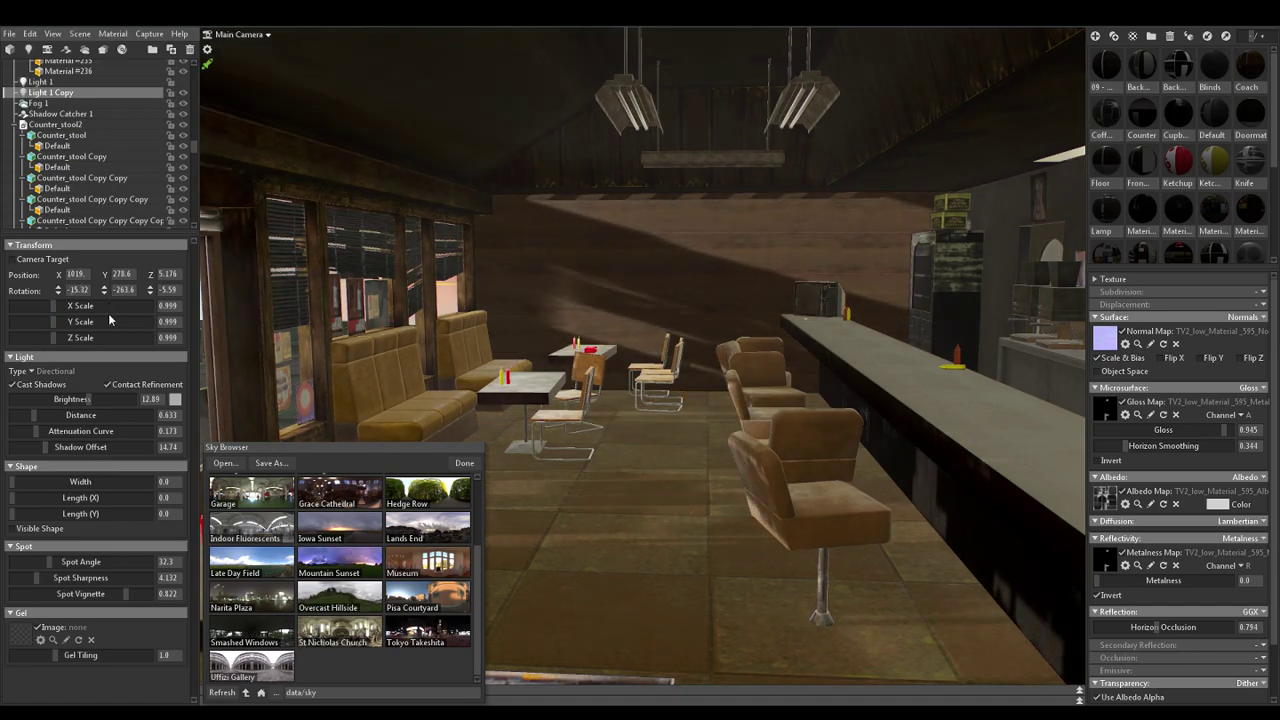
pyautogui.moveTo(104, 290); pyautogui.dragTo(104, 294)
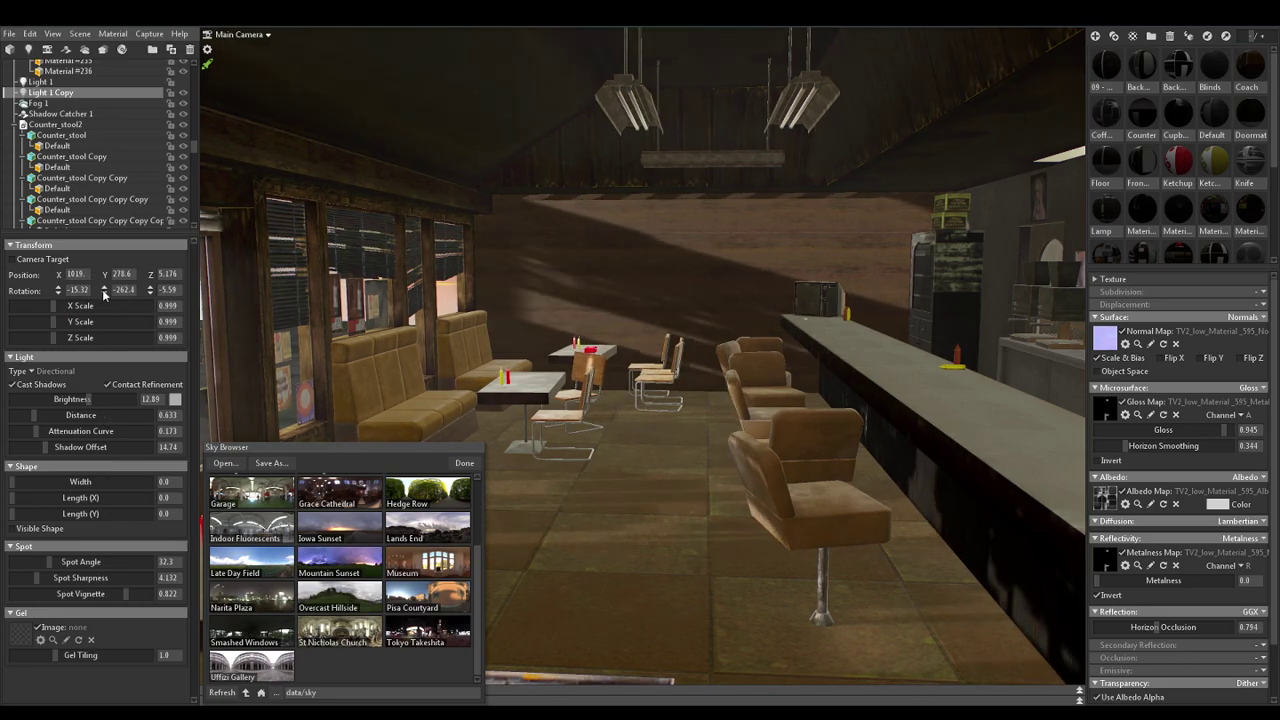
pyautogui.click(183, 95)
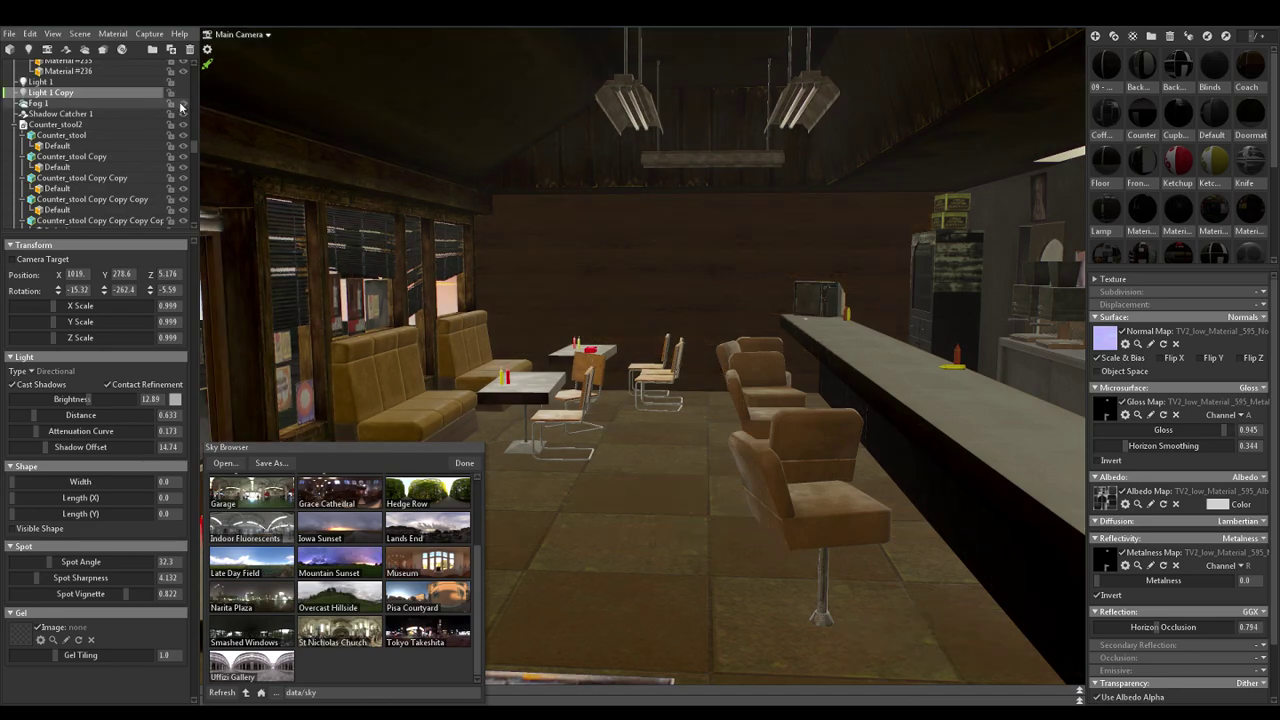
# Select the television on the counter and set its material's gloss to 0.648 and horizon smoothing to 0.915
pyautogui.click(702, 474)
pyautogui.keyDown('alt'); pyautogui.moveTo(717, 479); pyautogui.dragTo(708, 442); pyautogui.keyUp('alt')
pyautogui.scroll(4, 701, 334)
pyautogui.keyDown('alt'); pyautogui.moveTo(704, 325); pyautogui.dragTo(720, 374); pyautogui.keyUp('alt')
pyautogui.keyDown('alt'); pyautogui.moveTo(720, 374); pyautogui.dragTo(979, 408, button='right'); pyautogui.keyUp('alt')
pyautogui.moveTo(980, 408); pyautogui.dragTo(909, 434)
pyautogui.click(785, 442)
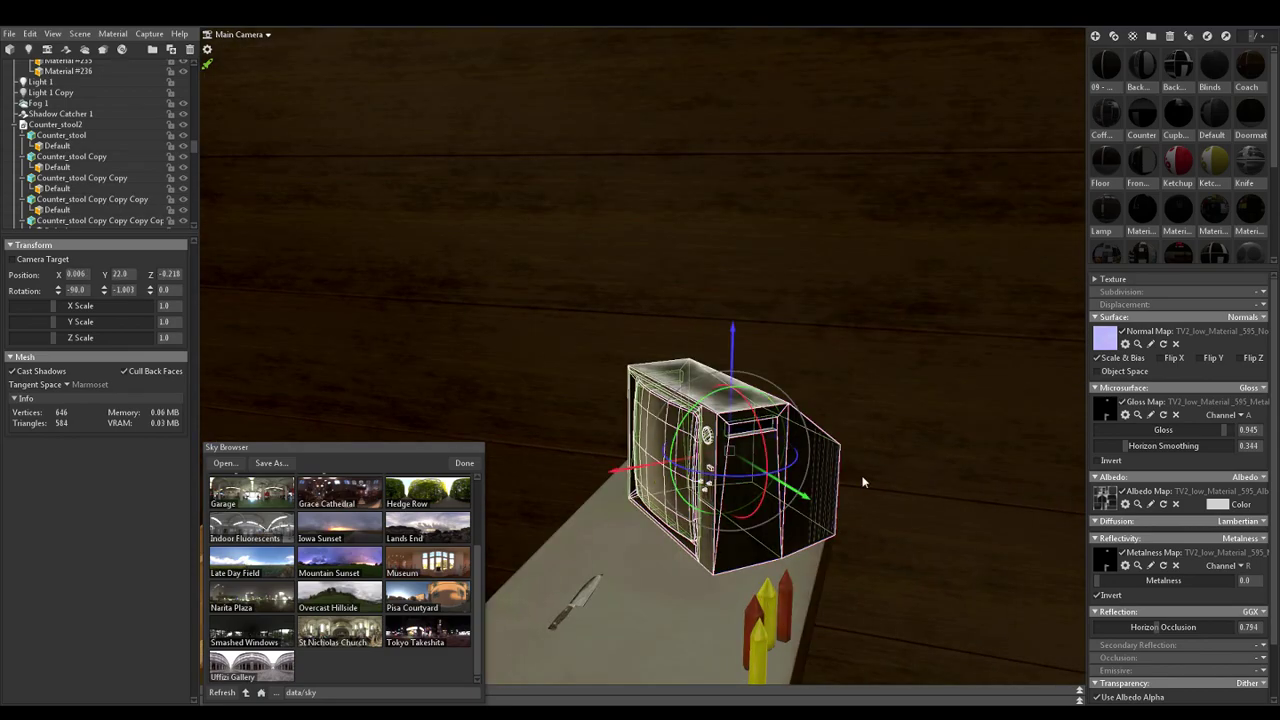
pyautogui.moveTo(1123, 447)
pyautogui.mouseDown()
pyautogui.moveTo(1086, 443)
pyautogui.moveTo(1236, 455)
pyautogui.moveTo(1184, 450)
pyautogui.moveTo(1216, 455)
pyautogui.moveTo(1205, 432)
pyautogui.moveTo(1182, 432)
pyautogui.moveTo(1238, 432)
pyautogui.moveTo(1184, 431)
pyautogui.mouseUp()
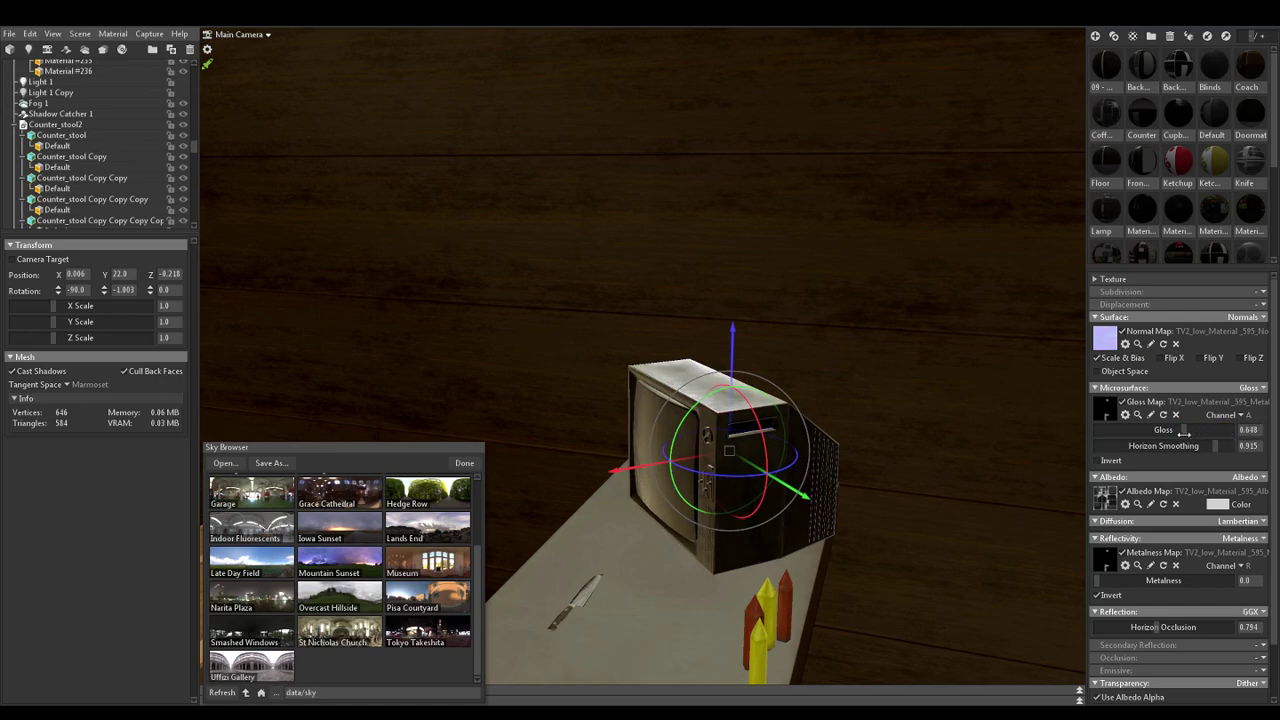
# Try the television's metalness at 1.0 with Invert off and on, and return it to 0.0 with Invert on
pyautogui.click(1098, 596)
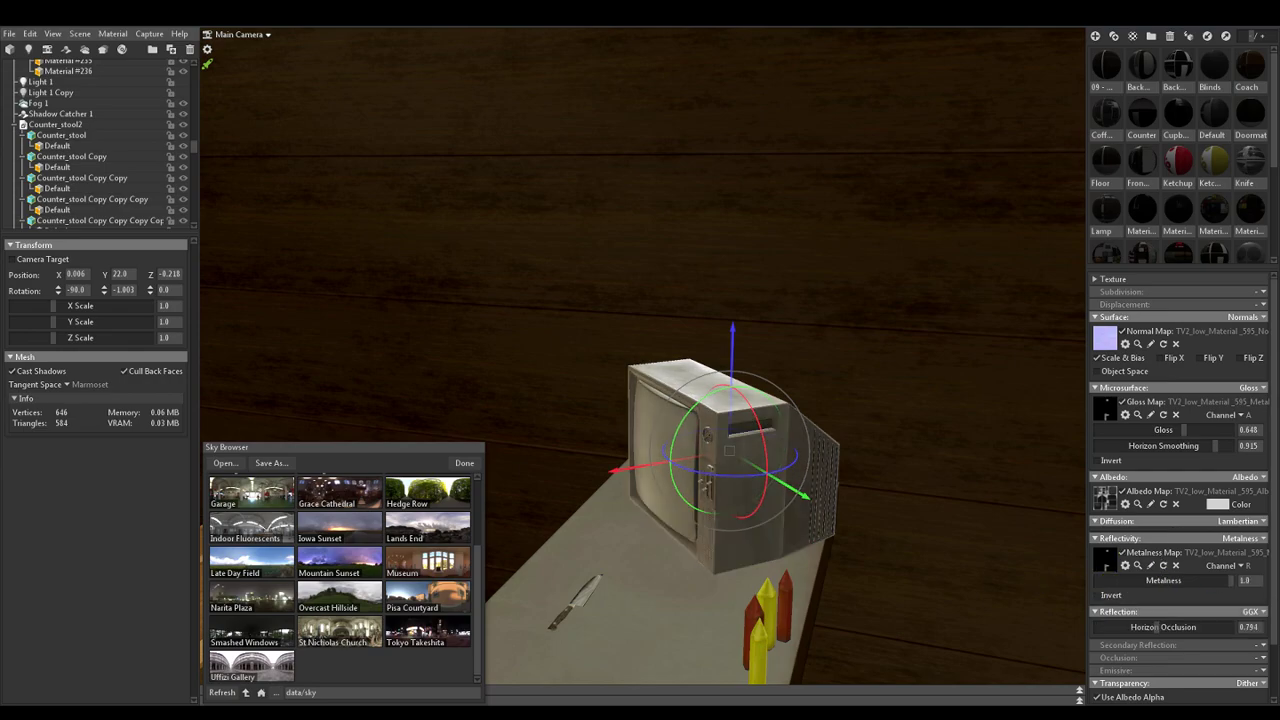
pyautogui.click(1125, 567)
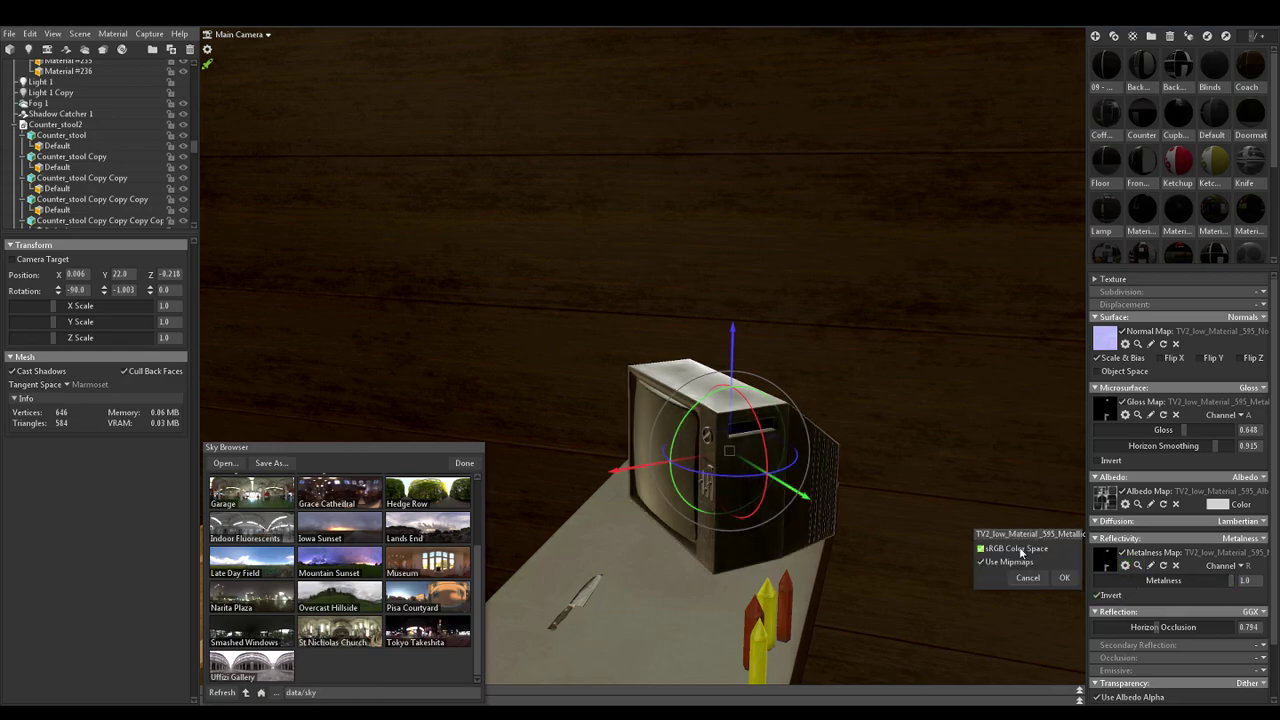
pyautogui.click(1075, 584)
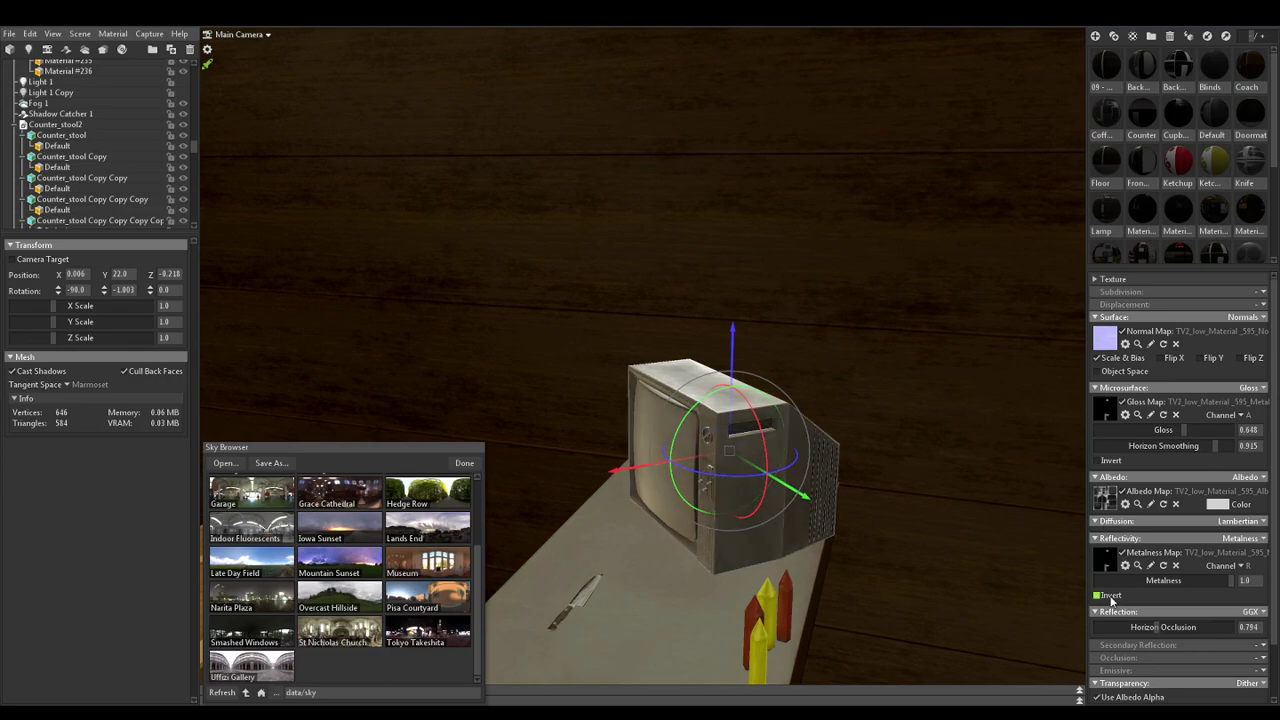
pyautogui.moveTo(1208, 581); pyautogui.dragTo(980, 572)
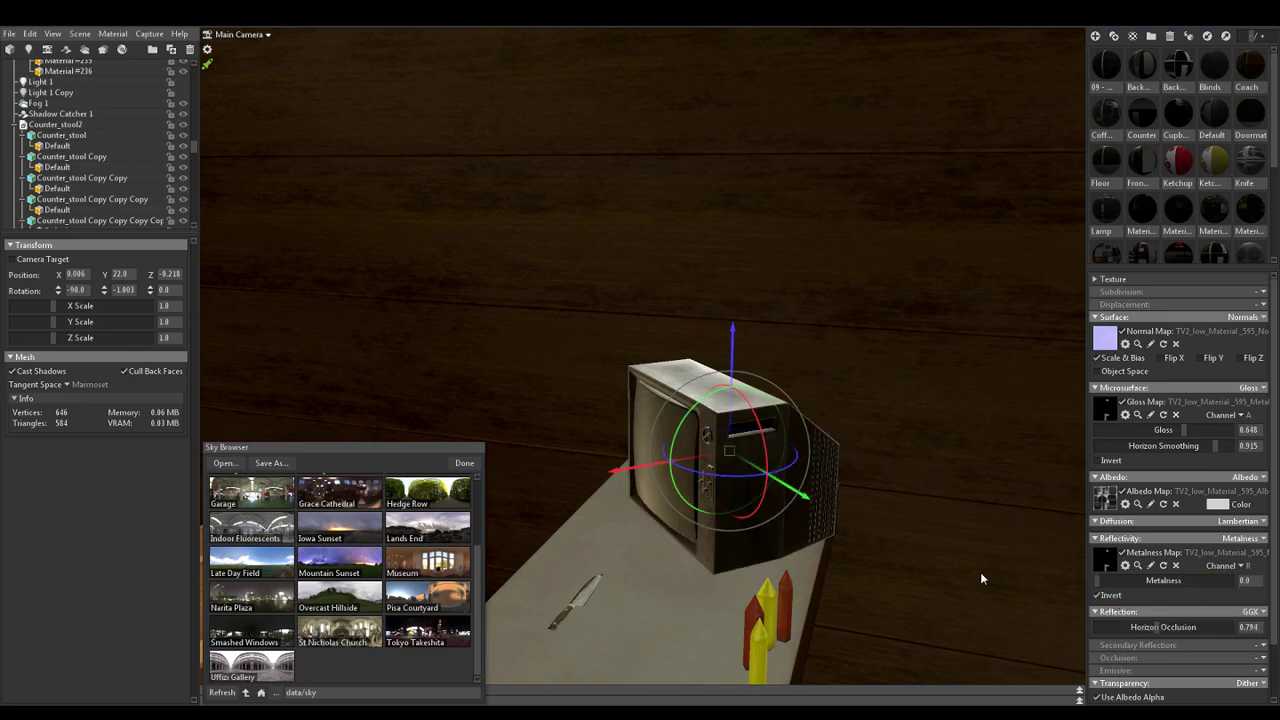
# Try the television's gloss map inverted, and settle on Invert off with gloss 1.0 and horizon smoothing 0.0
pyautogui.click(1110, 461)
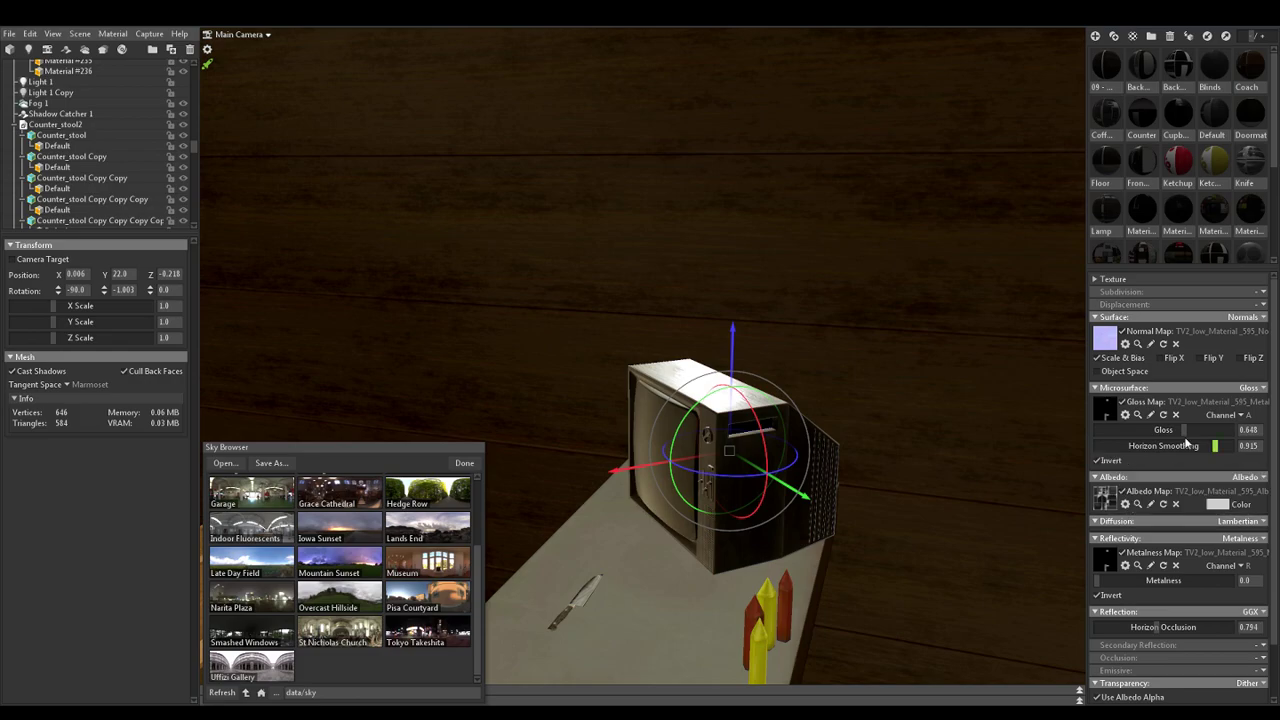
pyautogui.moveTo(1183, 429)
pyautogui.mouseDown()
pyautogui.moveTo(1222, 429)
pyautogui.moveTo(1104, 433)
pyautogui.moveTo(1243, 435)
pyautogui.moveTo(1095, 433)
pyautogui.mouseUp()
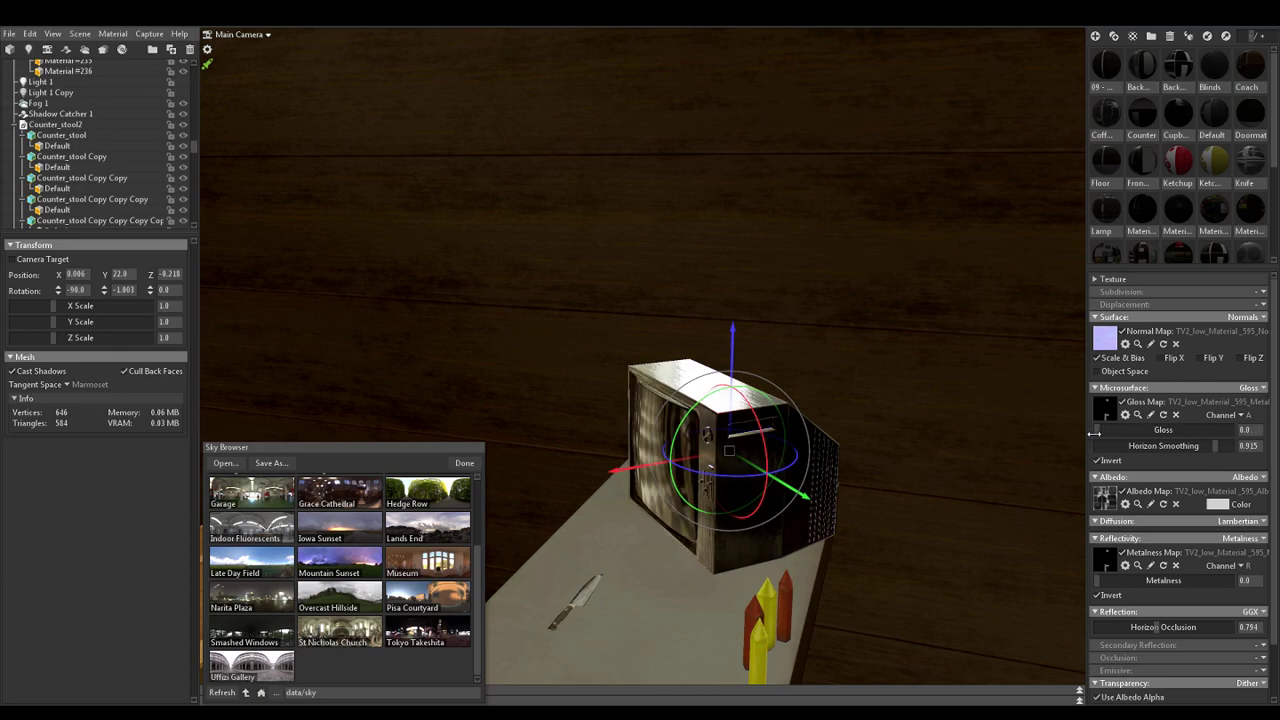
pyautogui.keyDown('alt'); pyautogui.moveTo(896, 508); pyautogui.dragTo(901, 510); pyautogui.keyUp('alt')
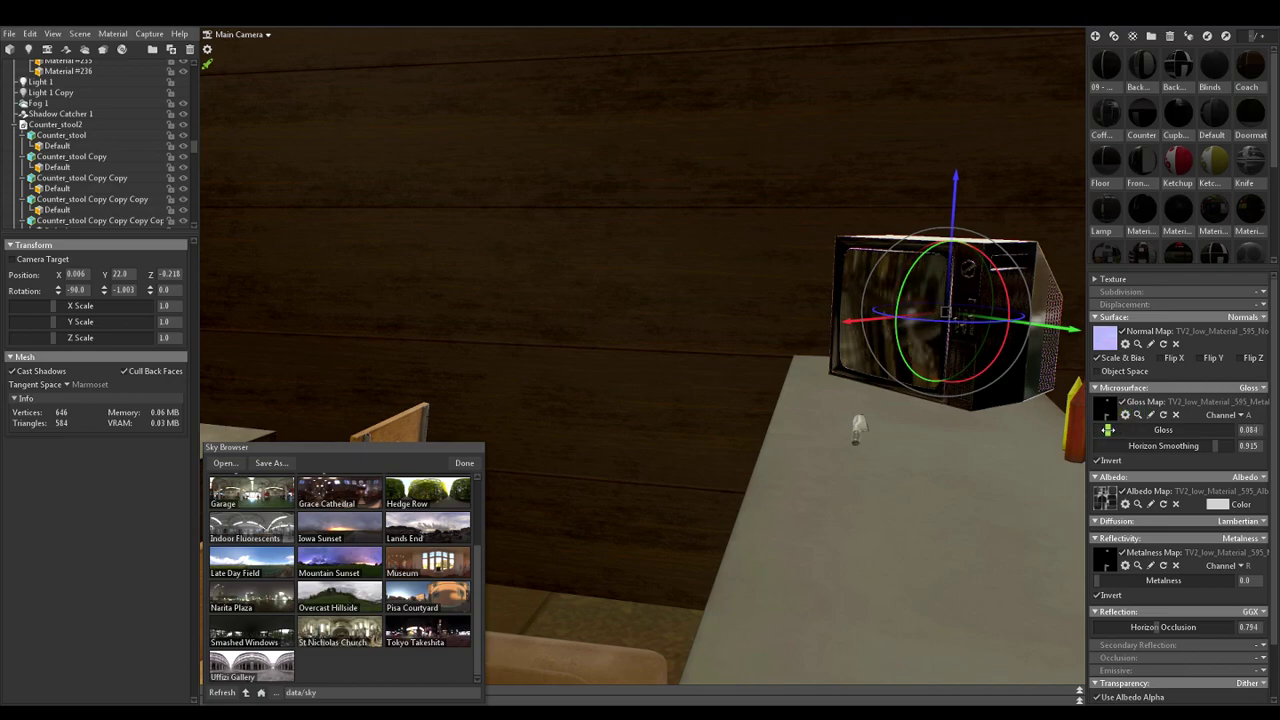
pyautogui.moveTo(1108, 430); pyautogui.dragTo(1265, 445)
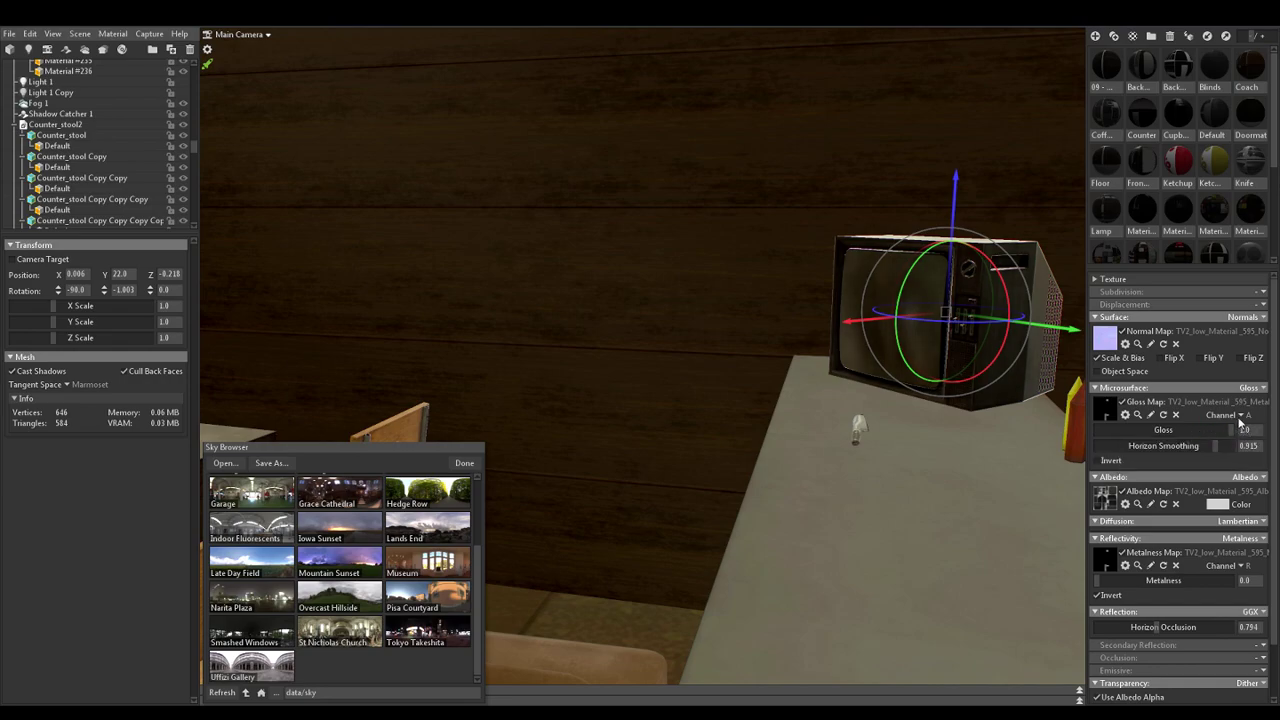
pyautogui.moveTo(1217, 446); pyautogui.dragTo(1097, 451)
# Examine the television and the wider cafe from farther back with Light 1 Copy hidden
pyautogui.moveTo(880, 446); pyautogui.dragTo(751, 458)
pyautogui.scroll(-1, 866, 460)
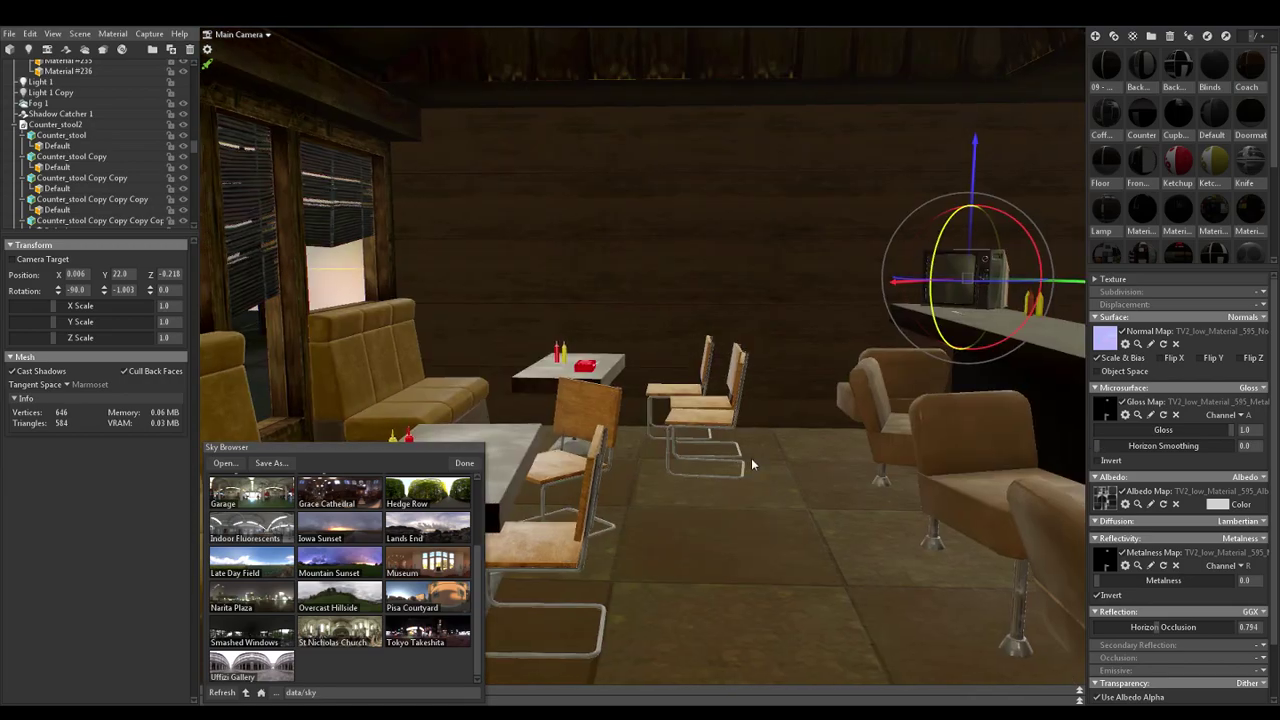
pyautogui.scroll(-2, 751, 458)
pyautogui.click(748, 497)
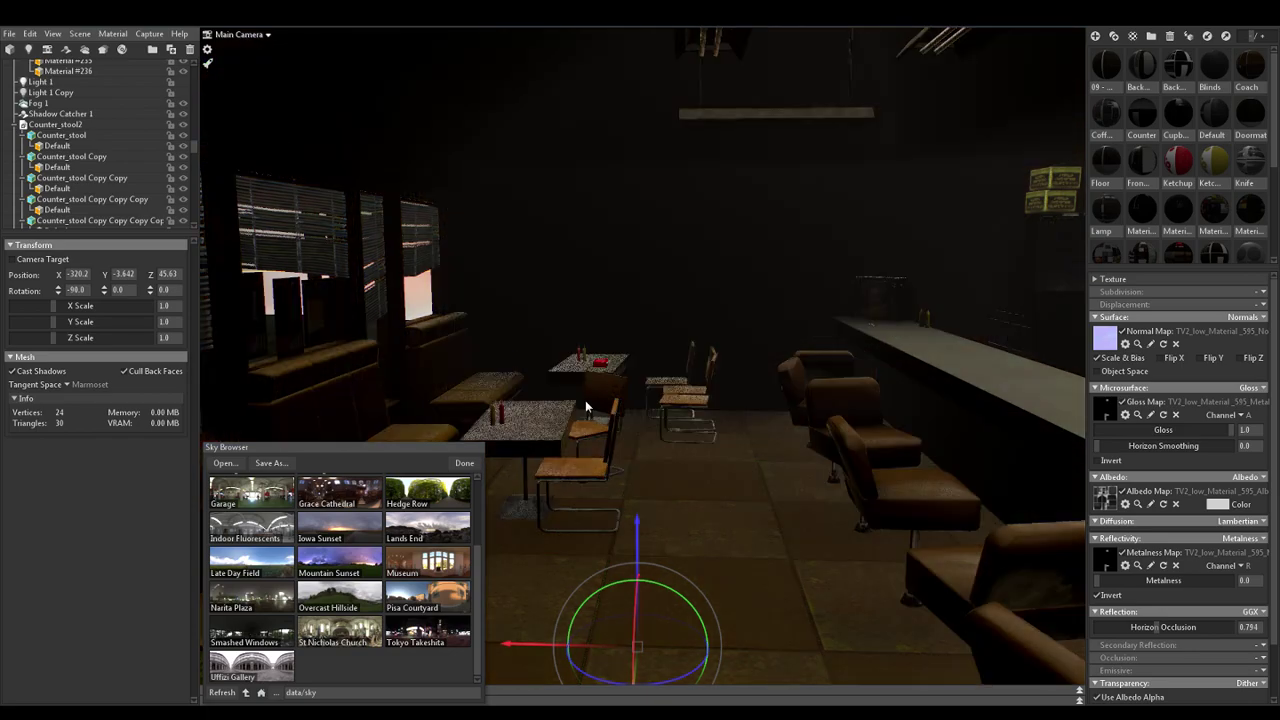
pyautogui.scroll(-1, 561, 443)
pyautogui.scroll(-1, 573, 443)
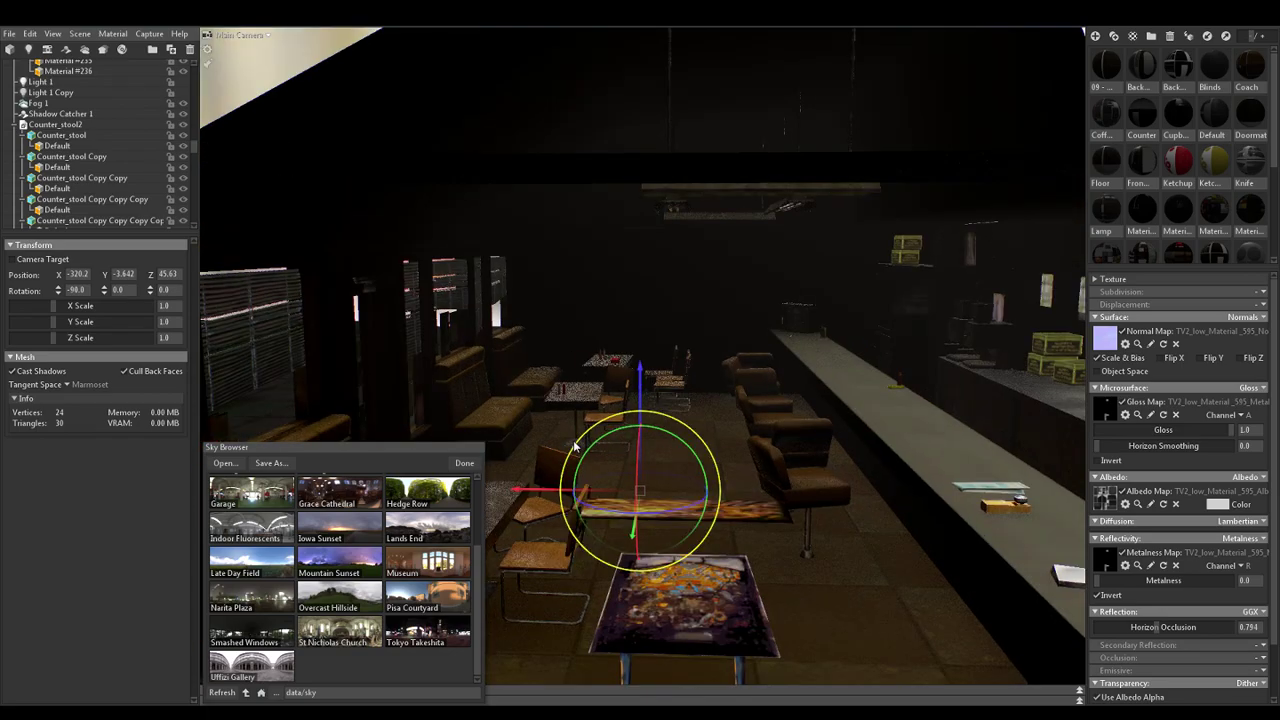
pyautogui.moveTo(573, 415); pyautogui.dragTo(563, 416, button='middle')
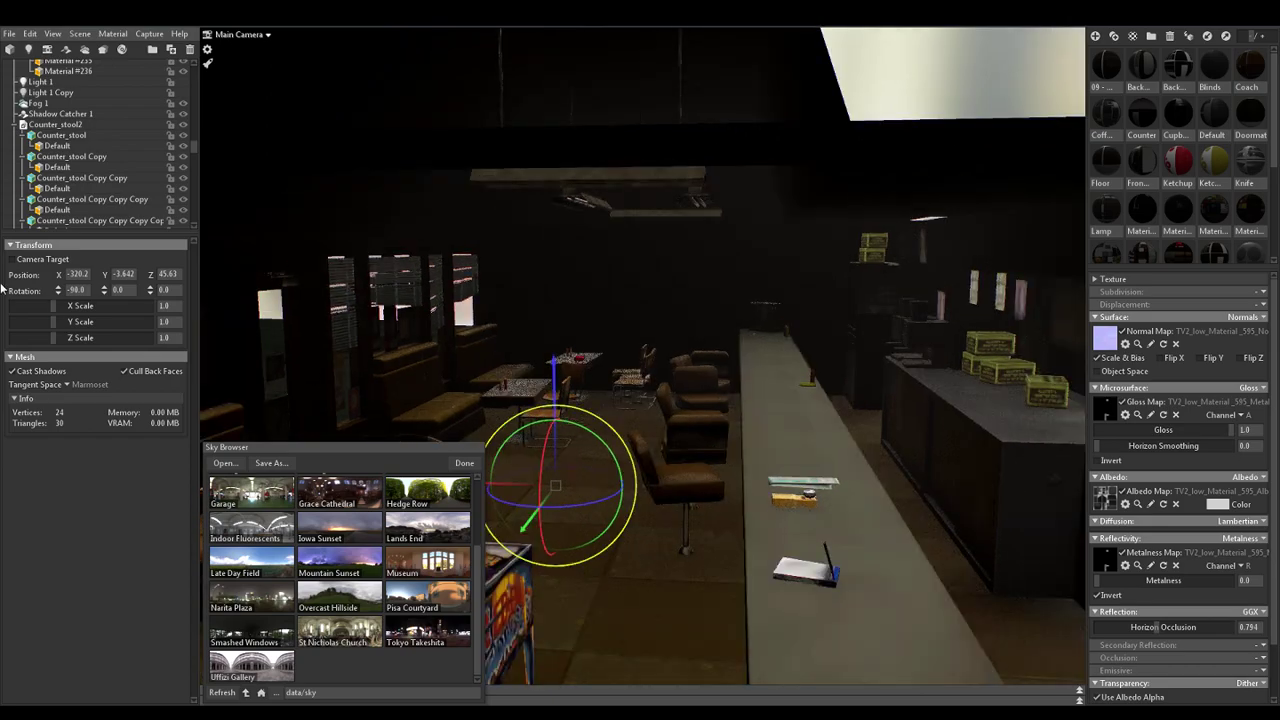
# Select the Sky object and set its sky light brightness to 0.647
pyautogui.moveTo(193, 145); pyautogui.dragTo(188, 70)
pyautogui.click(78, 95)
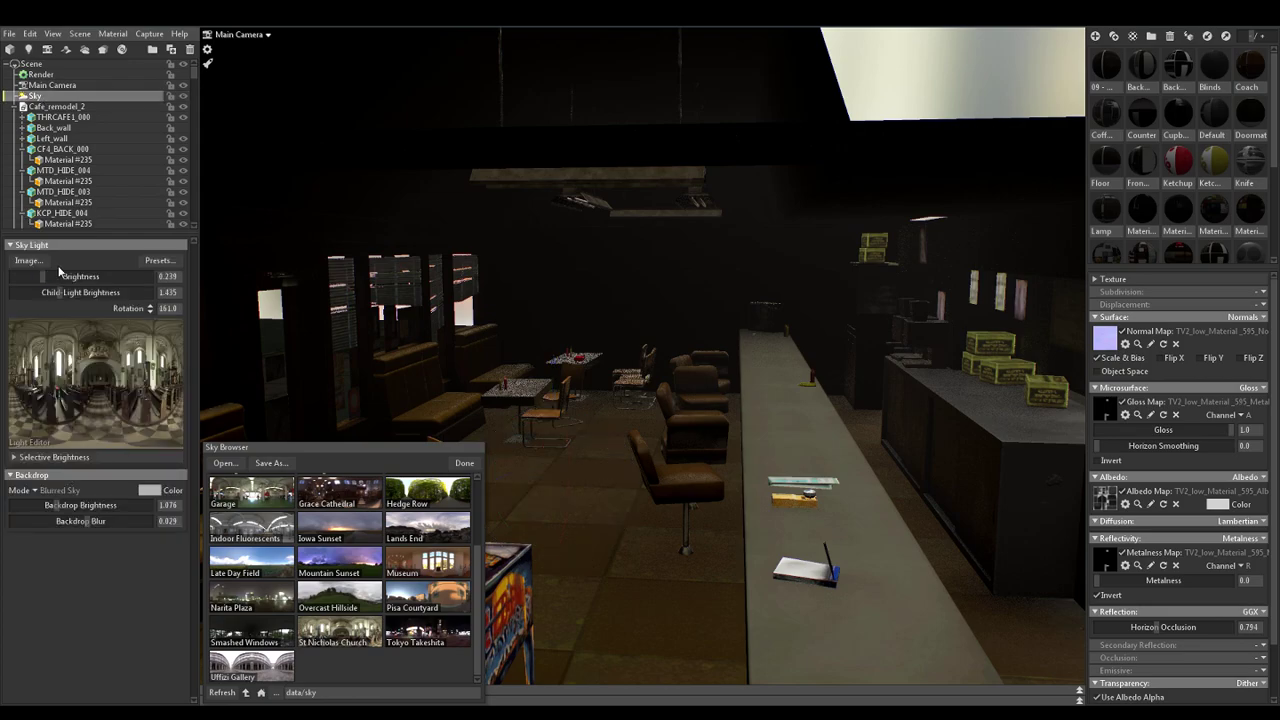
pyautogui.moveTo(42, 284); pyautogui.dragTo(53, 276)
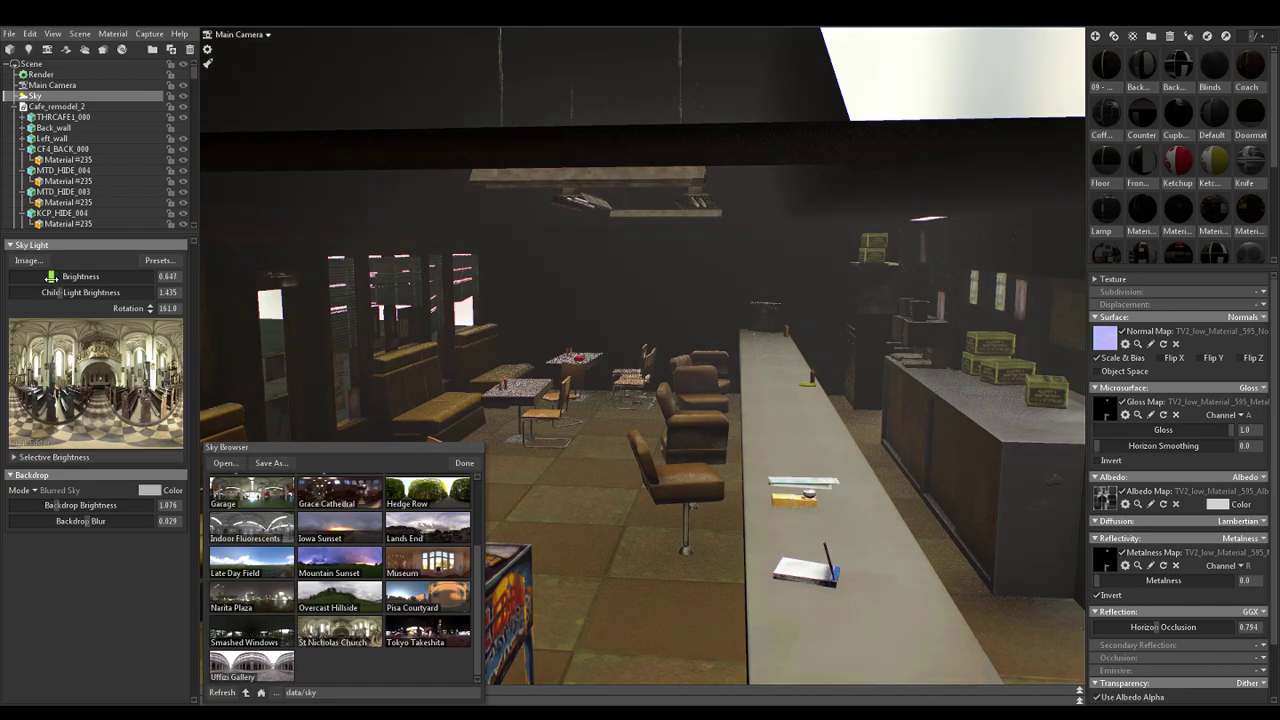
pyautogui.keyDown('alt'); pyautogui.moveTo(641, 404); pyautogui.dragTo(645, 404); pyautogui.keyUp('alt')
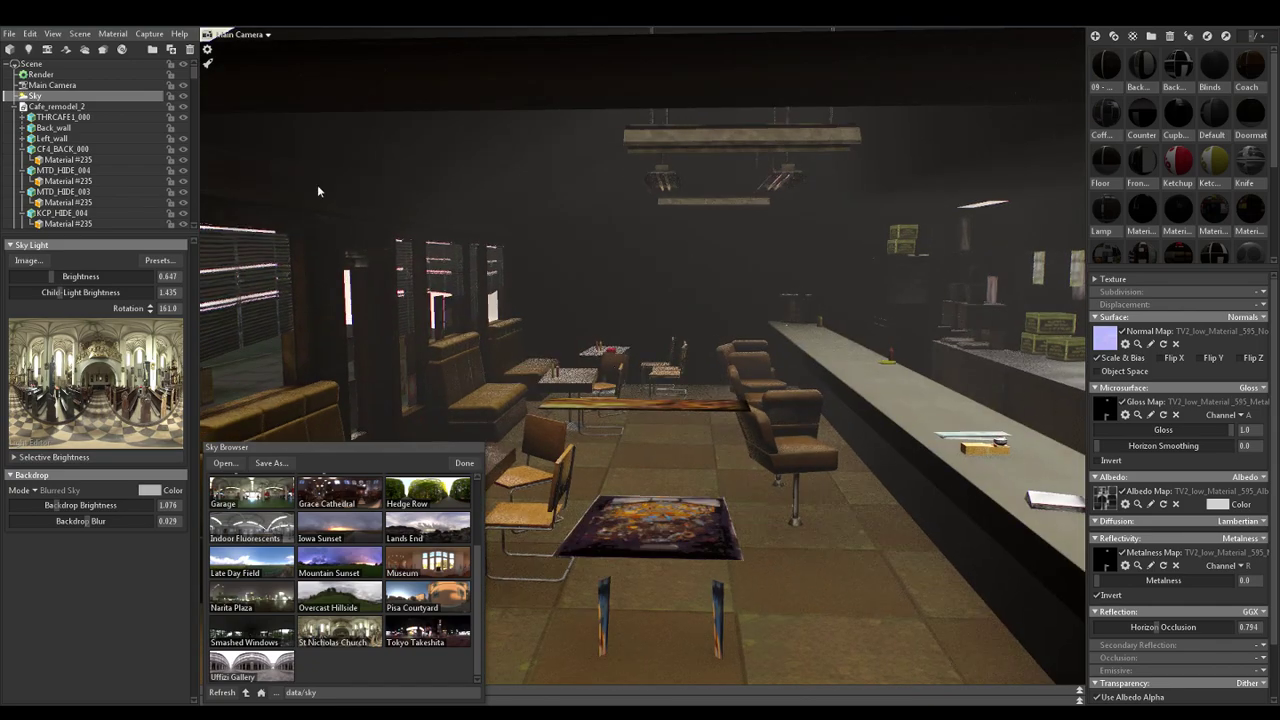
# Find Light 1 Copy in the scene list, select it and make it visible
pyautogui.scroll(-15, 195, 173)
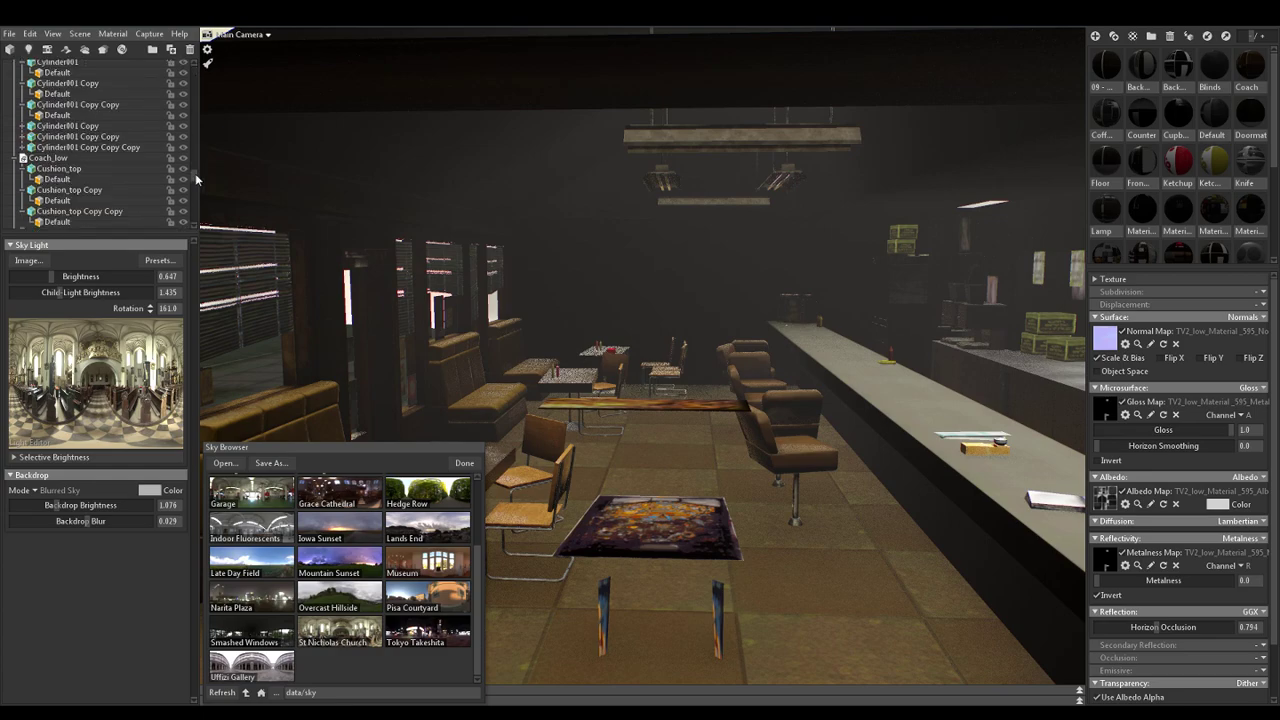
pyautogui.scroll(3, 193, 176)
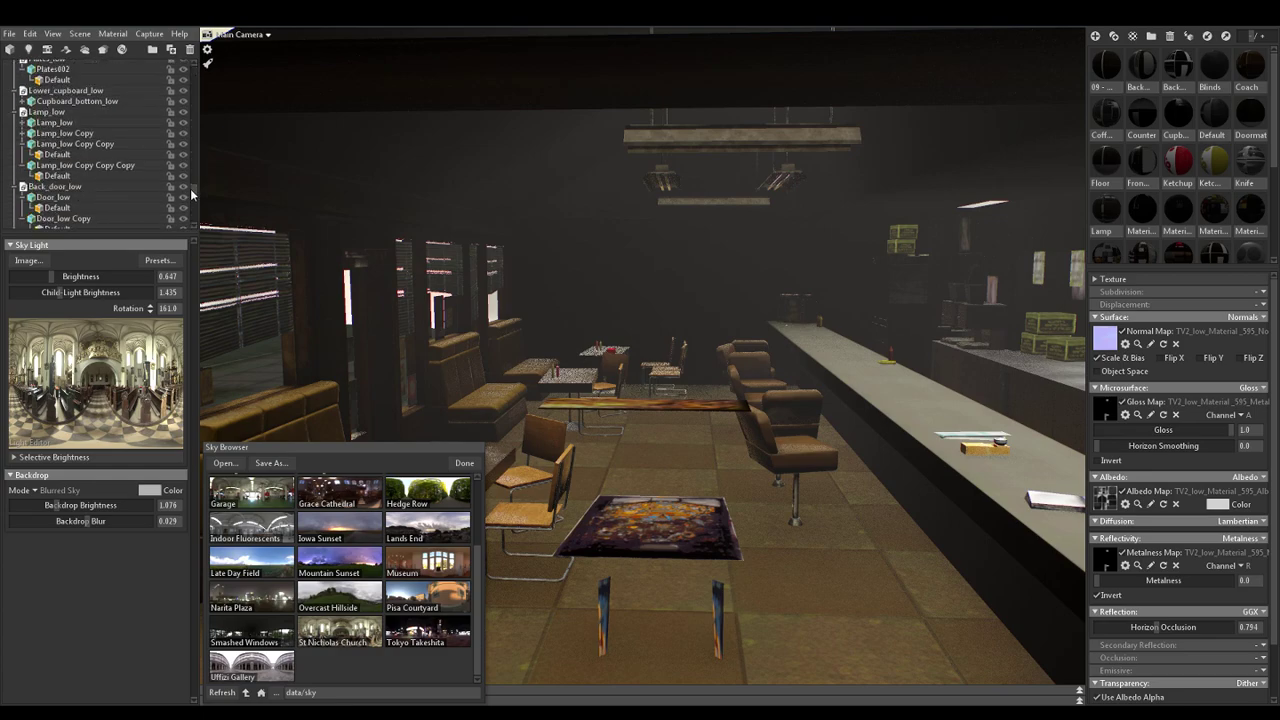
pyautogui.scroll(-10, 191, 162)
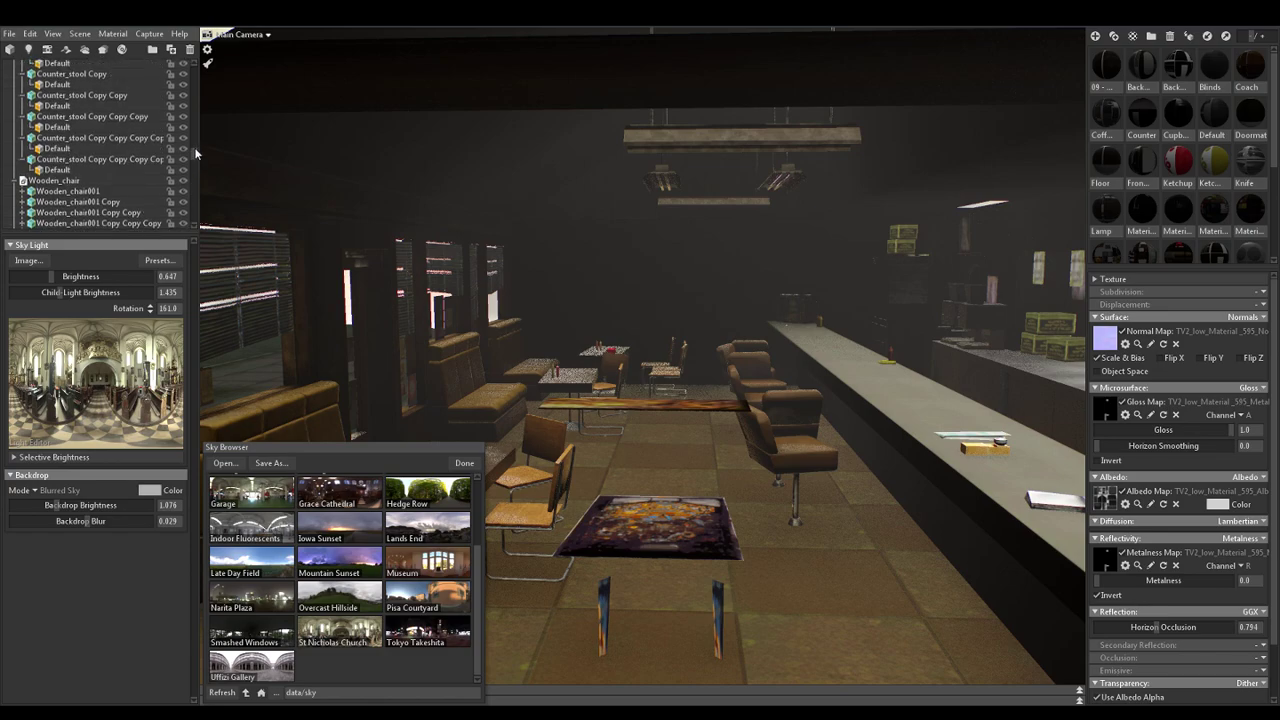
pyautogui.scroll(3, 197, 143)
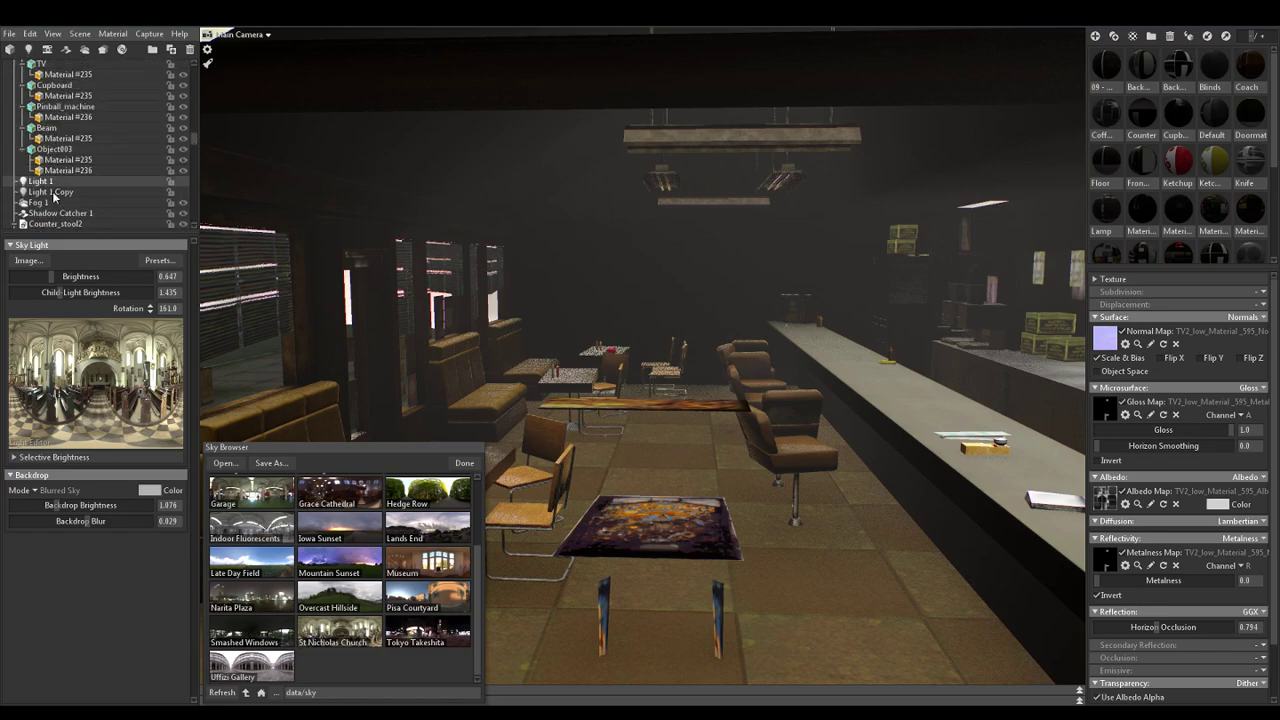
pyautogui.click(140, 191)
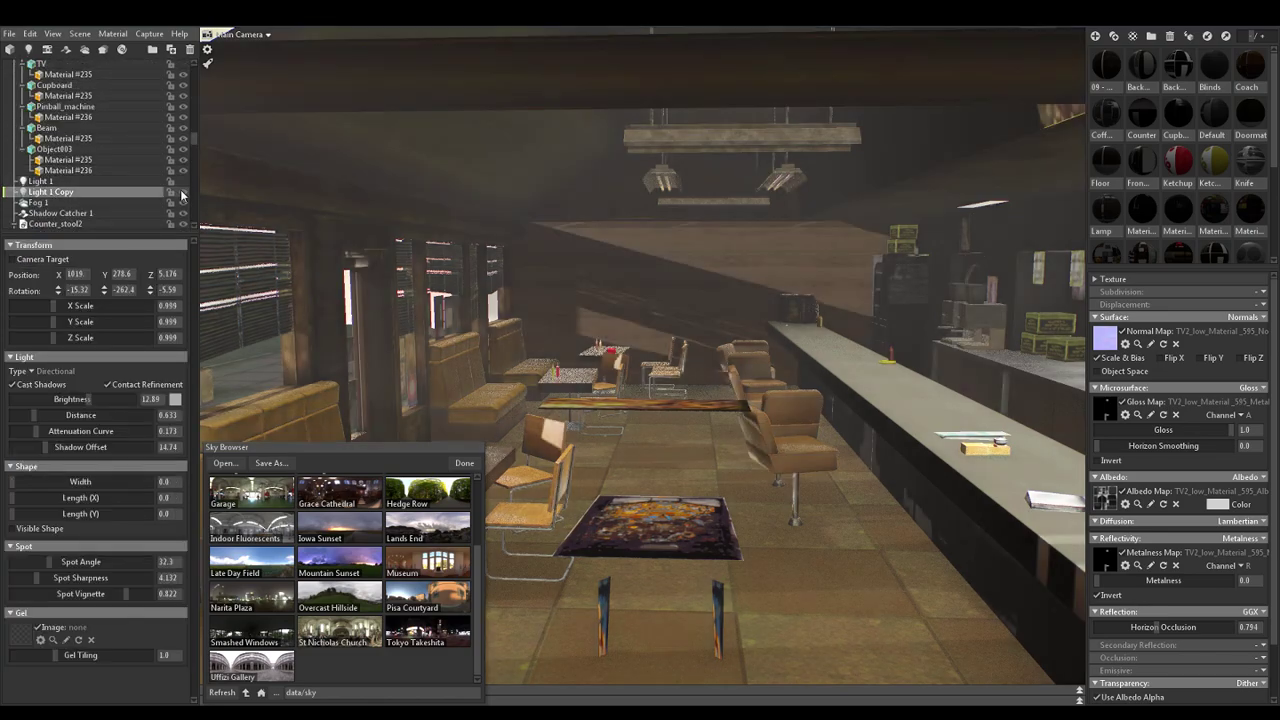
pyautogui.doubleClick(105, 192)
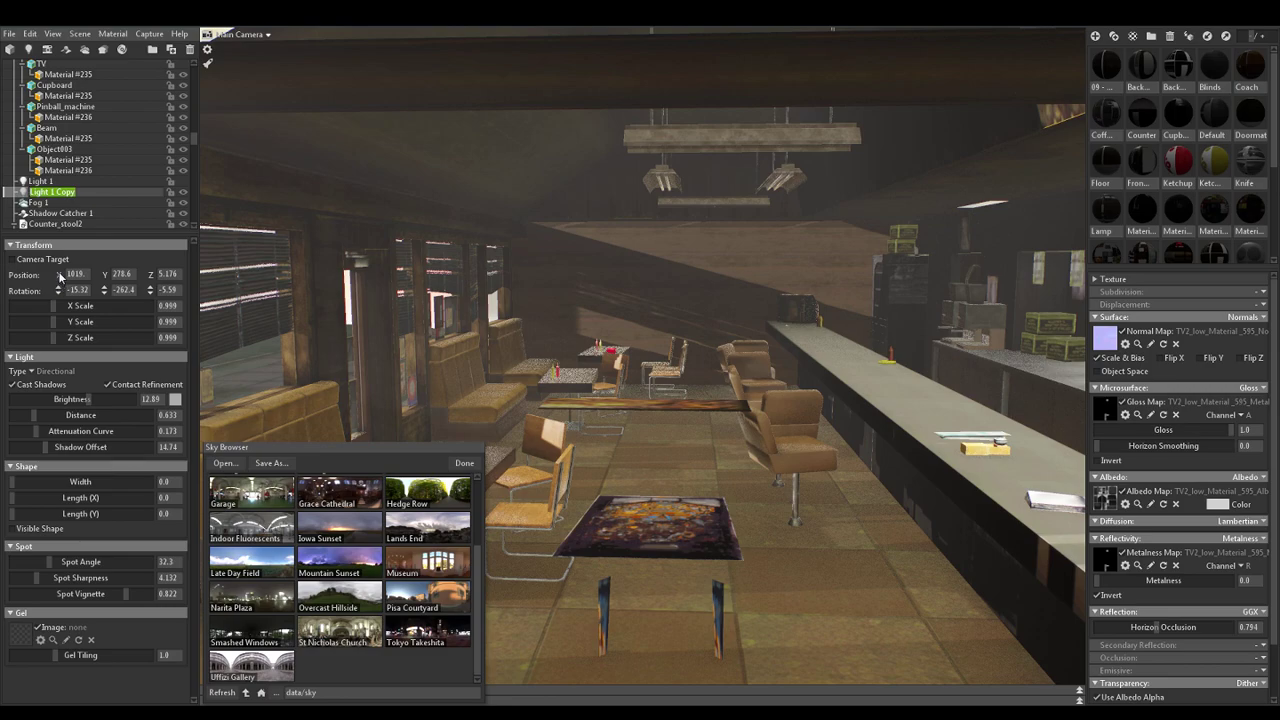
# Set the position of Light 1 Copy to 0 on the X, Y and Z axes
pyautogui.click(60, 278)
pyautogui.click(58, 275)
pyautogui.write('0')
pyautogui.press('Return')
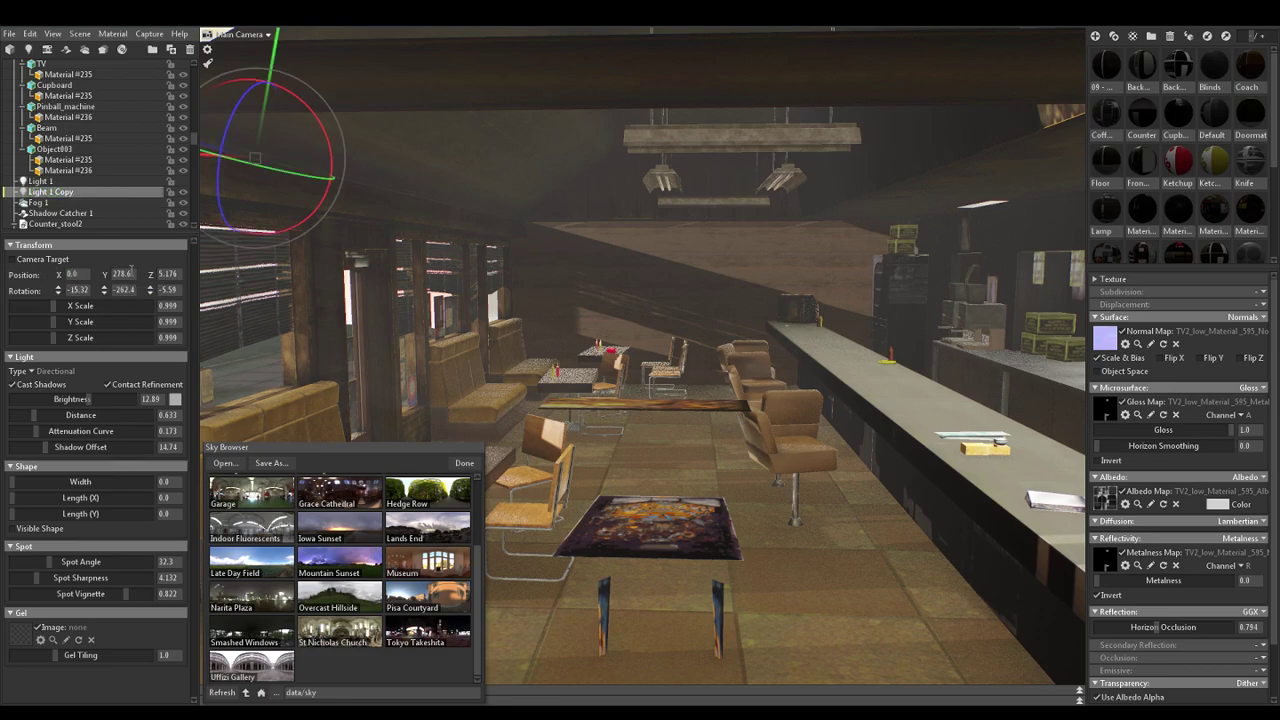
pyautogui.write('0')
pyautogui.press('Return')
pyautogui.moveTo(179, 274); pyautogui.dragTo(119, 275)
pyautogui.write('0')
pyautogui.press('Return')
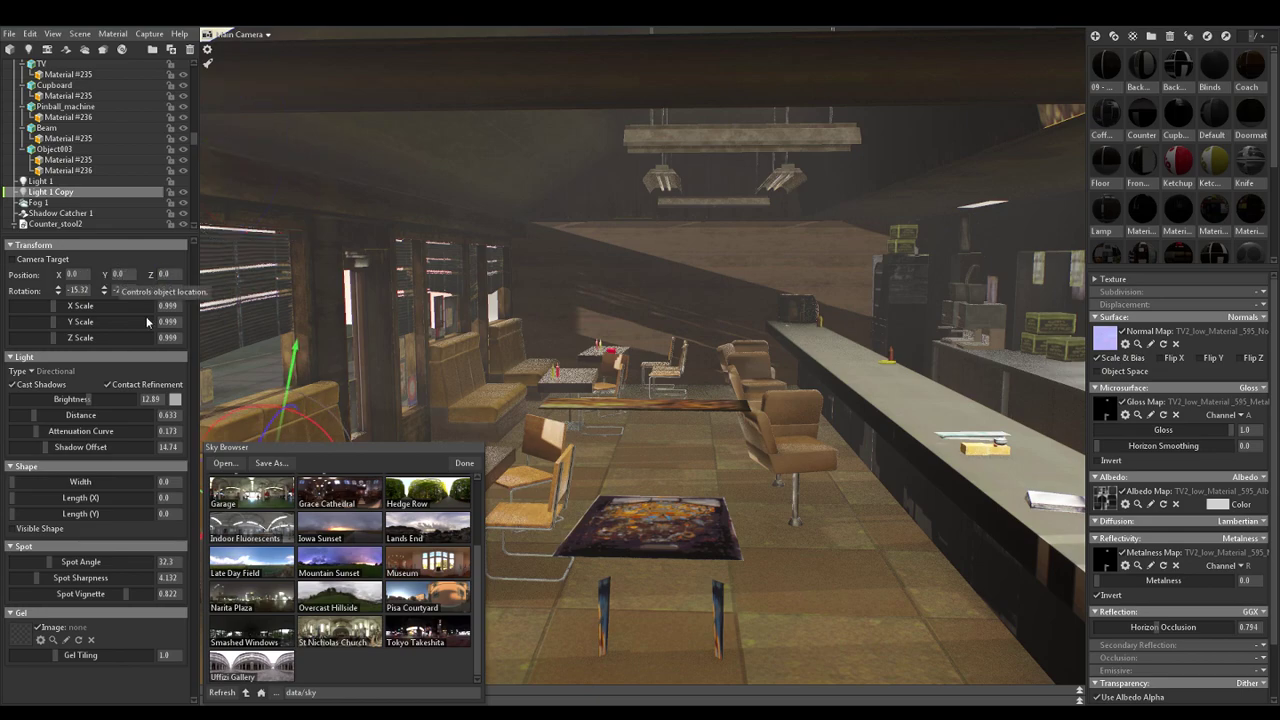
# Rotate Light 1 Copy to about X -370.8, Y -258.2 and Z 83.9 to try another light angle across the cafe
pyautogui.moveTo(58, 290); pyautogui.dragTo(58, 448)
pyautogui.moveTo(57, 321); pyautogui.dragTo(57, 466)
pyautogui.moveTo(58, 290); pyautogui.dragTo(58, 343)
pyautogui.moveTo(324, 412); pyautogui.dragTo(420, 420)
pyautogui.moveTo(58, 290); pyautogui.dragTo(58, 350)
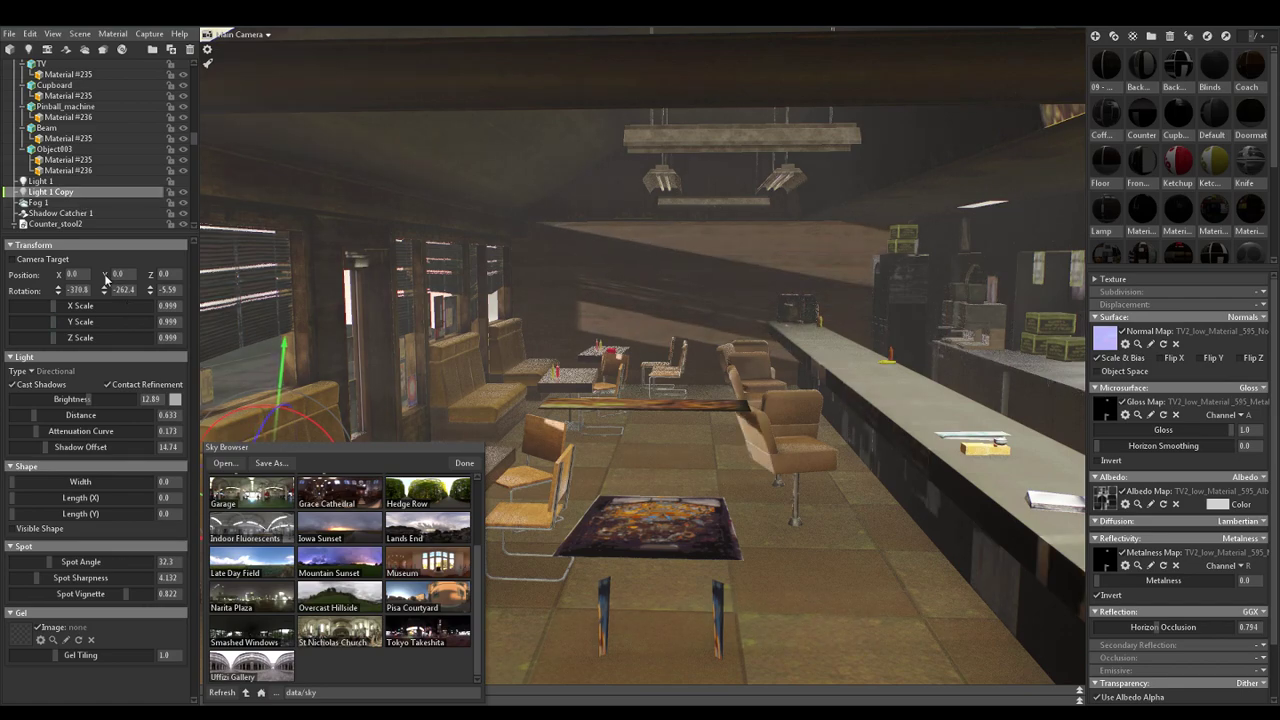
pyautogui.moveTo(104, 290); pyautogui.dragTo(104, 240)
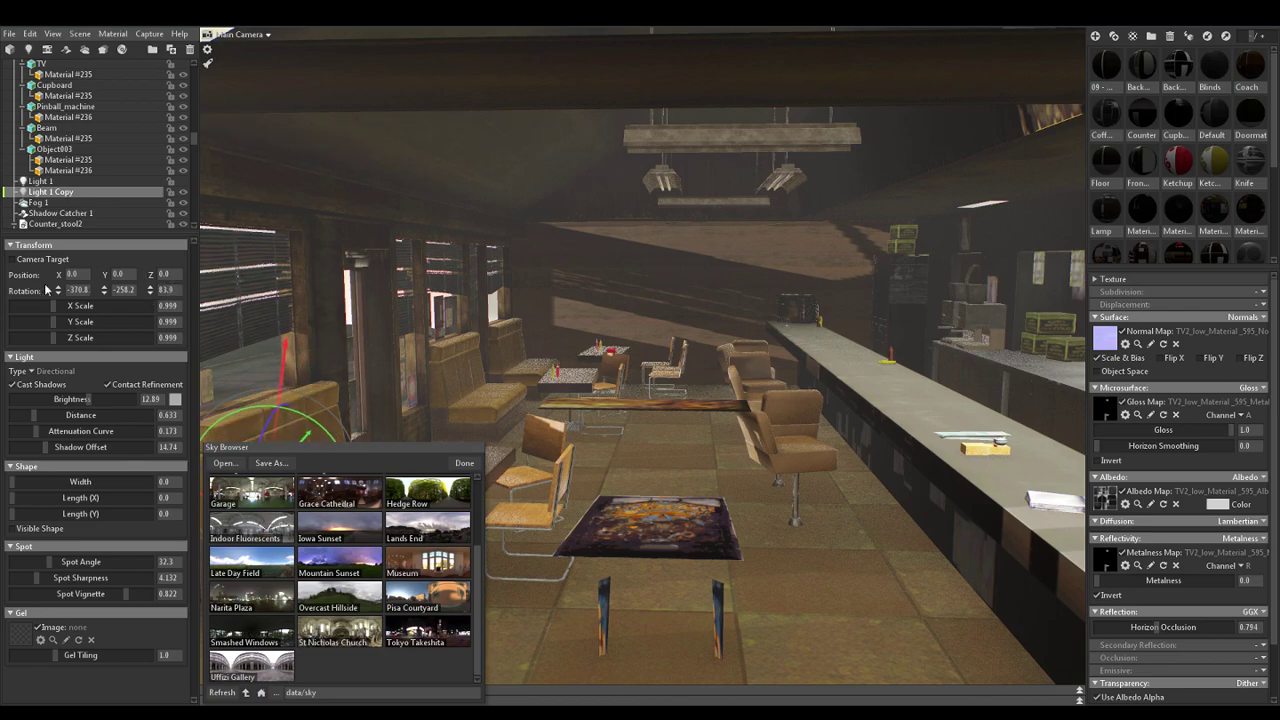
# Delete Light 1 and Light 1 Copy from the scene
pyautogui.doubleClick(109, 196)
pyautogui.press('BackSpace')
pyautogui.click(95, 181)
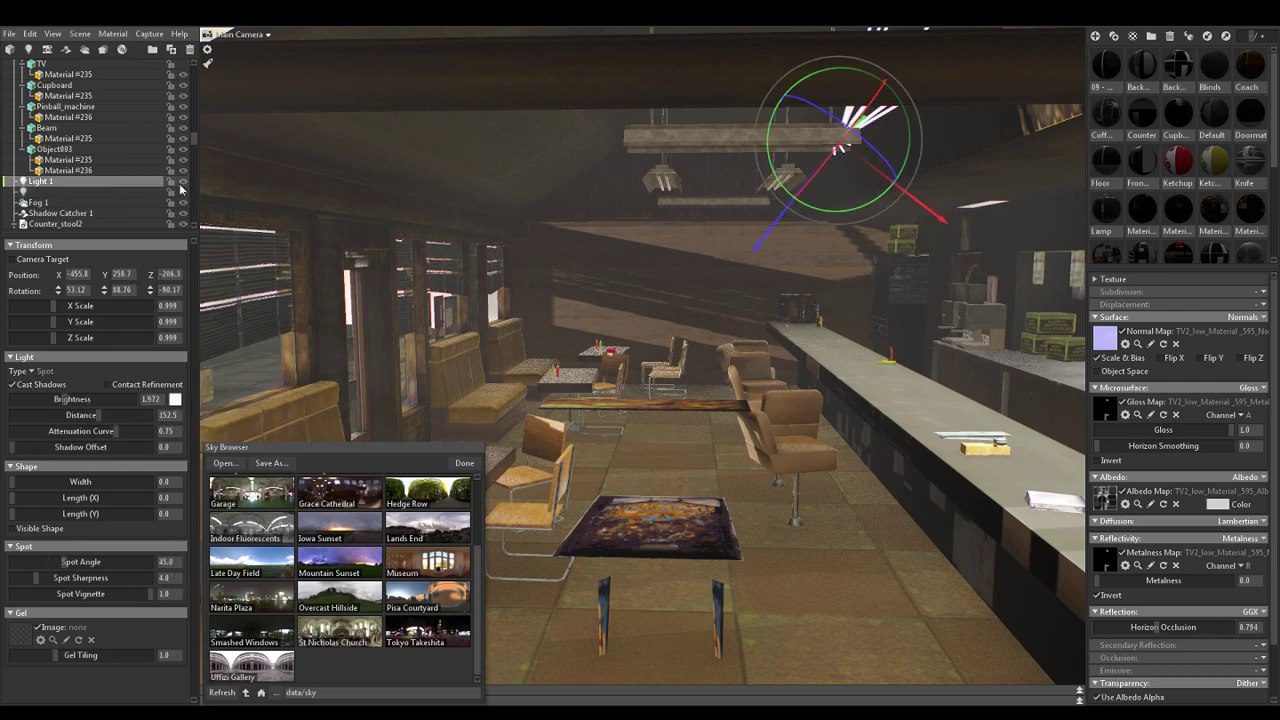
pyautogui.doubleClick(115, 180)
pyautogui.press('BackSpace')
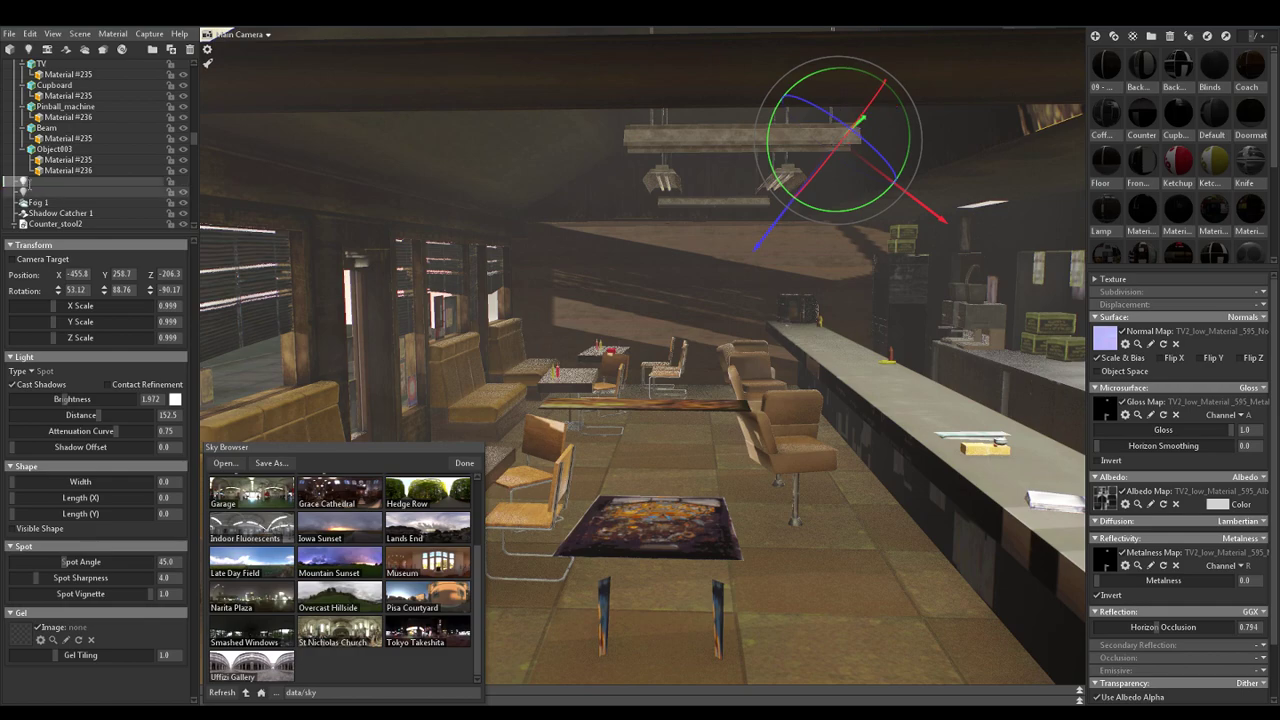
pyautogui.click(49, 181)
pyautogui.press('Delete')
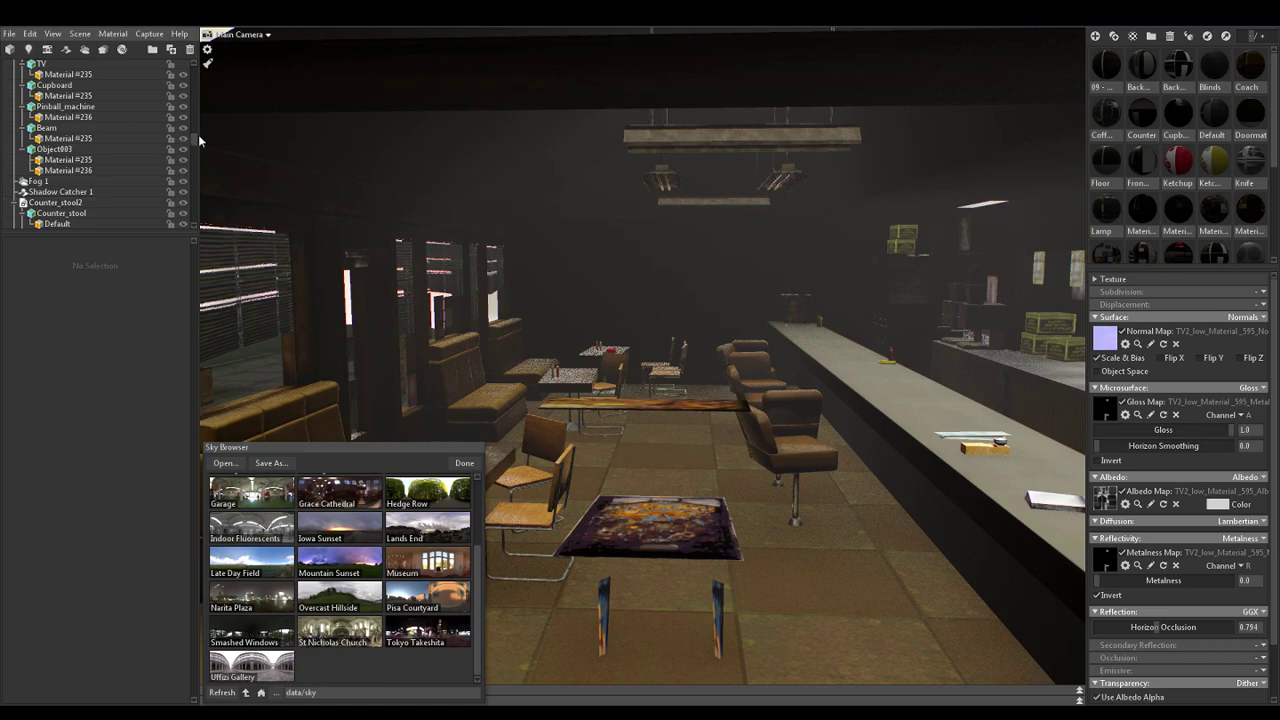
# Add a new light to the scene and move it outside the cafe to about X 121.1, Y 147.4, Z -332.9
pyautogui.moveTo(198, 134); pyautogui.dragTo(198, 60)
pyautogui.click(68, 96)
pyautogui.click(113, 34)
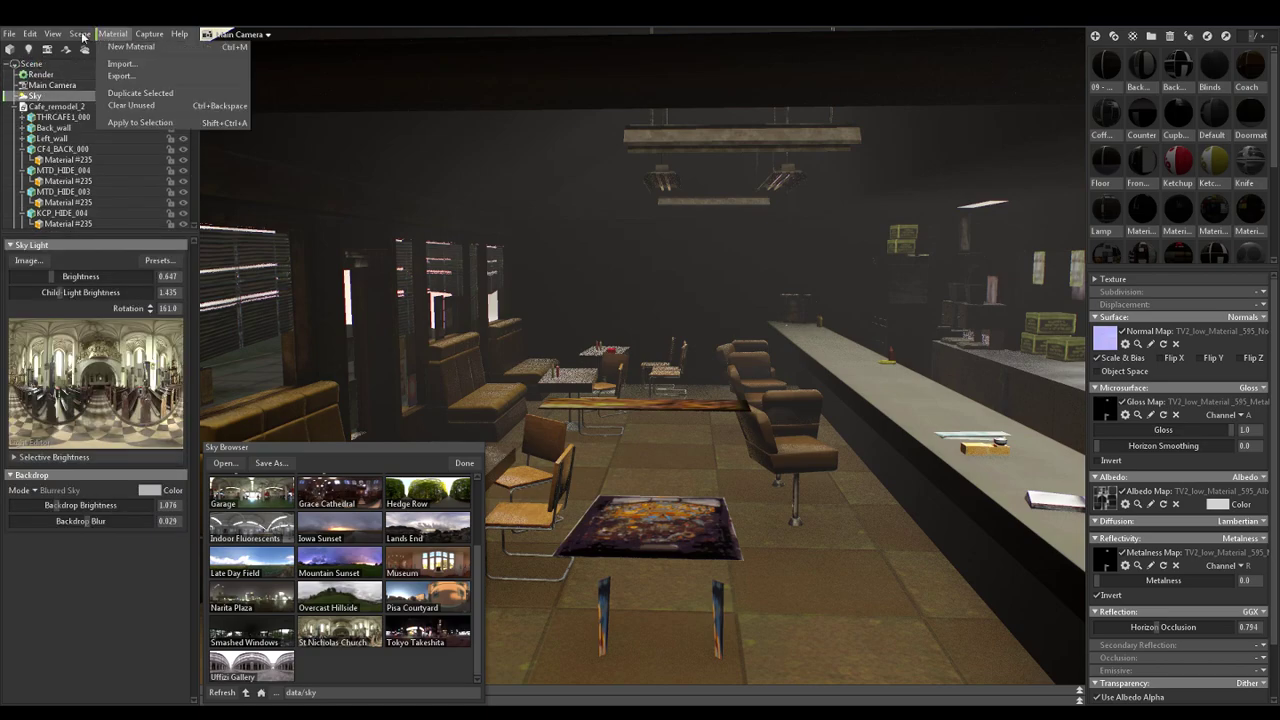
pyautogui.moveTo(82, 37)
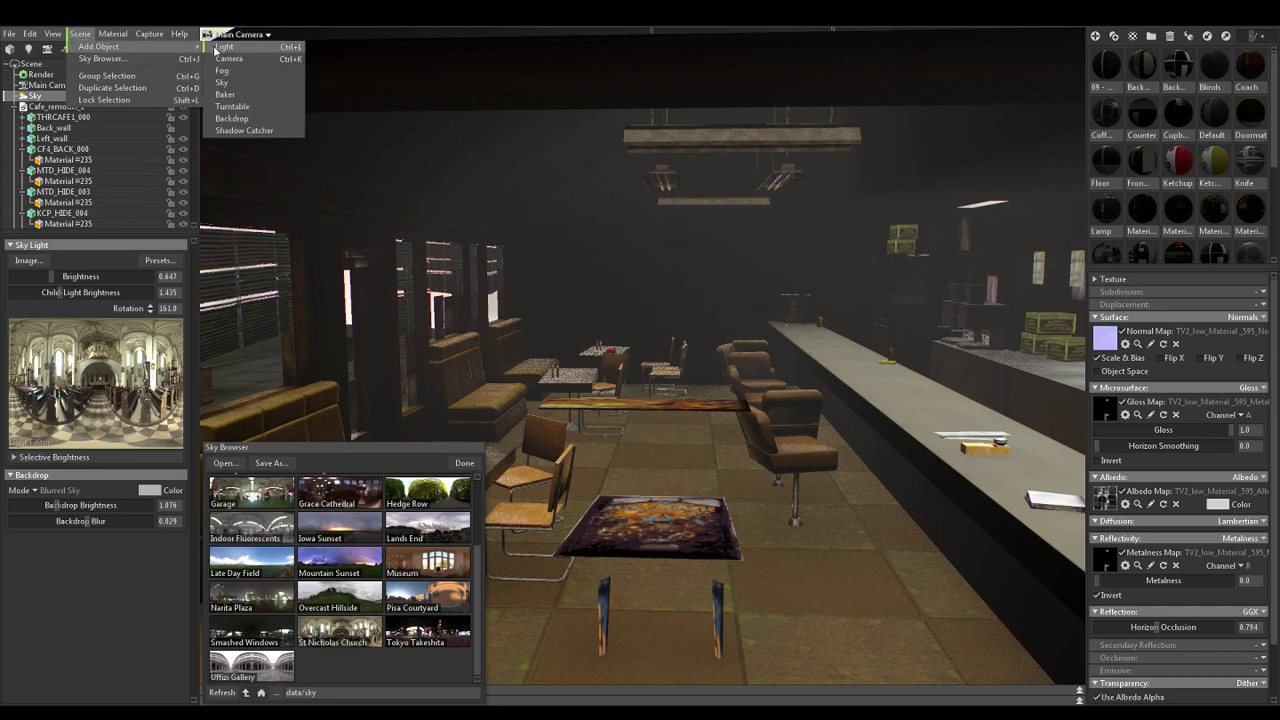
pyautogui.click(223, 47)
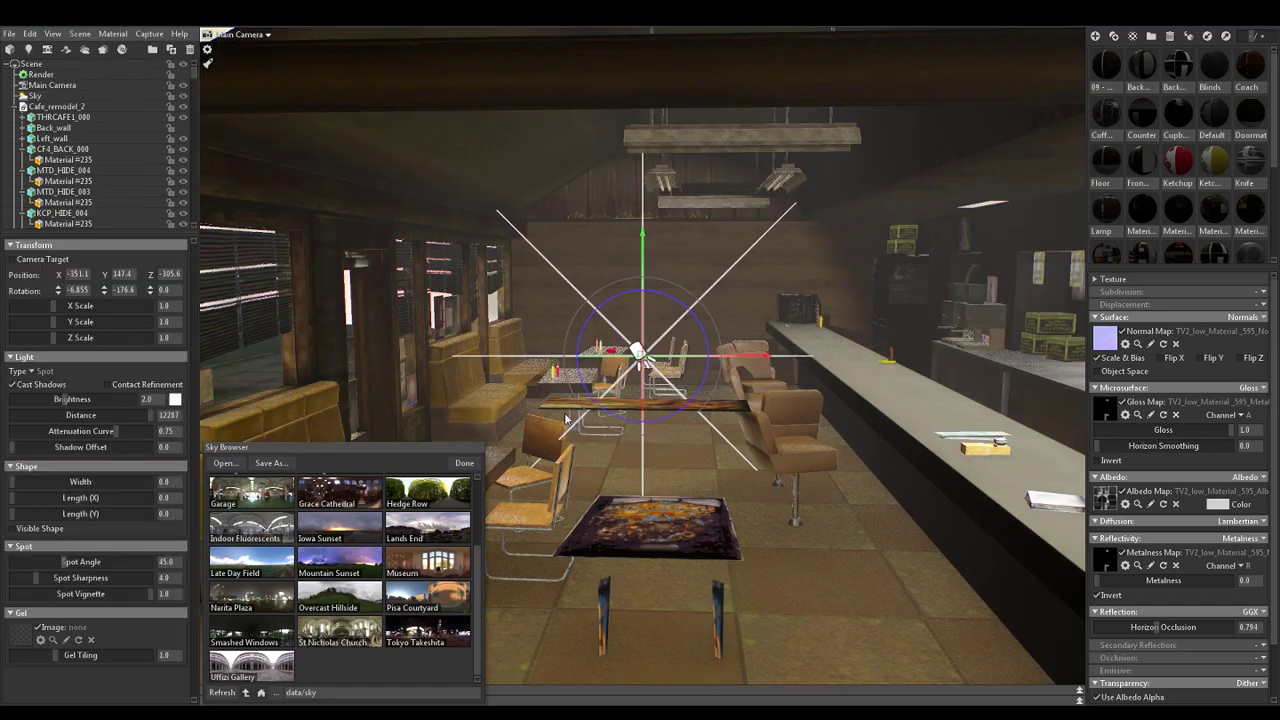
pyautogui.scroll(-5, 565, 419)
pyautogui.moveTo(749, 362); pyautogui.dragTo(377, 355)
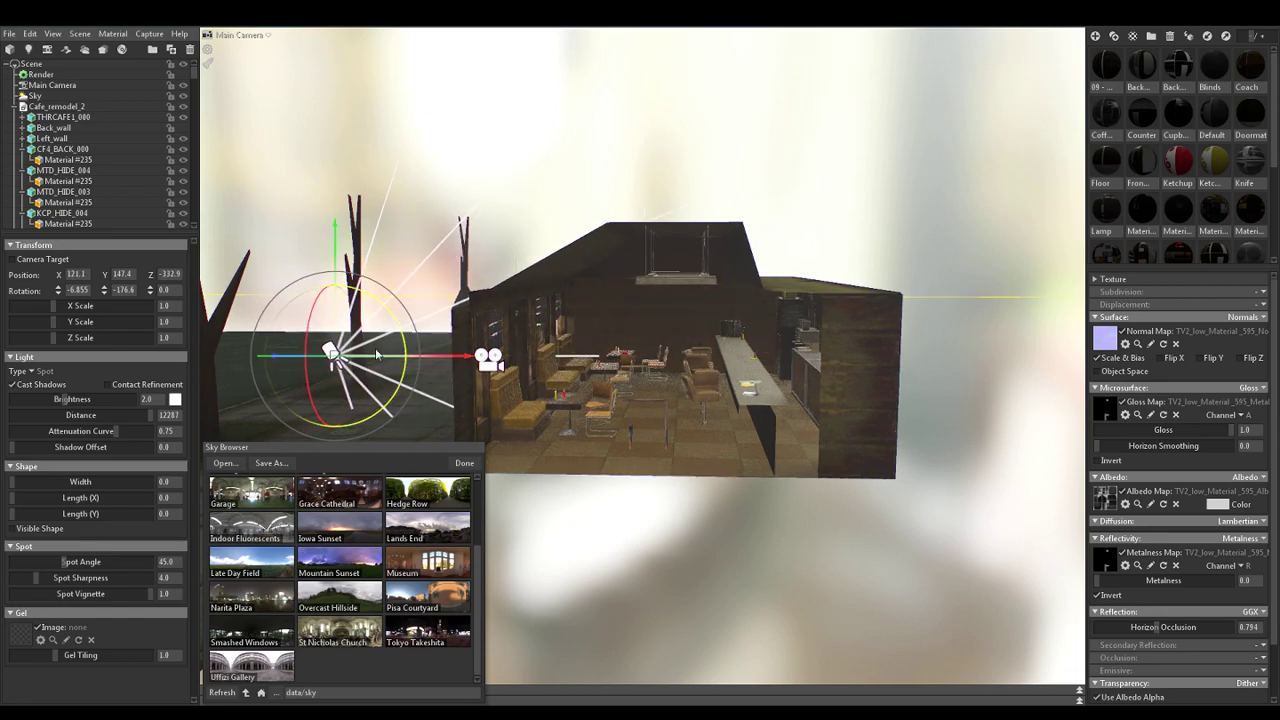
# Turn the new spotlight toward the cafe windows and move it across the pavement to about X 581.8, Y 116.9, Z -105.6
pyautogui.moveTo(487, 454); pyautogui.dragTo(655, 531)
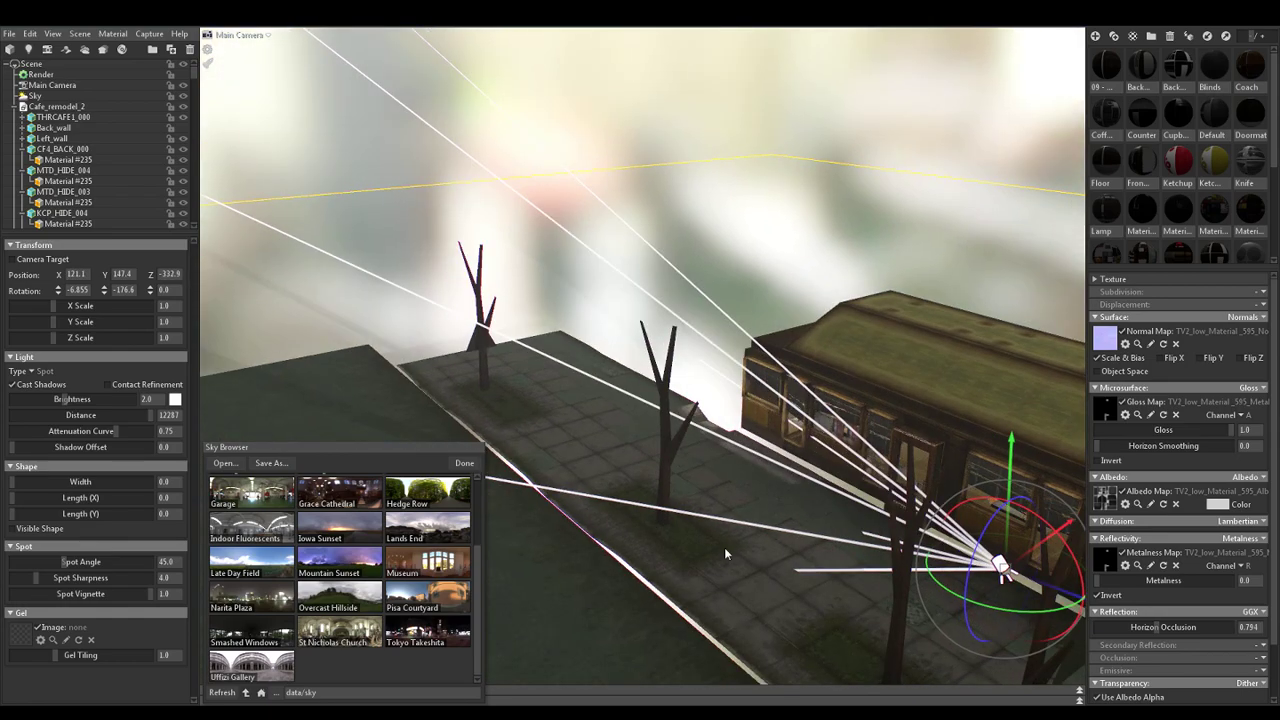
pyautogui.moveTo(1029, 608); pyautogui.dragTo(940, 592)
pyautogui.moveTo(1080, 523); pyautogui.dragTo(1074, 613)
pyautogui.moveTo(955, 620); pyautogui.dragTo(750, 668)
pyautogui.moveTo(935, 648); pyautogui.dragTo(801, 551, button='middle')
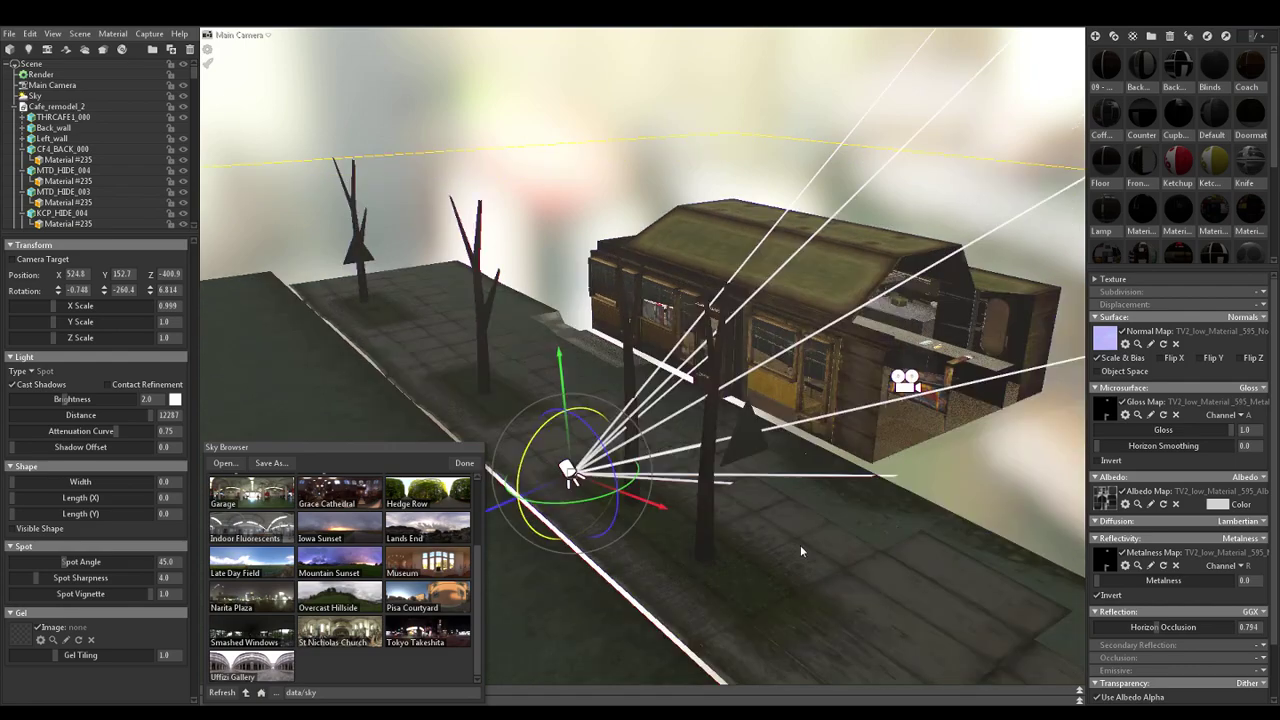
pyautogui.moveTo(800, 550); pyautogui.dragTo(673, 527)
pyautogui.moveTo(528, 478); pyautogui.dragTo(458, 461)
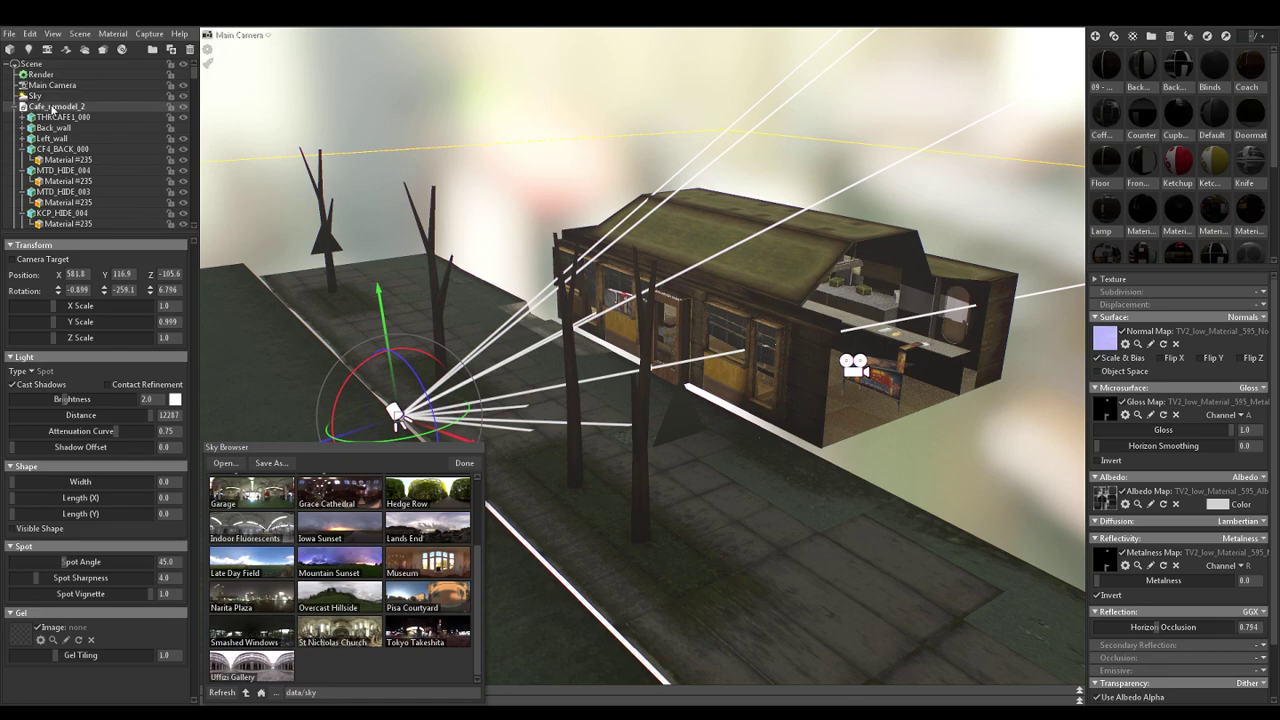
# Lower Light 1's brightness to 0.636 and its distance to 415.5
pyautogui.moveTo(195, 72); pyautogui.dragTo(188, 224)
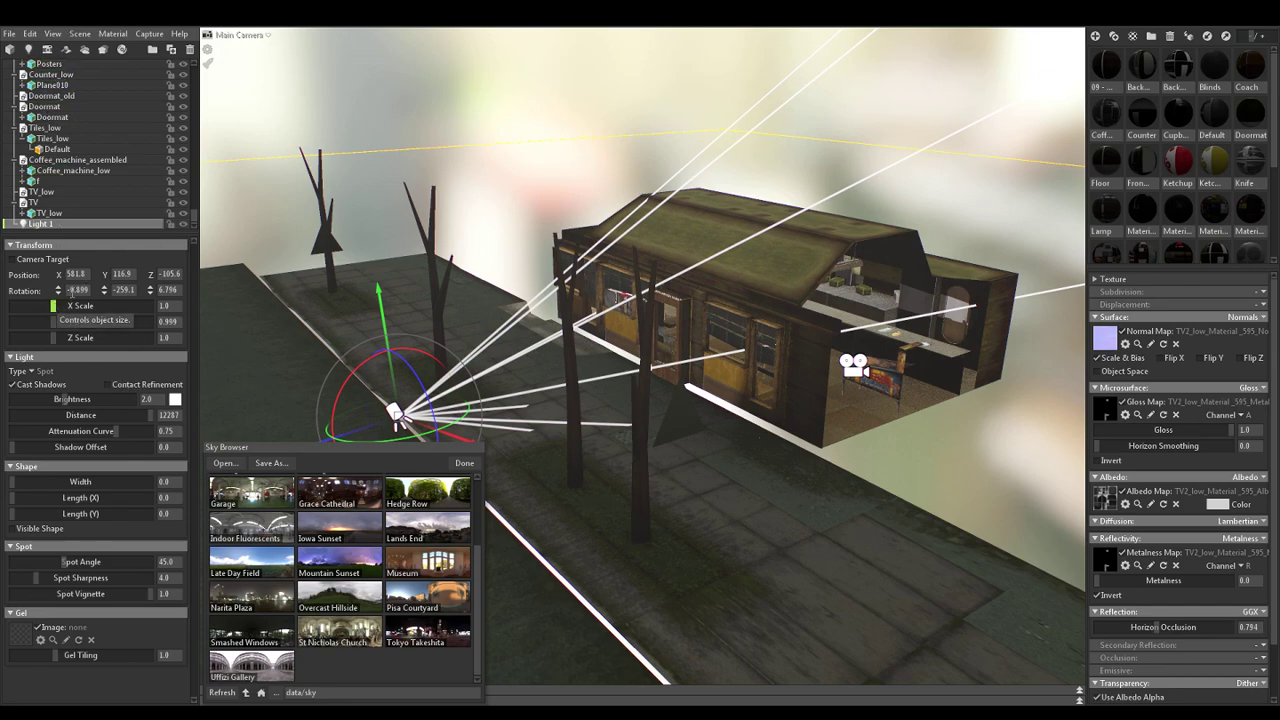
pyautogui.moveTo(57, 398); pyautogui.dragTo(54, 399)
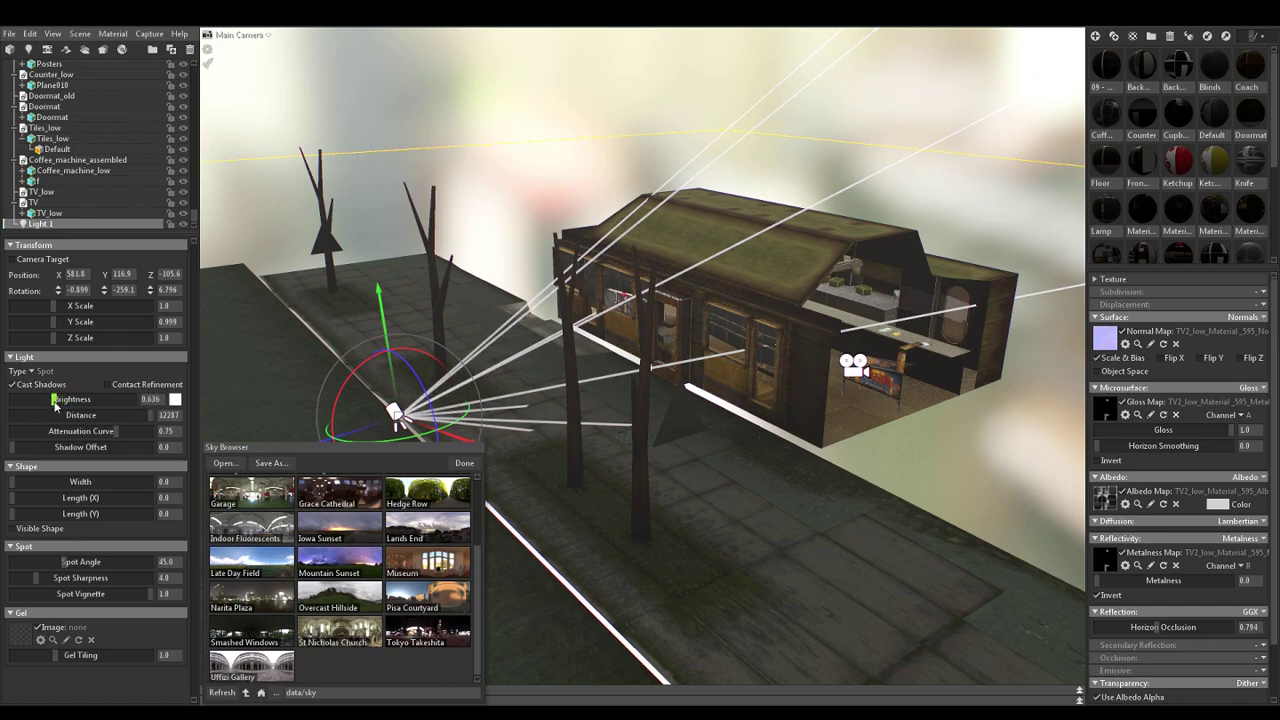
pyautogui.moveTo(155, 421); pyautogui.dragTo(121, 421)
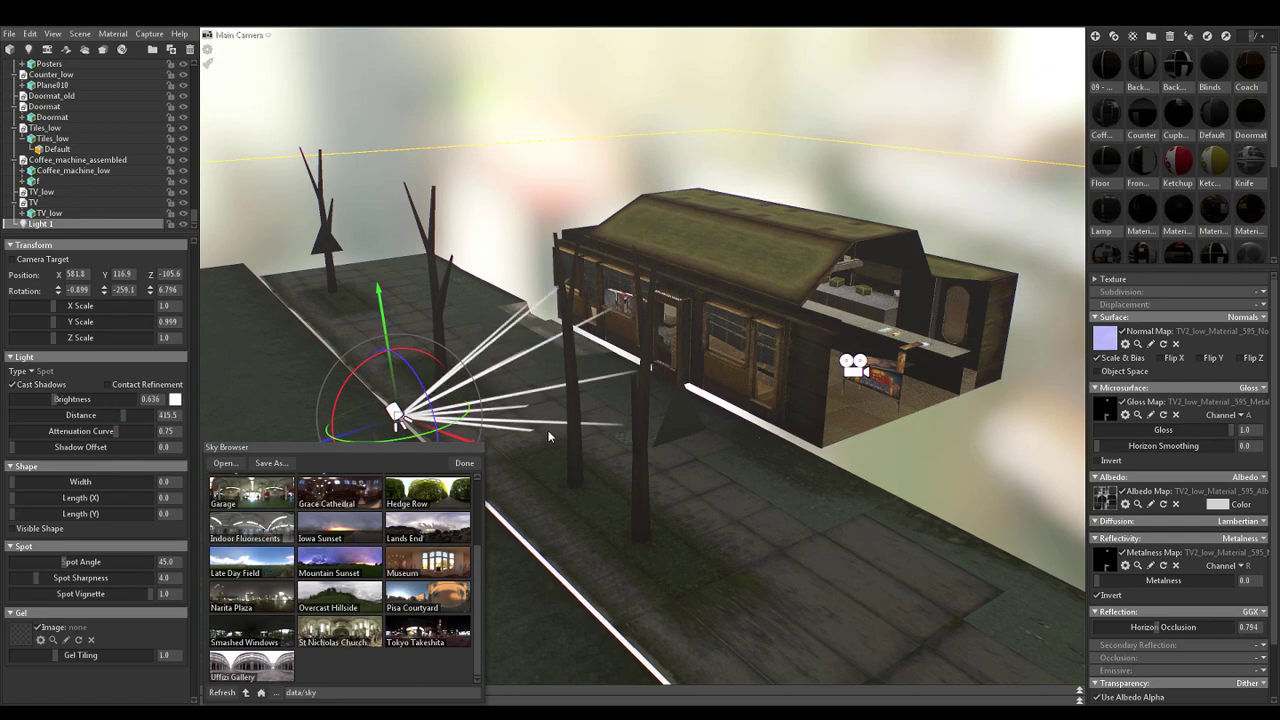
# Raise the spotlight to about Y 428.9 and tilt it down toward the cafe to an X rotation of about -26.4
pyautogui.moveTo(653, 514); pyautogui.dragTo(540, 461)
pyautogui.moveTo(305, 213); pyautogui.dragTo(305, 85)
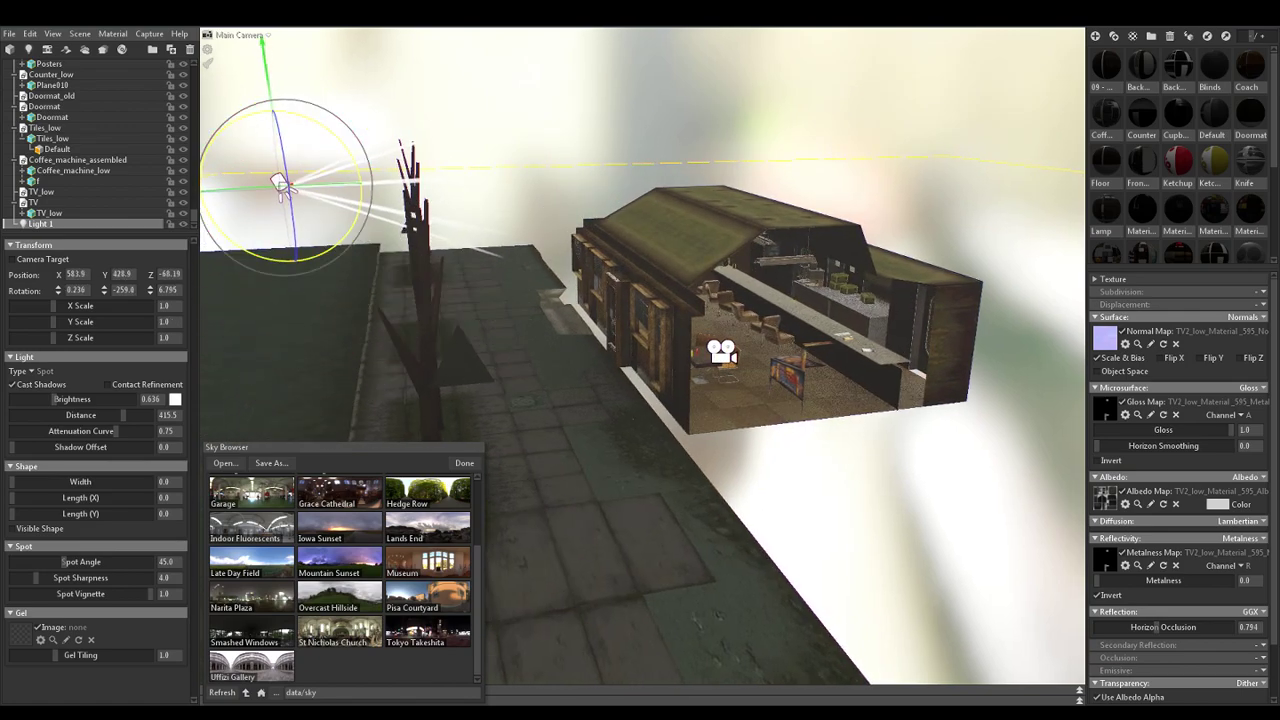
pyautogui.moveTo(290, 258); pyautogui.dragTo(252, 227)
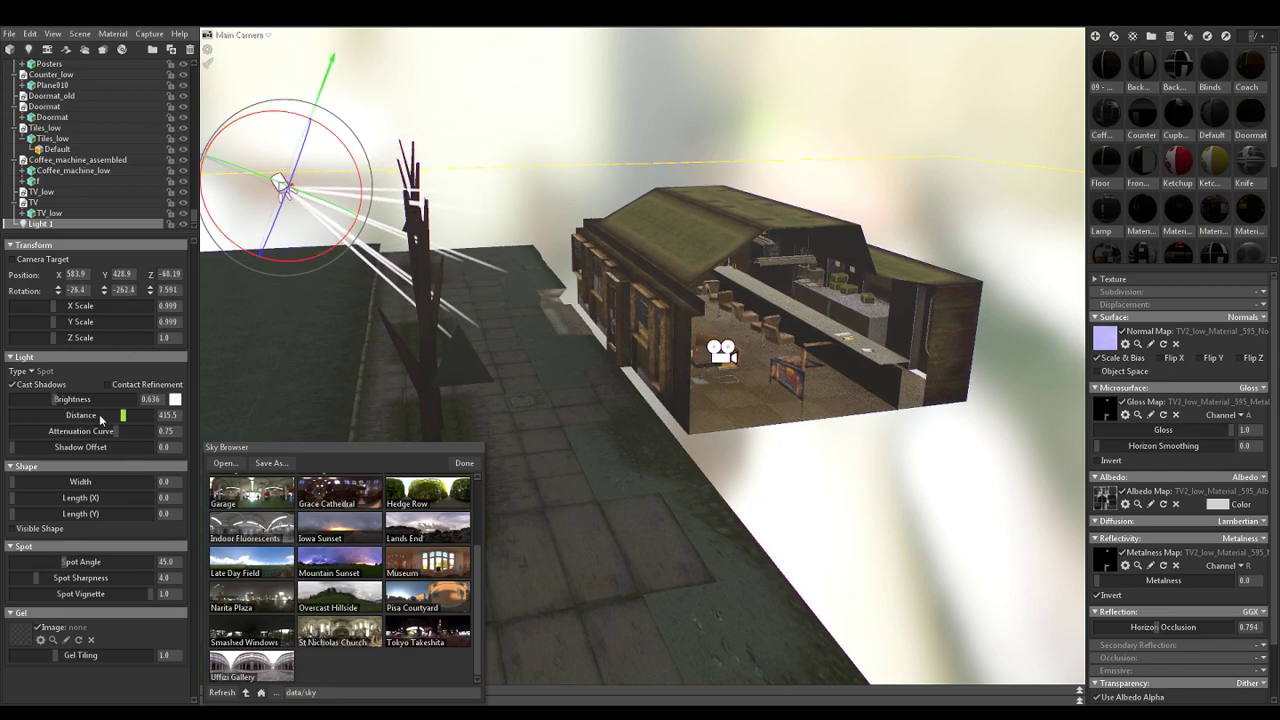
# Increase the spotlight's distance to about 1000 and its brightness to 7.43
pyautogui.moveTo(125, 418); pyautogui.dragTo(152, 415)
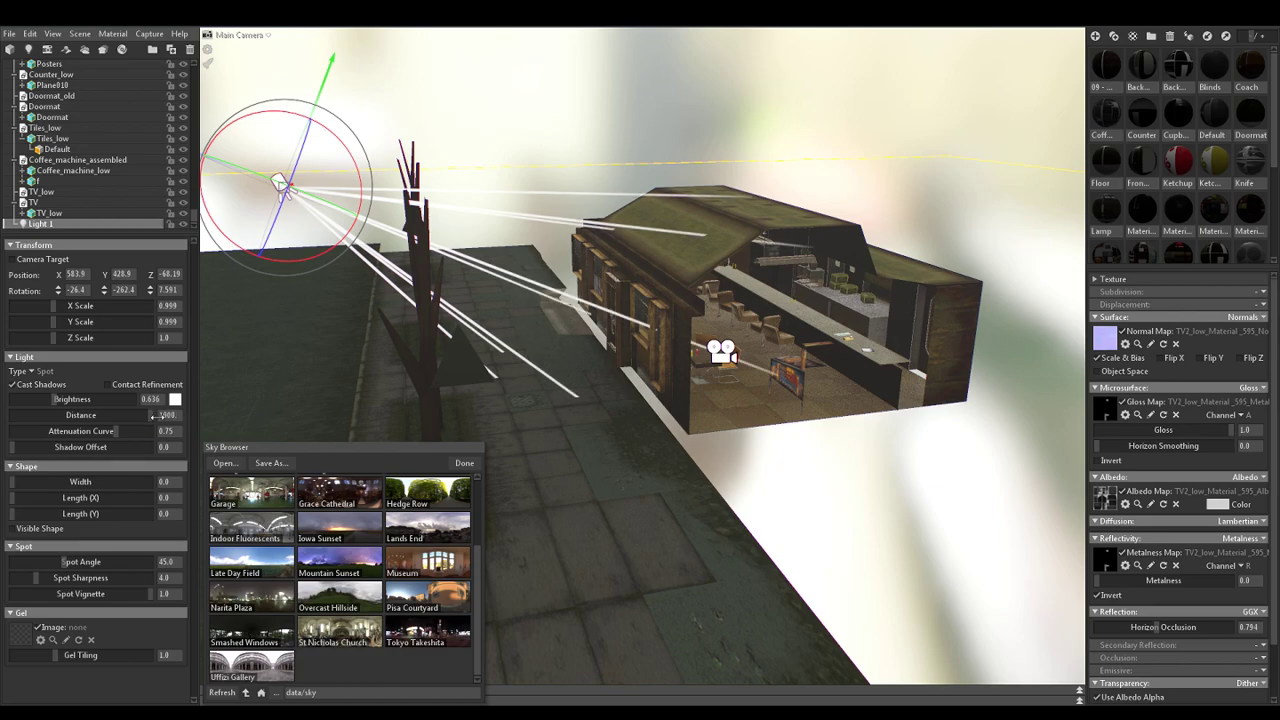
pyautogui.moveTo(57, 402); pyautogui.dragTo(80, 399)
# Move the spotlight closer to the cafe windows, to about X 216.3, Y 242.6, Z -9.738, with an X rotation of about -18.76
pyautogui.keyDown('alt'); pyautogui.moveTo(540, 426); pyautogui.dragTo(497, 414); pyautogui.keyUp('alt')
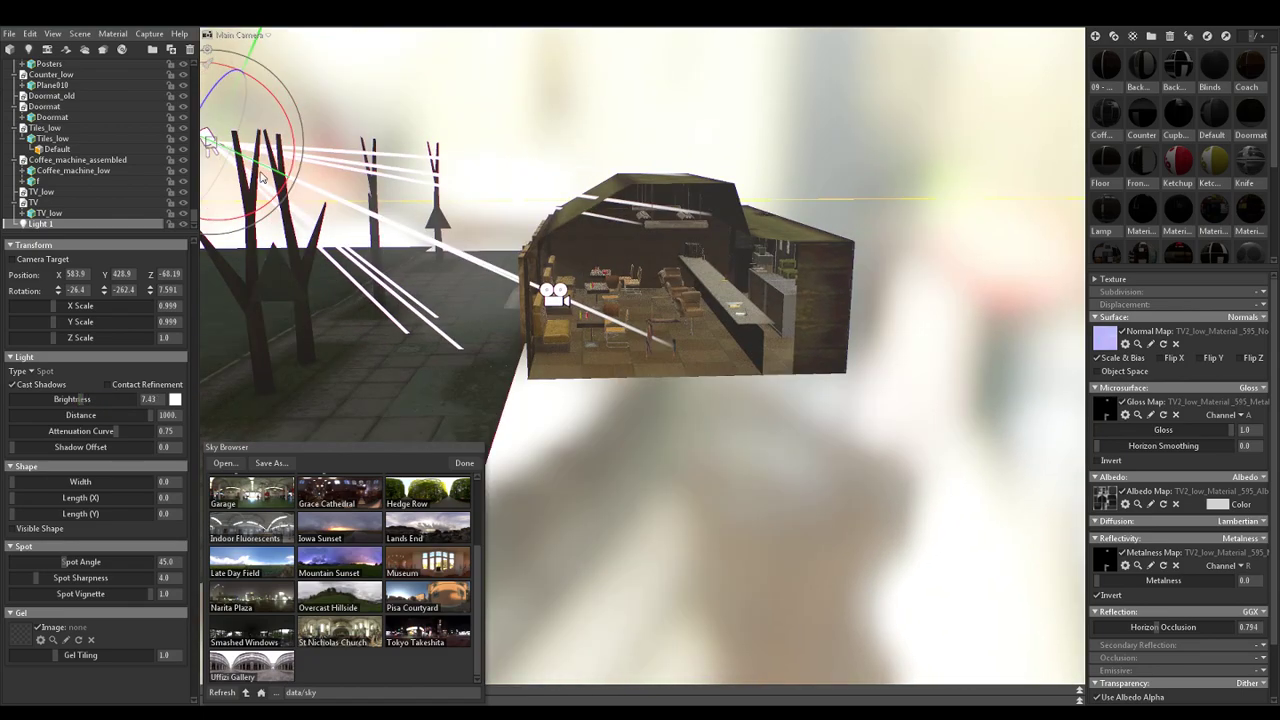
pyautogui.keyDown('alt'); pyautogui.moveTo(339, 272); pyautogui.dragTo(358, 301); pyautogui.keyUp('alt')
pyautogui.keyDown('alt'); pyautogui.moveTo(357, 297); pyautogui.dragTo(365, 301, button='middle'); pyautogui.keyUp('alt')
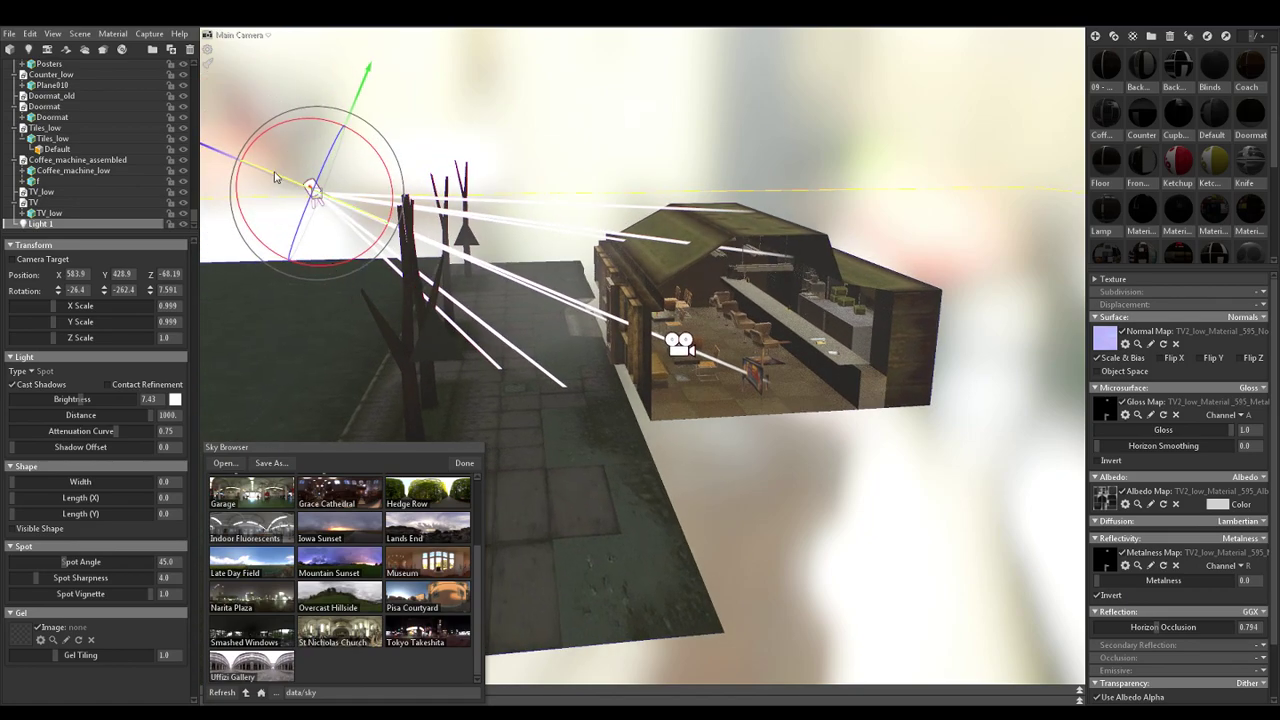
pyautogui.moveTo(270, 176); pyautogui.dragTo(423, 268)
# Examine the spotlight's effect inside the cafe, from the counter to the window booths
pyautogui.moveTo(638, 426); pyautogui.dragTo(572, 414, button='middle')
pyautogui.scroll(5, 682, 296)
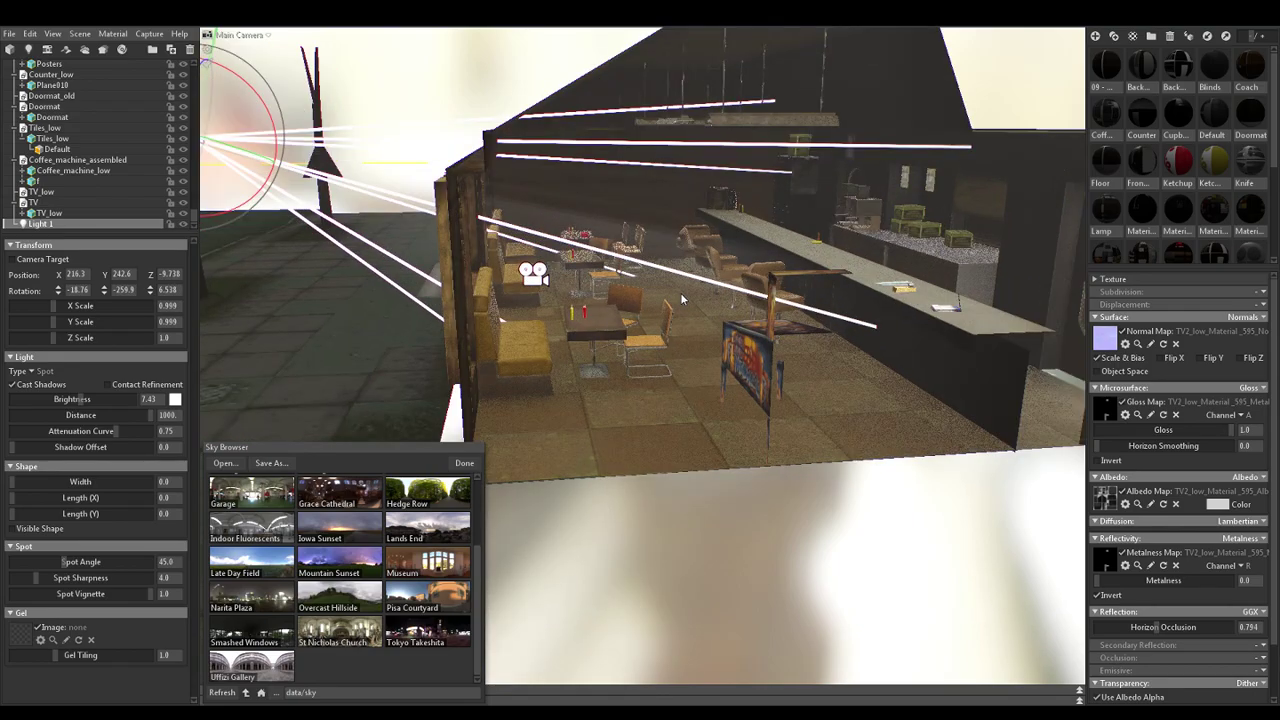
pyautogui.scroll(4, 680, 292)
pyautogui.scroll(5, 642, 310)
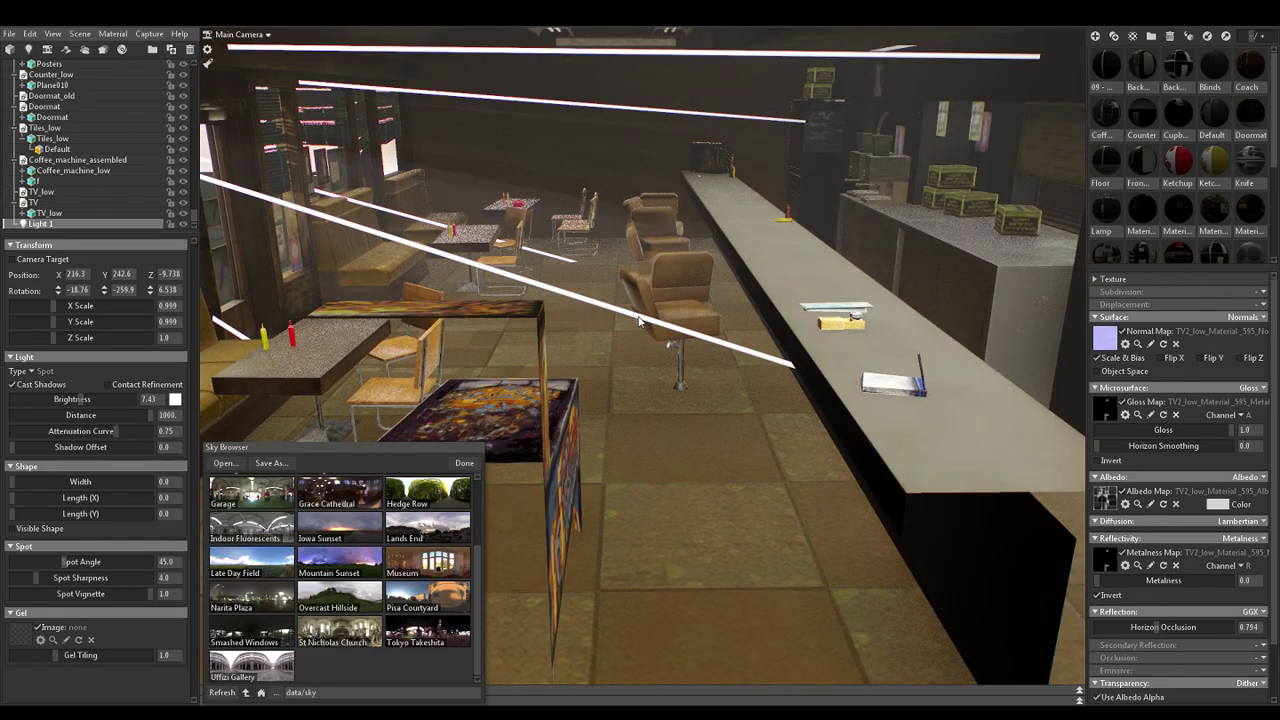
pyautogui.scroll(-4, 638, 320)
pyautogui.scroll(-3, 550, 331)
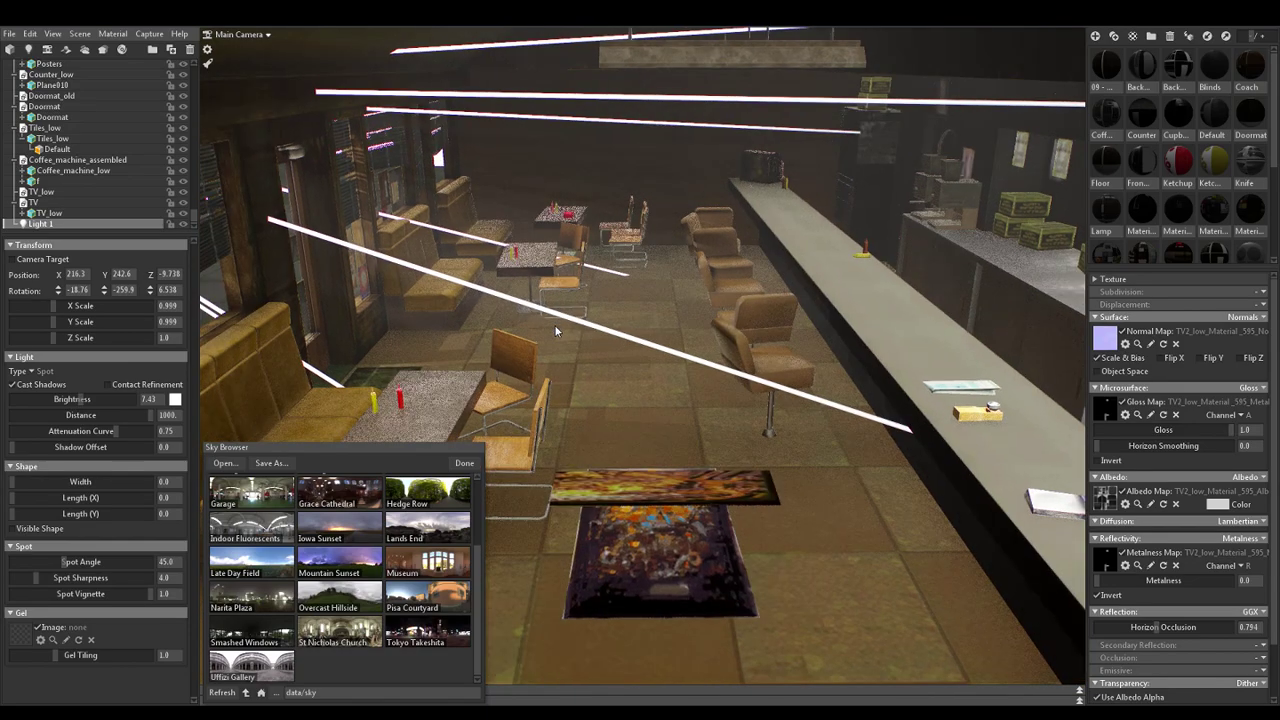
pyautogui.moveTo(504, 305); pyautogui.dragTo(347, 203)
pyautogui.moveTo(387, 206); pyautogui.dragTo(403, 251, button='middle')
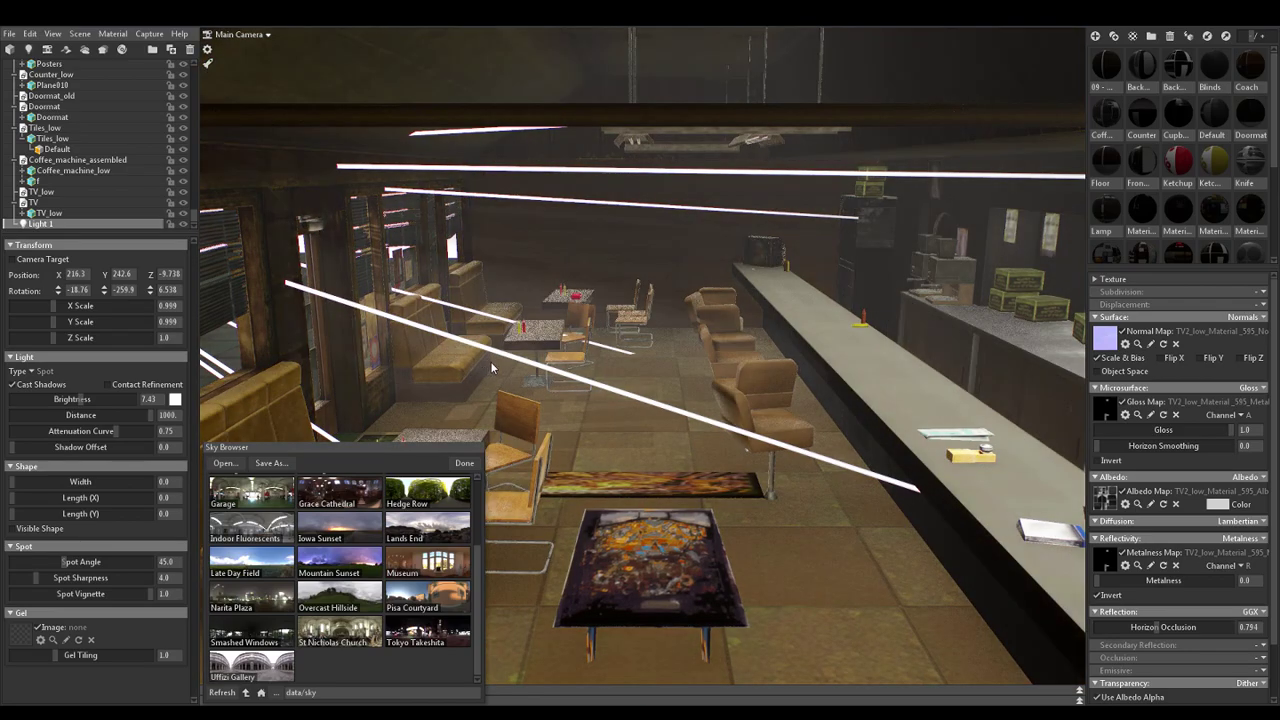
# Set the spotlight's attenuation curve to about 0.408, shadow offset to about 750, spot angle to about 79 and spot sharpness to 1.0
pyautogui.moveTo(491, 367); pyautogui.dragTo(511, 361)
pyautogui.scroll(-4, 509, 361)
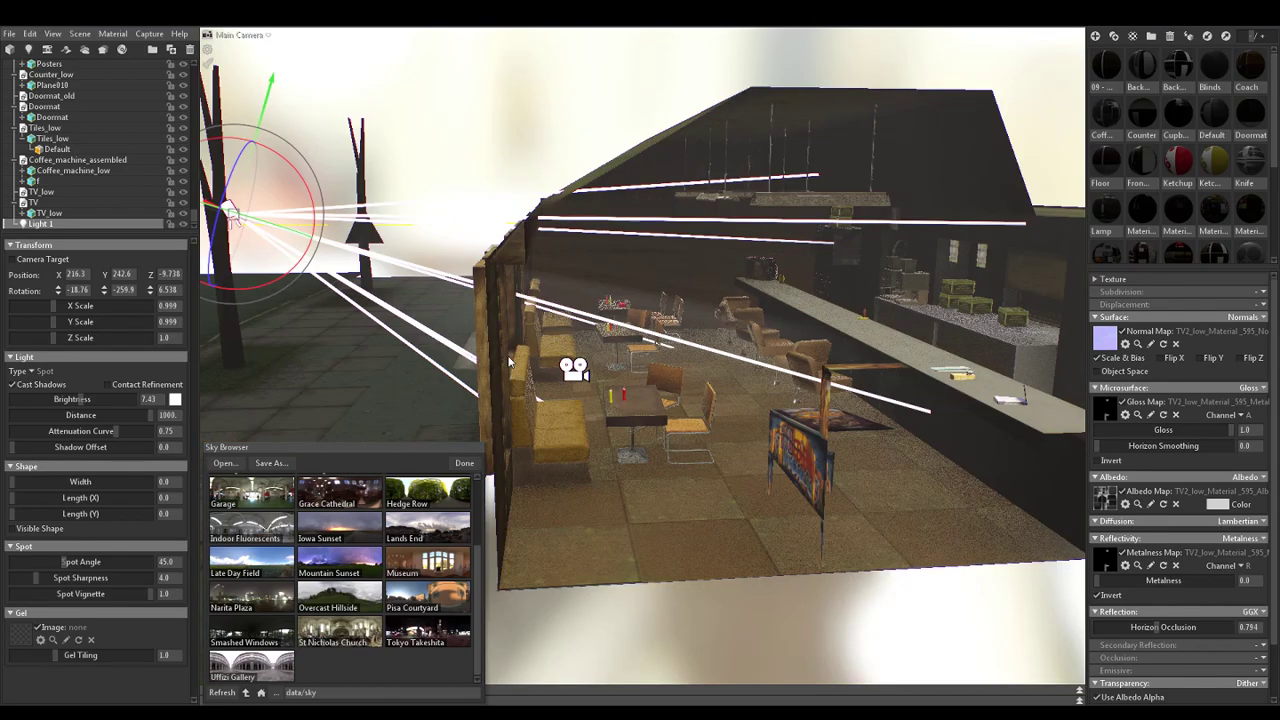
pyautogui.scroll(-3, 509, 360)
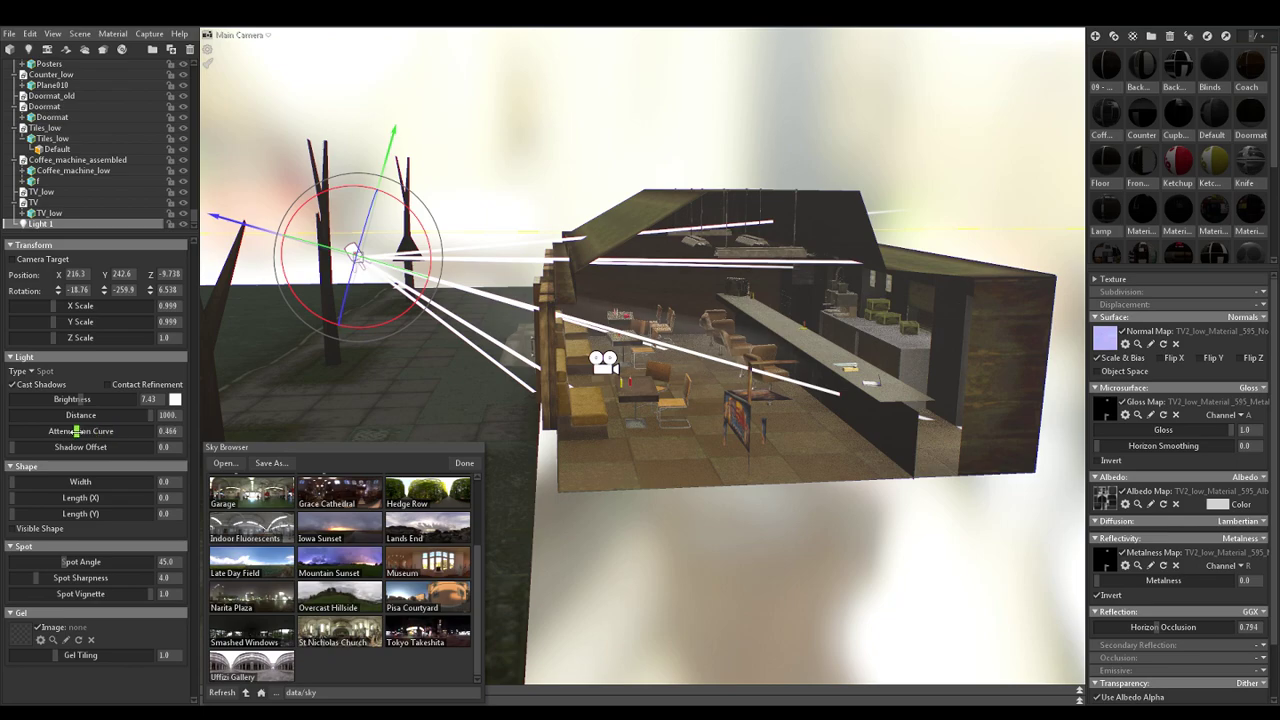
pyautogui.moveTo(80, 430); pyautogui.dragTo(29, 431)
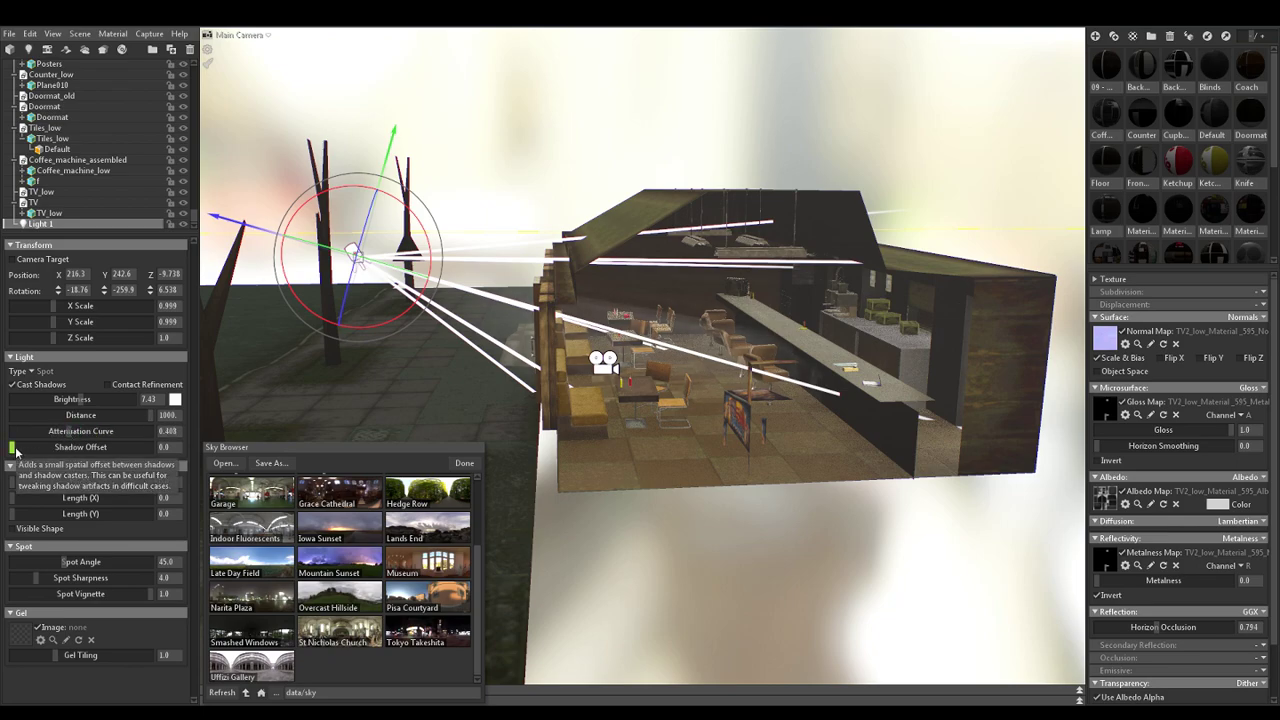
pyautogui.moveTo(22, 450); pyautogui.dragTo(138, 454)
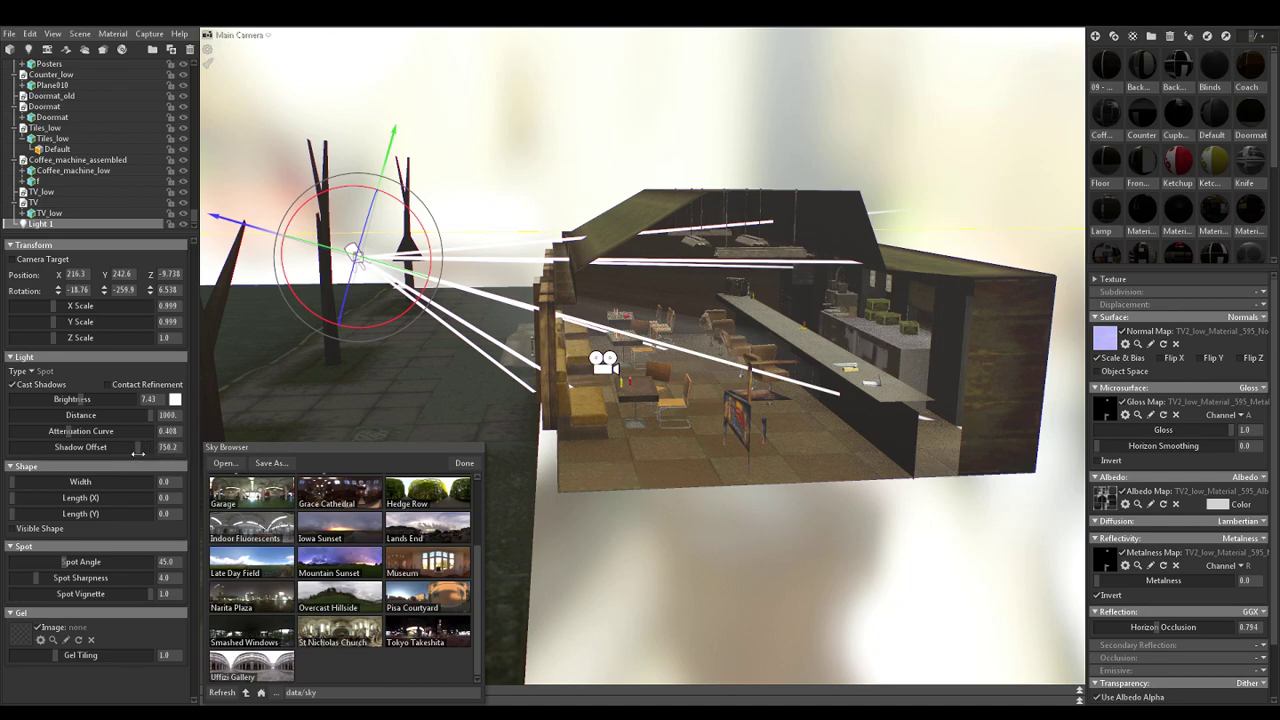
pyautogui.moveTo(68, 566); pyautogui.dragTo(5, 570)
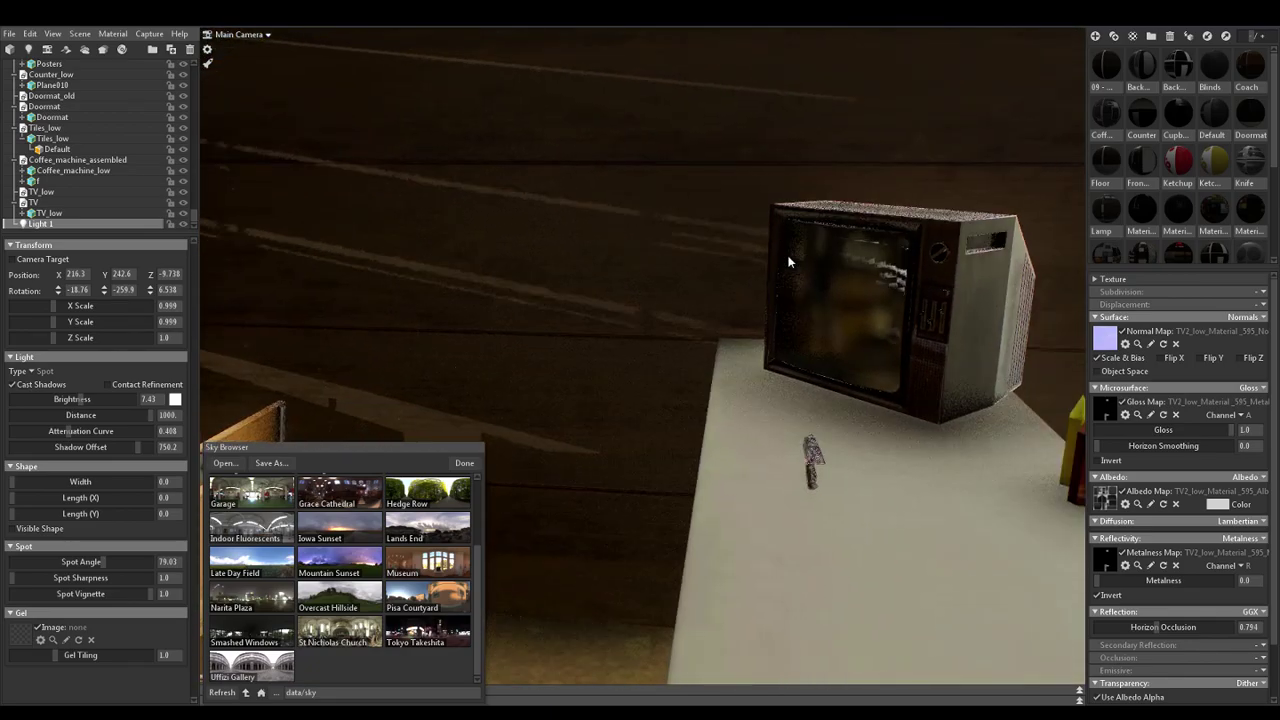
# Close the sky browser and inspect the light shafts falling from the windows across the booths and counter
pyautogui.click(912, 512)
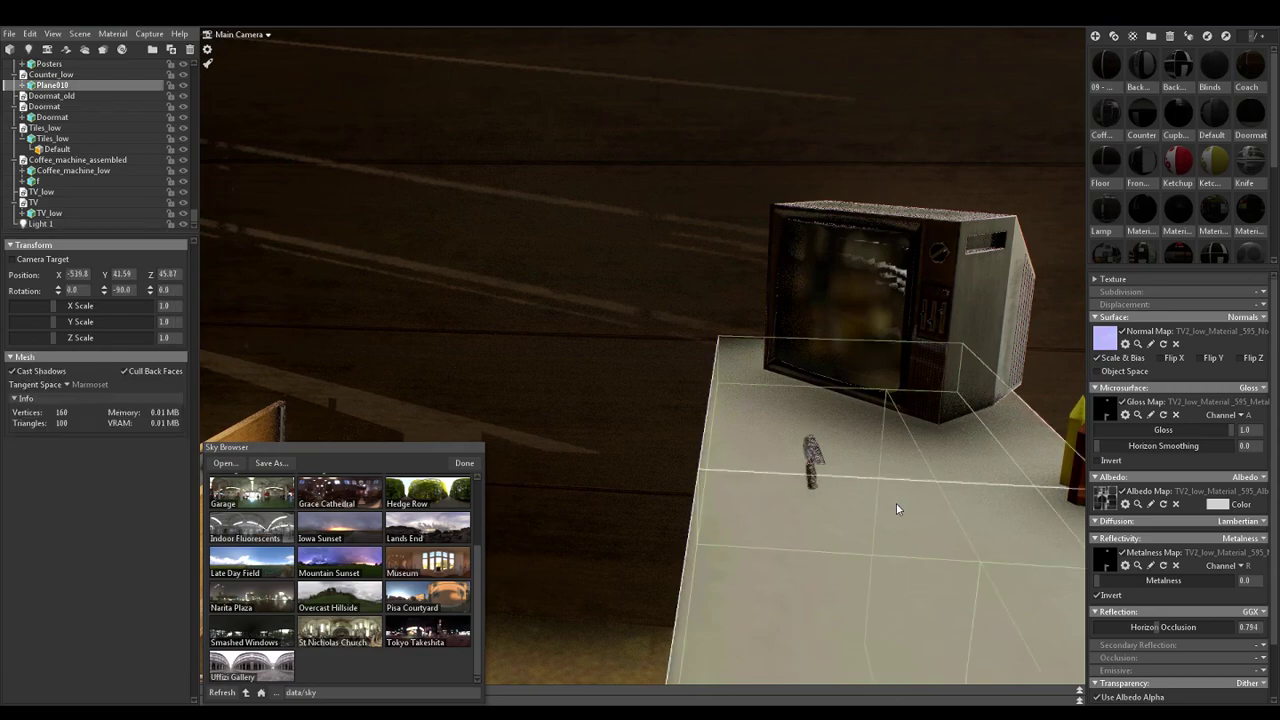
pyautogui.click(208, 63)
pyautogui.click(210, 65)
pyautogui.scroll(-5, 386, 260)
pyautogui.moveTo(446, 366); pyautogui.dragTo(474, 338)
pyautogui.scroll(-4, 476, 349)
pyautogui.scroll(10, 480, 334)
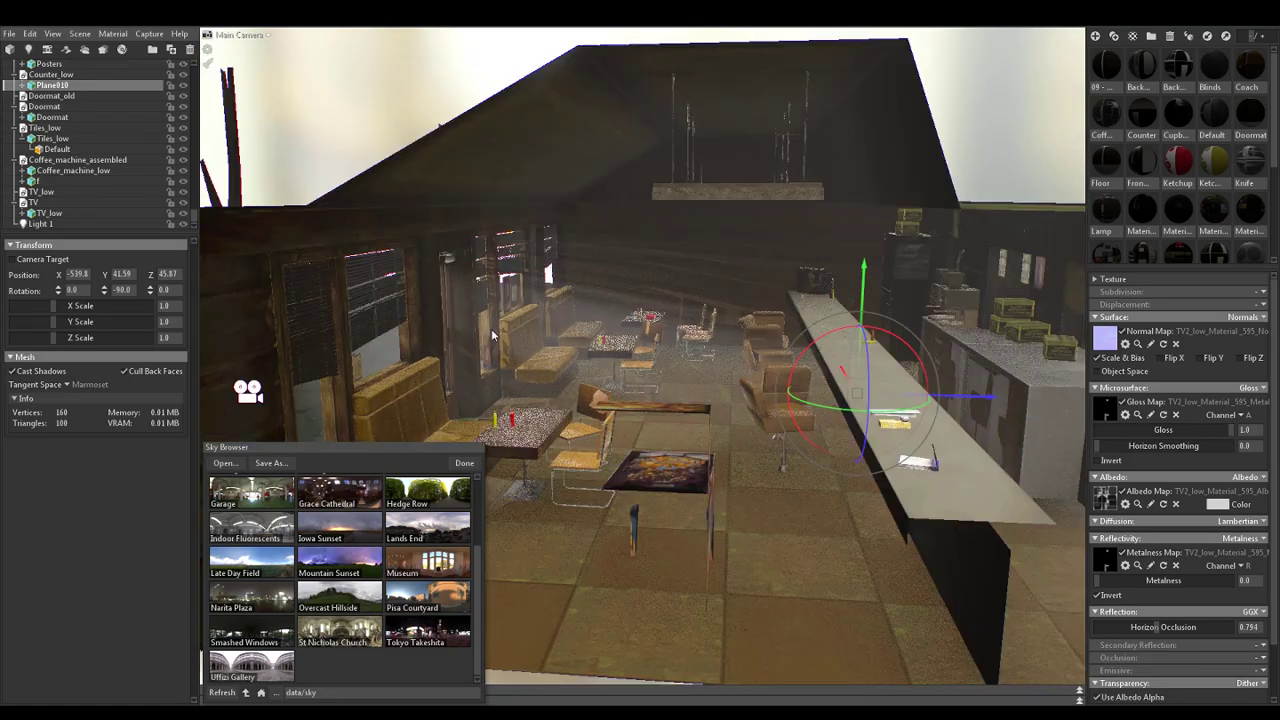
pyautogui.click(463, 463)
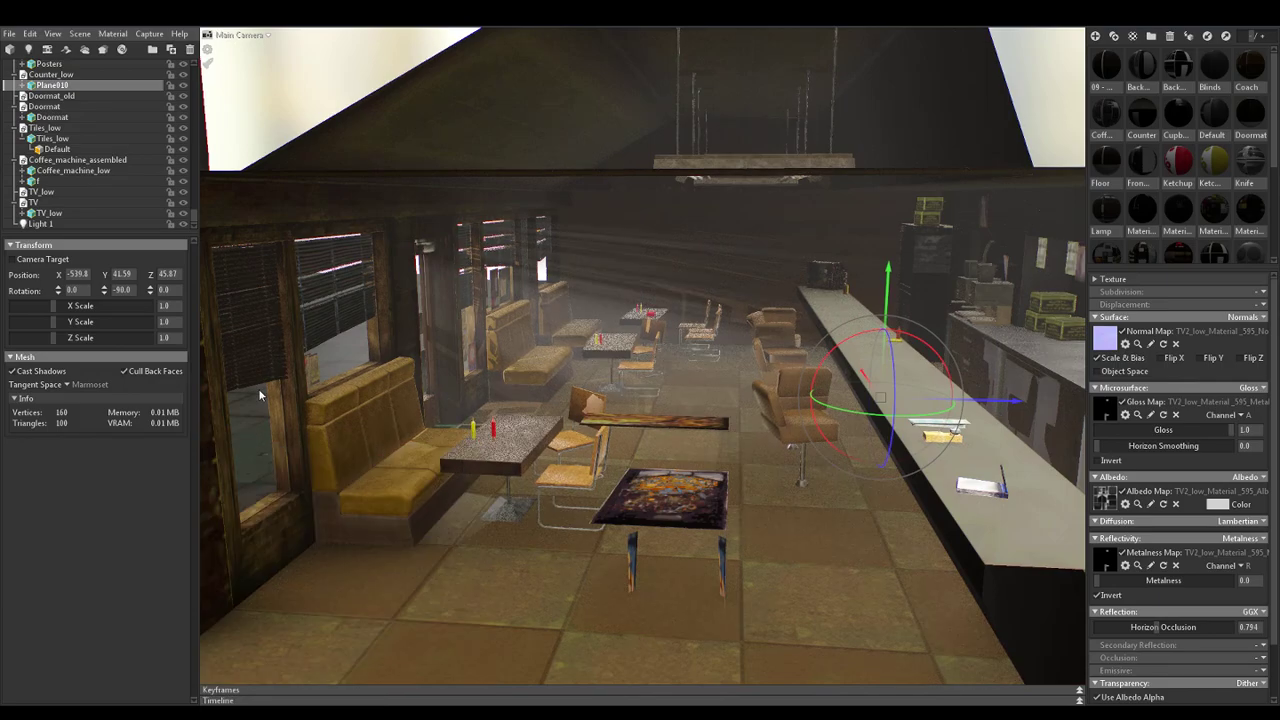
pyautogui.scroll(6, 441, 425)
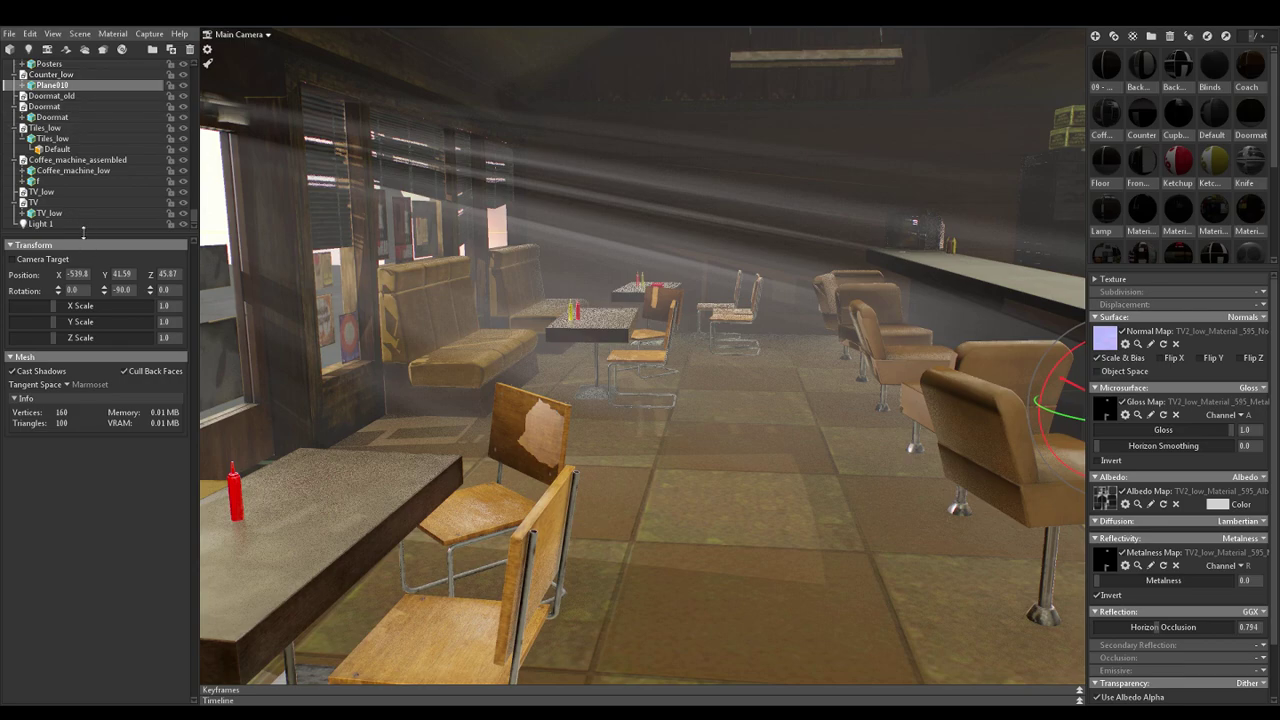
# Set the spotlight's brightness to about 8.18 and enable Contact Refinement, keeping Cast Shadows on
pyautogui.click(42, 224)
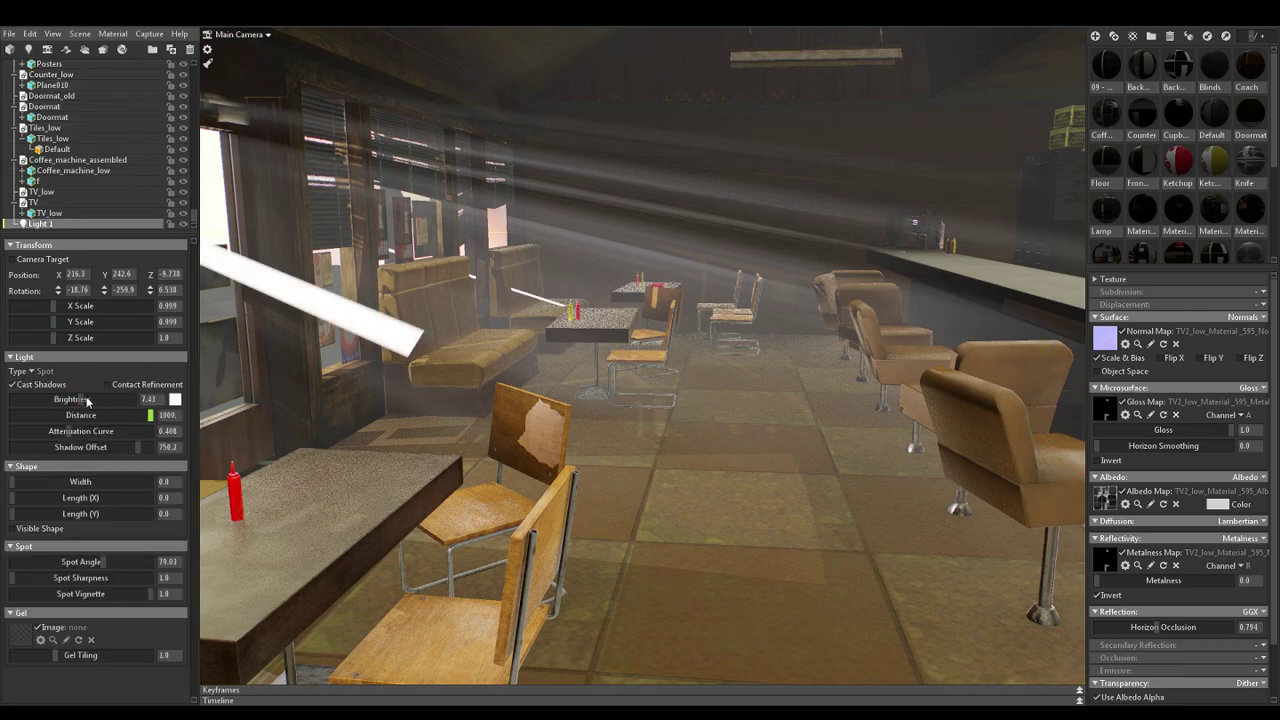
pyautogui.moveTo(86, 399); pyautogui.dragTo(84, 400)
pyautogui.click(114, 386)
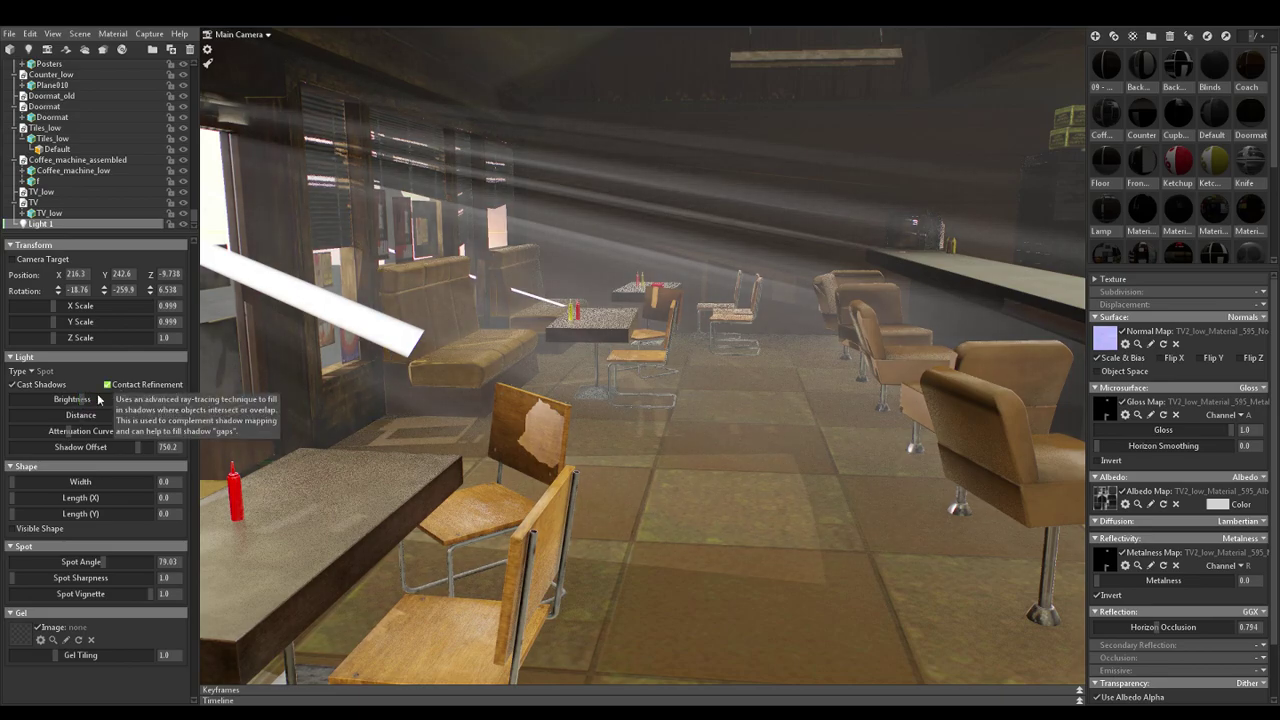
pyautogui.click(38, 387)
pyautogui.click(38, 387)
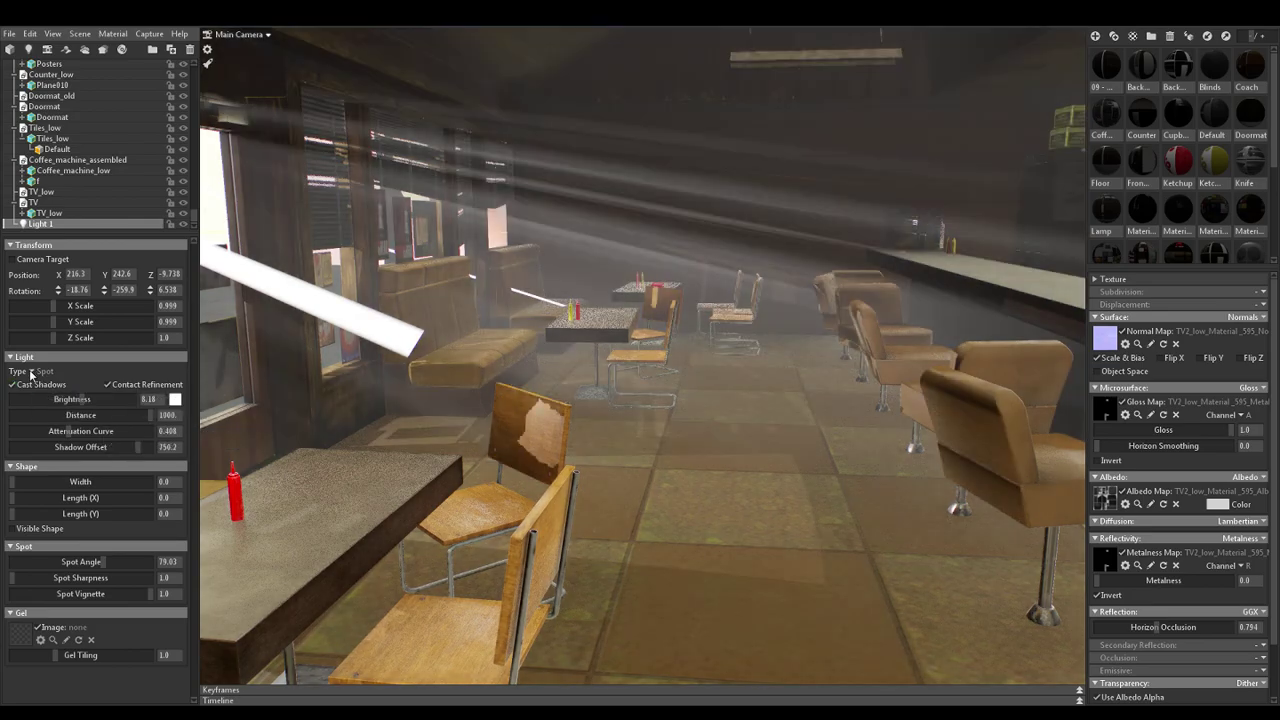
# Try the Directional type on the window light, and return it to Spot
pyautogui.click(31, 374)
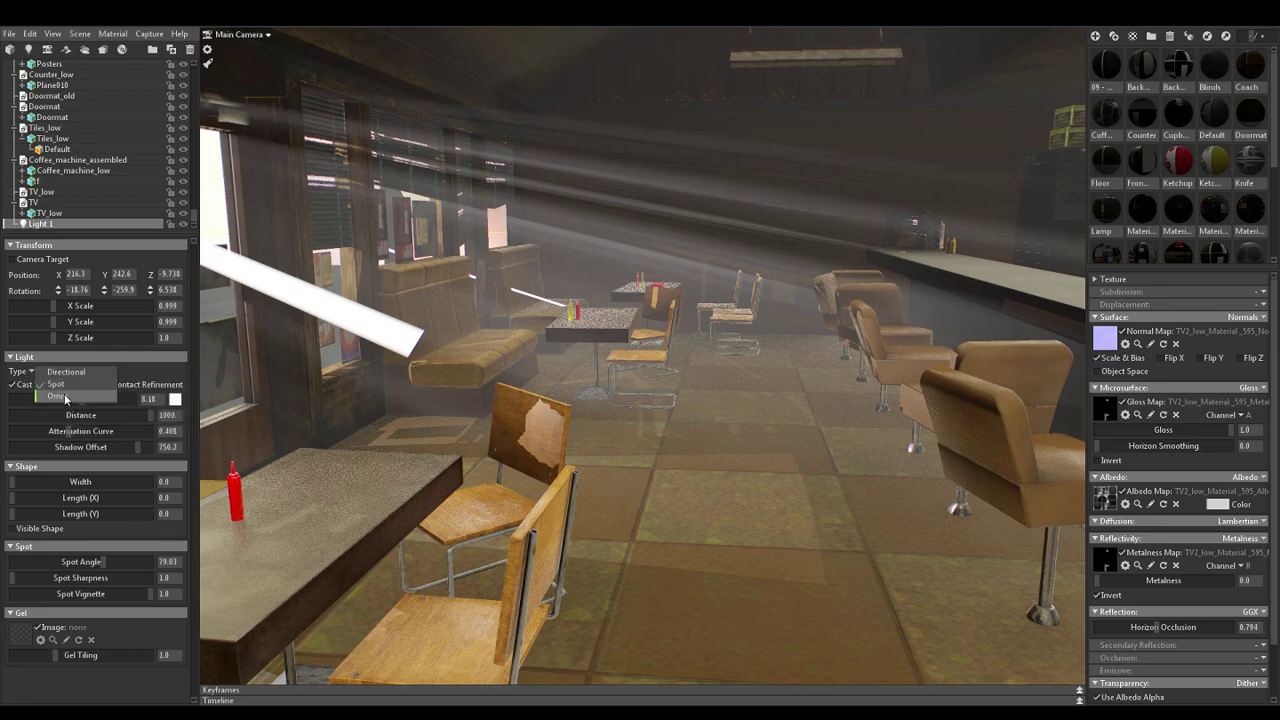
pyautogui.click(68, 372)
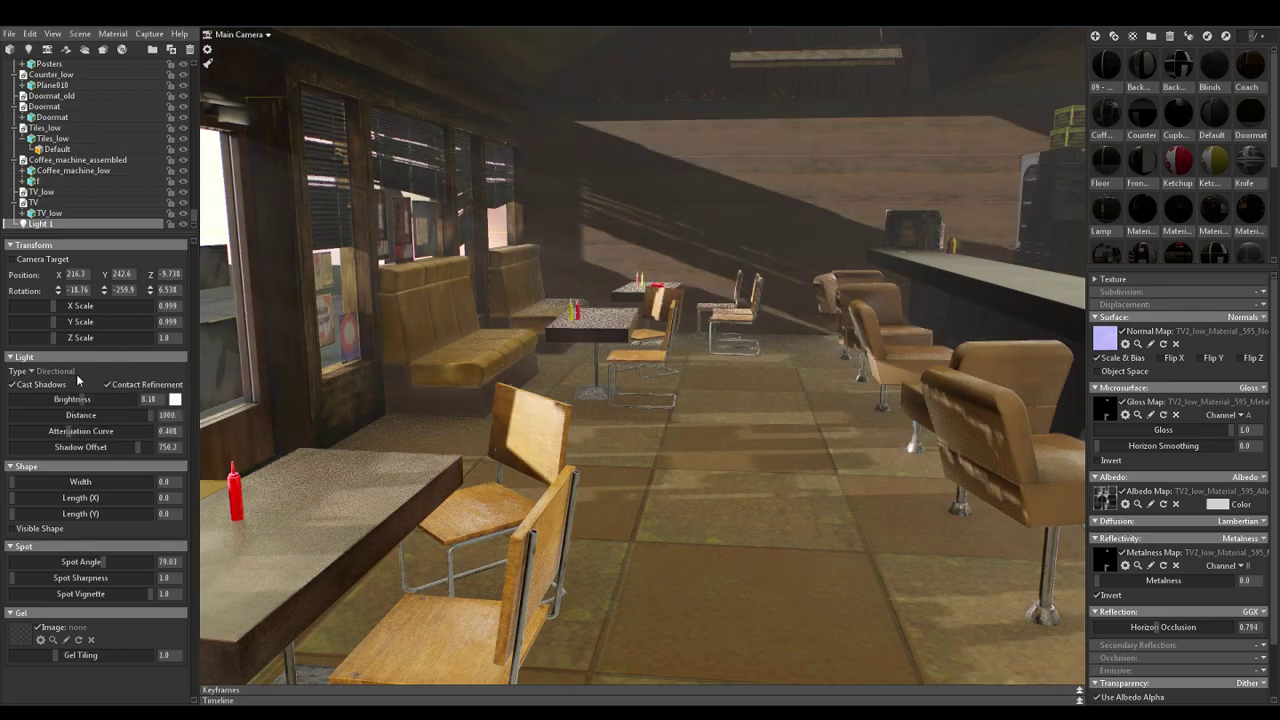
pyautogui.click(37, 372)
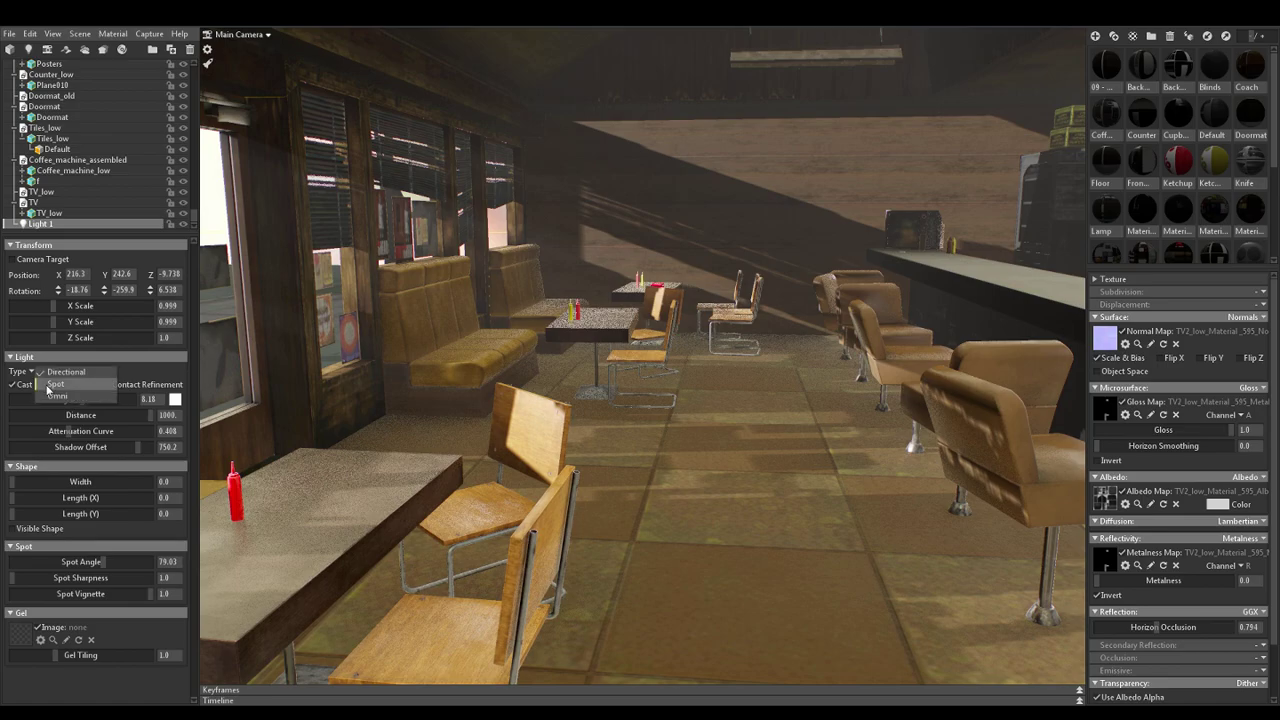
pyautogui.click(50, 385)
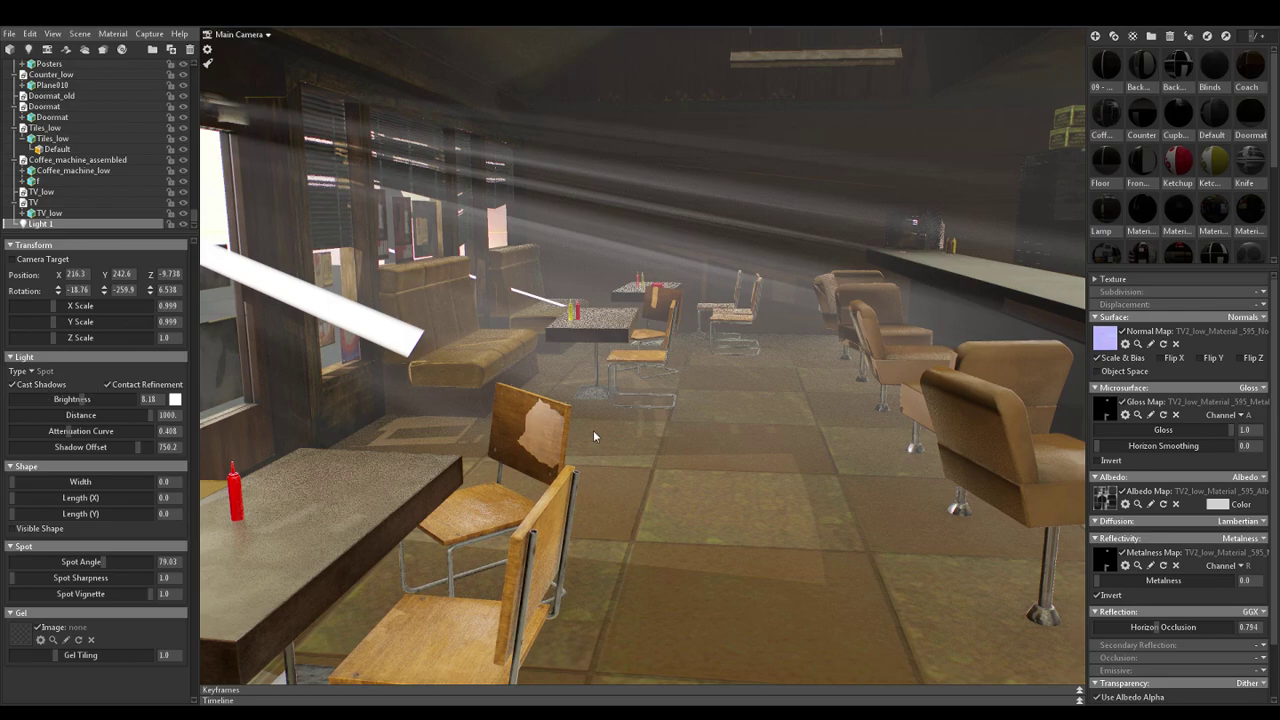
# Rotate the spotlight to about X -25.86 and Y -256.8, and raise its brightness to about 18
pyautogui.scroll(-3, 593, 430)
pyautogui.scroll(-3, 565, 430)
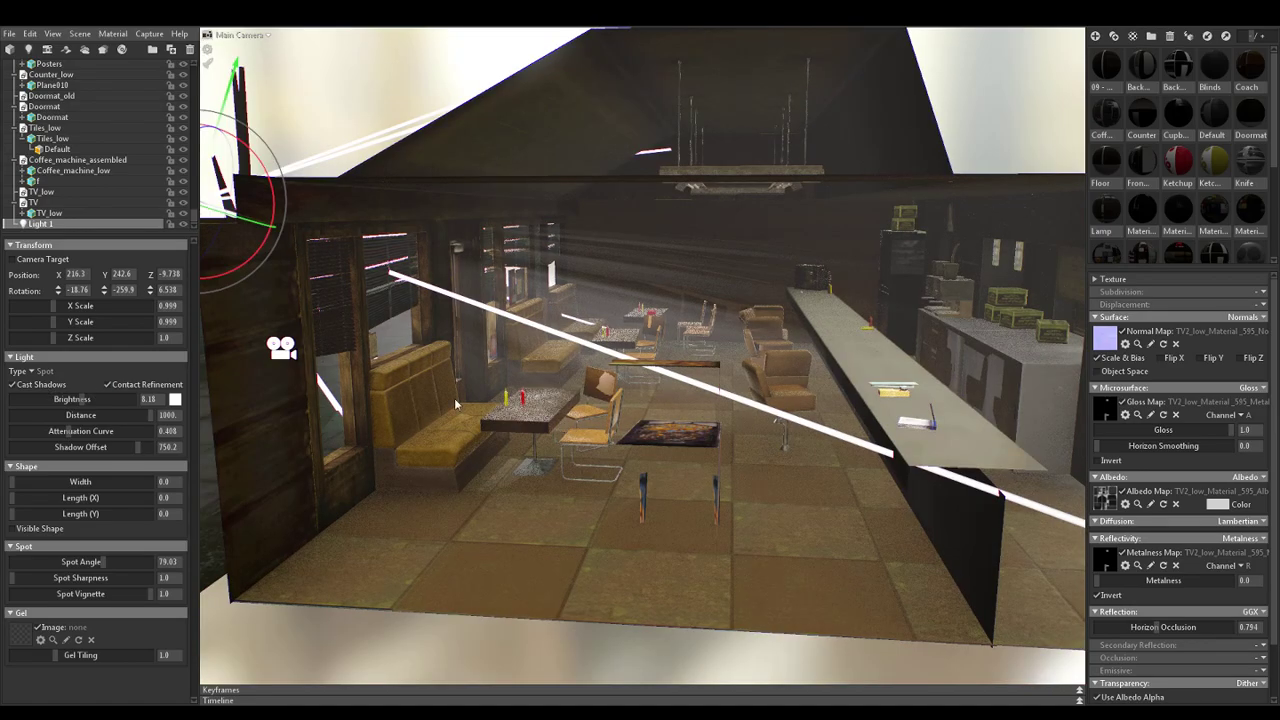
pyautogui.moveTo(58, 290); pyautogui.dragTo(104, 297)
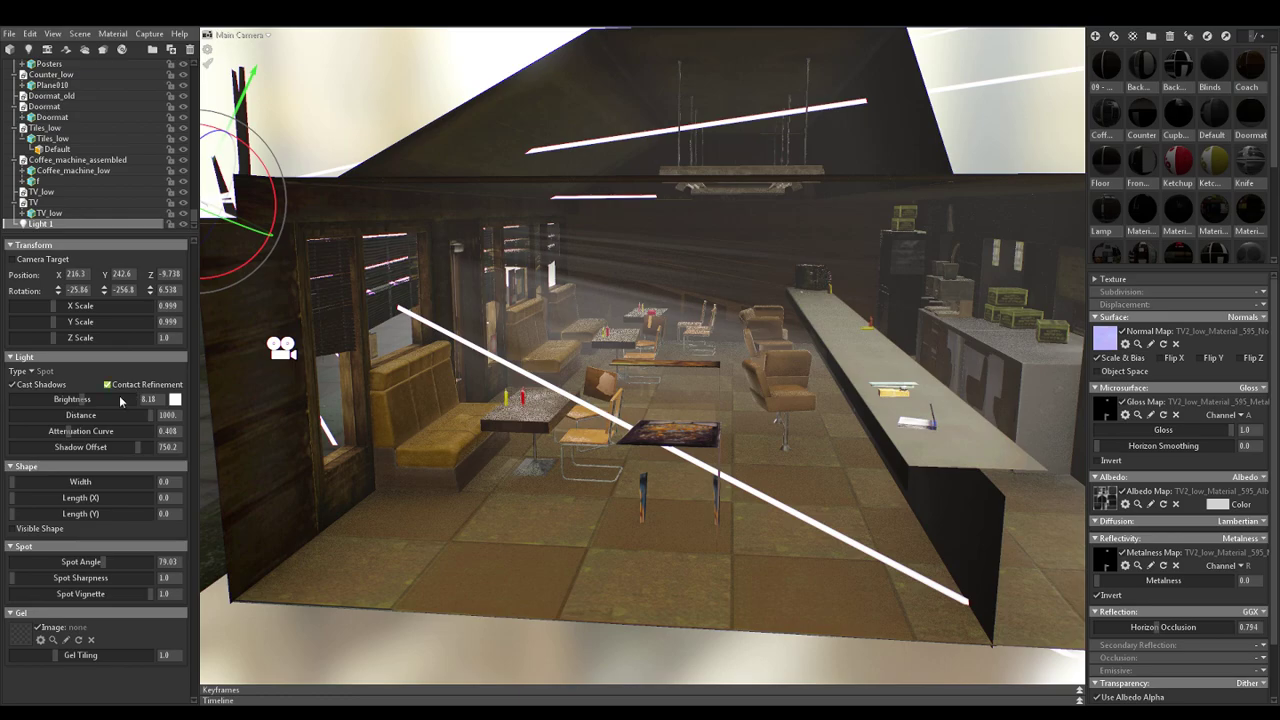
pyautogui.moveTo(85, 399); pyautogui.dragTo(97, 399)
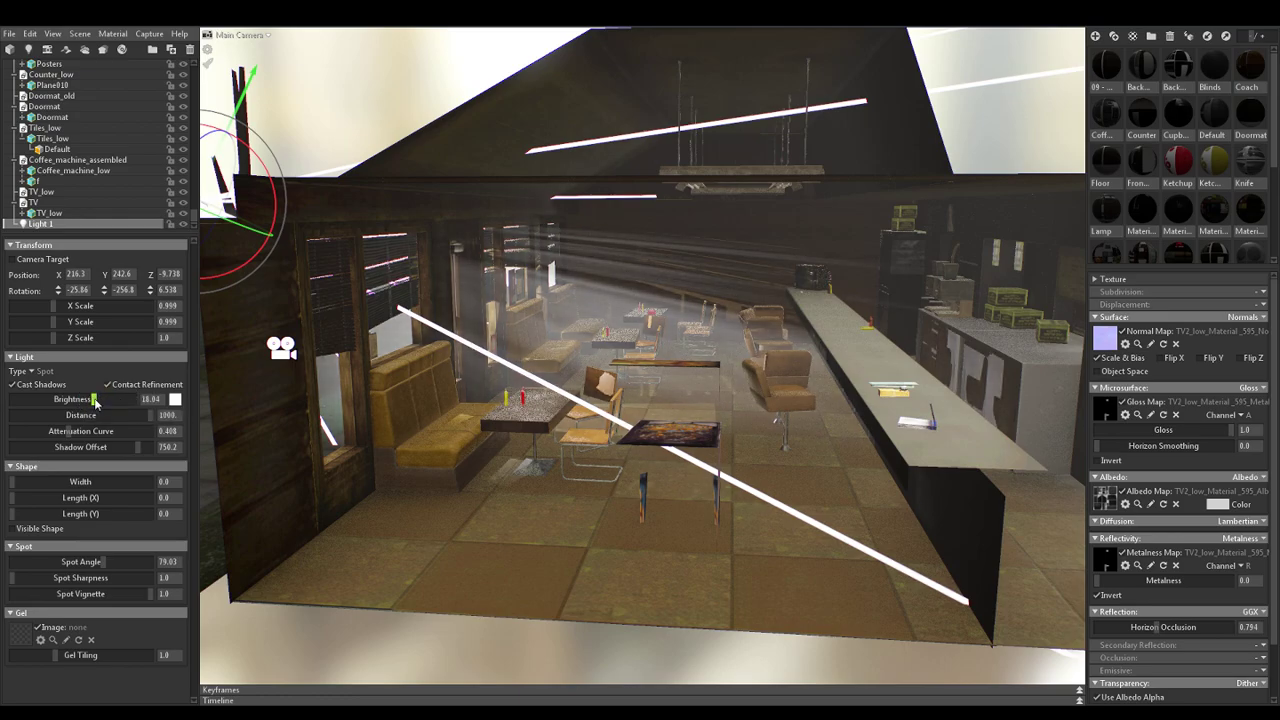
# Raise the spotlight to about X 189.5, Y 303, Z 4.4, tilt it further down, and check the light inside the cafe
pyautogui.scroll(-4, 537, 463)
pyautogui.moveTo(368, 140); pyautogui.dragTo(388, 110)
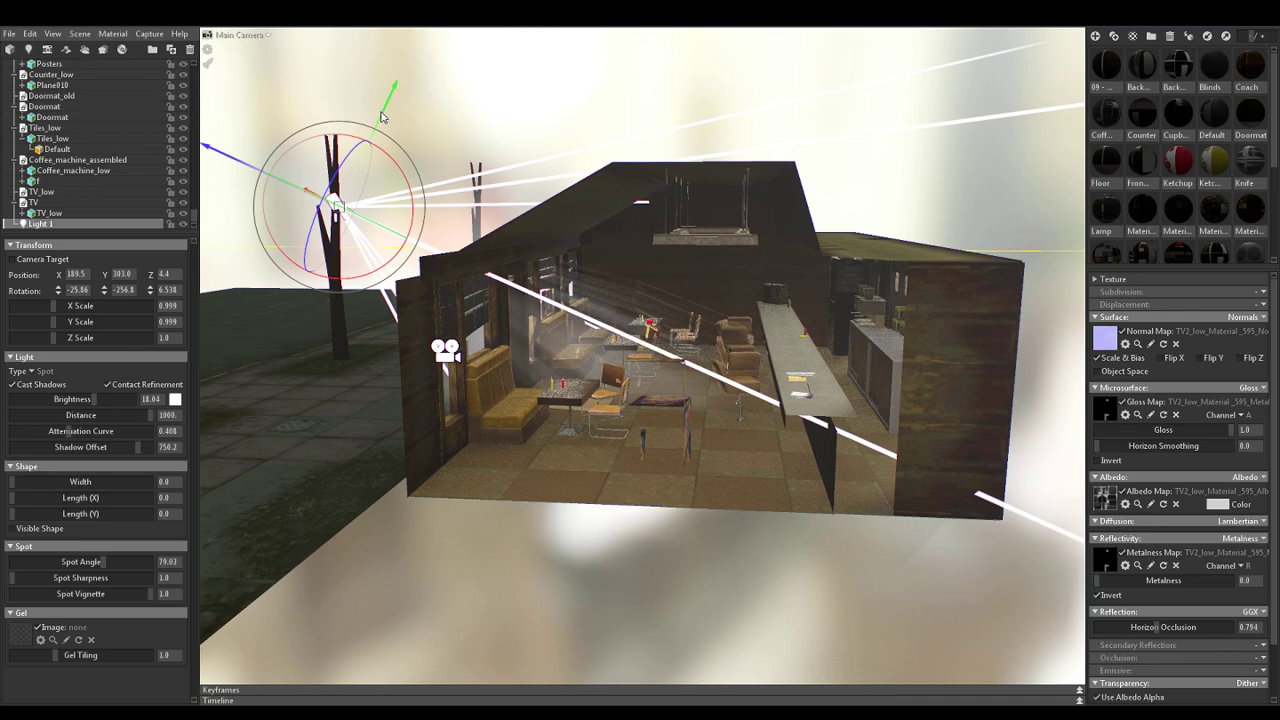
pyautogui.moveTo(392, 160)
pyautogui.mouseDown()
pyautogui.moveTo(385, 152)
pyautogui.moveTo(393, 160)
pyautogui.mouseUp()
pyautogui.moveTo(597, 298); pyautogui.dragTo(712, 334, button='right')
pyautogui.moveTo(712, 334); pyautogui.dragTo(694, 354)
pyautogui.scroll(-2, 676, 369)
pyautogui.scroll(2, 694, 354)
pyautogui.scroll(3, 900, 290)
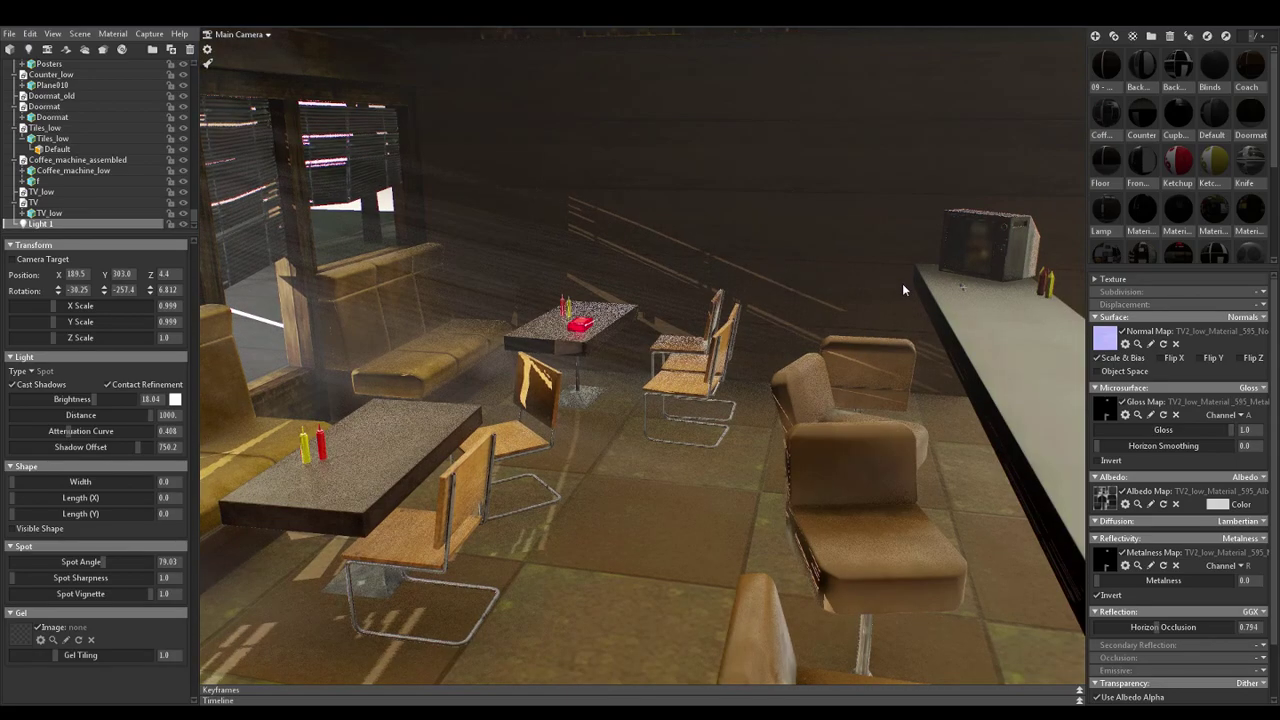
# Set the albedo color of the TV's material to white (fefefe)
pyautogui.click(998, 262)
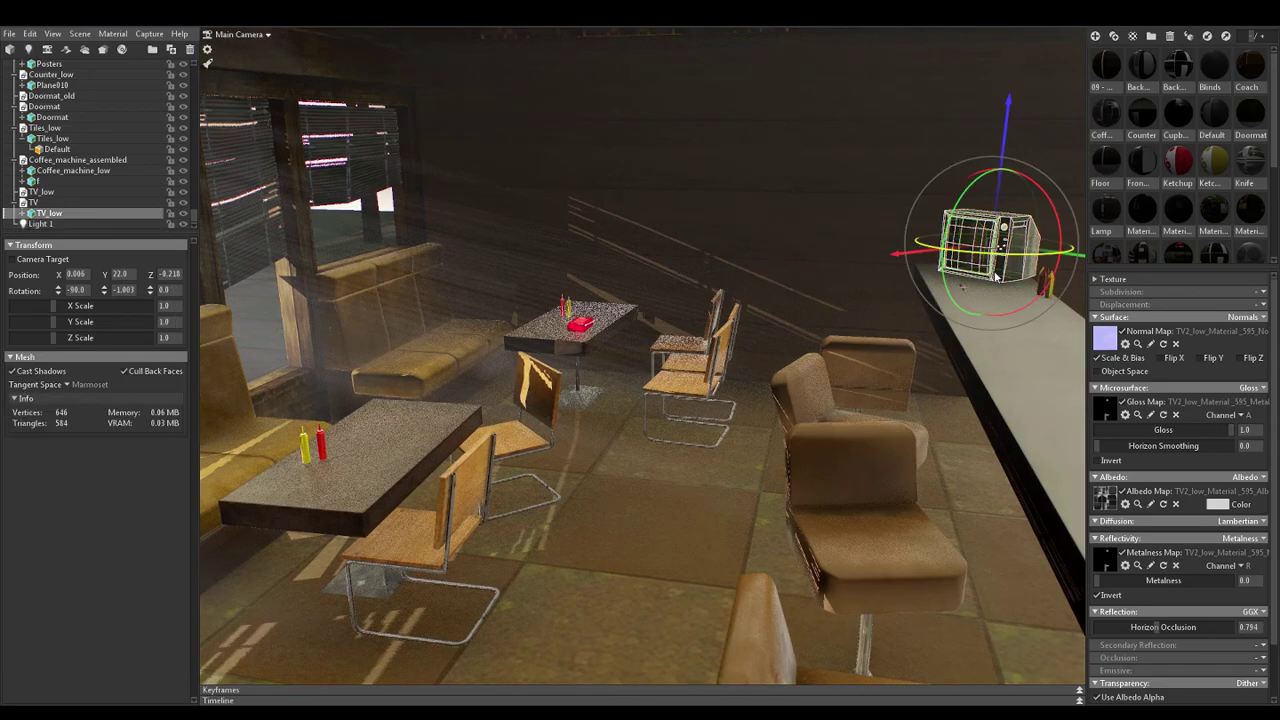
pyautogui.click(1227, 508)
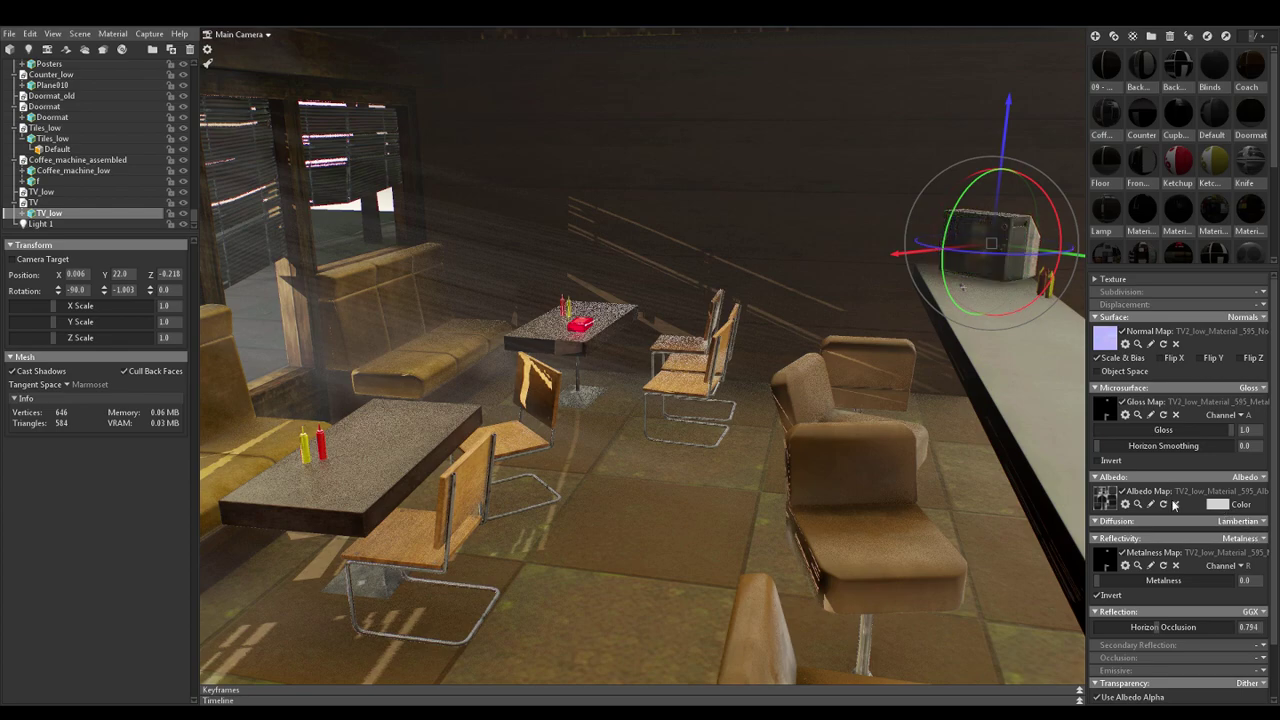
pyautogui.moveTo(428, 555); pyautogui.dragTo(440, 533)
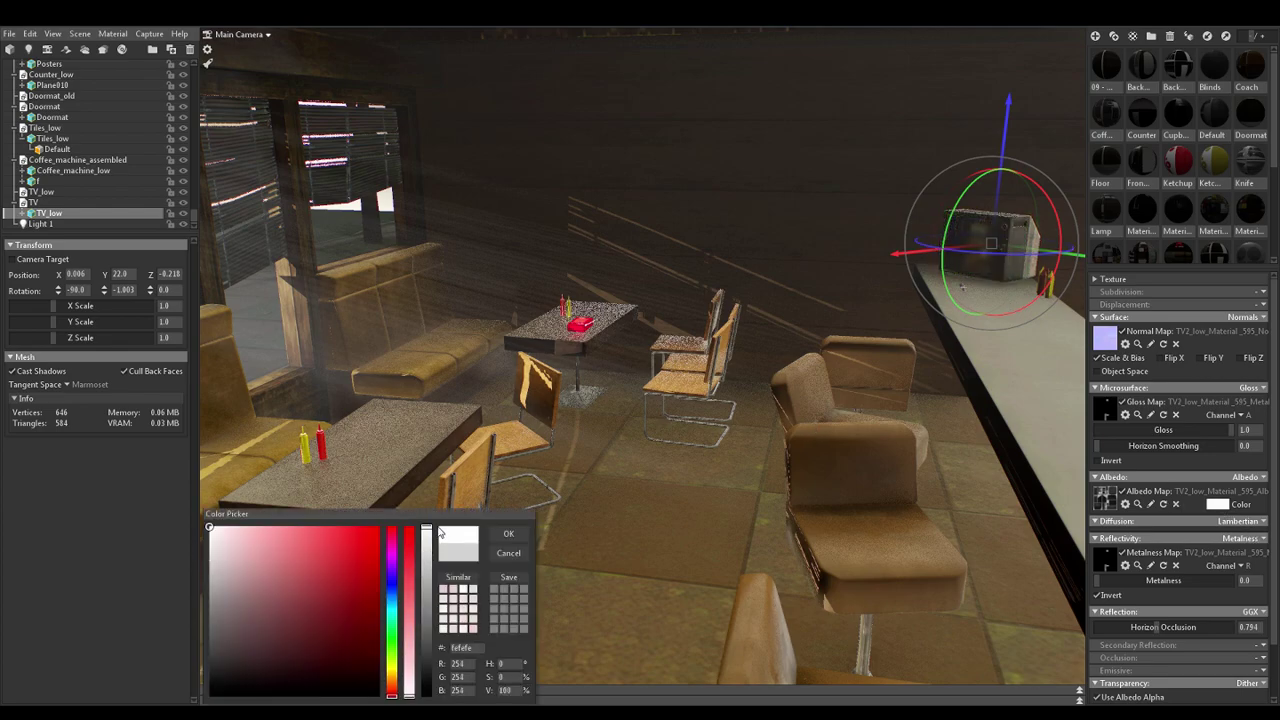
pyautogui.click(508, 533)
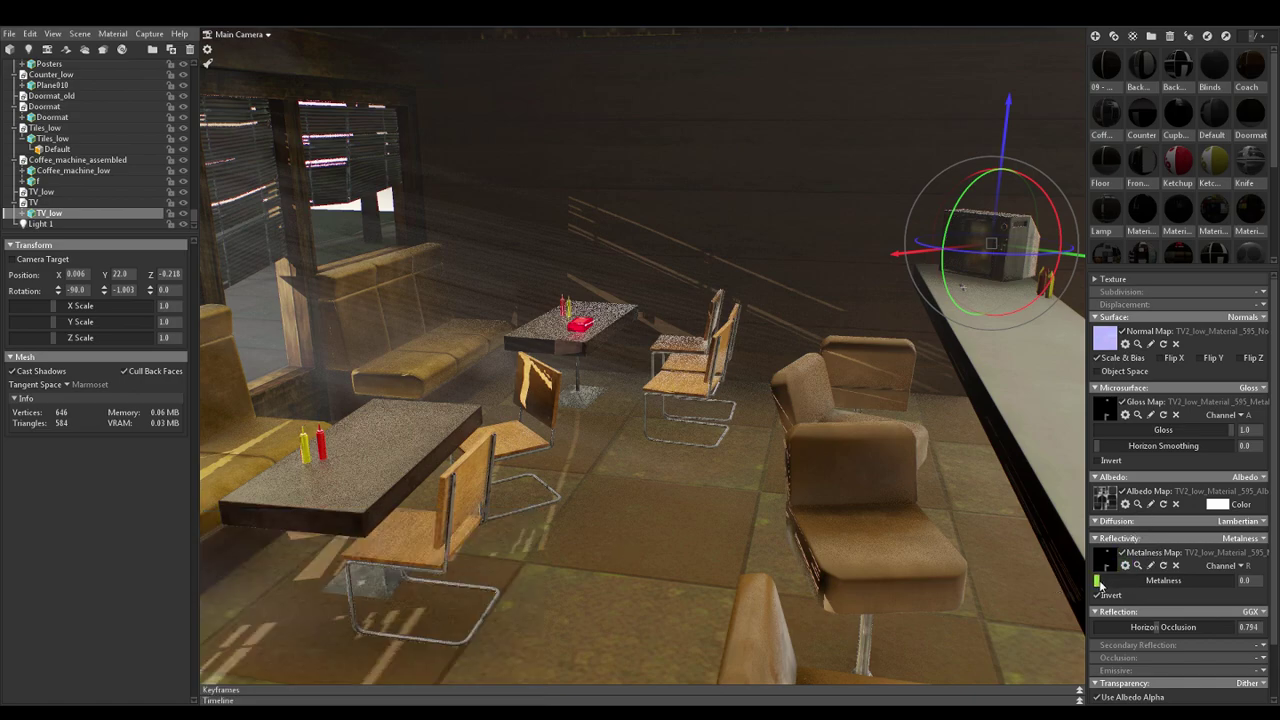
# Try different metalness and gloss amounts on the TV's material
pyautogui.moveTo(1098, 585); pyautogui.dragTo(1135, 580)
pyautogui.moveTo(1225, 583); pyautogui.dragTo(1076, 582)
pyautogui.moveTo(1230, 430); pyautogui.dragTo(1209, 430)
# Reduce the render's ambient occlusion to a size of about 0.142 and a strength of about 5
pyautogui.moveTo(194, 192); pyautogui.dragTo(192, 53)
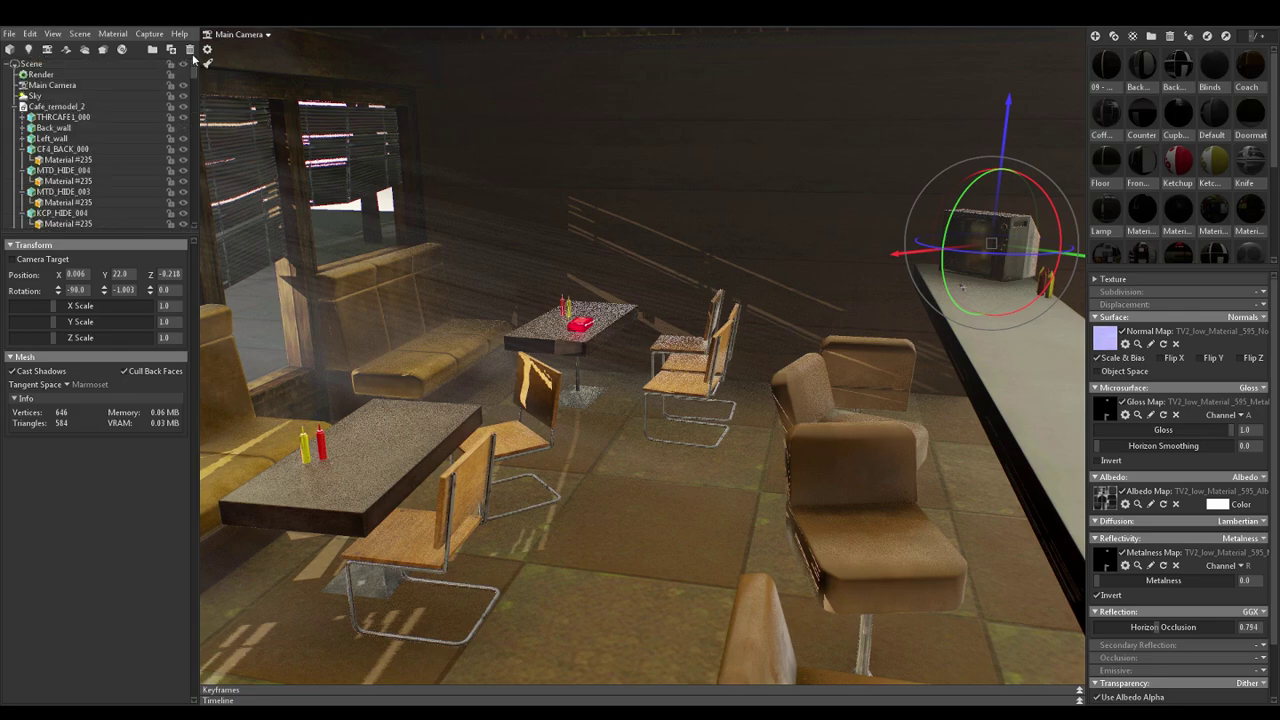
pyautogui.click(40, 74)
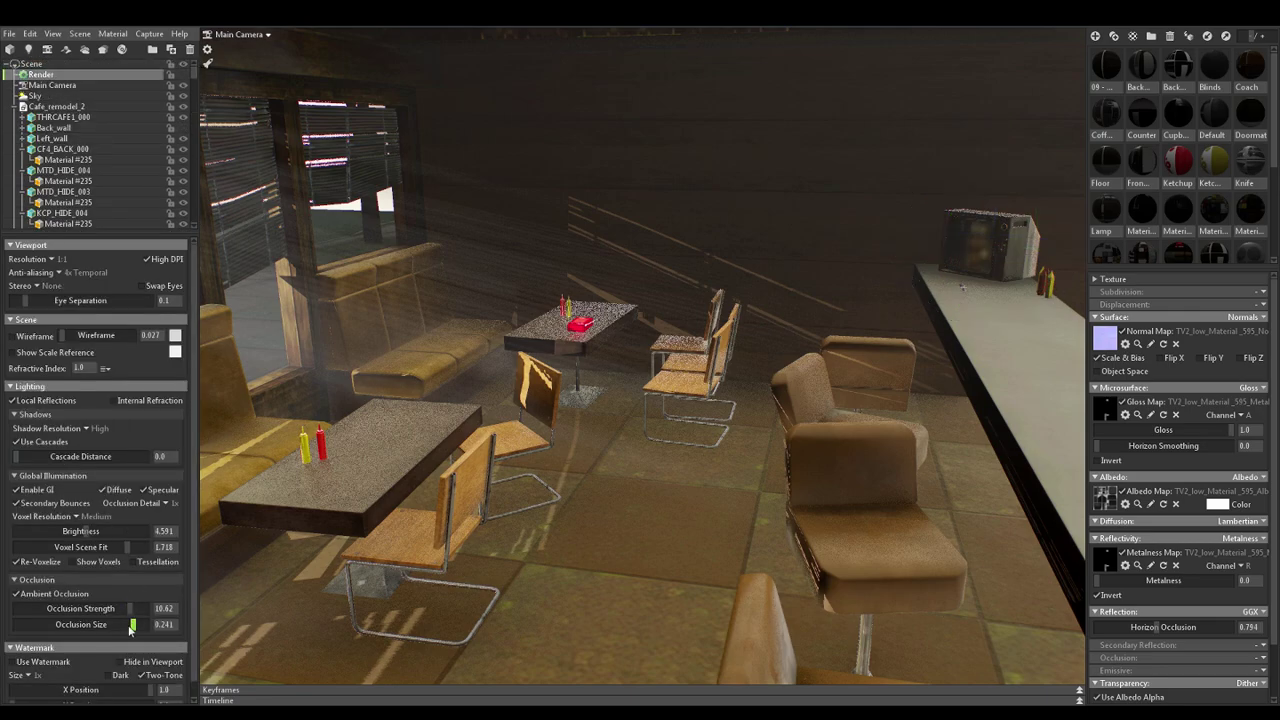
pyautogui.moveTo(131, 627)
pyautogui.mouseDown()
pyautogui.moveTo(8, 607)
pyautogui.moveTo(105, 619)
pyautogui.mouseUp()
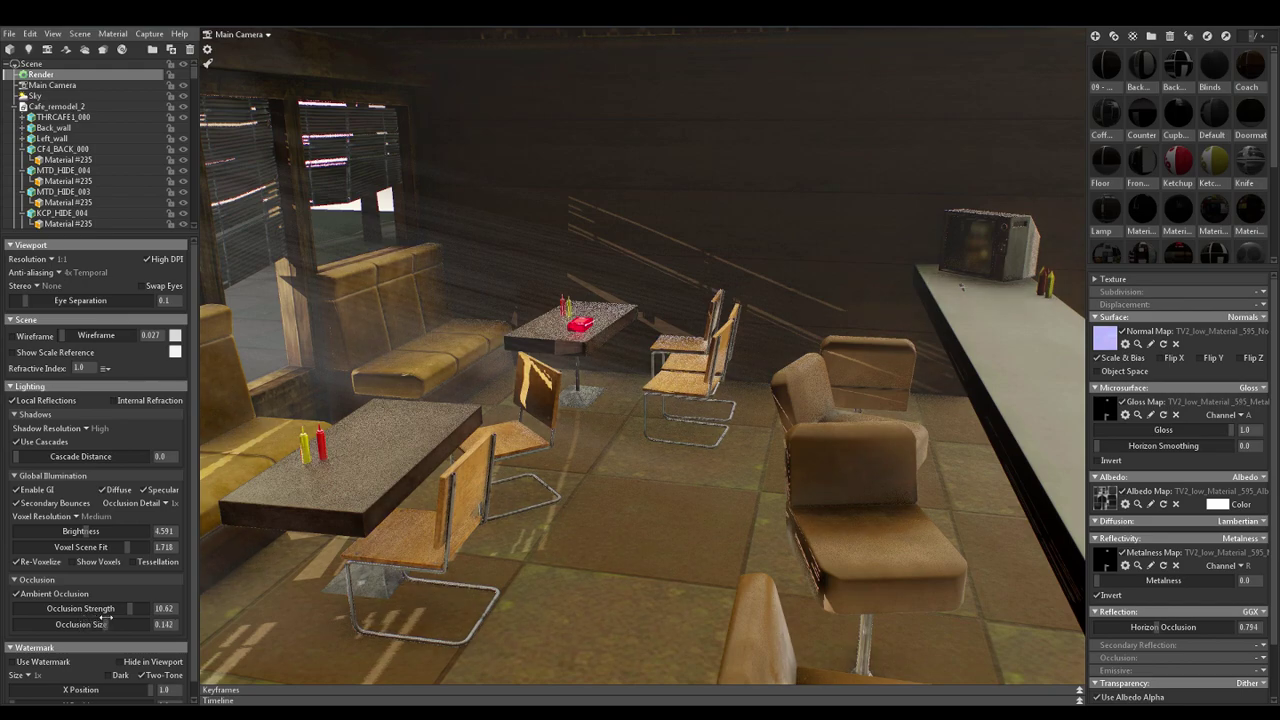
pyautogui.moveTo(128, 608)
pyautogui.mouseDown()
pyautogui.moveTo(90, 608)
pyautogui.moveTo(106, 608)
pyautogui.mouseUp()
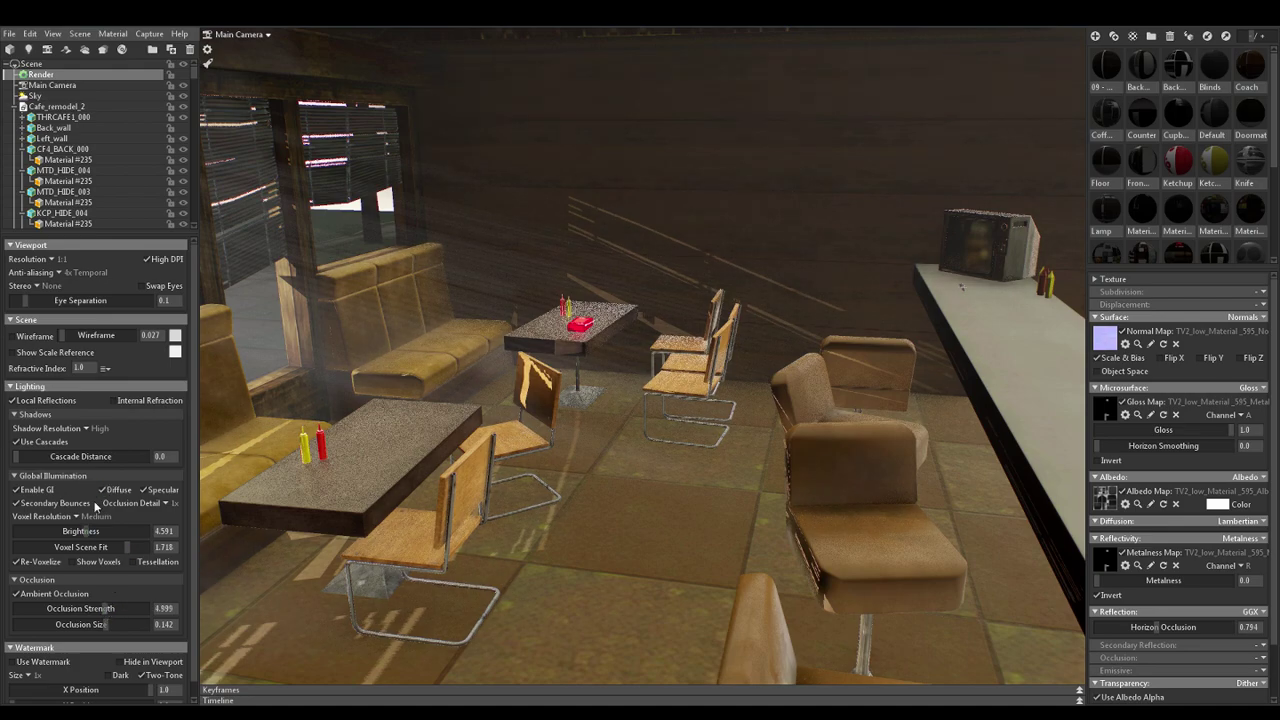
# Set the global illumination brightness to 16 and voxel scene fit to about 1.835, and enable Tessellation
pyautogui.moveTo(100, 531); pyautogui.dragTo(136, 547)
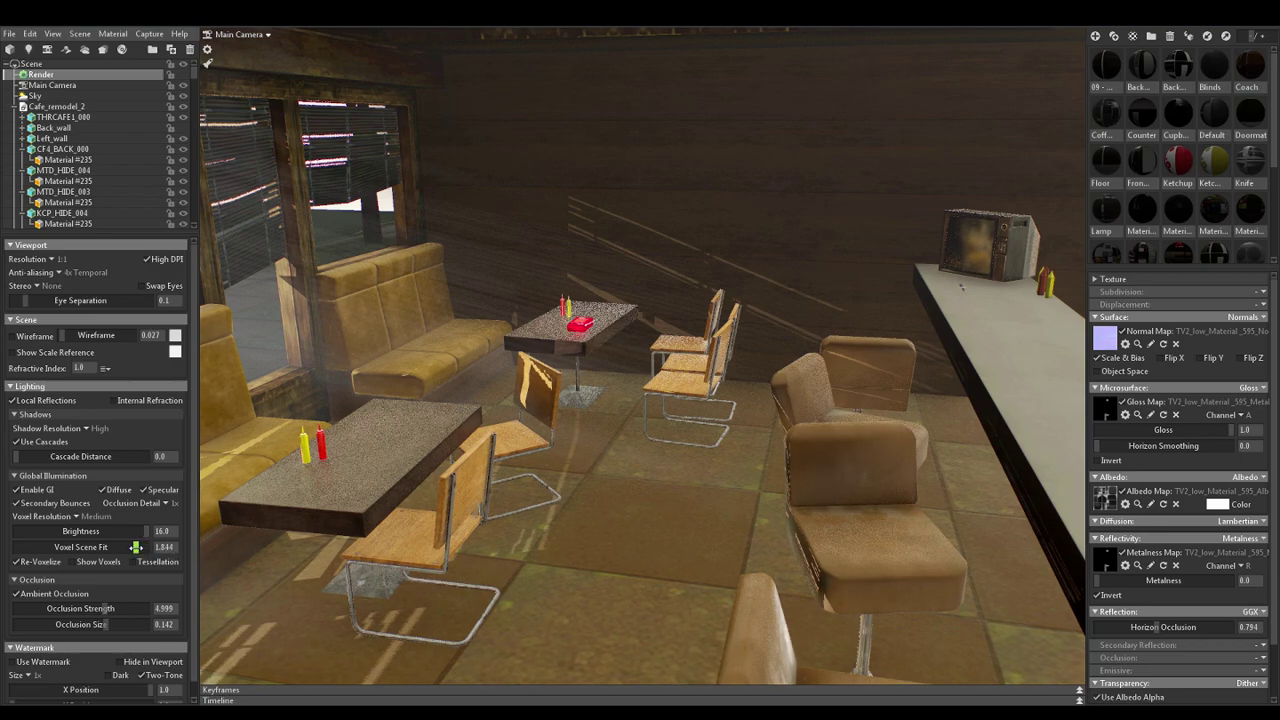
pyautogui.click(133, 562)
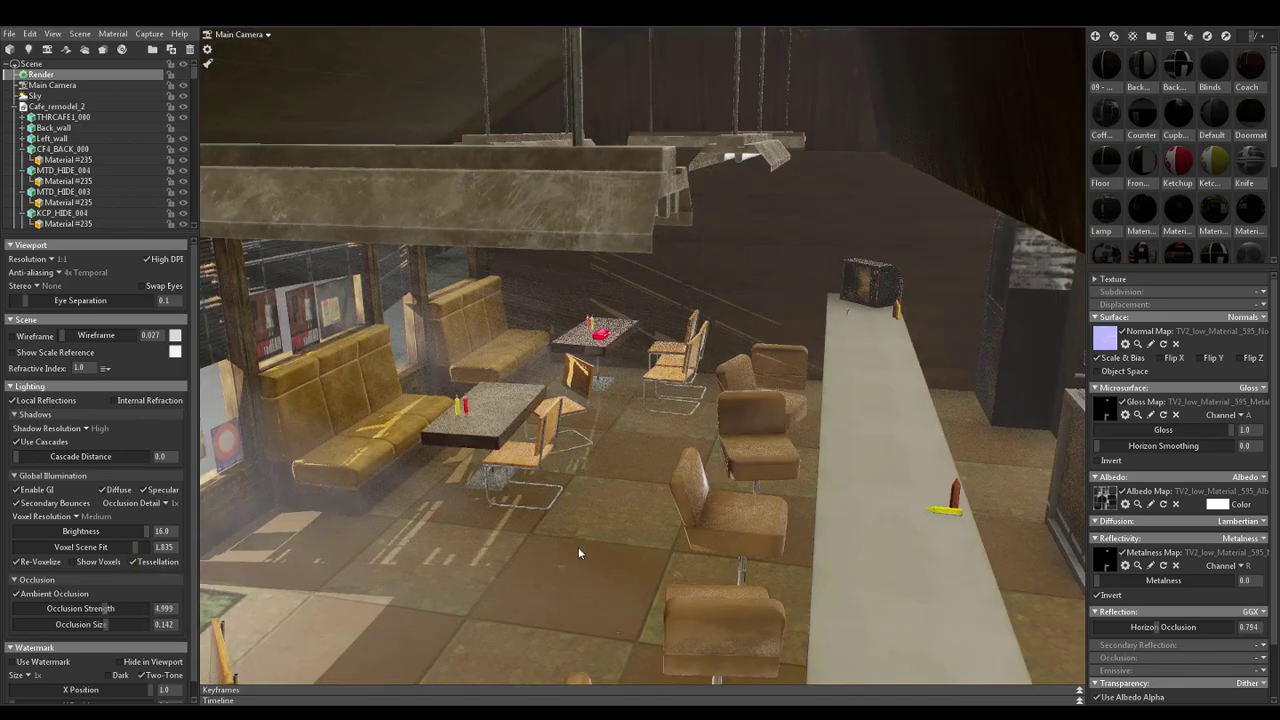
pyautogui.moveTo(578, 548); pyautogui.dragTo(582, 536)
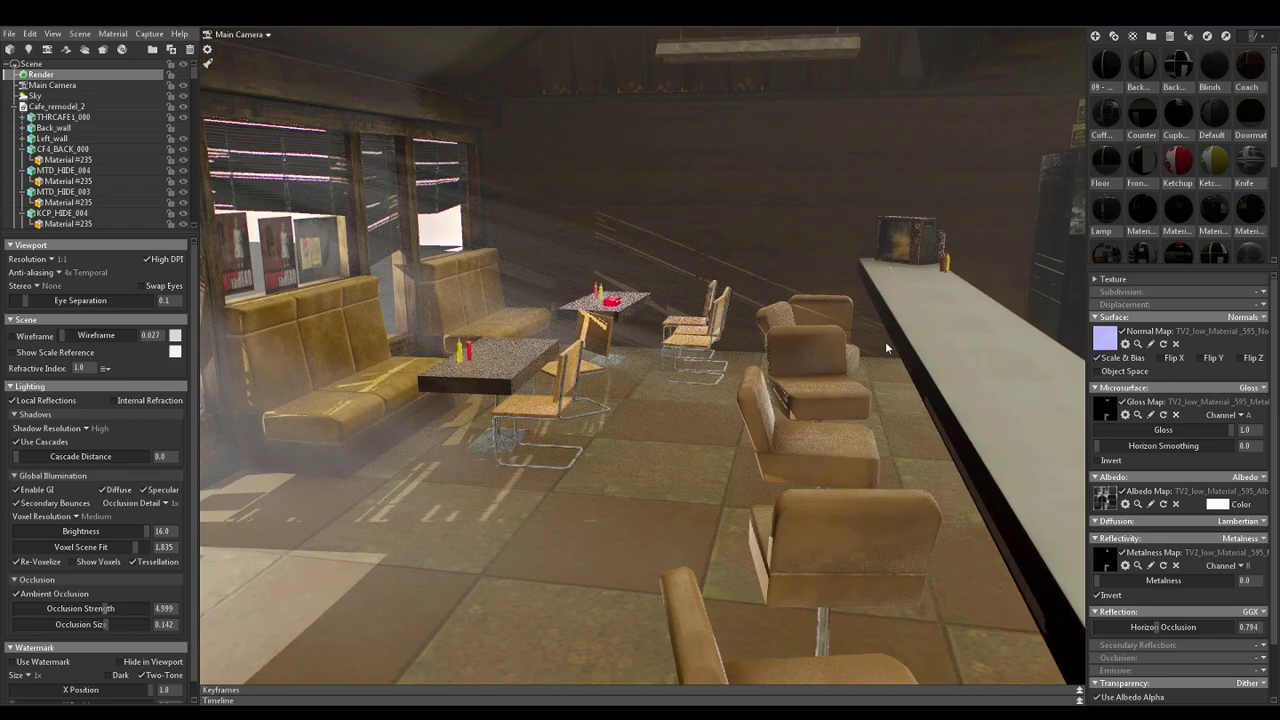
# Show the viewport full screen and examine the relit booths, bar seats and back wall up close
pyautogui.click(922, 385)
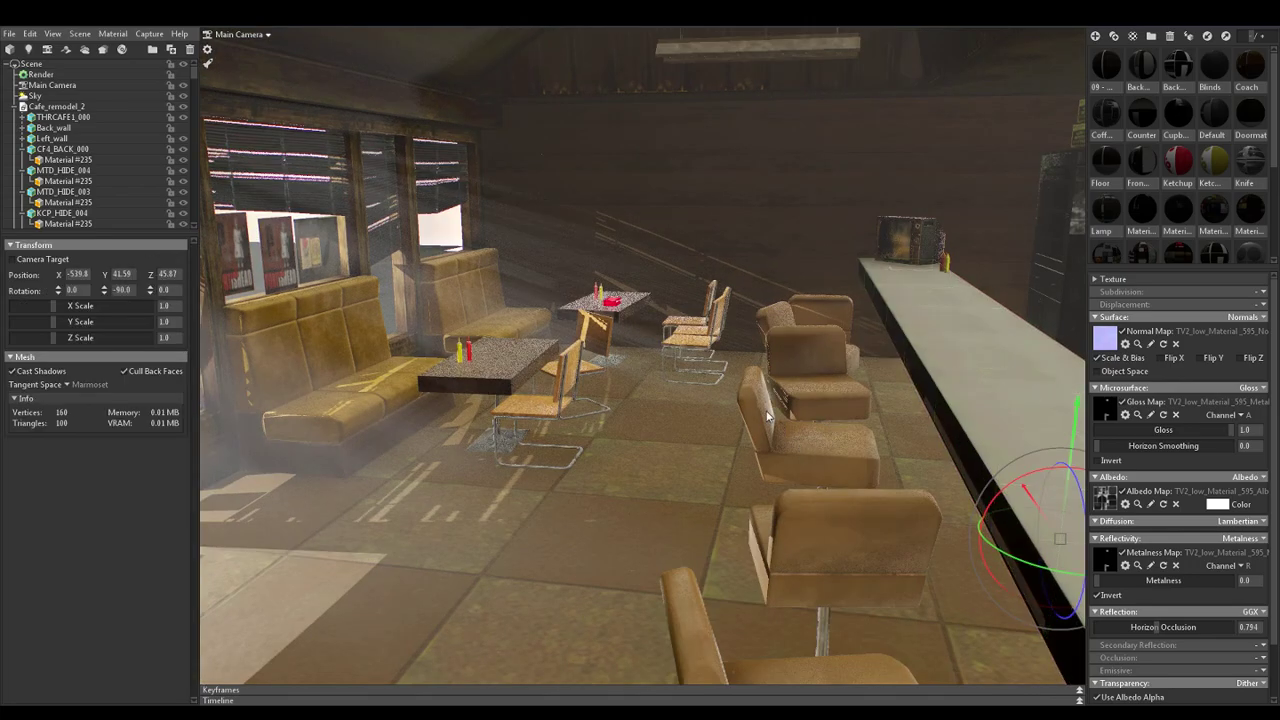
pyautogui.hotkey('ctrl', 'space')
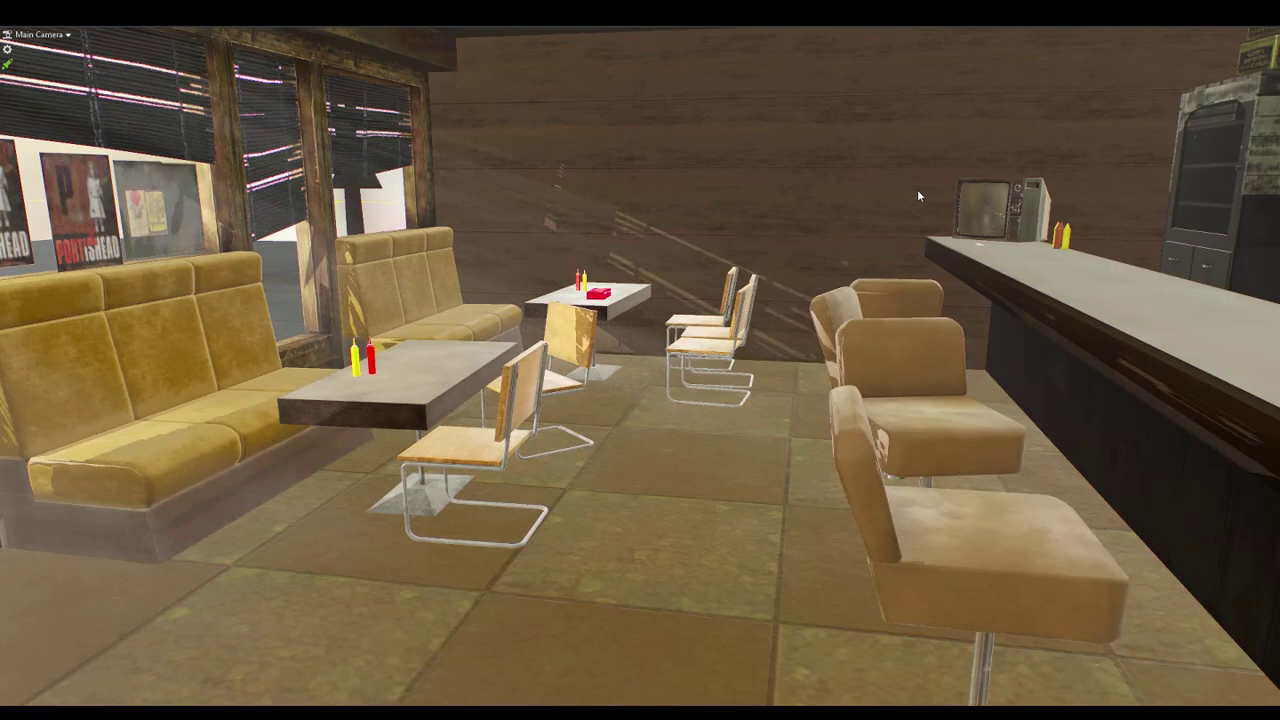
pyautogui.press('w')
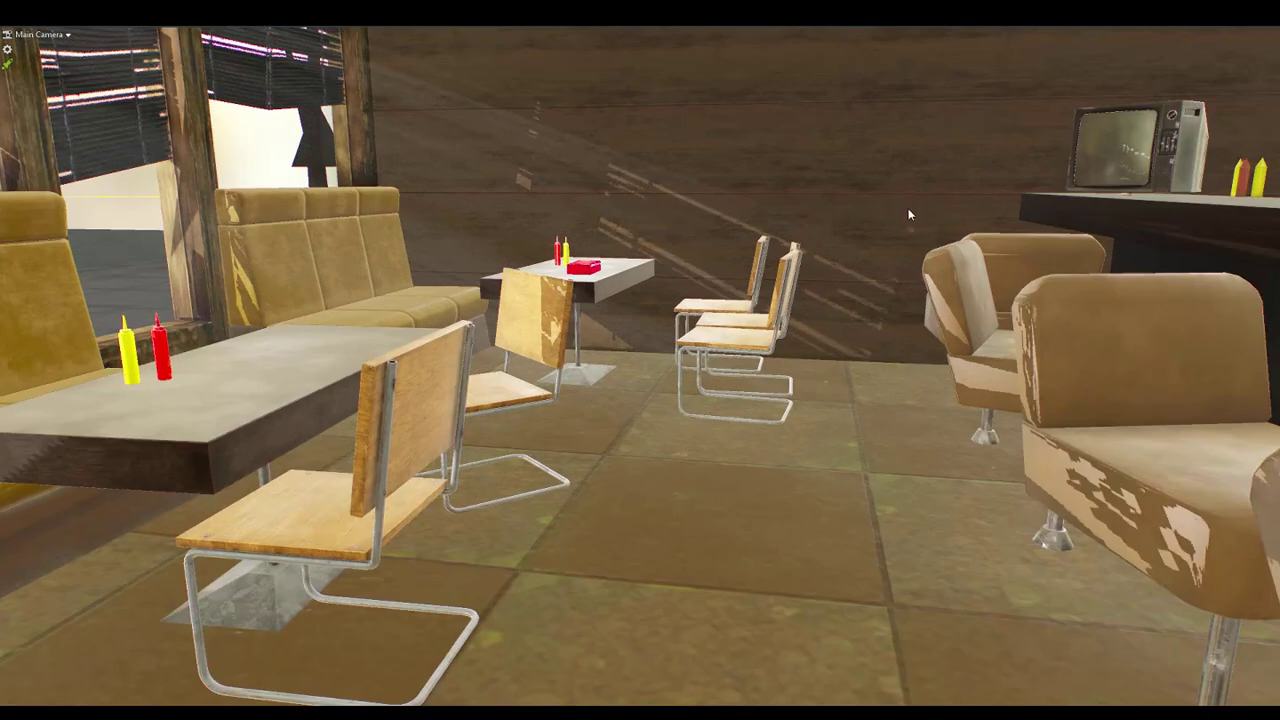
# Examine the bar counter, stools, kitchen shelves and far wall from inside the cafe
pyautogui.moveTo(897, 236); pyautogui.dragTo(1089, 268, button='right')
pyautogui.press('w')
pyautogui.moveTo(565, 282); pyautogui.dragTo(662, 383, button='right')
pyautogui.press('a')
pyautogui.press('a')
pyautogui.press('d')
pyautogui.press('q')
pyautogui.press('w')
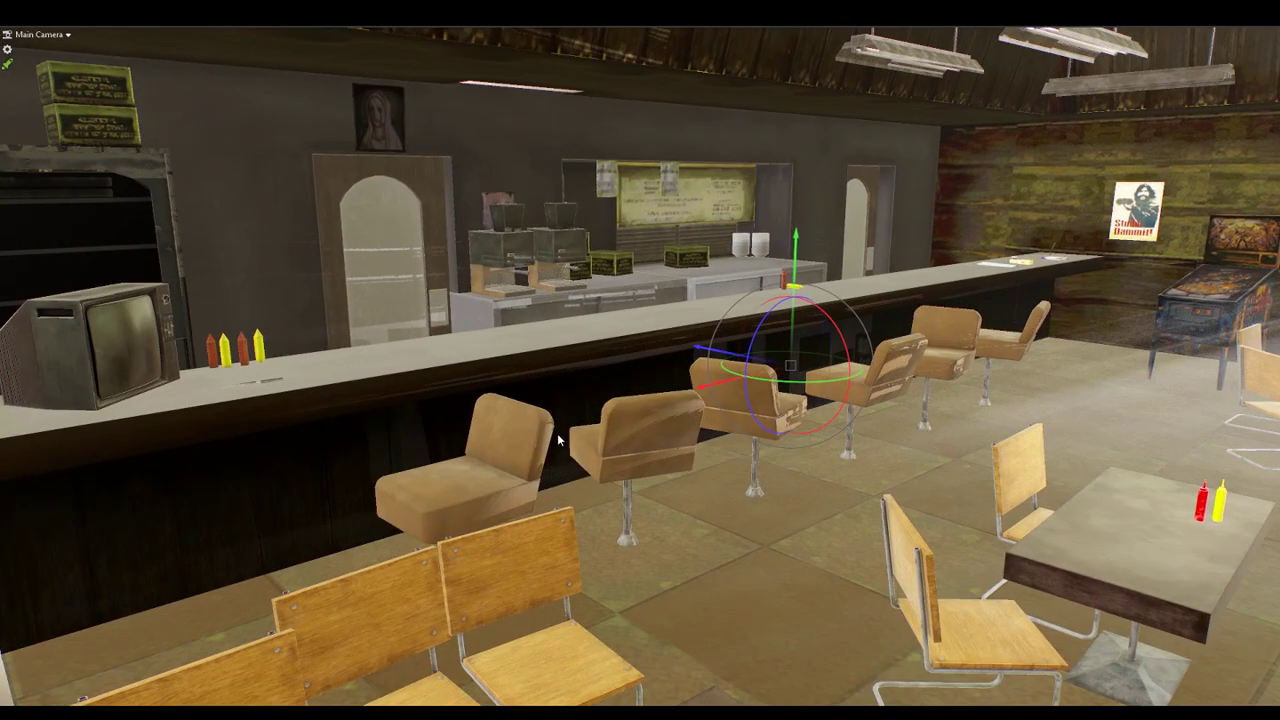
pyautogui.moveTo(558, 437)
pyautogui.mouseDown()
pyautogui.moveTo(558, 400)
pyautogui.moveTo(557, 416)
pyautogui.mouseUp()
pyautogui.scroll(1, 557, 416)
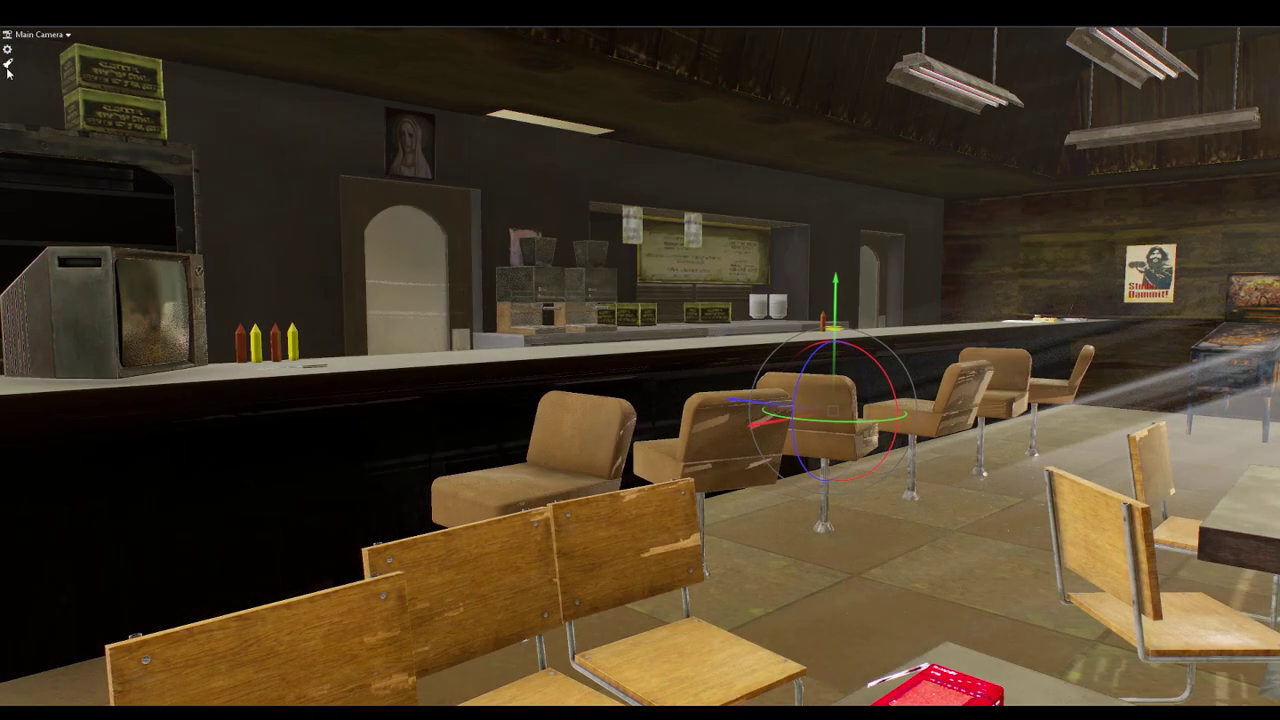
# Switch the viewport from the fast preview to full-quality rendering and look over the bar counter and seats
pyautogui.click(7, 64)
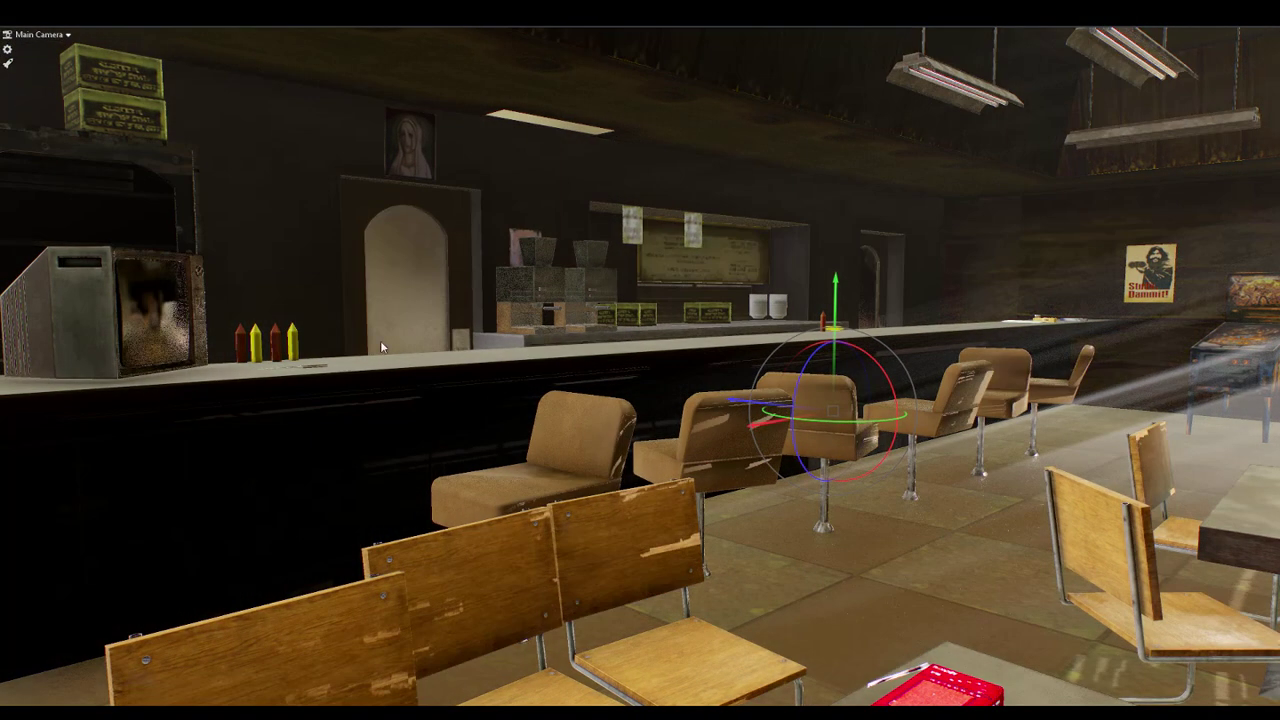
pyautogui.scroll(3, 715, 478)
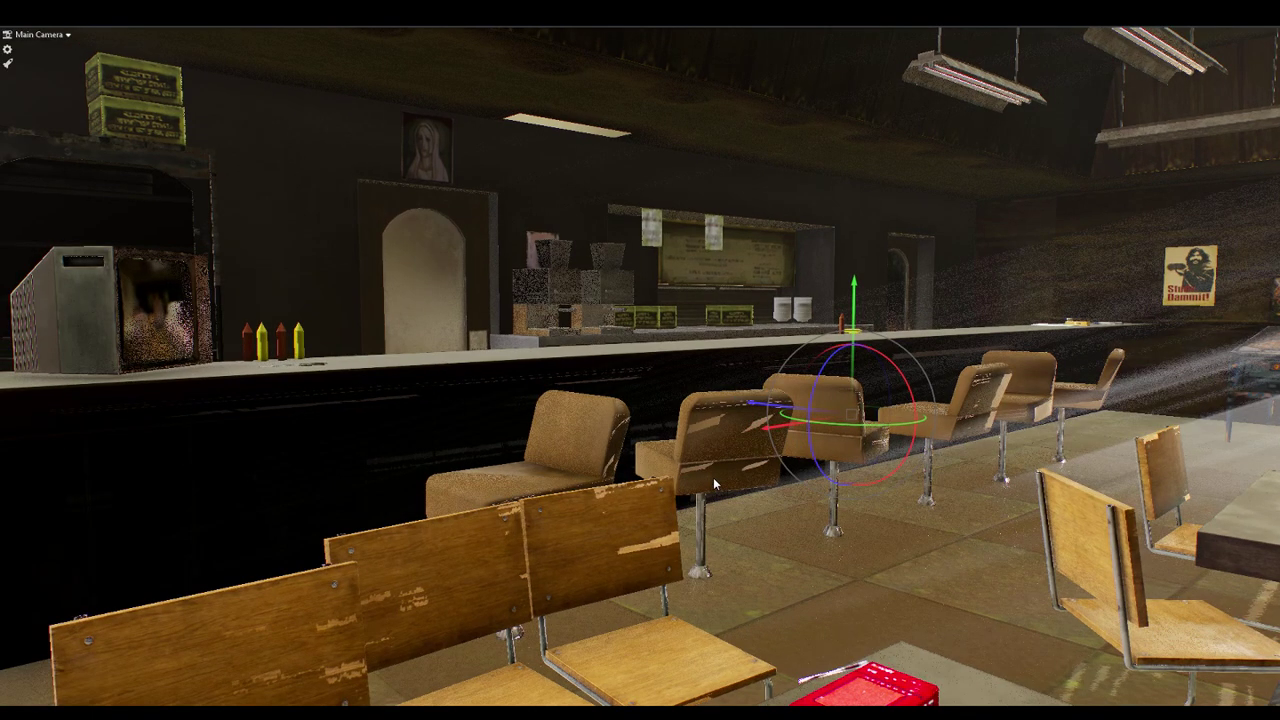
pyautogui.scroll(4, 708, 481)
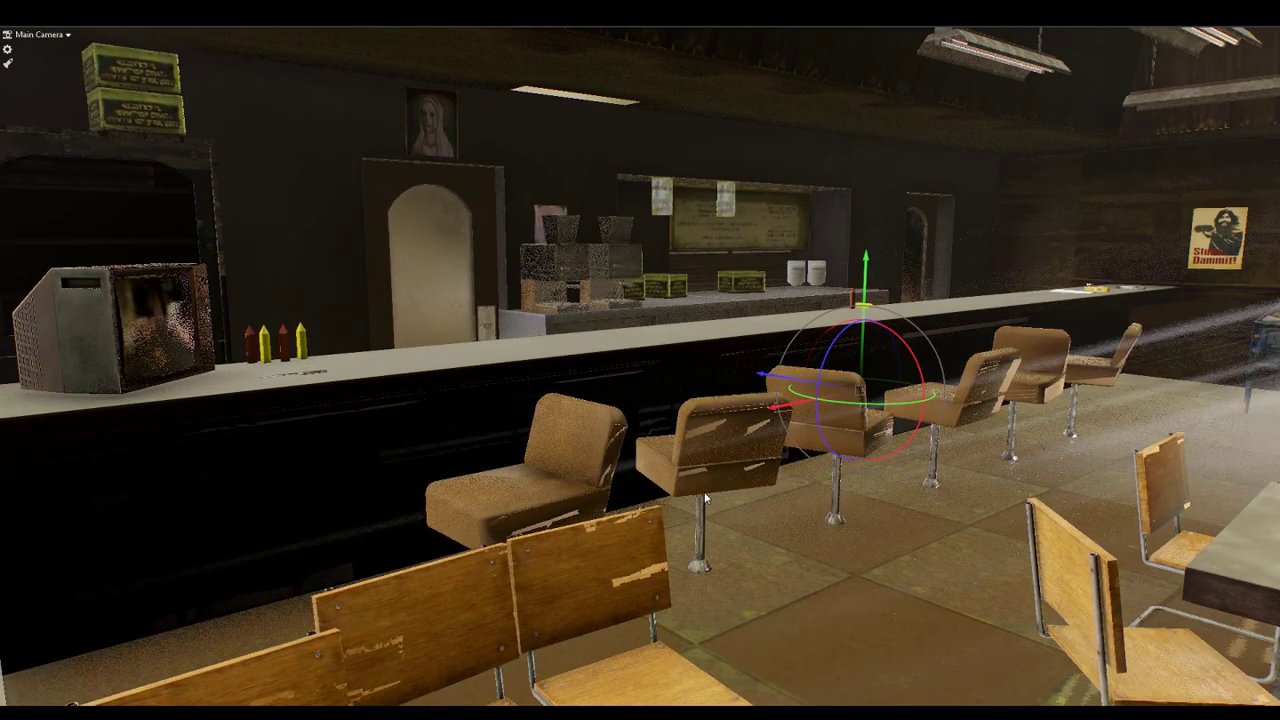
pyautogui.keyDown('alt'); pyautogui.moveTo(705, 495); pyautogui.dragTo(700, 488); pyautogui.keyUp('alt')
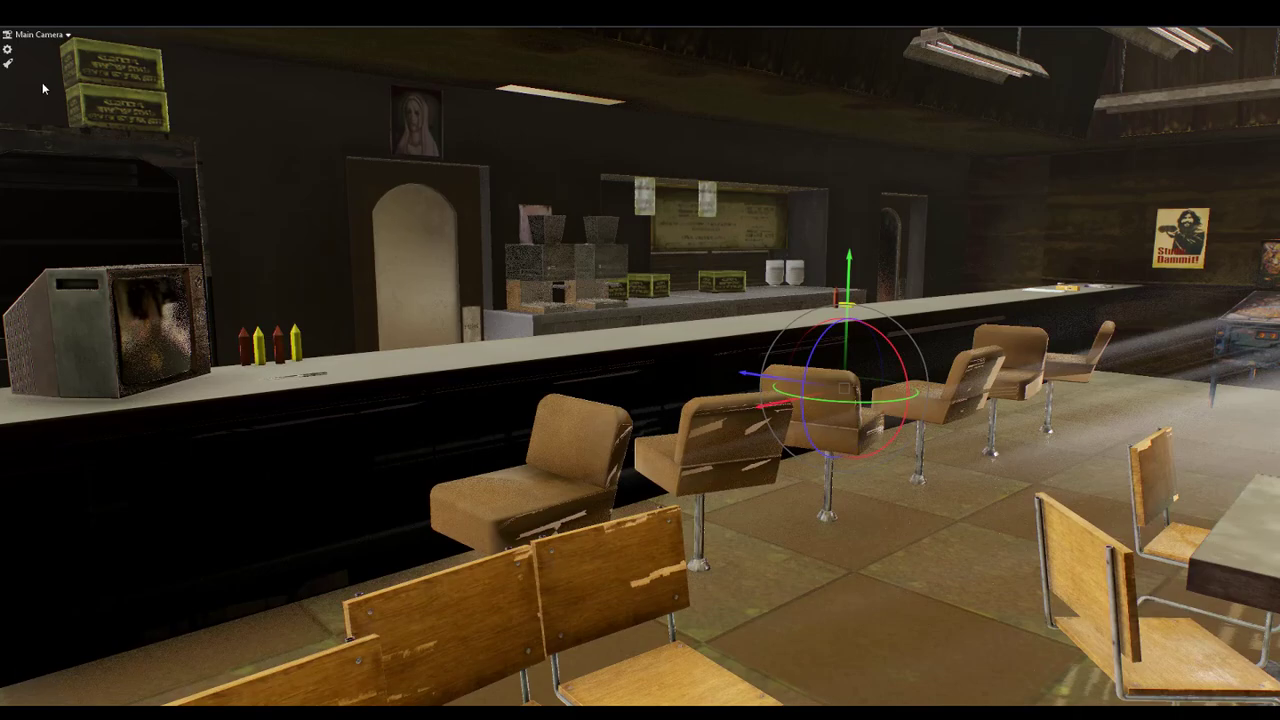
# Set the main camera's tone mapping to Reinhard, exposure to about 14.55, contrast and contrast center to 1.0, and saturation to about 1.054
pyautogui.hotkey('ctrl', 'space')
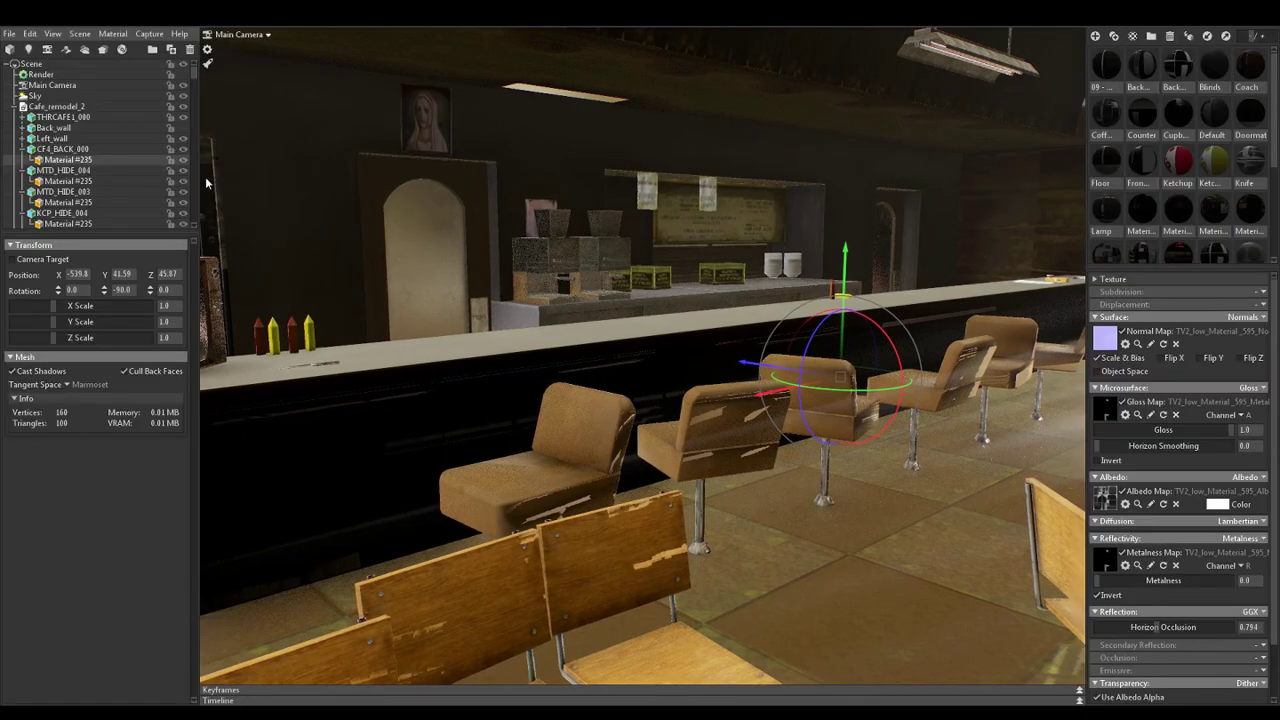
pyautogui.click(47, 82)
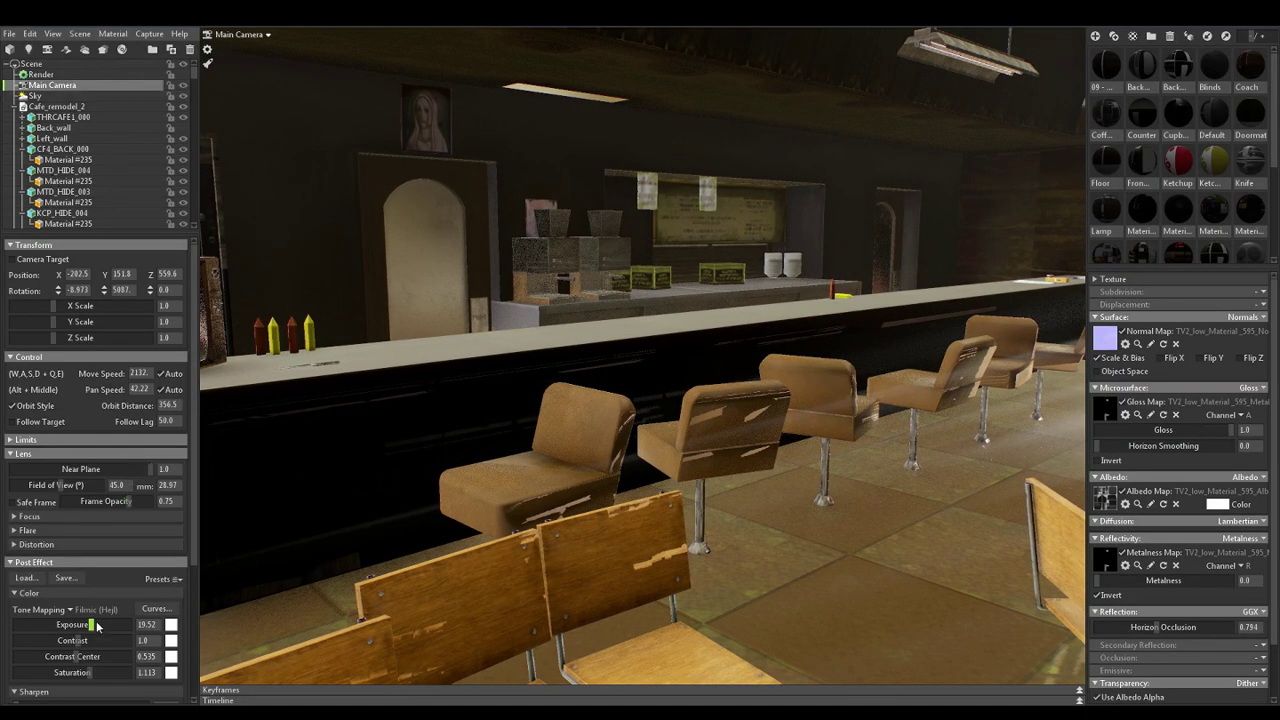
pyautogui.moveTo(78, 640); pyautogui.dragTo(99, 624)
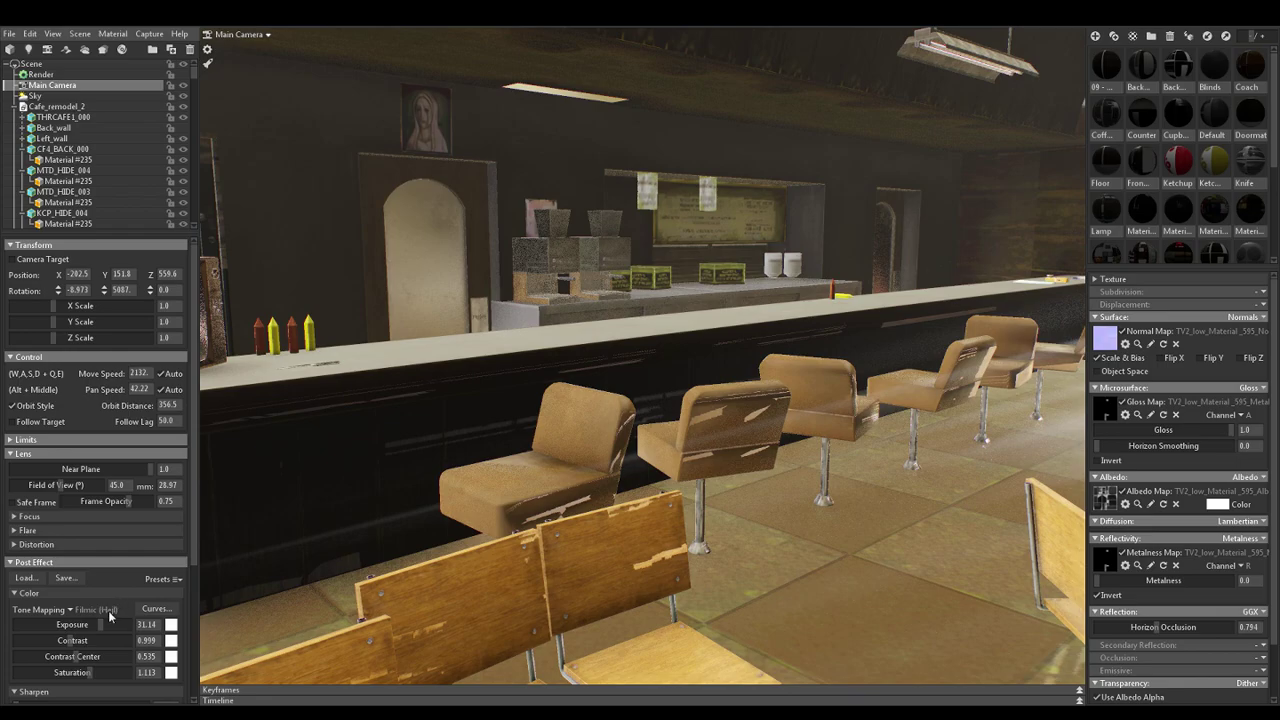
pyautogui.click(71, 610)
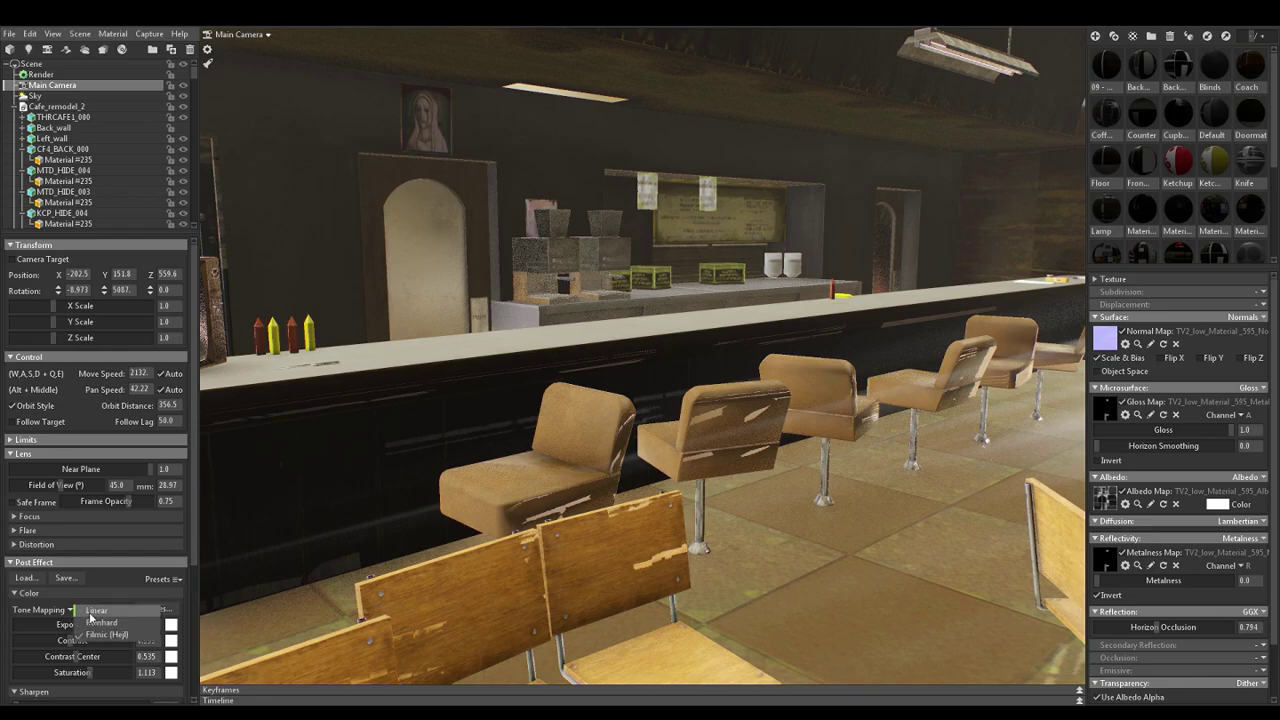
pyautogui.click(89, 611)
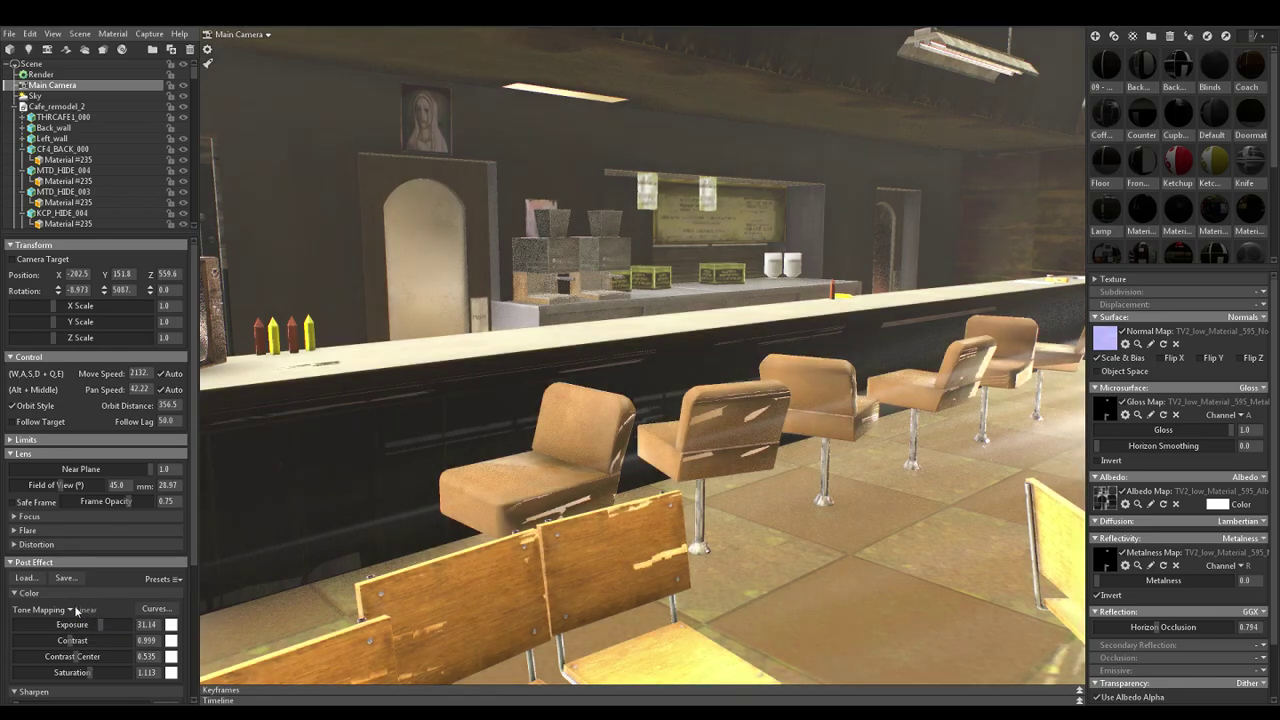
pyautogui.click(89, 610)
pyautogui.click(90, 623)
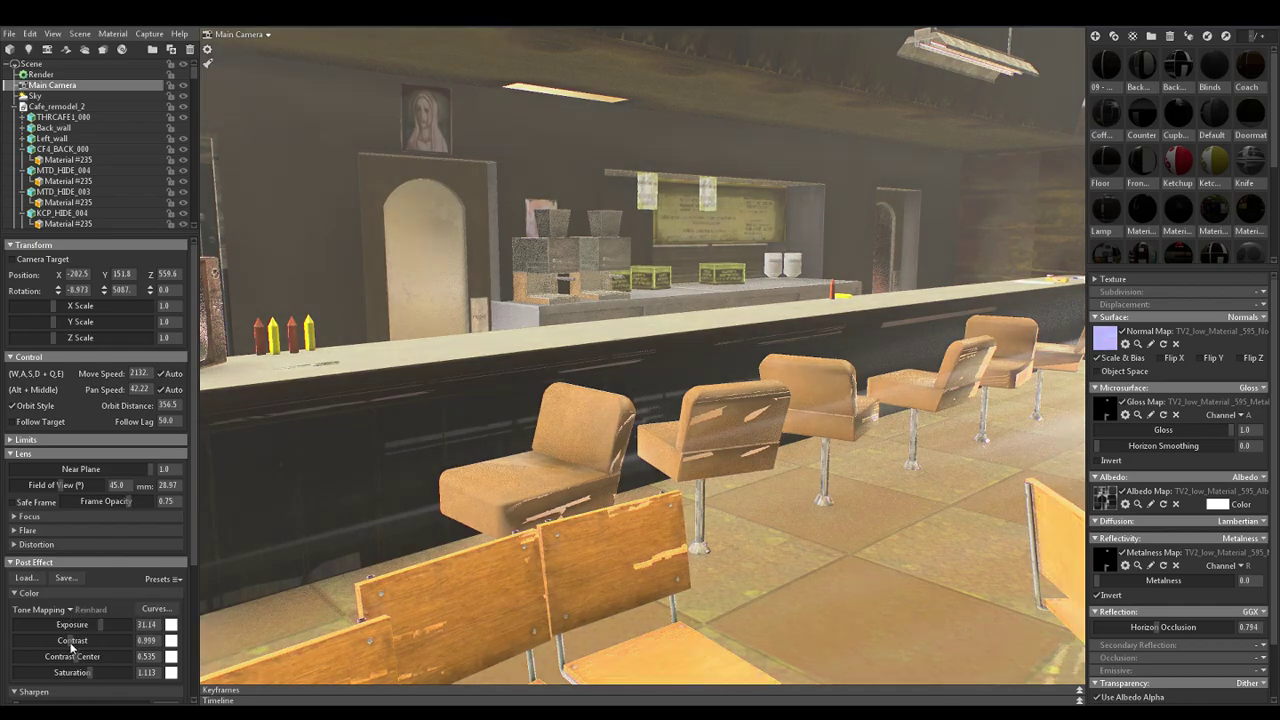
pyautogui.moveTo(73, 647)
pyautogui.mouseDown()
pyautogui.moveTo(94, 624)
pyautogui.moveTo(73, 640)
pyautogui.mouseUp()
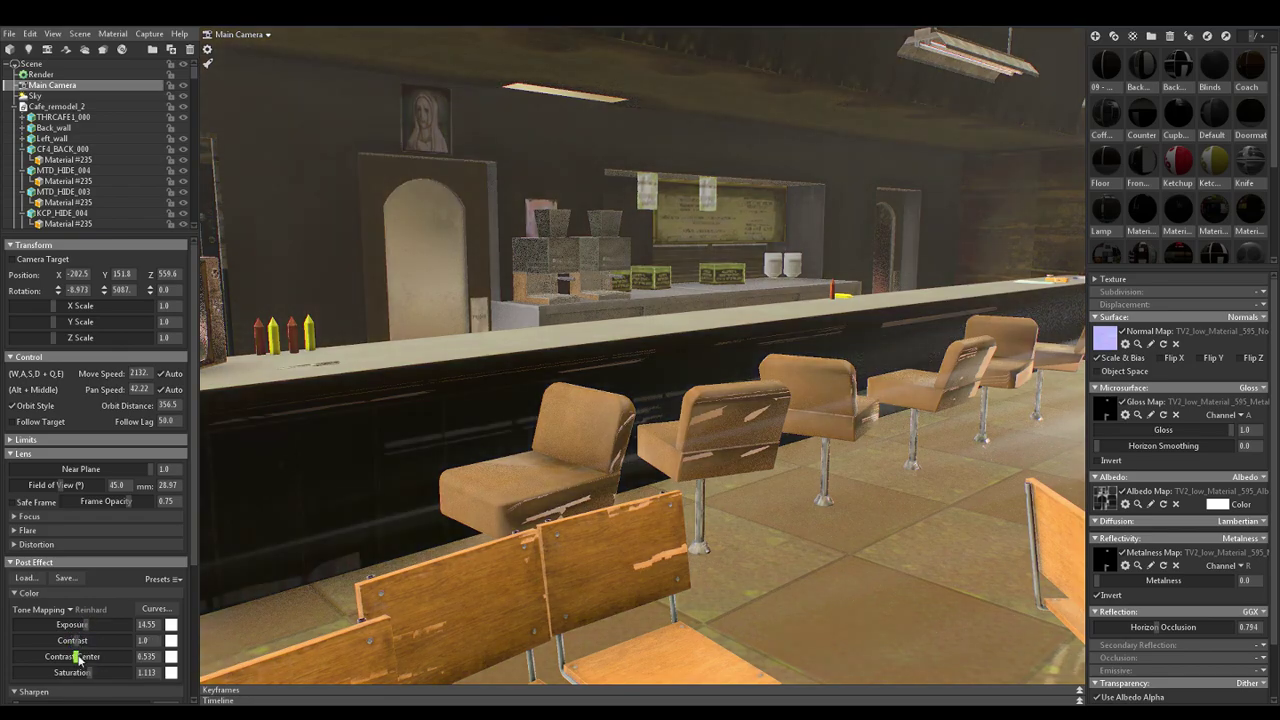
pyautogui.moveTo(58, 656); pyautogui.dragTo(87, 673)
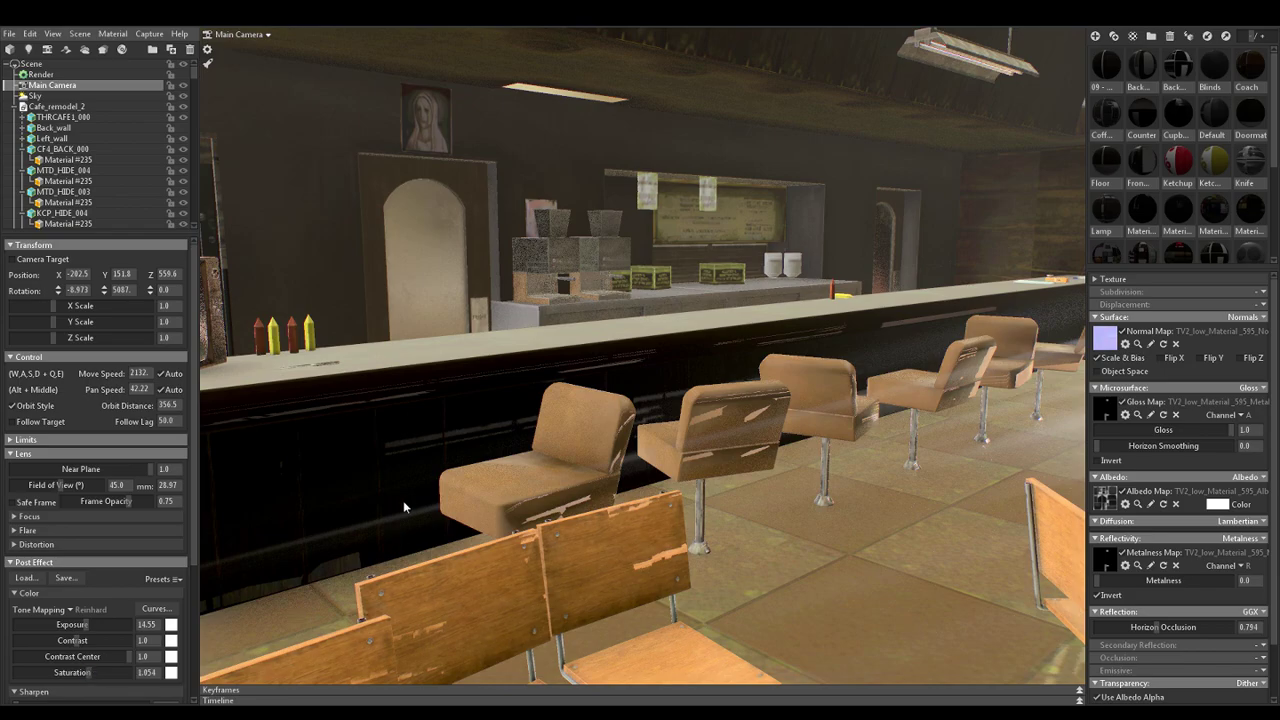
# Examine the graded cafe from the aisle and along the counter, comparing it with the fast viewport preview
pyautogui.scroll(-3, 398, 529)
pyautogui.keyDown('alt'); pyautogui.moveTo(545, 470); pyautogui.dragTo(490, 492); pyautogui.keyUp('alt')
pyautogui.scroll(-4, 496, 492)
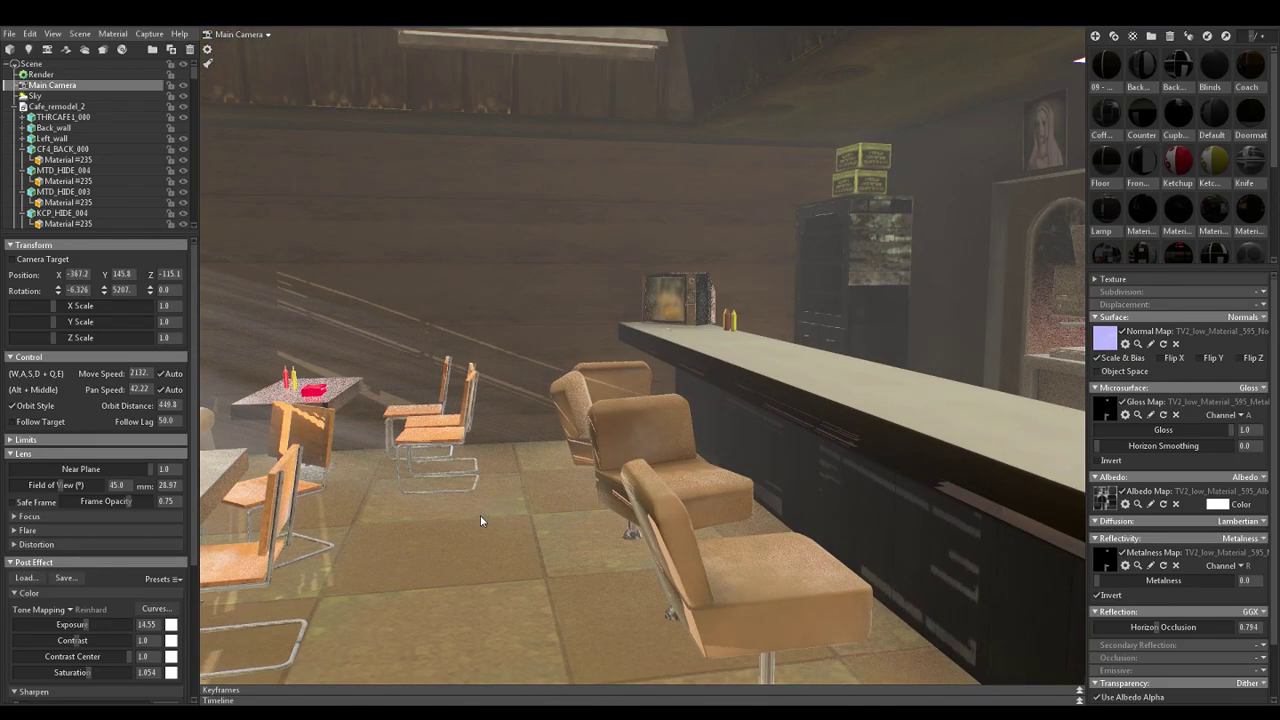
pyautogui.scroll(5, 454, 542)
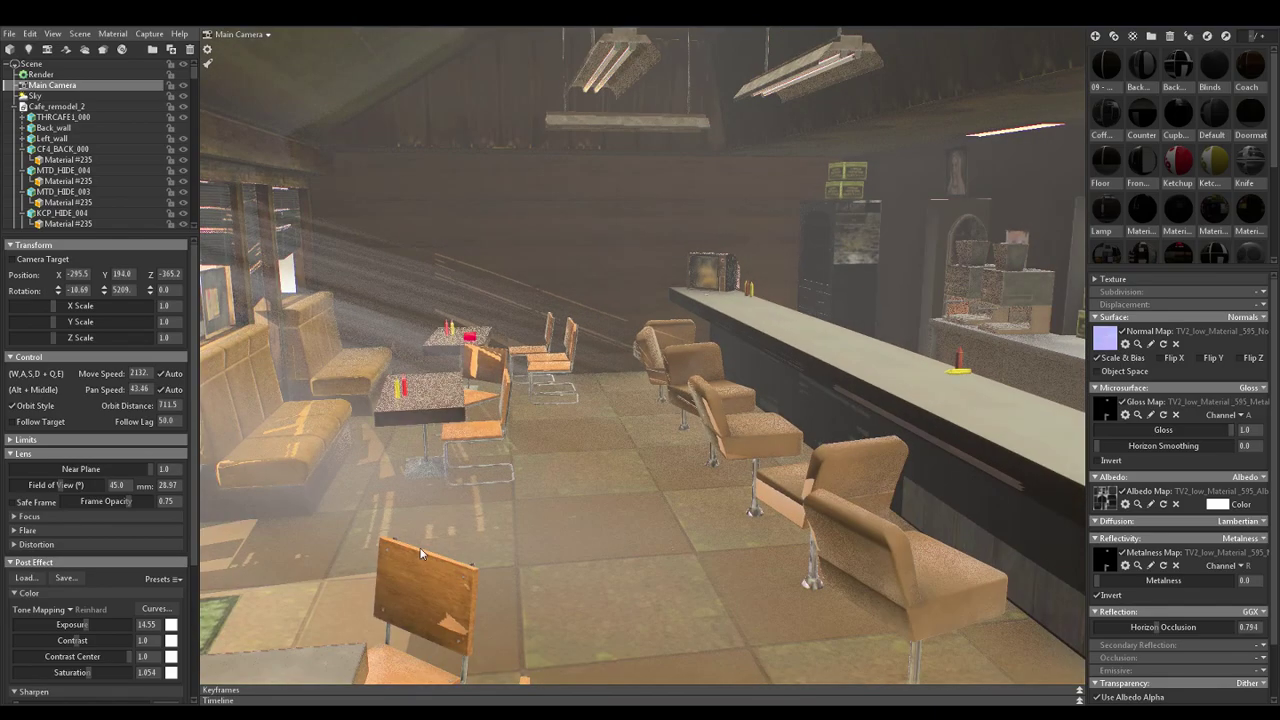
pyautogui.keyDown('alt'); pyautogui.moveTo(421, 553); pyautogui.dragTo(405, 536); pyautogui.keyUp('alt')
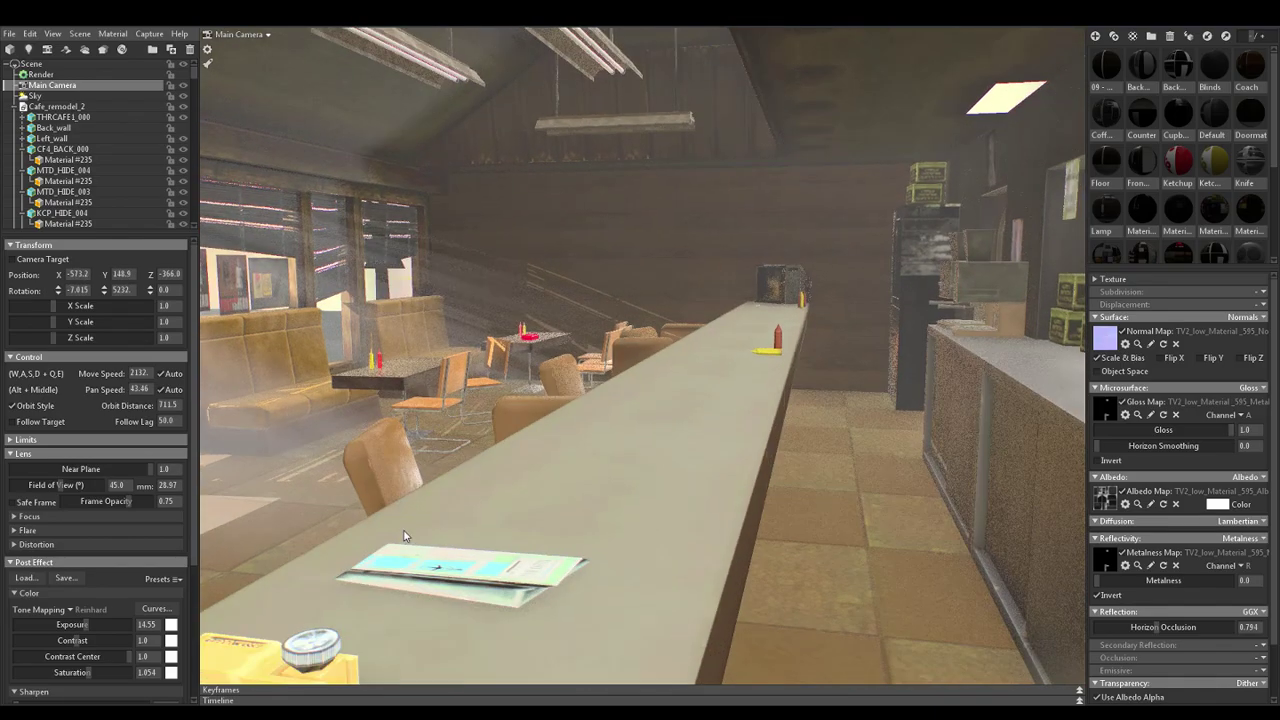
pyautogui.click(206, 63)
pyautogui.click(207, 63)
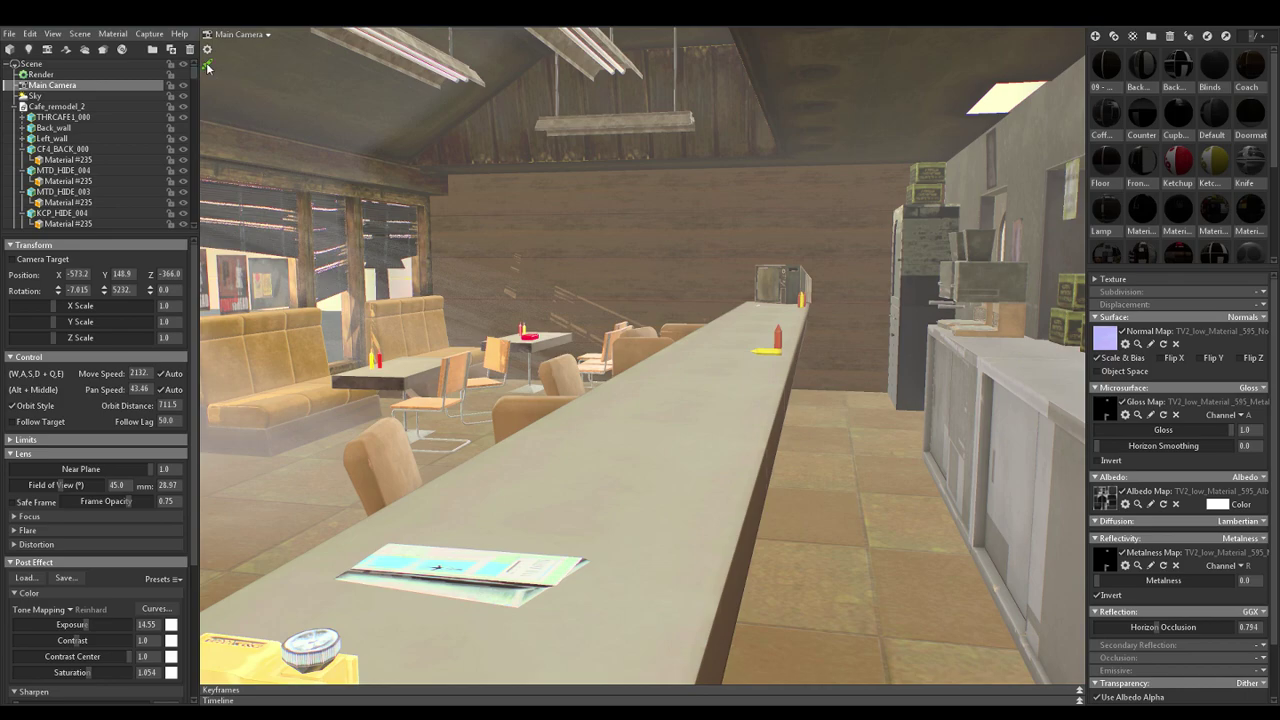
# Set the main camera's tone mapping to Linear
pyautogui.keyDown('alt'); pyautogui.moveTo(398, 358); pyautogui.dragTo(427, 380); pyautogui.keyUp('alt')
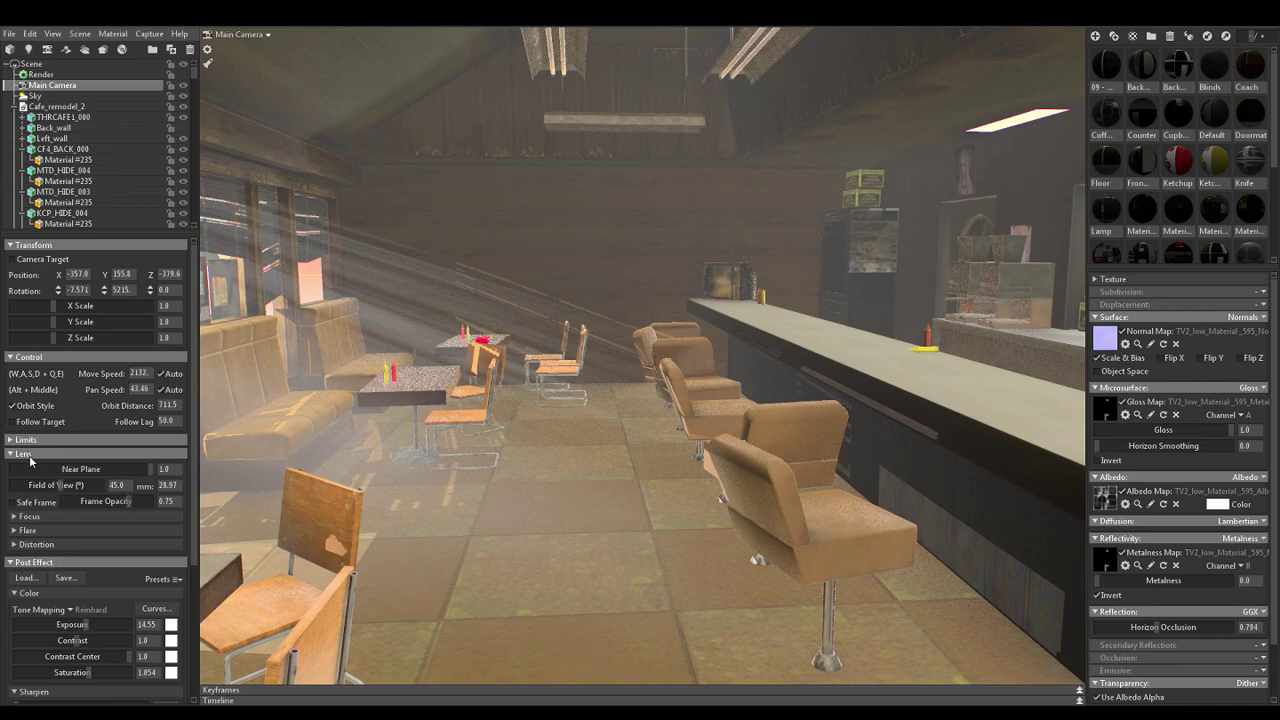
pyautogui.click(71, 610)
pyautogui.click(92, 611)
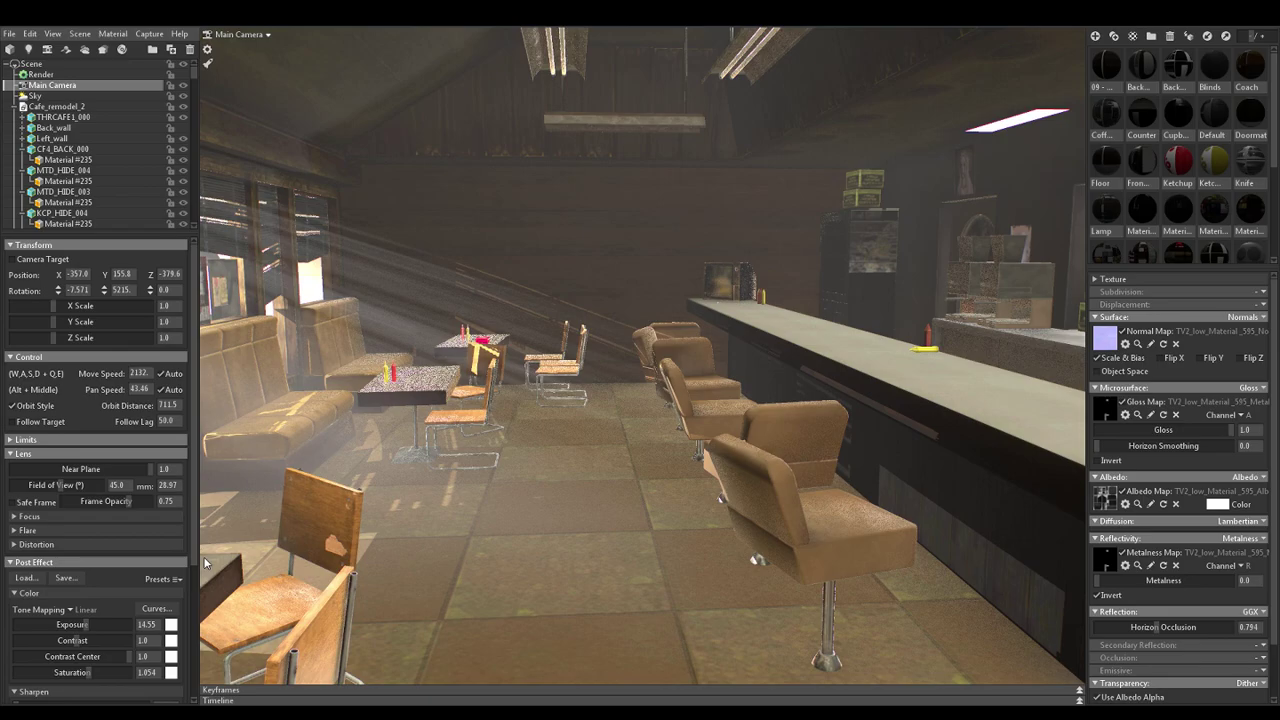
# Examine the windows, light shafts, booths, tables and bar seats under the new tone mapping from several angles
pyautogui.moveTo(639, 411); pyautogui.dragTo(524, 423)
pyautogui.keyDown('alt'); pyautogui.moveTo(524, 423); pyautogui.dragTo(562, 418, button='middle'); pyautogui.keyUp('alt')
pyautogui.scroll(2, 515, 455)
pyautogui.moveTo(562, 418); pyautogui.dragTo(499, 454)
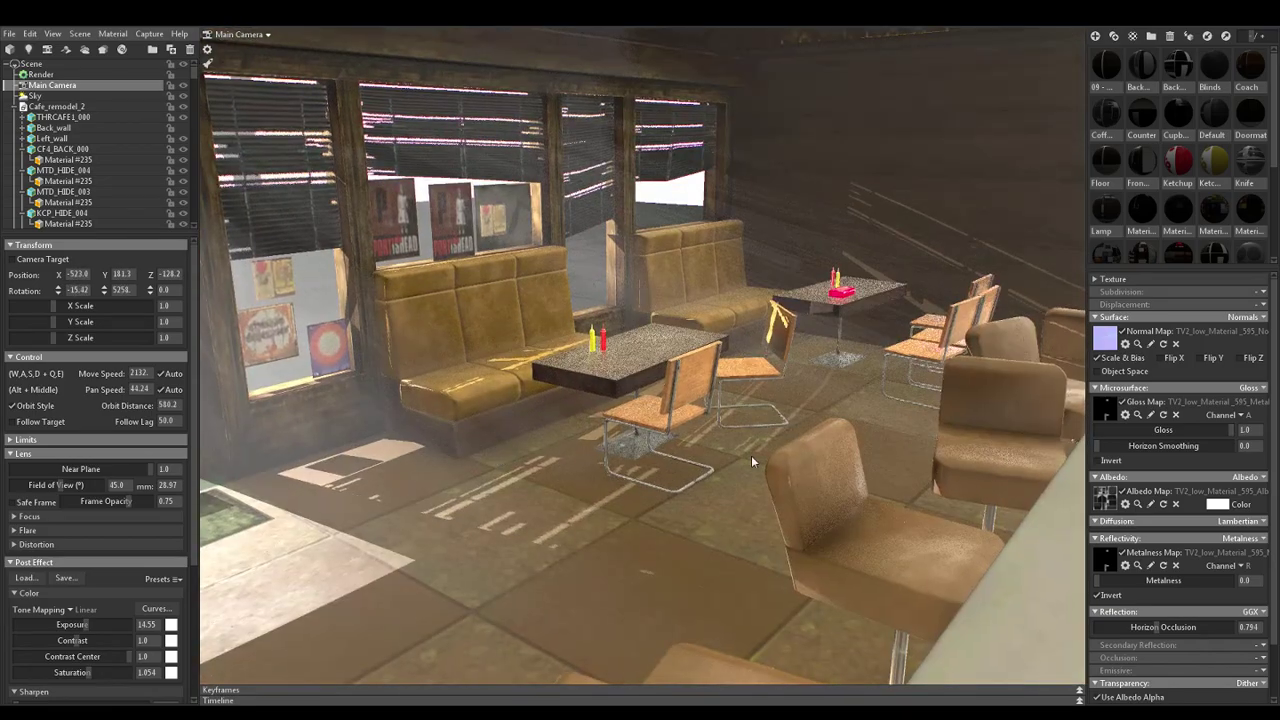
pyautogui.scroll(-2, 752, 456)
pyautogui.keyDown('alt'); pyautogui.moveTo(754, 454); pyautogui.dragTo(817, 468); pyautogui.keyUp('alt')
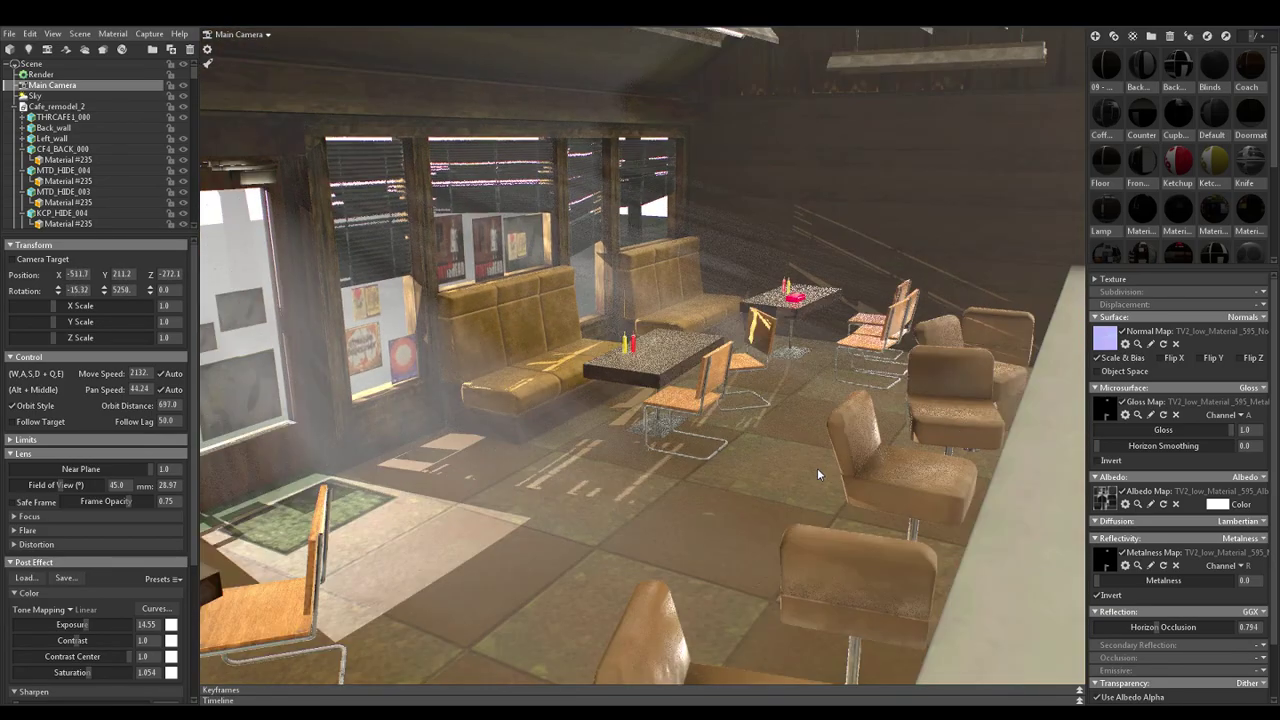
pyautogui.keyDown('alt'); pyautogui.moveTo(842, 466); pyautogui.dragTo(835, 466, button='middle'); pyautogui.keyUp('alt')
pyautogui.keyDown('alt'); pyautogui.moveTo(835, 466); pyautogui.dragTo(839, 470); pyautogui.keyUp('alt')
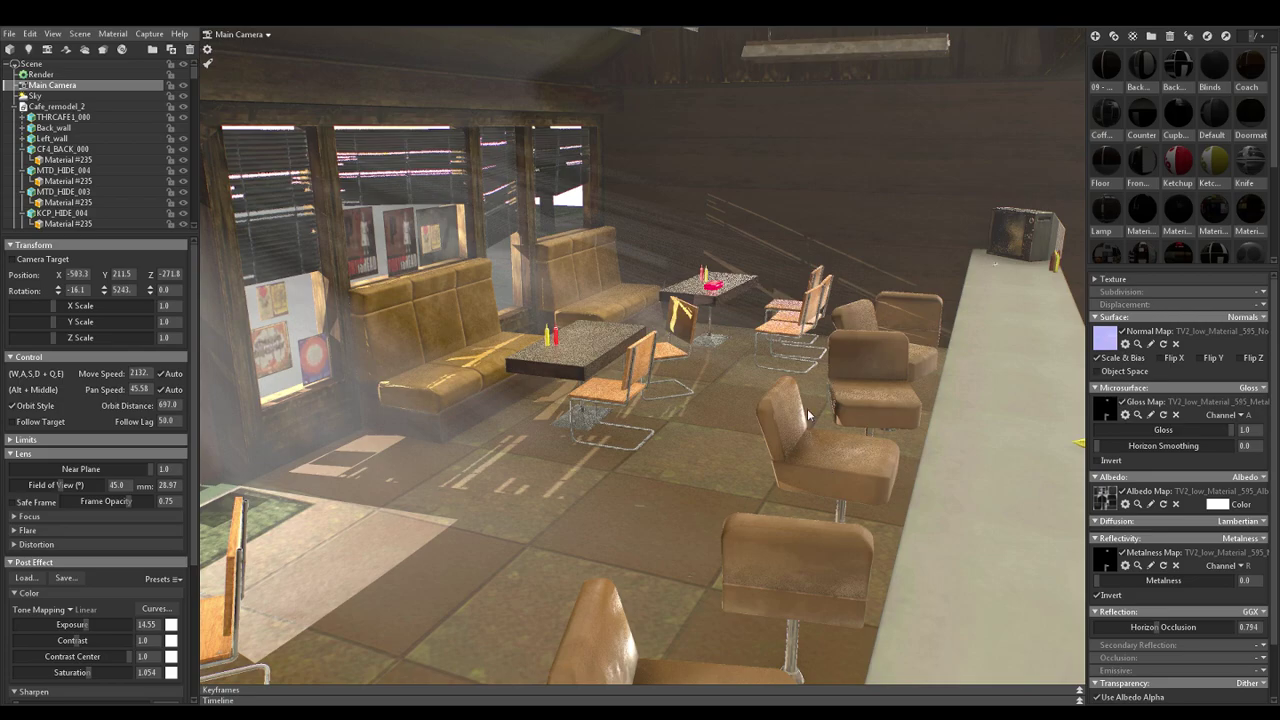
pyautogui.keyDown('alt'); pyautogui.moveTo(808, 410); pyautogui.dragTo(843, 401); pyautogui.keyUp('alt')
pyautogui.keyDown('alt'); pyautogui.moveTo(843, 401); pyautogui.dragTo(841, 408, button='middle'); pyautogui.keyUp('alt')
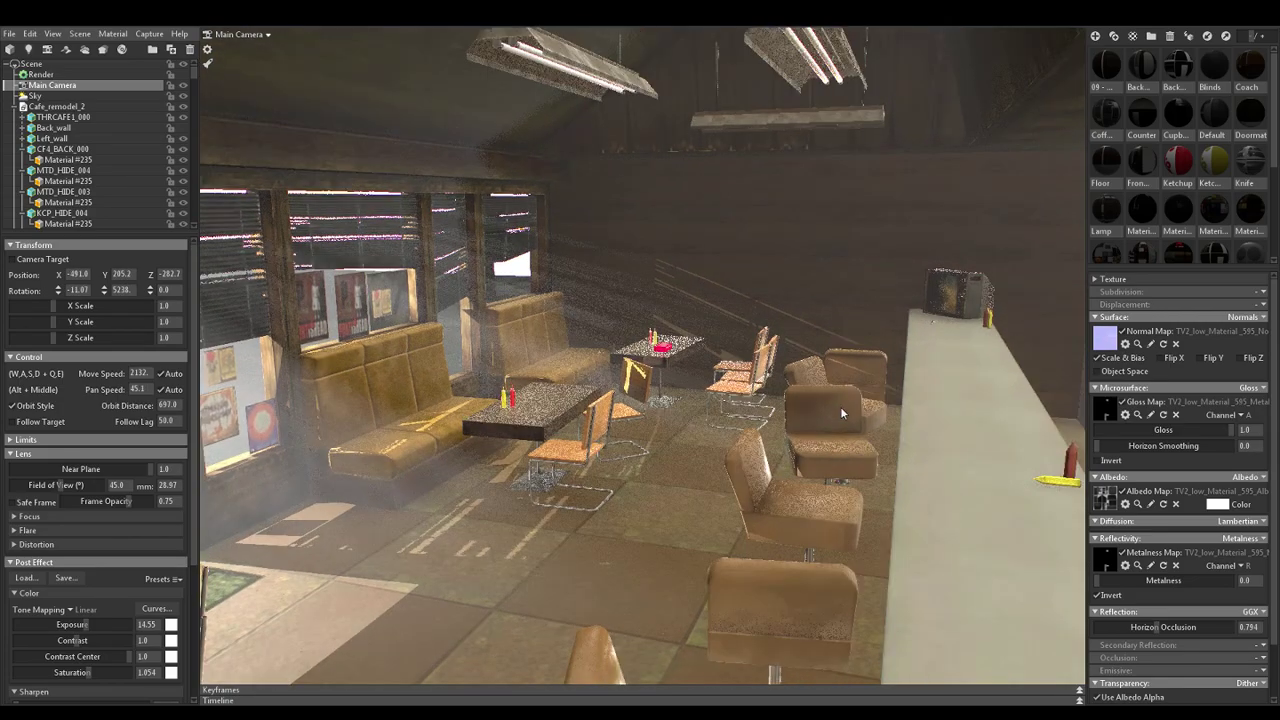
pyautogui.keyDown('alt'); pyautogui.moveTo(826, 403); pyautogui.dragTo(841, 393); pyautogui.keyUp('alt')
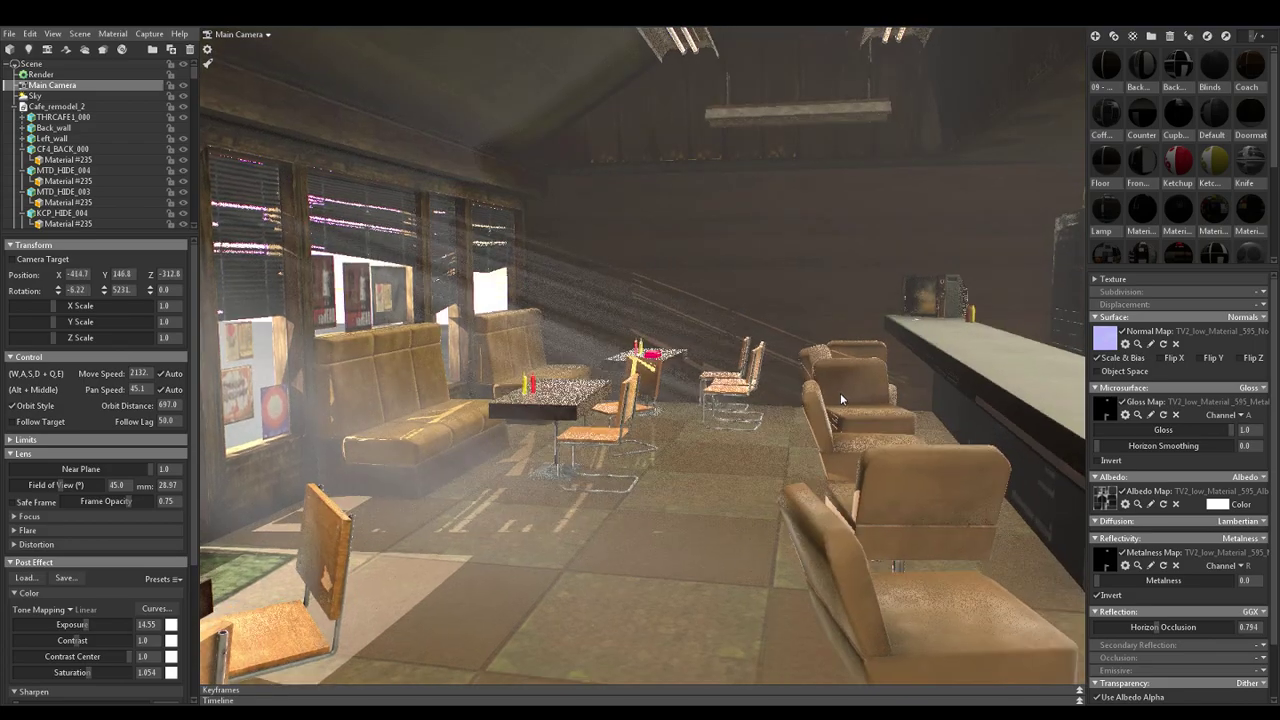
pyautogui.click(631, 145)
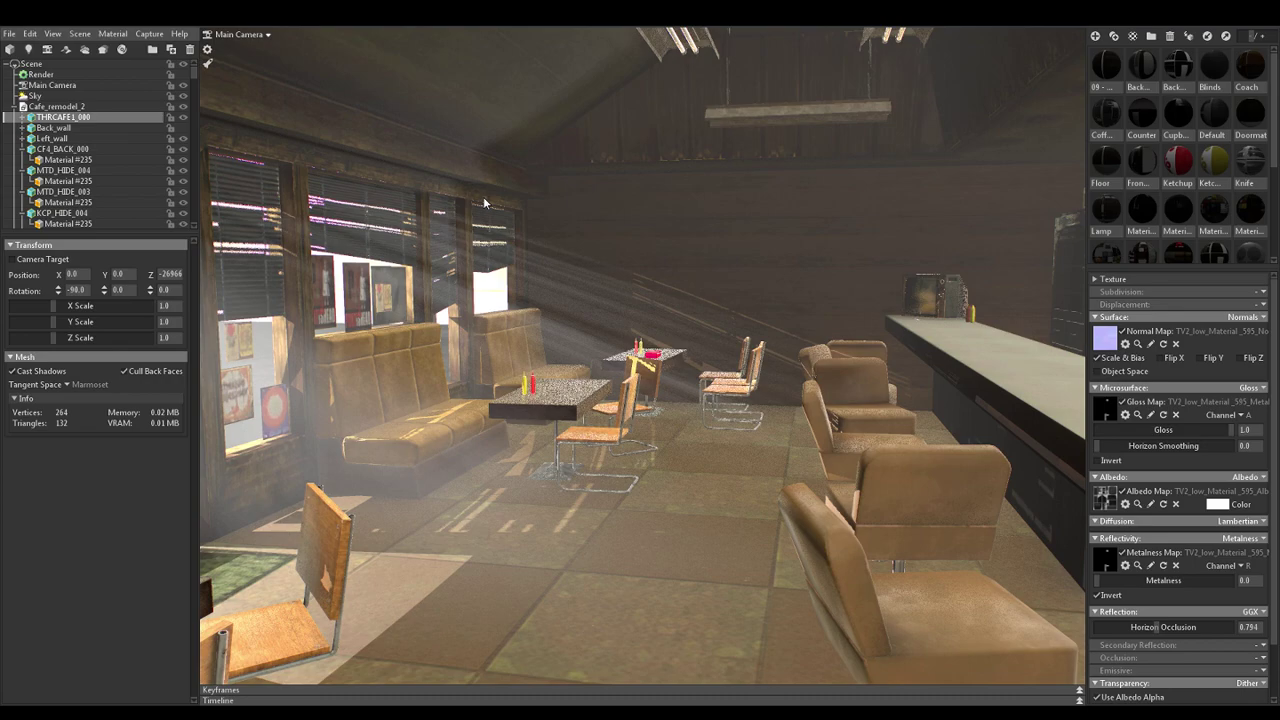
pyautogui.click(1080, 702)
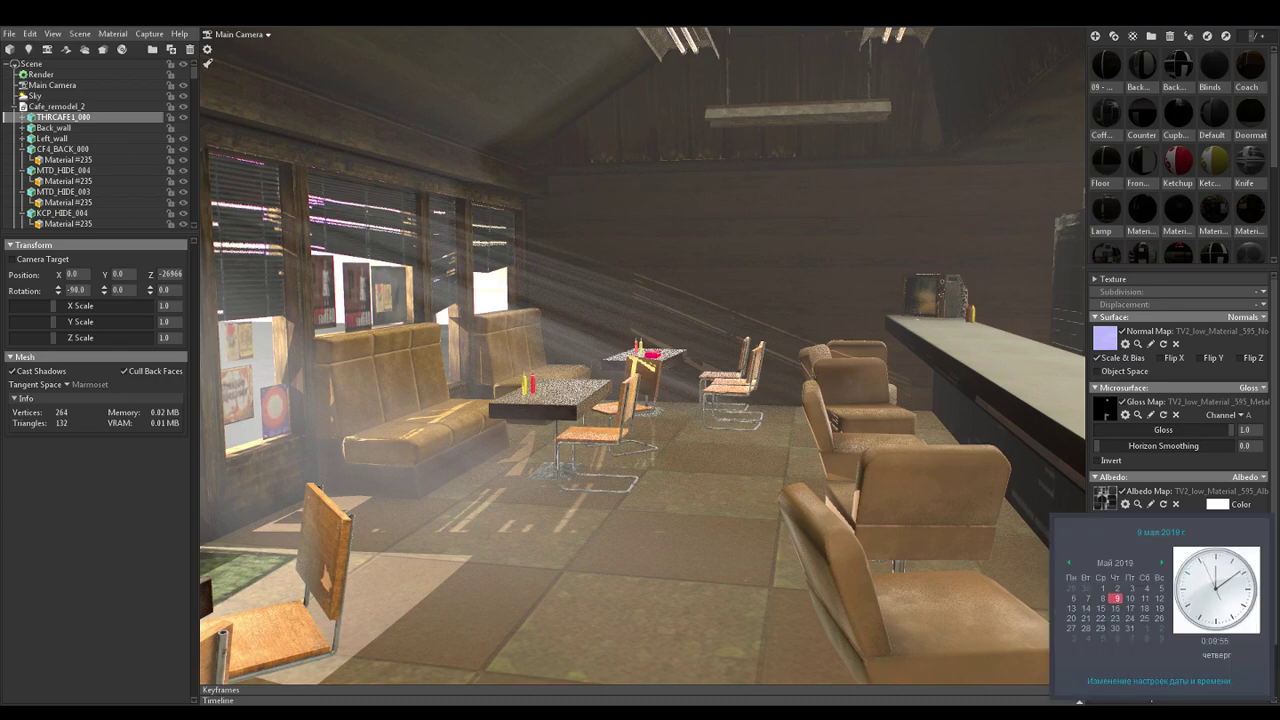
pyautogui.press('Escape')
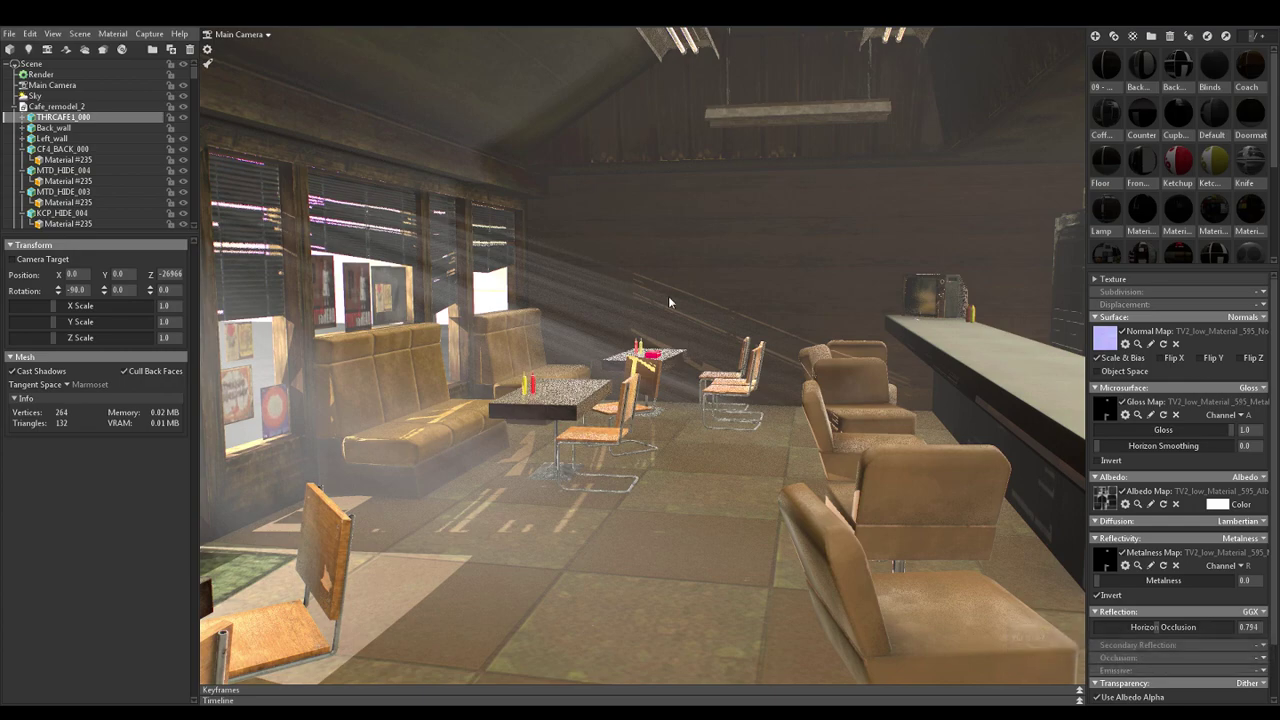
pyautogui.doubleClick(762, 456)
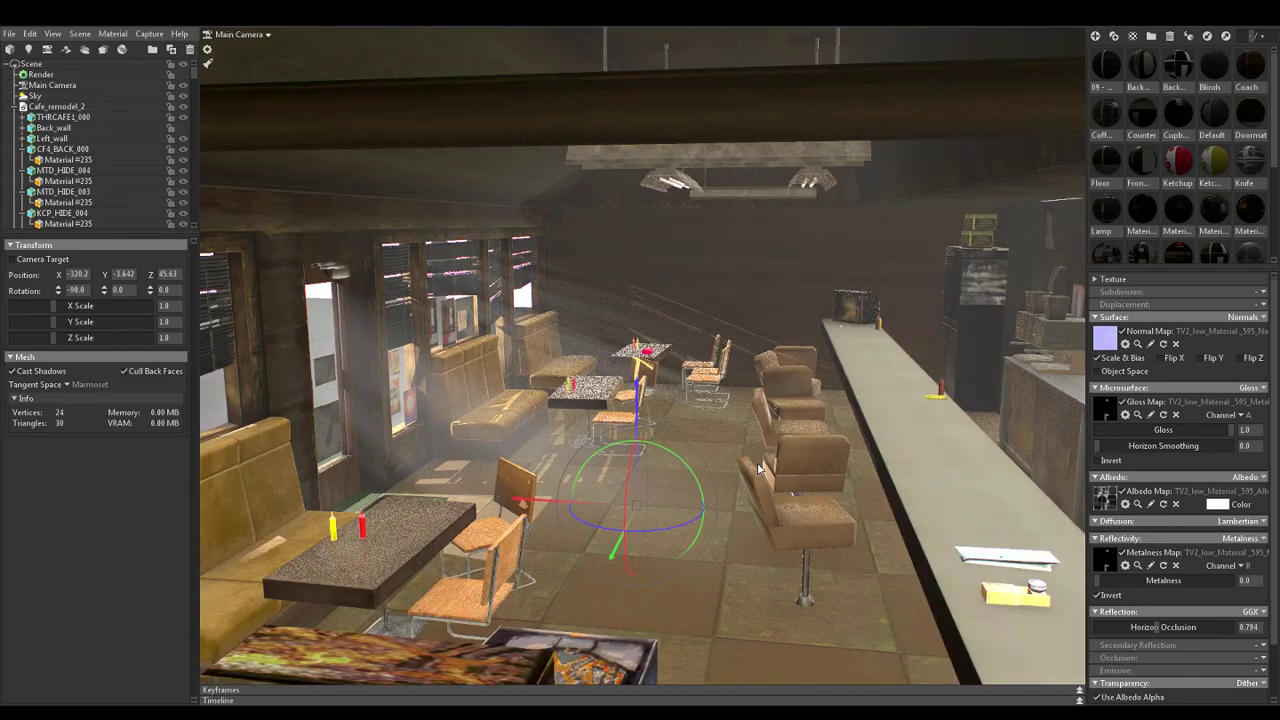
pyautogui.scroll(-3, 739, 439)
pyautogui.scroll(5, 738, 438)
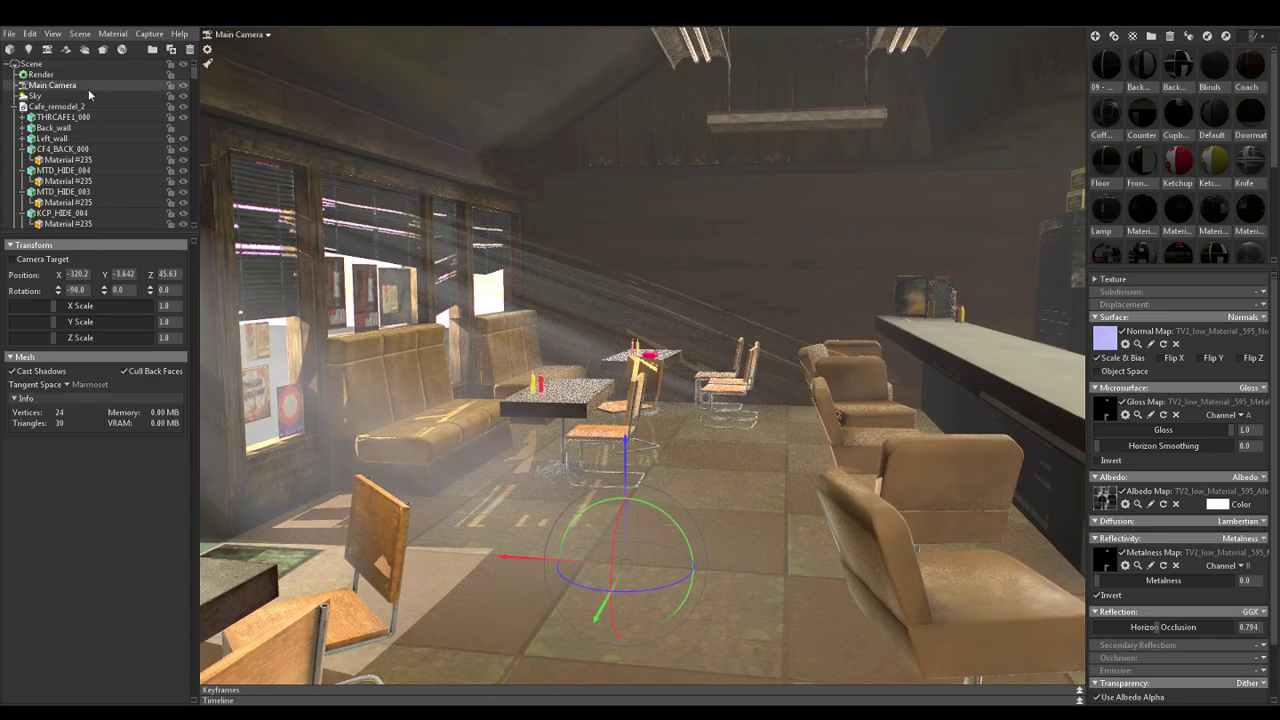
# Try to raise the render's global illumination brightness, and set the brightness of the spotlight Light 1 to about 16.62
pyautogui.click(86, 75)
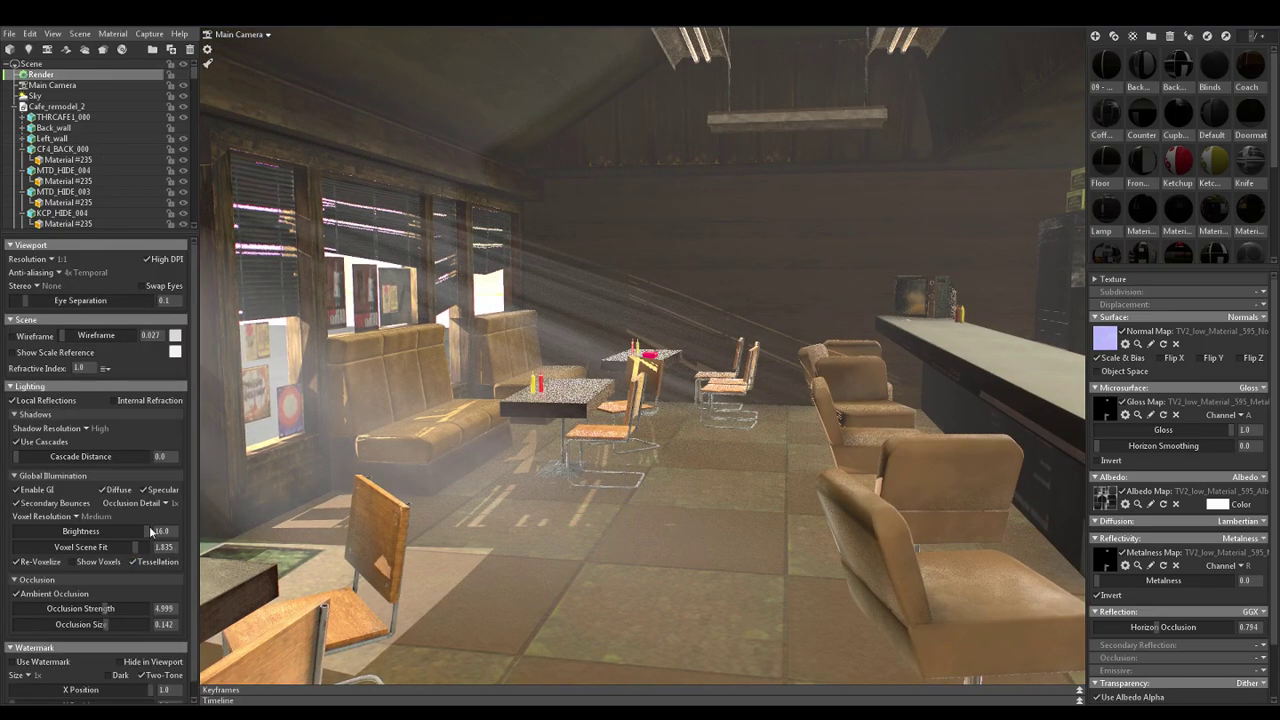
pyautogui.moveTo(151, 533)
pyautogui.mouseDown()
pyautogui.moveTo(77, 524)
pyautogui.moveTo(162, 531)
pyautogui.mouseUp()
pyautogui.scroll(-5, 192, 96)
pyautogui.scroll(-5, 192, 96)
pyautogui.click(30, 223)
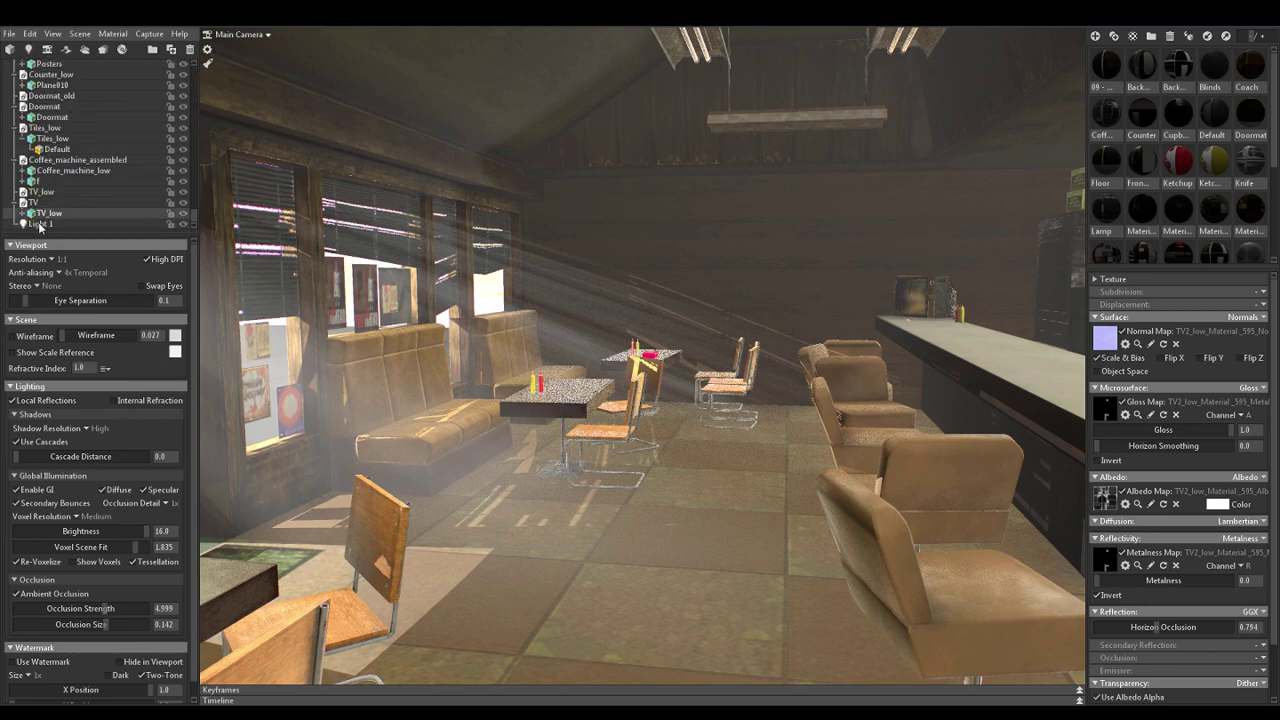
pyautogui.moveTo(93, 400)
pyautogui.mouseDown()
pyautogui.moveTo(78, 400)
pyautogui.moveTo(89, 399)
pyautogui.mouseUp()
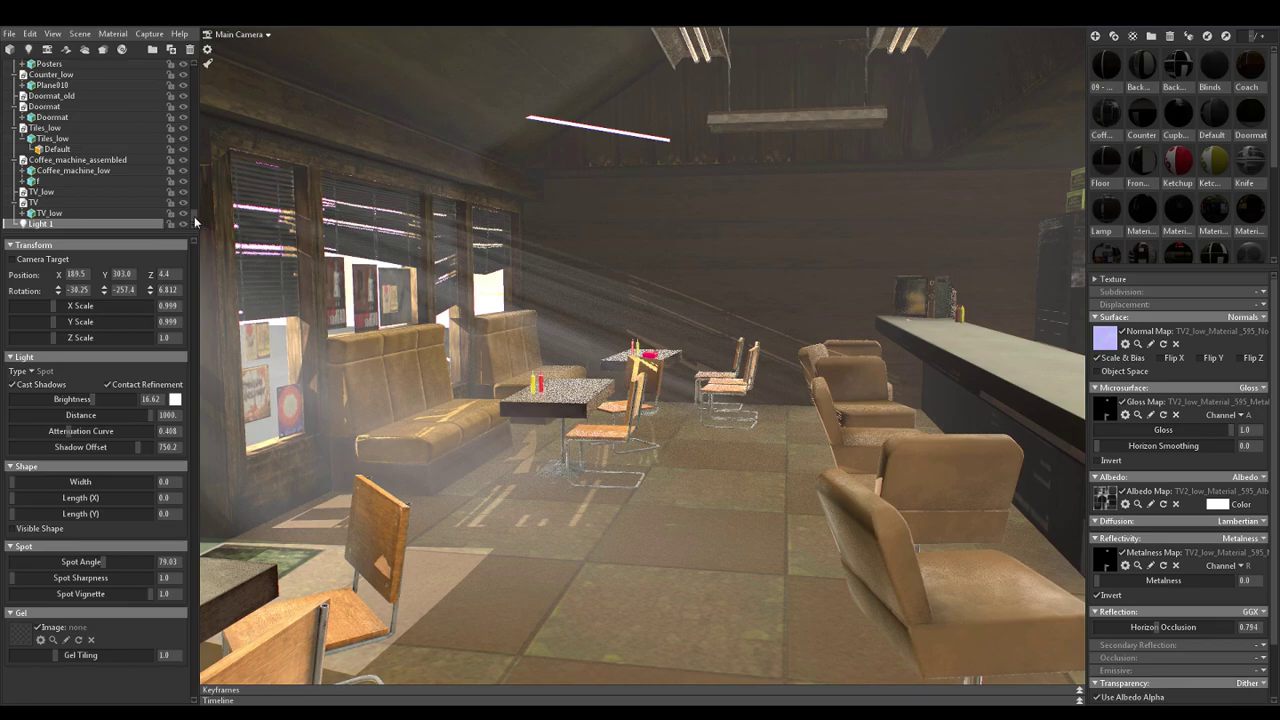
pyautogui.scroll(5, 186, 122)
pyautogui.scroll(15, 186, 100)
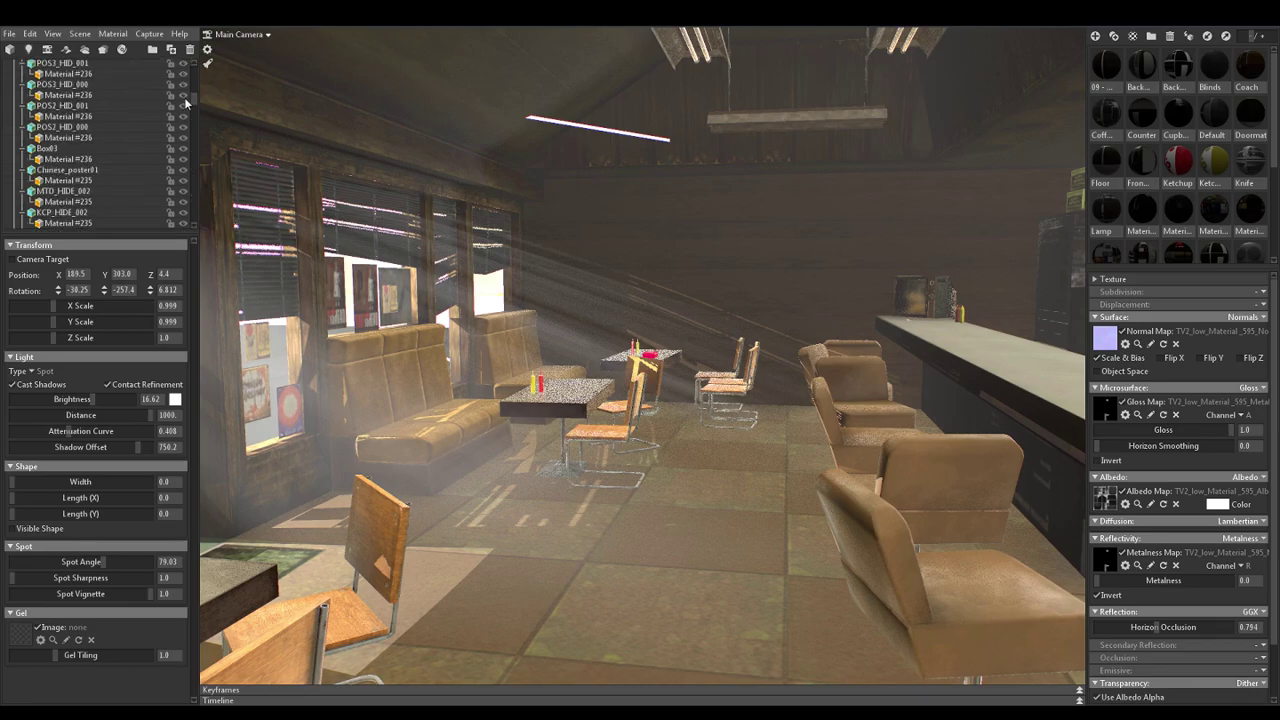
pyautogui.scroll(3, 189, 72)
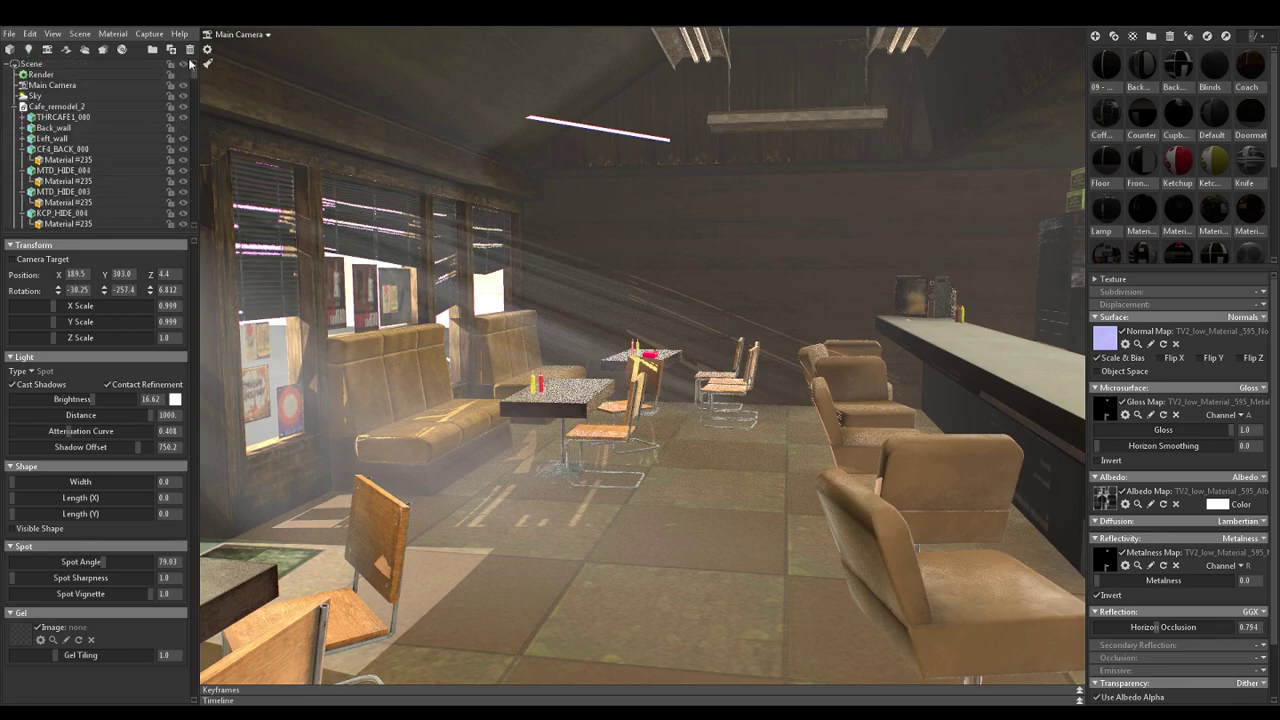
# Lower the sky light's brightness slightly, and set the specular intensity of the cafe ceiling's material to 0
pyautogui.click(36, 96)
pyautogui.moveTo(50, 276); pyautogui.dragTo(48, 276)
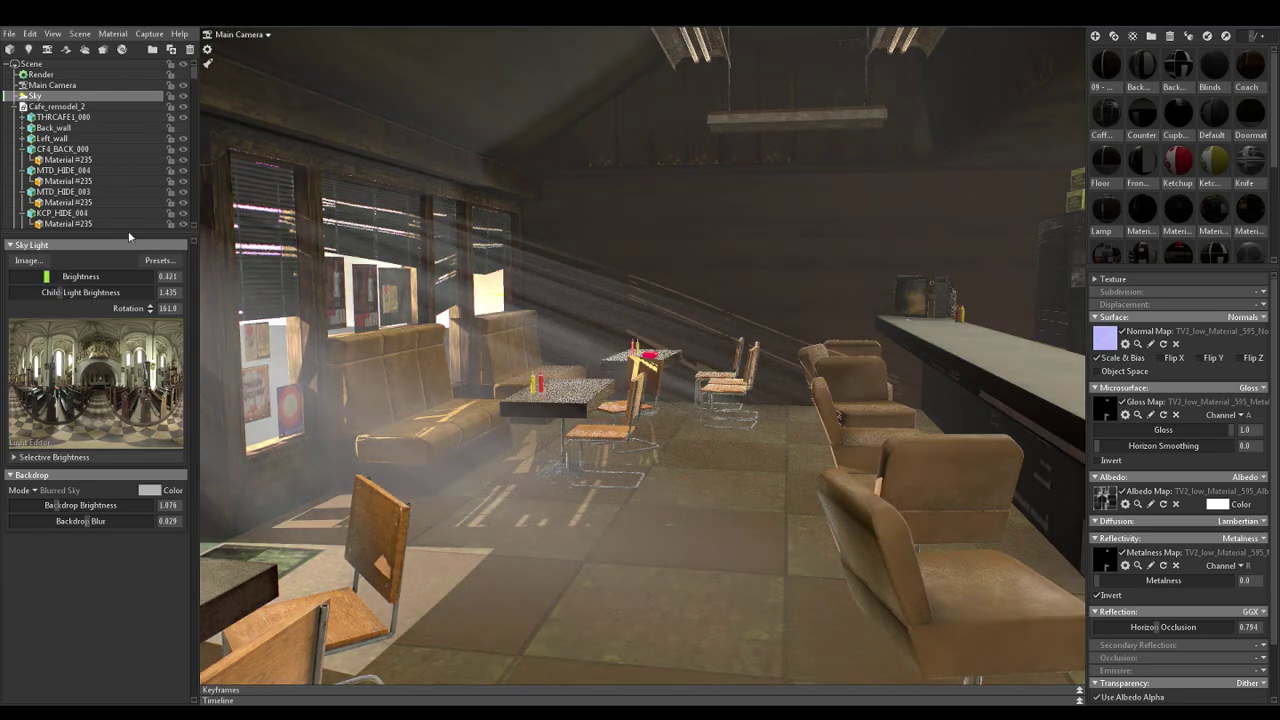
pyautogui.click(435, 81)
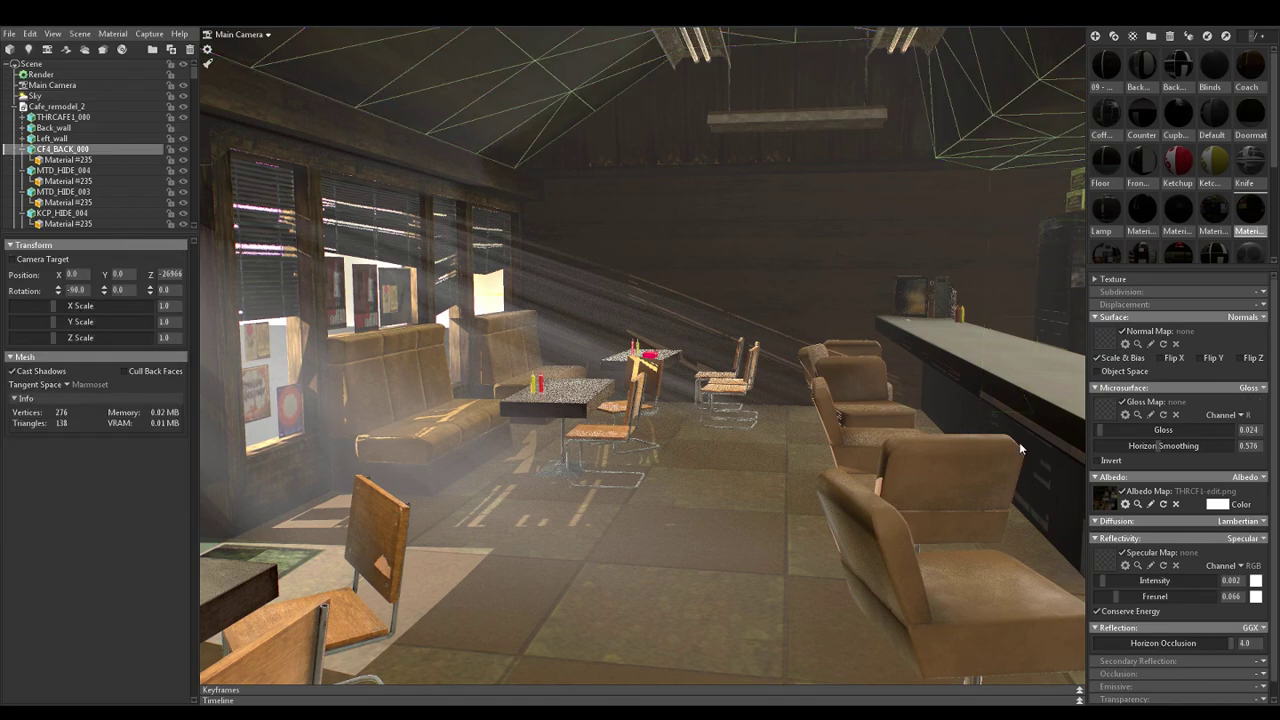
pyautogui.moveTo(1104, 580); pyautogui.dragTo(1086, 580)
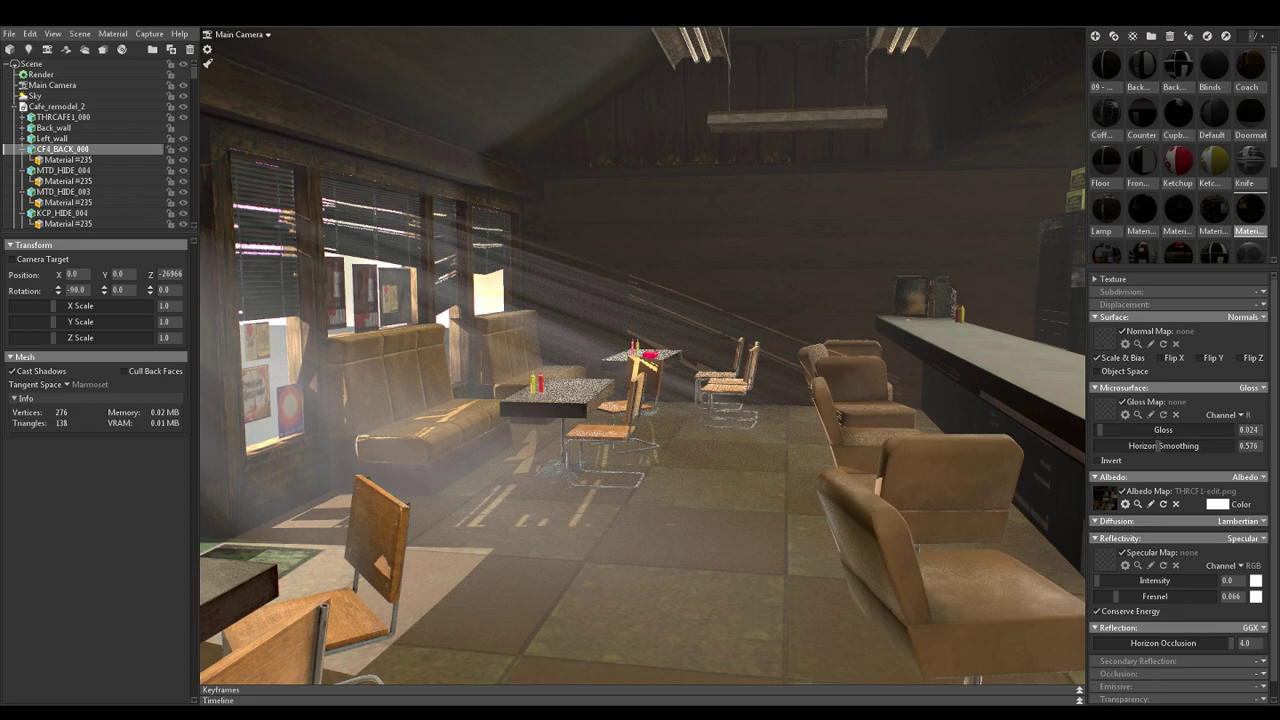
# Set the TV material's gloss to about 0.43 and its horizon smoothing to about 0.121
pyautogui.moveTo(944, 550)
pyautogui.mouseDown(button='middle')
pyautogui.moveTo(954, 541)
pyautogui.moveTo(935, 538)
pyautogui.mouseUp(button='middle')
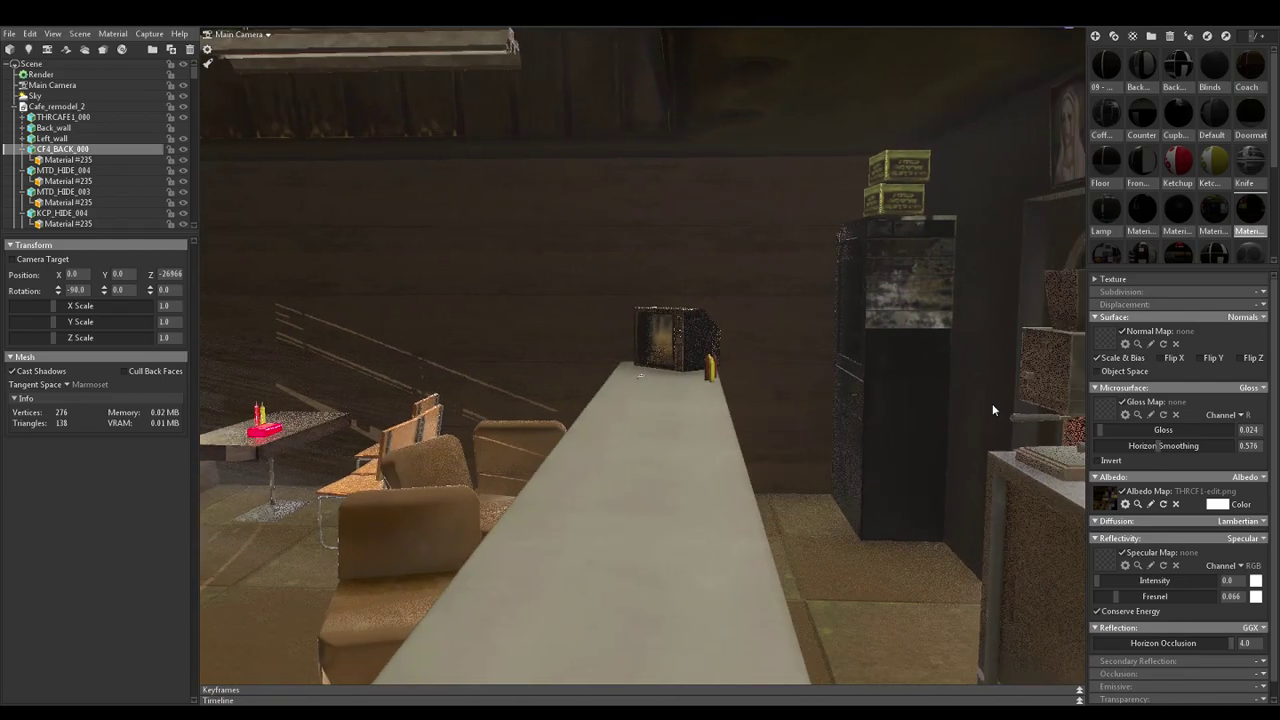
pyautogui.click(633, 335)
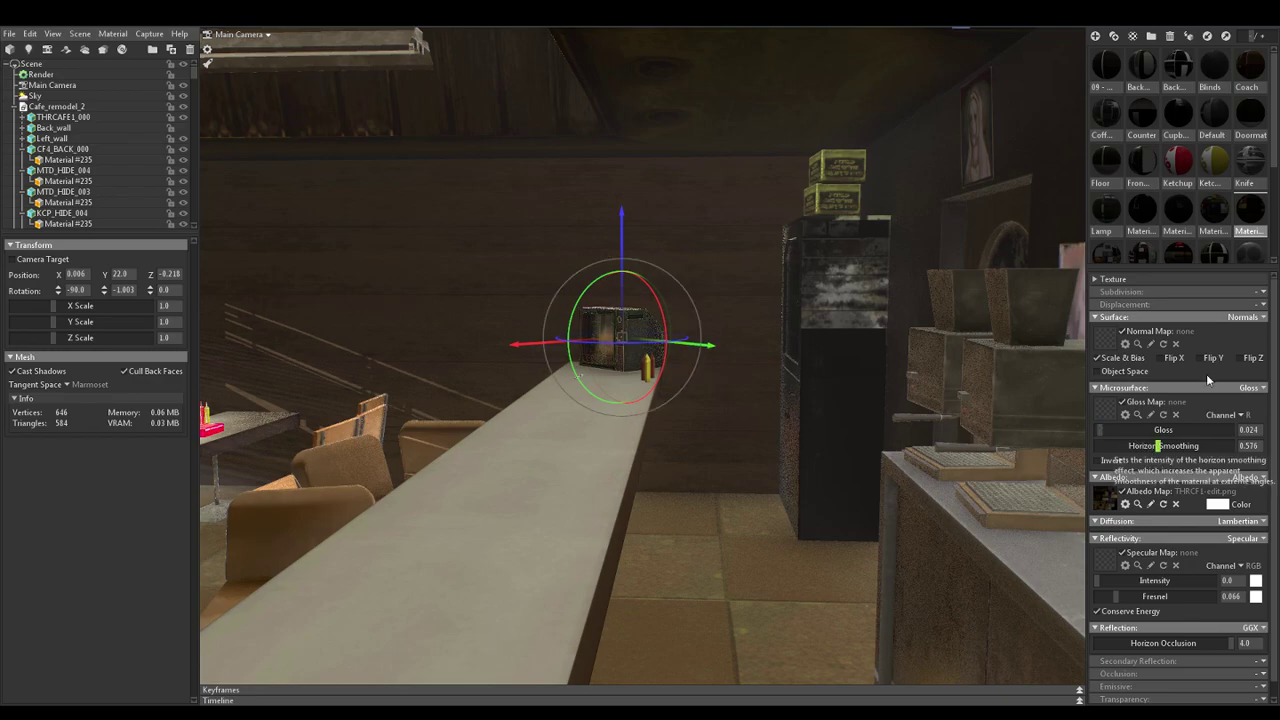
pyautogui.moveTo(1275, 157); pyautogui.dragTo(1272, 256)
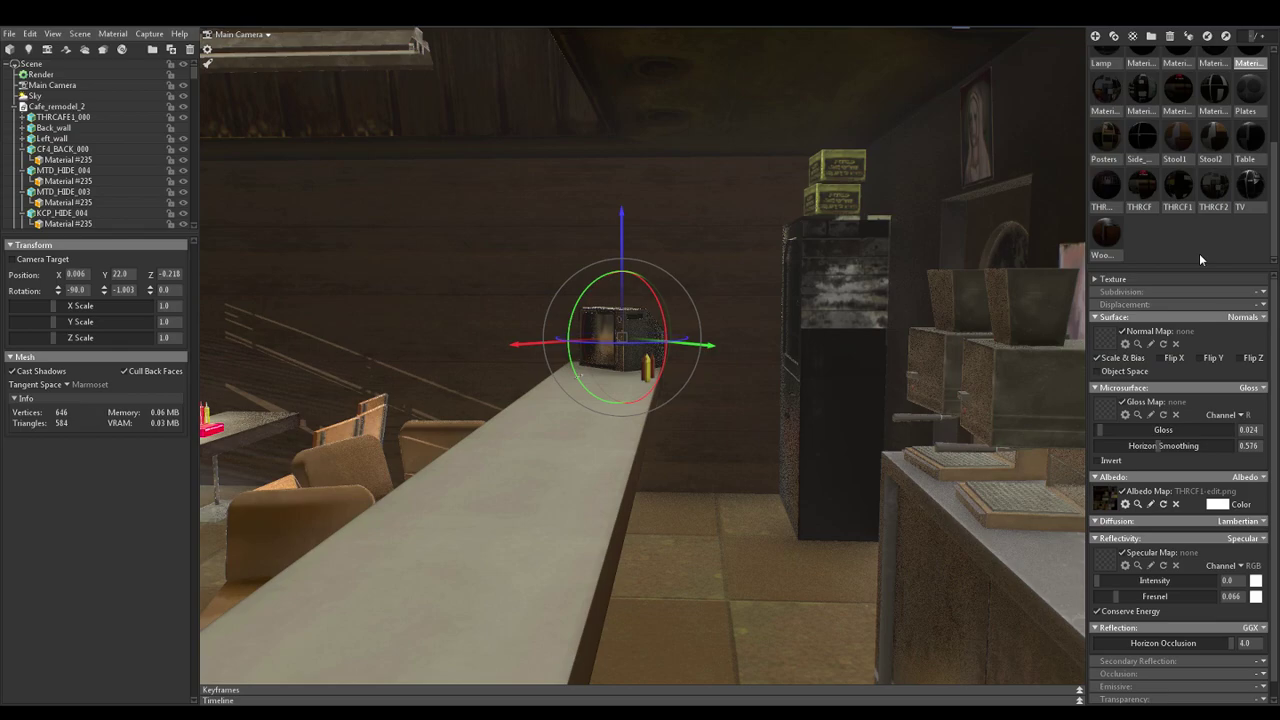
pyautogui.click(1249, 185)
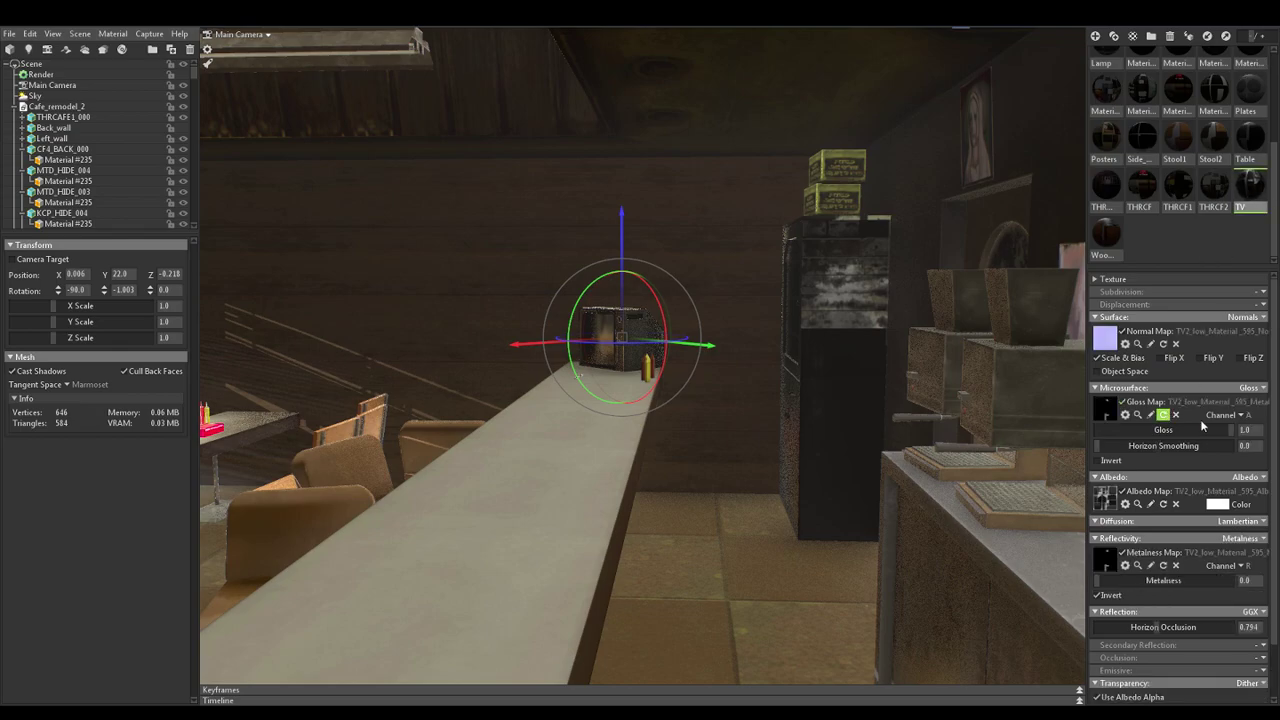
pyautogui.moveTo(1228, 432); pyautogui.dragTo(1170, 429)
pyautogui.moveTo(1163, 429); pyautogui.dragTo(1103, 455)
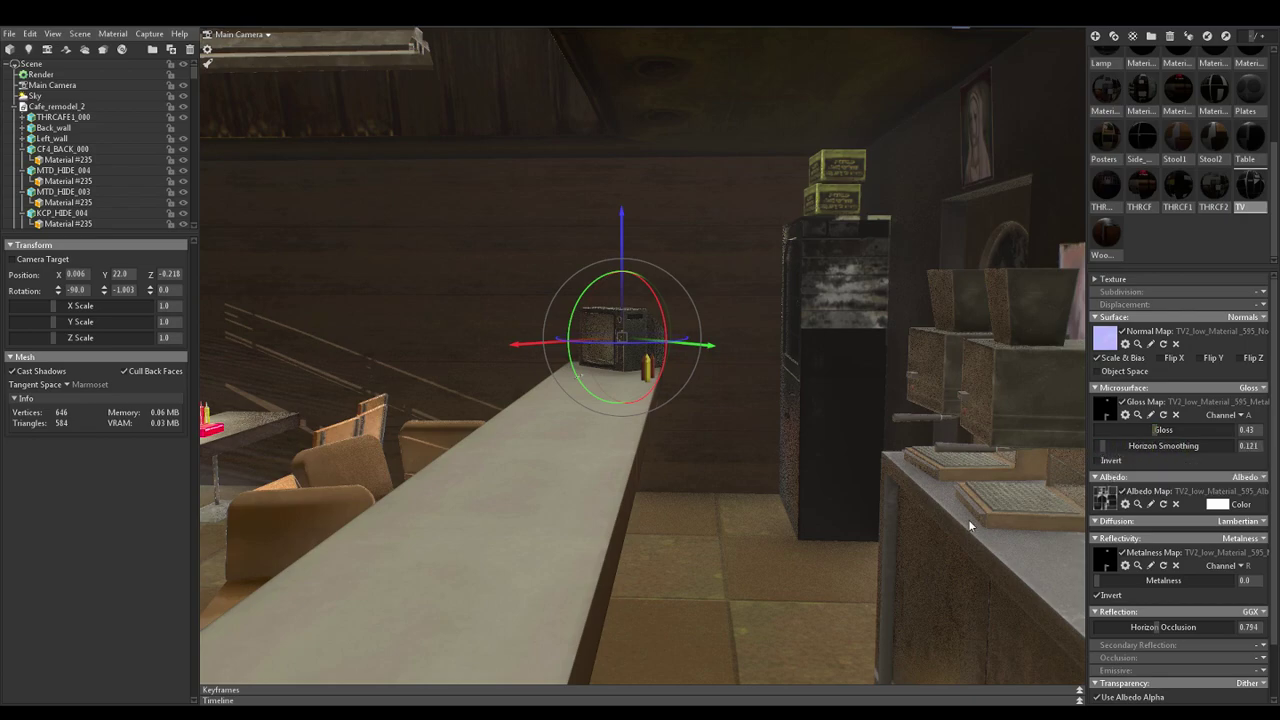
# Invert the metalness map of the coffee machine's material and reduce its metalness to about 0.113
pyautogui.click(1008, 390)
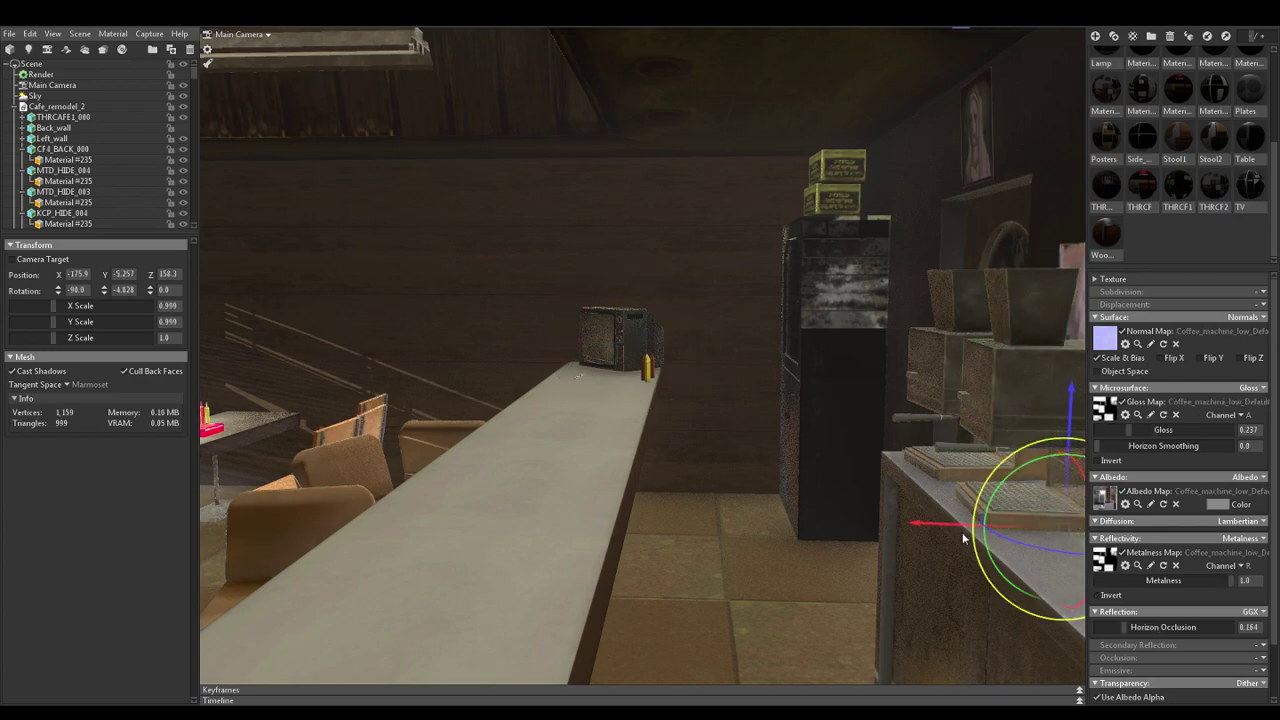
pyautogui.click(1023, 380)
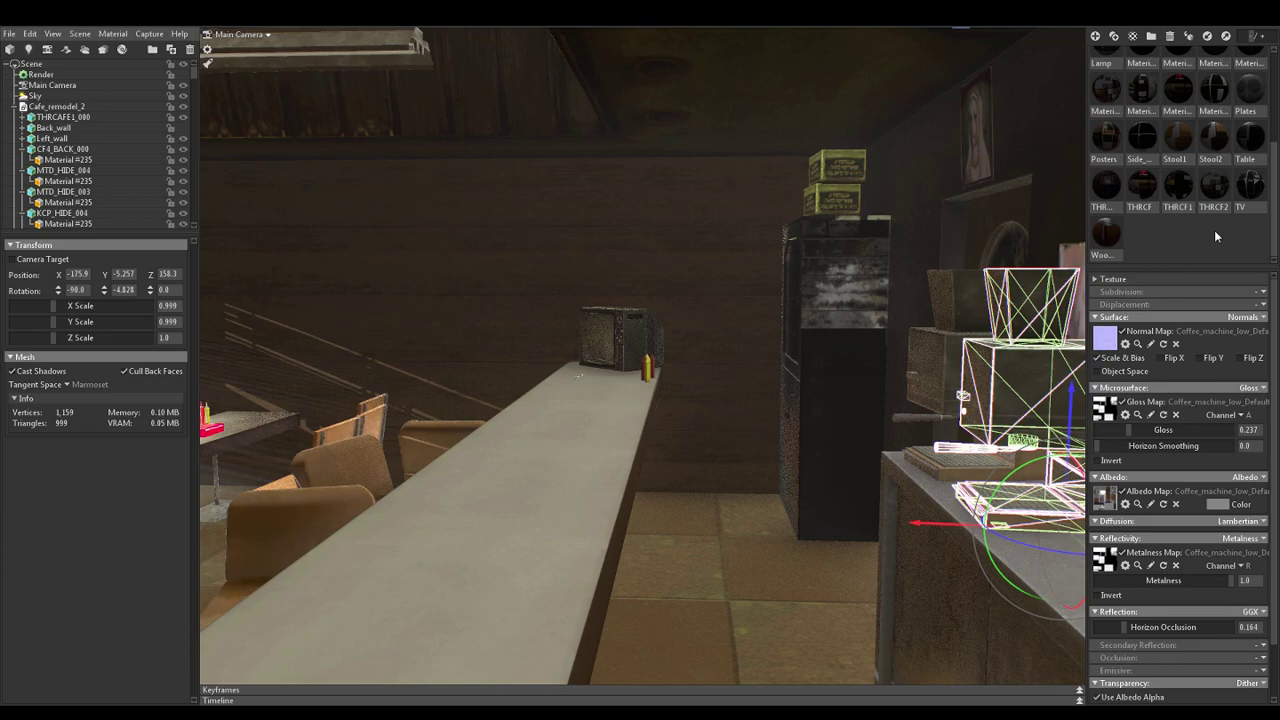
pyautogui.moveTo(1273, 213); pyautogui.dragTo(1277, 143)
pyautogui.scroll(2, 1277, 143)
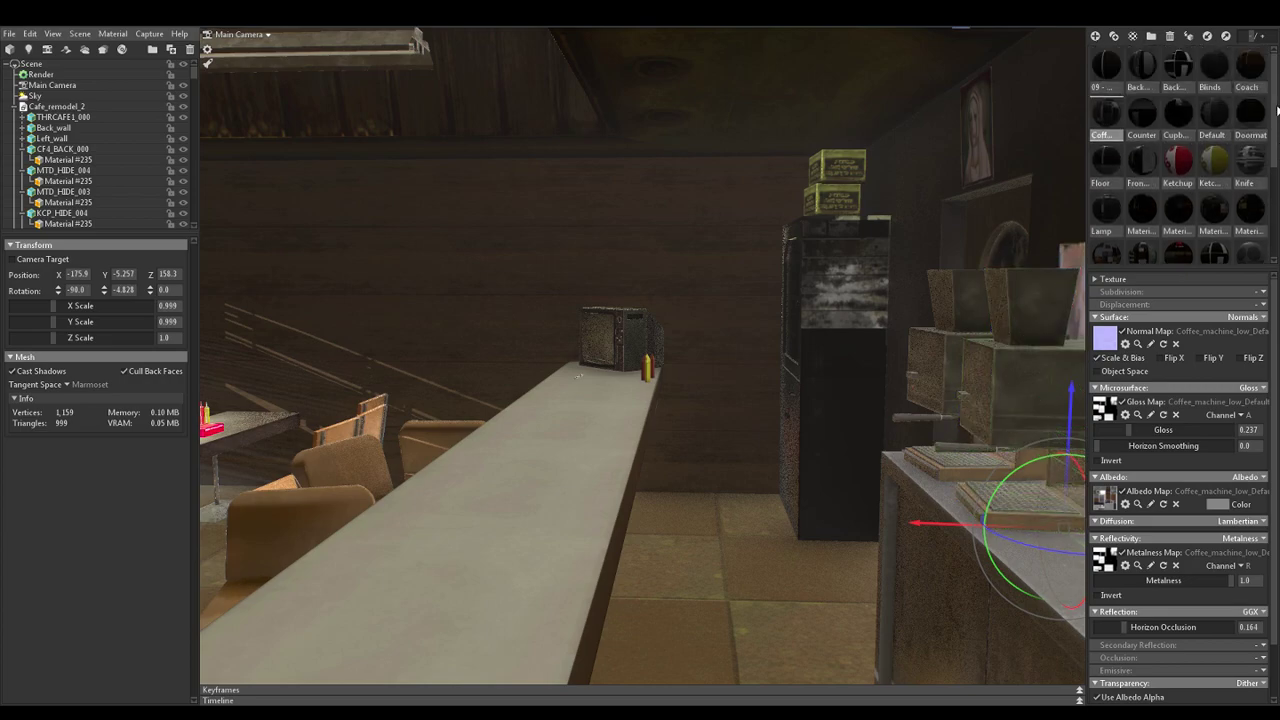
pyautogui.click(1098, 596)
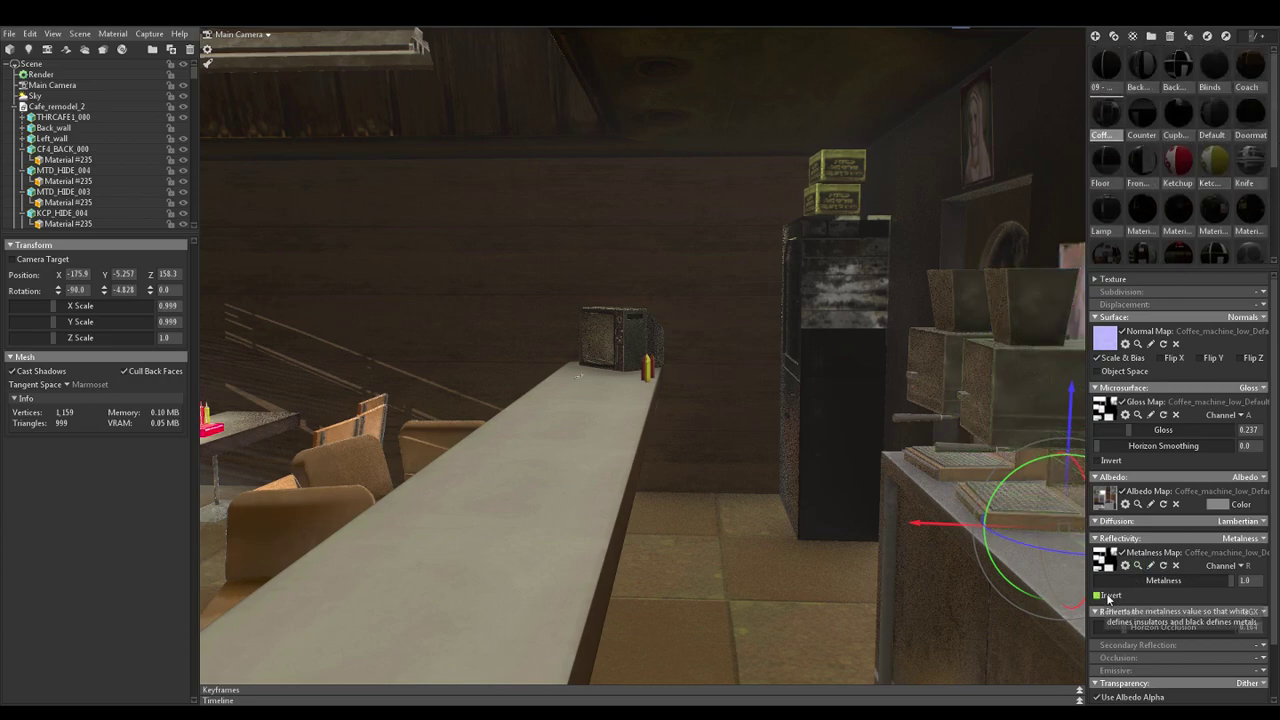
pyautogui.moveTo(1201, 576); pyautogui.dragTo(1100, 580)
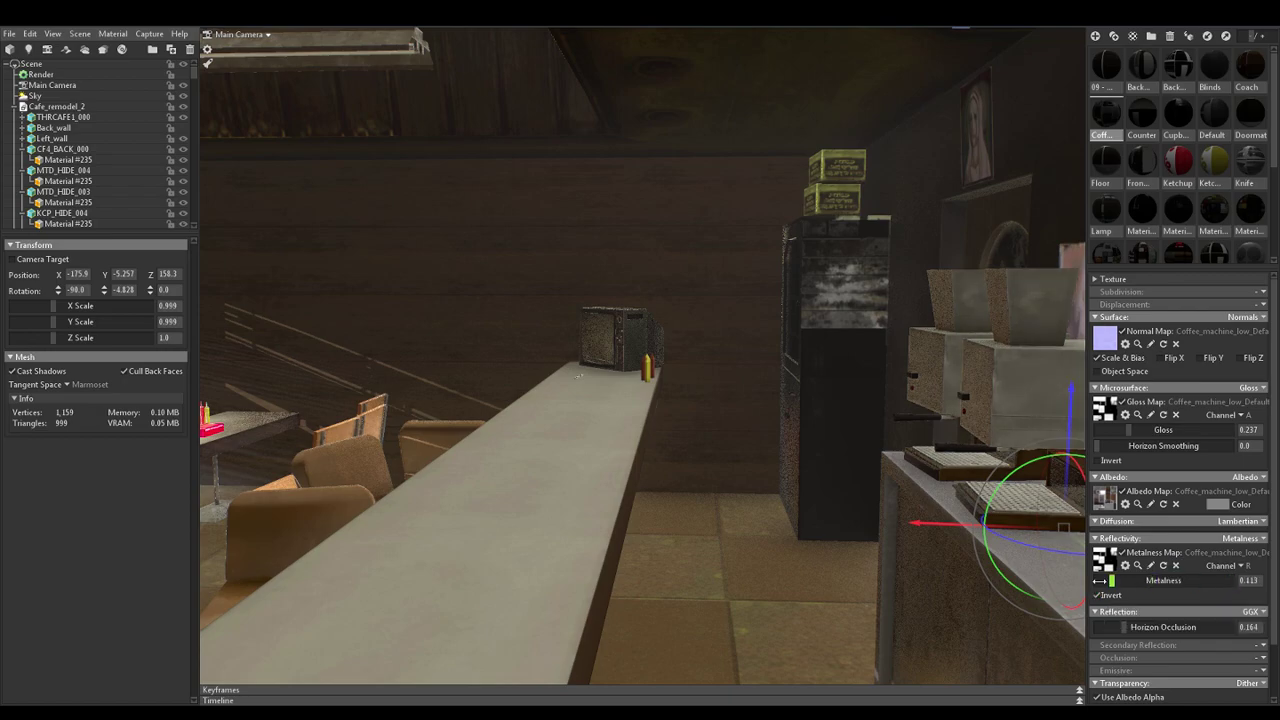